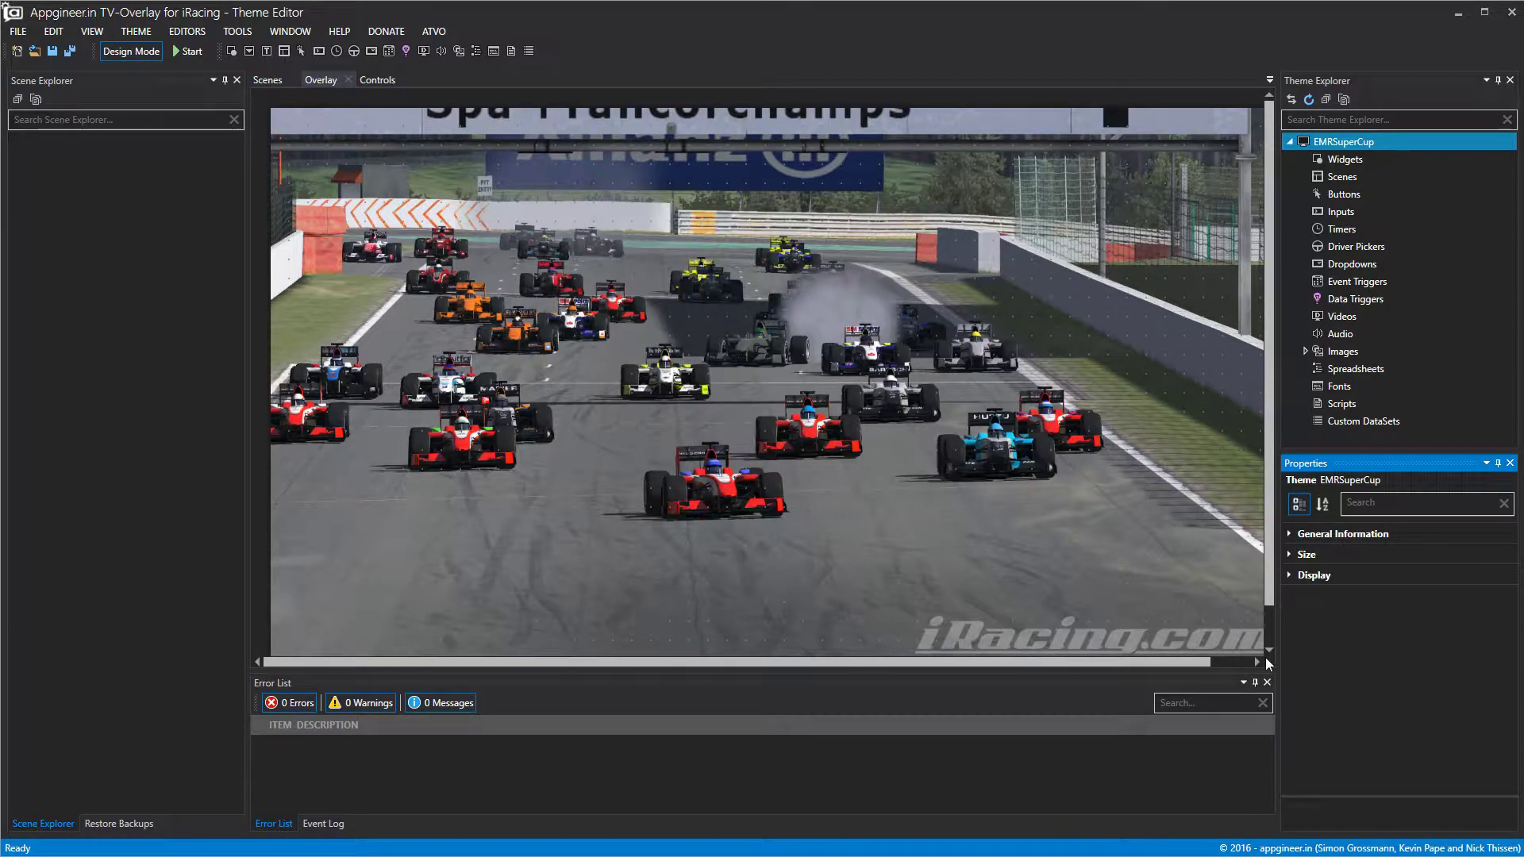
Shrink the Error List, Theme Explorer and Scene Explorer panels so the overlay canvas is larger.
left_click_drag(1250, 669, 1252, 712)
left_click_drag(1279, 597, 1308, 597)
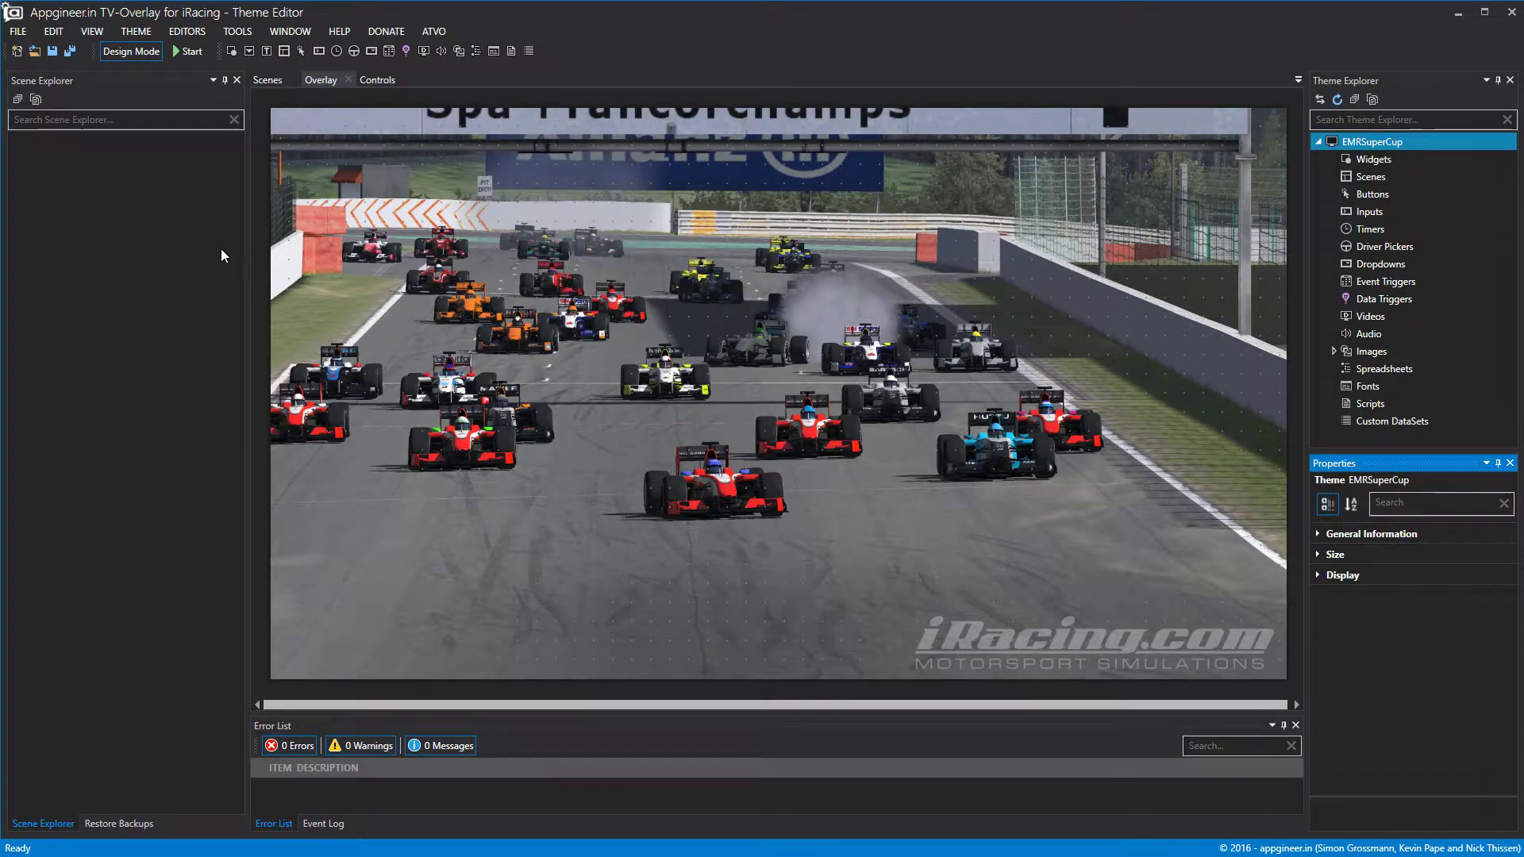
left_click_drag(248, 255, 155, 255)
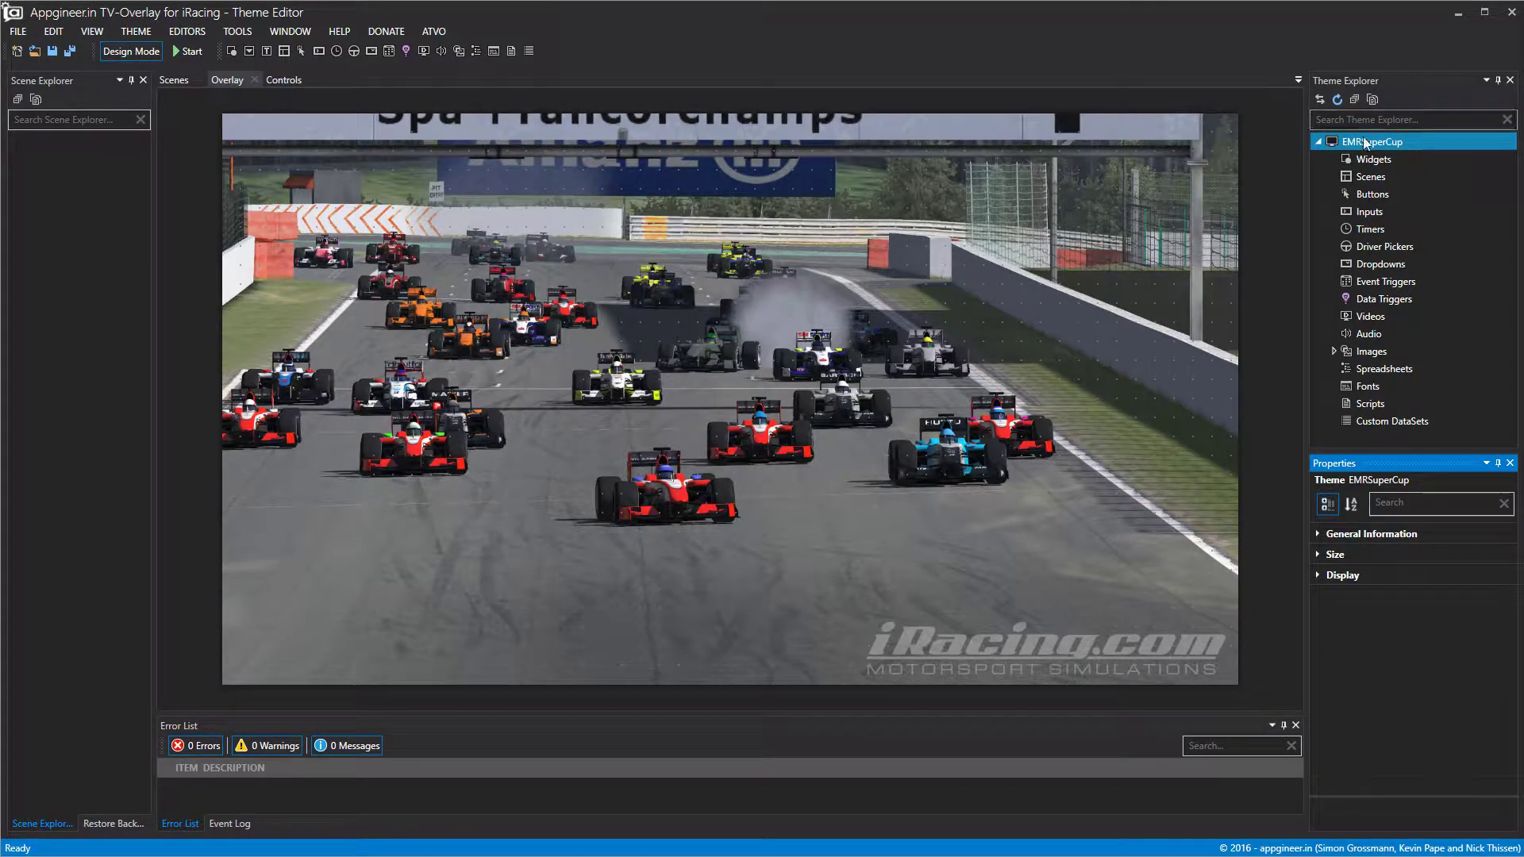
left_click(303, 80)
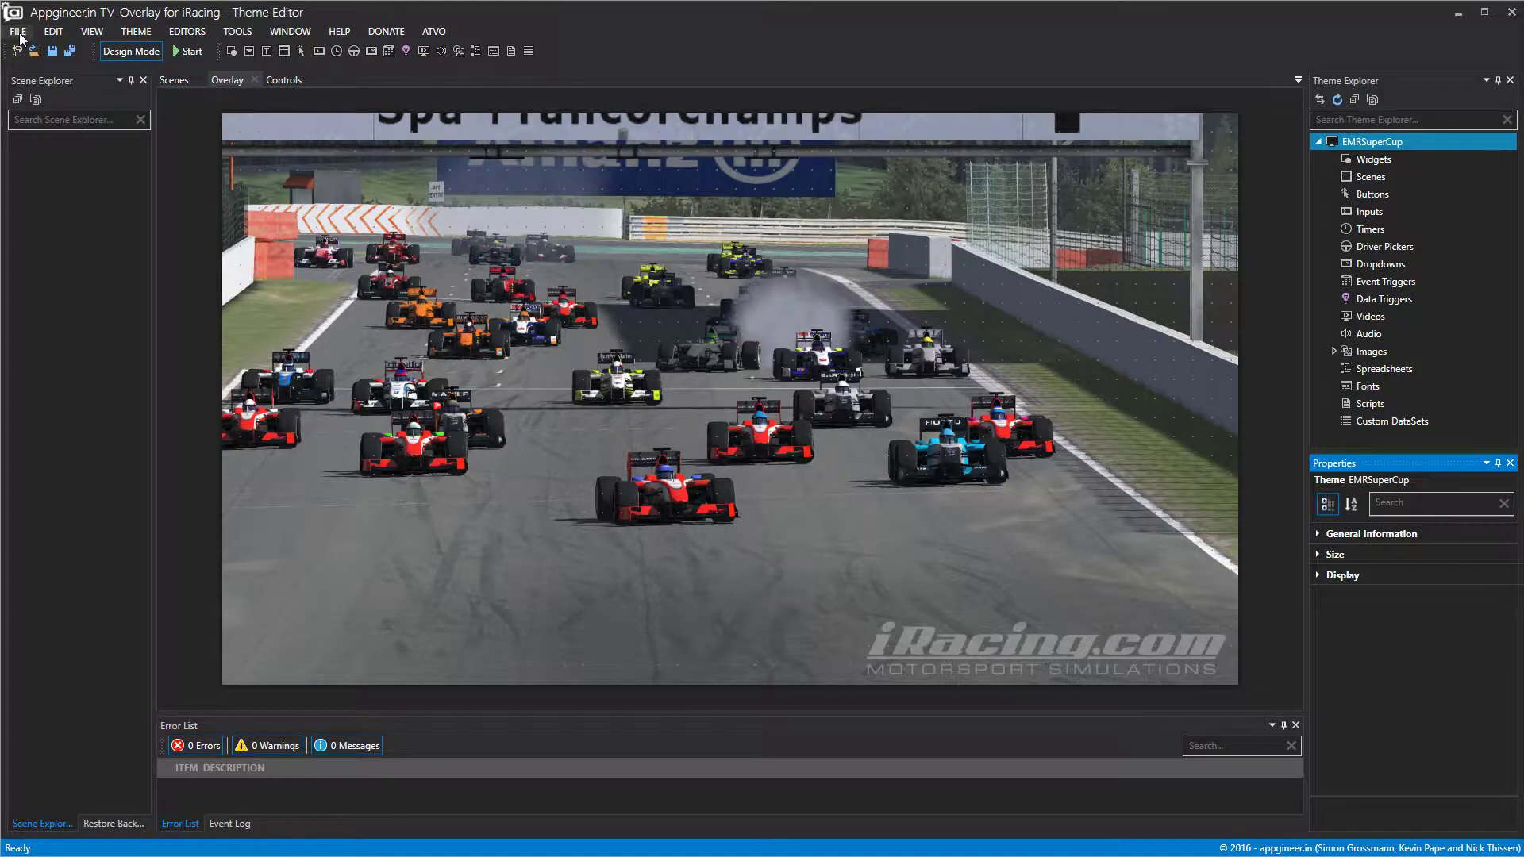
left_click(290, 31)
mouse_move(227, 41)
mouse_move(146, 35)
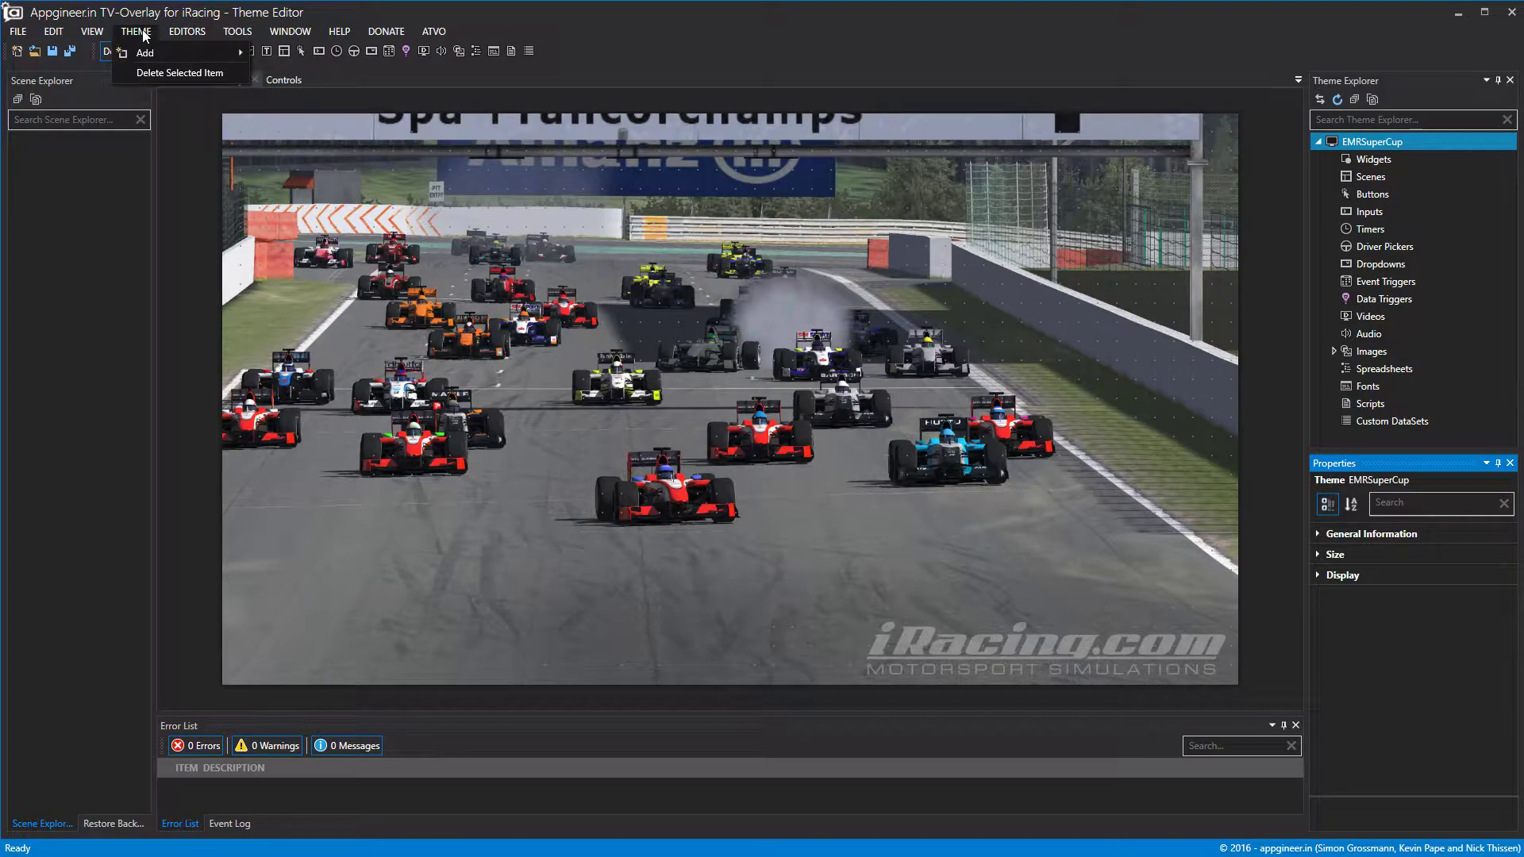
left_click(298, 56)
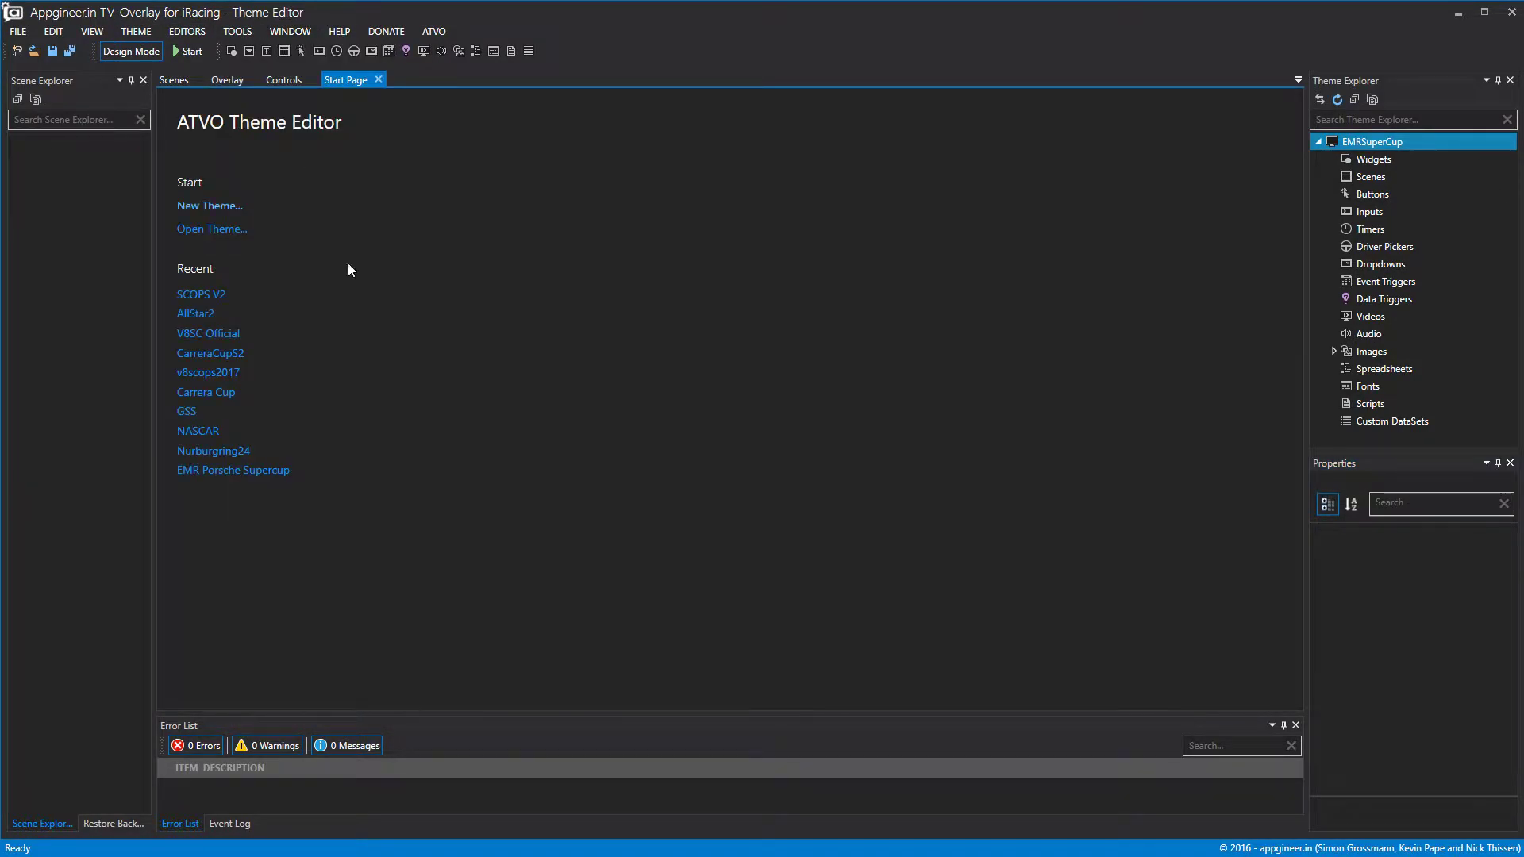
left_click(378, 80)
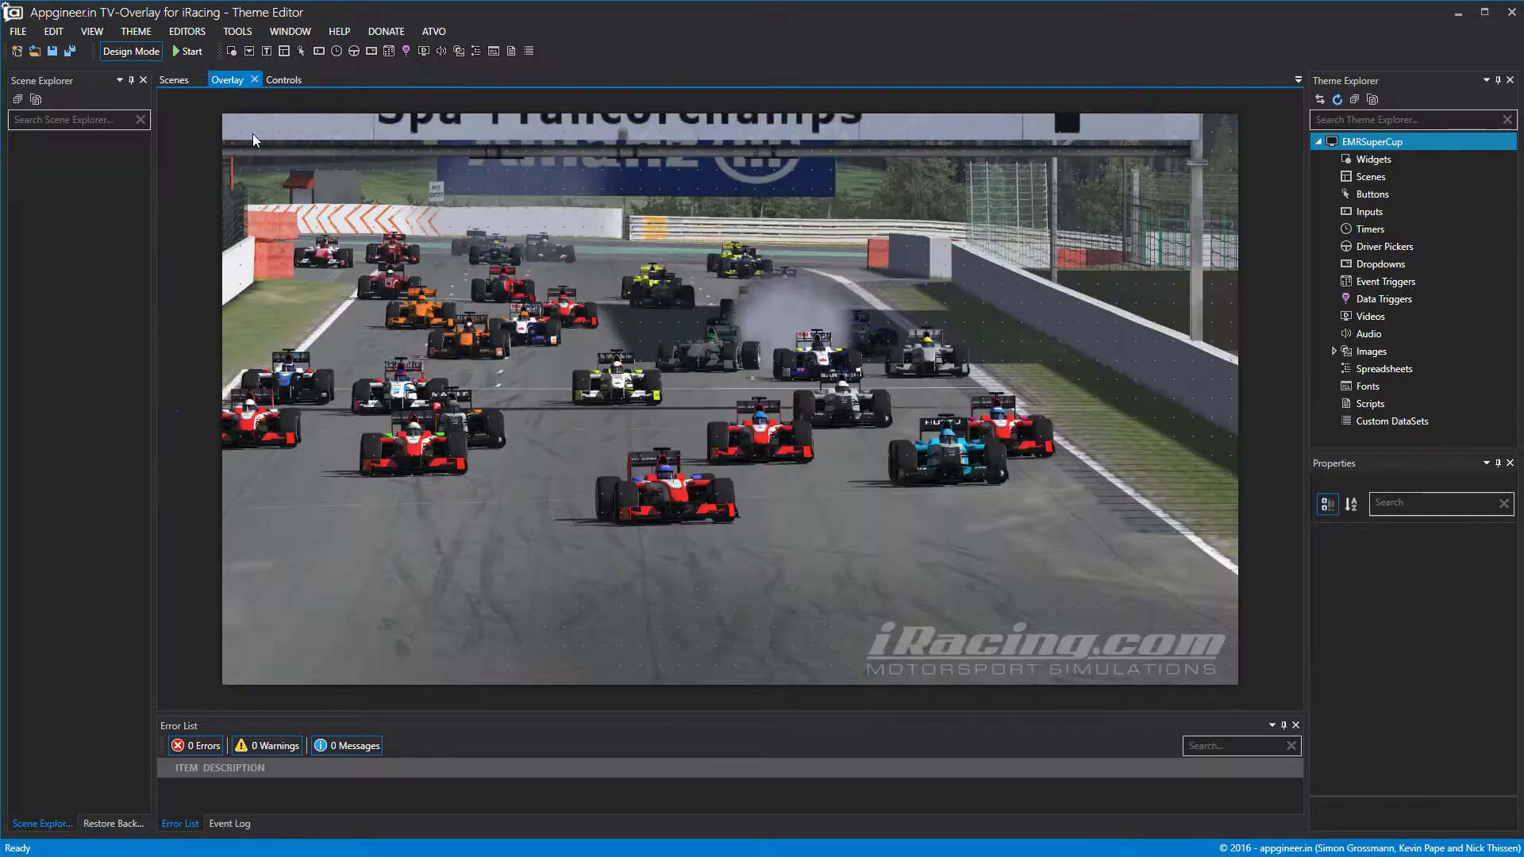
left_click(1381, 159)
left_click(1382, 143)
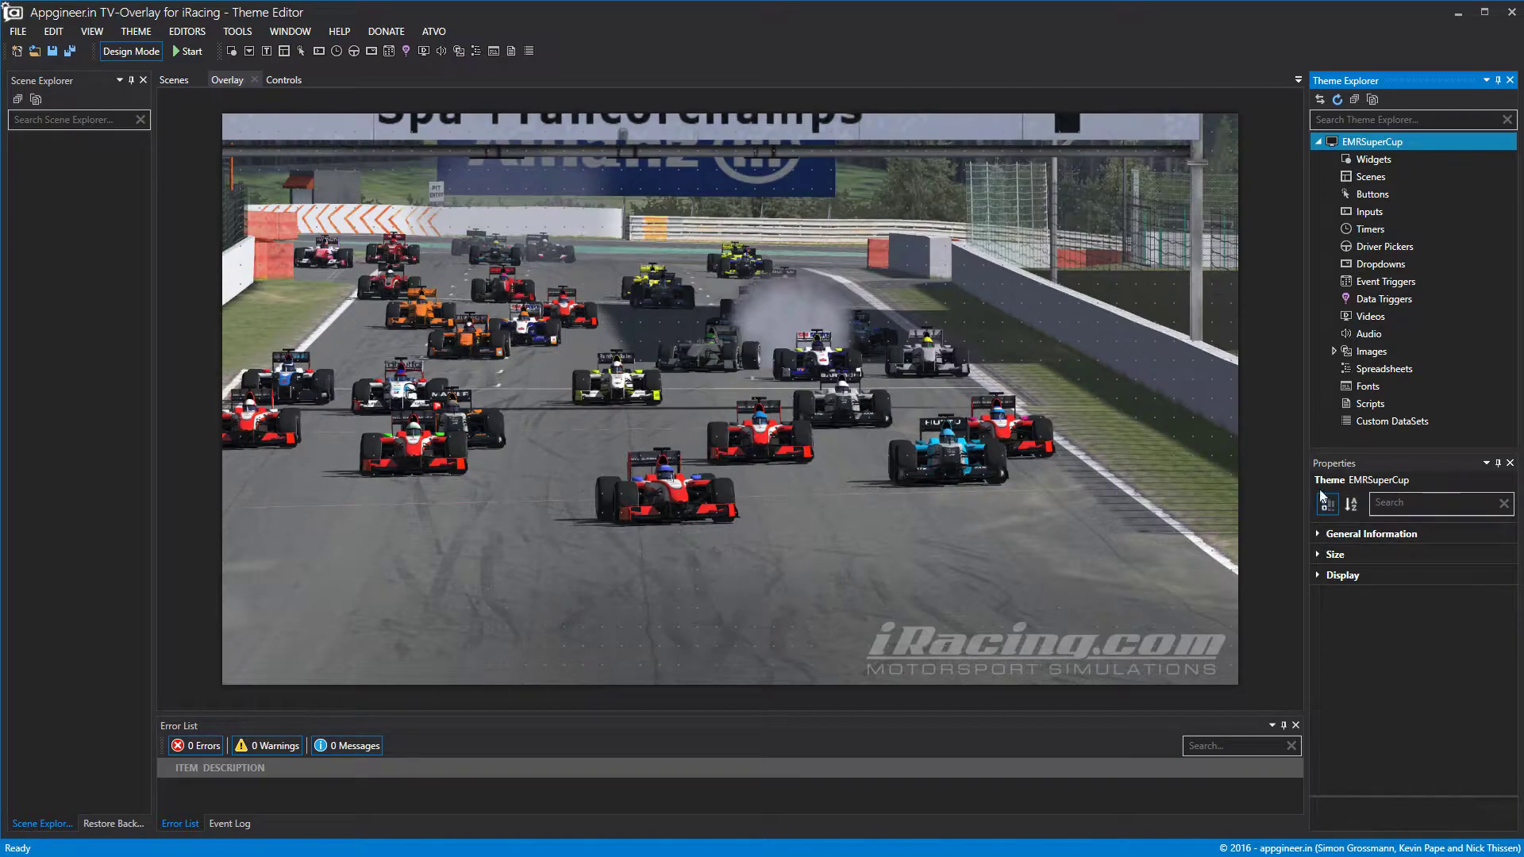
Set the EMRSuperCup theme's Size to Height 1080 and Width 1920.
left_click(1322, 555)
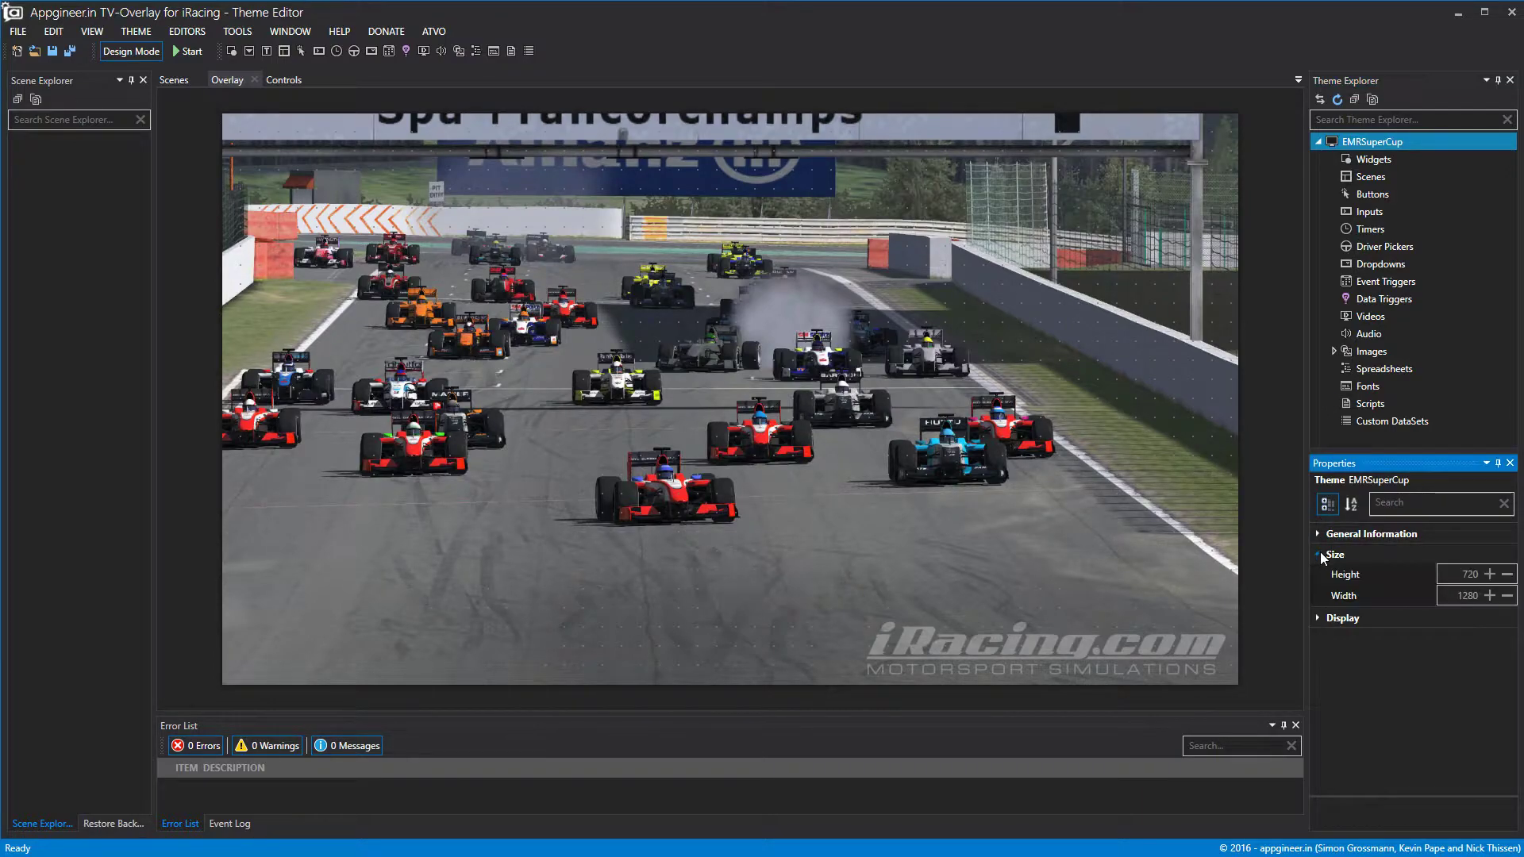
left_click(1463, 574)
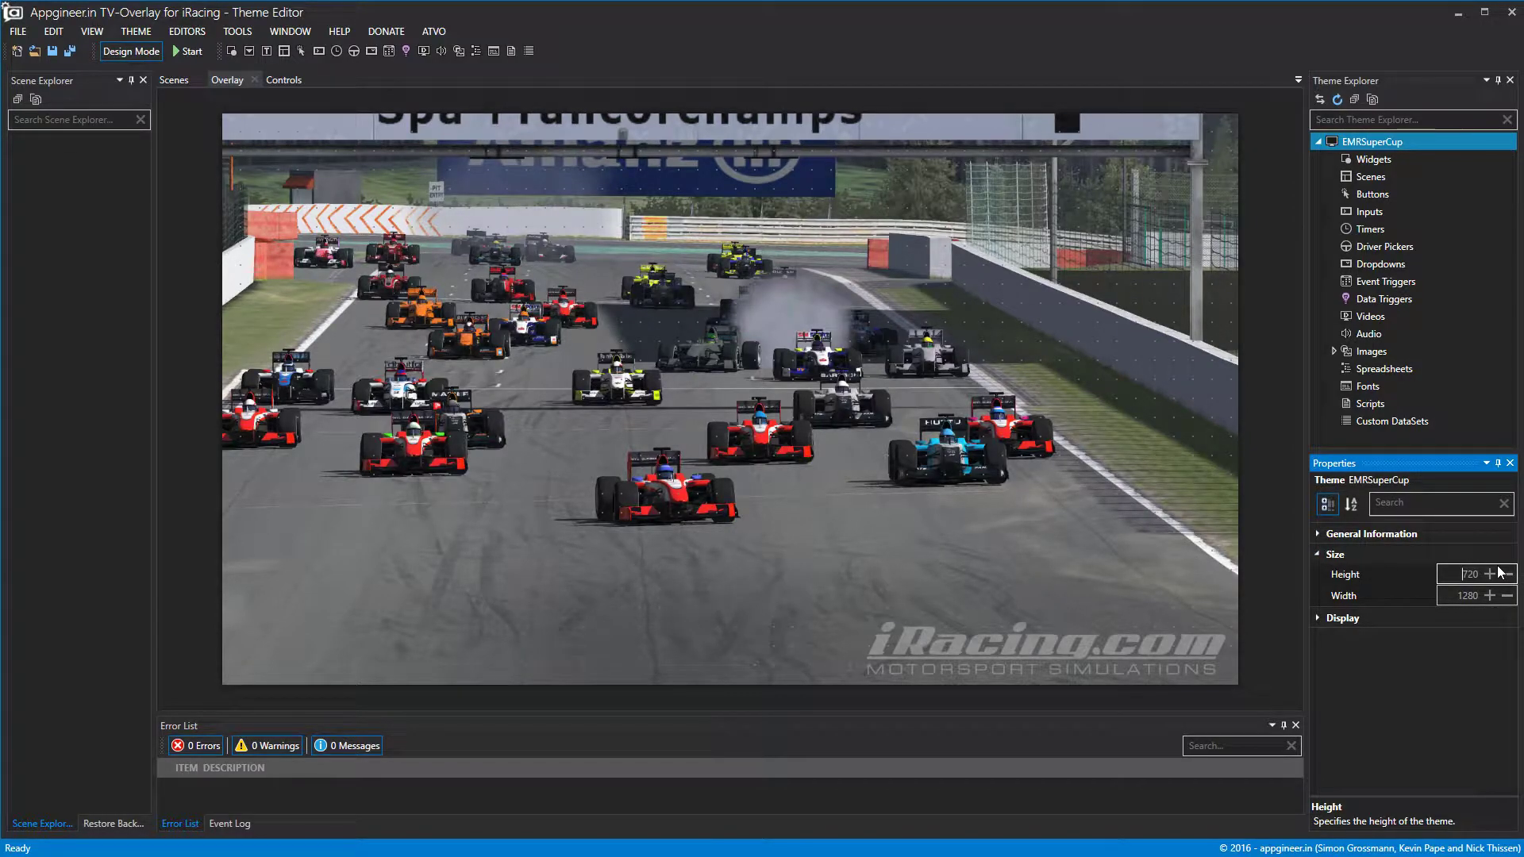
key("Delete")
key("Delete")
key("Delete")
type("108")
type("0")
key("Tab")
key("BackSpace")
type("1920")
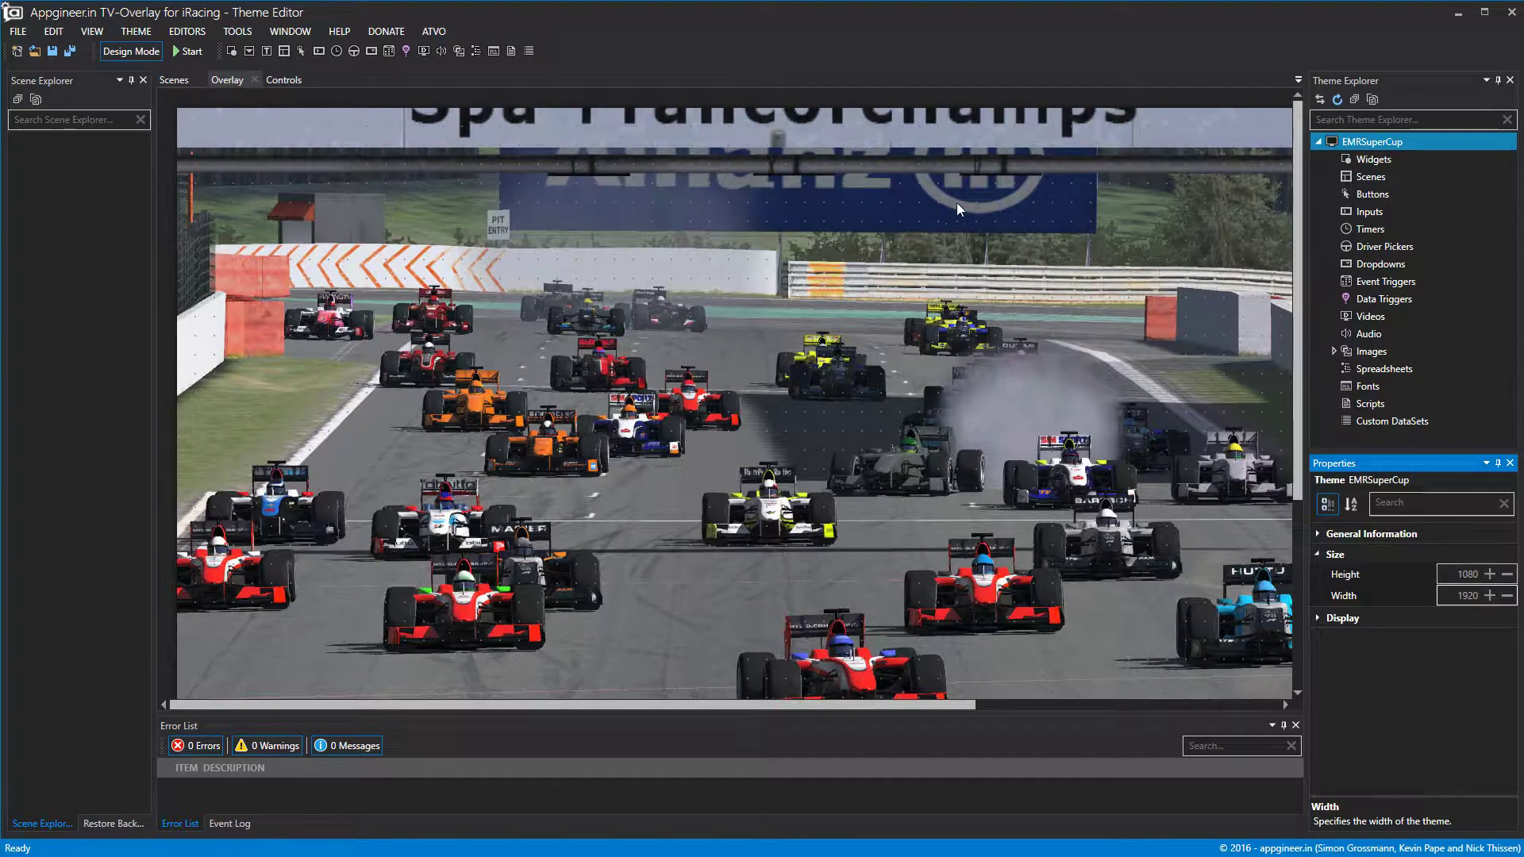
left_click(954, 202)
scroll(954, 202, "down", 5)
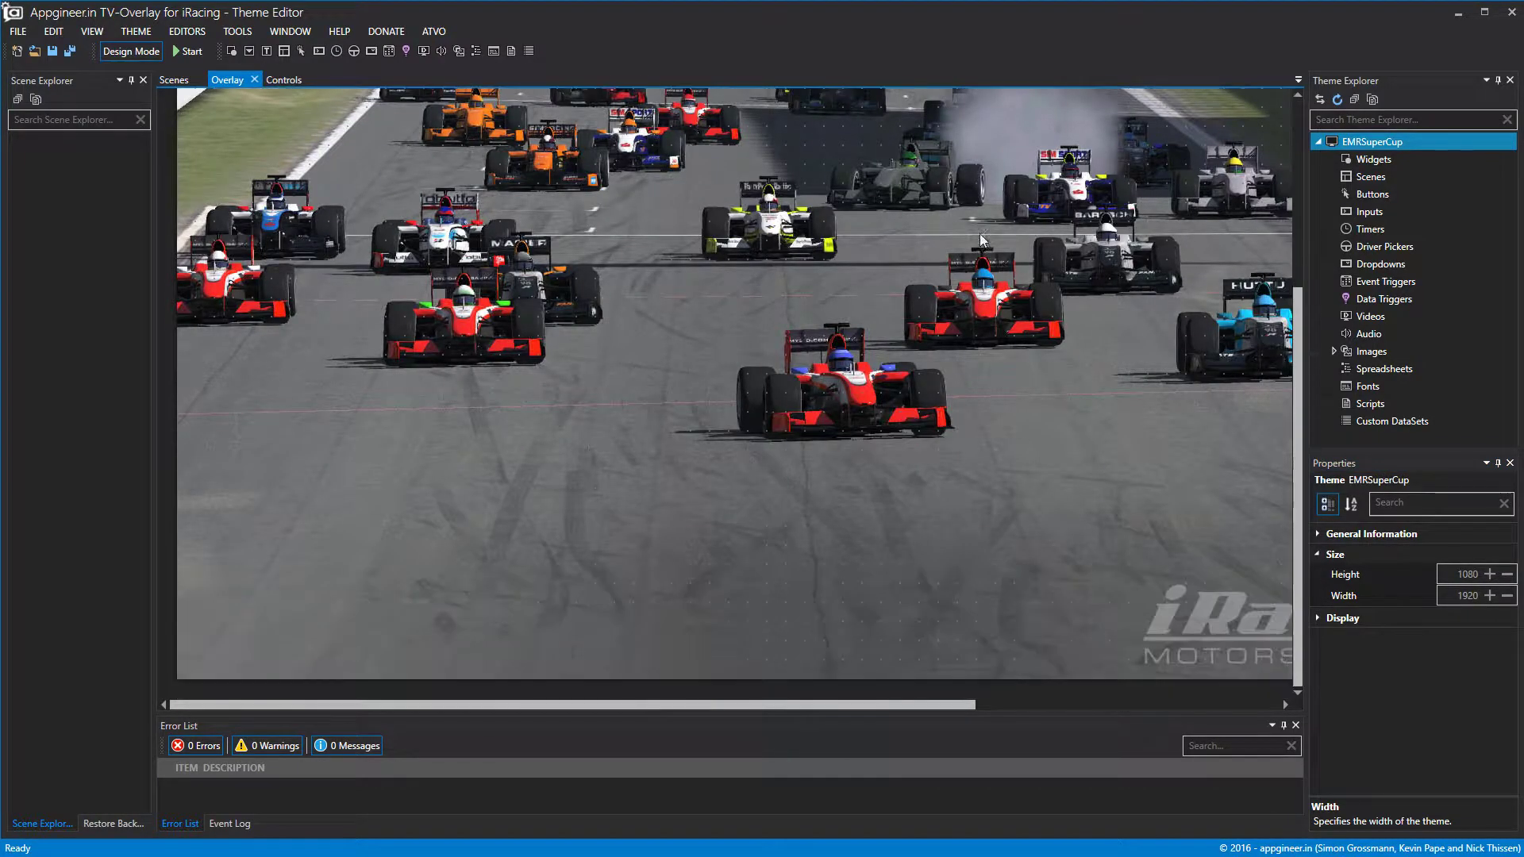
left_click_drag(878, 704, 668, 716)
scroll(931, 466, "up", 8)
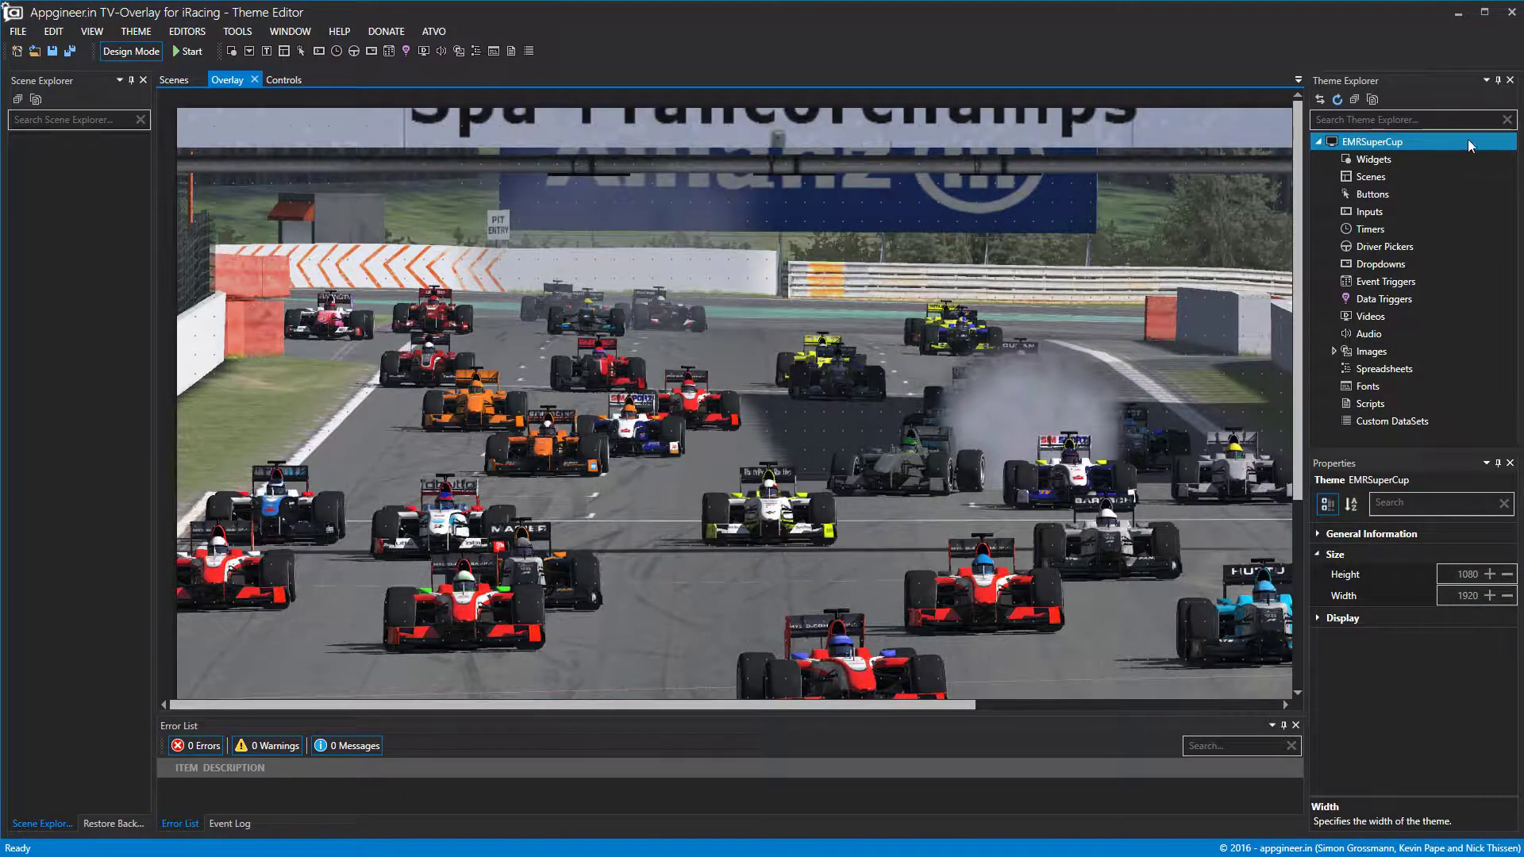
Add Widget1 to the theme and set Initial Widget size to 75 in File > Settings.
right_click(1391, 162)
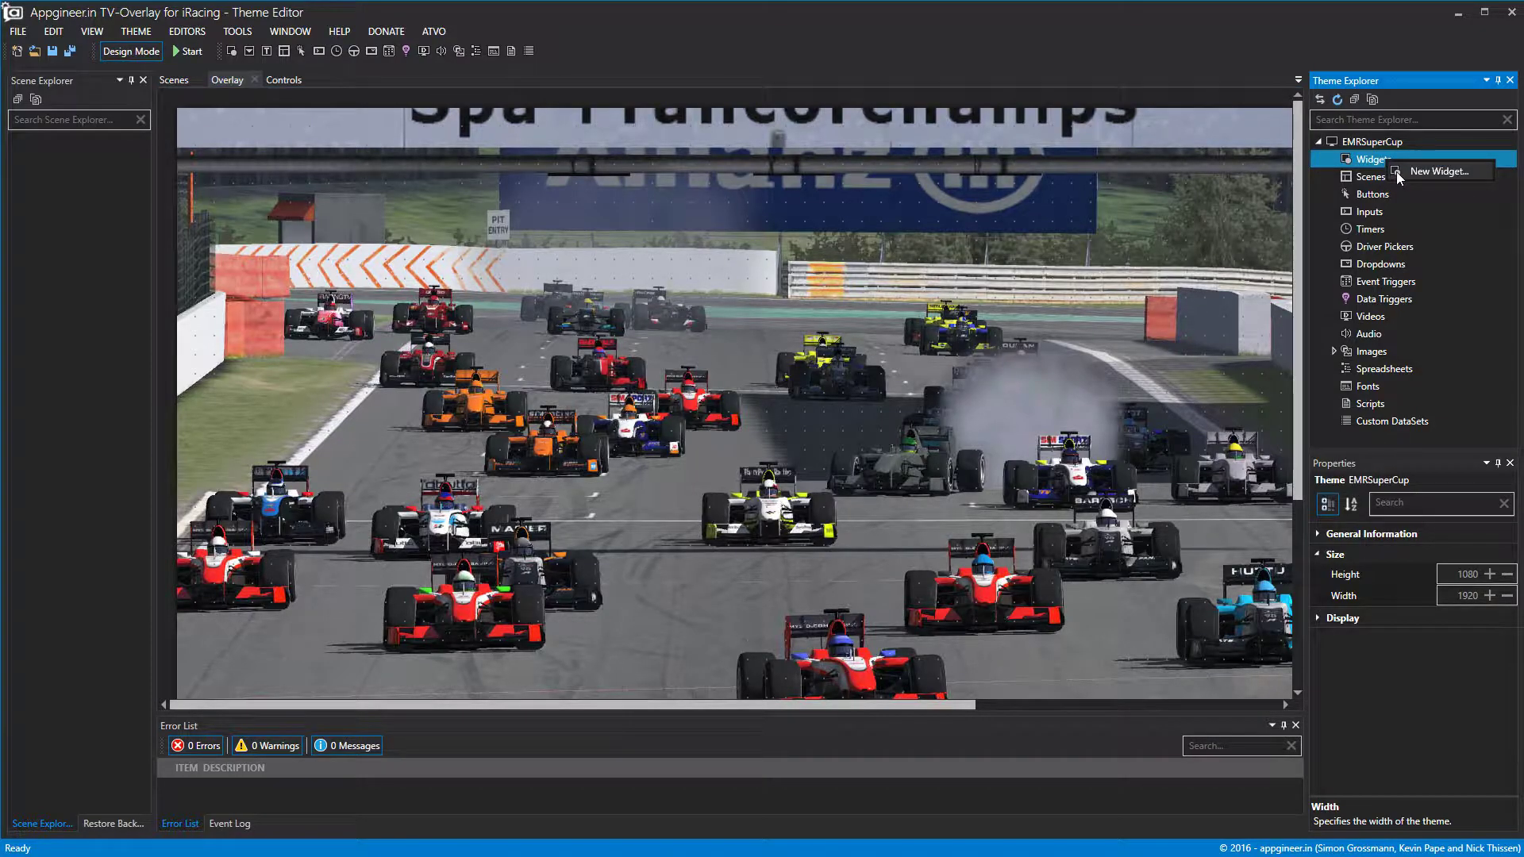
left_click(1397, 171)
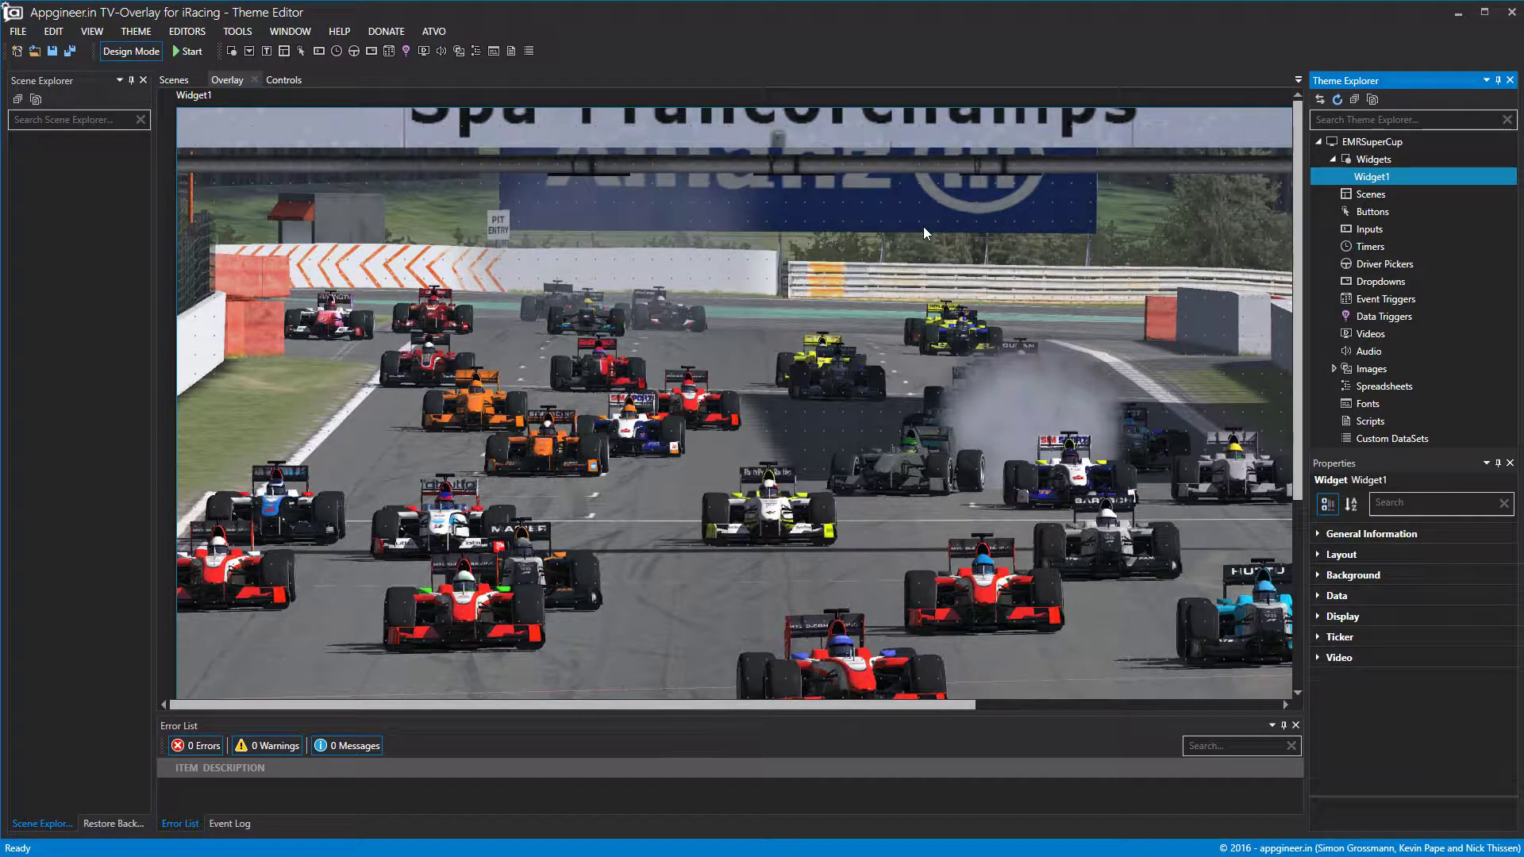
left_click(53, 32)
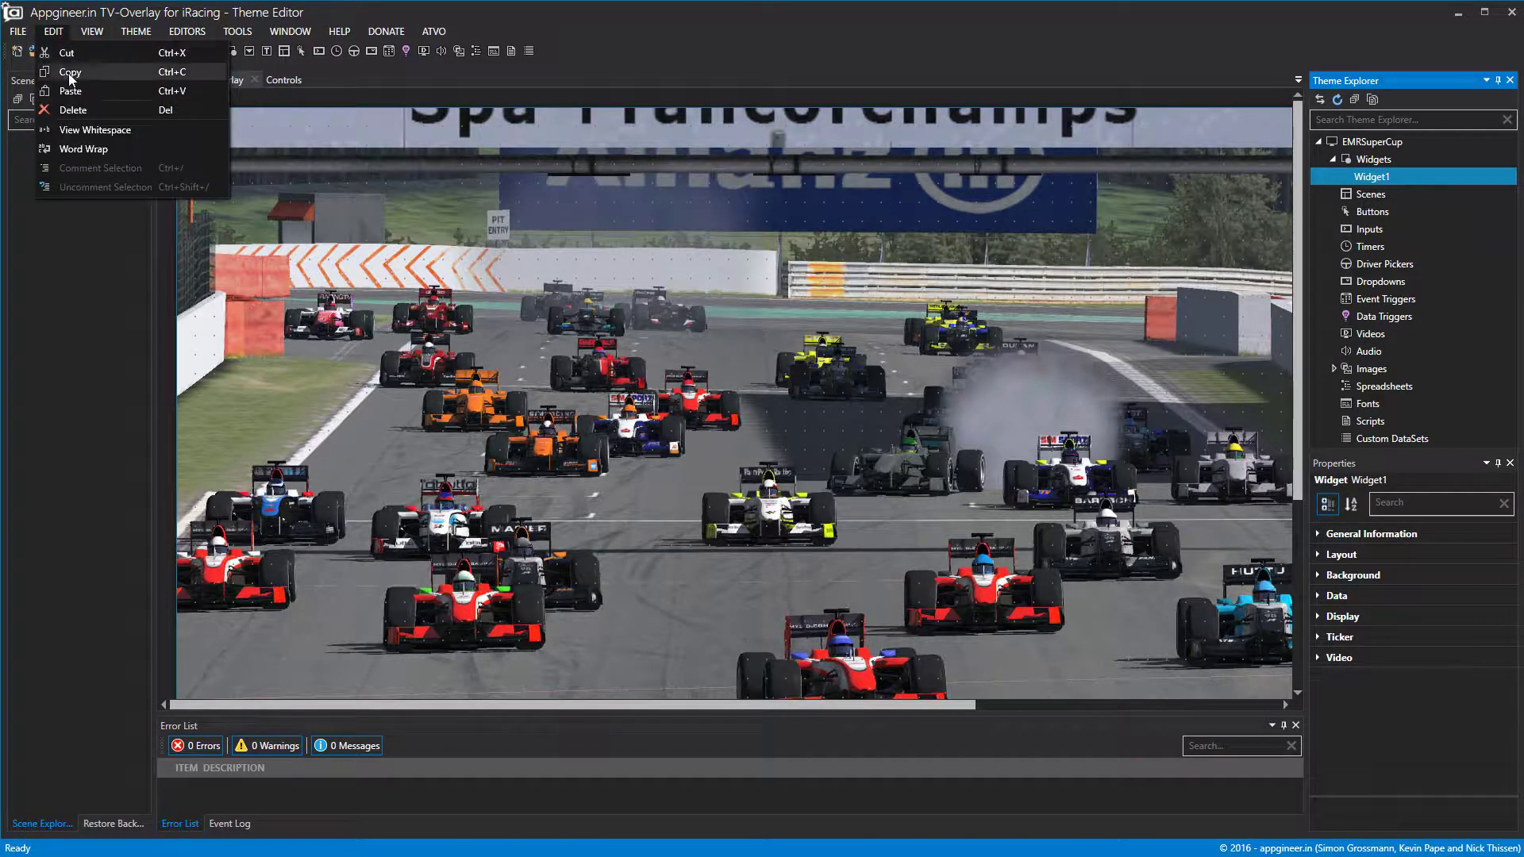
mouse_move(80, 27)
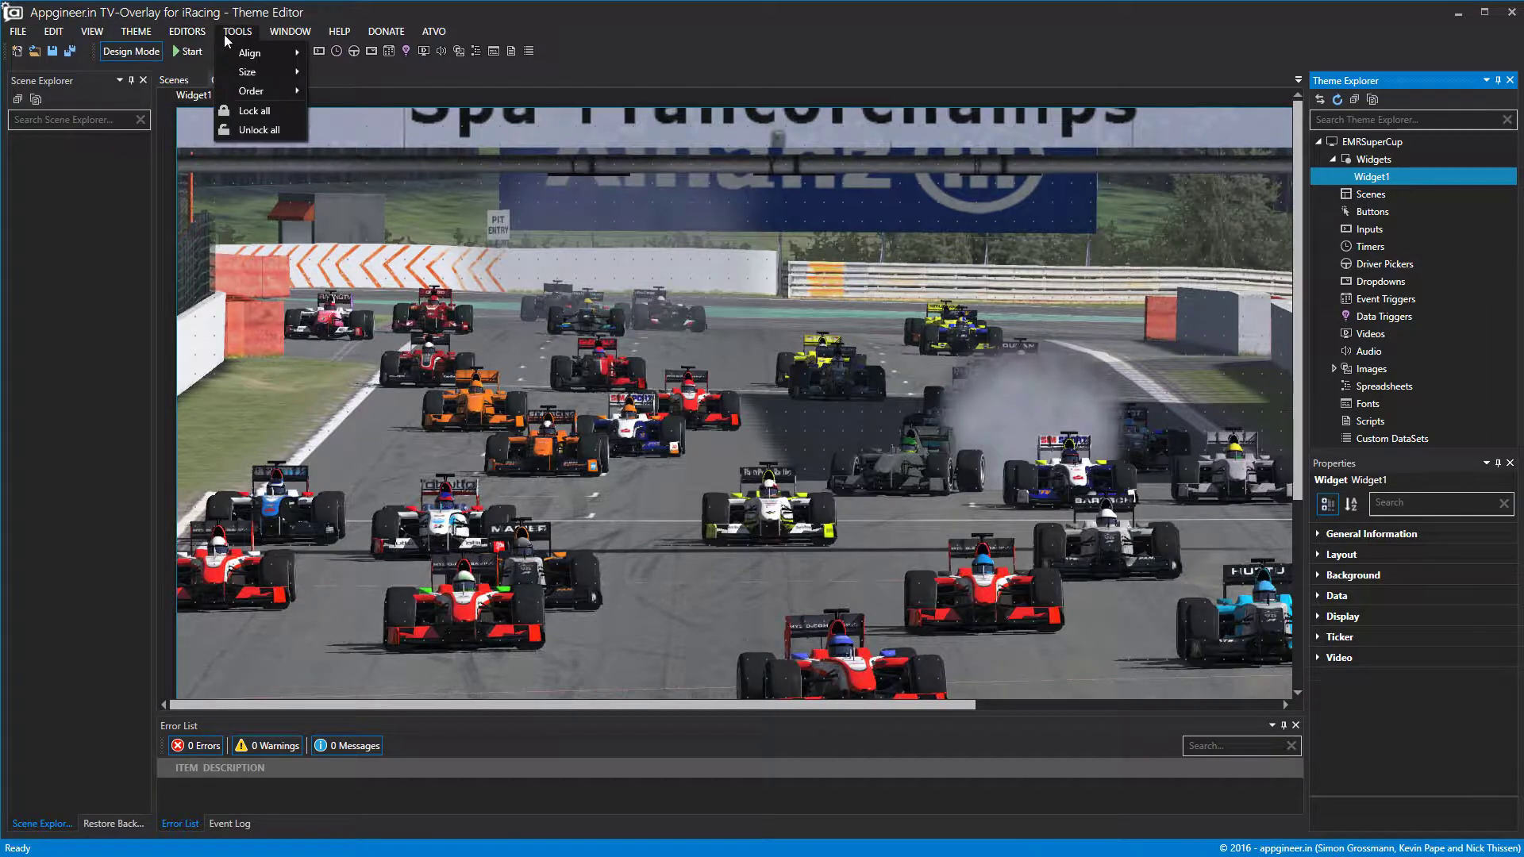
mouse_move(18, 32)
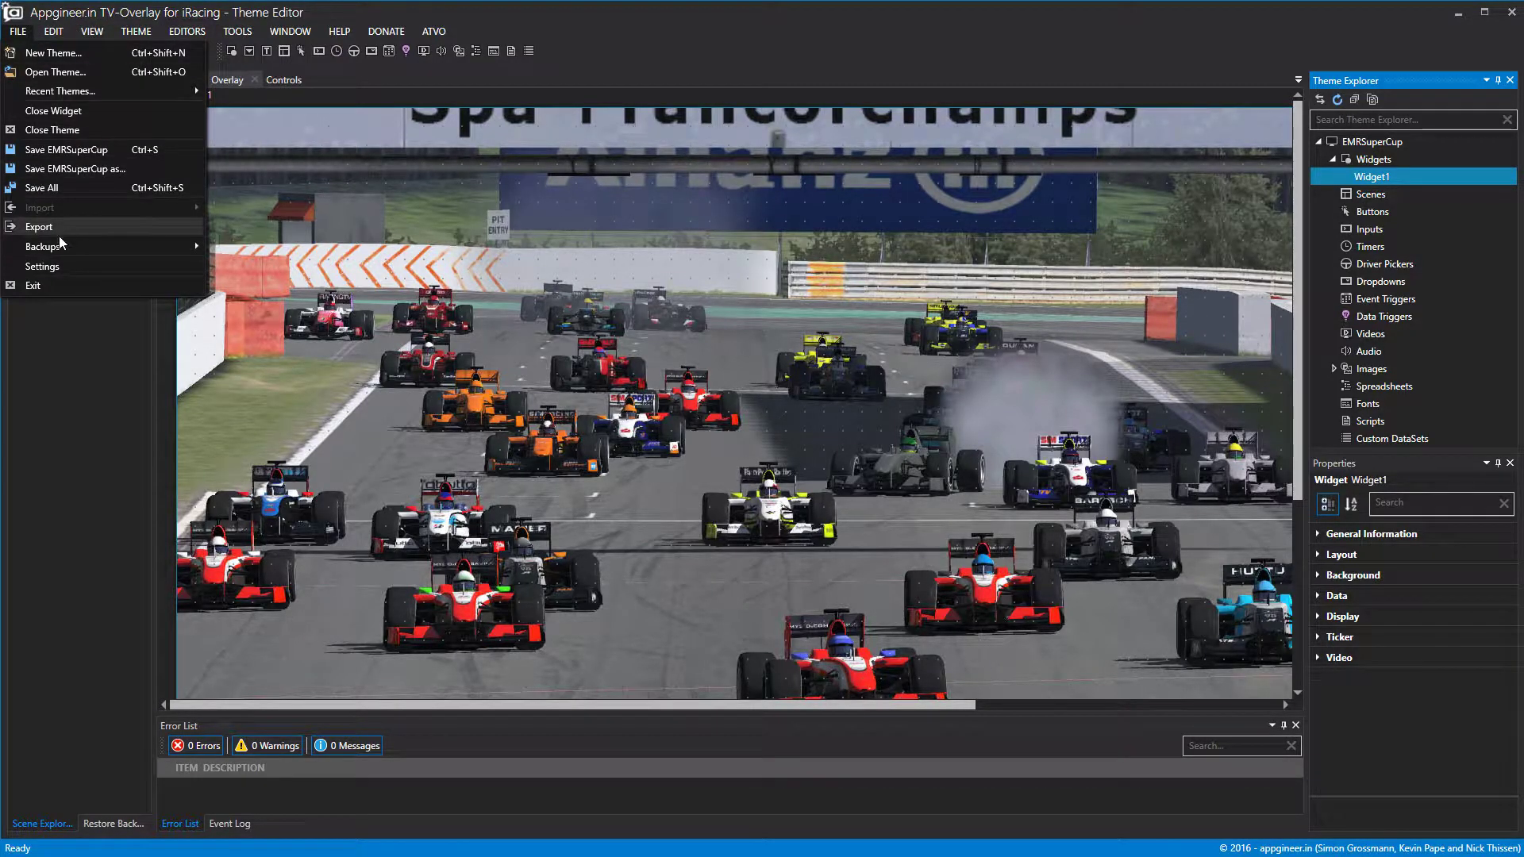
left_click(43, 267)
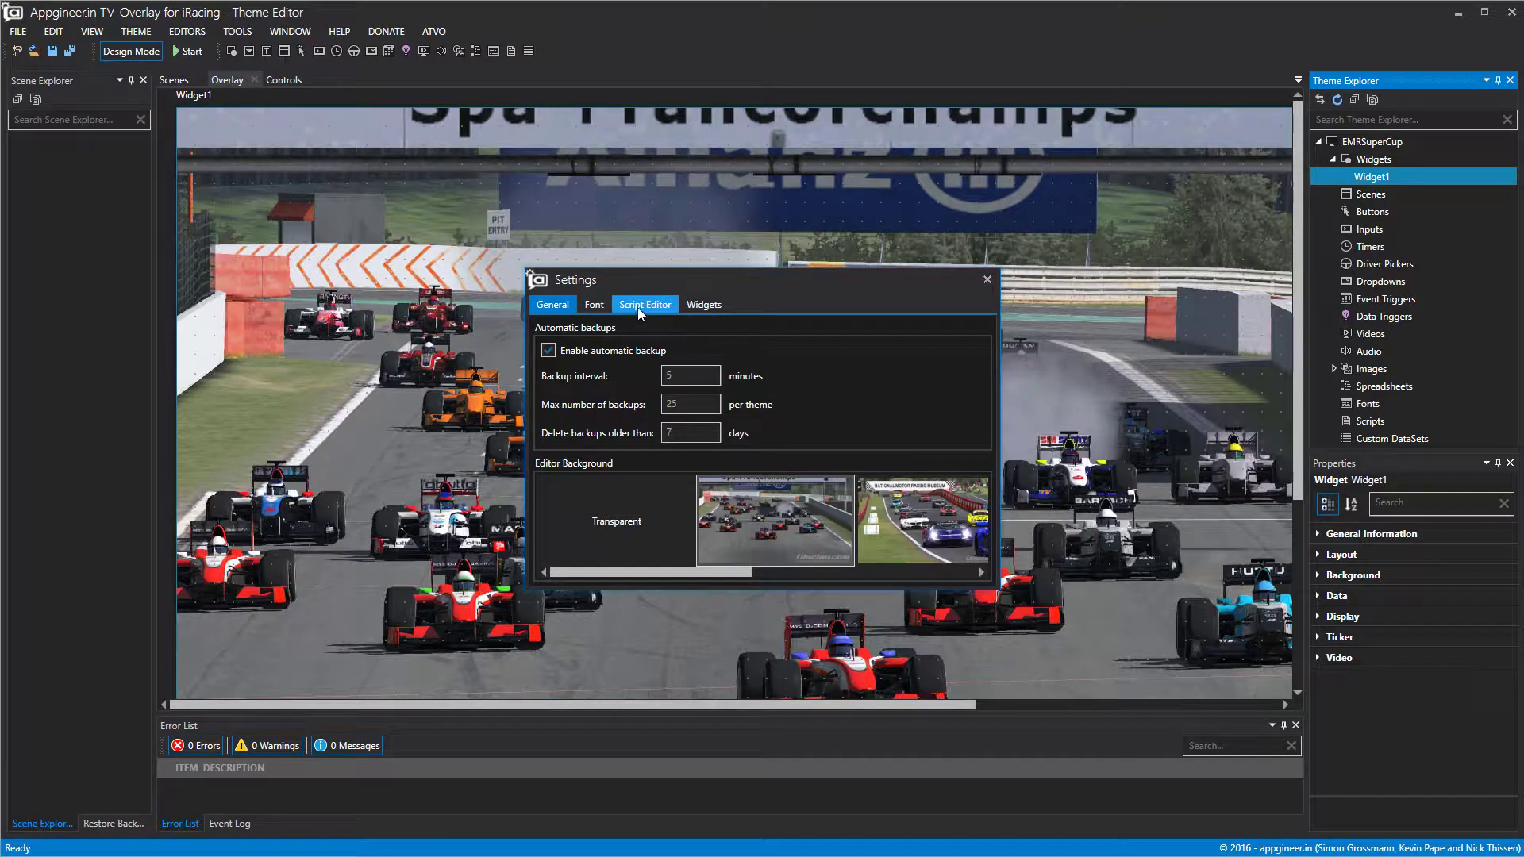
left_click(601, 305)
left_click(701, 308)
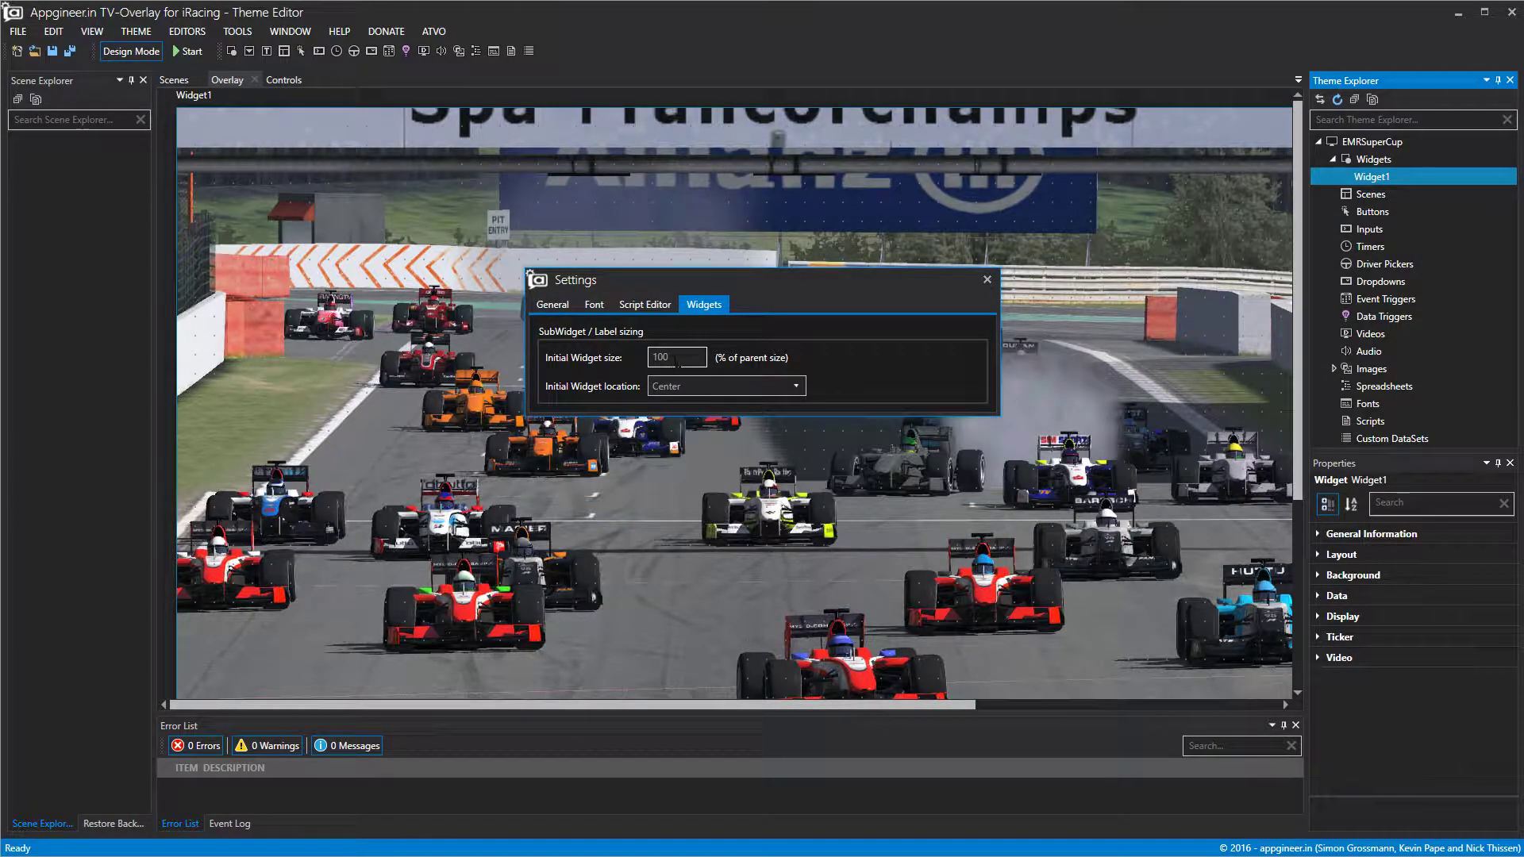
type("75")
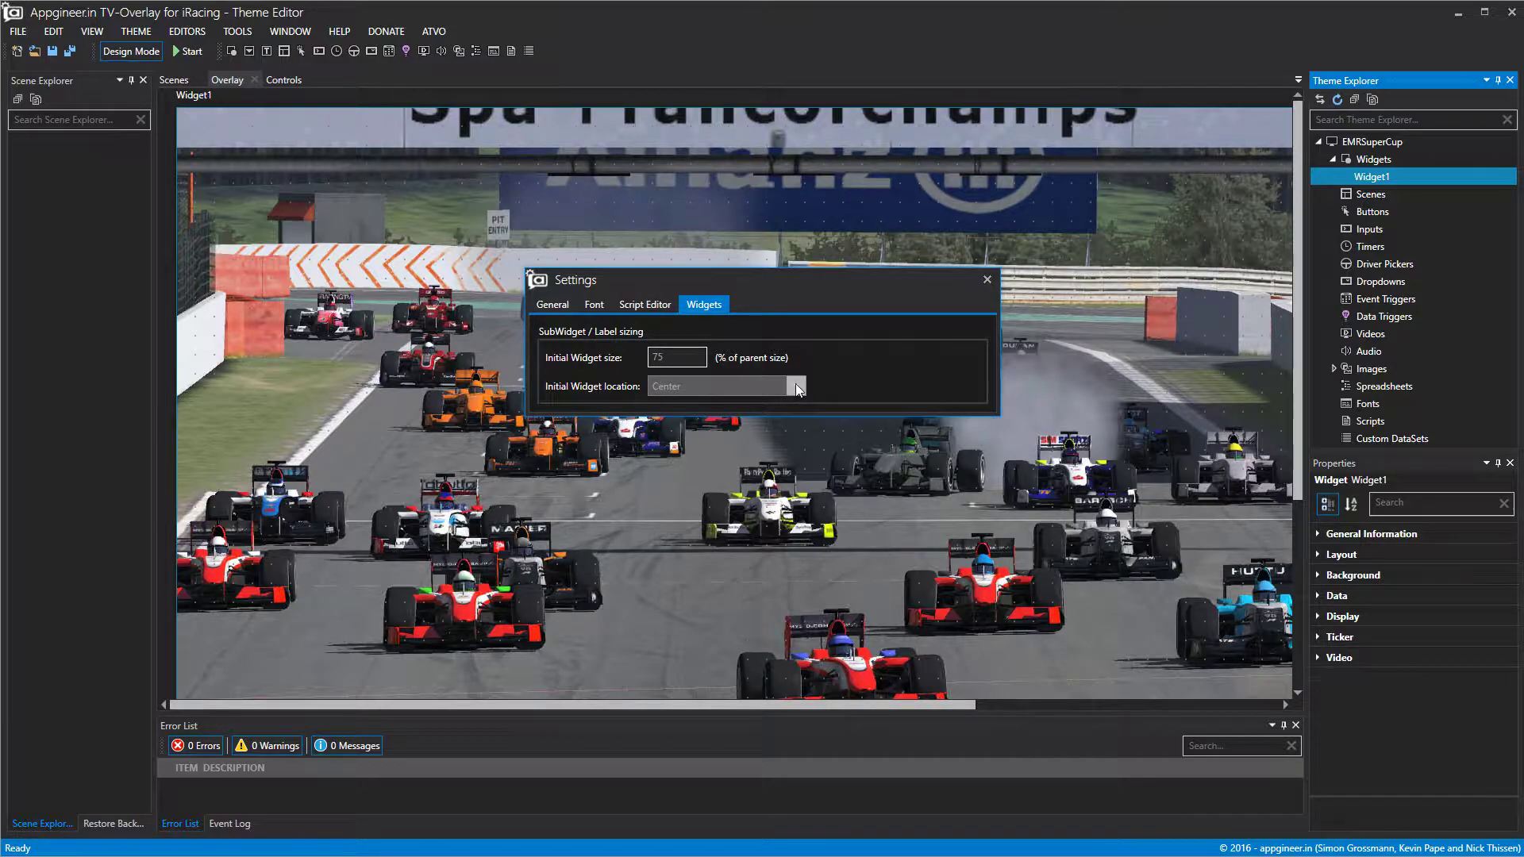
left_click(988, 282)
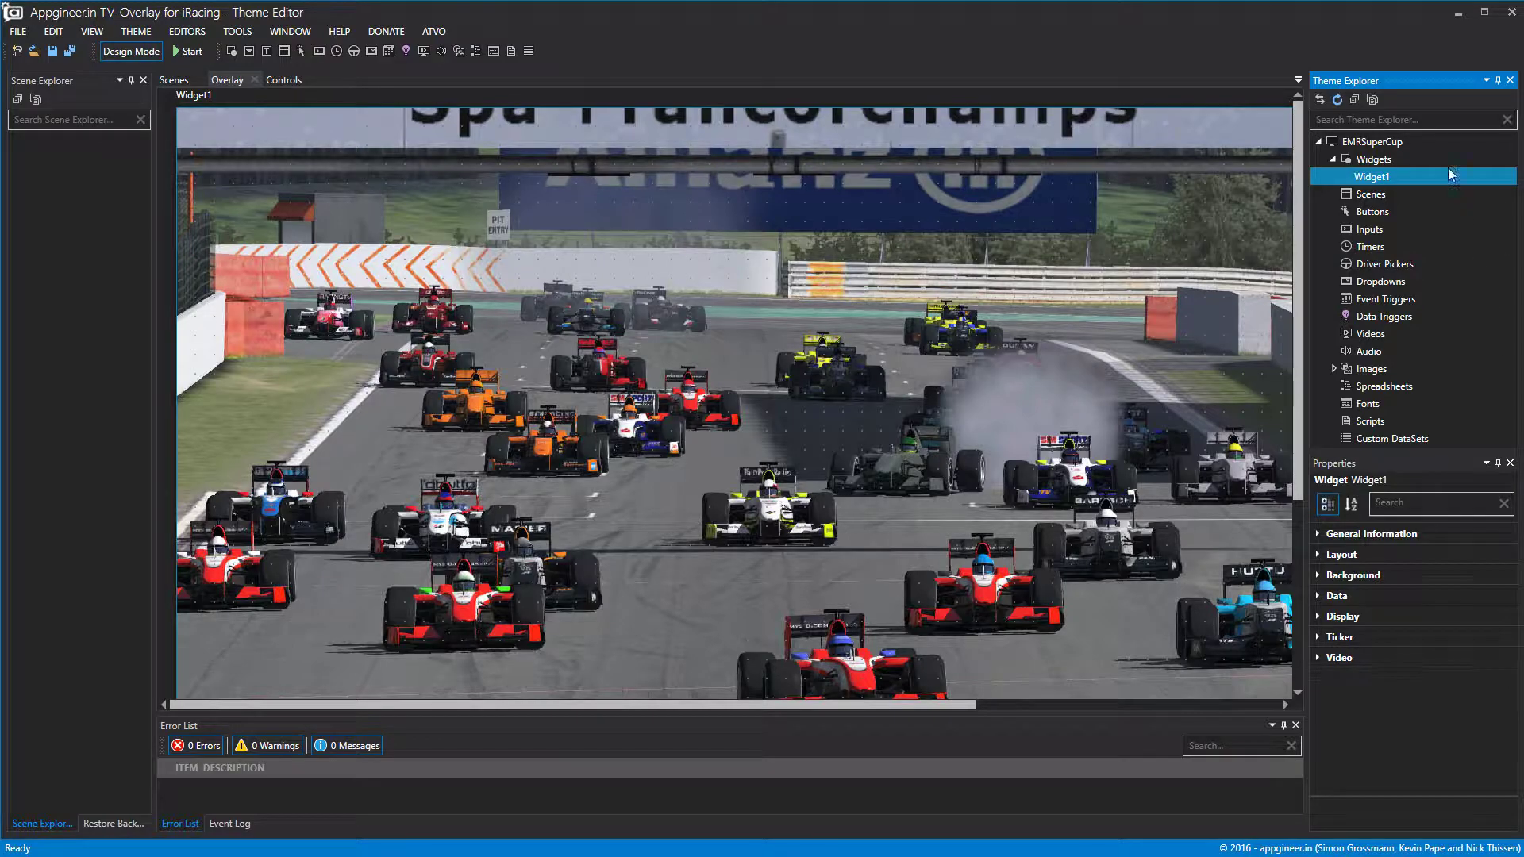
left_click(1401, 144)
Set the EMRSuperCup theme's Display font to Lato at size 20.
left_click(1326, 577)
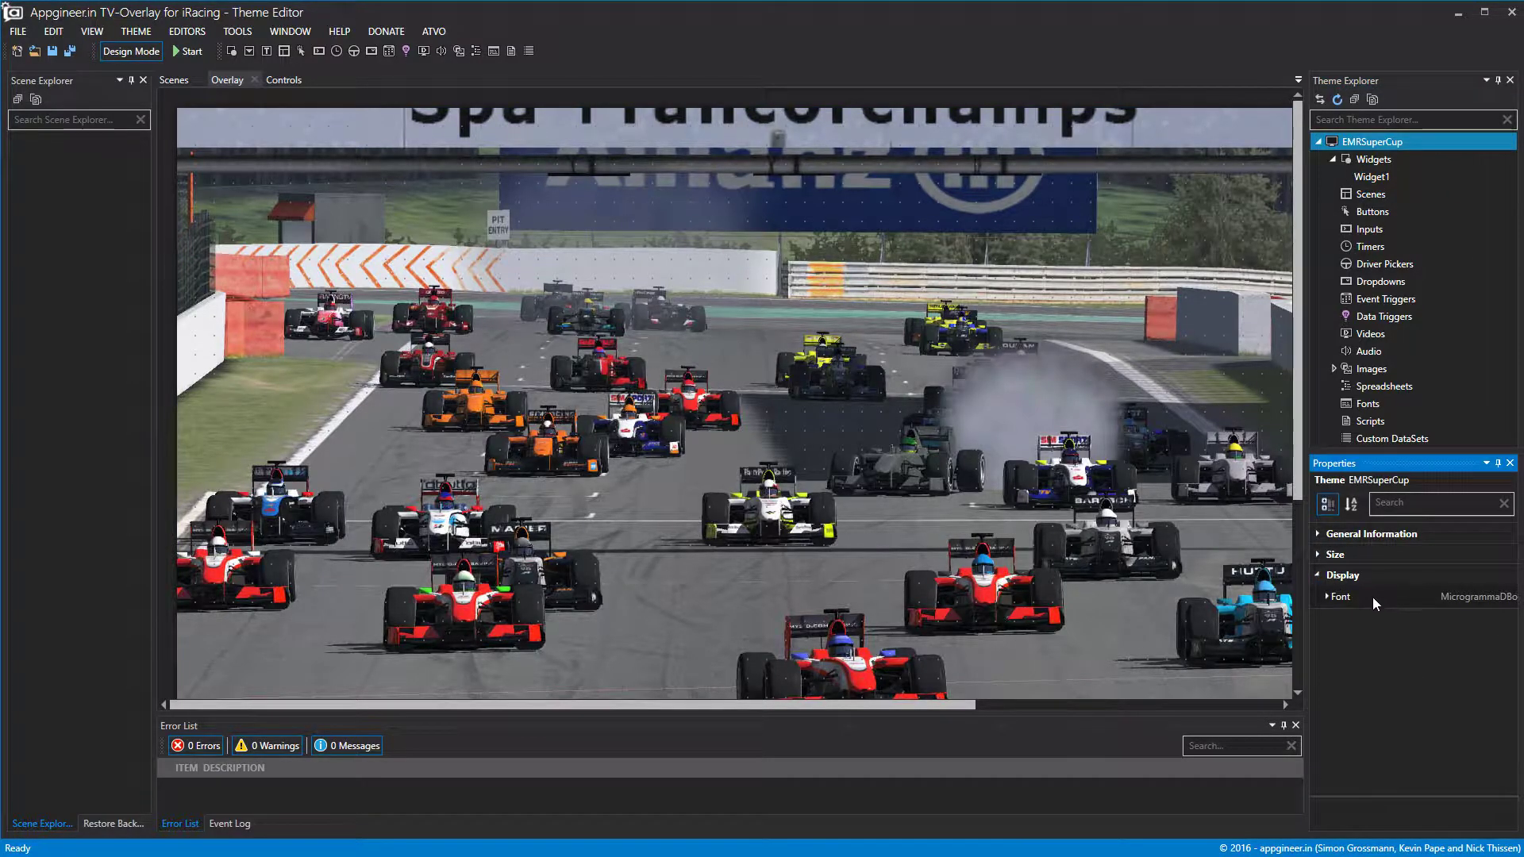
left_click(1328, 598)
left_click(1506, 618)
scroll(1501, 491, "up", 8)
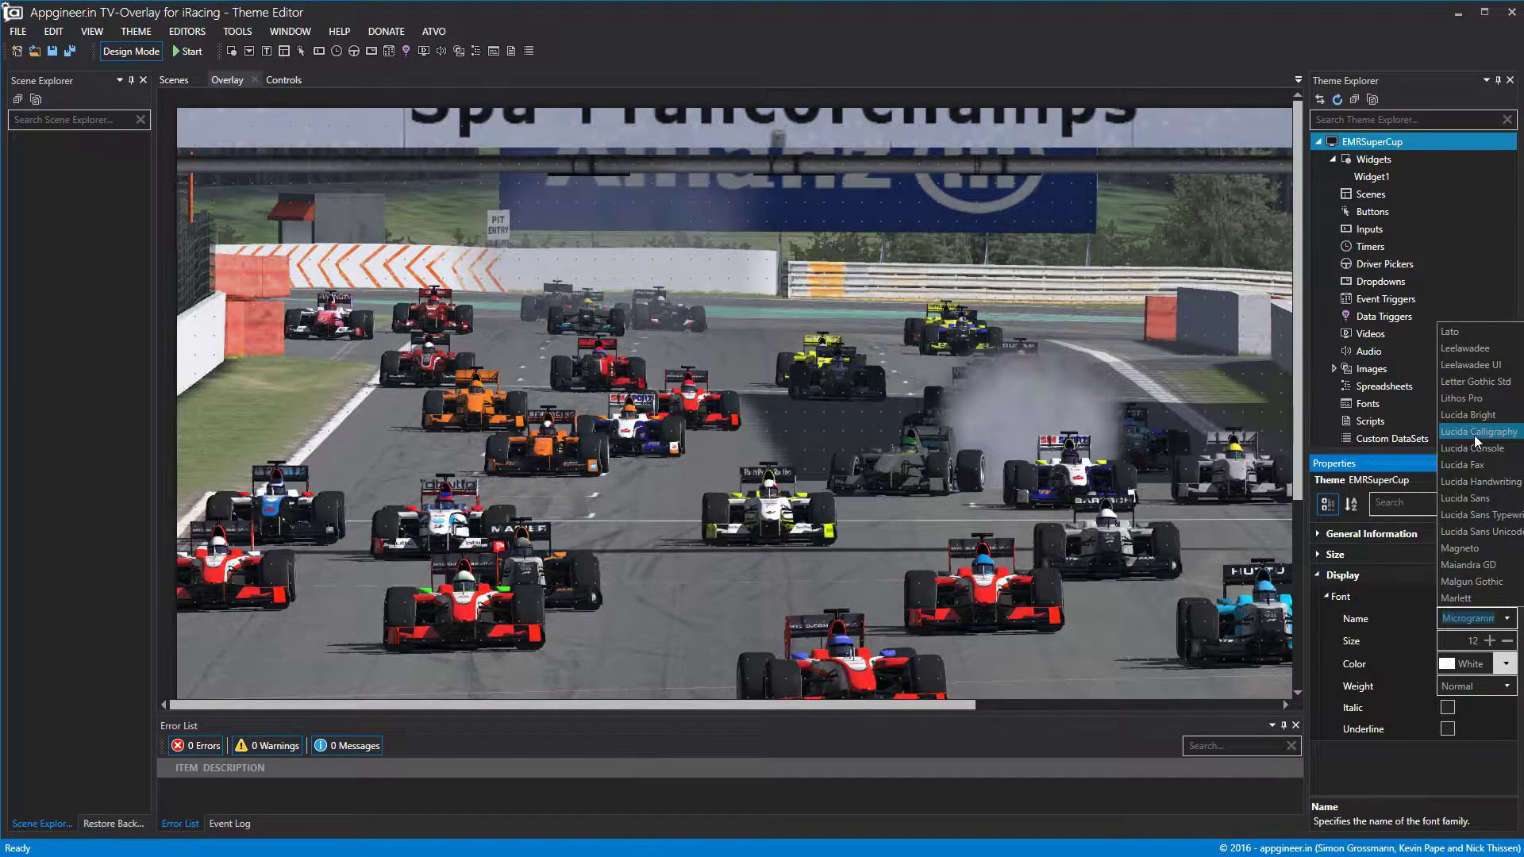
left_click(1460, 377)
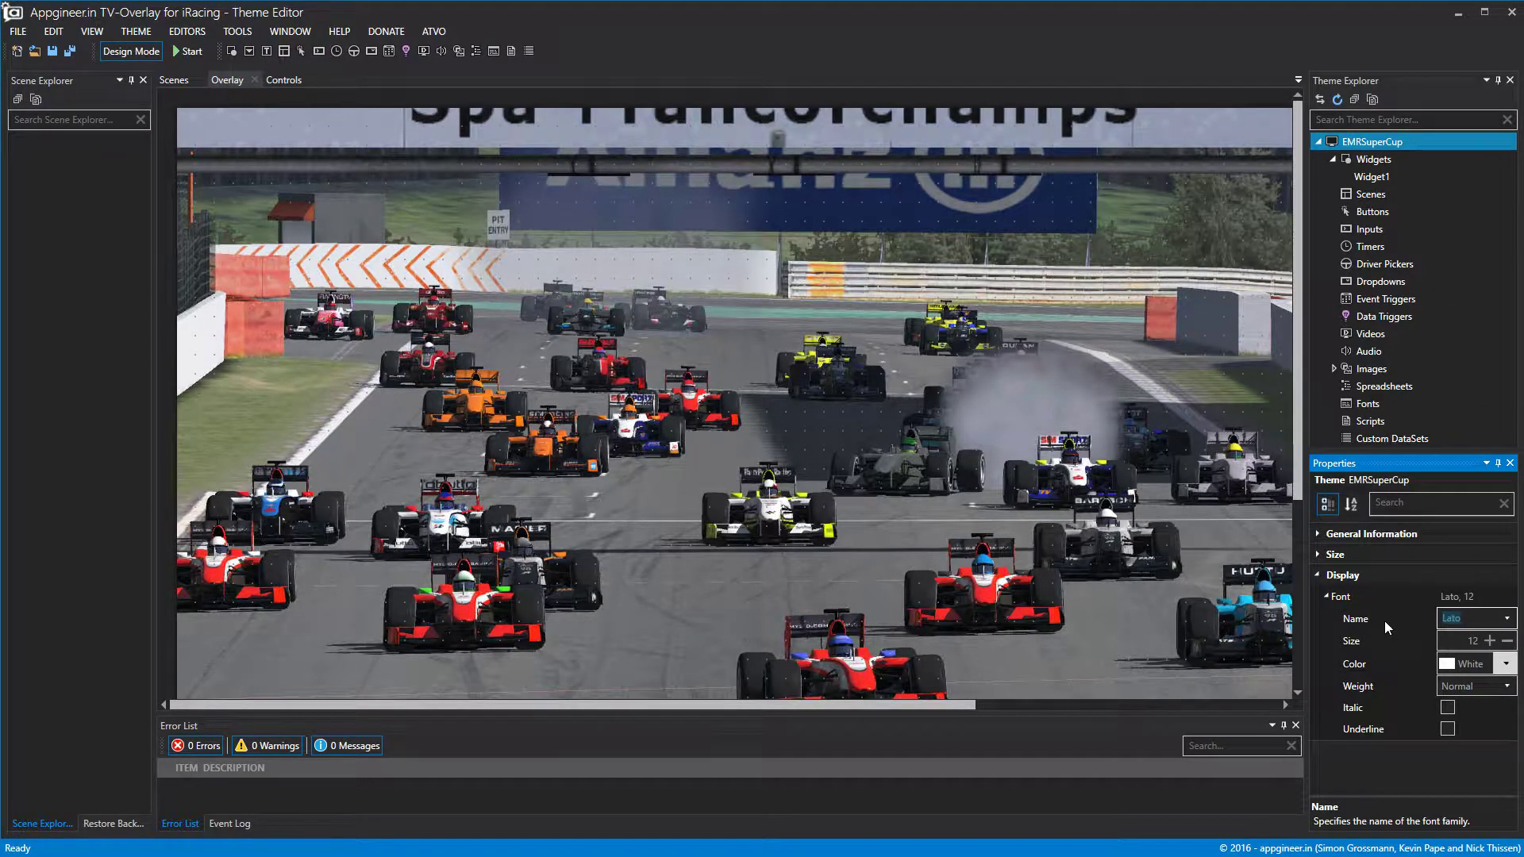
left_click(1490, 643)
left_click(1490, 642)
left_click(1490, 642)
left_click(1490, 642)
left_click(1489, 643)
left_click(1490, 642)
left_click(1489, 642)
left_click(1490, 642)
left_click(1490, 642)
left_click(1506, 642)
left_click(1108, 504)
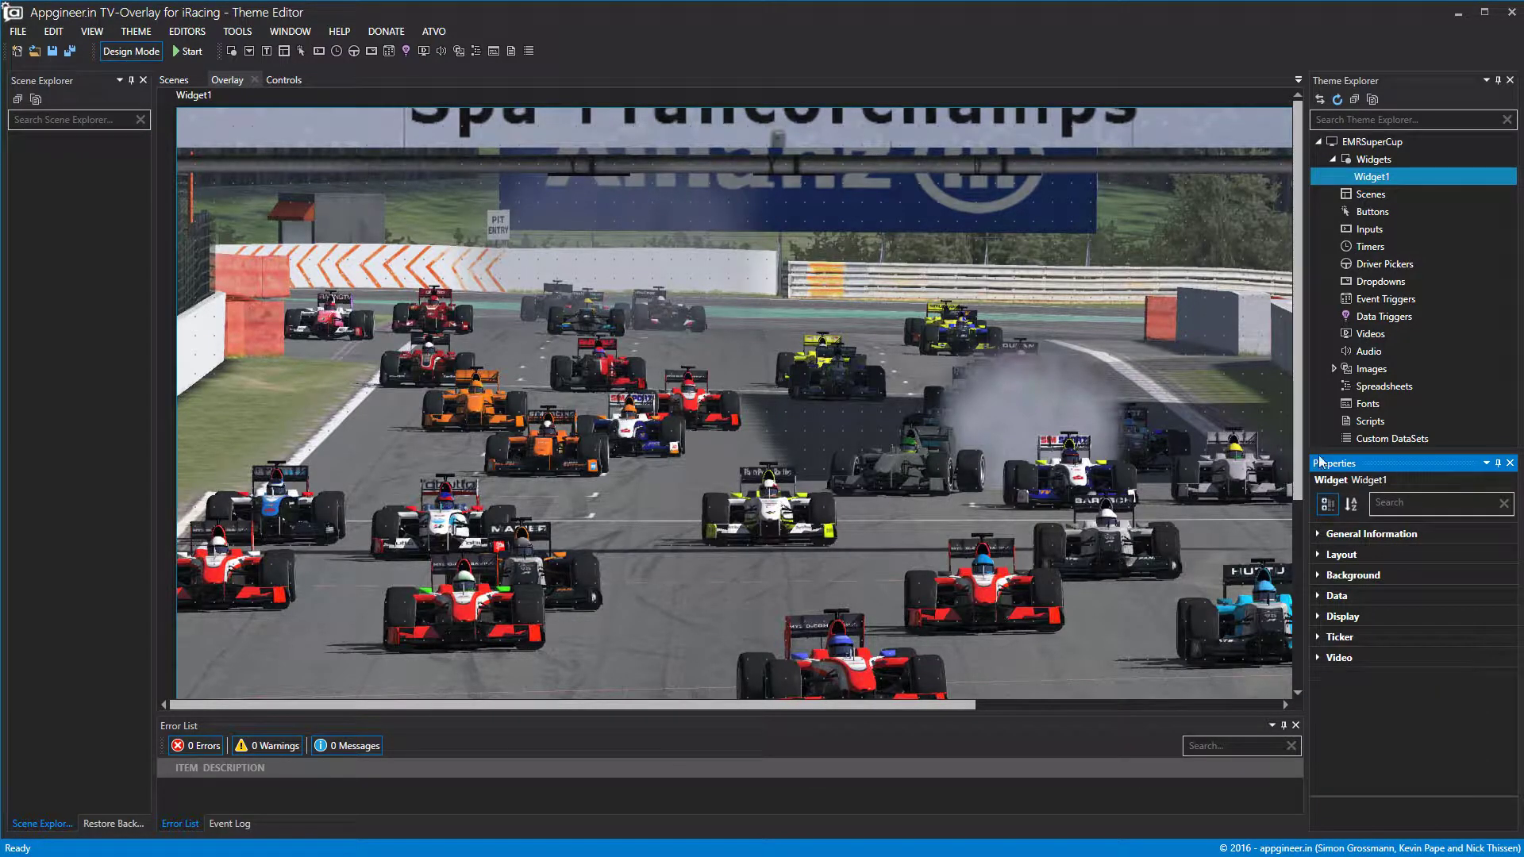
left_click(1385, 178)
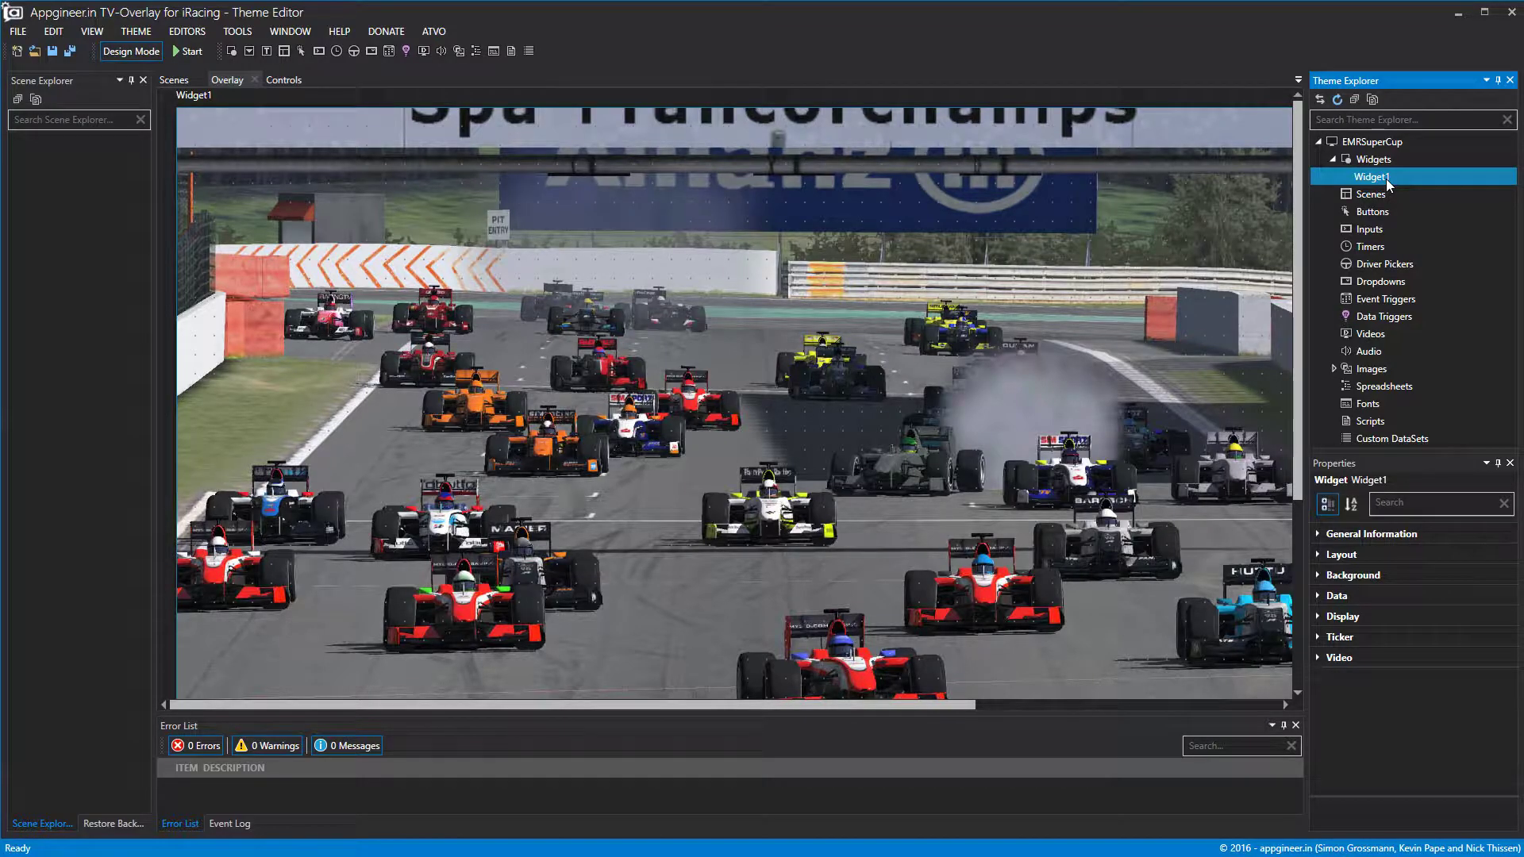
Rename Widget1 in the Theme Explorer to W_Logo.
right_click(1386, 183)
left_click(1420, 207)
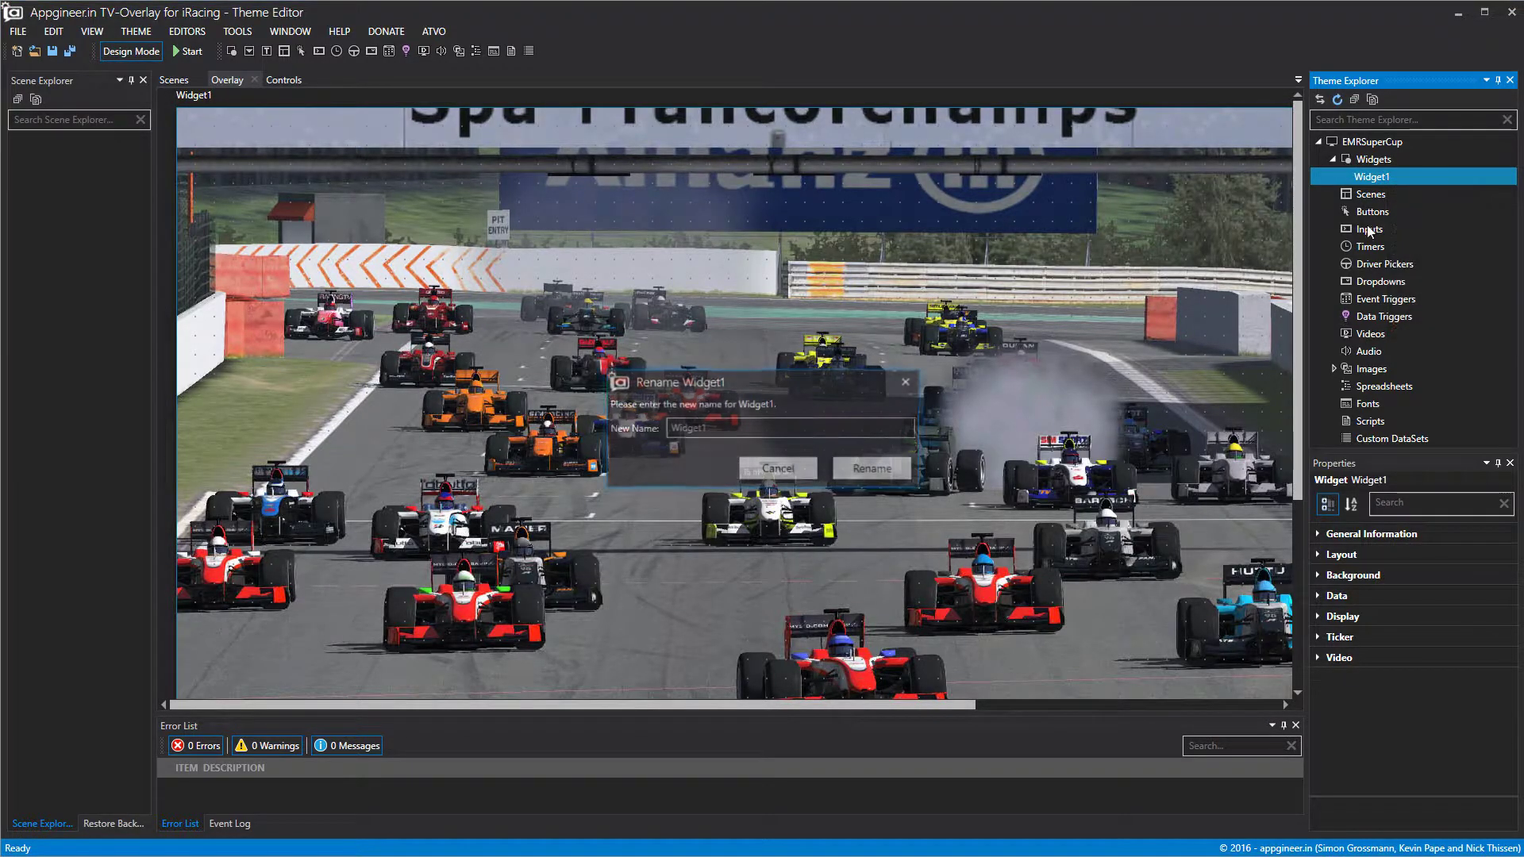
type("W_B")
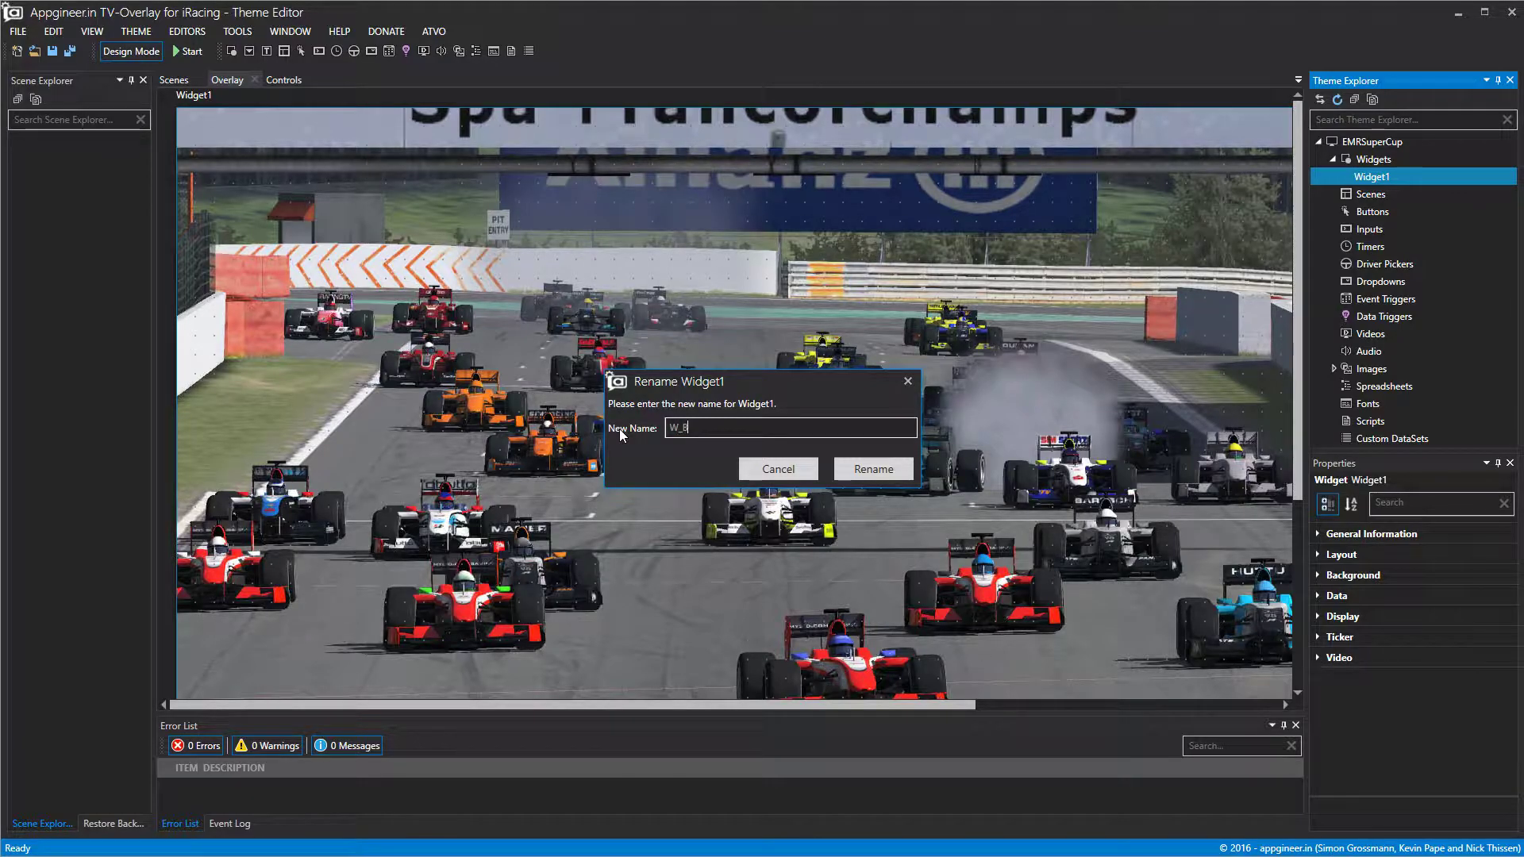
key("BackSpace")
type("Logo")
left_click(888, 474)
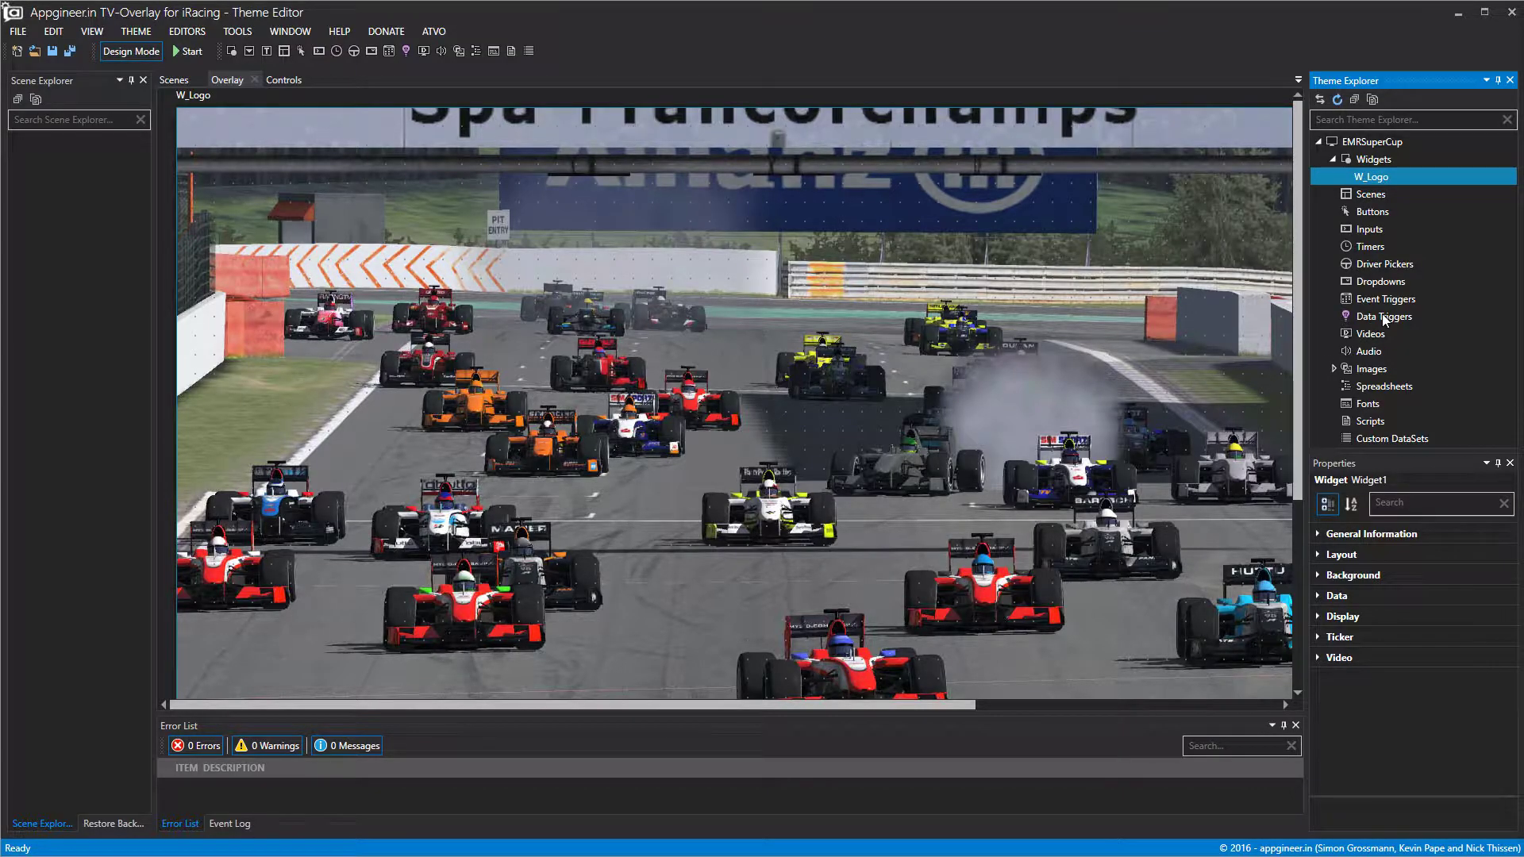
Expand W_Logo's Static Background settings and open the background image chooser.
left_click(1317, 596)
left_click(1318, 596)
left_click(1318, 574)
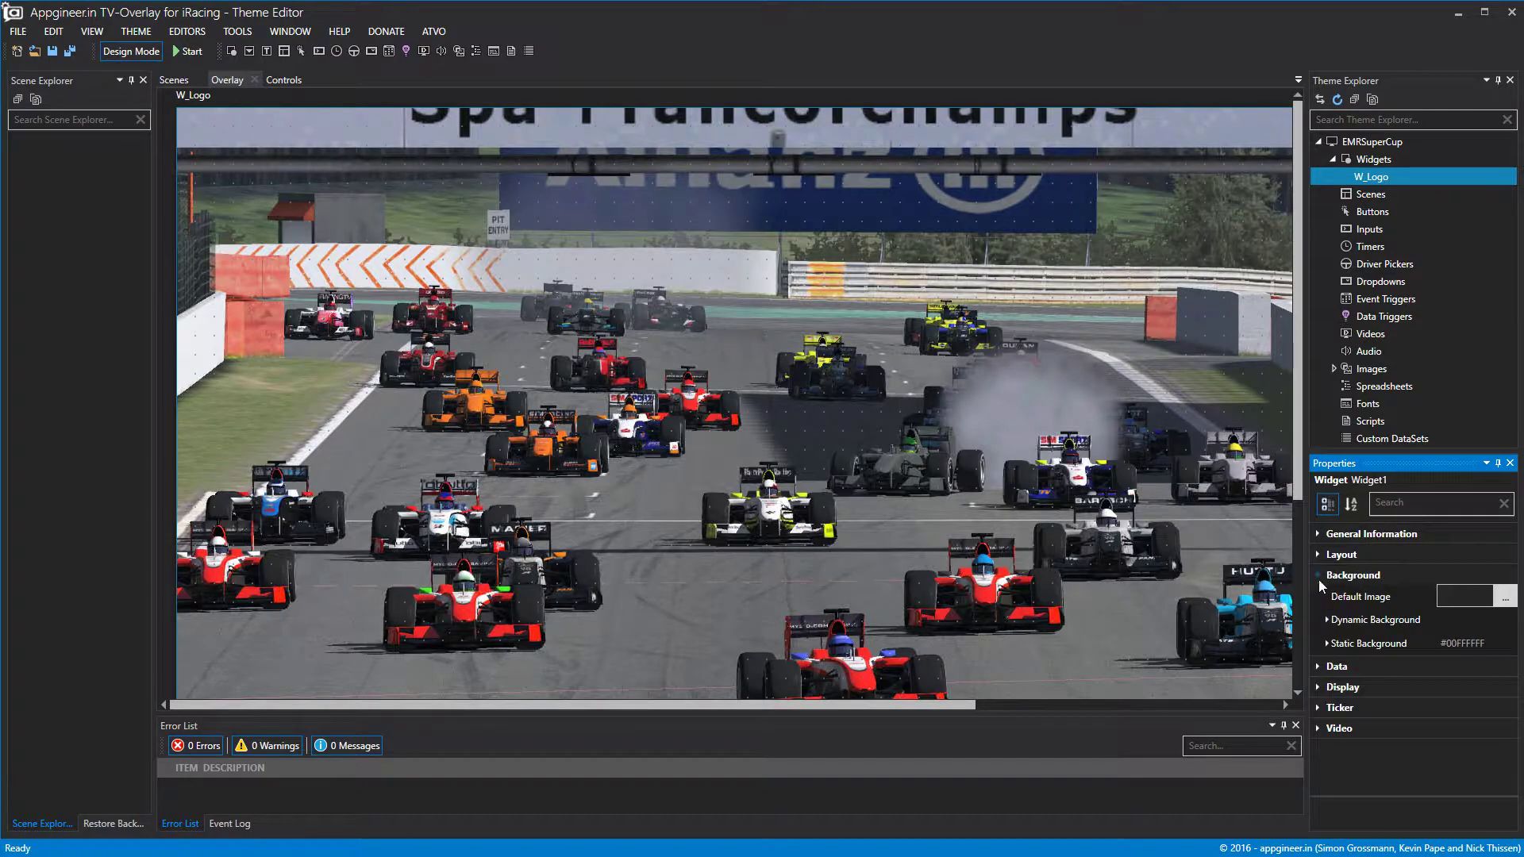
left_click(1335, 644)
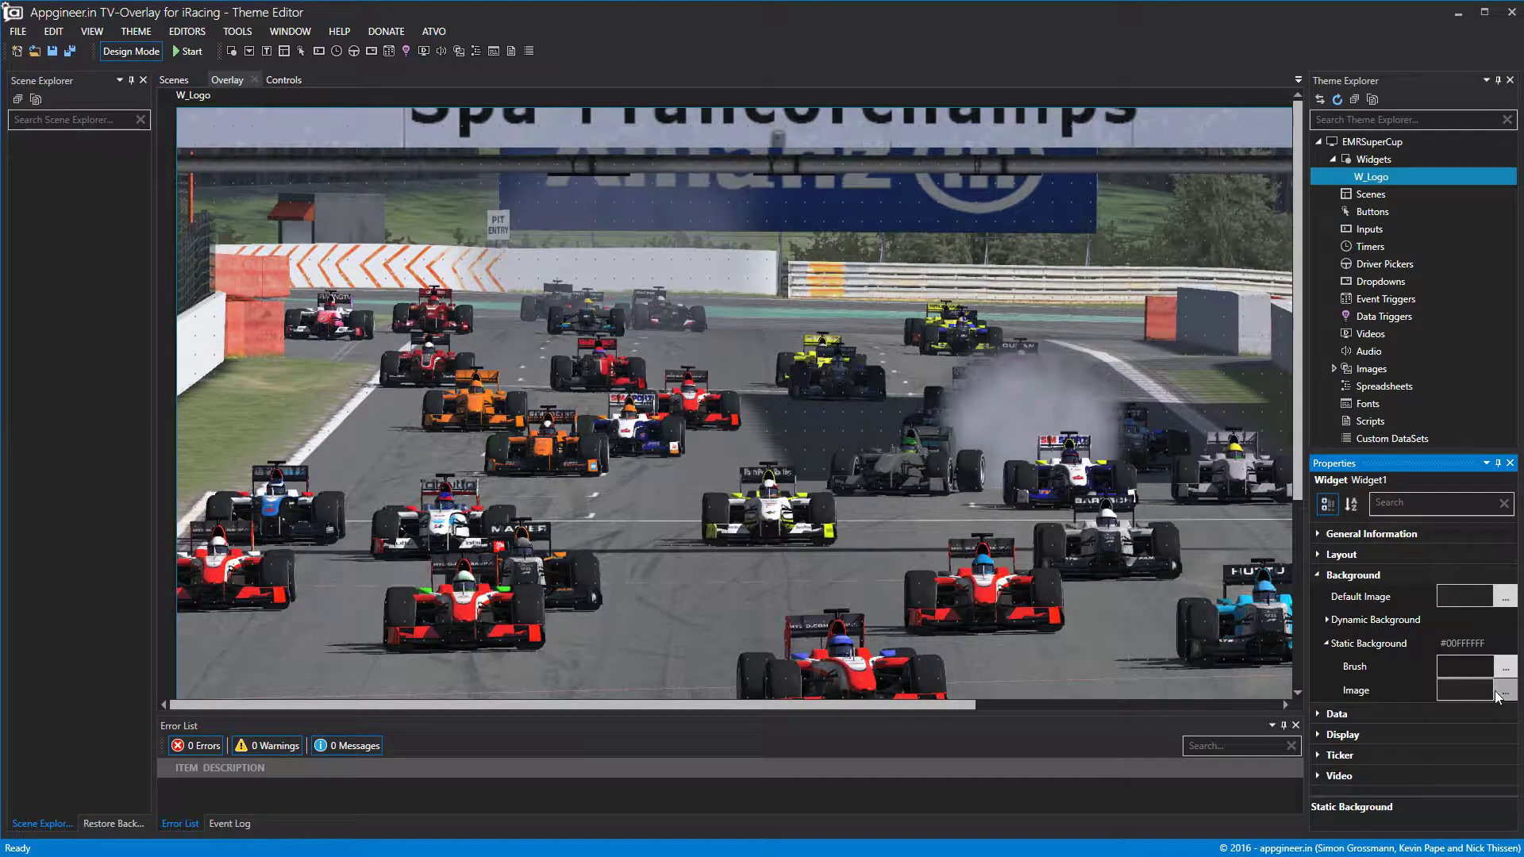
left_click(1502, 692)
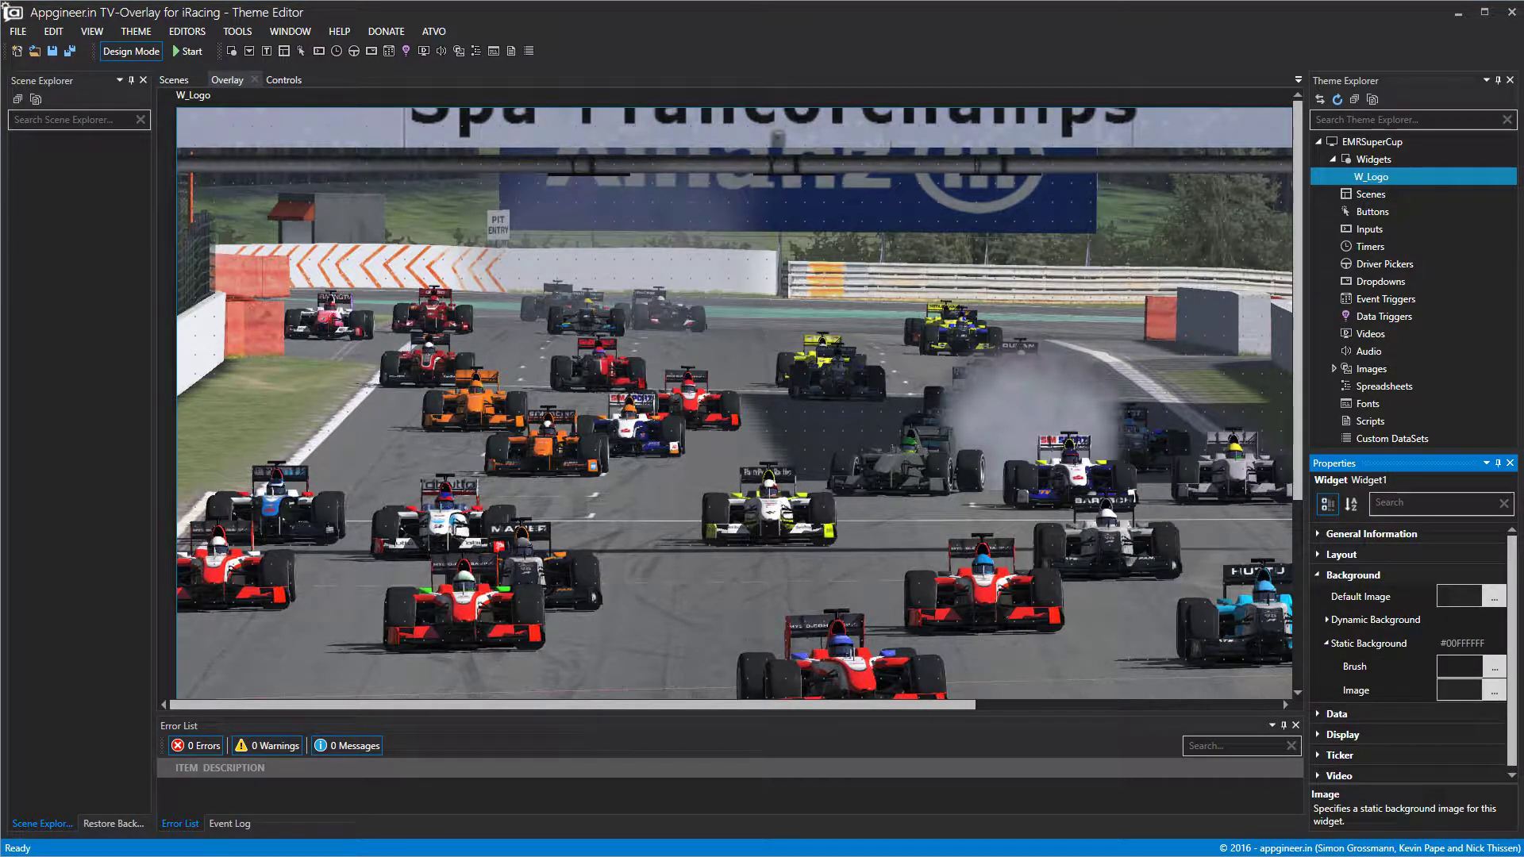
Browse the v8sonline 2017, Series_Sponsor and Round_Sponsor images, close the chooser, and open File Explorer.
left_click_drag(361, 151, 567, 141)
left_click_drag(489, 213, 487, 357)
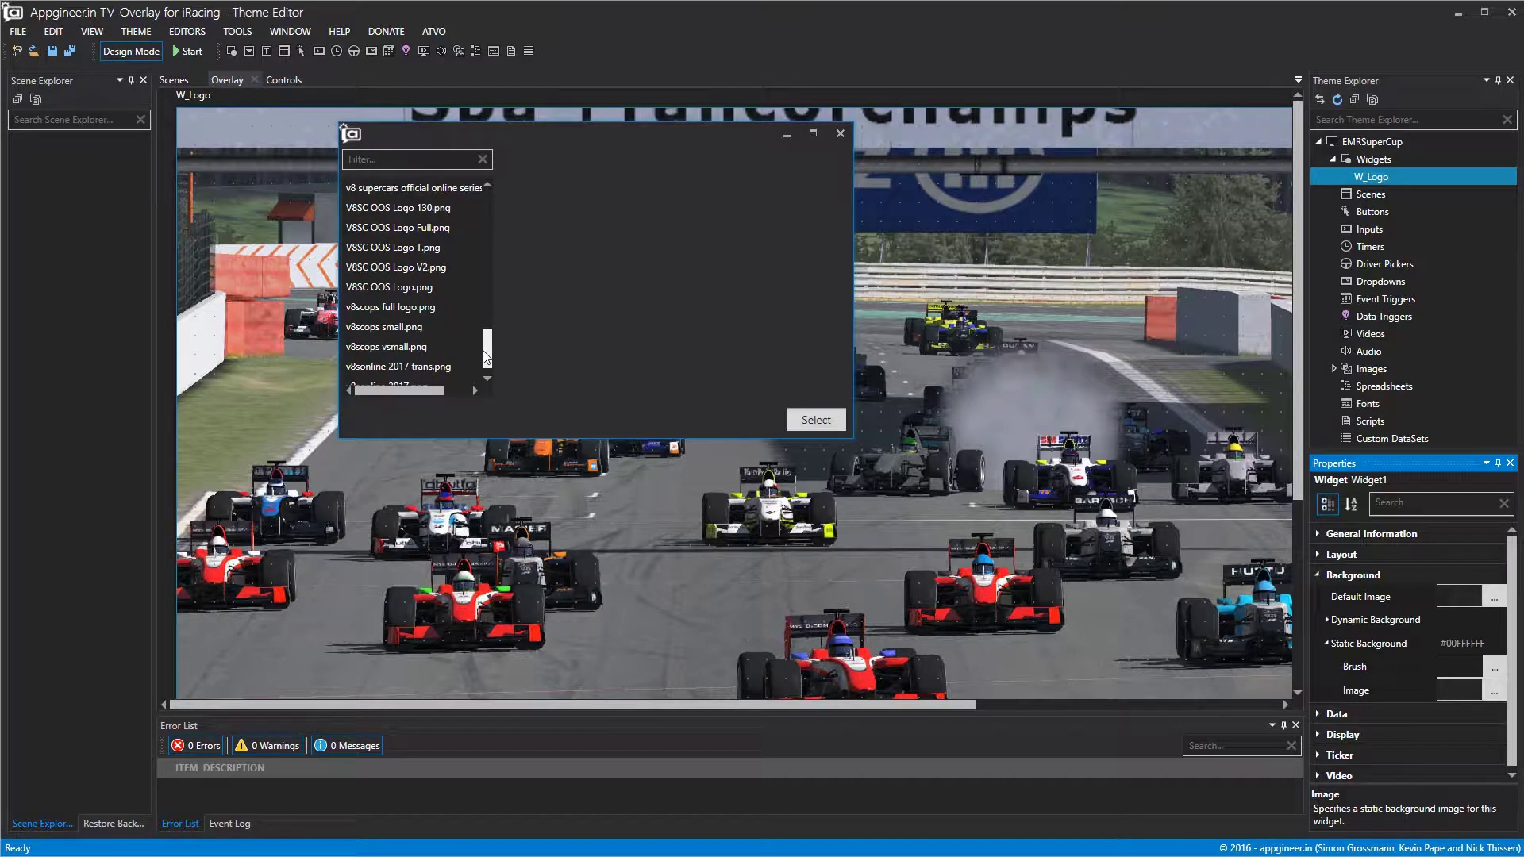
scroll(454, 321, "down", 1)
left_click(440, 365)
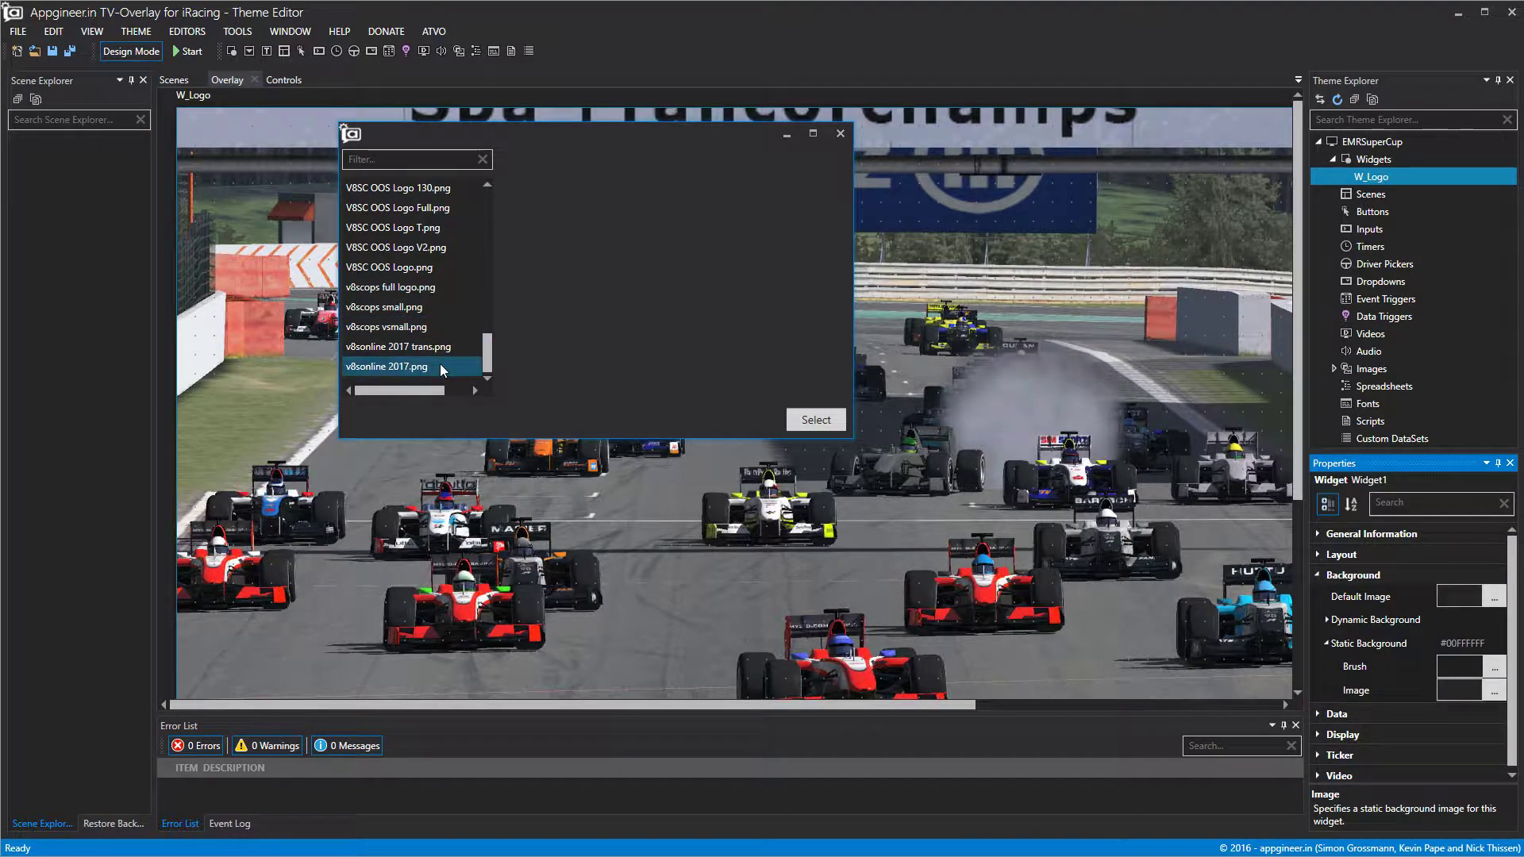
scroll(445, 321, "up", 3)
scroll(446, 322, "up", 3)
left_click_drag(487, 287, 487, 283)
left_click(445, 307)
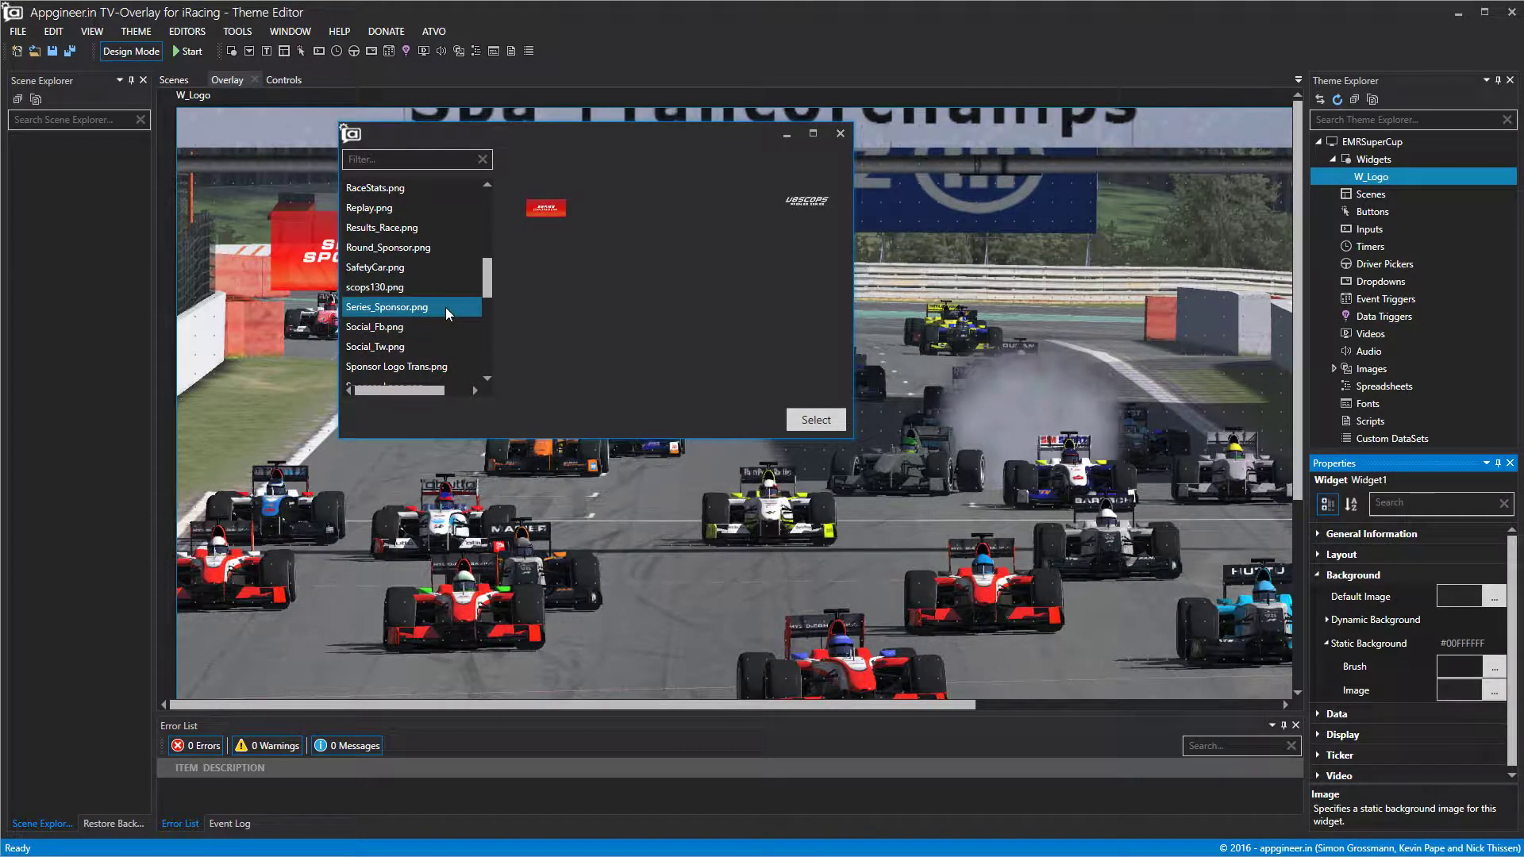
scroll(425, 311, "up", 1)
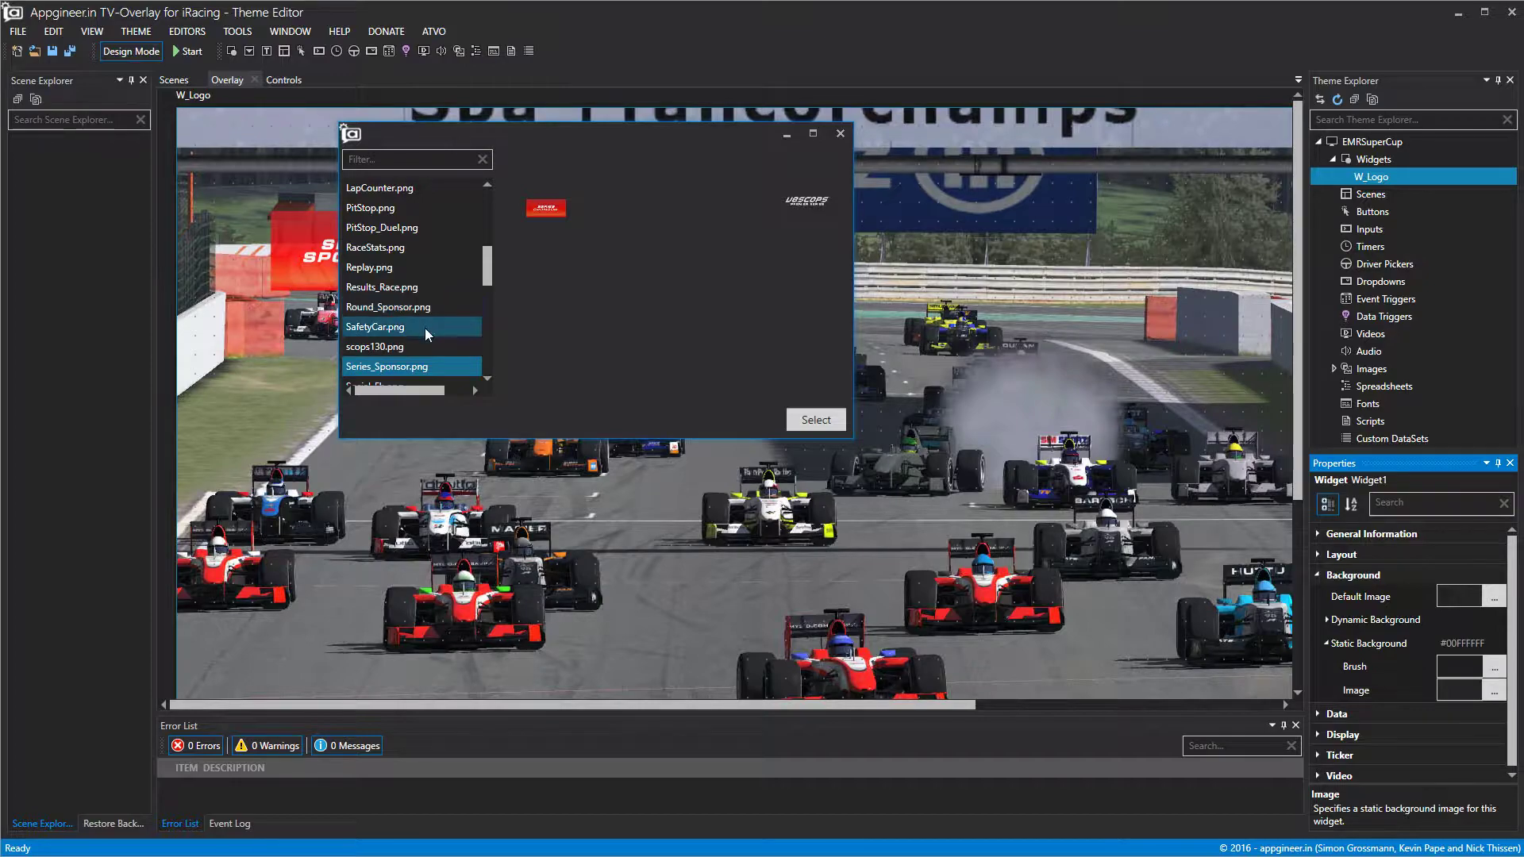
left_click(429, 306)
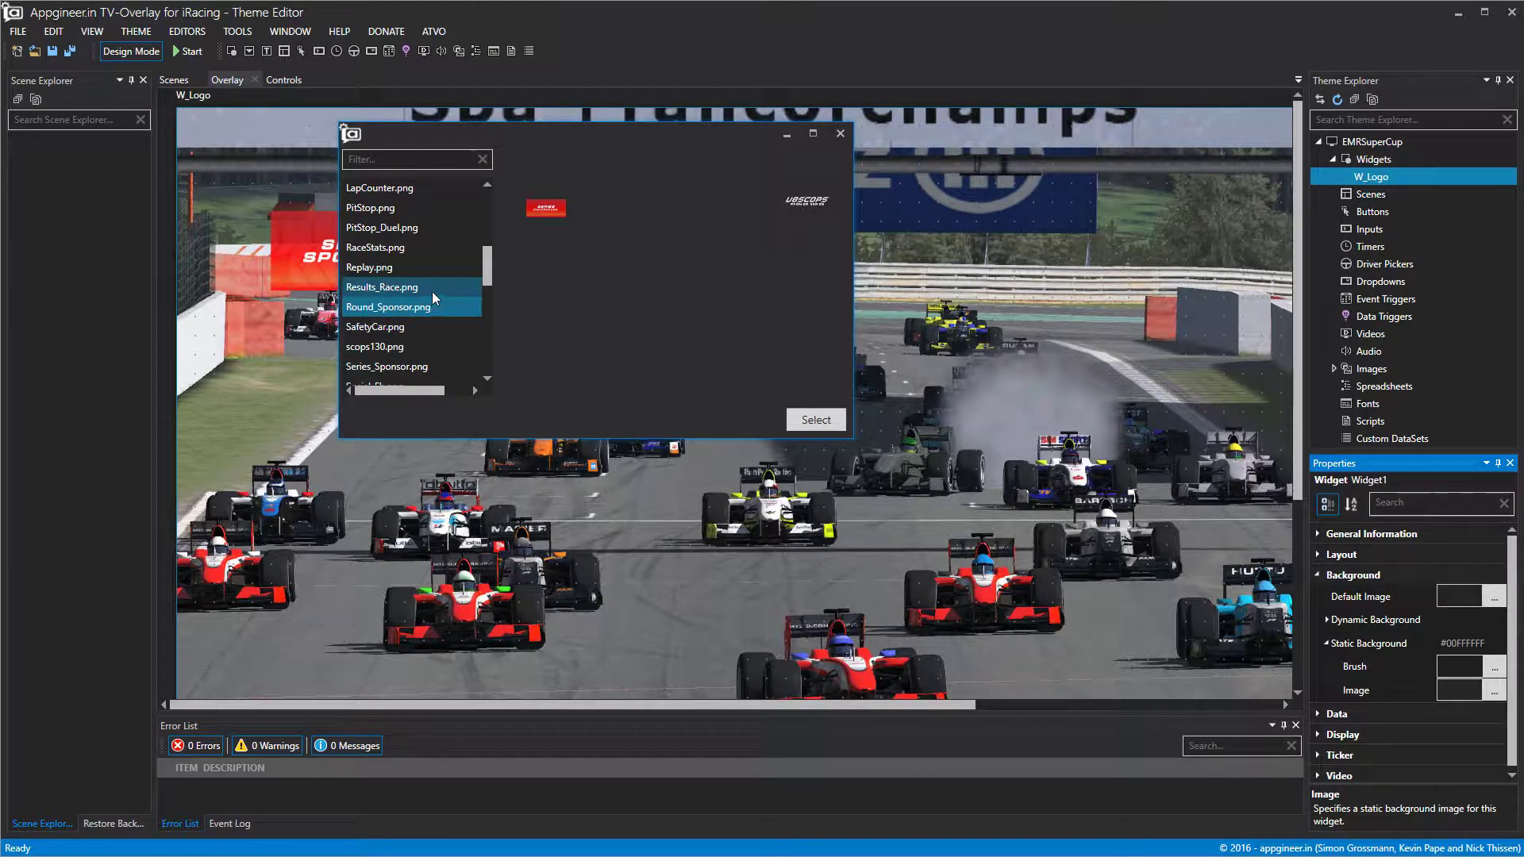
scroll(432, 295, "up", 6)
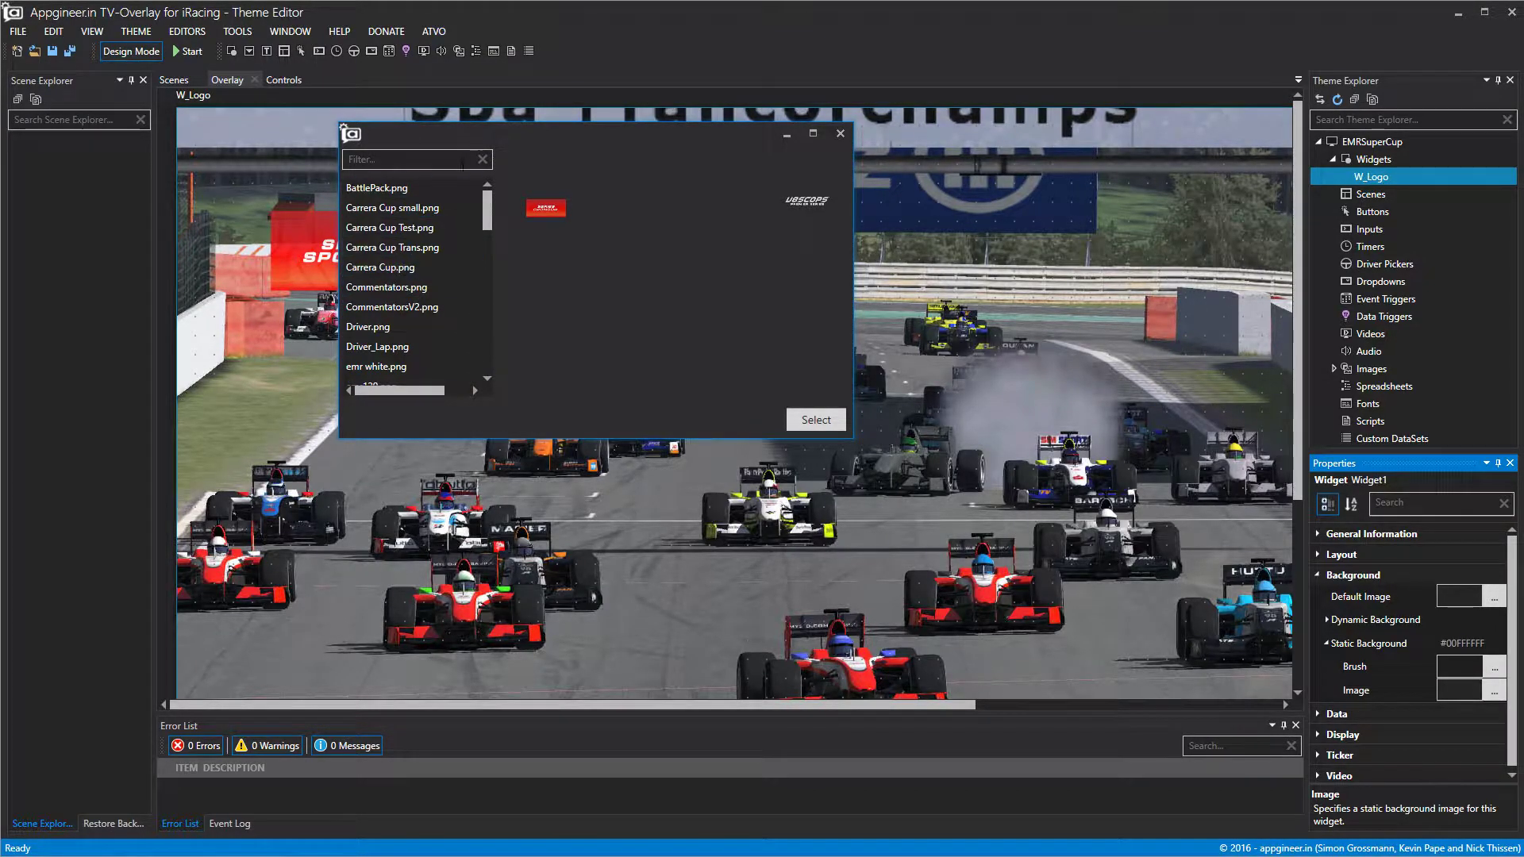
left_click(840, 134)
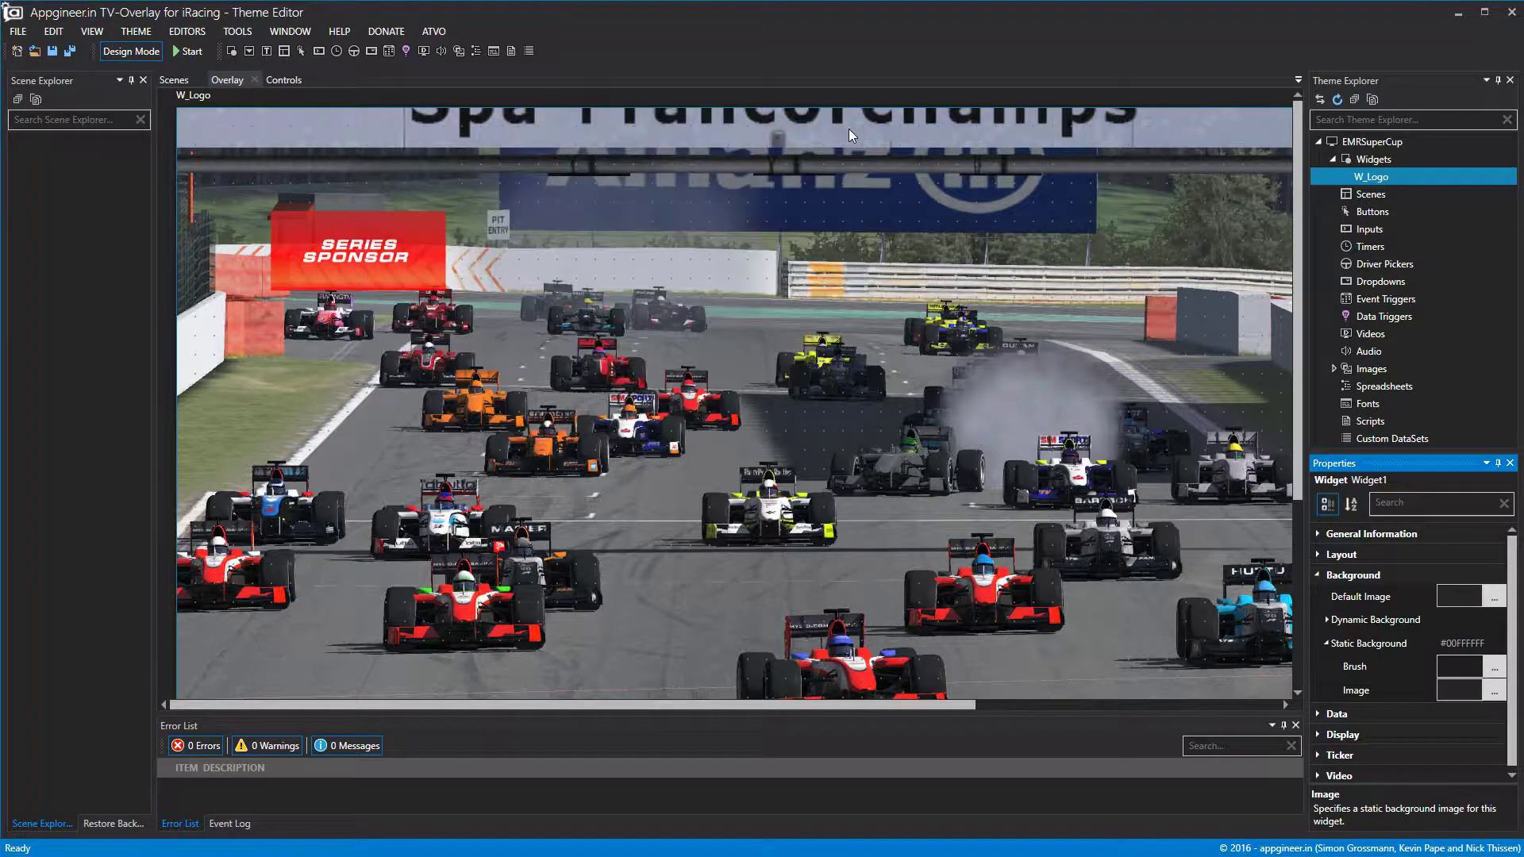
key("super+e")
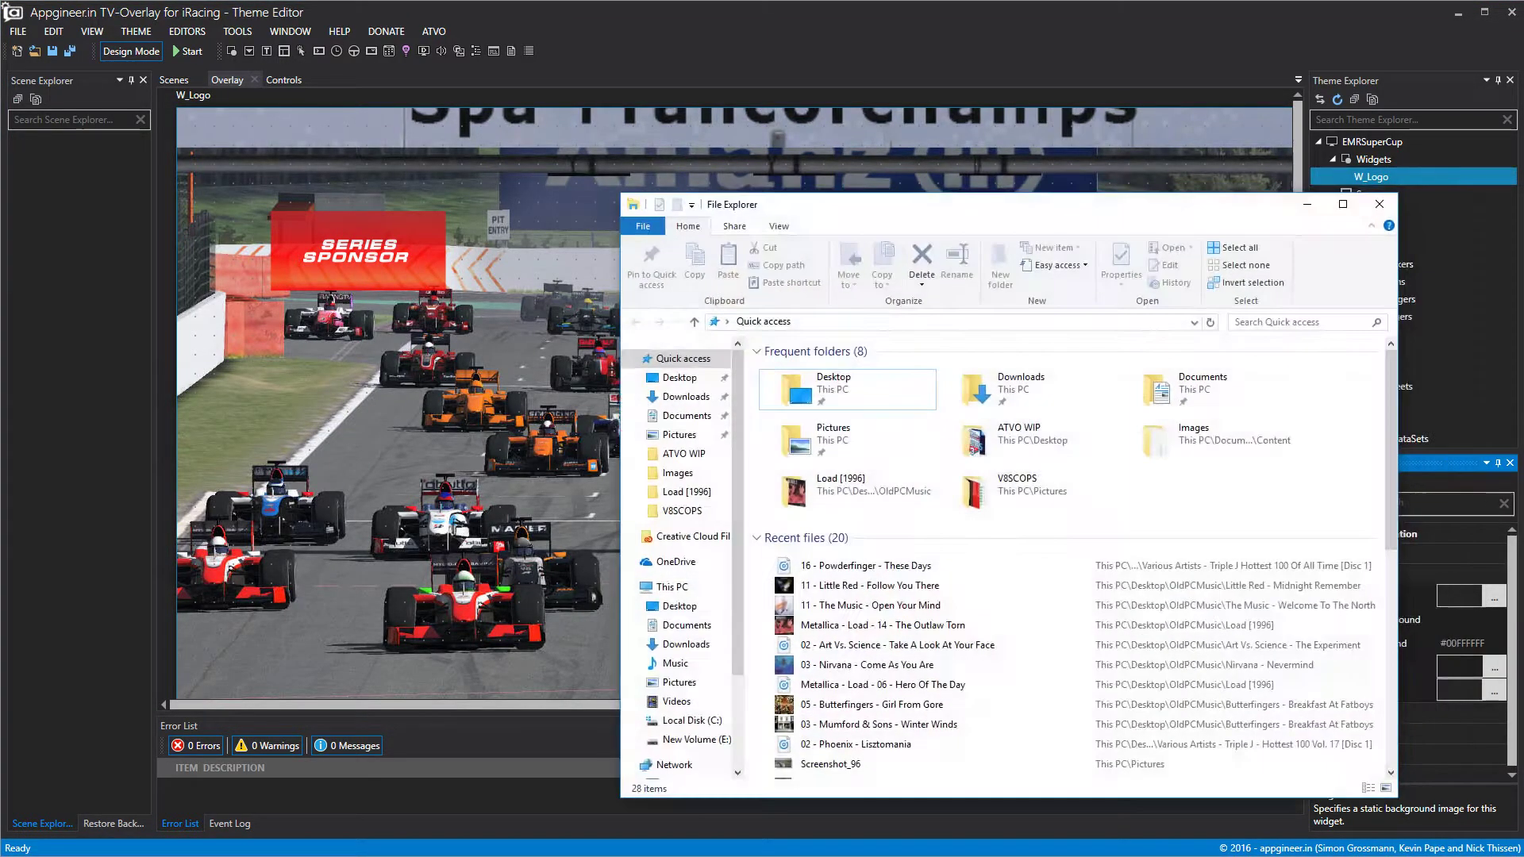
Move the File Explorer window onto the other monitor.
left_click_drag(949, 208, 1523, 208)
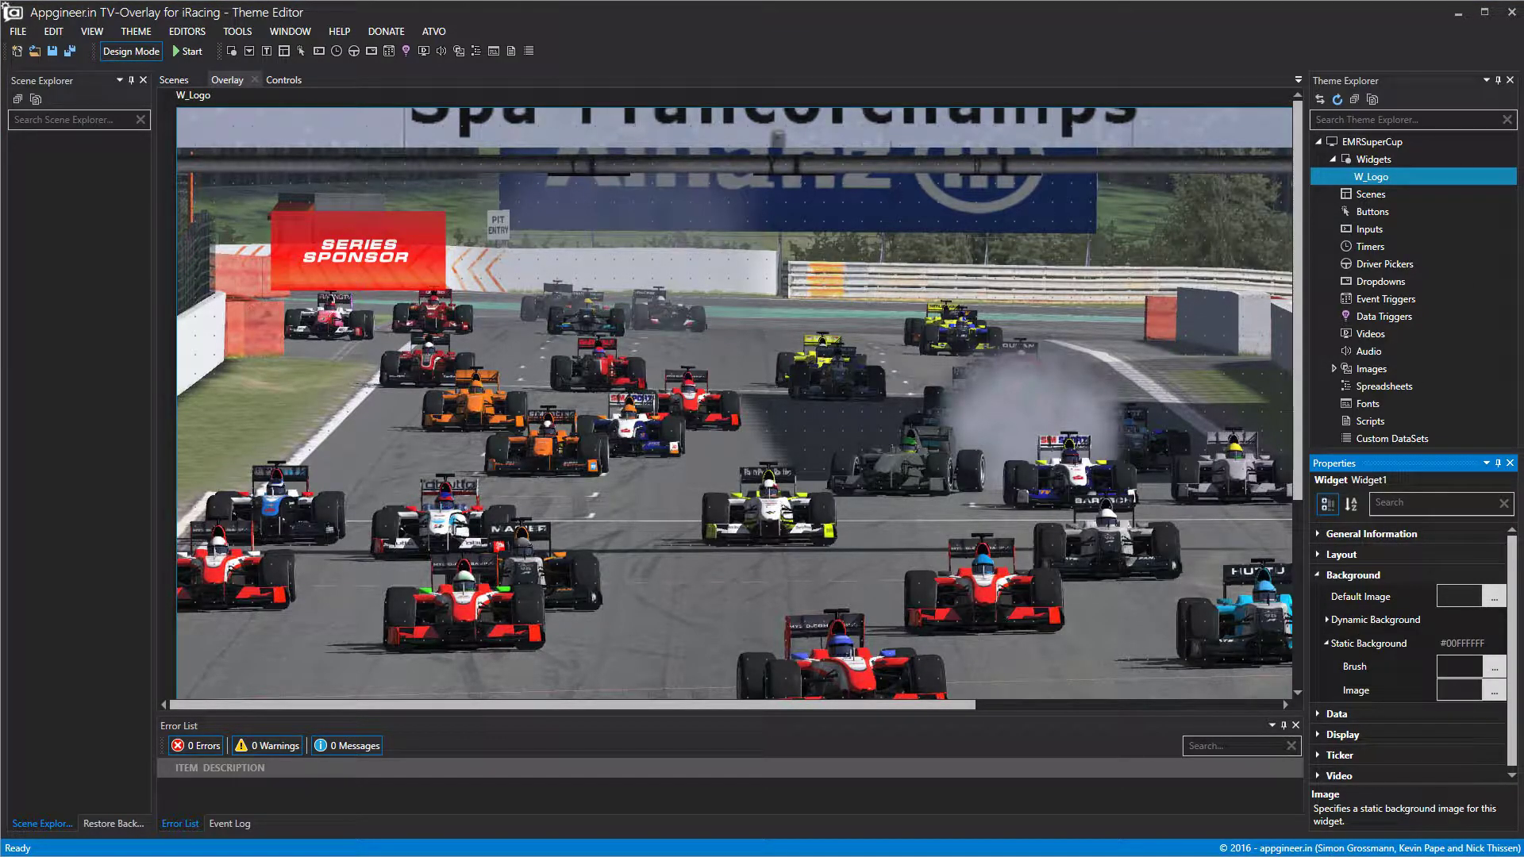
scroll(613, 364, "down", 15)
Select Trans Test 2.png as W_Logo's static background image.
left_click(623, 302)
left_click(995, 449)
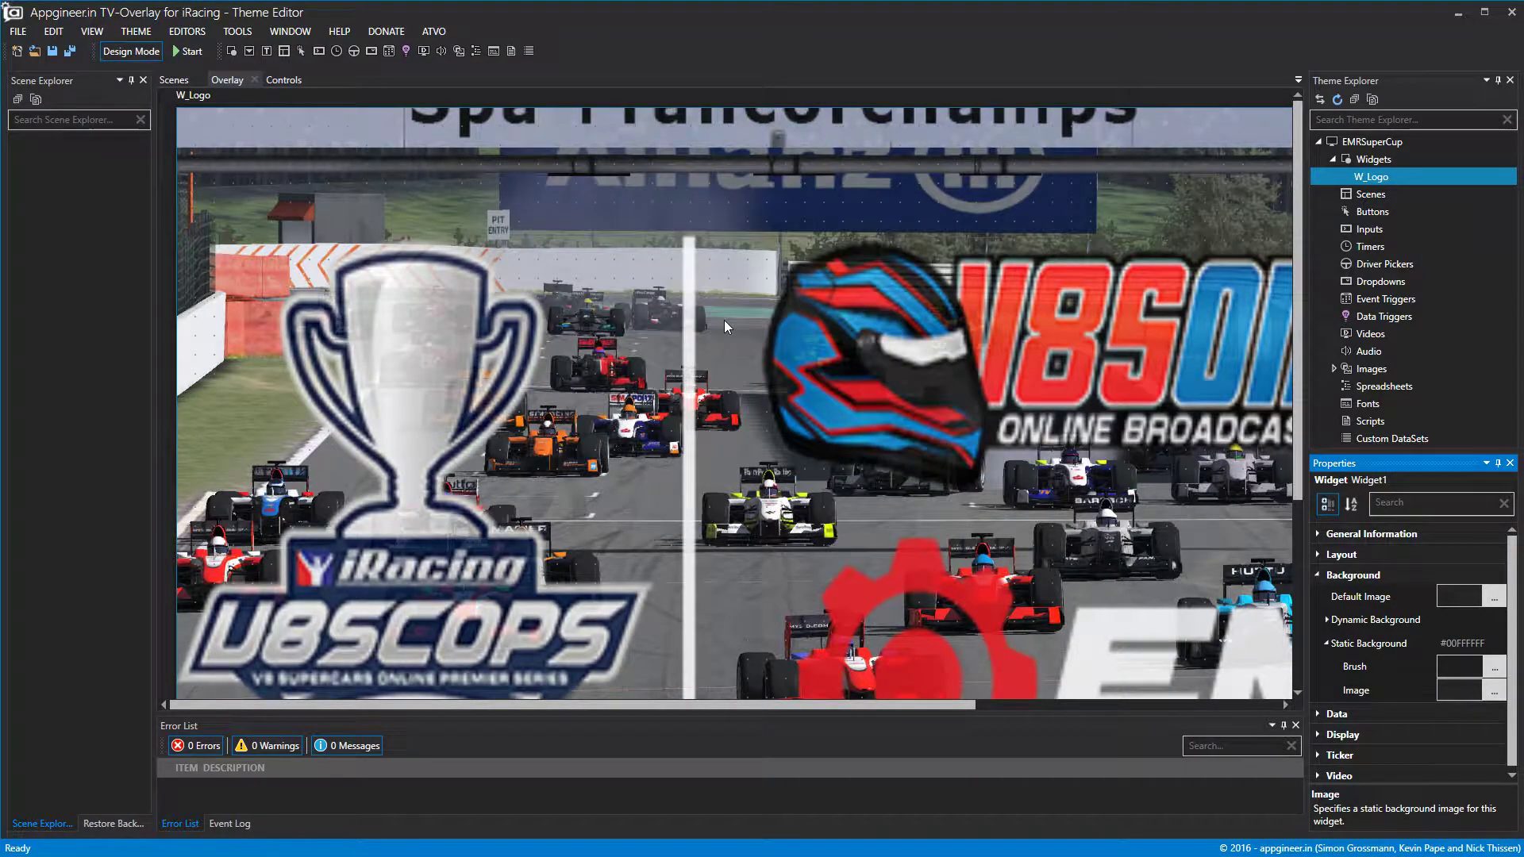
scroll(724, 320, "down", 3)
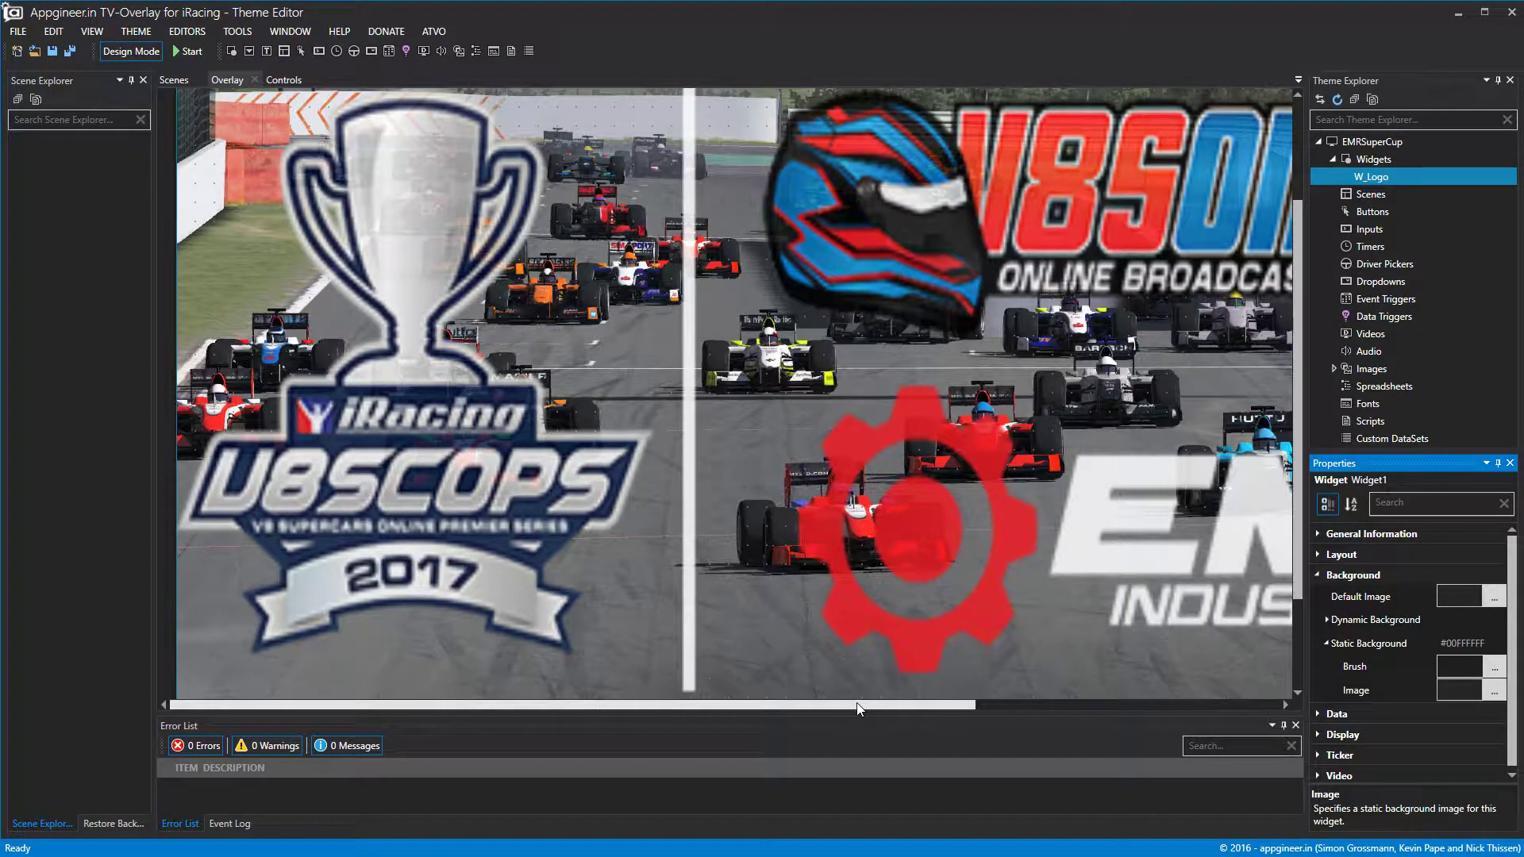
scroll(857, 709, "down", 3)
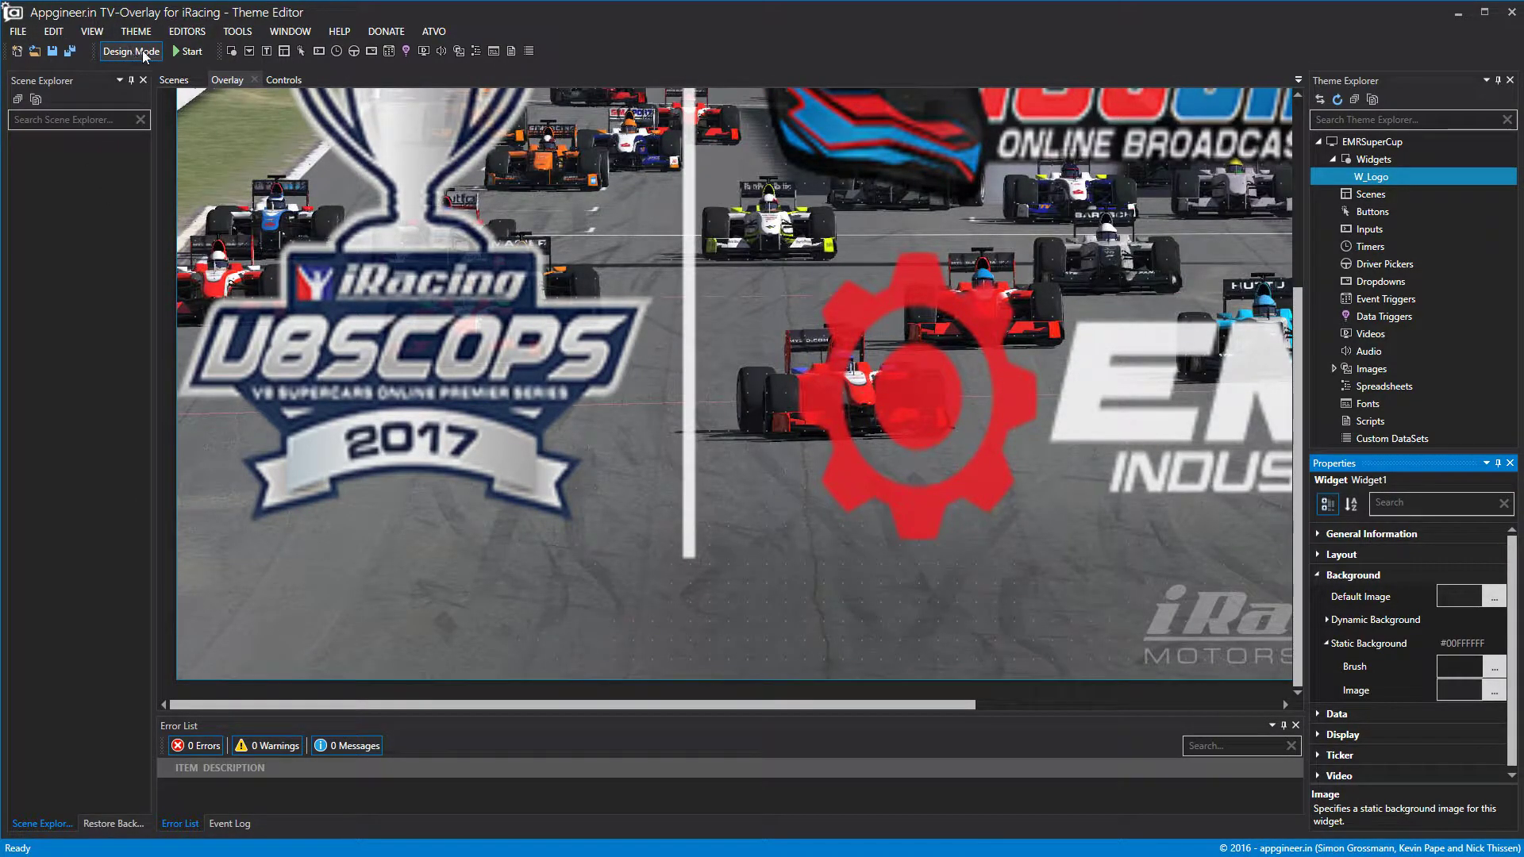
scroll(475, 441, "up", 3)
scroll(882, 707, "down", 3)
left_click_drag(835, 703, 1274, 699)
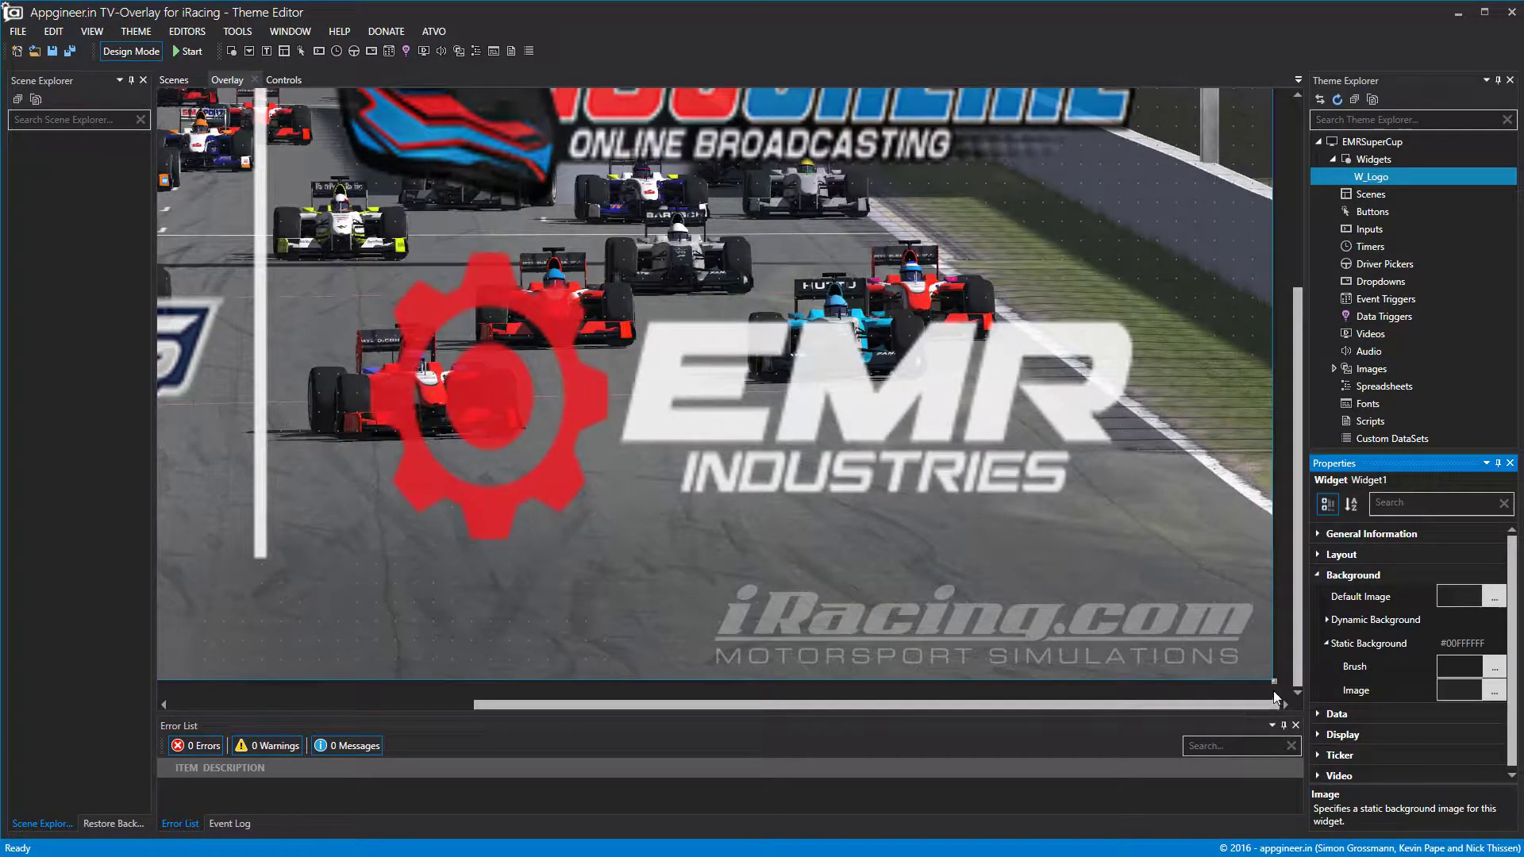
scroll(1279, 684, "down", 5)
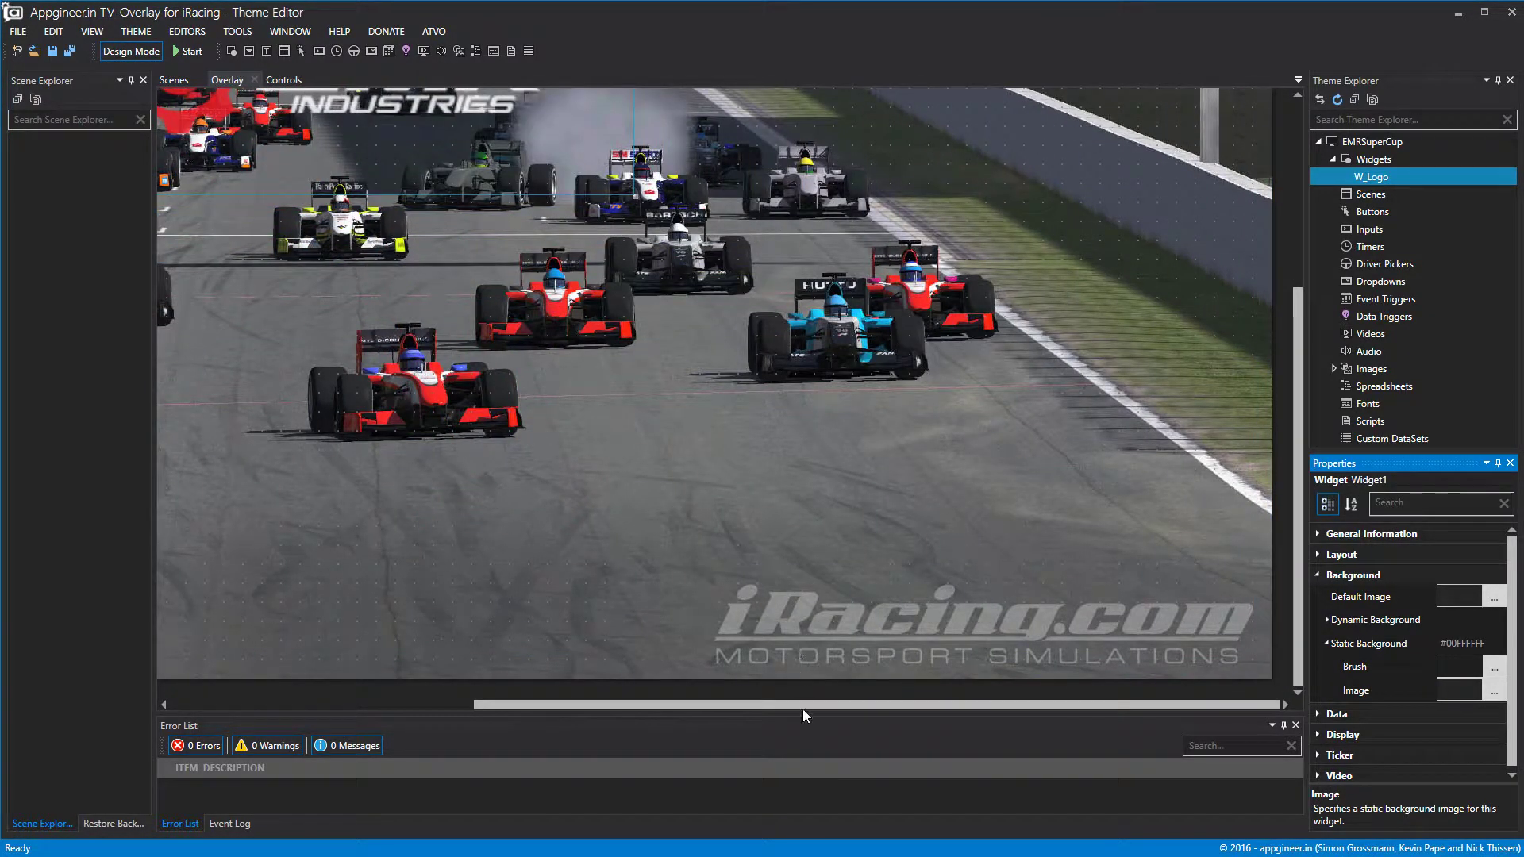
left_click_drag(807, 708, 602, 691)
scroll(593, 575, "up", 8)
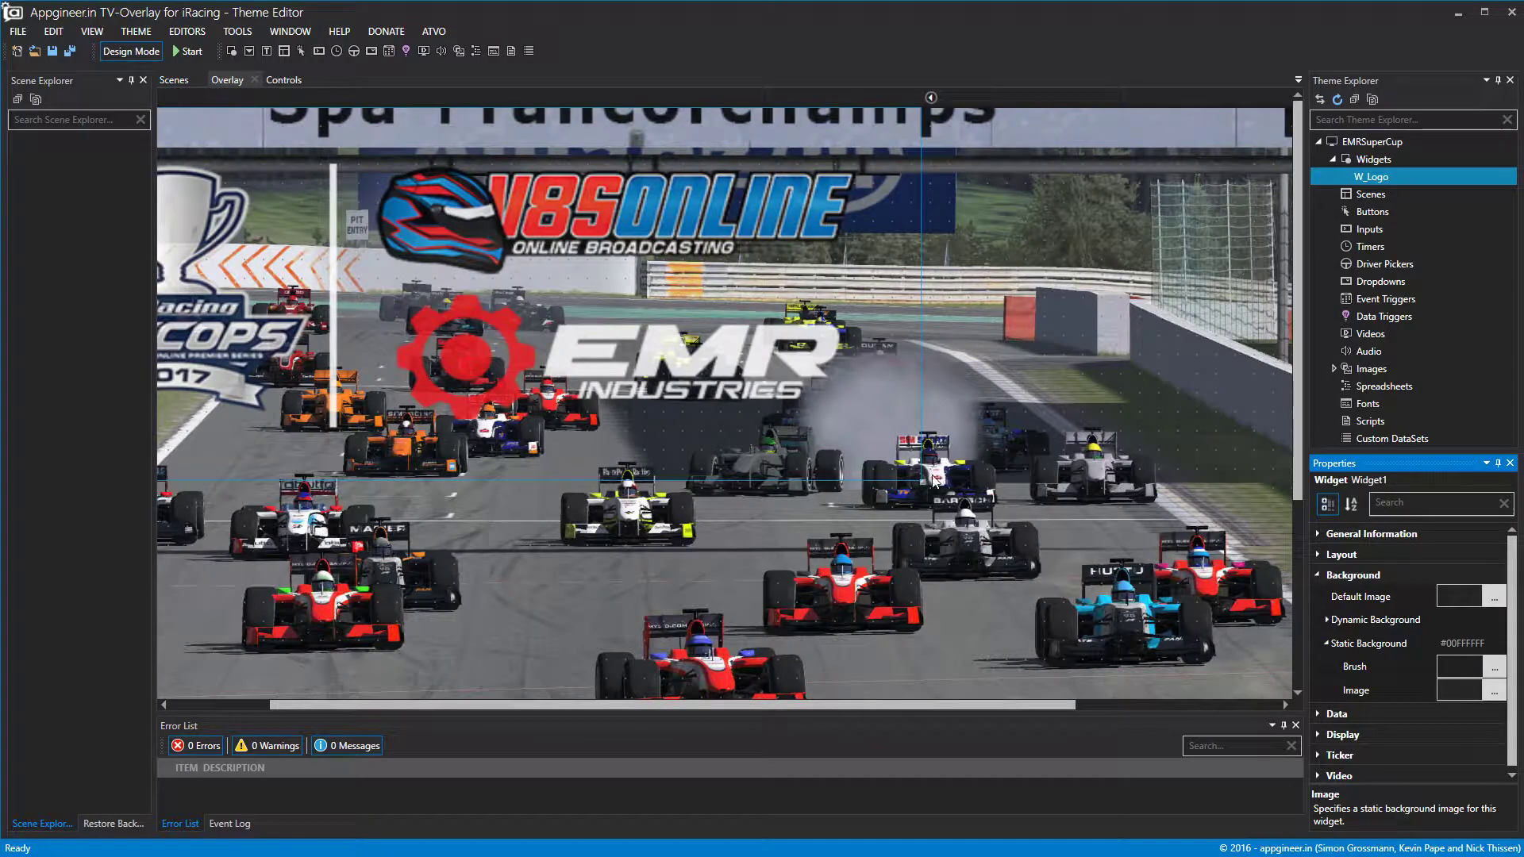
Shrink W_Logo to about 363 by 153, place it top-right, and turn Design Mode off.
left_click_drag(926, 482, 313, 241)
left_click_drag(1163, 187, 1199, 195)
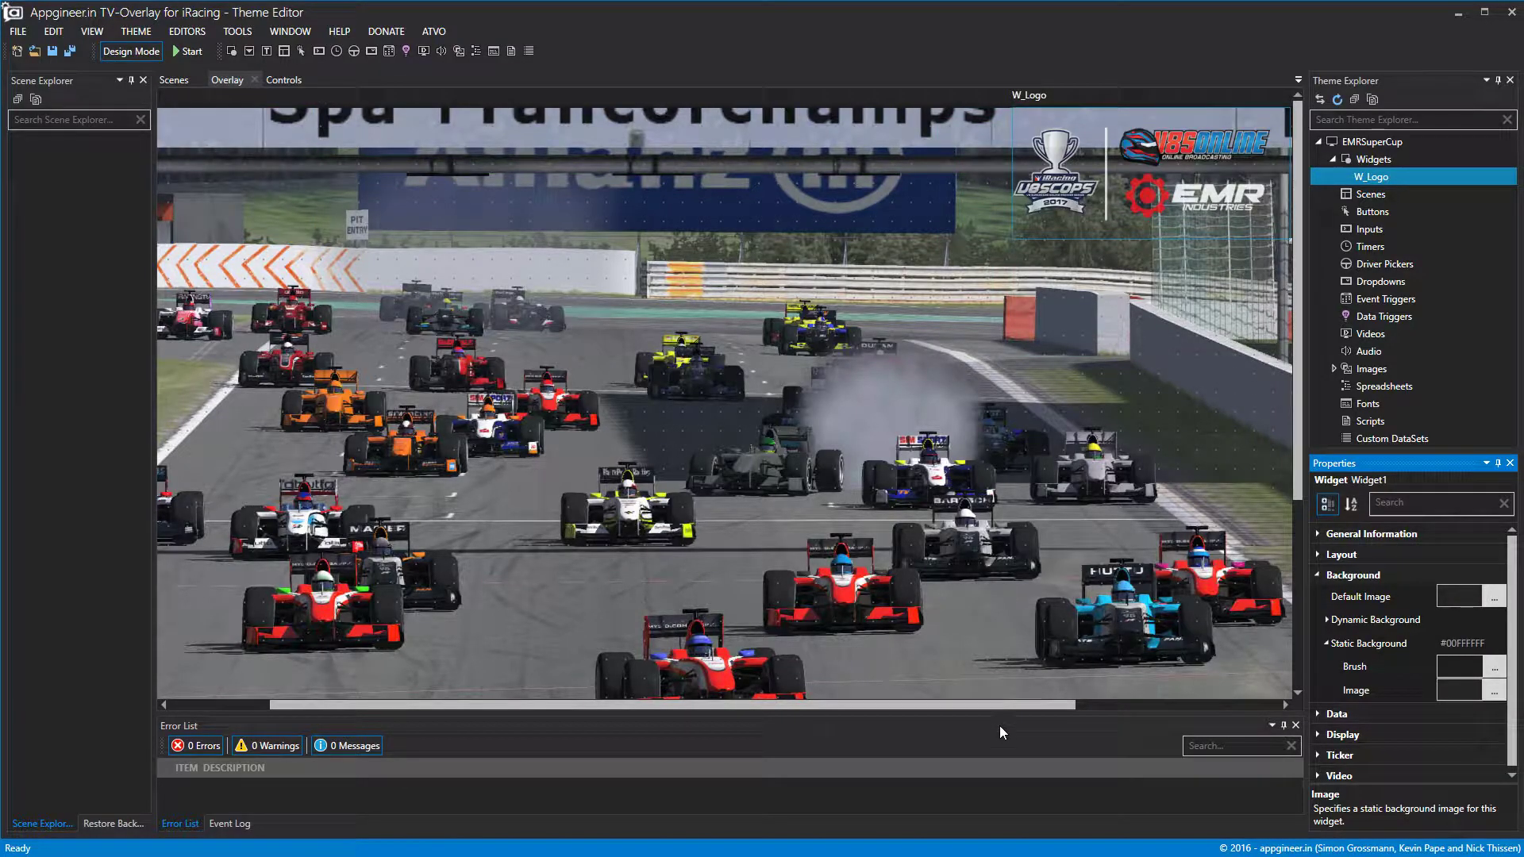
left_click_drag(1007, 706, 1201, 706)
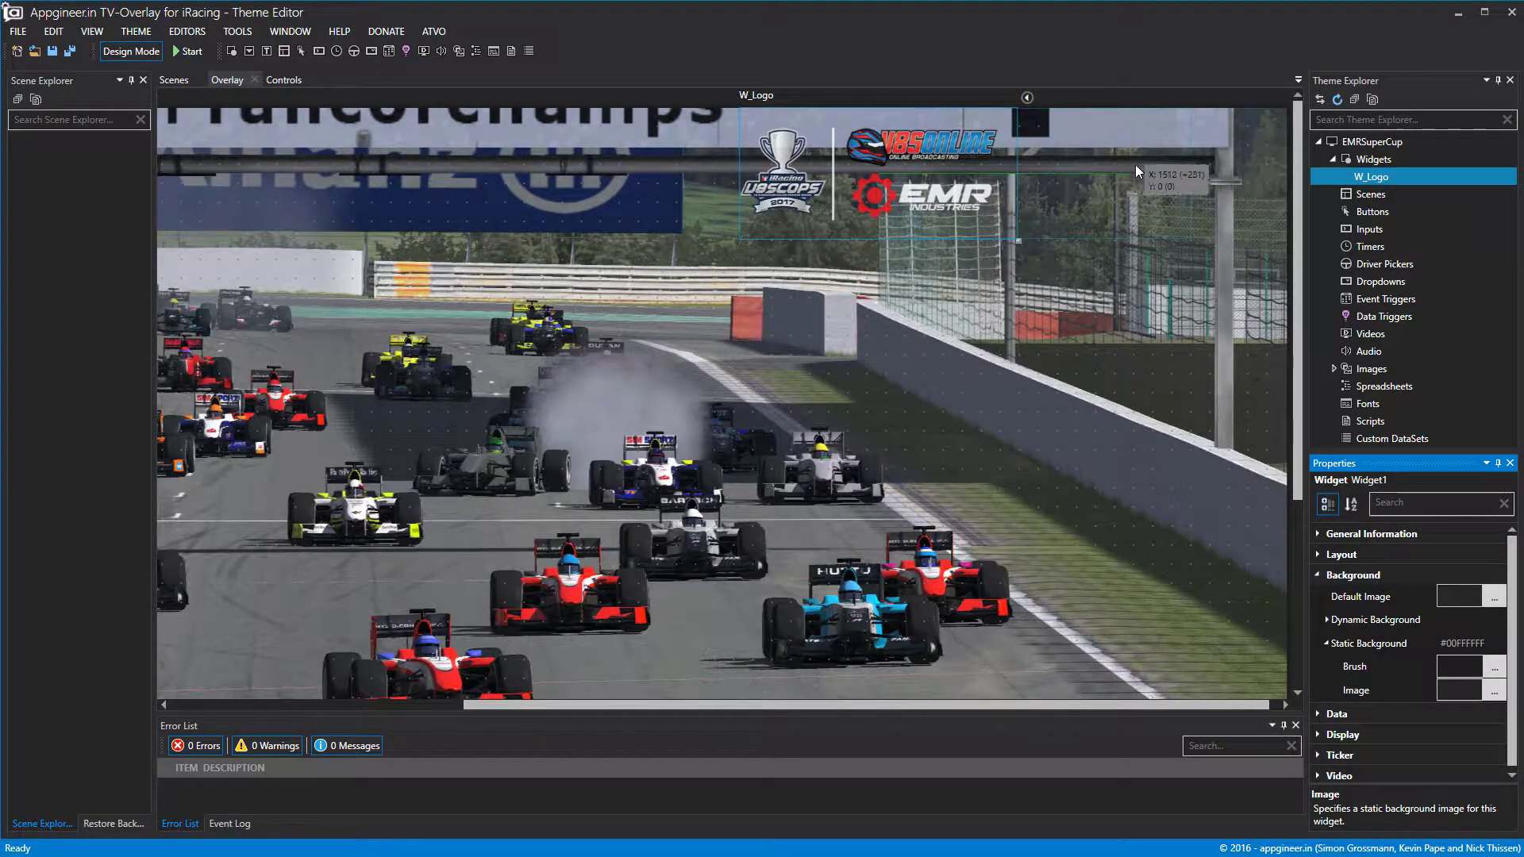
left_click_drag(1183, 160, 1075, 214)
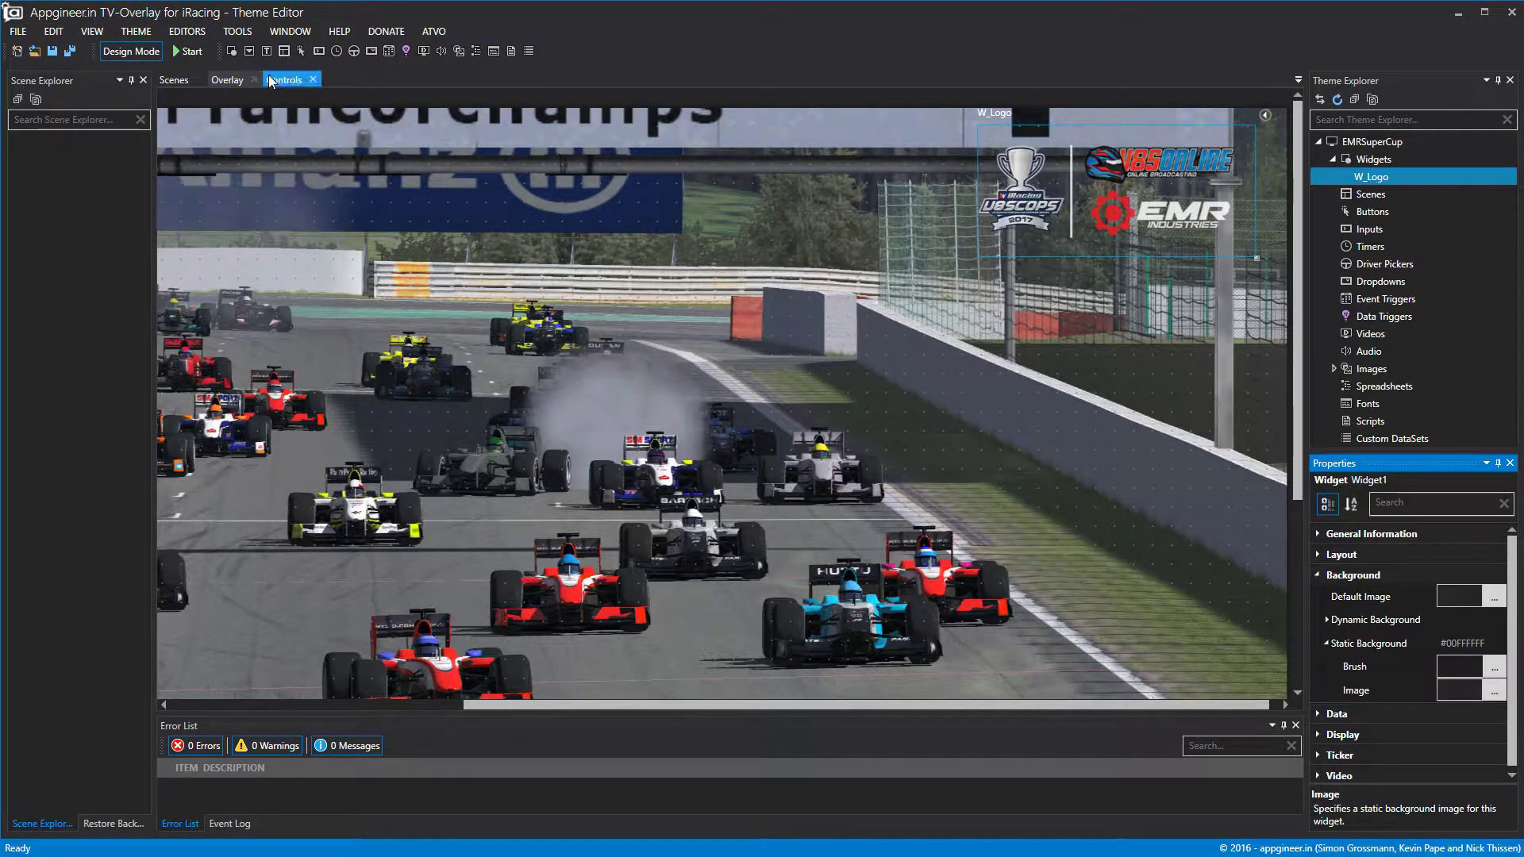
left_click(139, 53)
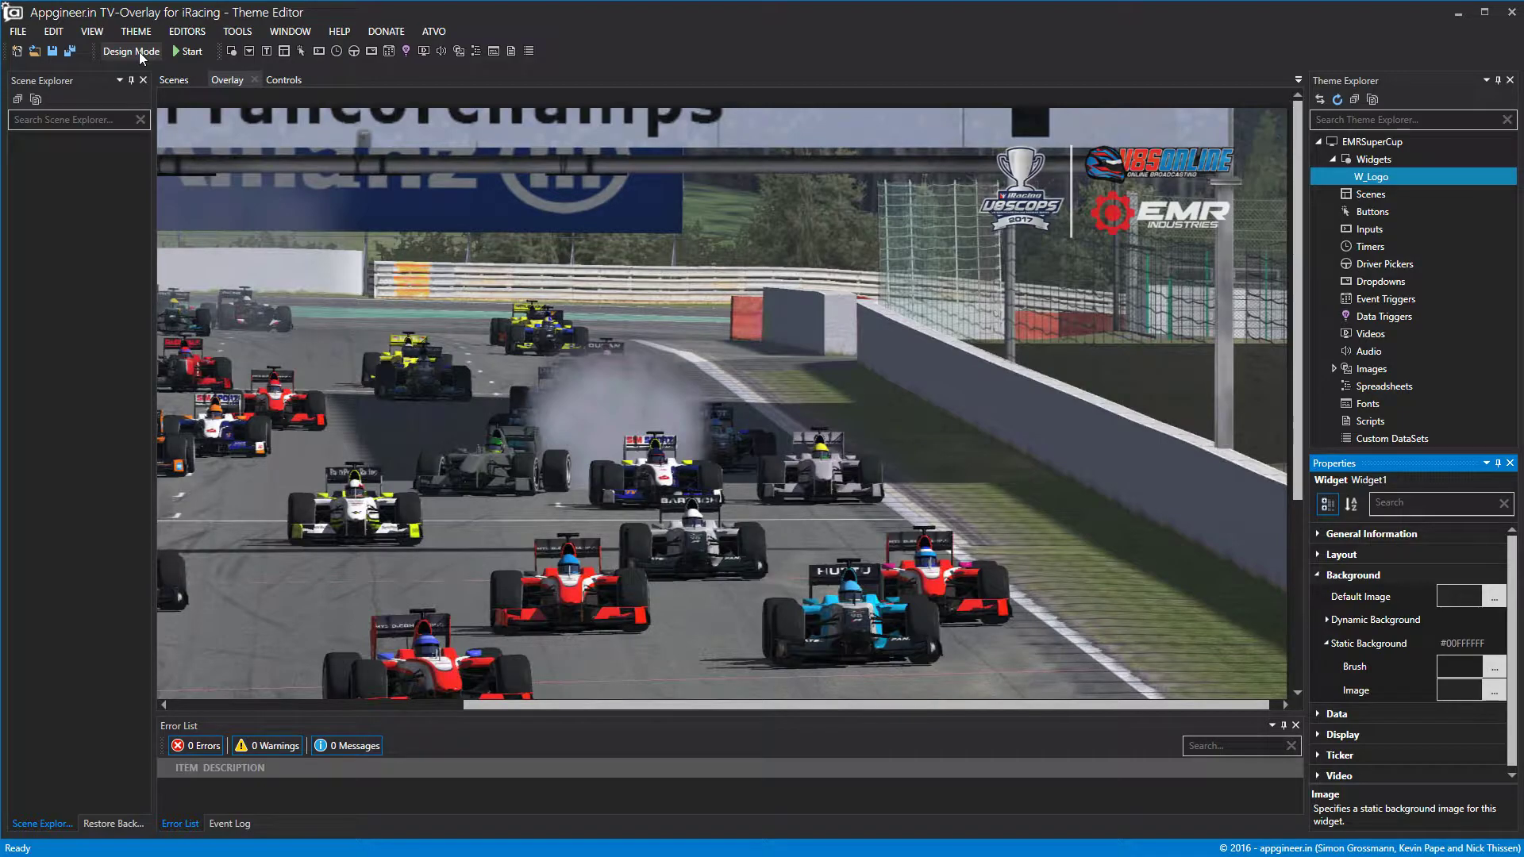
Turn Design Mode back on so W_Logo's outline and label reappear.
left_click(140, 50)
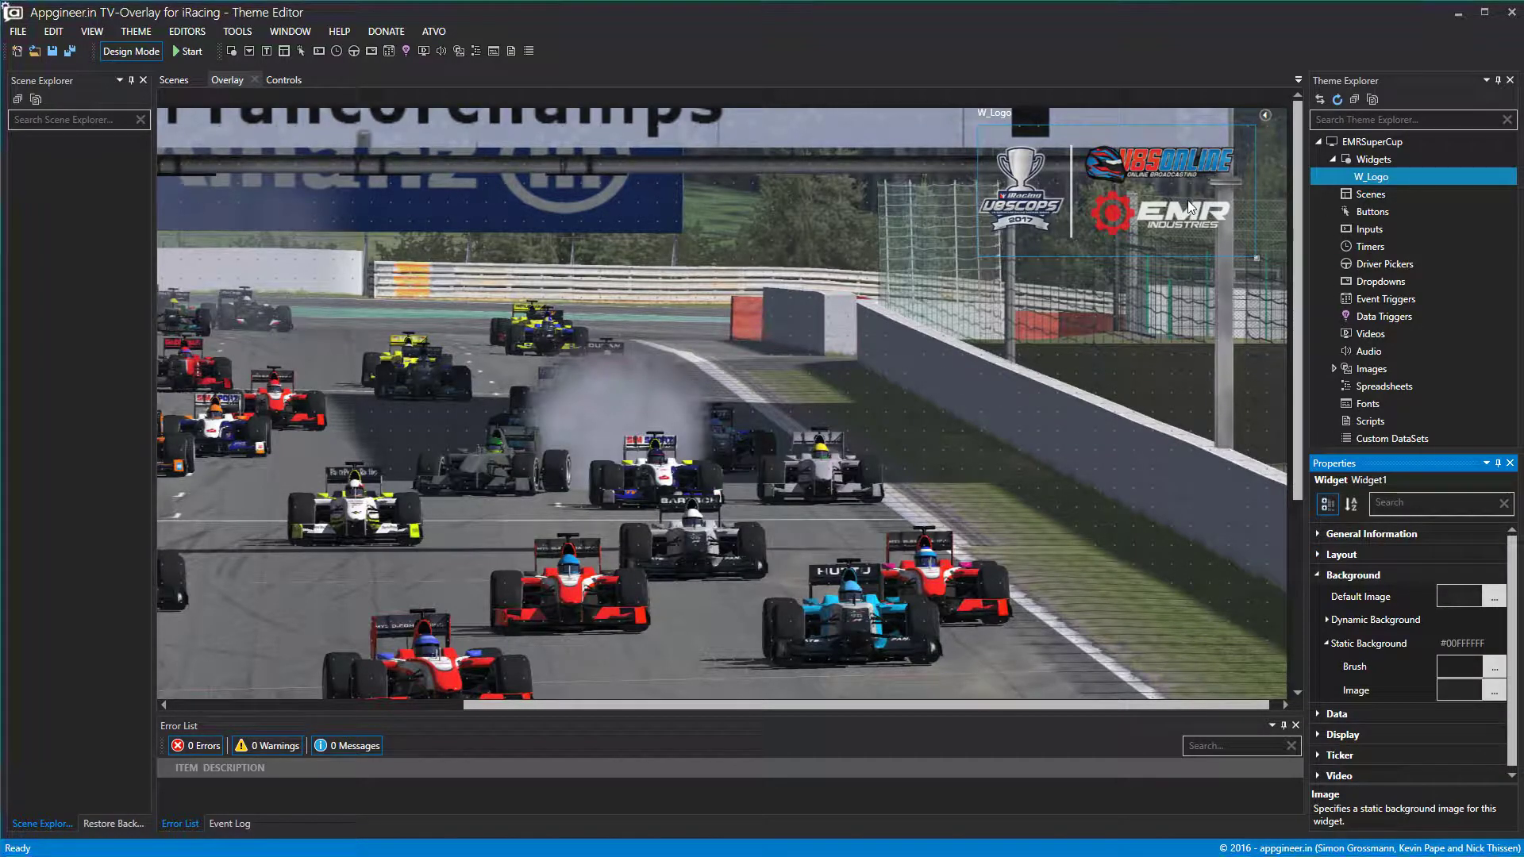
Set W_Logo's Layout Width to 500 and Height to 250, then move it flush to the top edge.
left_click(1341, 555)
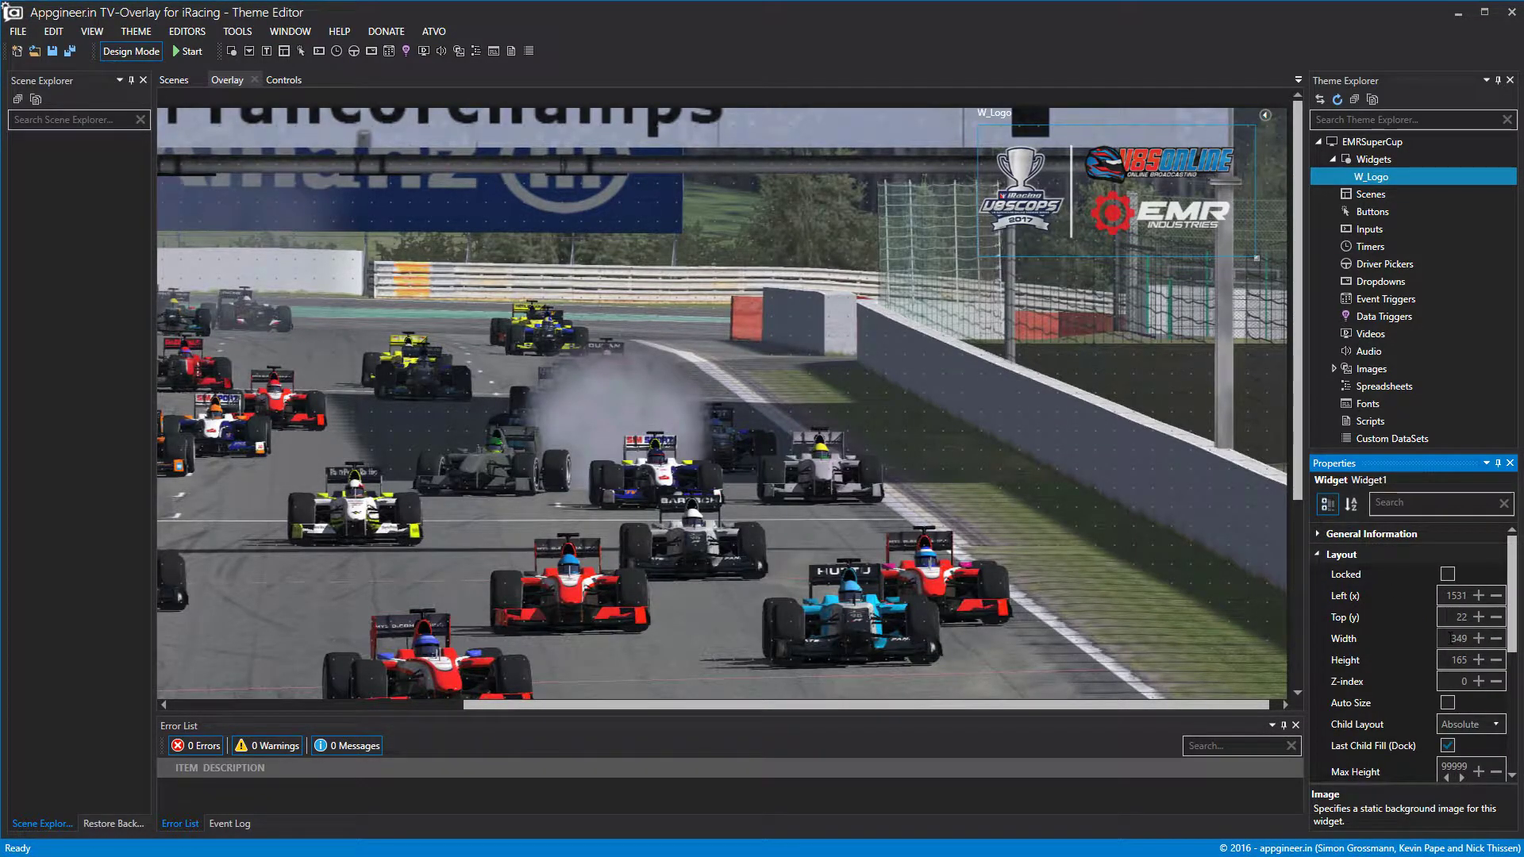
double_click(1458, 638)
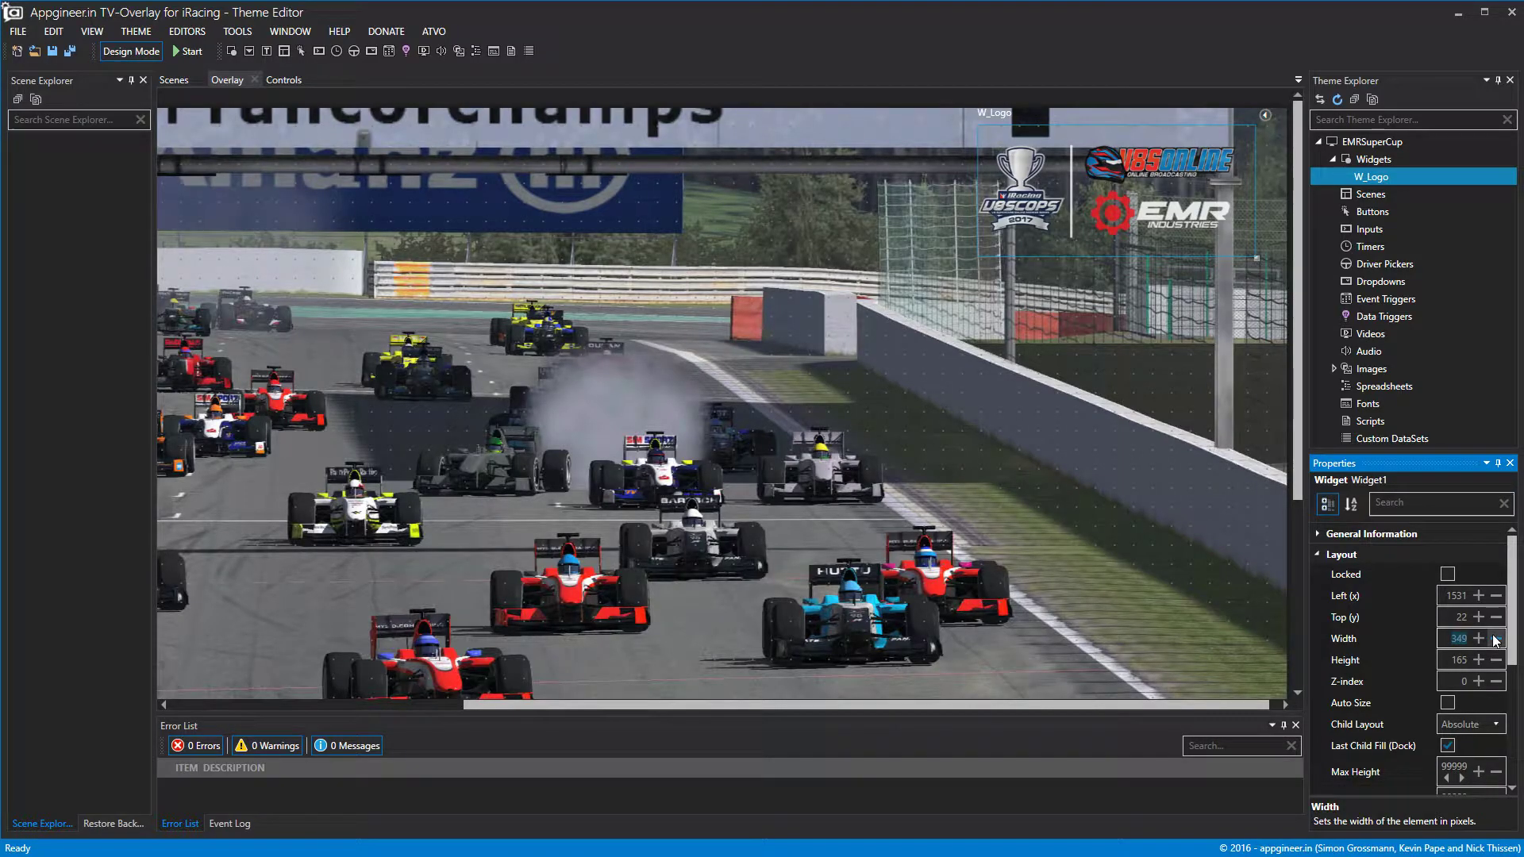
type("500")
key("Tab")
key("BackSpace")
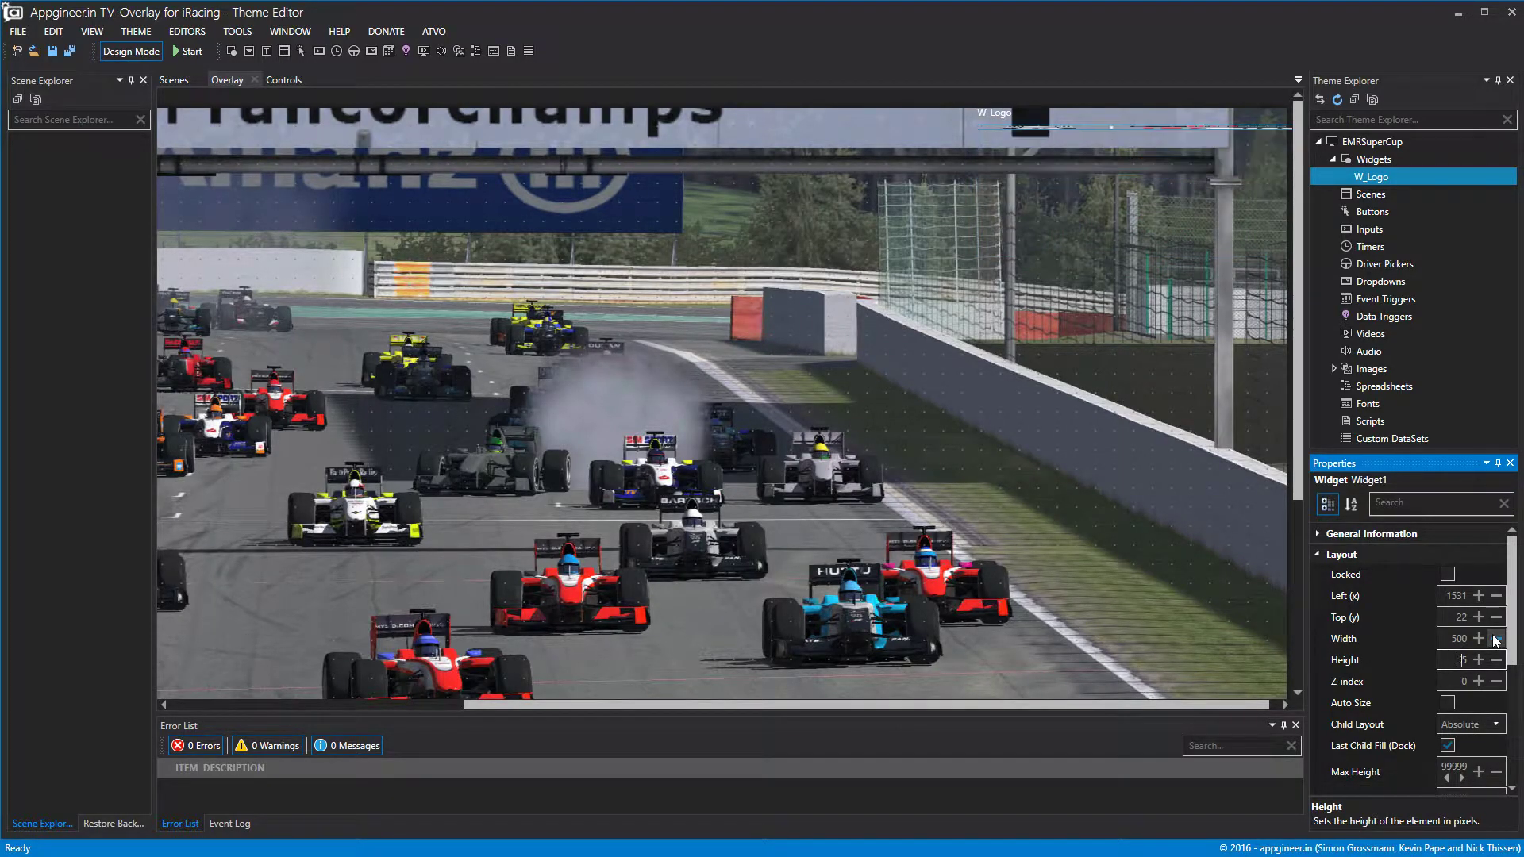
type("250")
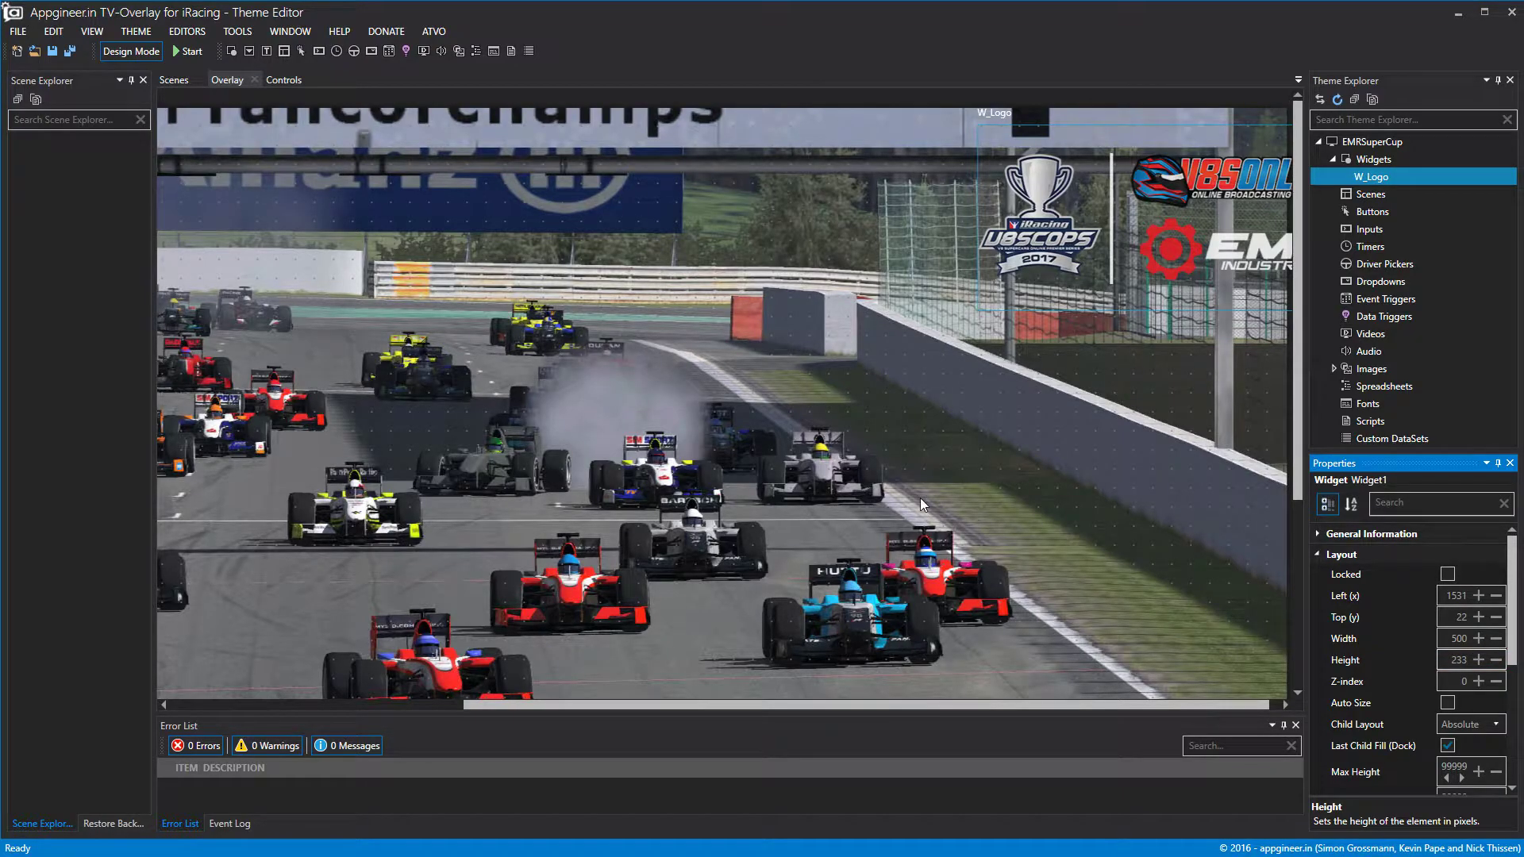
left_click(942, 481)
mouse_move(1153, 212)
left_mouse_down()
mouse_move(1079, 213)
mouse_move(1137, 223)
left_mouse_up()
left_click_drag(1089, 704, 1105, 704)
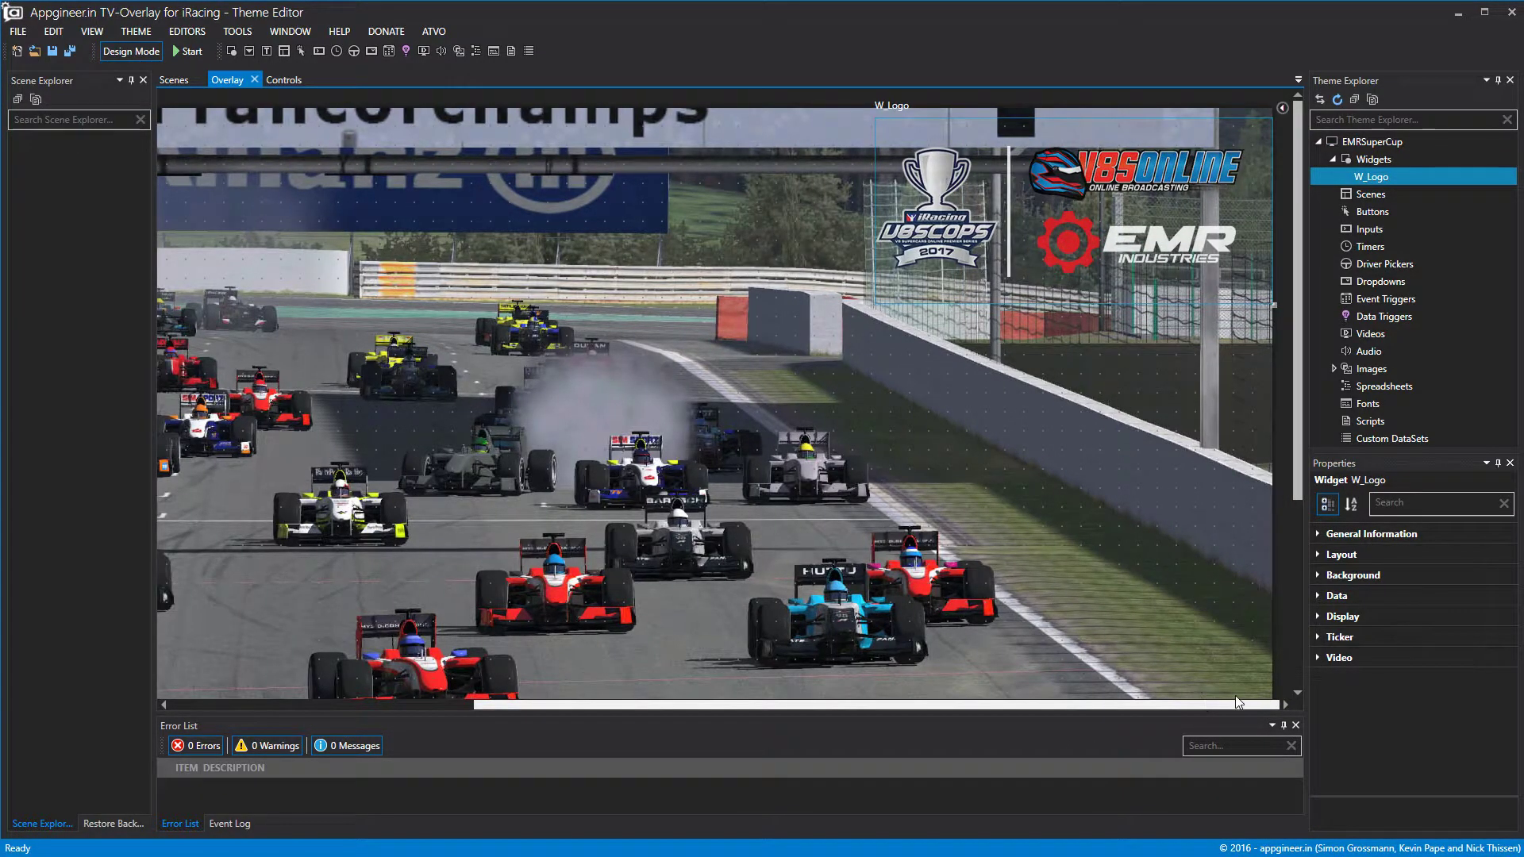
left_click_drag(1140, 147, 1141, 138)
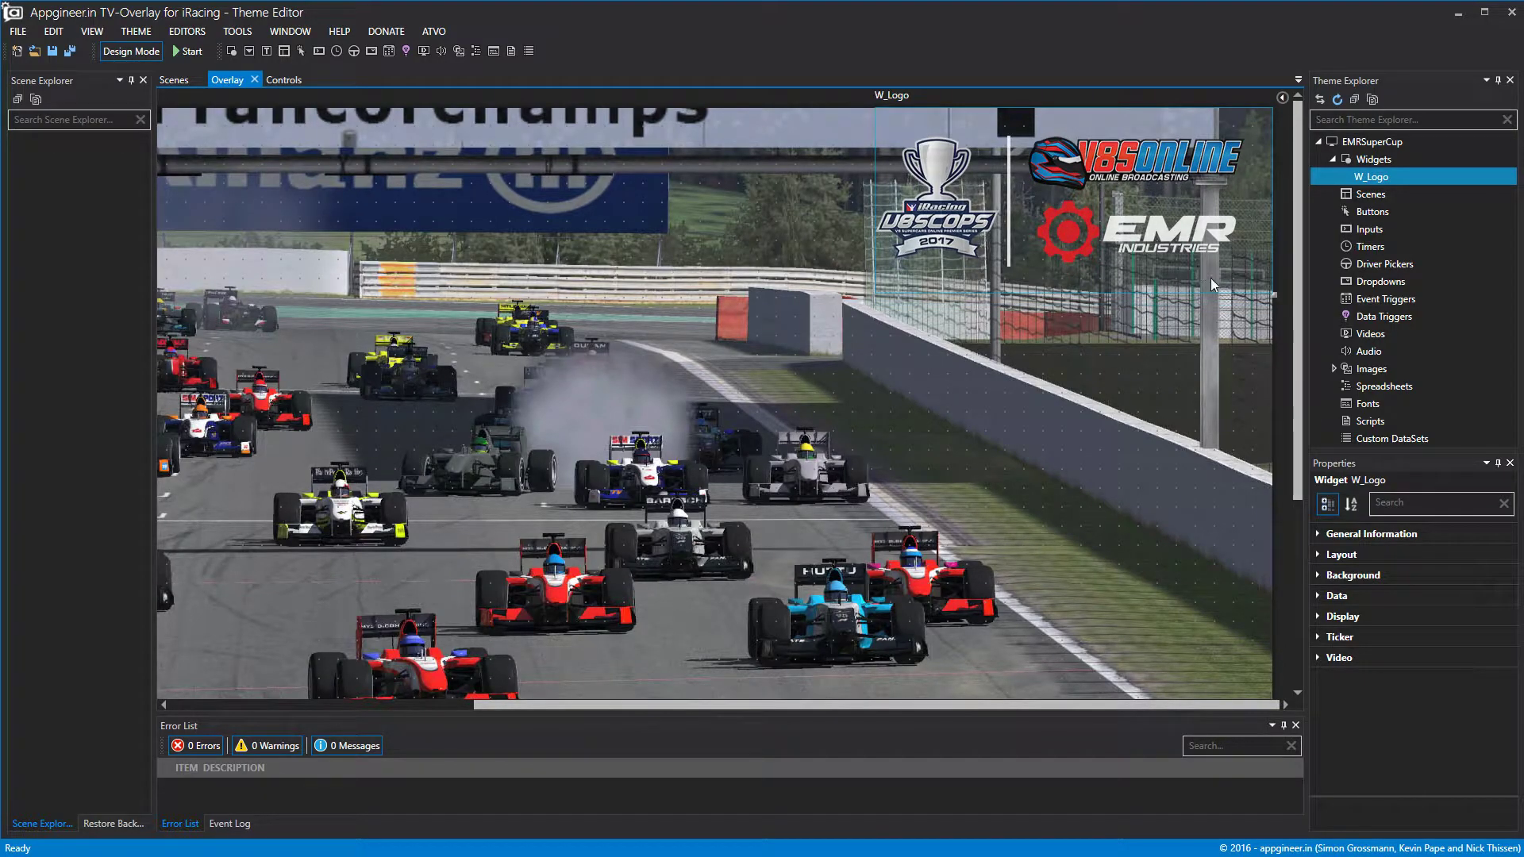
Add a new scene to the theme and rename it S_Logo.
left_click(1373, 181)
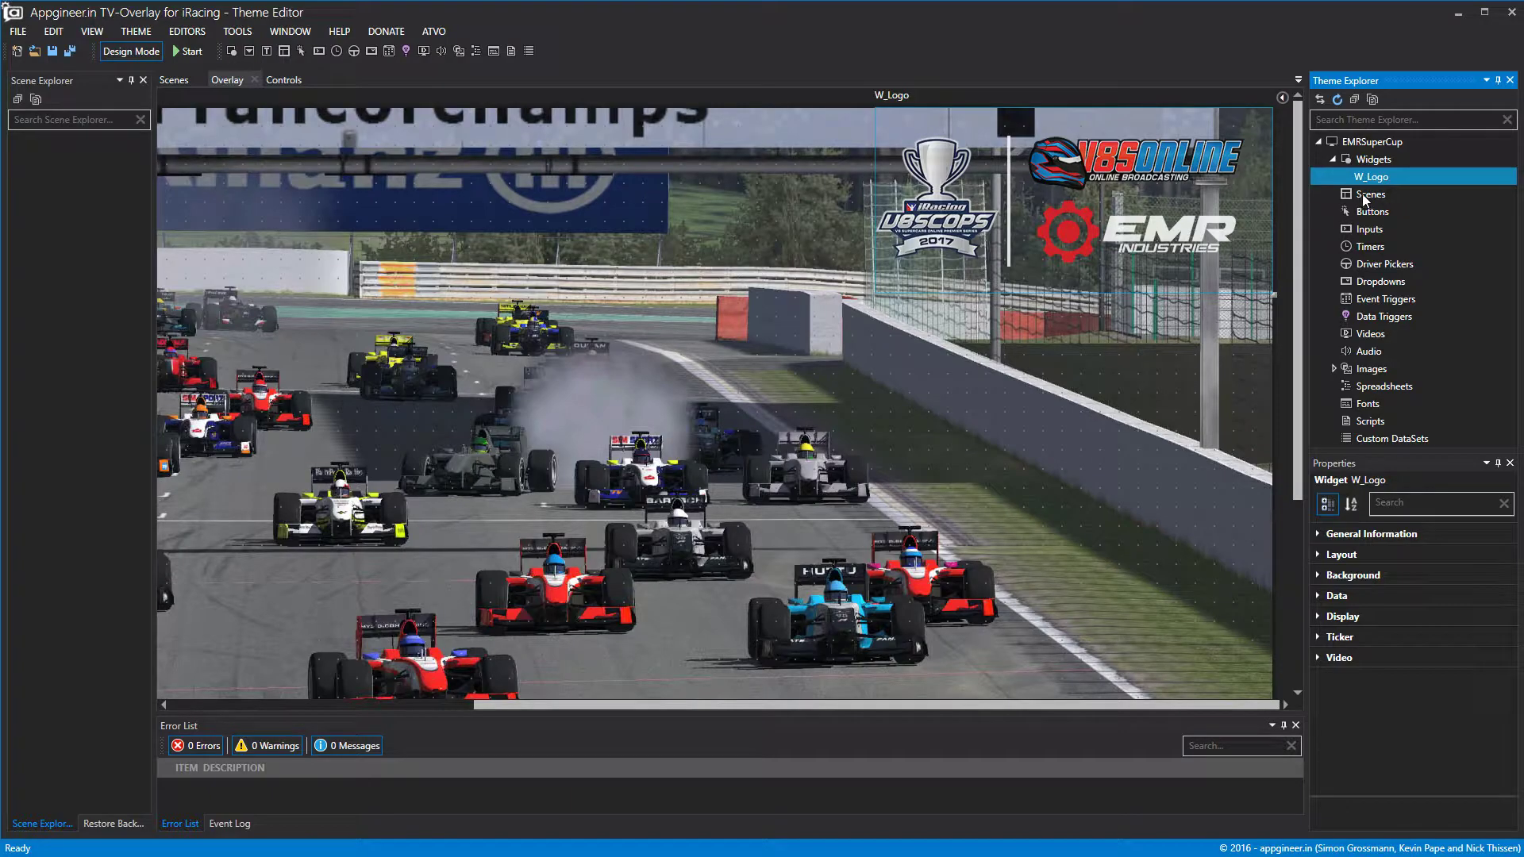
right_click(1366, 199)
left_click(1405, 205)
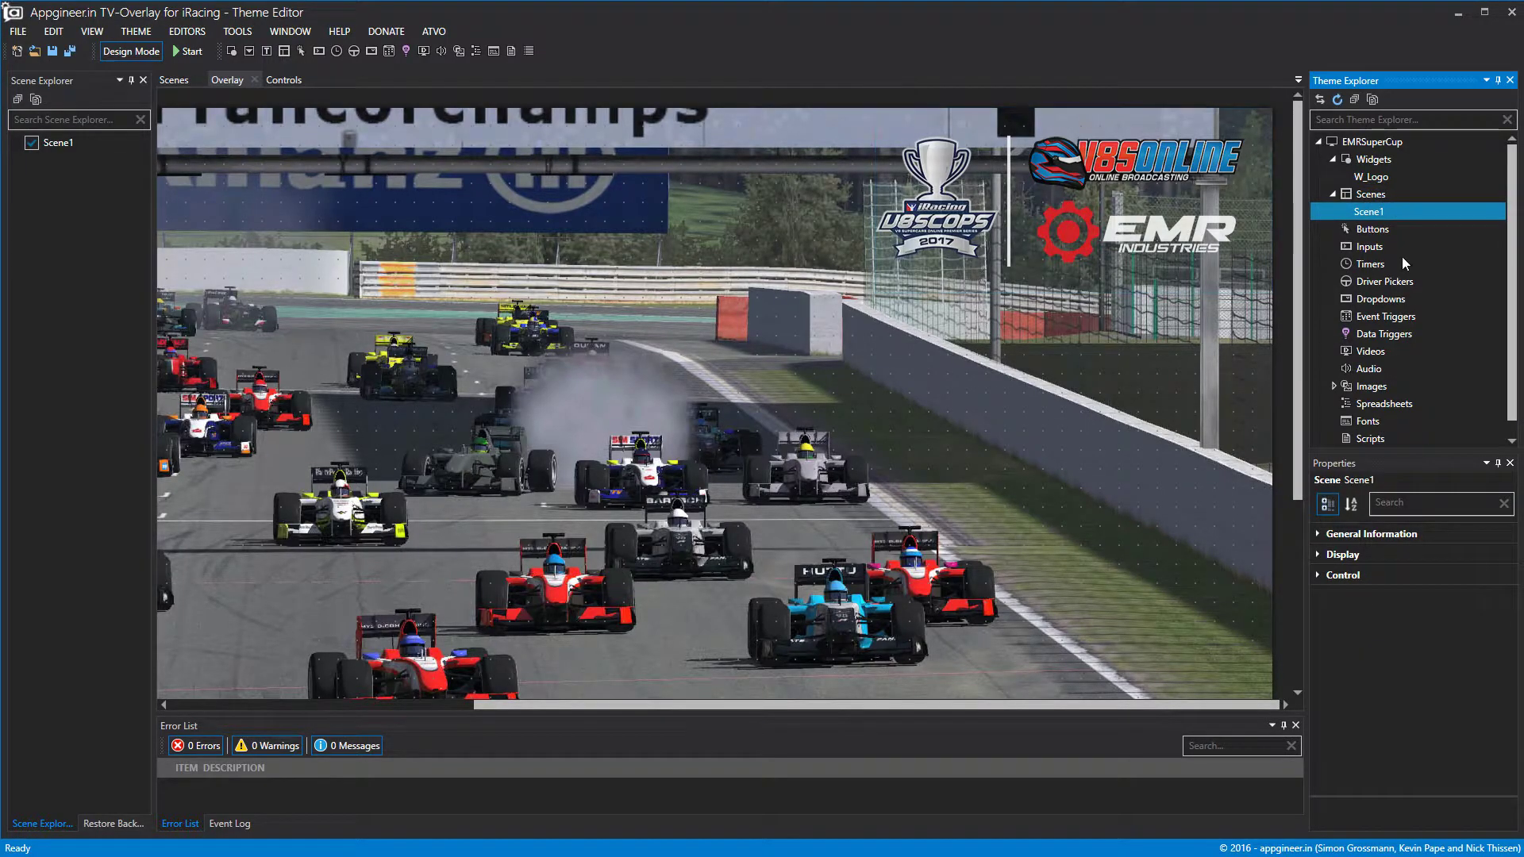
right_click(1385, 213)
left_click(1397, 226)
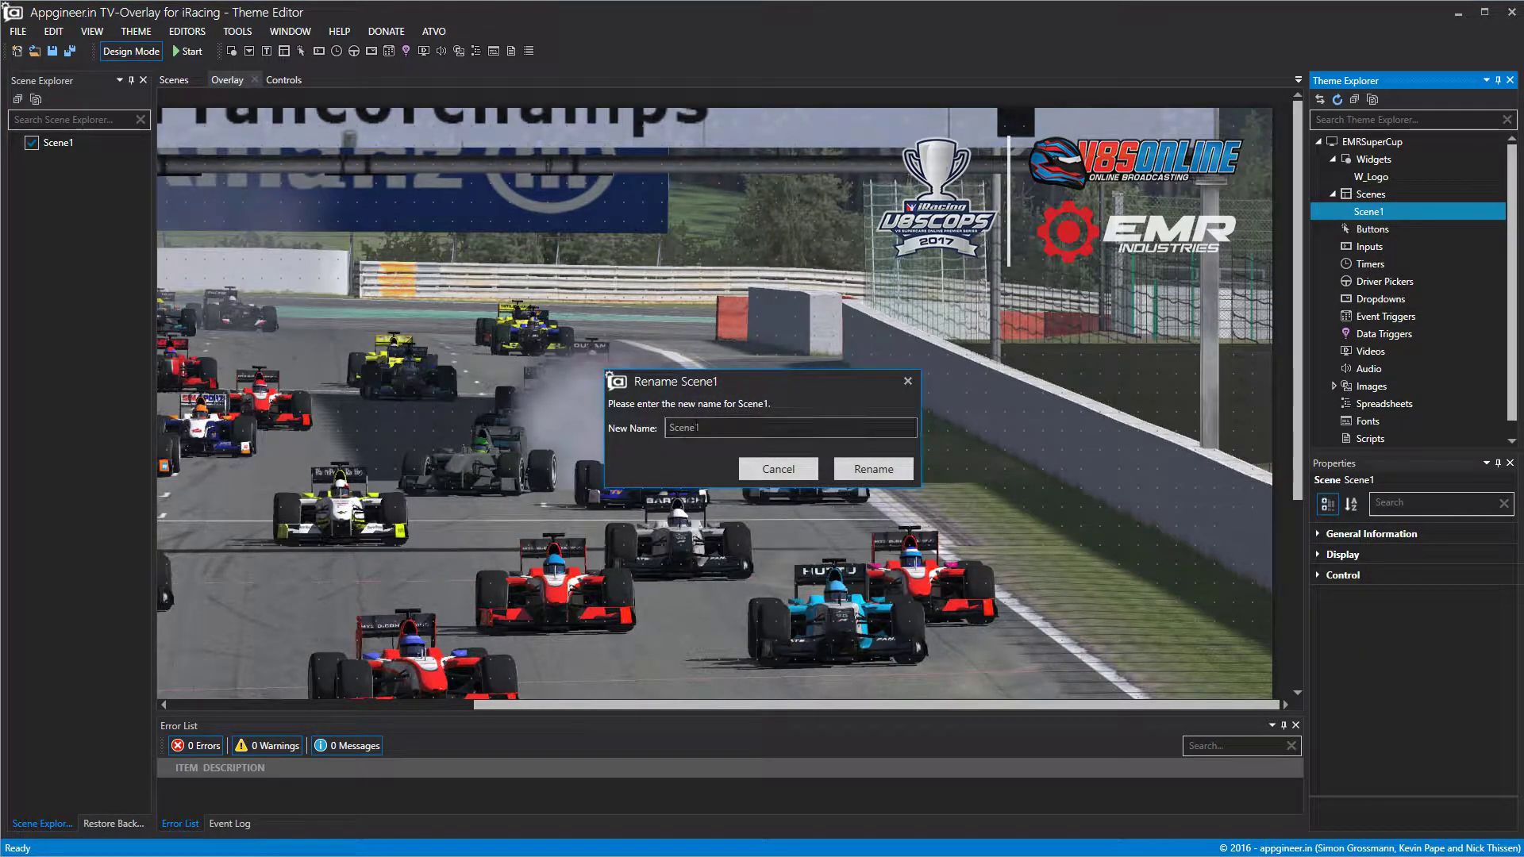
type("S")
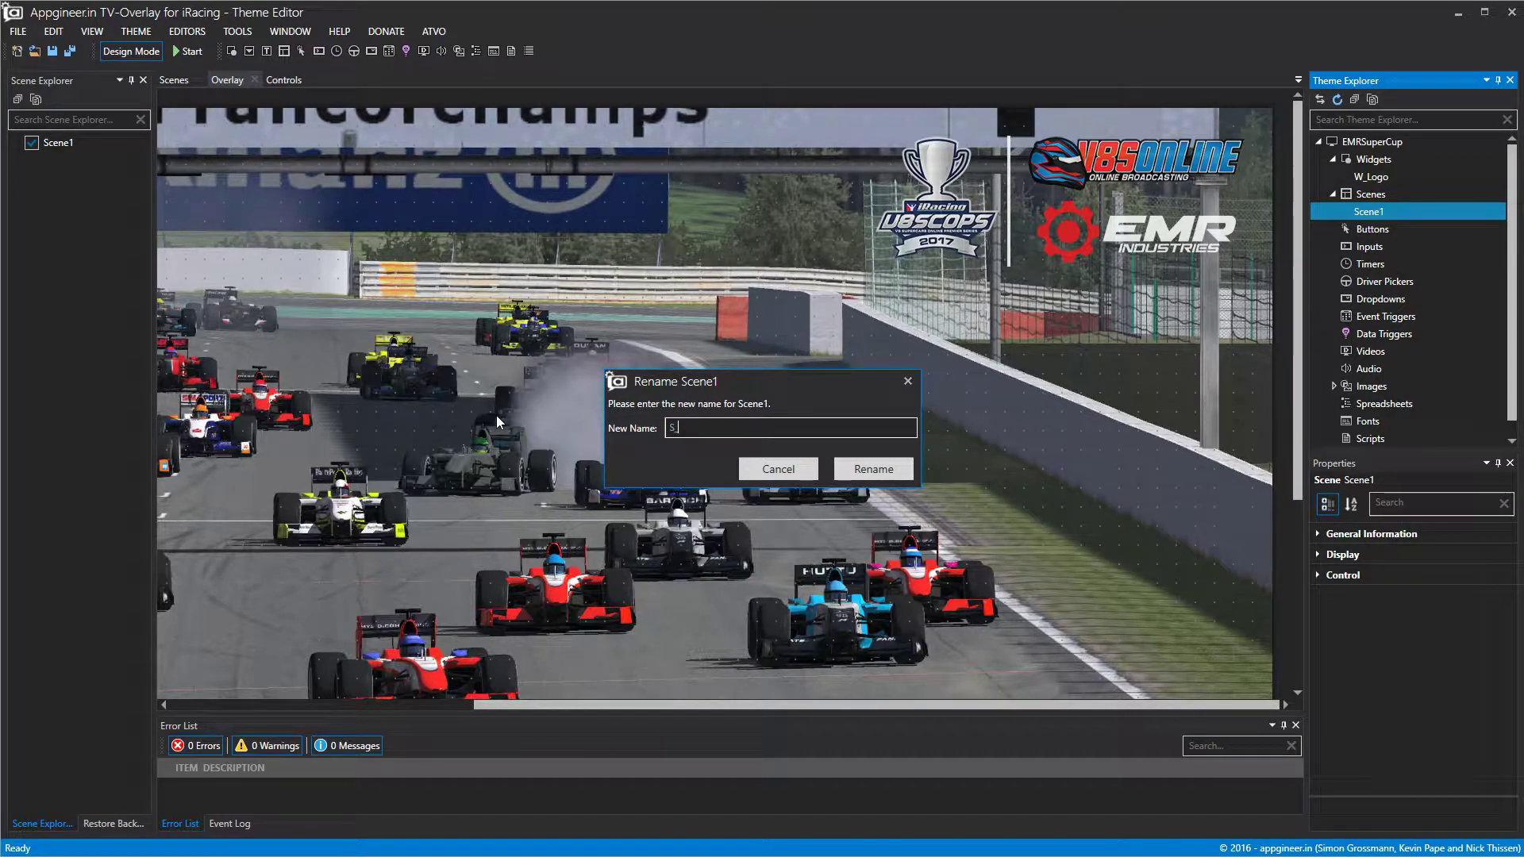
type("_Logo")
left_click(883, 468)
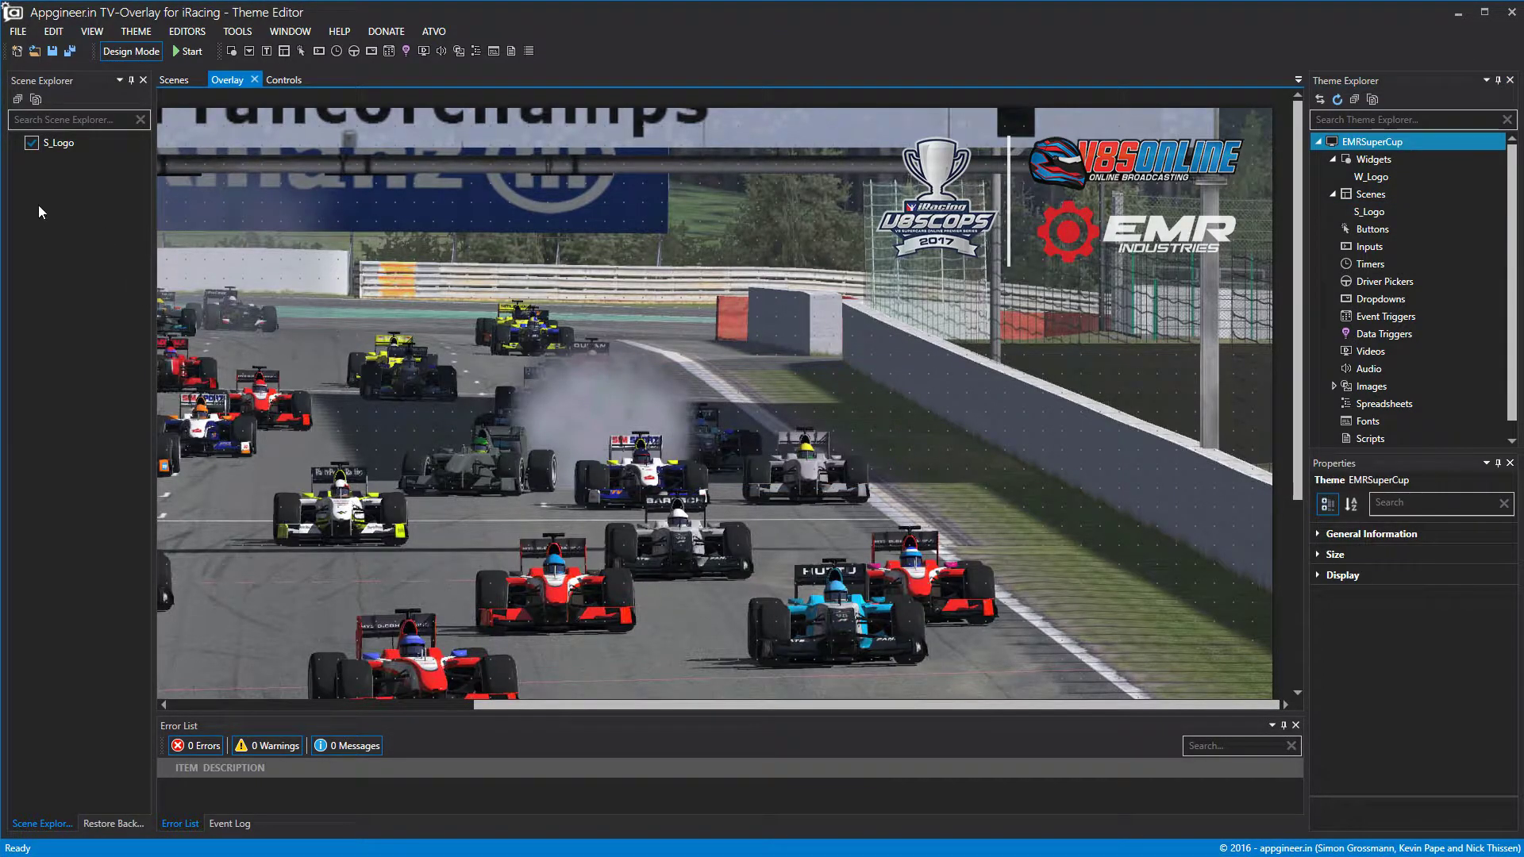
Include W_Logo in the S_Logo scene's widget list and hide the scene from the preview.
left_click(37, 147)
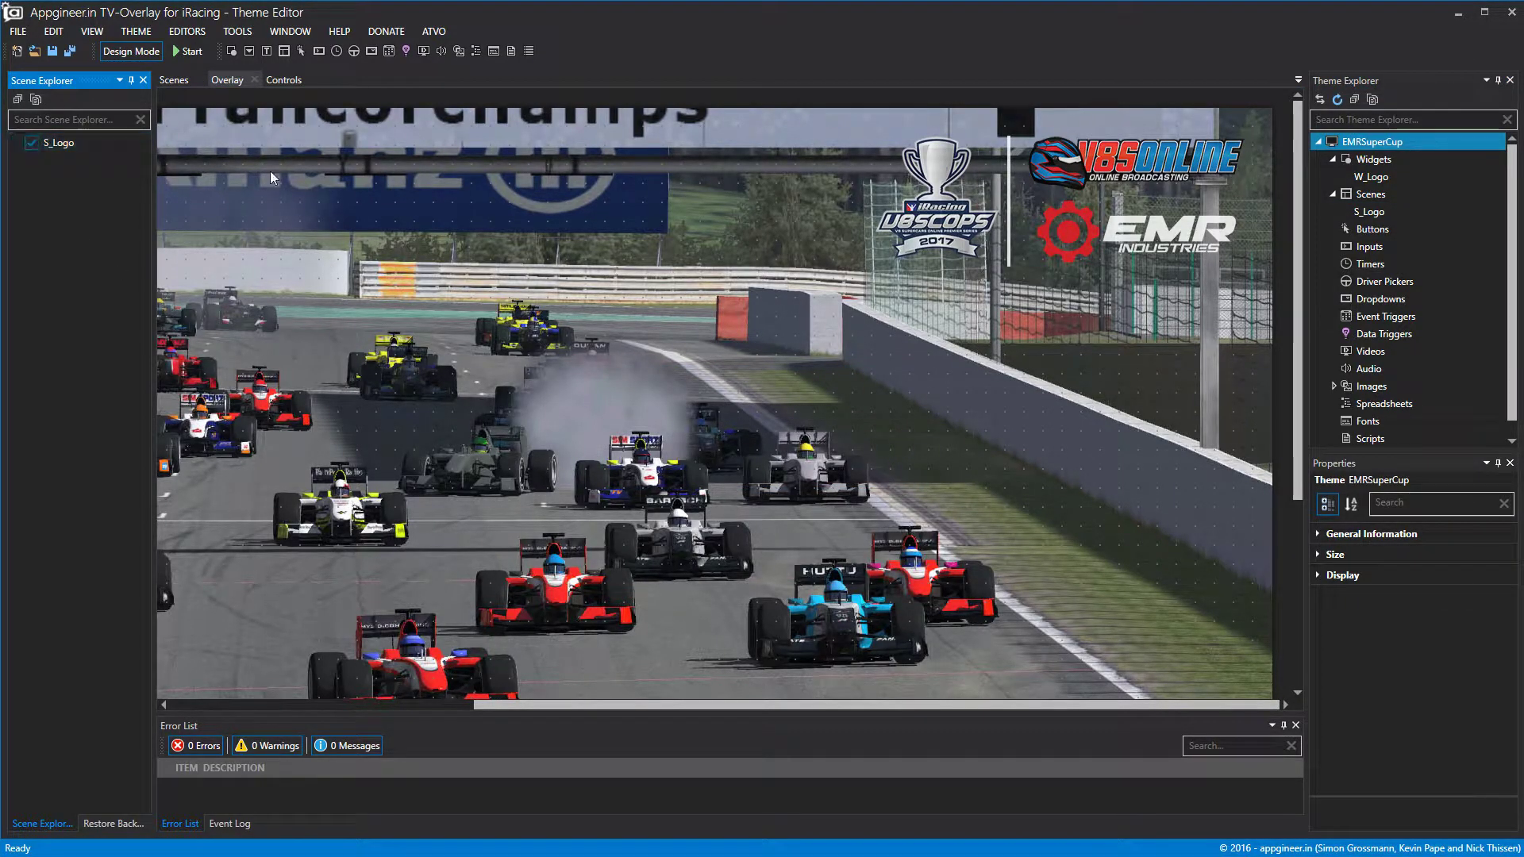
left_click(1376, 212)
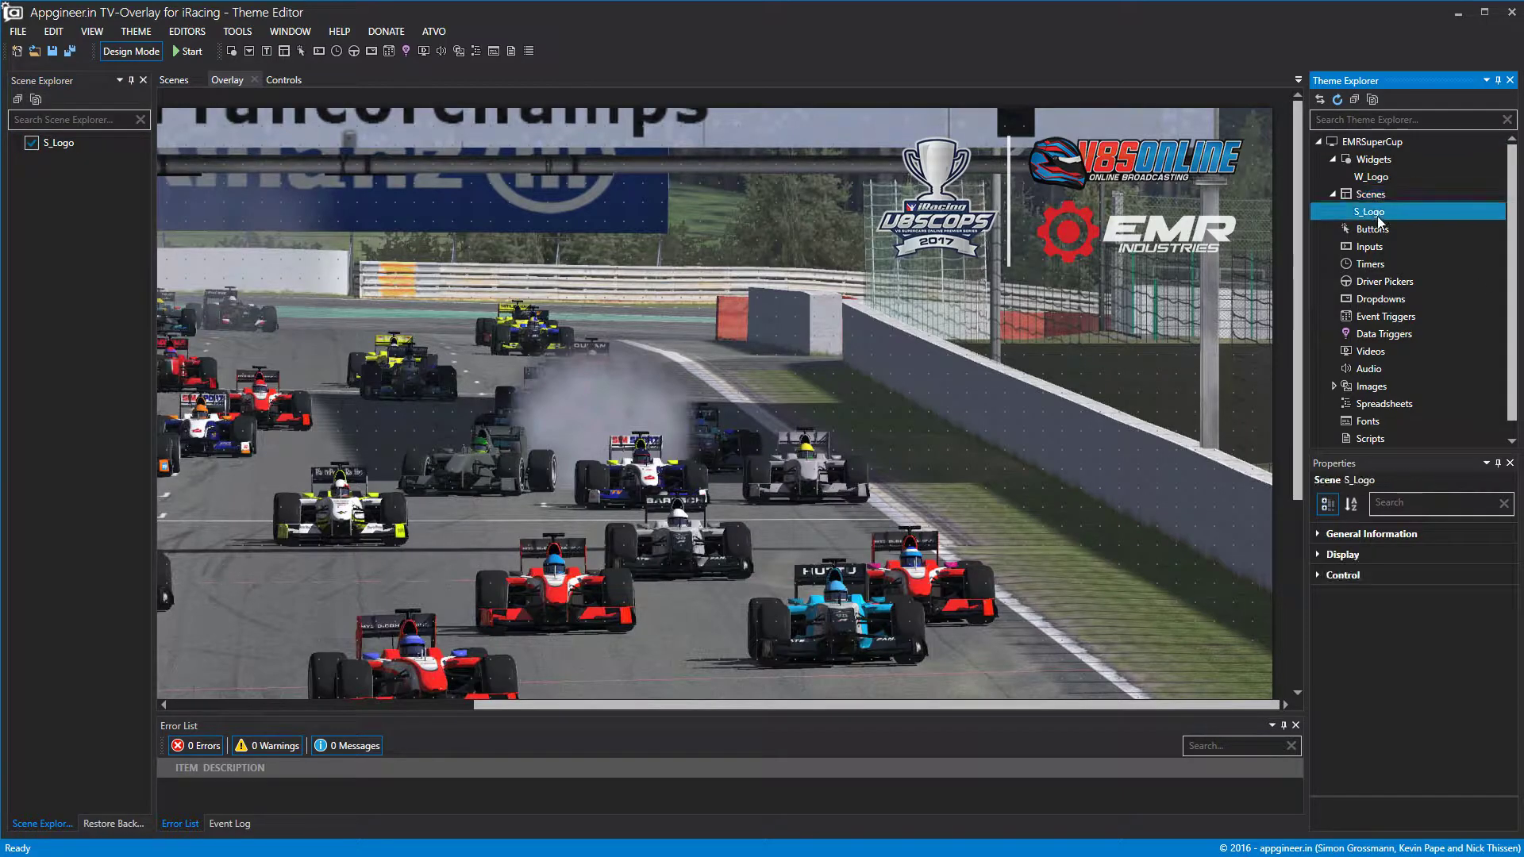
left_click(1317, 576)
left_click(1506, 599)
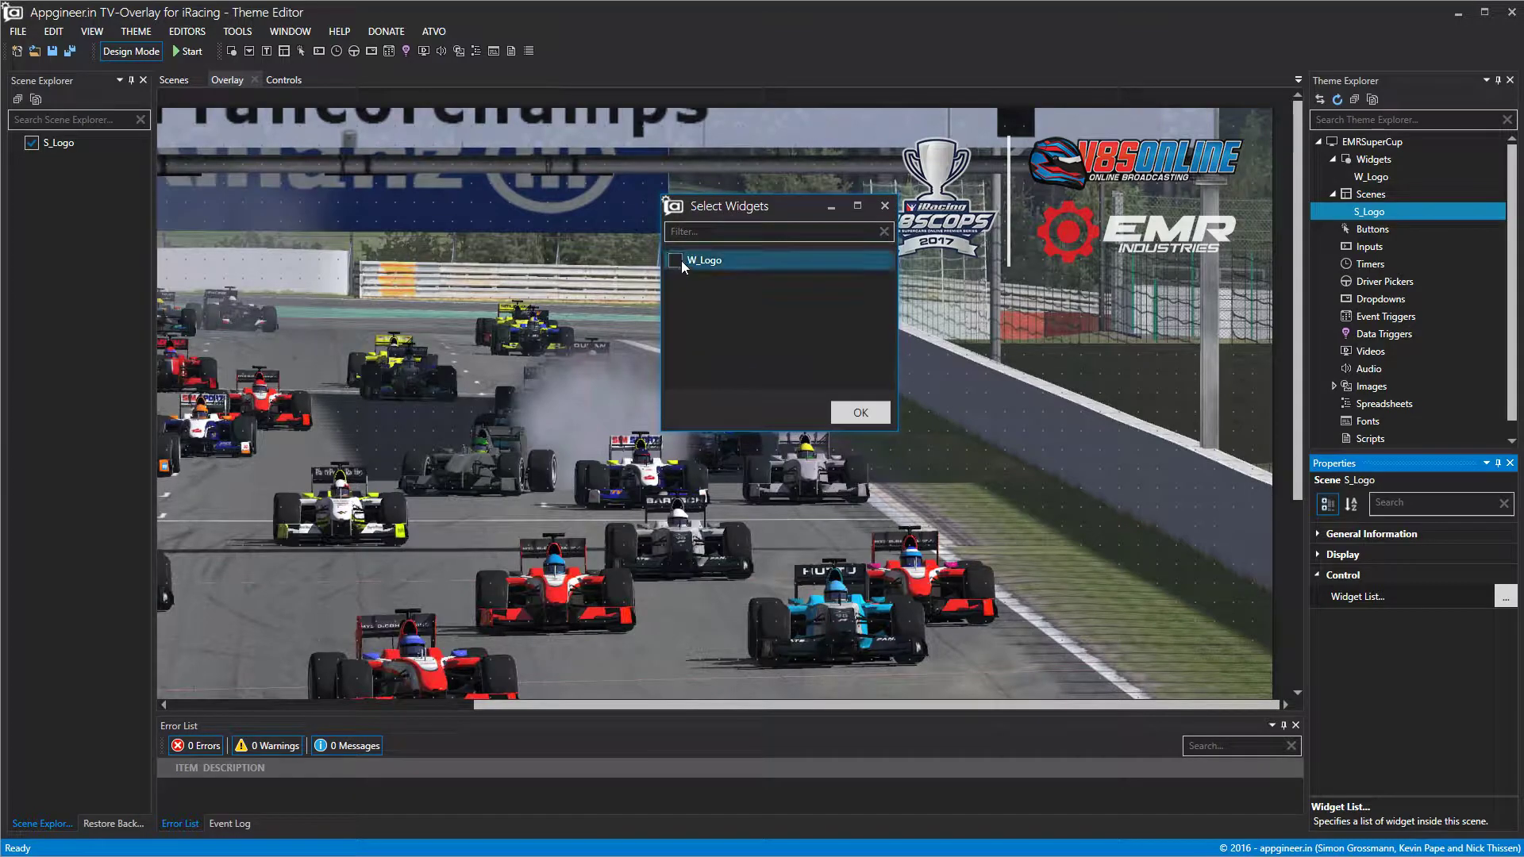
left_click(881, 419)
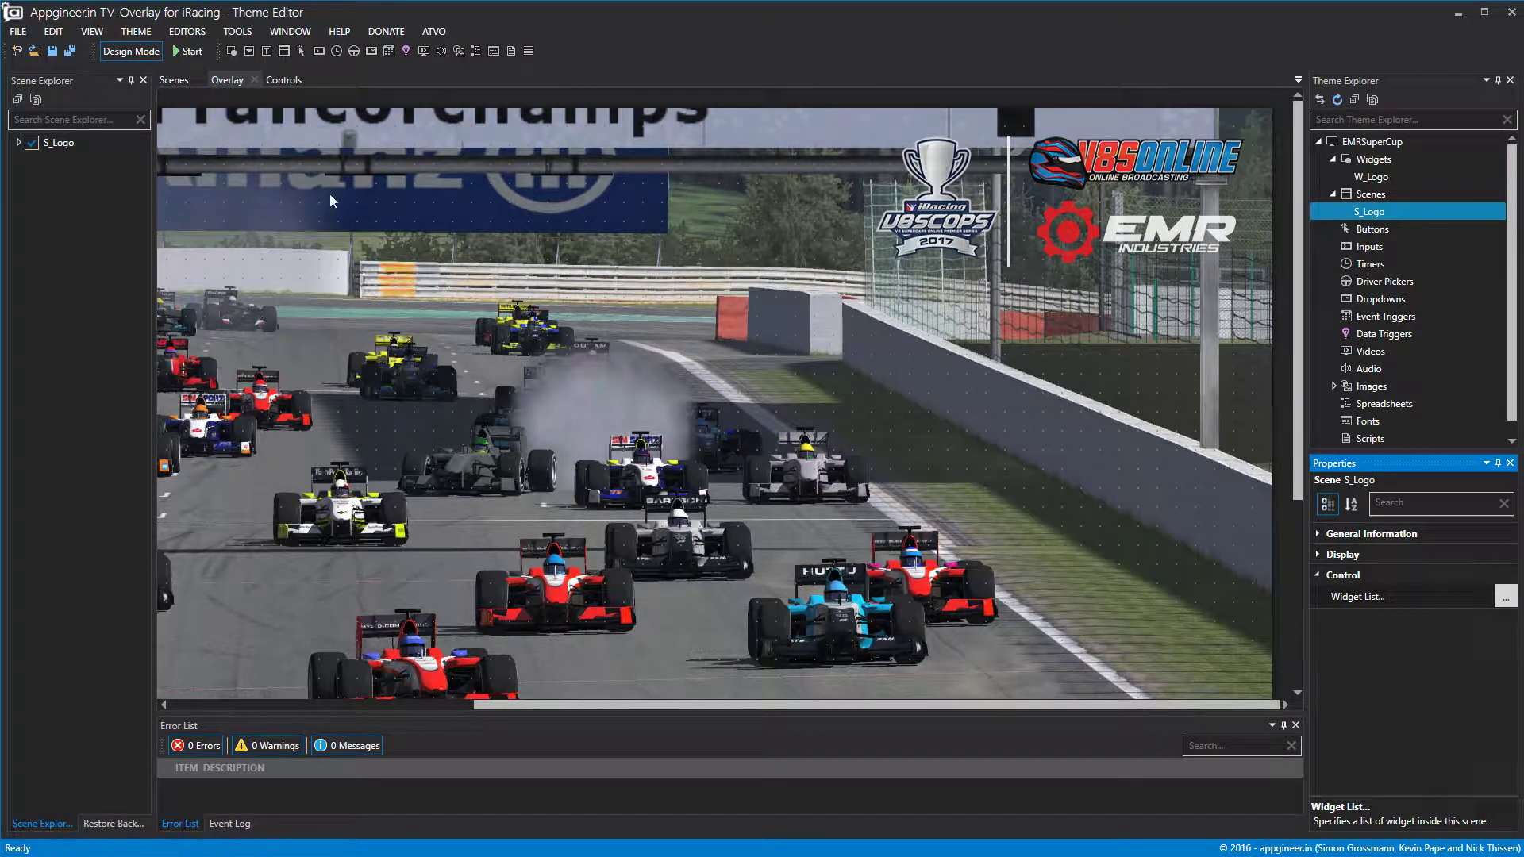
left_click(29, 145)
left_click(31, 143)
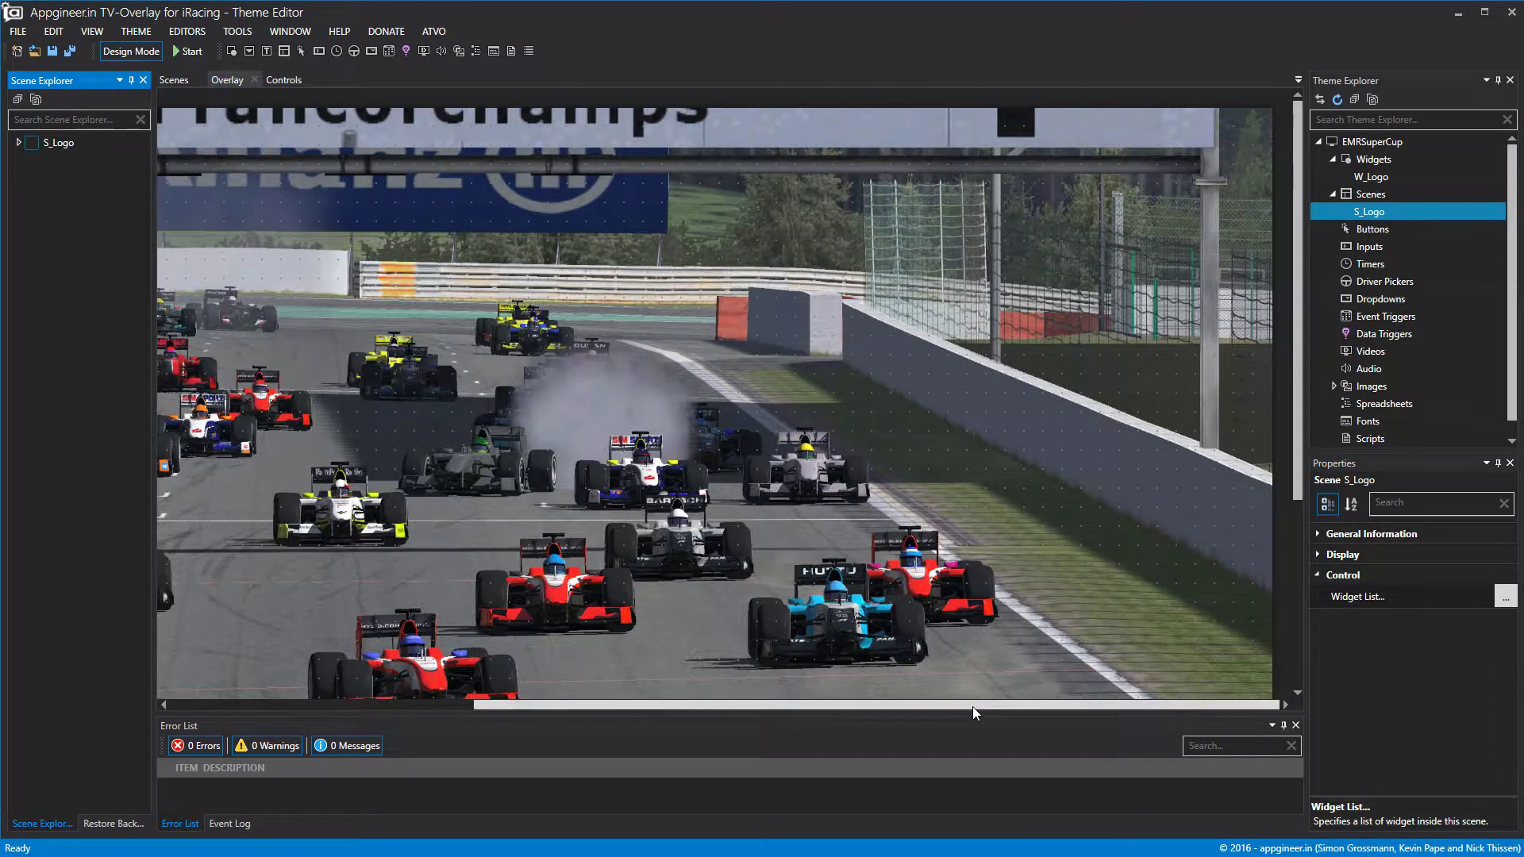
left_click_drag(973, 706, 684, 717)
scroll(774, 380, "down", 4)
scroll(775, 379, "up", 4)
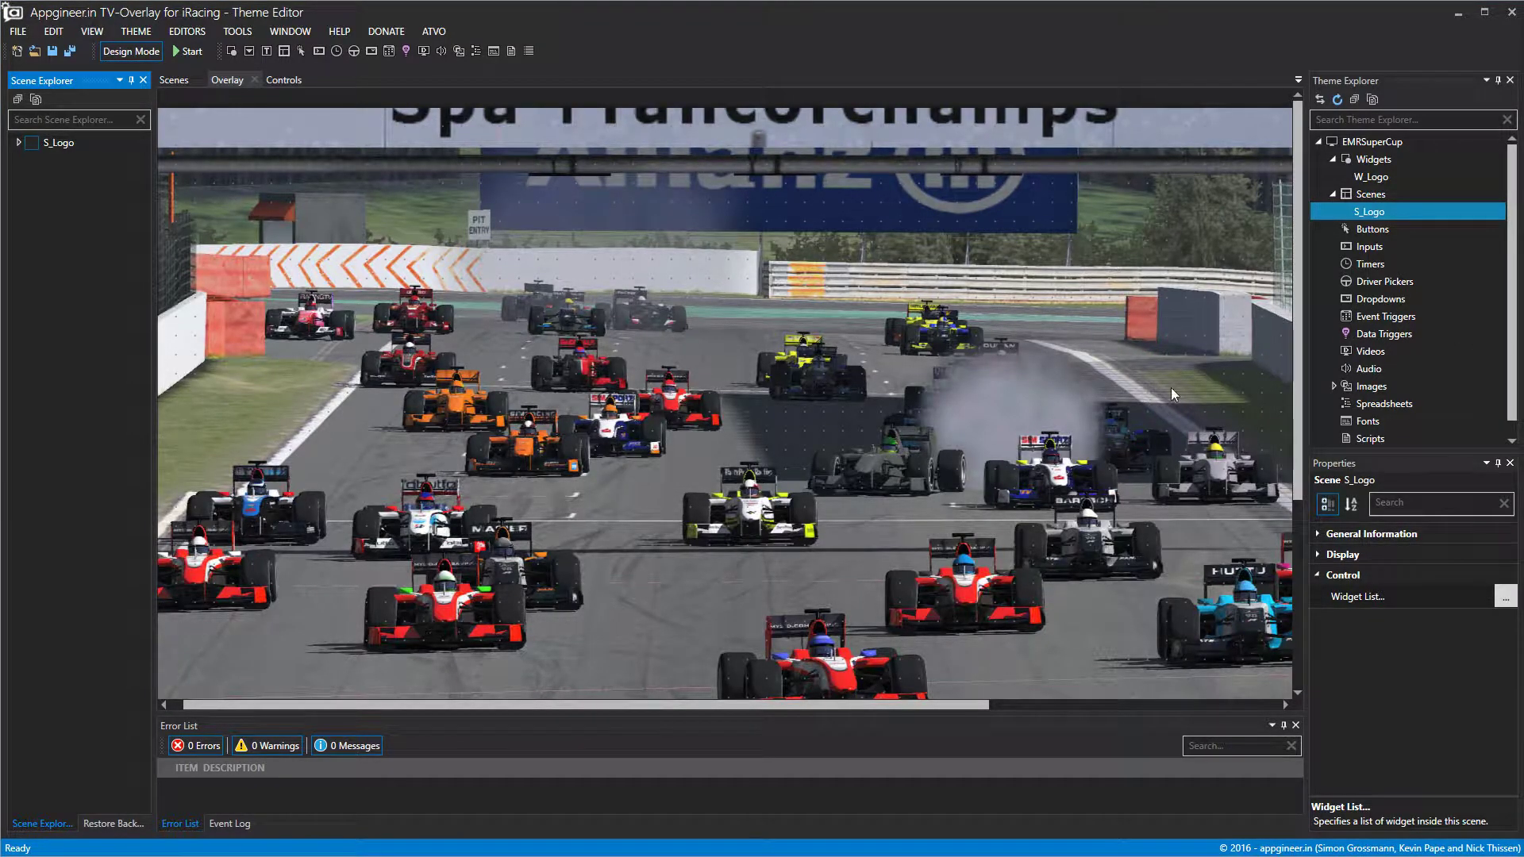
Create a new widget and rename it W_LapCounter.
right_click(1371, 163)
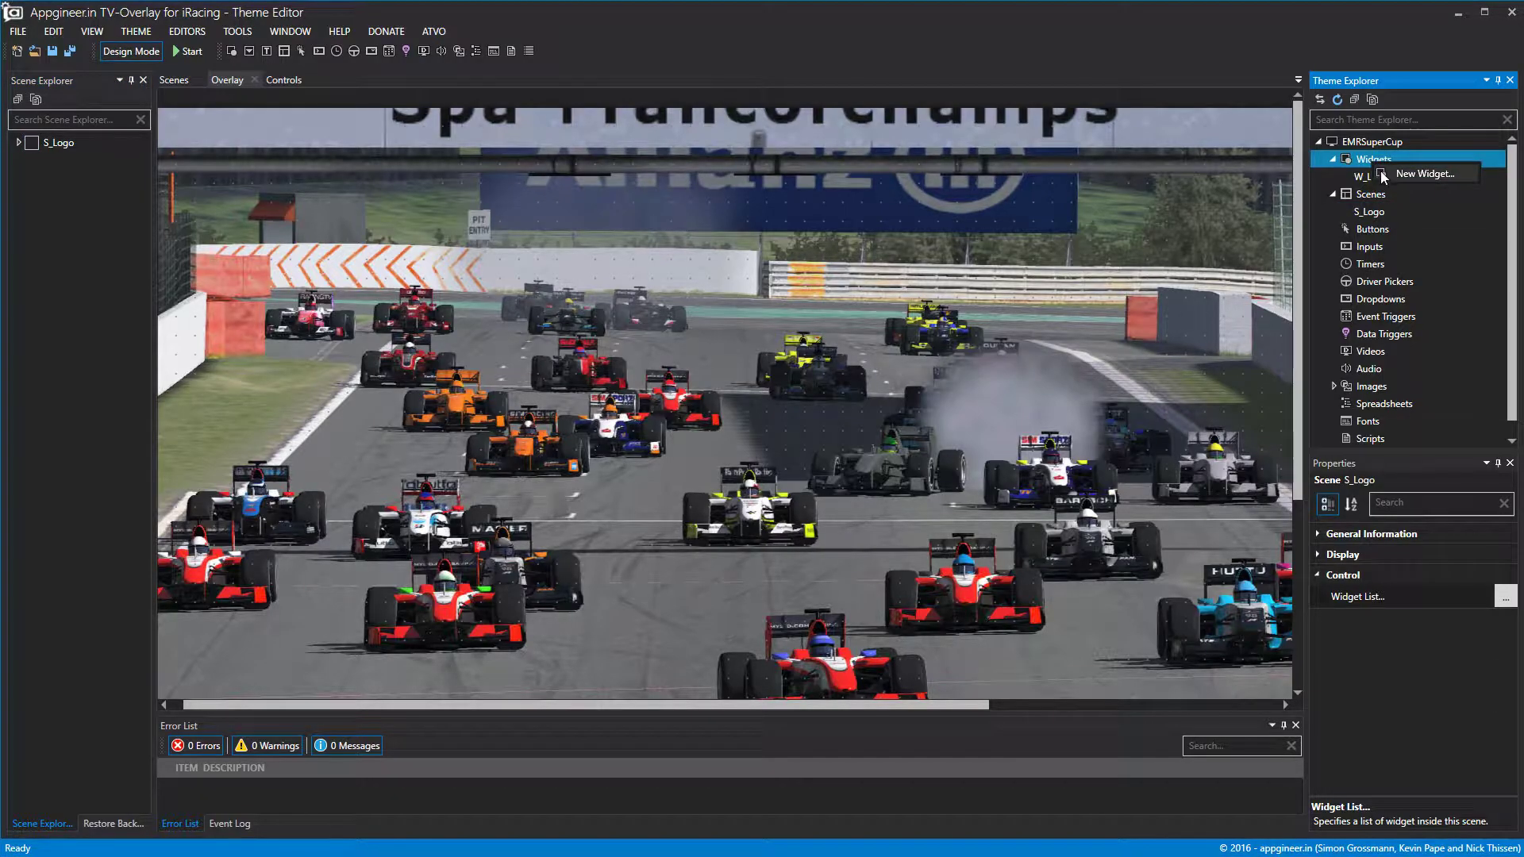
left_click(1384, 175)
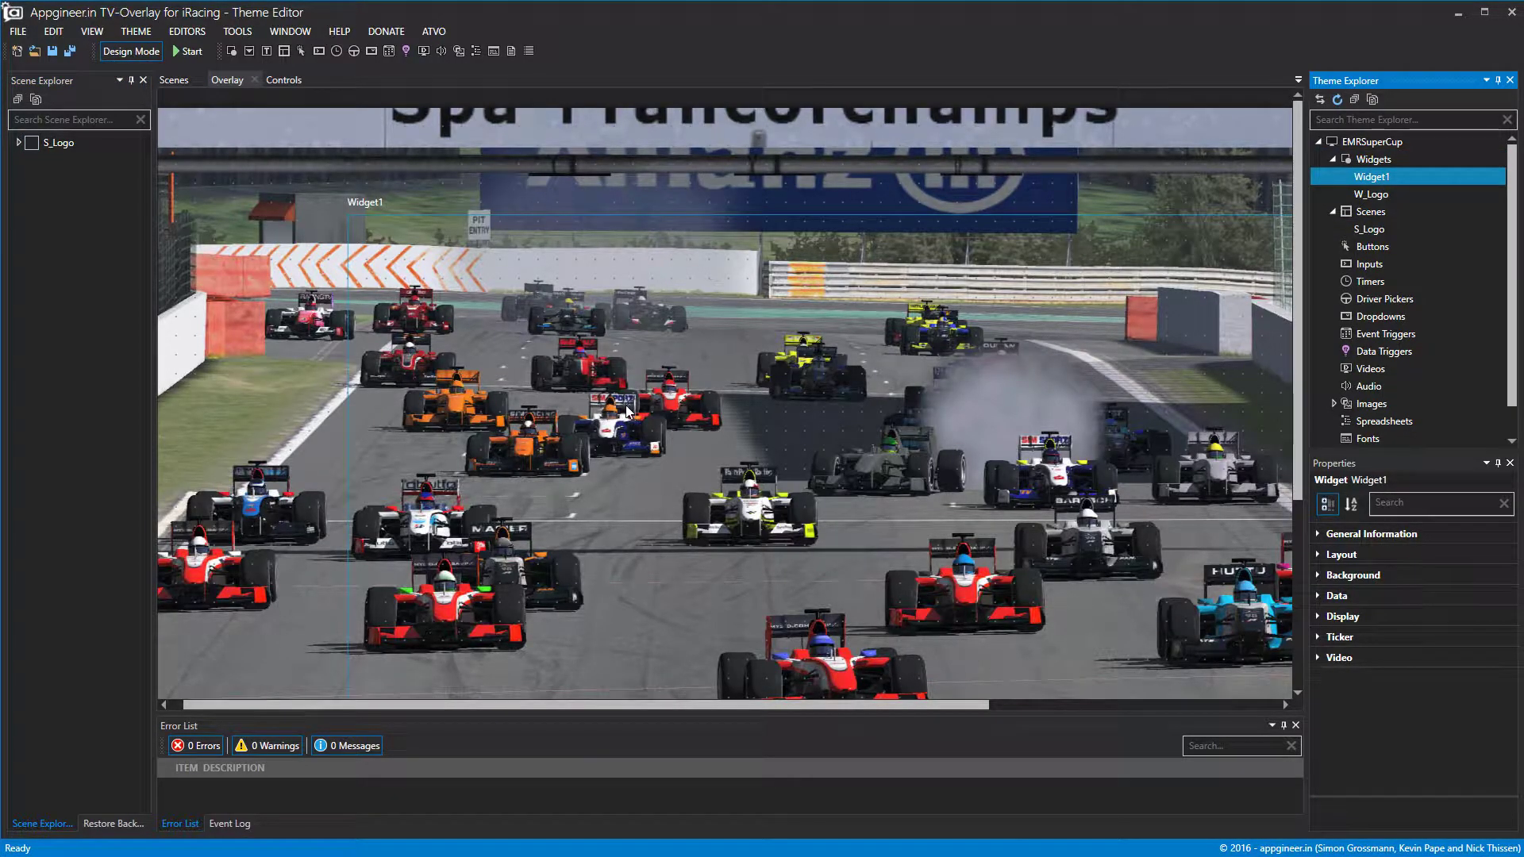
right_click(1381, 178)
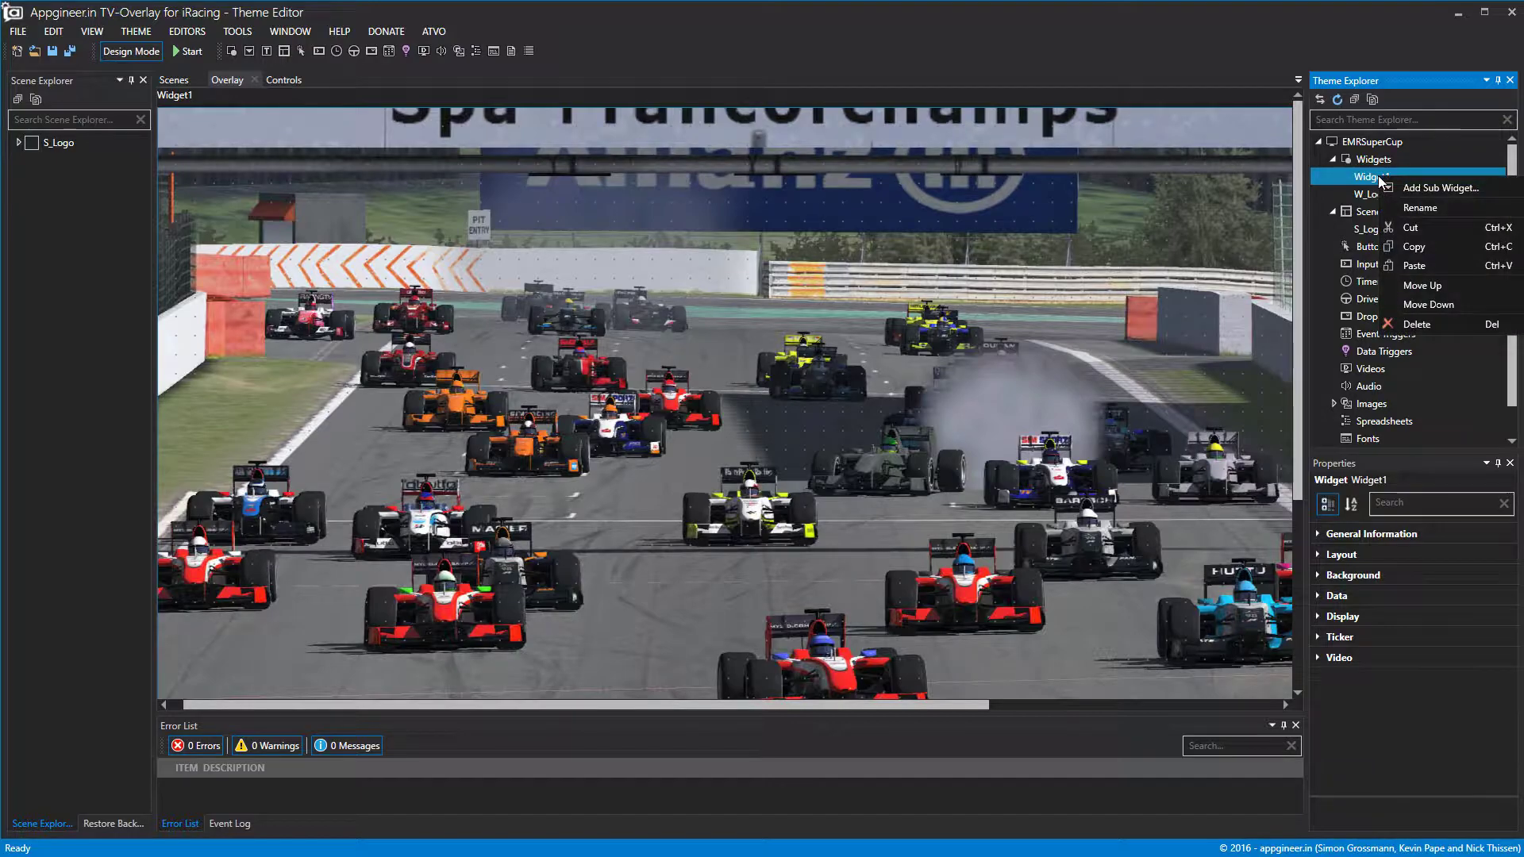
left_click(1421, 207)
key("ctrl+a")
type("W")
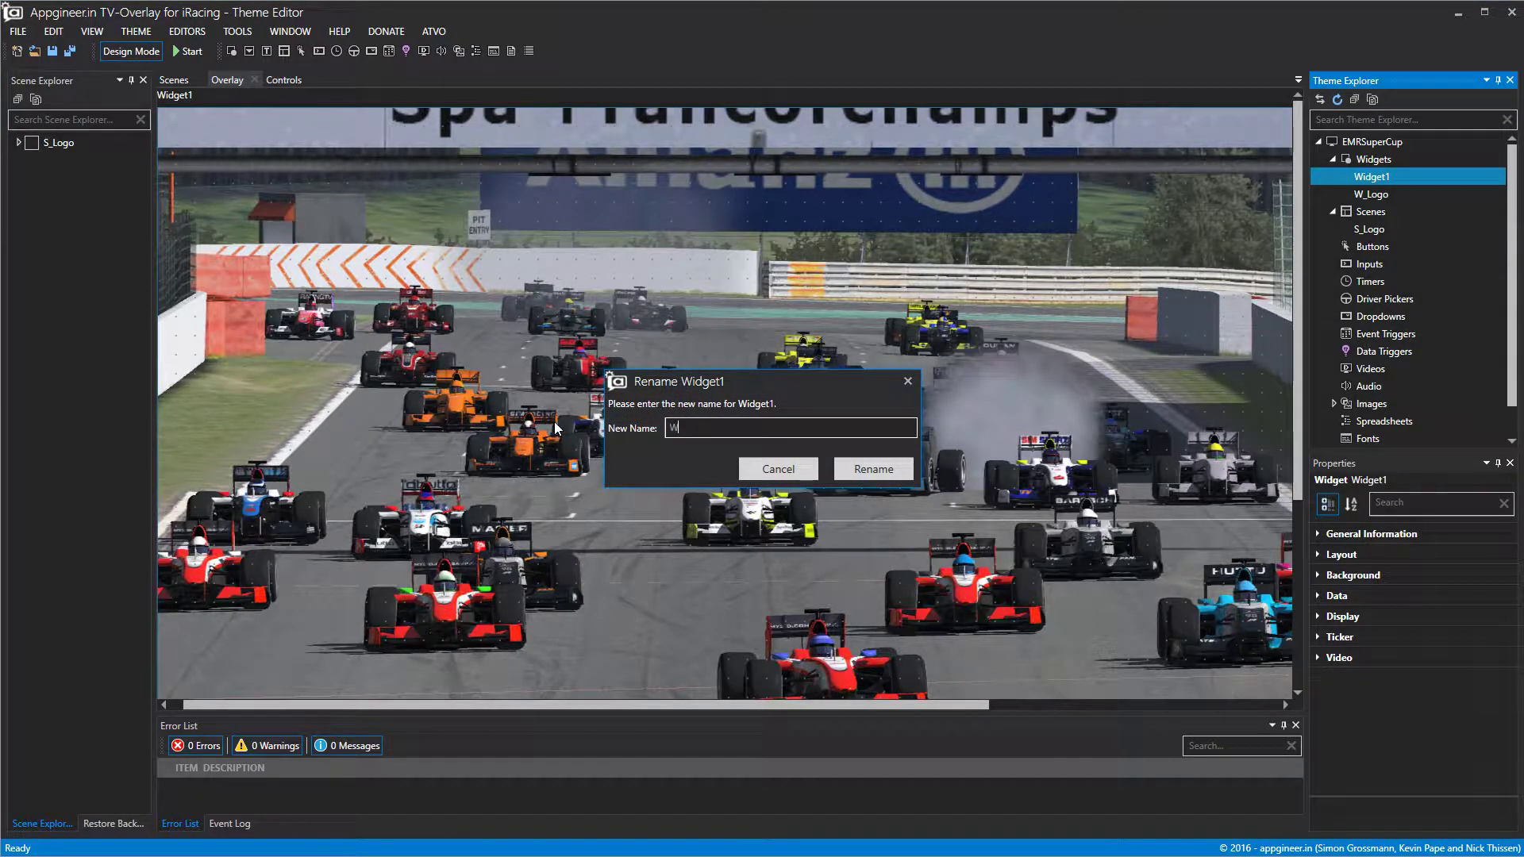
type("_LapCounter")
left_click(888, 477)
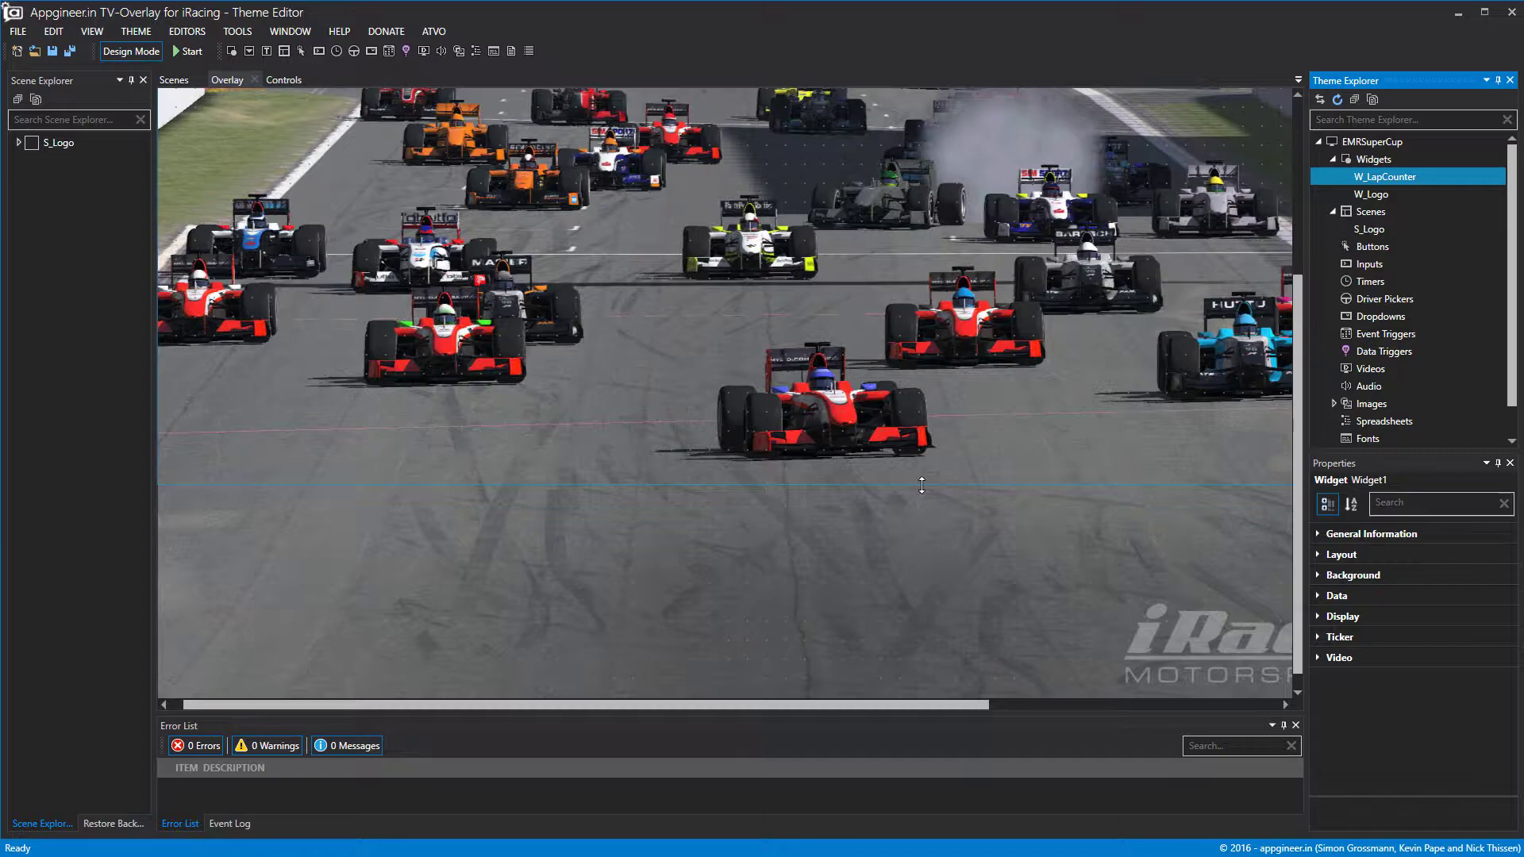
Resize W_LapCounter to about 1439 by 1080 on the overlay.
scroll(930, 647, "down", 1)
left_click_drag(925, 703, 1390, 667)
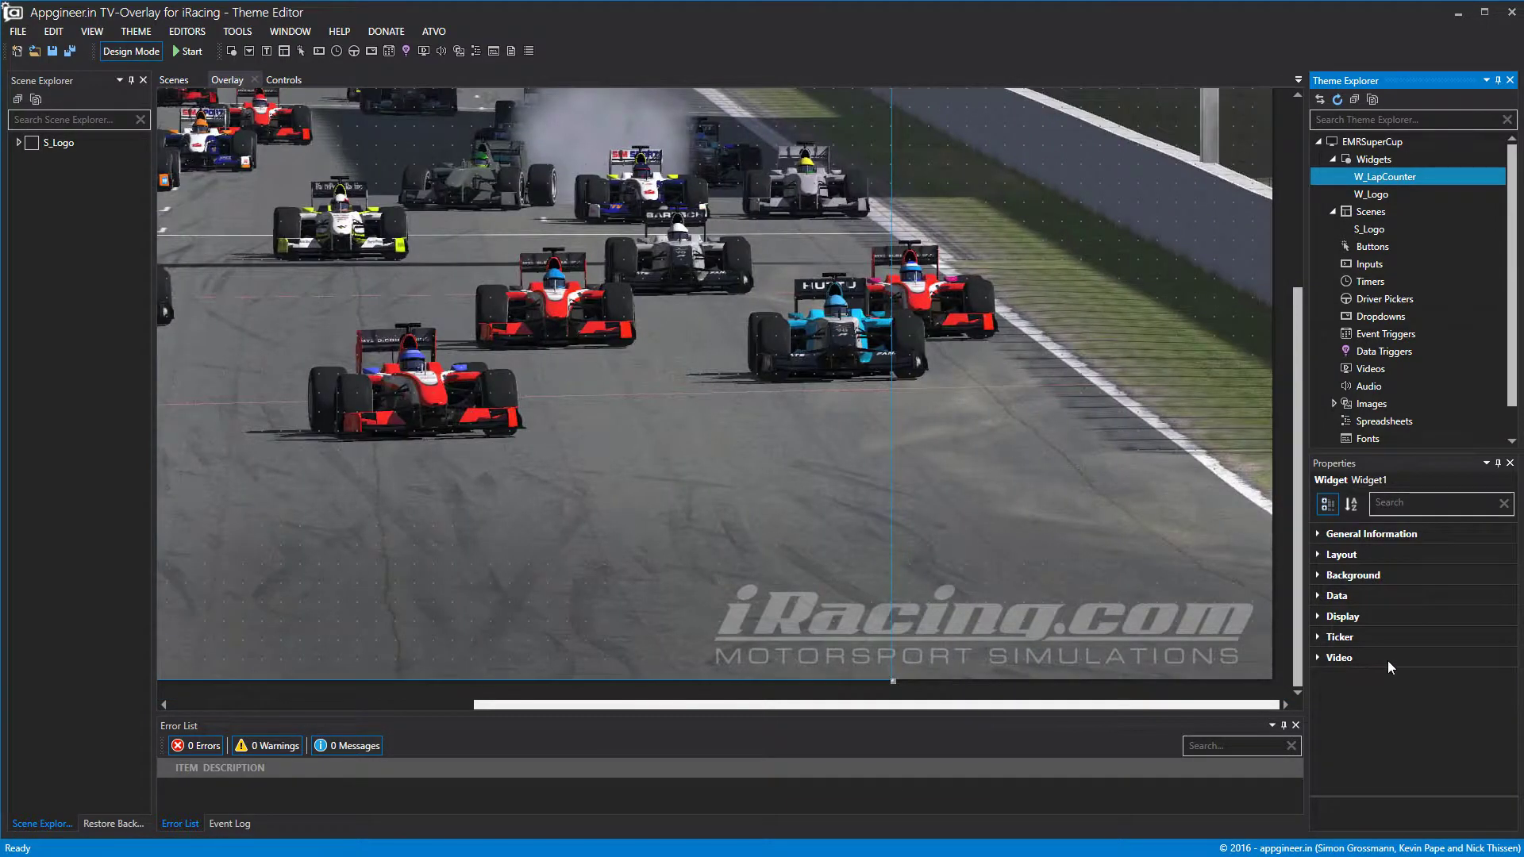
left_click_drag(892, 502, 1275, 501)
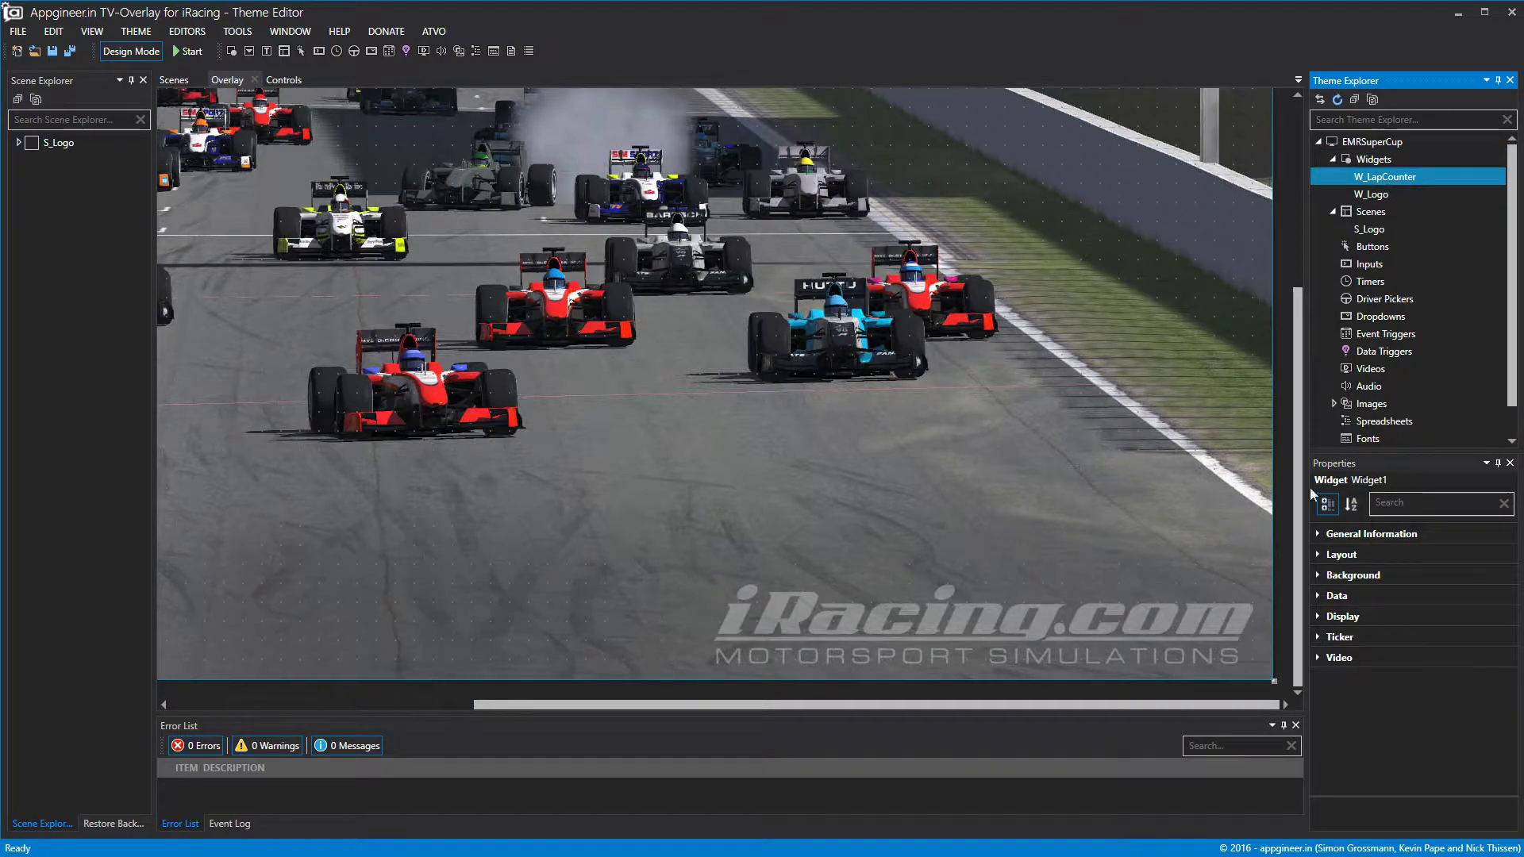
Set W_LapCounter's static background image to LapCounter.png.
left_click(1318, 578)
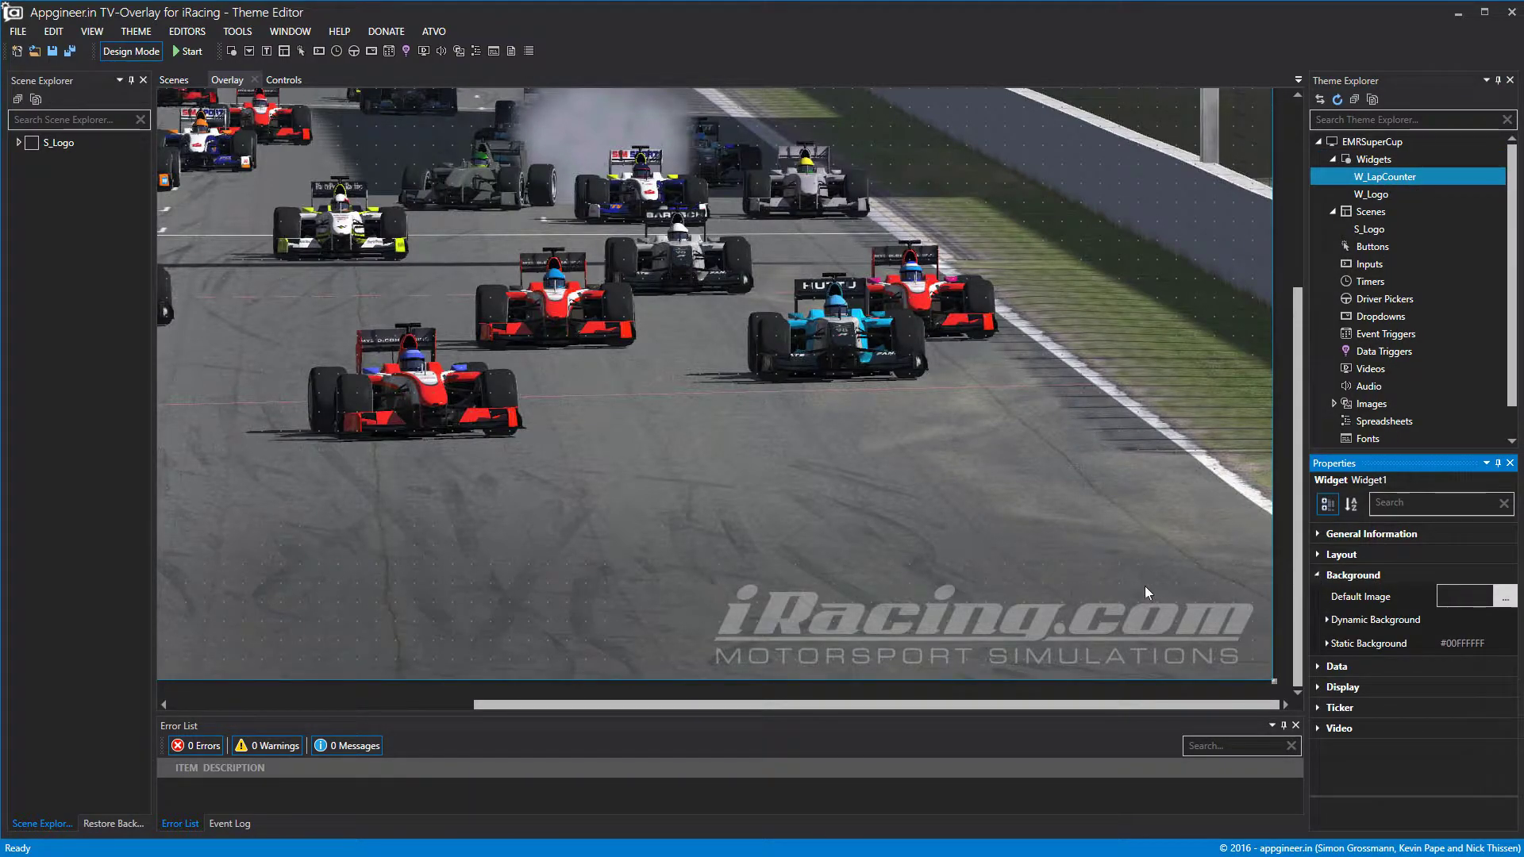
left_click(1327, 644)
left_click(1502, 690)
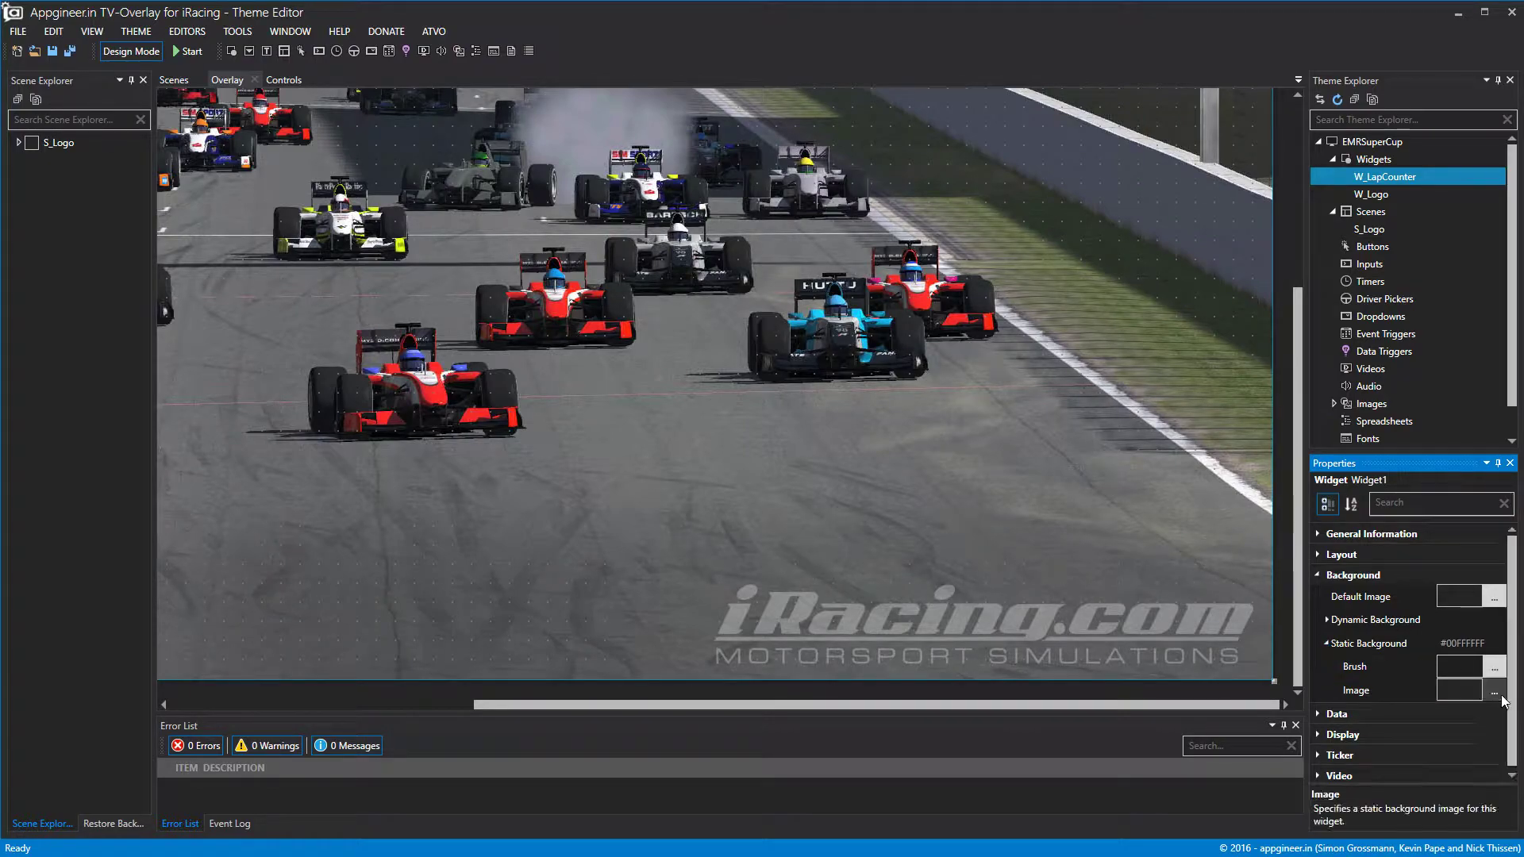
scroll(631, 264, "down", 5)
left_click(619, 229)
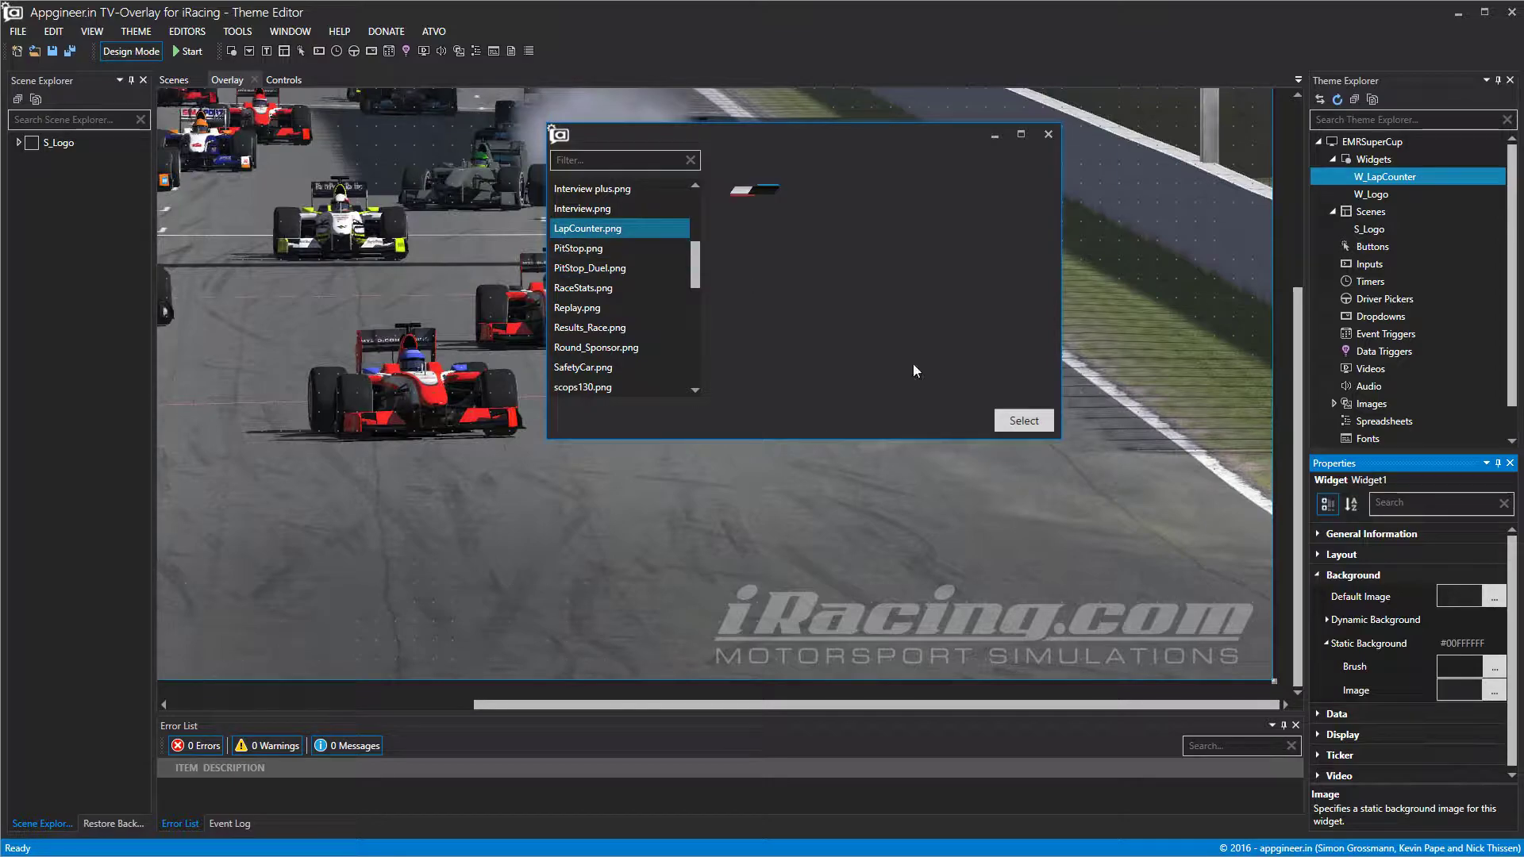
left_click(1022, 419)
left_click_drag(974, 703, 440, 711)
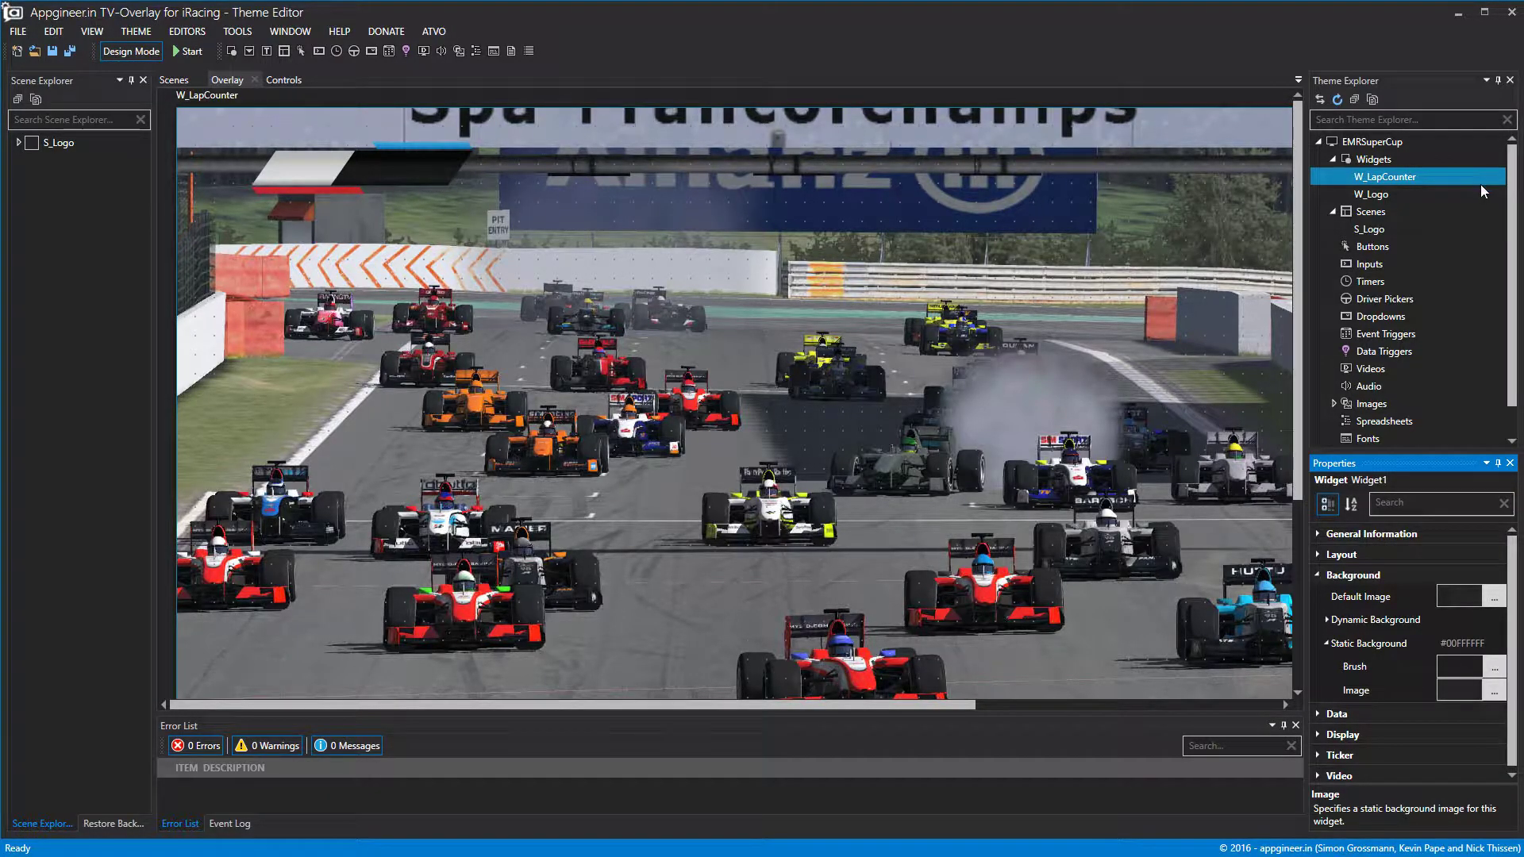
left_click(1319, 577)
right_click(1377, 179)
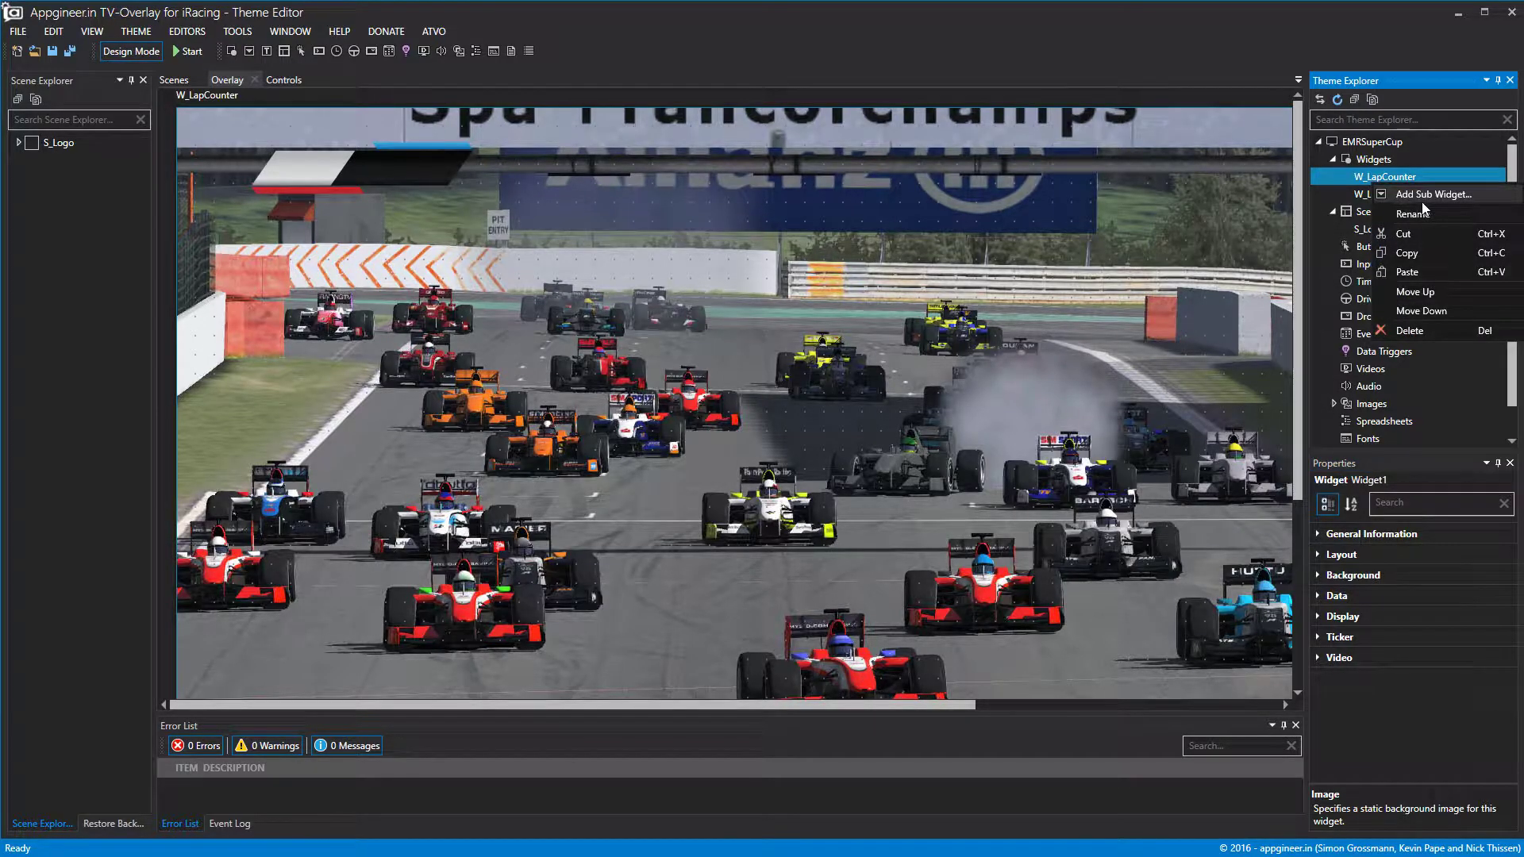
left_click(1394, 176)
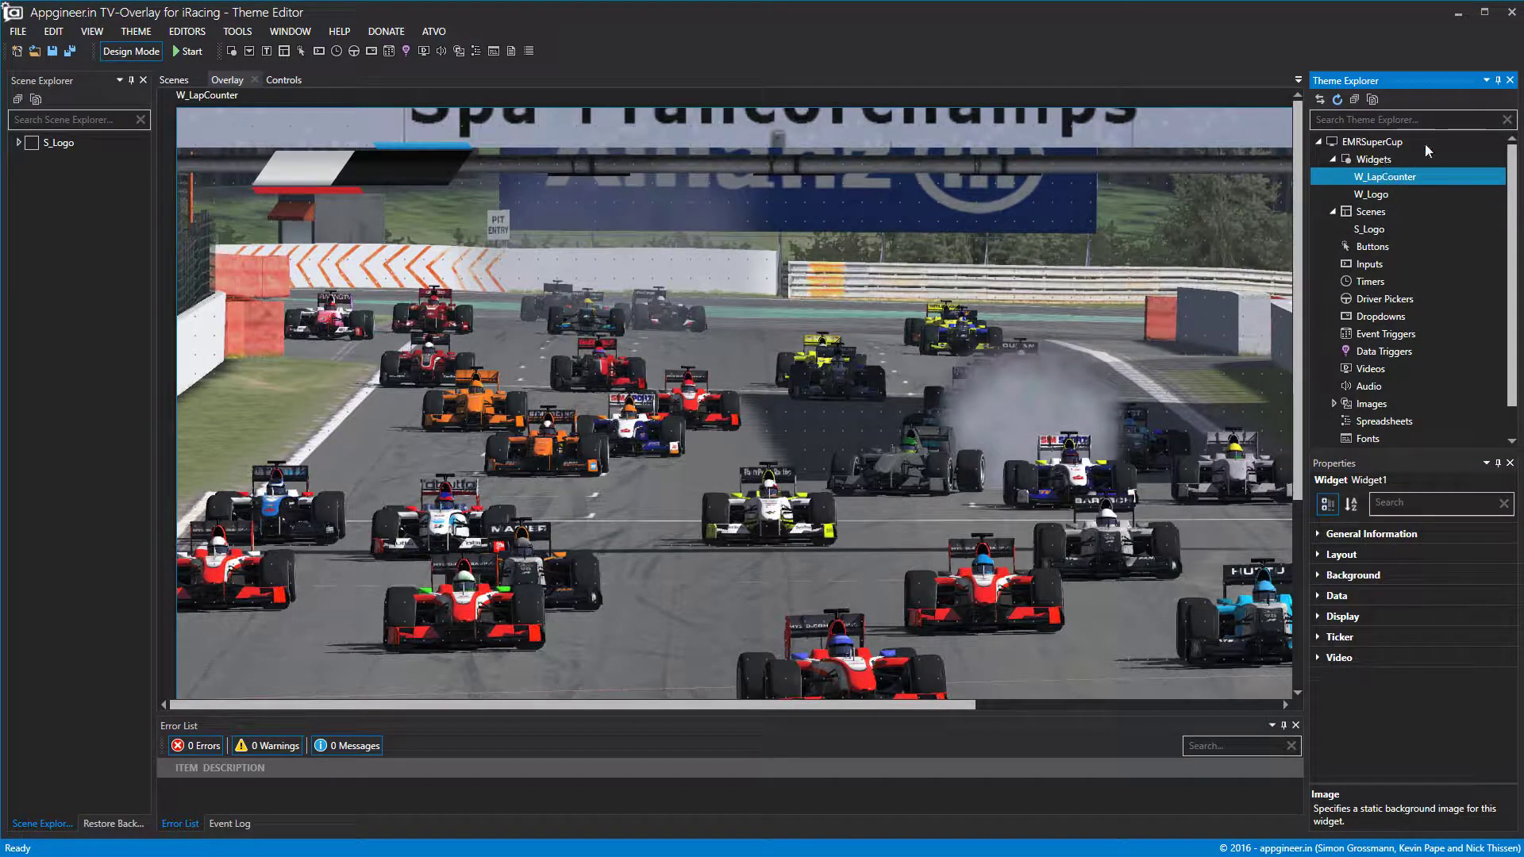
Add a sub-widget under W_LapCounter and rename it SW_LapCounter.
right_click(1384, 178)
left_click(1408, 188)
right_click(1390, 197)
left_click(1429, 229)
type("SW_")
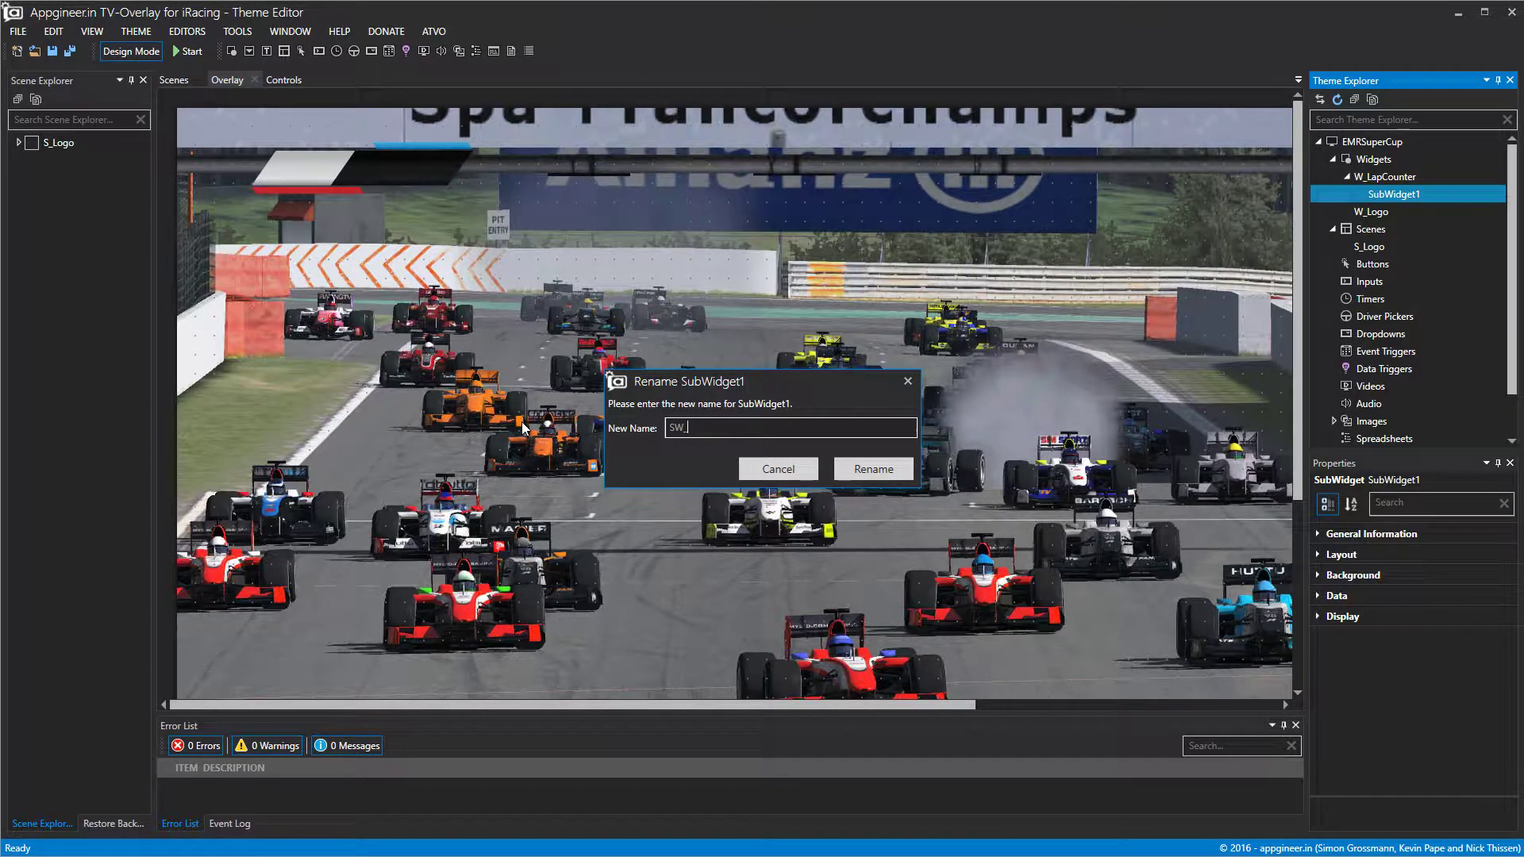
type("Lp")
type("pCounte")
type("r")
left_click(873, 469)
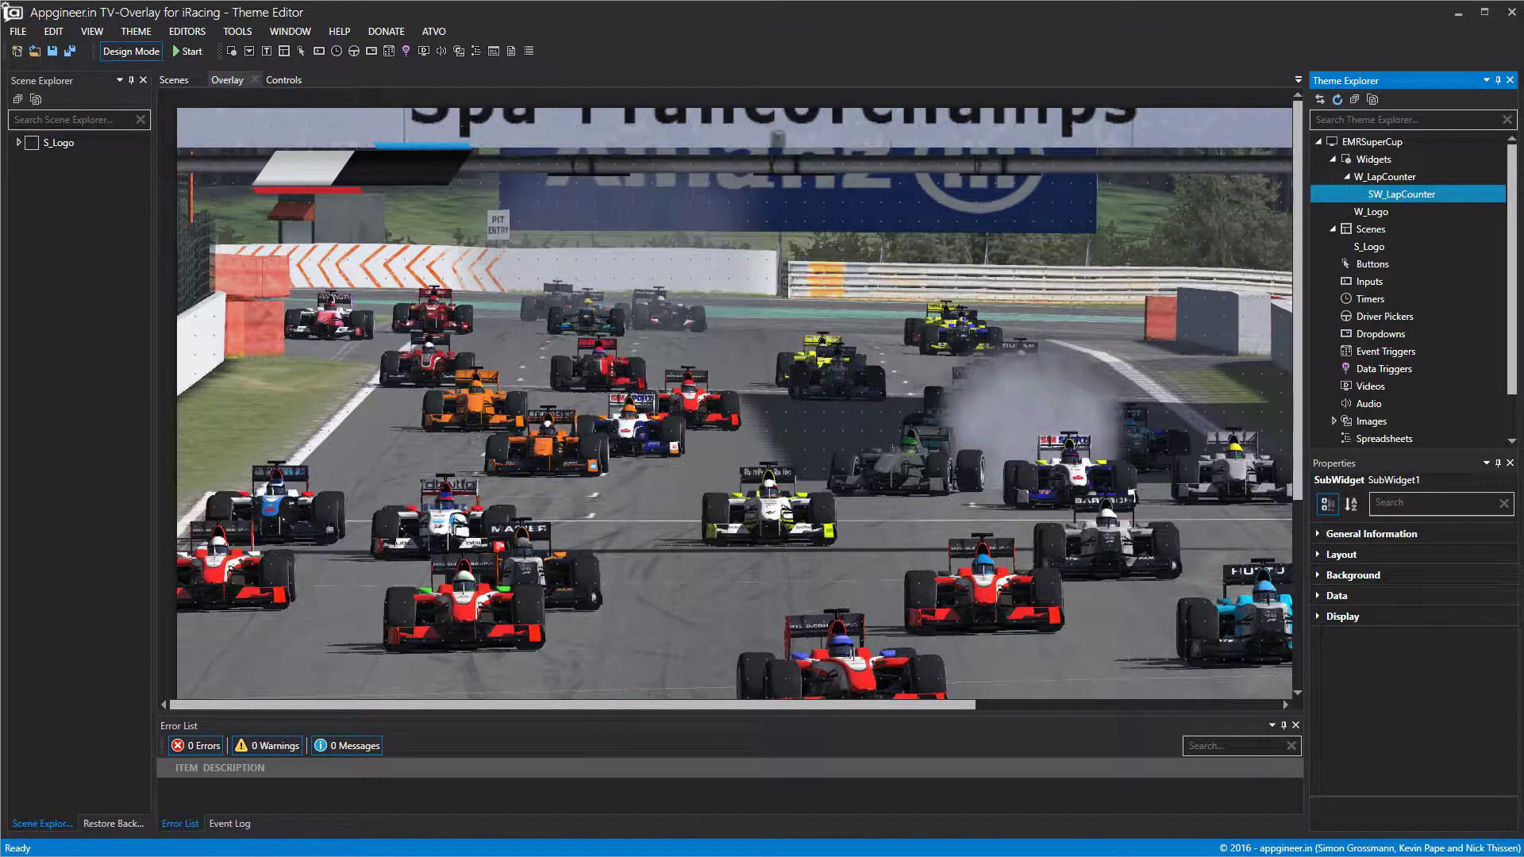
left_click(1380, 181)
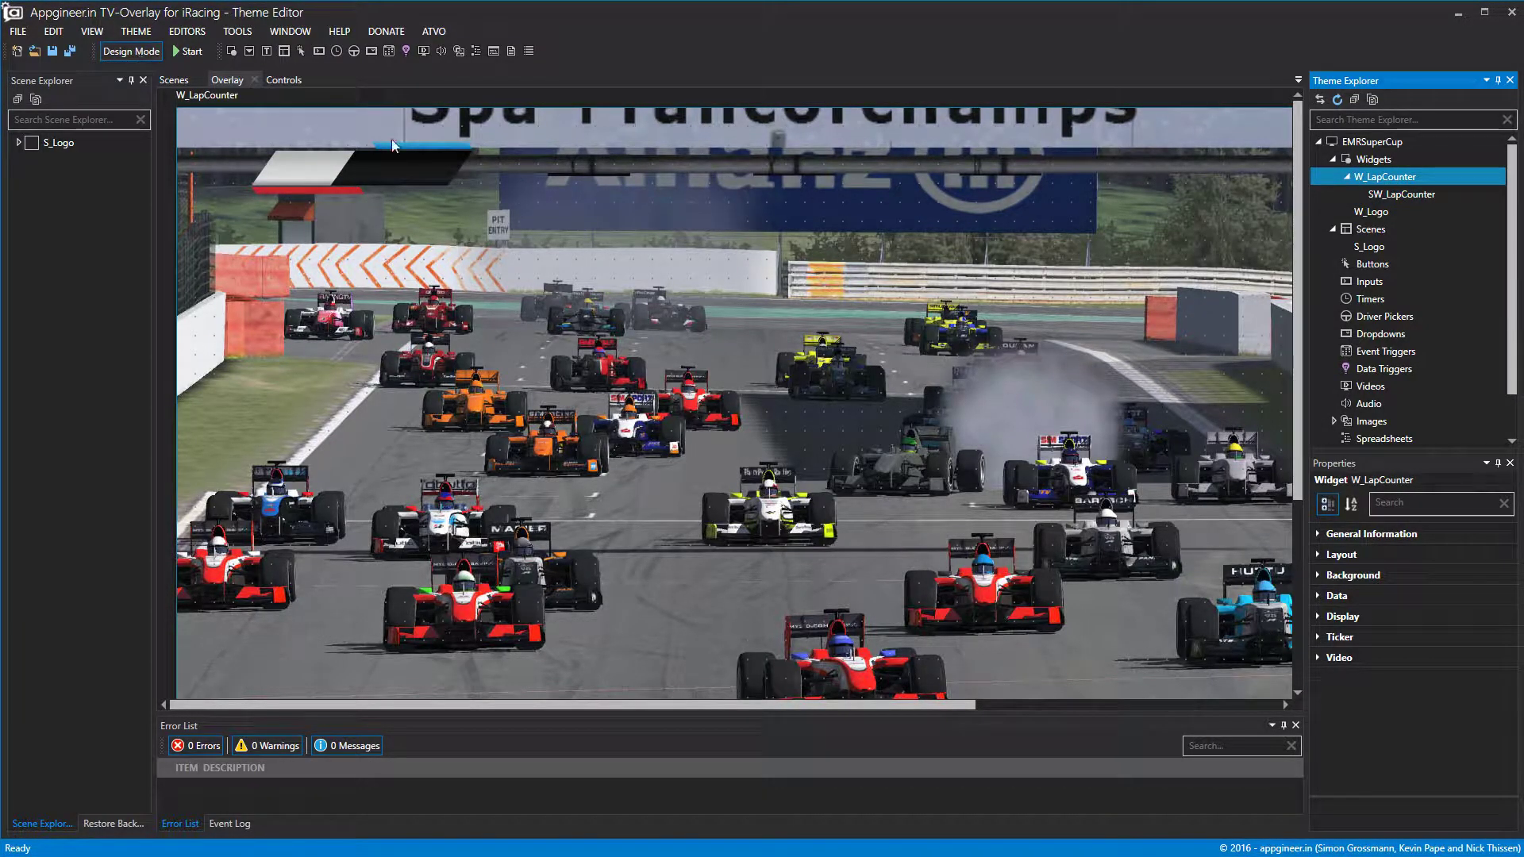
Open W_LapCounter's editor and shrink SW_LapCounter to about 229 wide over the graphic's dark section.
double_click(1400, 178)
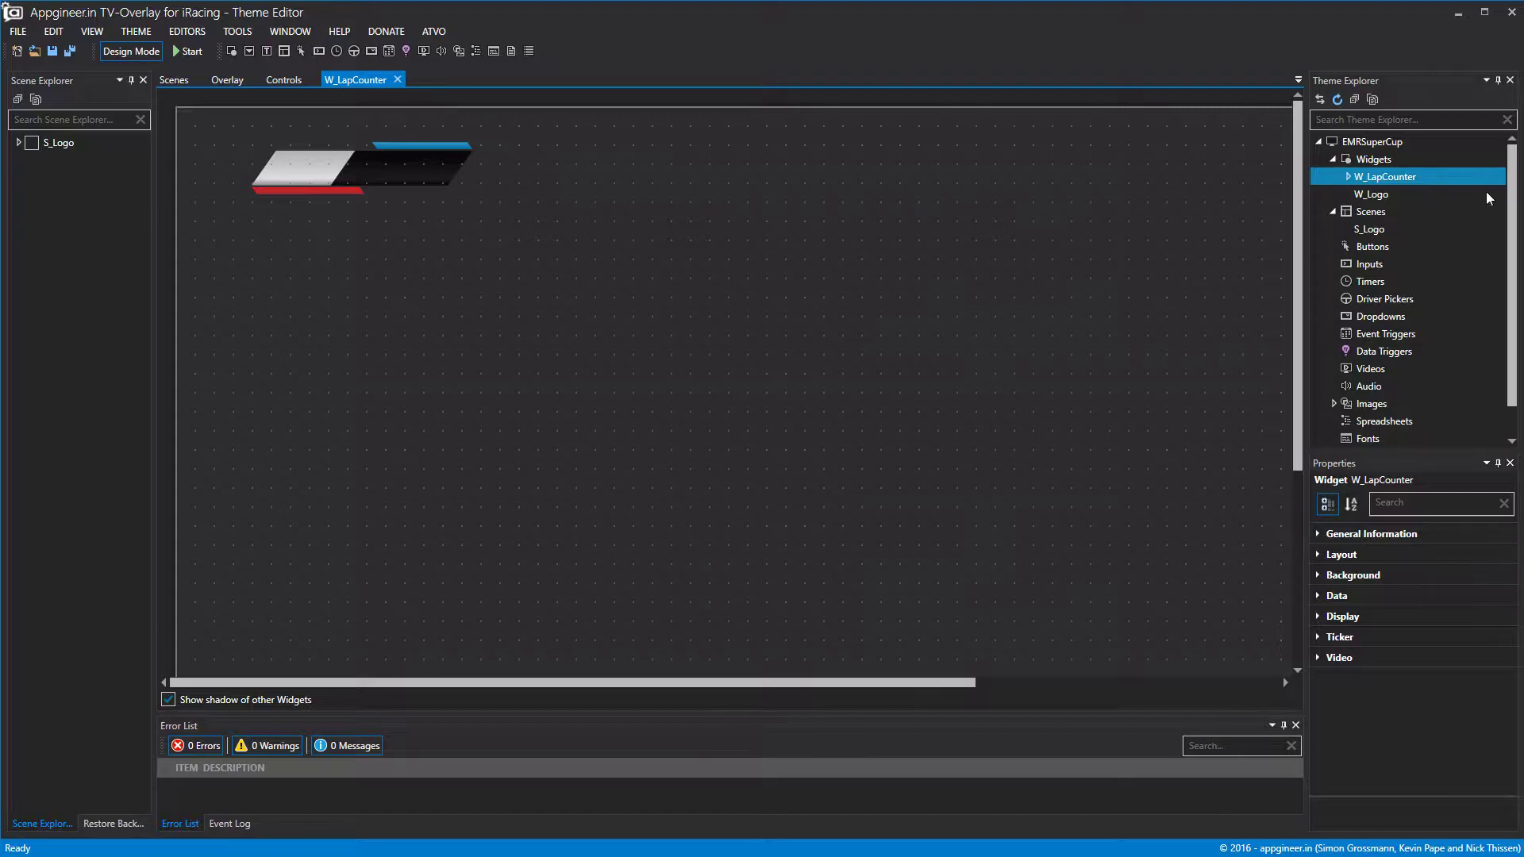
left_click(1347, 177)
left_click(1405, 194)
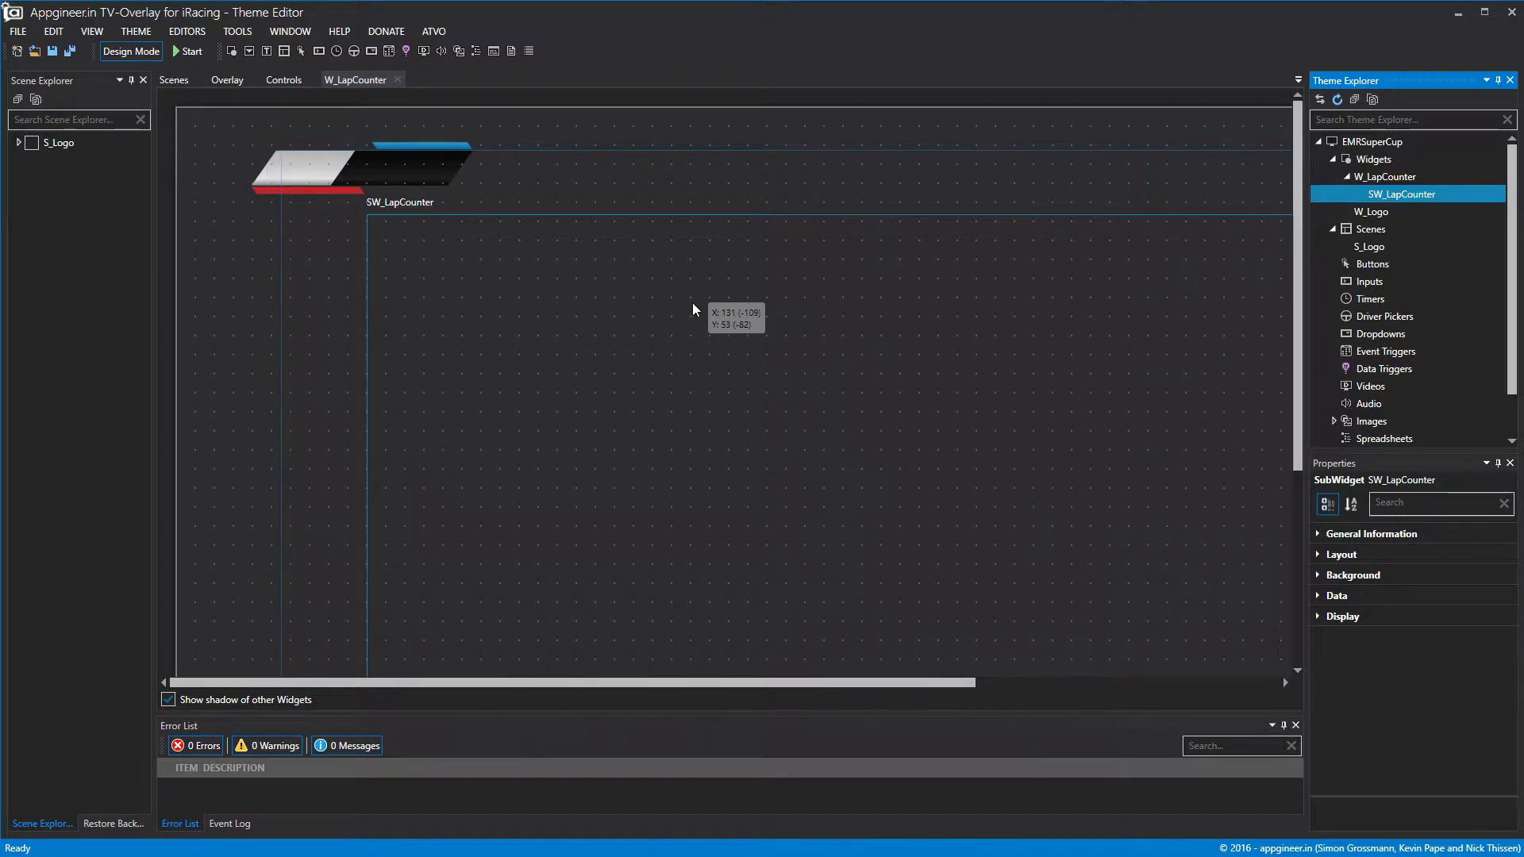
scroll(687, 302, "down", 5)
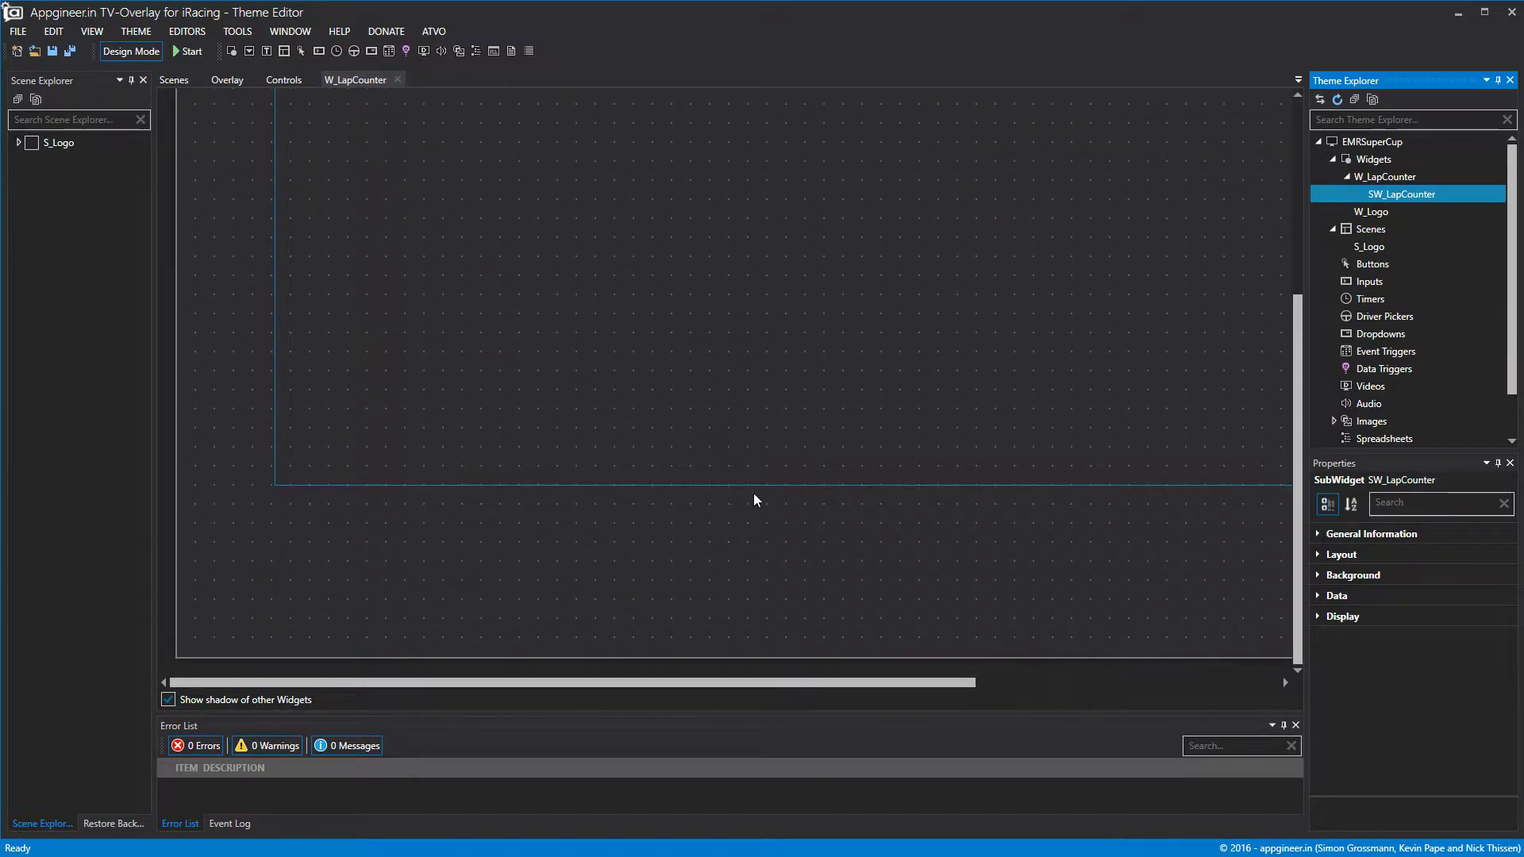
left_click_drag(757, 487, 765, 92)
scroll(743, 235, "up", 3)
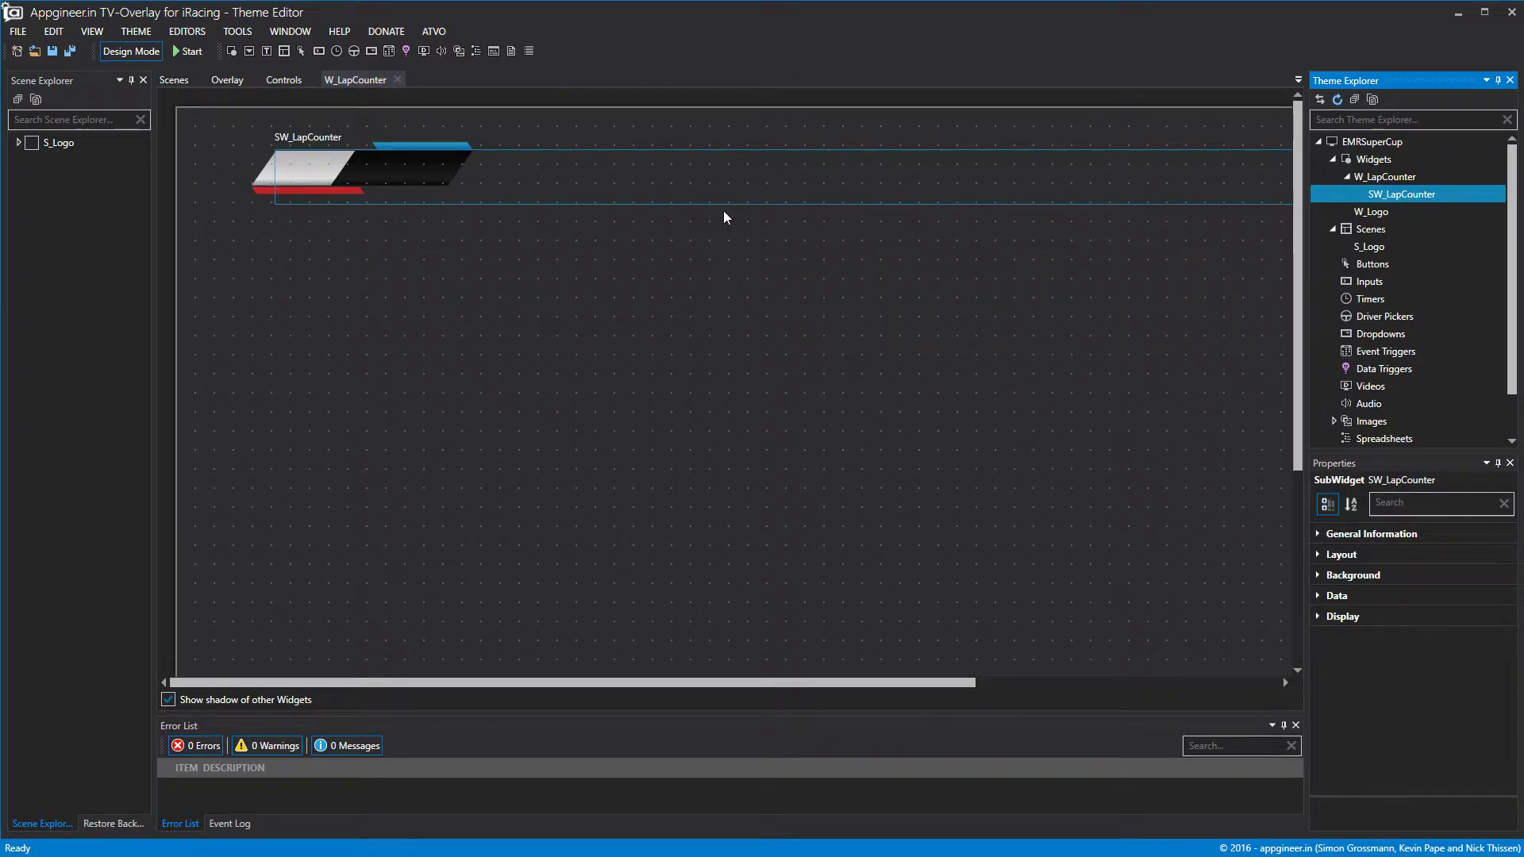
left_click_drag(722, 203, 725, 187)
left_click_drag(897, 684, 1140, 325)
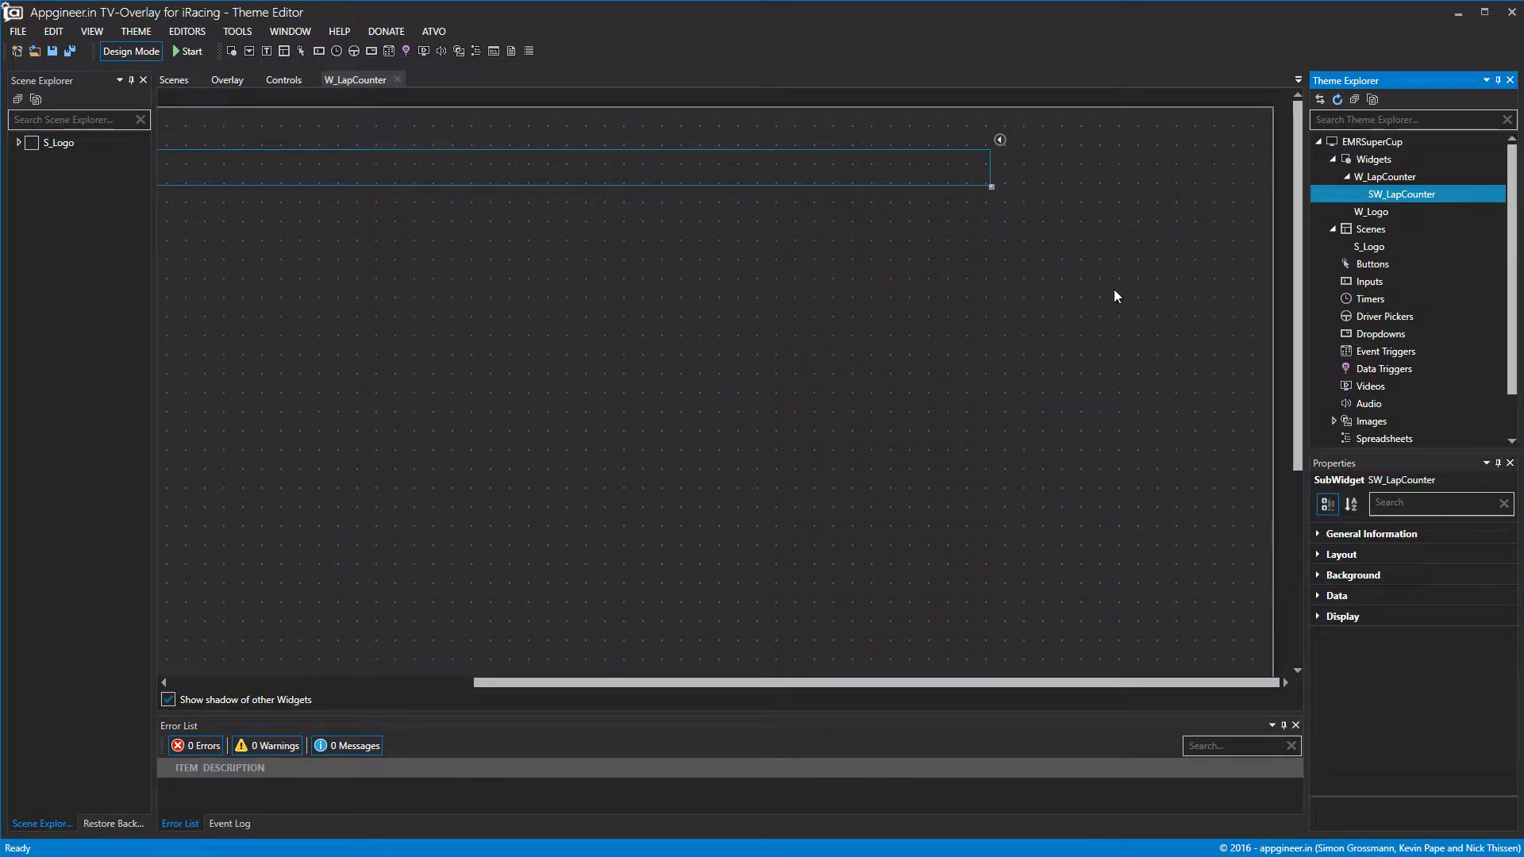
left_click_drag(989, 165, 332, 165)
left_click_drag(590, 682, 378, 683)
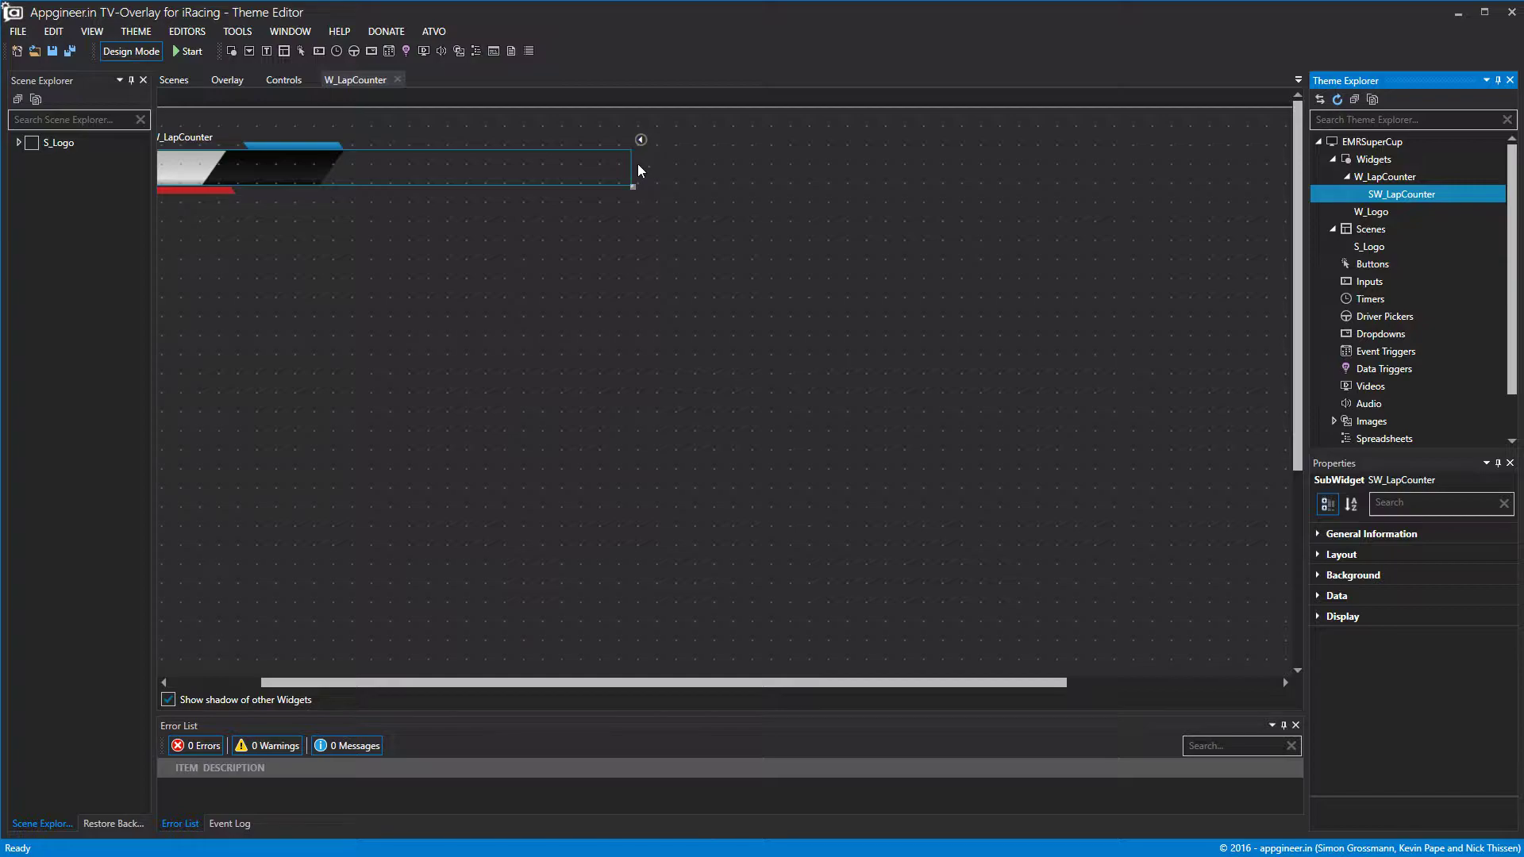
left_click_drag(633, 167, 327, 167)
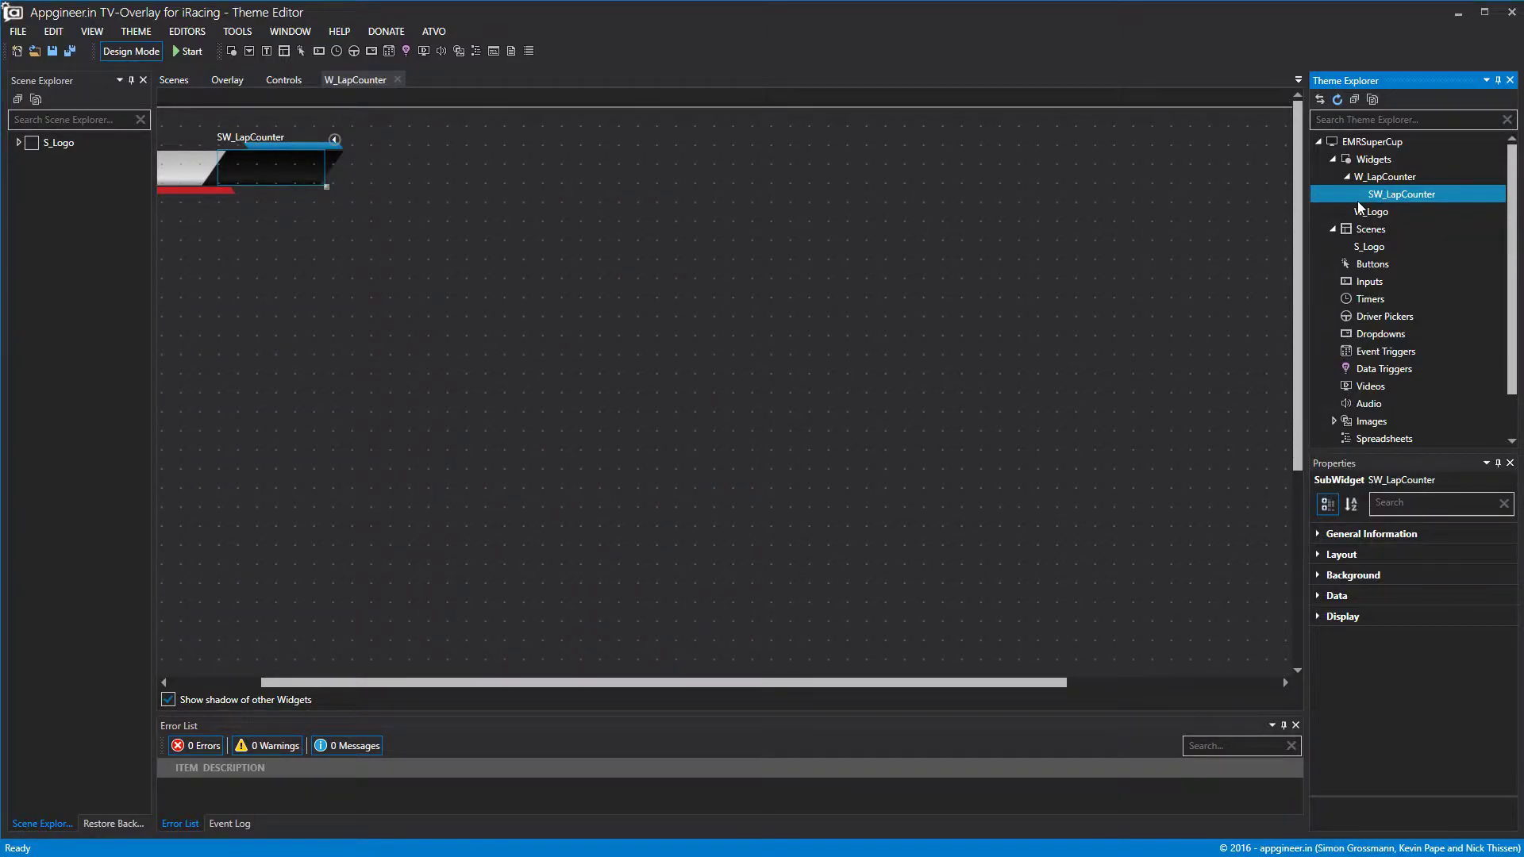
Add a label to SW_LapCounter and rename it L_LapCounter.
double_click(1396, 195)
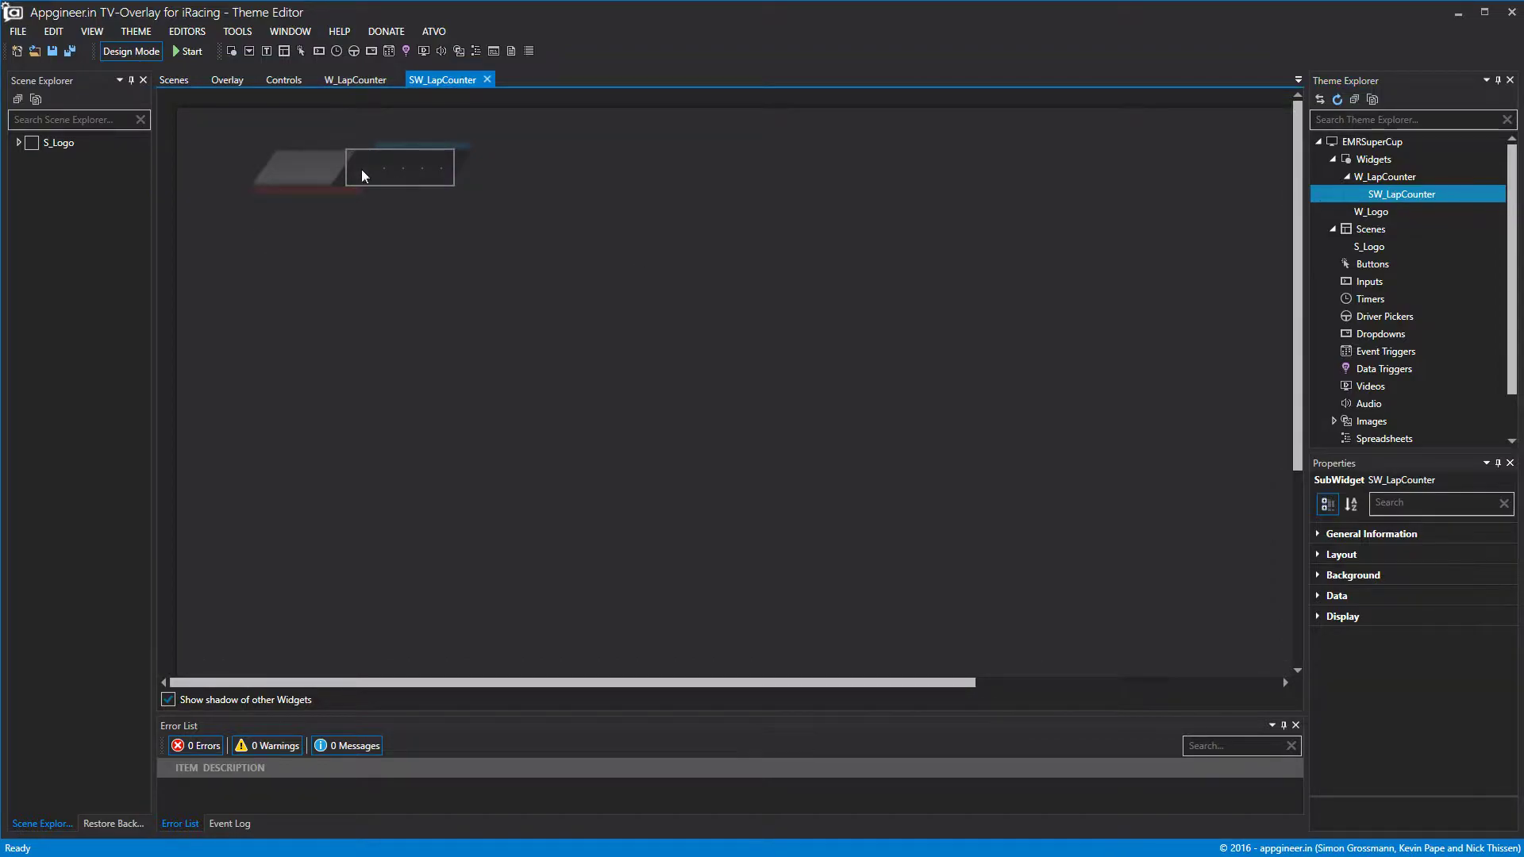
right_click(1388, 203)
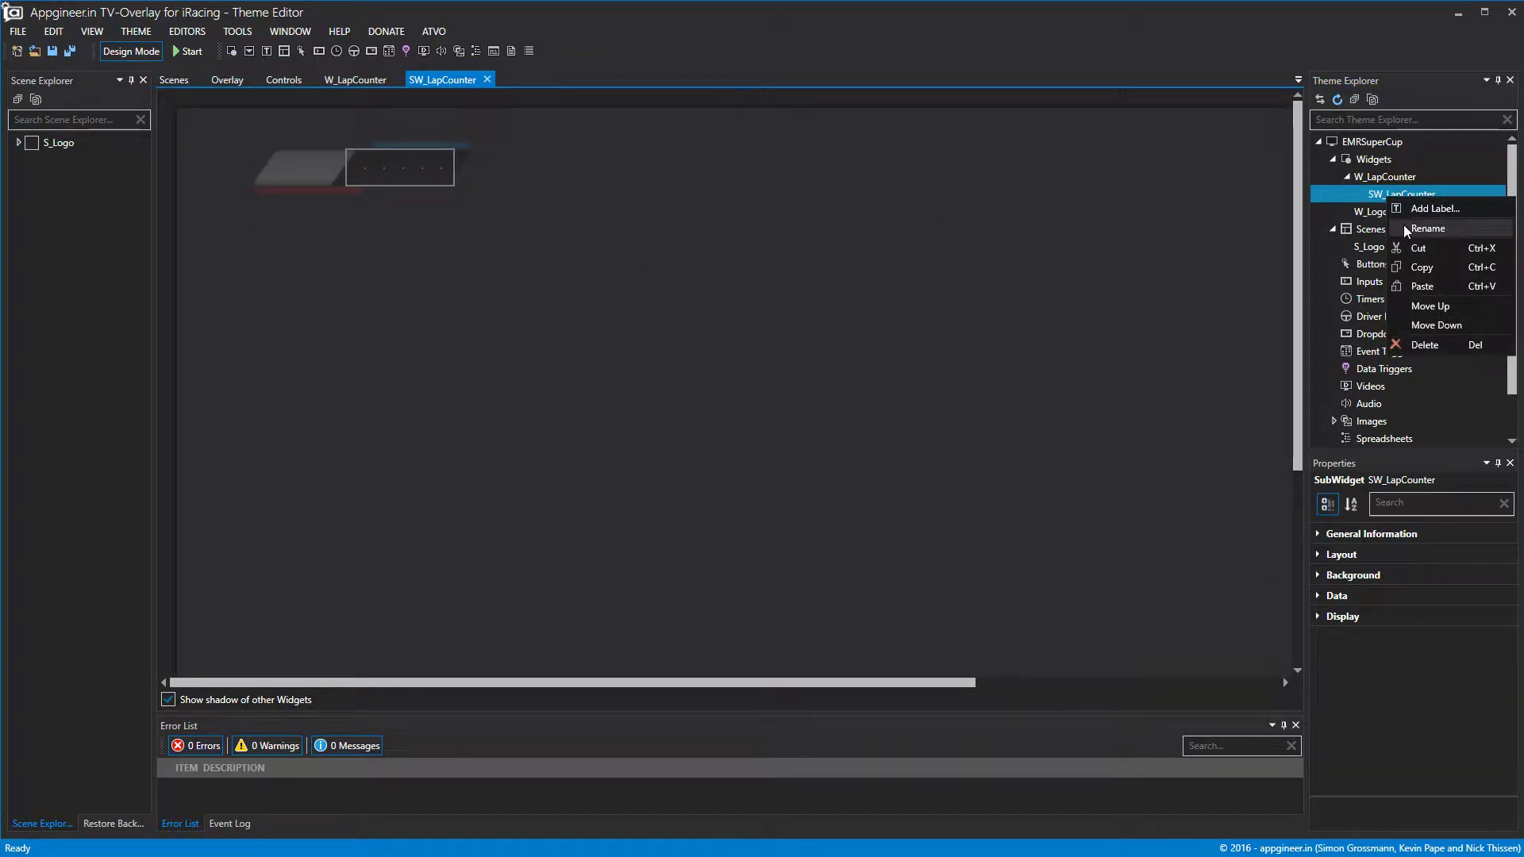
left_click(1428, 212)
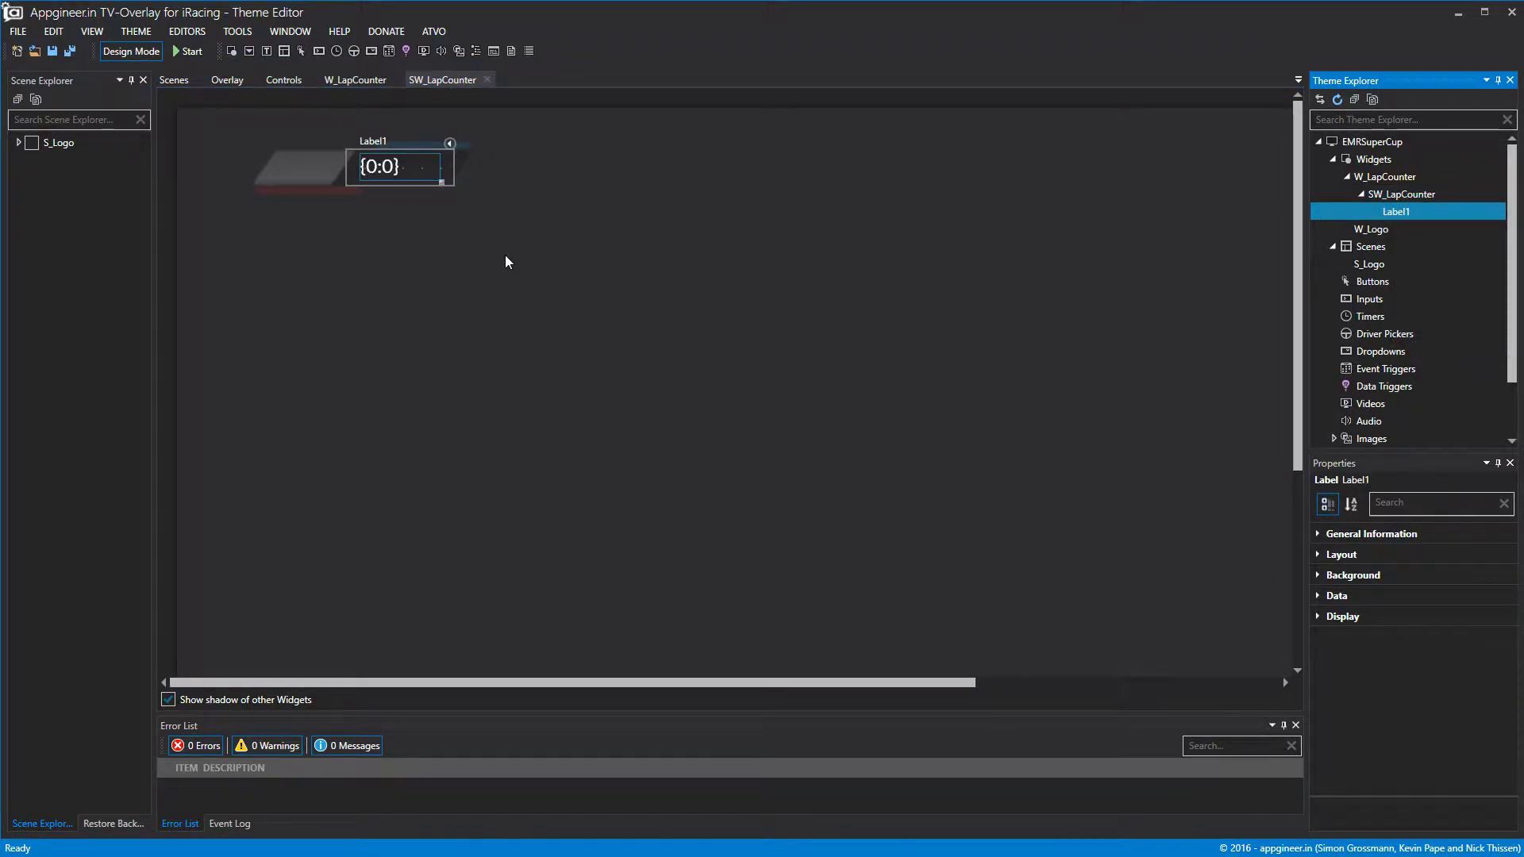
right_click(1400, 212)
left_click(1441, 224)
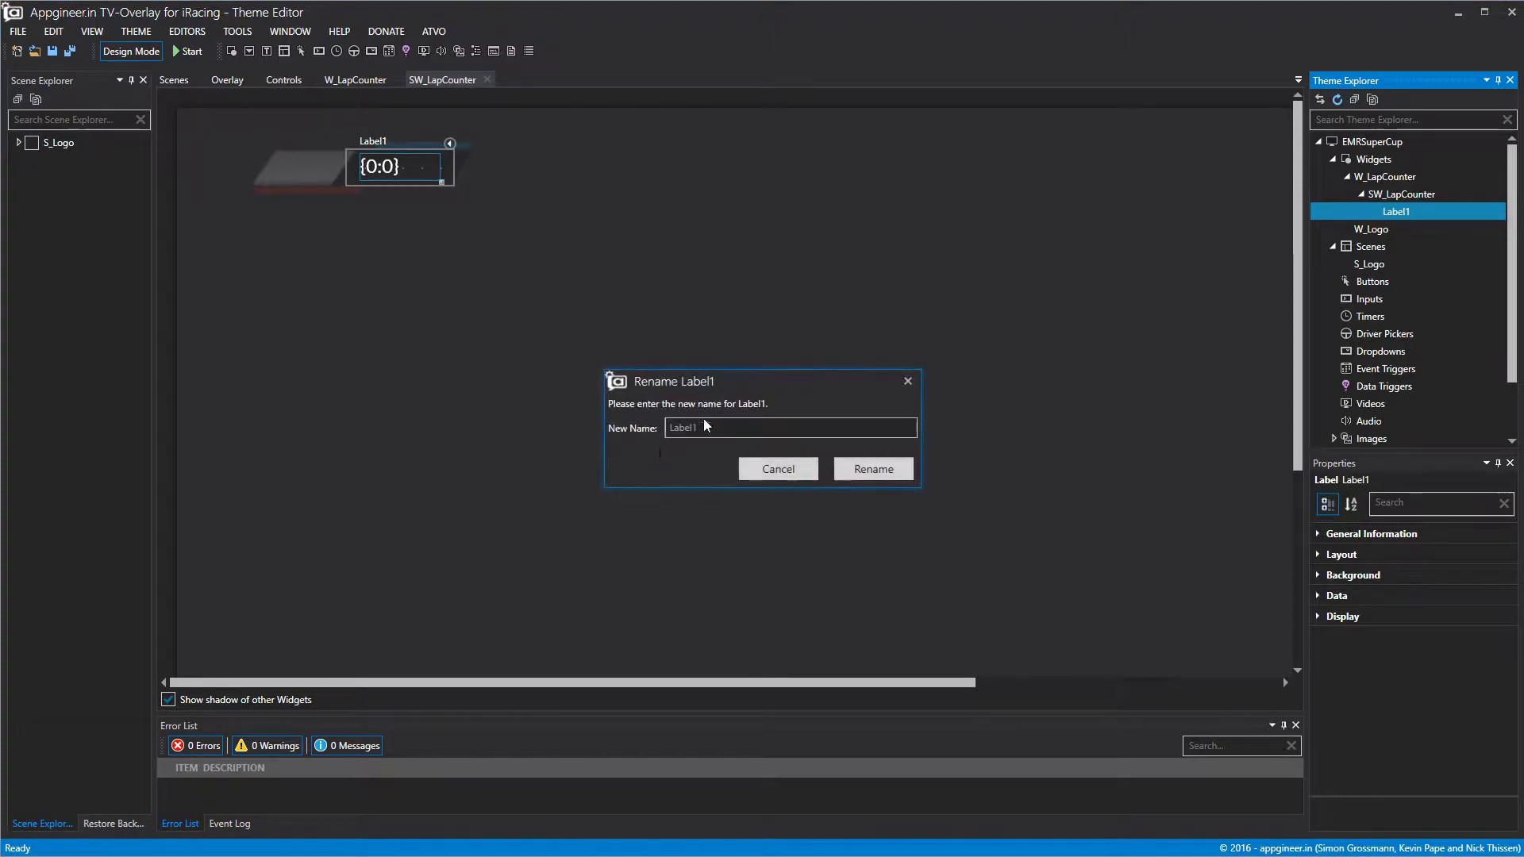
type("L")
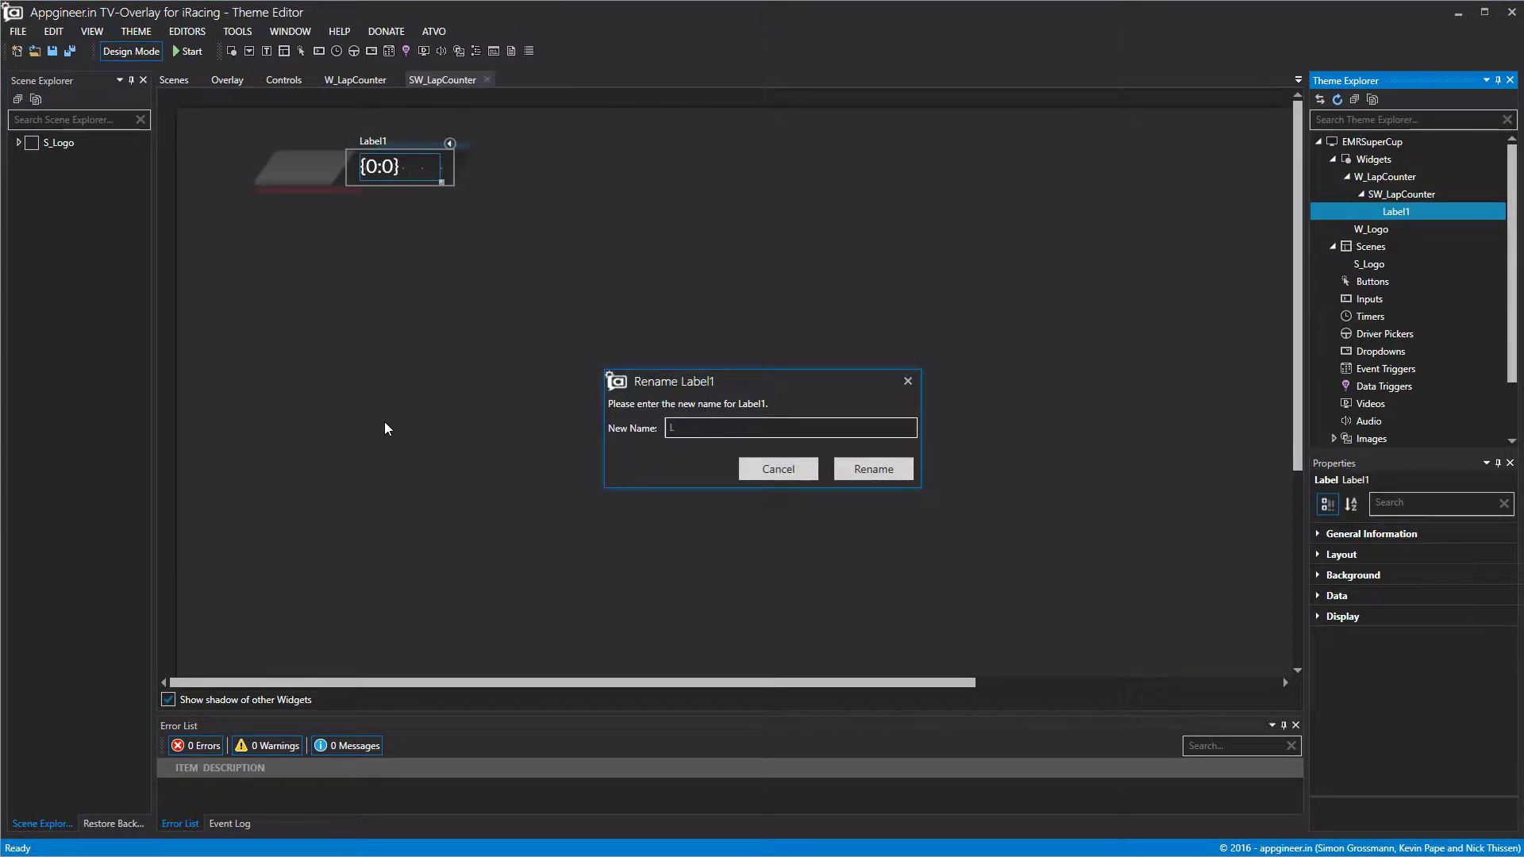
type("_LapCounter")
left_click(877, 477)
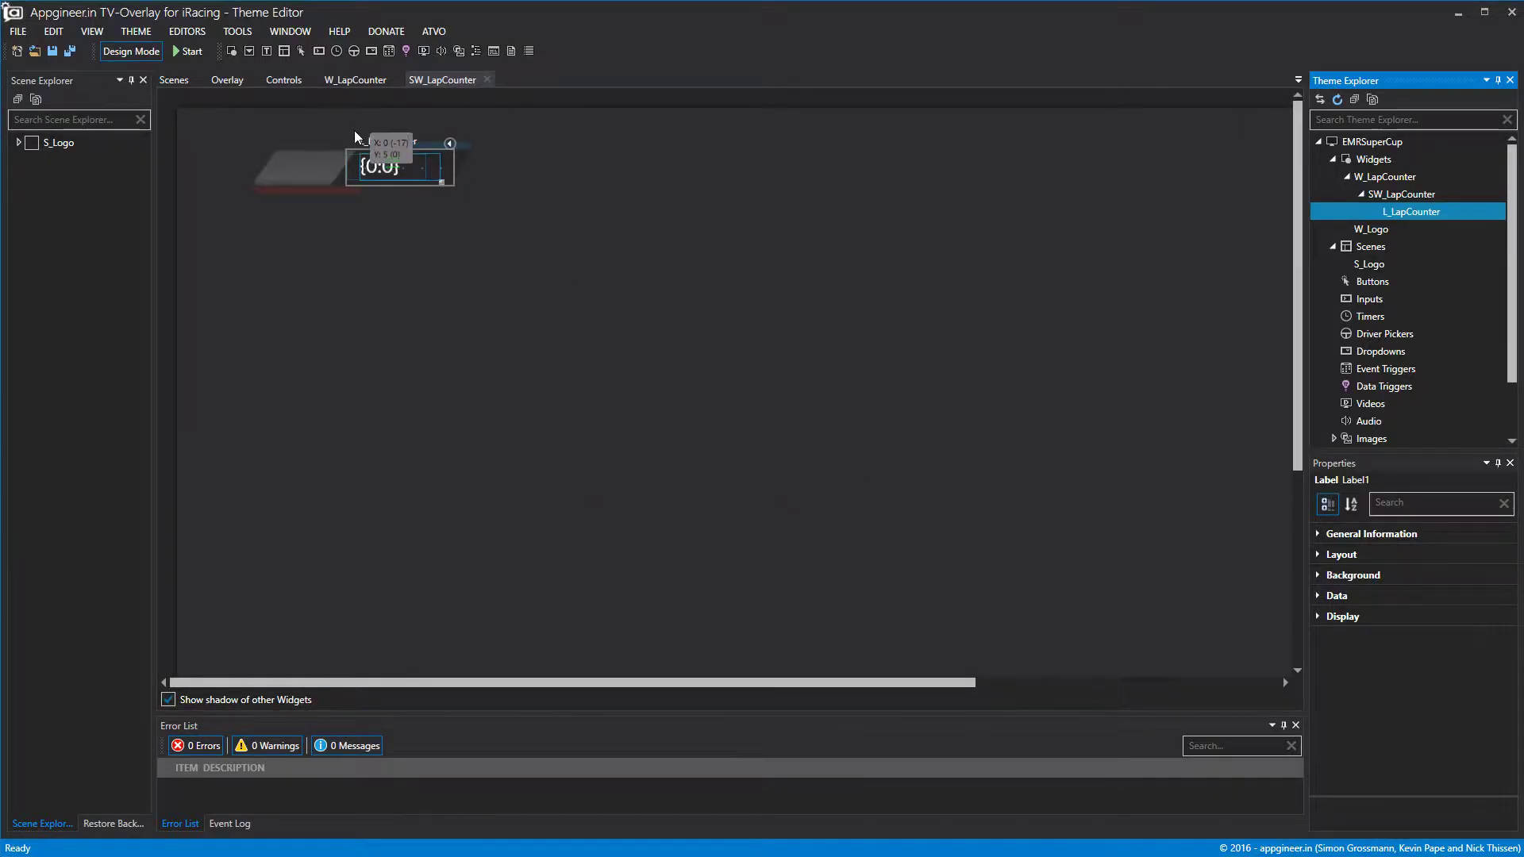
Place L_LapCounter at top 0 and size it 134 wide by 44 high.
left_click(1341, 554)
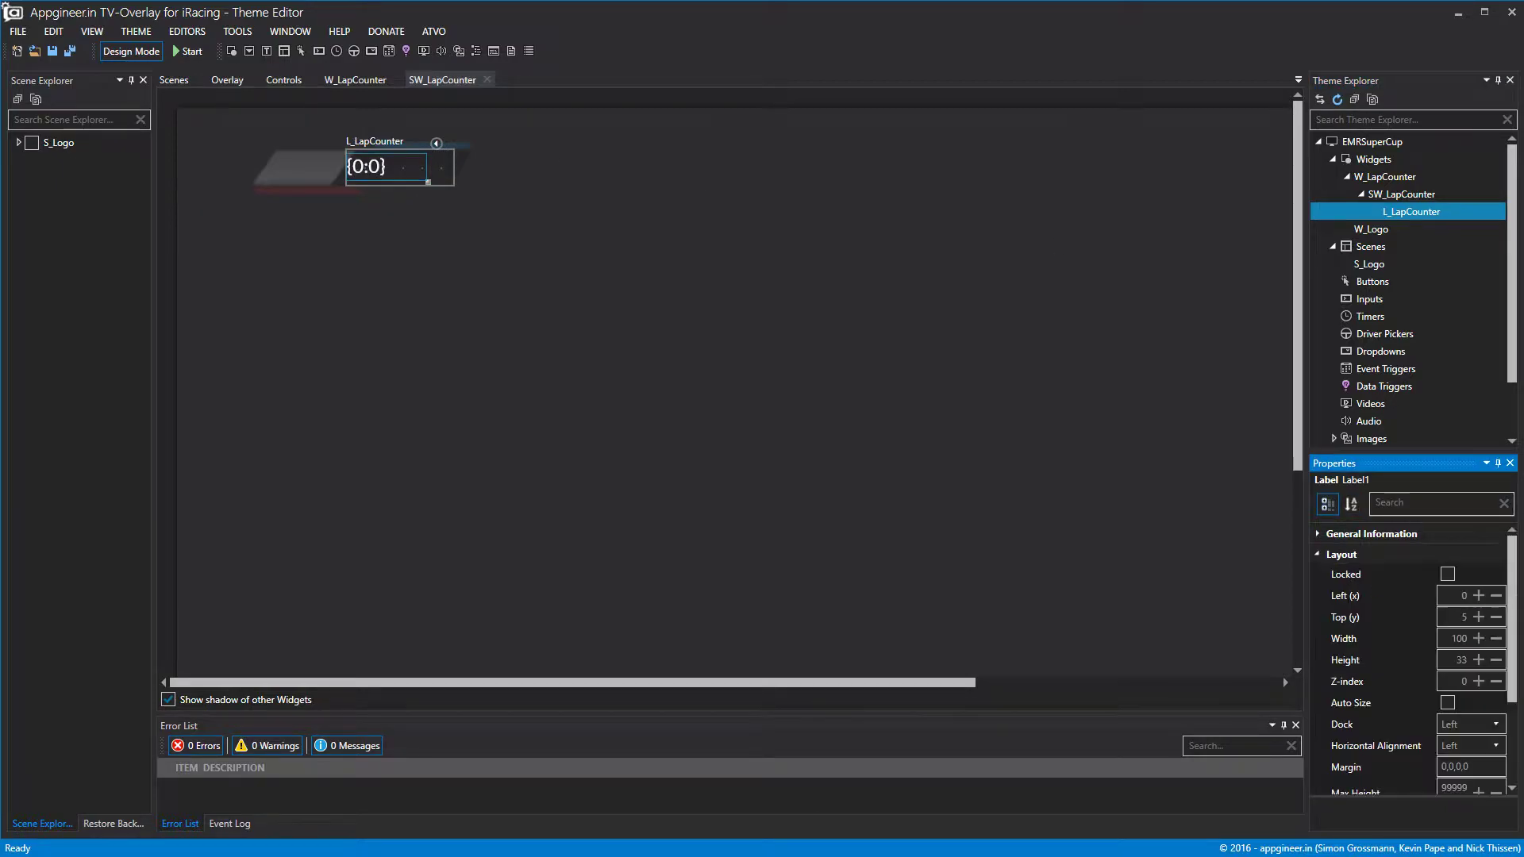
left_click(1496, 618)
left_click(1477, 661)
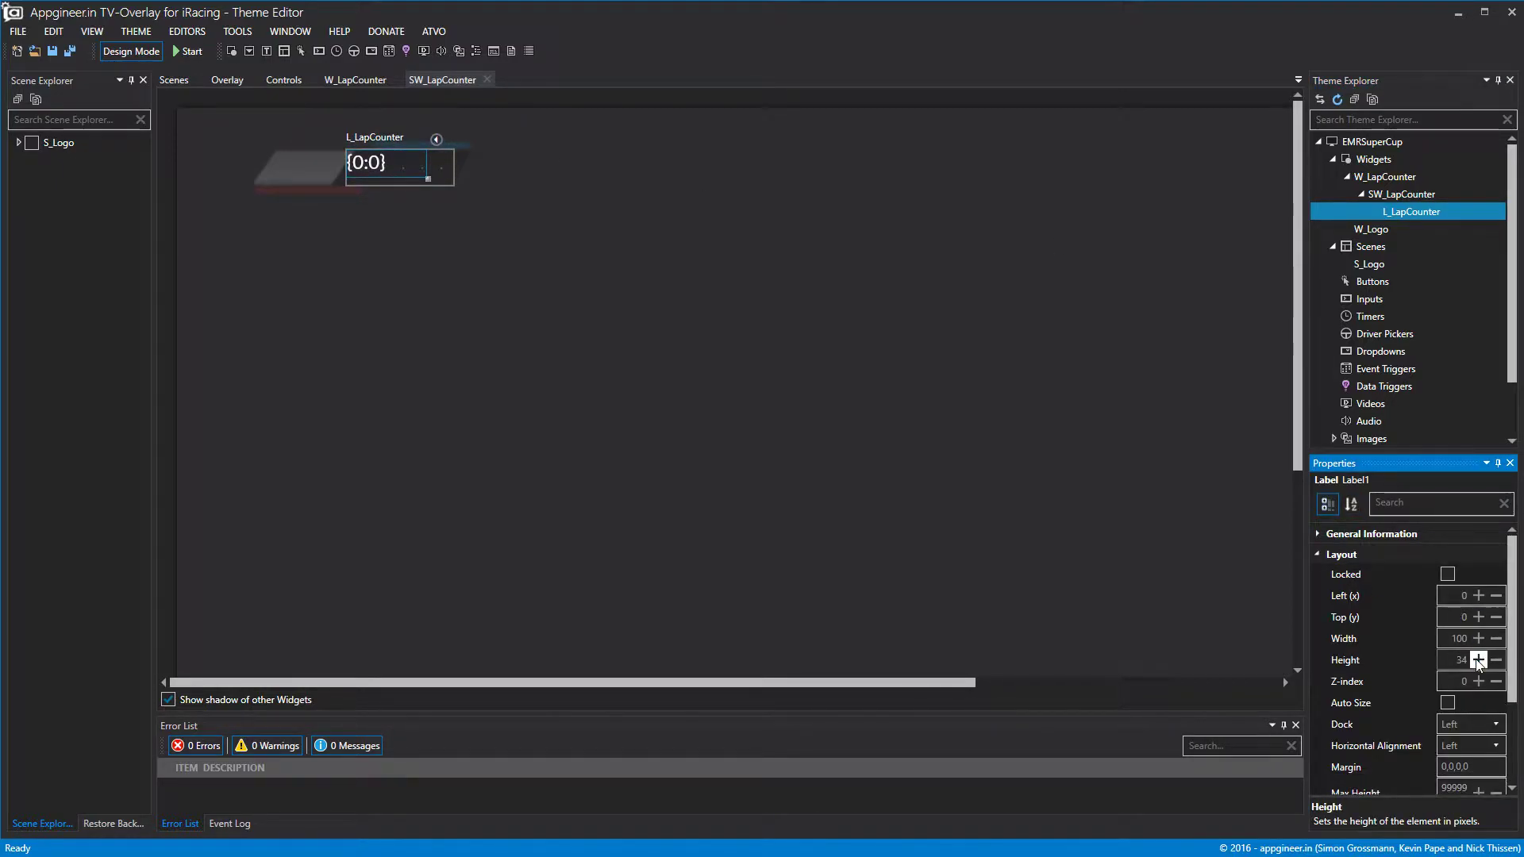
left_click_drag(427, 166, 513, 176)
Change the EMRSuperCup theme's font weight from Bold to Black.
left_click(1377, 147)
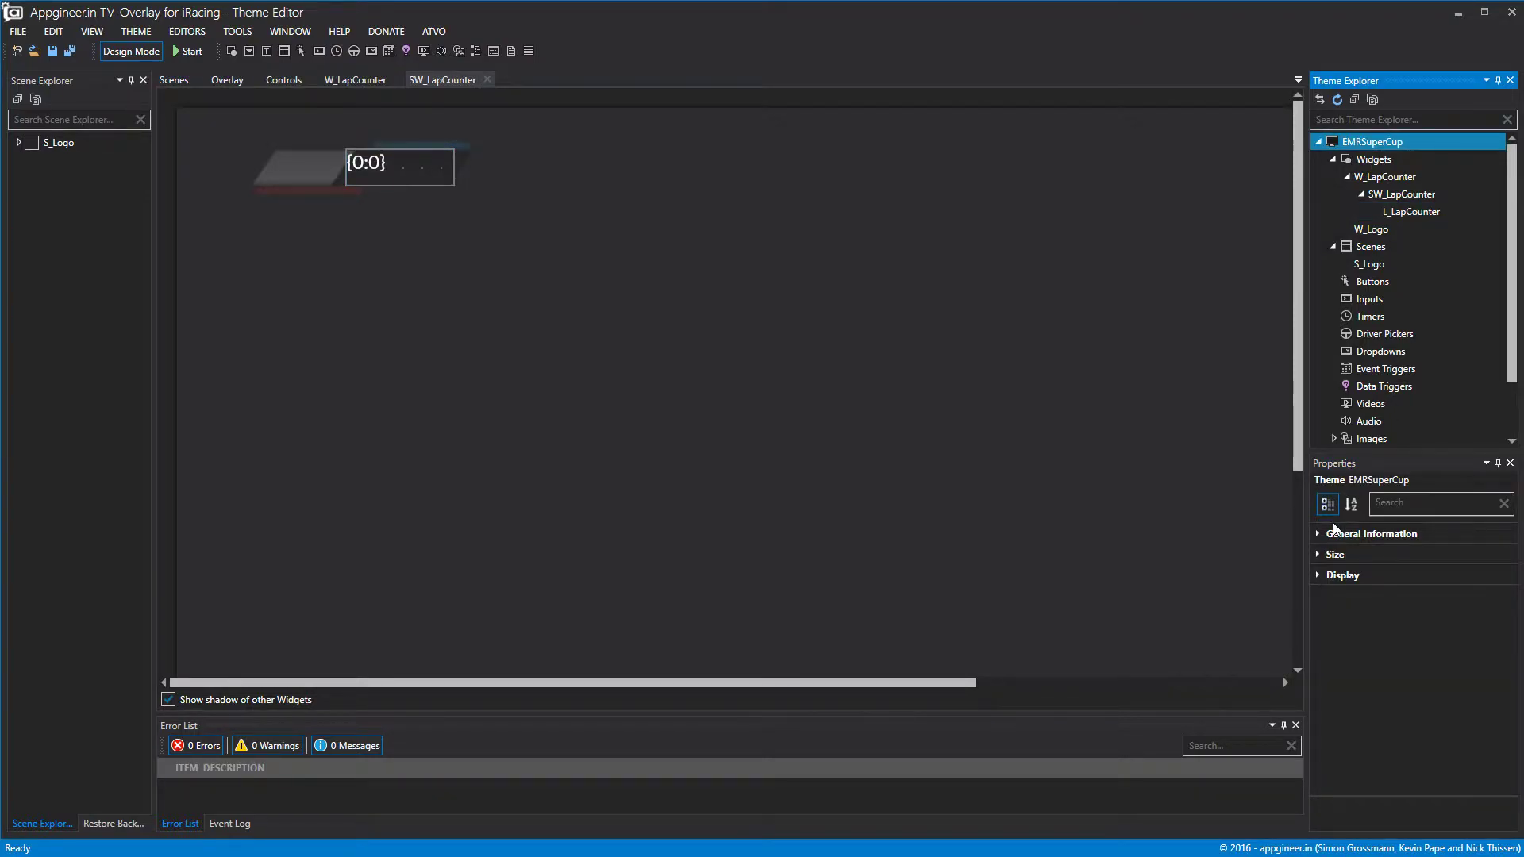
left_click(1319, 574)
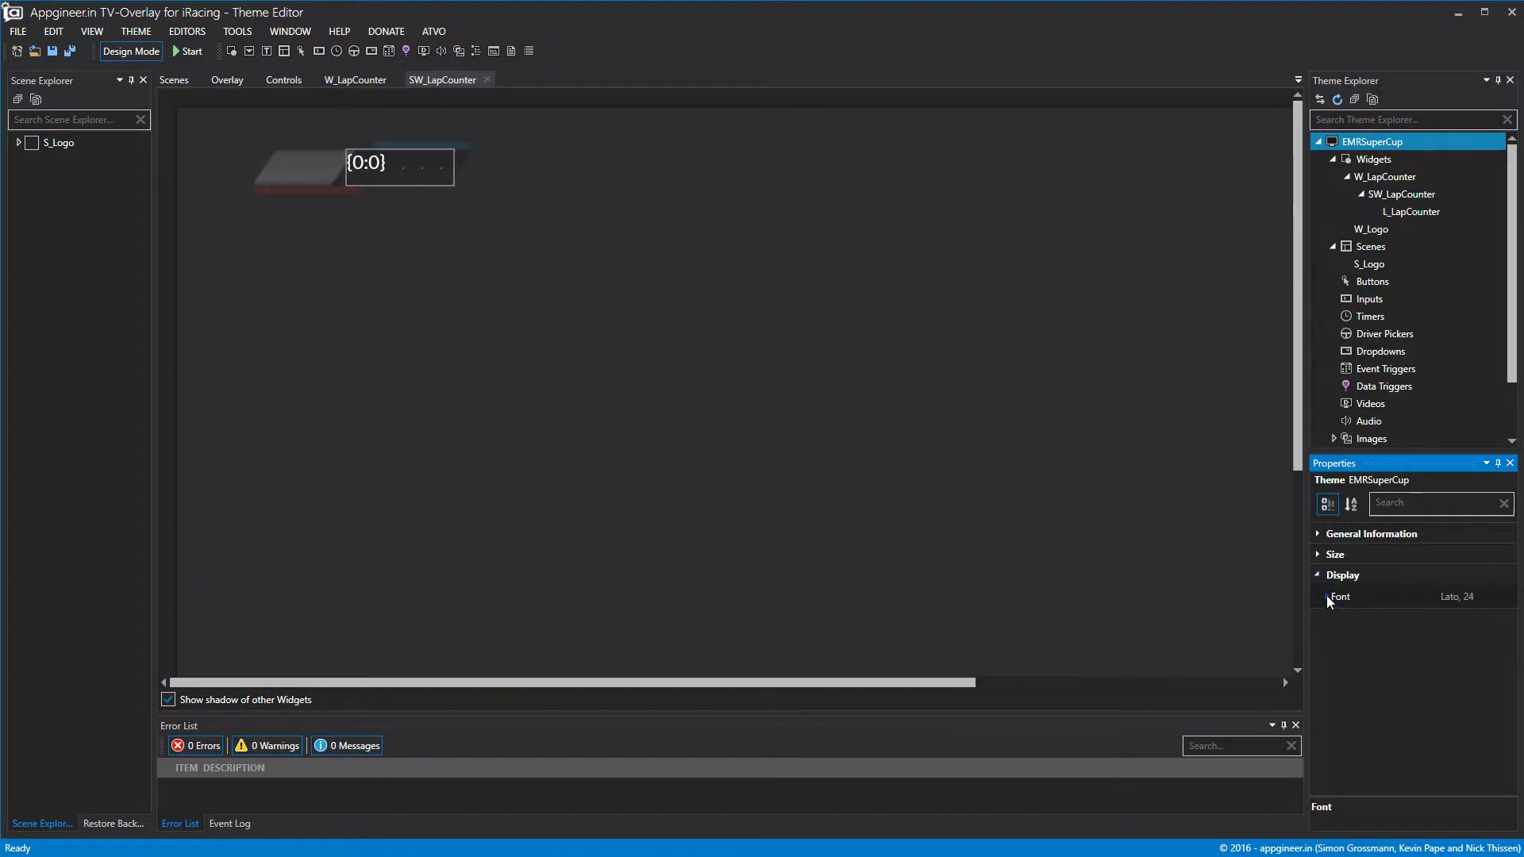
left_click(1326, 599)
left_click(1478, 695)
left_click(1465, 637)
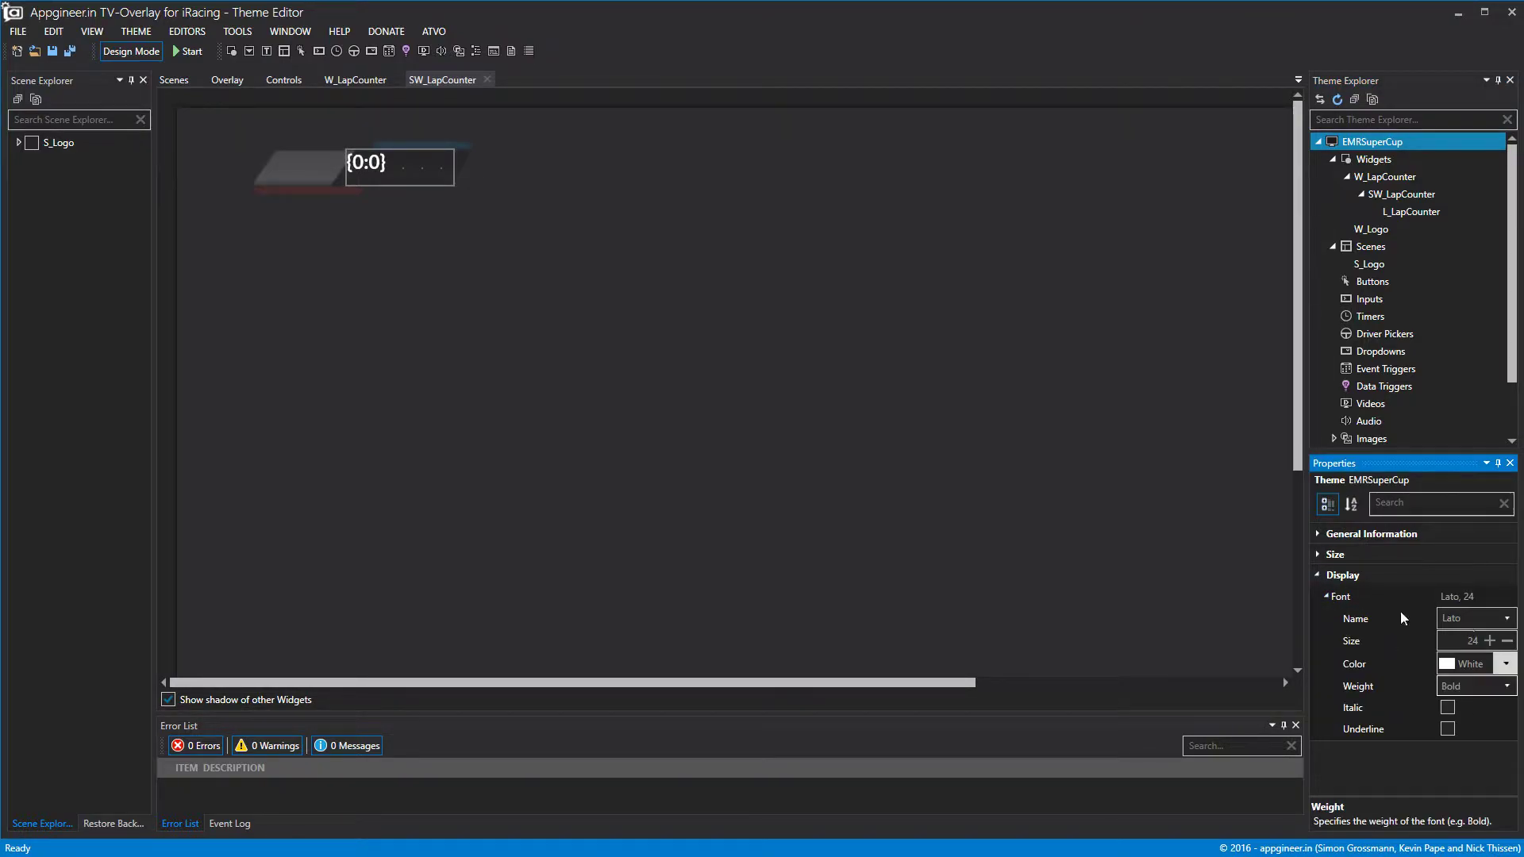
left_click(548, 262)
left_click(1457, 684)
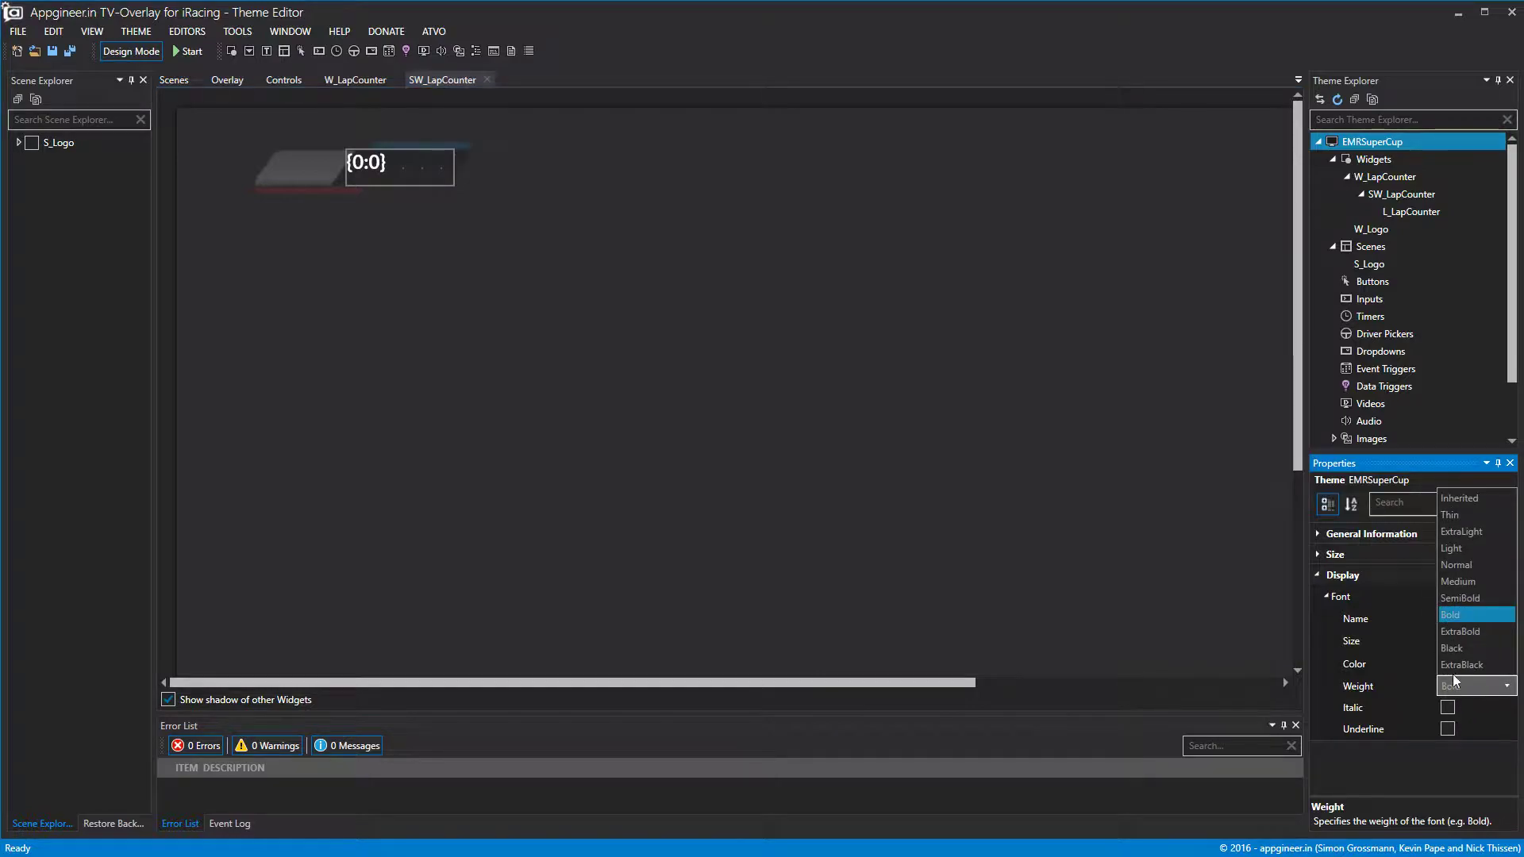
left_click(1459, 643)
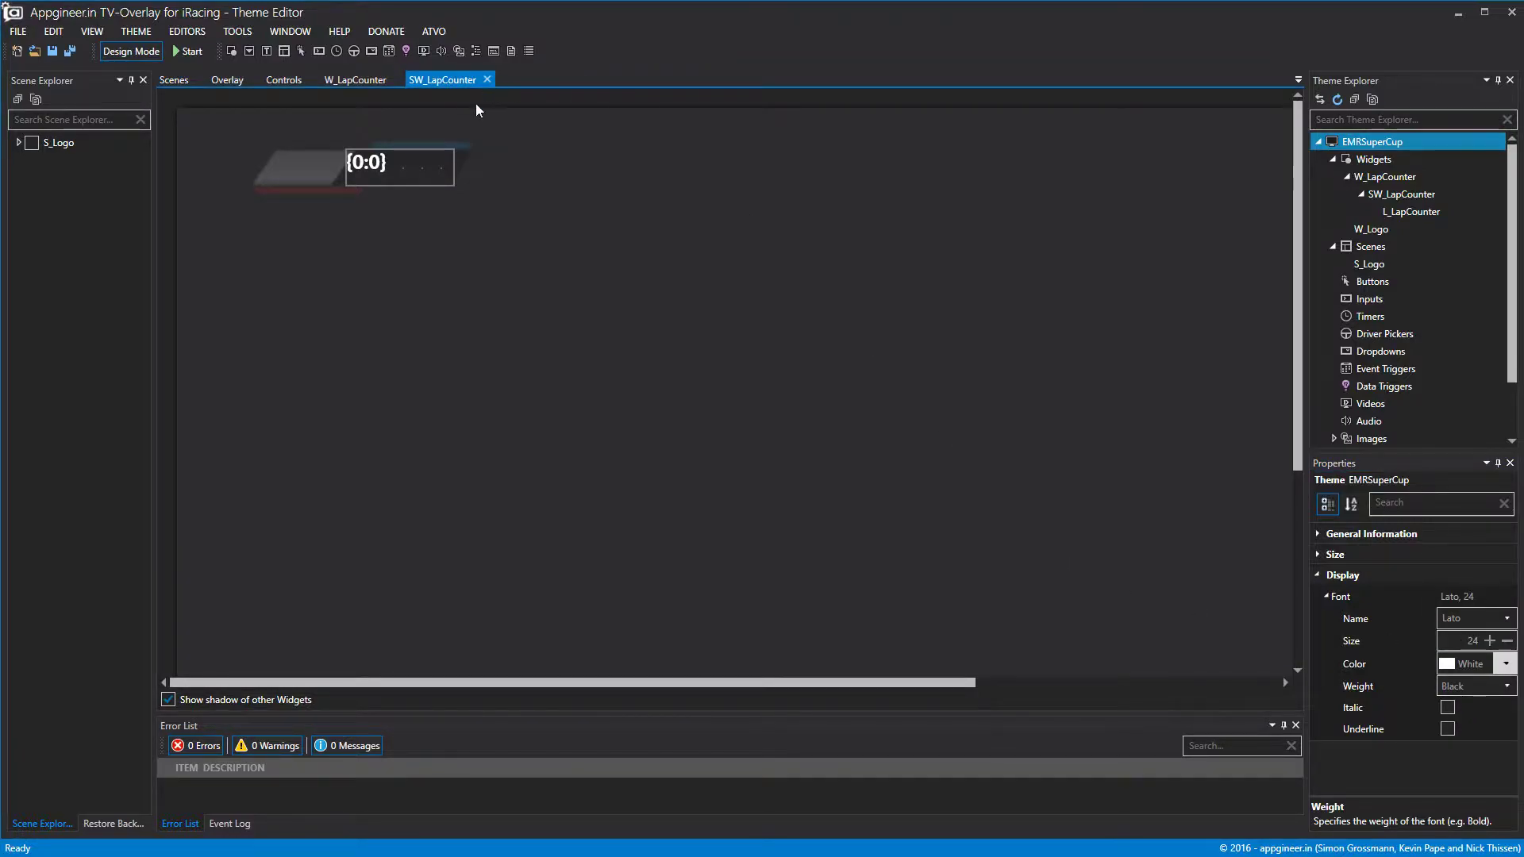
left_click(1414, 210)
left_click(1324, 597)
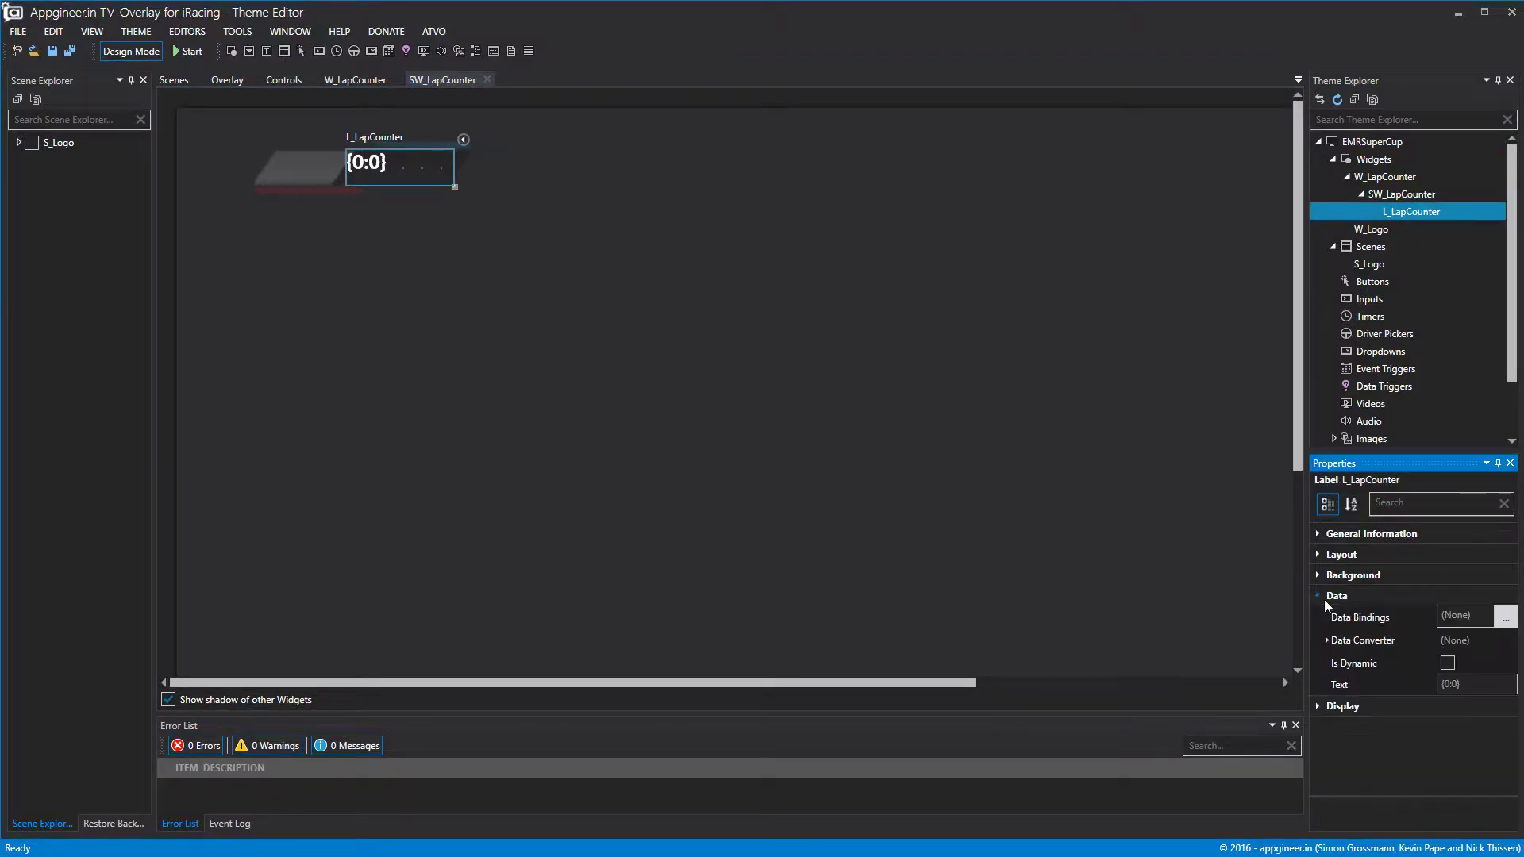
Browse the L_LapCounter label's data binding choices without selecting any.
left_click(1506, 618)
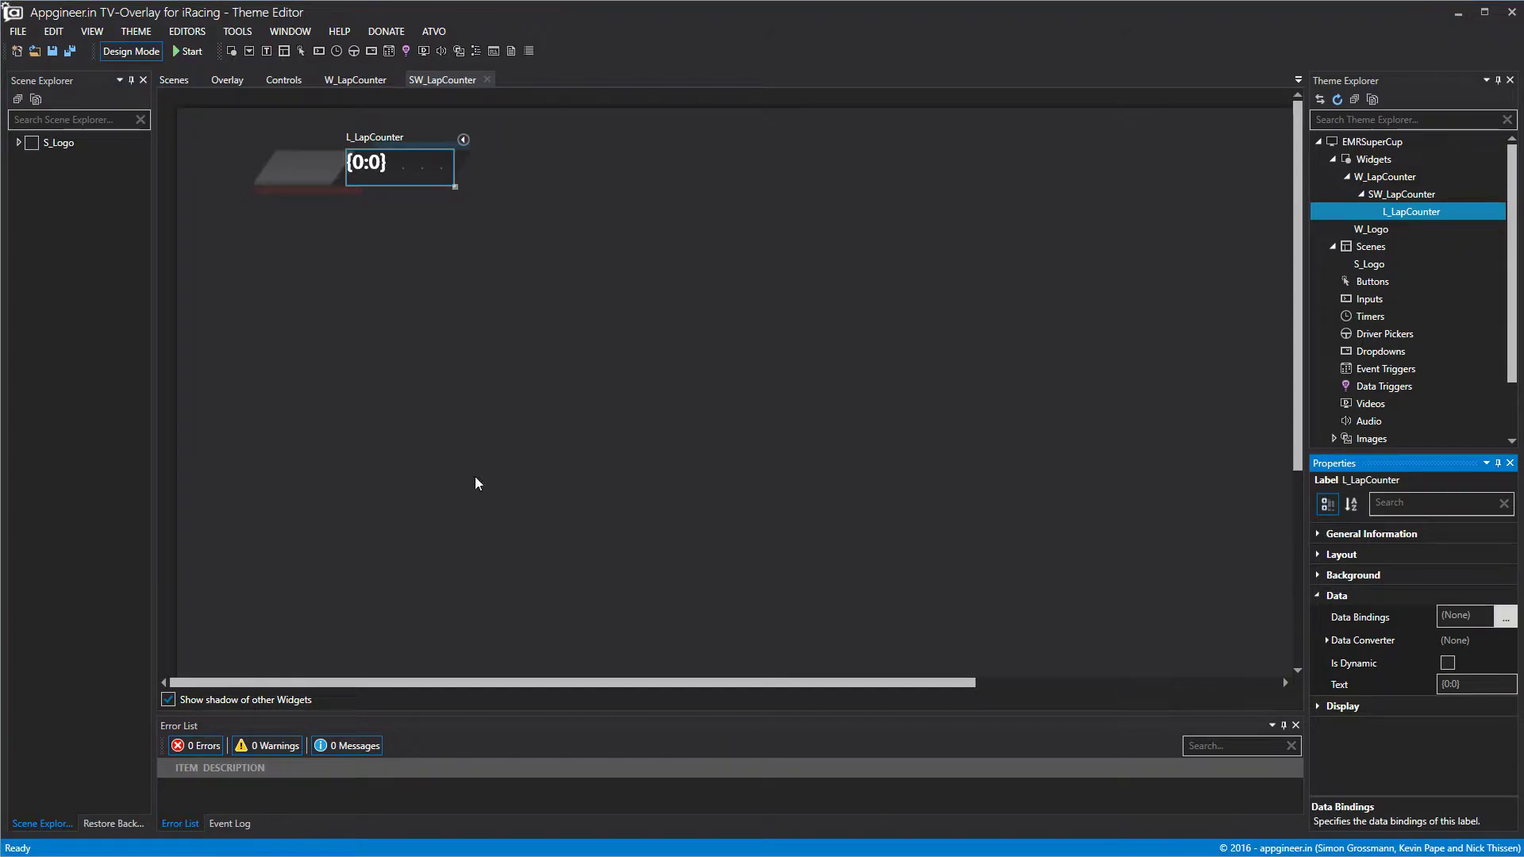
left_click_drag(525, 93, 746, 108)
scroll(521, 298, "down", 14)
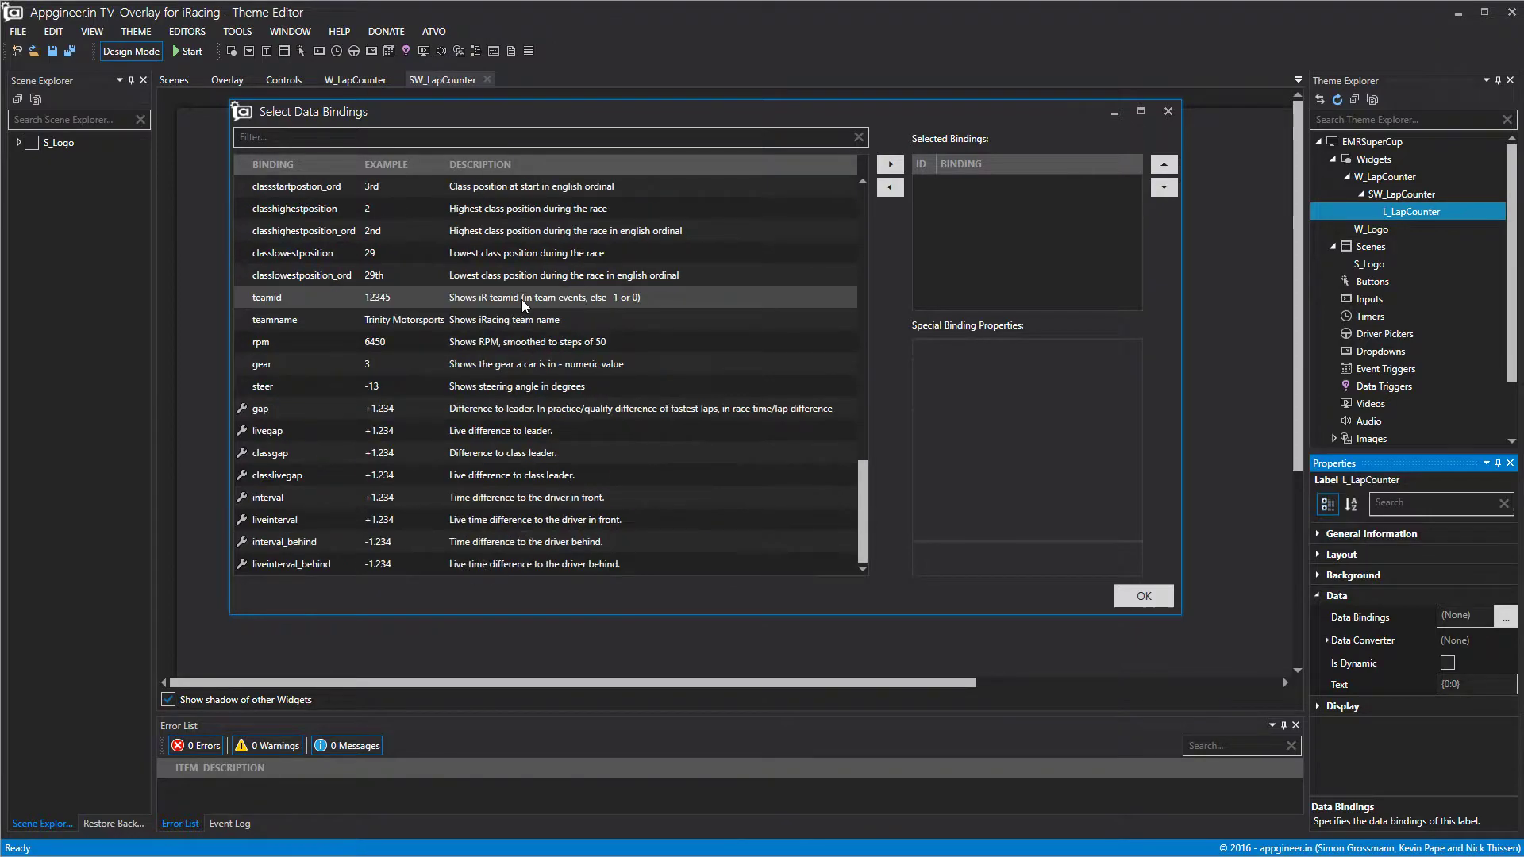
scroll(521, 388, "up", 14)
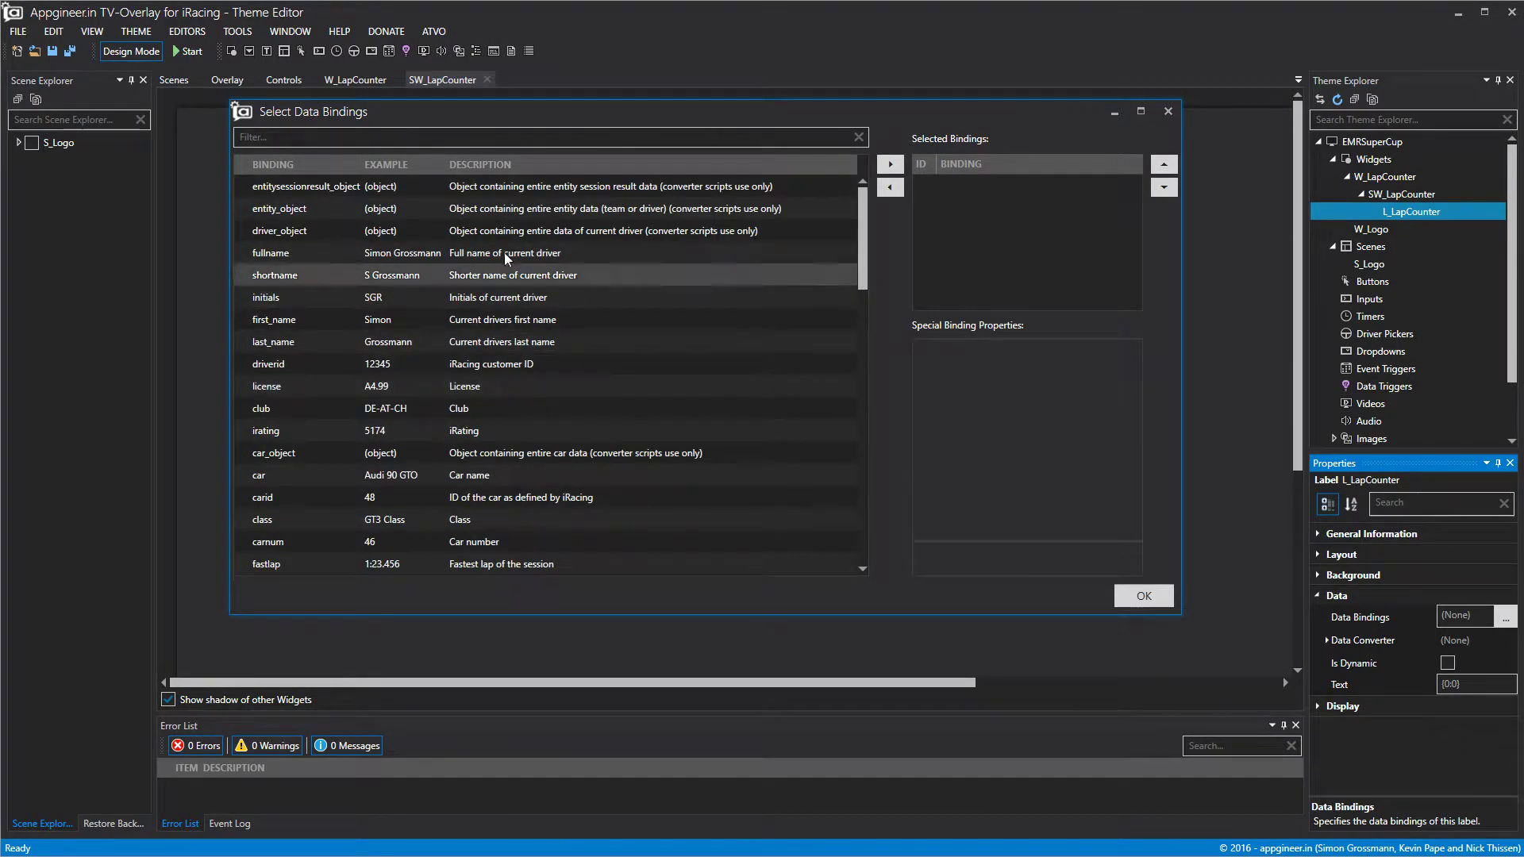
scroll(473, 394, "down", 1)
scroll(473, 394, "up", 1)
left_click(1167, 112)
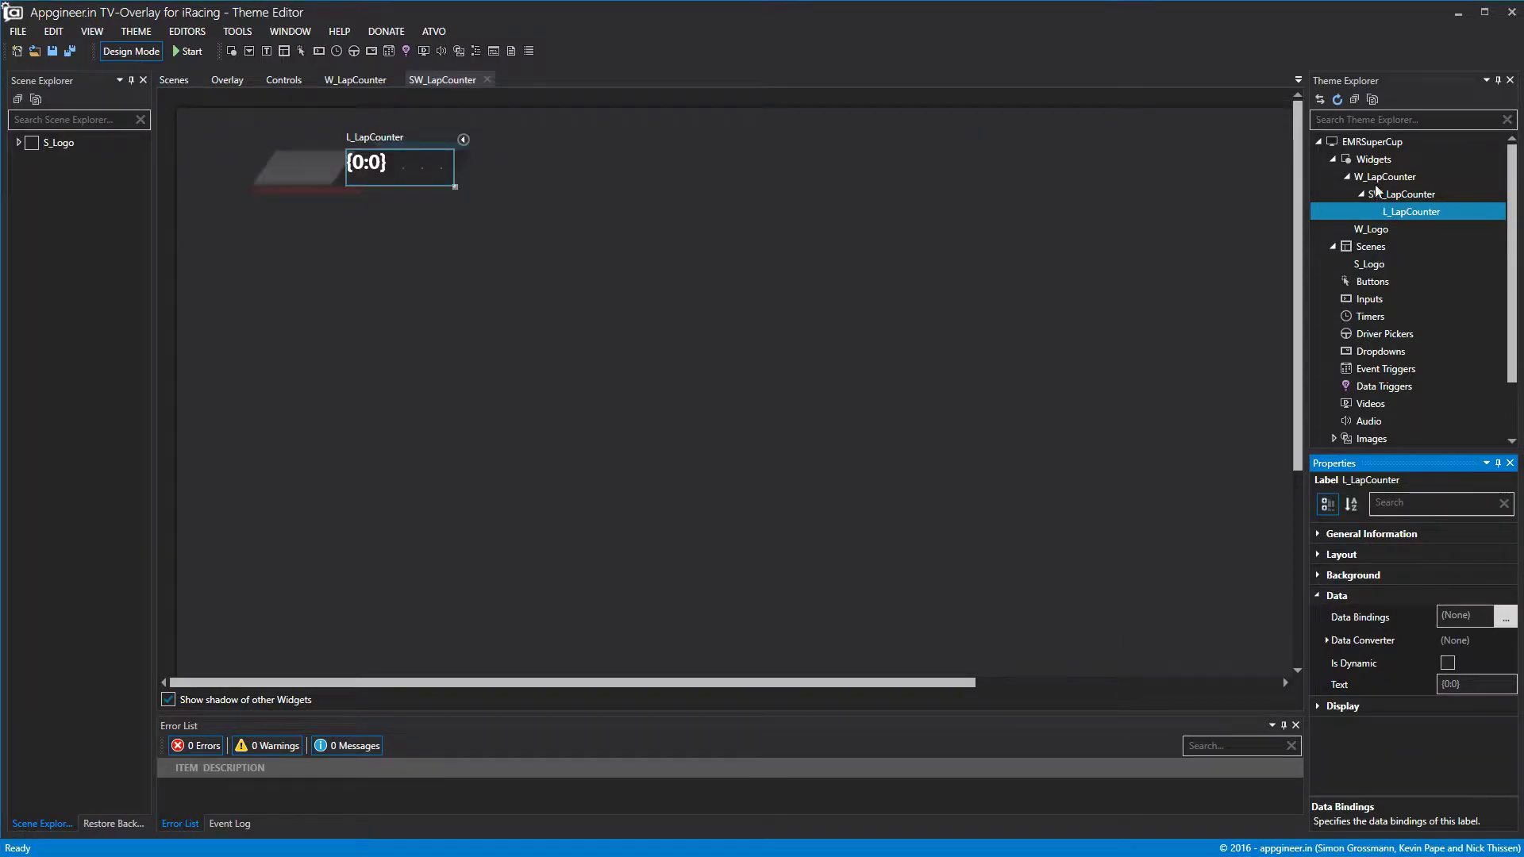
Set W_LapCounter's Data Set to sessionstate.
left_click(1383, 177)
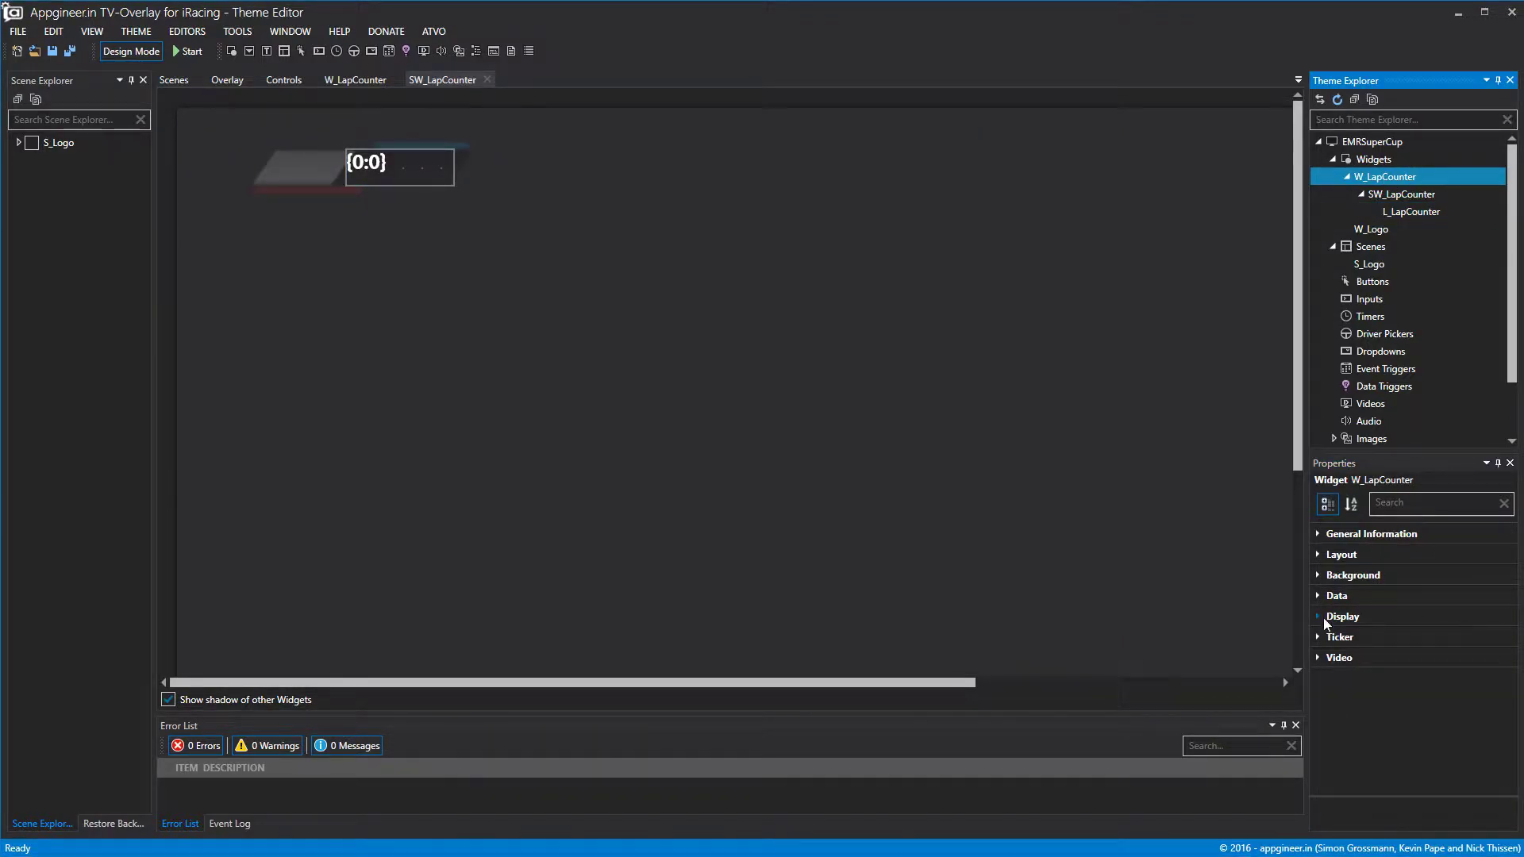
left_click(1317, 597)
left_click(1505, 683)
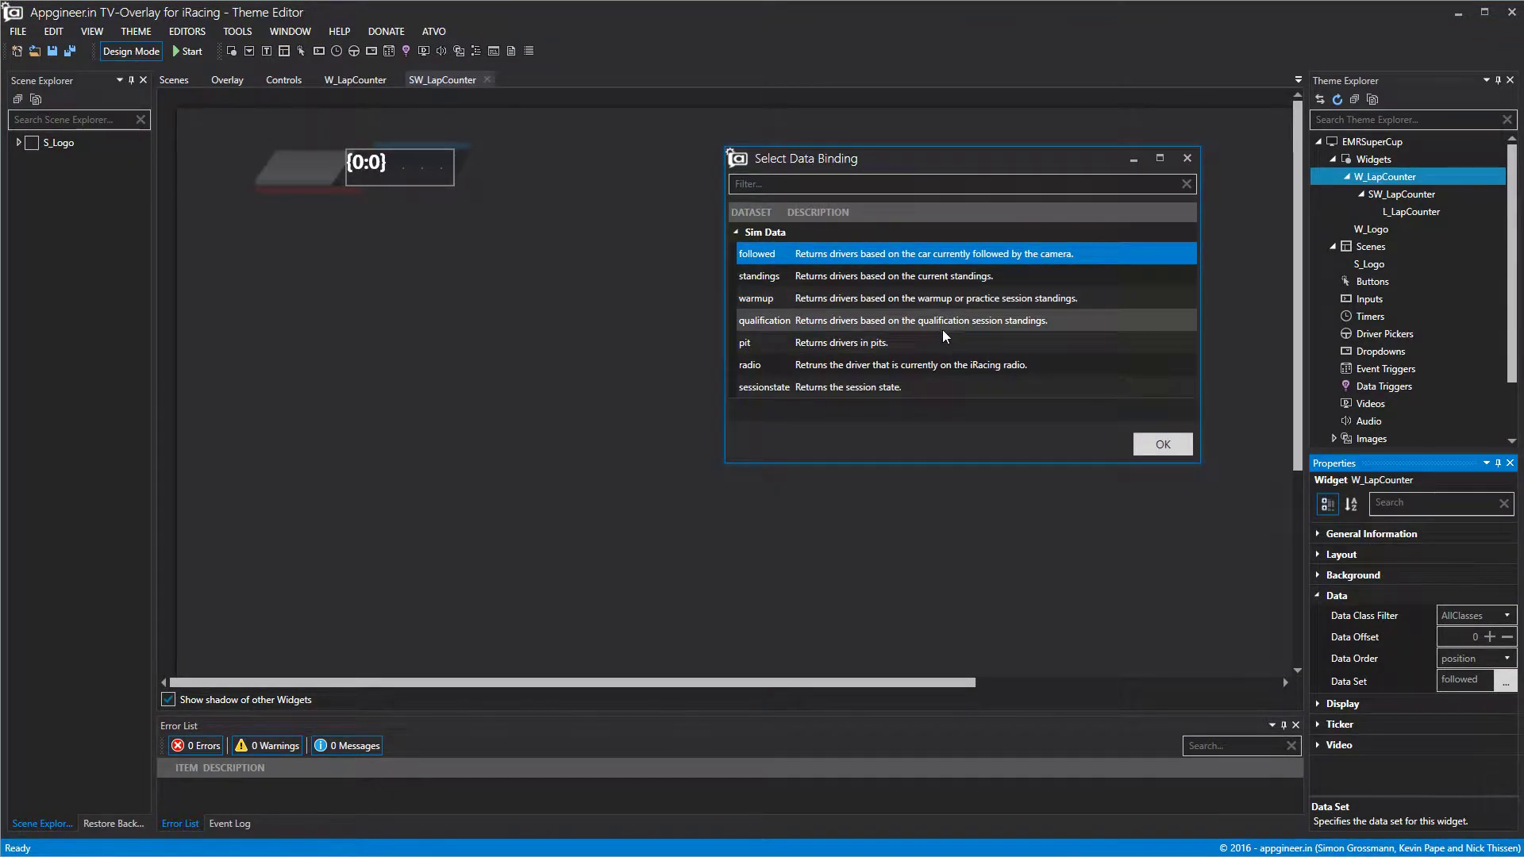
left_click(874, 388)
left_click(1145, 449)
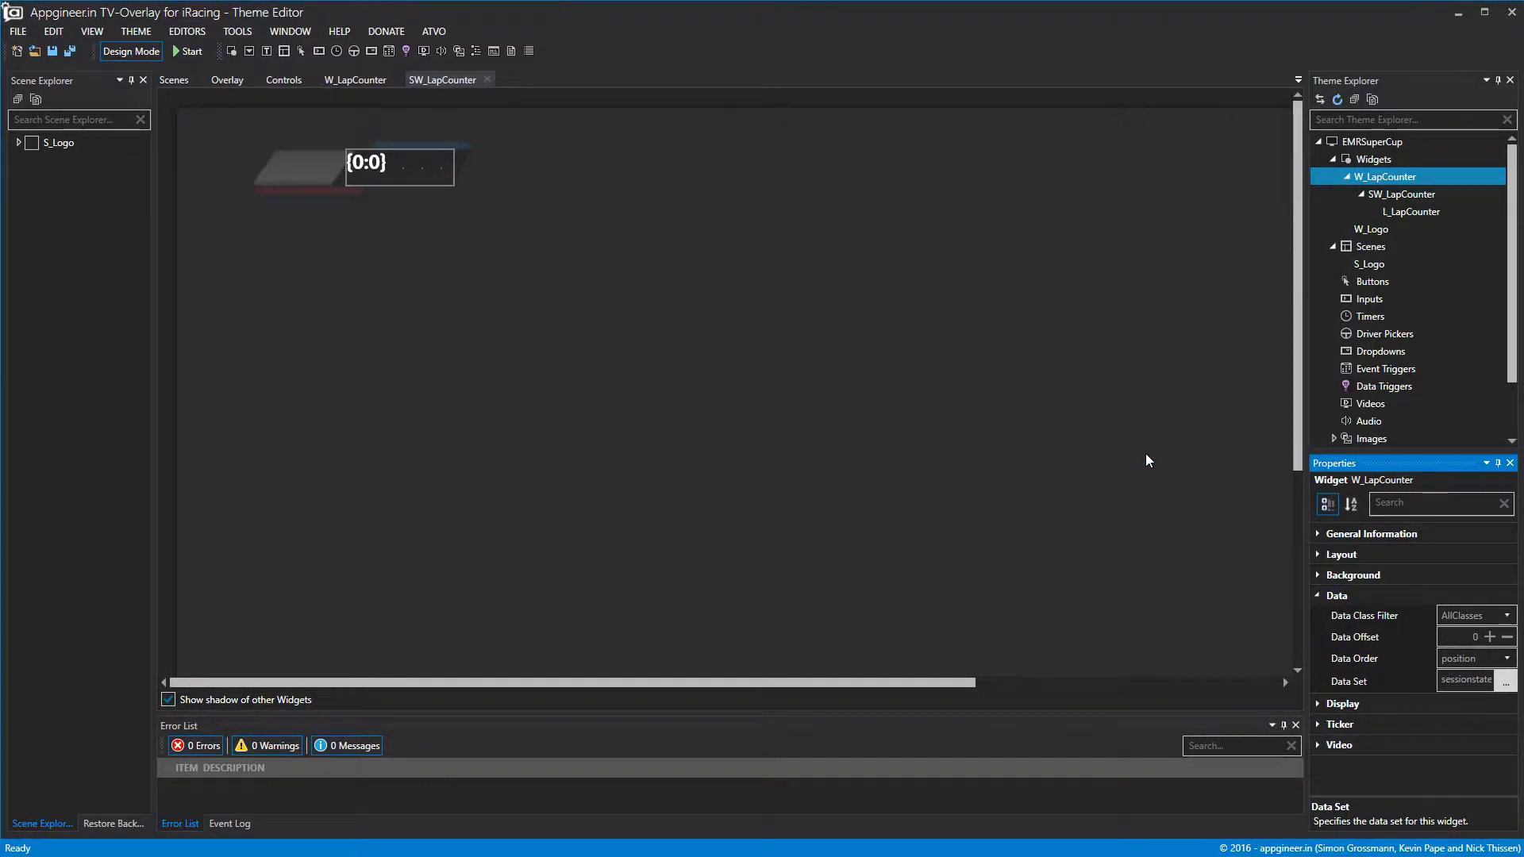
left_click(1424, 211)
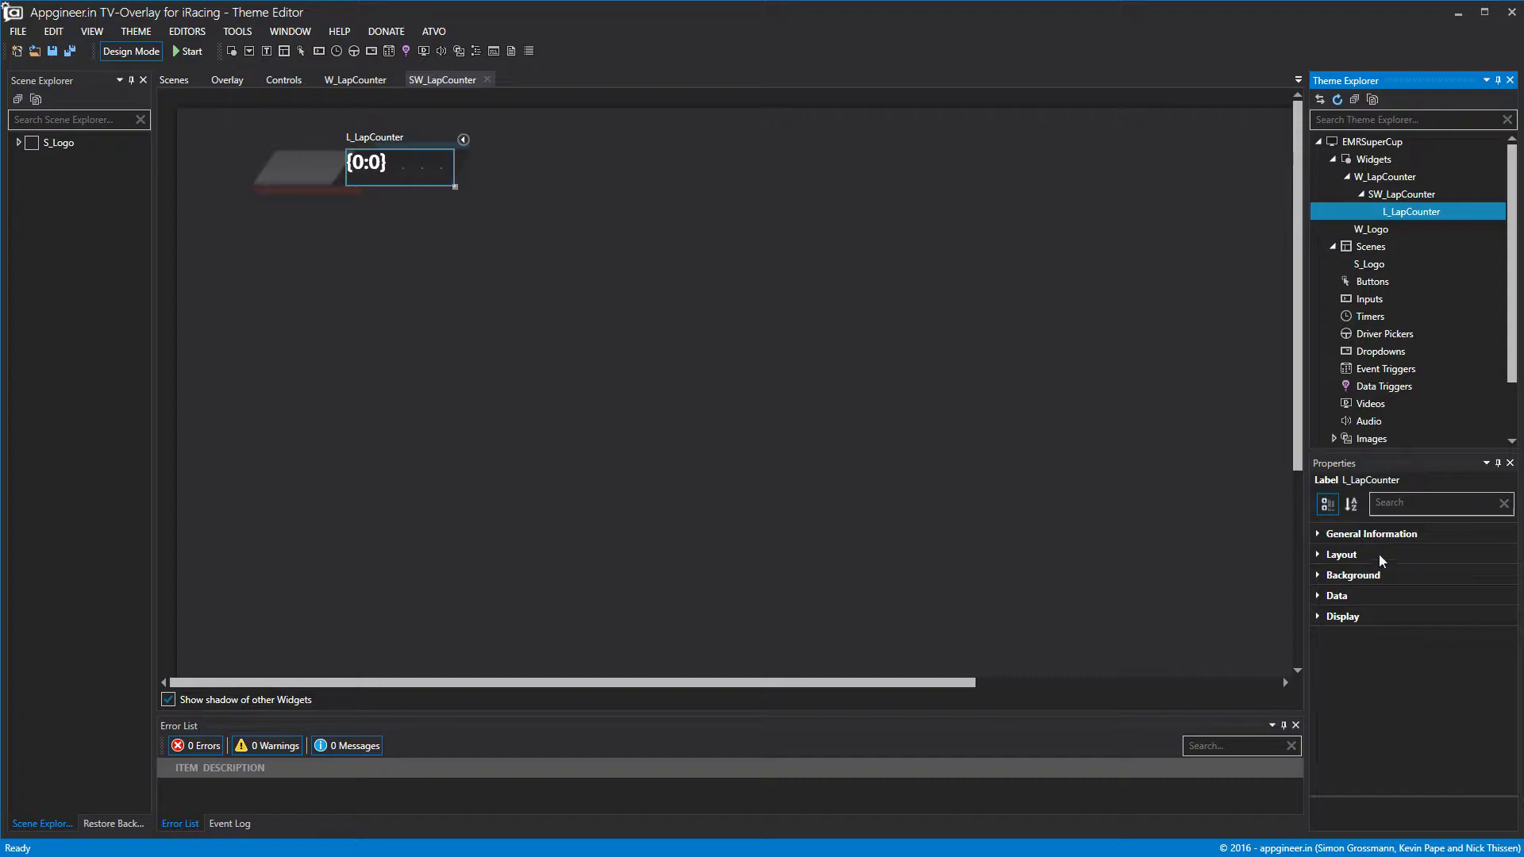
Add lapcounter to L_LapCounter's selected data bindings.
left_click(1318, 595)
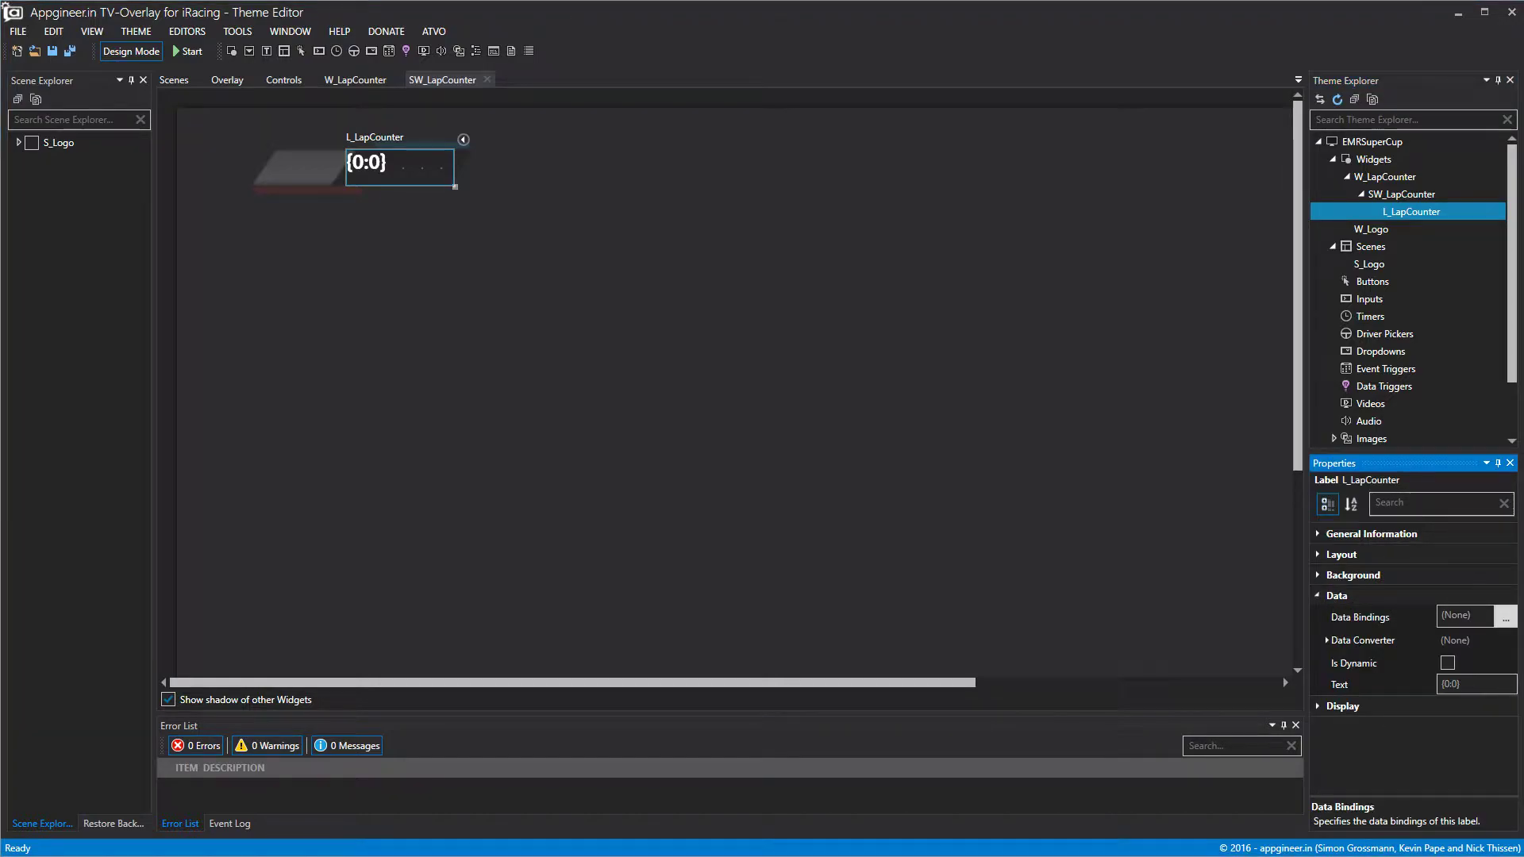
left_click(1506, 618)
scroll(589, 443, "down", 10)
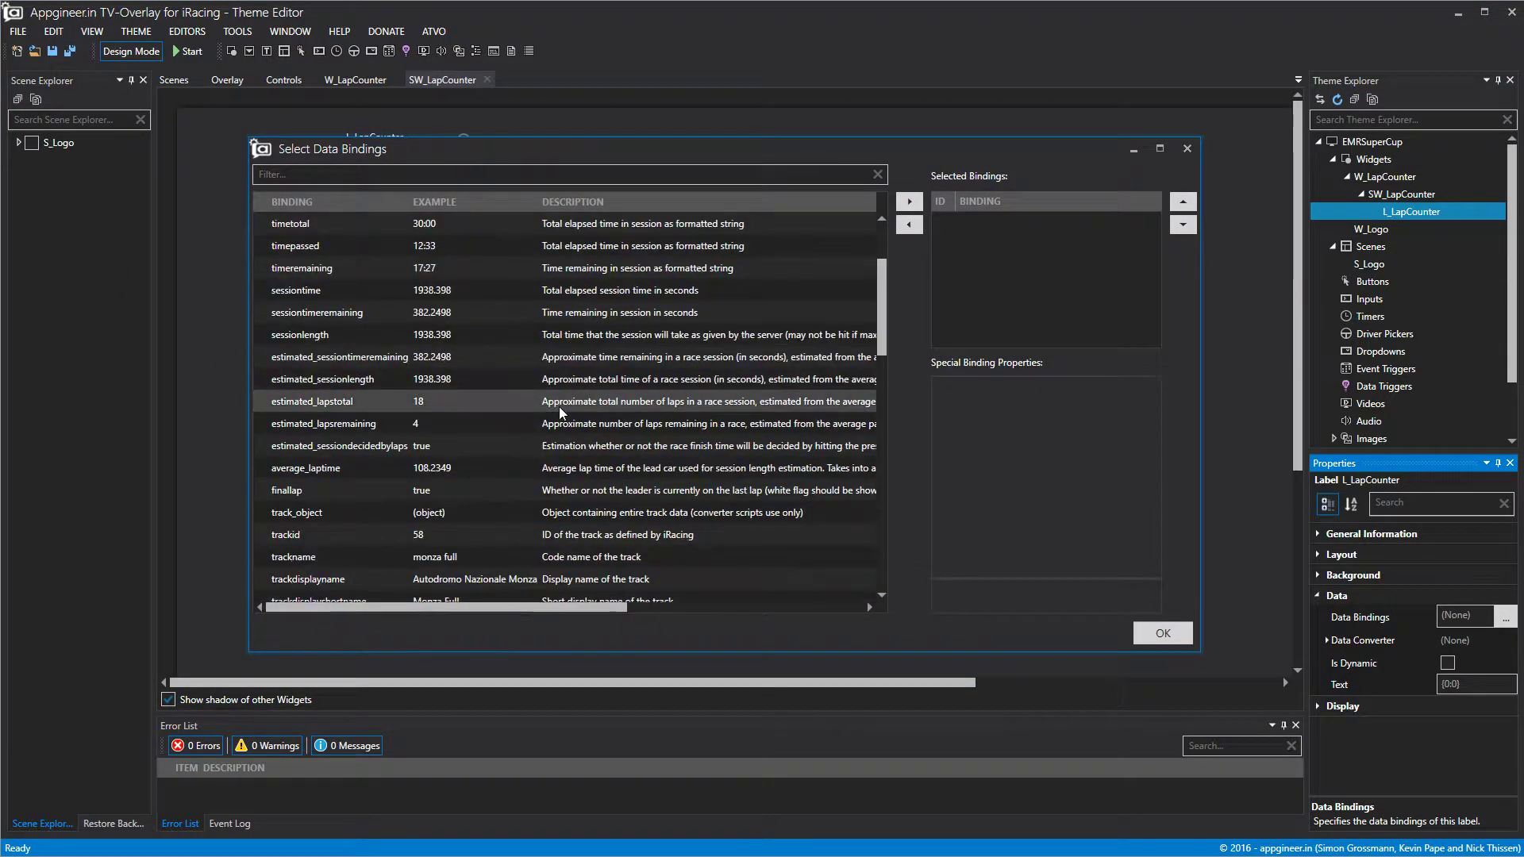
scroll(589, 443, "down", 10)
left_click(613, 579)
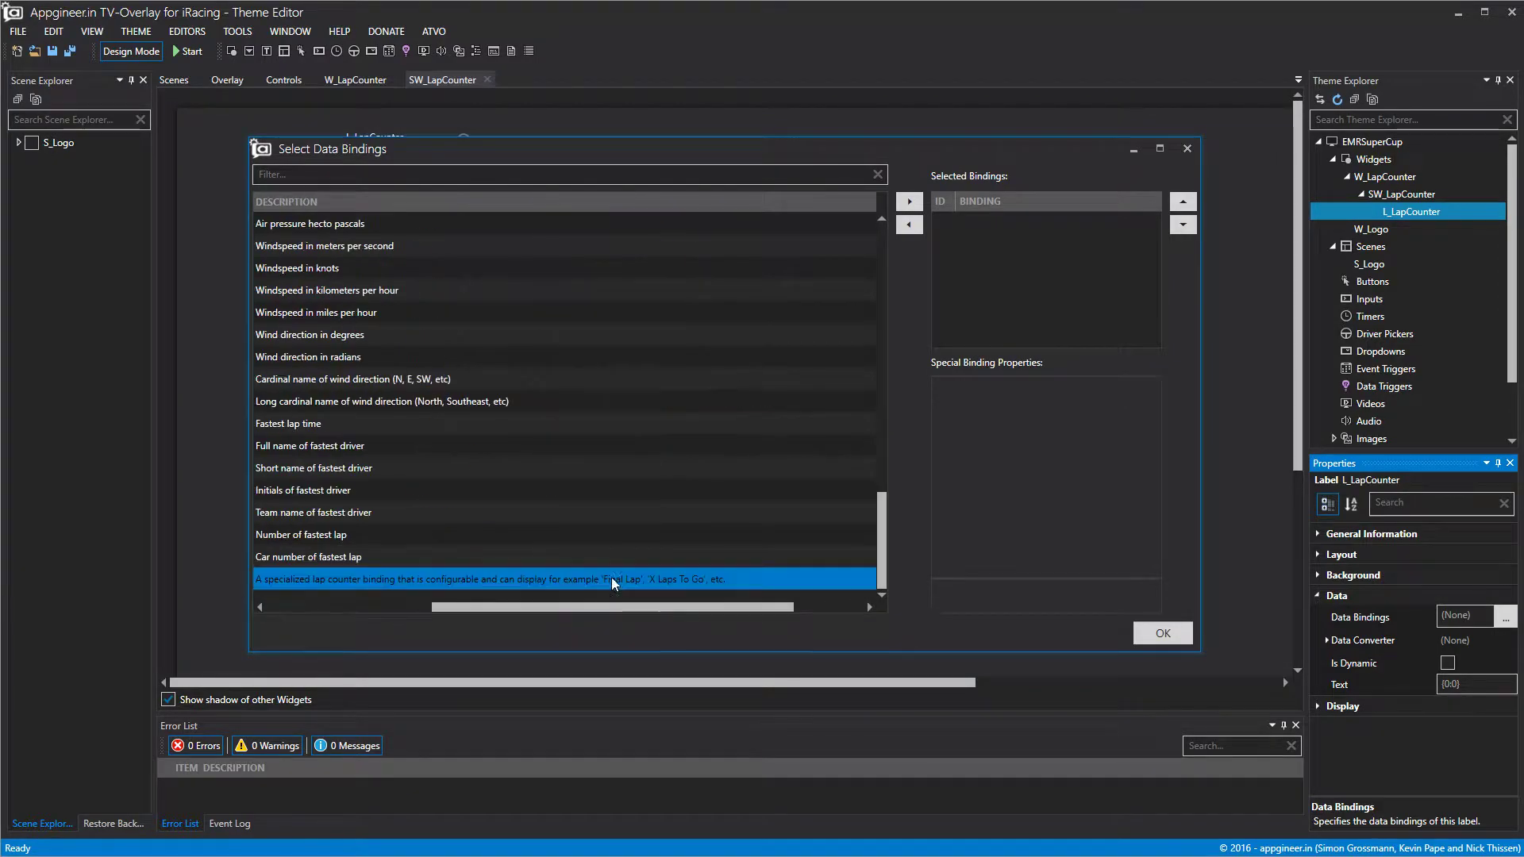
left_click(909, 201)
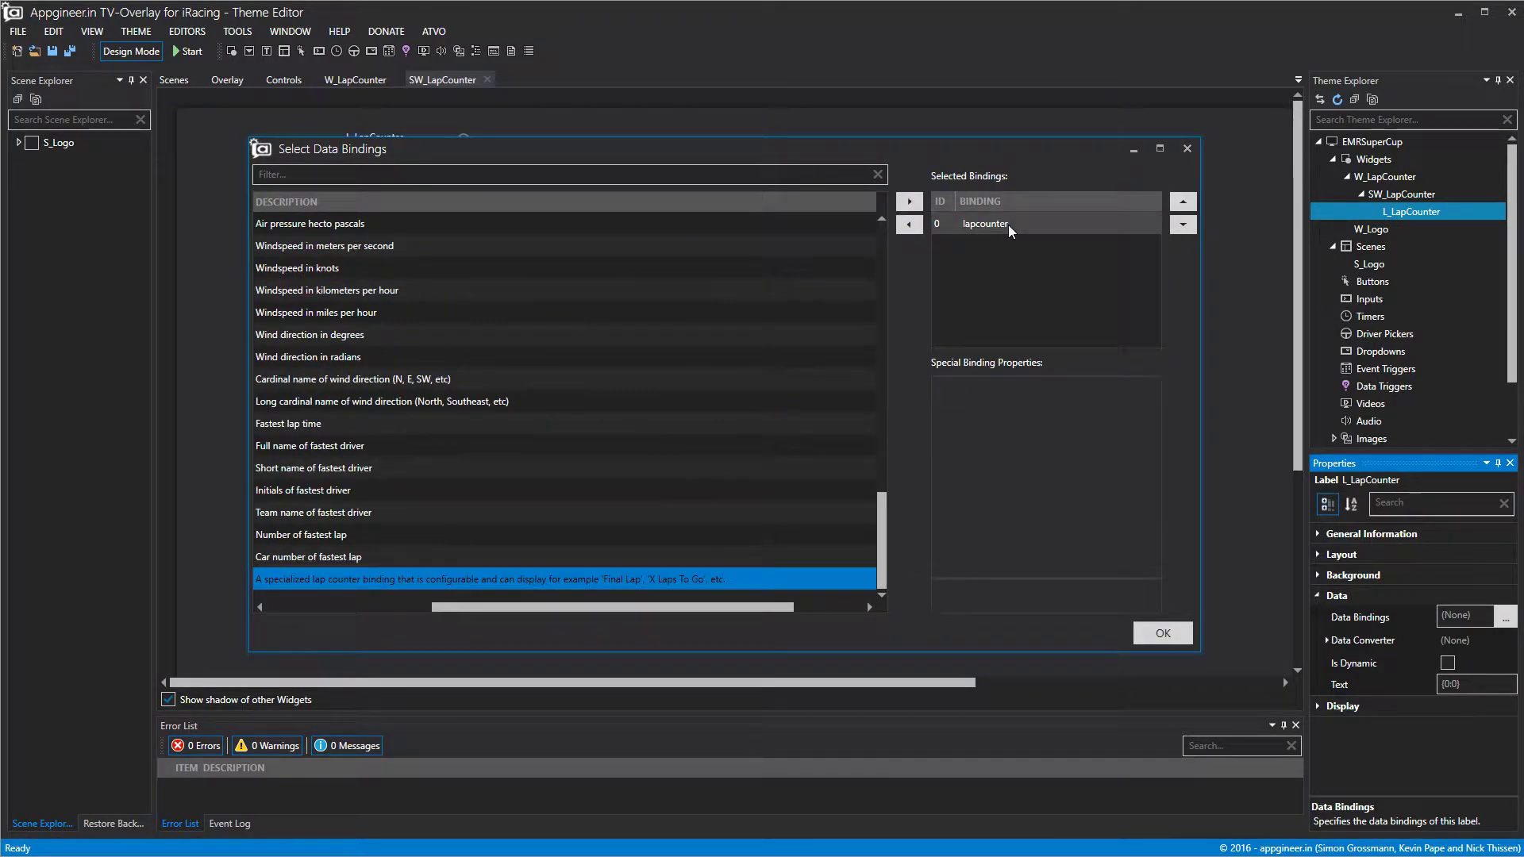
left_click_drag(644, 607, 476, 607)
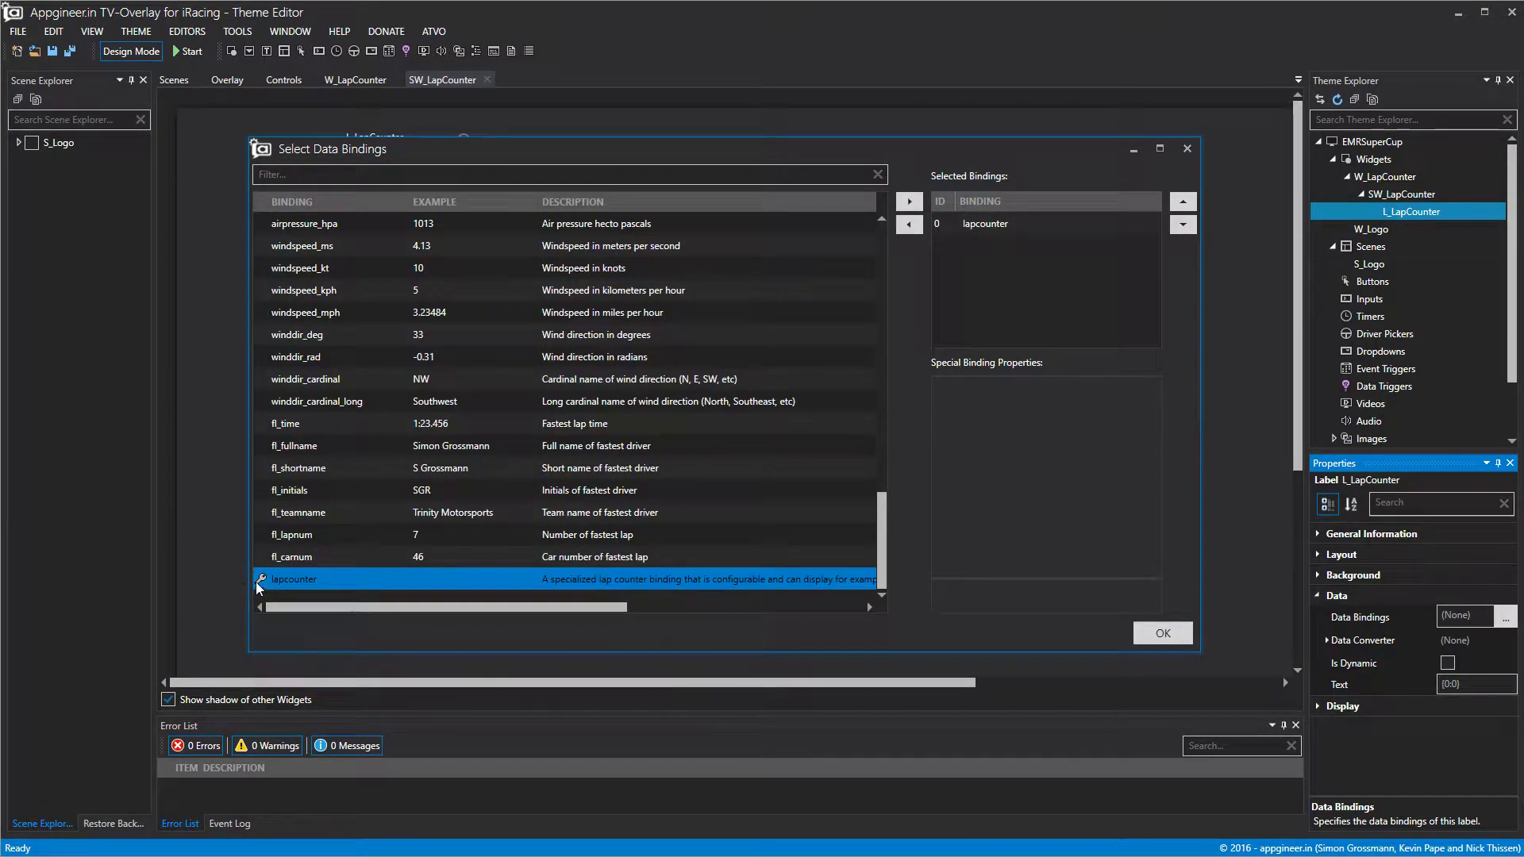
Edit lapcounter's special formats so laps-to-go reads '{0} TO GO', then confirm the binding.
left_click(1002, 230)
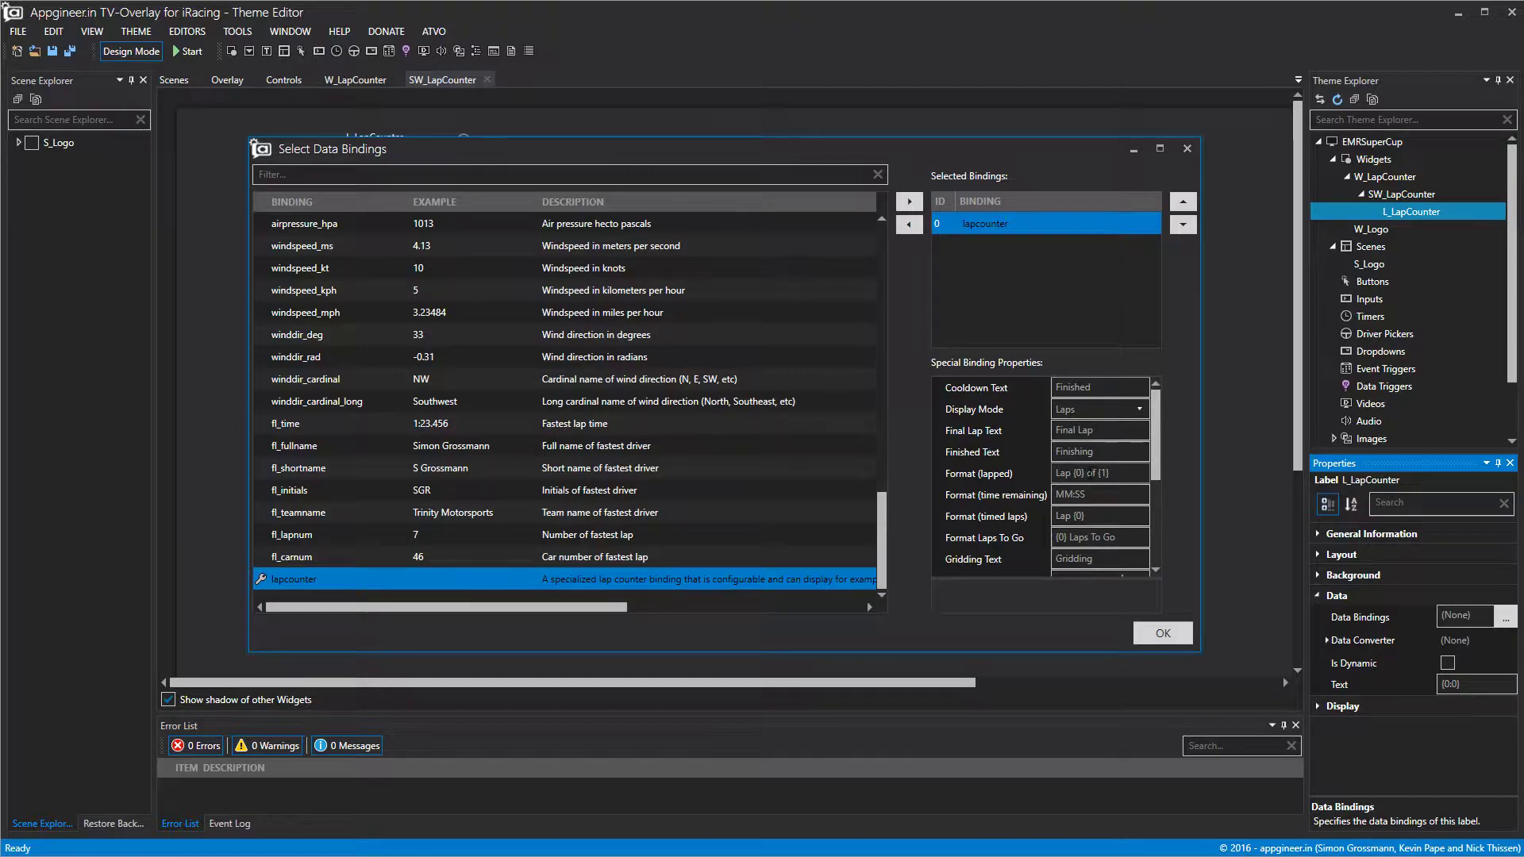
left_click(1031, 473)
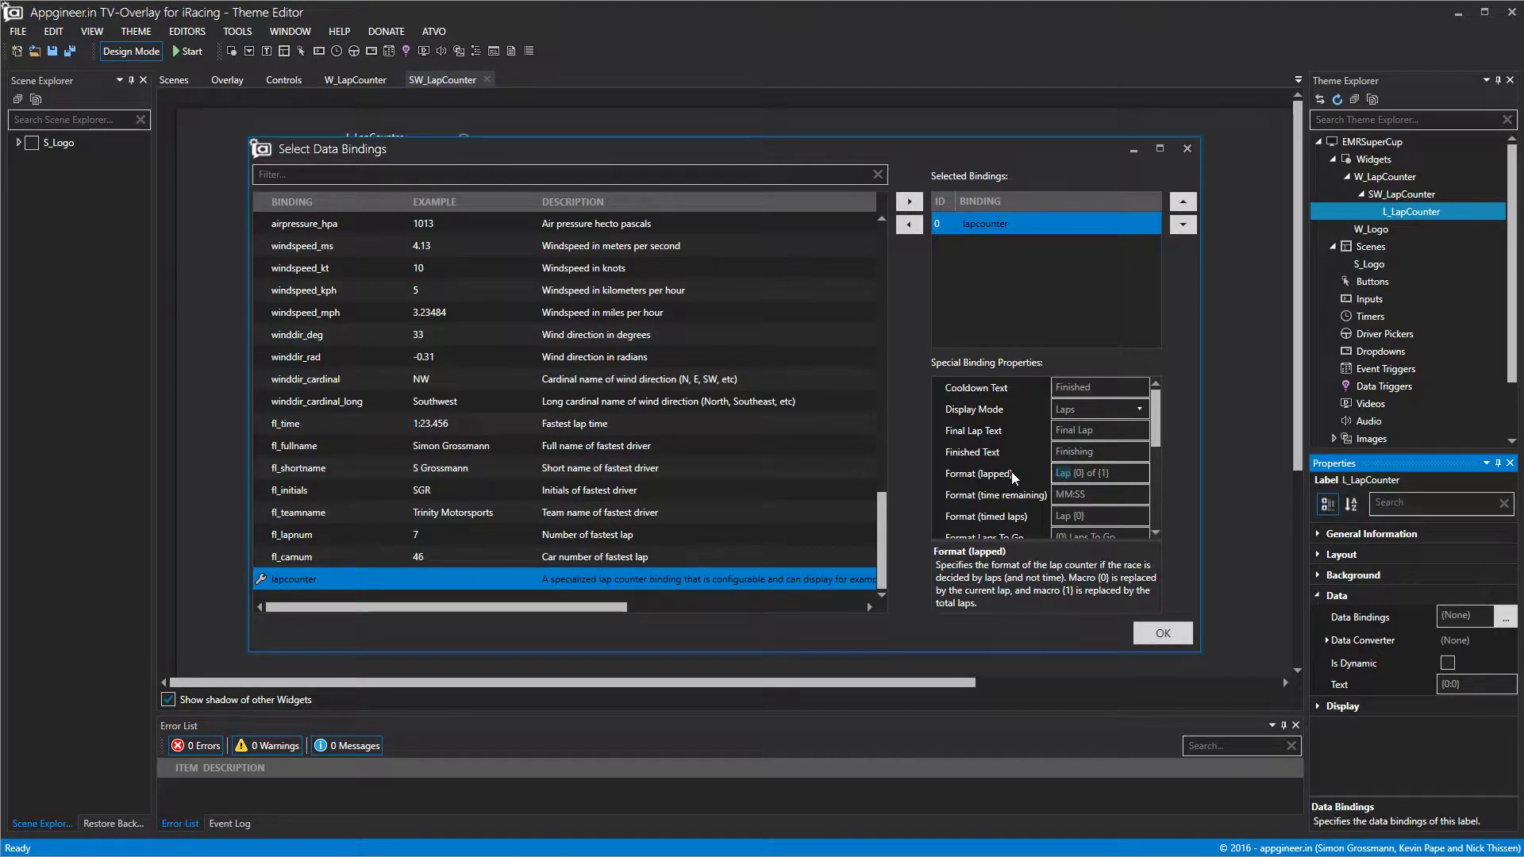
key("BackSpace")
type("OF")
scroll(1161, 428, "down", 1)
scroll(1160, 429, "down", 1)
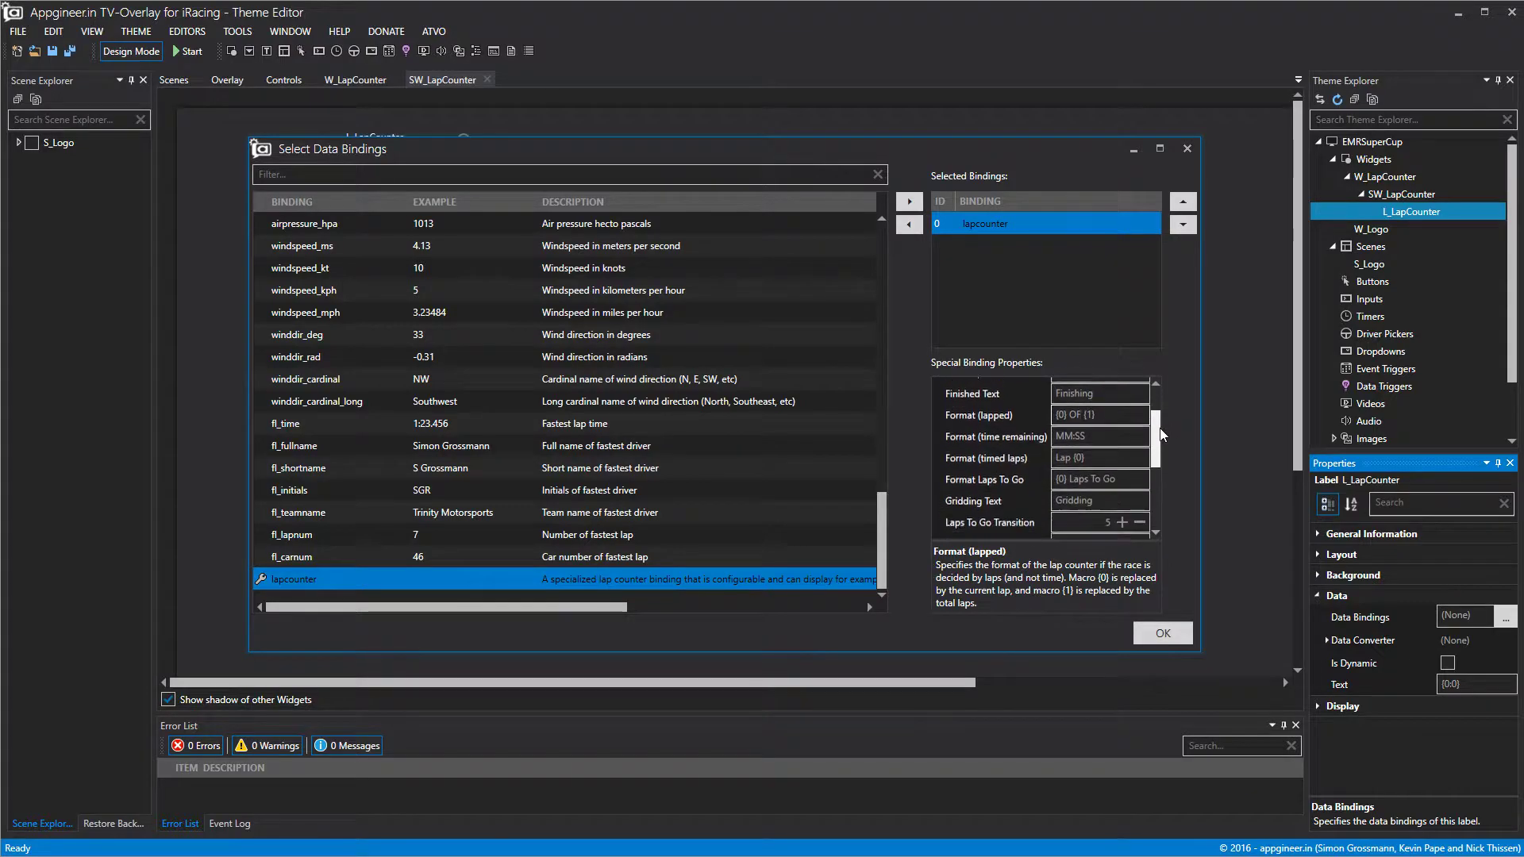
left_click(1077, 480)
key("BackSpace")
key("BackSpace")
left_click_drag(1068, 479, 1149, 485)
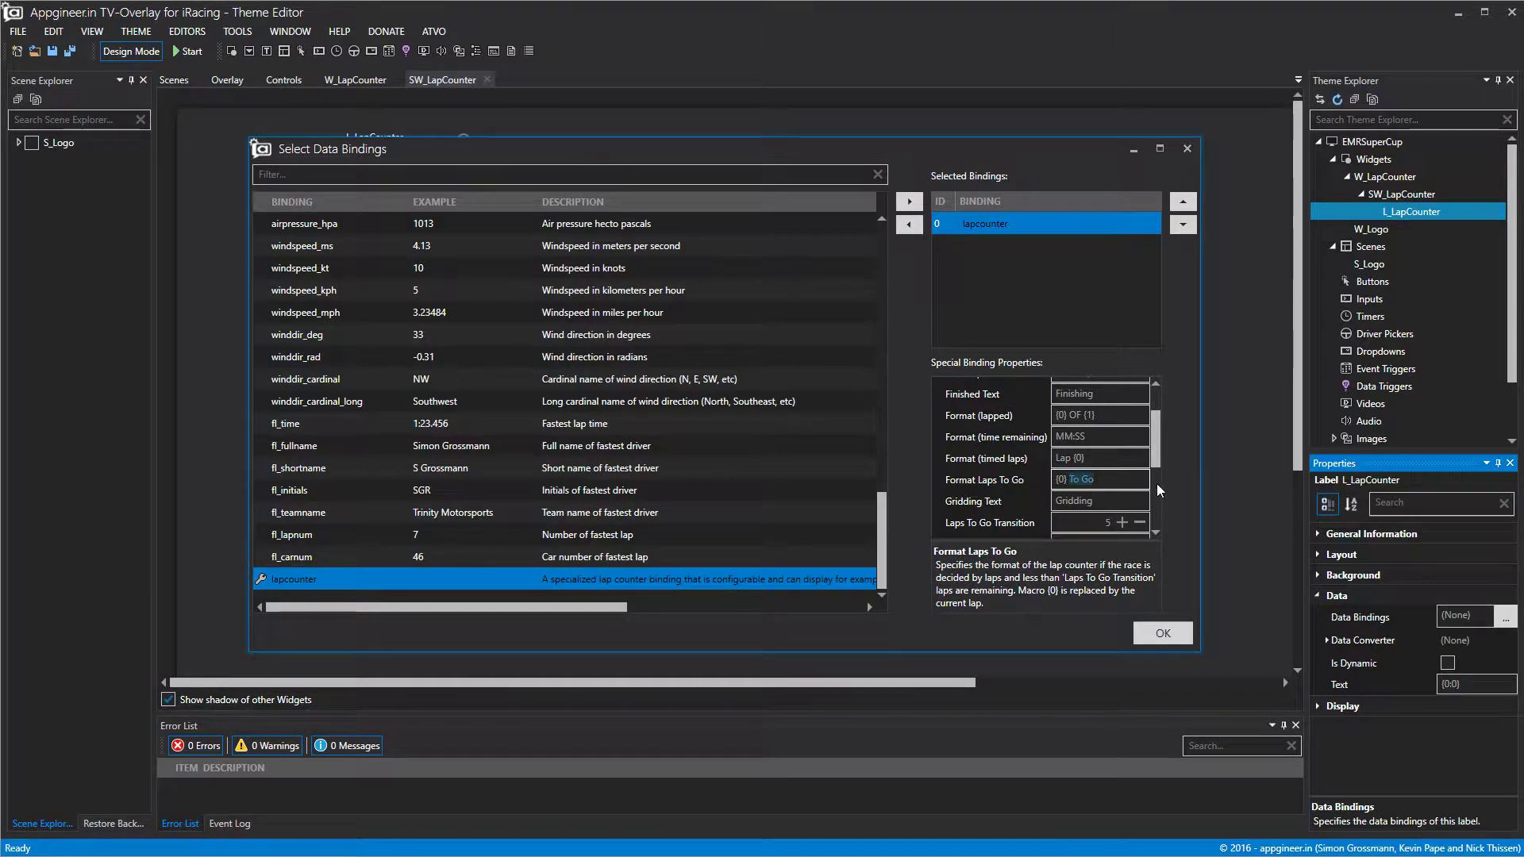
type("TO GO")
scroll(1151, 468, "down", 1)
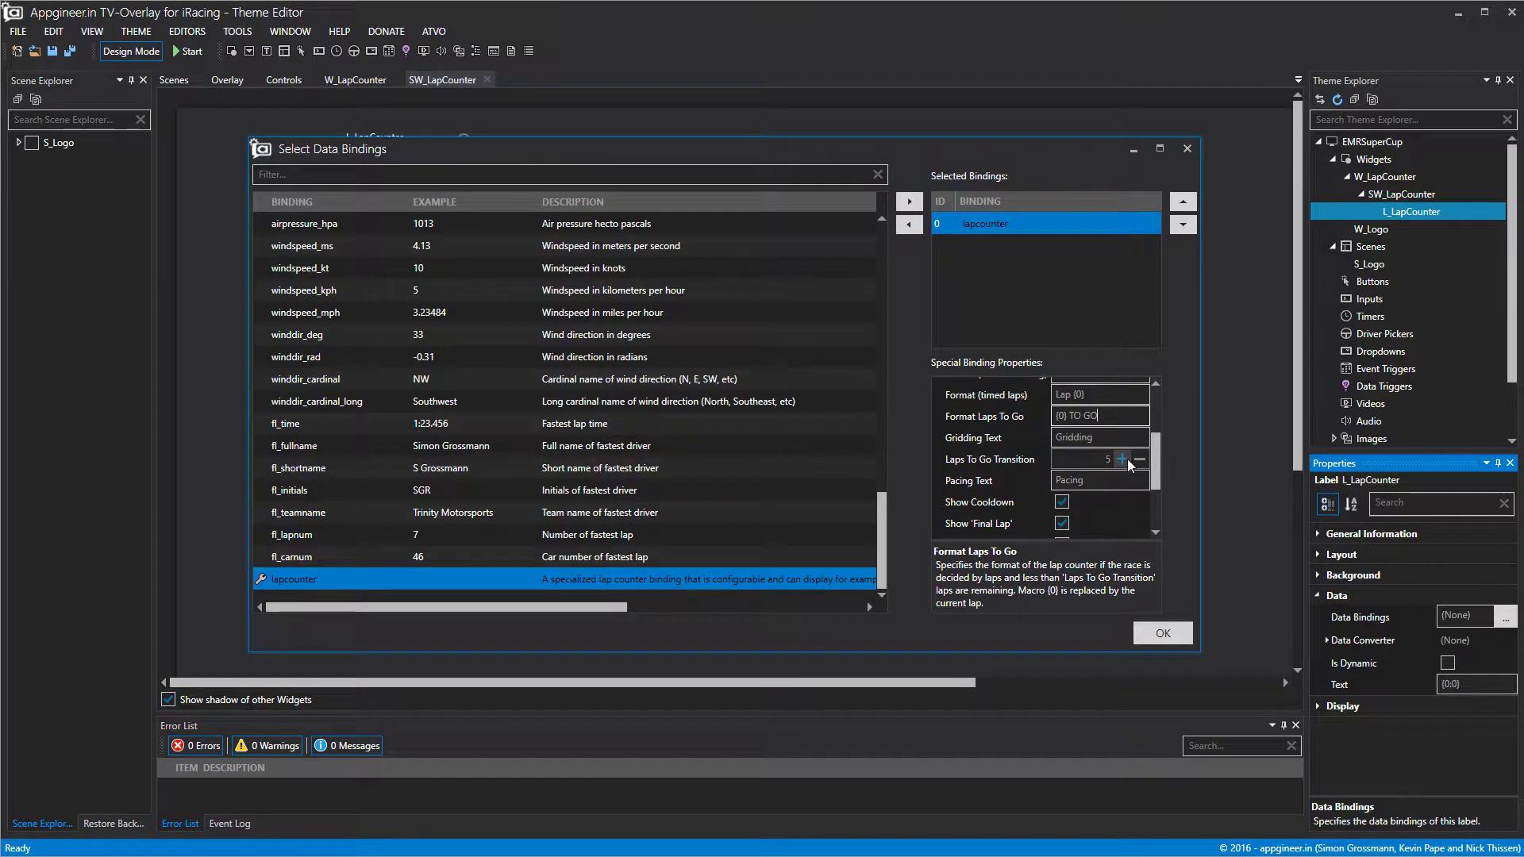
scroll(1157, 408, "up", 2)
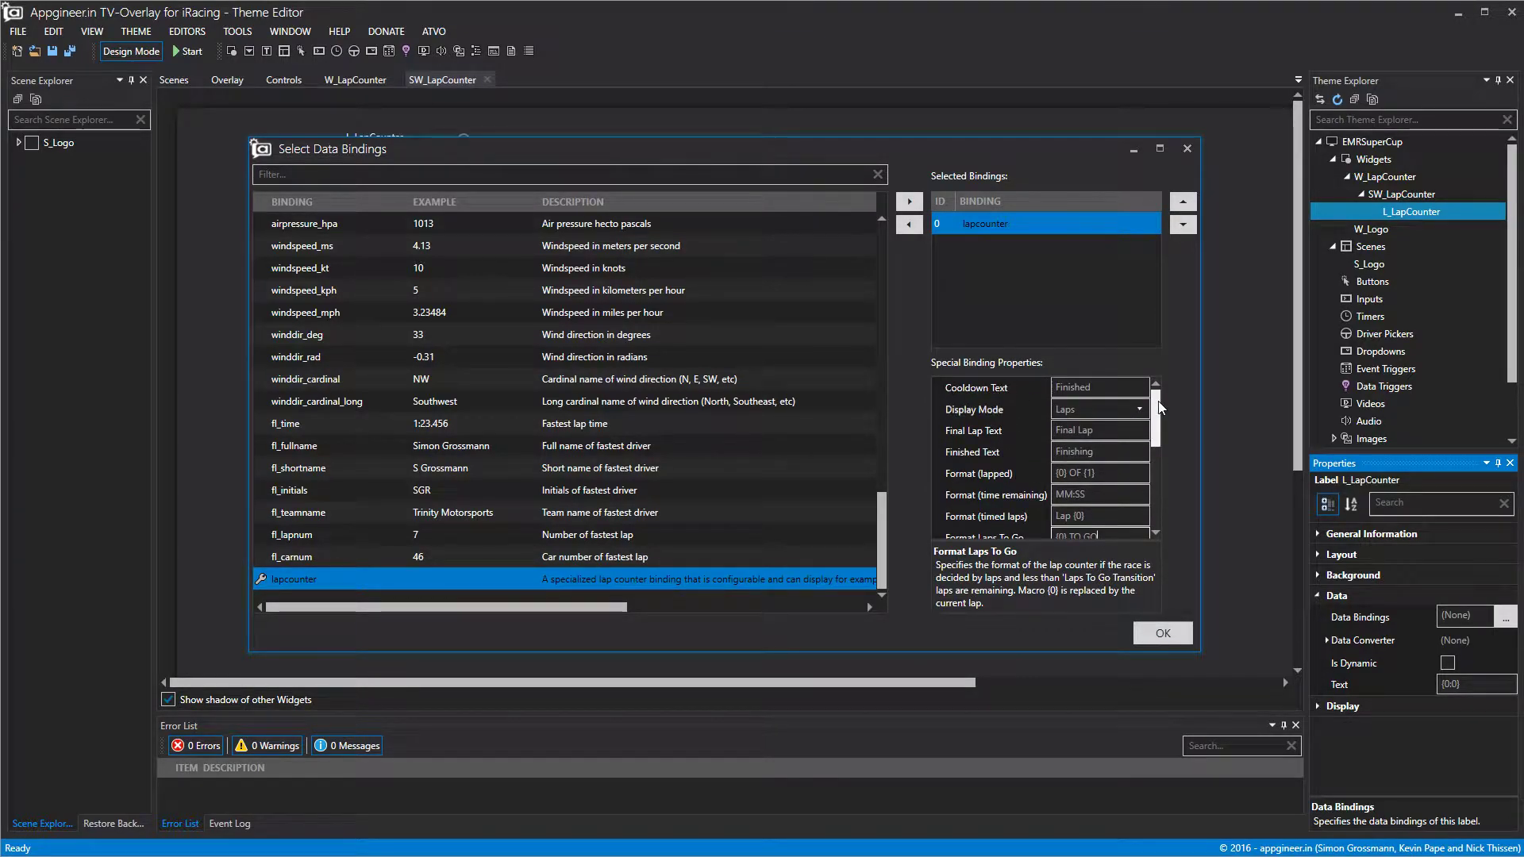
left_click(1161, 634)
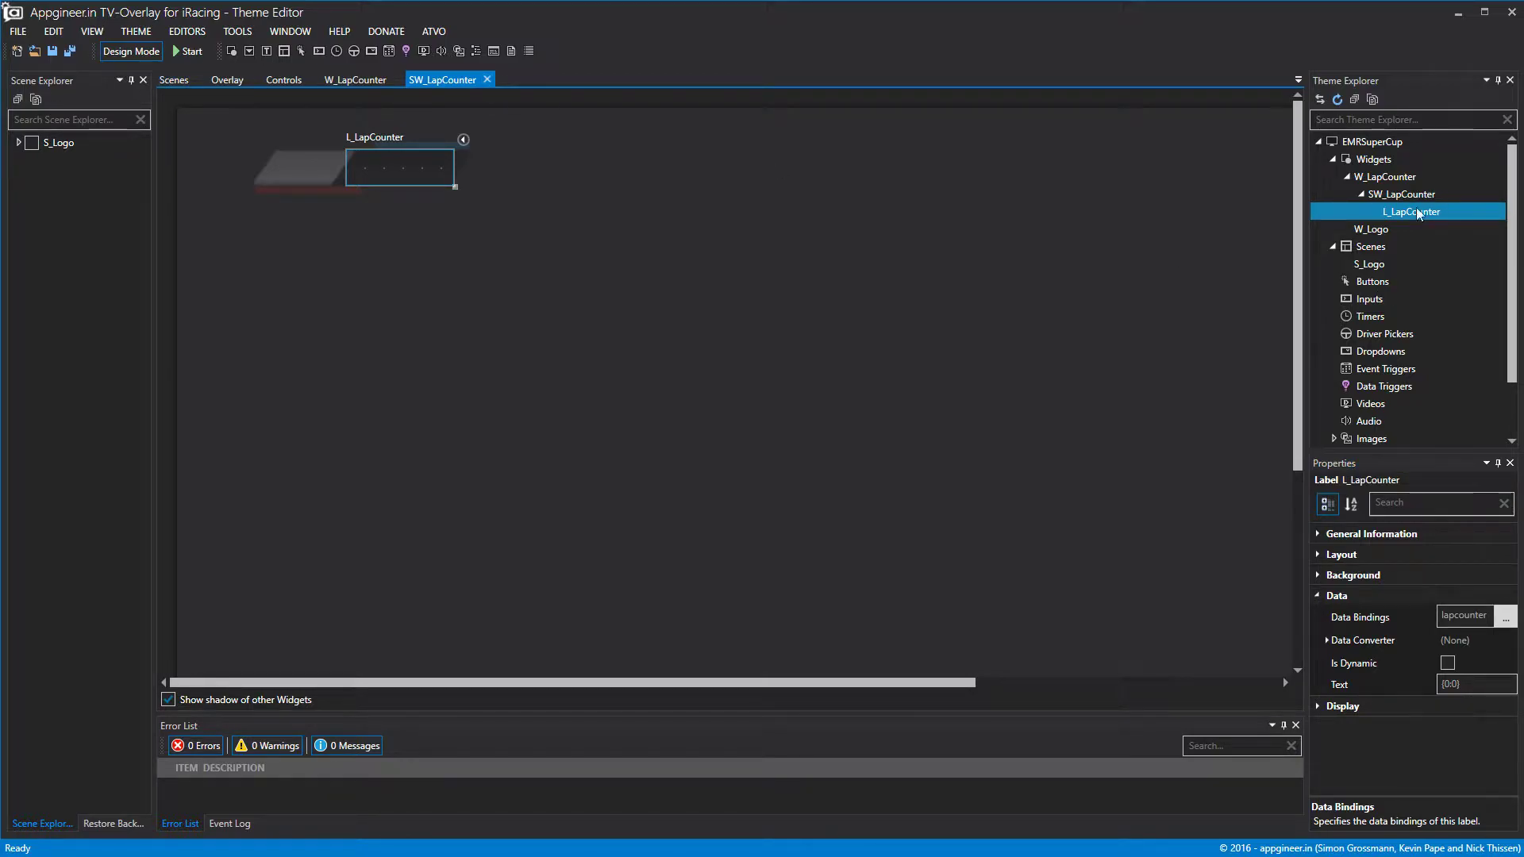
Center L_LapCounter's text horizontally and vertically and toggle Design Mode.
left_click(1327, 708)
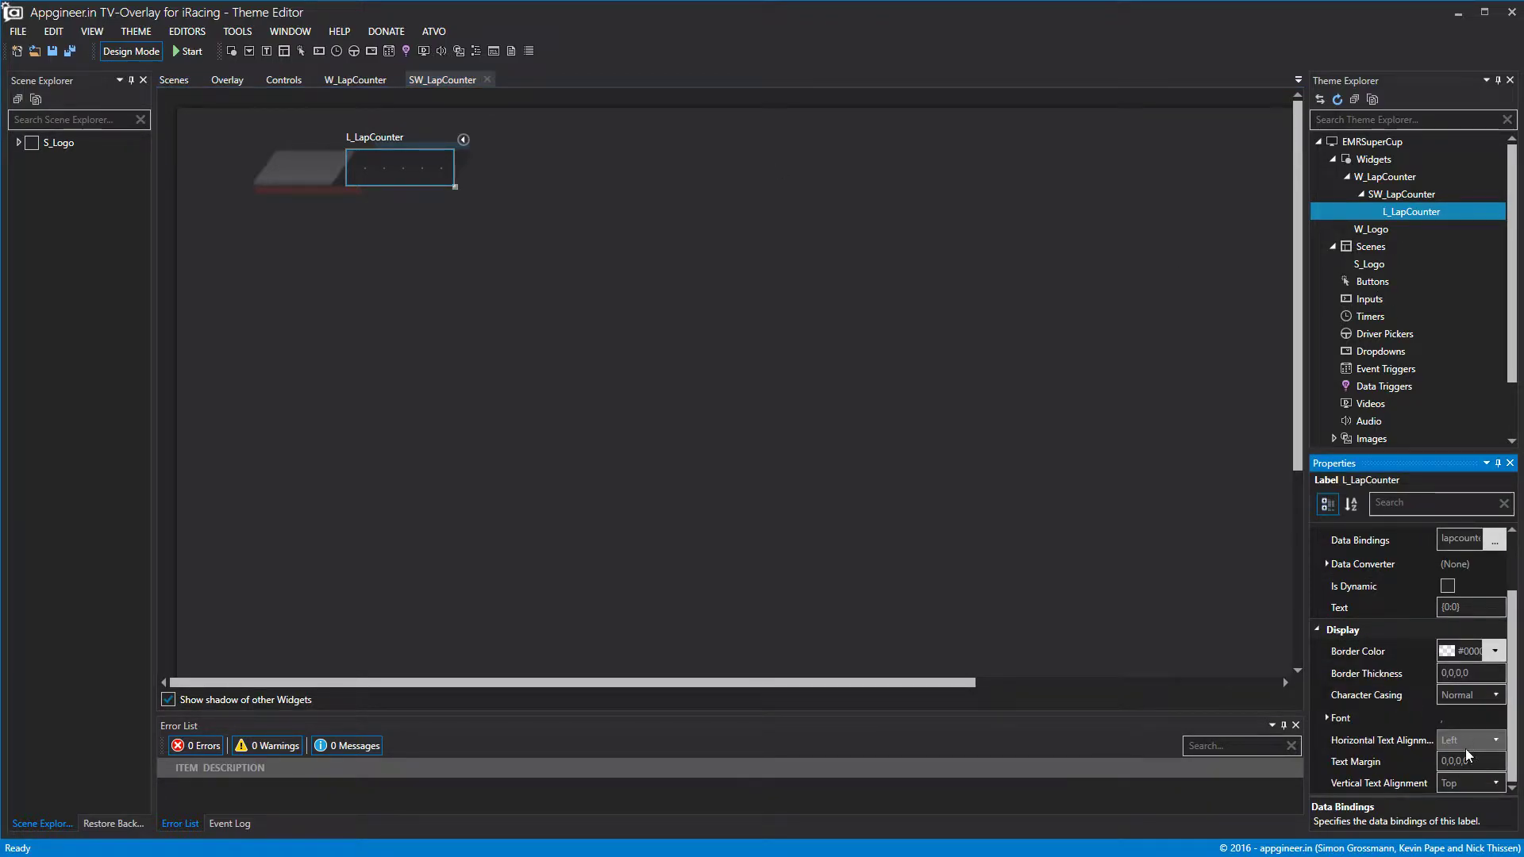
left_click(1466, 748)
left_click(1464, 778)
left_click(1464, 777)
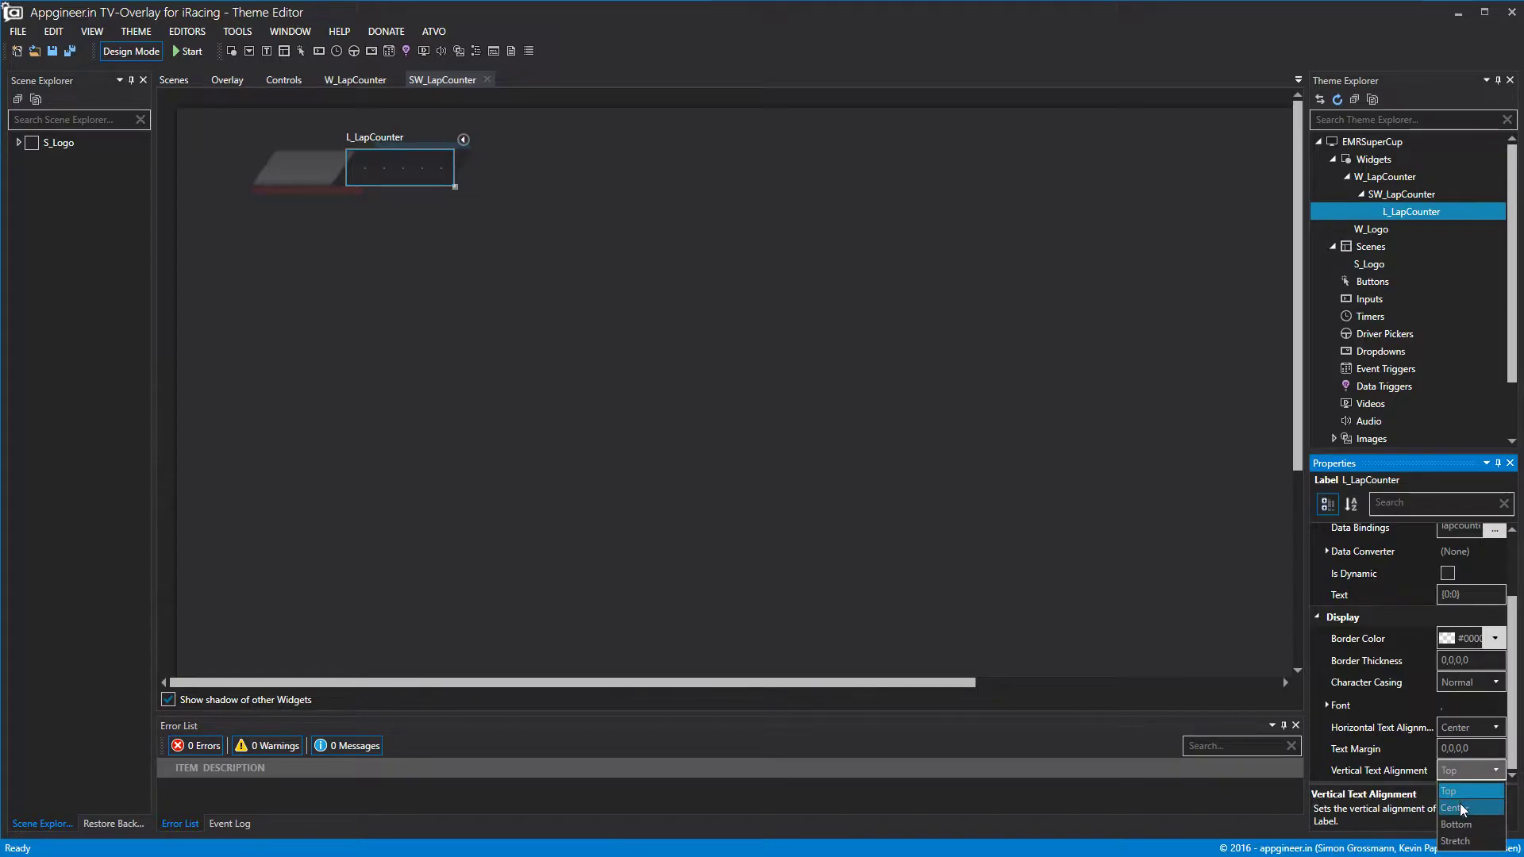
left_click(1460, 803)
left_click(852, 522)
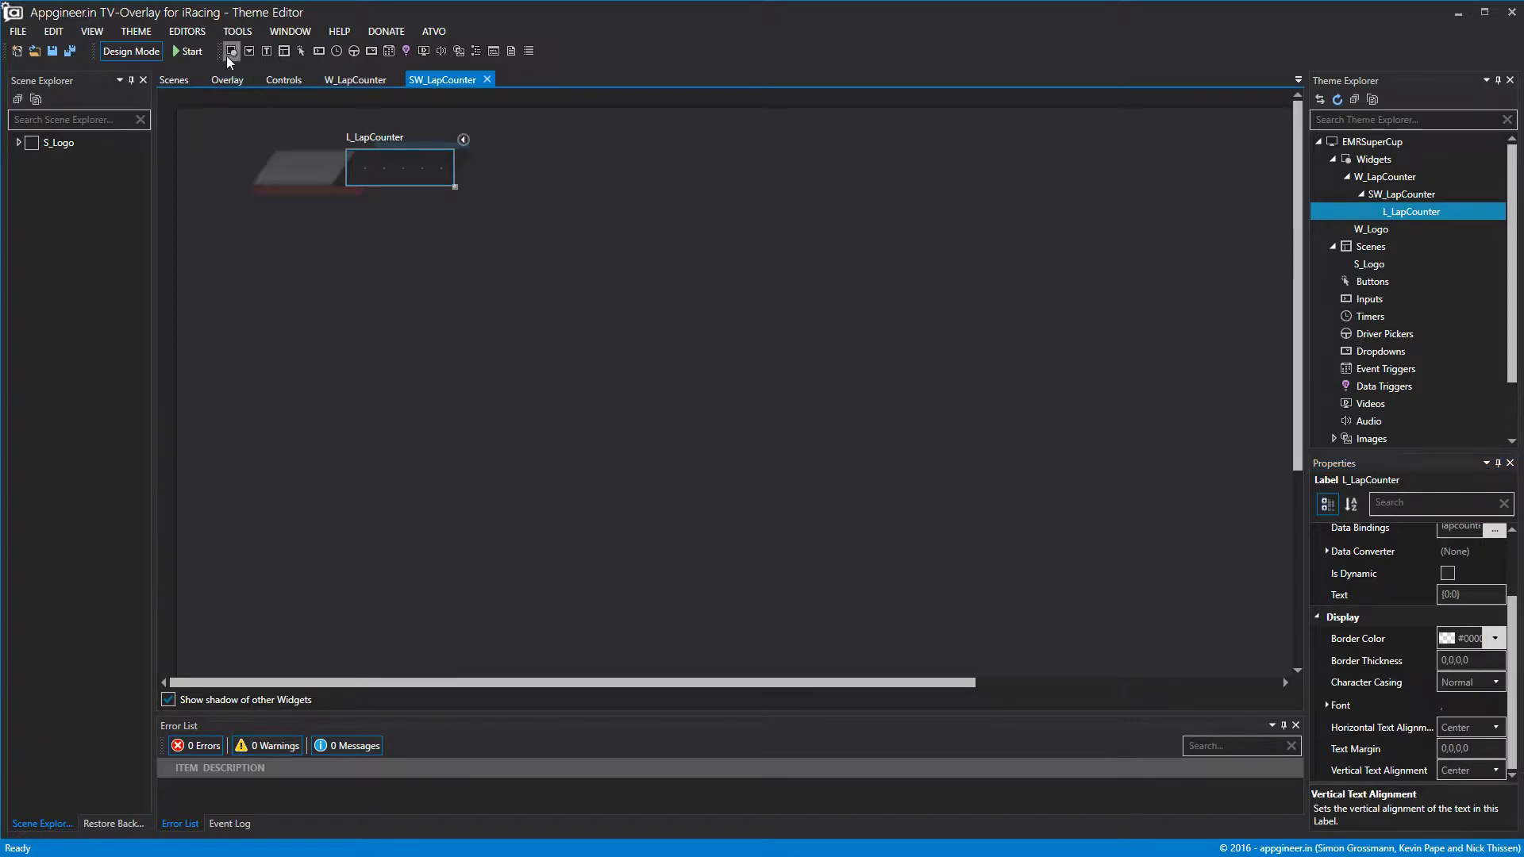
left_click(141, 51)
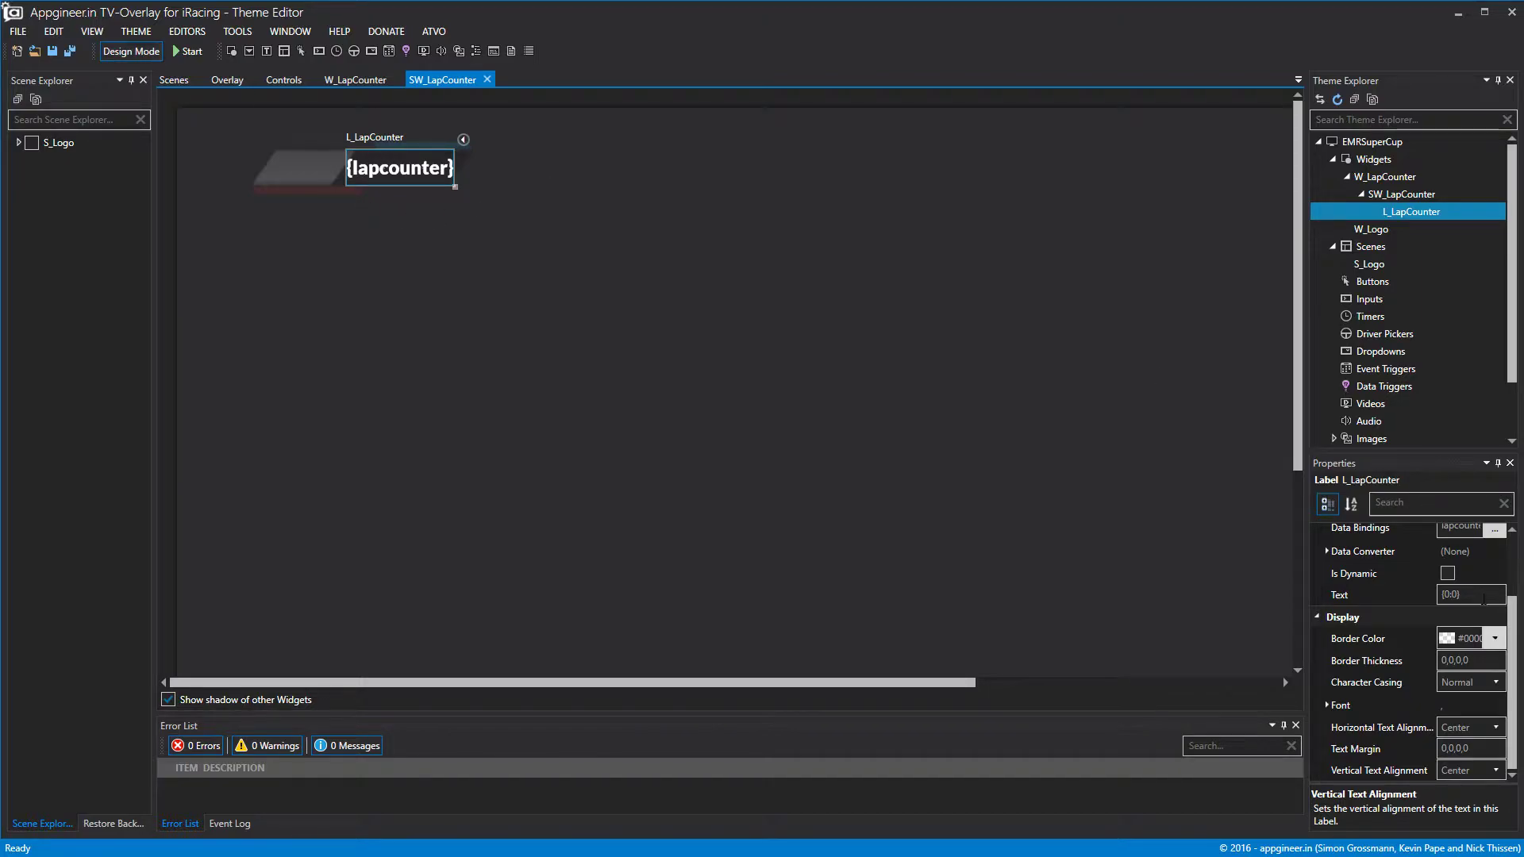
Preview '16 OF 24', set the label text to {0}, and close both widget editors.
left_click(1468, 594)
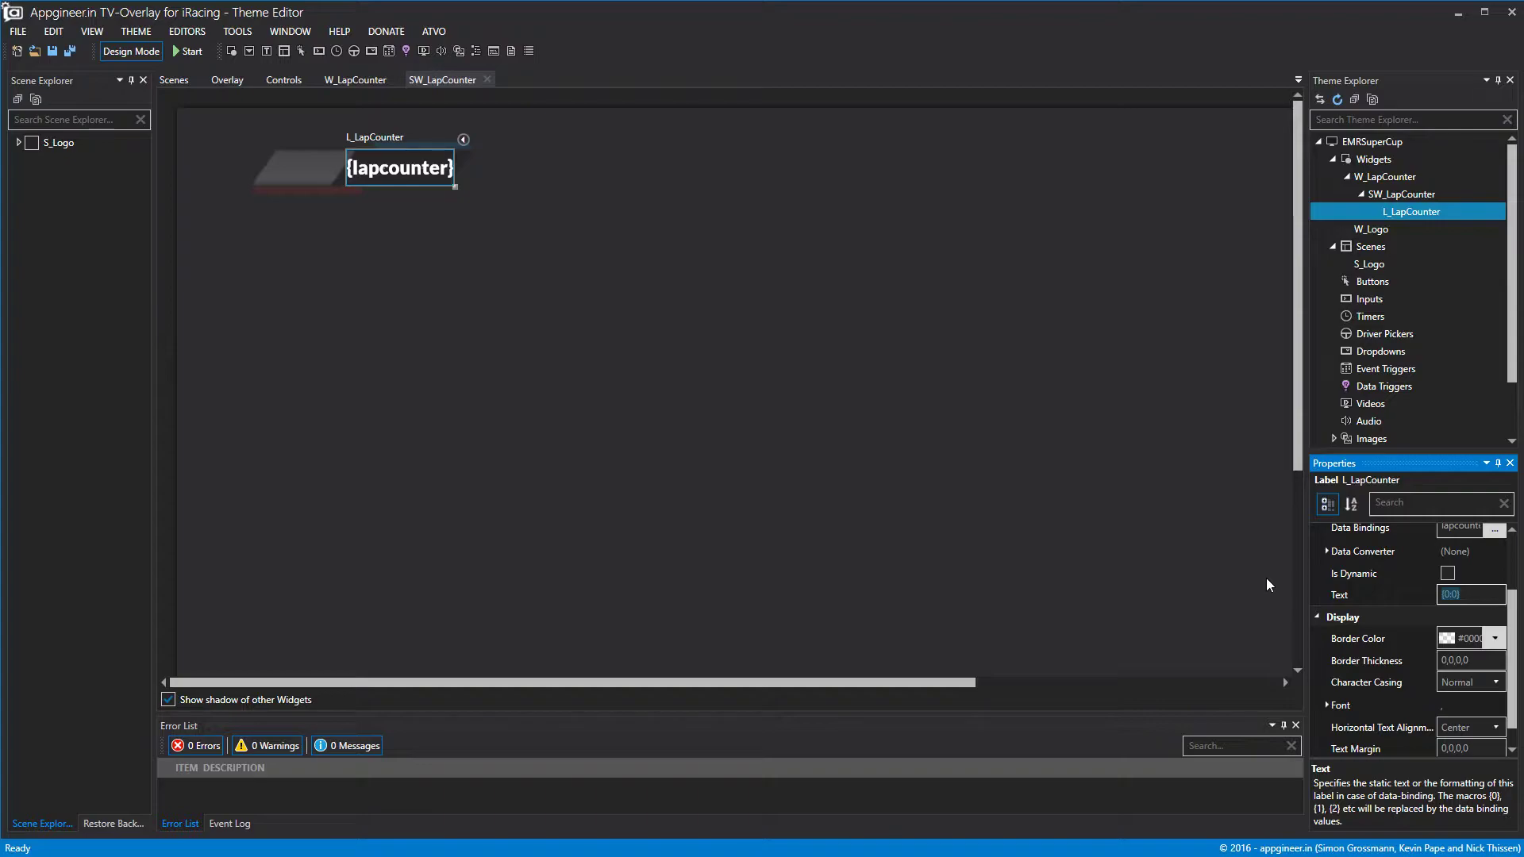
type("16 OF 24")
left_click(1059, 495)
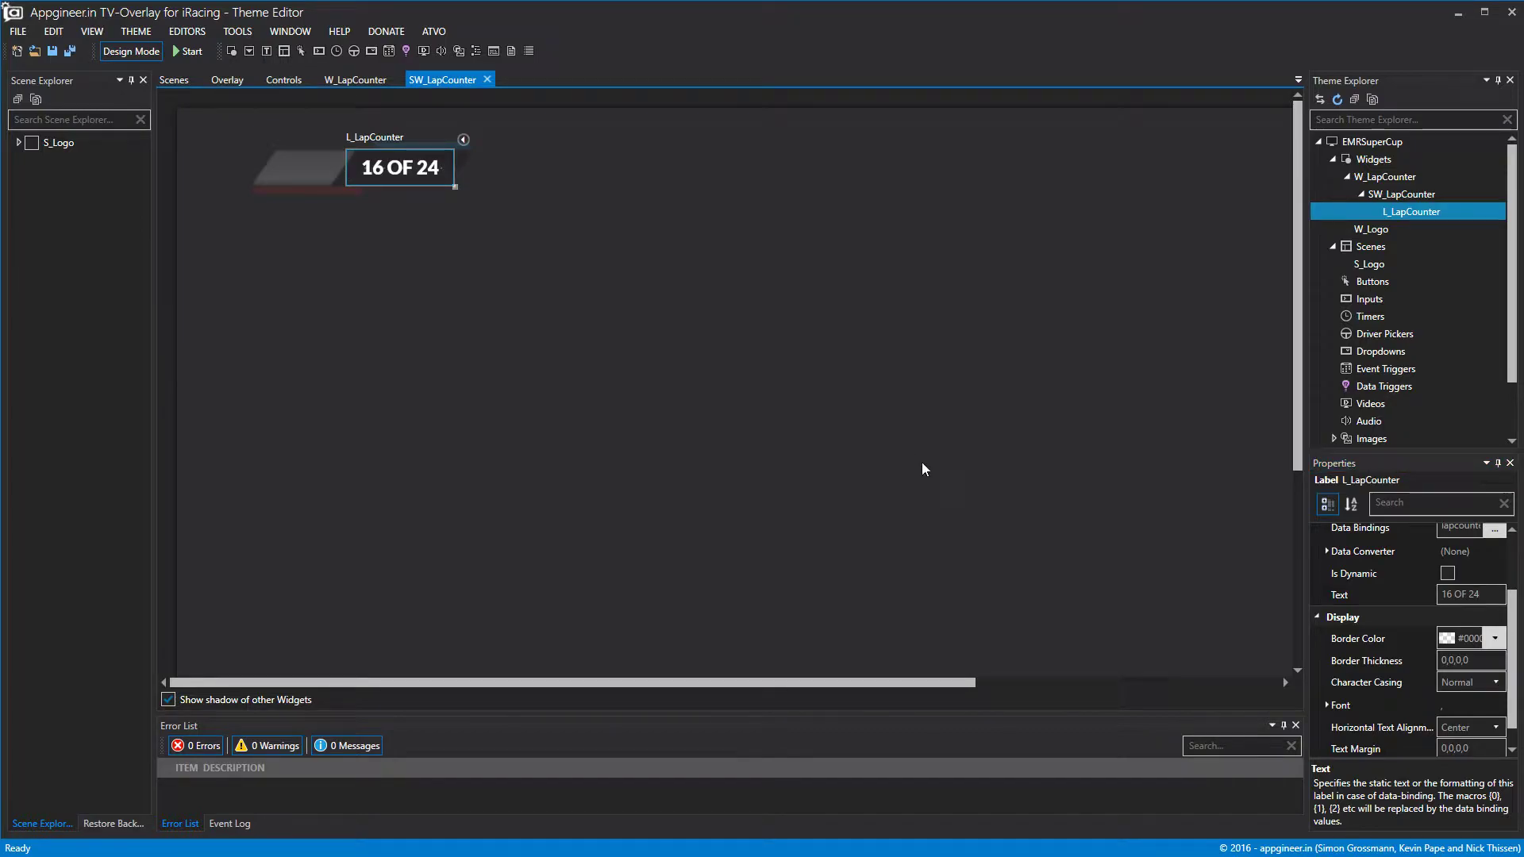
left_click(1482, 595)
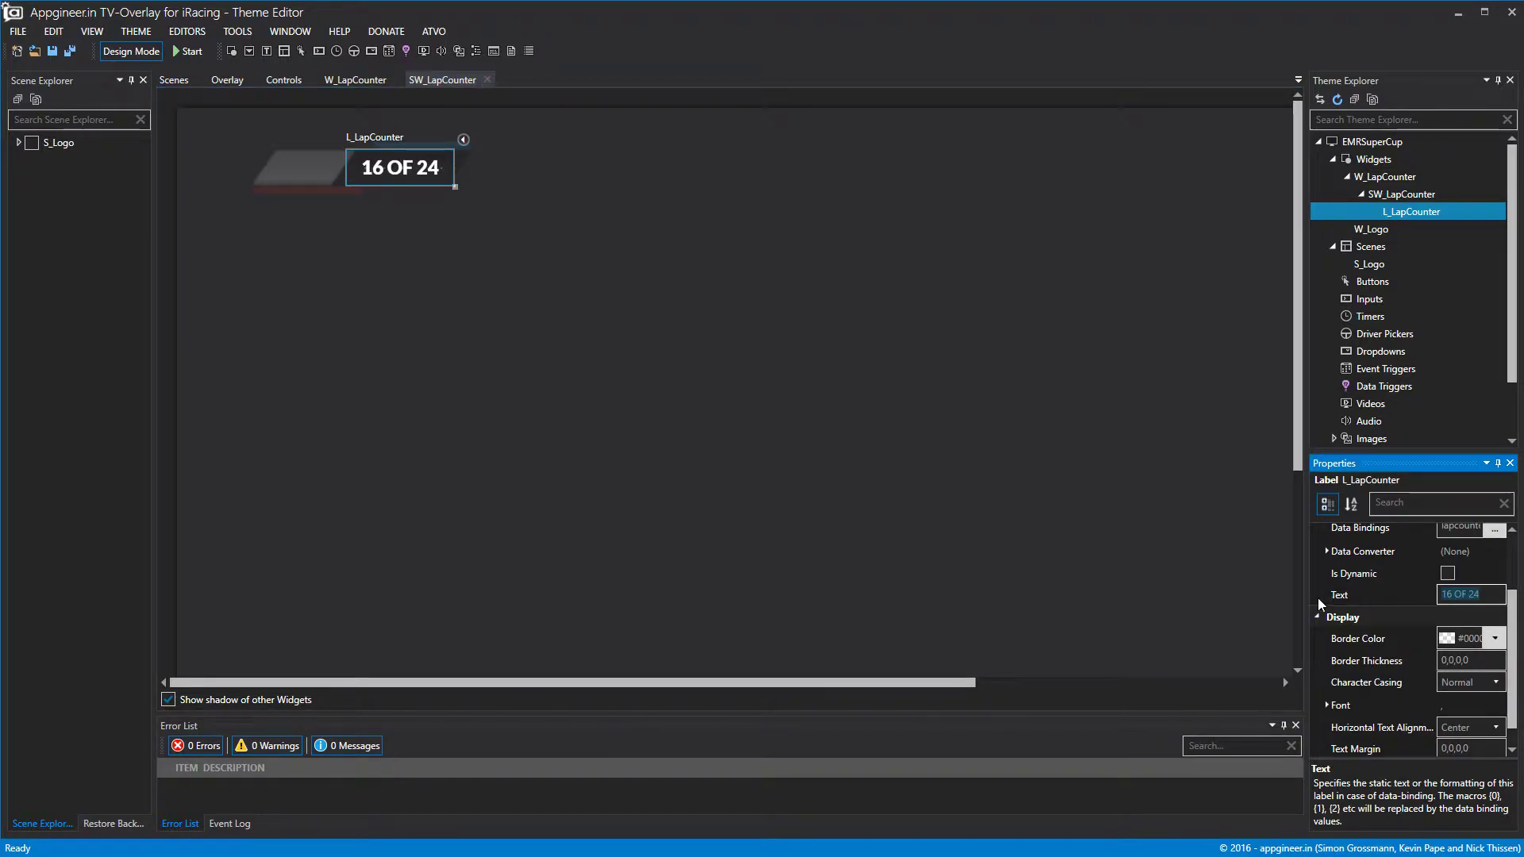
type("{0}")
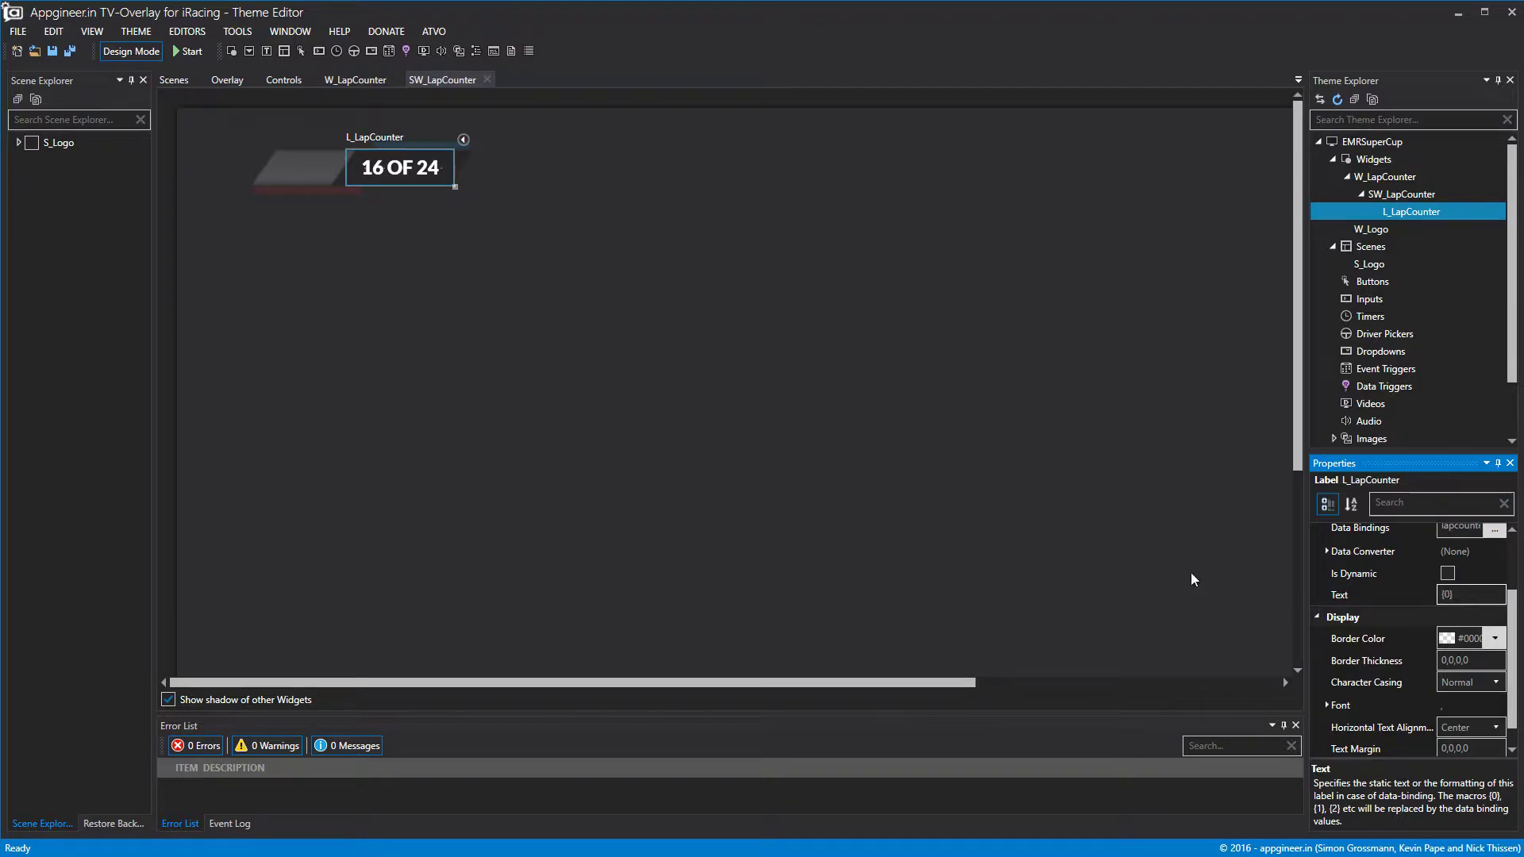
left_click(832, 151)
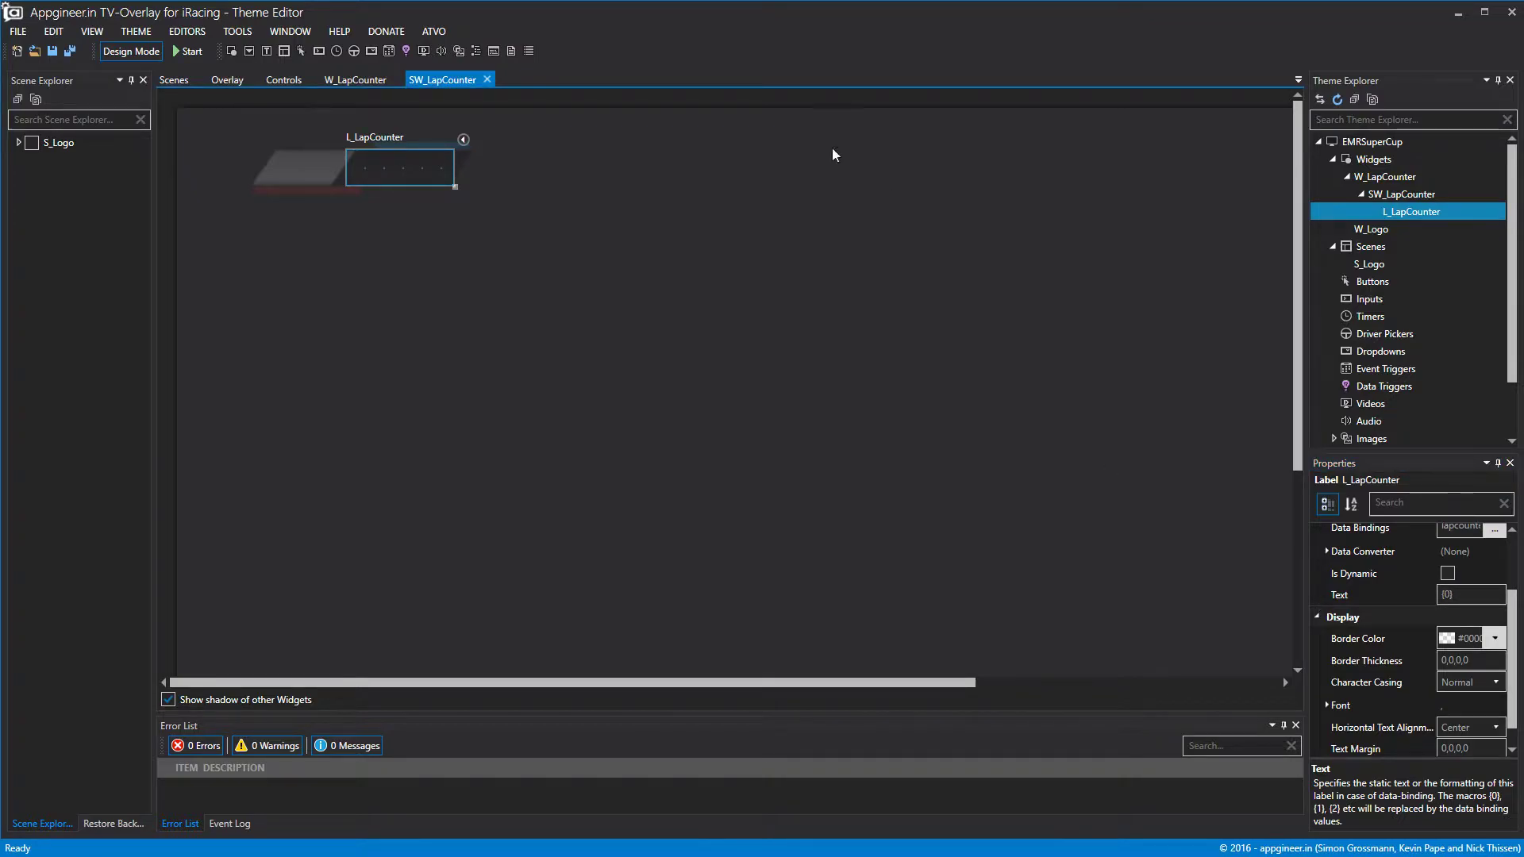
left_click(487, 78)
left_click(399, 80)
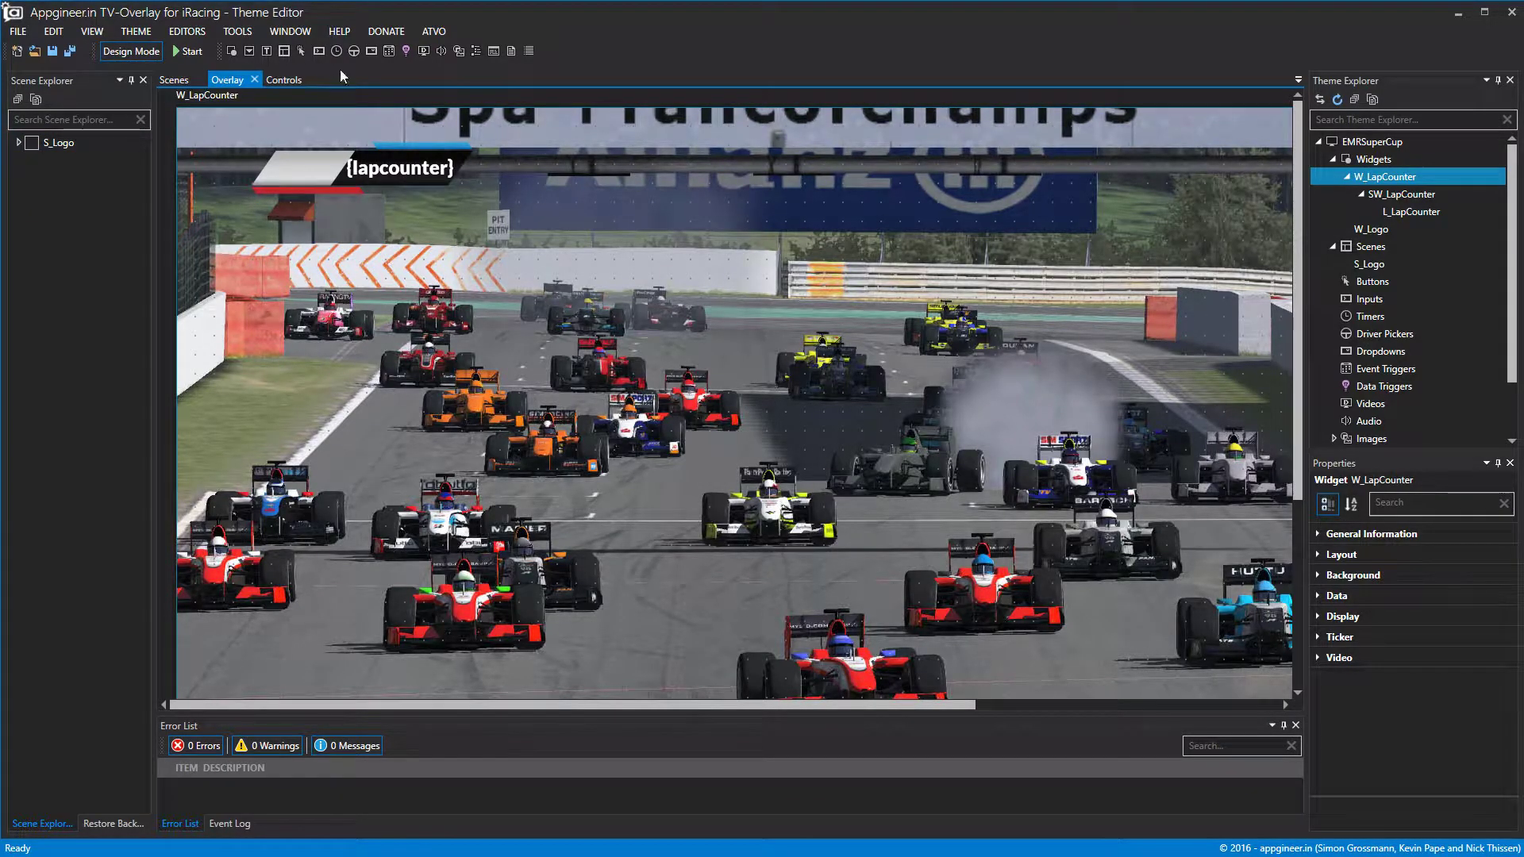
Add a new scene named S_LapCounter whose widget list includes W_LapCounter.
right_click(1374, 251)
left_click(1407, 268)
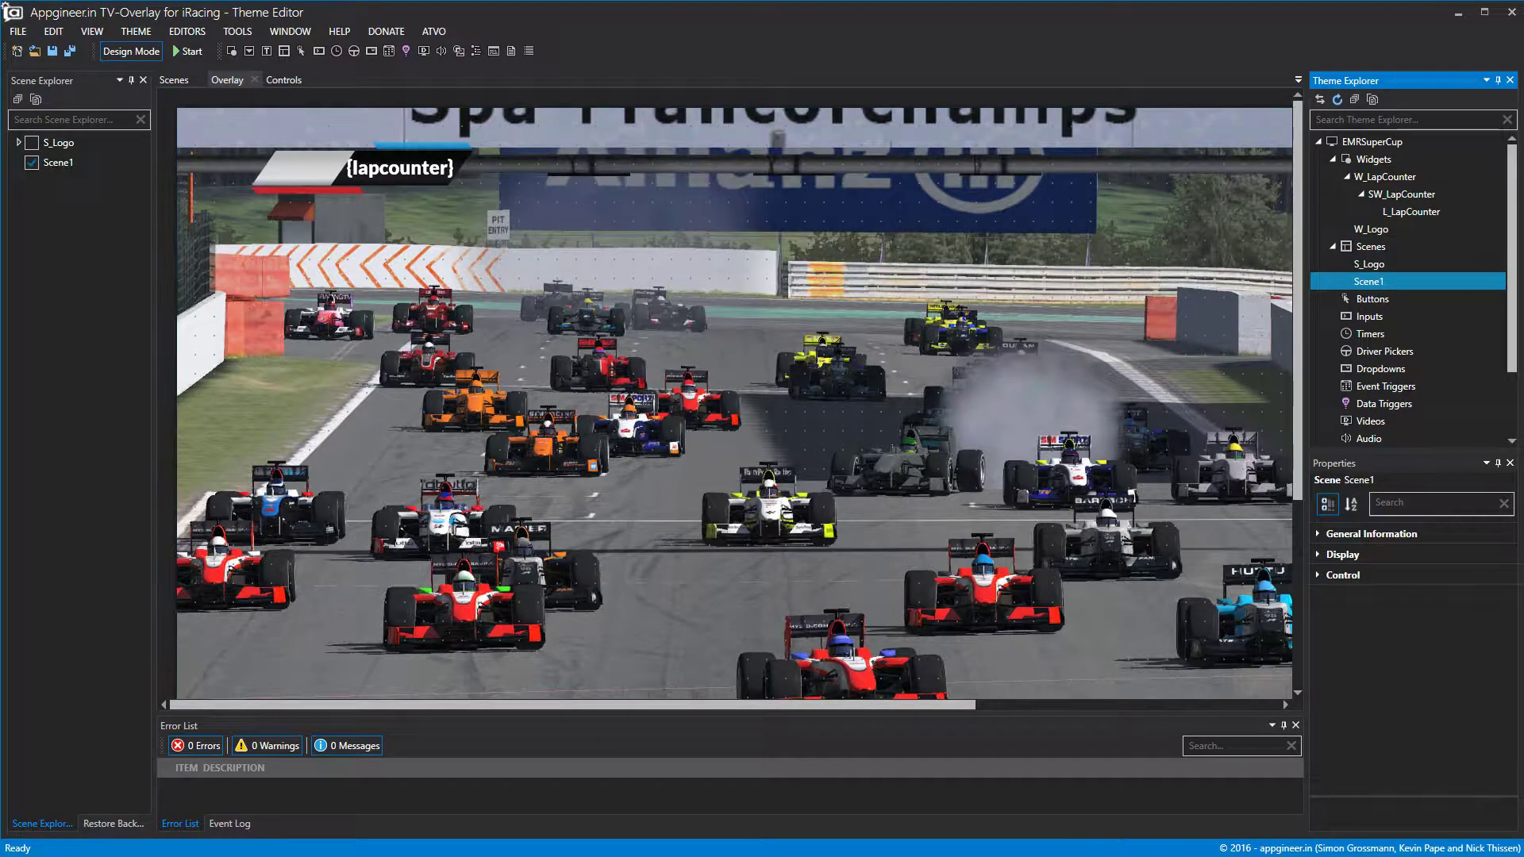
right_click(1389, 284)
left_click(1407, 294)
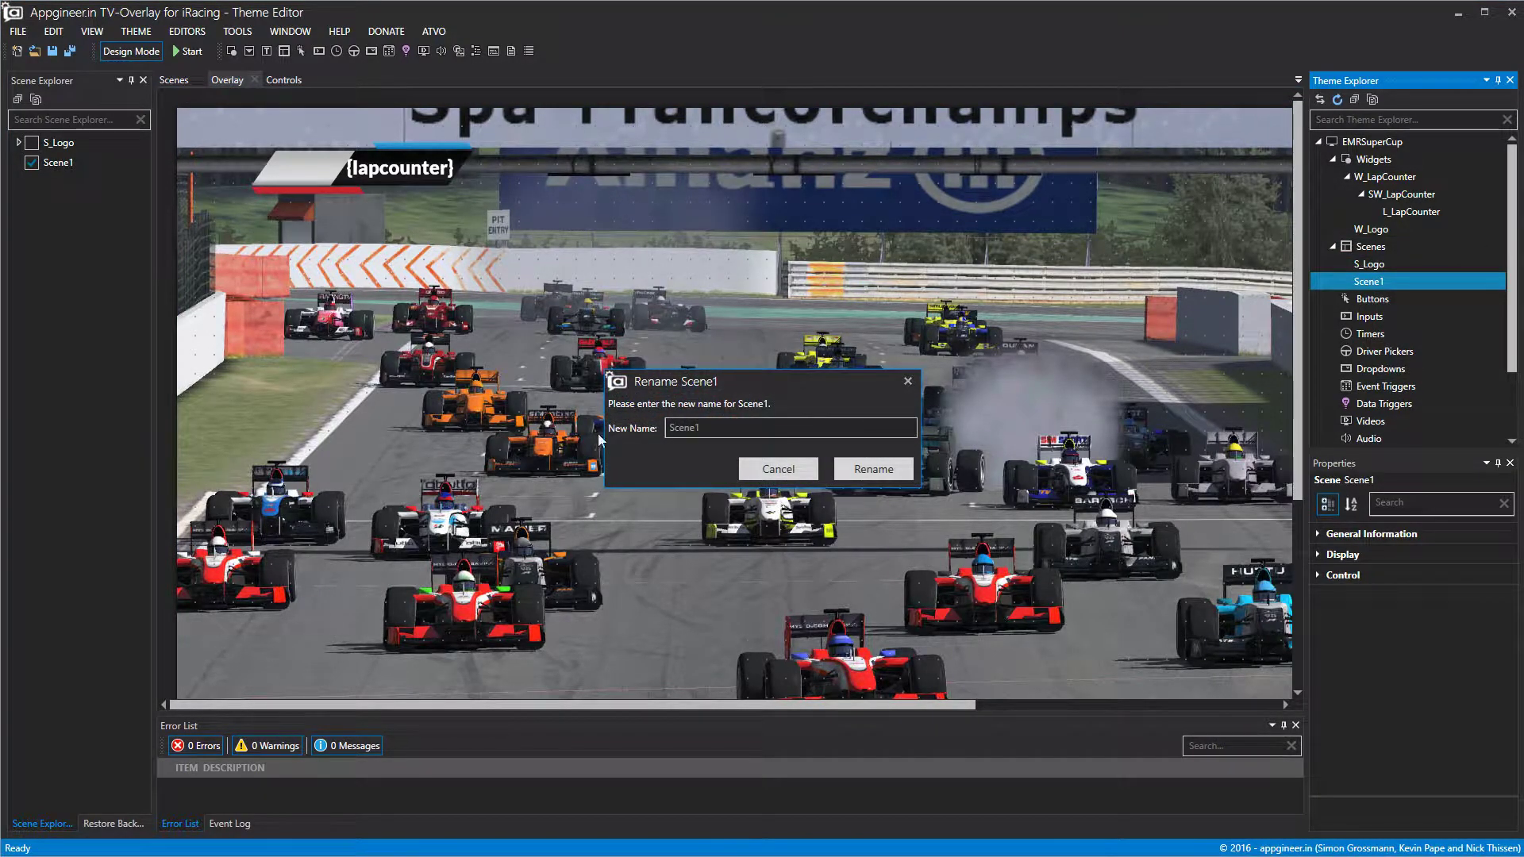
type("S_LAP")
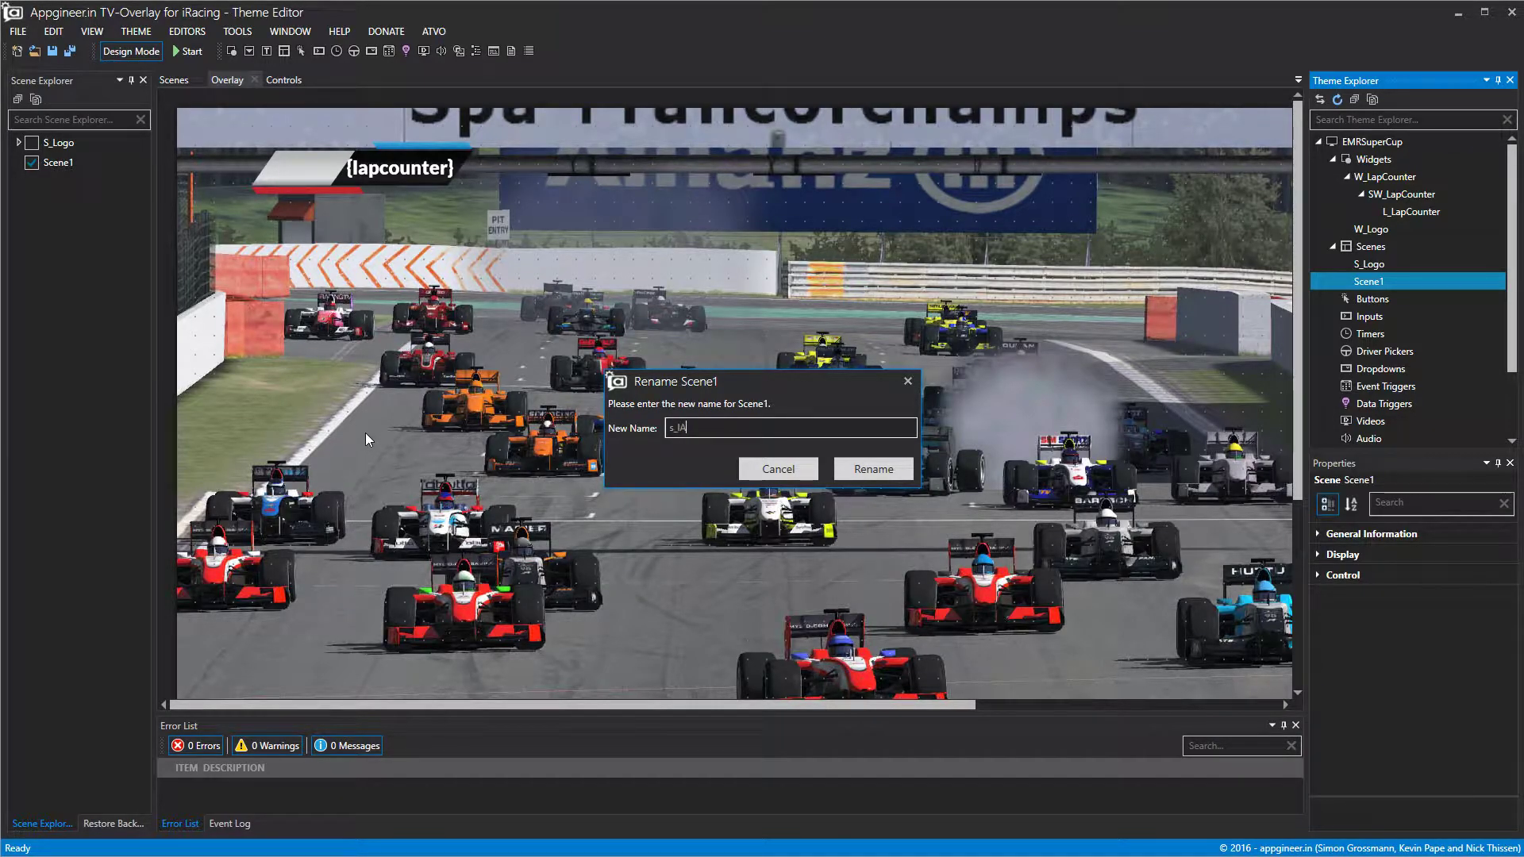
type("S_LapC")
left_click(873, 469)
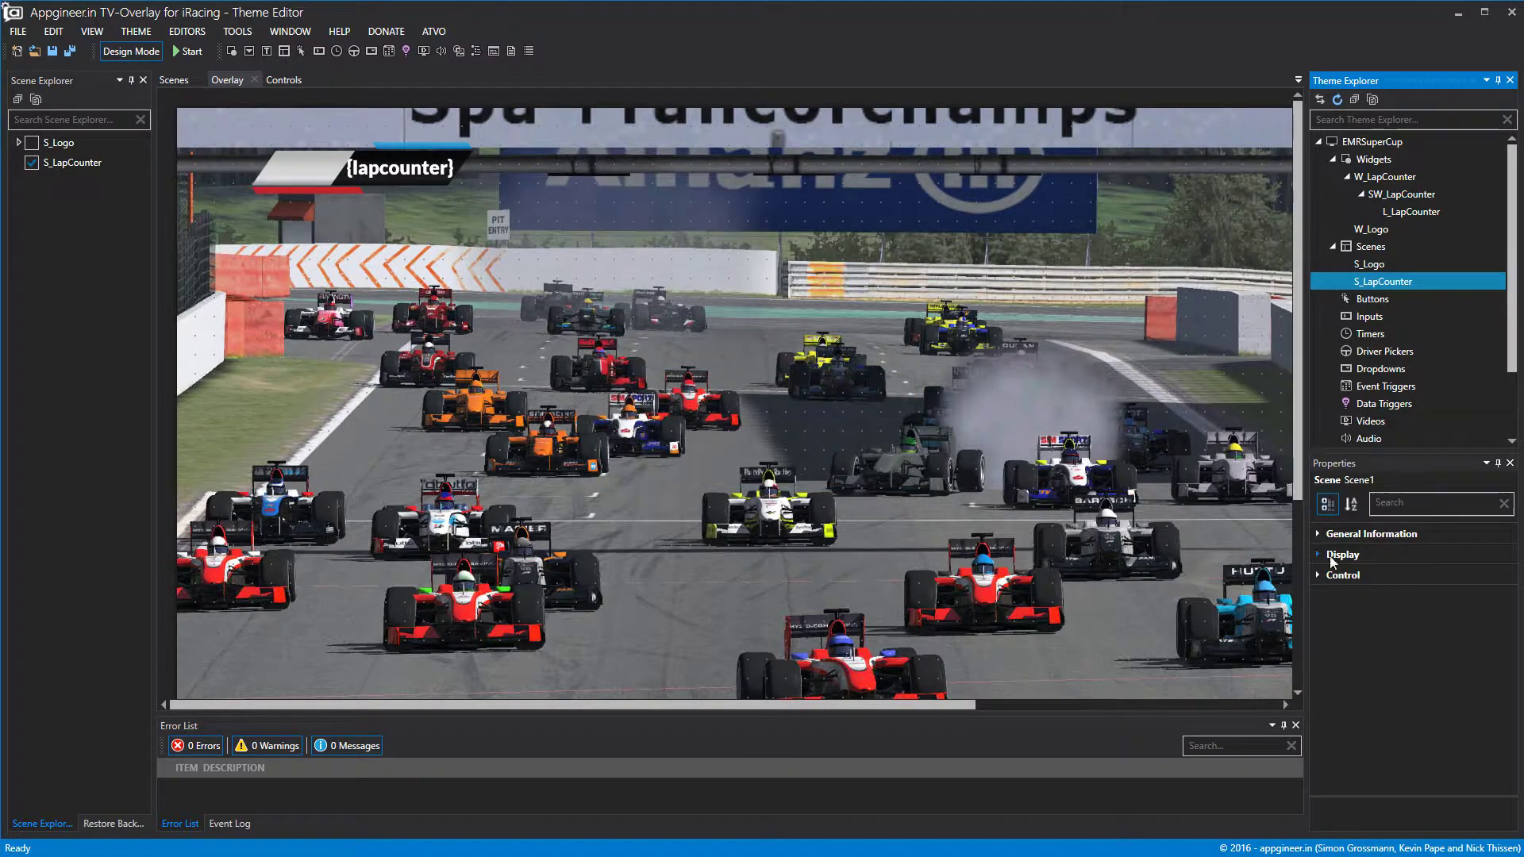
left_click(1321, 577)
left_click(1506, 599)
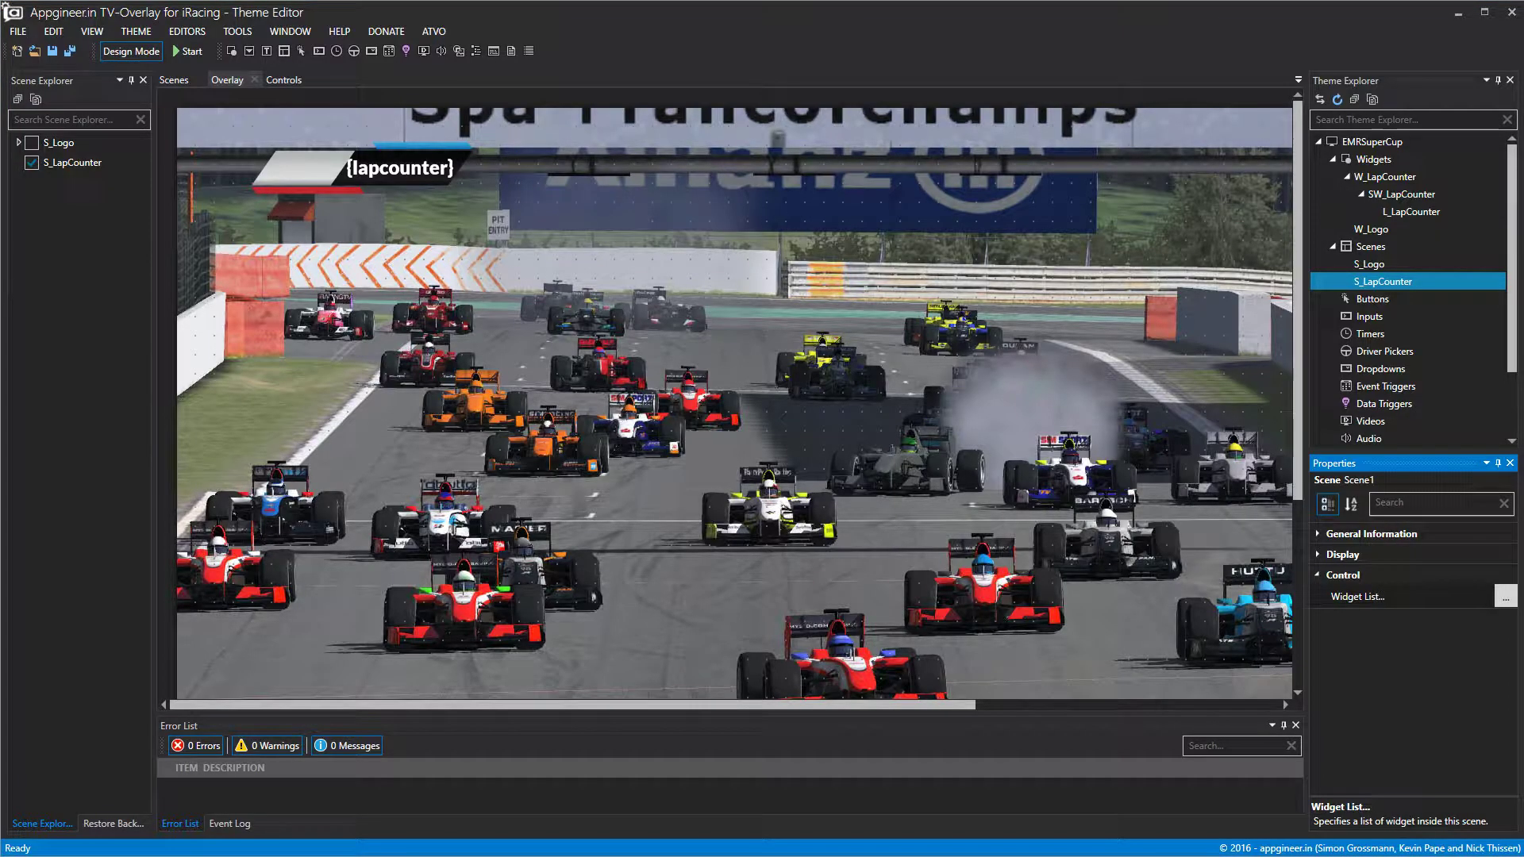
left_click(713, 260)
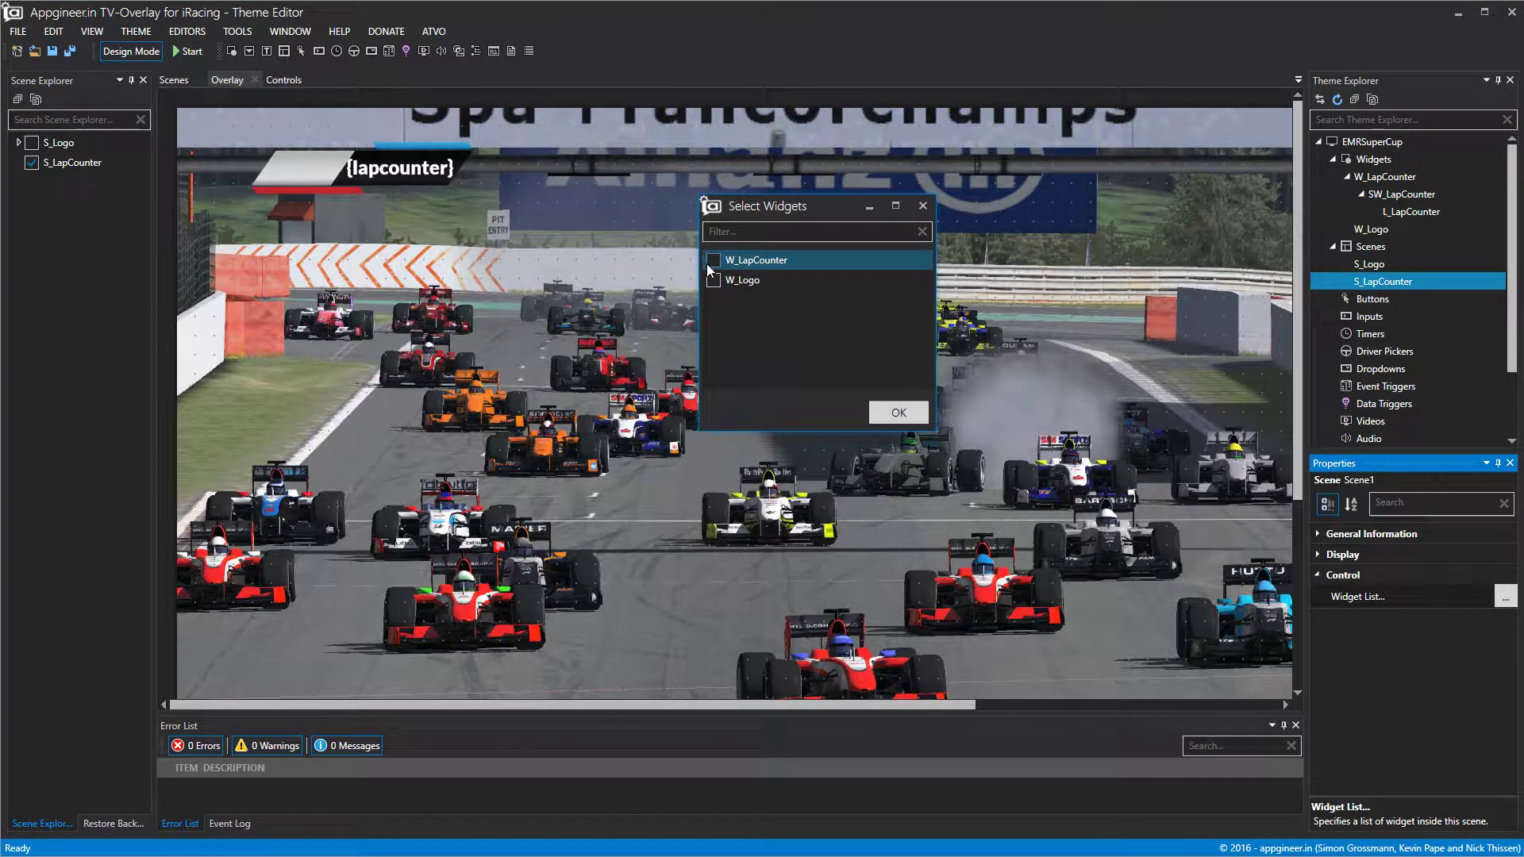
left_click(911, 405)
Preview S_Logo and S_LapCounter, hide both, and go back to the Overlay view.
left_click(31, 160)
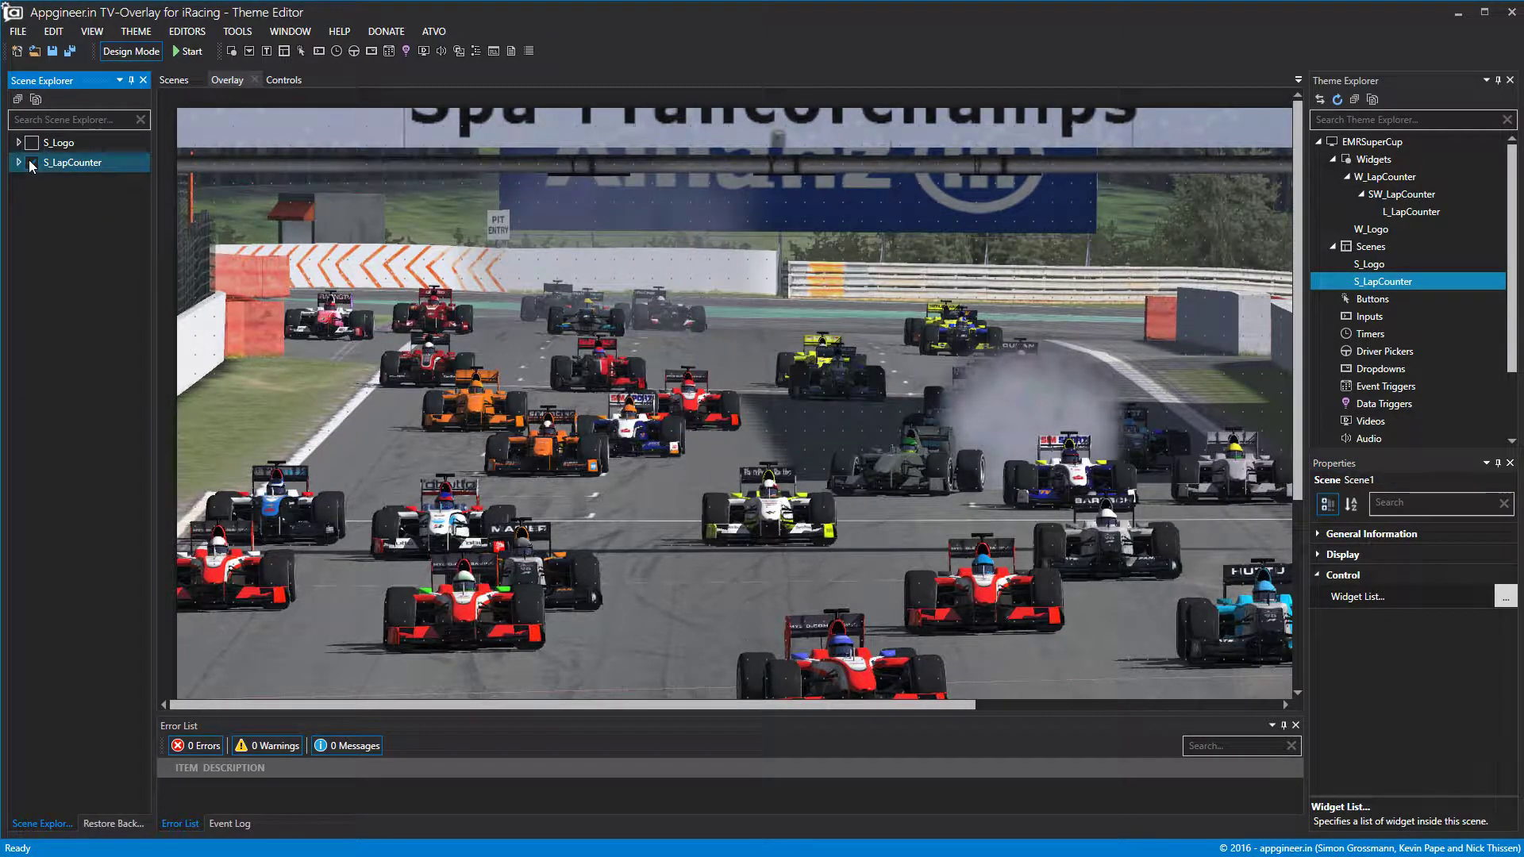
left_click(30, 158)
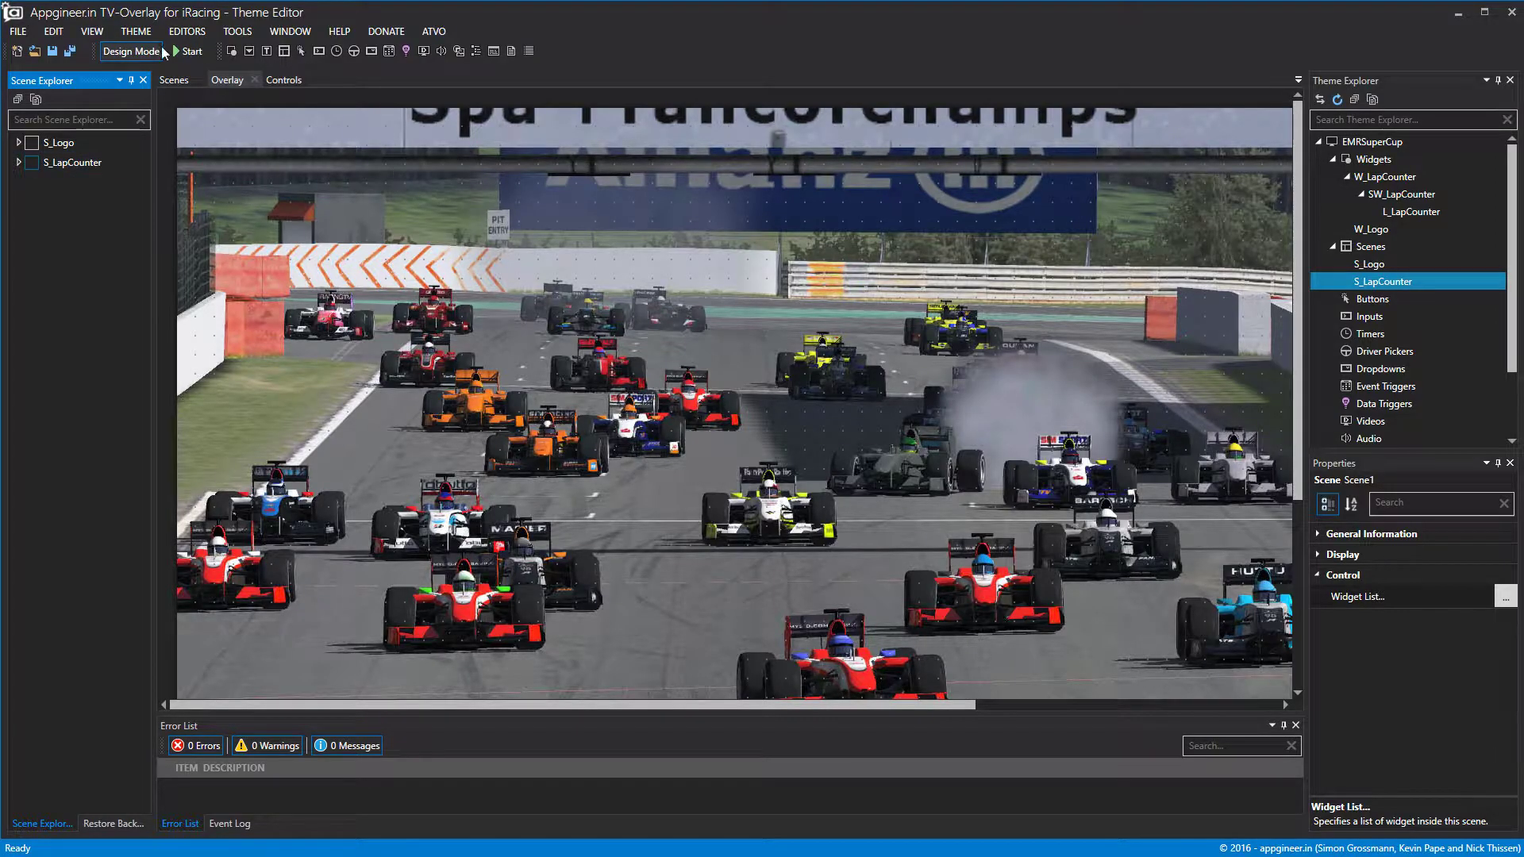
left_click(168, 81)
left_click(32, 143)
left_click(35, 162)
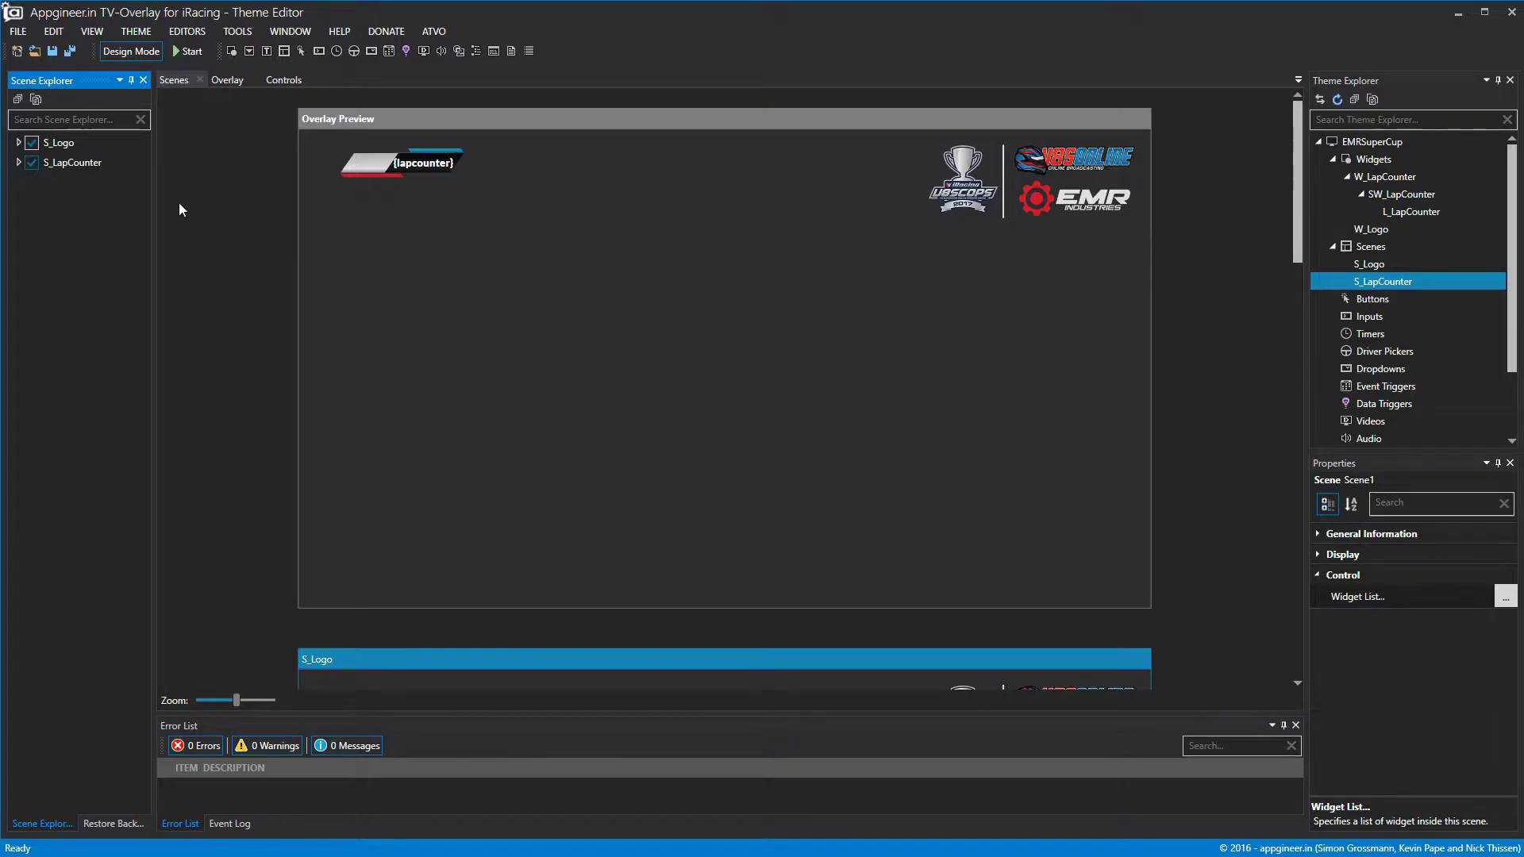
left_click(33, 143)
left_click(35, 163)
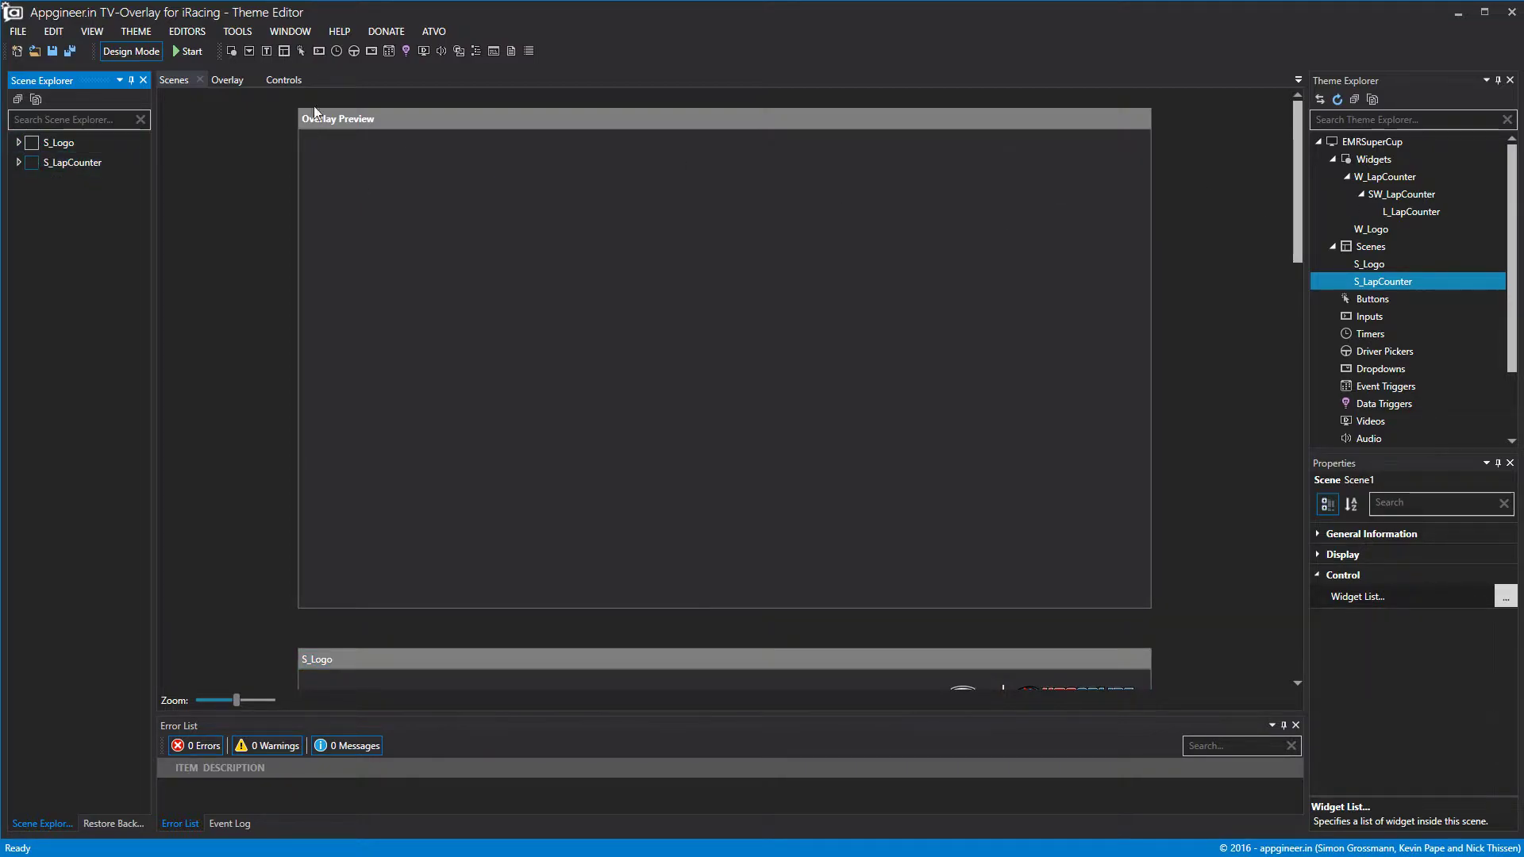
left_click(237, 82)
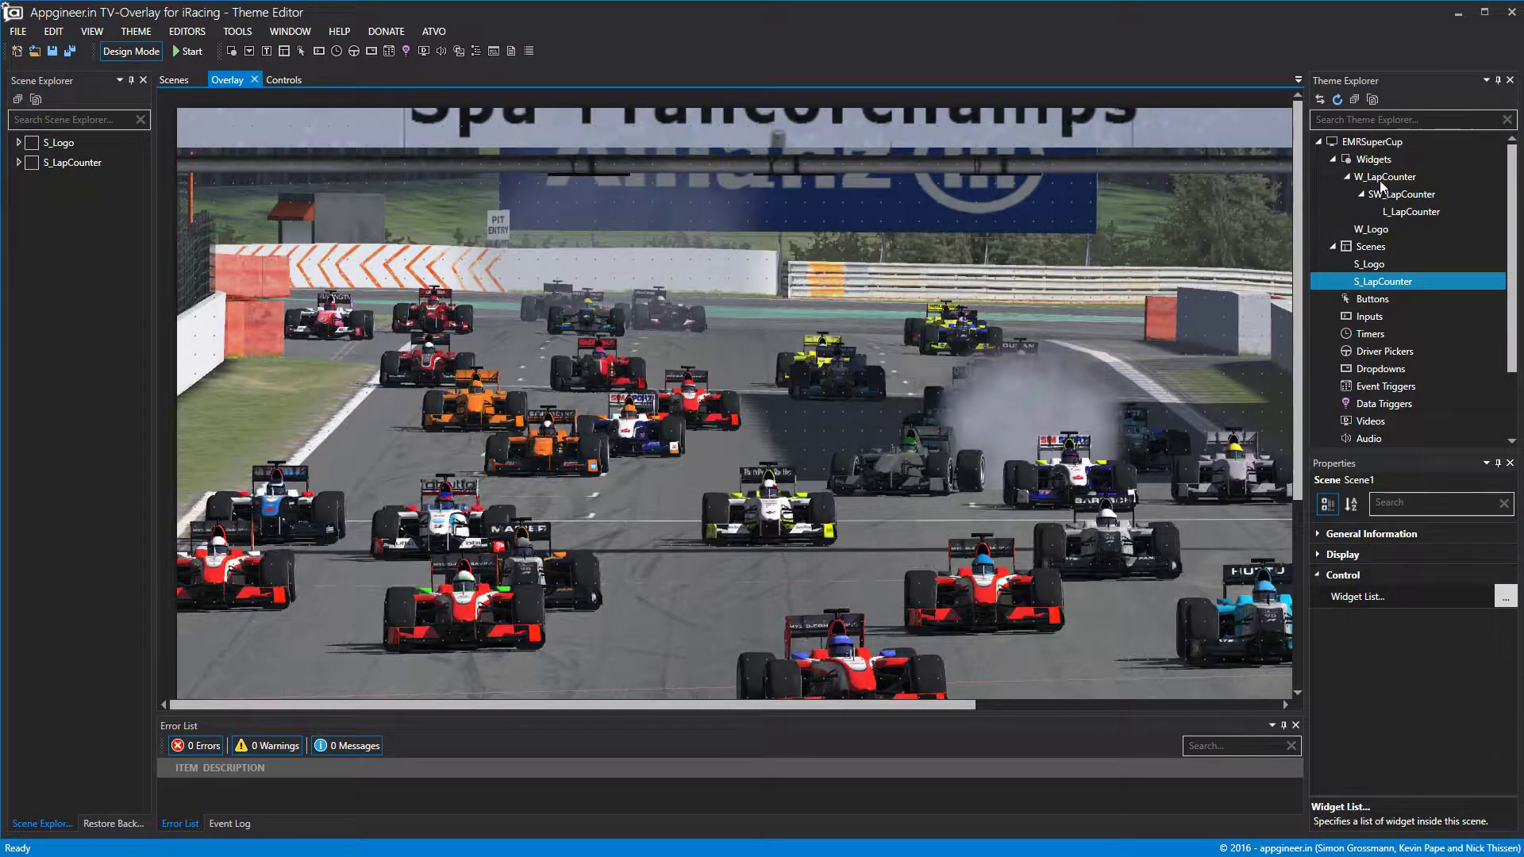
Collapse W_LapCounter and add a new widget to the theme's Widgets list.
left_click(1347, 176)
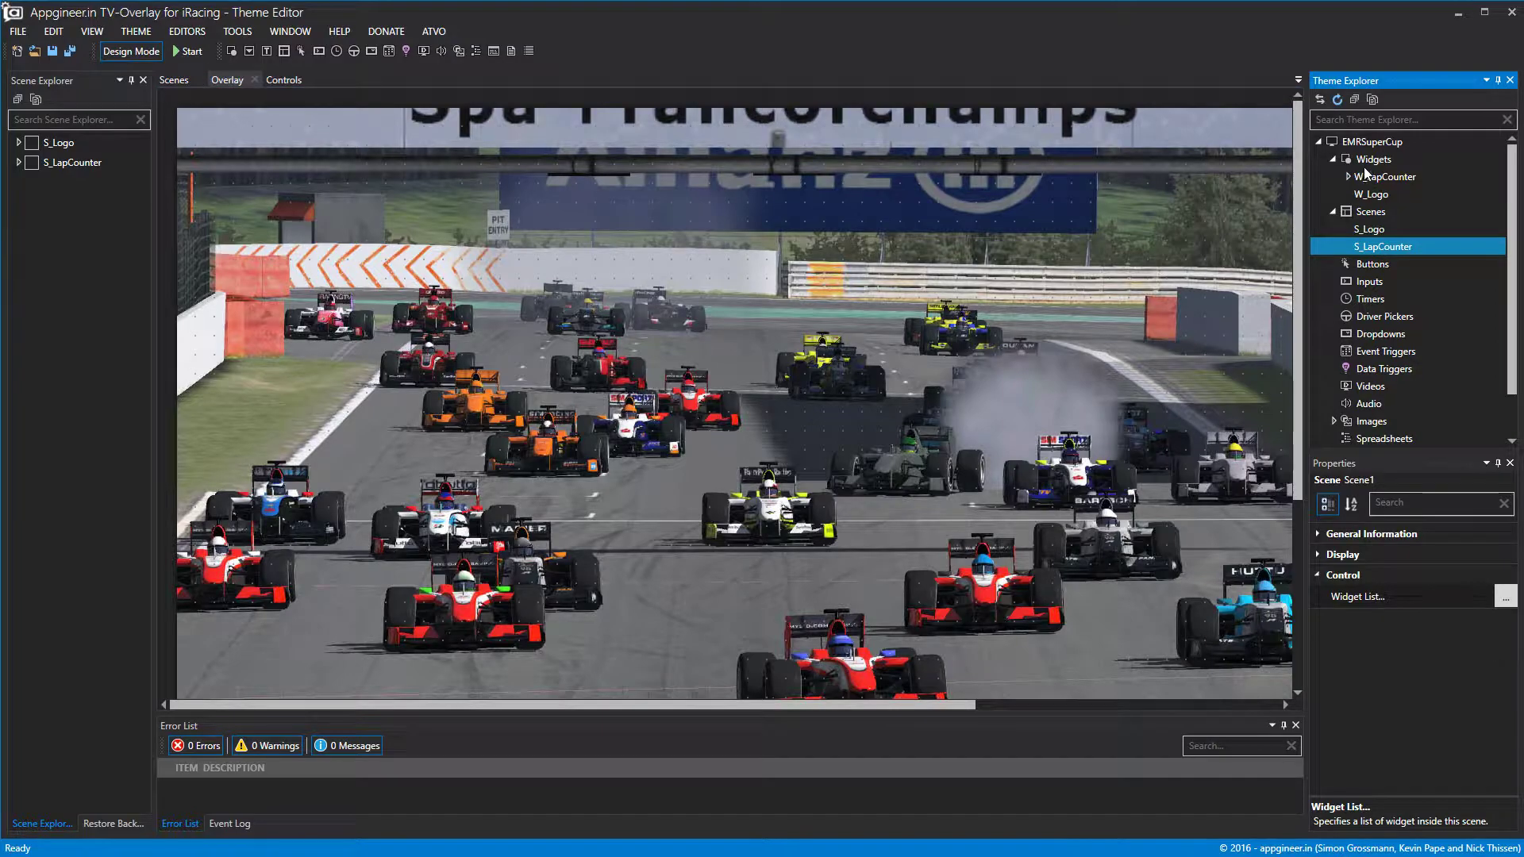
right_click(1373, 161)
left_click(1420, 173)
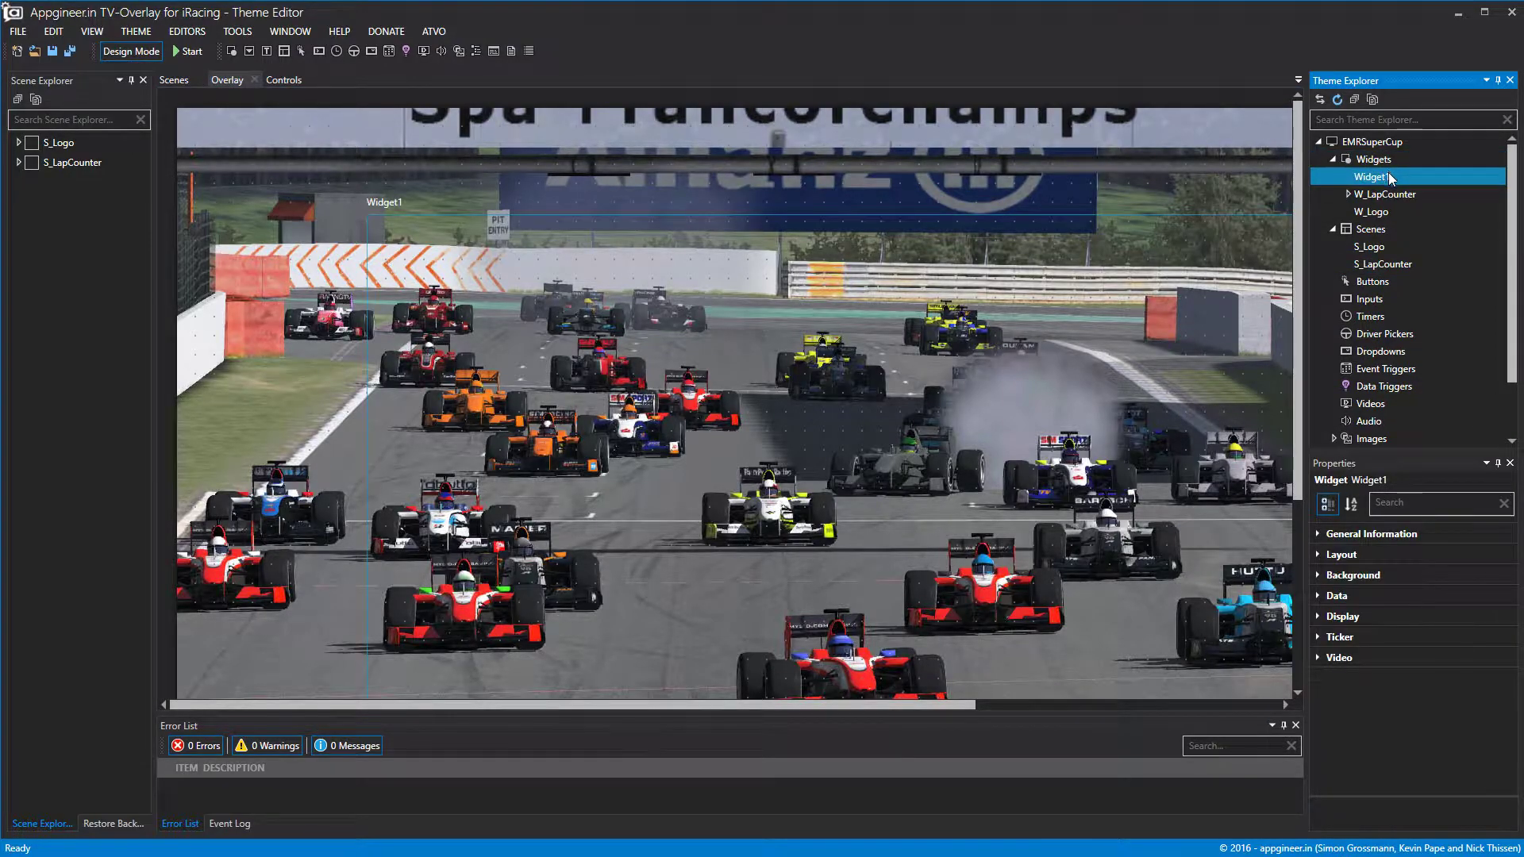
scroll(911, 601, "down", 3)
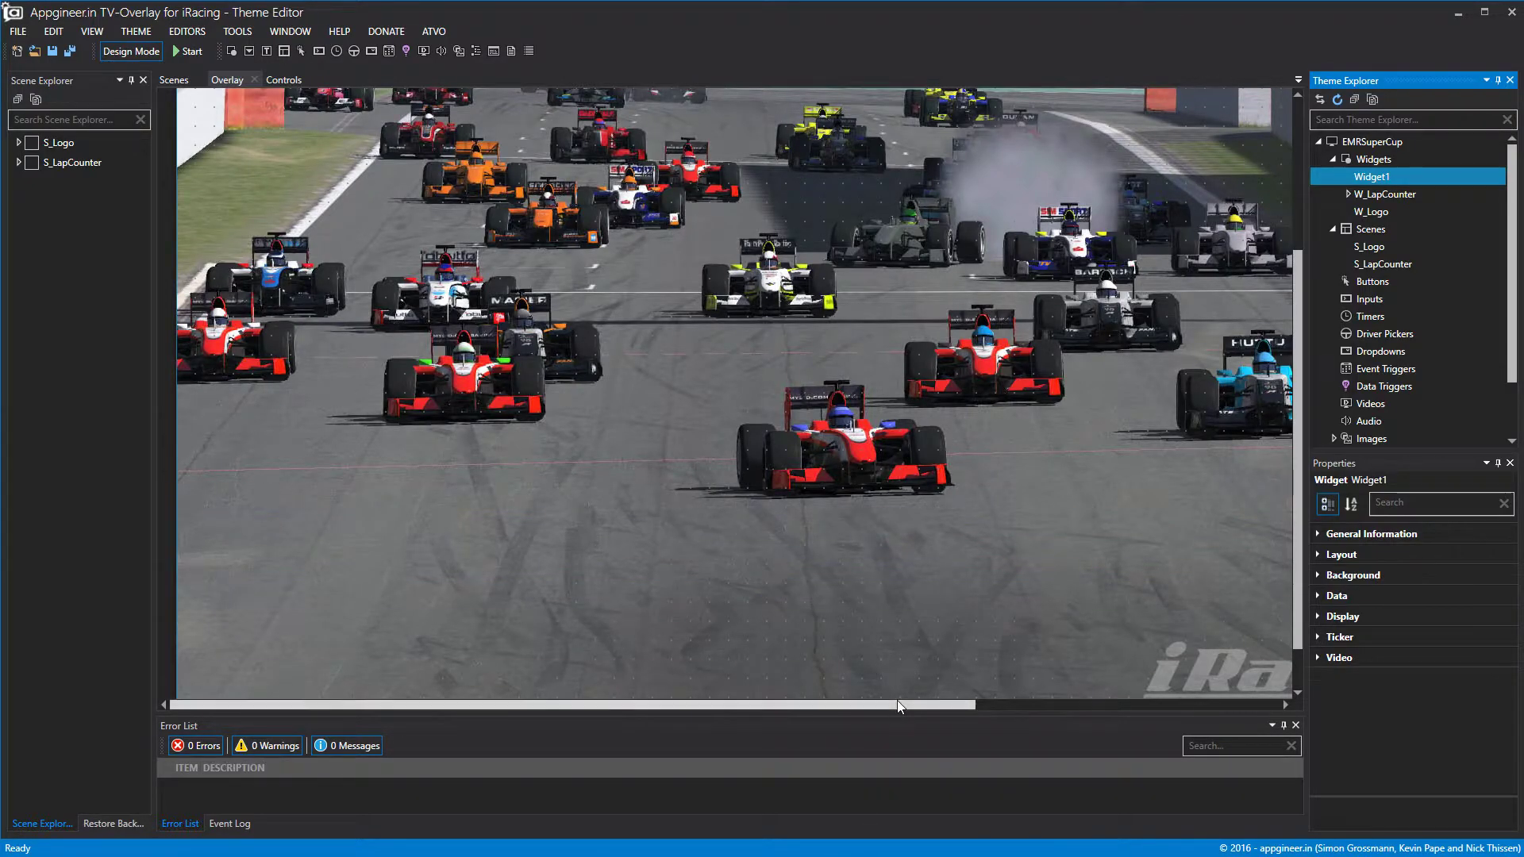
left_click_drag(902, 709, 1317, 716)
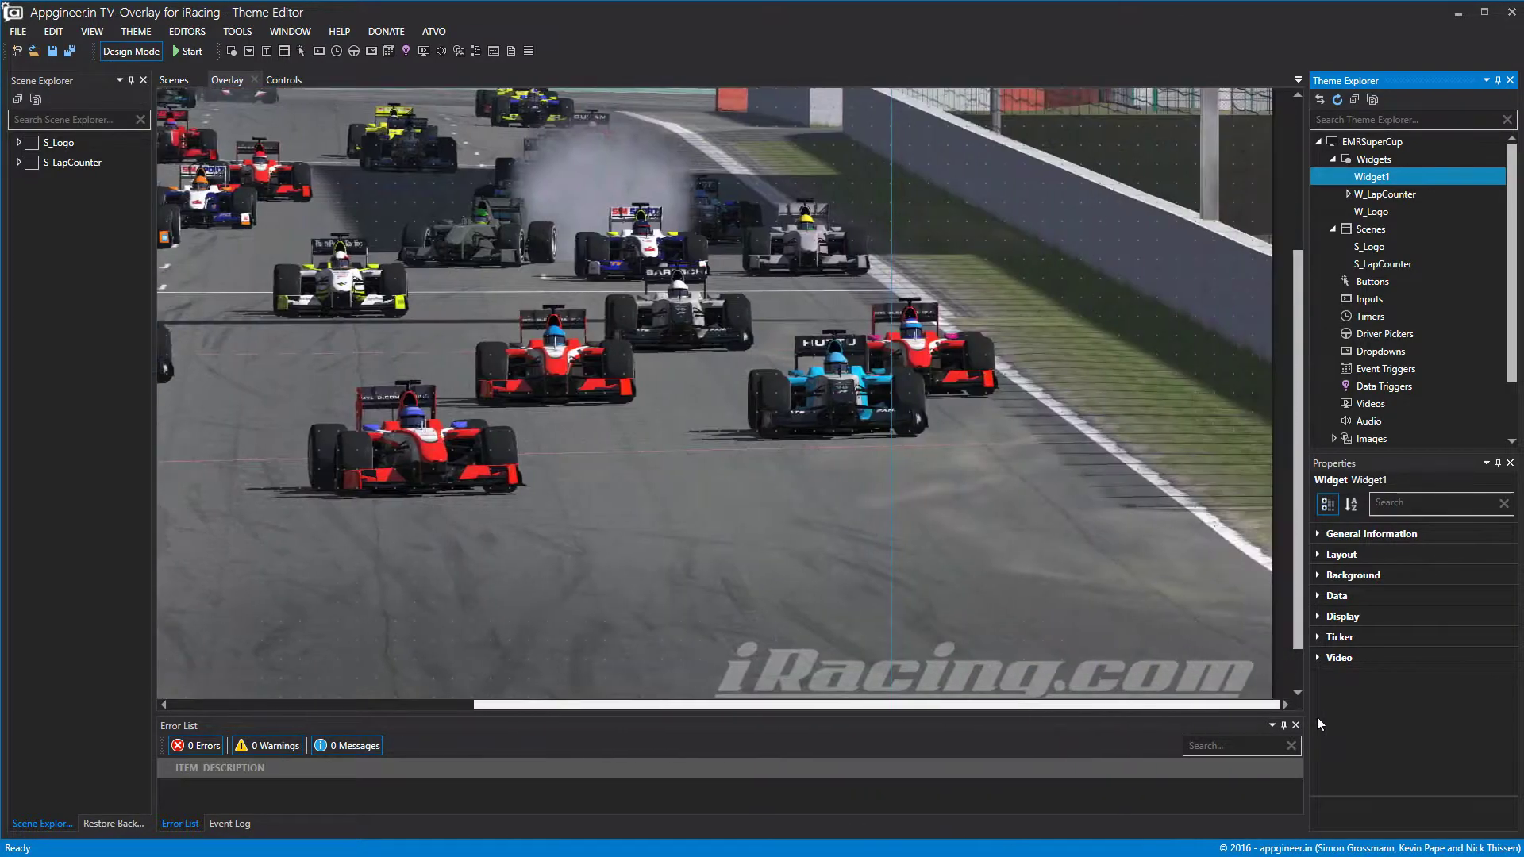
left_click(893, 499)
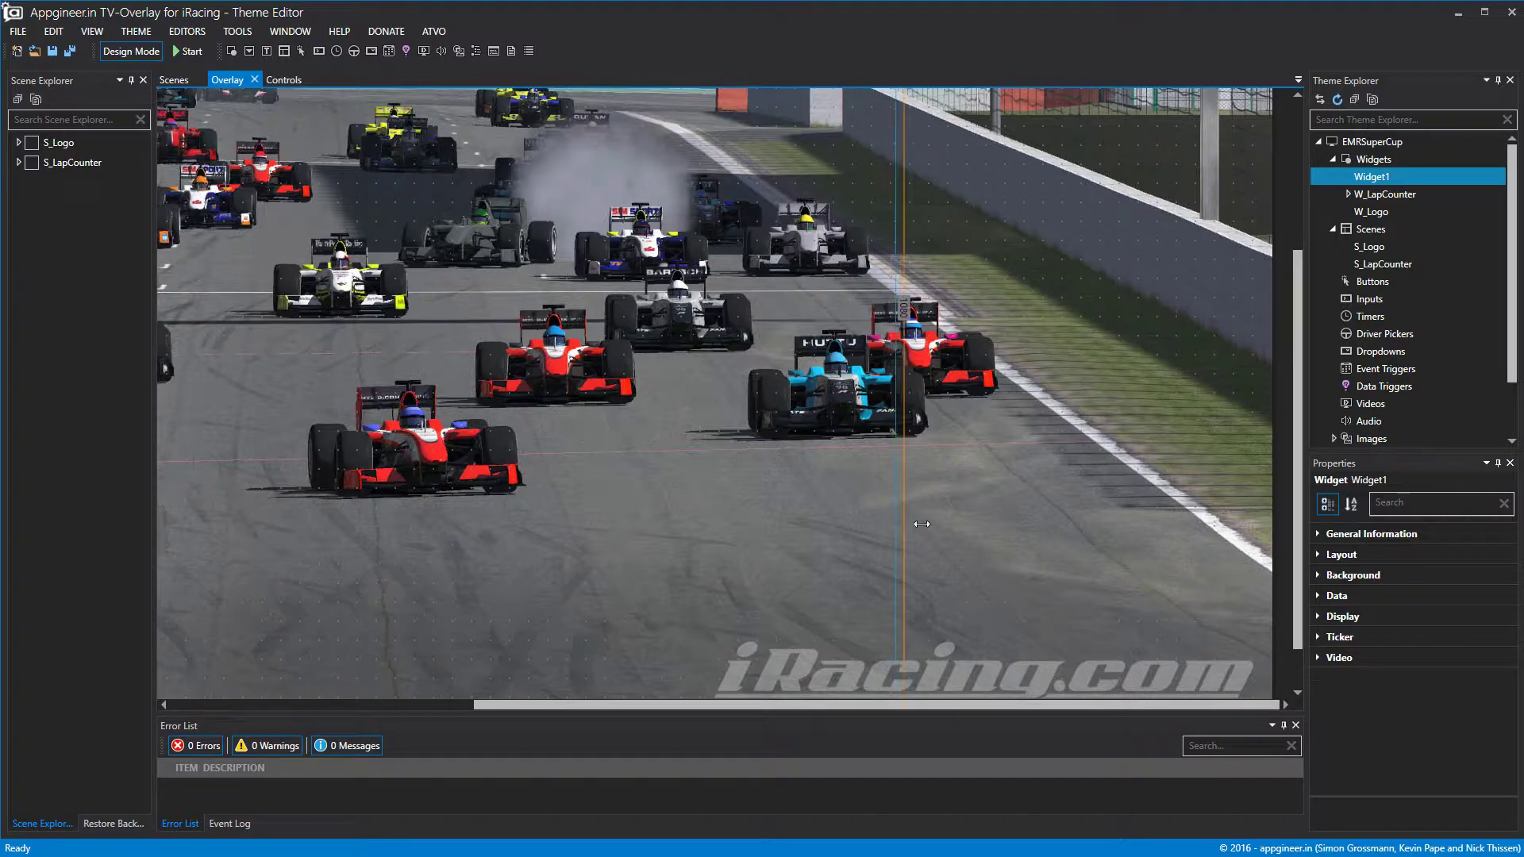
Rename Widget1 to W_Weather.
right_click(1386, 178)
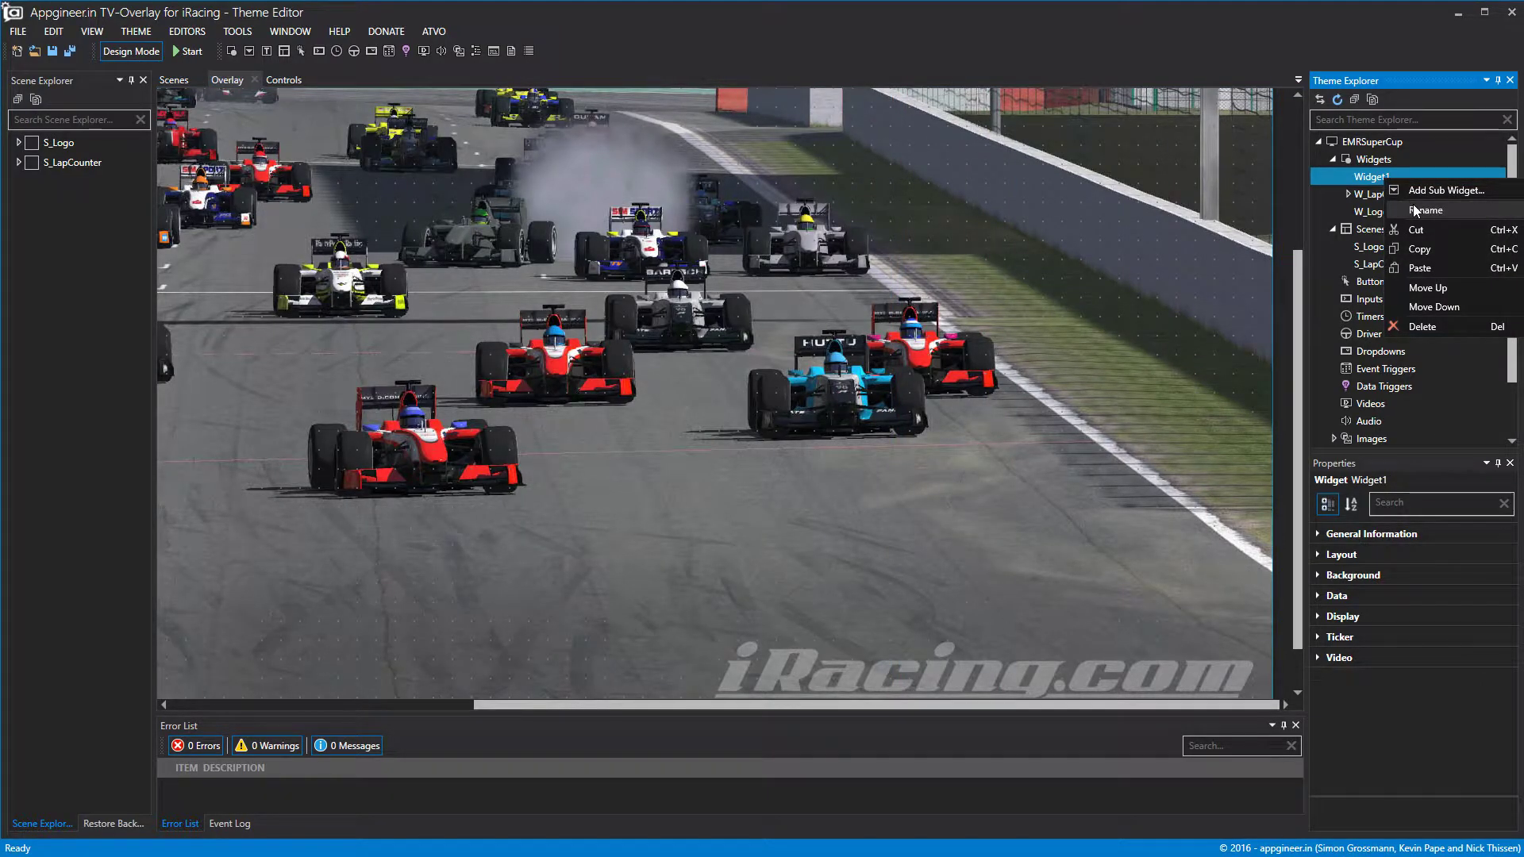
left_click(1416, 211)
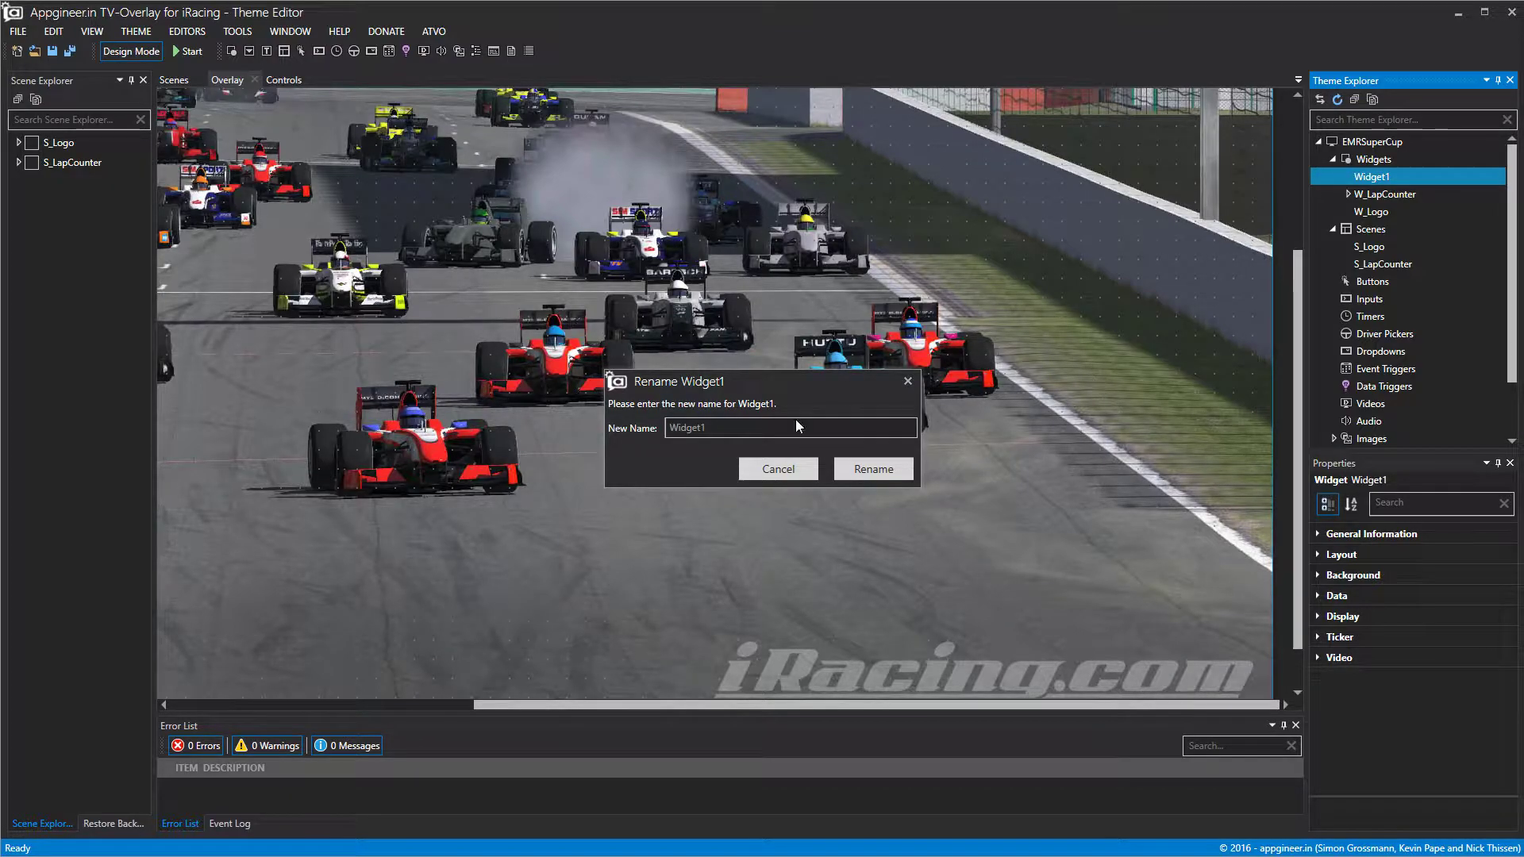
left_click_drag(709, 429, 421, 427)
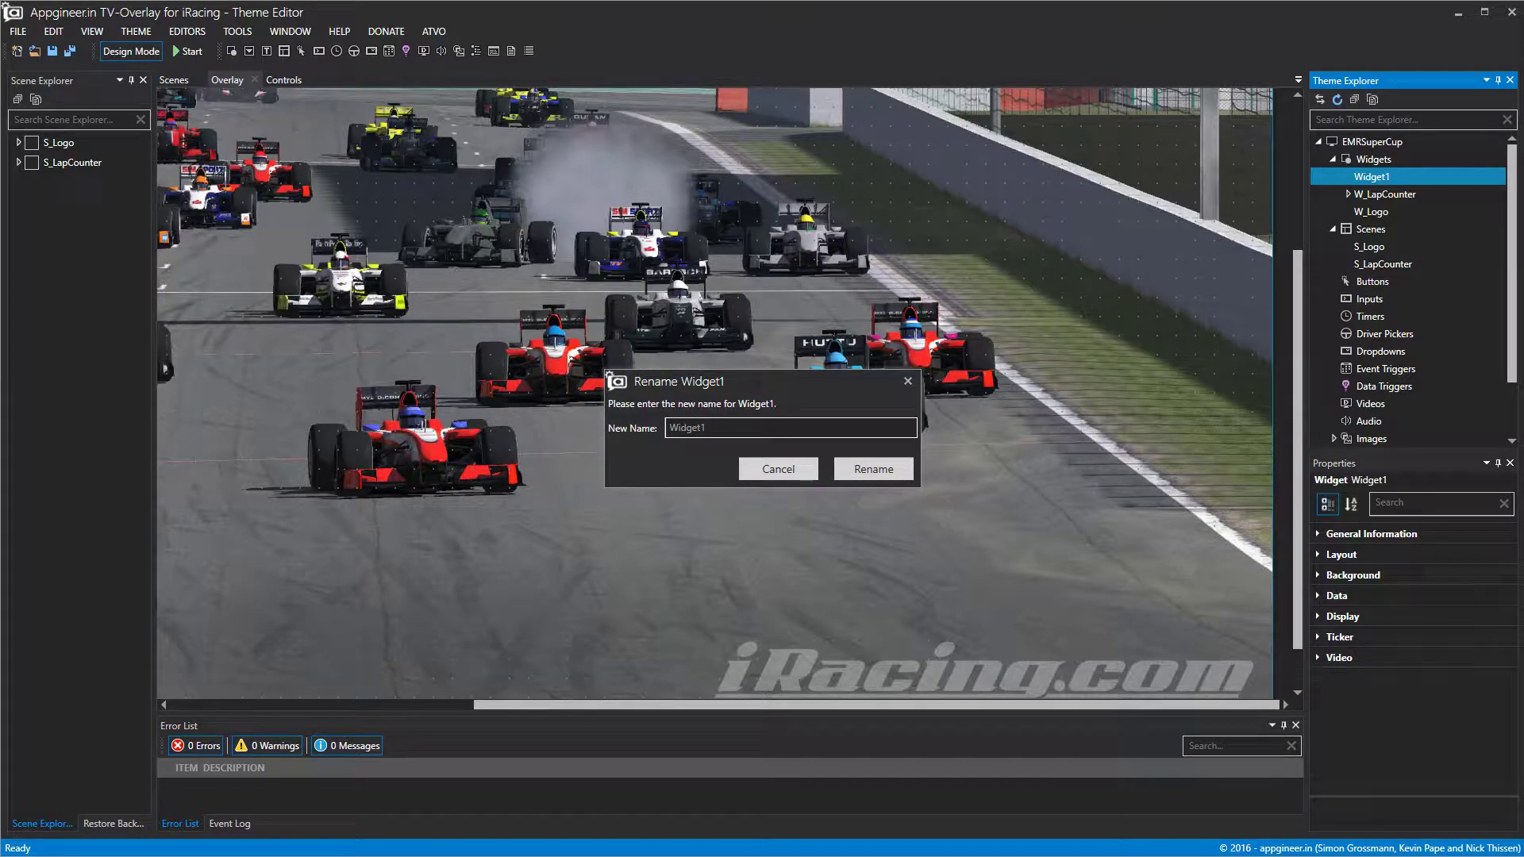
double_click(687, 428)
type("W_")
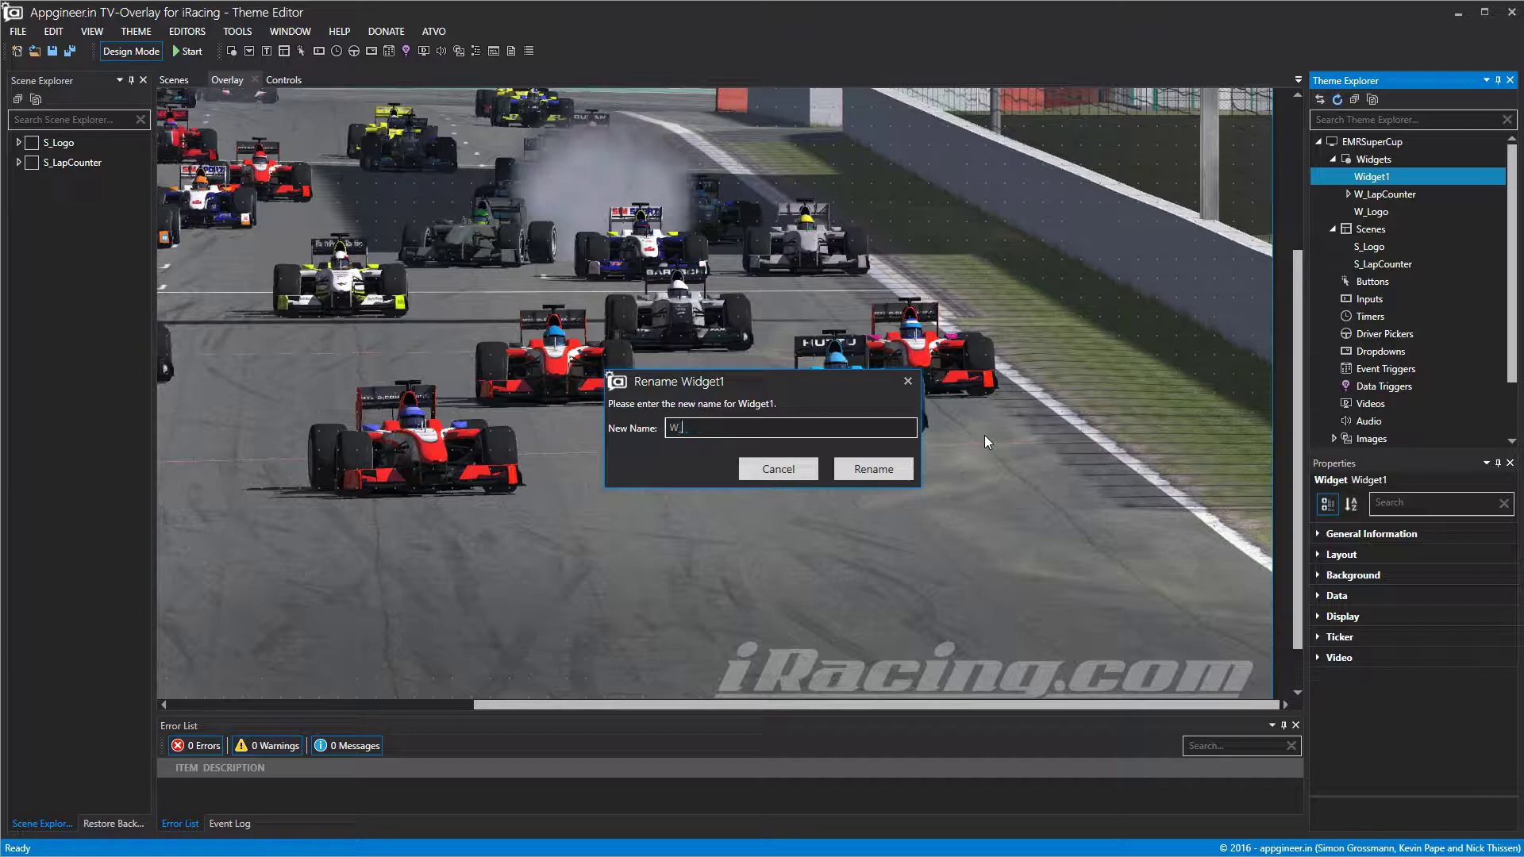
type("Weather")
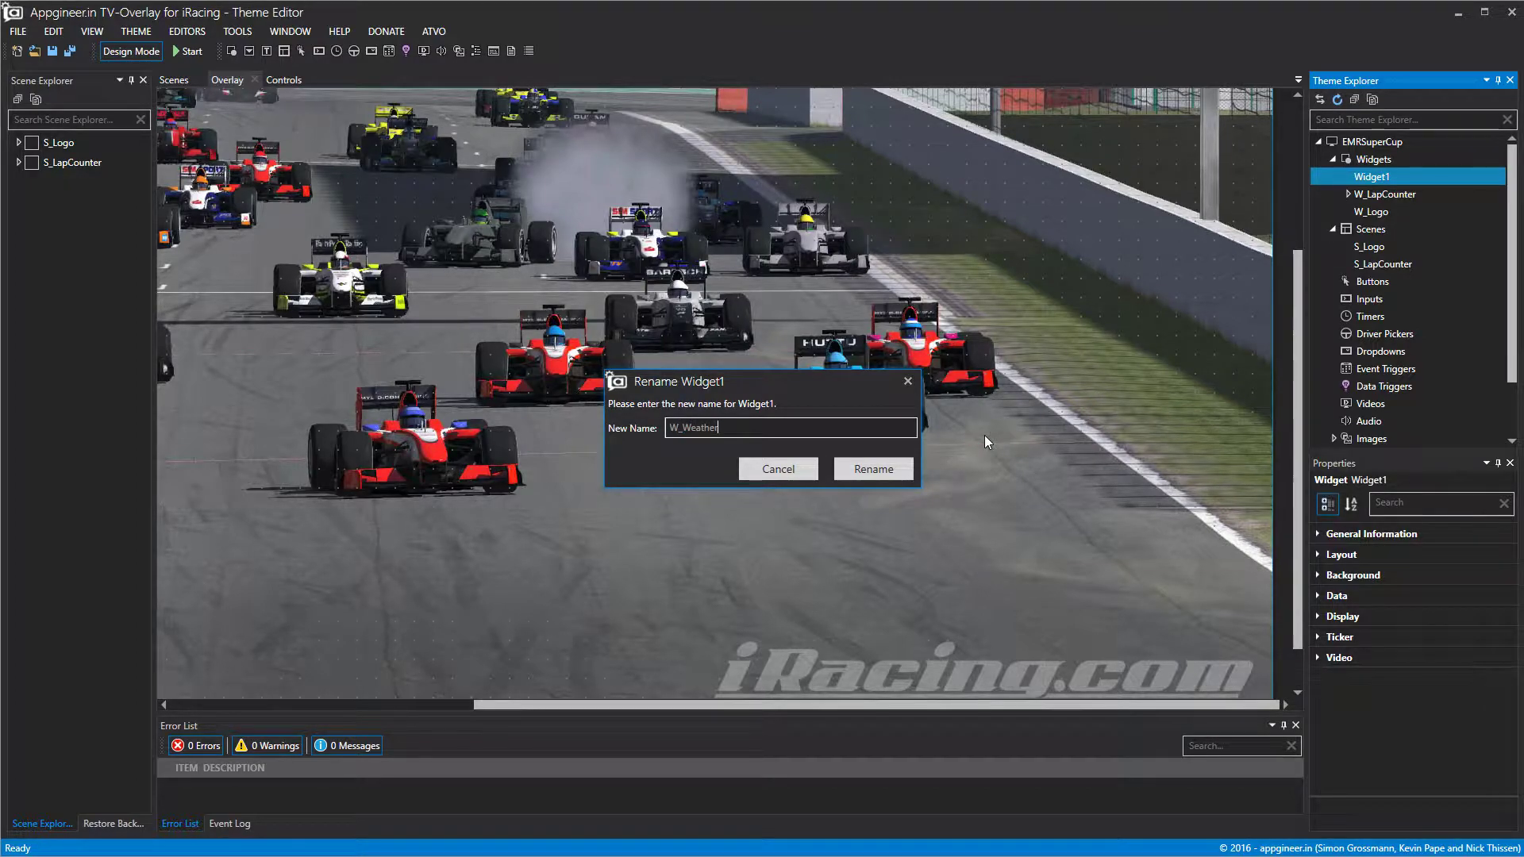
left_click(877, 467)
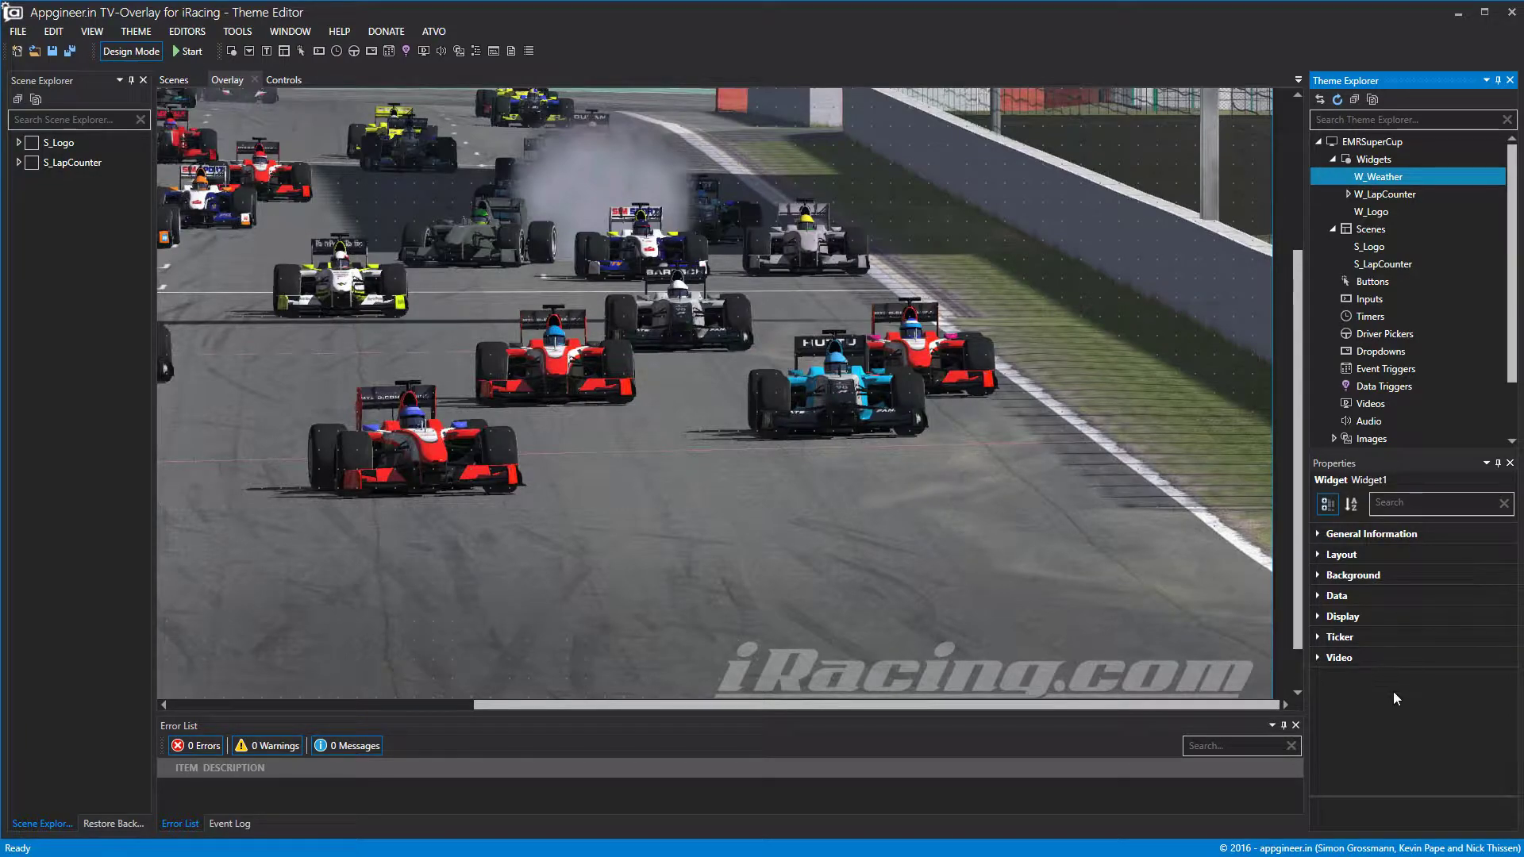
left_click(1319, 575)
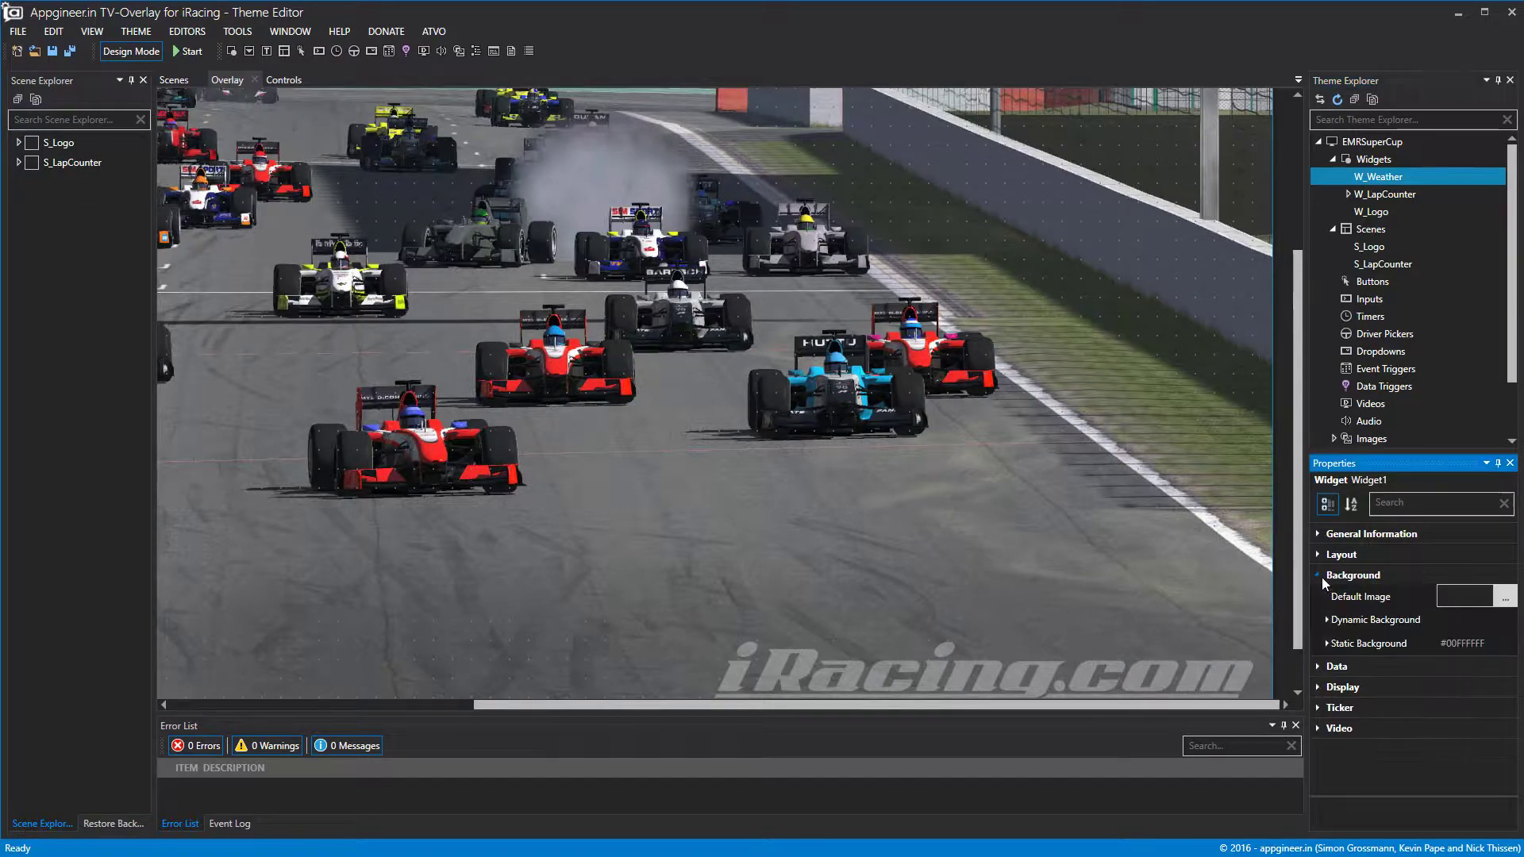
left_click(1328, 644)
left_click(1504, 694)
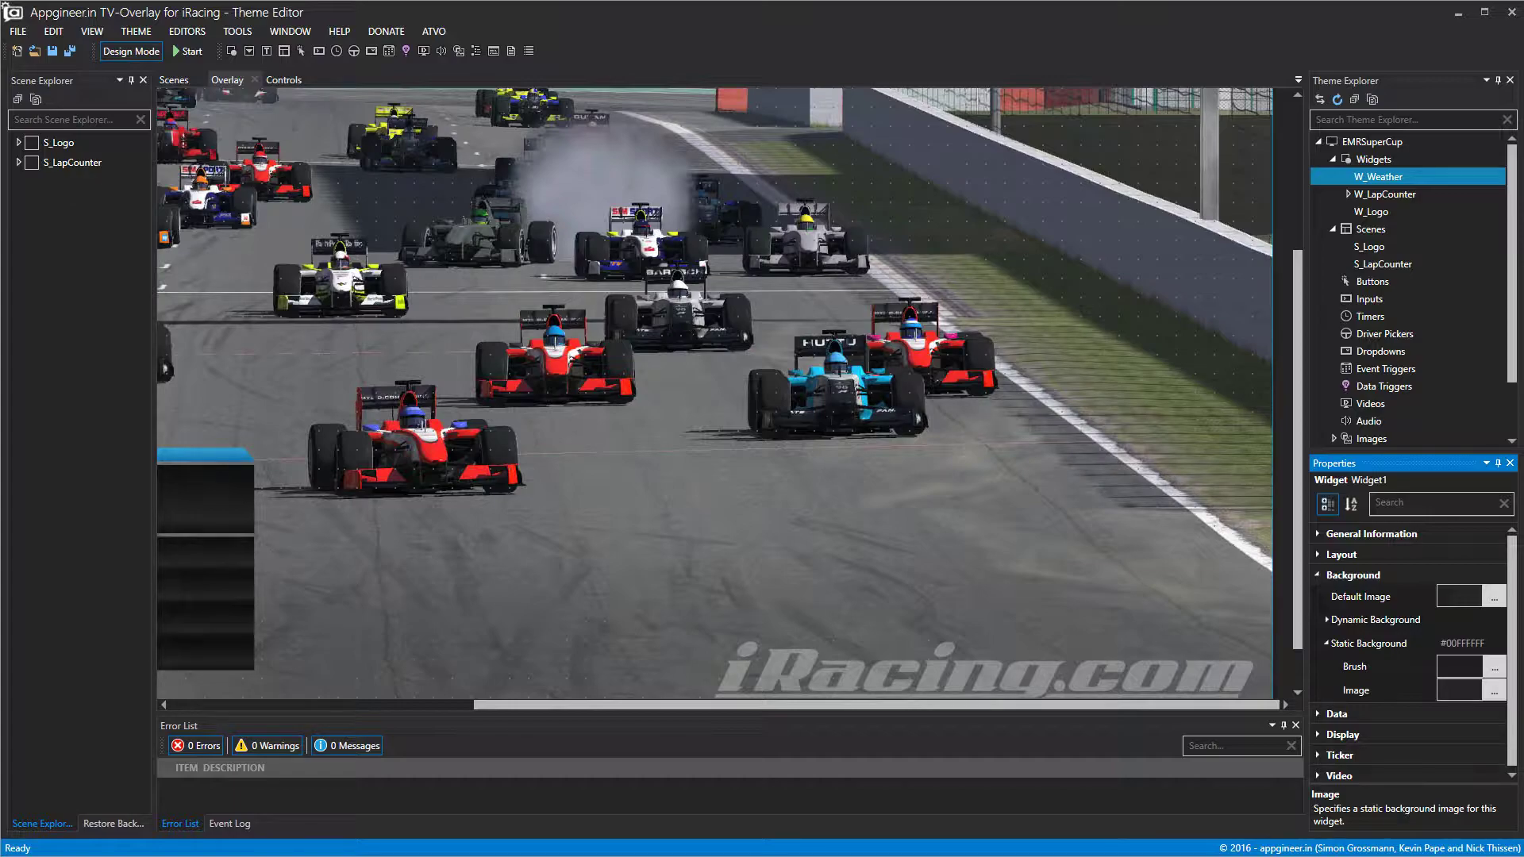
left_click_drag(500, 704, 155, 717)
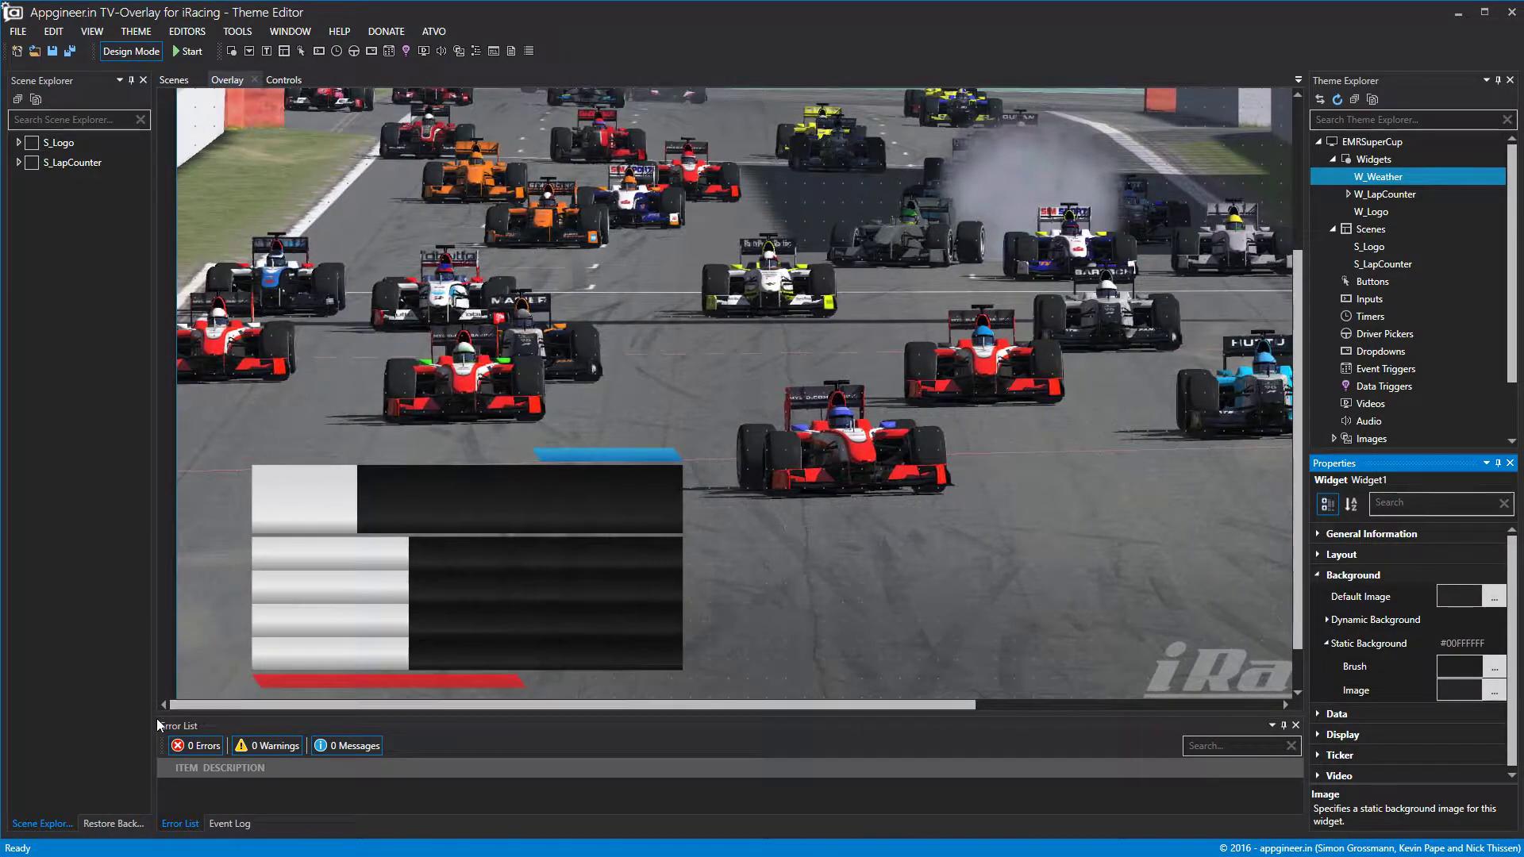
left_click(1329, 644)
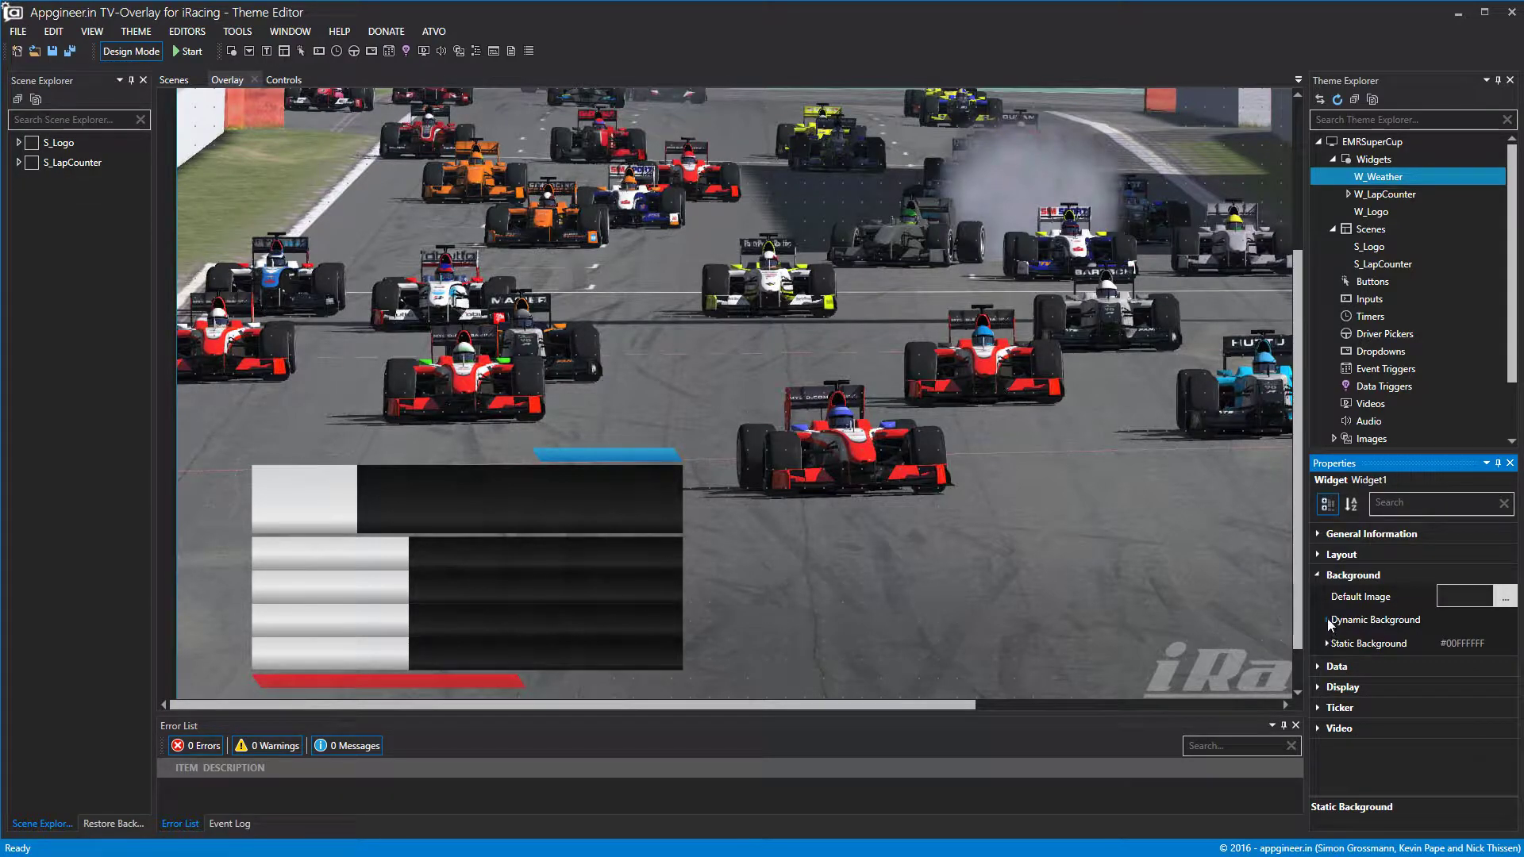
left_click(1317, 577)
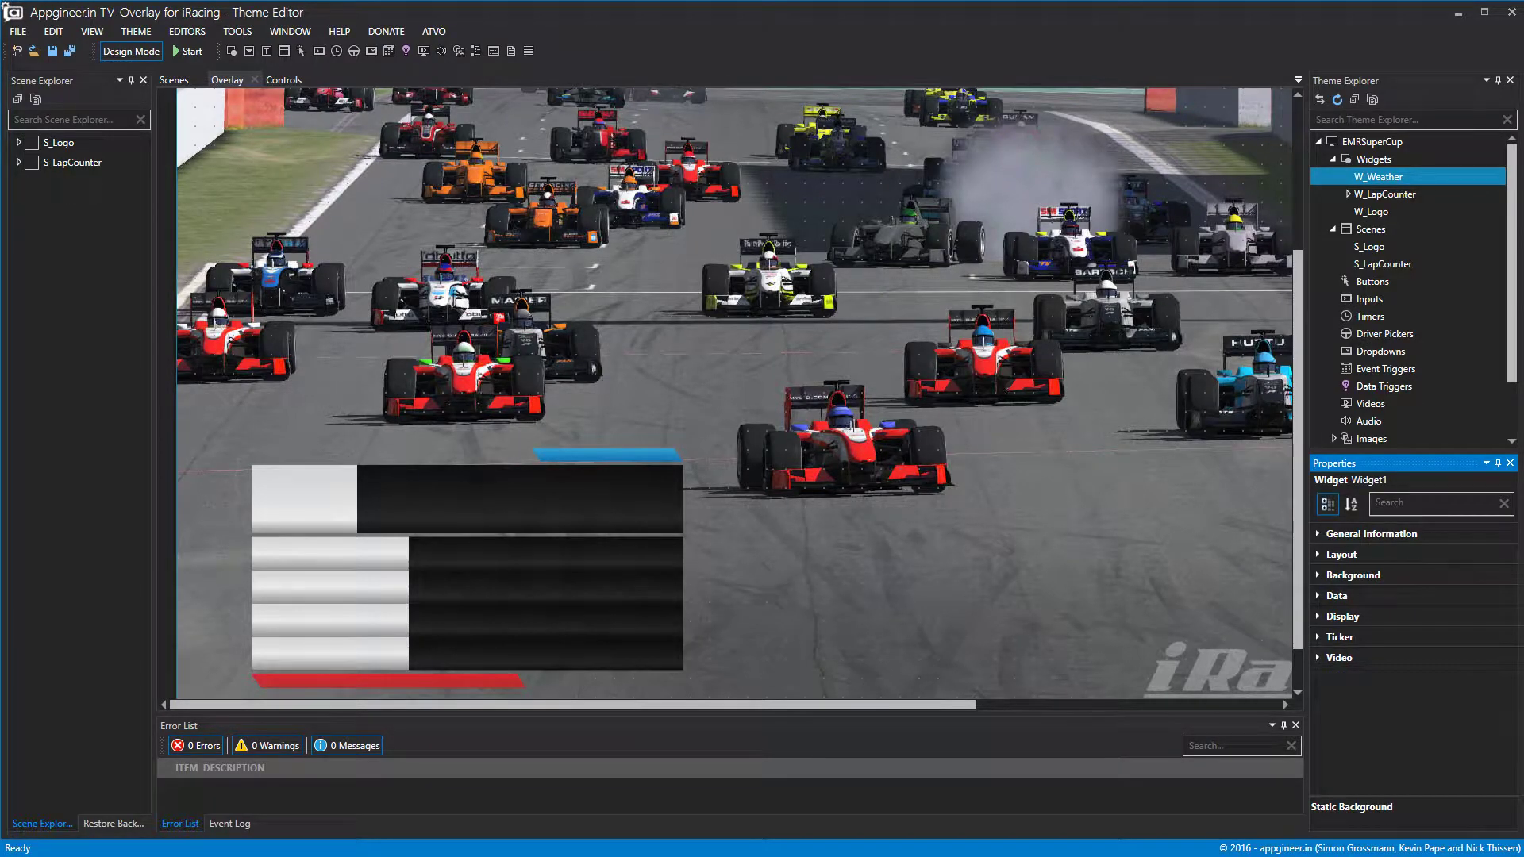
double_click(1383, 184)
Add a sub-widget under W_Weather and rename SubWidget1 to SW_WeatherHeader.
right_click(1383, 184)
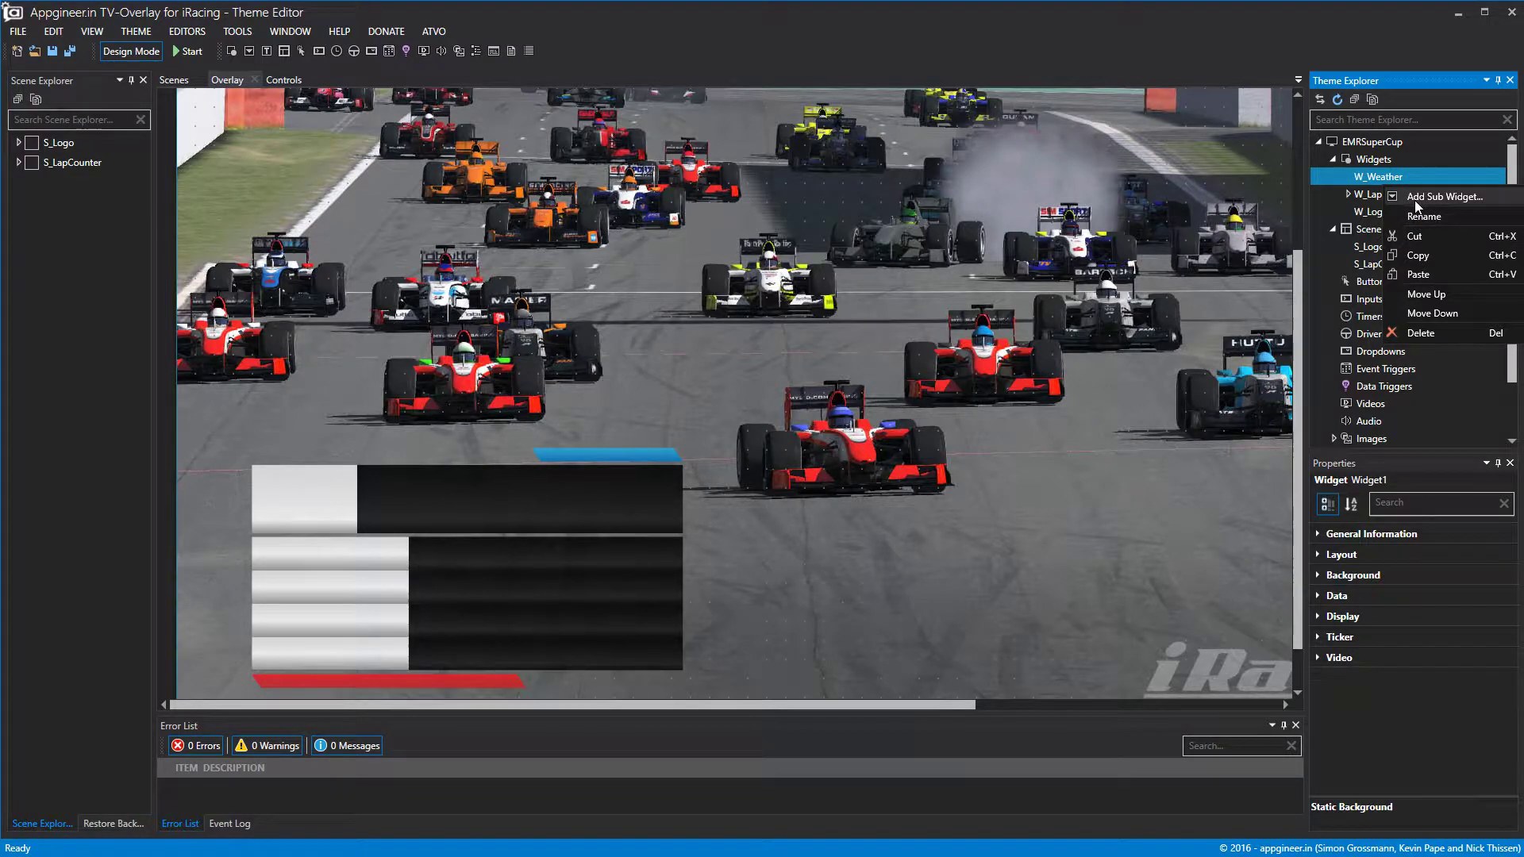
left_click(1412, 198)
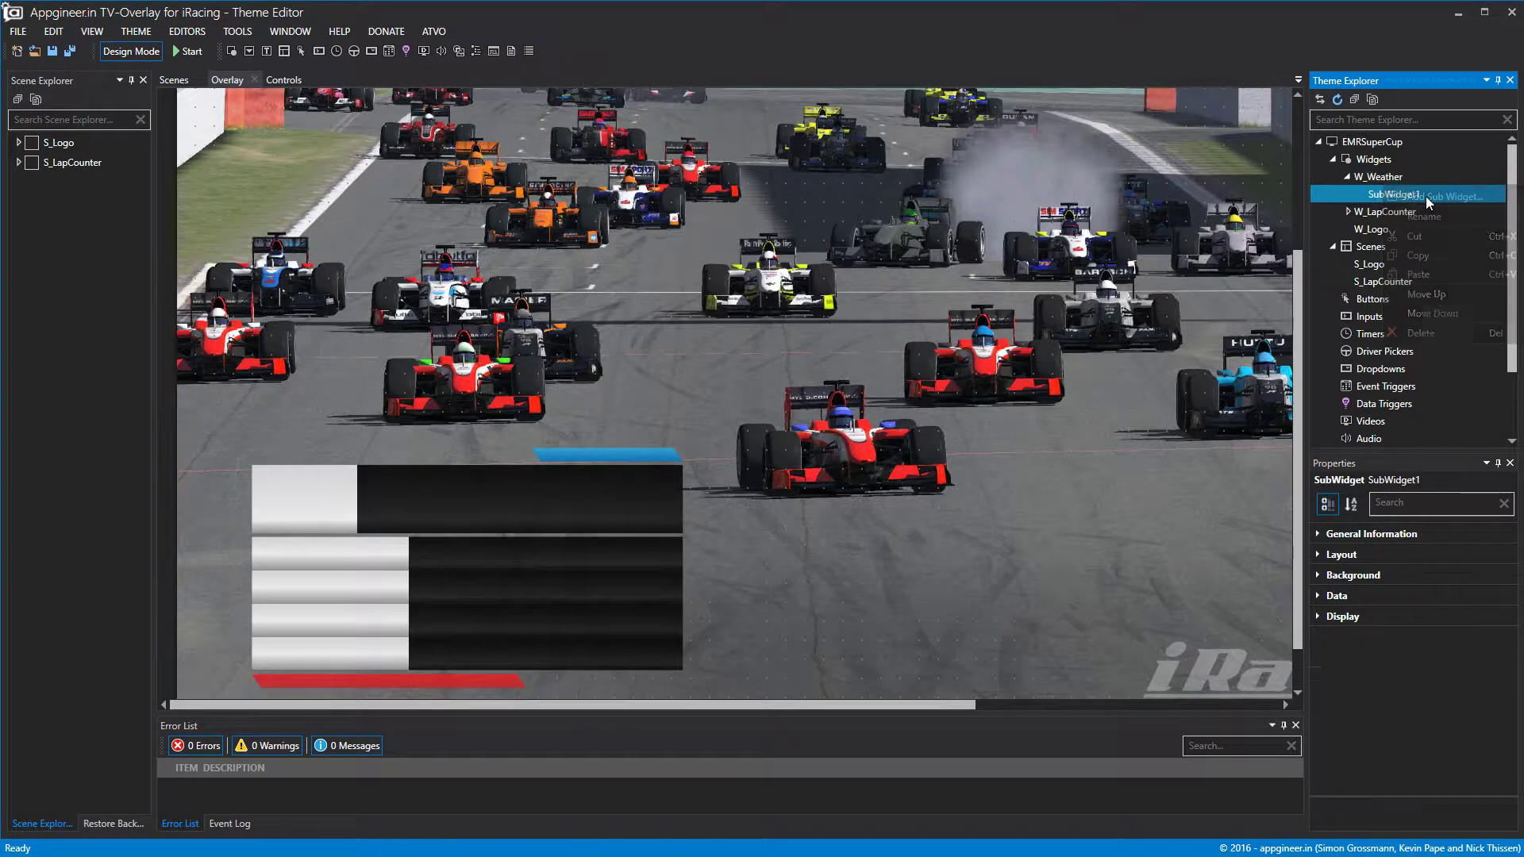
right_click(1410, 200)
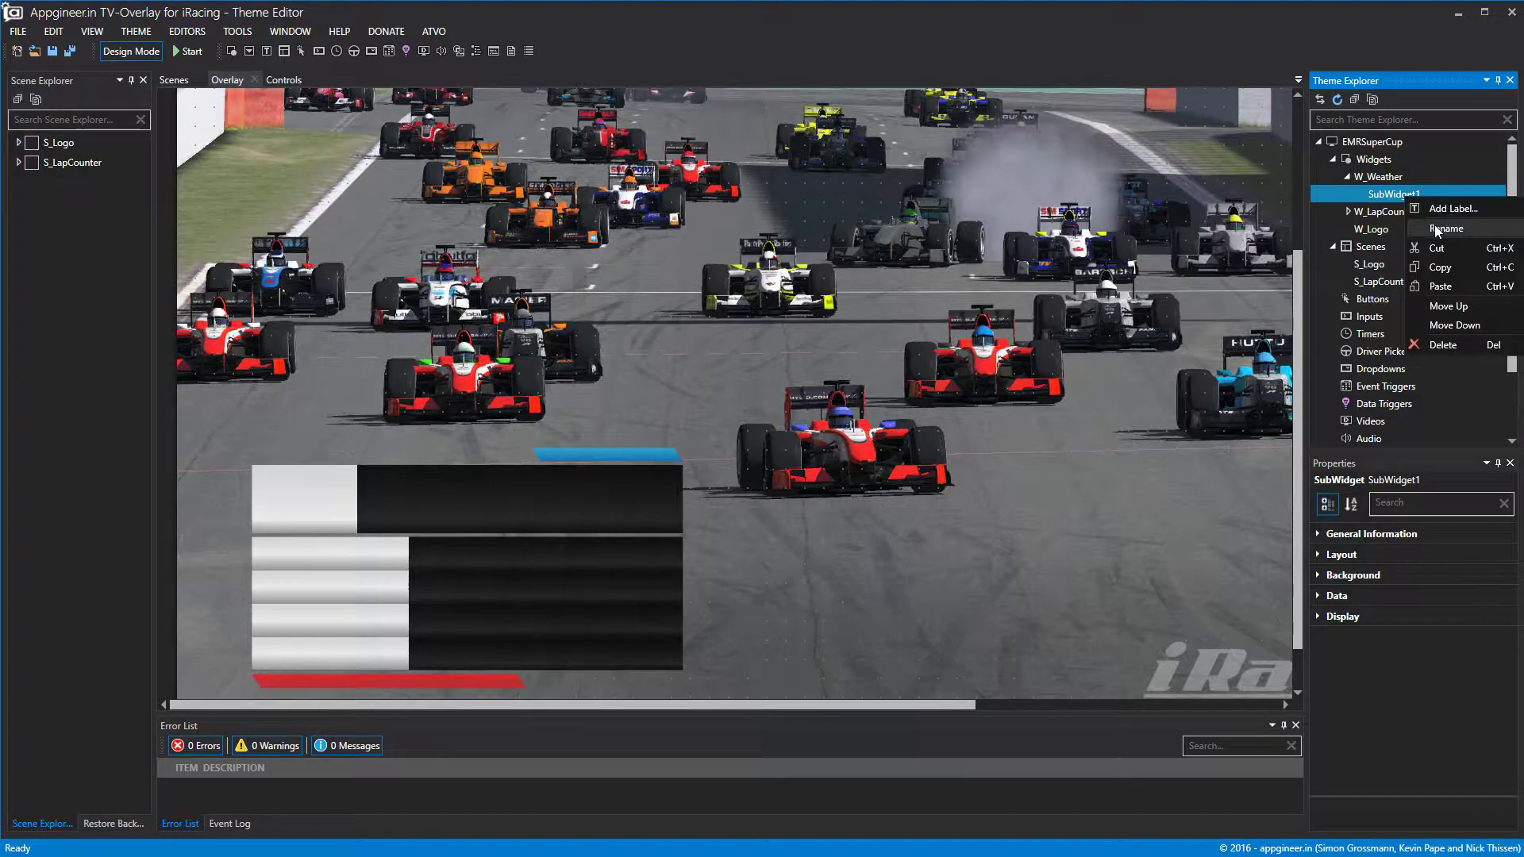
left_click(1439, 228)
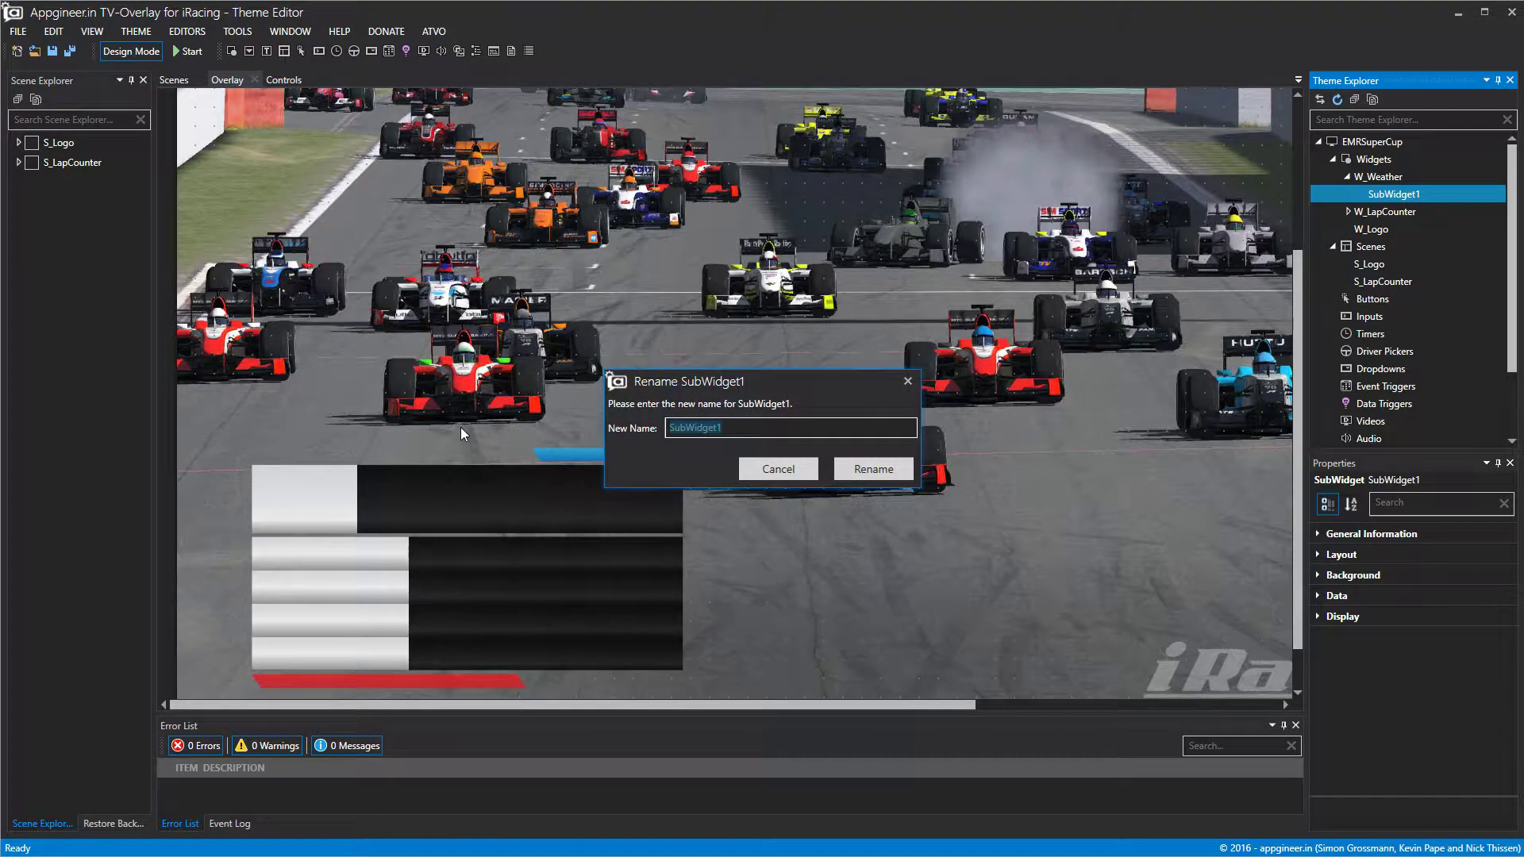
type("SW_WeatherHeader")
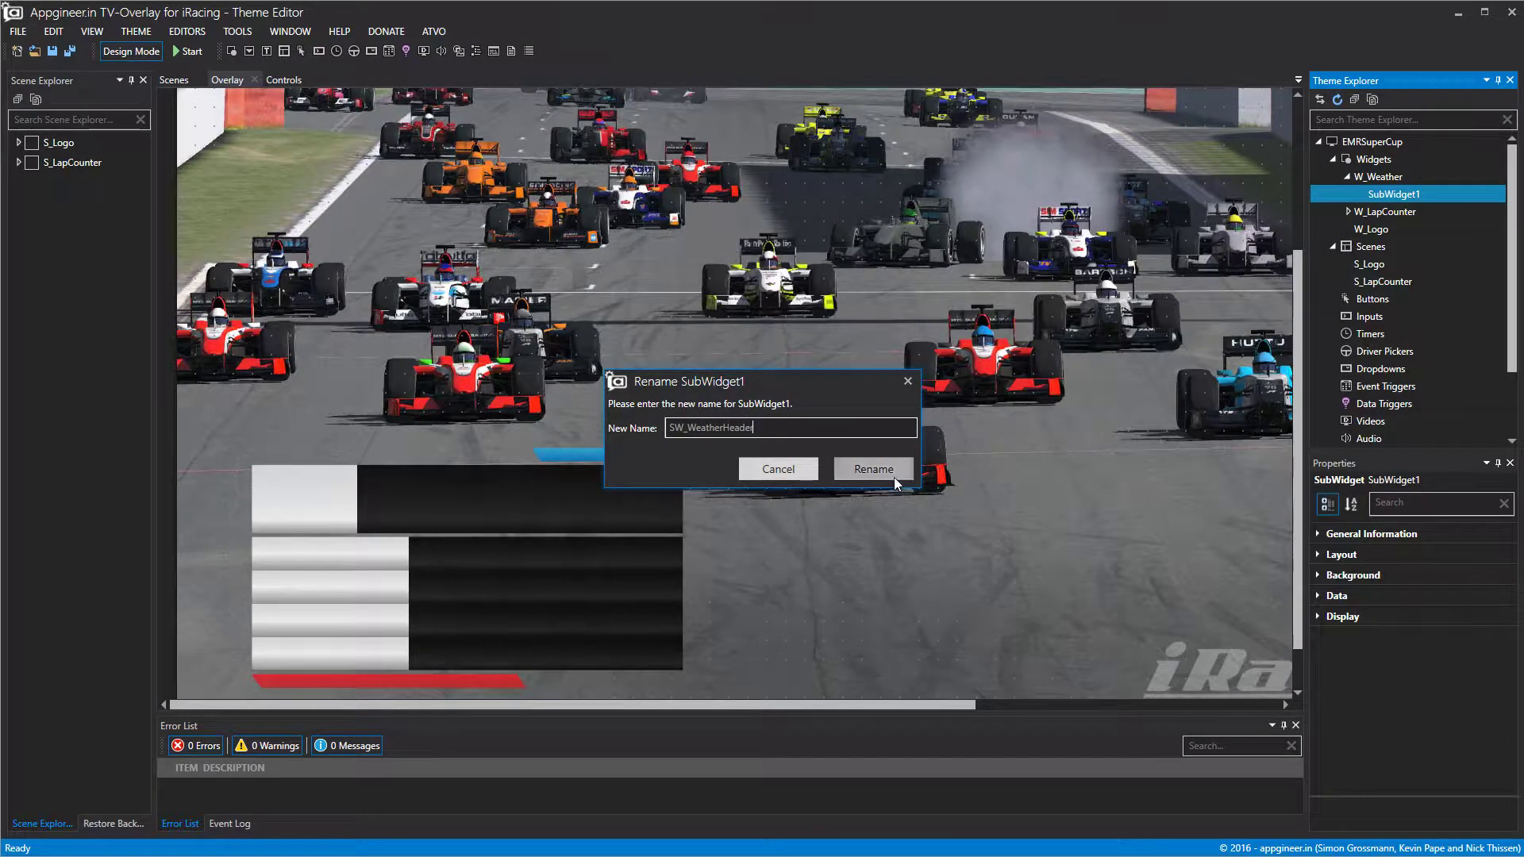
left_click(869, 471)
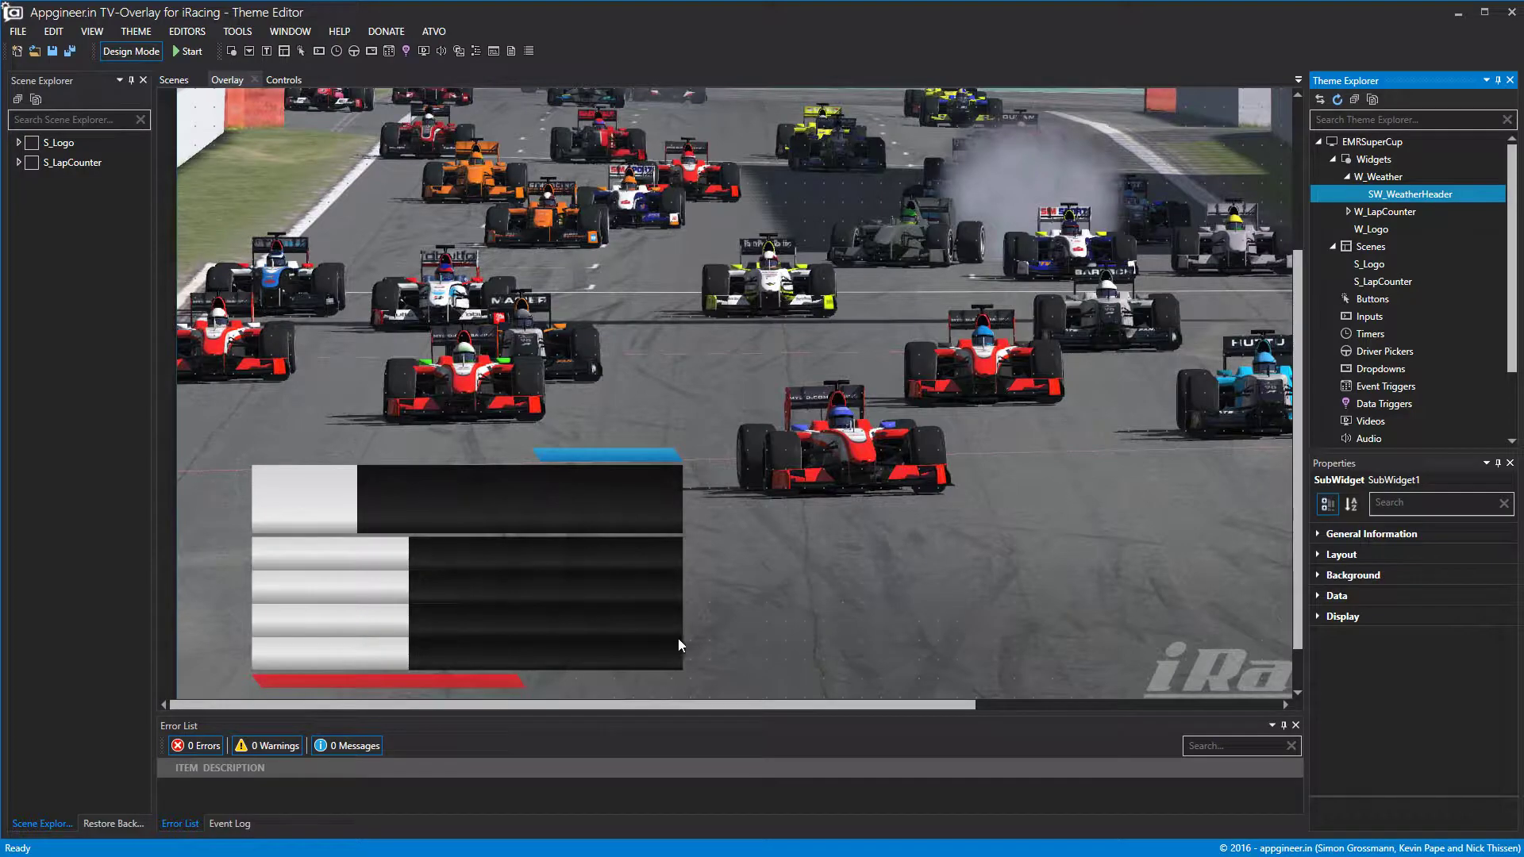
right_click(1401, 199)
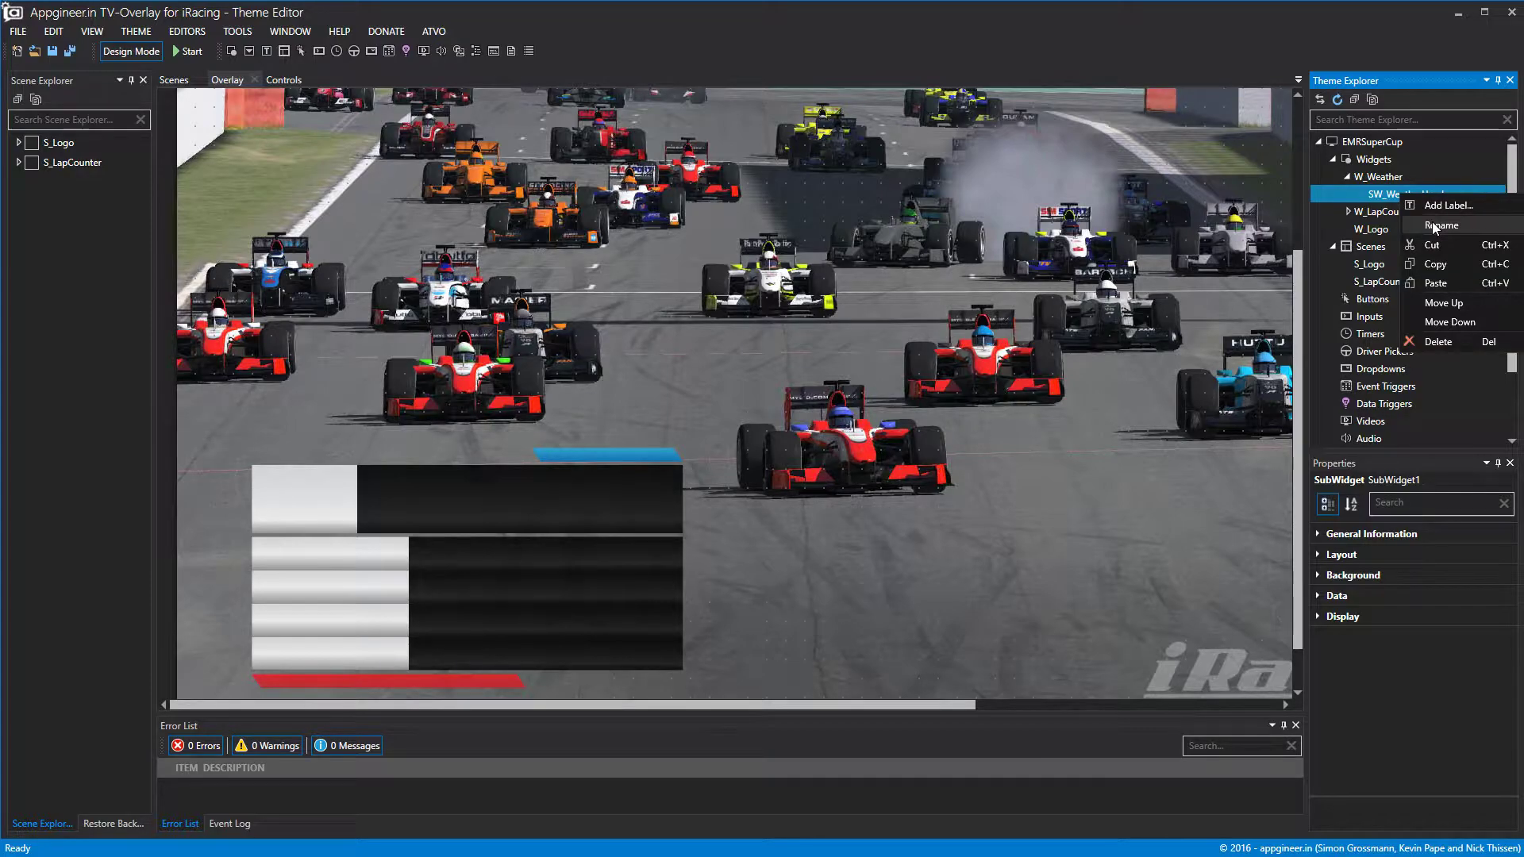
left_click(1383, 197)
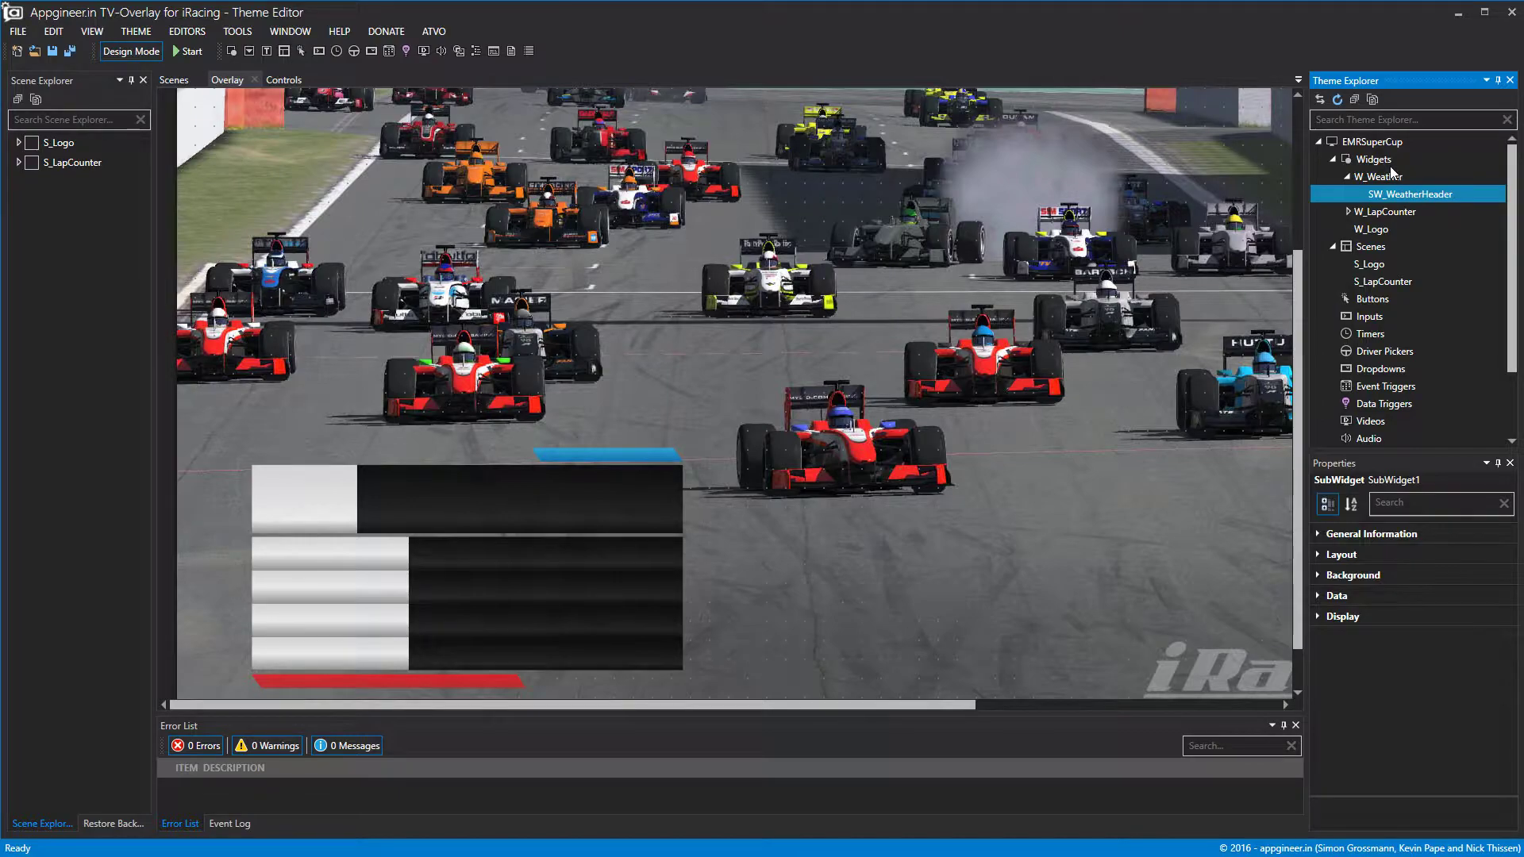
Open W_Weather for editing and fit SW_WeatherHeader's outline to the widget's top row.
left_click(1391, 164)
double_click(1390, 178)
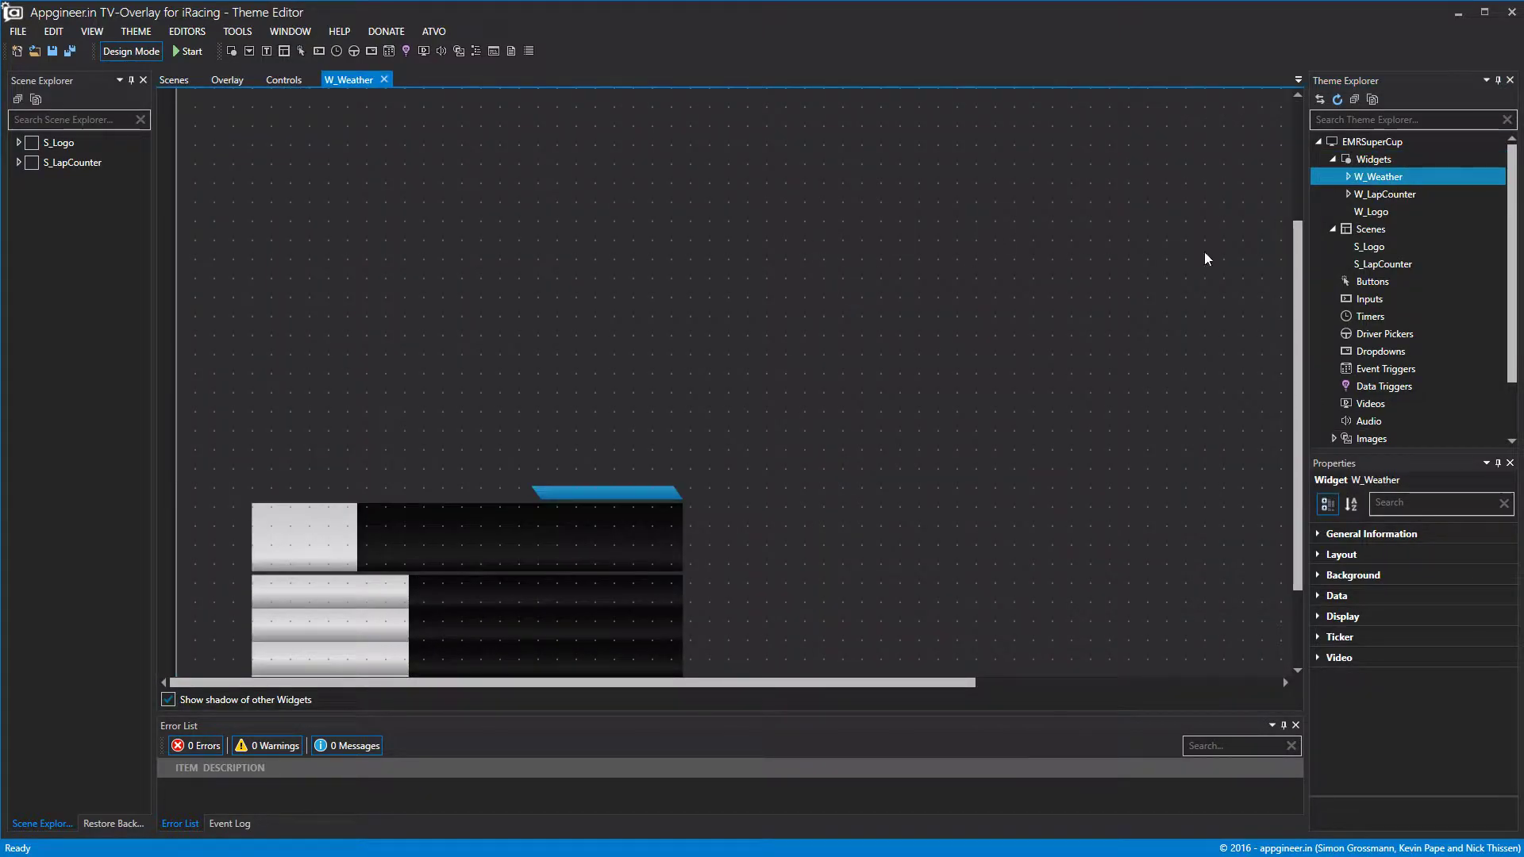
left_click(1347, 176)
left_click(1403, 194)
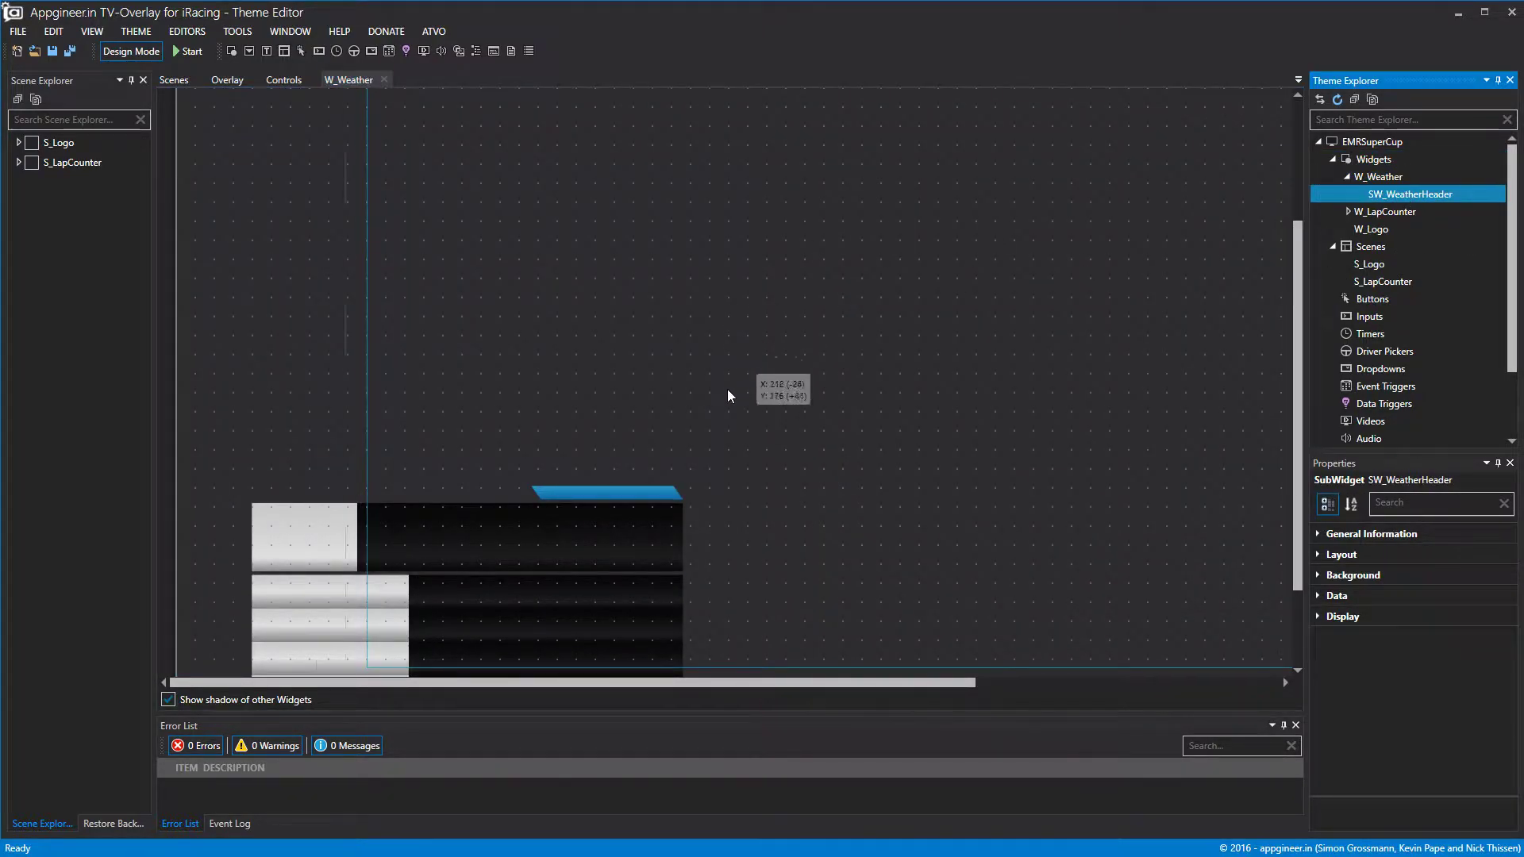
scroll(669, 456, "down", 3)
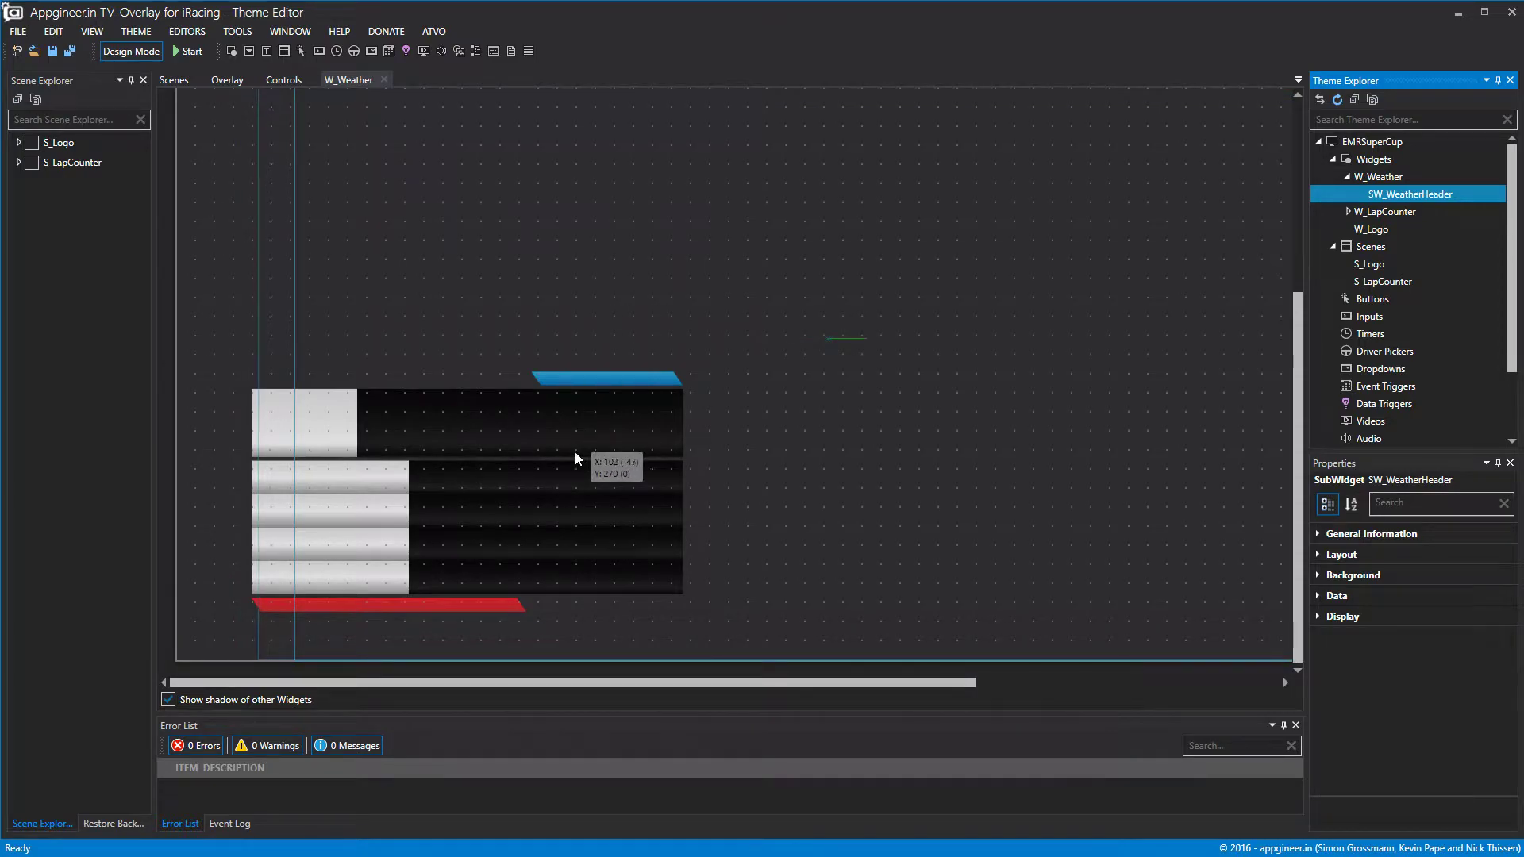
left_click_drag(570, 452, 571, 451)
scroll(586, 547, "down", 1)
left_click_drag(588, 662, 574, 455)
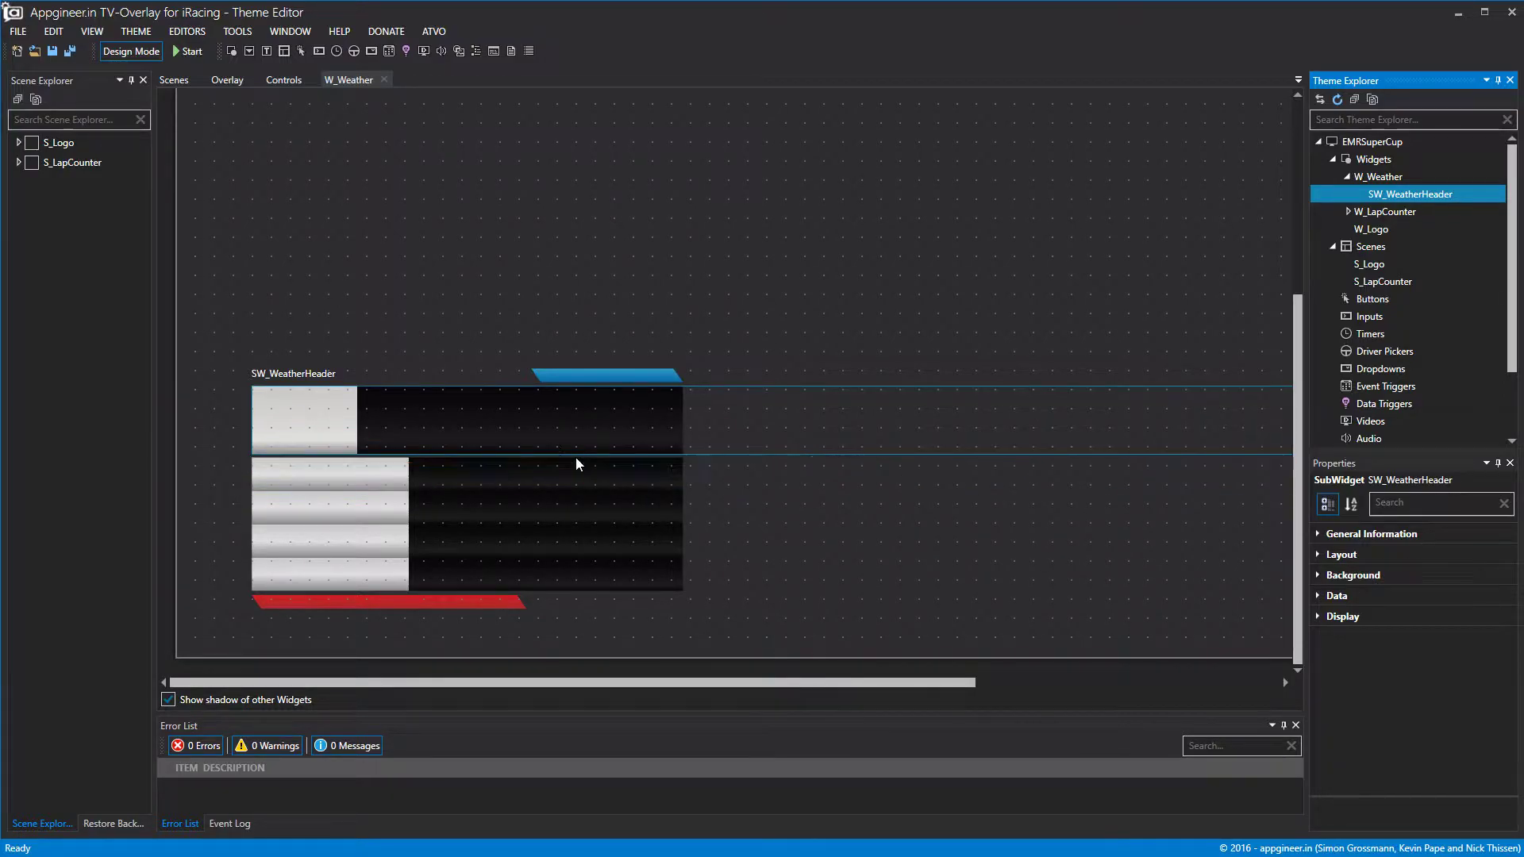
Keep the header's left position at 95 and narrow it to 542 px wide.
left_click(1321, 560)
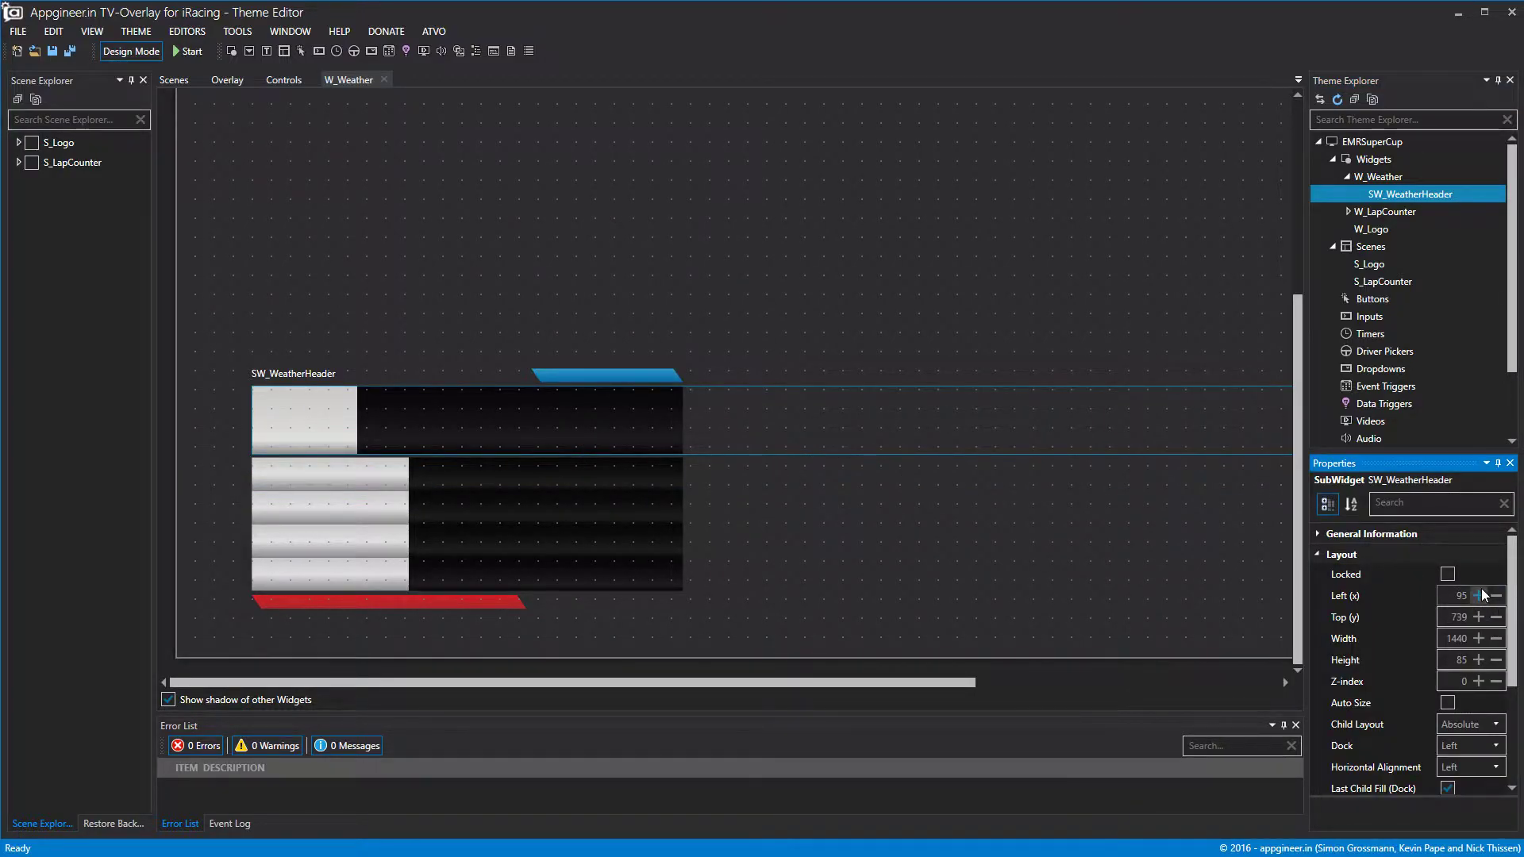
left_click(1494, 596)
left_click(1479, 596)
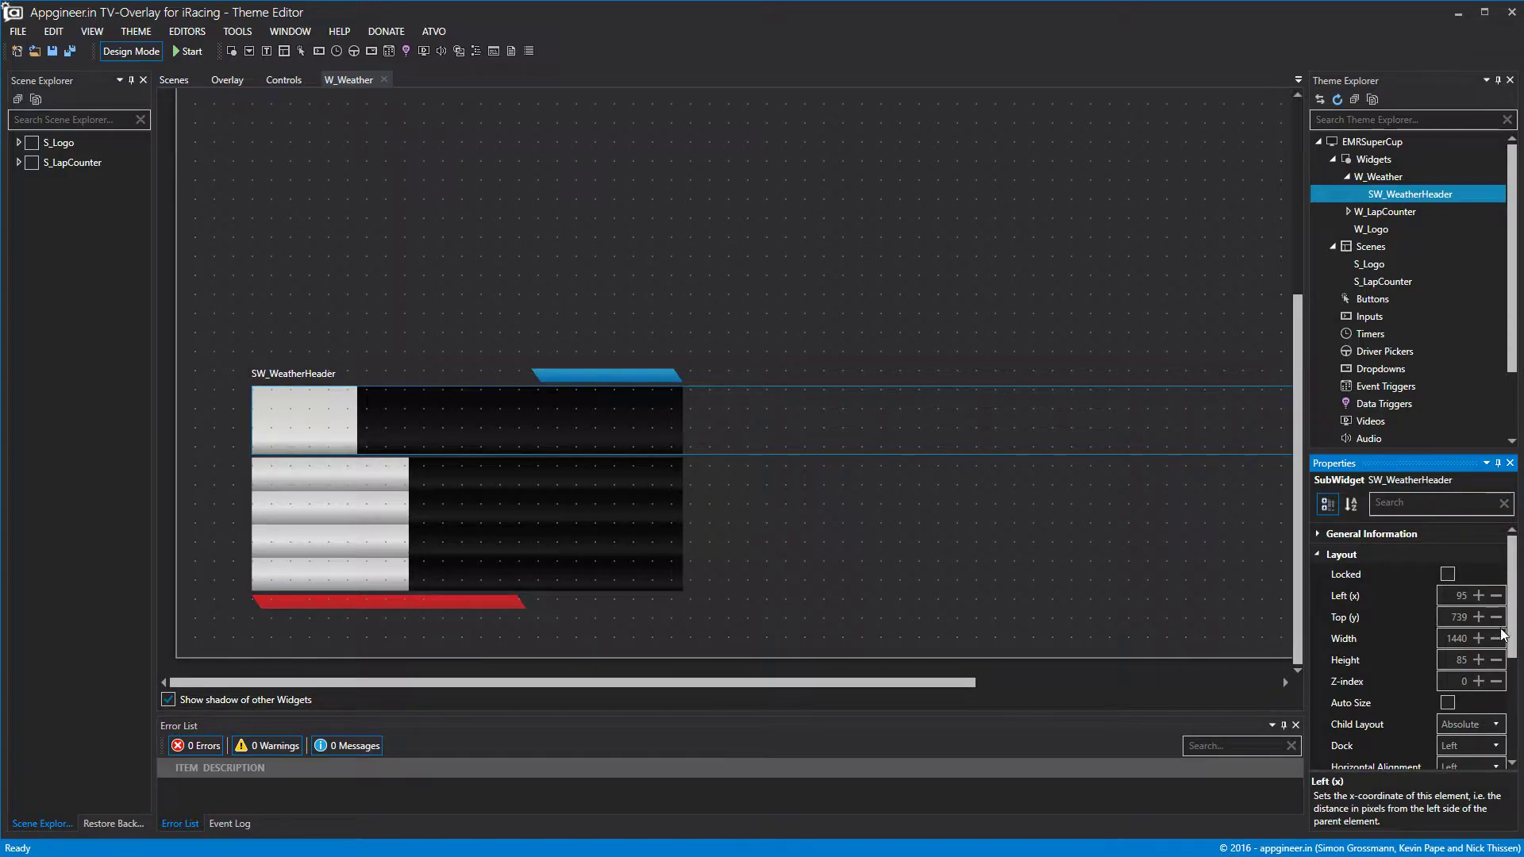
left_click_drag(910, 683, 1155, 683)
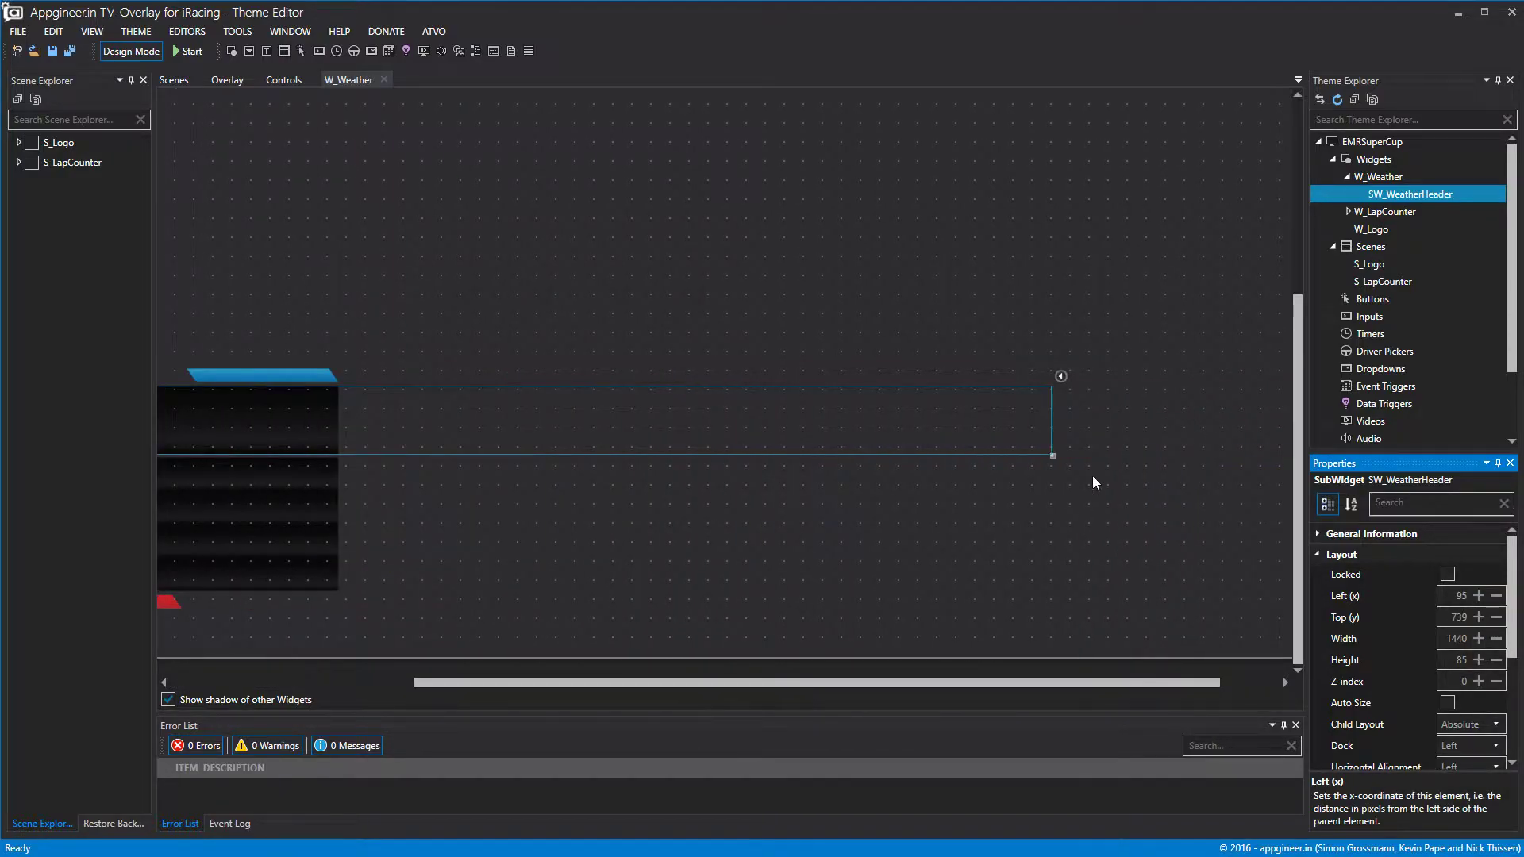
left_click_drag(1048, 434, 340, 456)
left_click_drag(621, 683, 421, 684)
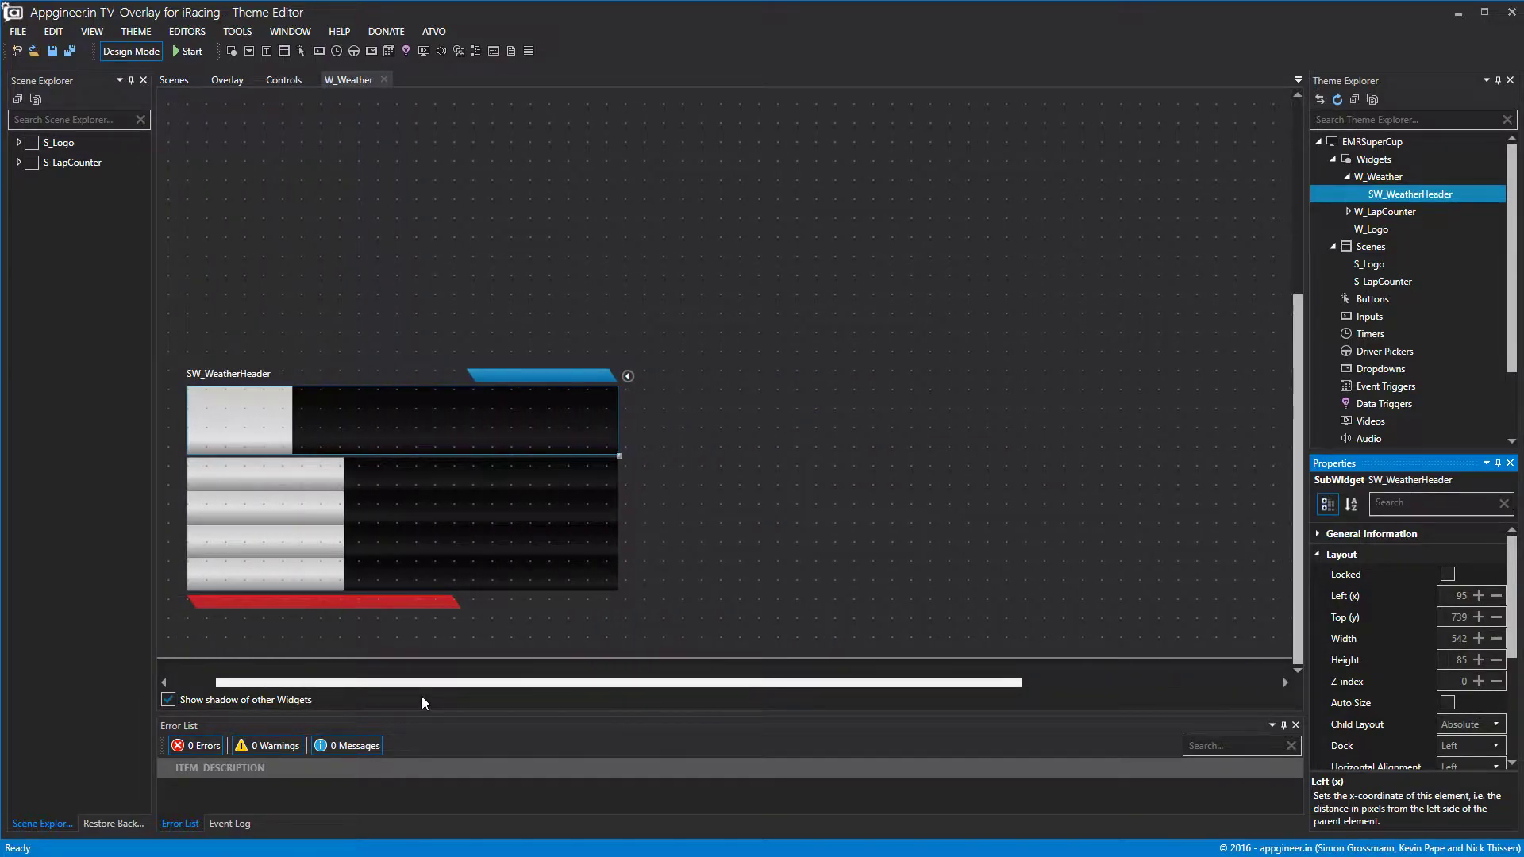
Add a label inside SW_WeatherHeader and name it L_WeatherLogo.
right_click(1426, 195)
left_click(1435, 208)
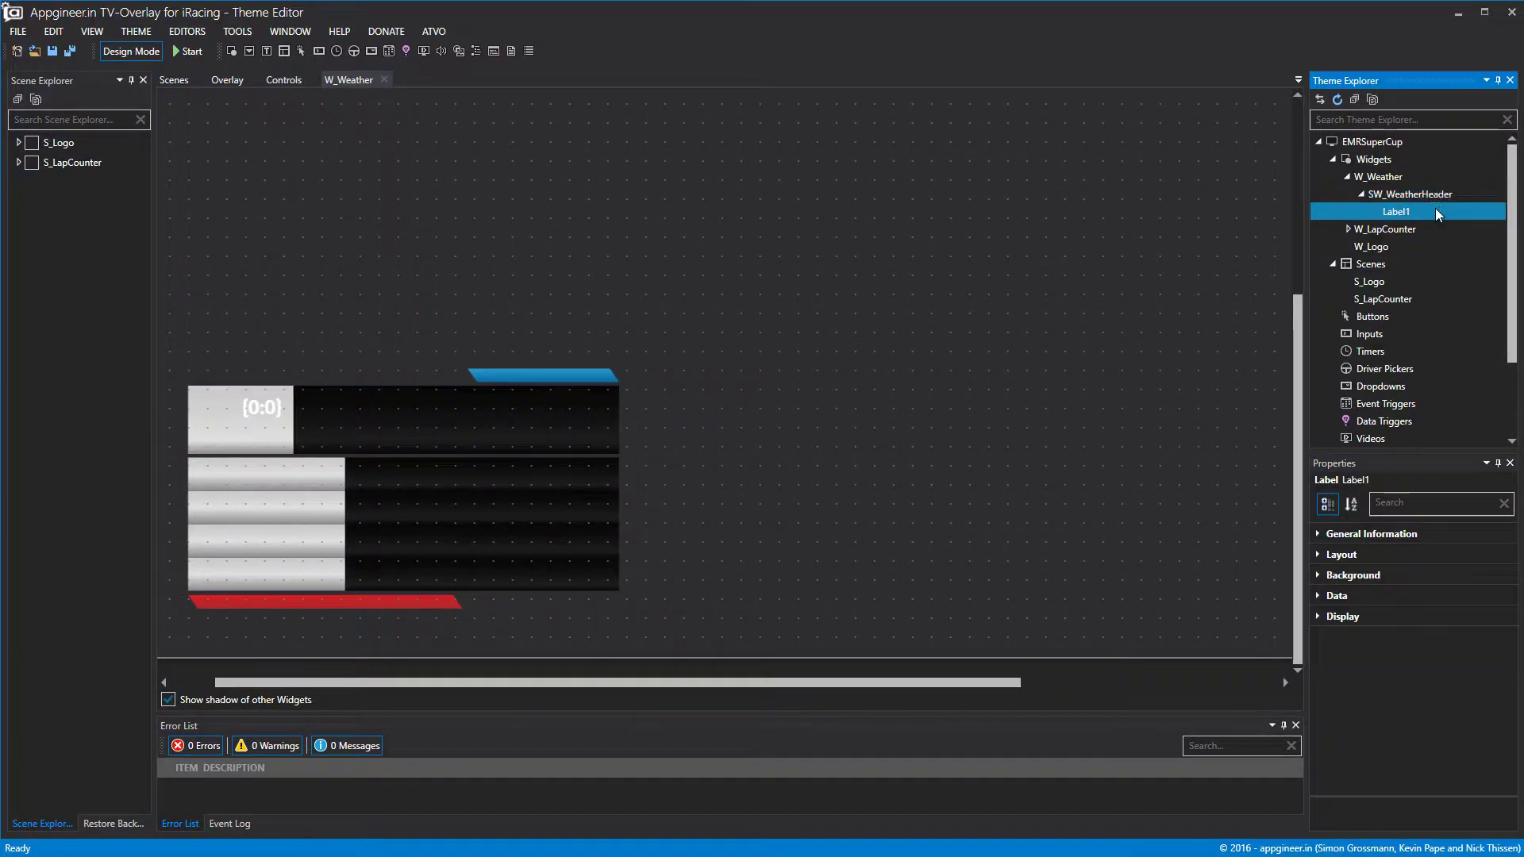
right_click(1394, 212)
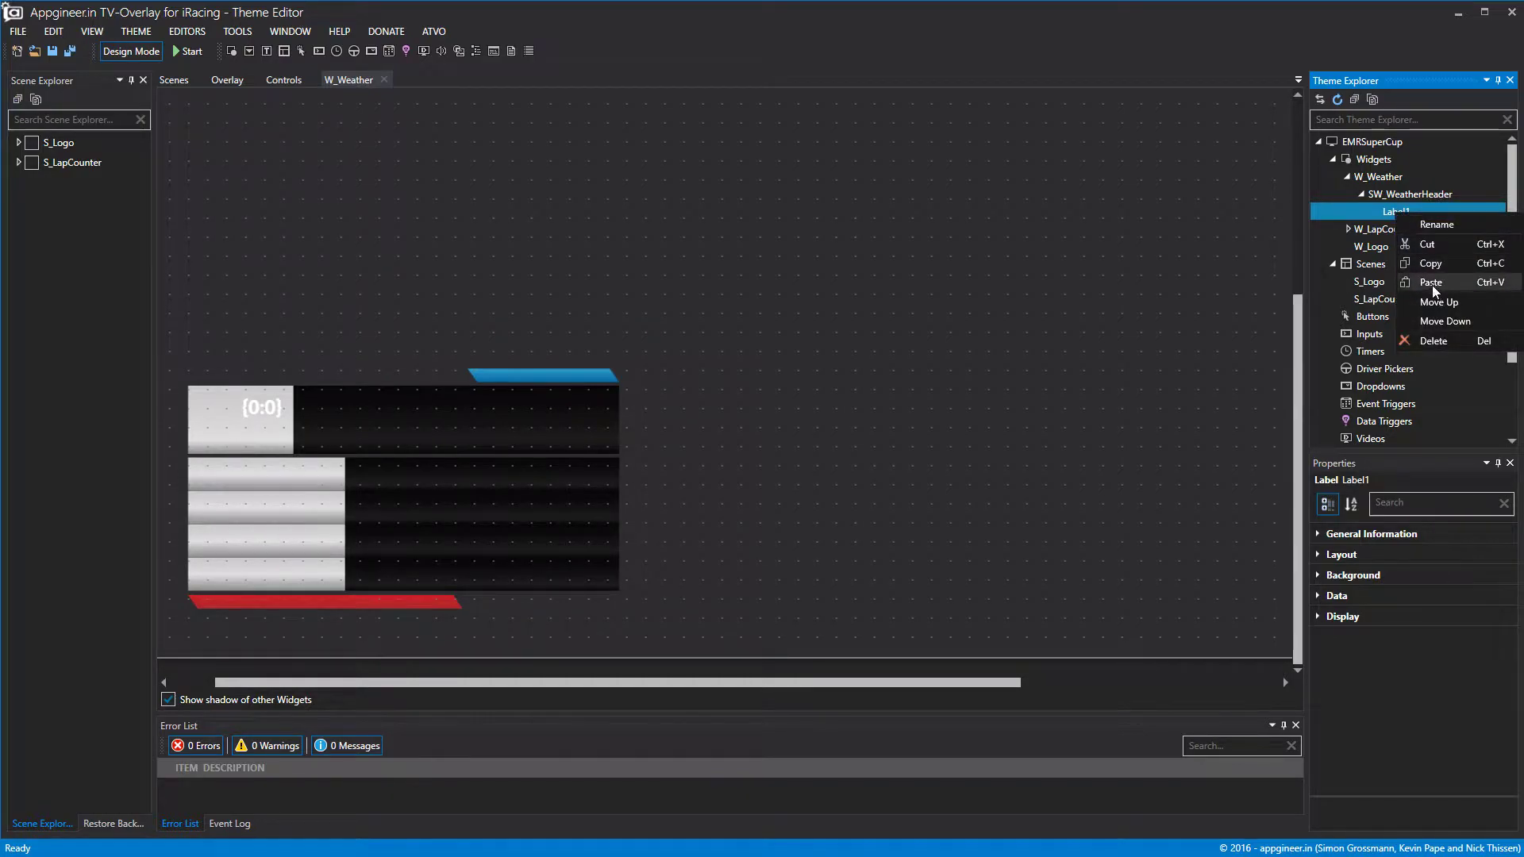
left_click(1435, 226)
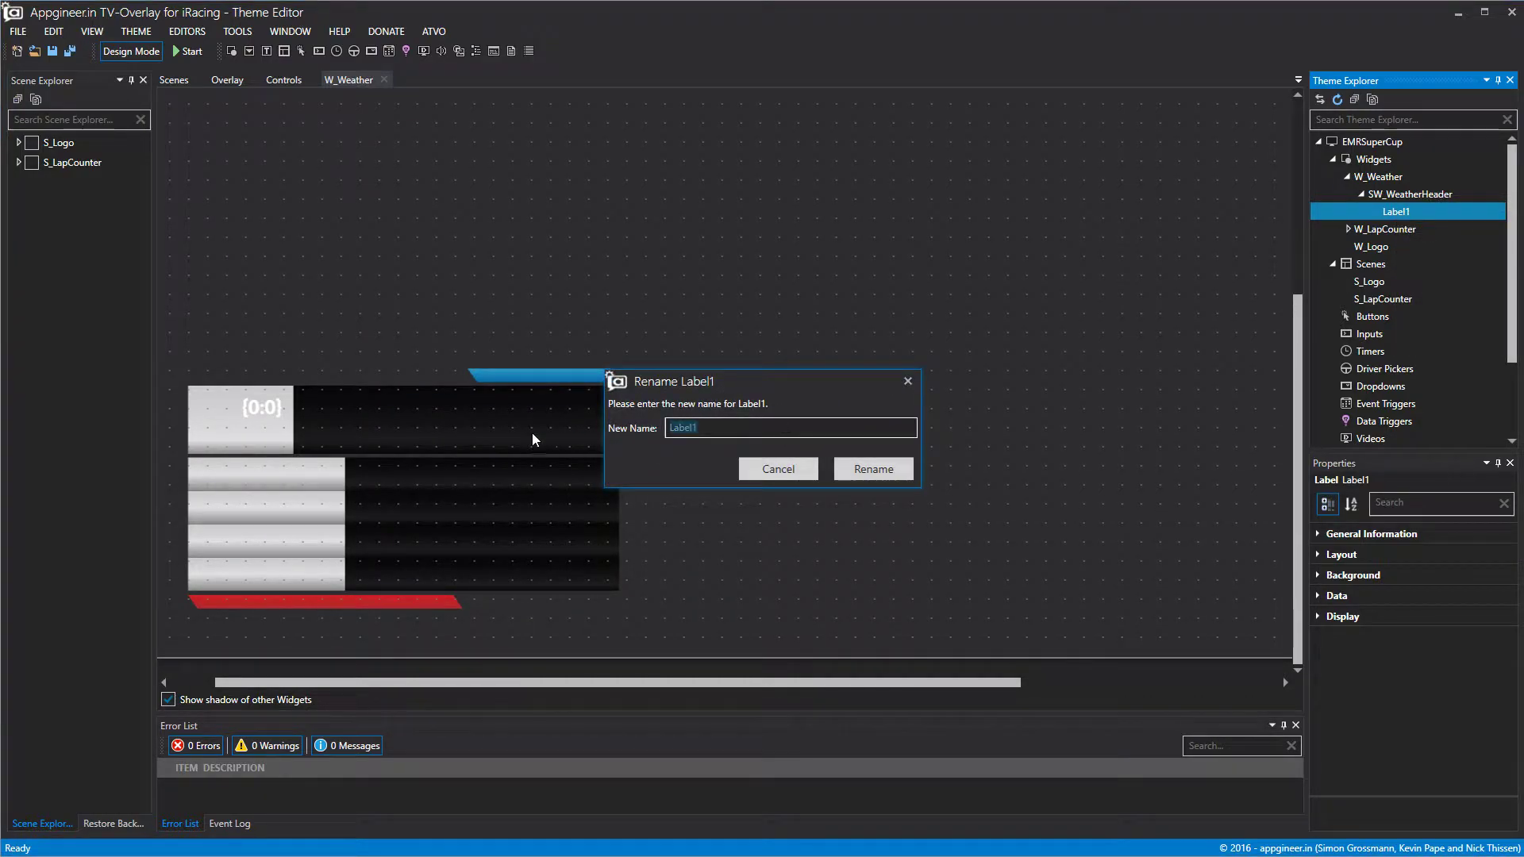
type("L_SA")
key("BackSpace")
key("BackSpace")
type("W")
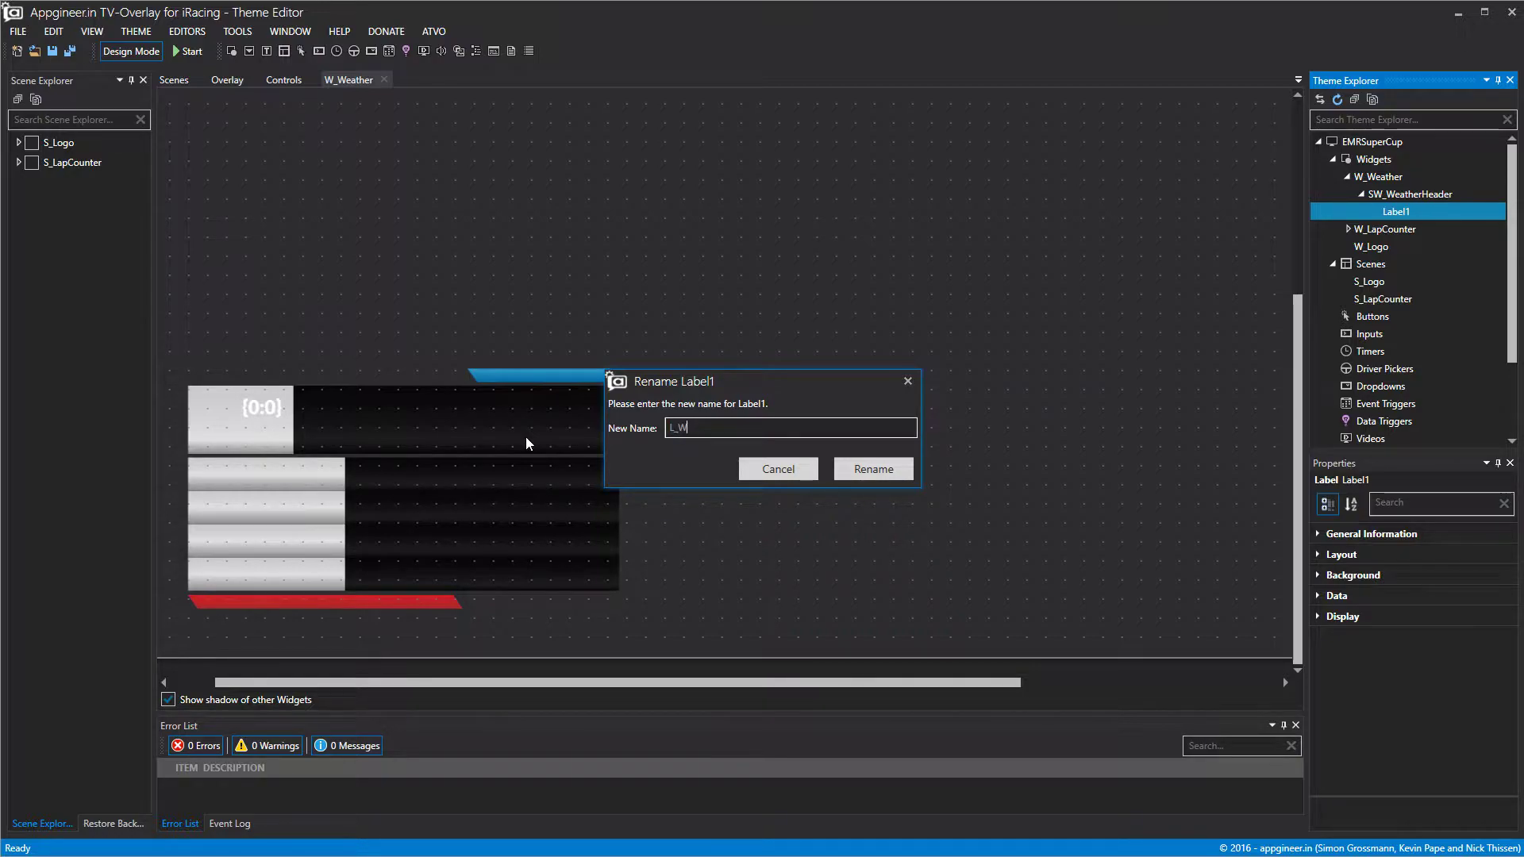
type("eatherLogo")
left_click(871, 468)
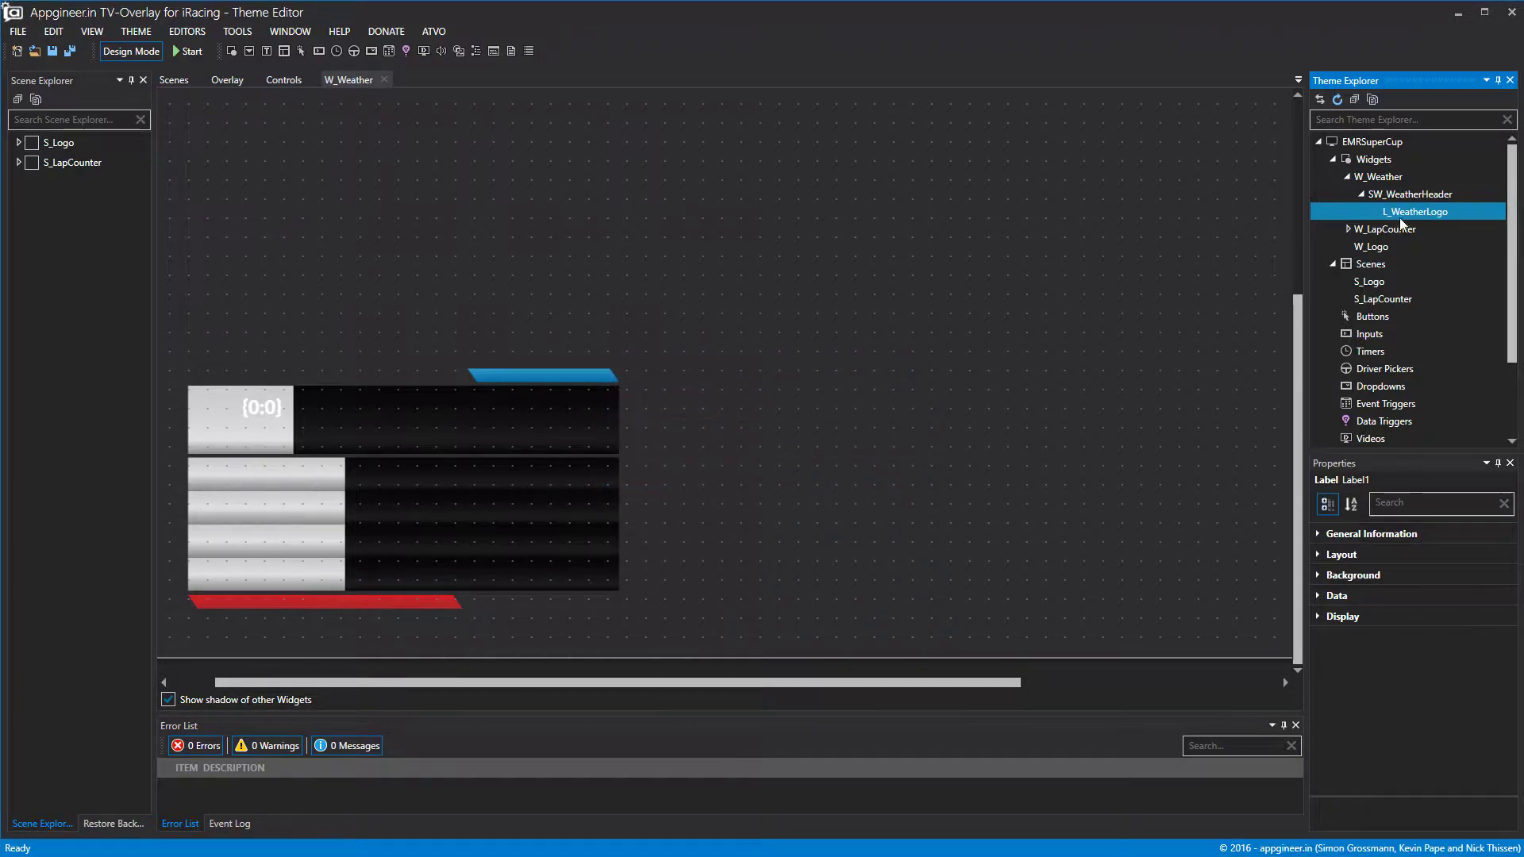
Bring up L_WeatherLogo's static background image settings for the EMR logo.
left_click(1317, 554)
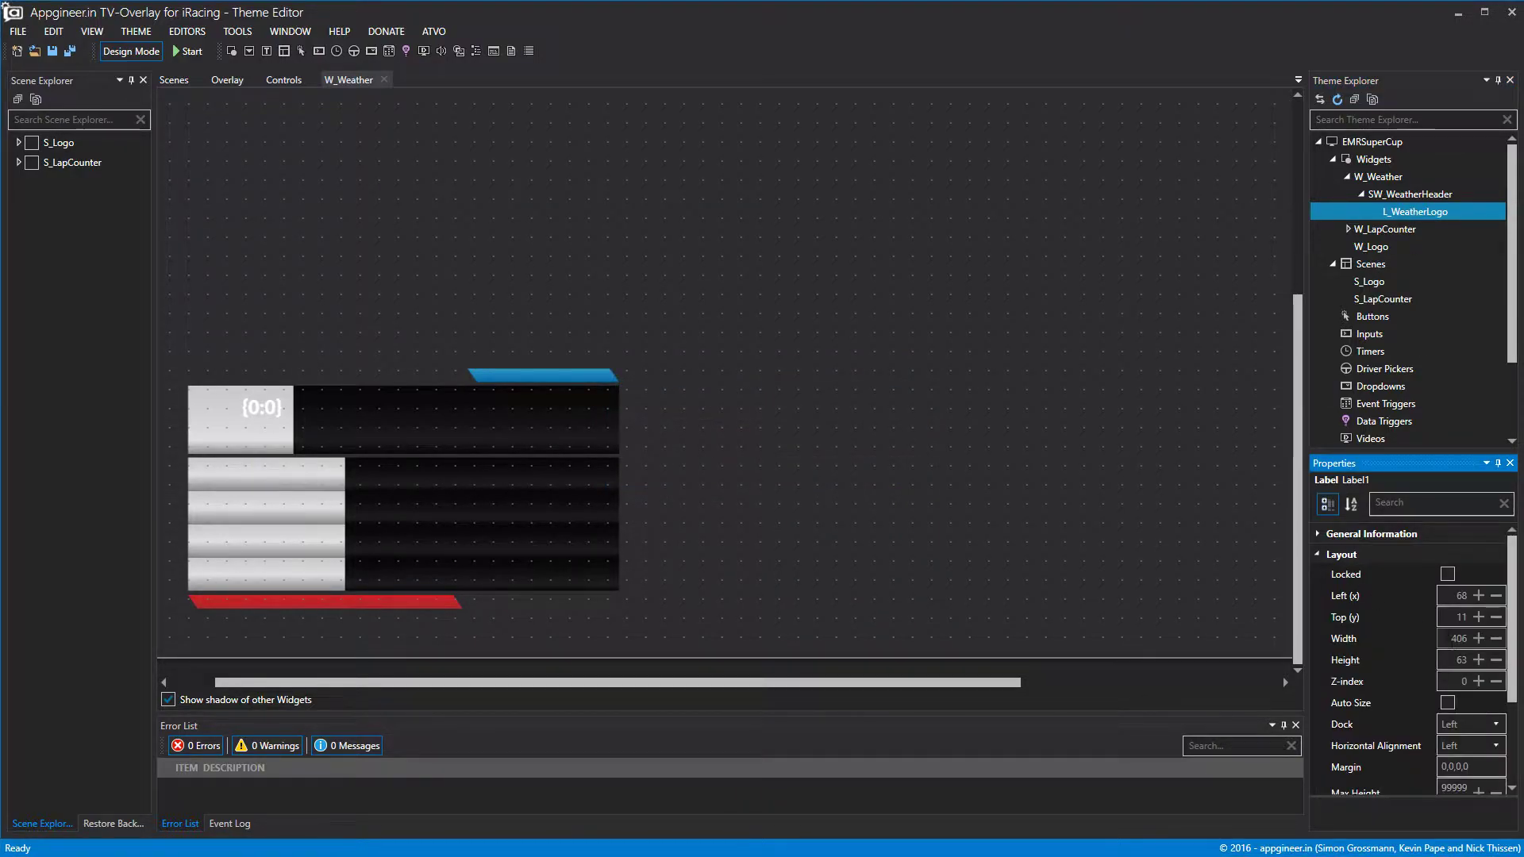
left_click(1317, 553)
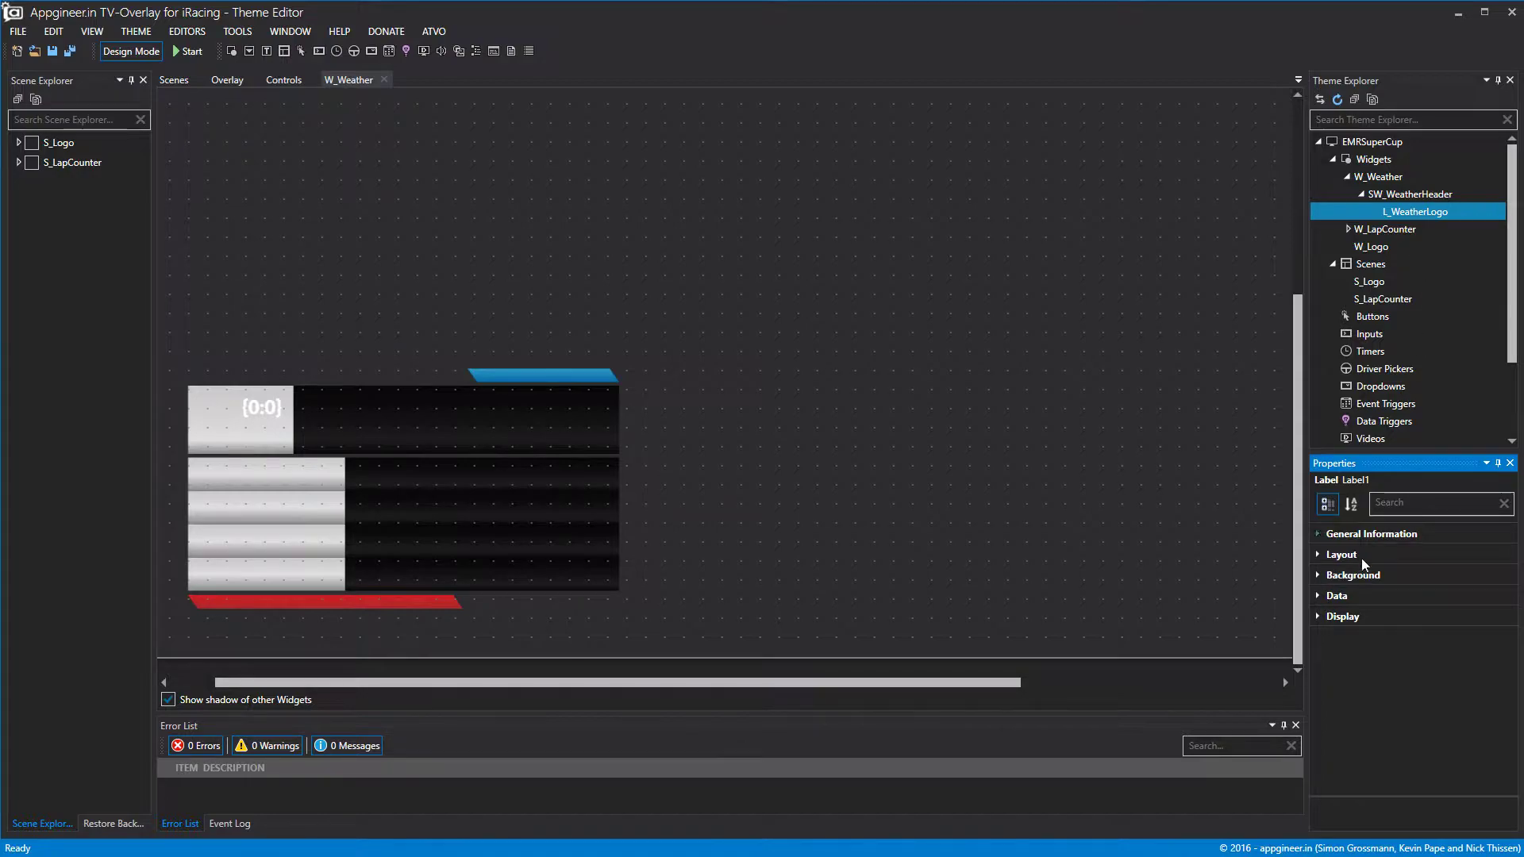
left_click(1316, 574)
left_click(1326, 643)
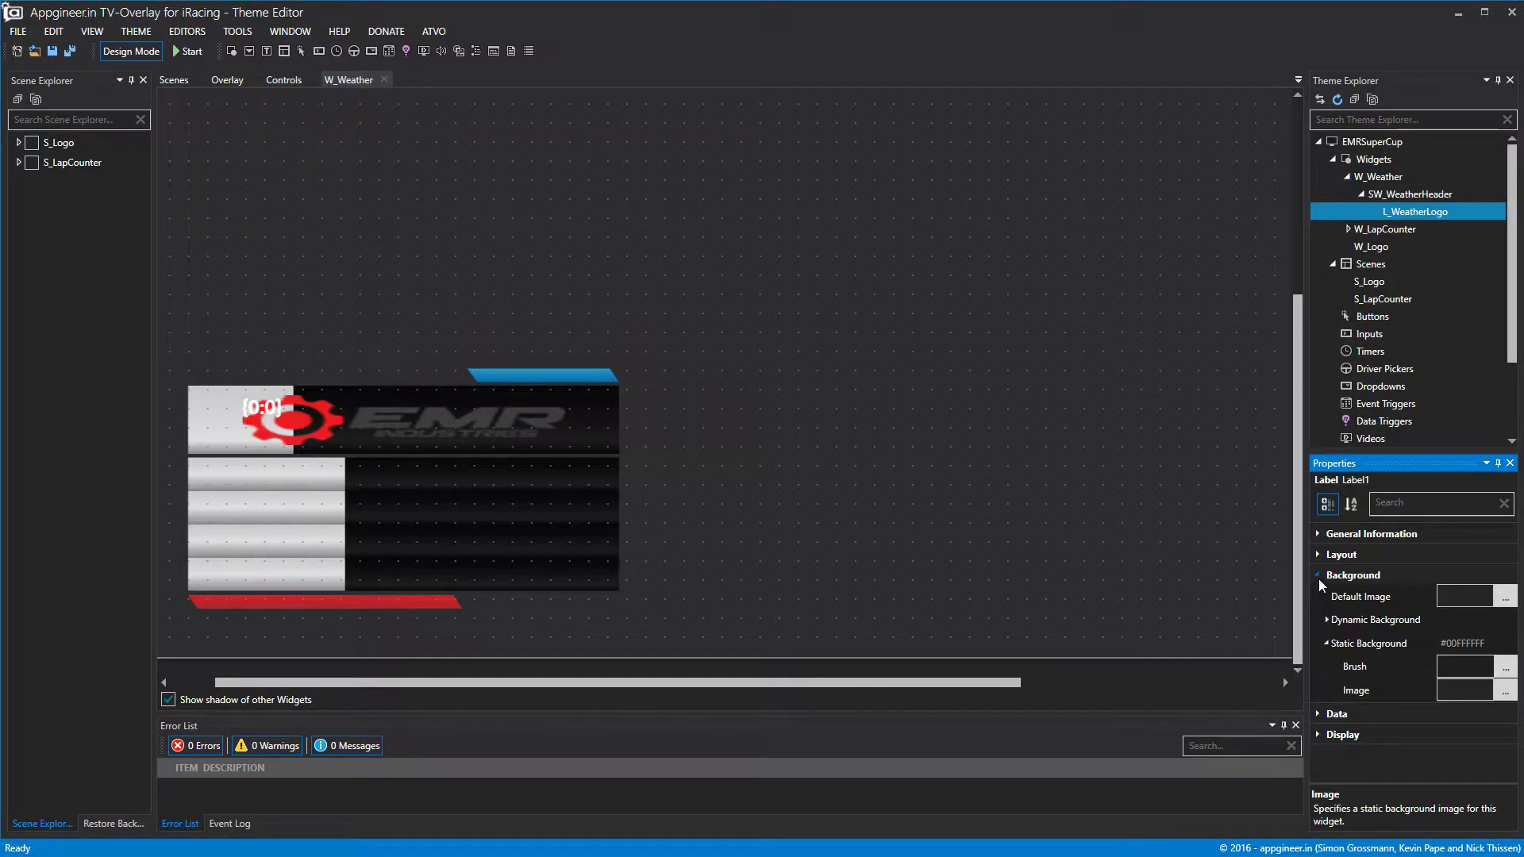
Delete the {0:0} placeholder from the logo label's Data Text.
left_click(1317, 575)
left_click(1319, 596)
left_click(1319, 685)
key("BackSpace")
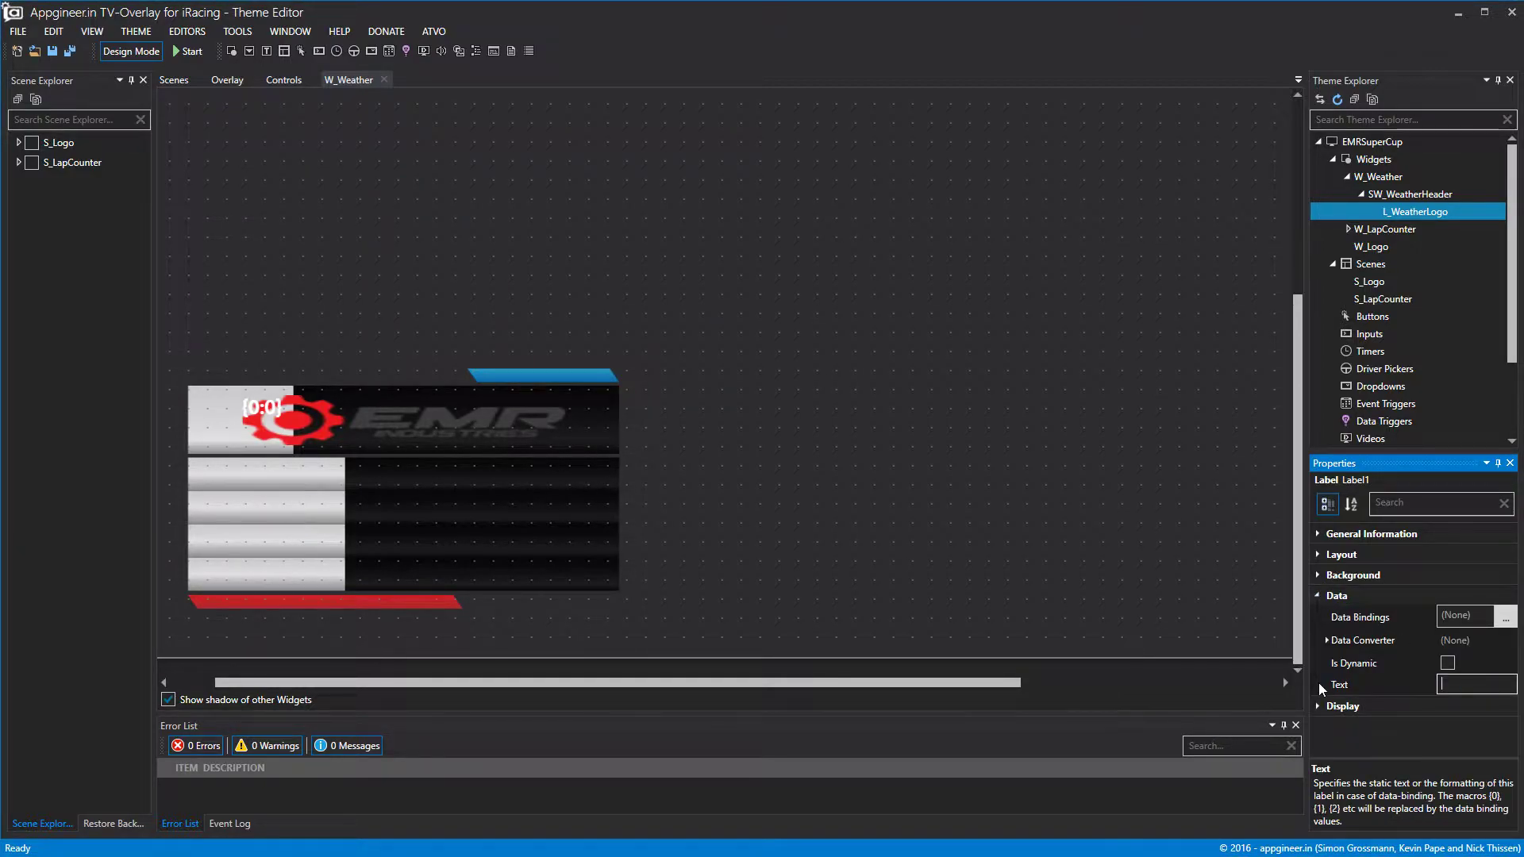
Open SW_WeatherHeader and size L_WeatherLogo to width 120 and height 37.
double_click(1404, 195)
scroll(1404, 195, "down", 2)
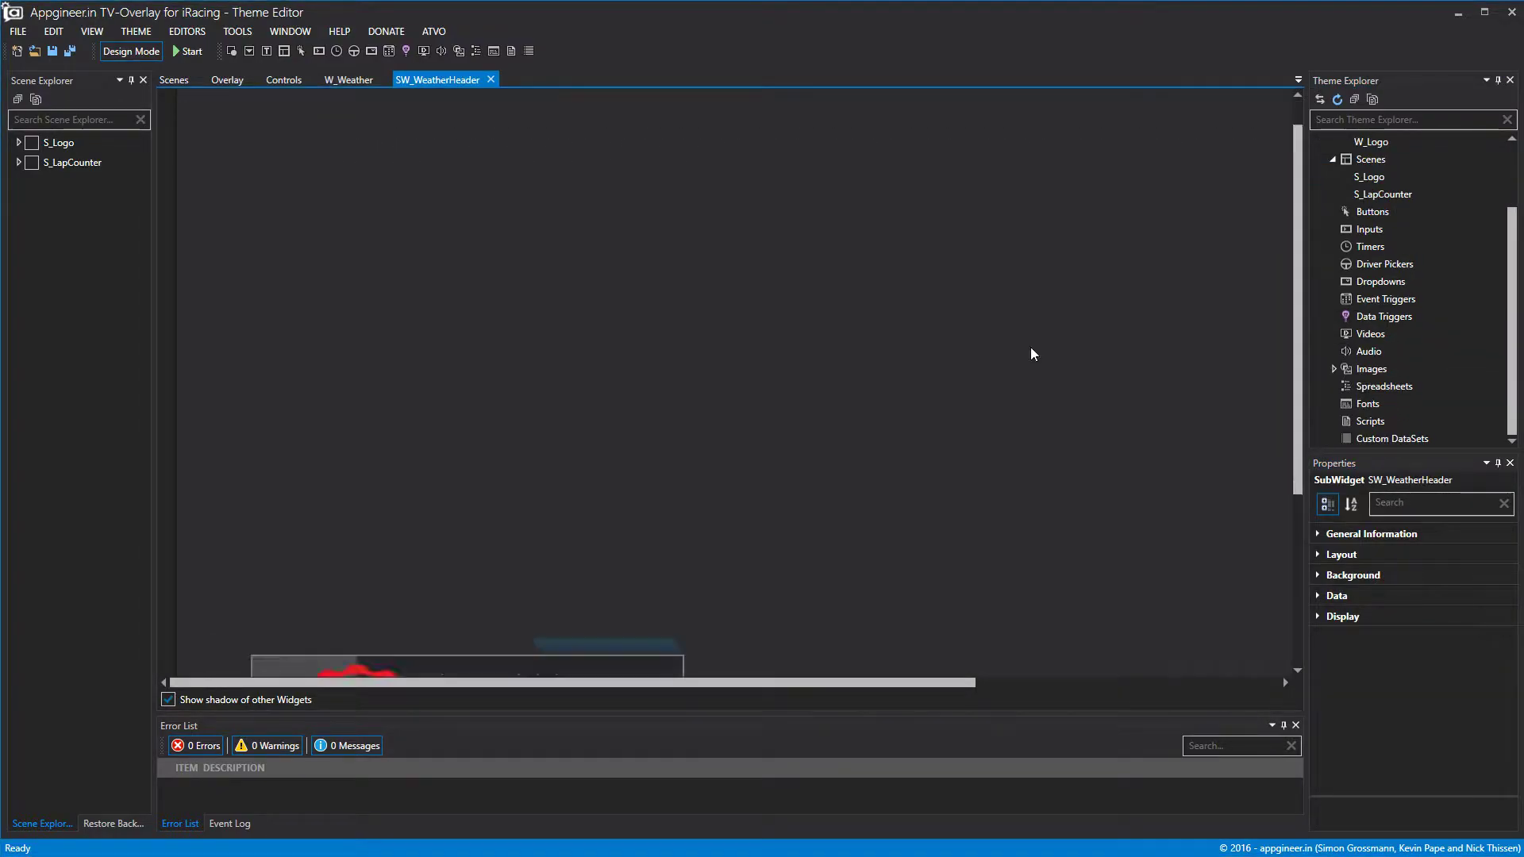
left_click(488, 441)
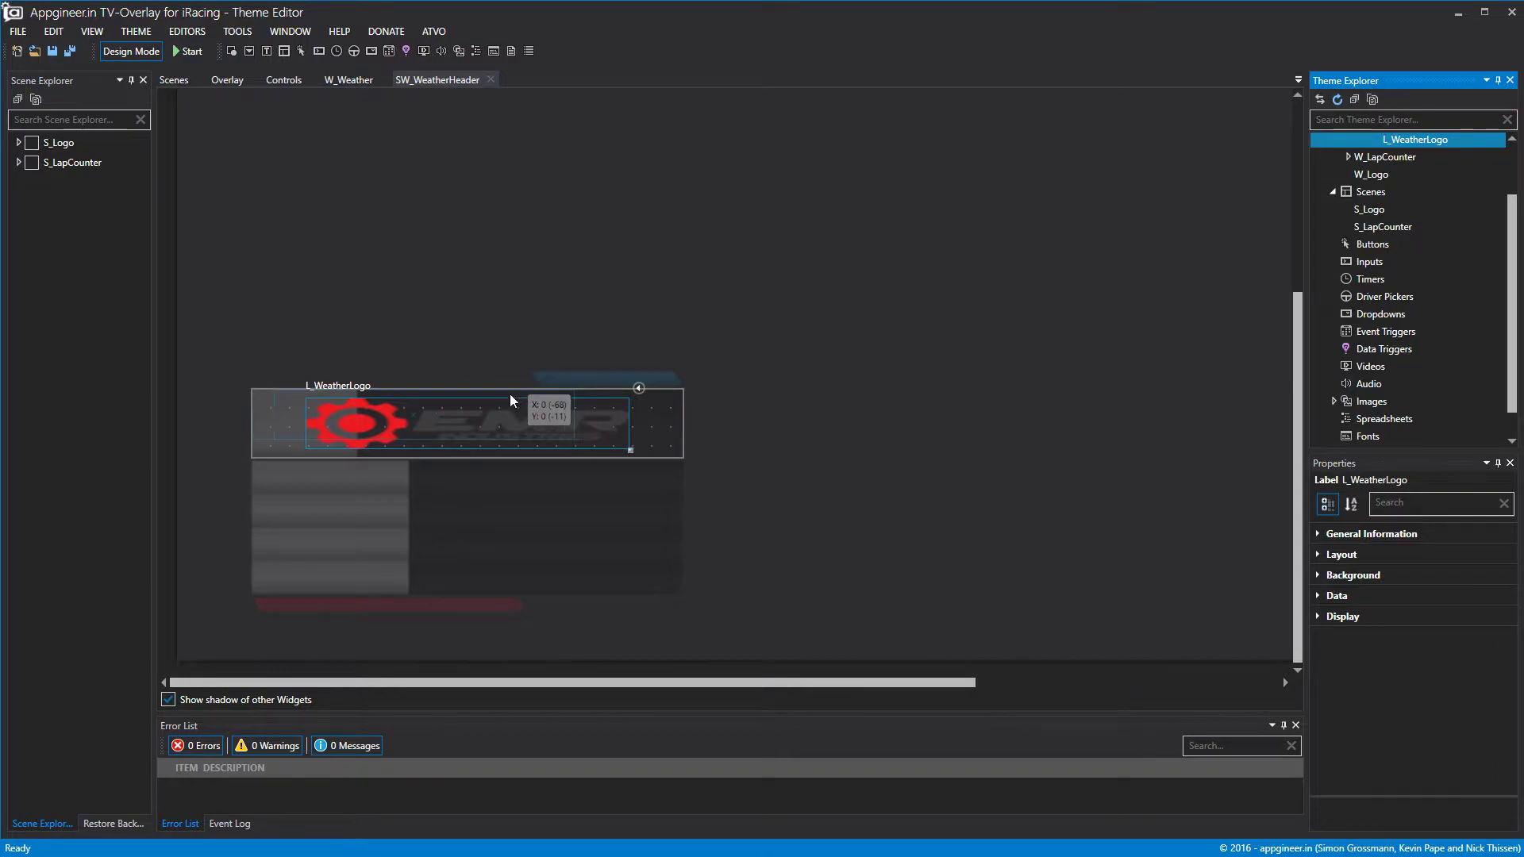
left_click_drag(513, 396, 488, 389)
left_click_drag(577, 429, 324, 436)
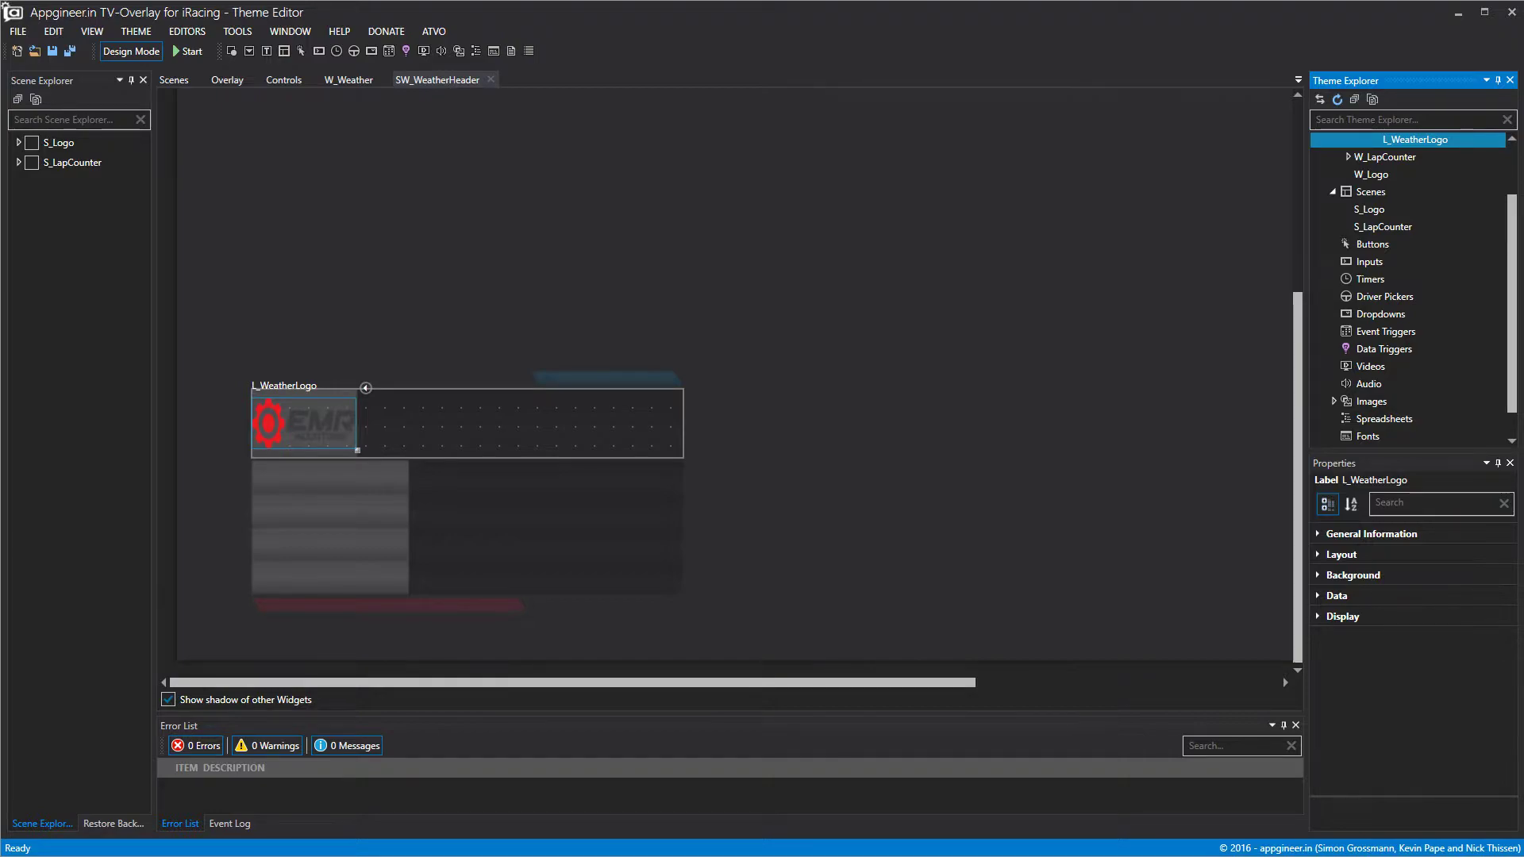
left_click(1342, 554)
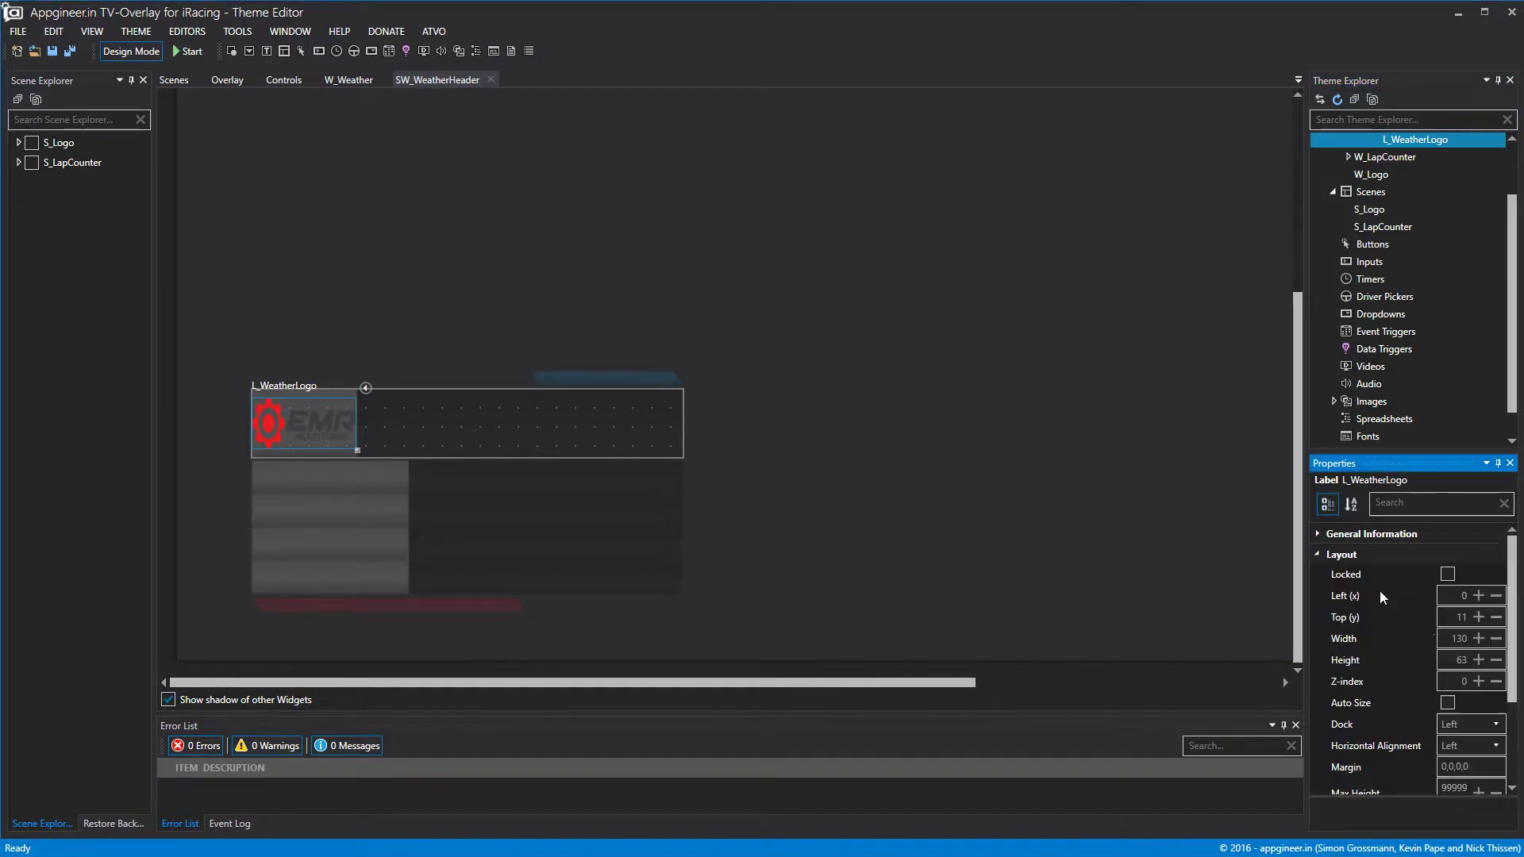
left_click(1452, 638)
type("120")
key("Tab")
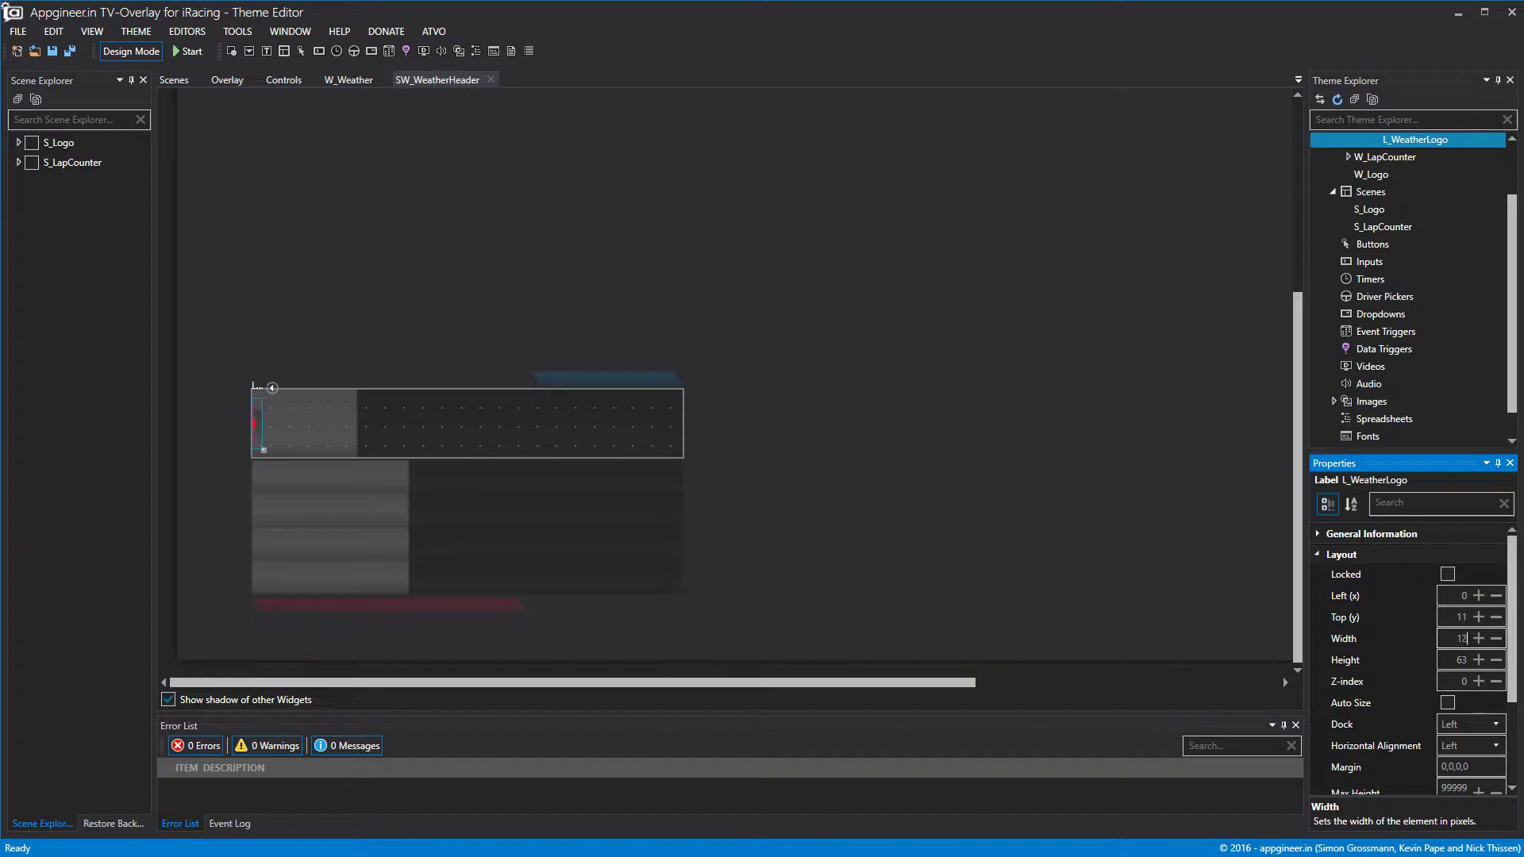
key("BackSpace")
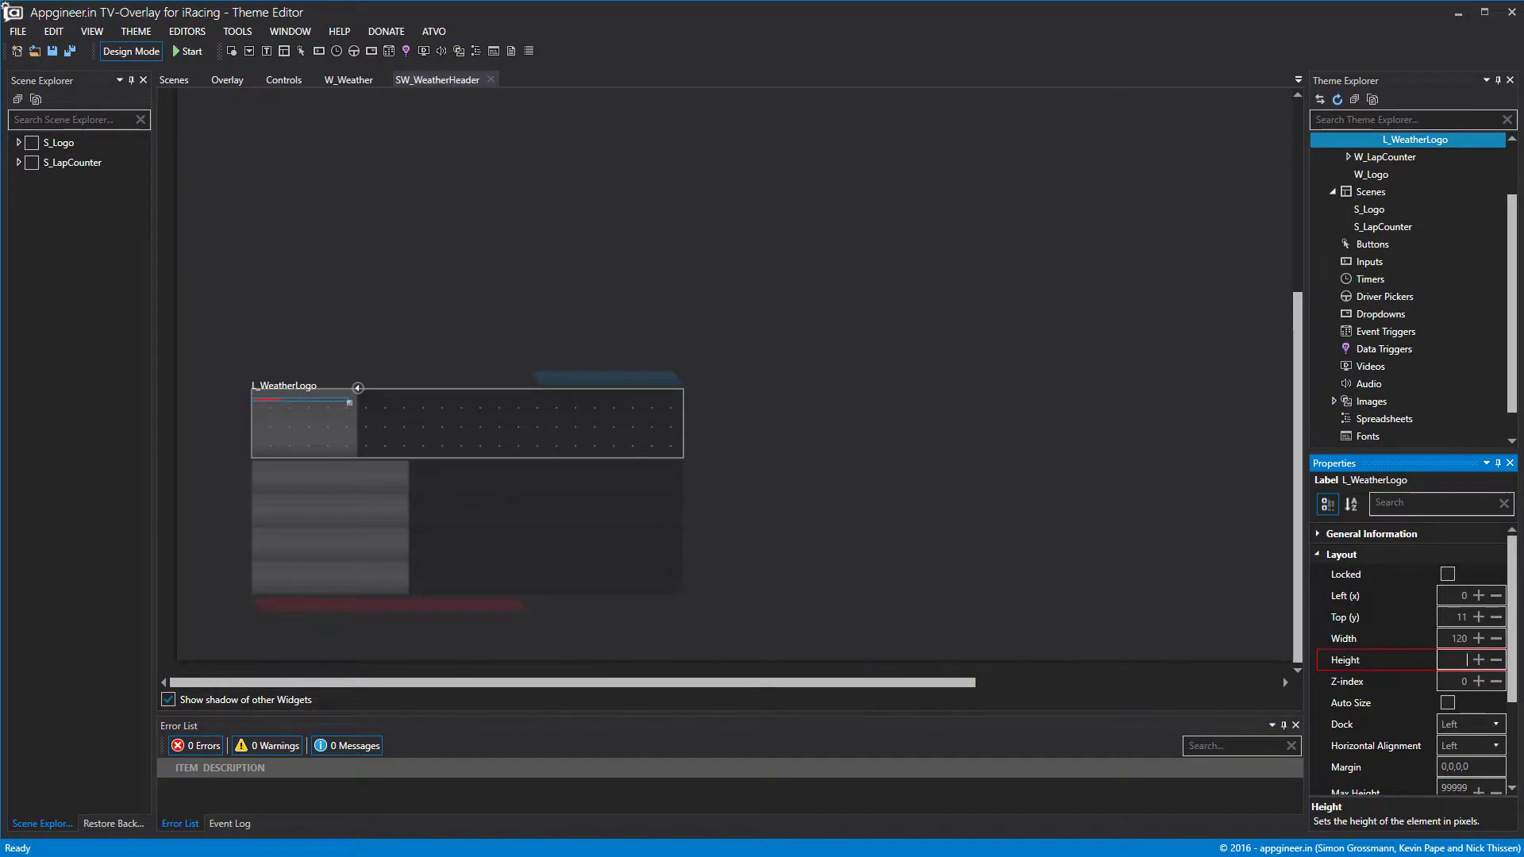
type("37")
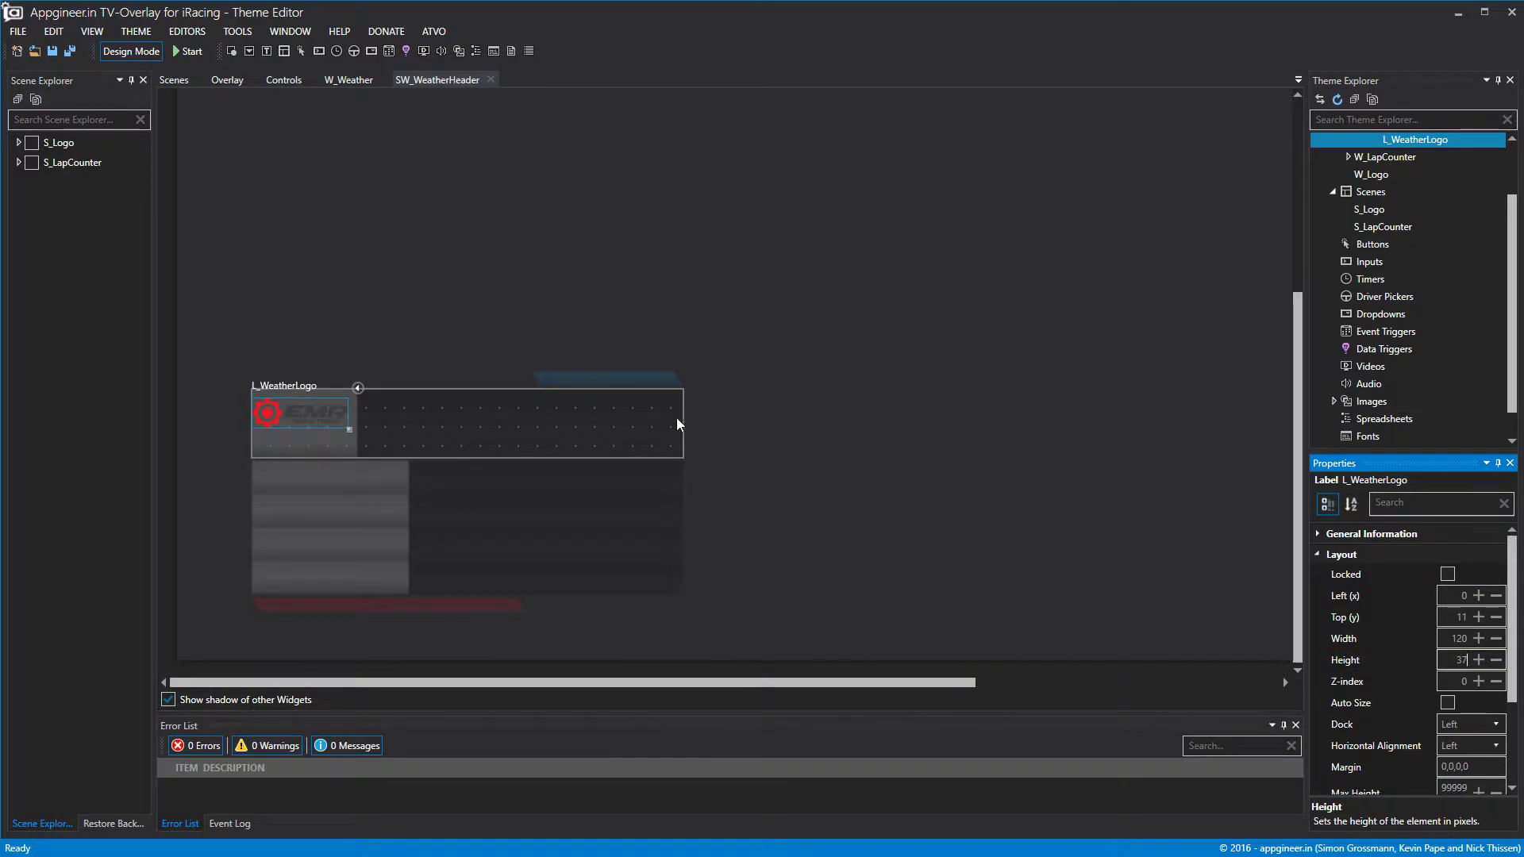
Position the logo label at left 6, top 24 in the header.
left_click(703, 445)
left_click_drag(300, 415, 302, 430)
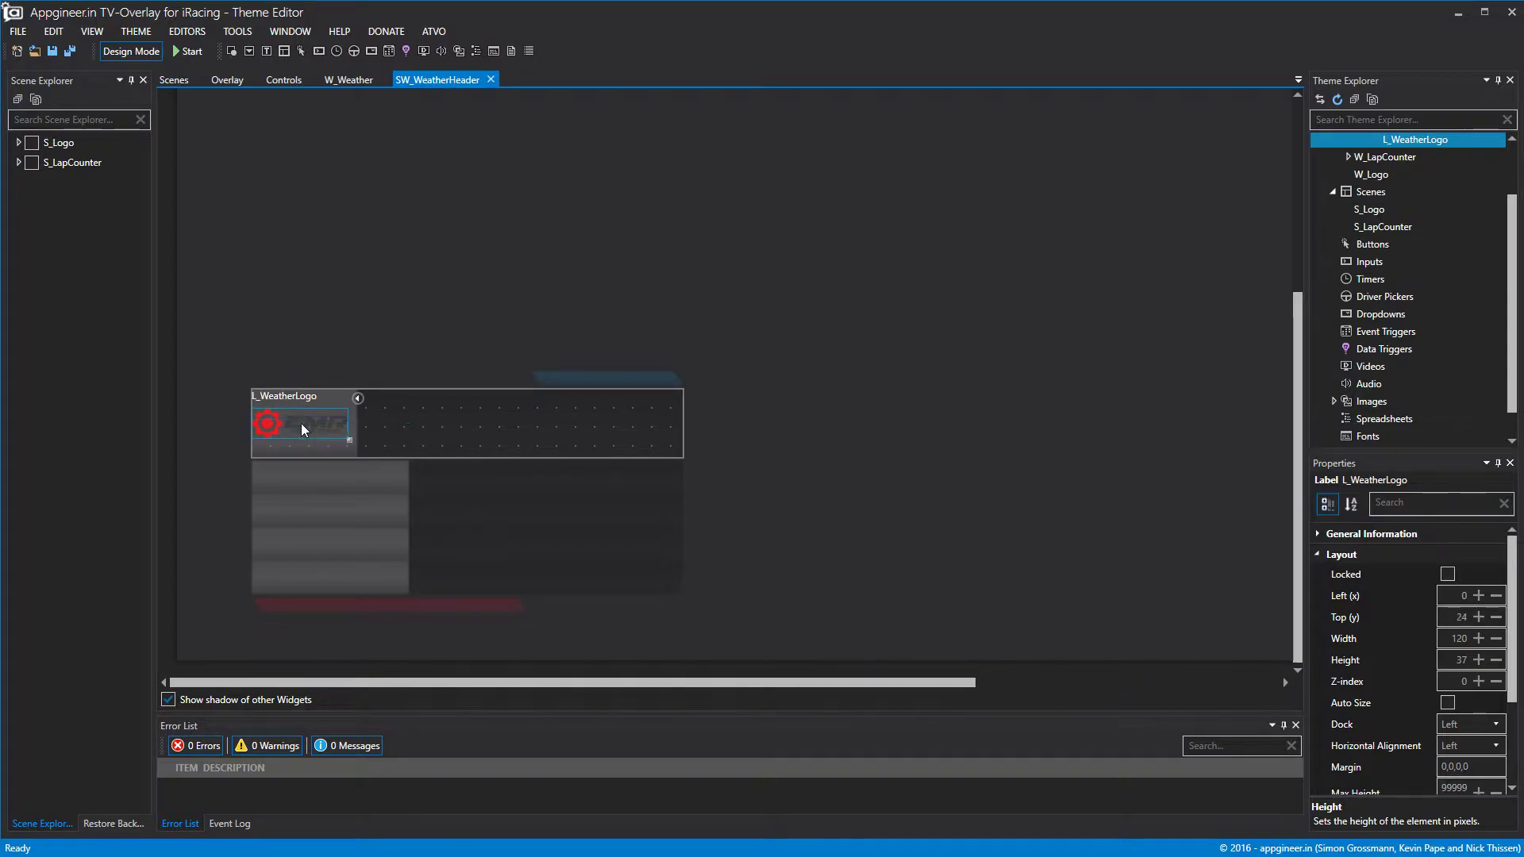
left_click(1478, 596)
left_click(1478, 596)
left_click(1477, 596)
left_click(1478, 596)
left_click(1478, 596)
left_click(1478, 596)
left_click(1108, 421)
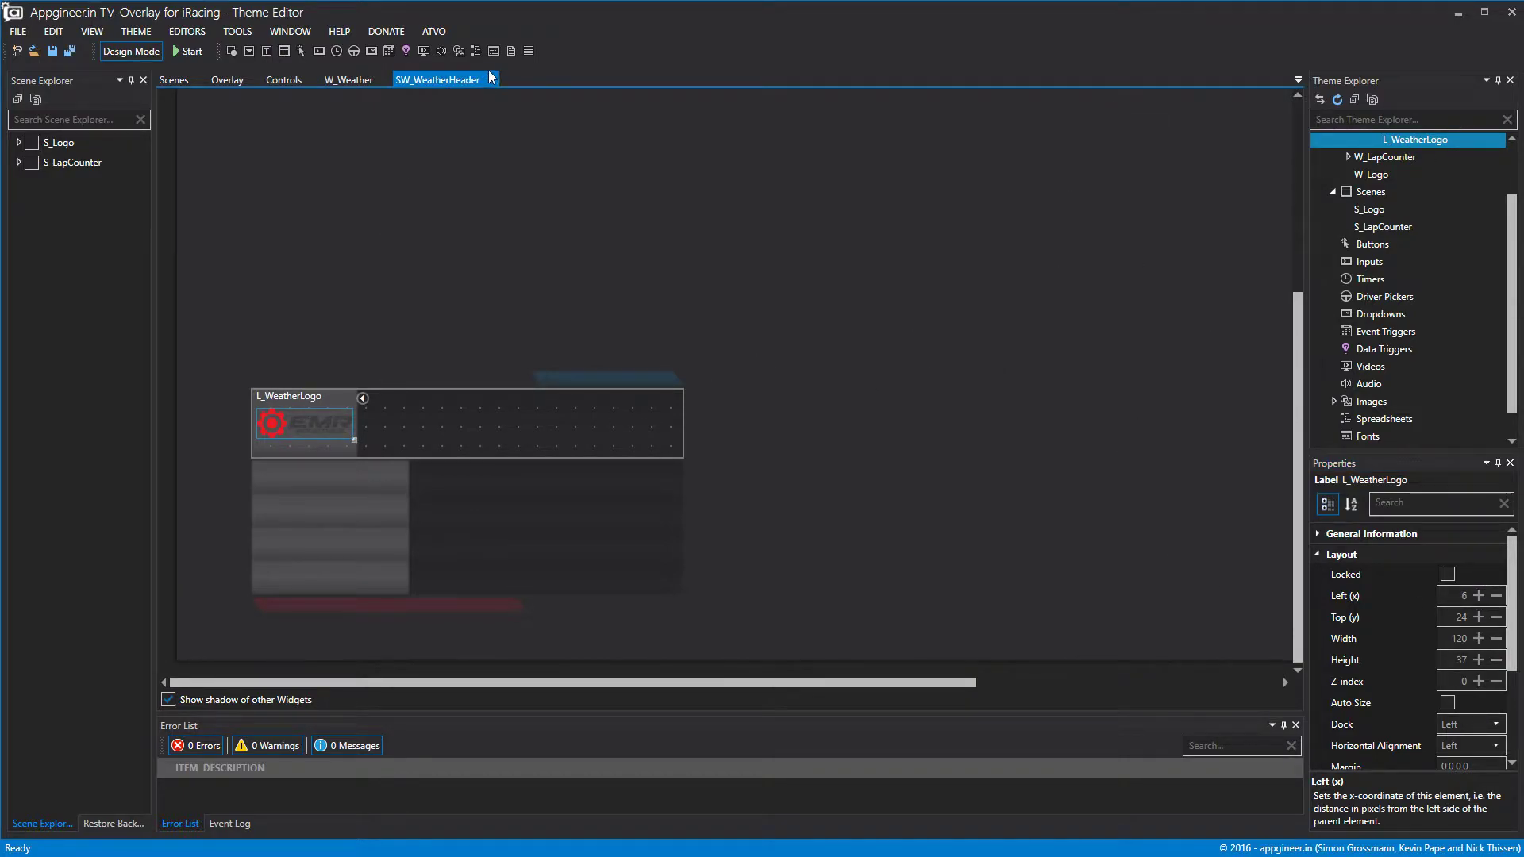
scroll(1442, 143, "up", 2)
Add a header label stretched to the right edge with text 'EMR PORSCHE SUPERCUP'.
right_click(1425, 194)
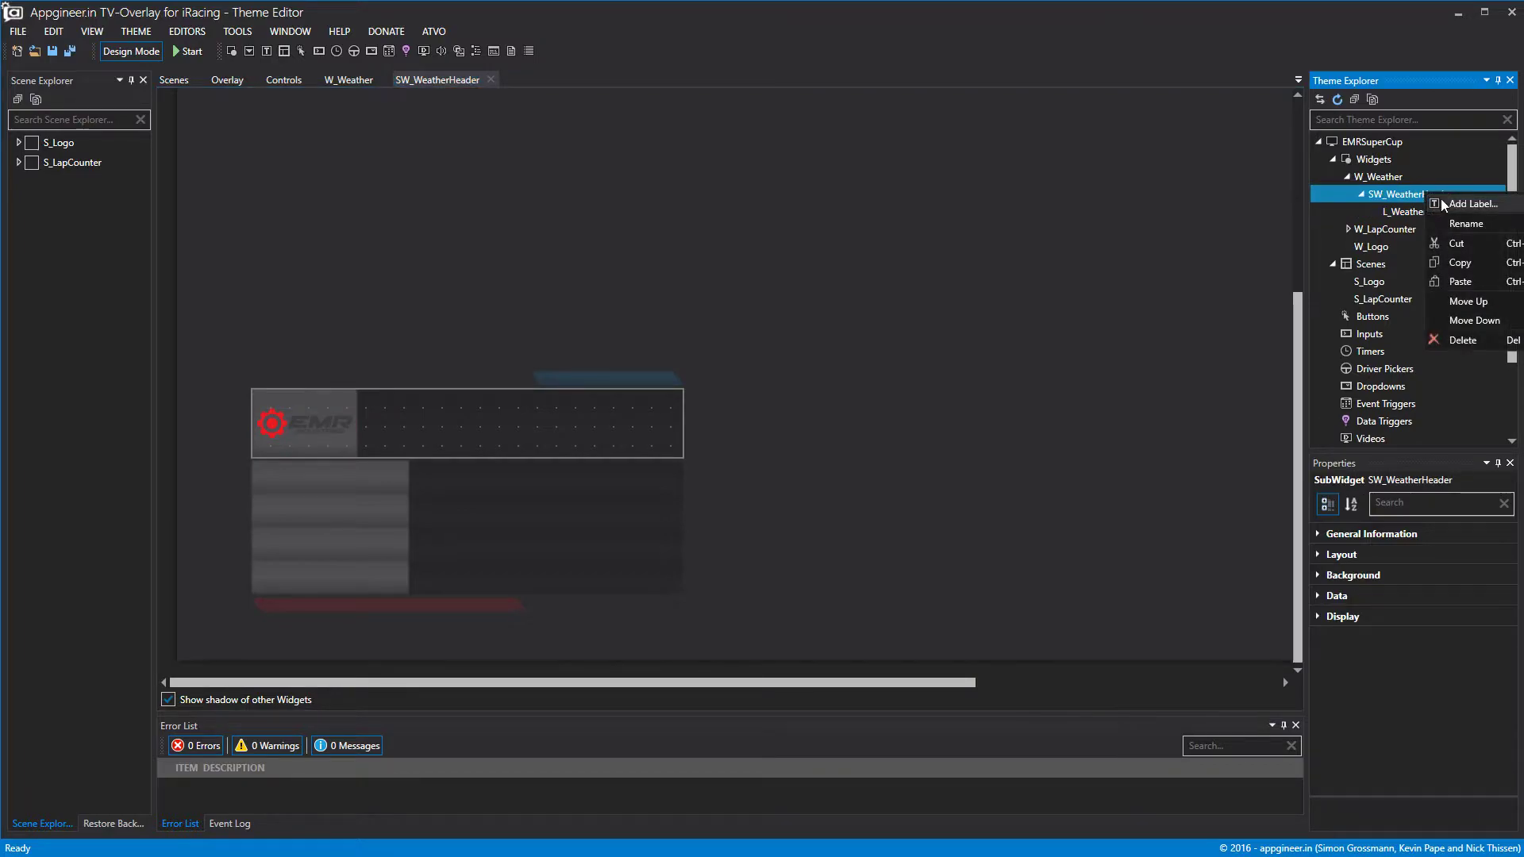
left_click(1450, 204)
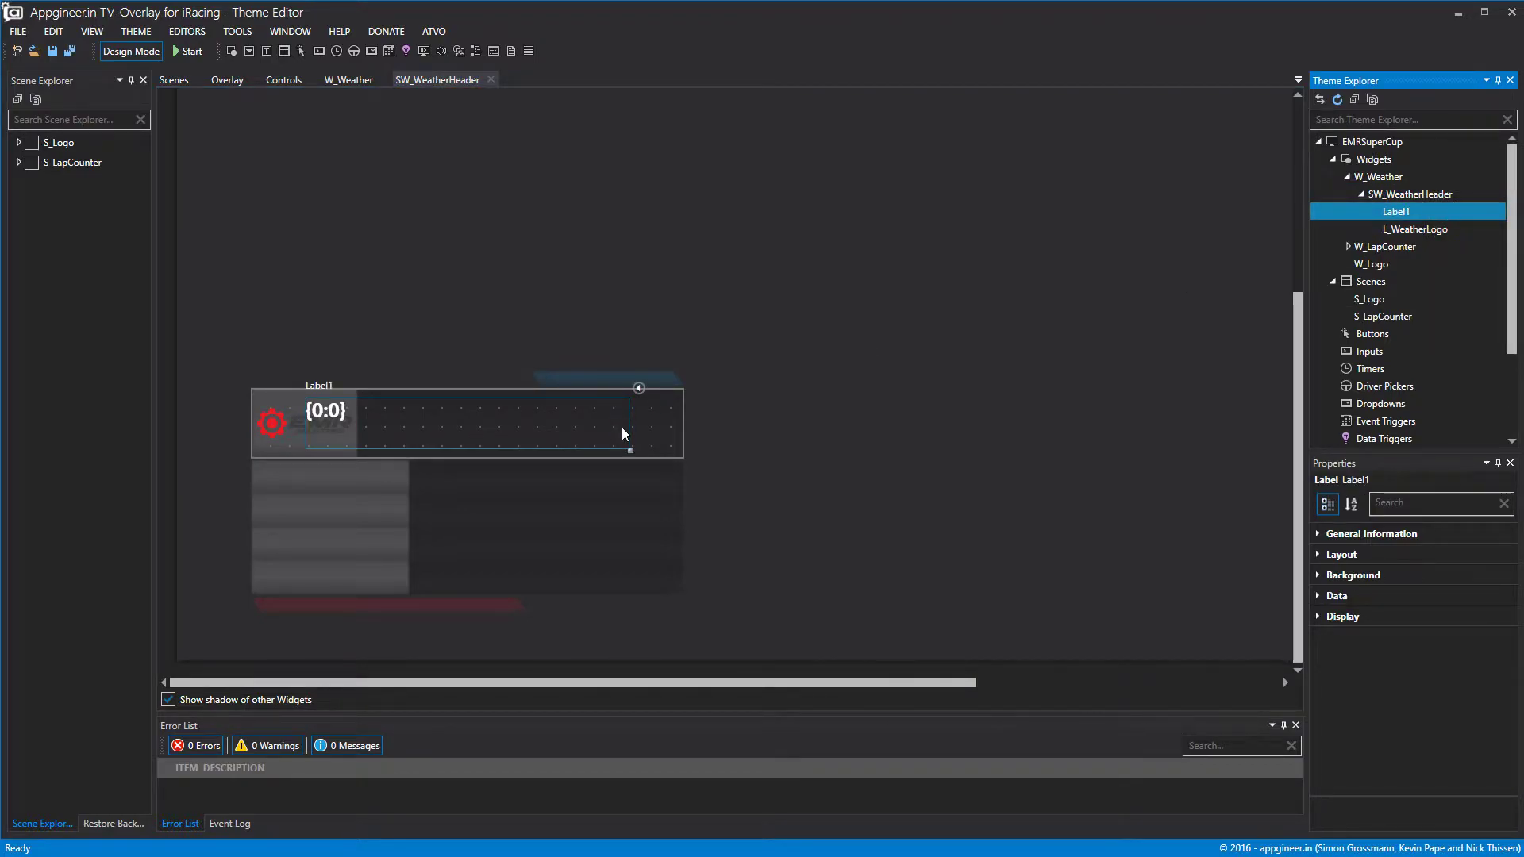
left_click_drag(631, 427, 540, 429)
left_click_drag(626, 408, 684, 408)
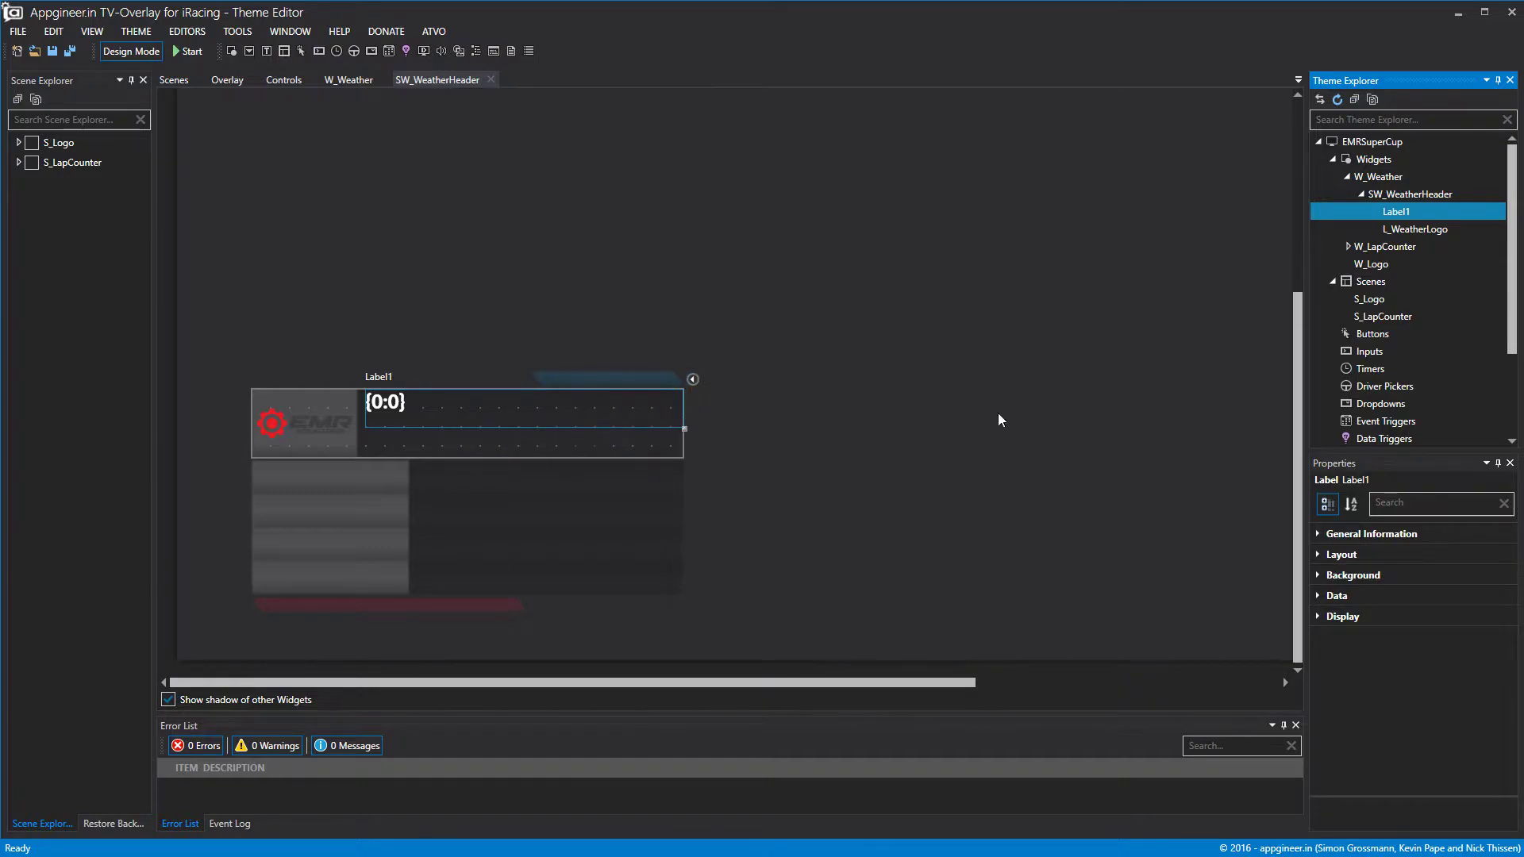
left_click(1317, 596)
left_click(1473, 684)
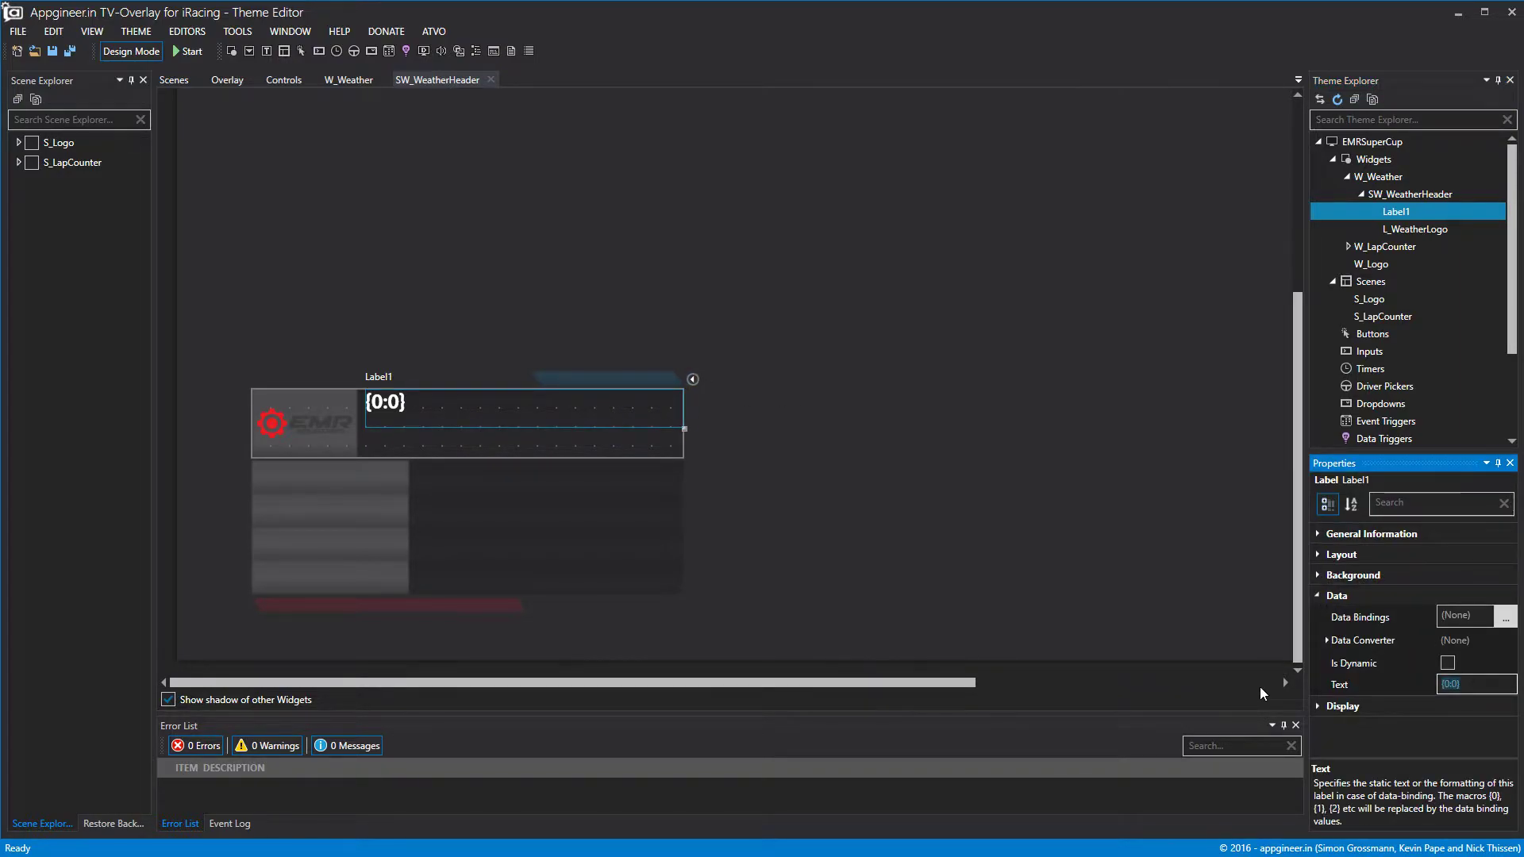
type("EMR")
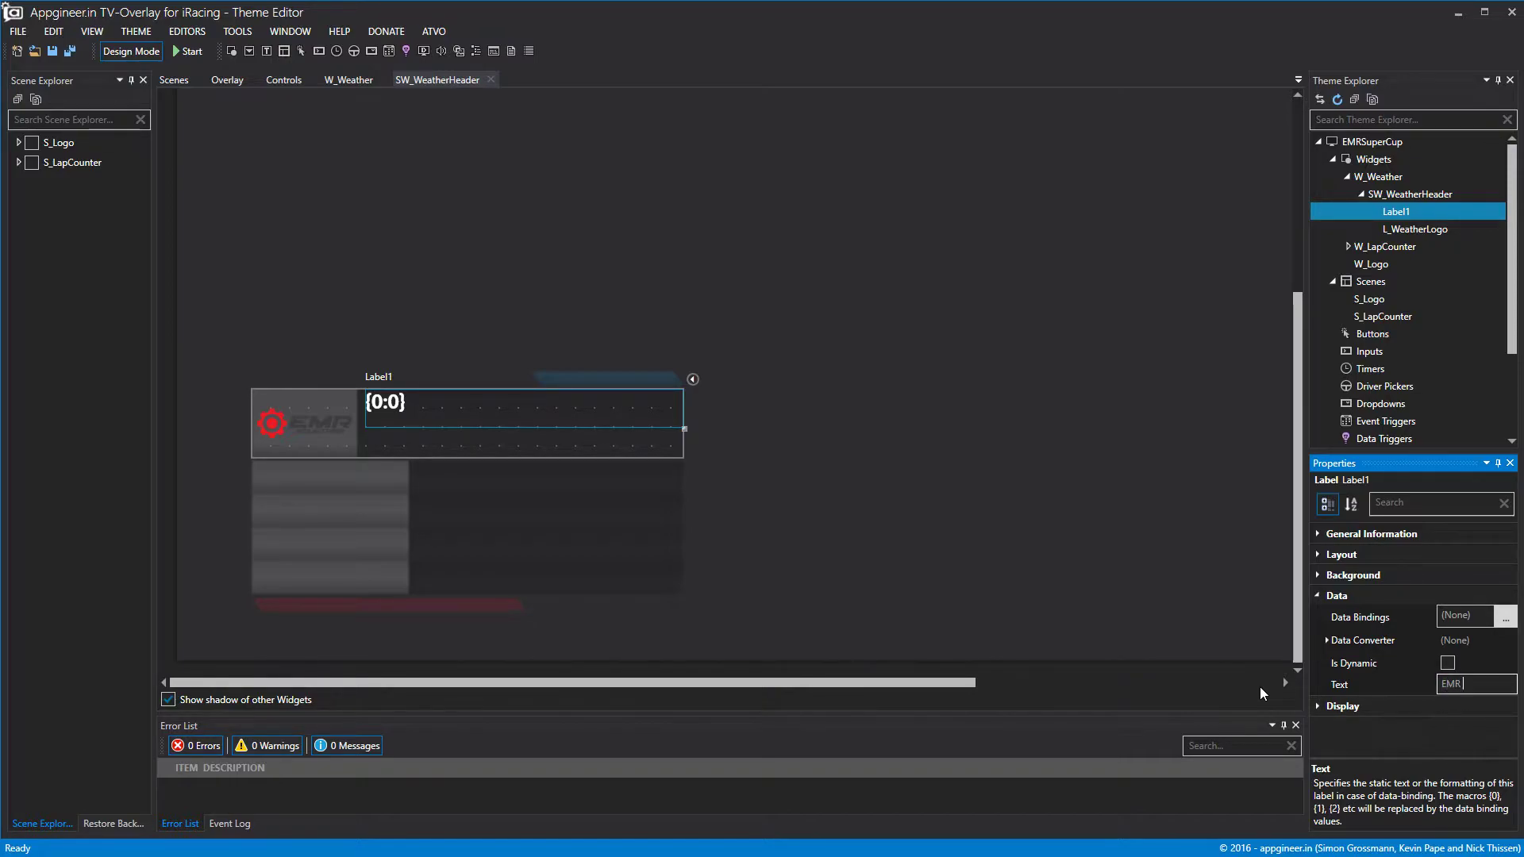
type(" PORSCHE")
type(" SUPERCUP")
left_click(1140, 580)
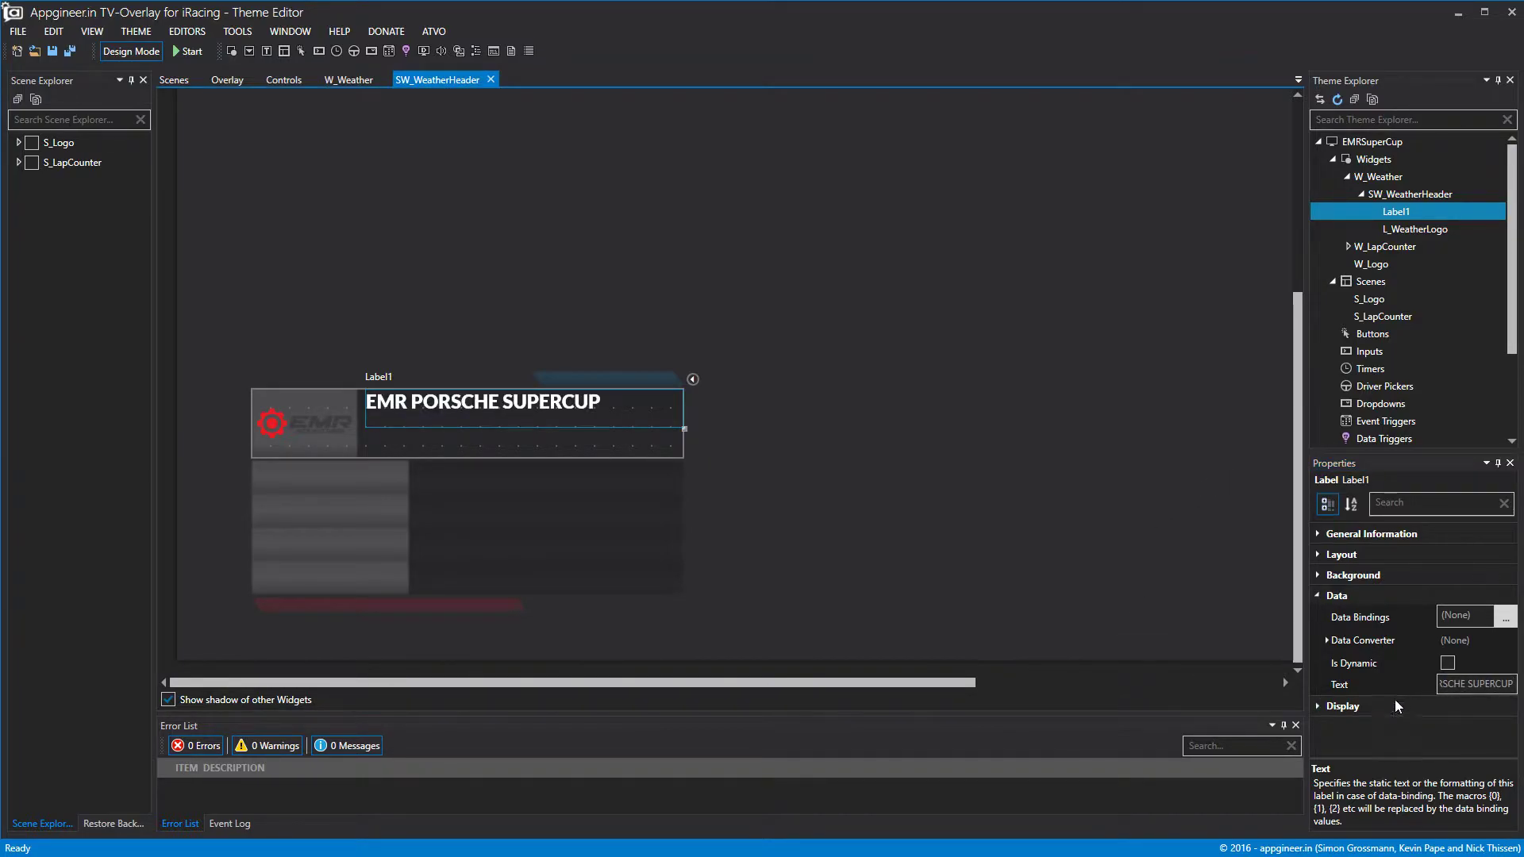
left_click(1317, 595)
Give the title label left, vertically centred alignment and font size 30.
left_click(1317, 616)
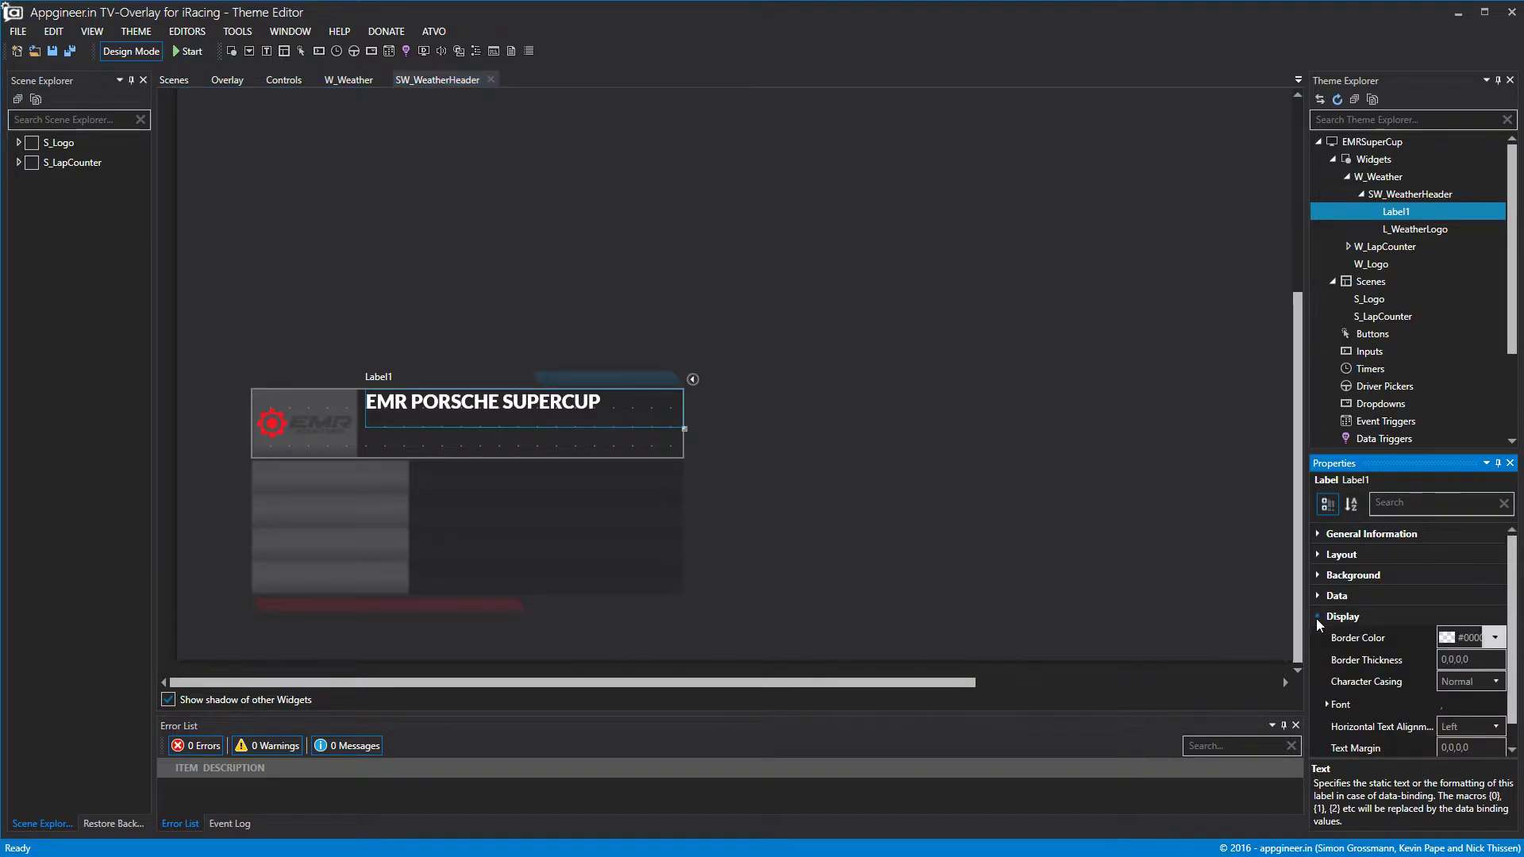
scroll(1345, 726, "down", 1)
left_click(1451, 702)
left_click(1458, 720)
left_click(1460, 767)
left_click(1464, 808)
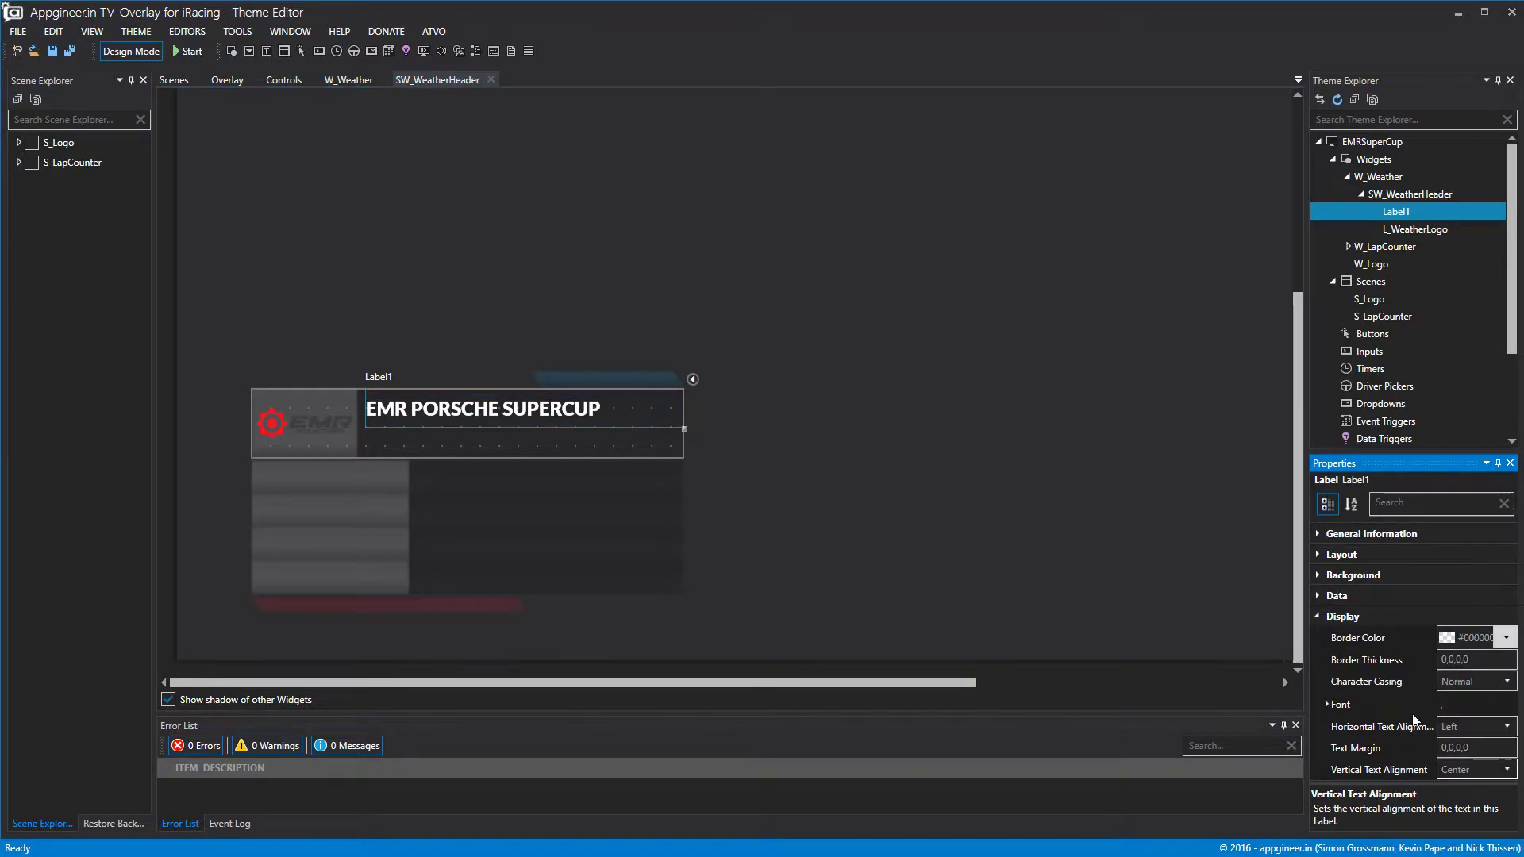
left_click(1324, 705)
left_click(1478, 748)
left_click_drag(1481, 747, 1481, 748)
left_click(1497, 748)
left_click(1497, 748)
left_click(1017, 540)
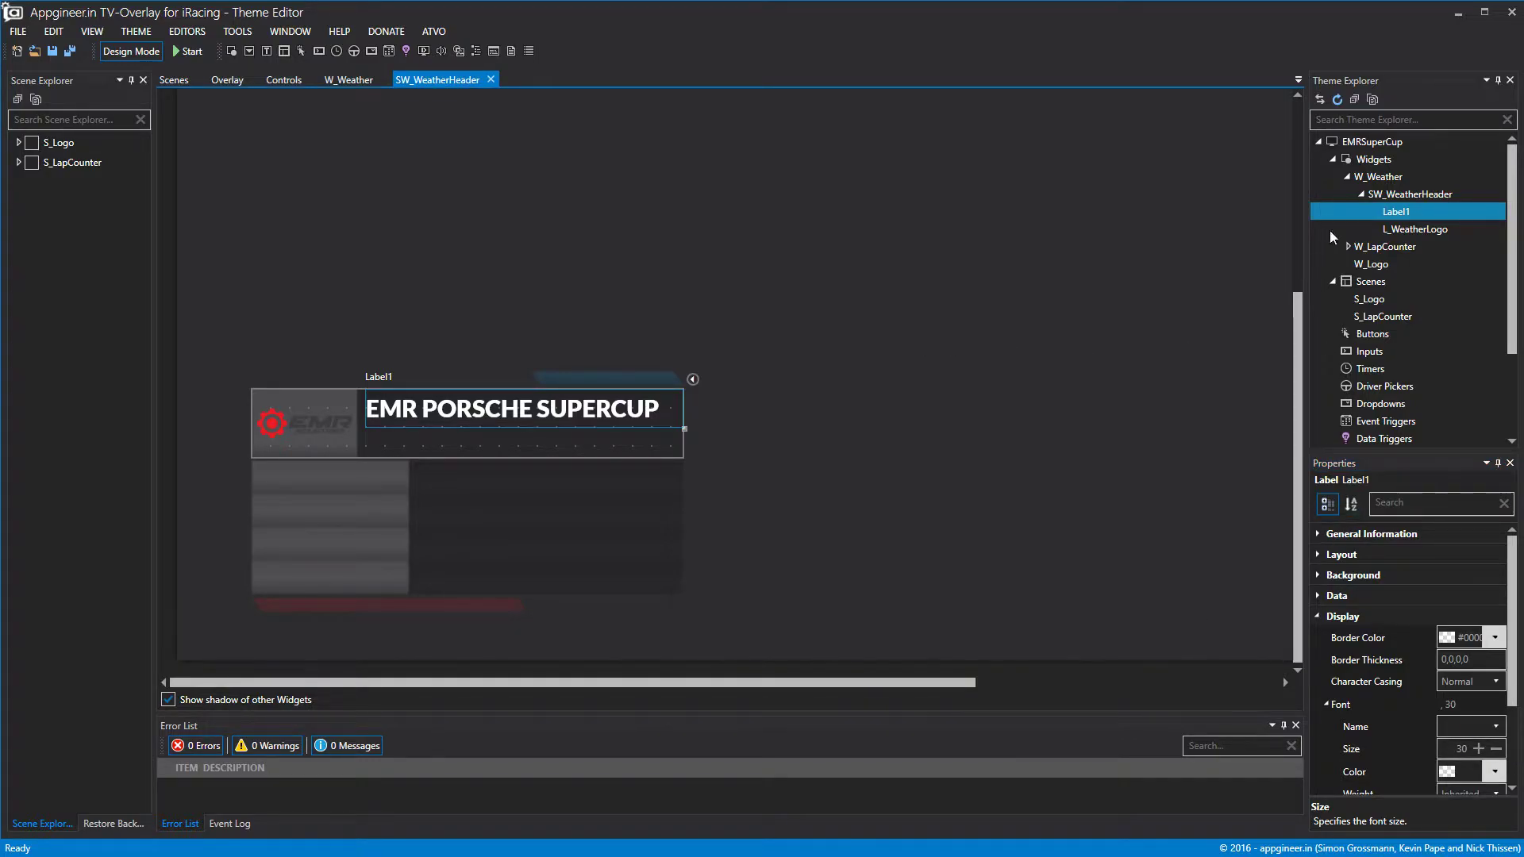
Rename the title label to L_WeatherHeader1.
right_click(1407, 208)
left_click(1422, 225)
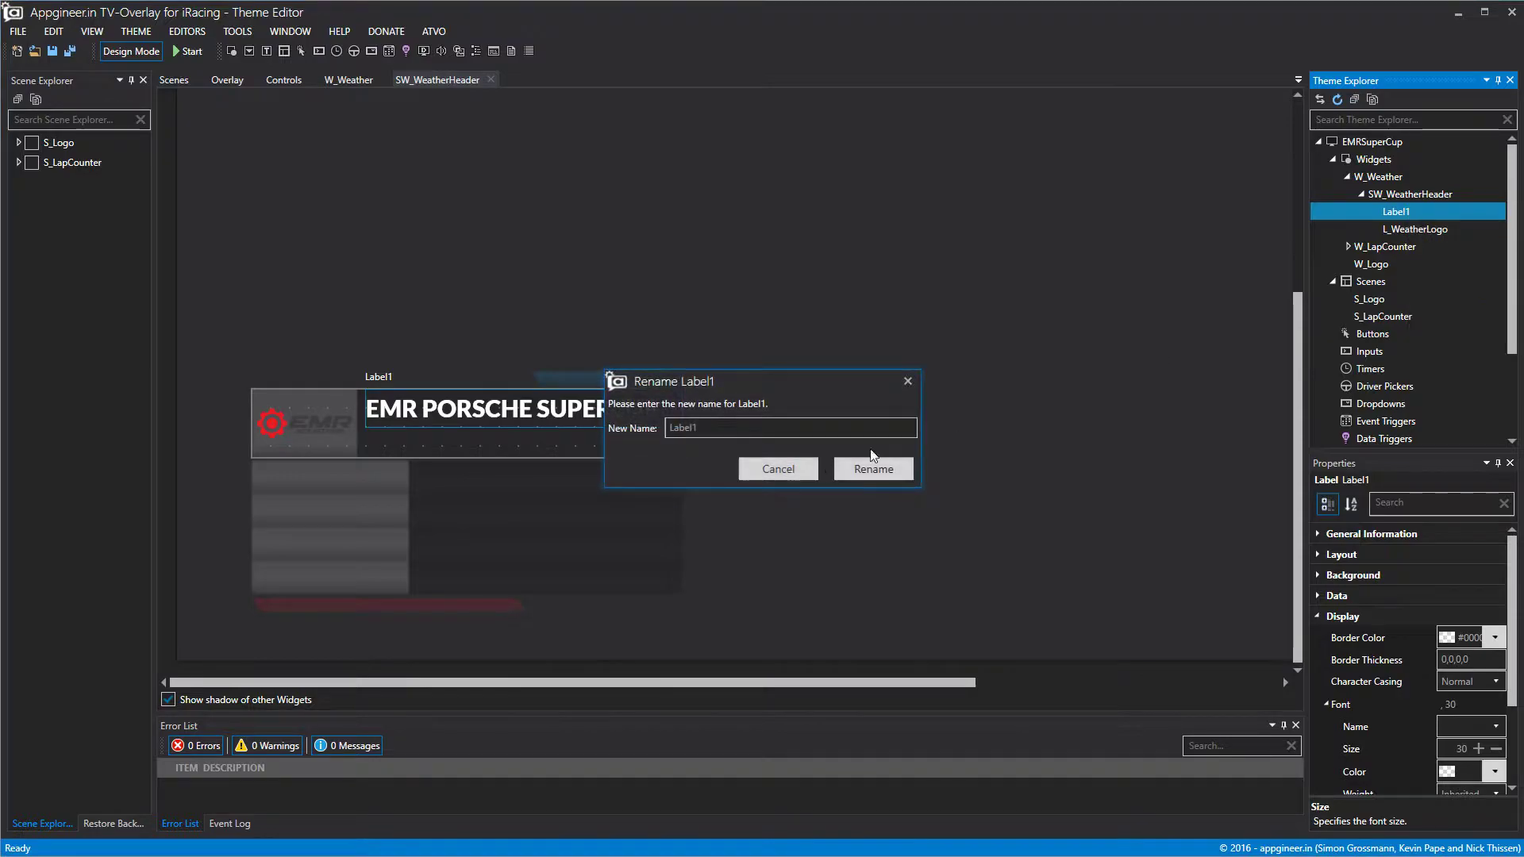
type("L_wEATH")
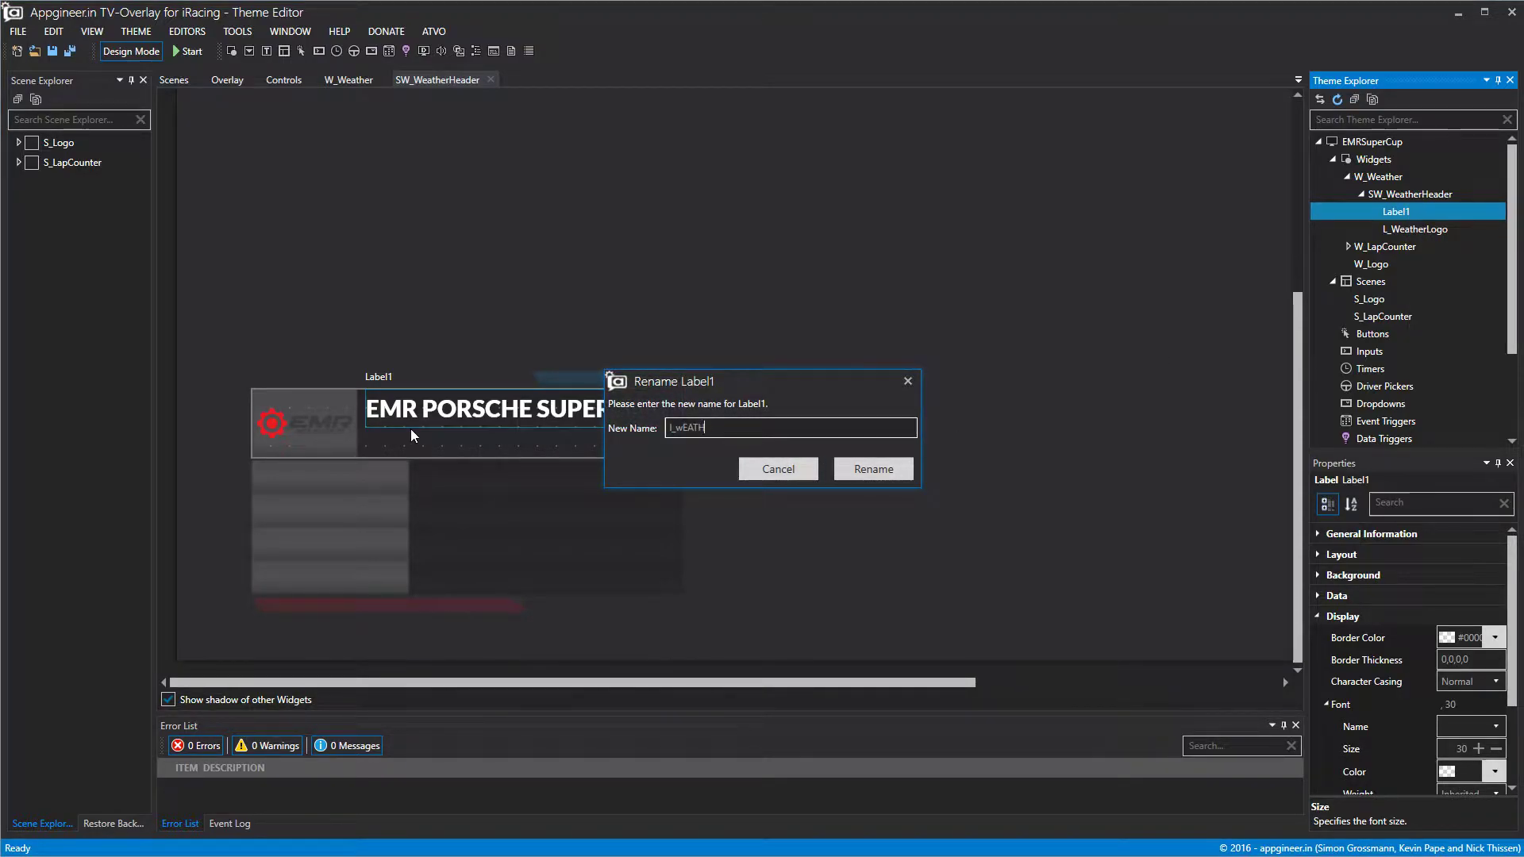
type("EL_Weather")
left_click(871, 469)
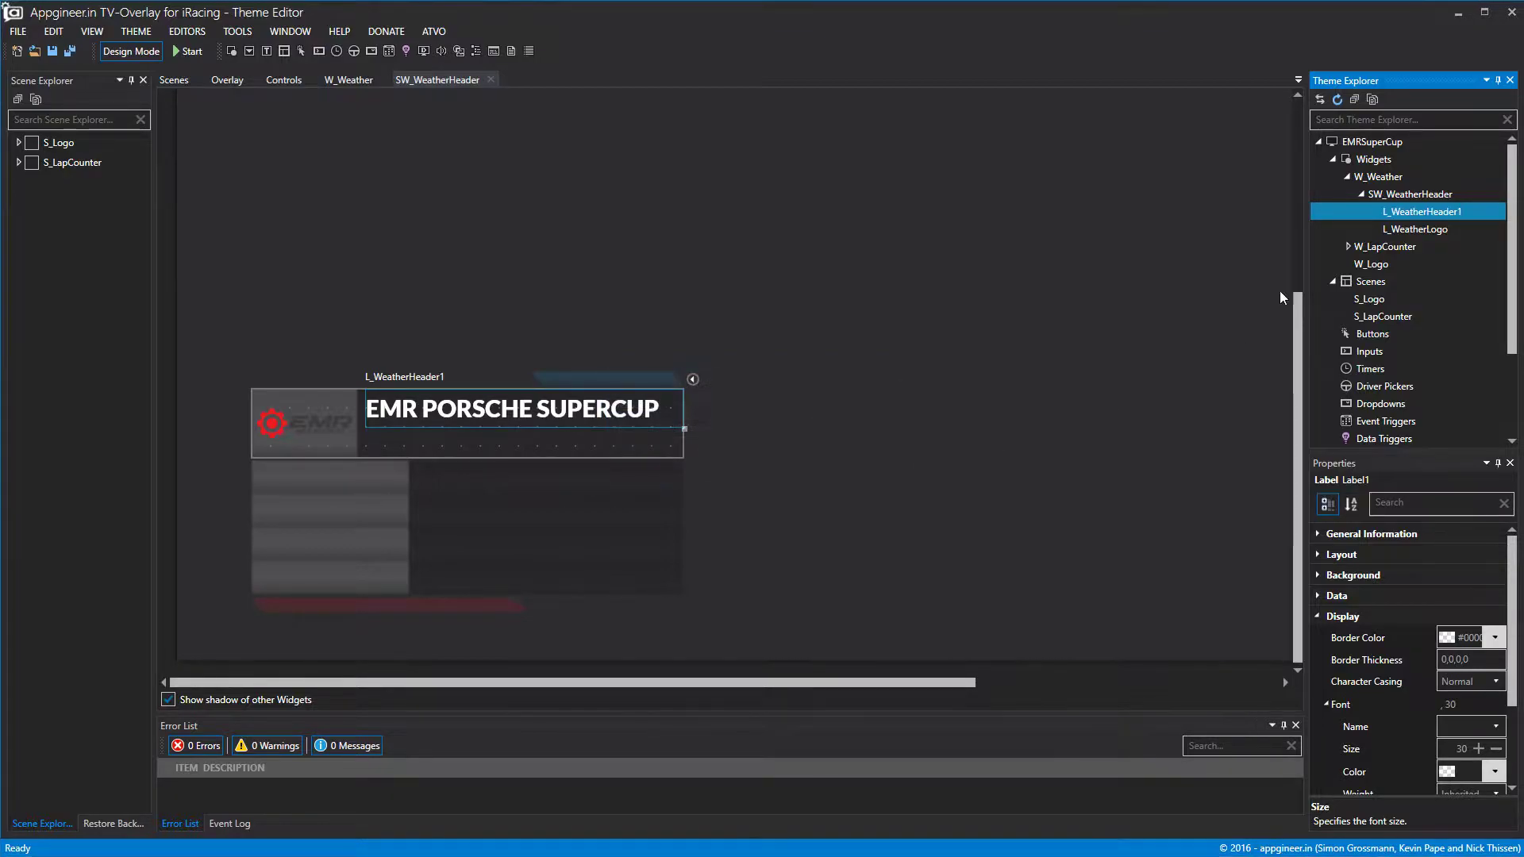
right_click(1403, 199)
Add a third label to the header and position it below the title.
left_click(1416, 207)
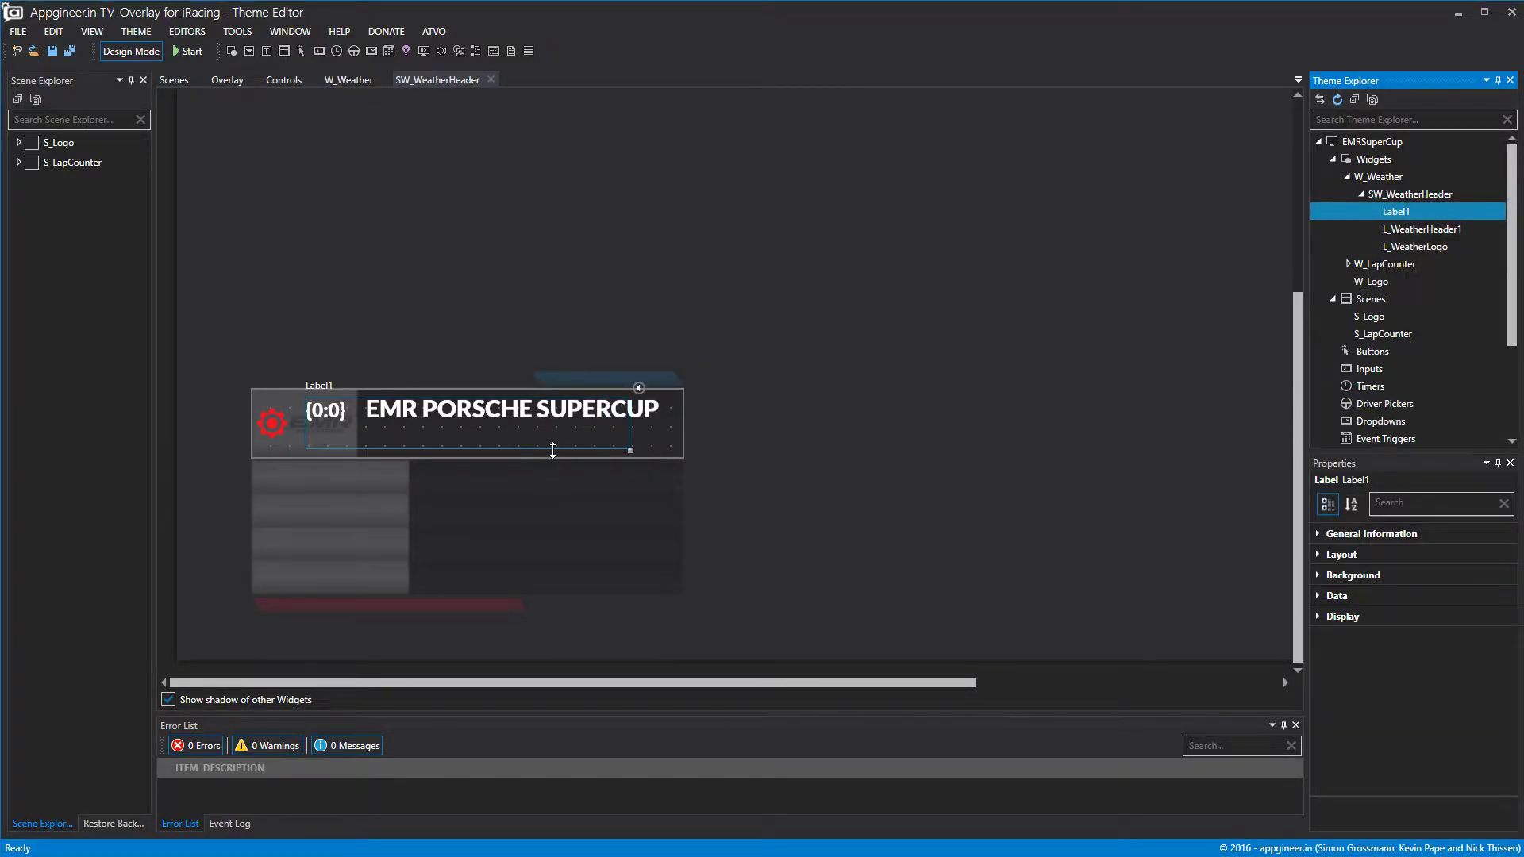
mouse_move(588, 453)
left_mouse_down()
mouse_move(521, 426)
mouse_move(608, 454)
left_mouse_up()
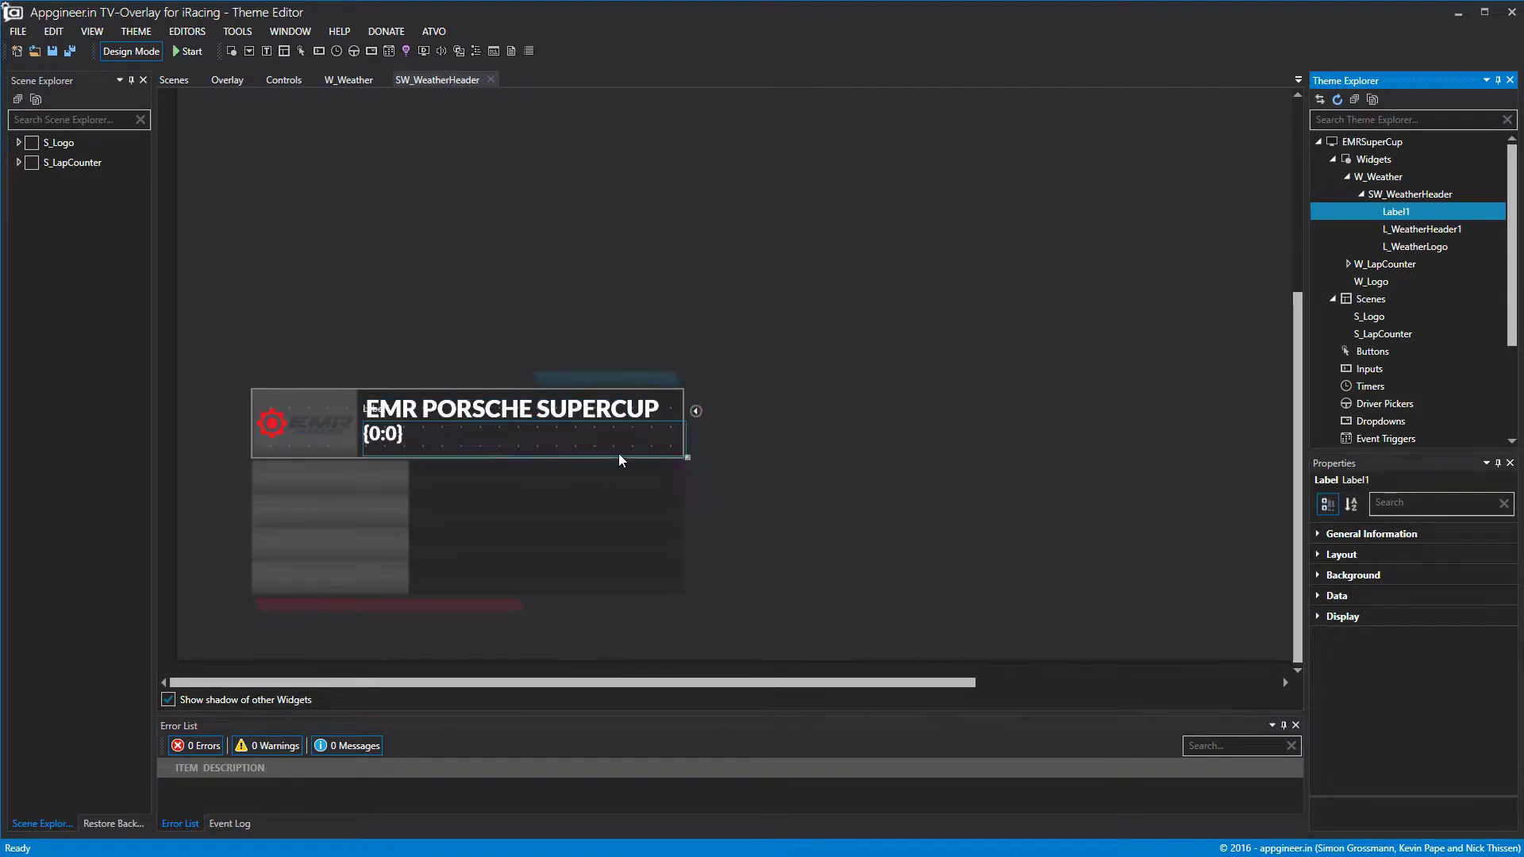
left_click(689, 443)
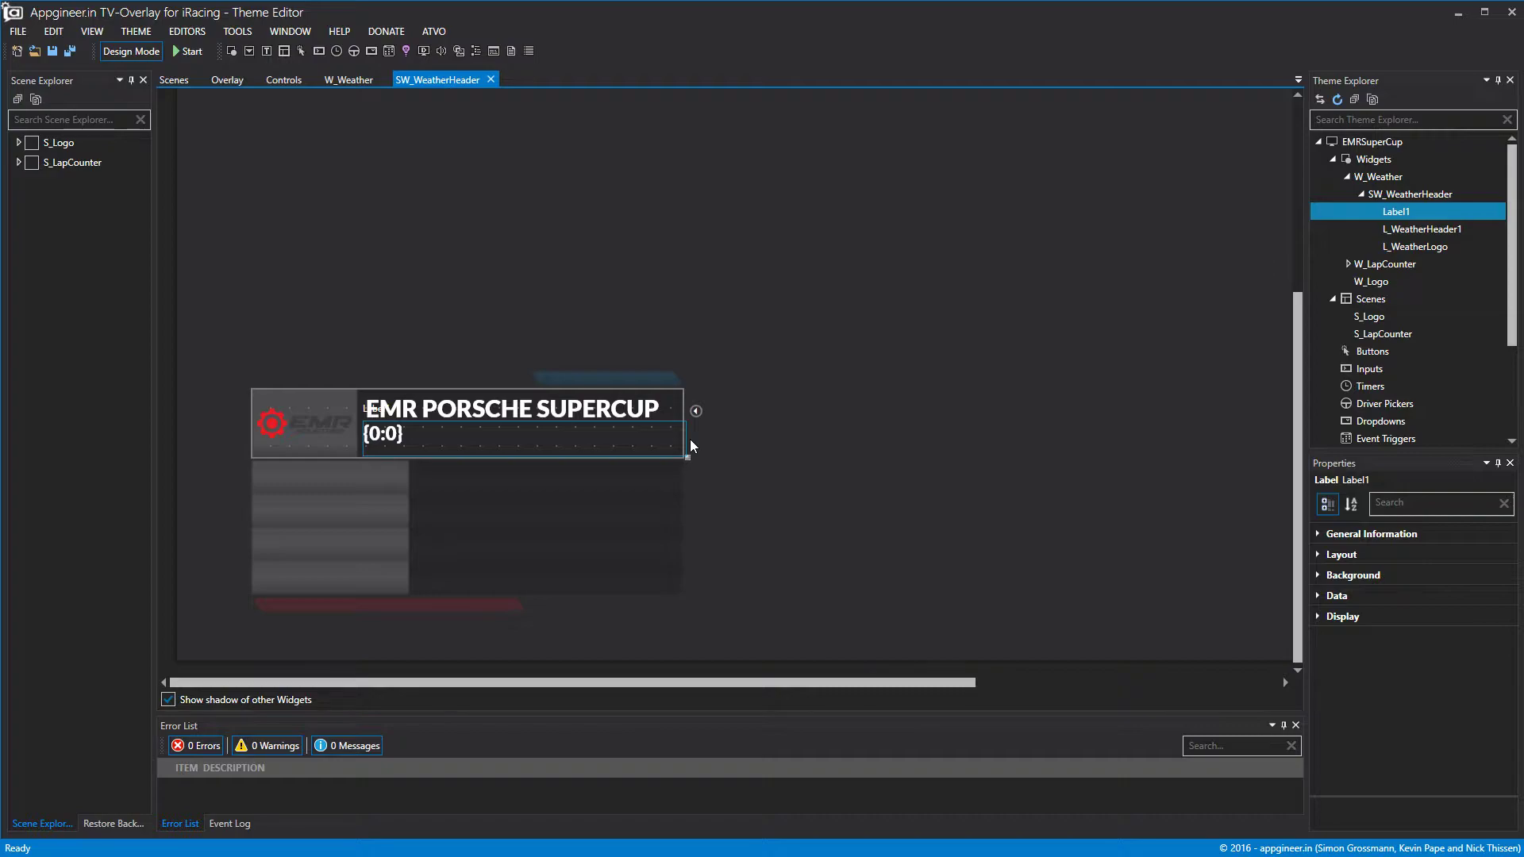
left_click_drag(688, 439, 670, 439)
left_click_drag(502, 445, 503, 451)
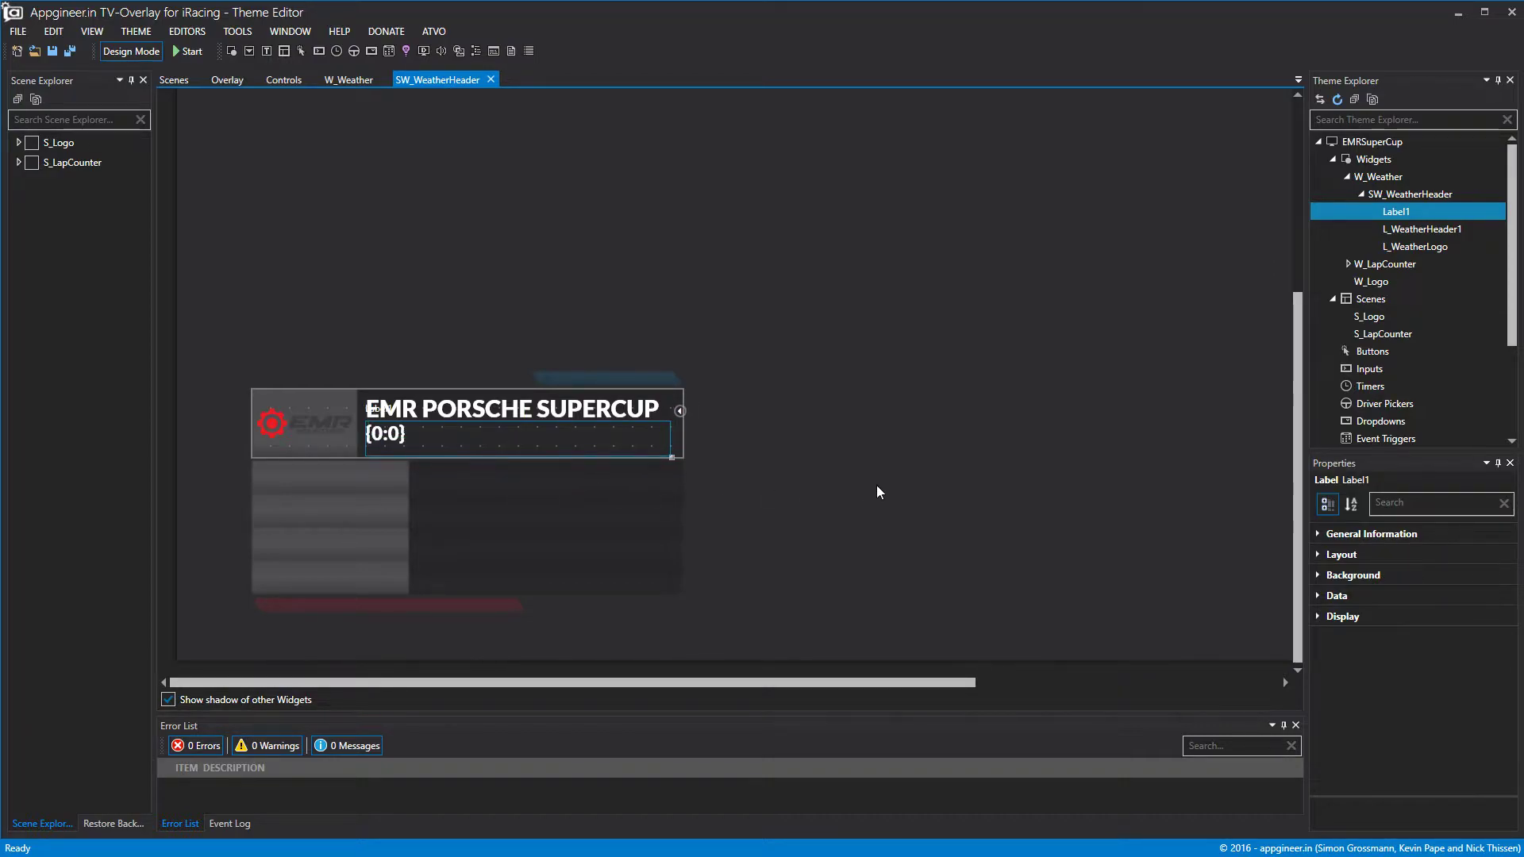
left_click(1316, 553)
left_click(1477, 617)
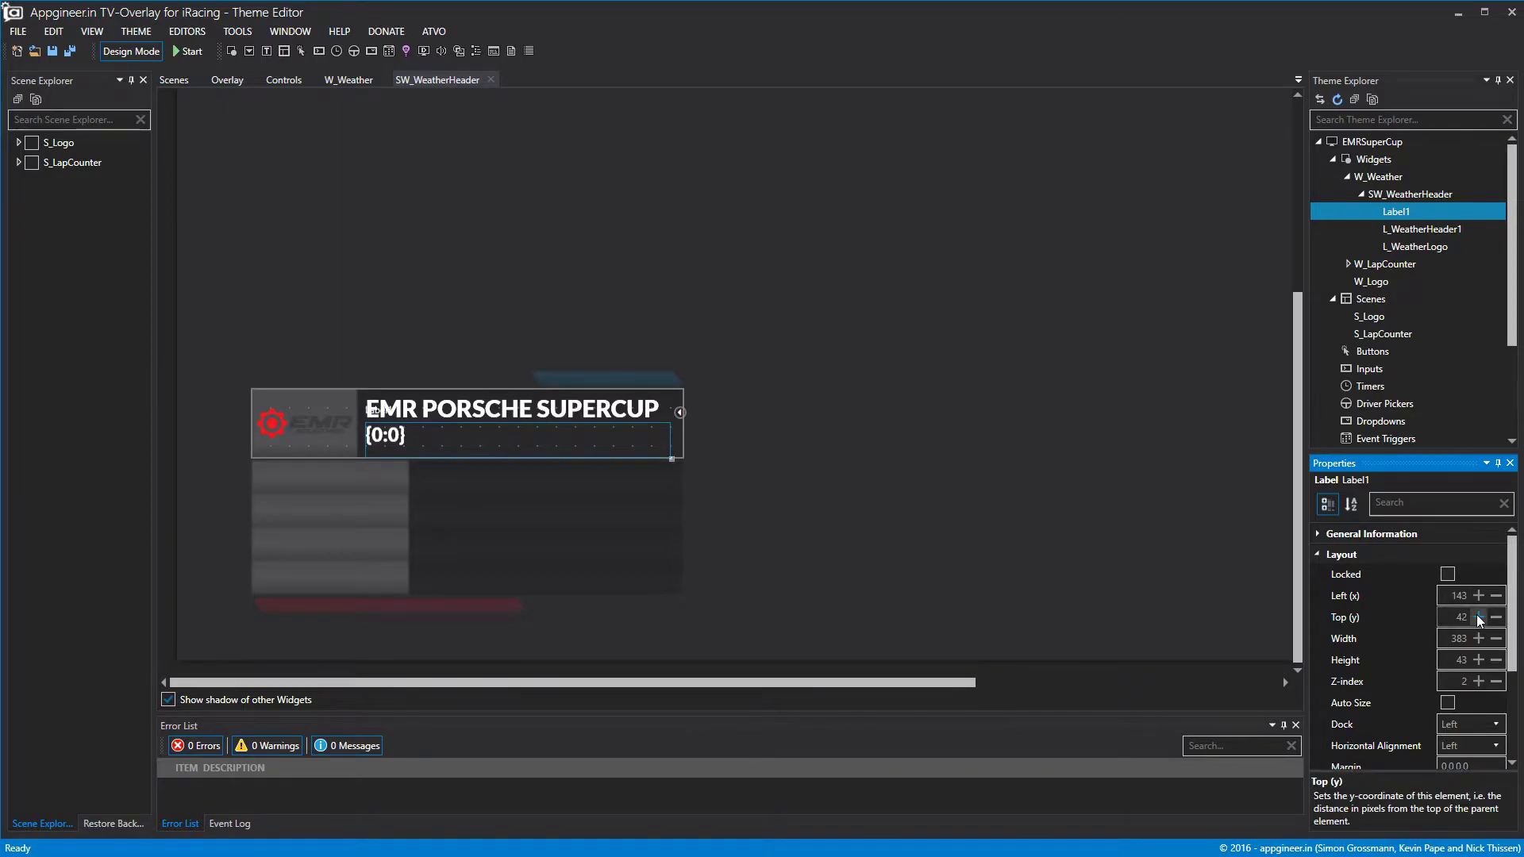
left_click(1338, 556)
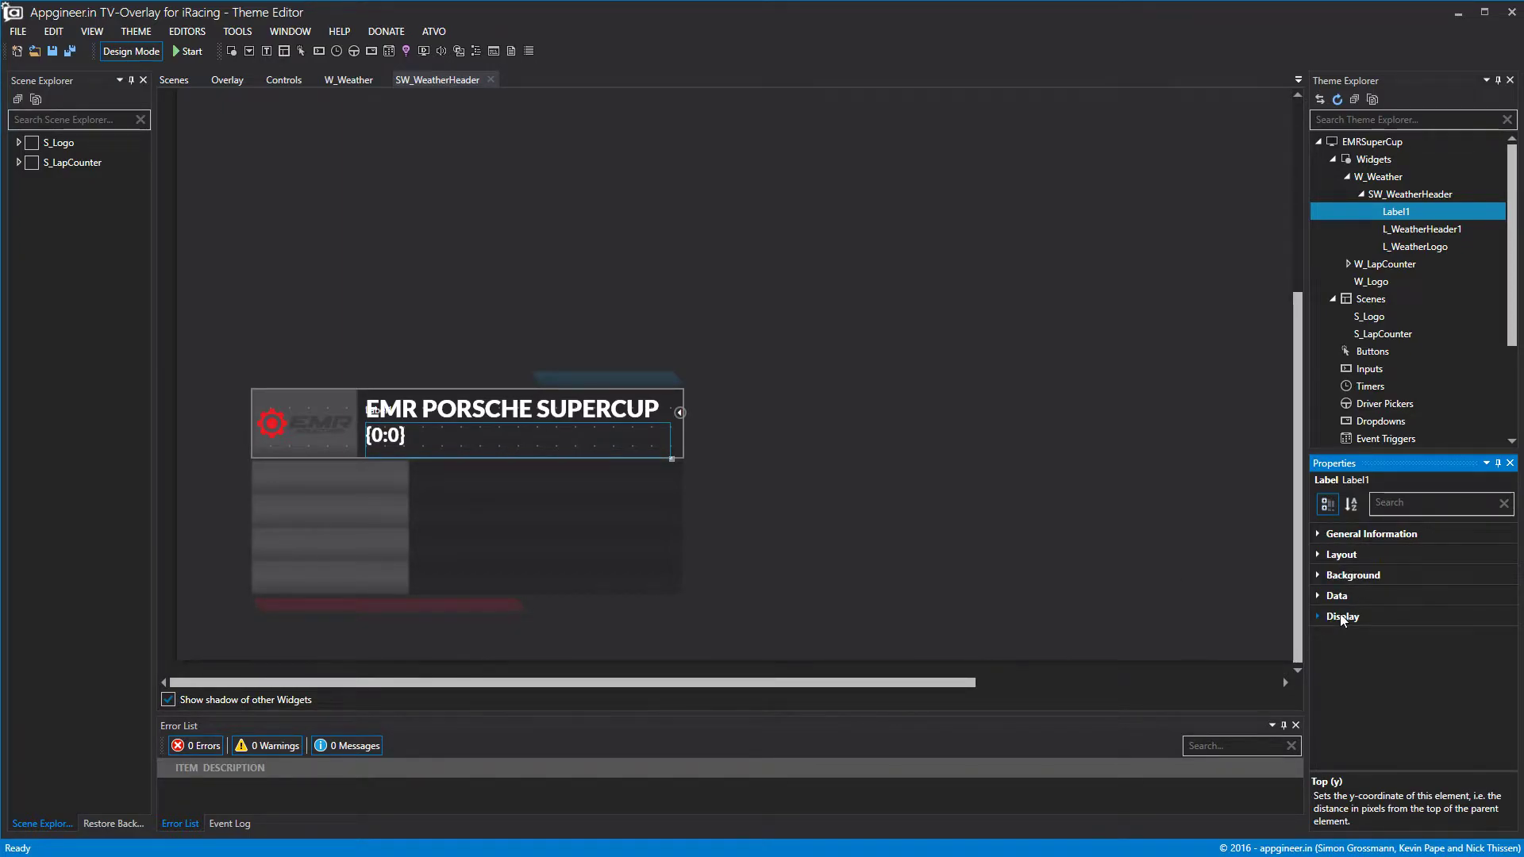
Replace the new label's {0:0} text with 'RACE WEATHER'.
left_click(1324, 596)
left_click(1339, 685)
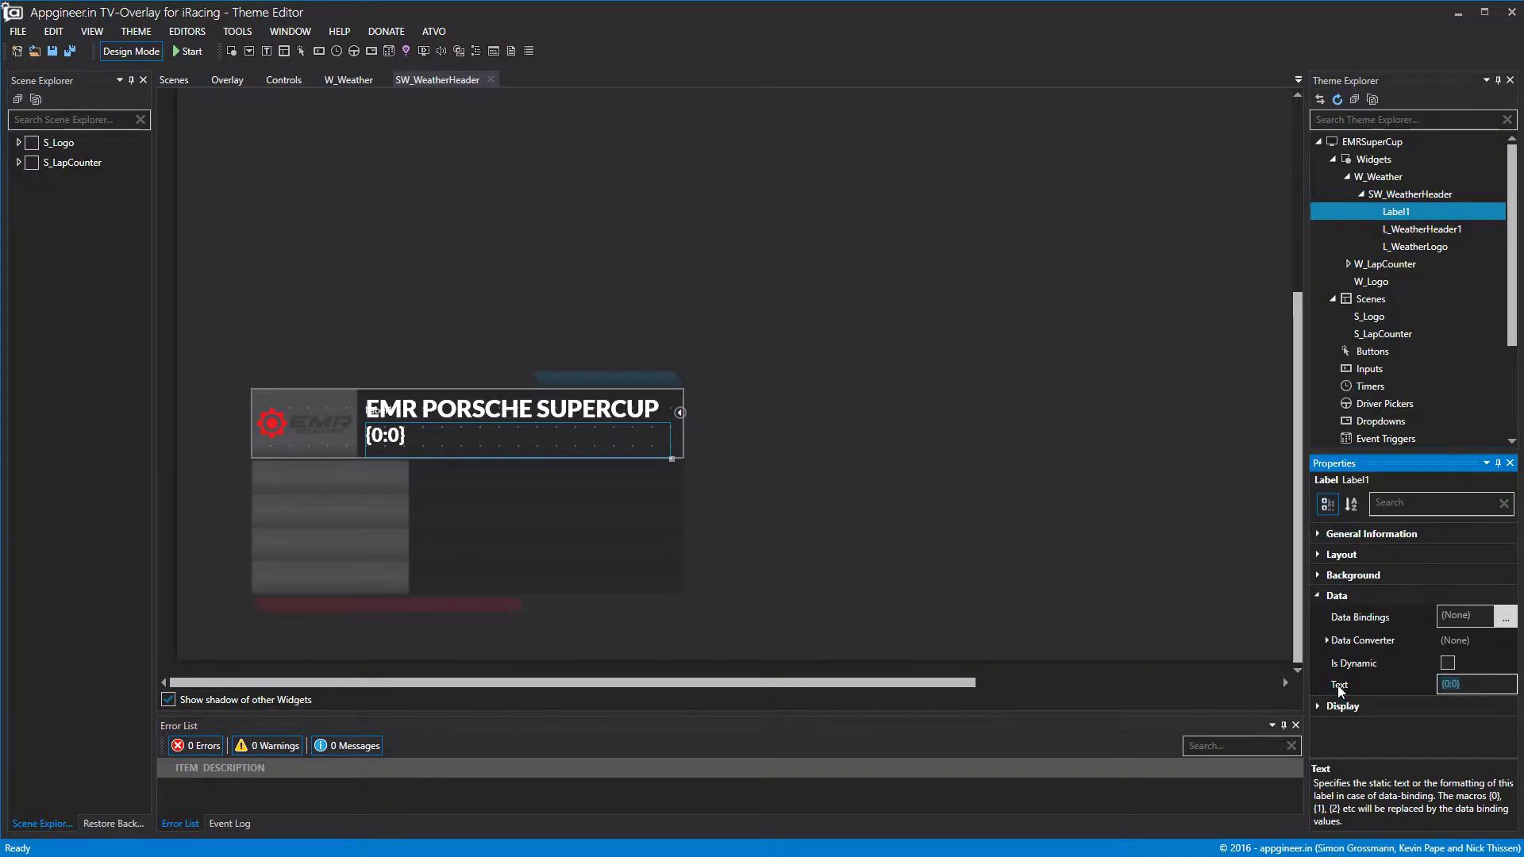
type("RACE WEATHER")
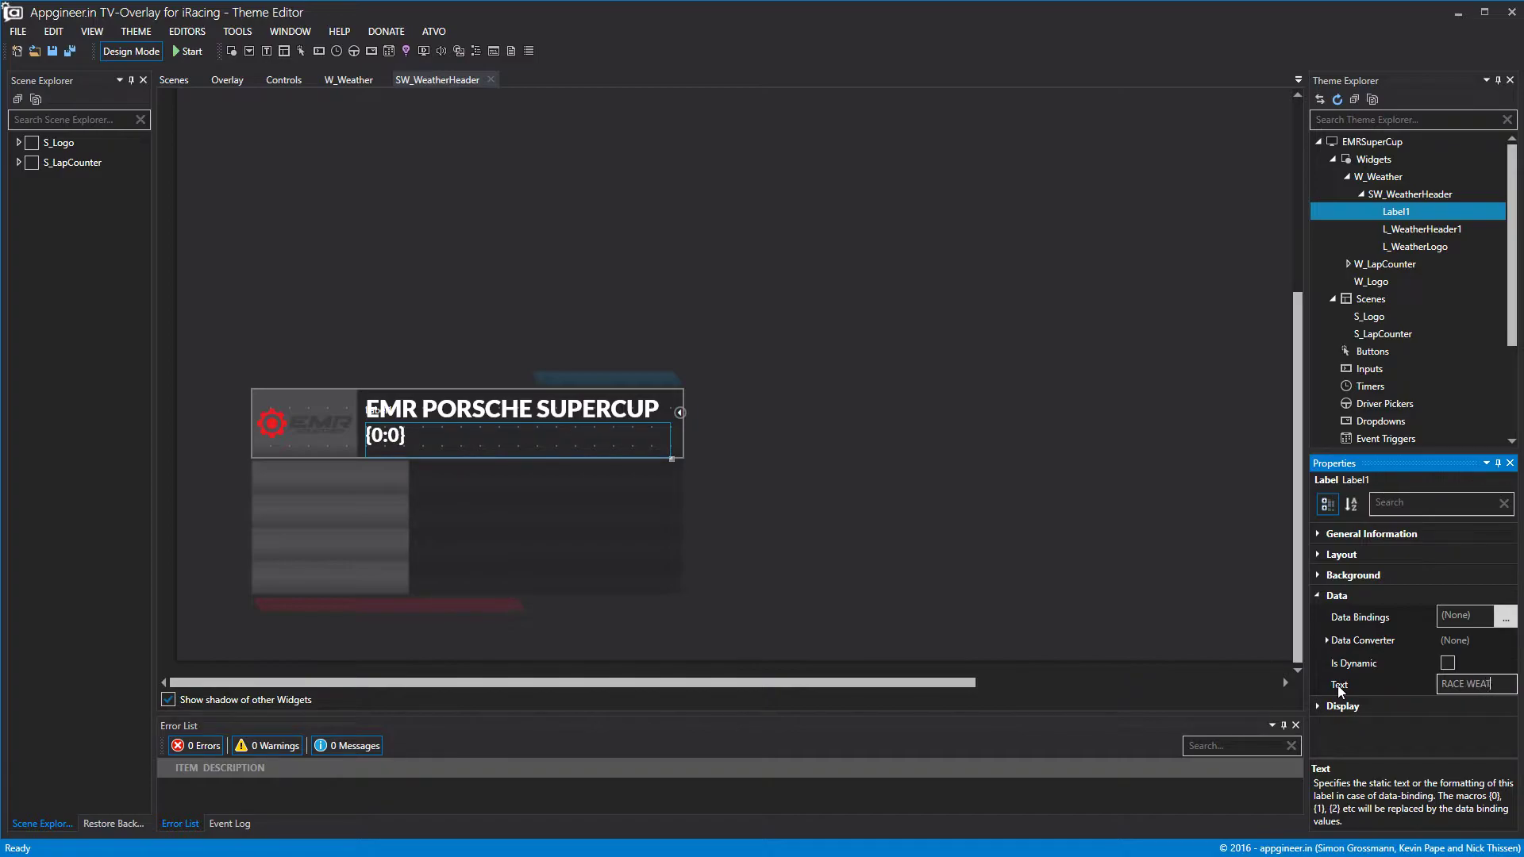
left_click(1040, 558)
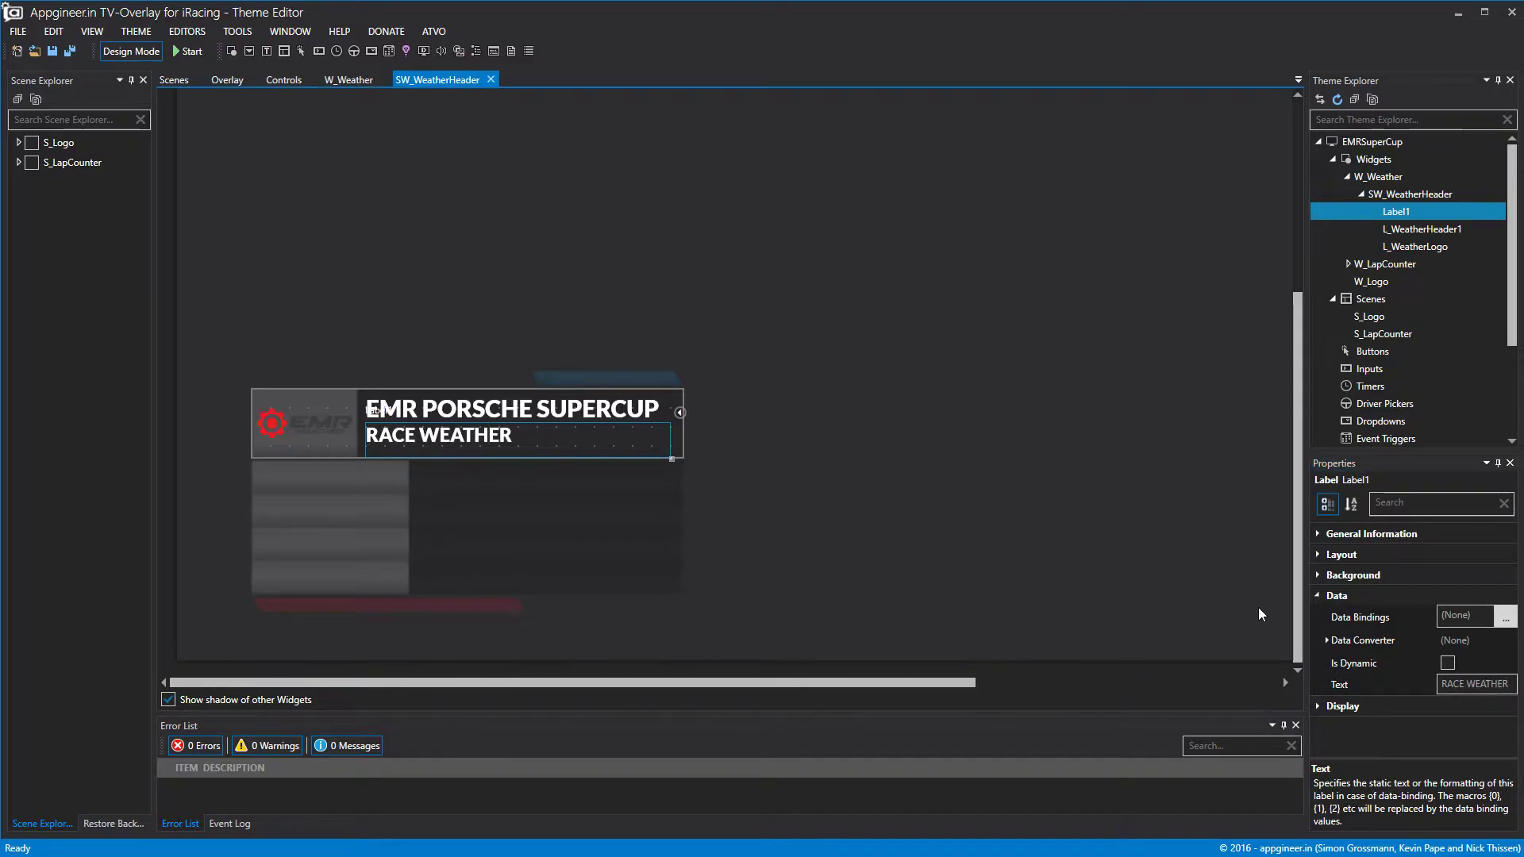
left_click(1316, 601)
Set the RACE WEATHER label to font size 30 with vertically centred text.
left_click(1317, 619)
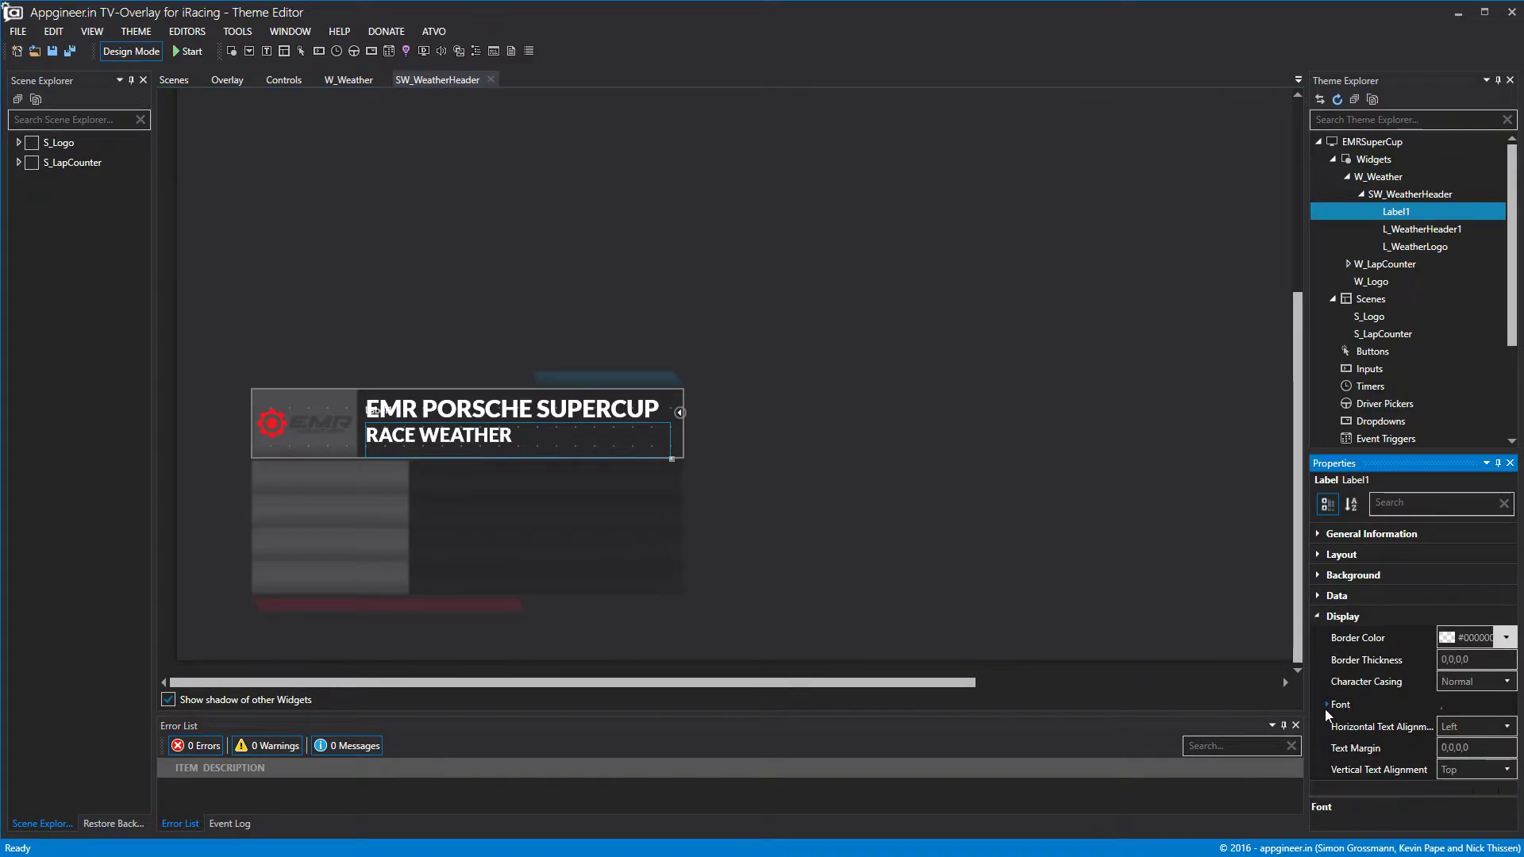
left_click(1325, 705)
left_click(1467, 749)
type("30")
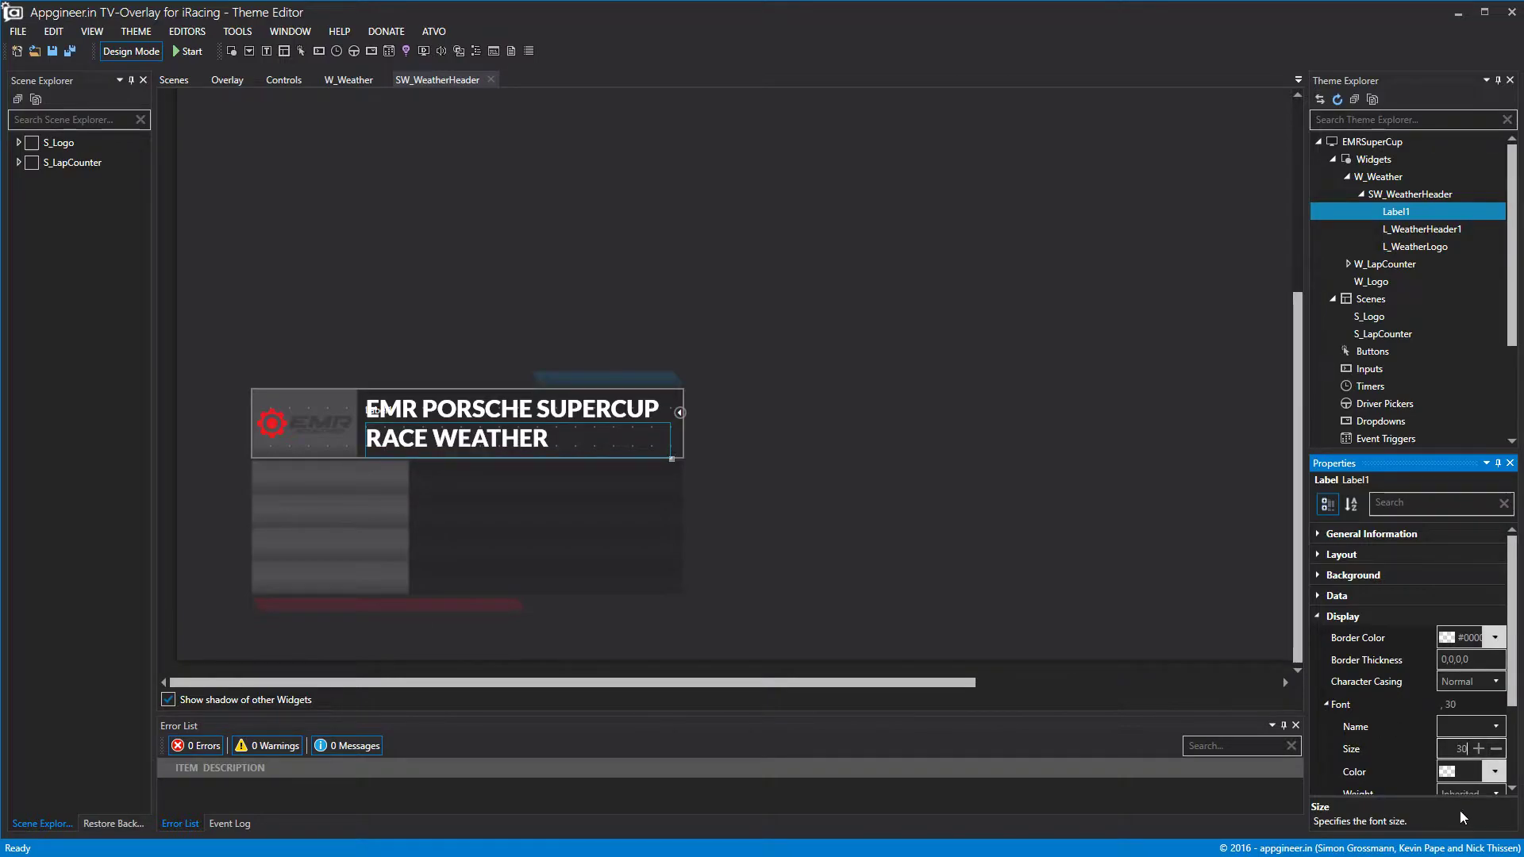
scroll(1460, 754, "down", 3)
left_click(1472, 781)
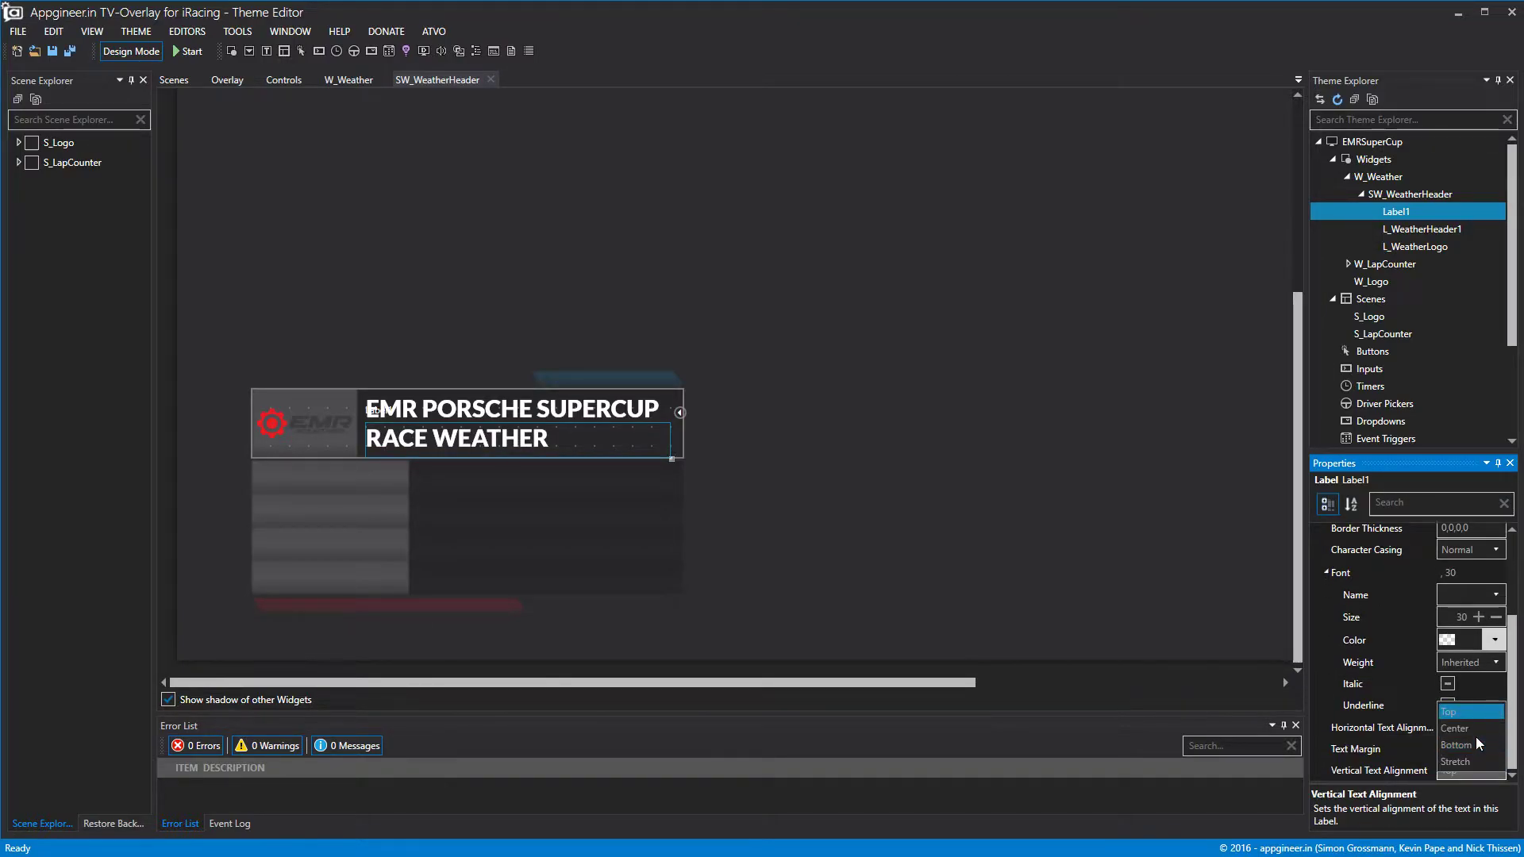
left_click(1470, 731)
right_click(1408, 213)
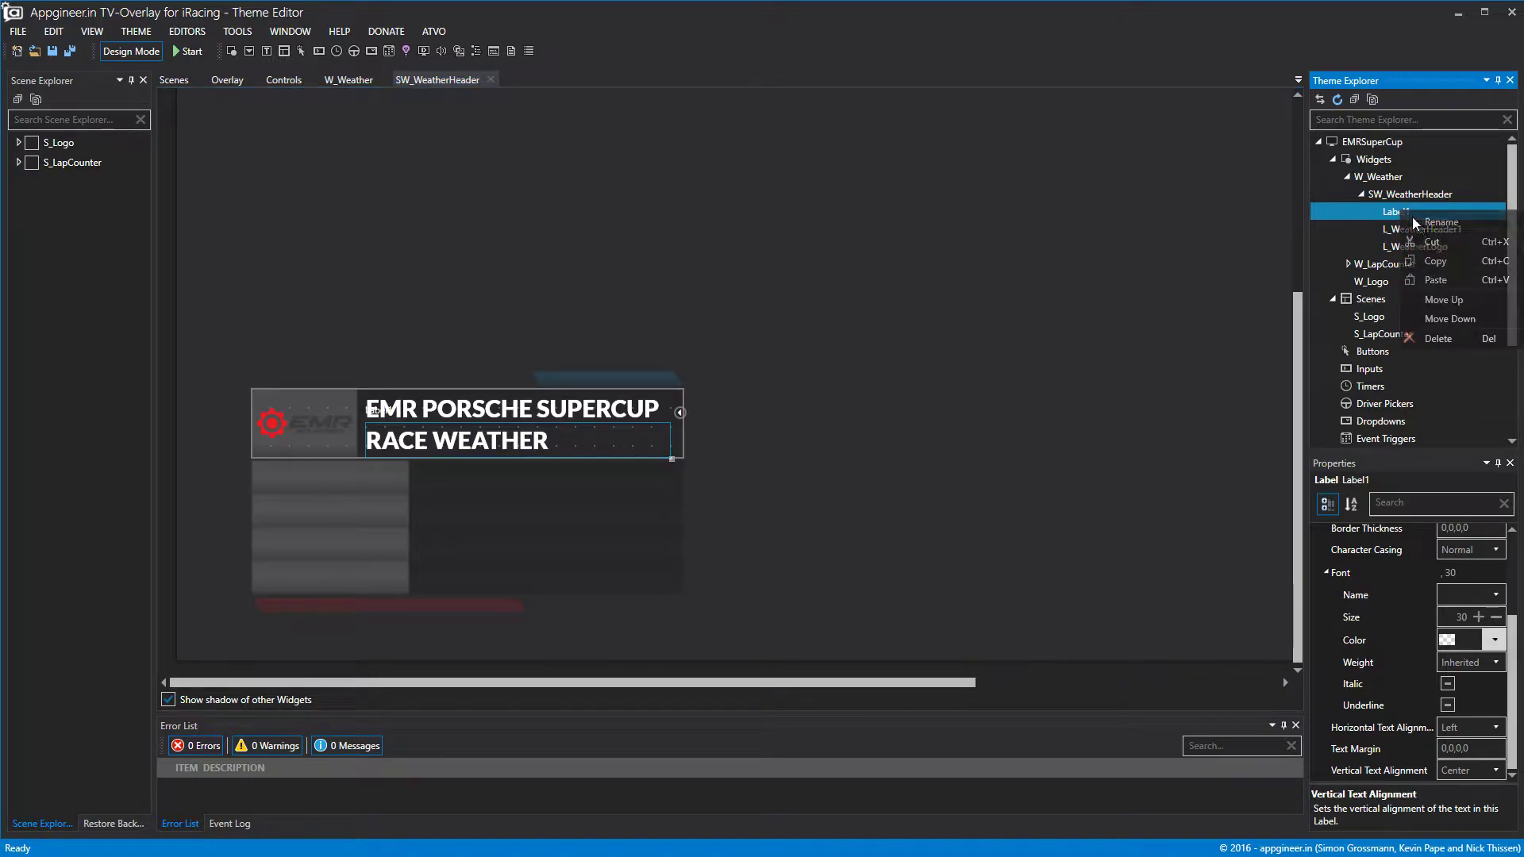
Rename Label1 to L_WeatherHeader2 and close the SW_WeatherHeader tab.
left_click(1421, 225)
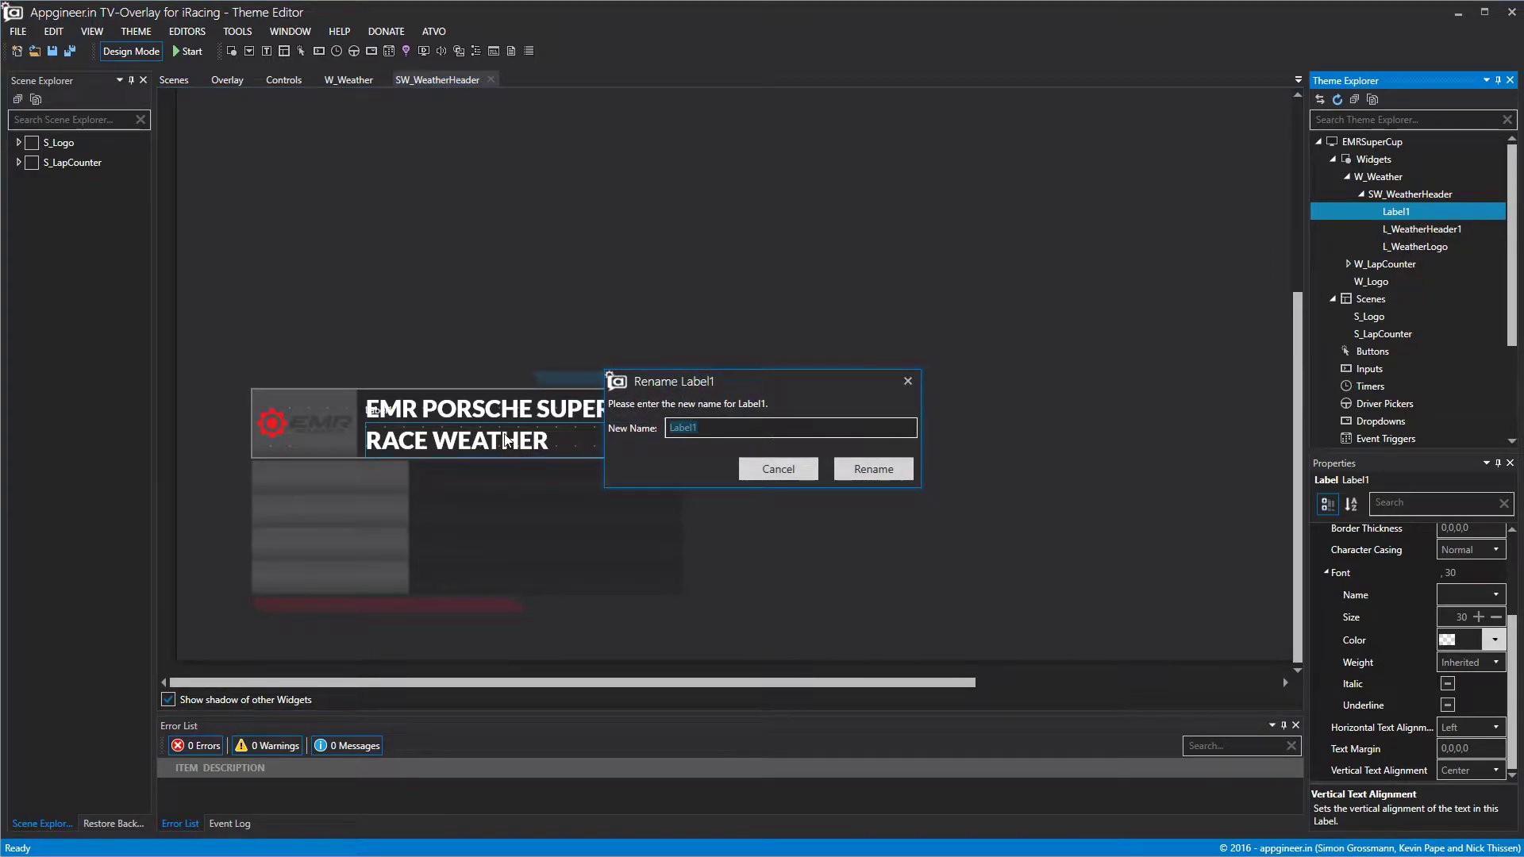
type("L")
type("_W")
type("L")
type("eath")
type("er")
type("Hea")
type("der2")
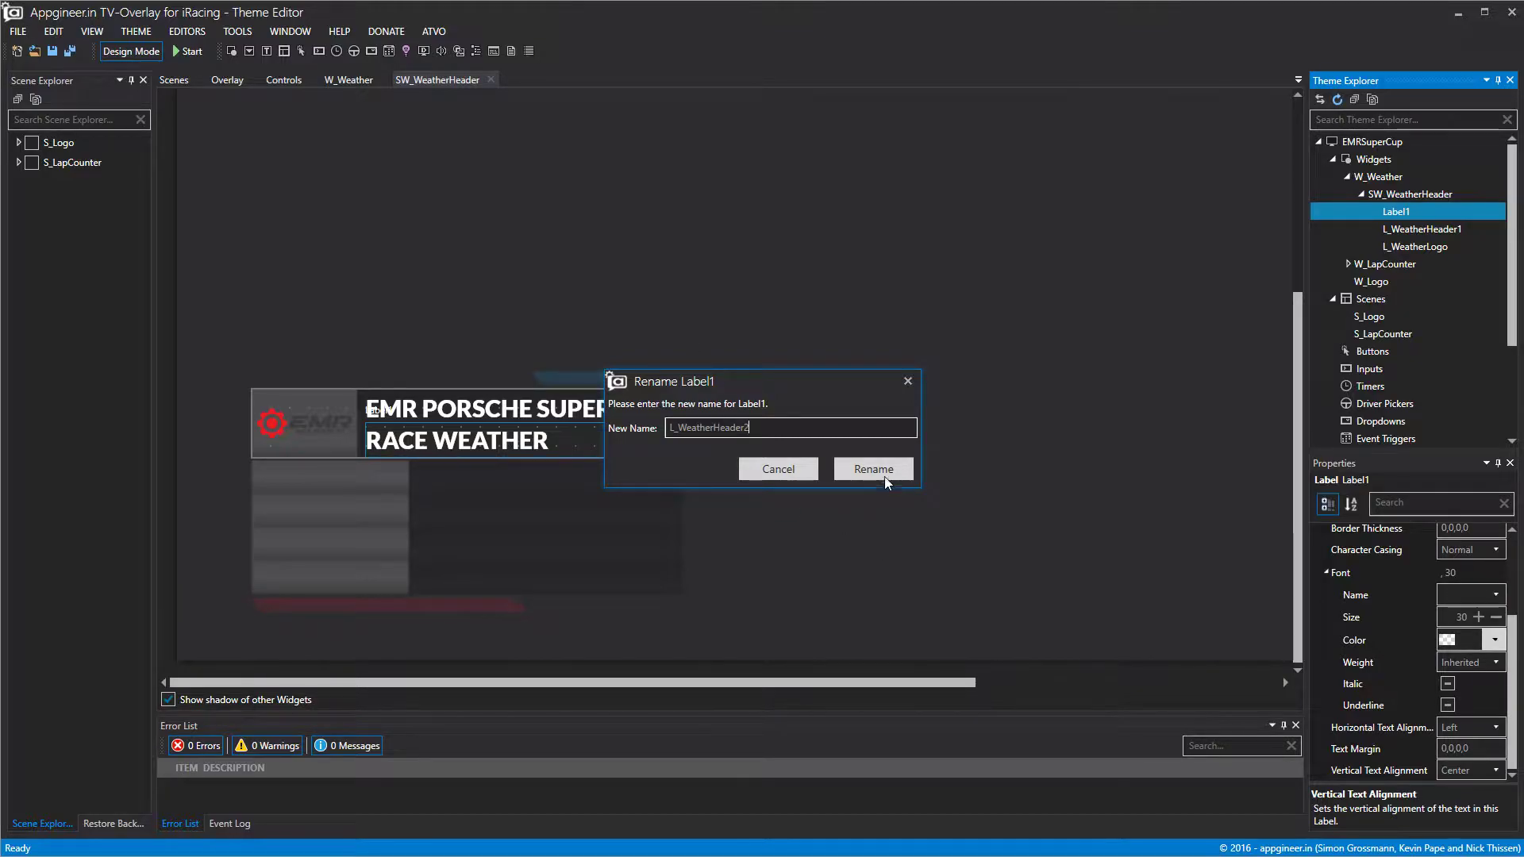
left_click(887, 472)
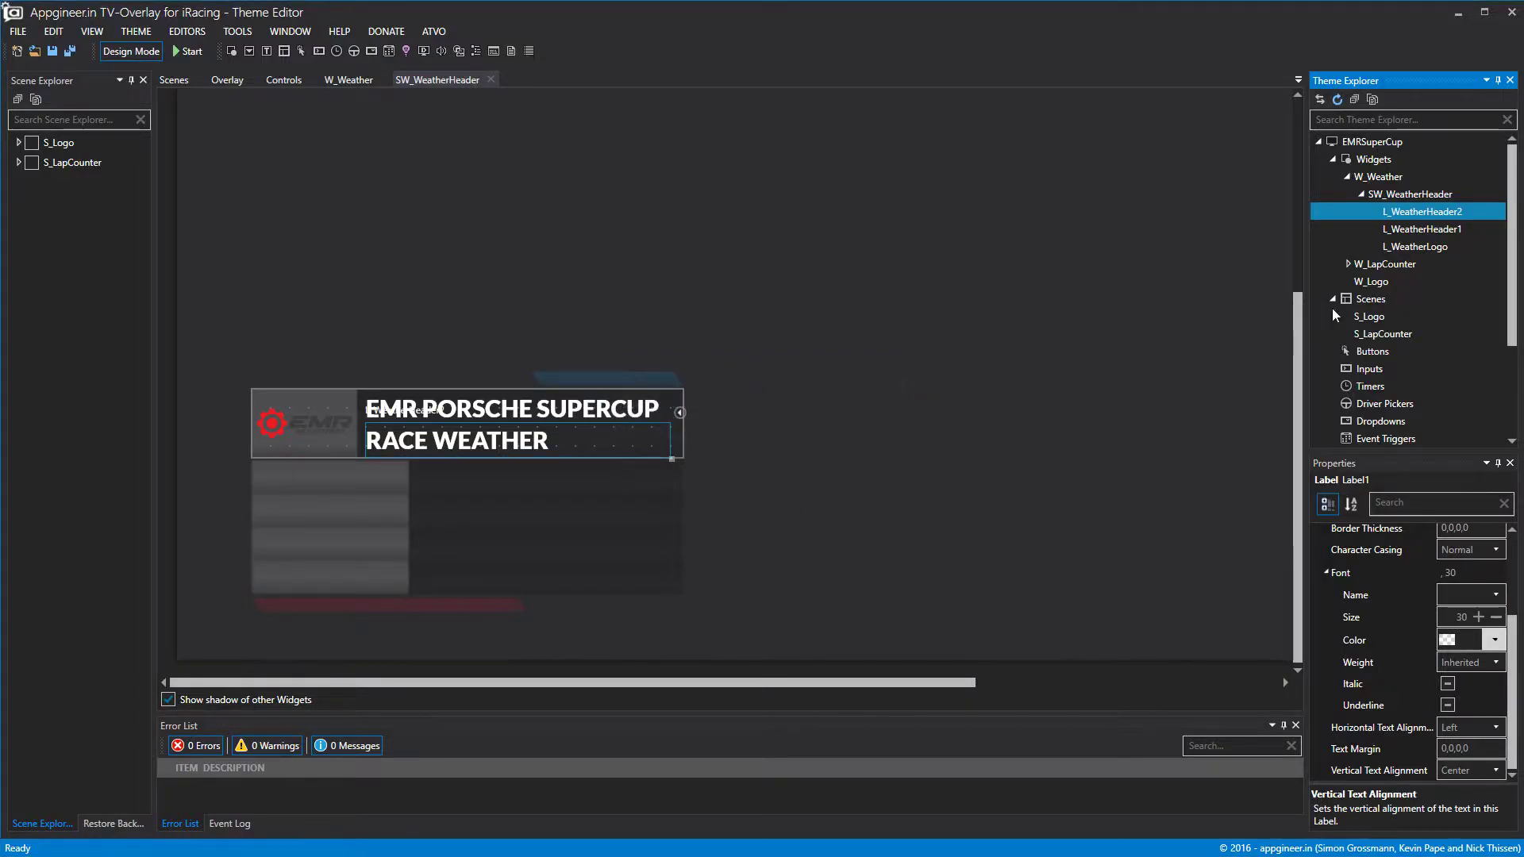
left_click(467, 81)
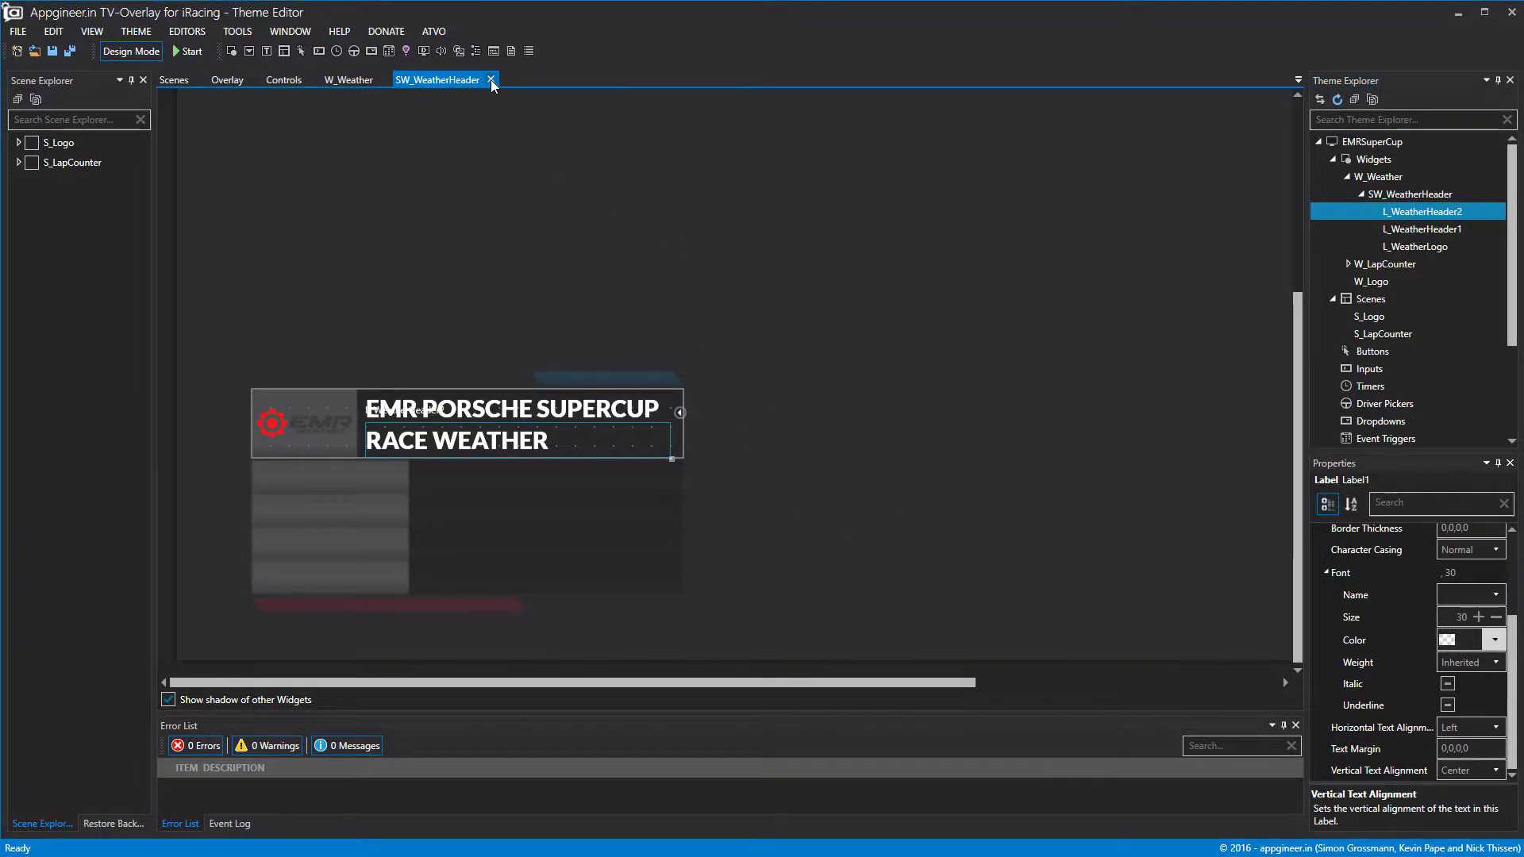
left_click(492, 81)
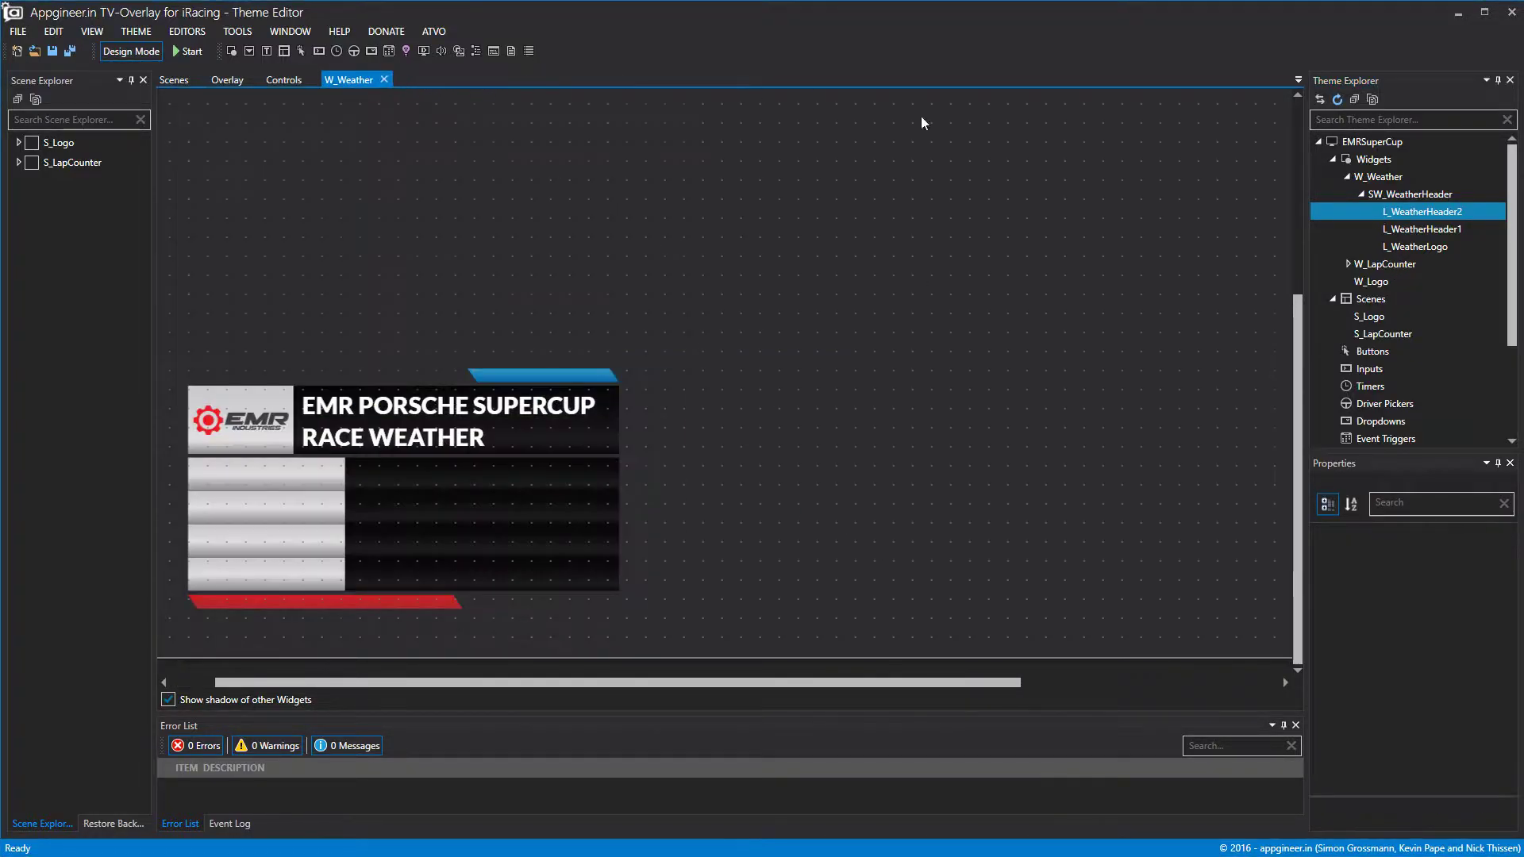
Collapse SW_WeatherHeader and add a new sub-widget to W_Weather.
left_click(1362, 194)
right_click(1377, 166)
left_click(1365, 181)
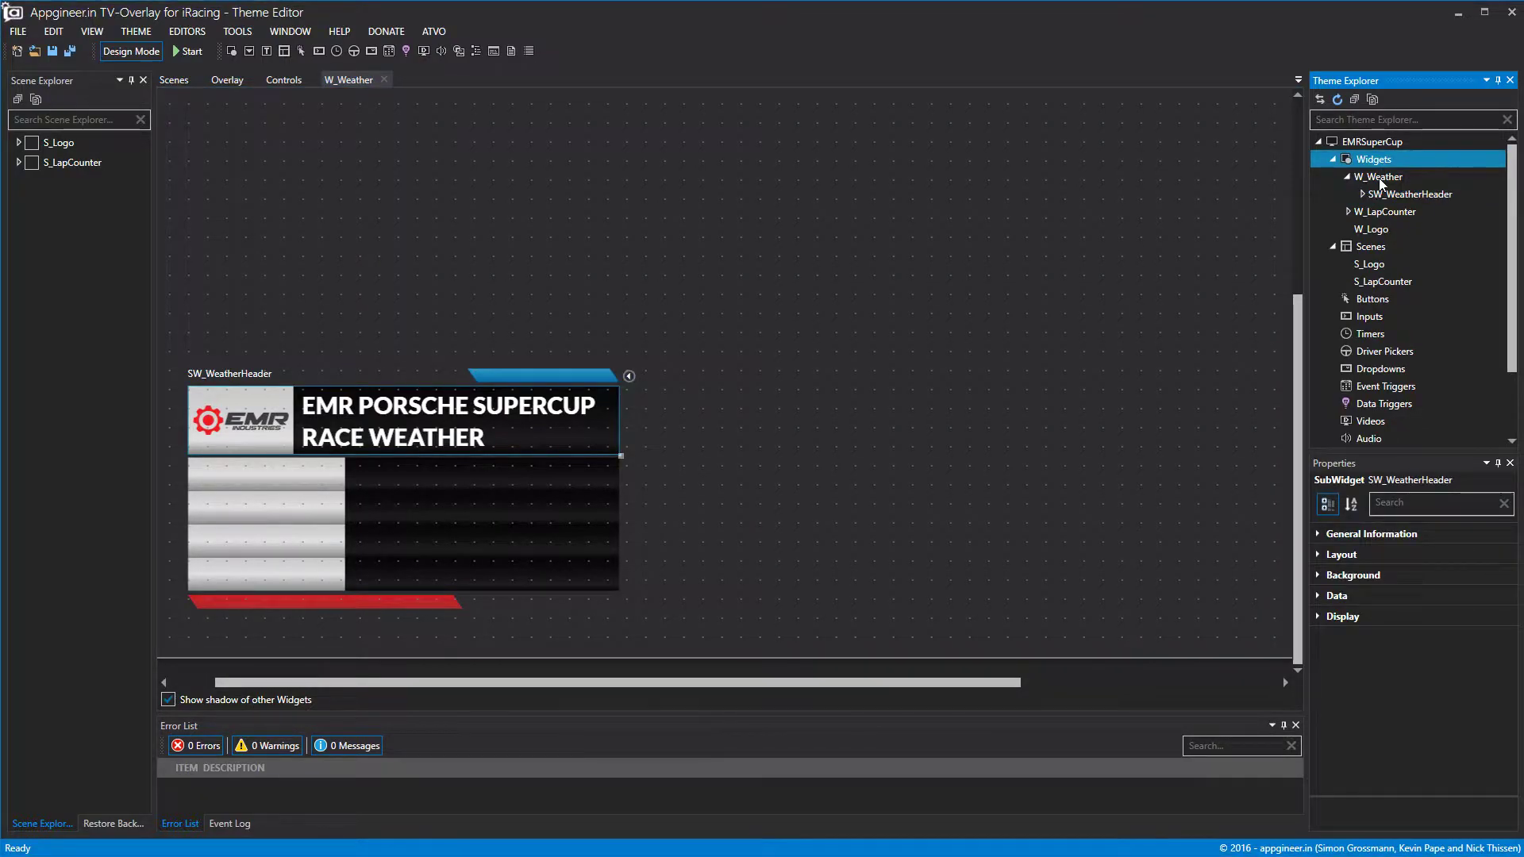
left_click(1379, 183)
right_click(1382, 182)
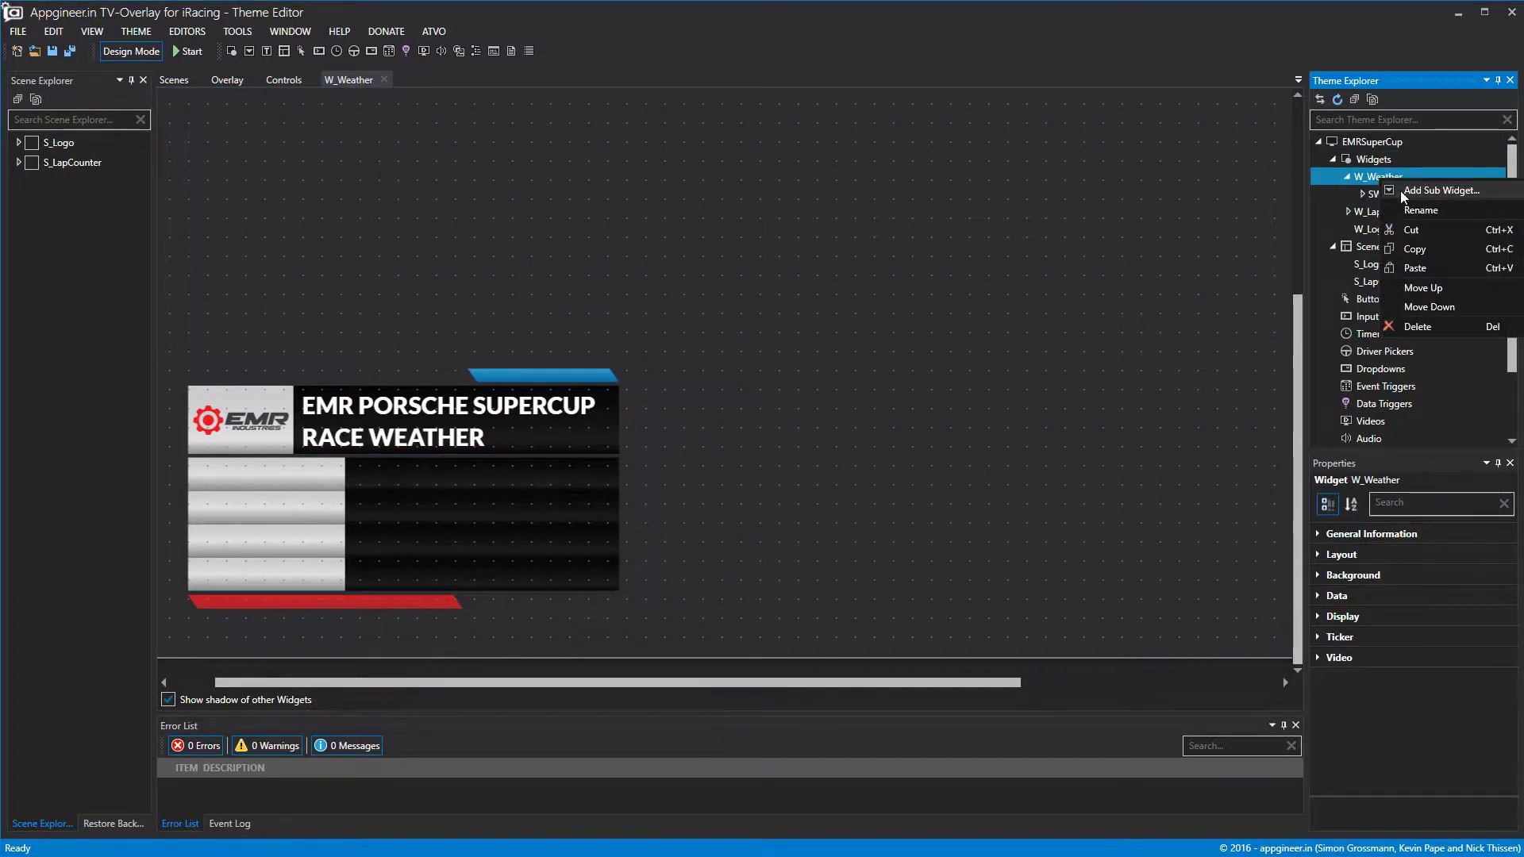
left_click(1401, 190)
Resize the new sub-widget over the striped lower area of the weather panel.
left_click_drag(737, 553, 659, 514)
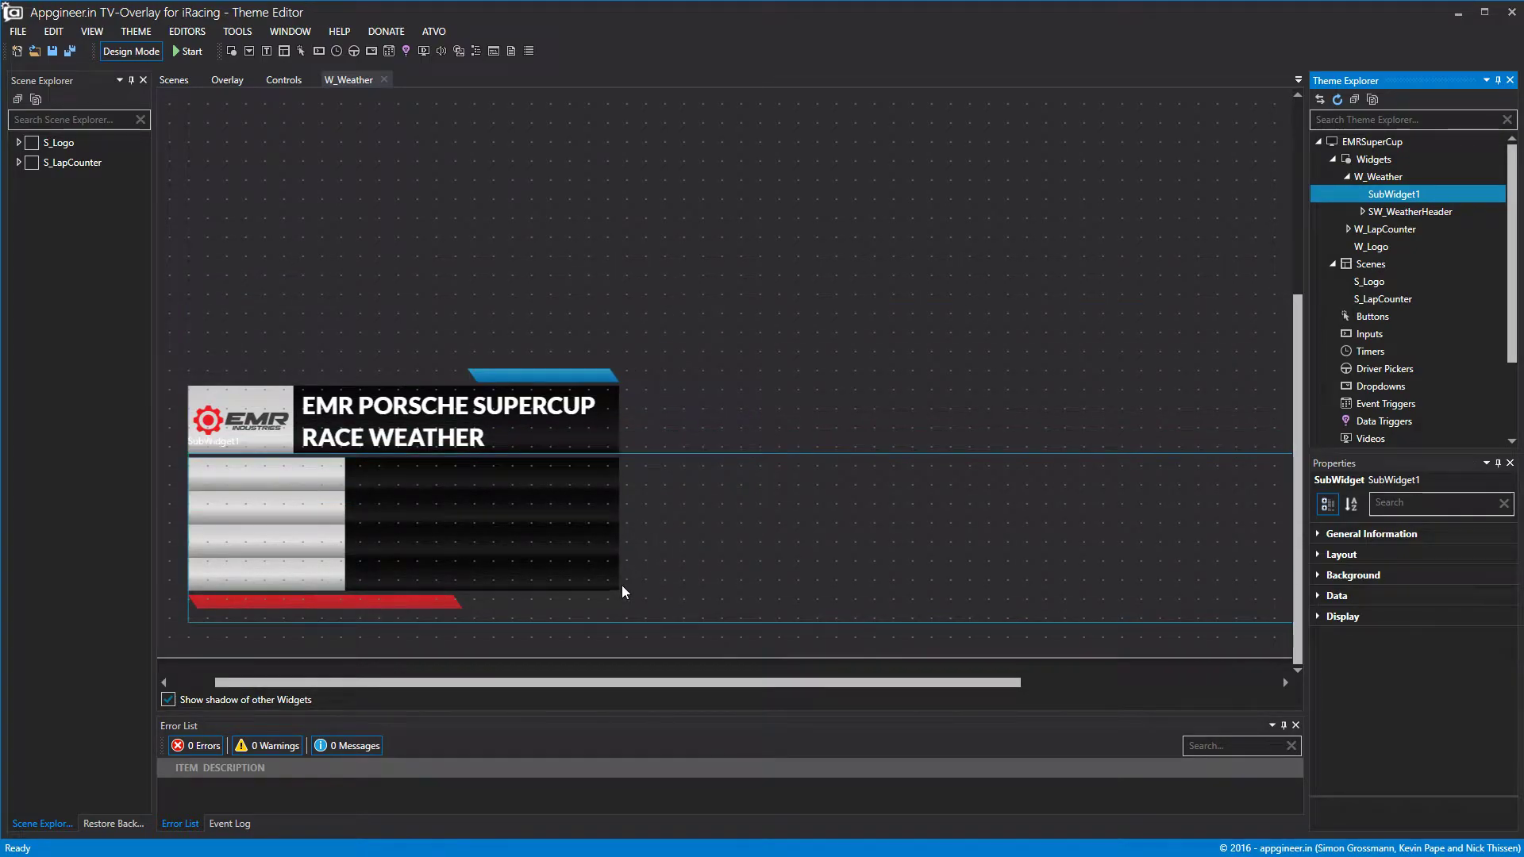
left_click_drag(613, 622, 613, 593)
left_click_drag(648, 683, 1071, 647)
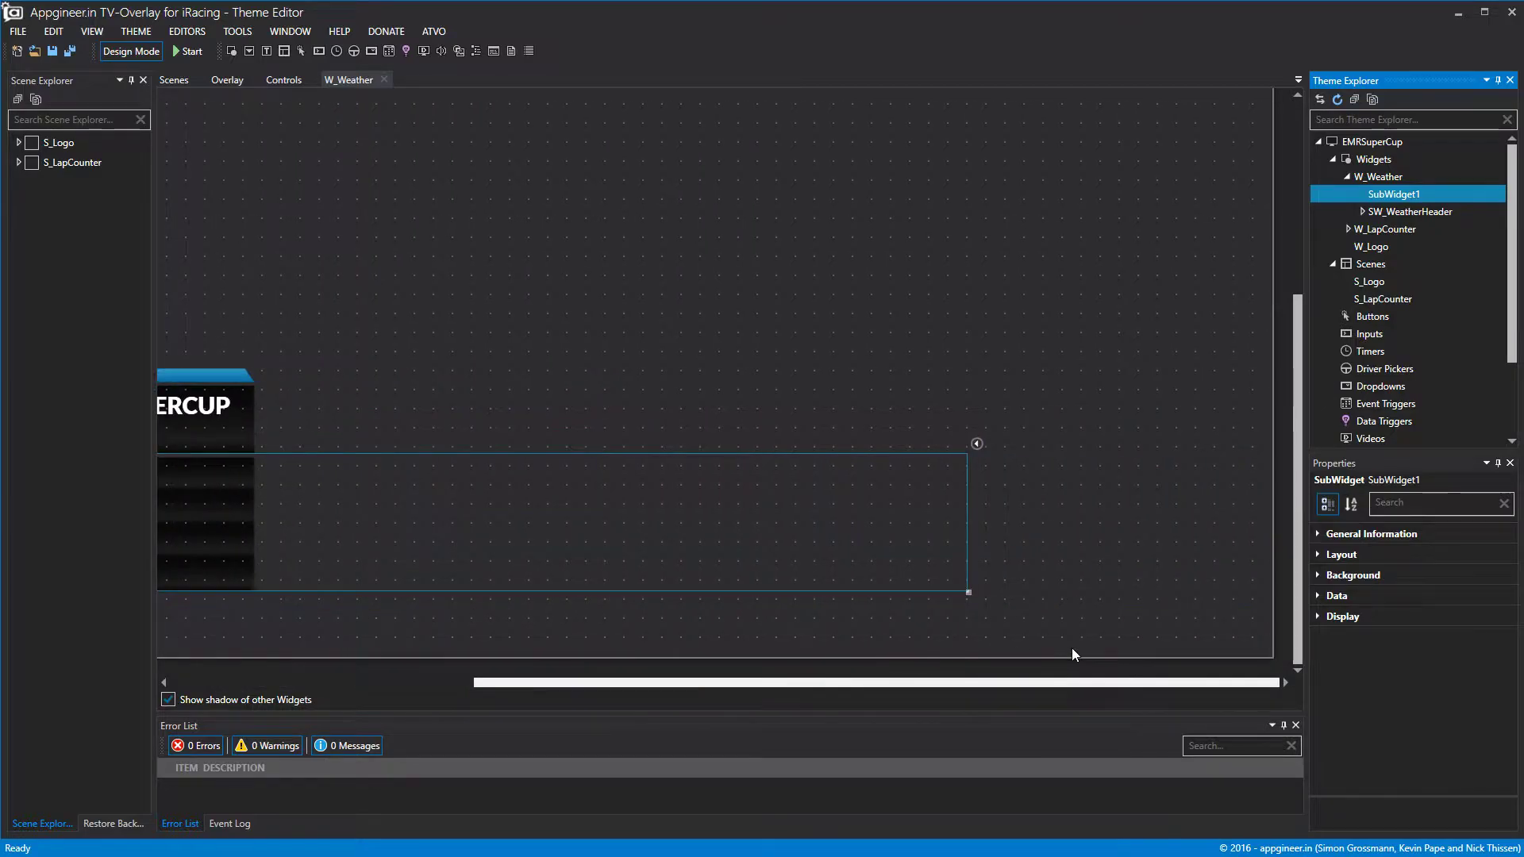
left_click_drag(966, 534, 255, 576)
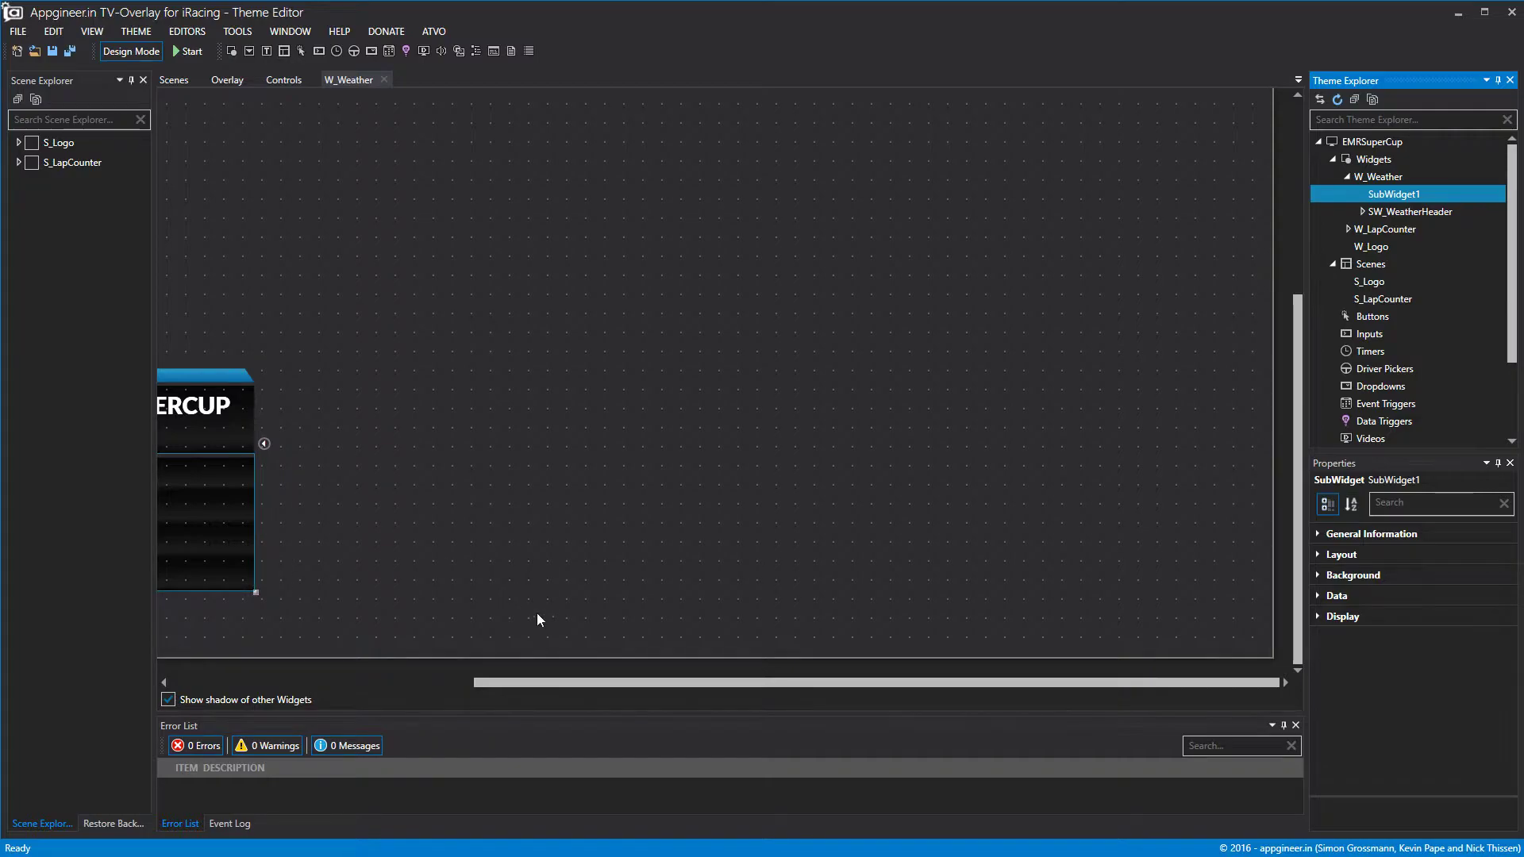
left_click_drag(555, 686, 178, 703)
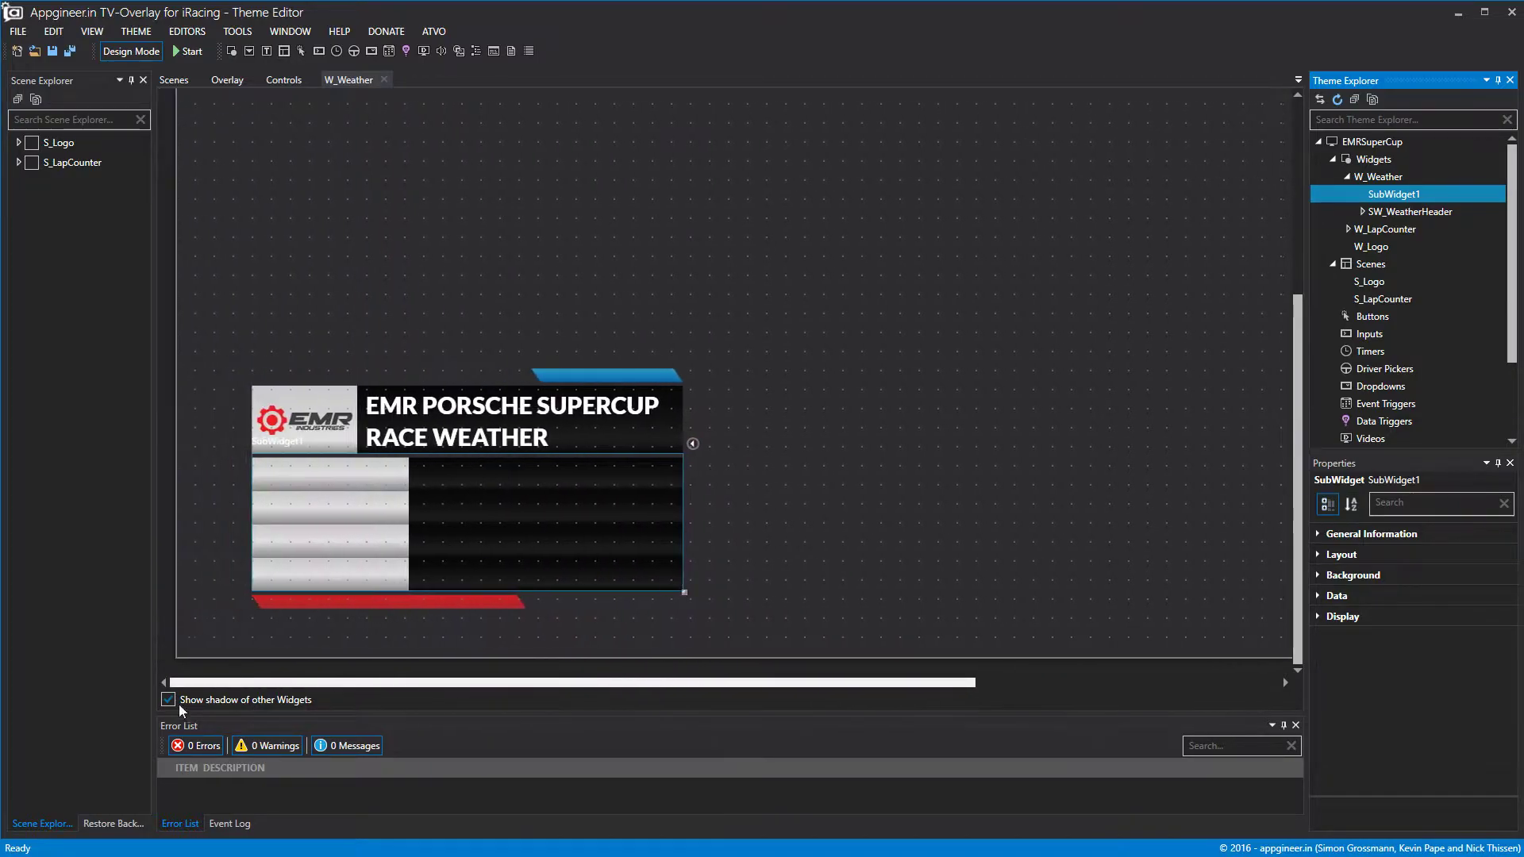
Set the sub-widget's layout to top 829 and height 167.
left_click(1321, 556)
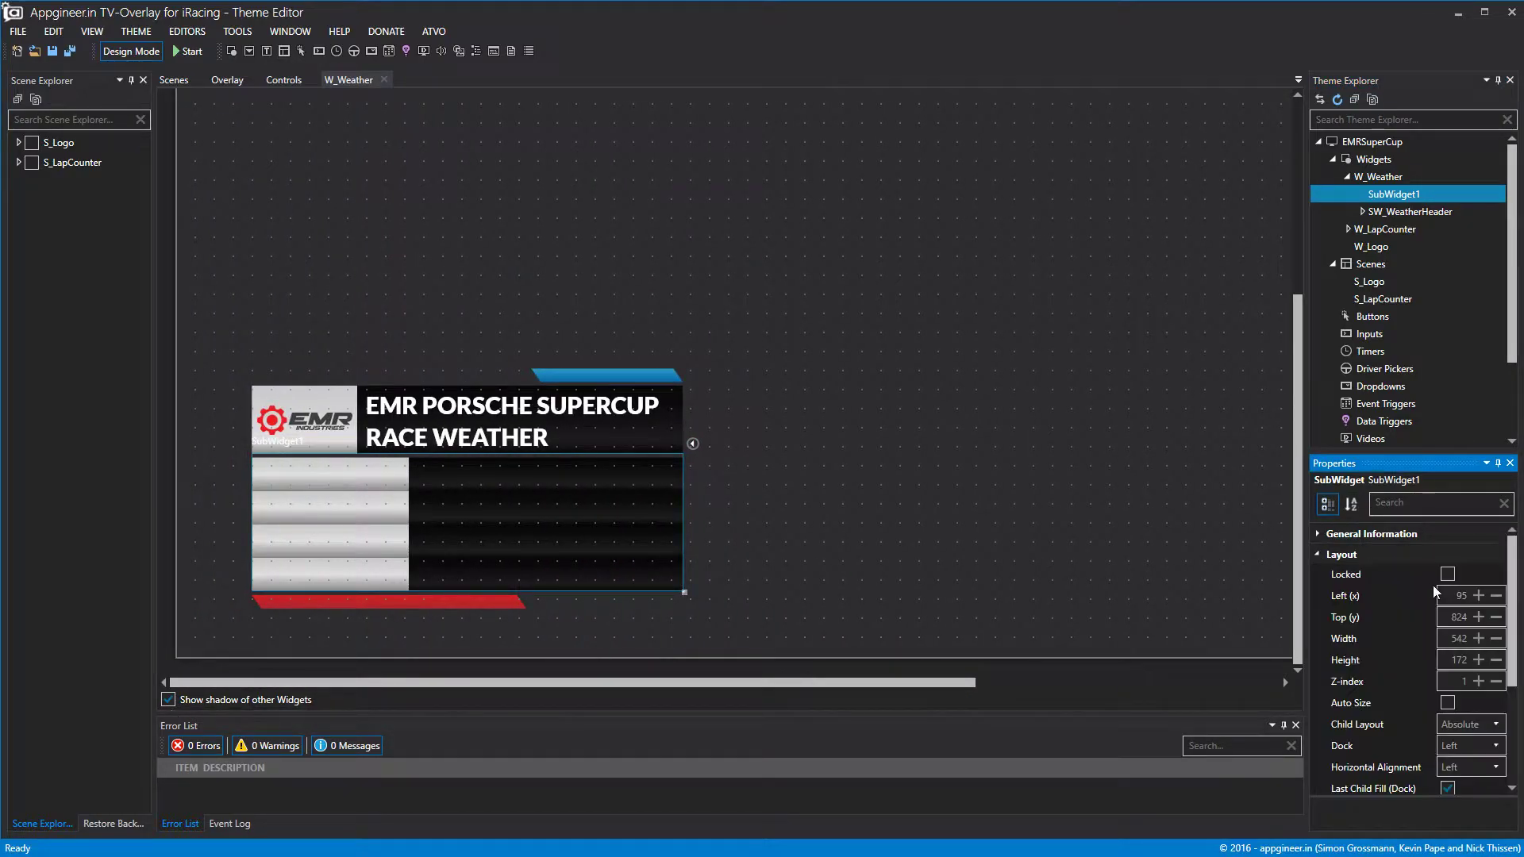
left_click(1477, 616)
left_click(1478, 617)
left_click(1478, 617)
left_click(1478, 616)
left_click(1478, 617)
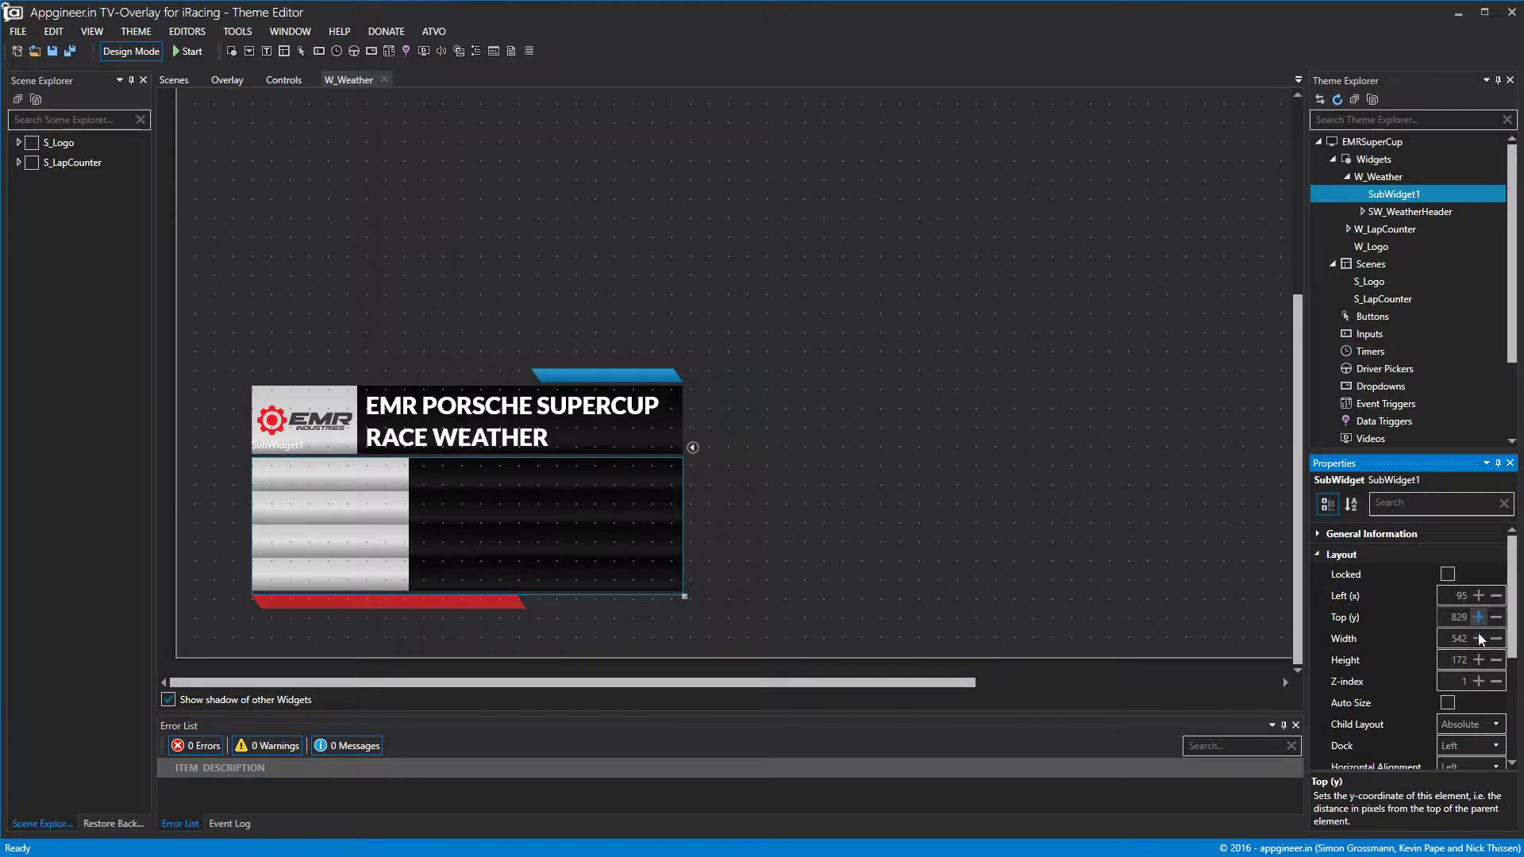
left_click(1495, 659)
left_click(1495, 659)
left_click(1496, 660)
left_click(1496, 659)
left_click(1496, 660)
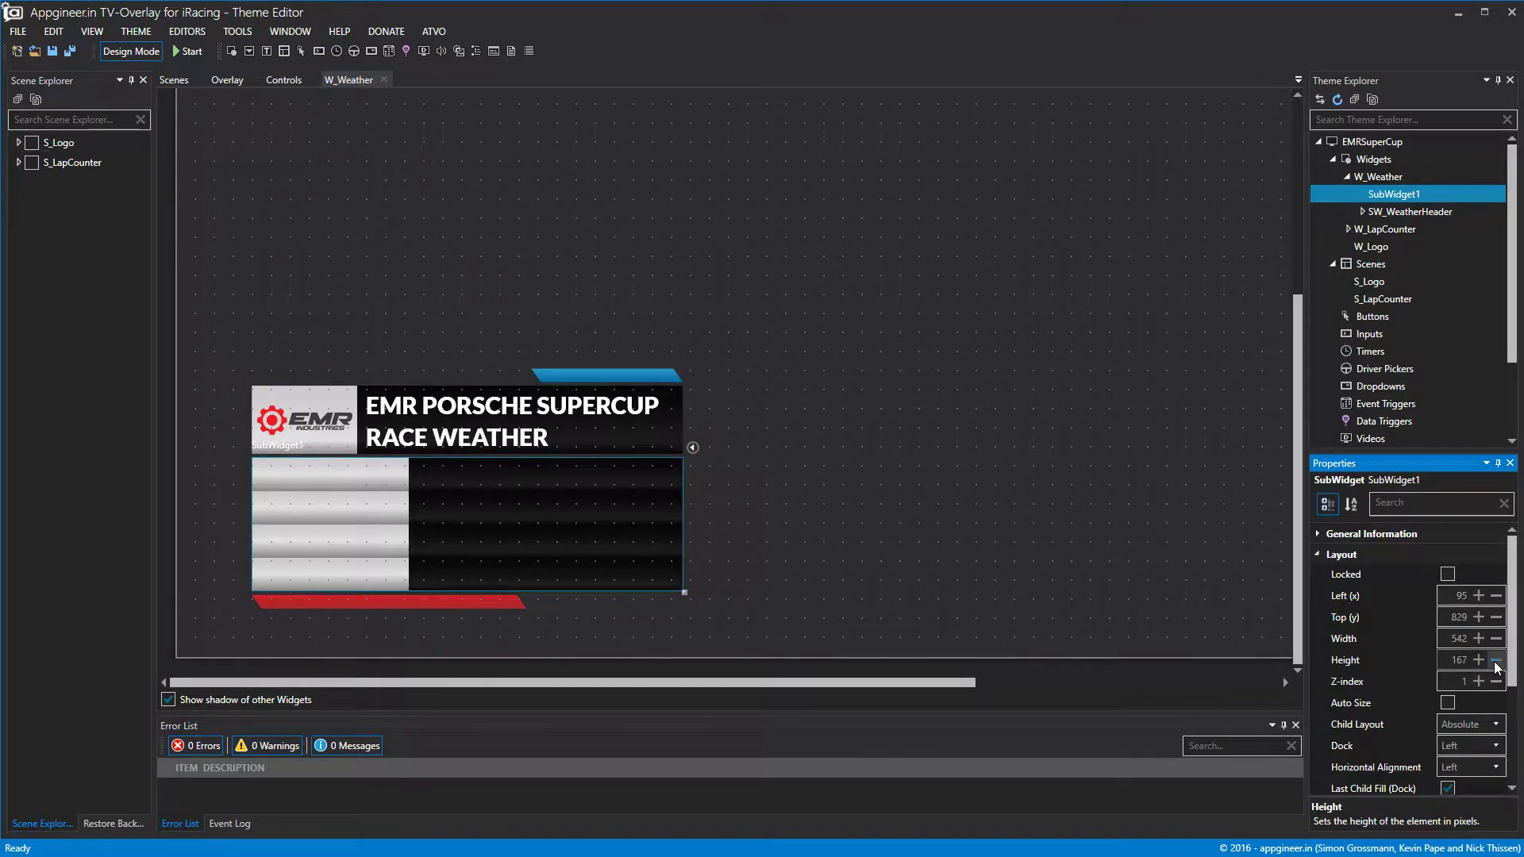
right_click(1391, 197)
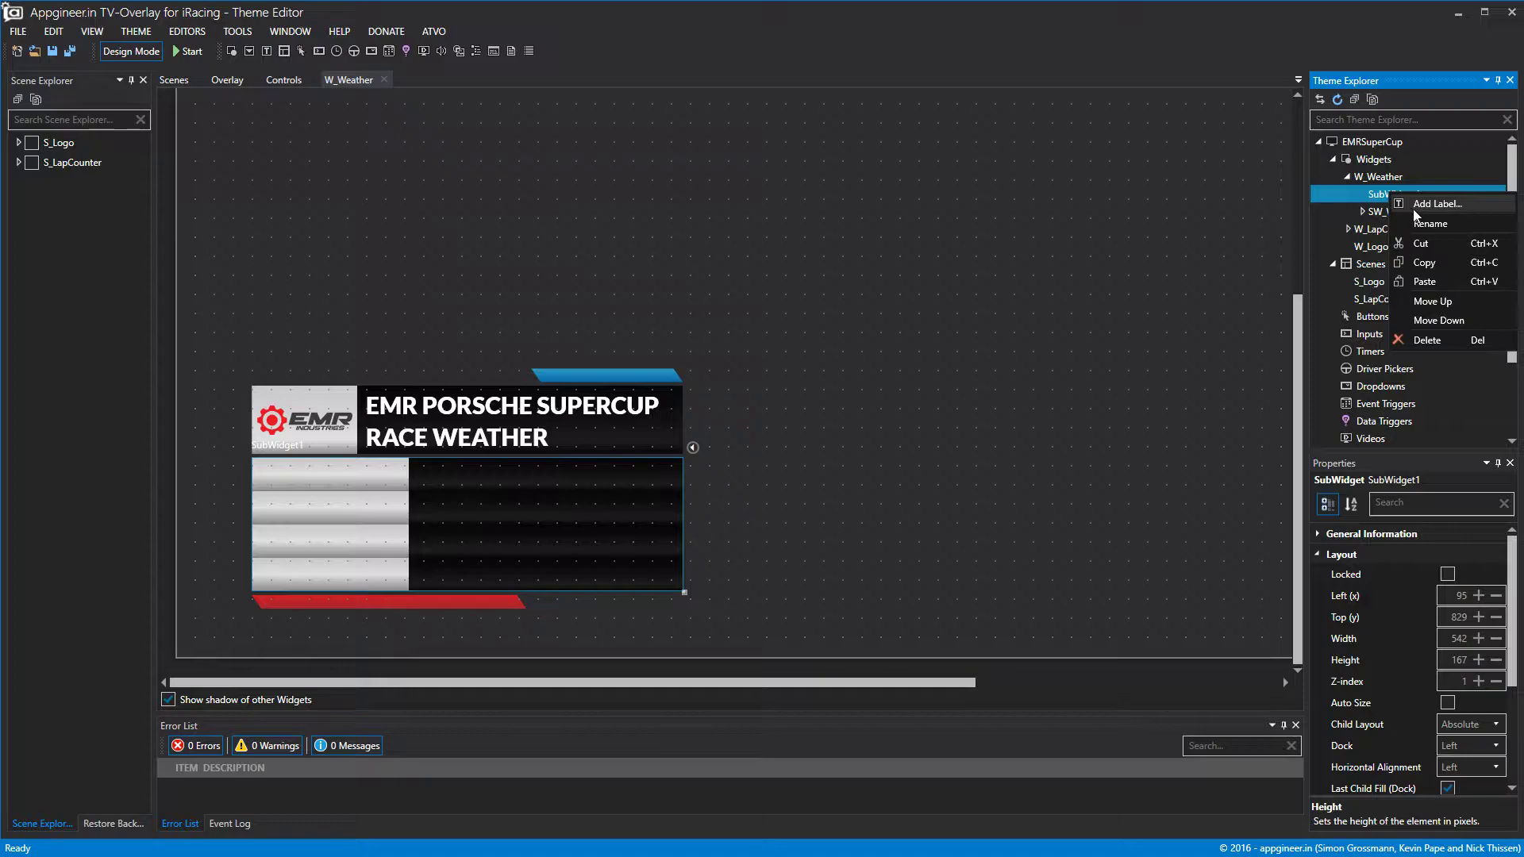
Rename SubWidget1 to SW_WeatherData.
left_click(1420, 221)
type("SW_WeatherData")
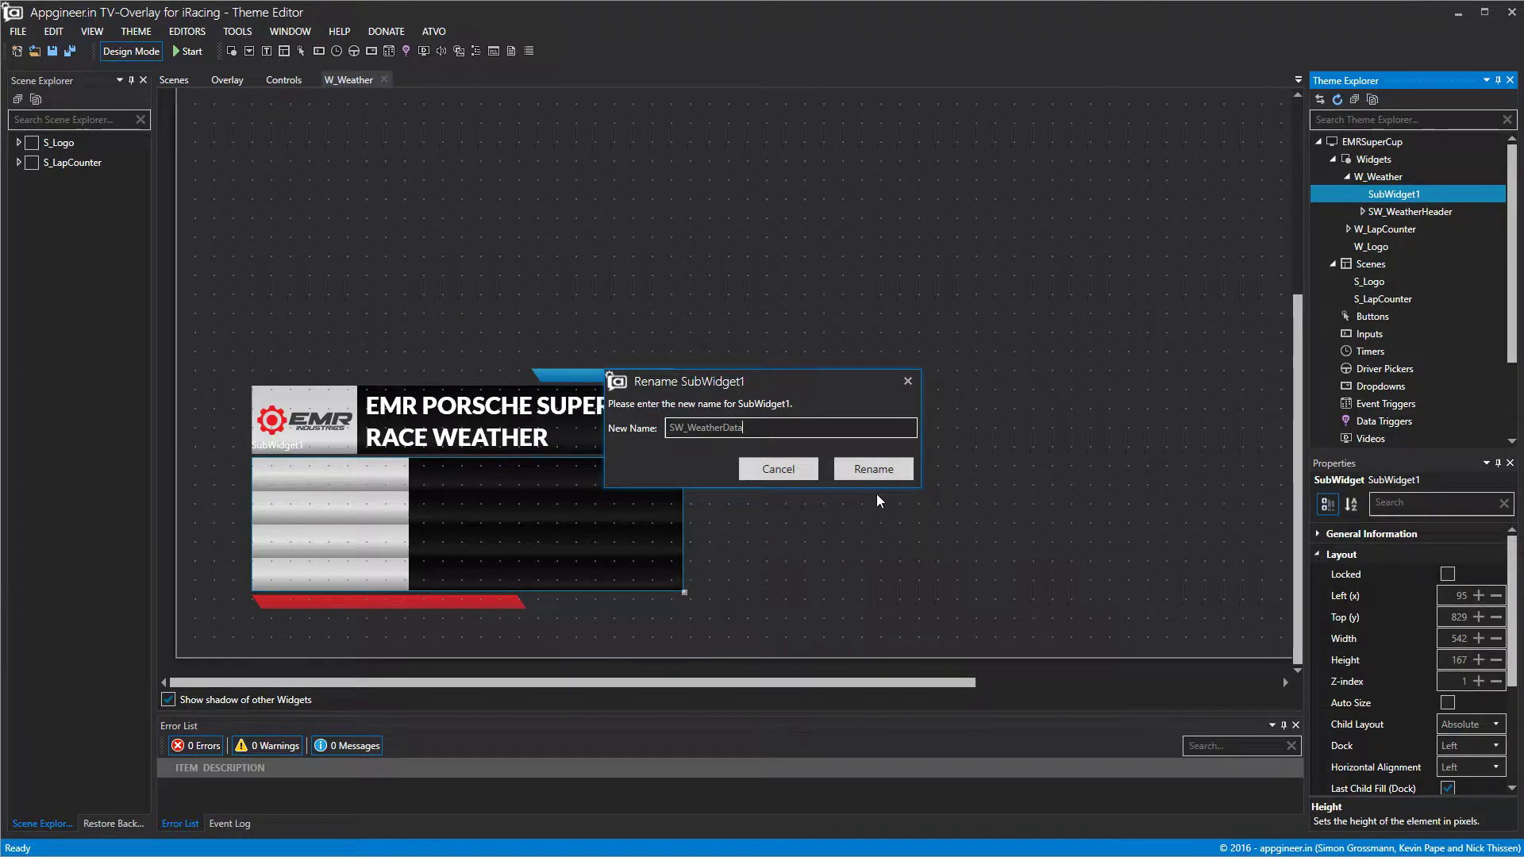
left_click(873, 469)
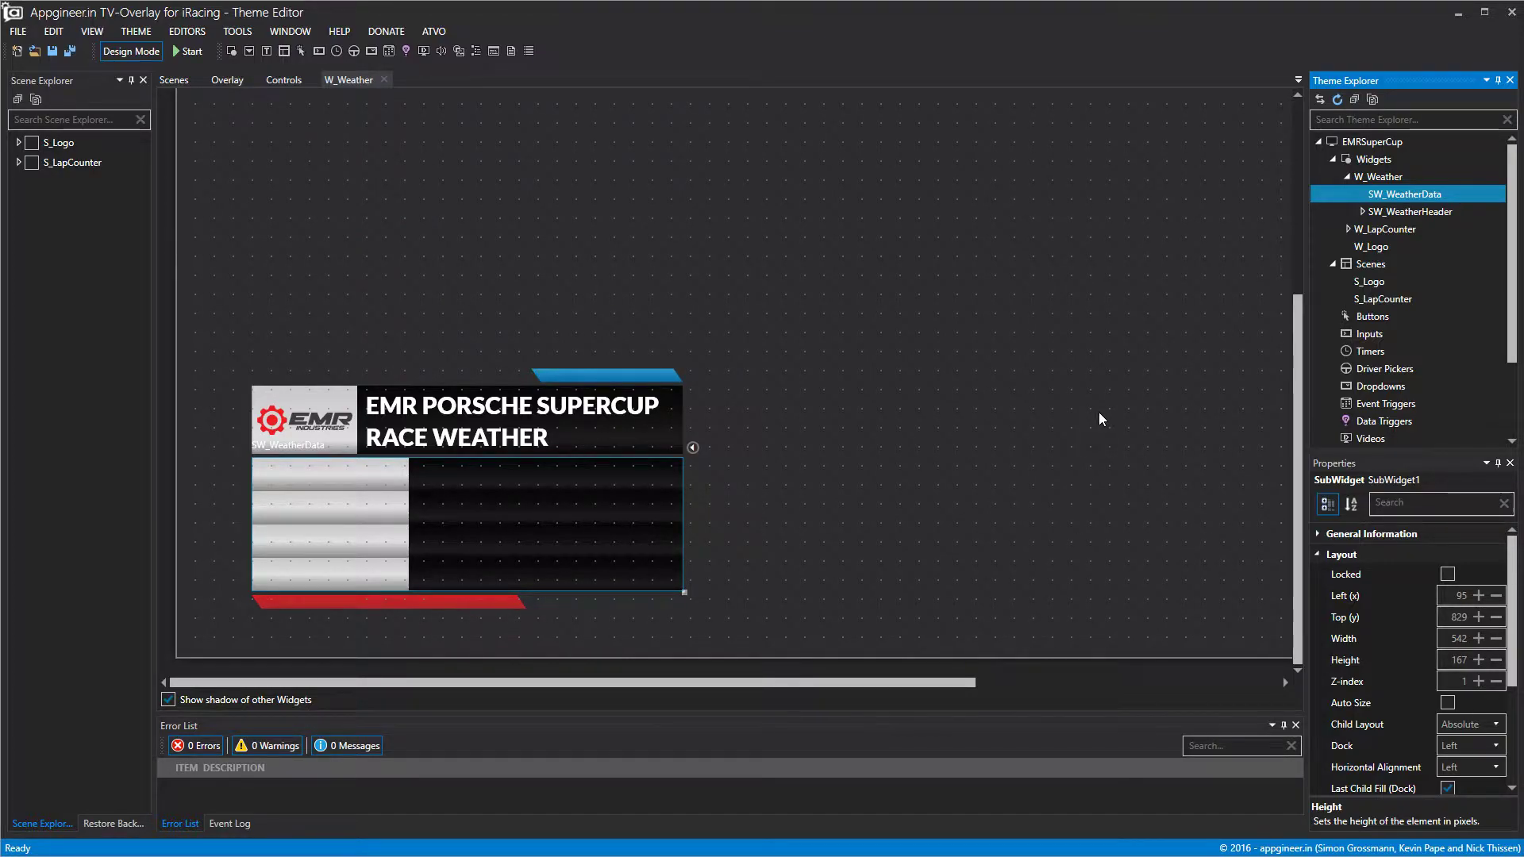
left_click(741, 395)
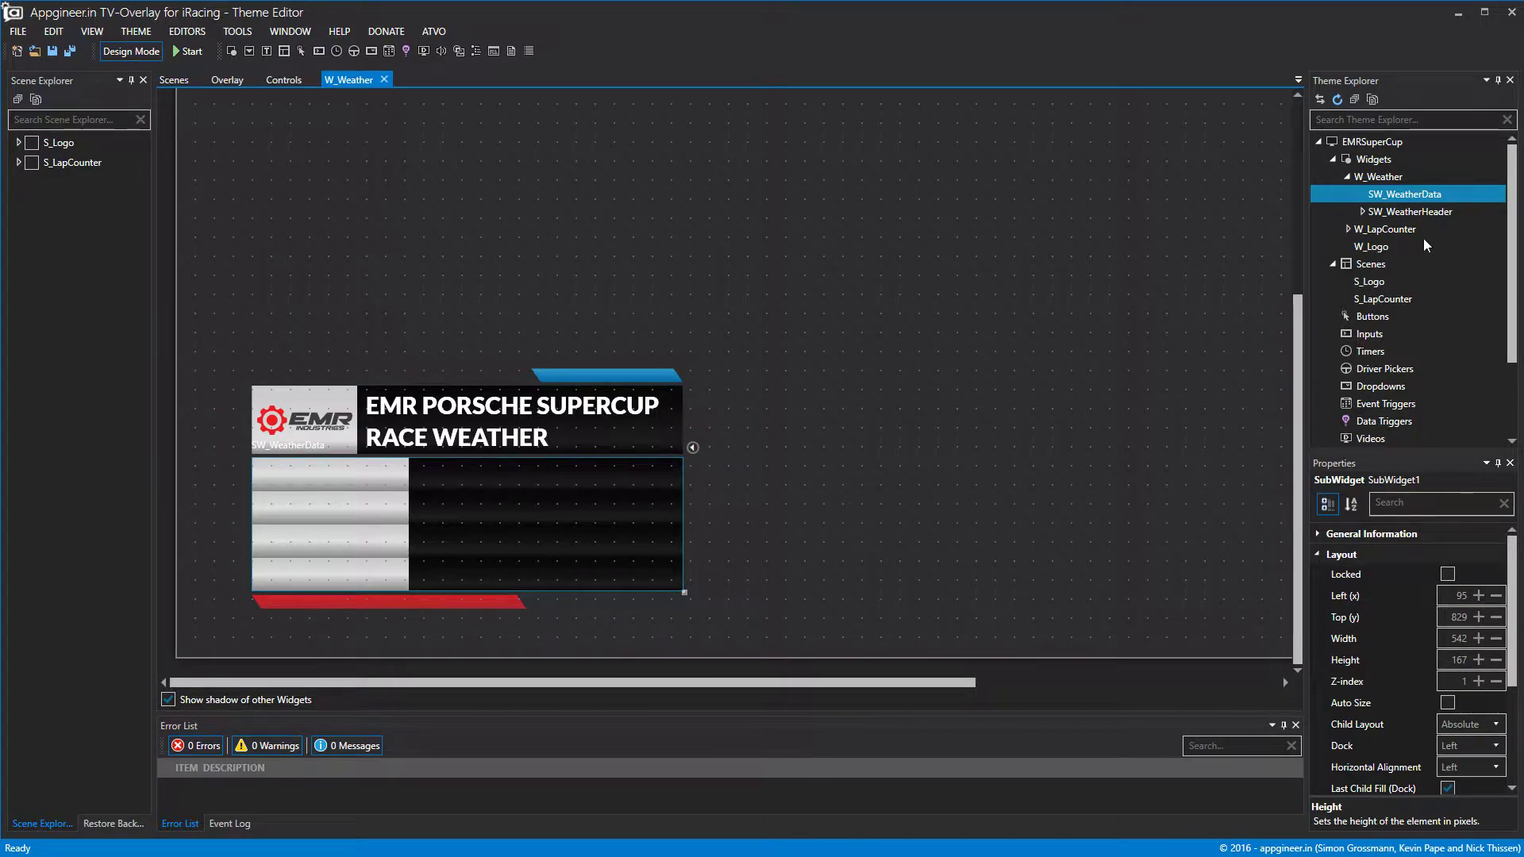
Add a label to SW_WeatherData and drag it into the widget's top-left corner.
right_click(1395, 197)
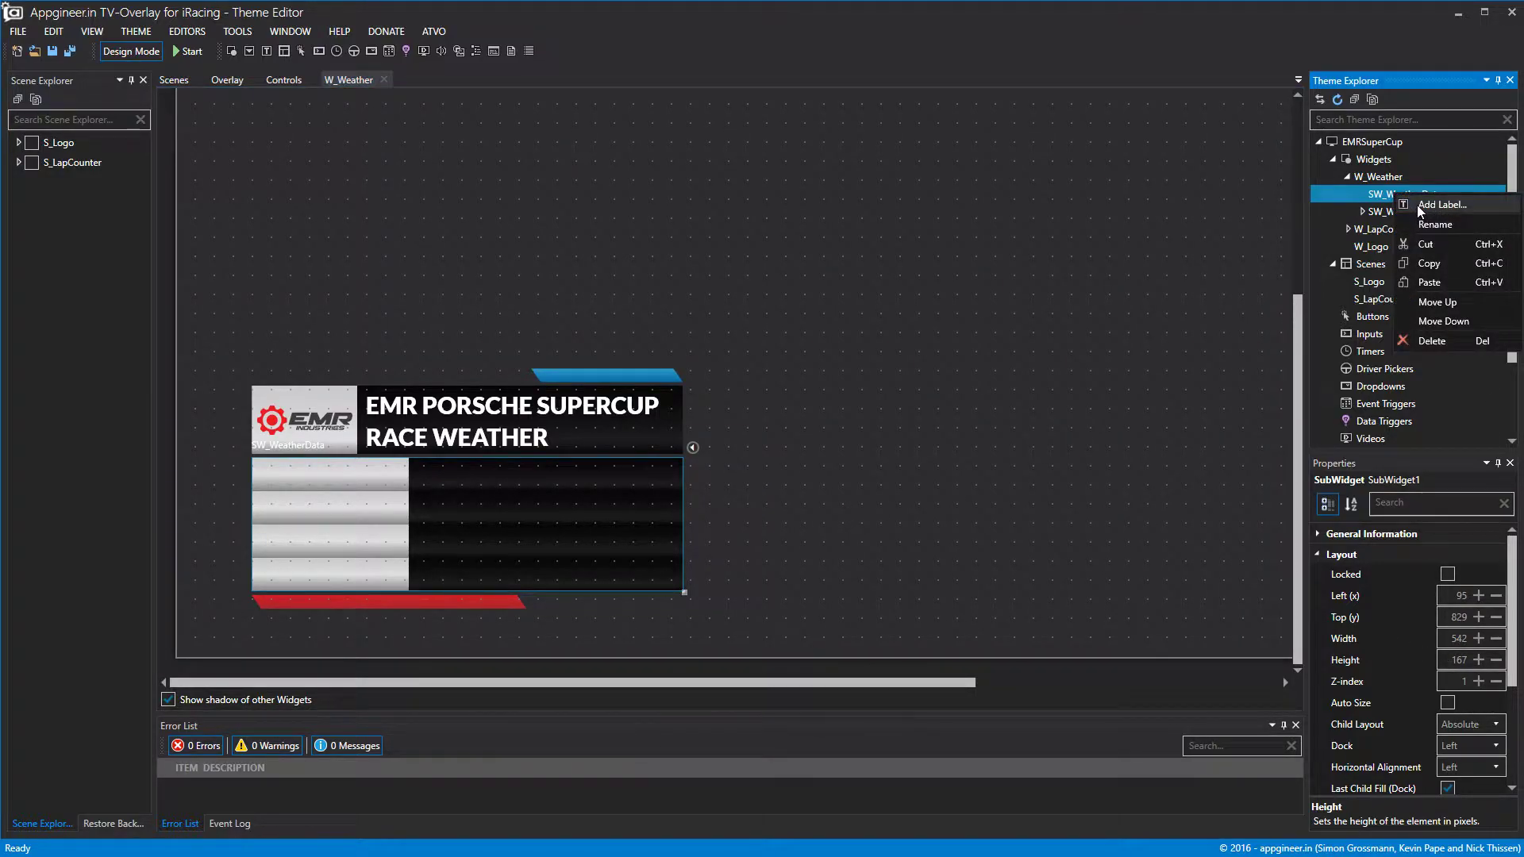
left_click(1419, 208)
double_click(1416, 198)
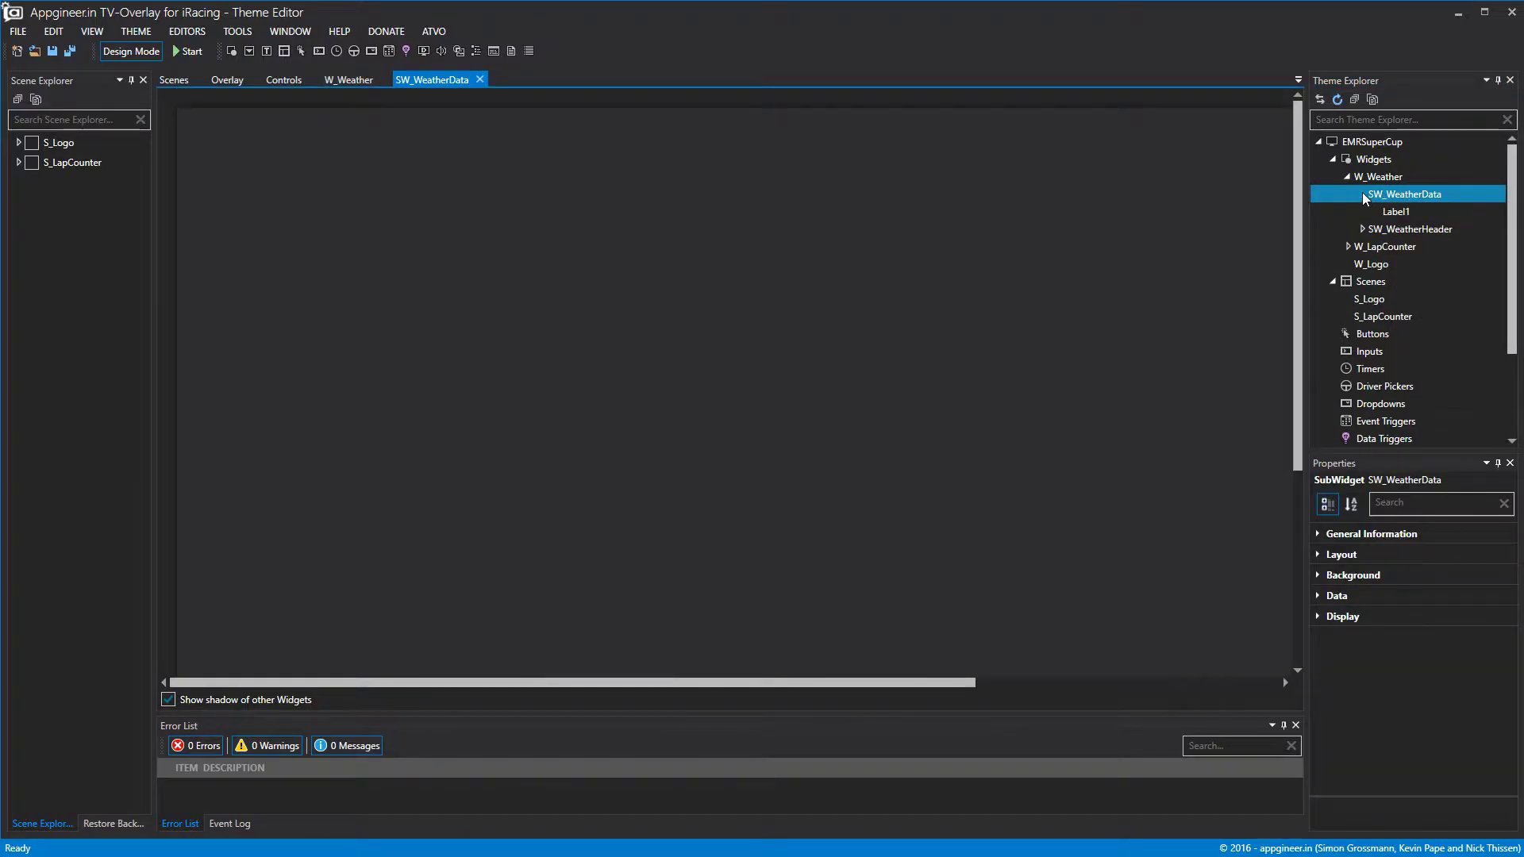
left_click(1416, 211)
scroll(1026, 312, "down", 8)
left_click_drag(516, 507, 457, 474)
left_click_drag(446, 556, 457, 490)
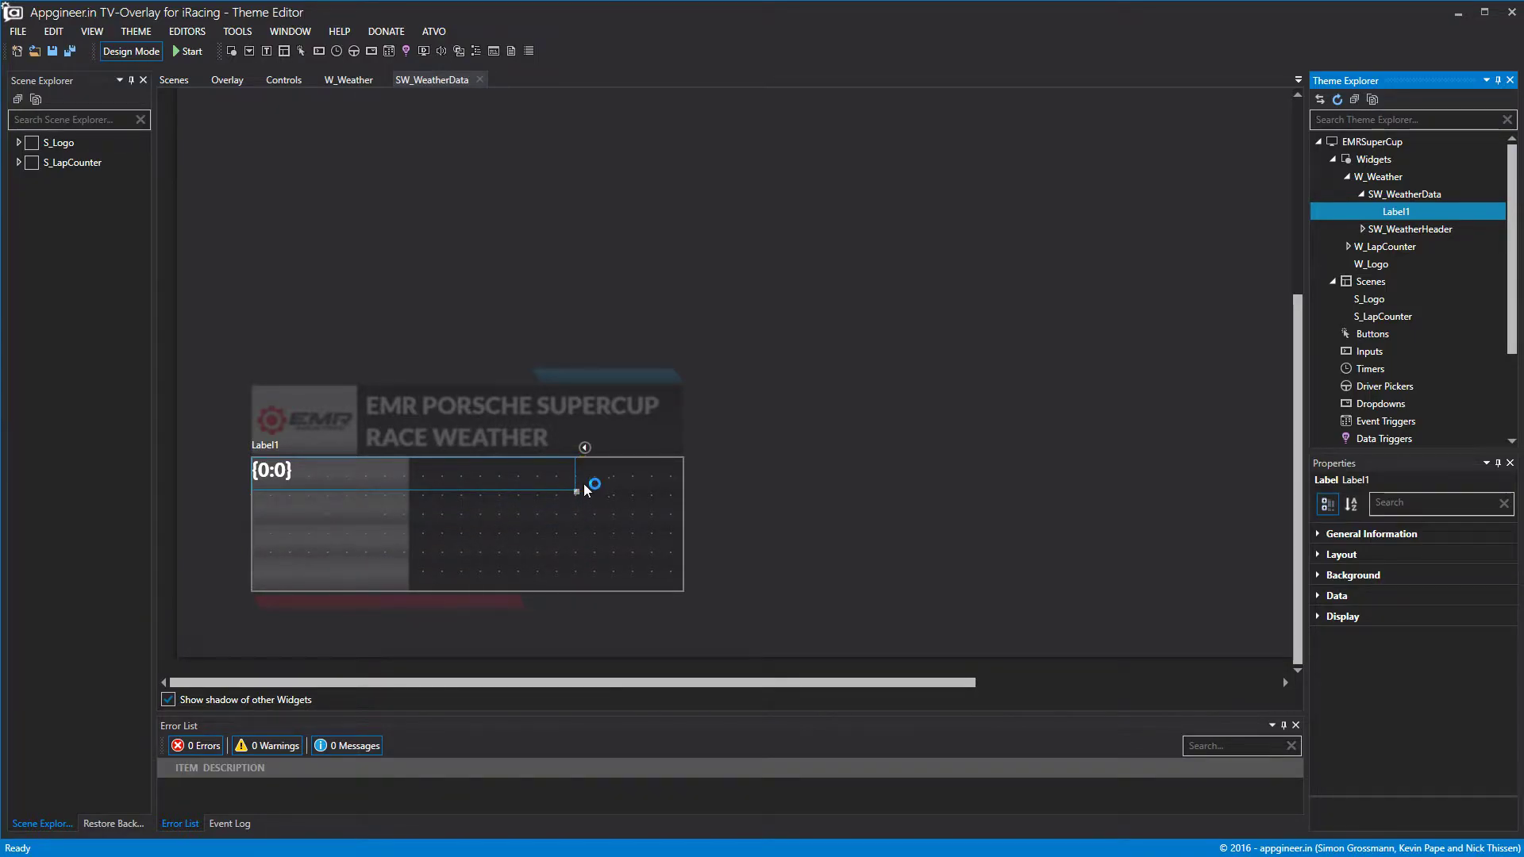
left_click_drag(579, 477, 407, 490)
Set the label's layout to left 5 and width 188.
left_click(1318, 554)
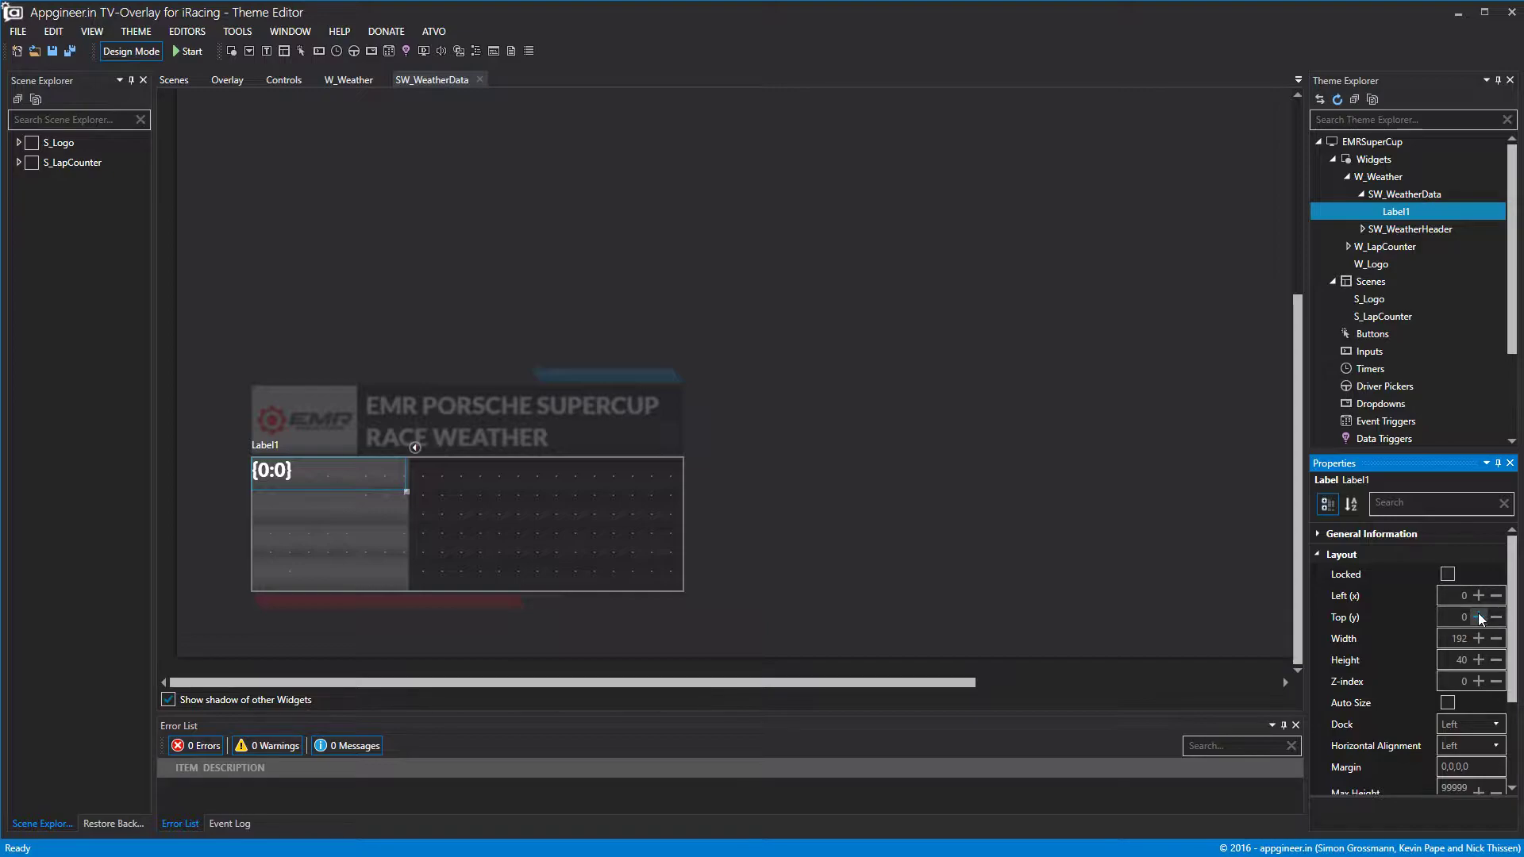
left_click(1478, 600)
left_click(1478, 600)
left_click(1477, 599)
left_click(1478, 599)
left_click(1478, 599)
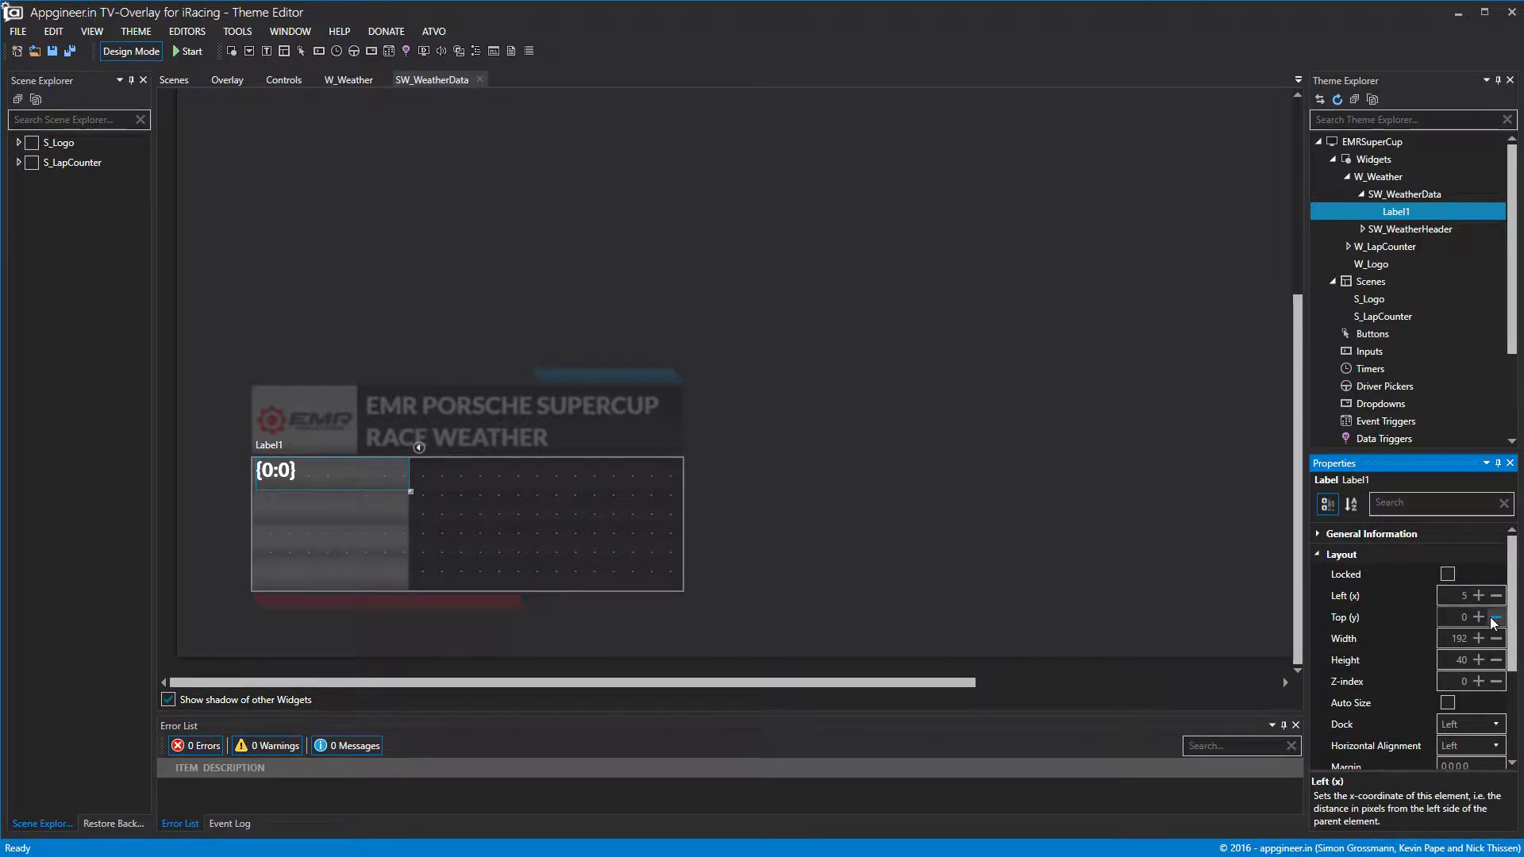
left_click(1496, 639)
left_click(1496, 639)
left_click(1496, 639)
left_click(1496, 639)
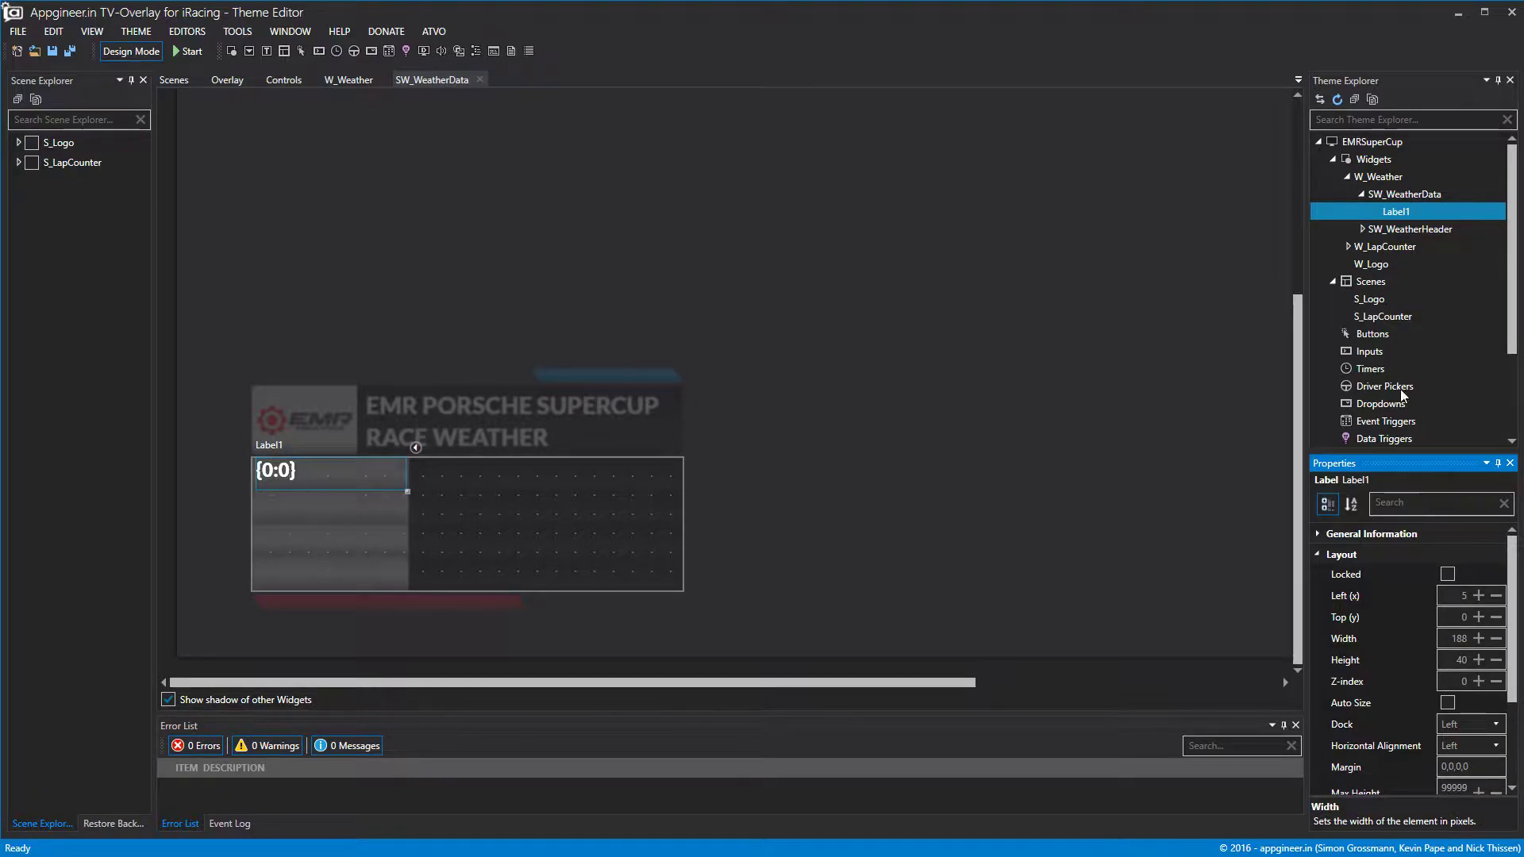
left_click(1318, 554)
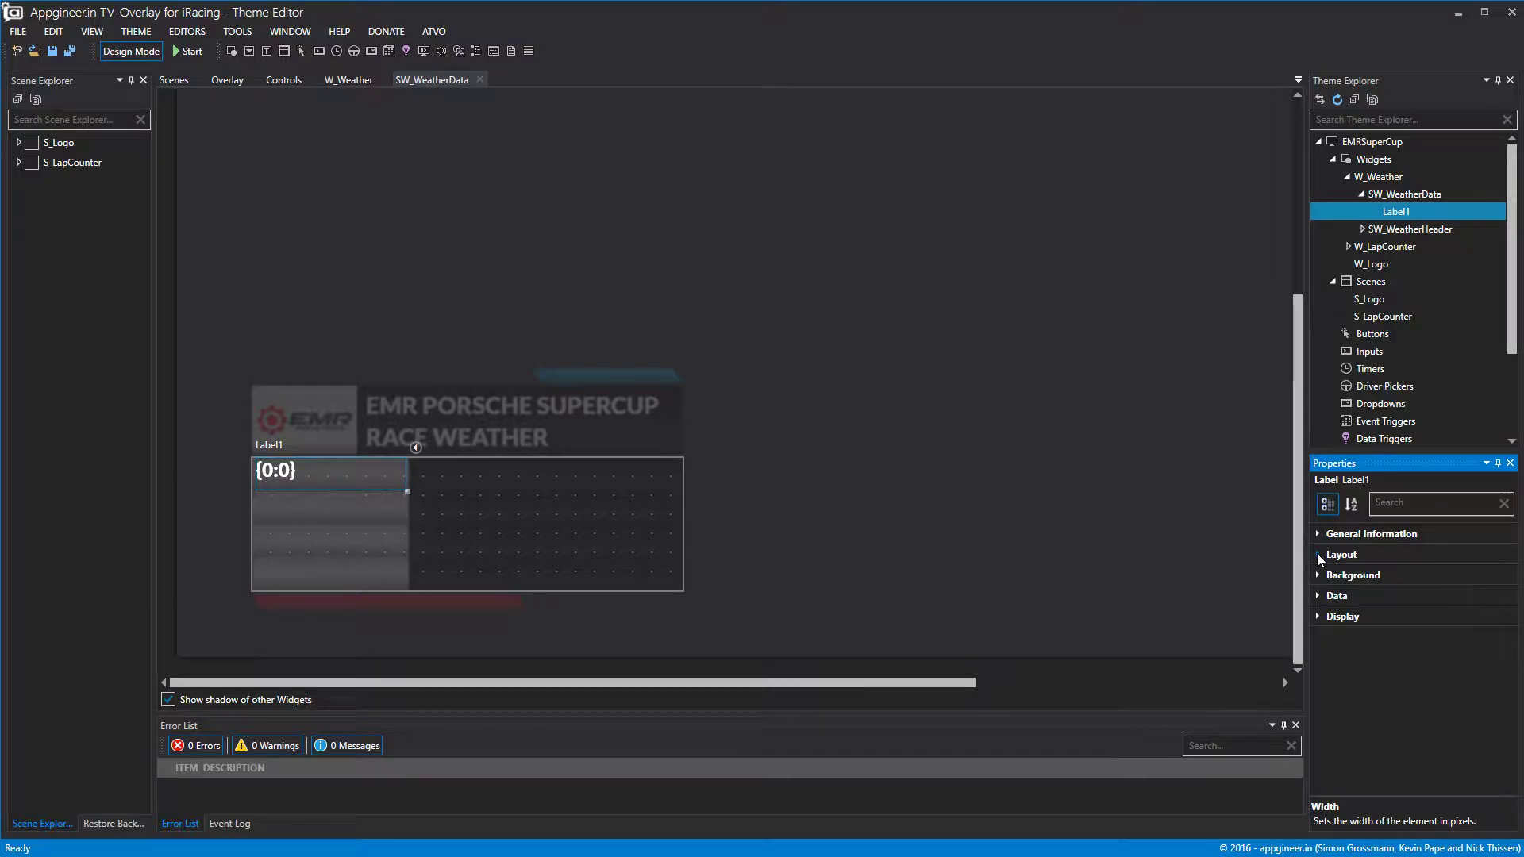
Change the label's text to SKY.
left_click(1324, 594)
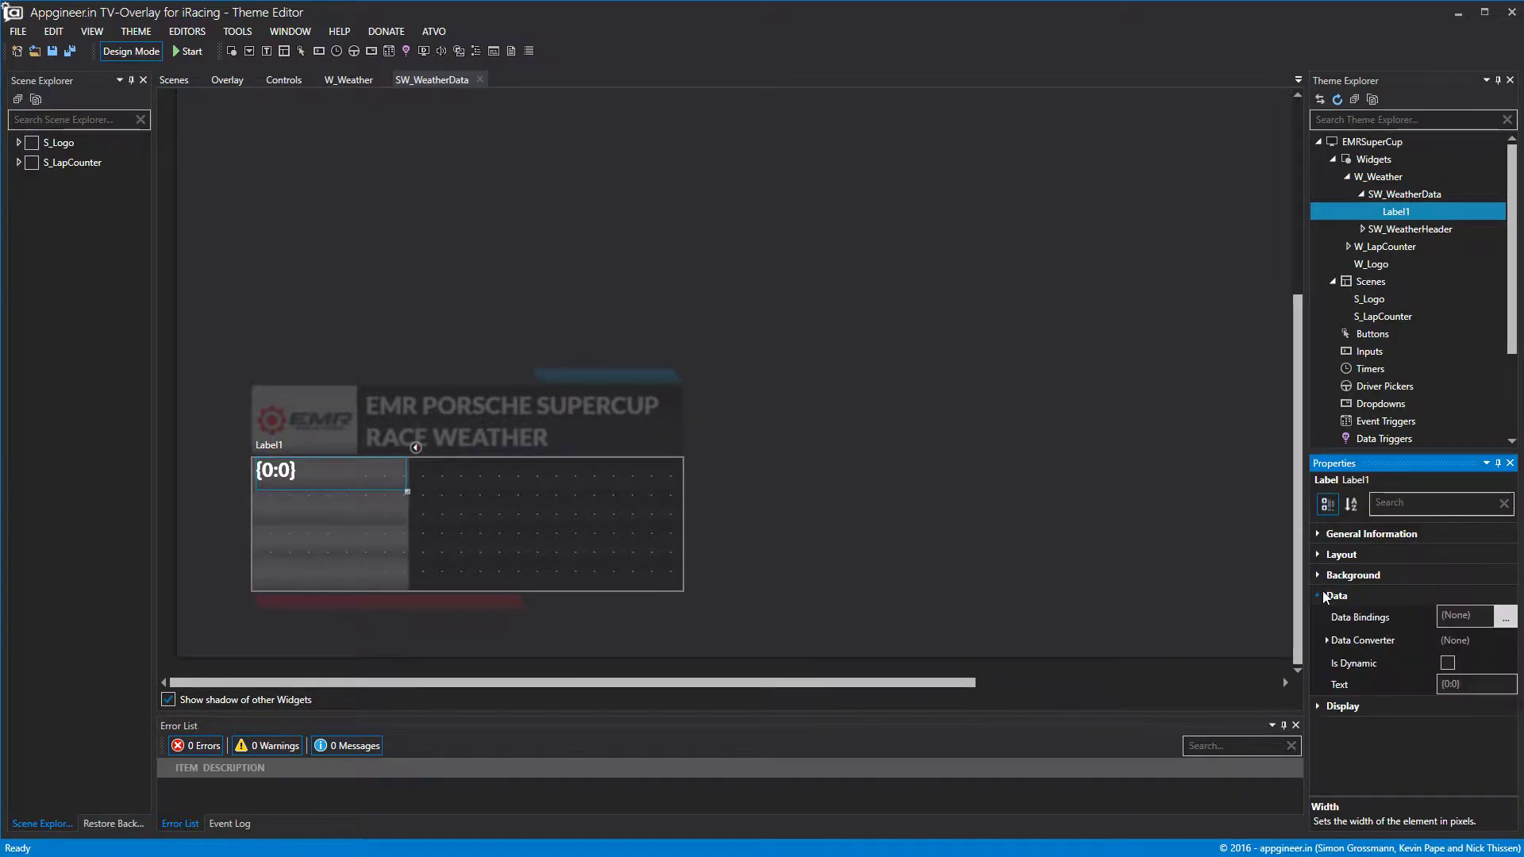
left_click(1473, 689)
type("SKY")
left_click(1245, 687)
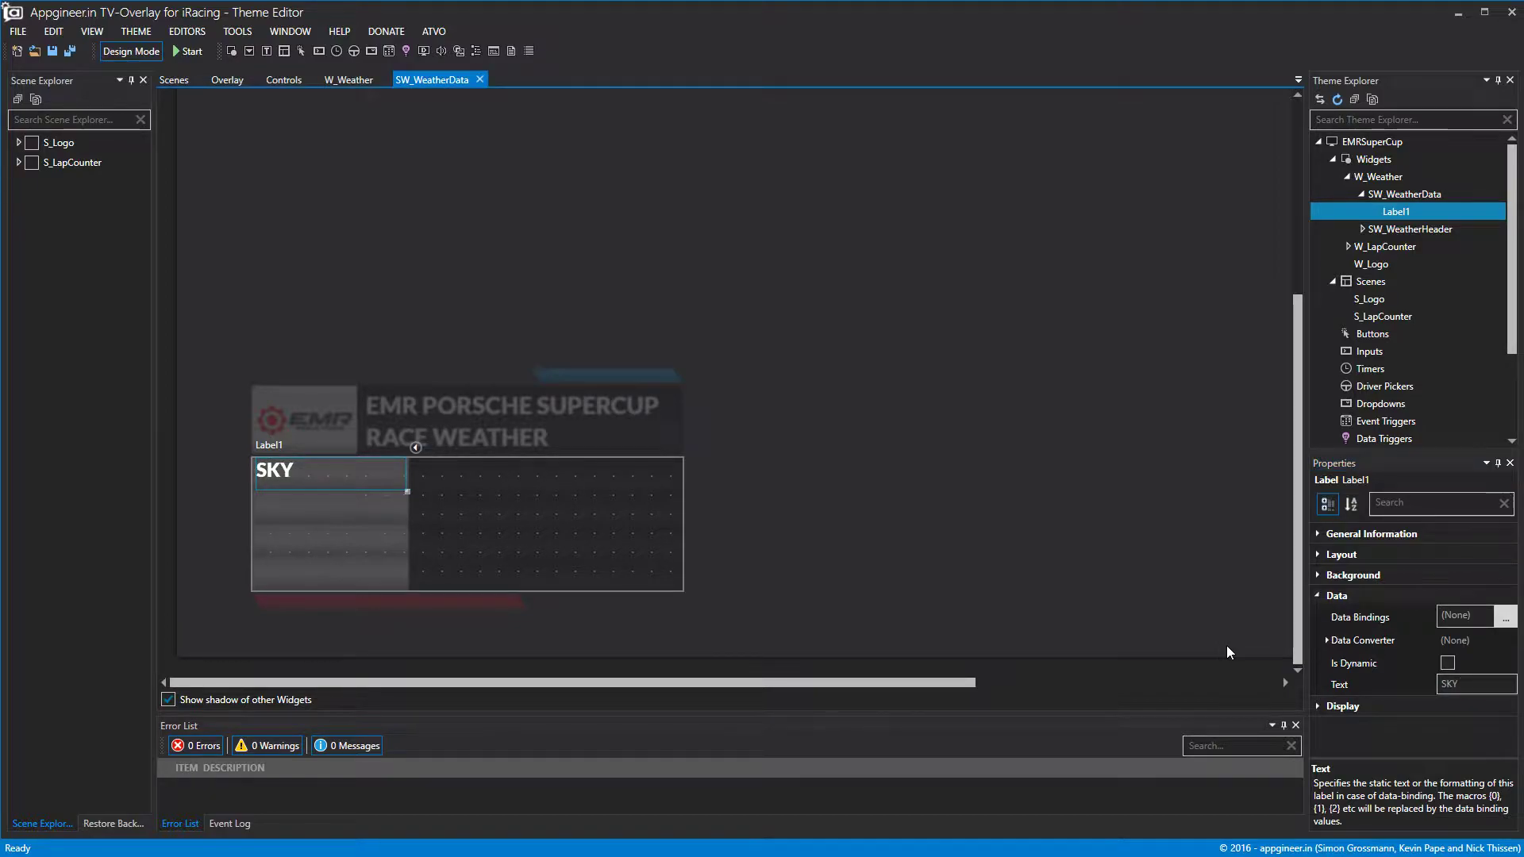
Make the SKY text black and centre it vertically.
left_click(1316, 706)
scroll(1478, 737, "down", 3)
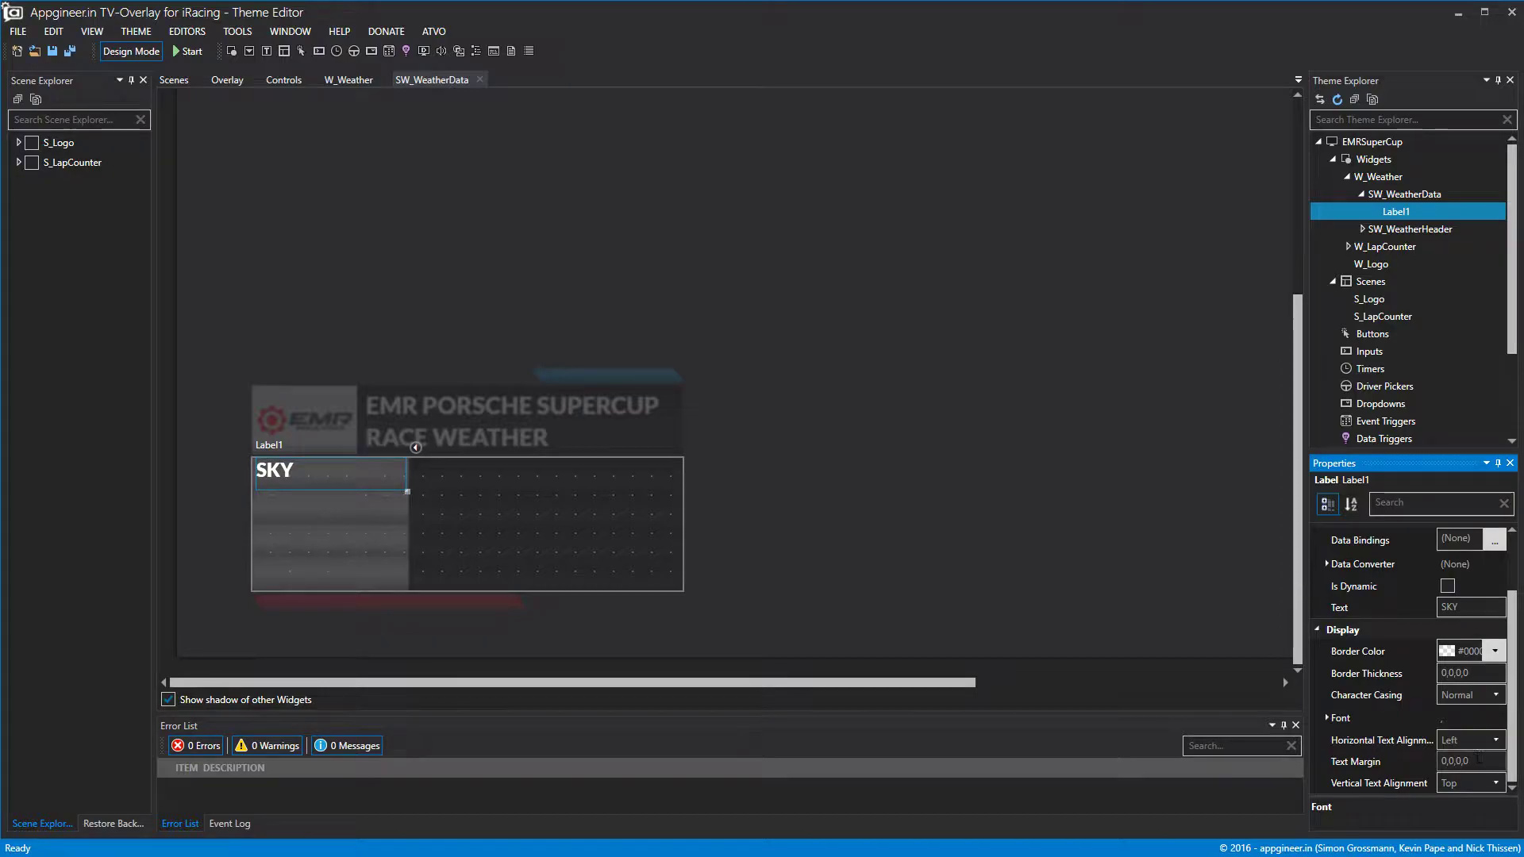
left_click(1323, 718)
left_click(1495, 709)
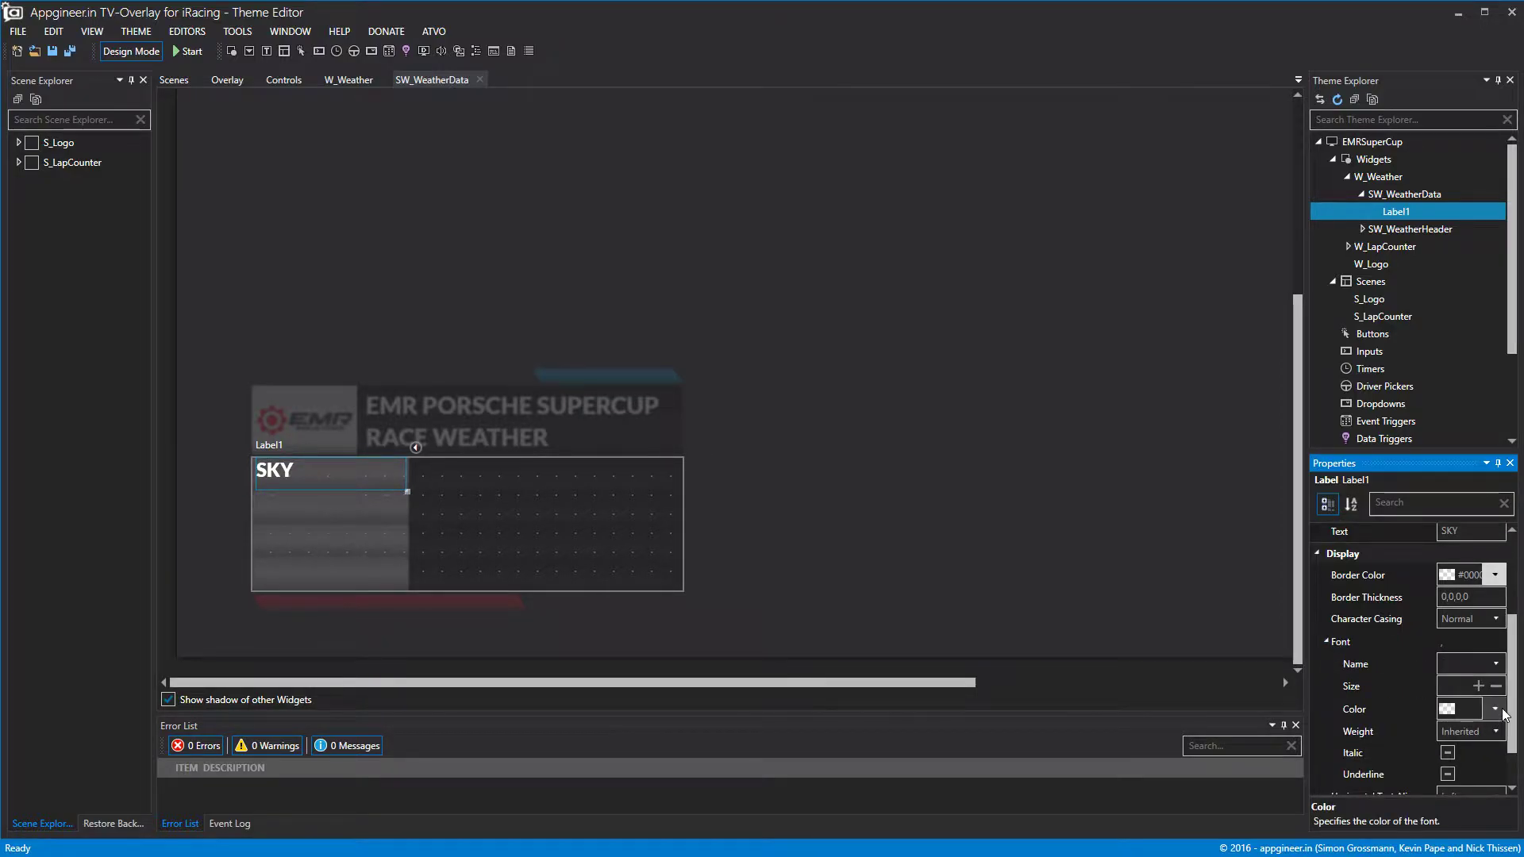
left_click(1497, 652)
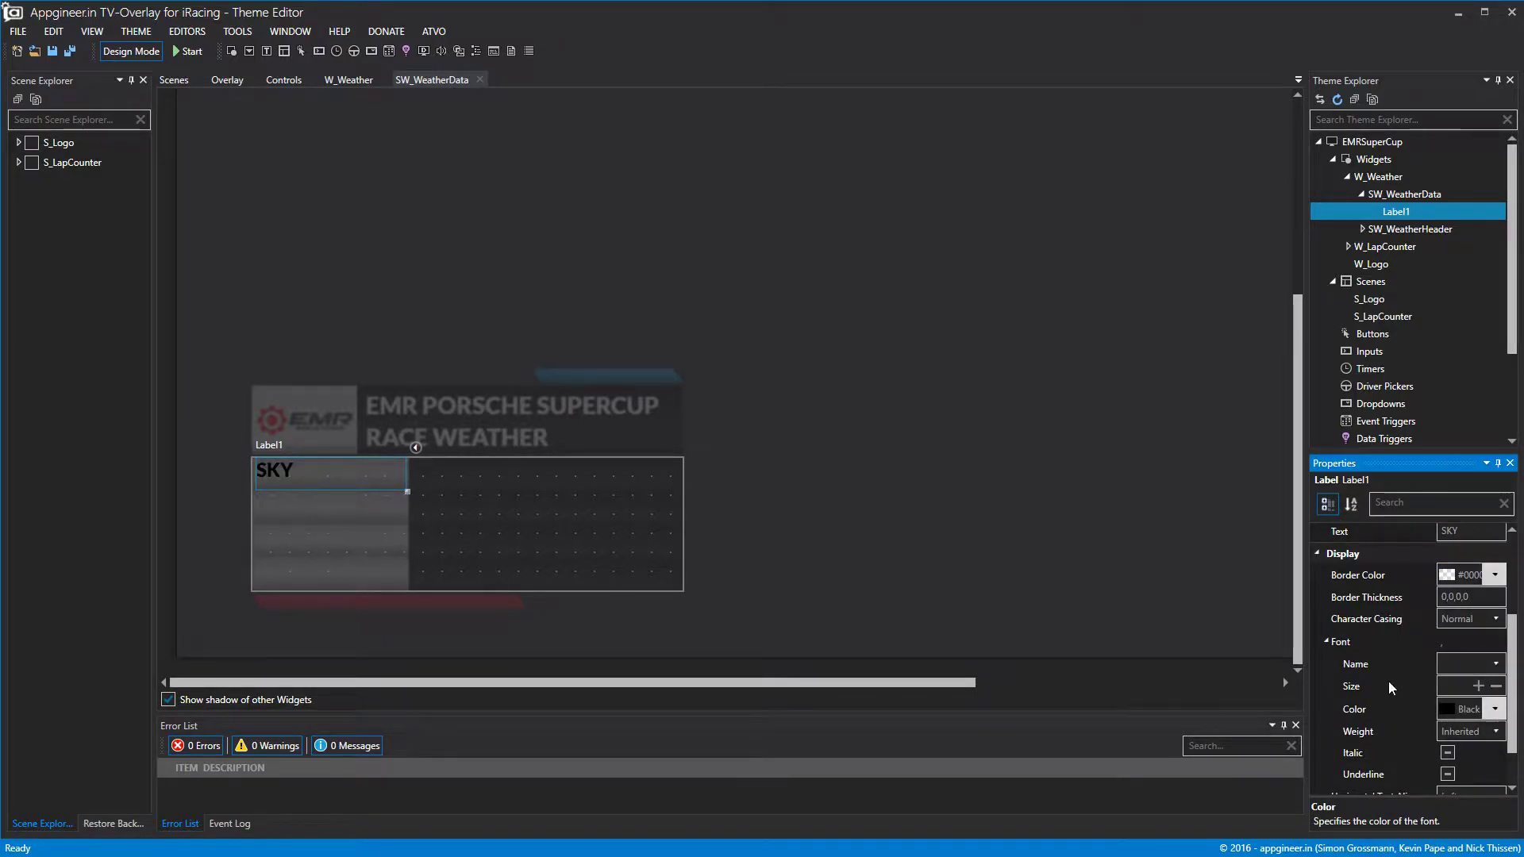
left_click(1331, 642)
left_click(1474, 776)
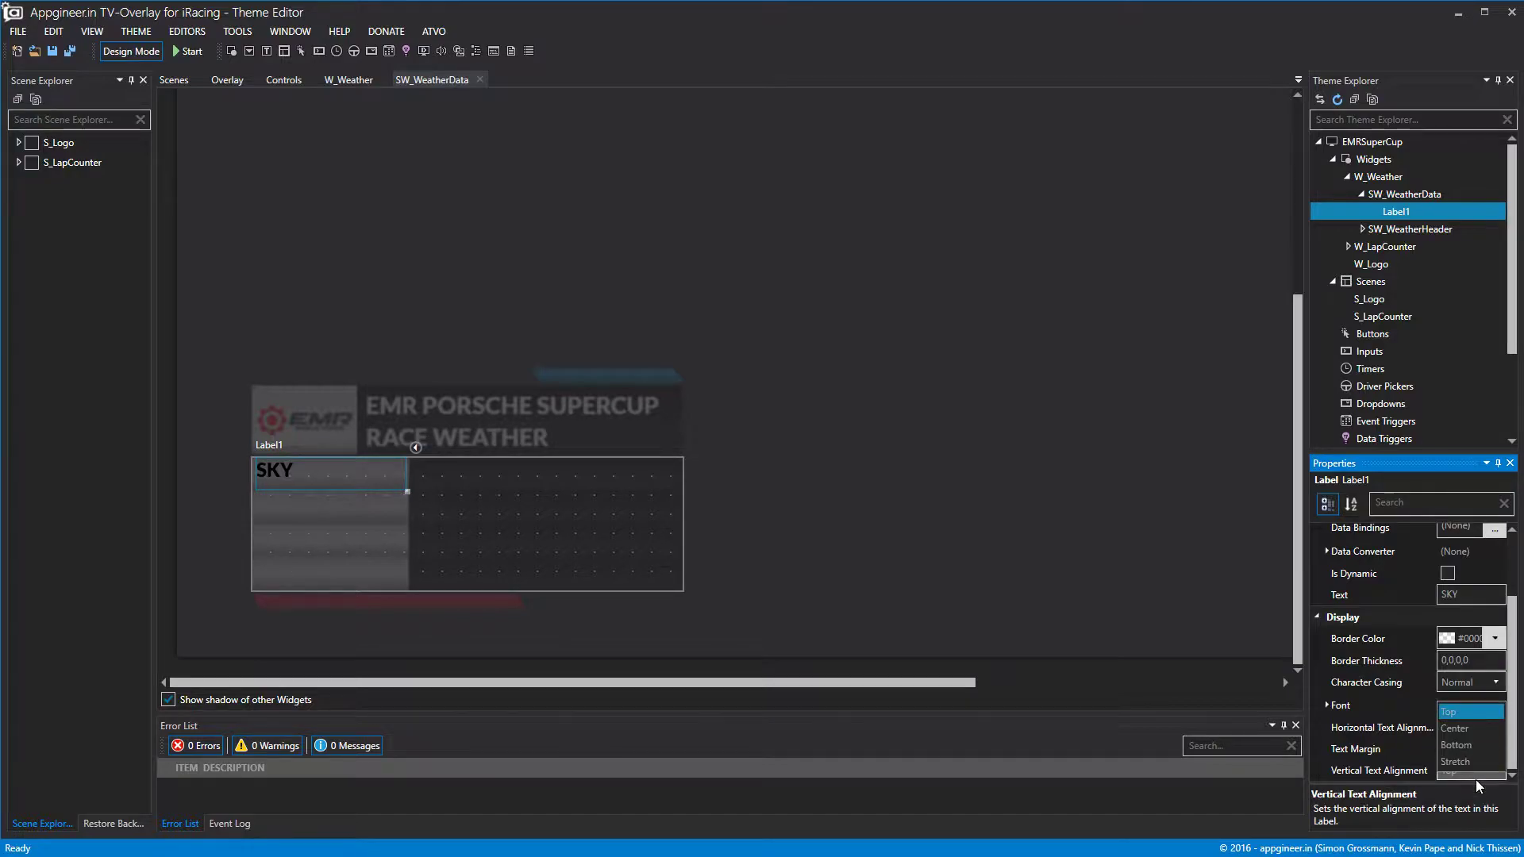
left_click(1470, 729)
left_click(1213, 518)
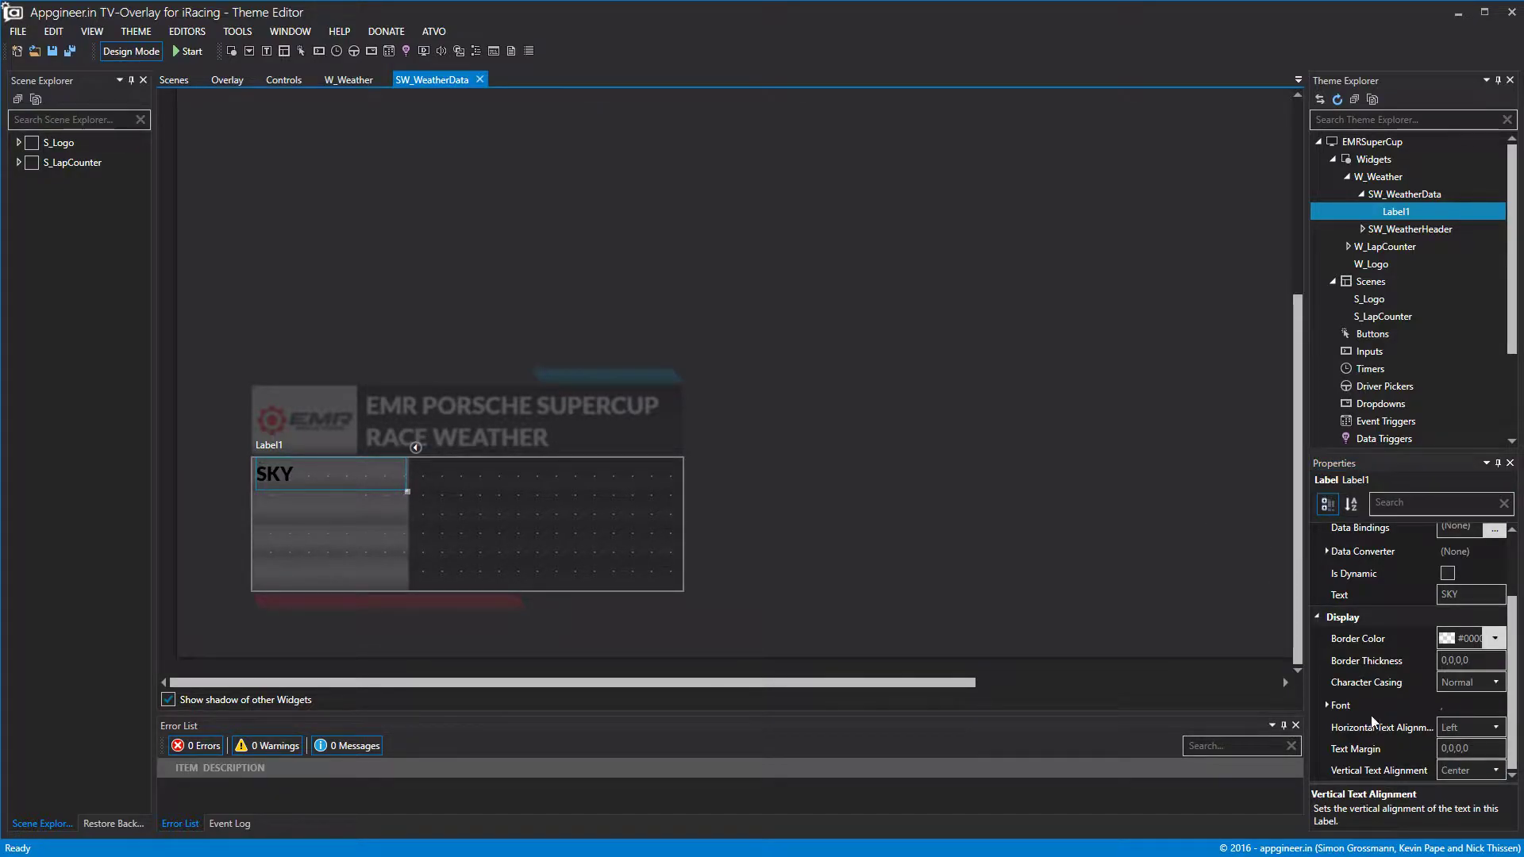
Rename Label1 to L_WeatherSky.
right_click(1395, 212)
left_click(1414, 222)
type("l_weathers")
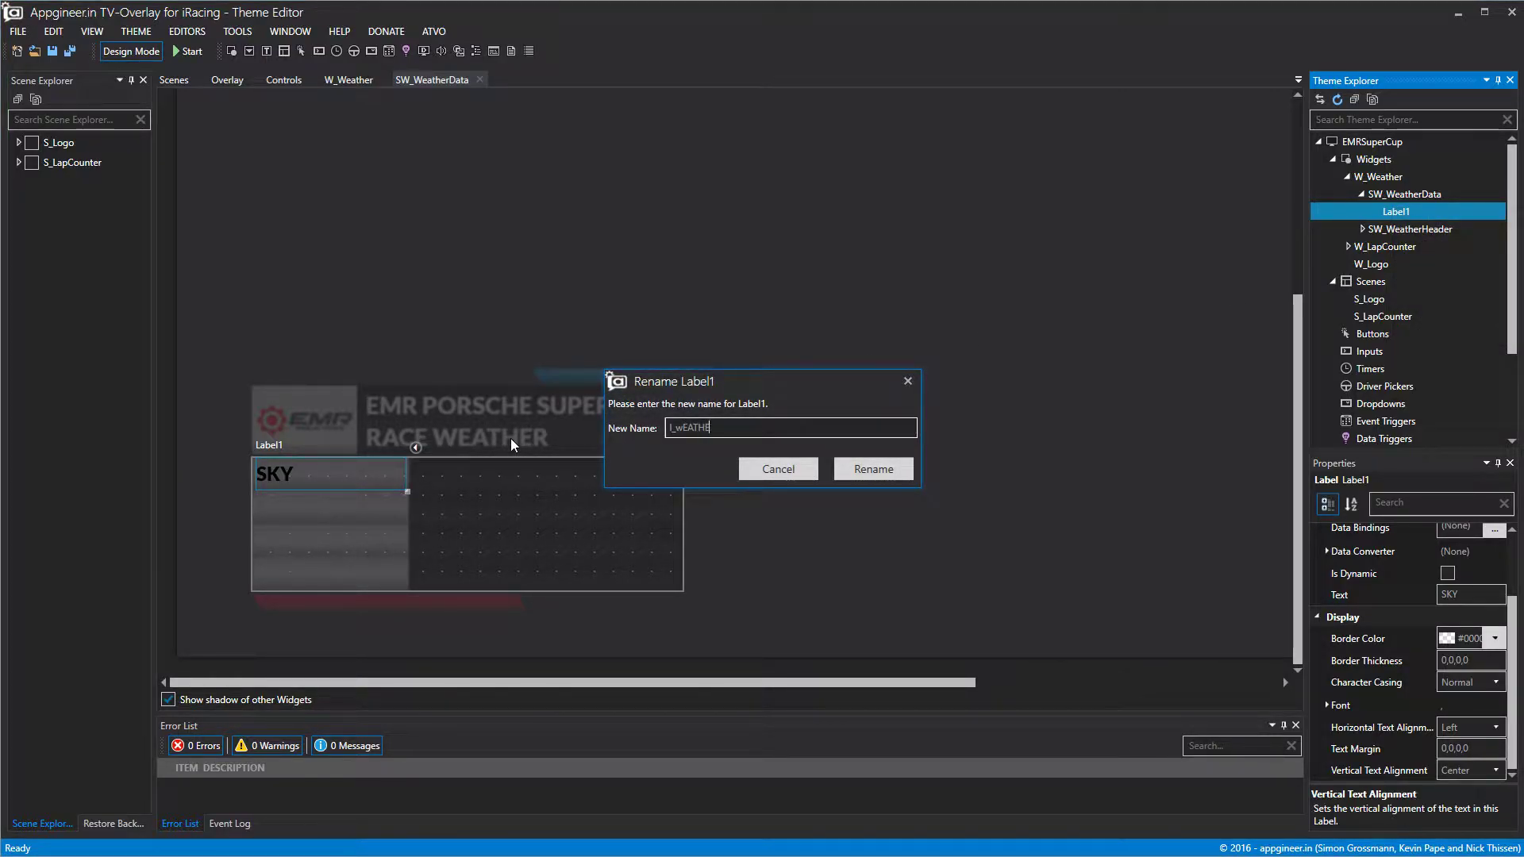
key("BackSpace")
key("BackSpace")
key("BackSpace")
key("BackSpace")
key("BackSpace")
key("BackSpace")
key("BackSpace")
key("BackSpace")
key("BackSpace")
key("BackSpace")
type("L_WeatherSky")
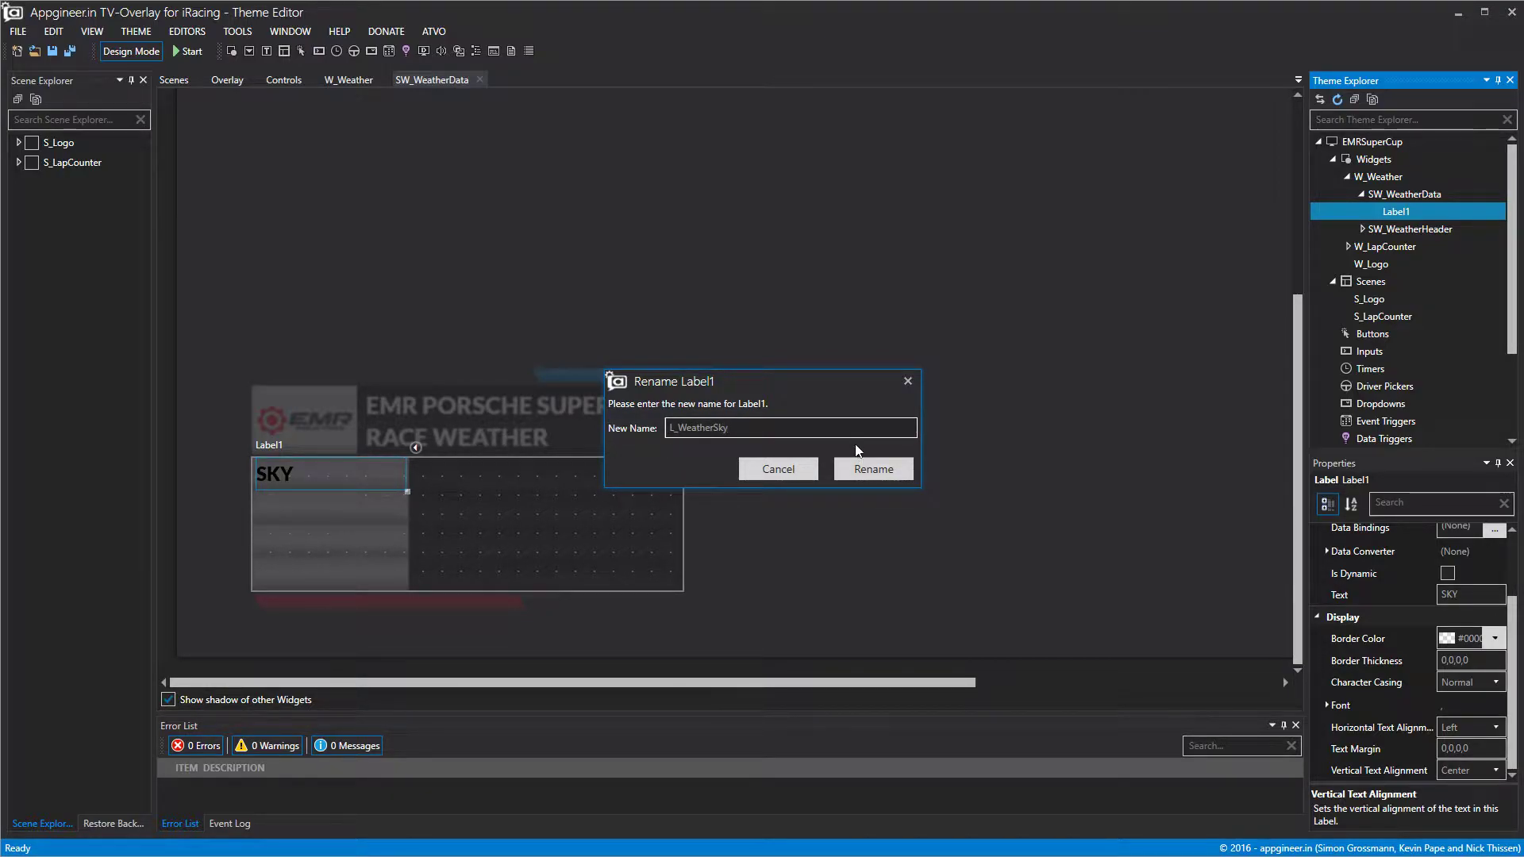
left_click(876, 470)
right_click(1402, 194)
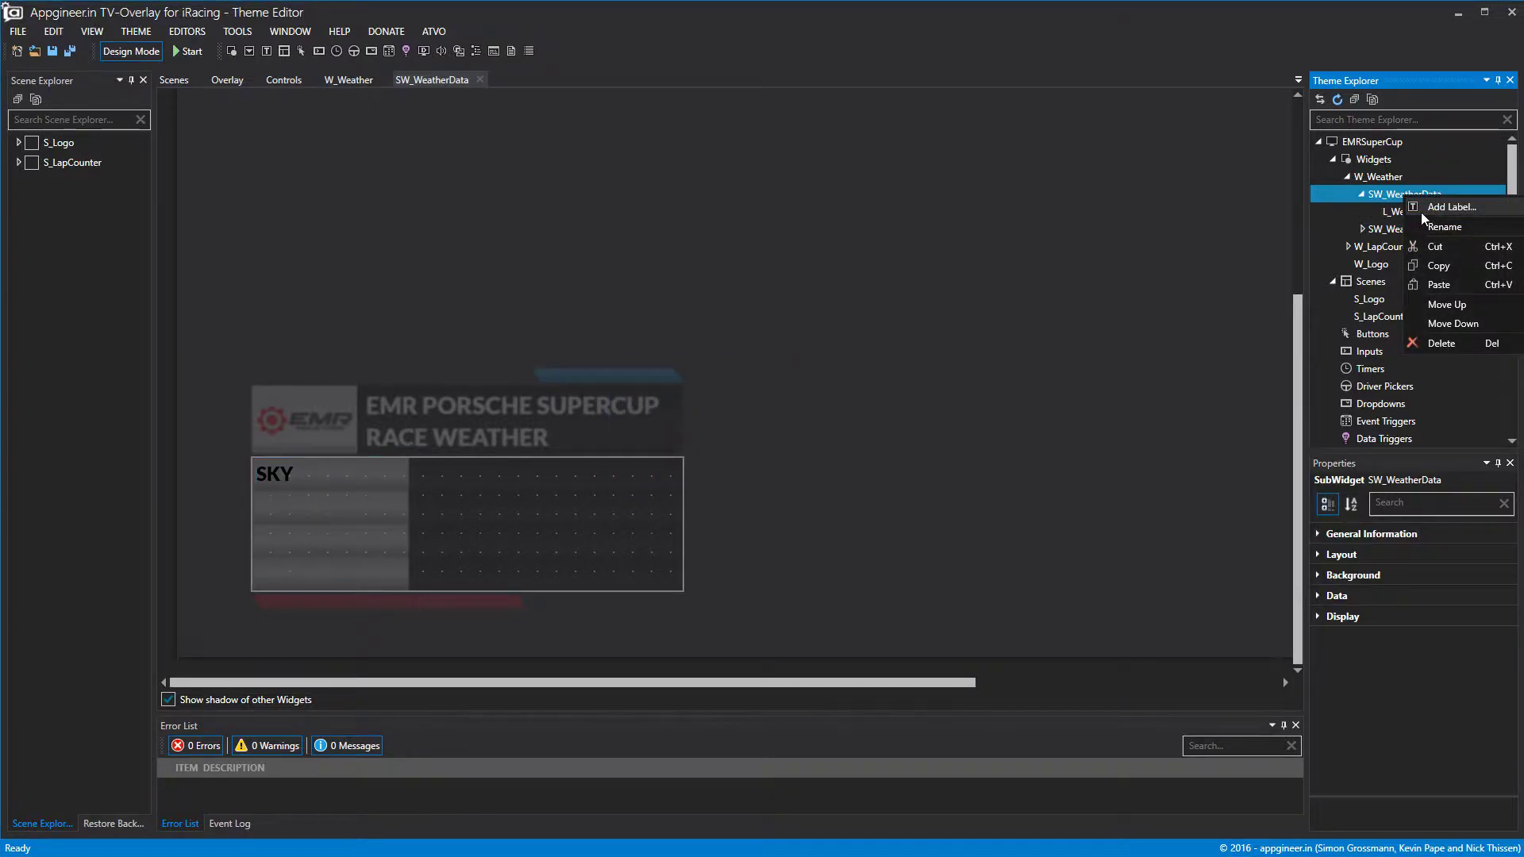
Add a second label beside SKY at top 0, left 202, with height 40.
left_click(1420, 212)
left_click_drag(529, 575, 665, 456)
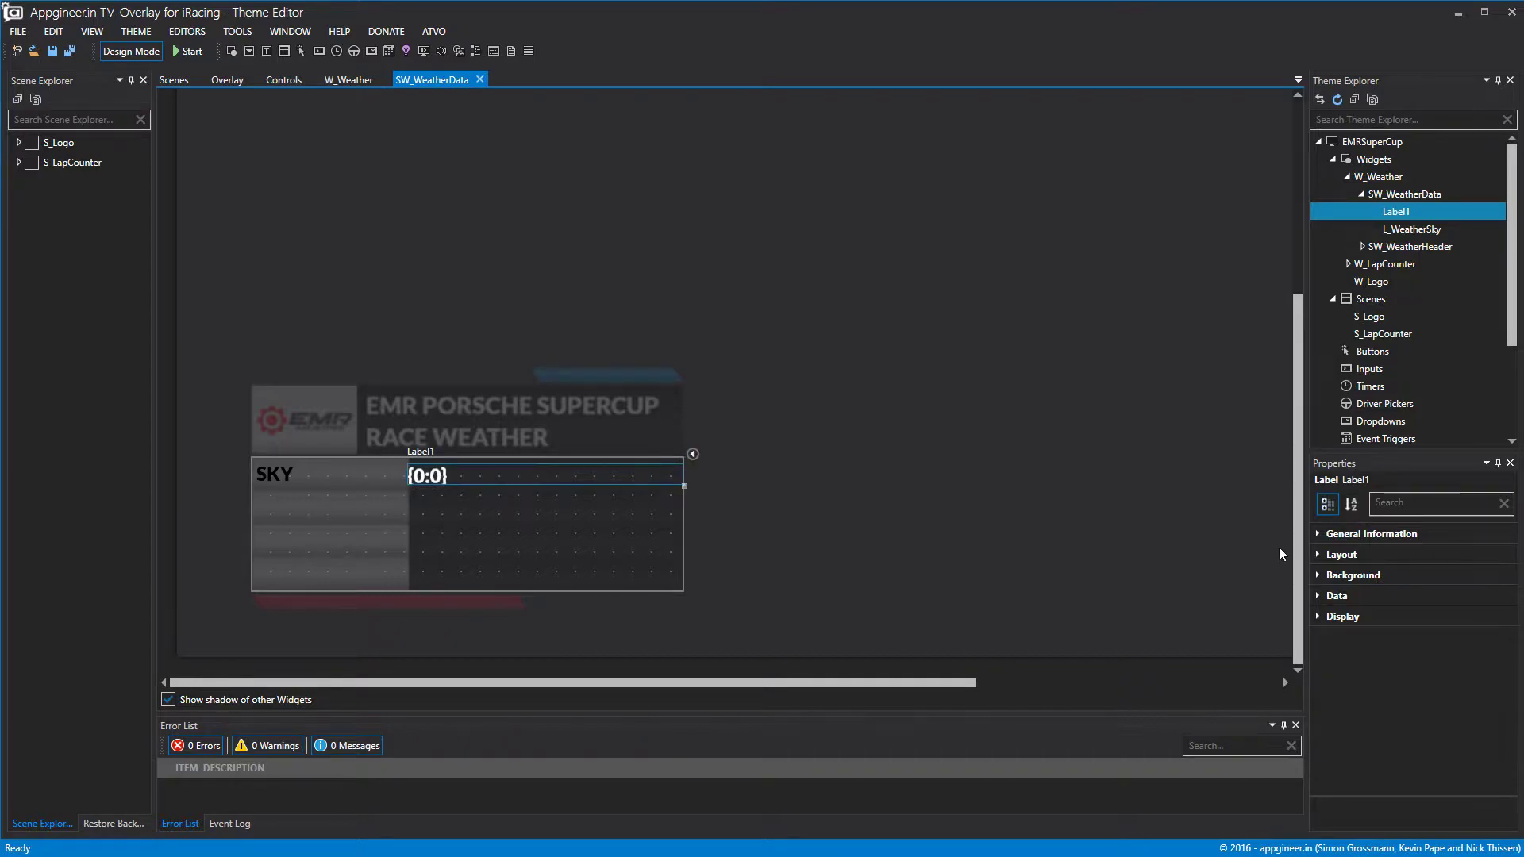
left_click(1327, 556)
left_click(1495, 619)
left_click(1495, 618)
left_click(1496, 596)
left_click(1491, 598)
left_click(1474, 598)
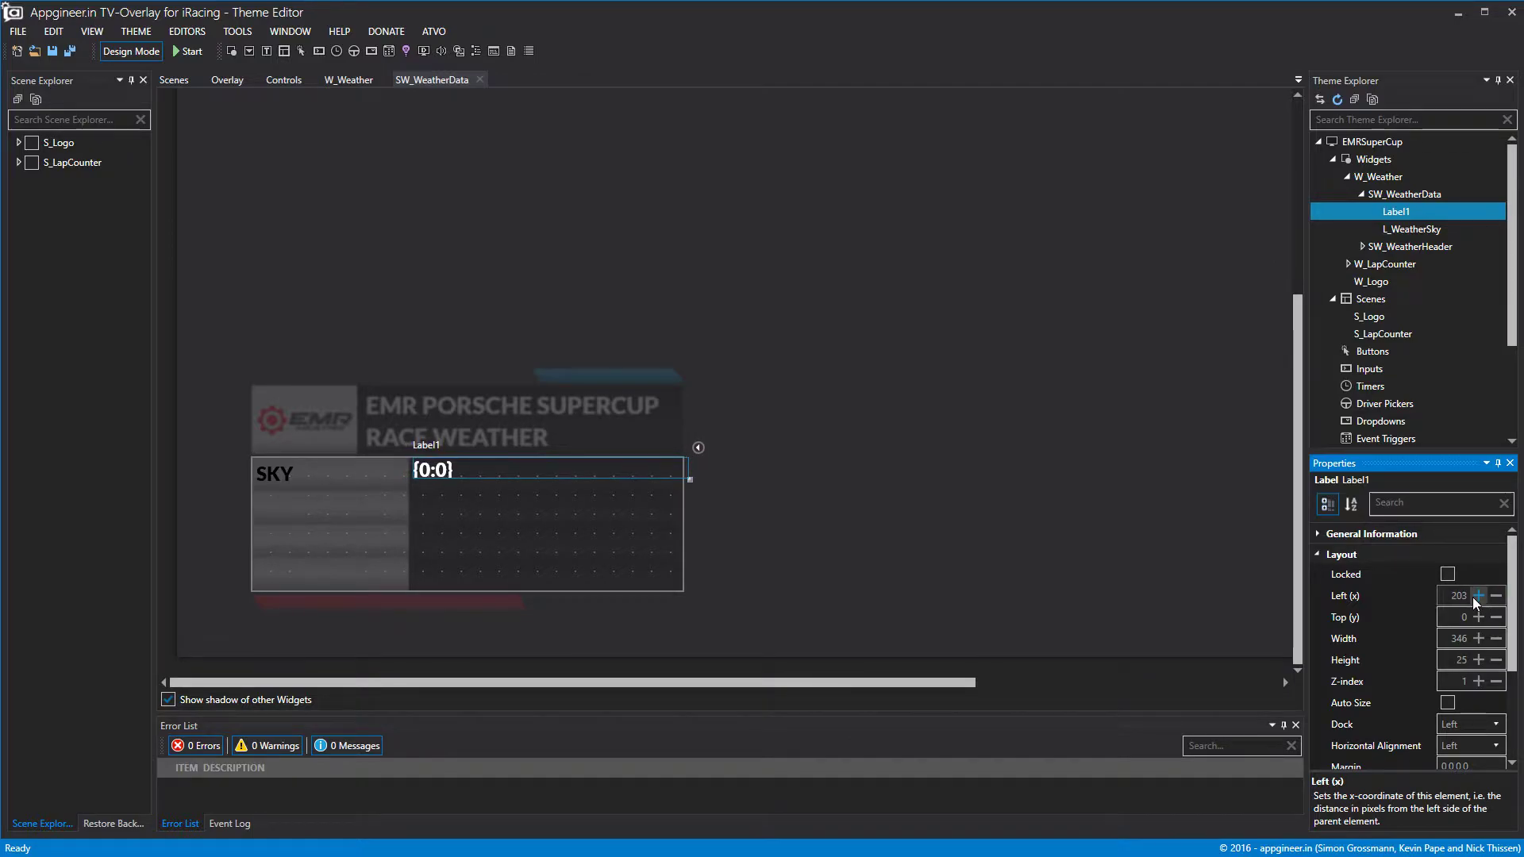
left_click(1495, 597)
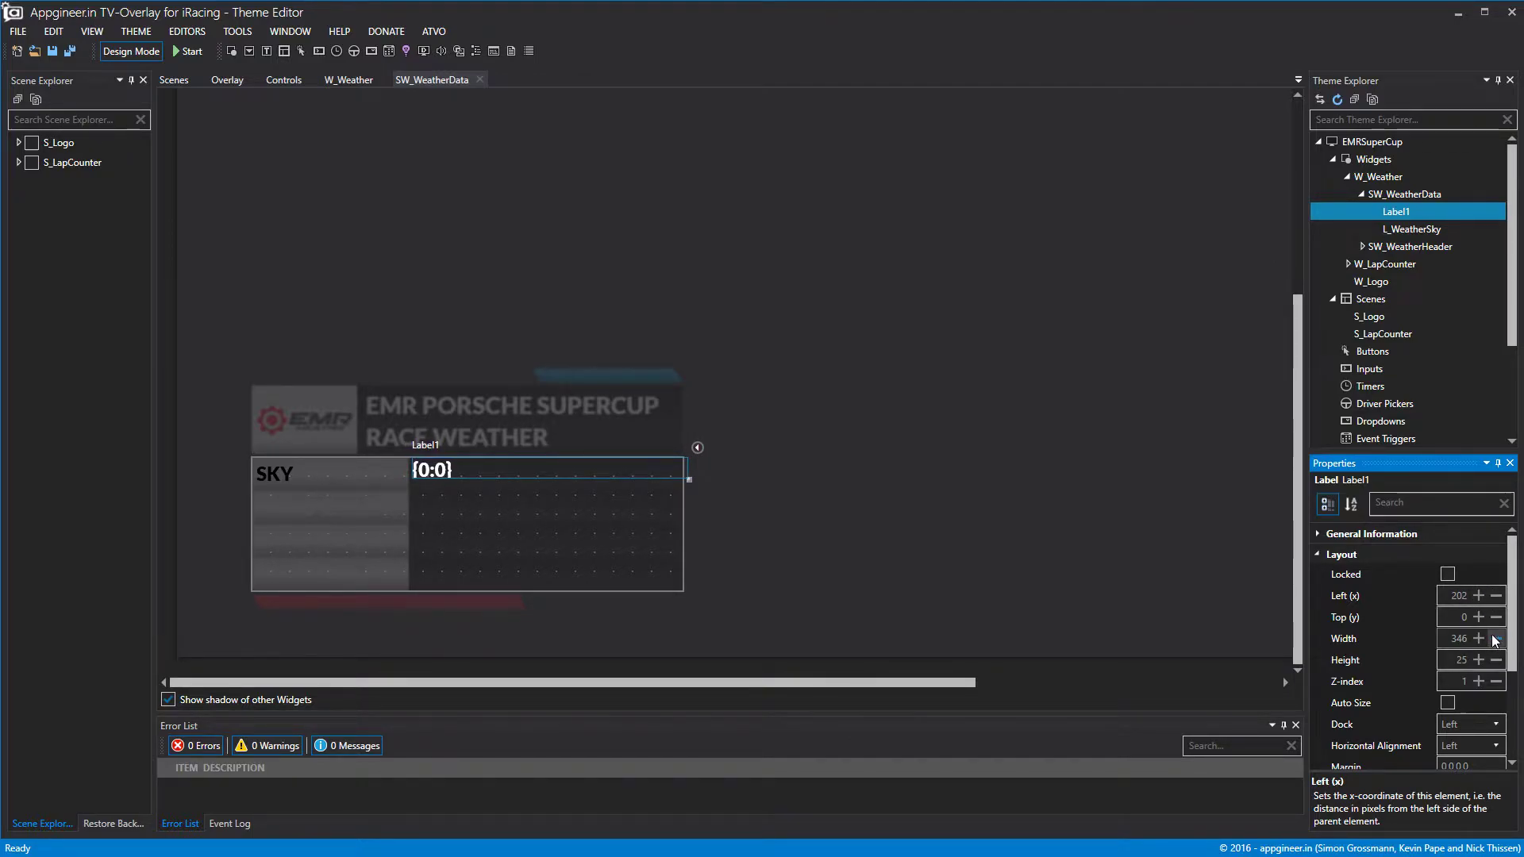
left_click(1477, 660)
left_click(1477, 660)
left_click(1478, 660)
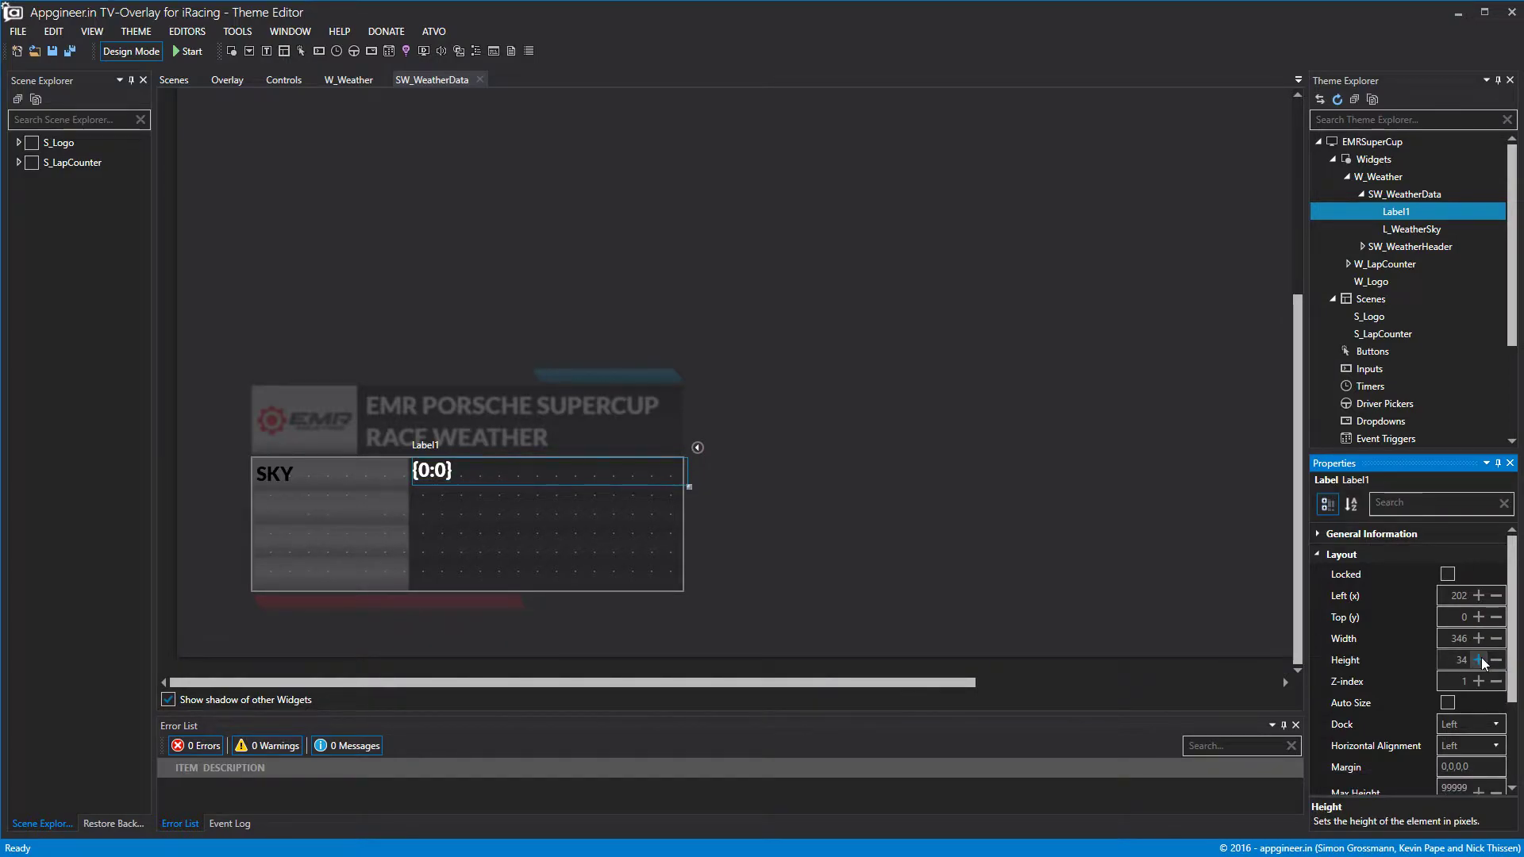
left_click(1478, 660)
left_click(1478, 660)
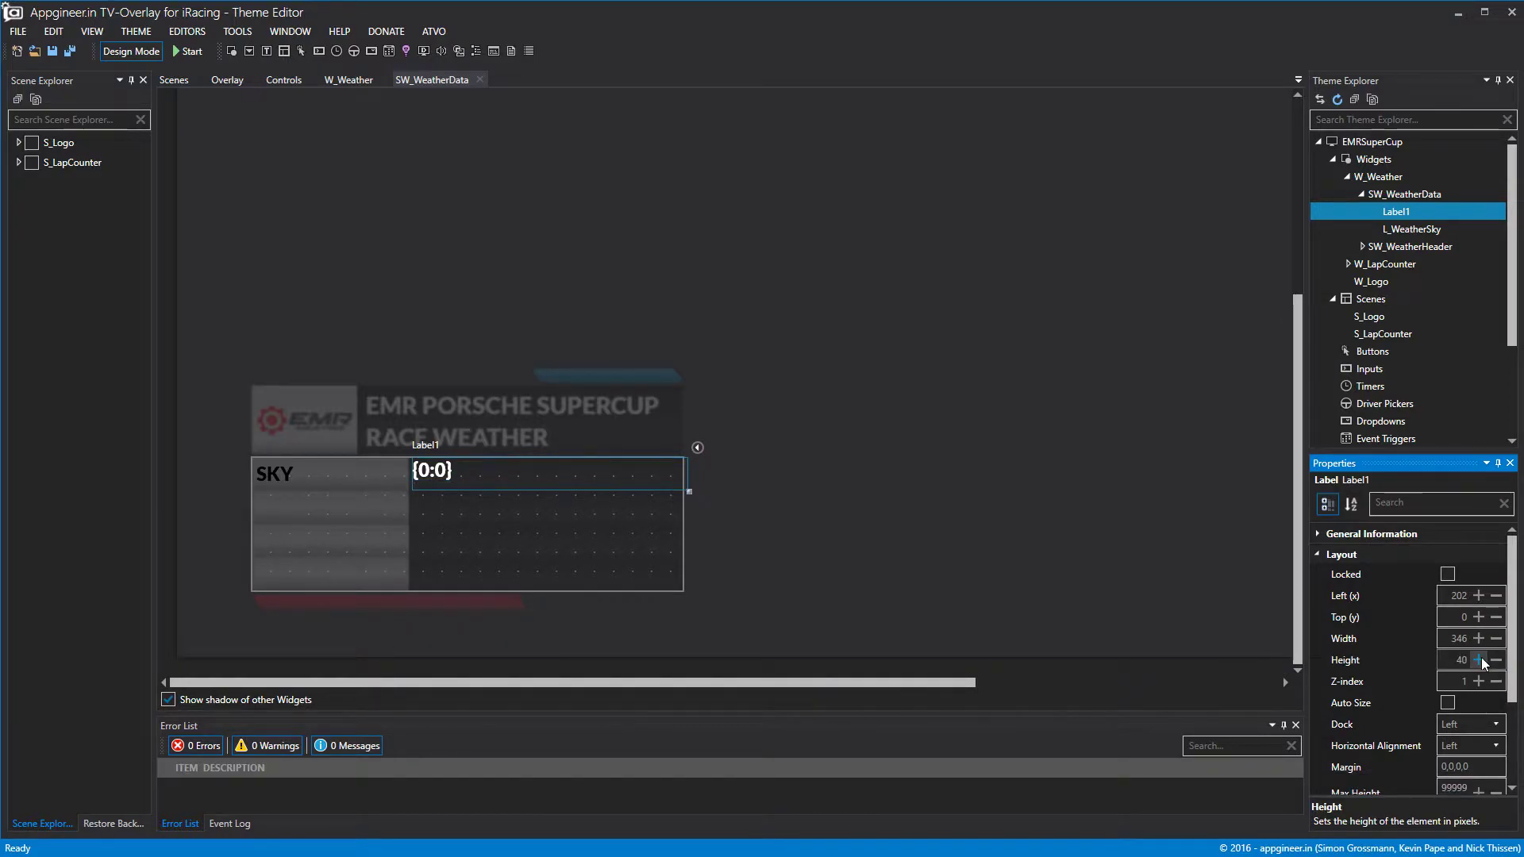
left_click(1319, 554)
Start renaming the new label to L_WeatherData.
right_click(1402, 209)
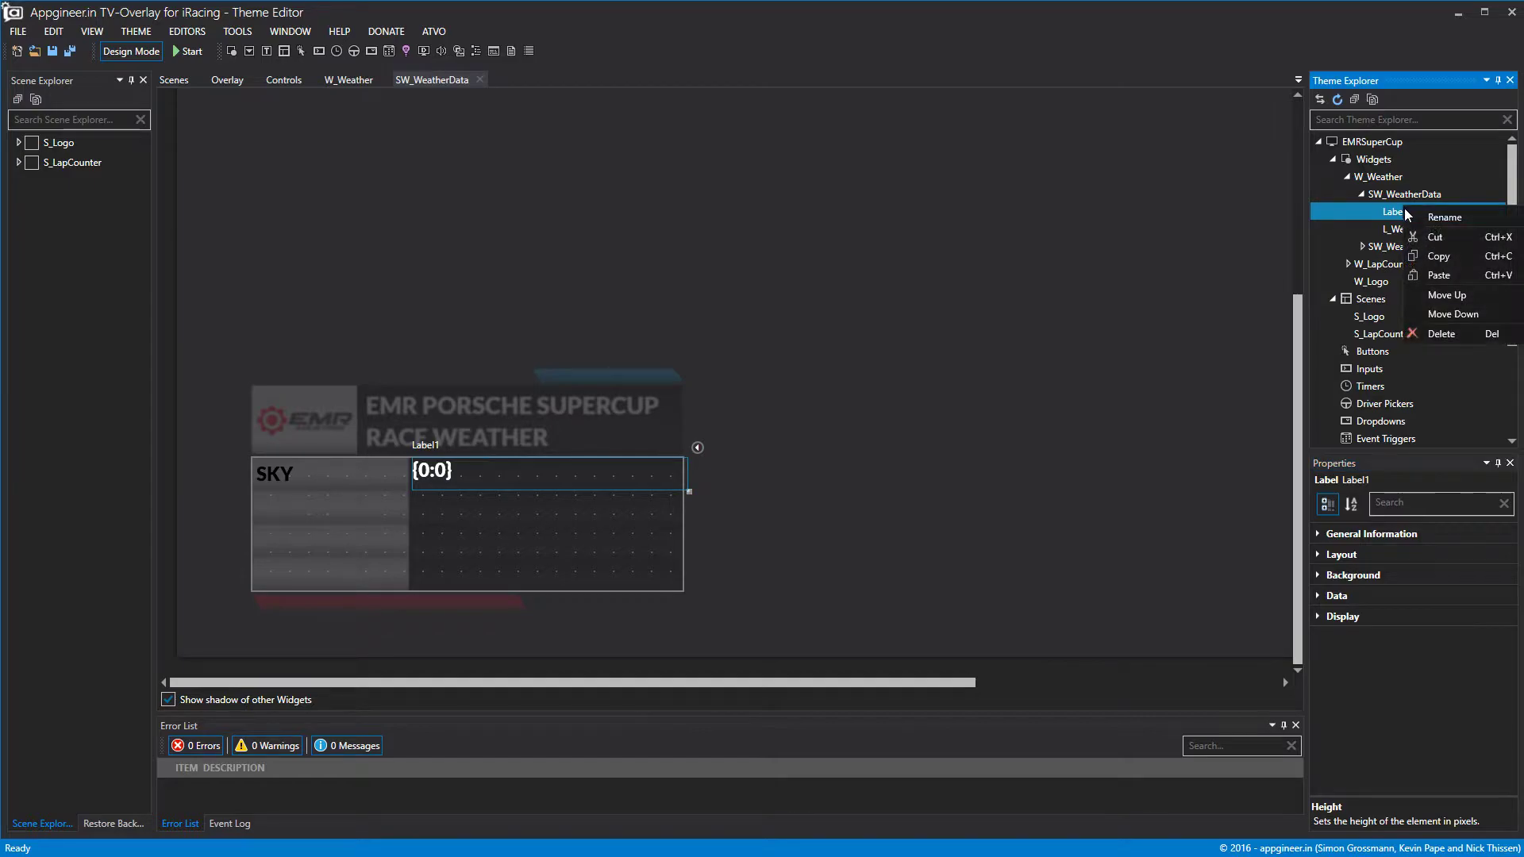
left_click(1421, 217)
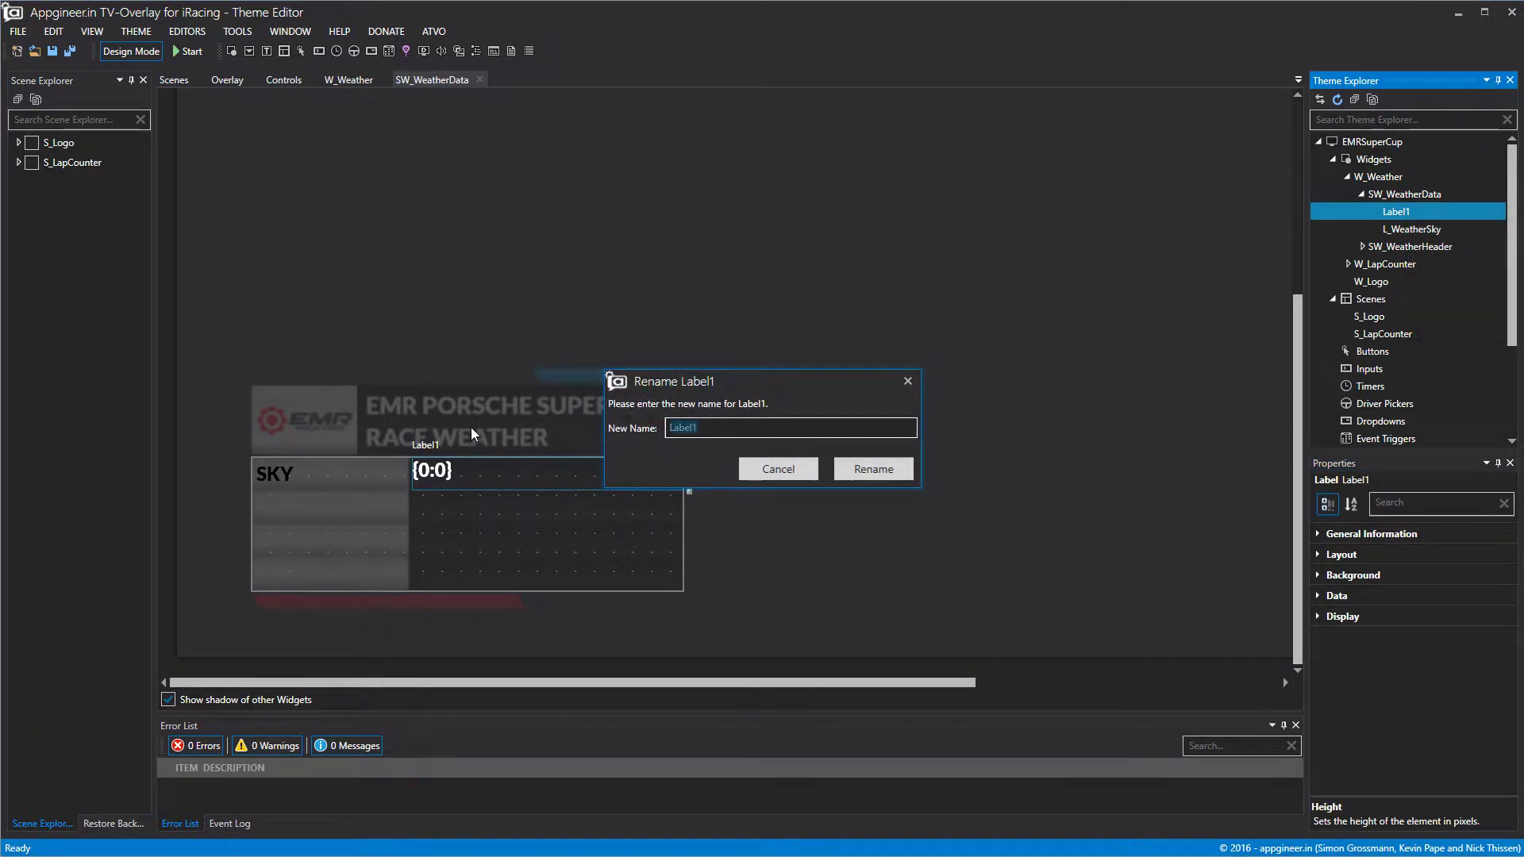
type("L_")
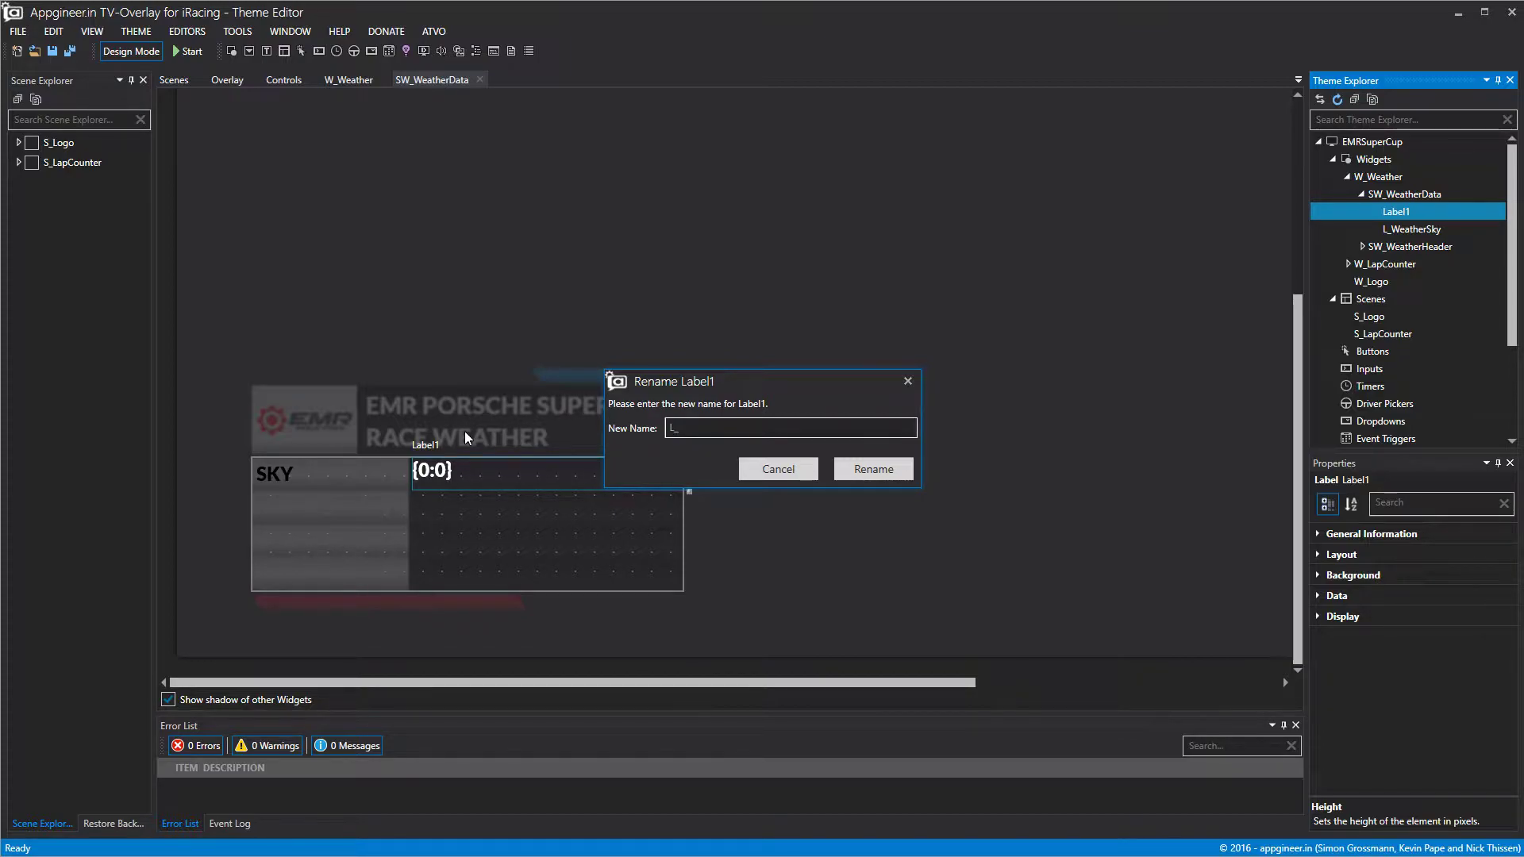
type("WeatherData")
Confirm the name L_WeatherData and check its data binding list without changes.
left_click(869, 469)
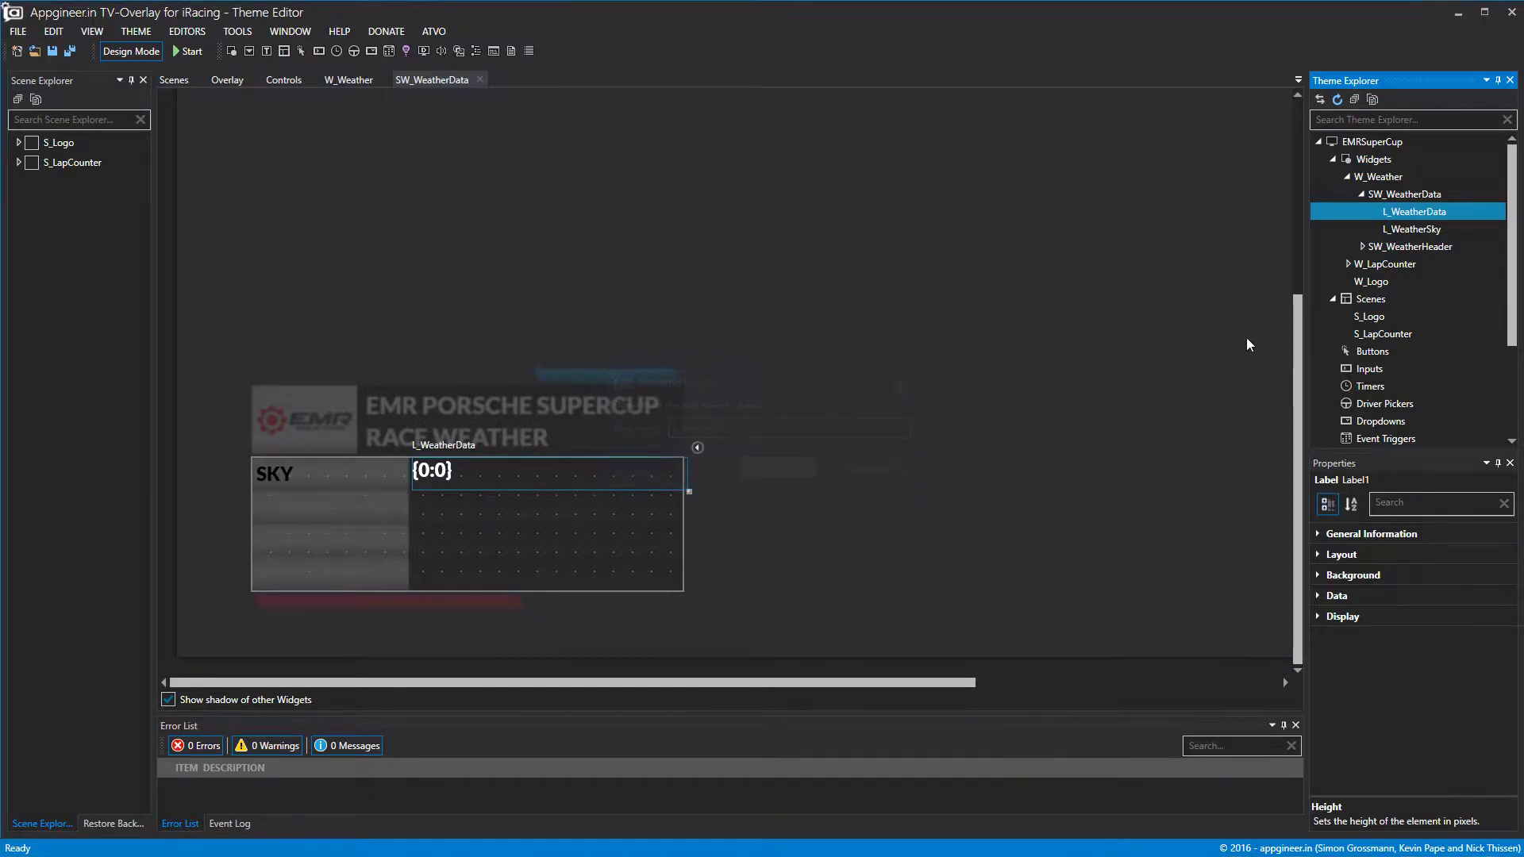
left_click(1317, 593)
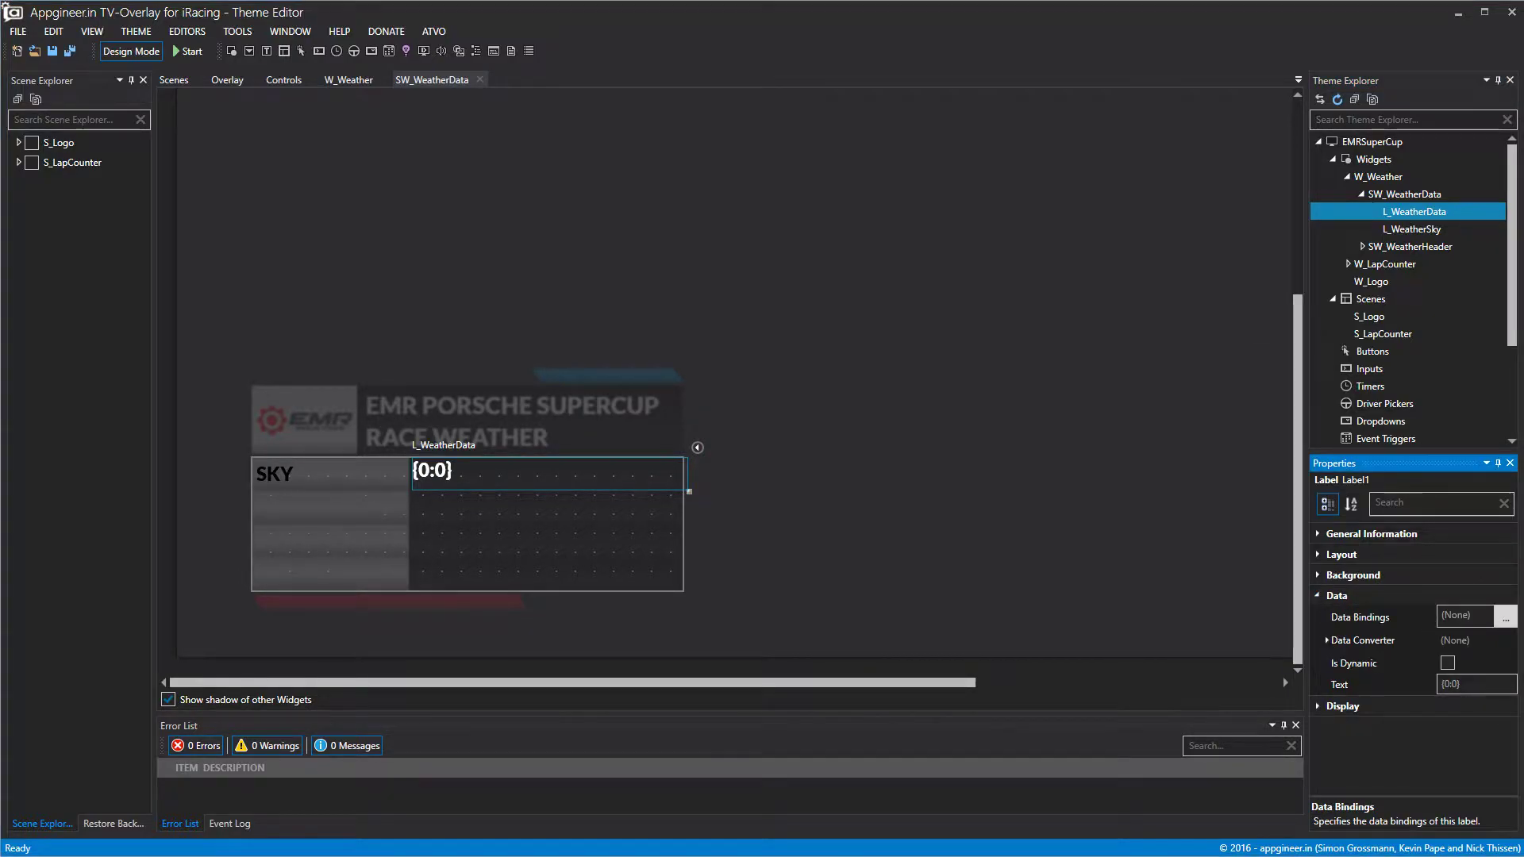
left_click(1505, 617)
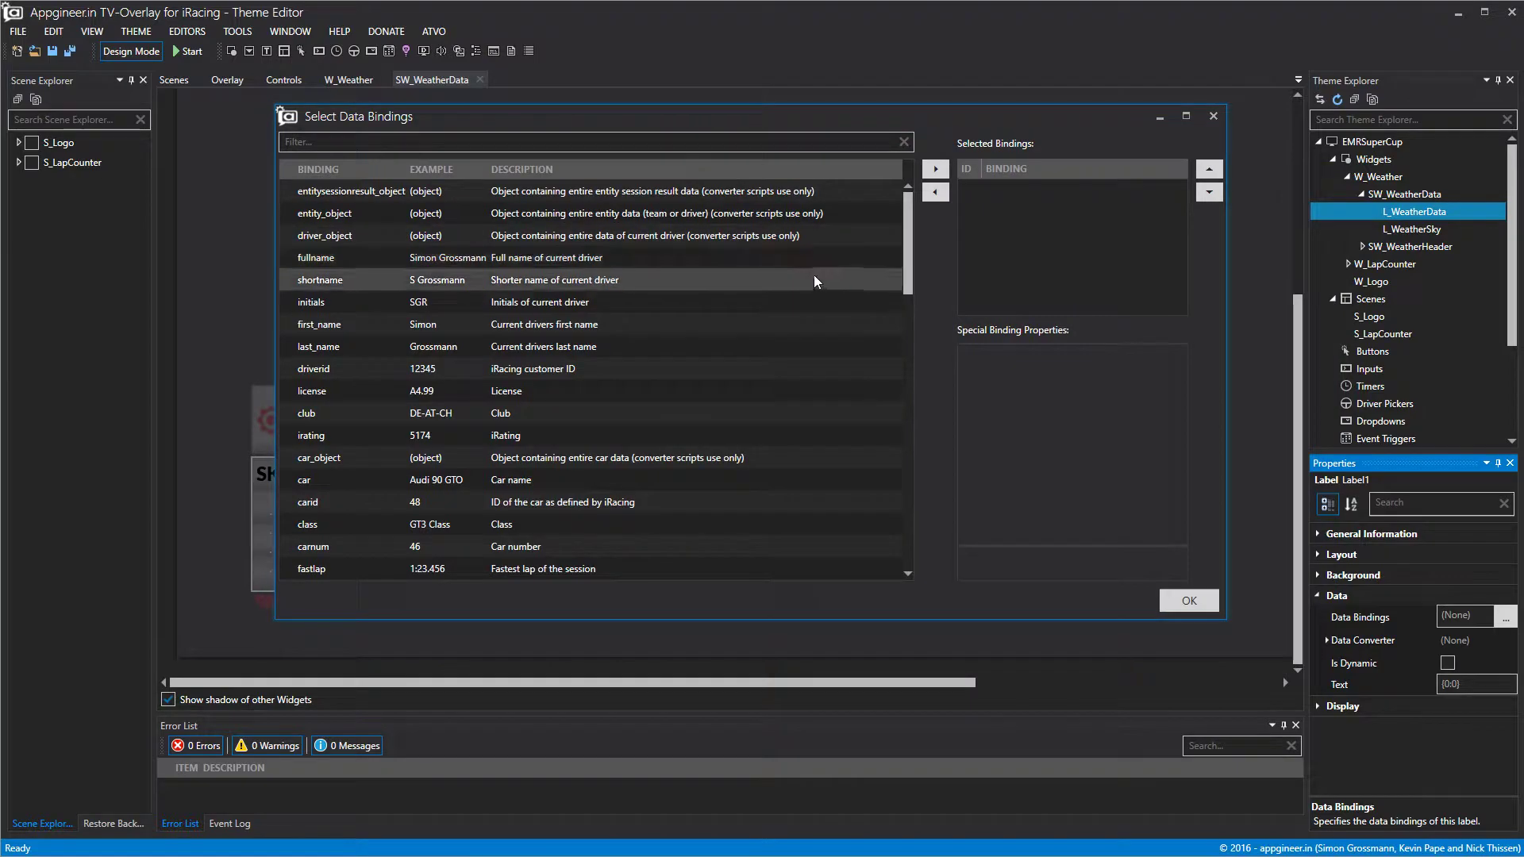
scroll(794, 318, "down", 2)
scroll(794, 317, "up", 3)
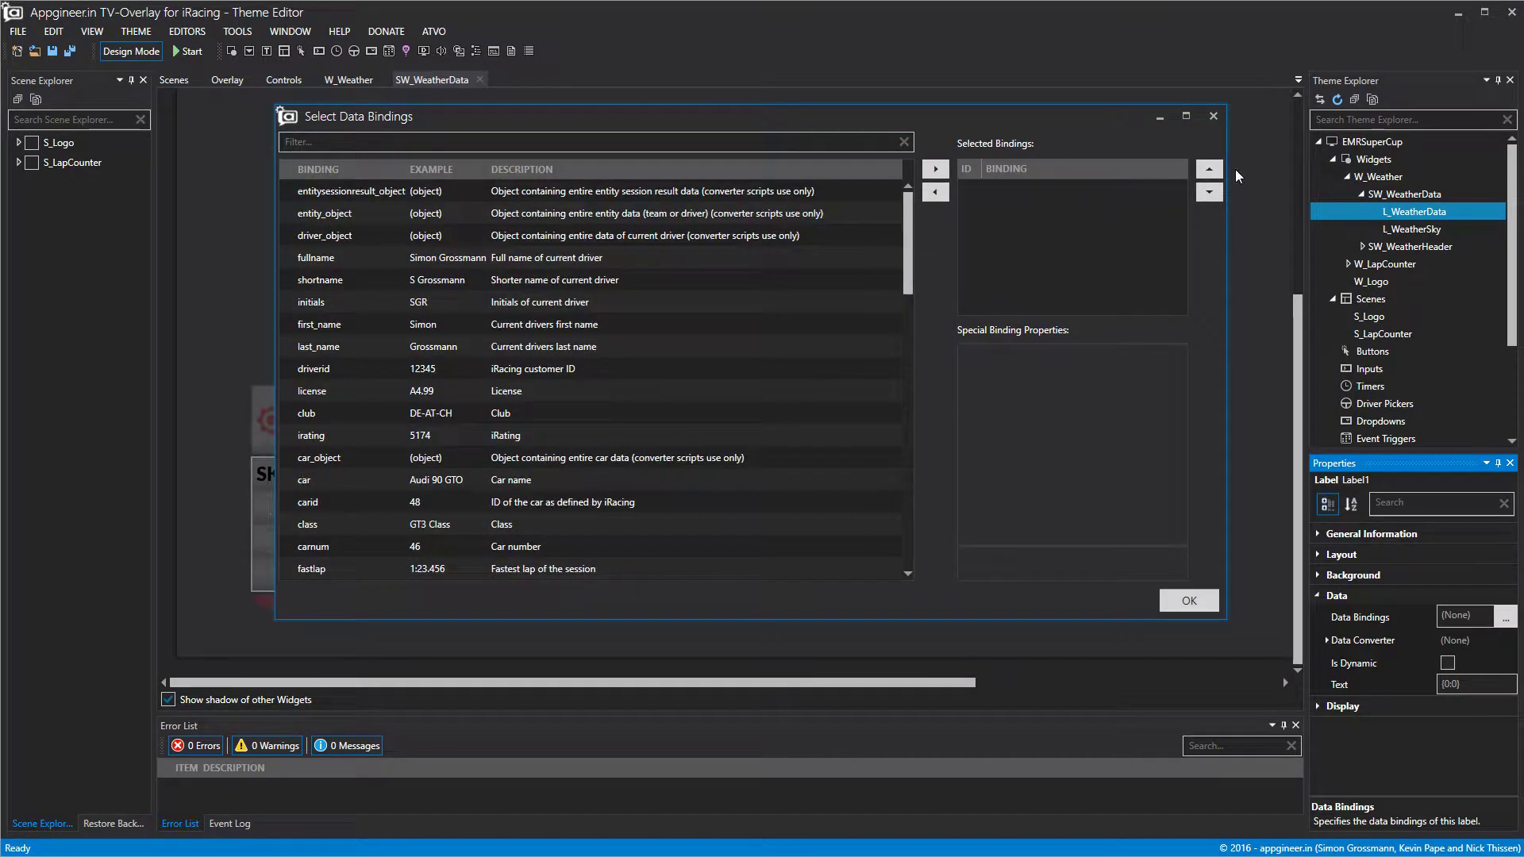
left_click(1215, 125)
Switch the W_Weather widget's data set to sessionstate.
left_click(1385, 176)
left_click(1317, 597)
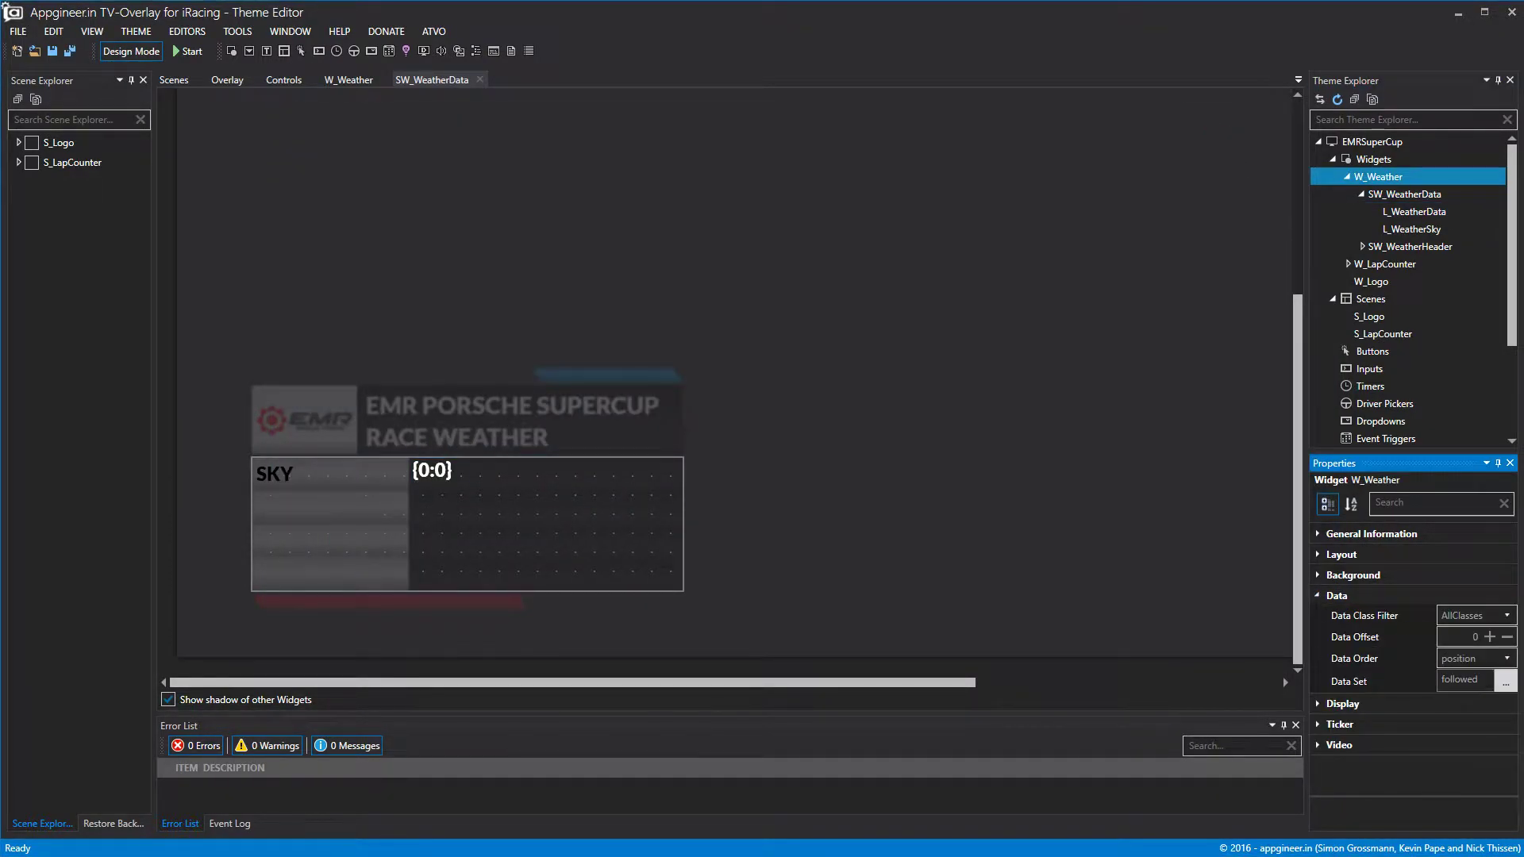
left_click(1482, 679)
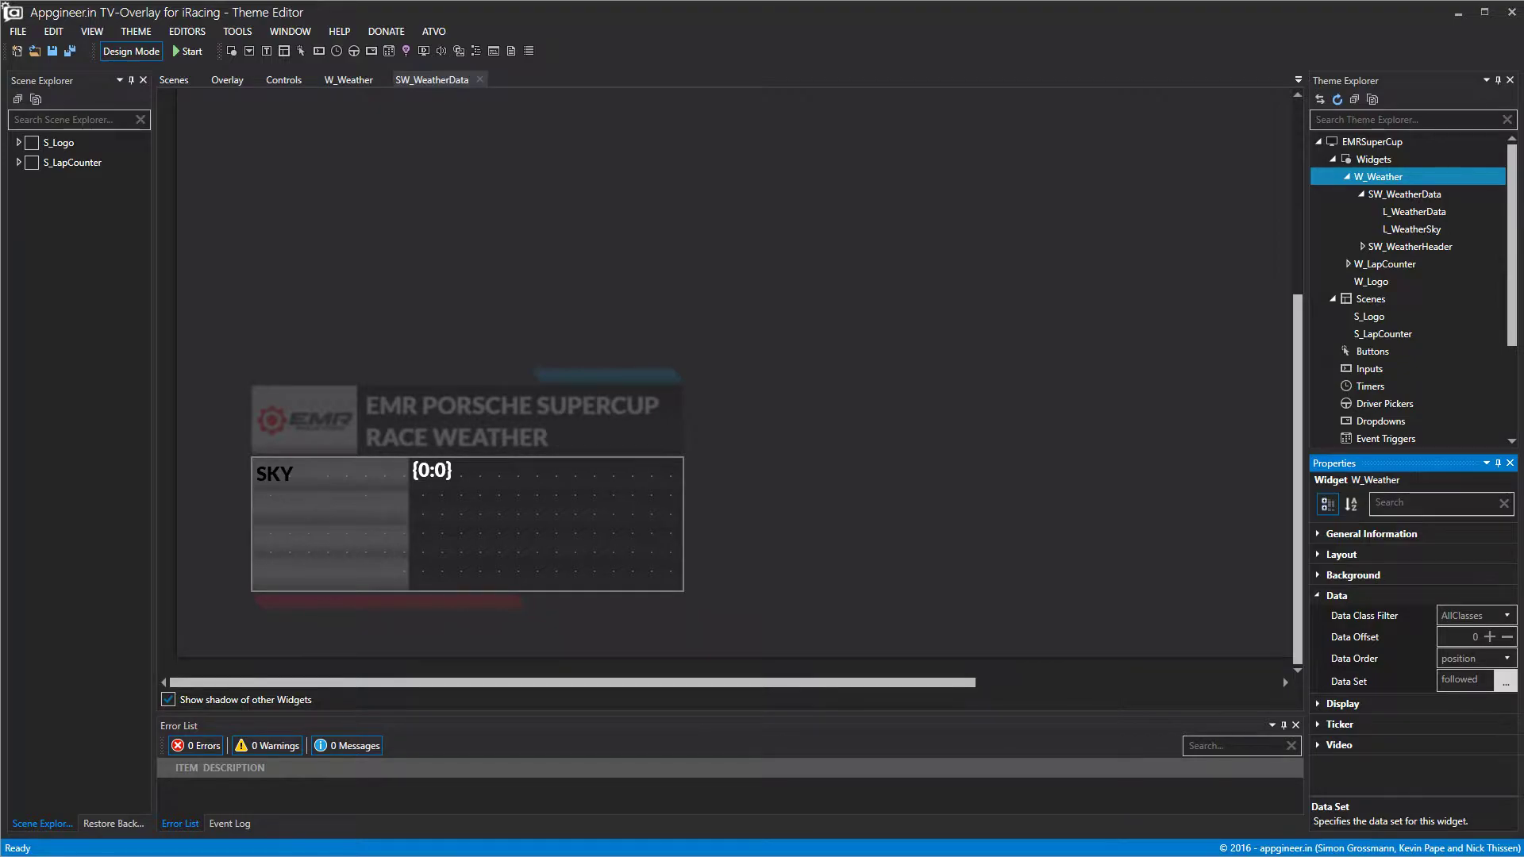
left_click(1506, 681)
left_click(394, 392)
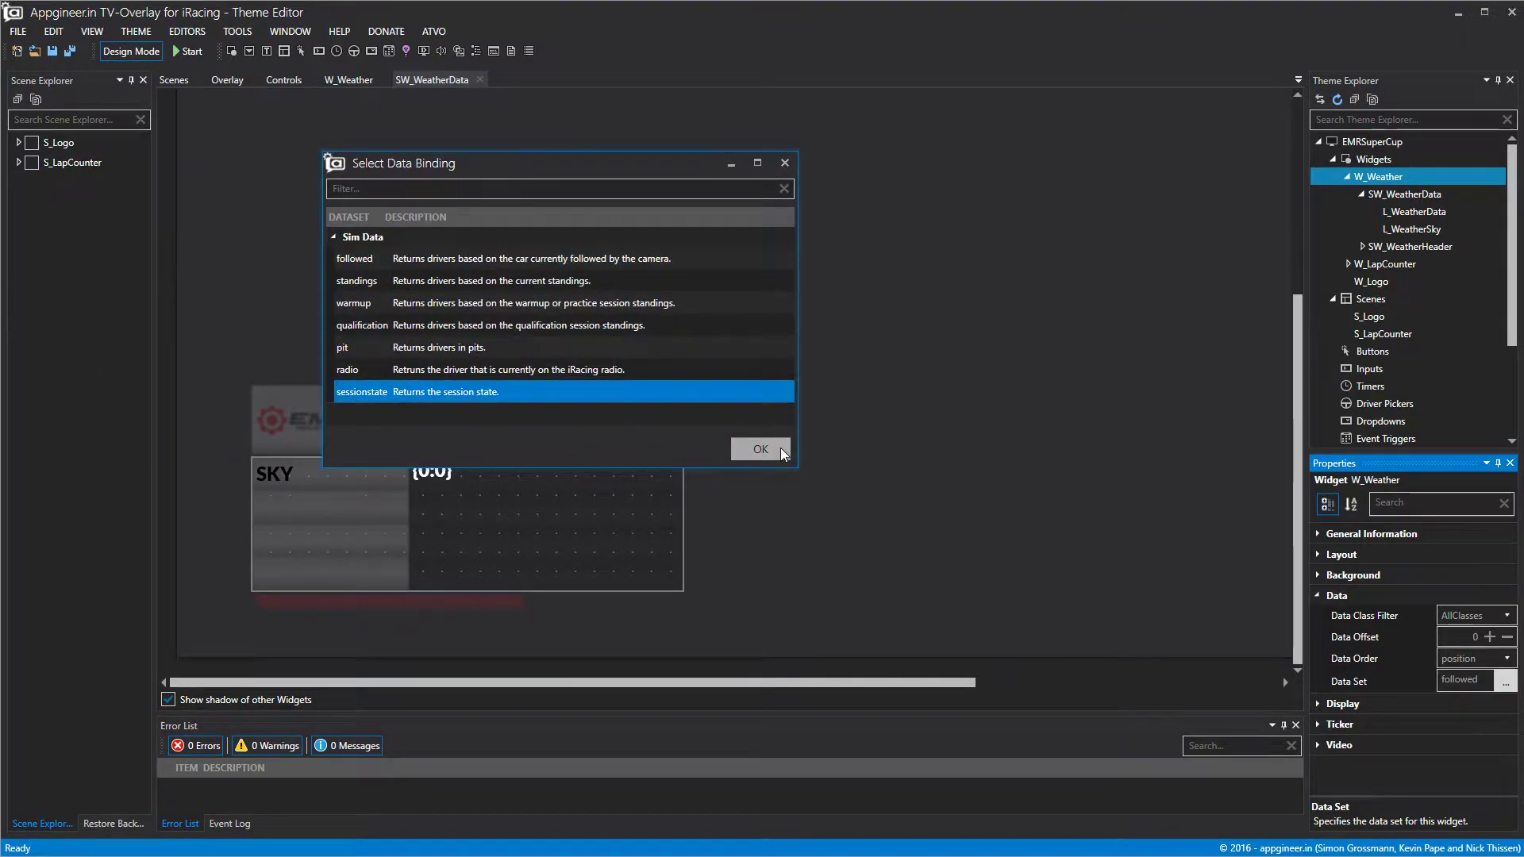
left_click(760, 449)
Bind L_WeatherData to the sky and humidity values.
left_click(1421, 211)
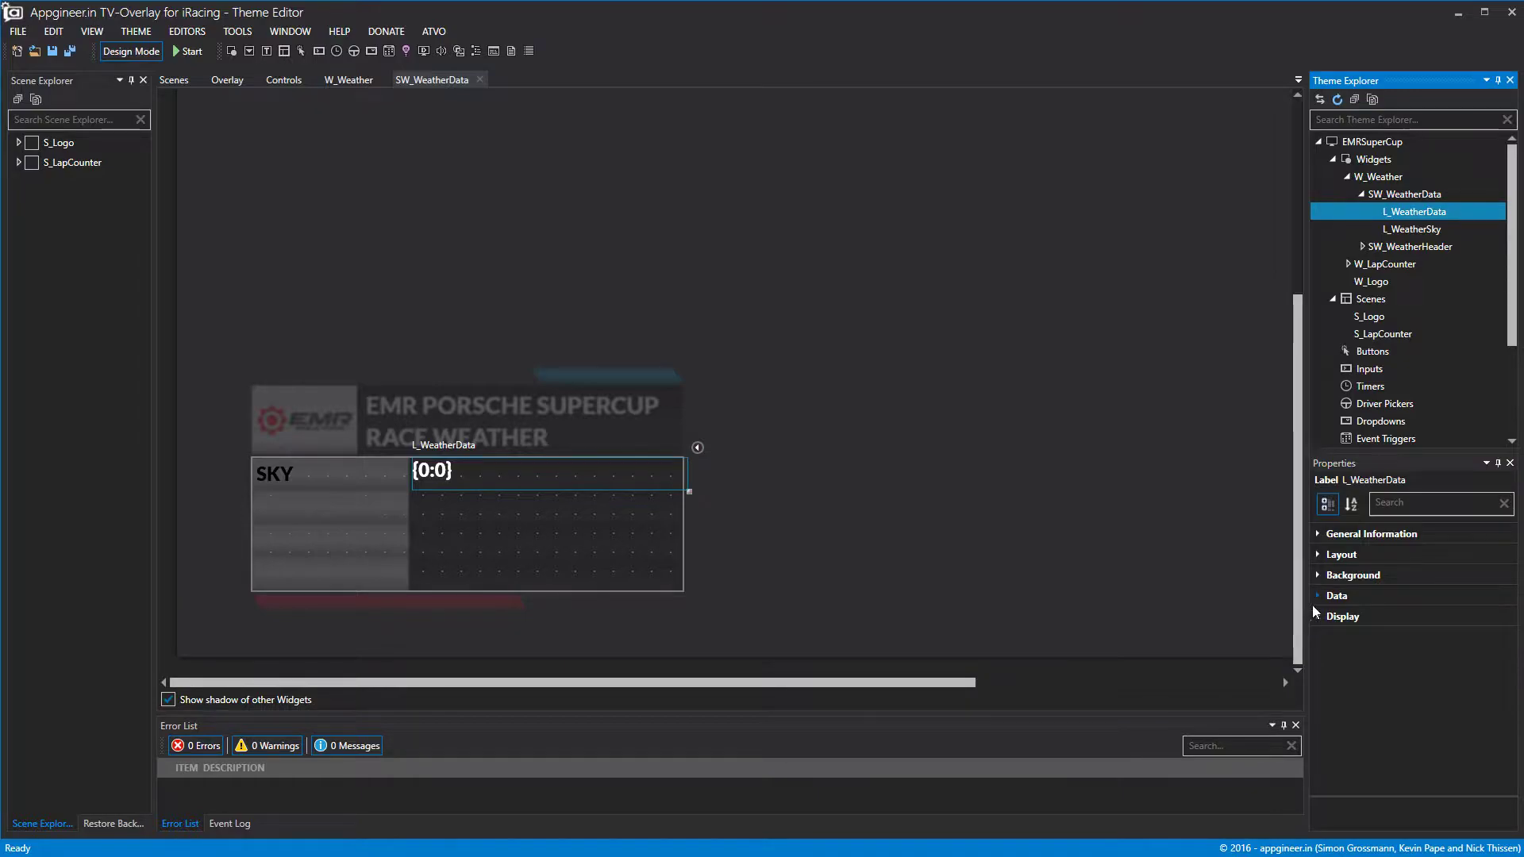
left_click(1318, 596)
left_click(1464, 616)
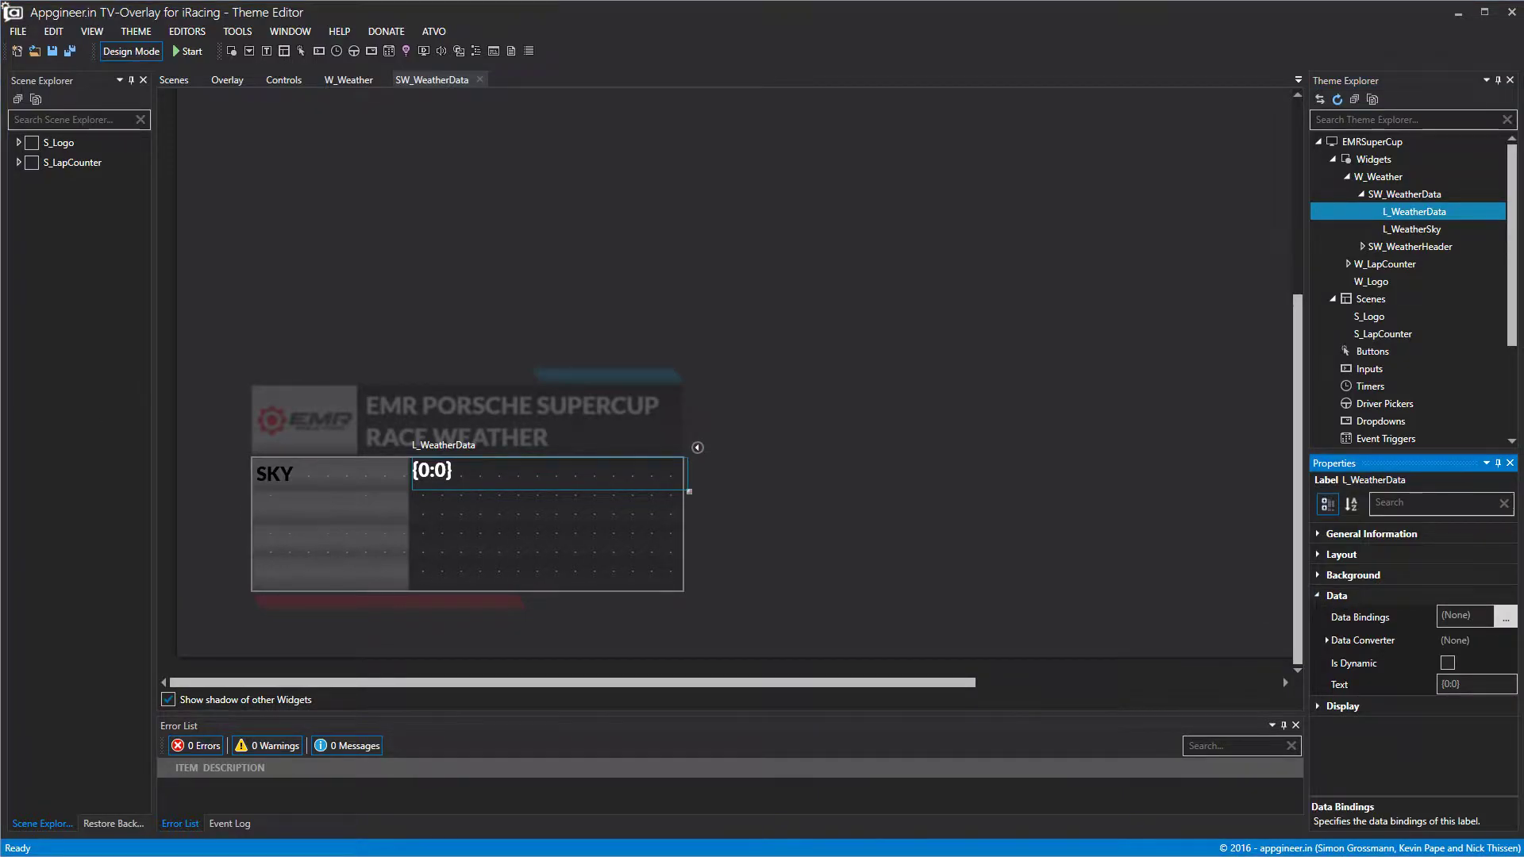
left_click(1506, 617)
scroll(559, 343, "down", 10)
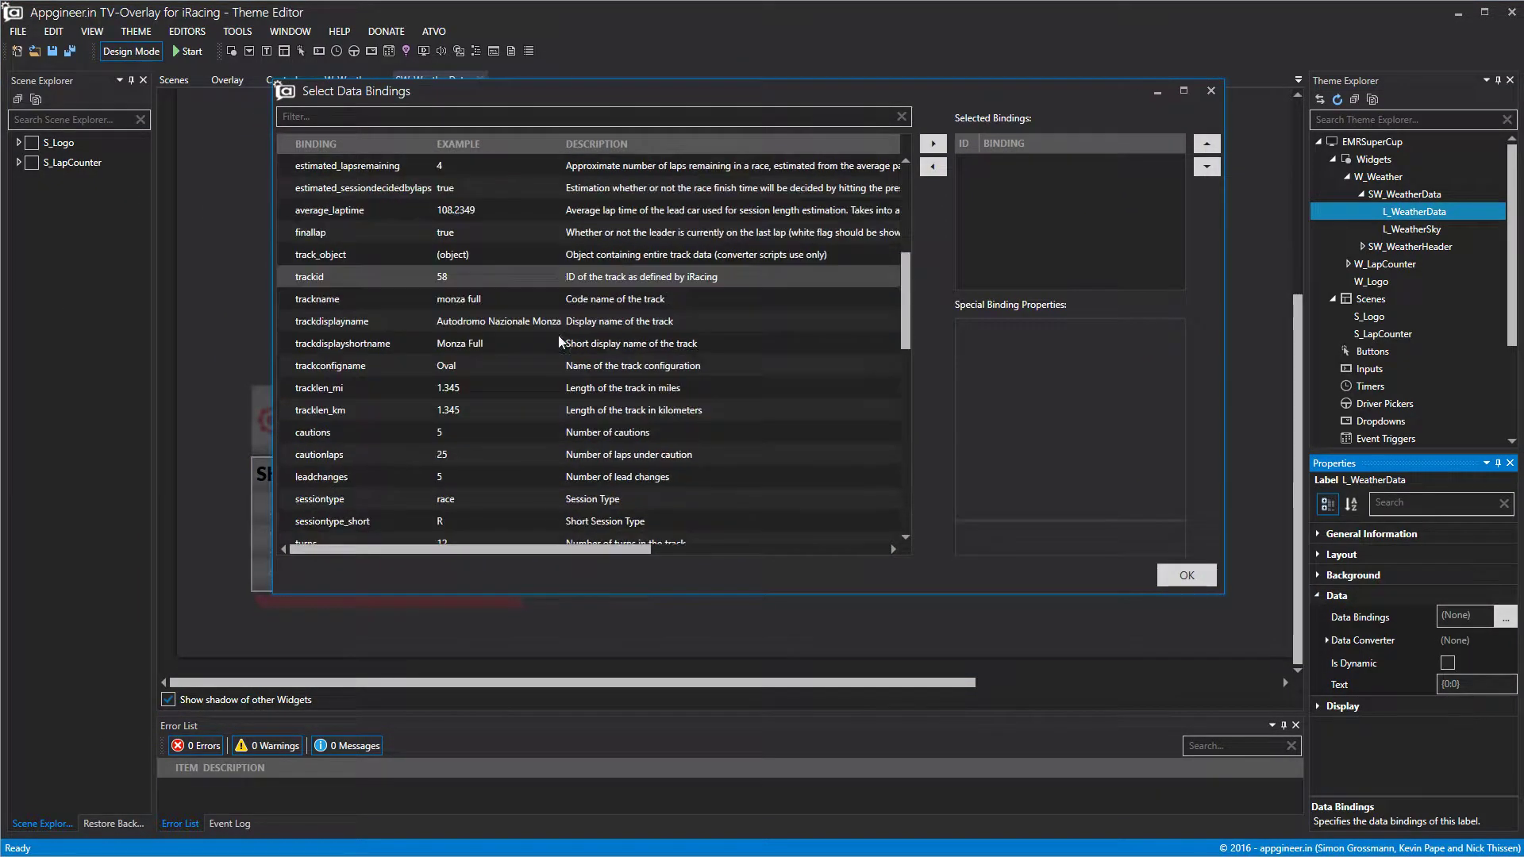
scroll(559, 335, "down", 4)
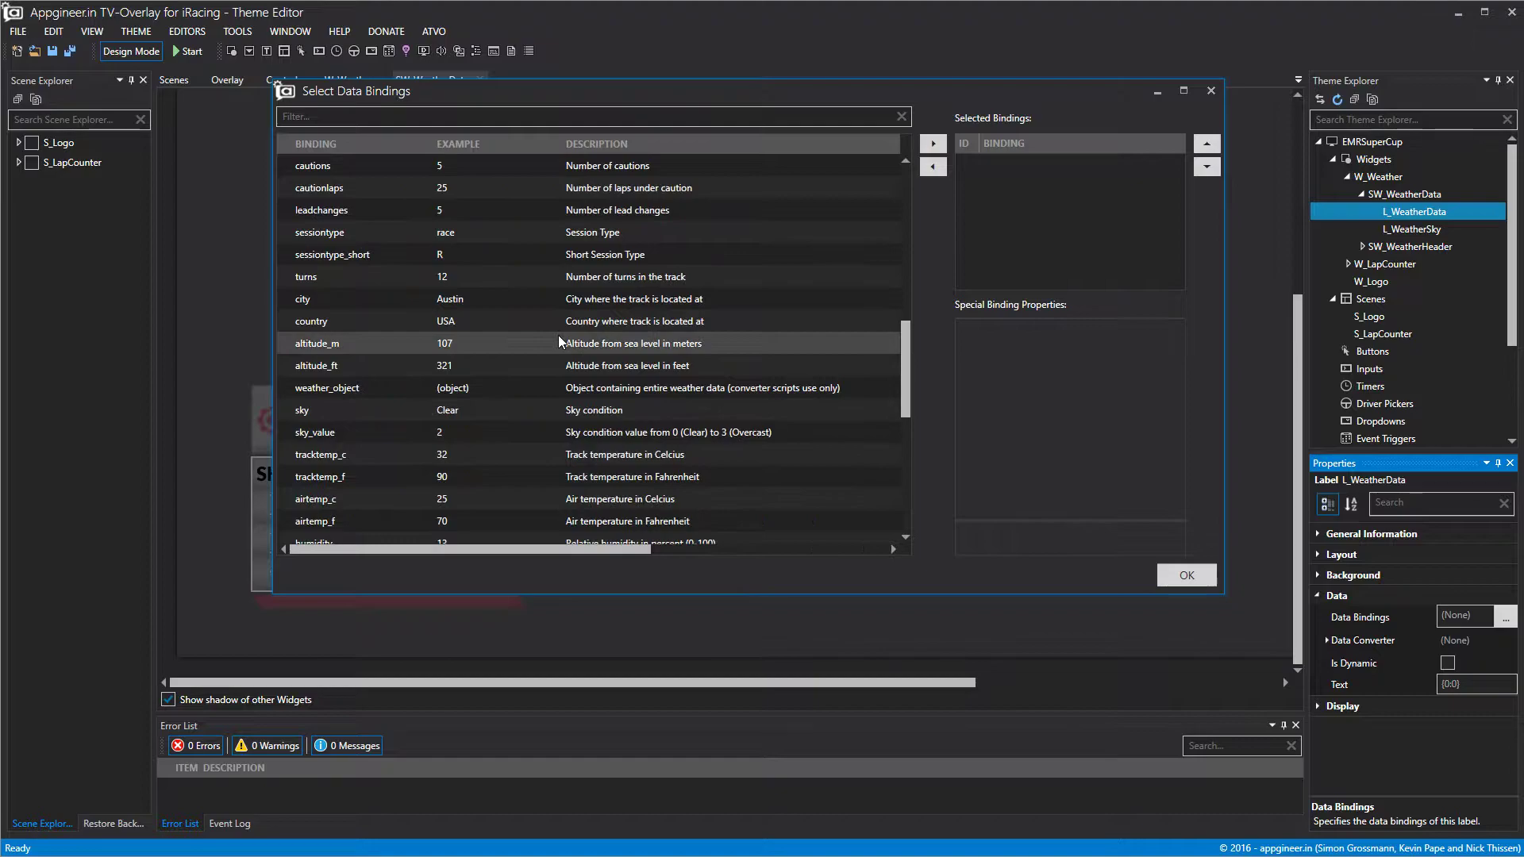
left_click(513, 412)
left_click(933, 143)
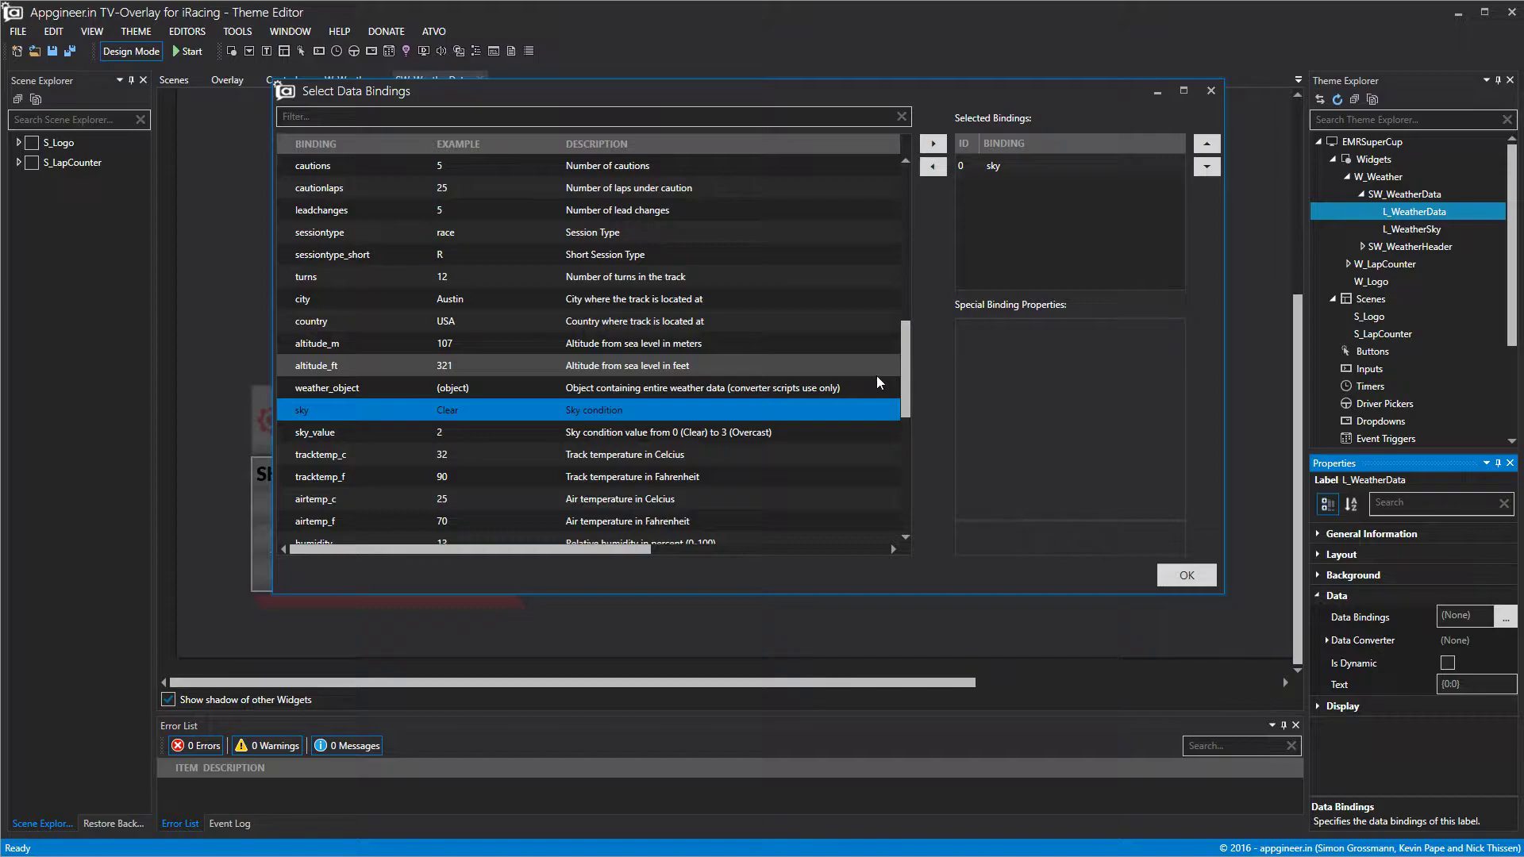
left_click_drag(907, 373, 897, 423)
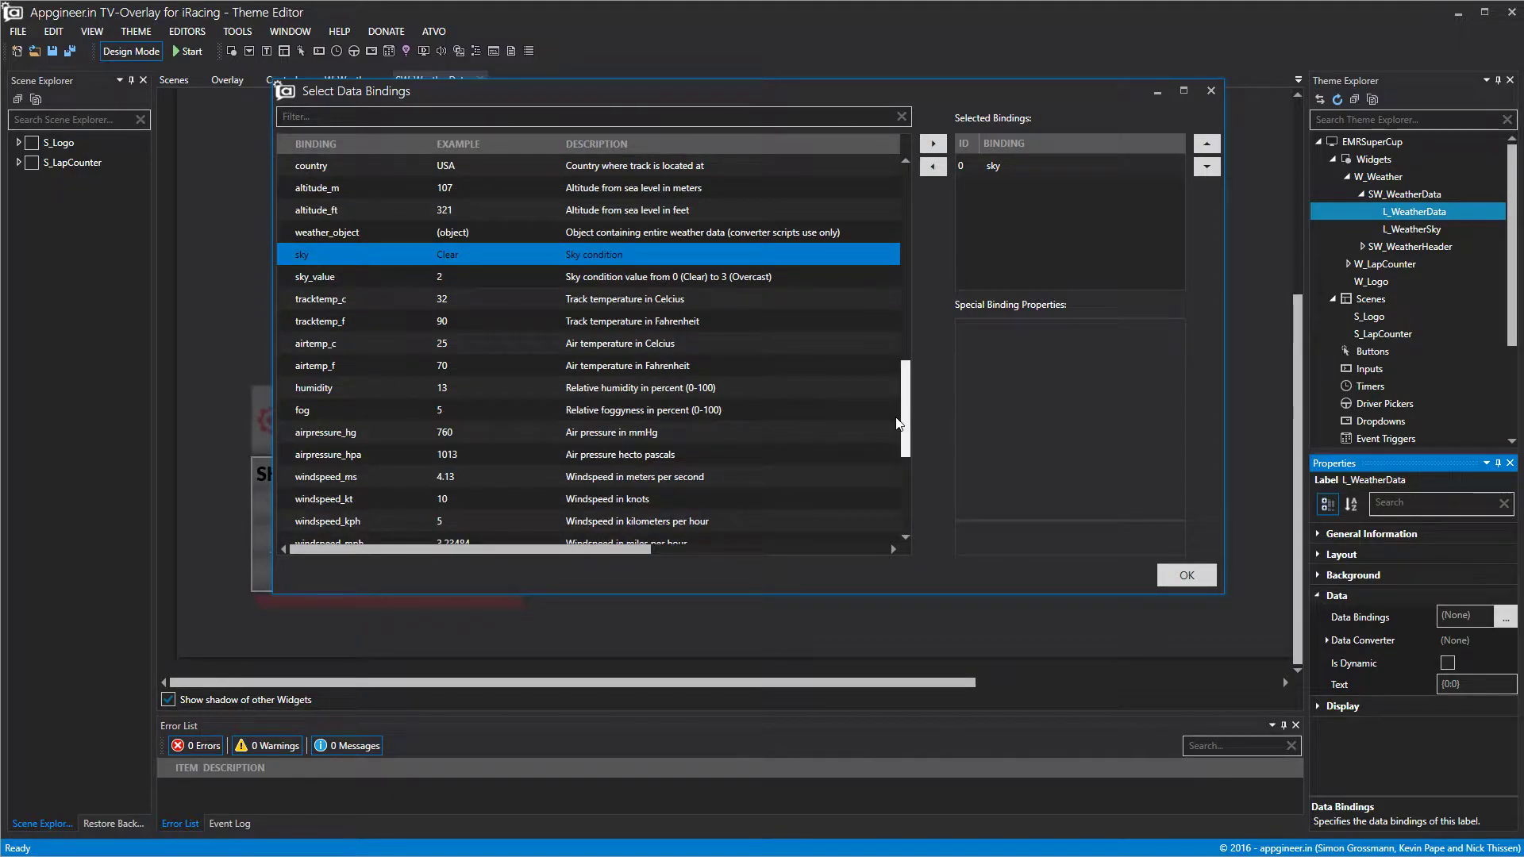
left_click(720, 387)
left_click(934, 149)
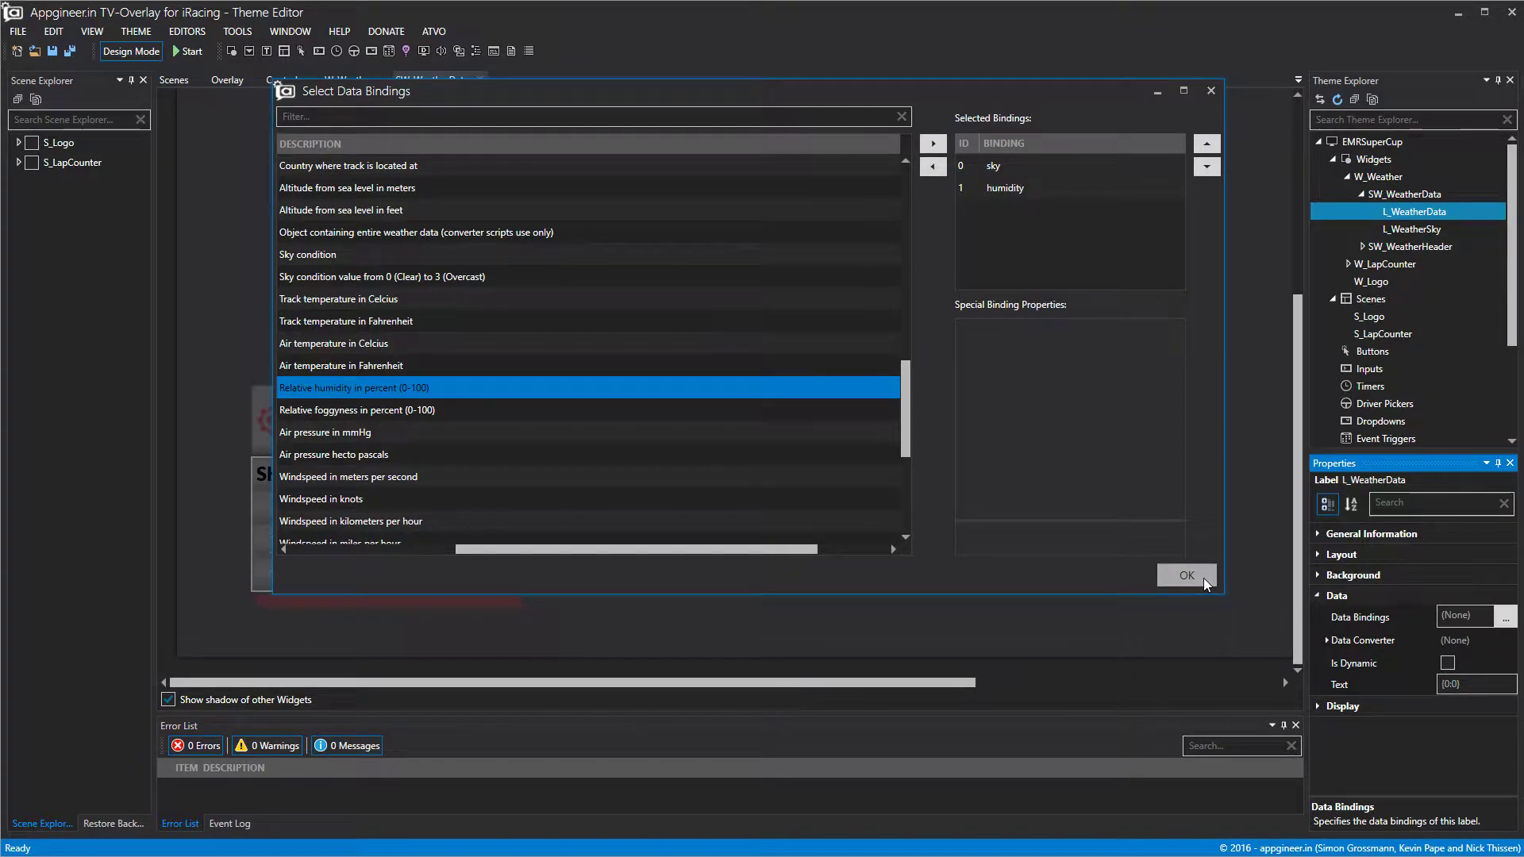
left_click(1187, 576)
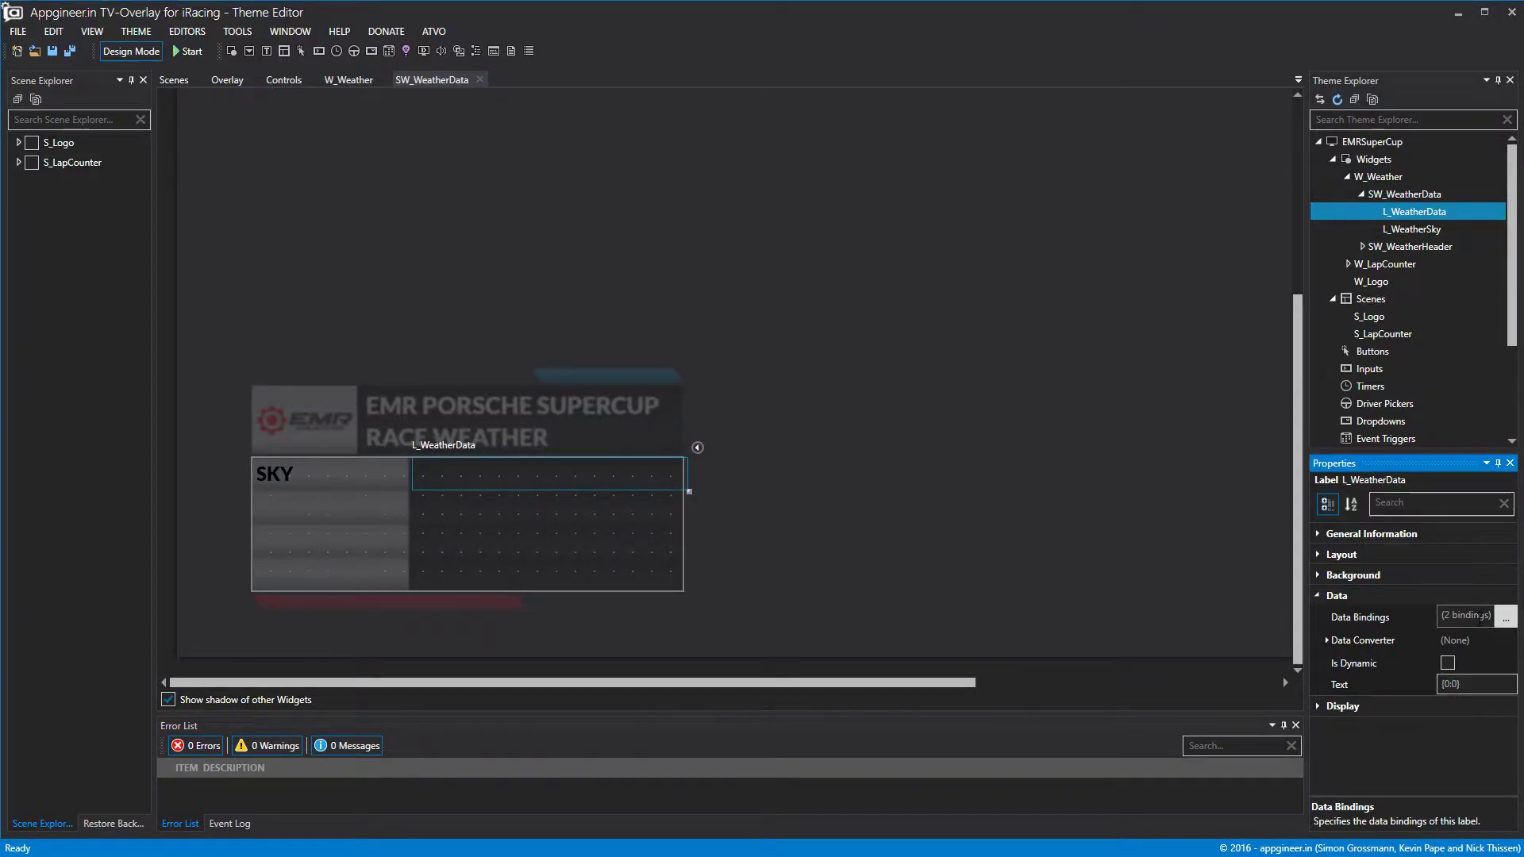
left_click(1481, 684)
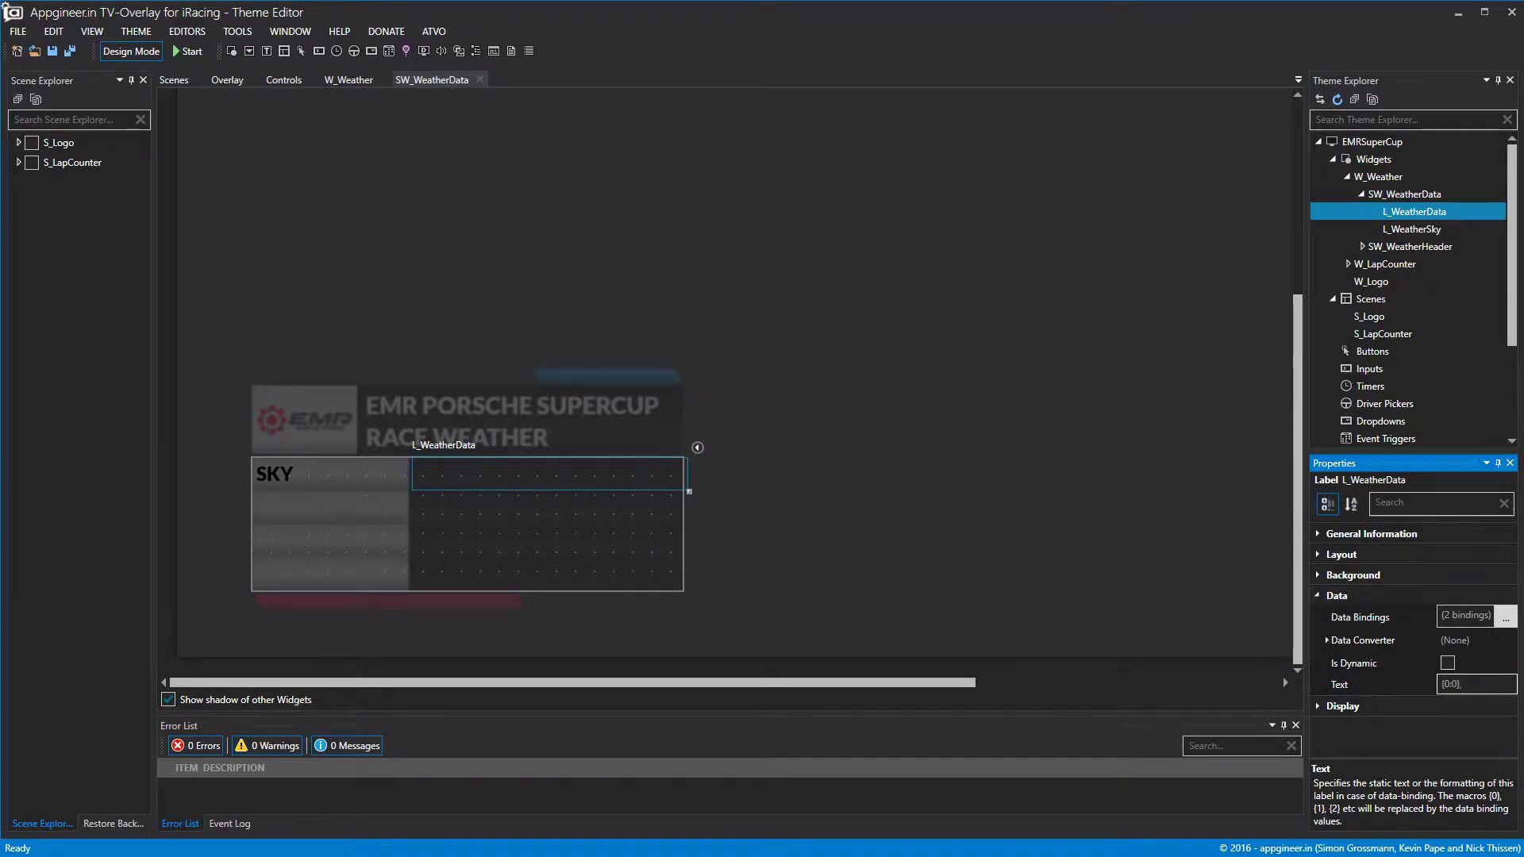
Set the label's text format to '{0:0}, {1}% Humidity', fixing the 'Humiti' typo.
type("{1}% Humiti")
left_click(1505, 617)
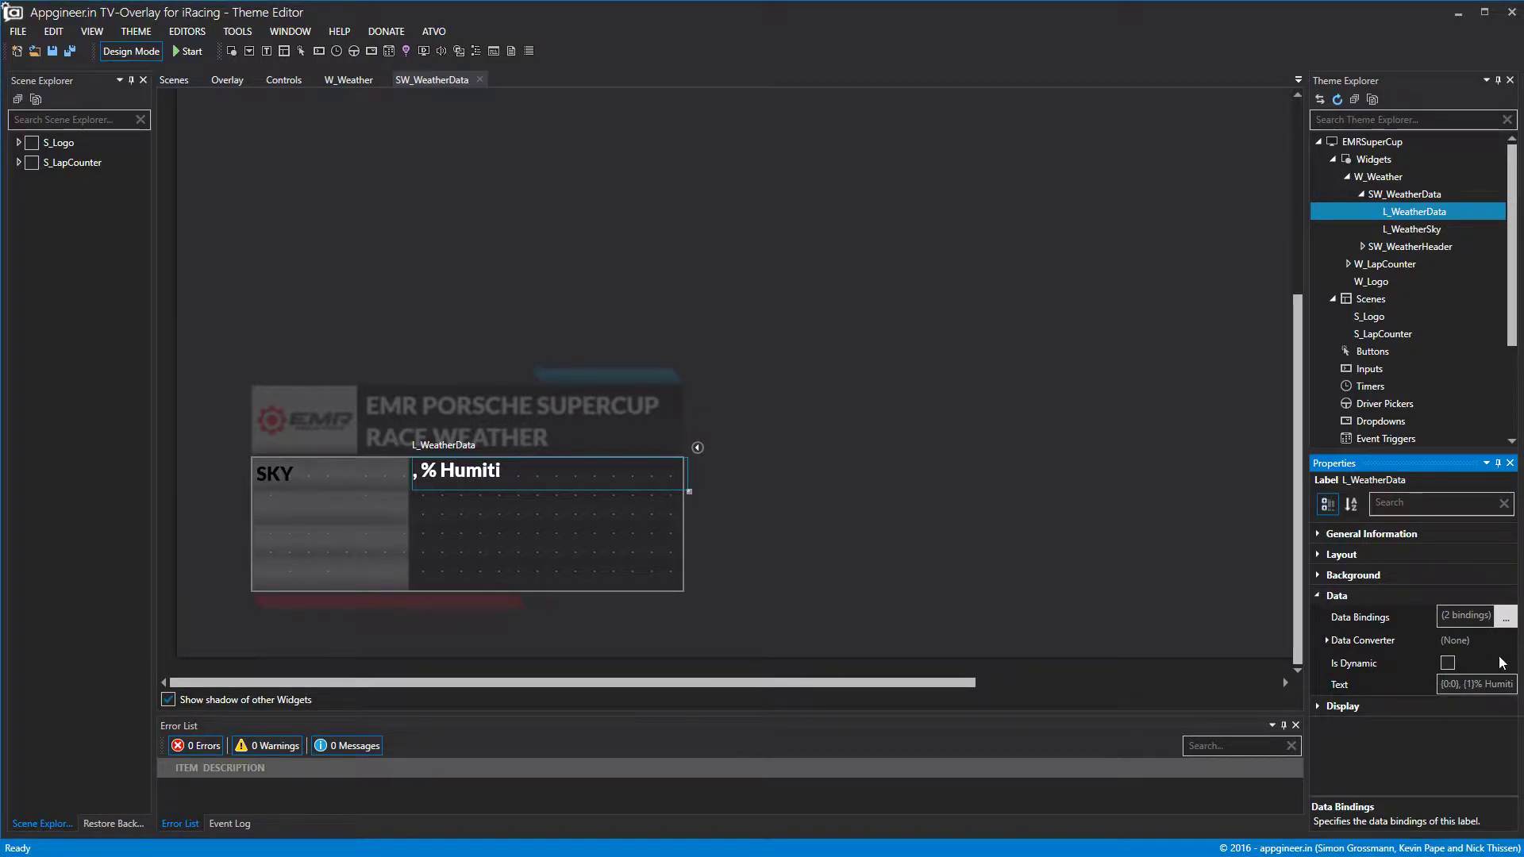
left_click(1505, 686)
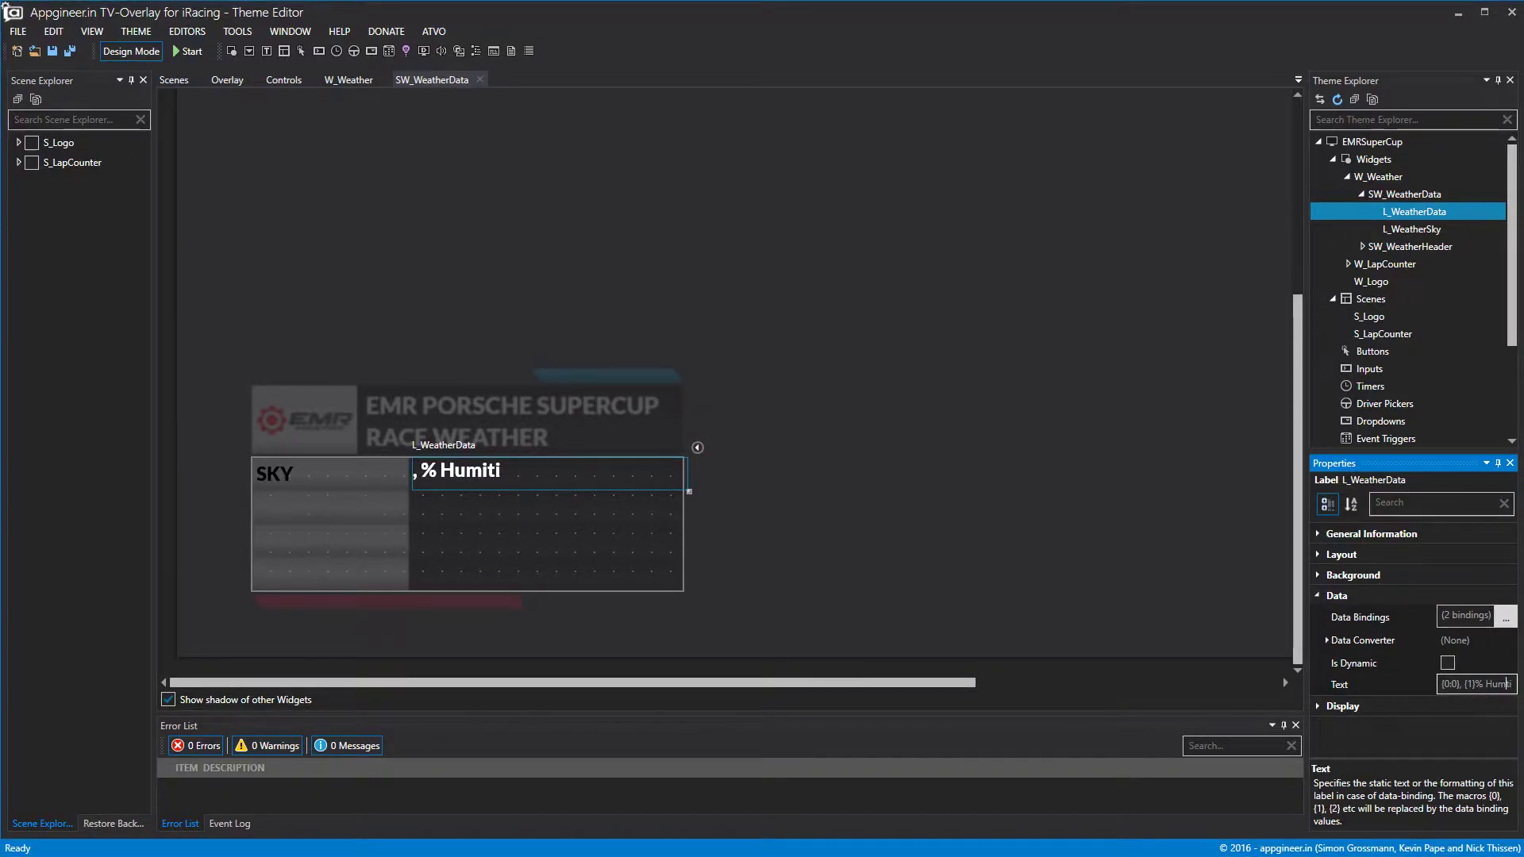
key("BackSpace")
key("BackSpace")
type("dity")
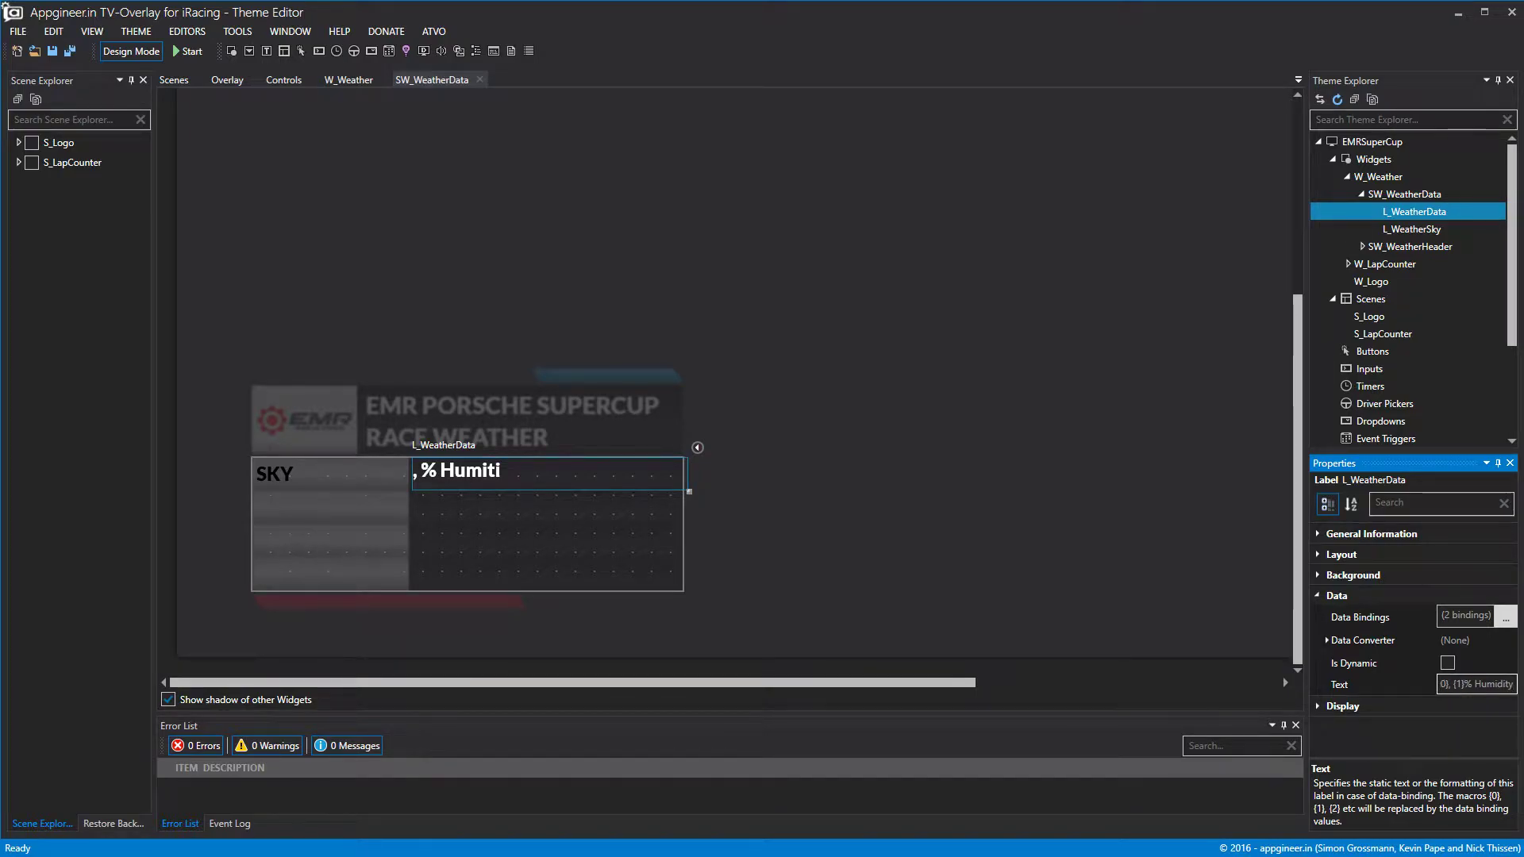
Preview live values (Clear, 13% Humidity) and centre the label text vertically.
left_click(928, 554)
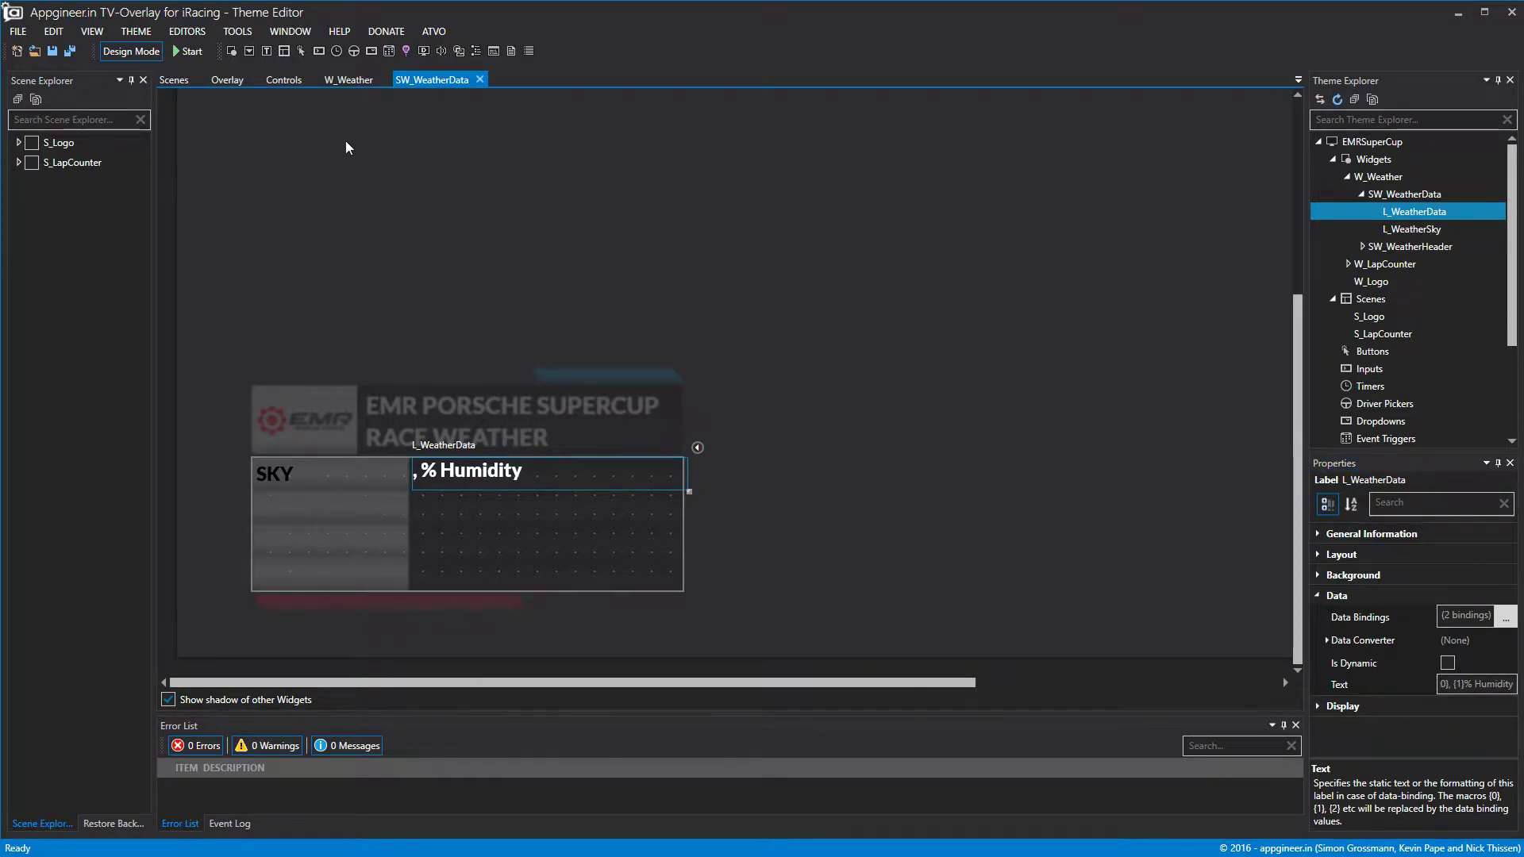
left_click(127, 49)
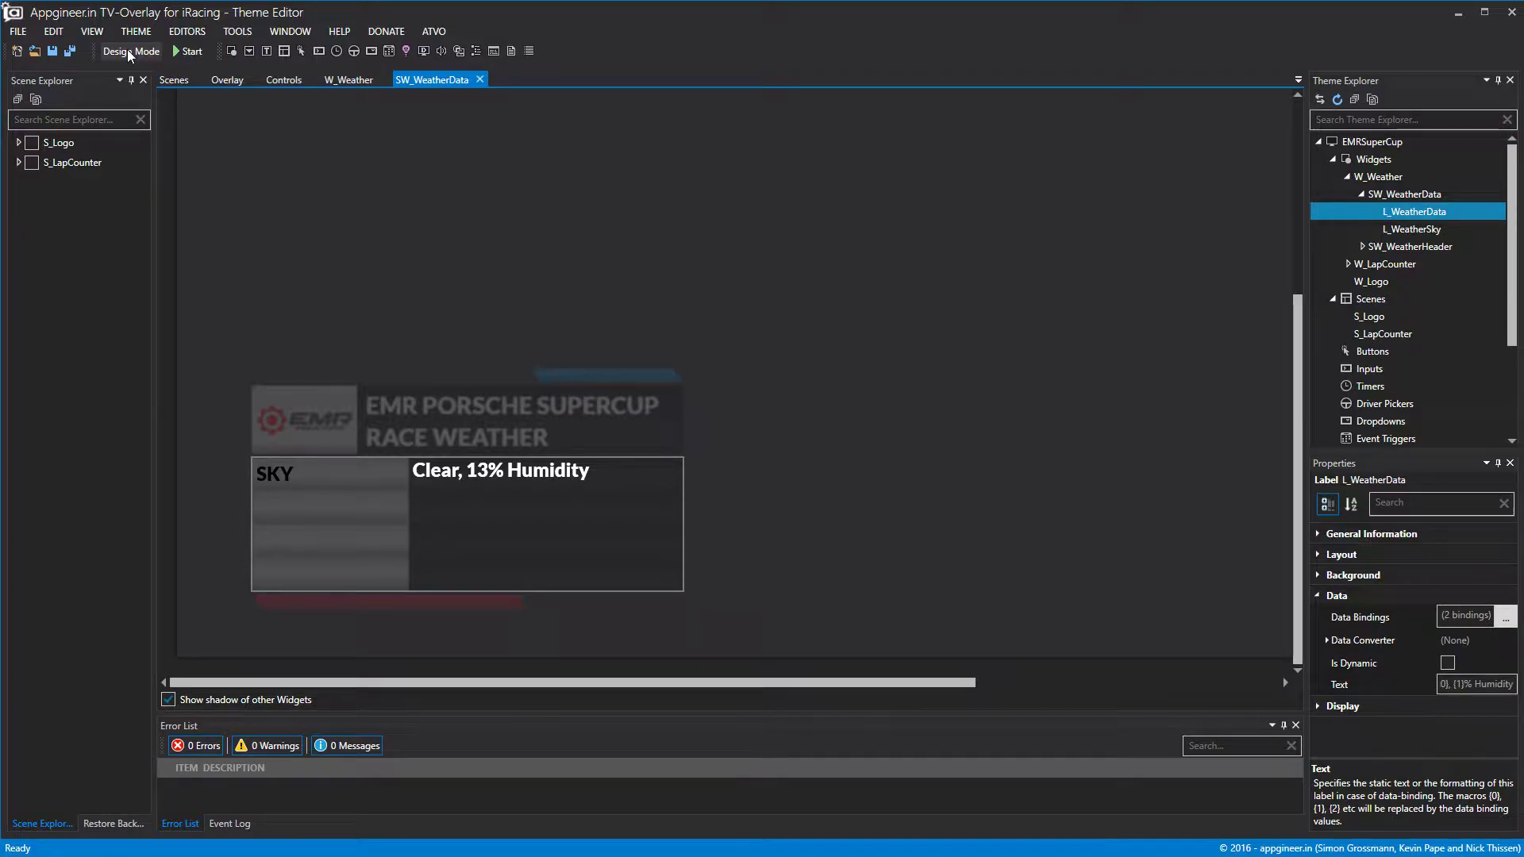
left_click(1318, 706)
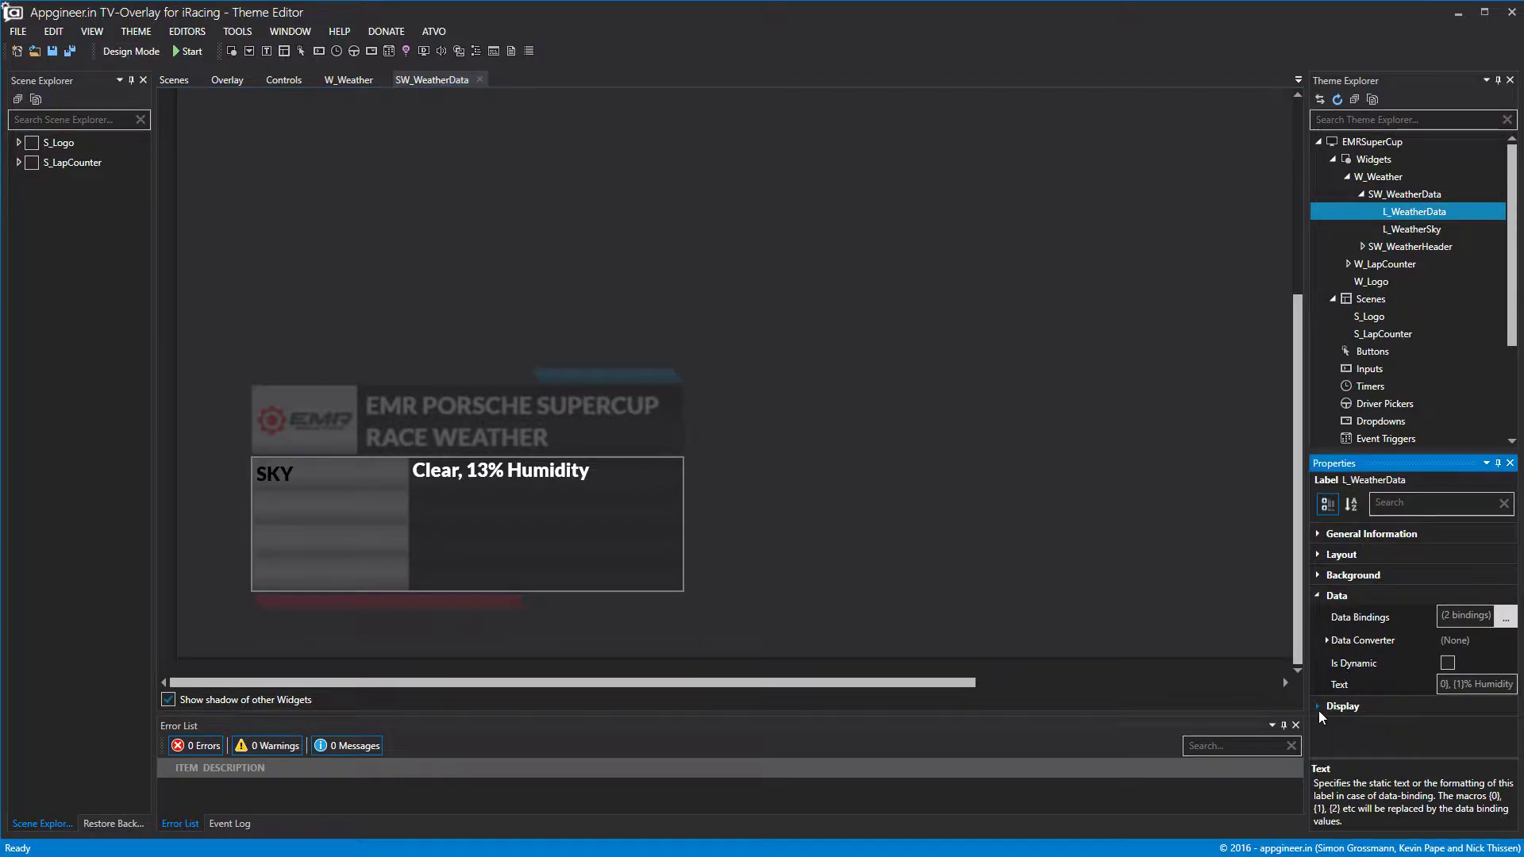
left_click(1474, 714)
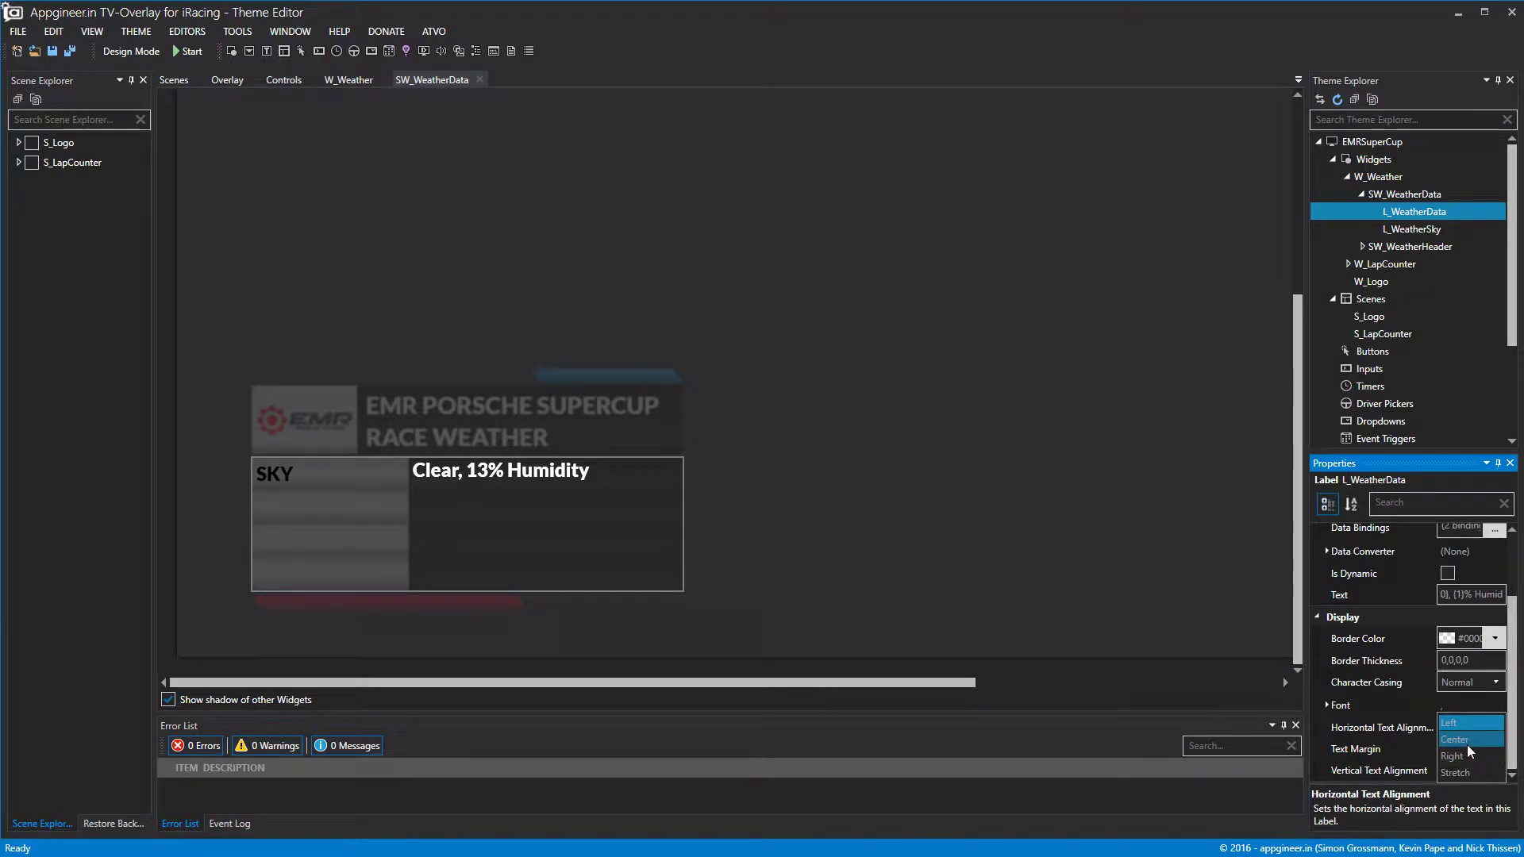
left_click(1329, 707)
left_click(1455, 772)
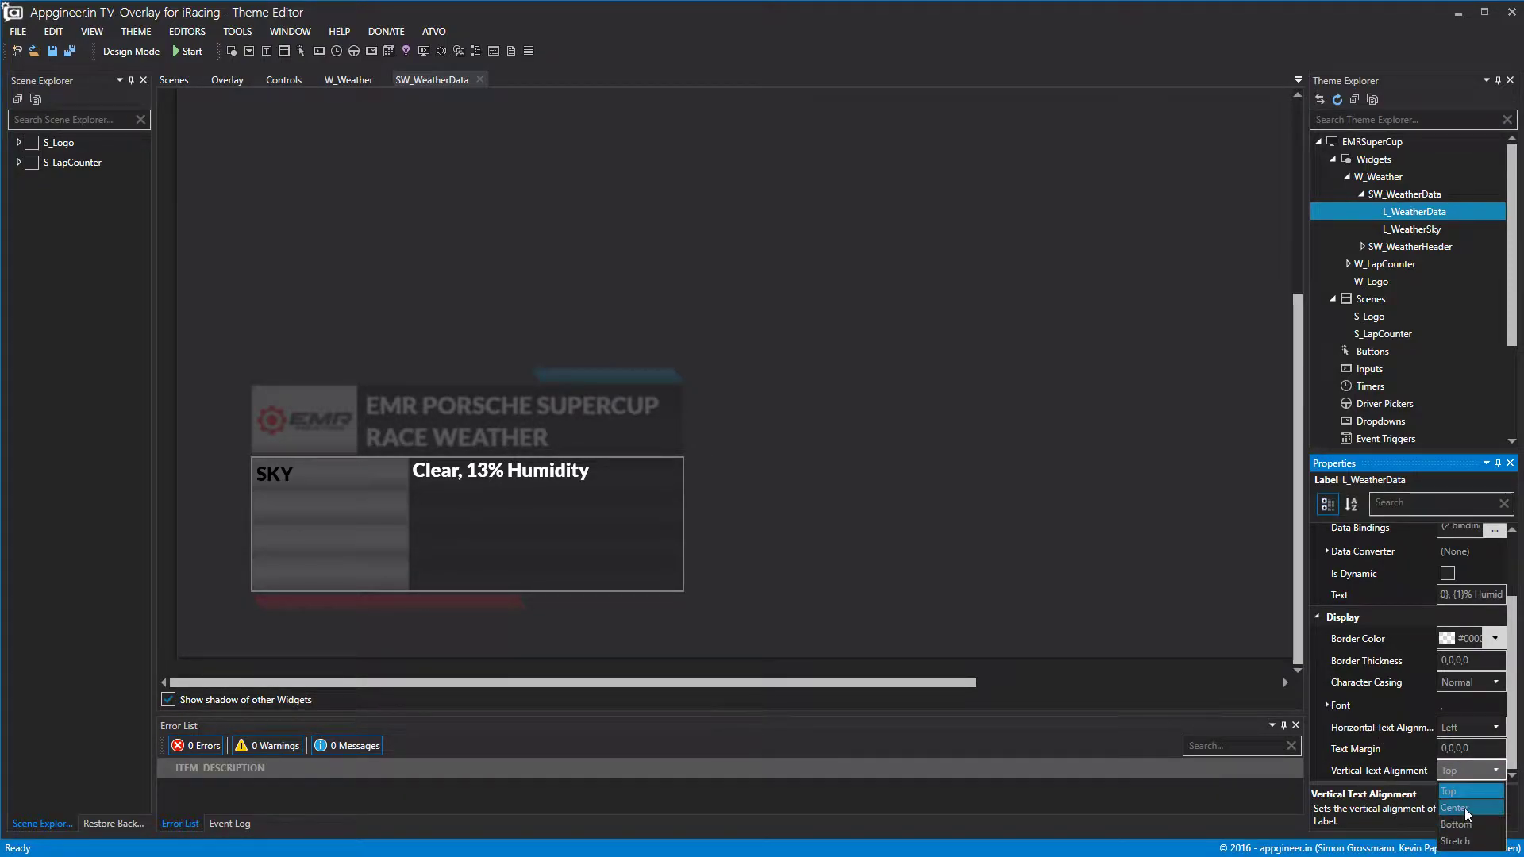
left_click(1455, 807)
left_click(1092, 636)
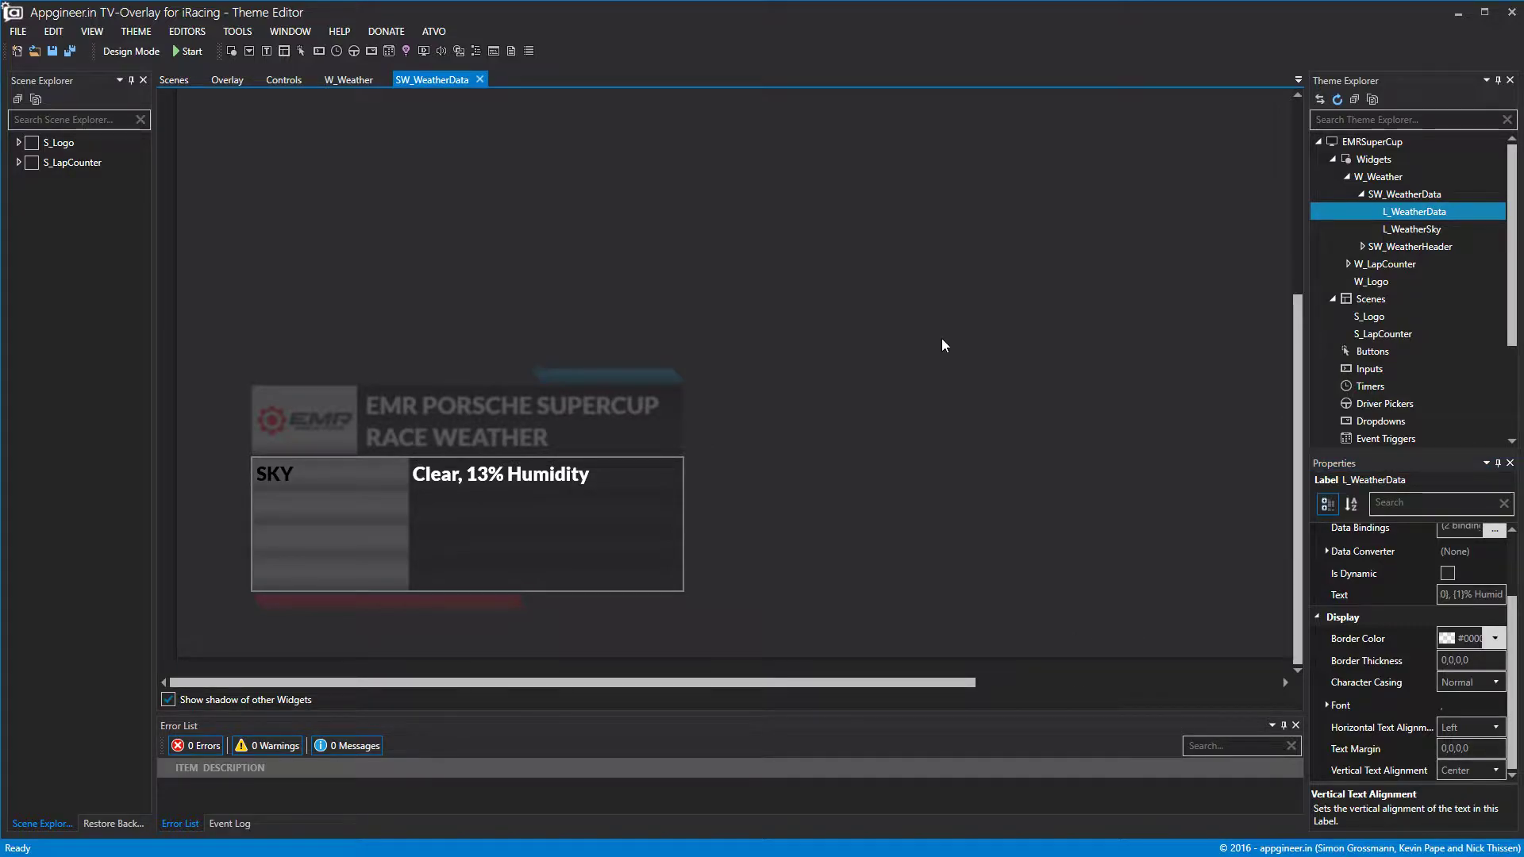
Set the label's text margin to 4,0,0,0.
left_click(1443, 748)
key("BackSpace")
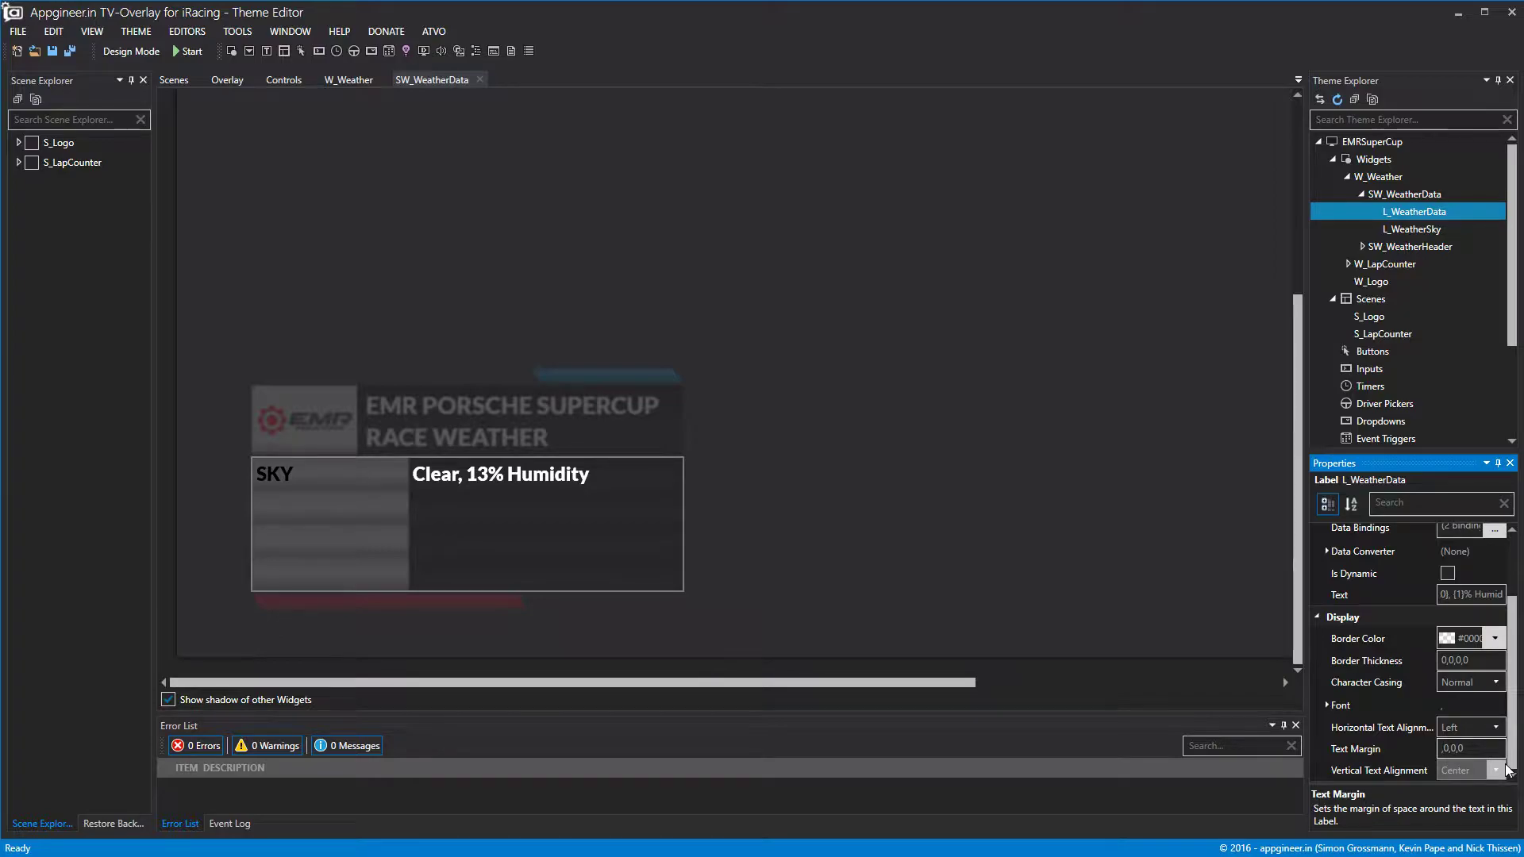
type("4")
left_click(1080, 500)
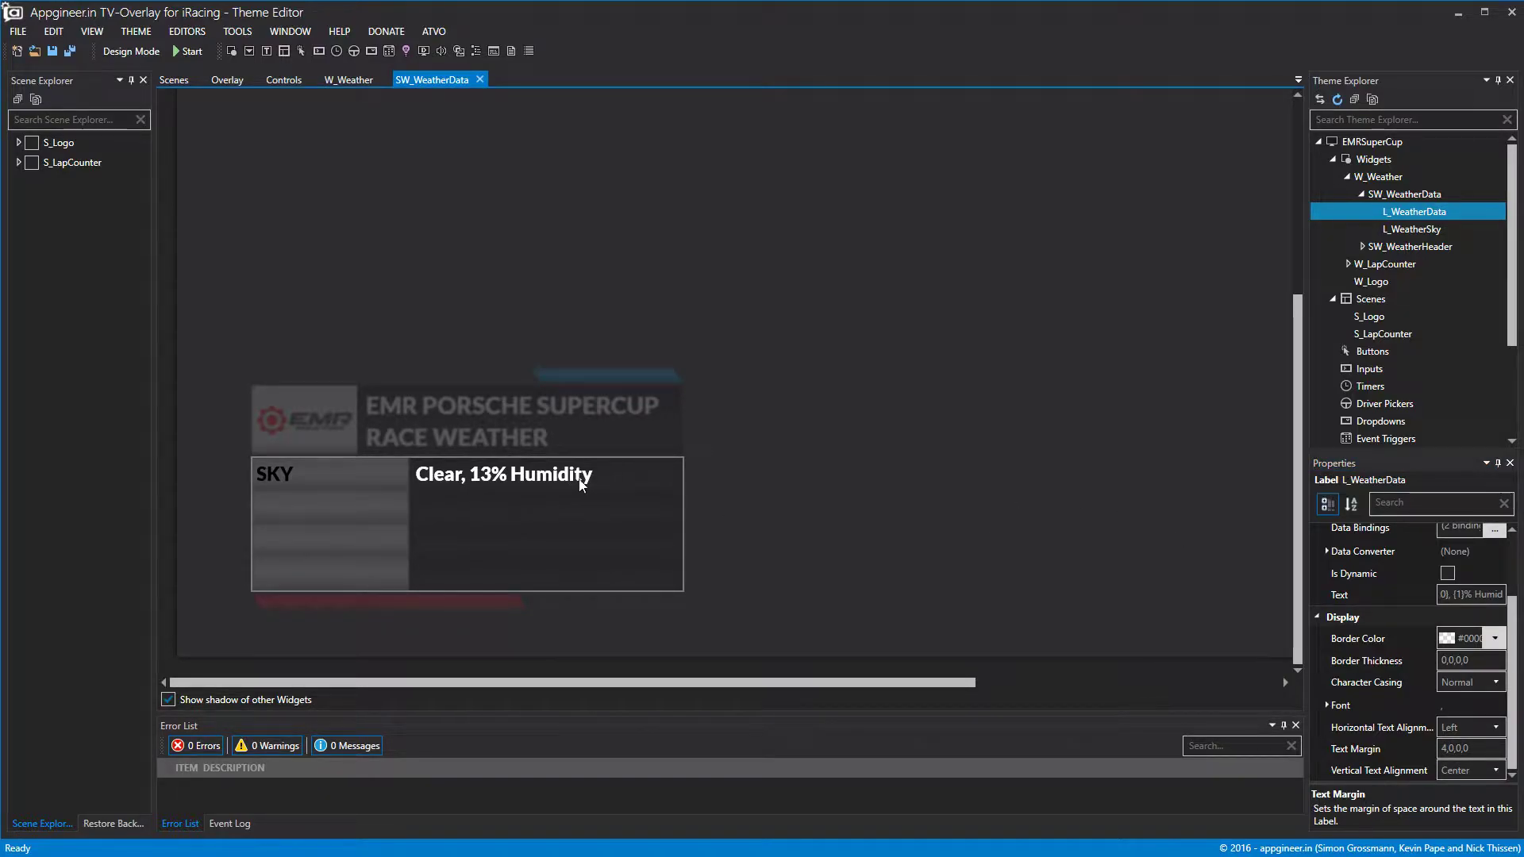
left_click(1447, 749)
key("BackSpace")
left_click(1045, 486)
scroll(1484, 644, "up", 2)
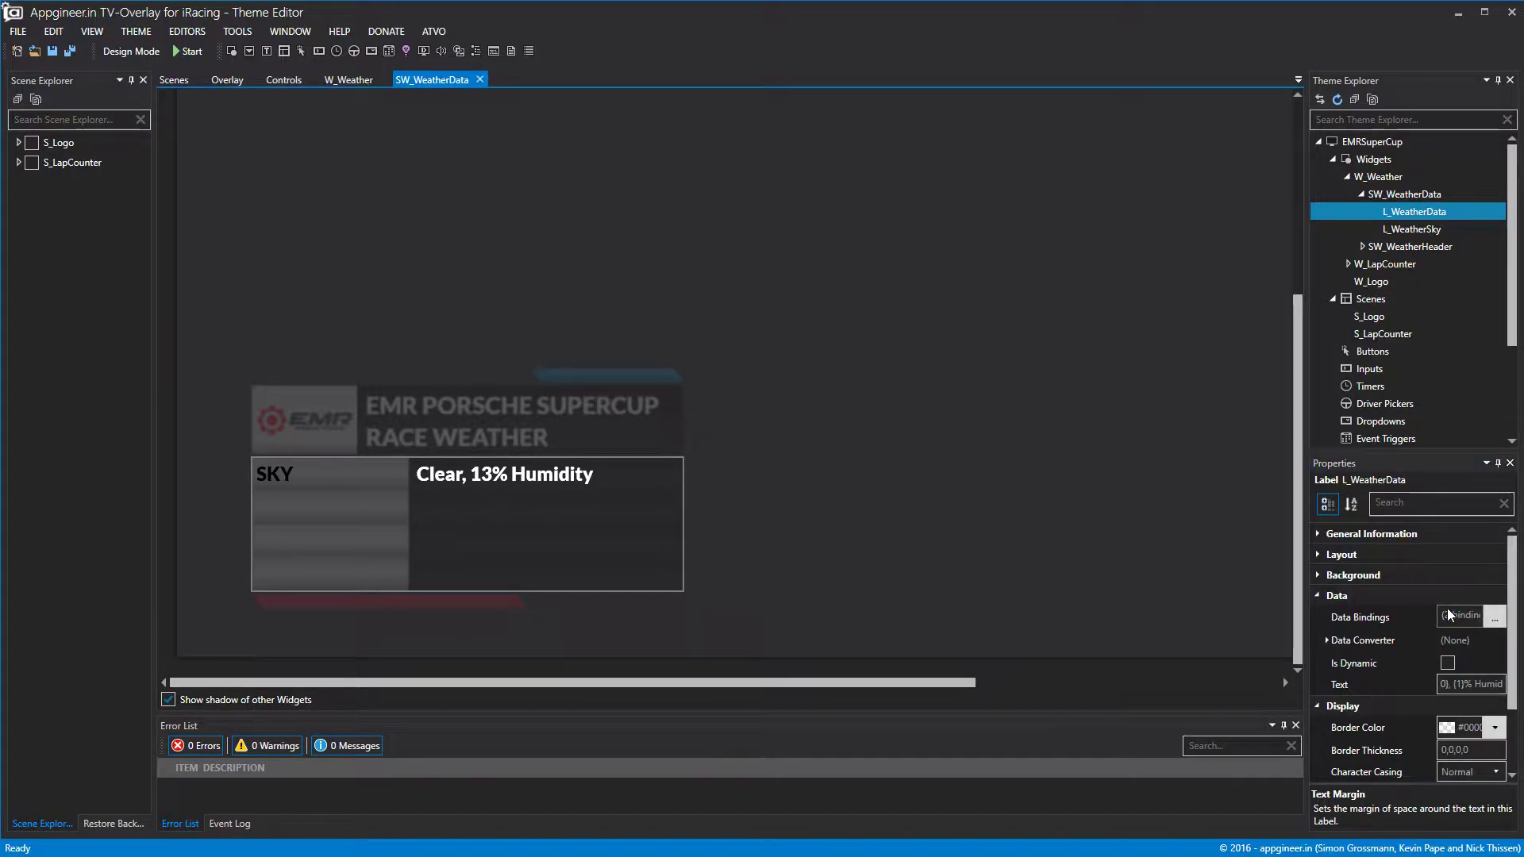
left_click(1318, 555)
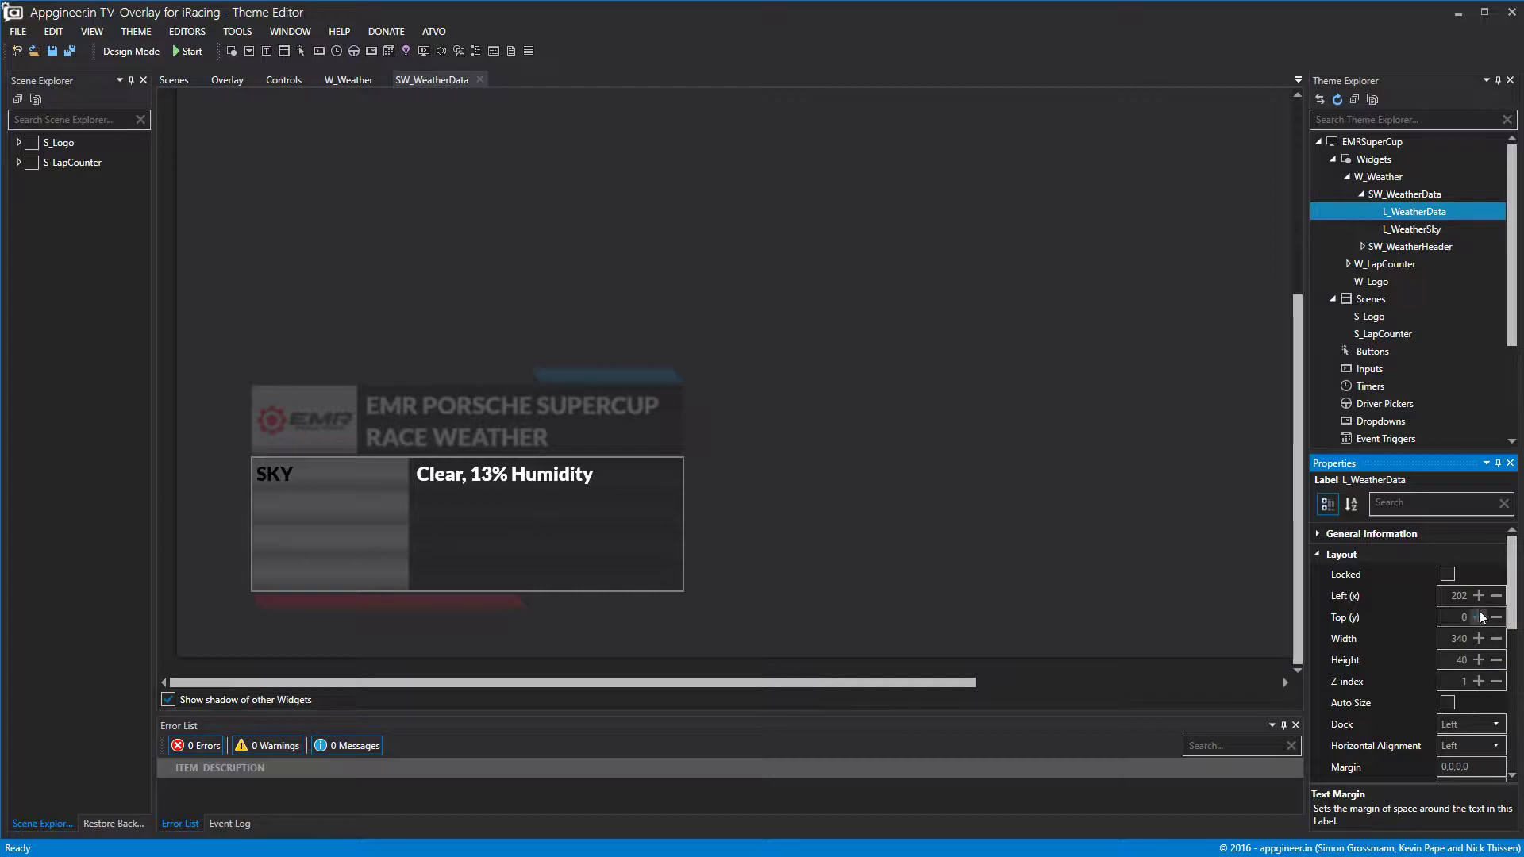
left_click(683, 365)
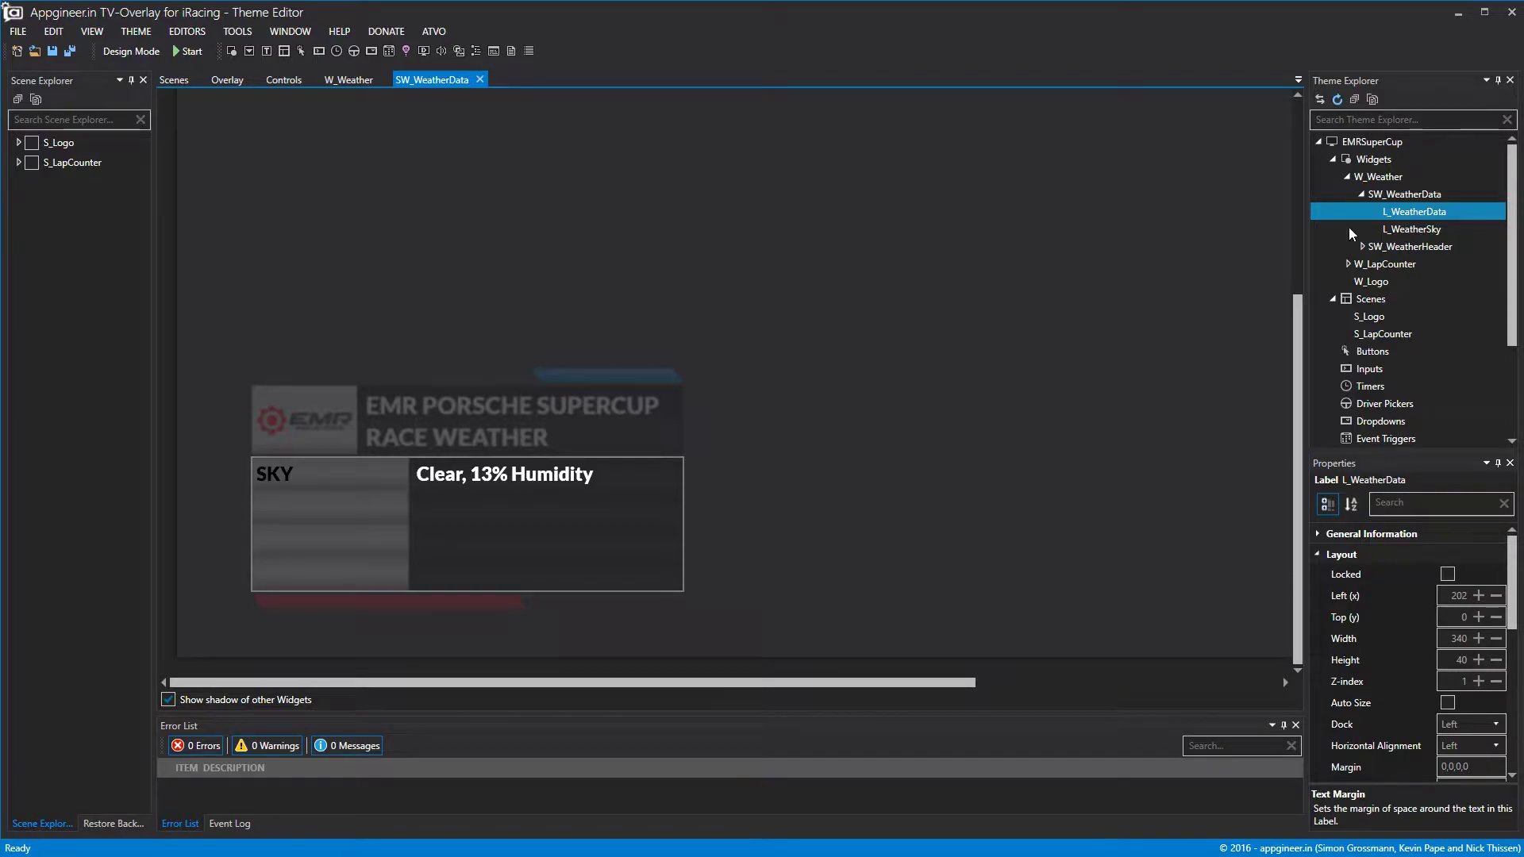
left_click(1402, 197)
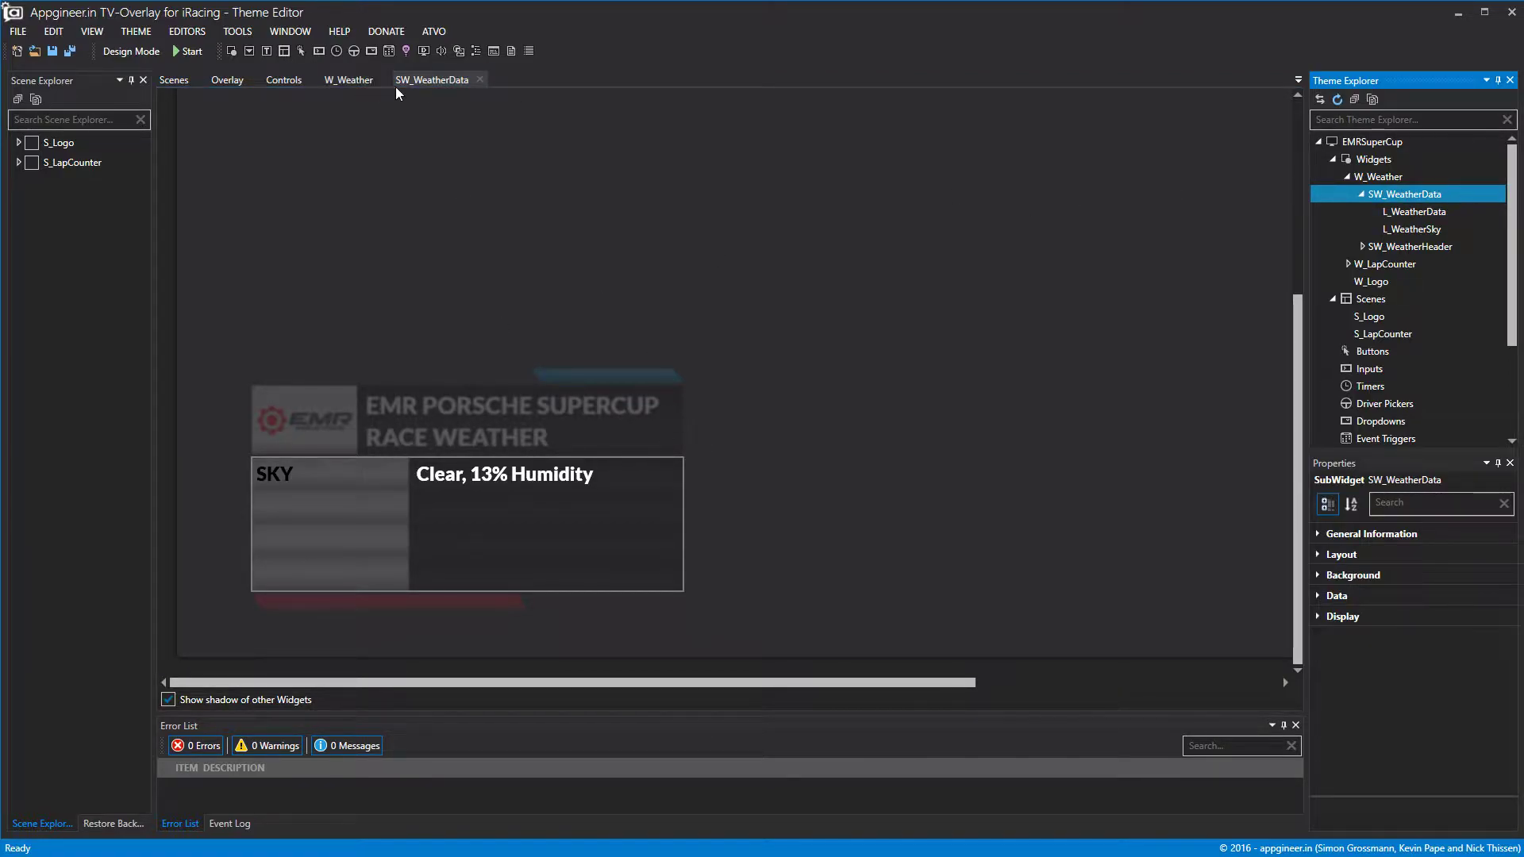
left_click(479, 79)
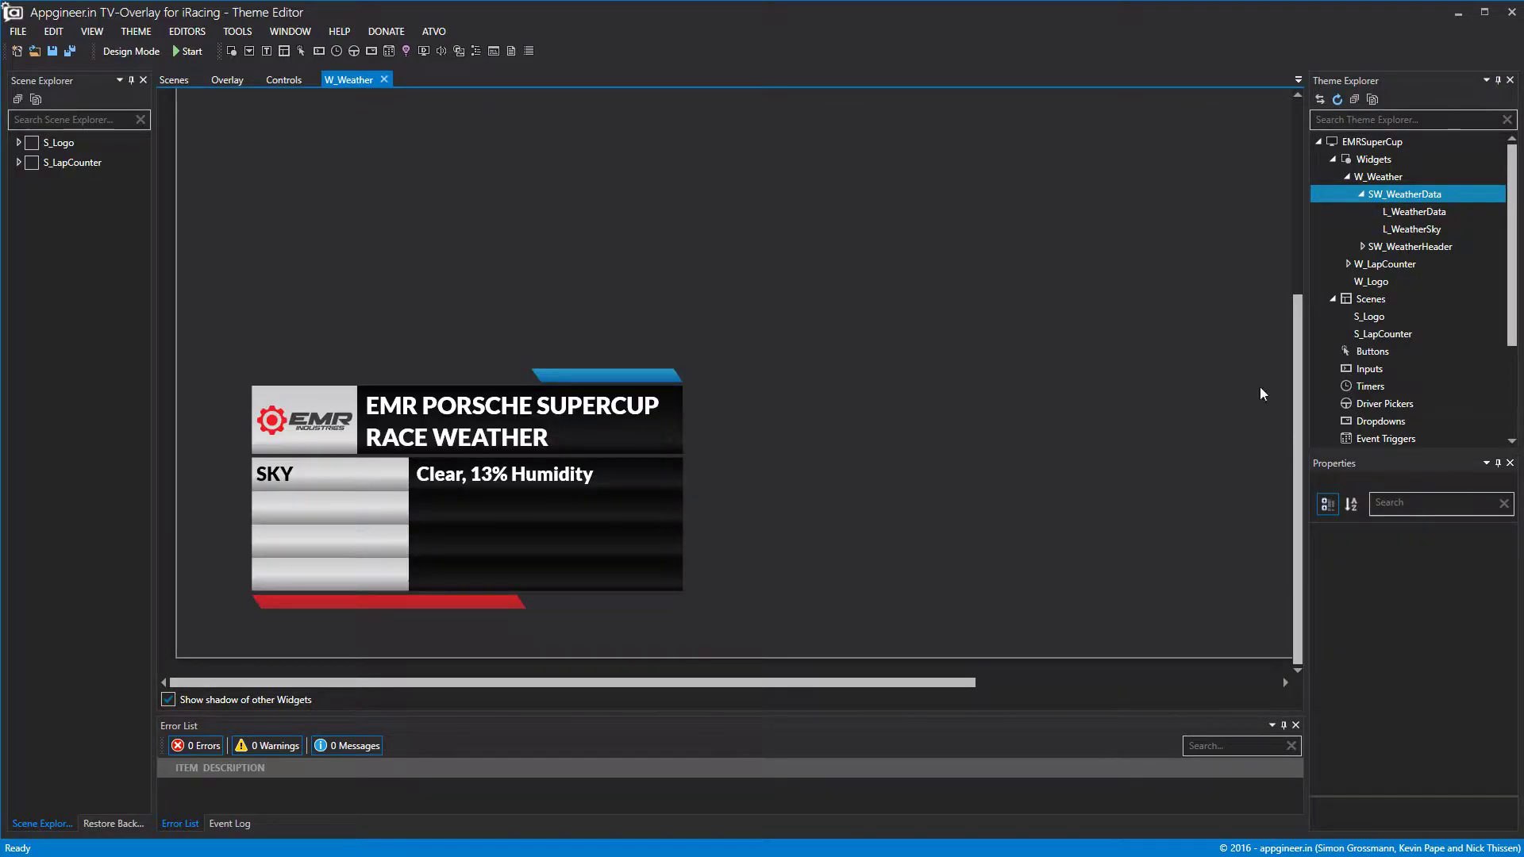
left_click(1397, 203)
left_click(145, 52)
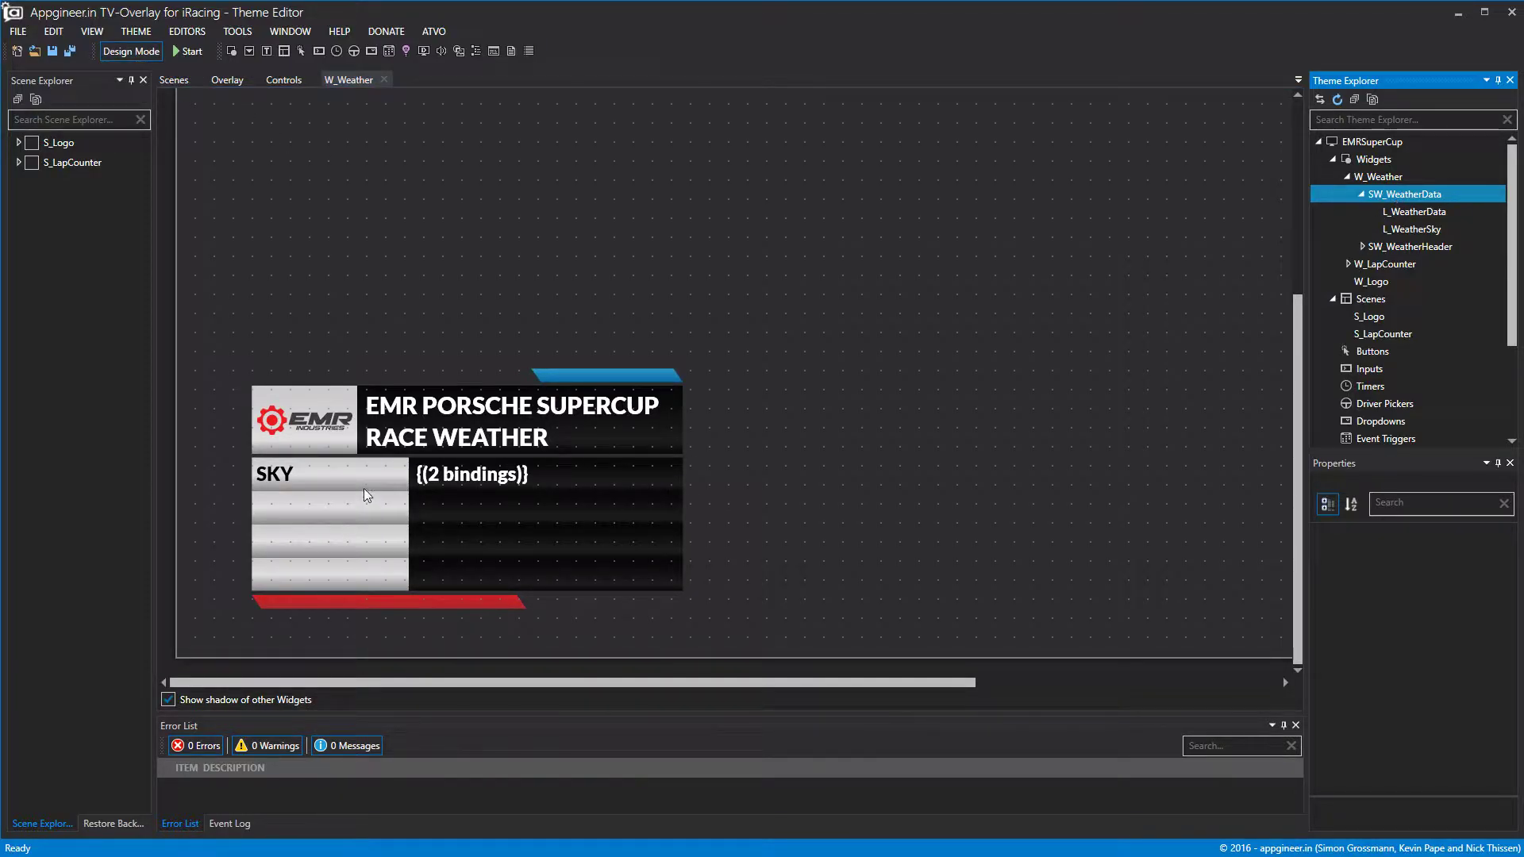
left_click(458, 583)
left_click_drag(534, 520, 930, 229)
left_click_drag(1021, 266, 621, 551)
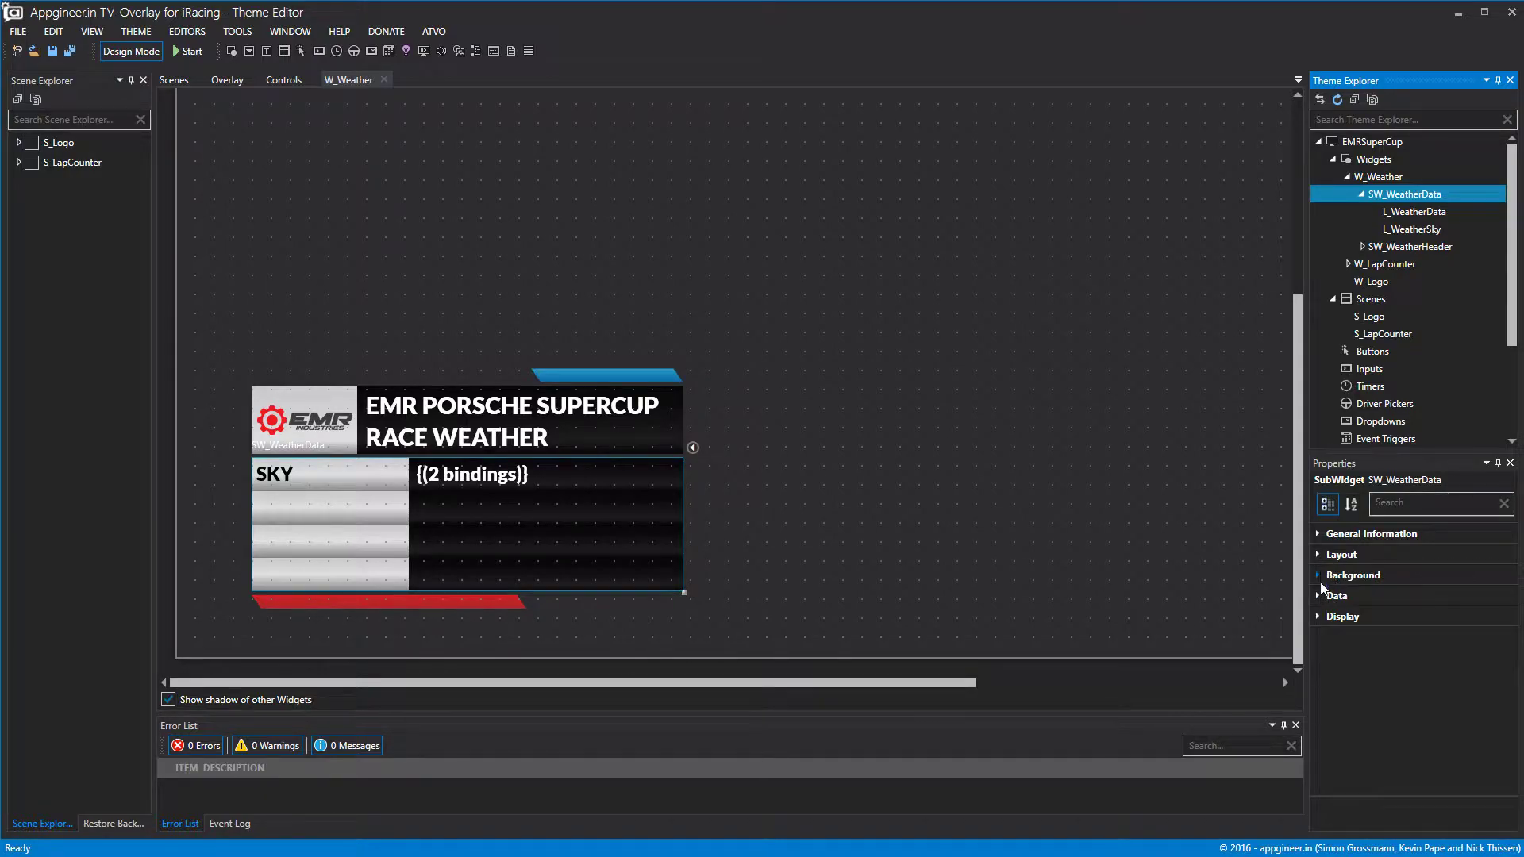
left_click(1359, 196)
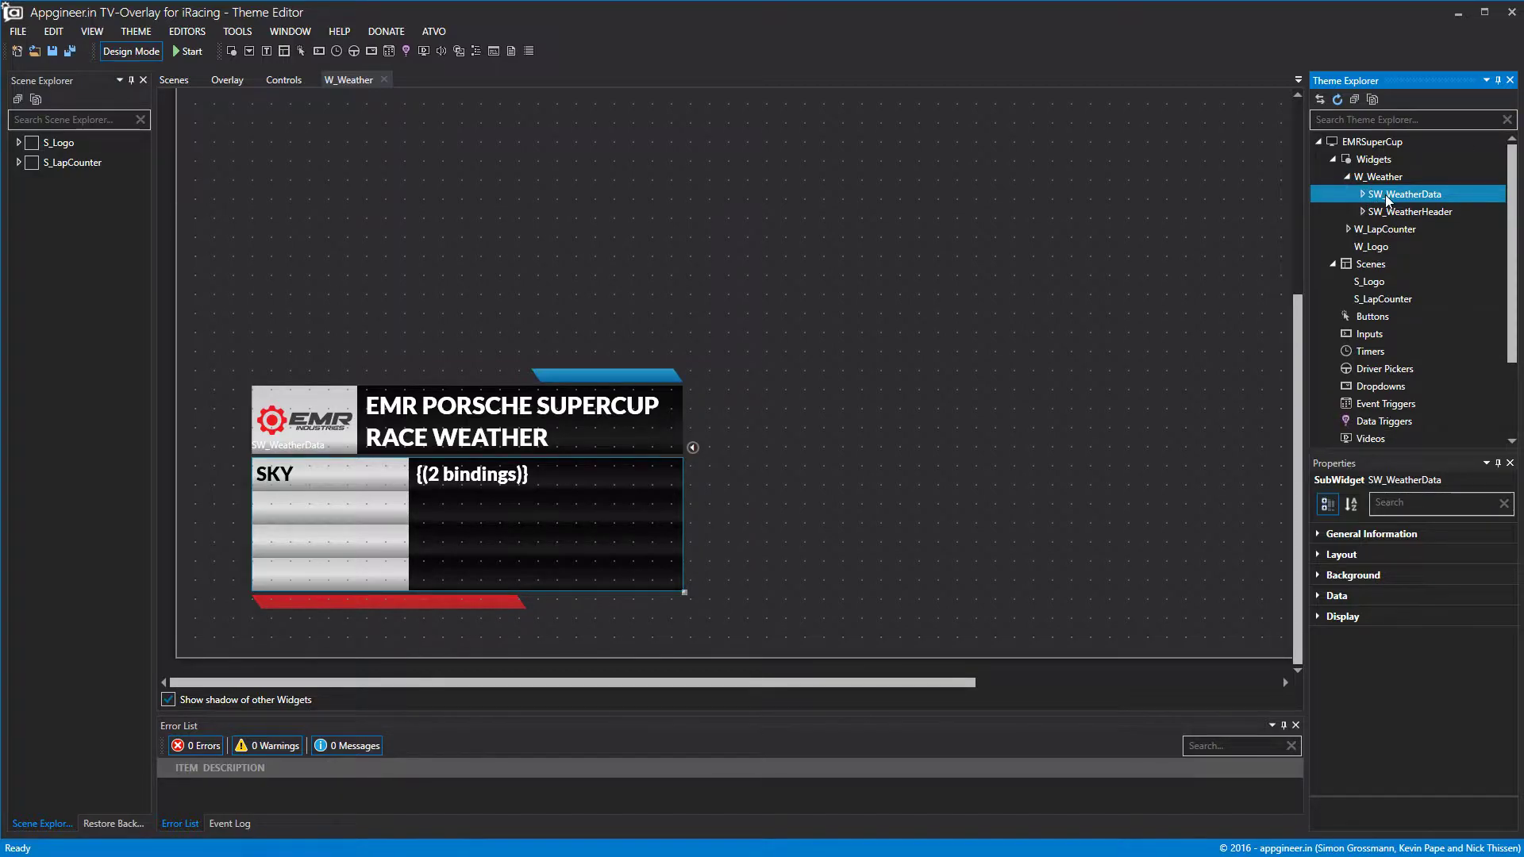
left_click(1361, 195)
left_click(1361, 195)
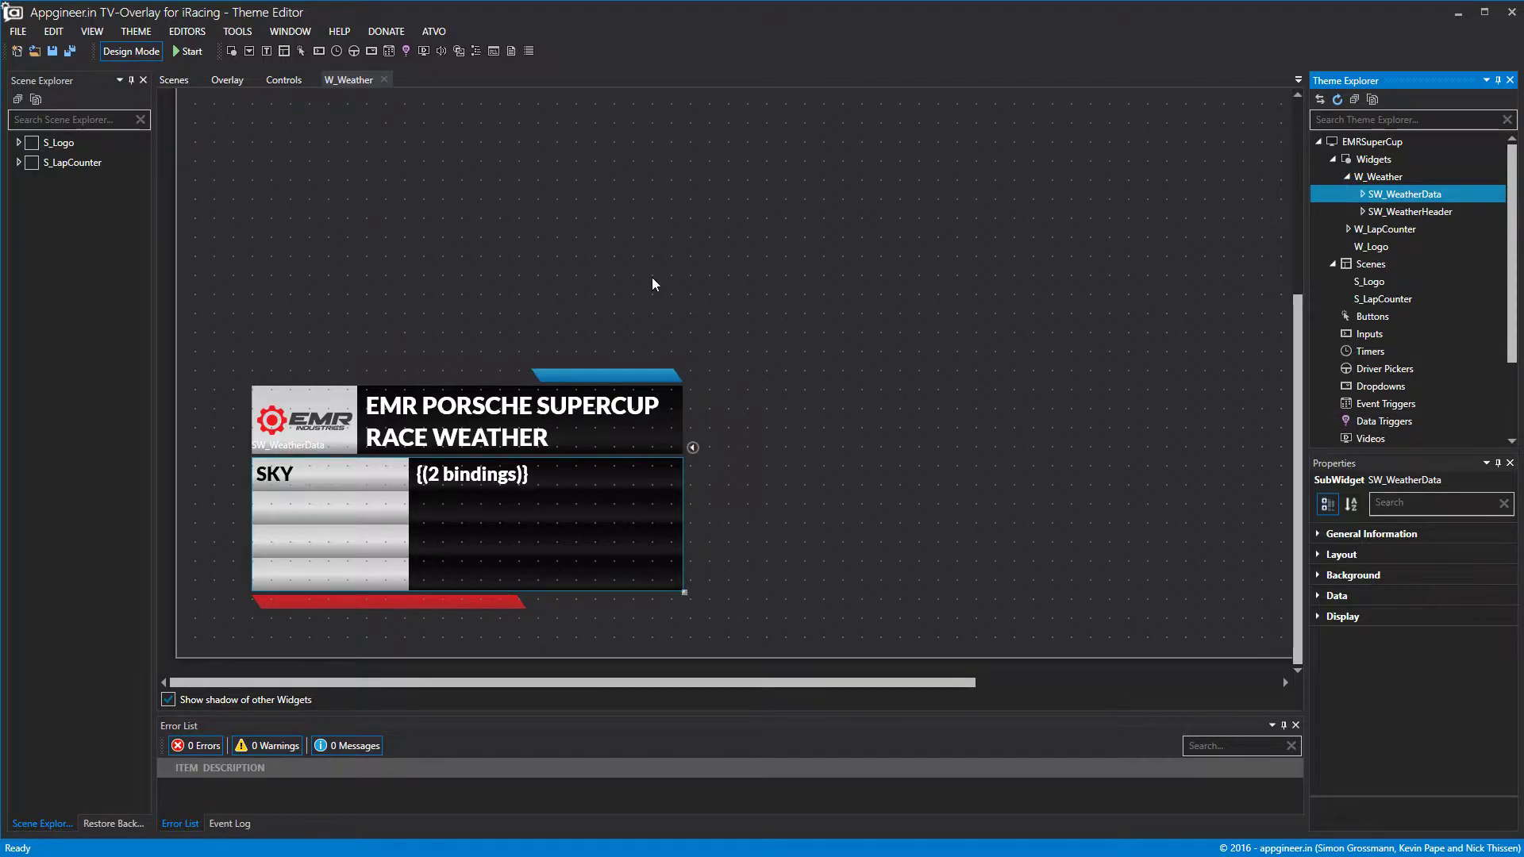
Create Scene1 from the Scenes collection and rename it S_RacePreview.
right_click(1367, 265)
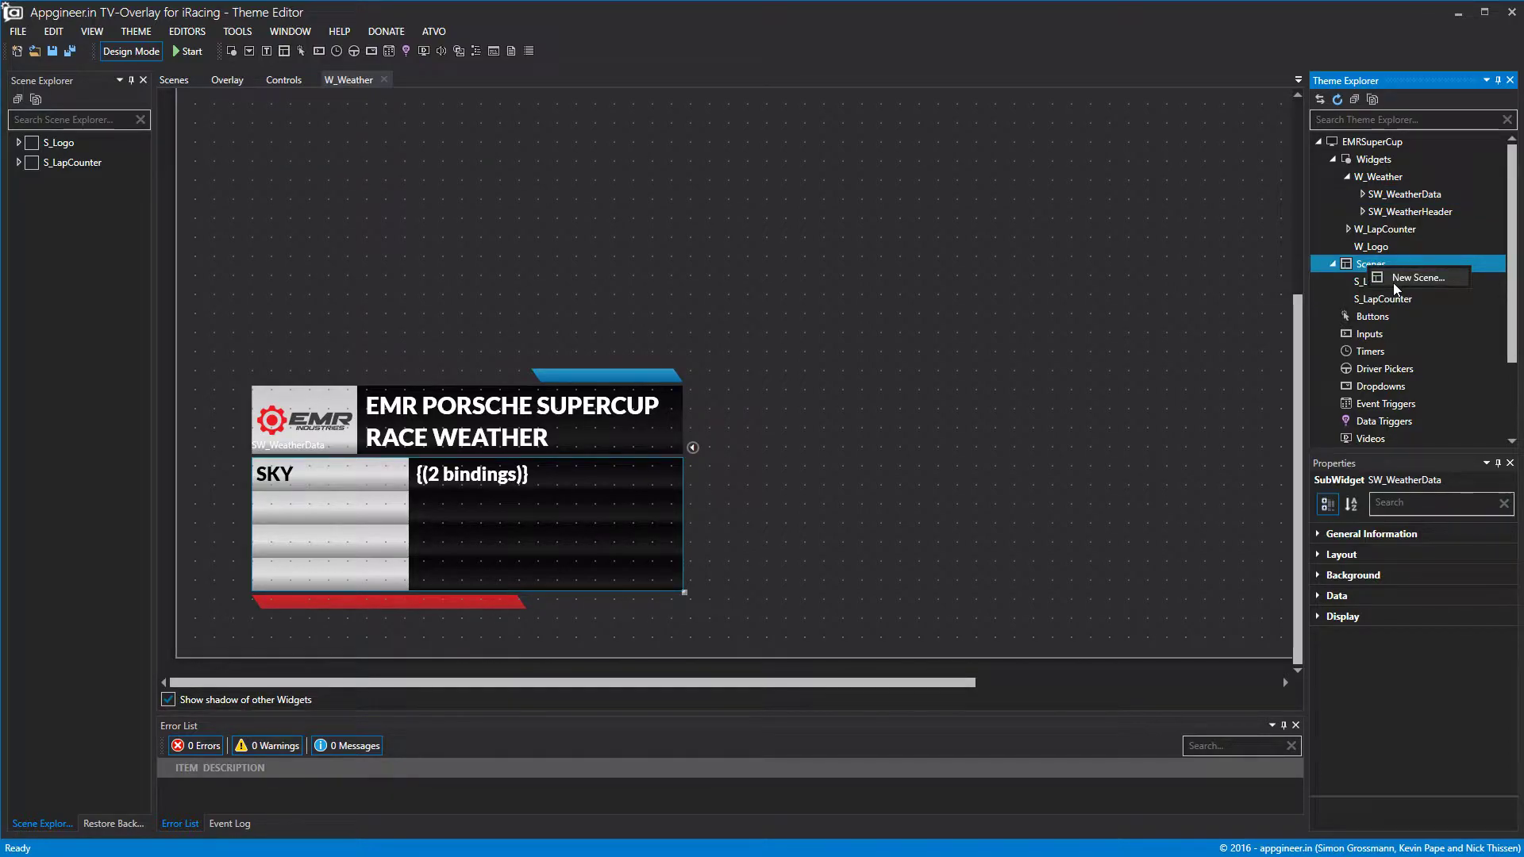
left_click(1394, 280)
right_click(1379, 320)
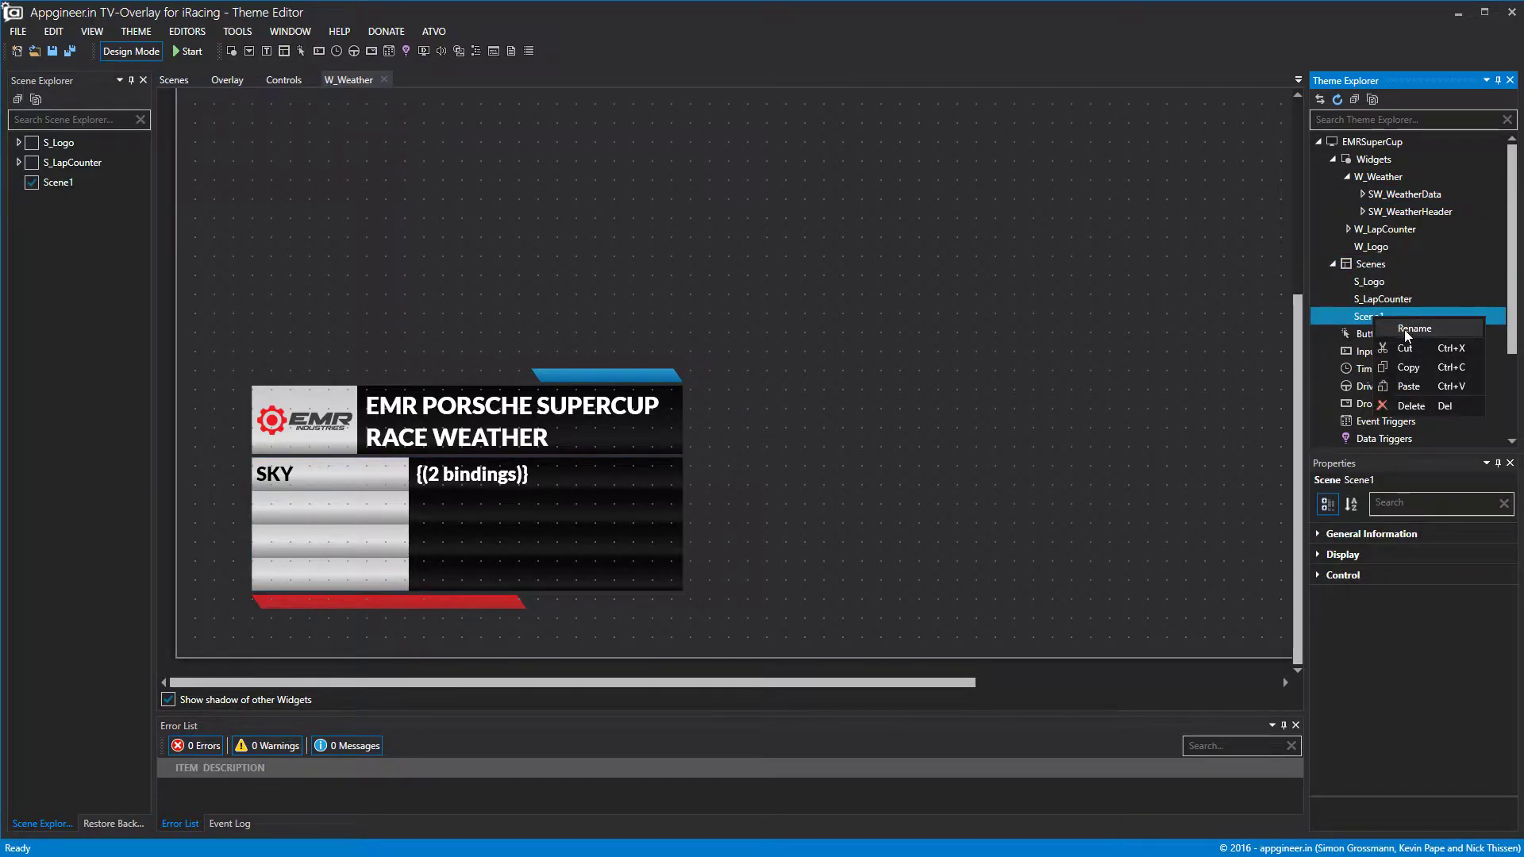
left_click(1403, 329)
left_click(813, 432)
type("S_")
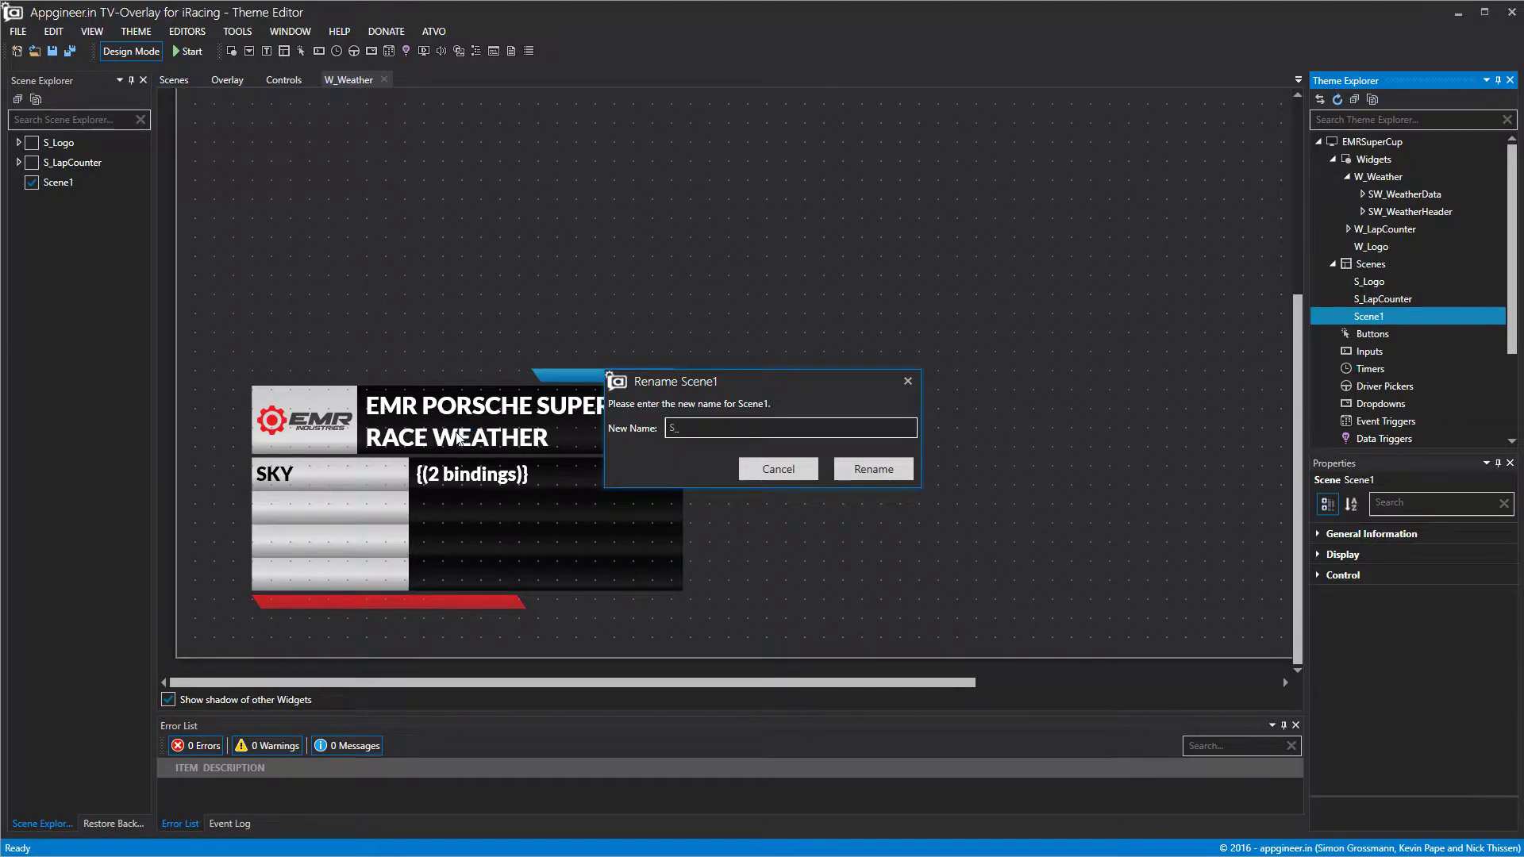
type("W")
key("BackSpace")
key("BackSpace")
type("RaceRreview")
left_click(867, 473)
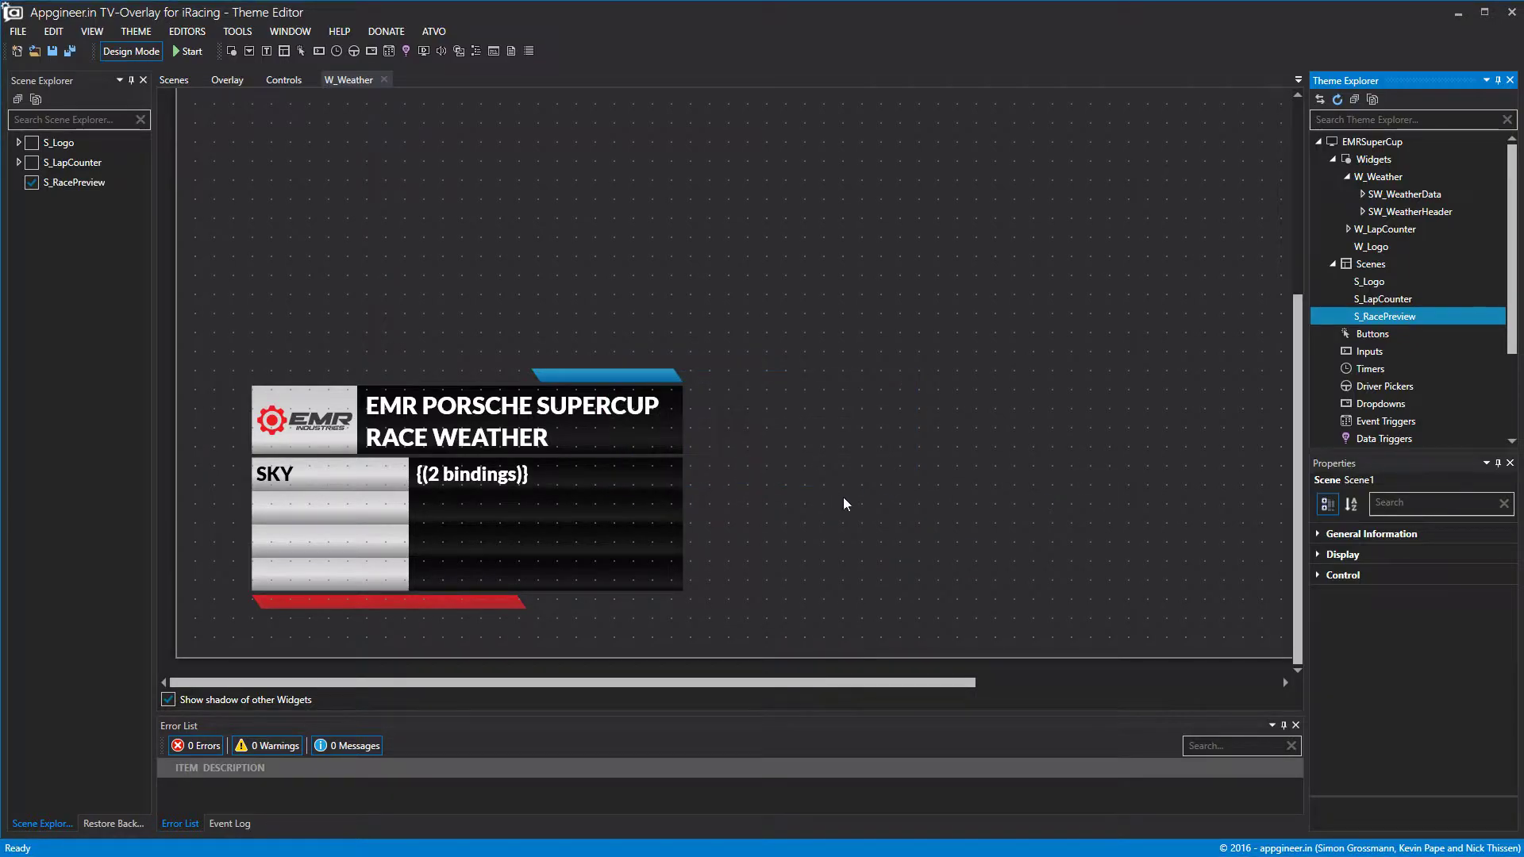
Open the scene's widget list and close the W_Weather design tab.
left_click(1320, 576)
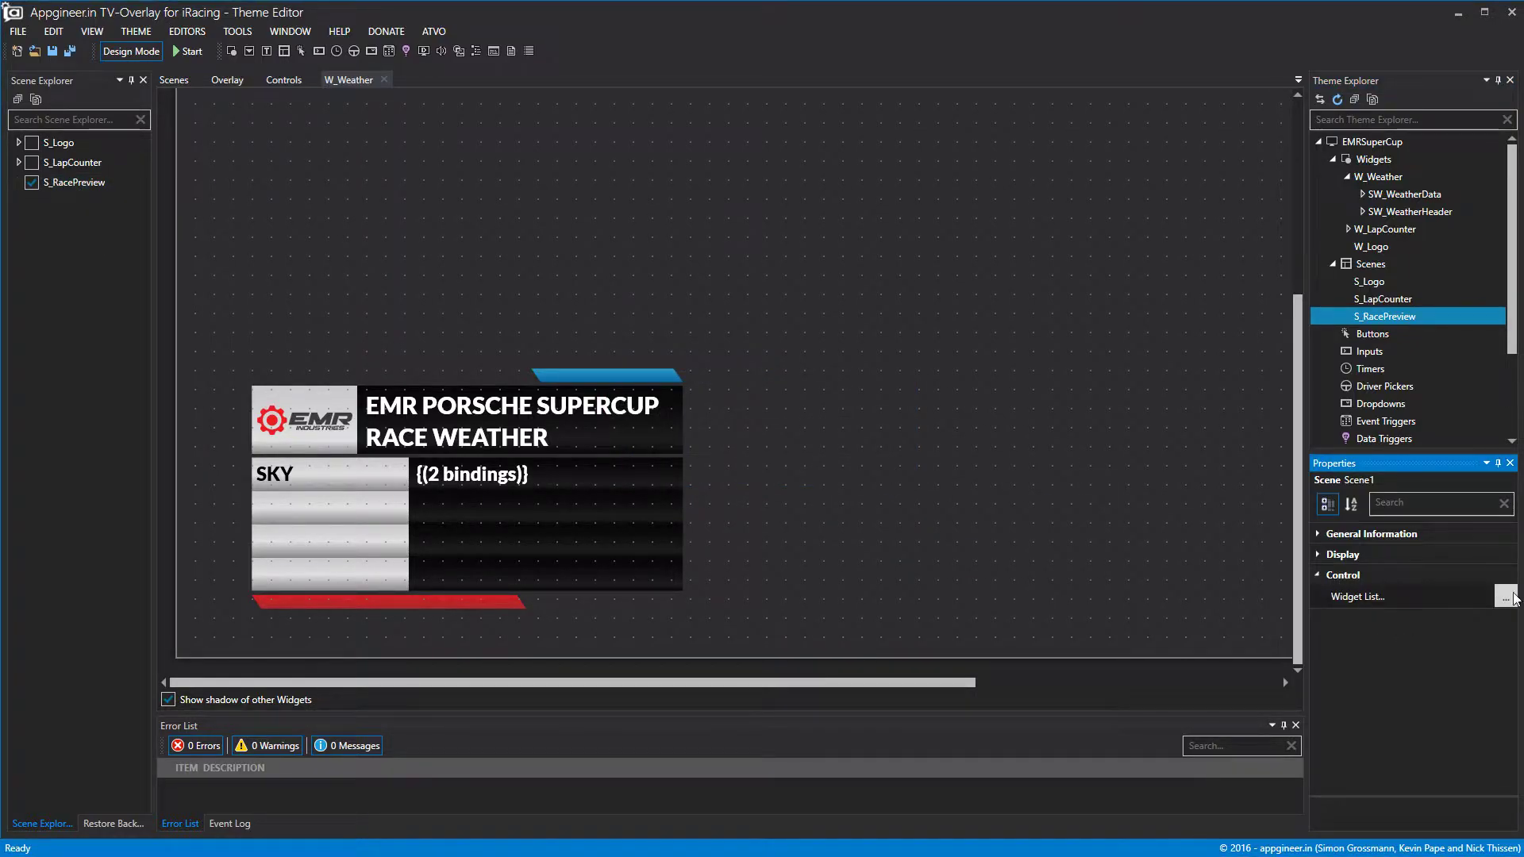
left_click(1512, 597)
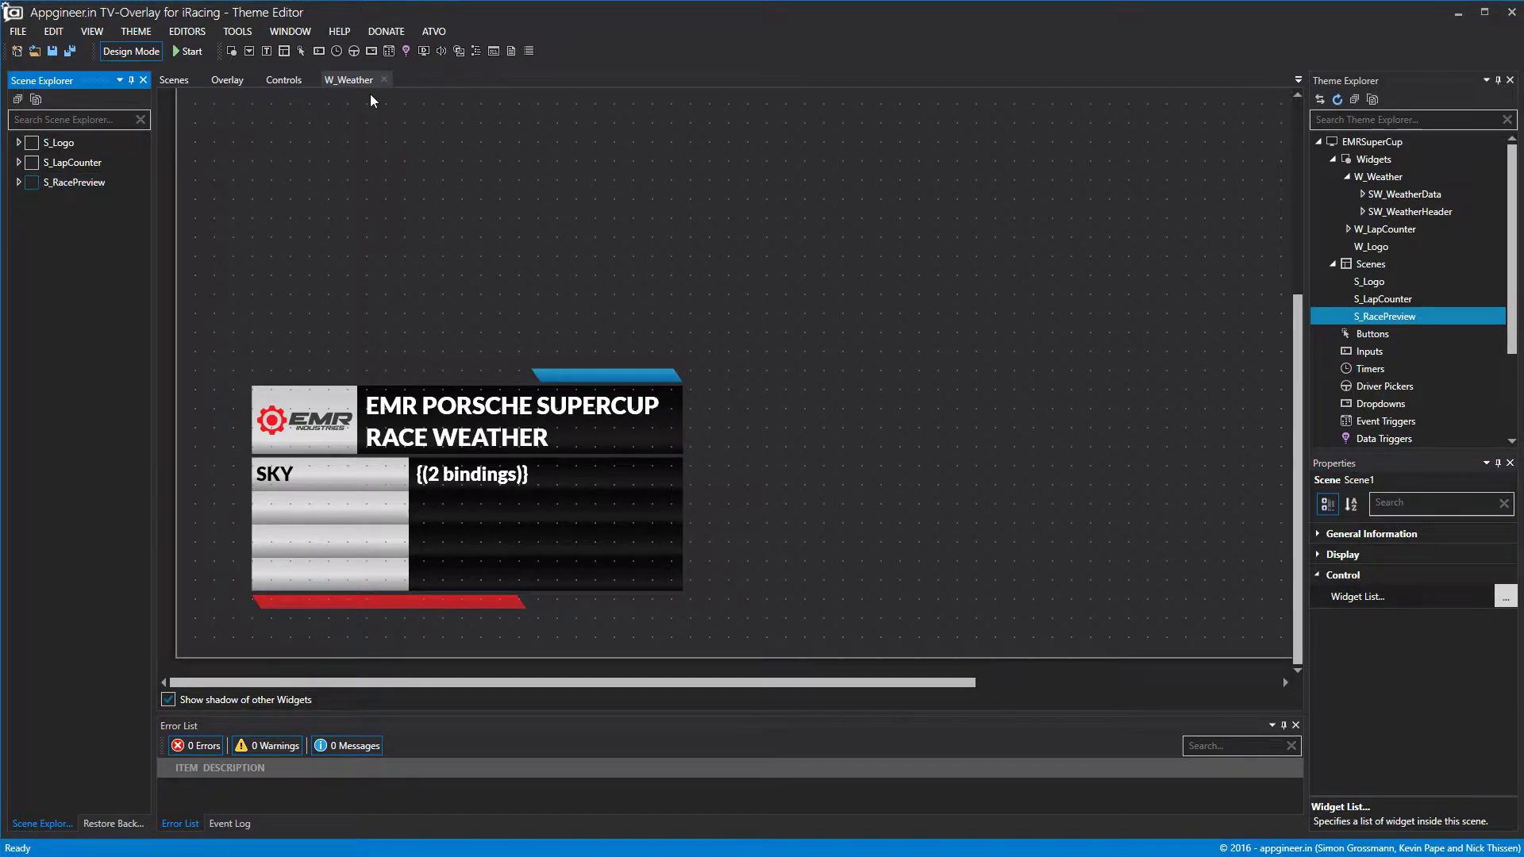
left_click(384, 79)
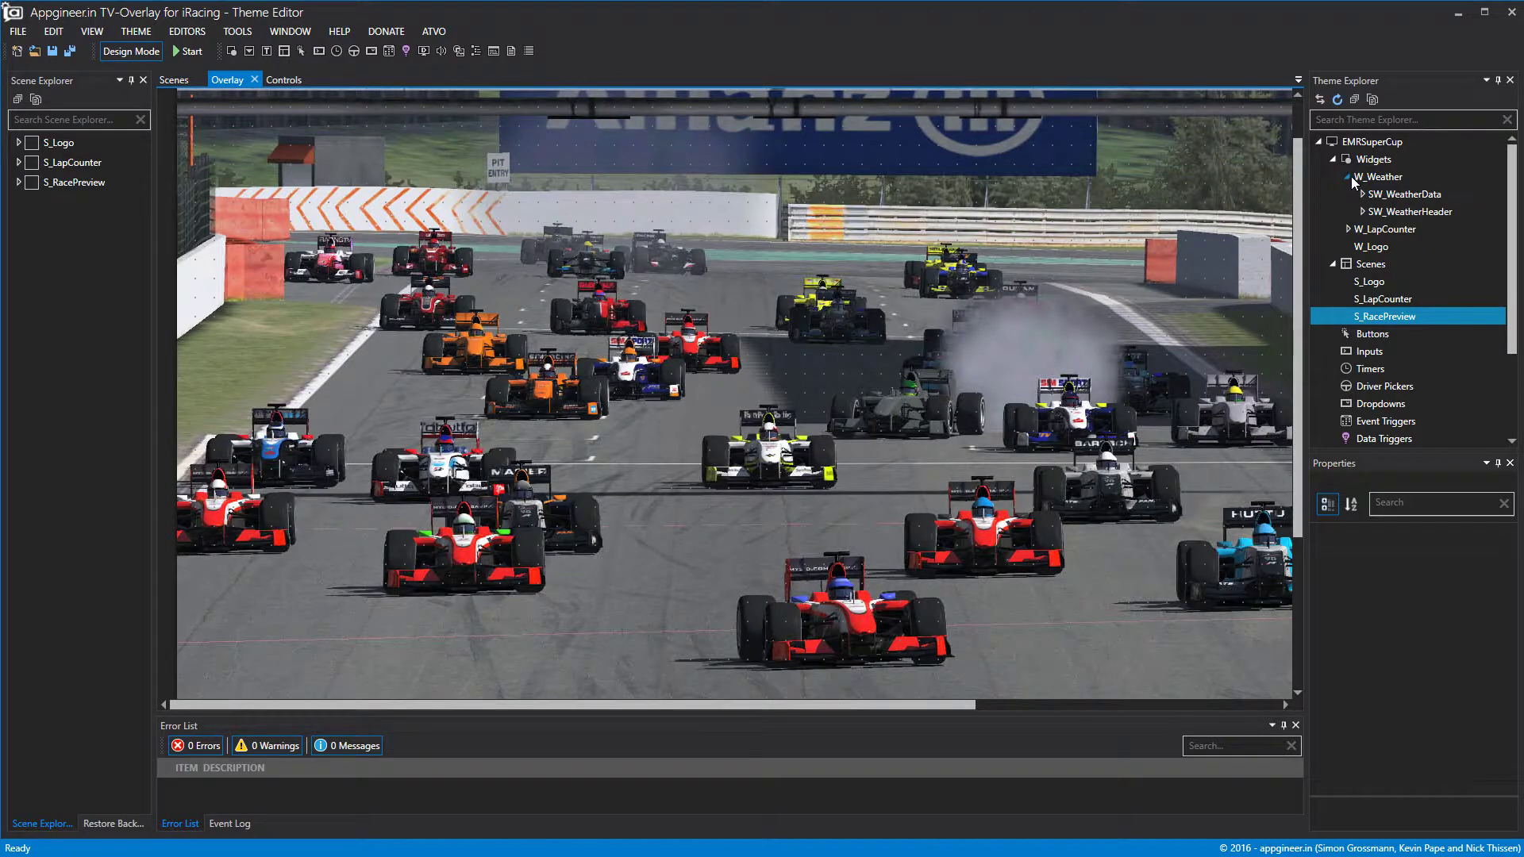
left_click(1348, 177)
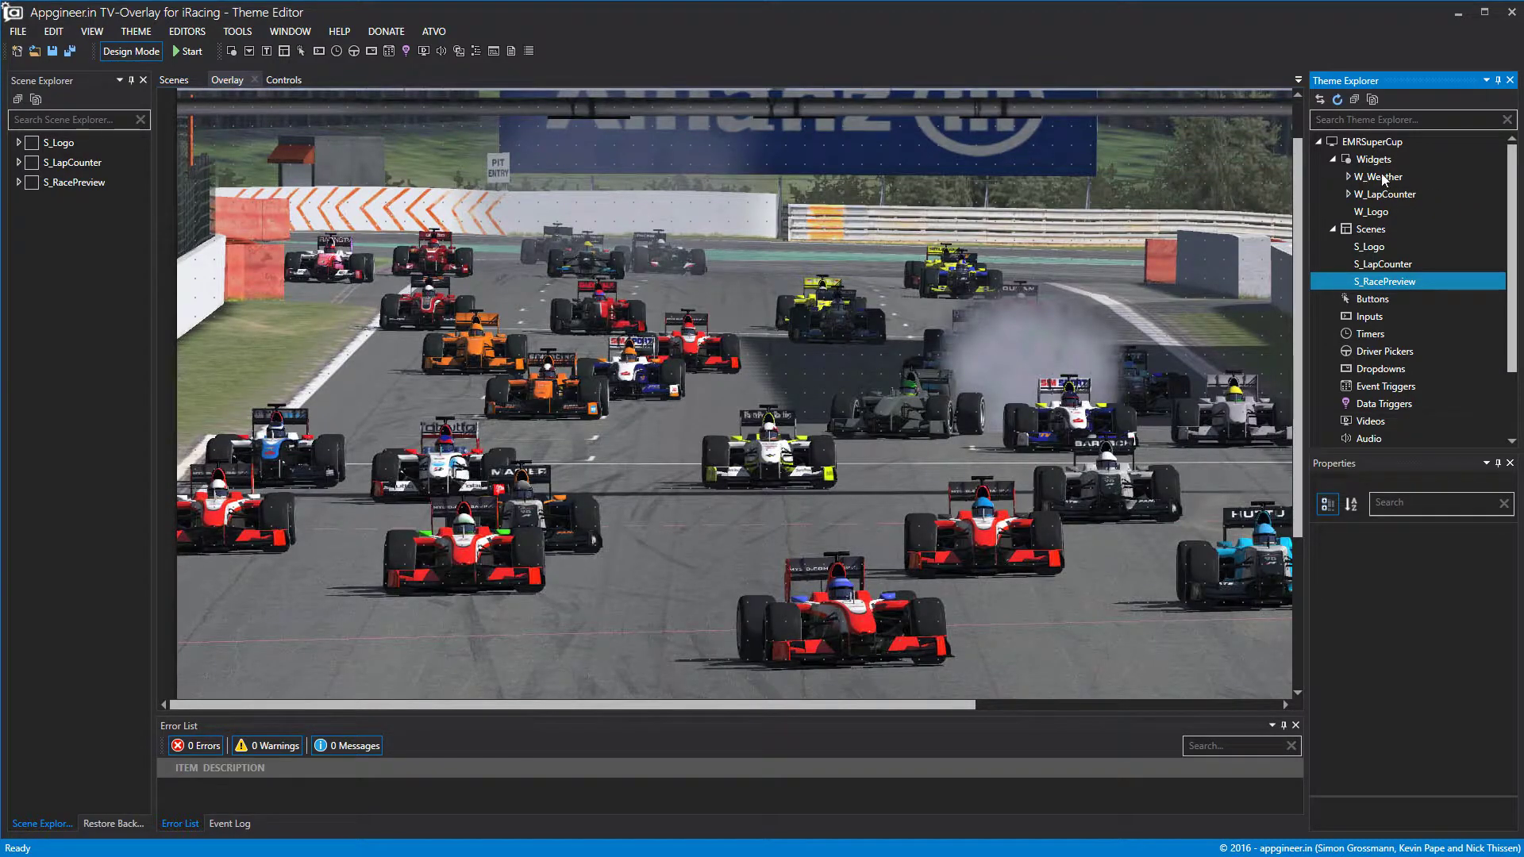
Add Widget1 and stretch its right edge to the overlay's right edge.
right_click(1386, 167)
left_click(1401, 174)
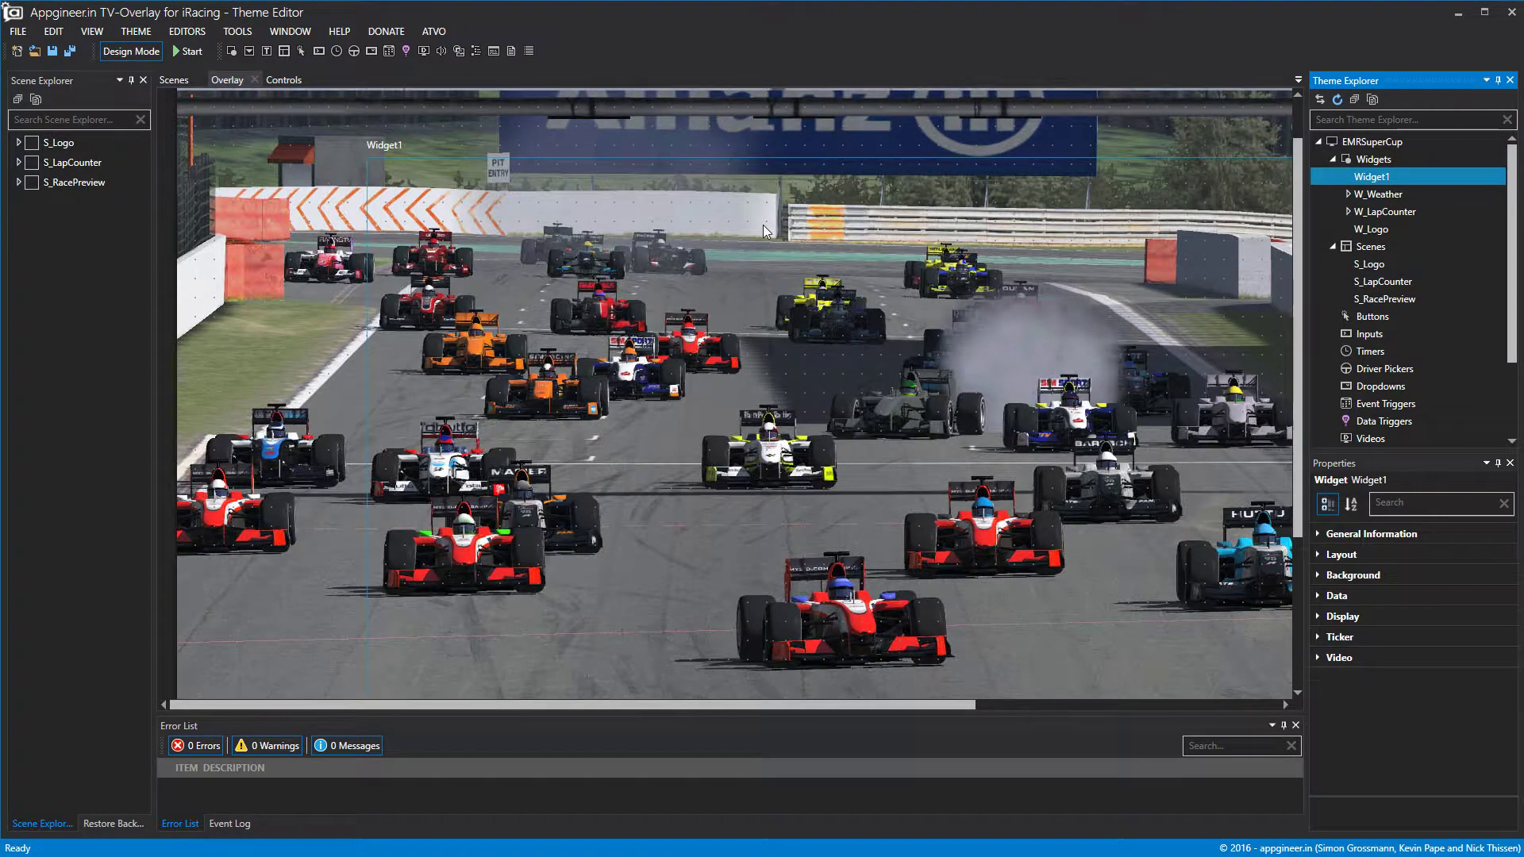
scroll(689, 425, "down", 3)
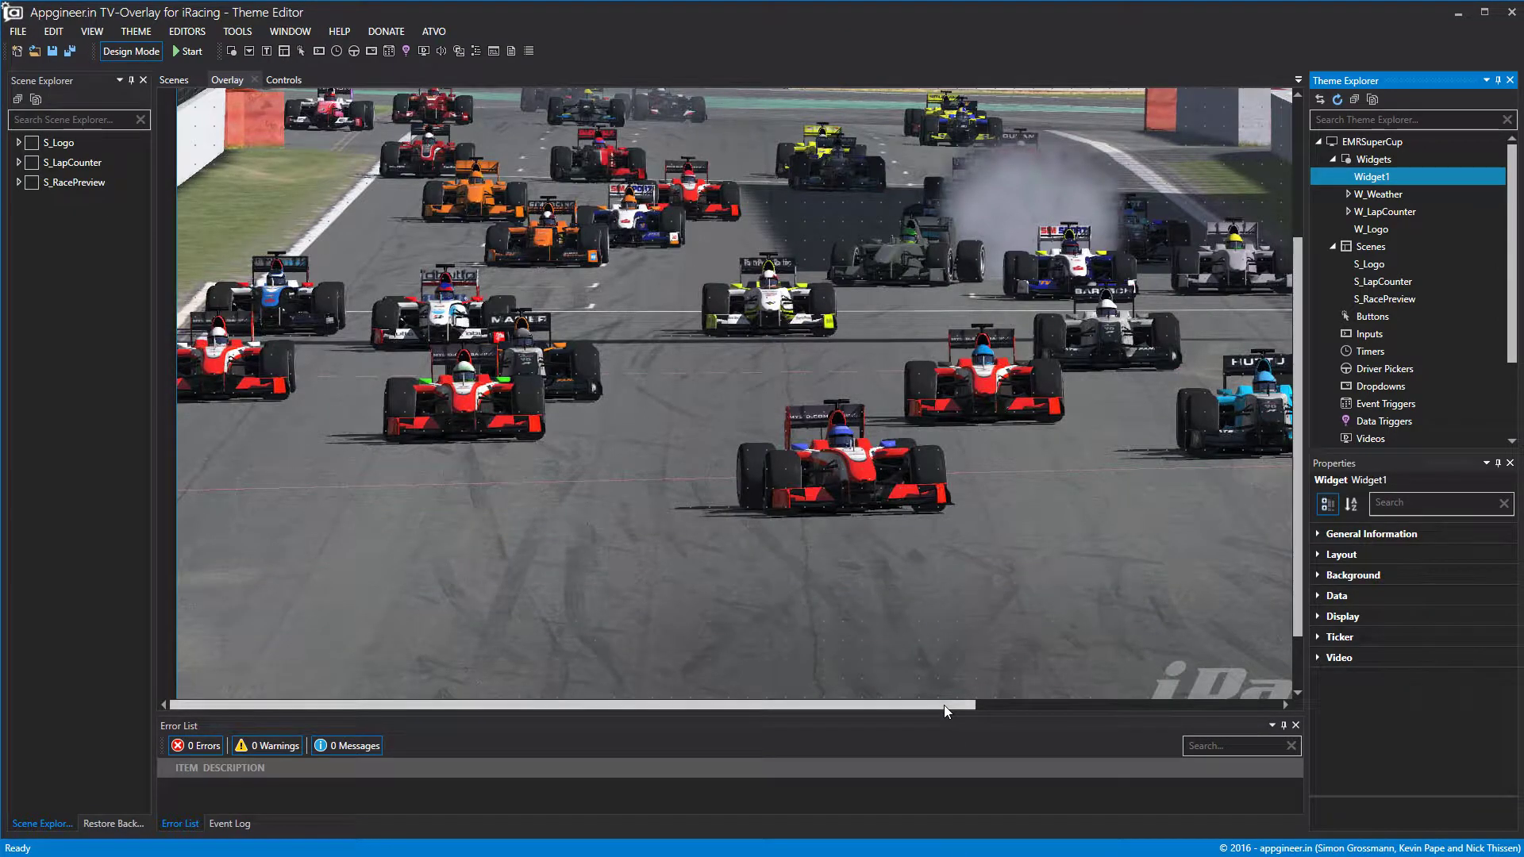
left_click_drag(944, 705, 1312, 706)
scroll(916, 650, "down", 1)
left_click_drag(1166, 633, 1238, 684)
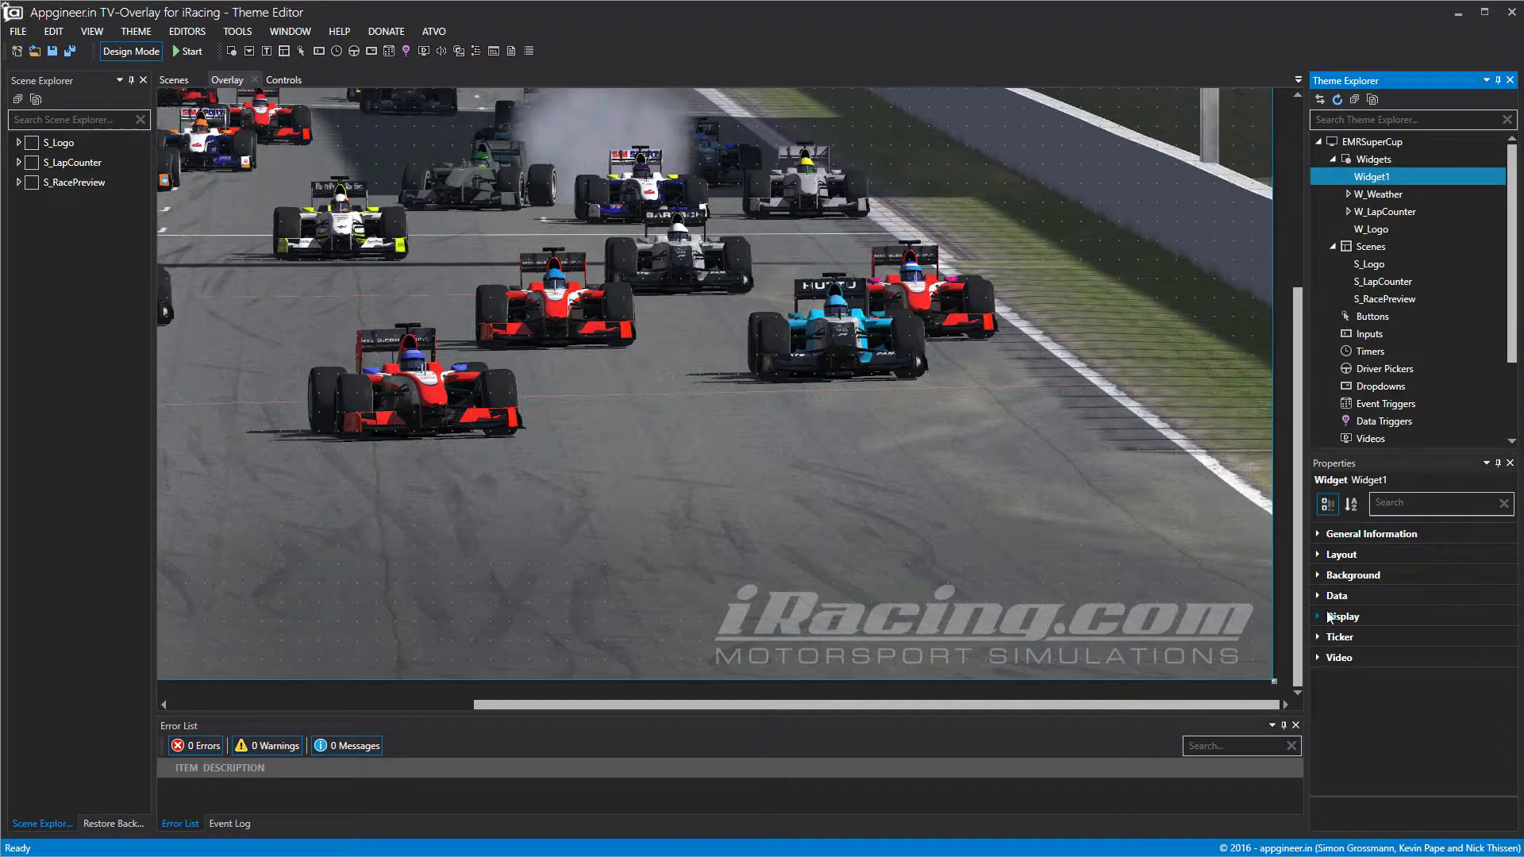
Rename Widget1 to W_Top15.
right_click(1375, 176)
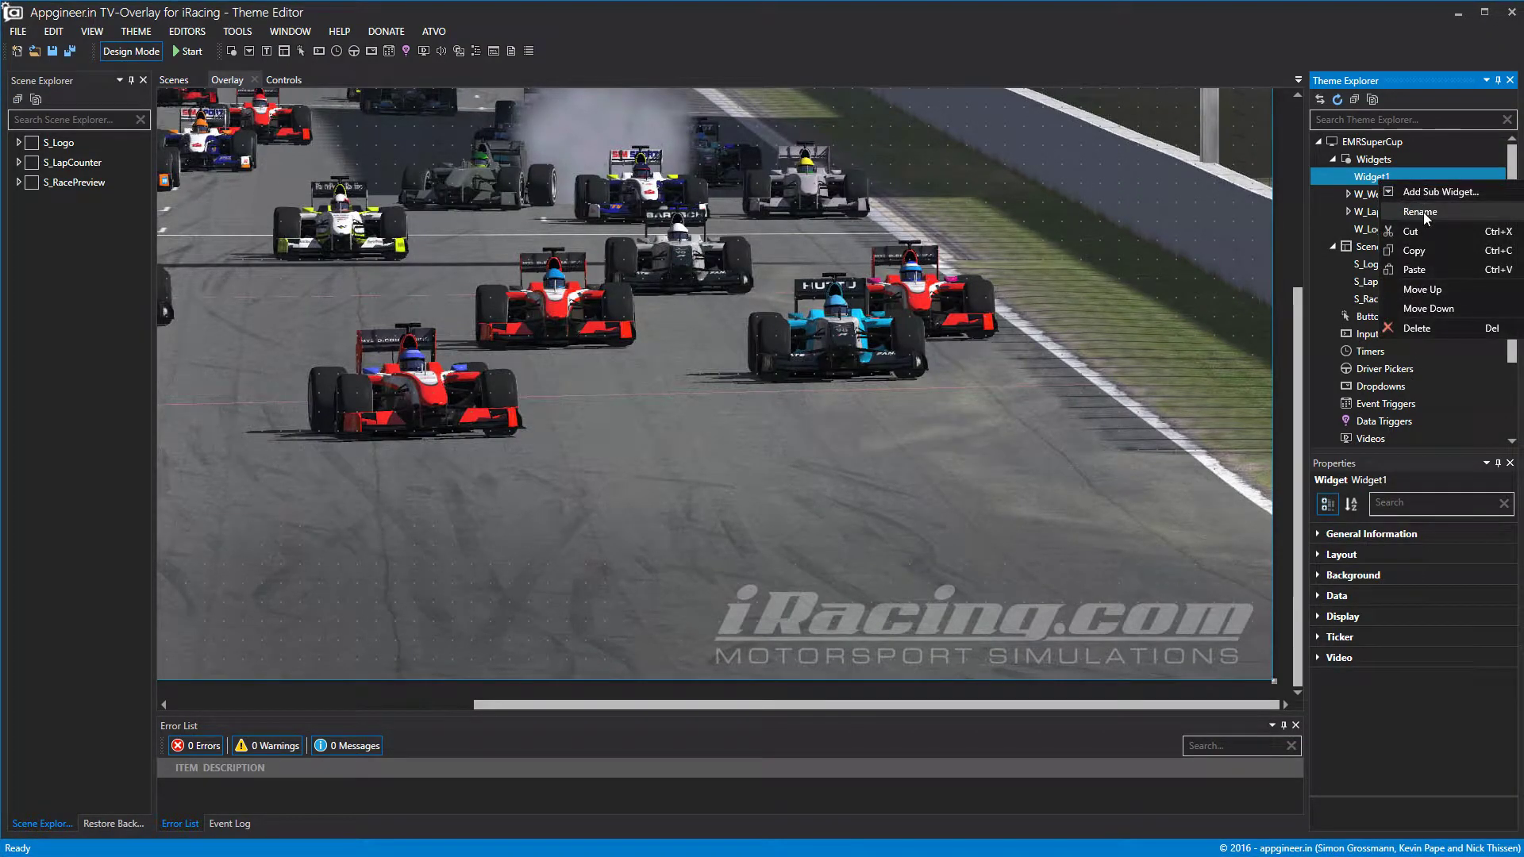
left_click(1422, 211)
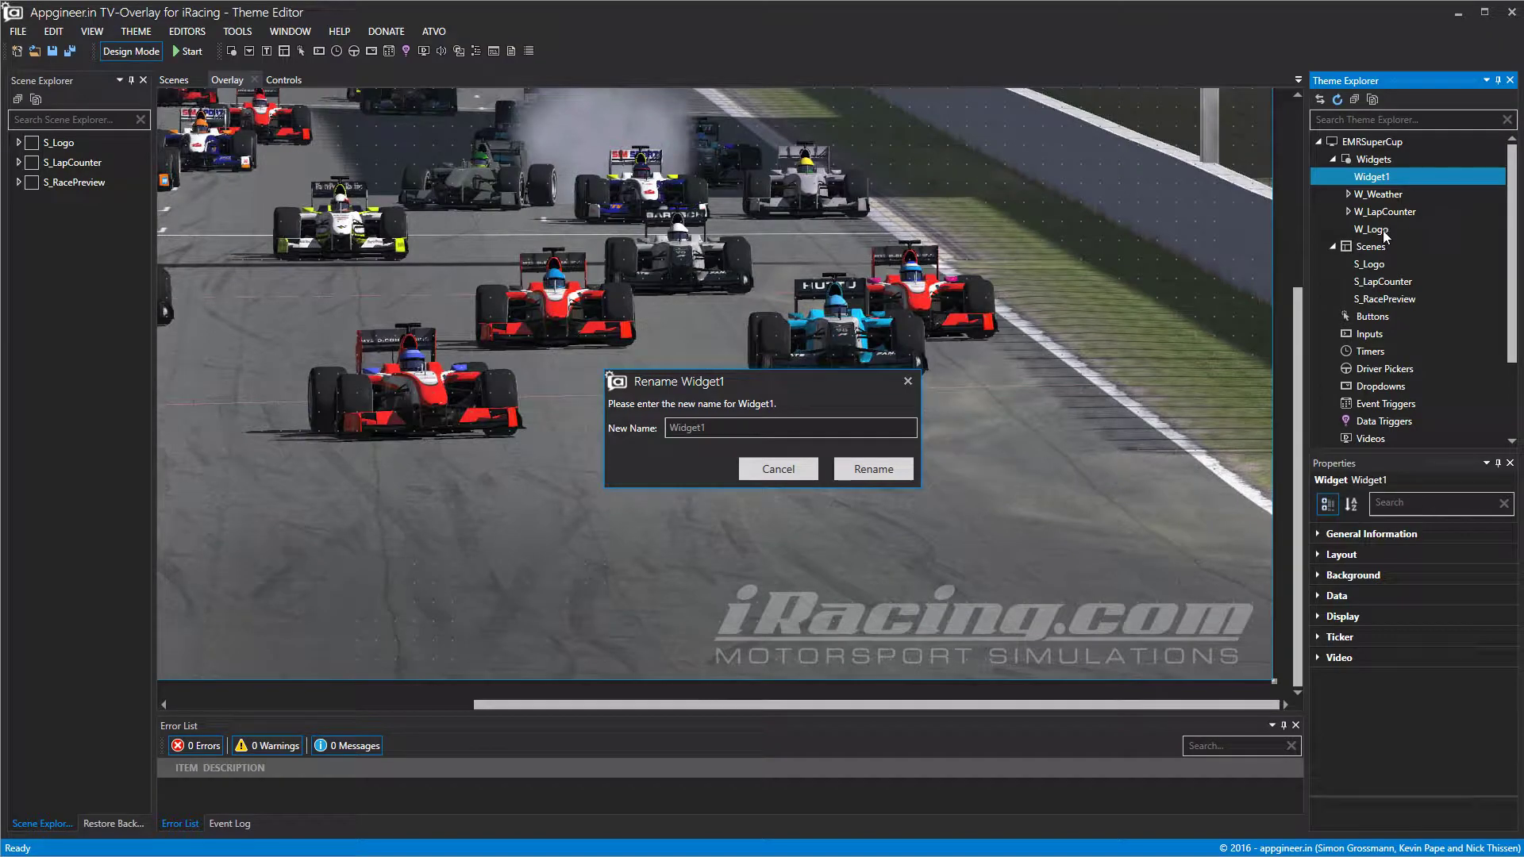
type("W")
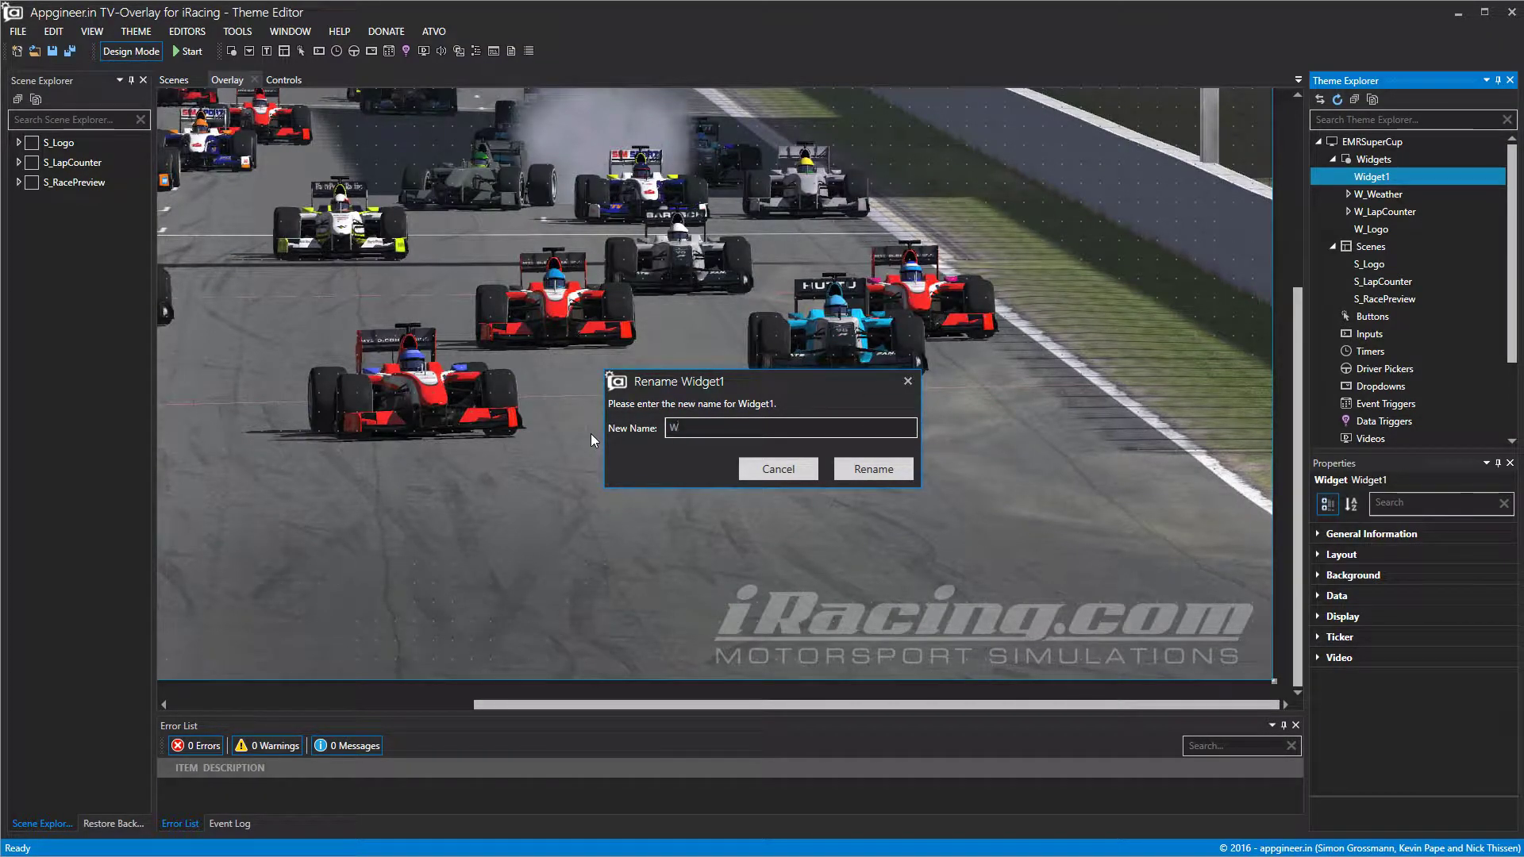
type("_Top15")
left_click(895, 474)
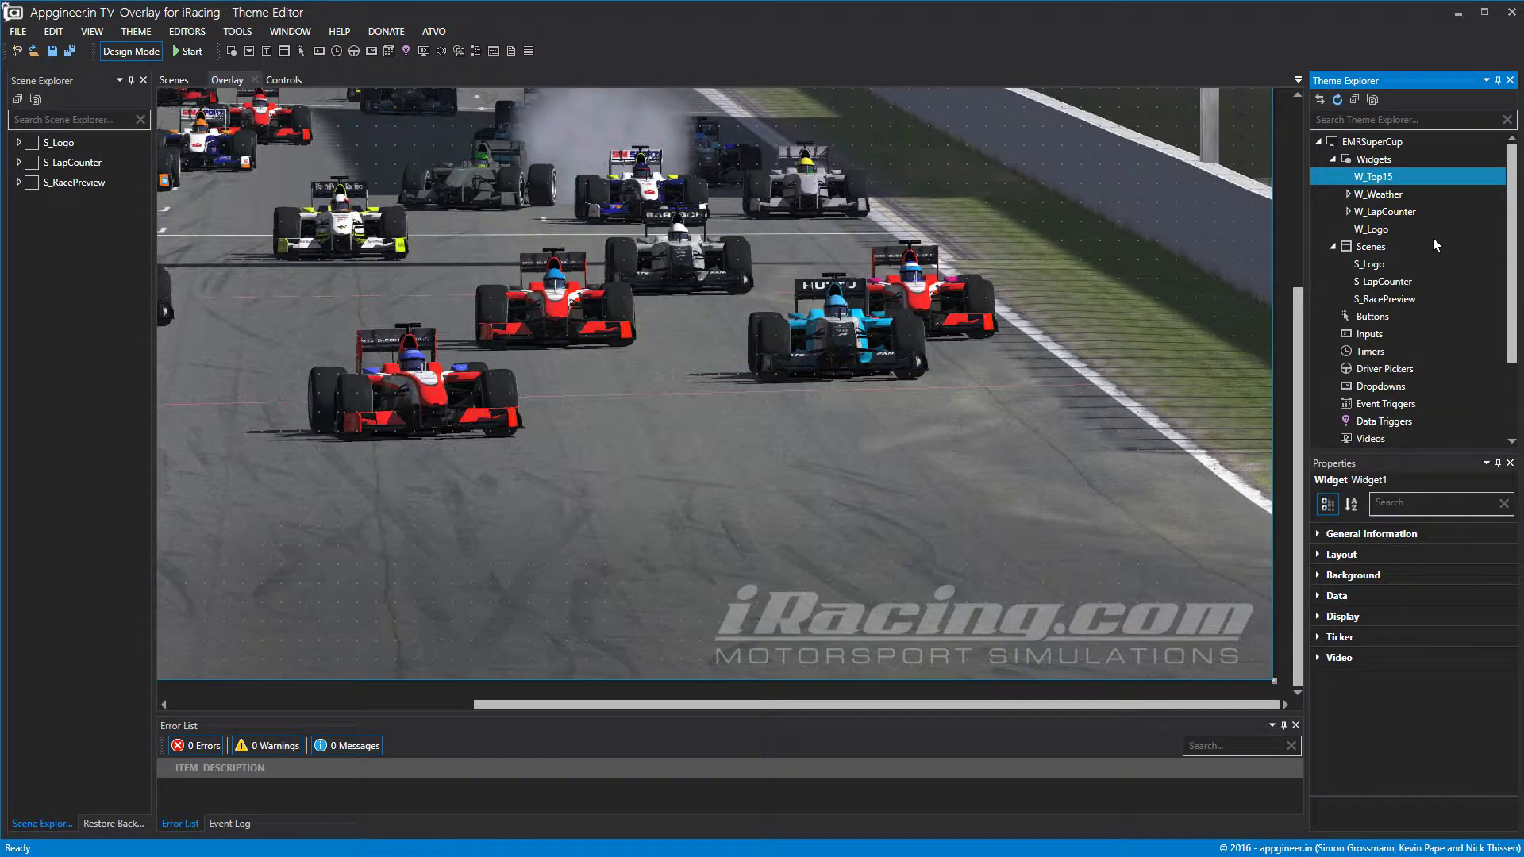
Give W_Top15 the standings data set ordered by liveposition.
left_click(1337, 596)
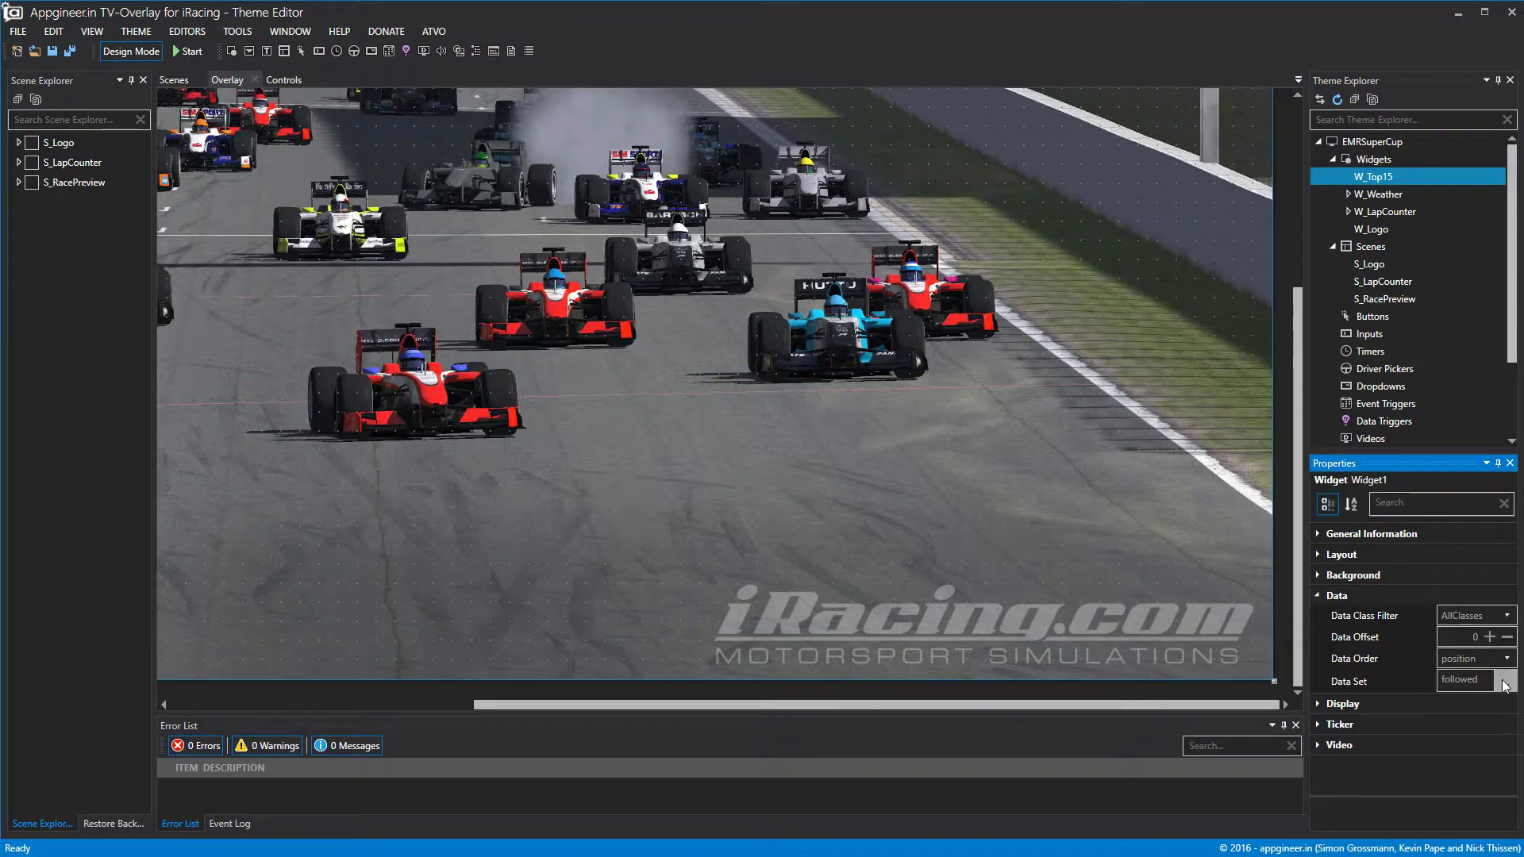
left_click(1504, 682)
left_click(1504, 683)
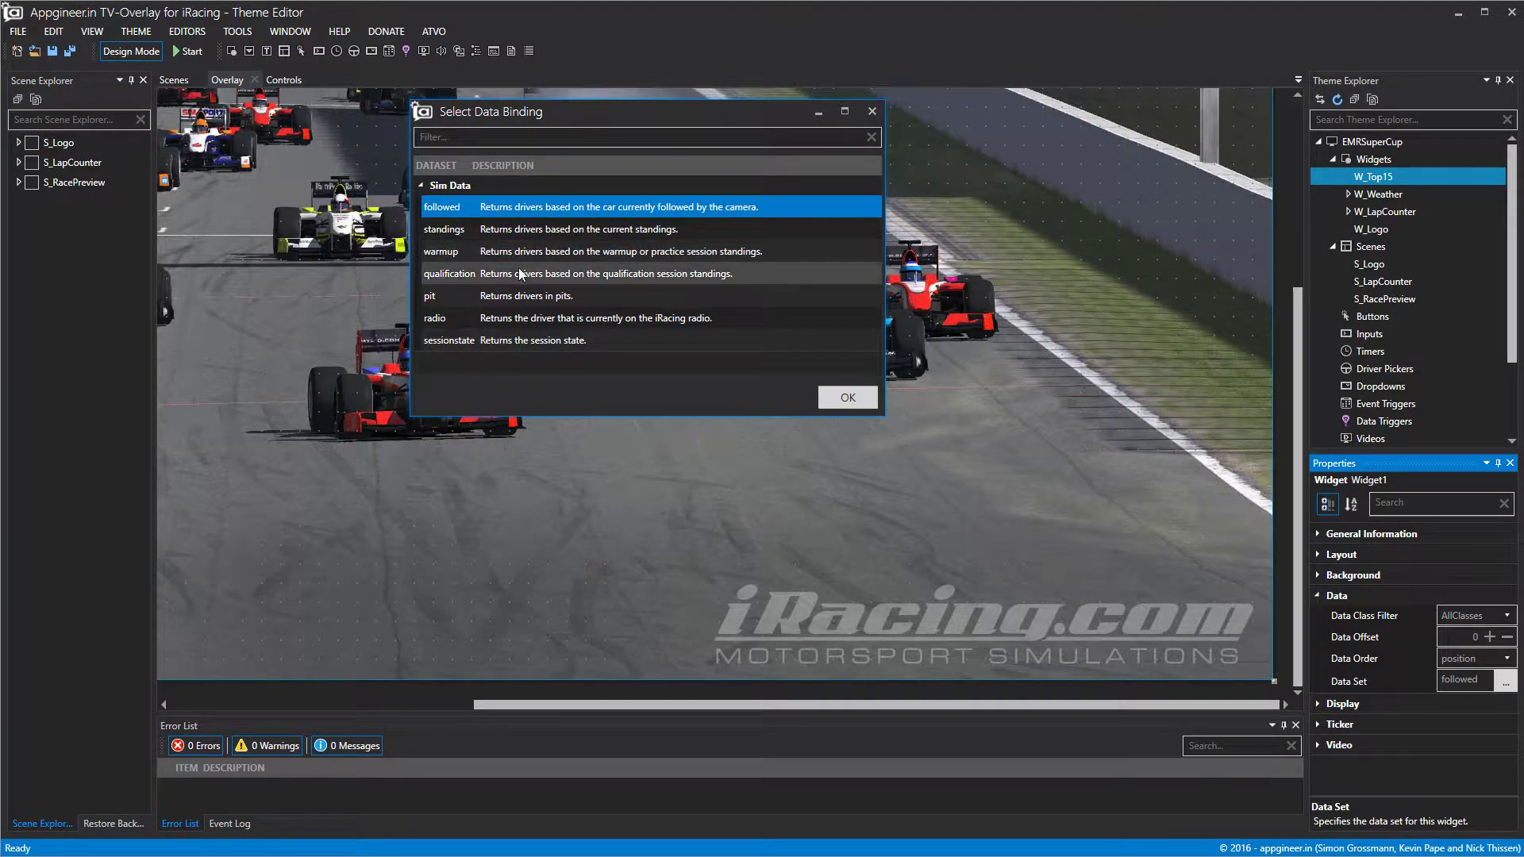
left_click(545, 234)
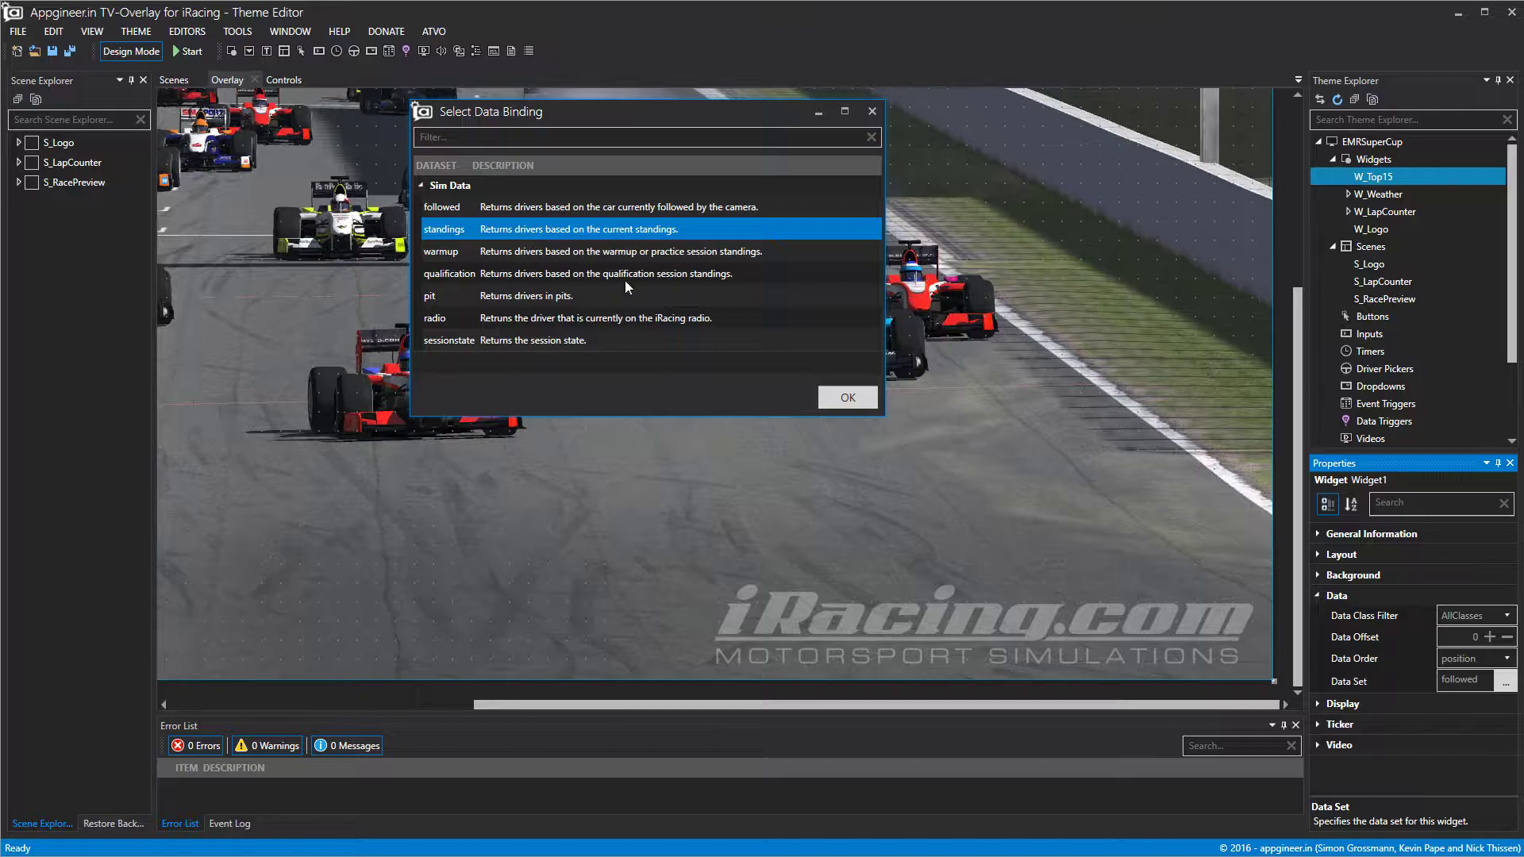
left_click(857, 399)
left_click(1468, 658)
left_click(1465, 696)
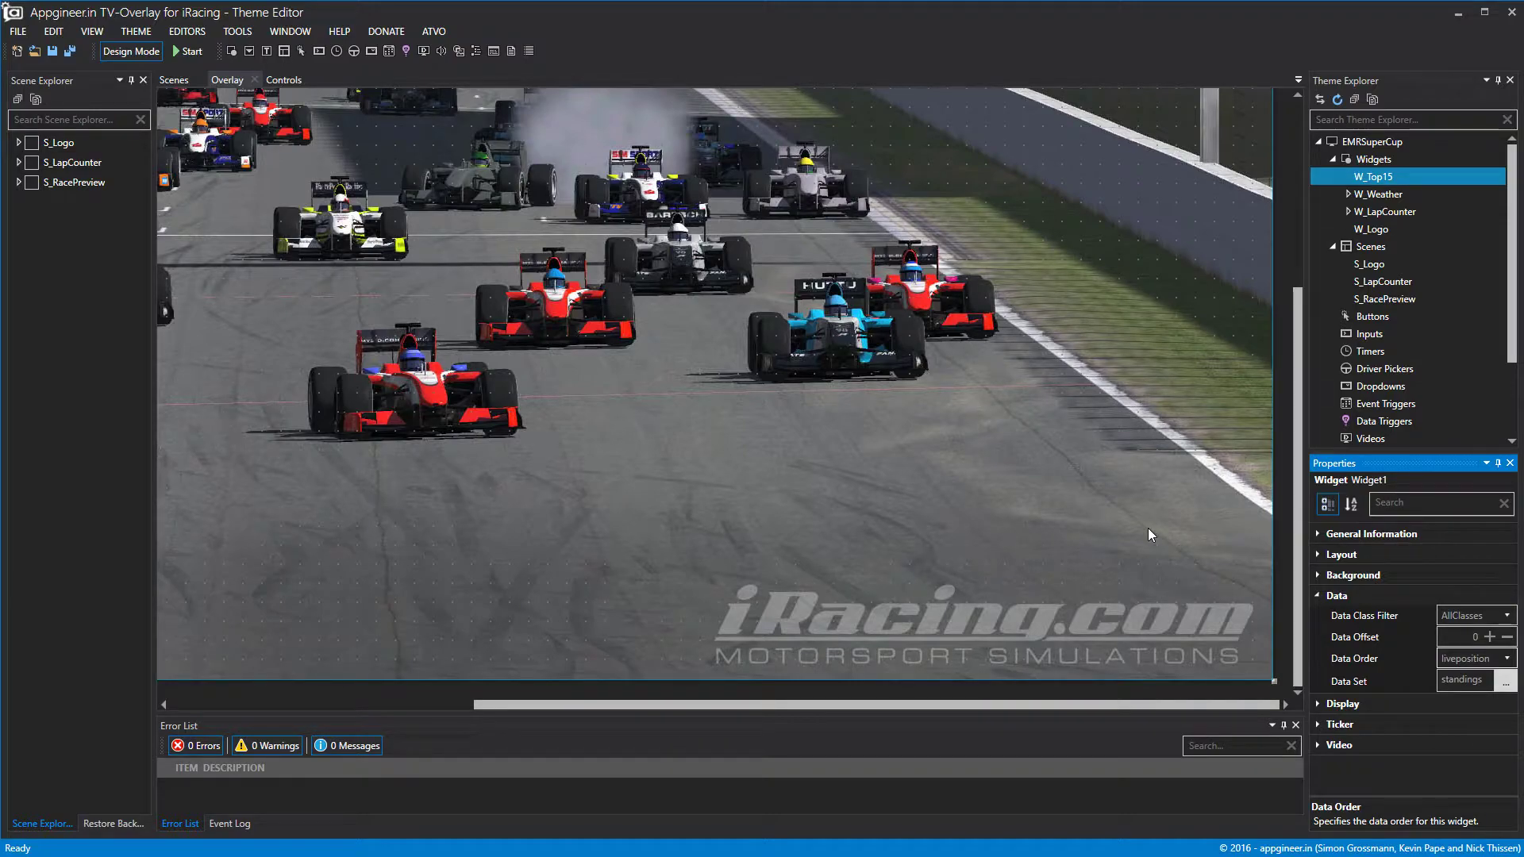
Show the S_RacePreview scene and trial-resize W_Top15, undoing the change.
left_click(1386, 196)
left_click(32, 182)
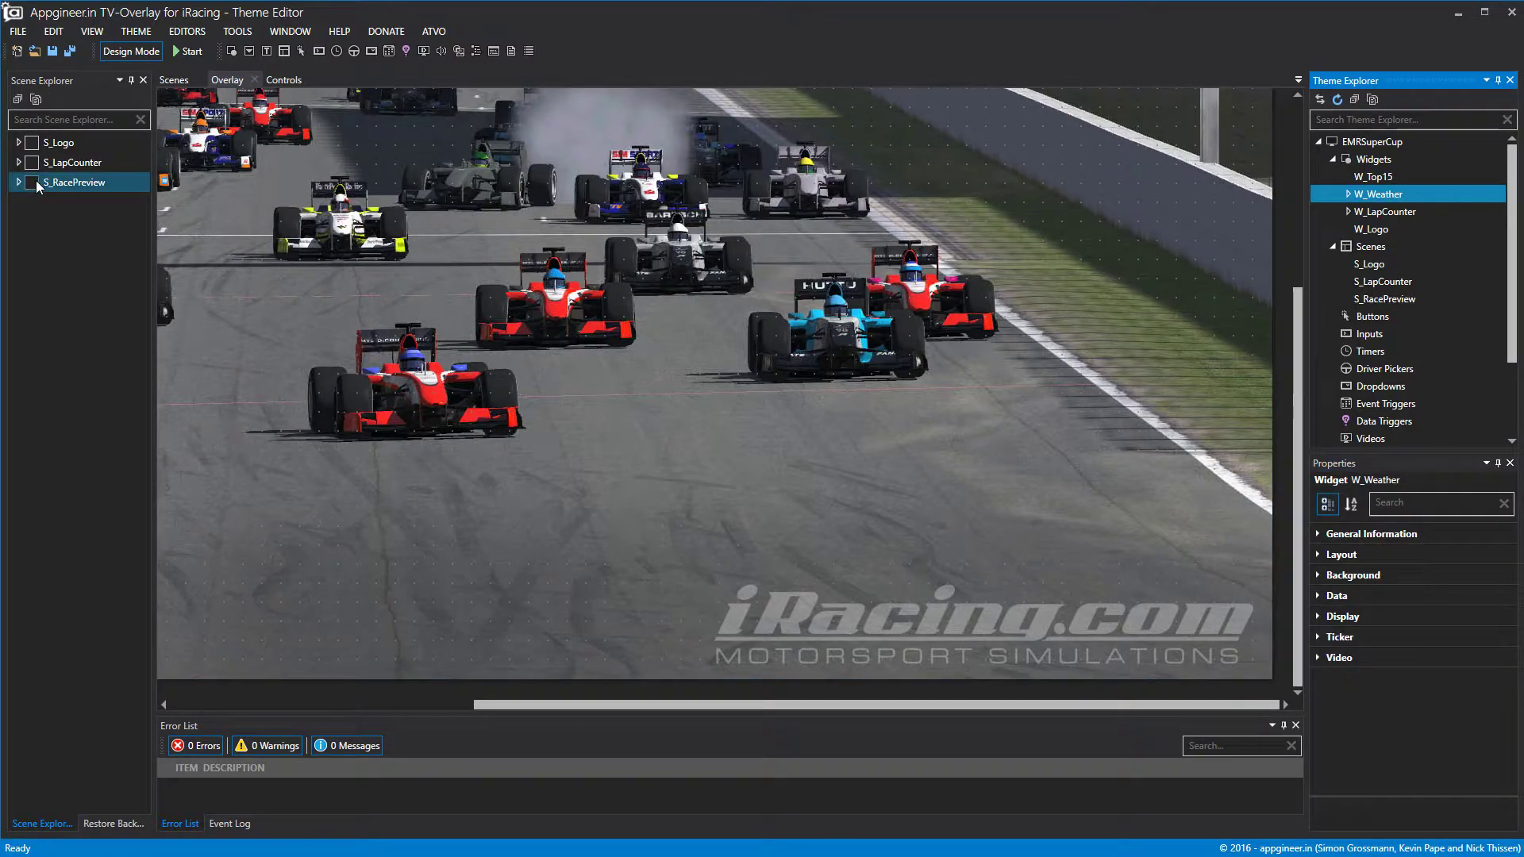
left_click_drag(873, 707, 560, 706)
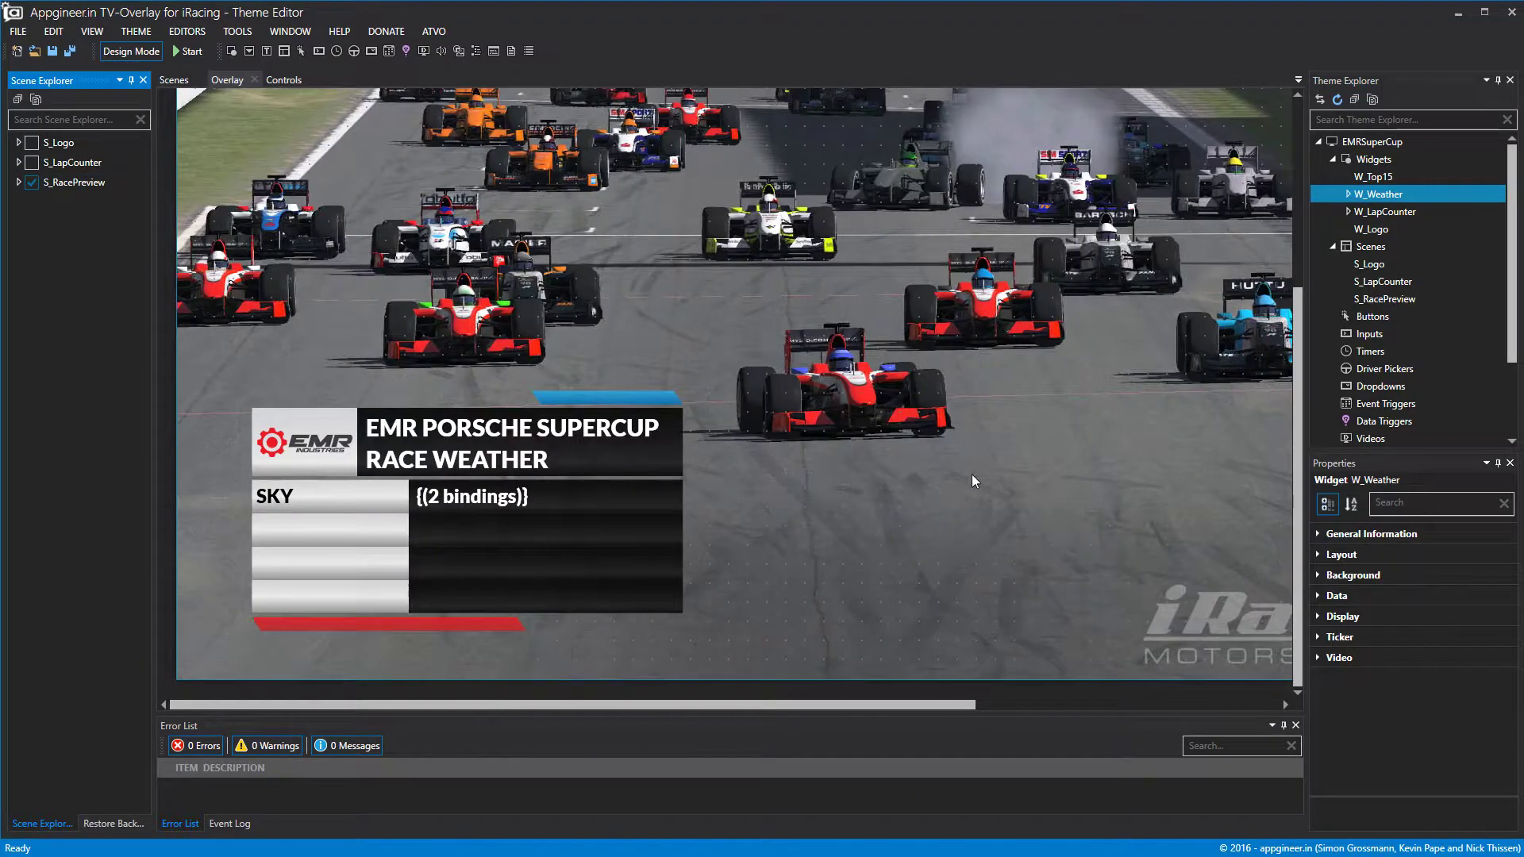
left_click(981, 477)
scroll(860, 427, "up", 6)
scroll(990, 508, "down", 6)
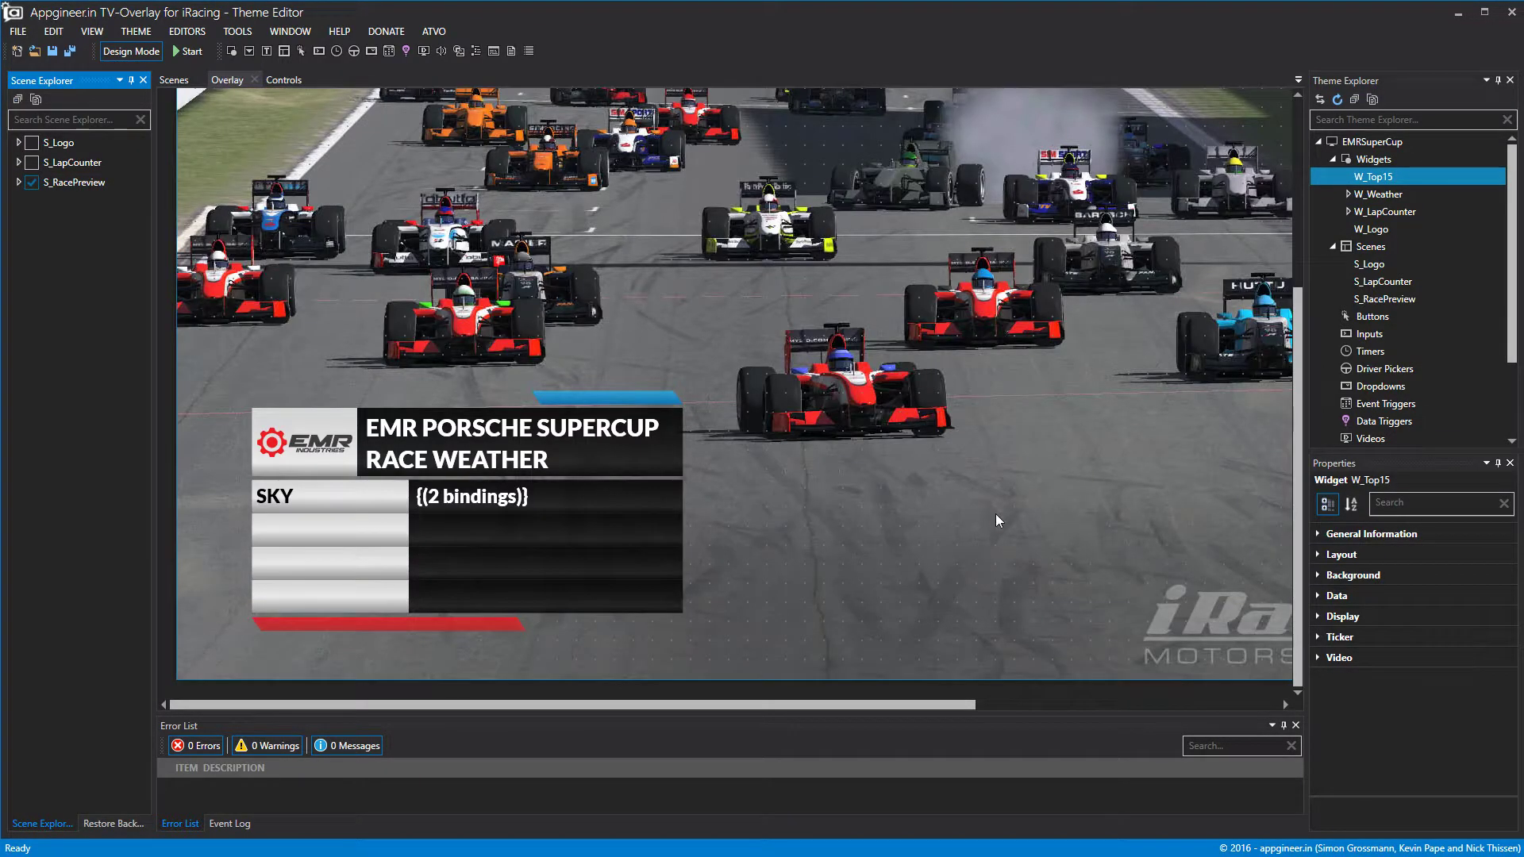
left_click_drag(963, 711, 1267, 709)
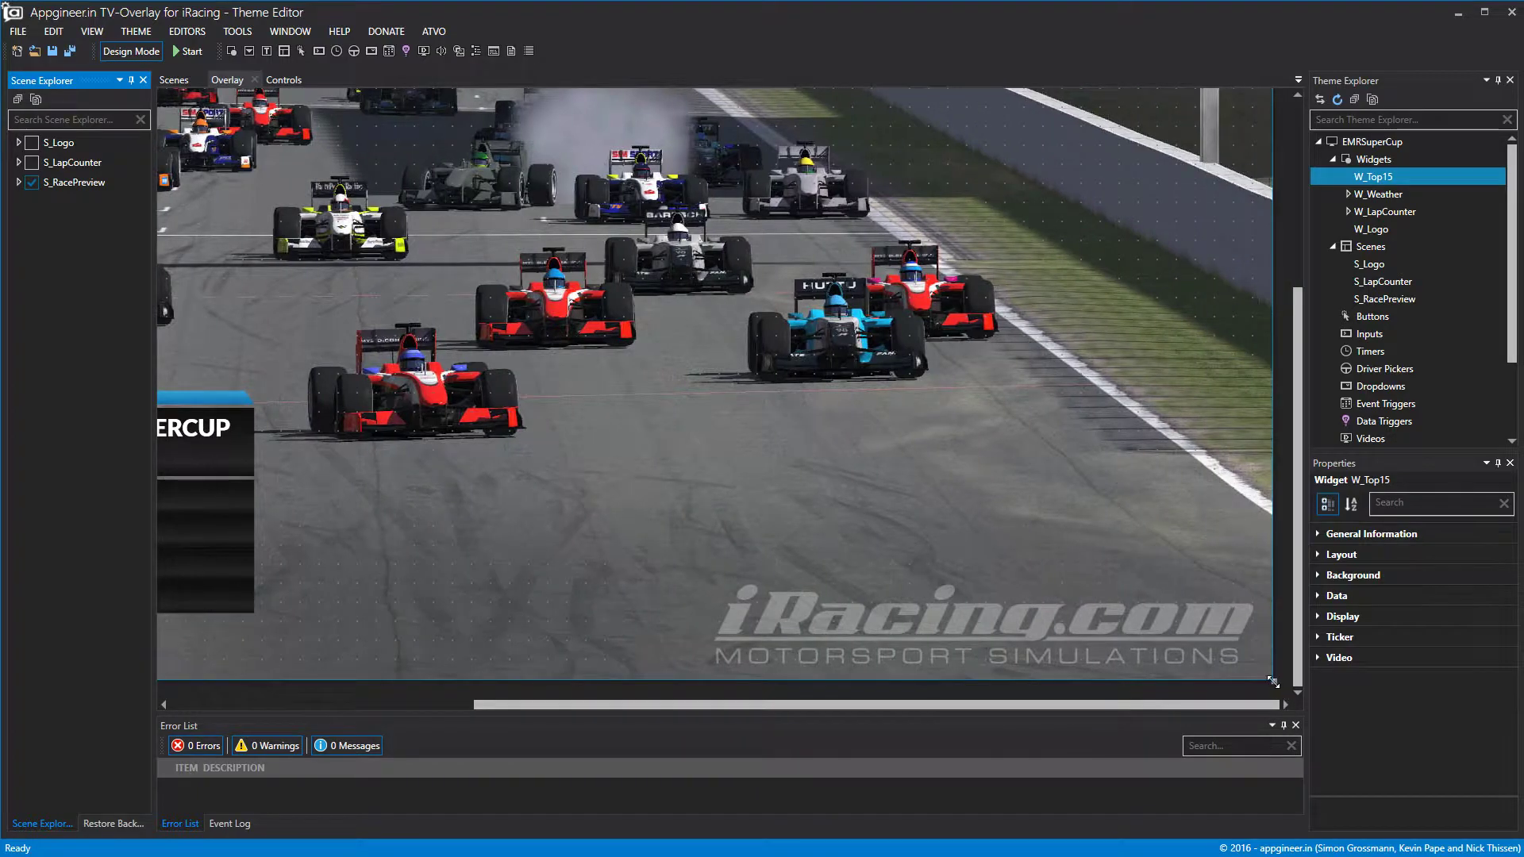
left_click_drag(978, 568, 918, 551)
key("ctrl+z")
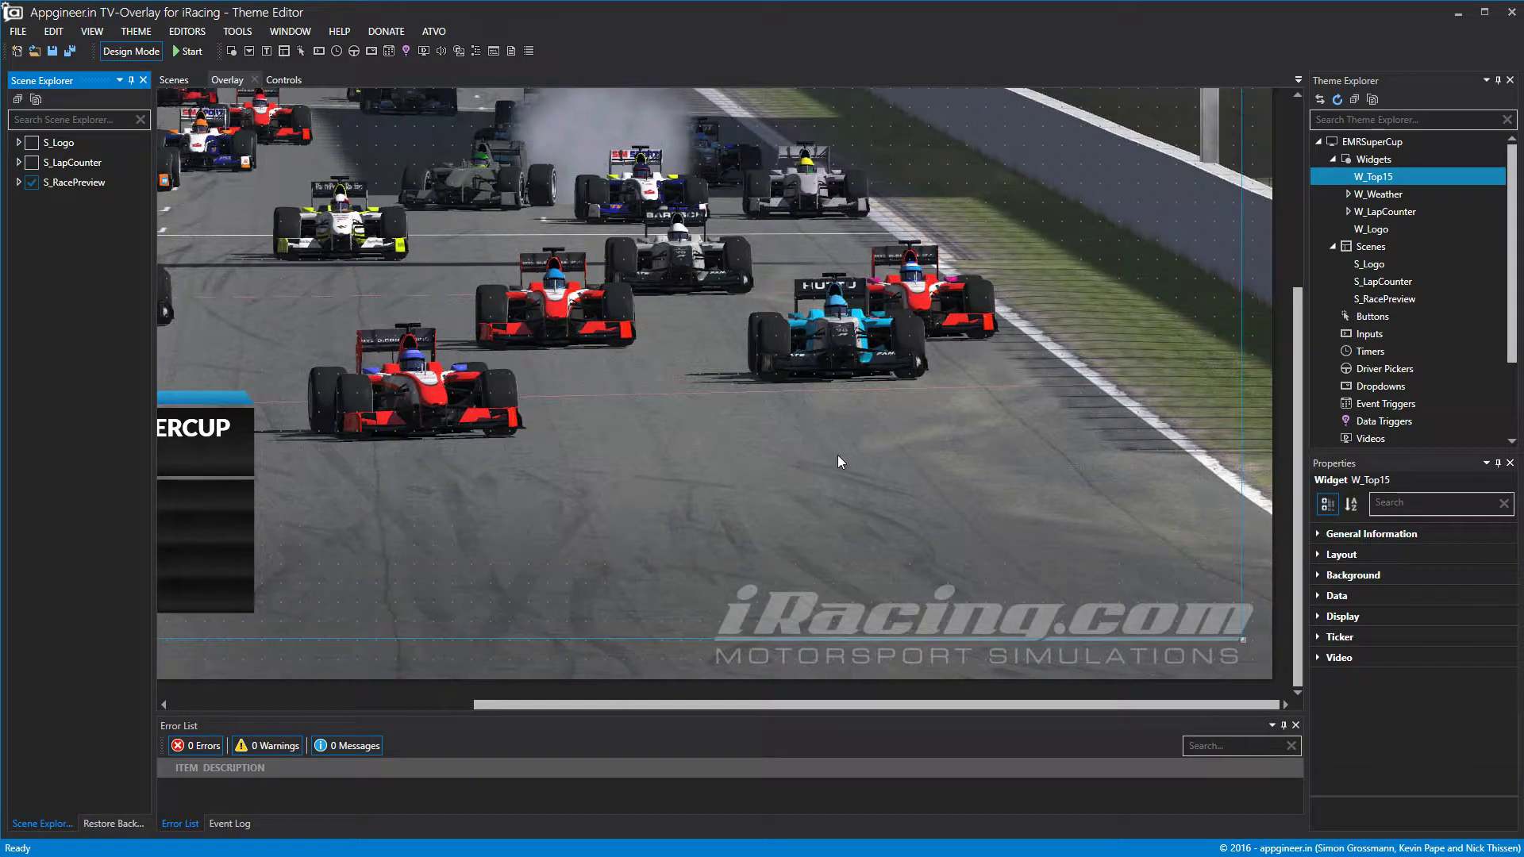
Shrink the W_Weather widget from its corner and hide the S_RacePreview scene again.
left_click(1381, 214)
left_click(1385, 195)
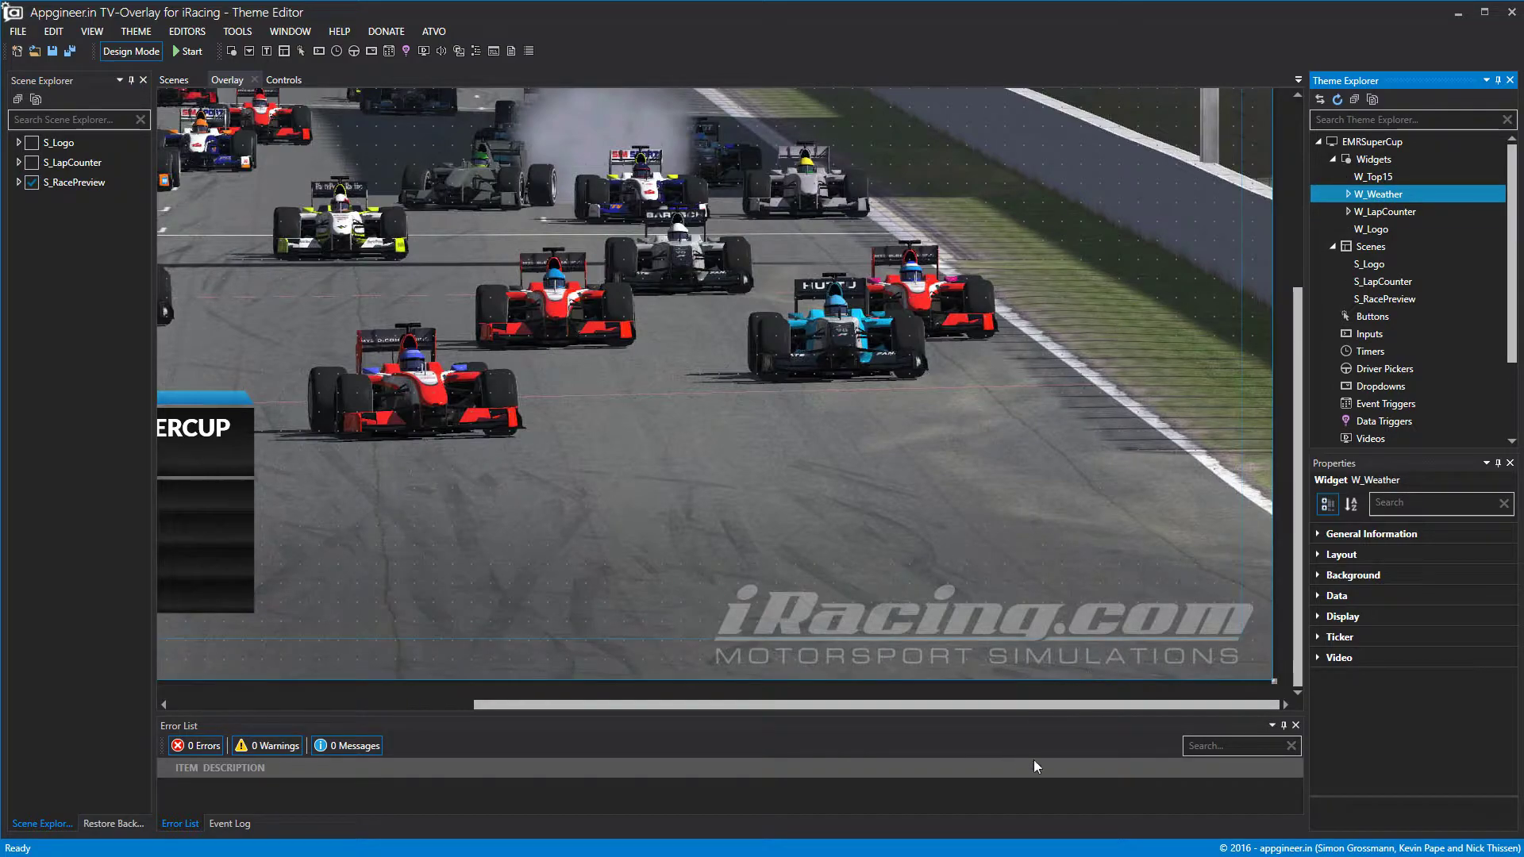
left_click_drag(1275, 681, 867, 765)
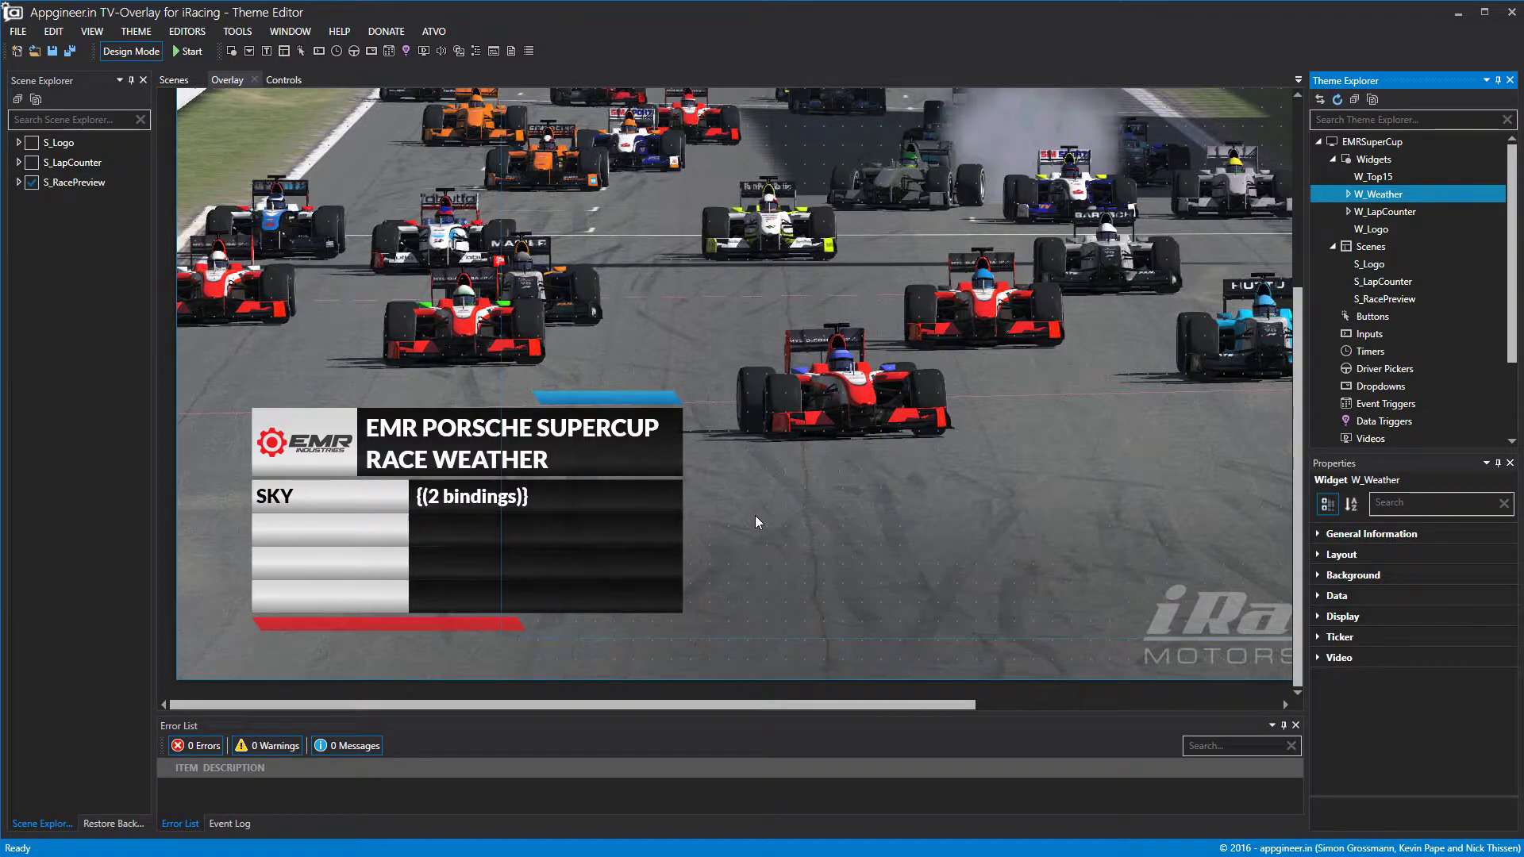
left_click(35, 183)
left_click(32, 182)
Widen W_Top15 so its right side reaches the overlay's right edge.
left_click(1373, 177)
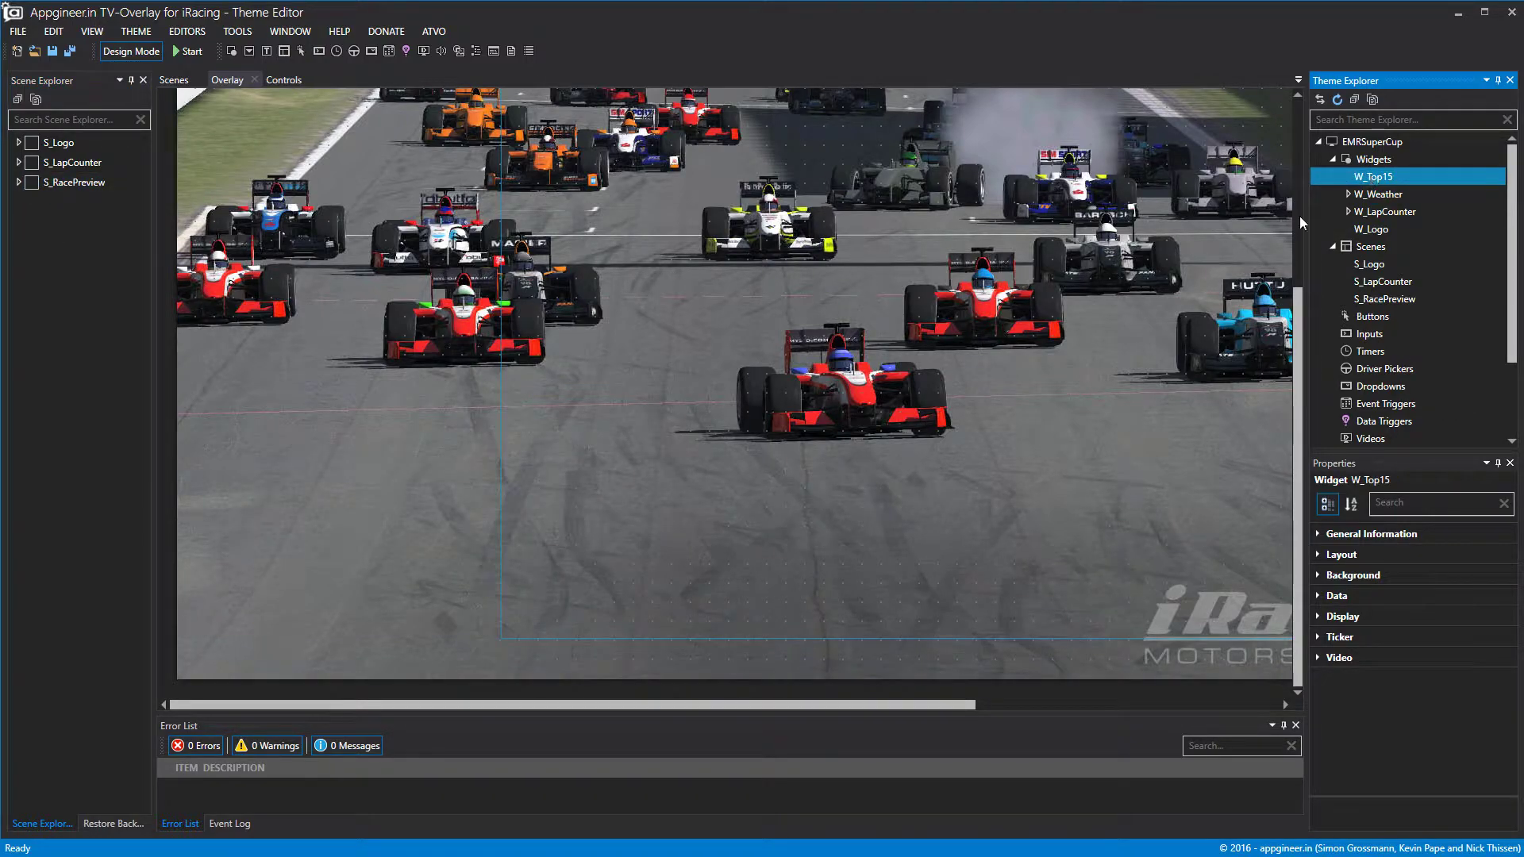
scroll(412, 526, "up", 5)
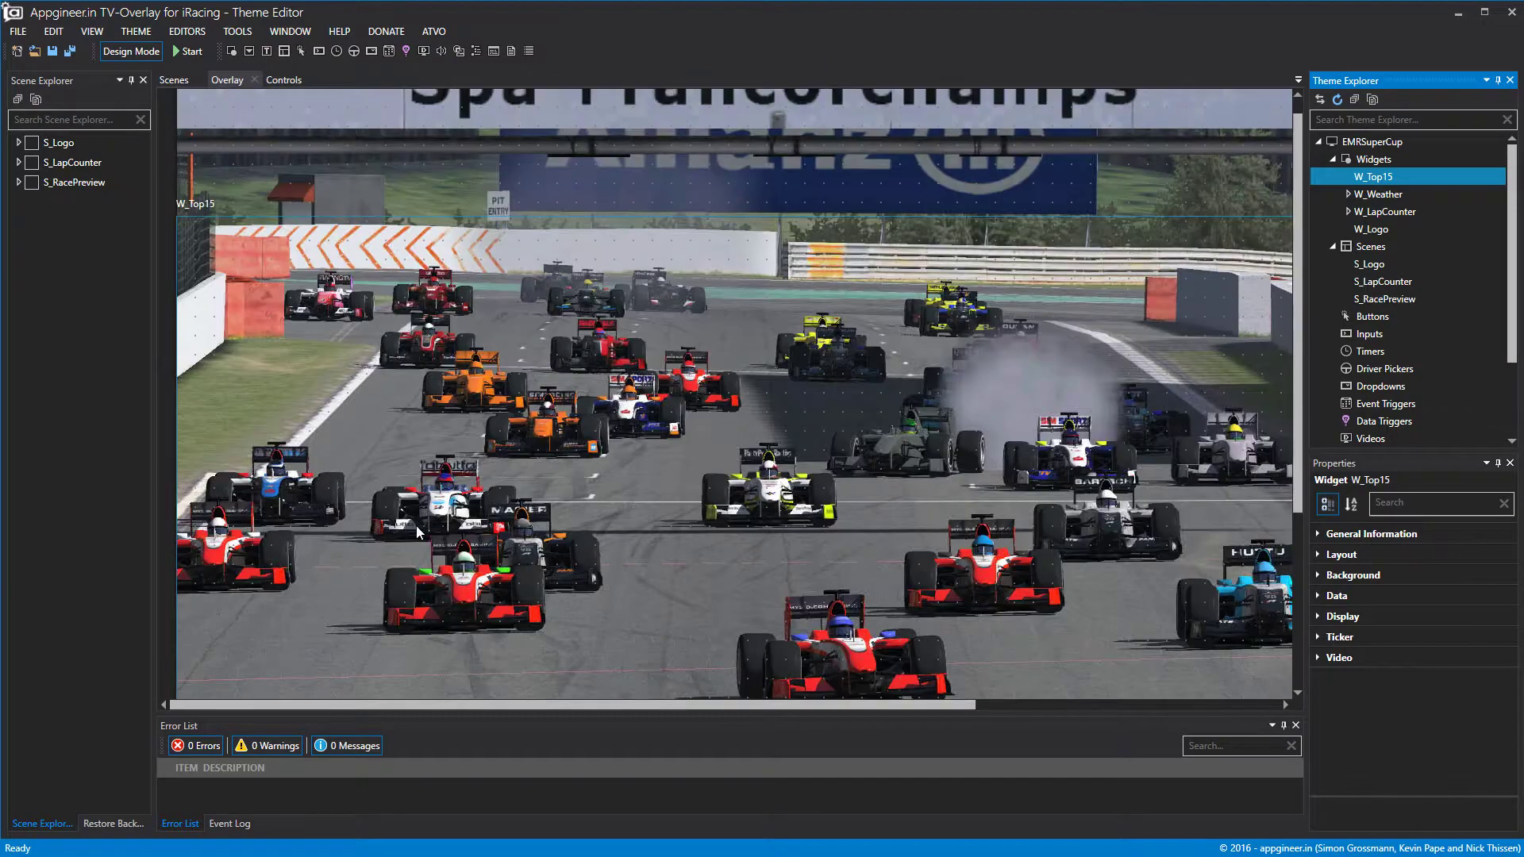
scroll(445, 516, "down", 4)
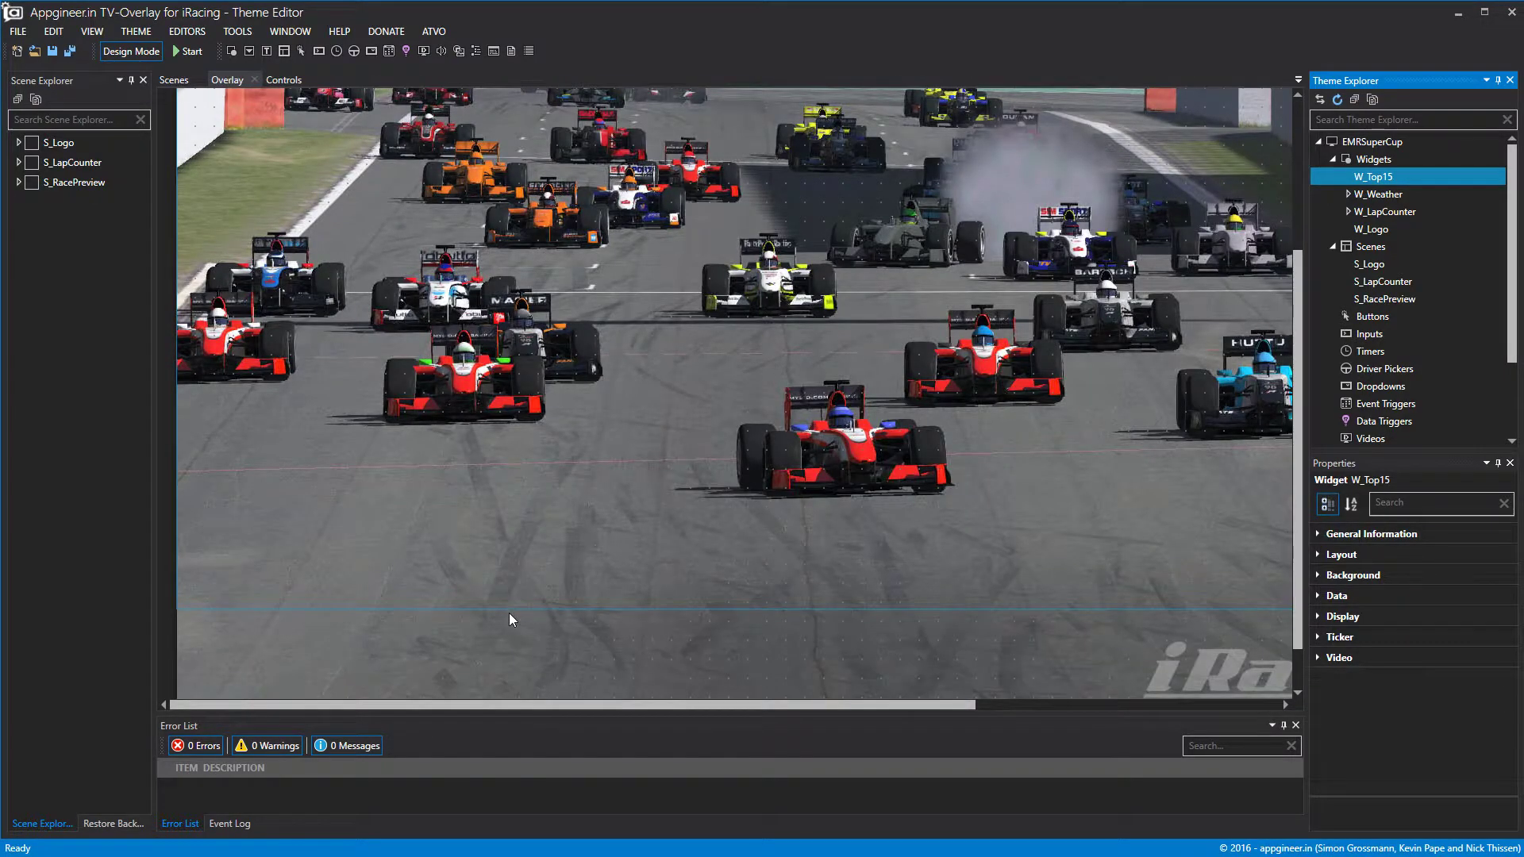
scroll(568, 694, "down", 1)
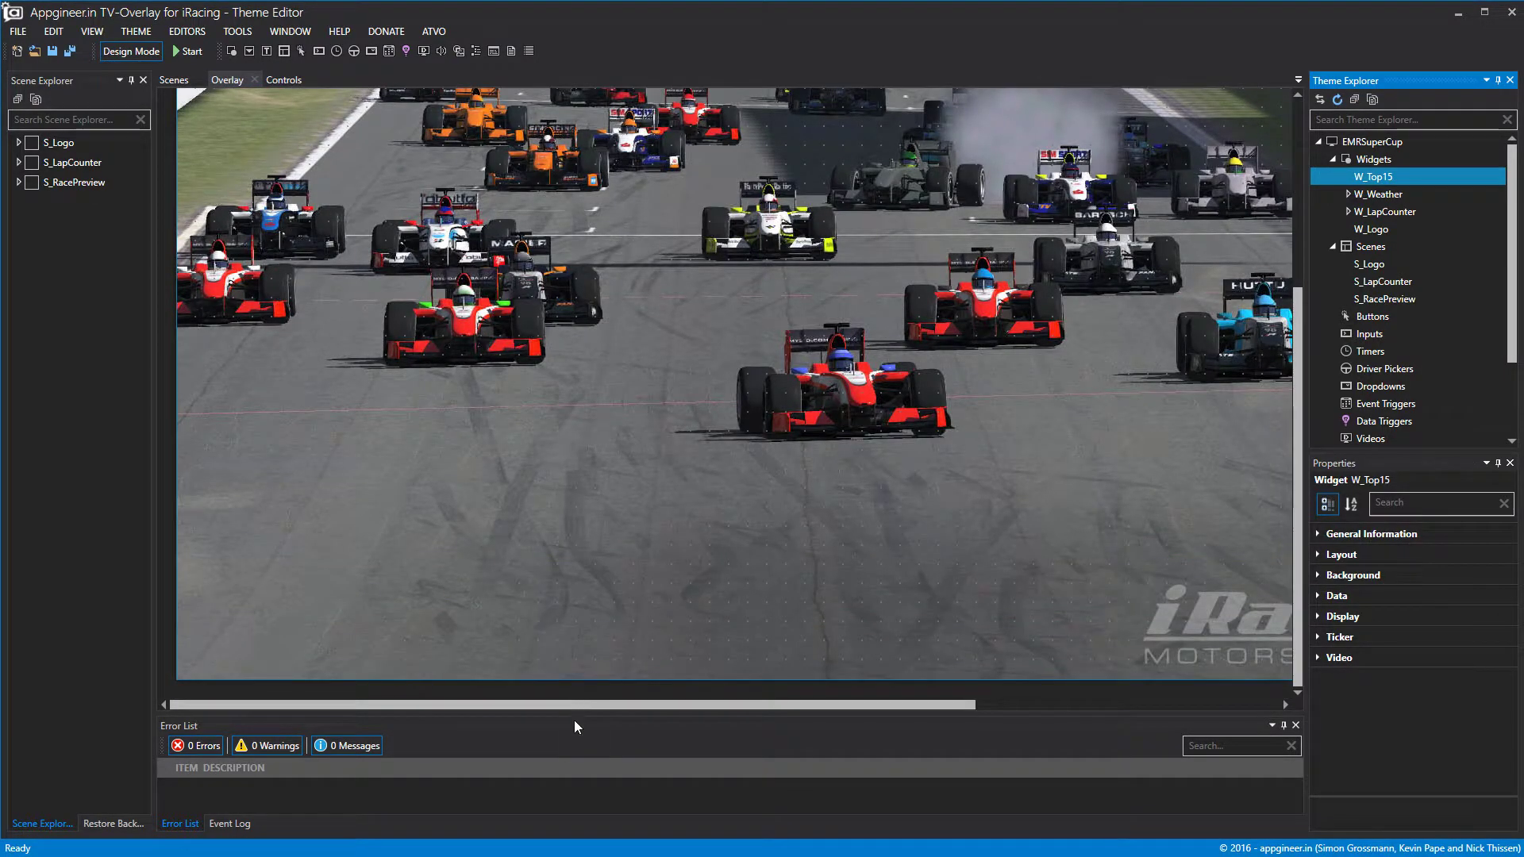
left_click_drag(590, 706, 1165, 730)
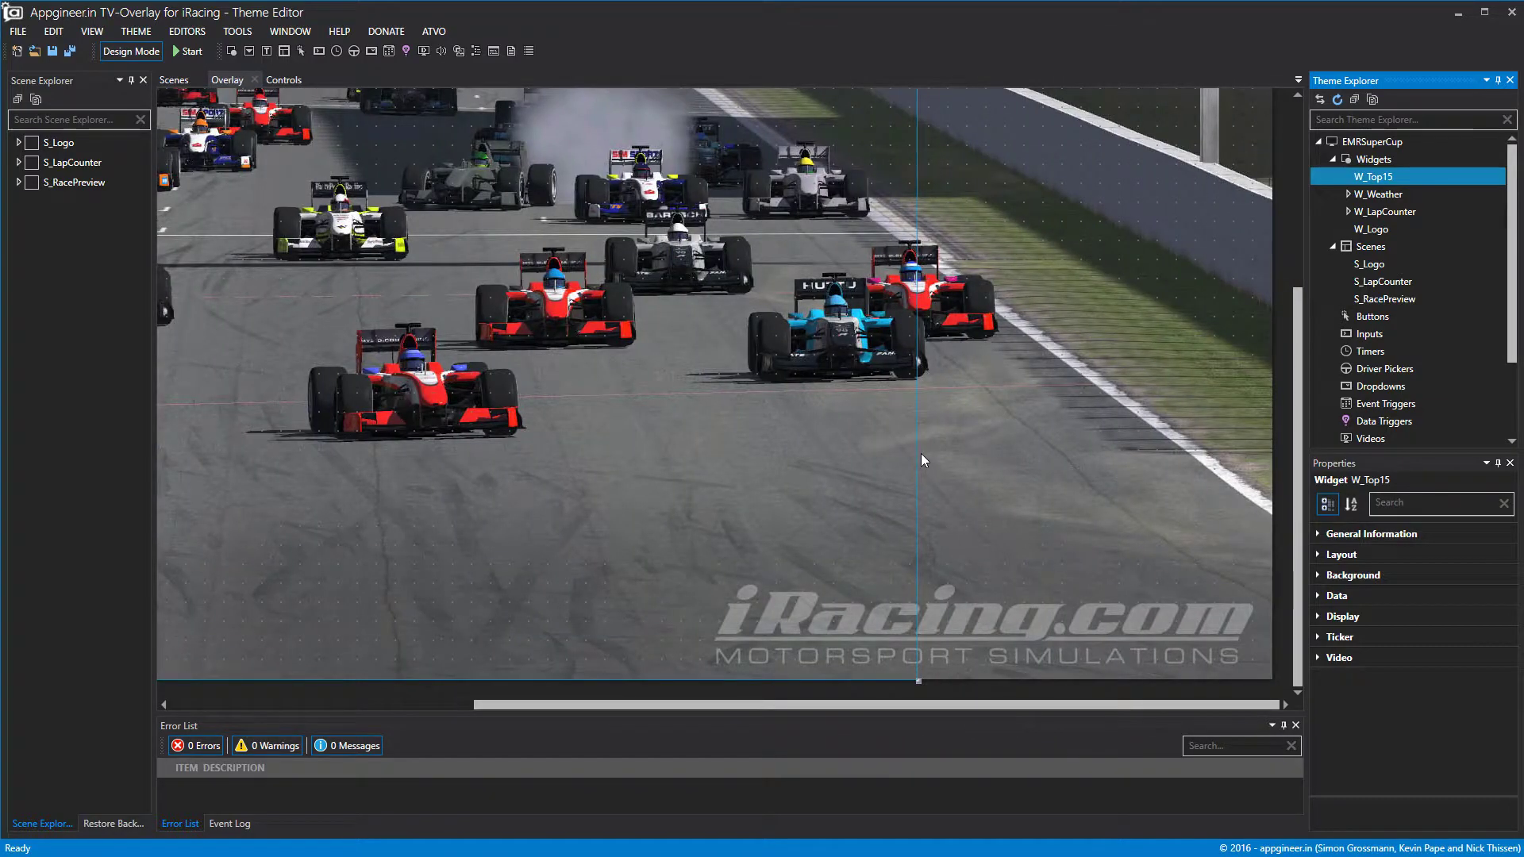
left_click_drag(919, 460, 1365, 456)
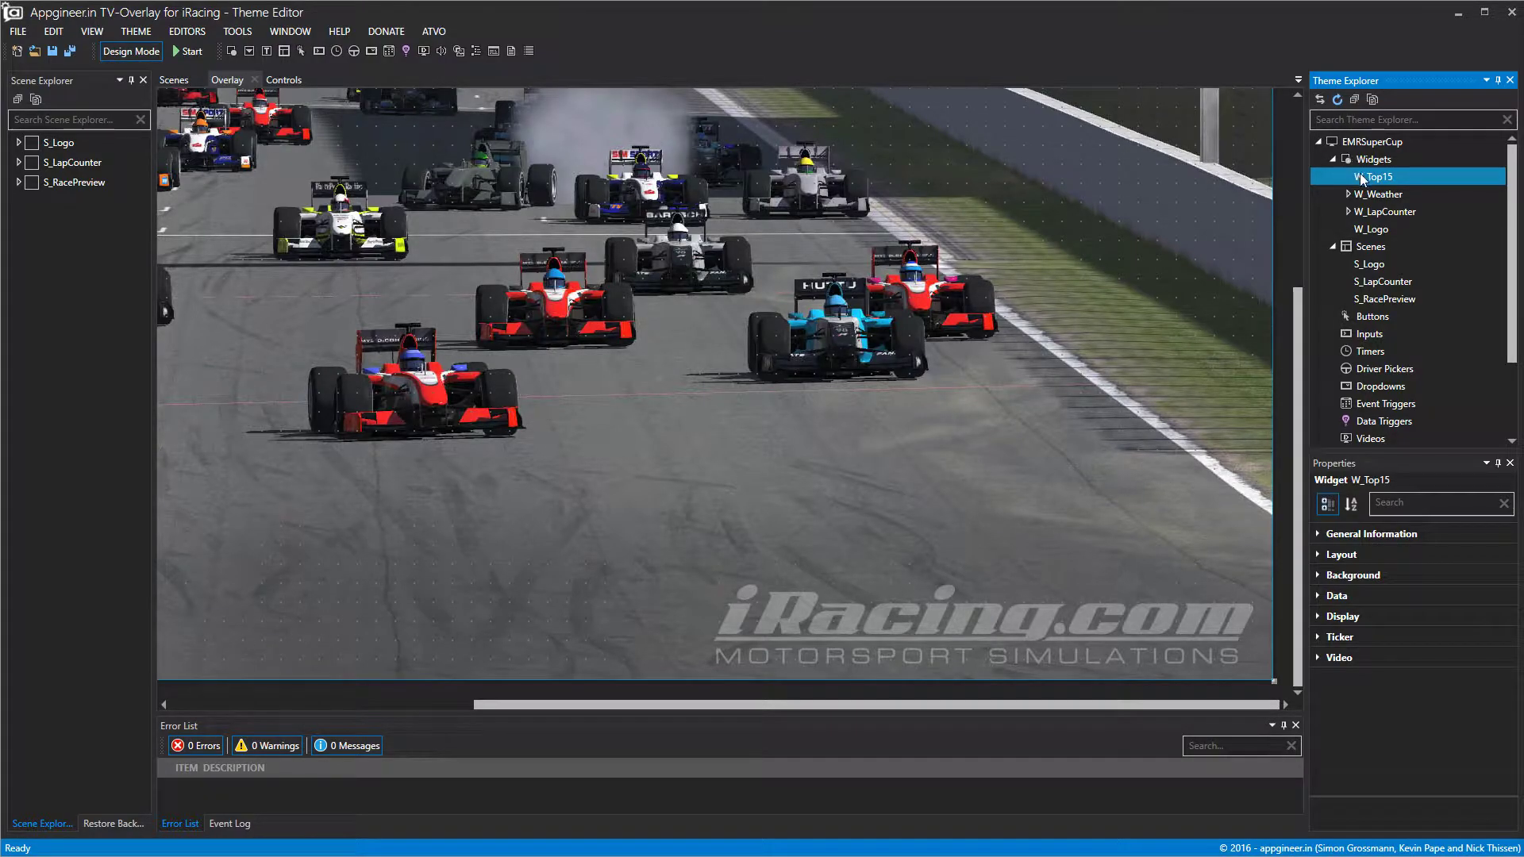
Inspect W_Top15's Static Background and Data properties, then collapse Data again.
left_click(1318, 575)
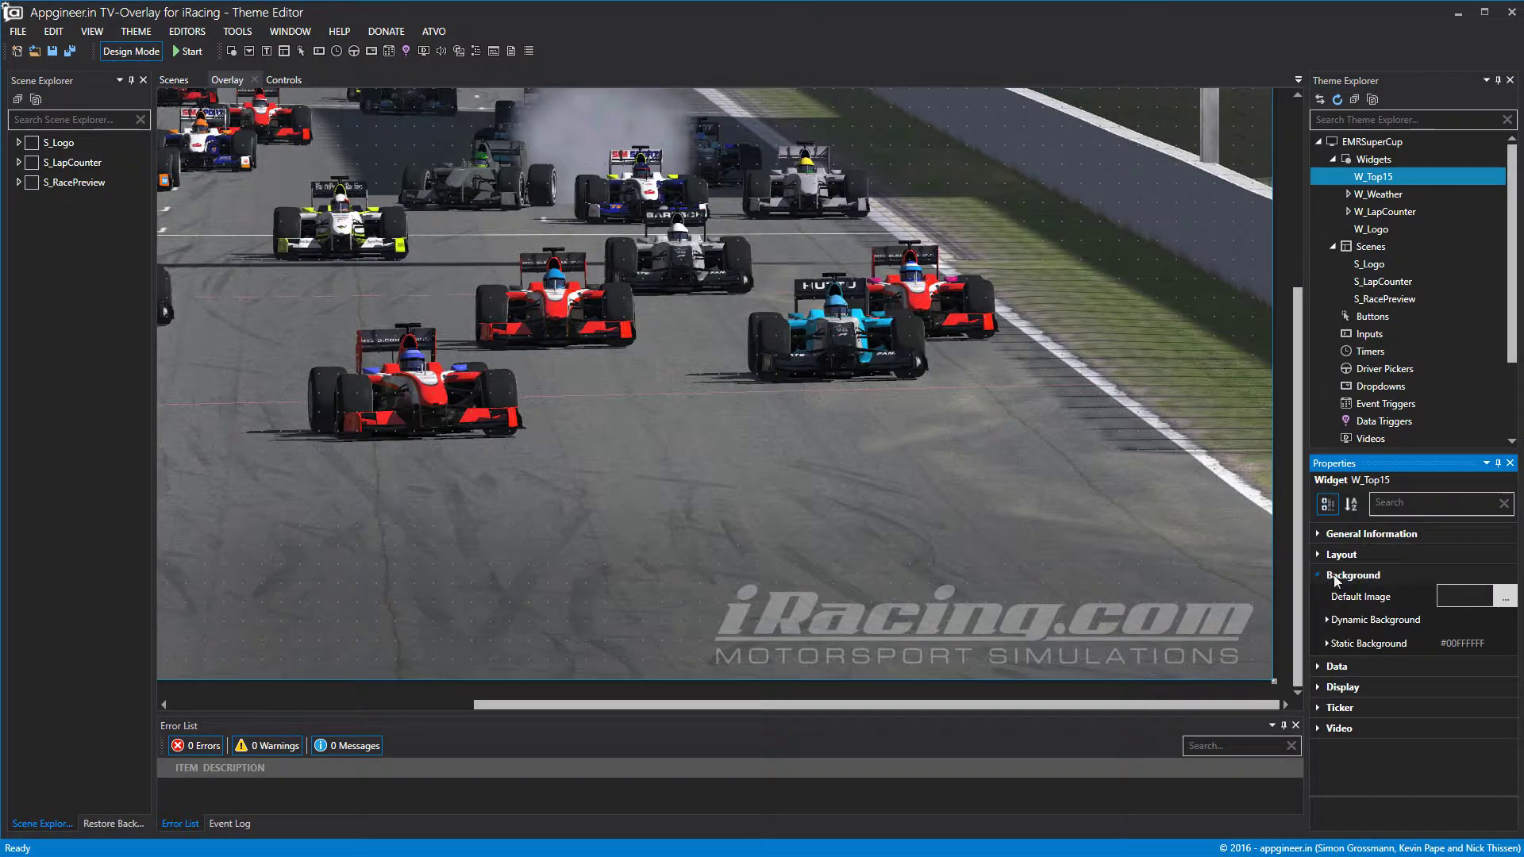
left_click(1324, 643)
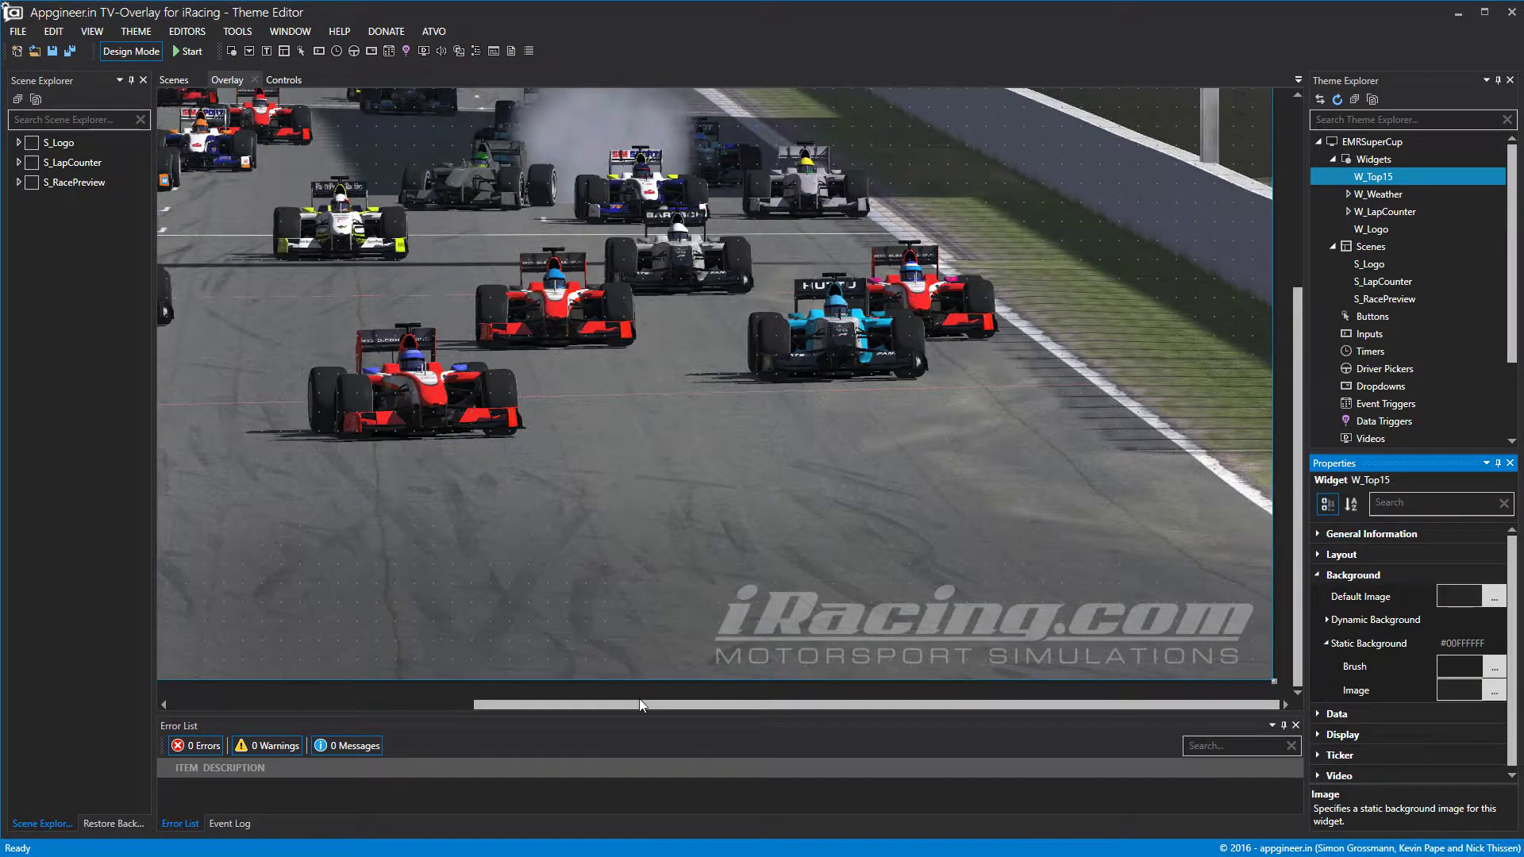
left_click_drag(639, 705, 315, 708)
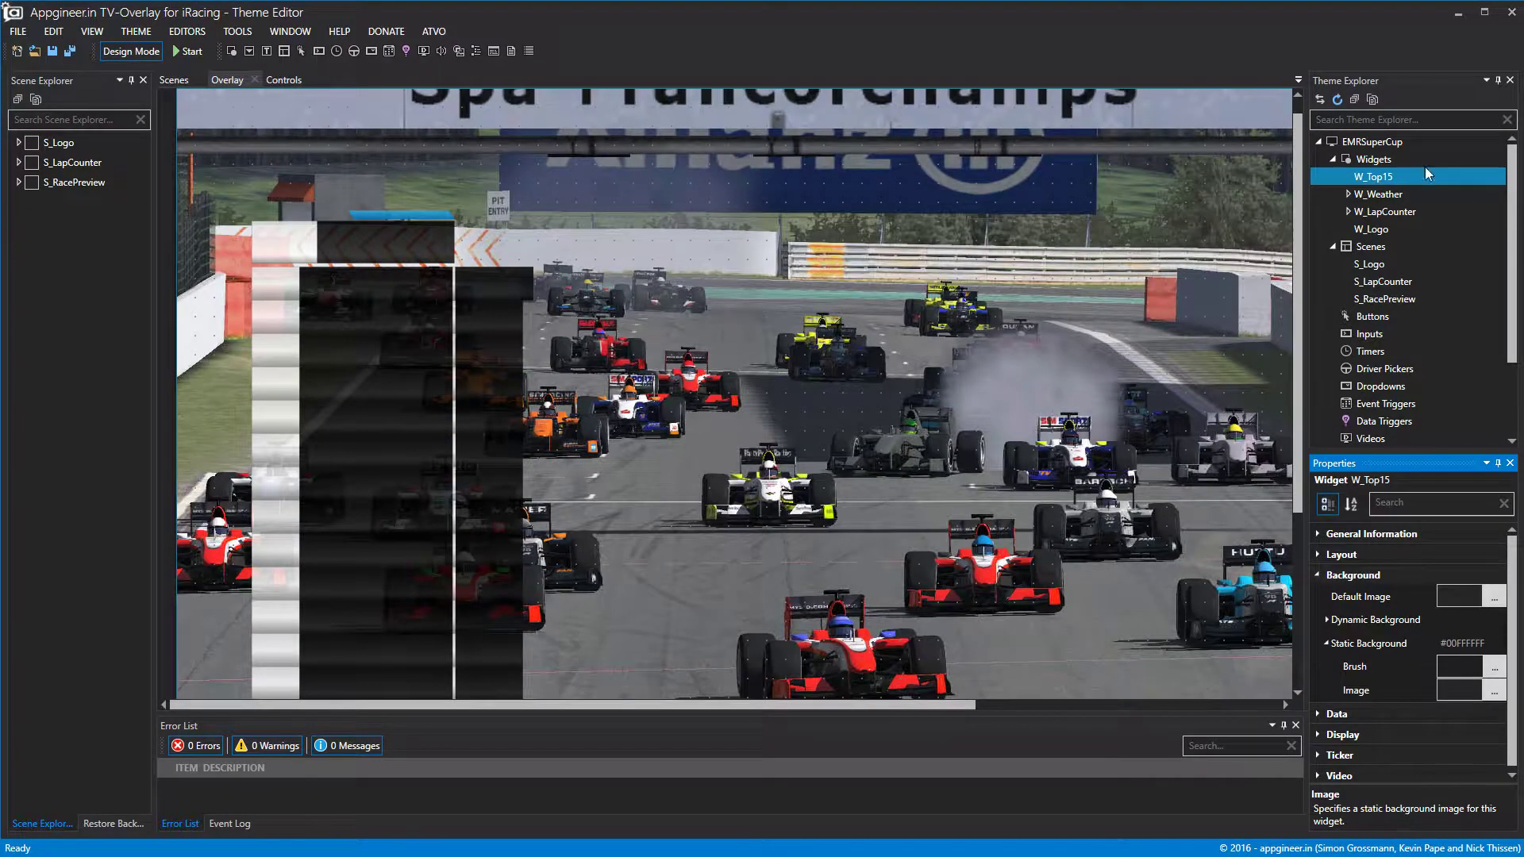
left_click(1317, 574)
left_click(1316, 595)
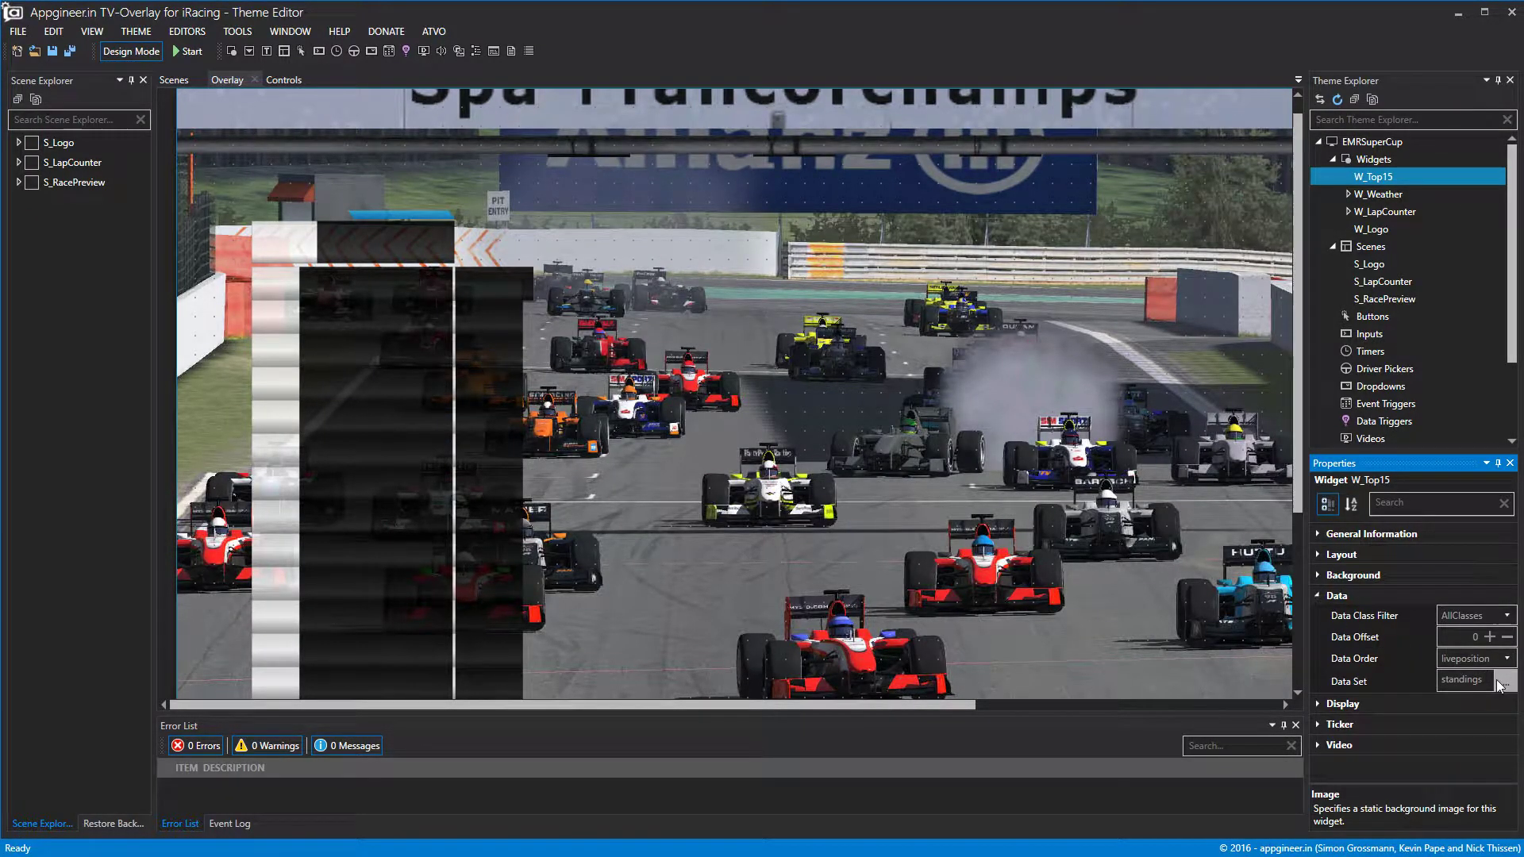
left_click(1318, 595)
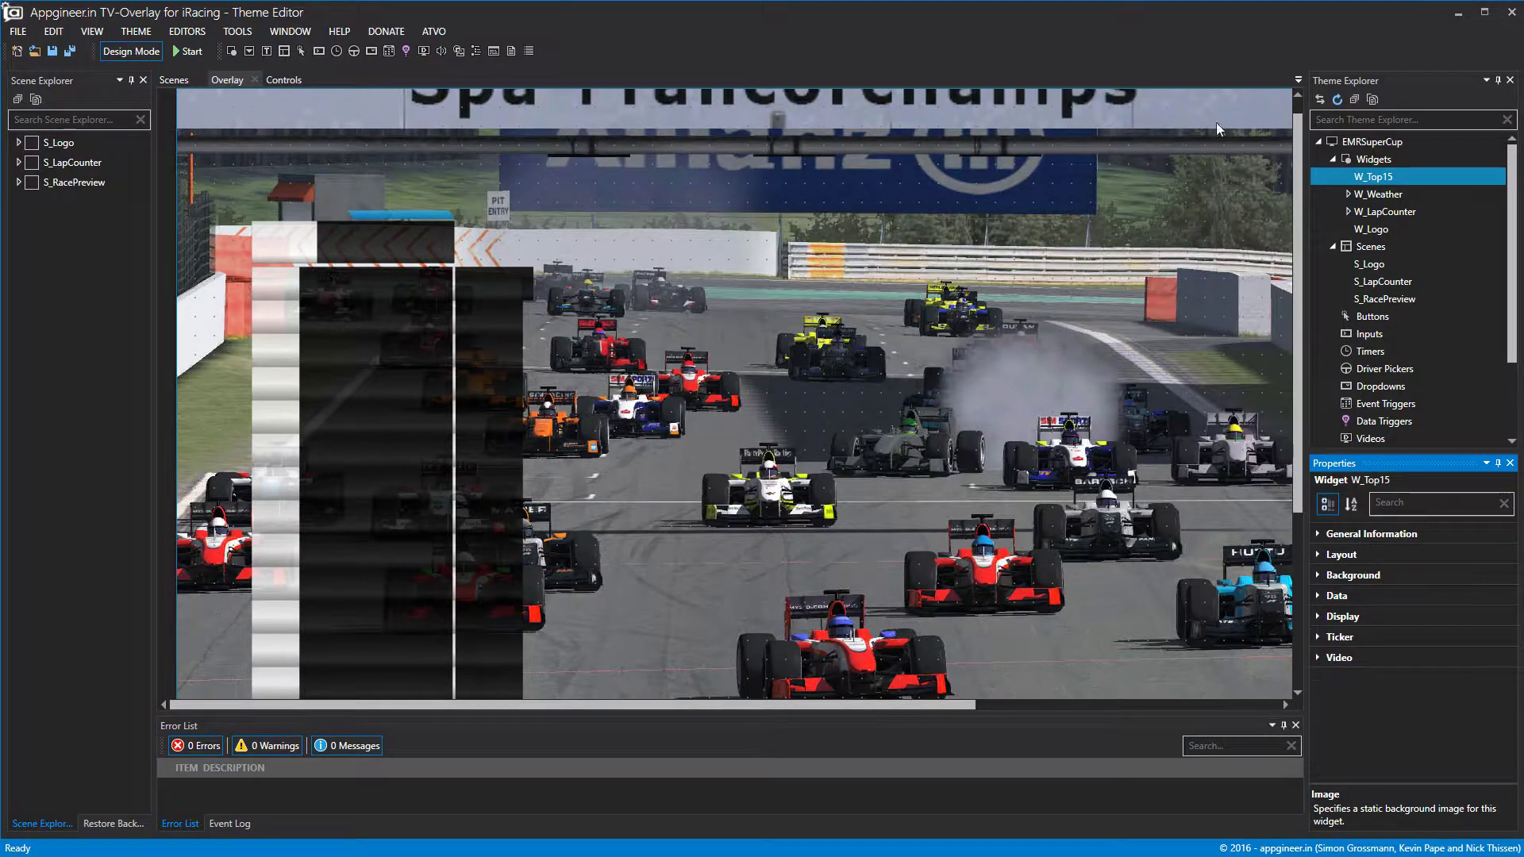
Add SubWidget1 under W_Top15, rename it SW_Header, and select it.
right_click(1362, 176)
left_click(1389, 188)
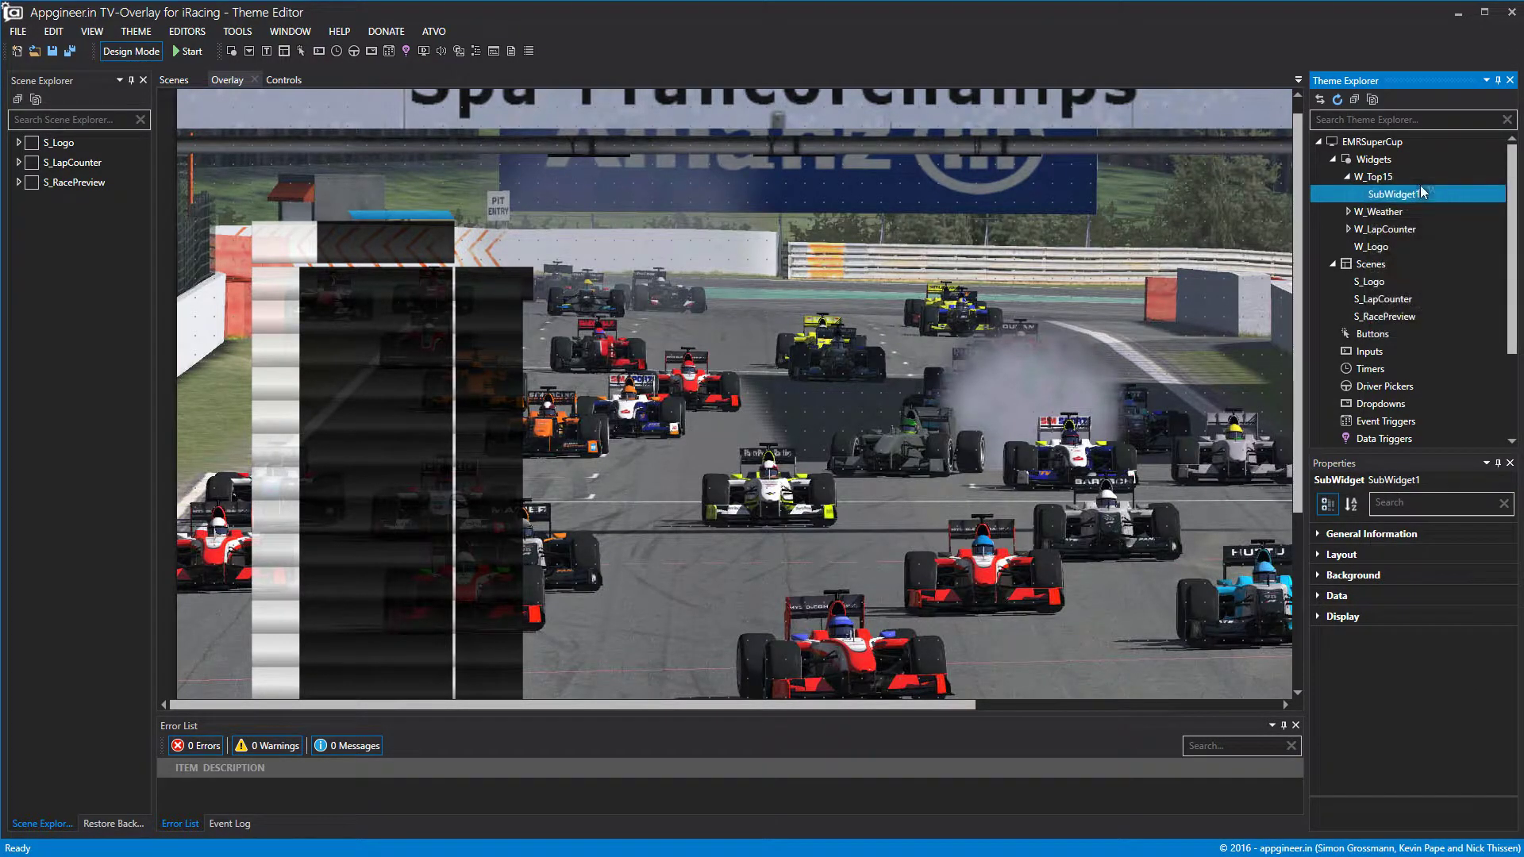
right_click(1402, 195)
left_click(1426, 229)
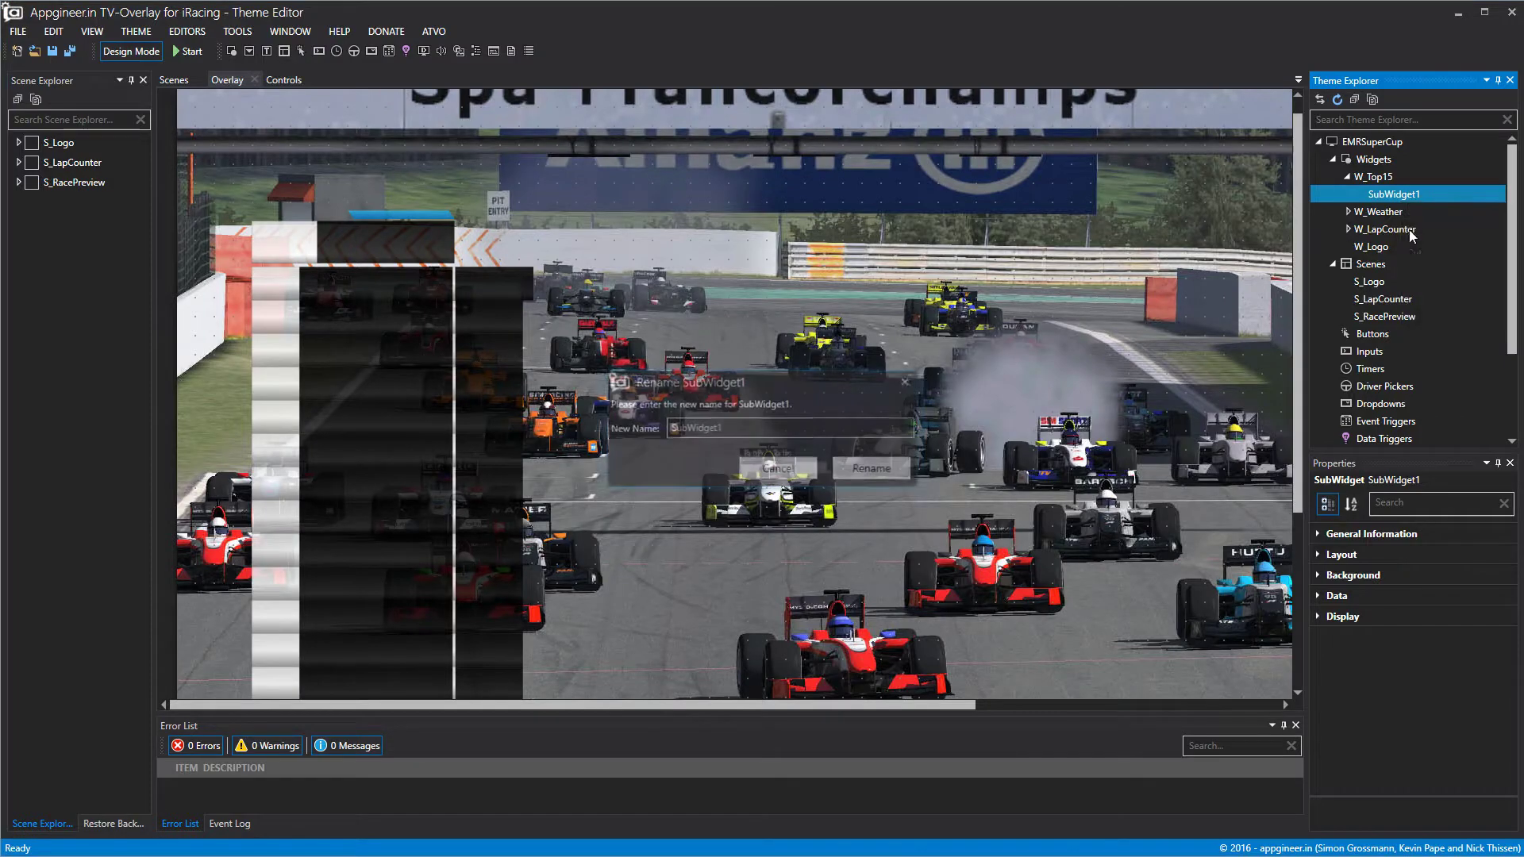
type("S")
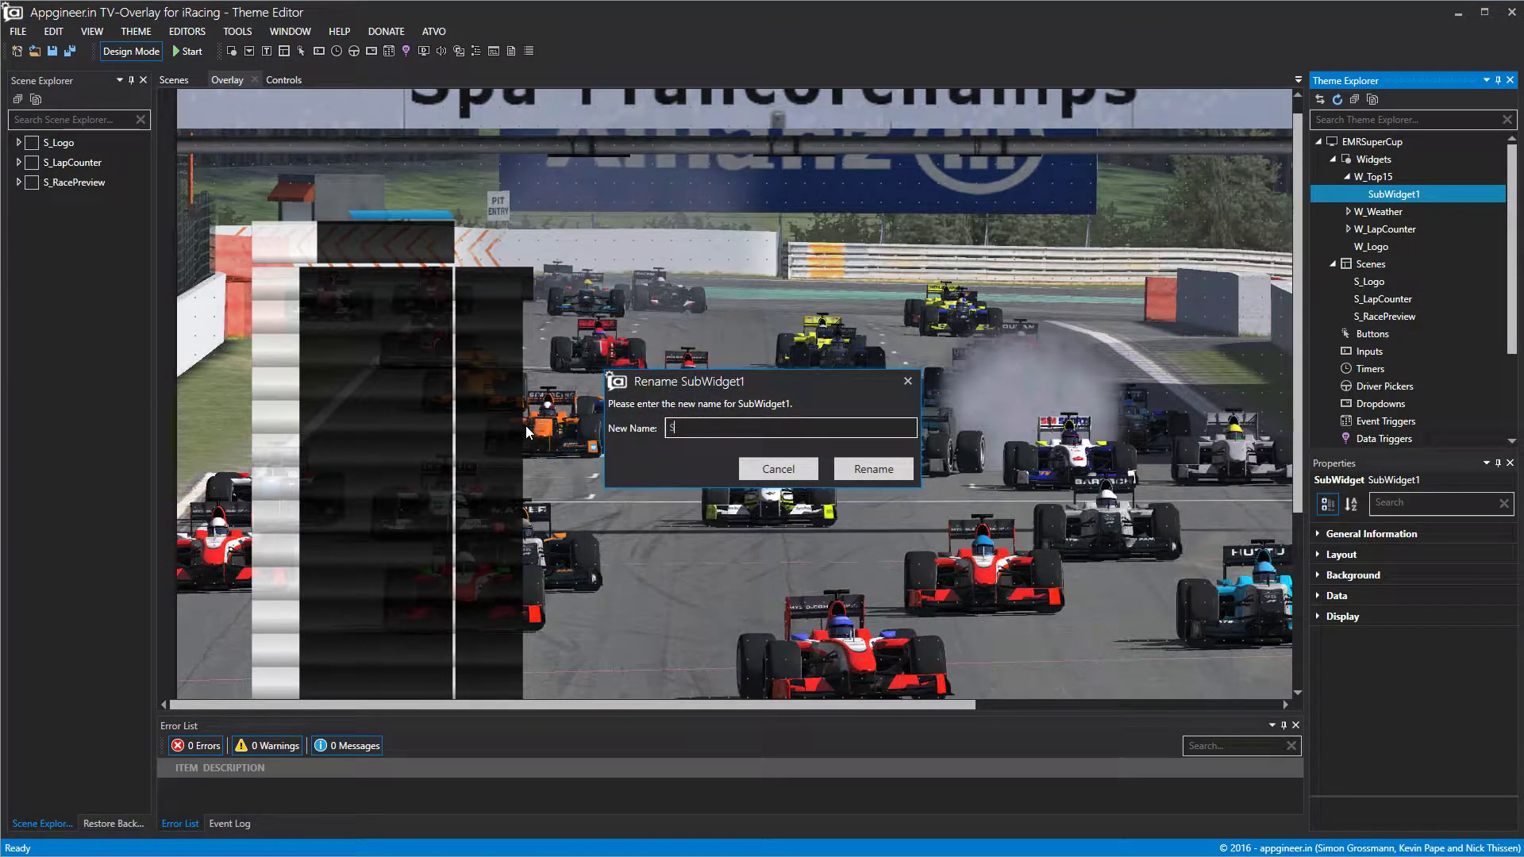
type("W_Header")
left_click(874, 469)
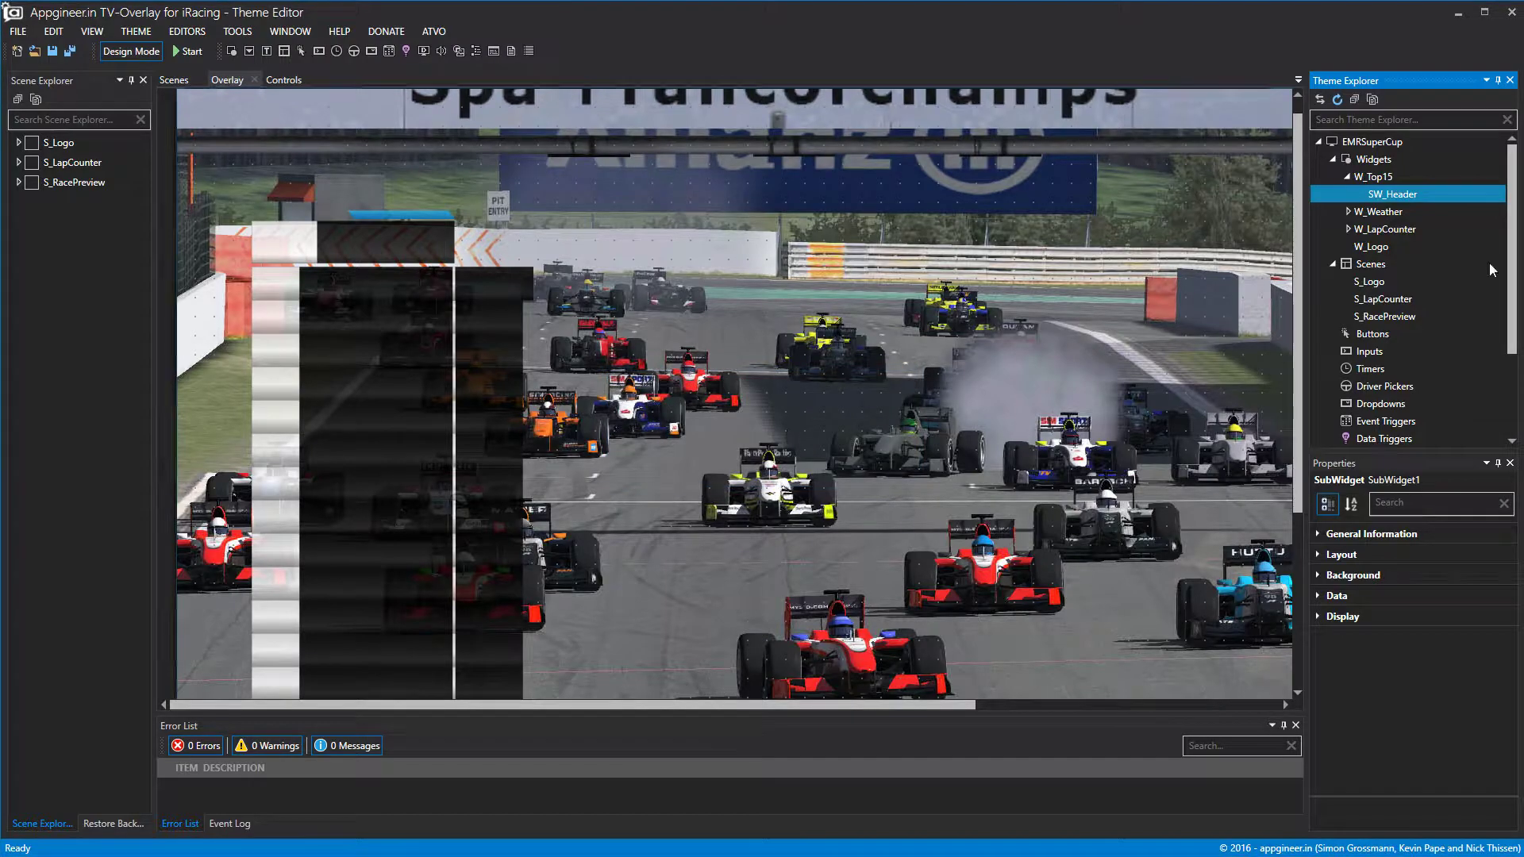
left_click(1390, 198)
left_click(1387, 181)
left_click(1390, 199)
Open W_Top15 in its editor tab and shrink SW_Header to the header row's height.
double_click(1382, 178)
left_click(1347, 176)
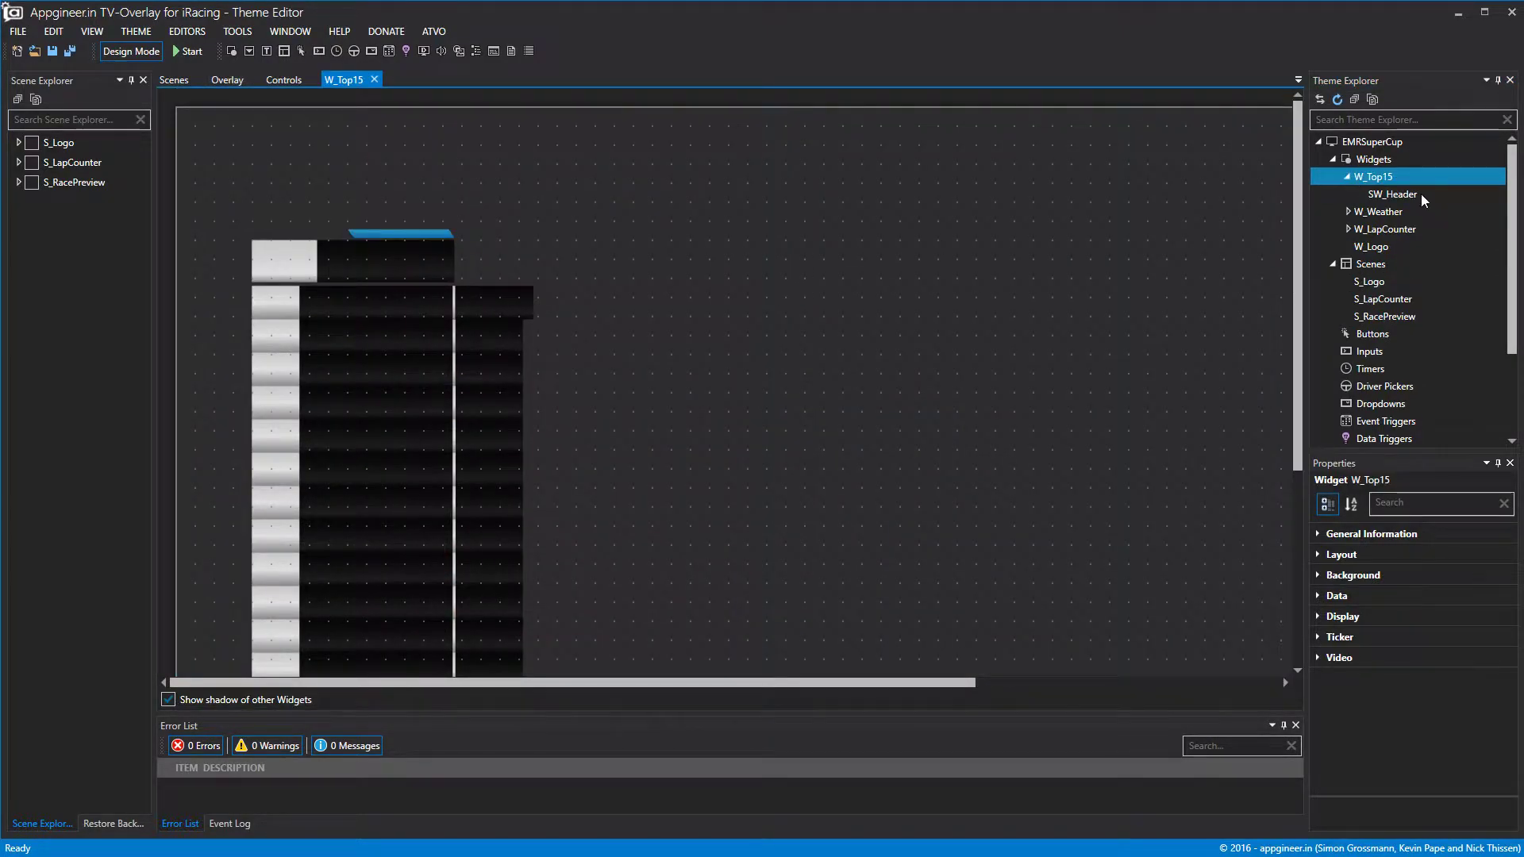
left_click(1392, 194)
left_click_drag(704, 410, 591, 431)
scroll(590, 431, "down", 3)
scroll(595, 649, "down", 2)
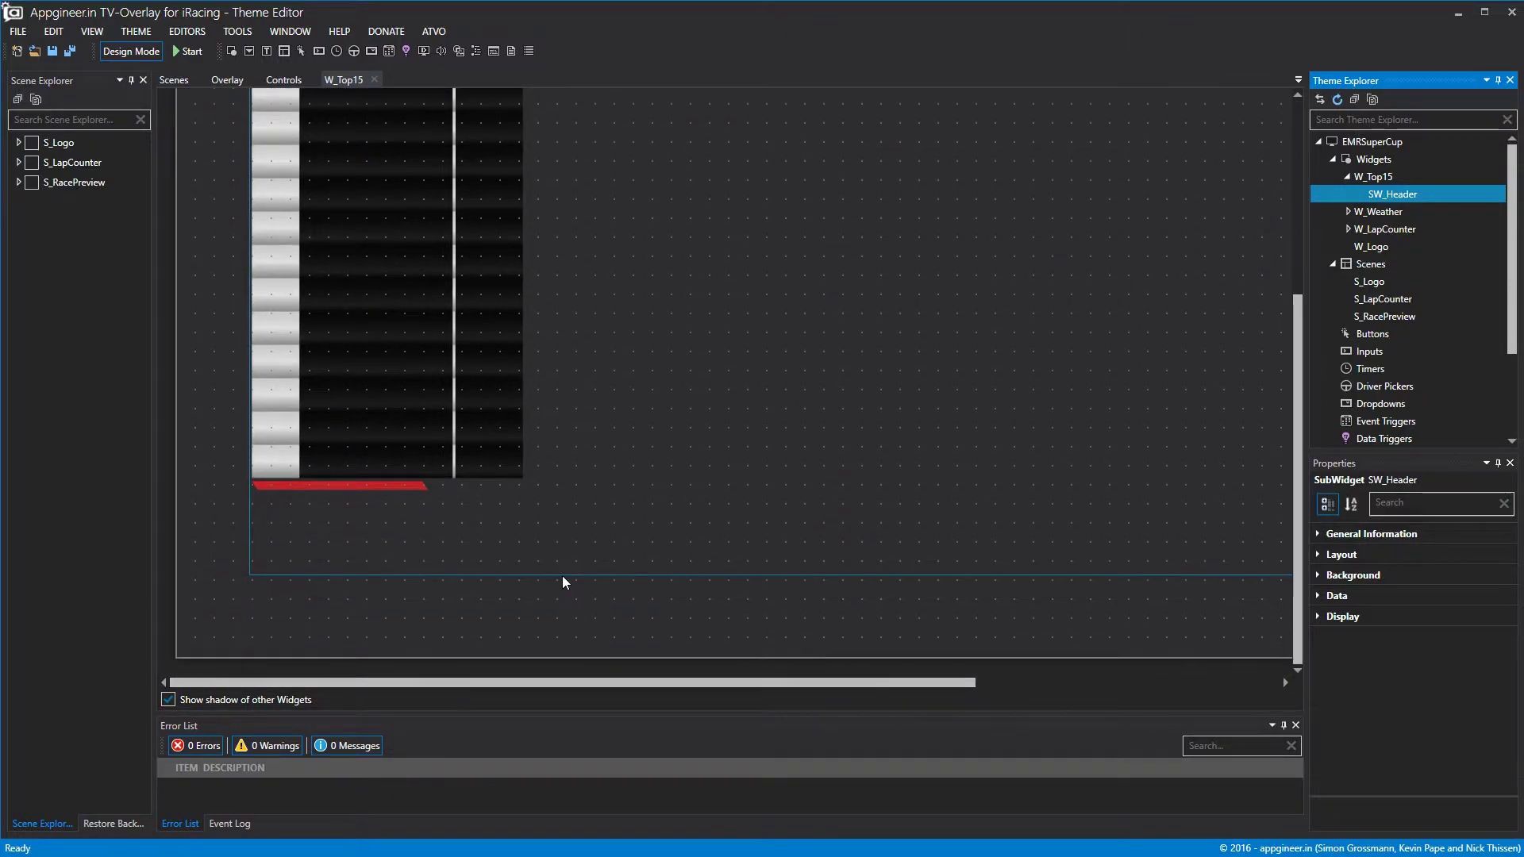
left_click_drag(570, 576, 569, 577)
scroll(616, 460, "up", 3)
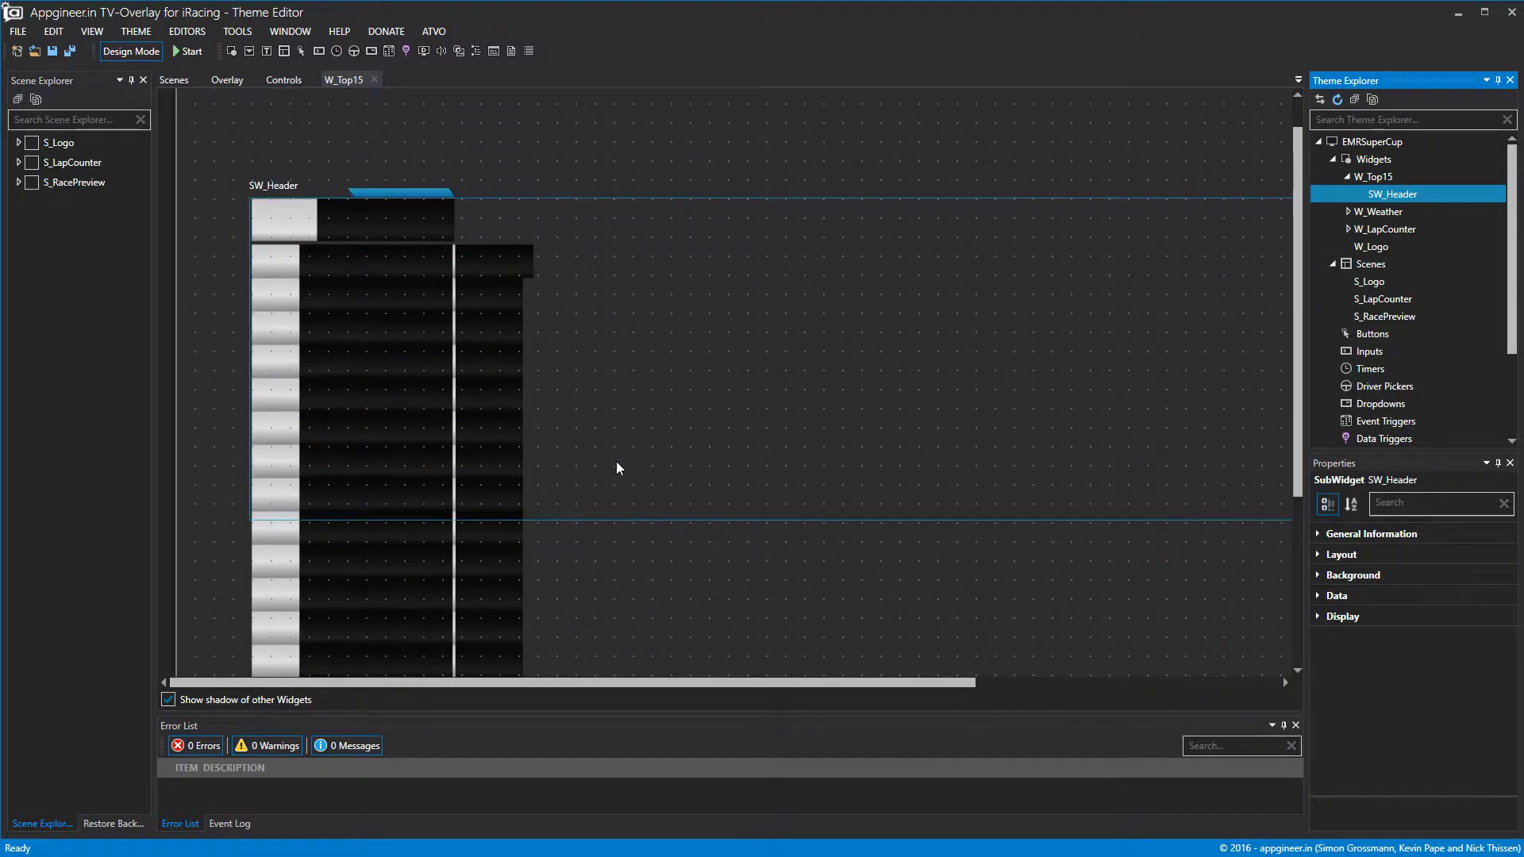
left_click_drag(612, 521, 608, 242)
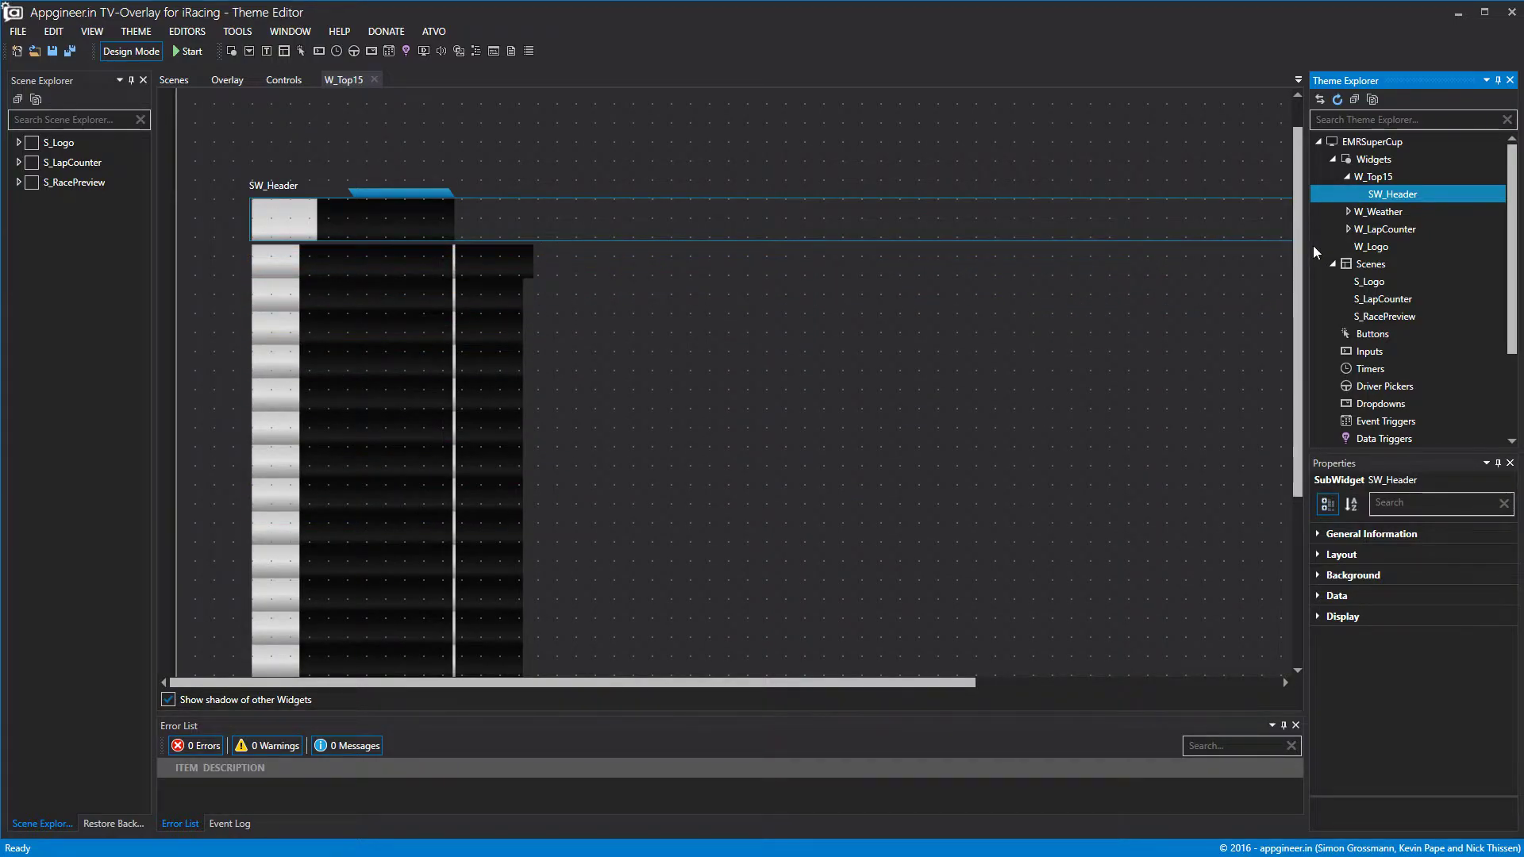
Set SW_Header's Left to 94 and narrow it to 254 wide.
left_click(1318, 555)
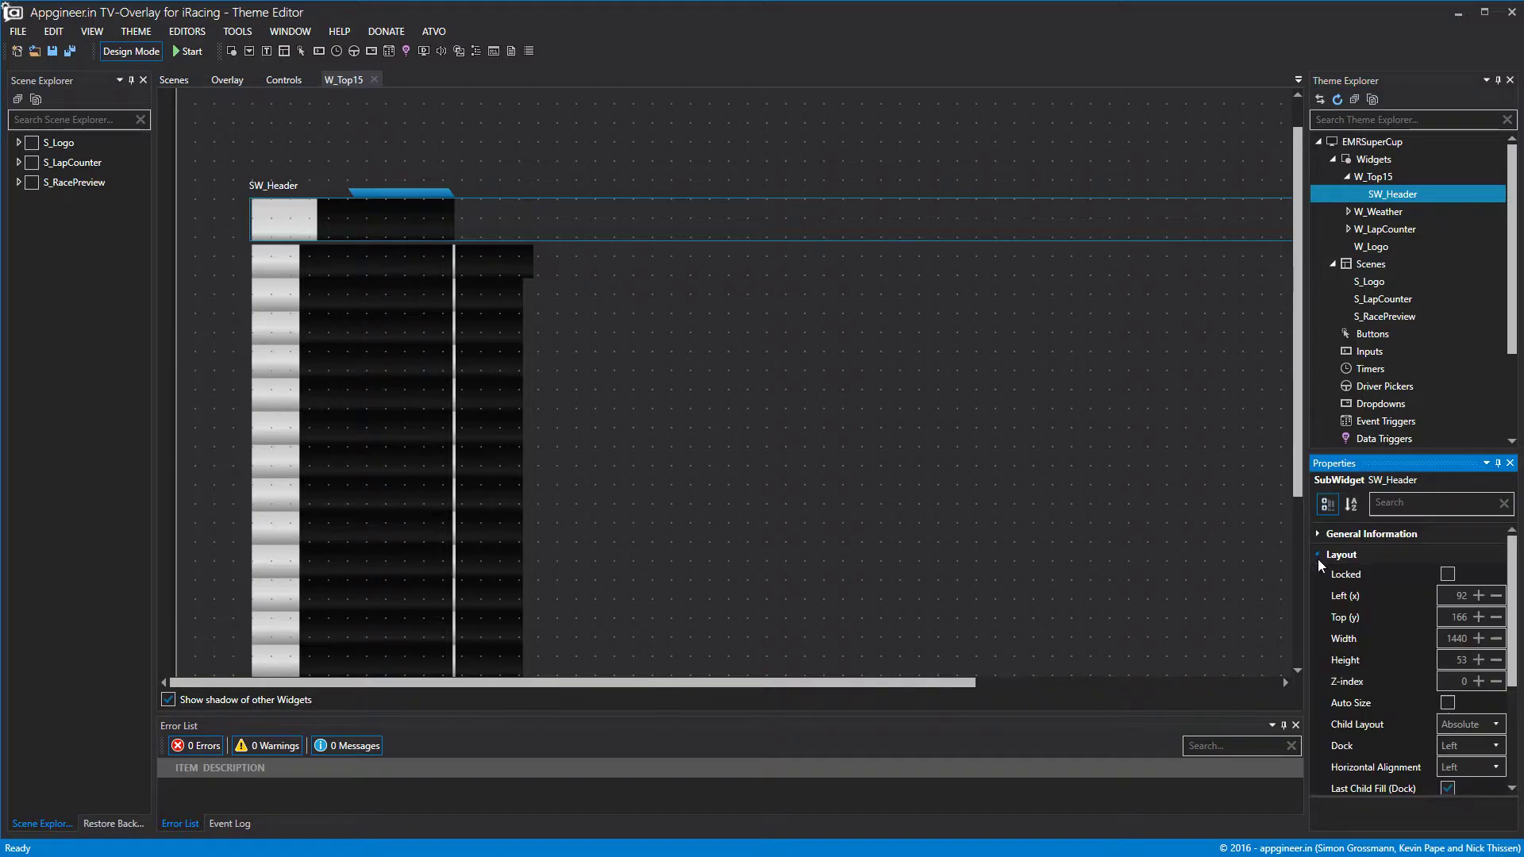
left_click(1478, 595)
left_click(1478, 596)
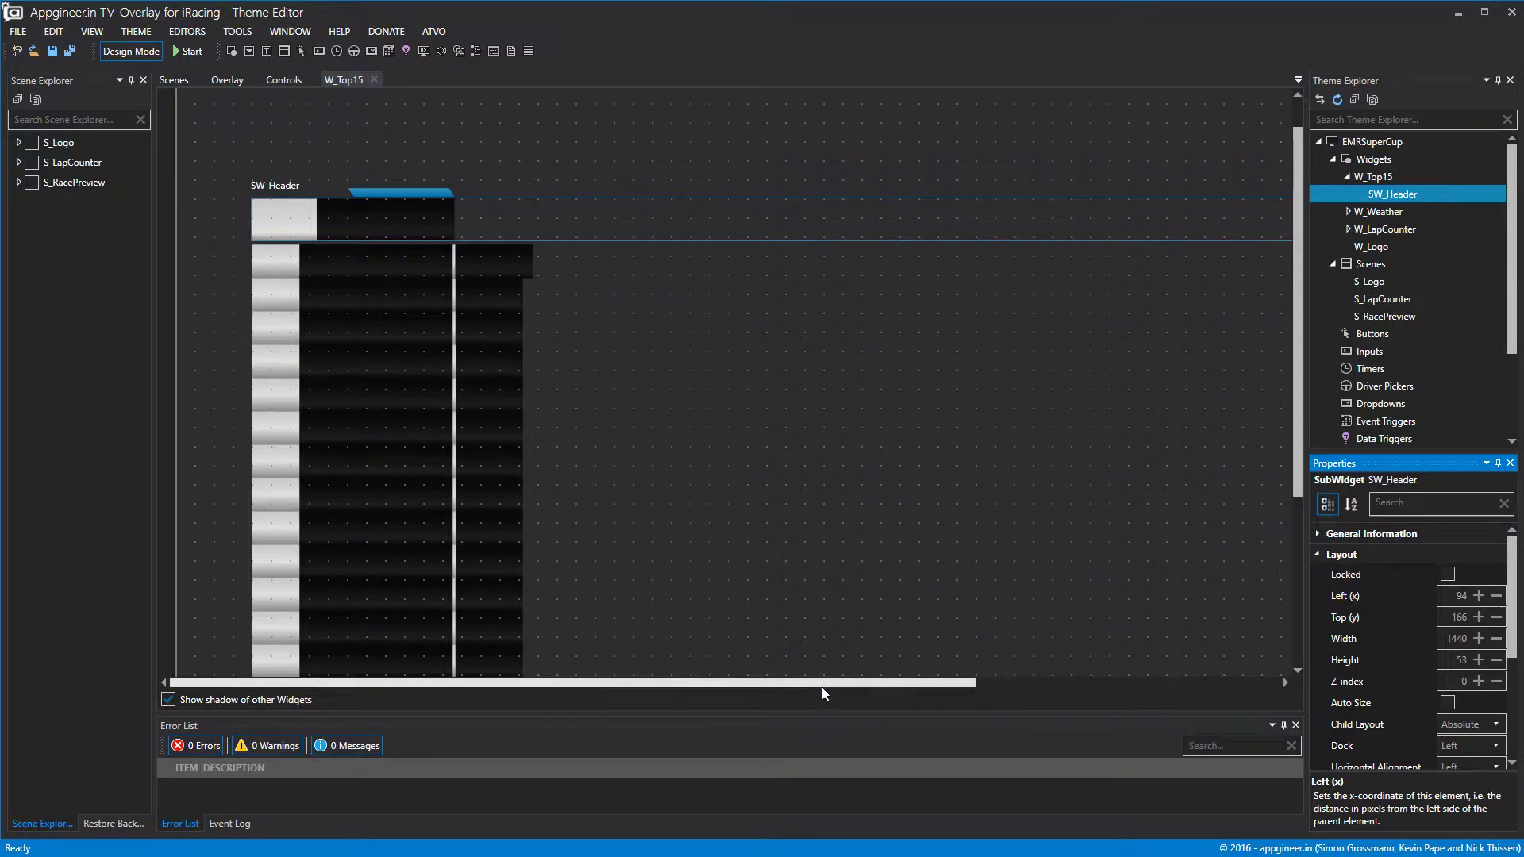
left_click_drag(822, 684, 1127, 685)
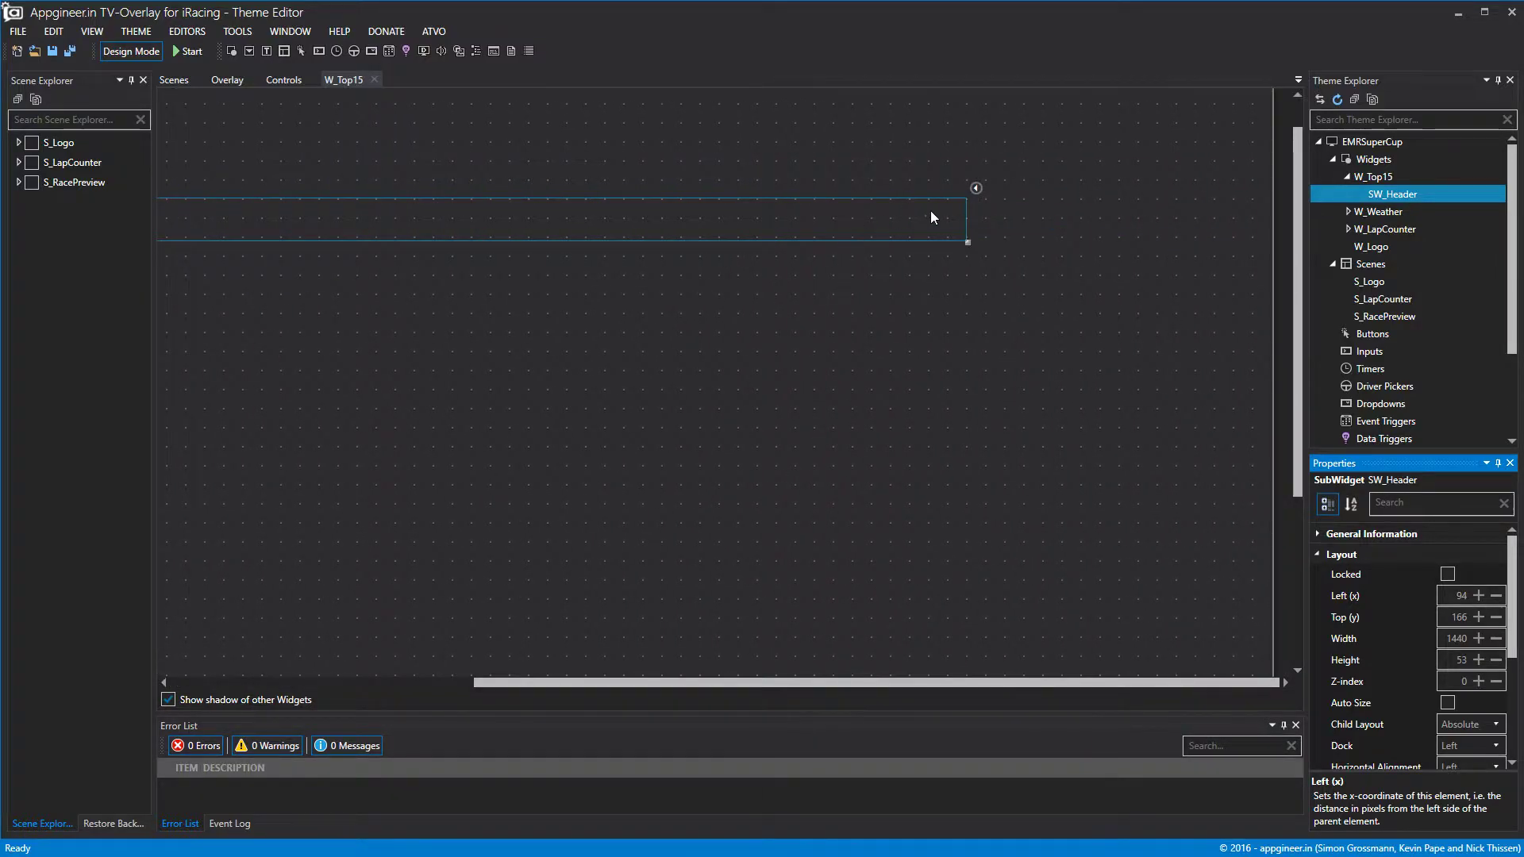
left_click_drag(969, 220, 262, 222)
left_click_drag(482, 679, 149, 684)
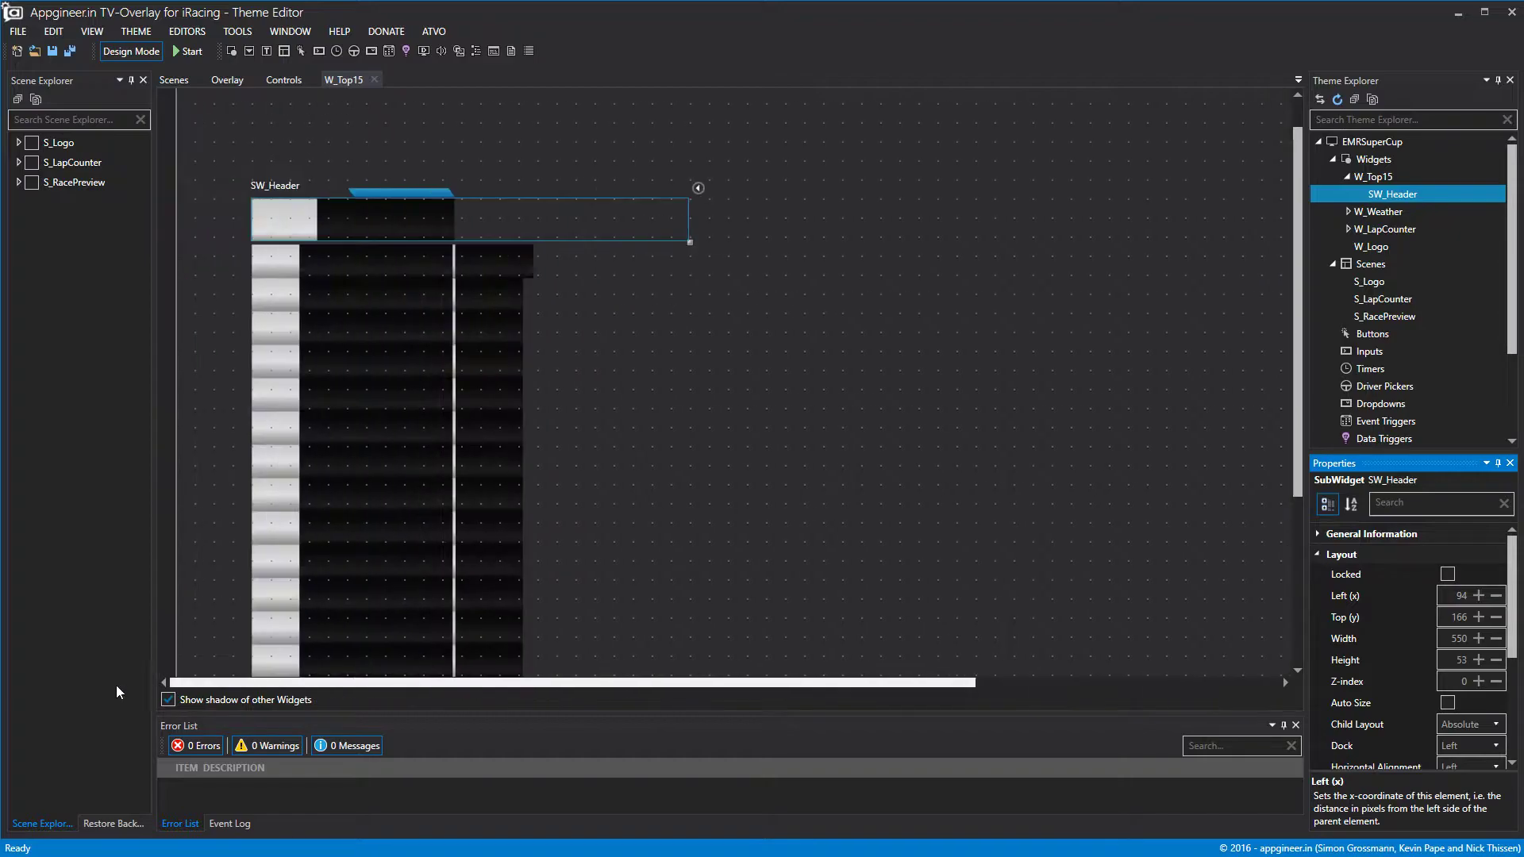
left_click_drag(689, 219, 455, 226)
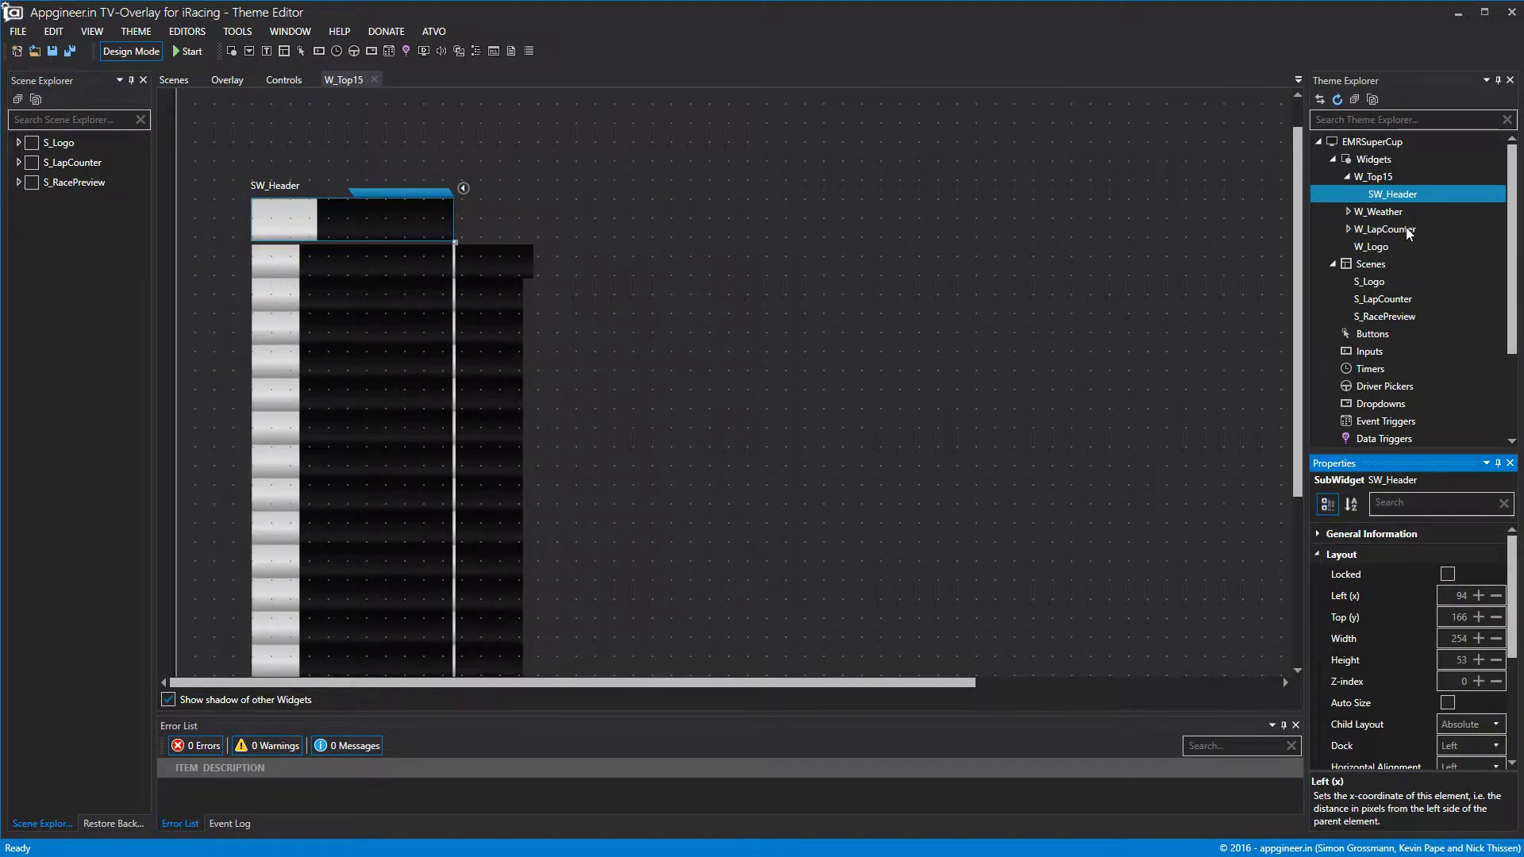
right_click(1393, 202)
Add Label1 inside SW_Header and rename it L_Top15HeaderLogo.
left_click(1424, 204)
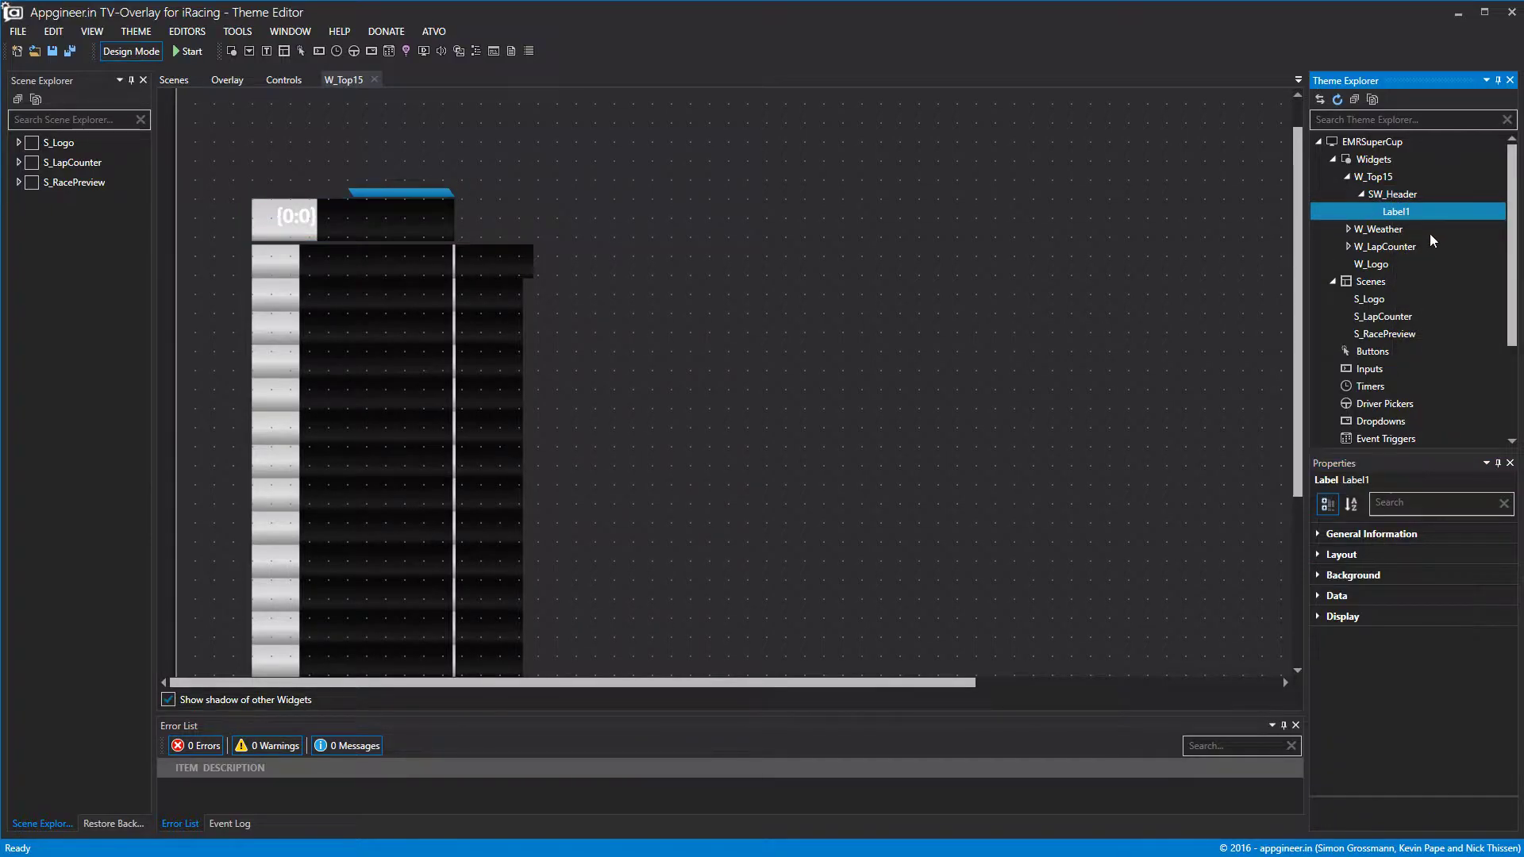
right_click(1406, 214)
left_click(1424, 231)
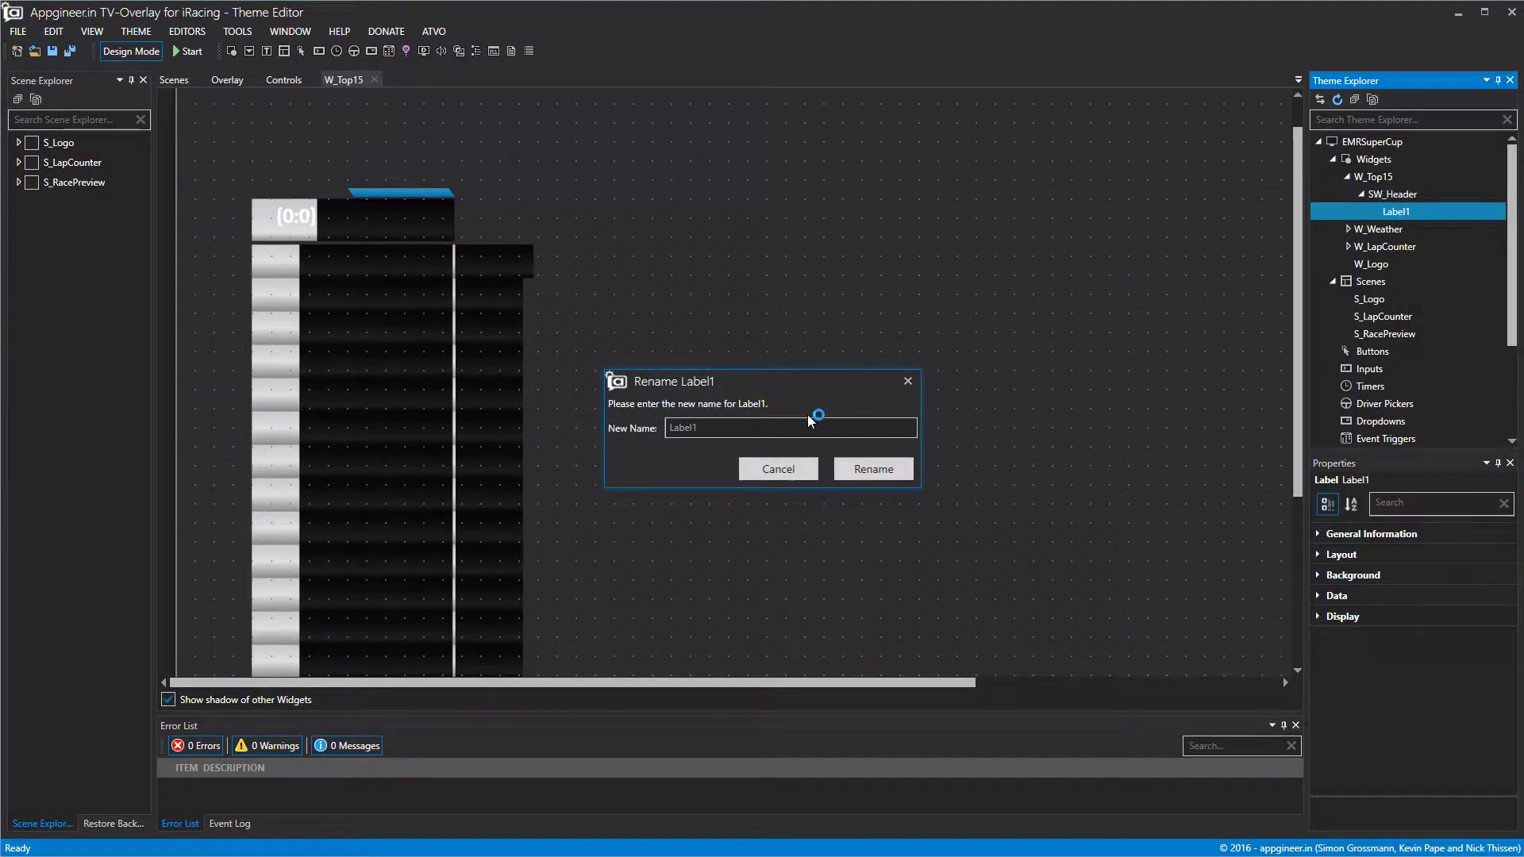
type("L_Top")
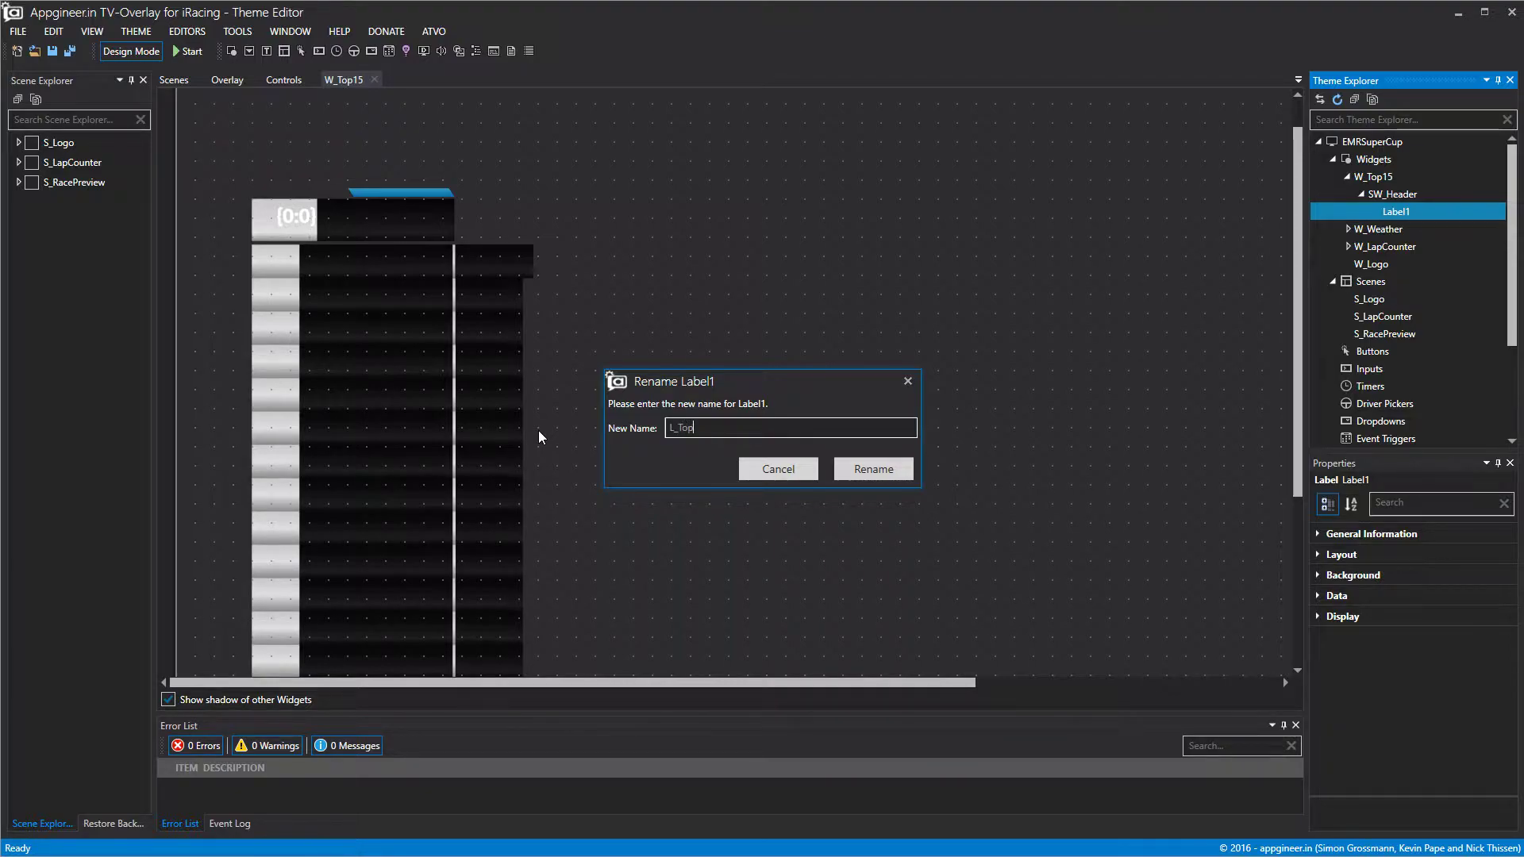
type("15HeaderLogo")
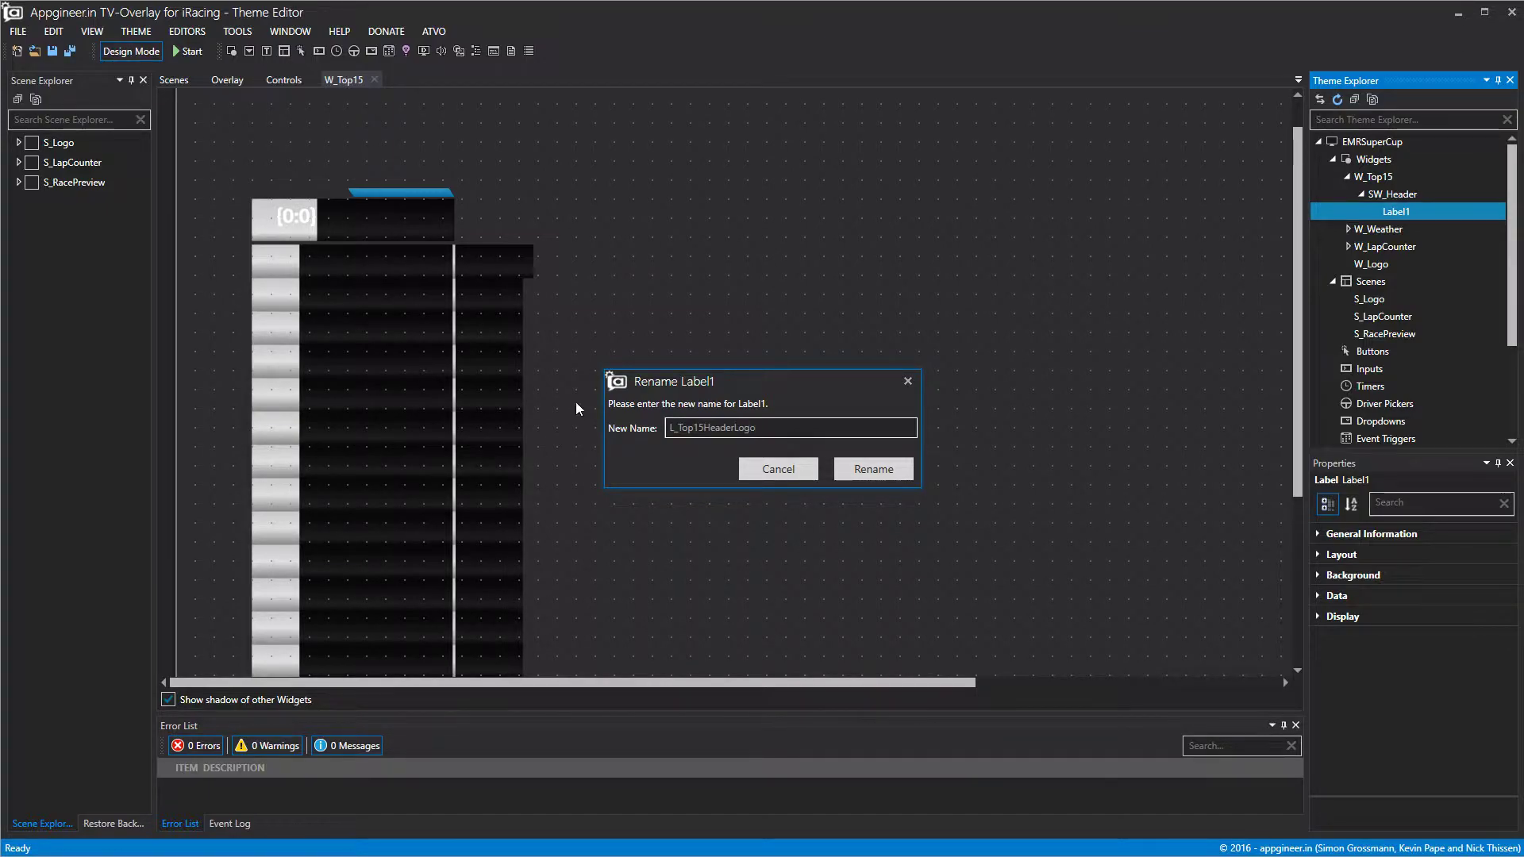
left_click(871, 469)
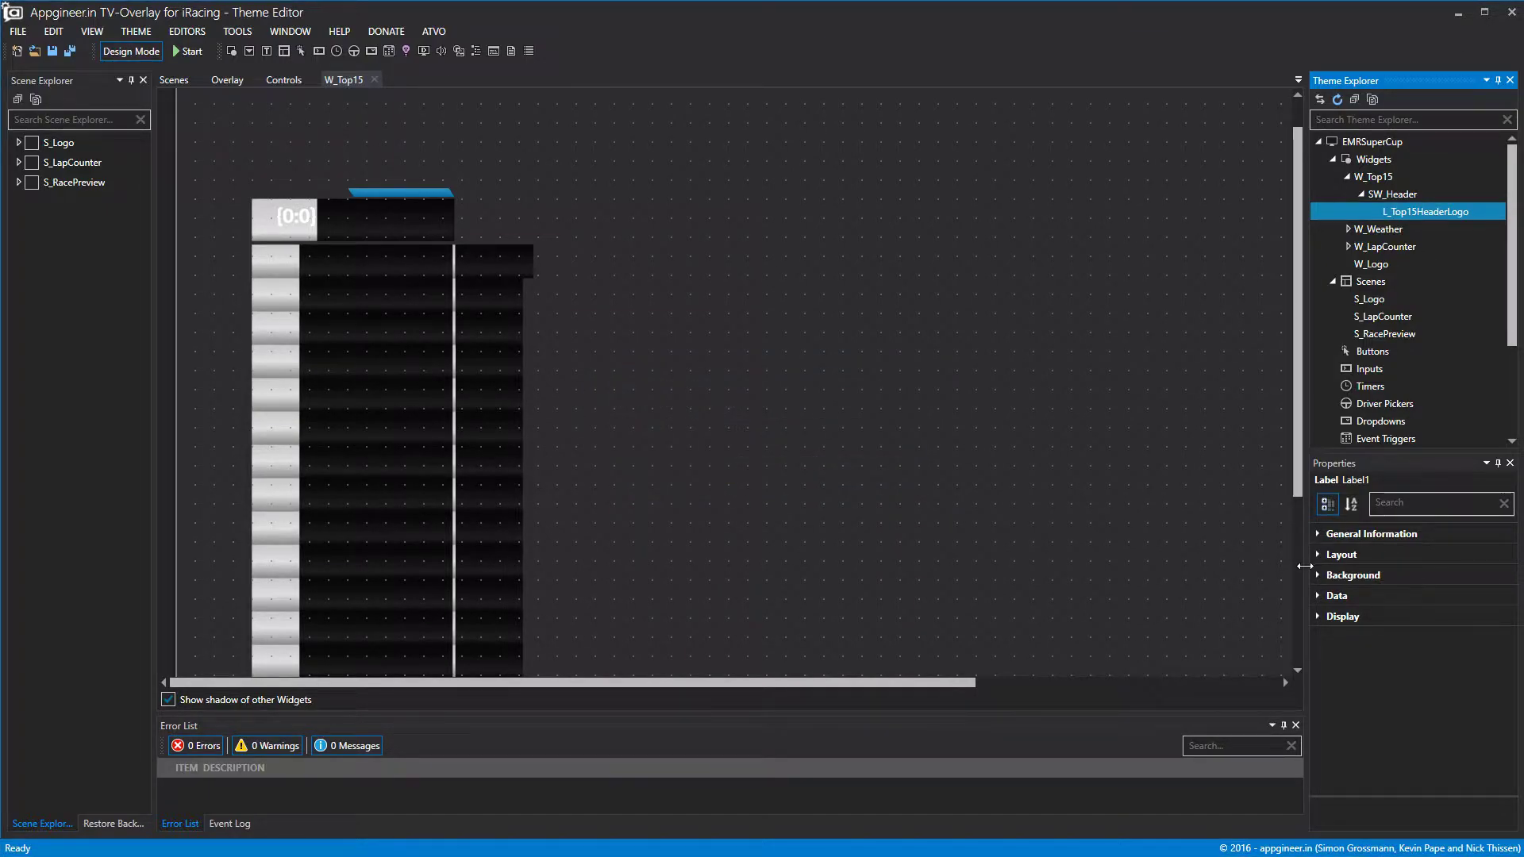
Open SW_Header, move the label top-left, and give it a static background logo image.
double_click(1381, 194)
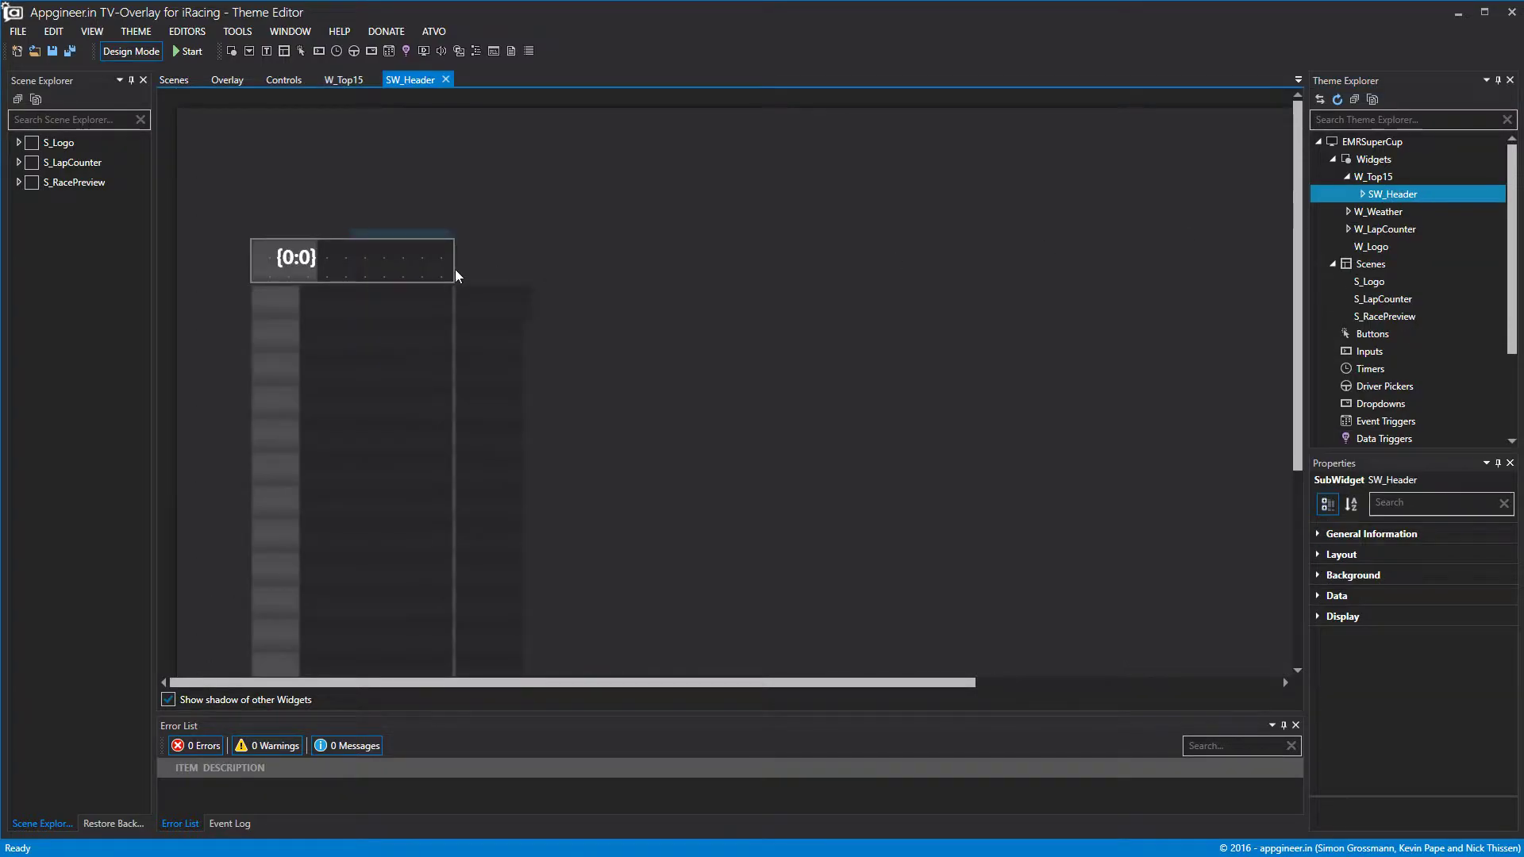
left_click(285, 265)
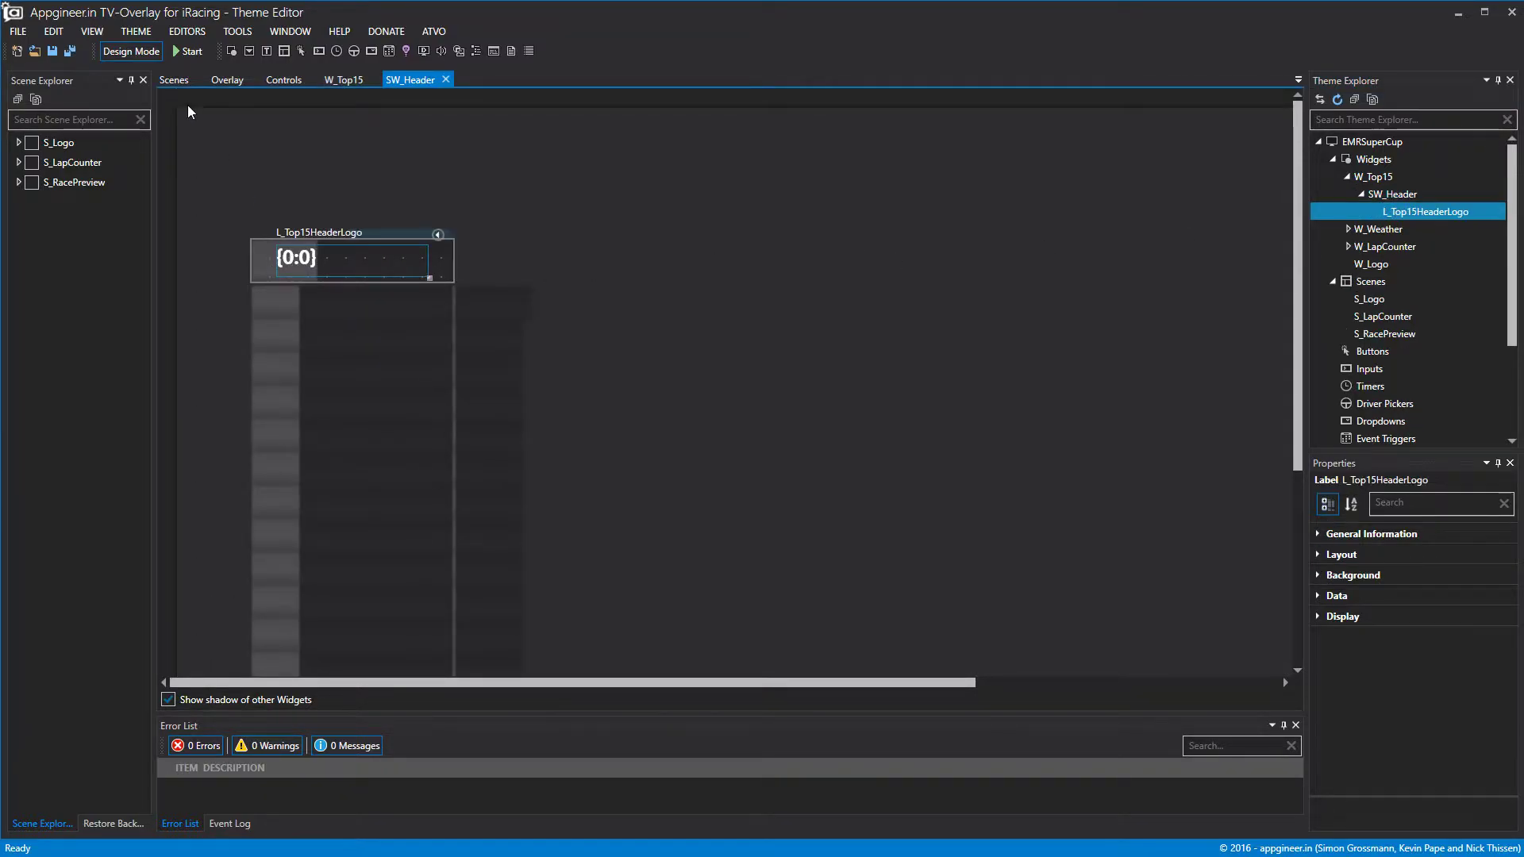
left_click_drag(355, 246, 303, 282)
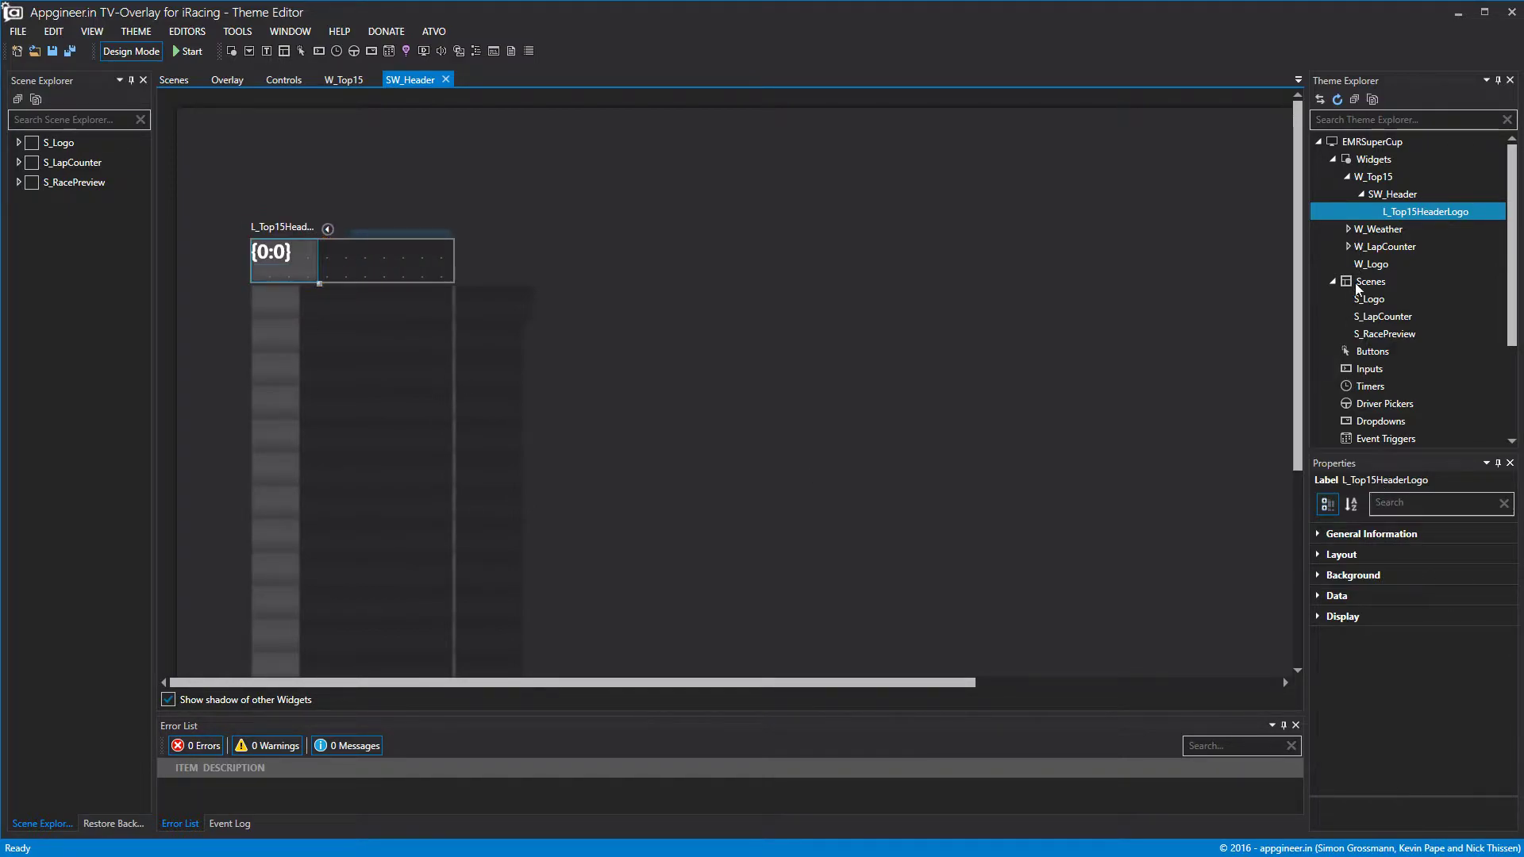
left_click(1319, 596)
left_click(1319, 596)
left_click(1318, 575)
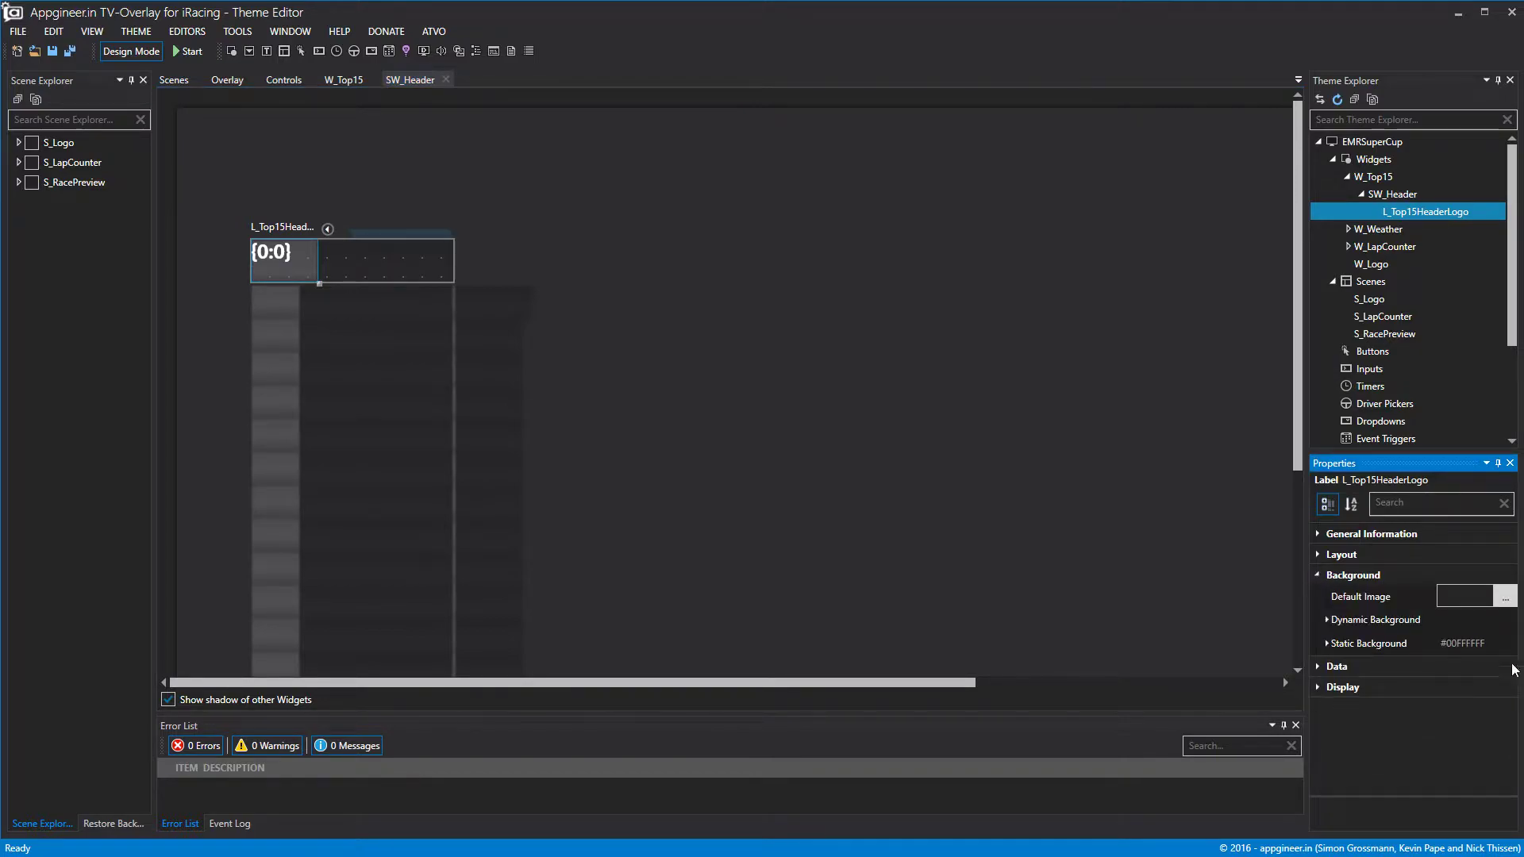
left_click(1326, 642)
left_click(1505, 692)
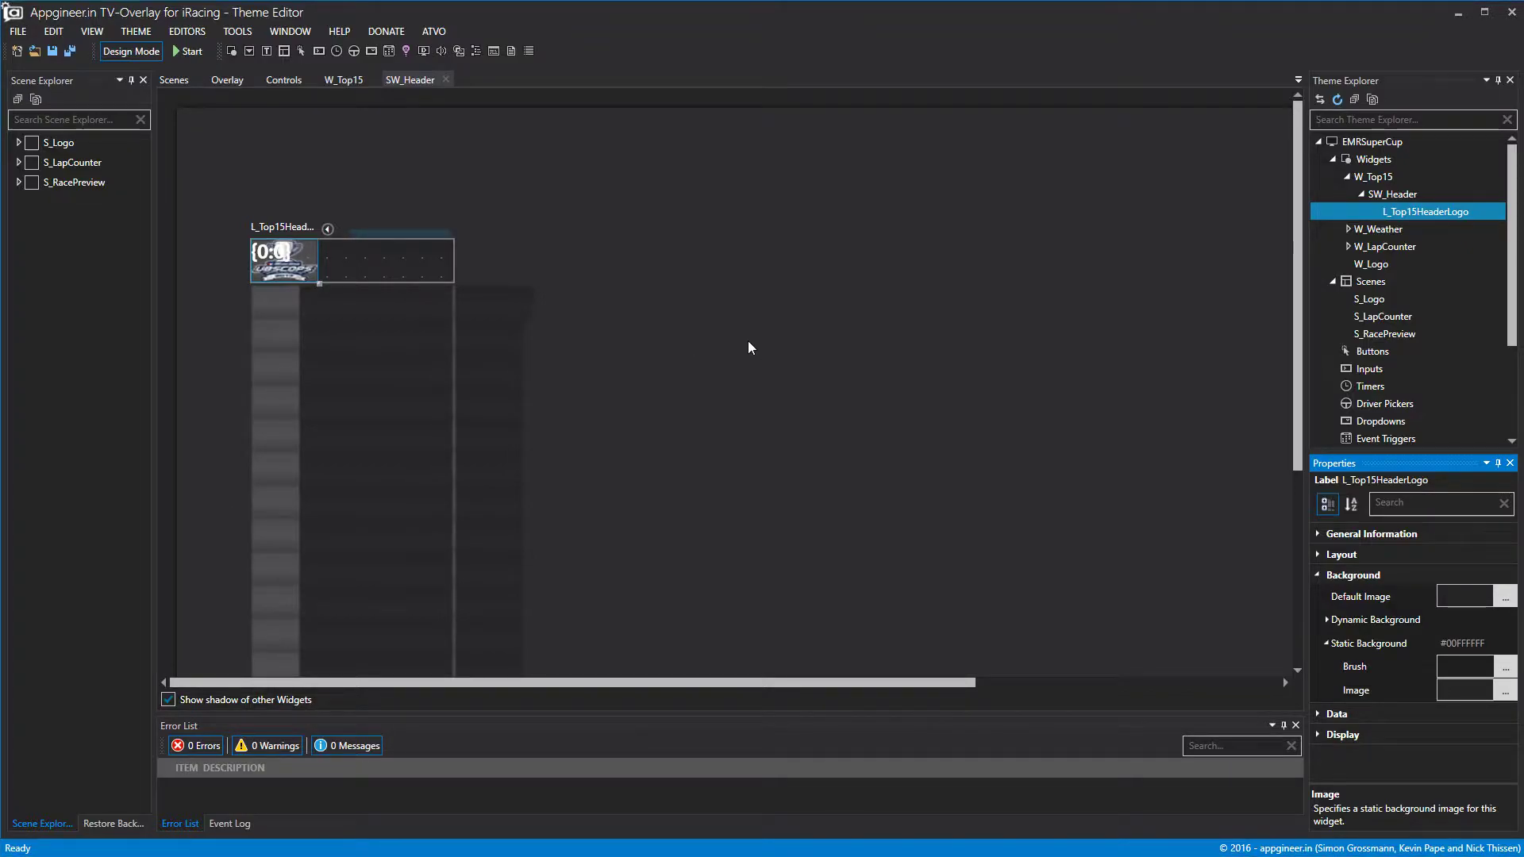
Clear the label's {0:0} placeholder text so it shows no text.
left_click(1317, 574)
left_click(1319, 595)
left_click(1459, 684)
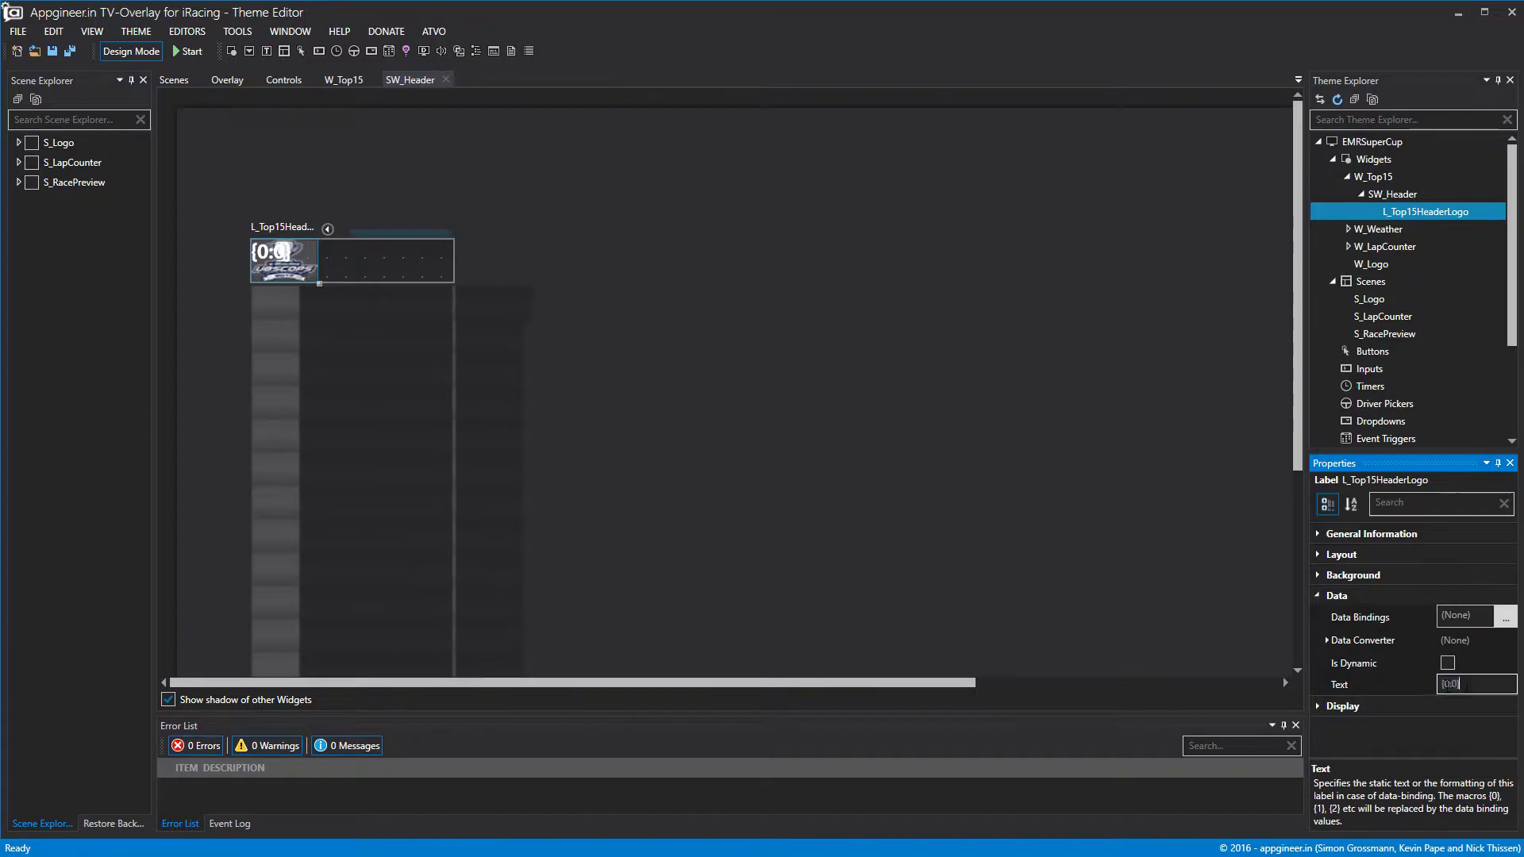
key("BackSpace")
left_click(942, 391)
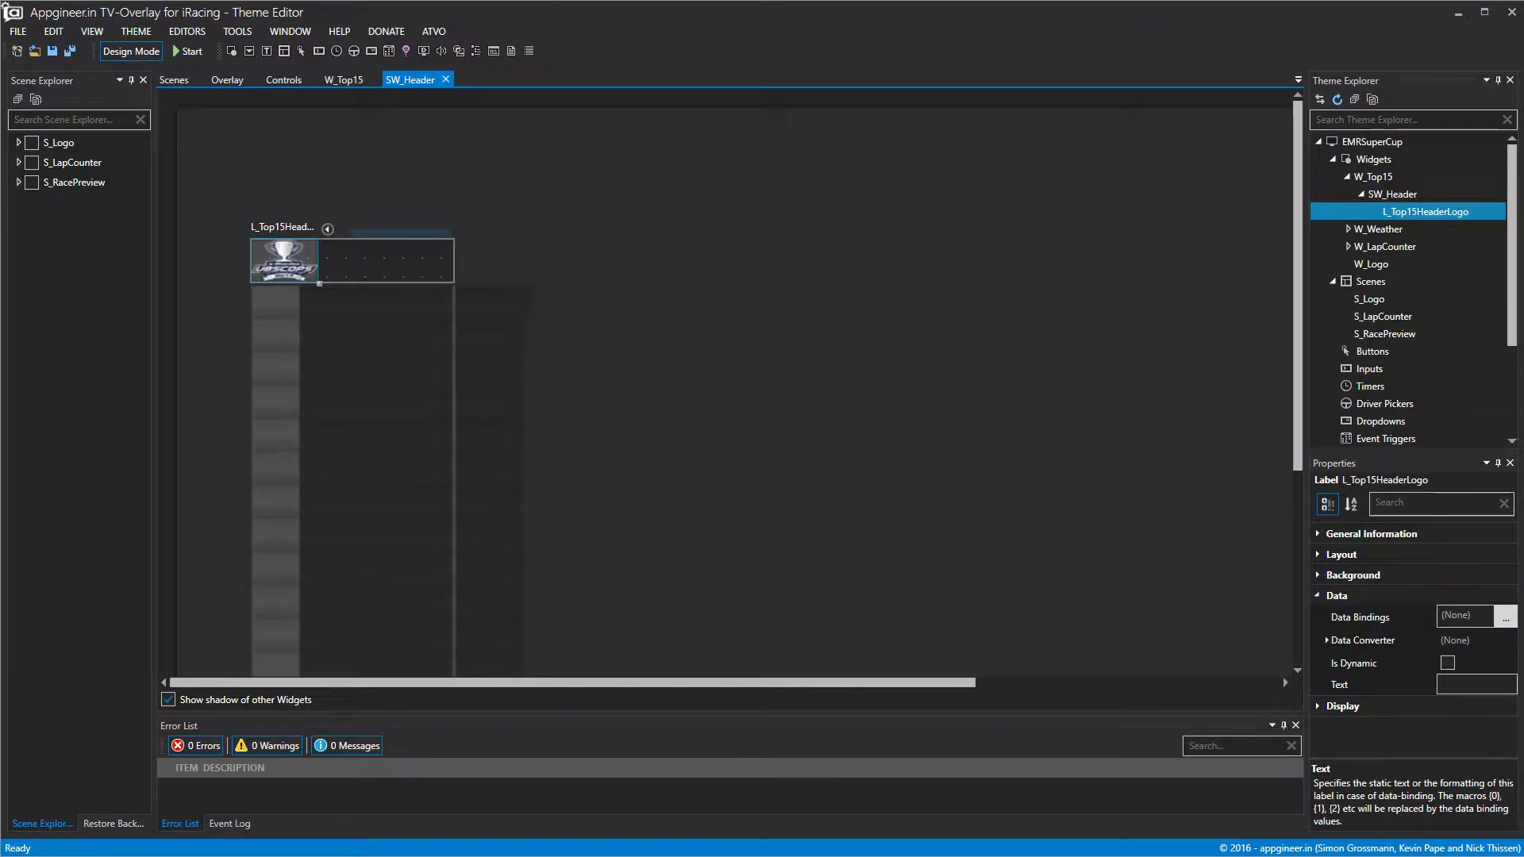
Size the logo label 40×39 and place it at x 20, y 7.
left_click(1324, 556)
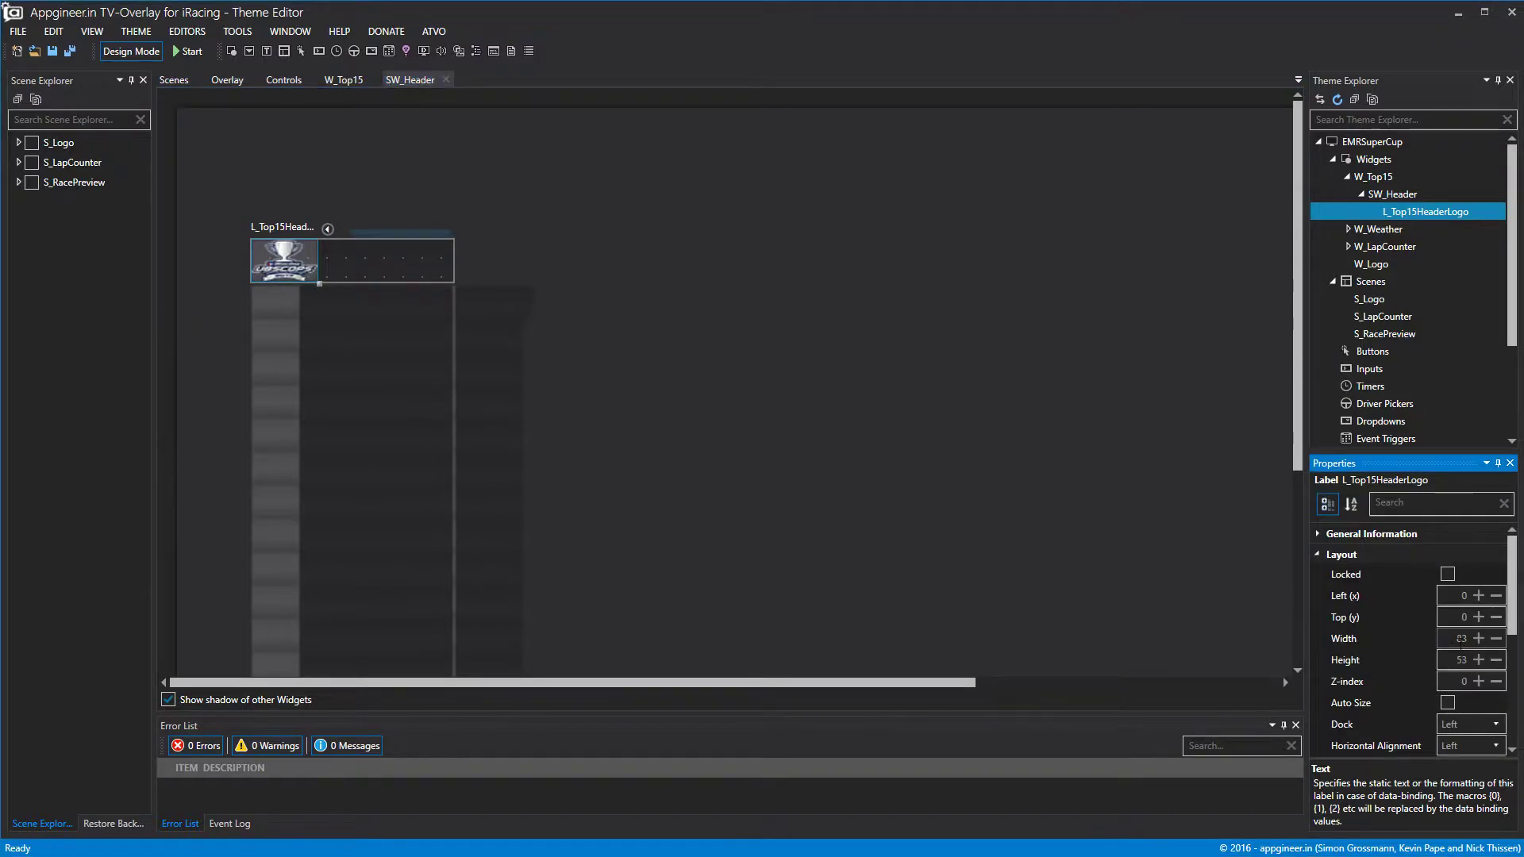
left_click(1460, 638)
type("40")
key("Tab")
type("39")
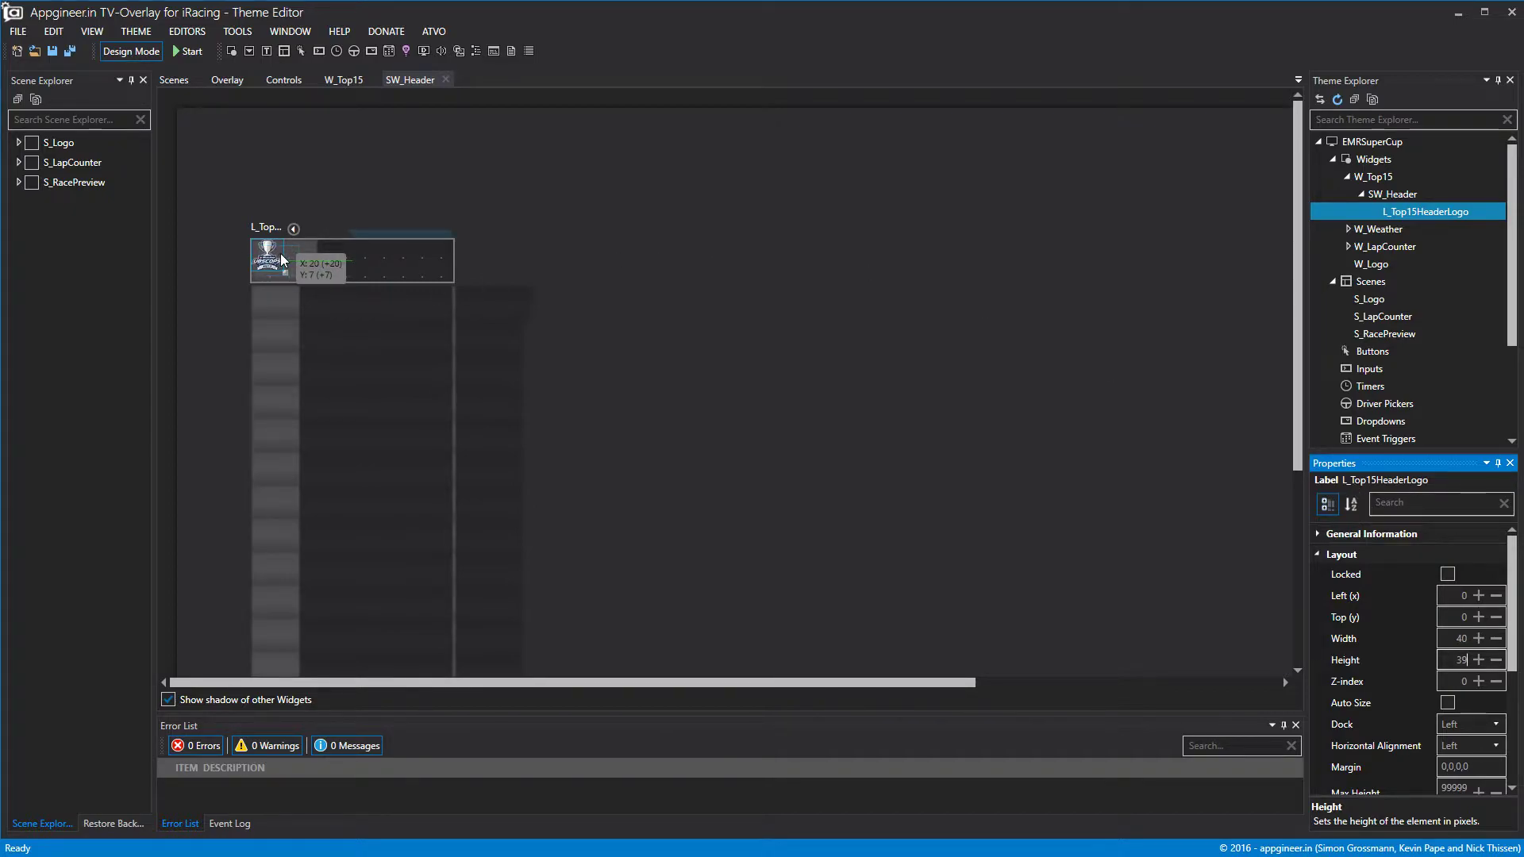
left_click_drag(281, 259, 282, 259)
right_click(1407, 197)
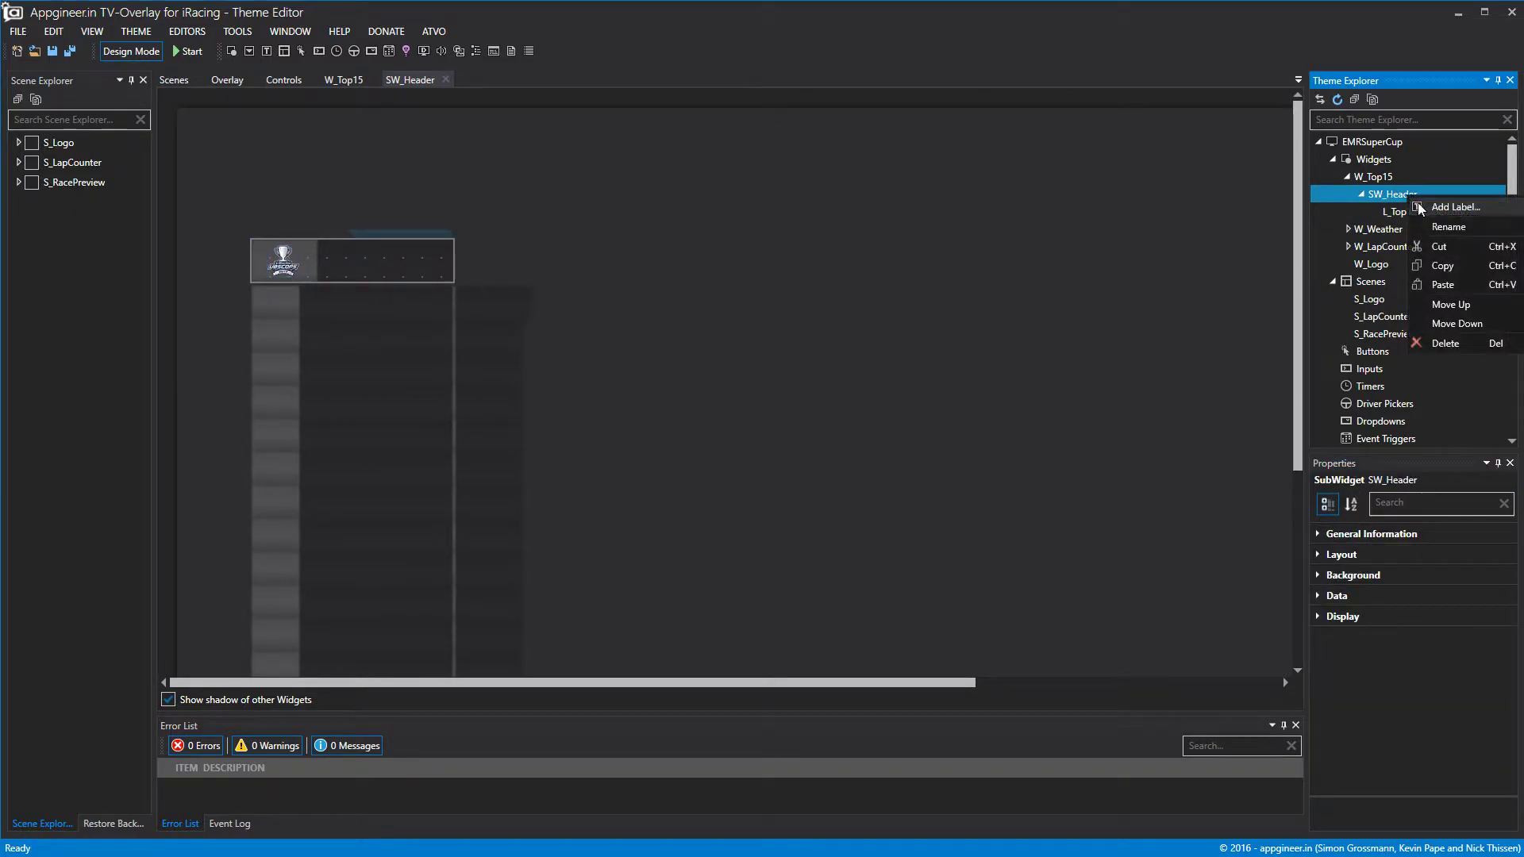
Add a new label to SW_Header, moved and widened to sit right of the logo.
left_click(1426, 207)
left_click_drag(376, 256, 434, 243)
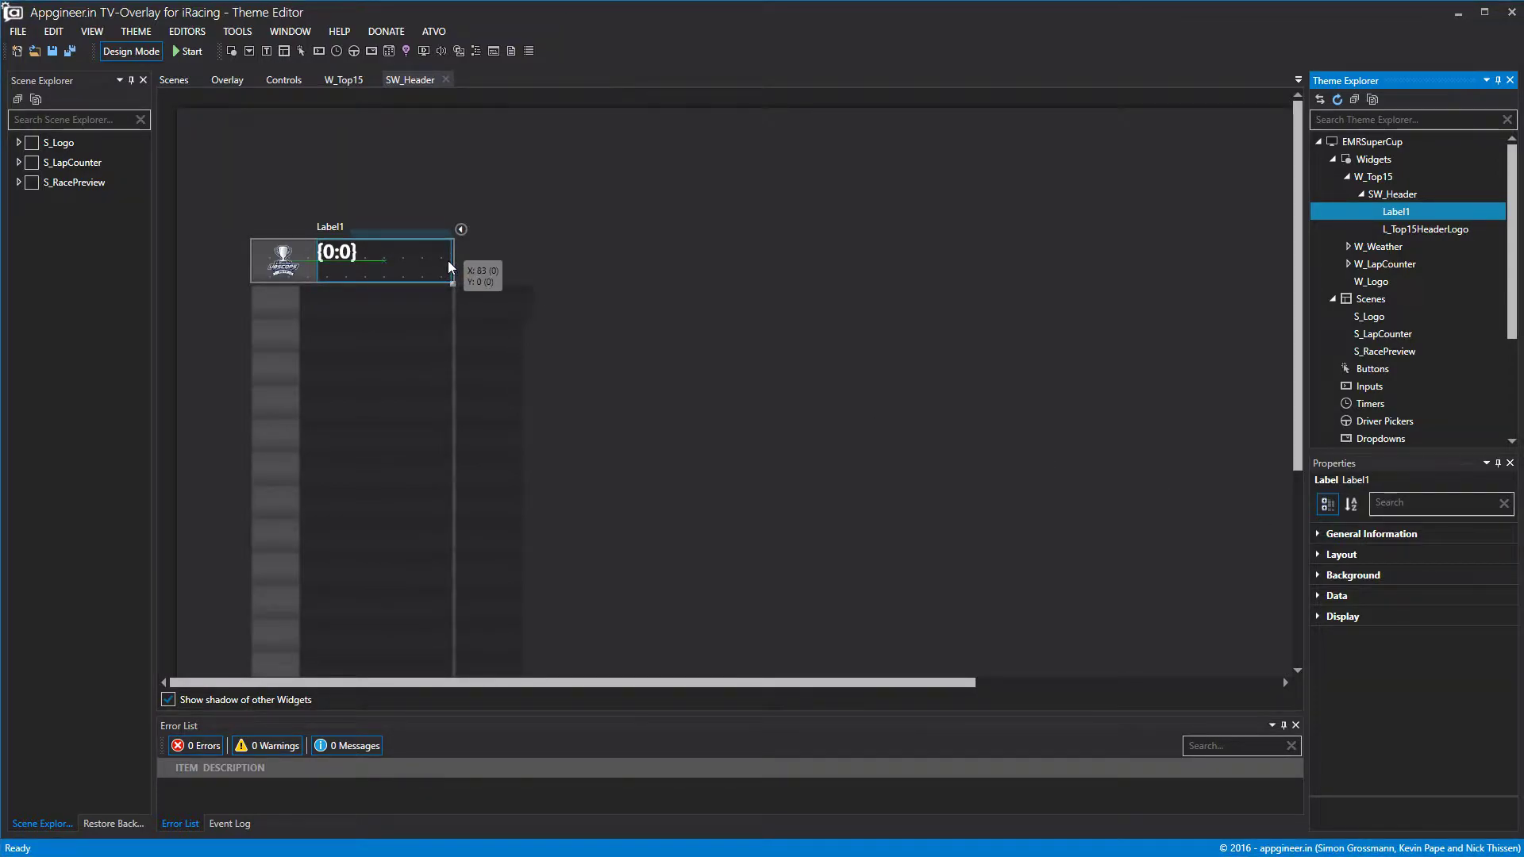
left_click_drag(453, 260, 471, 256)
Rename the new label L_Top15HeaderStandings.
right_click(1396, 213)
left_click(1405, 216)
type("L_")
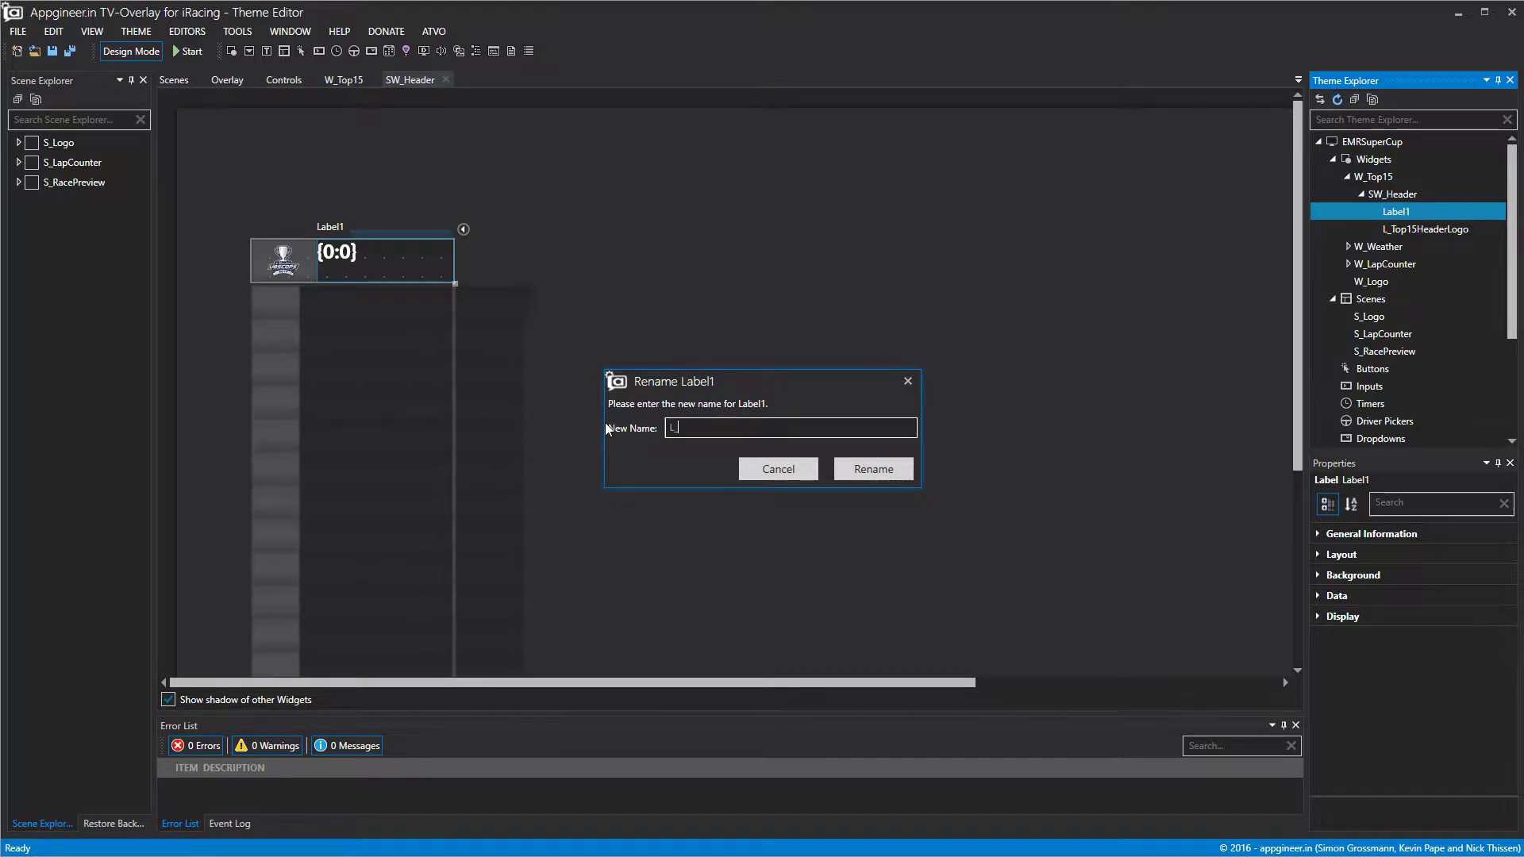
type("S")
key("BackSpace")
type("Top165")
key("BackSpace")
type("HeaderStandings")
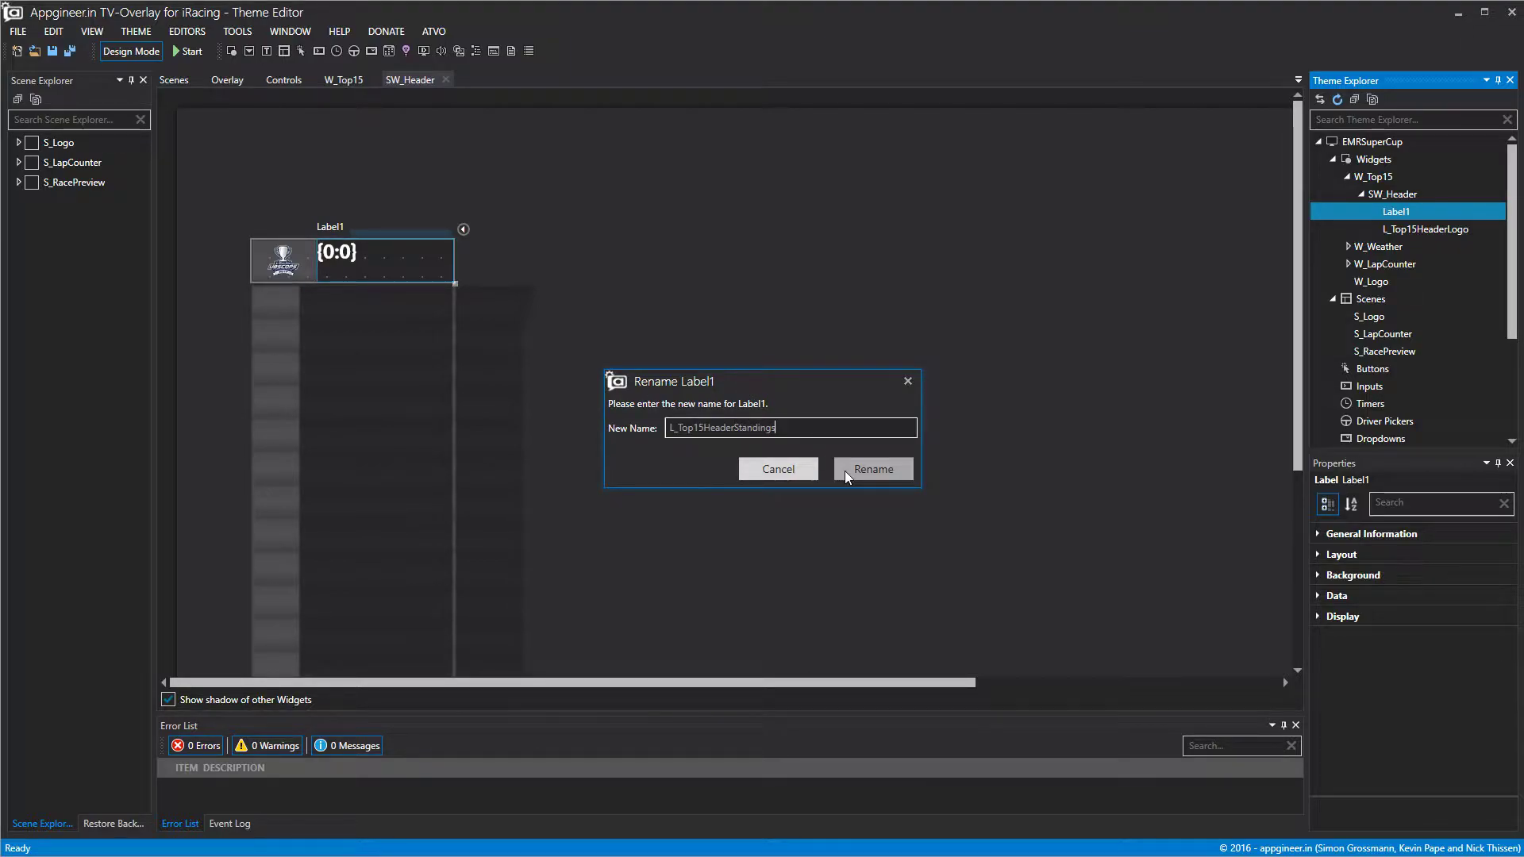
left_click(867, 468)
left_click(1336, 595)
left_click(1475, 684)
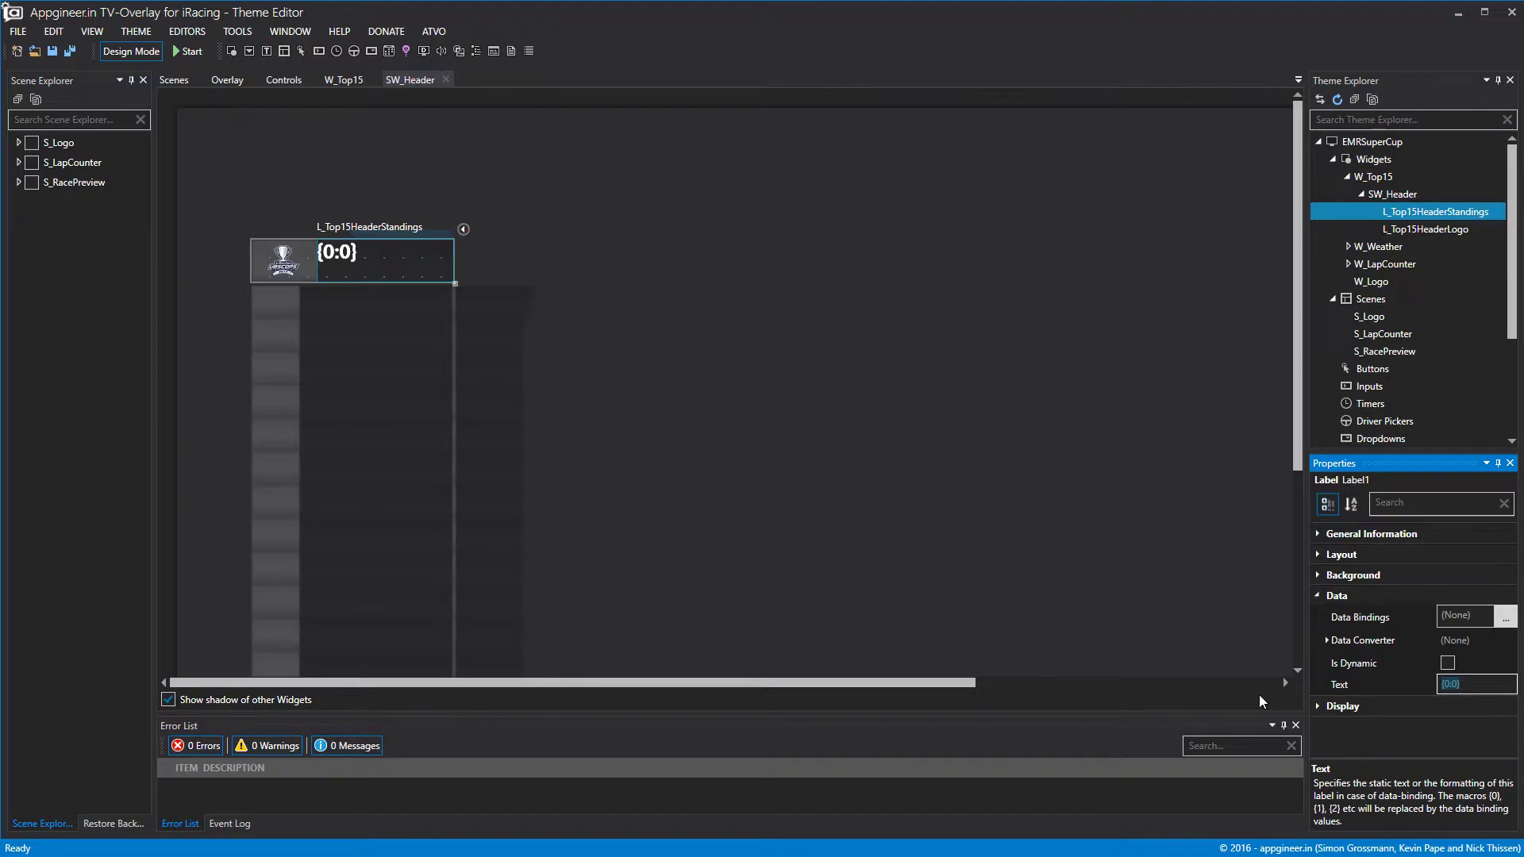
Set the label text to HEADER, centred horizontally and vertically.
type("HEADER")
left_click(790, 167)
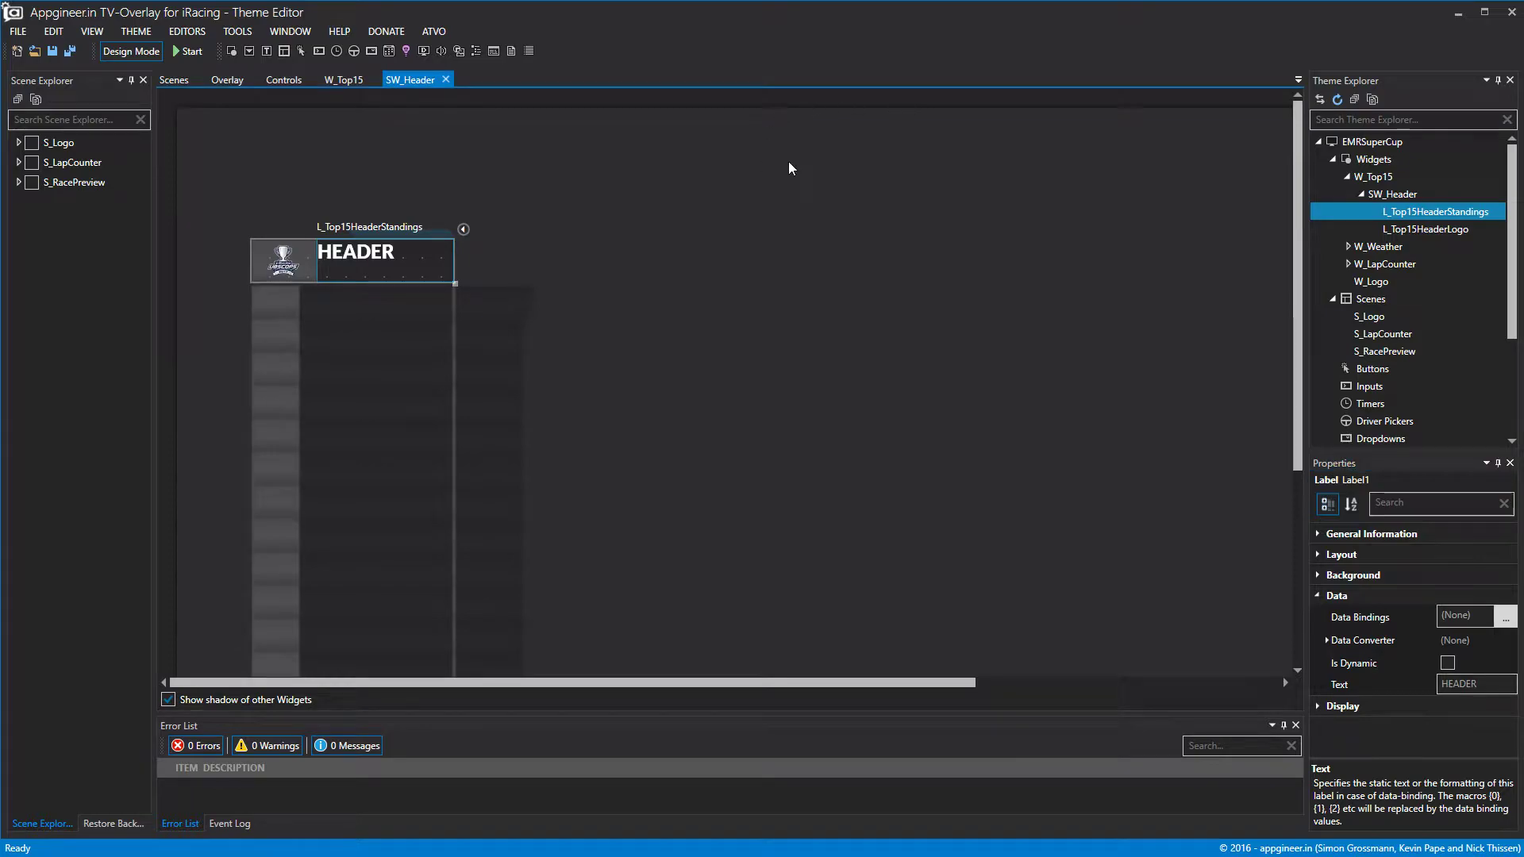
left_click(1319, 706)
scroll(1397, 699, "down", 3)
left_click(1459, 724)
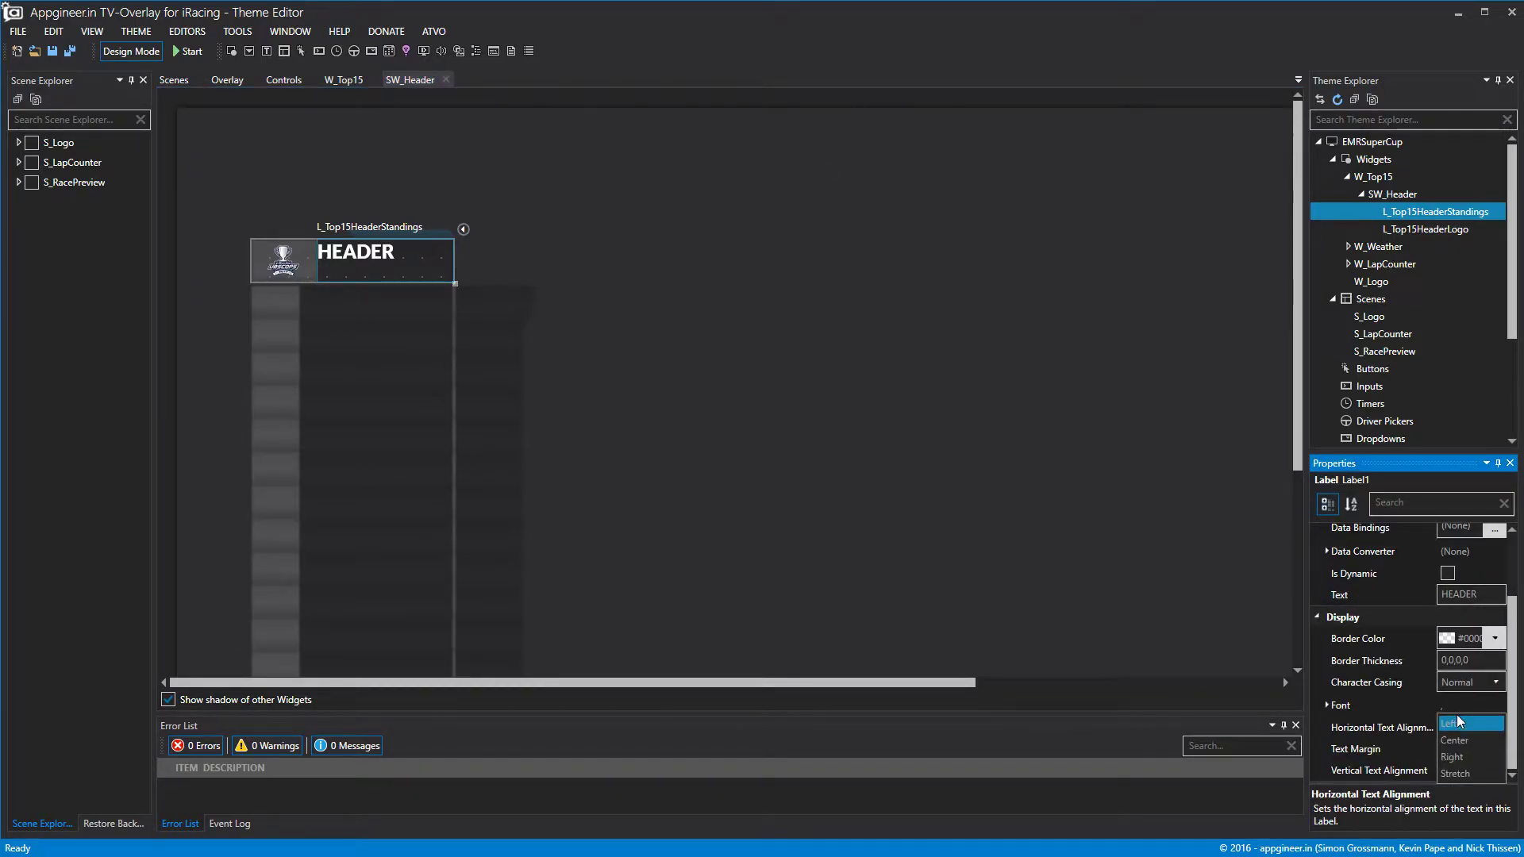
left_click(1454, 740)
left_click(1470, 769)
left_click(1468, 808)
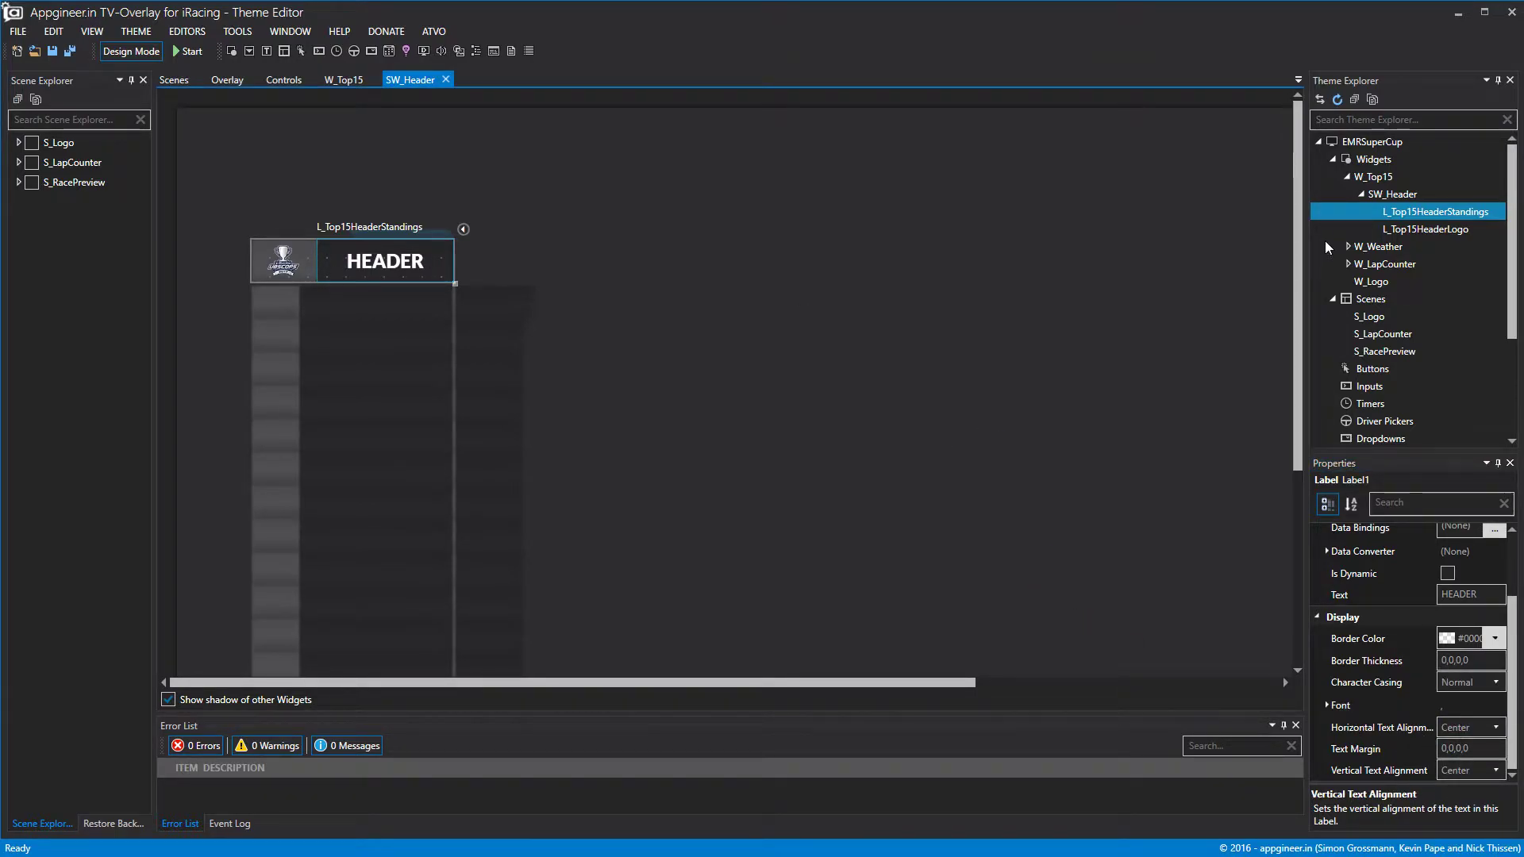
Change the label text to STANDINGS and collapse SW_Header in Theme Explorer.
left_click(1346, 605)
type("STAND")
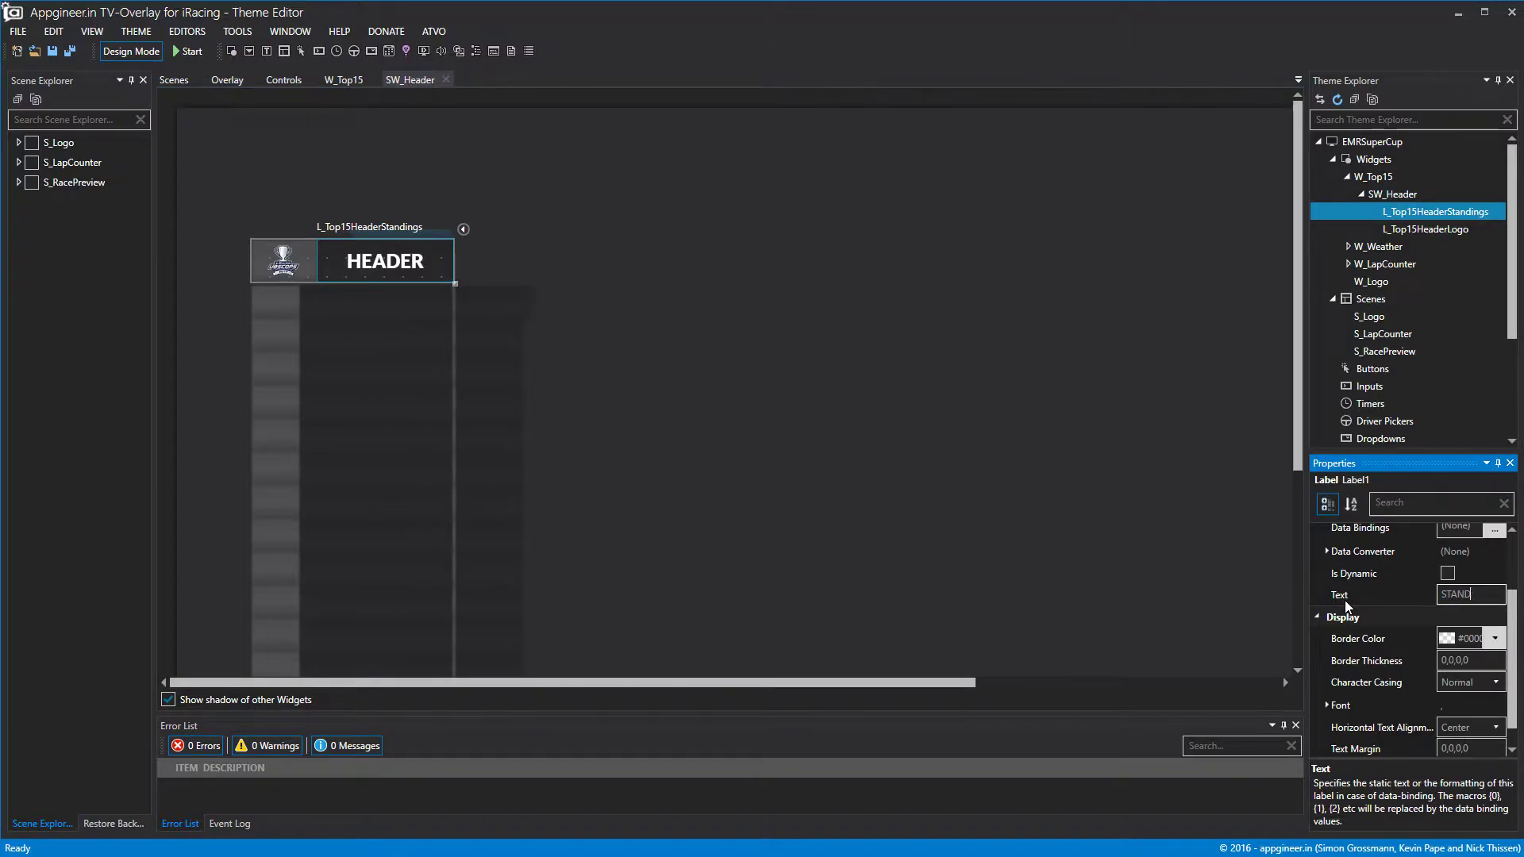
type("ARGS")
left_click(1099, 548)
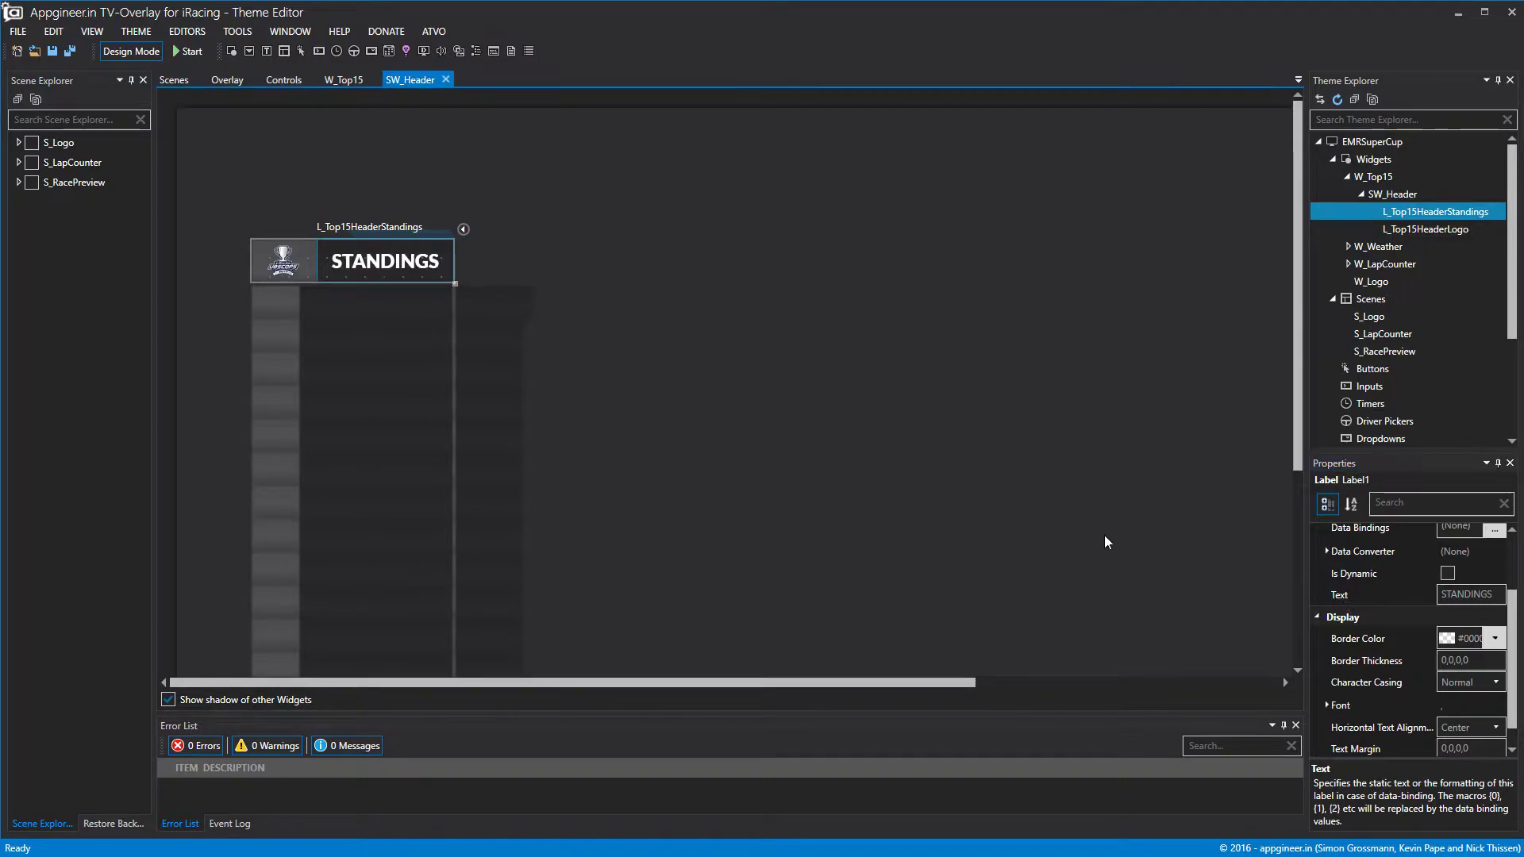
double_click(1384, 197)
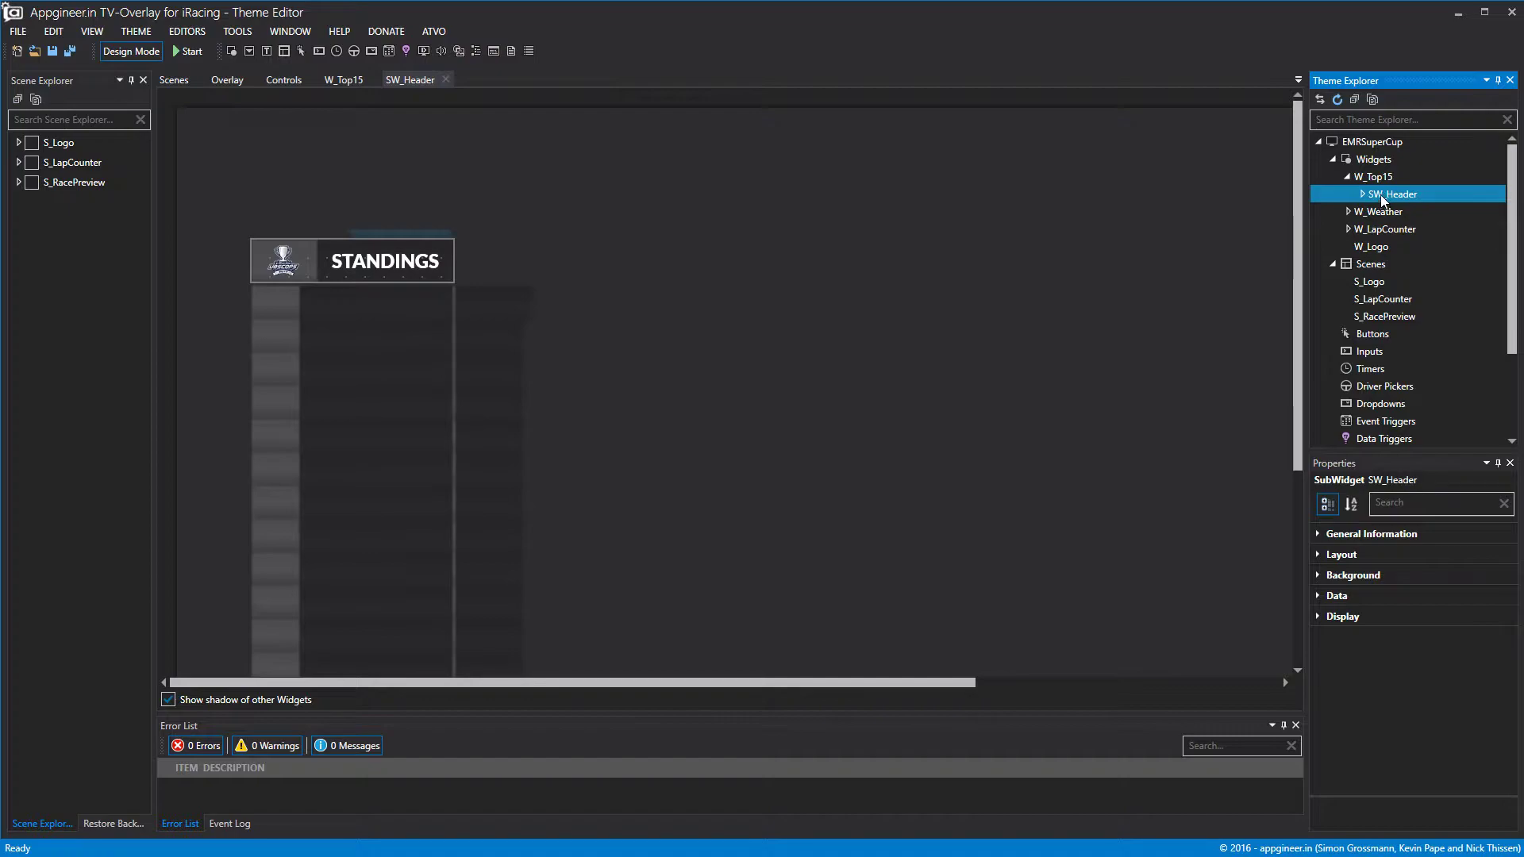
double_click(1368, 198)
right_click(1377, 178)
Add a subwidget to W_Top15 and rename it SW_Top15Pos1.
left_click(1400, 193)
right_click(1400, 195)
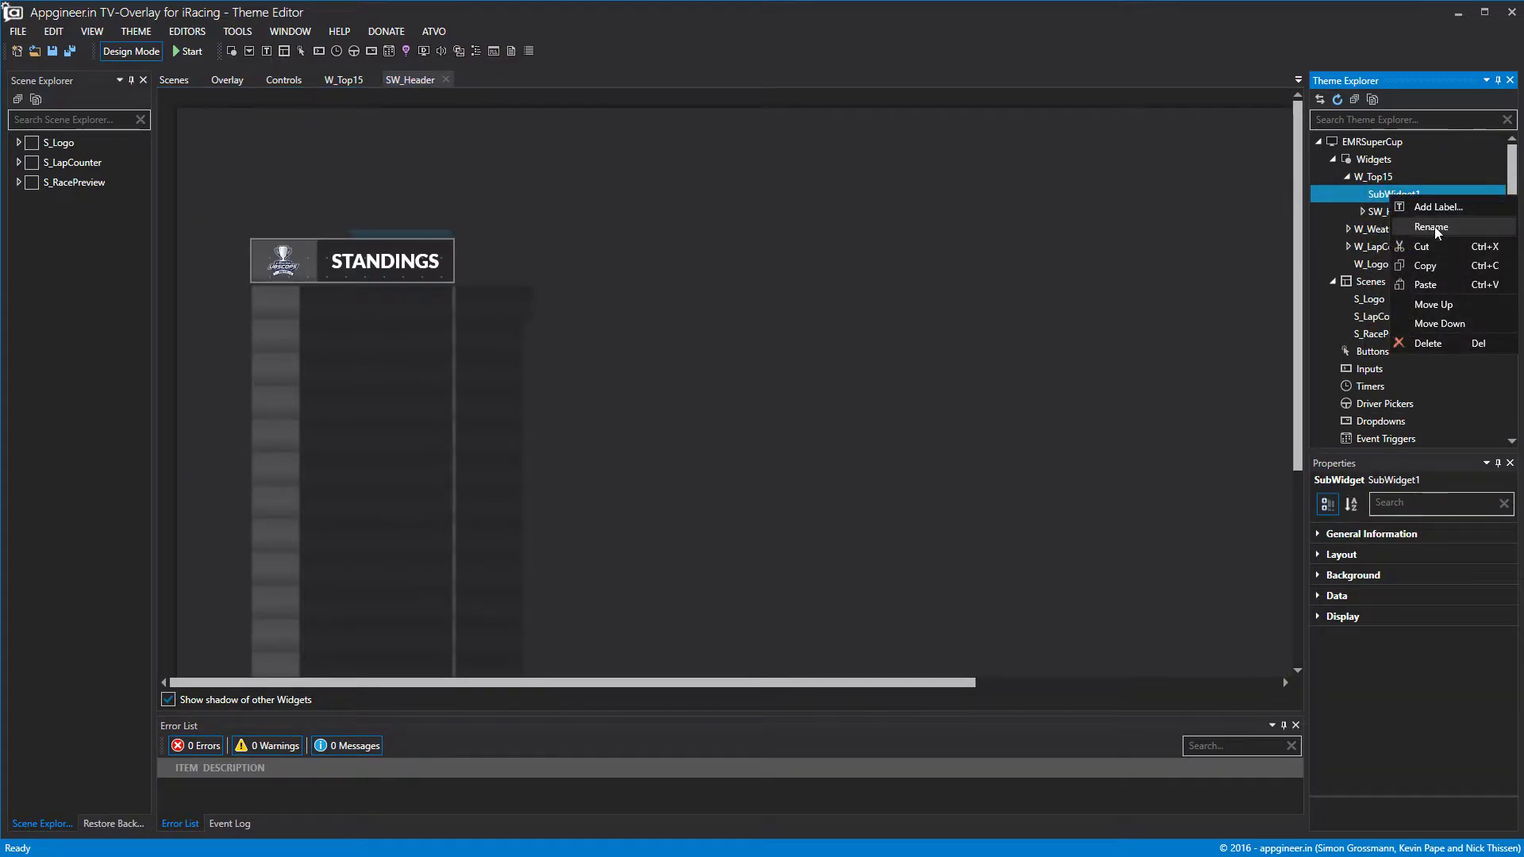
left_click(1435, 226)
type("sw")
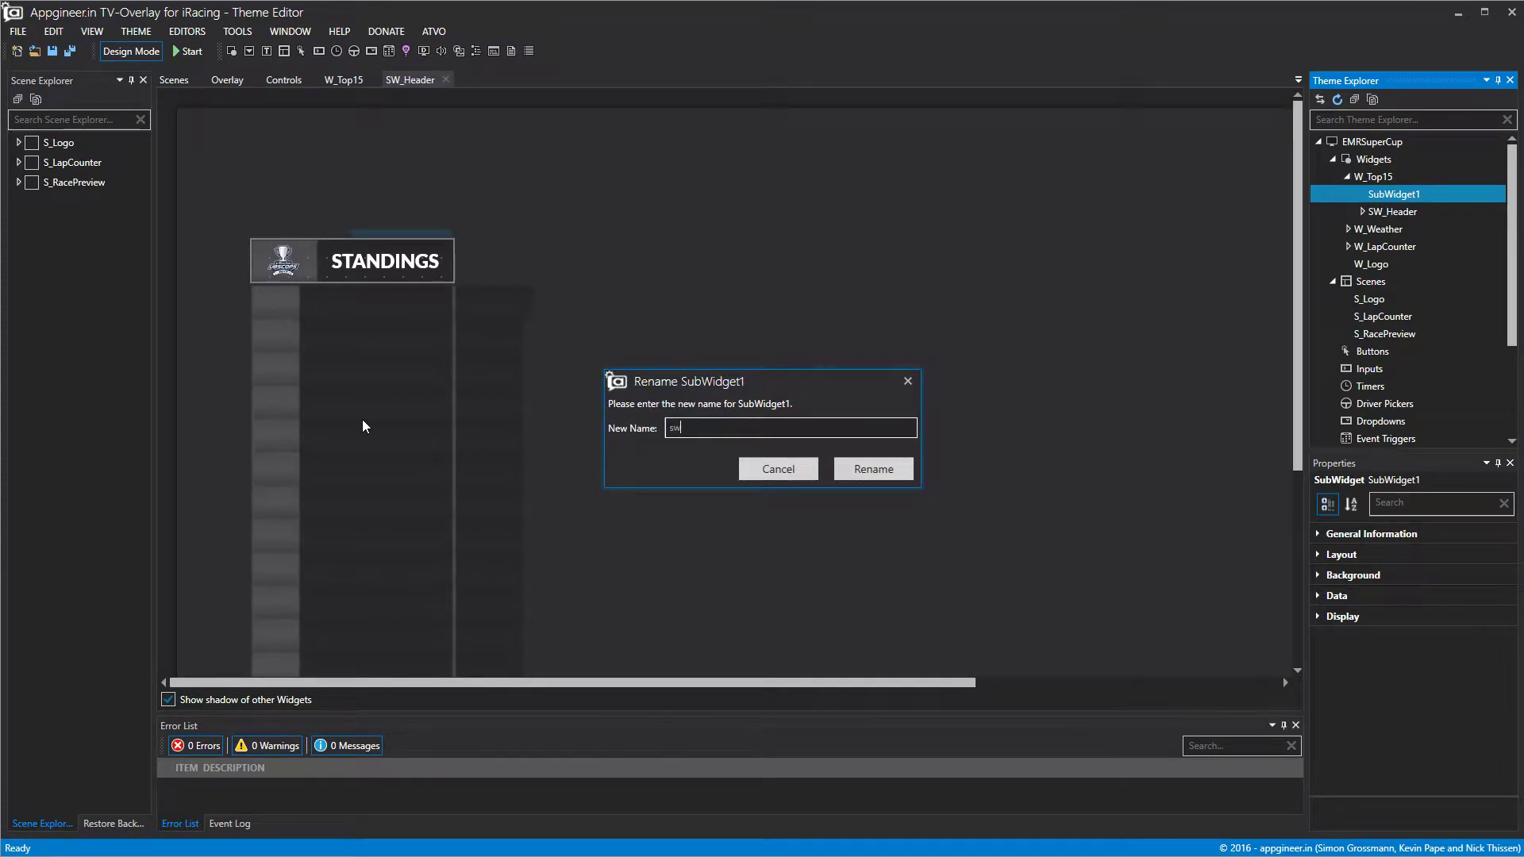
type("_Top15Pos1")
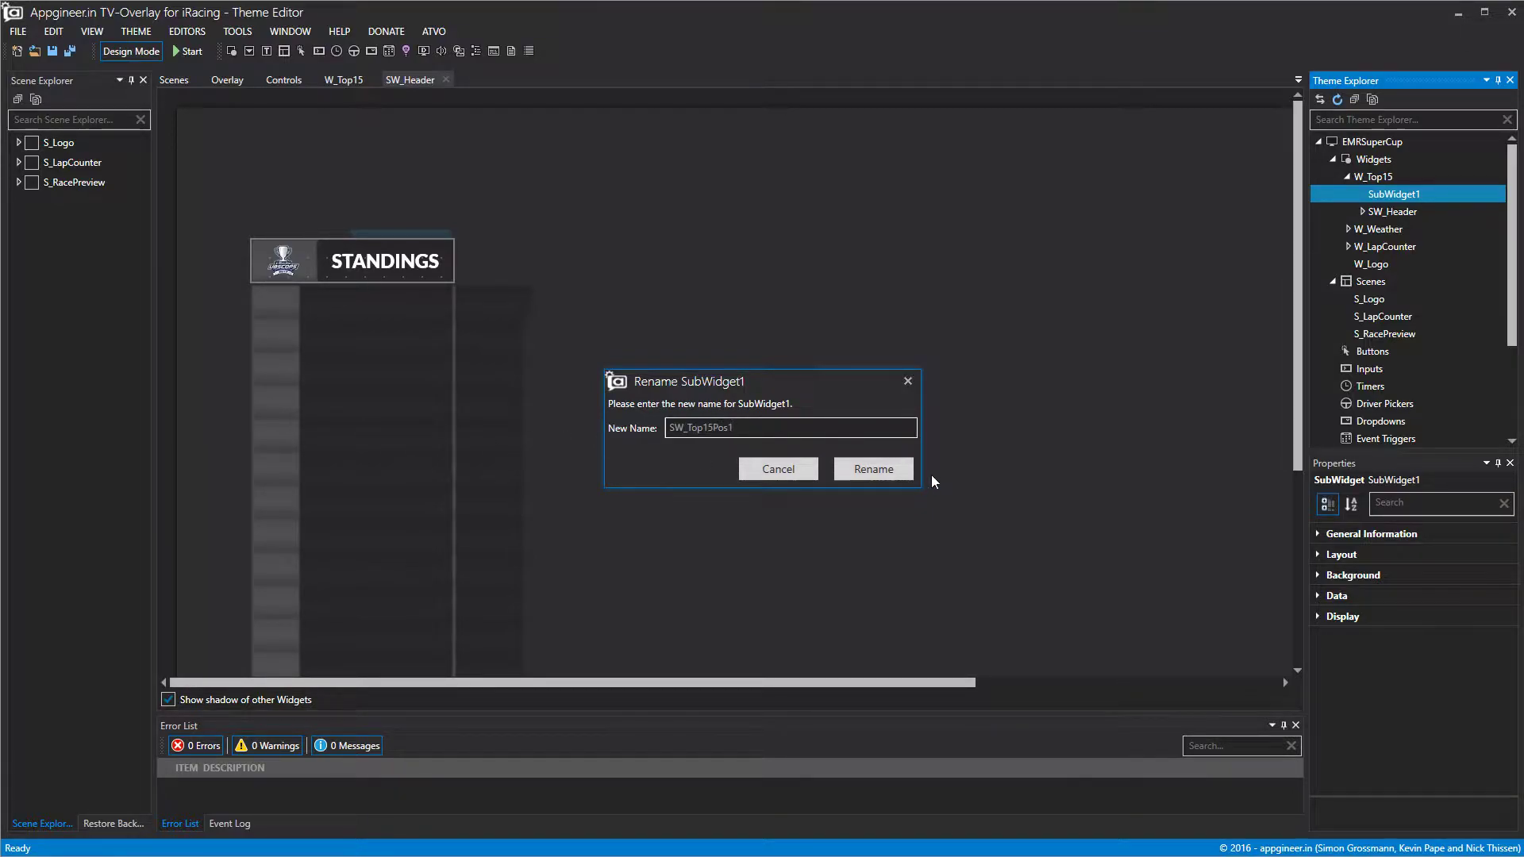
left_click(904, 472)
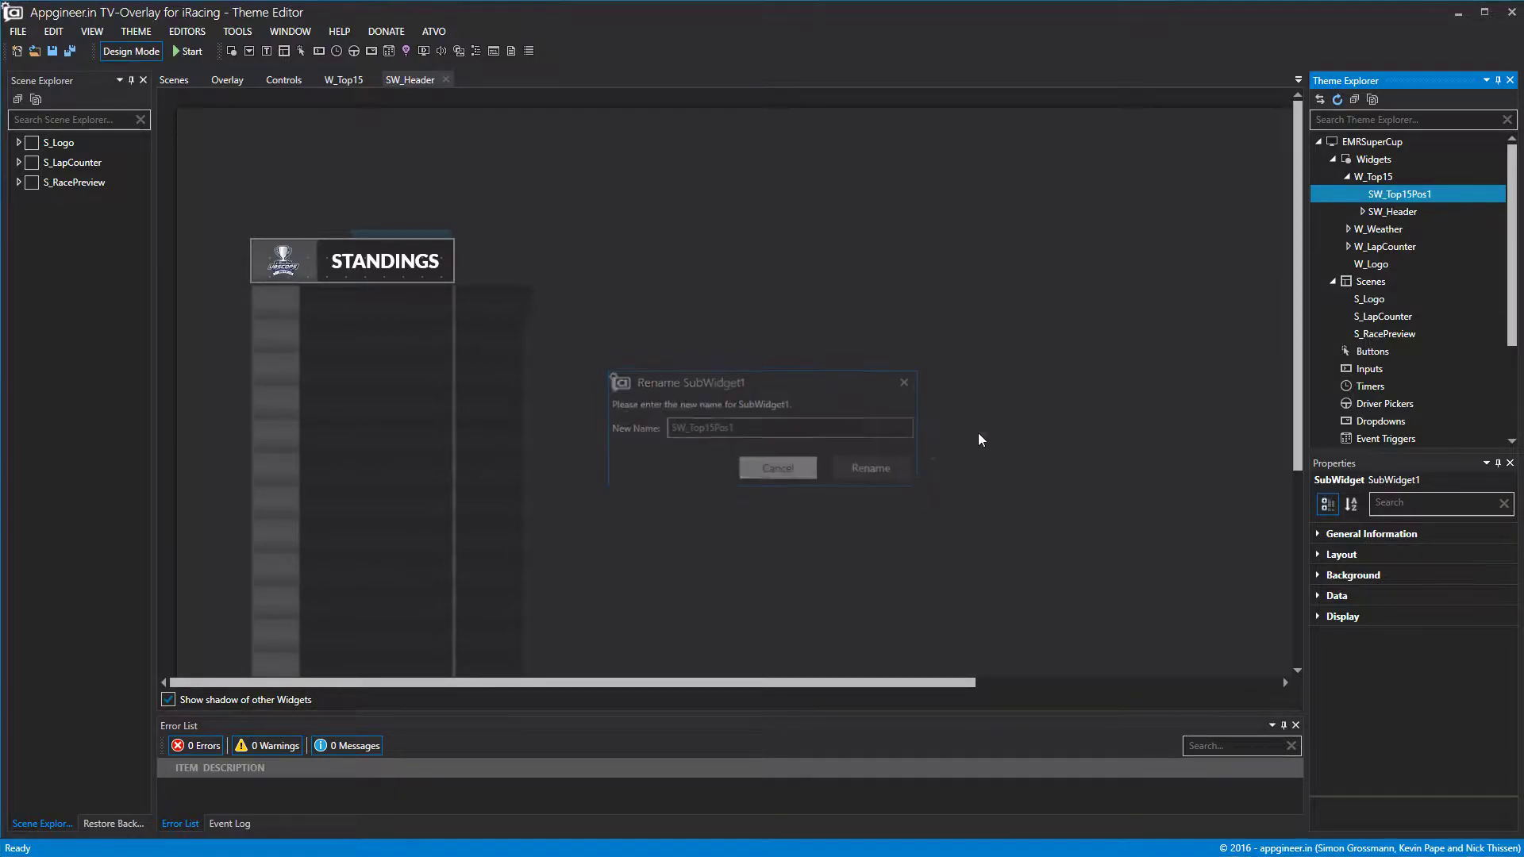
Close the SW_Header tab and place SW_Top15Pos1 below the header at Top 225.
left_click(446, 81)
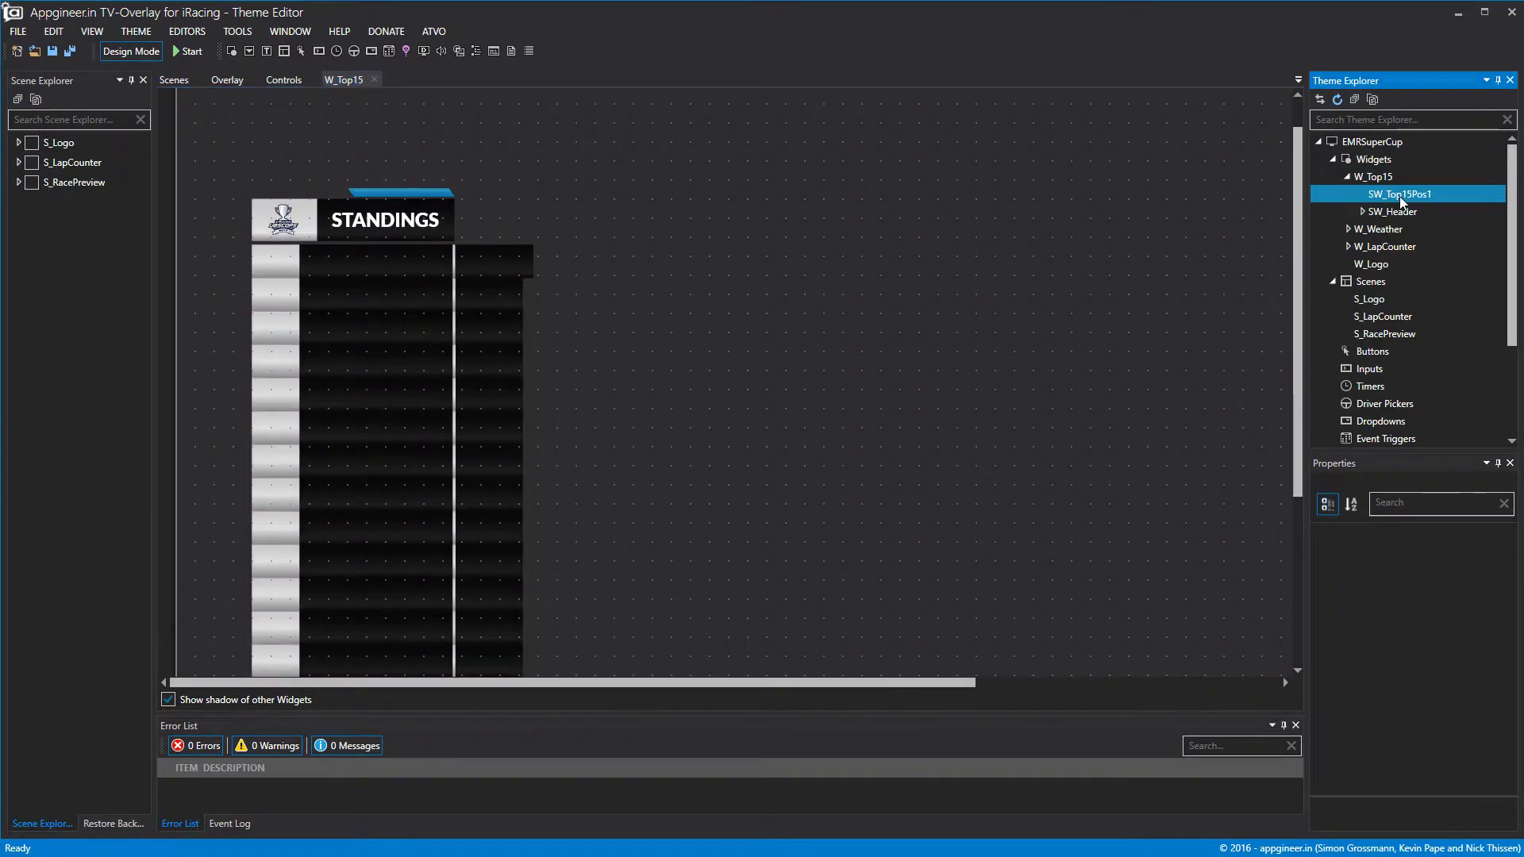
left_click_drag(645, 266, 628, 404)
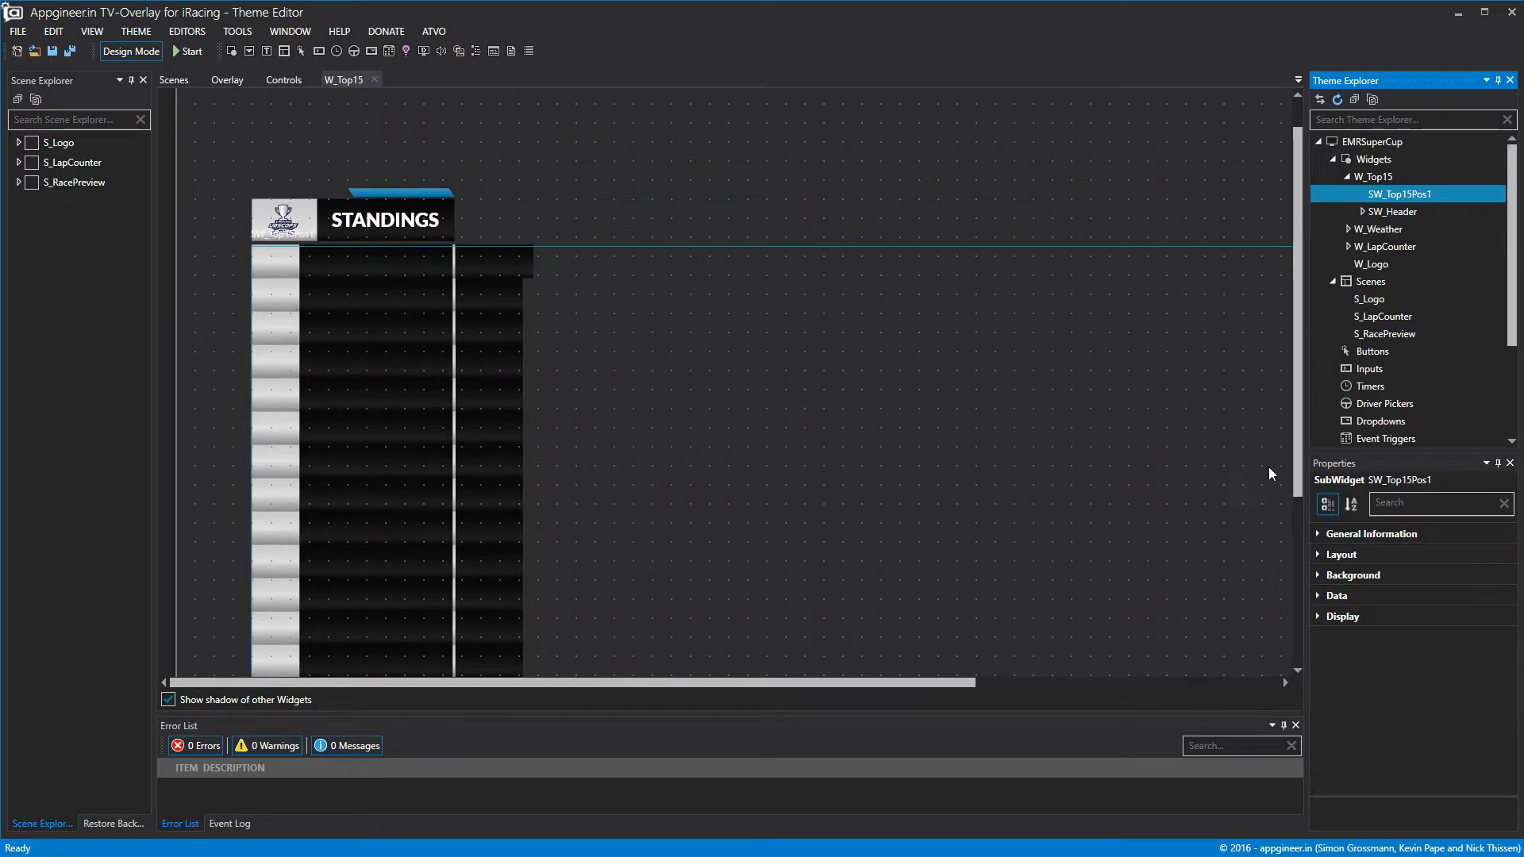
left_click(1317, 558)
left_click(1318, 555)
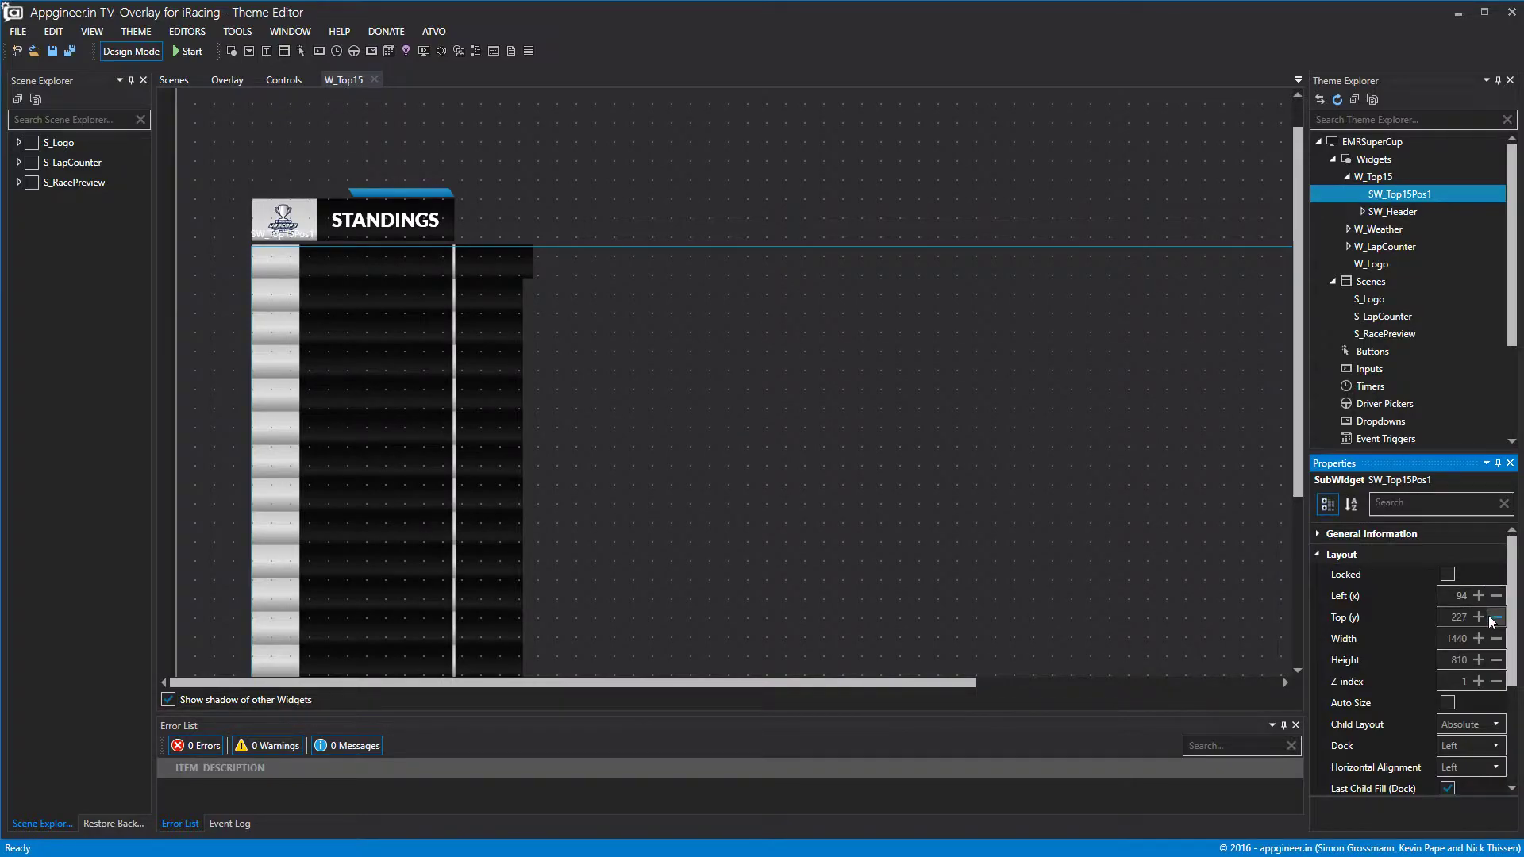
left_click(1496, 617)
left_click(1496, 618)
Resize SW_Top15Pos1 to a 355×41 row.
scroll(1139, 612, "down", 3)
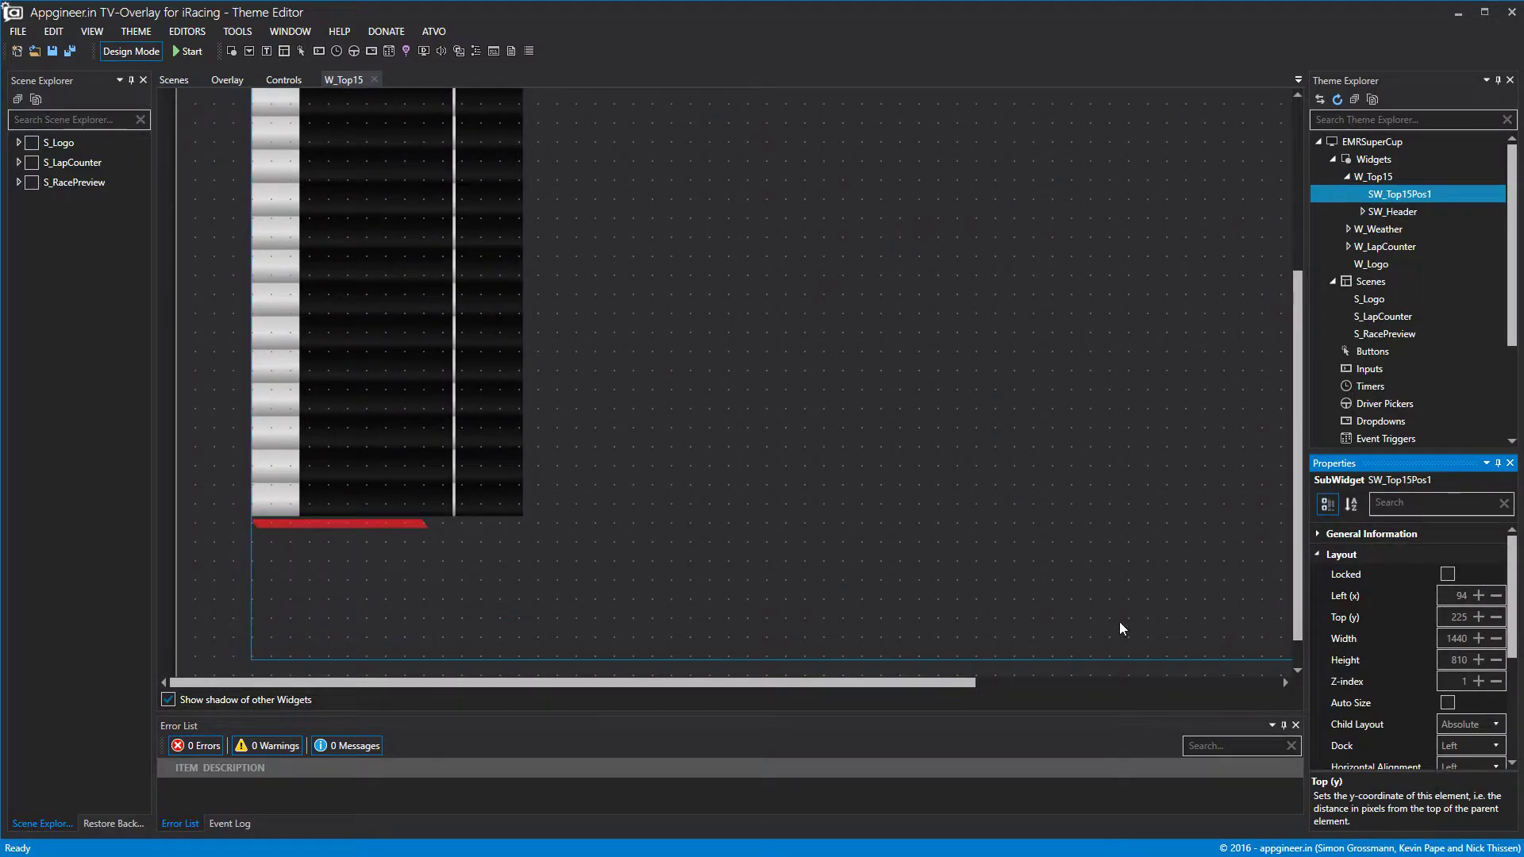
left_click_drag(1023, 661, 808, 280)
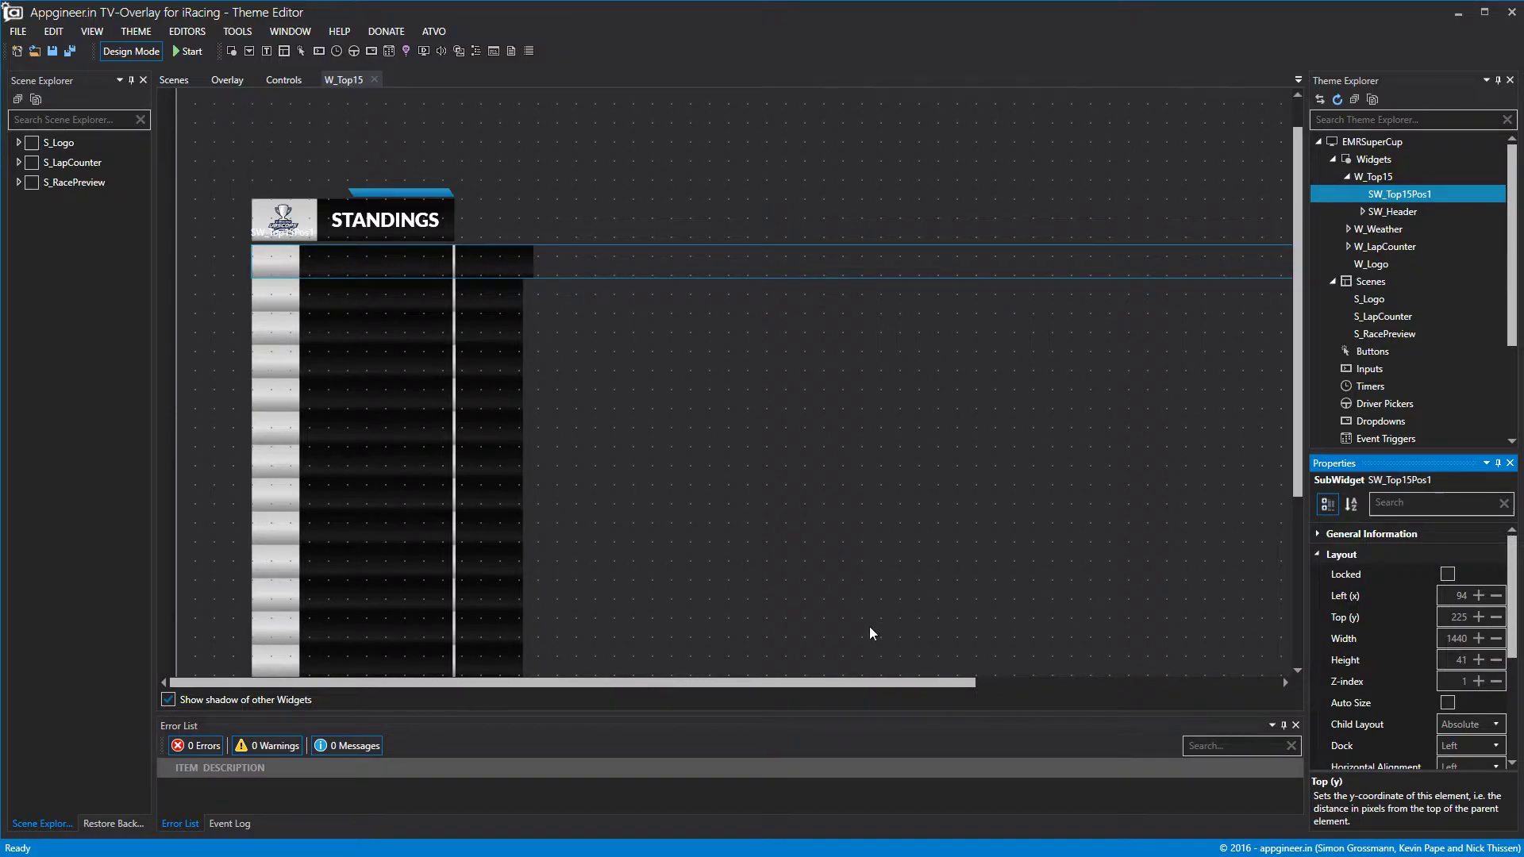
left_click_drag(878, 683, 1456, 680)
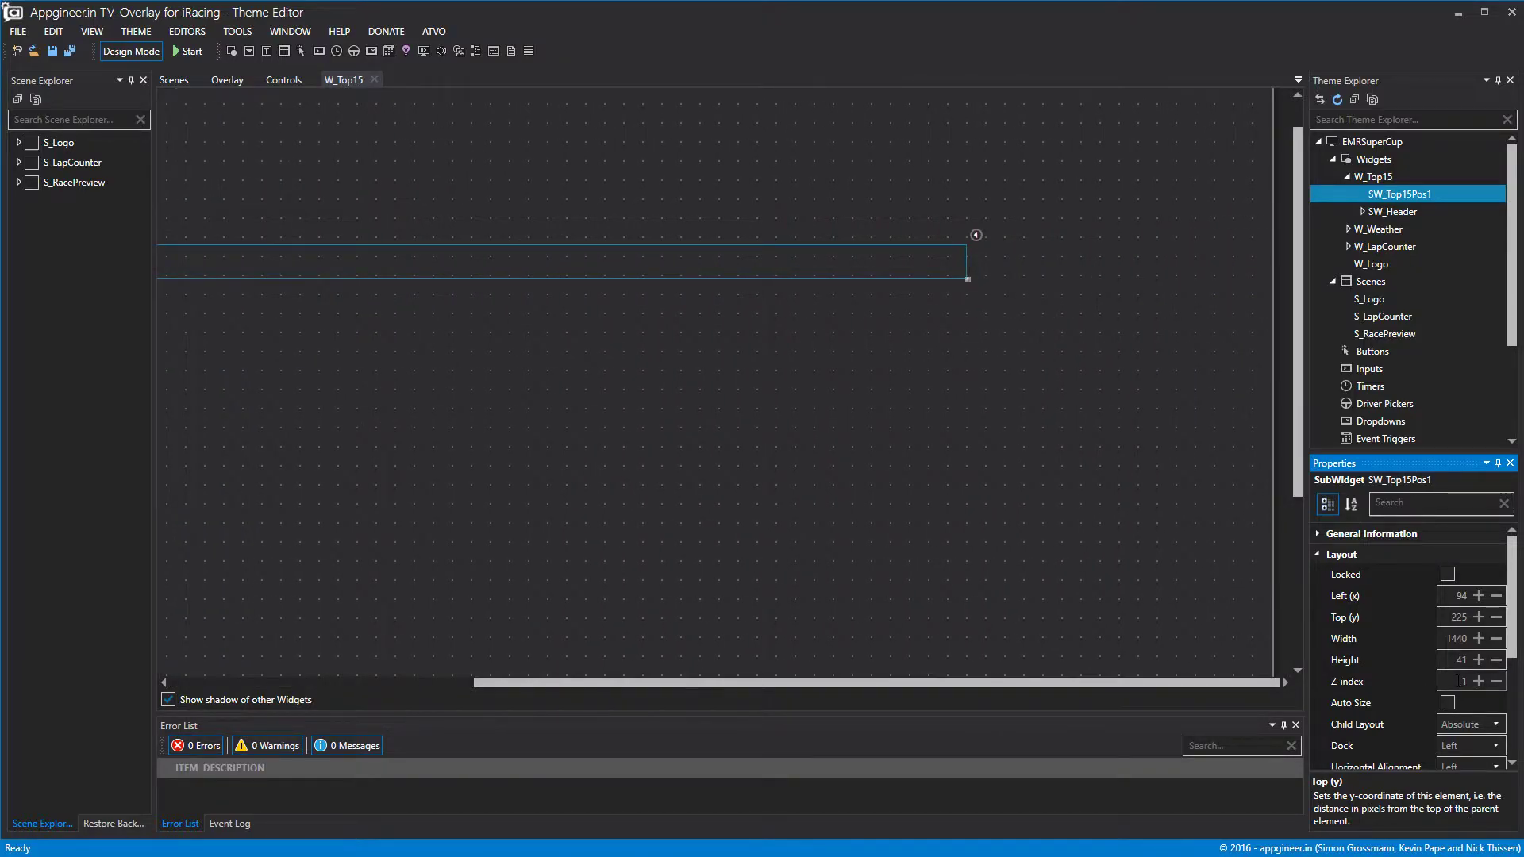
left_click_drag(967, 279, 653, 277)
left_click_drag(842, 681, 426, 688)
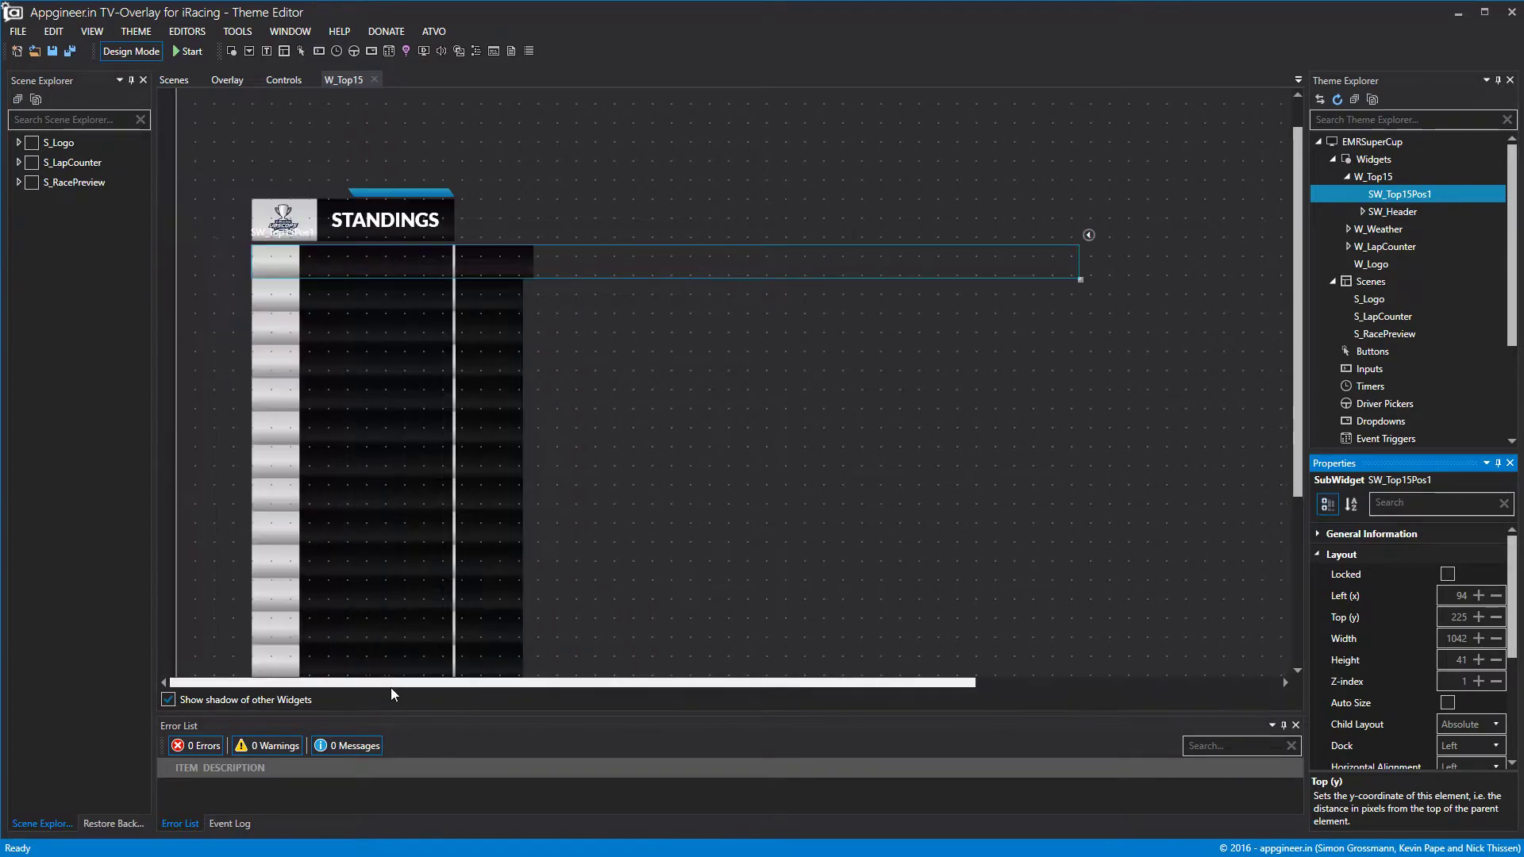
left_click_drag(1082, 262, 537, 312)
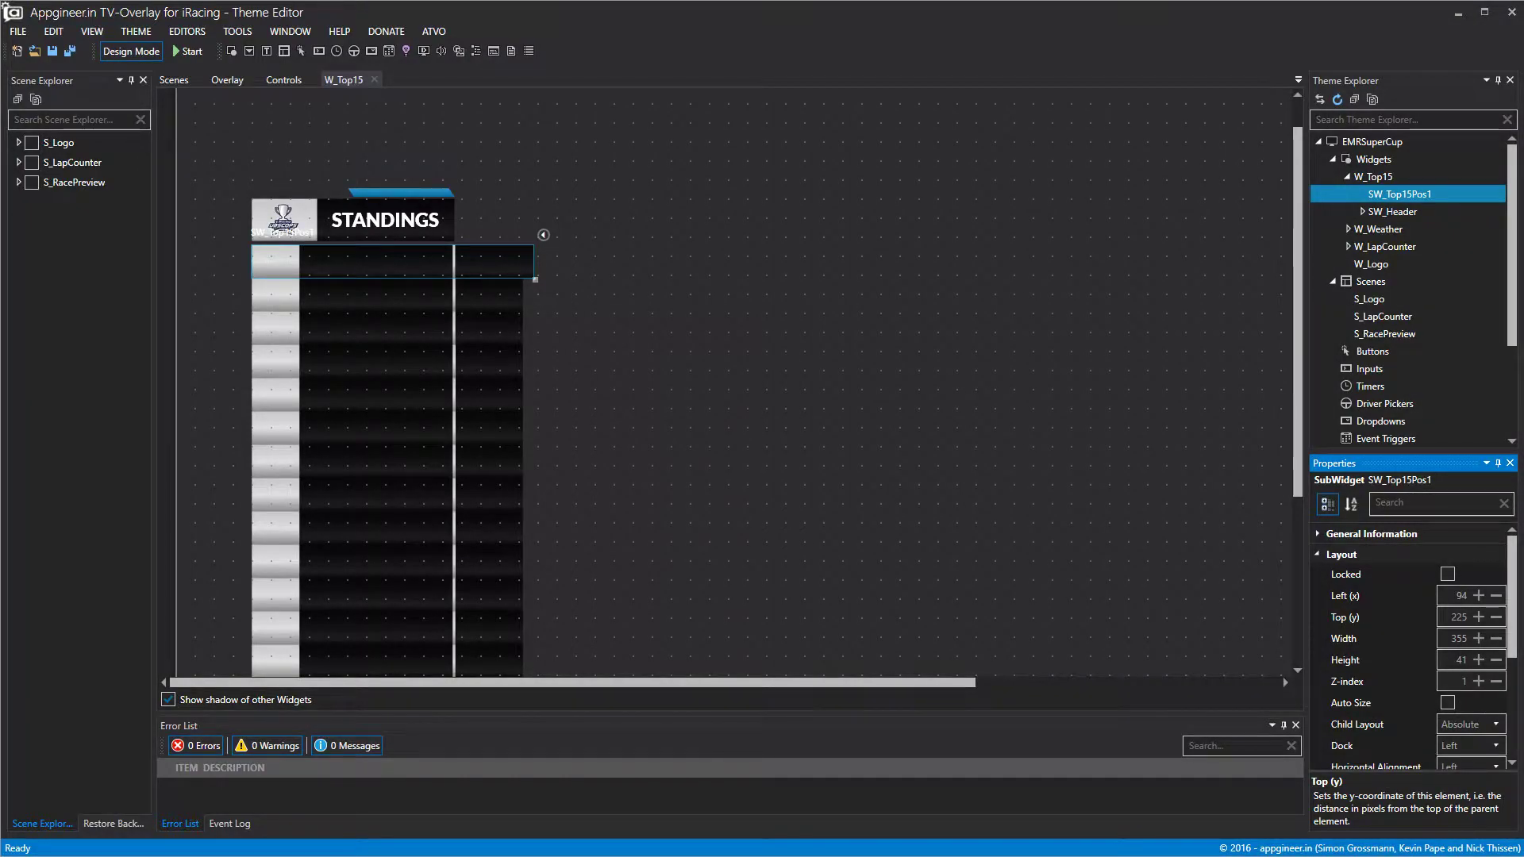
left_click(711, 288)
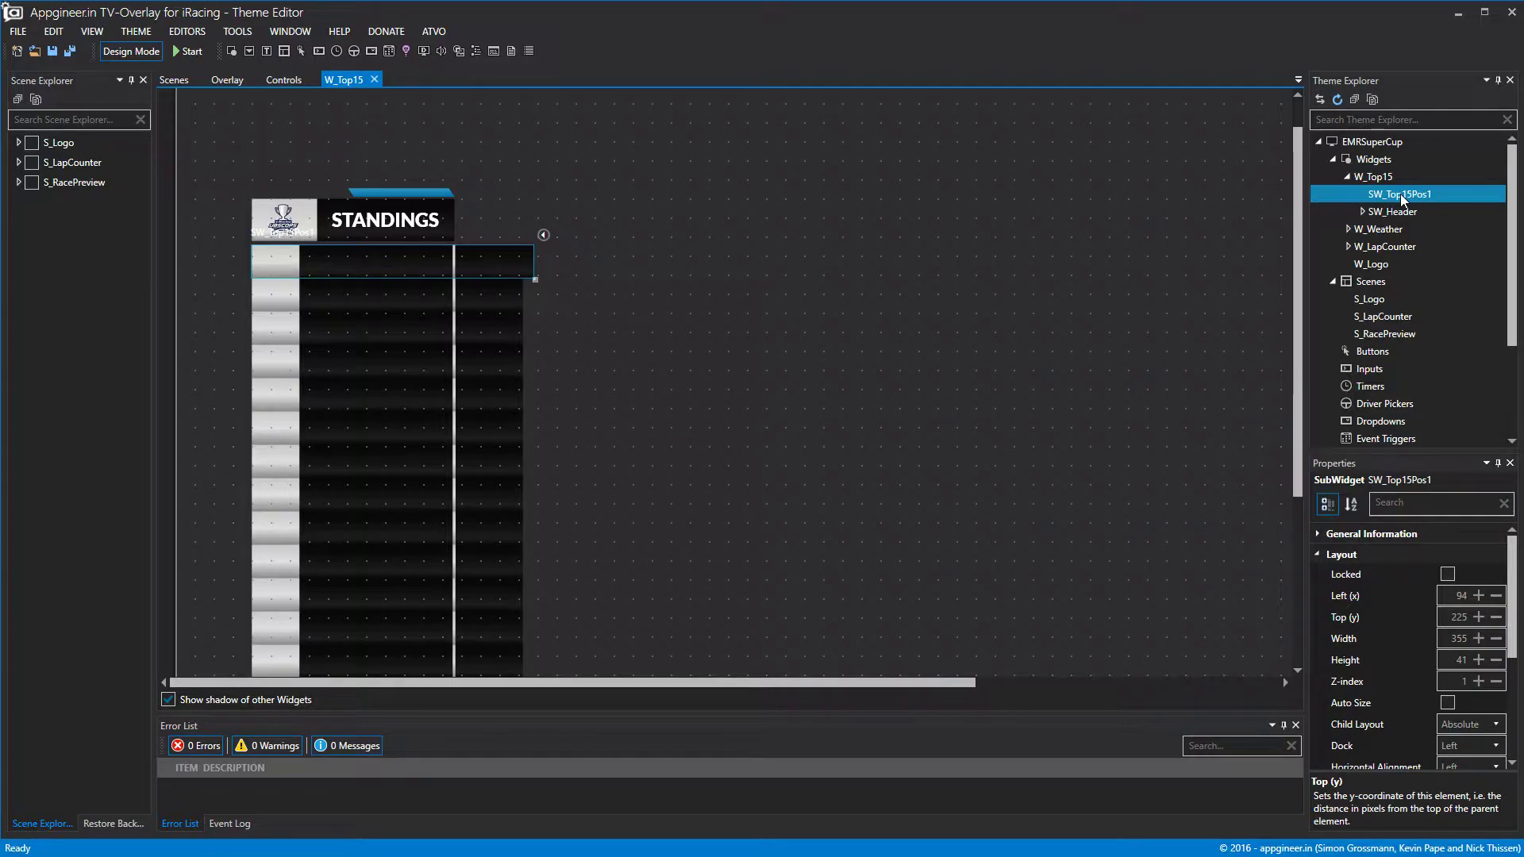
left_click(1319, 554)
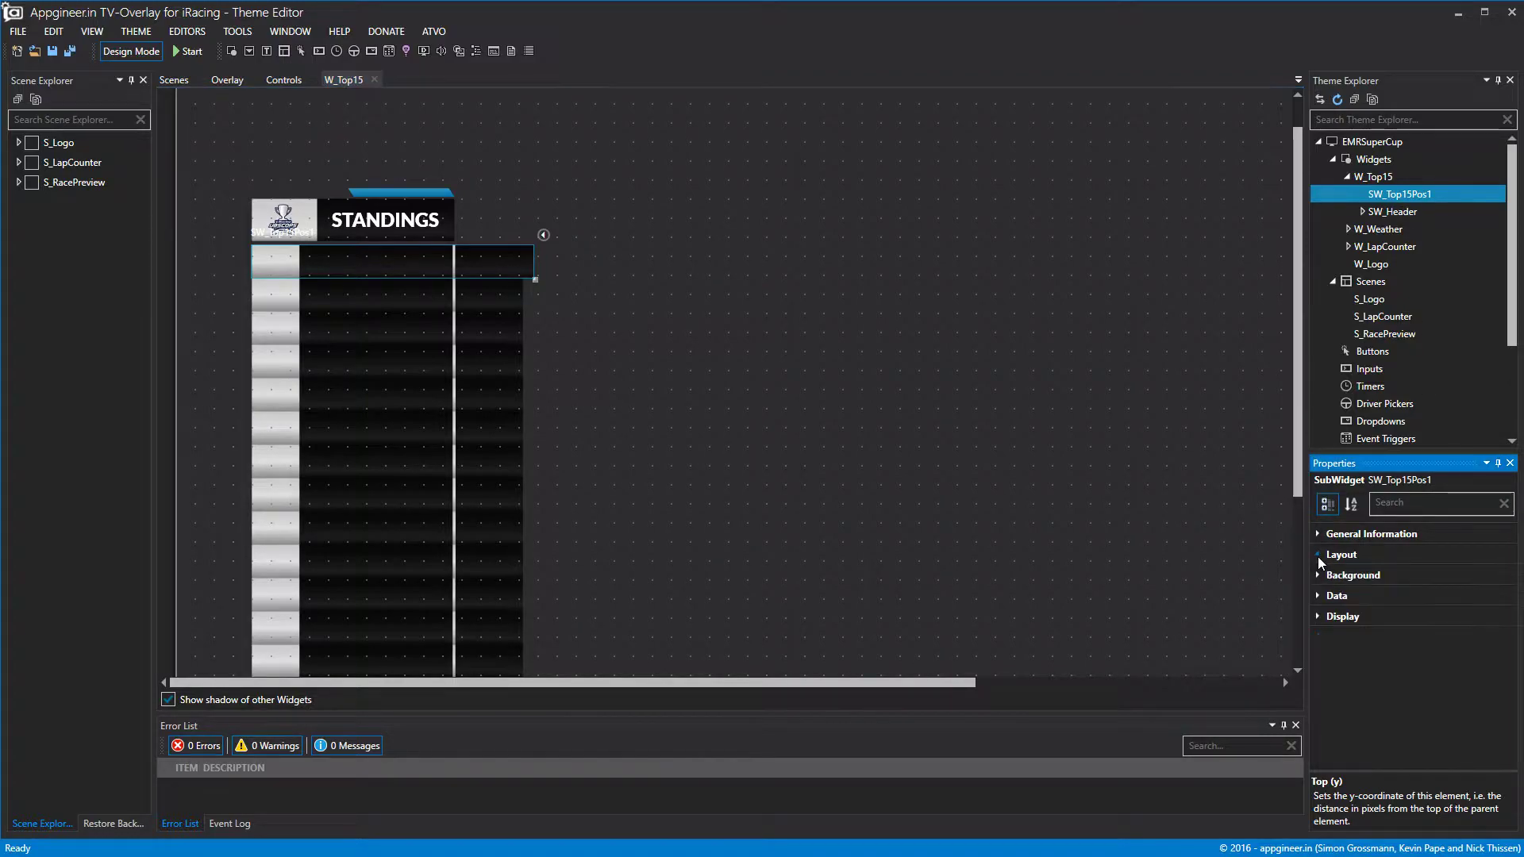
Add a label in SW_Top15Pos1, flush left with Top 0 and Height 41.
right_click(1383, 198)
left_click(1399, 206)
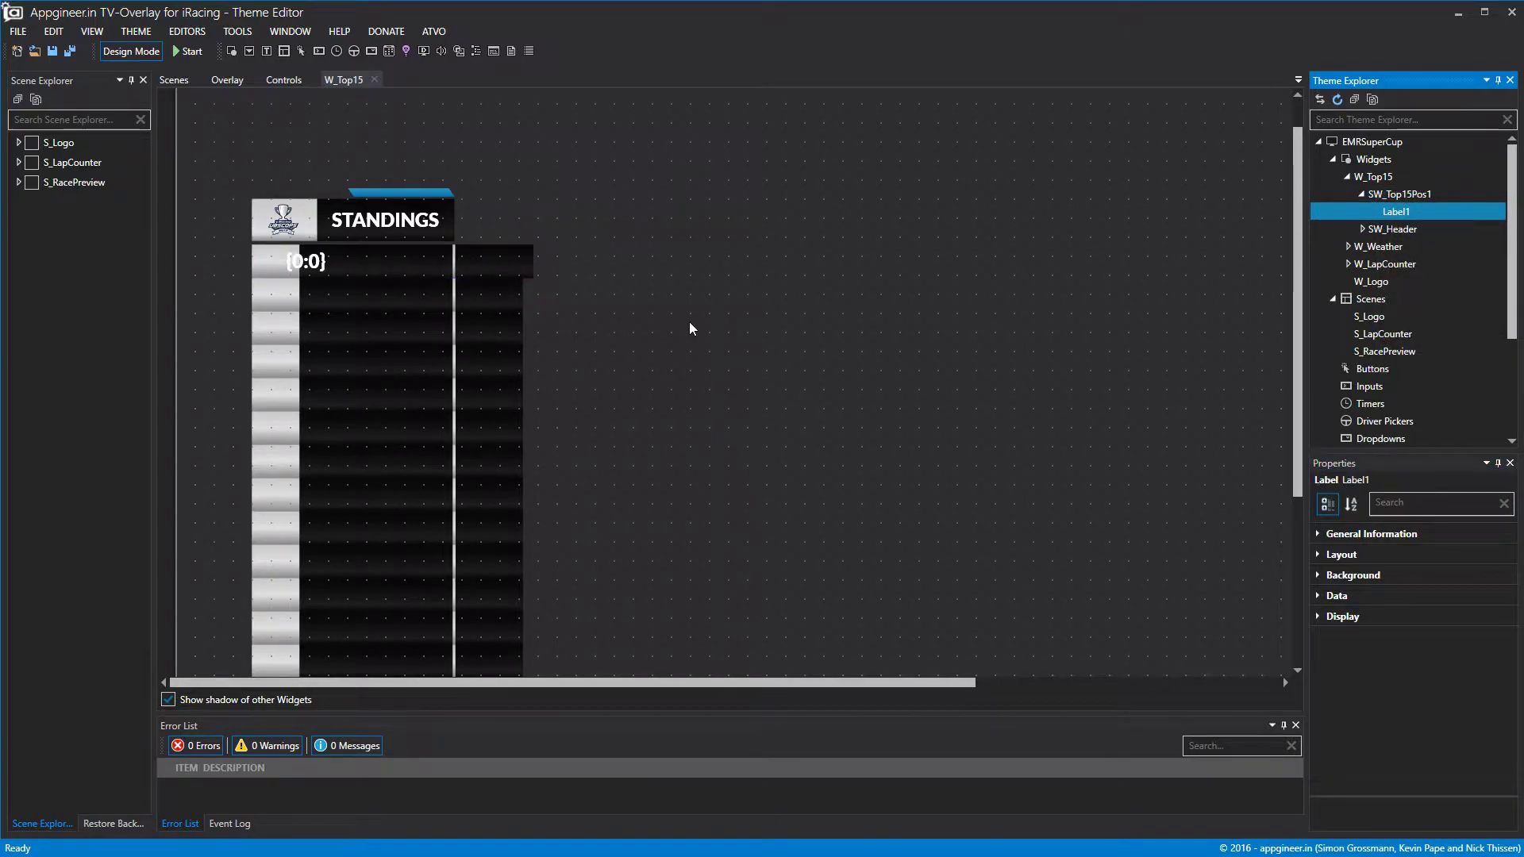
double_click(1400, 194)
left_click(406, 302)
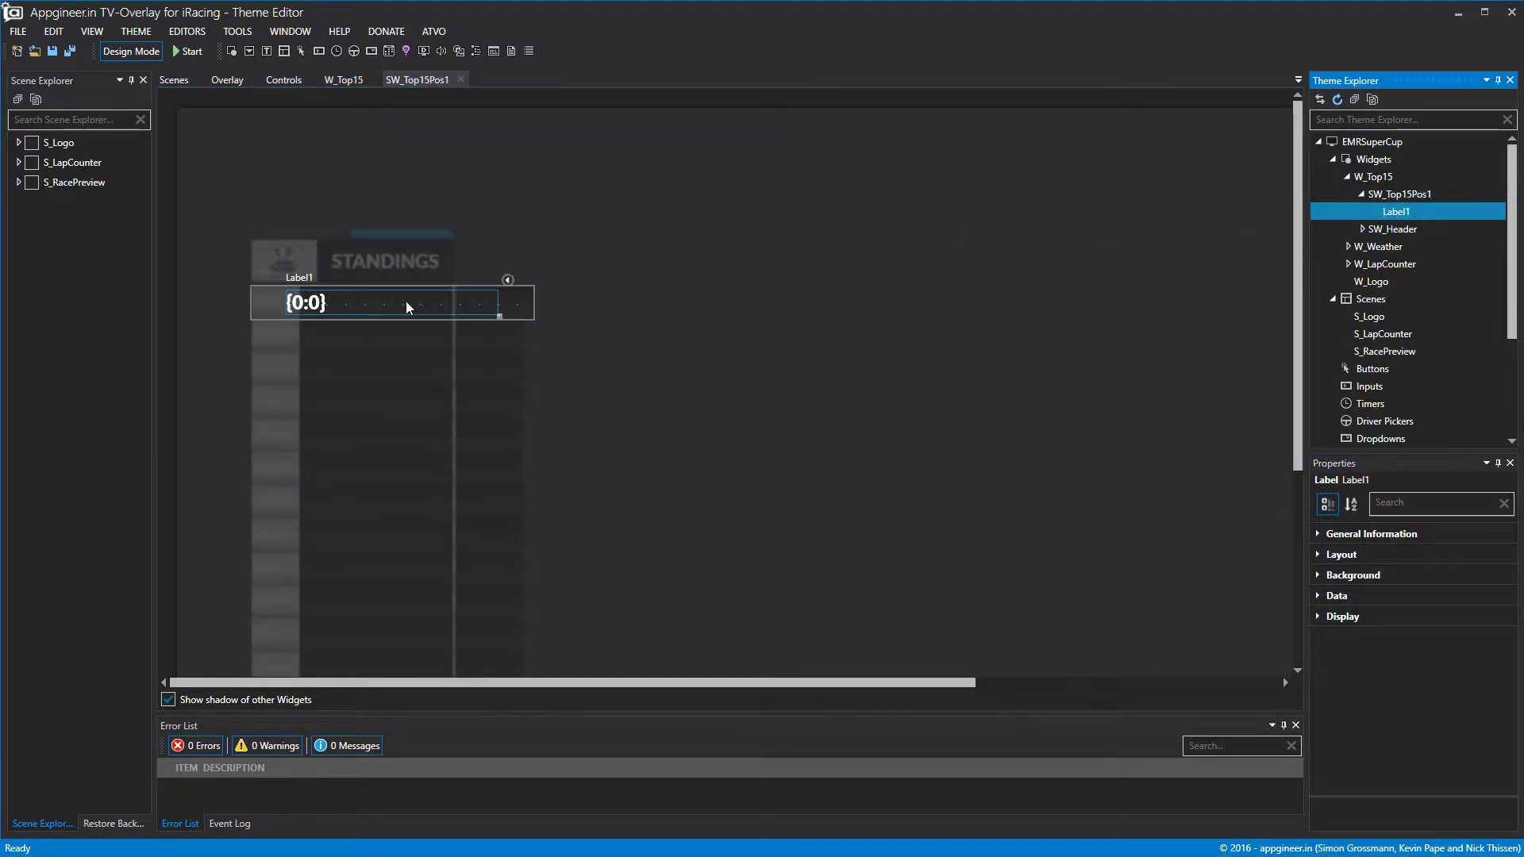
left_click_drag(445, 301, 303, 328)
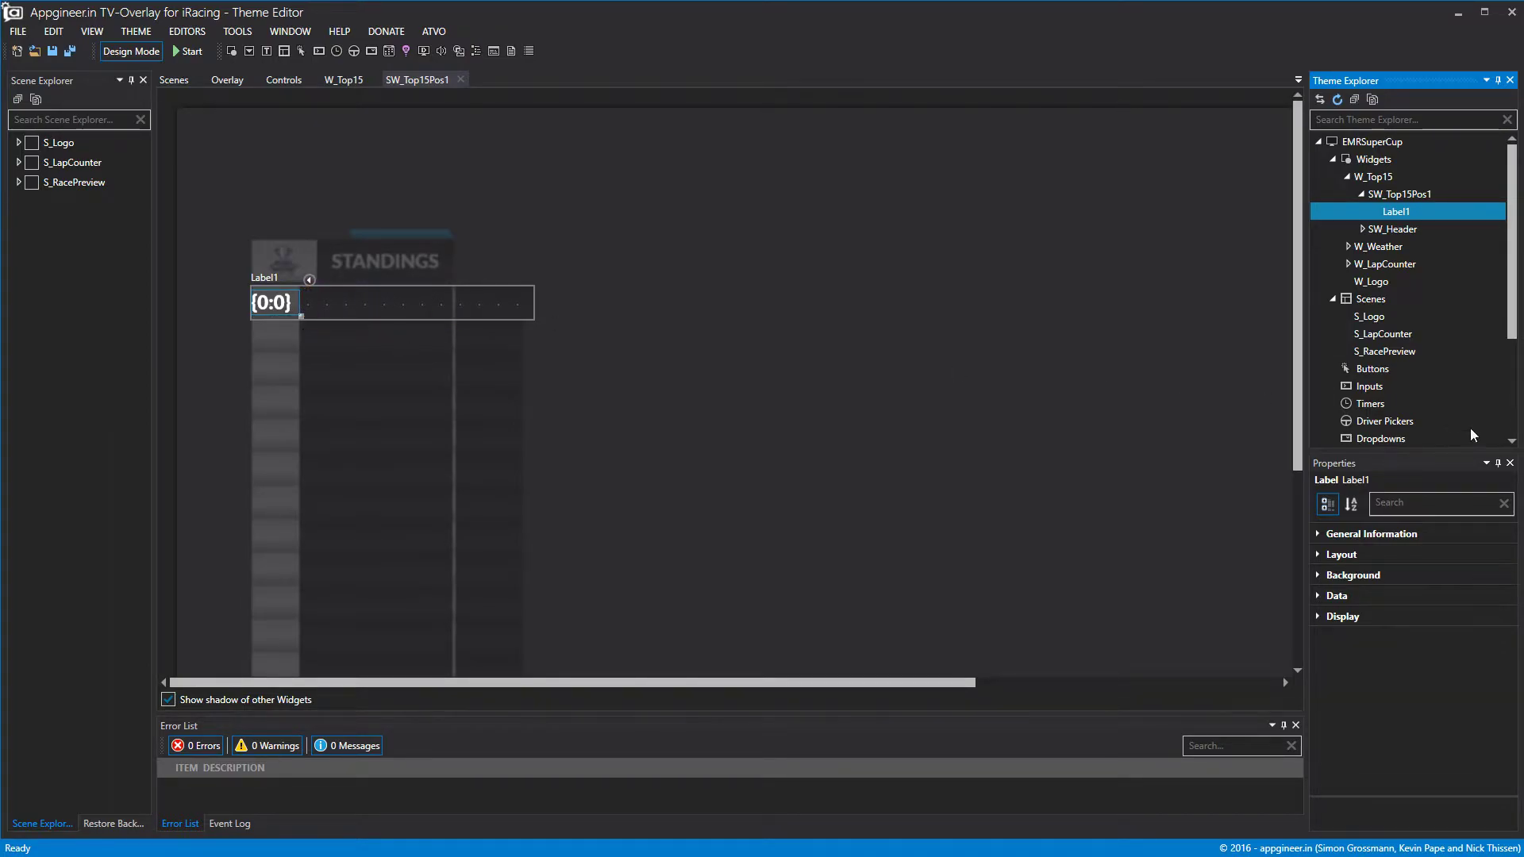
left_click(1323, 557)
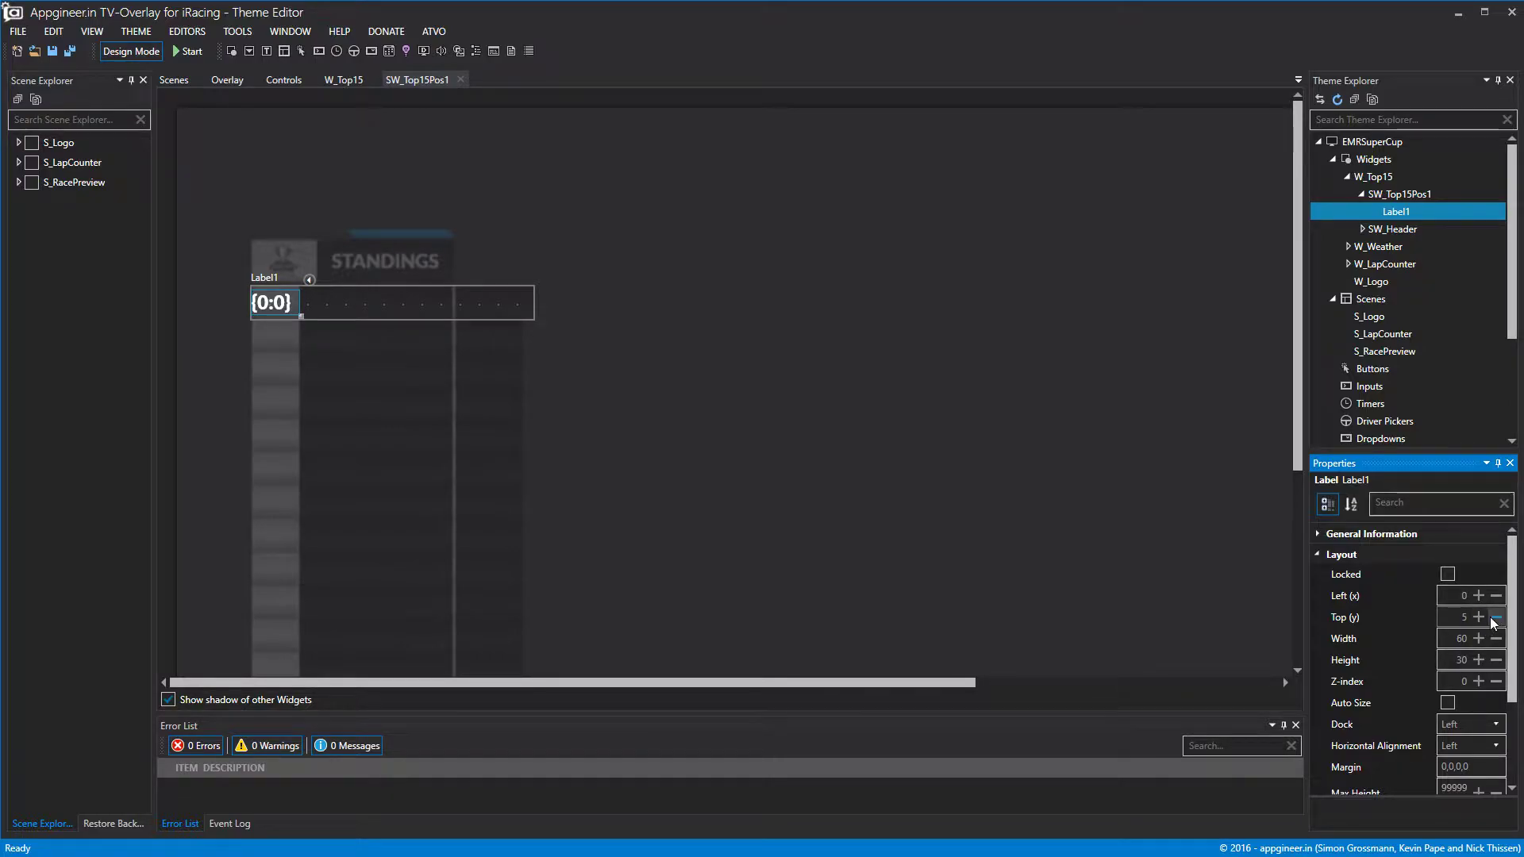
left_click(1494, 619)
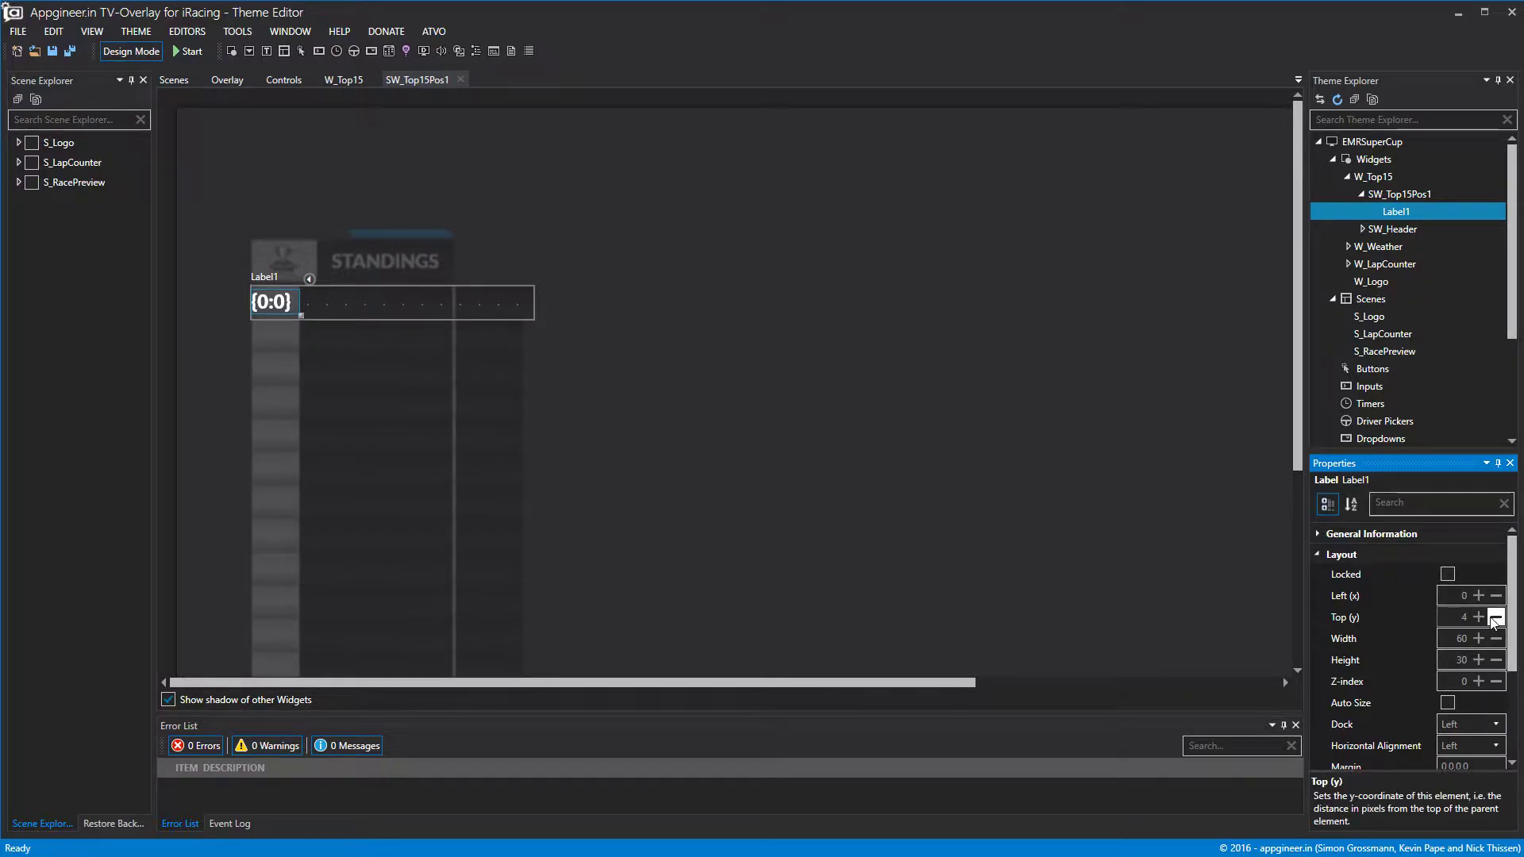
left_click(1478, 659)
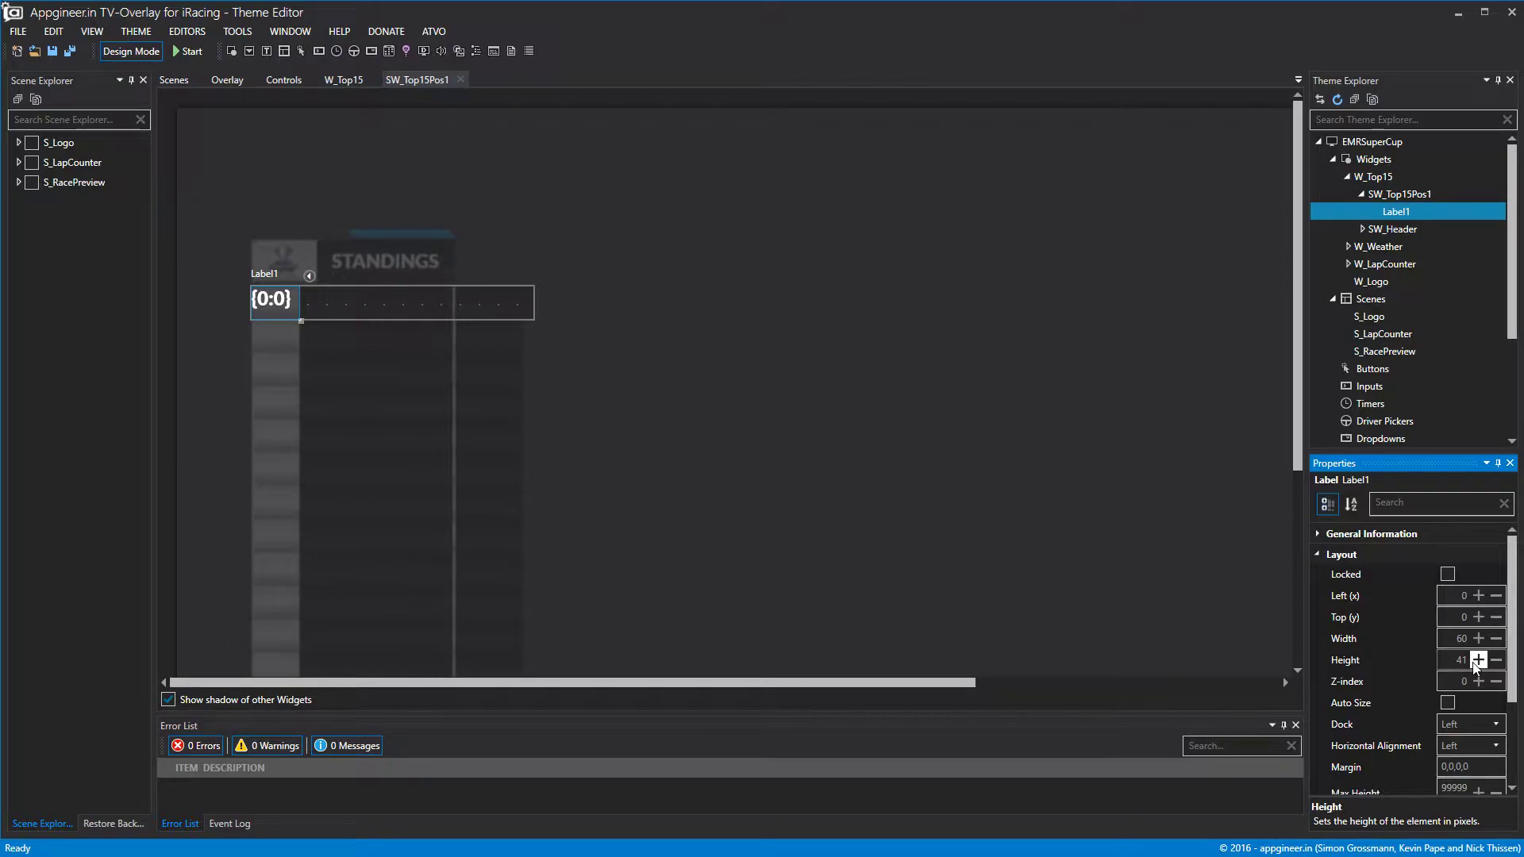
Rename the label L_Top15Pos1Position.
right_click(1395, 213)
left_click(1414, 232)
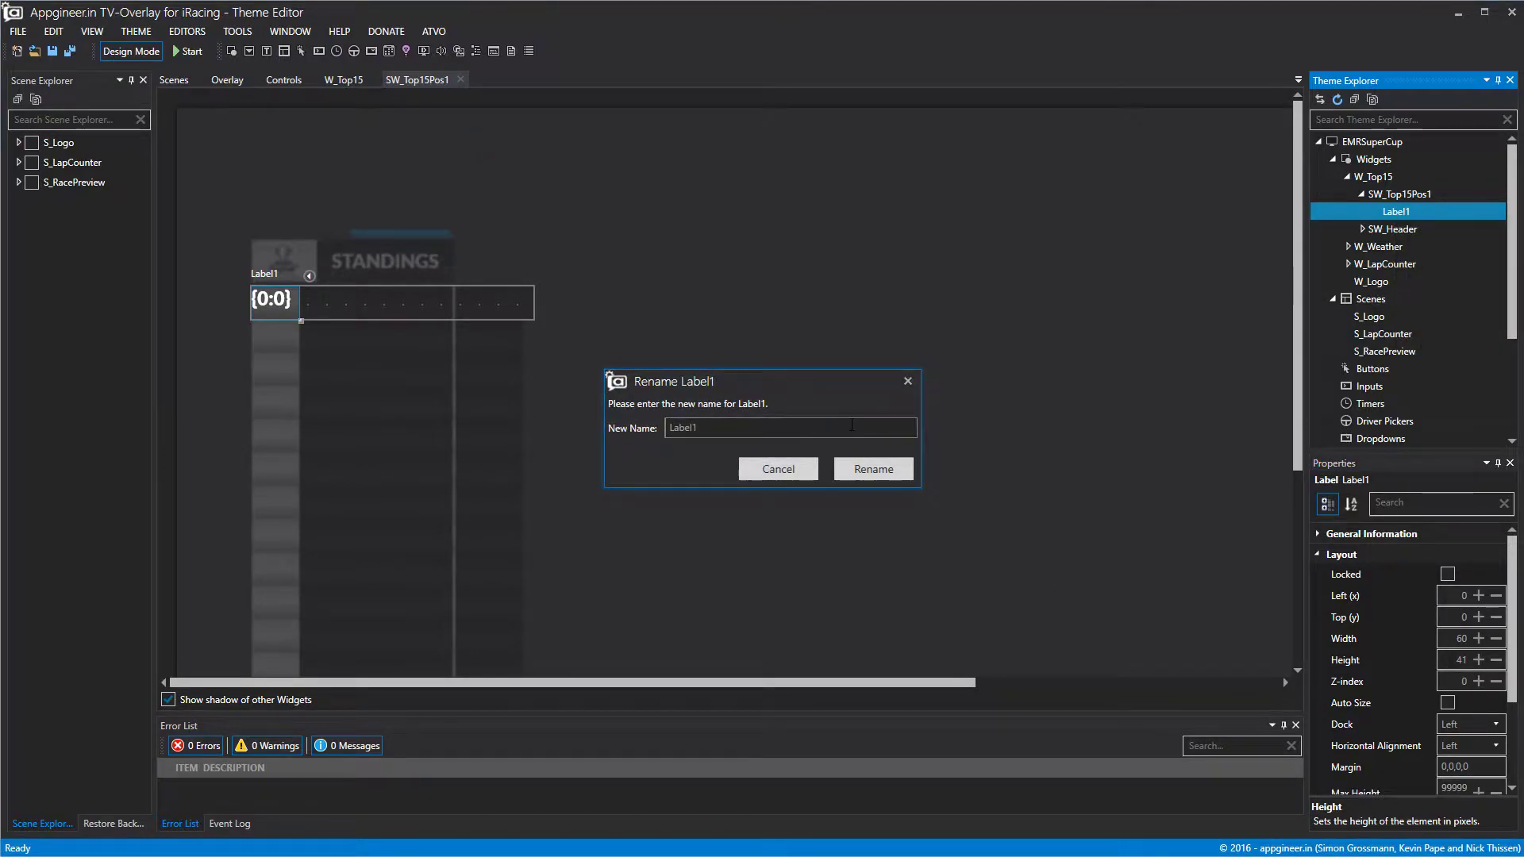
type("L")
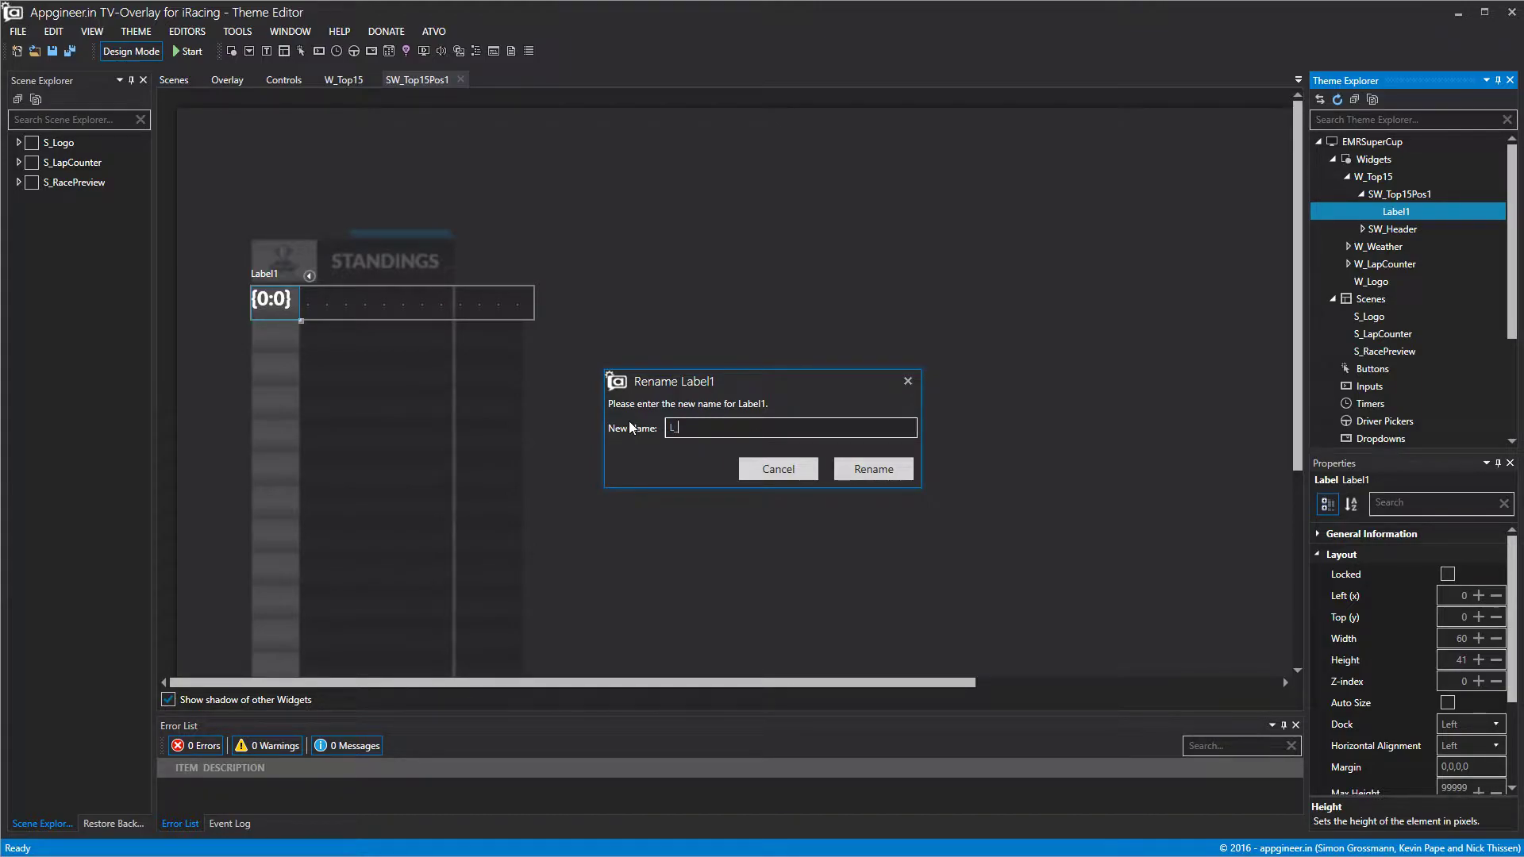
type("_Top15")
type("Pos1Position")
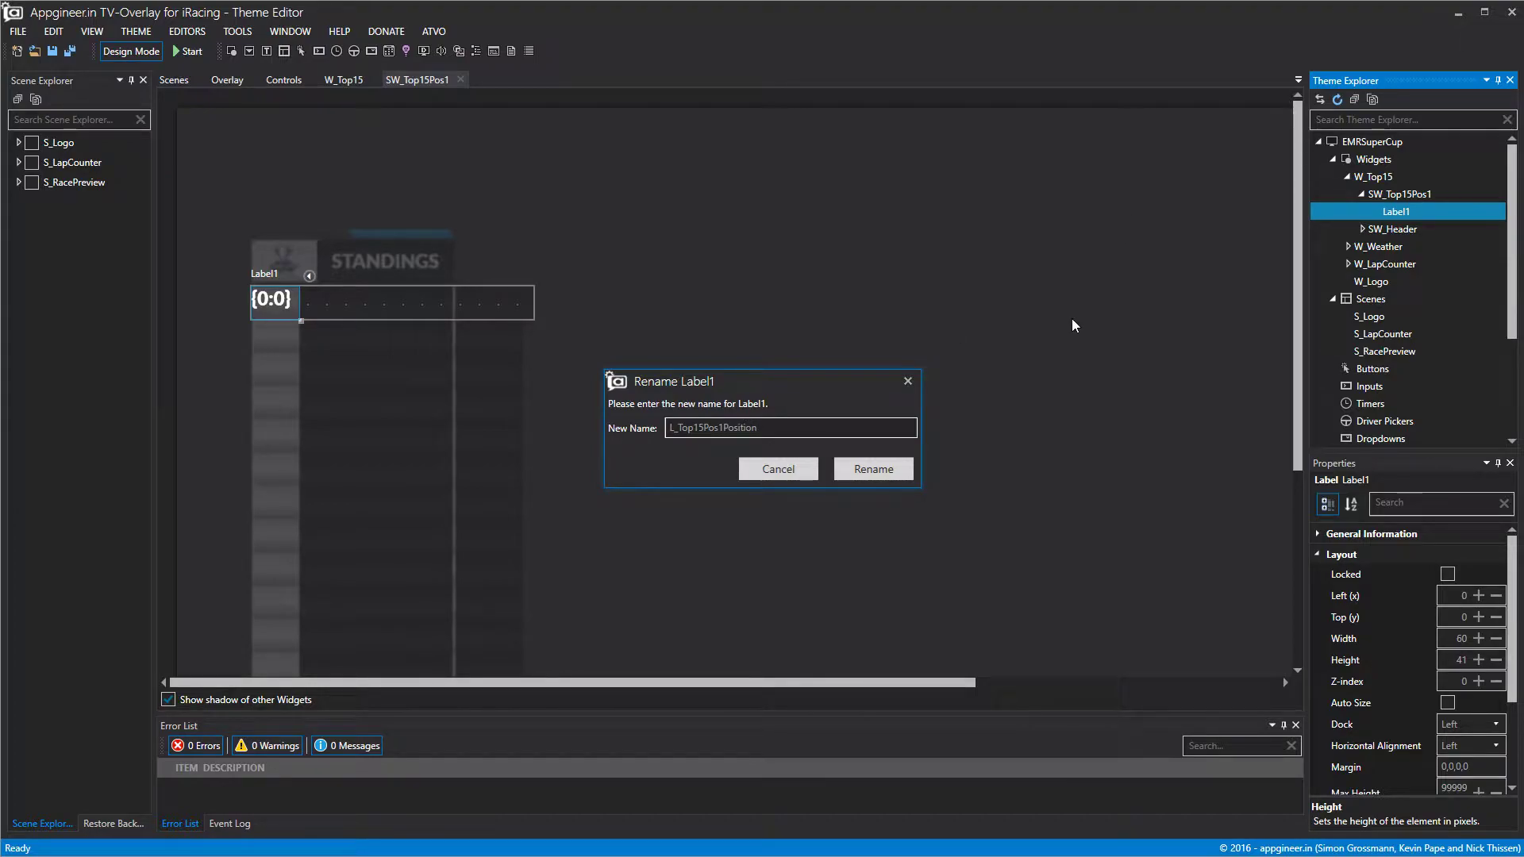
left_click(864, 480)
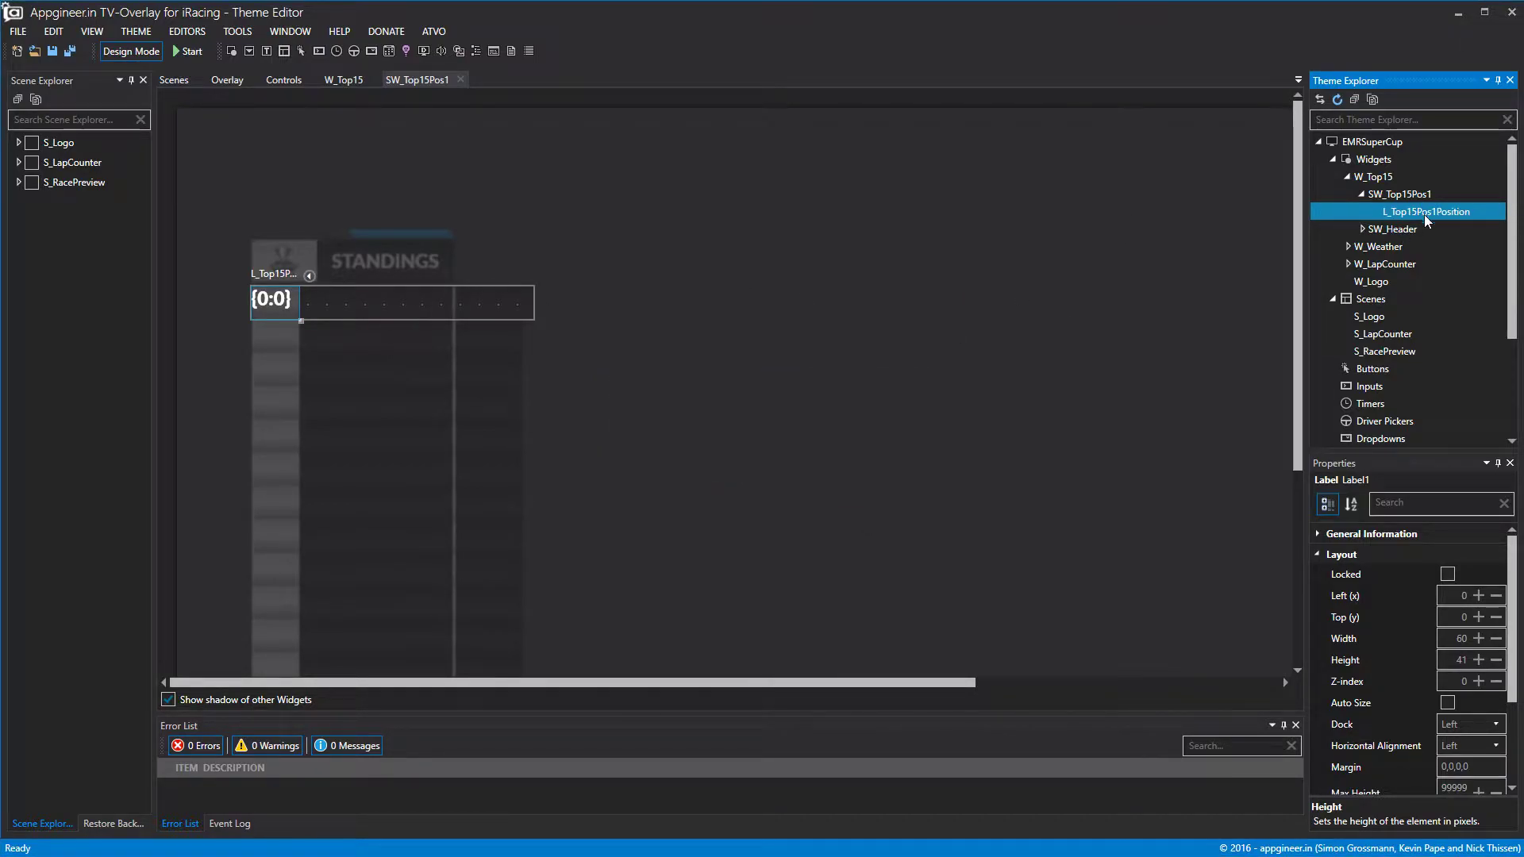
left_click(1317, 555)
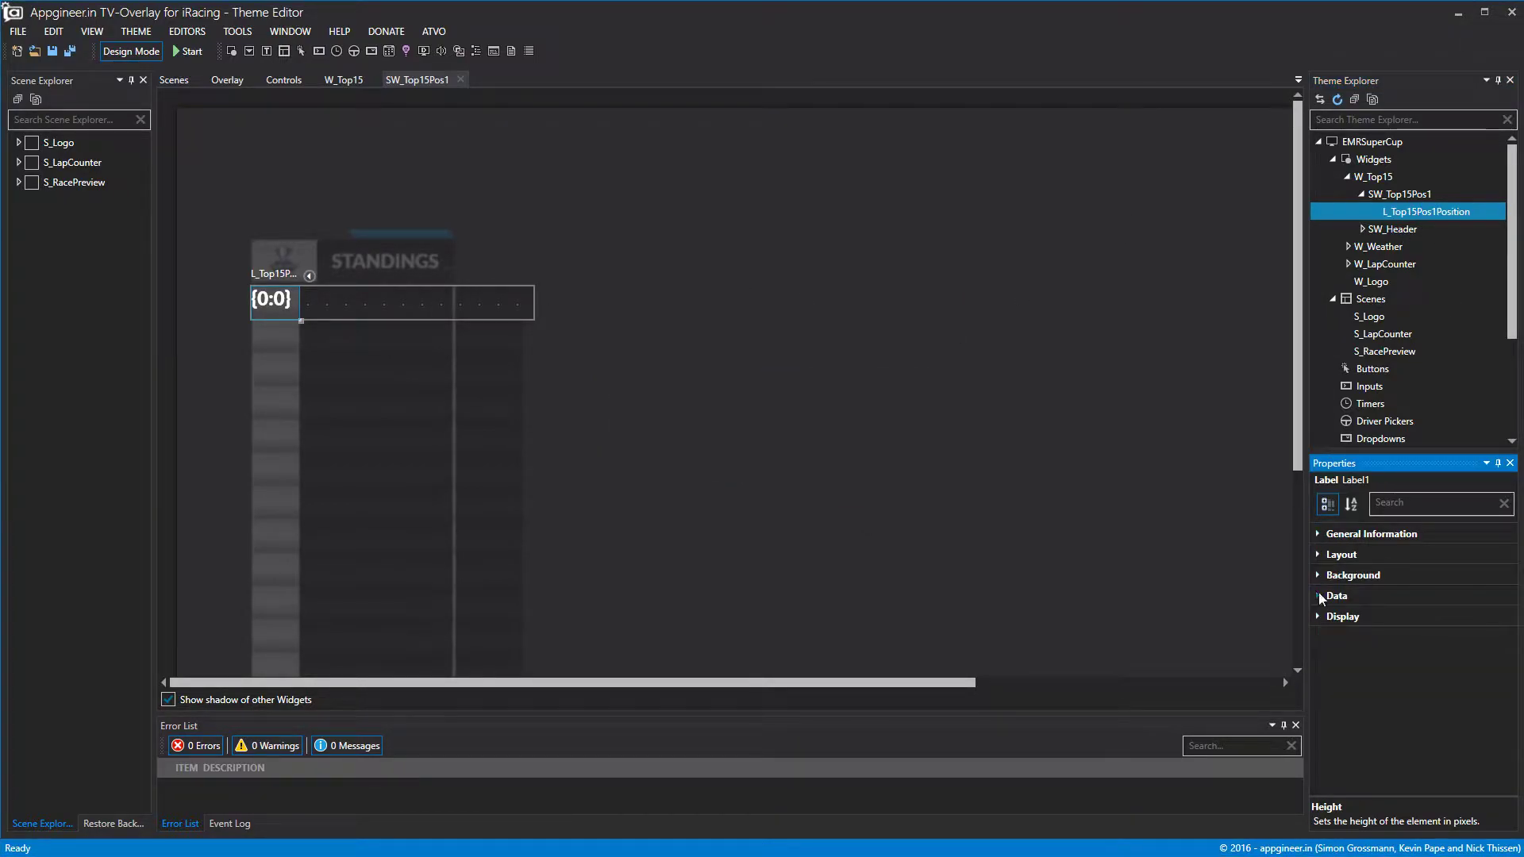
Bind L_Top15Pos1Position to the liveposition data binding.
left_click(1319, 596)
left_click(1505, 617)
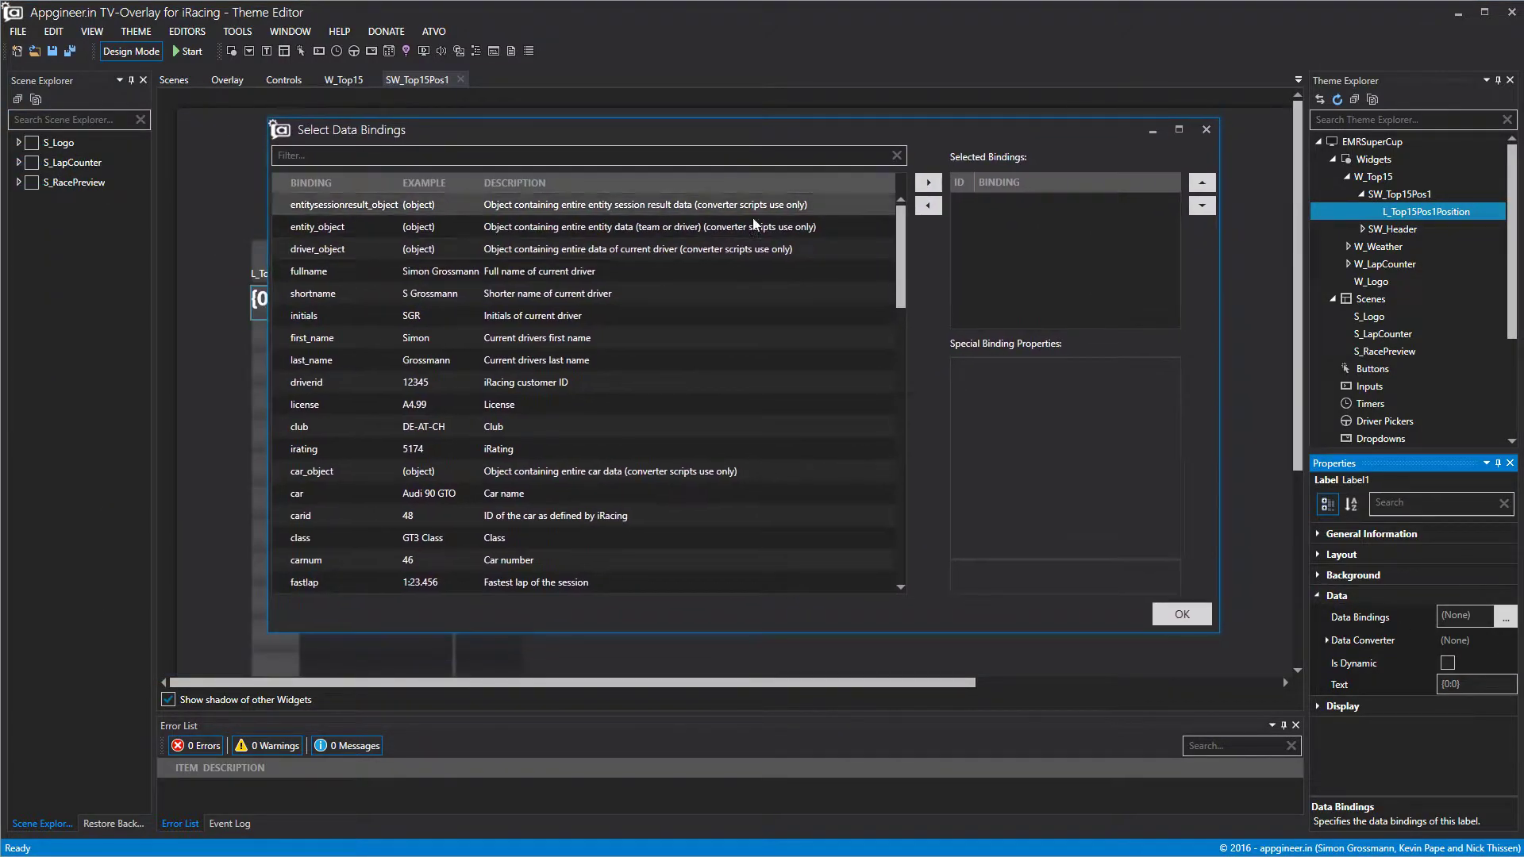
scroll(608, 254, "down", 6)
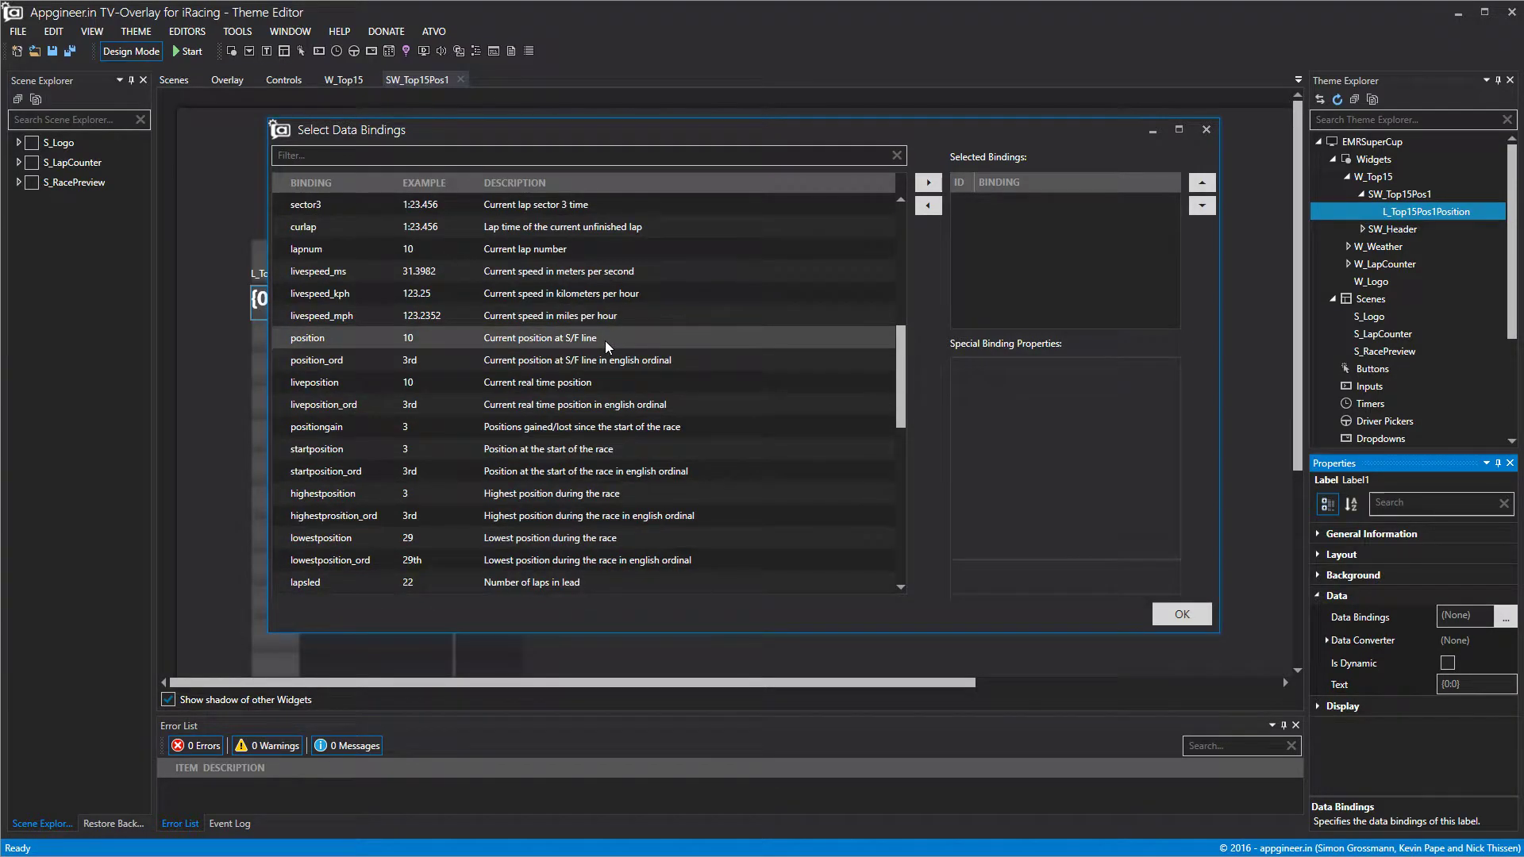
left_click(589, 383)
left_click(928, 182)
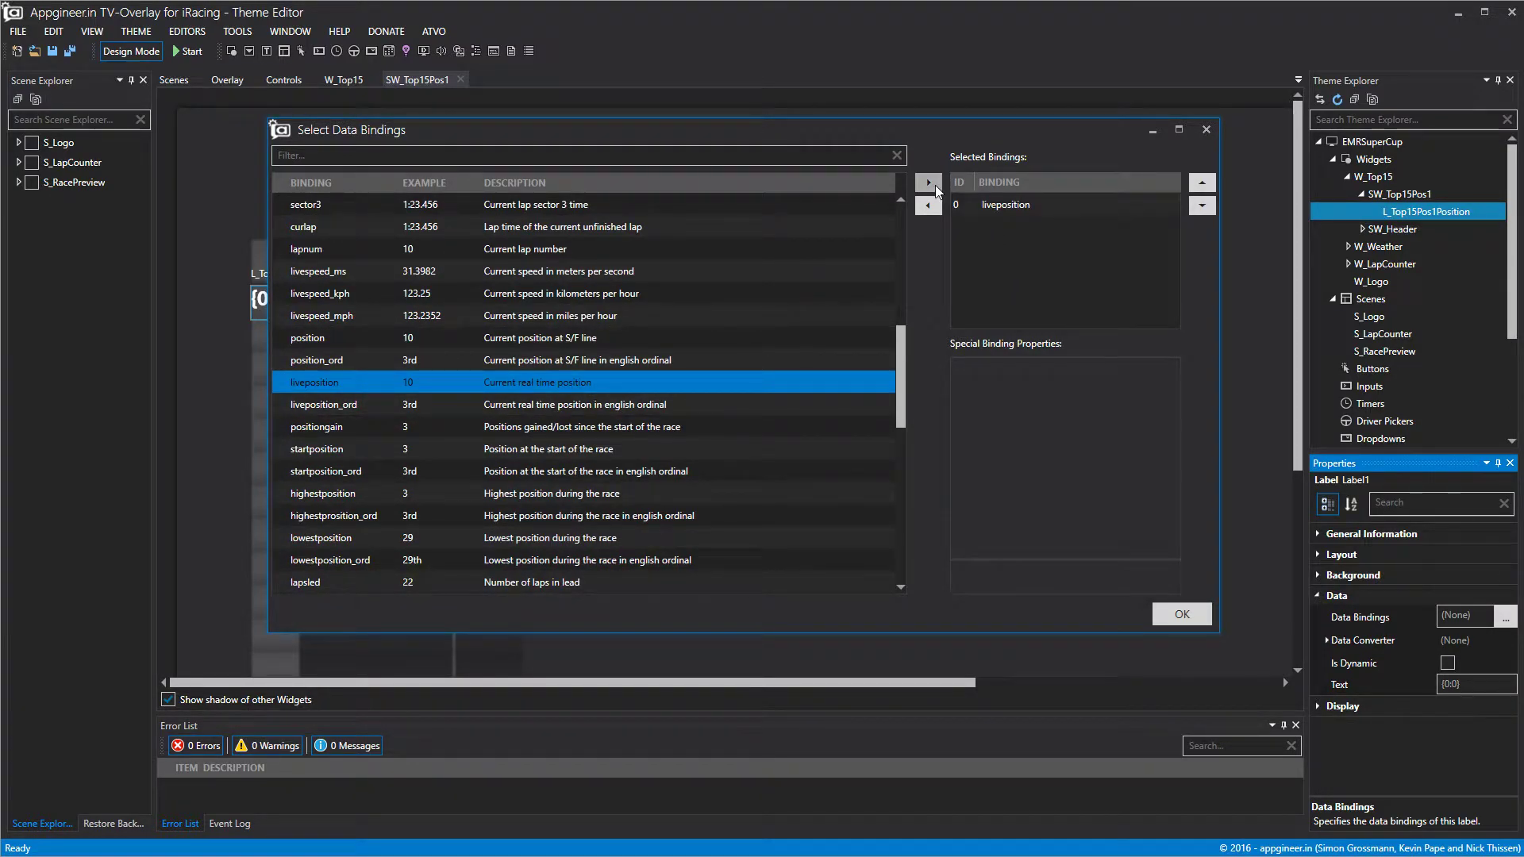
left_click(1179, 616)
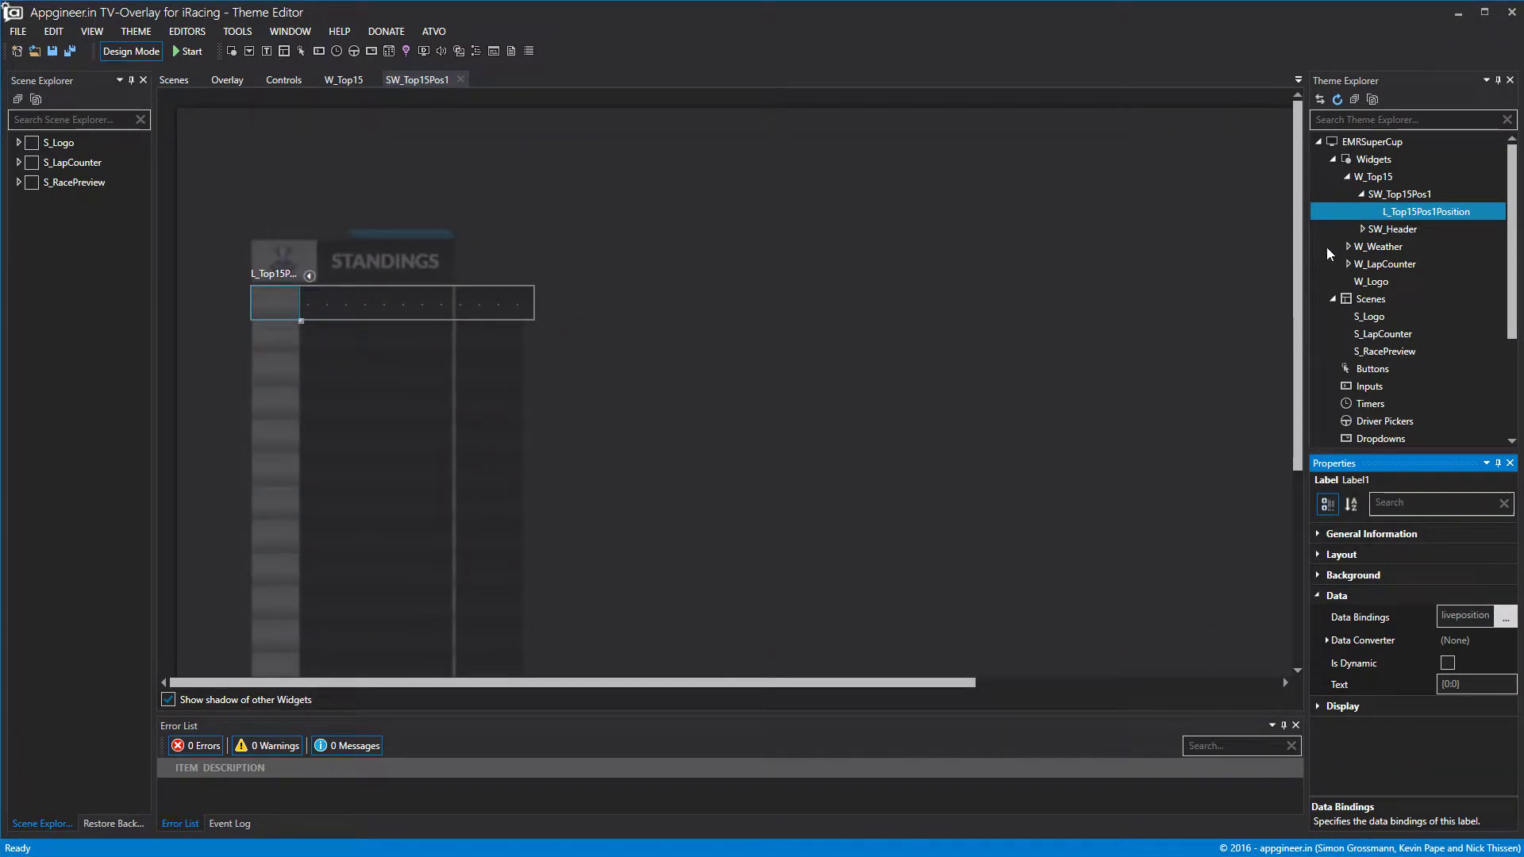
Centre the position text horizontally and vertically and set its font colour to Black.
left_click(1316, 596)
left_click(1326, 617)
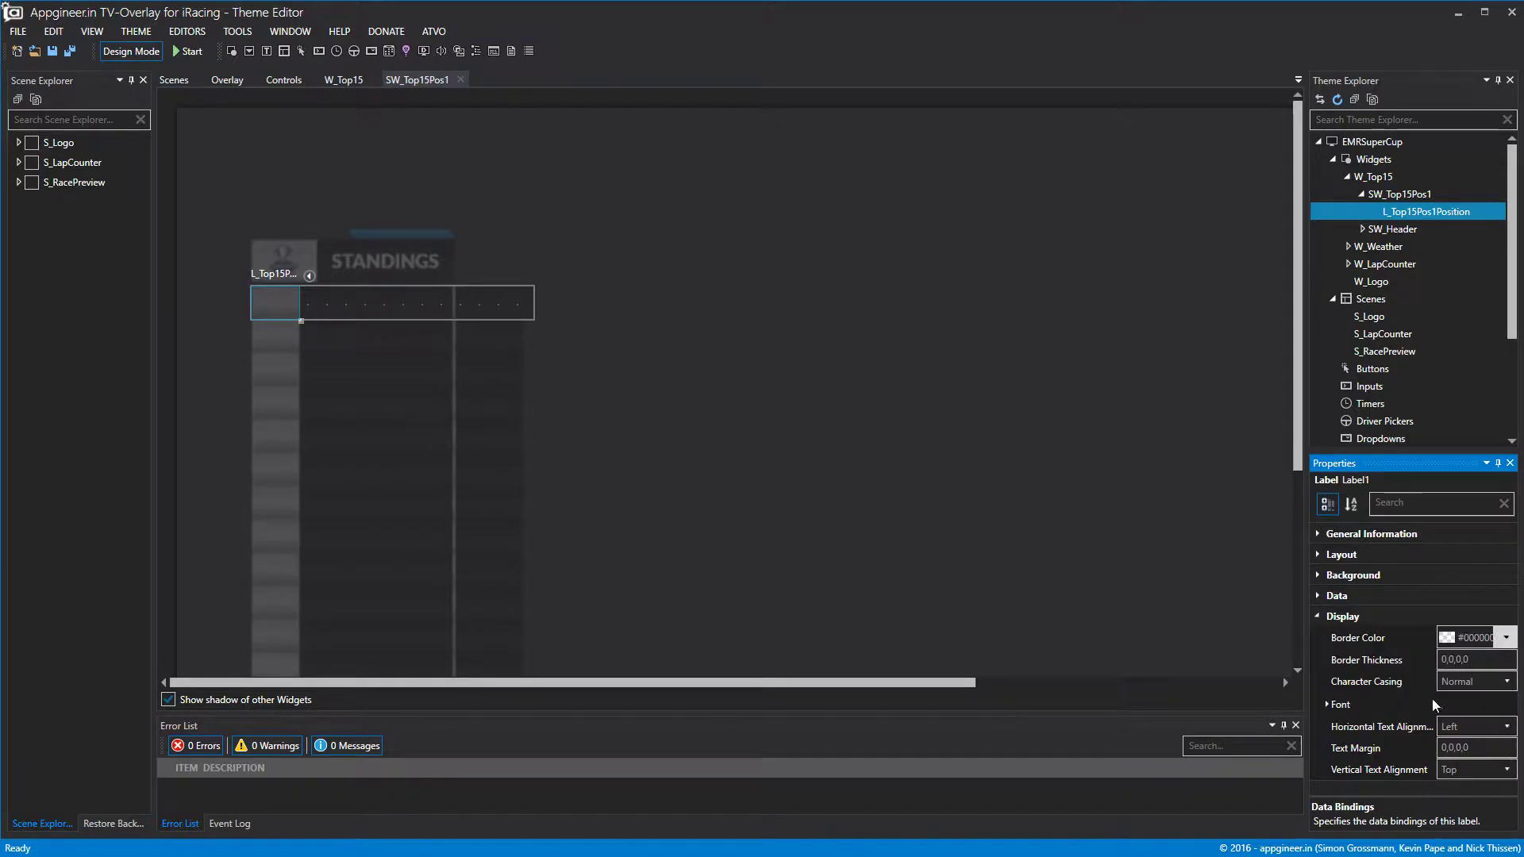
left_click(1486, 725)
left_click(1472, 751)
left_click(1466, 773)
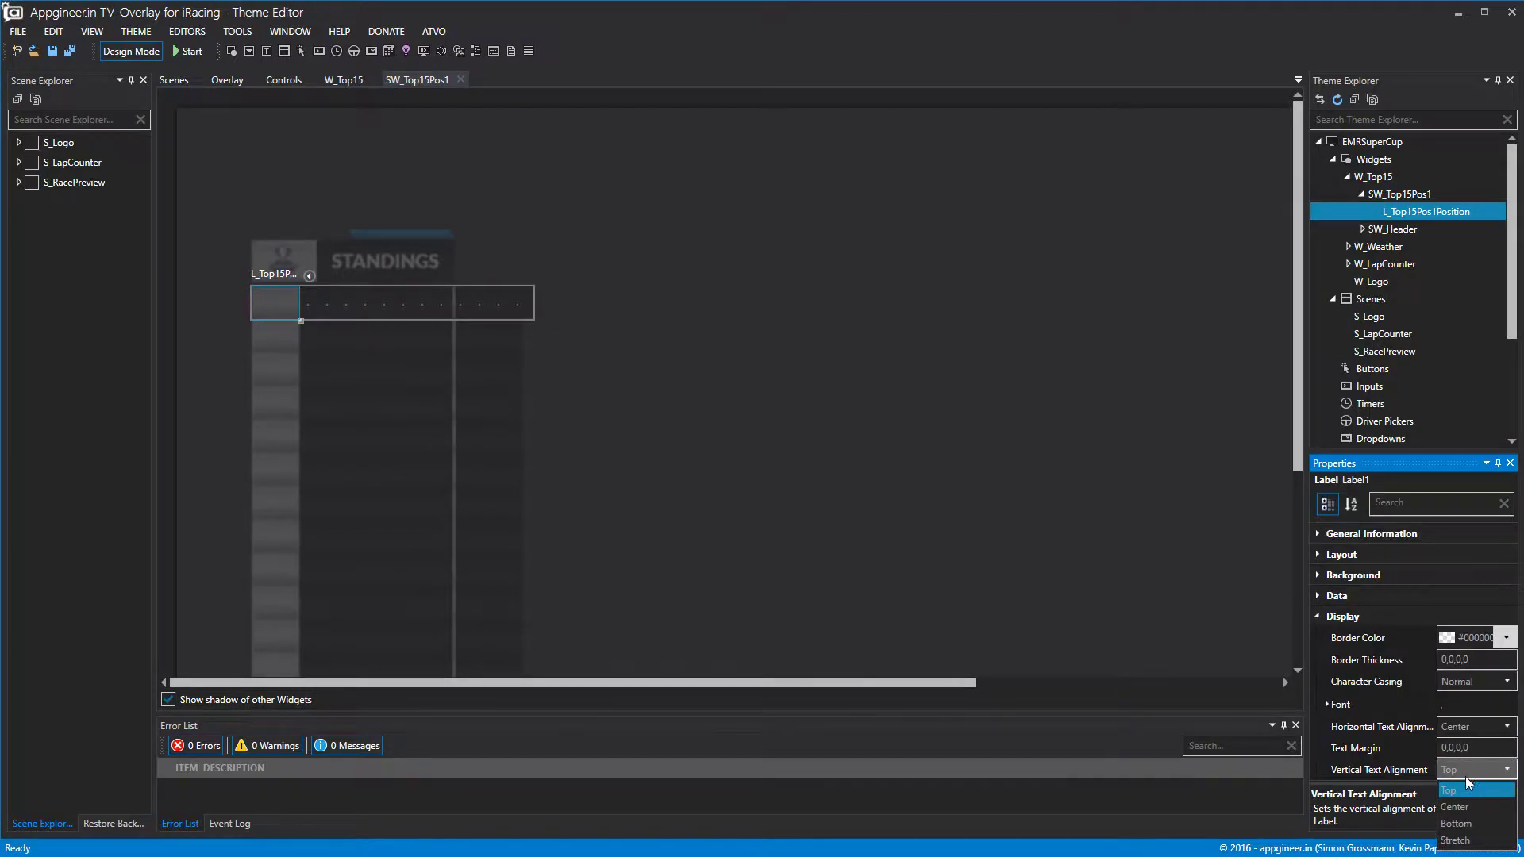
left_click(1464, 801)
left_click(1327, 705)
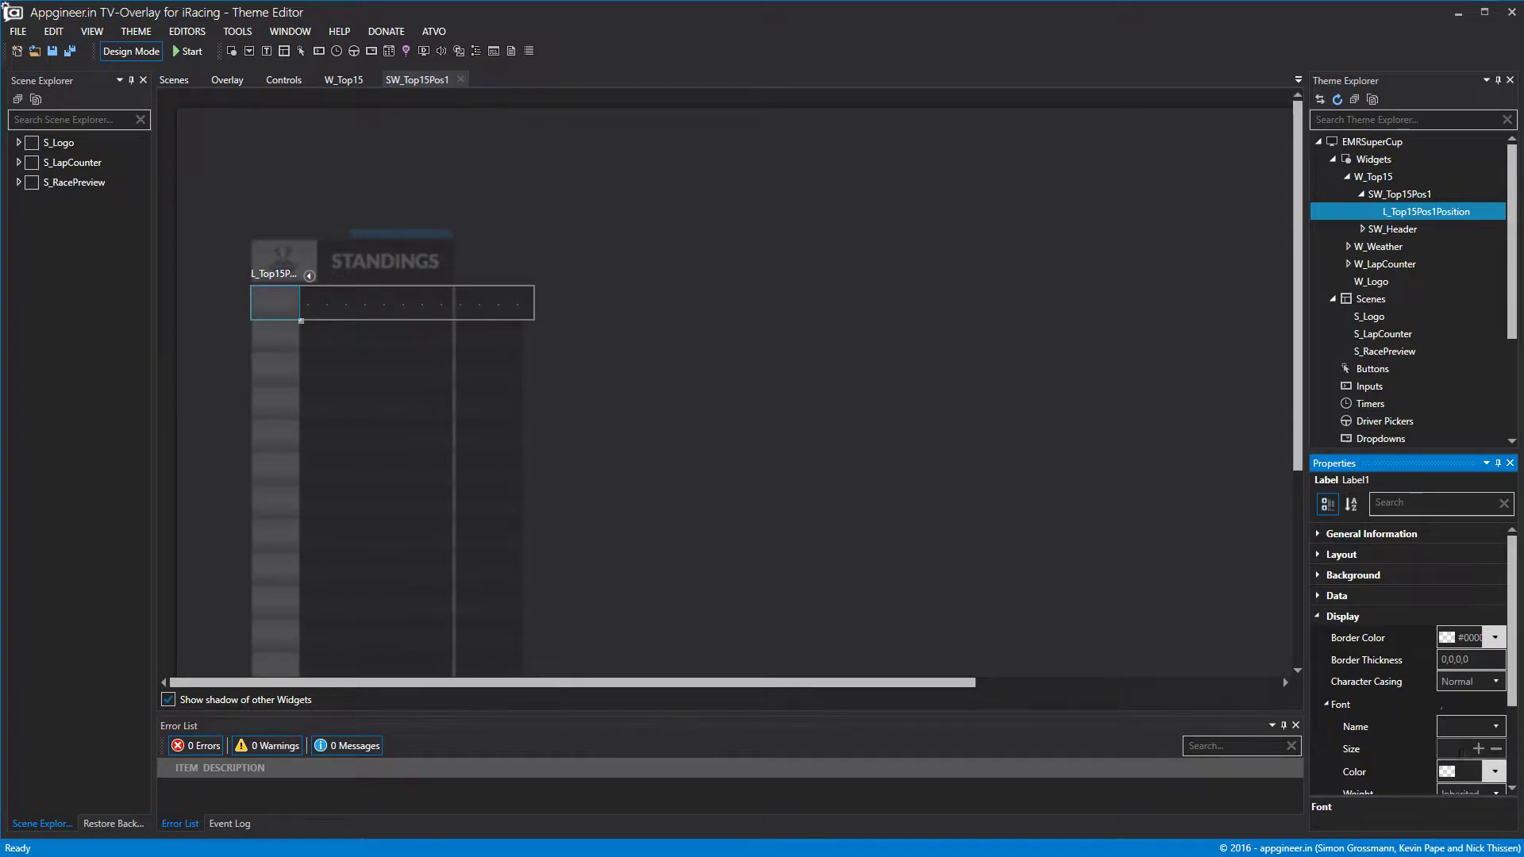
left_click(1494, 772)
left_click(1461, 583)
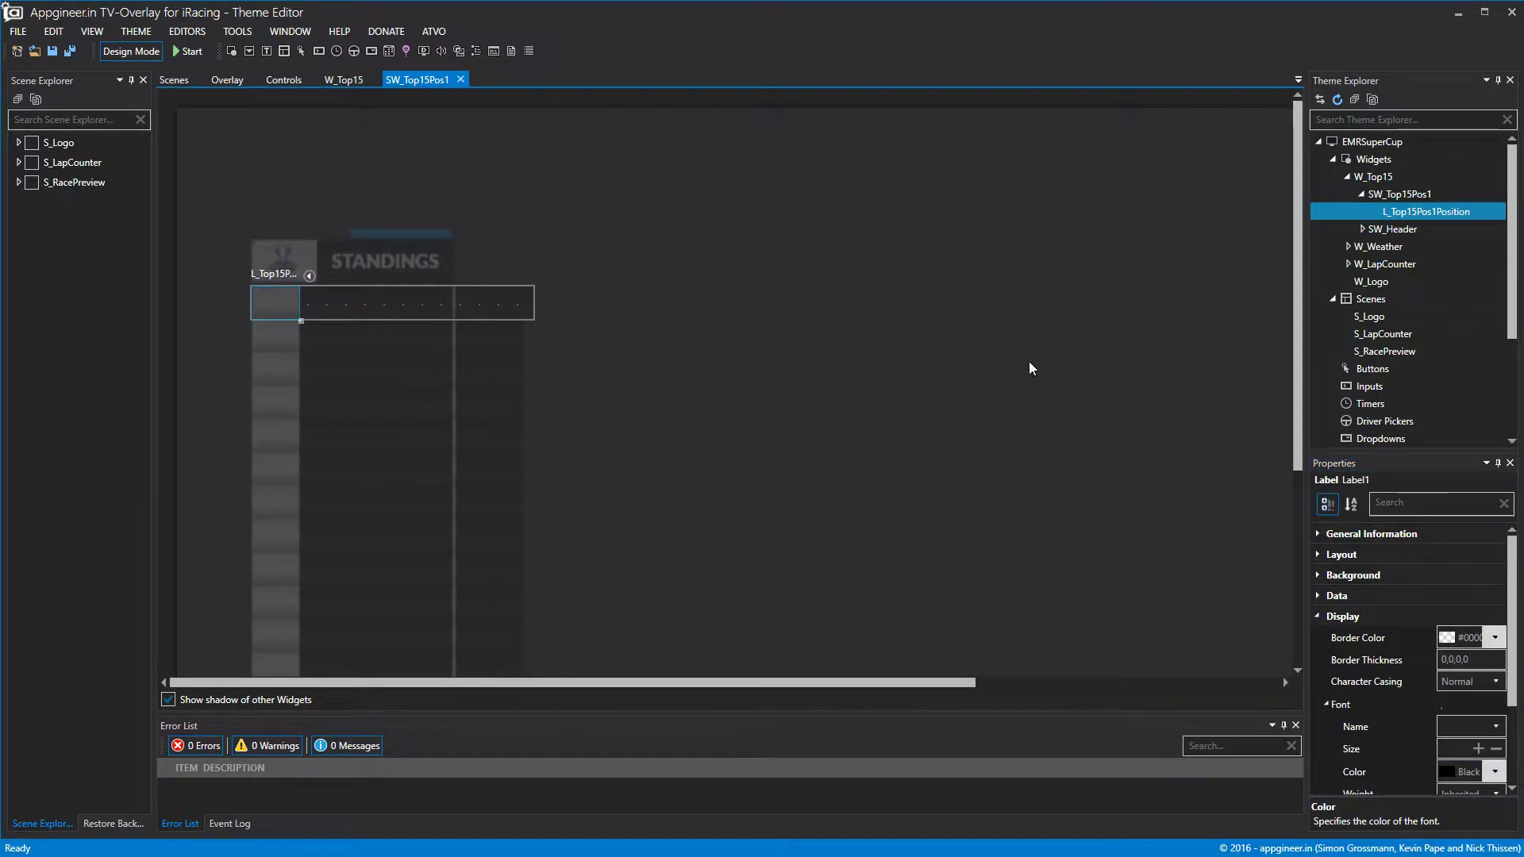
Add a new label inside SW_Top15Pos1 and name it L_Top15Pos1Driver.
right_click(1439, 211)
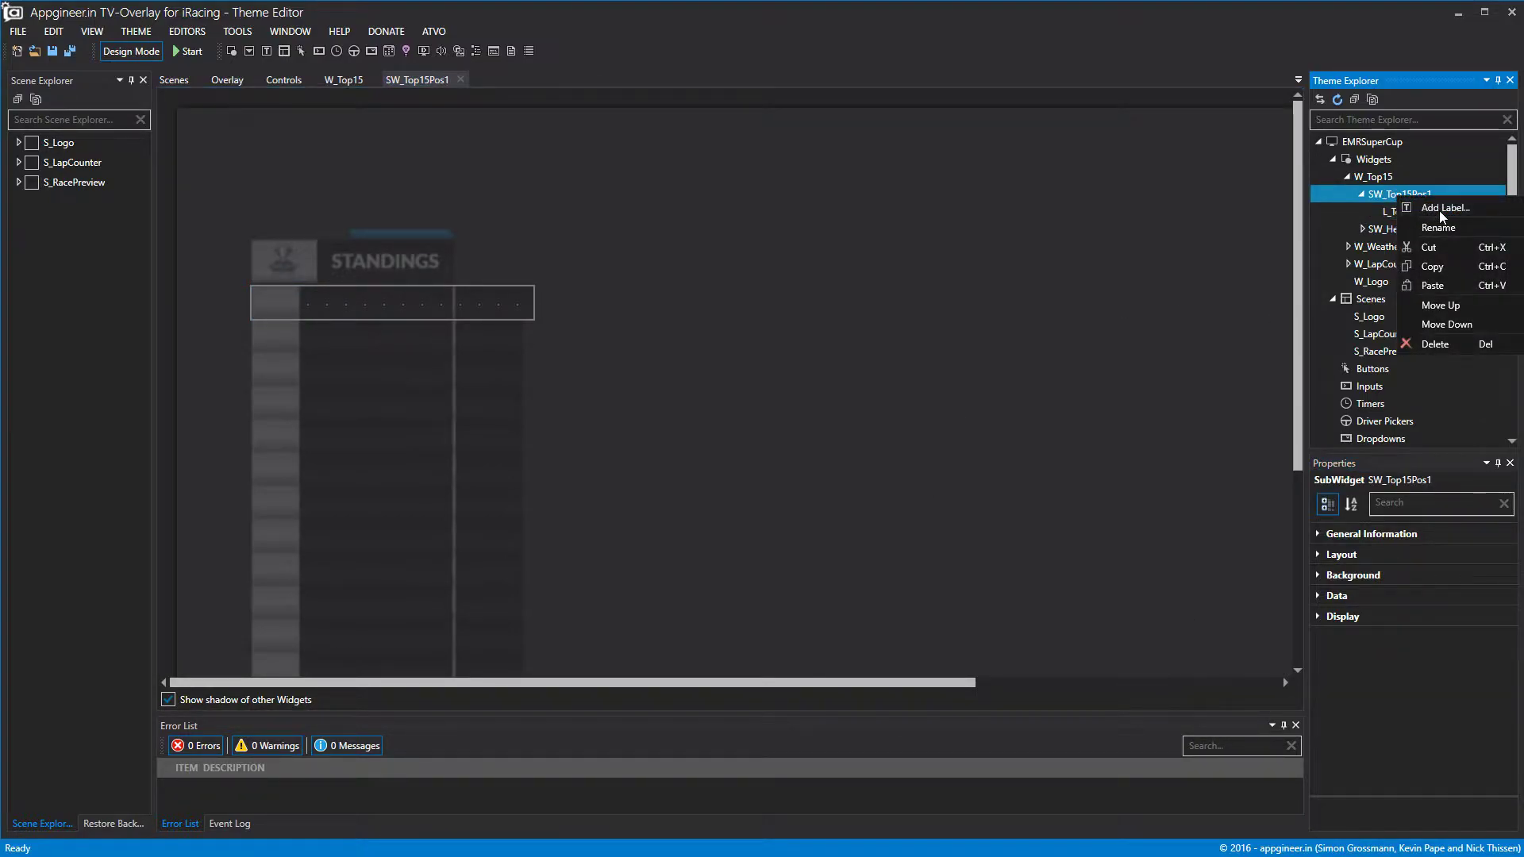
left_click(1389, 226)
right_click(1390, 216)
left_click(1397, 230)
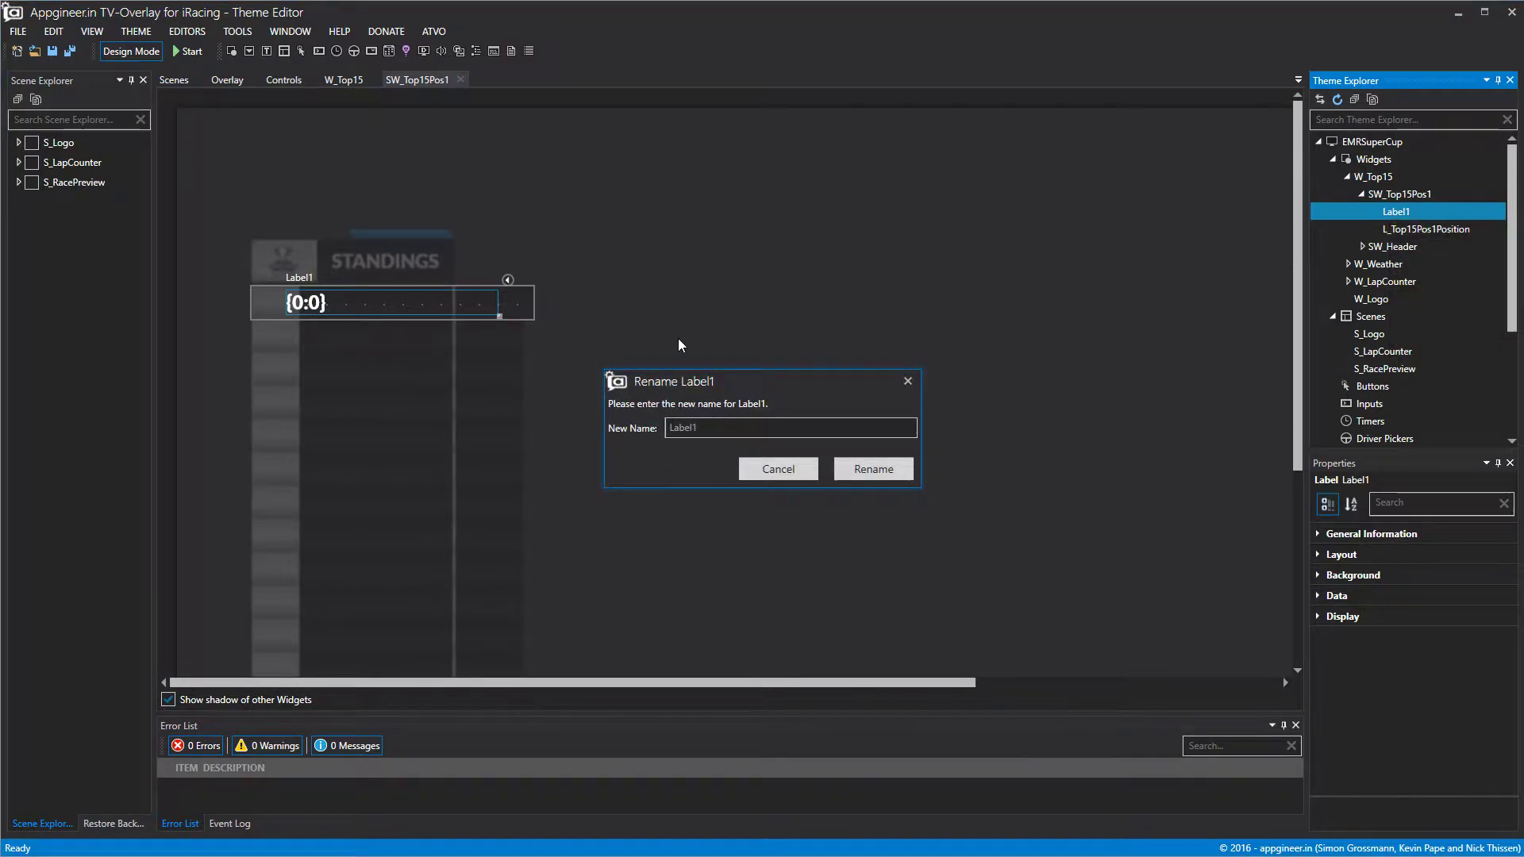
type("L")
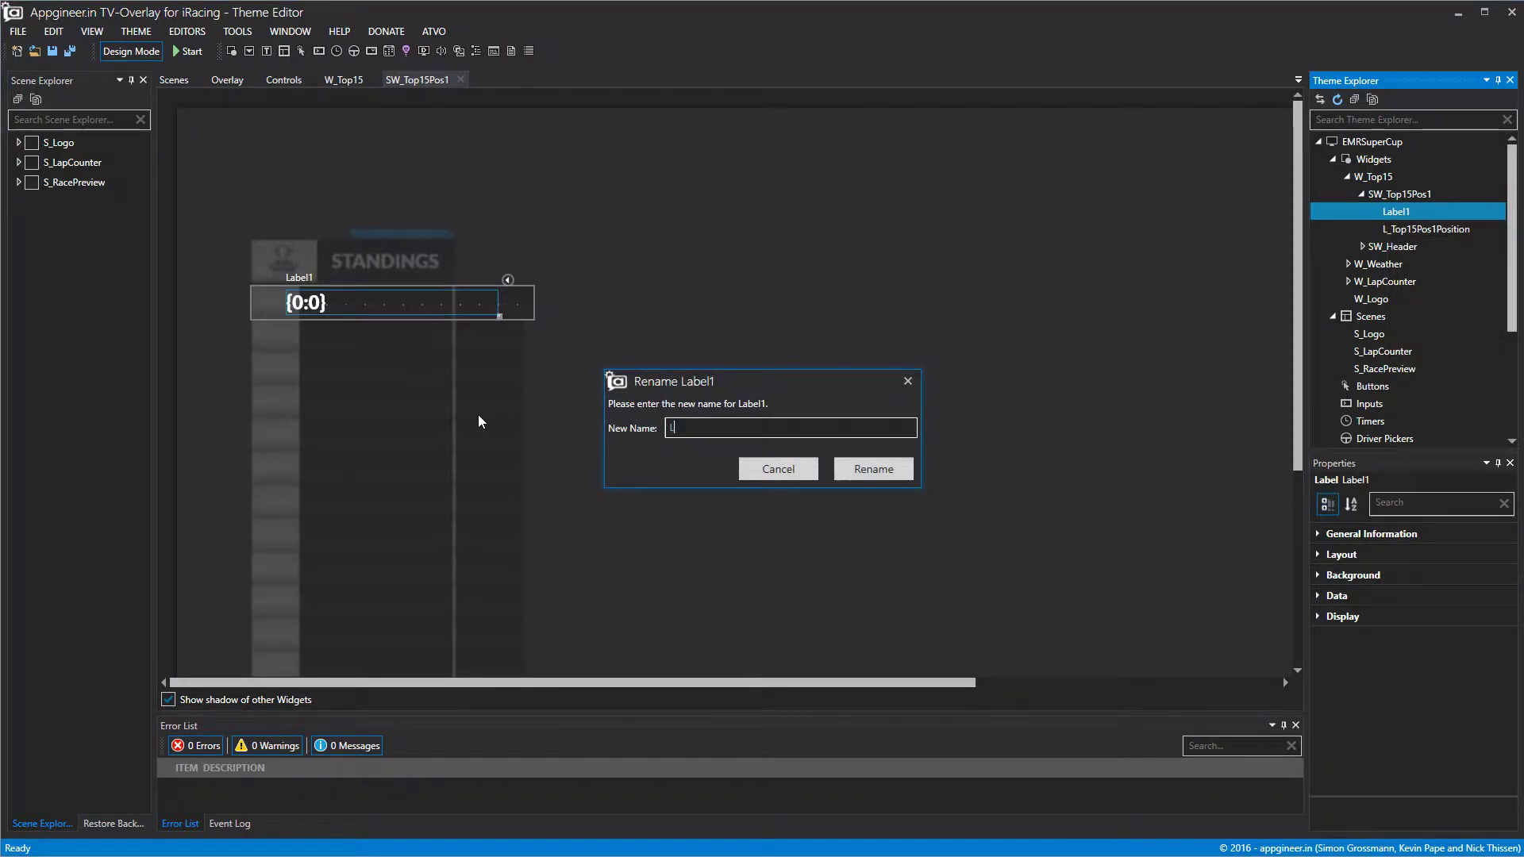
type("_Top15Pos1Driver")
key("Return")
Place the driver label beside the position label with Top 0, height 41, about 183 wide.
left_click_drag(383, 306, 397, 302)
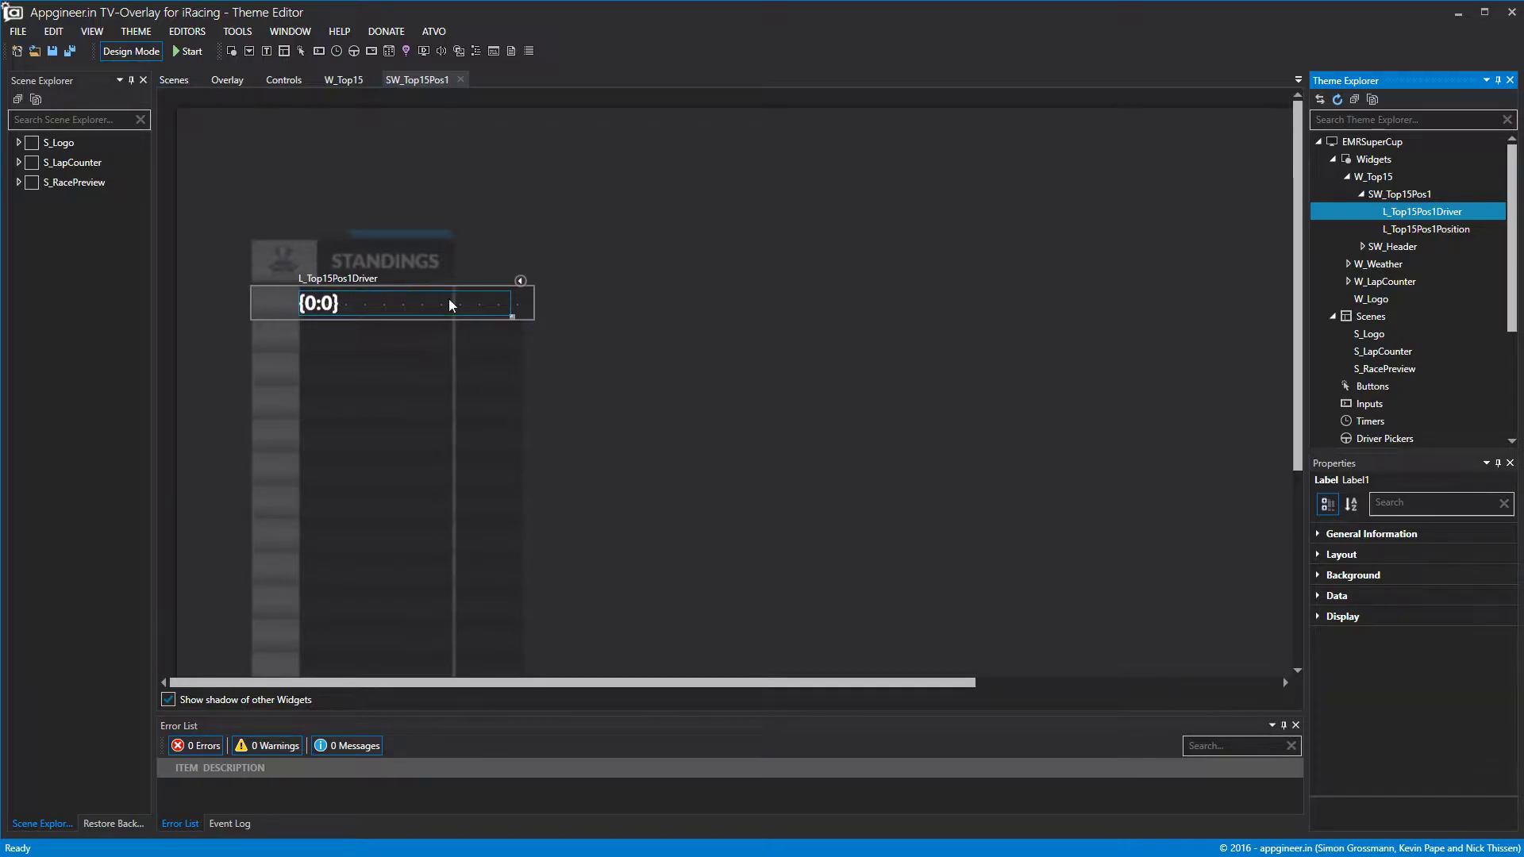
left_click_drag(511, 306, 453, 311)
left_click(1317, 595)
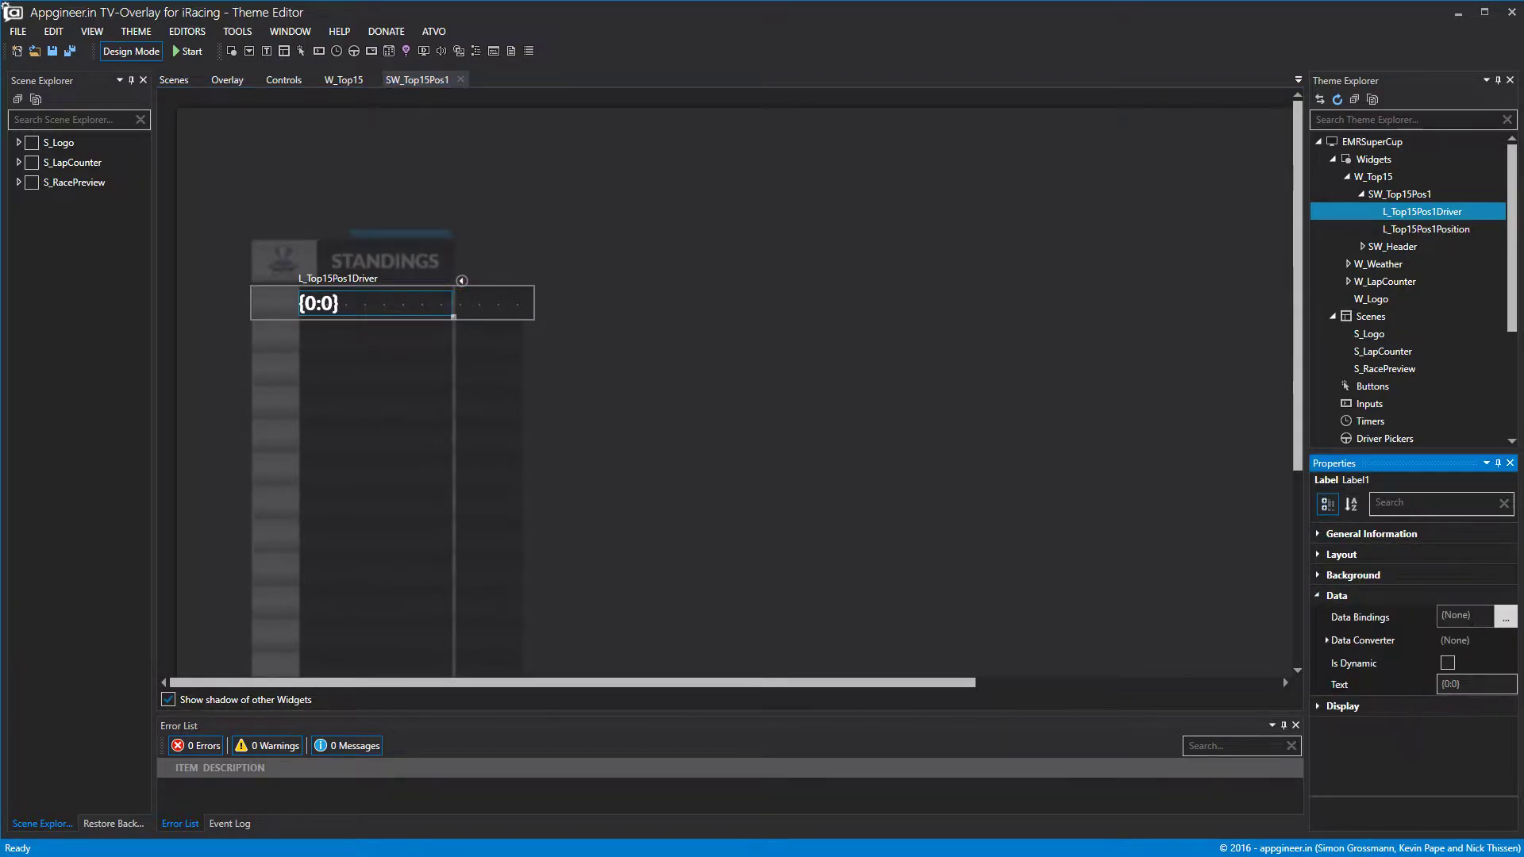
left_click(1317, 592)
left_click(1316, 558)
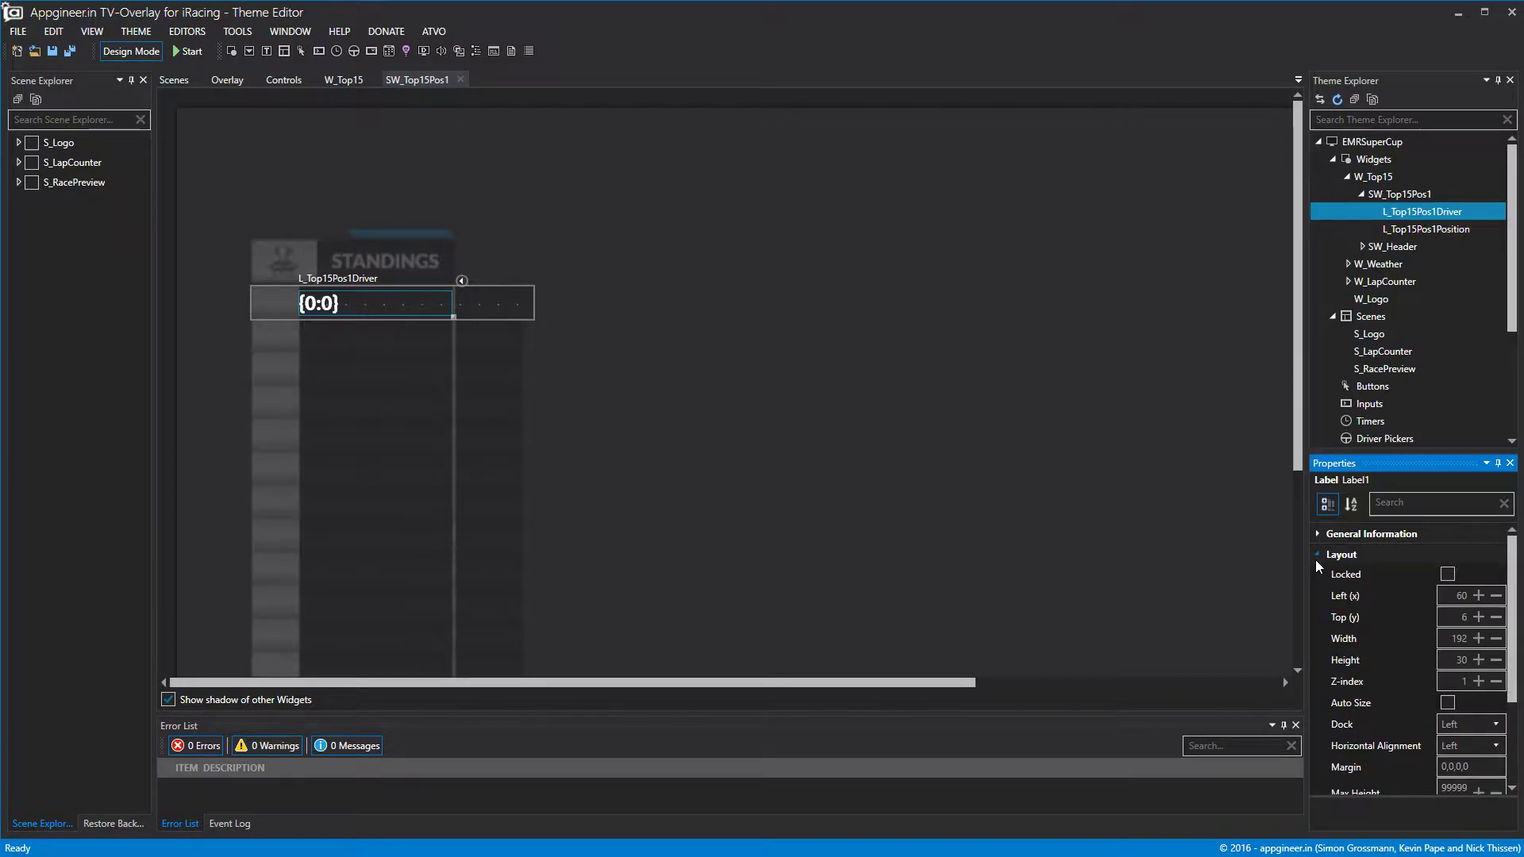
left_click(1478, 618)
left_click(1496, 618)
left_click(1496, 618)
left_click(1496, 618)
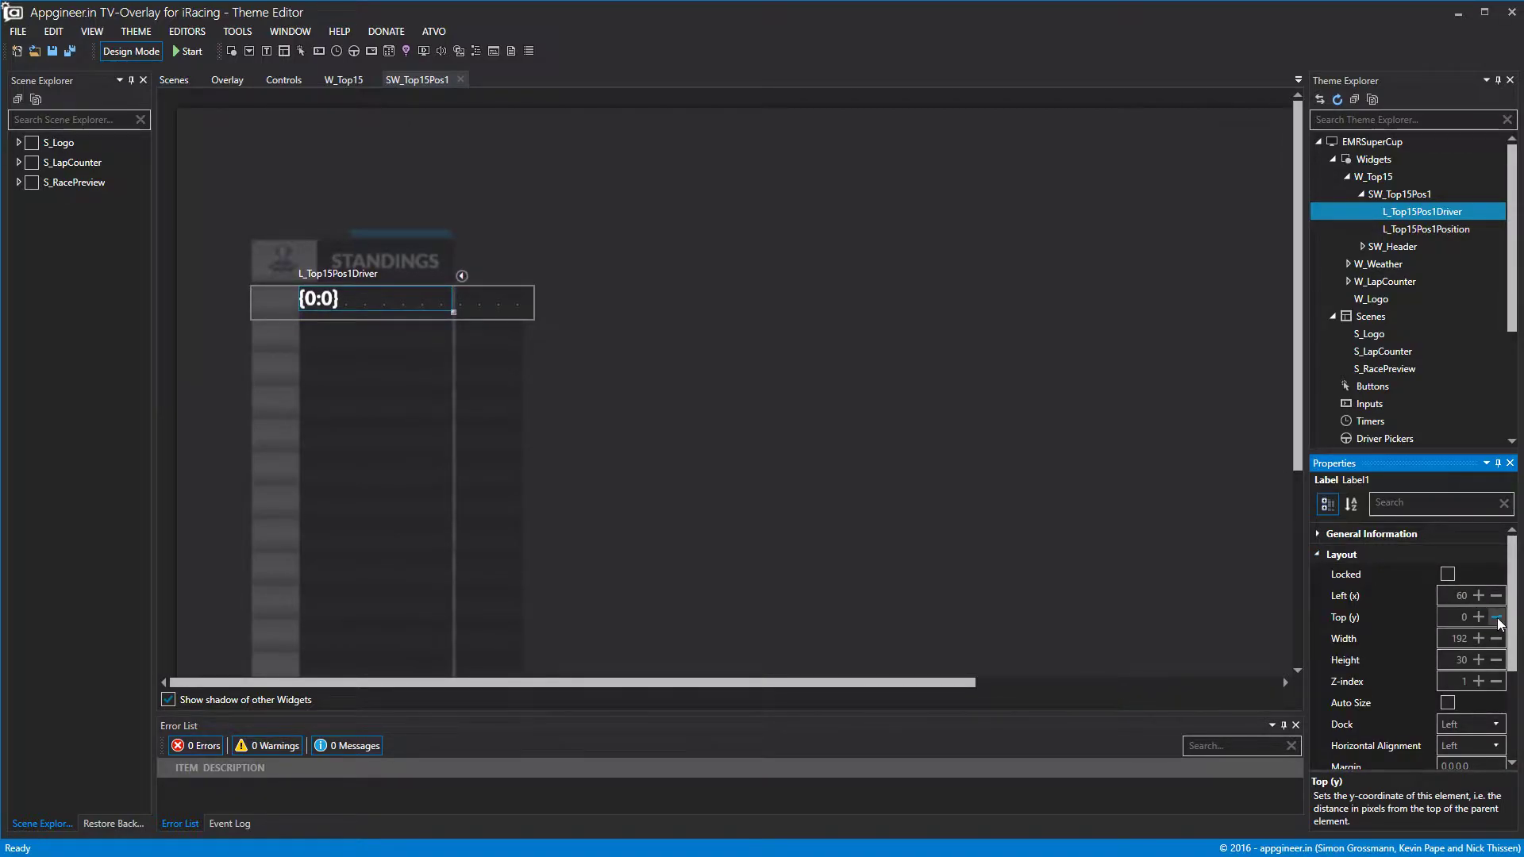
left_click(1479, 660)
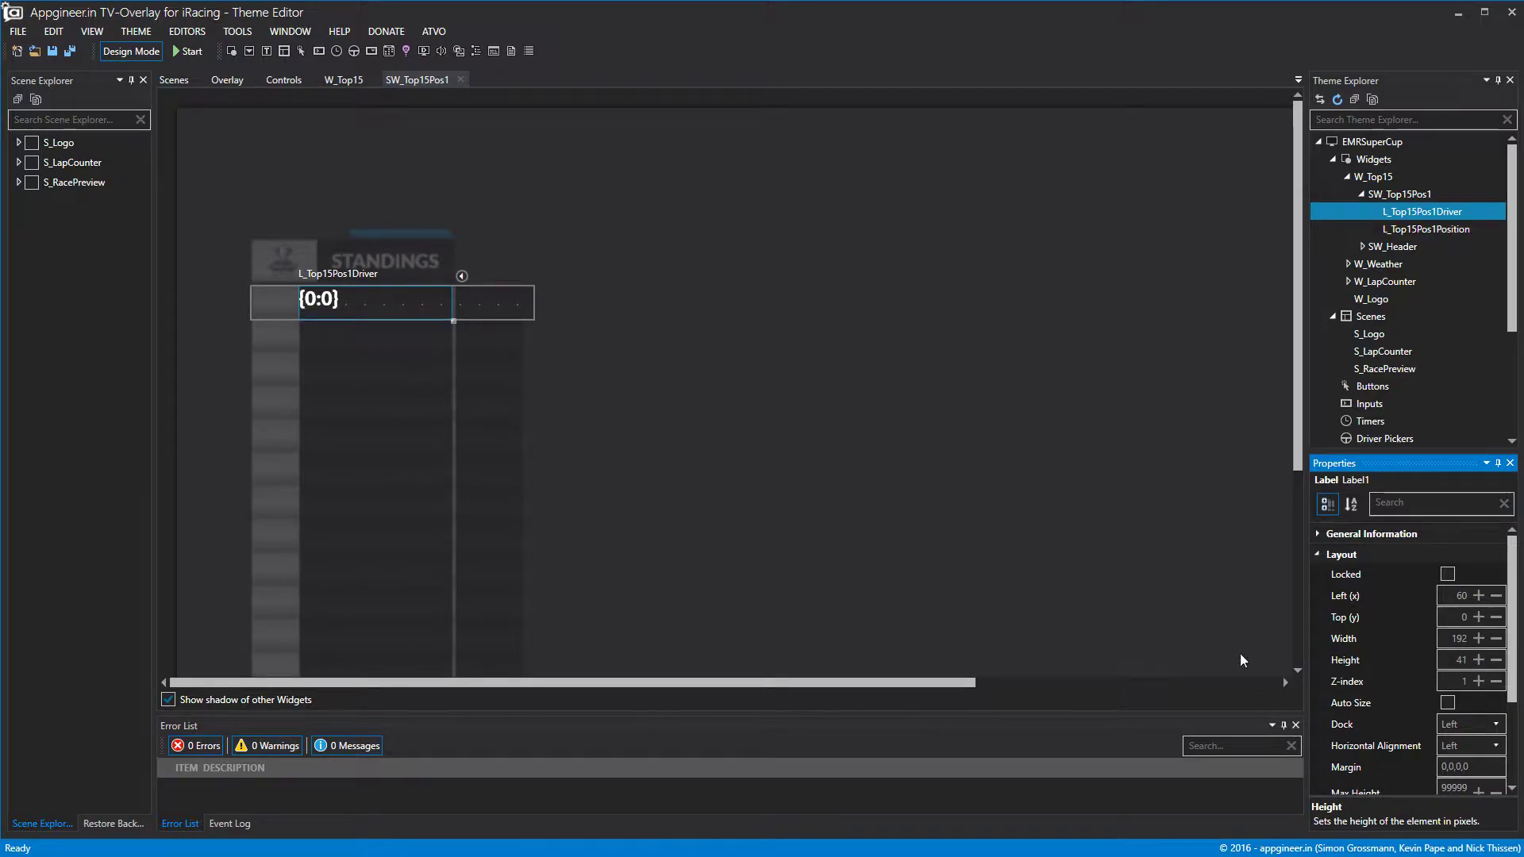
left_click_drag(320, 309, 326, 309)
left_click_drag(457, 304, 449, 304)
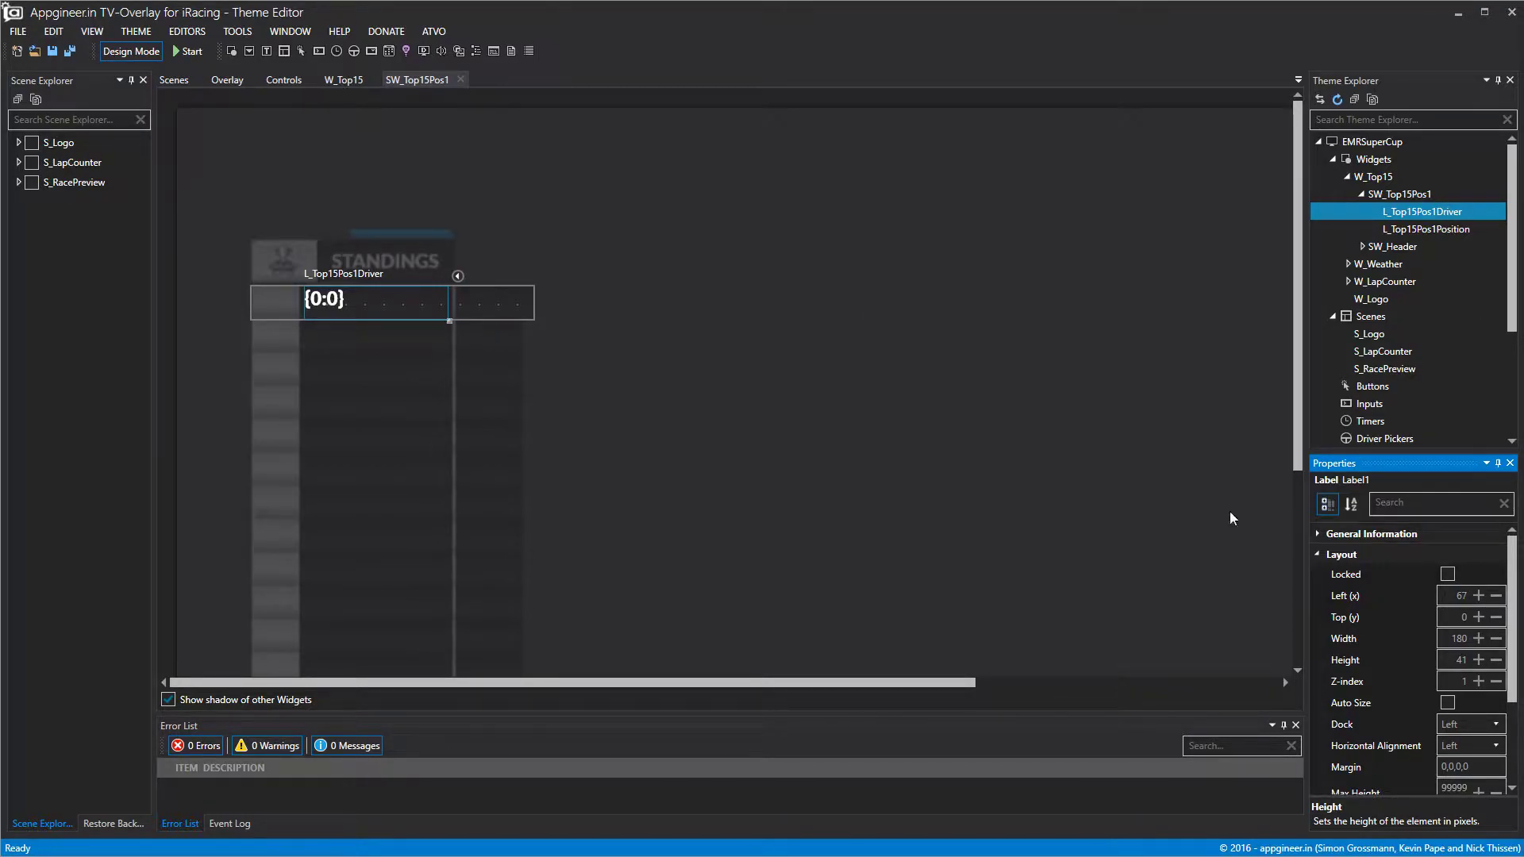
Bind the driver label to the fullname data binding.
left_click(1315, 554)
left_click(1318, 595)
left_click(1504, 619)
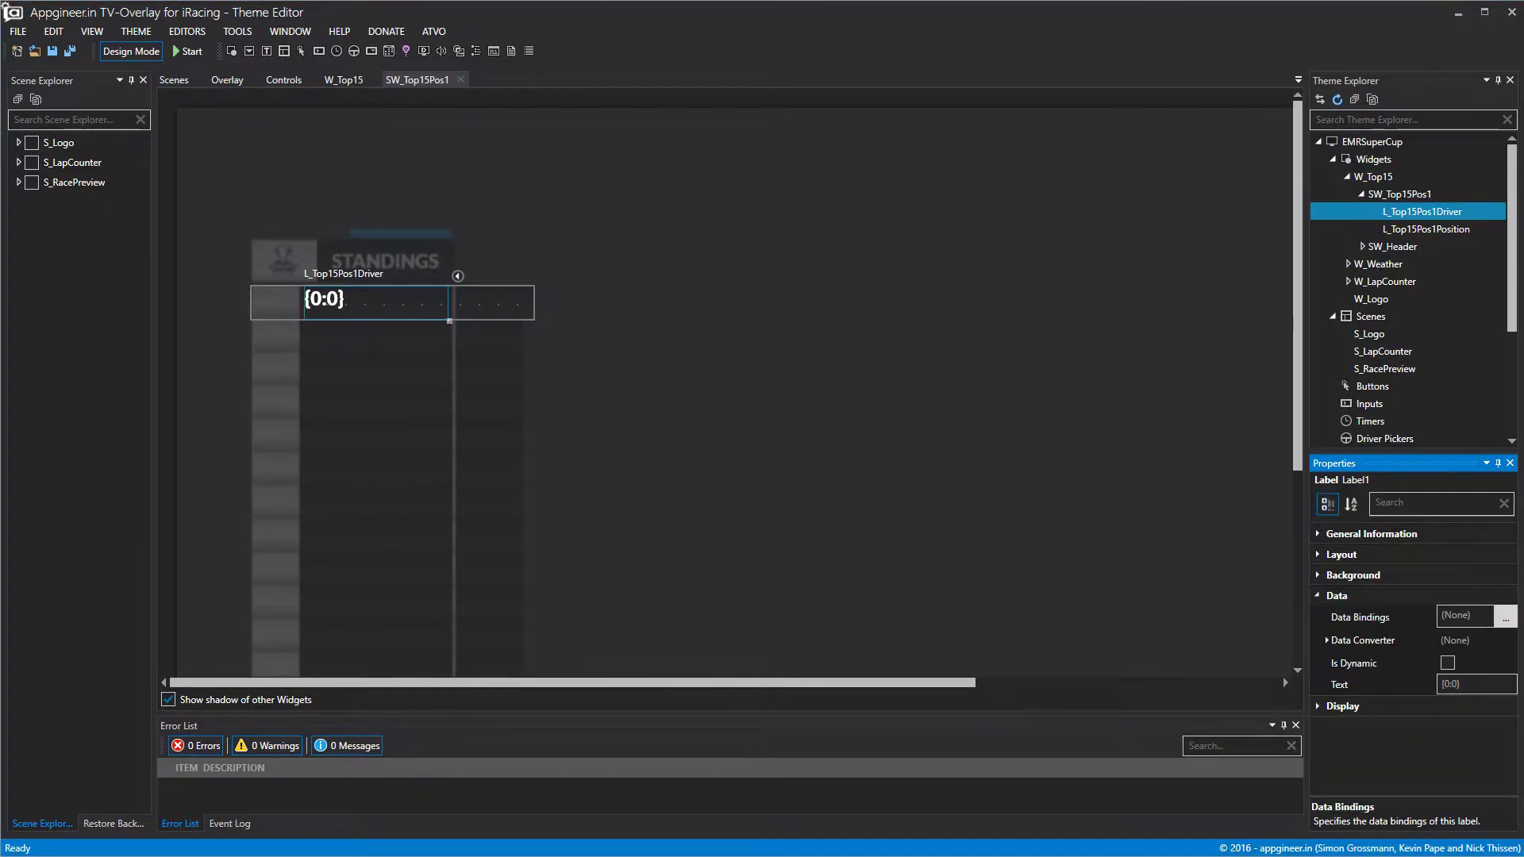
left_click_drag(1008, 108, 970, 112)
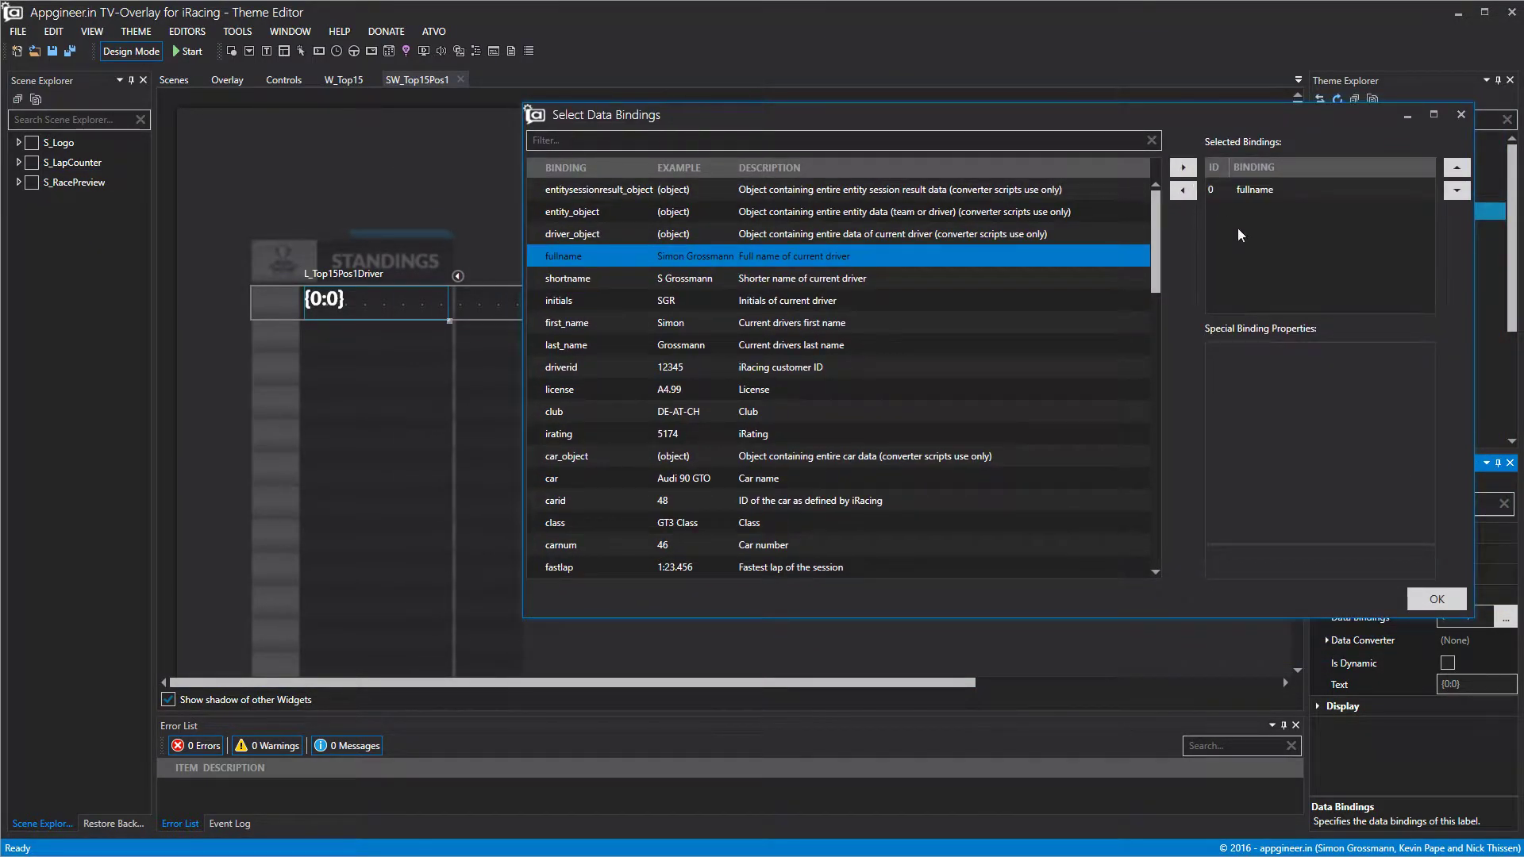
left_click(1437, 598)
Set the driver name to left horizontal alignment and centred vertical alignment.
left_click(1318, 595)
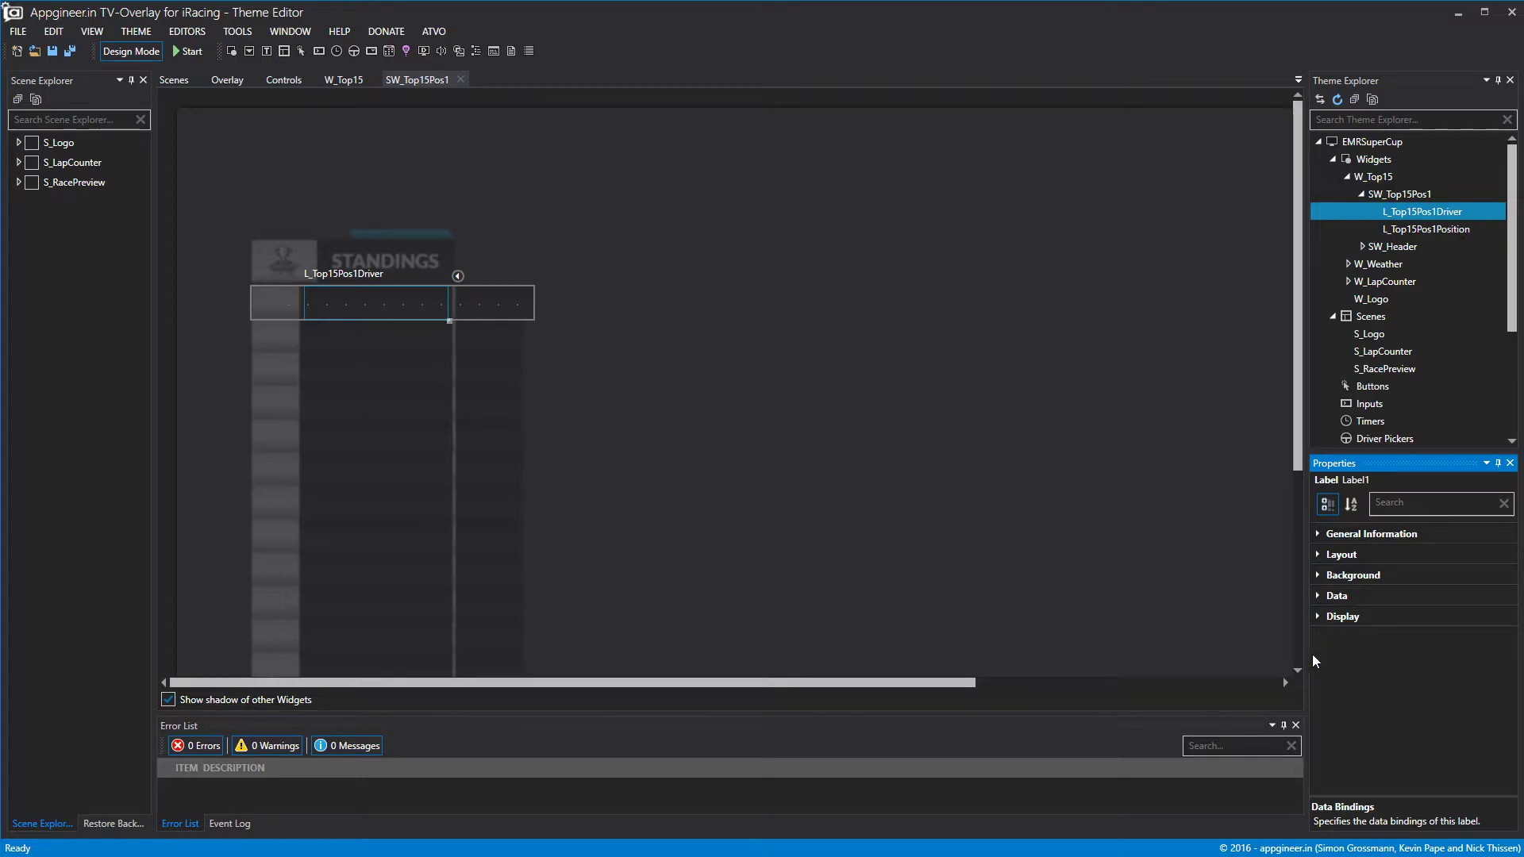
left_click(1321, 614)
left_click(1484, 726)
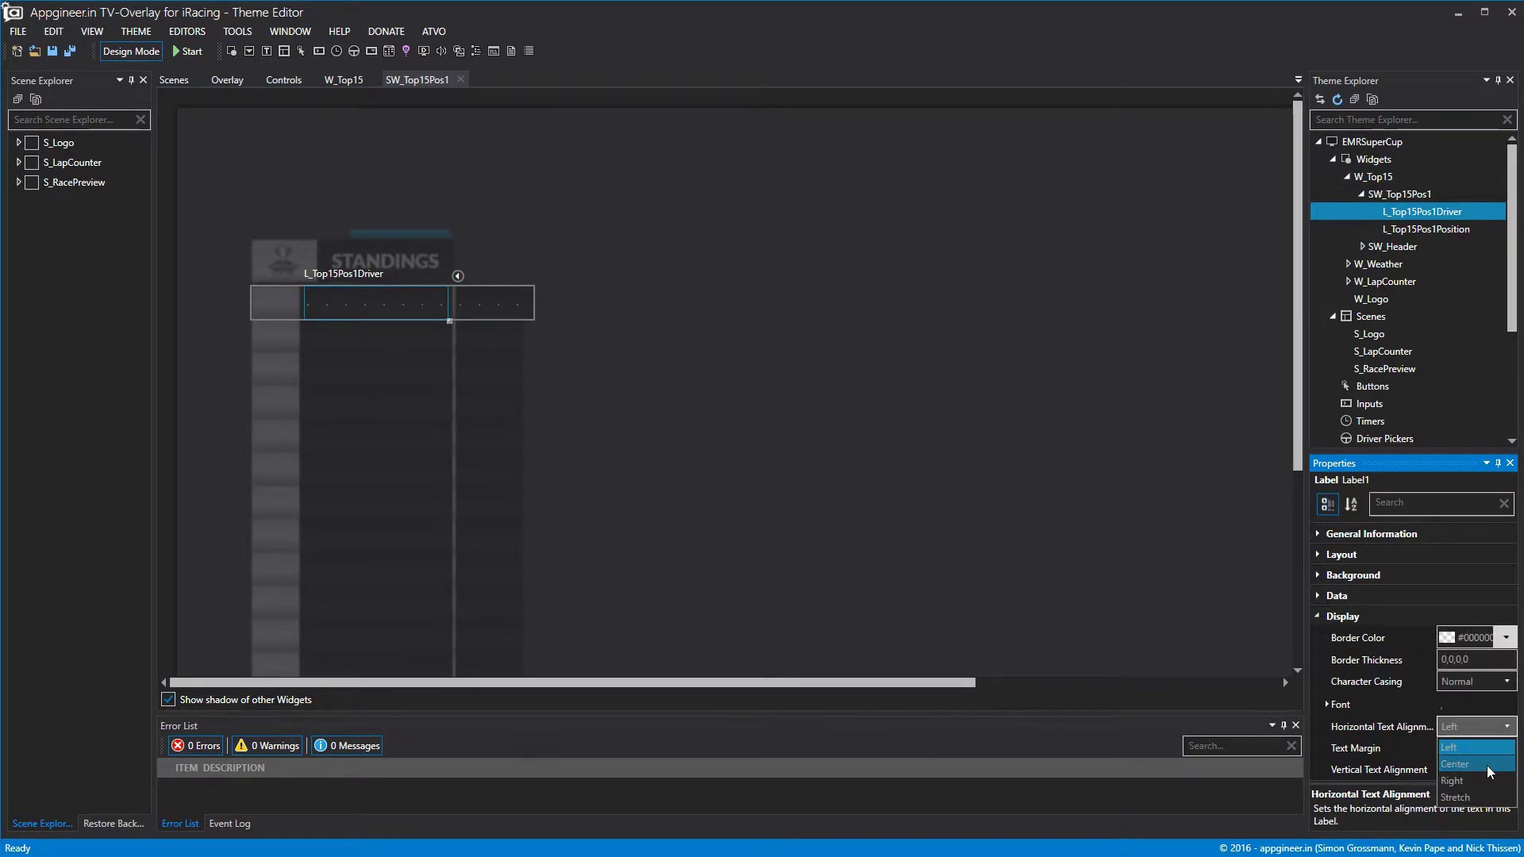
left_click(1487, 766)
left_click(1485, 772)
left_click(1474, 806)
left_click(1487, 728)
left_click(1476, 750)
left_click(1069, 646)
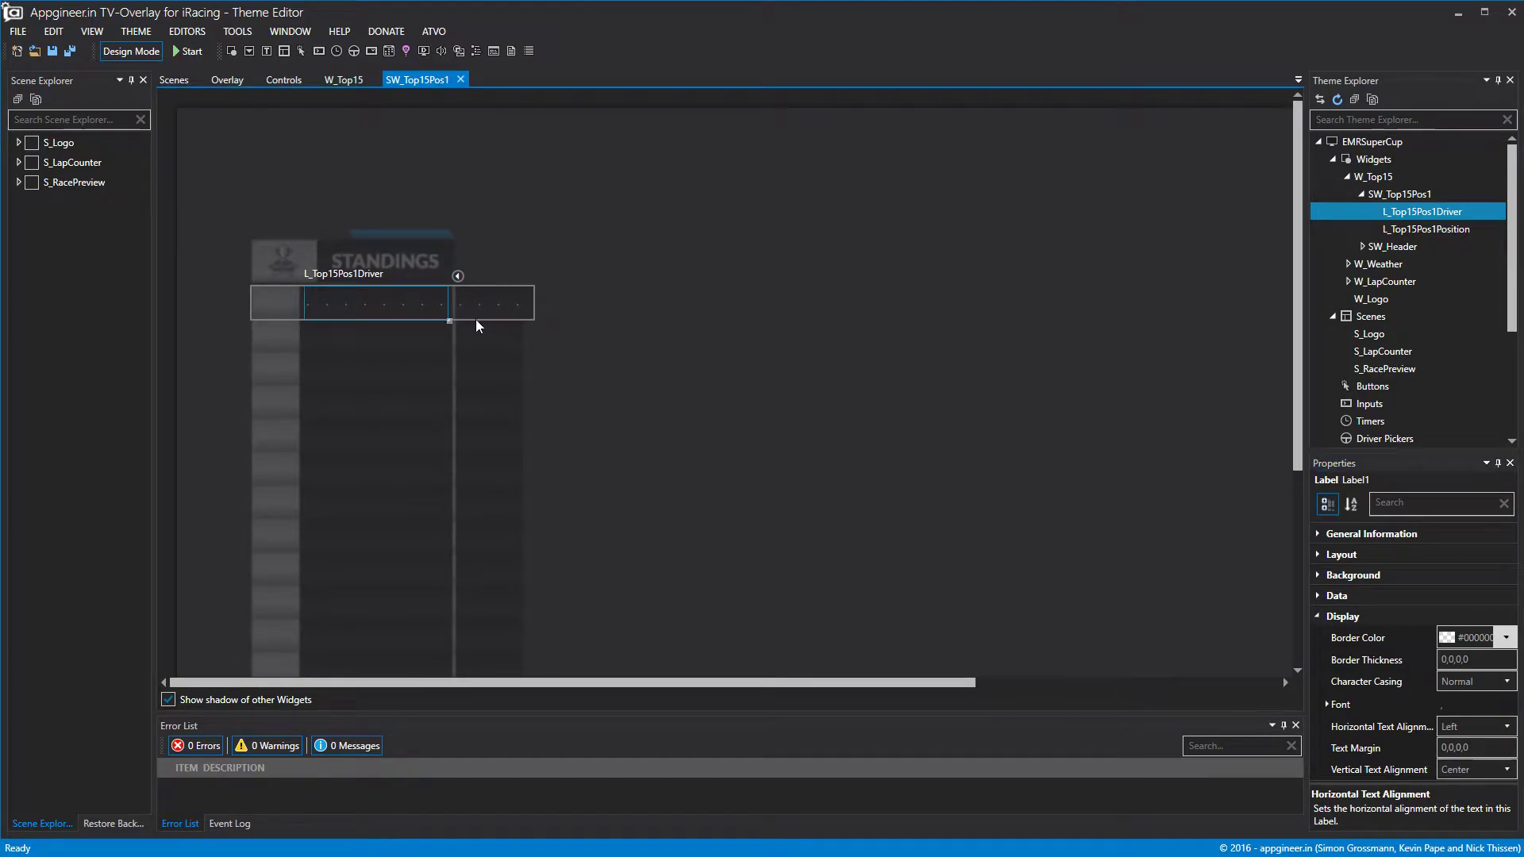
Toggle Design Mode to preview the driver name, then return to design view.
left_click(149, 54)
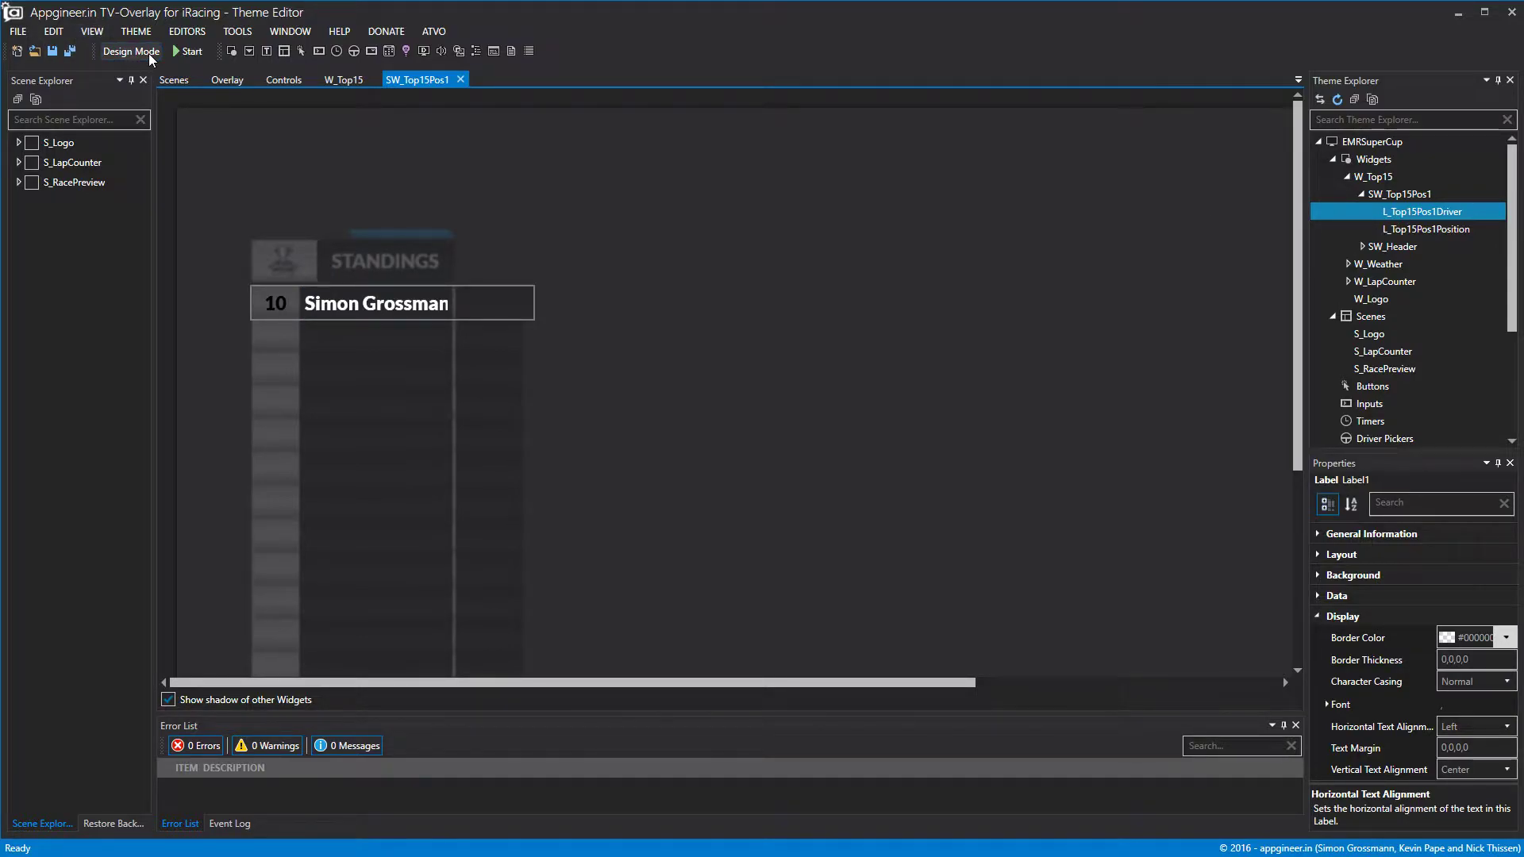
left_click(150, 54)
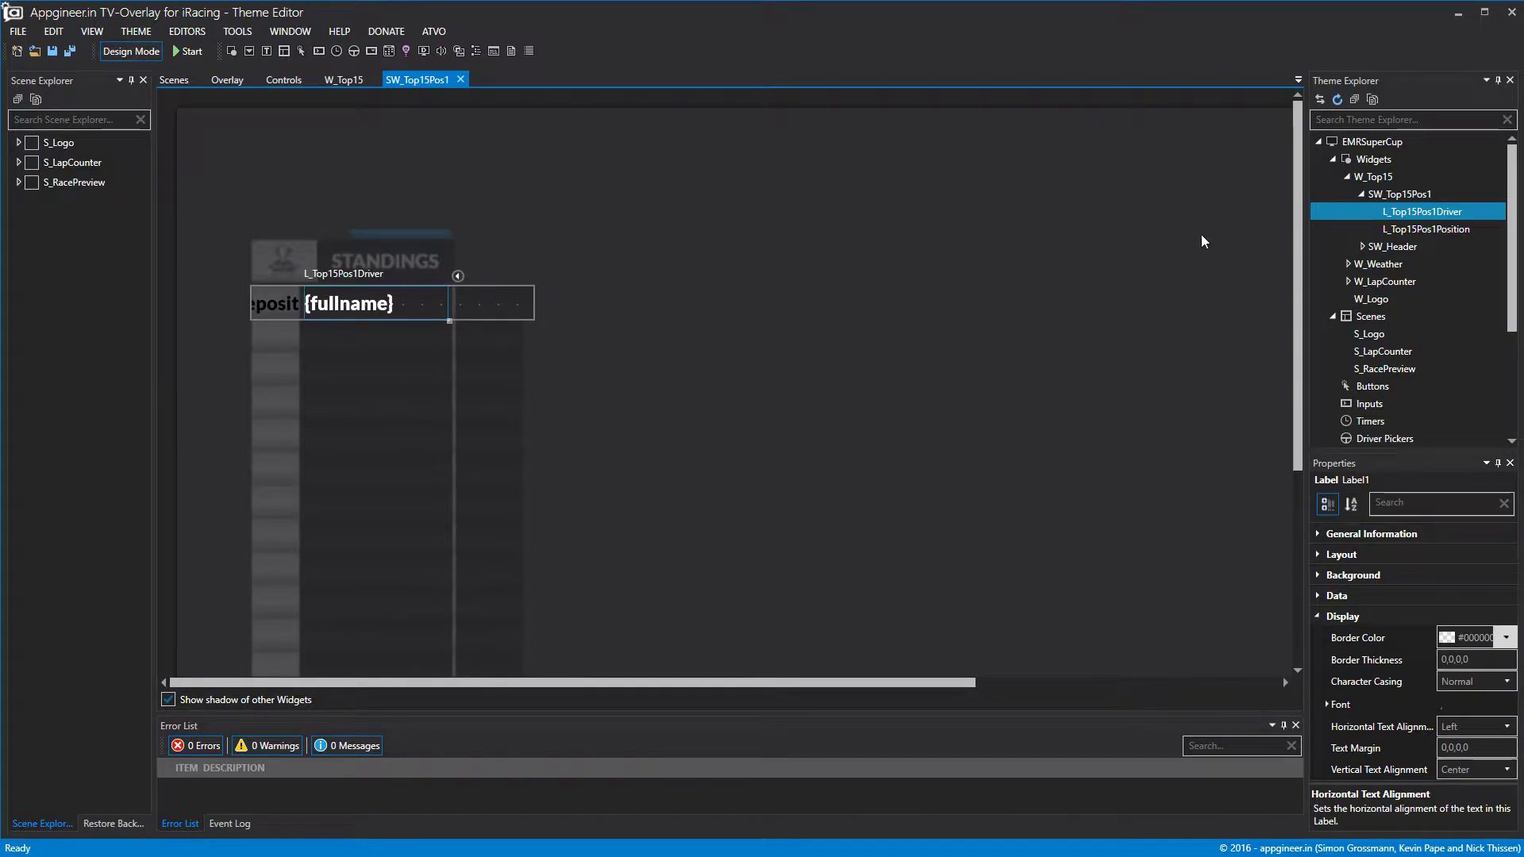
right_click(1398, 197)
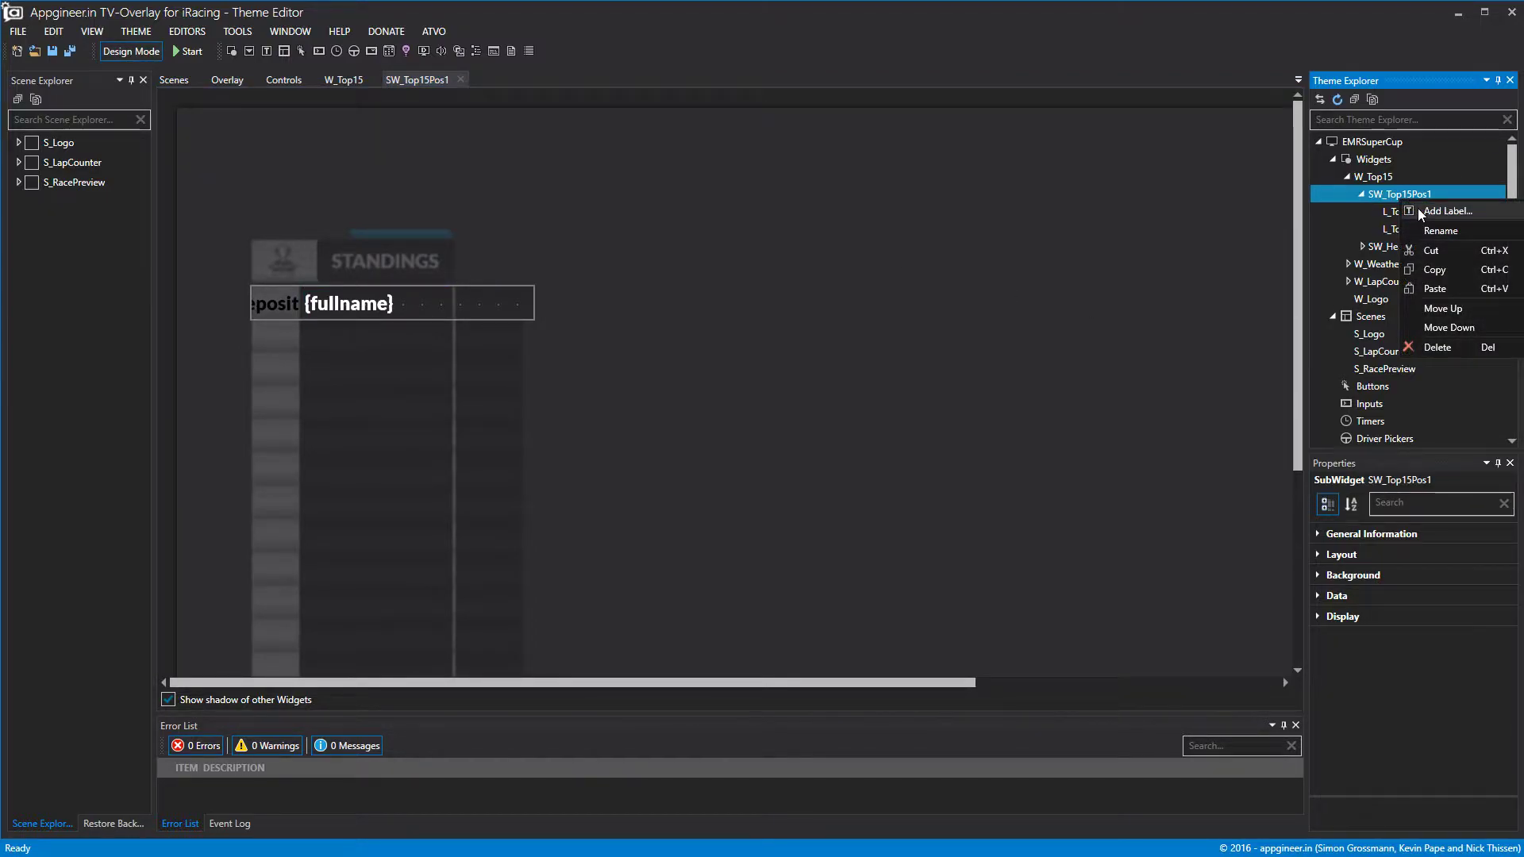
Add a label to SW_Top15Pos1 and size it 97×41 at Top 0, Left 258.
left_click(1447, 211)
mouse_move(500, 315)
left_mouse_down()
mouse_move(354, 325)
mouse_move(483, 303)
mouse_move(492, 288)
left_mouse_up()
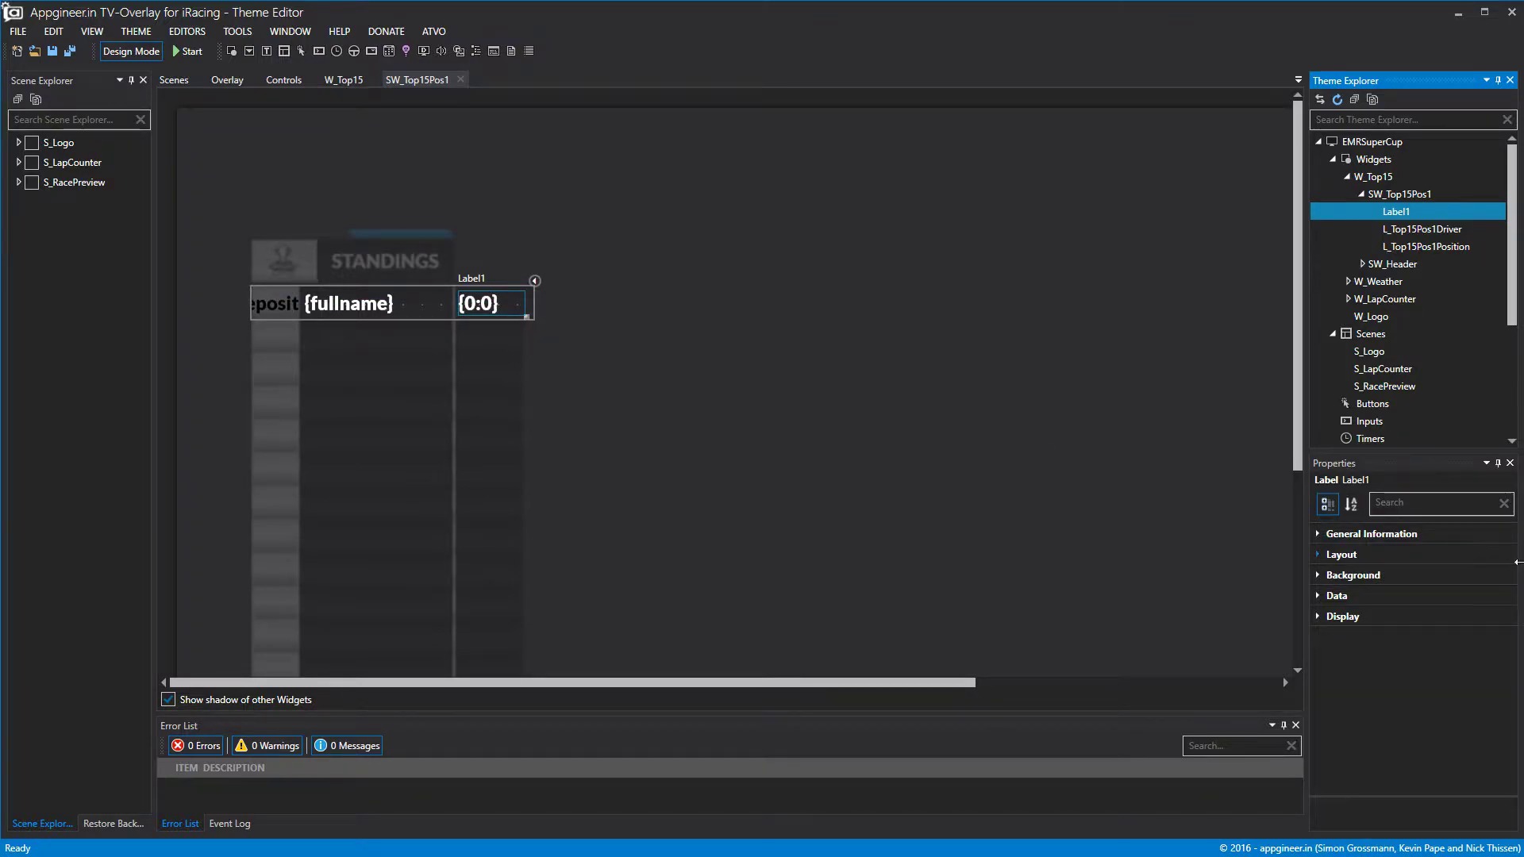
left_click(1318, 555)
left_click(1495, 618)
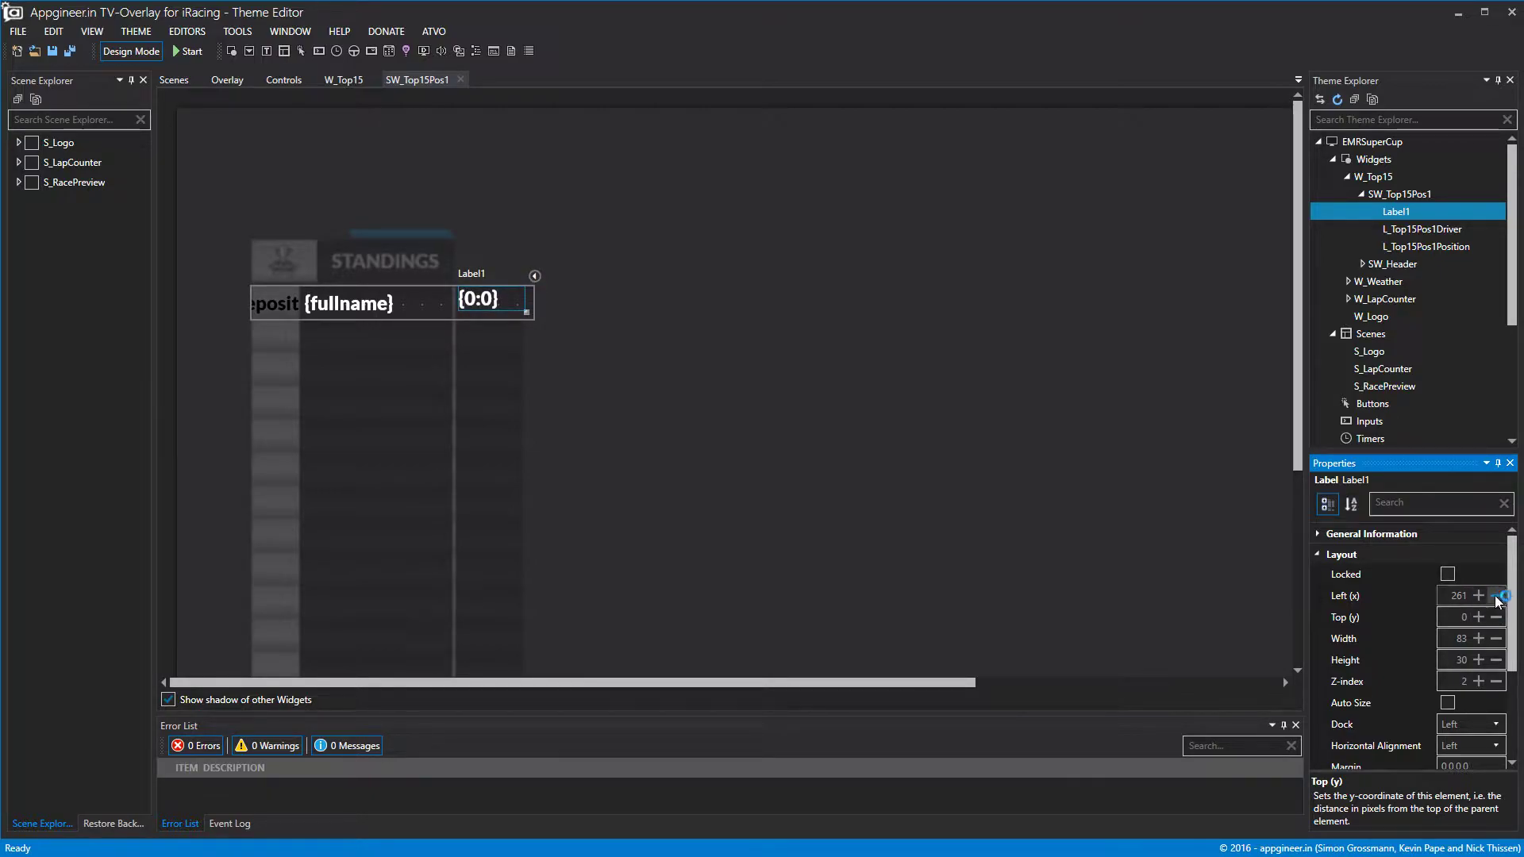
left_click(1496, 595)
left_click(1497, 595)
left_click(1496, 596)
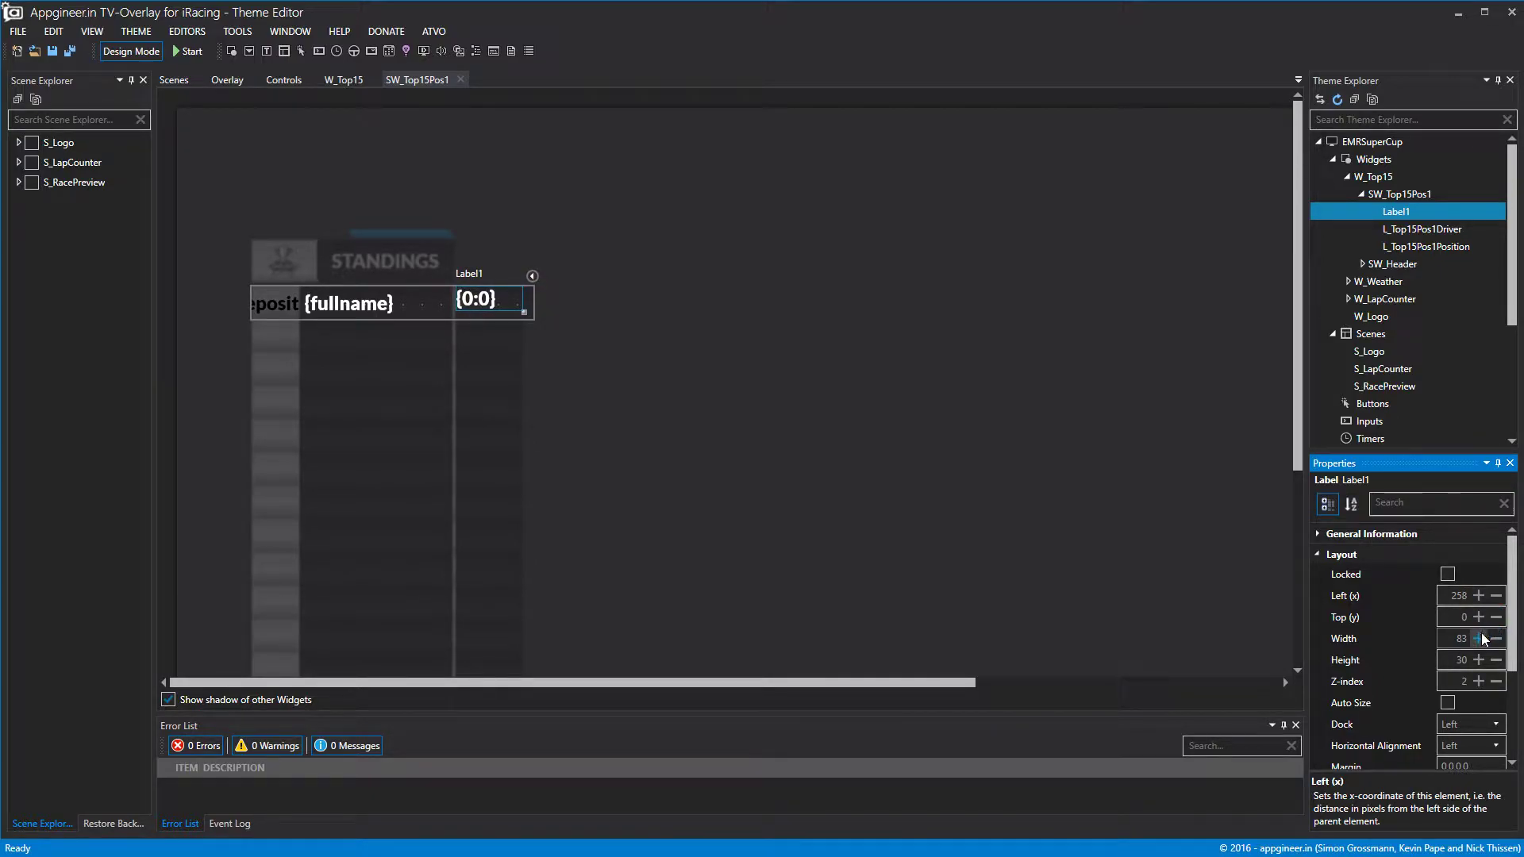
mouse_move(524, 311)
left_mouse_down()
mouse_move(532, 319)
mouse_move(538, 300)
left_mouse_up()
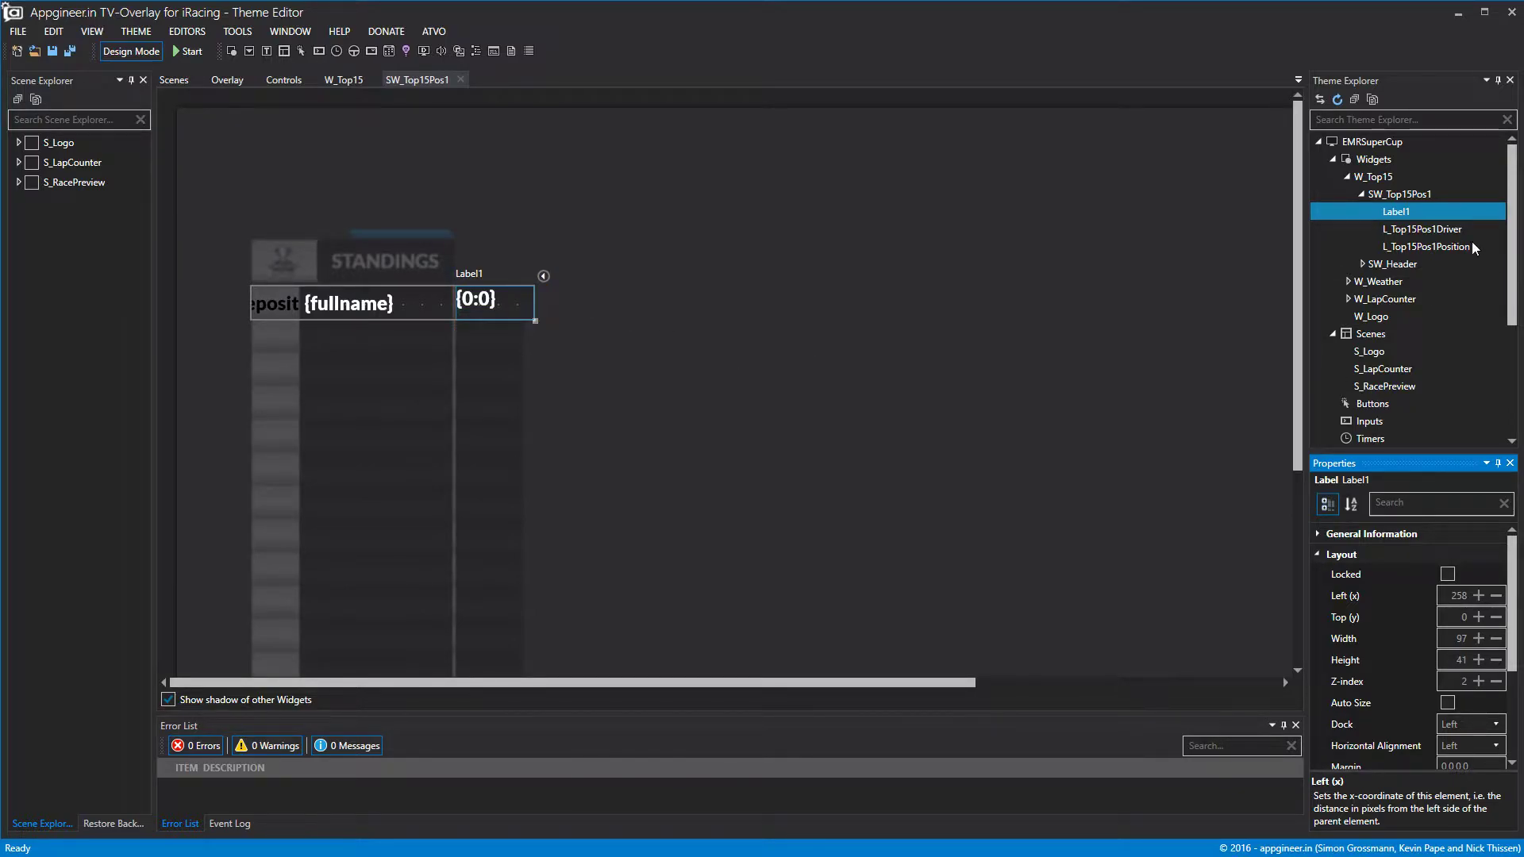
Rename the new label to L_Top15PositionGap.
right_click(1397, 211)
left_click(1411, 258)
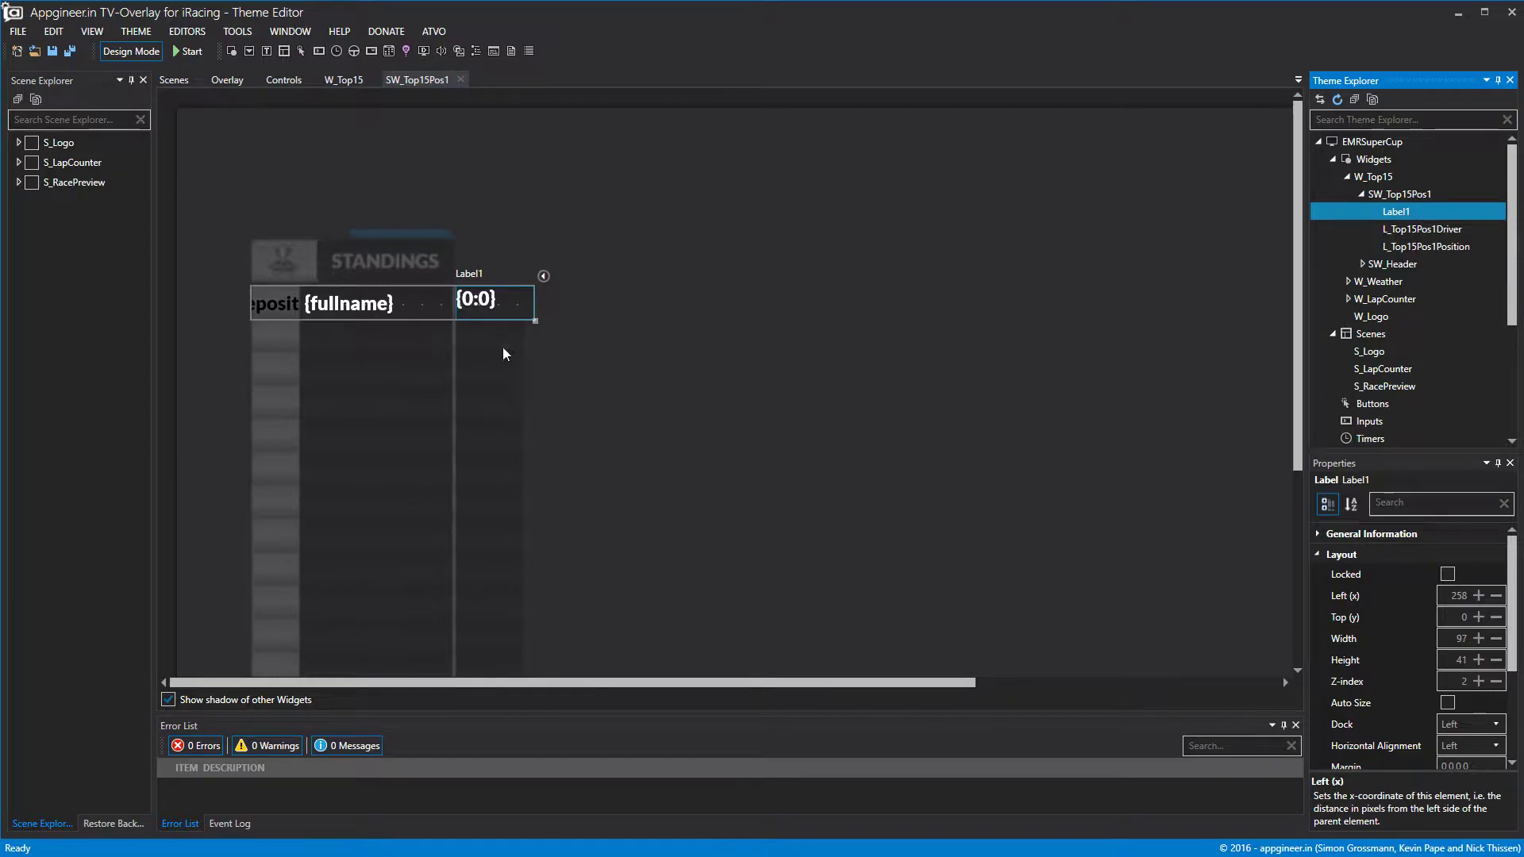
right_click(1408, 211)
left_click(1432, 223)
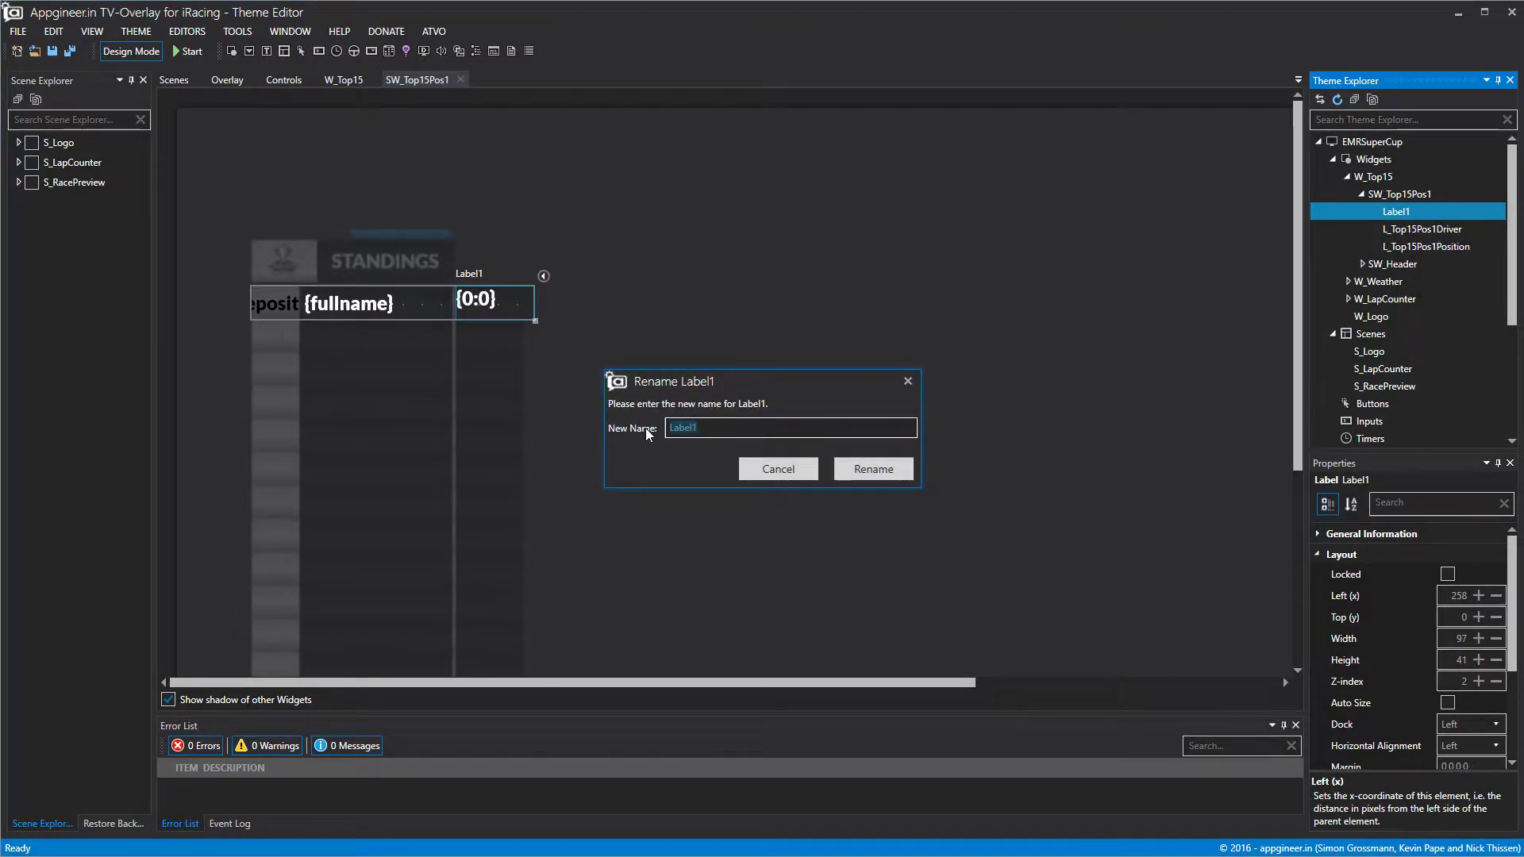
type("_Top15Position")
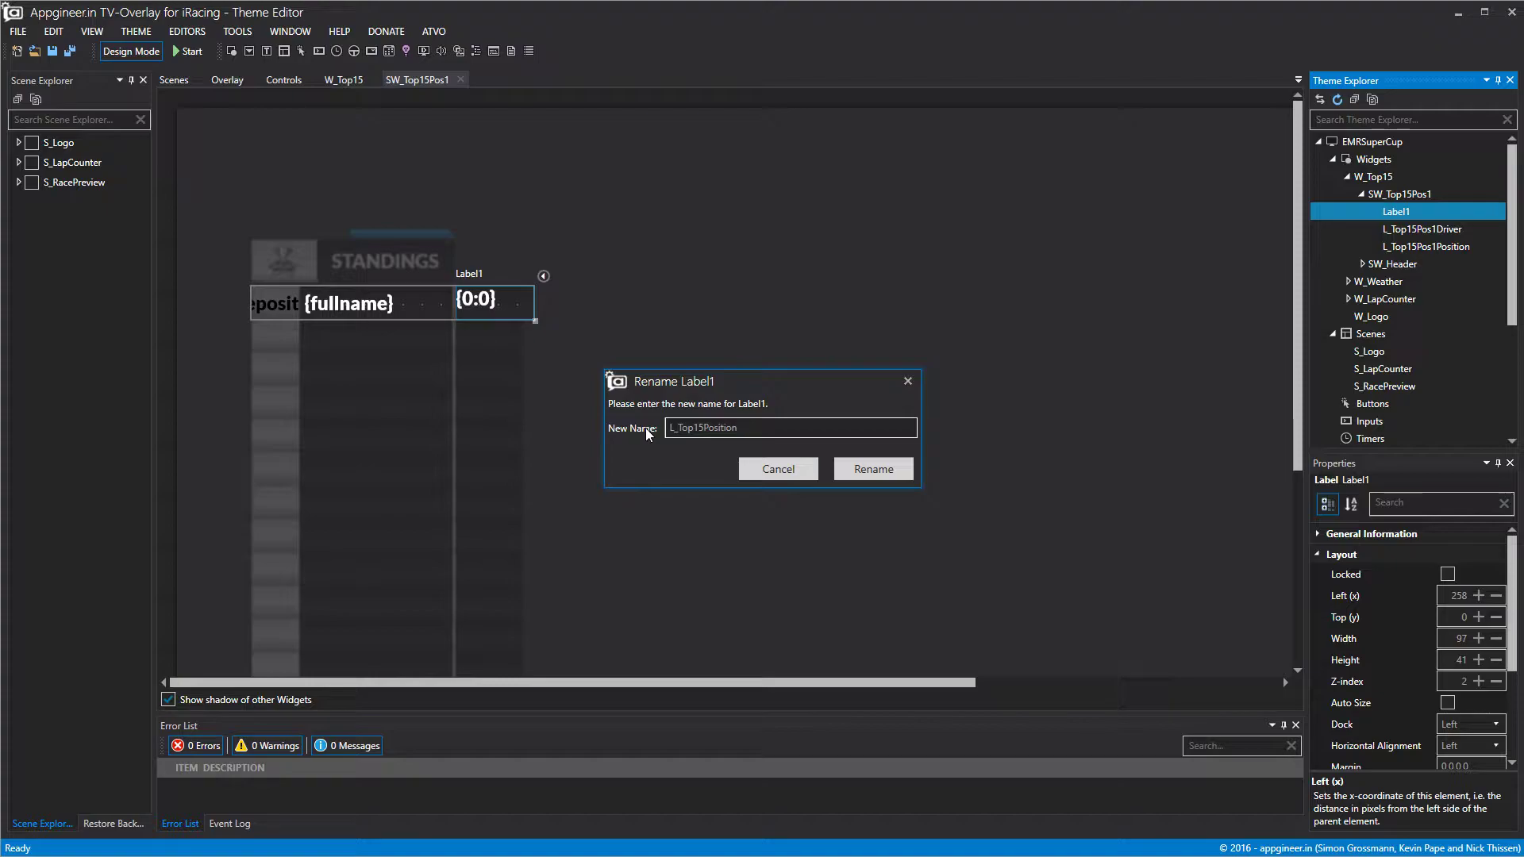
type("Gap")
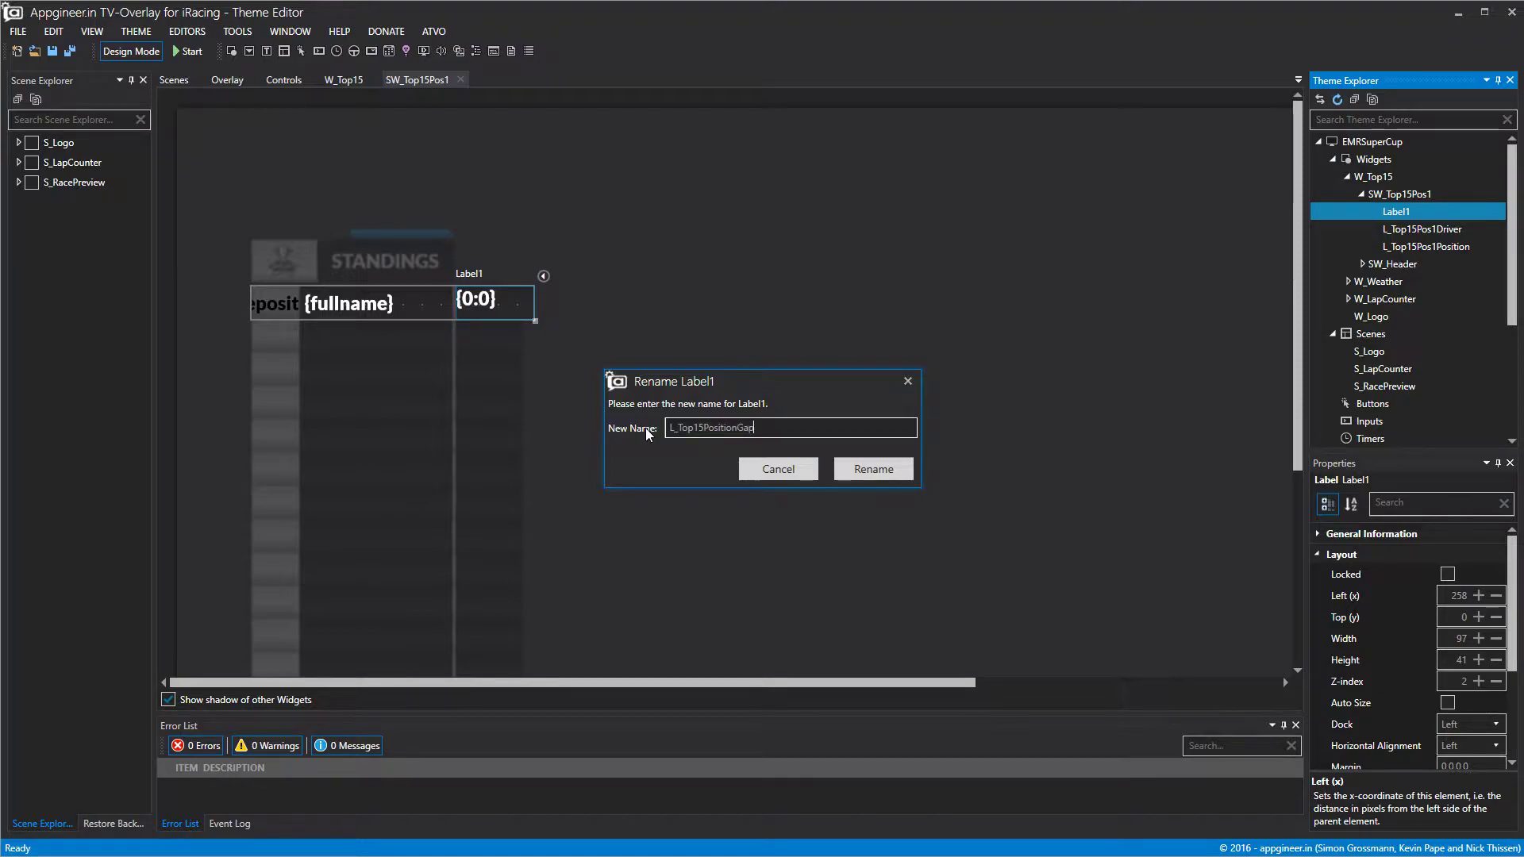
left_click(895, 476)
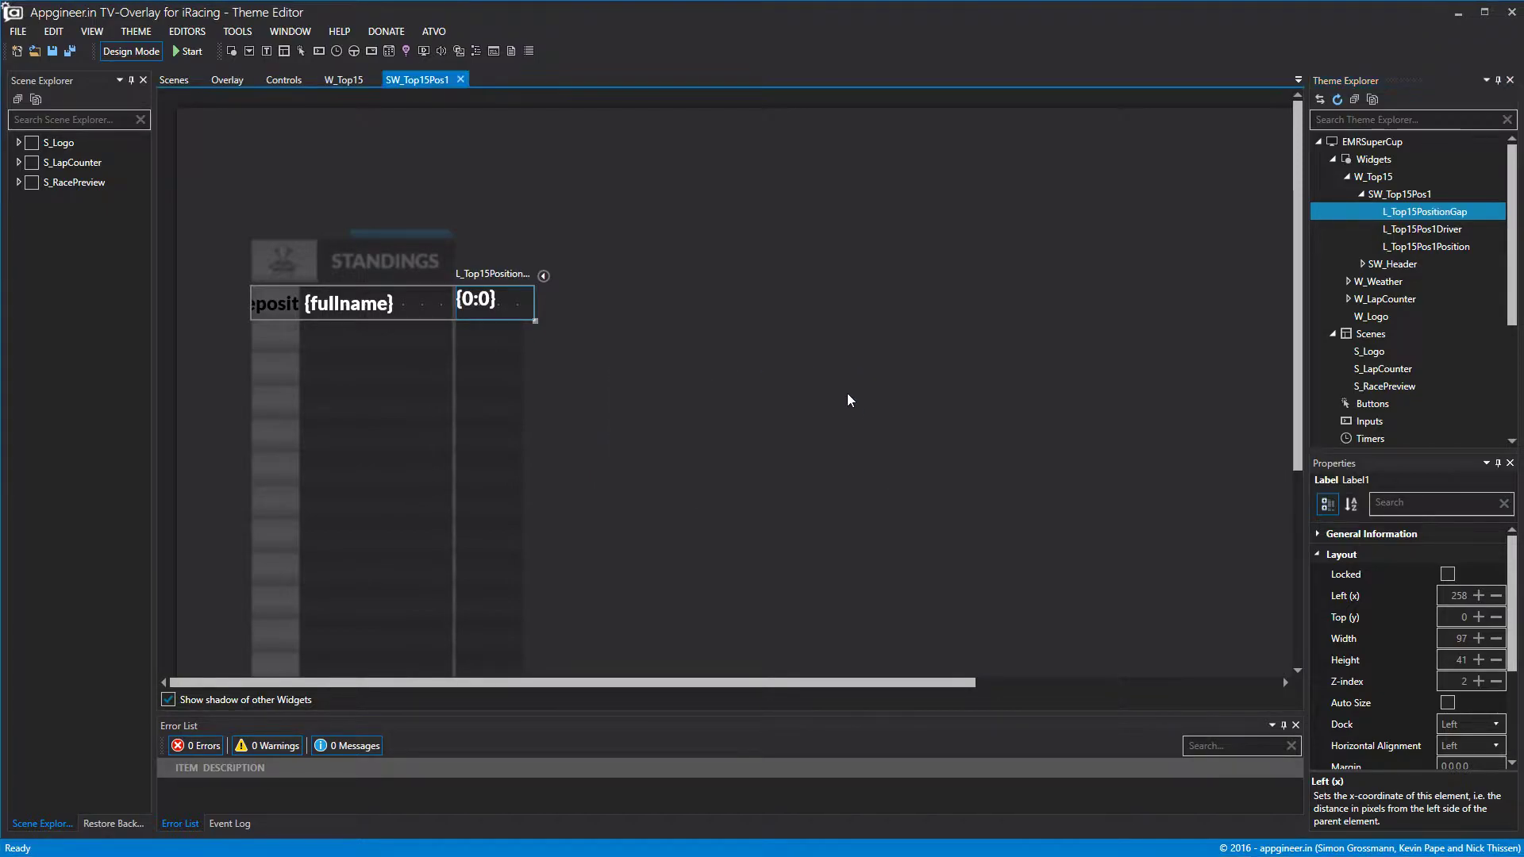
Bind L_Top15PositionGap to the lapnum data binding.
left_click(1314, 555)
left_click(1320, 596)
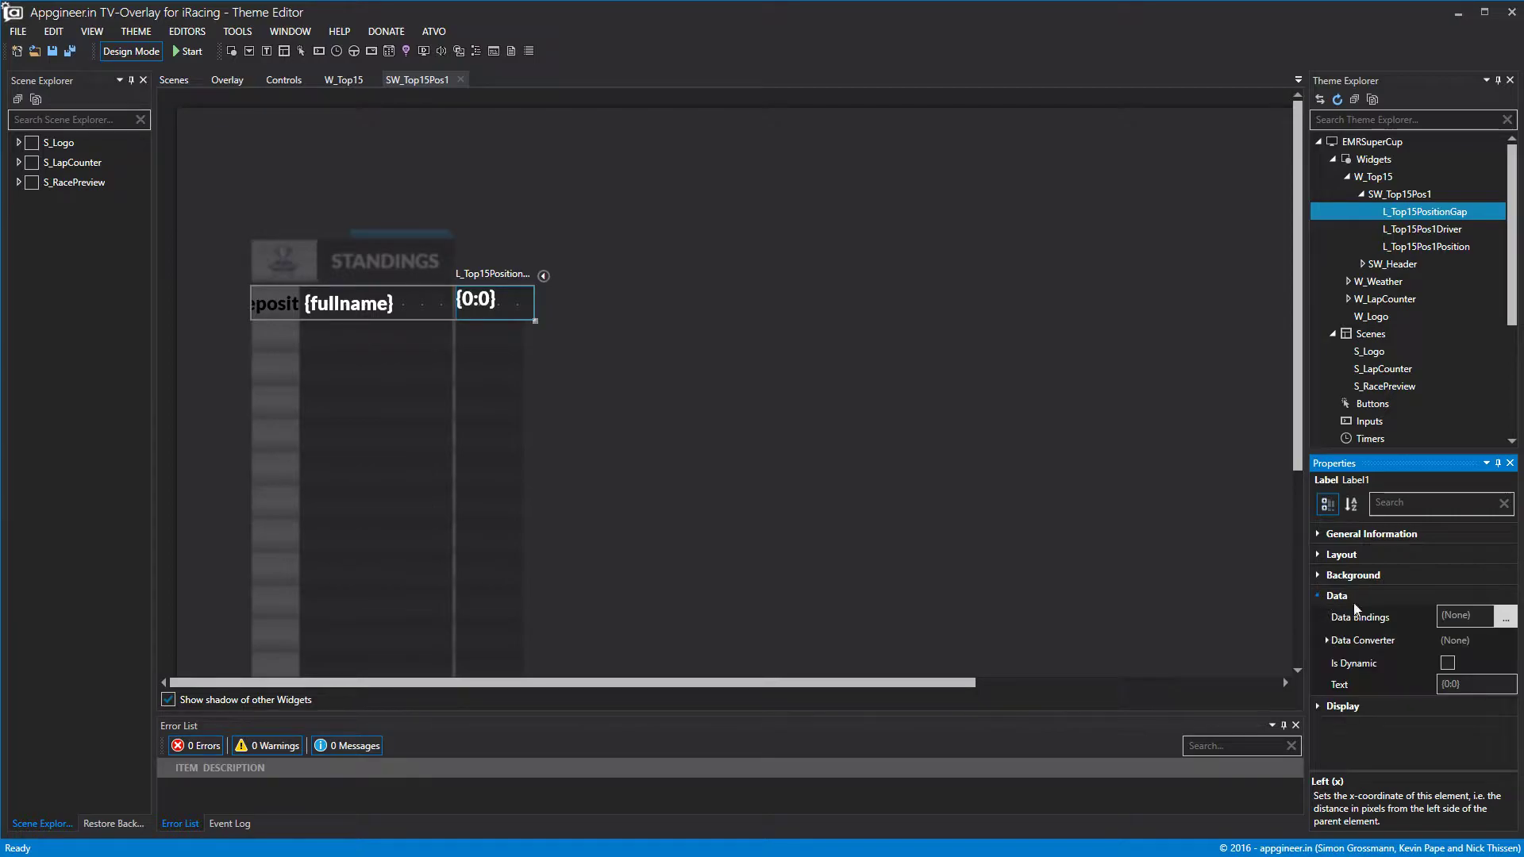
left_click(1505, 617)
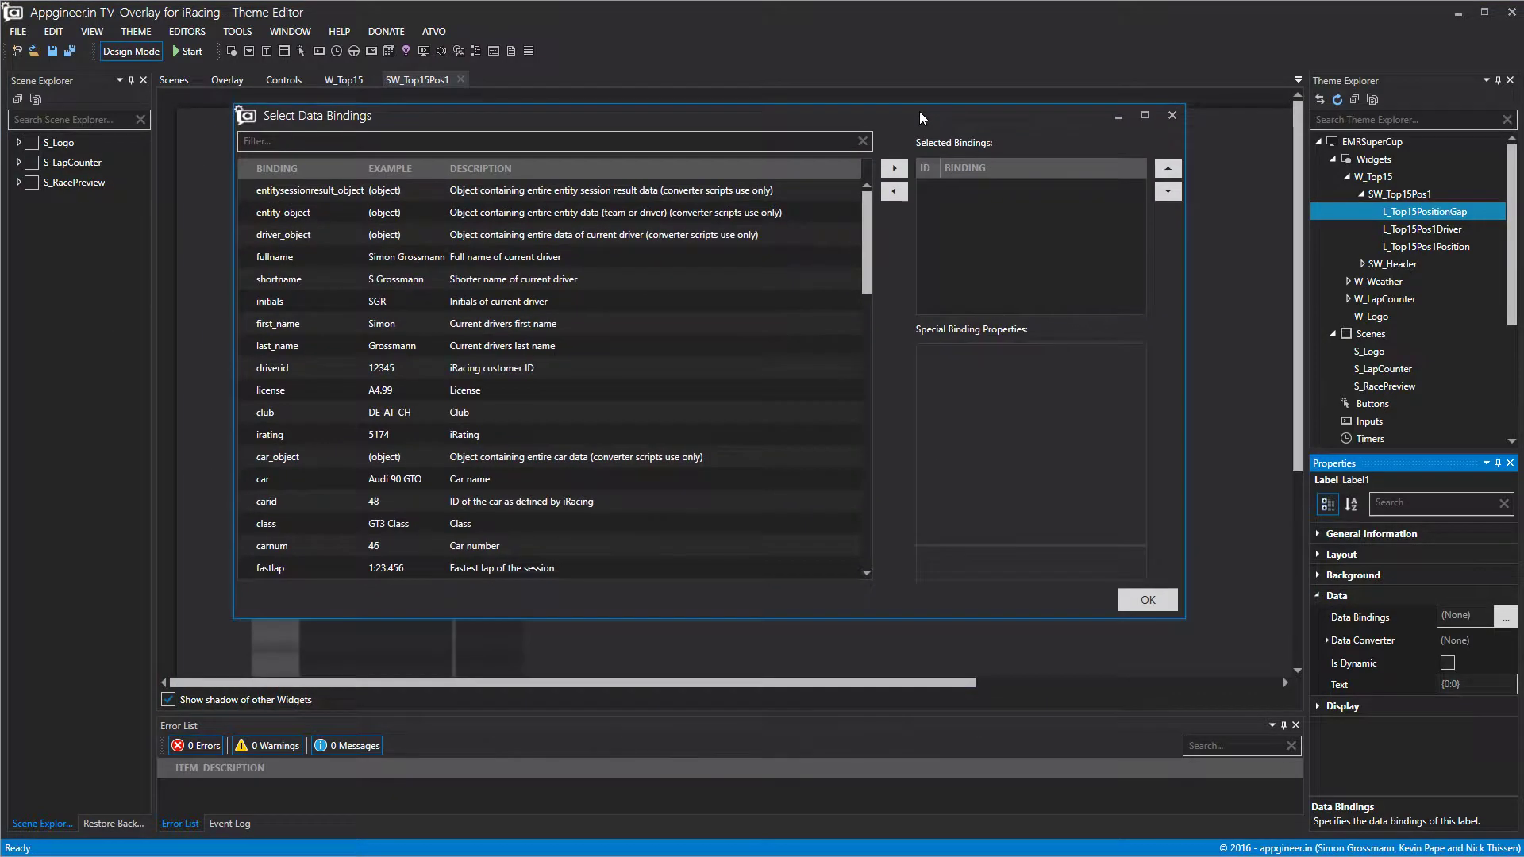
scroll(579, 354, "down", 2)
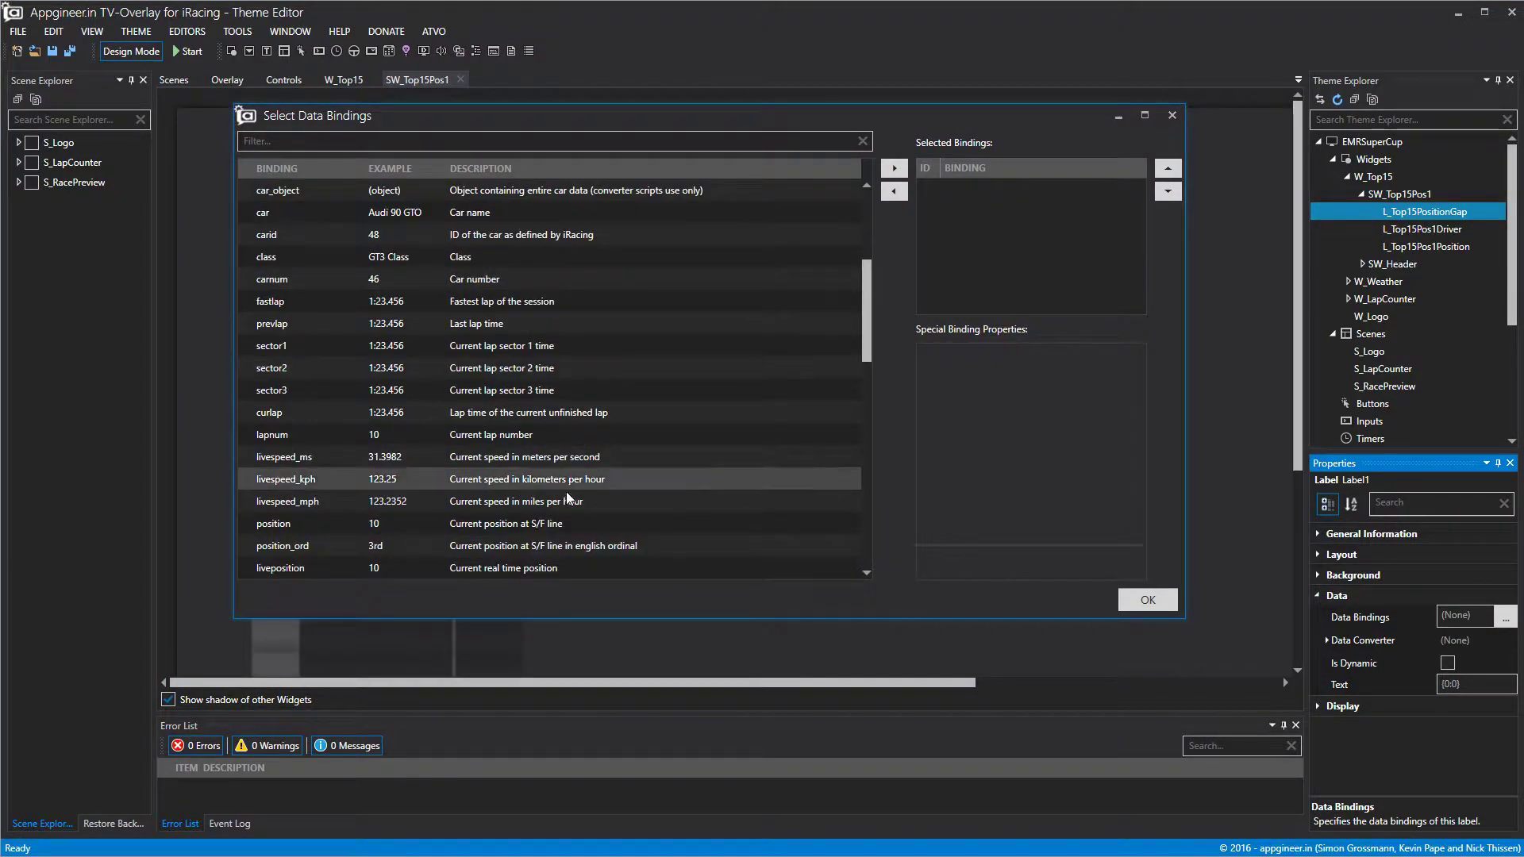
left_click(545, 436)
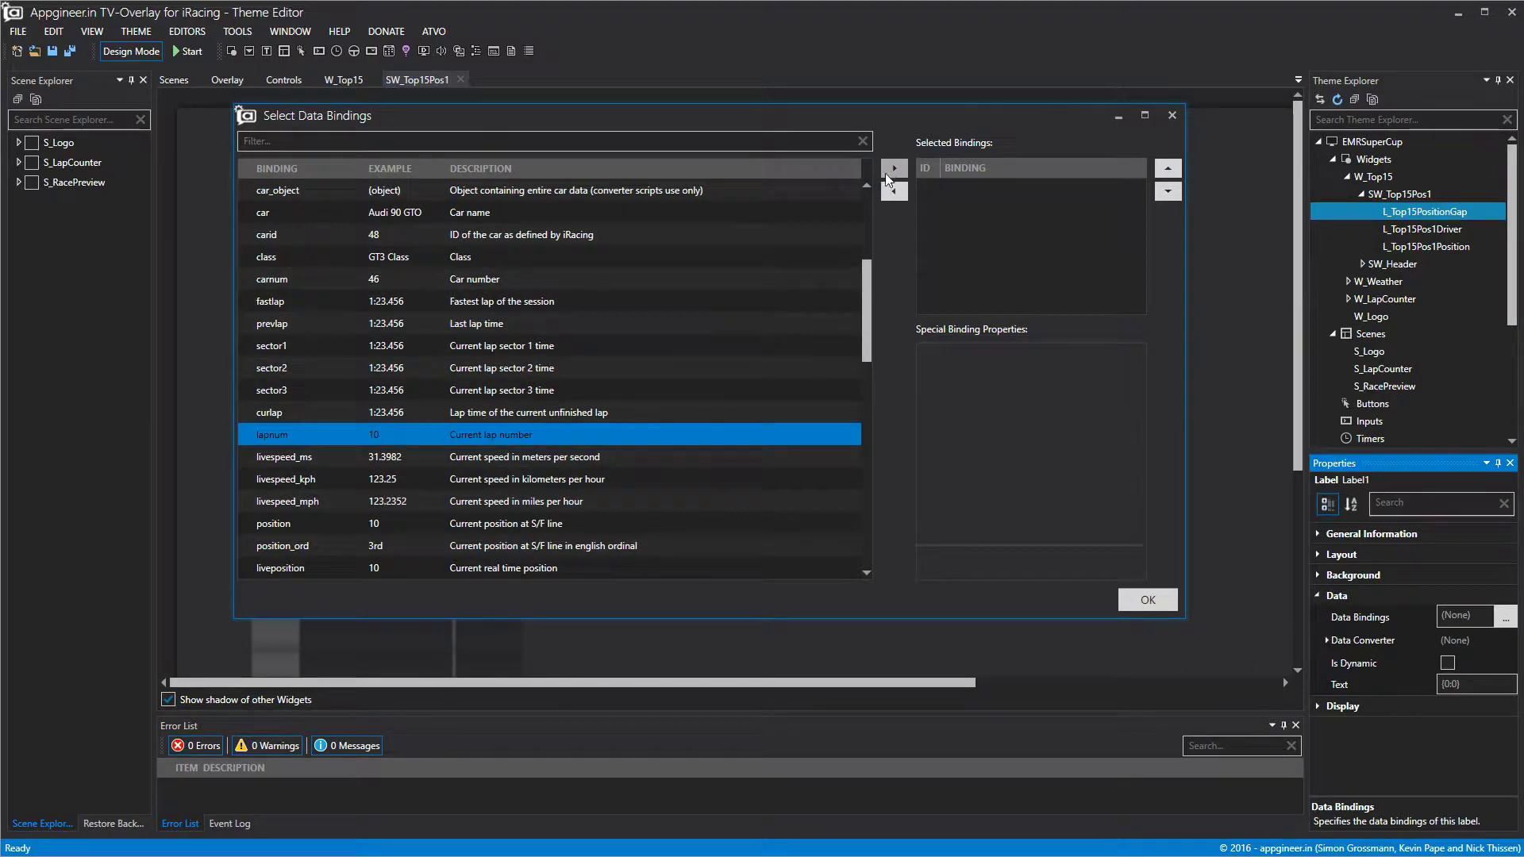
scroll(550, 450, "down", 1)
scroll(550, 449, "up", 1)
left_click(897, 170)
left_click(1143, 604)
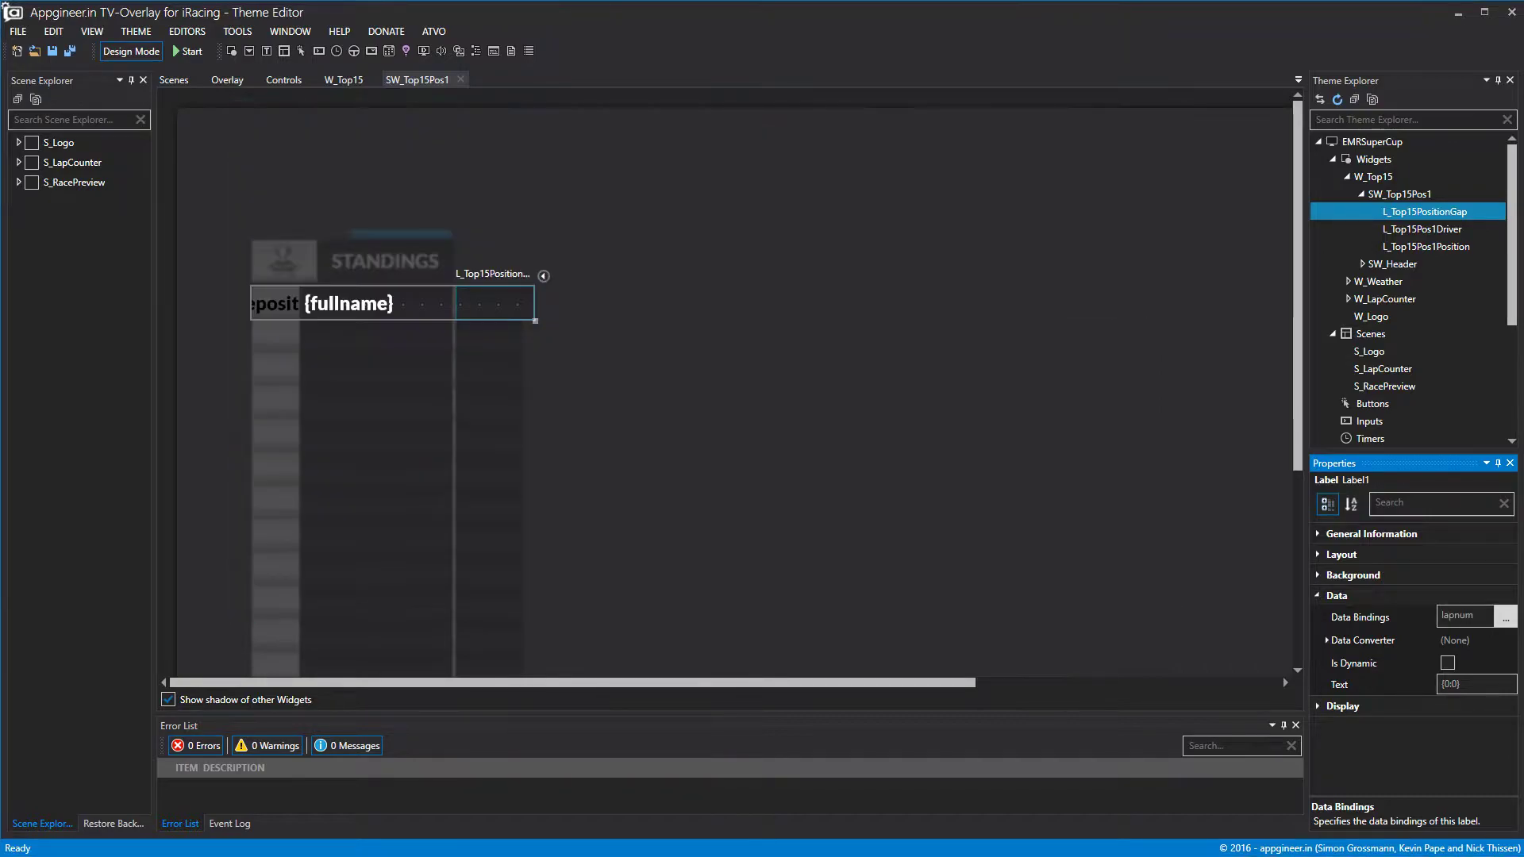
Set the label text to LAP {0:0} and preview it in Design Mode.
left_click(1440, 684)
type("LAP")
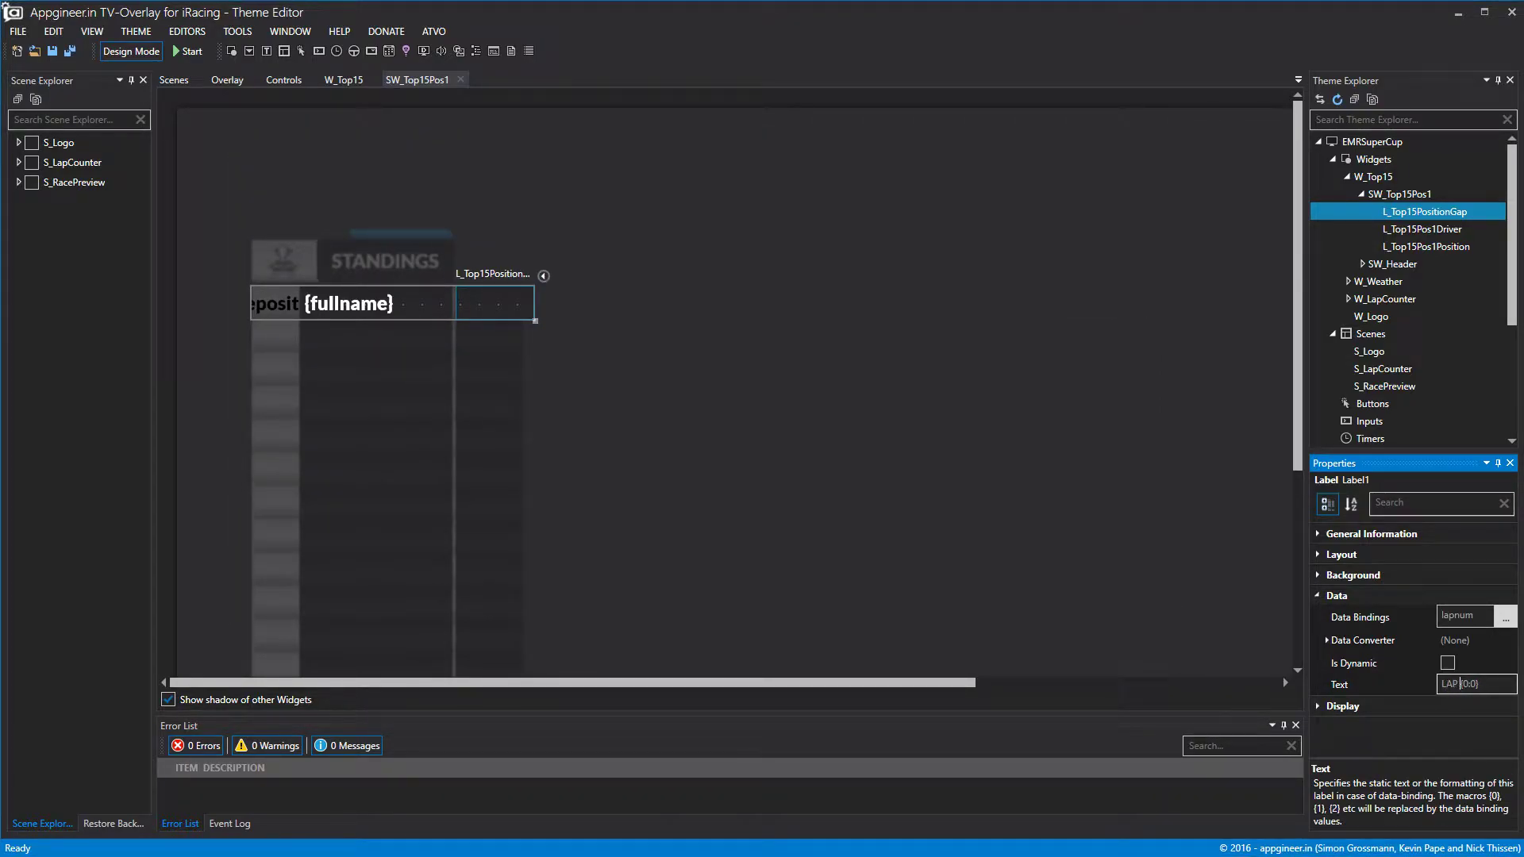
left_click(843, 495)
left_click(151, 54)
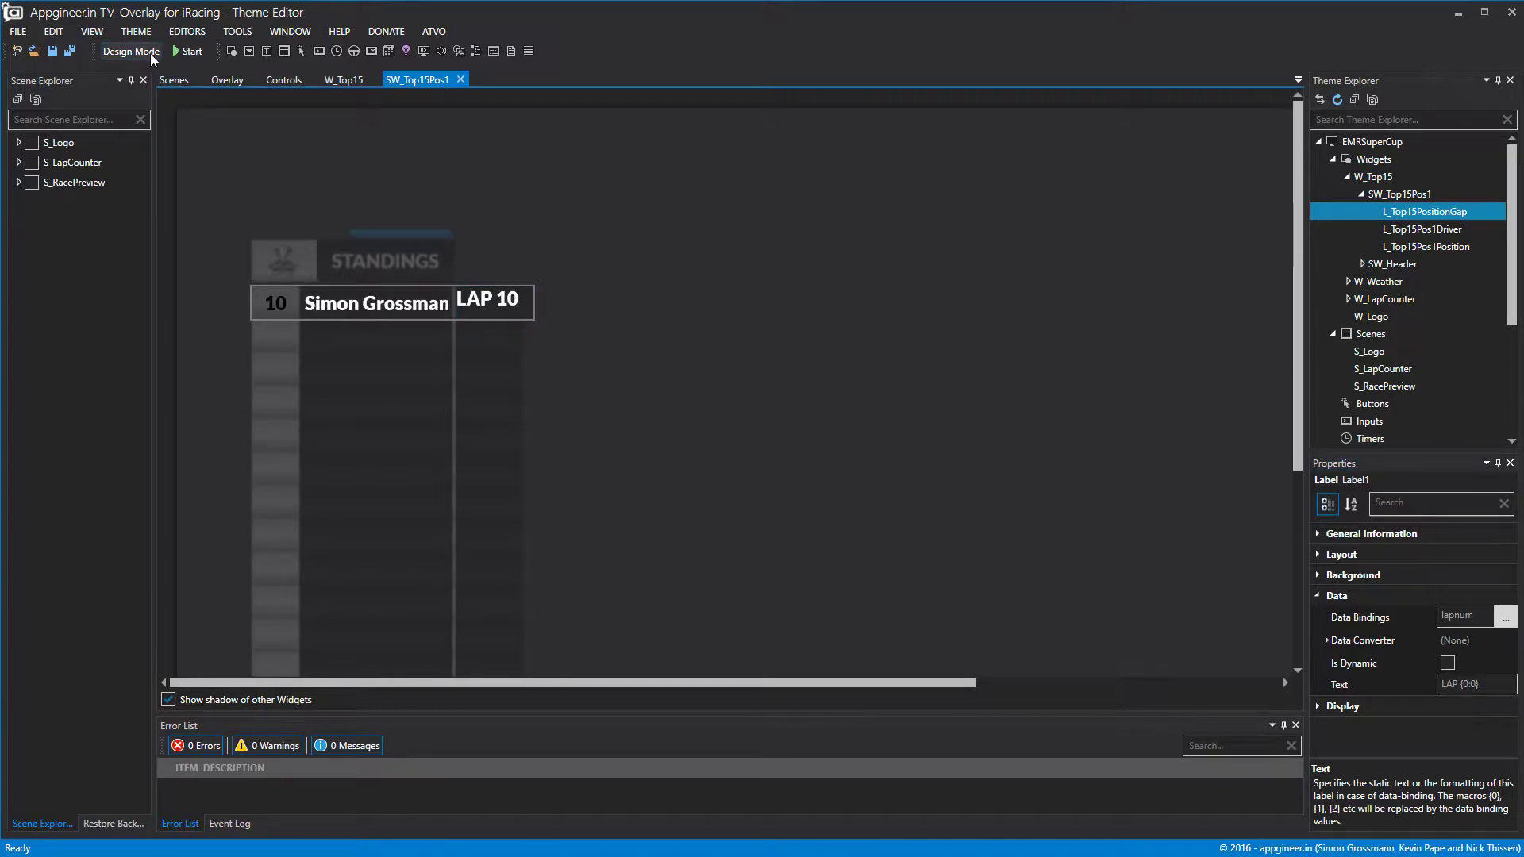
left_click(150, 54)
Centre the lap text horizontally and vertically, then preview the finished row.
left_click(1341, 706)
scroll(1466, 714, "down", 3)
left_click(1470, 696)
left_click(1463, 739)
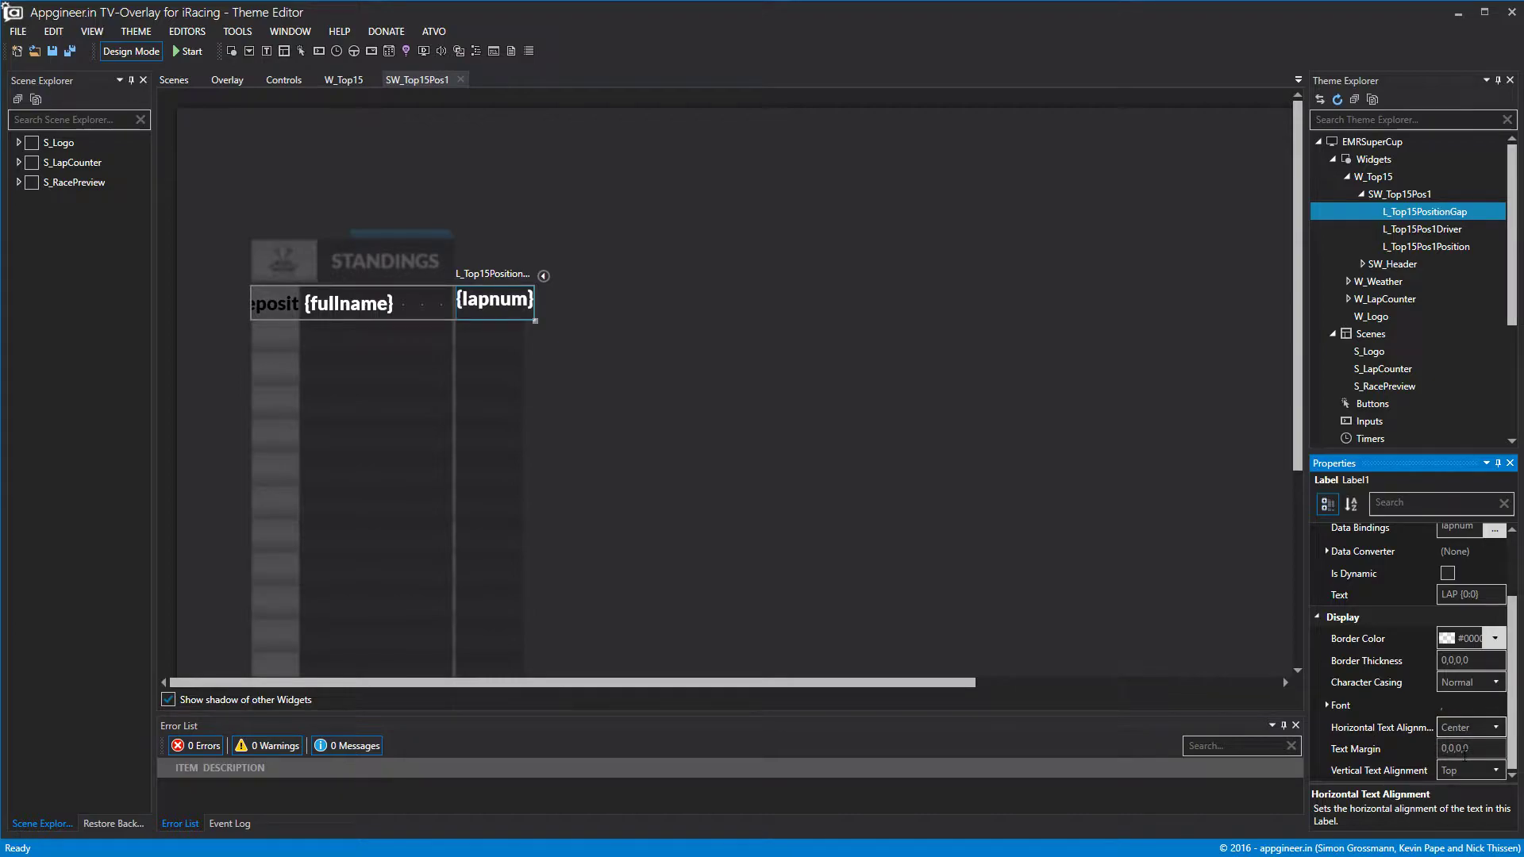
left_click(1464, 768)
left_click(1459, 811)
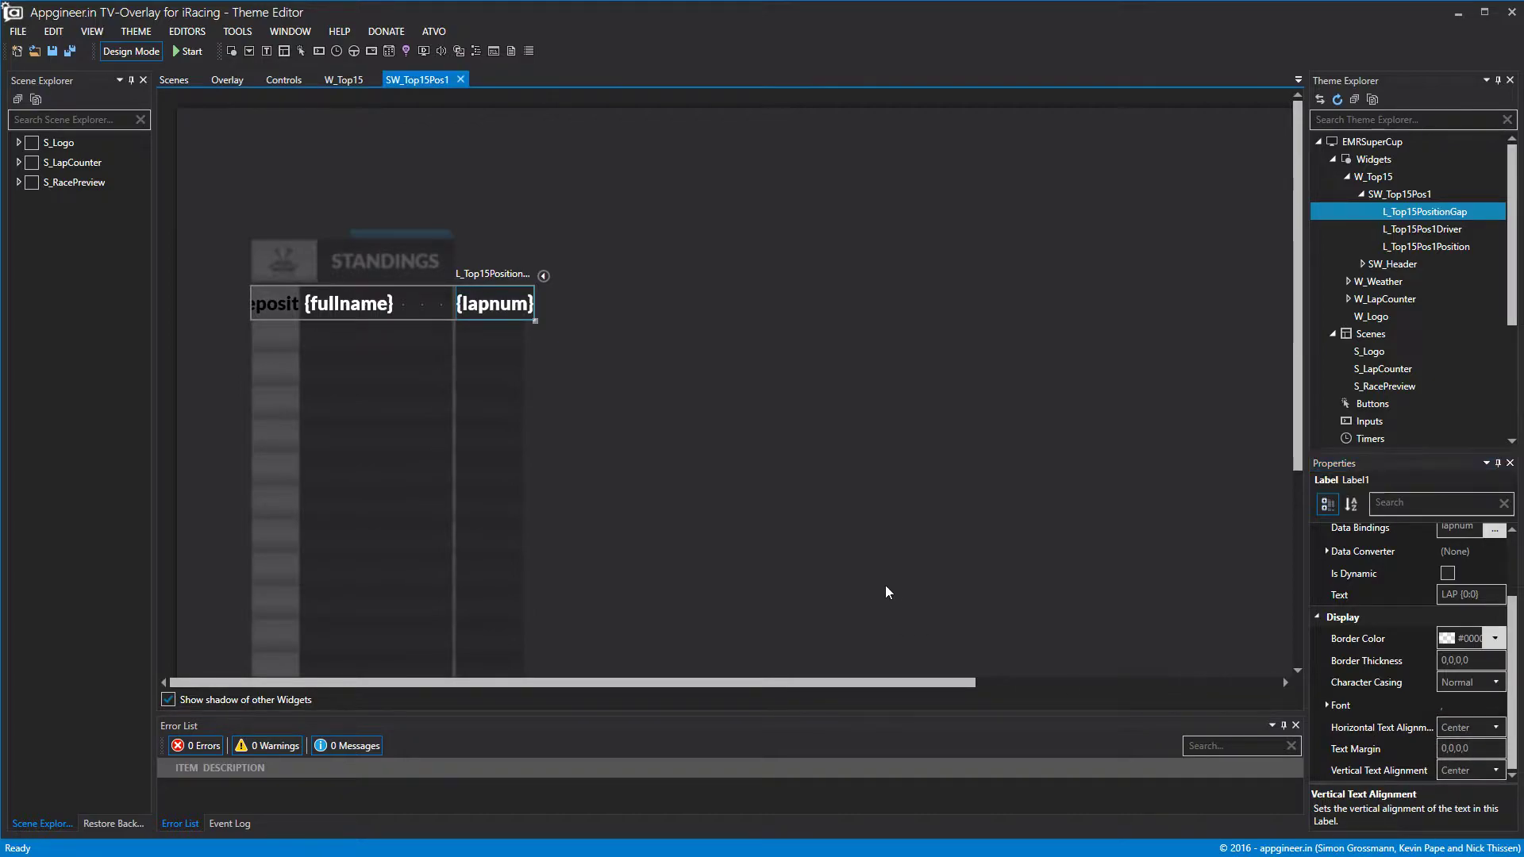
left_click(129, 52)
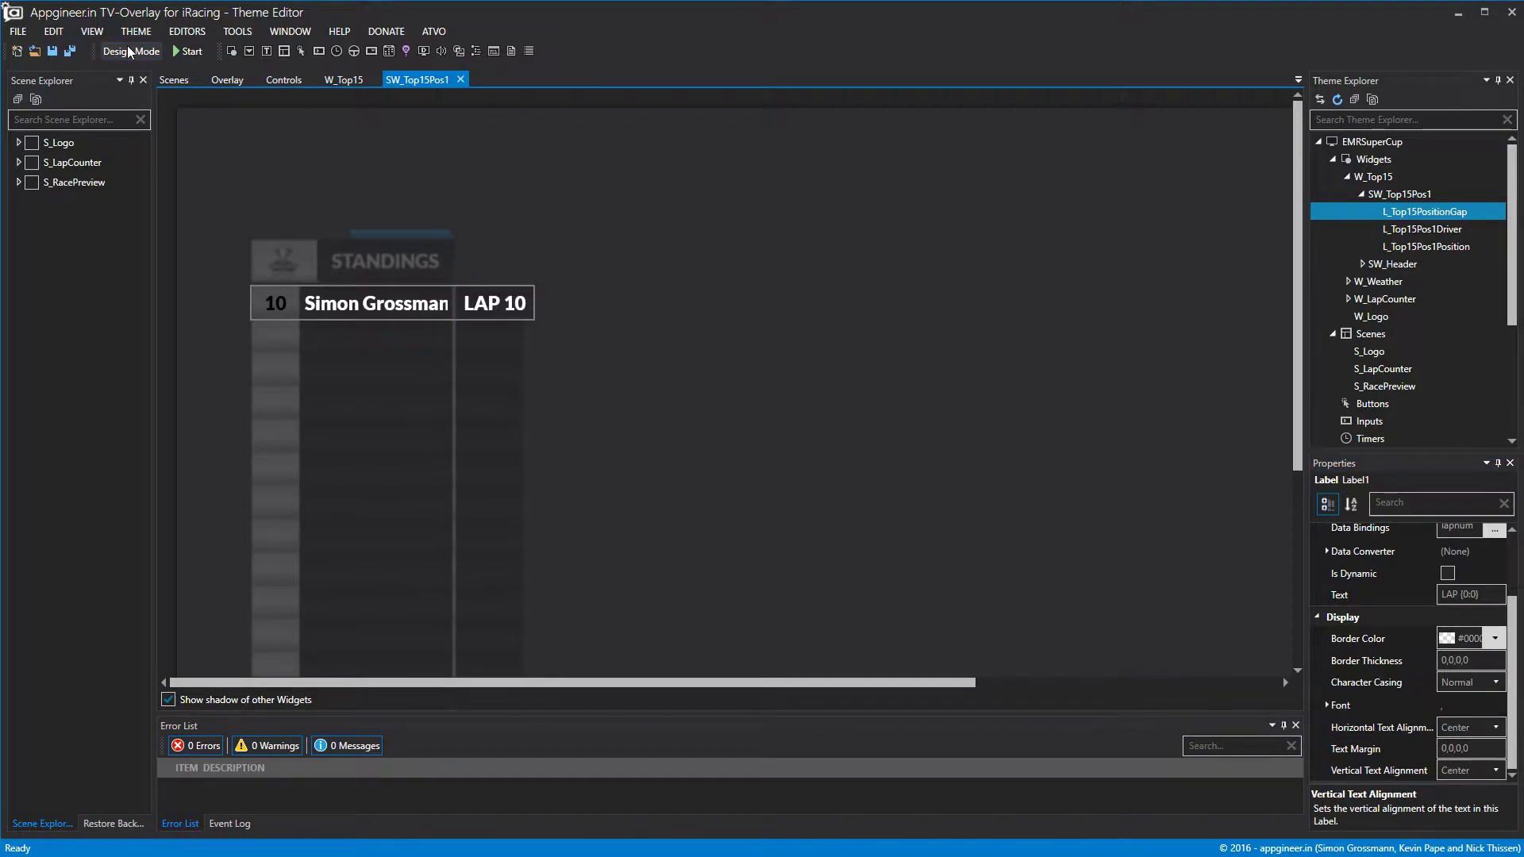
left_click(127, 49)
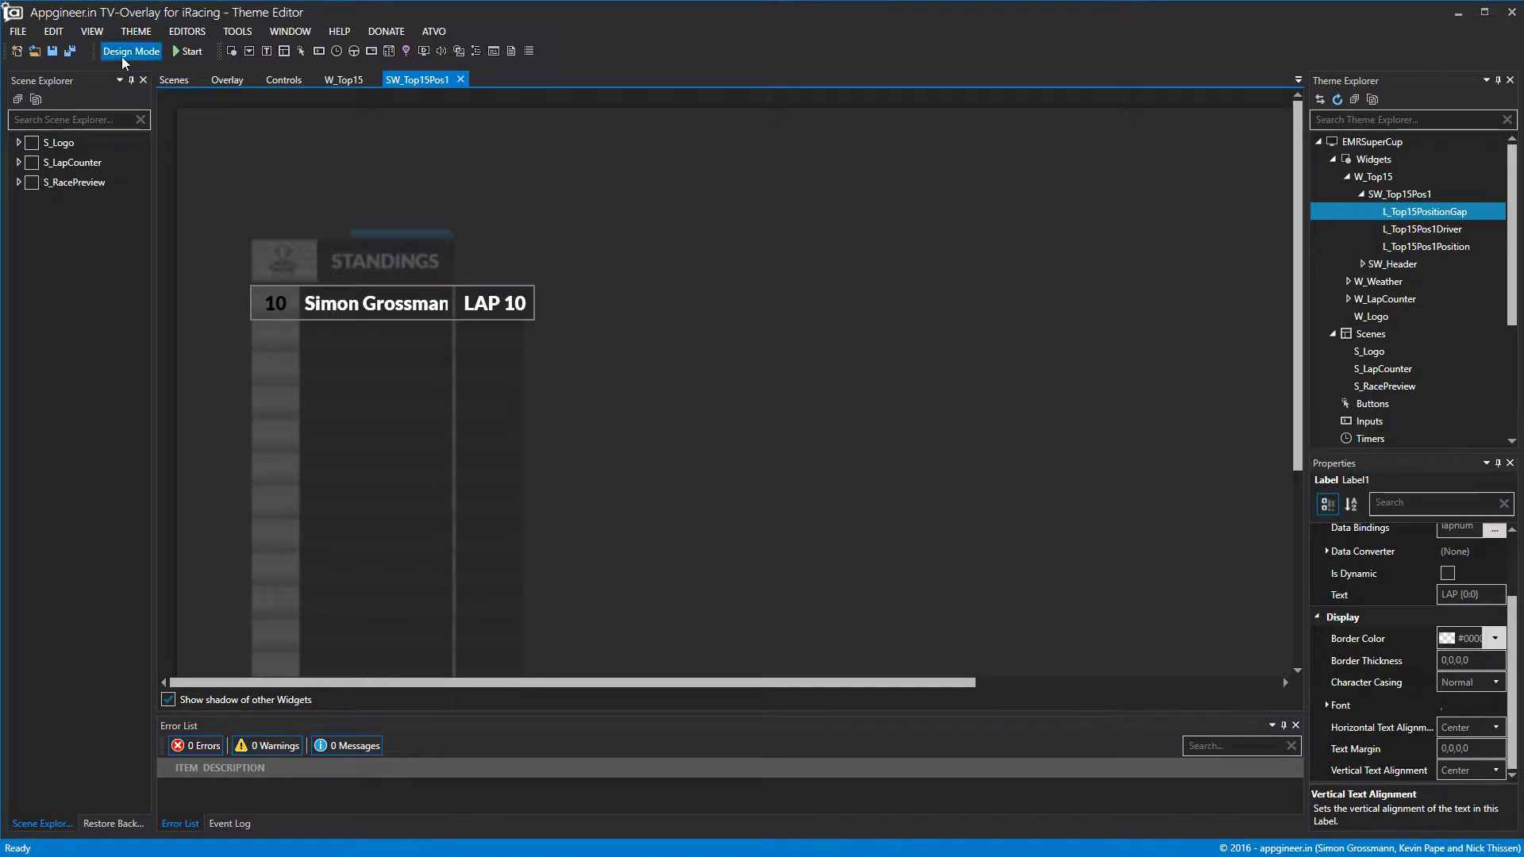
left_click(1402, 199)
Duplicate SW_Top15Pos1 and rename the copy to SW_Top15Pos2.
right_click(1402, 199)
key("Escape")
right_click(1403, 200)
left_click(1422, 285)
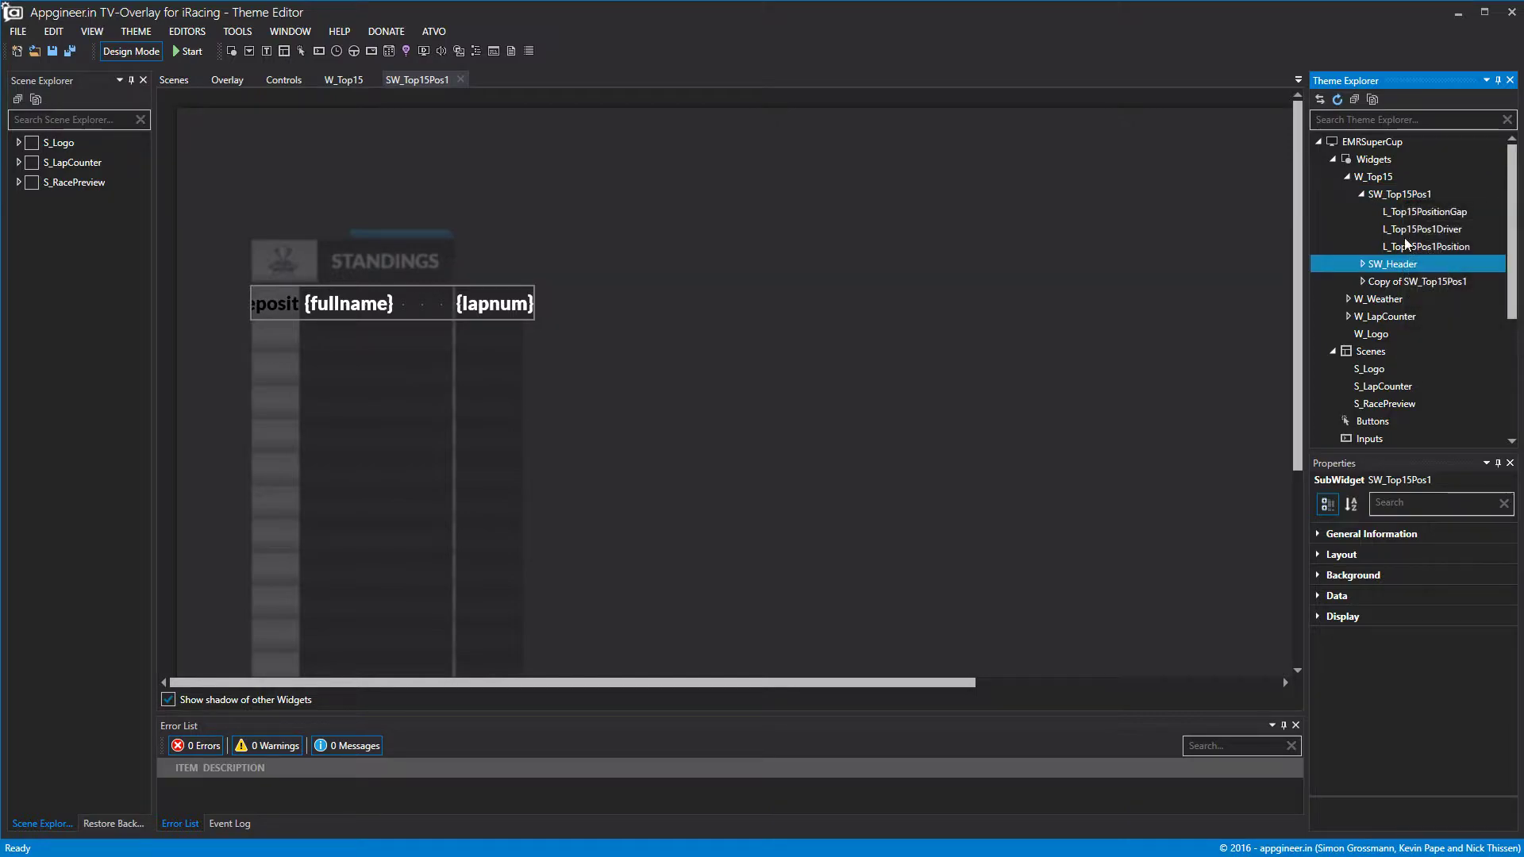
left_click(1404, 282)
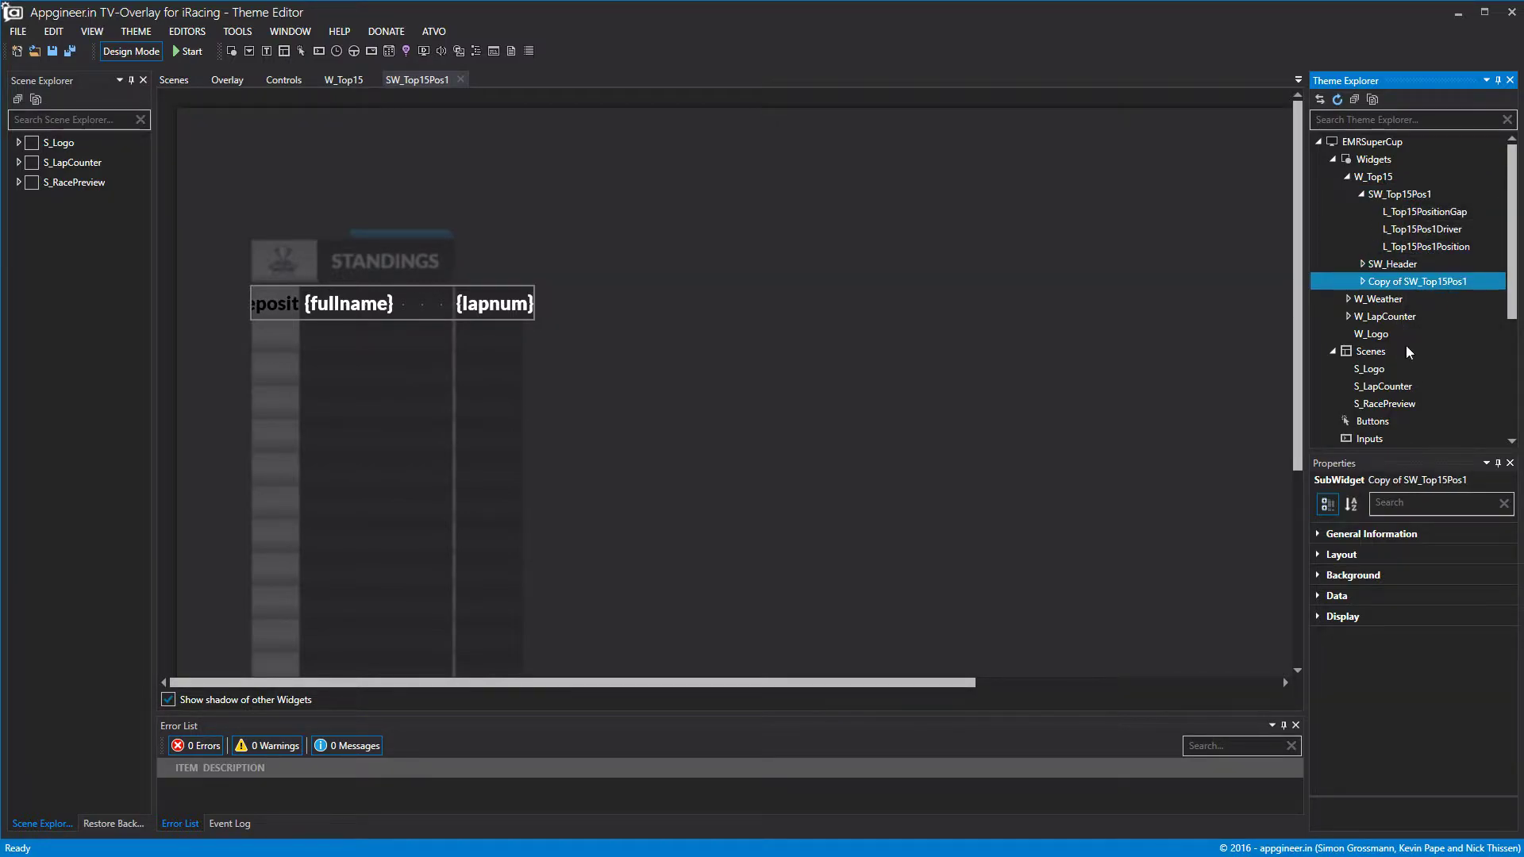
left_click(1337, 533)
left_click_drag(1476, 554, 1122, 557)
key("BackSpace")
left_click(1511, 555)
key("BackSpace")
type("2")
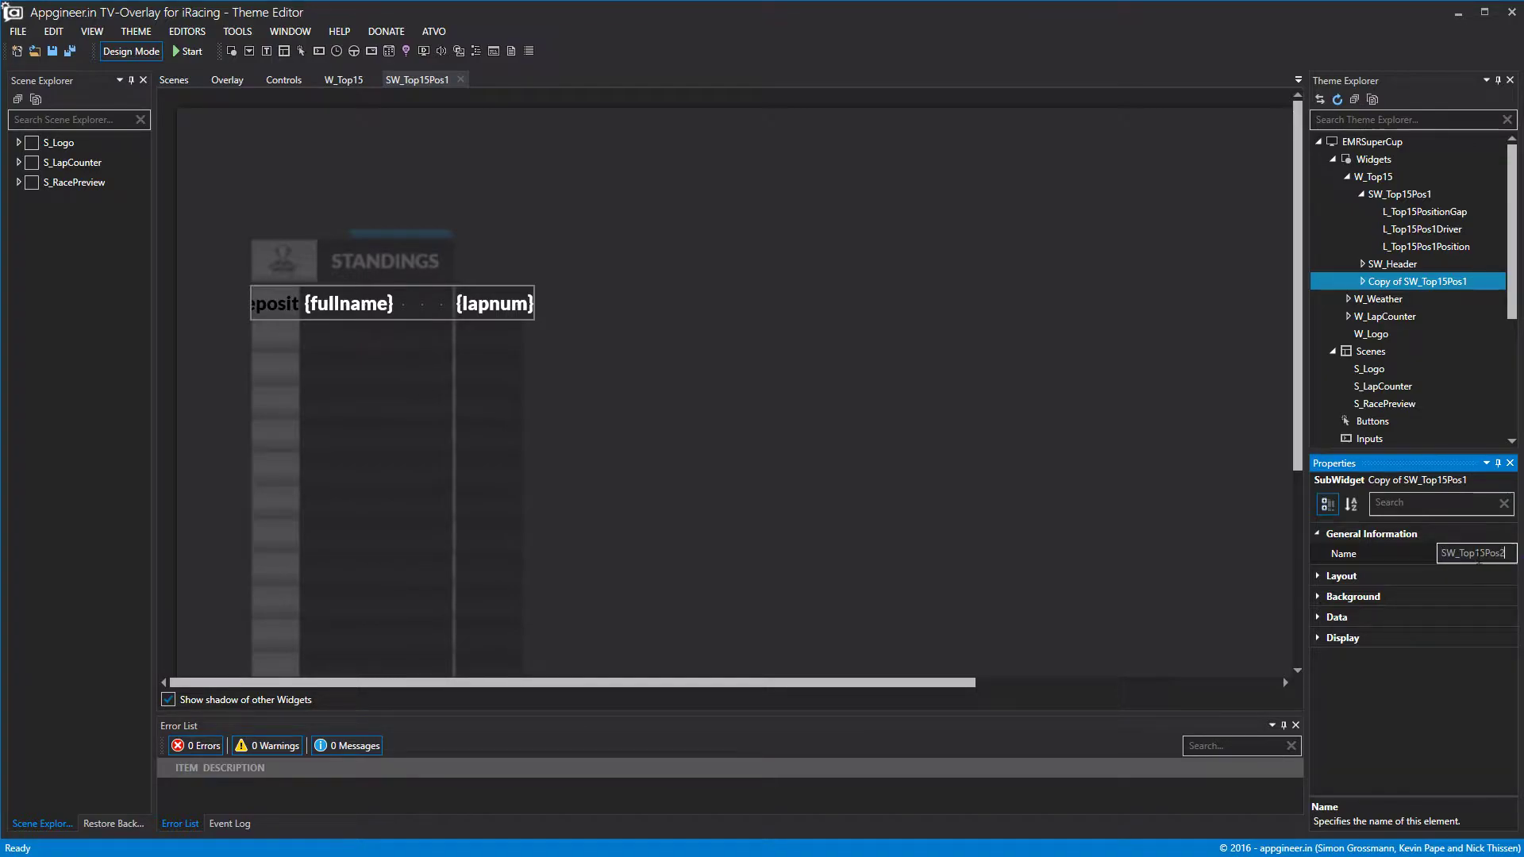
left_click(429, 146)
Close the Pos1 editor and move SW_Top15Pos2 down to Top 267.
left_click(460, 79)
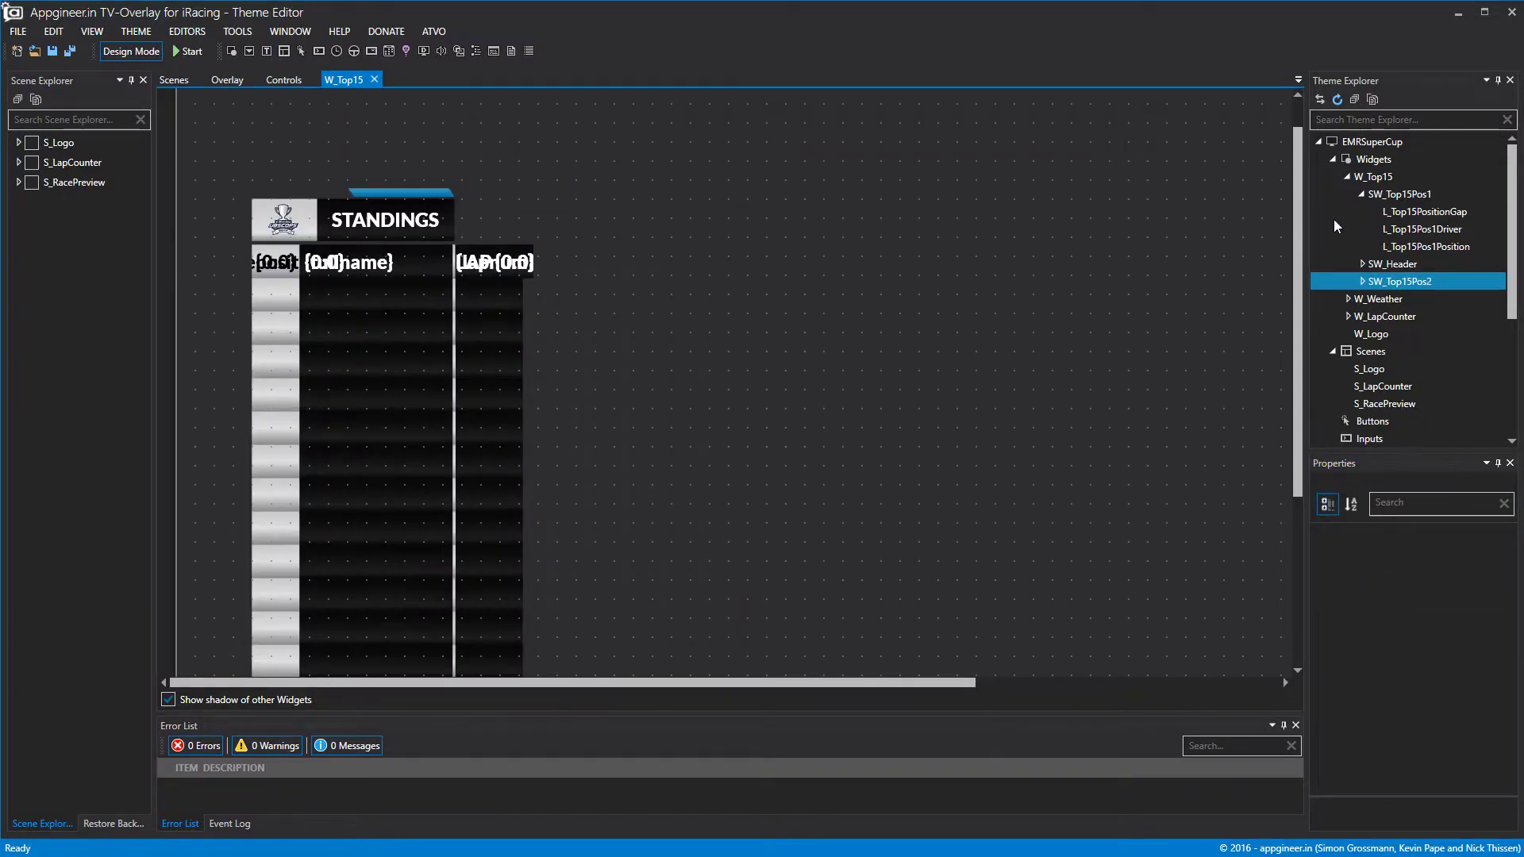
left_click(1399, 282)
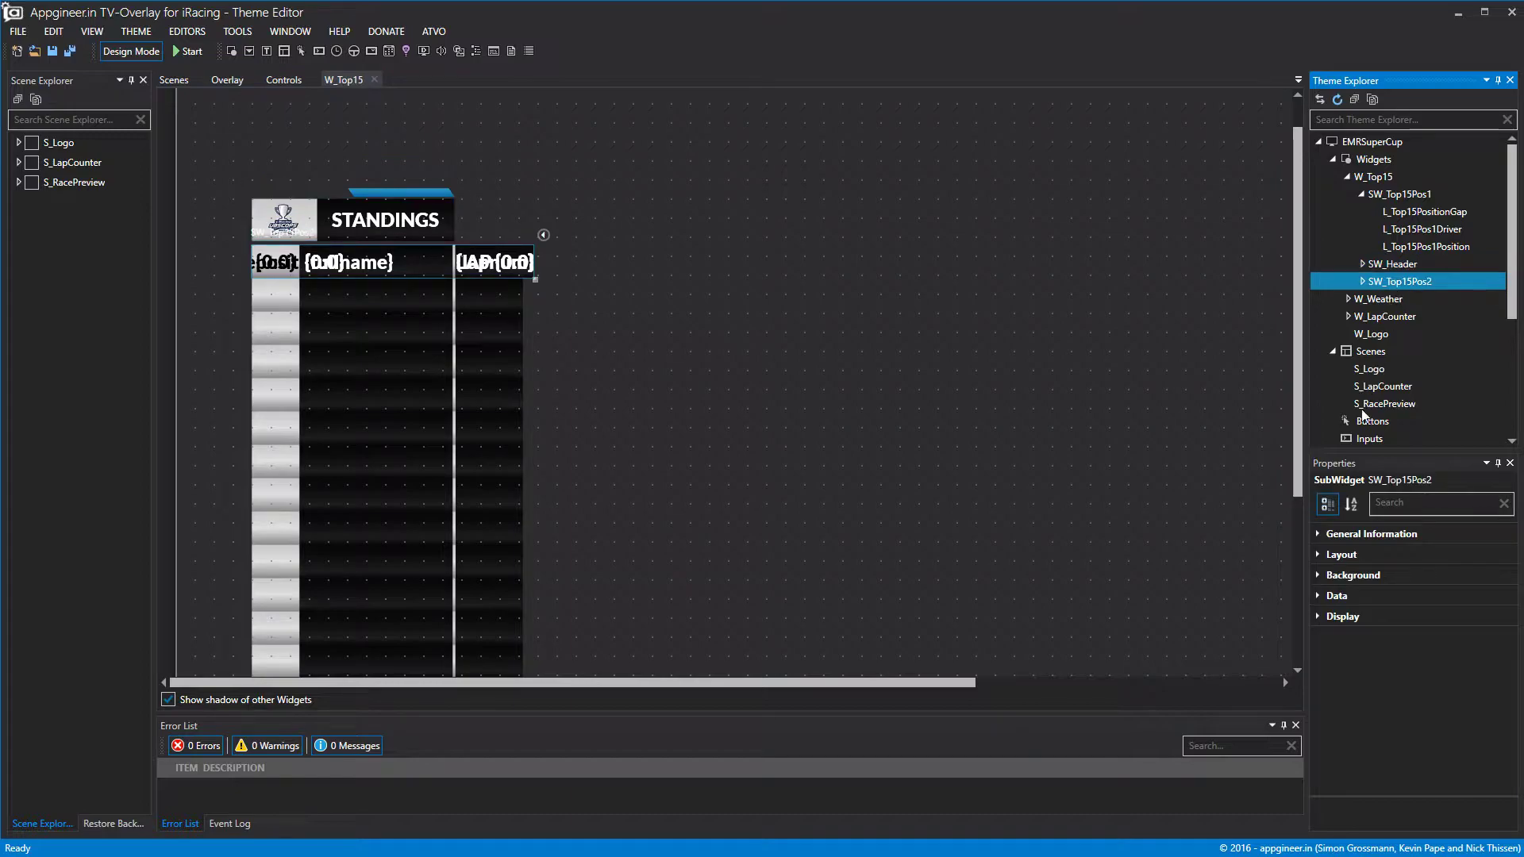
left_click(1319, 554)
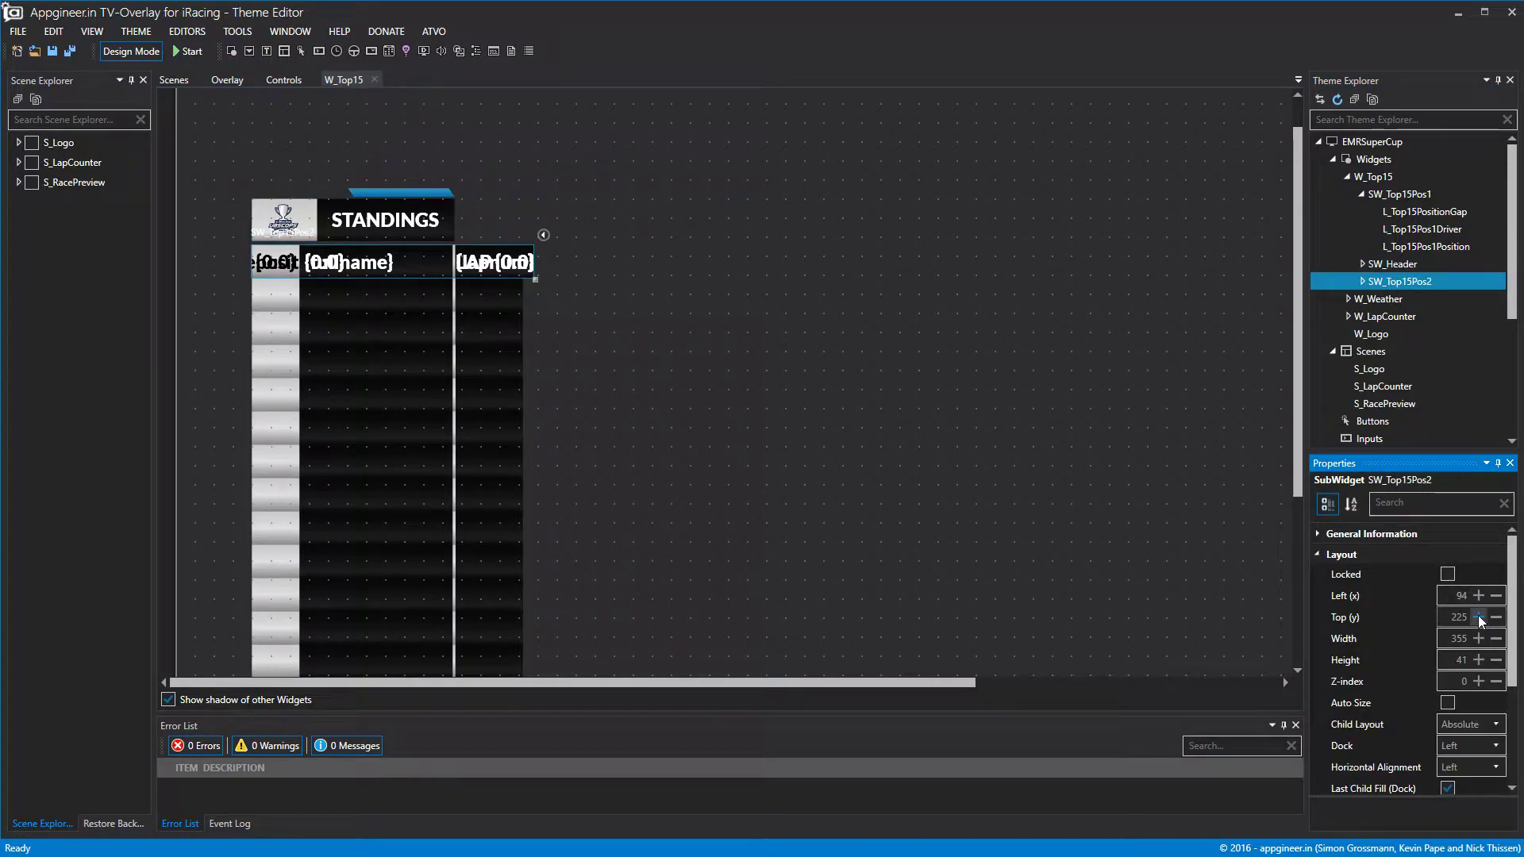
left_click_drag(1479, 618, 1478, 619)
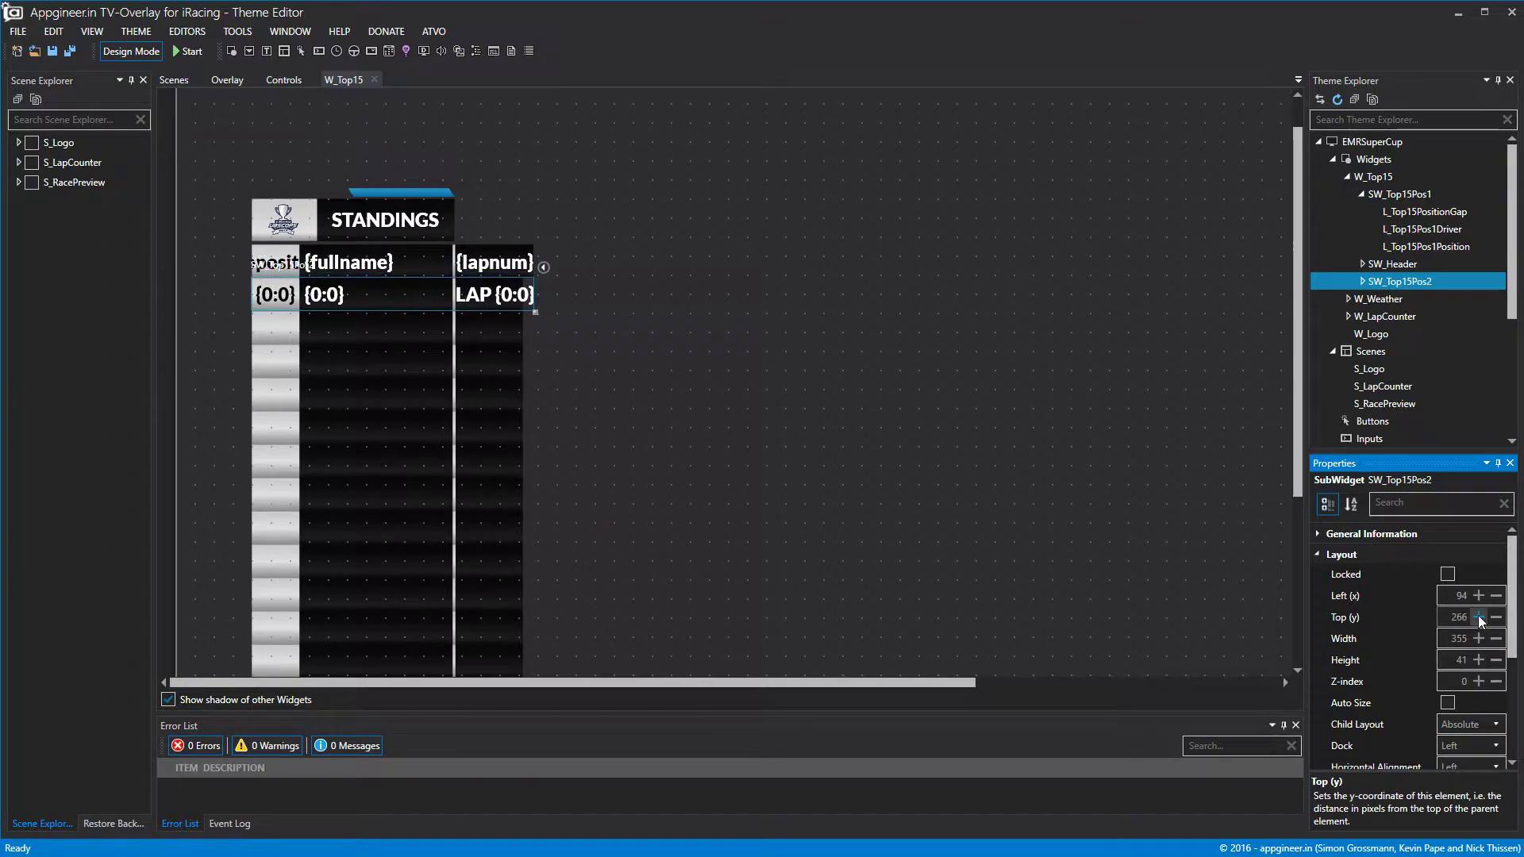
left_click(1479, 618)
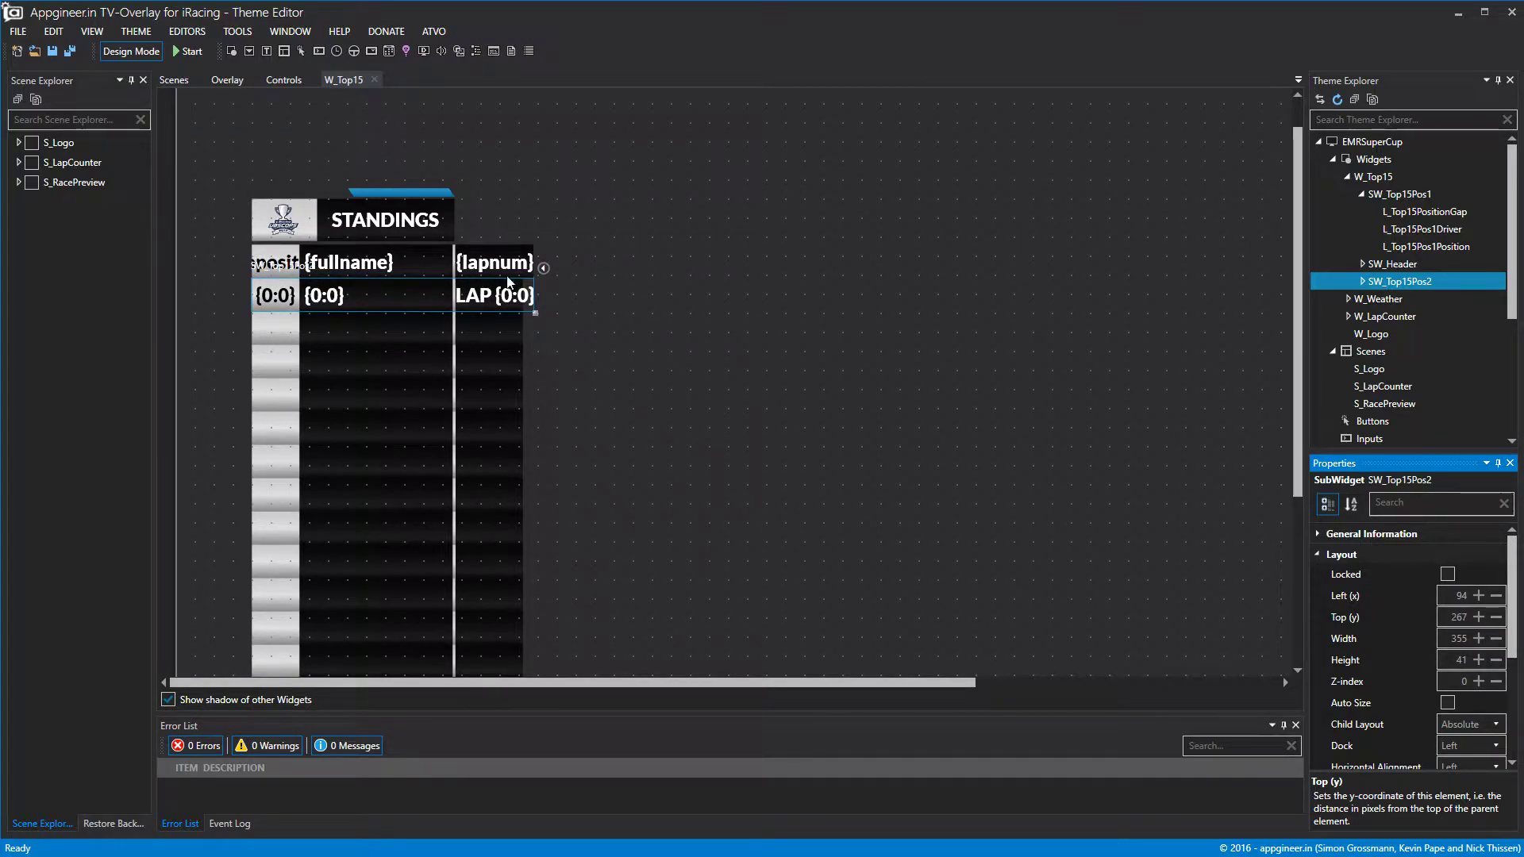
left_click(1361, 282)
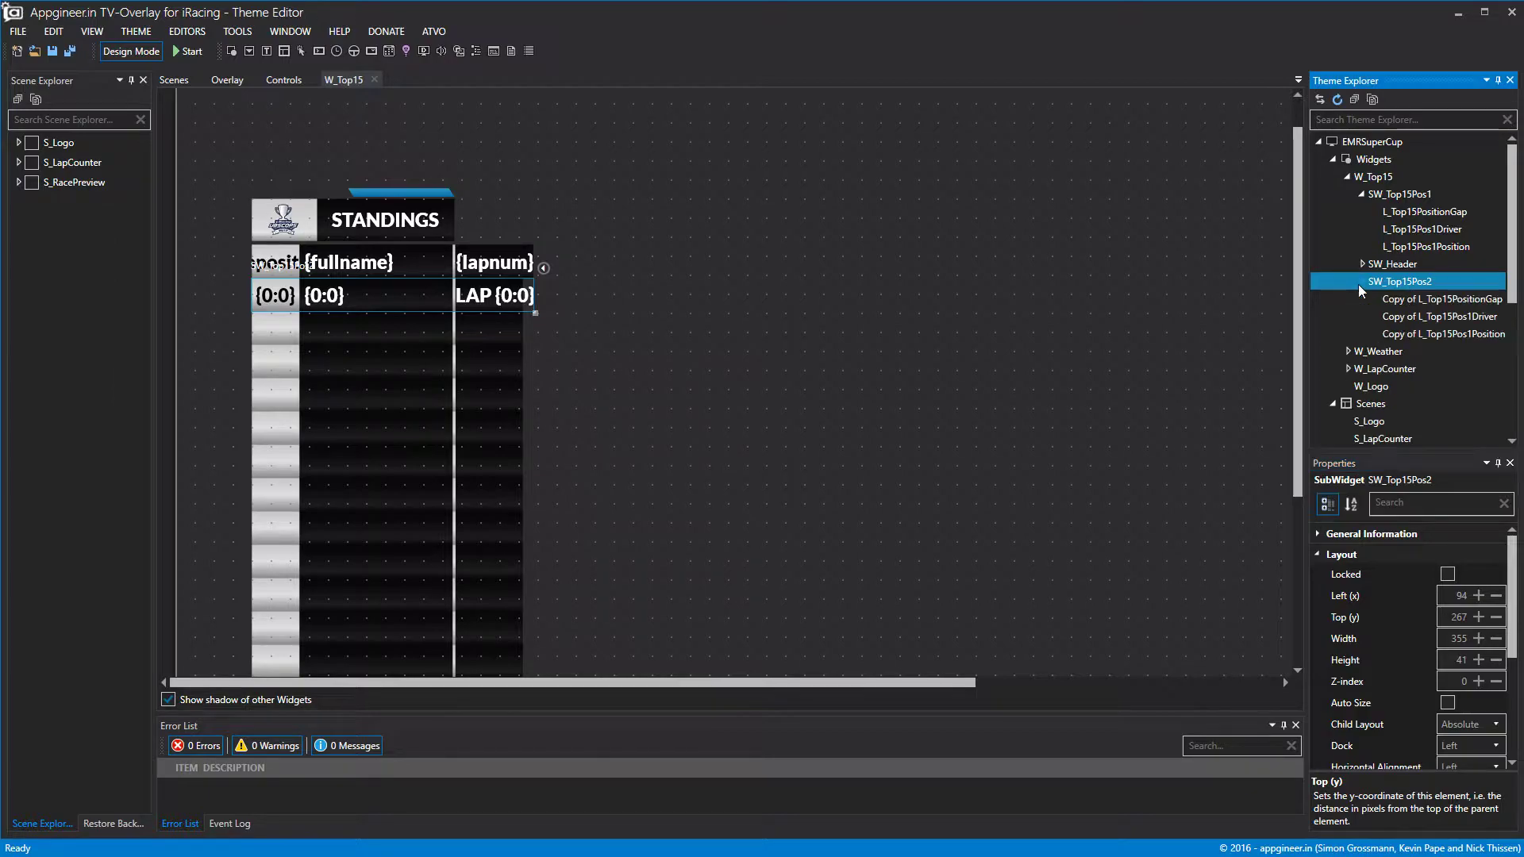
Replace the copied gap label's lapnum binding with livegap.
left_click(1410, 300)
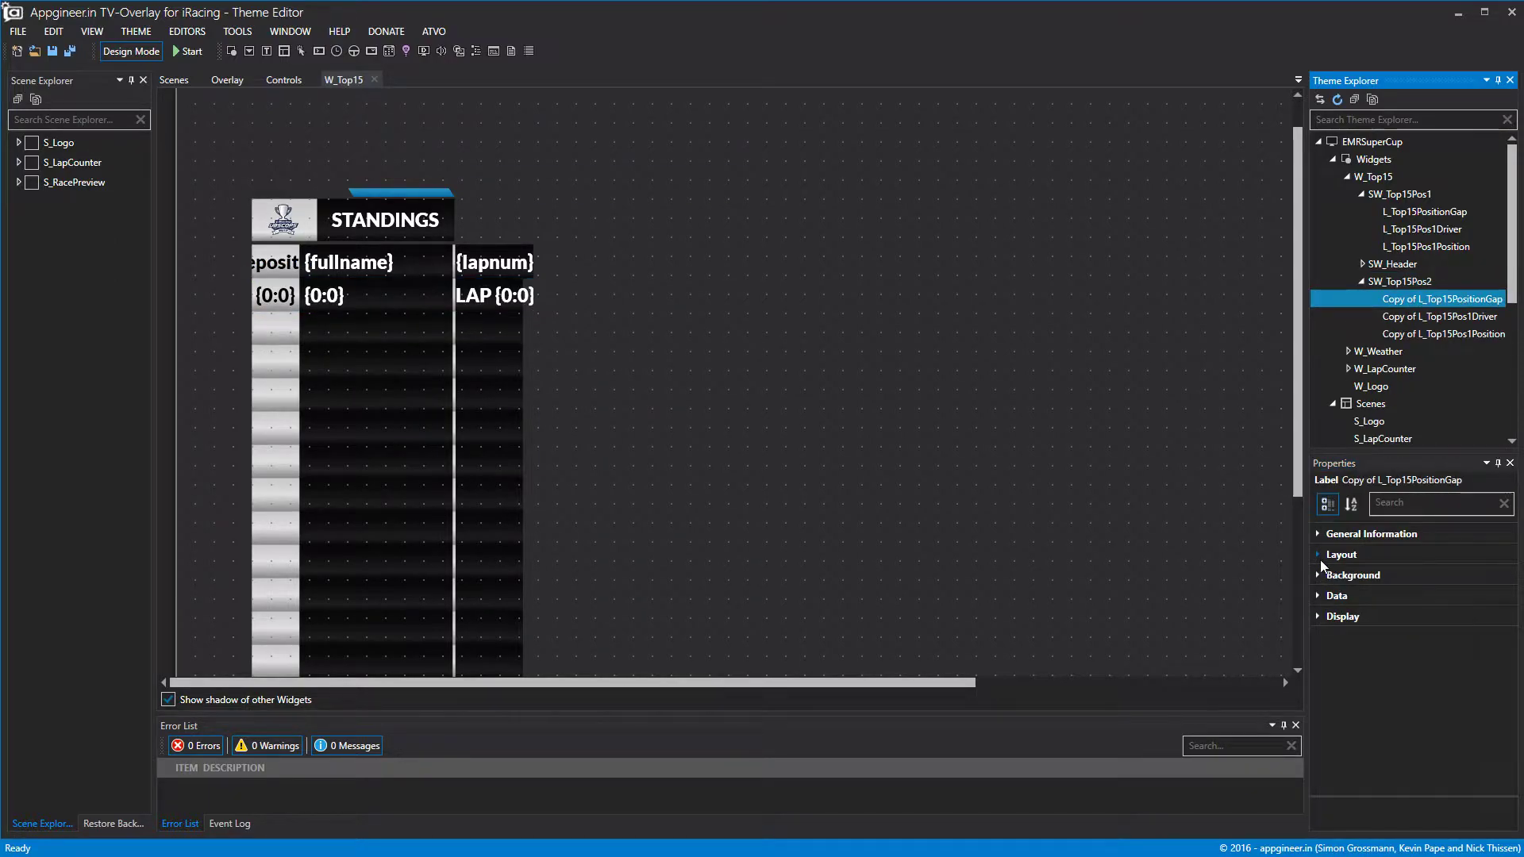
left_click(1318, 596)
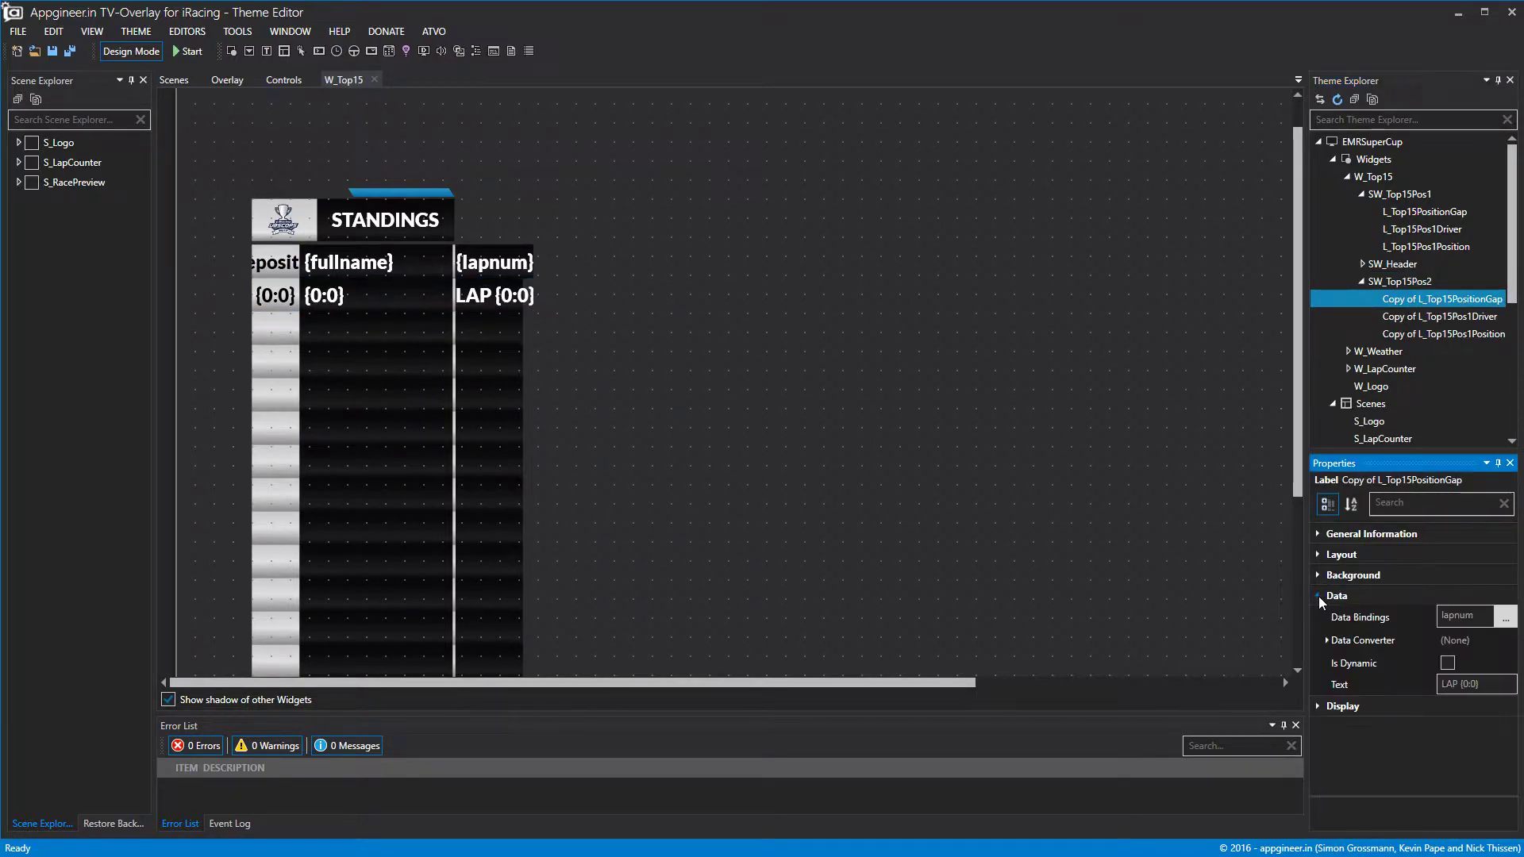
left_click(1508, 618)
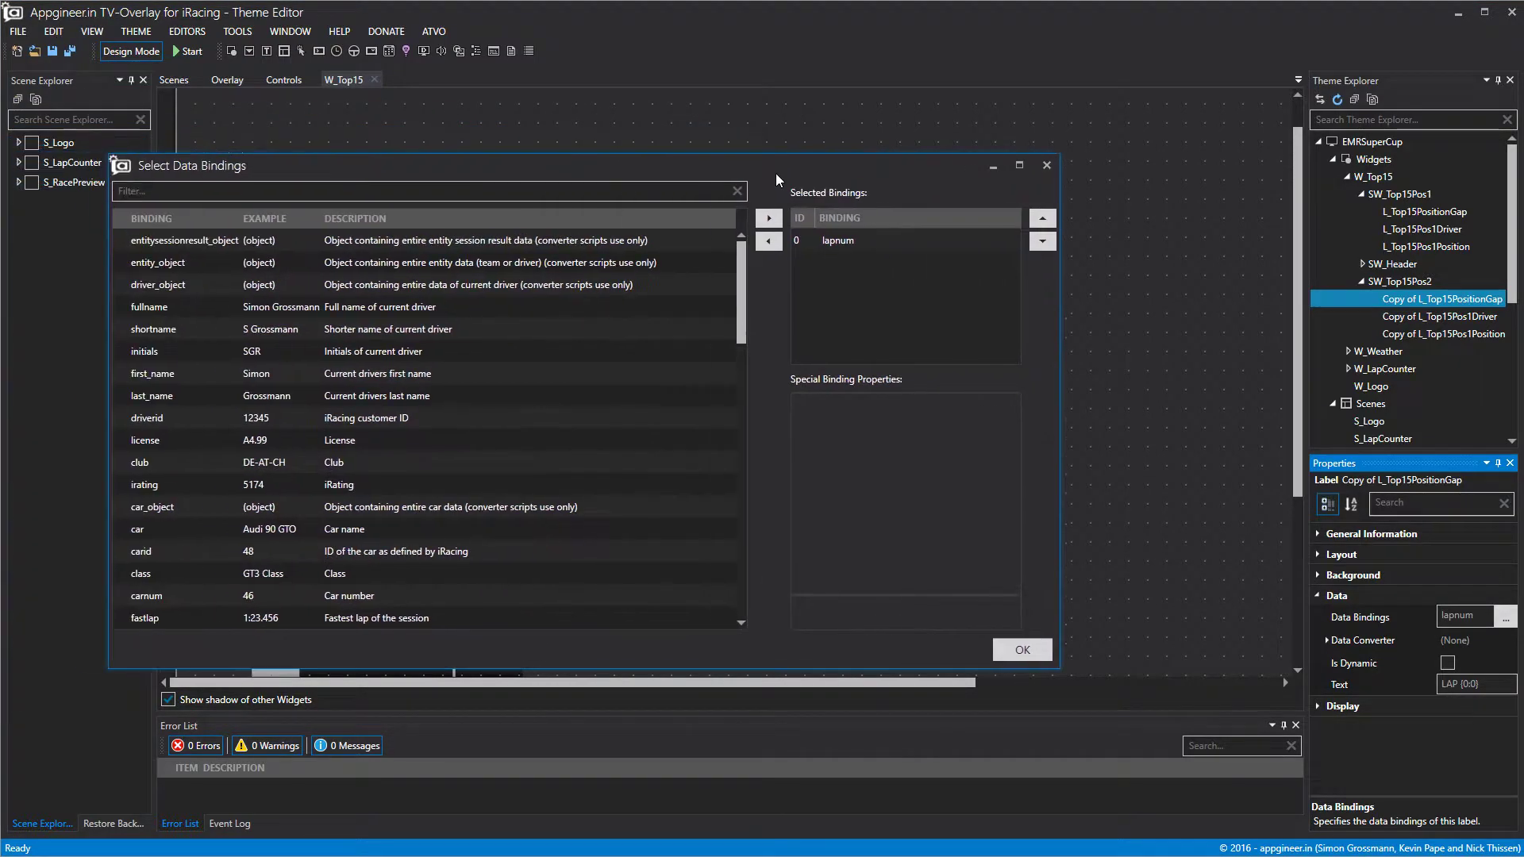
left_click(885, 209)
left_click(809, 211)
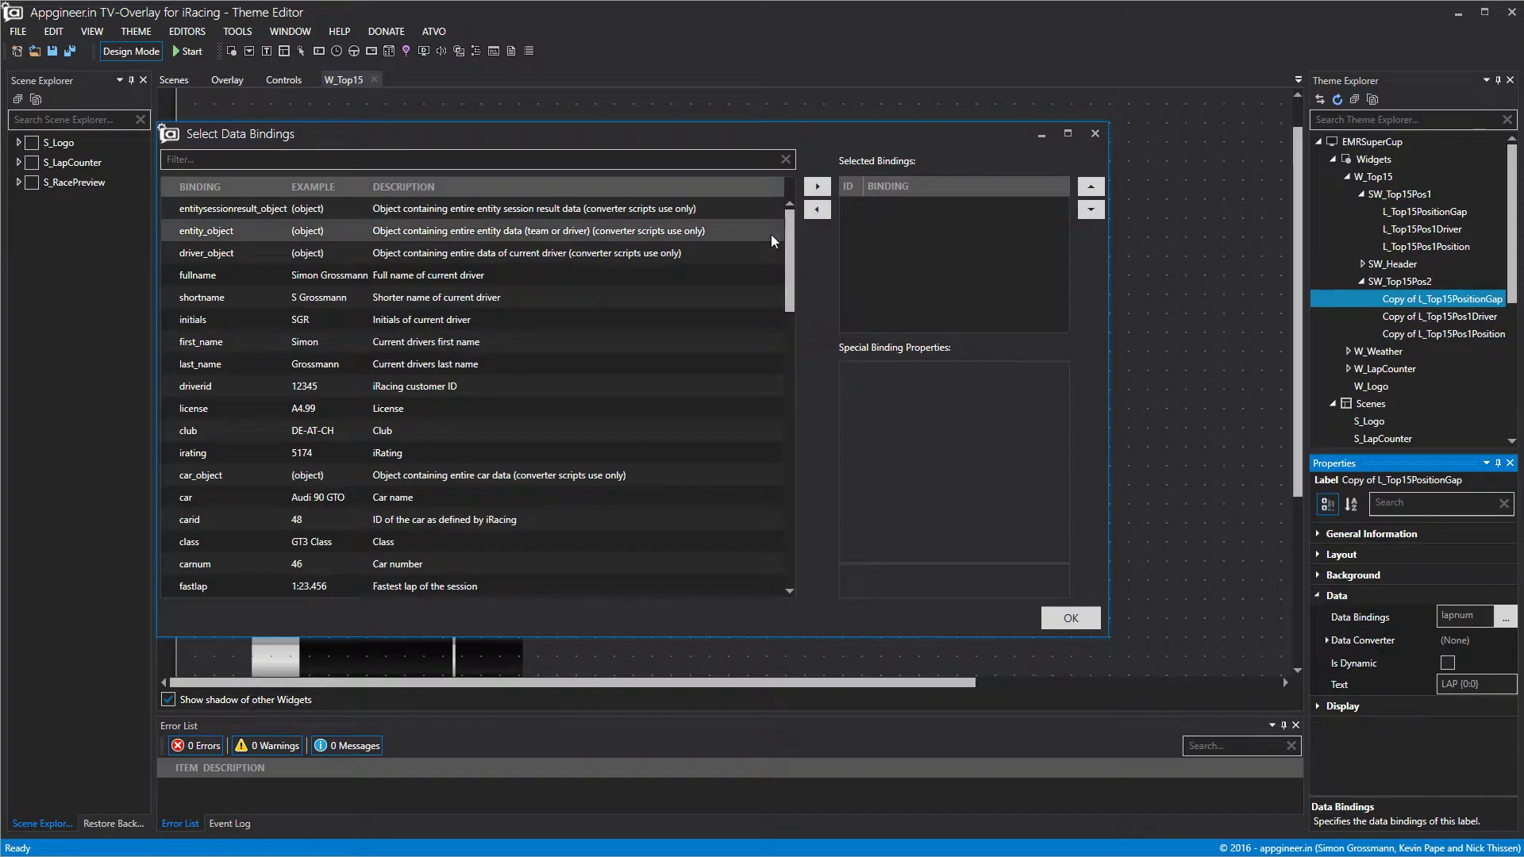
scroll(409, 430, "down", 4)
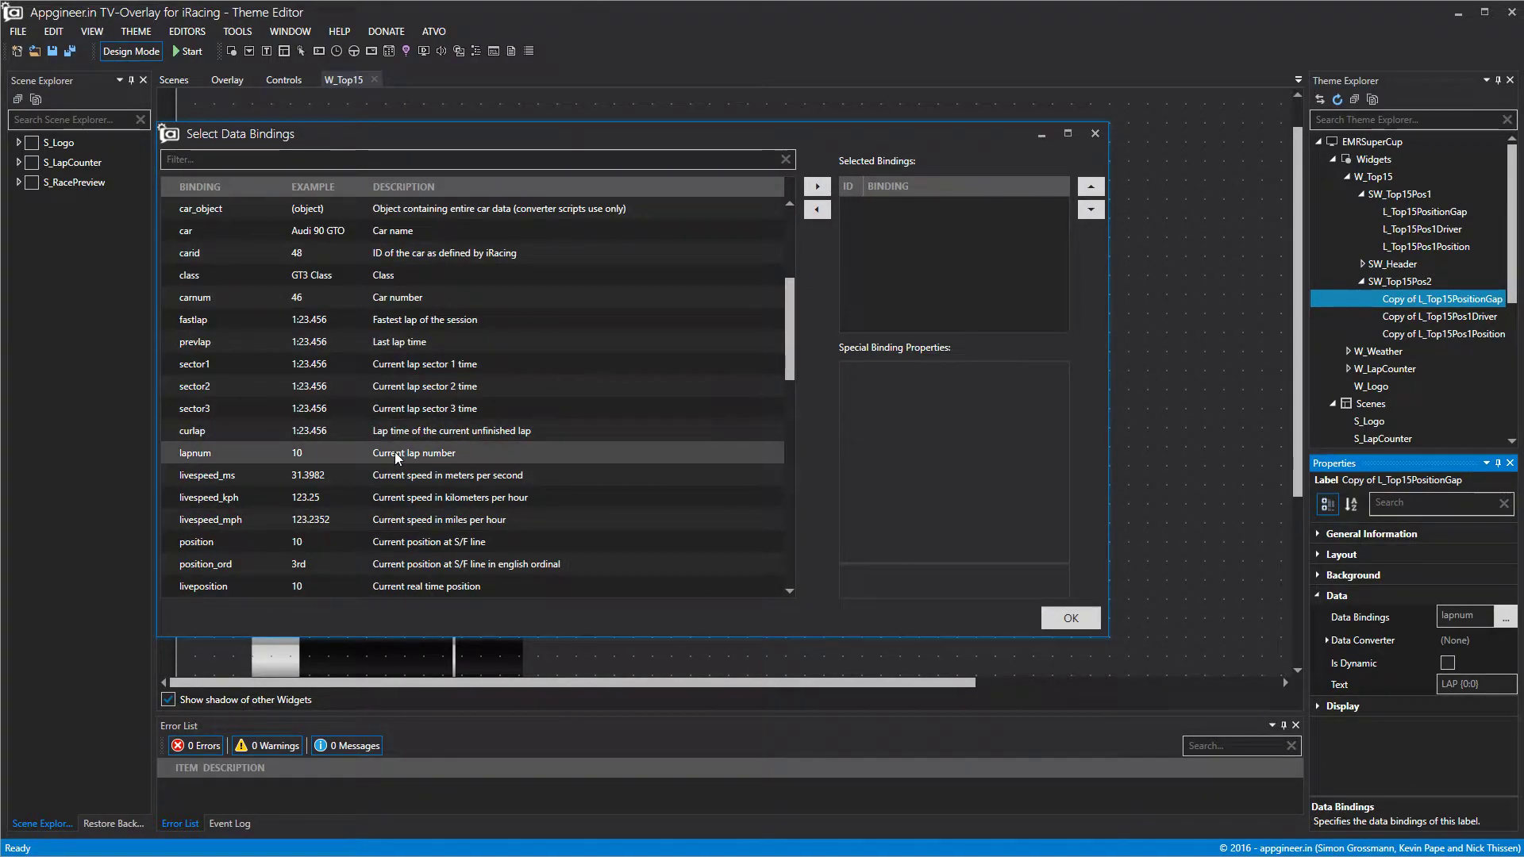
scroll(396, 458, "down", 9)
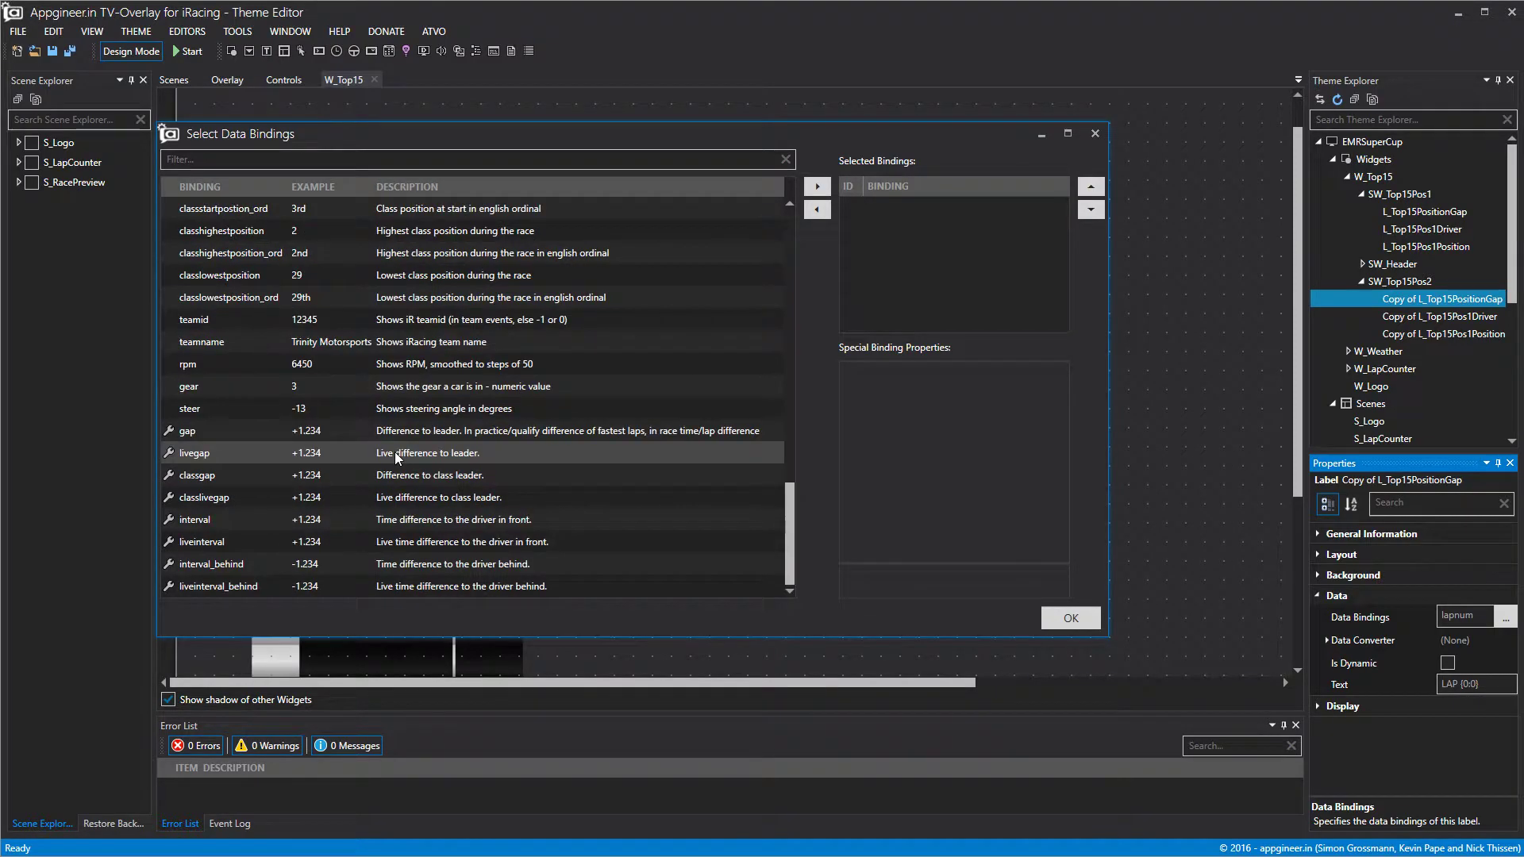
left_click(500, 433)
left_click(505, 453)
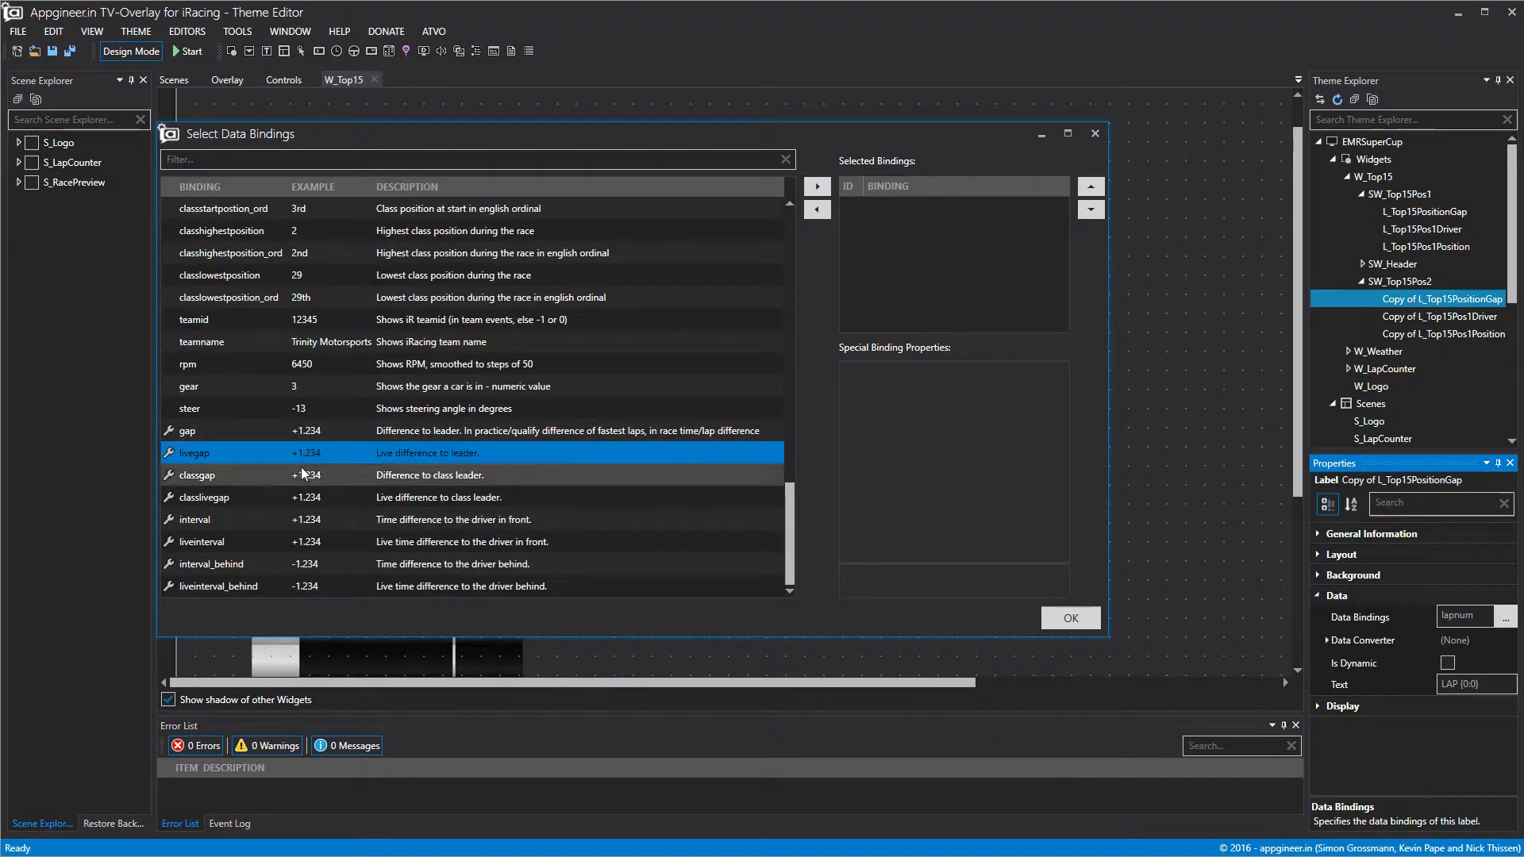
left_click(816, 185)
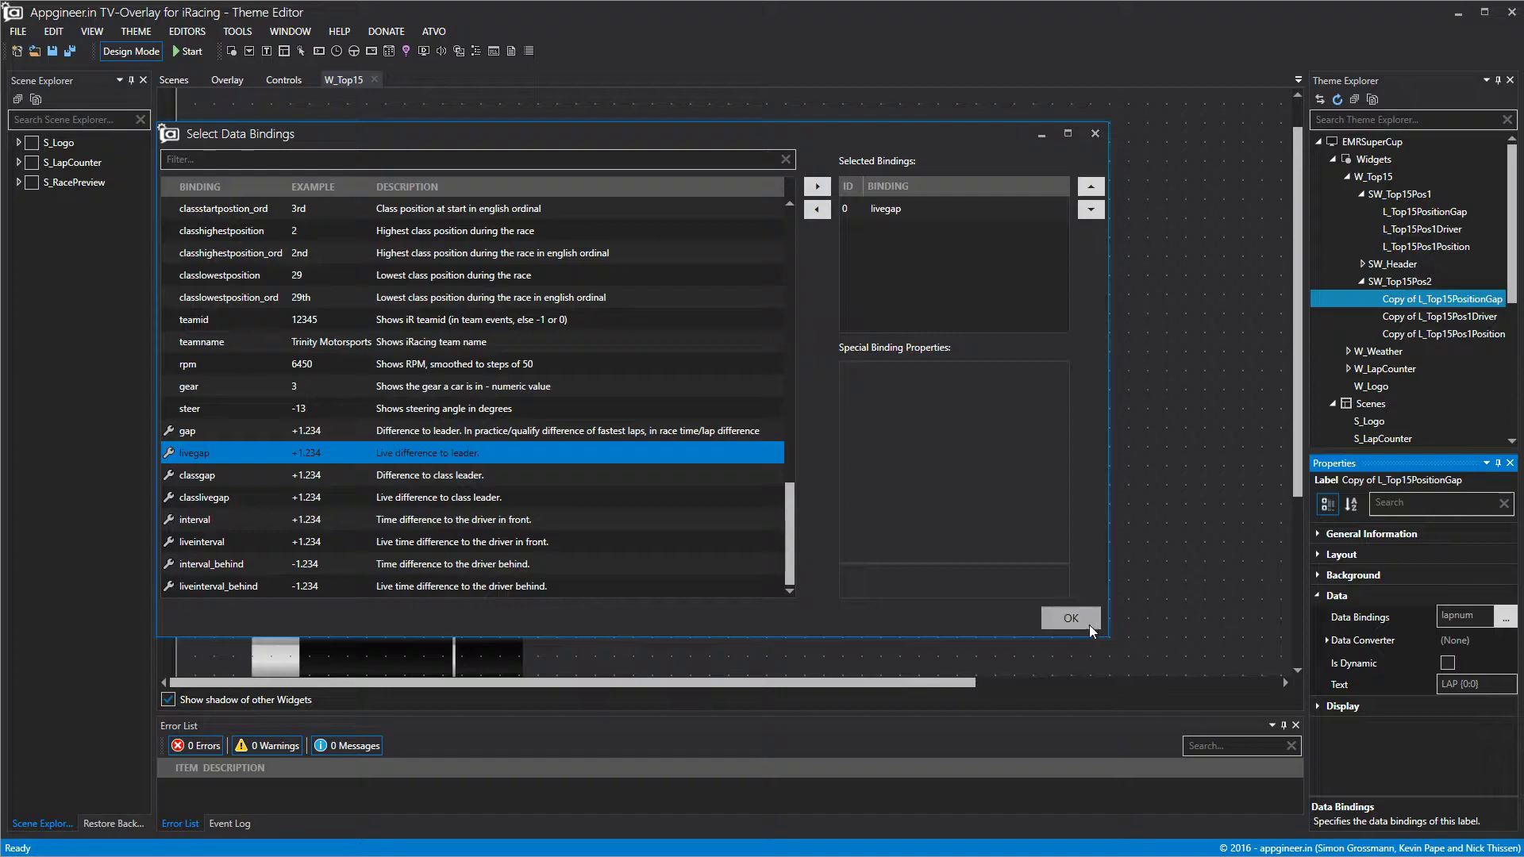
left_click(1071, 617)
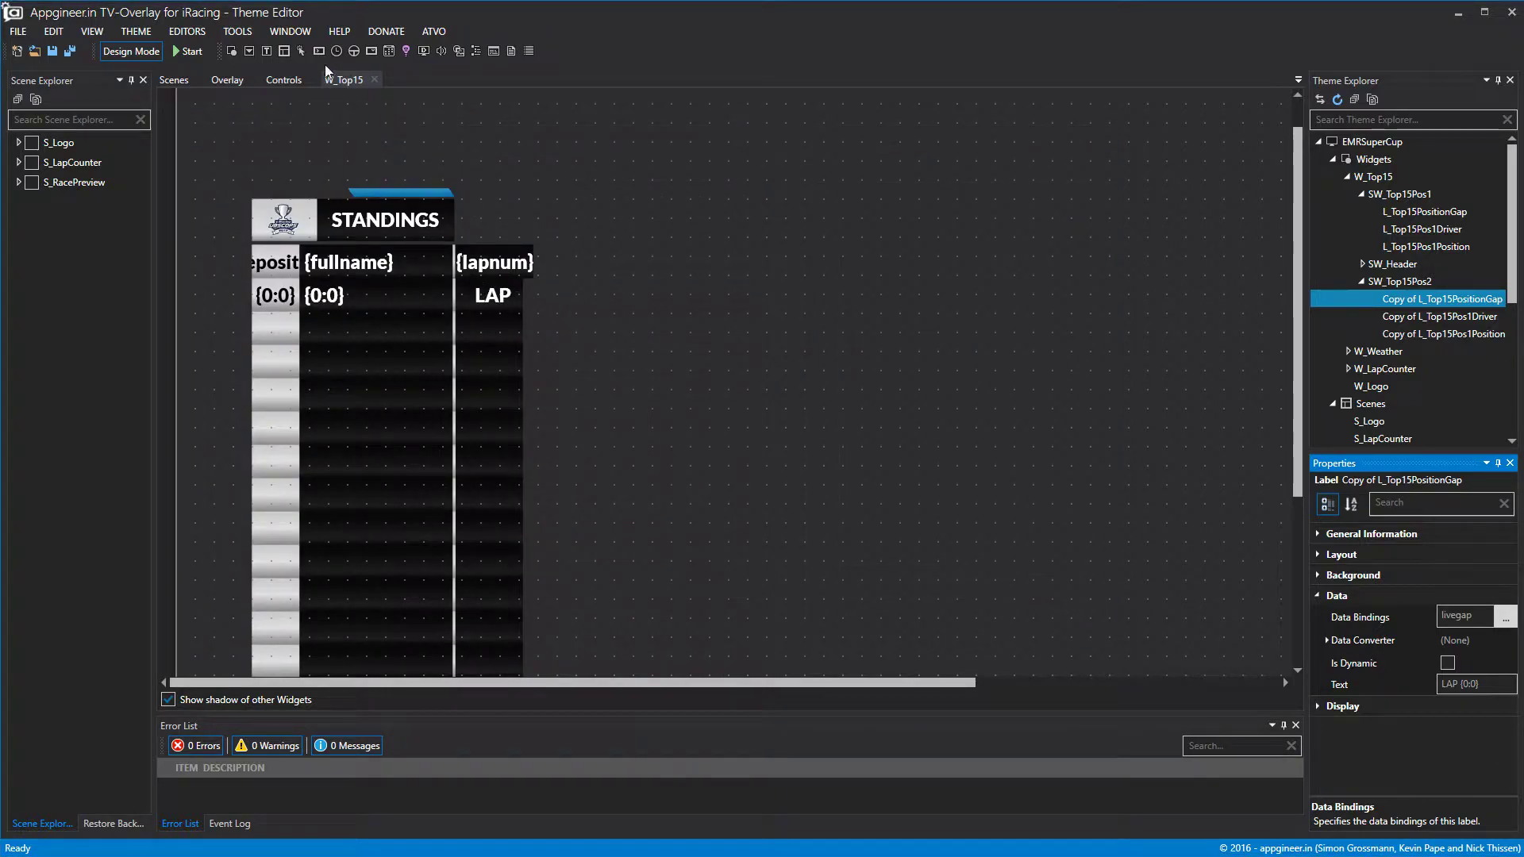
Narrow the gap label and delete the LAP prefix from its text.
double_click(1405, 281)
left_click(520, 343)
left_click_drag(533, 336, 526, 337)
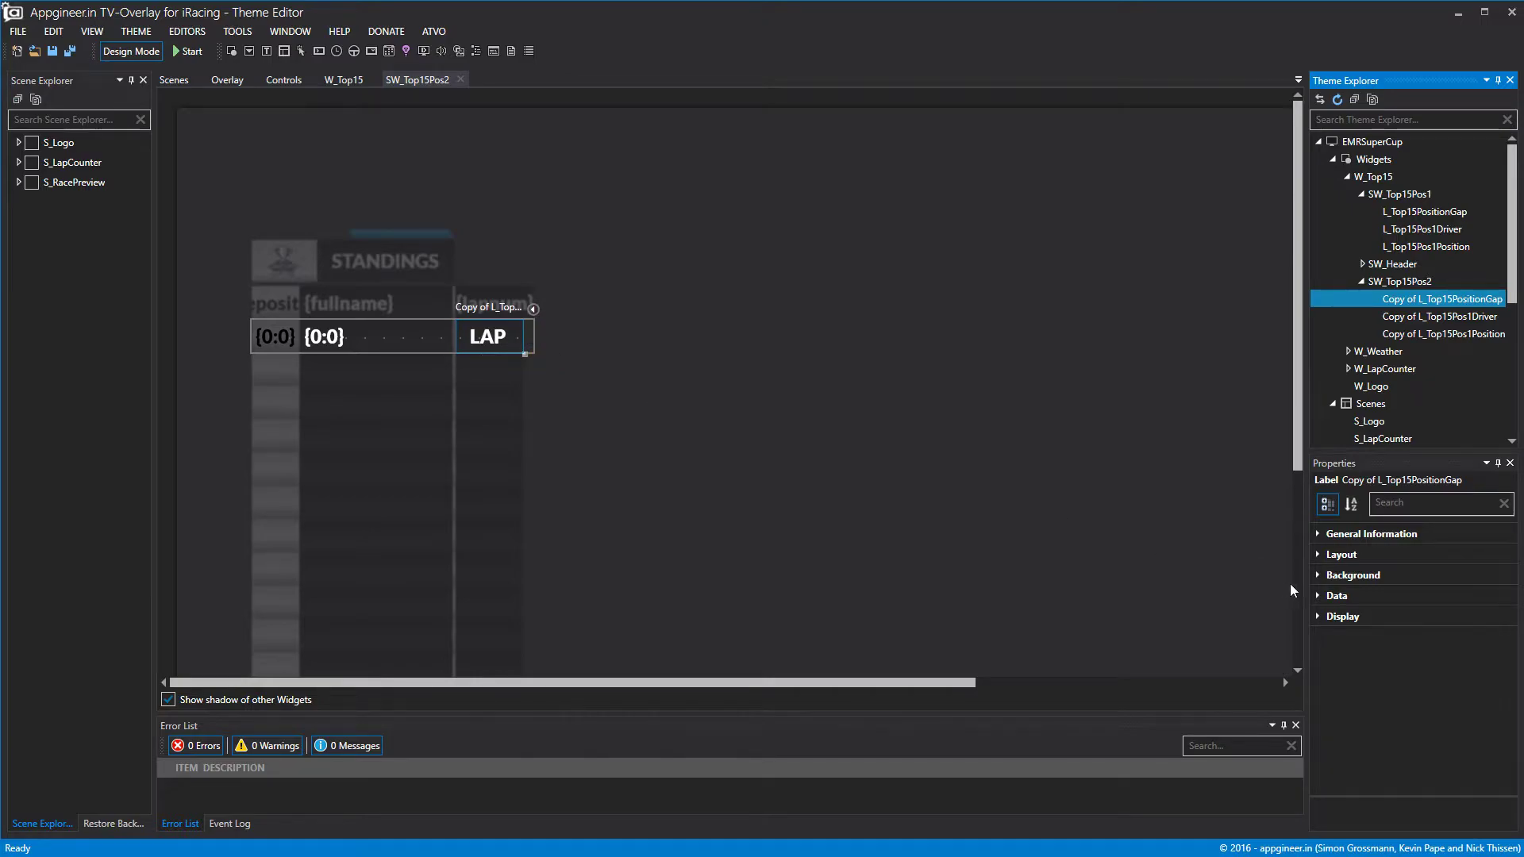
left_click(1319, 596)
double_click(1450, 684)
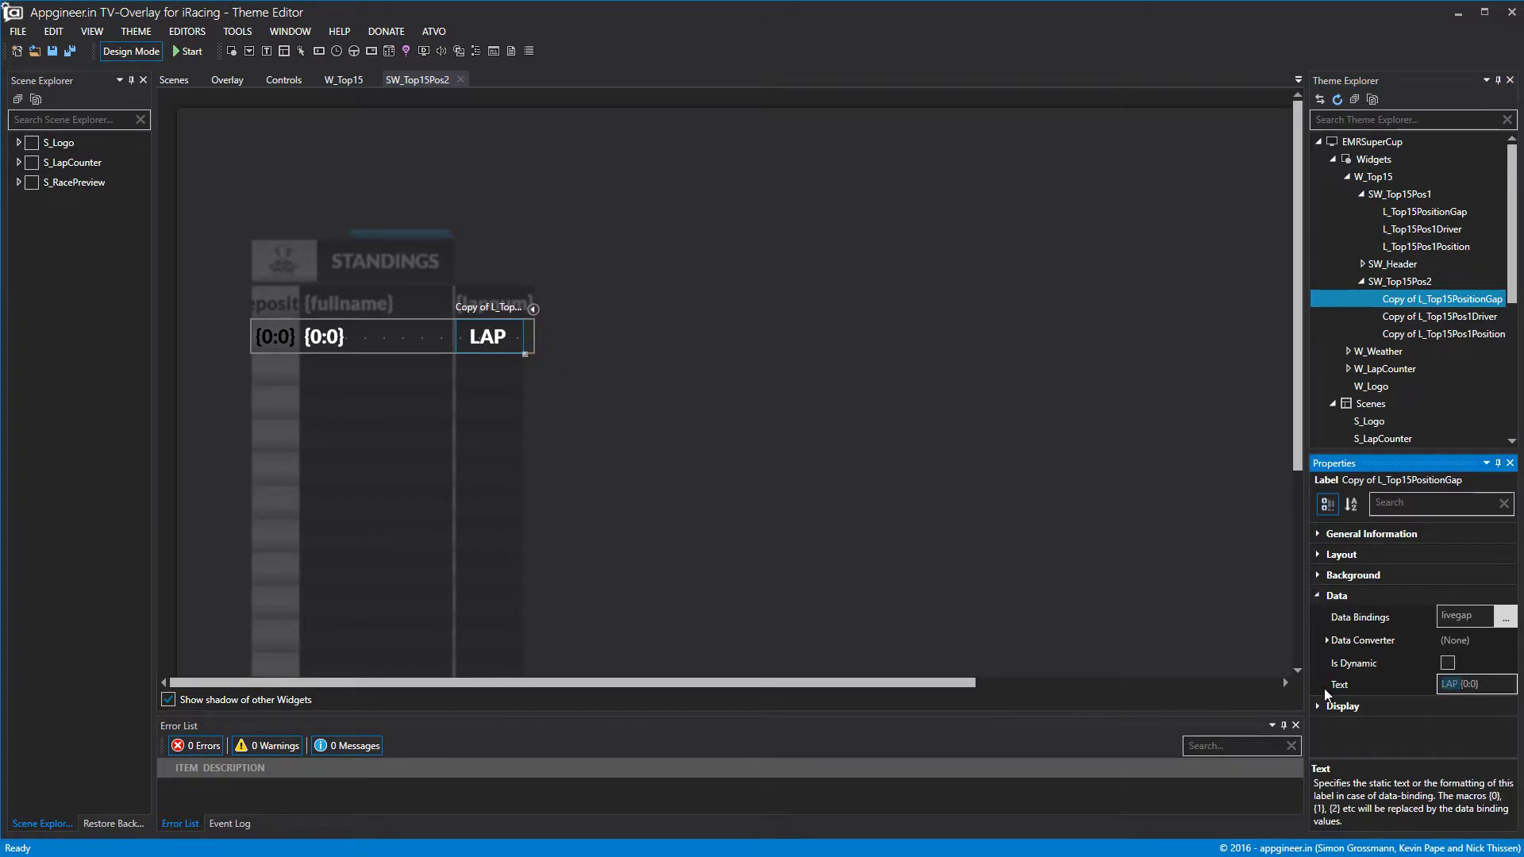
key("Delete")
key("Return")
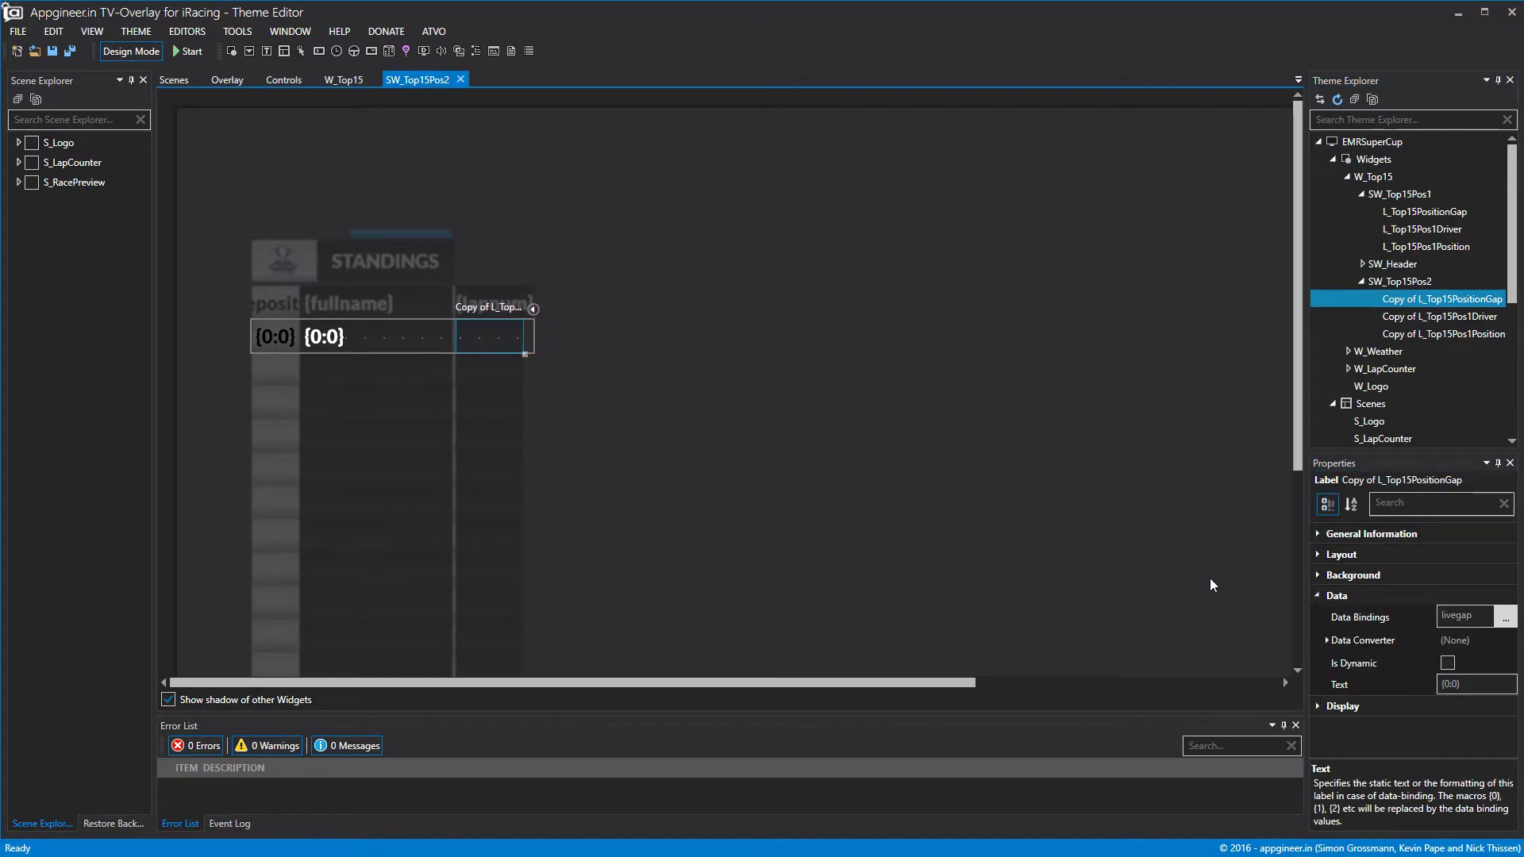
Try a .00 two-decimal number format on the gap label and preview it.
left_click(1465, 684)
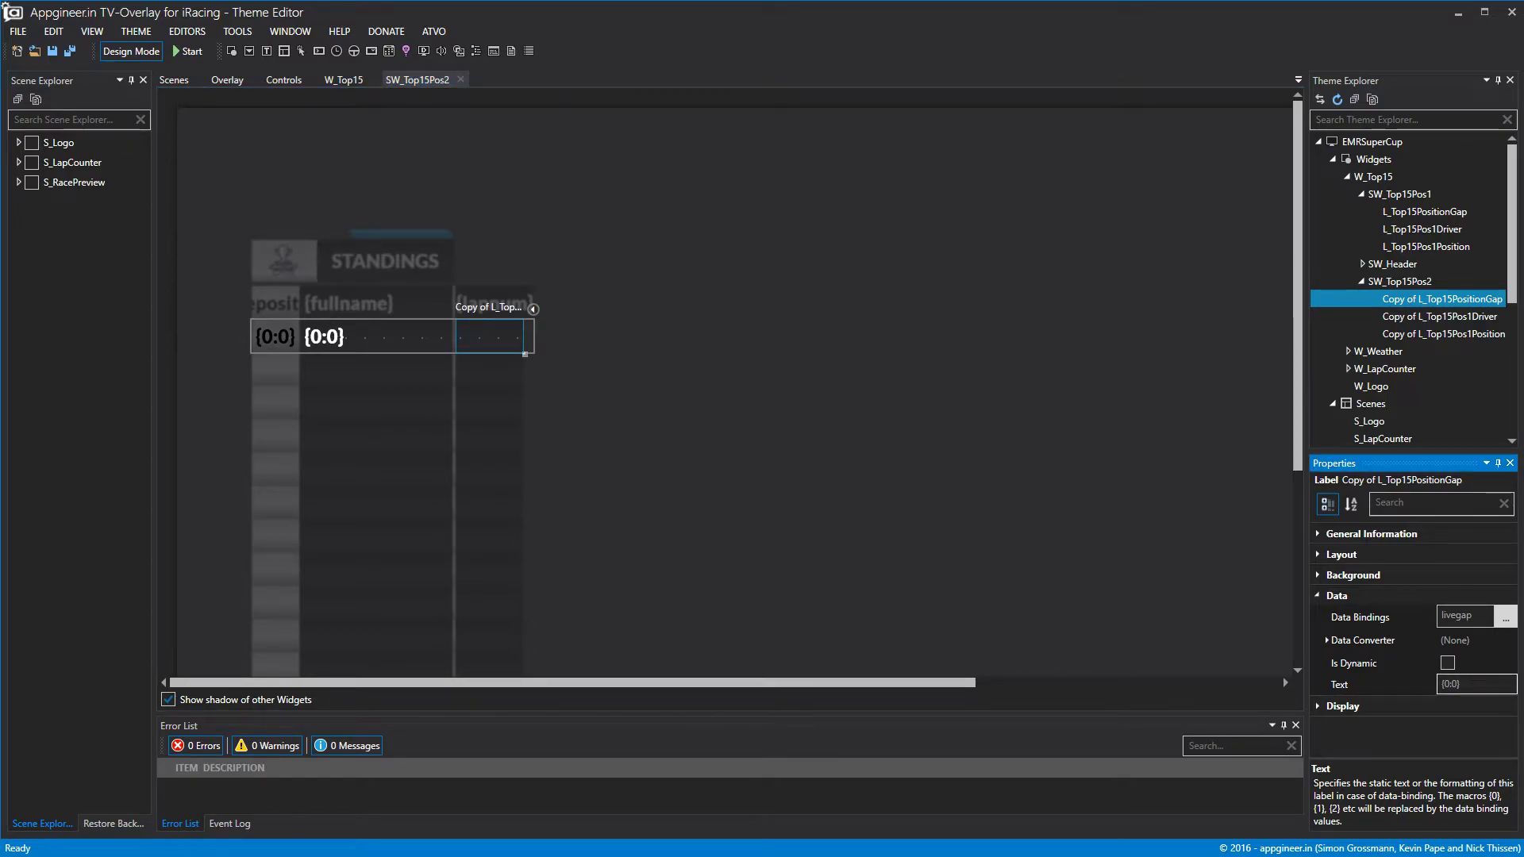
type(".00")
key("Return")
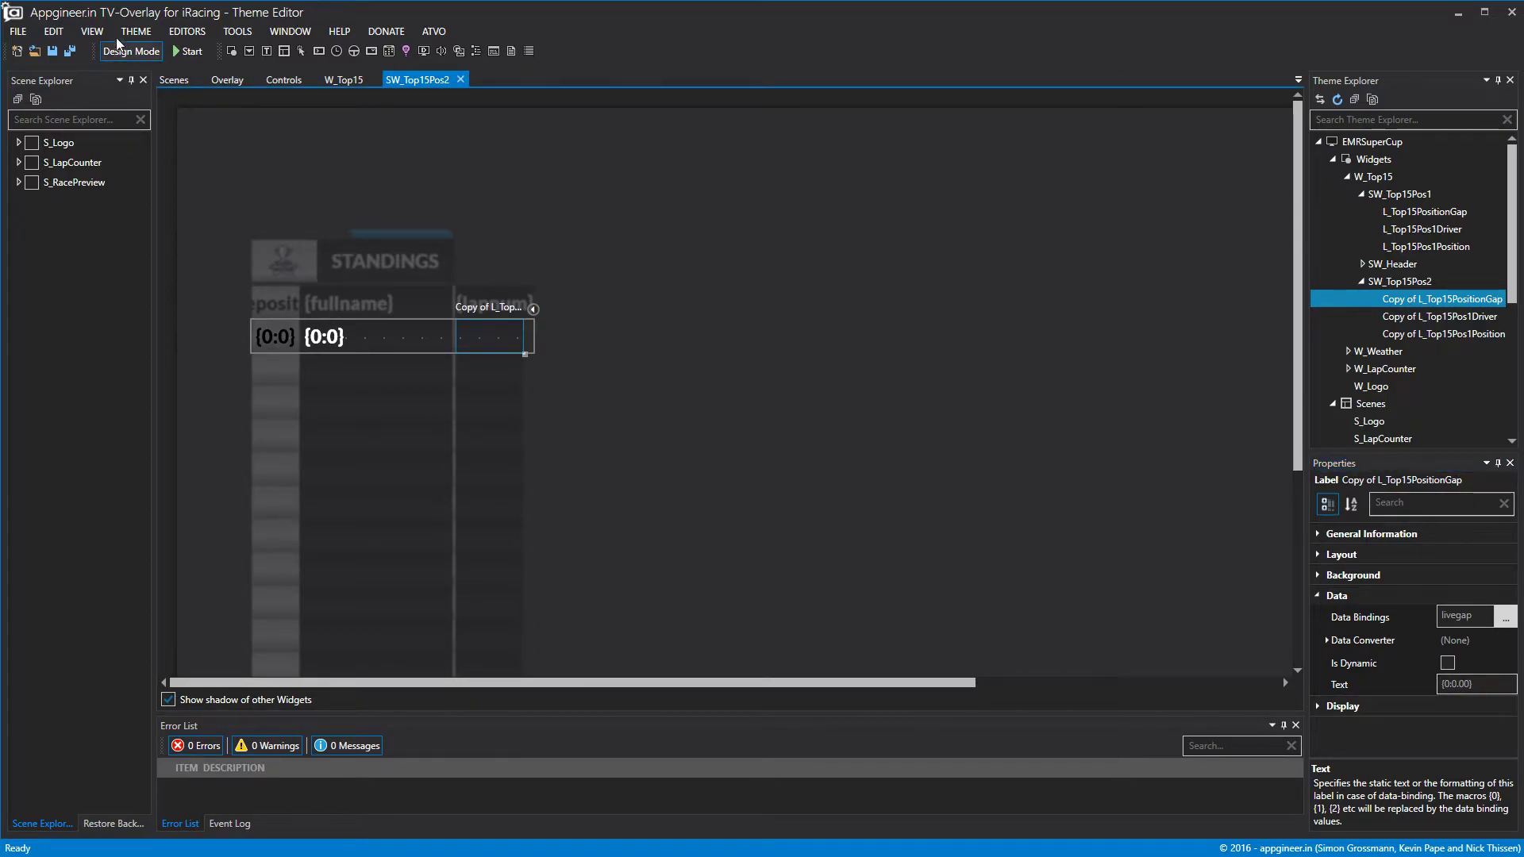
left_click(126, 52)
left_click(1467, 685)
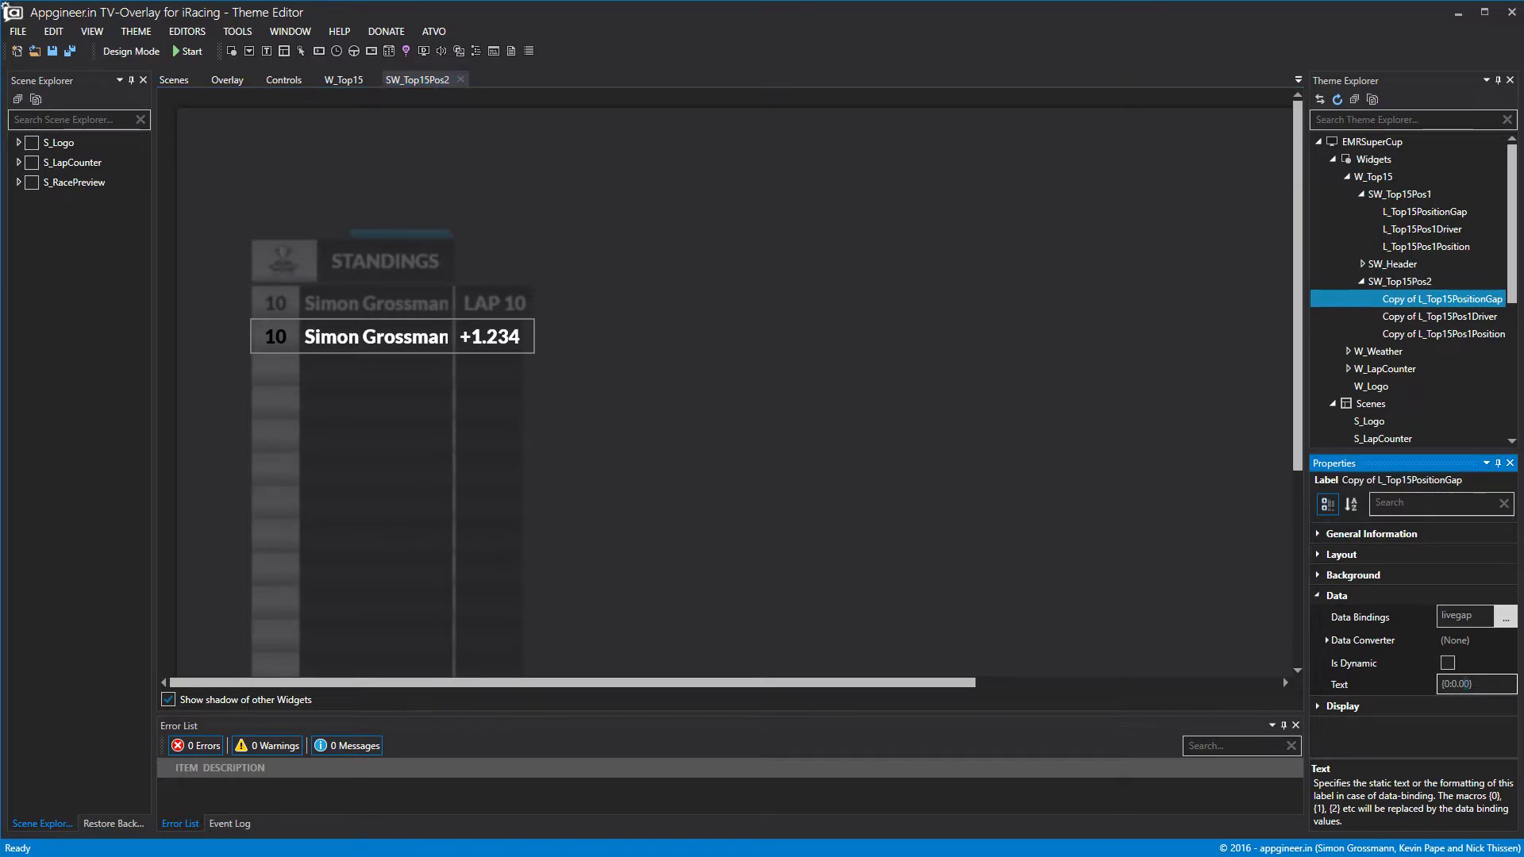
left_click(1051, 575)
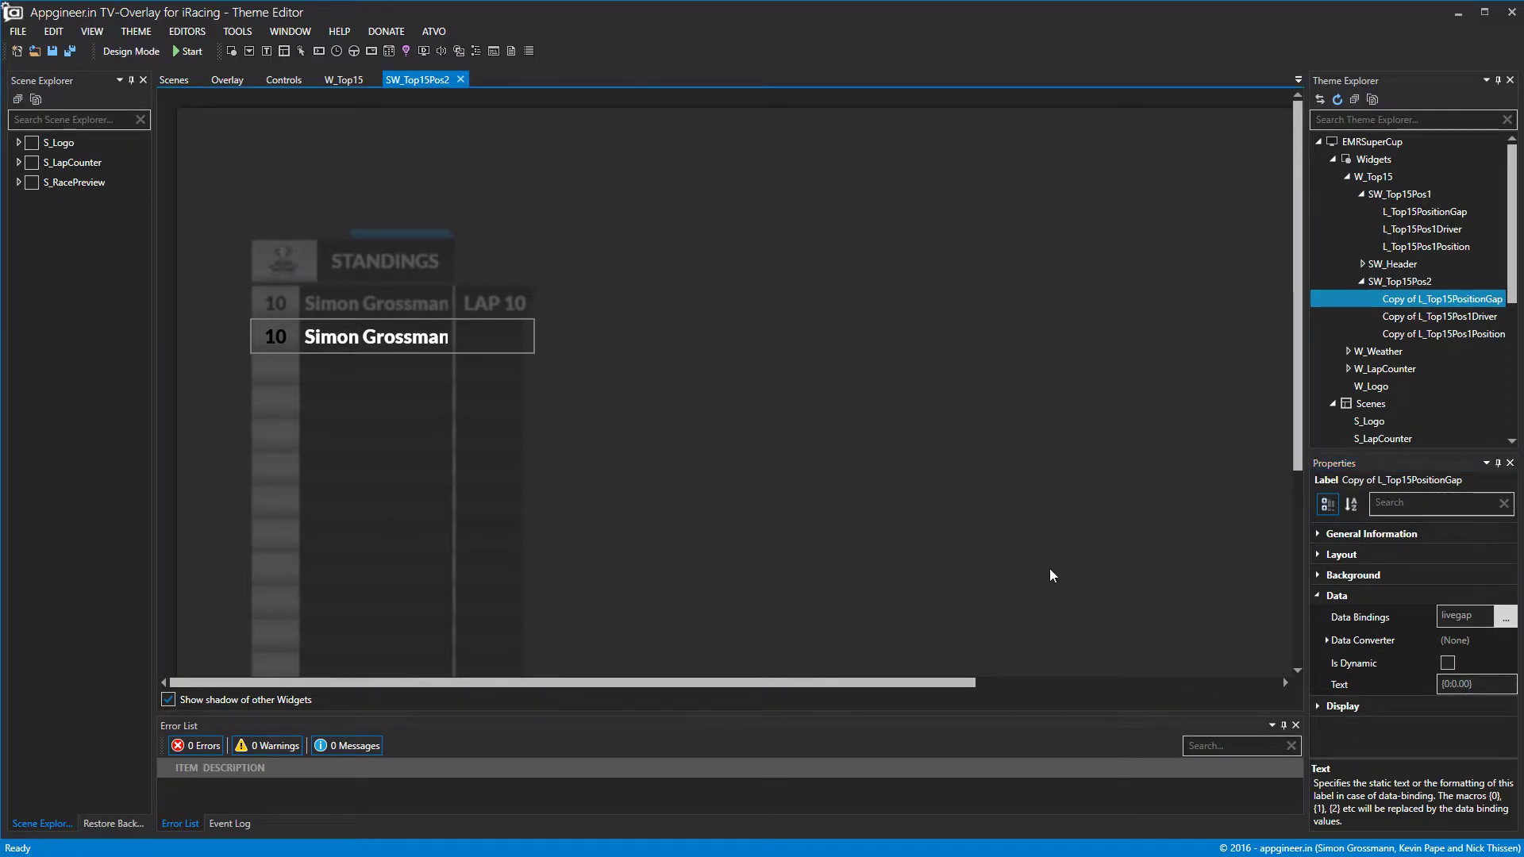
left_click(127, 52)
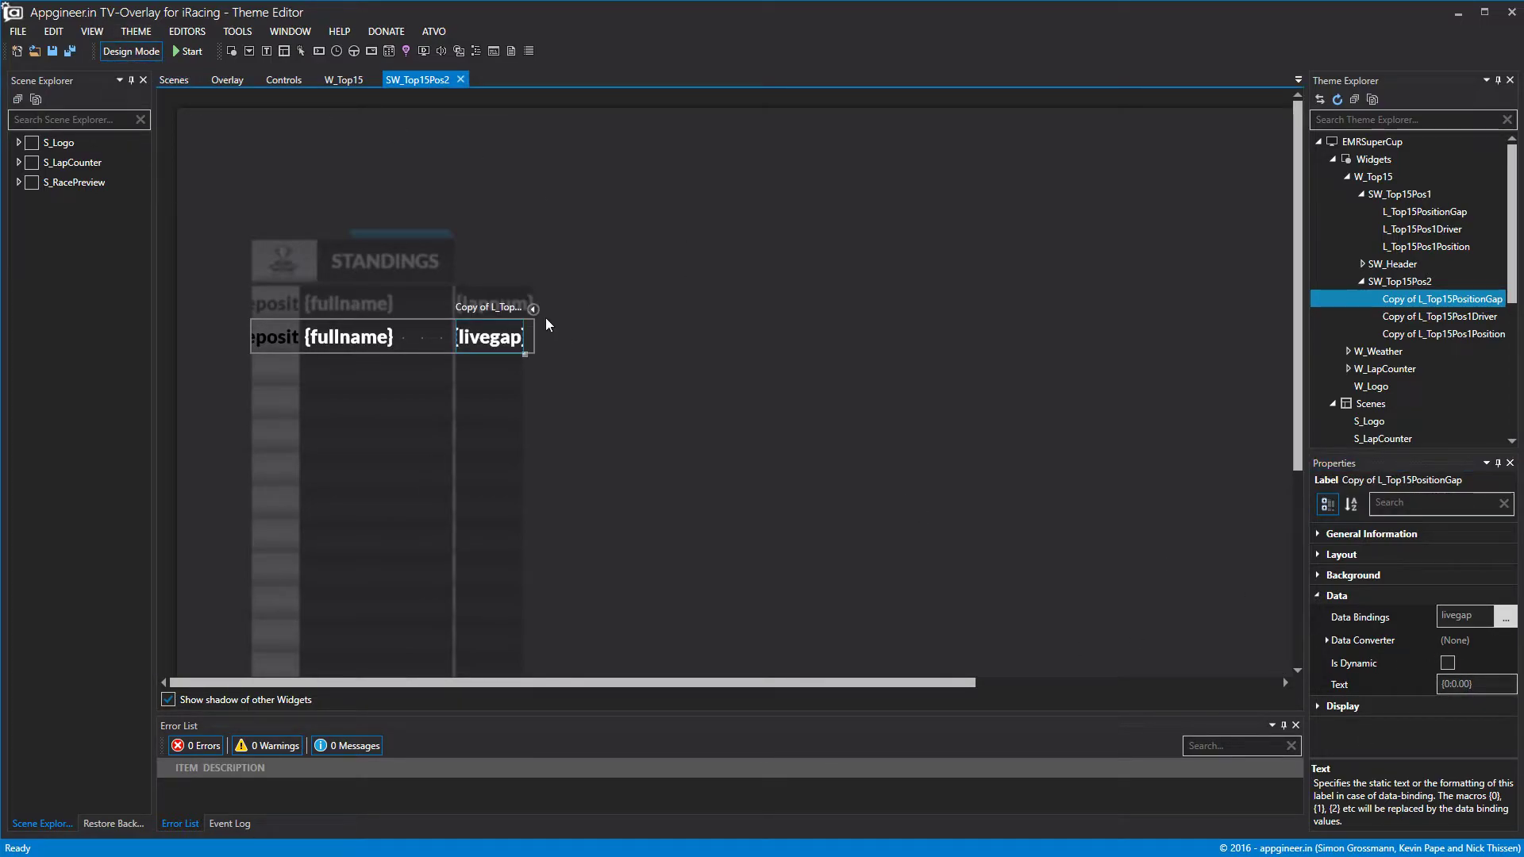
left_click(127, 52)
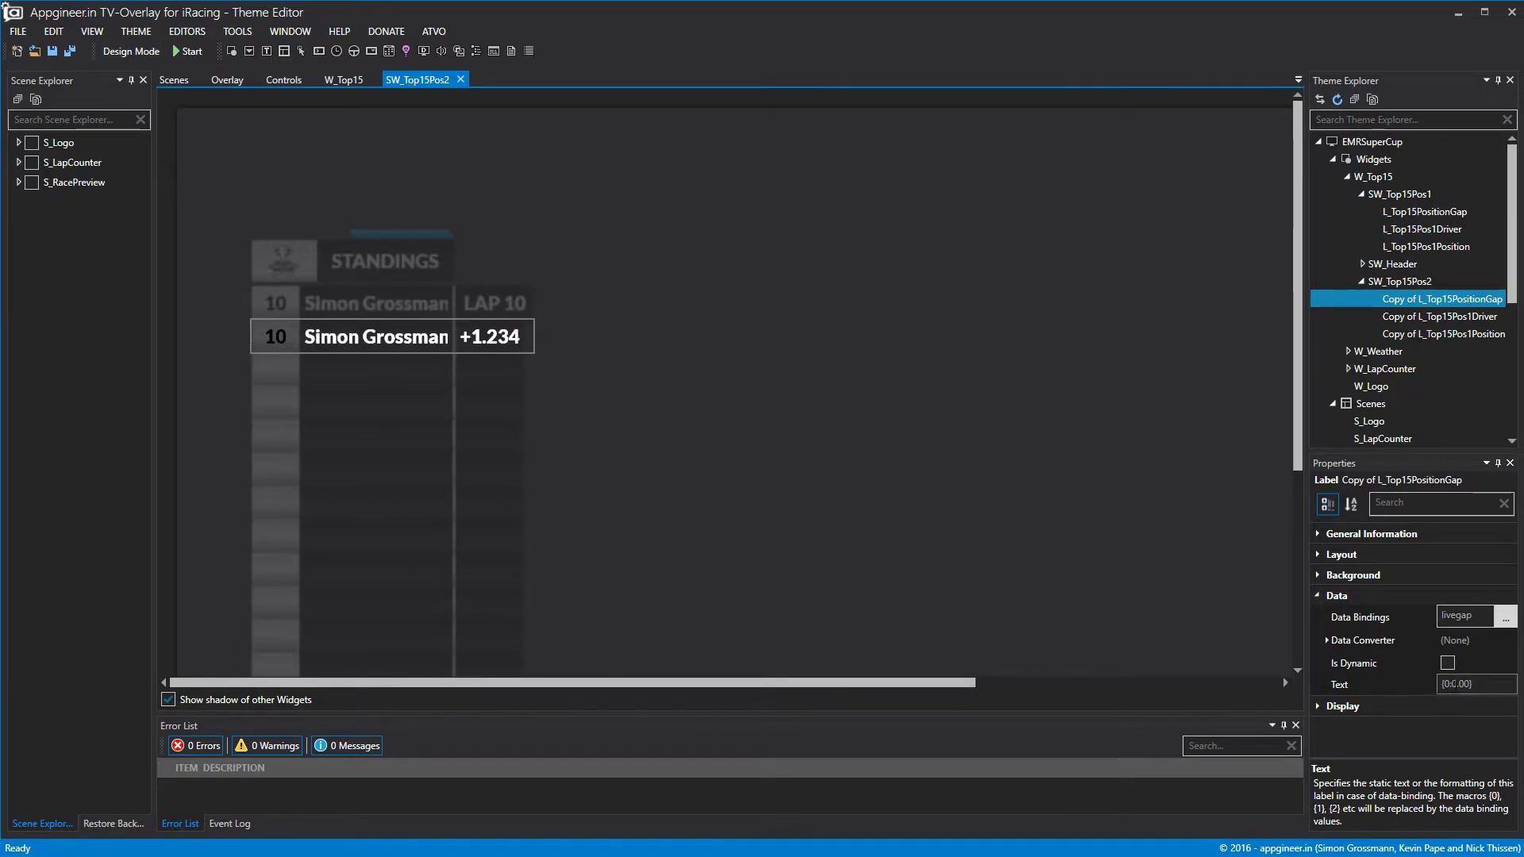
Revert the gap label format to {0:0} and preview the +1.234 gap.
left_click(1464, 684)
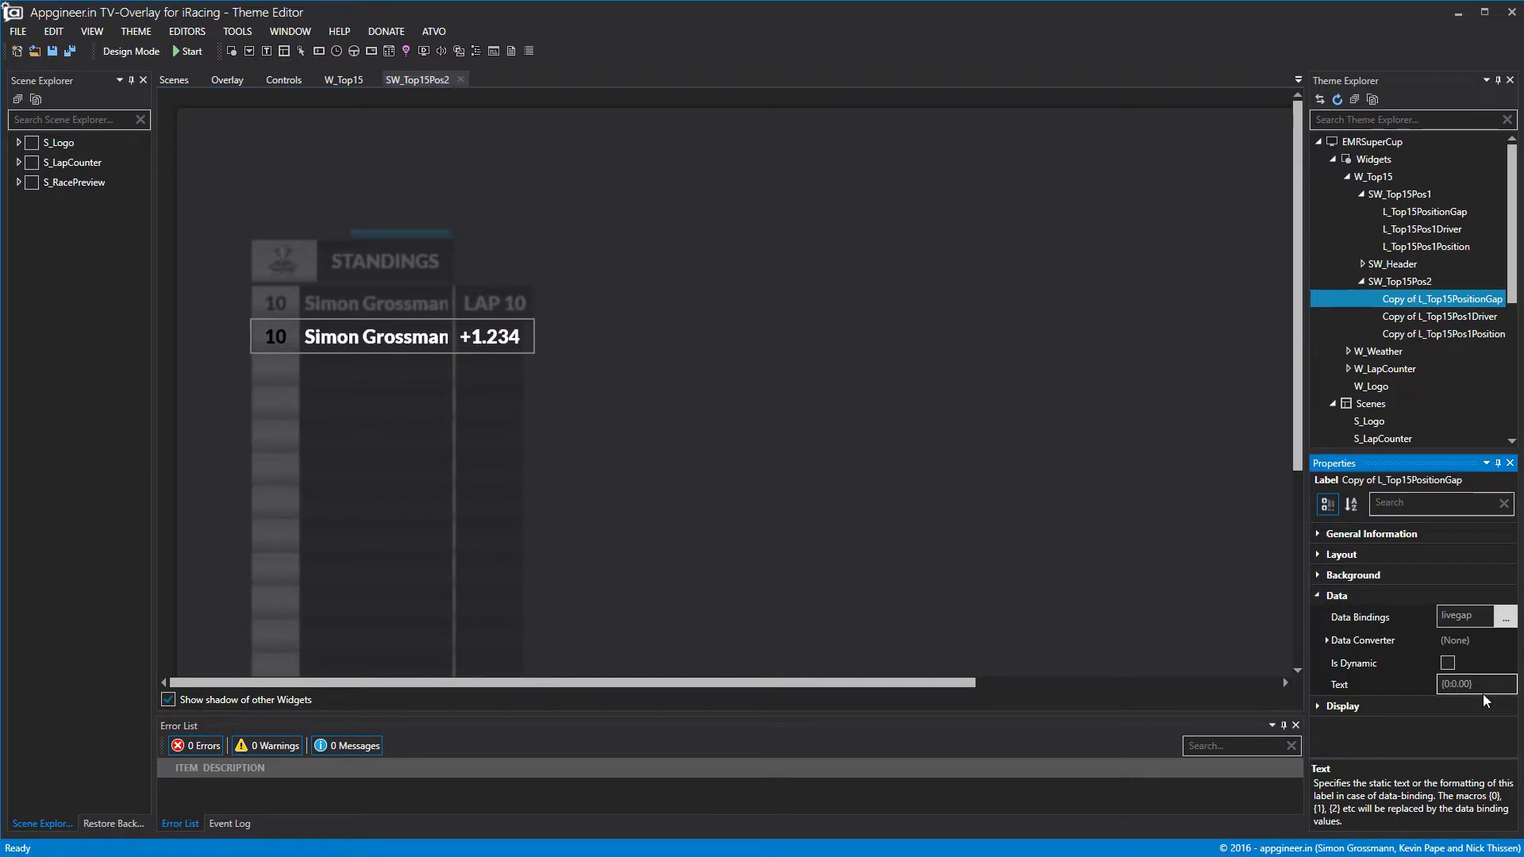
key("BackSpace")
key("BackSpace")
left_click(665, 307)
left_click(145, 56)
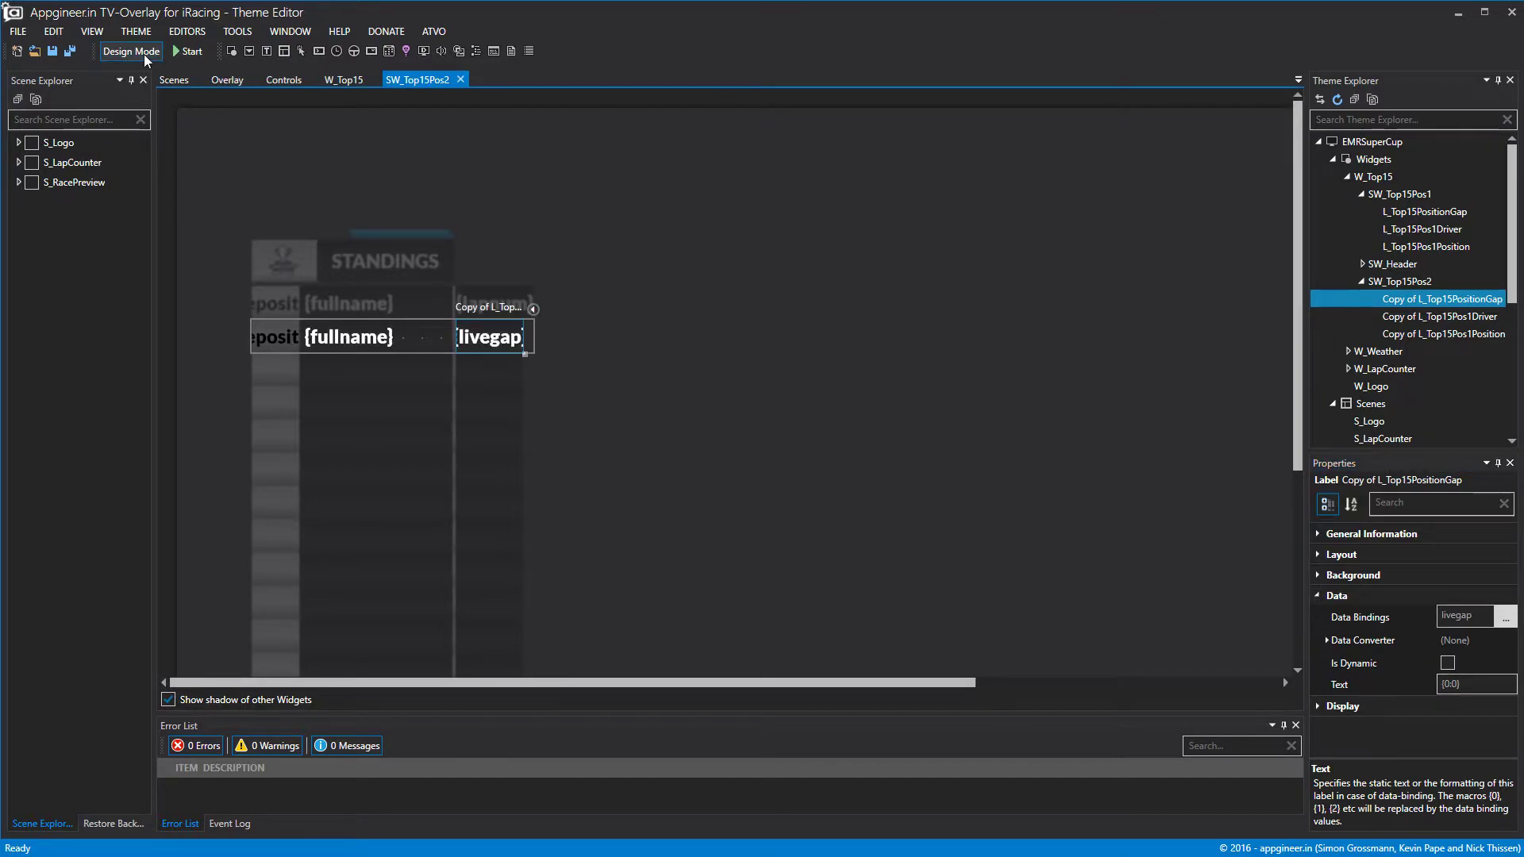
left_click(132, 54)
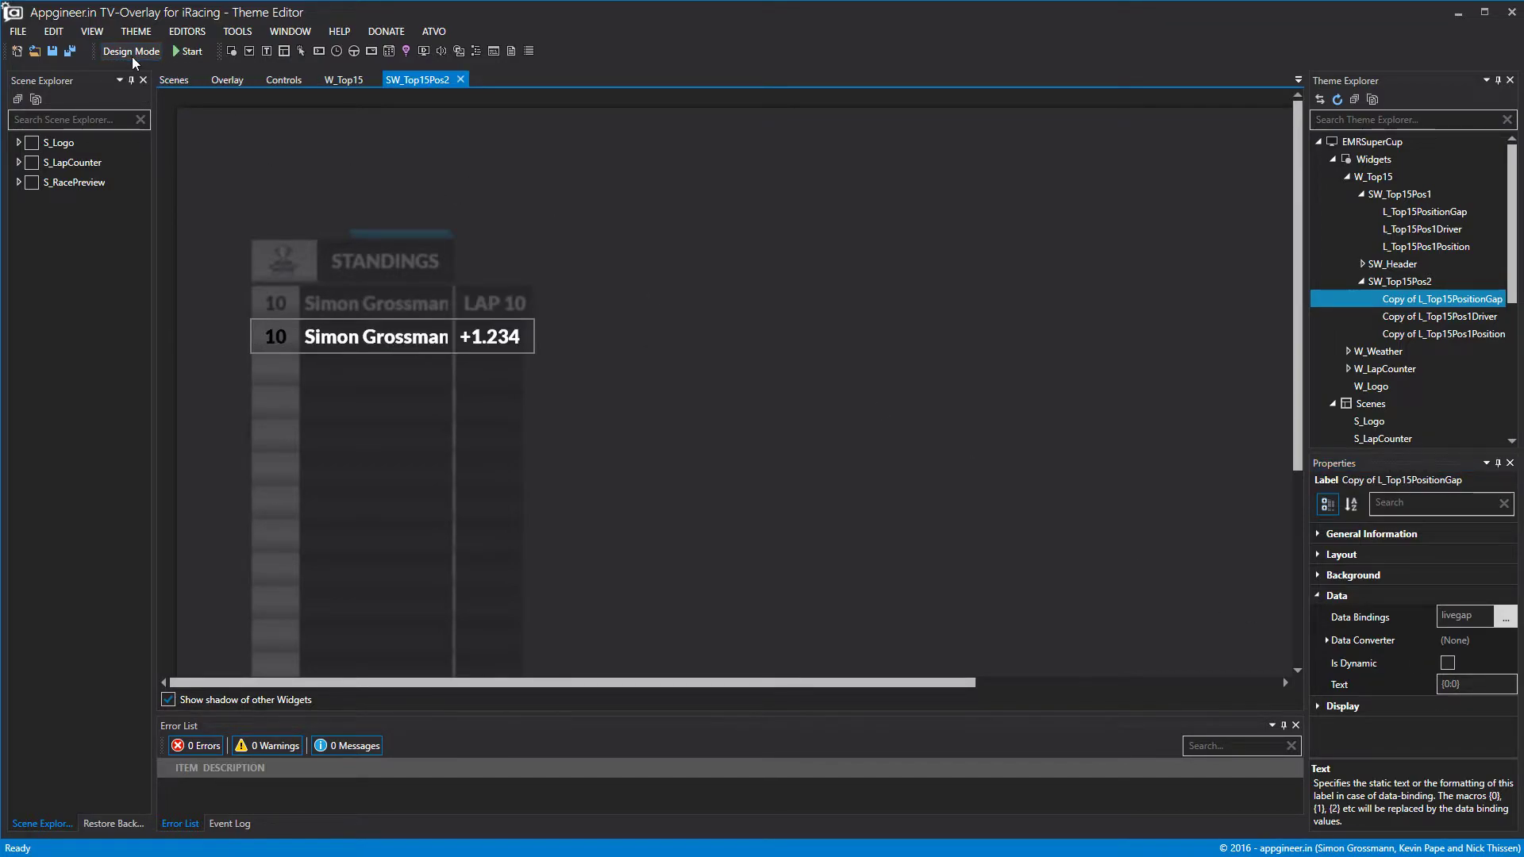
left_click(133, 54)
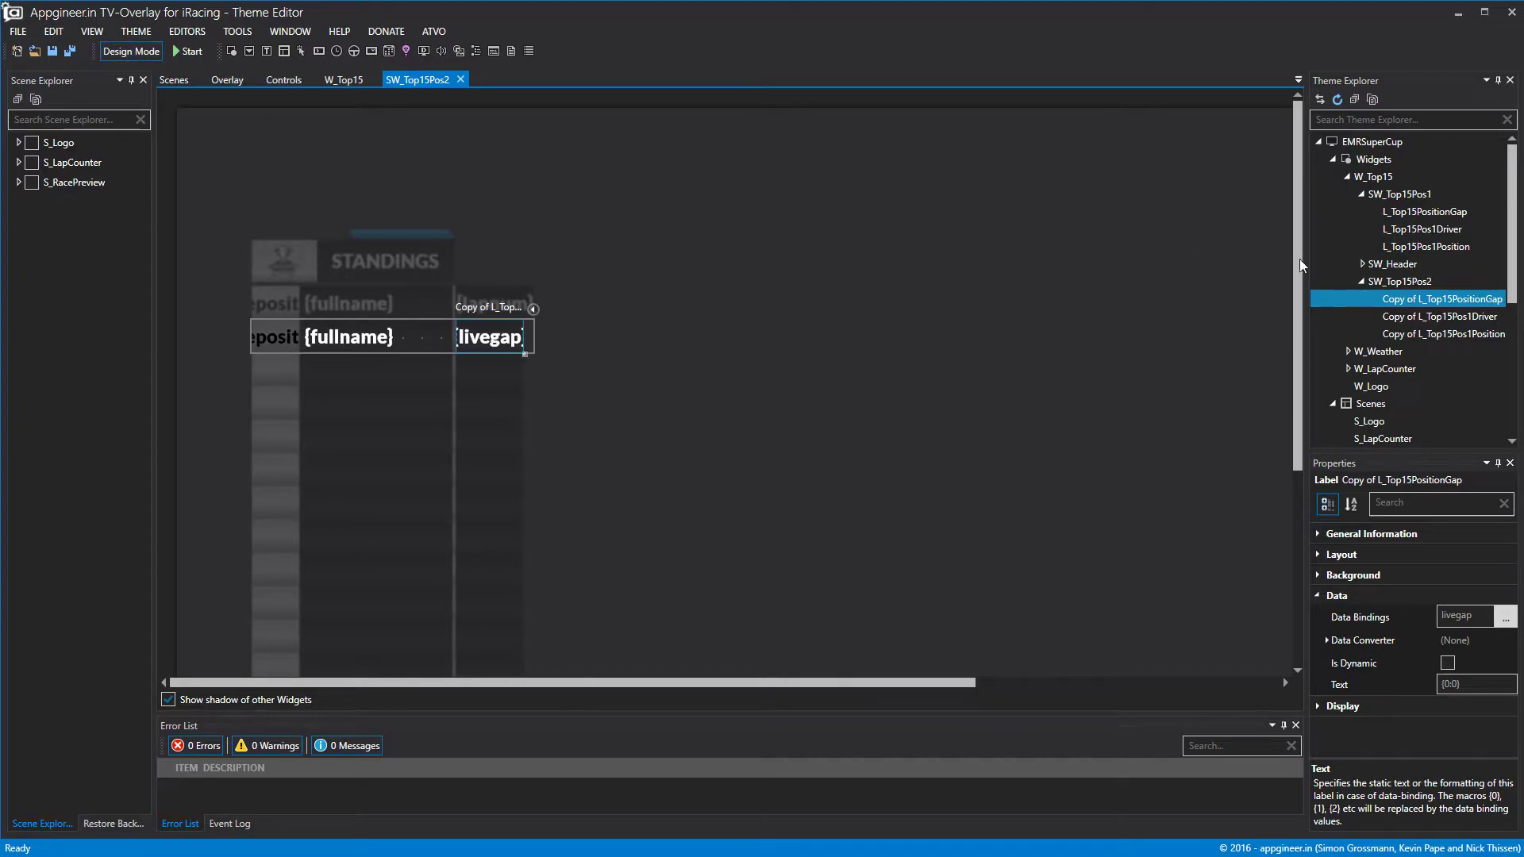
left_click(1412, 282)
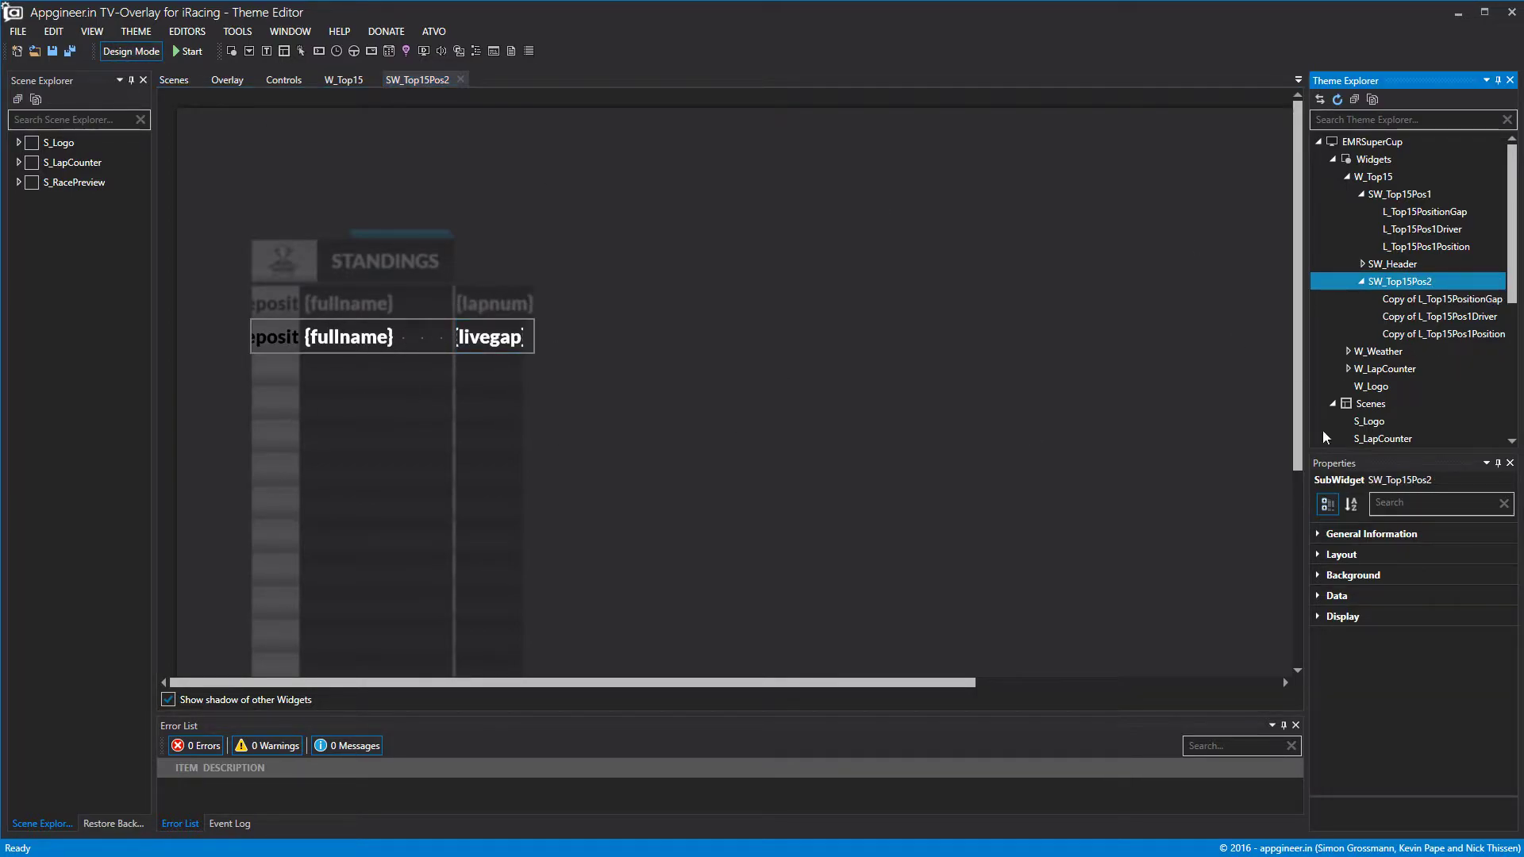
Set SW_Top15Pos2's data offset to 1.
left_click(1320, 597)
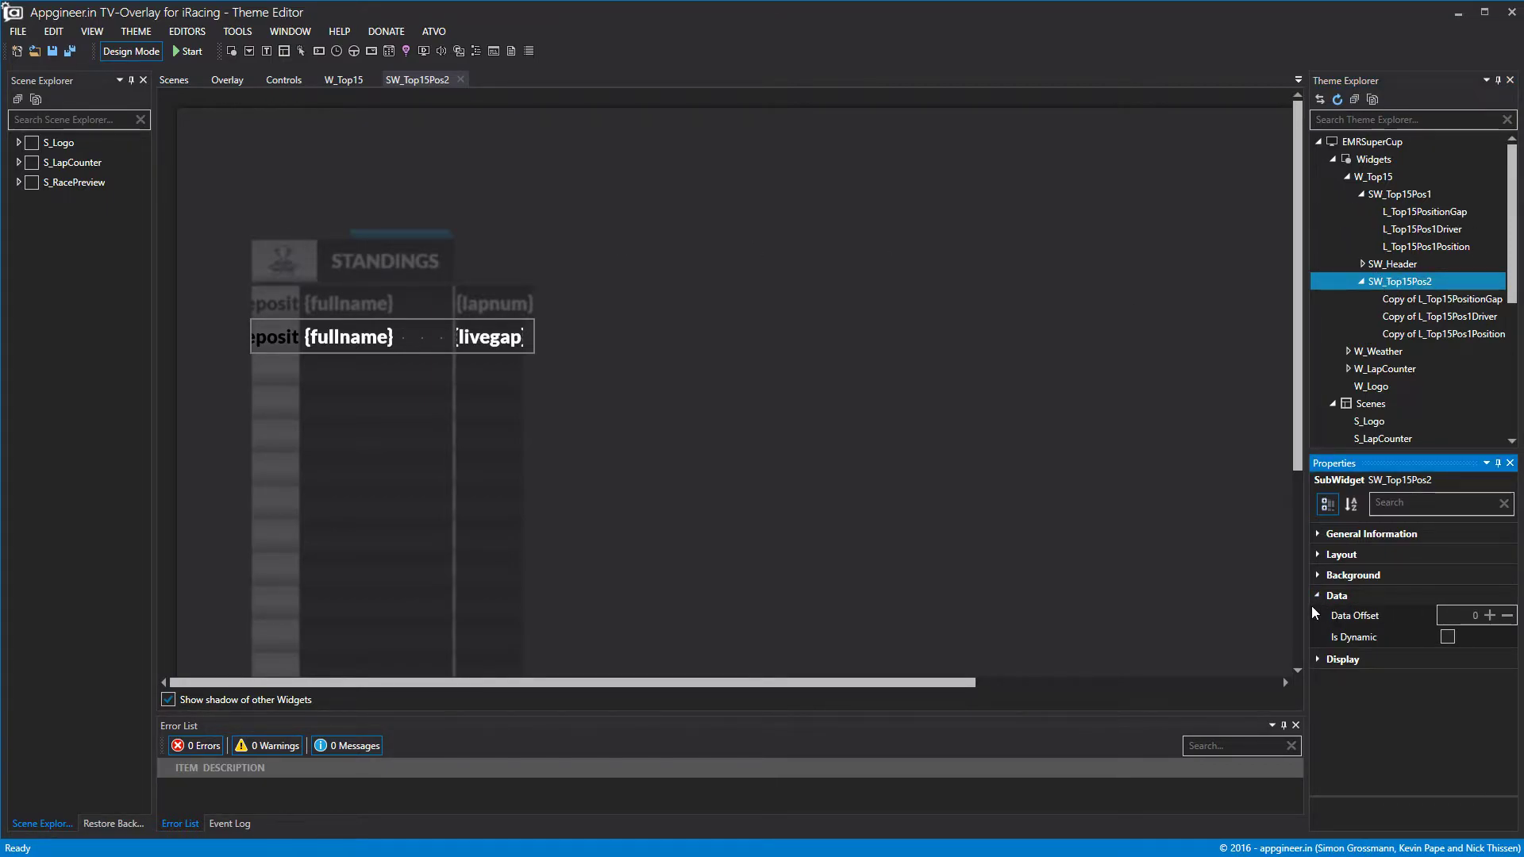
left_click(1489, 616)
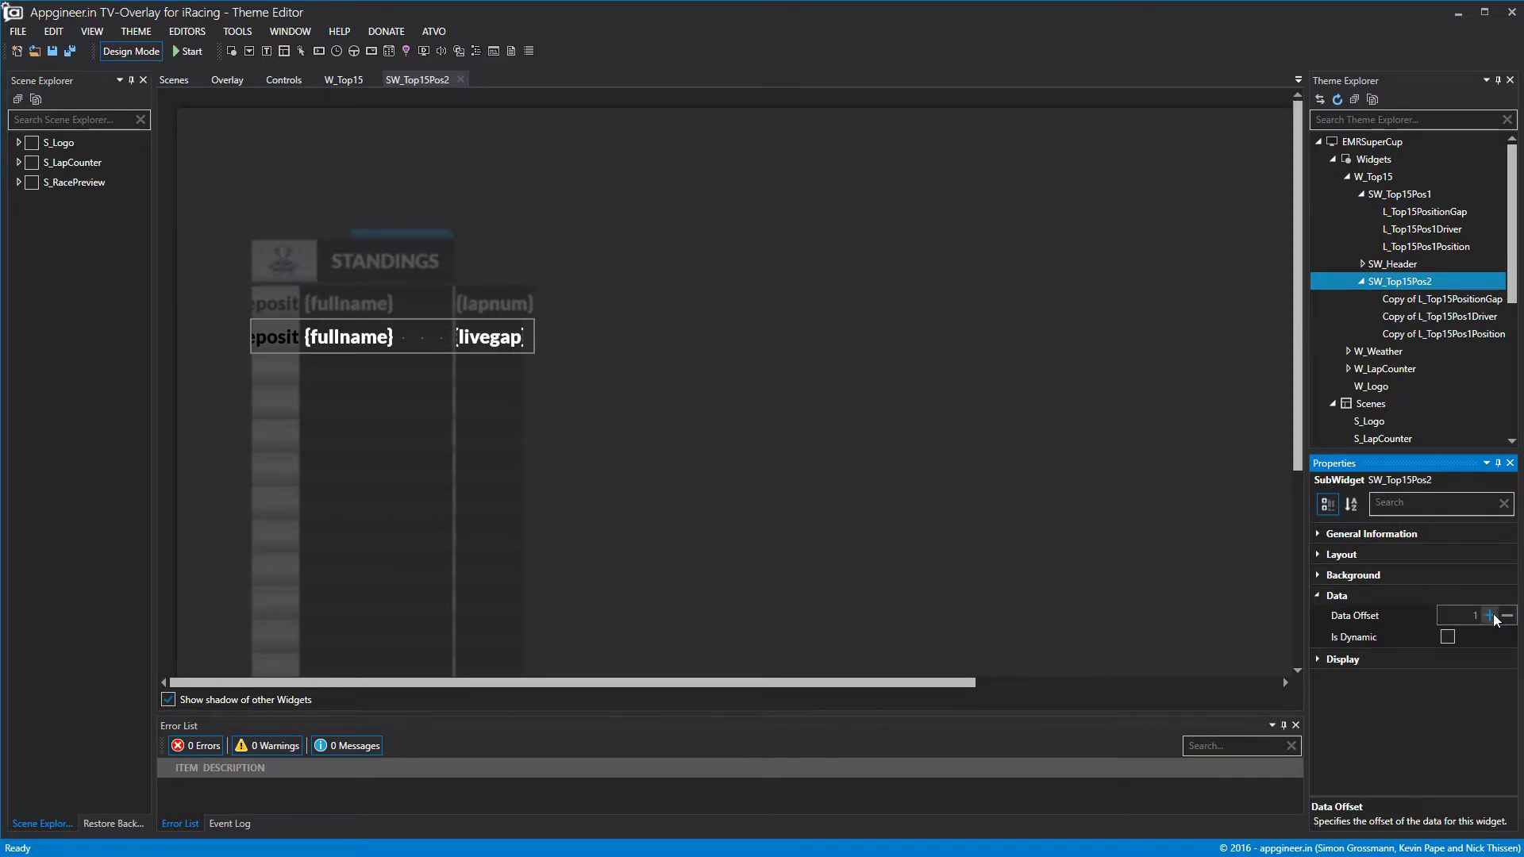
left_click(1029, 503)
Preview SW_Top15Pos2 with sample data, then close it to return to W_Top15.
left_click(131, 51)
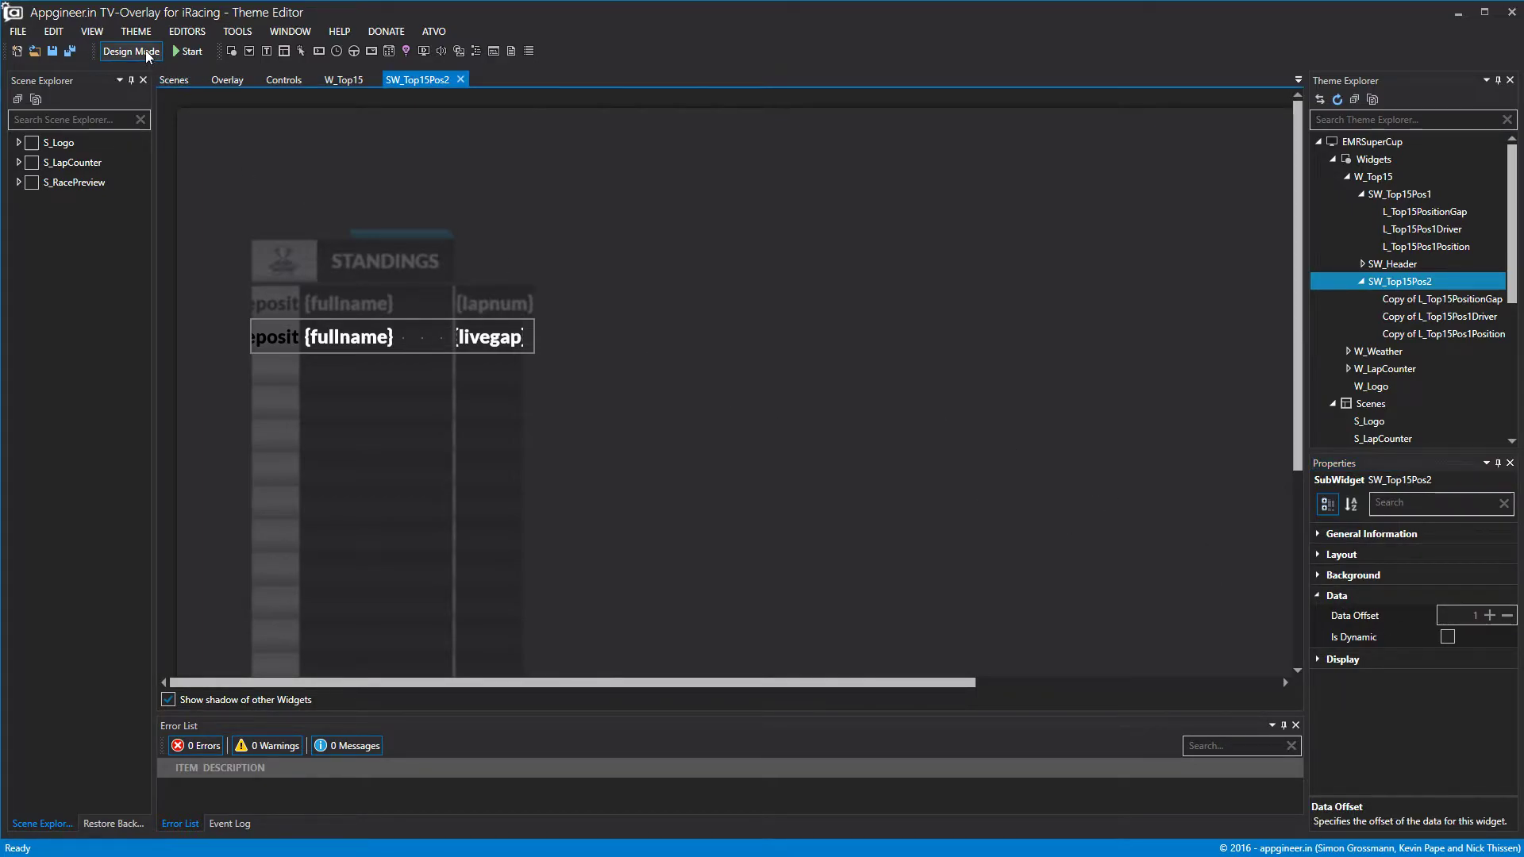
left_click(131, 51)
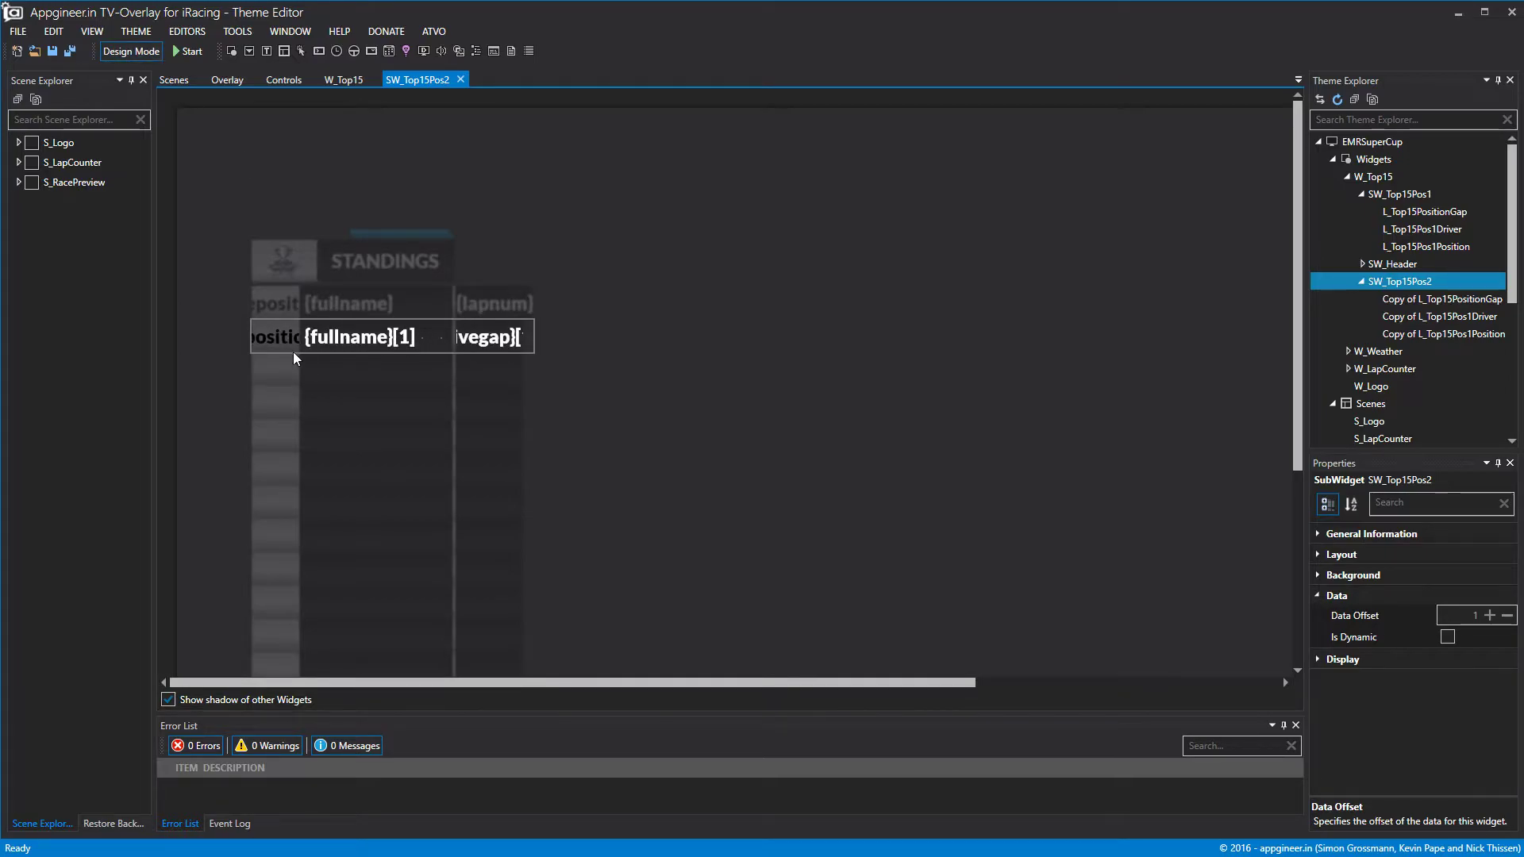
left_click(460, 79)
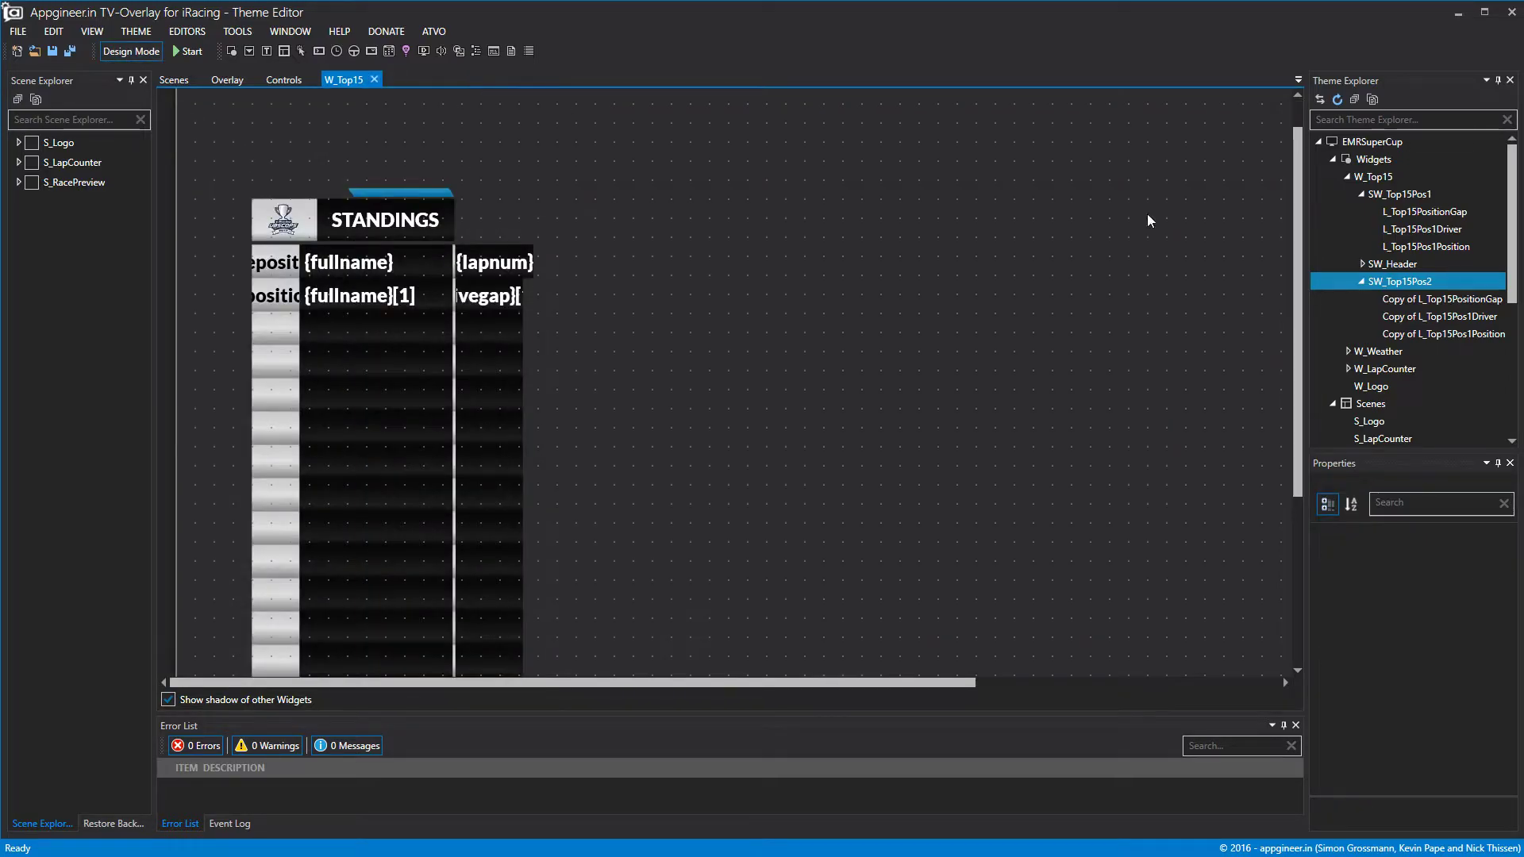
Copy and paste SW_Top15Pos2 in the theme tree, then select the new copy.
left_click(1361, 281)
right_click(1388, 283)
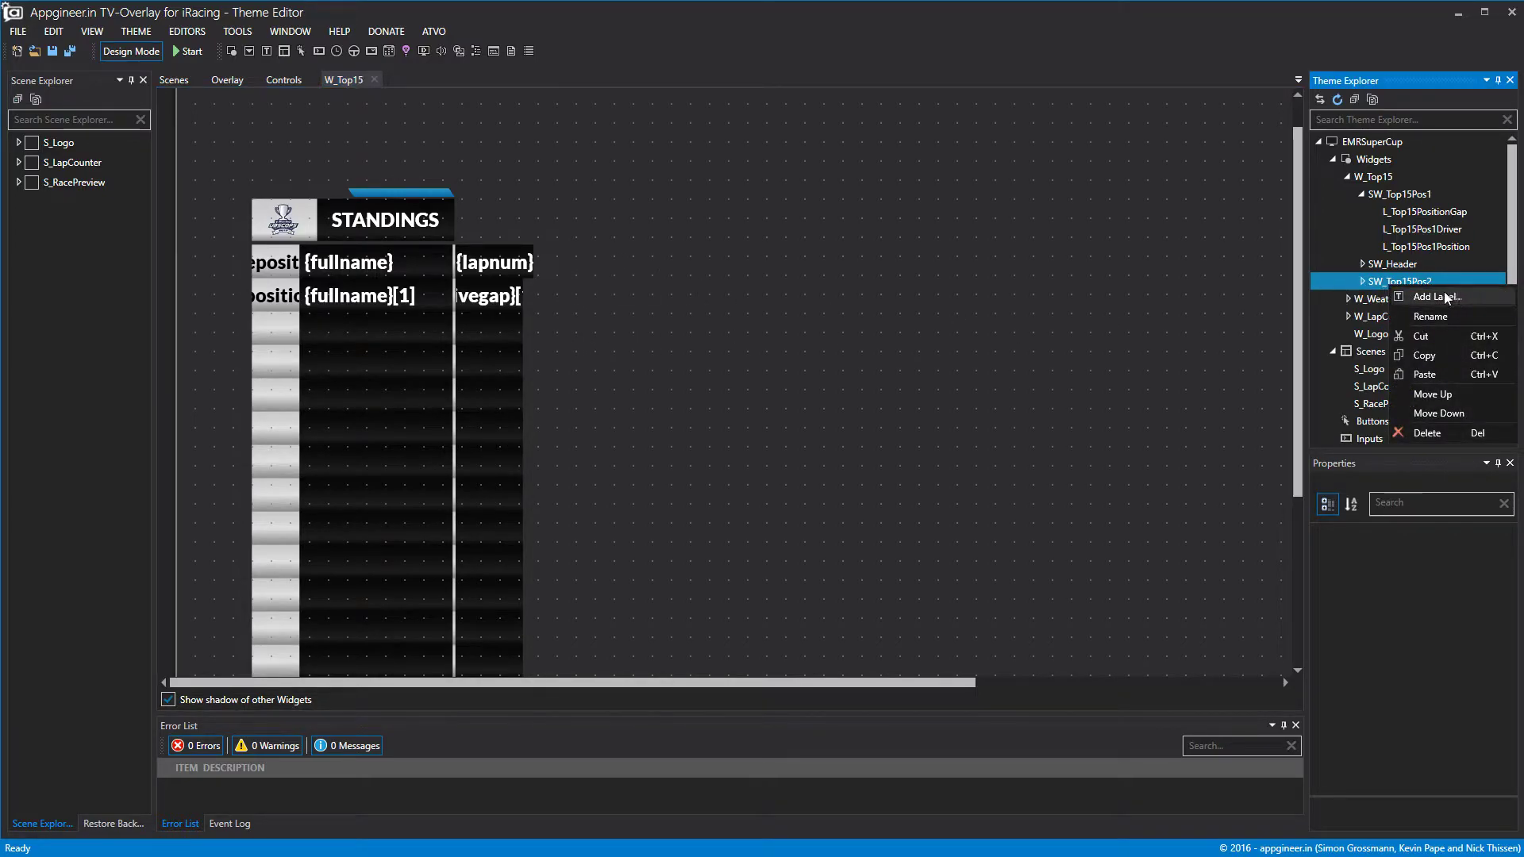
left_click(1426, 355)
right_click(1389, 283)
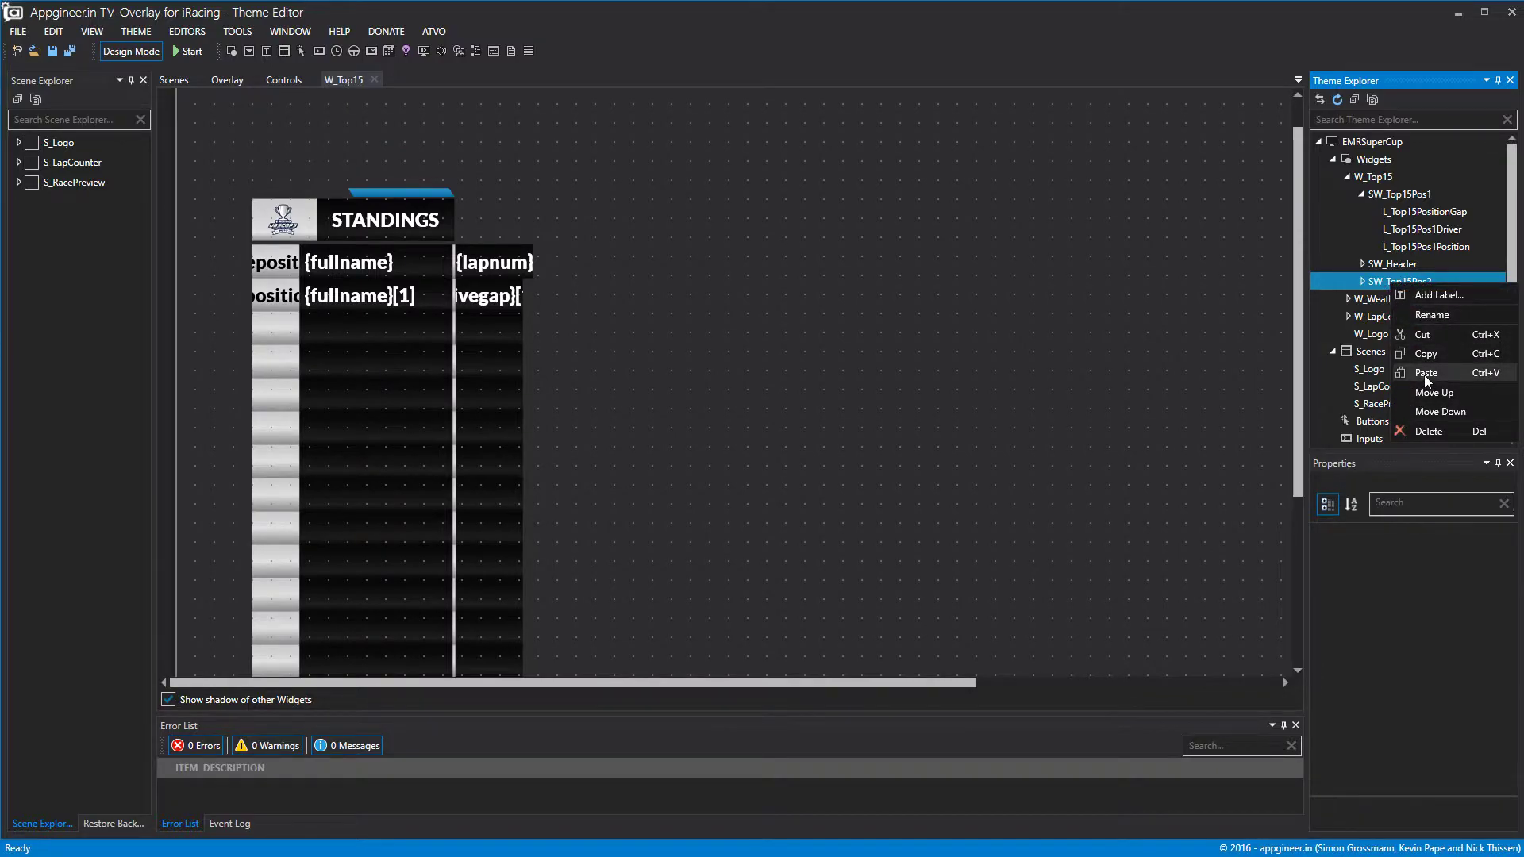
left_click(1426, 375)
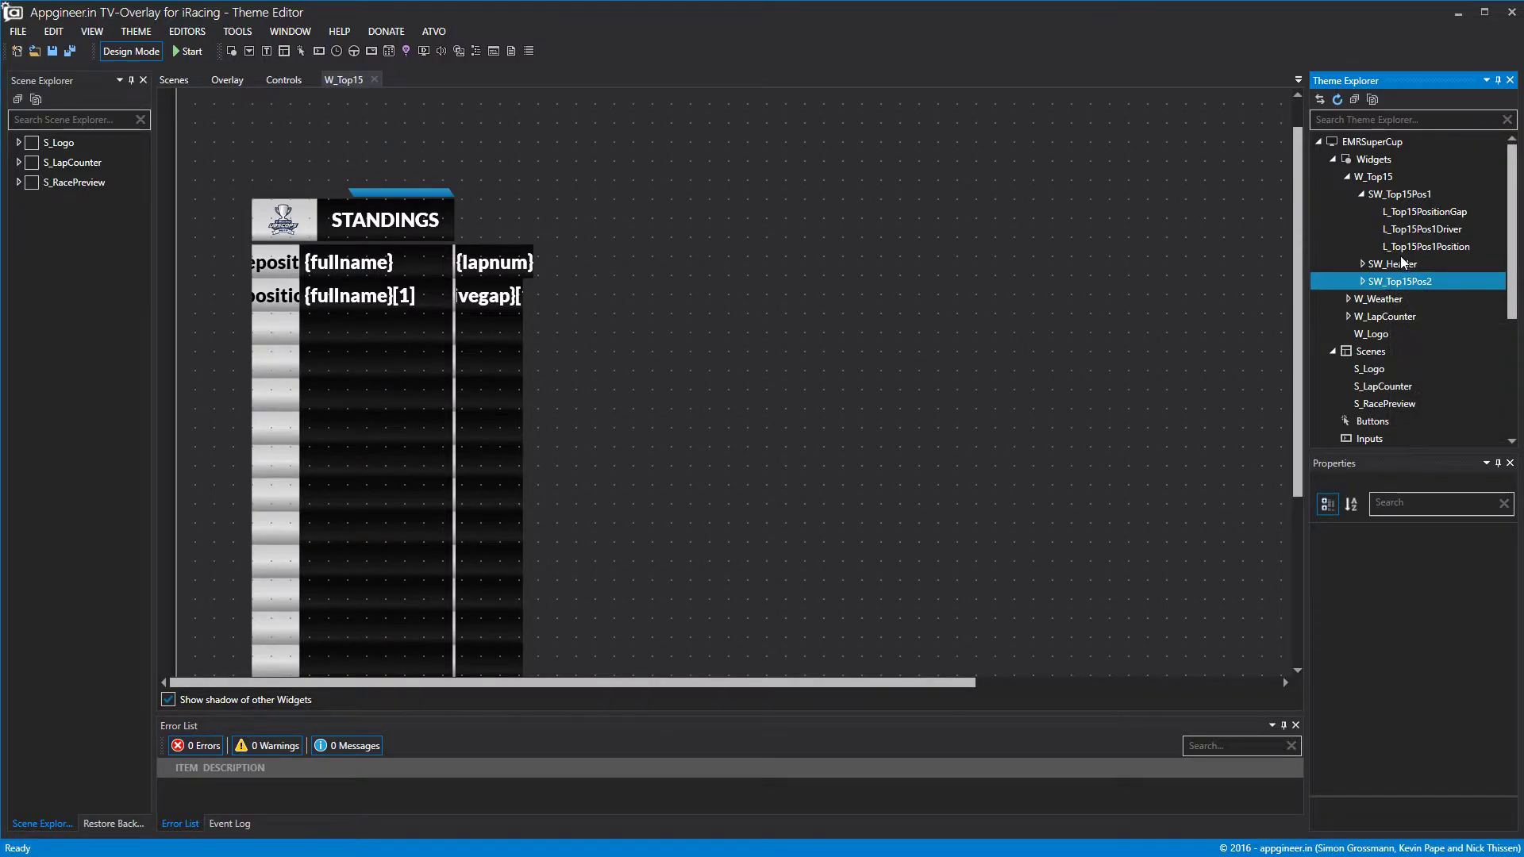
right_click(1401, 283)
left_click(1439, 354)
right_click(1411, 284)
left_click(1445, 368)
right_click(1405, 281)
left_click(1436, 350)
right_click(1423, 286)
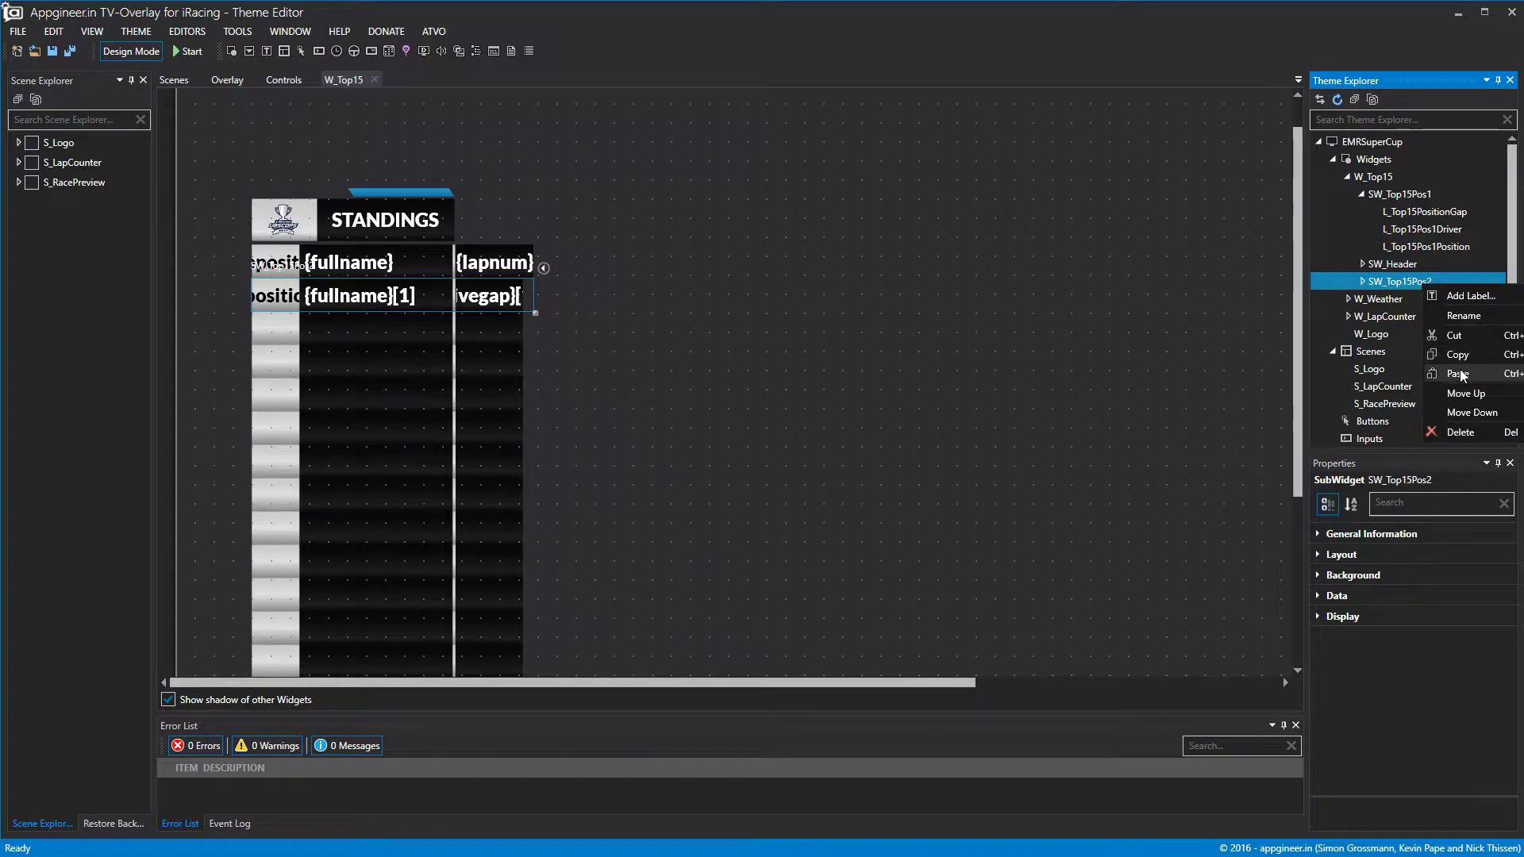
left_click(1460, 369)
left_click(1421, 299)
Move the copy down into the third row at Top 309.
left_click(1323, 556)
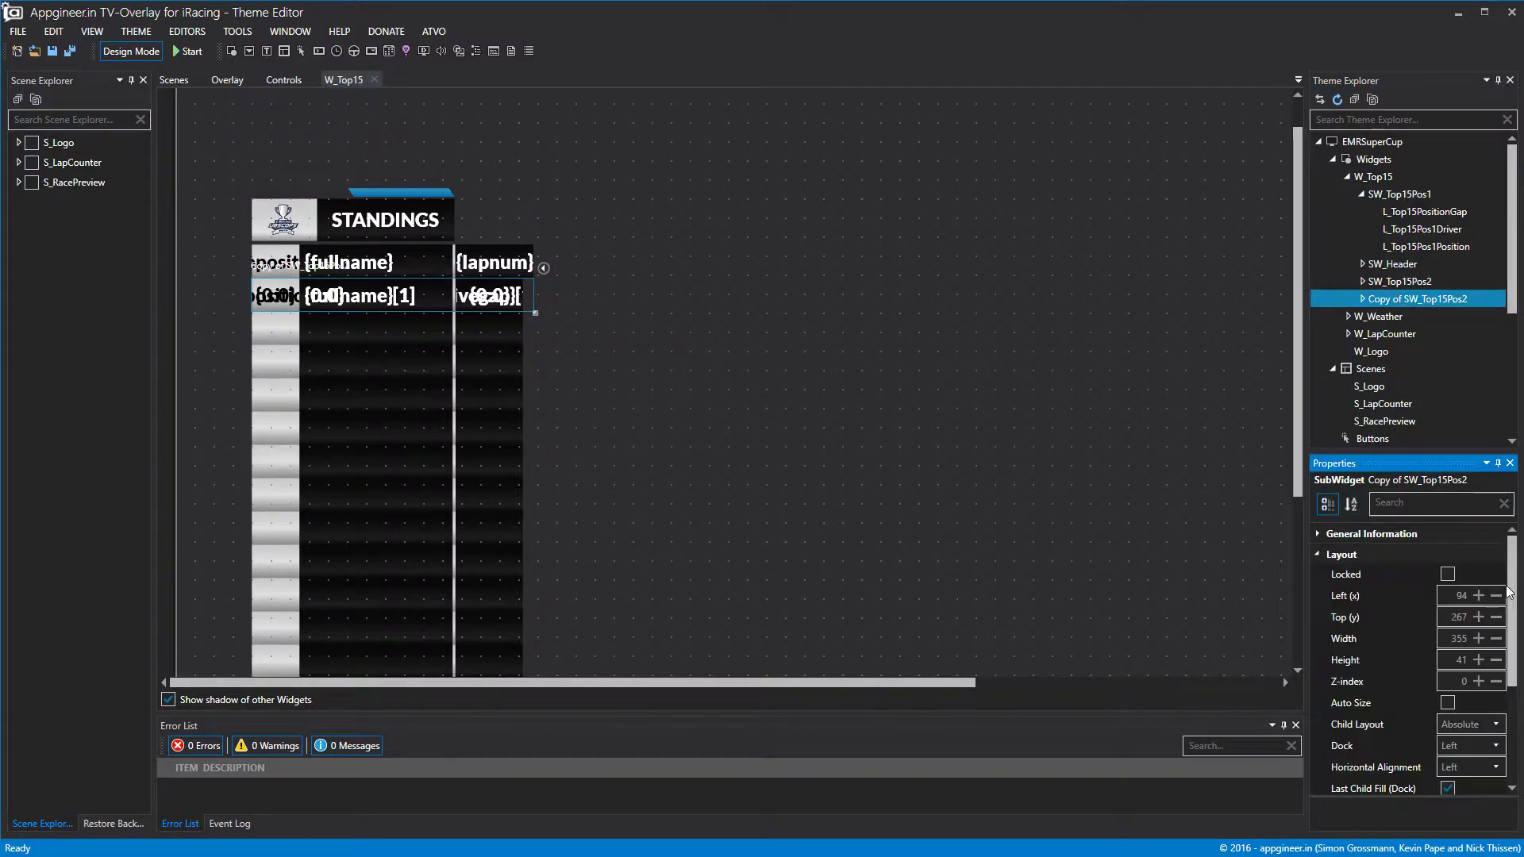
left_click(1477, 617)
left_click_drag(1477, 617, 1477, 617)
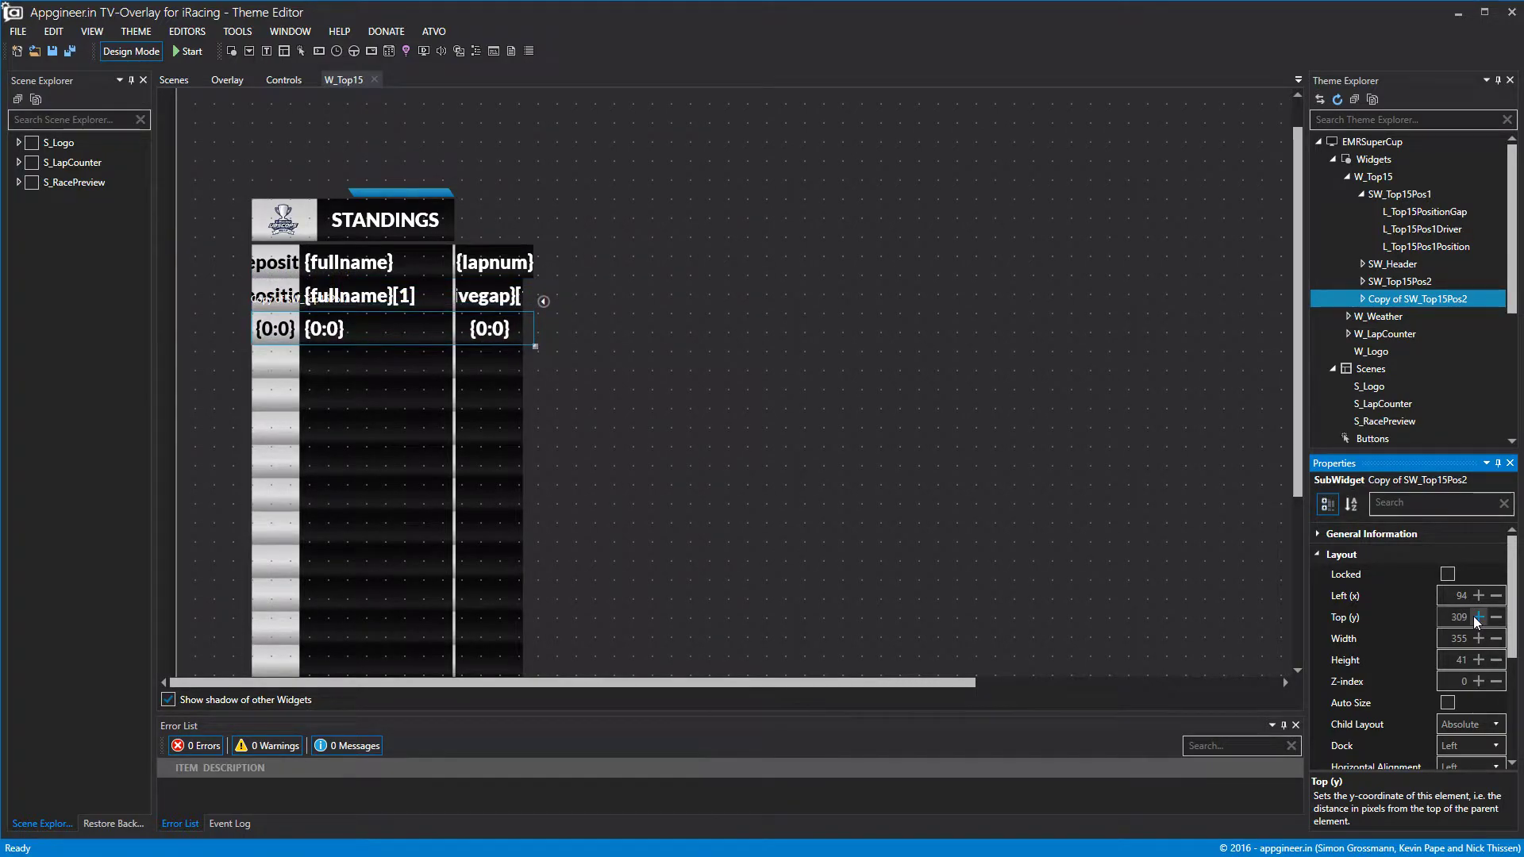
Rename the copy to SW_Top15Pos3.
left_click(1326, 534)
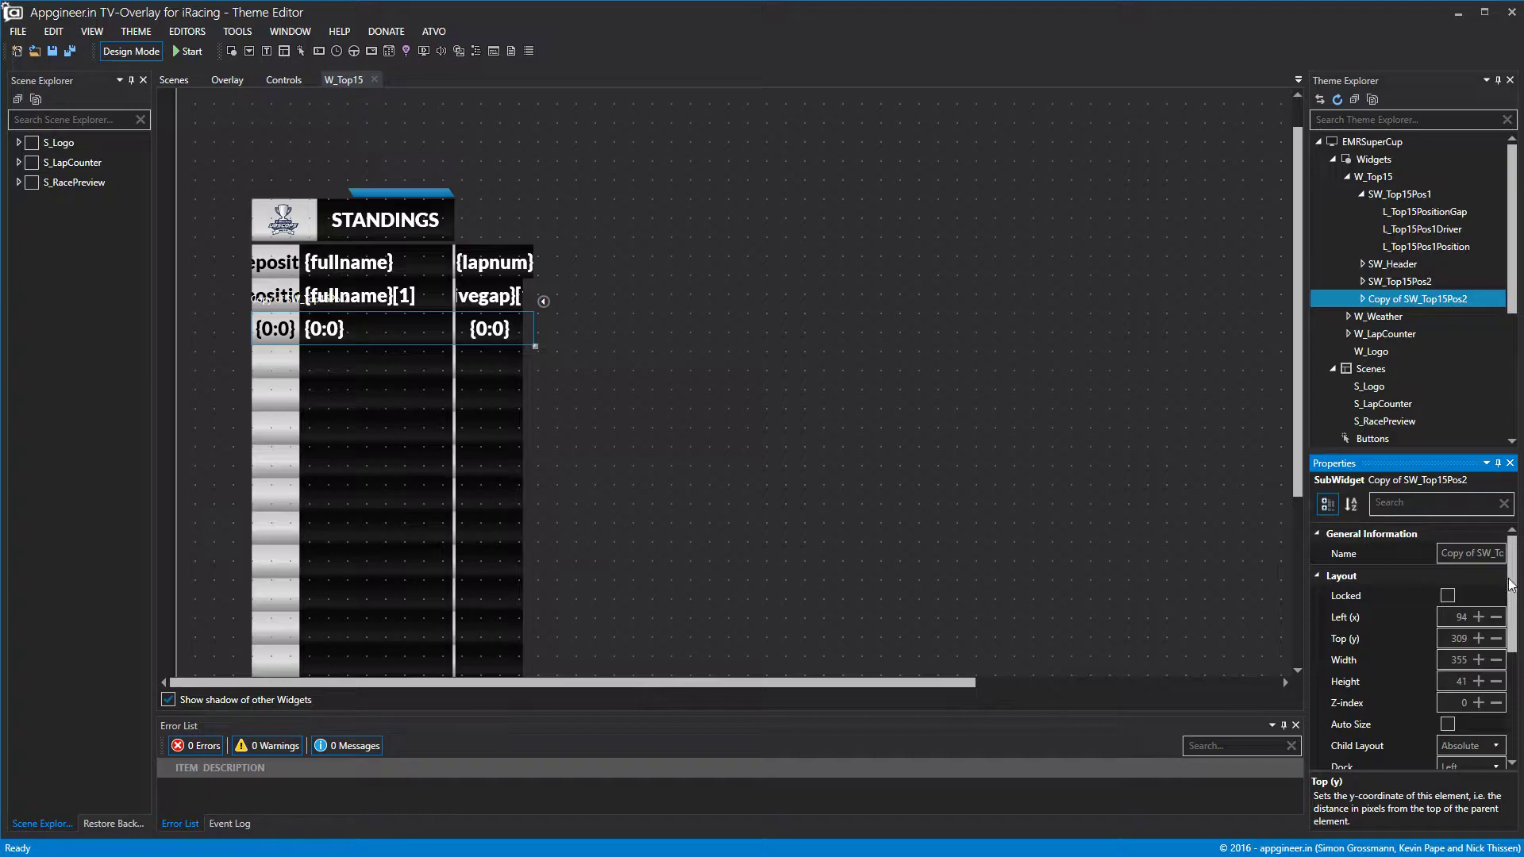
left_click(1369, 560)
key("BackSpace")
left_click(1500, 555)
key("BackSpace")
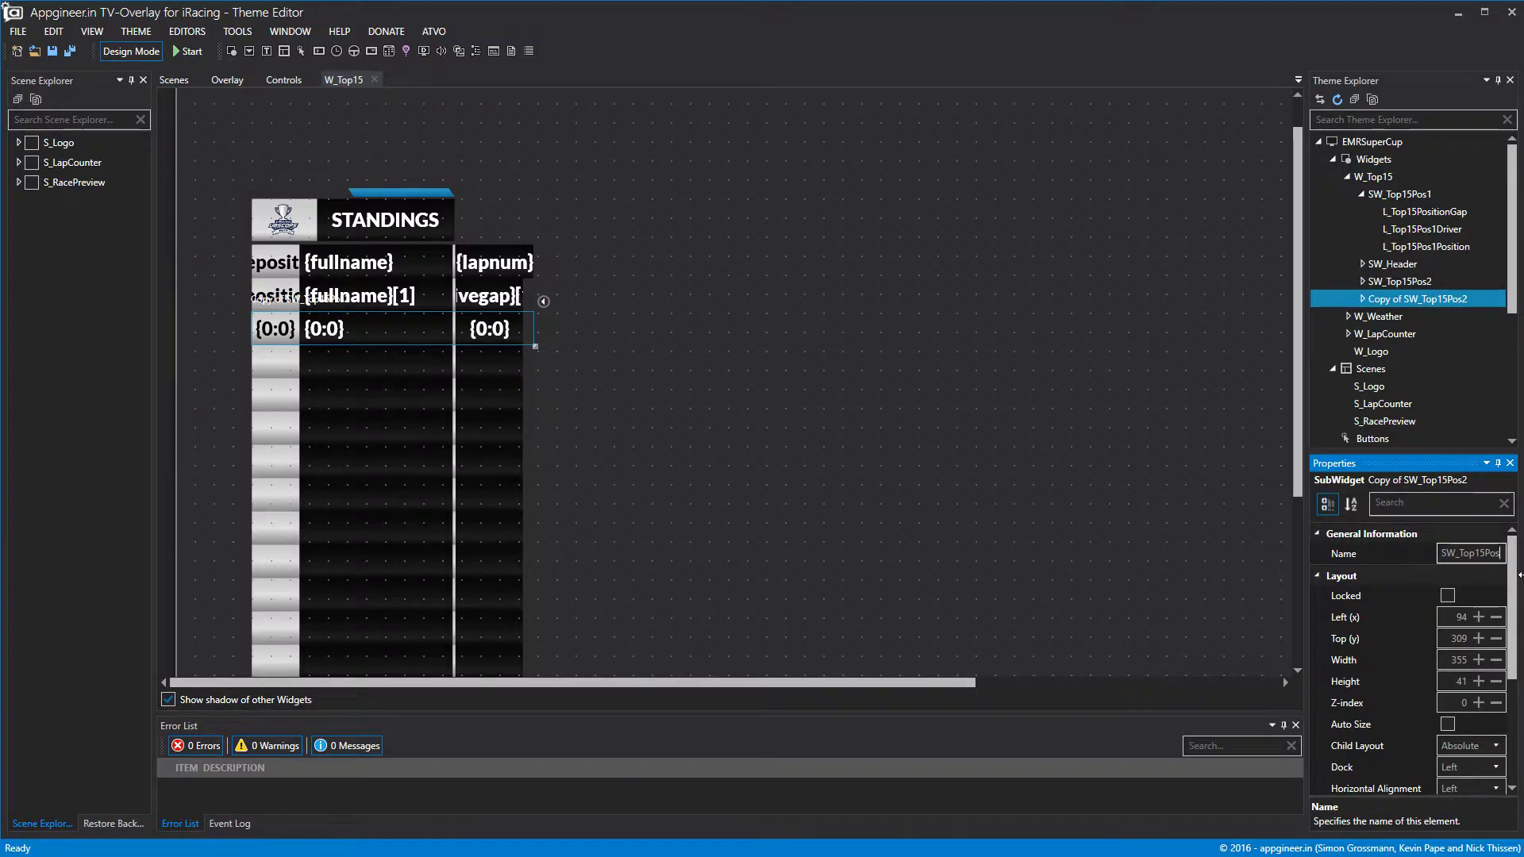
type("3")
left_click(1140, 373)
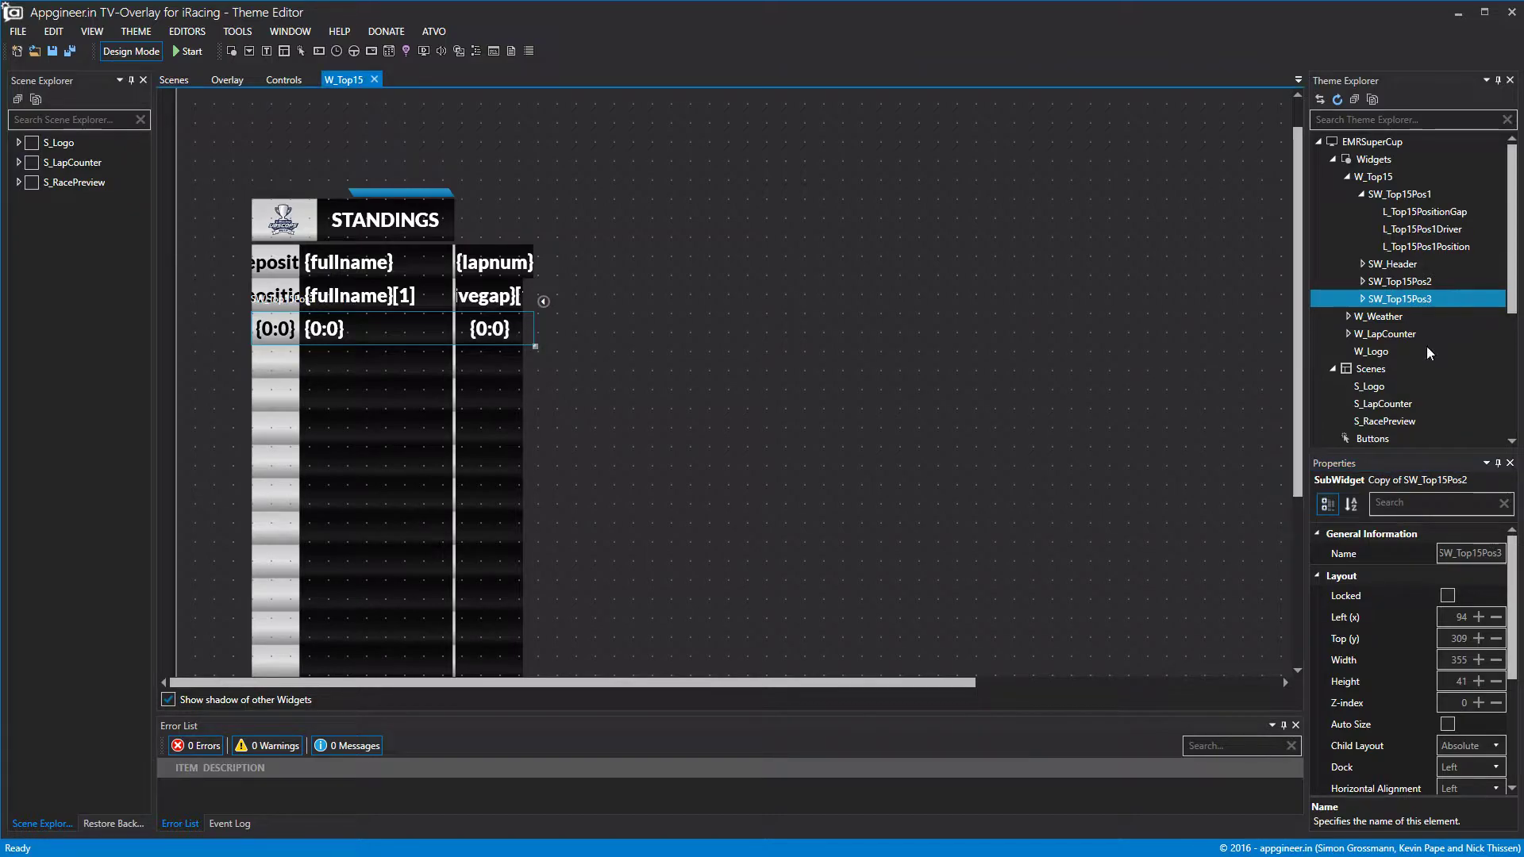
Check SW_Top15Pos3's data offset setting.
left_click(1325, 577)
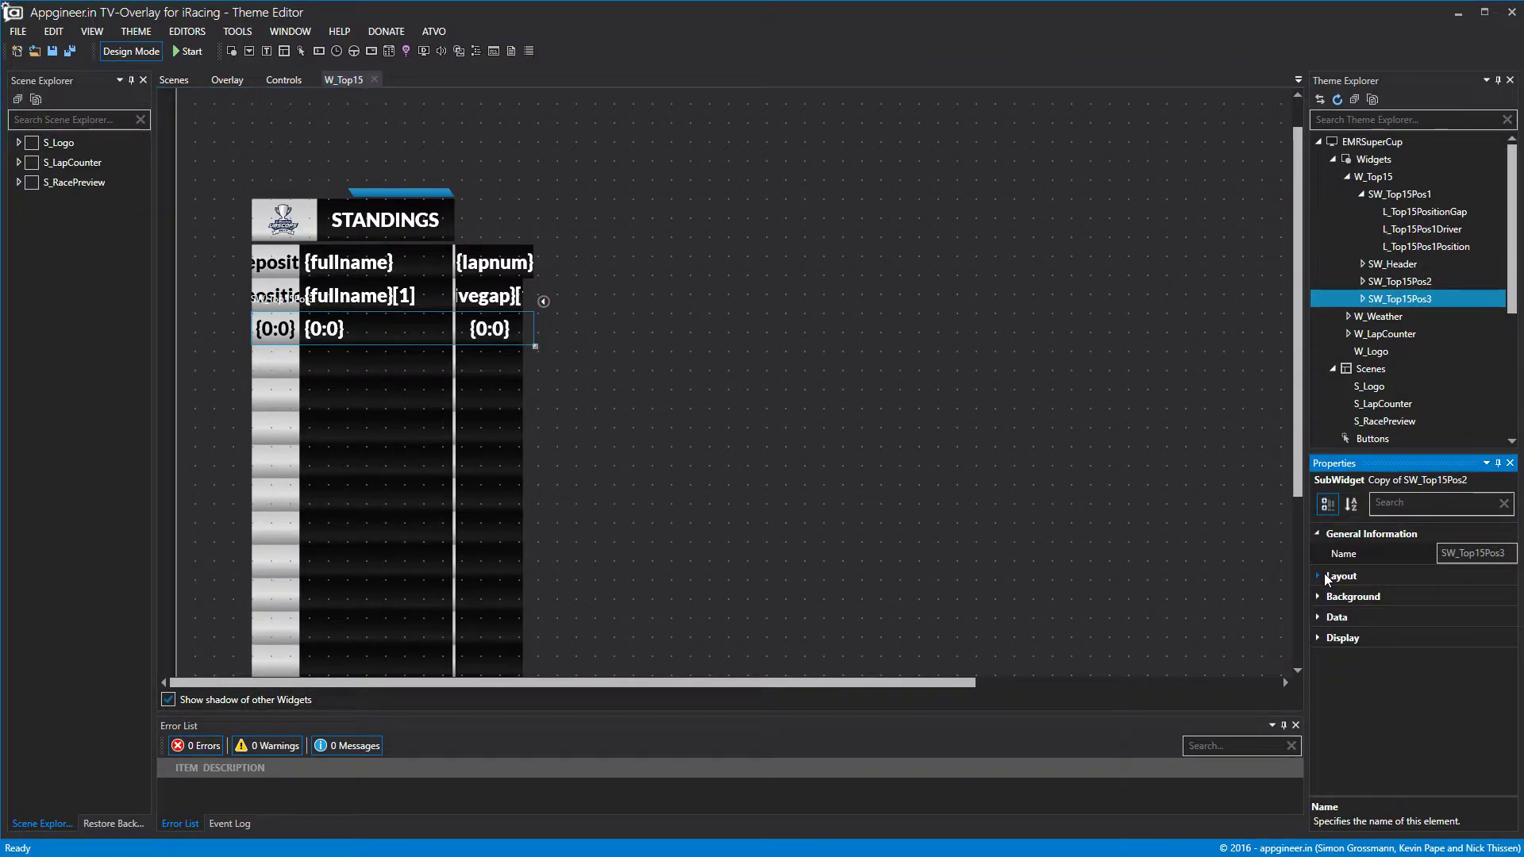
left_click(1324, 620)
left_click(1489, 639)
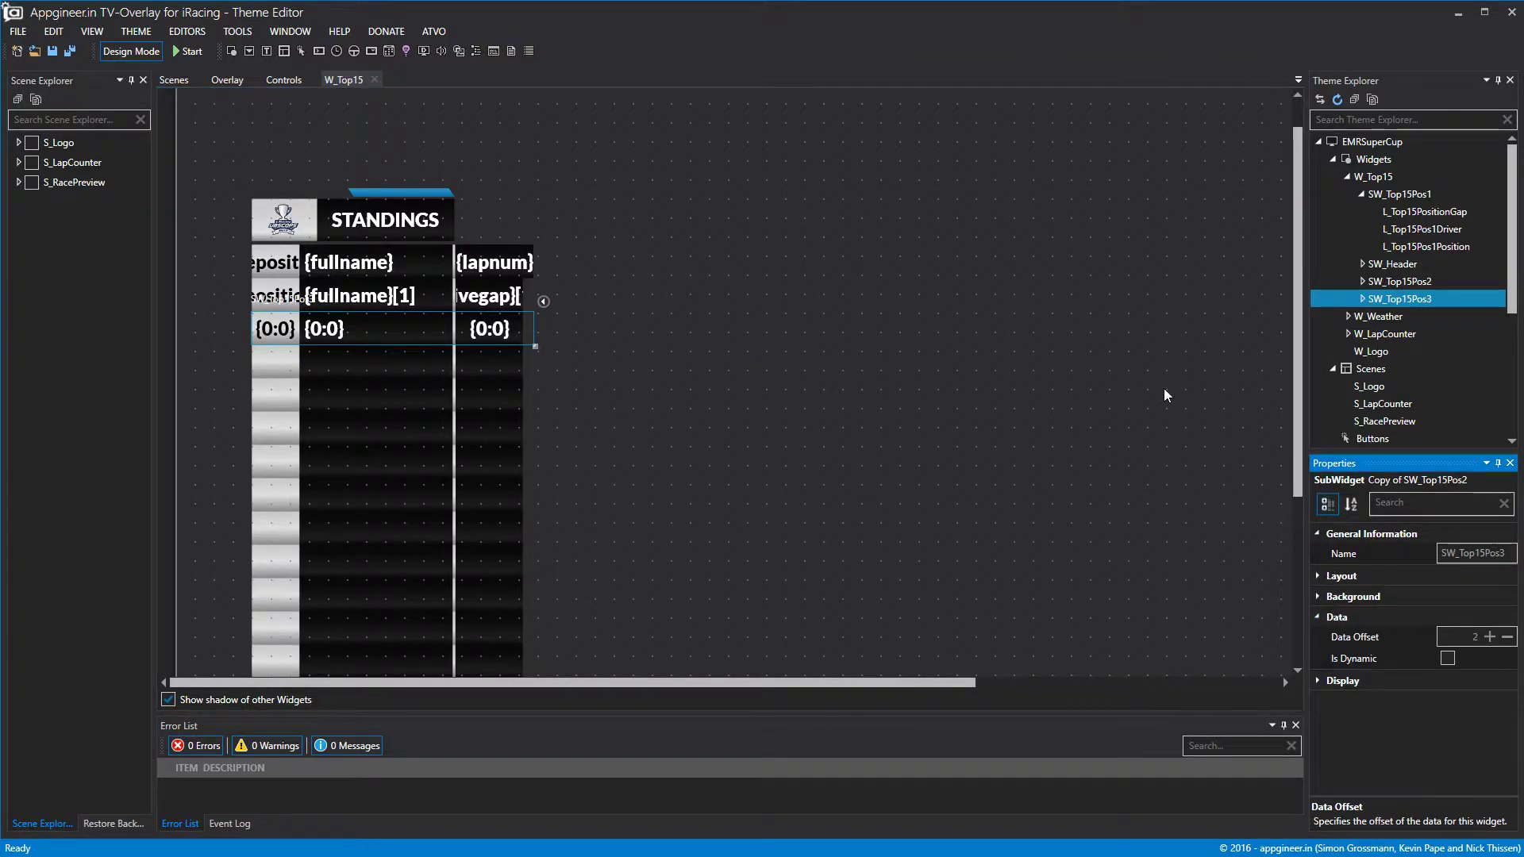
left_click(992, 206)
Copy and paste SW_Top15Pos3, then select the new copy.
right_click(1383, 299)
left_click(1429, 365)
right_click(1383, 298)
left_click(1420, 384)
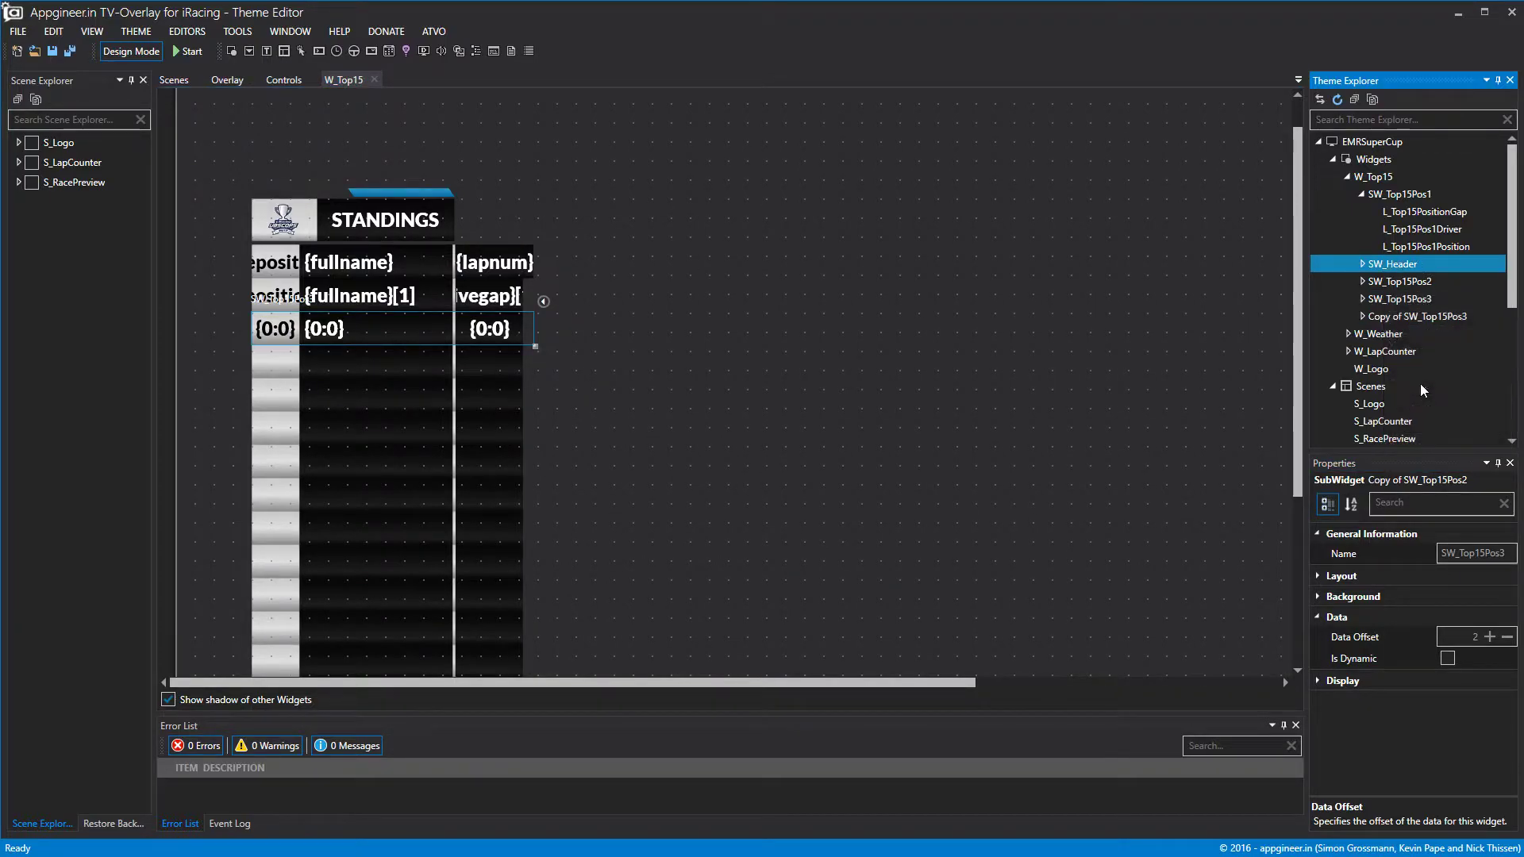
left_click(1417, 322)
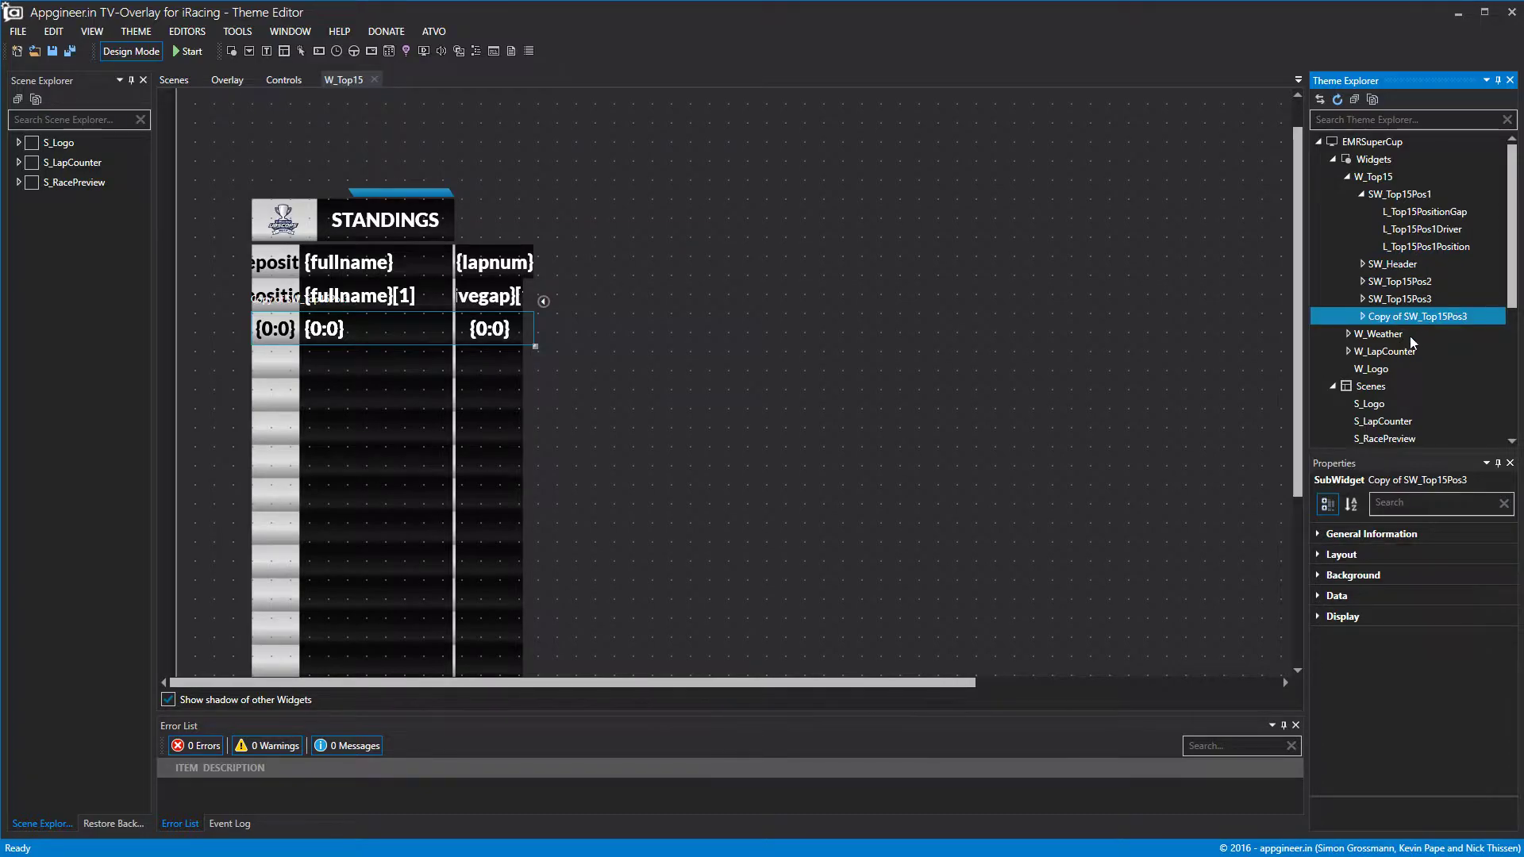
Rename the copy to SW_Top15Pos4.
left_click(1316, 534)
left_click(1335, 554)
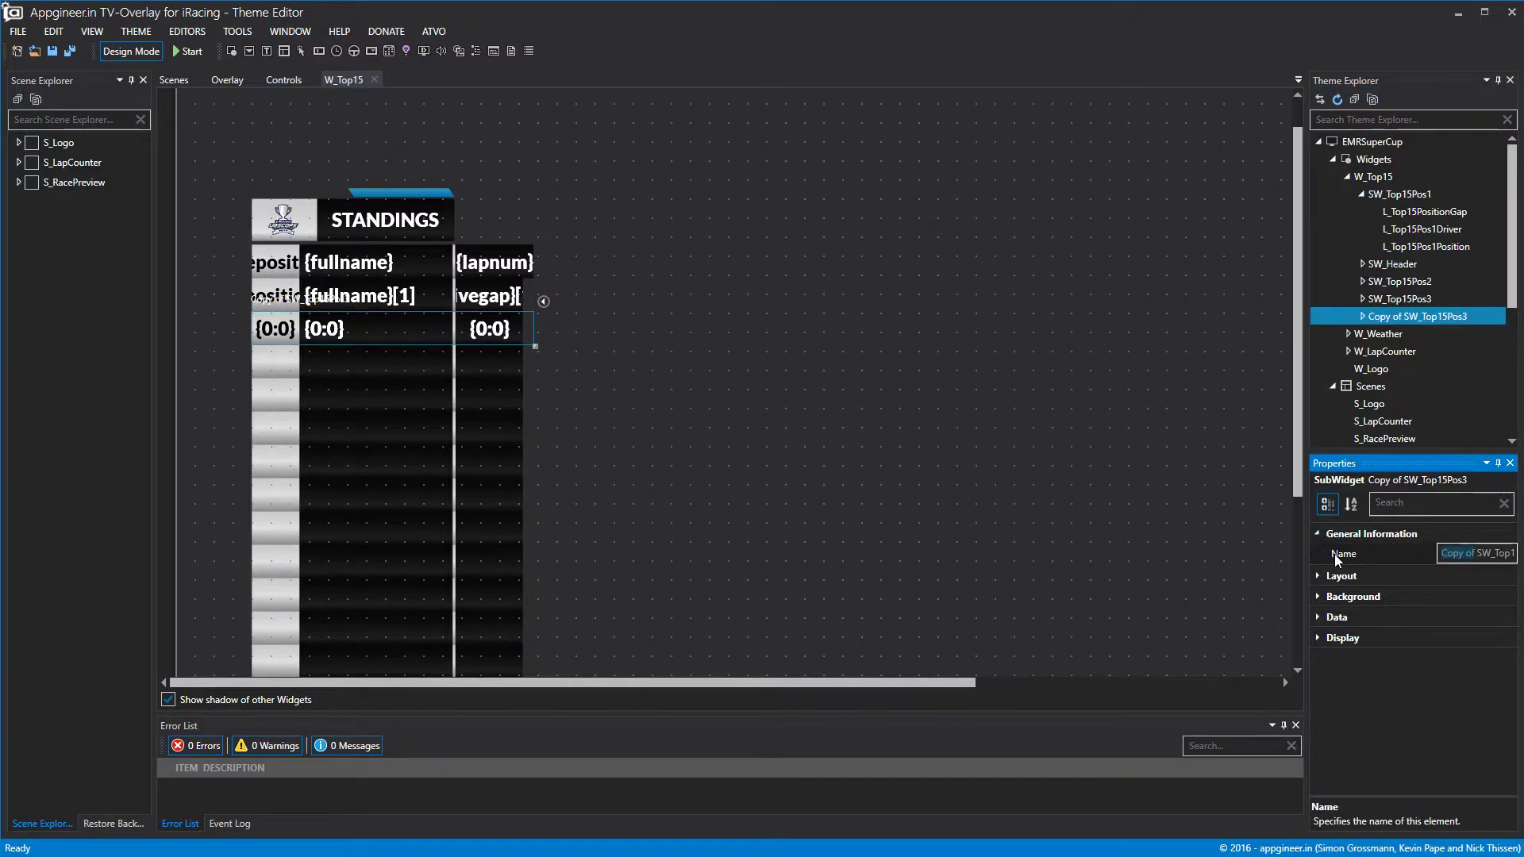
left_click(1508, 550)
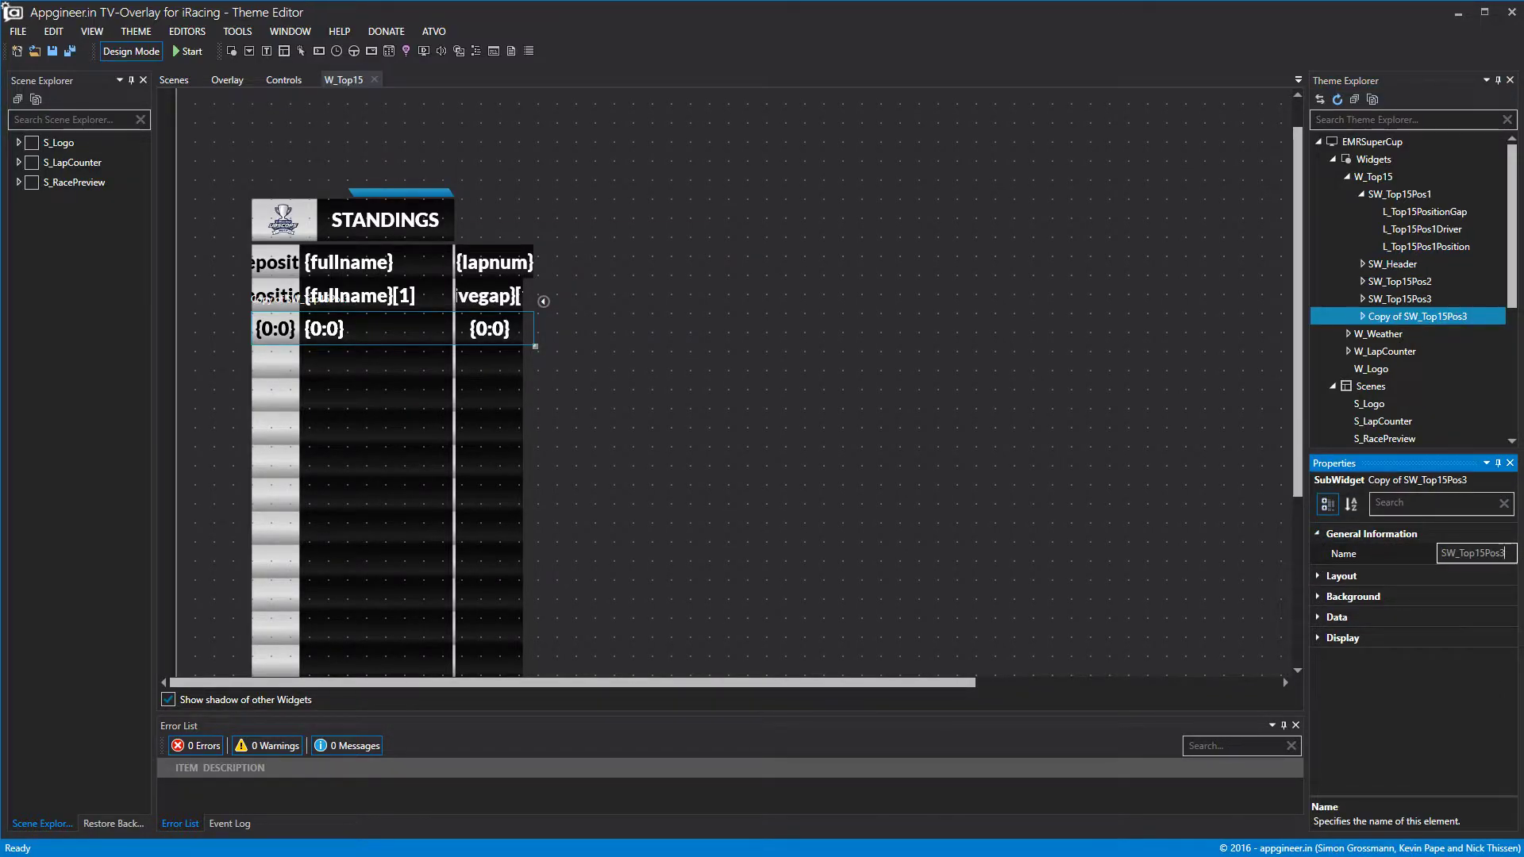
key("BackSpace")
type("4")
left_click(1079, 451)
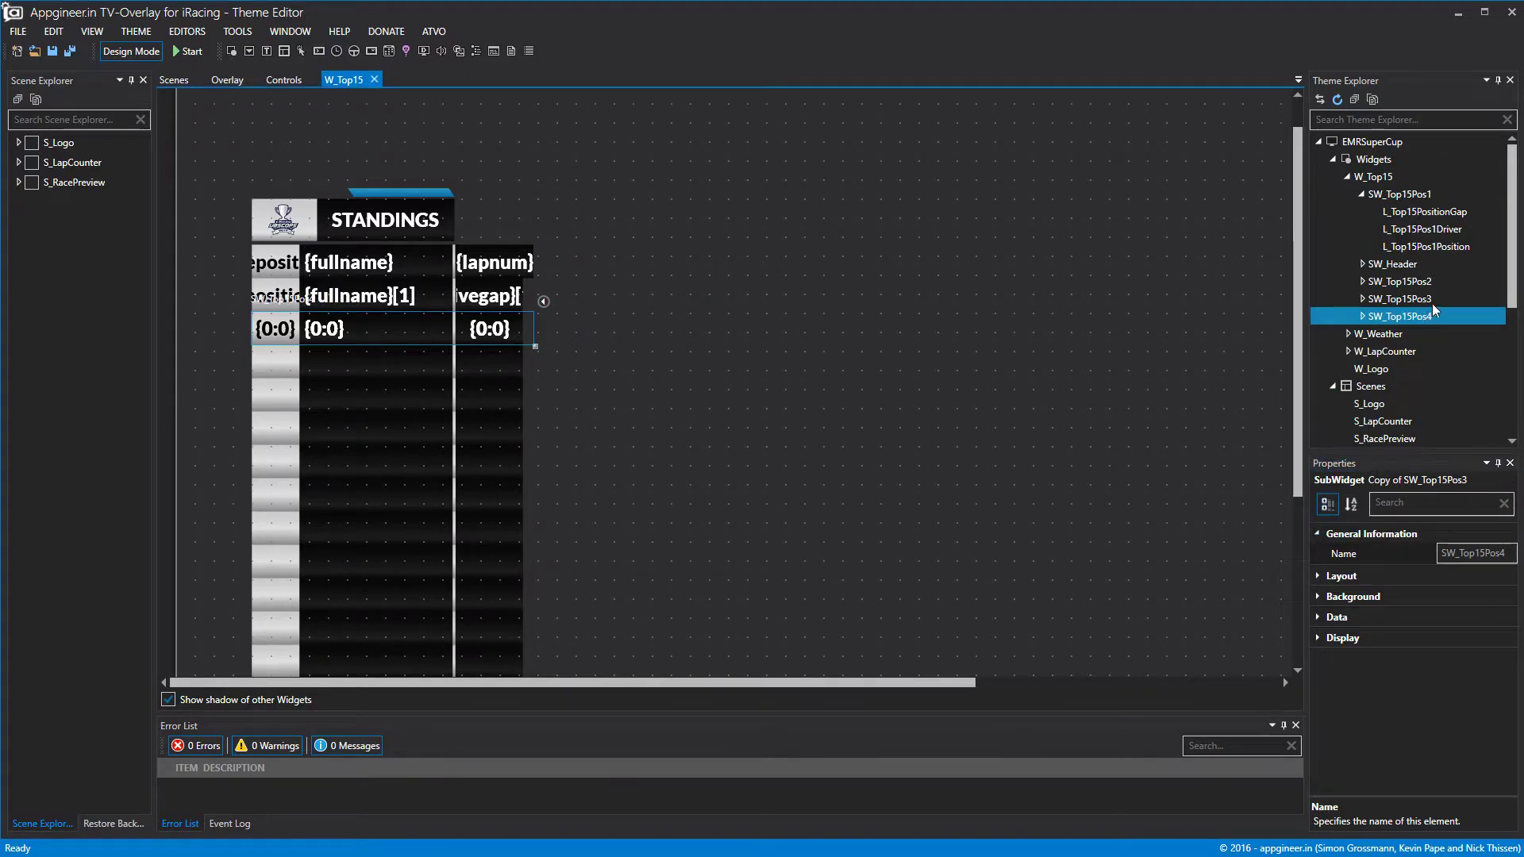
Move SW_Top15Pos4 down into the fourth row at Top 351.
left_click(1318, 575)
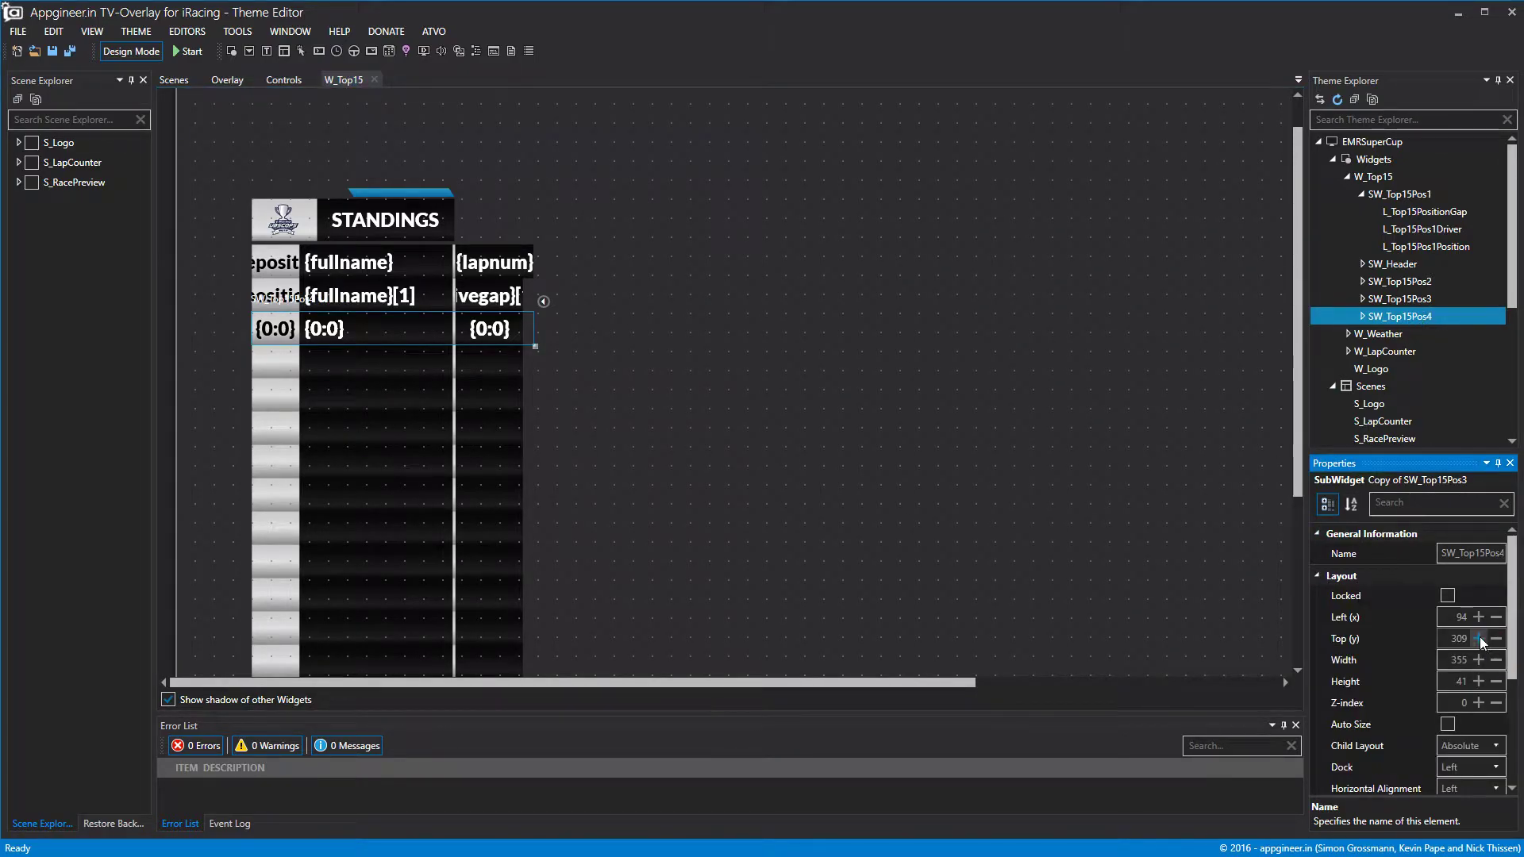
left_click(1478, 639)
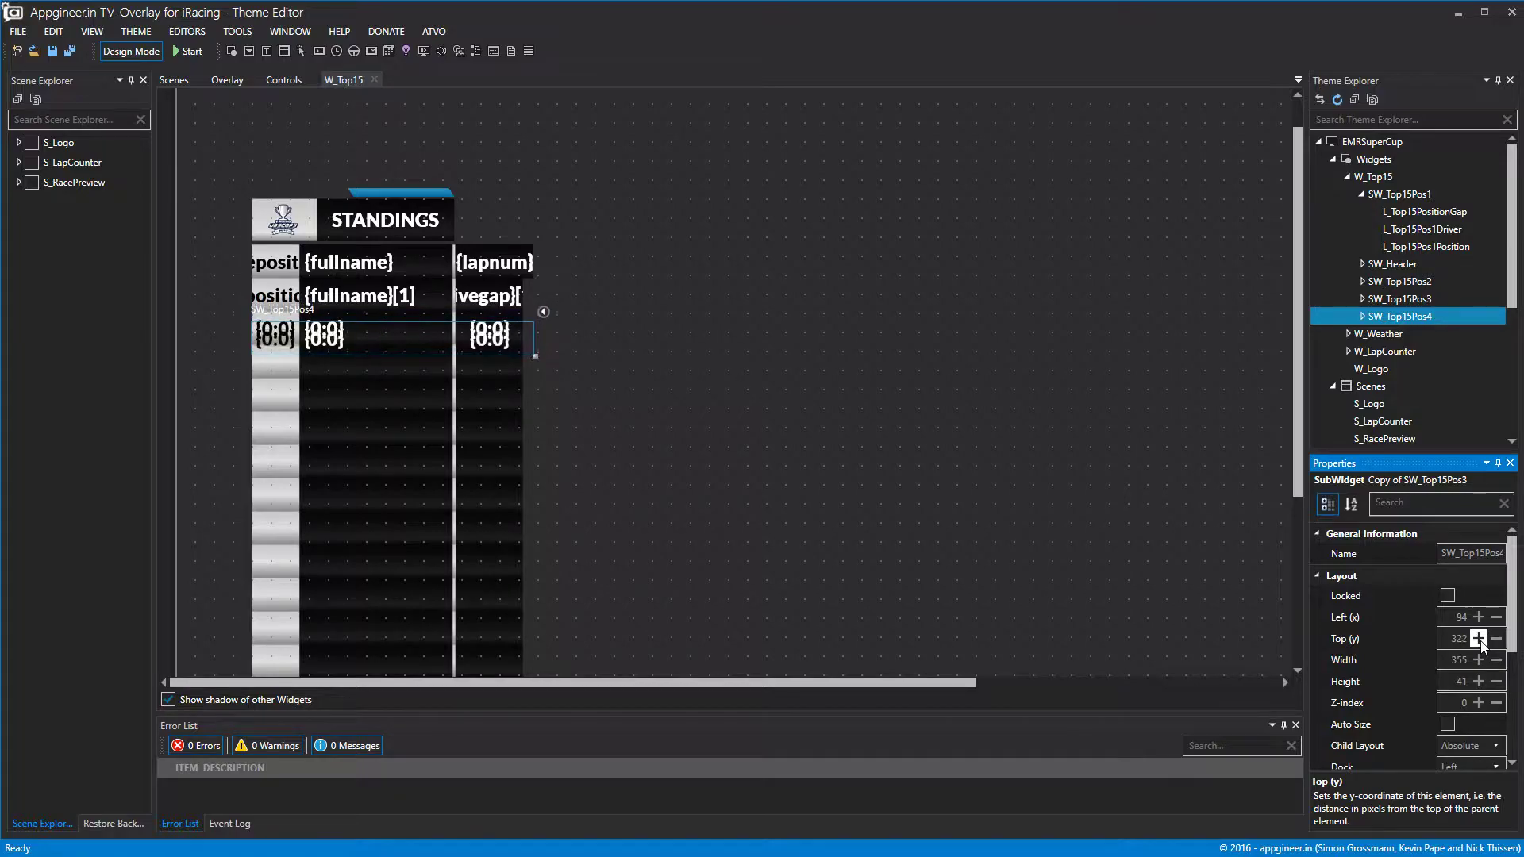
left_click(1479, 639)
left_click(1479, 639)
left_click(1479, 639)
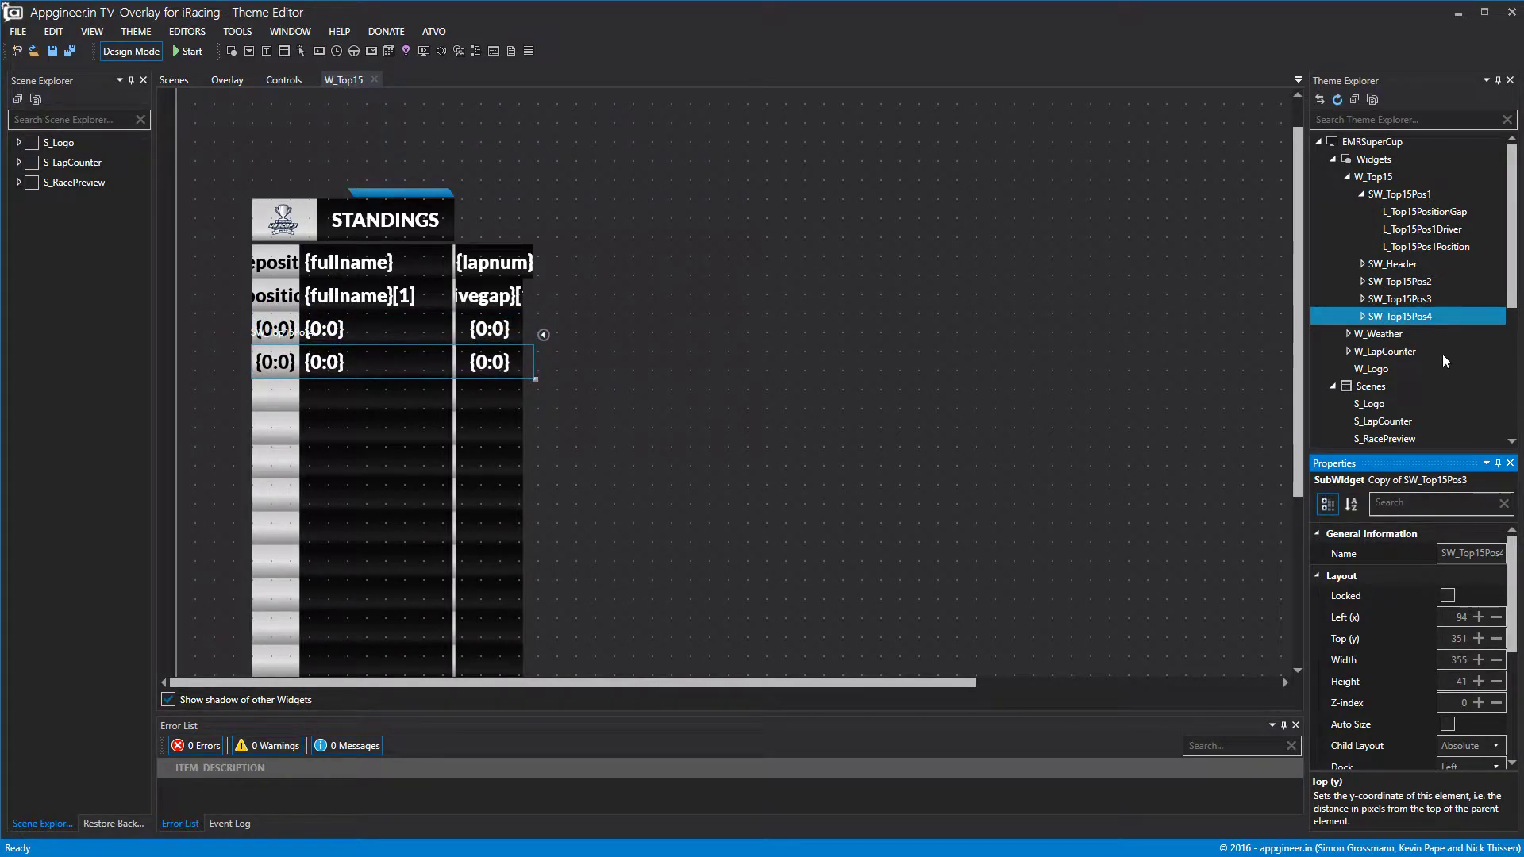
Copy and paste SW_Top15Pos4 to create a new row.
right_click(1416, 316)
left_click(1453, 383)
right_click(1419, 318)
left_click(1449, 398)
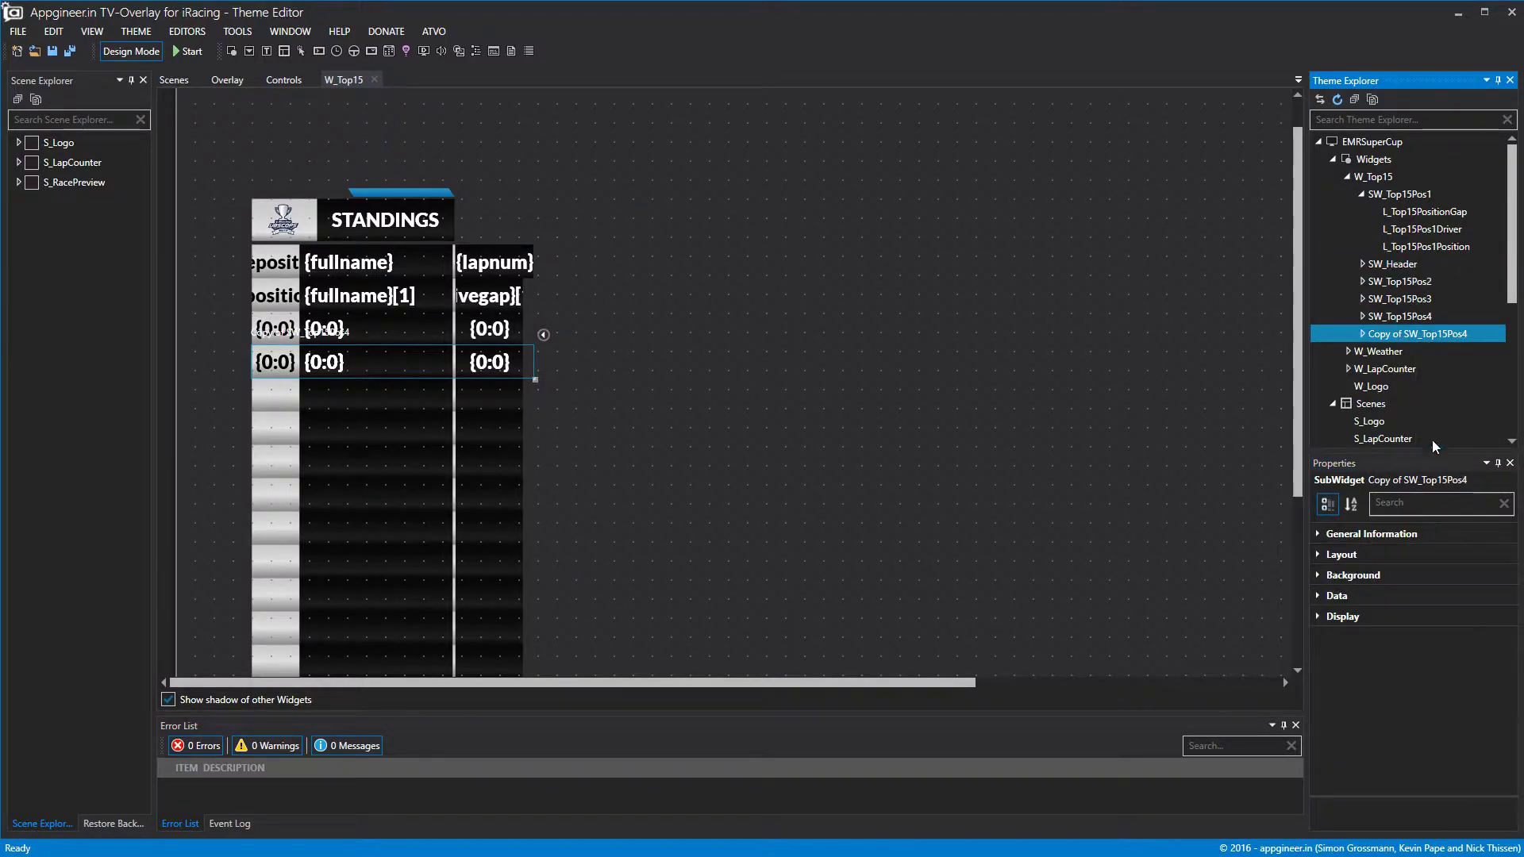
Move the copy down into the fifth row at Top 394.
left_click(1333, 554)
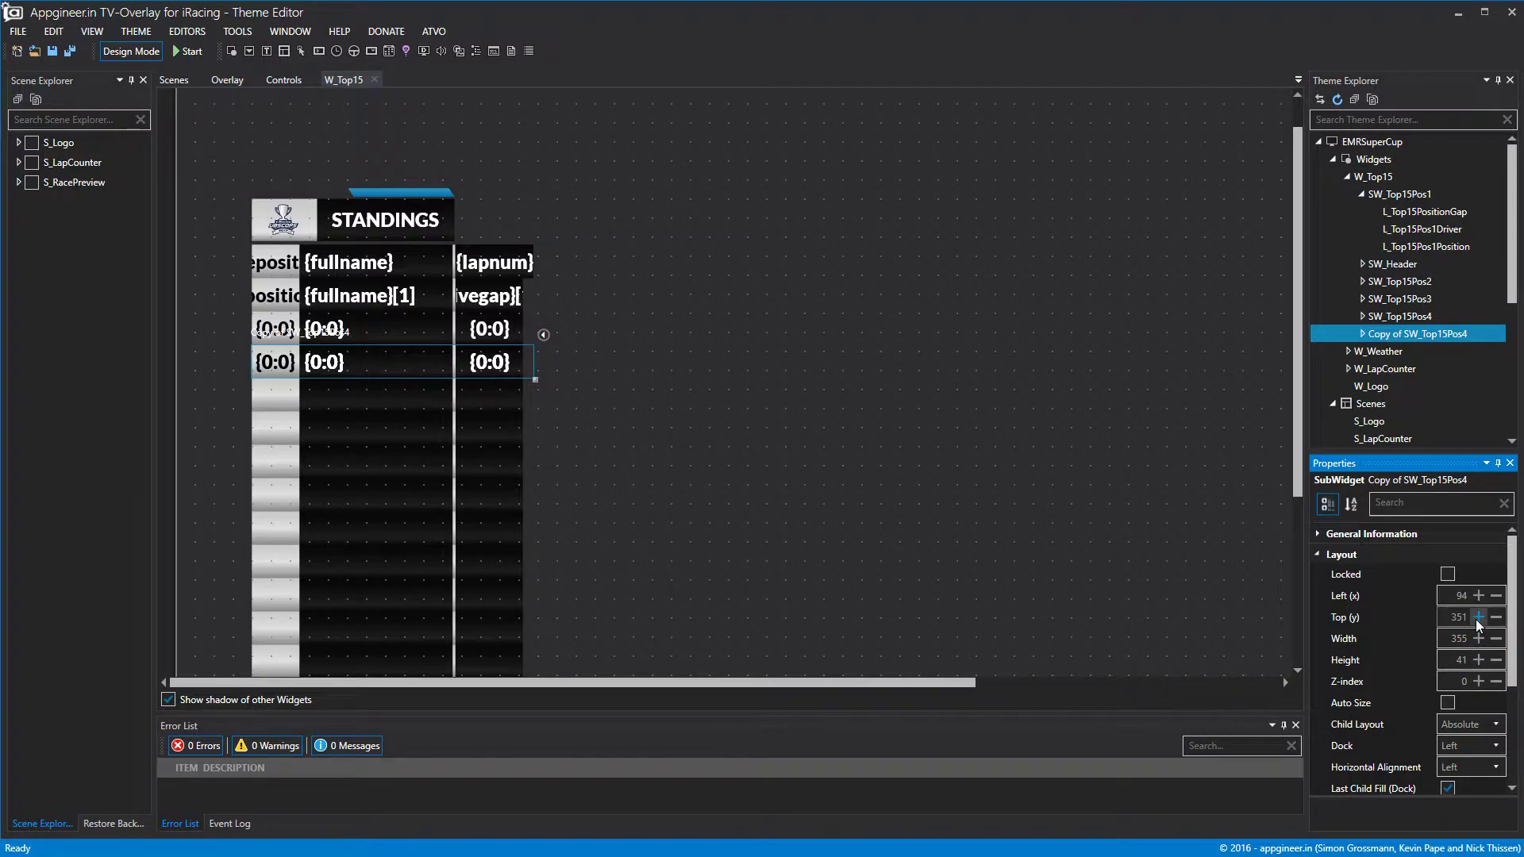
left_click(1478, 617)
left_click(1478, 618)
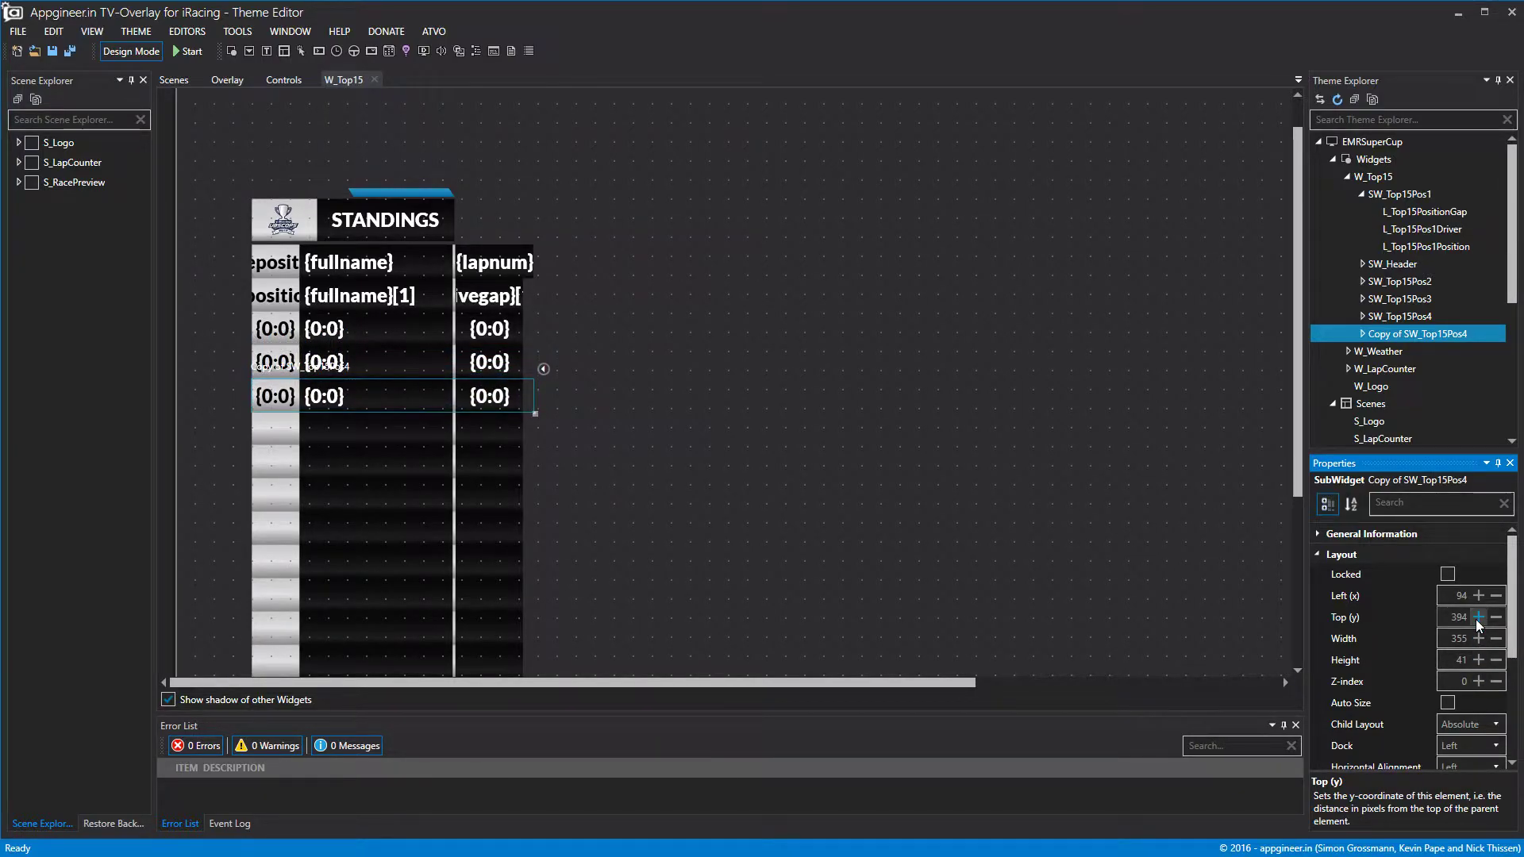
Change the copy's name to SW_Top15Pos5.
left_click(1320, 534)
left_click(1318, 553)
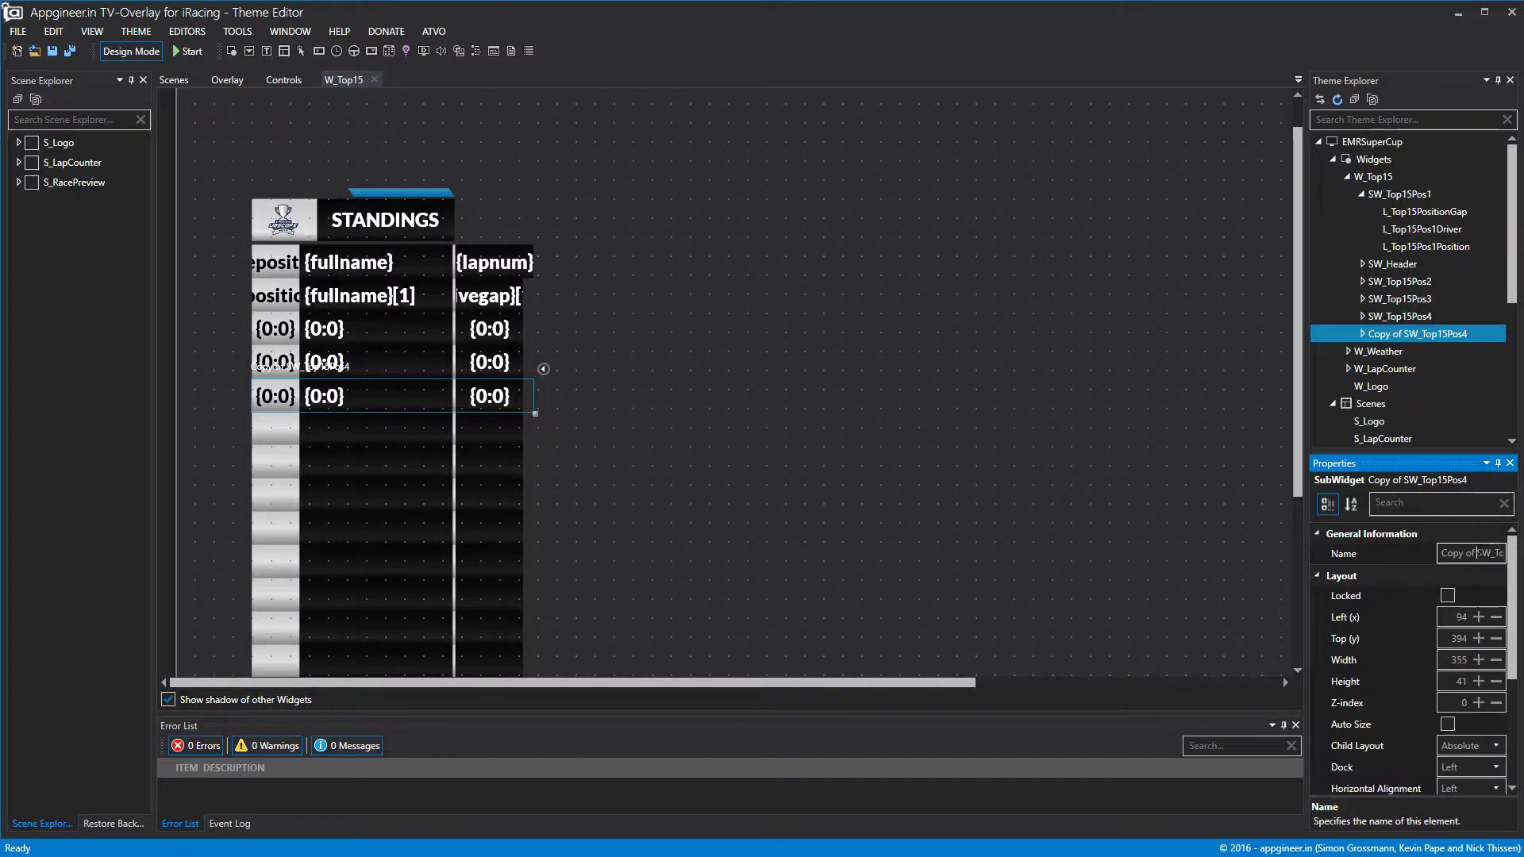
key("End")
key("BackSpace")
type("5")
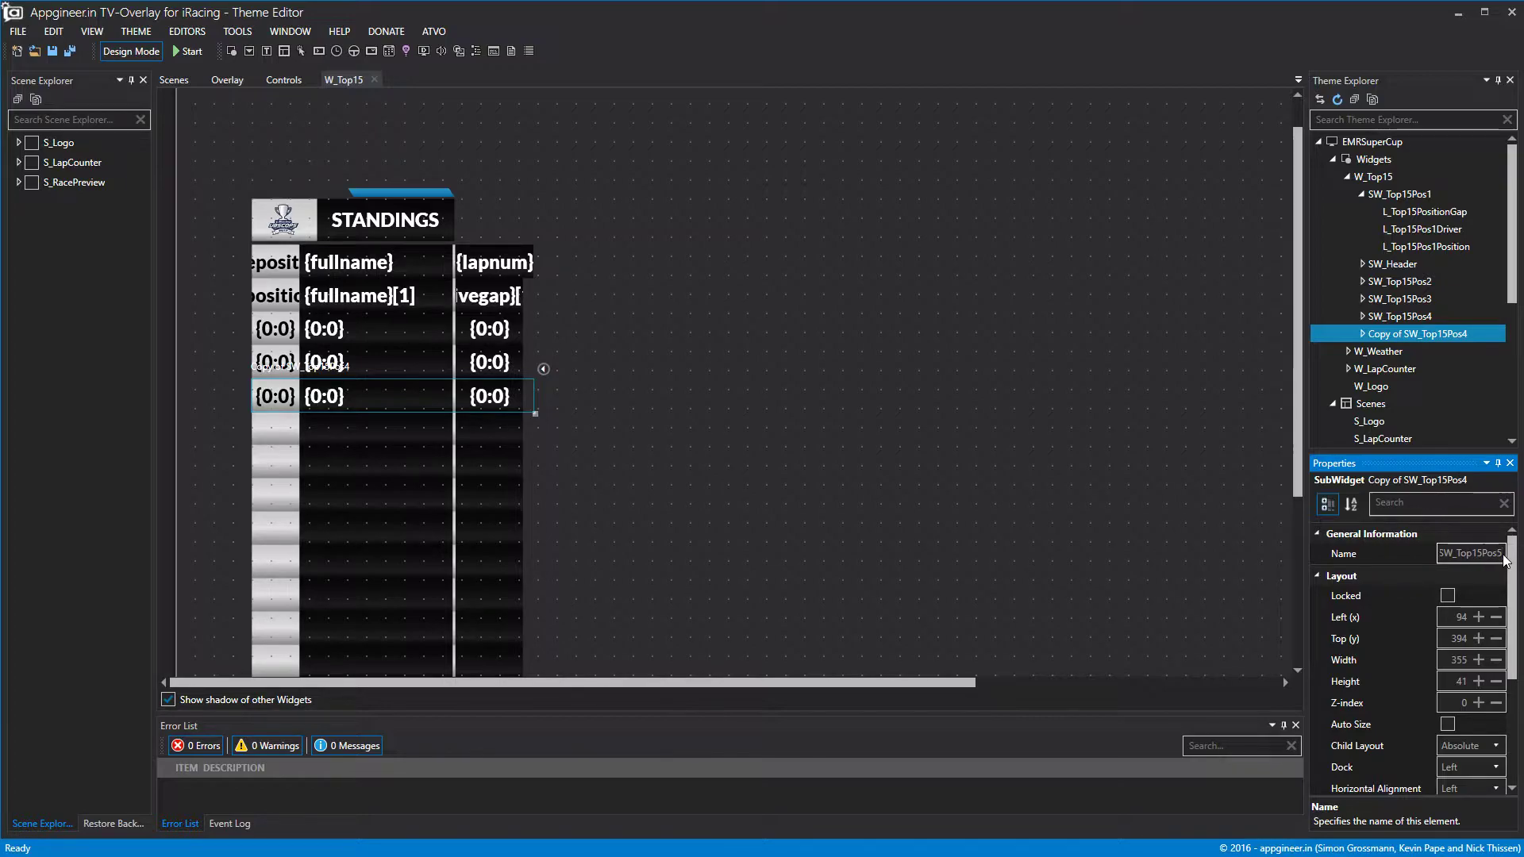
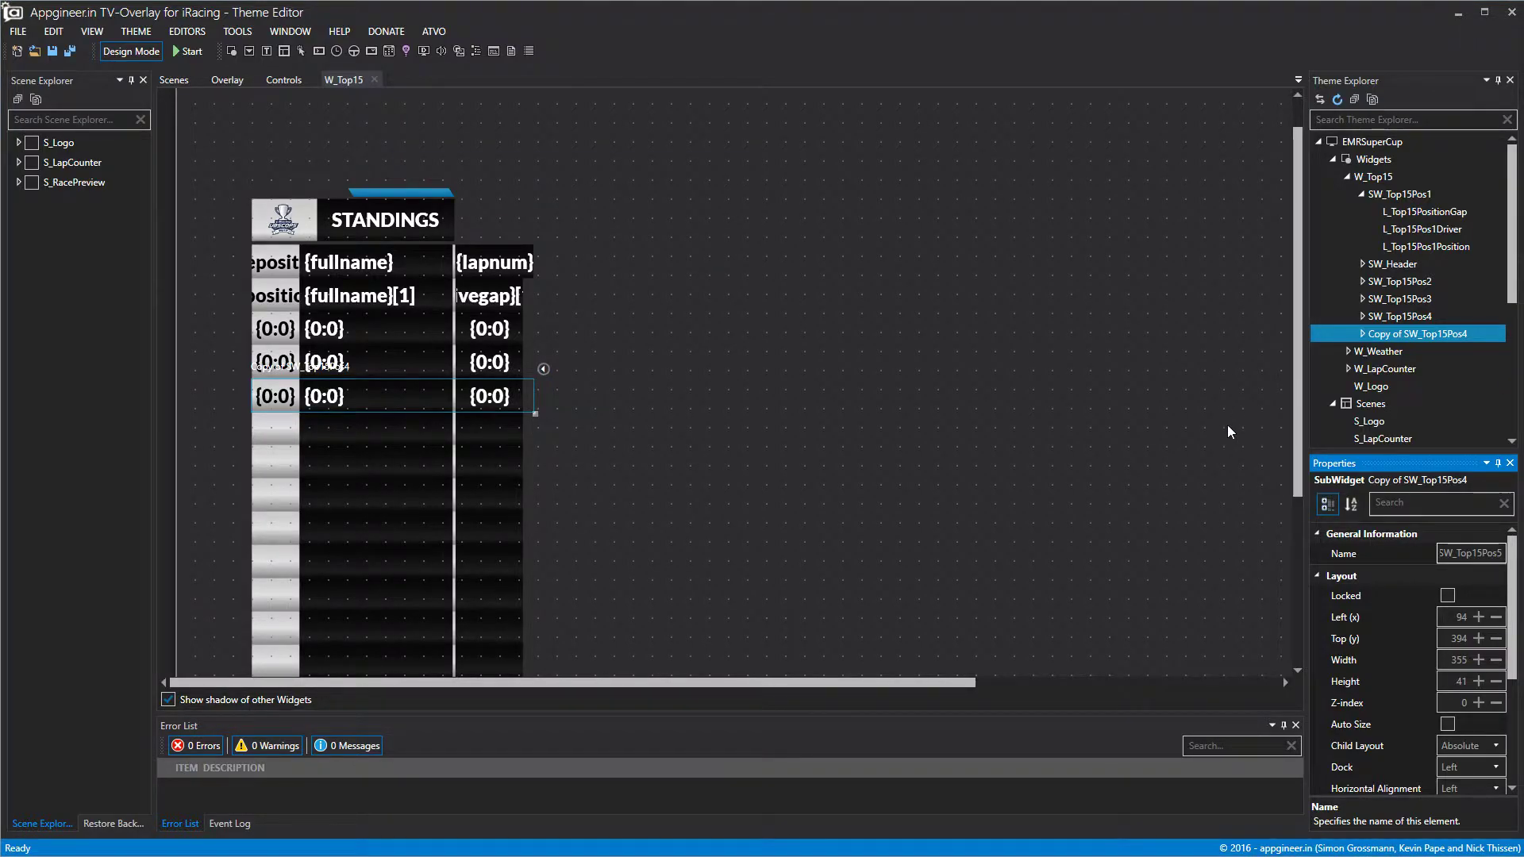
Commit the name SW_Top15Pos5 and set its data offset to 4.
left_click(1398, 653)
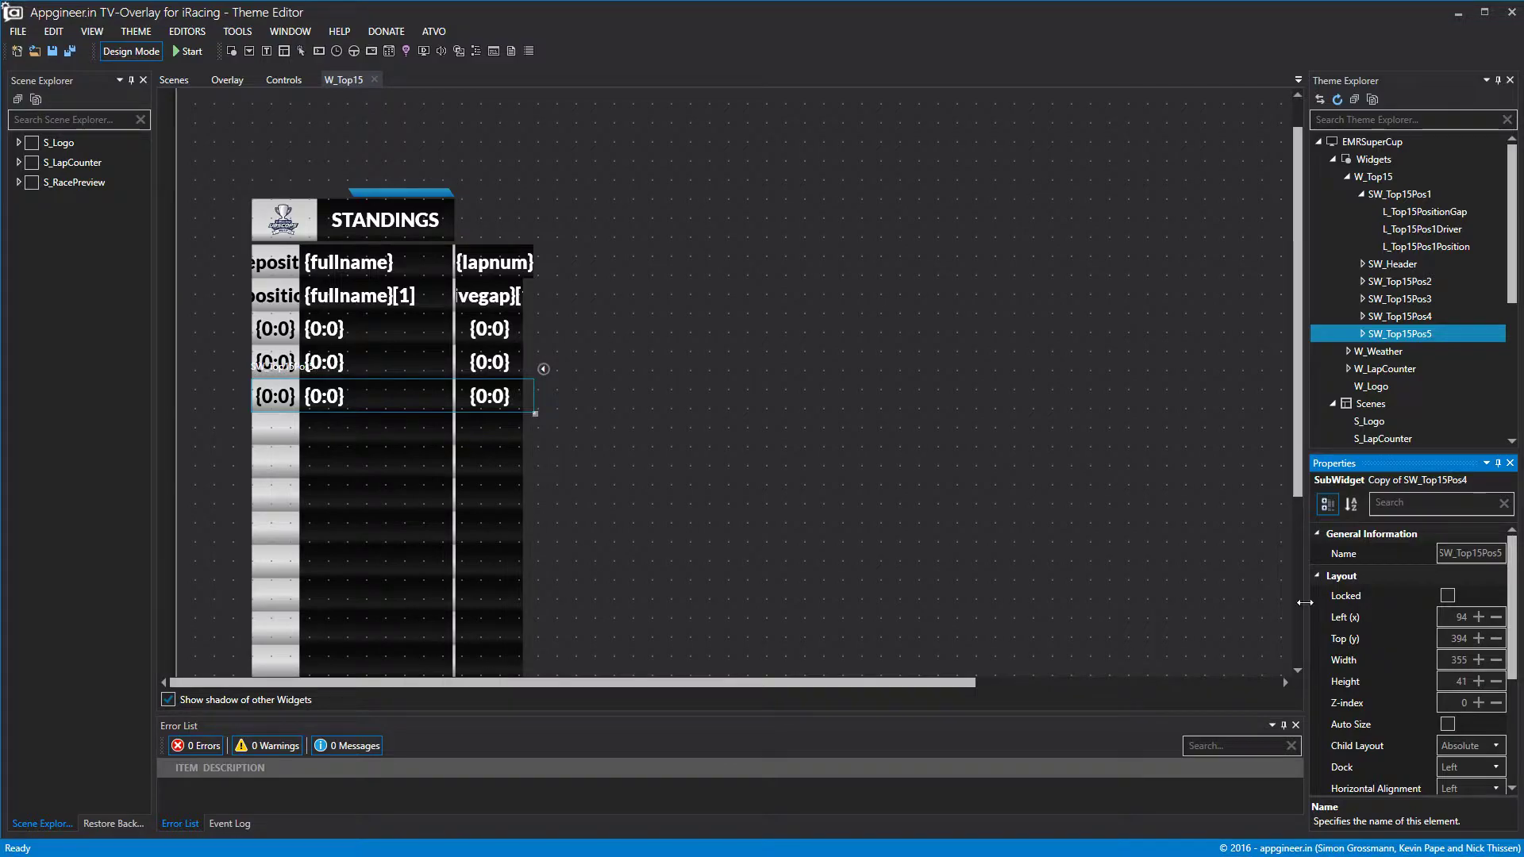
left_click(1321, 575)
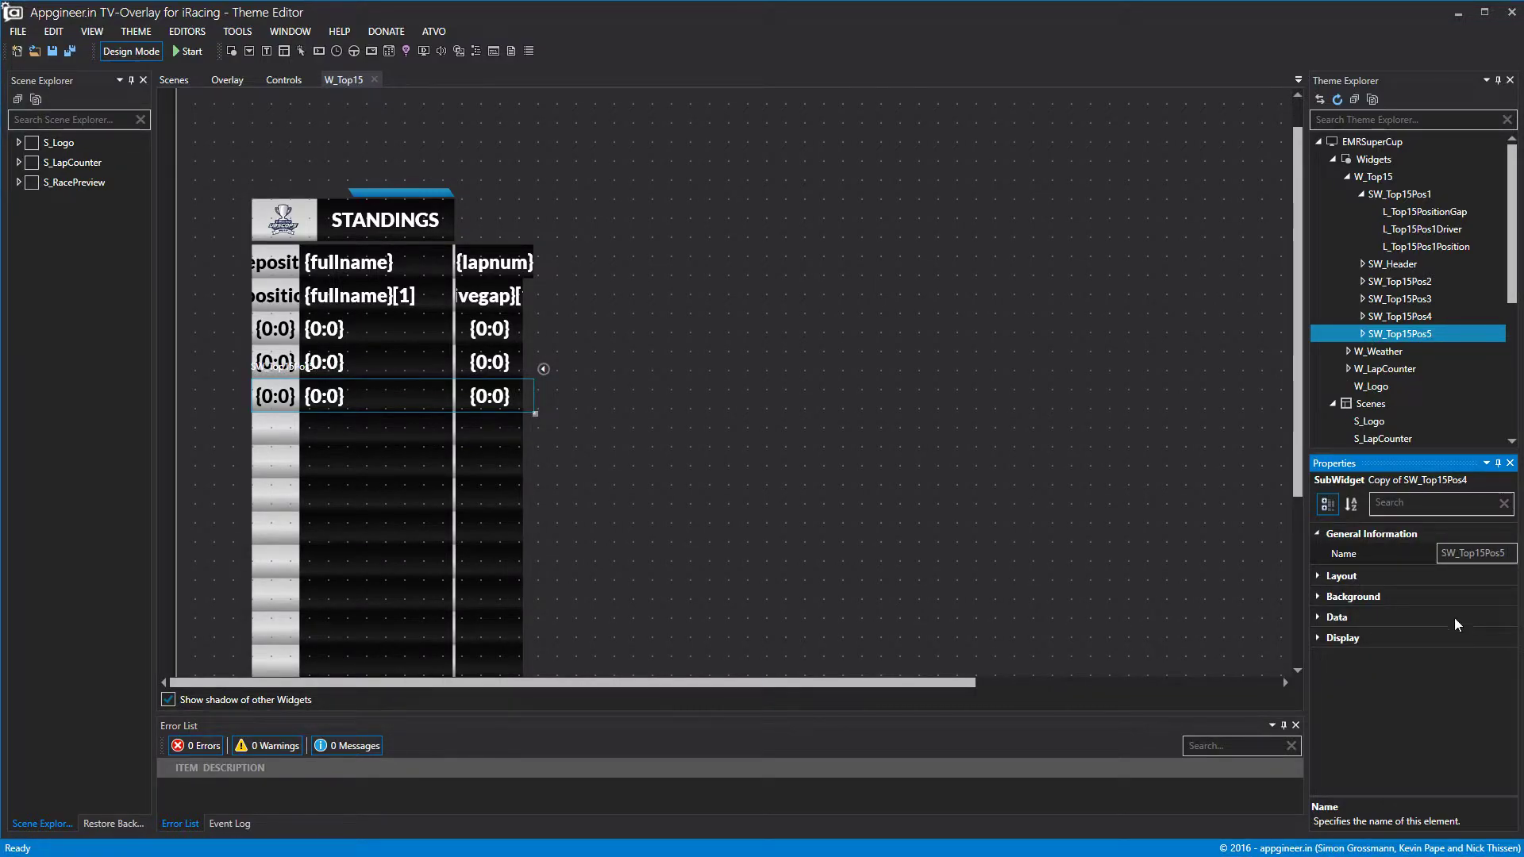
left_click(1355, 619)
left_click(1485, 637)
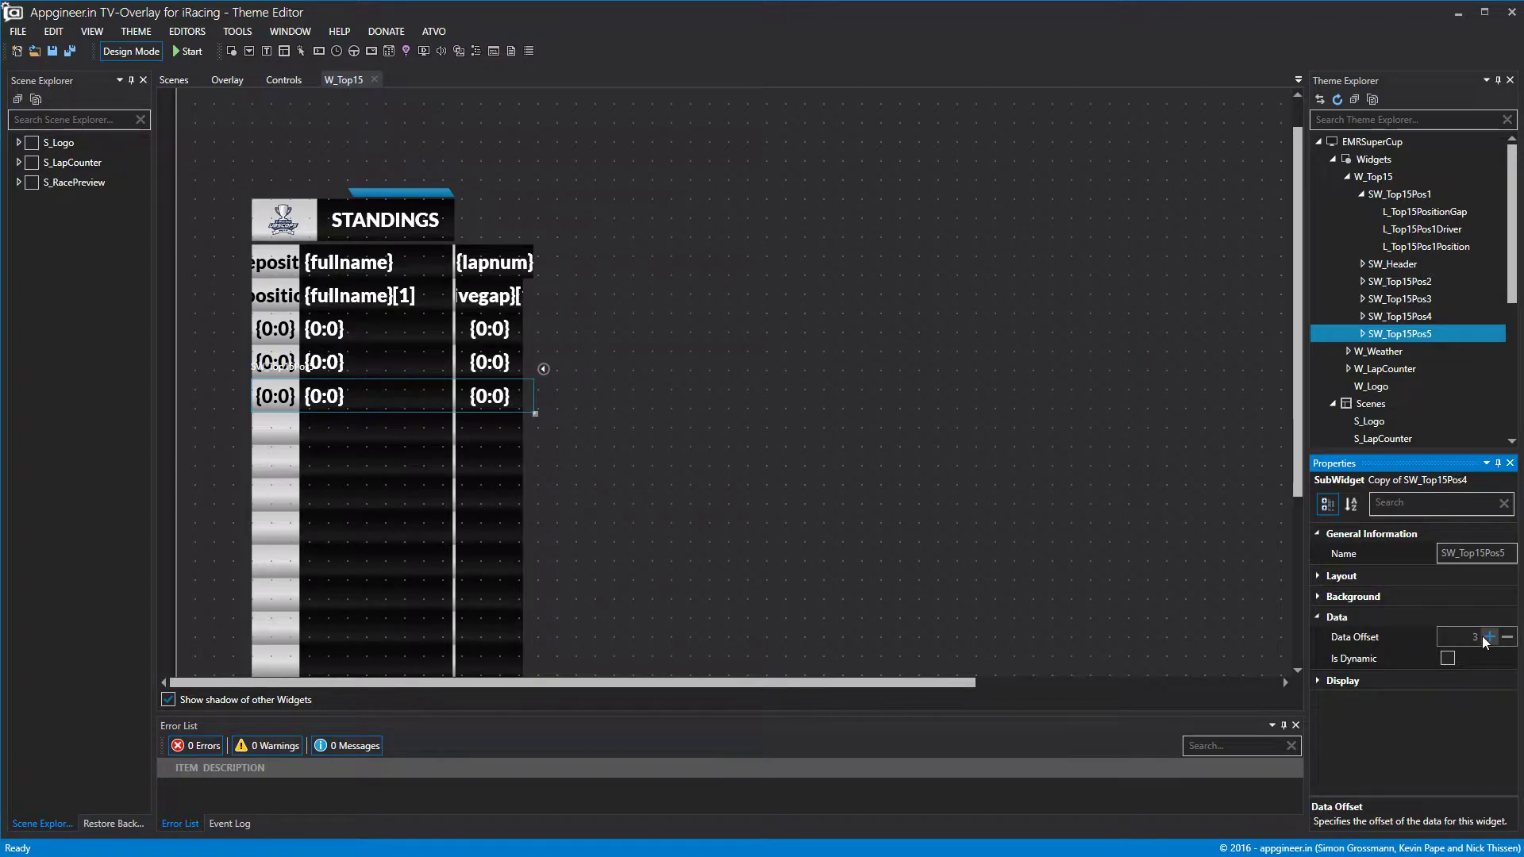
Set SW_Top15Pos4's data offset to 3.
left_click(1439, 316)
left_click(1336, 596)
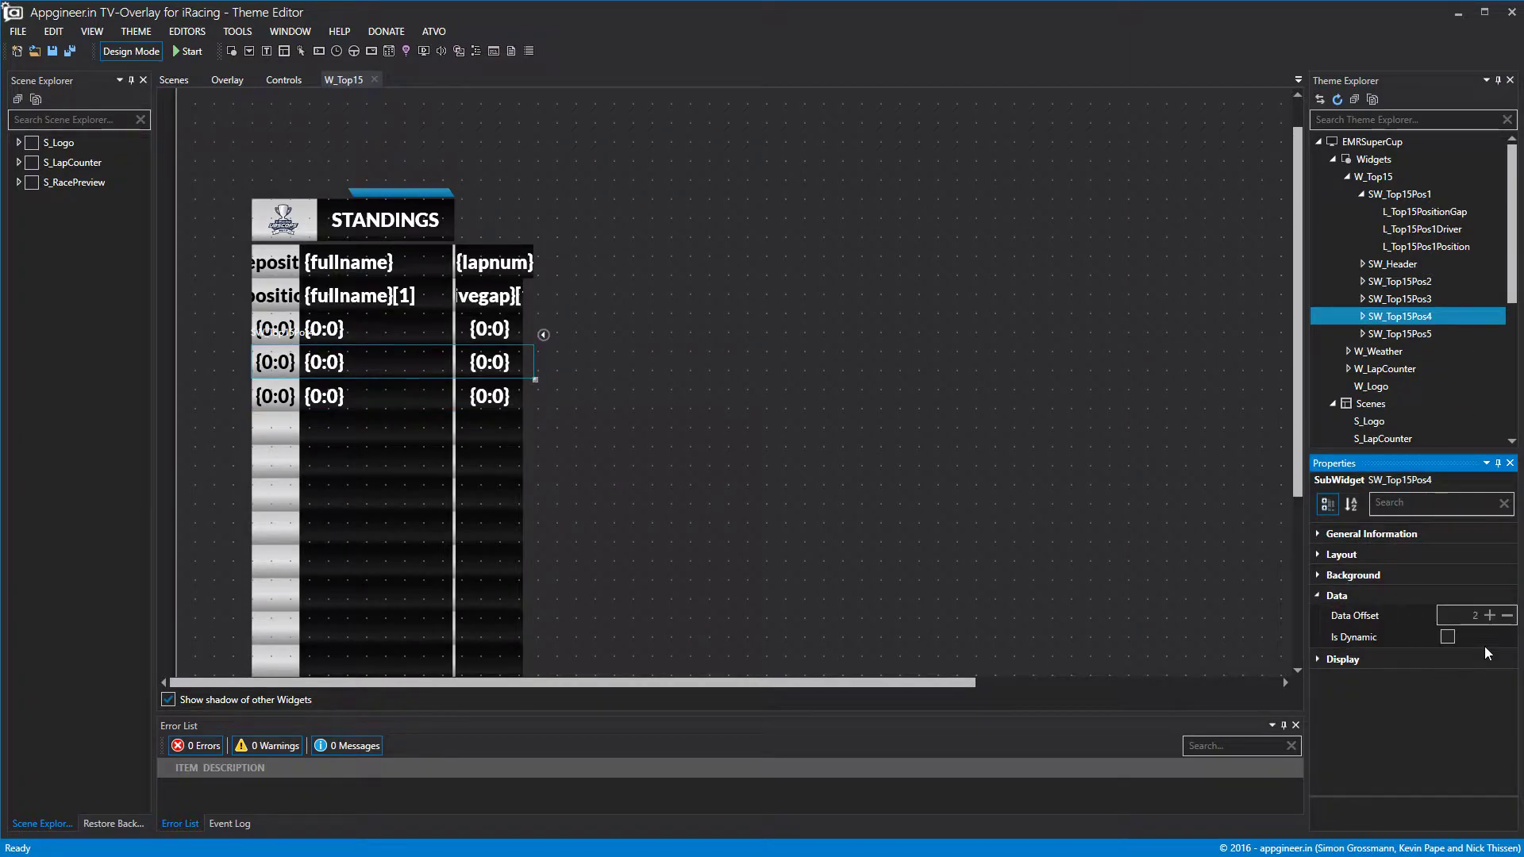
left_click(1269, 568)
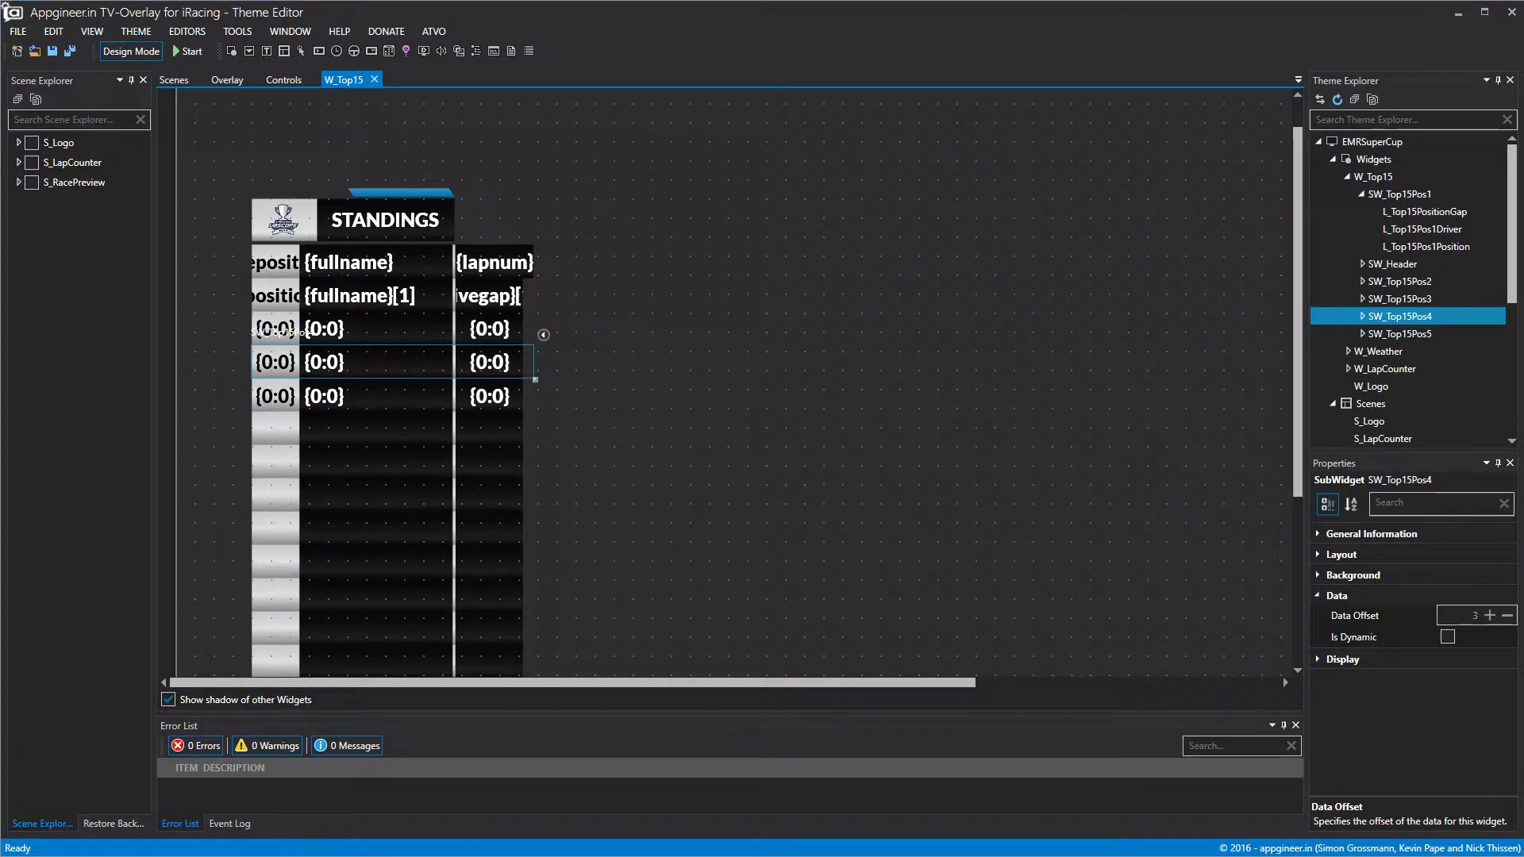
Preview the rows with live driver data, return to design view, and collapse SW_Top15Pos1.
left_click(152, 54)
left_click(153, 54)
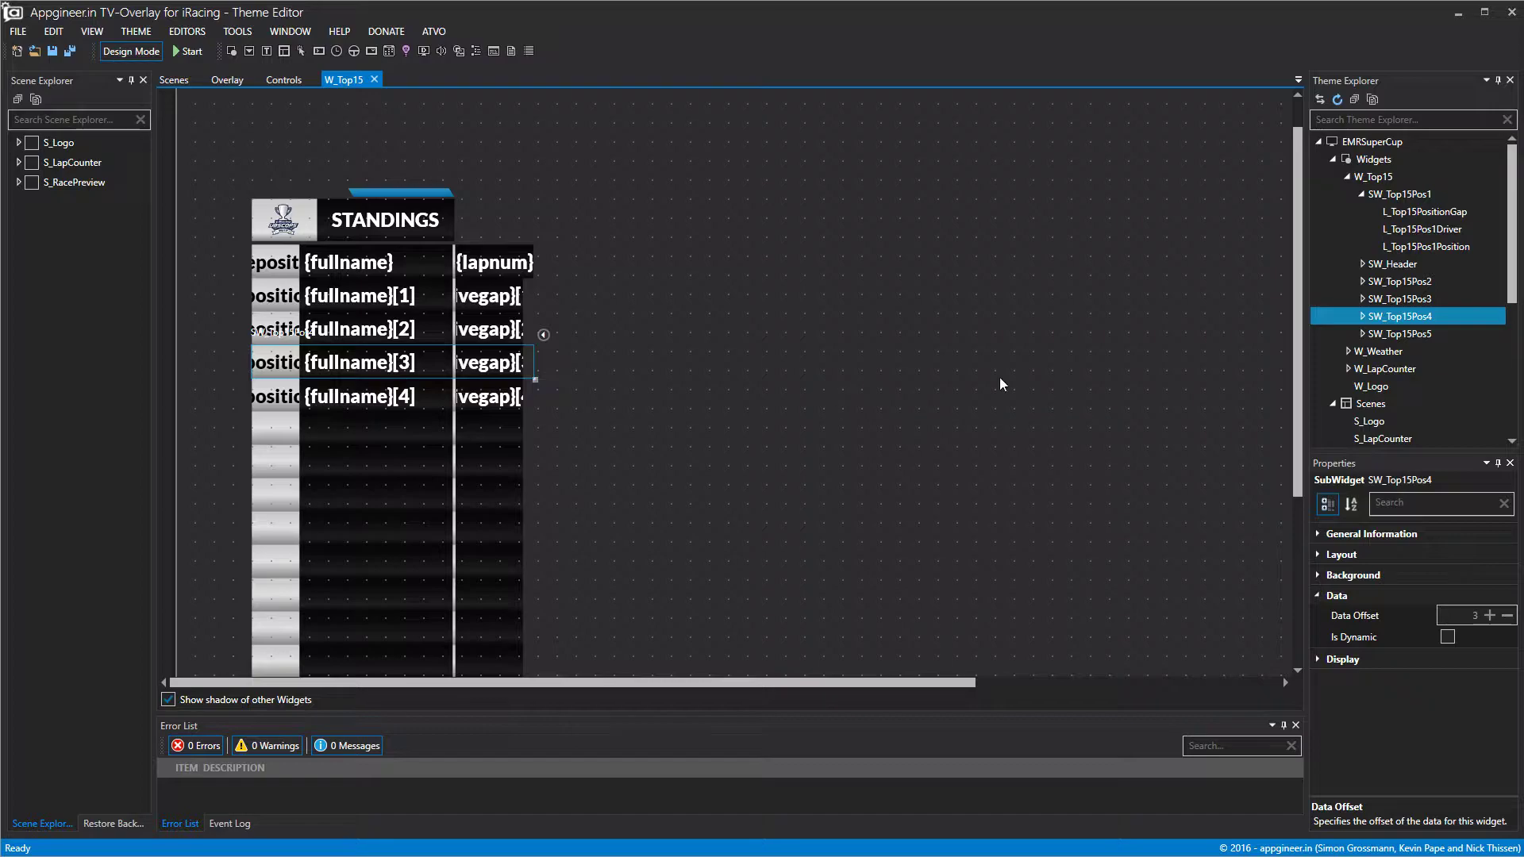
left_click(1361, 195)
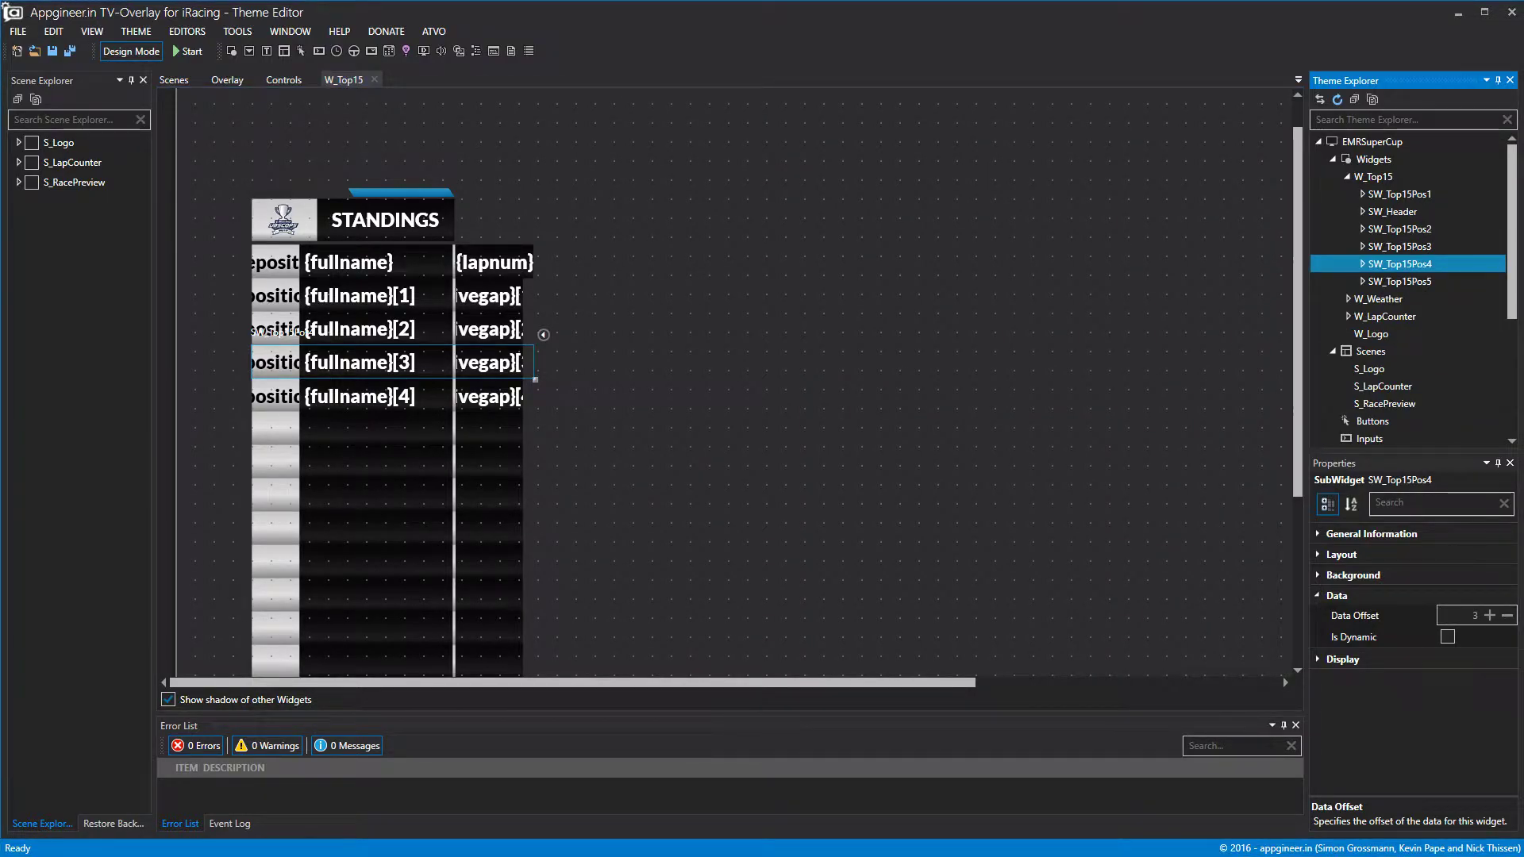
Copy and paste SW_Top15Pos5 to create a new row.
right_click(1378, 281)
left_click(1415, 352)
right_click(1413, 286)
left_click(1446, 376)
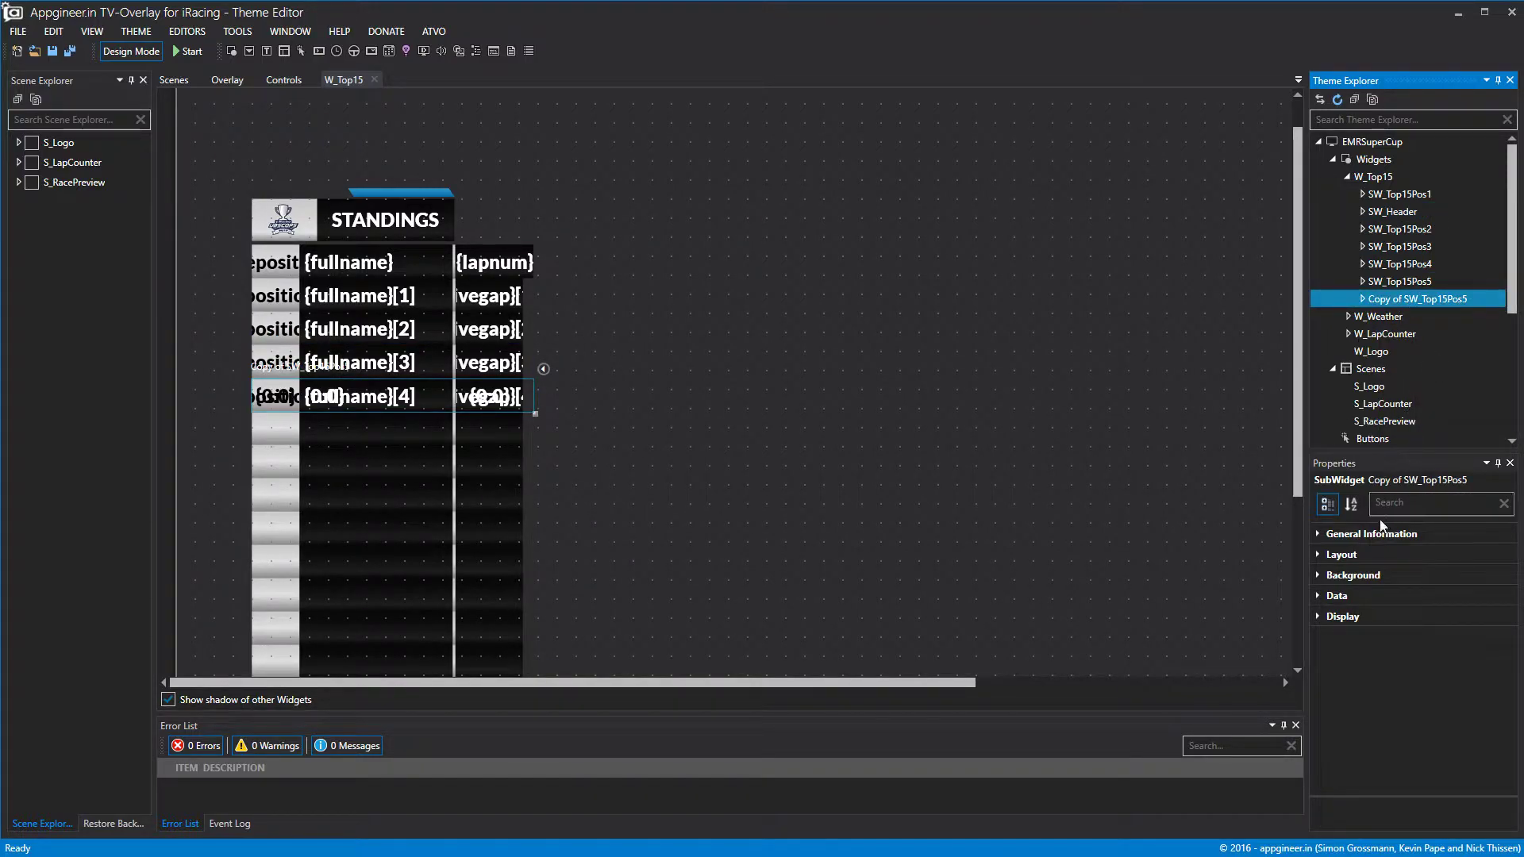
Rename the copy to SW_Top15Pos6.
left_click(1315, 534)
left_click(1478, 554)
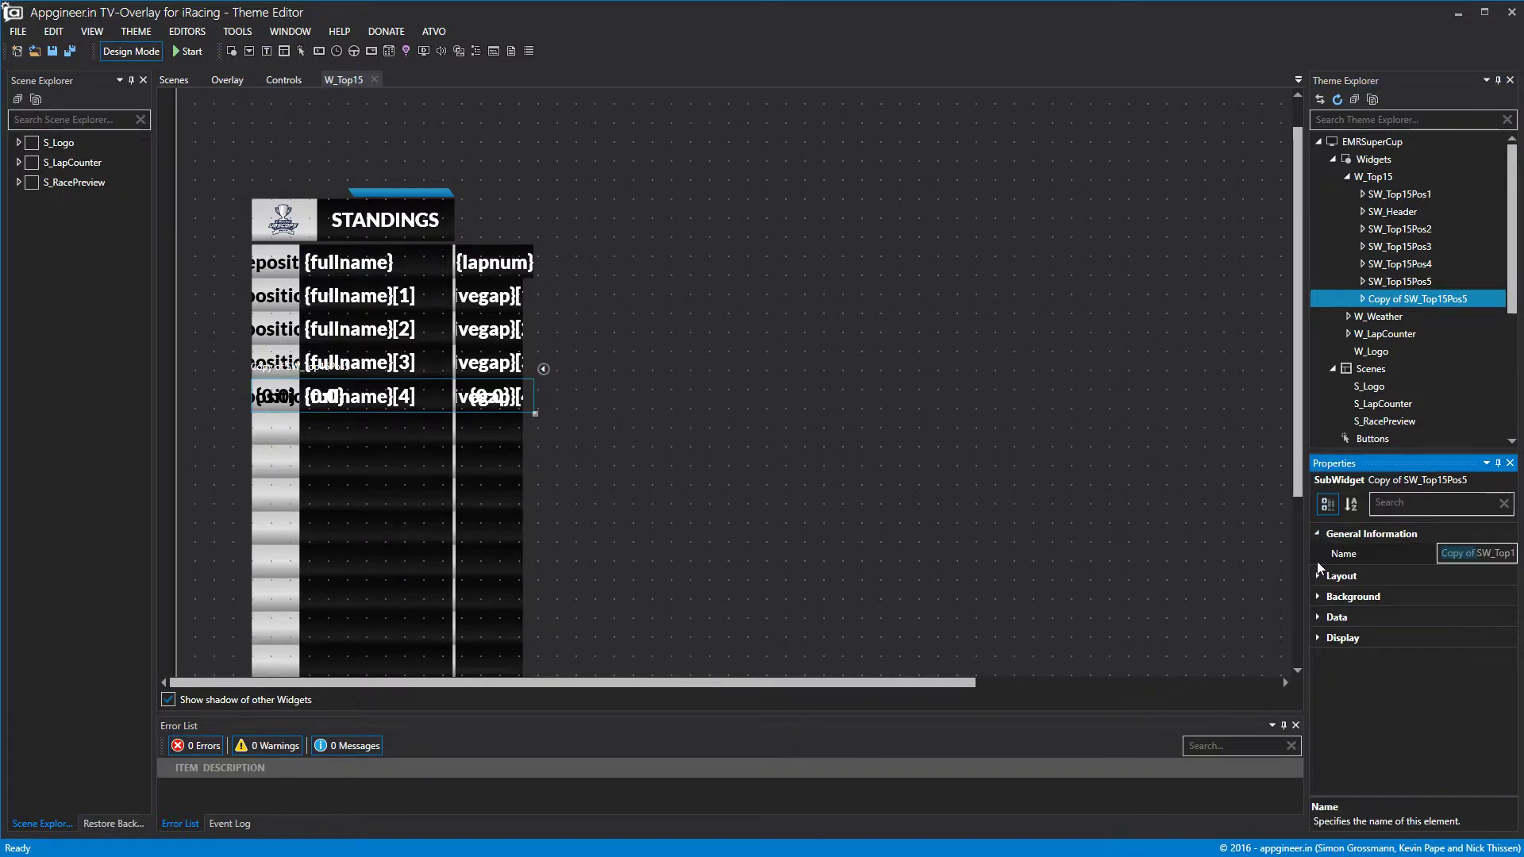
left_click(1505, 554)
type("6")
key("Return")
left_click(1325, 597)
Raise SW_Top15Pos6's data offset to 5.
left_click(1326, 597)
left_click(1326, 618)
left_click(1489, 636)
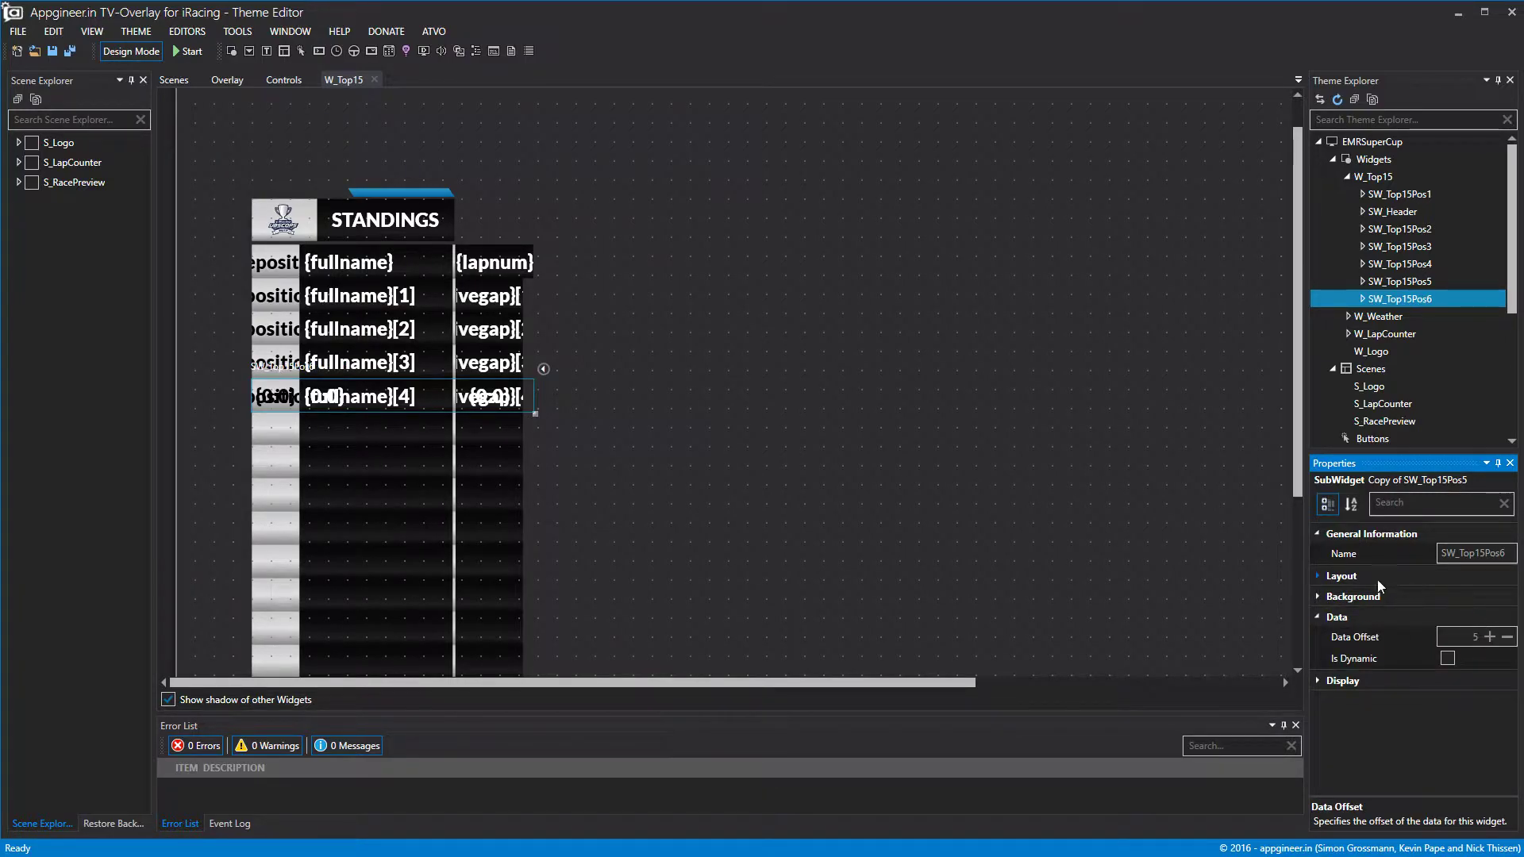
Move SW_Top15Pos6 down to Top 435, below the previous row.
left_click(1316, 578)
left_click(1478, 638)
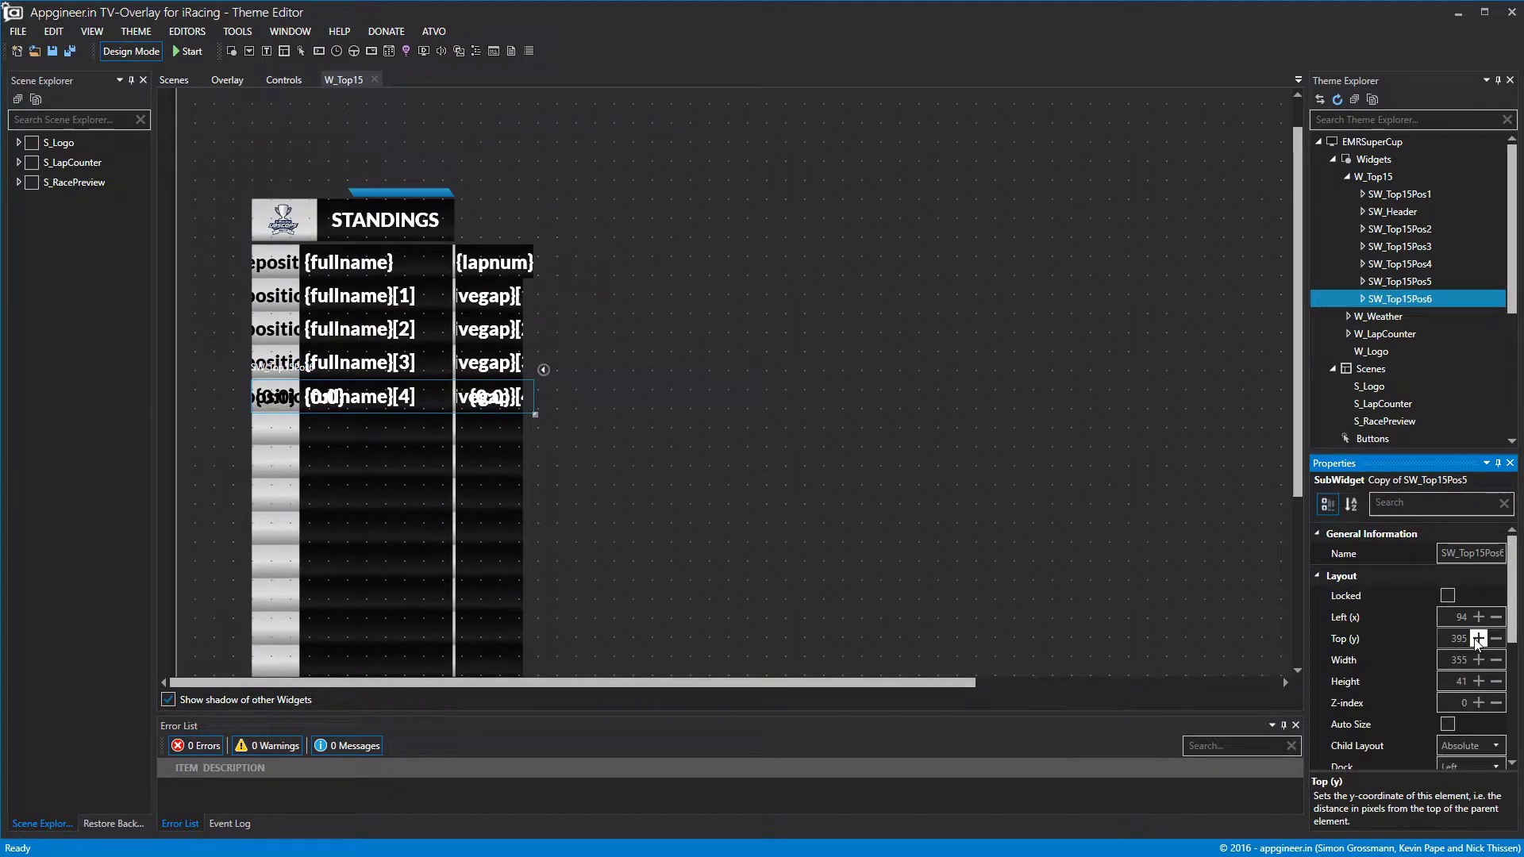
left_click(1478, 638)
left_click(1478, 638)
left_click(1477, 638)
left_click(1478, 638)
left_click(1478, 638)
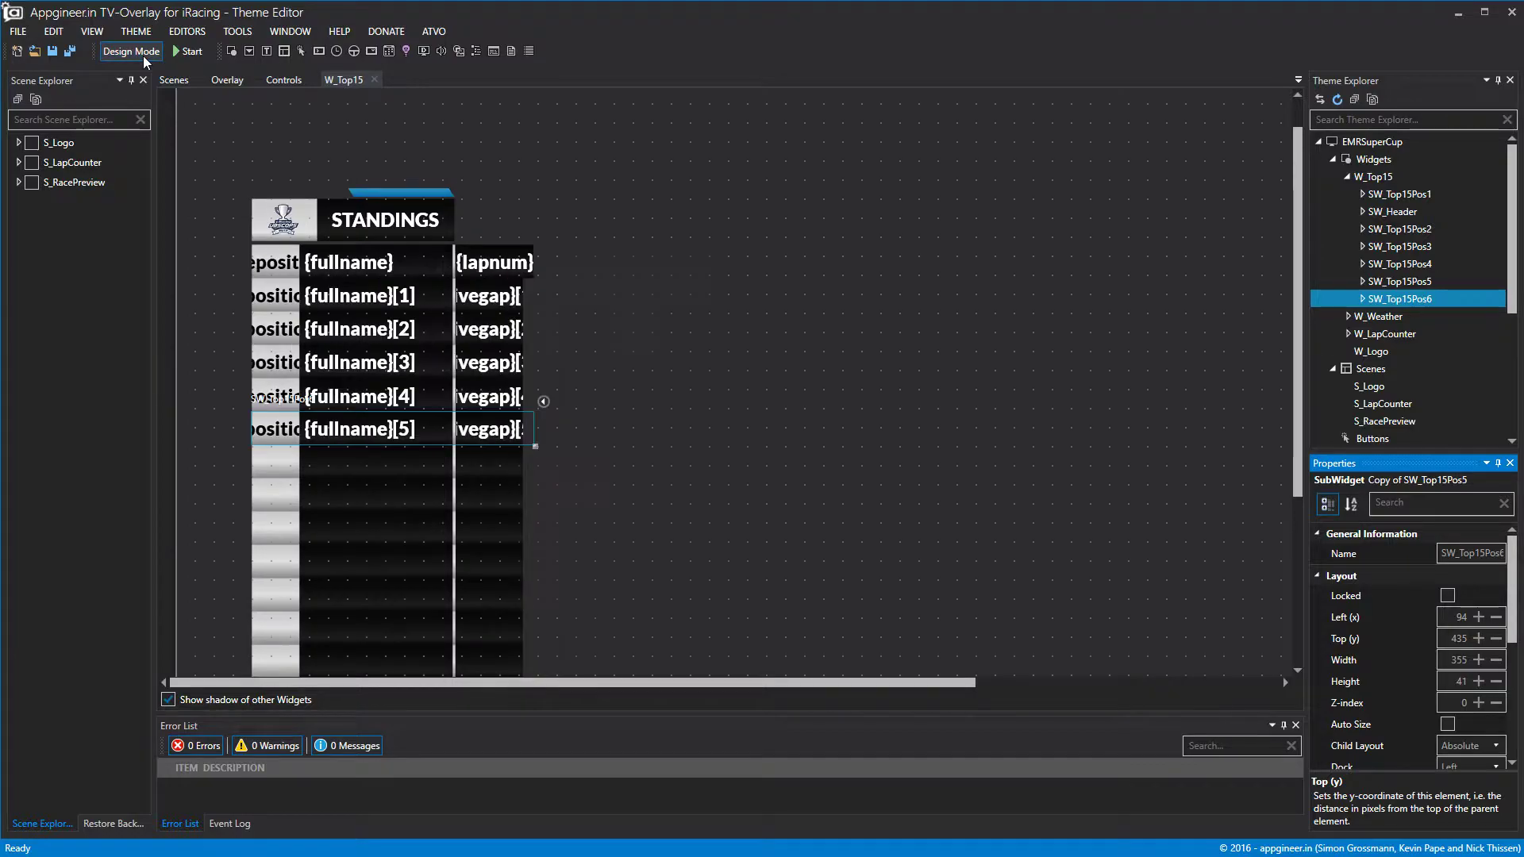
Open the rename dialog for SW_Top15Pos6, then cancel it.
right_click(1406, 301)
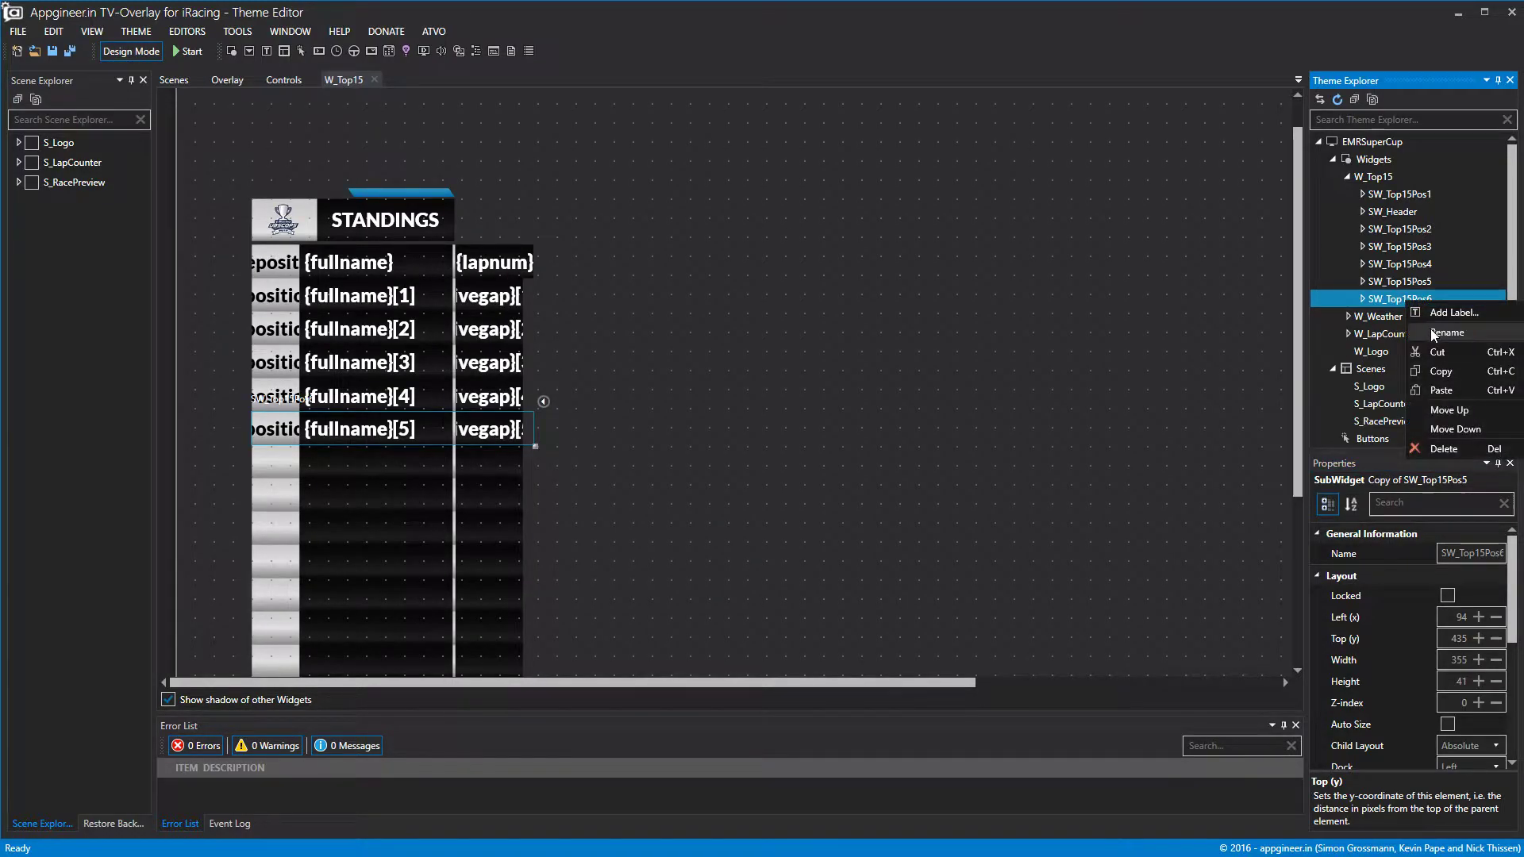
left_click(1431, 328)
left_click(766, 468)
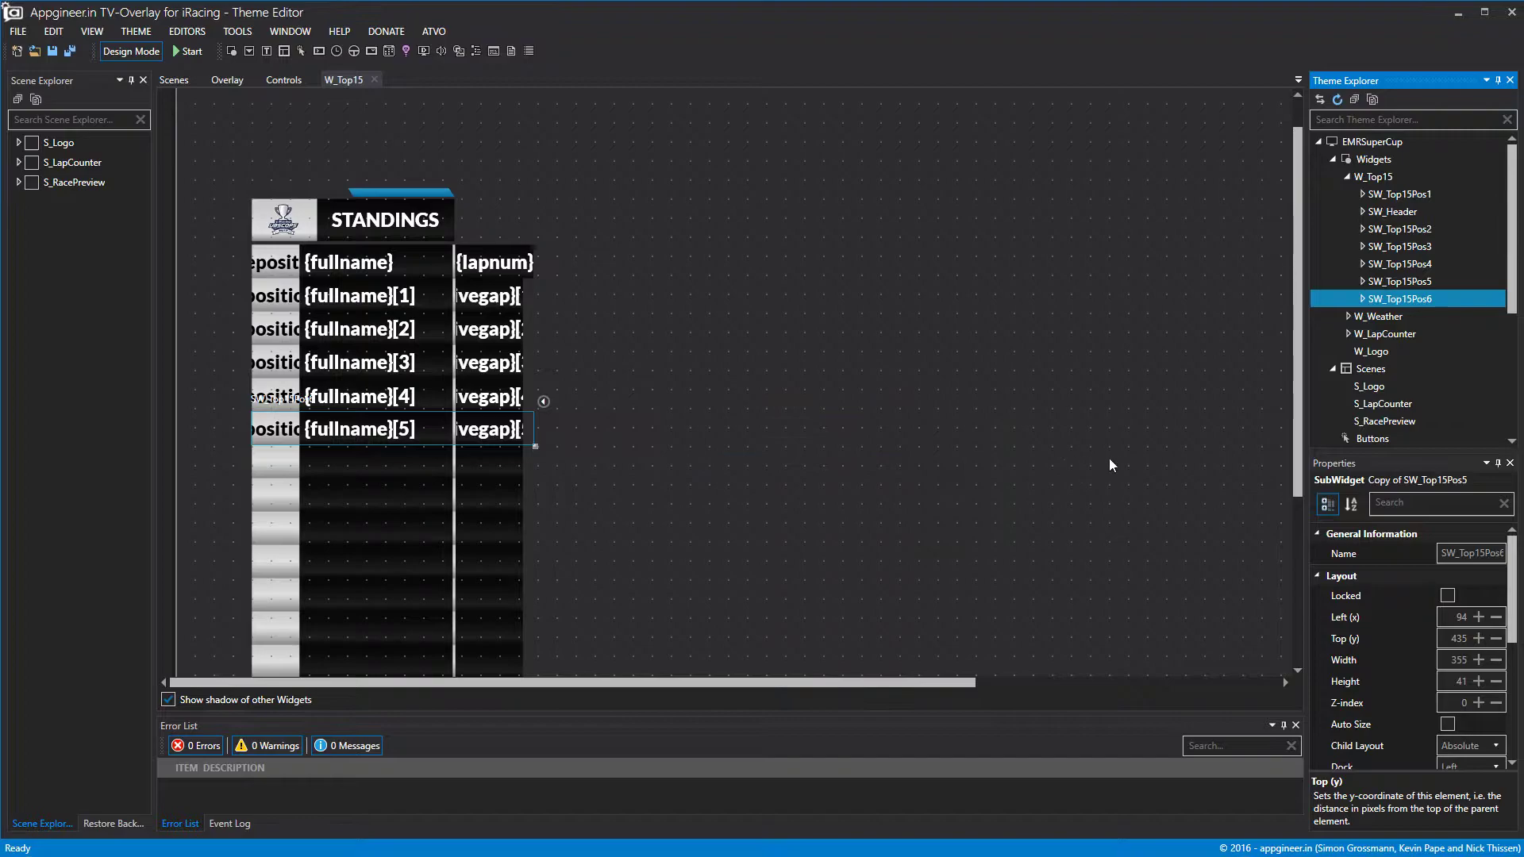
Copy and paste SW_Top15Pos6, then select the new copy.
right_click(1370, 300)
left_click(1403, 369)
right_click(1407, 301)
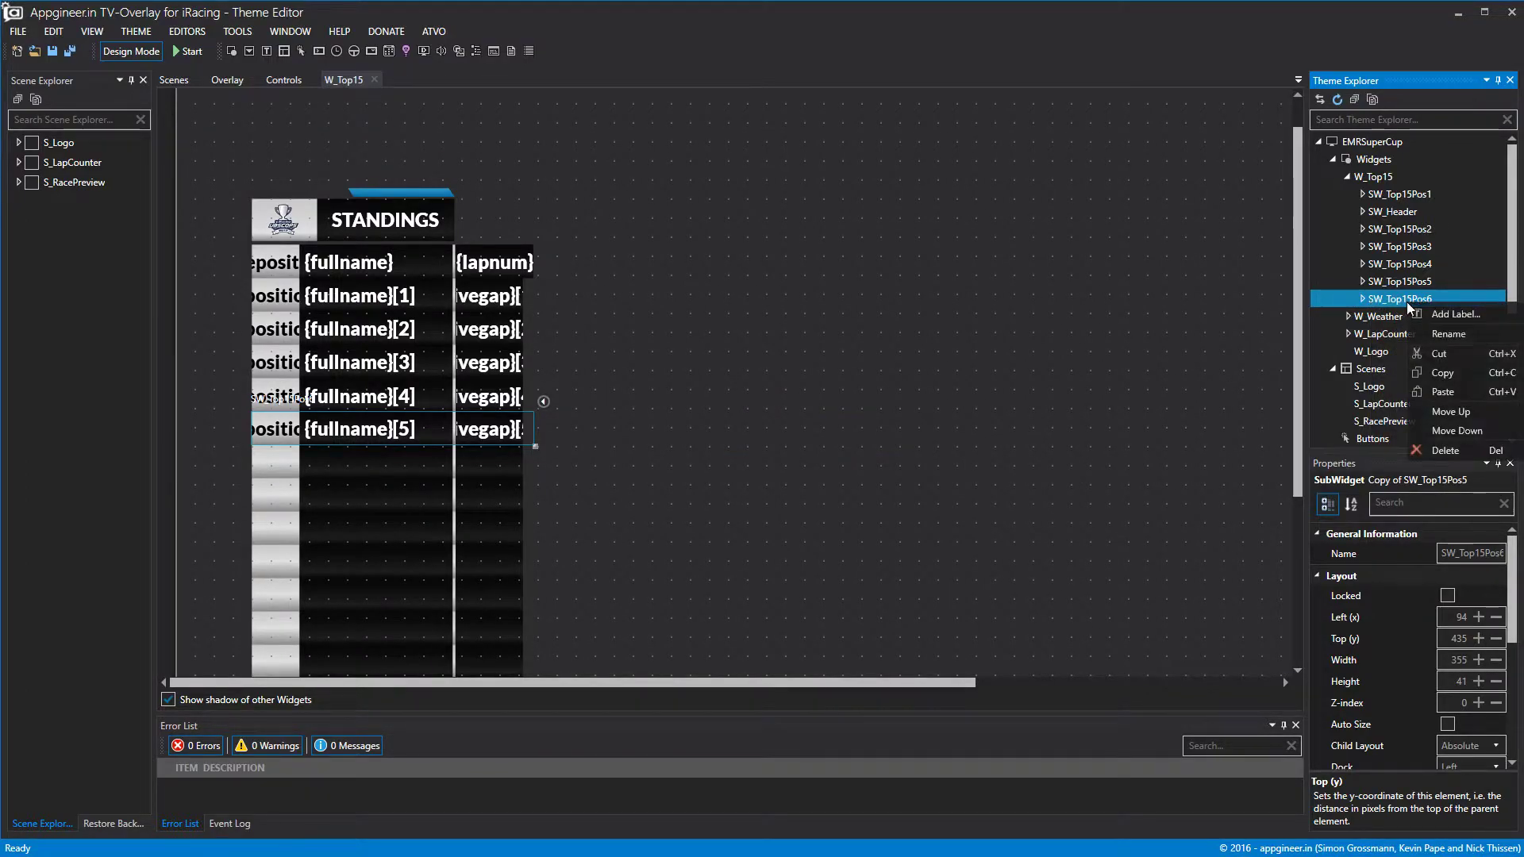
left_click(1443, 393)
left_click(1403, 314)
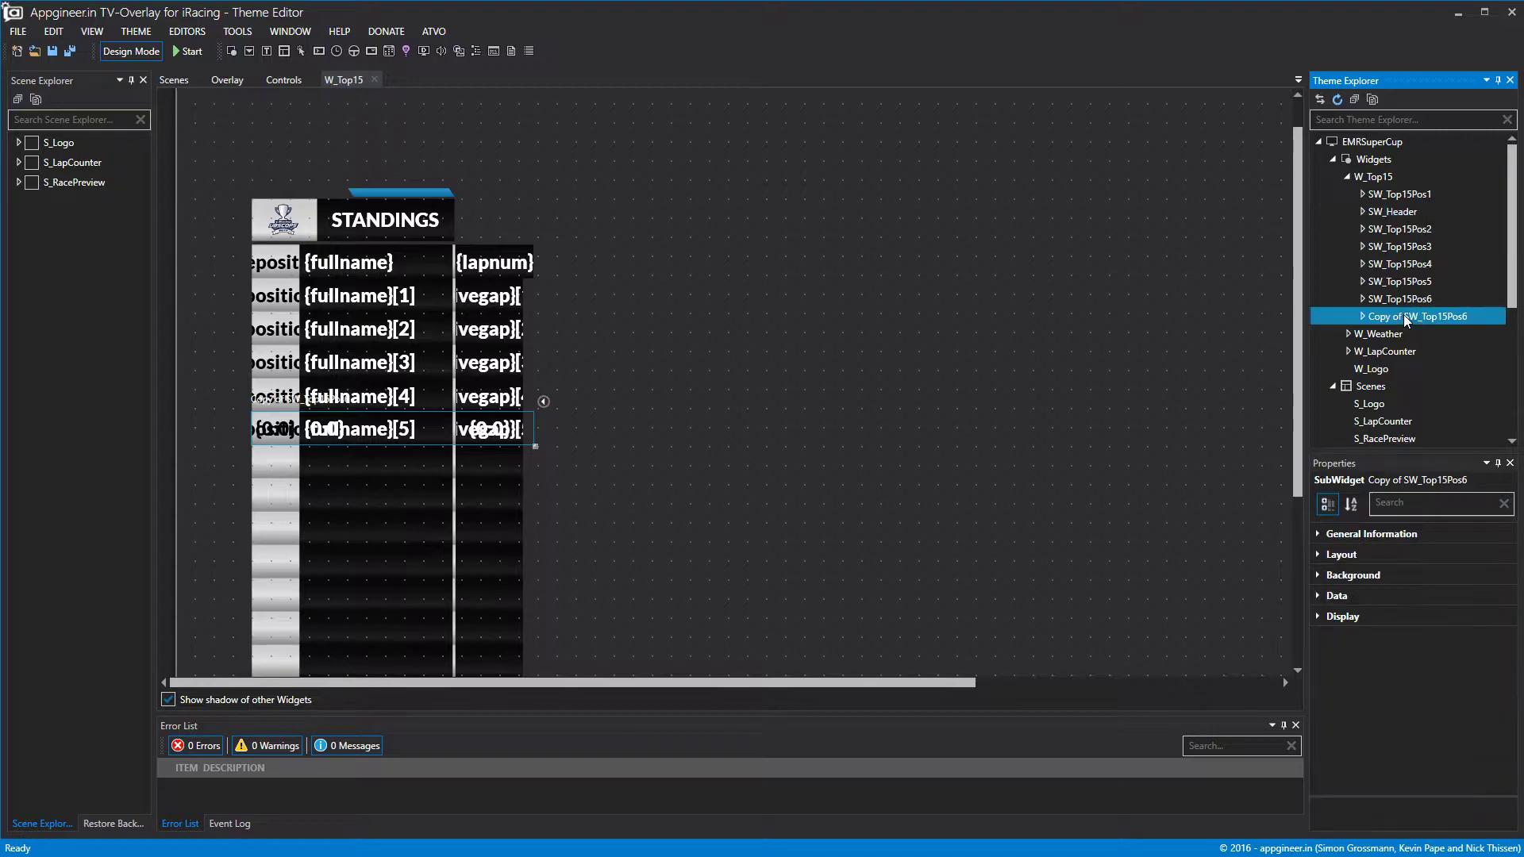
Rename the copy to SW_Top15Pos7.
left_click(1345, 533)
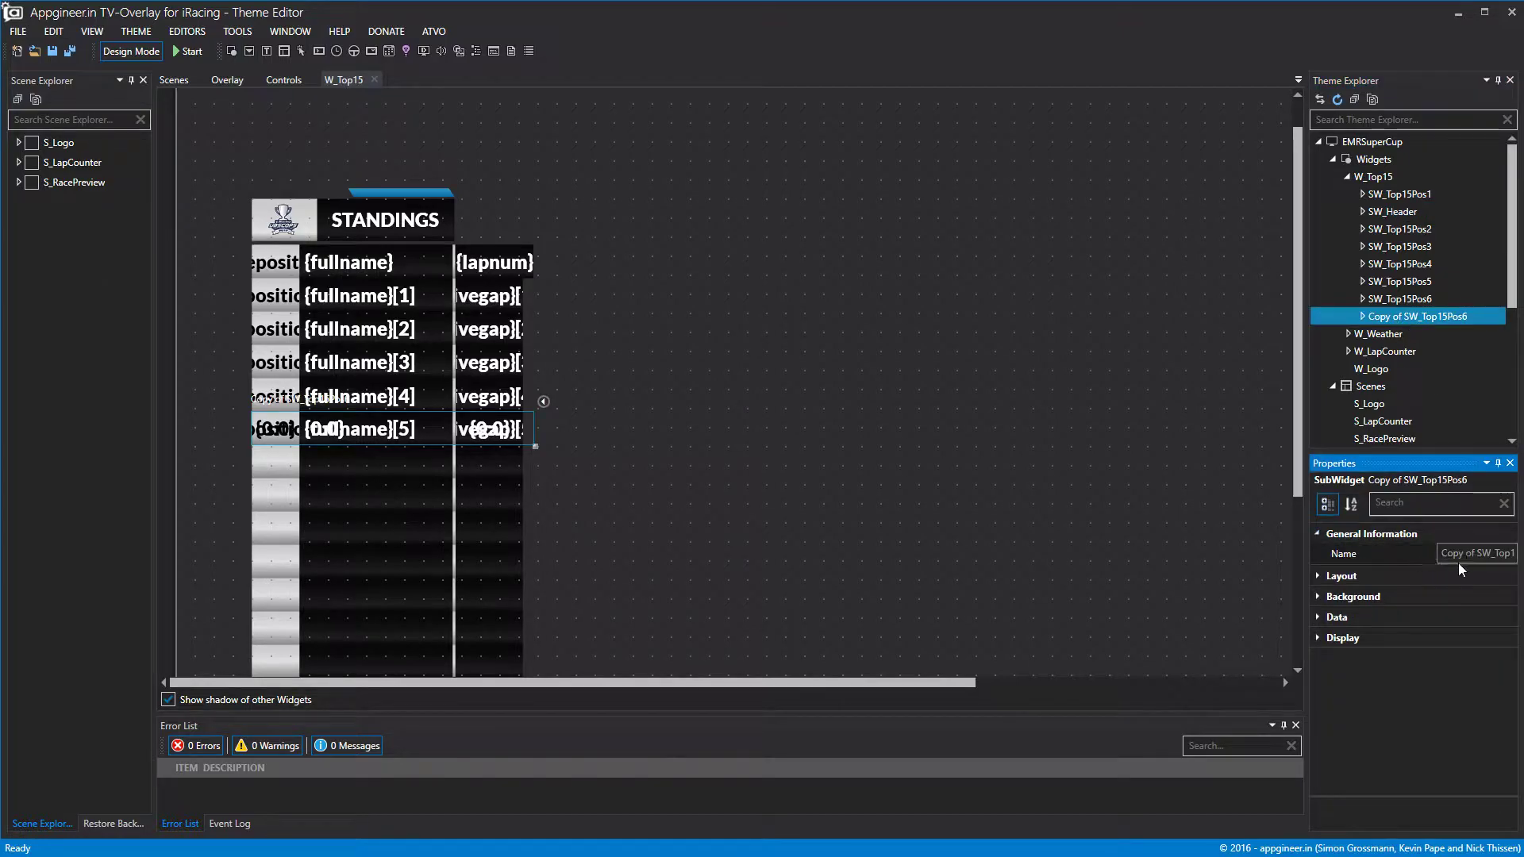
left_click(1477, 553)
key("BackSpace")
key("BackSpace")
key("BackSpace")
key("BackSpace")
key("BackSpace")
key("BackSpace")
key("BackSpace")
key("BackSpace")
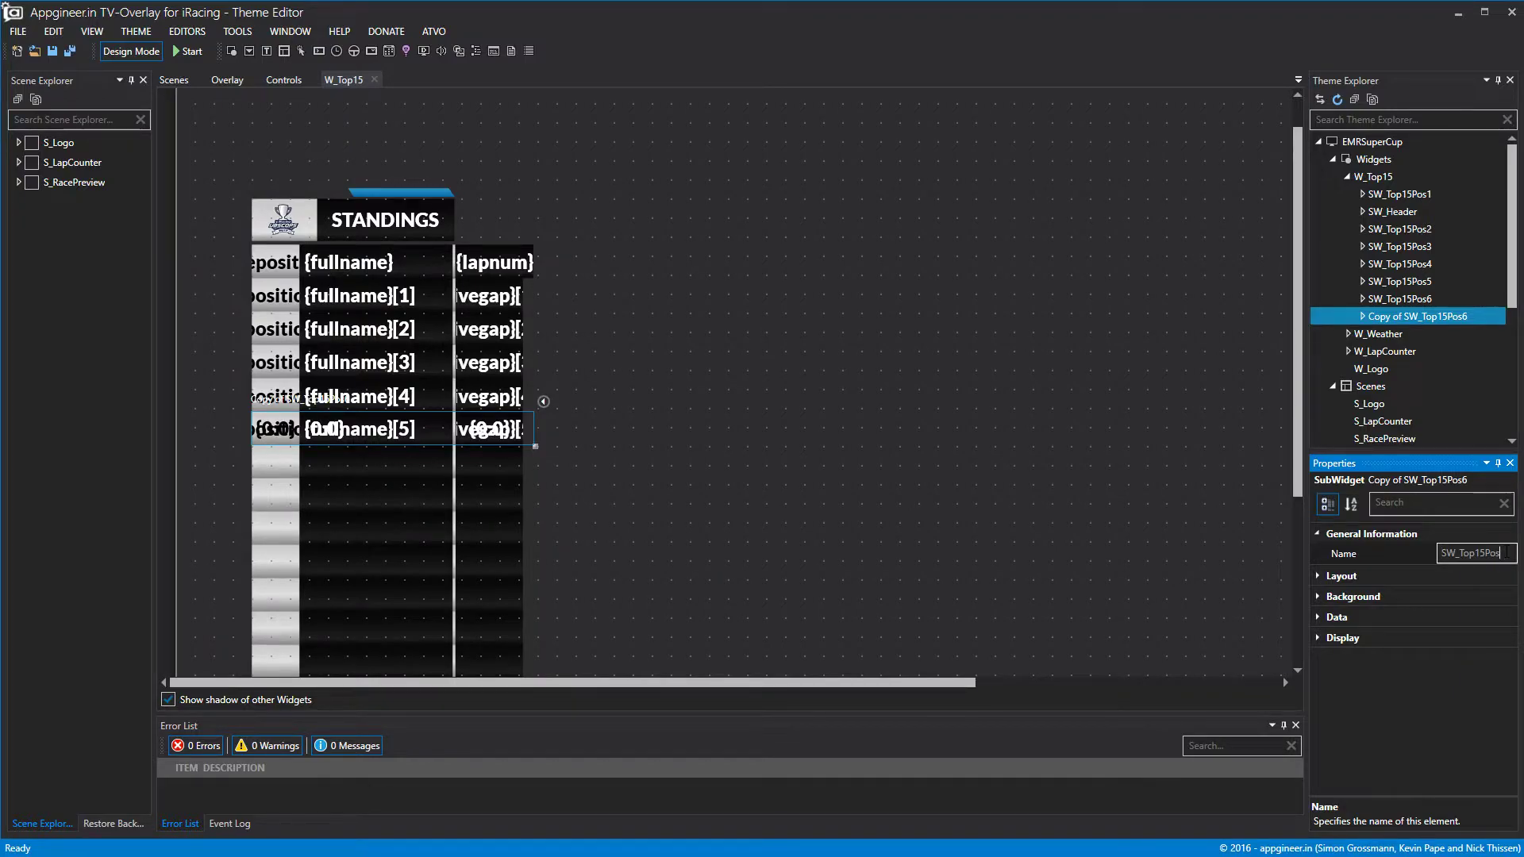
type("7")
left_click(1184, 444)
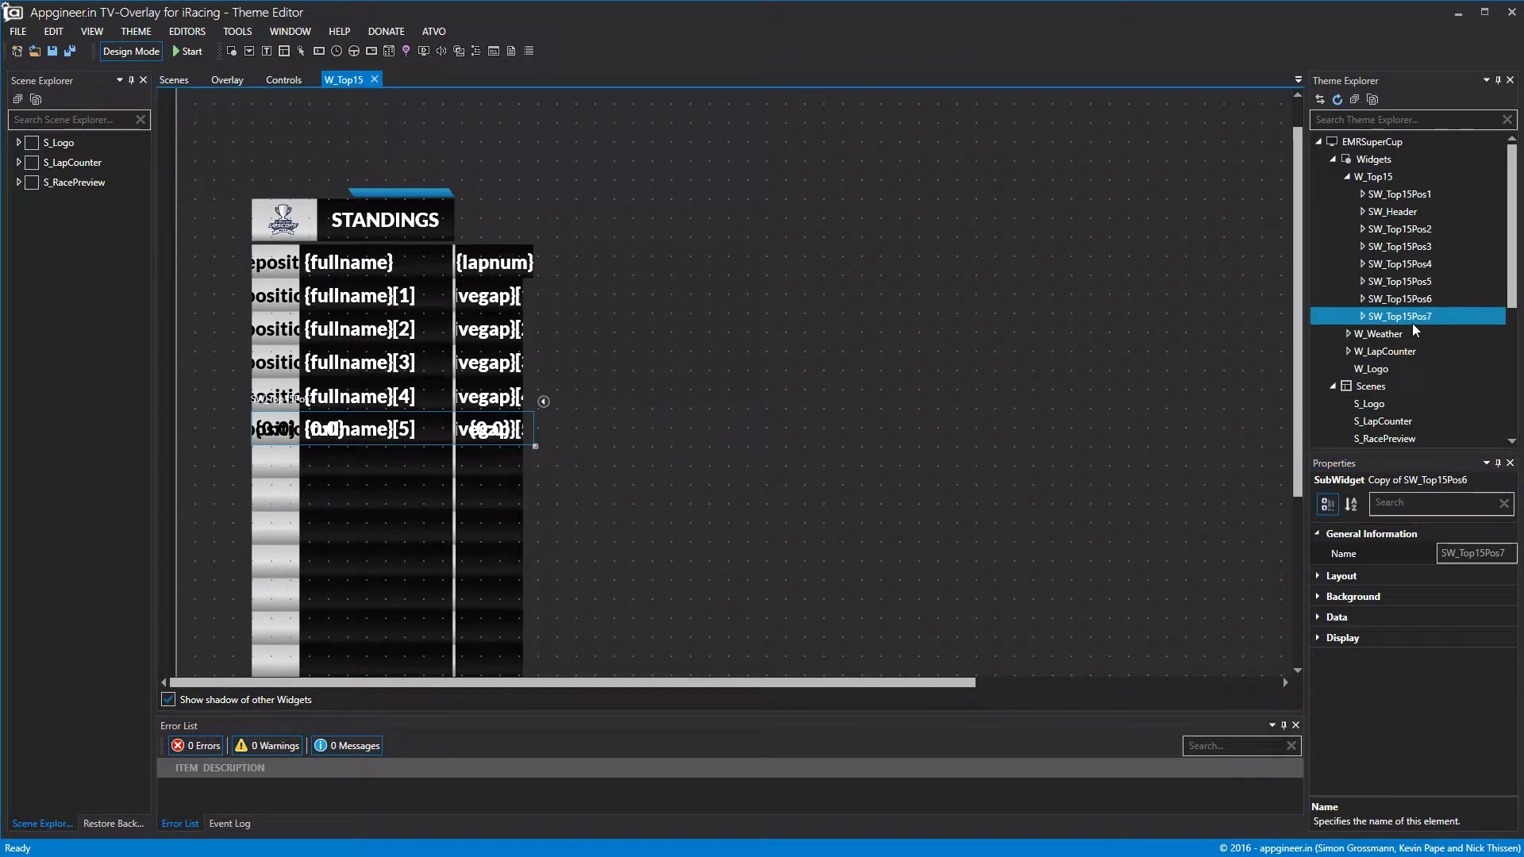
Move SW_Top15Pos7 down below row six to Top 477.
left_click(1341, 576)
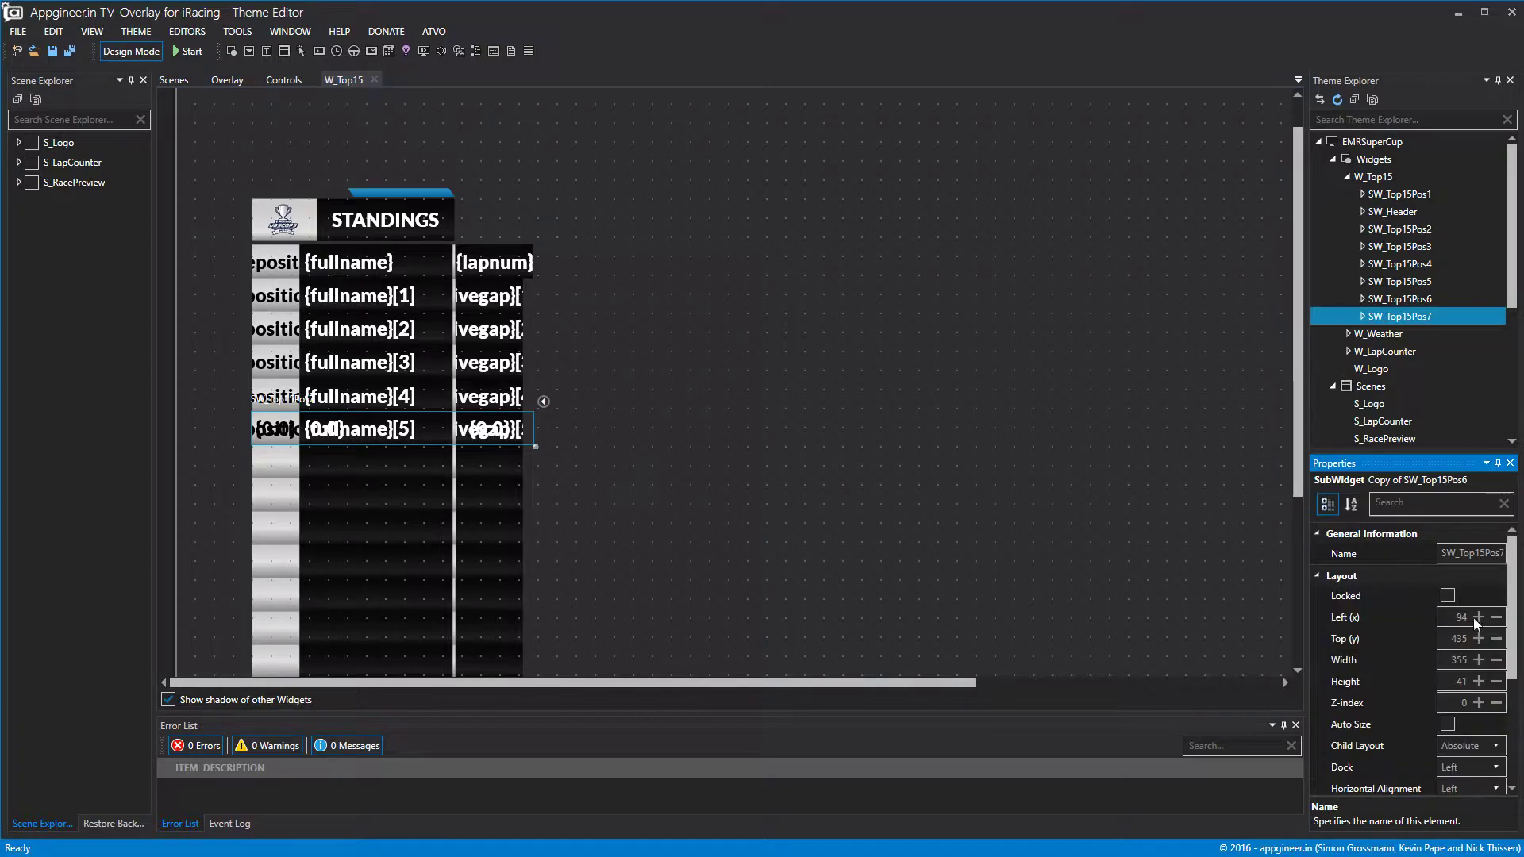
left_click(1479, 638)
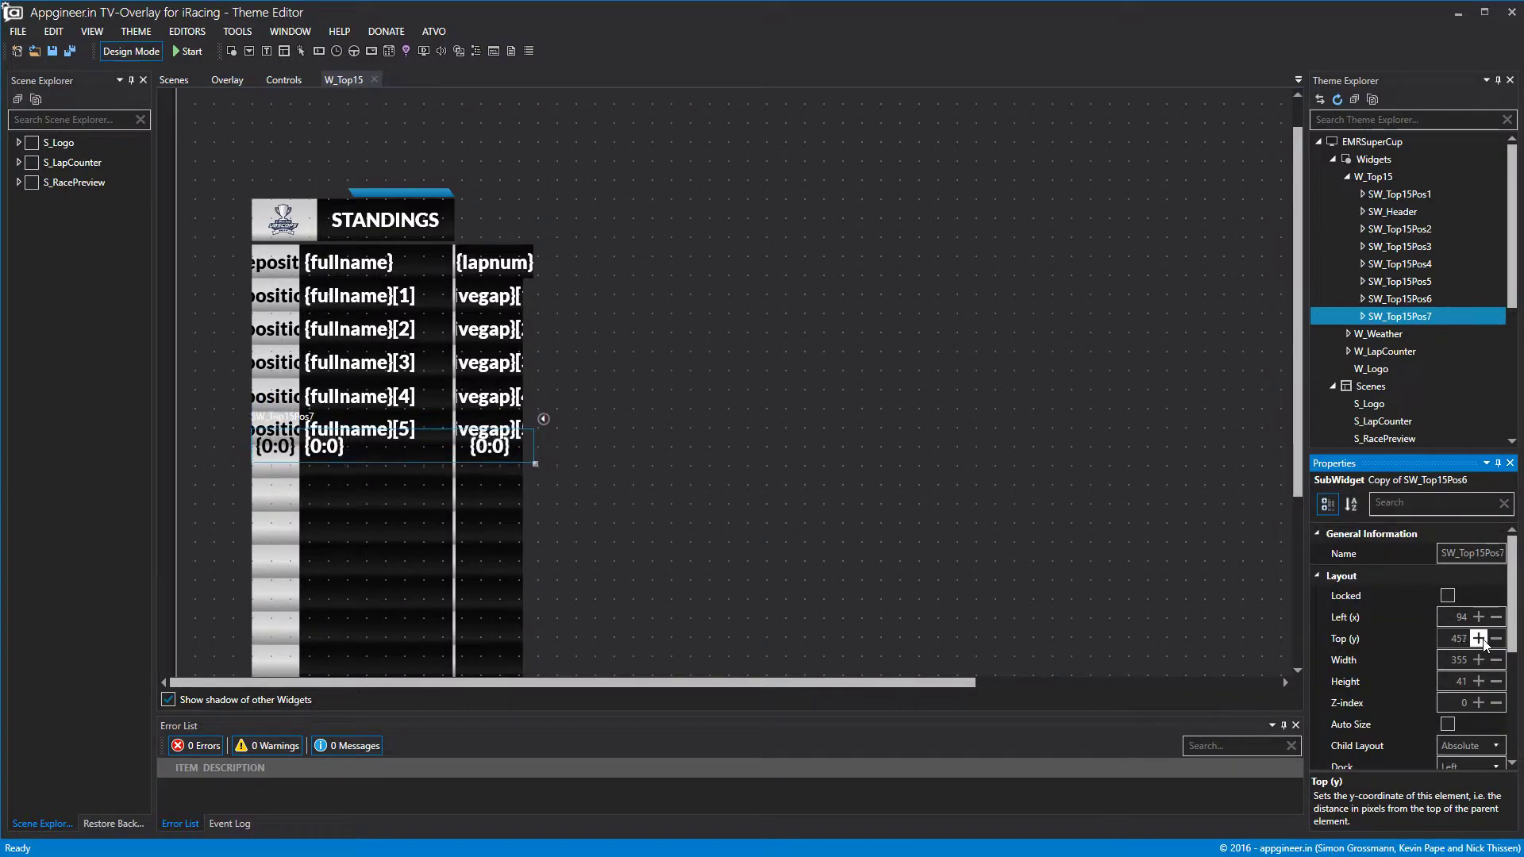
left_click(1480, 639)
left_click(1479, 638)
left_click(1479, 639)
left_click(1479, 639)
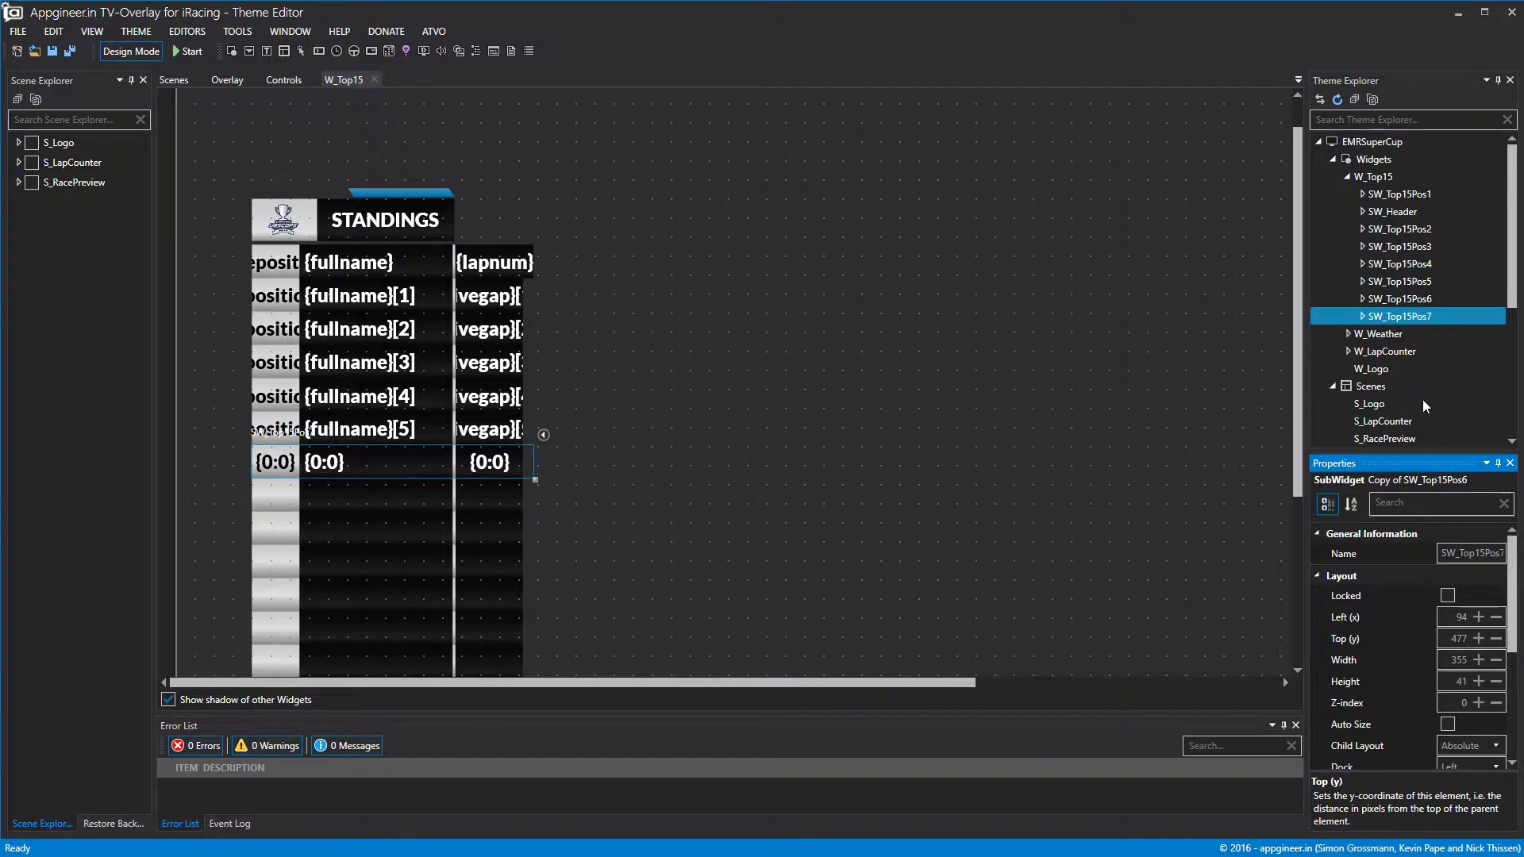
Copy and paste SW_Top15Pos7, then select the new copy.
right_click(1410, 320)
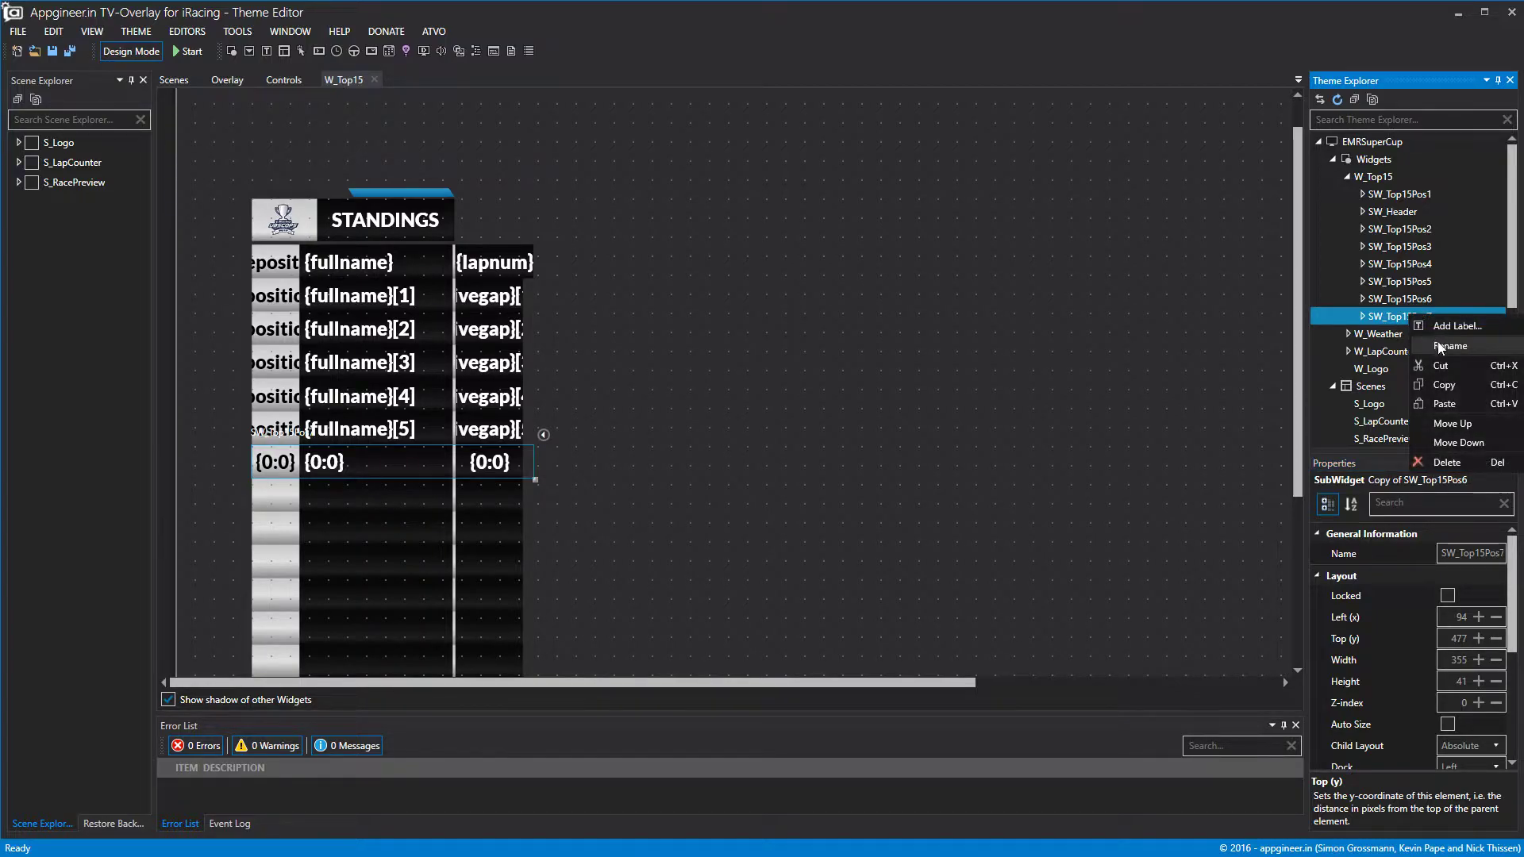
left_click(1443, 389)
right_click(1397, 316)
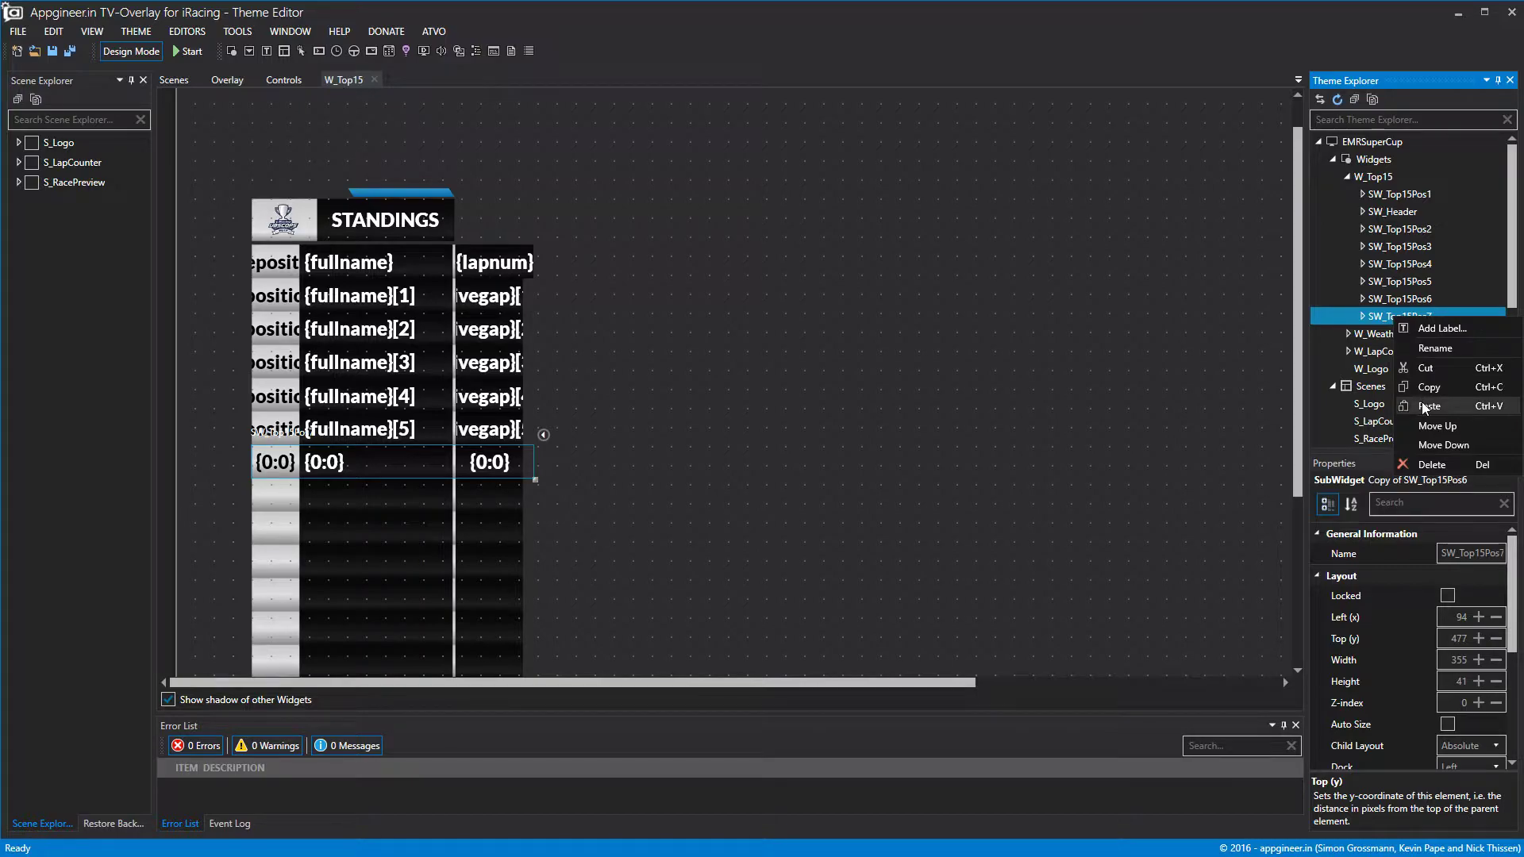
left_click(1422, 401)
left_click(1398, 333)
Rename the copy to SW_Top15Pos8.
left_click(1330, 532)
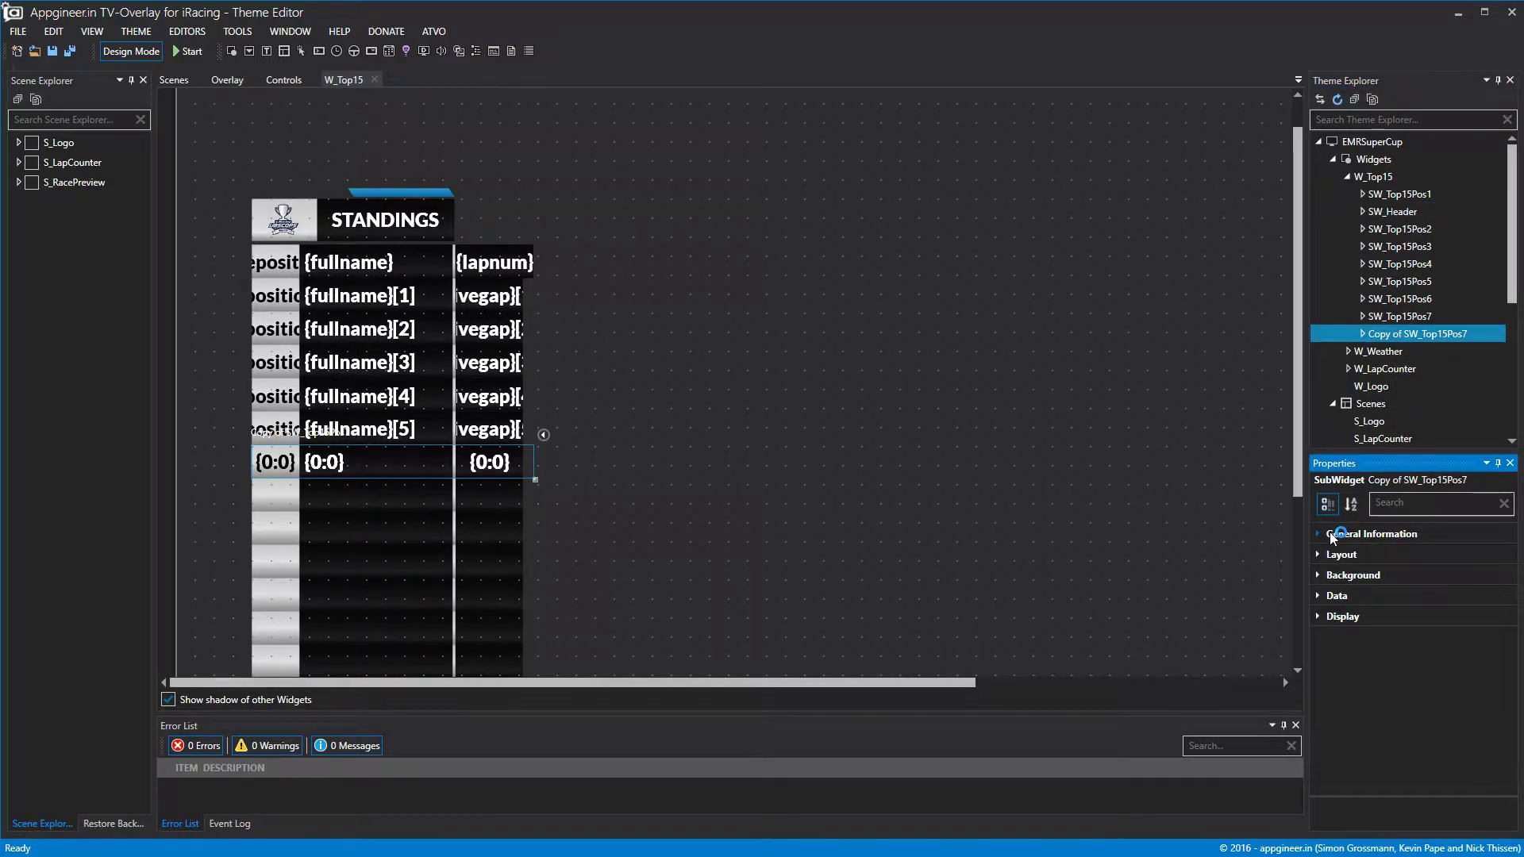
left_click_drag(1484, 554, 1329, 554)
key("BackSpace")
left_click(1501, 554)
key("BackSpace")
type("8")
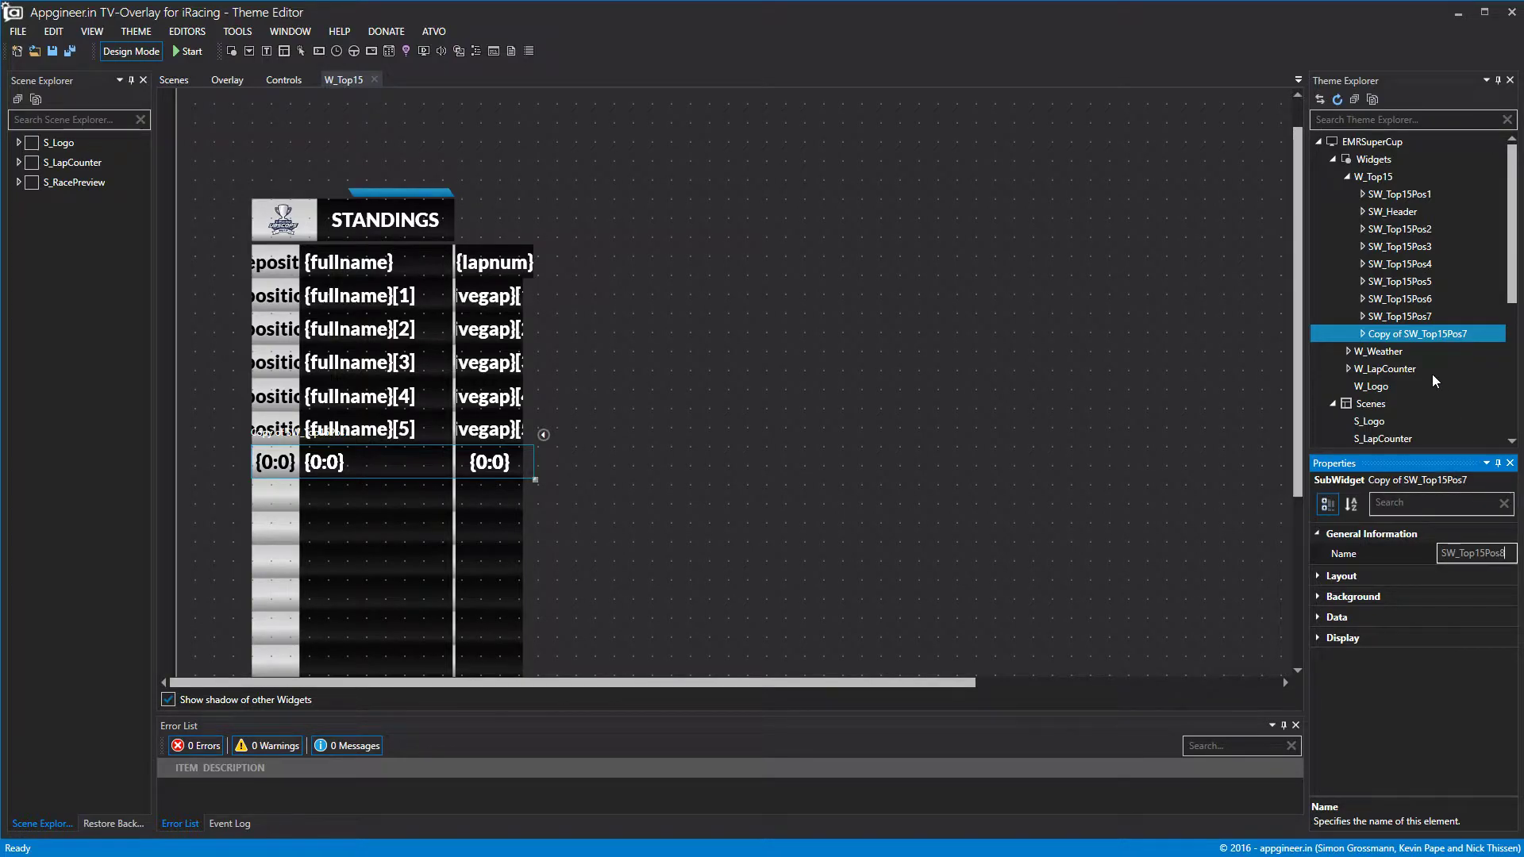
left_click(1414, 325)
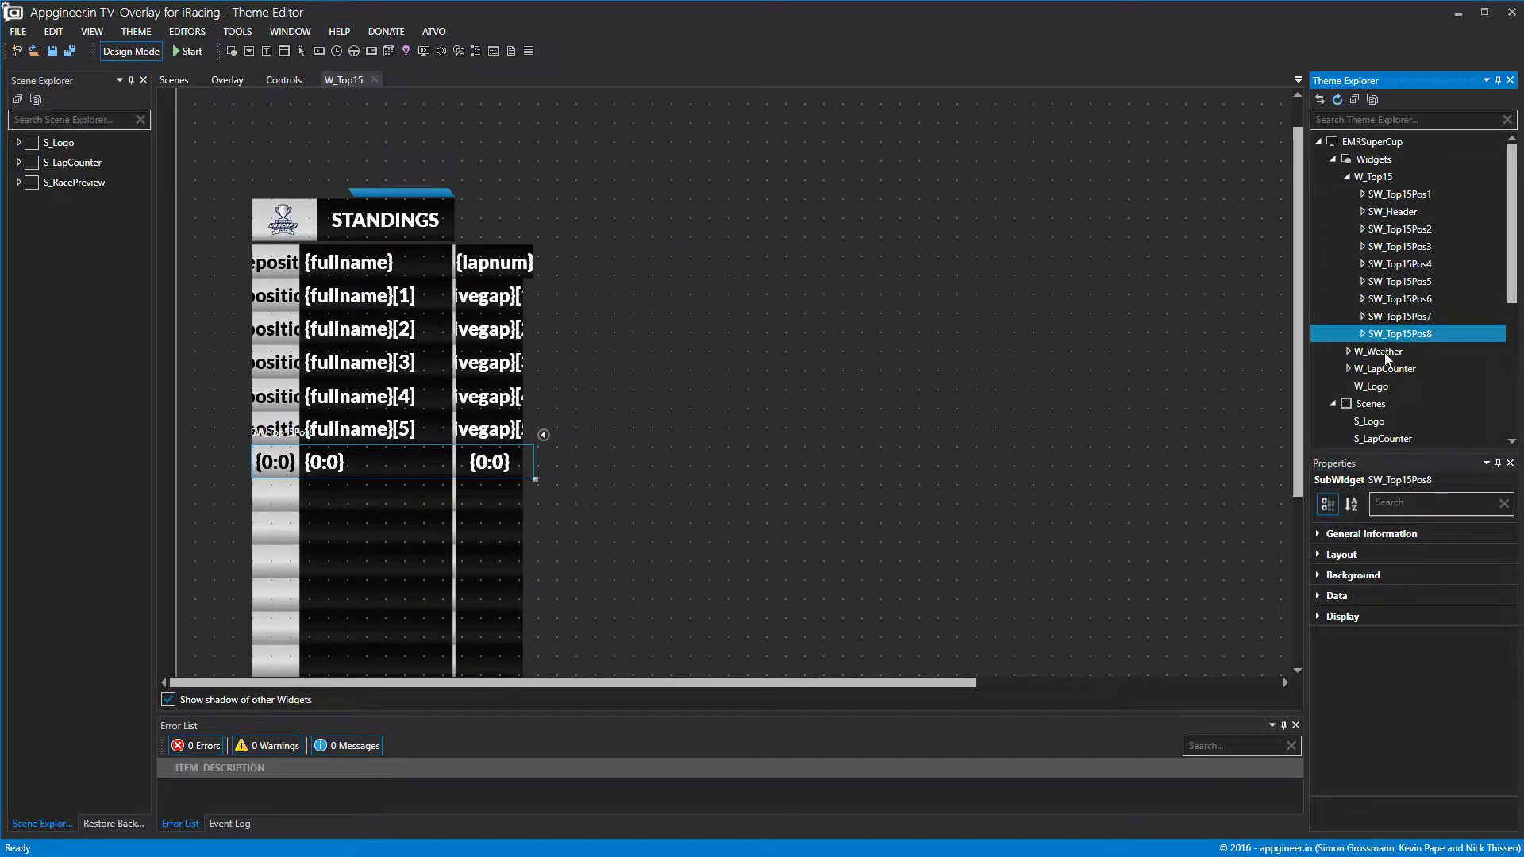
Move SW_Top15Pos8 down one row to Top 519.
left_click(1318, 556)
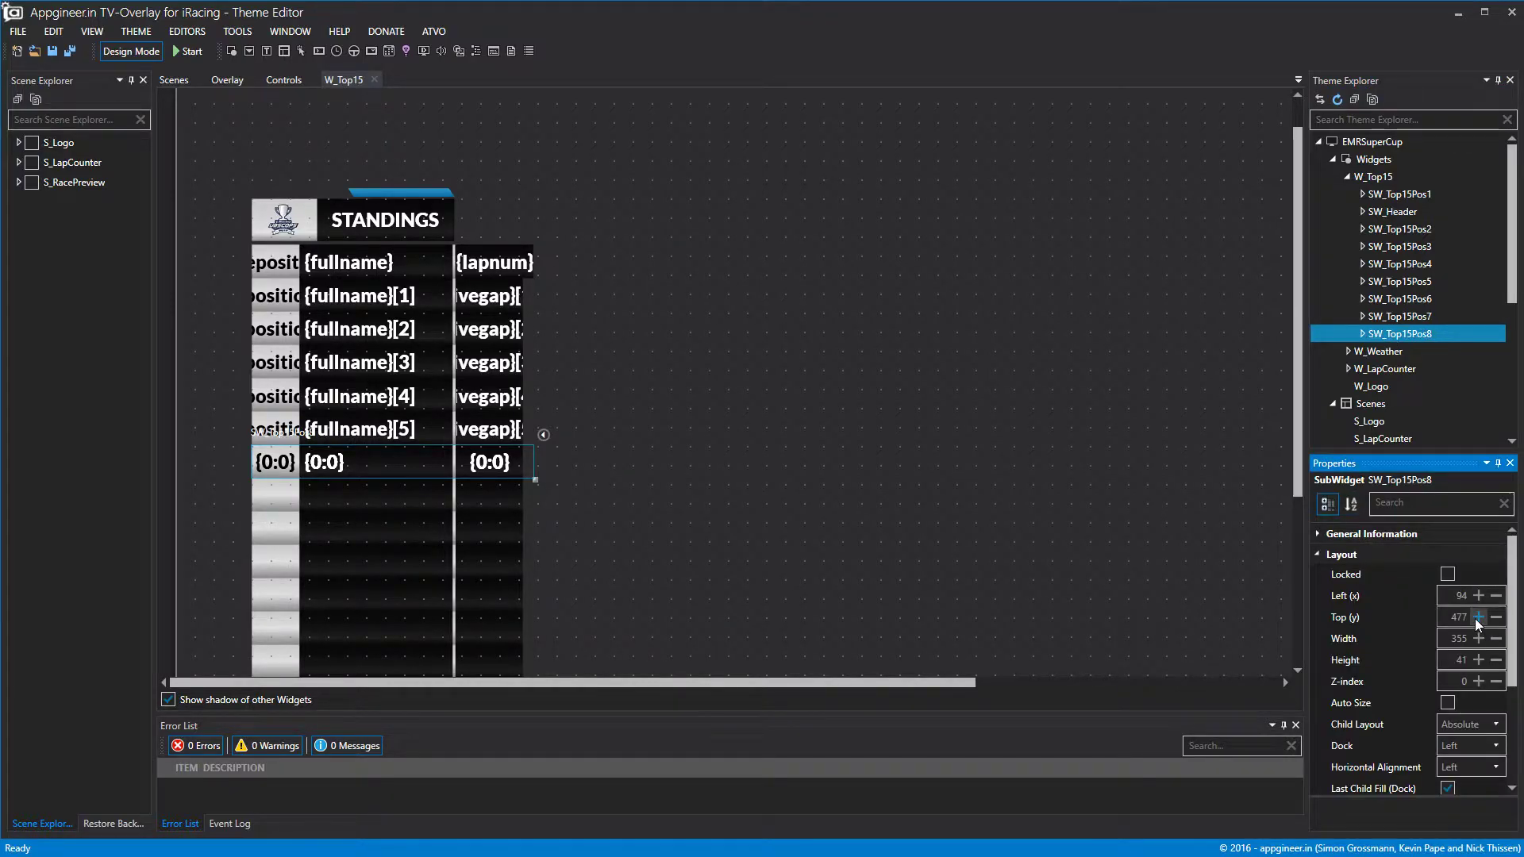
left_click(1478, 618)
left_click_drag(1478, 618, 1478, 618)
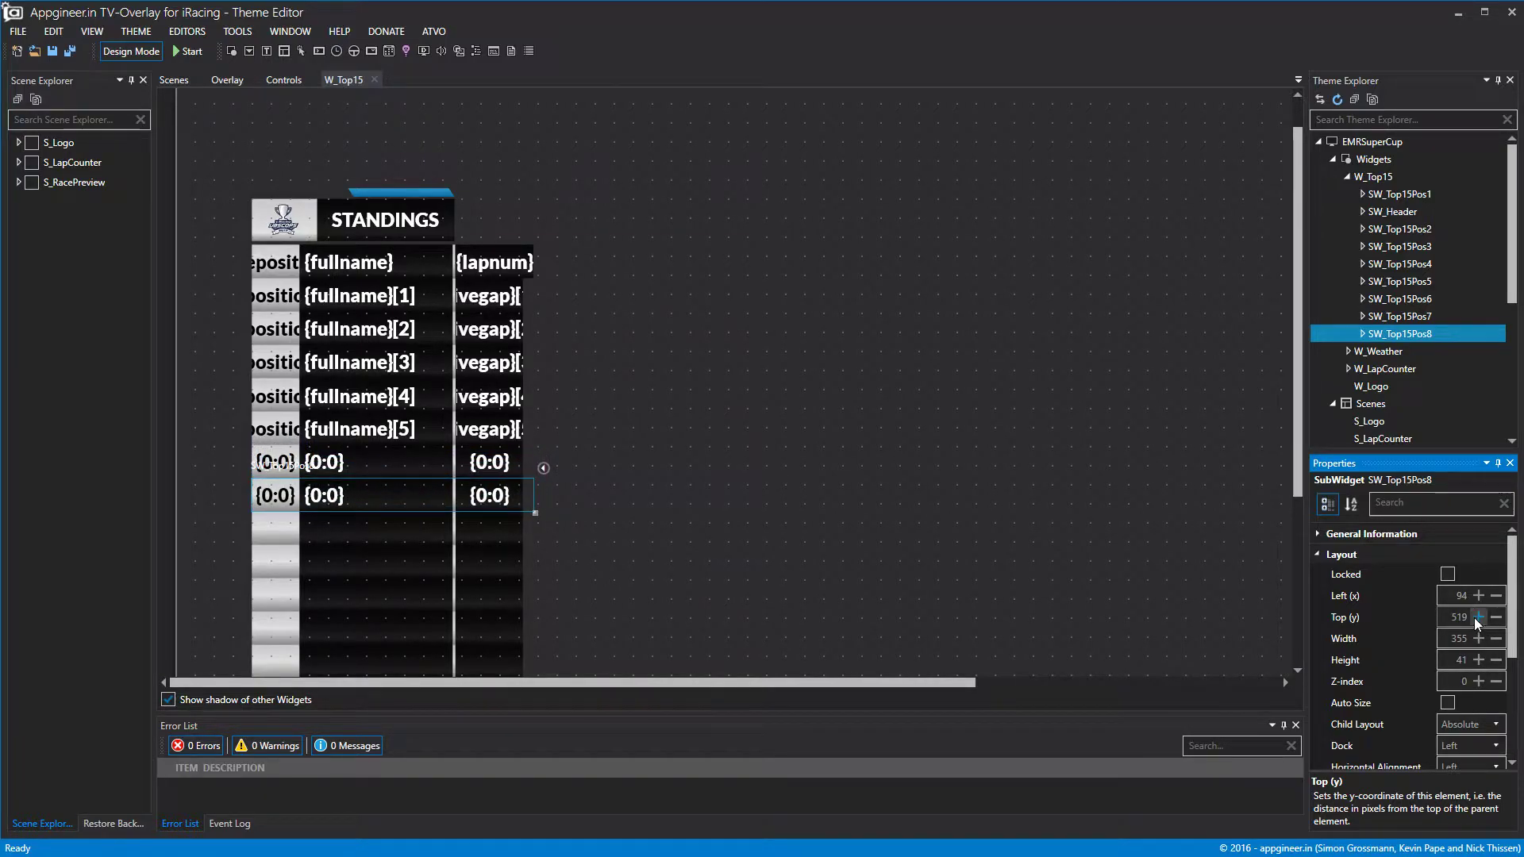
Set data offsets 6 and 7 on SW_Top15Pos7 and SW_Top15Pos8, then preview the standings.
left_click(1425, 318)
left_click(1349, 597)
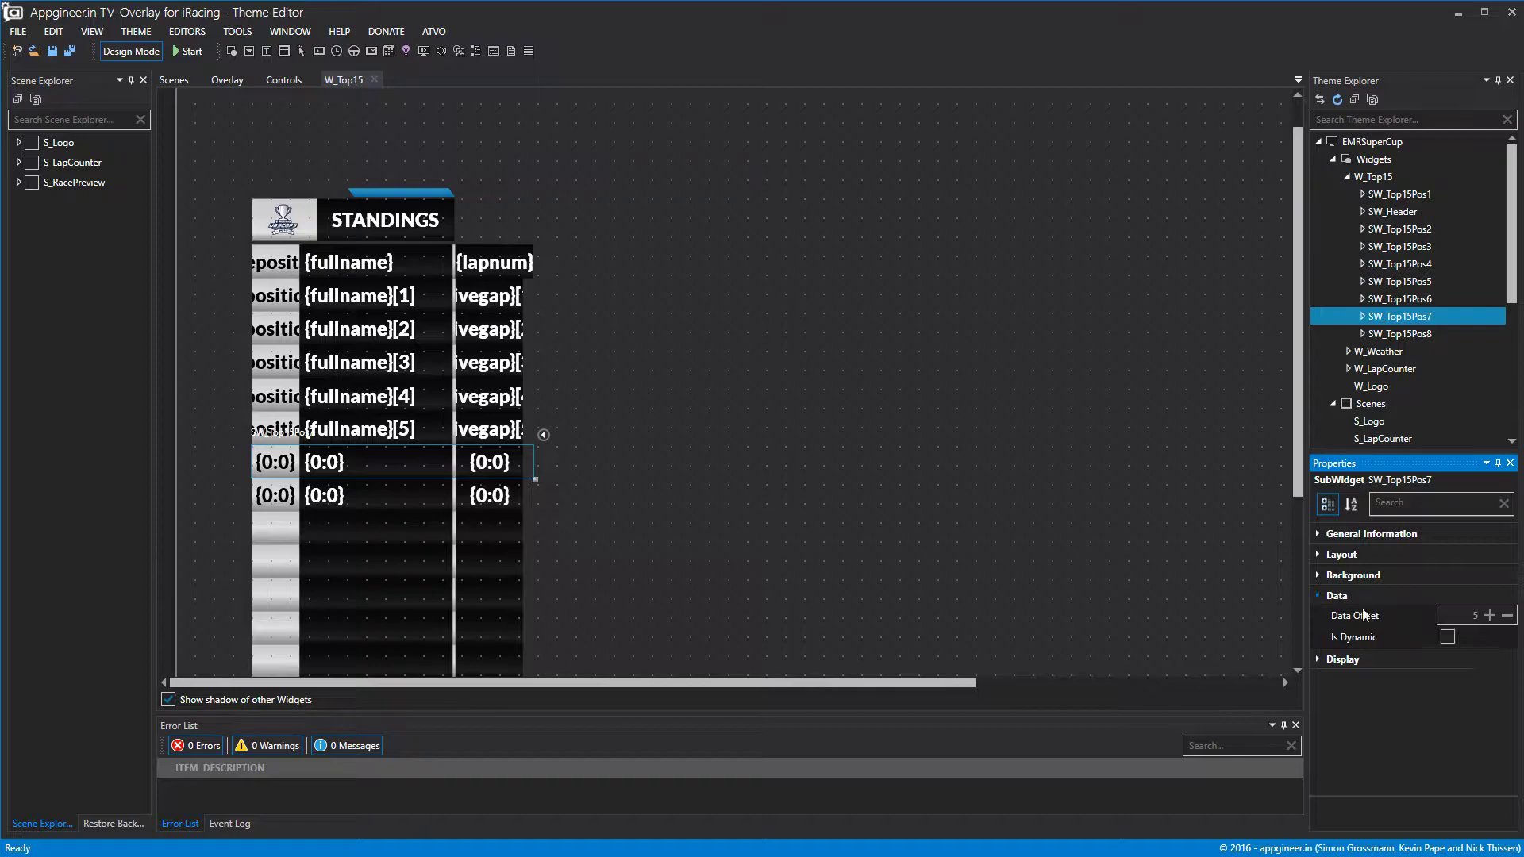
left_click(1483, 617)
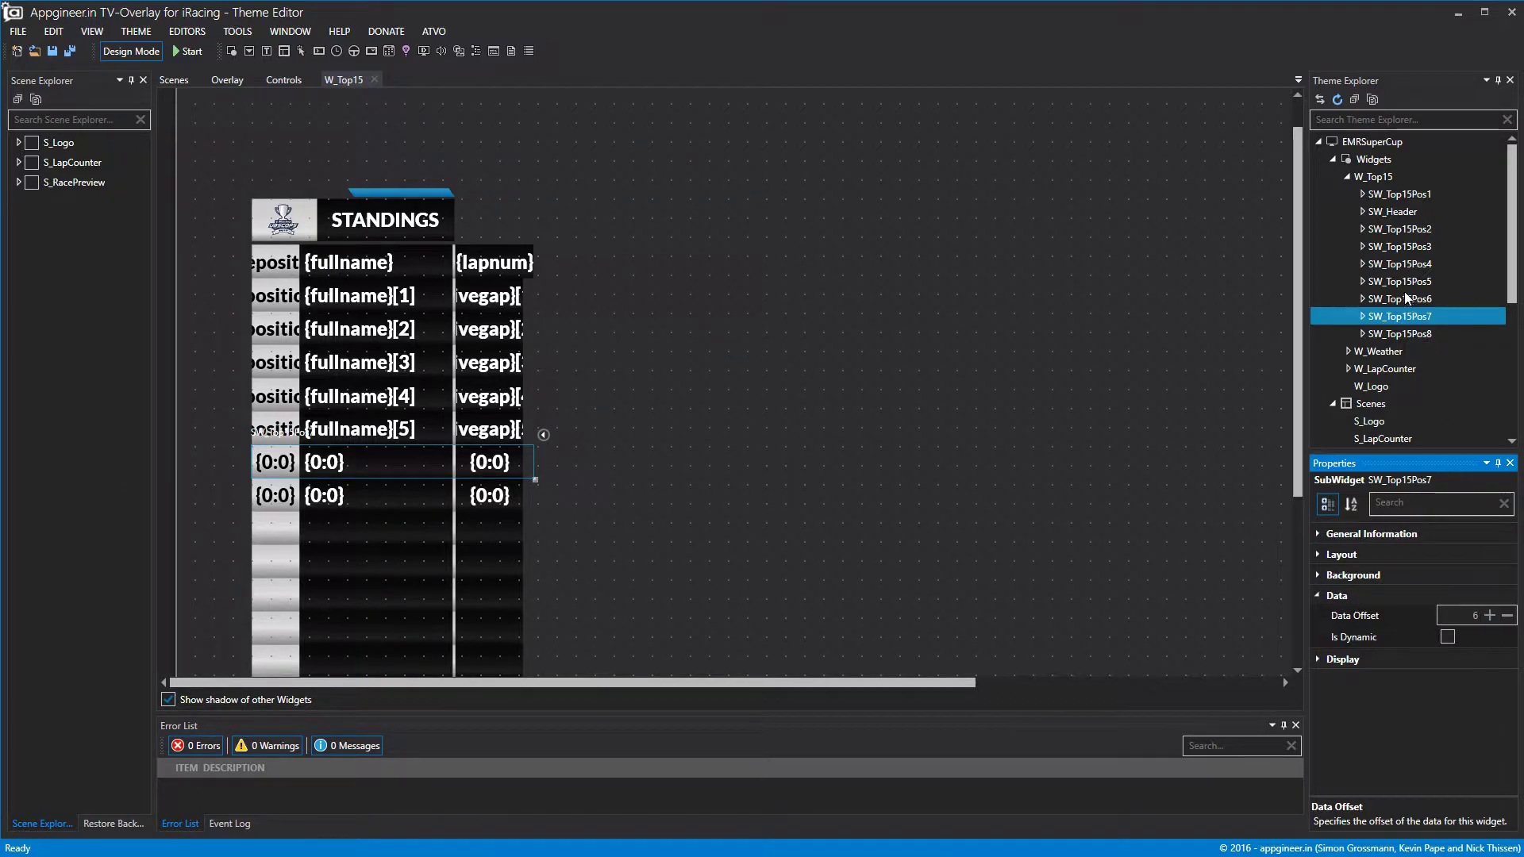
left_click(1404, 334)
left_click(1337, 596)
left_click(1490, 616)
left_click(1490, 616)
left_click(143, 54)
left_click(146, 57)
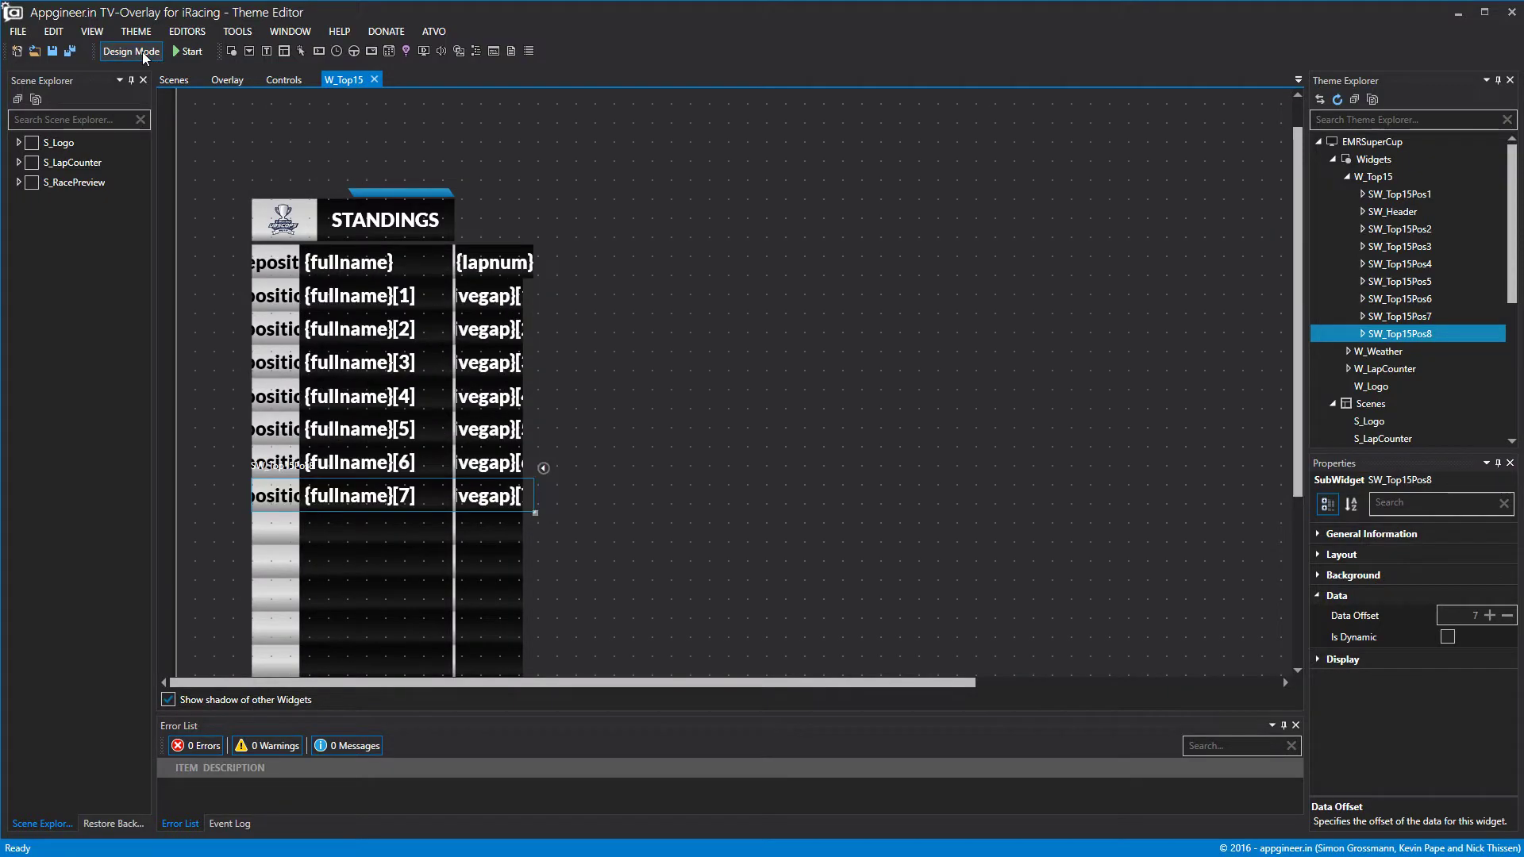
Paste a duplicate of SW_Top15Pos8 and move it down to Top 561.
right_click(1402, 334)
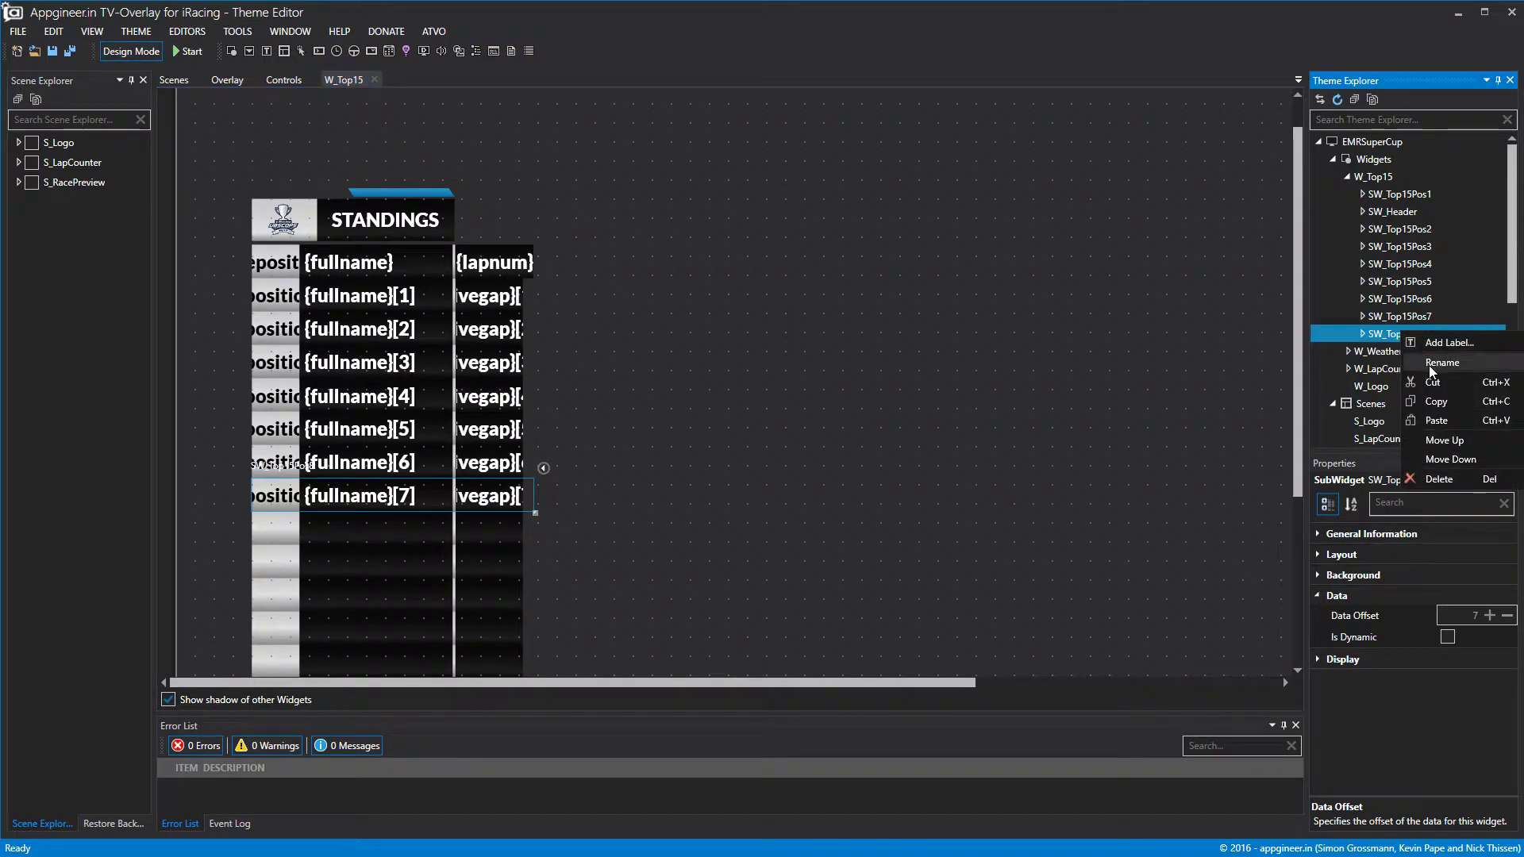
right_click(1417, 344)
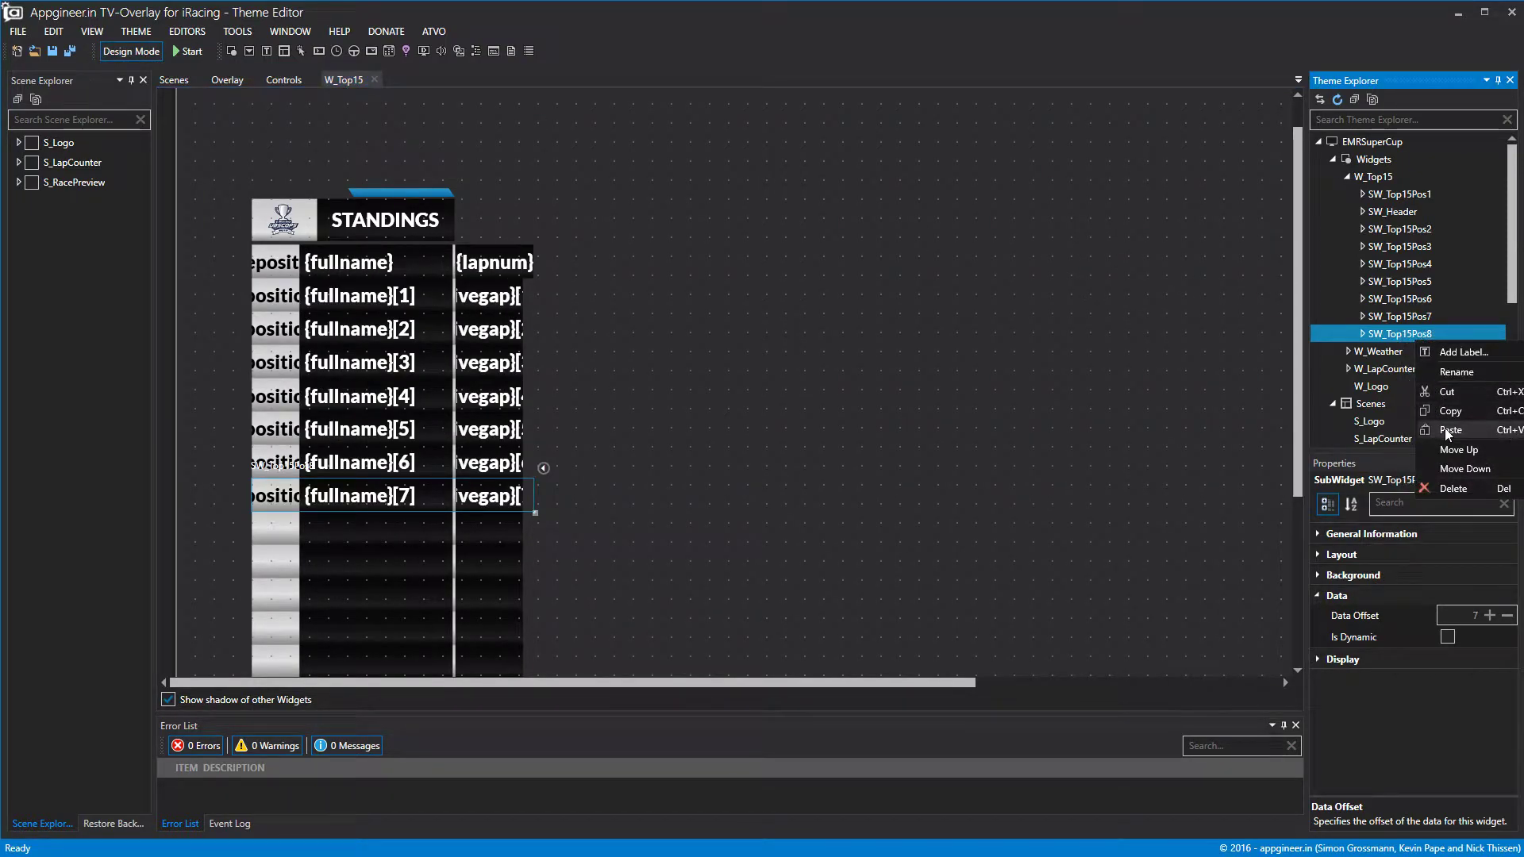
left_click(1450, 430)
left_click(1318, 554)
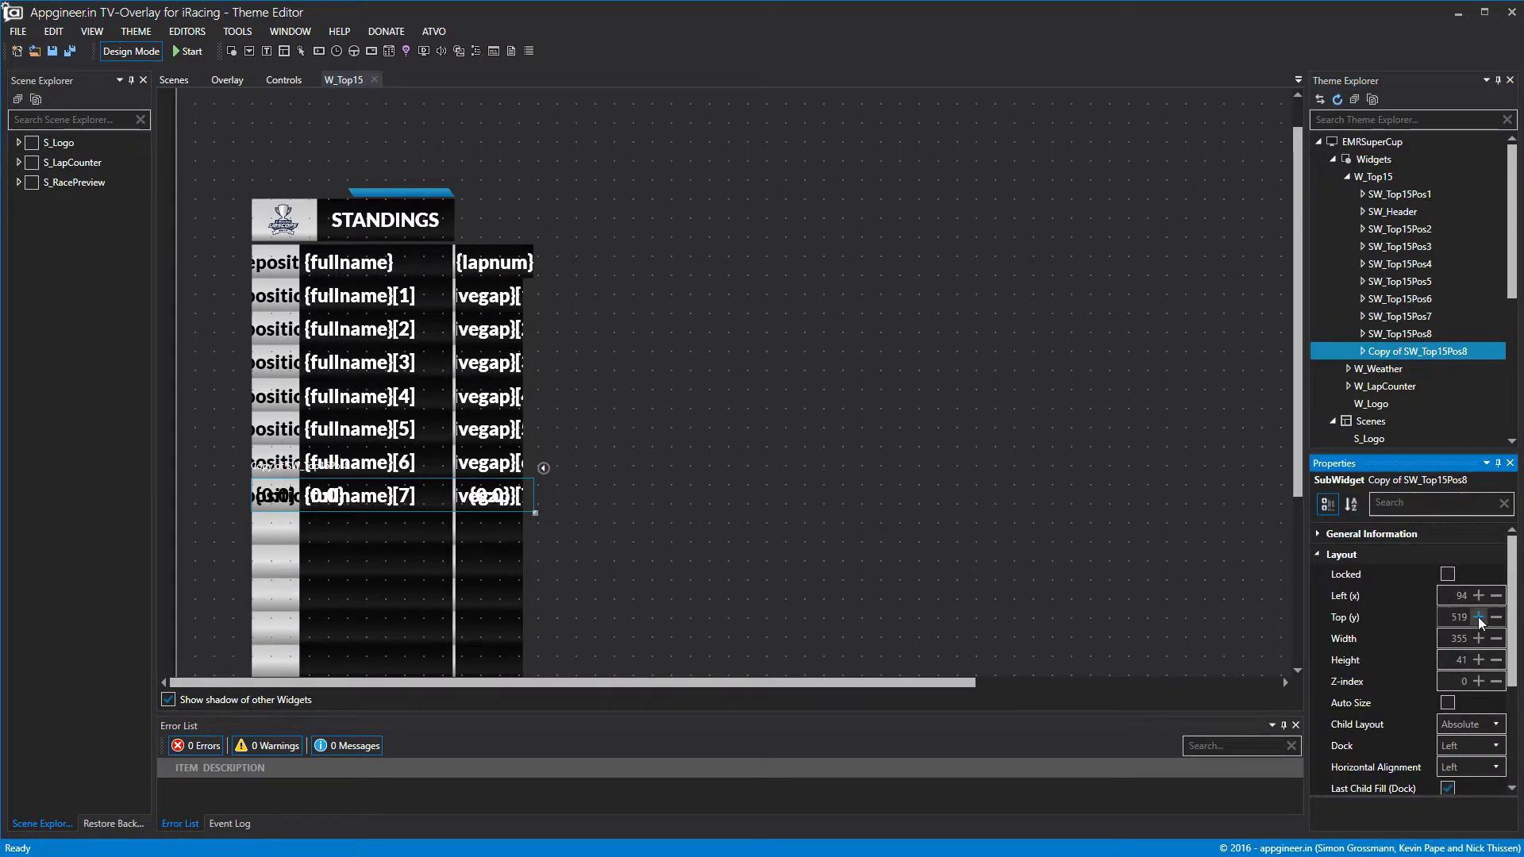
left_click(1479, 618)
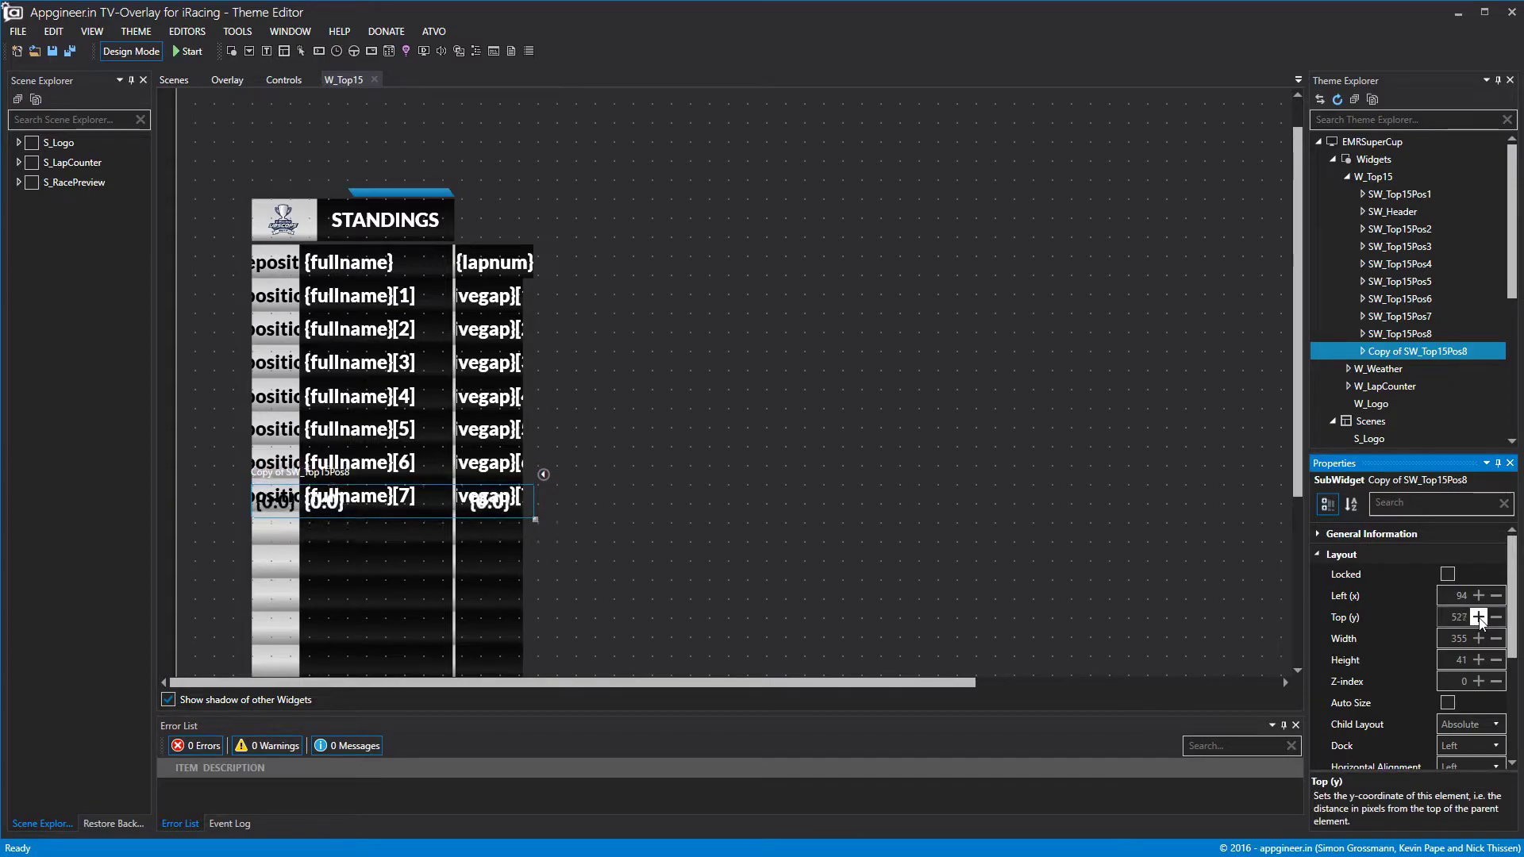
left_click(1478, 618)
left_click(1479, 618)
left_click(1479, 617)
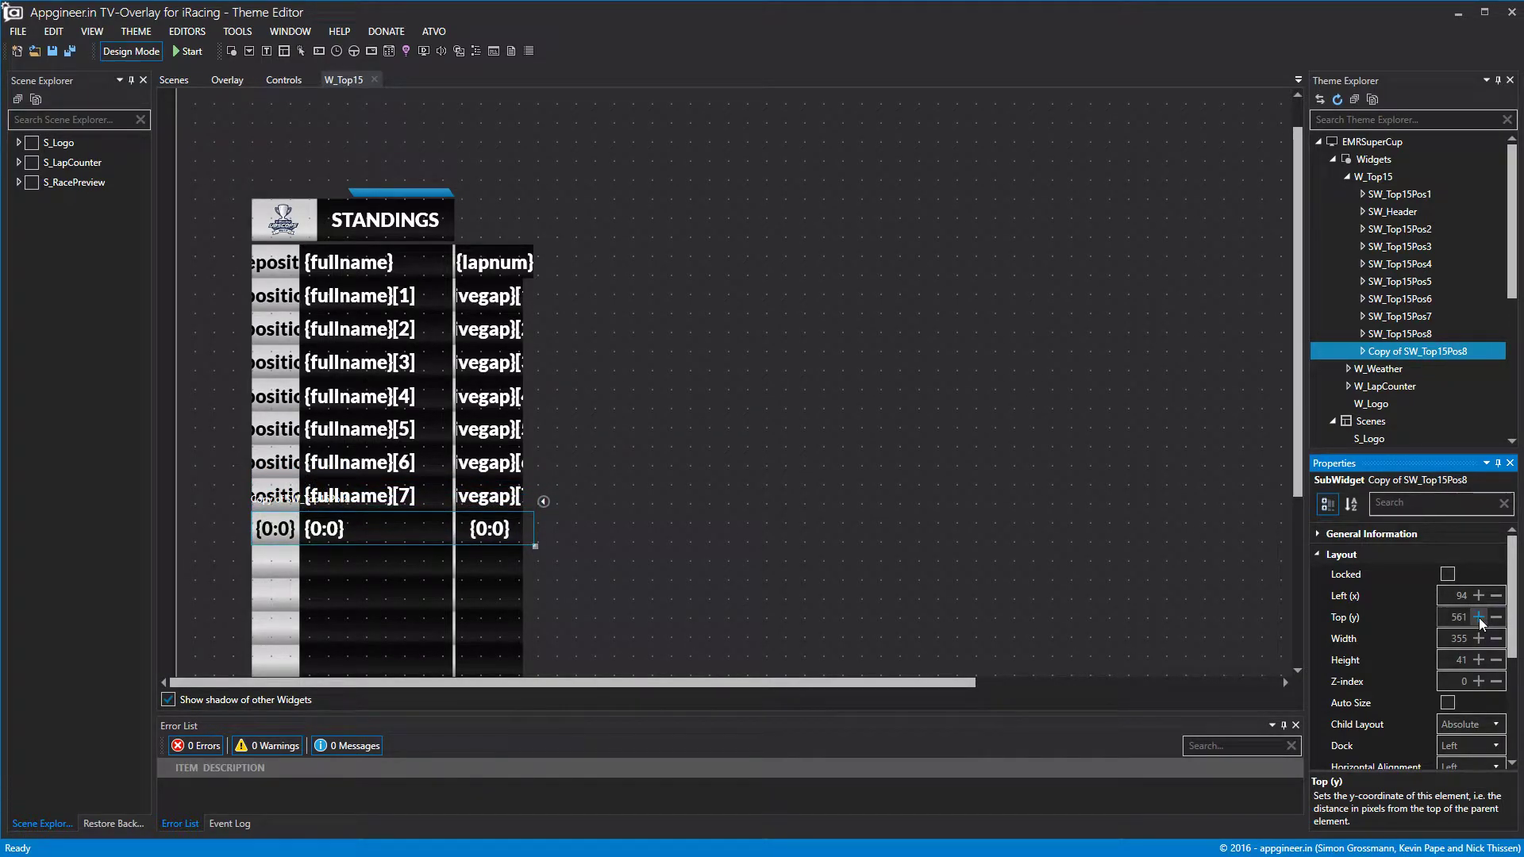
left_click(1321, 553)
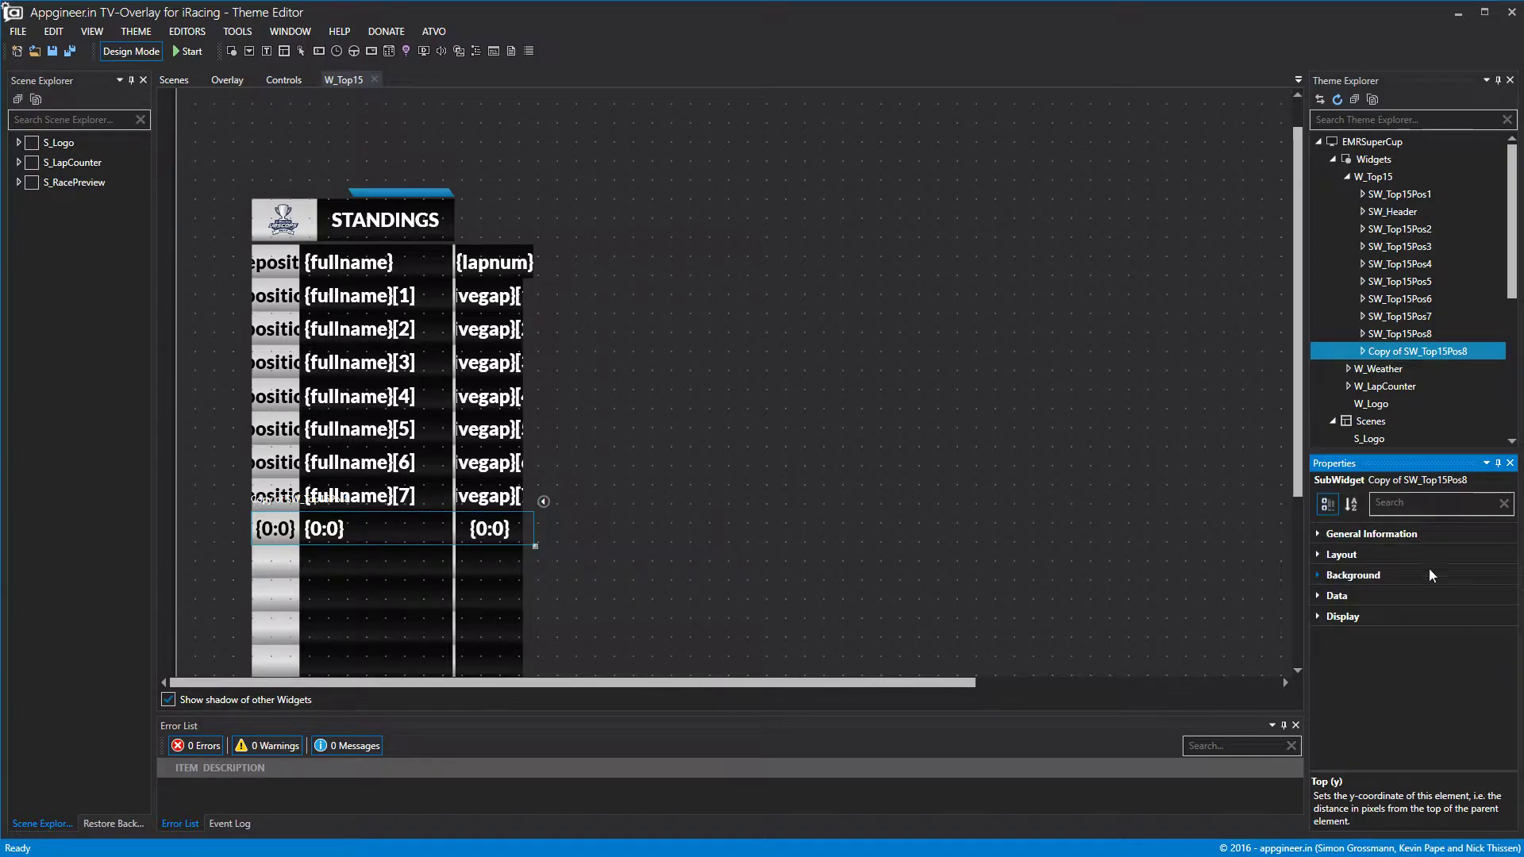
Rename the copy to SW_Top15Pos9.
right_click(1432, 352)
left_click(1332, 535)
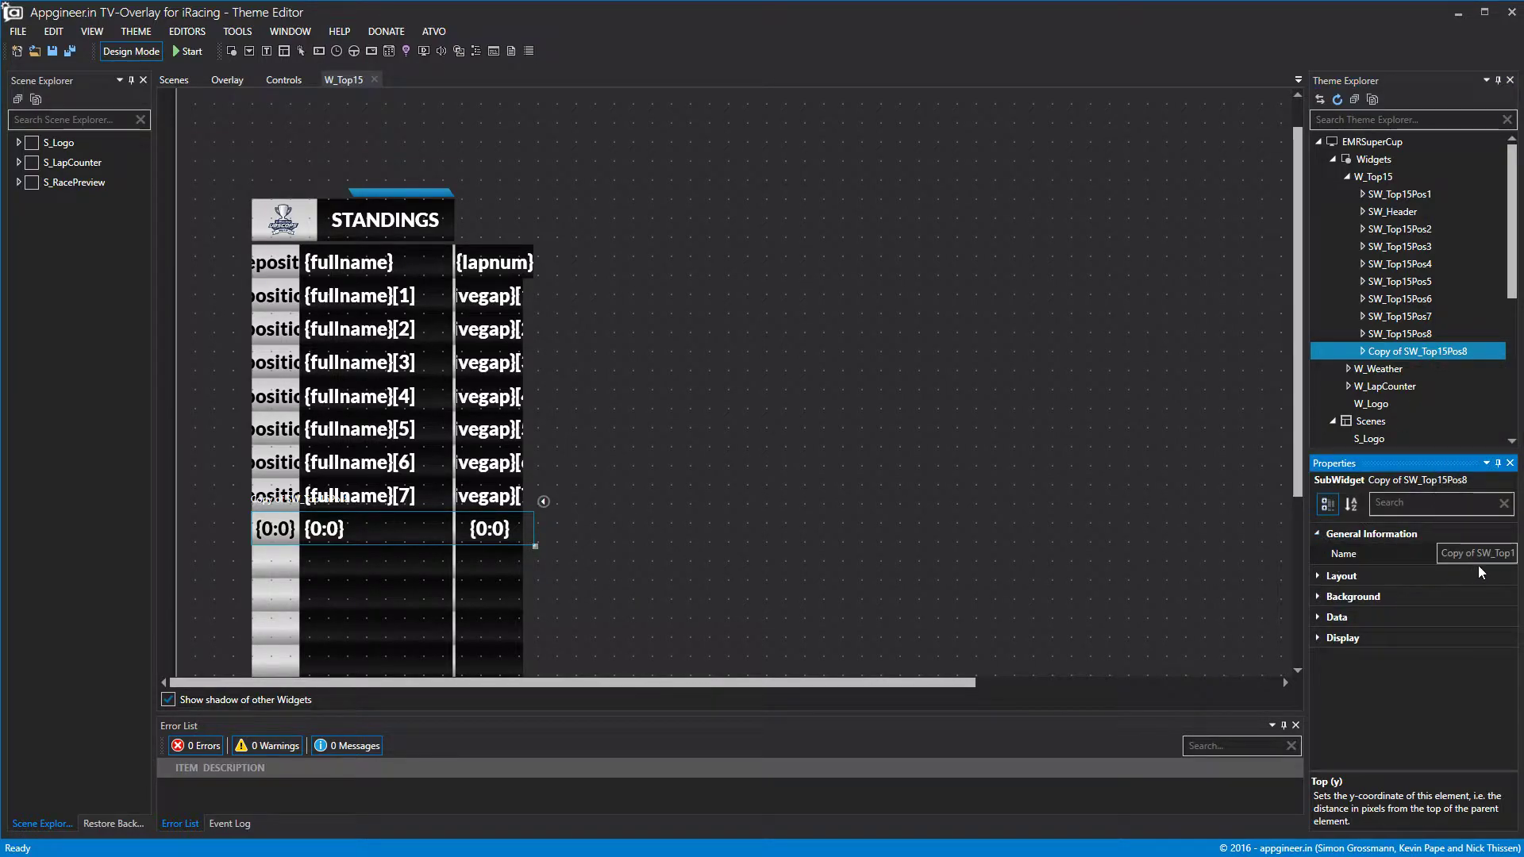
left_click_drag(1471, 553, 1389, 556)
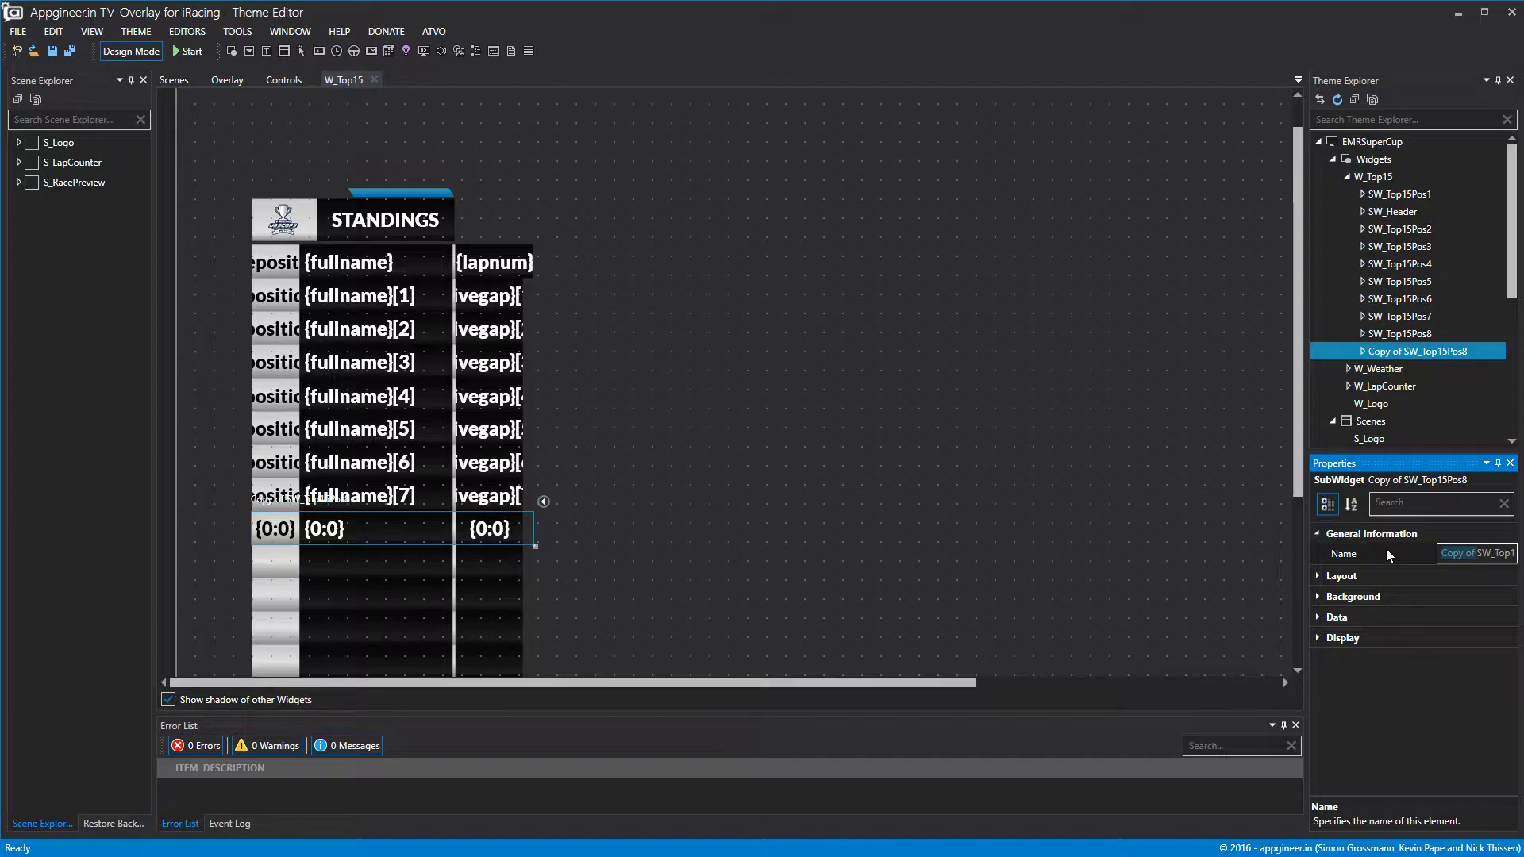
key("BackSpace")
left_click_drag(1500, 553, 1510, 553)
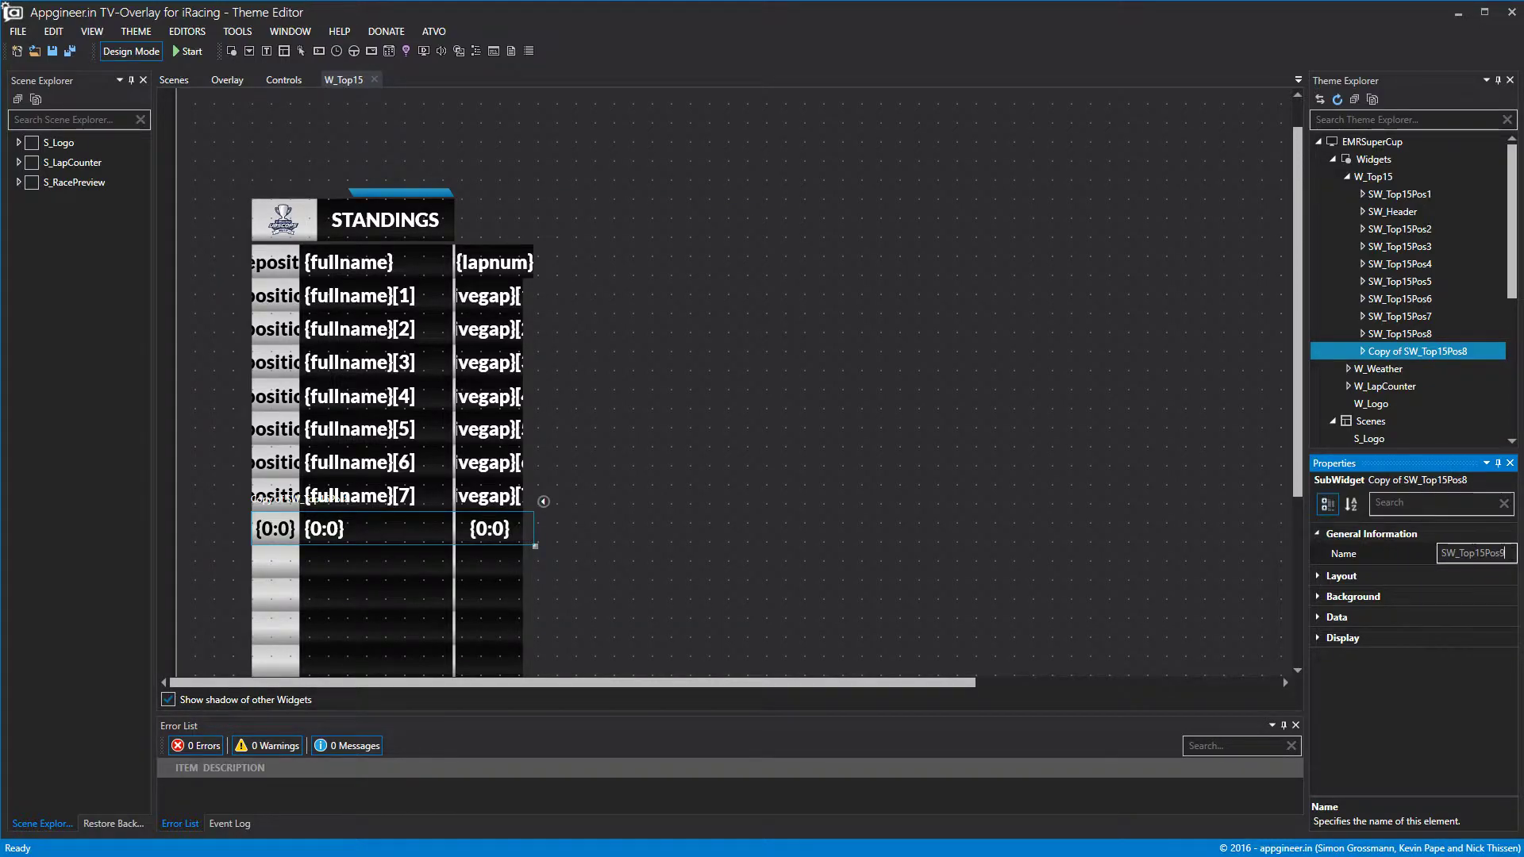
type("9")
left_click(1130, 489)
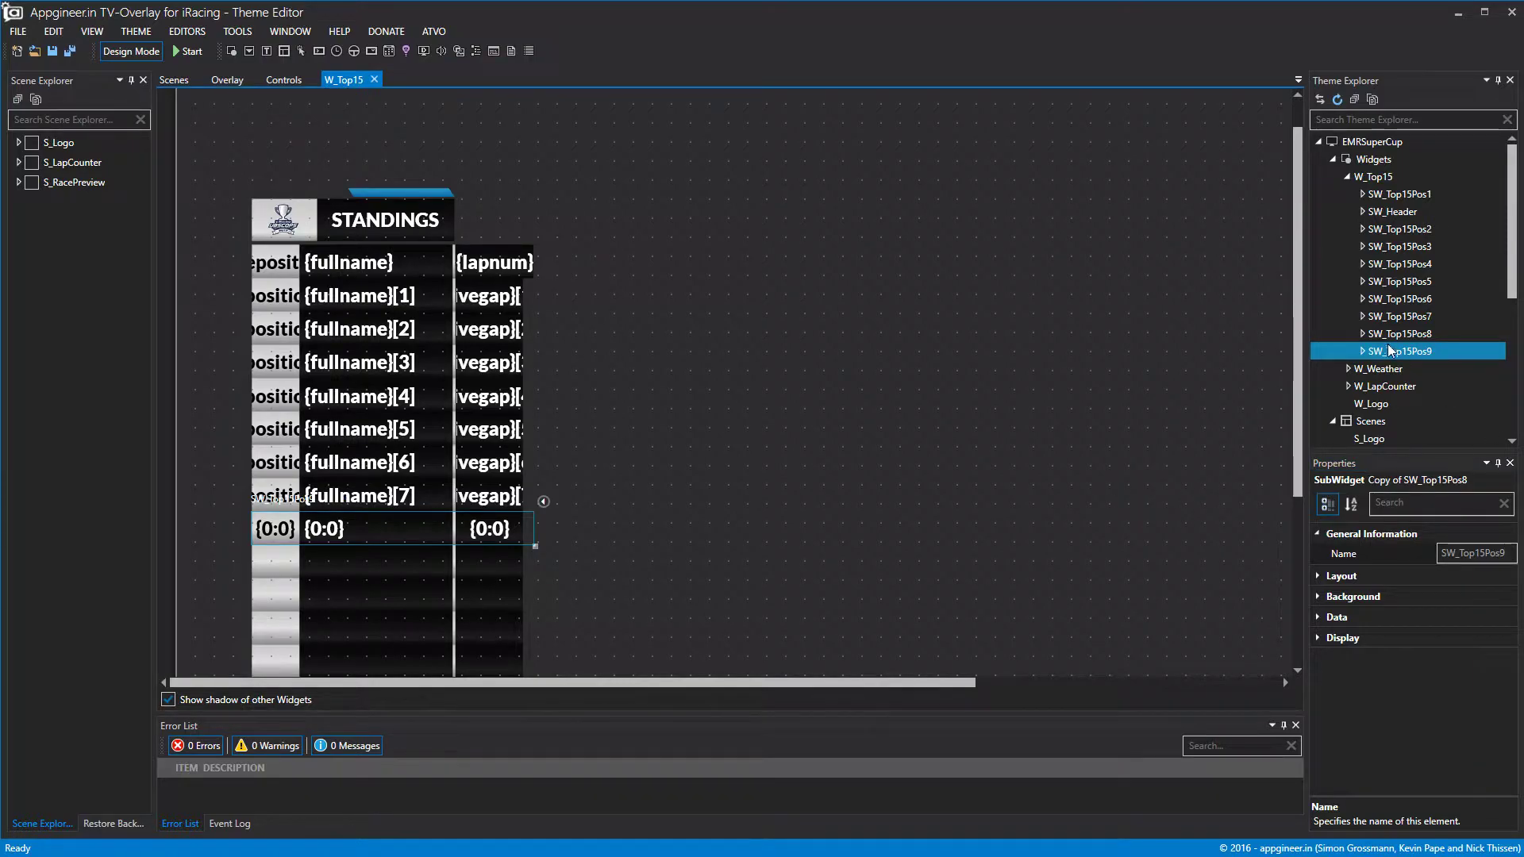
Review SW_Top15Pos9's data settings and preview the standings with sample data.
left_click(1324, 596)
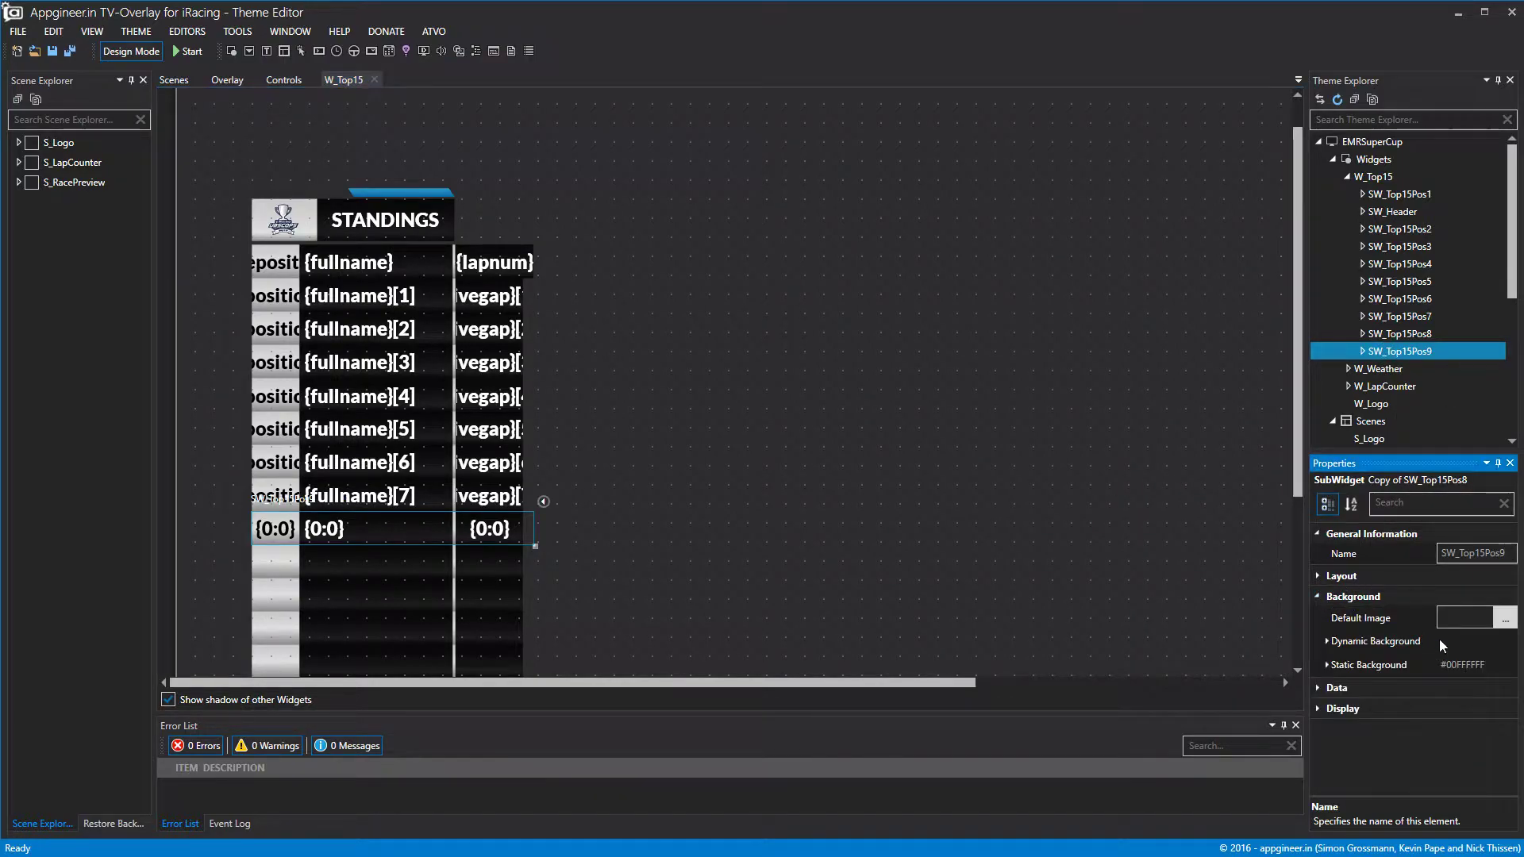
left_click(1321, 596)
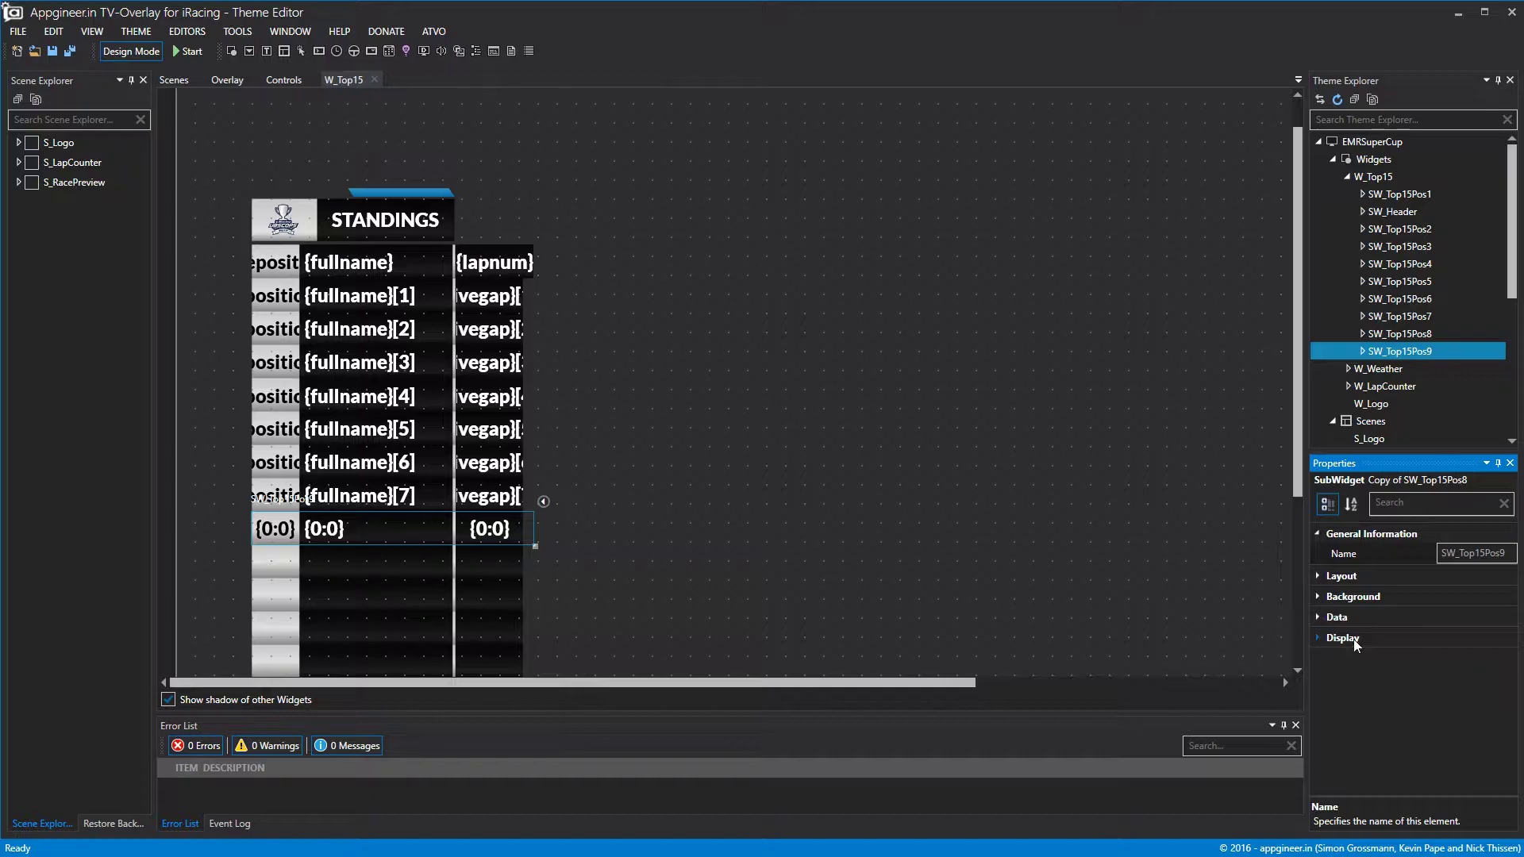
left_click(1316, 618)
left_click(1381, 334)
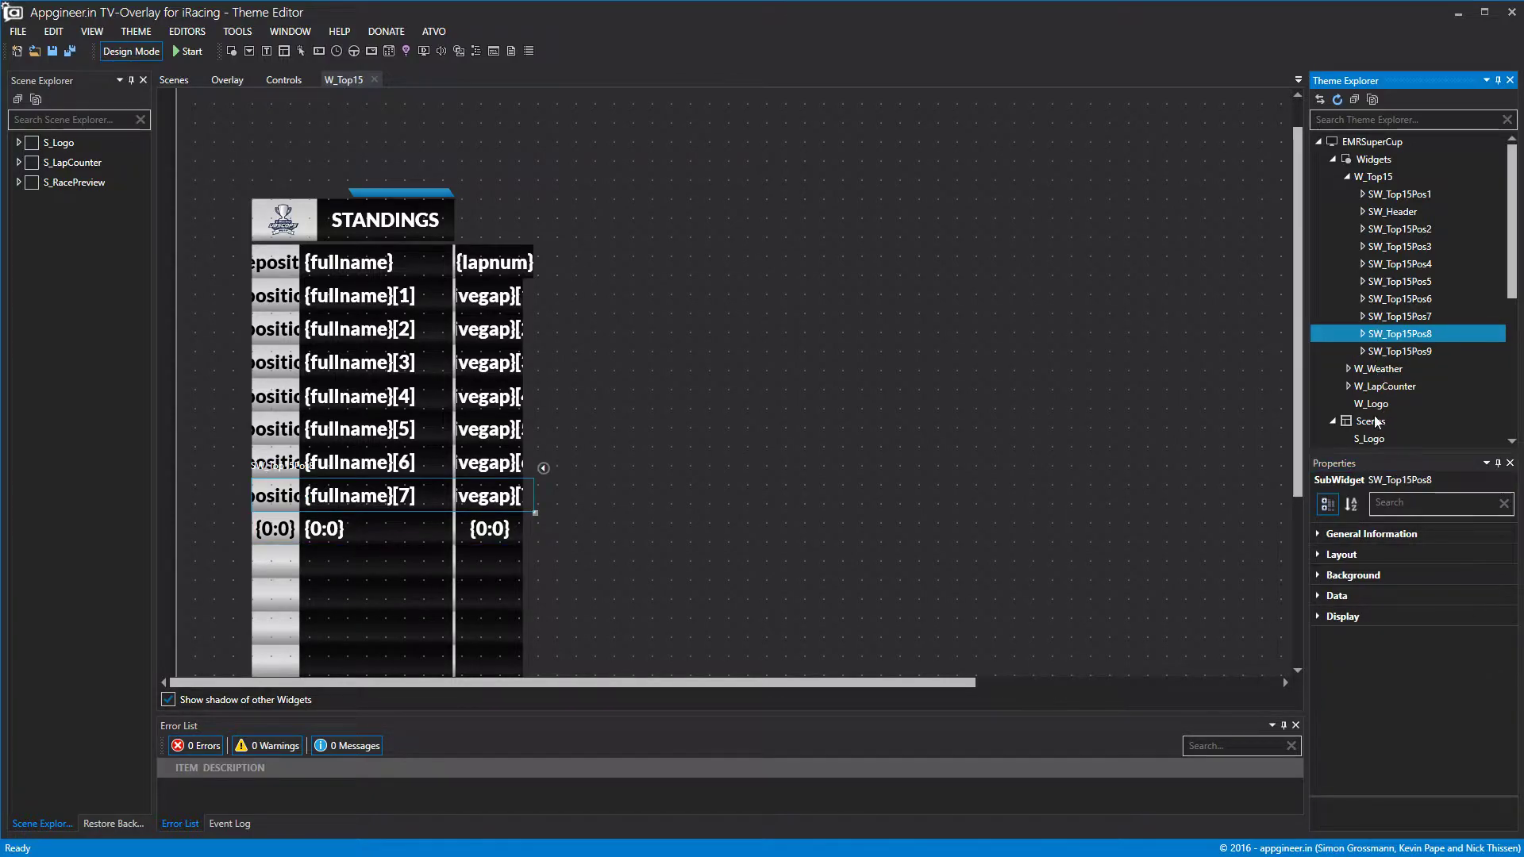
left_click(129, 51)
left_click(129, 51)
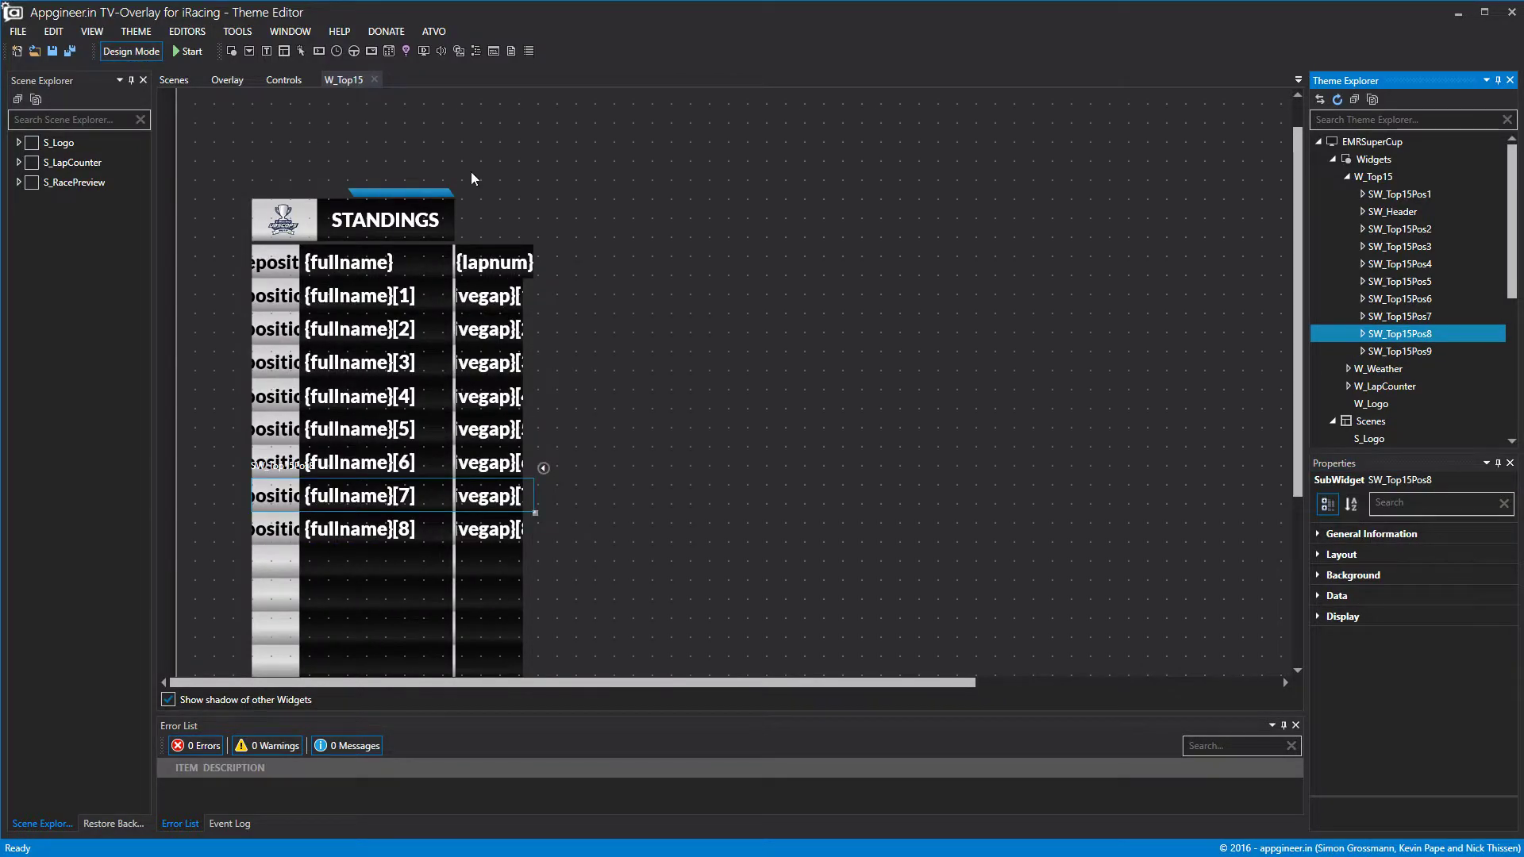
Copy and paste SW_Top15Pos9, then select the pasted copy.
left_click(1402, 352)
right_click(1403, 352)
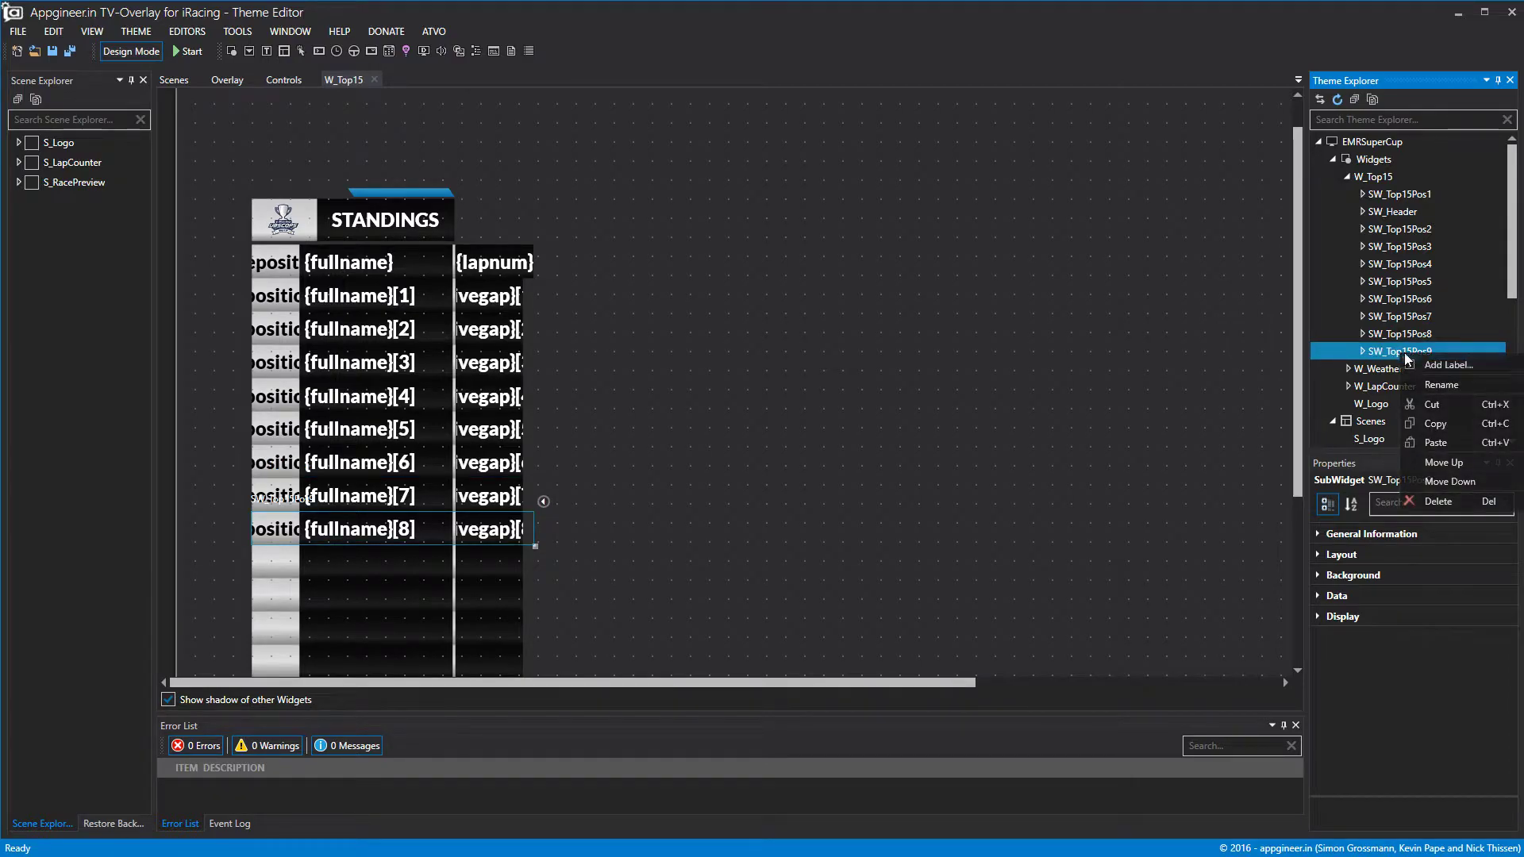
left_click(1435, 423)
right_click(1423, 351)
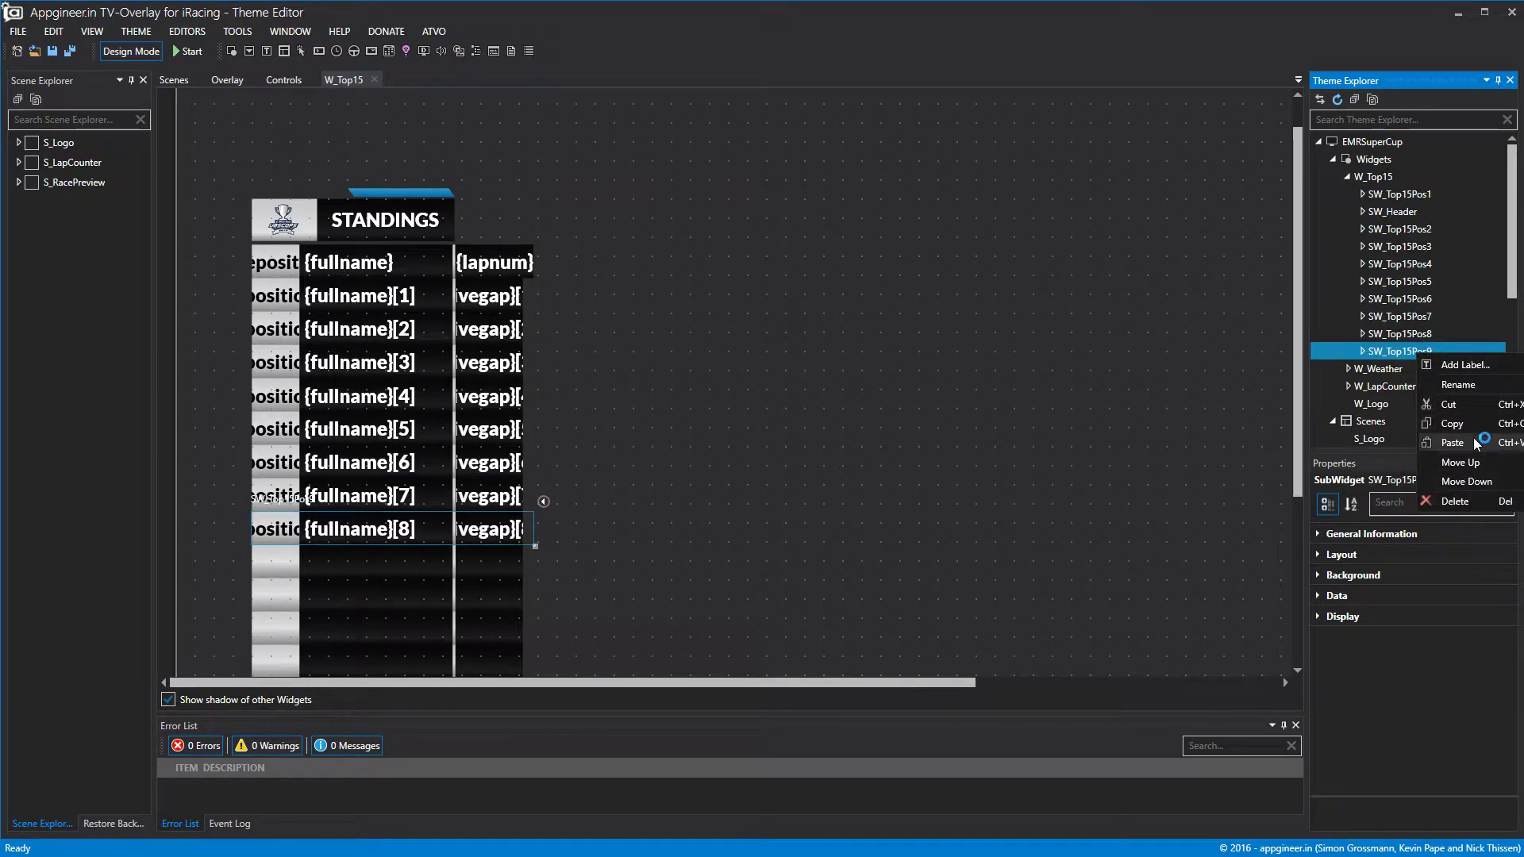
left_click(1449, 442)
left_click(1426, 370)
Rename the copy to SW_Top15Pos10.
left_click(1366, 533)
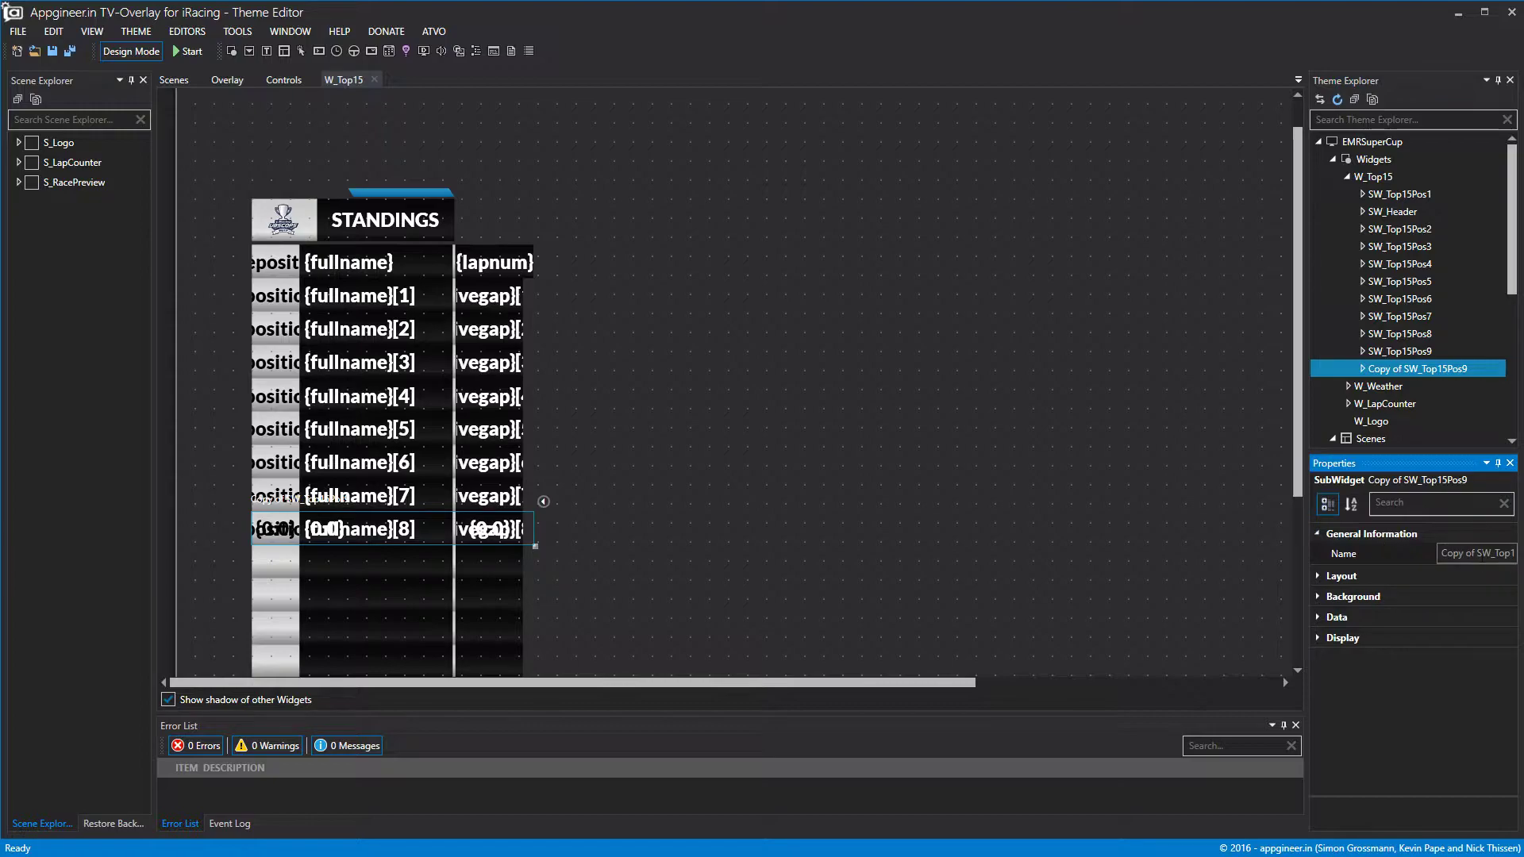
left_click_drag(1479, 555, 1376, 554)
key("BackSpace")
left_click_drag(1506, 555, 1499, 557)
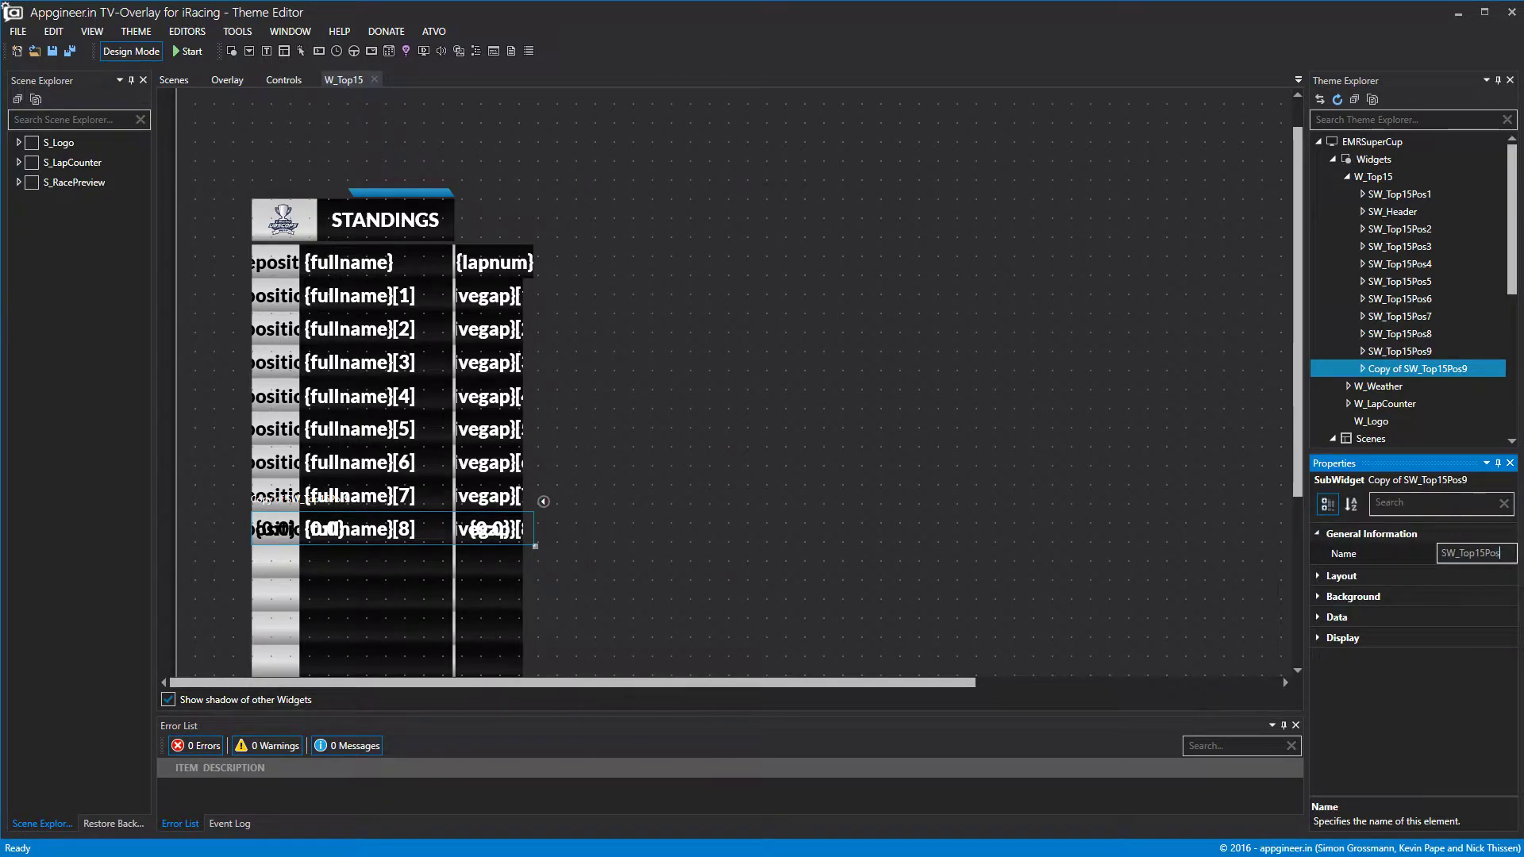
type("10")
key("Return")
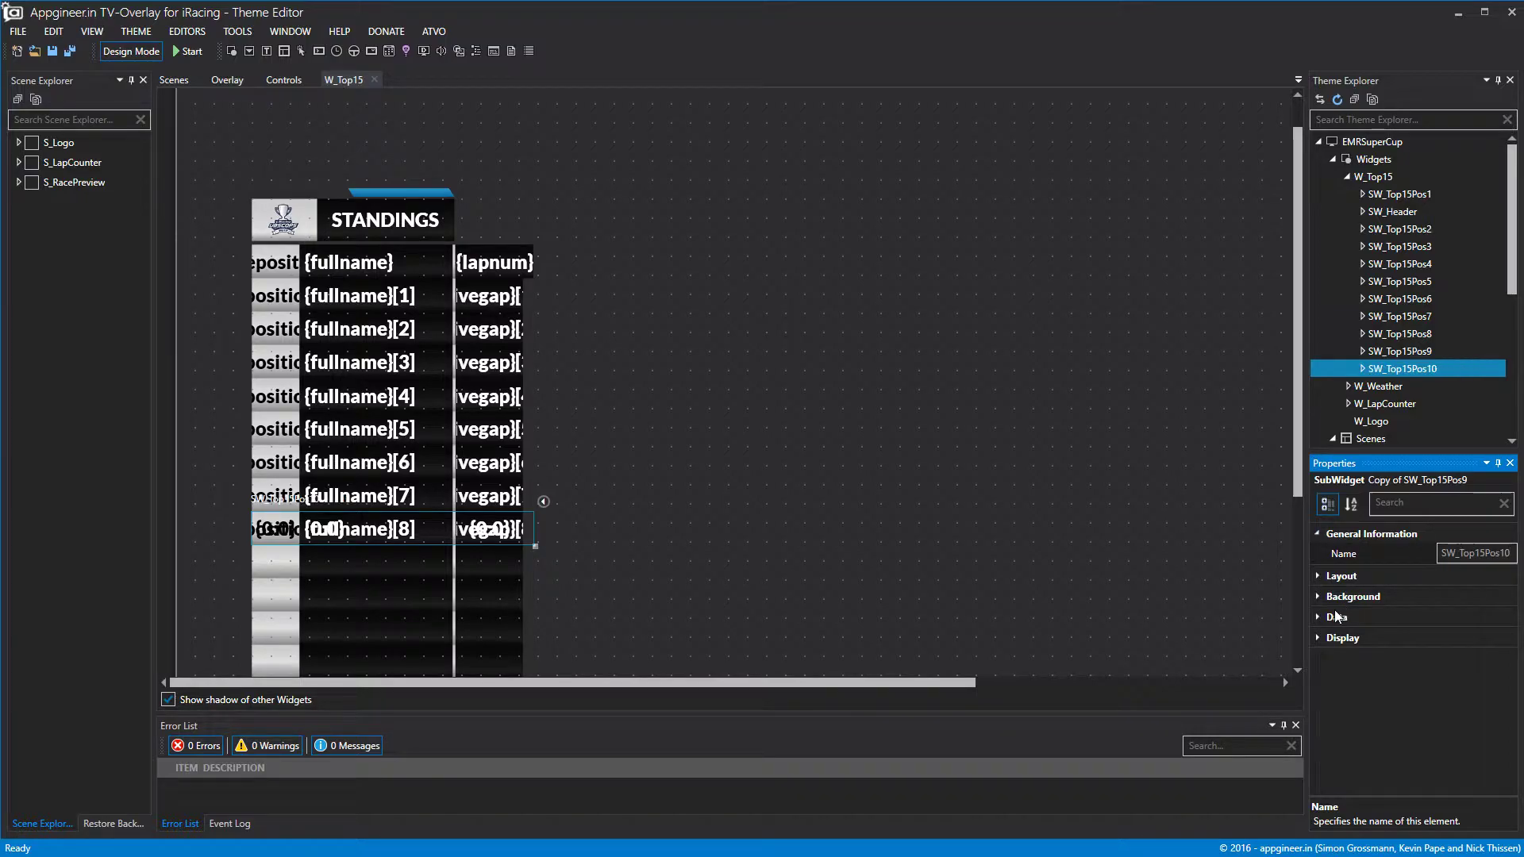
left_click(1246, 581)
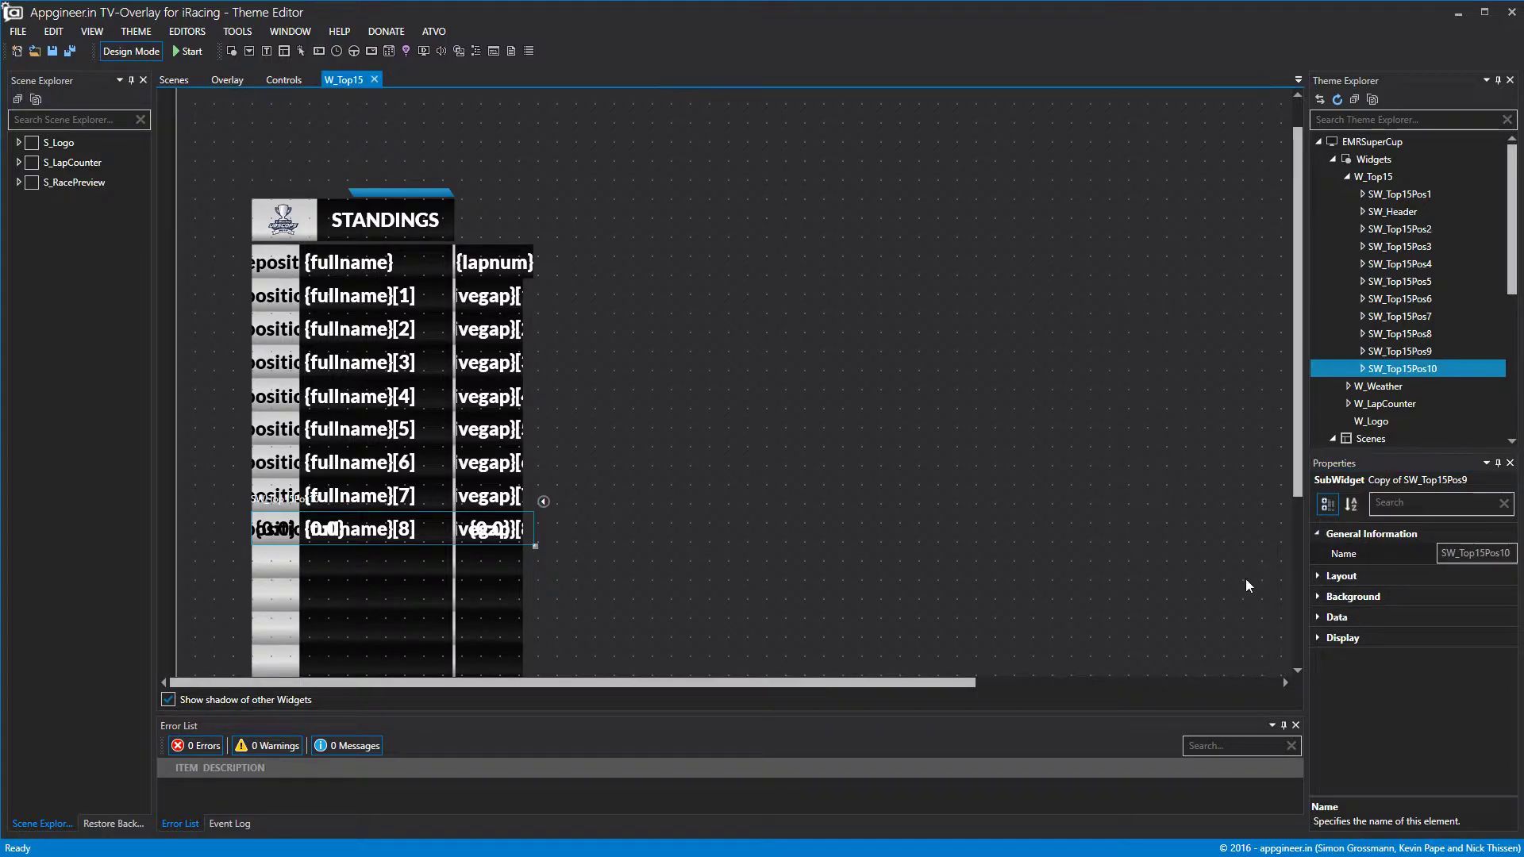
Move SW_Top15Pos10 down below the ninth row to Top 603.
left_click(1403, 369)
left_click(1321, 554)
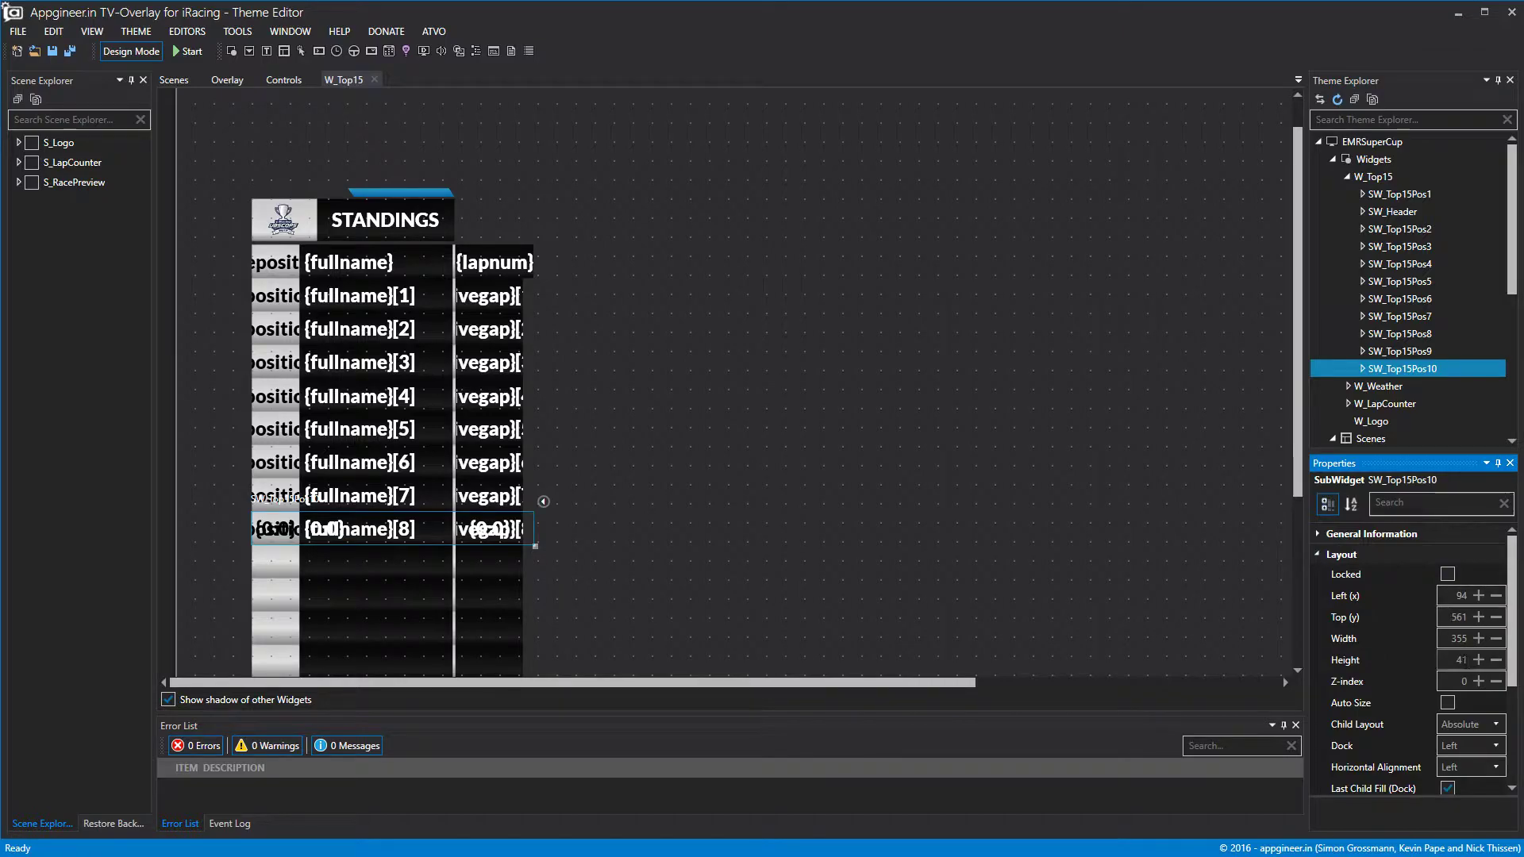
left_click_drag(1477, 618, 1474, 618)
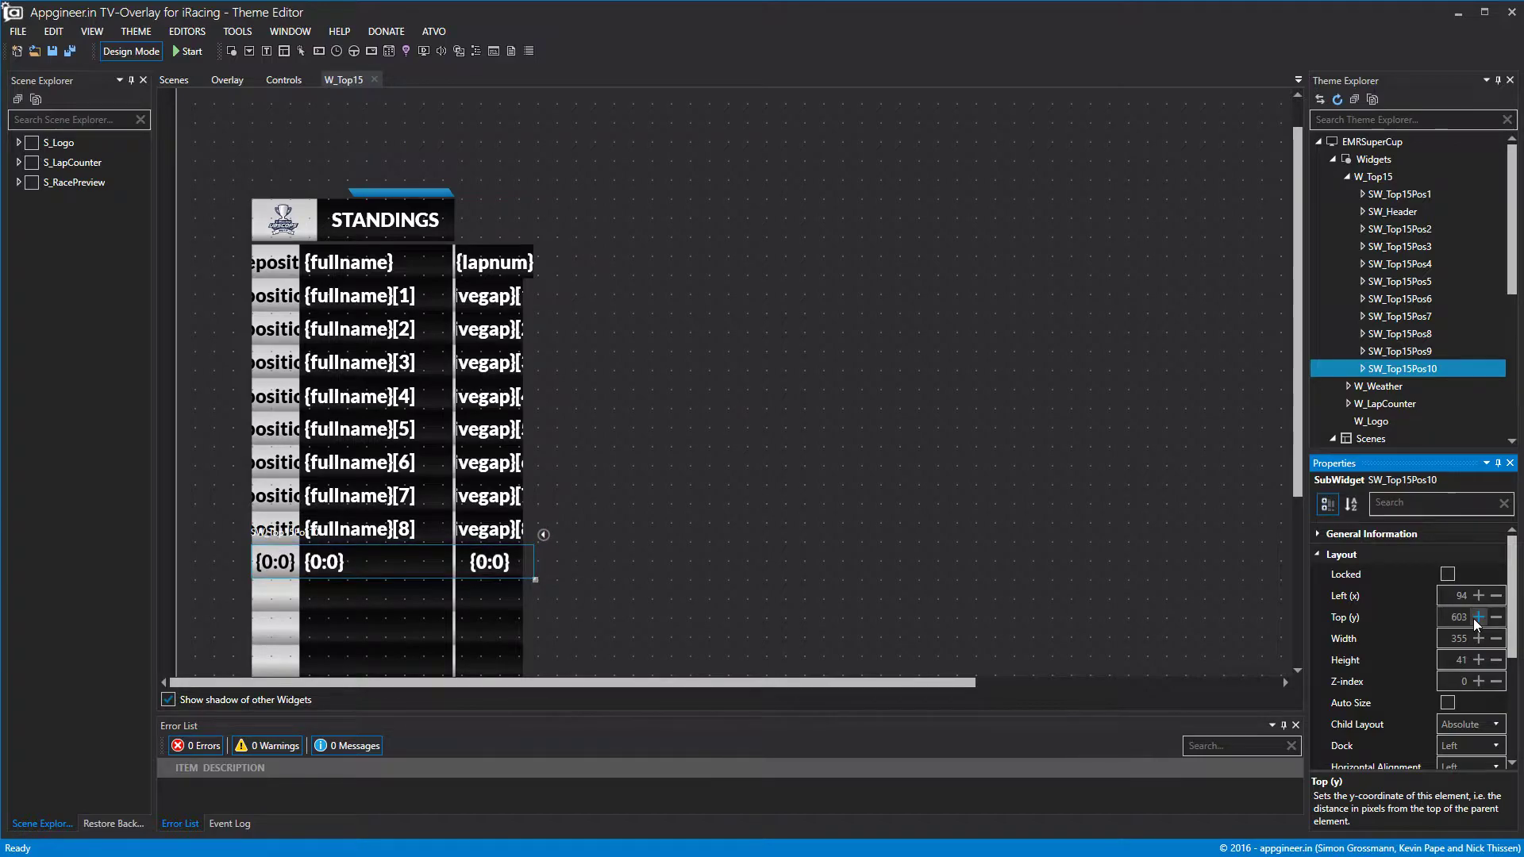
Set SW_Top15Pos10's data offset to 9.
double_click(1414, 353)
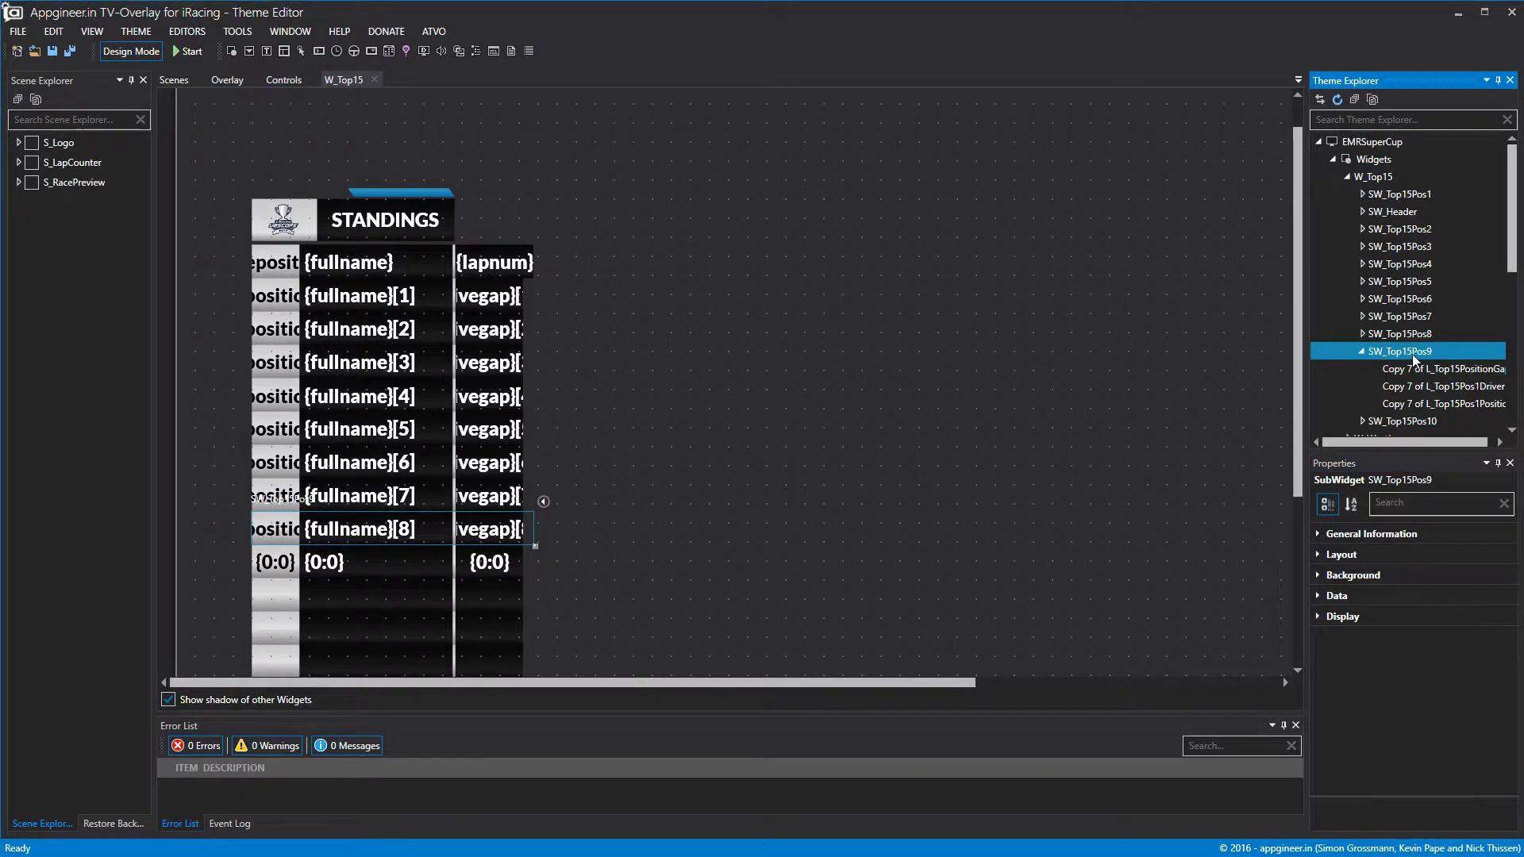
left_click(1362, 354)
left_click(1374, 370)
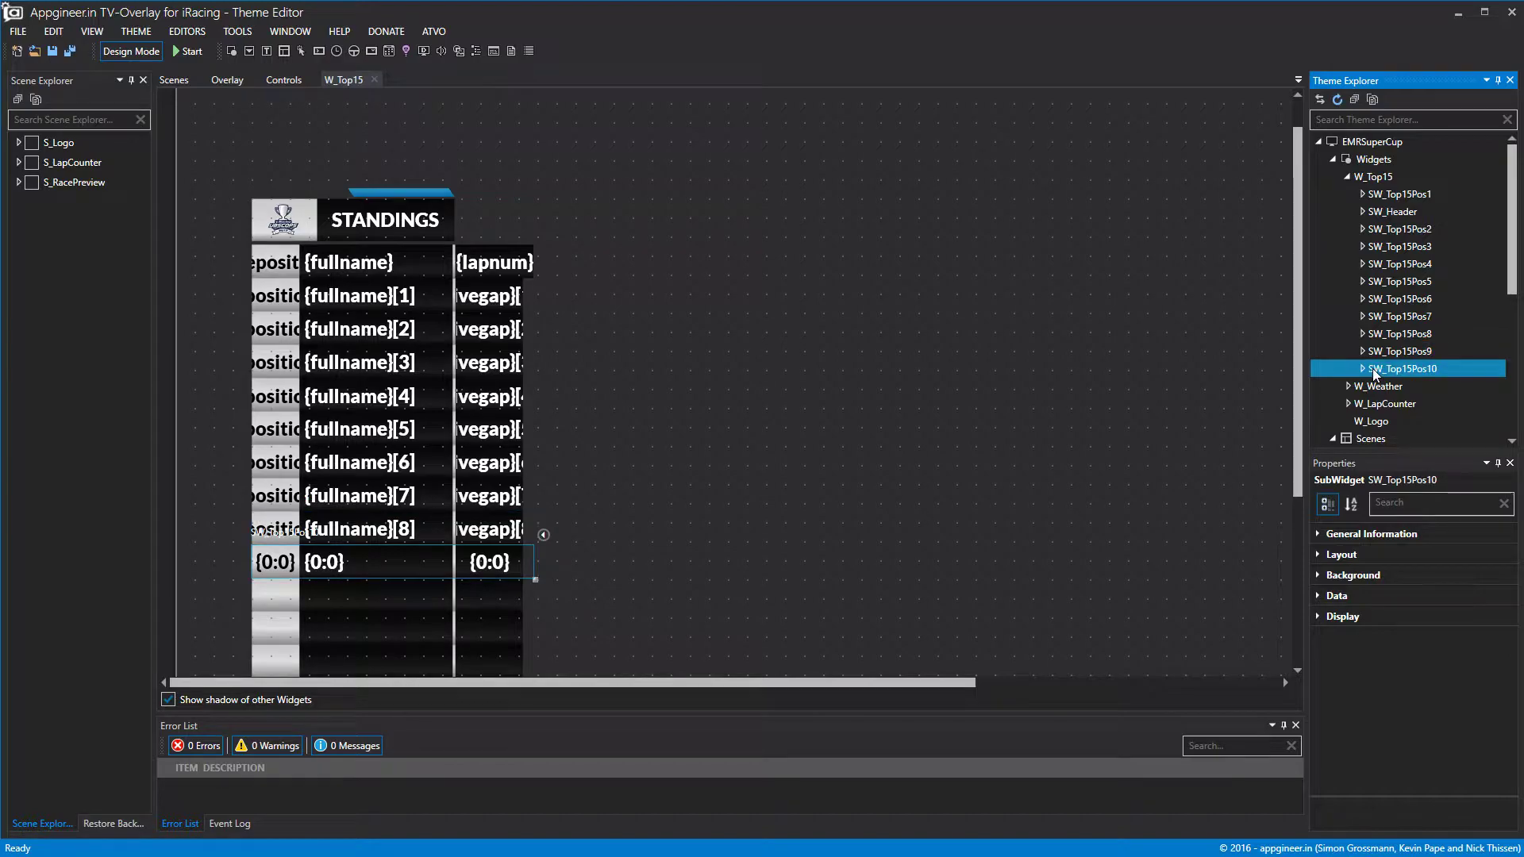
left_click(1327, 597)
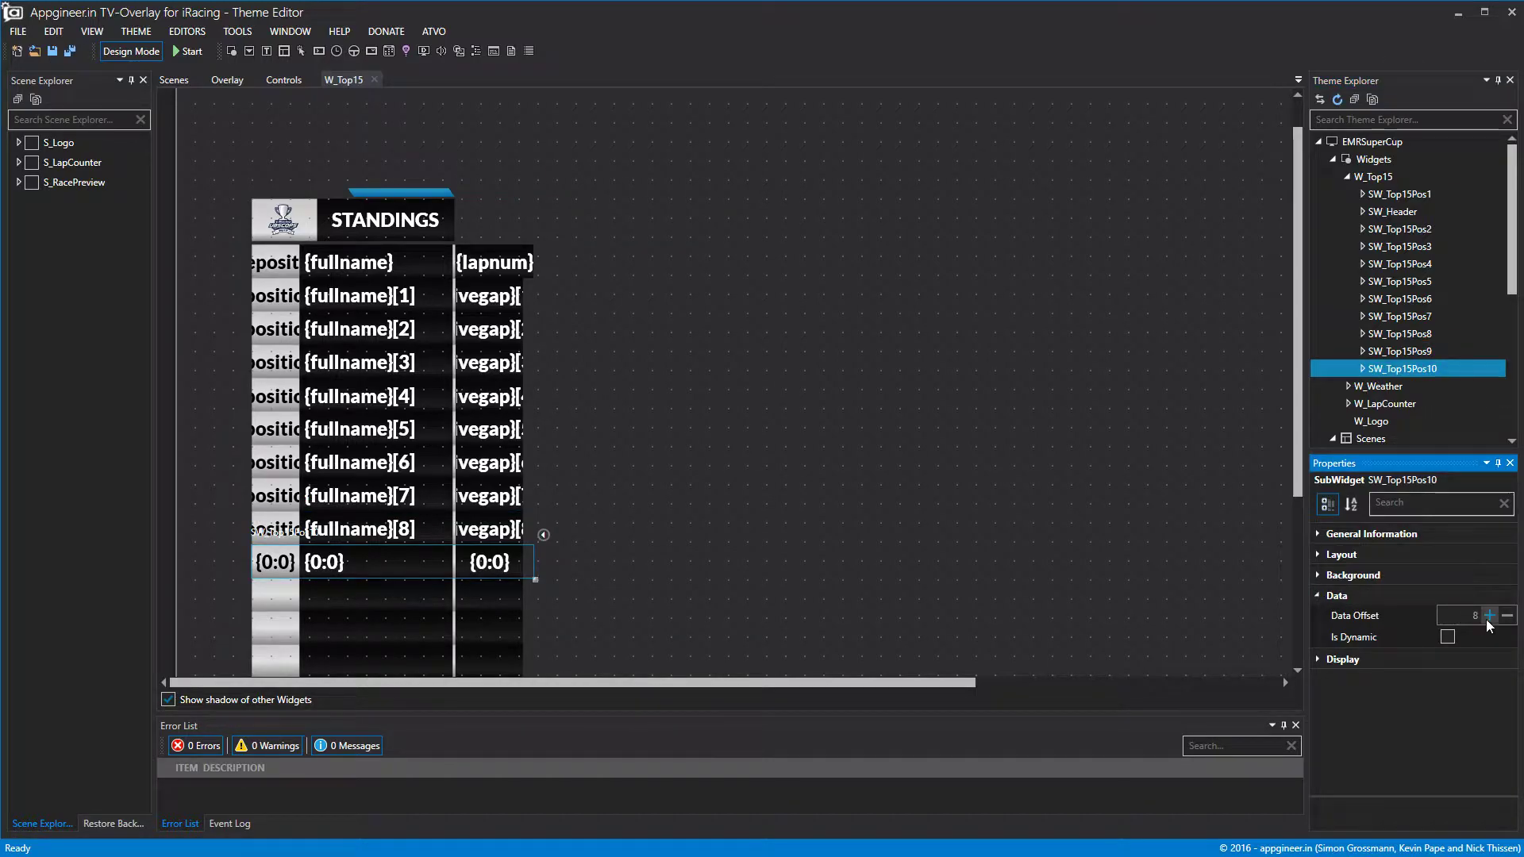
left_click(1489, 617)
right_click(1415, 368)
Copy and paste SW_Top15Pos10, then select the copied row.
left_click(1446, 441)
right_click(1416, 370)
left_click(1453, 459)
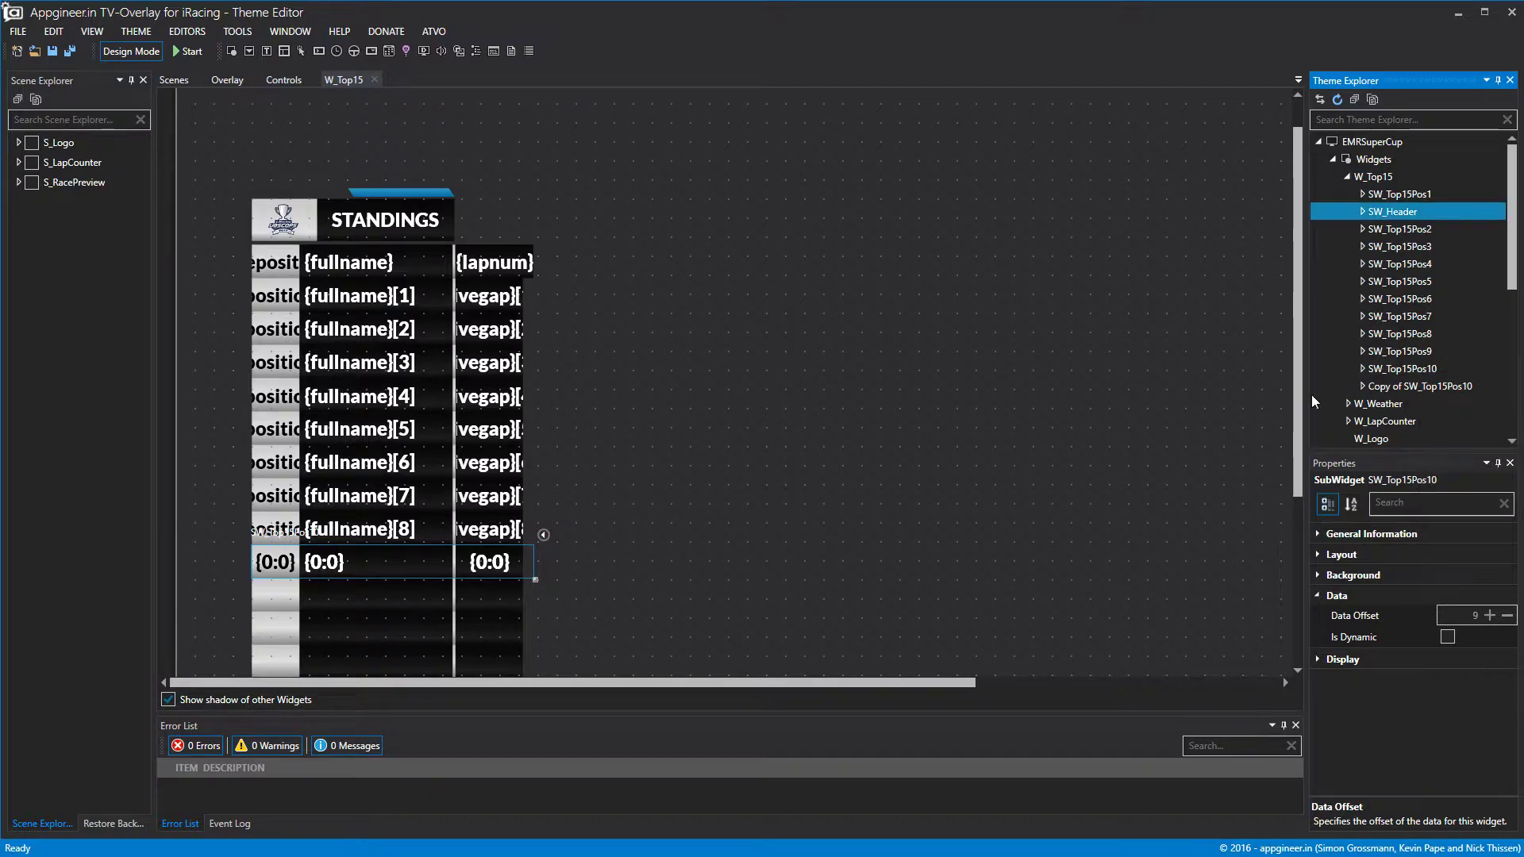
left_click(1400, 388)
Move the copied row down to Top 645.
left_click(1311, 556)
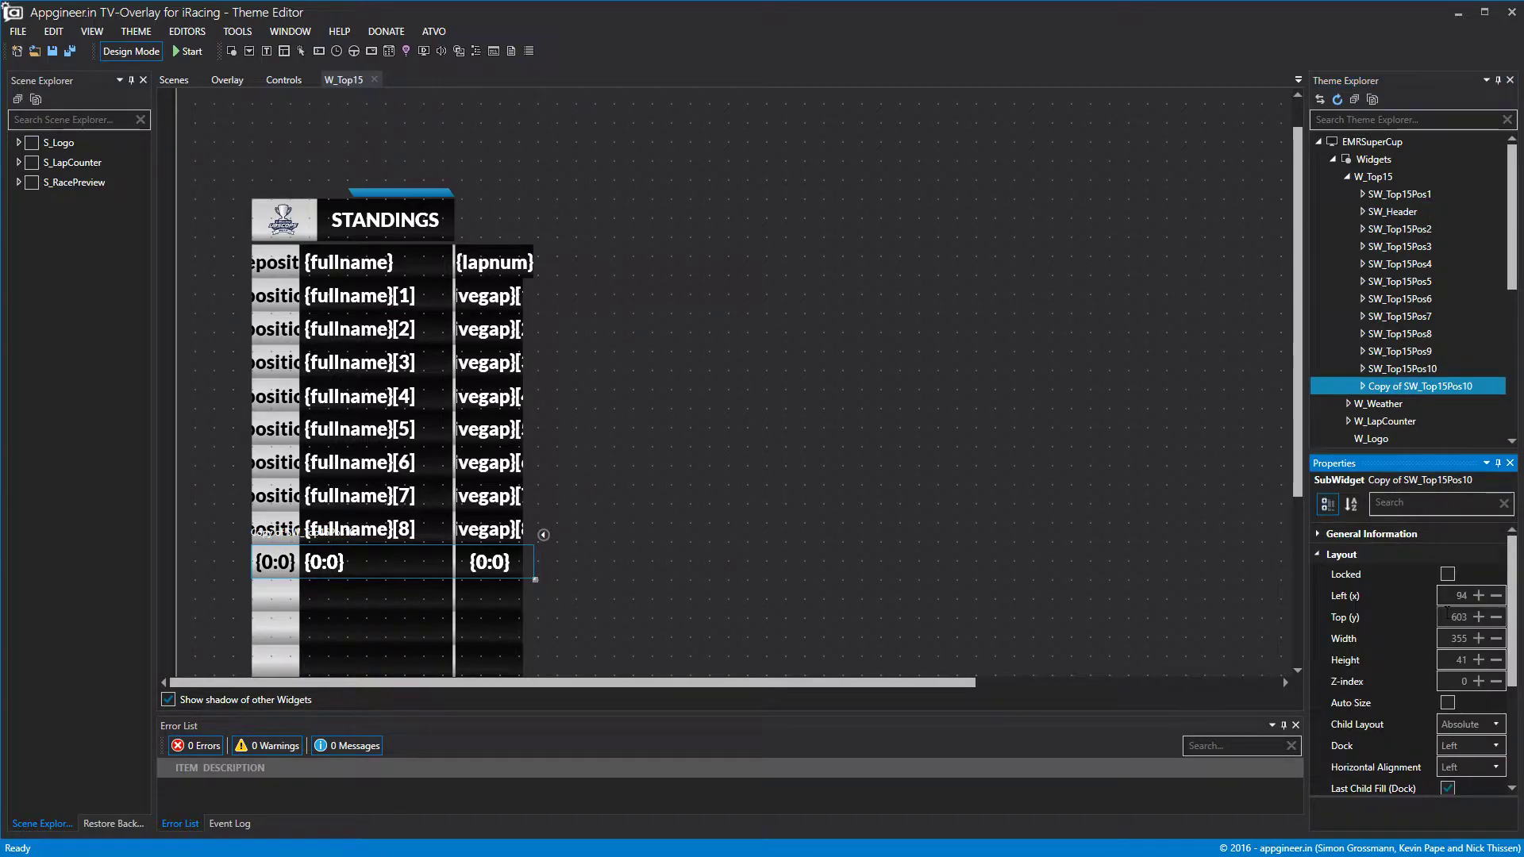
left_click(1478, 618)
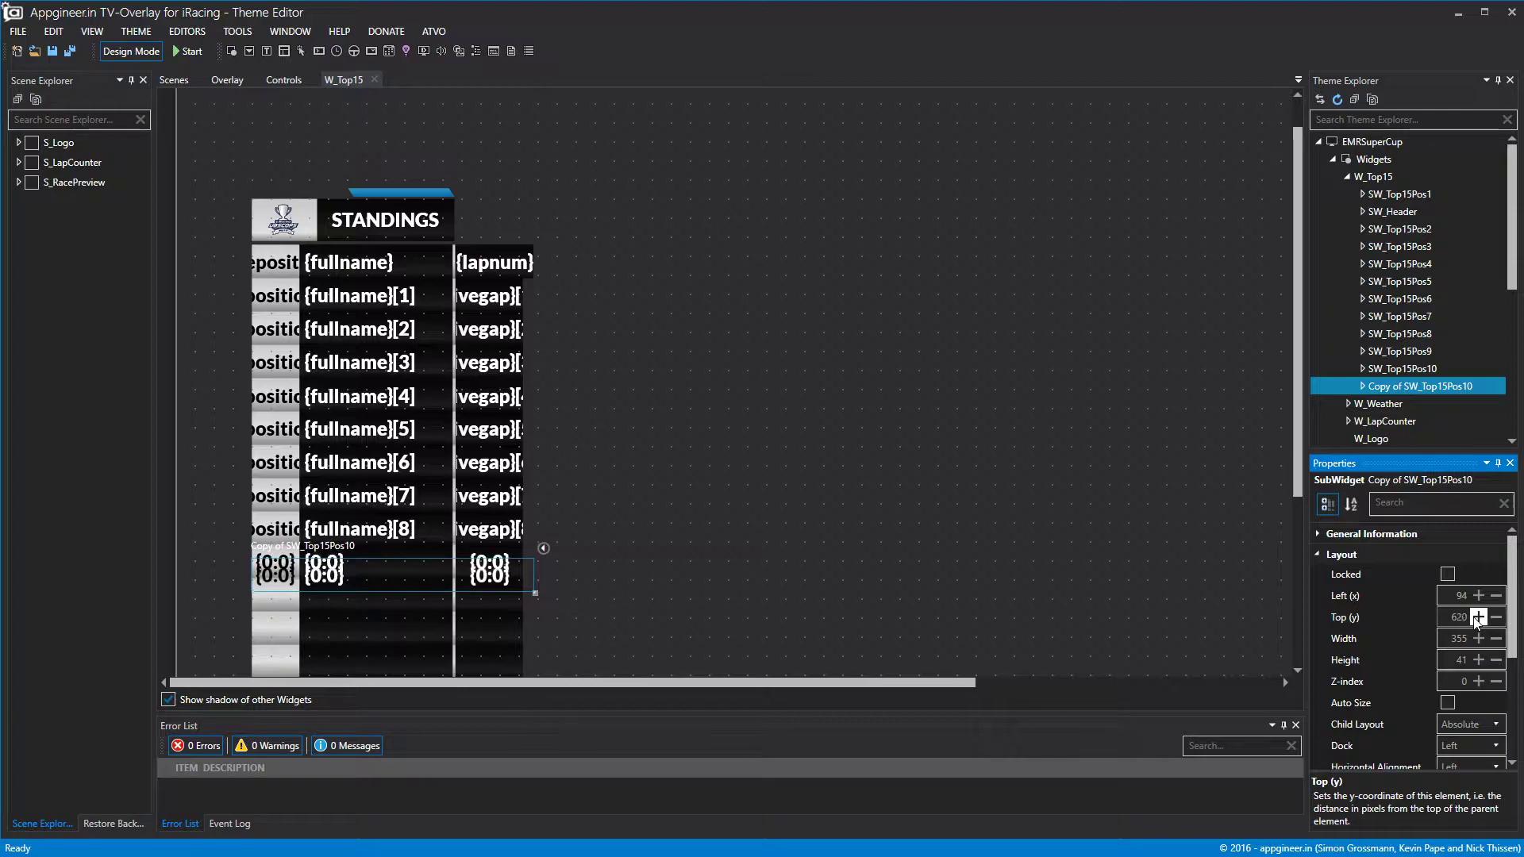
left_click(1478, 617)
left_click(1478, 617)
left_click(1478, 618)
left_click(1478, 618)
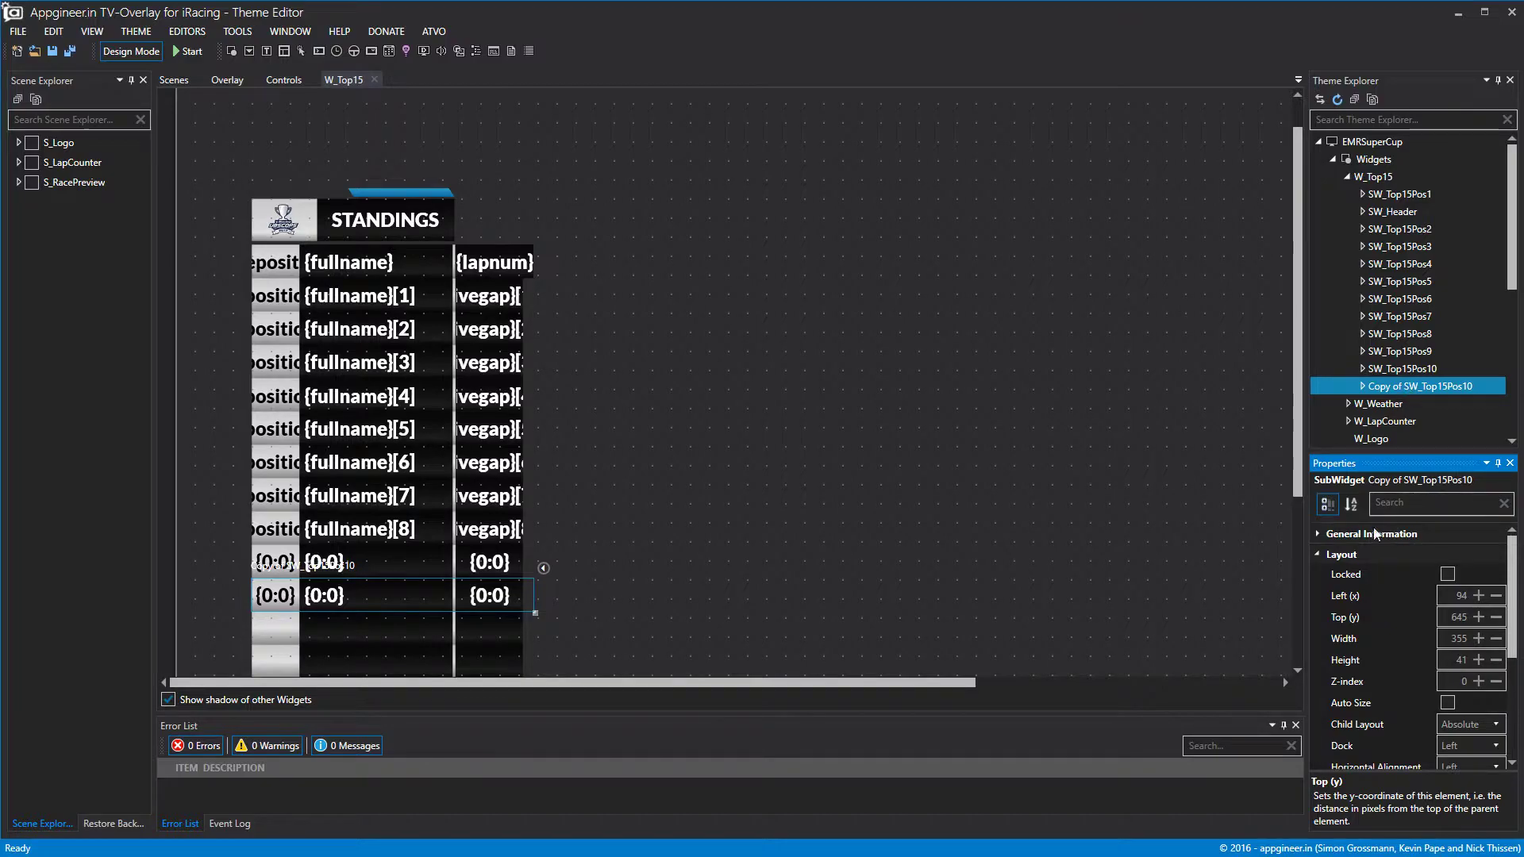
Rename the copy to SW_Top15Pos11 and preview the standings.
left_click(1330, 534)
left_click(1475, 553)
key("BackSpace")
key("BackSpace")
key("BackSpace")
key("BackSpace")
key("BackSpace")
key("BackSpace")
key("BackSpace")
key("BackSpace")
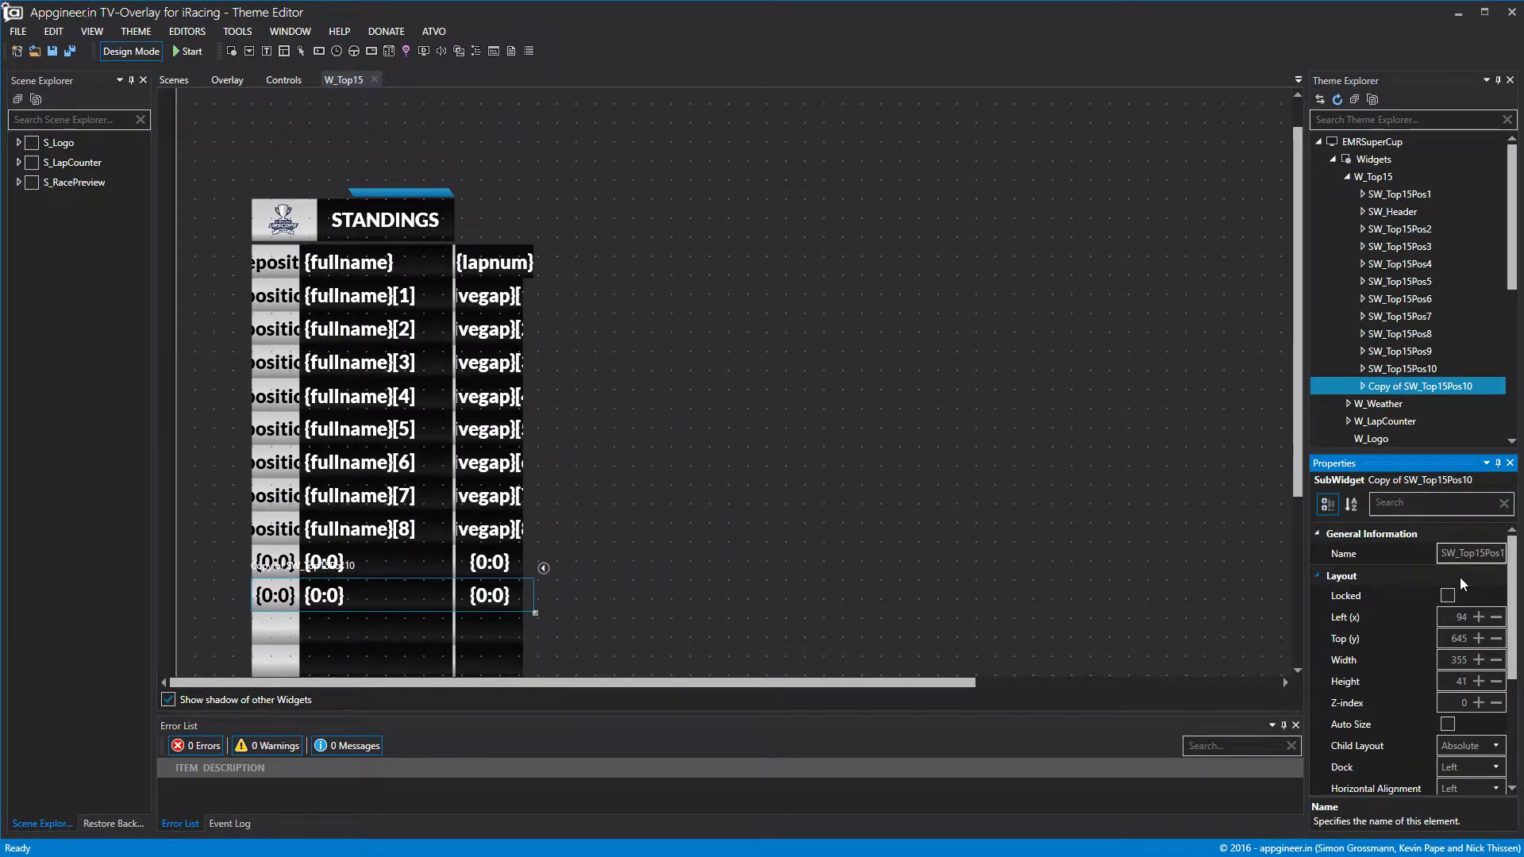
left_click_drag(1493, 554, 1507, 559)
type("1")
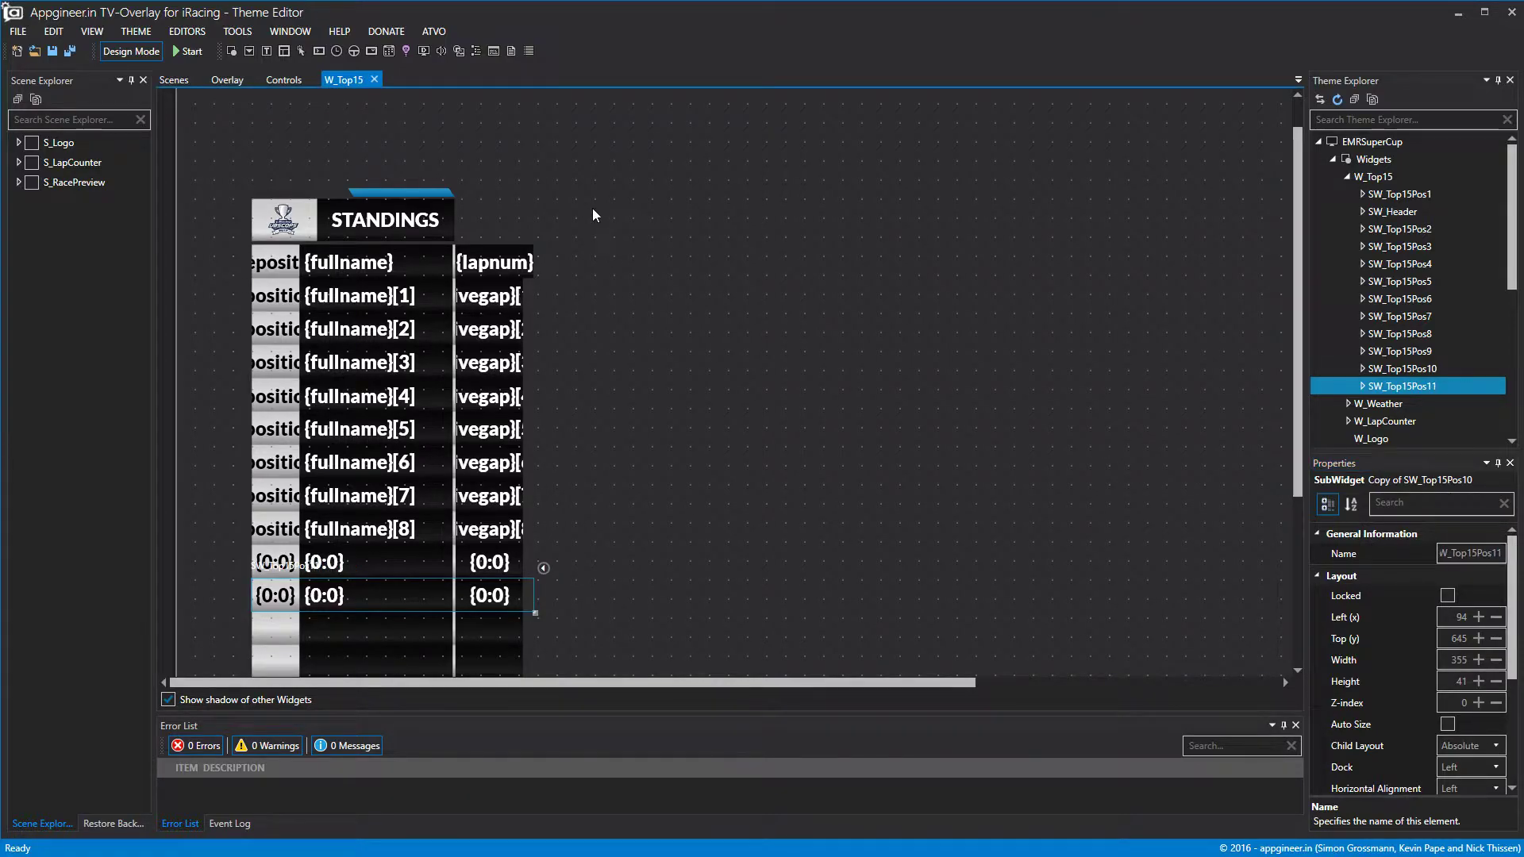
left_click(154, 51)
left_click(151, 51)
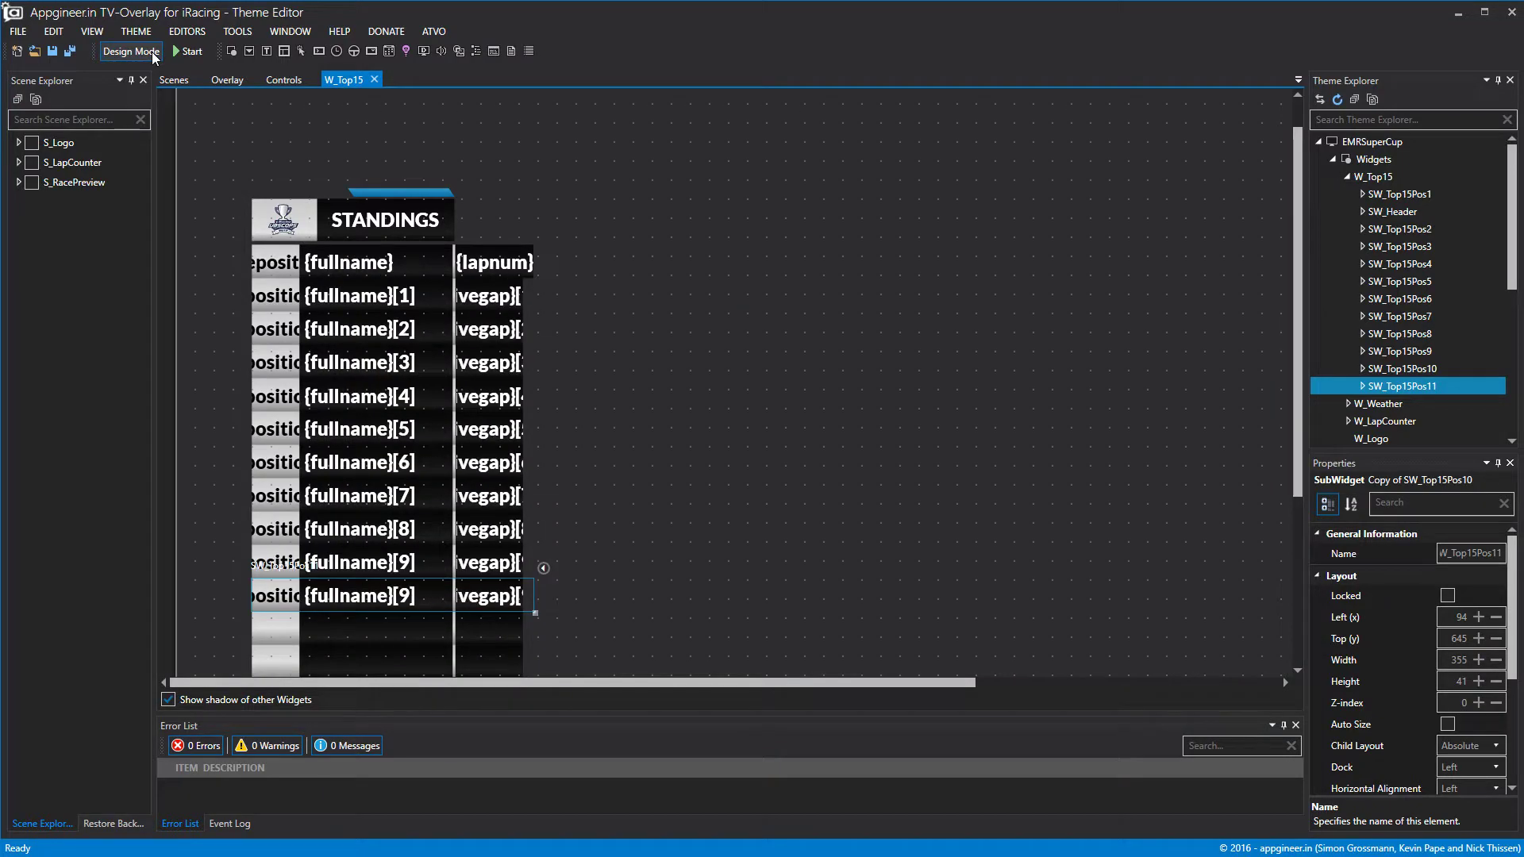
Raise SW_Top15Pos11's data offset to 10 and check it shows {fullname}[10].
left_click(1334, 575)
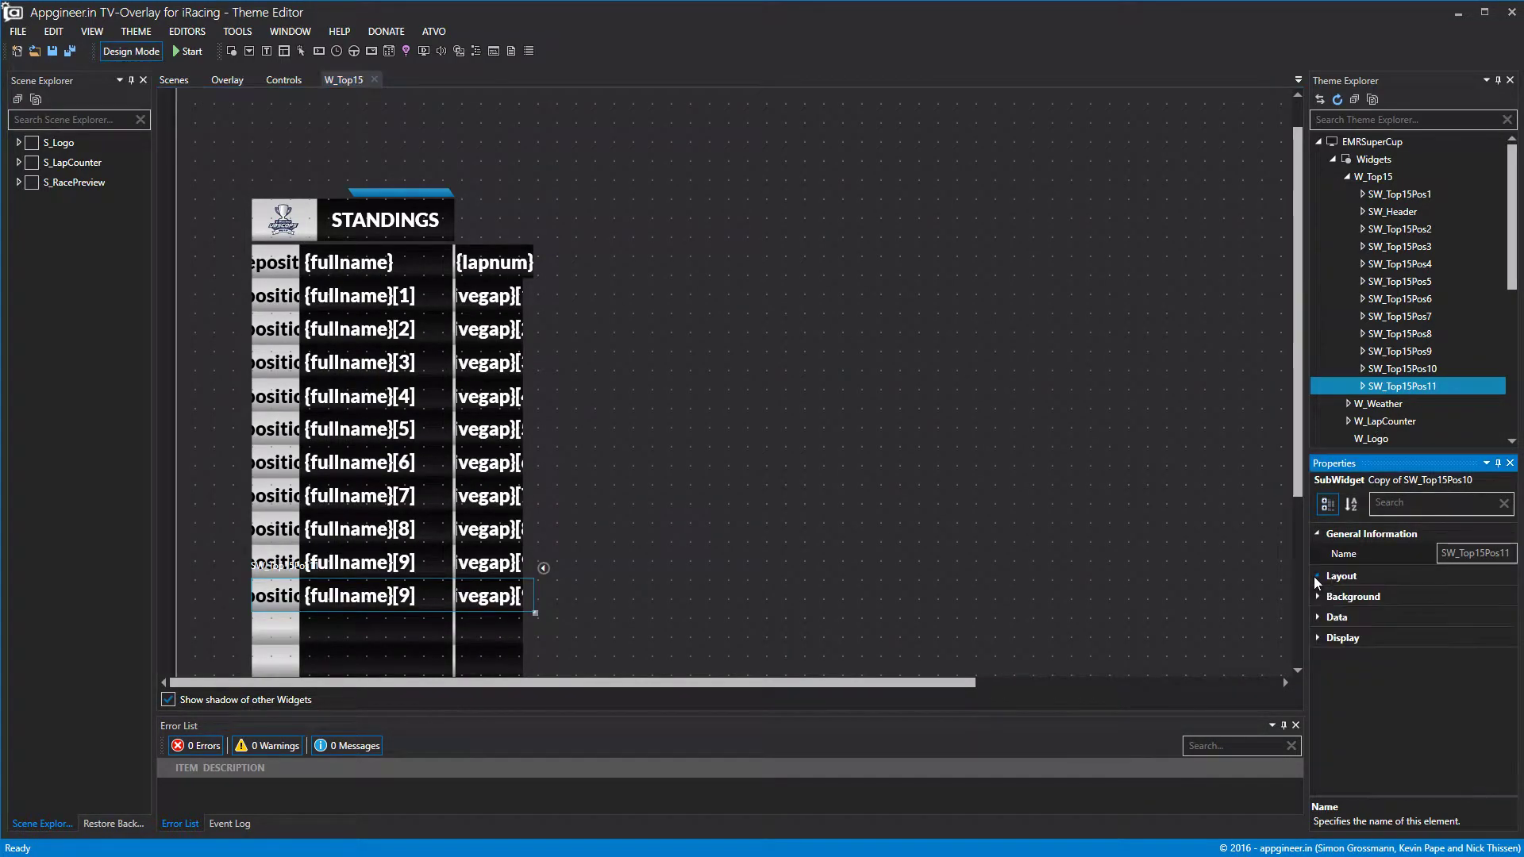
left_click(1334, 617)
left_click(1489, 637)
left_click(1151, 555)
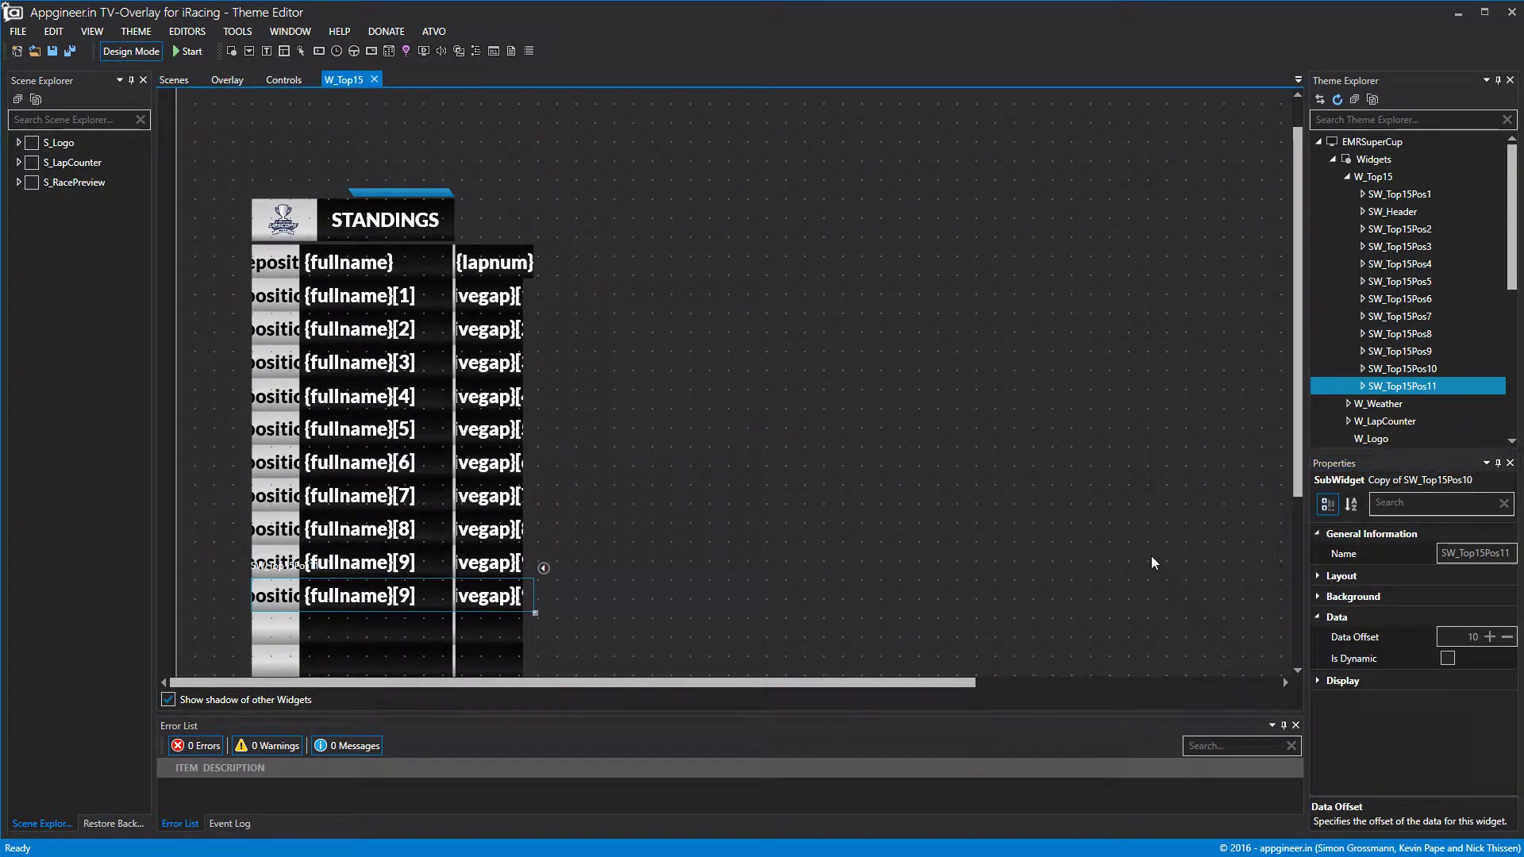
left_click(142, 57)
left_click(143, 57)
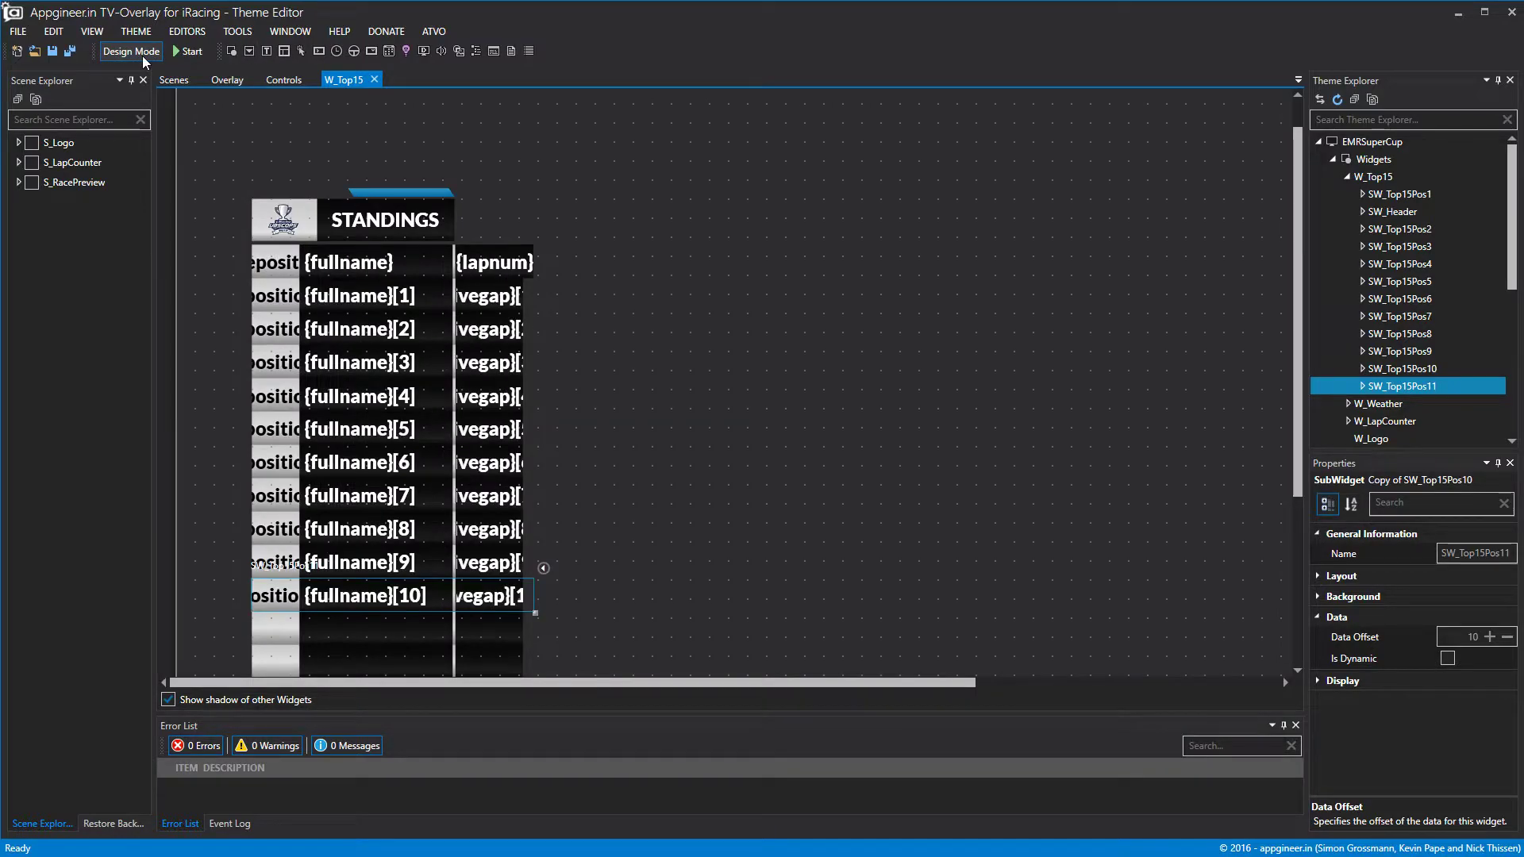
Duplicate row SW_Top15Pos11 and rename the copy SW_Top15Pos12.
right_click(1382, 384)
left_click(1427, 459)
right_click(1404, 388)
left_click(1432, 475)
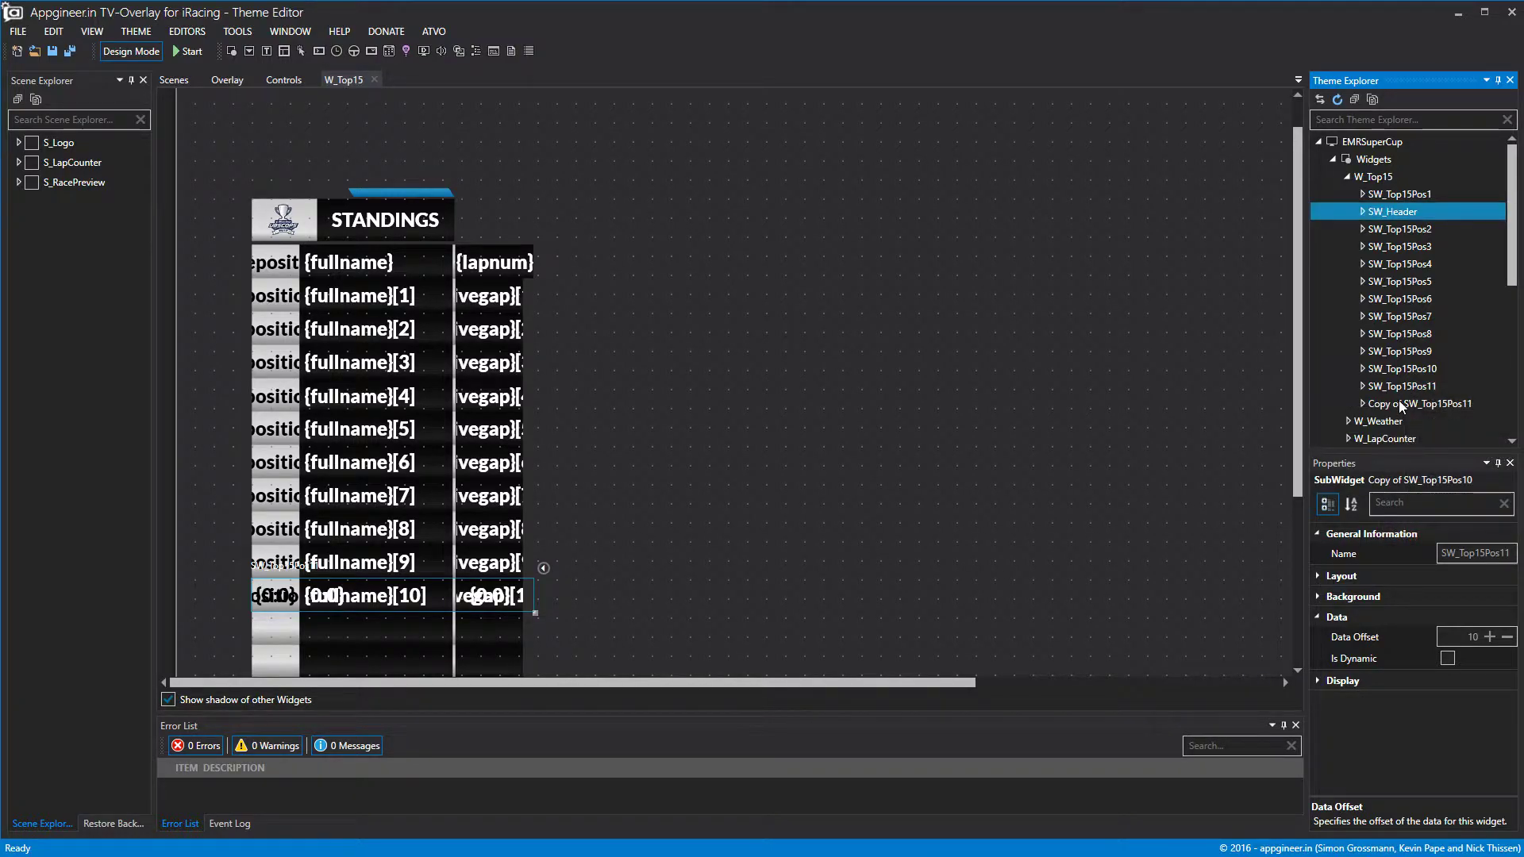
left_click(1398, 402)
left_click(1478, 554)
left_click_drag(1477, 555, 1346, 556)
key("BackSpace")
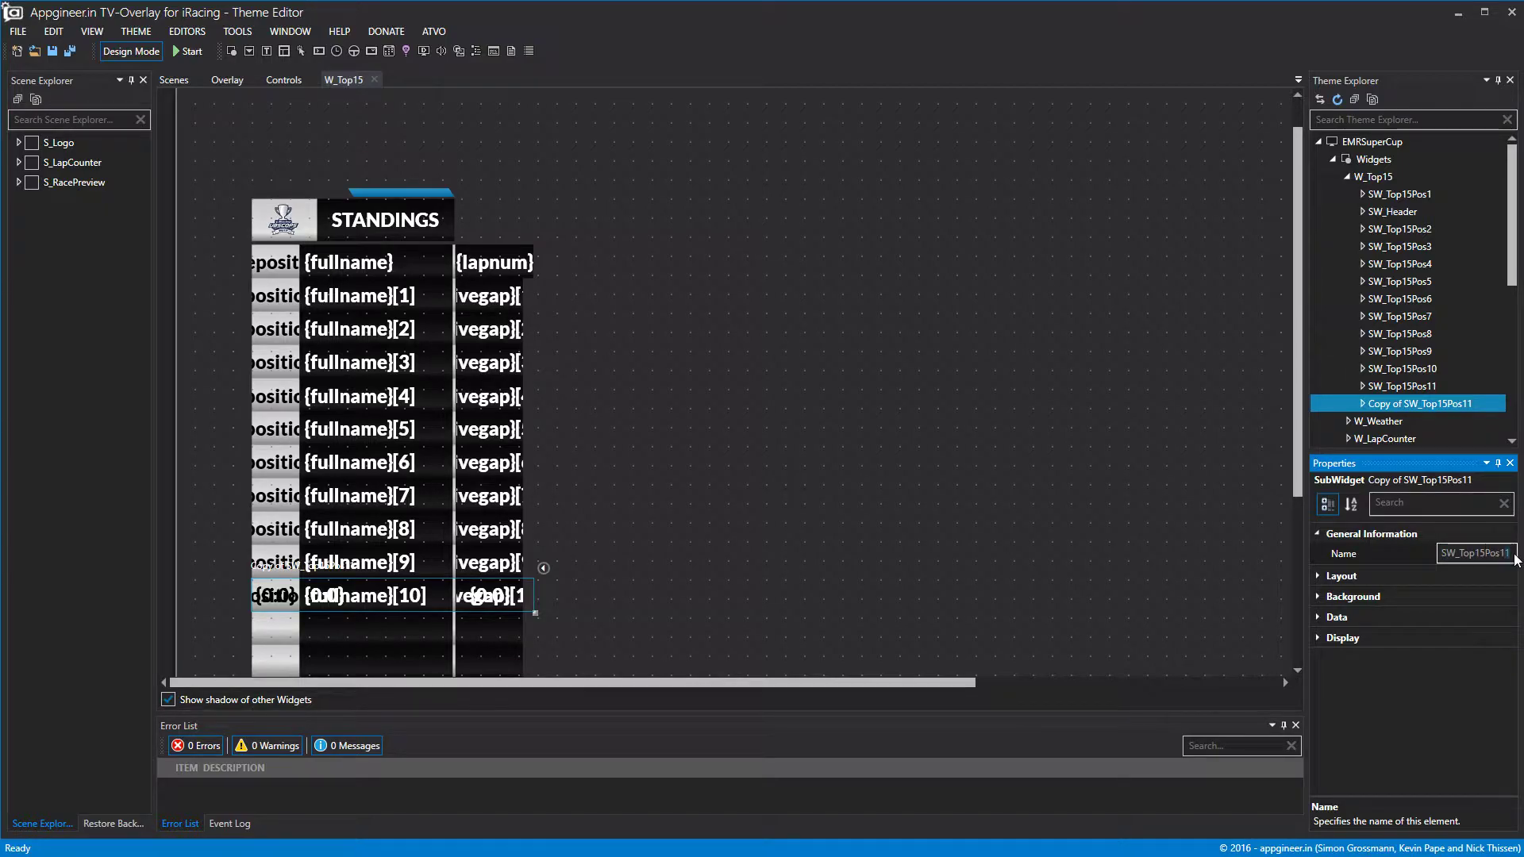
key("BackSpace")
type("2")
Give SW_Top15Pos12 data offset 11 and Top 688, checking it in the sample-data preview.
double_click(1417, 405)
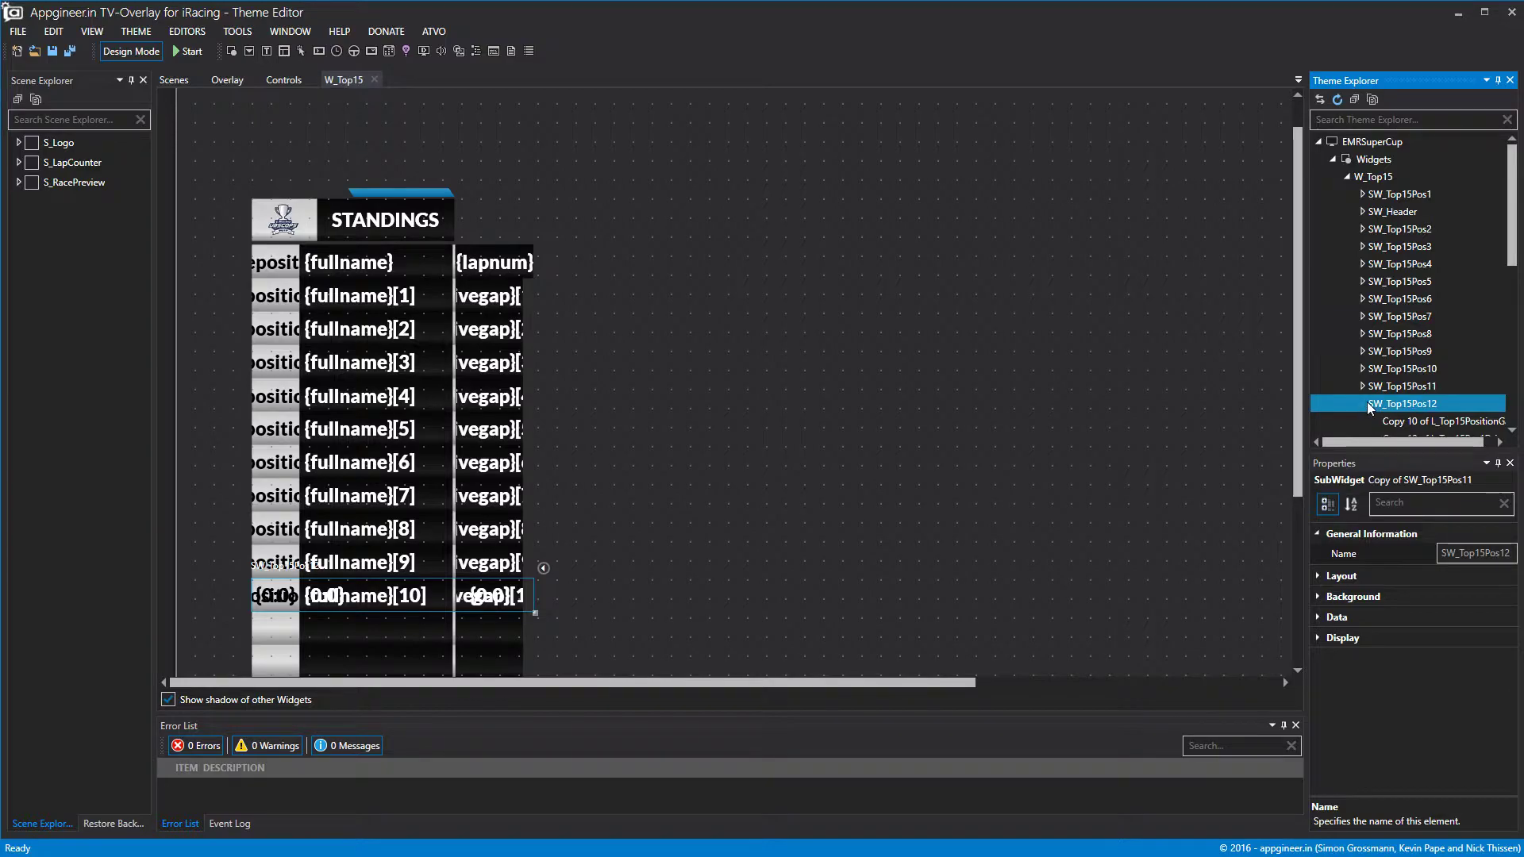
left_click(1320, 617)
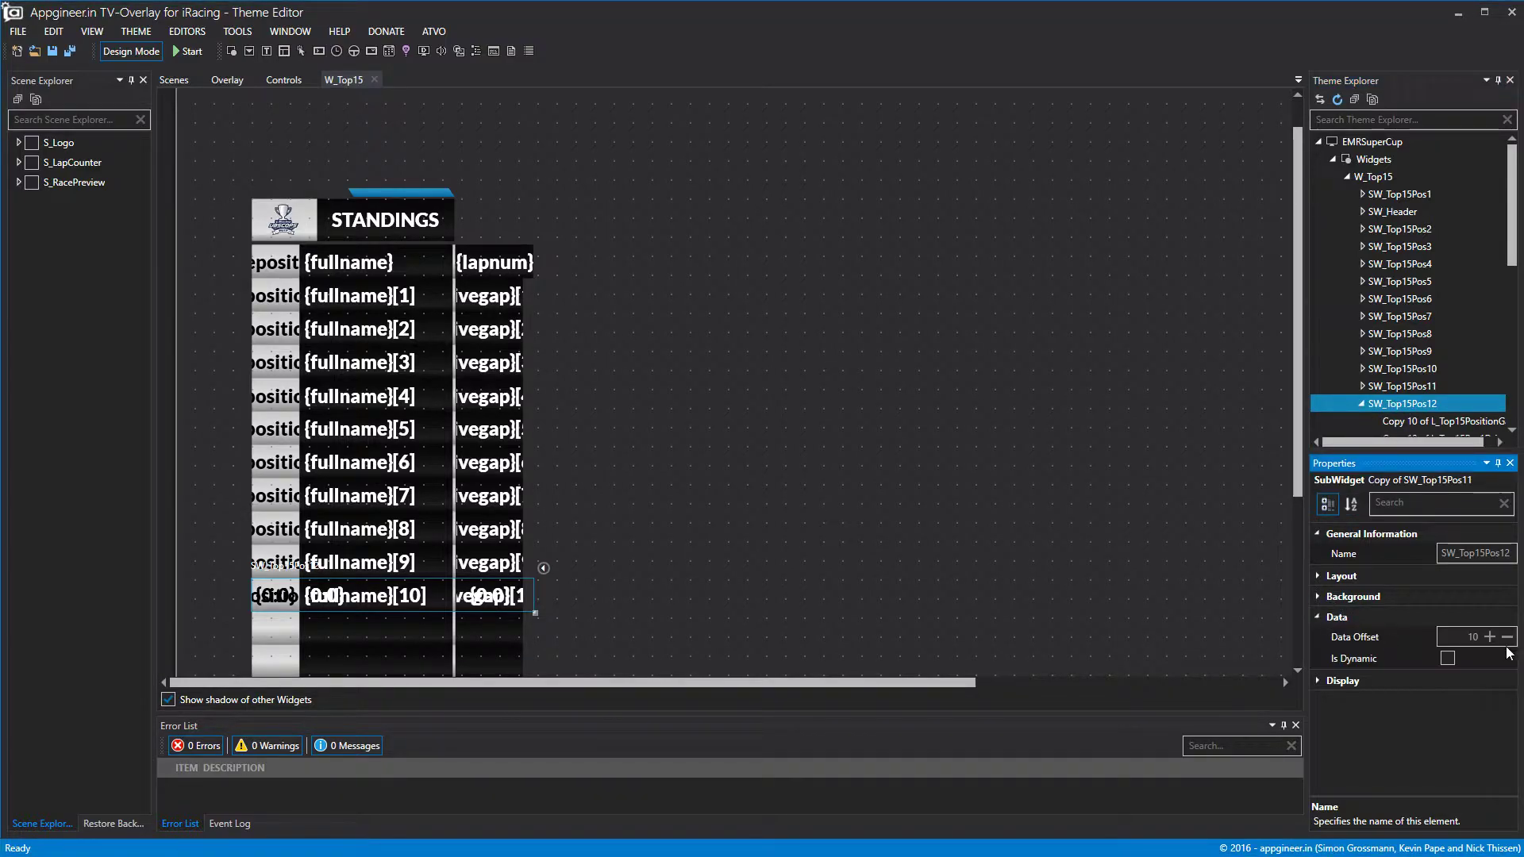
left_click(1317, 578)
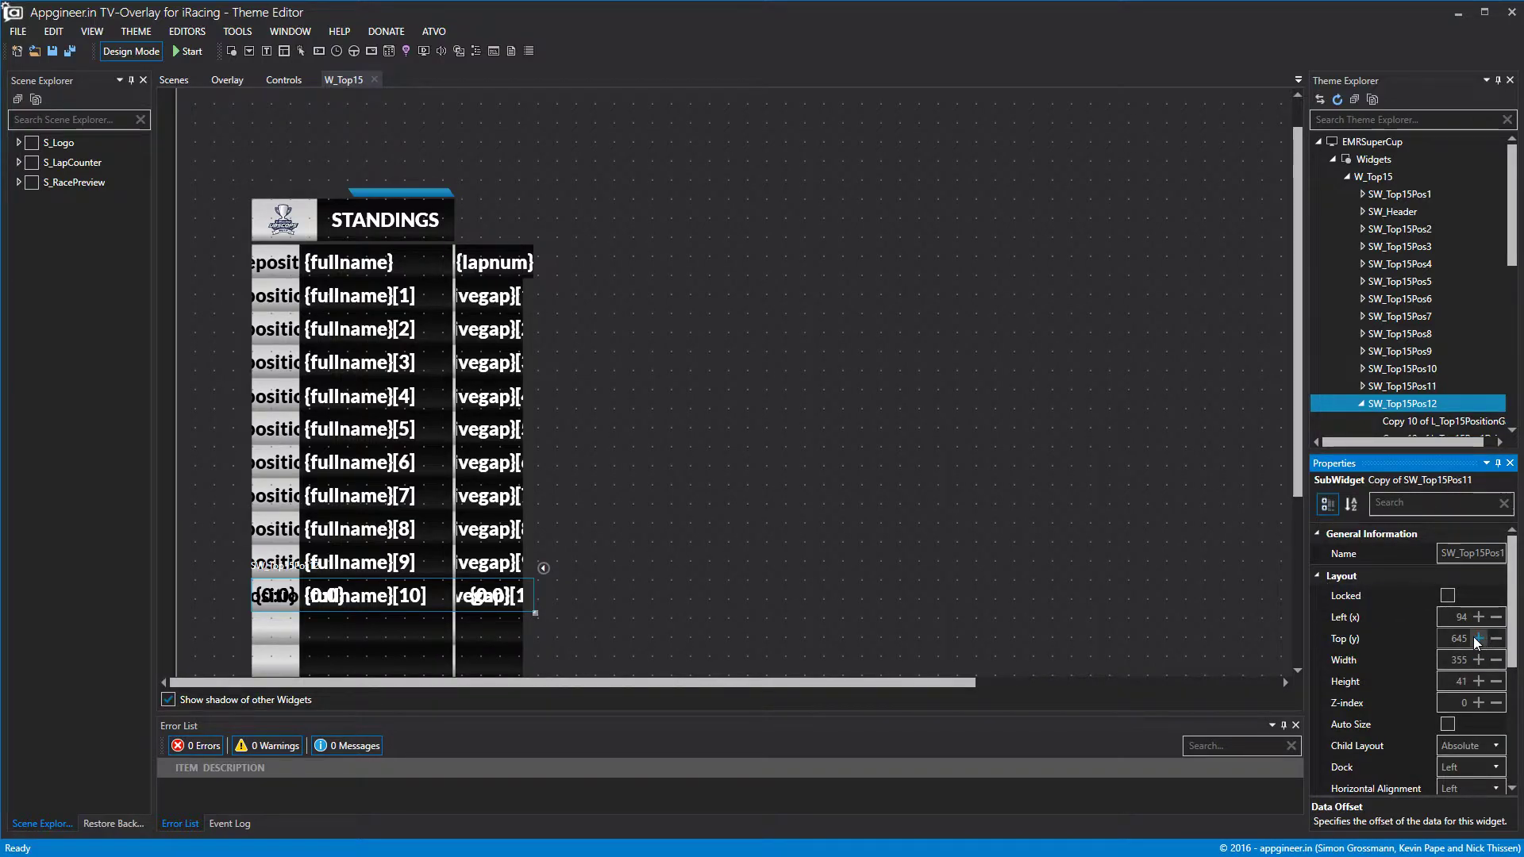
left_click(1477, 638)
left_click(1478, 638)
left_click(1475, 638)
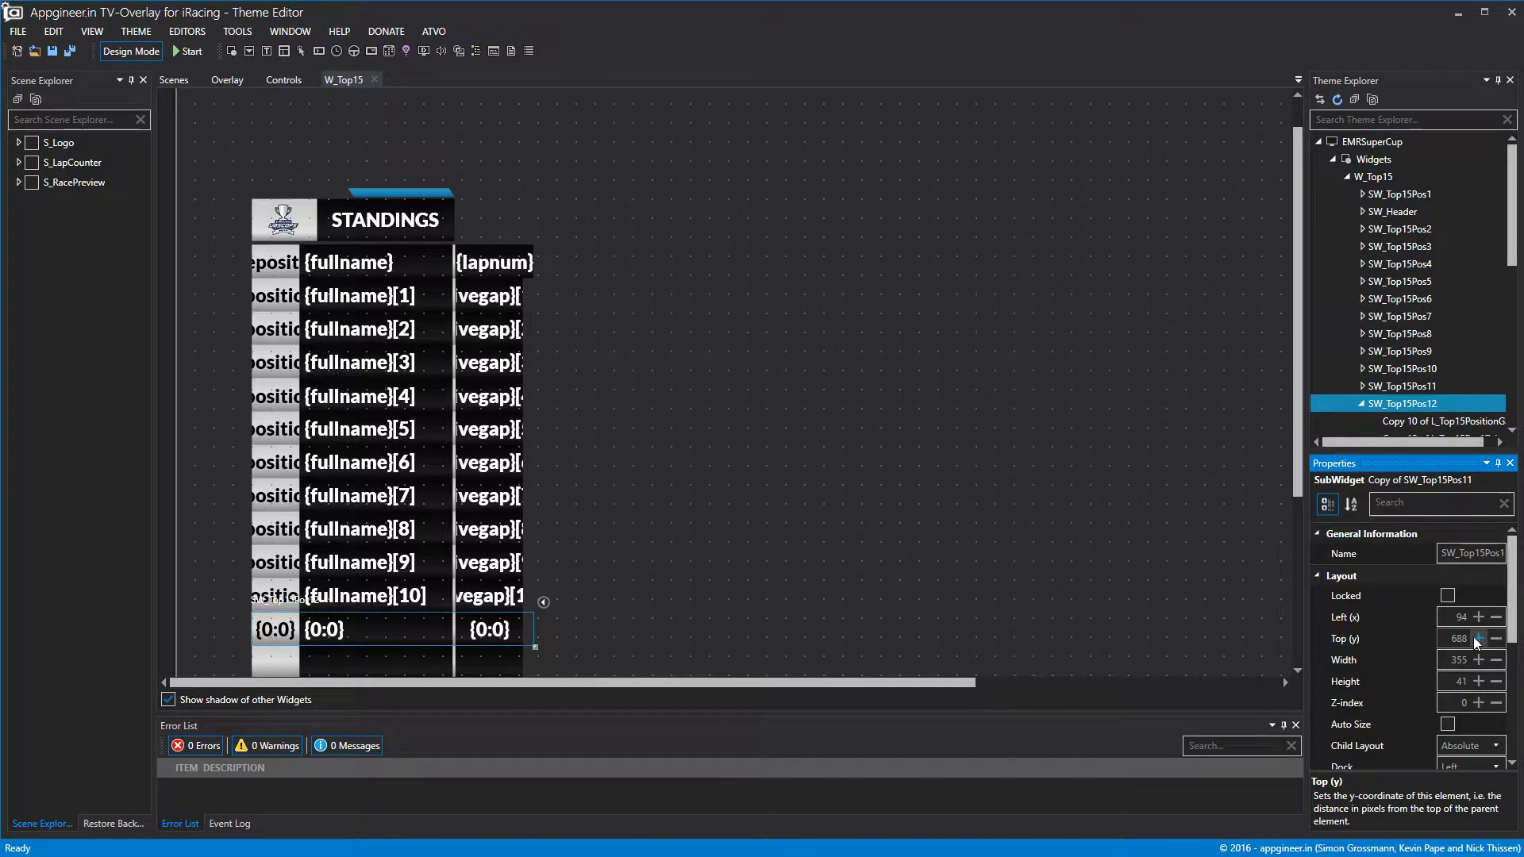
left_click(147, 54)
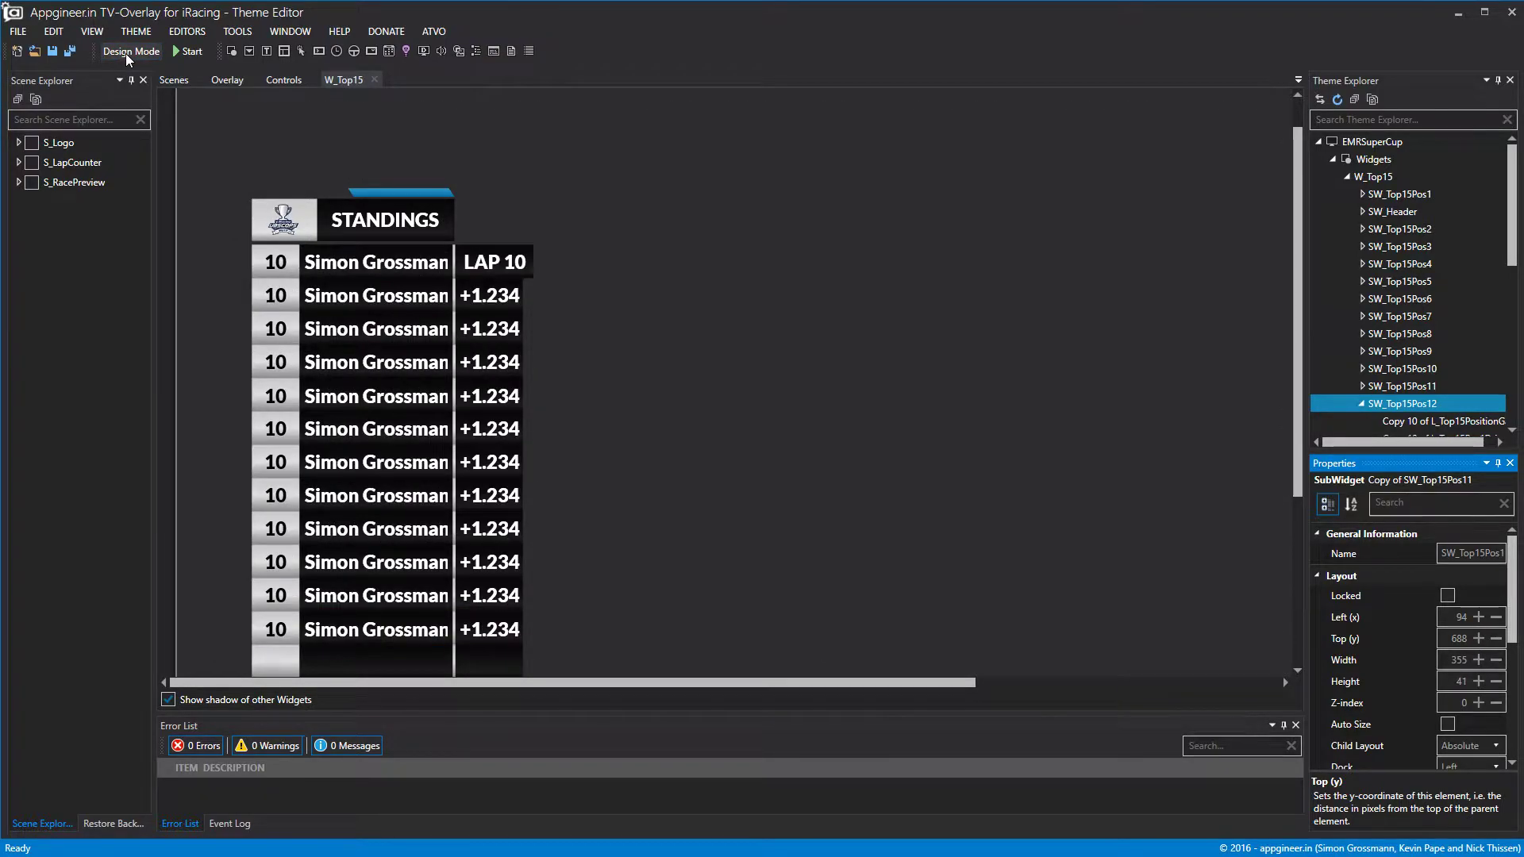
left_click(126, 54)
Duplicate row SW_Top15Pos12 and rename the copy SW_Top15Pos13.
right_click(1427, 403)
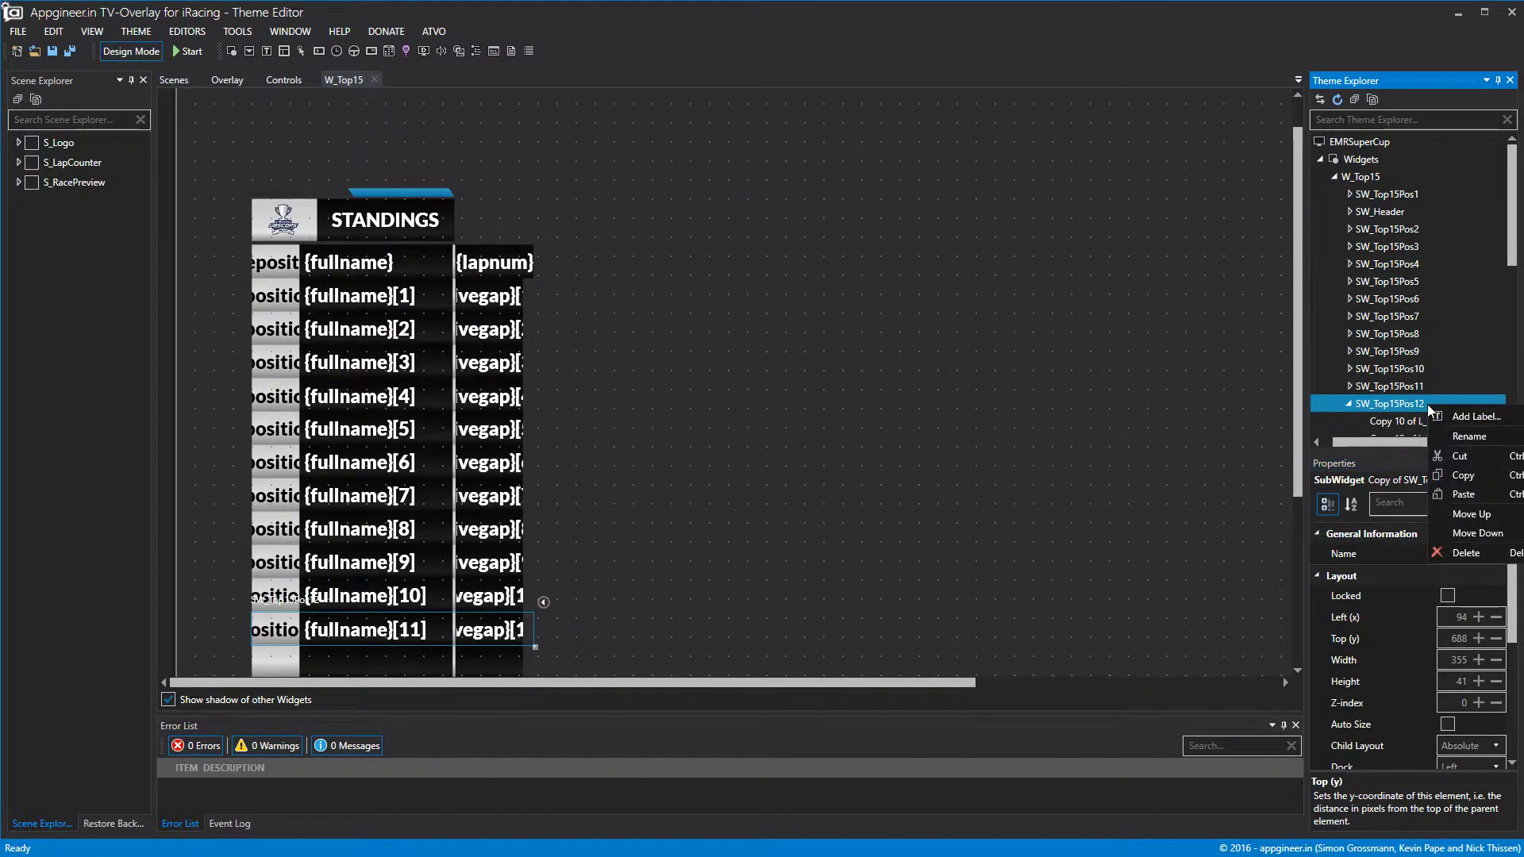
left_click(1403, 407)
right_click(1403, 407)
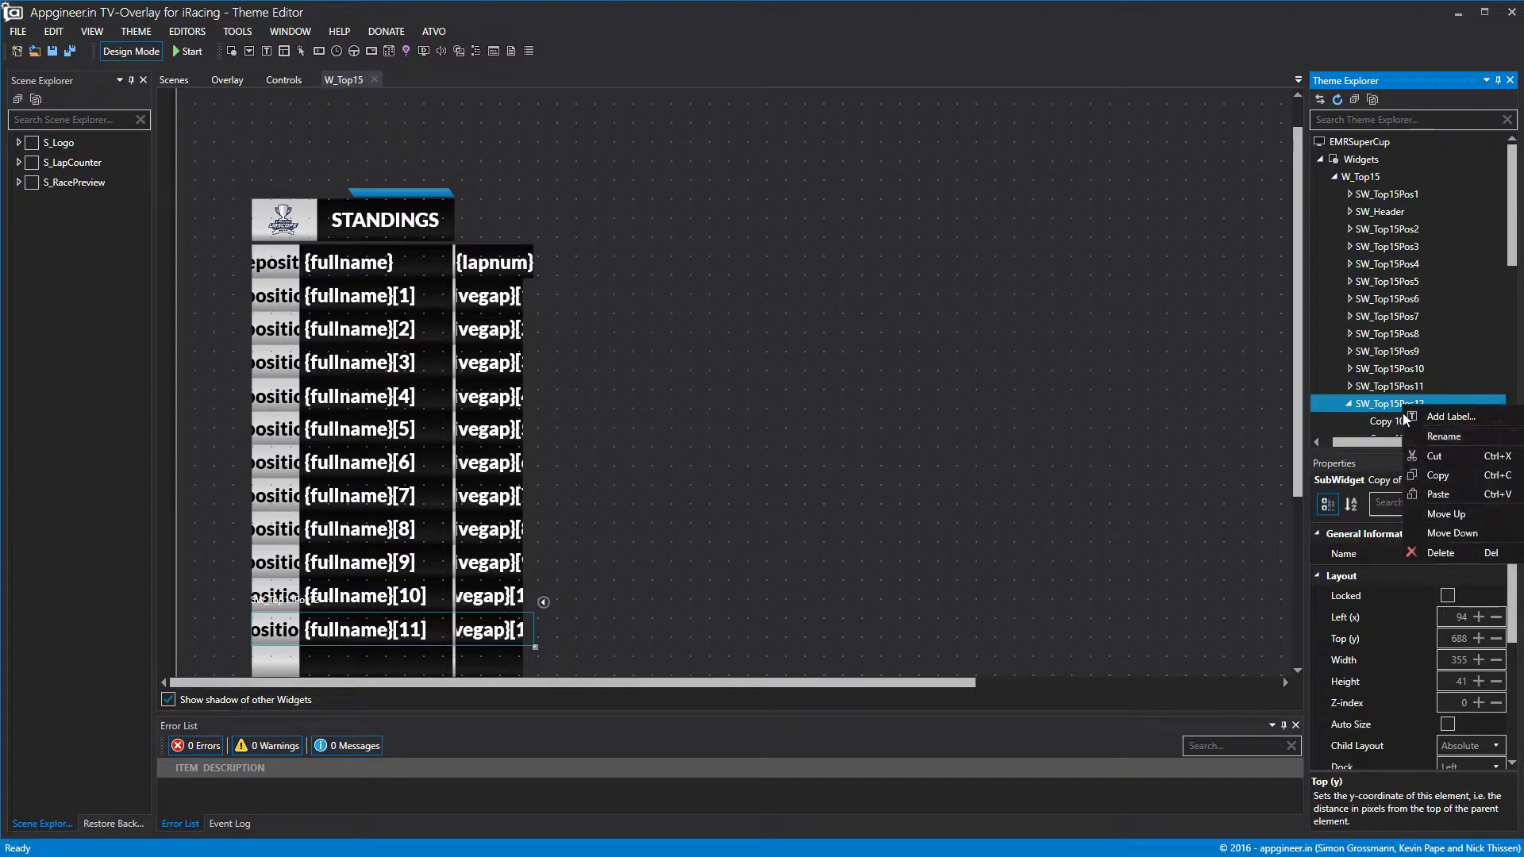
left_click(1438, 496)
left_click(1397, 363)
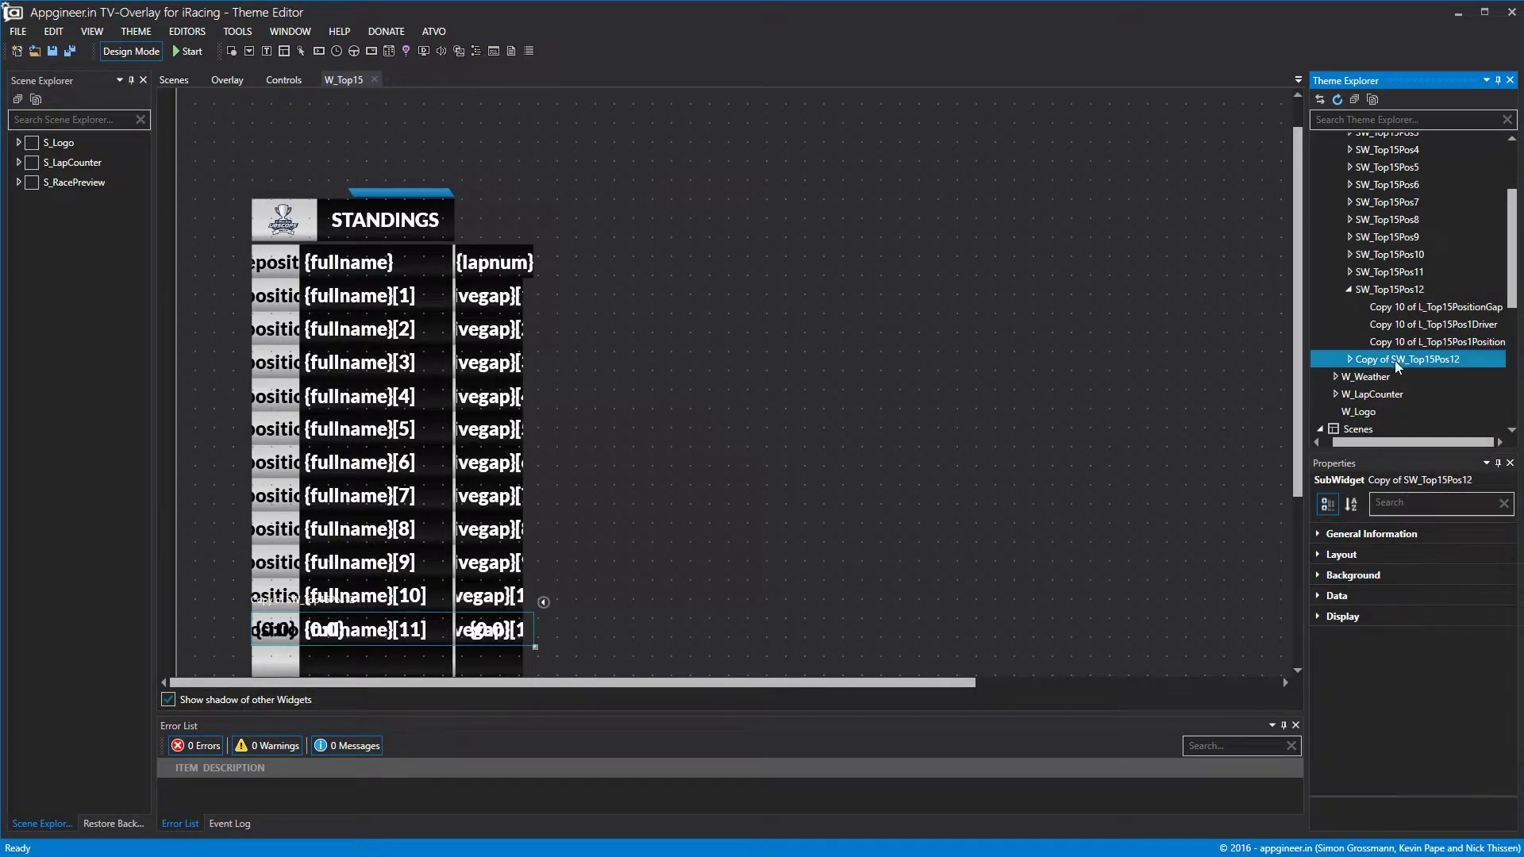
left_click(1331, 534)
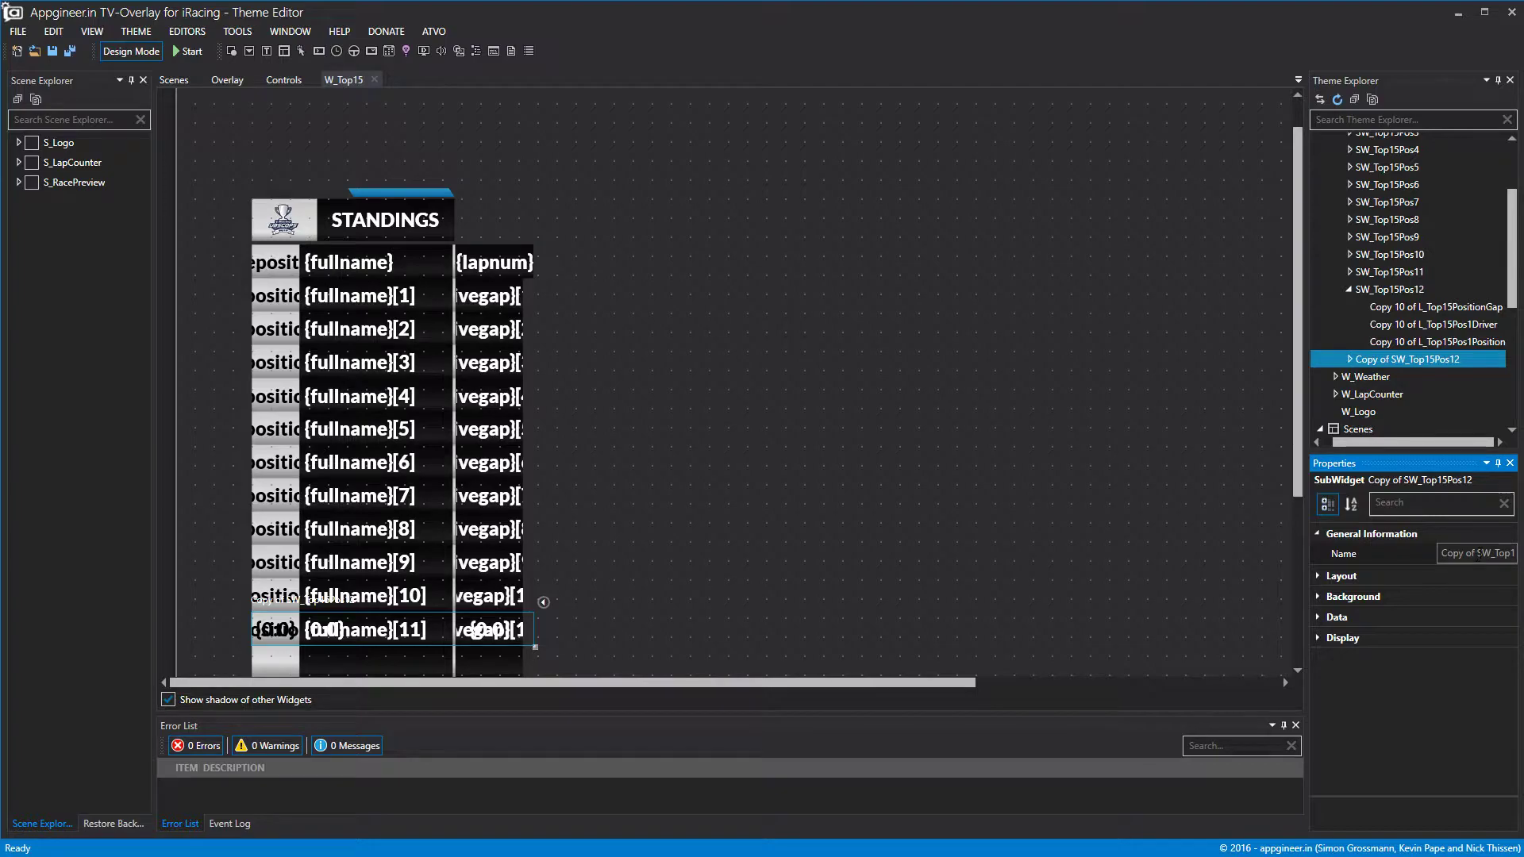
left_click_drag(1480, 554, 1317, 550)
key("BackSpace")
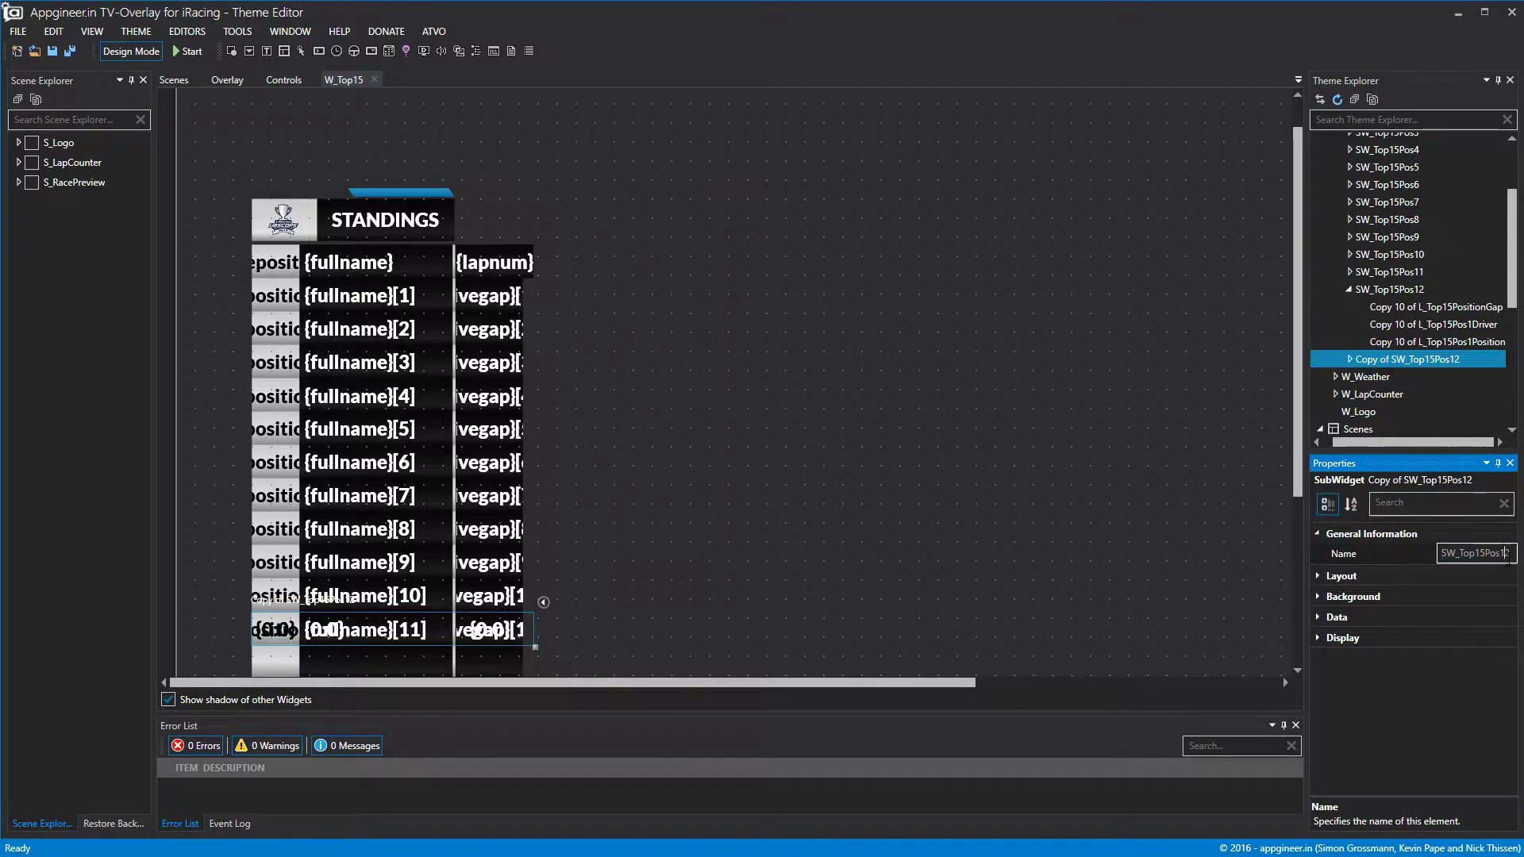
left_click(1254, 446)
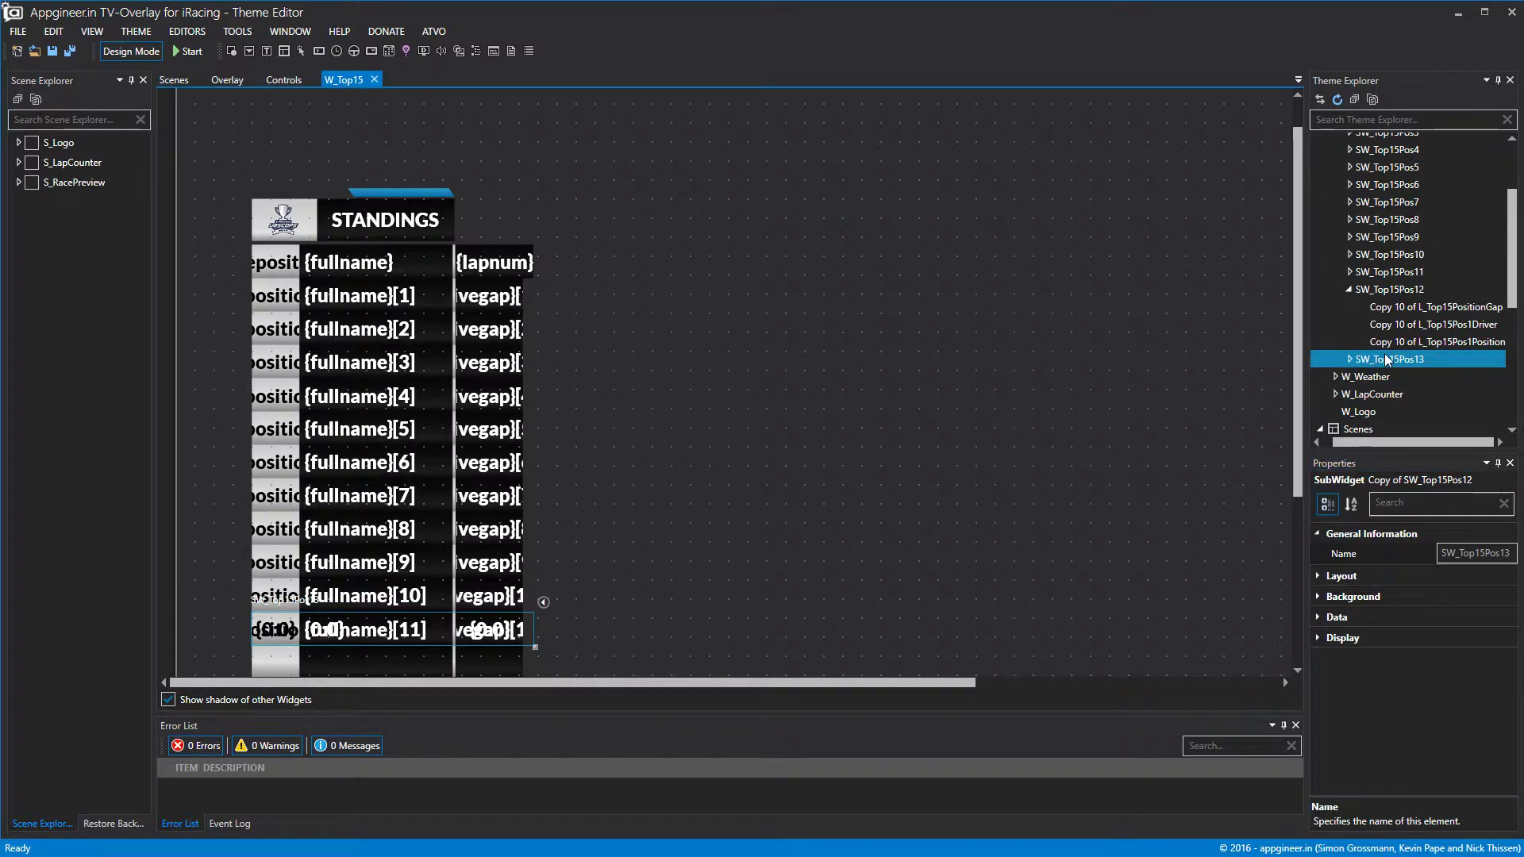
Move SW_Top15Pos13 down to Top 728 and confirm its data offset is 12.
left_click(1319, 599)
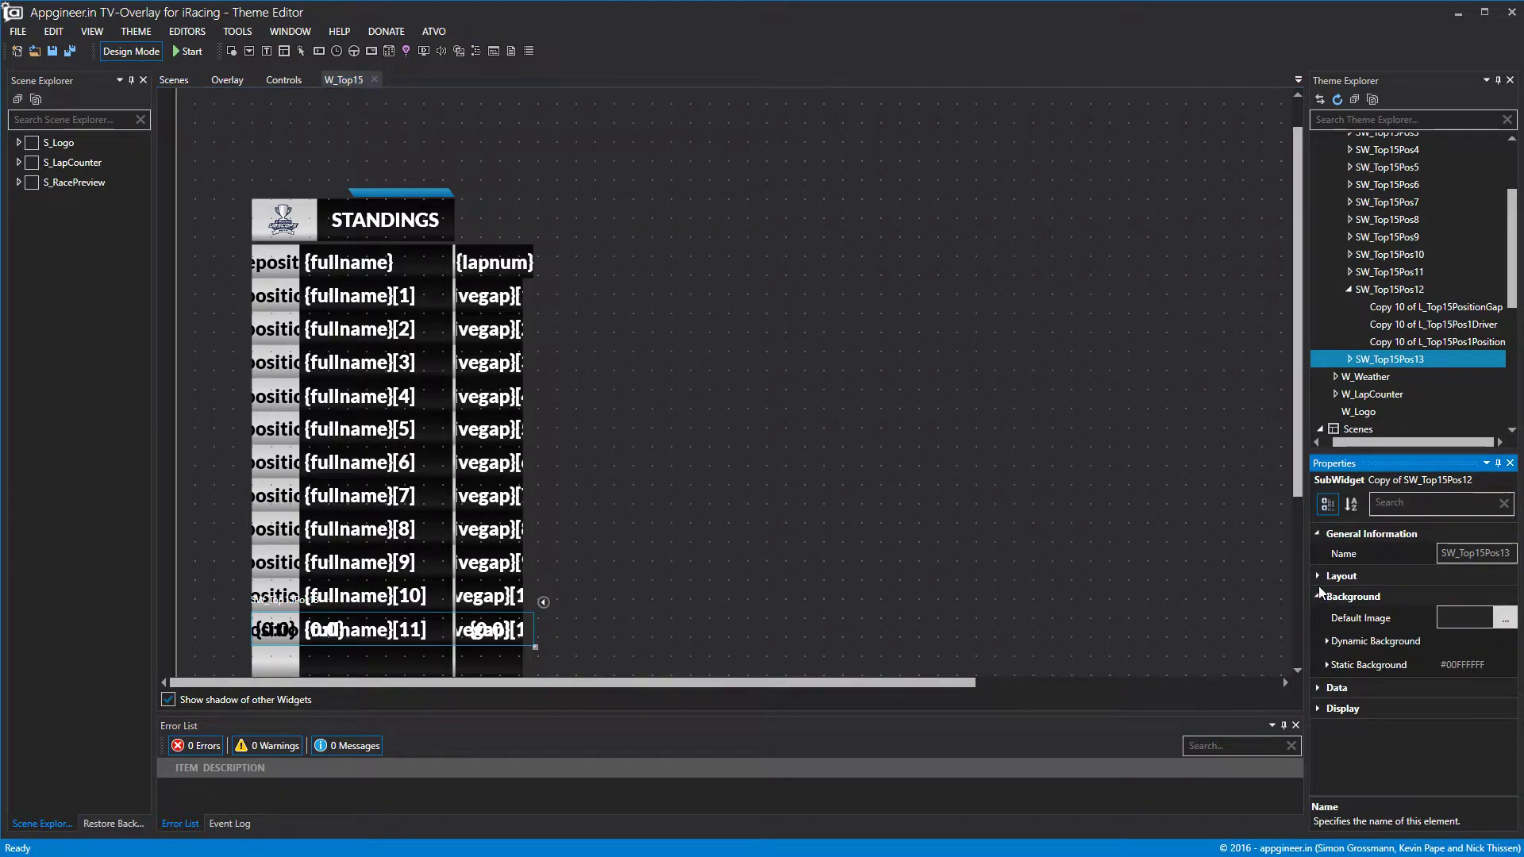
left_click(1318, 577)
left_click(1477, 639)
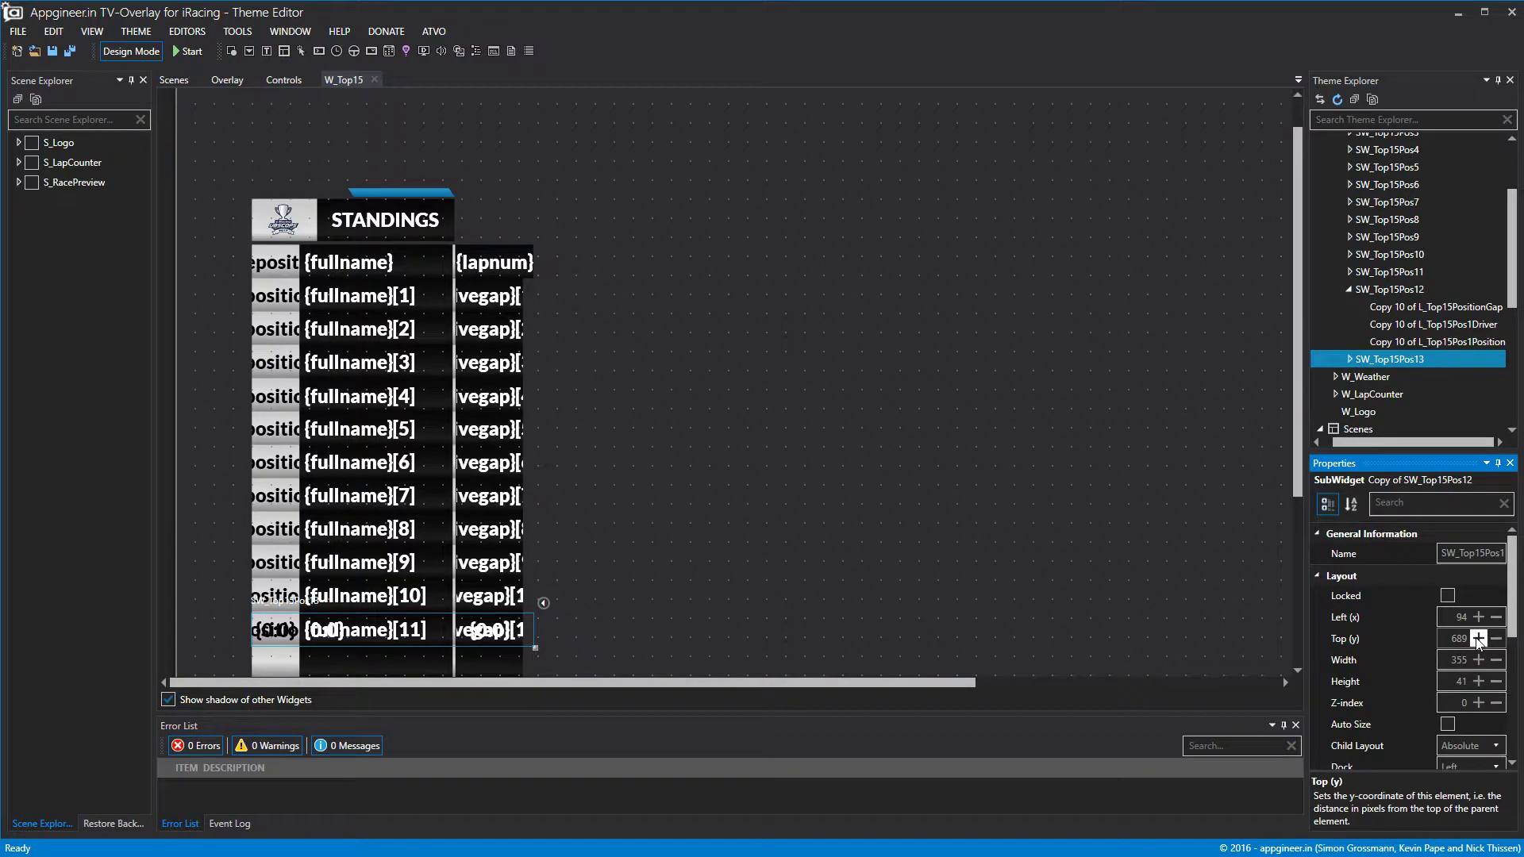
left_click(1478, 639)
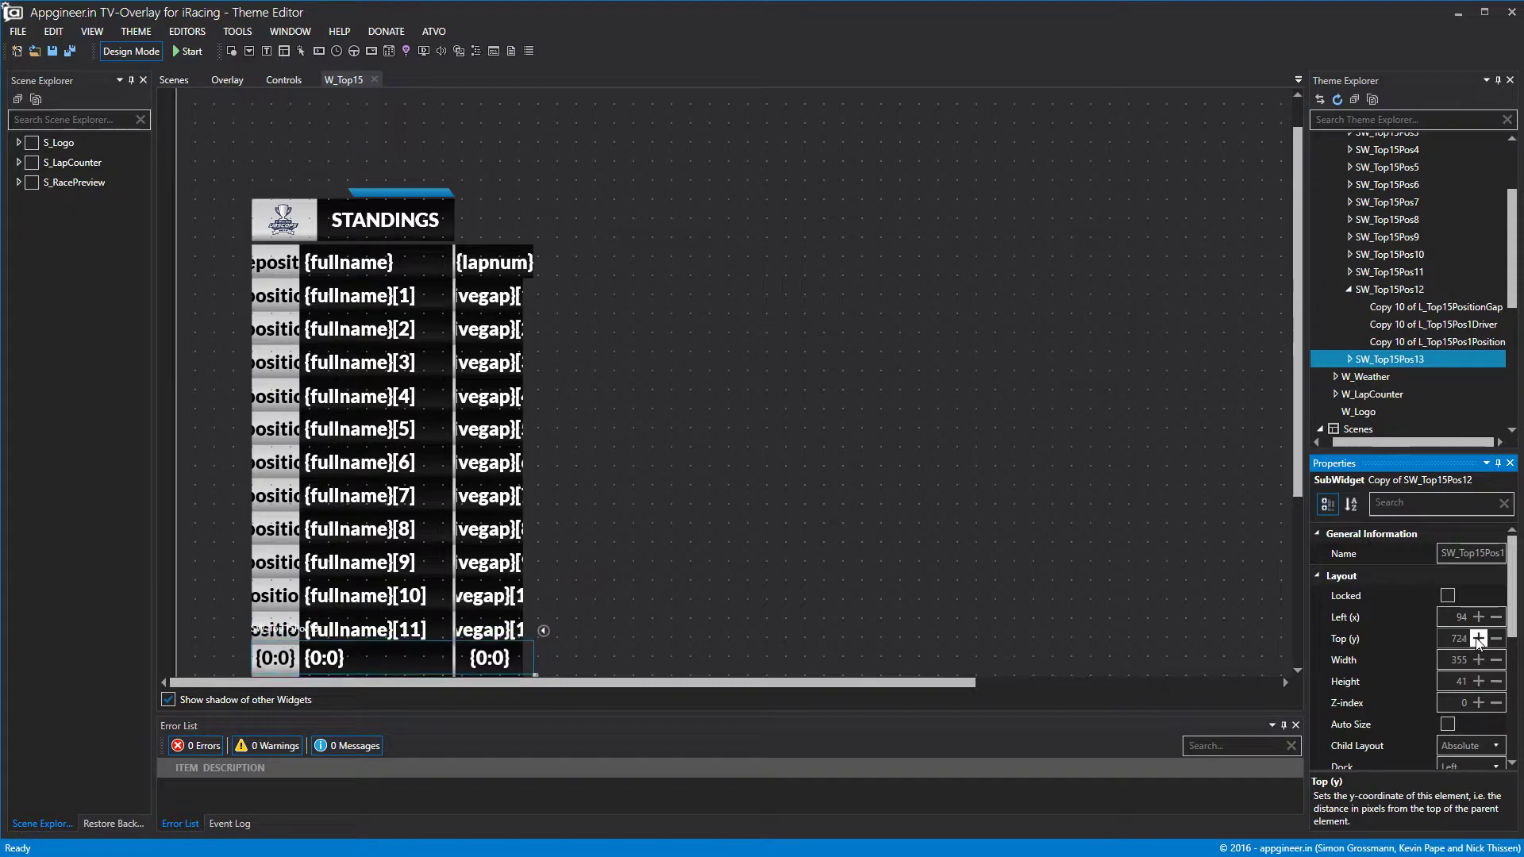
scroll(832, 443, "down", 3)
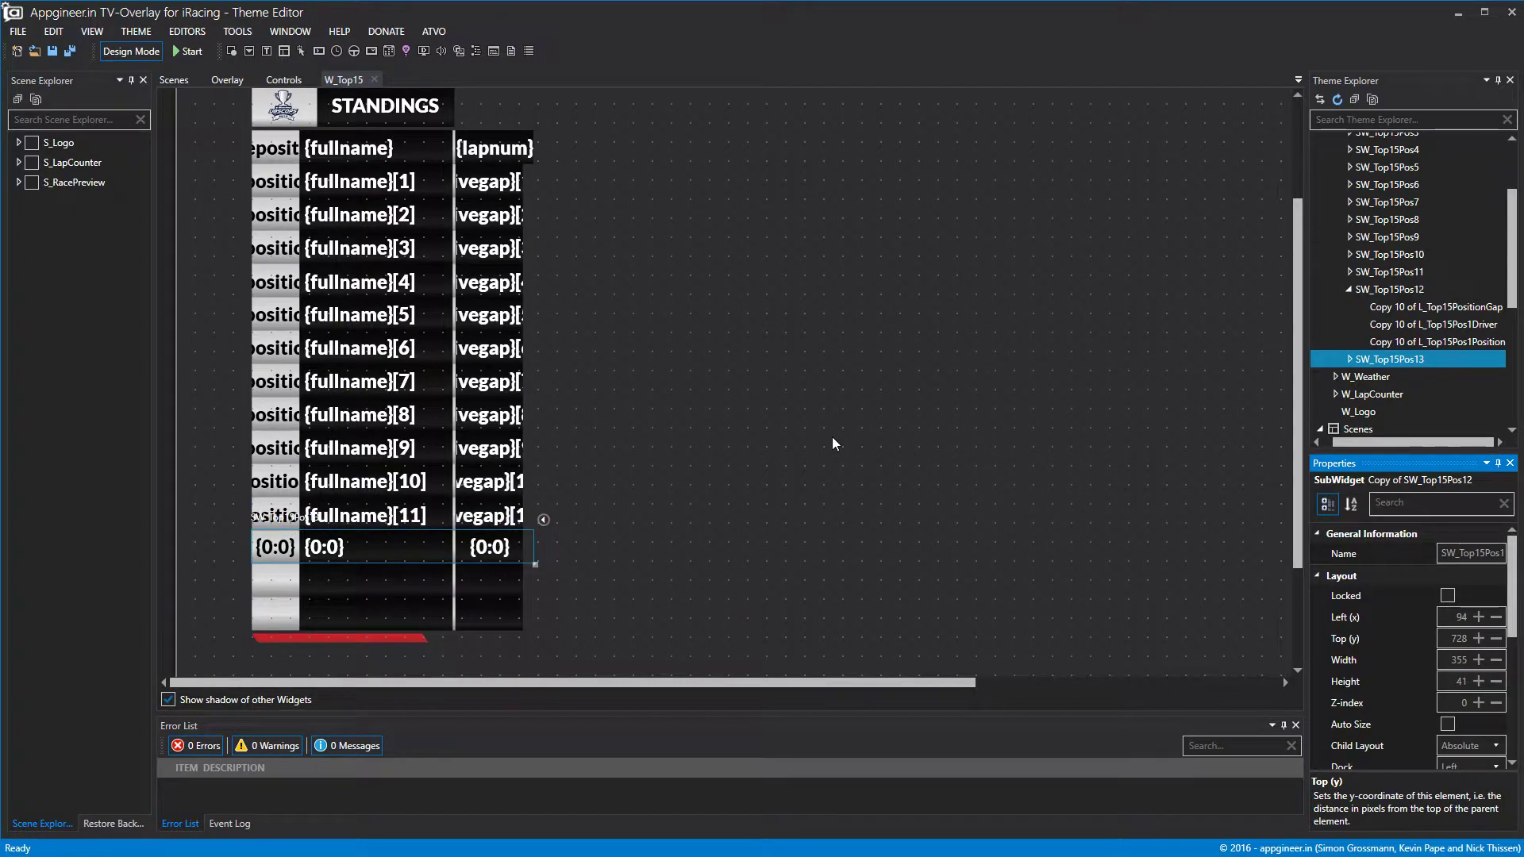
left_click(1319, 577)
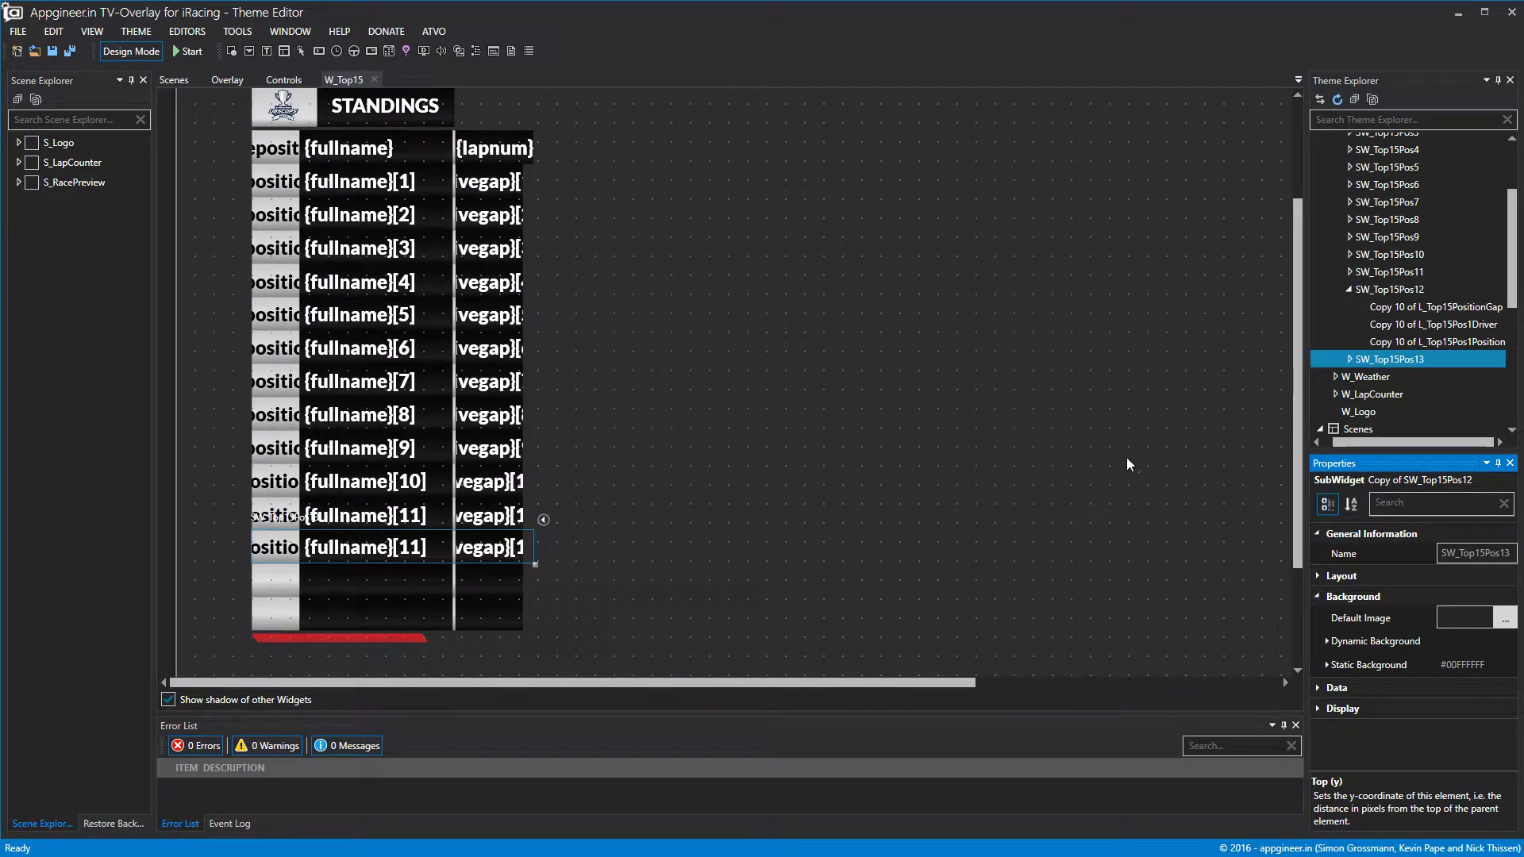
left_click(1349, 684)
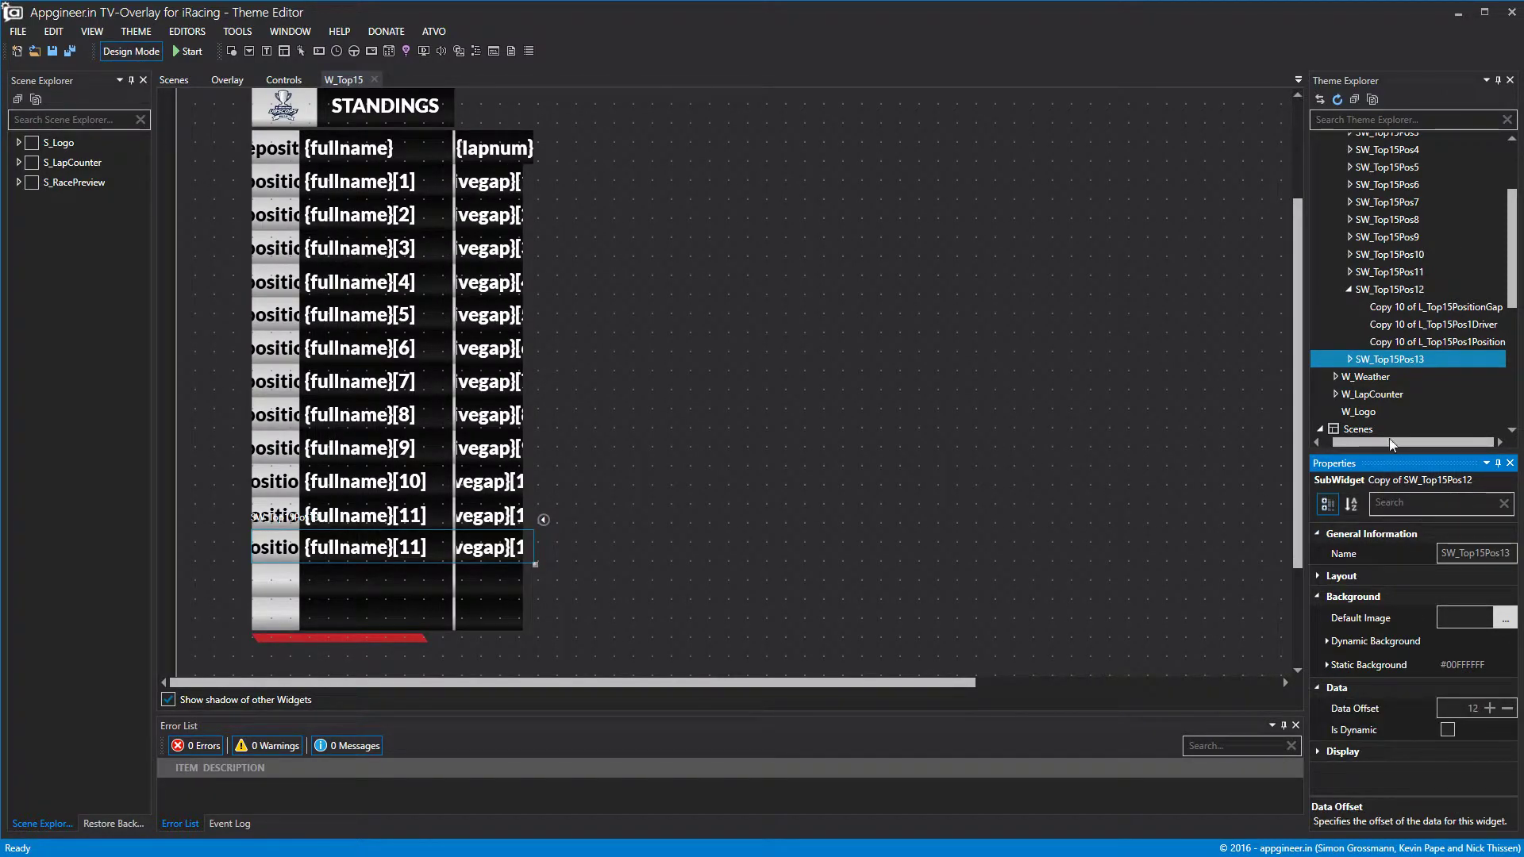
Duplicate row SW_Top15Pos13 and move the copy further down the standings.
right_click(1392, 363)
left_click(1426, 435)
right_click(1408, 362)
left_click(1435, 450)
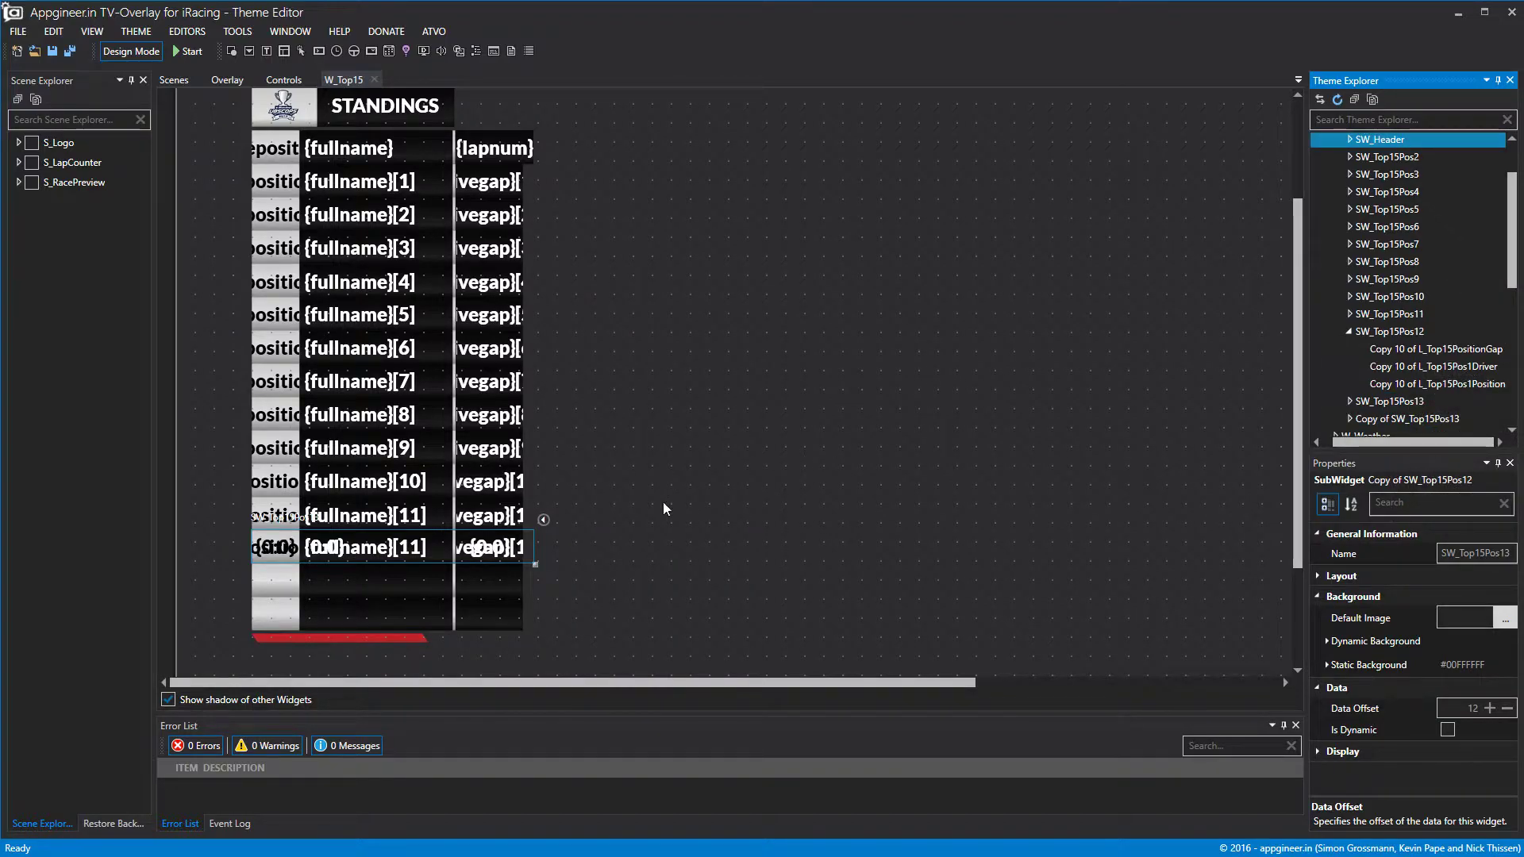
left_click(1352, 596)
left_click(1340, 576)
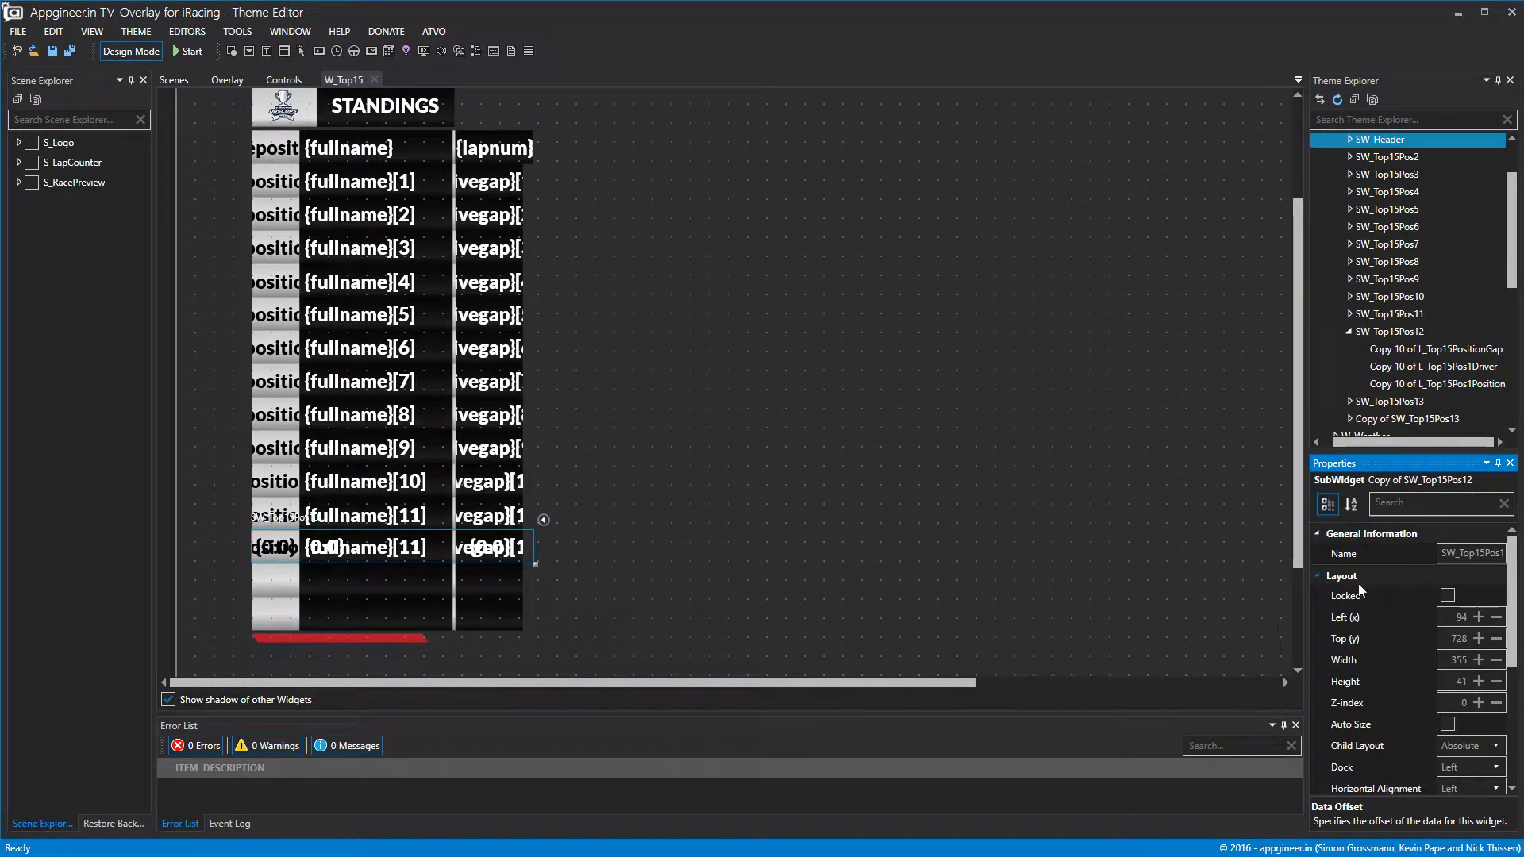
left_click(1478, 638)
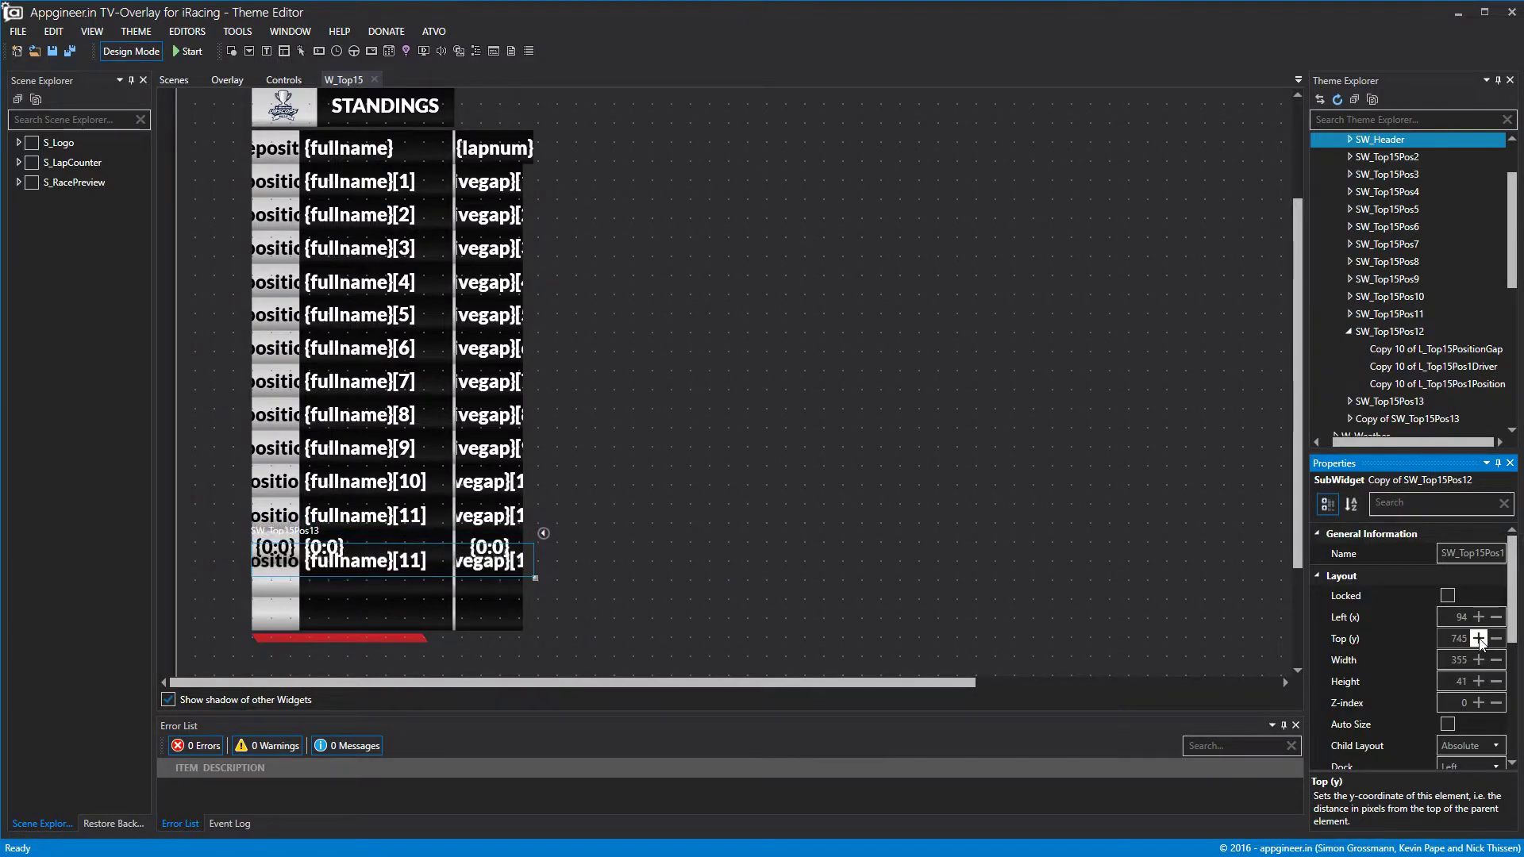
left_click(1478, 638)
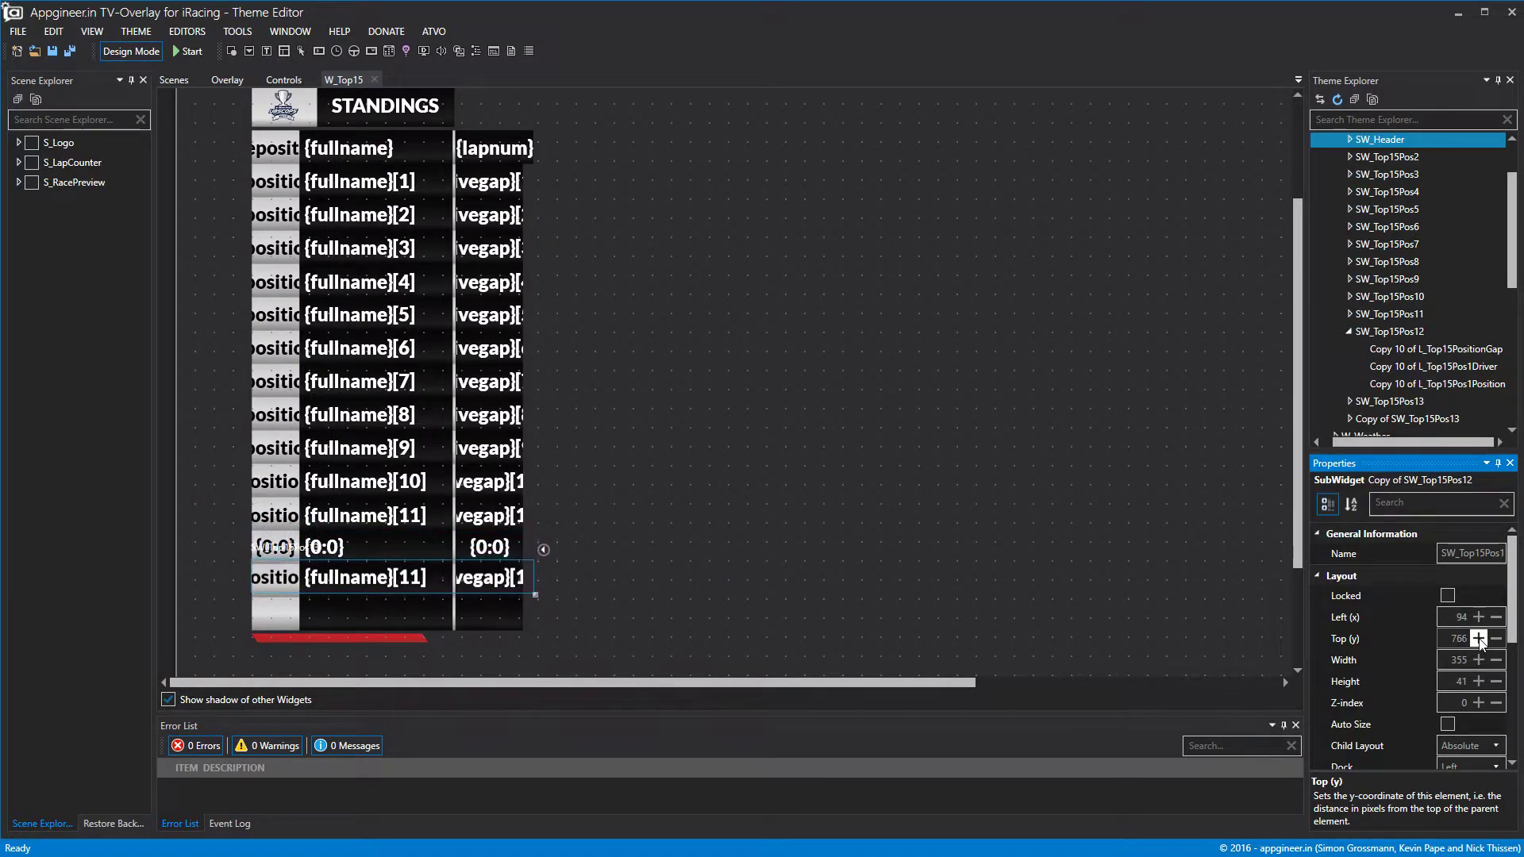
left_click(1452, 420)
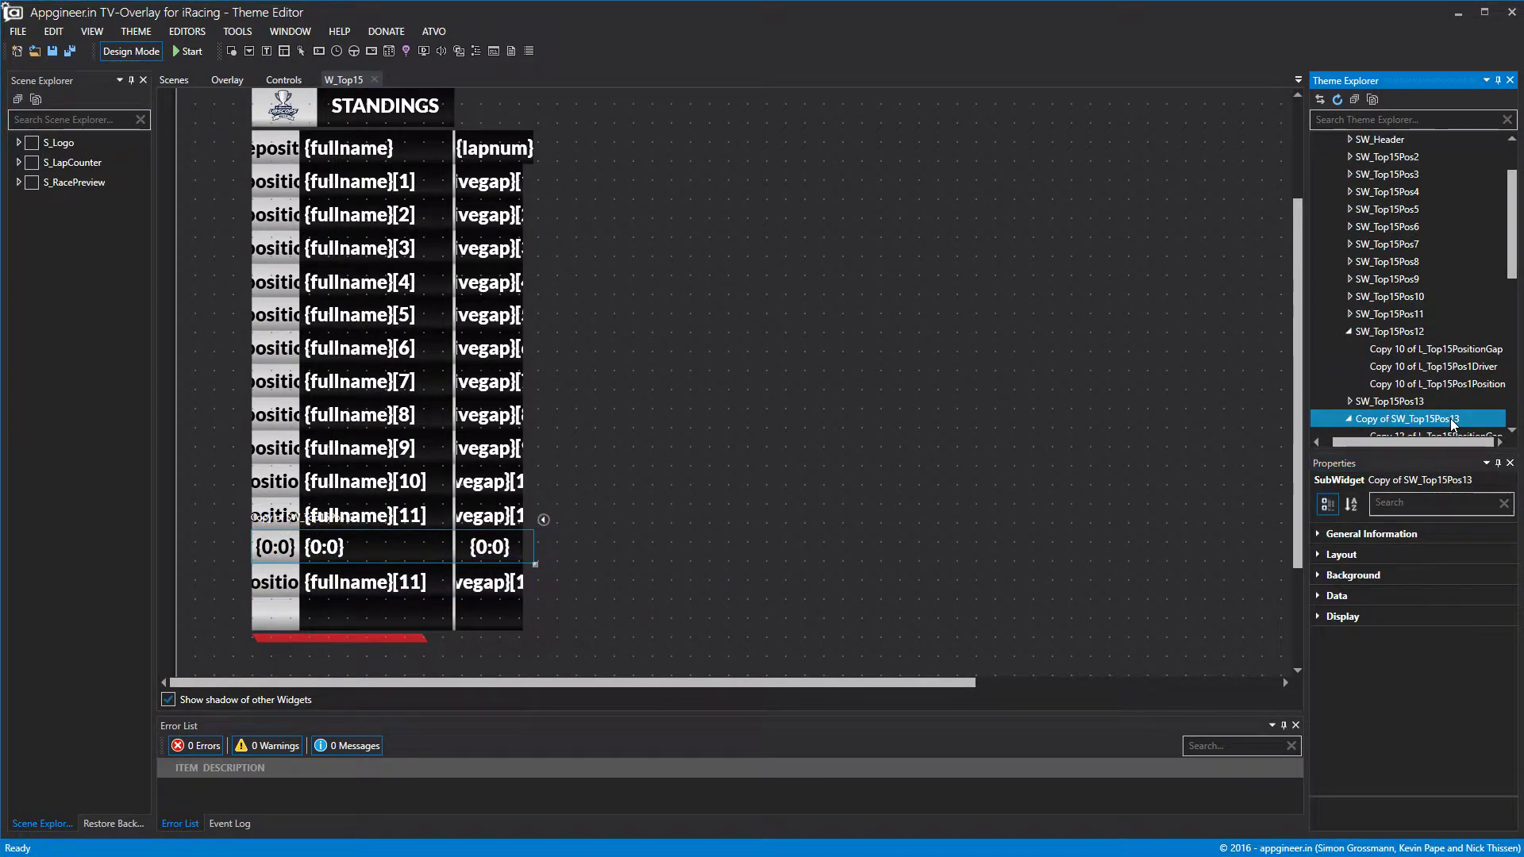
Rename the original row SW_Top15Pos14 and strip 'Copy of' so the copy is SW_Top15Pos13.
left_click(1397, 403)
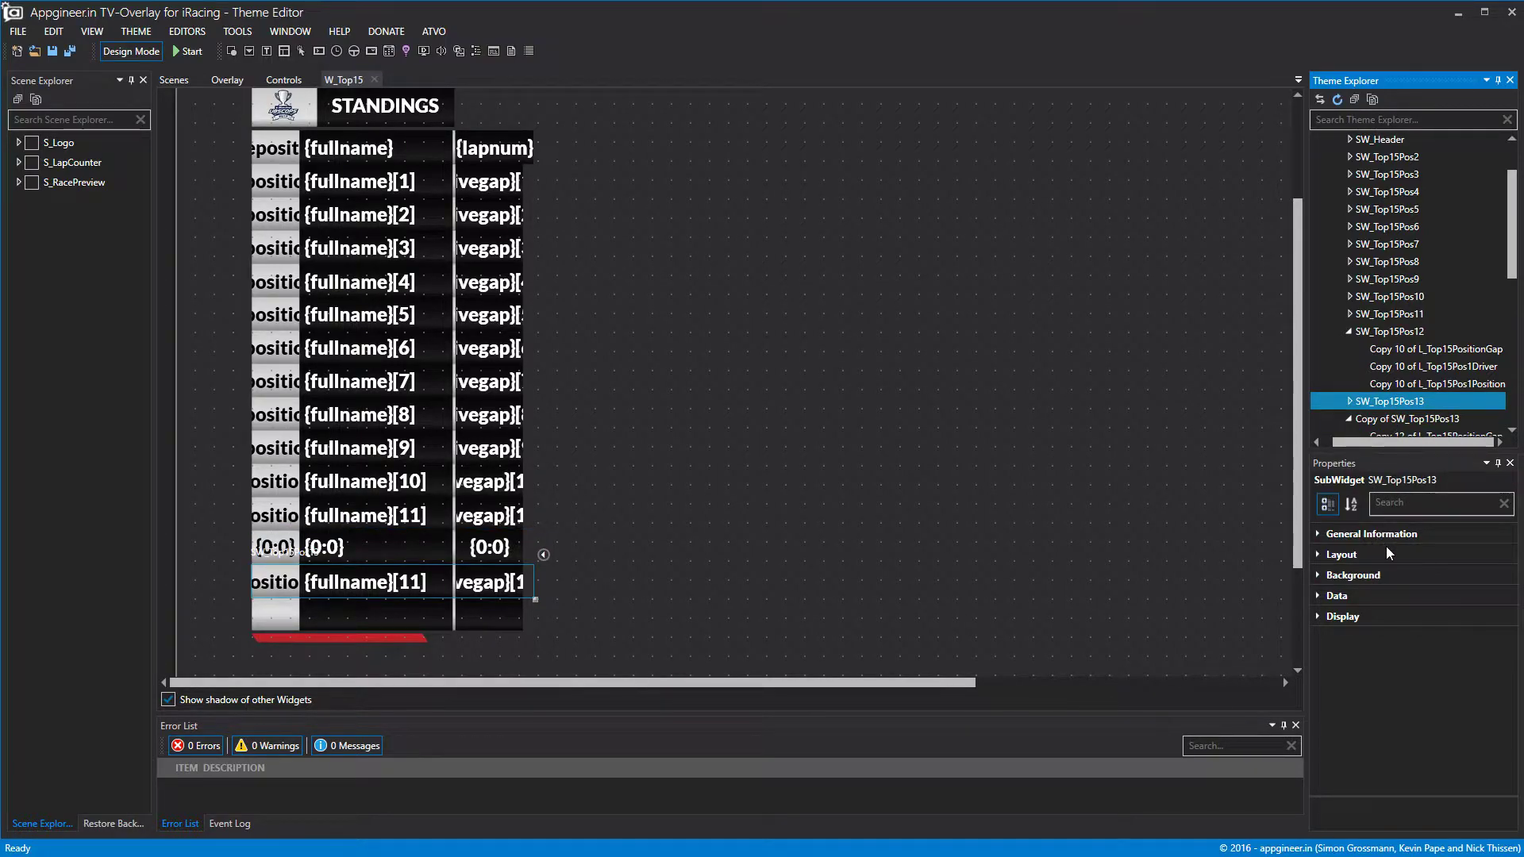
left_click(1337, 534)
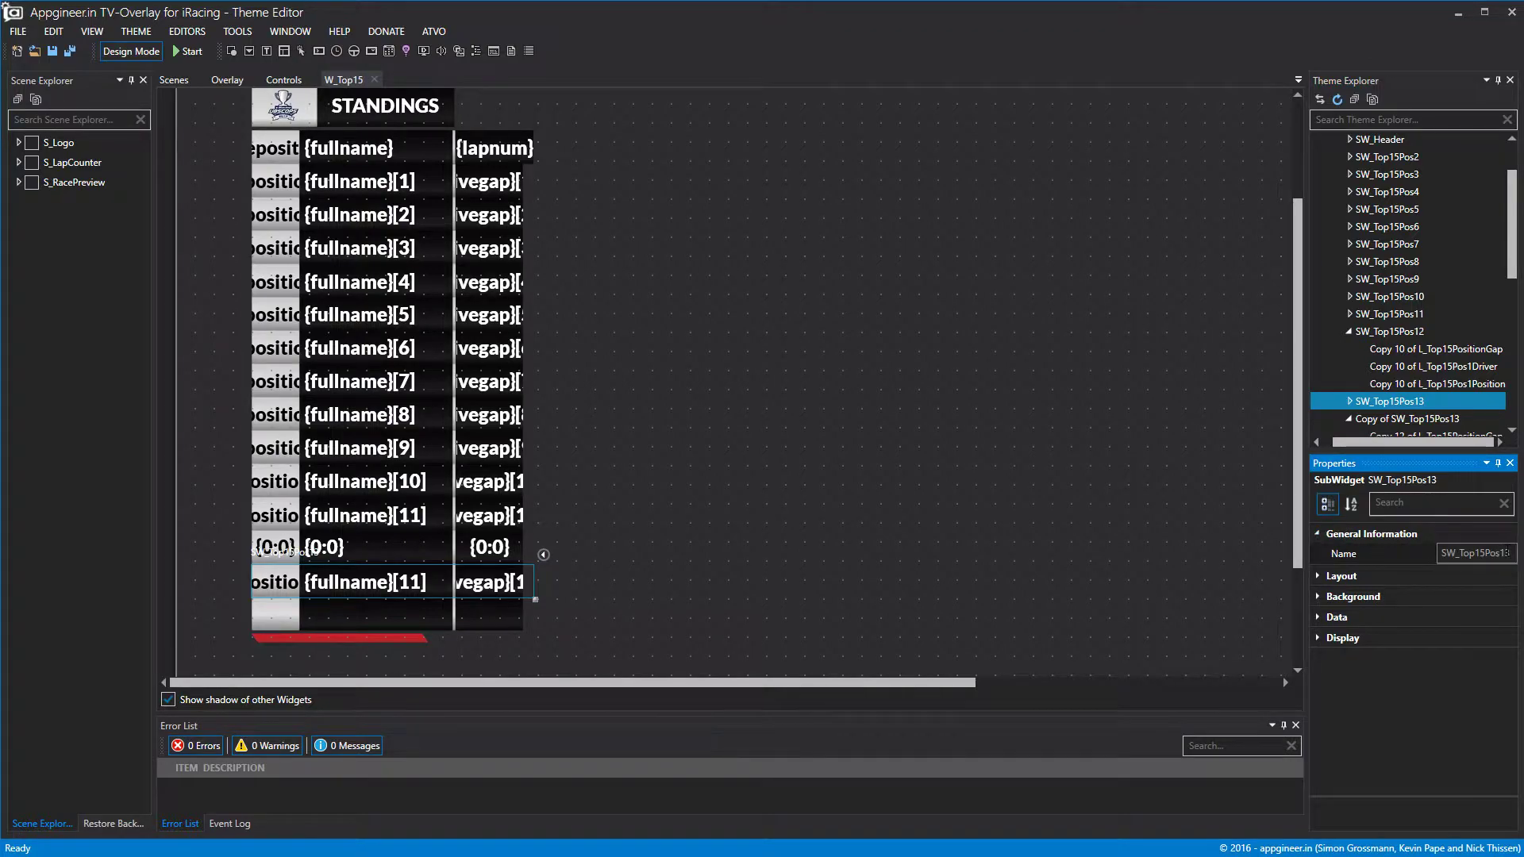
left_click(1507, 552)
key("BackSpace")
type("4")
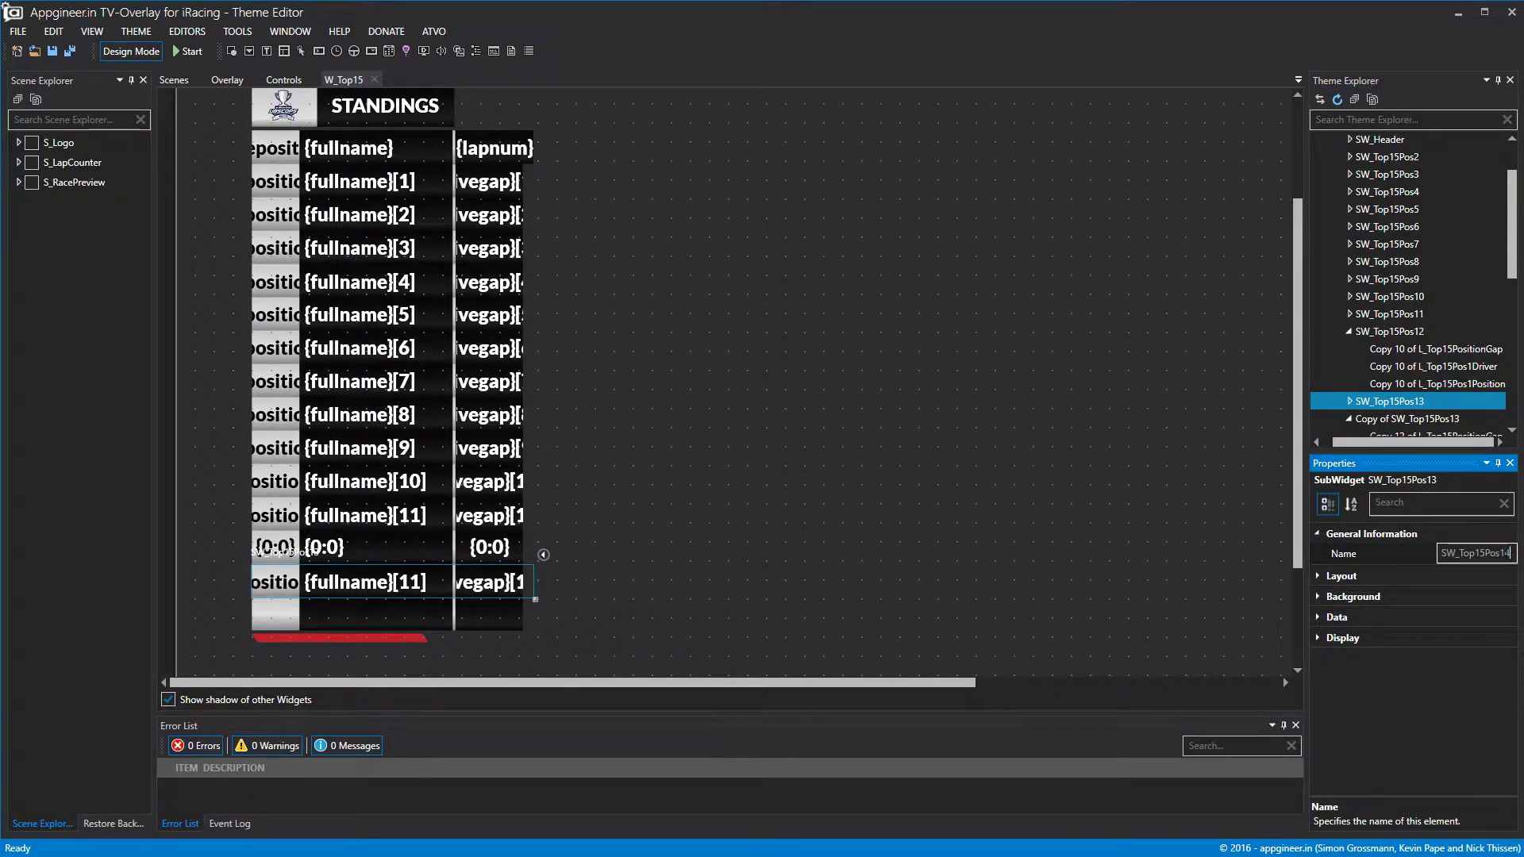
left_click(1423, 419)
left_click(1478, 554)
left_click_drag(1477, 553, 1378, 548)
key("BackSpace")
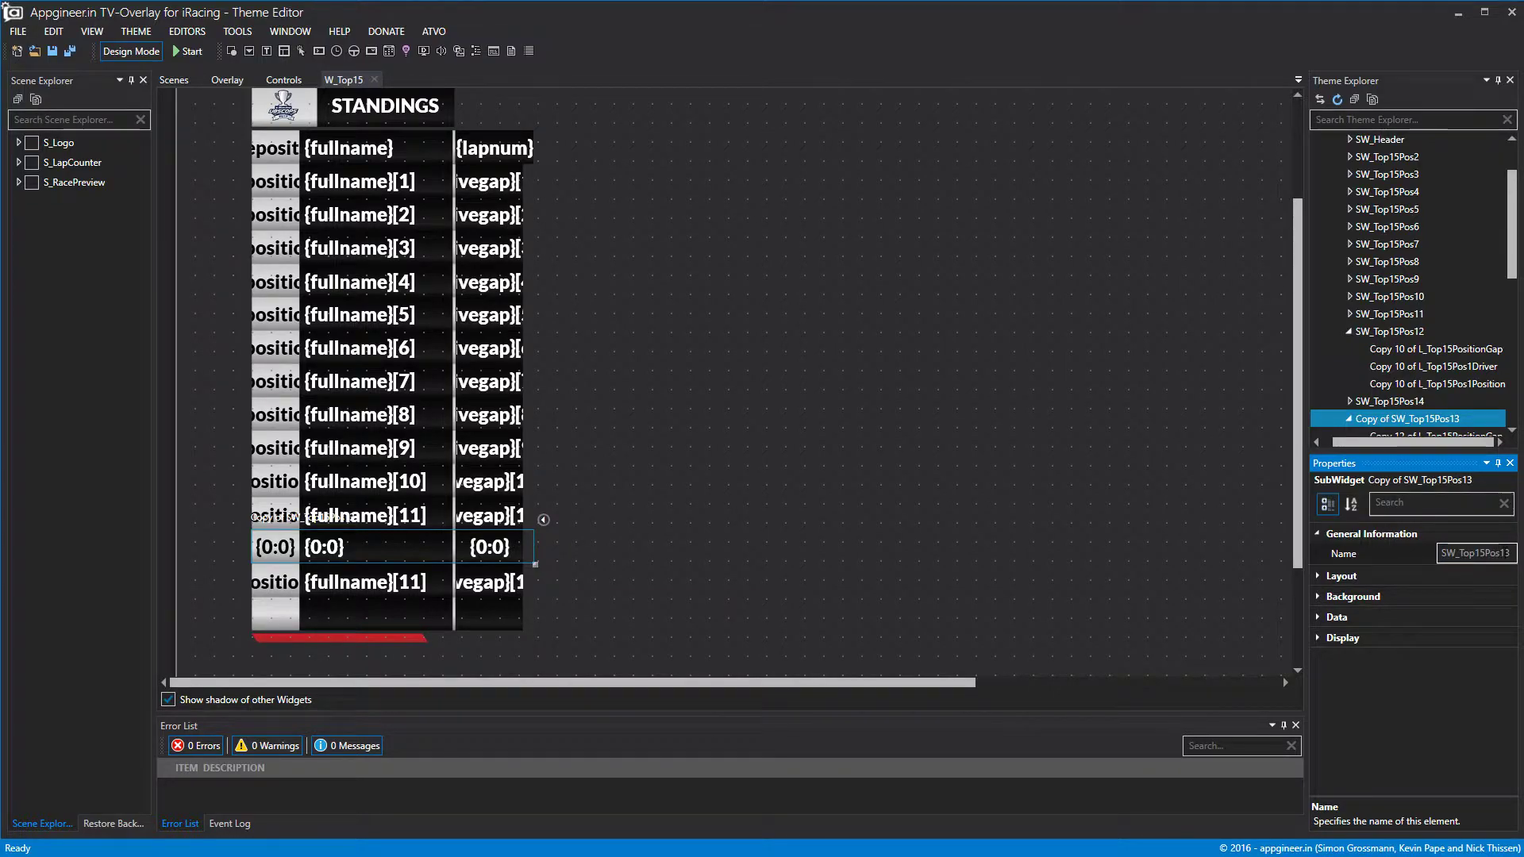
left_click(1164, 456)
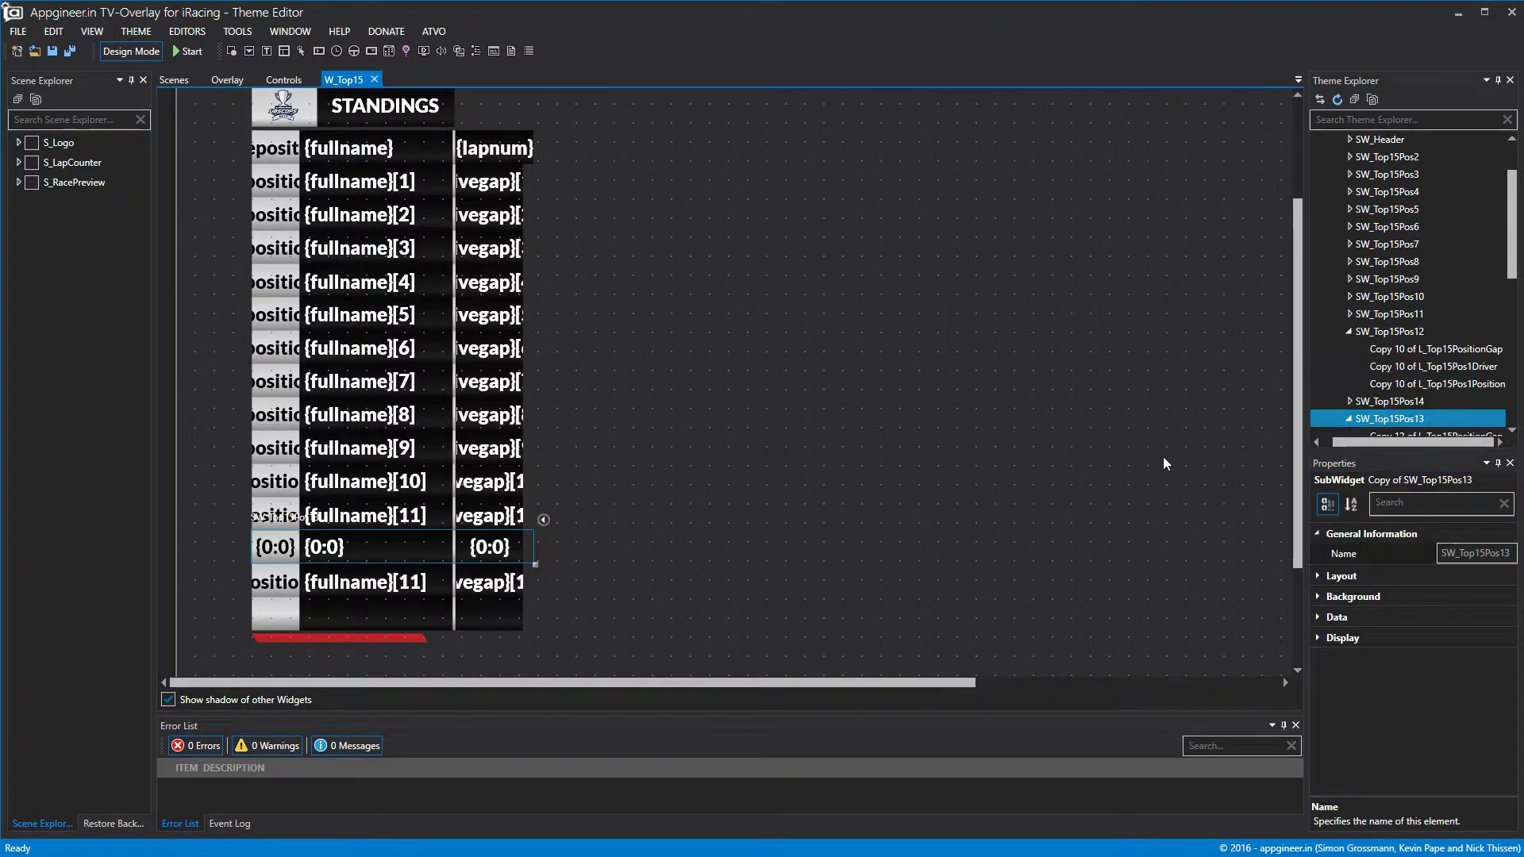
Lower SW_Top15Pos14's z-index to 0 and raise its data offset to 13.
left_click(1389, 401)
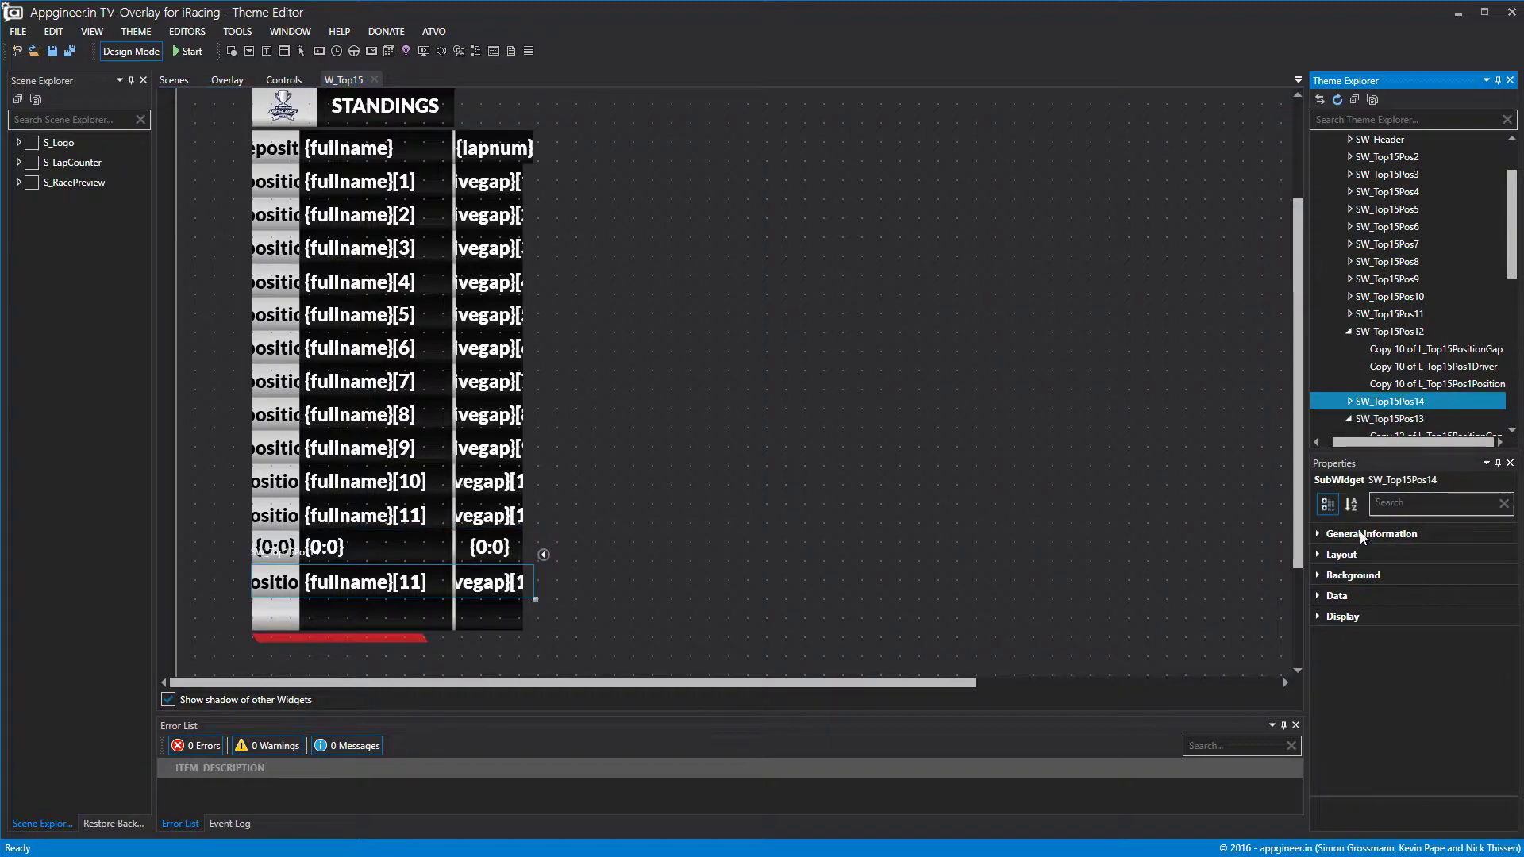
left_click(1326, 535)
left_click(1354, 576)
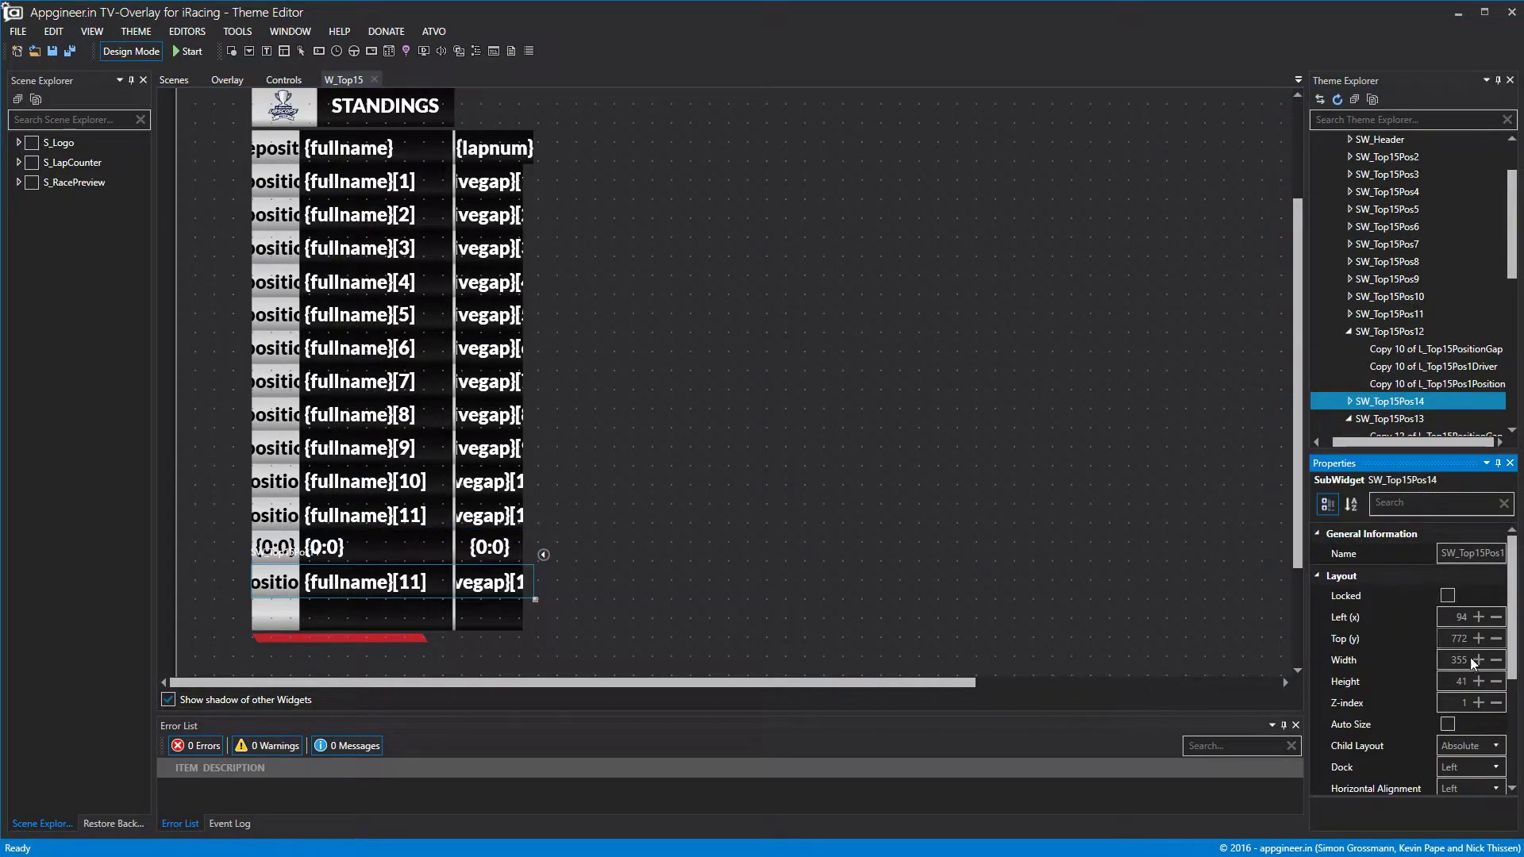
left_click(1497, 703)
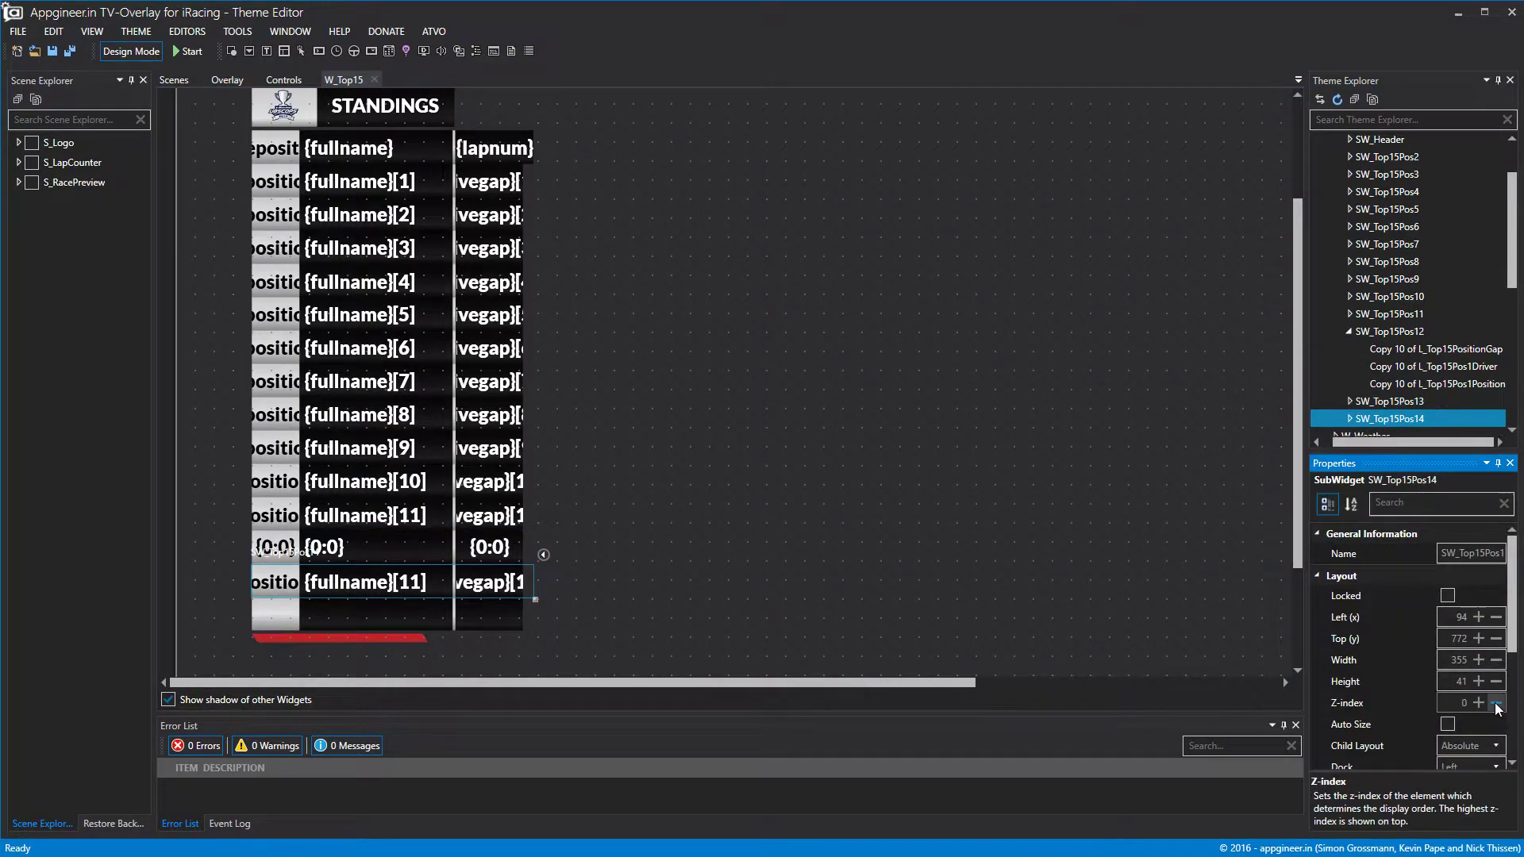
left_click(1379, 402)
left_click(1330, 607)
left_click(1328, 600)
left_click(1401, 418)
left_click(1405, 627)
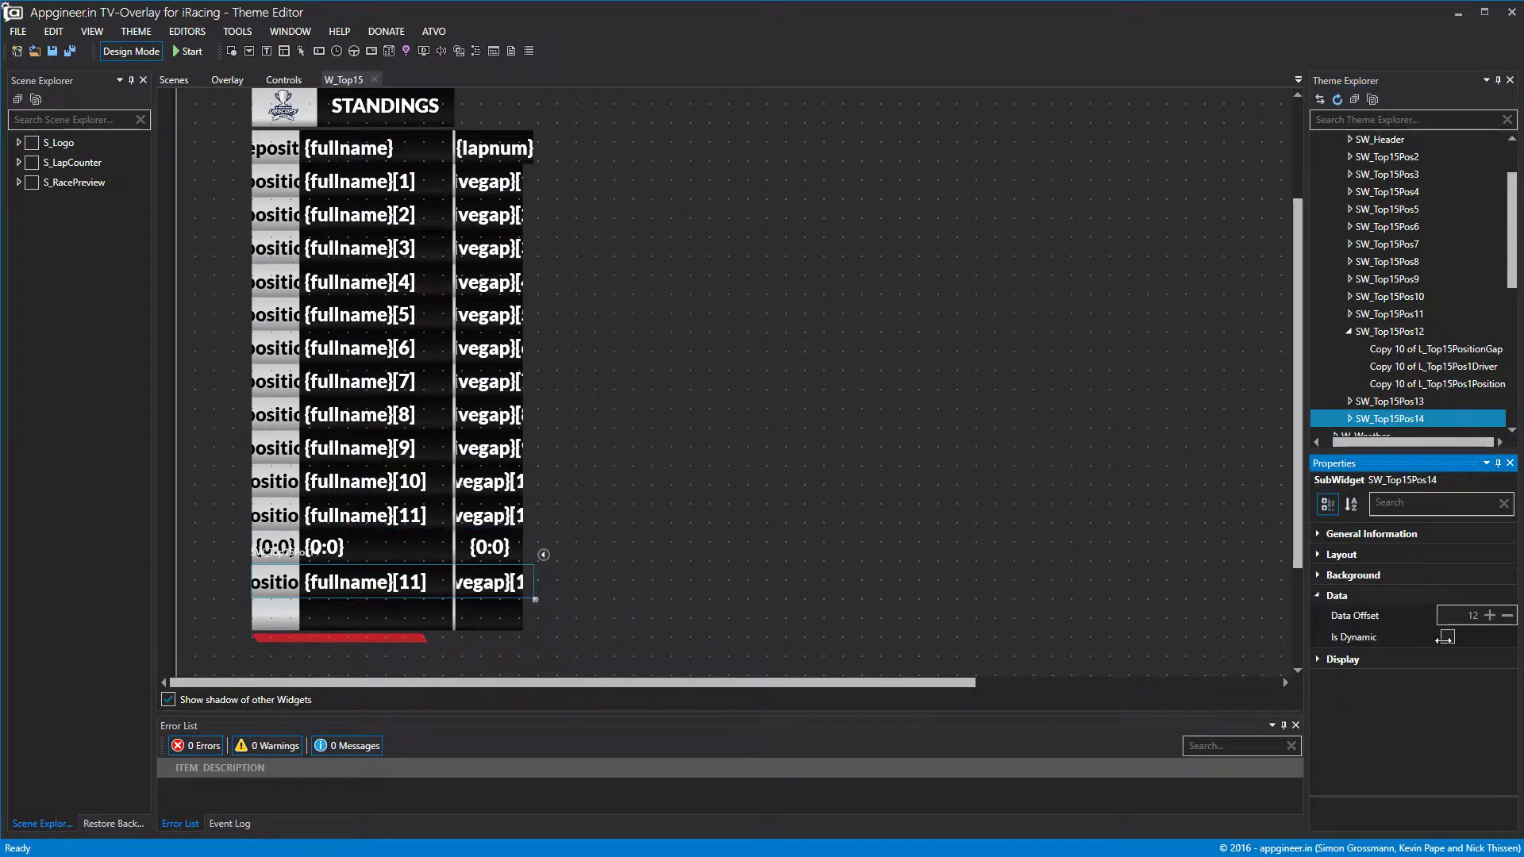
left_click(1489, 616)
left_click(1410, 421)
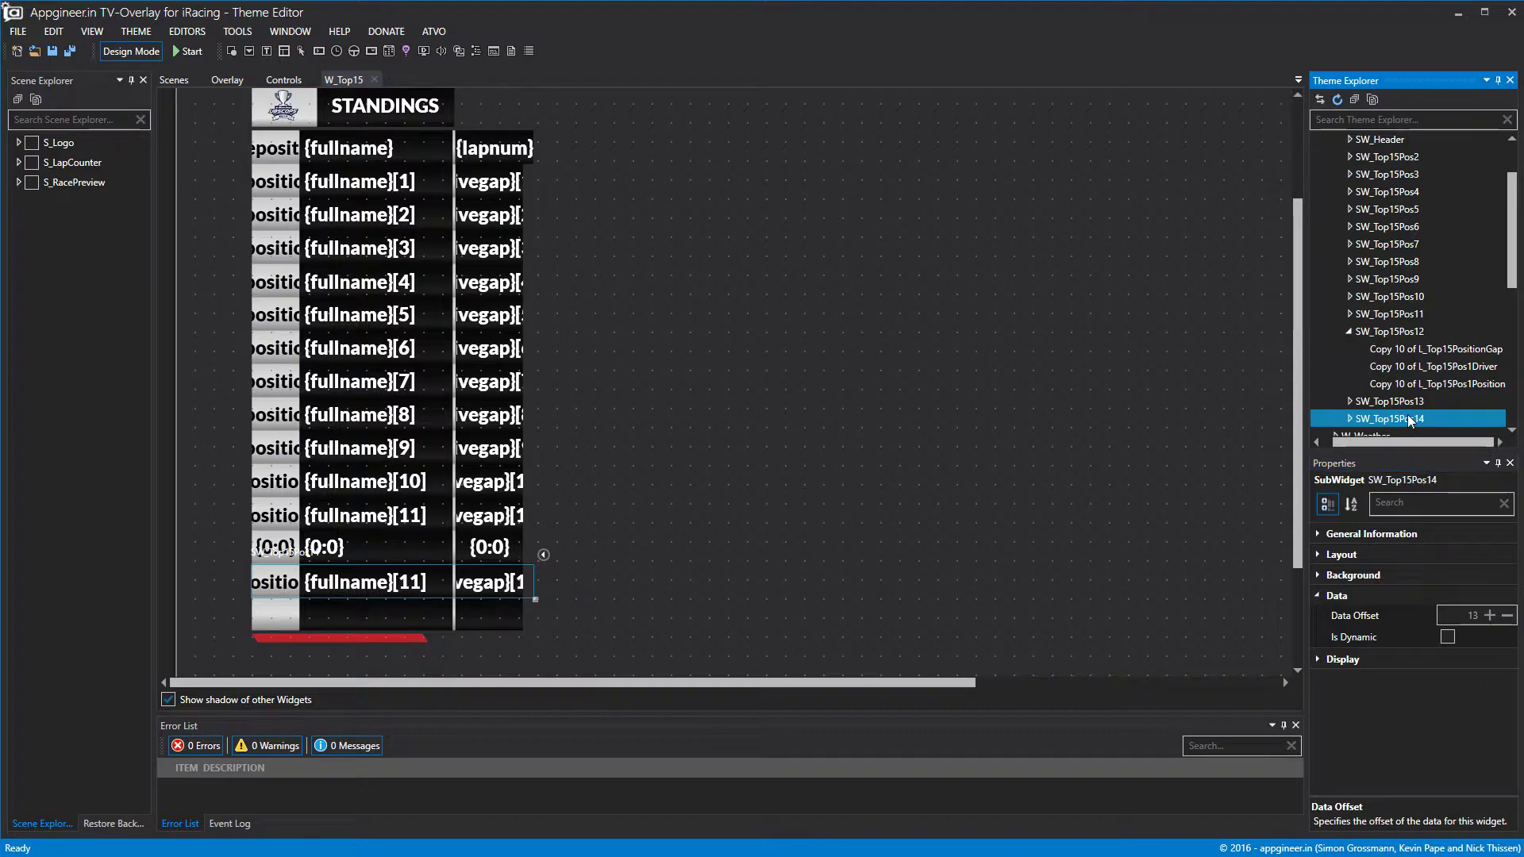
Copy and paste SW_Top15Pos14 to create a new duplicate row.
right_click(1408, 418)
left_click(1445, 489)
right_click(1412, 419)
left_click(1446, 488)
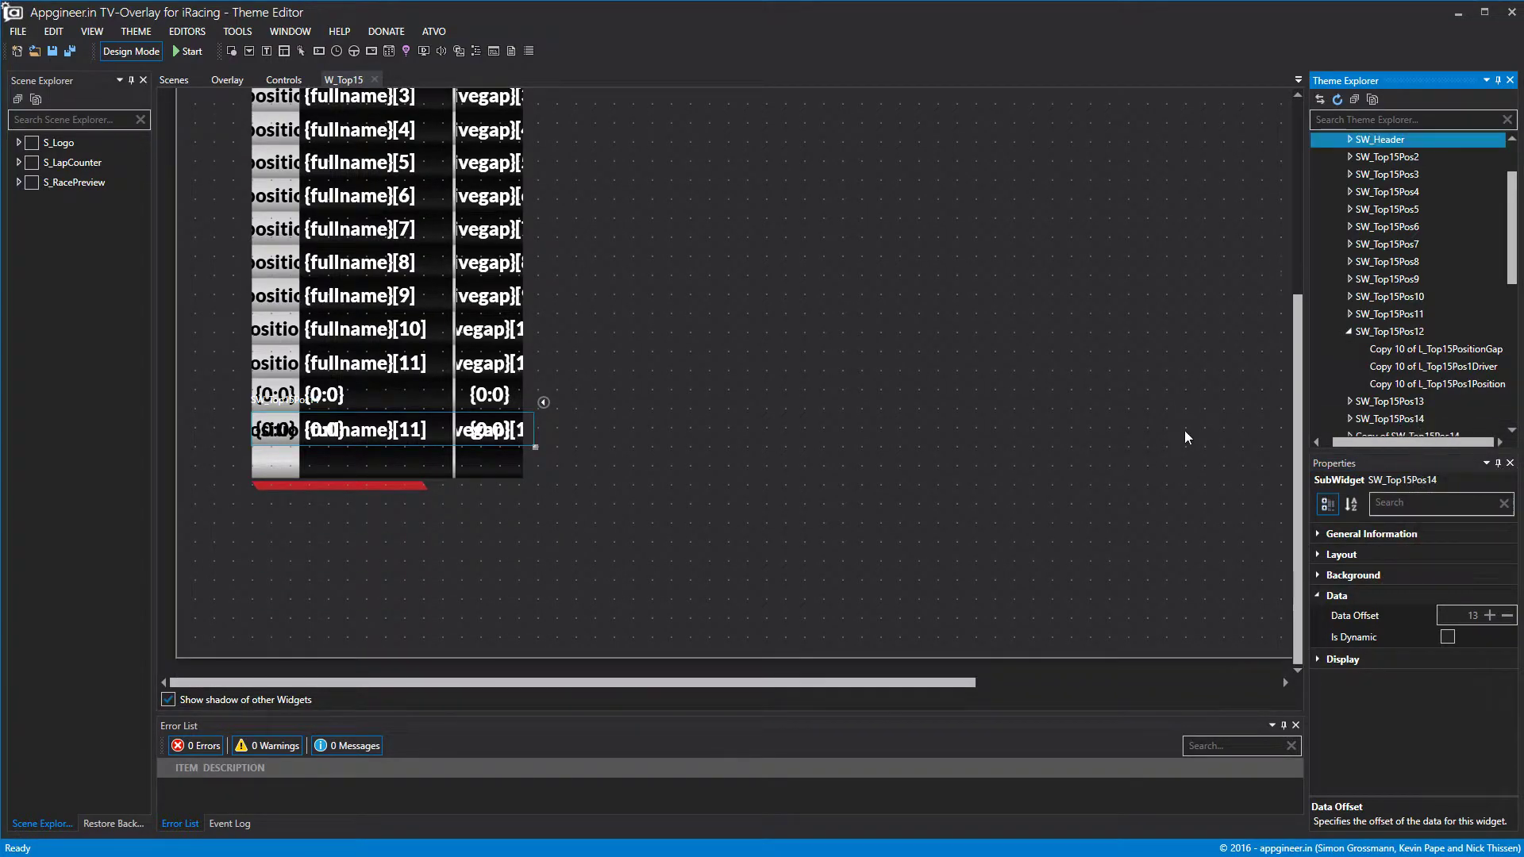
Move the copy down to Top 813 and strip 'Copy of' to name it SW_Top15Pos15.
left_click(1424, 435)
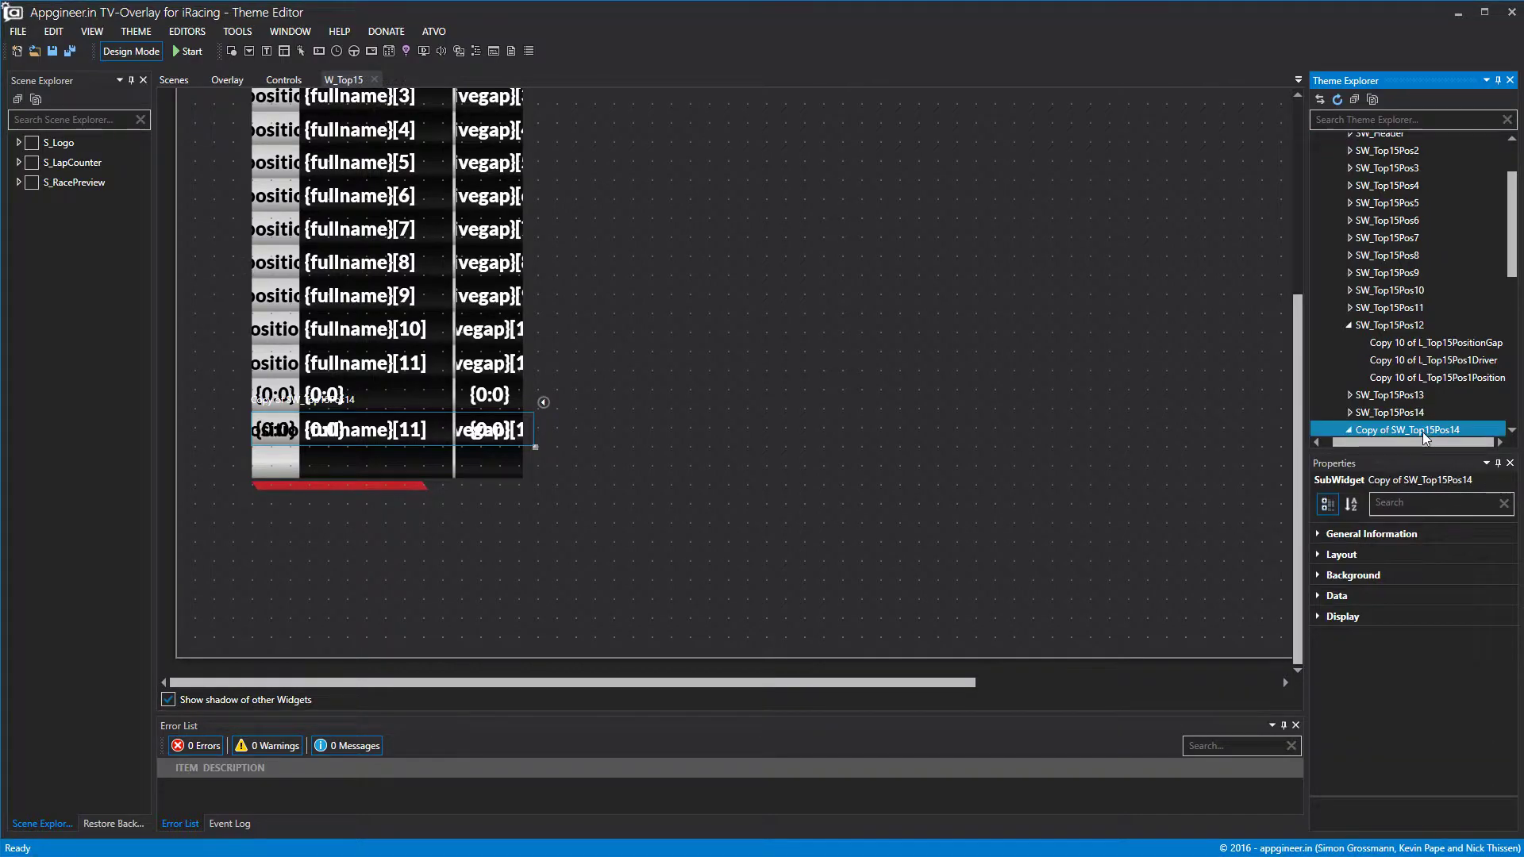
left_click(1326, 559)
left_click(1478, 619)
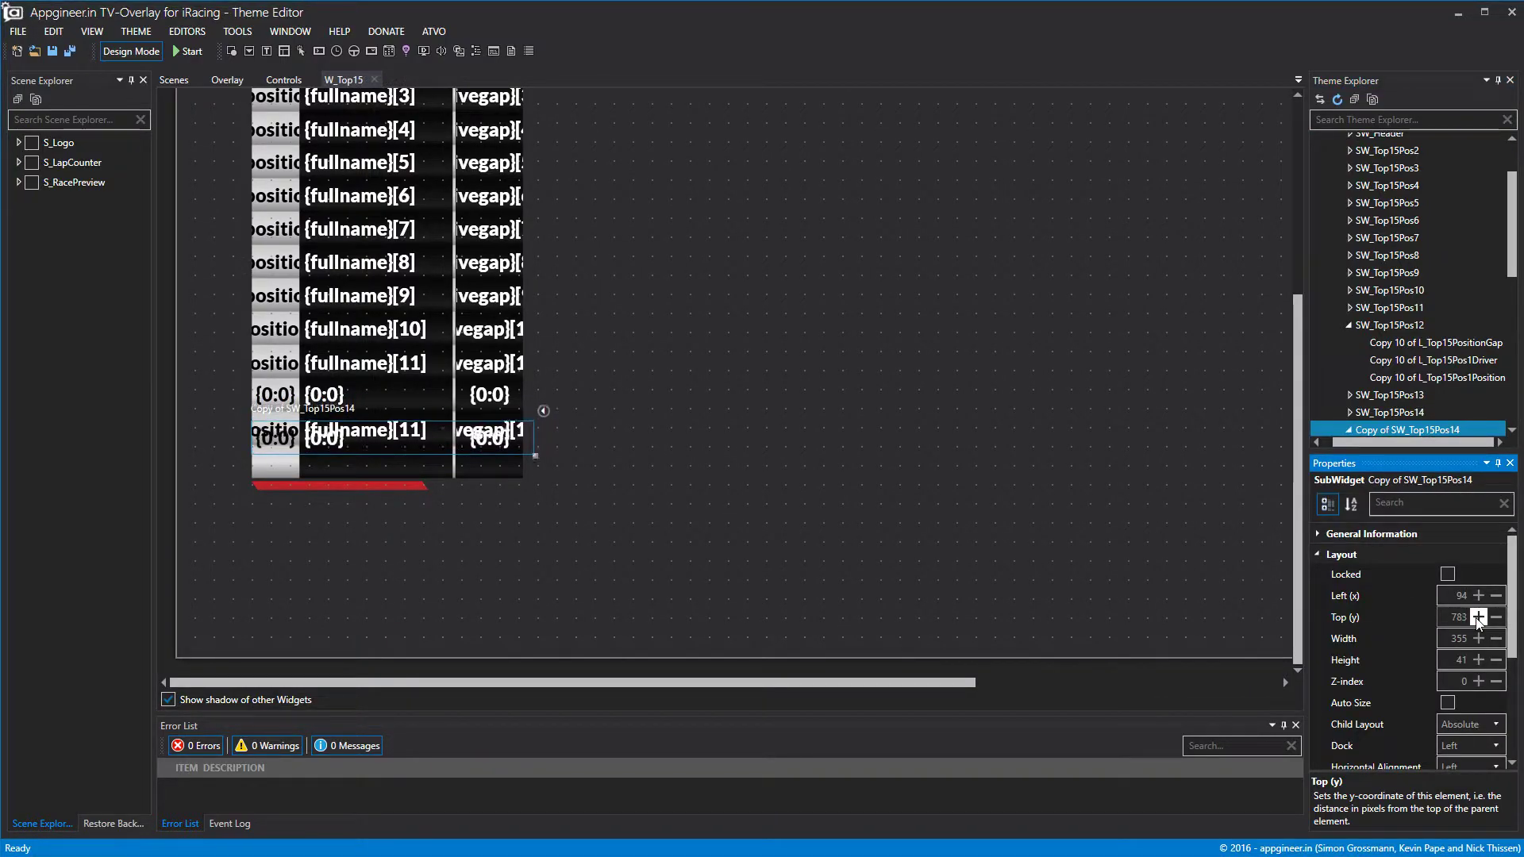
left_click(1478, 619)
left_click(1478, 619)
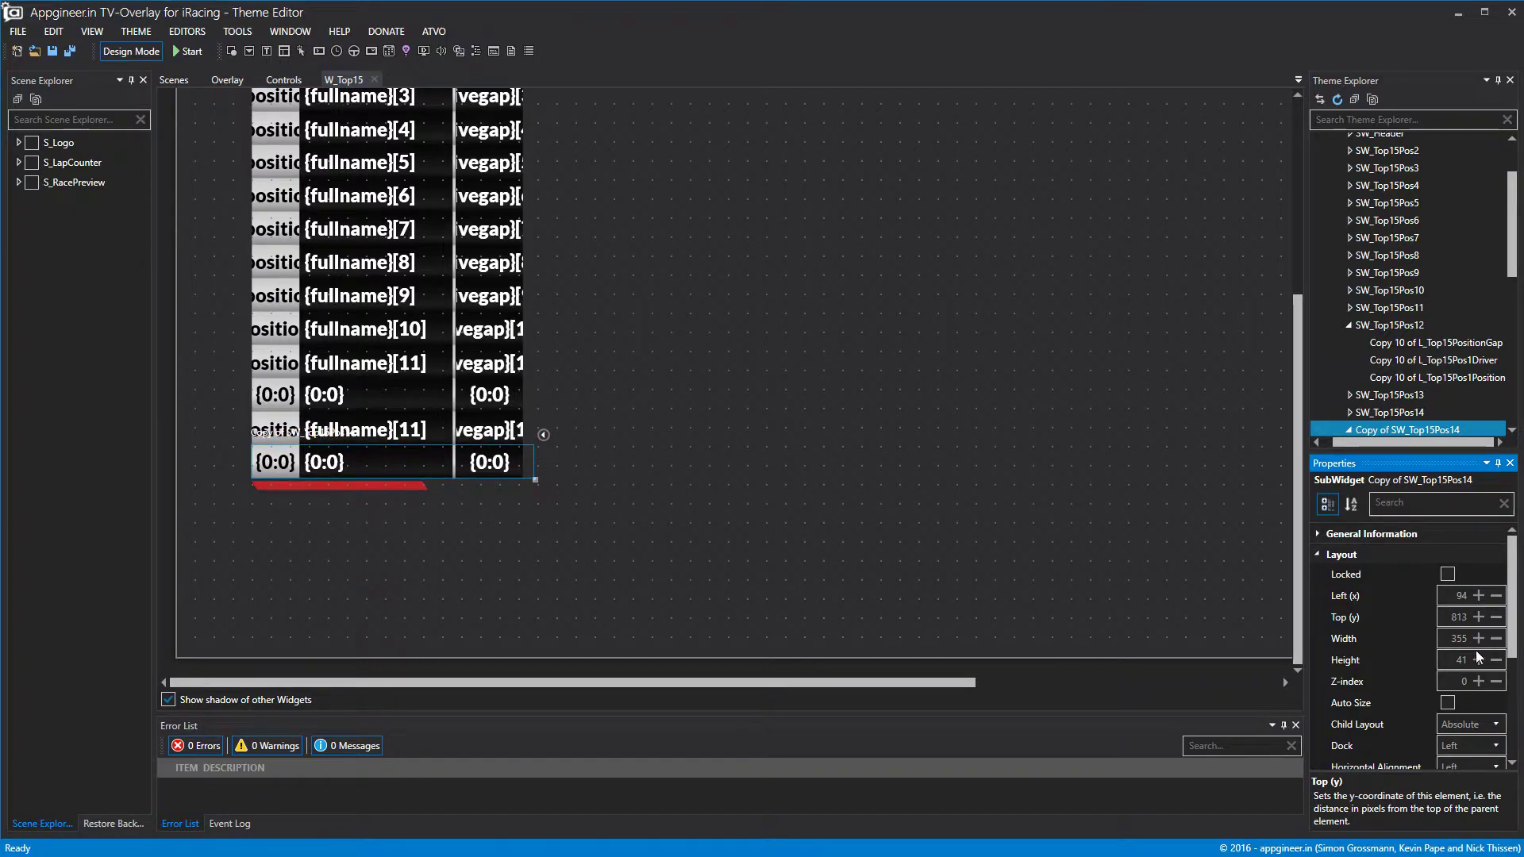
left_click(1379, 537)
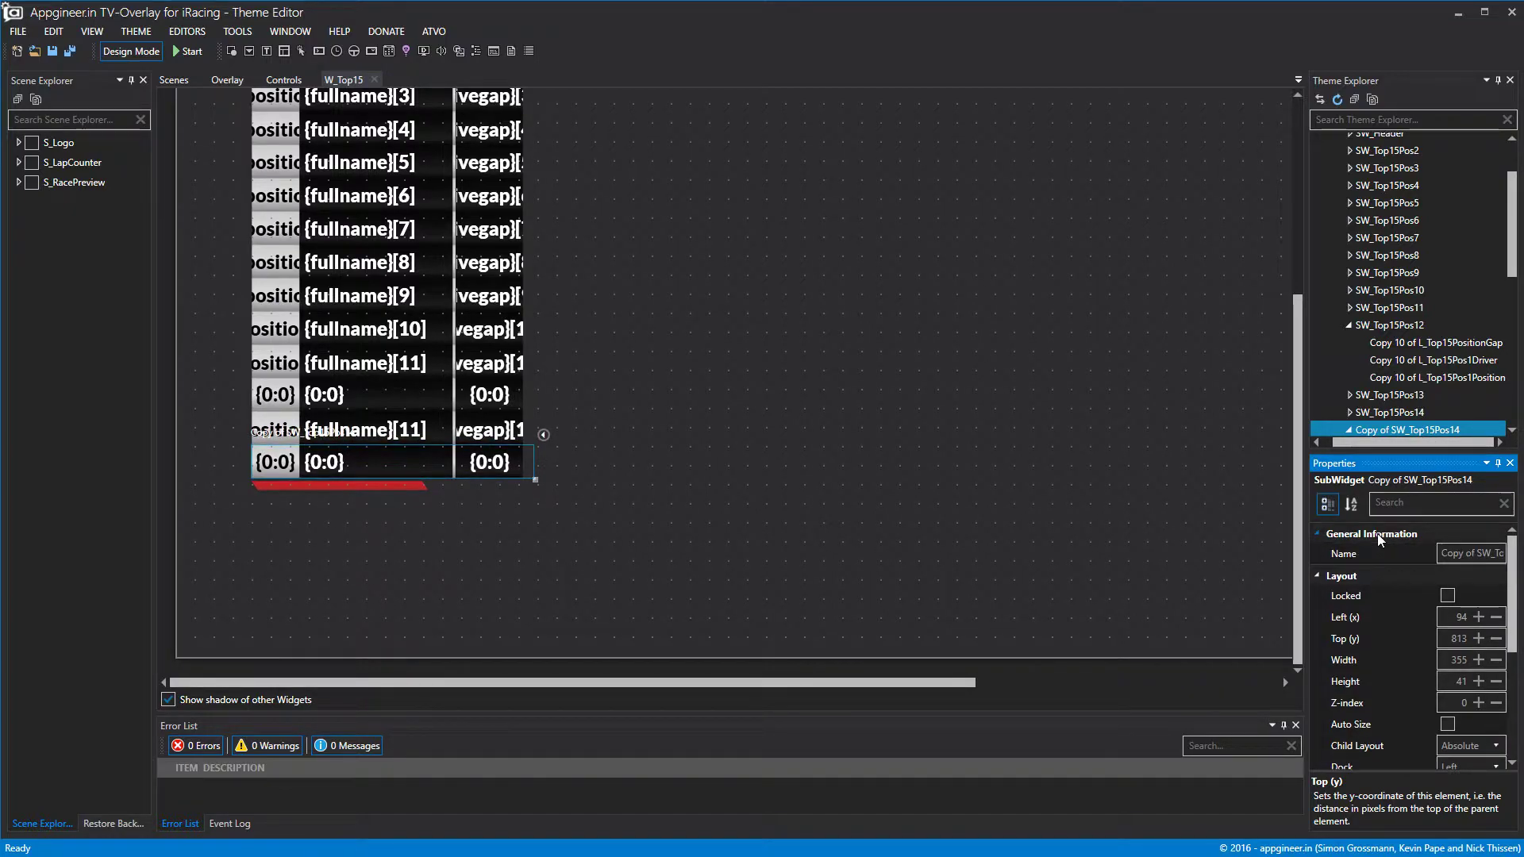
left_click(1357, 555)
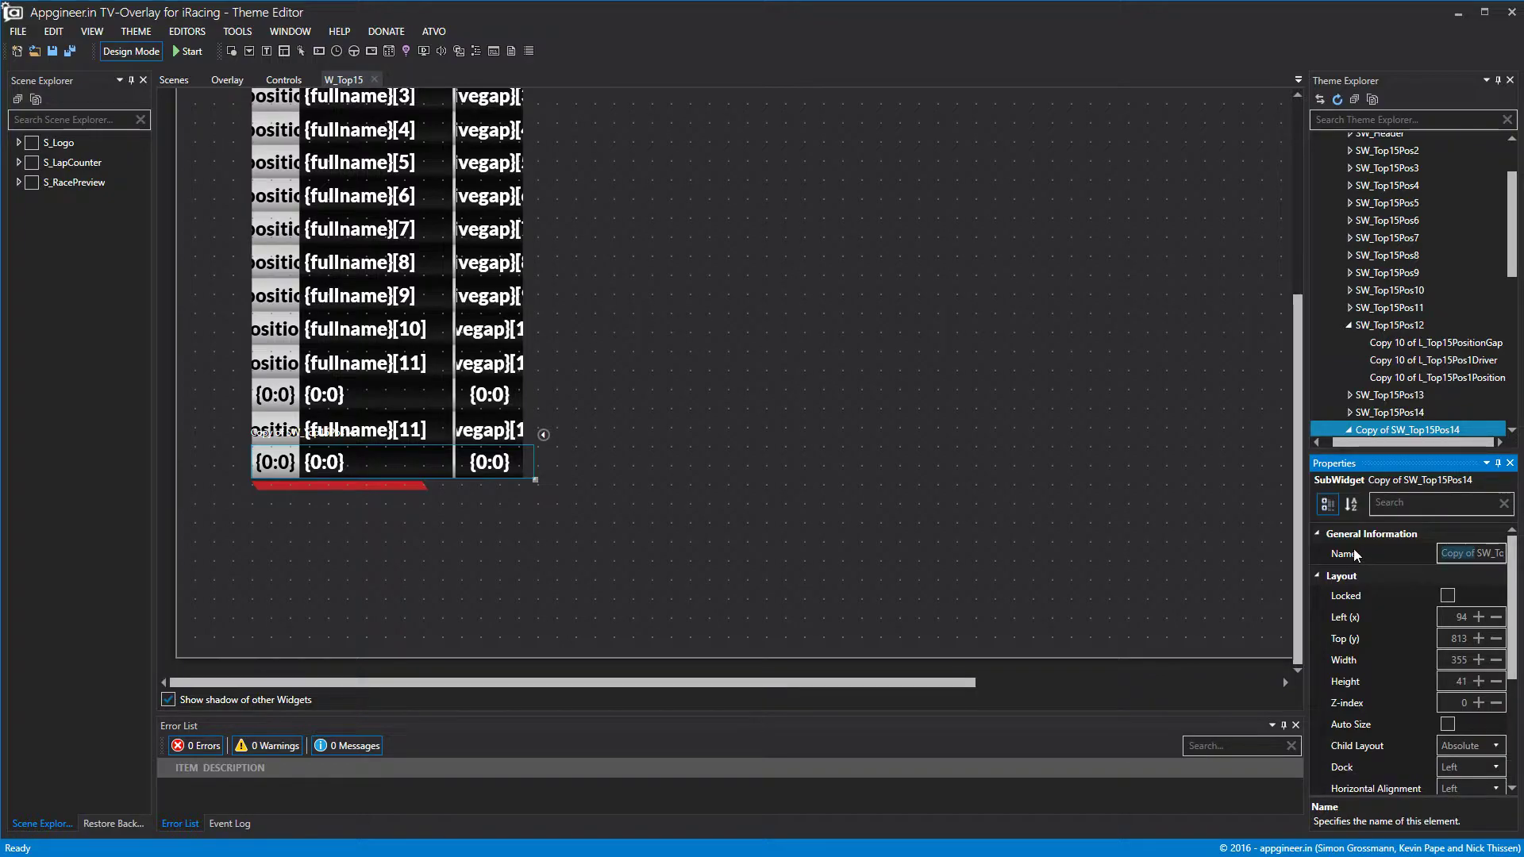
key("Delete")
key("Return")
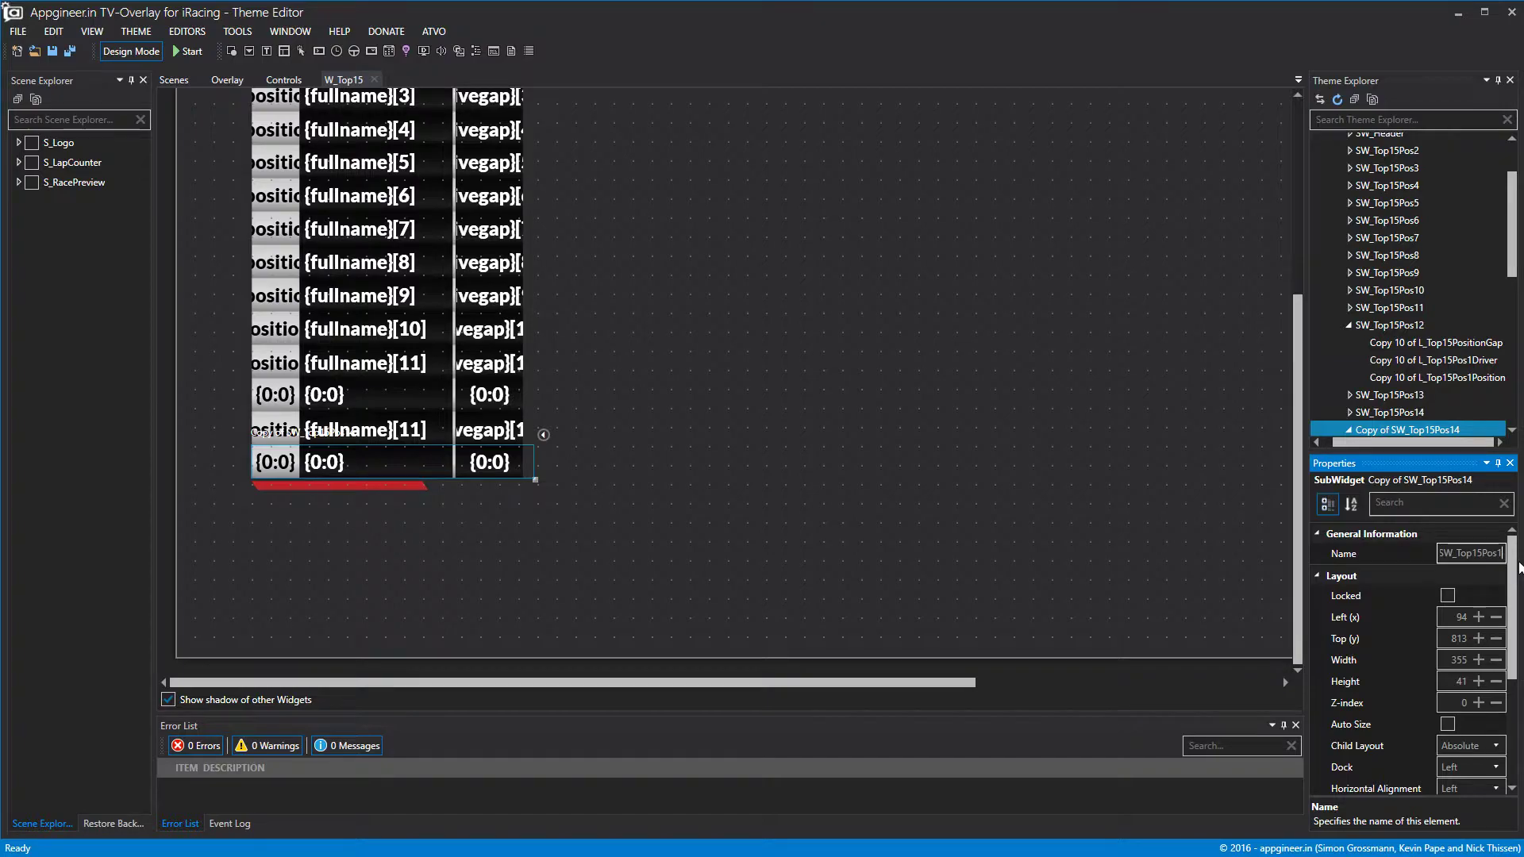
Set SW_Top15Pos15's data offset to 14 and preview the standings with sample data.
left_click(1390, 414)
left_click(1388, 433)
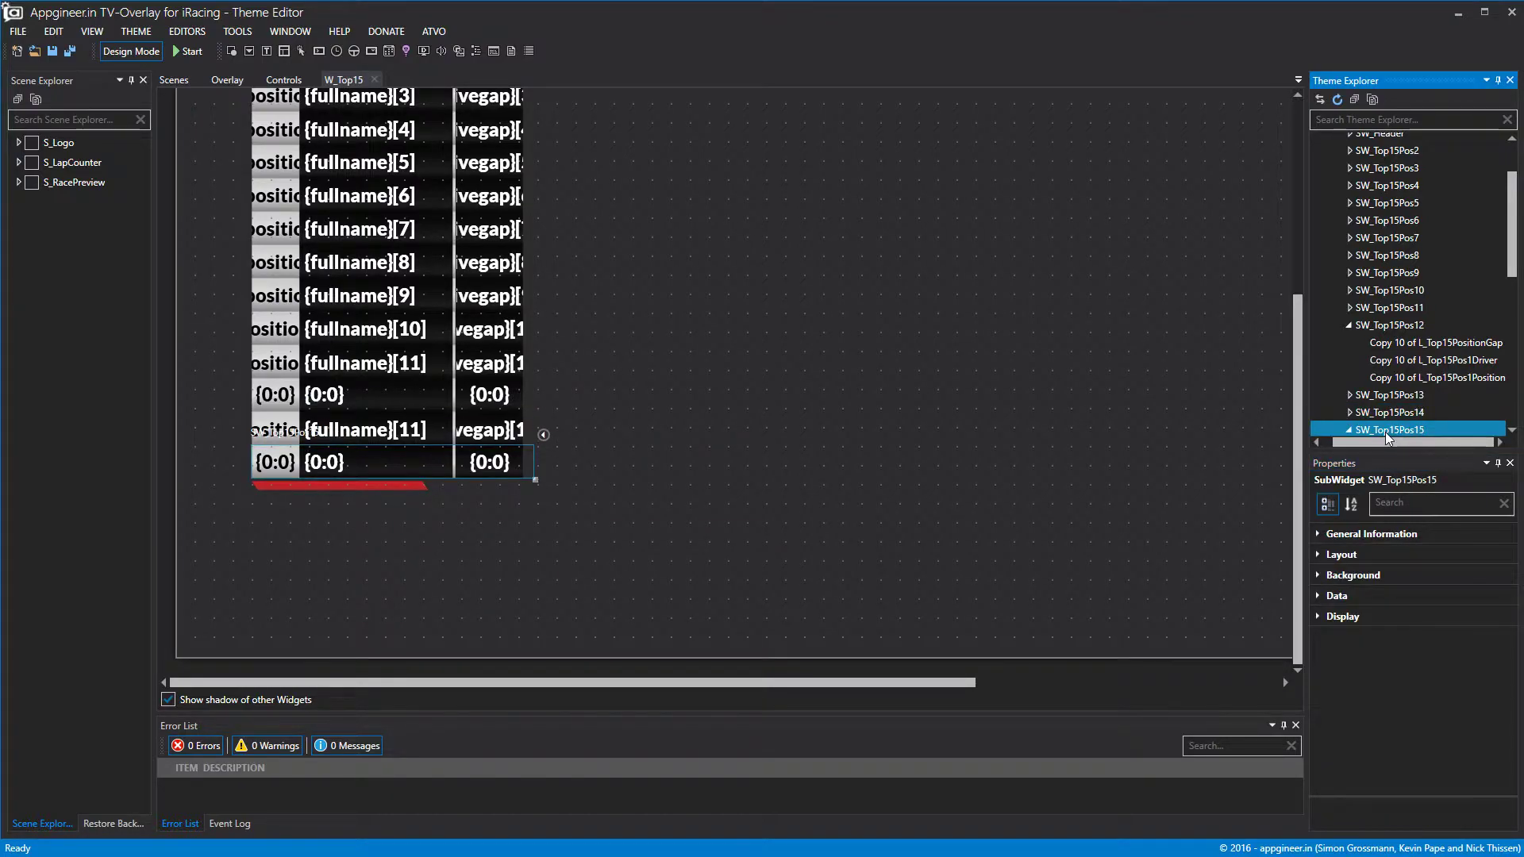
left_click(1319, 596)
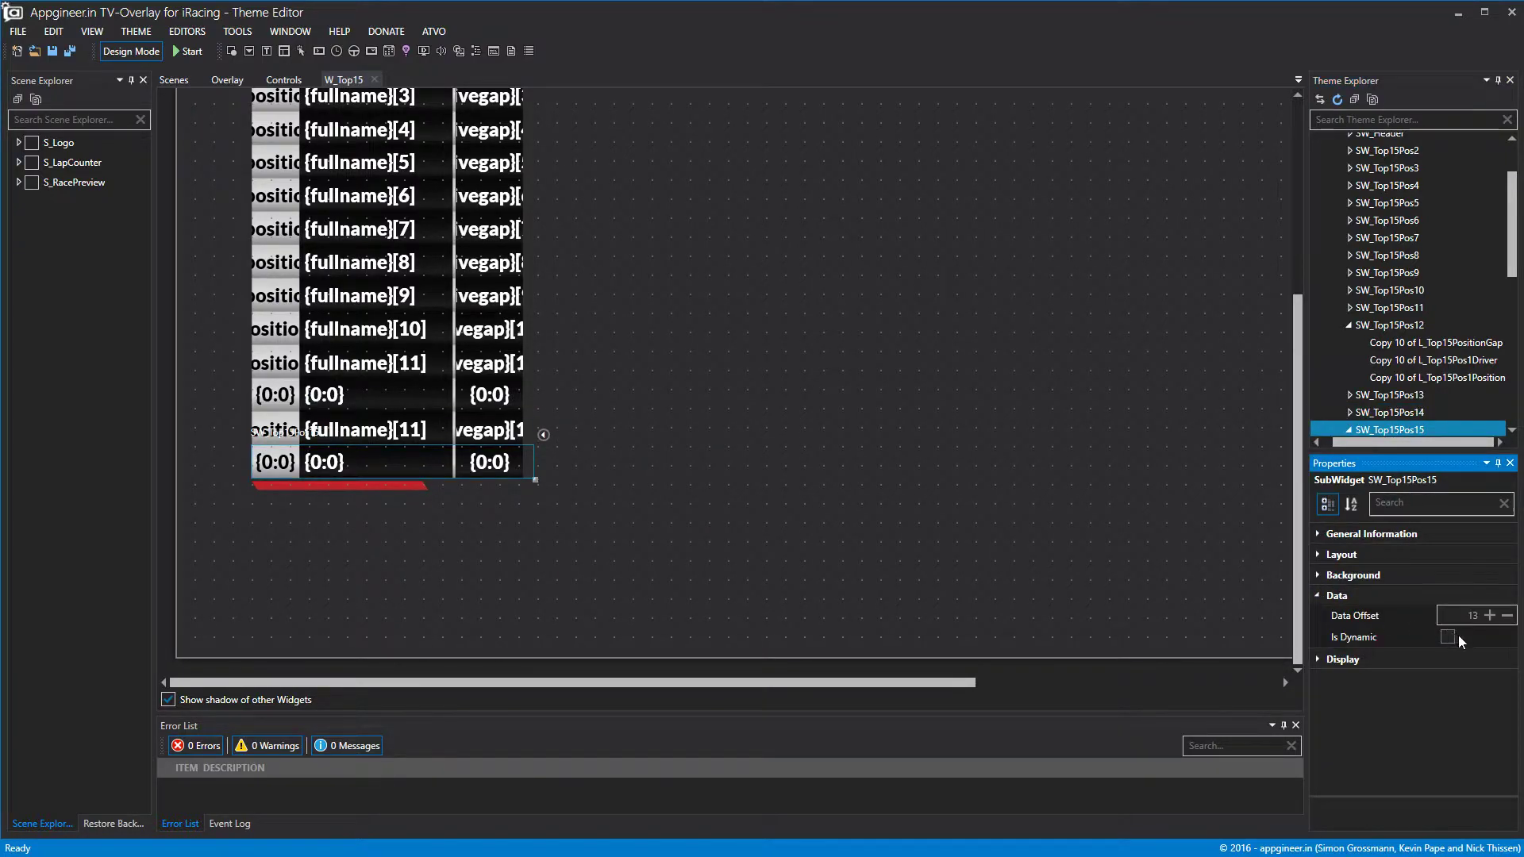
left_click(1492, 617)
left_click(997, 430)
left_click(131, 51)
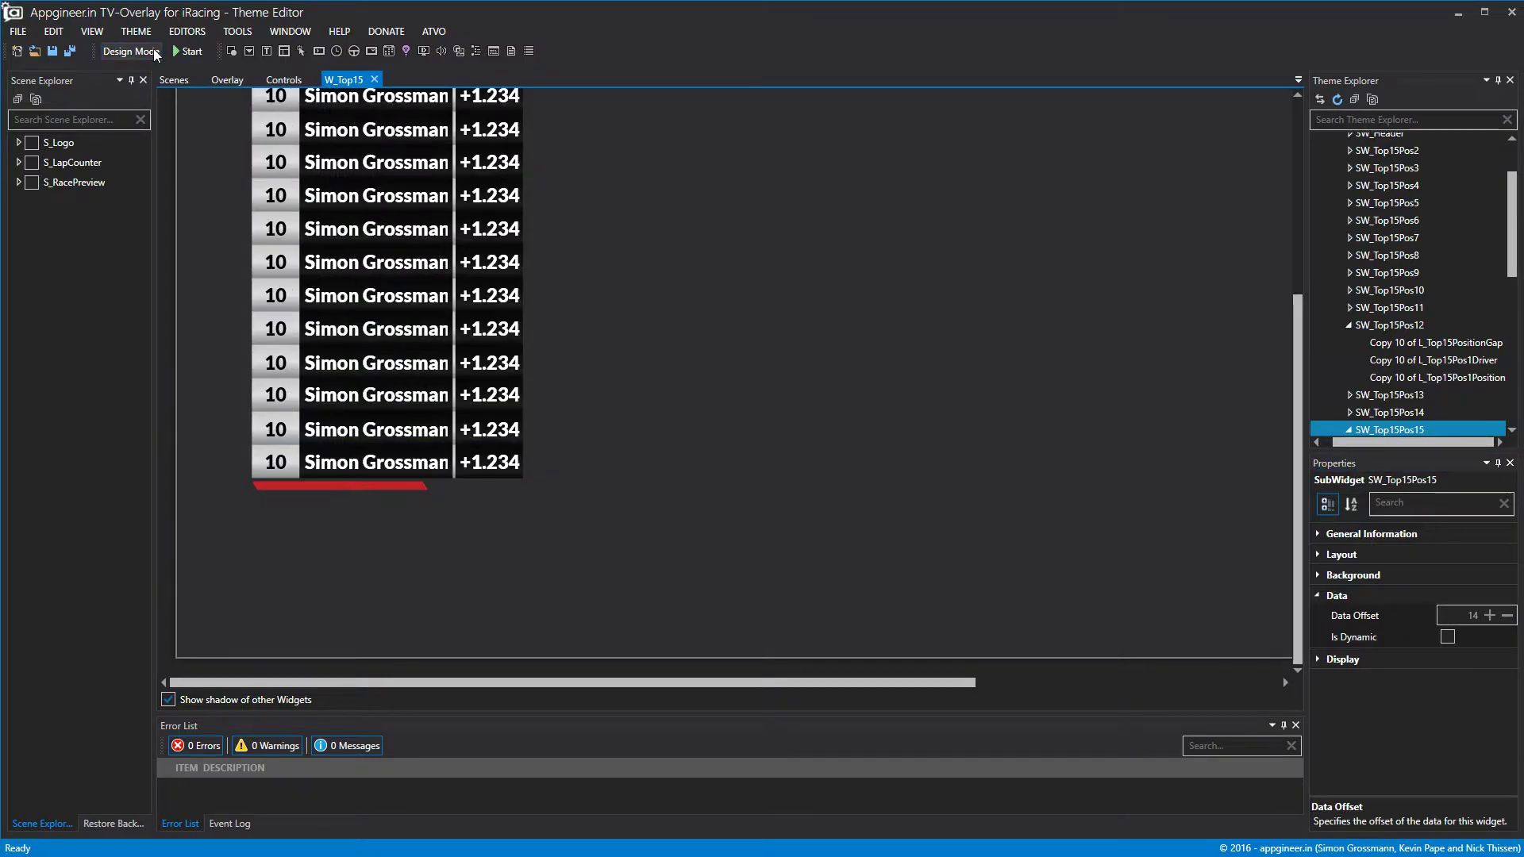
Switch back to the placeholder design view and save the EMRSuperCup theme from the FILE menu.
left_click(155, 53)
scroll(746, 360, "up", 2)
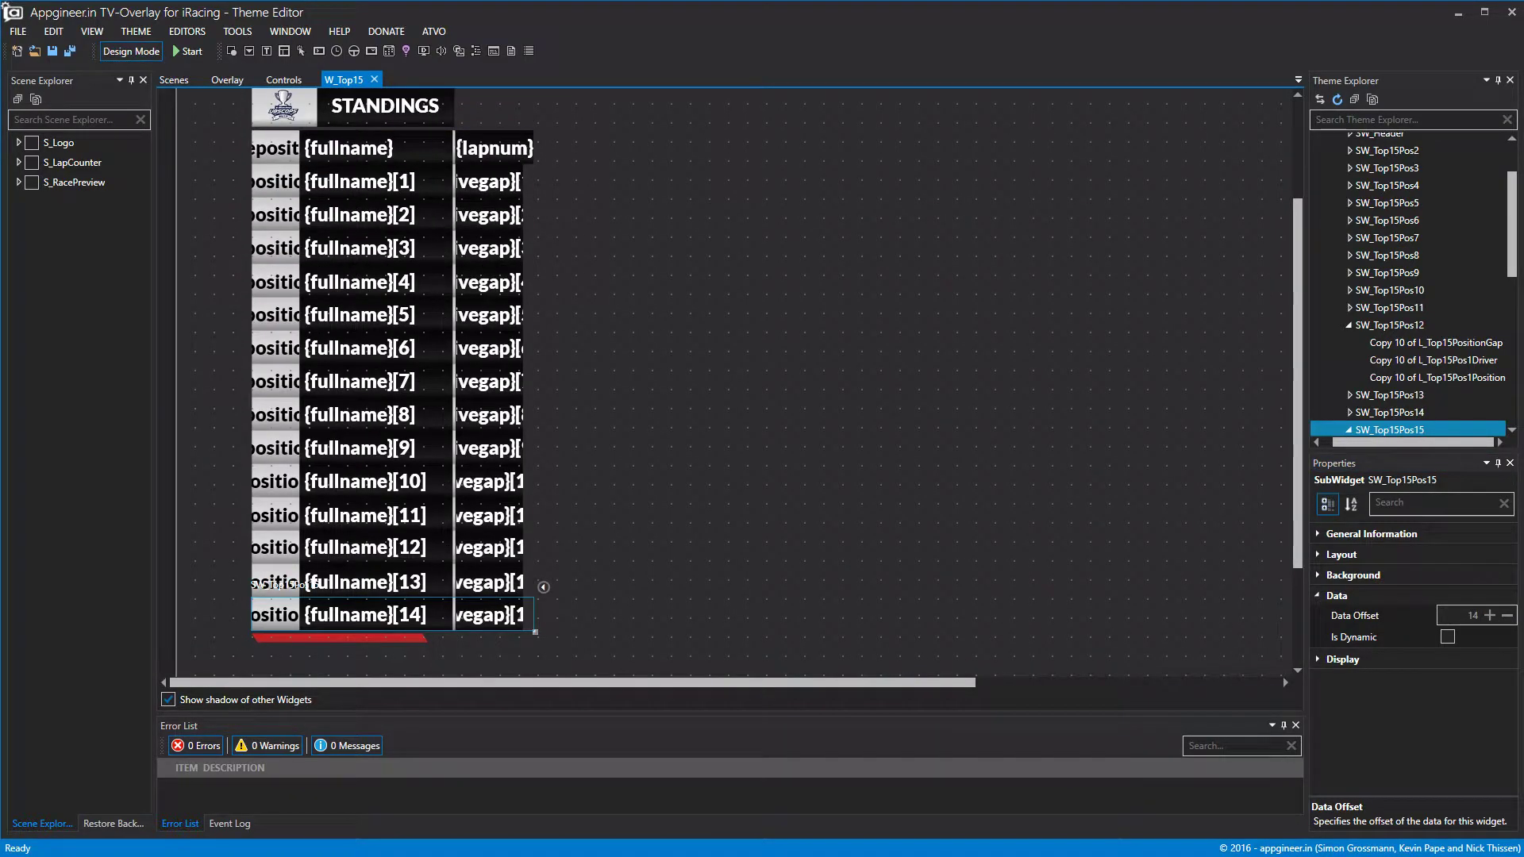
left_click(16, 21)
left_click(45, 20)
left_click(21, 34)
left_click(40, 152)
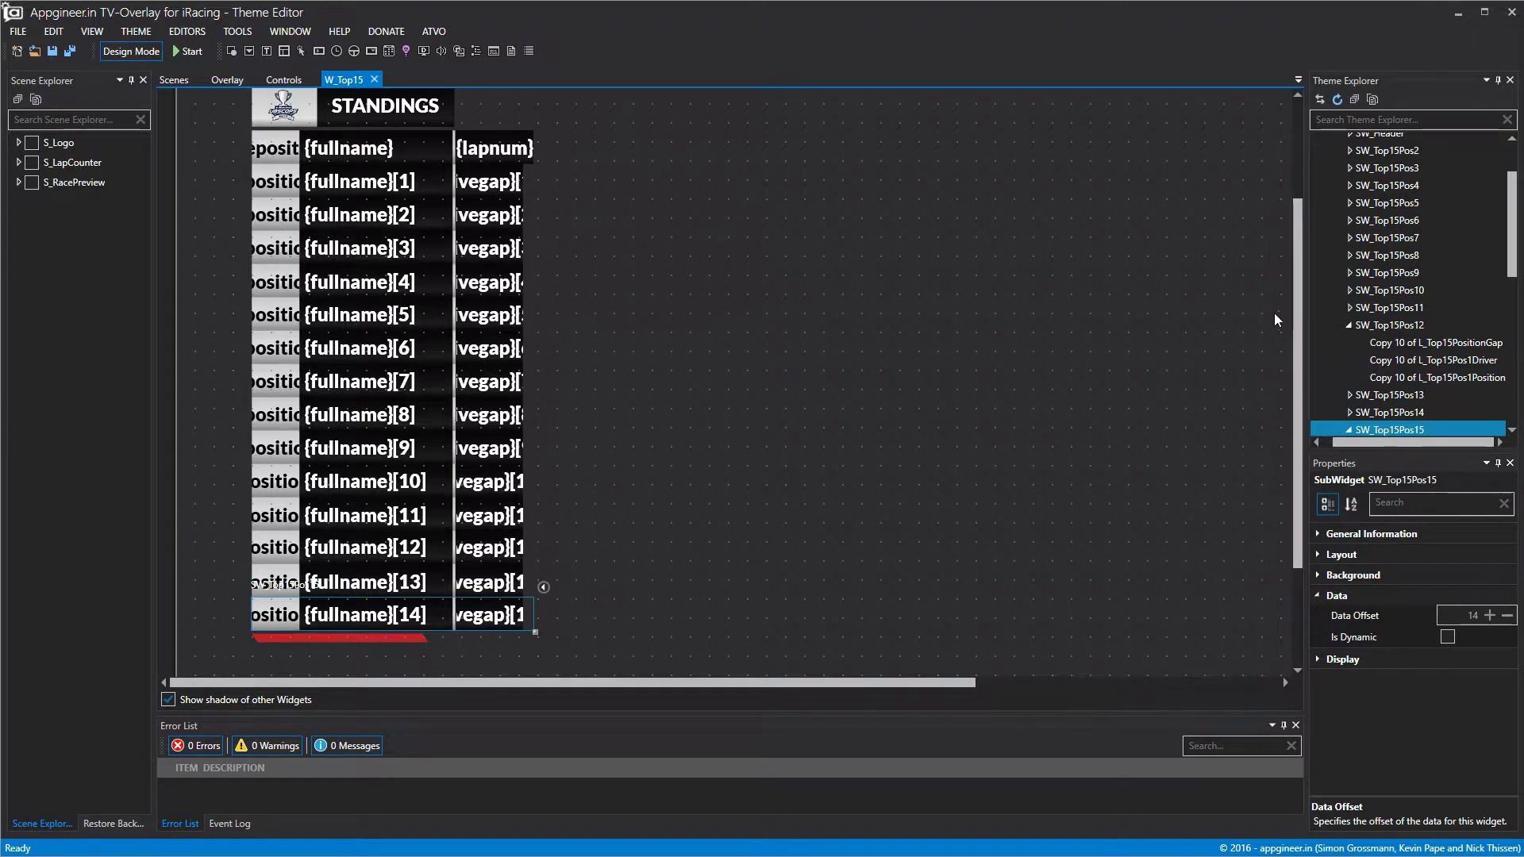
Create a new scene and rename it S_Top15.
scroll(534, 310, "up", 4)
scroll(526, 315, "down", 3)
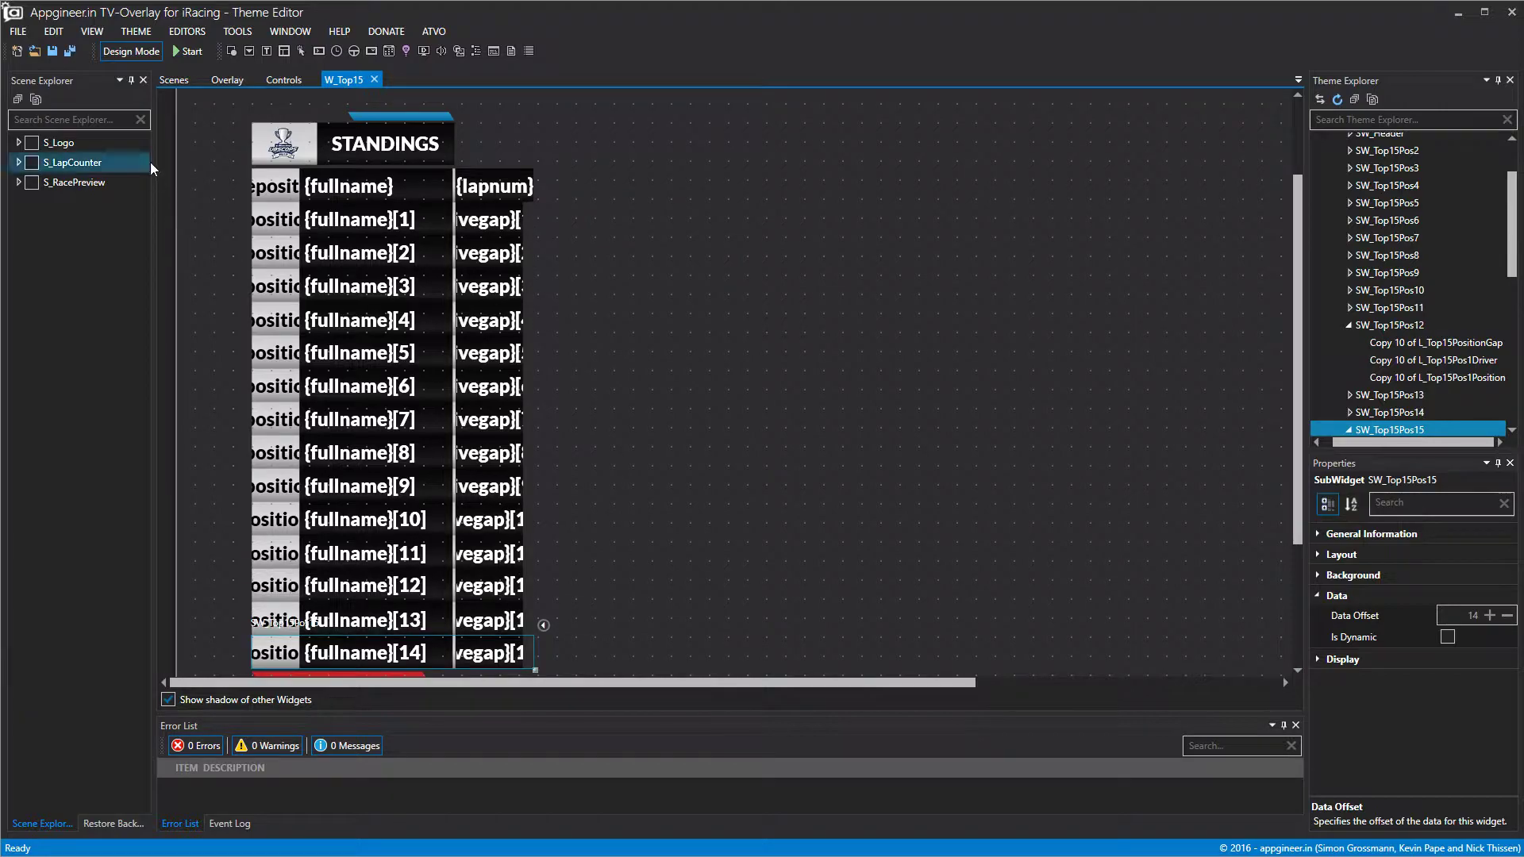
scroll(1439, 269, "down", 2)
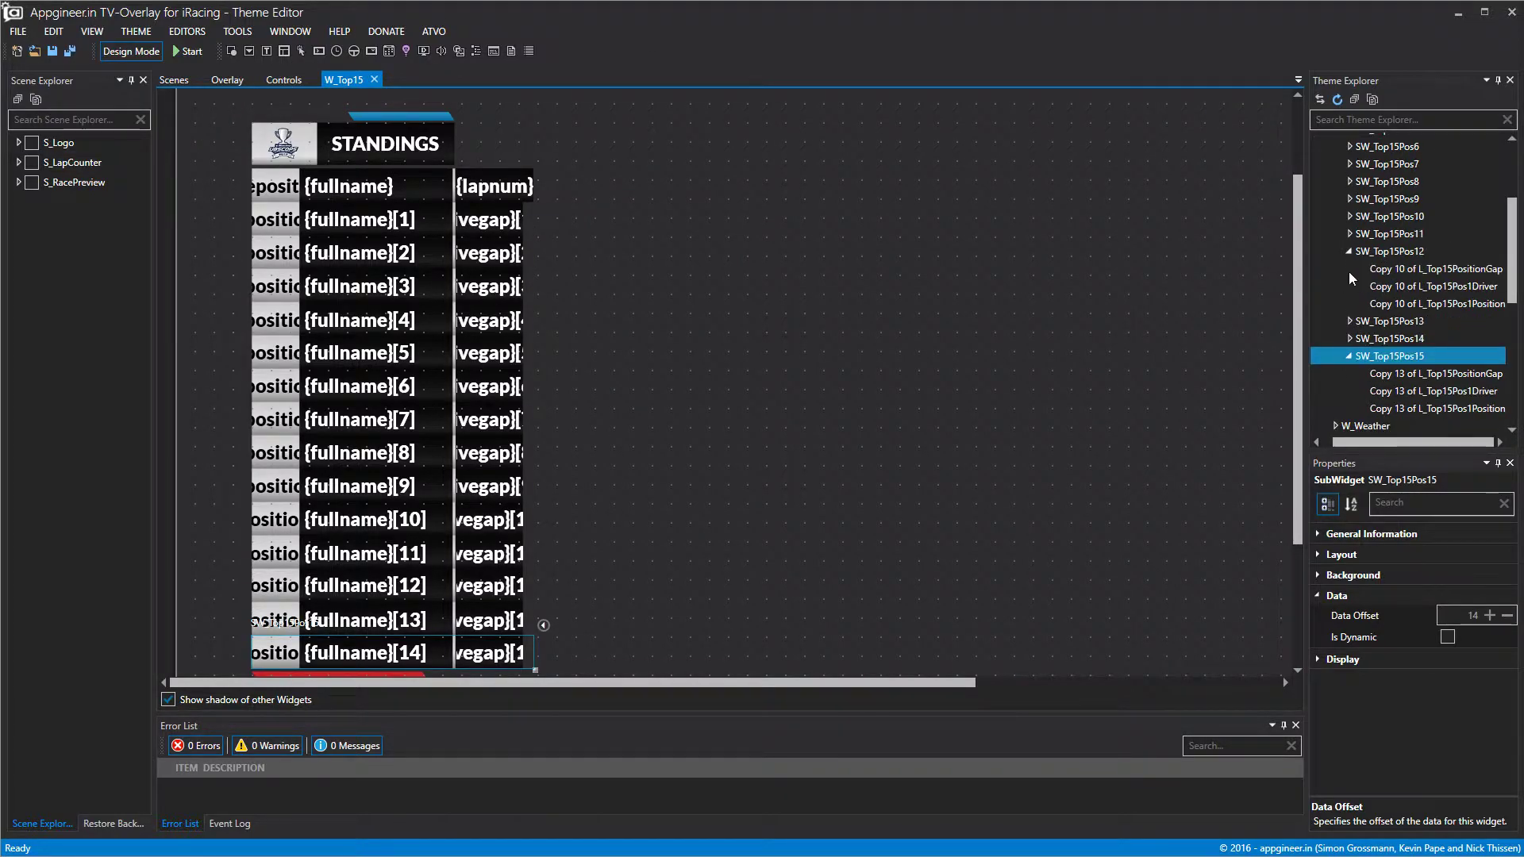
left_click(1349, 252)
left_click(1347, 304)
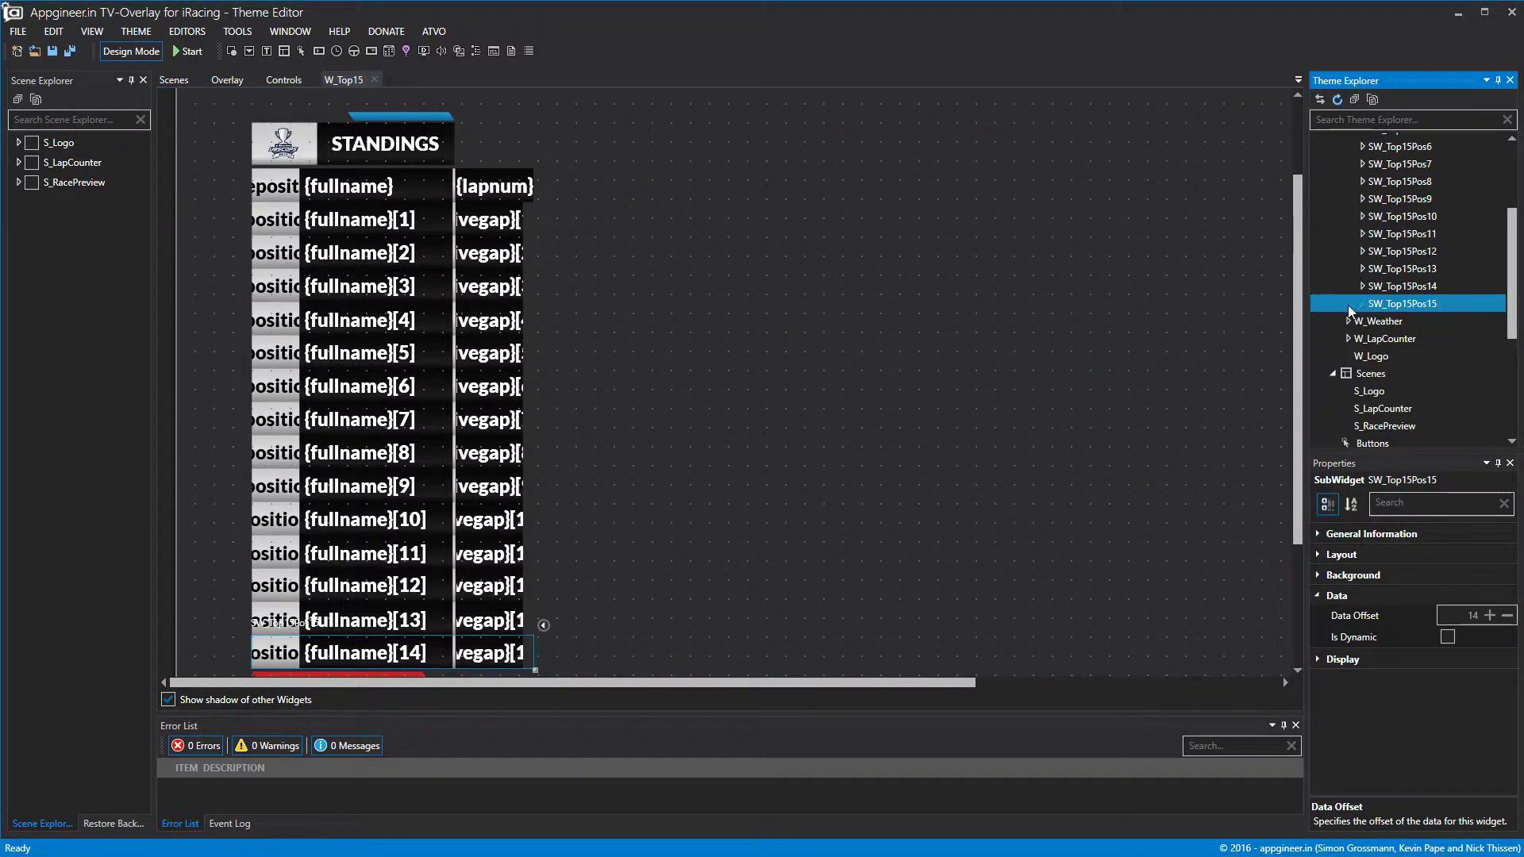
right_click(1372, 375)
left_click(1407, 391)
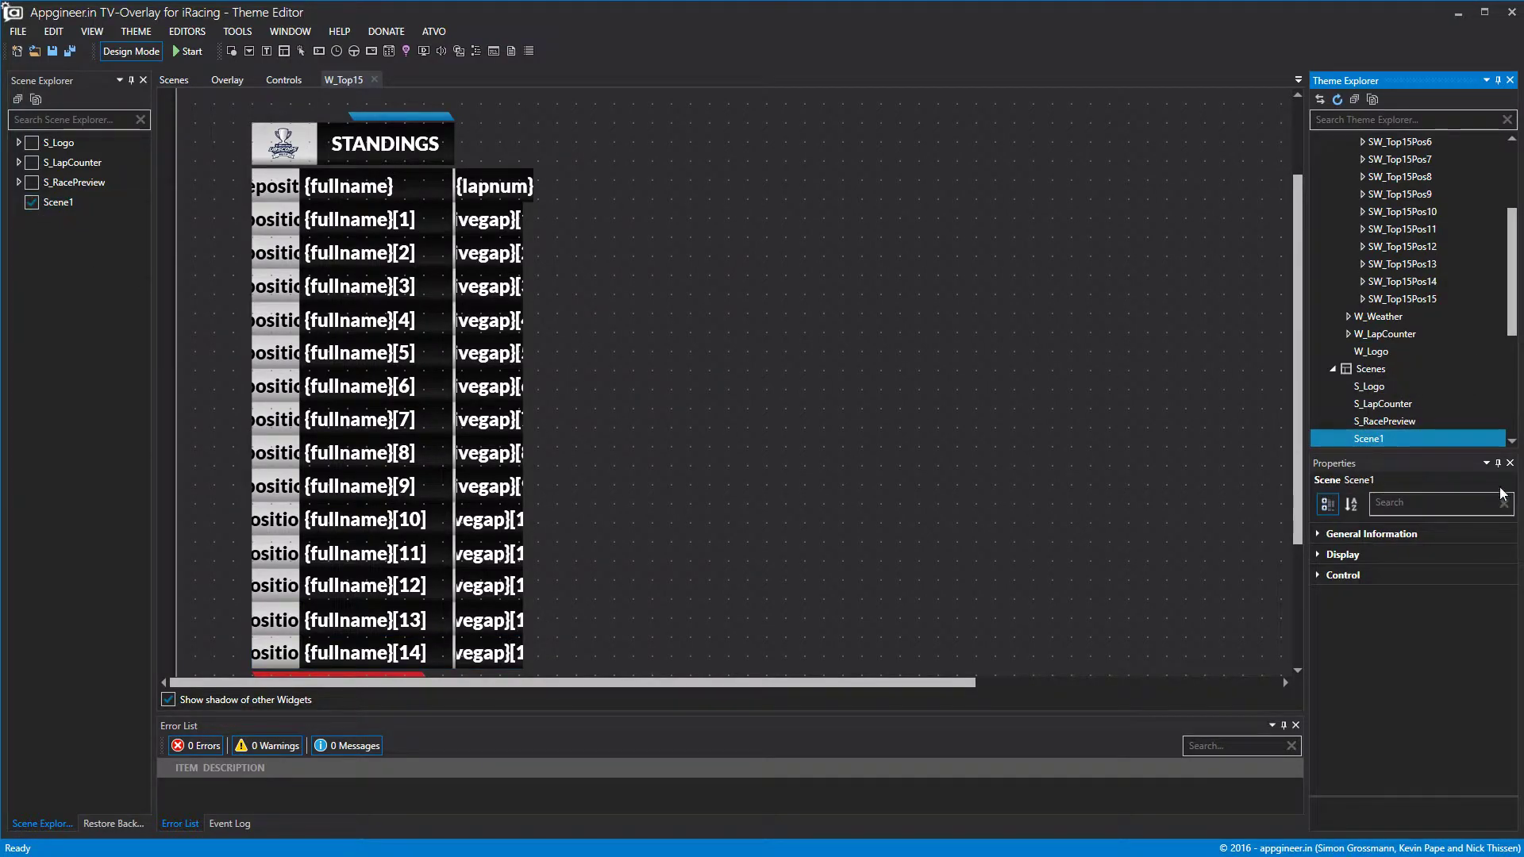
right_click(1379, 441)
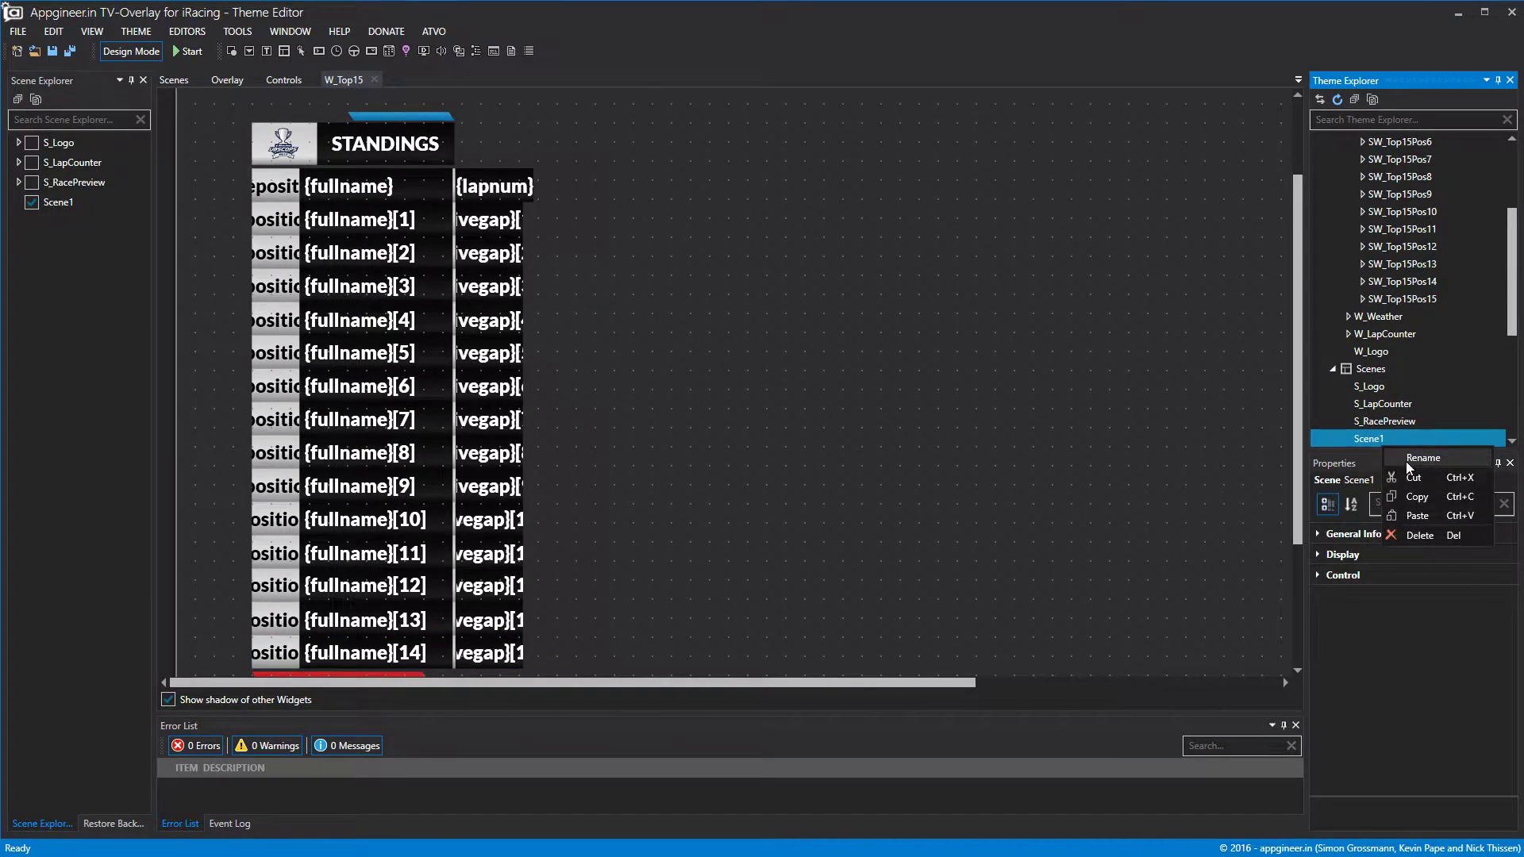
left_click(1422, 458)
left_click(710, 427)
type("S_Top15")
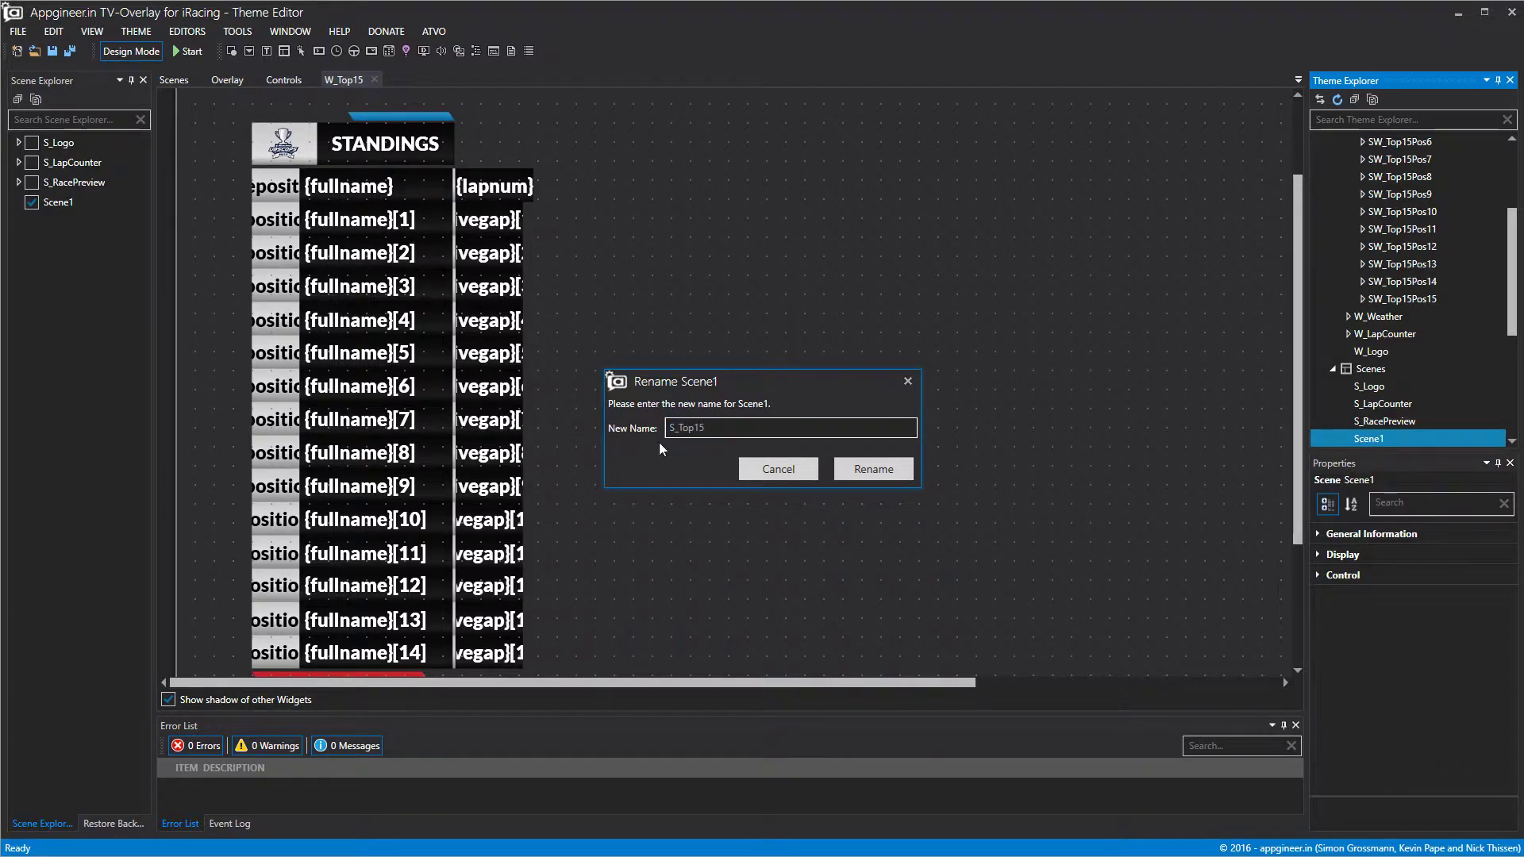
left_click(885, 469)
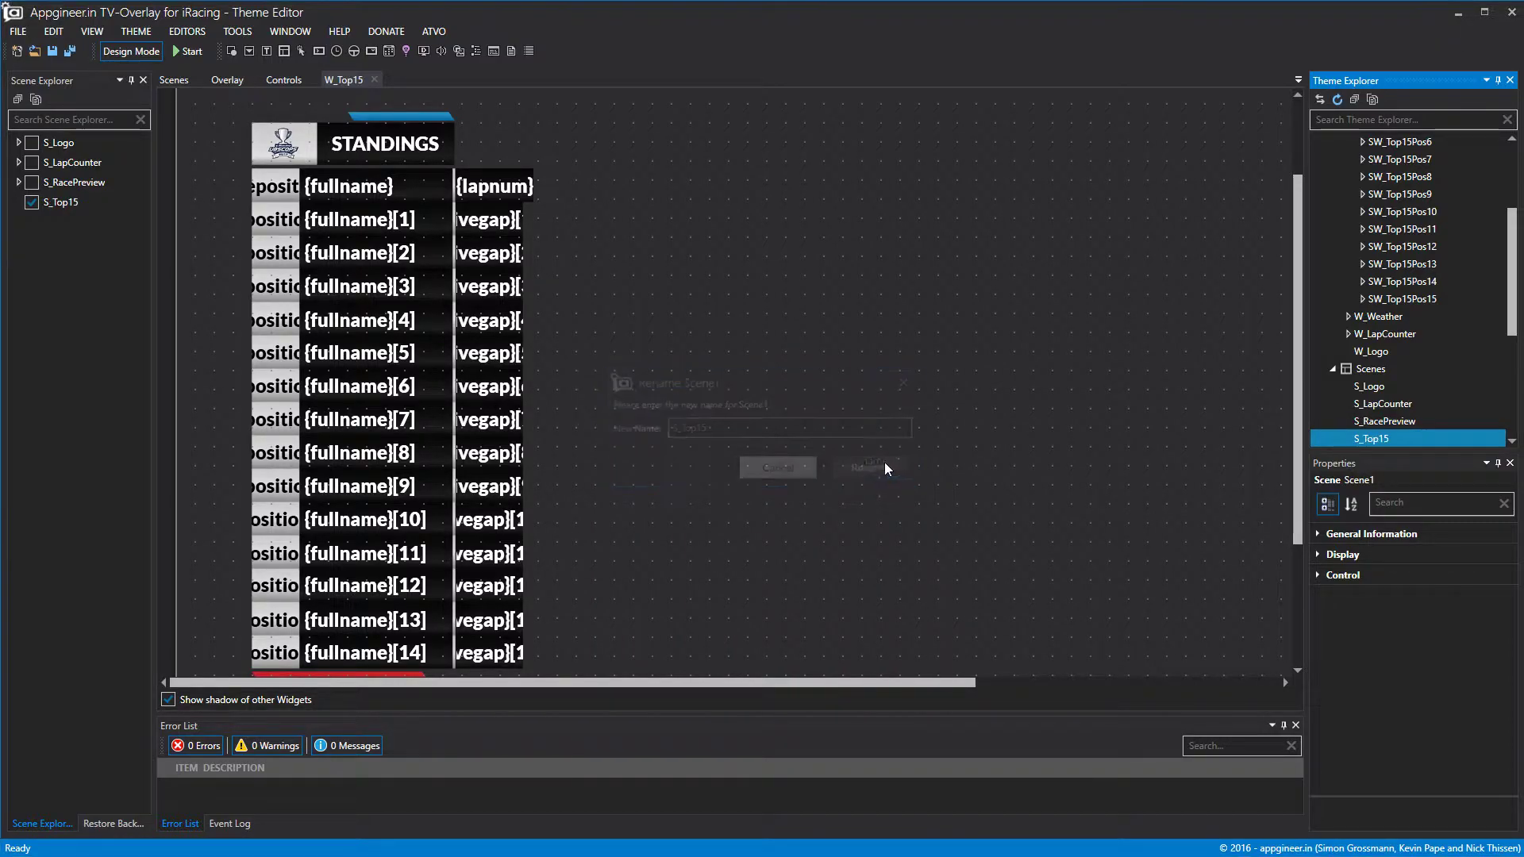
Limit the S_Top15 scene's widget list to only W_Top15, then close the W_Top15 editor.
left_click(1343, 575)
left_click(1504, 601)
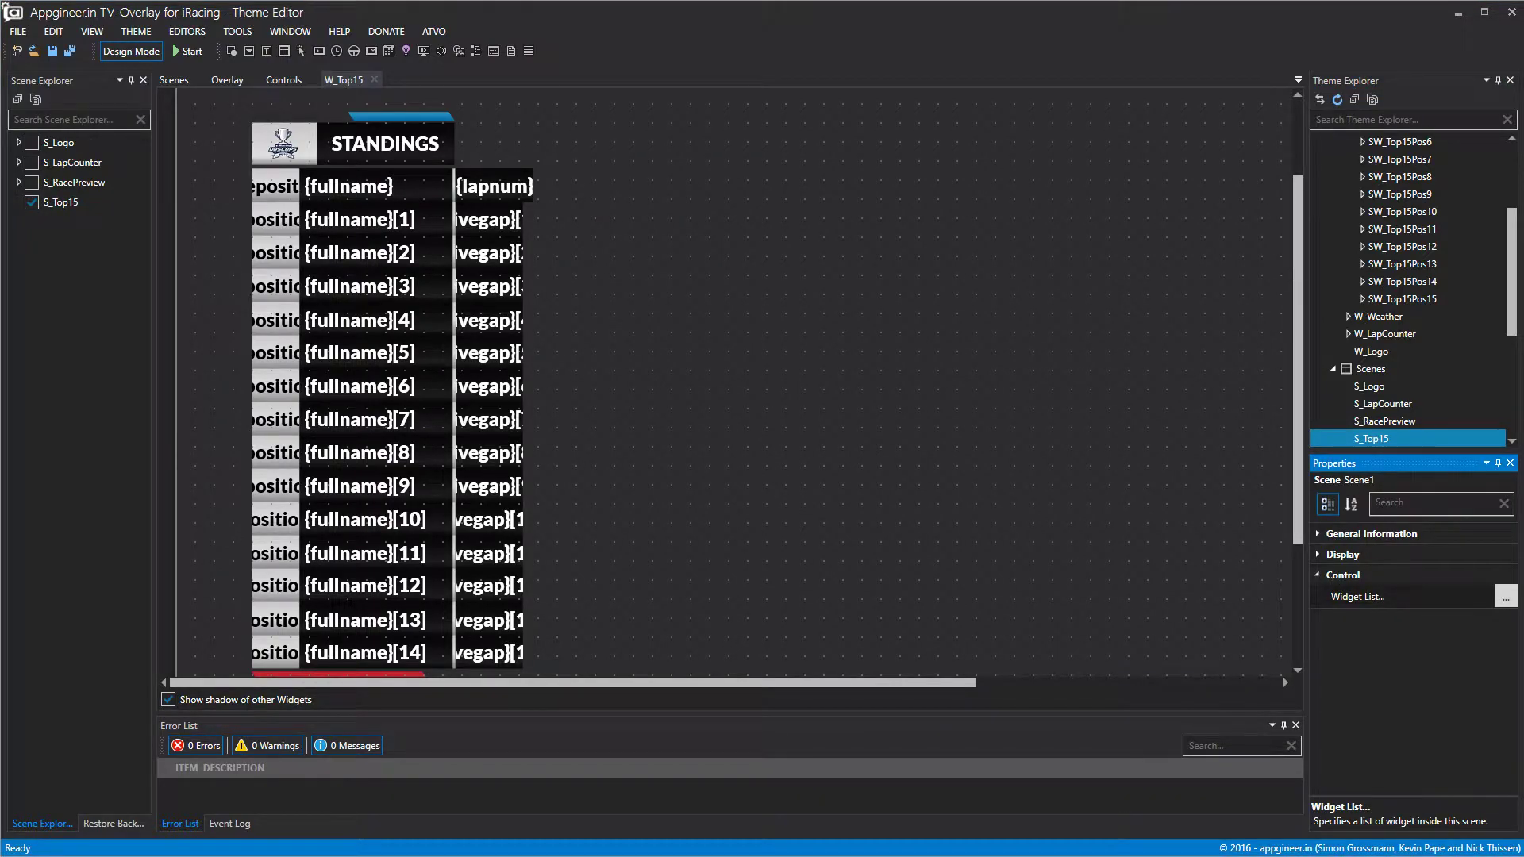
left_click(646, 342)
left_click(643, 323)
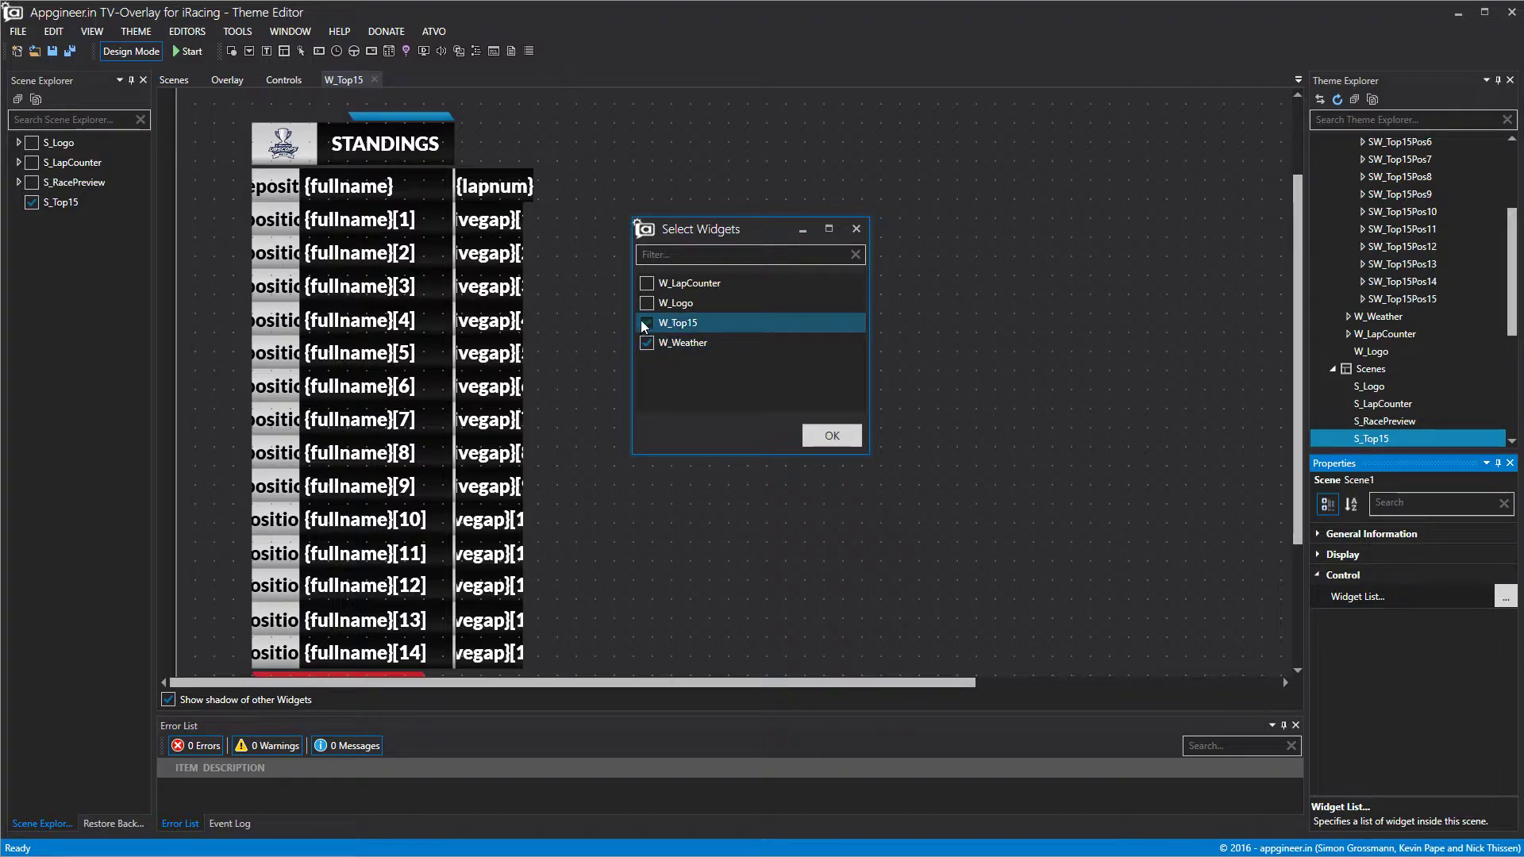
left_click(646, 283)
left_click(646, 302)
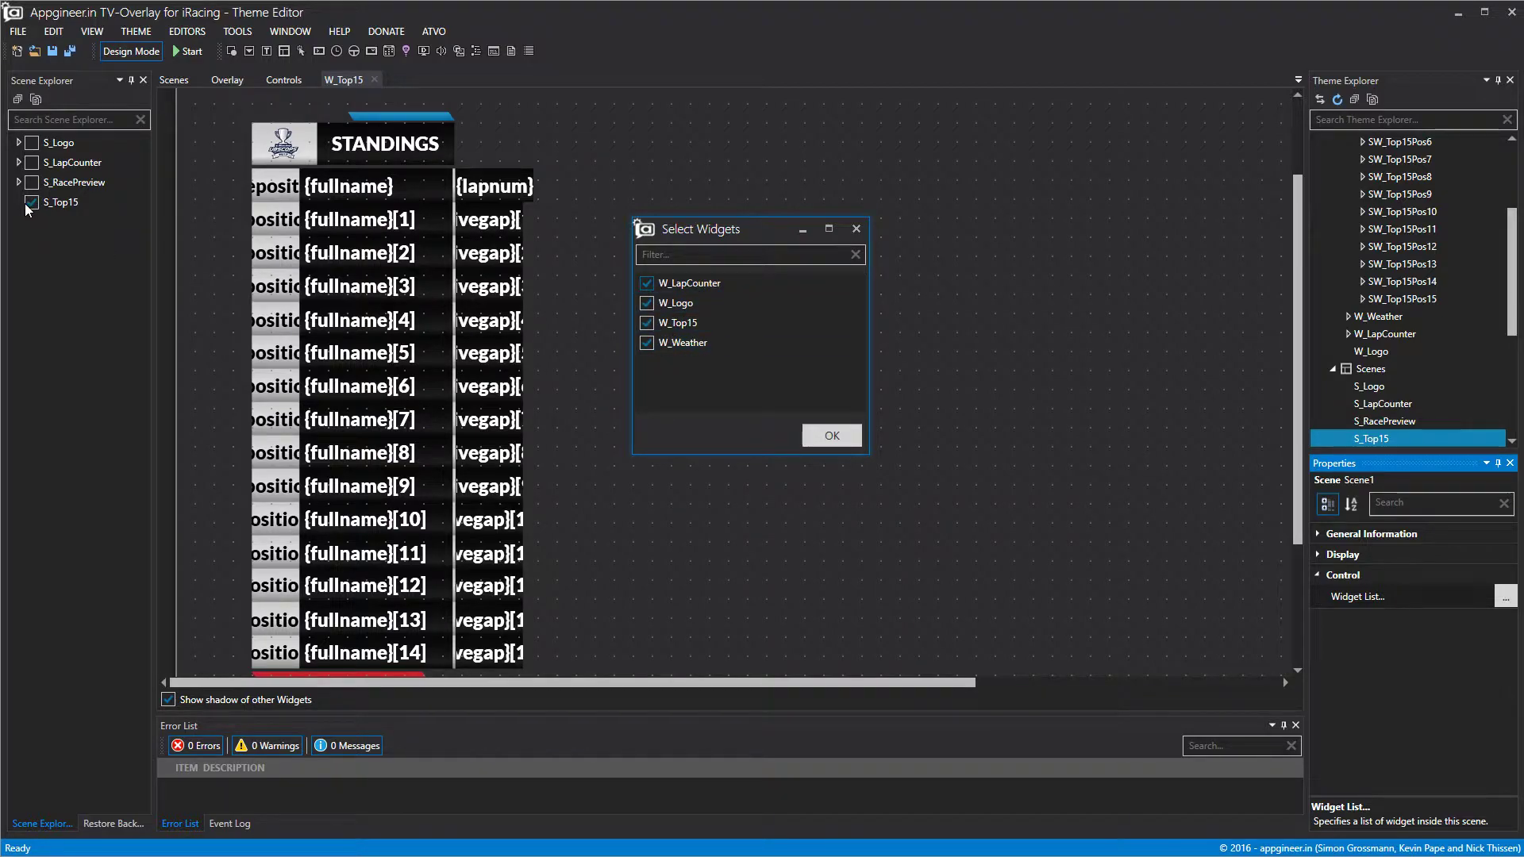
left_click(646, 323)
left_click(647, 342)
left_click(646, 302)
left_click(646, 283)
left_click(647, 323)
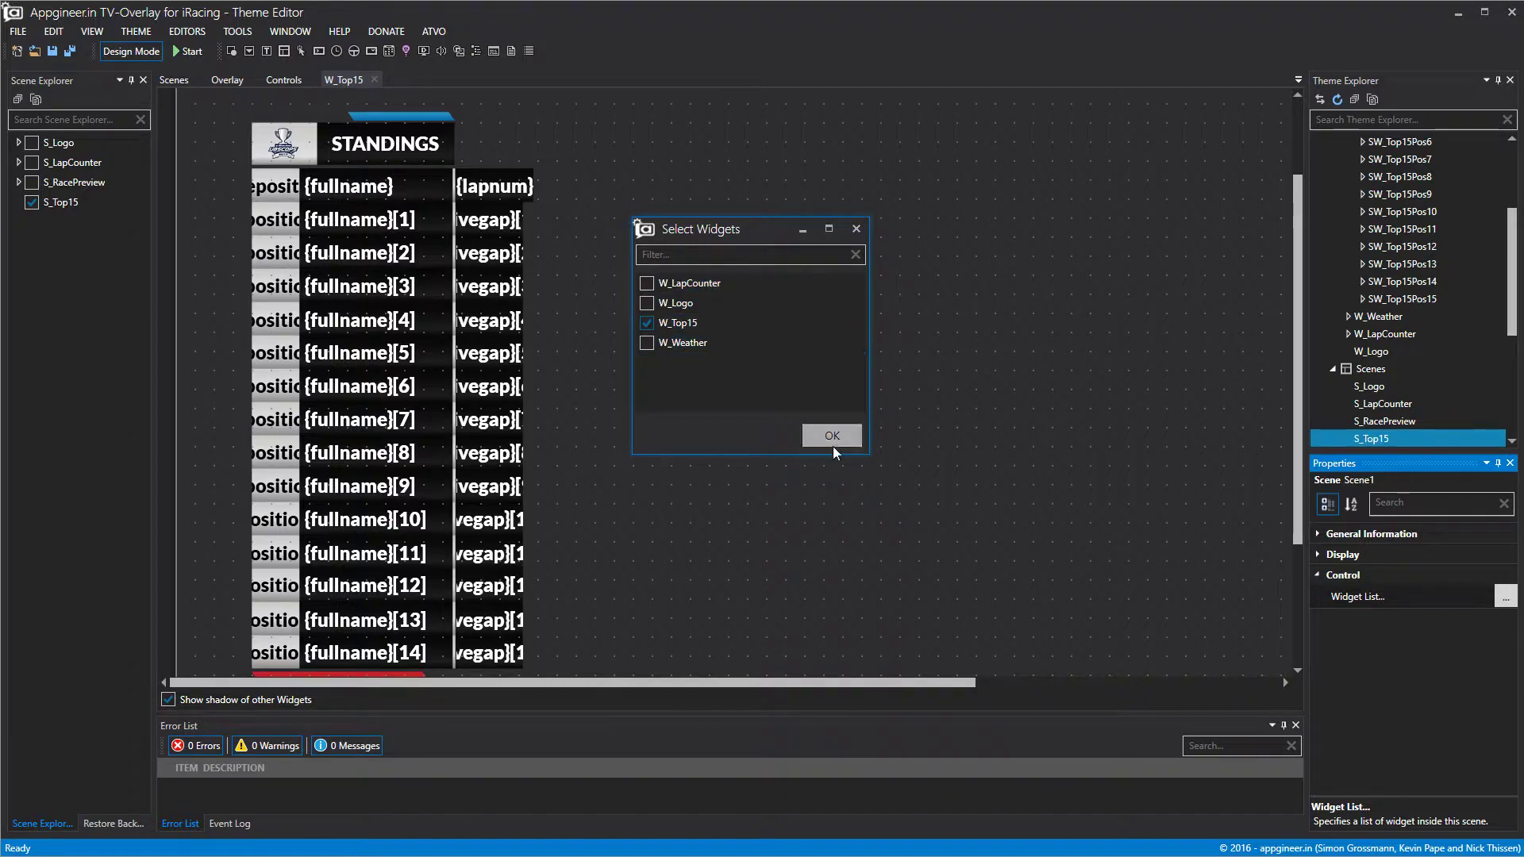
left_click(835, 439)
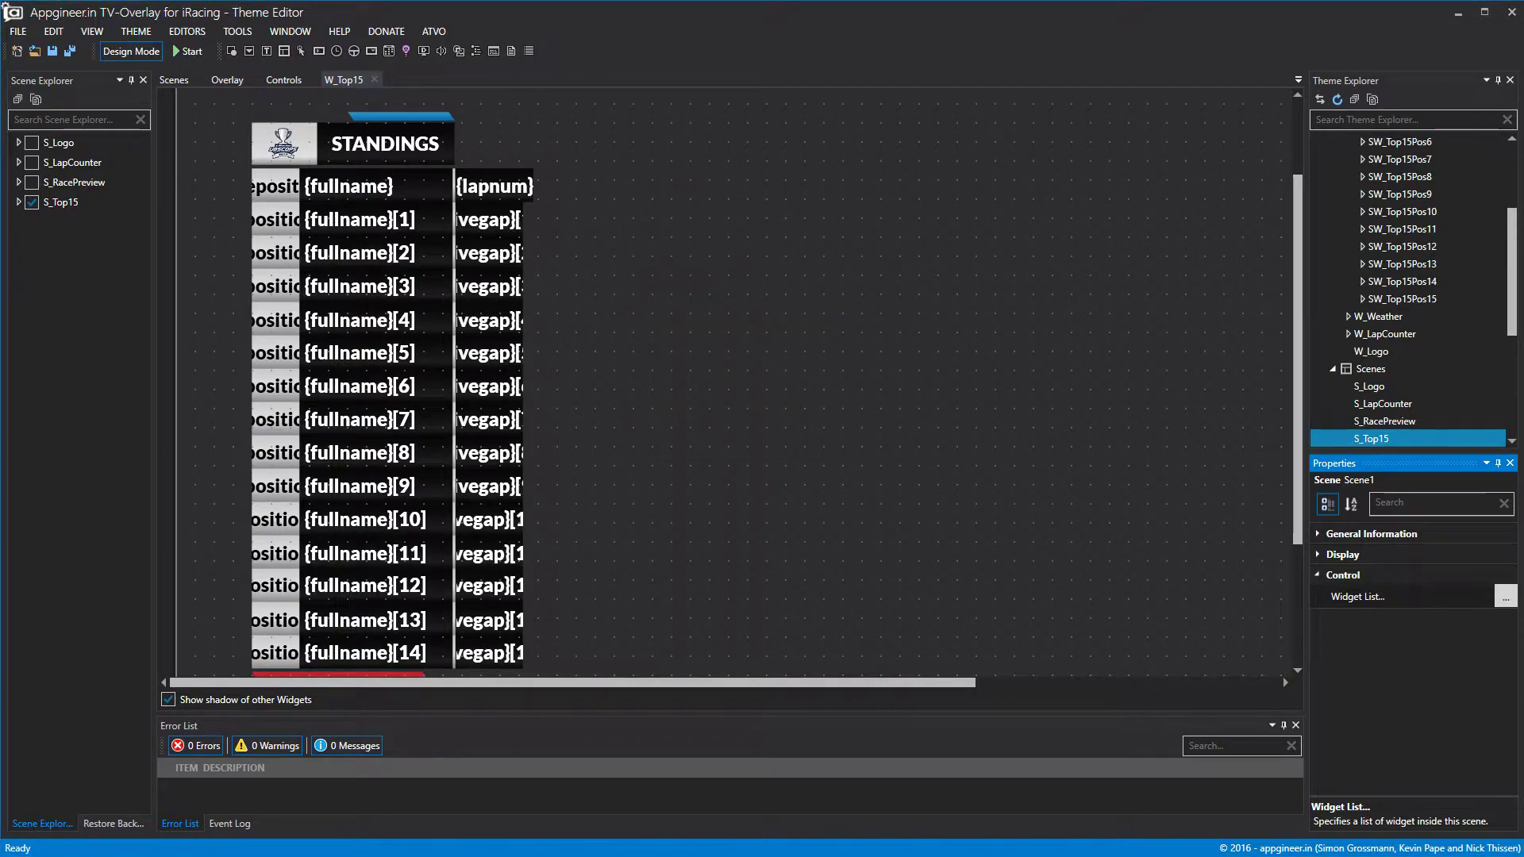
left_click(374, 79)
Select the W_Top15 widget, turn off Design Mode, and minimize the editor to check iRacing.
scroll(697, 362, "up", 6)
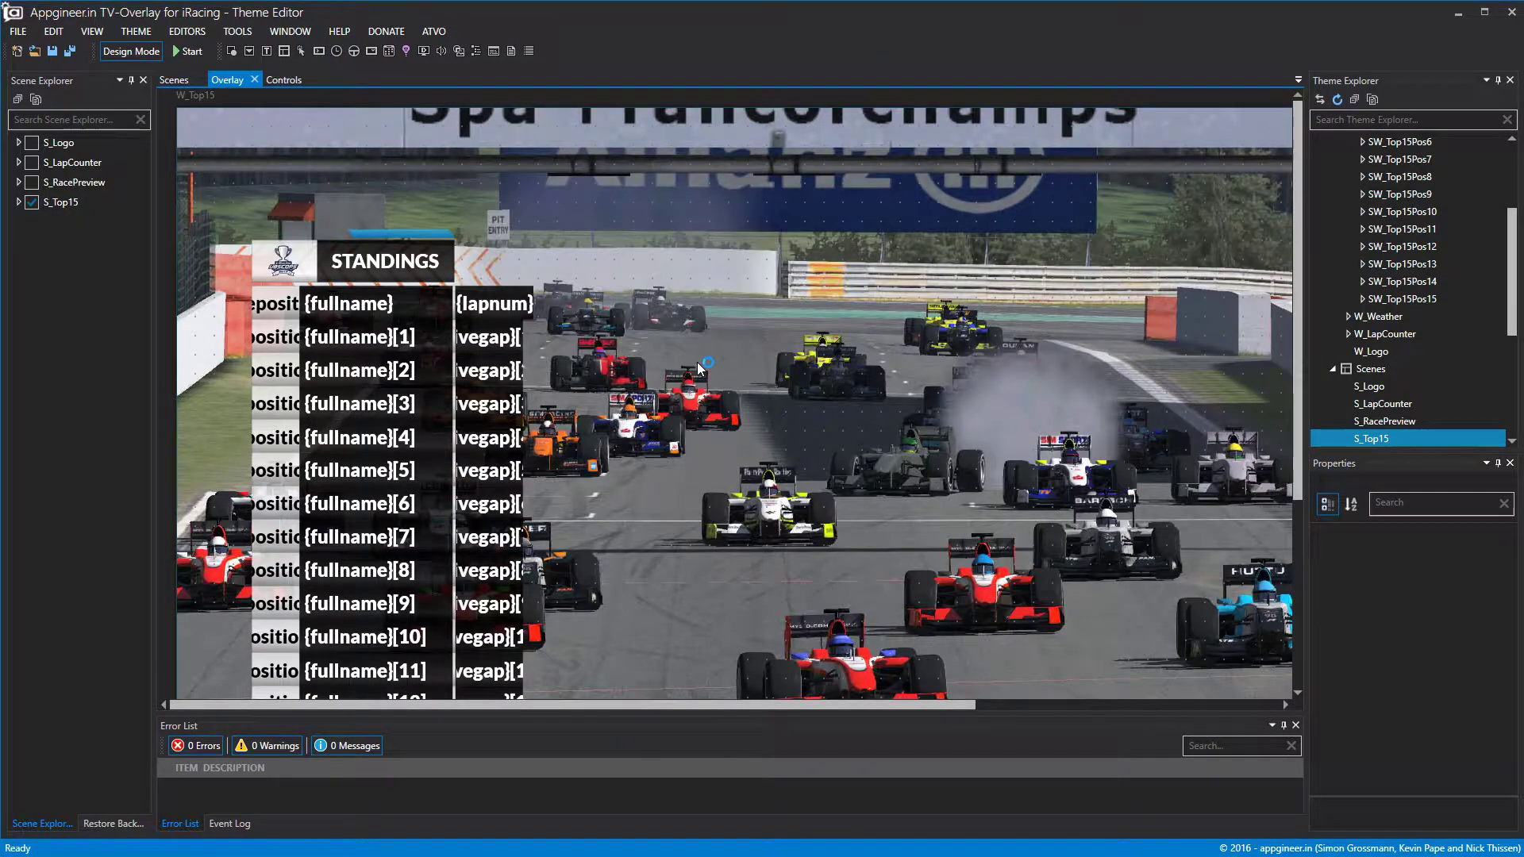
scroll(697, 362, "down", 2)
left_click(619, 272)
scroll(616, 275, "down", 5)
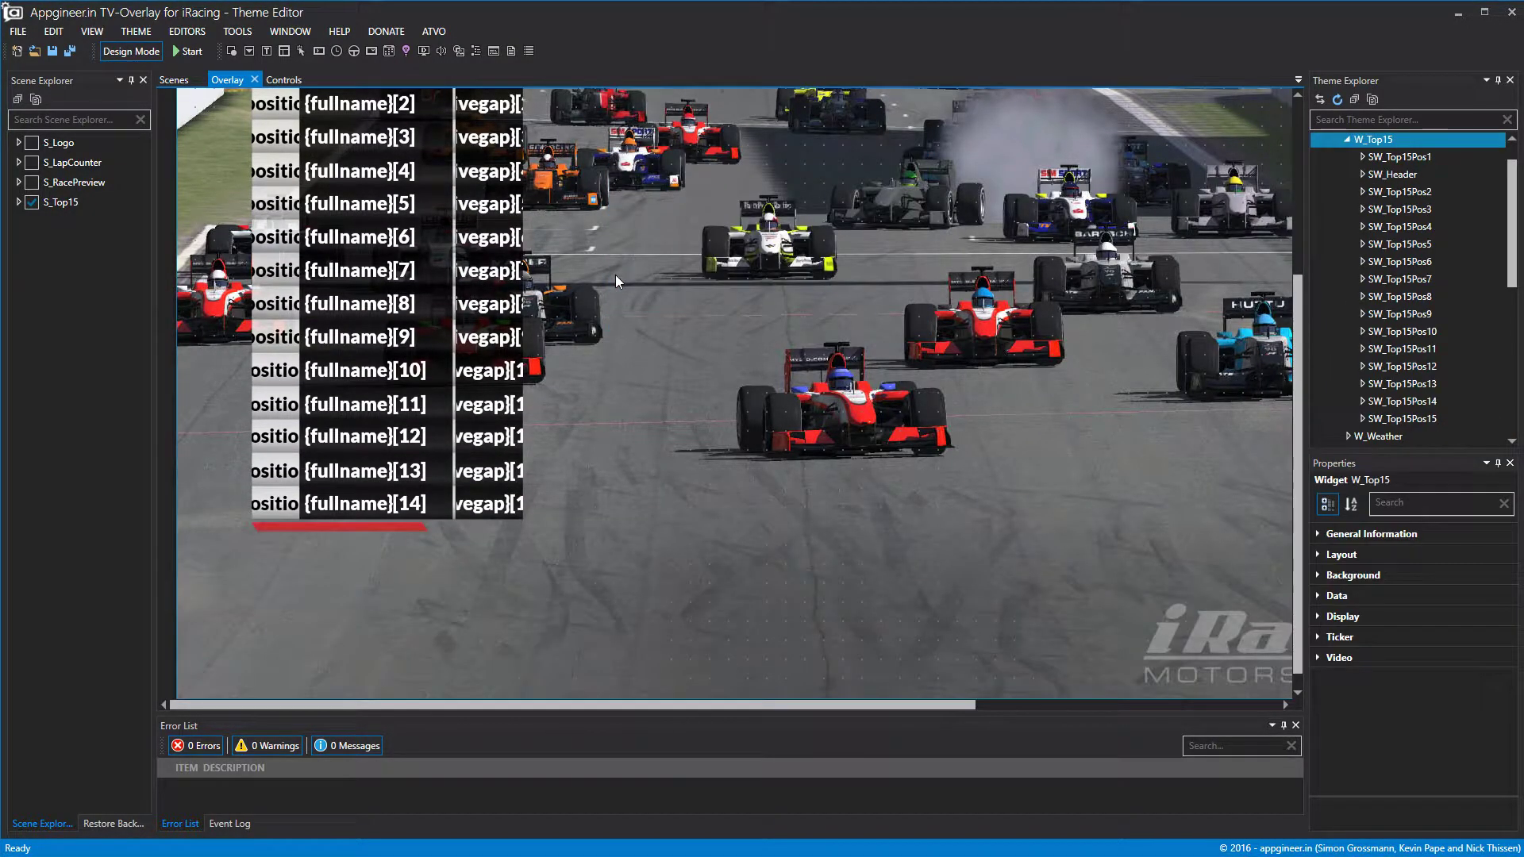
scroll(608, 262, "up", 3)
scroll(609, 264, "up", 4)
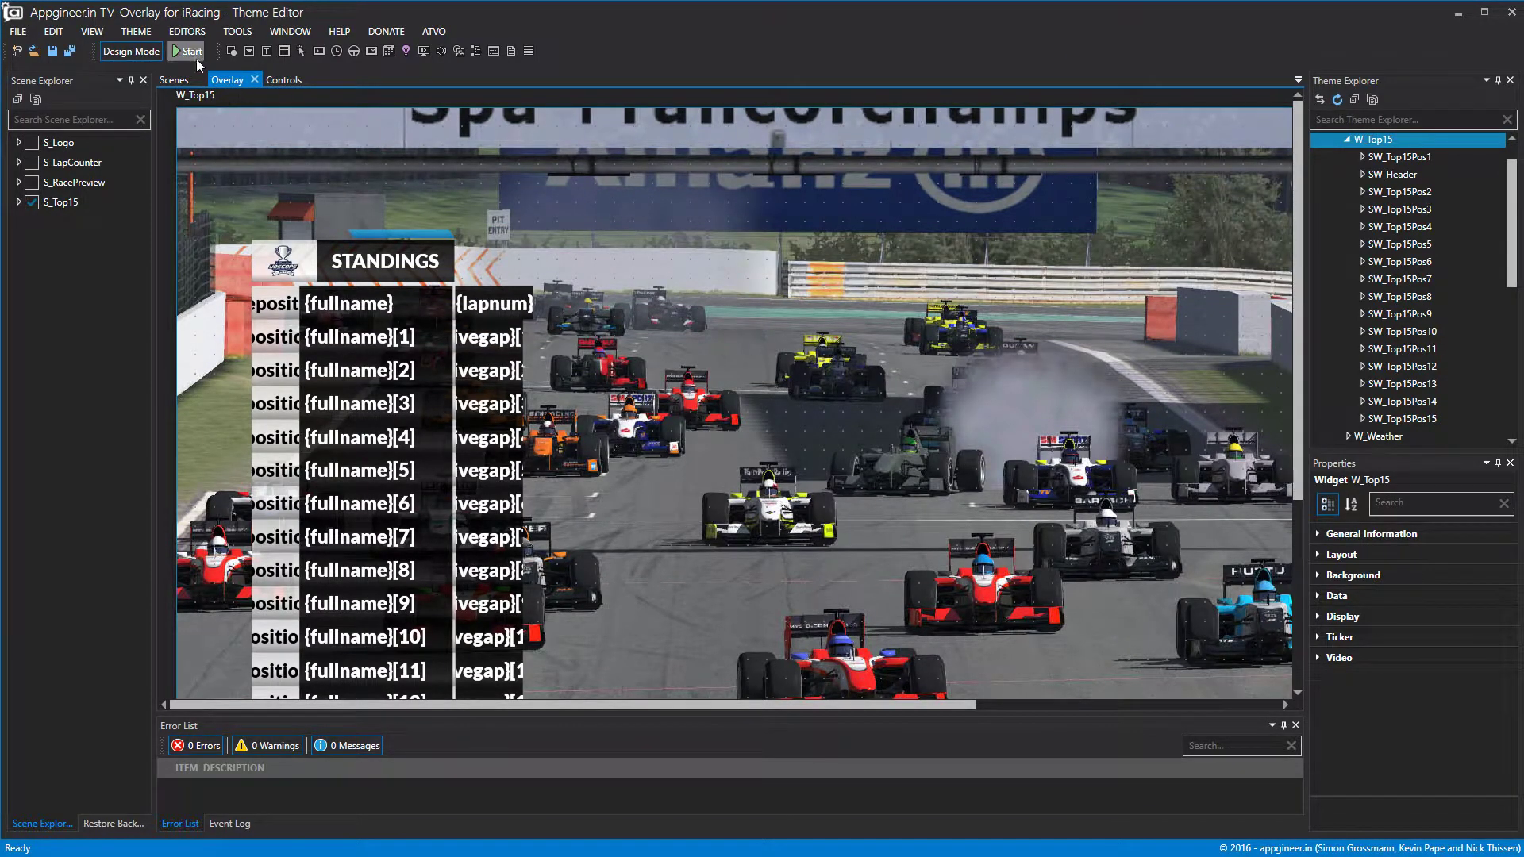
left_click(126, 51)
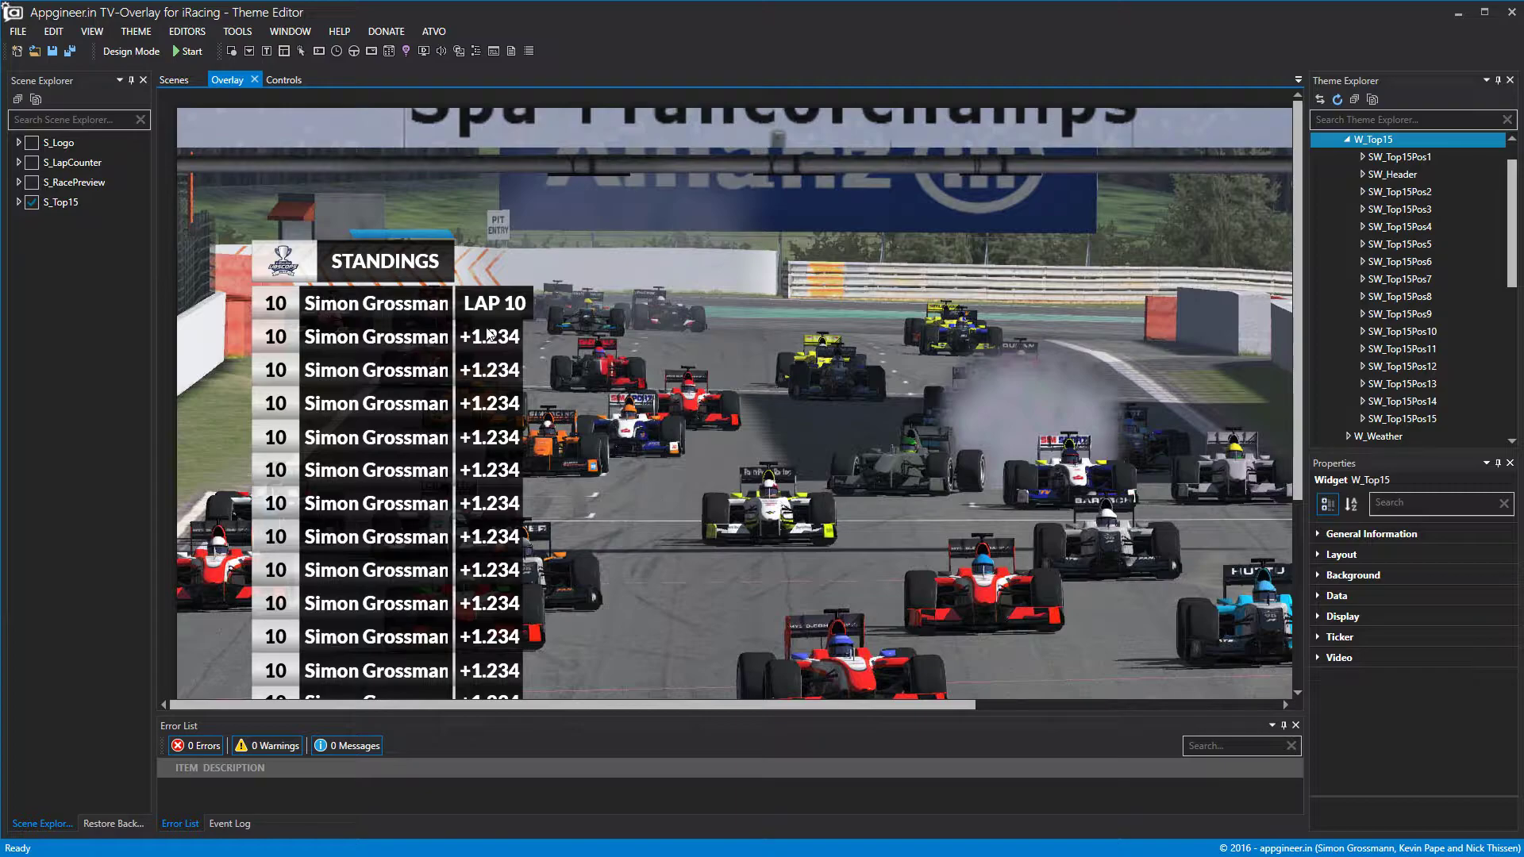
left_click(1449, 18)
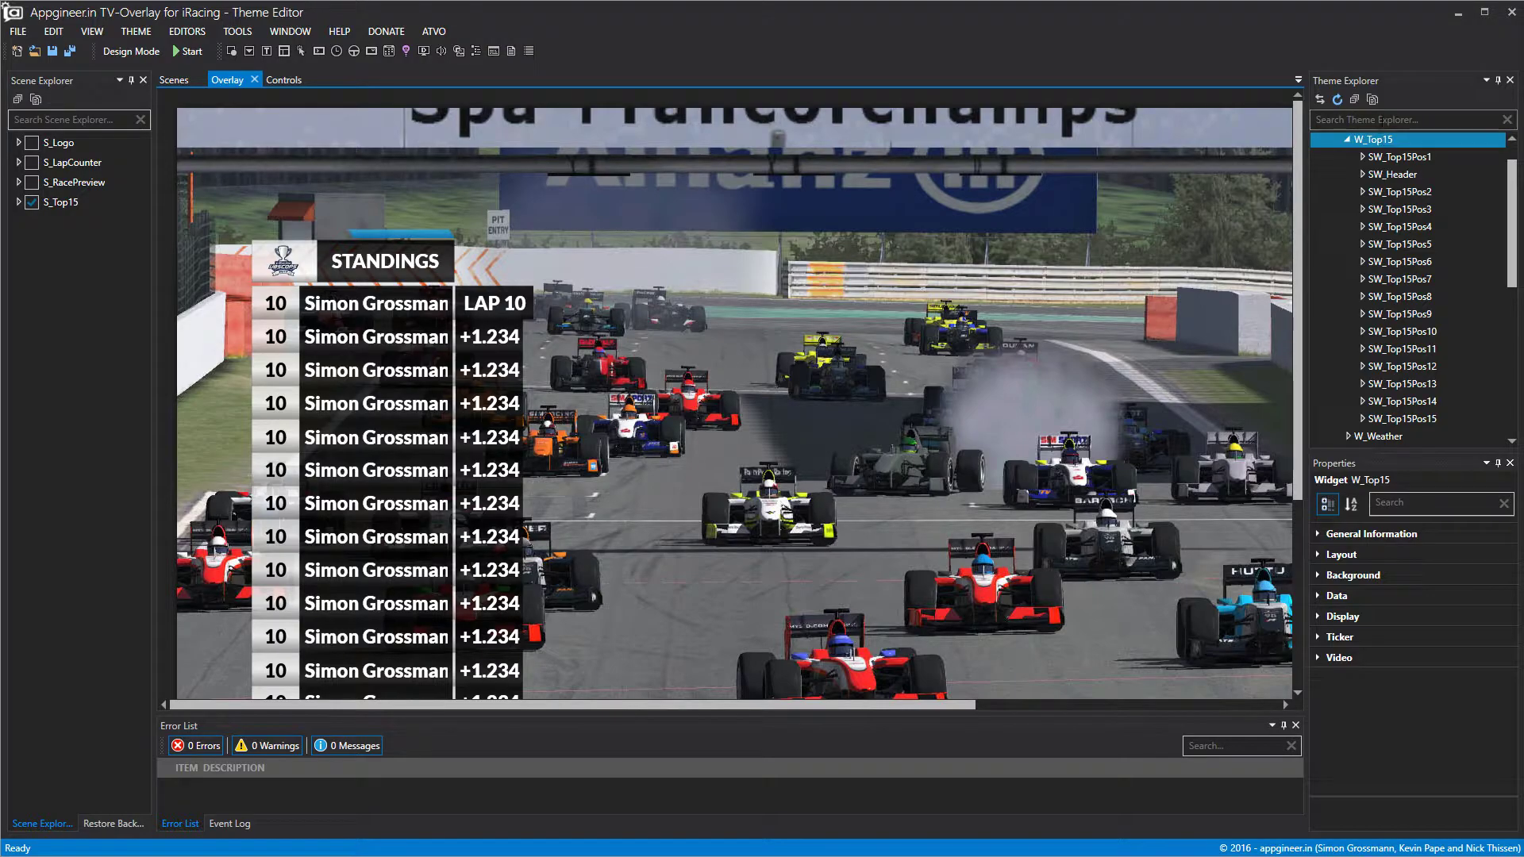
Review the standings widget's data settings and start the overlay with live data.
left_click(1347, 140)
scroll(563, 227, "down", 2)
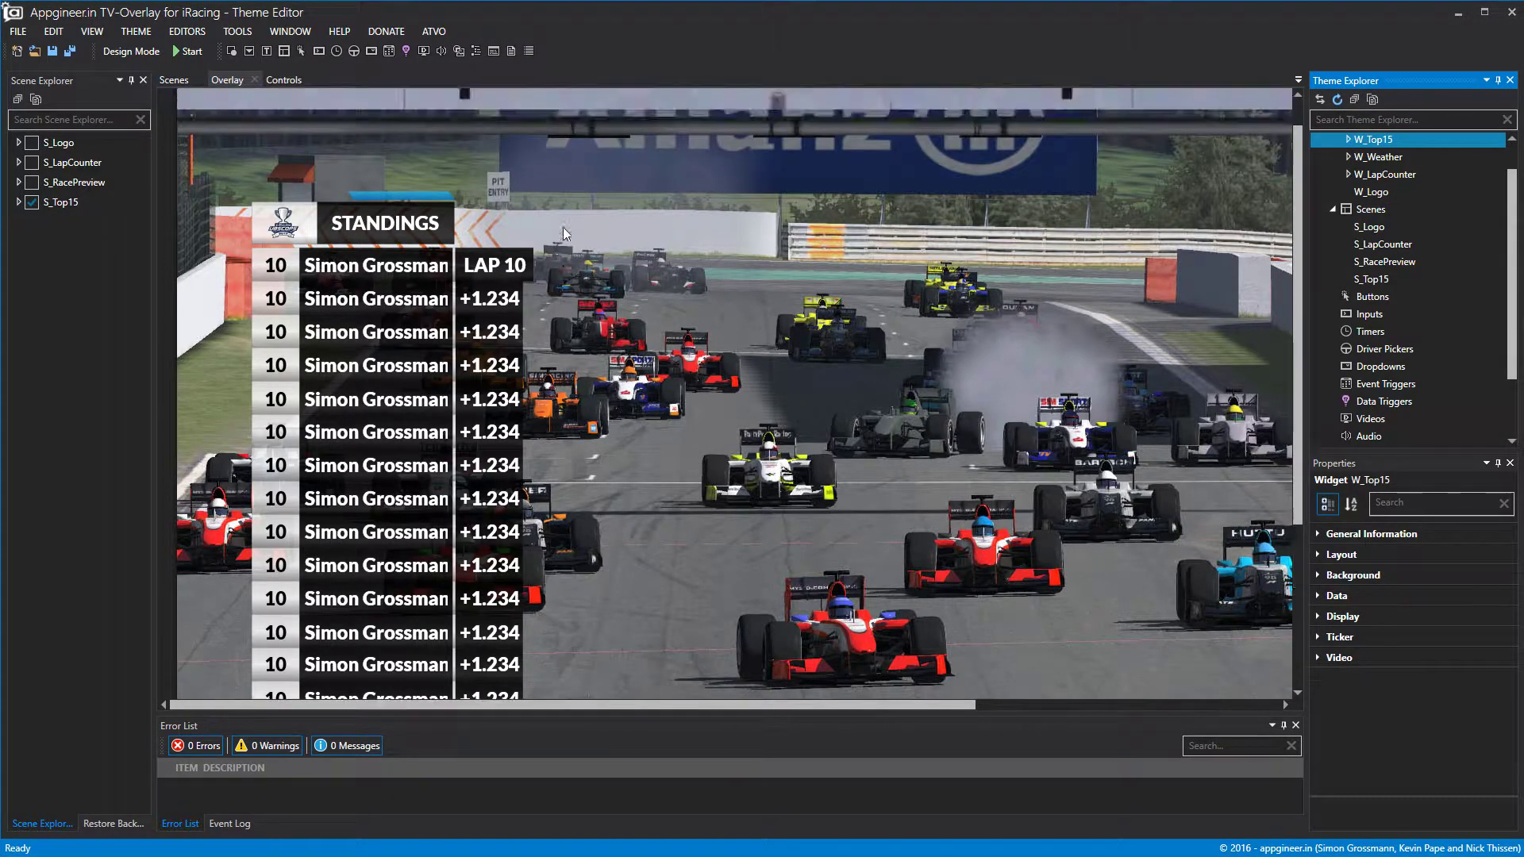
scroll(563, 227, "down", 3)
left_click(1319, 596)
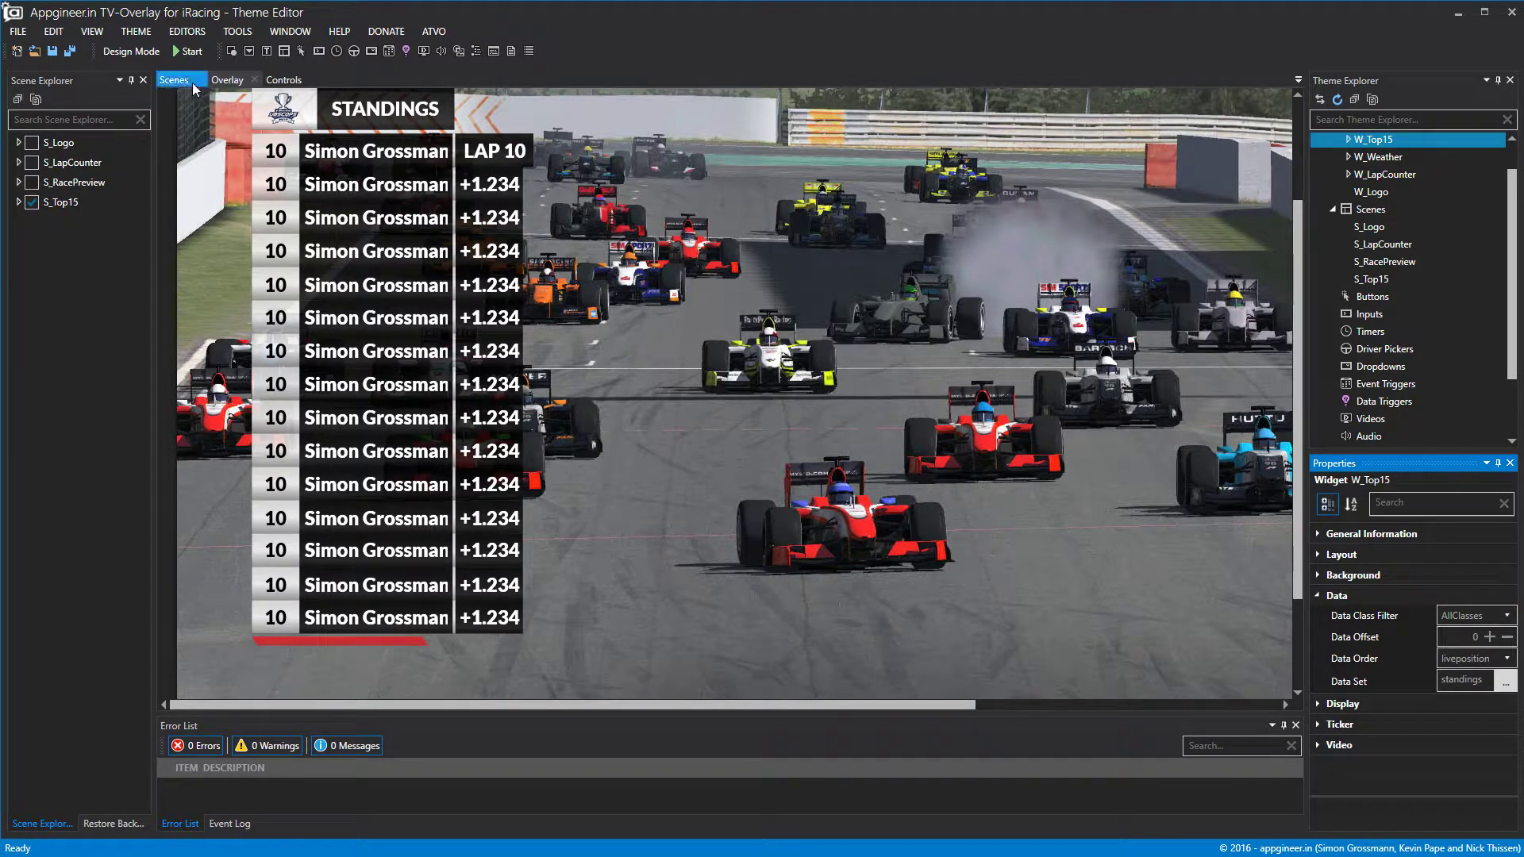
left_click(187, 52)
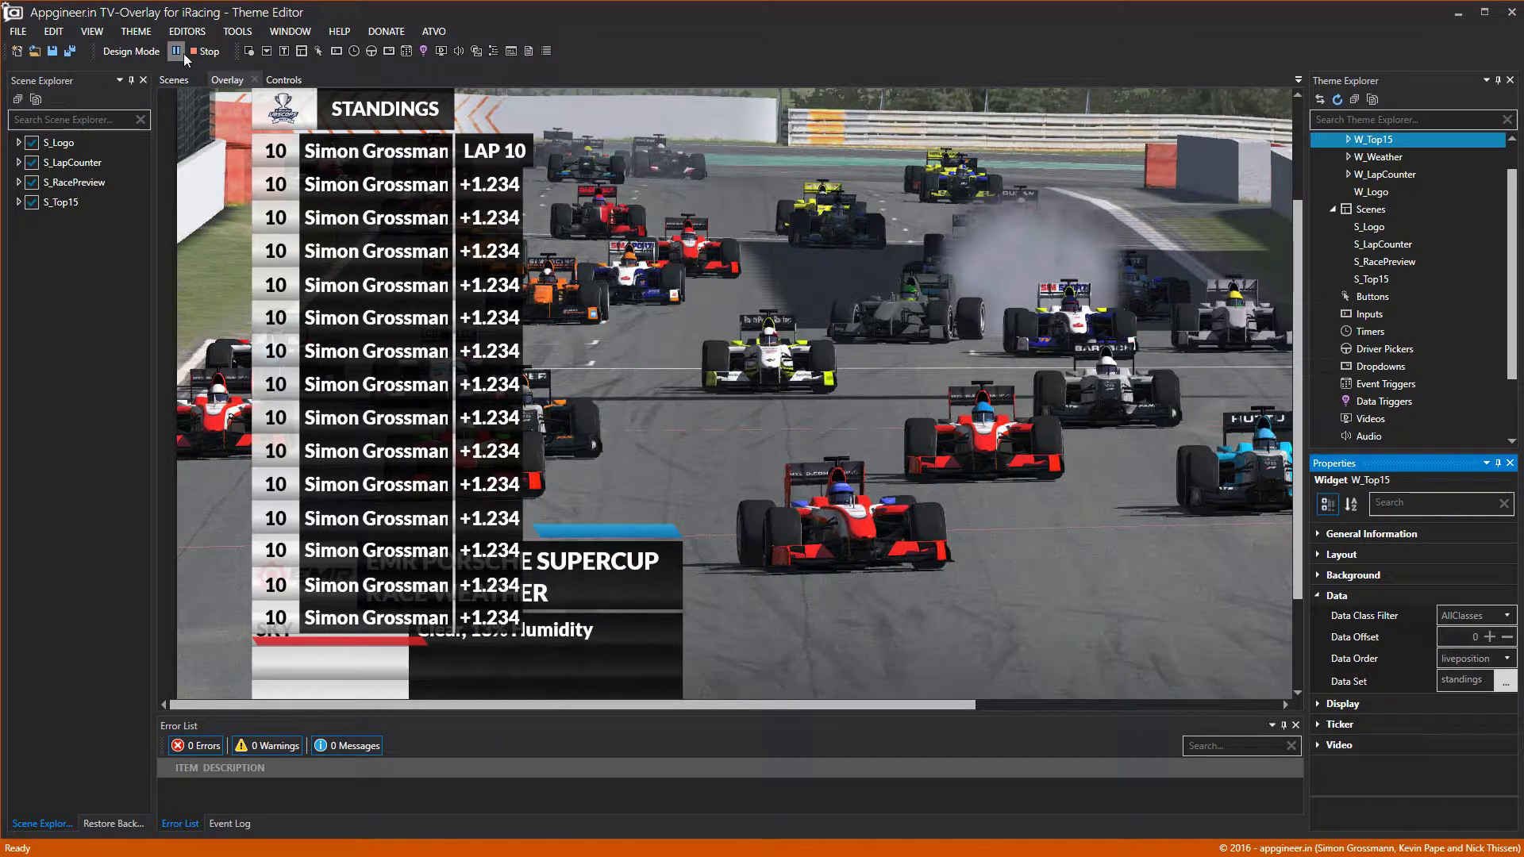
Hide S_Logo, S_LapCounter and S_RacePreview so only the S_Top15 scene shows.
left_click(32, 202)
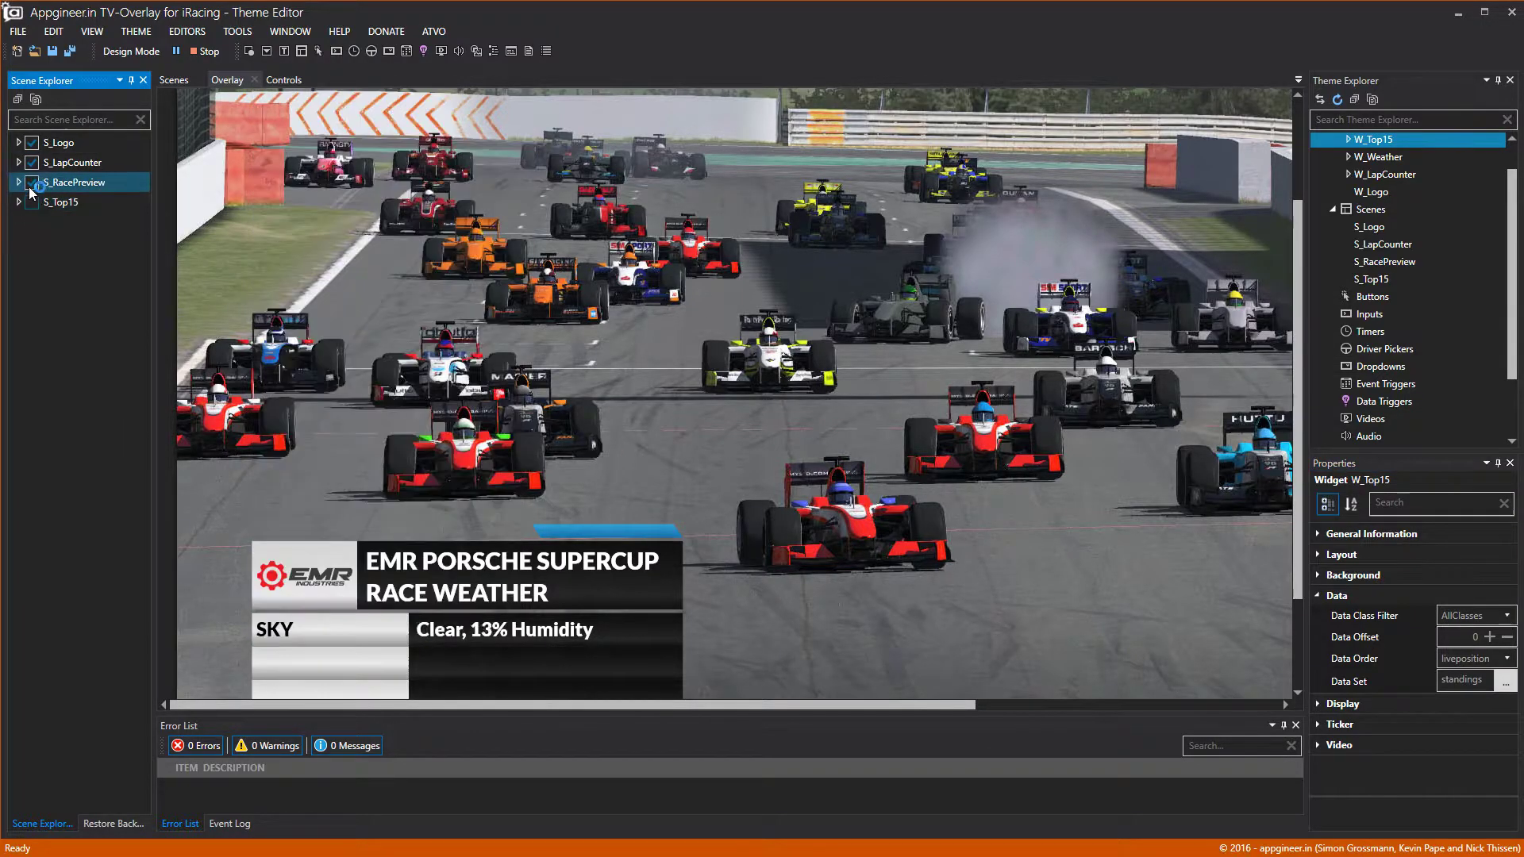
left_click(32, 182)
left_click(32, 162)
left_click(32, 142)
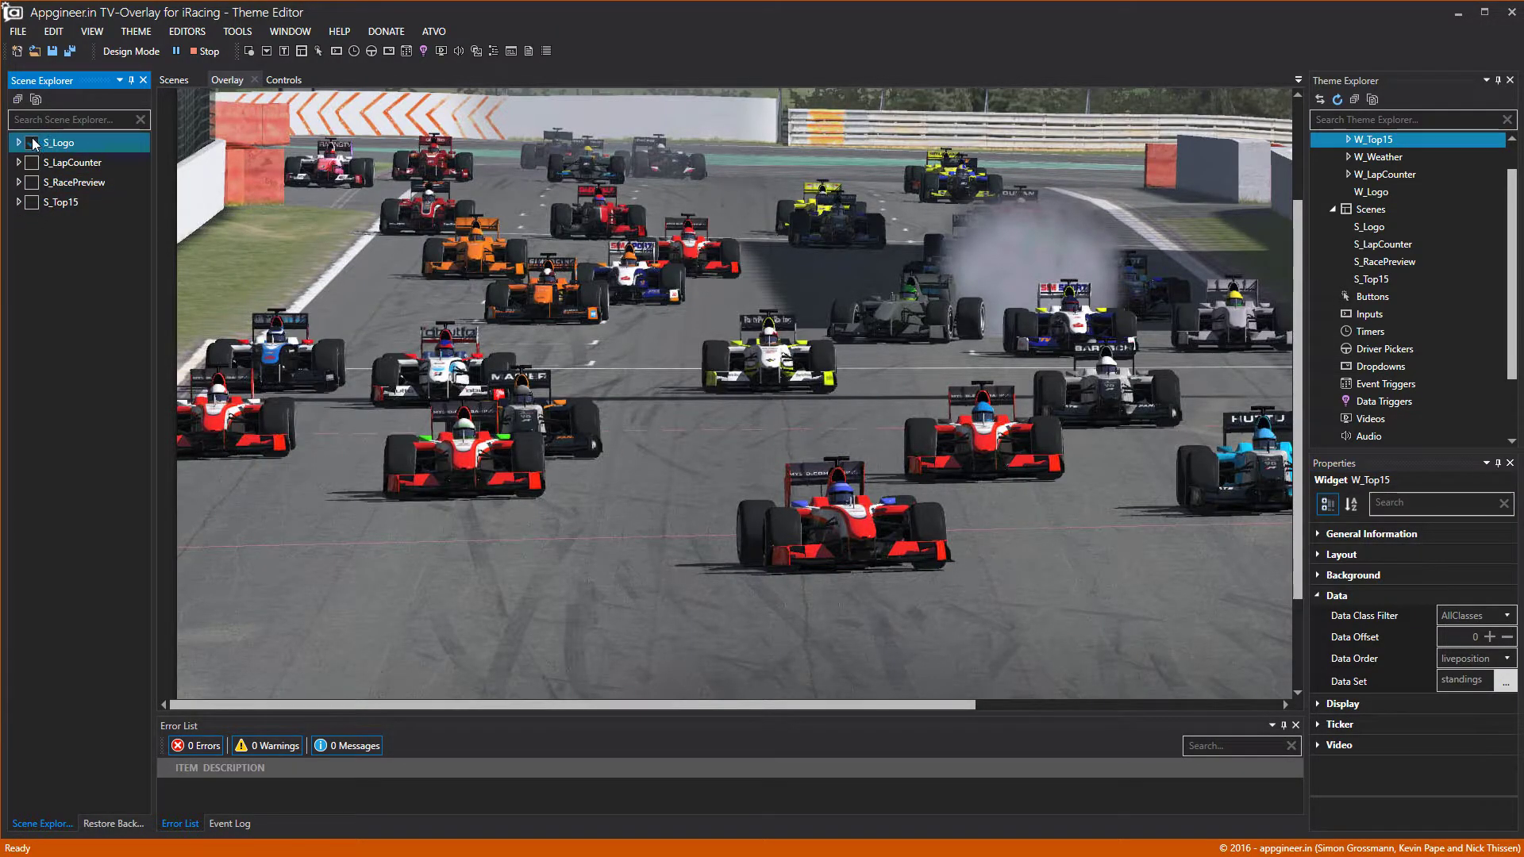
left_click(32, 202)
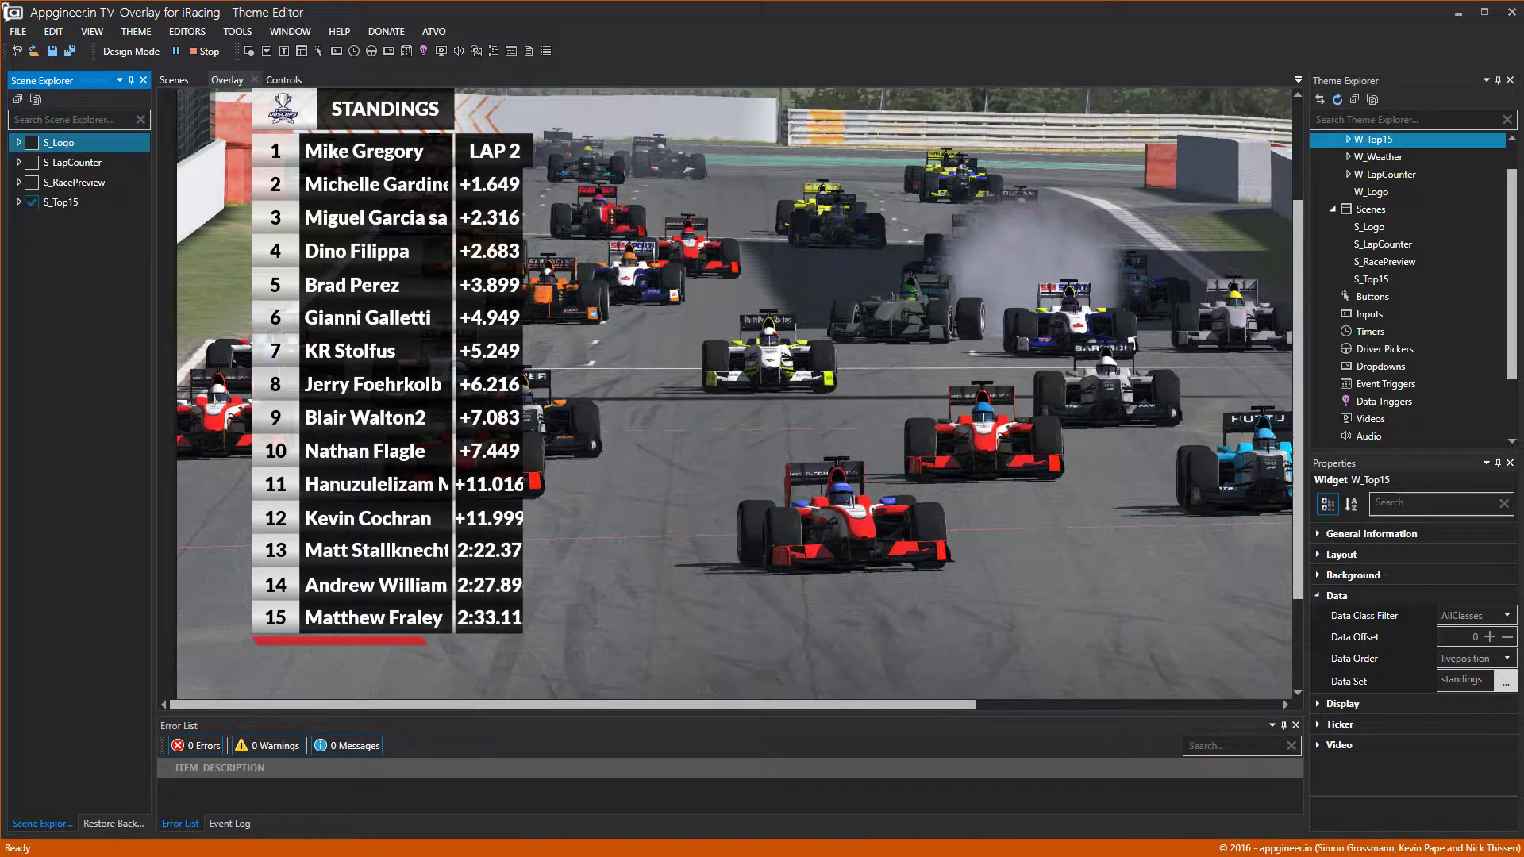
Briefly show S_RacePreview and S_LapCounter, return to only S_Top15, and minimize the editor.
left_click(32, 201)
left_click(31, 182)
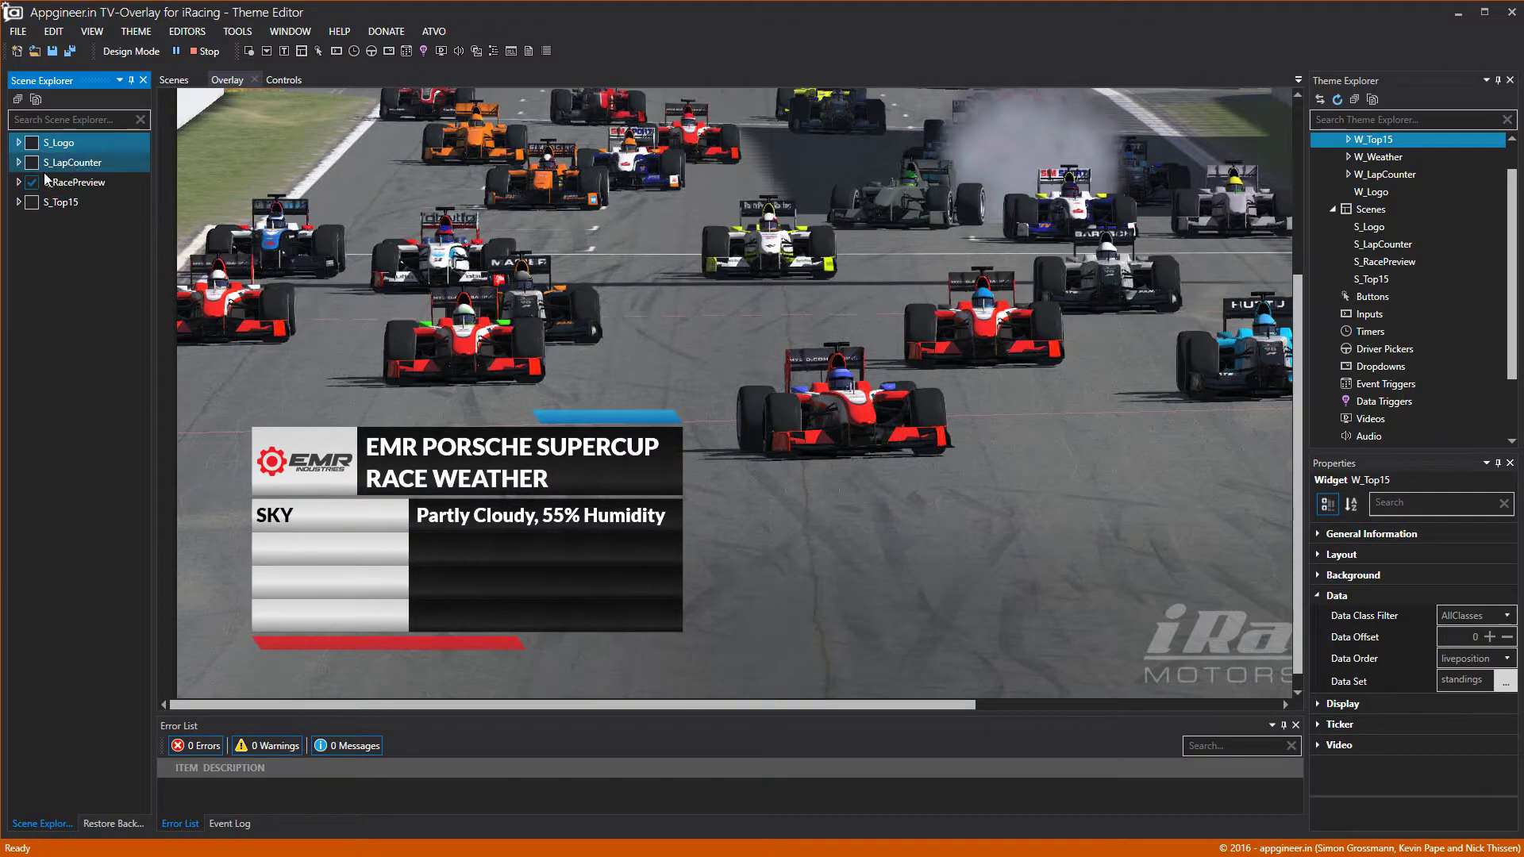
left_click(32, 182)
left_click(32, 162)
scroll(526, 238, "up", 3)
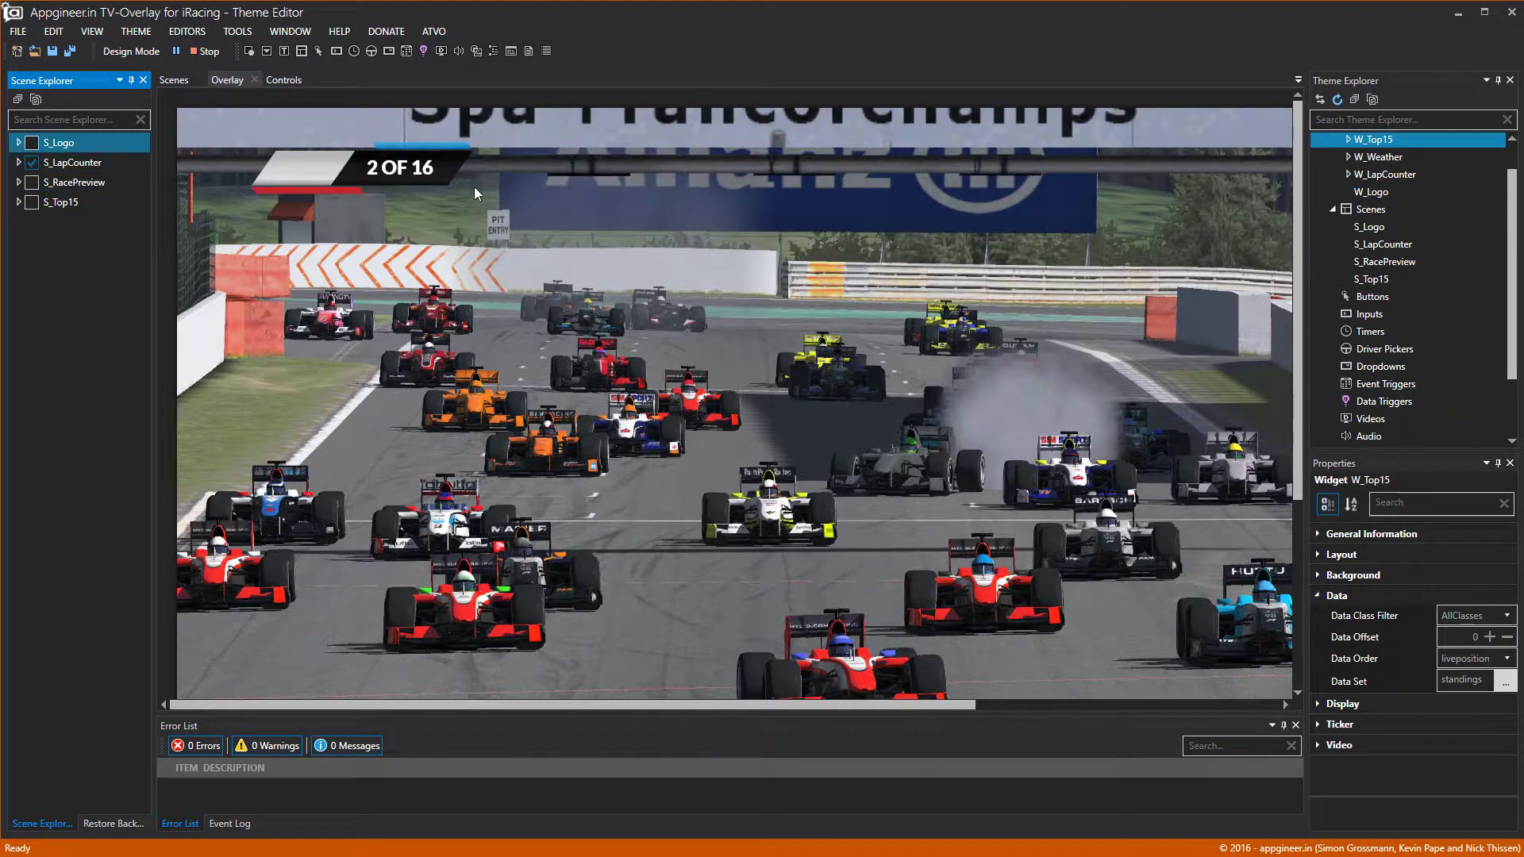
left_click(31, 162)
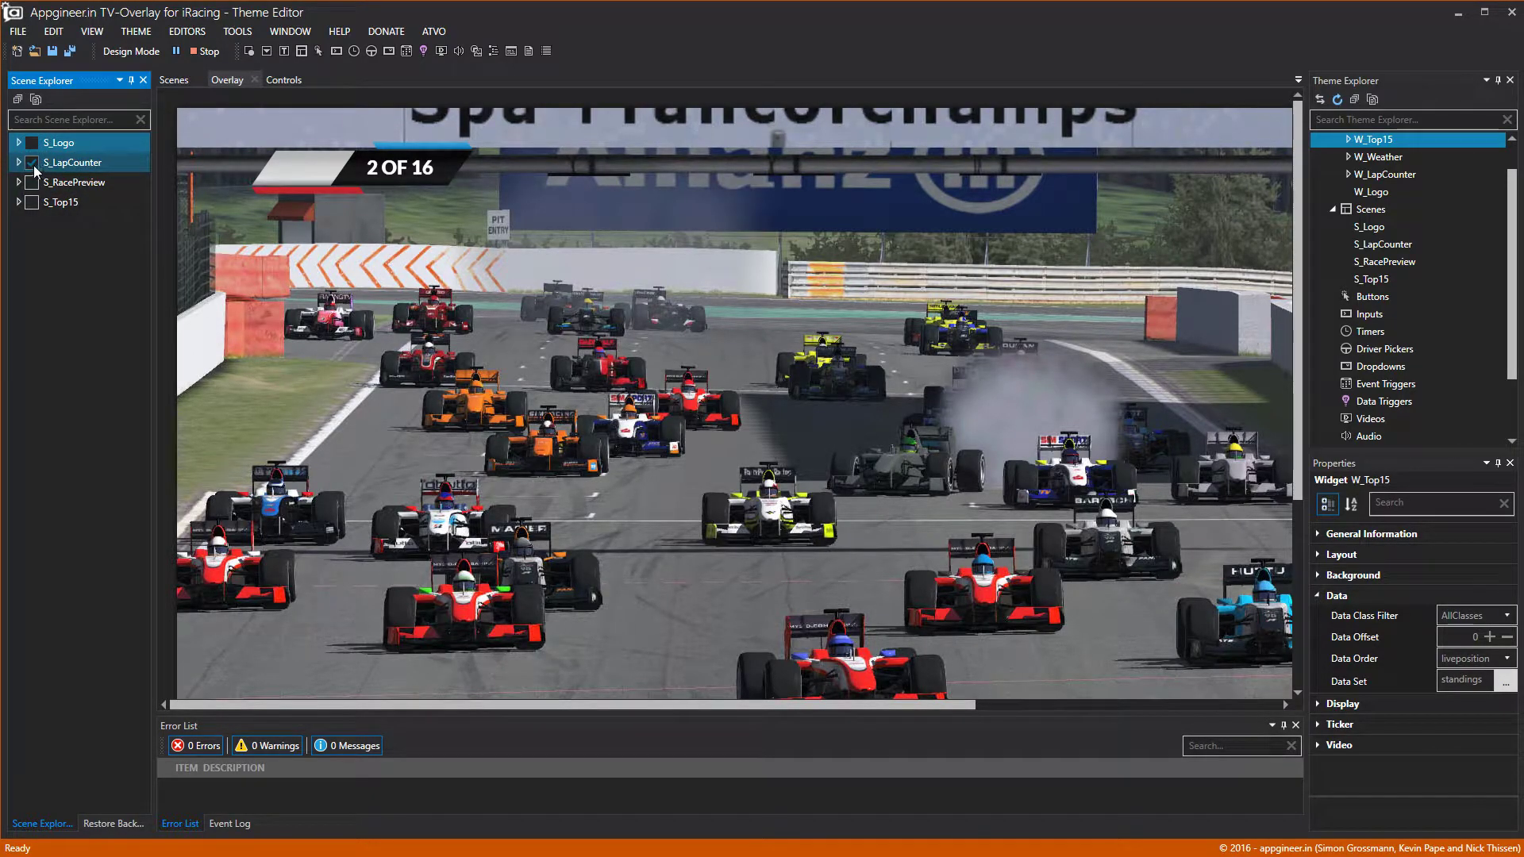
left_click(32, 202)
scroll(430, 339, "down", 4)
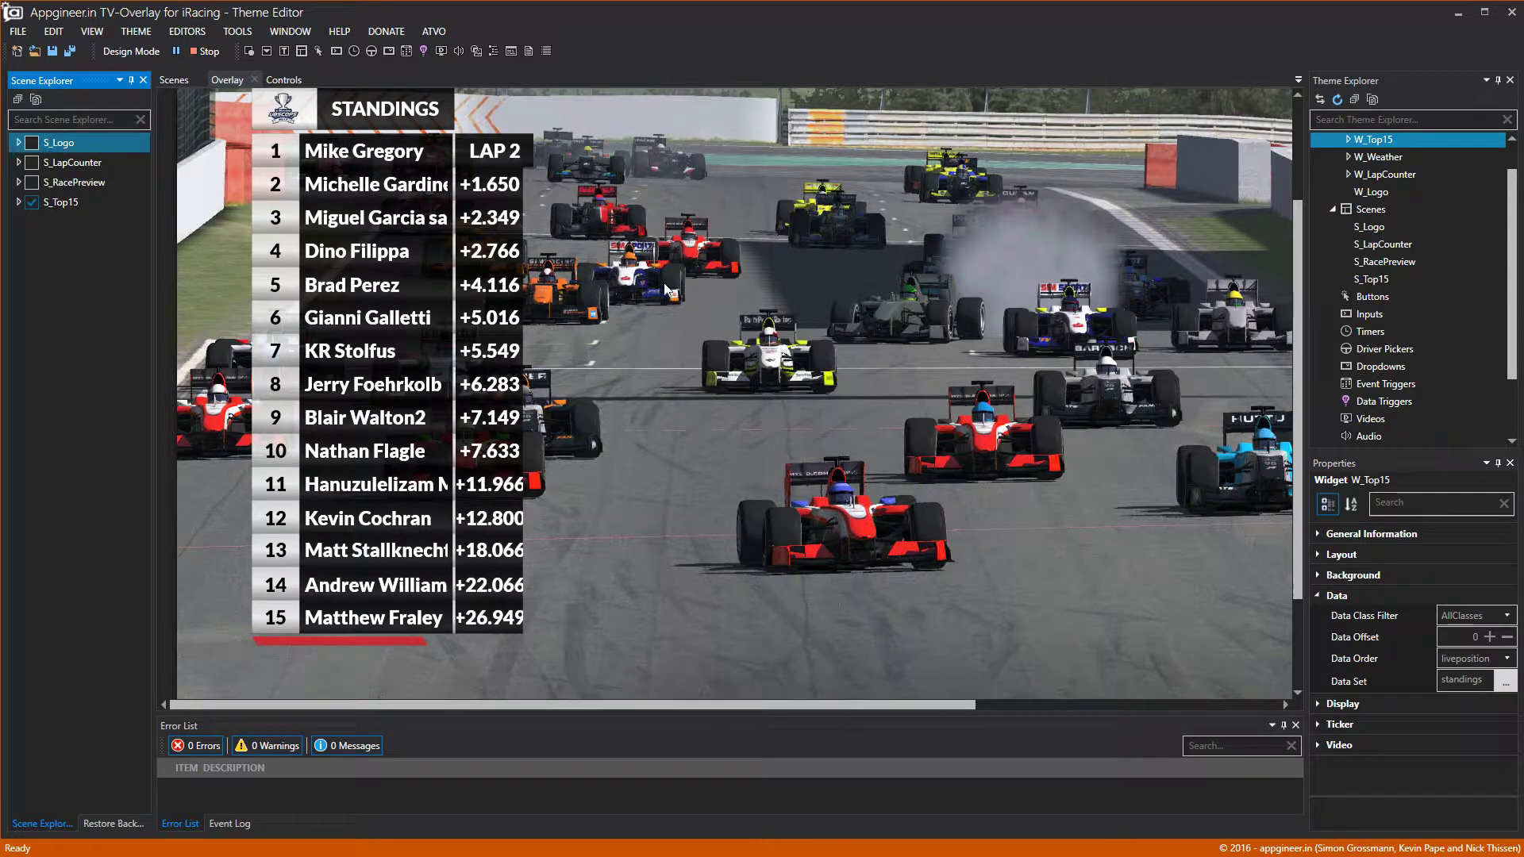
left_click(1458, 16)
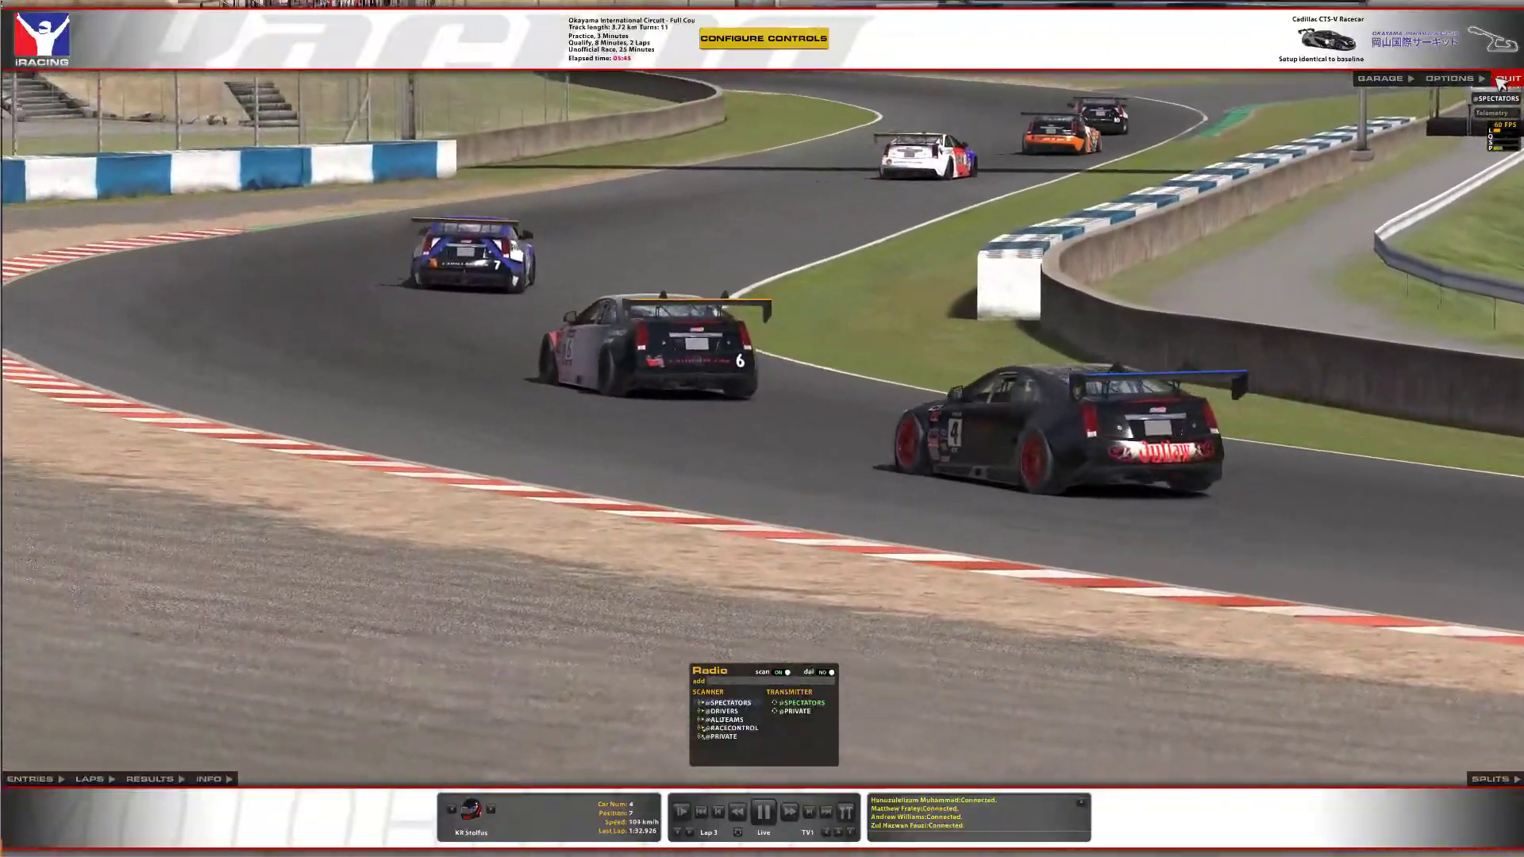
Quit the iRacing session and confirm, returning to the Theme Editor's live standings overlay.
left_click(1502, 79)
left_click(736, 443)
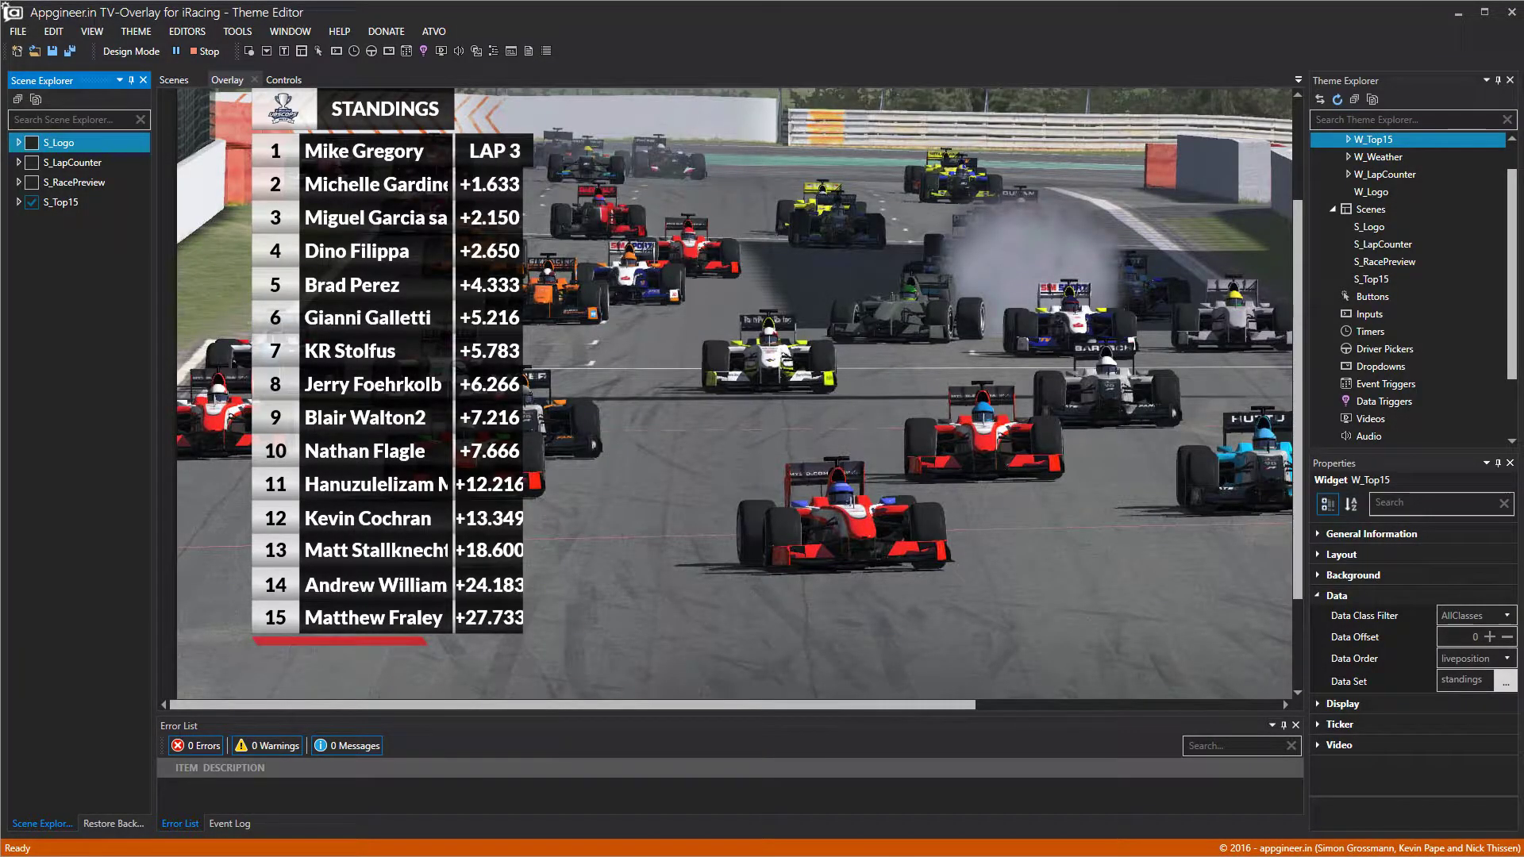
Hide the S_Top15 scene in the Scene Explorer.
scroll(477, 337, "up", 3)
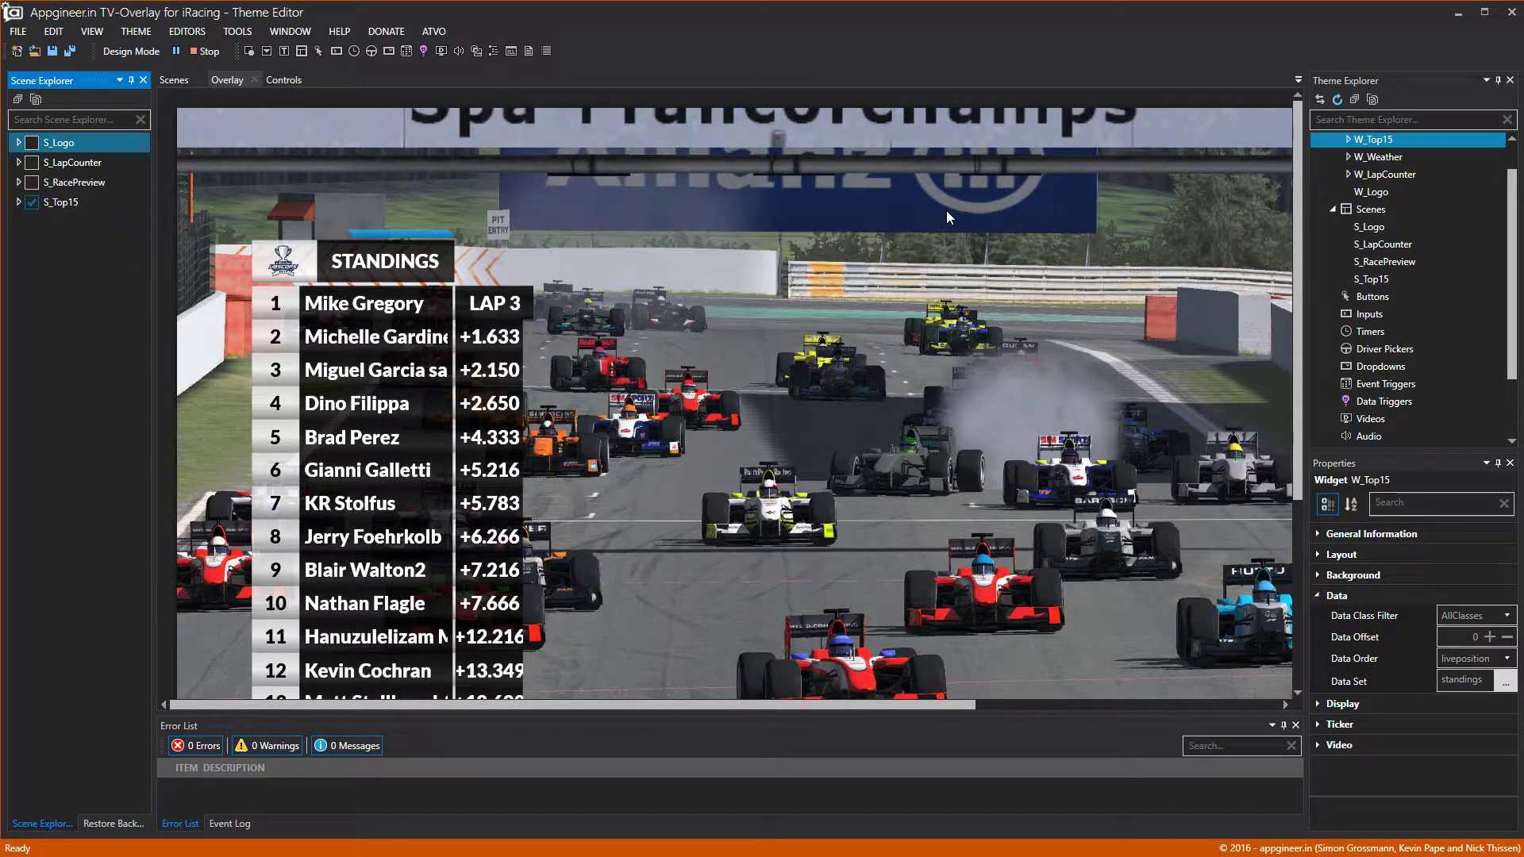
scroll(602, 264, "down", 4)
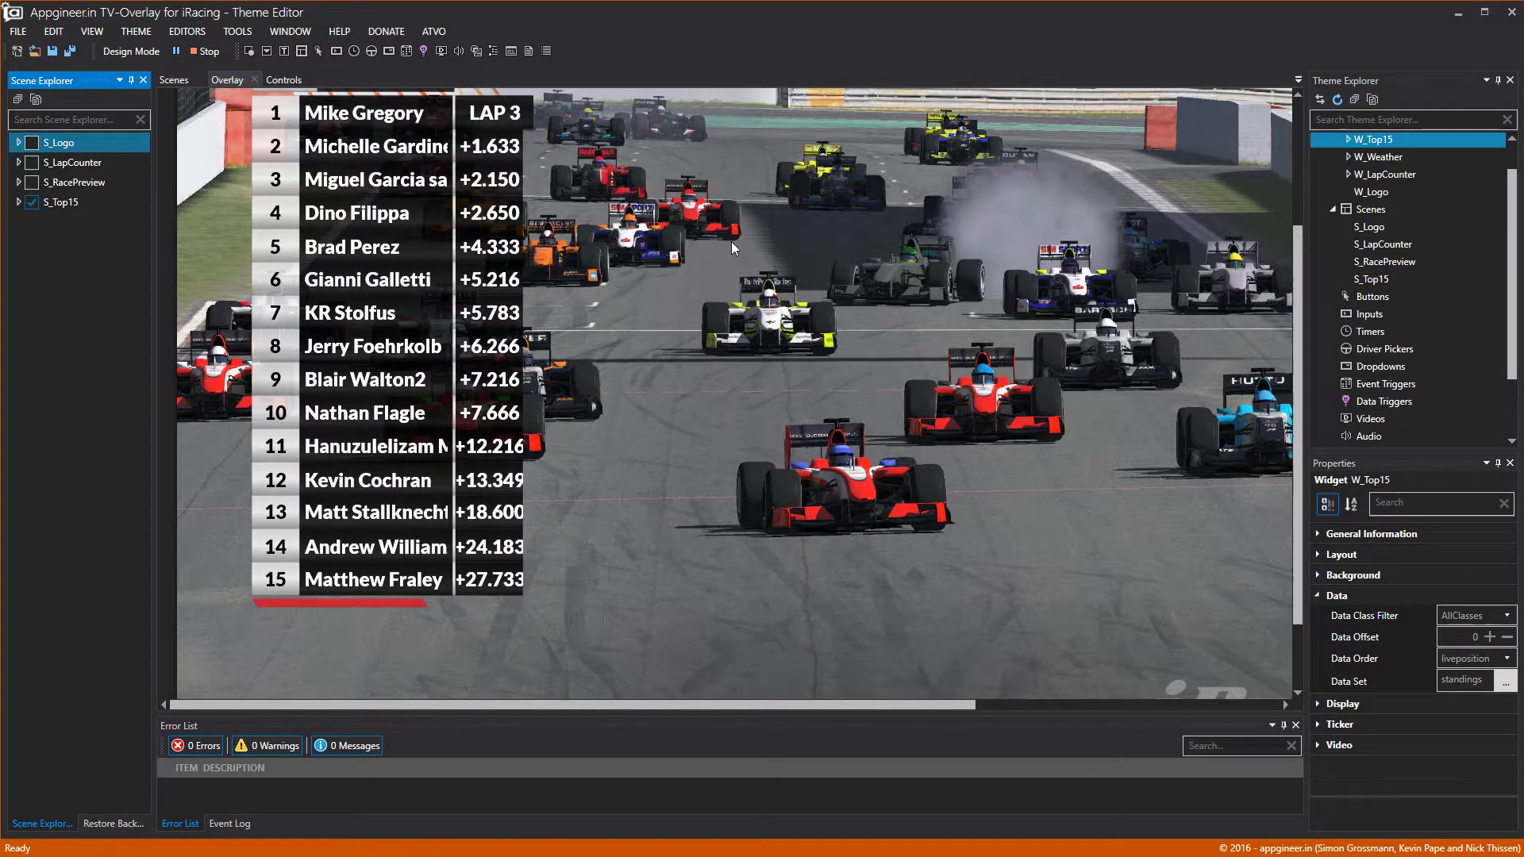
scroll(400, 214, "up", 3)
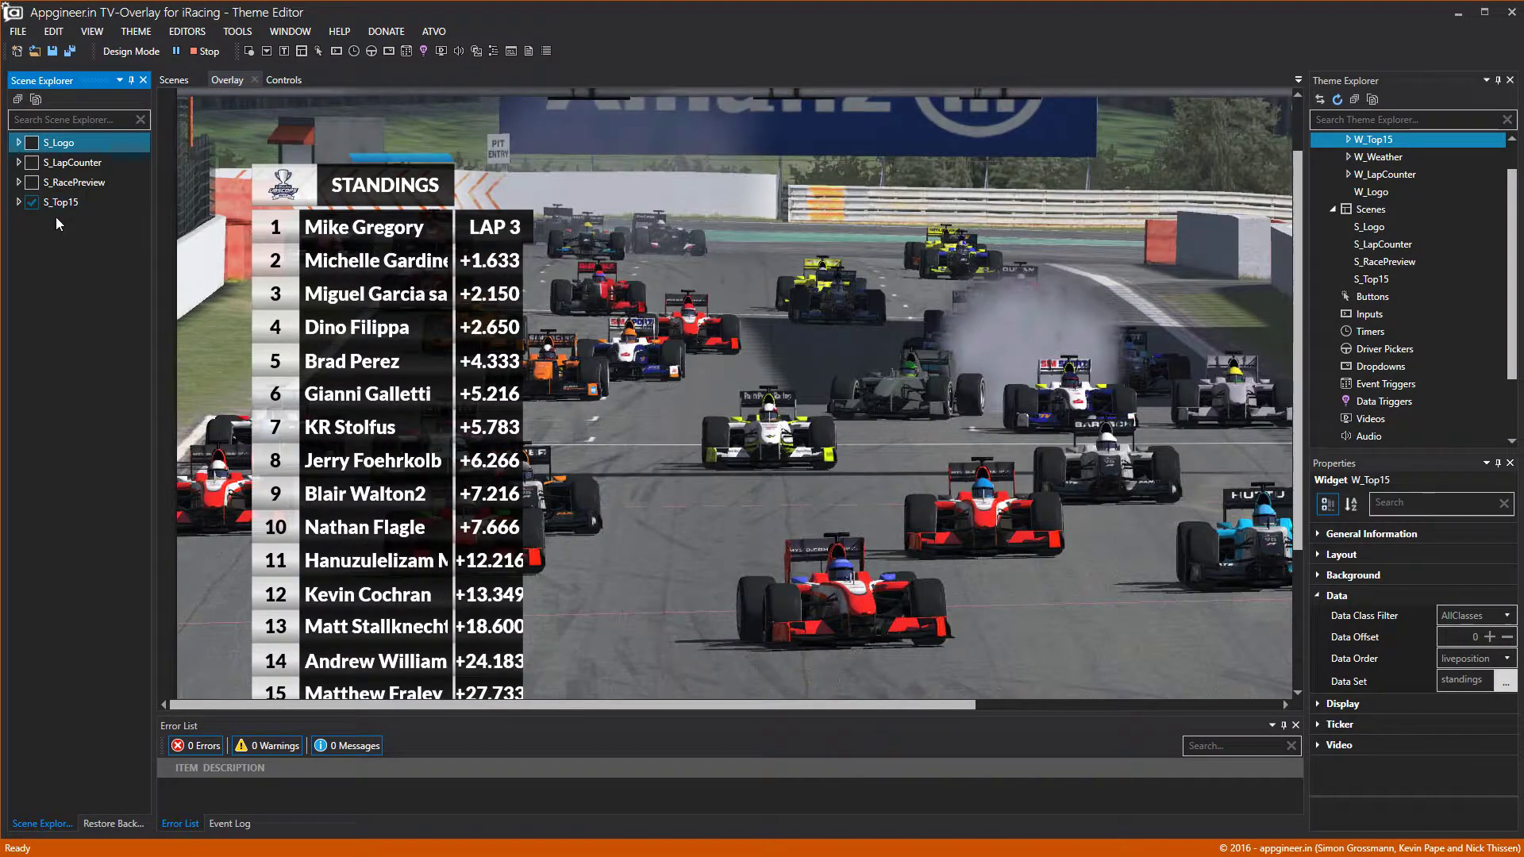
left_click(30, 203)
scroll(1368, 175, "up", 1)
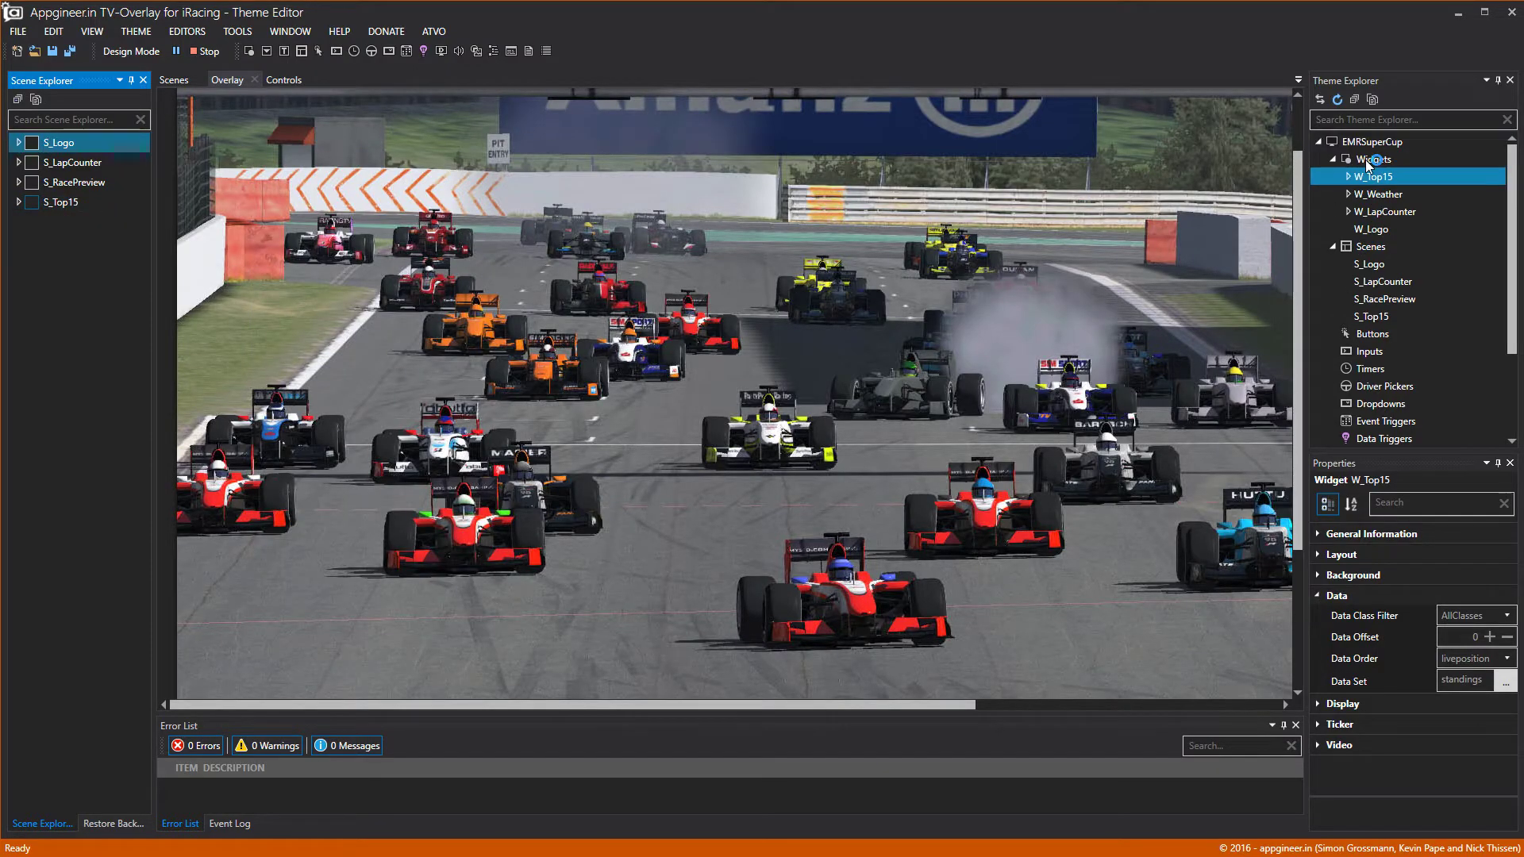
Create a new widget under Widgets and rename it W_TickerStandard.
left_click(1369, 162)
right_click(1368, 164)
left_click(1400, 168)
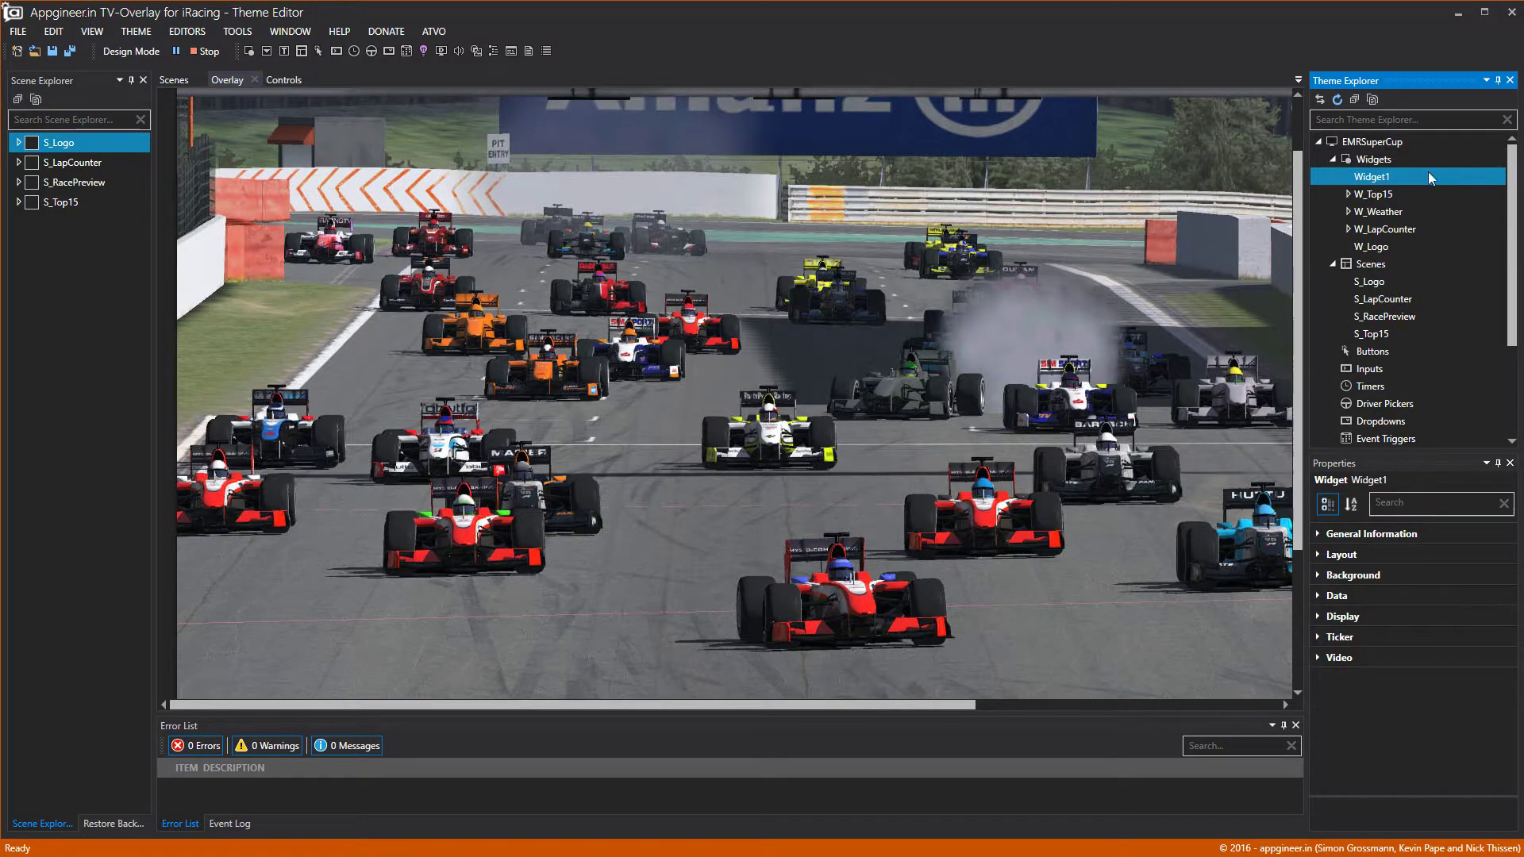
right_click(1371, 177)
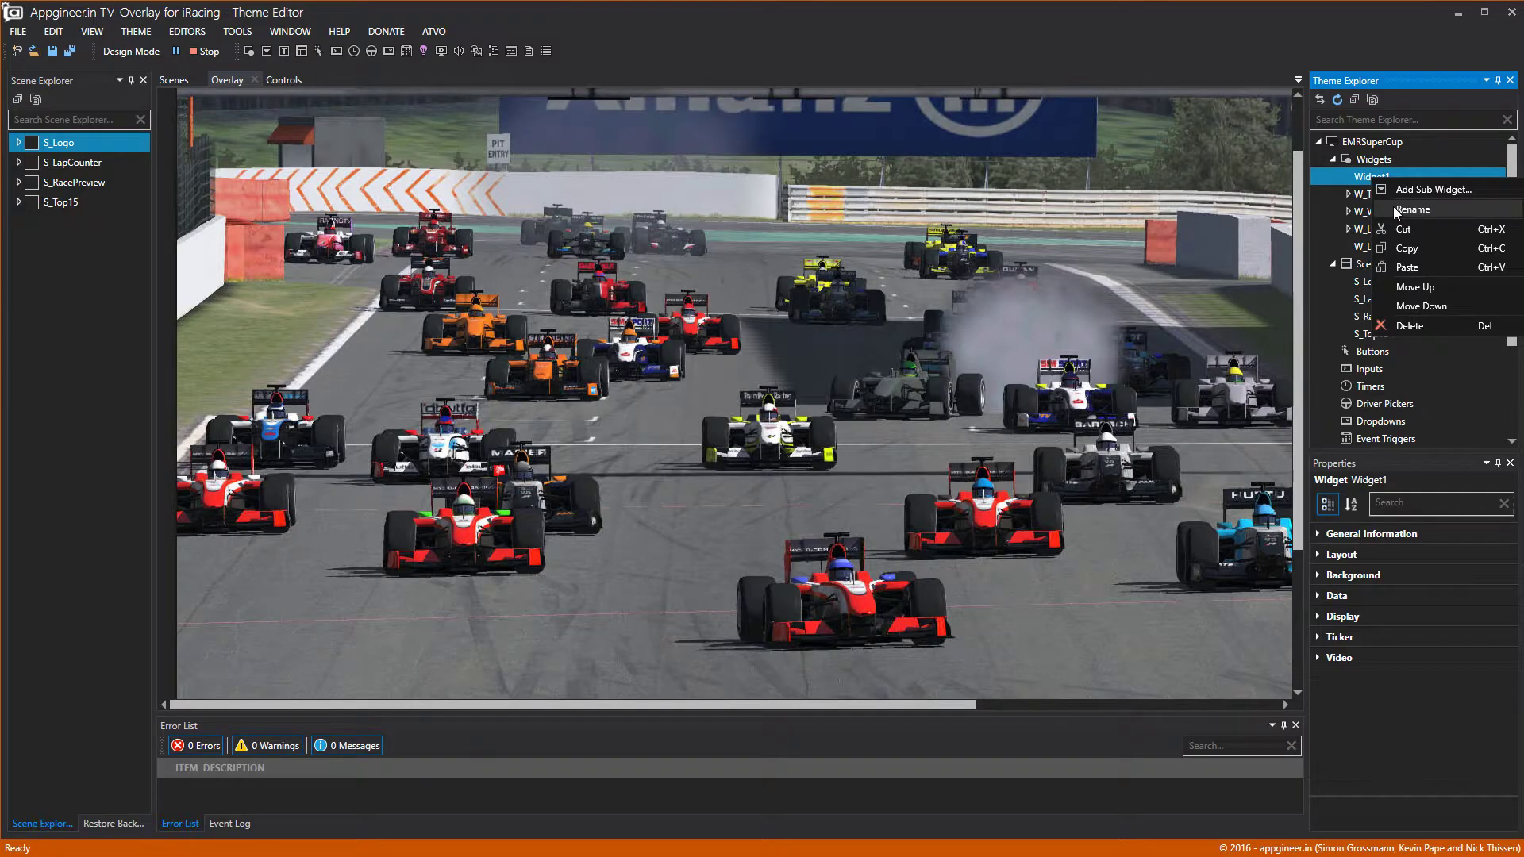
left_click(1413, 209)
left_click_drag(707, 428, 546, 429)
type("W_TickerS")
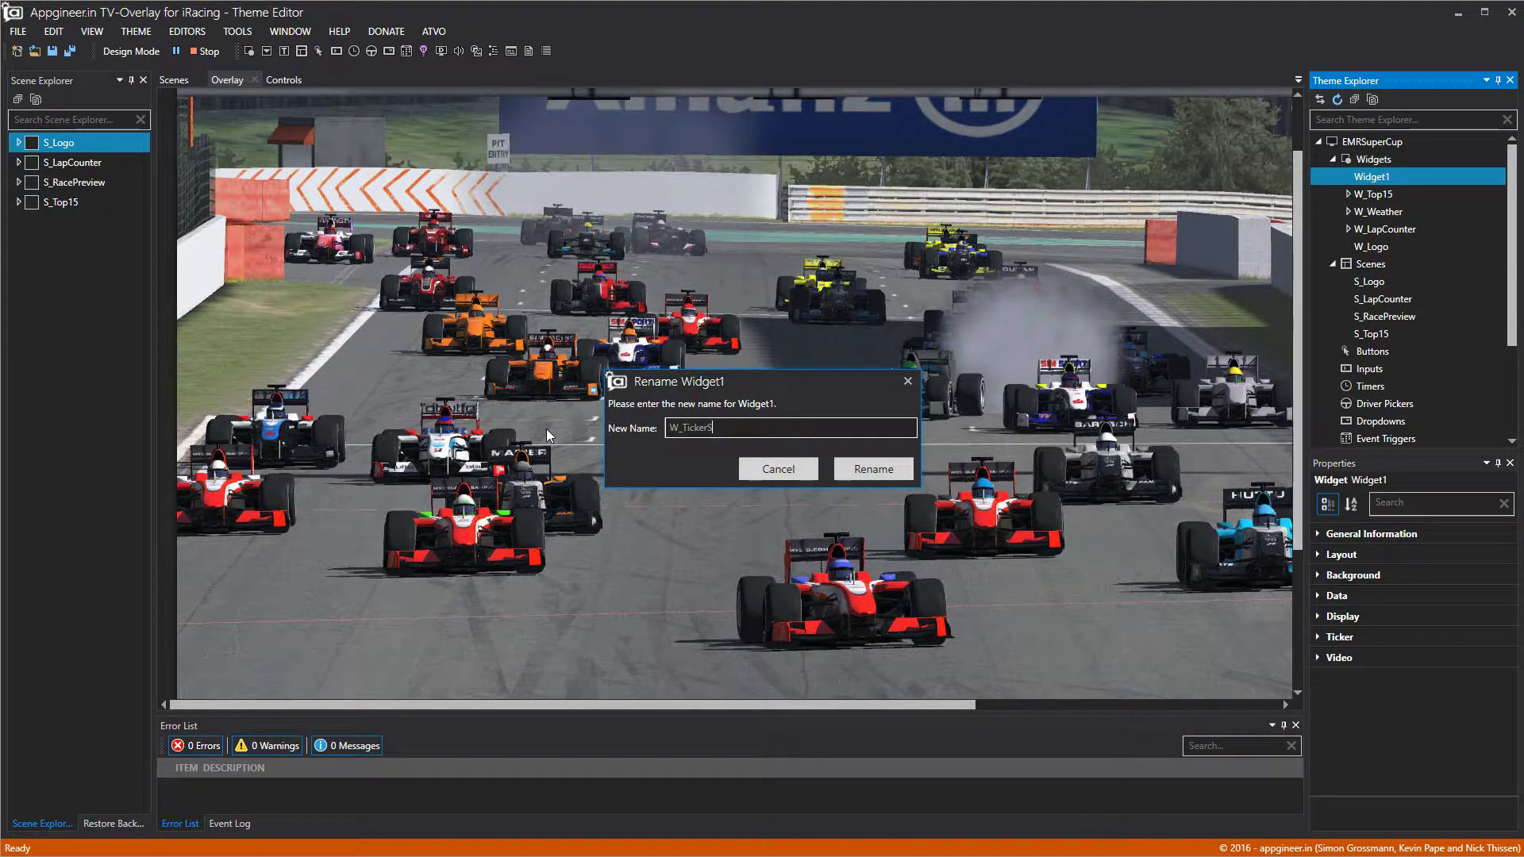
type("tandard")
key("BackSpace")
type("d")
left_click(894, 473)
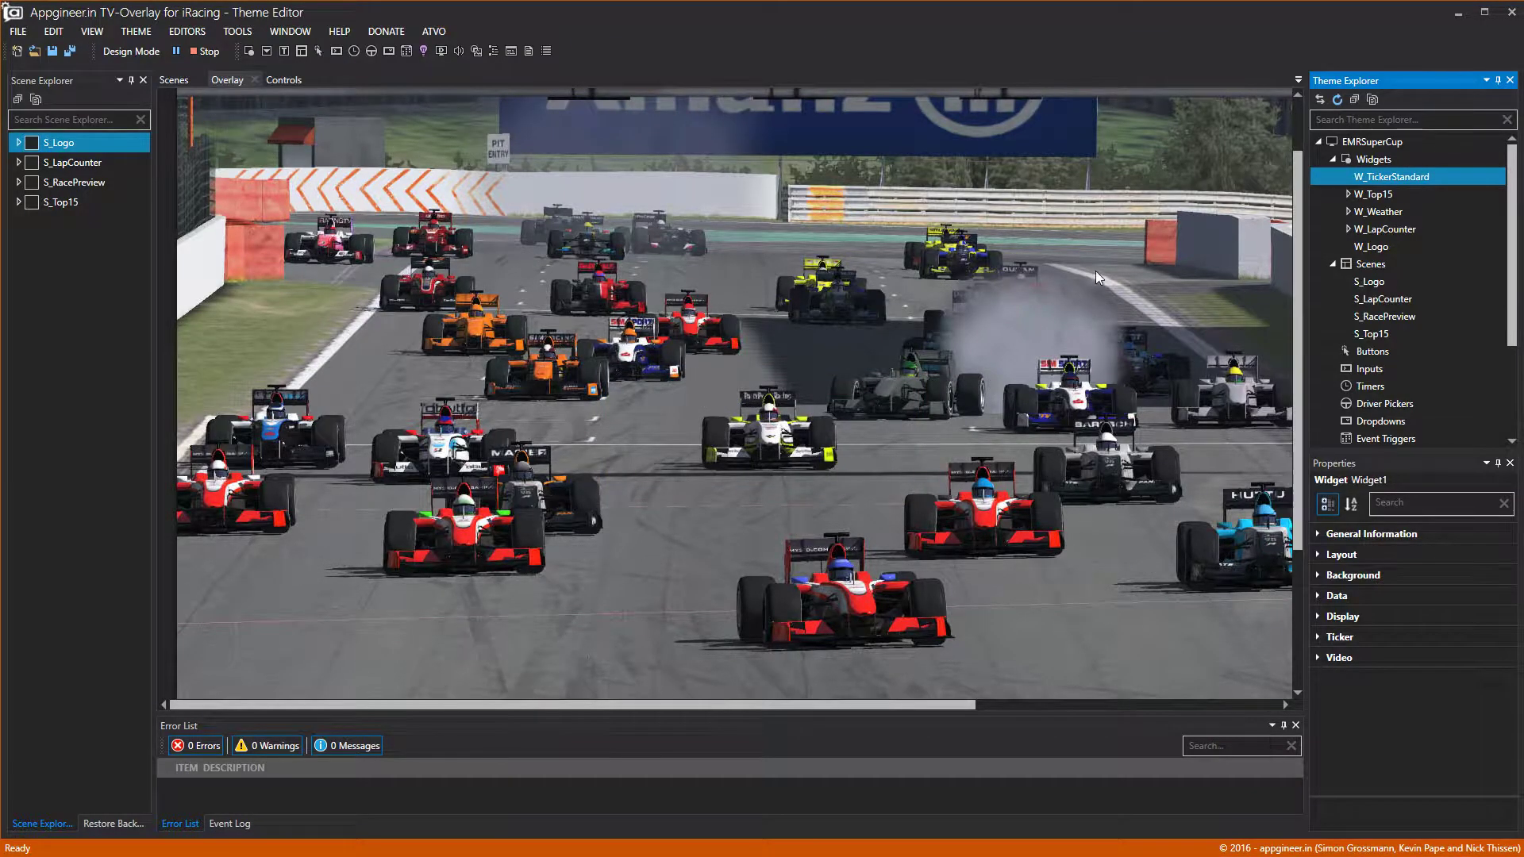
scroll(546, 507, "down", 3)
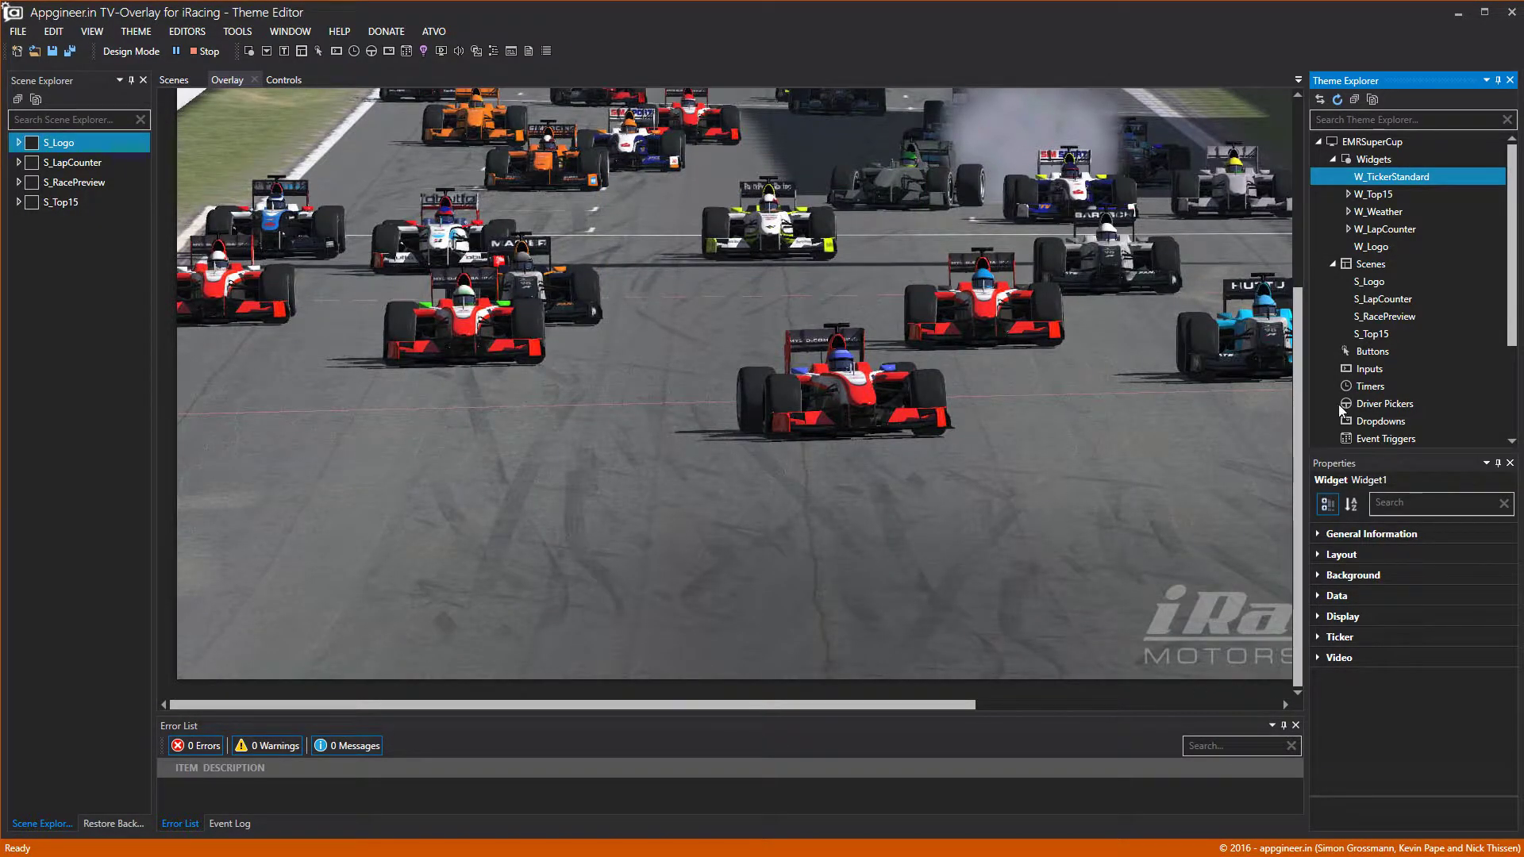
Bind W_TickerStandard to the standings data set, ordered by liveposition.
left_click(1319, 642)
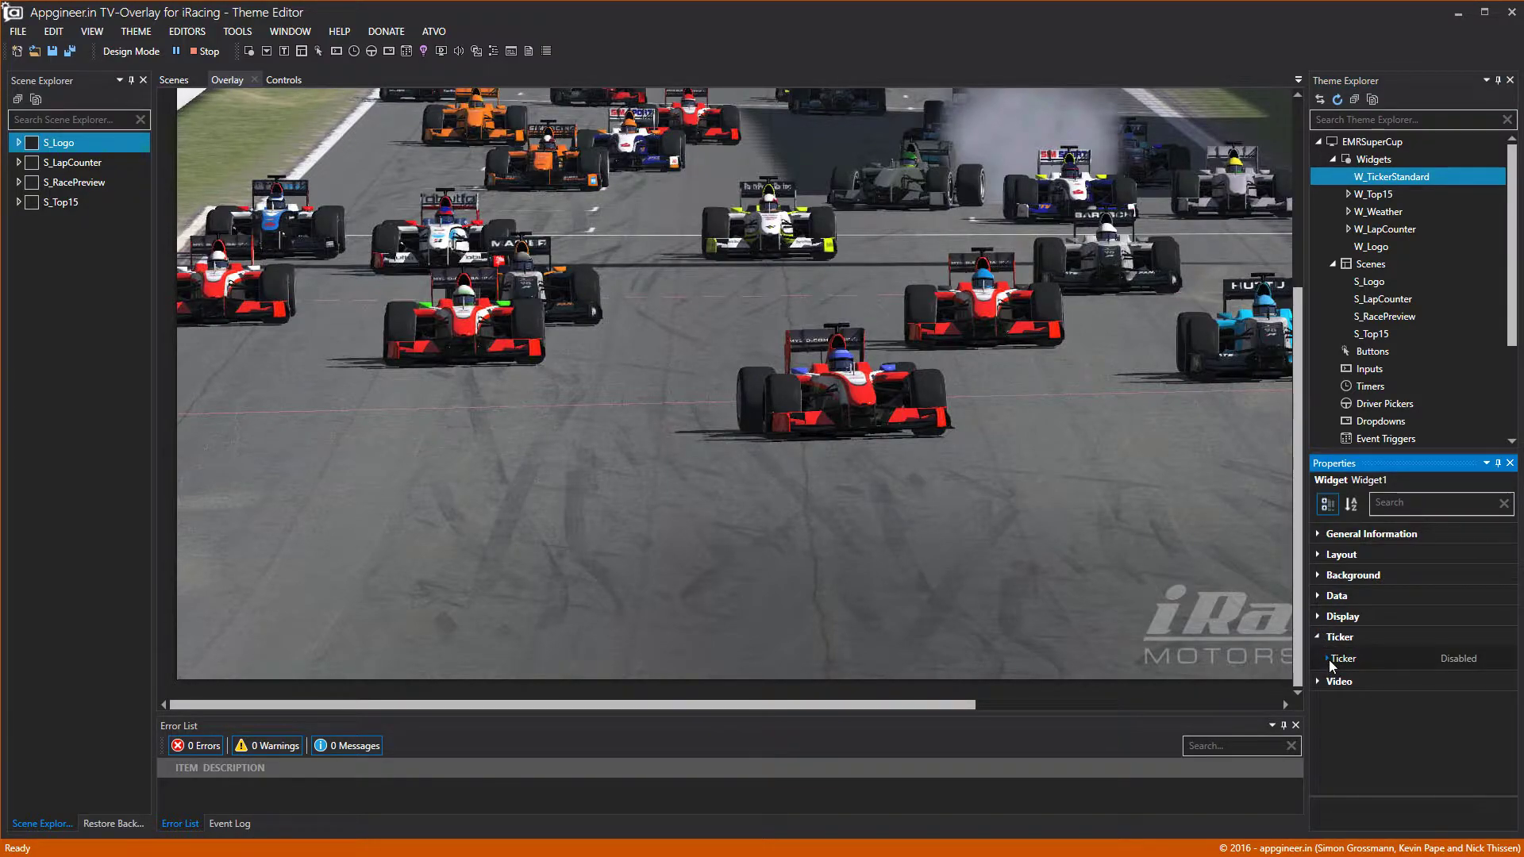
double_click(1340, 638)
left_click(1317, 596)
left_click(1495, 681)
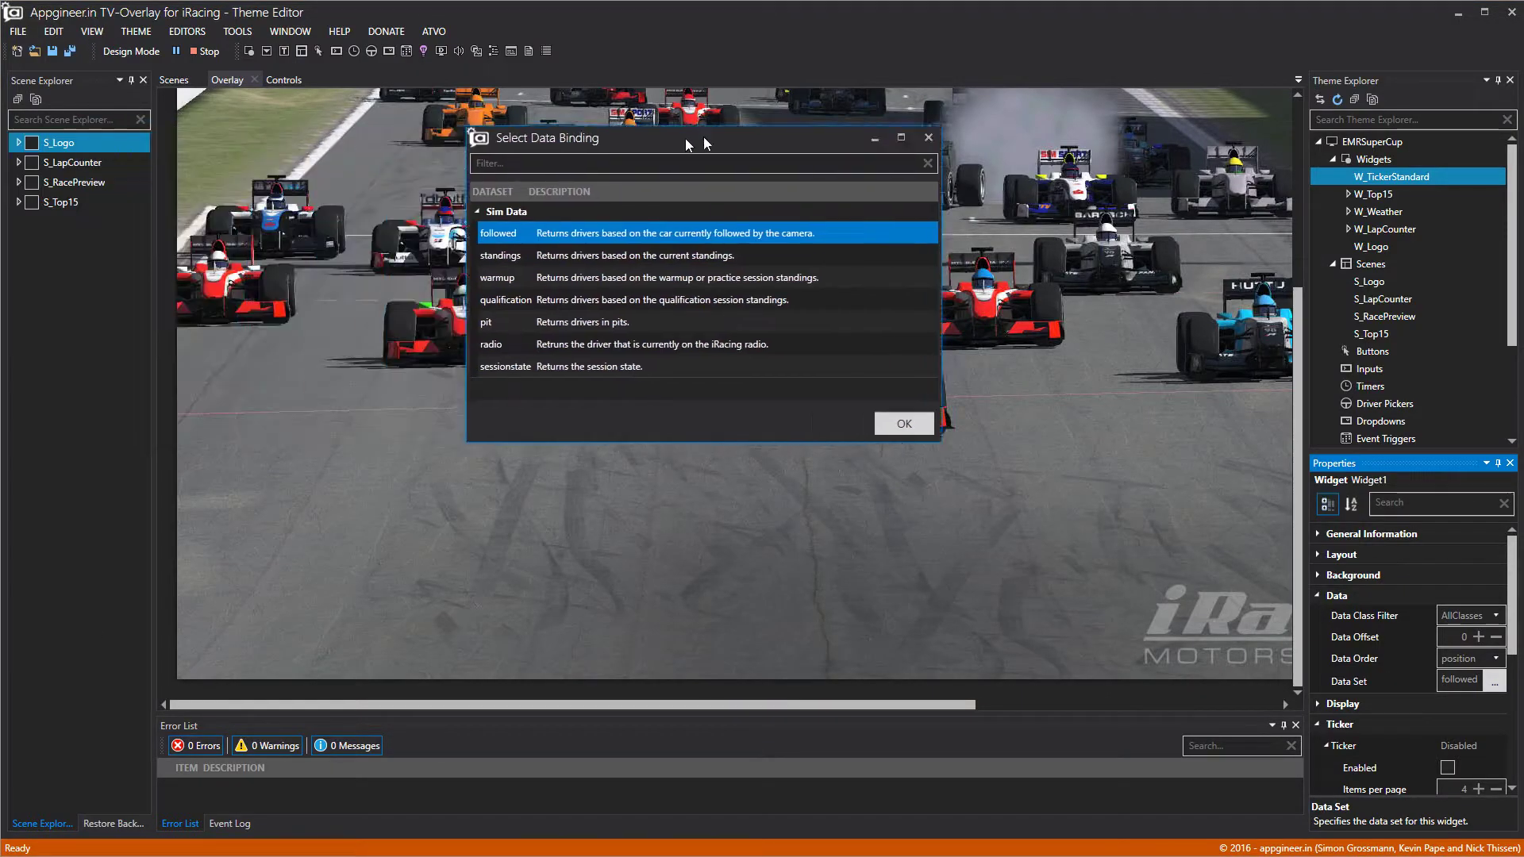
left_click(714, 246)
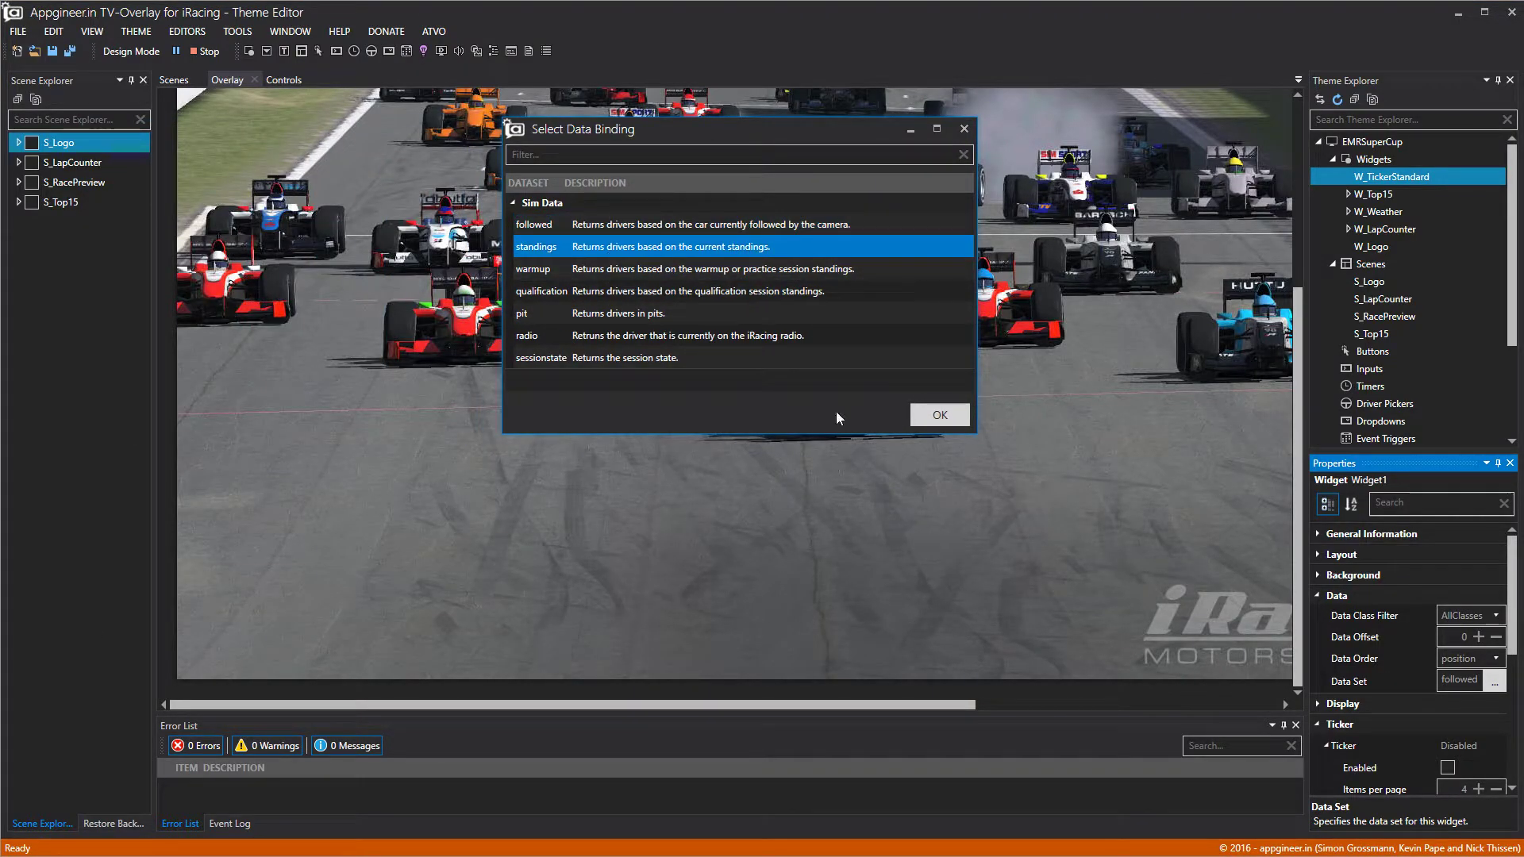
left_click(938, 416)
left_click(1467, 659)
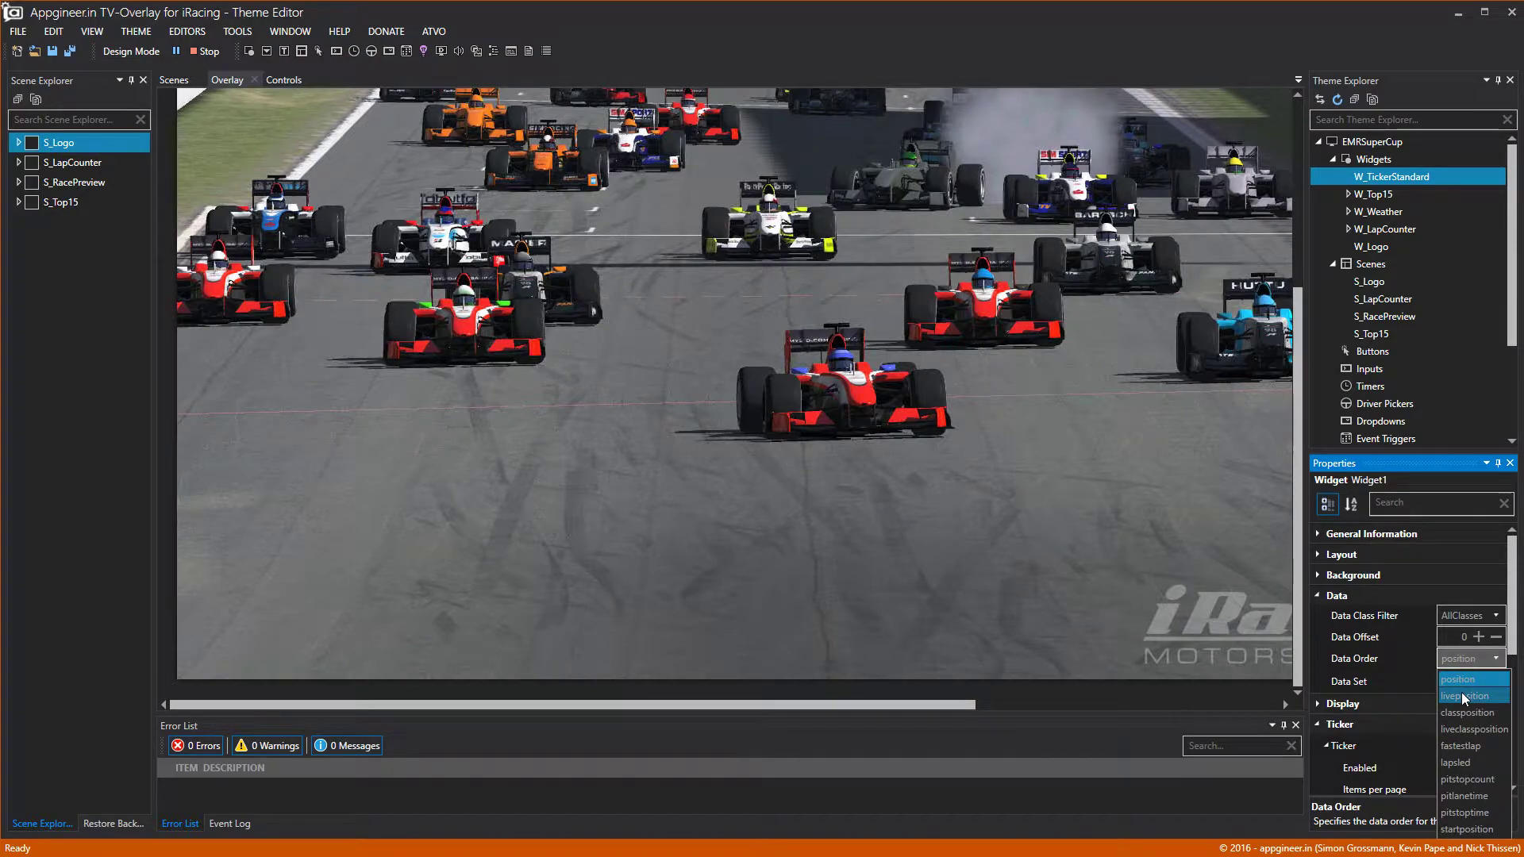
left_click(1460, 696)
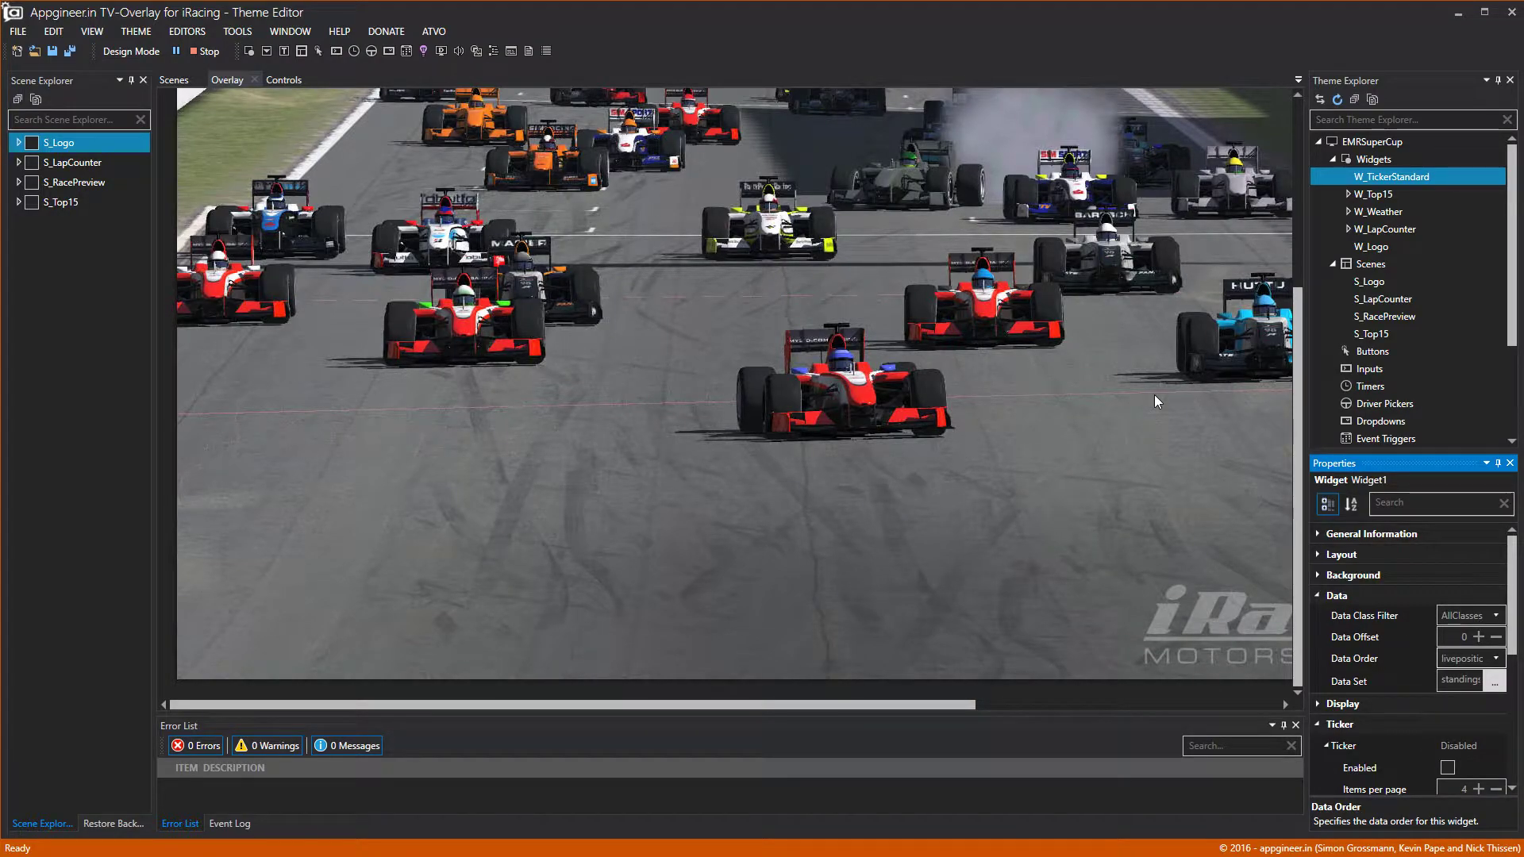
Enable the widget's ticker, keeping the ticker type on Paging.
scroll(1402, 677, "down", 2)
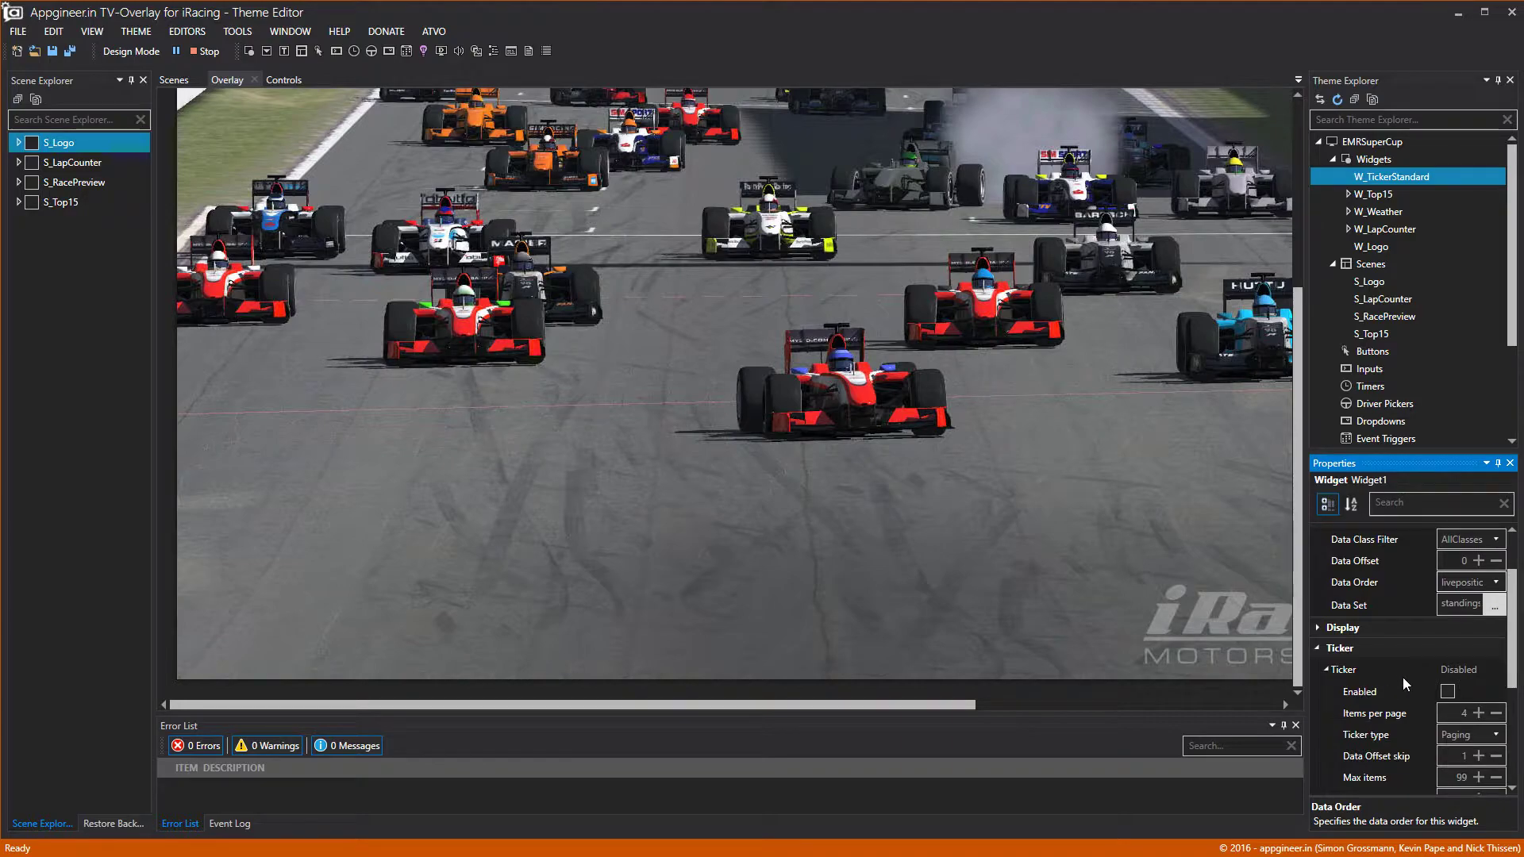
left_click(1447, 691)
scroll(1478, 690, "down", 1)
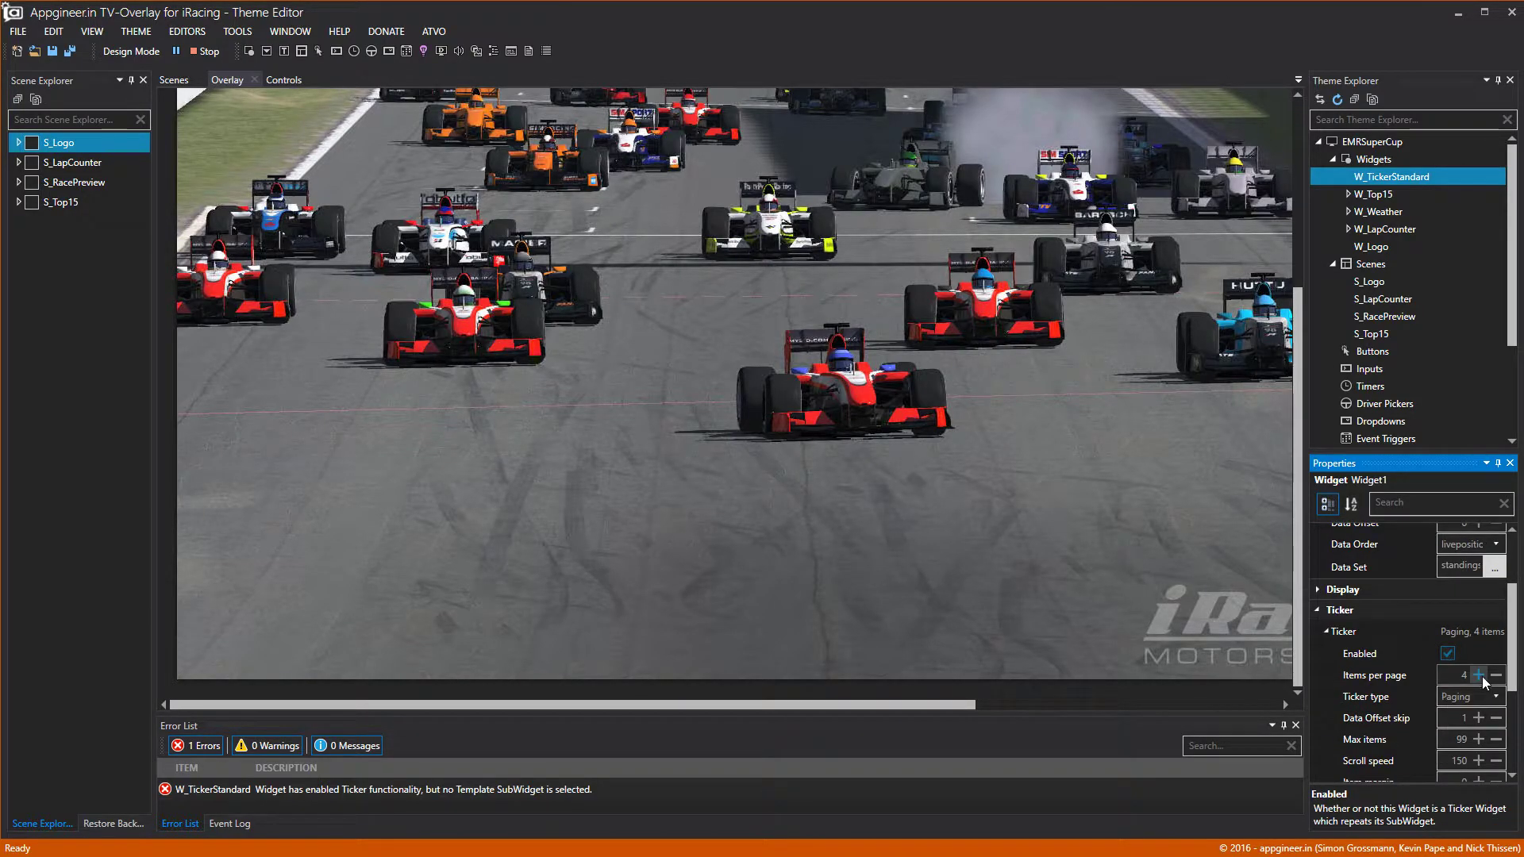
left_click(1479, 698)
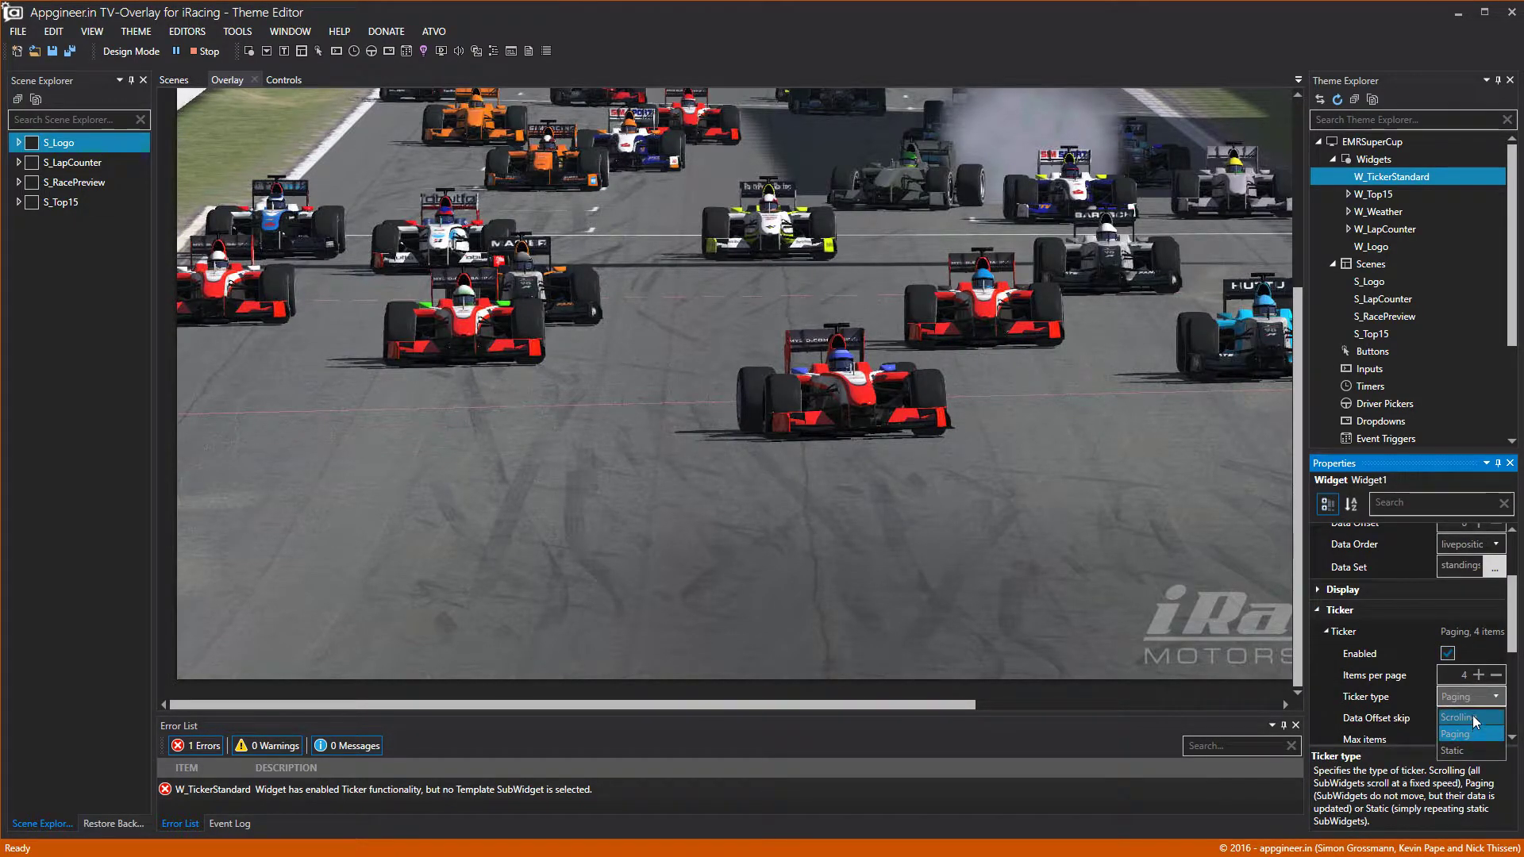
left_click(1476, 699)
left_click(1471, 735)
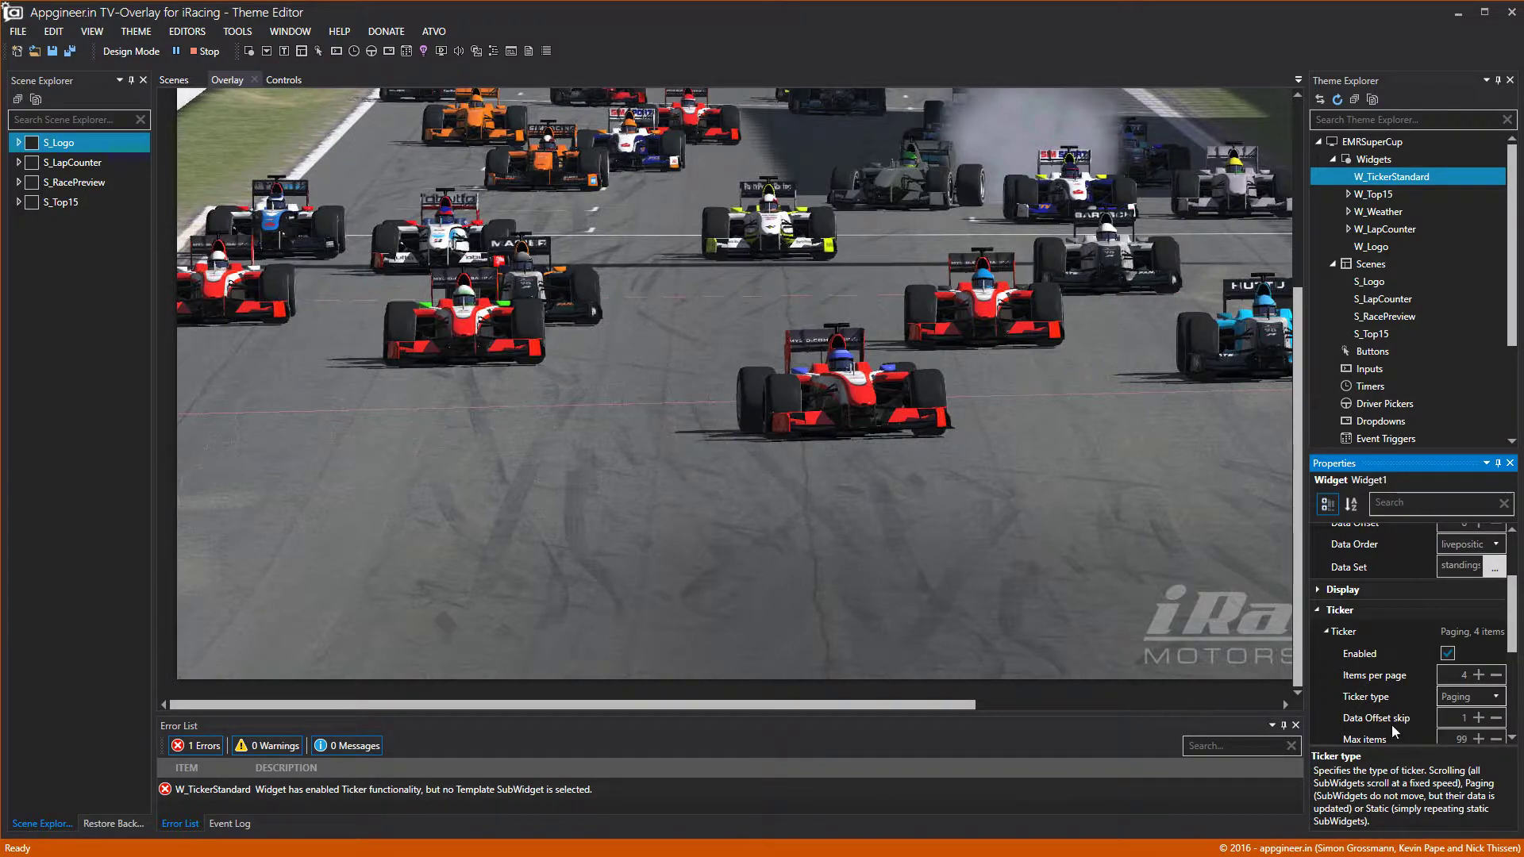
Set a Static Background image for W_TickerStandard, giving striped bars on the preview.
scroll(1388, 714, "down", 6)
scroll(1385, 713, "up", 6)
scroll(1389, 713, "up", 3)
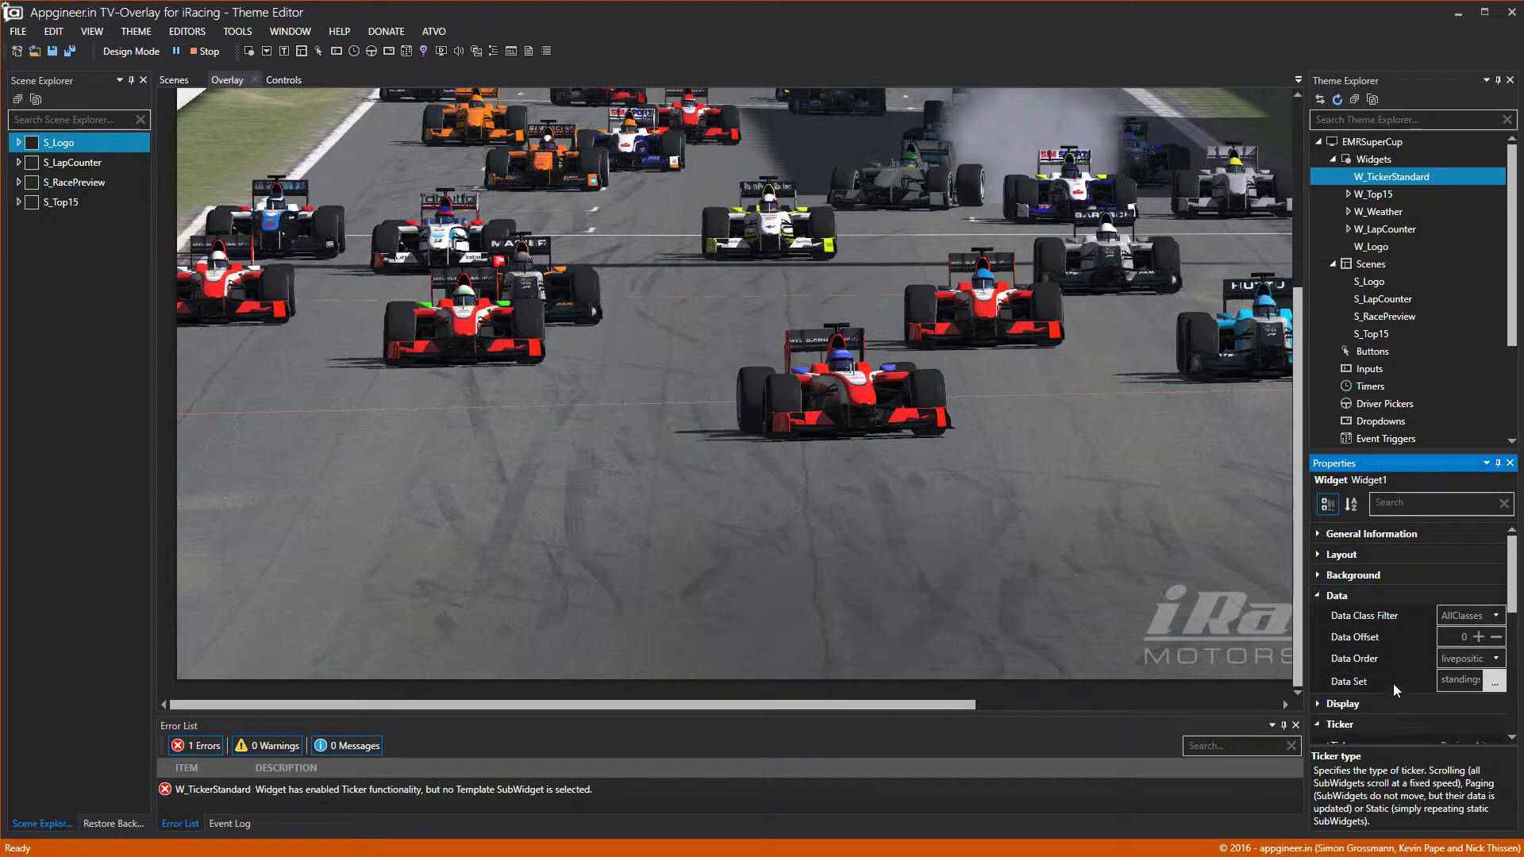
left_click(1317, 574)
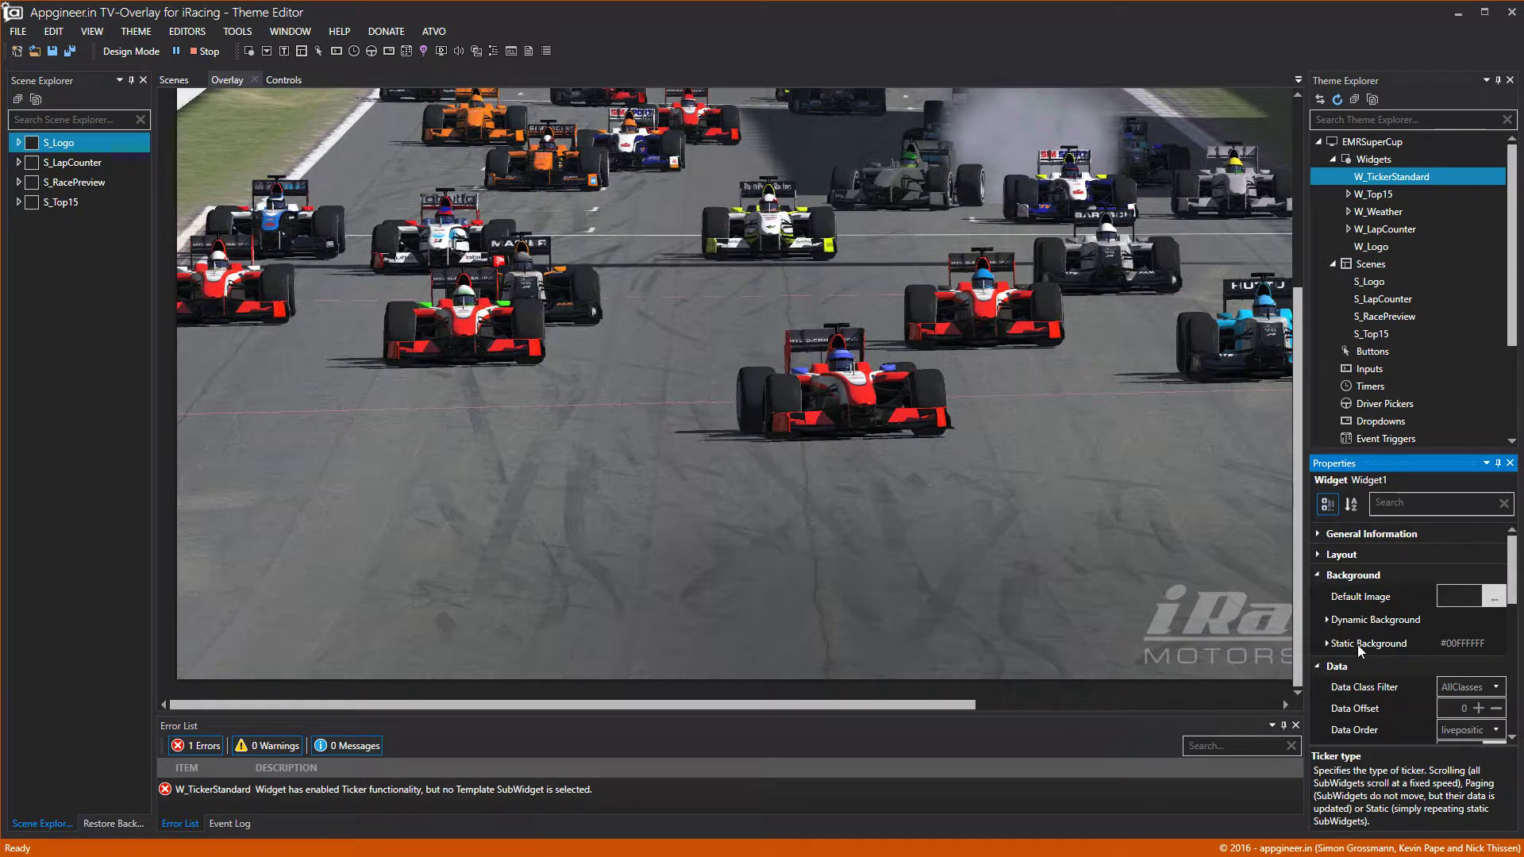
left_click(1325, 643)
left_click(1459, 690)
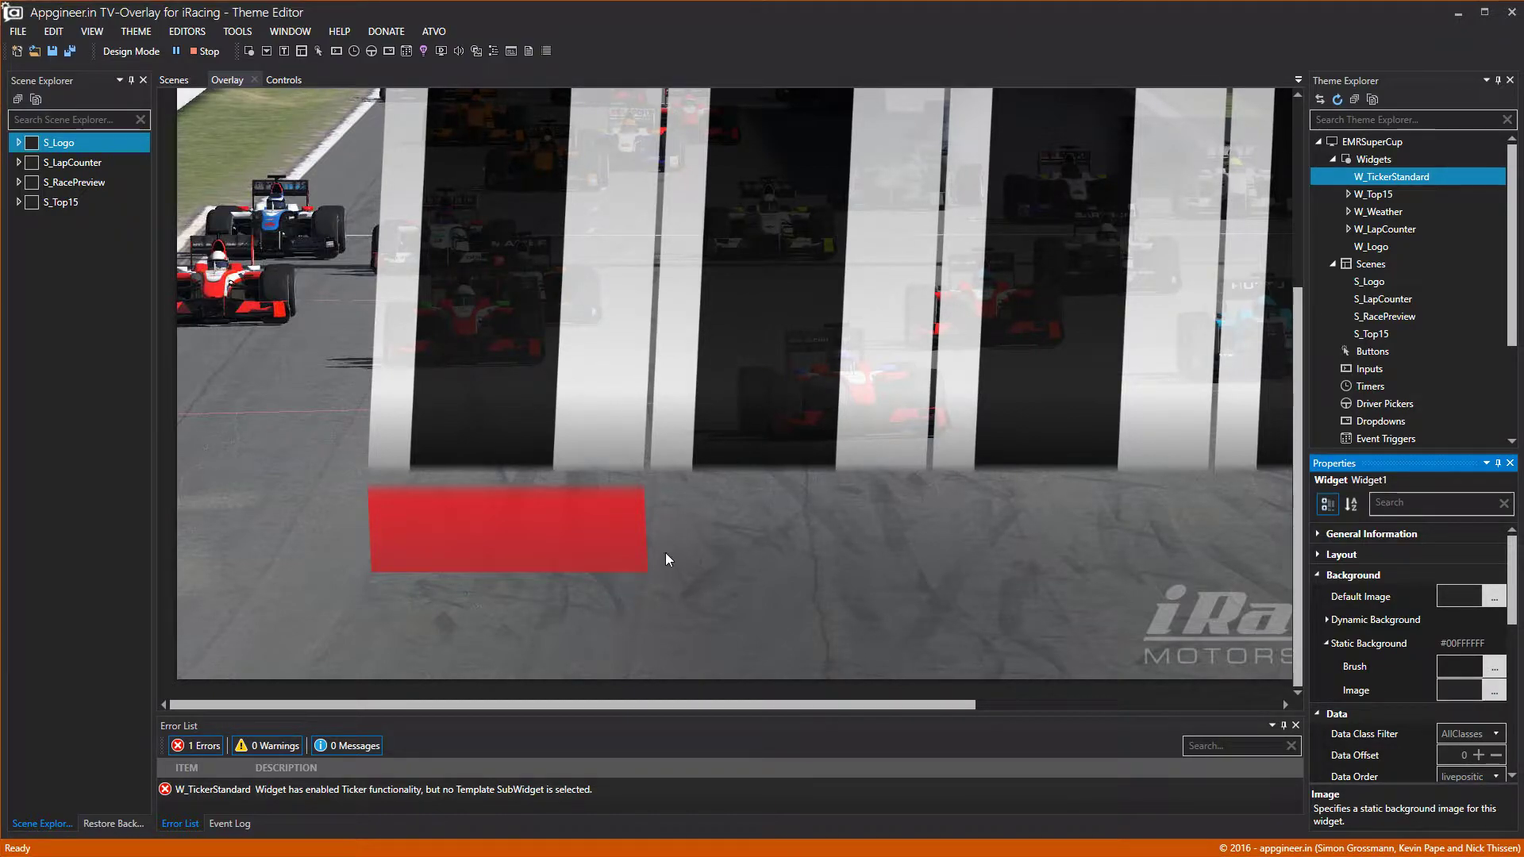
left_click_drag(640, 706, 990, 714)
scroll(1104, 428, "up", 8)
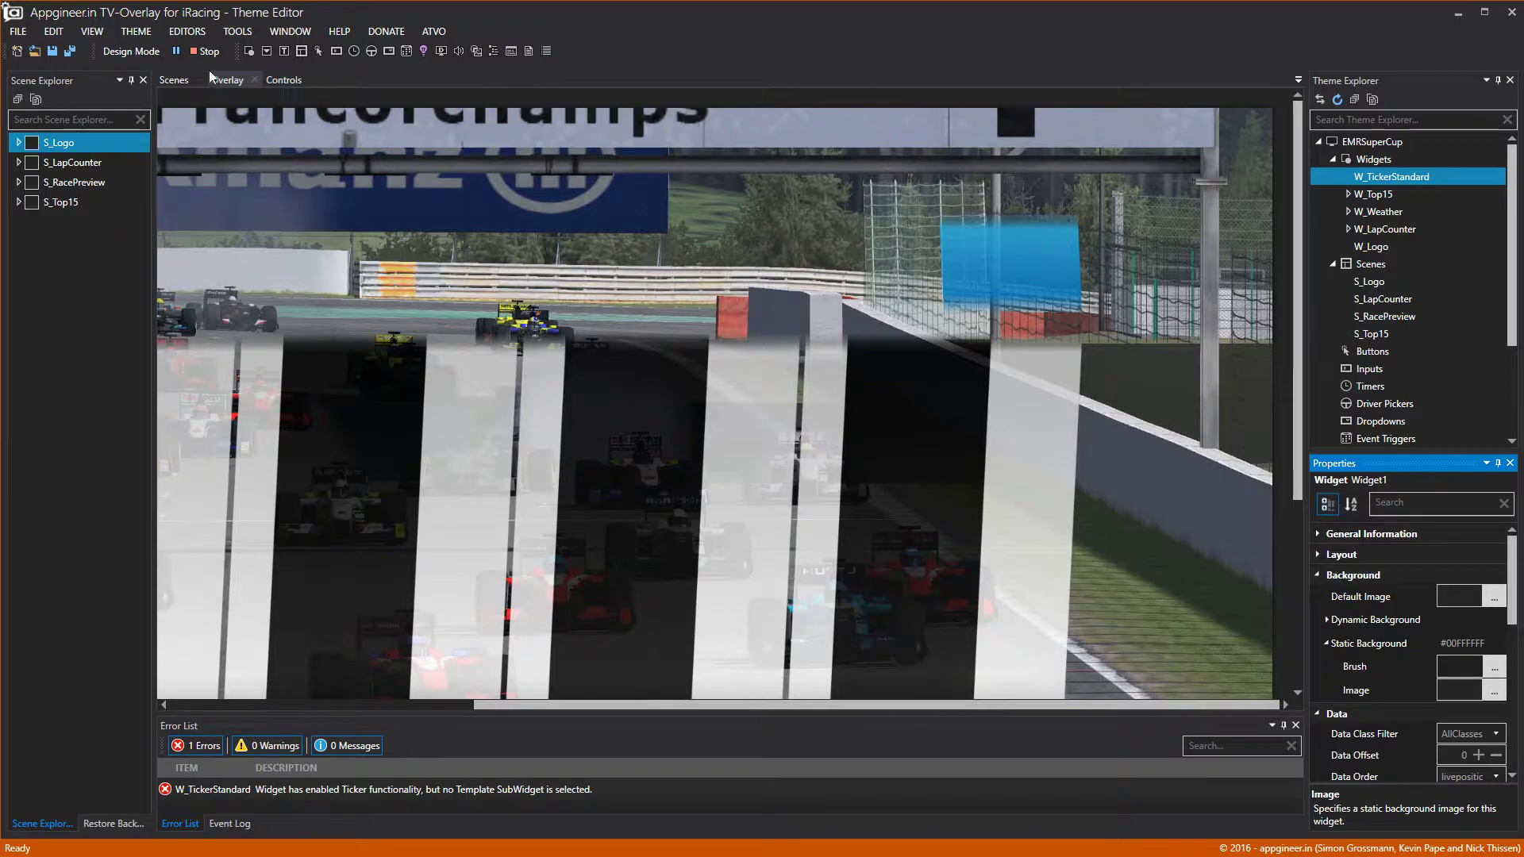
In Design Mode, size the ticker widget to its image and drag the strip down the overlay.
left_click(136, 51)
left_click(1091, 224)
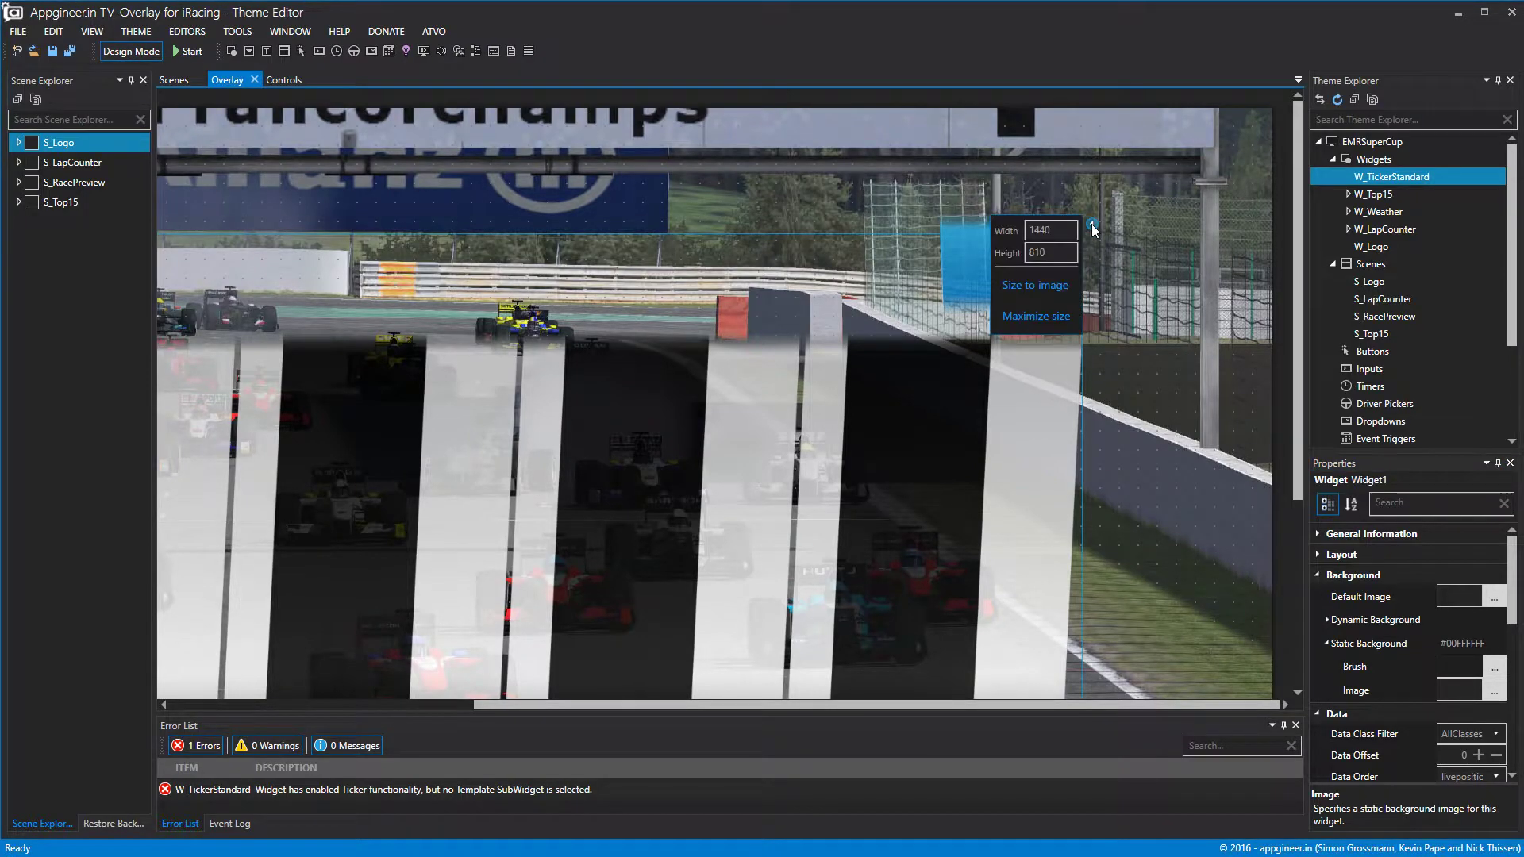
left_click(1036, 317)
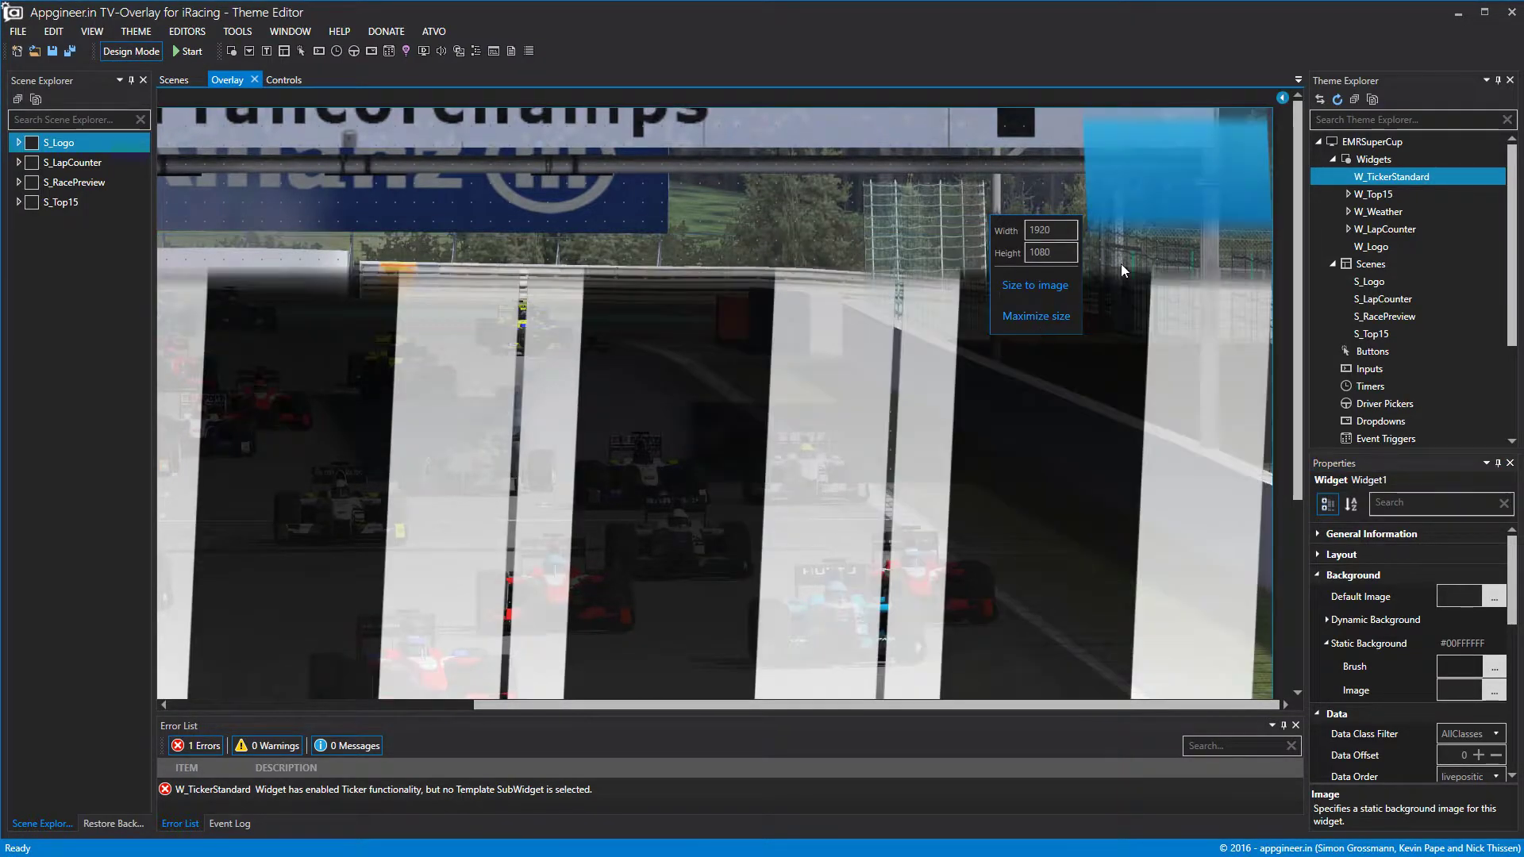
left_click(1283, 96)
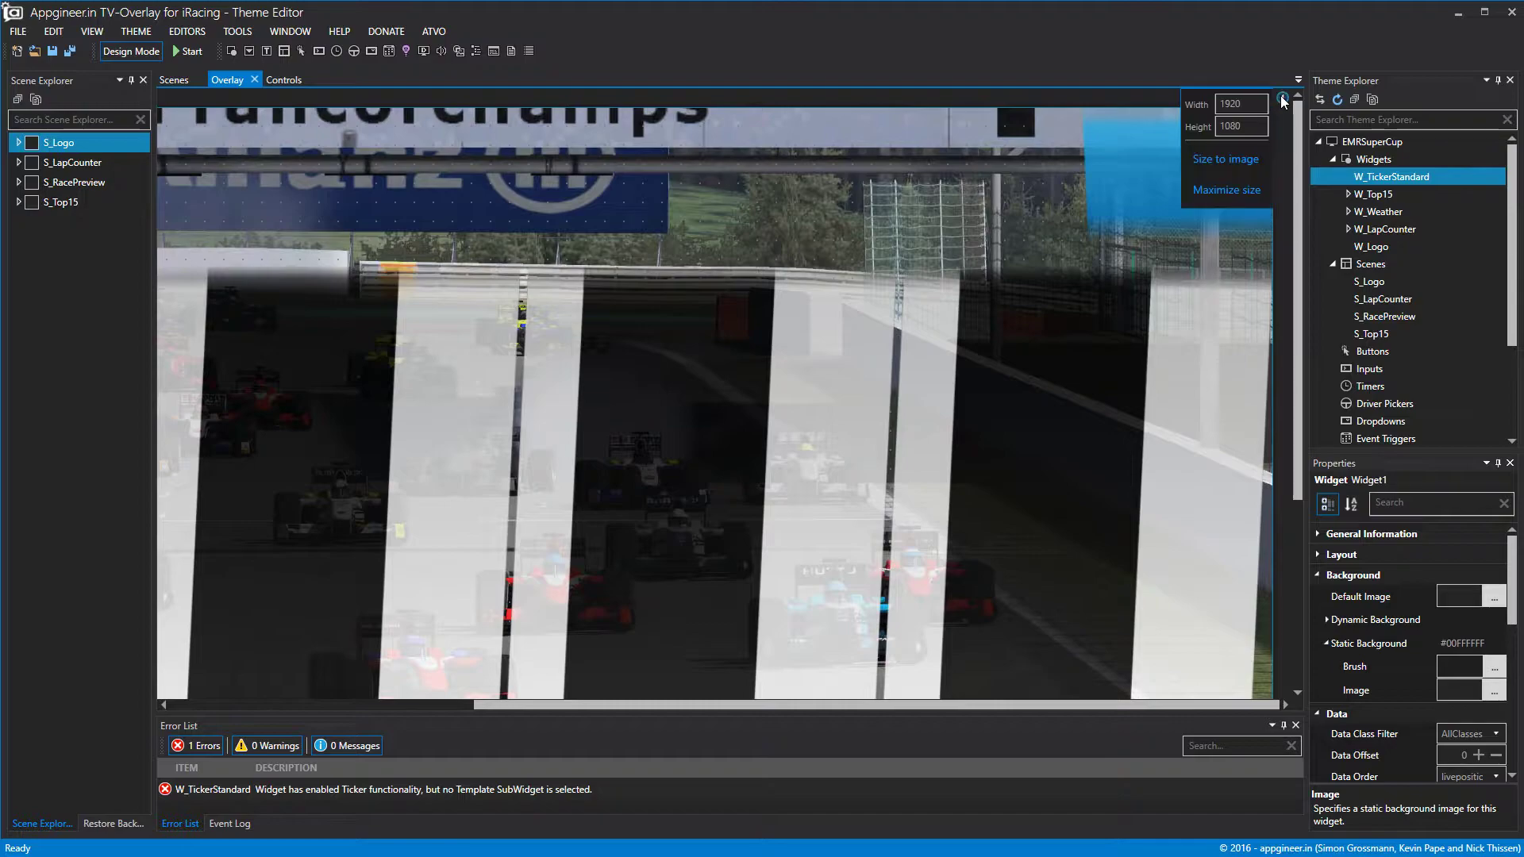
left_click(1244, 164)
left_click(998, 145)
left_click_drag(918, 125, 1025, 611)
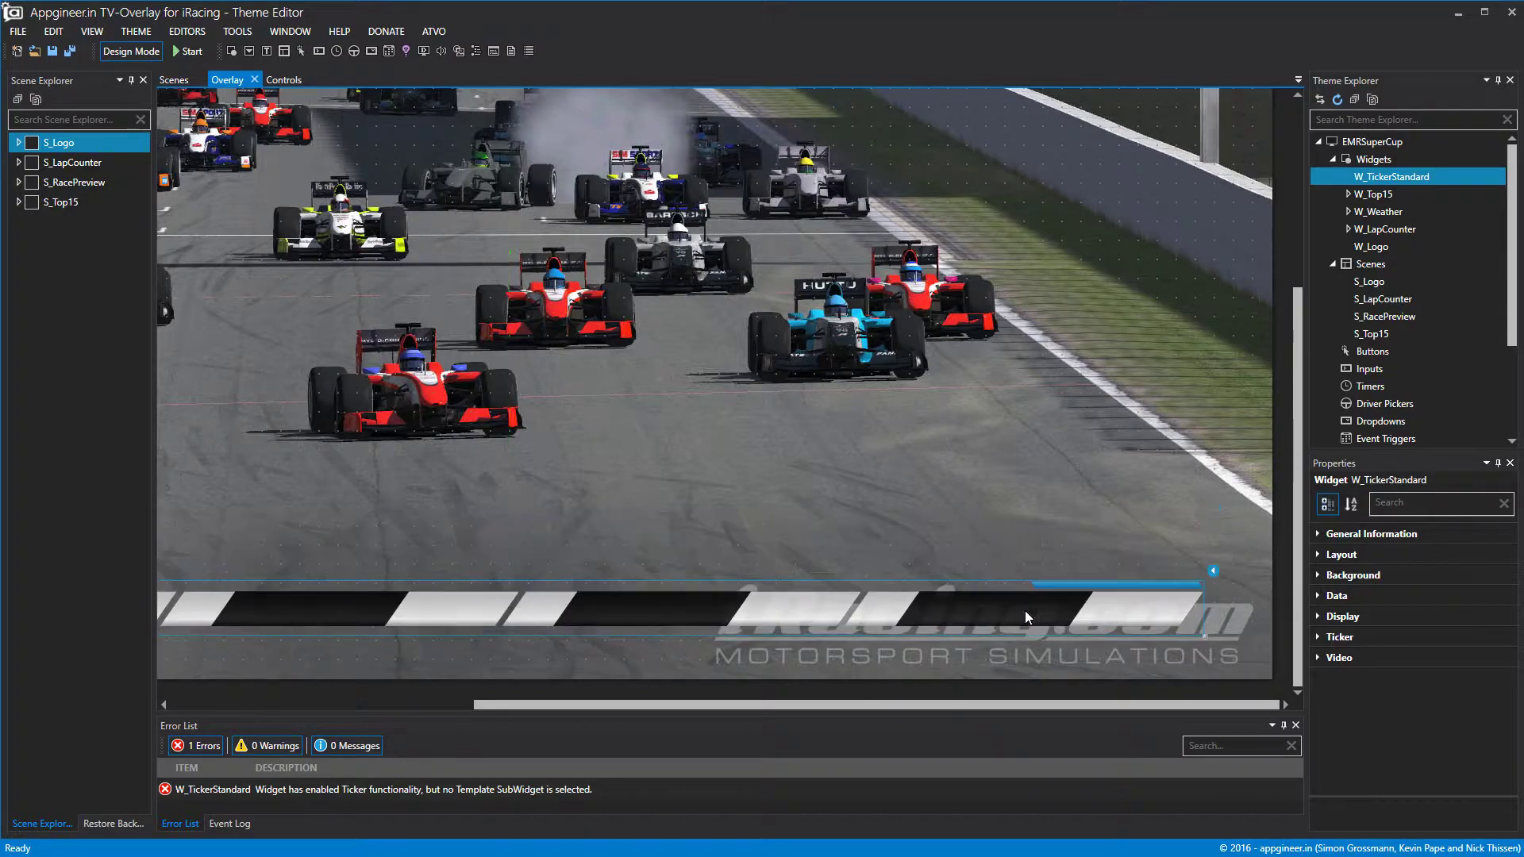
left_click_drag(1004, 708, 701, 741)
Drag the striped ticker bar low so it stretches across the bottom of the footage.
left_click_drag(688, 620, 719, 597)
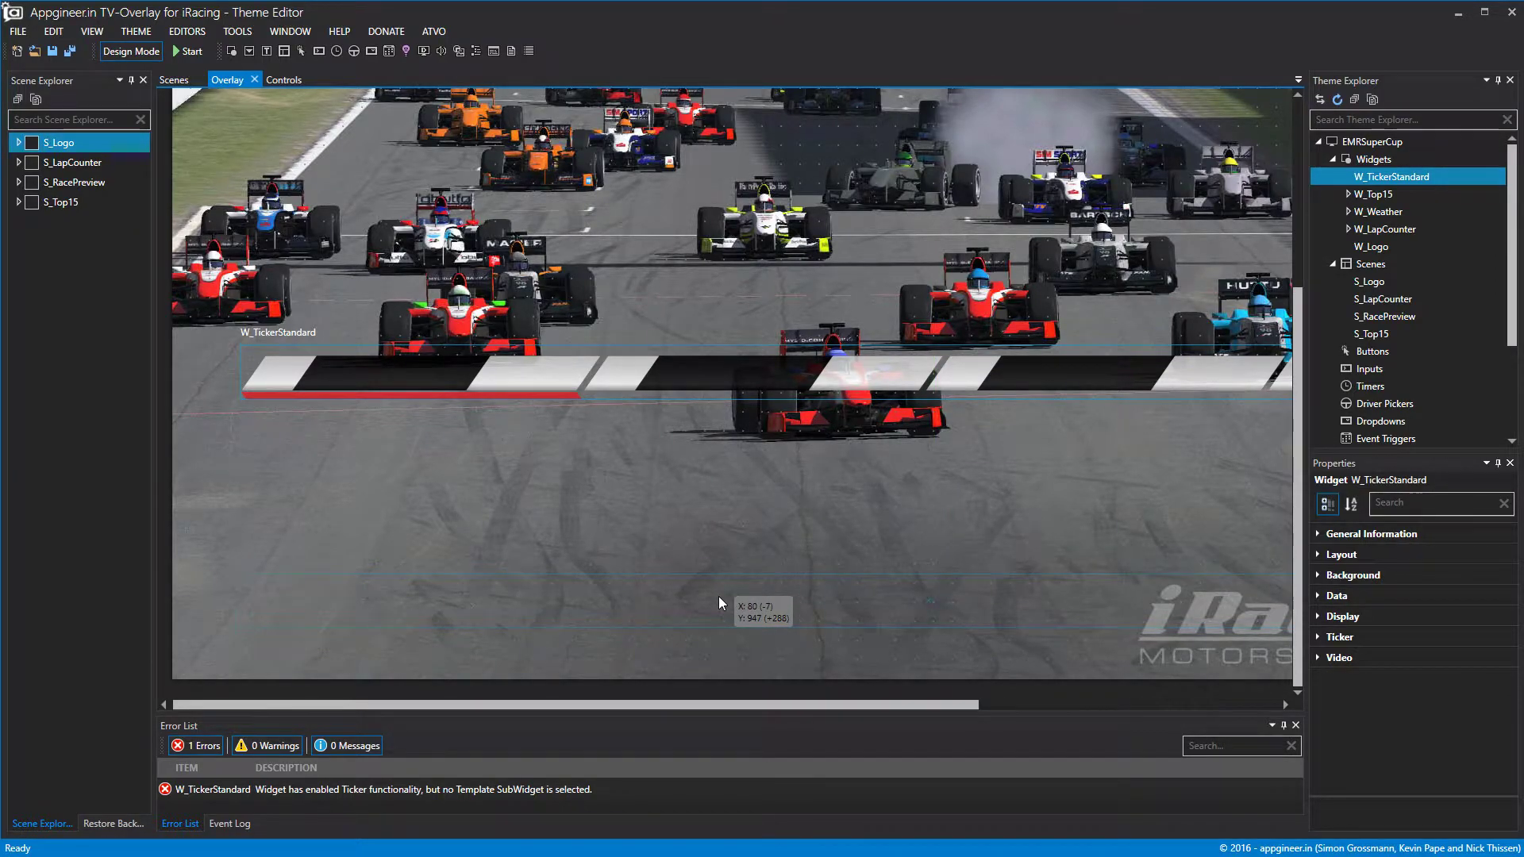
left_click_drag(719, 598, 719, 598)
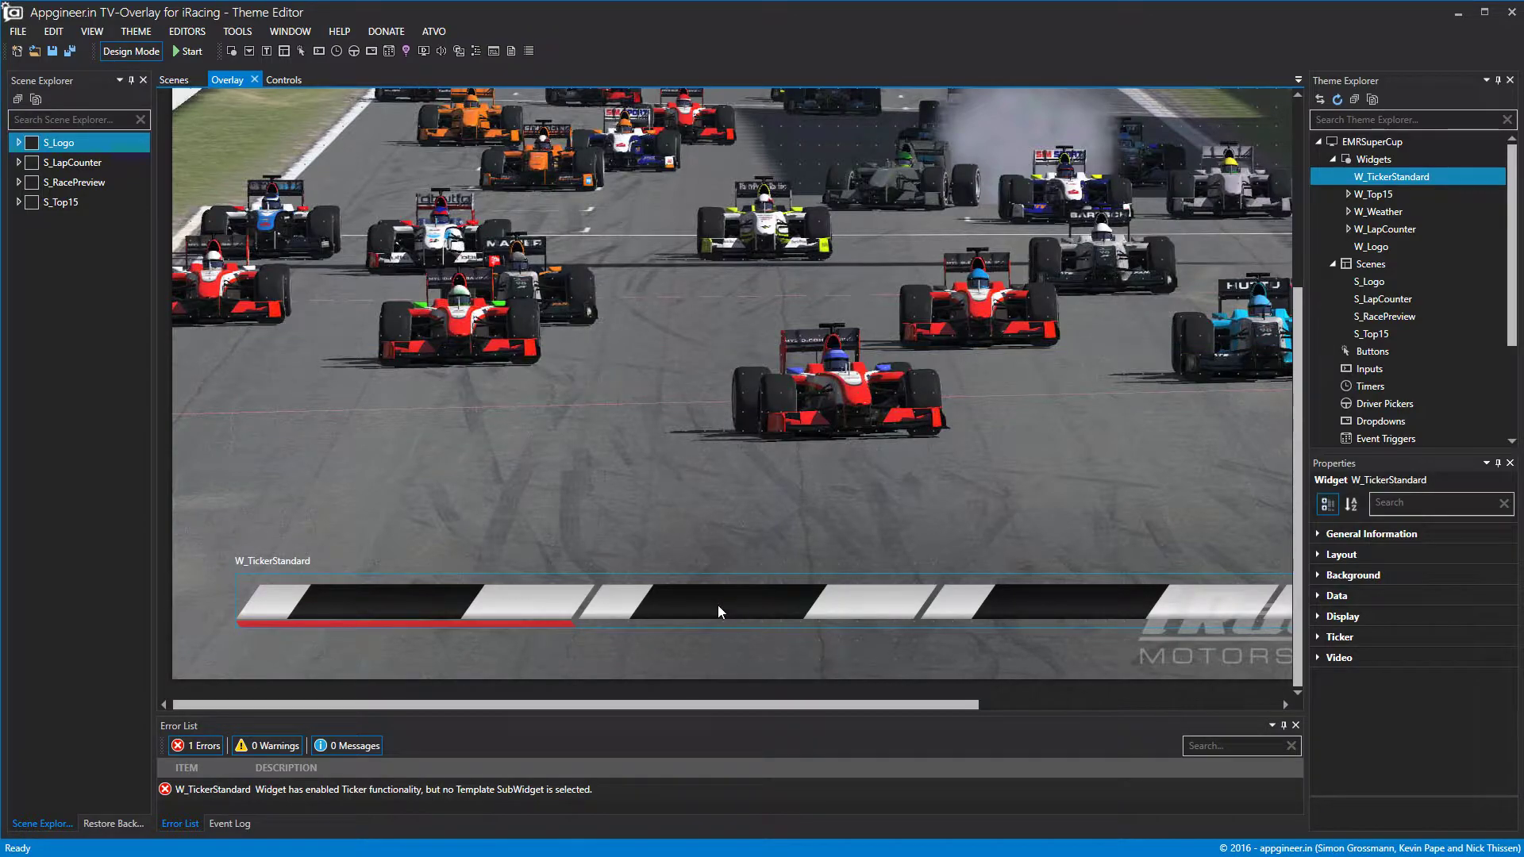
left_click_drag(774, 705, 1102, 749)
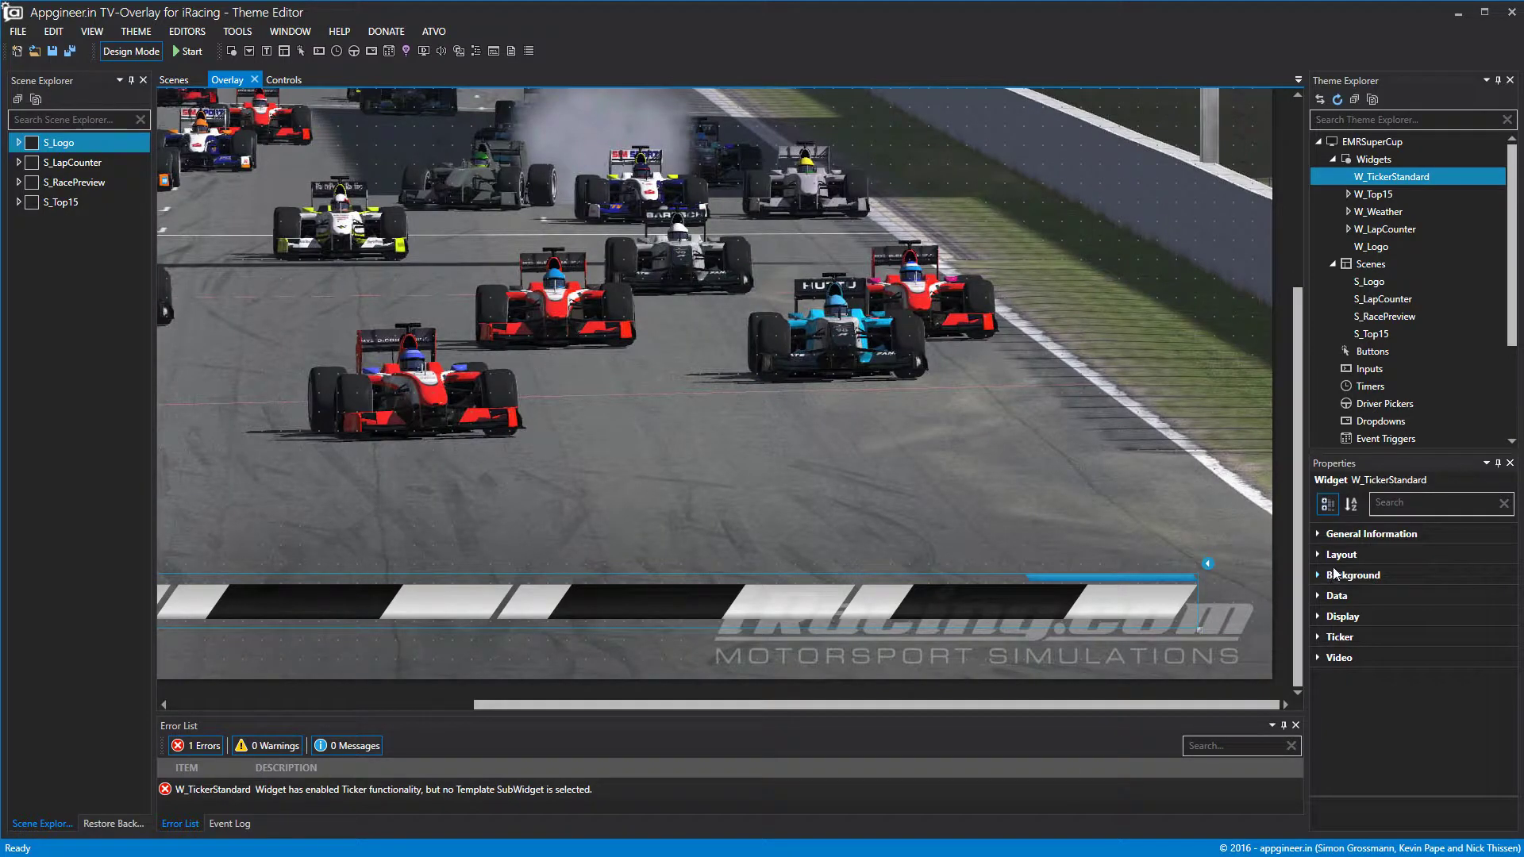
Add a sub-widget under W_TickerStandard and rename it SW_Ticker.
right_click(1393, 178)
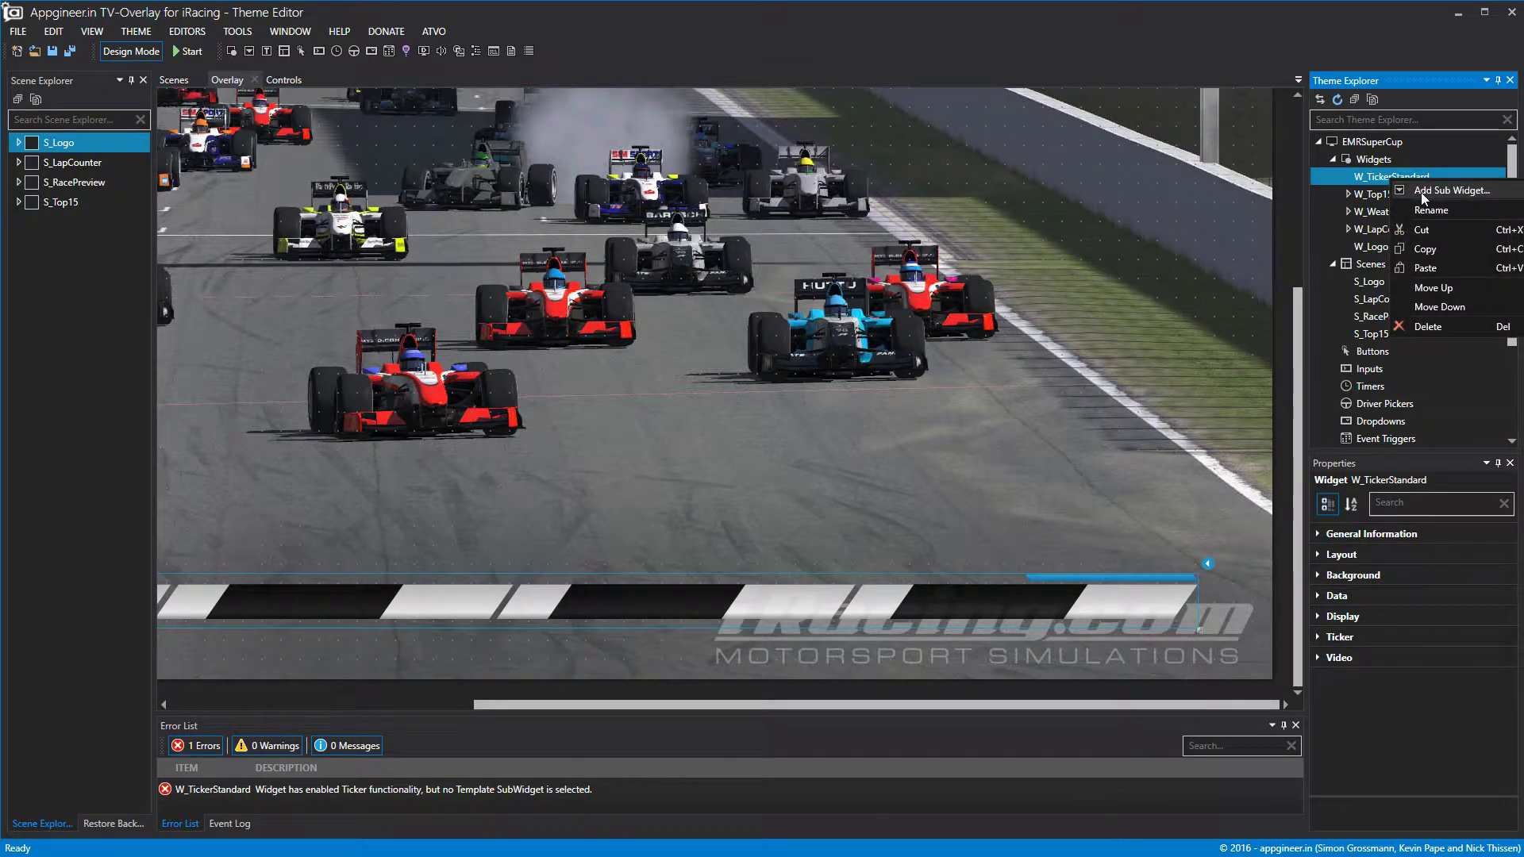
left_click(1409, 197)
right_click(1394, 196)
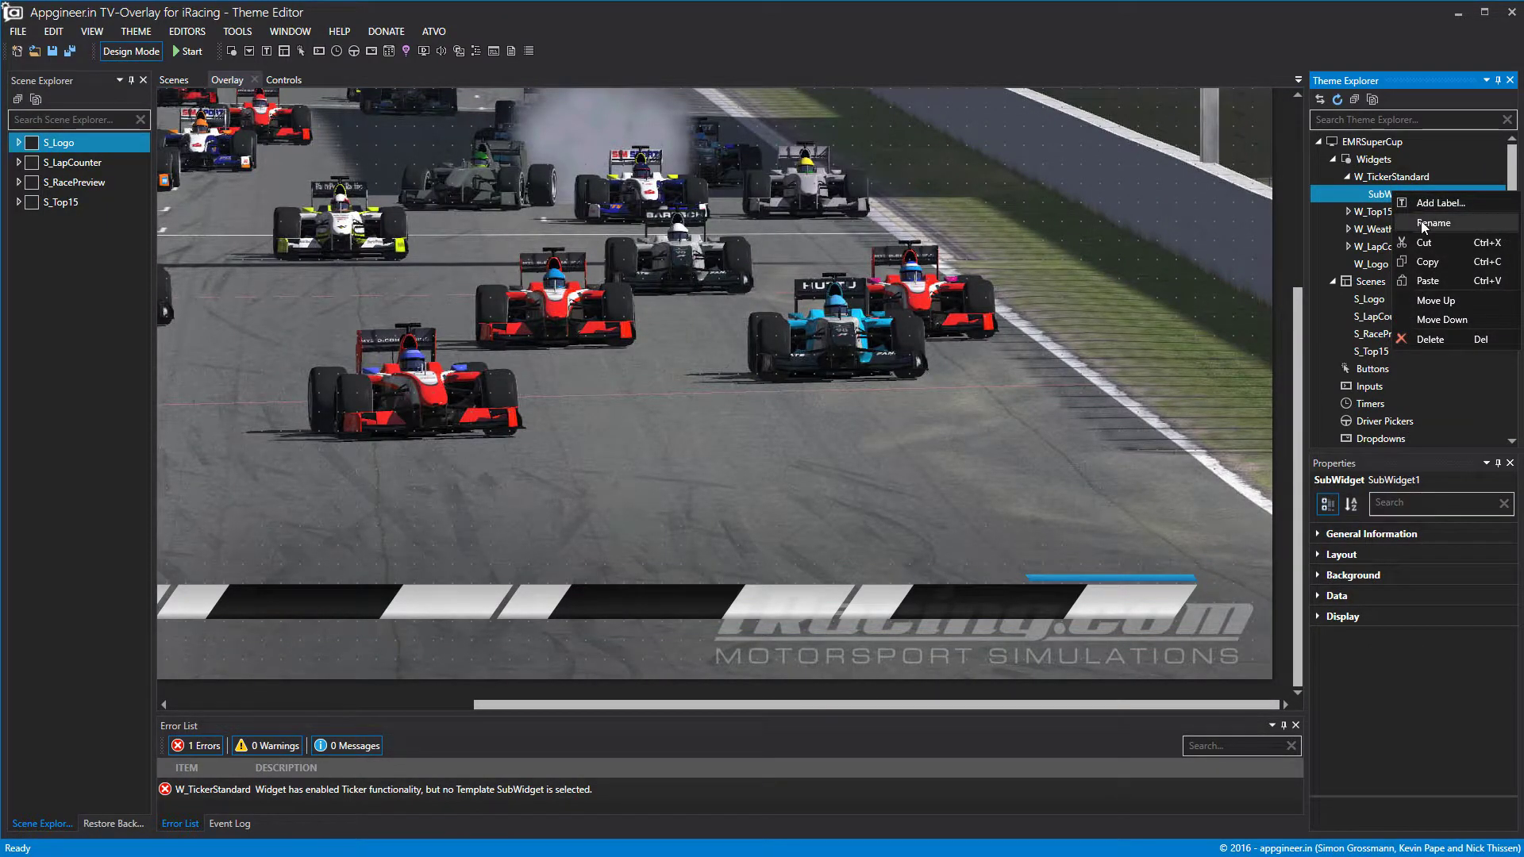
left_click(1423, 224)
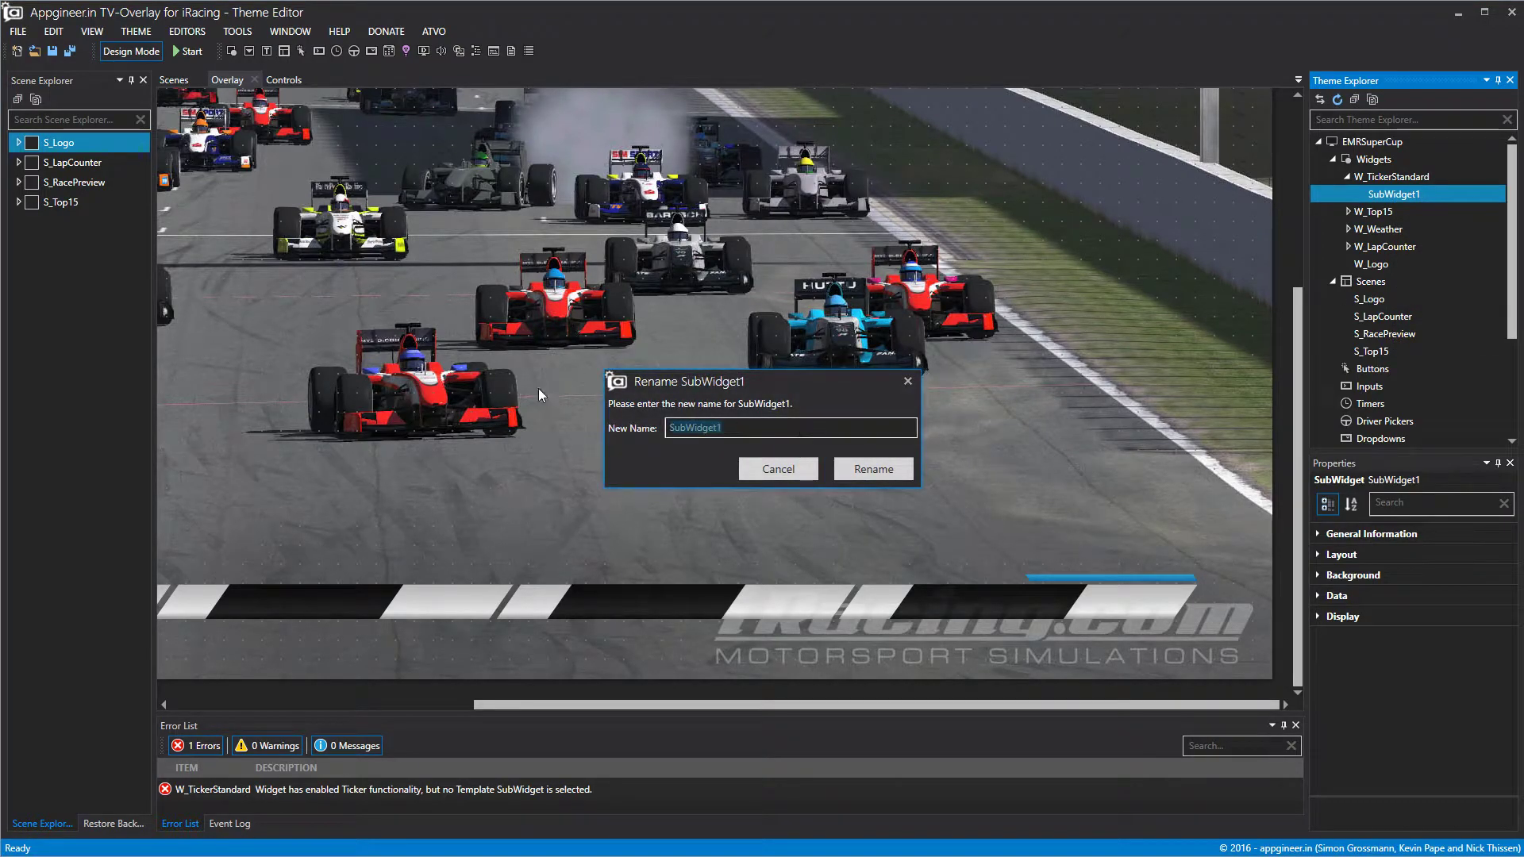
type("SW_Ticker")
left_click(889, 469)
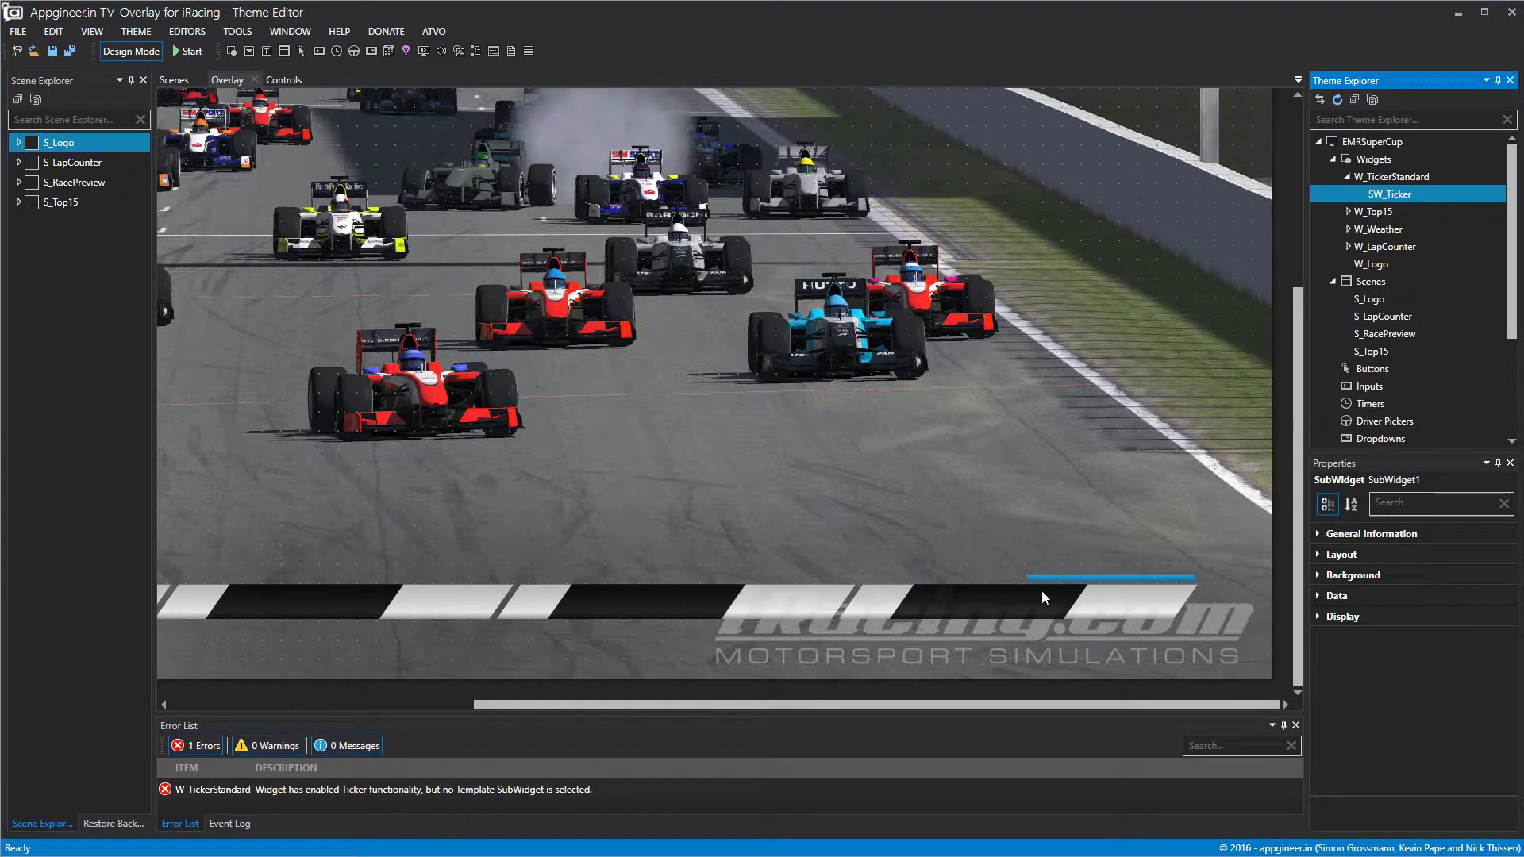
left_click_drag(980, 705, 556, 708)
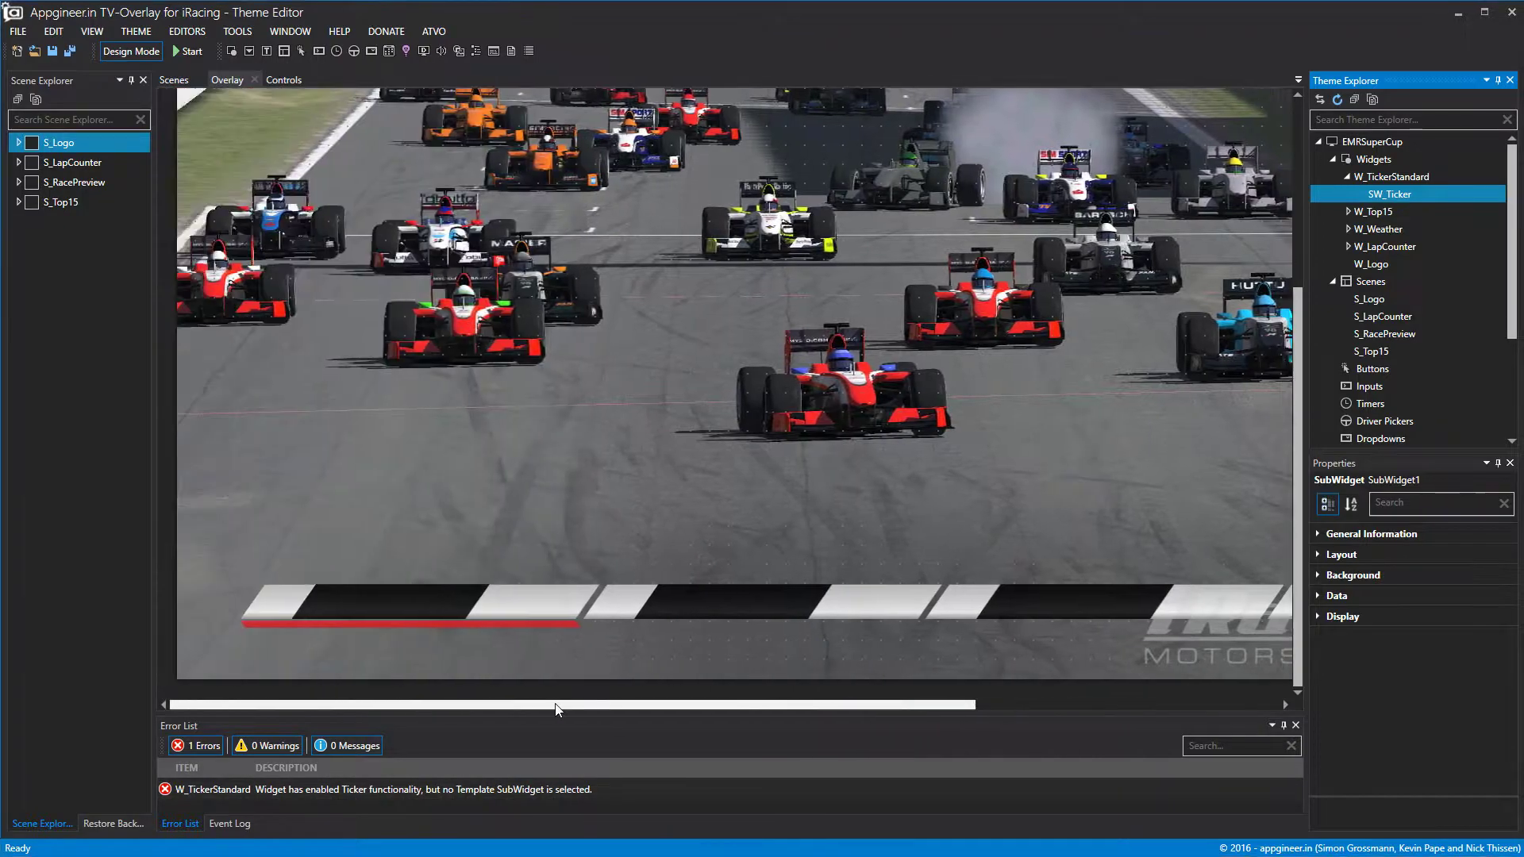
Open W_TickerStandard for editing, select SW_Ticker and narrow it to about 451 pixels.
double_click(1394, 178)
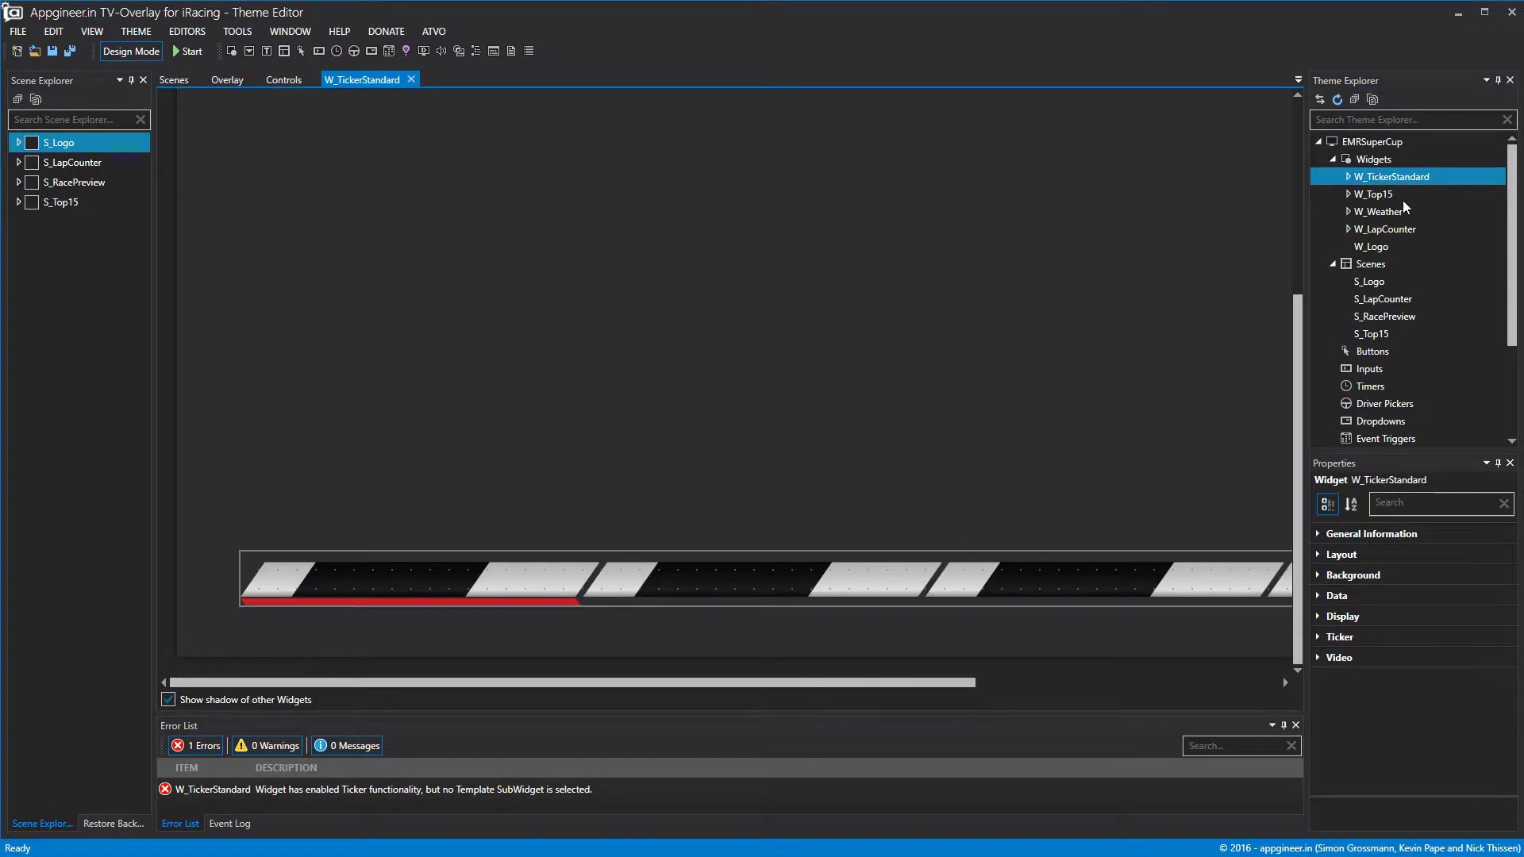
left_click(1348, 176)
left_click(1397, 194)
left_click_drag(847, 581, 851, 589)
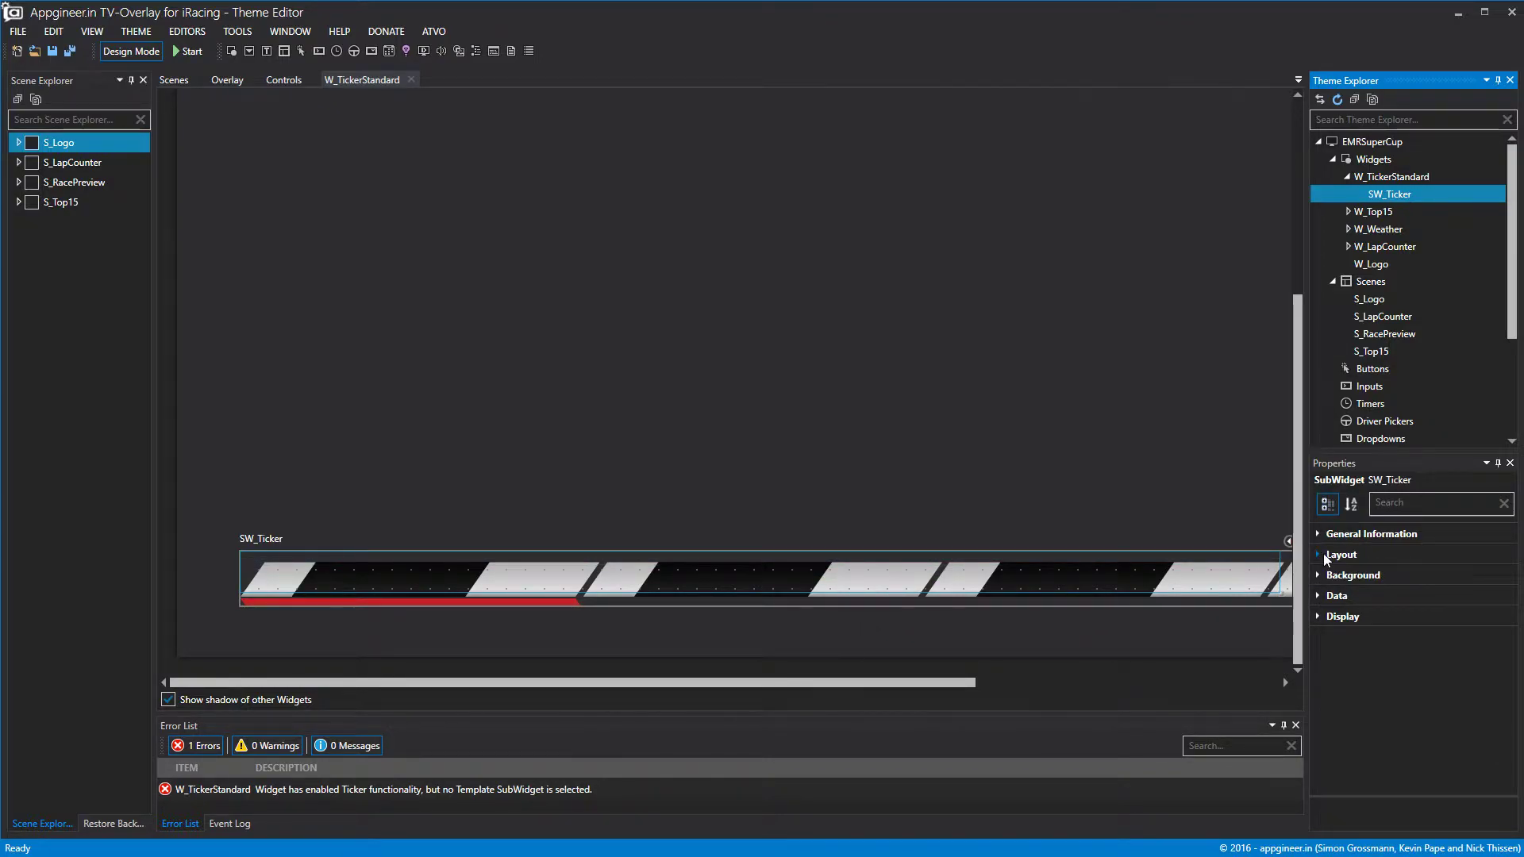
left_click_drag(1287, 579, 601, 601)
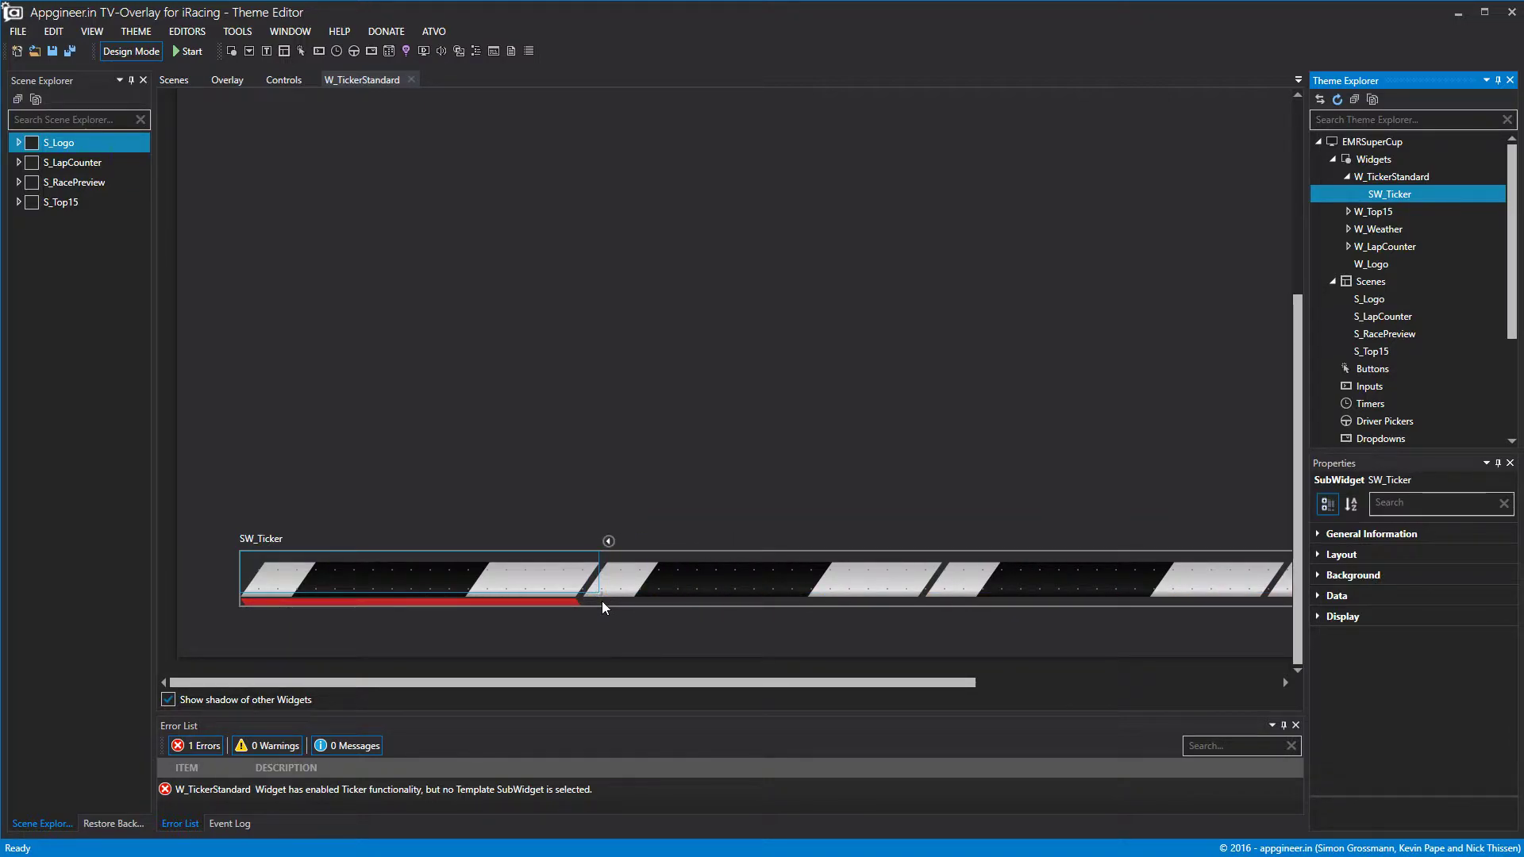
Adjust SW_Ticker's layout to 444 wide by 68 high at position 0,0.
left_click(1318, 554)
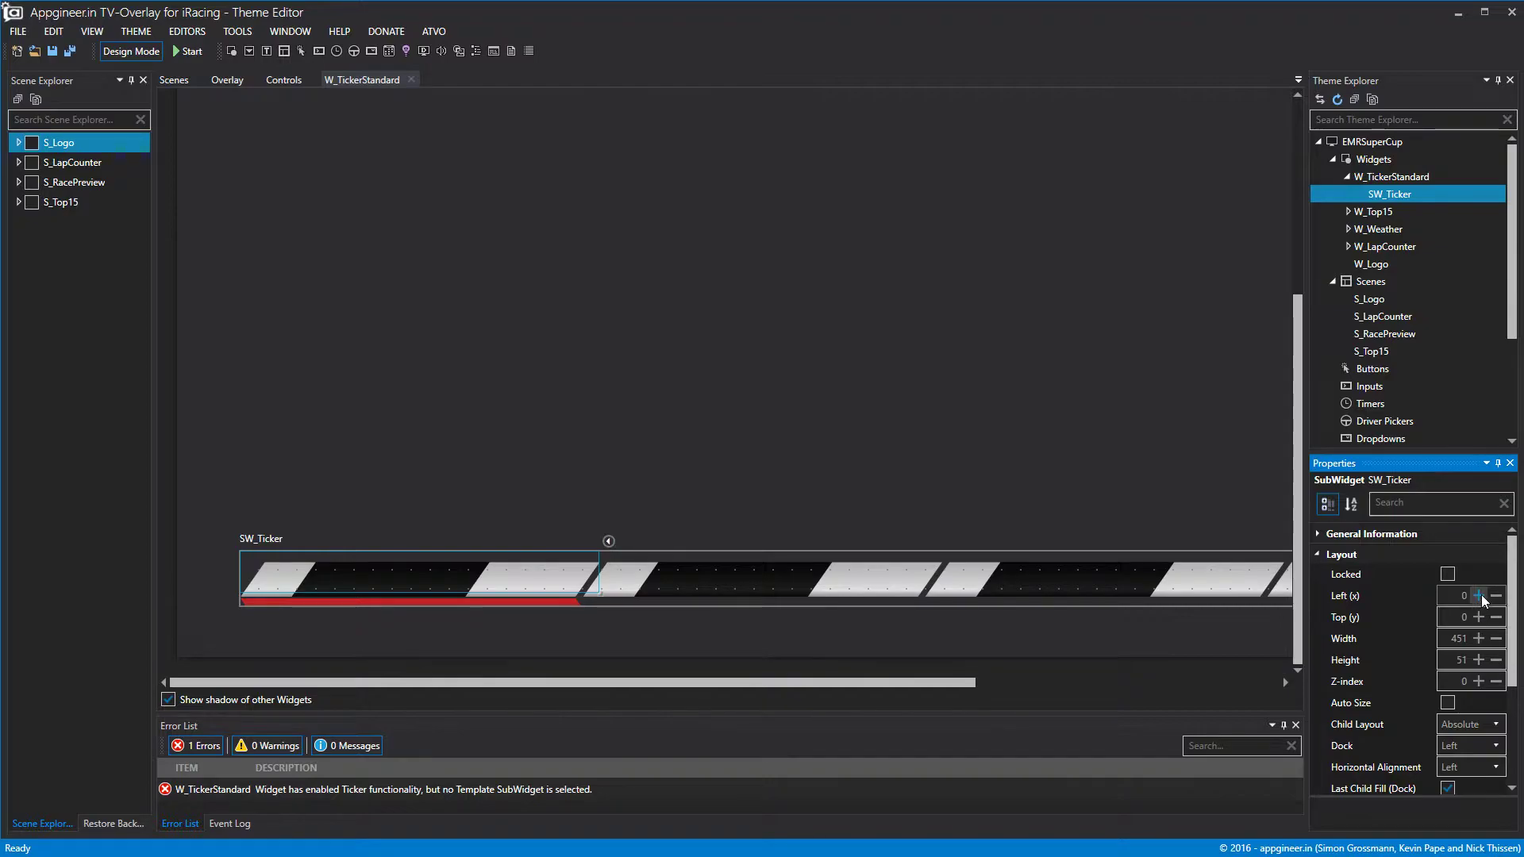
left_click(1478, 616)
left_click(1478, 600)
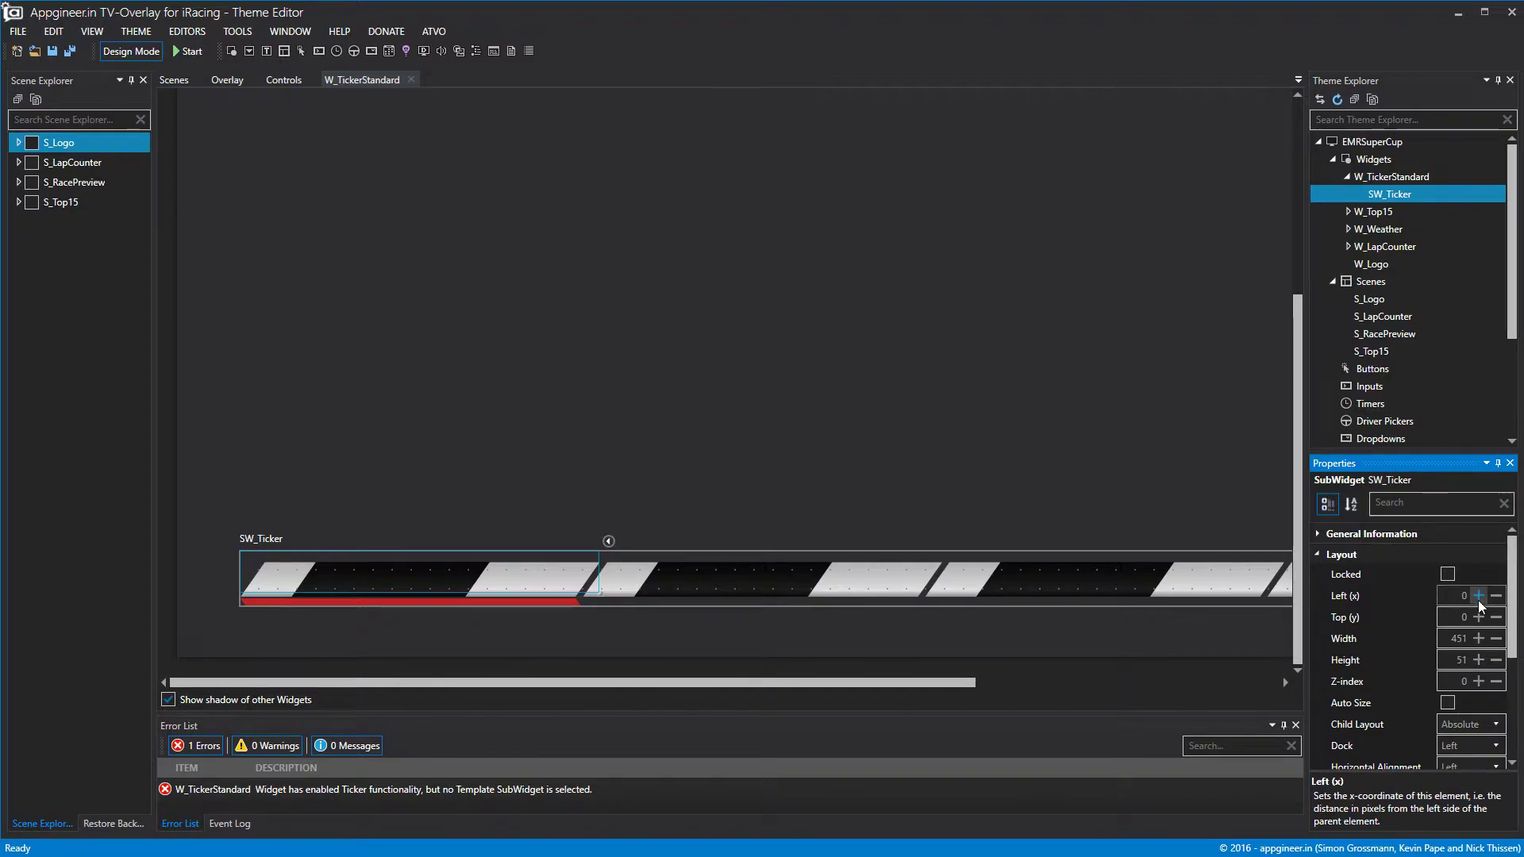
left_click(1477, 619)
left_click(1479, 598)
left_click(1479, 618)
left_click(1478, 599)
left_click(1478, 619)
left_click(1479, 600)
left_click(1478, 617)
left_click(1478, 600)
left_click(1480, 617)
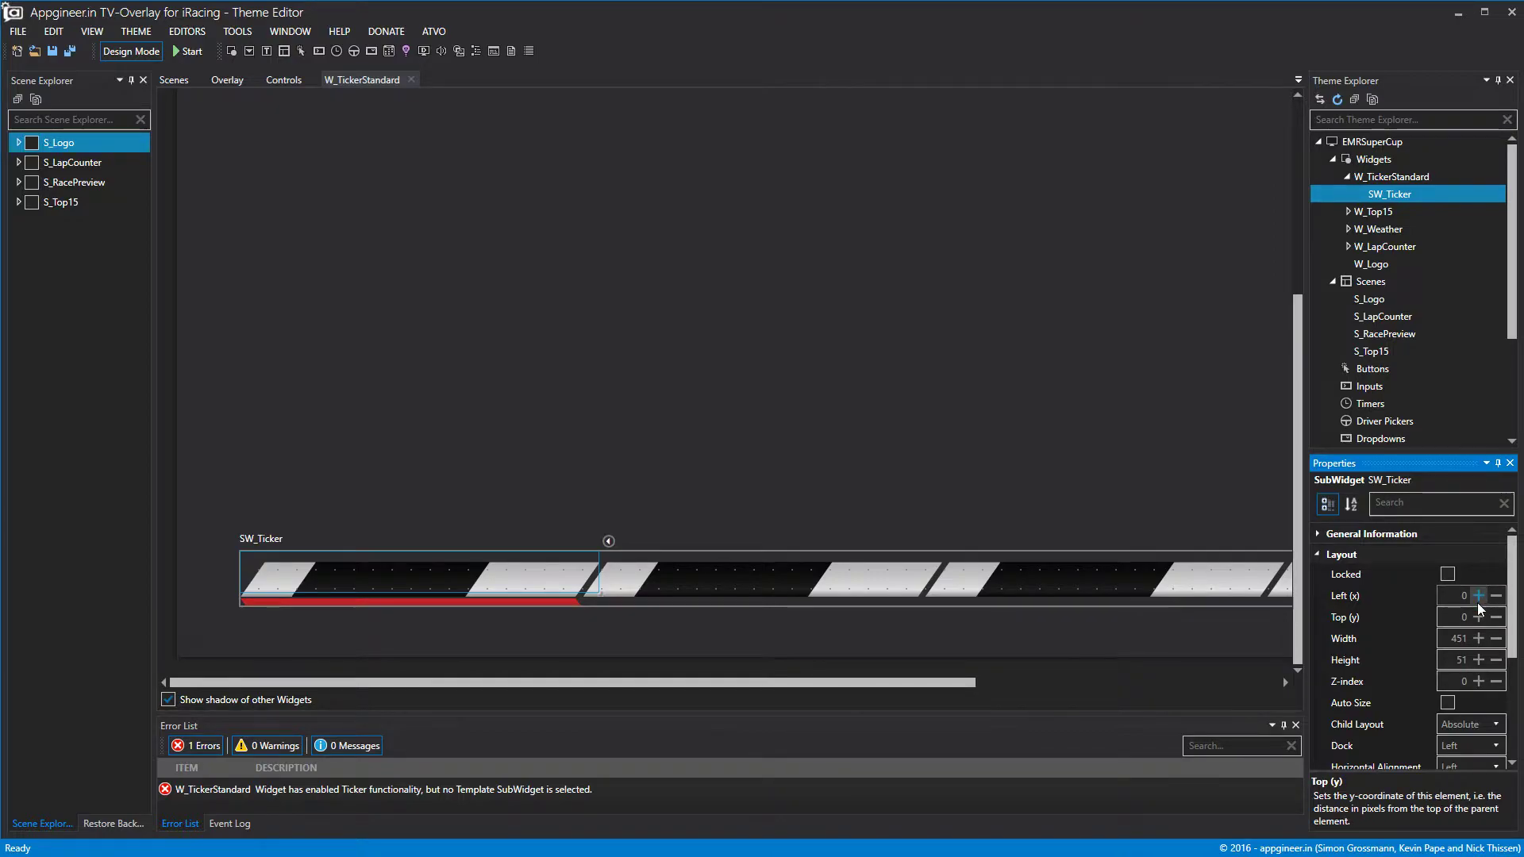
left_click_drag(597, 594, 600, 610)
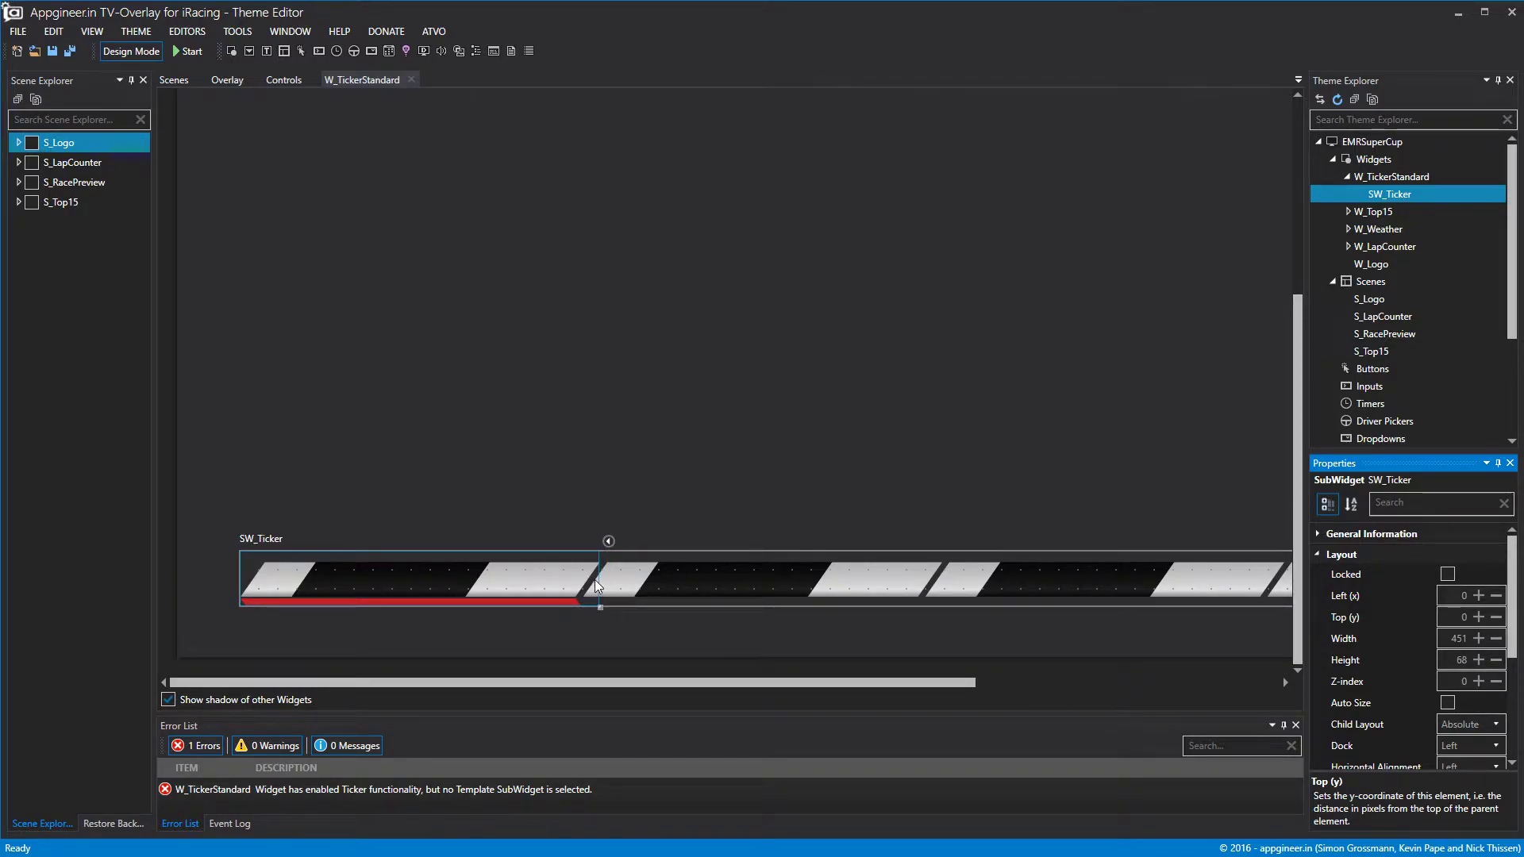
left_click_drag(600, 583, 595, 582)
right_click(1408, 193)
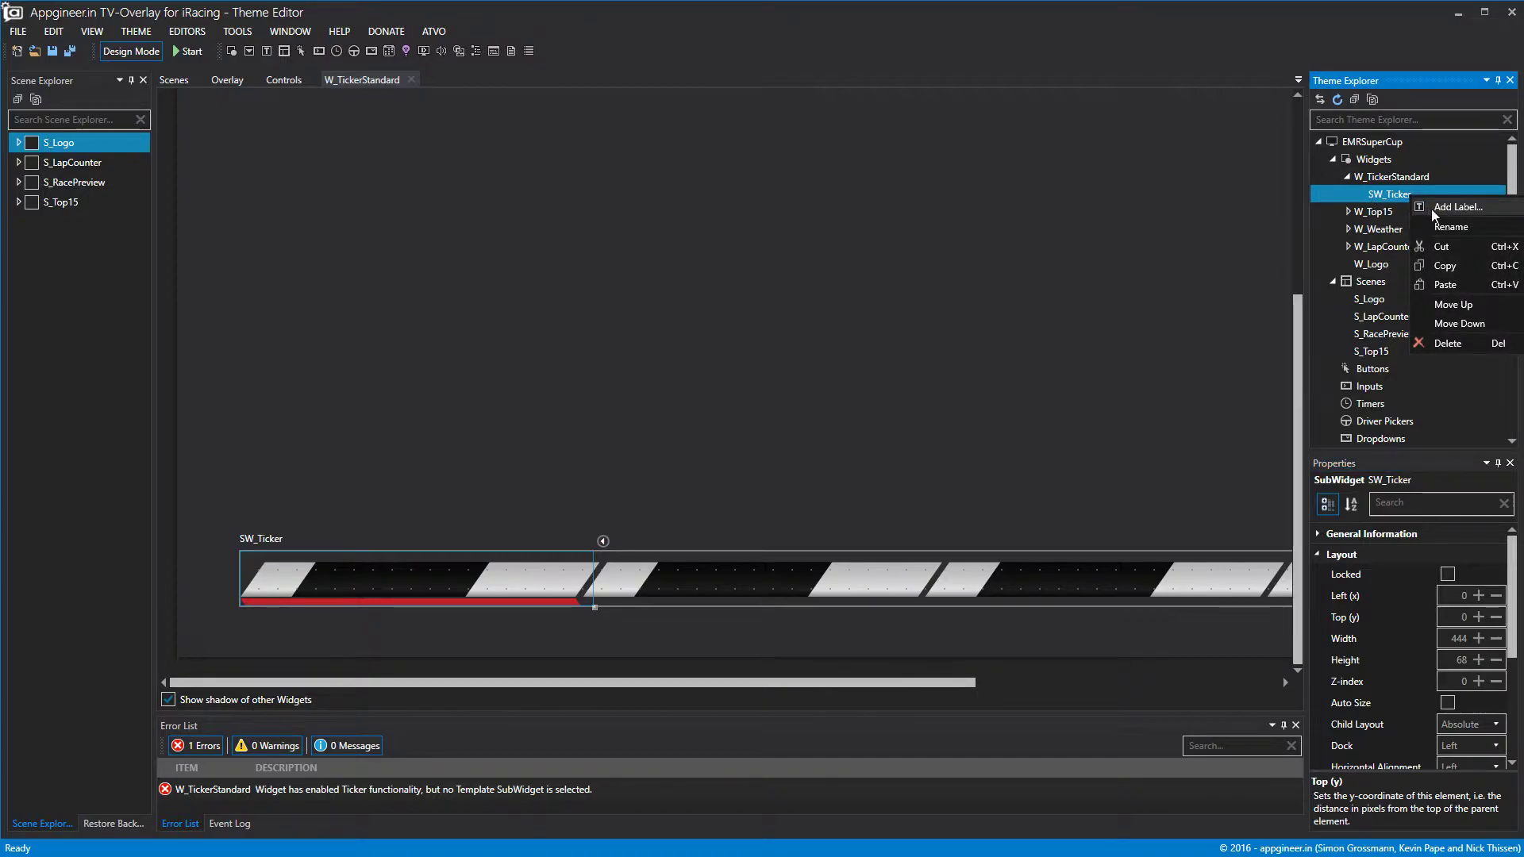
Add a label inside SW_Ticker, then narrow it, move it down and reduce its height.
left_click(1426, 210)
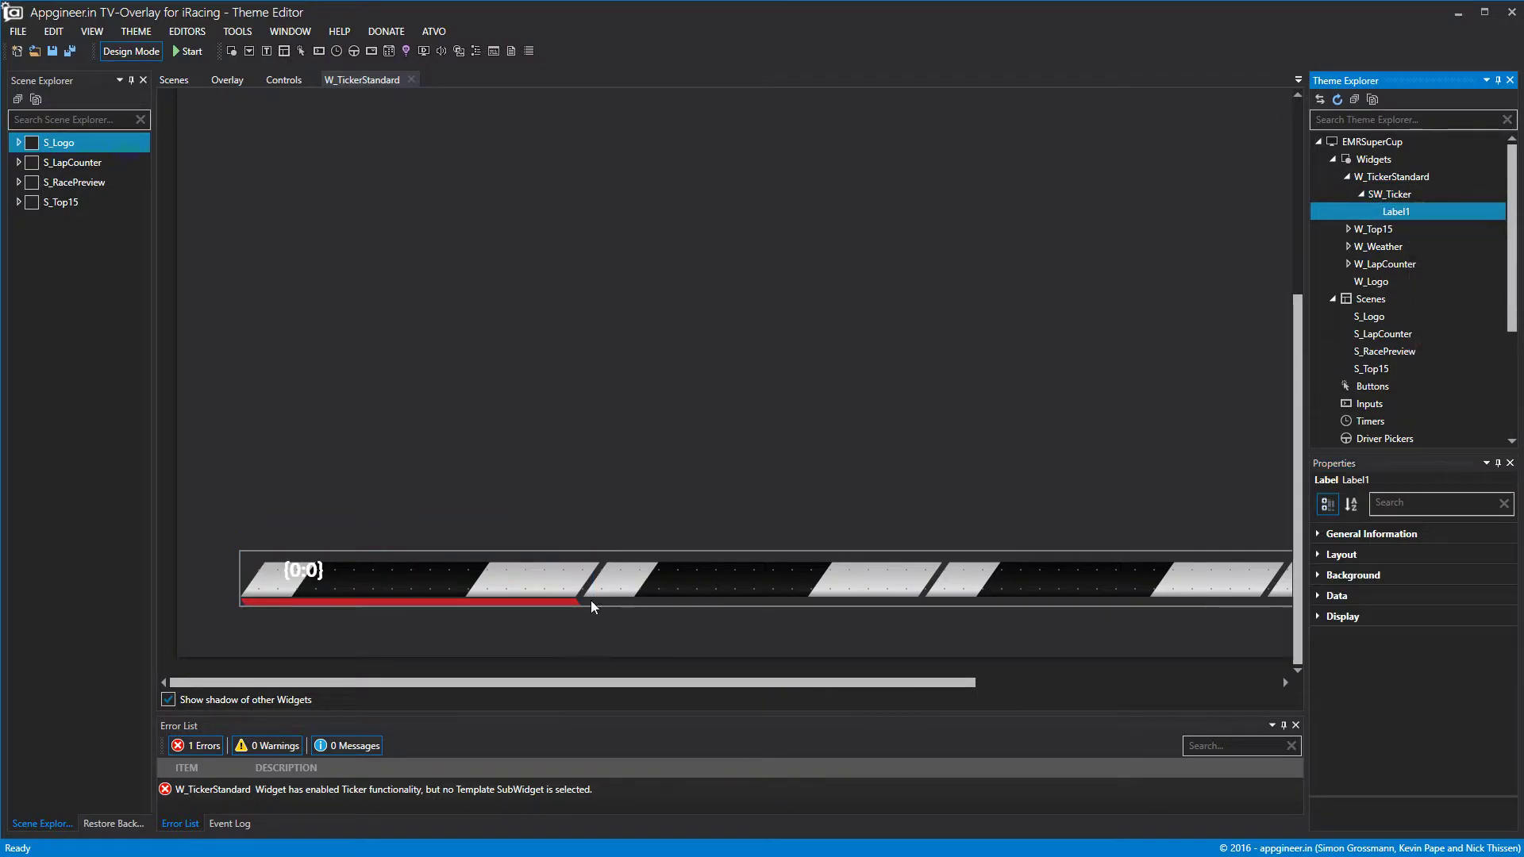
double_click(1389, 197)
scroll(848, 268, "down", 8)
left_click_drag(312, 576, 253, 580)
left_click_drag(521, 578, 316, 583)
left_click(1317, 554)
left_click(1479, 618)
left_click(1479, 618)
left_click(1478, 618)
left_click(1478, 618)
left_click(1478, 618)
left_click(1497, 660)
left_click(1496, 660)
left_click(1496, 660)
left_click(1496, 659)
left_click(1497, 659)
left_click(1496, 660)
left_click(1496, 659)
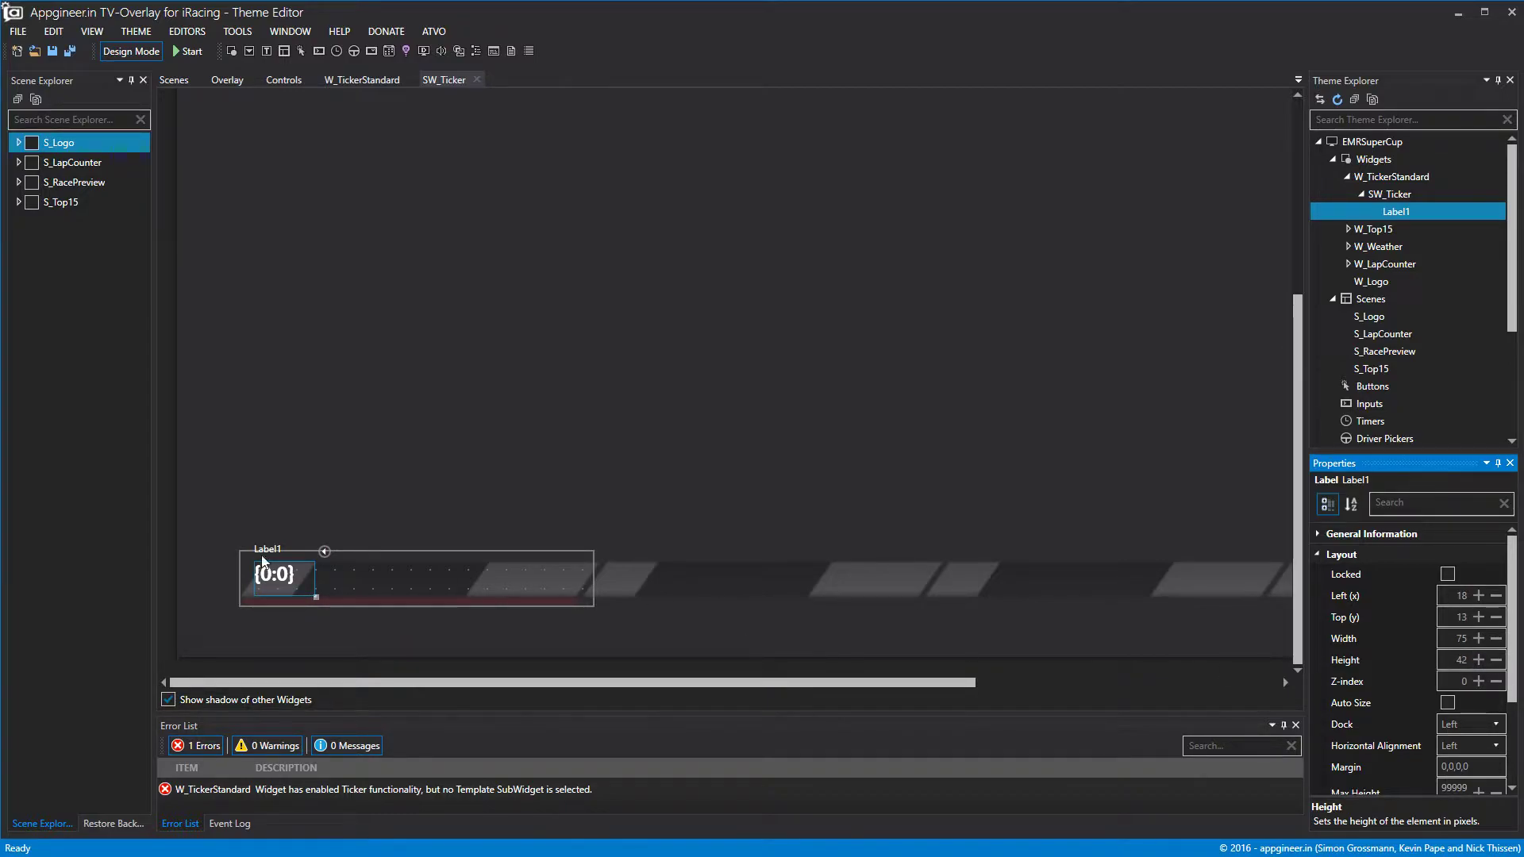
left_click(1319, 554)
Make the label text black, centred vertically and horizontally, and narrow it to 64 pixels.
left_click(1319, 617)
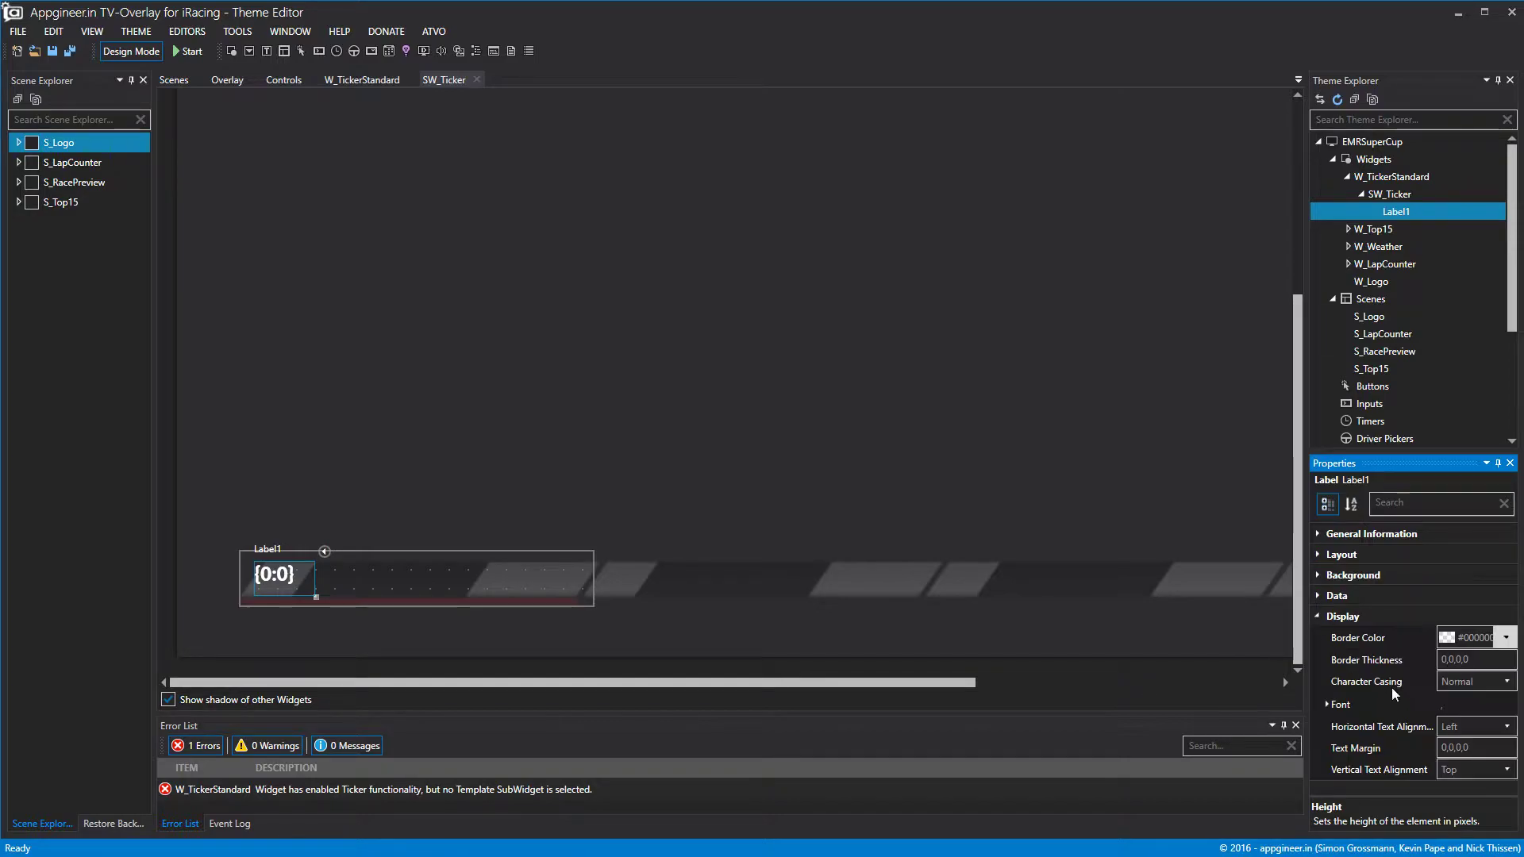
left_click(1338, 705)
left_click(1494, 771)
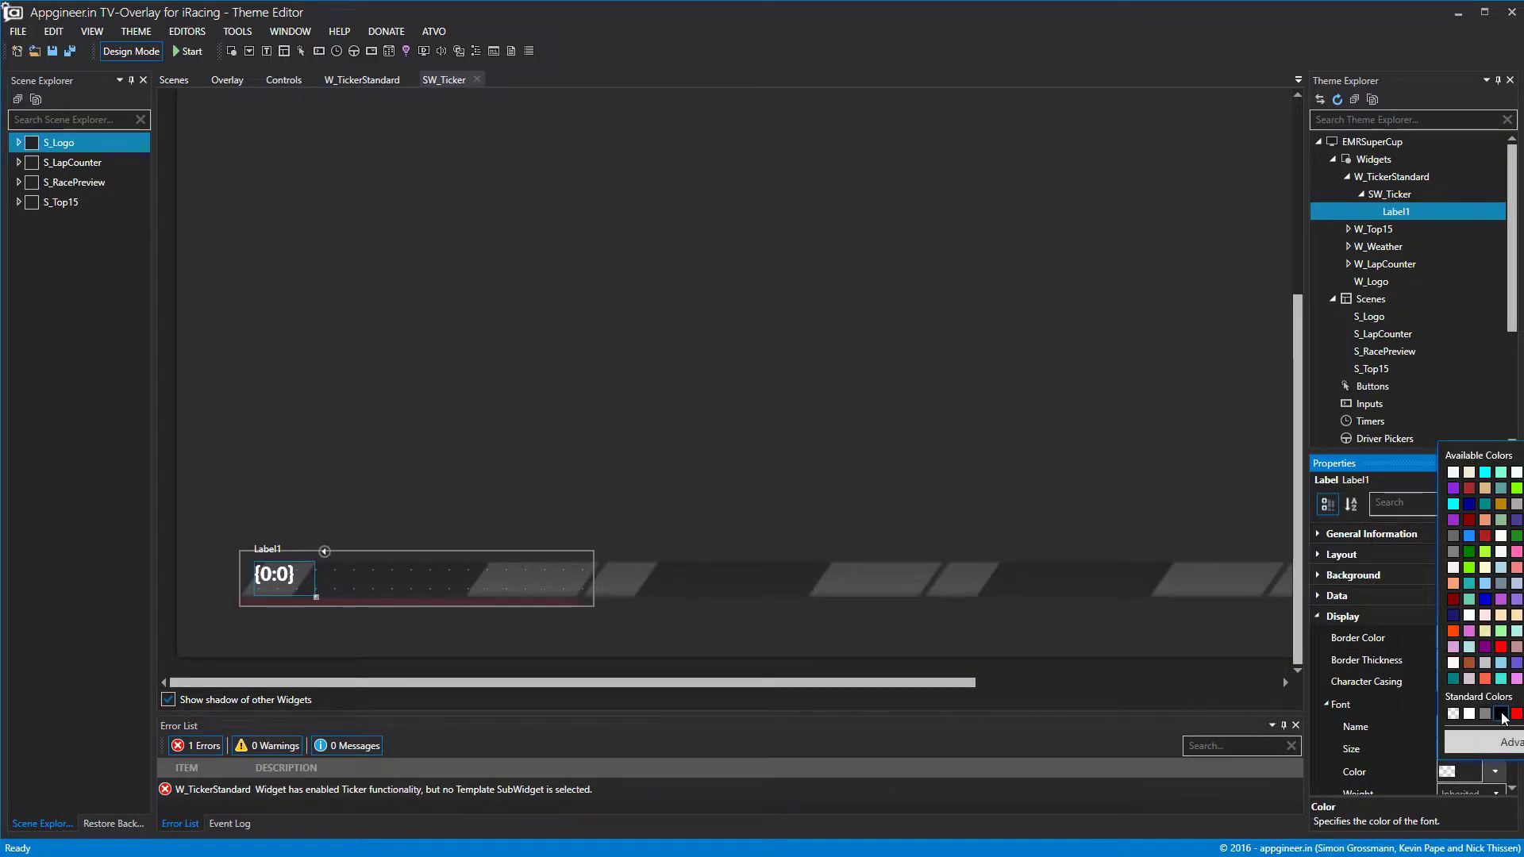
left_click(1492, 738)
left_click(1326, 704)
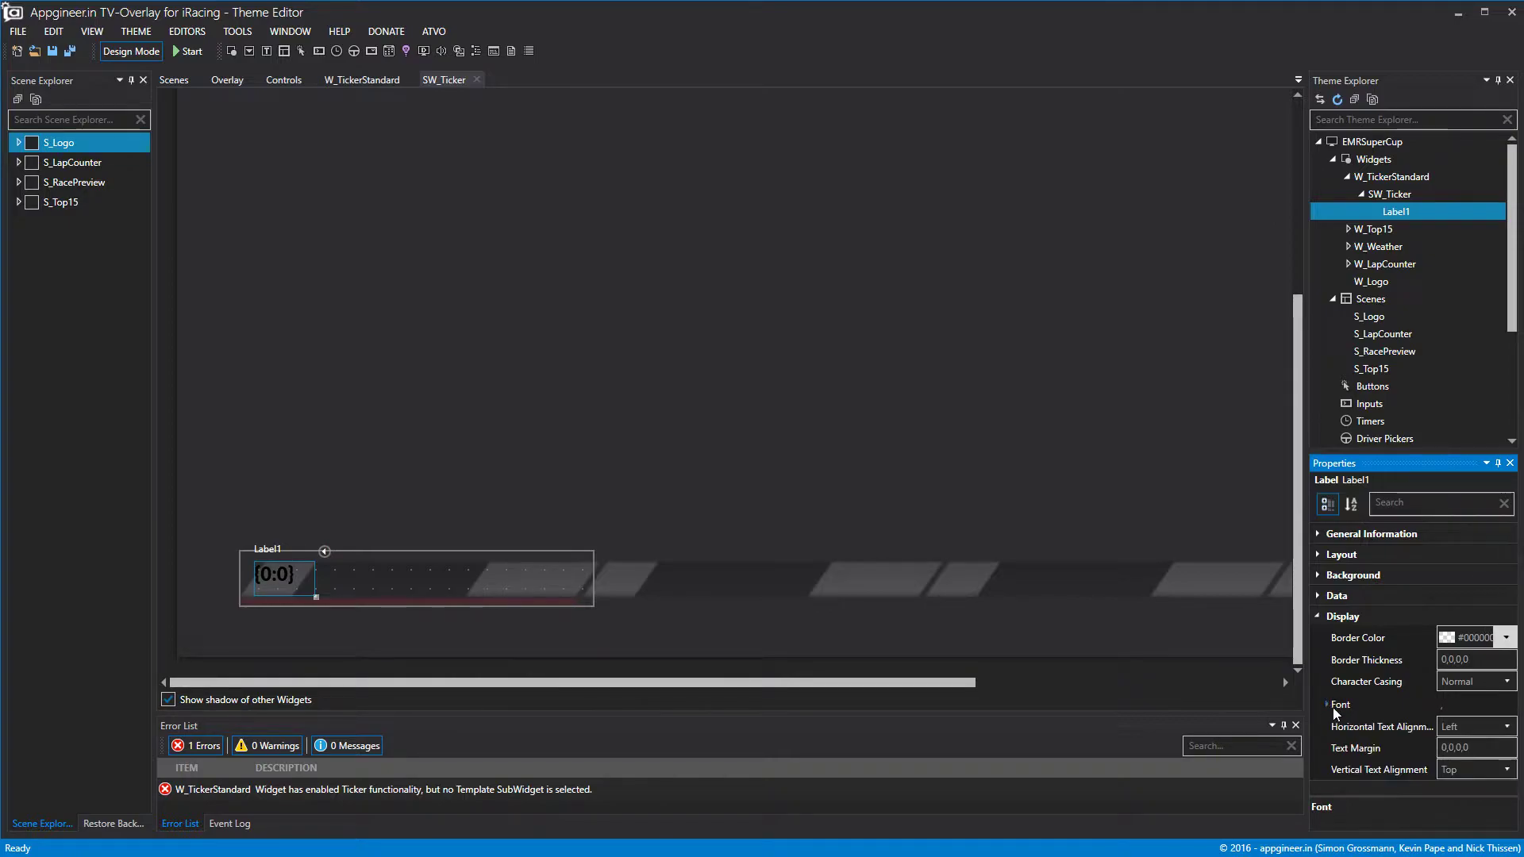
left_click(1459, 770)
left_click(1459, 798)
left_click(1455, 727)
left_click(1459, 764)
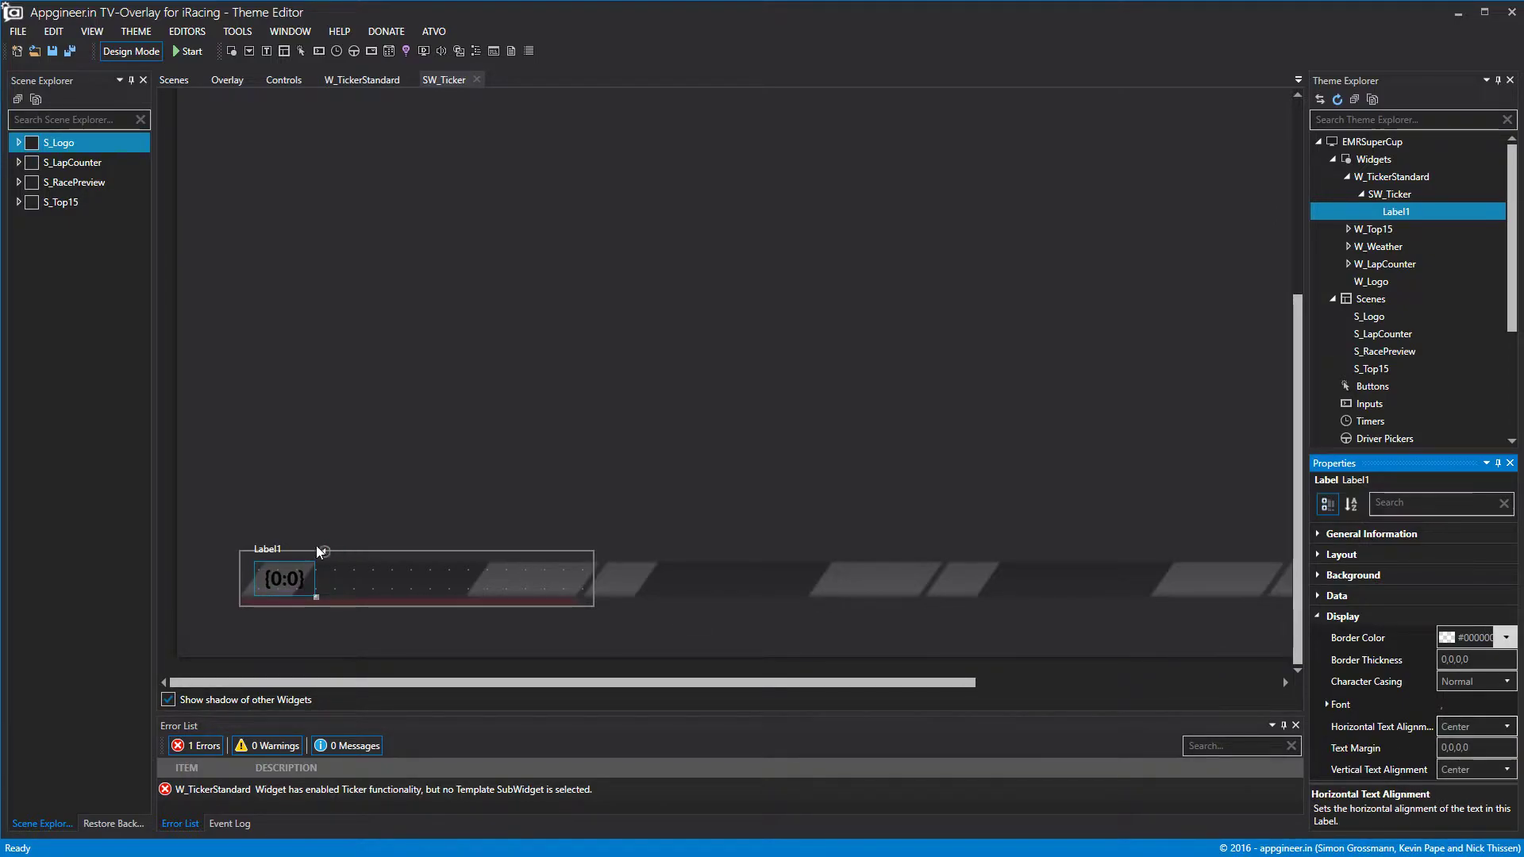
left_click_drag(316, 577, 306, 578)
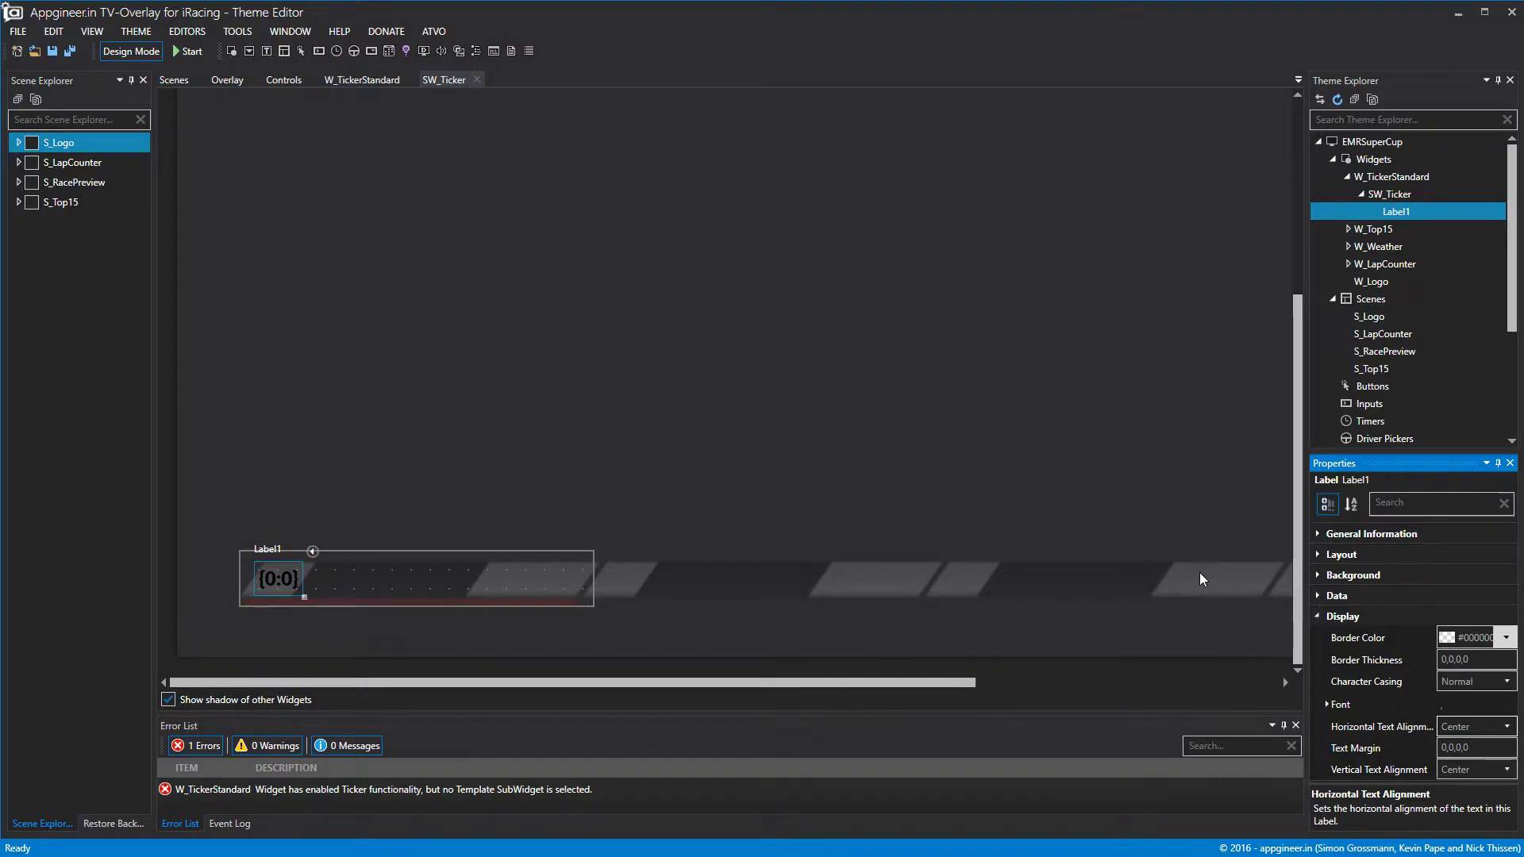
Bind the label to liveposition so the preview shows 15.
left_click(1317, 596)
left_click(1495, 618)
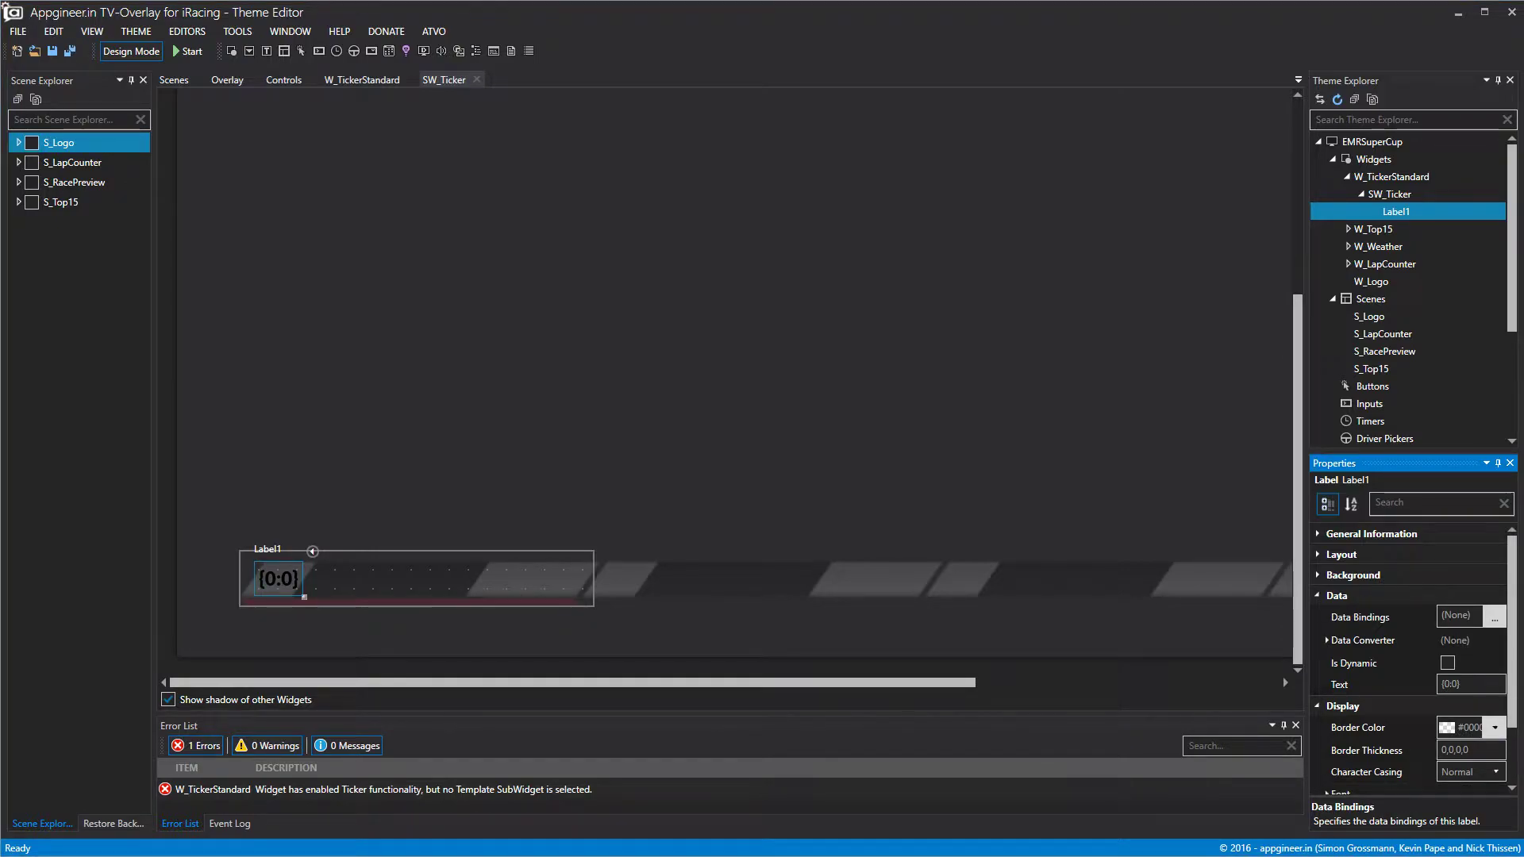
scroll(505, 309, "down", 3)
scroll(540, 416, "down", 5)
left_click(517, 389)
left_click(1003, 191)
left_click(1278, 623)
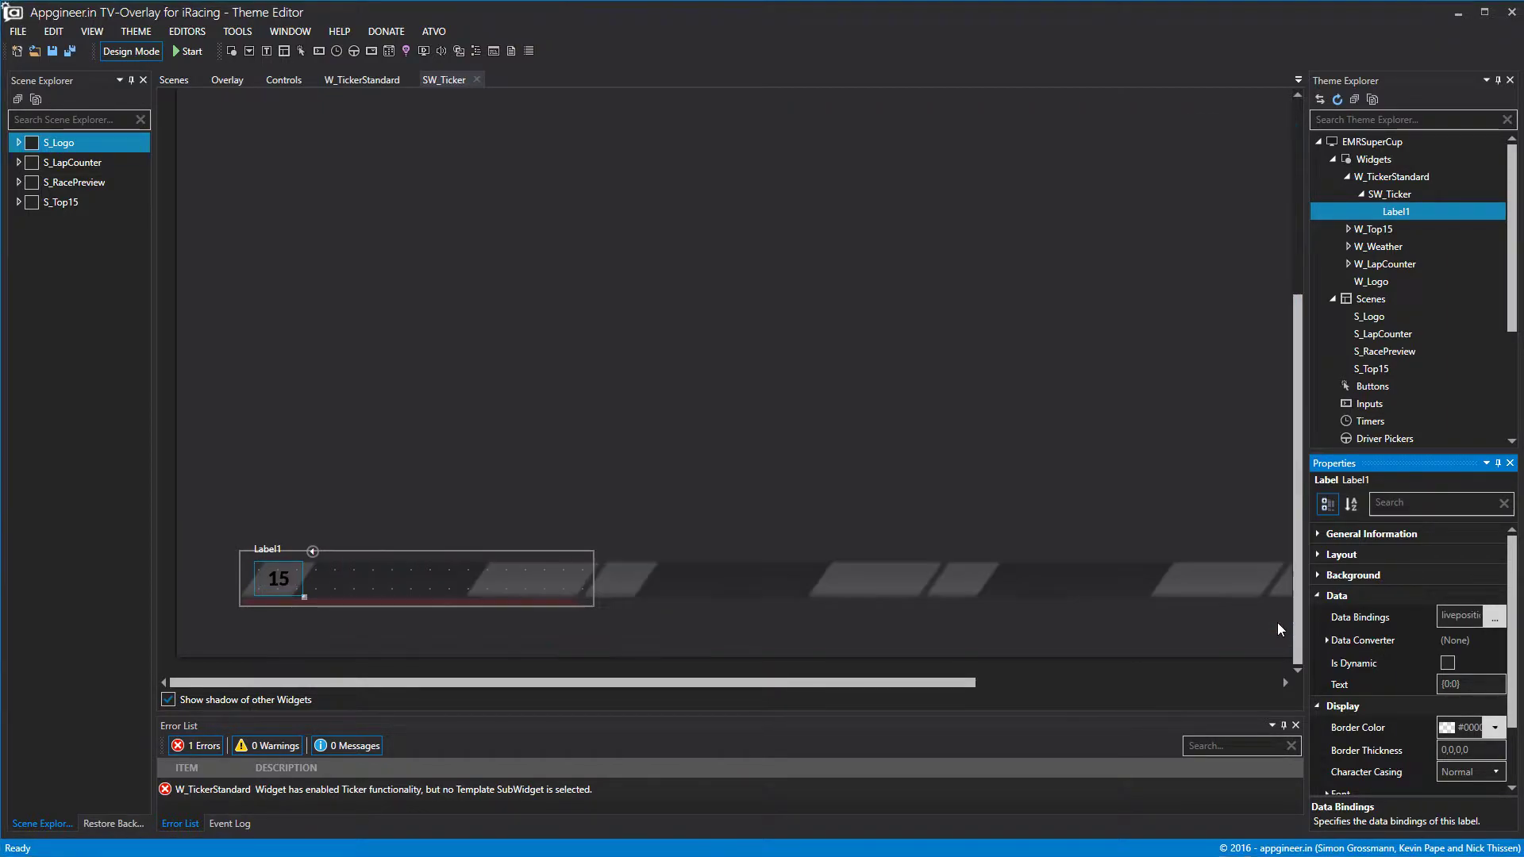
Rename Label1 to L_TickerPosition.
right_click(1393, 211)
left_click(1446, 224)
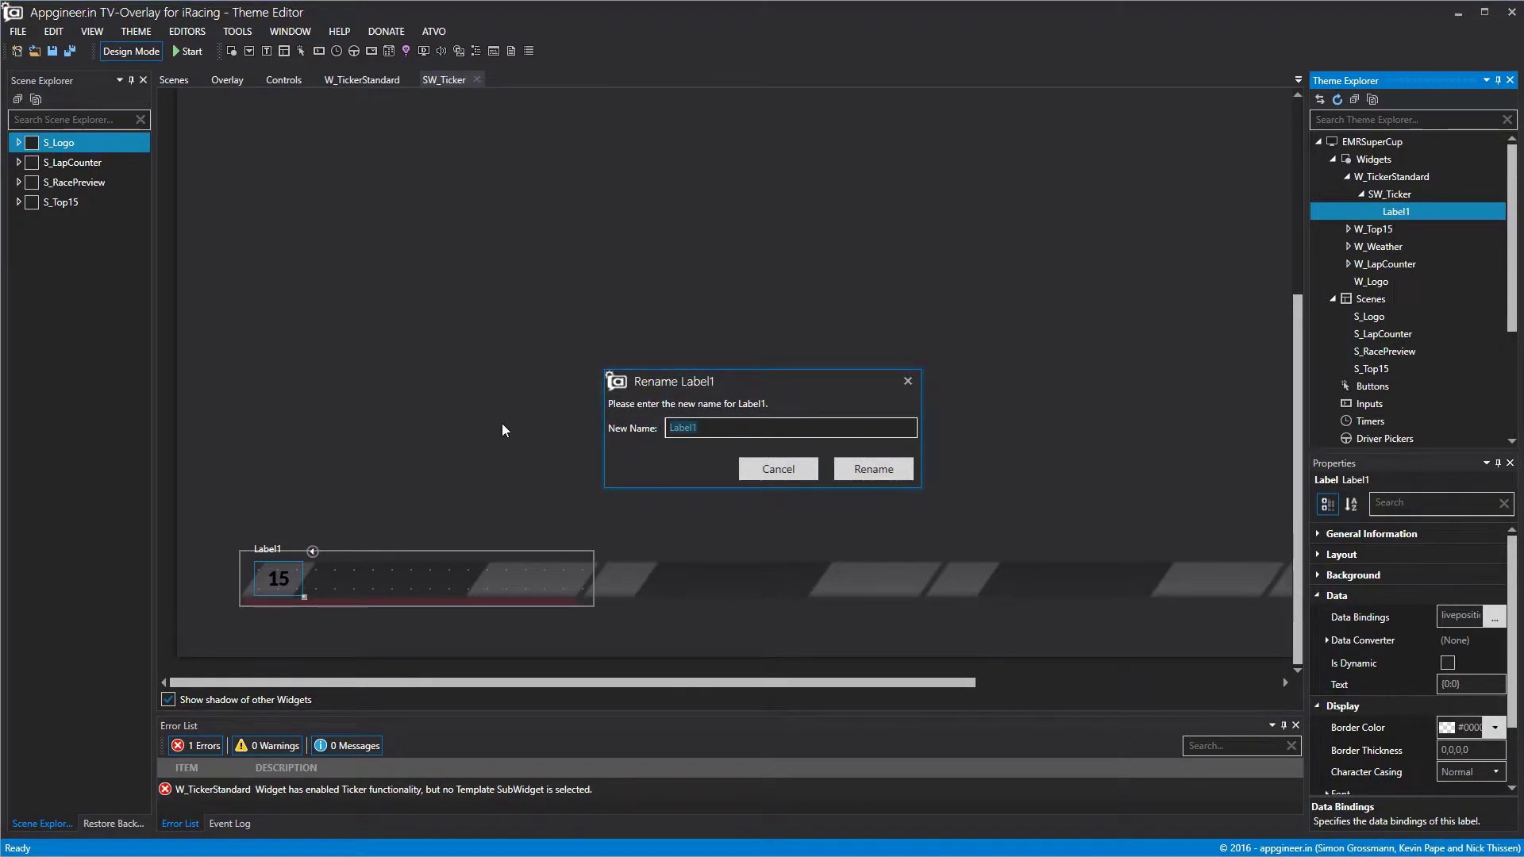
type("L_TickerPosition")
left_click(873, 469)
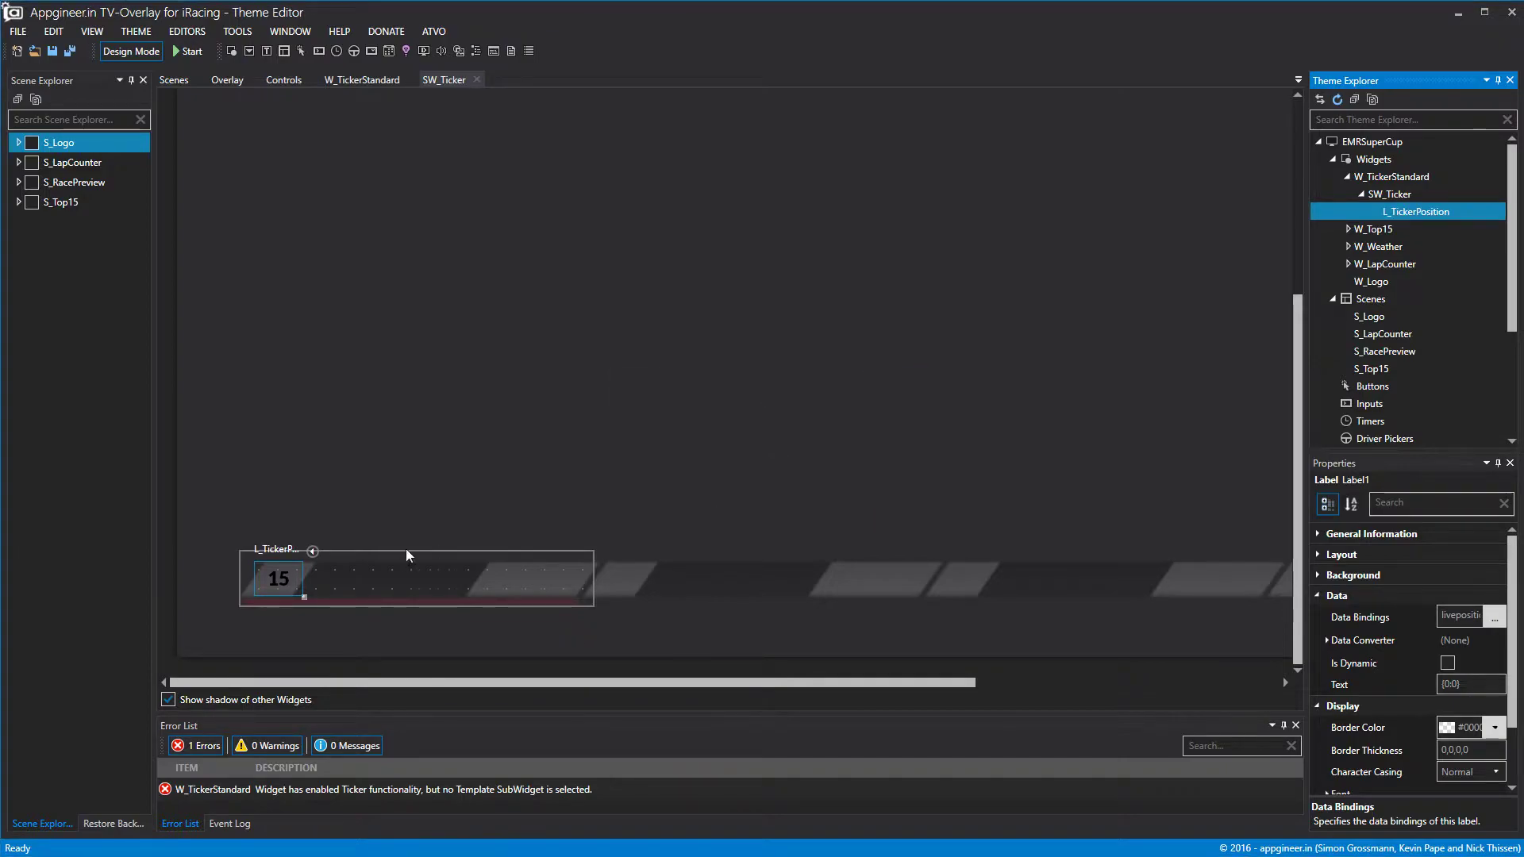
Add a second label, Label1, to SW_Ticker and narrow its box beside the position.
right_click(1399, 212)
left_click(1393, 188)
right_click(1393, 194)
mouse_move(1428, 206)
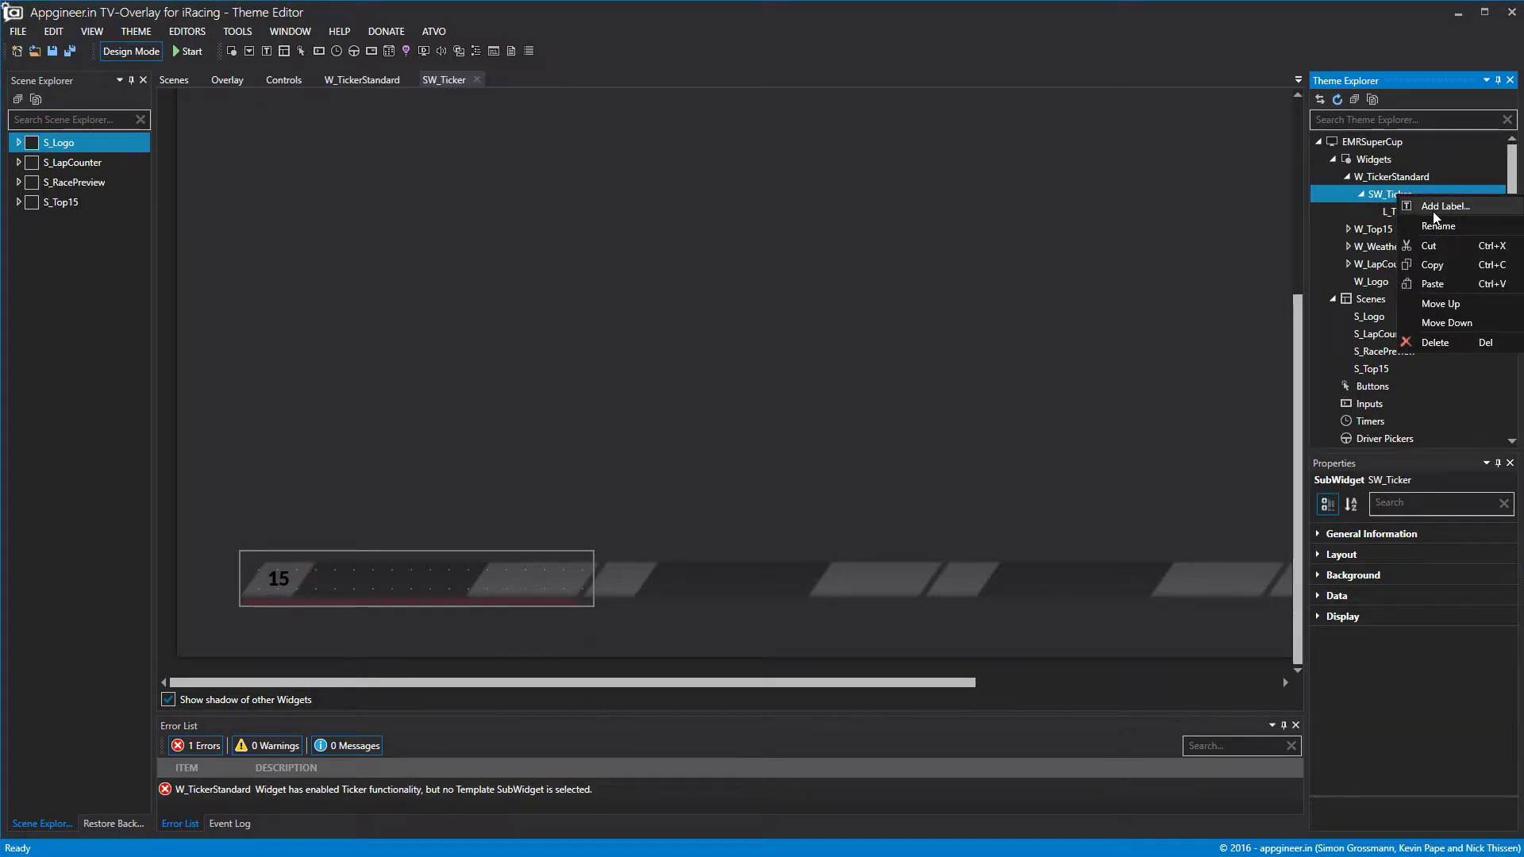
left_click(1484, 205)
left_click_drag(549, 559, 471, 579)
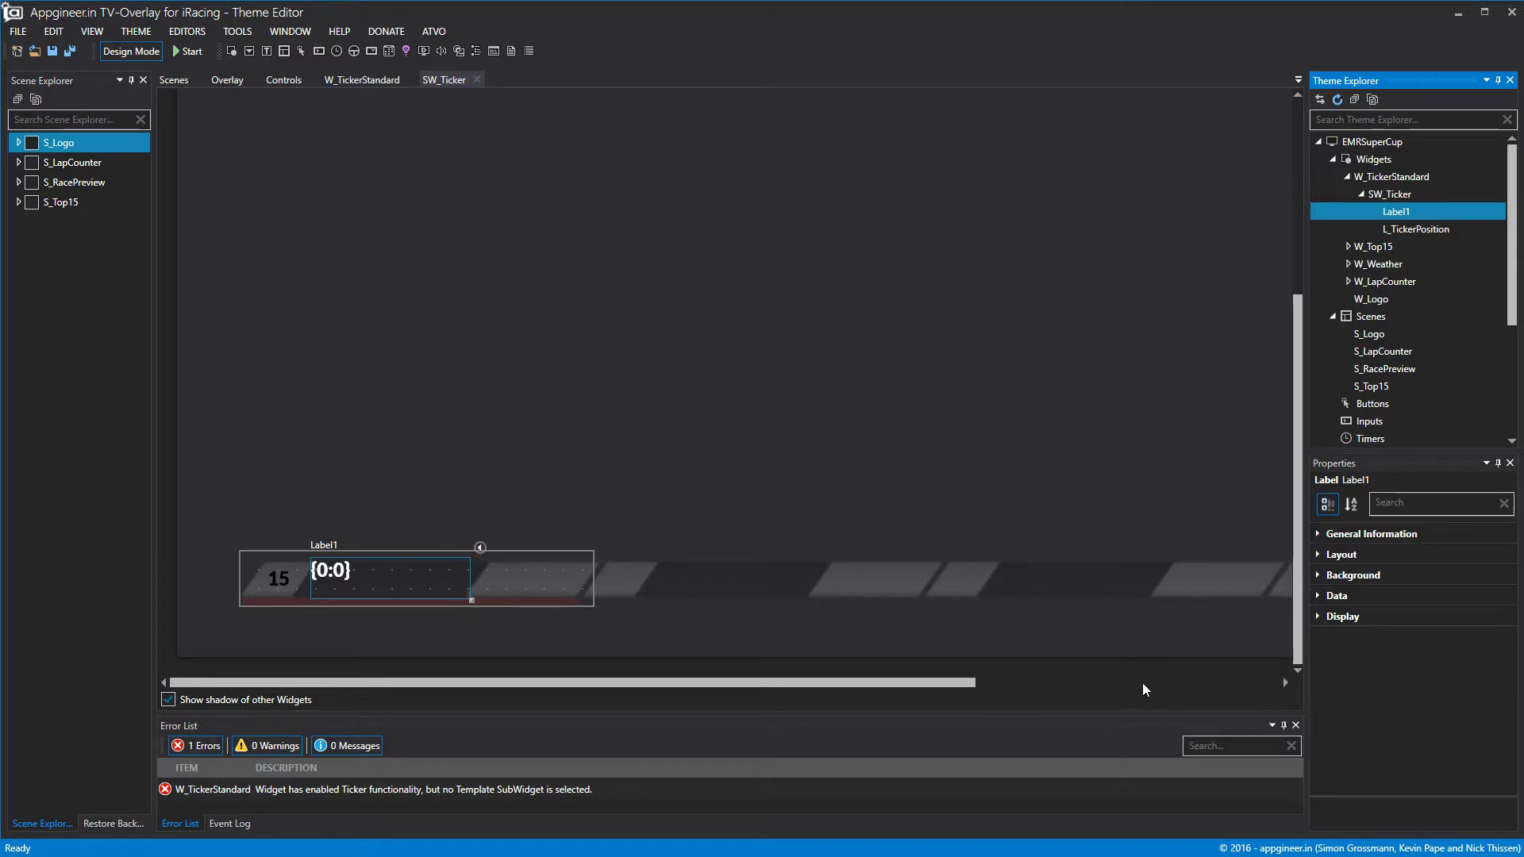
Bind Label1 to fullname so it previews a driver's name.
left_click(1324, 596)
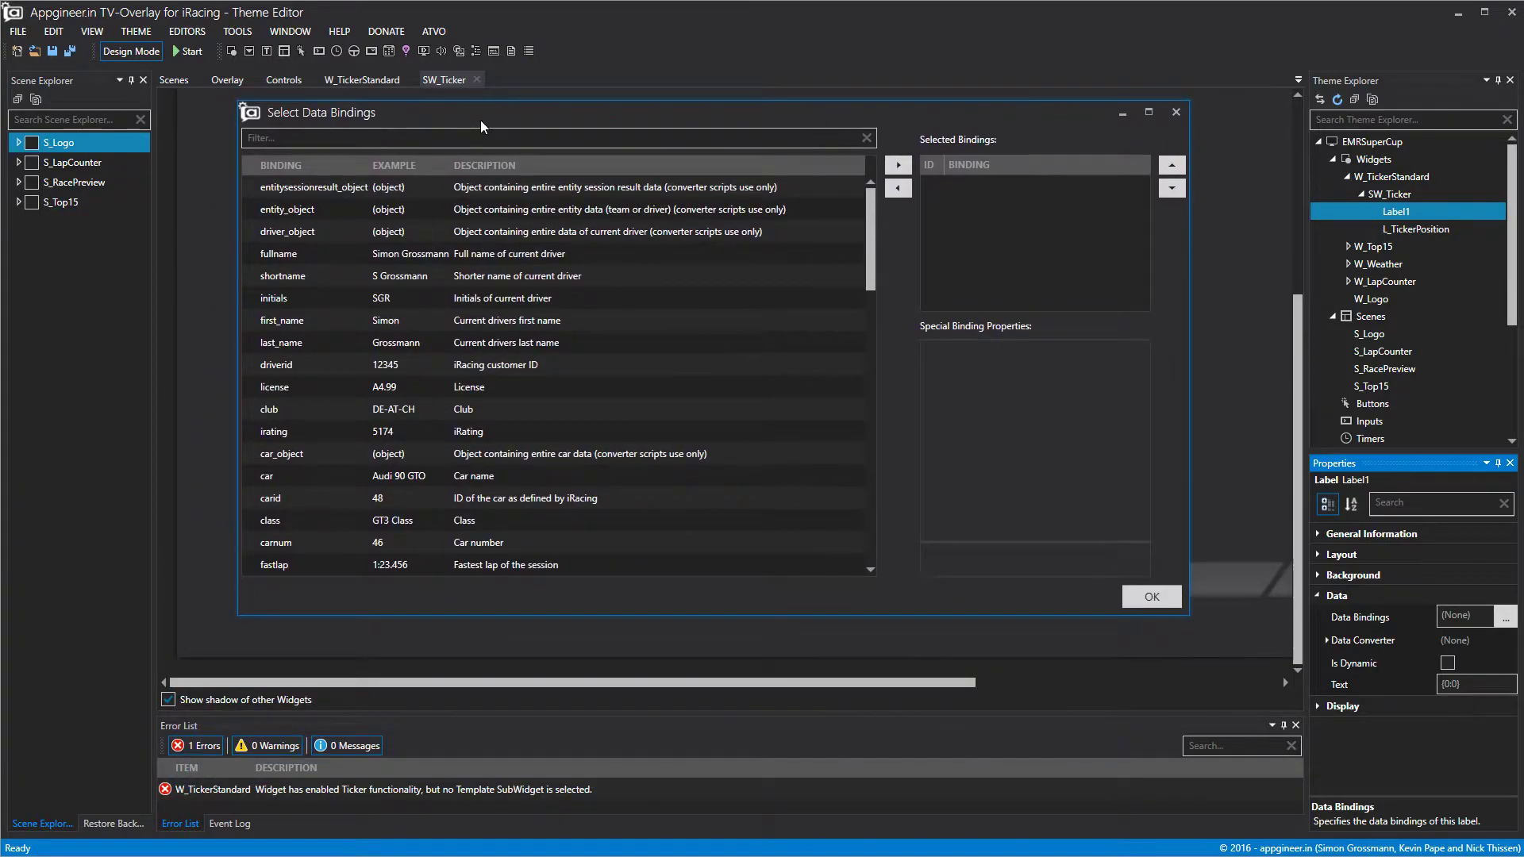
left_click(476, 253)
left_click(909, 165)
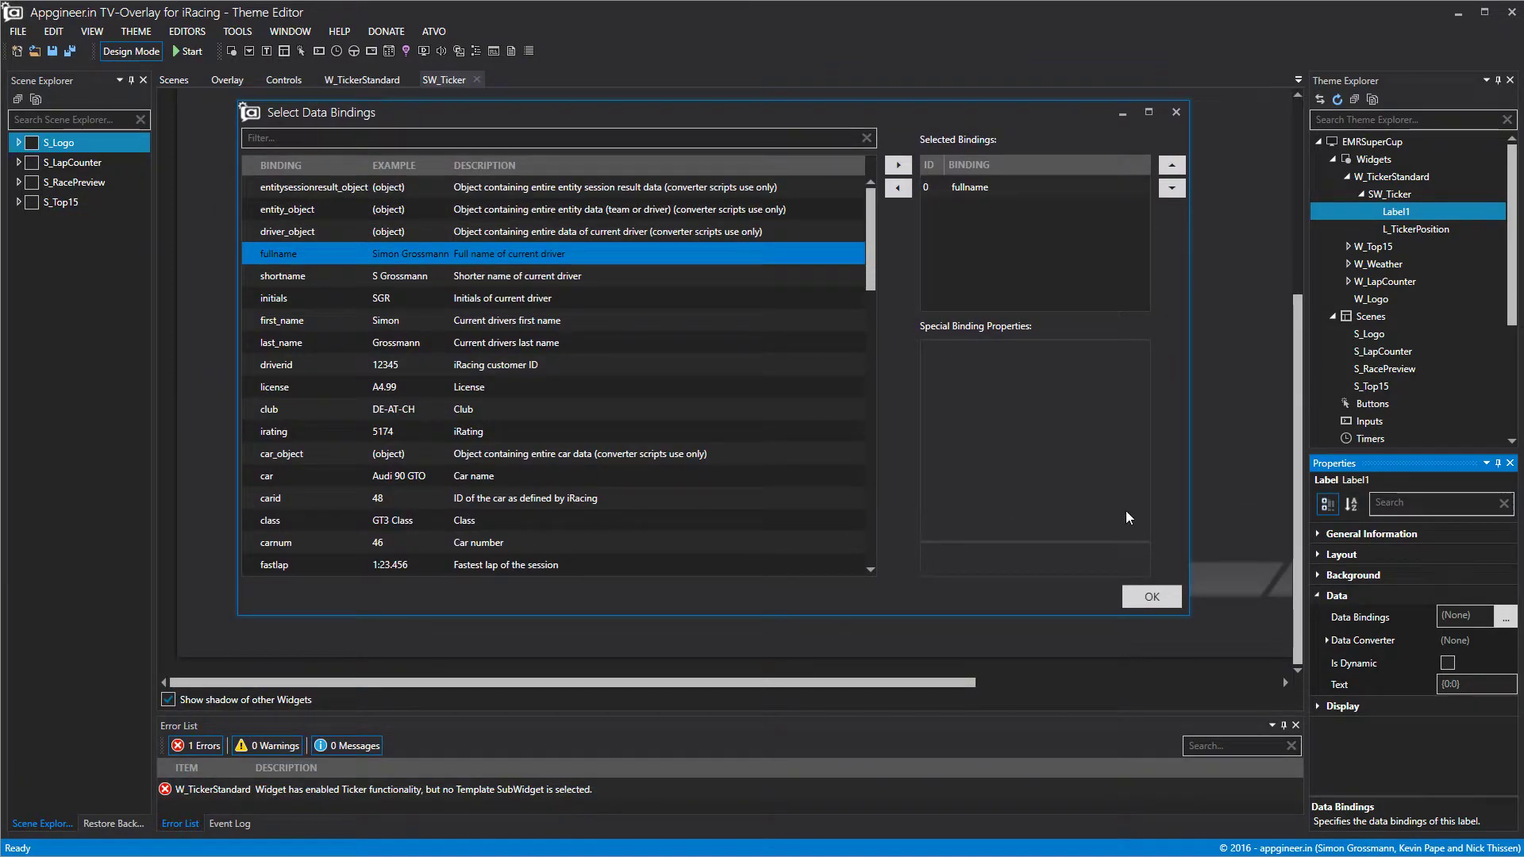
left_click(1152, 596)
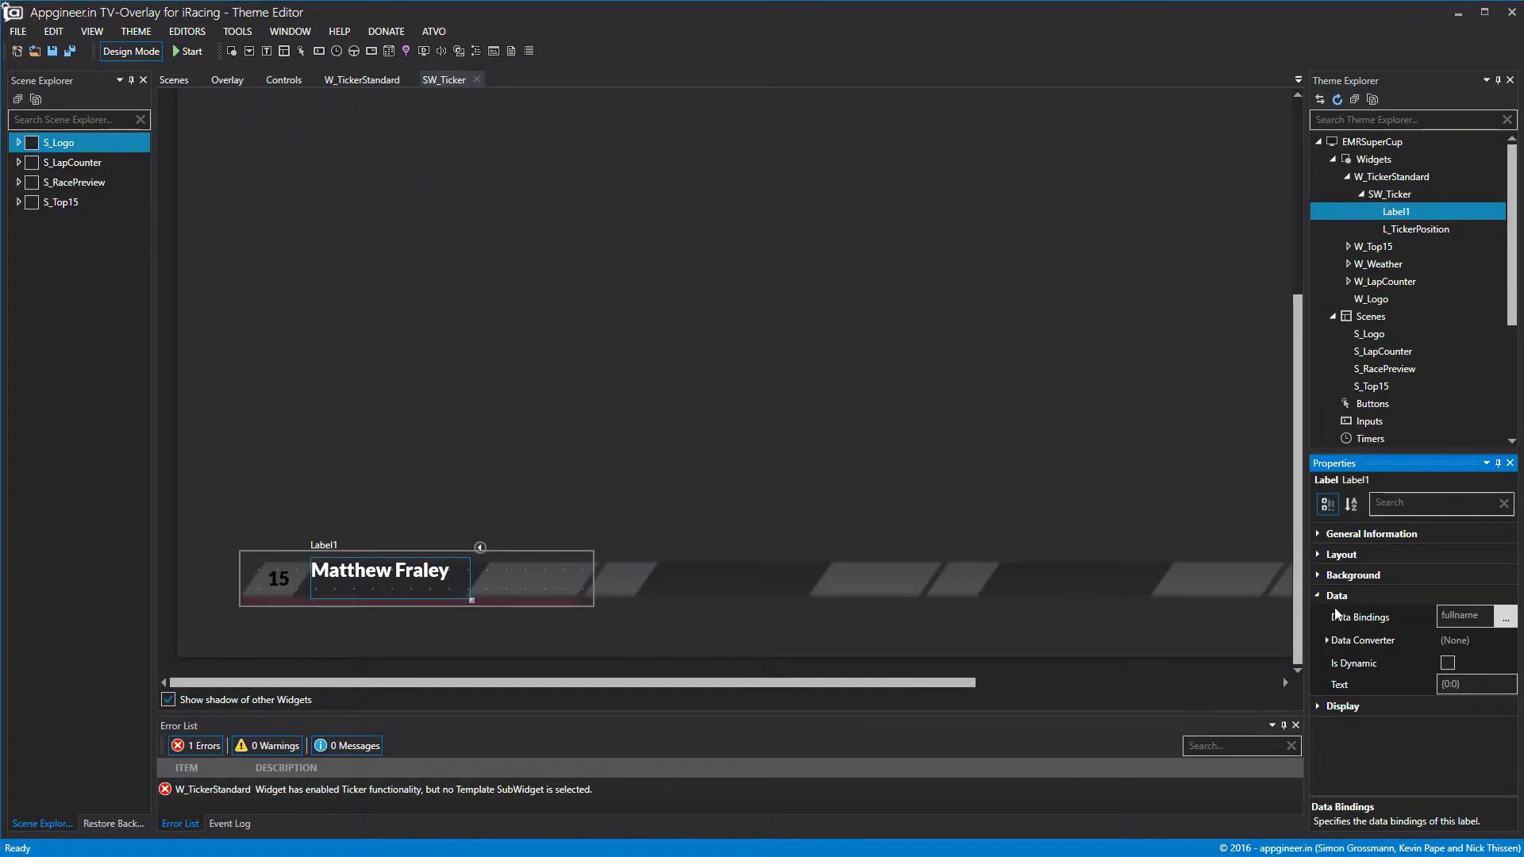
Open the Data Explorer and expand the followed, standings and sessionstate datasets.
left_click(290, 31)
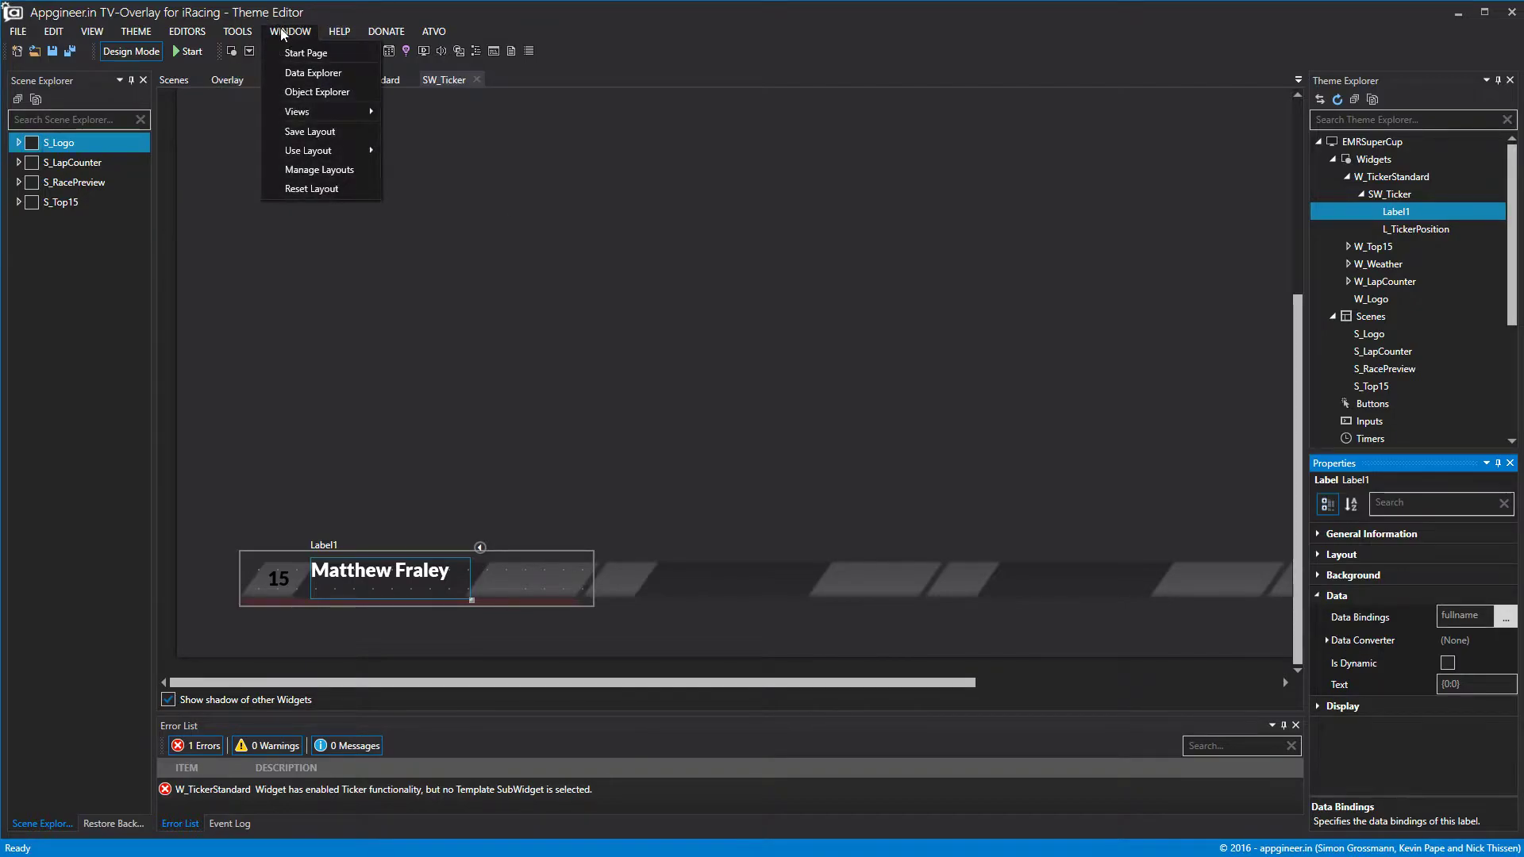
left_click(313, 73)
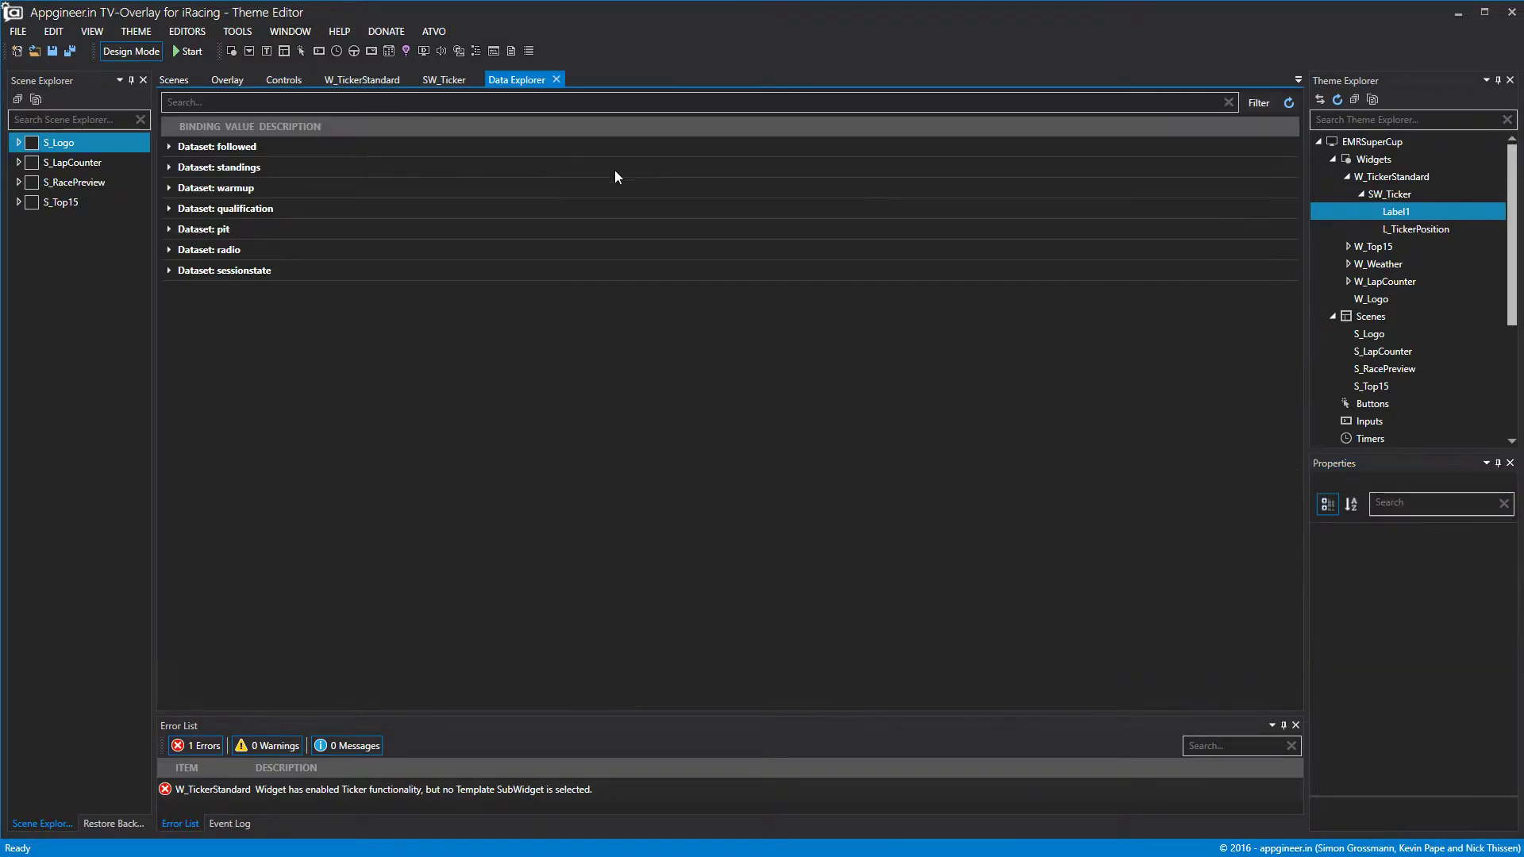
left_click(171, 147)
scroll(332, 193, "down", 10)
scroll(475, 354, "down", 2)
left_click(163, 590)
scroll(572, 532, "down", 4)
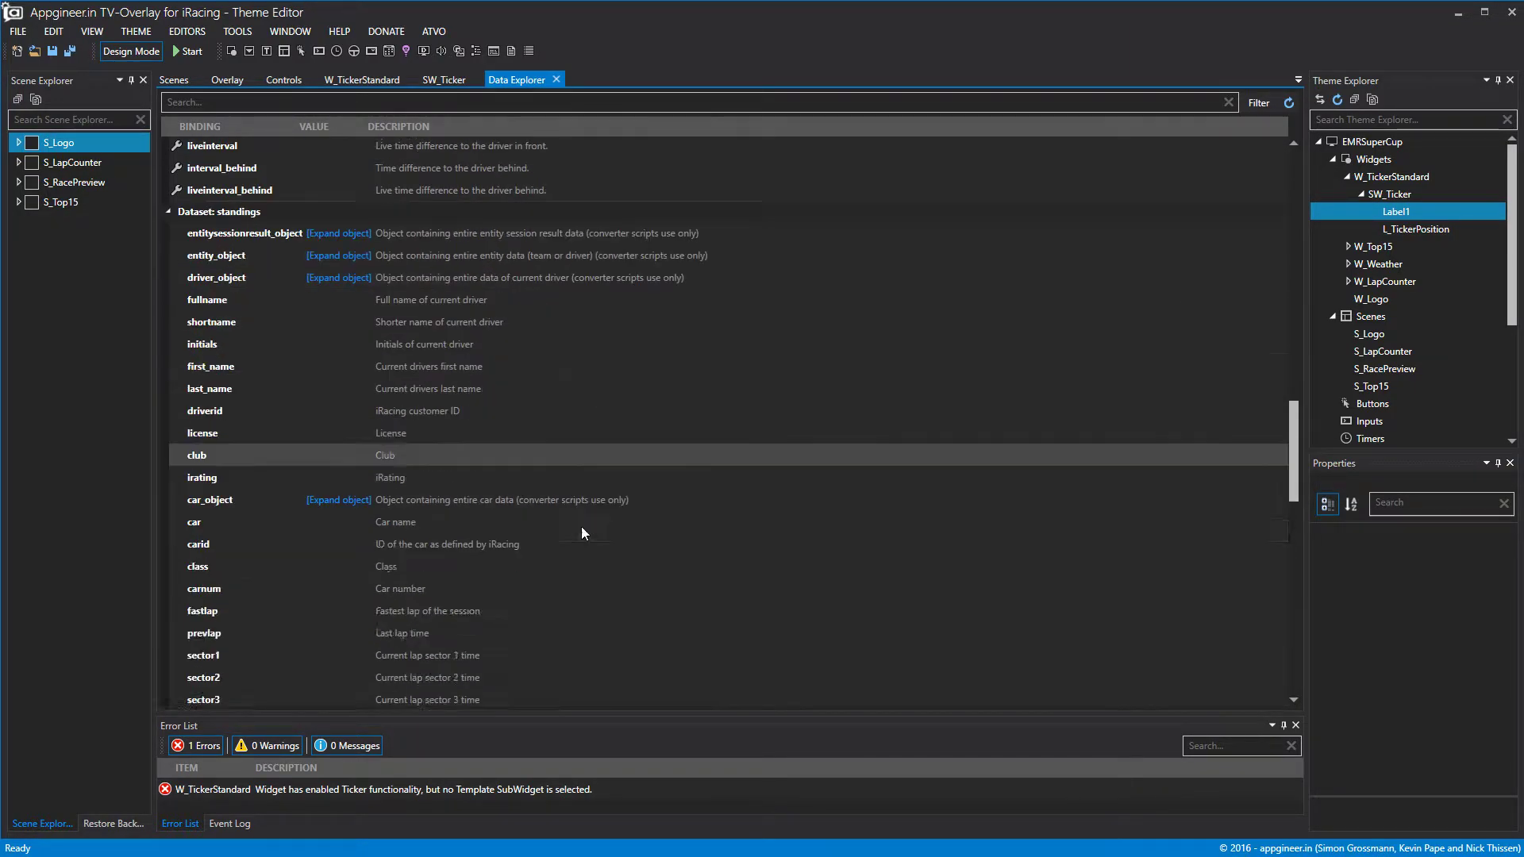
scroll(620, 472, "down", 15)
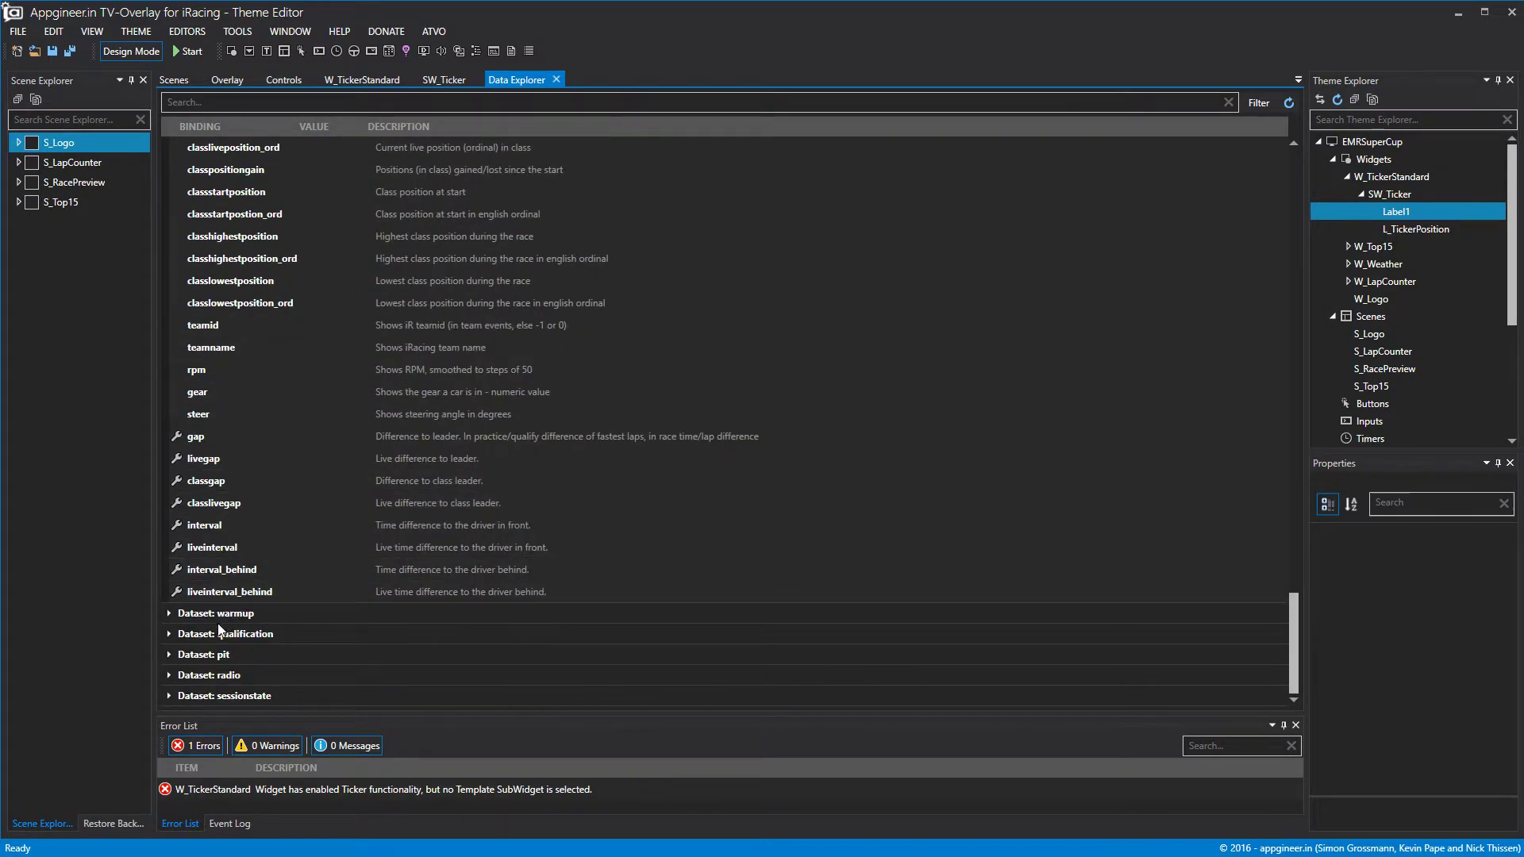
left_click(173, 690)
scroll(435, 616, "down", 12)
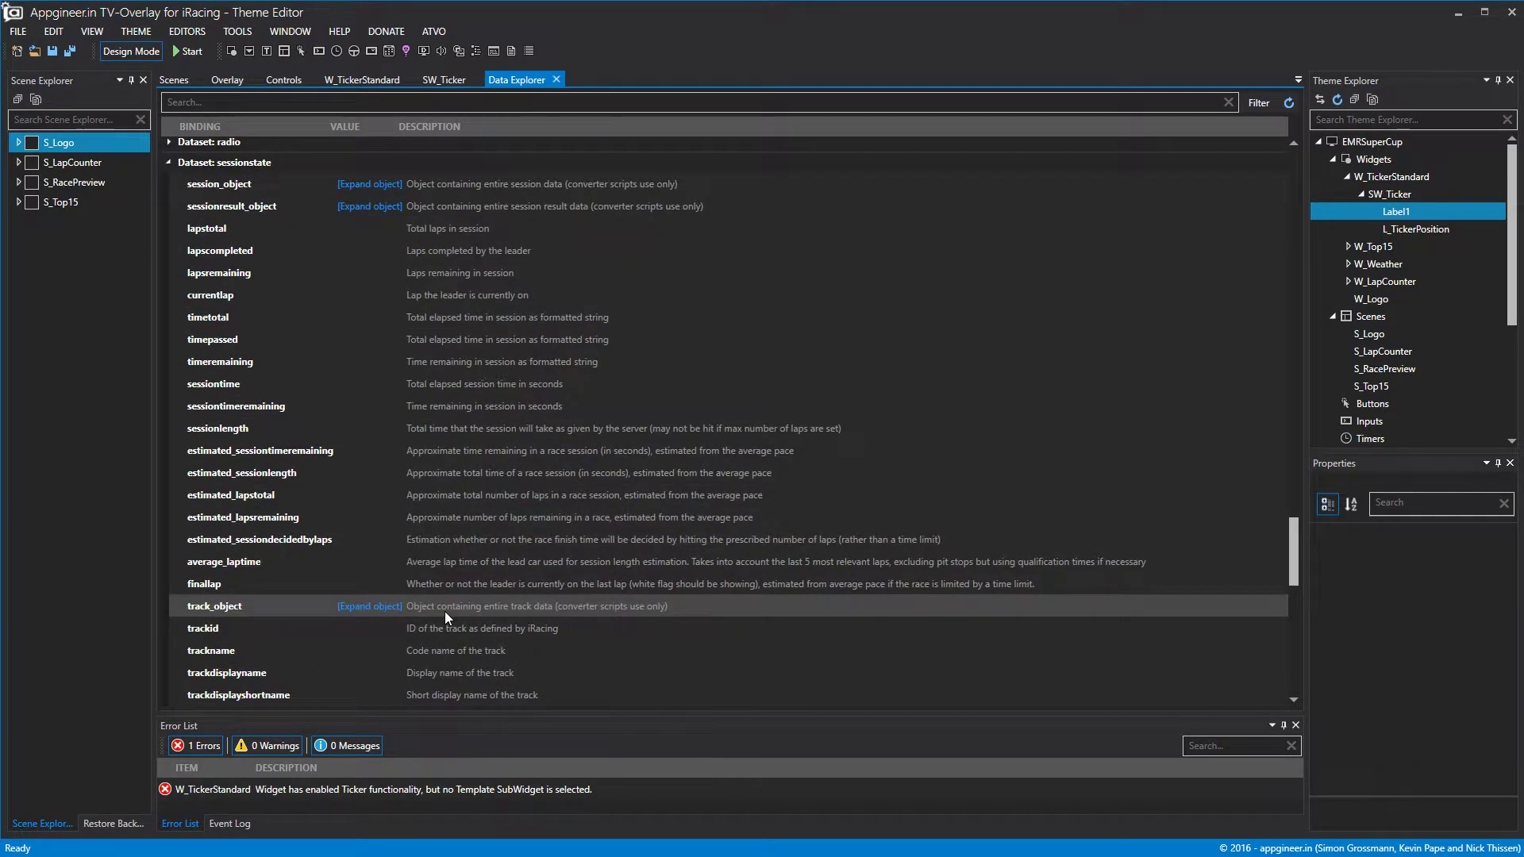
scroll(500, 593, "down", 3)
scroll(499, 593, "up", 6)
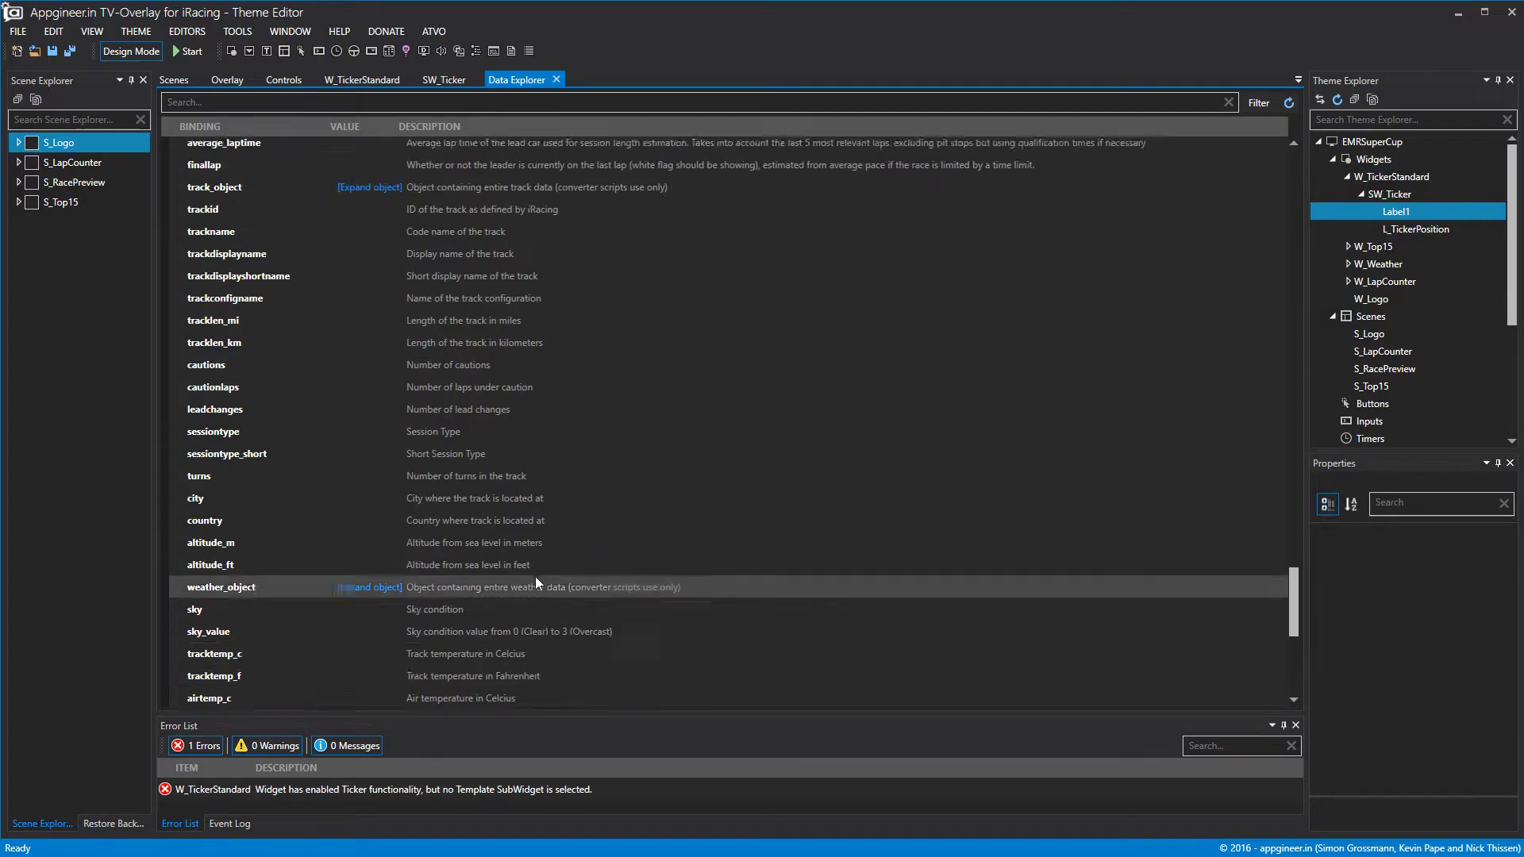
scroll(535, 582, "up", 3)
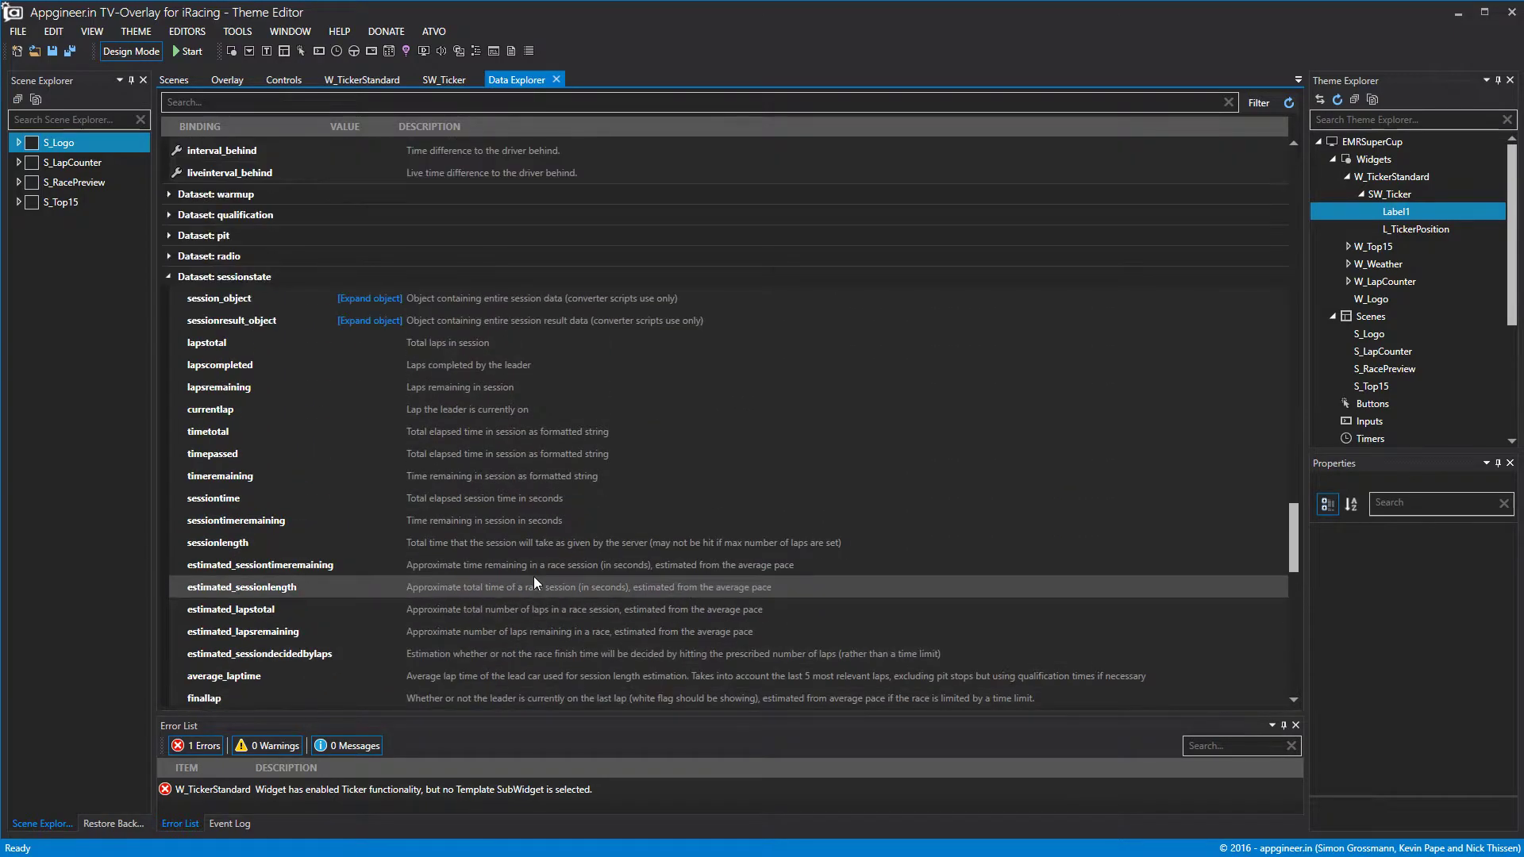
Expand the radio and pit datasets and browse their bindings.
left_click(168, 255)
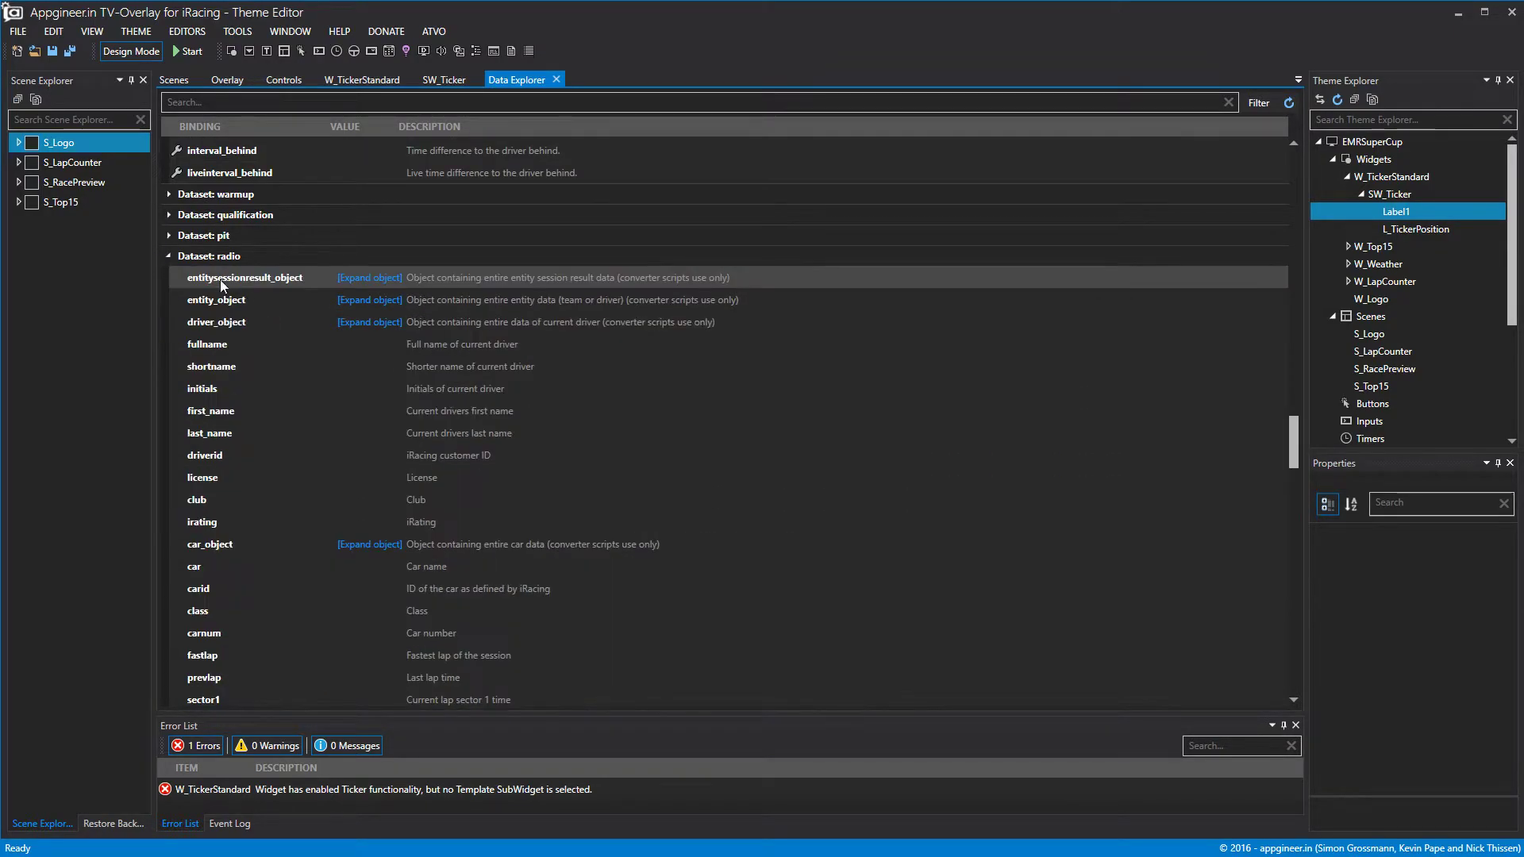
left_click(169, 235)
scroll(427, 341, "down", 4)
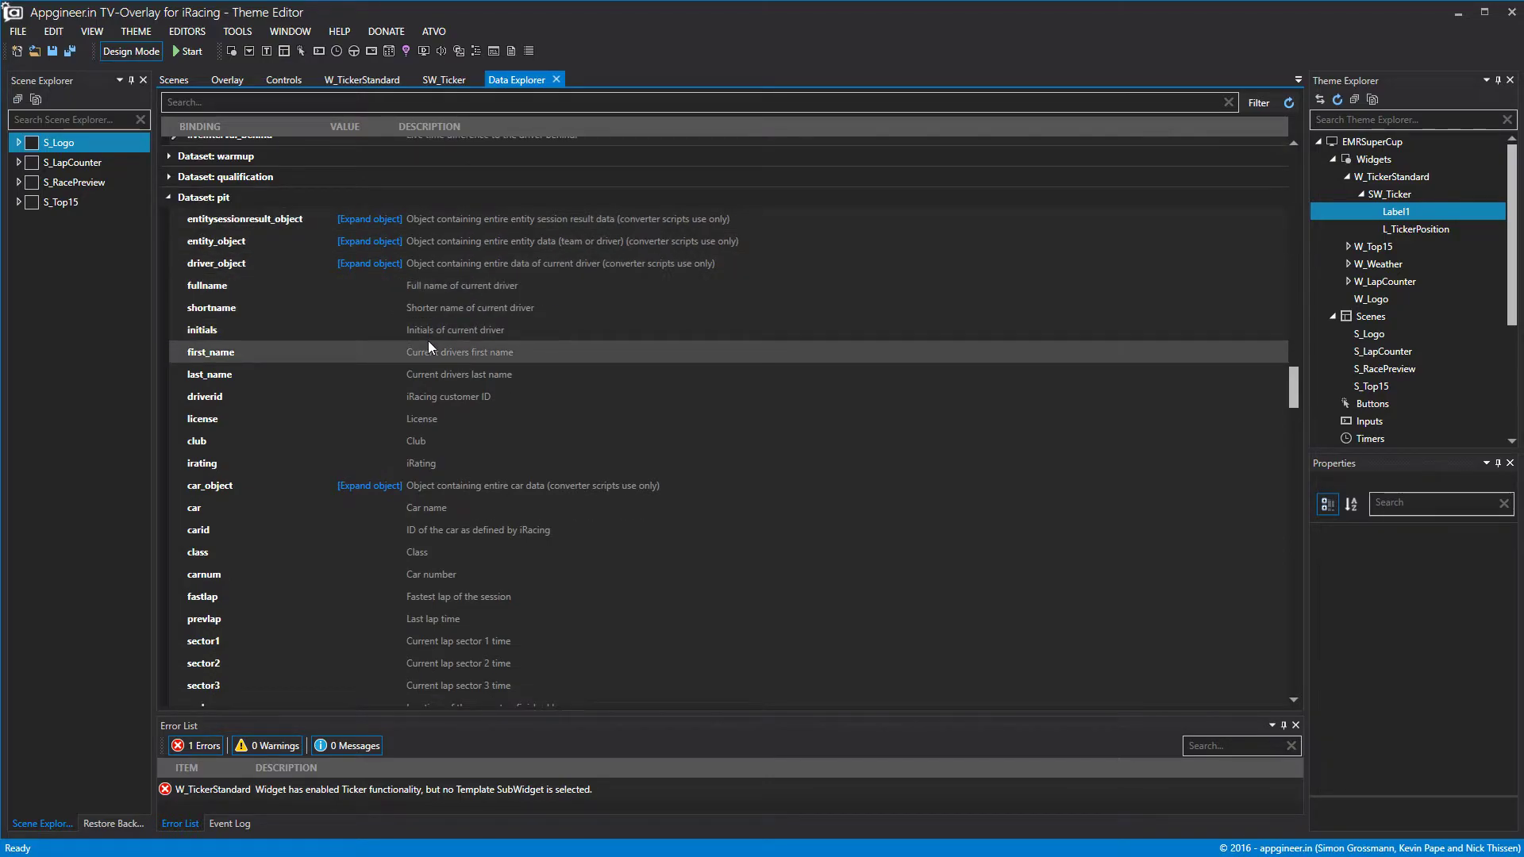
scroll(550, 383, "down", 10)
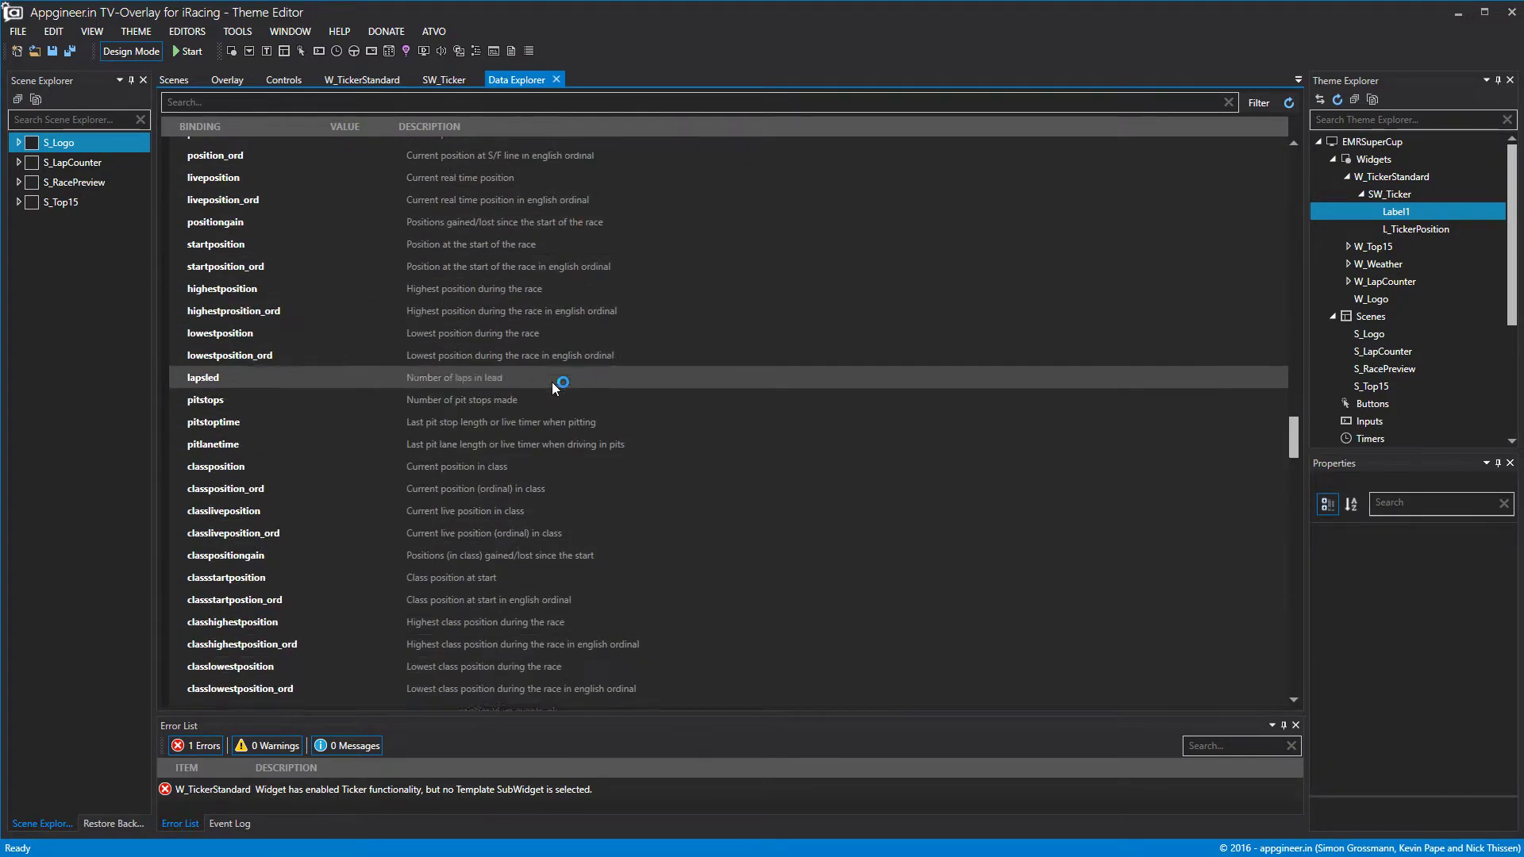
scroll(551, 383, "down", 4)
scroll(551, 383, "up", 8)
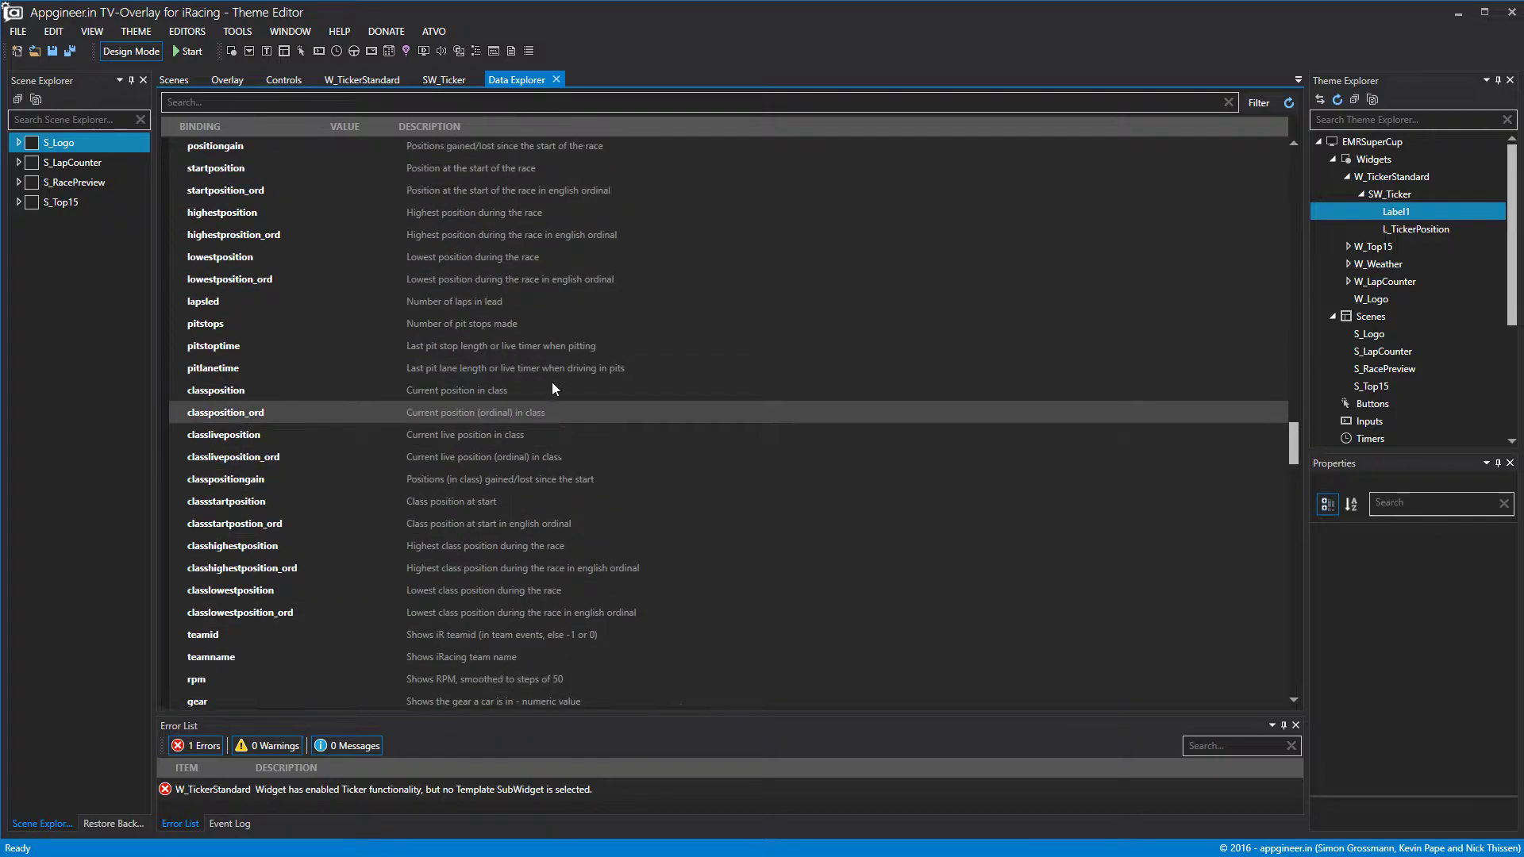
scroll(324, 357, "up", 10)
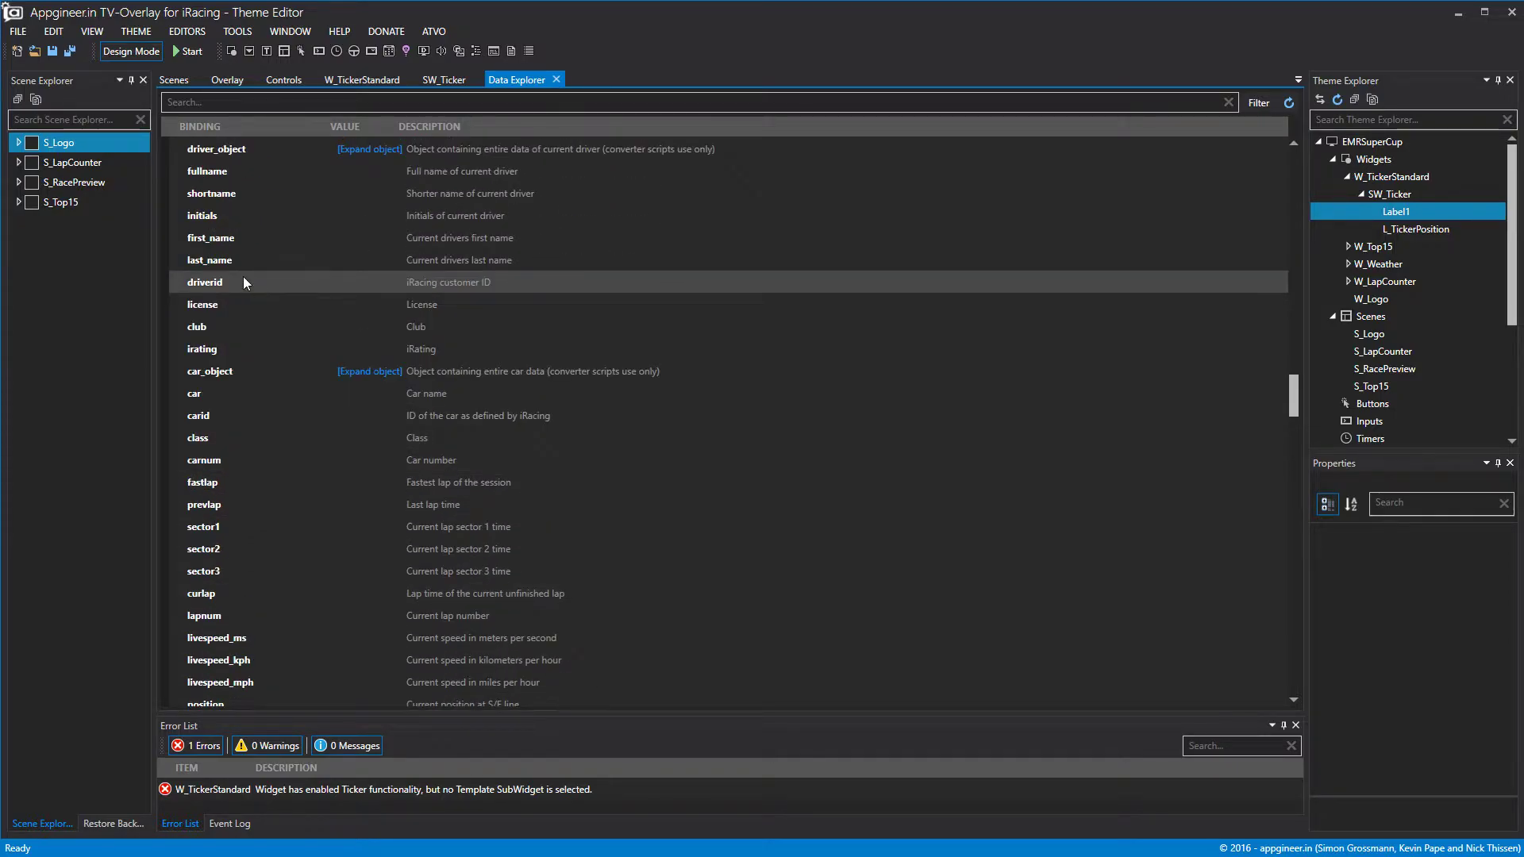
Collapse the pit, radio, sessionstate, standings and followed datasets and return to SW_Ticker.
left_click(168, 274)
left_click(168, 293)
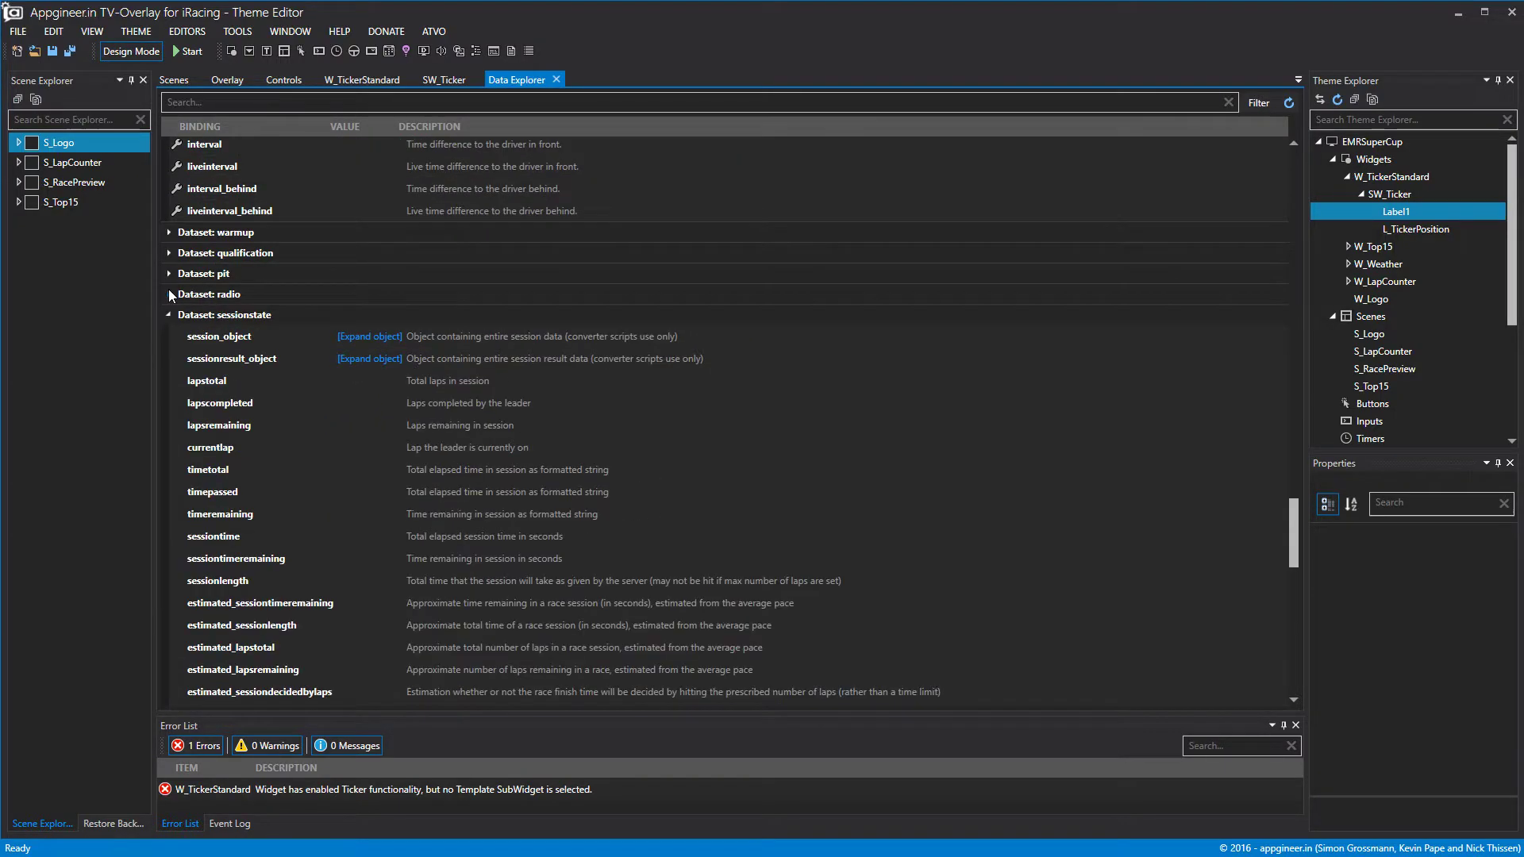
left_click(169, 315)
scroll(249, 309, "up", 6)
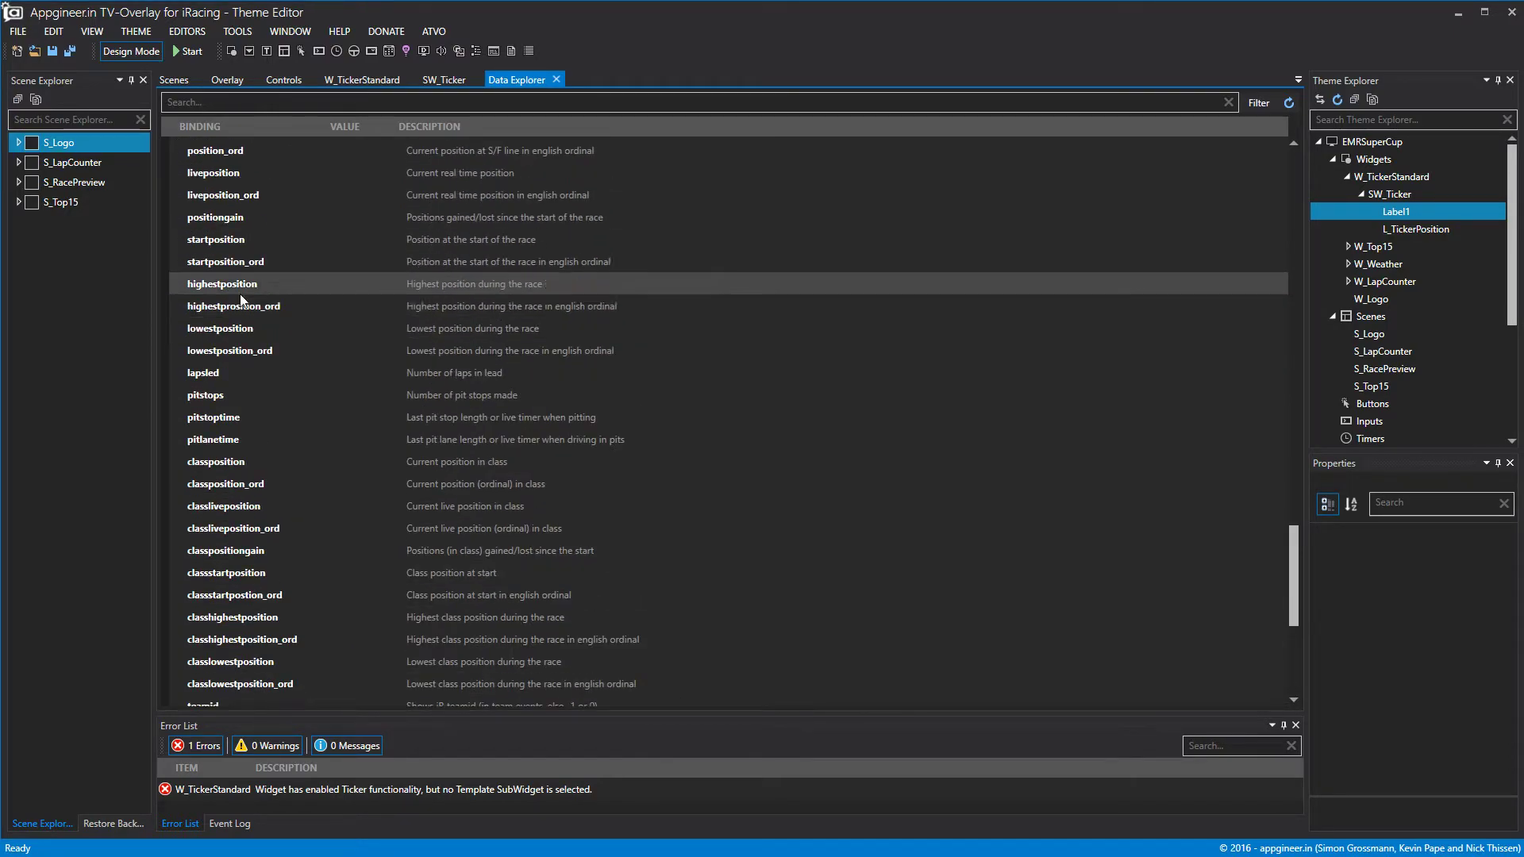
scroll(227, 296, "down", 10)
left_click(170, 388)
scroll(220, 359, "up", 5)
scroll(220, 360, "up", 8)
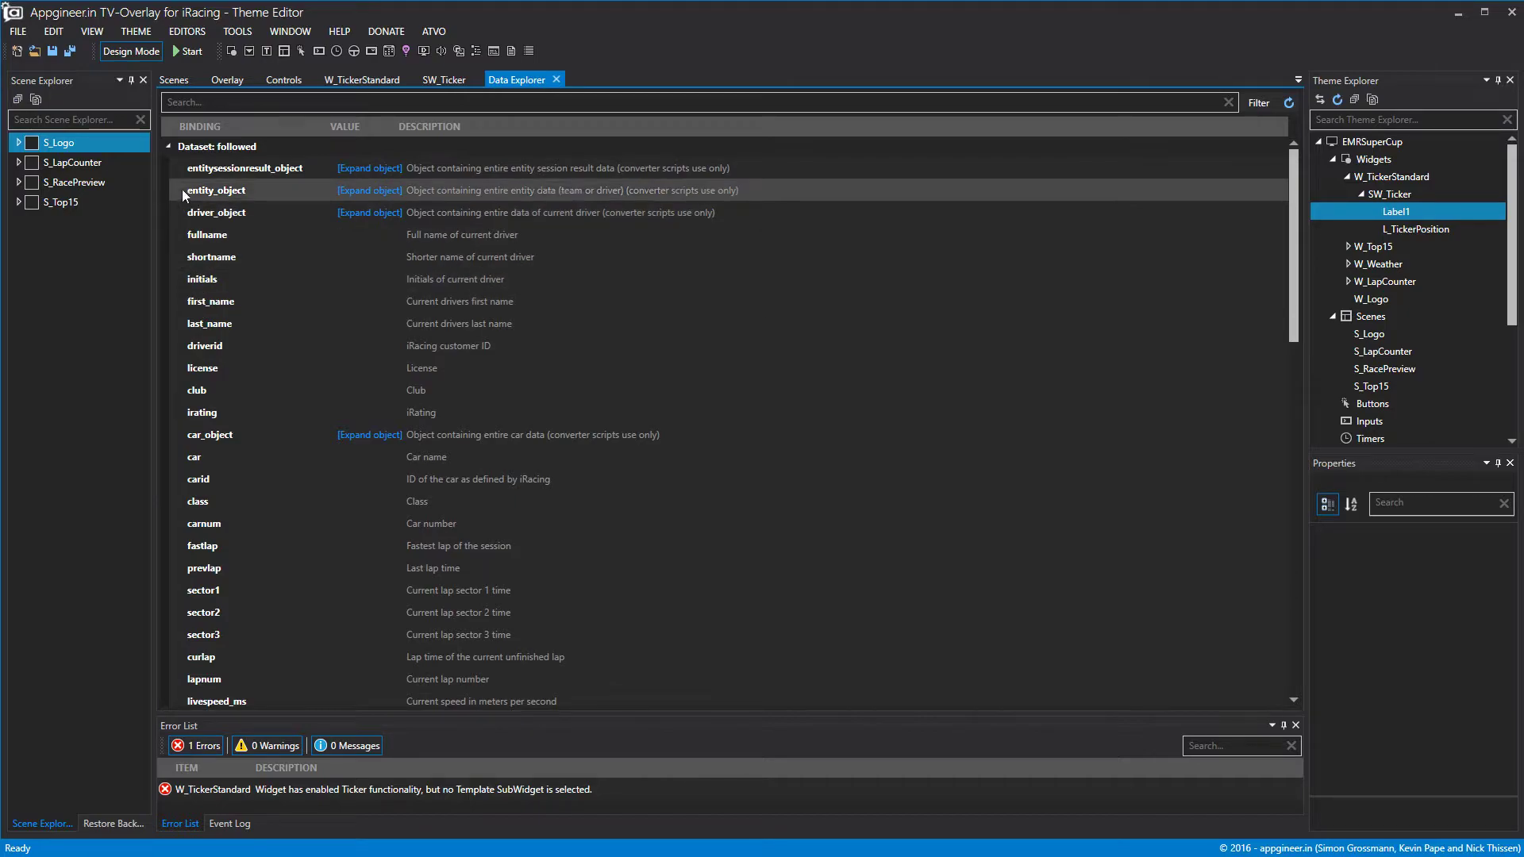
left_click(171, 148)
left_click(451, 79)
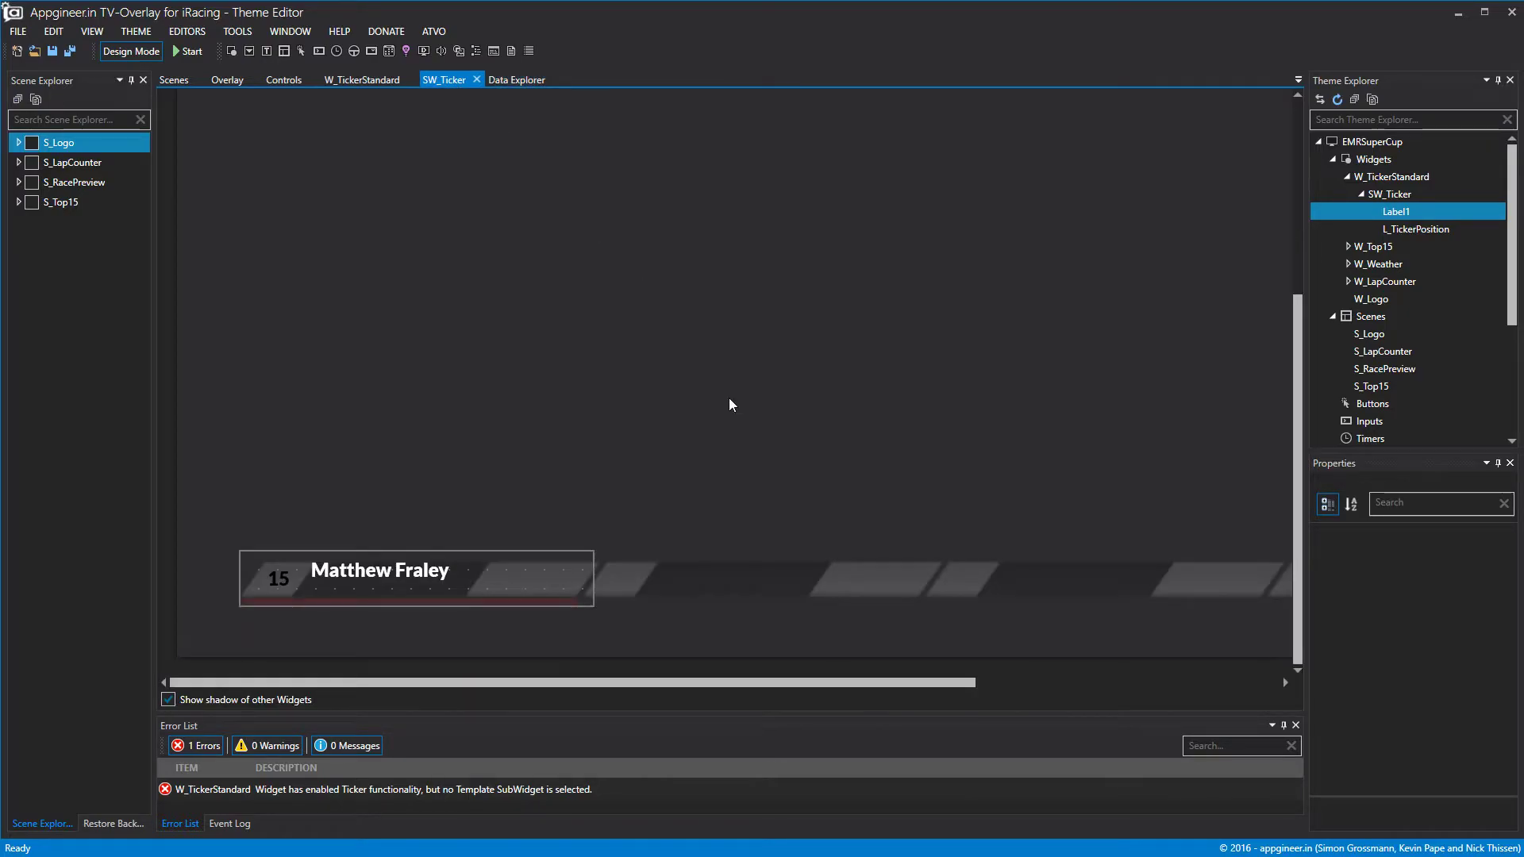
Give Label1 Center vertical text alignment, keeping horizontal alignment at Left.
left_click(399, 565)
left_click(1318, 616)
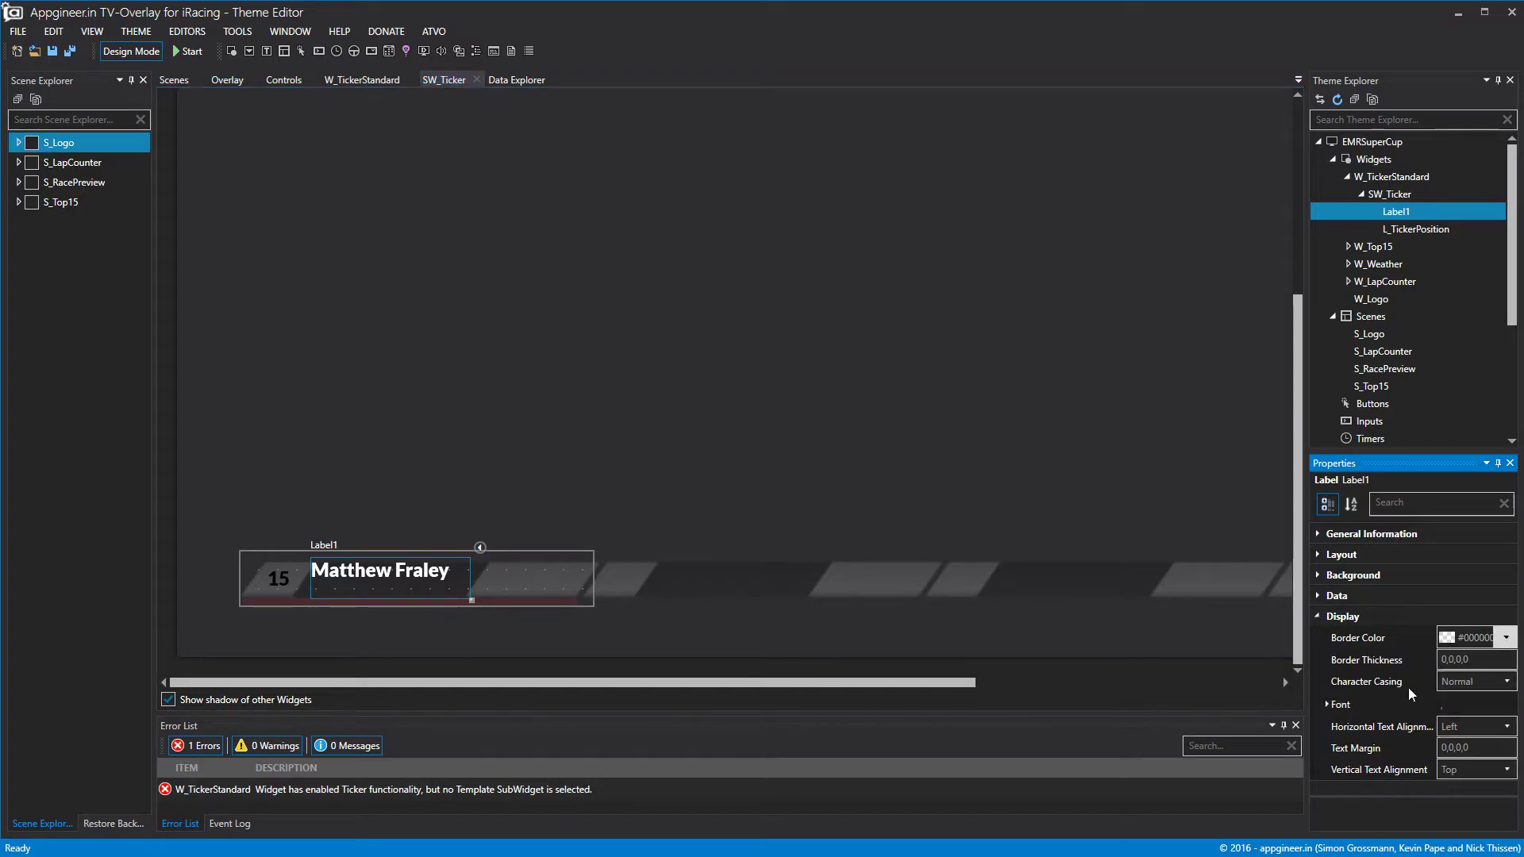
left_click(1476, 730)
left_click(1478, 778)
left_click(1478, 778)
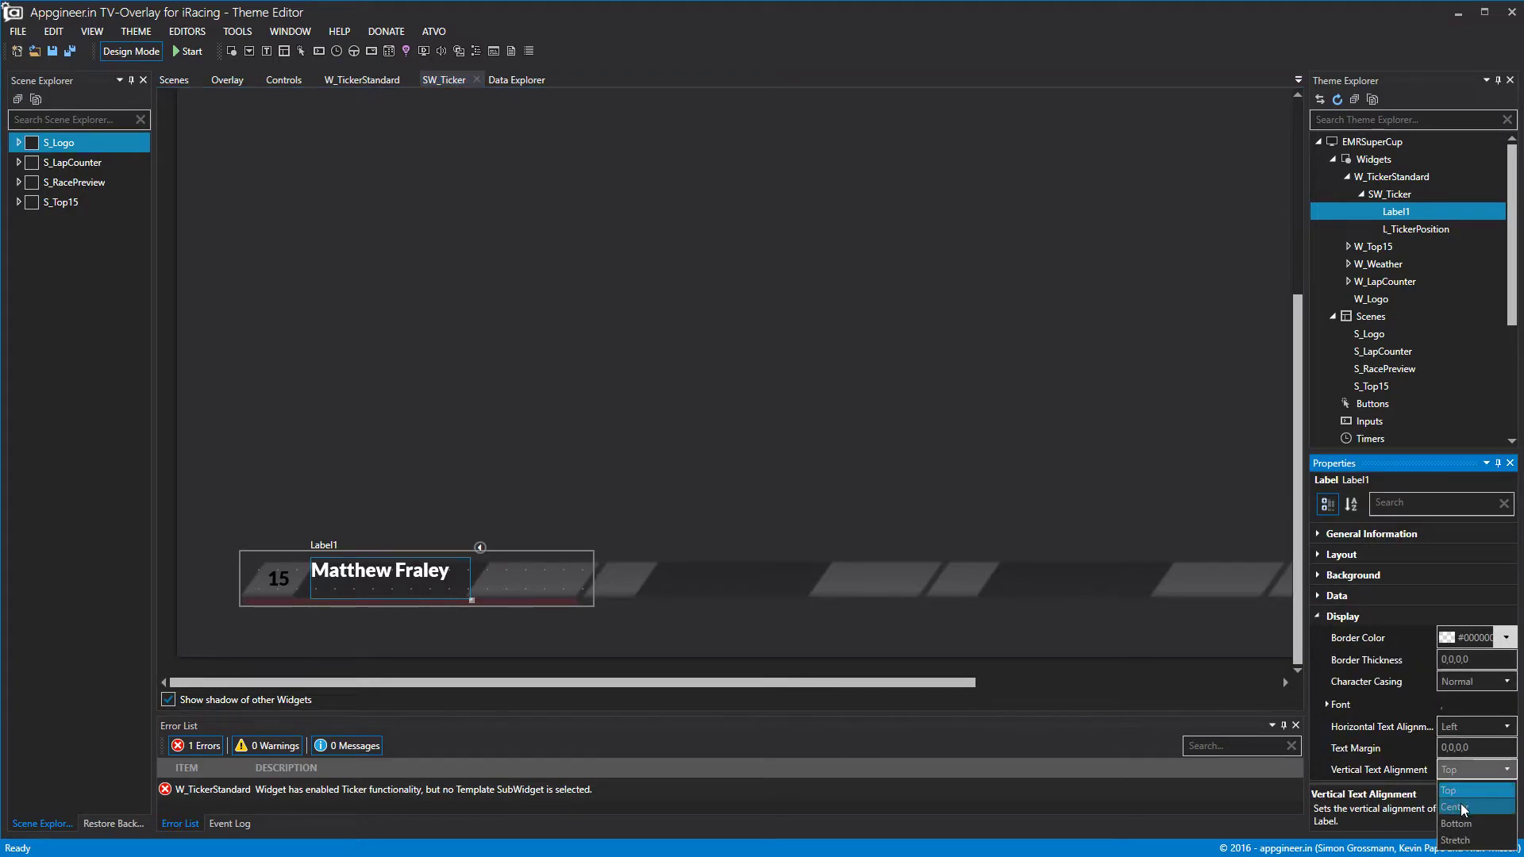
left_click(1475, 804)
left_click(533, 597)
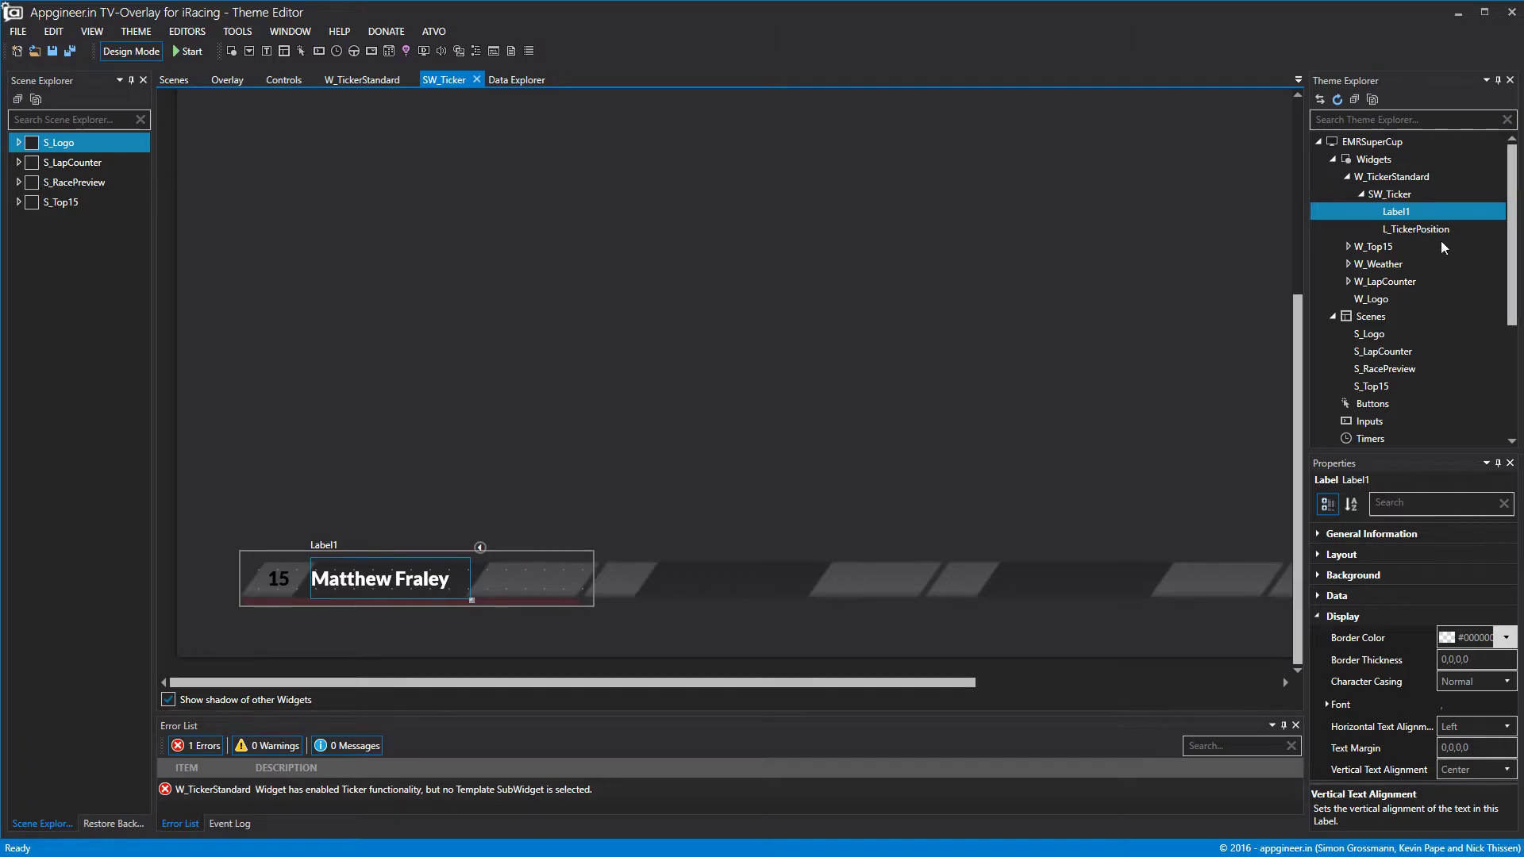
right_click(1395, 215)
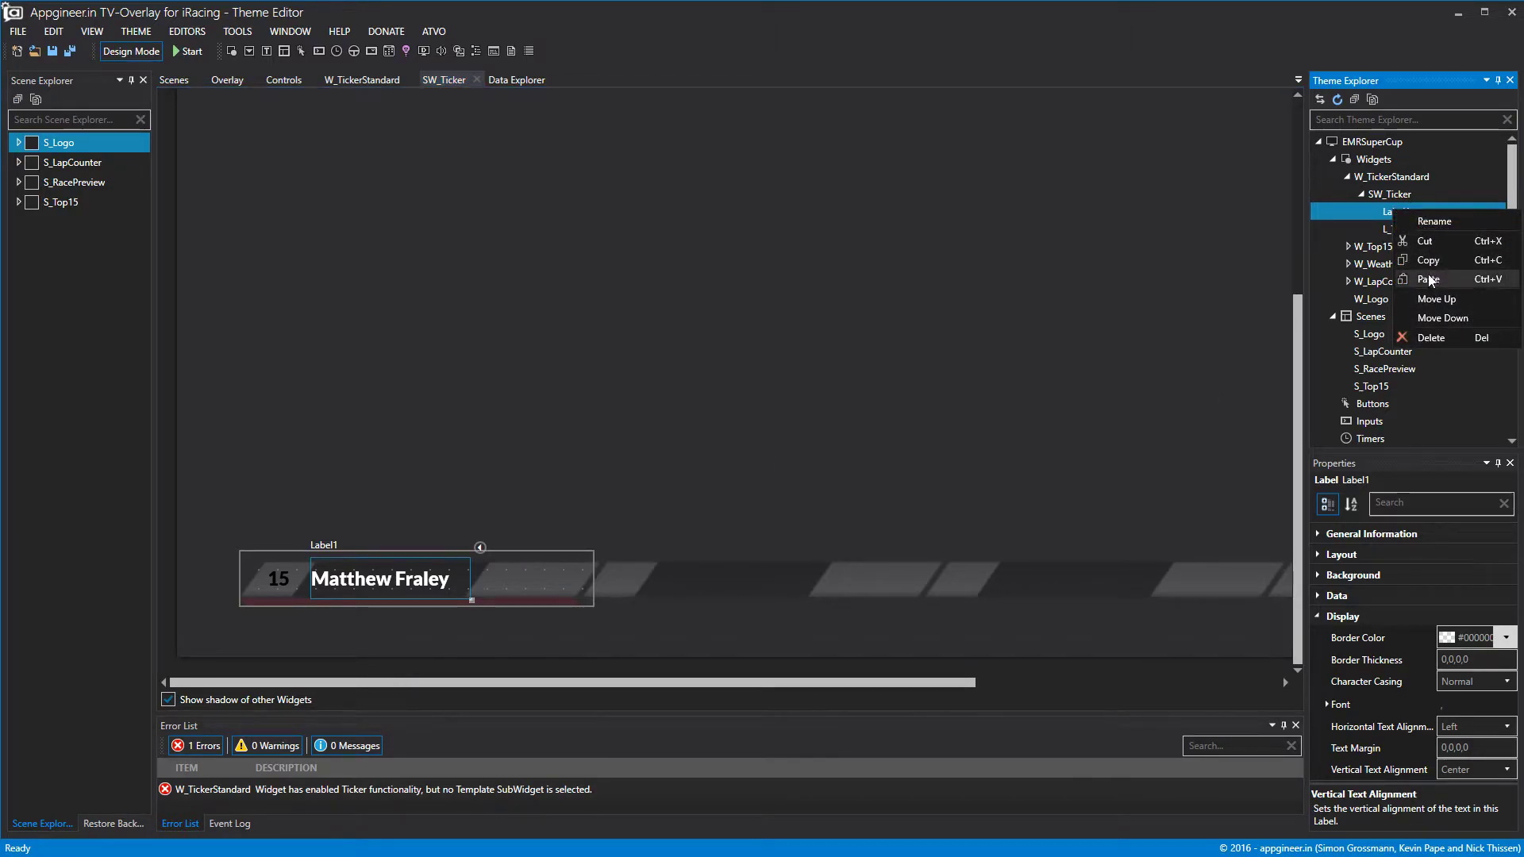
Rename the driver-name label to L_TickerDriver.
left_click(1432, 223)
type("L_Tive")
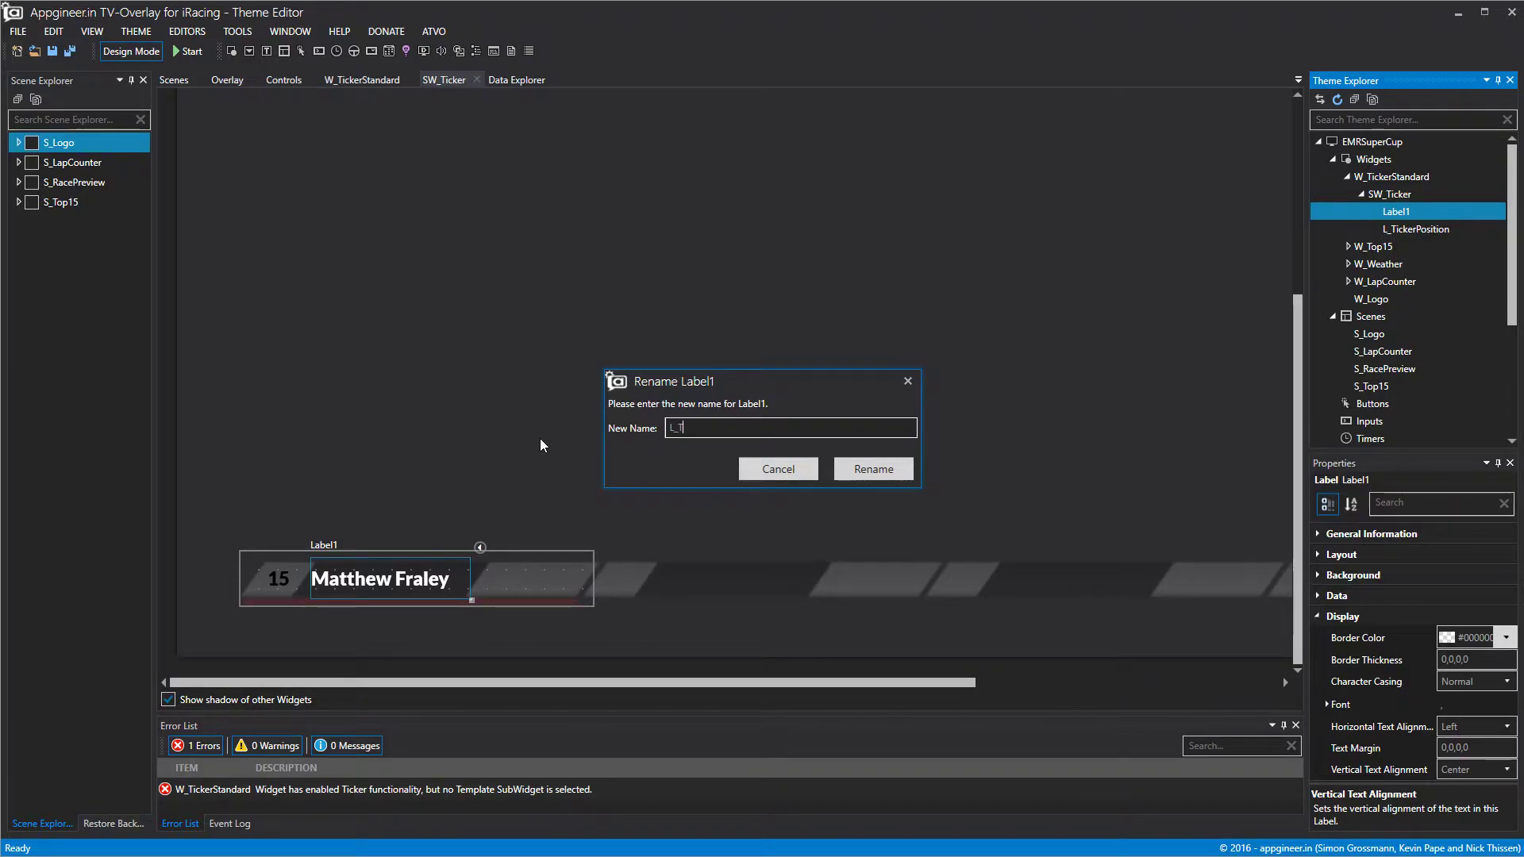
key("BackSpace")
key("BackSpace")
type("ckerDriver")
left_click(880, 472)
Add a new label at the ticker item's right end and name it L_TickerGap.
right_click(1409, 195)
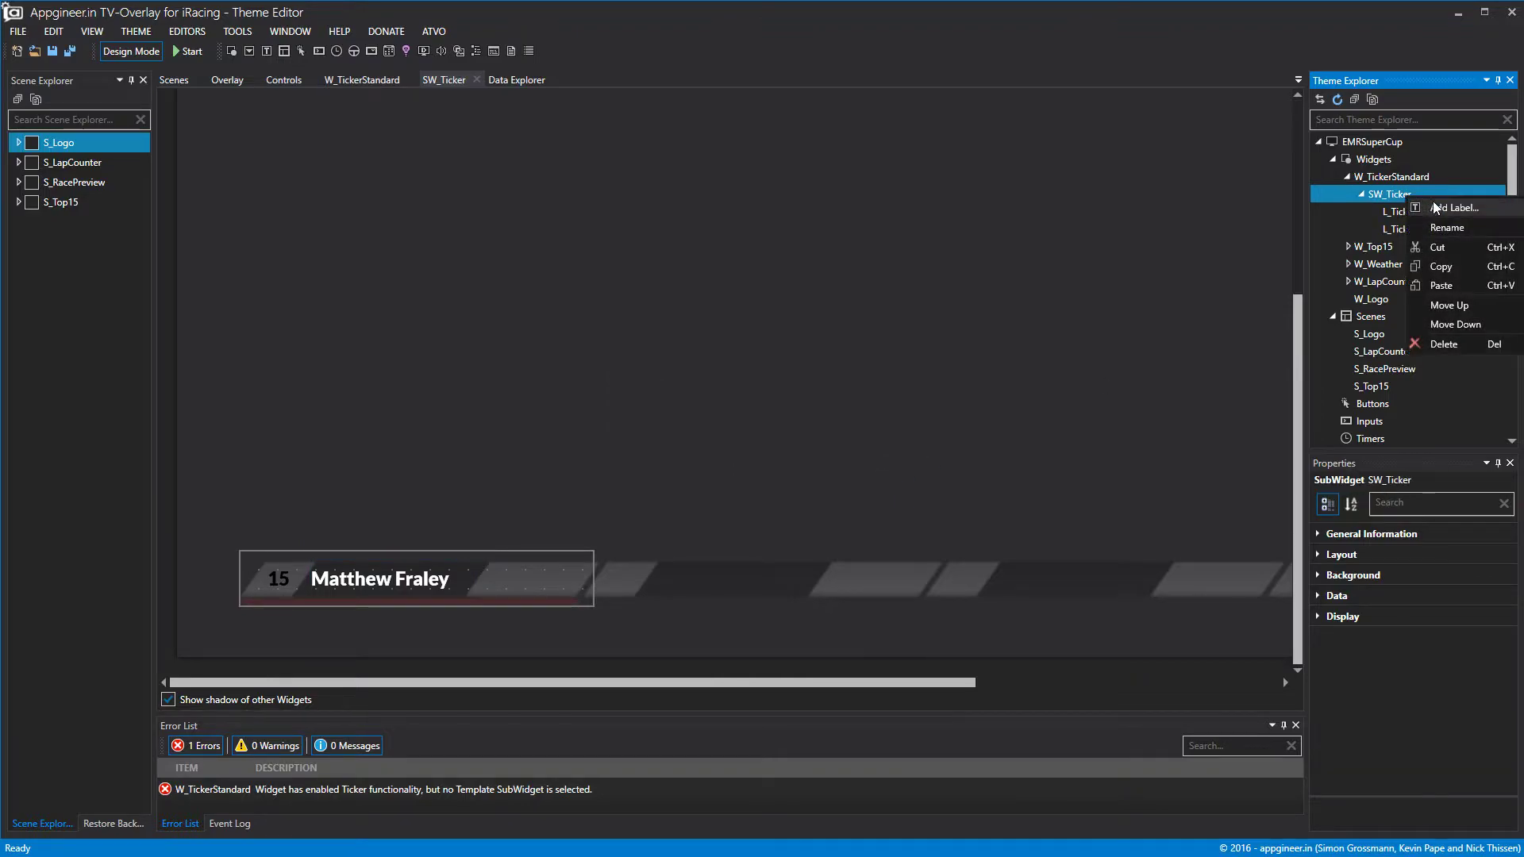
left_click(1435, 210)
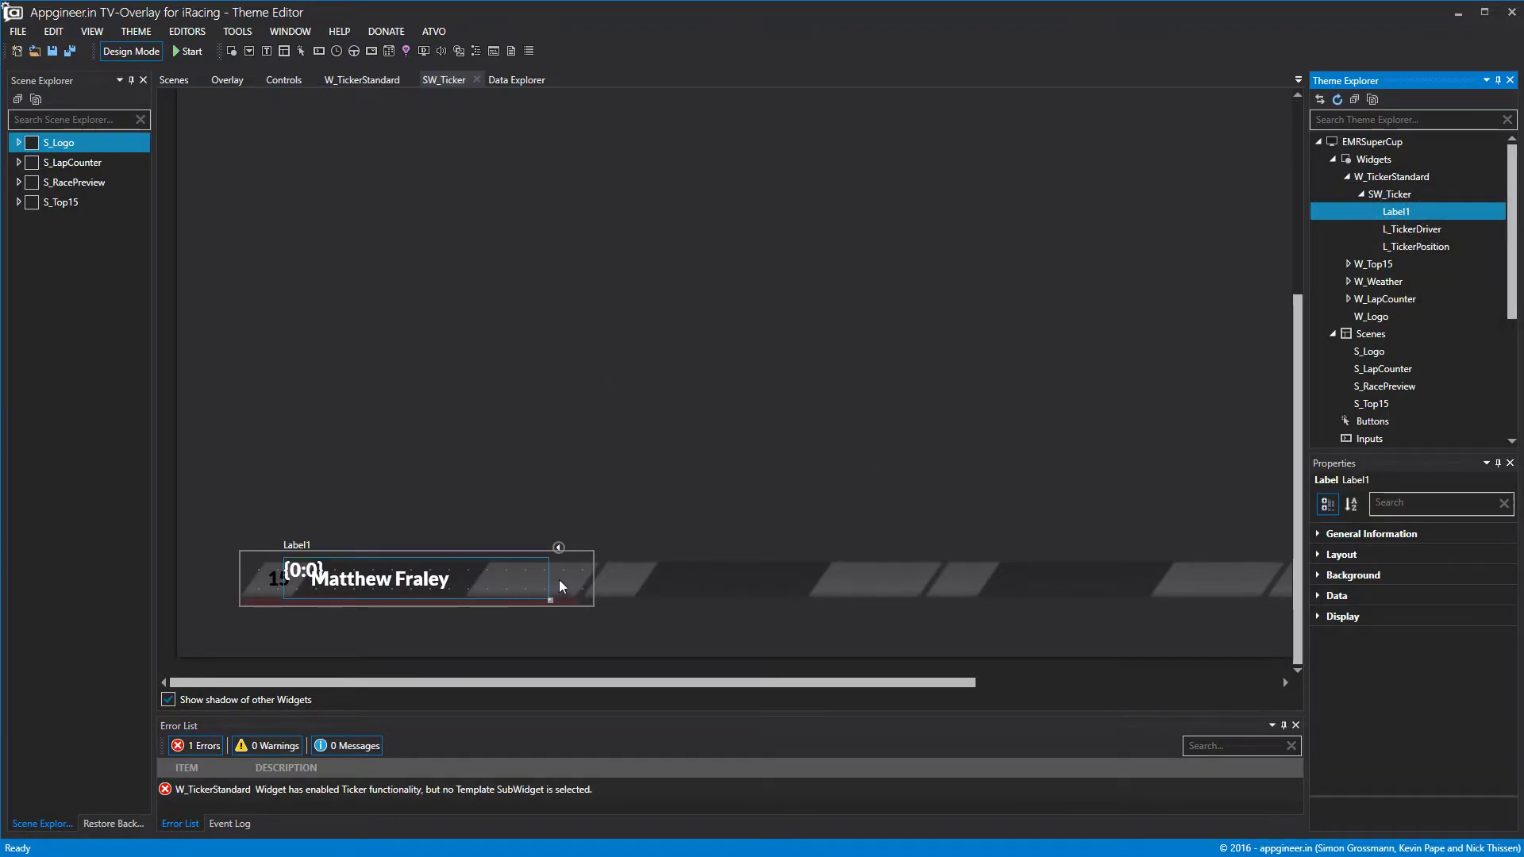
mouse_move(551, 579)
left_mouse_down()
mouse_move(378, 579)
mouse_move(570, 568)
left_mouse_up()
right_click(1391, 211)
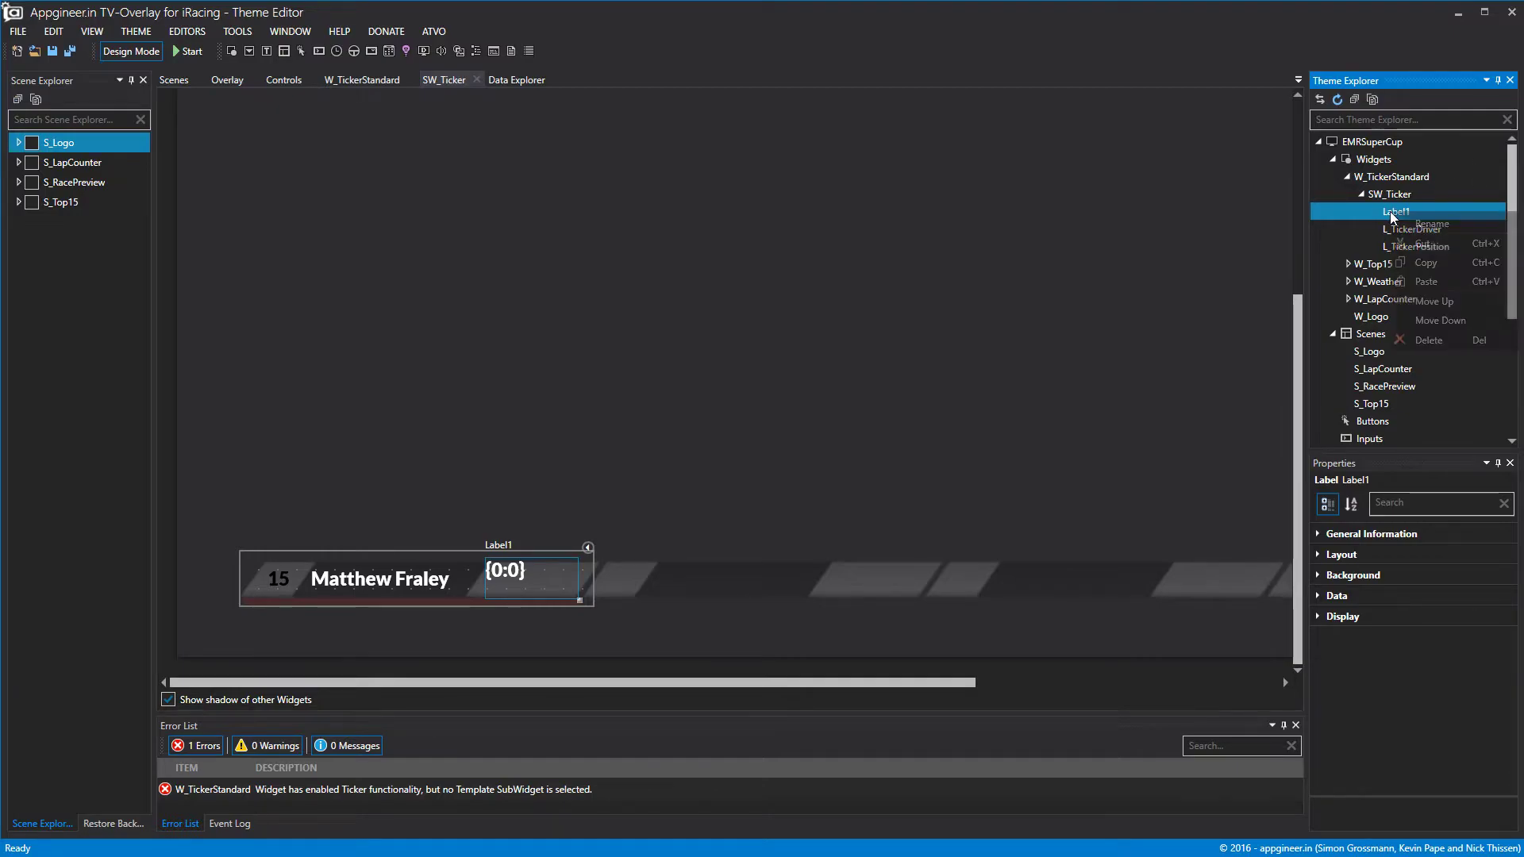
left_click(1432, 223)
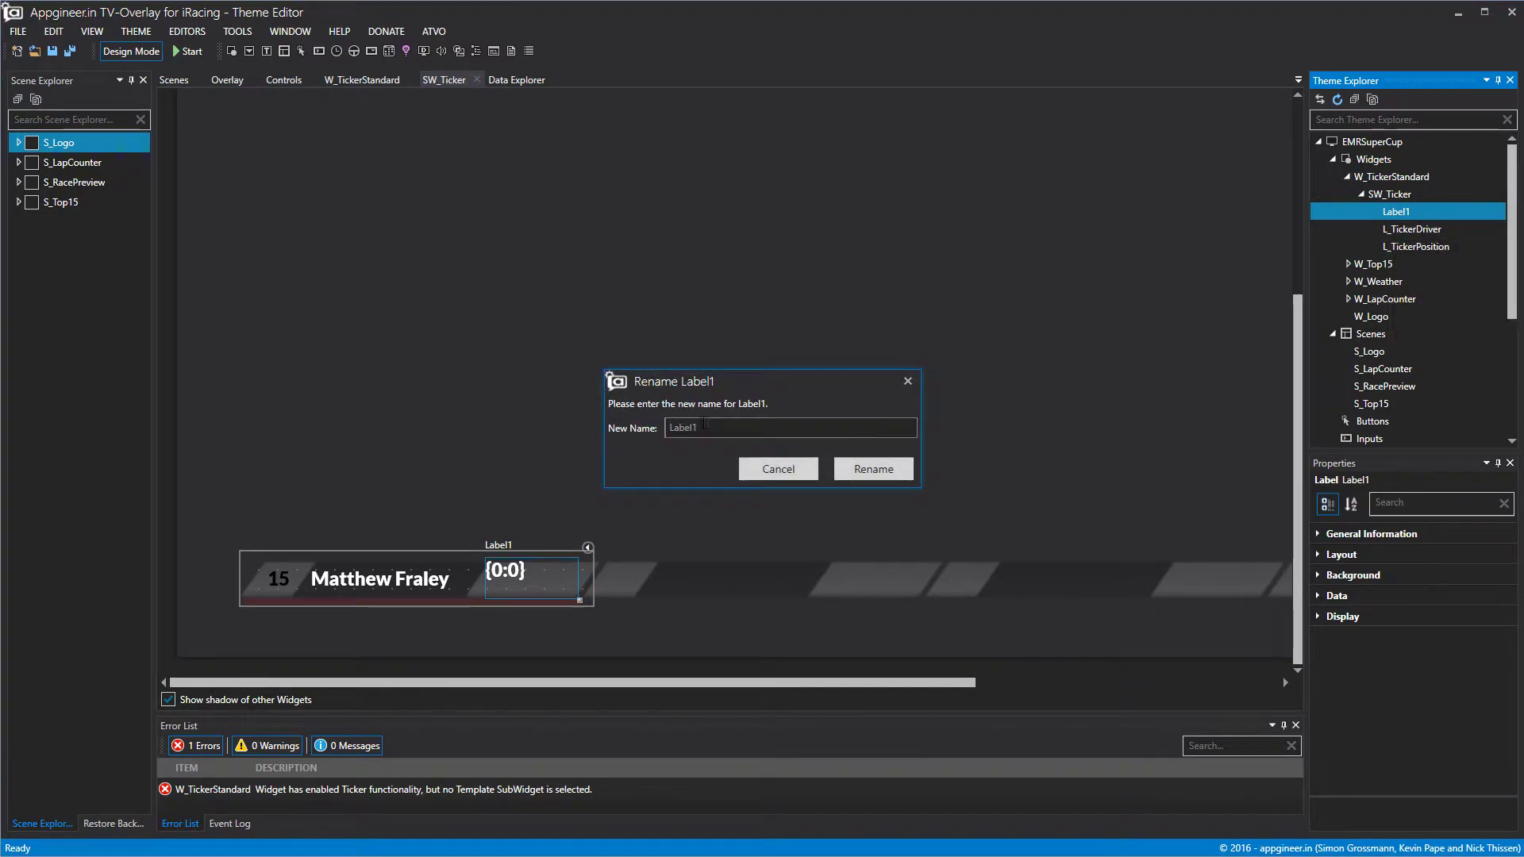
type("L_")
type("TickerPosition")
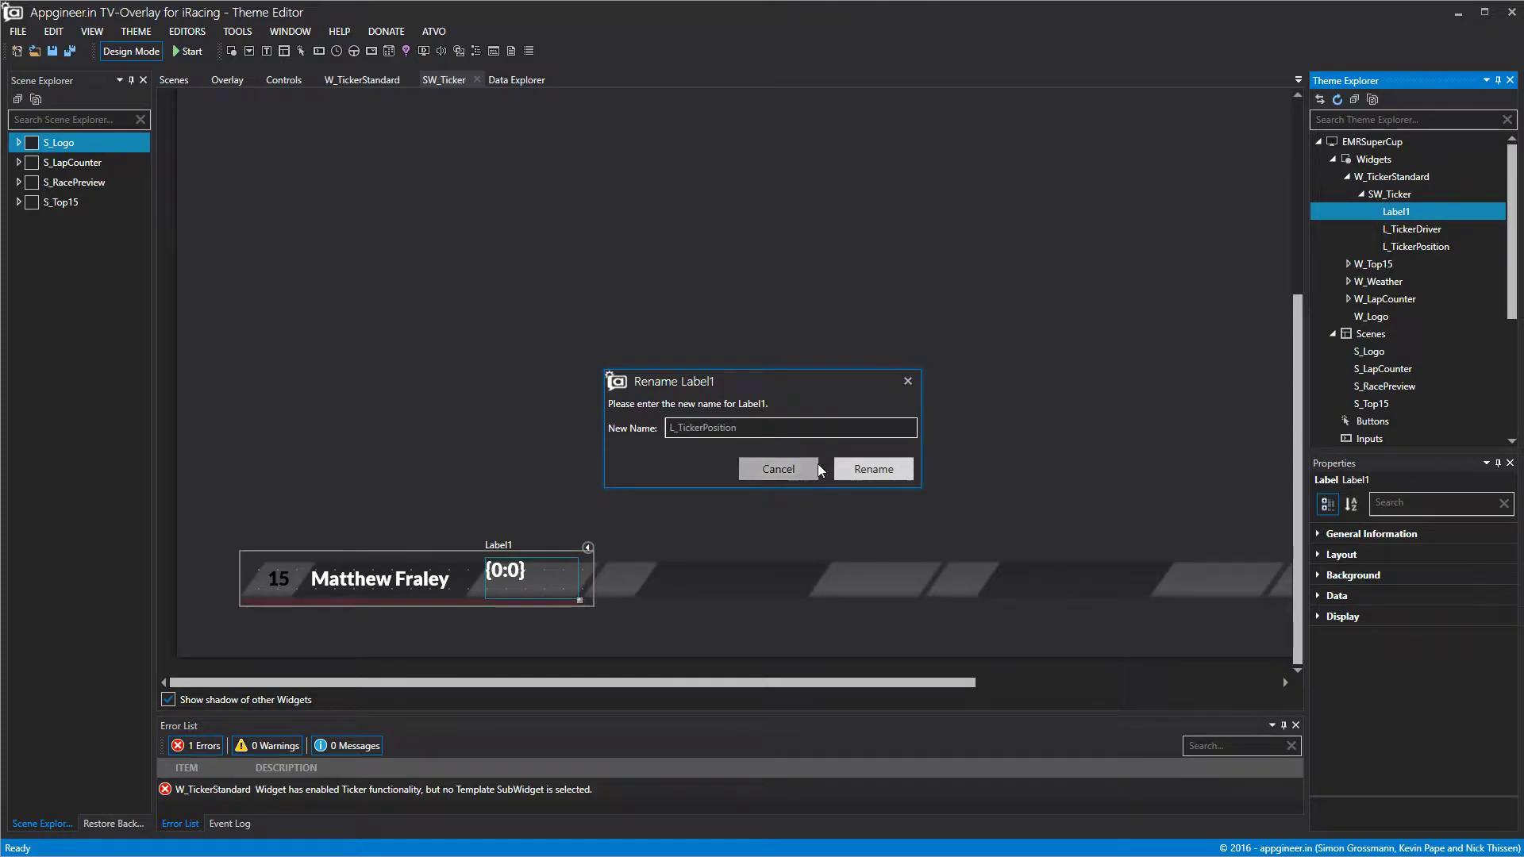
left_click(873, 468)
left_click(853, 495)
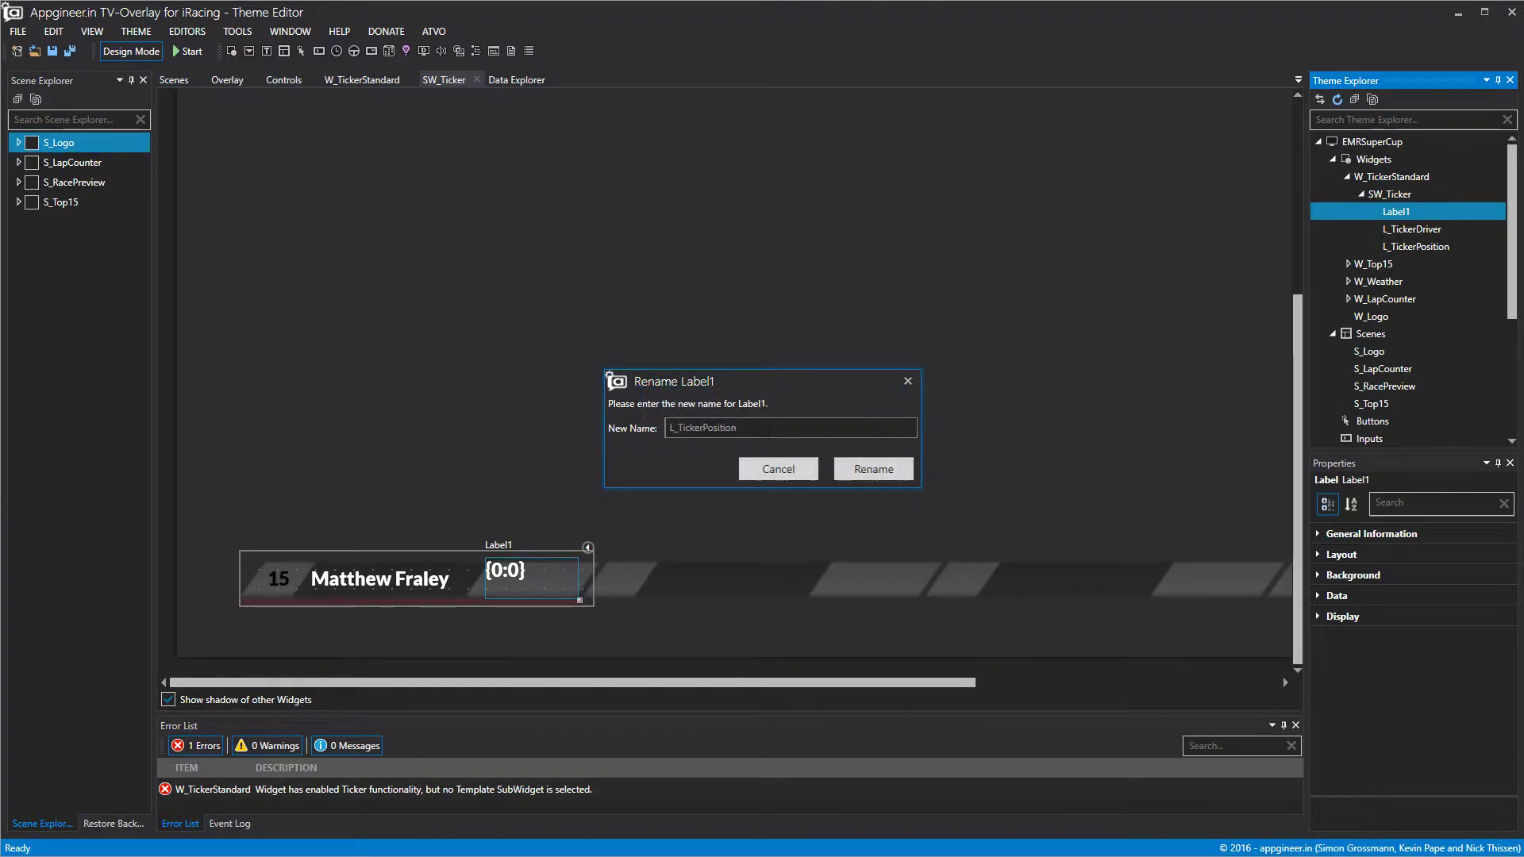
key("BackSpace")
key("BackSpace")
key("BackSpace")
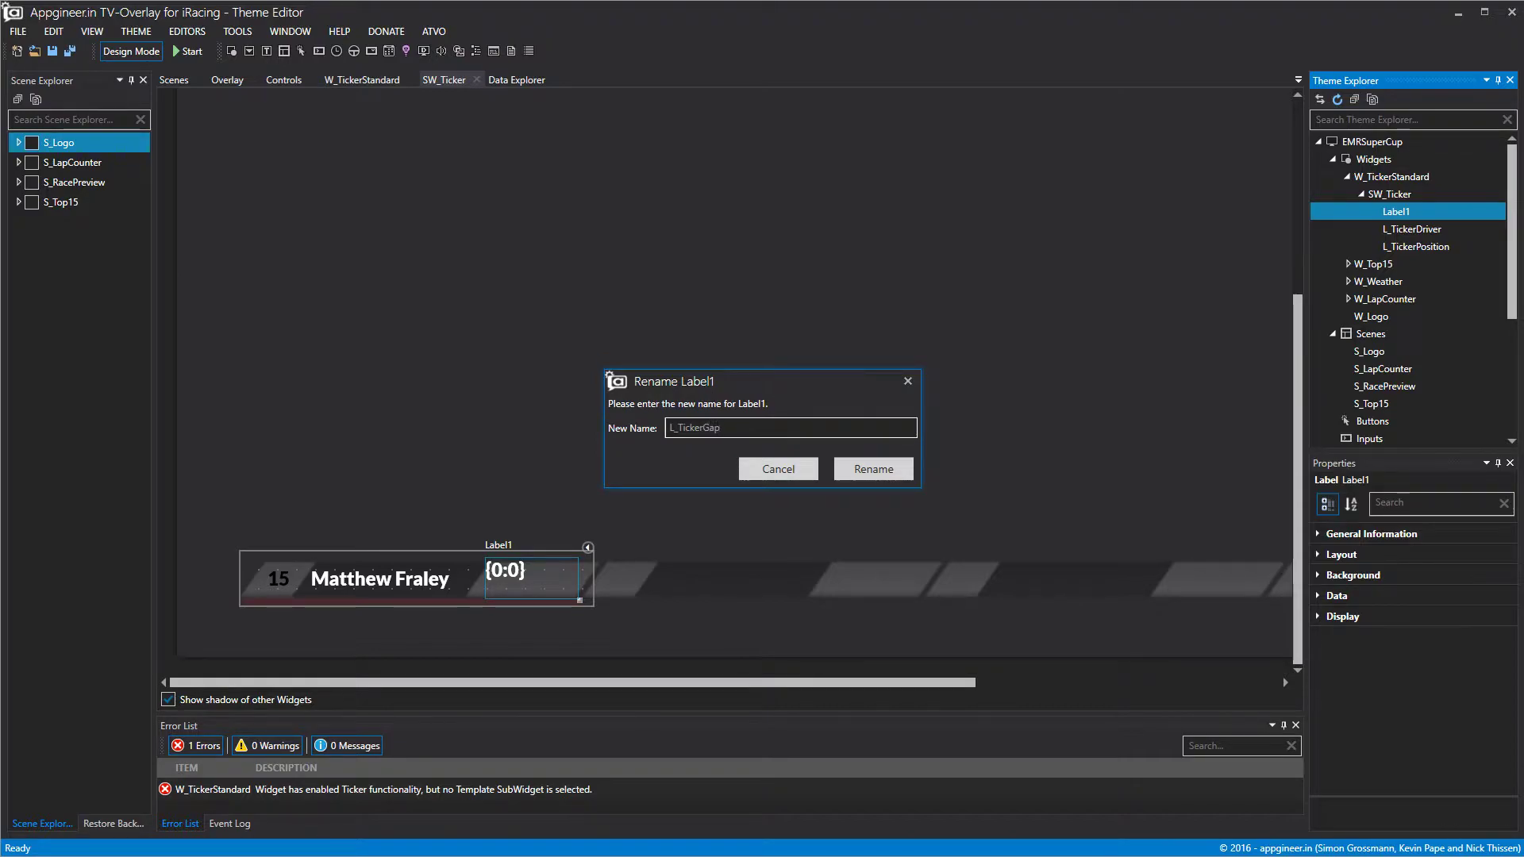
left_click(873, 468)
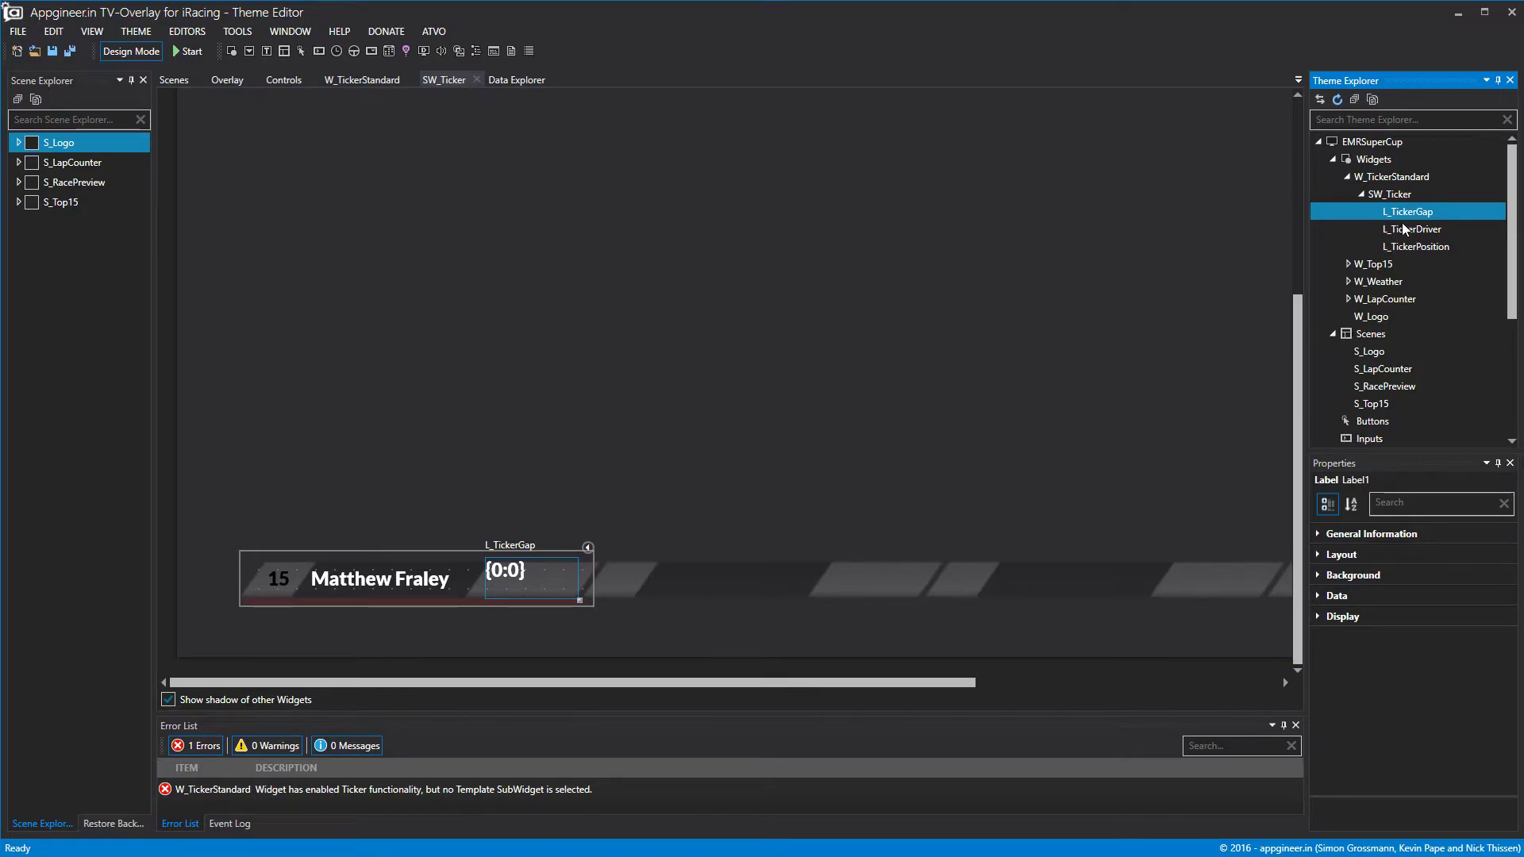
Bind the L_TickerGap label to livegap.
left_click(1338, 596)
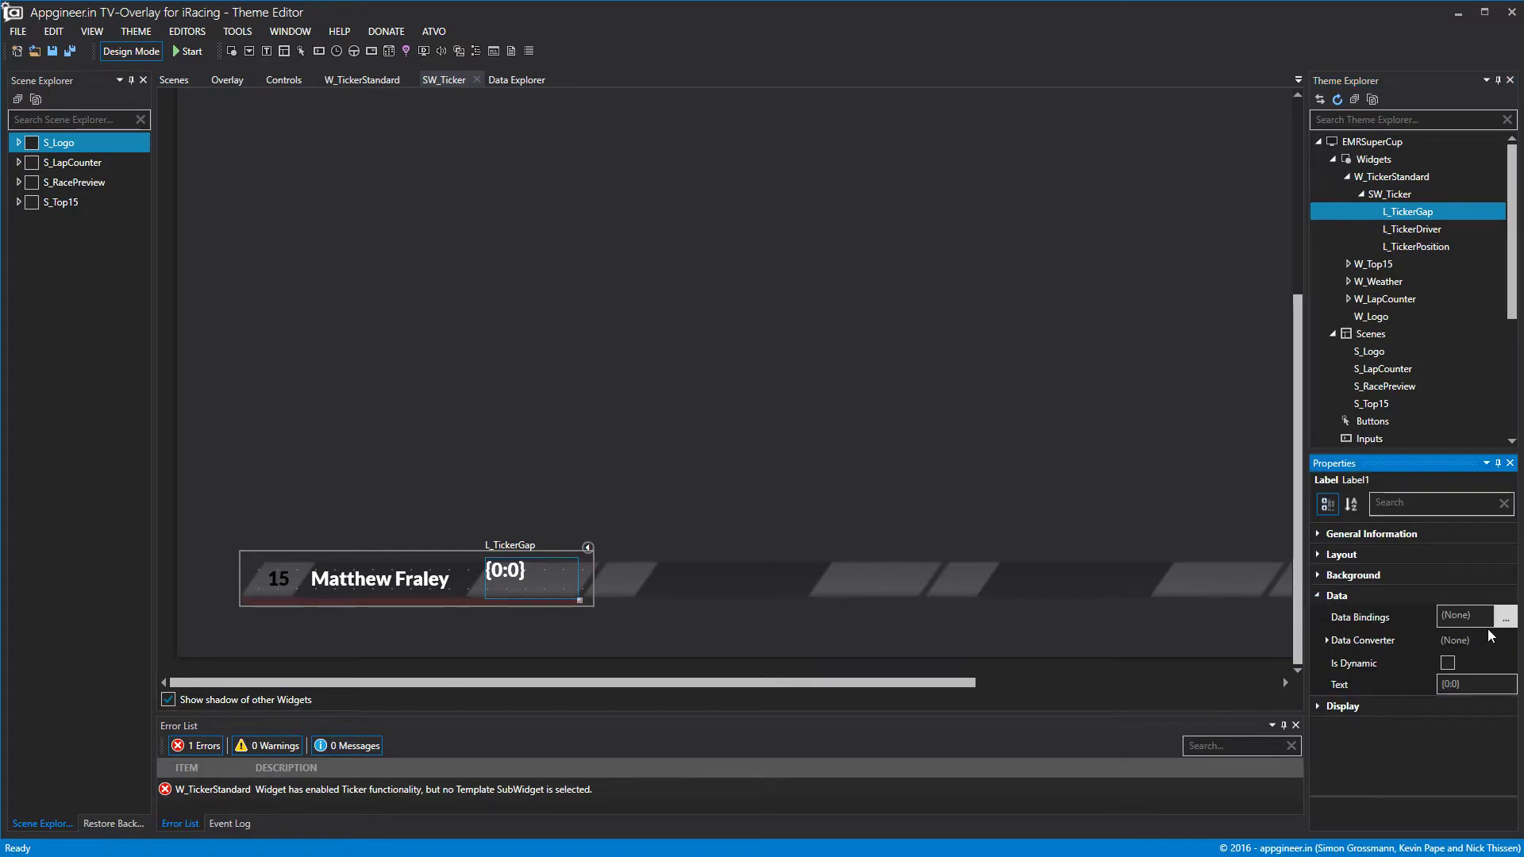
left_click(1506, 616)
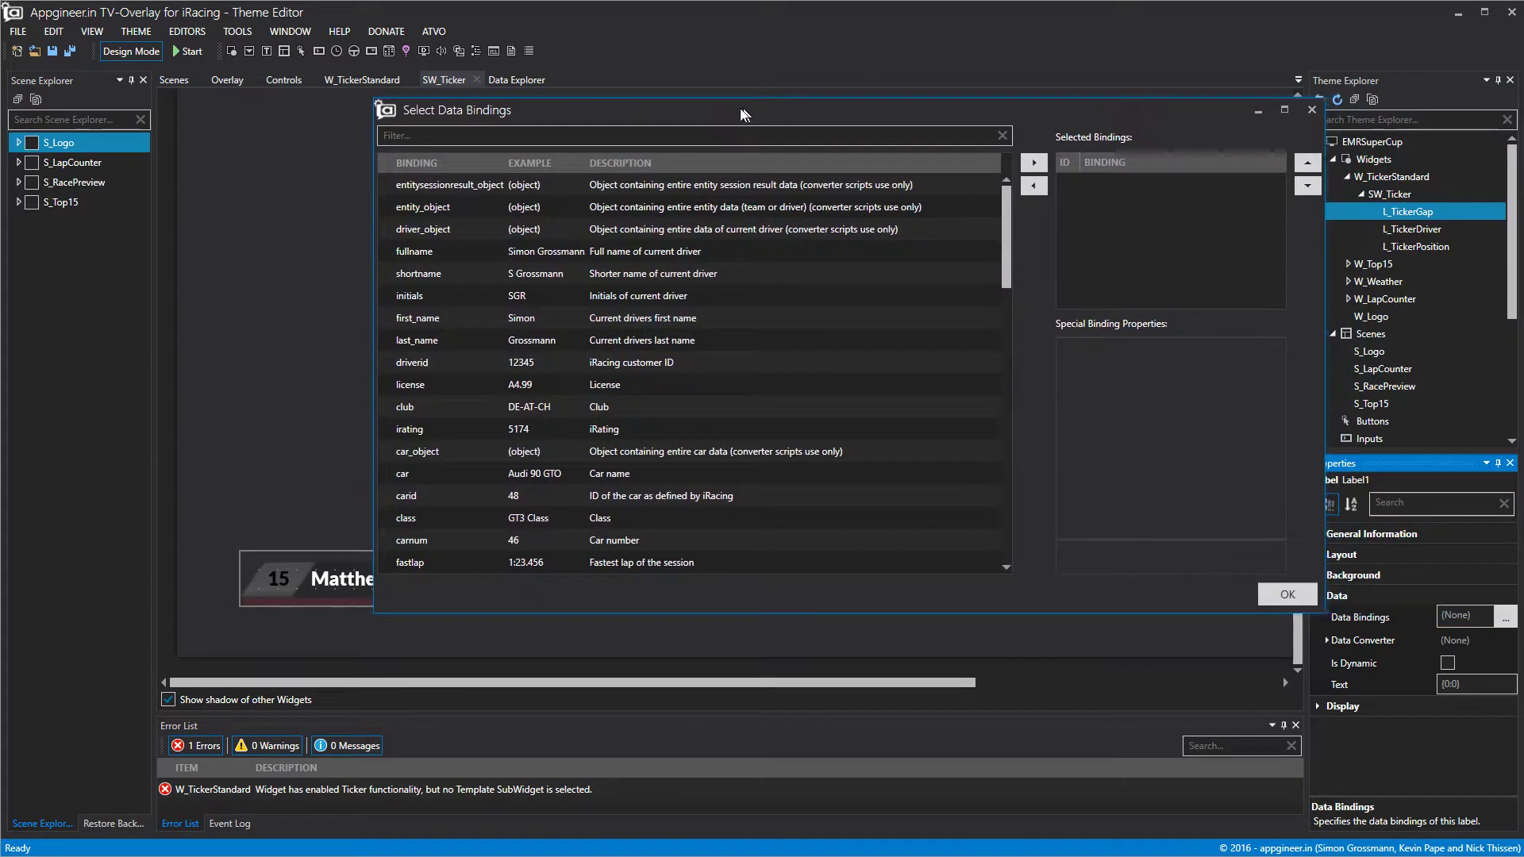
scroll(670, 393, "down", 10)
left_click(679, 428)
left_click(1031, 162)
left_click(1285, 594)
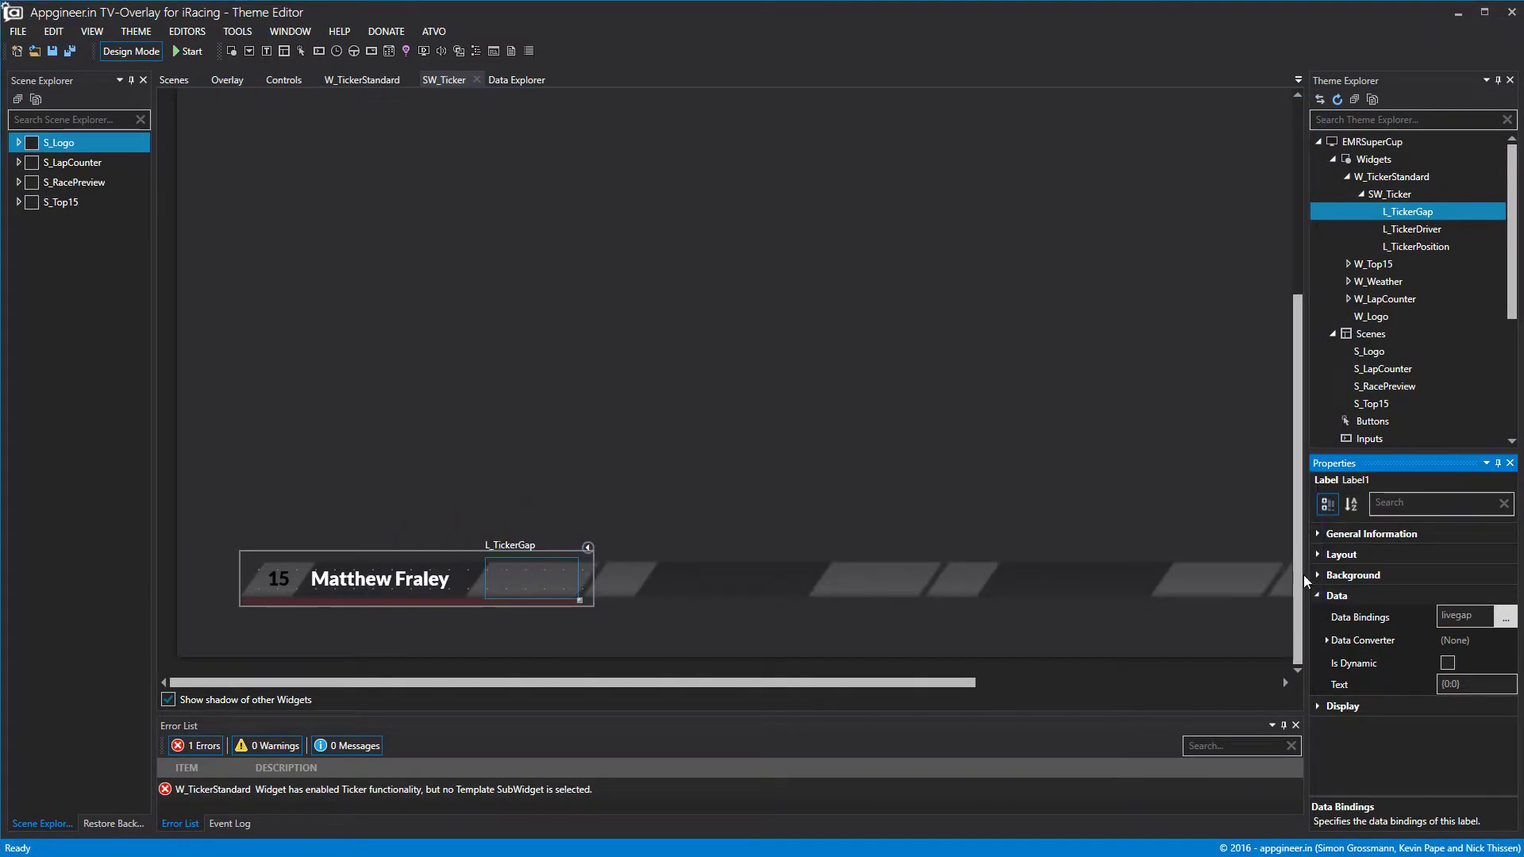
Set L_TickerGap's horizontal and vertical text alignment to Center.
left_click(1400, 707)
scroll(1492, 734, "down", 2)
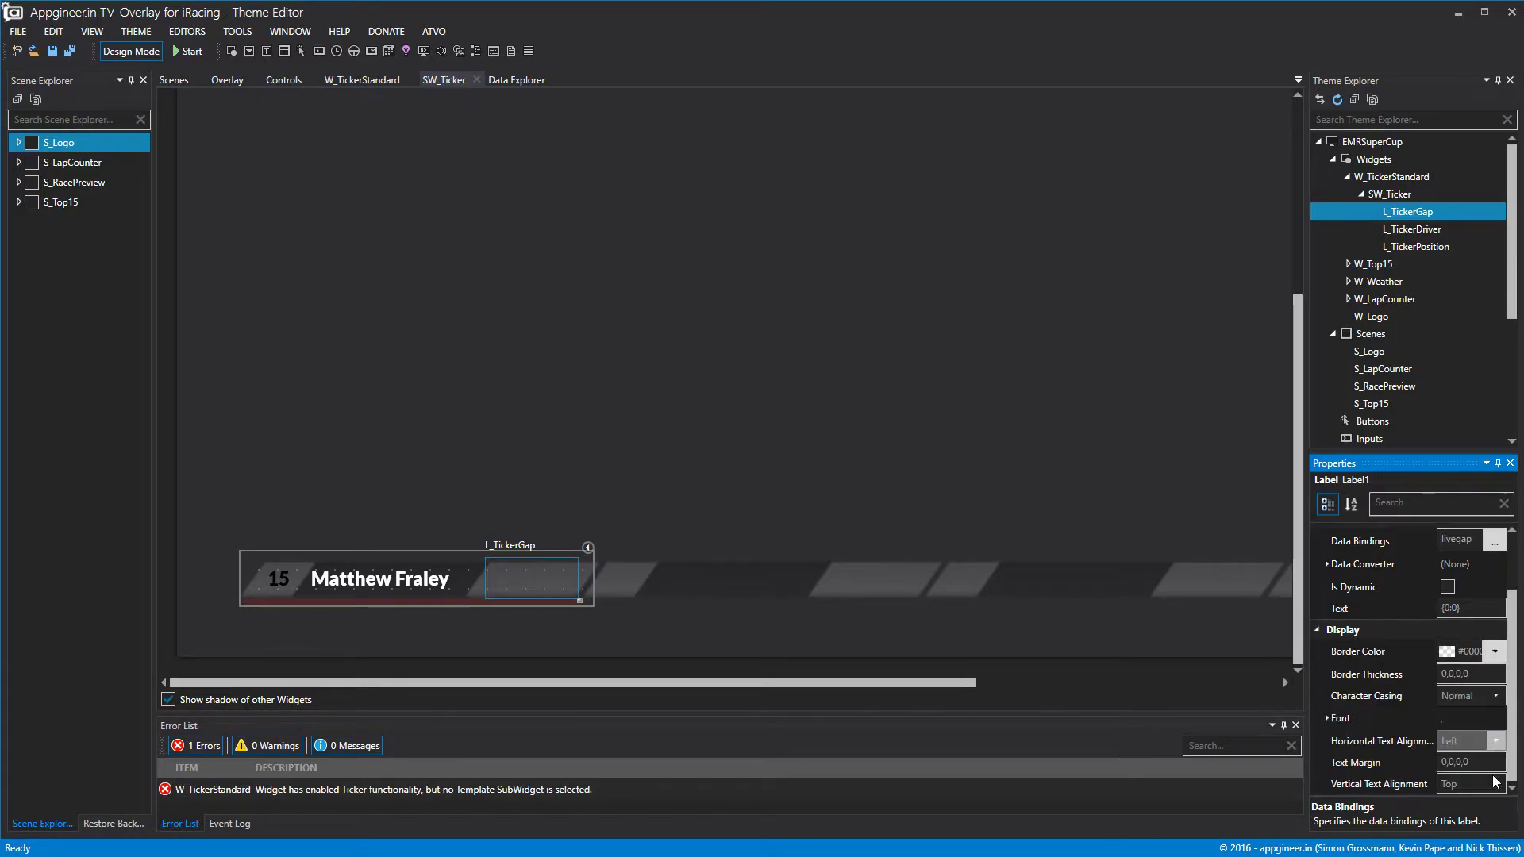
left_click(1497, 740)
left_click(1468, 770)
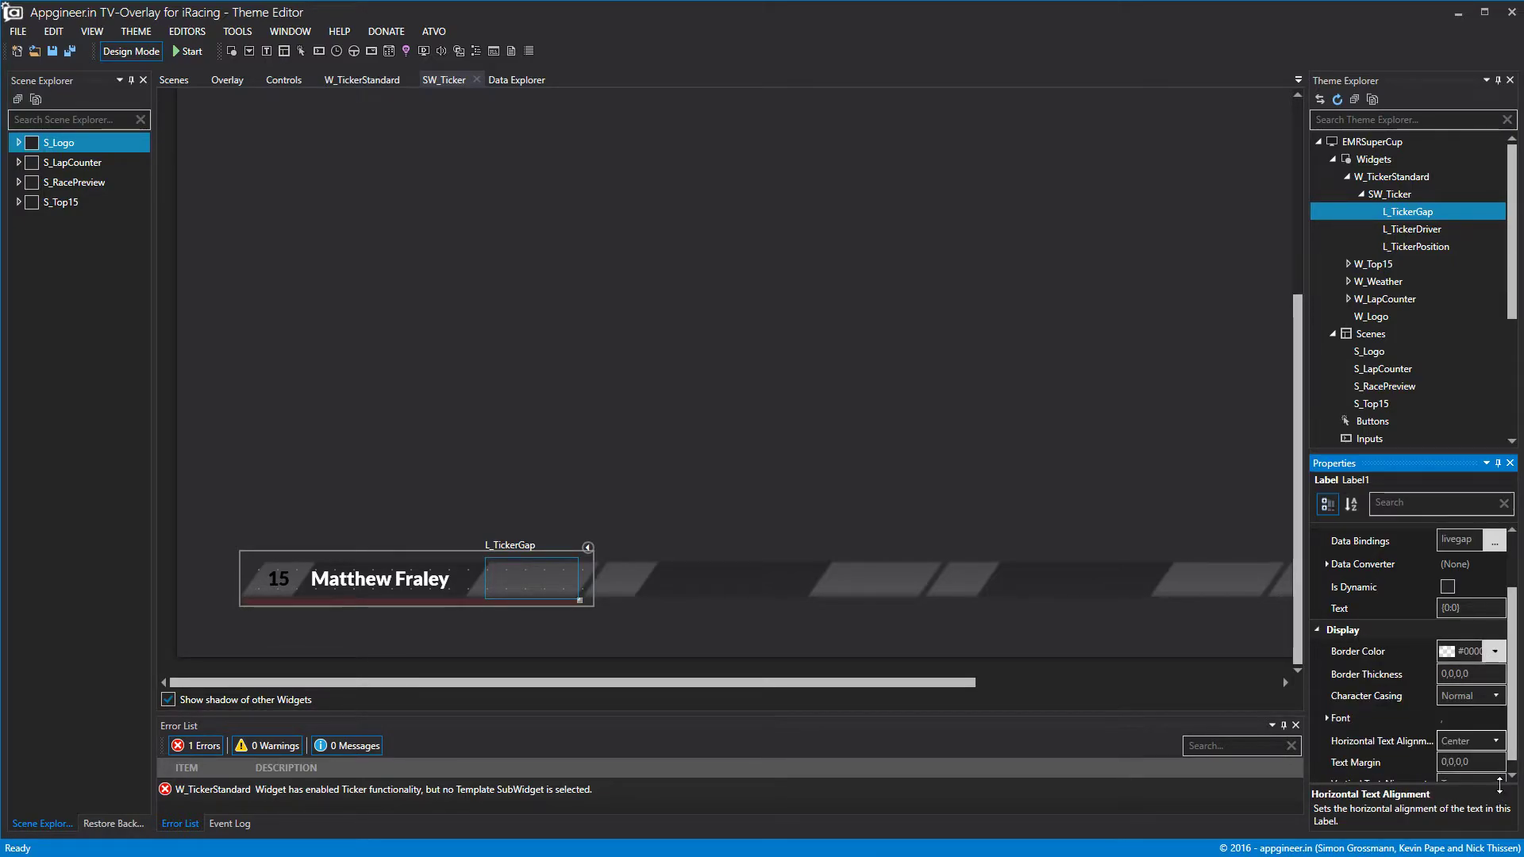
left_click(1499, 783)
left_click(1475, 730)
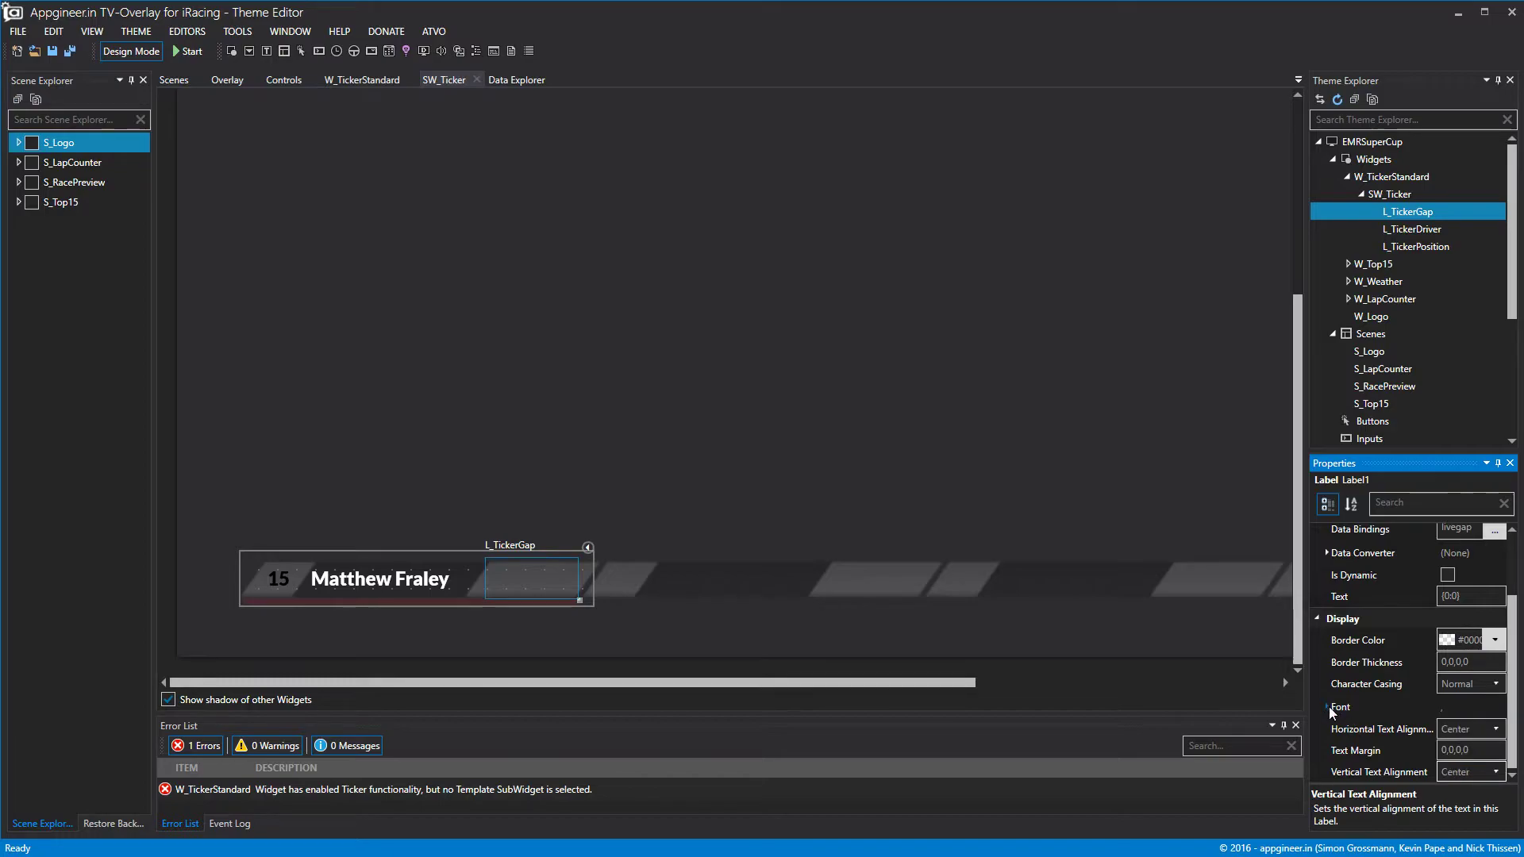
Make the gap text black, preview the ticker, and close the Data Explorer.
left_click(1328, 706)
left_click(1327, 718)
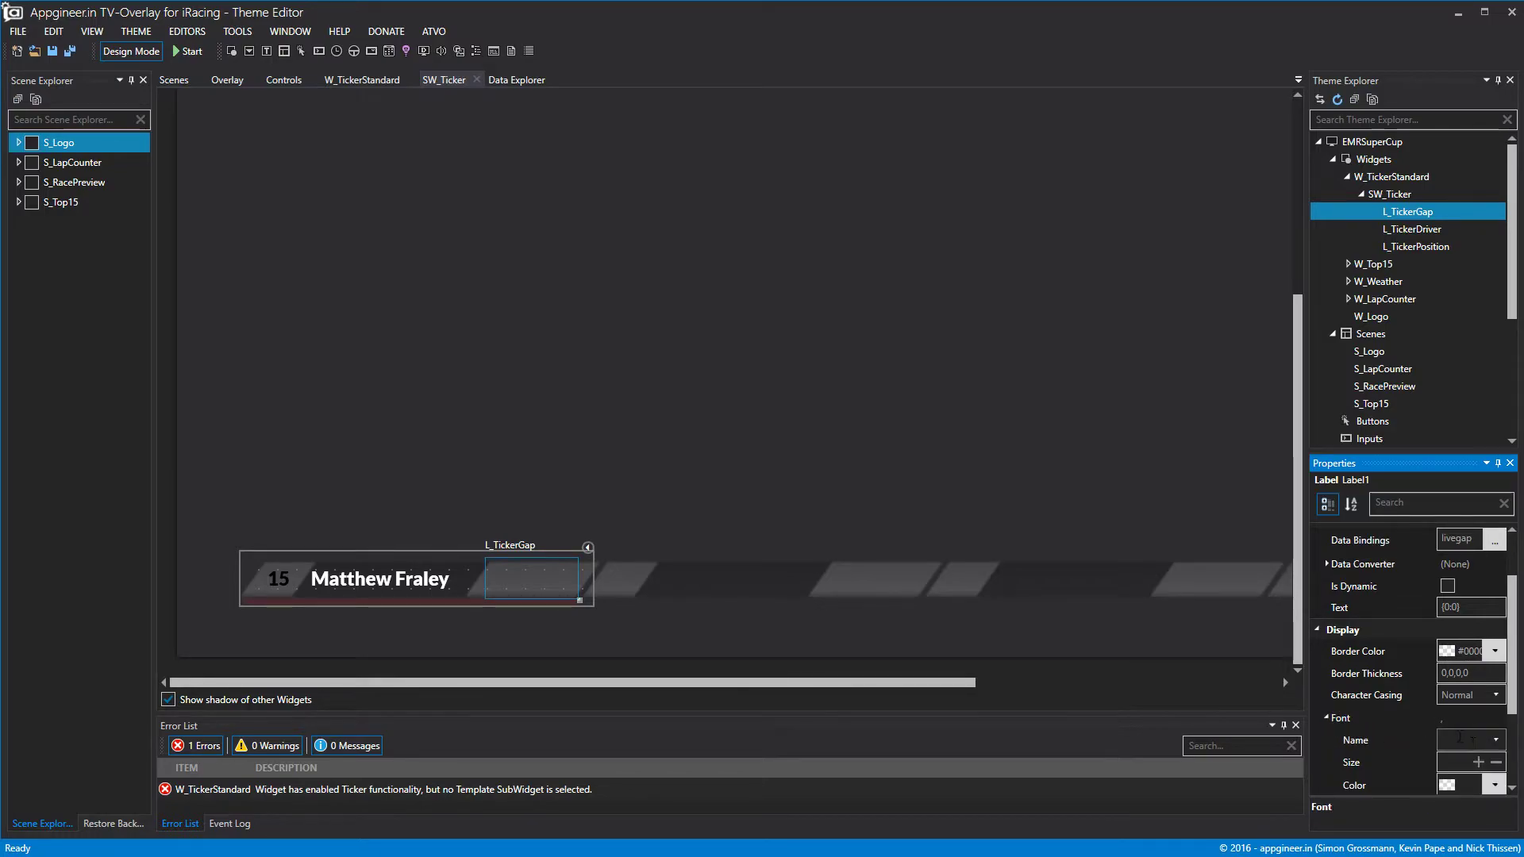
left_click(1495, 784)
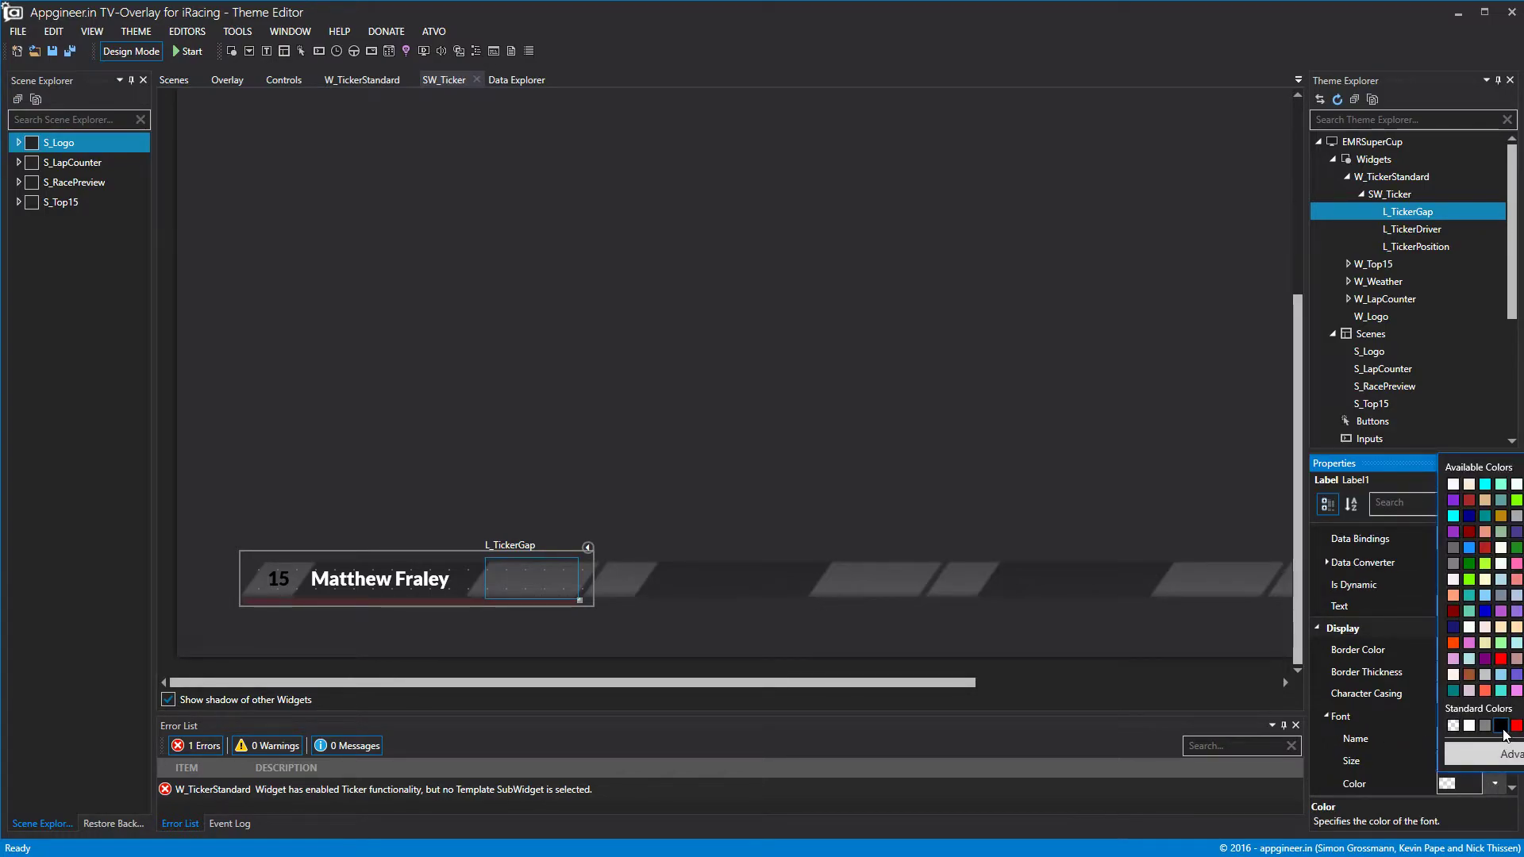
left_click(1501, 725)
left_click(144, 54)
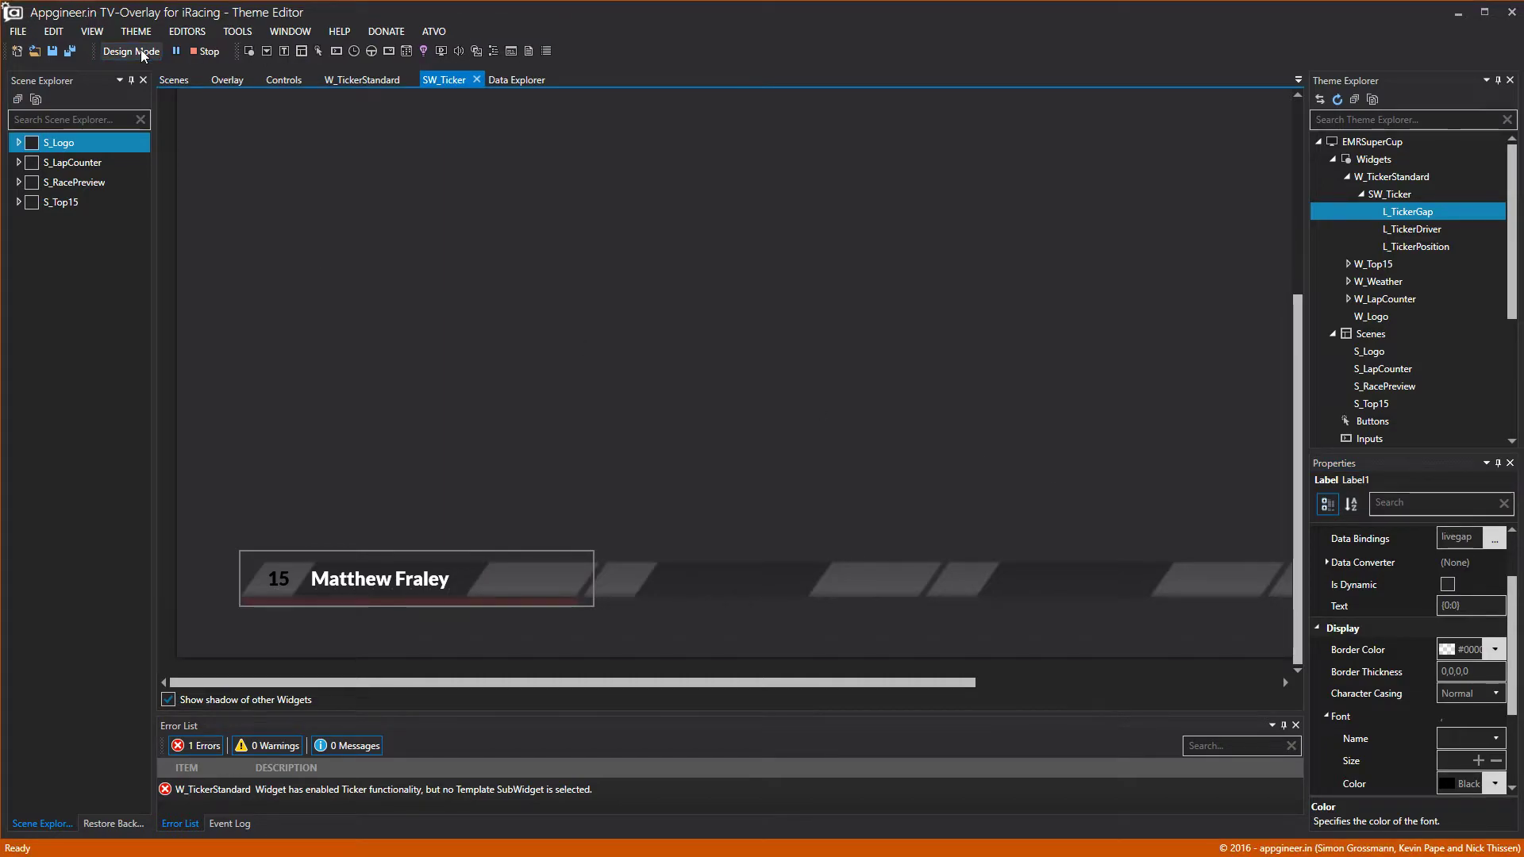
left_click(143, 54)
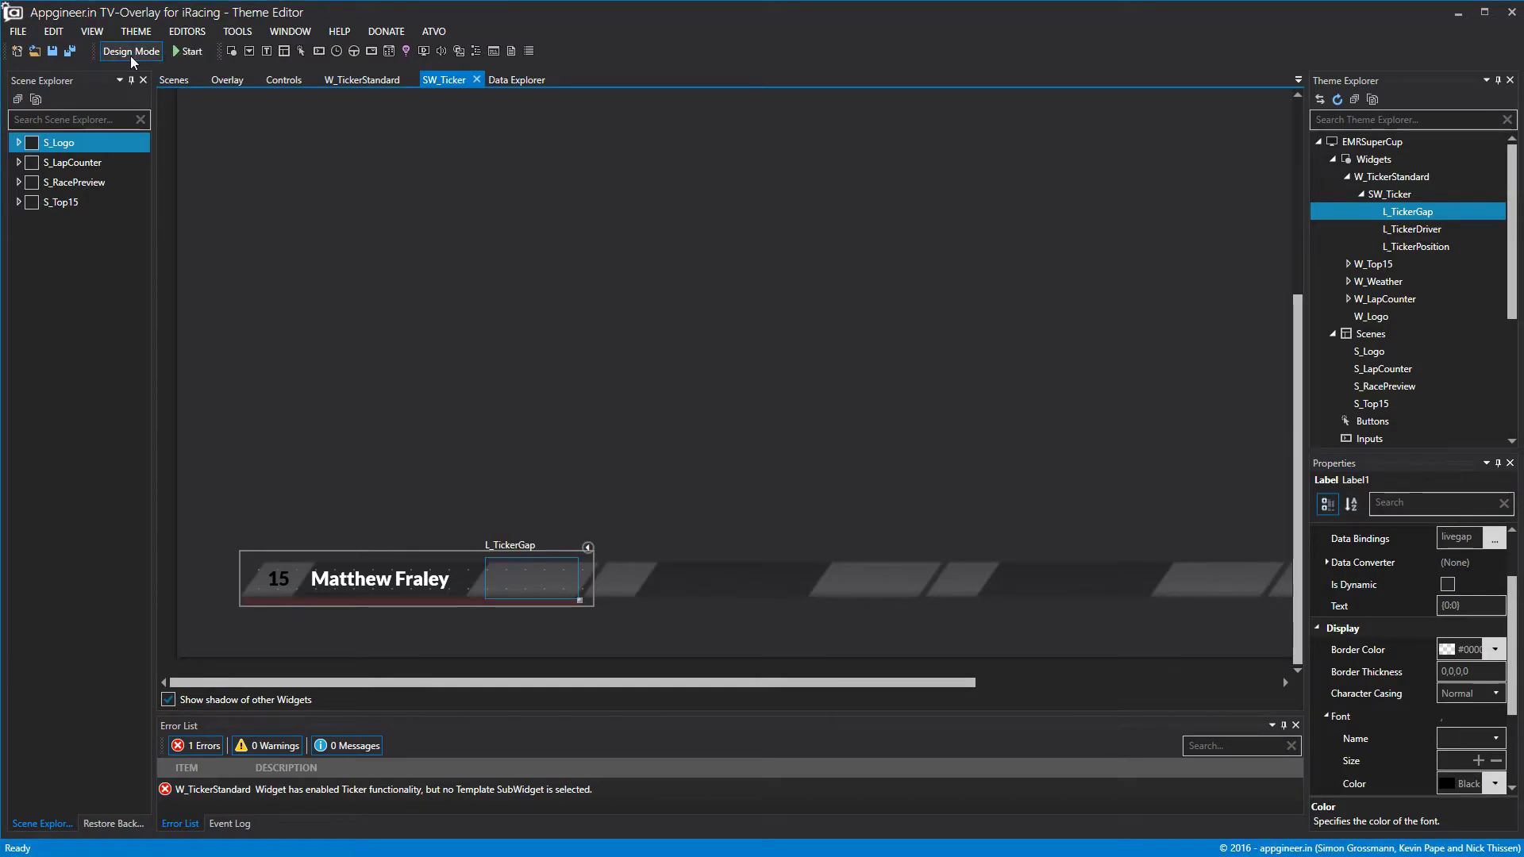
left_click(520, 80)
left_click(557, 81)
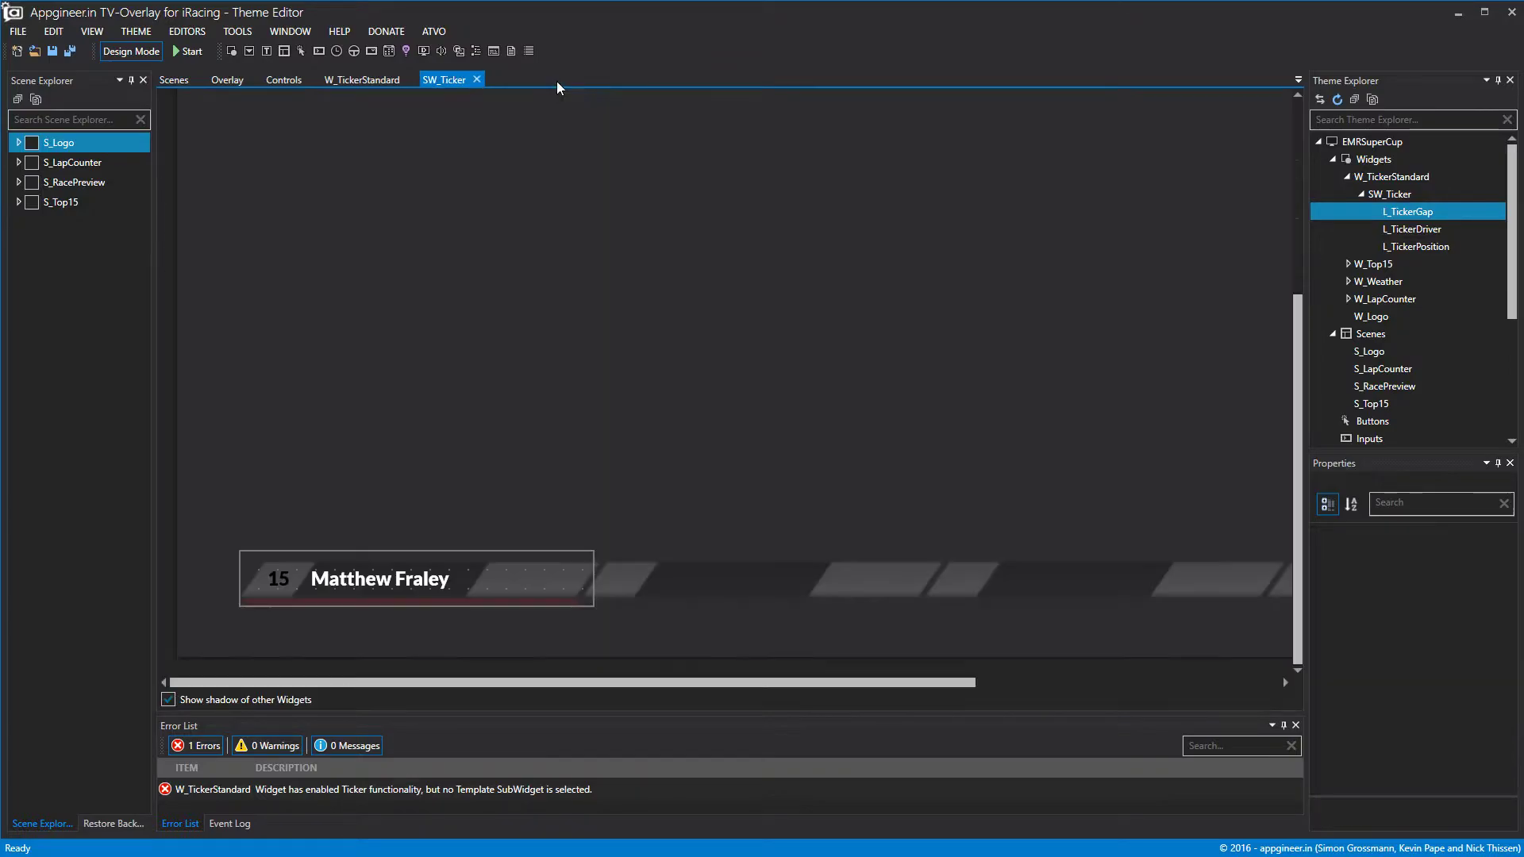
Close the SW_Ticker and W_TickerStandard editors and select W_TickerStandard on the overlay.
left_click(1363, 193)
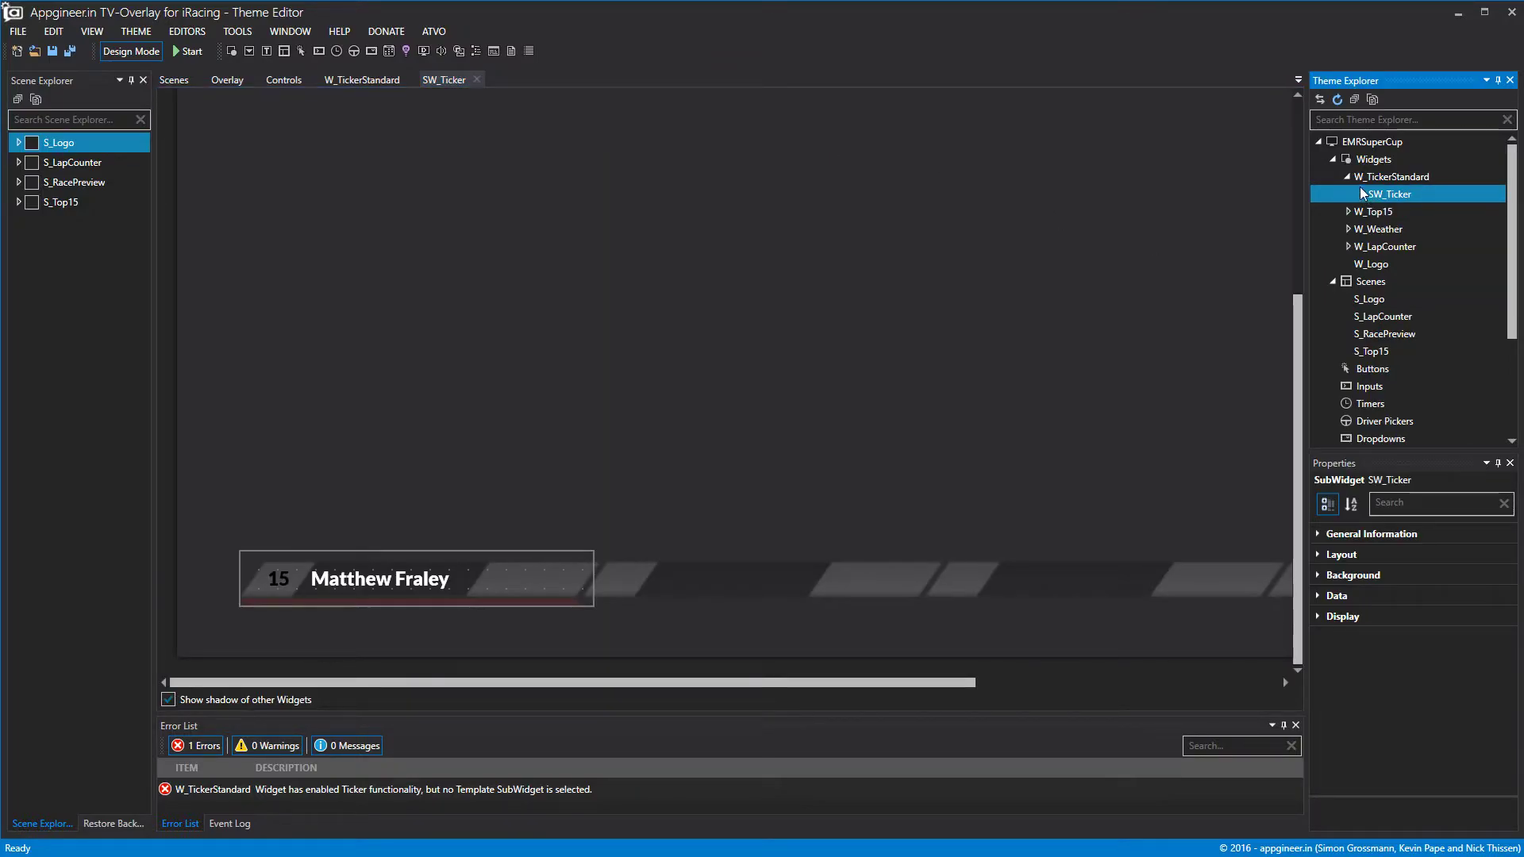
left_click(477, 80)
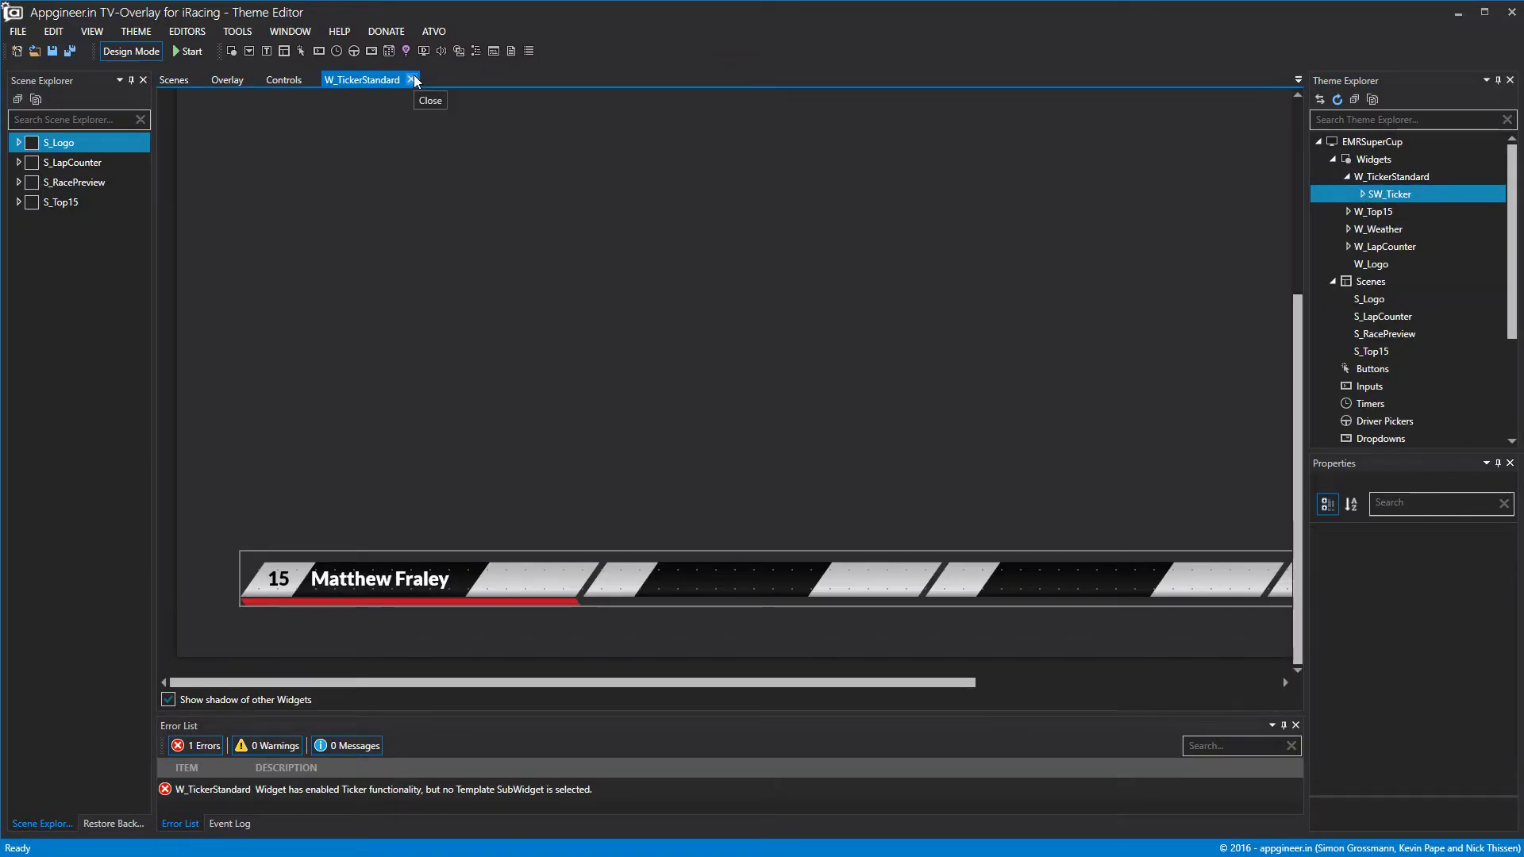
left_click(412, 80)
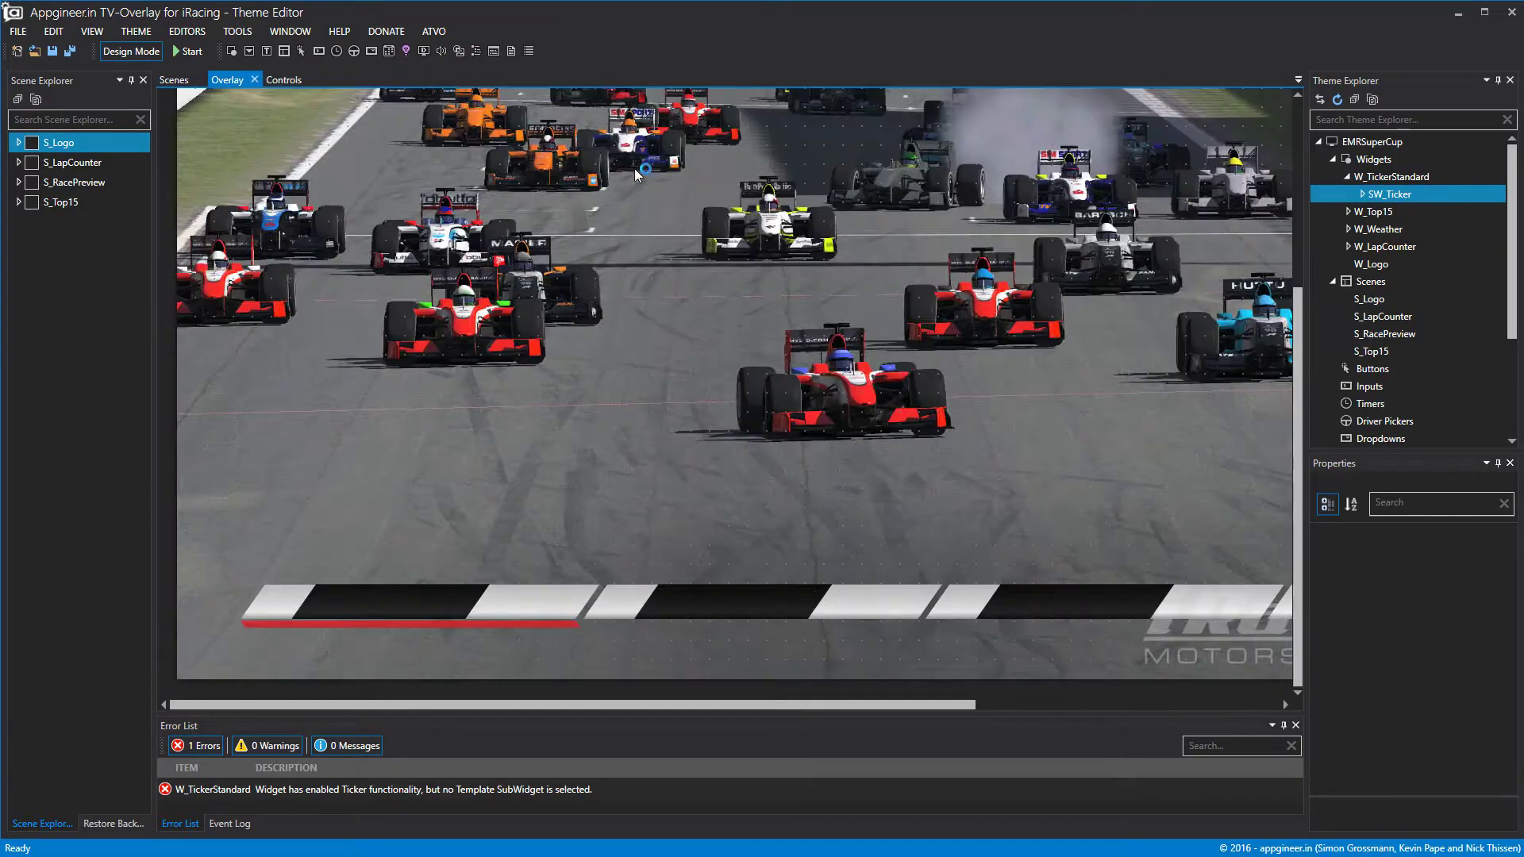
left_click(1397, 177)
left_click(121, 54)
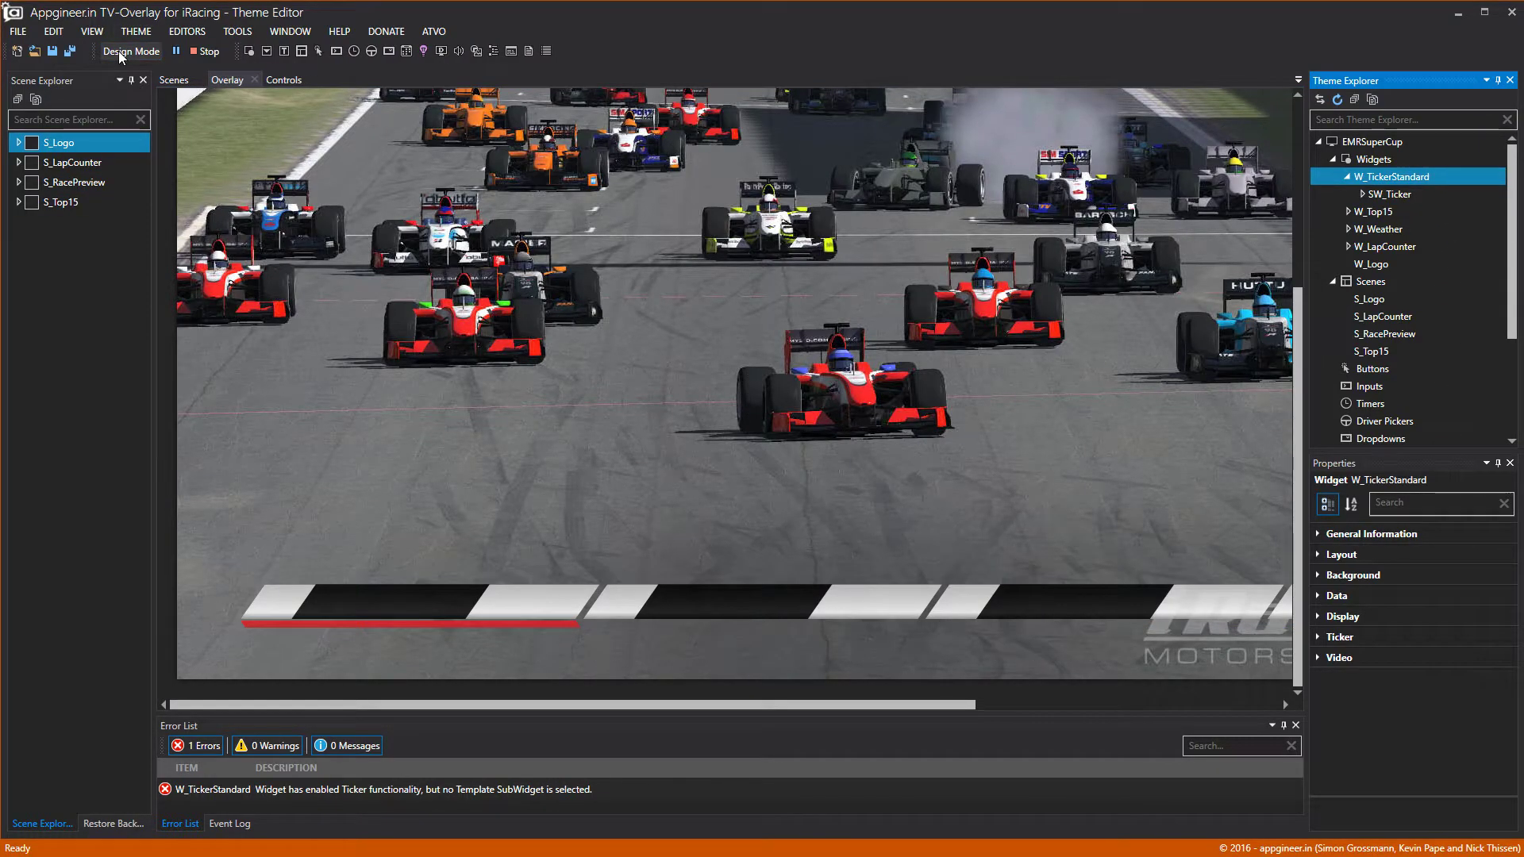
left_click(121, 52)
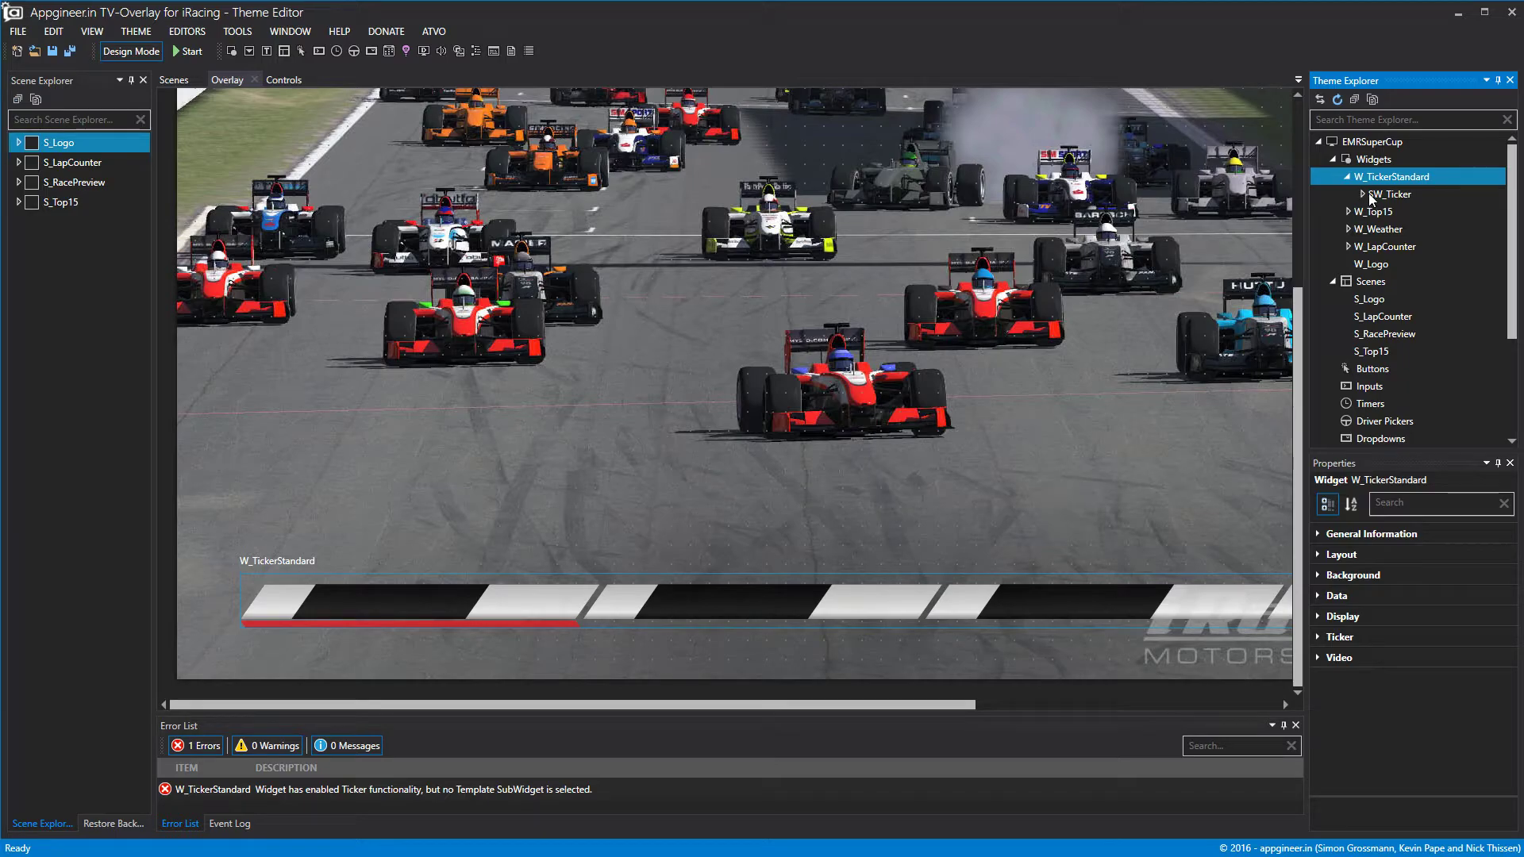
Set W_TickerStandard's ticker Template to SW_Ticker.
left_click(1316, 636)
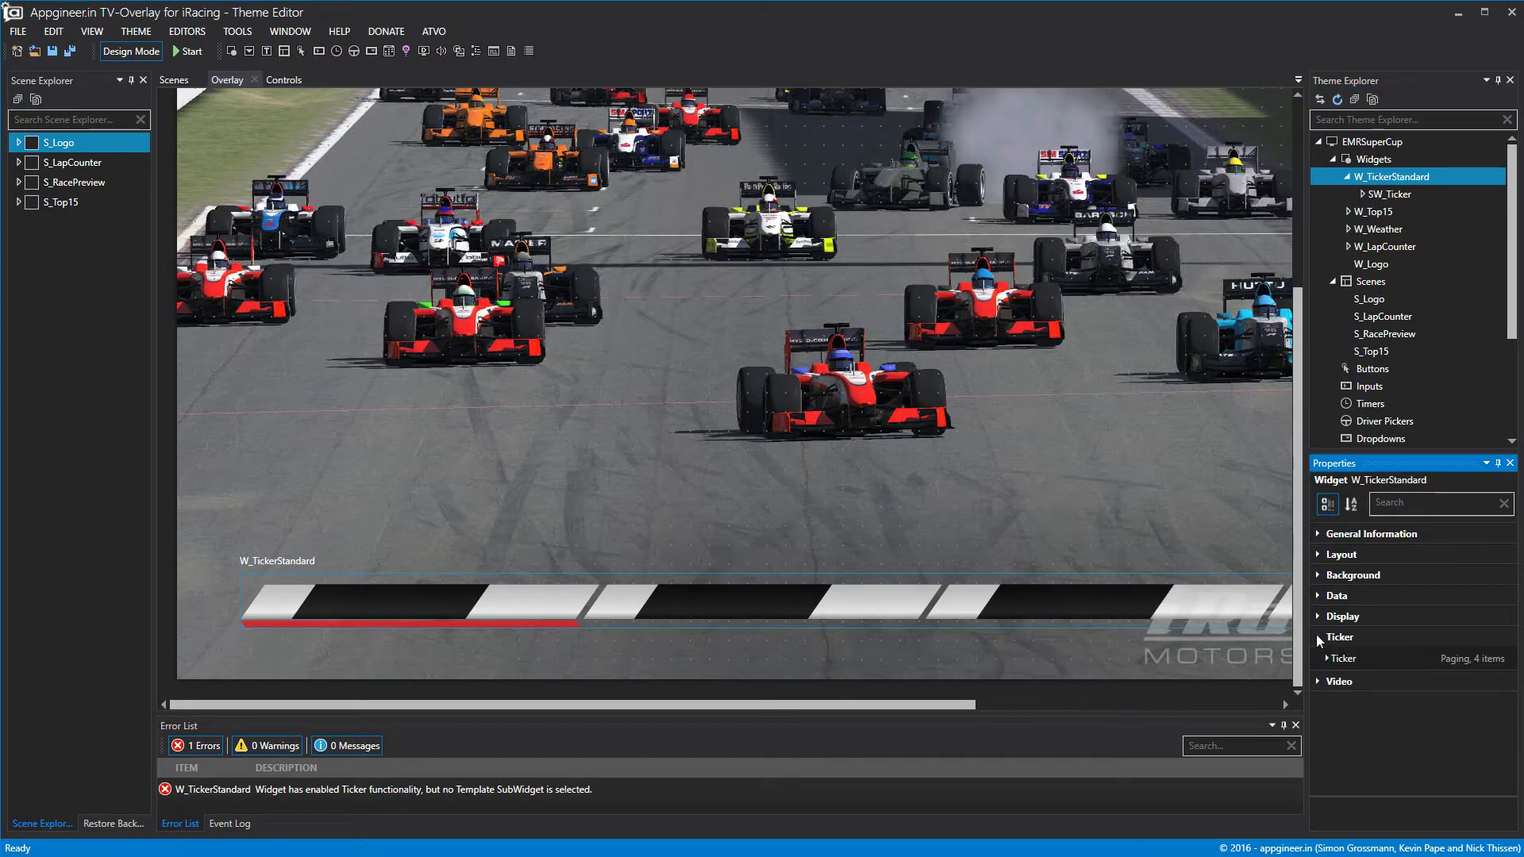
double_click(1333, 658)
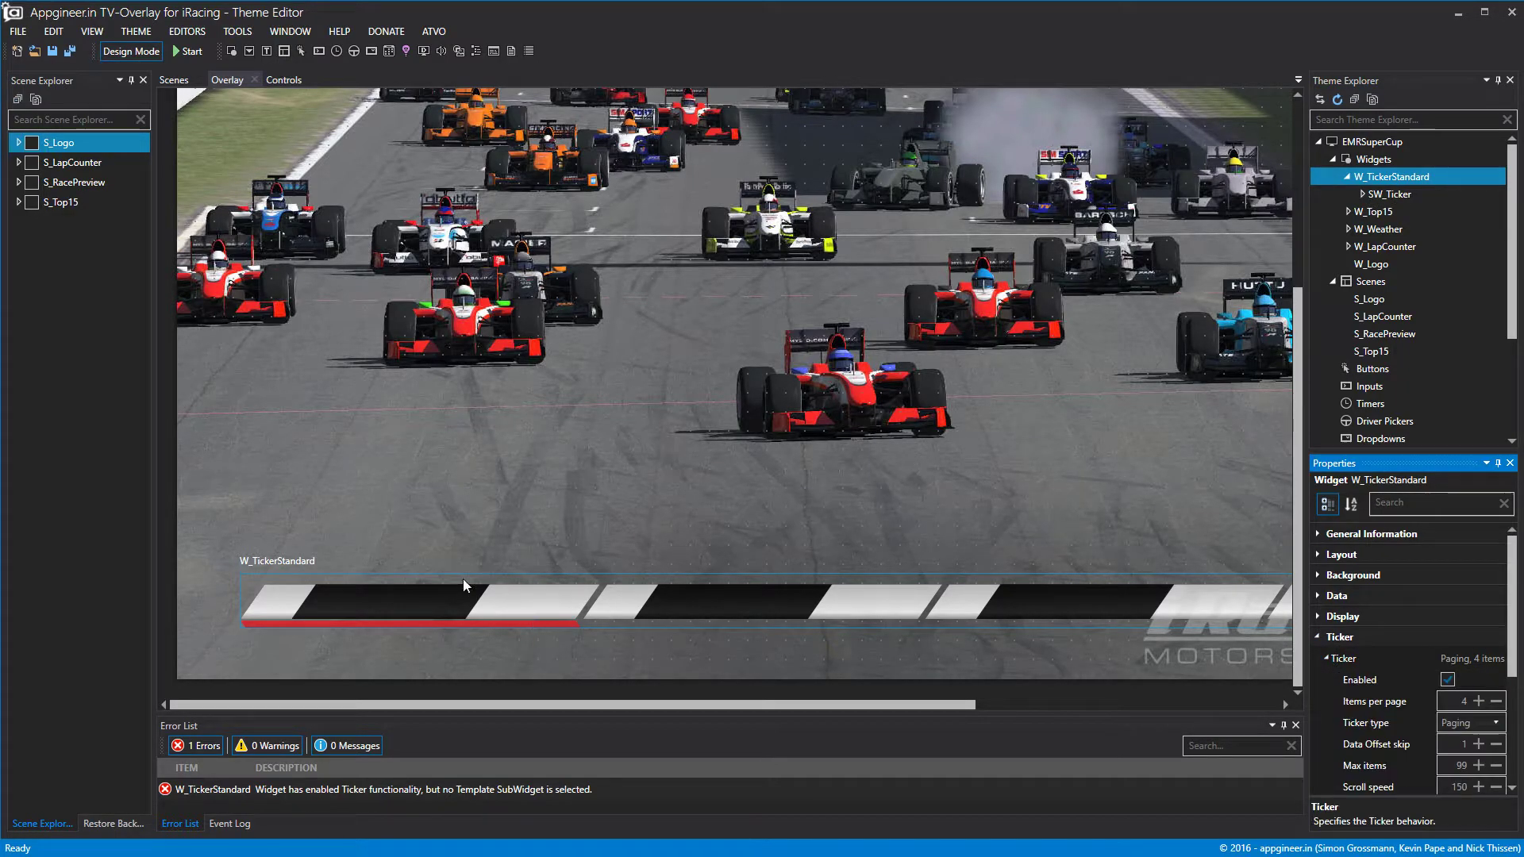
mouse_move(551, 705)
left_mouse_down()
mouse_move(881, 698)
mouse_move(566, 711)
left_mouse_up()
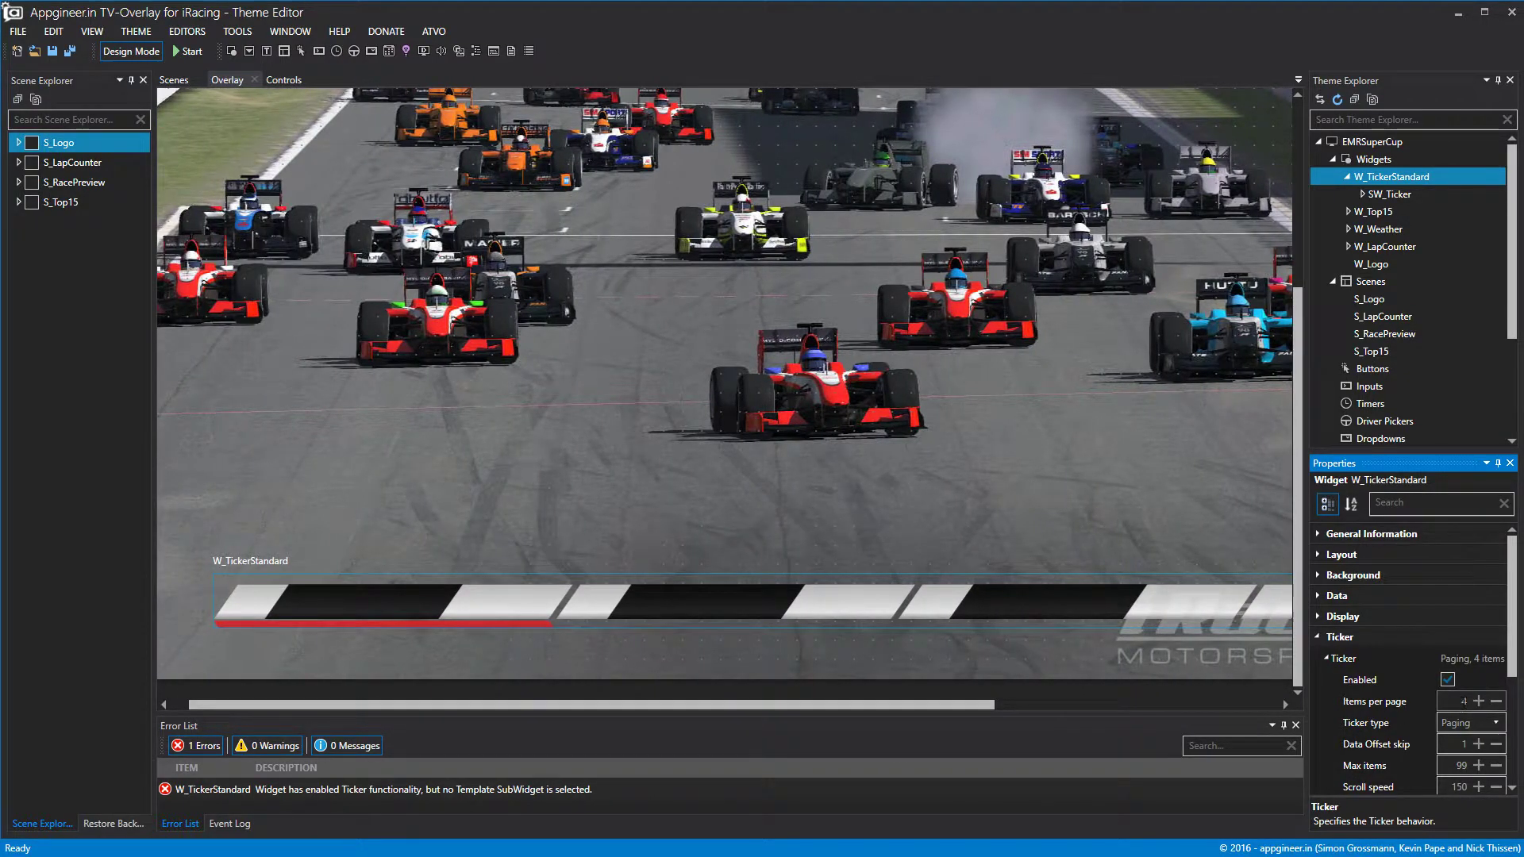
scroll(1413, 682, "down", 2)
scroll(1463, 758, "down", 3)
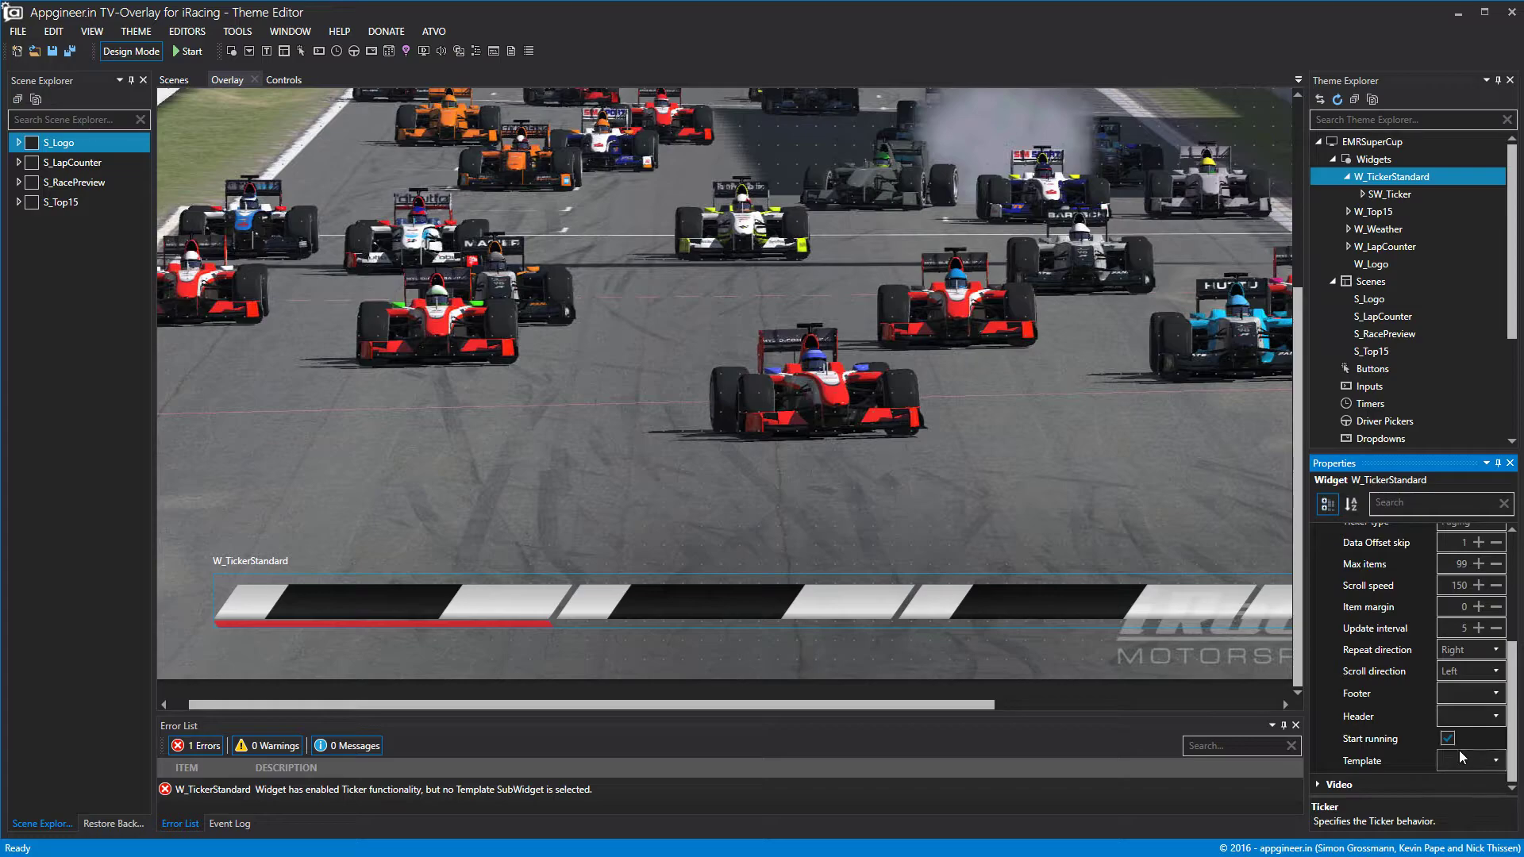
left_click(1496, 760)
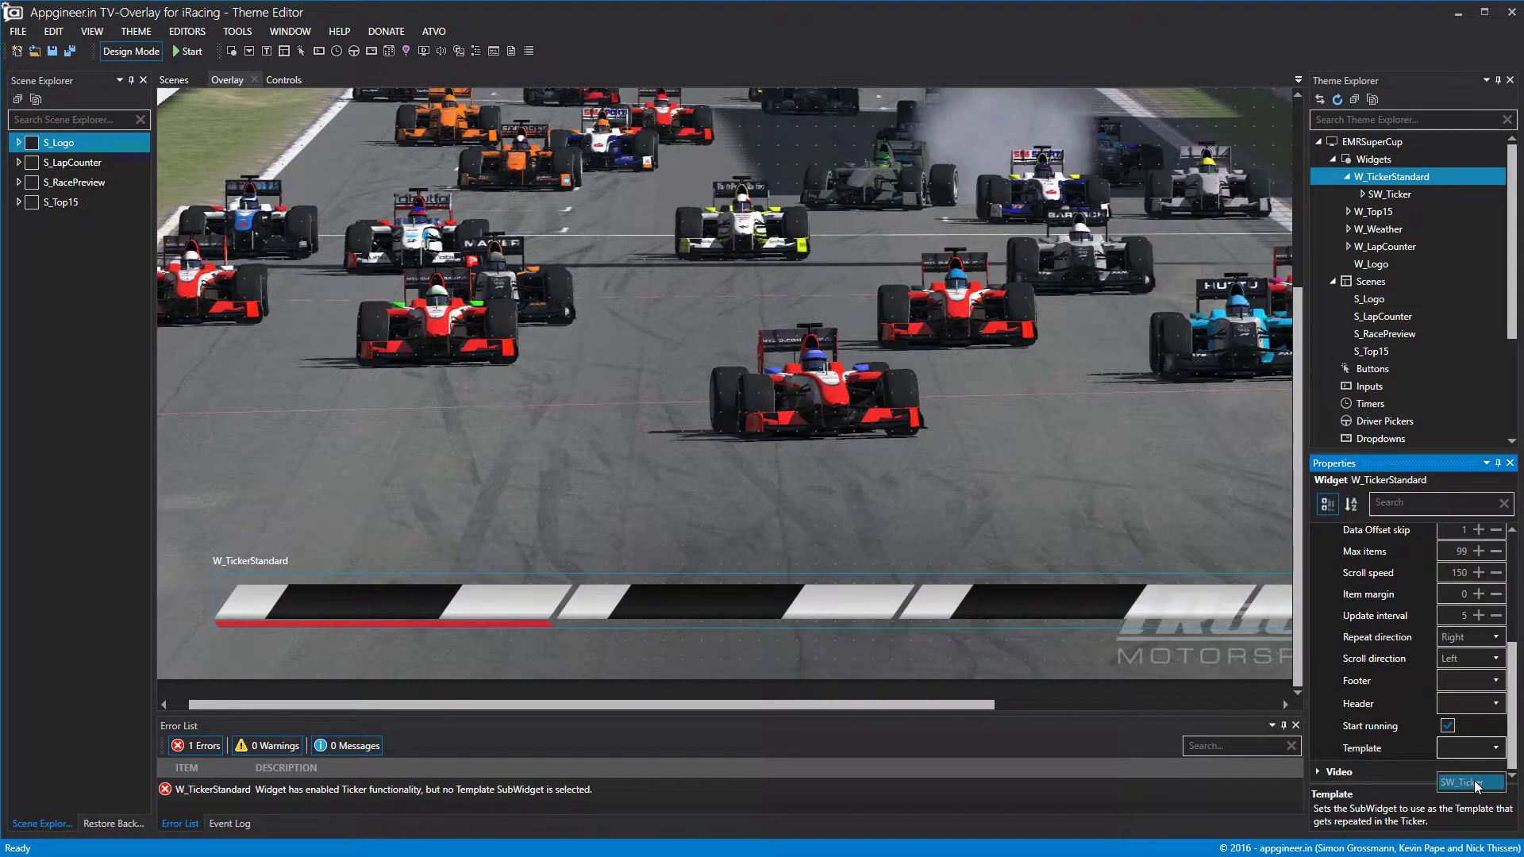
left_click(1470, 783)
Run the overlay preview and expand W_TickerStandard's ticker settings.
left_click(1017, 516)
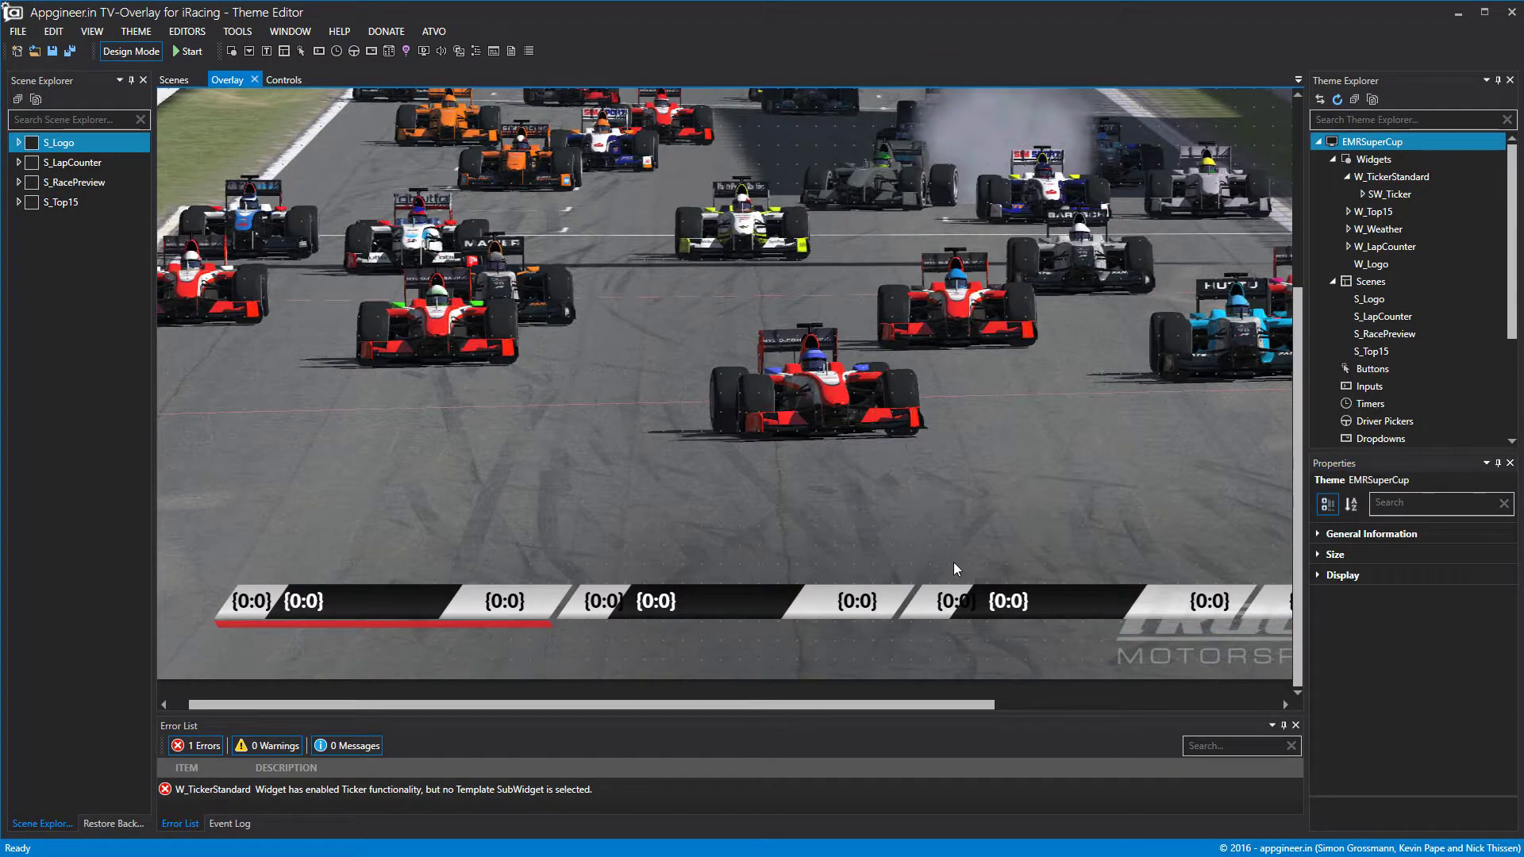
left_click(188, 51)
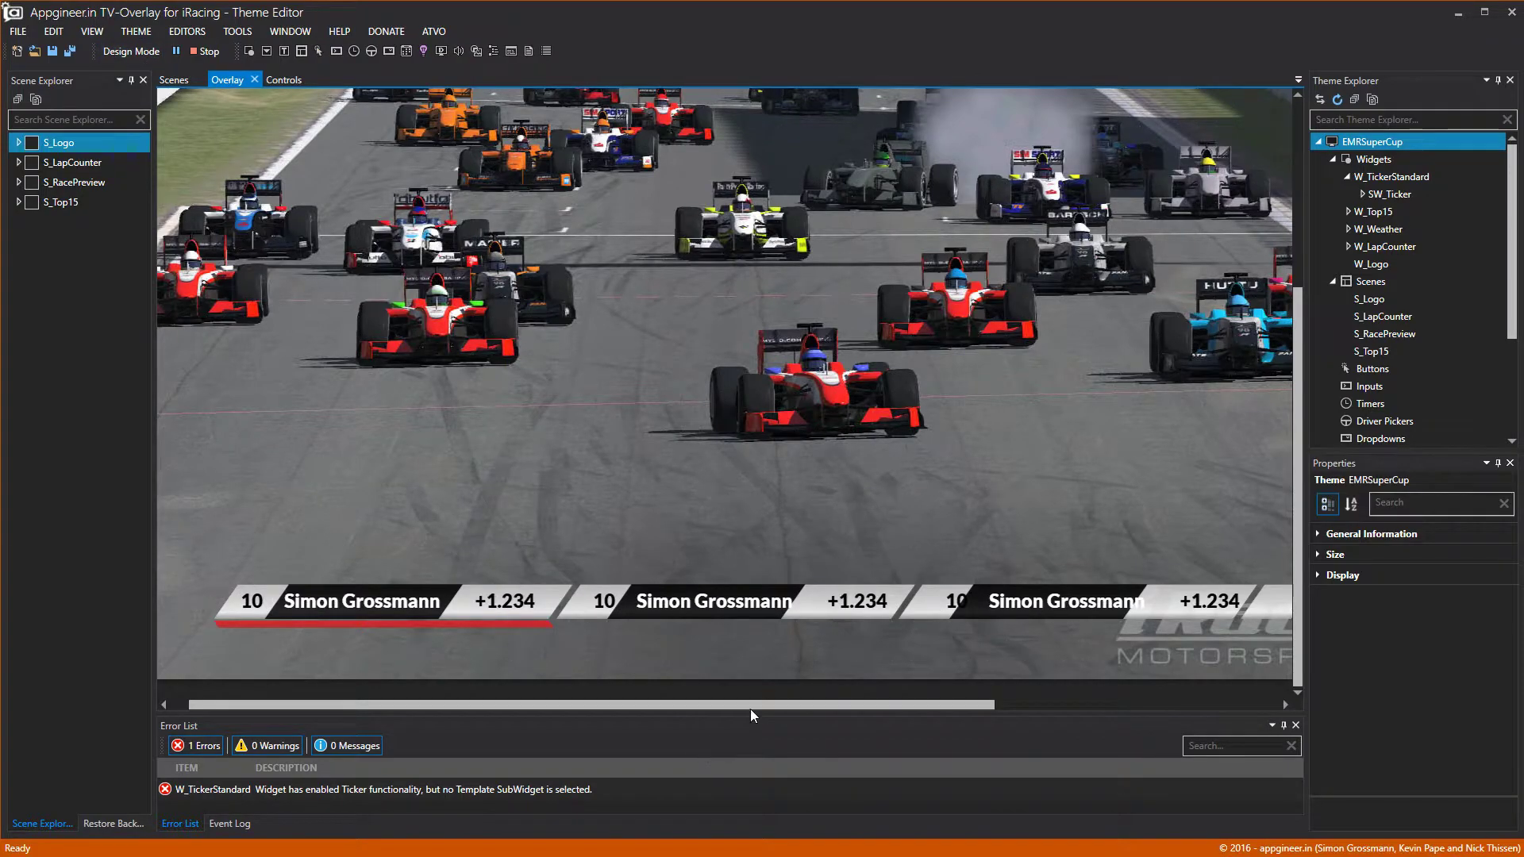
left_click(1385, 179)
left_click(1317, 637)
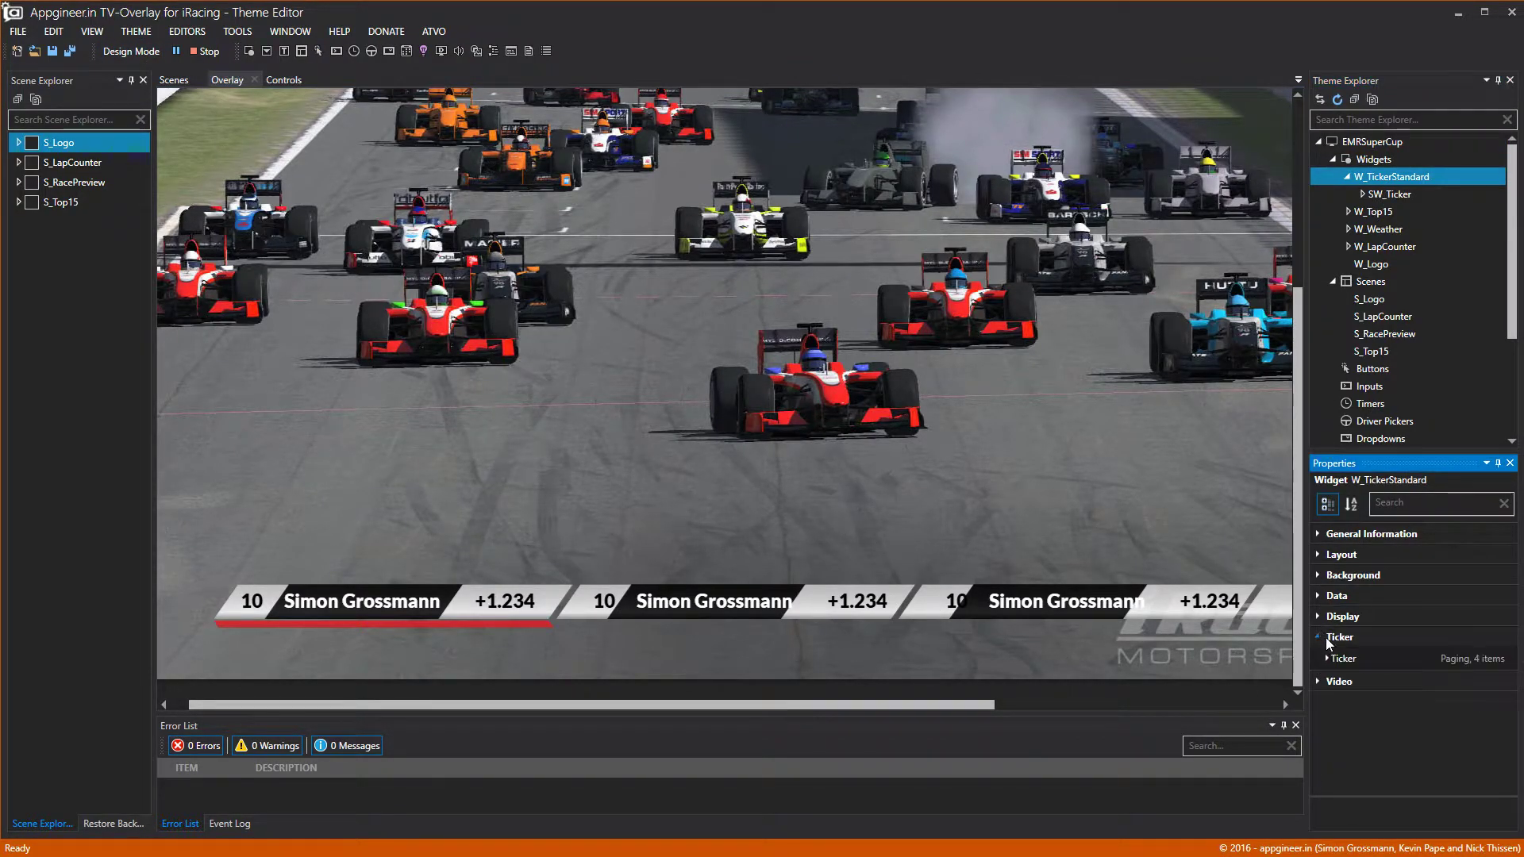
scroll(1473, 677, "down", 1)
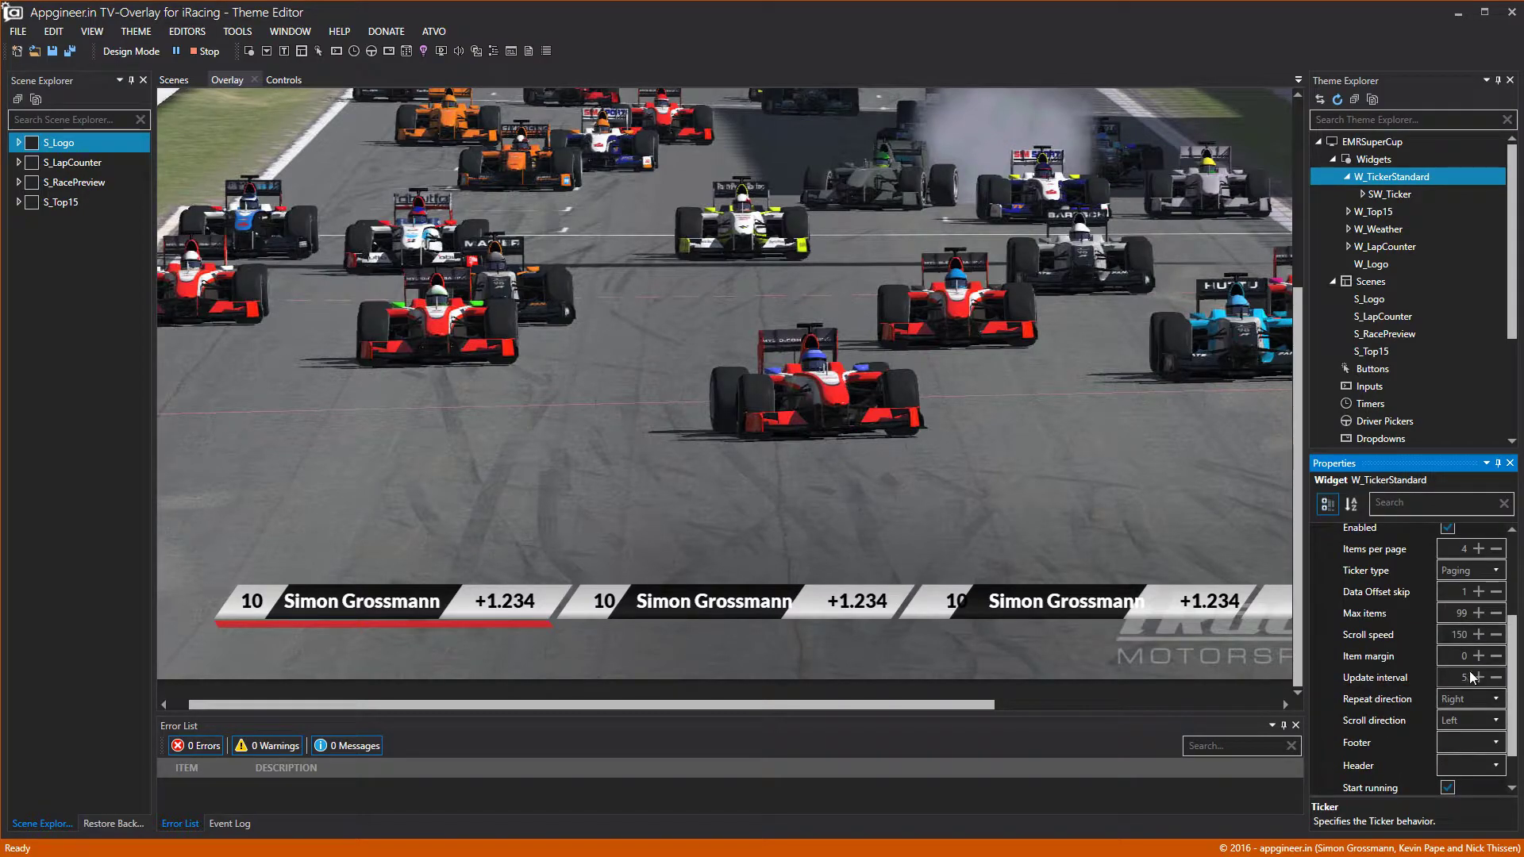
Lower the ticker item margin to -13 and run the overlay with live data.
left_click(1497, 657)
left_click(1496, 657)
left_click(1496, 657)
left_click(1496, 657)
left_click(1496, 657)
left_click(1497, 657)
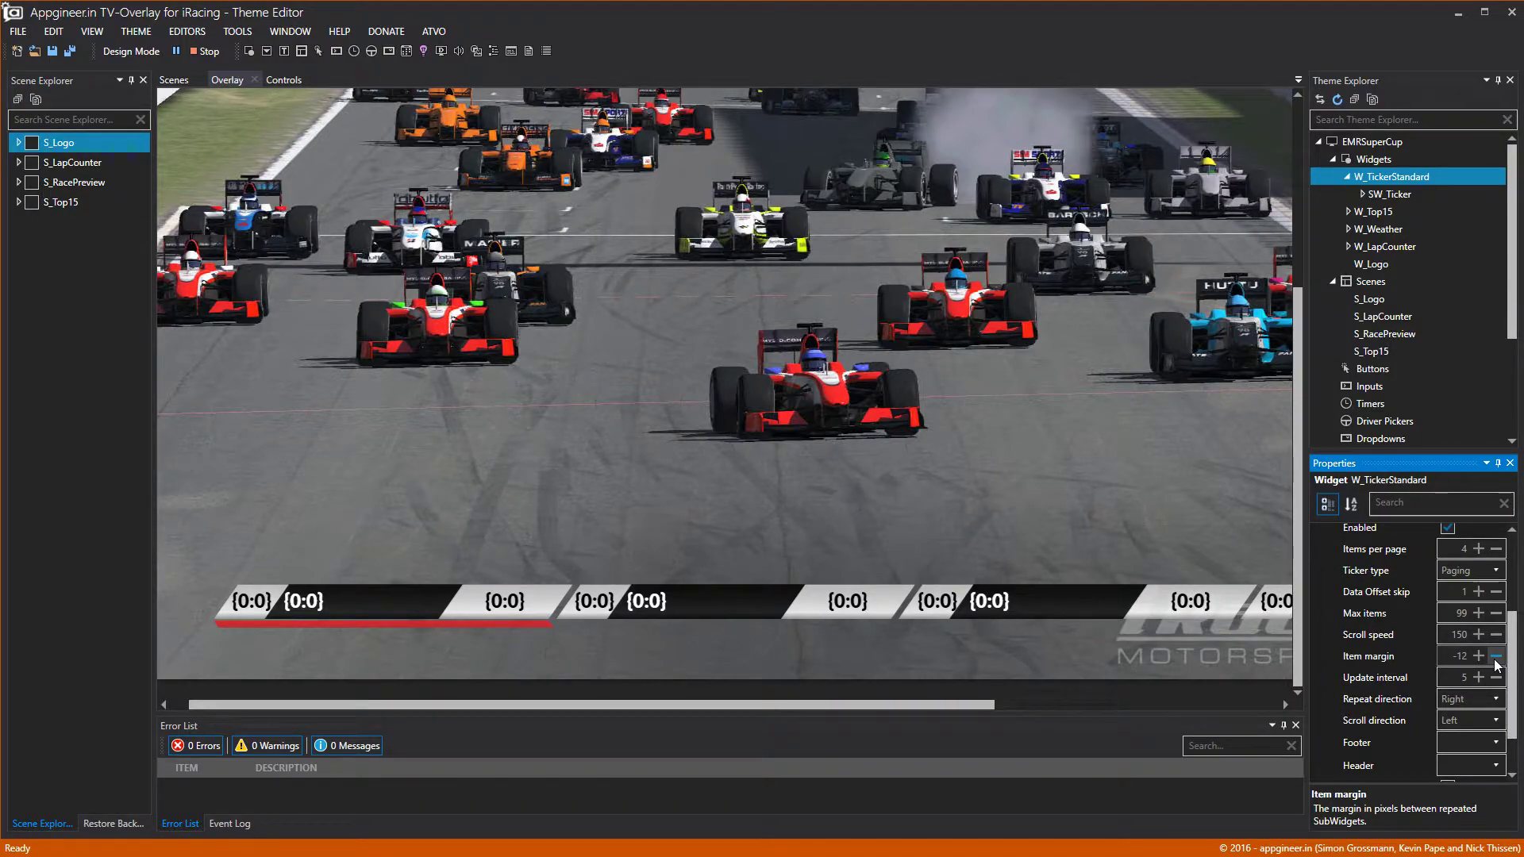
left_click(1496, 657)
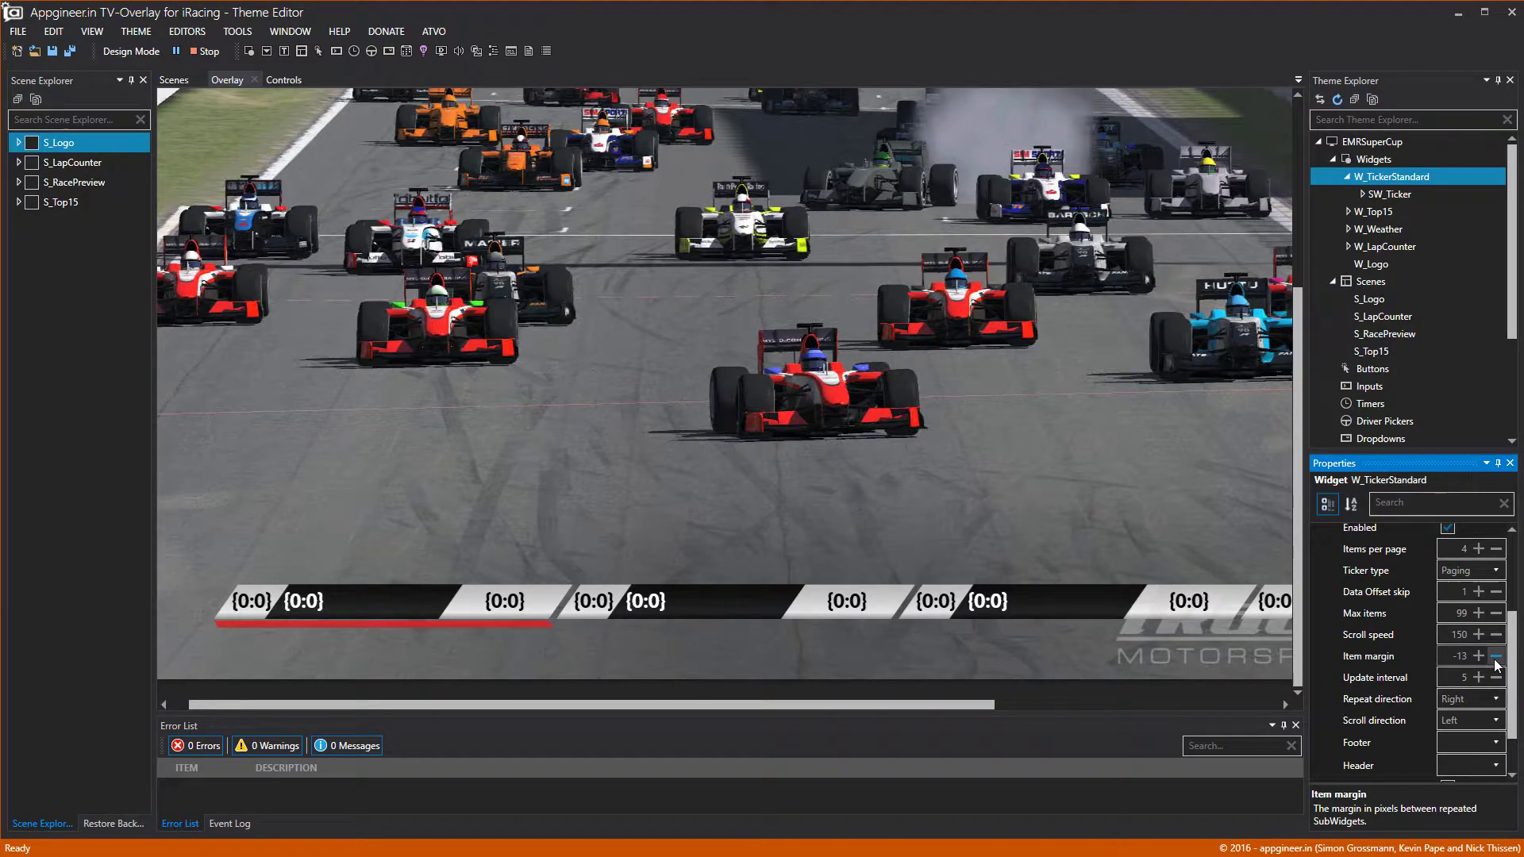
left_click_drag(964, 703, 1195, 703)
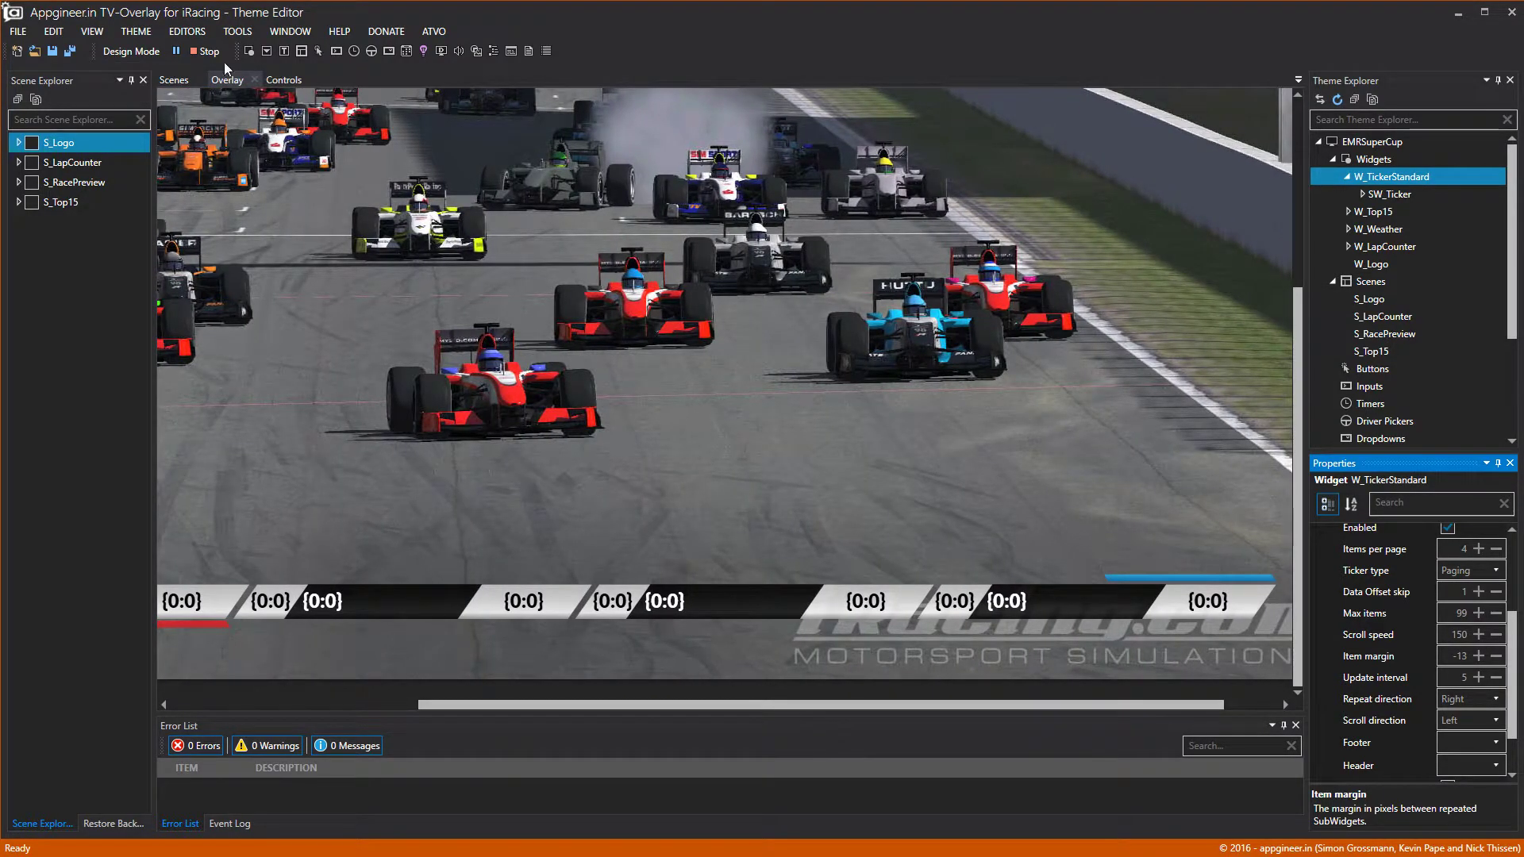
left_click(148, 56)
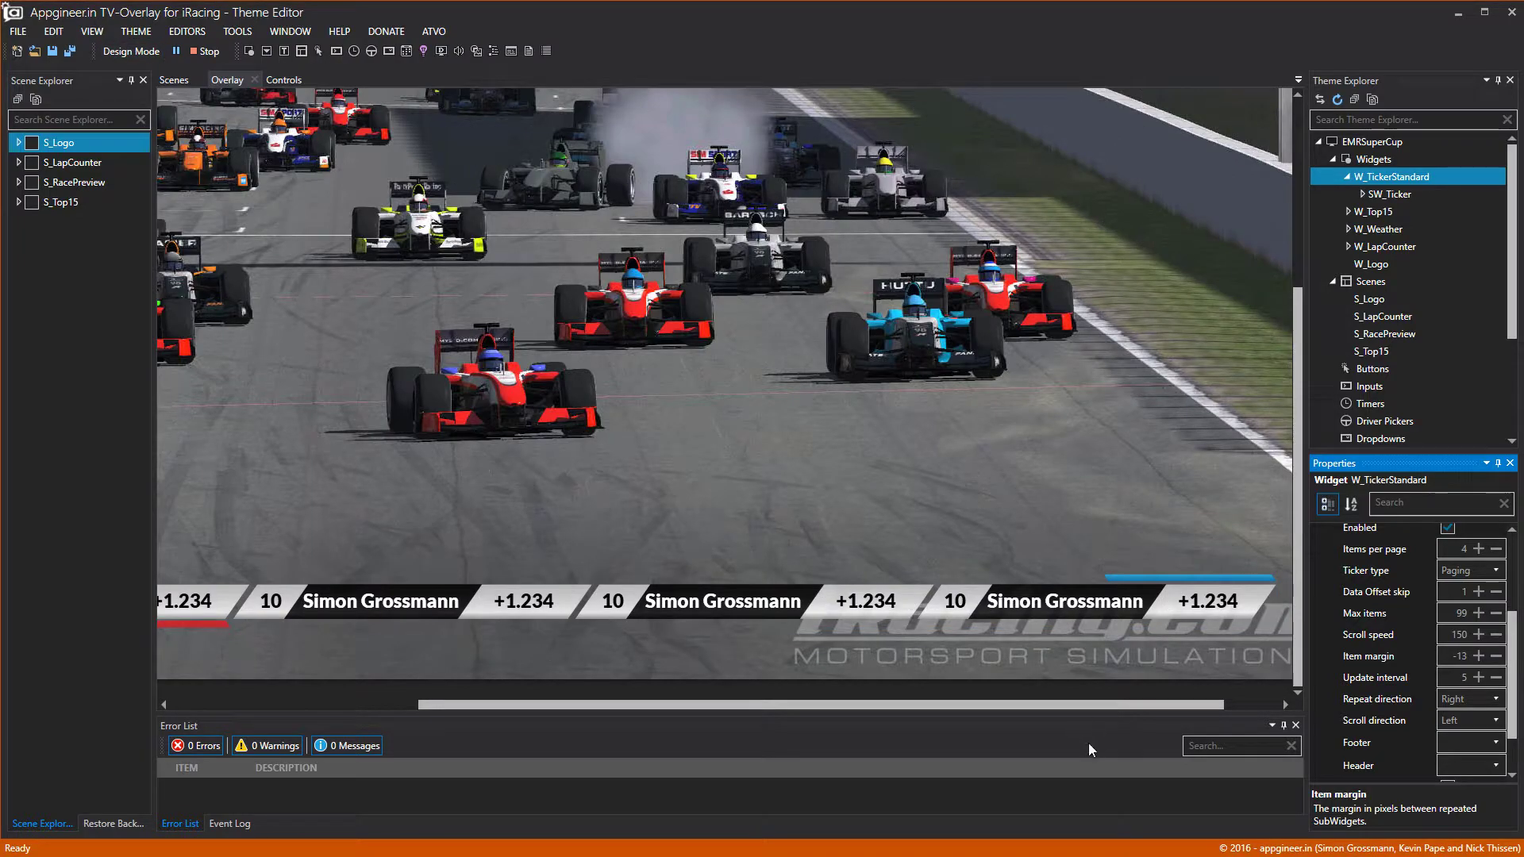
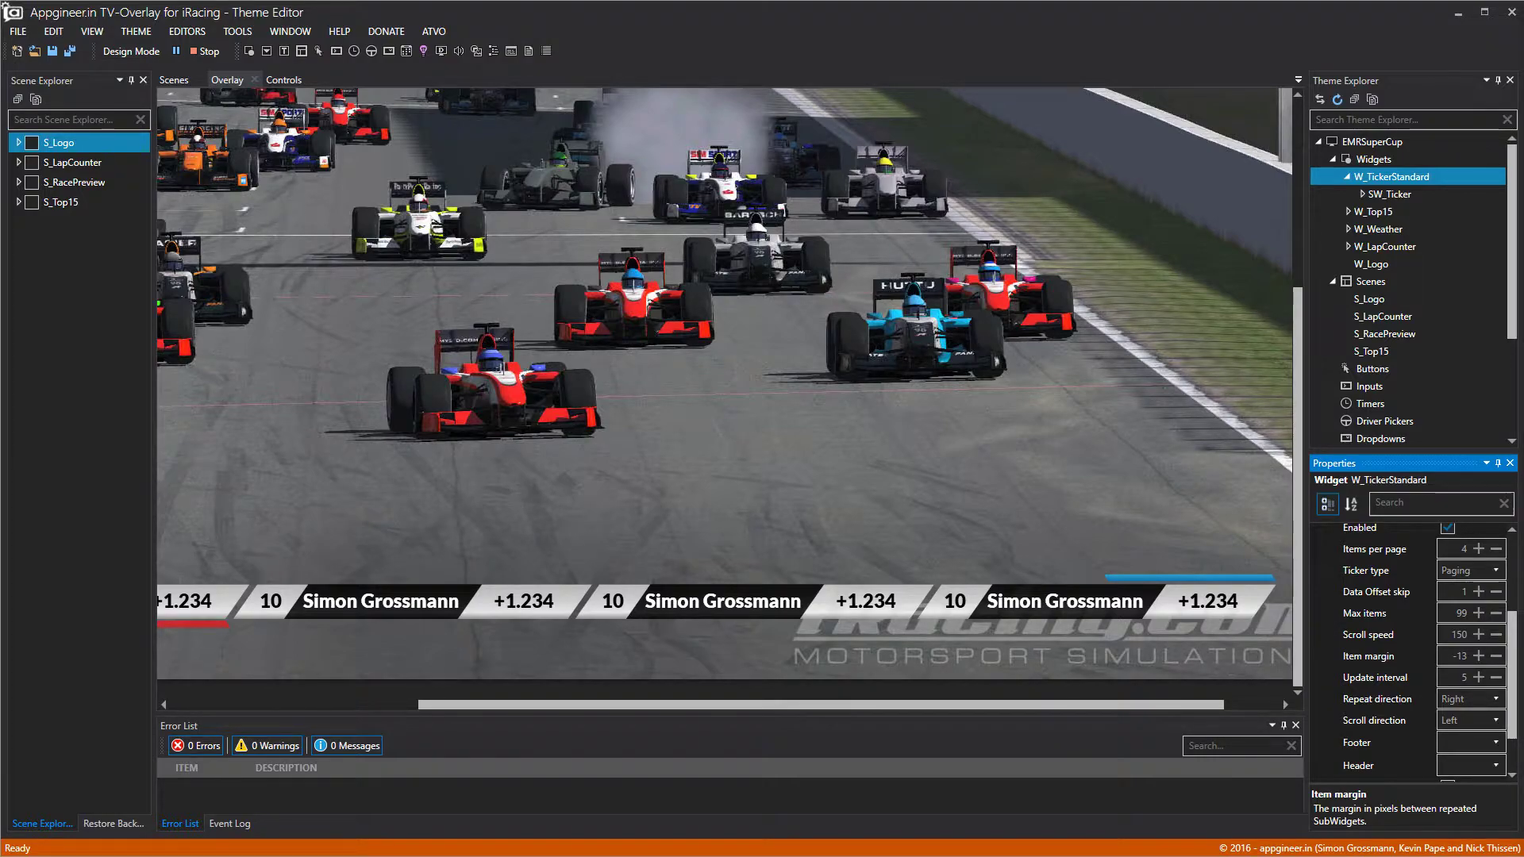
Add a new scene to the theme and rename Scene1 to S_Tickers.
left_click_drag(1056, 704, 1123, 706)
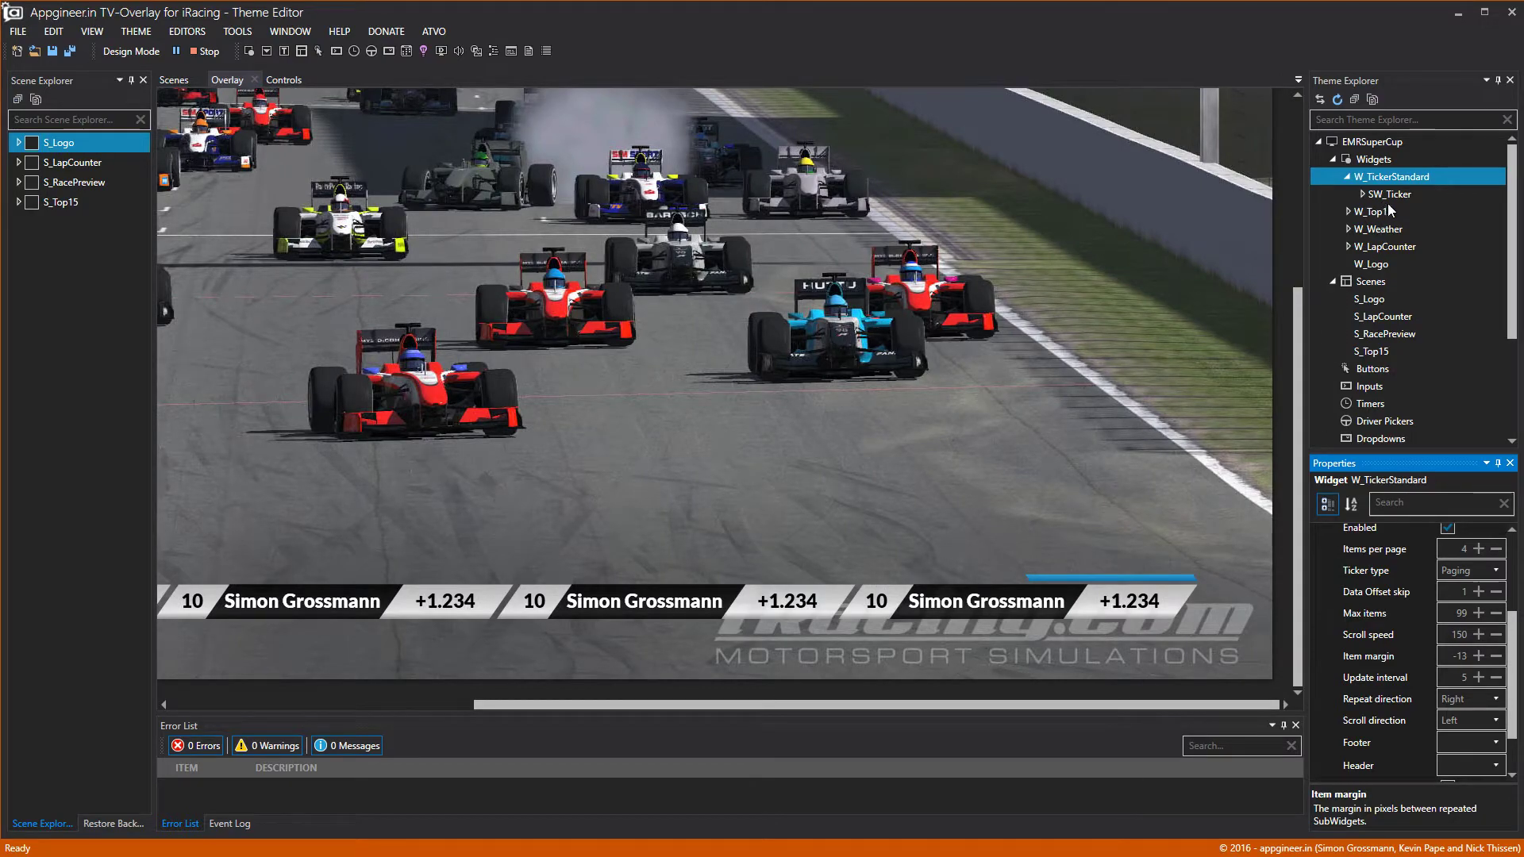
right_click(1374, 282)
left_click(1398, 303)
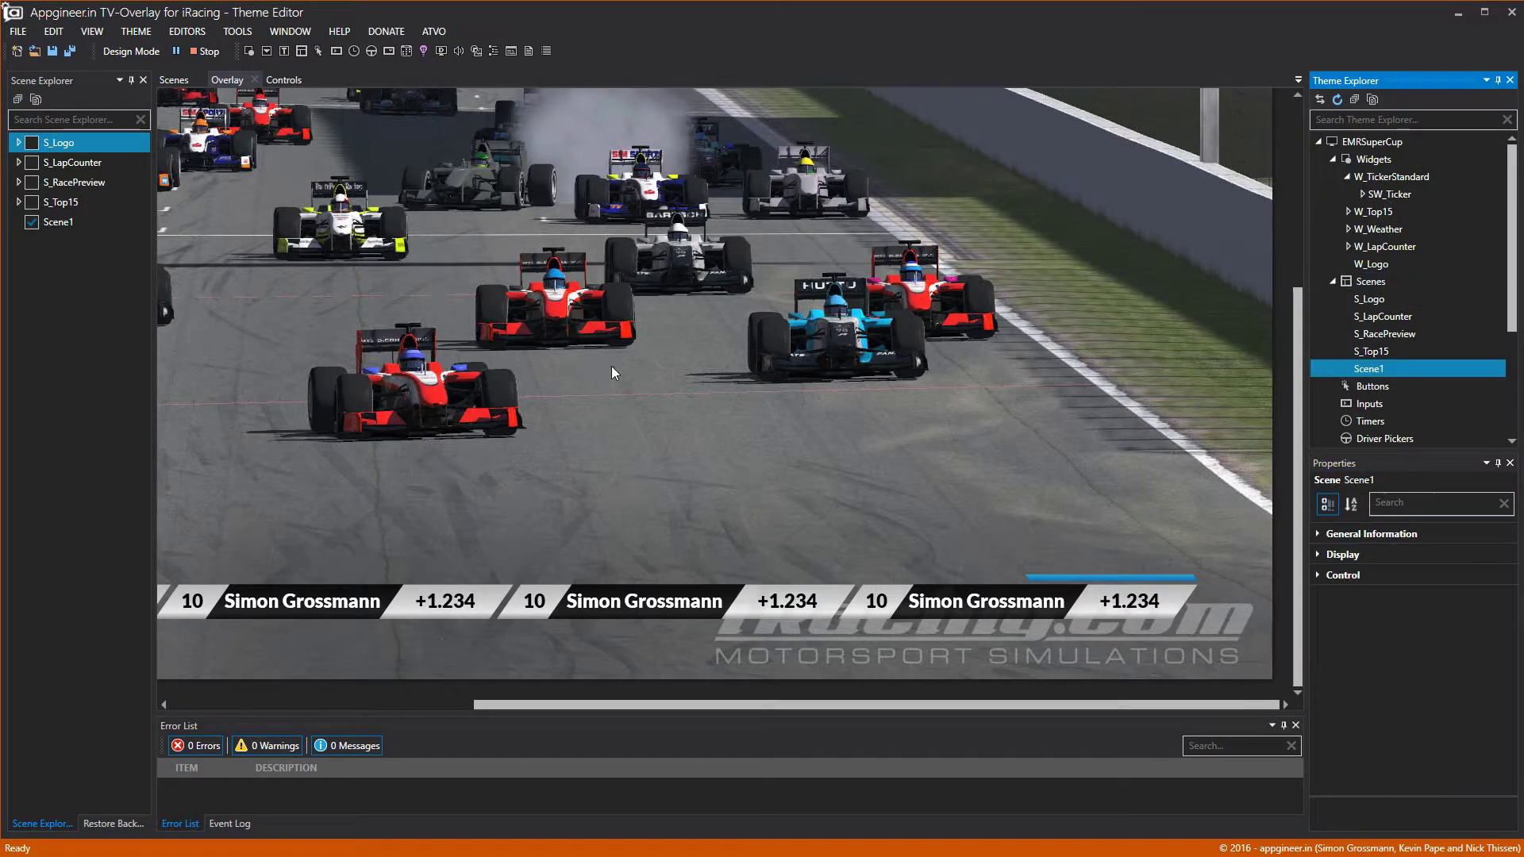
right_click(1365, 370)
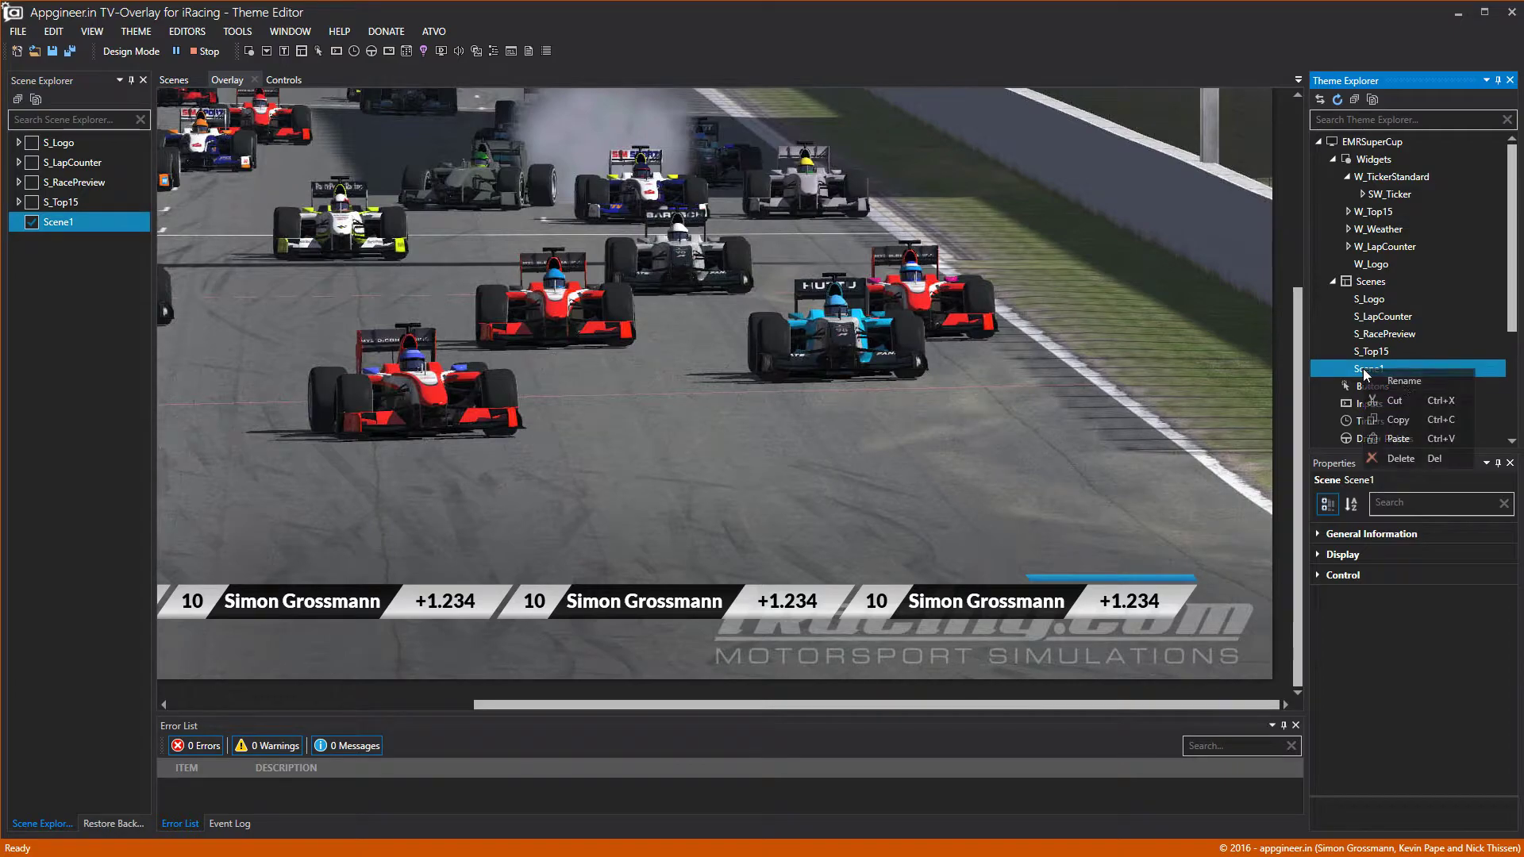
left_click(1385, 381)
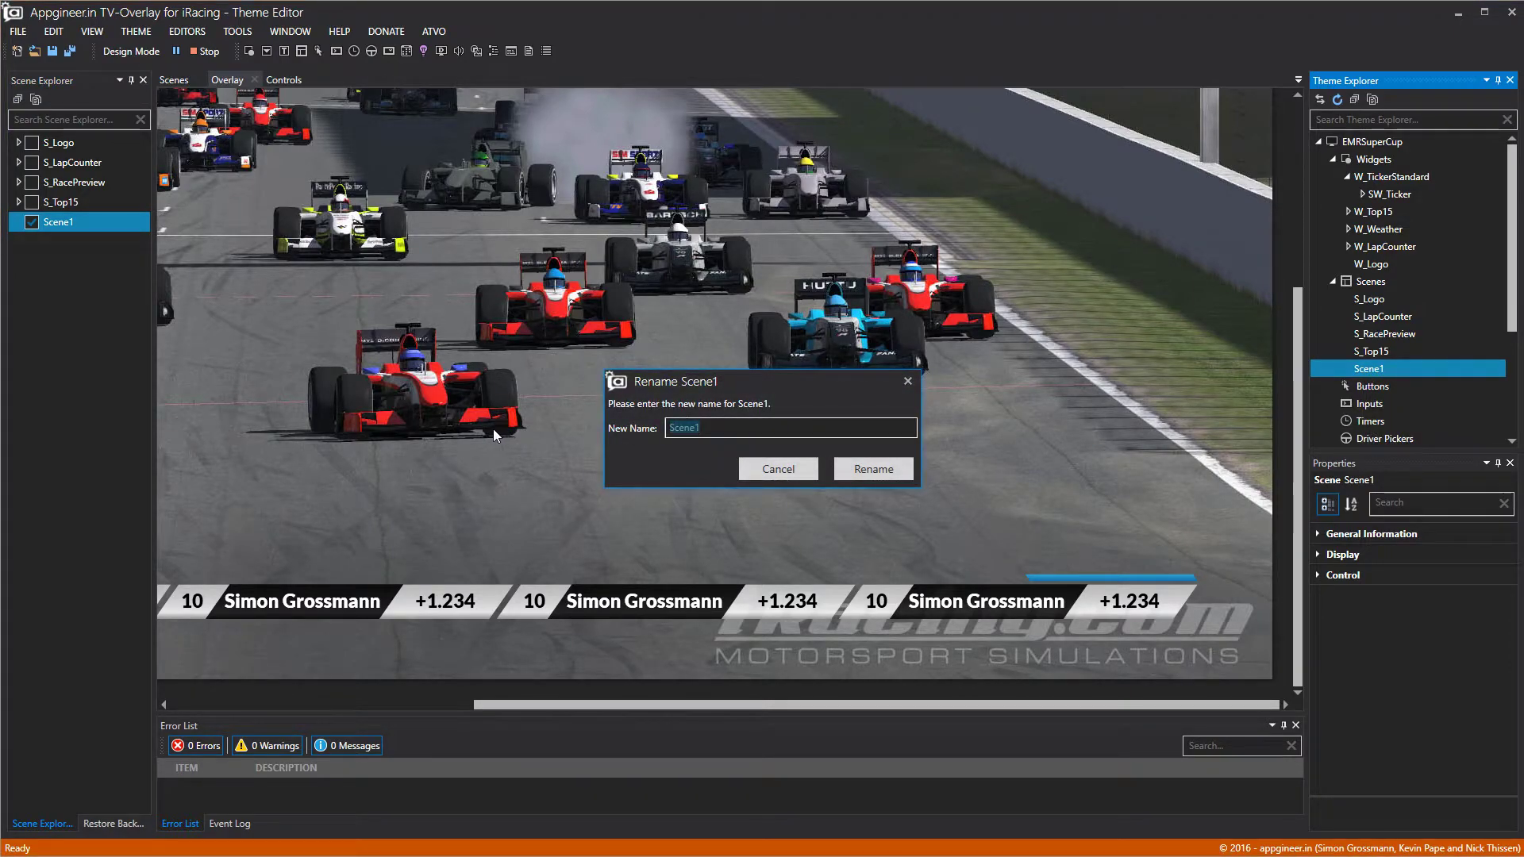
type("S_Tice")
key("BackSpace")
type("kers")
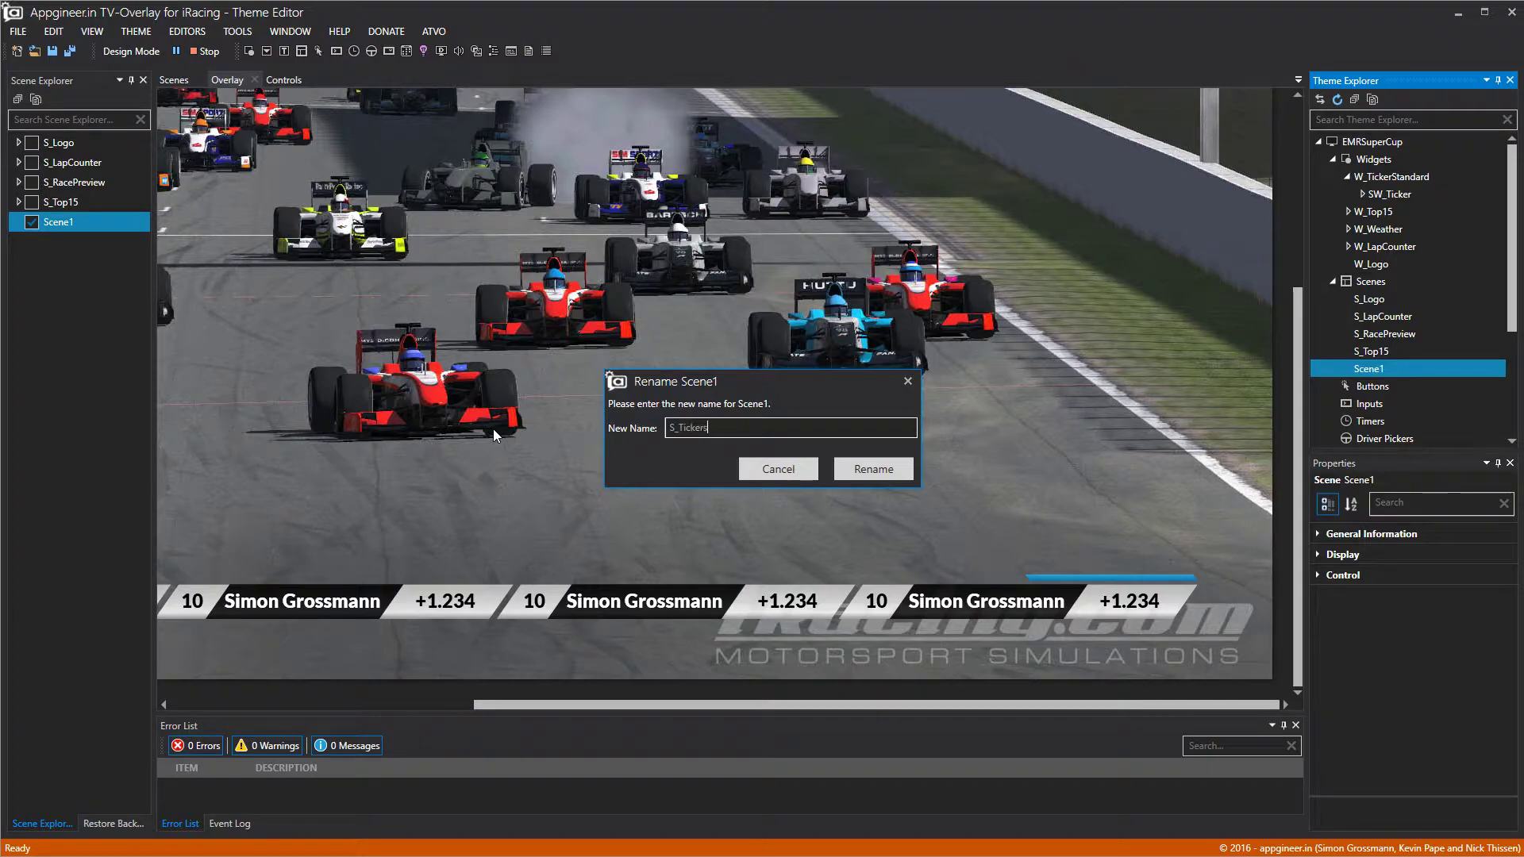
left_click(863, 469)
Check S_Tickers' widget list and toggle the scene's preview visibility.
left_click(1341, 577)
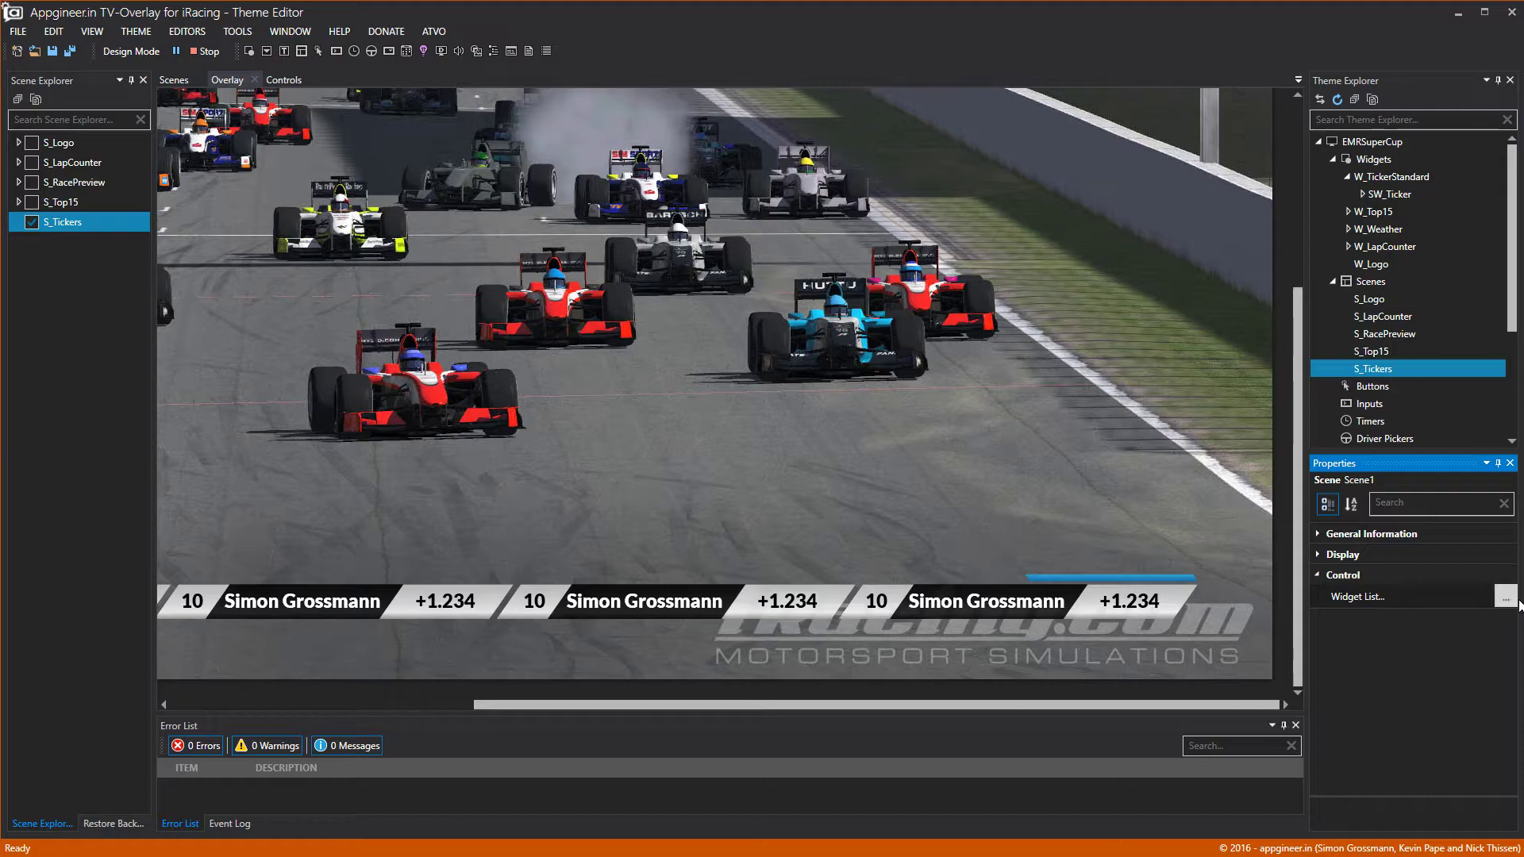
left_click(1507, 598)
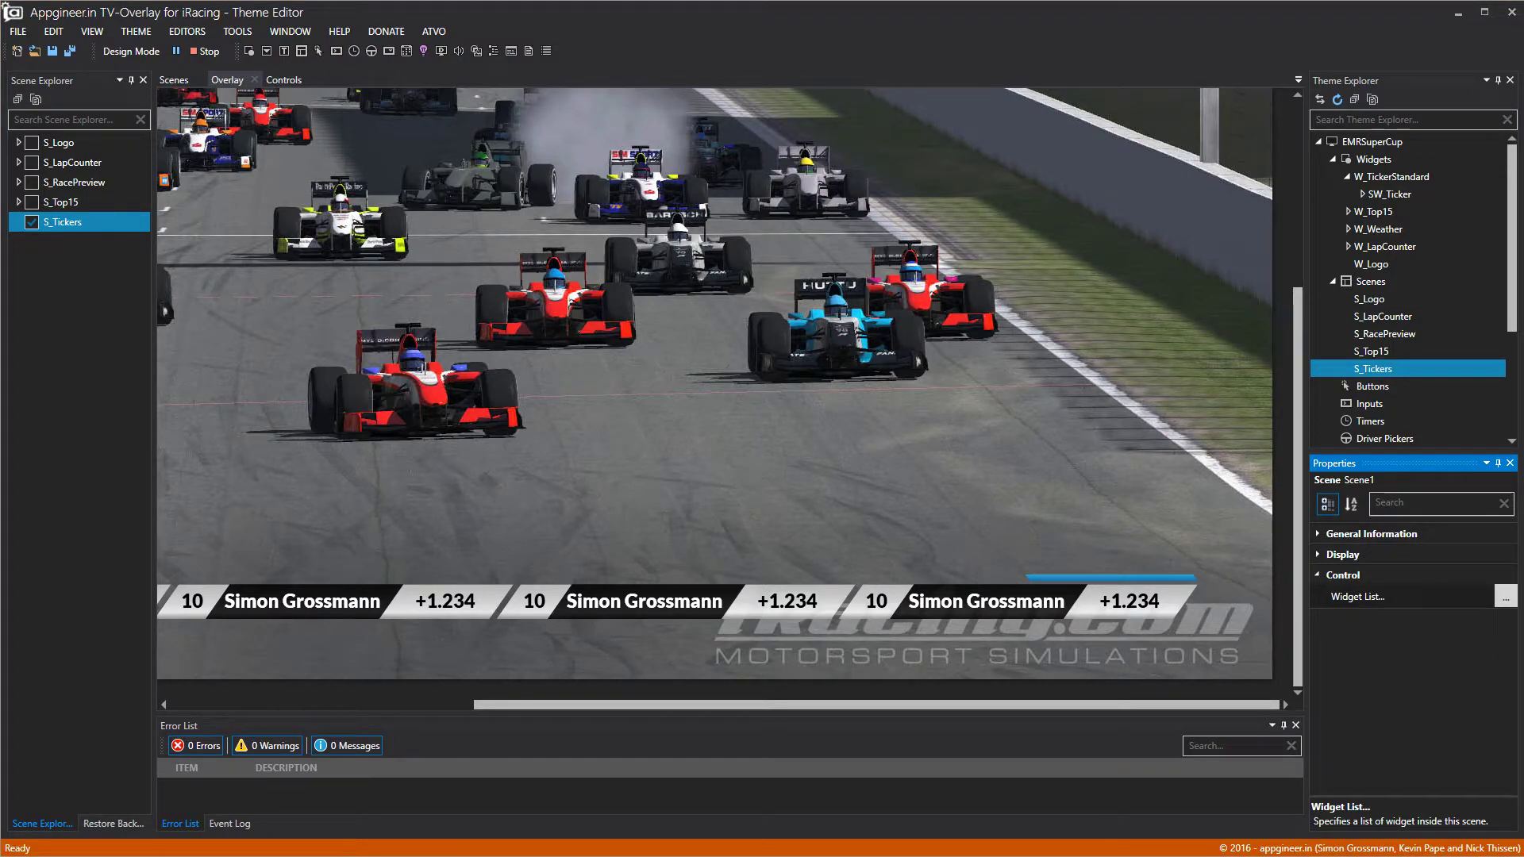
left_click(1183, 368)
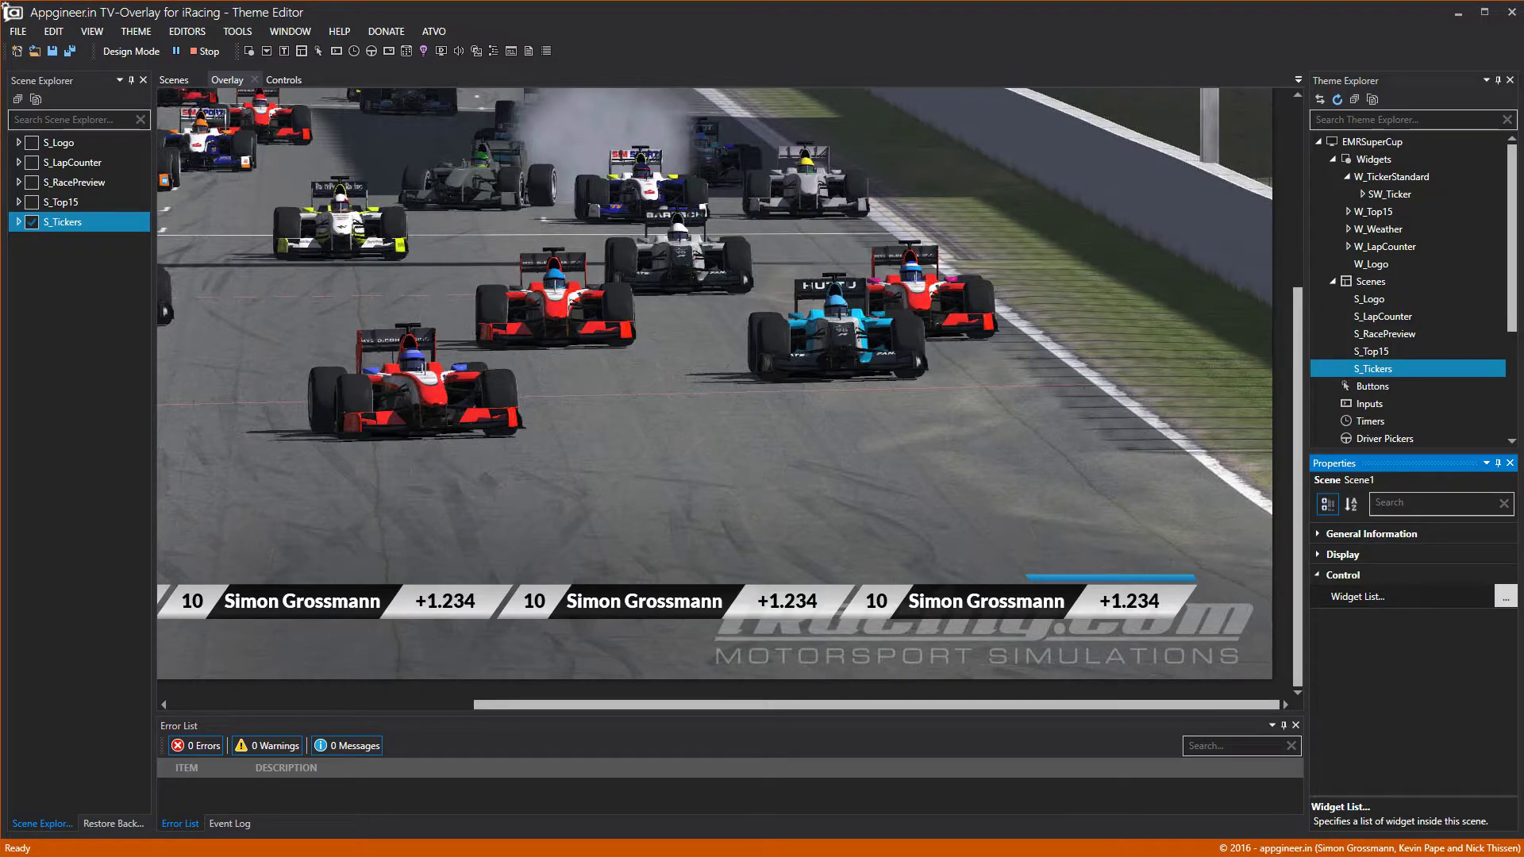
left_click(32, 225)
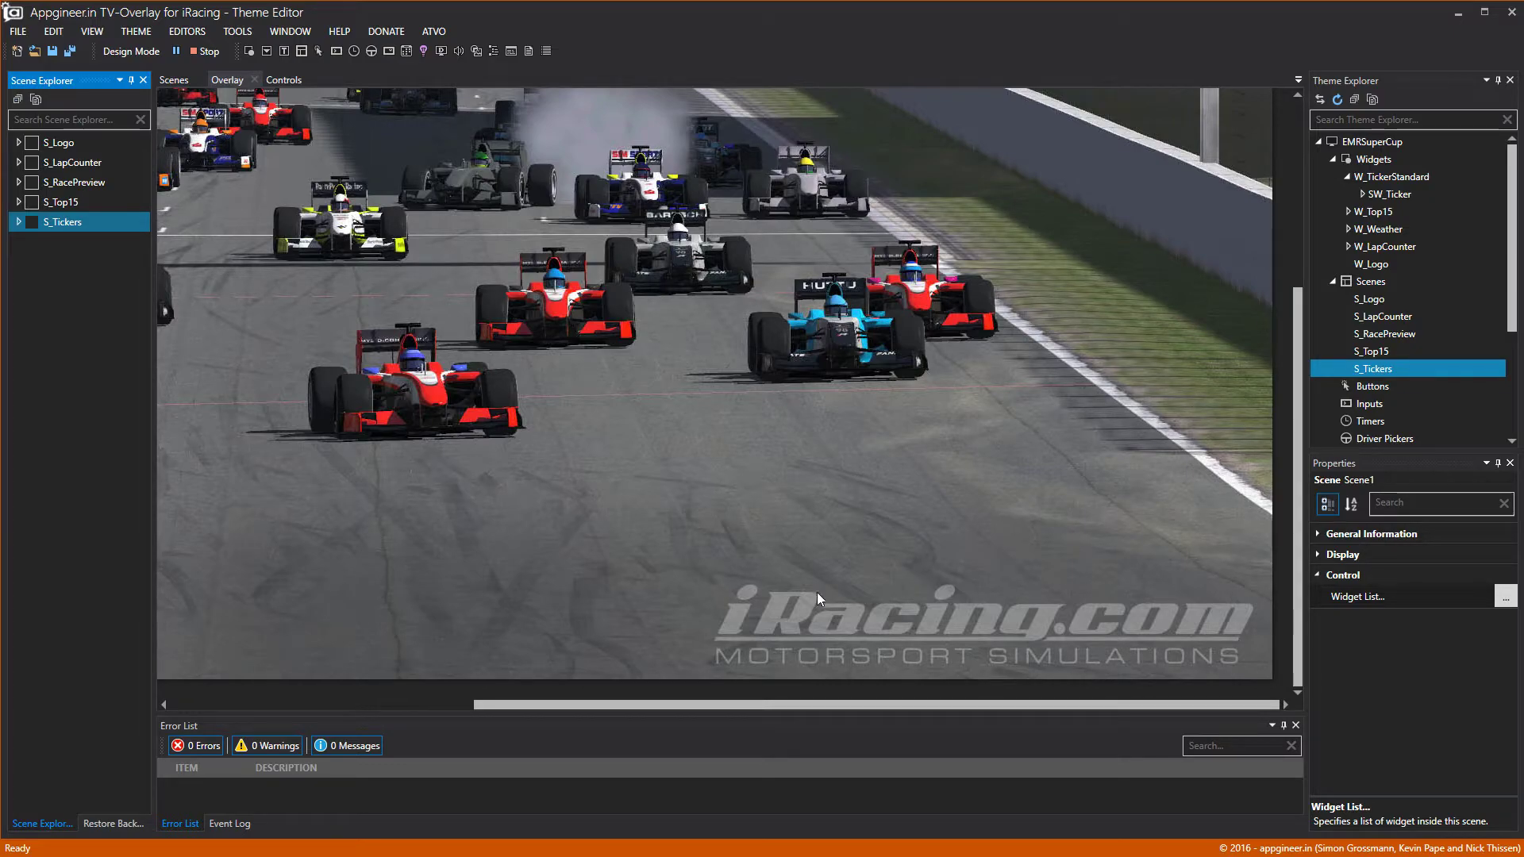
left_click(1323, 573)
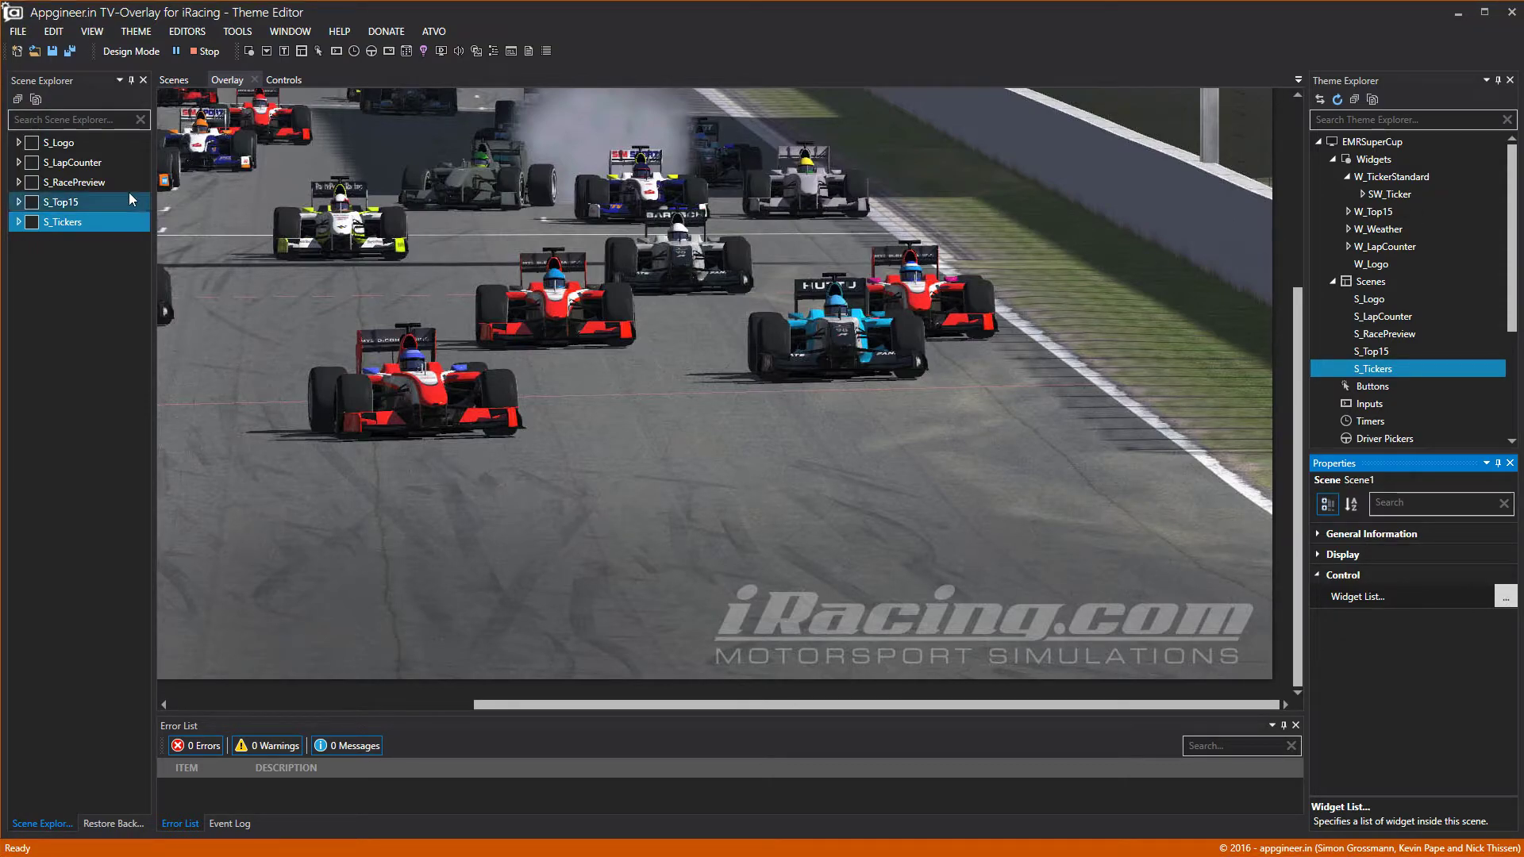
left_click(36, 223)
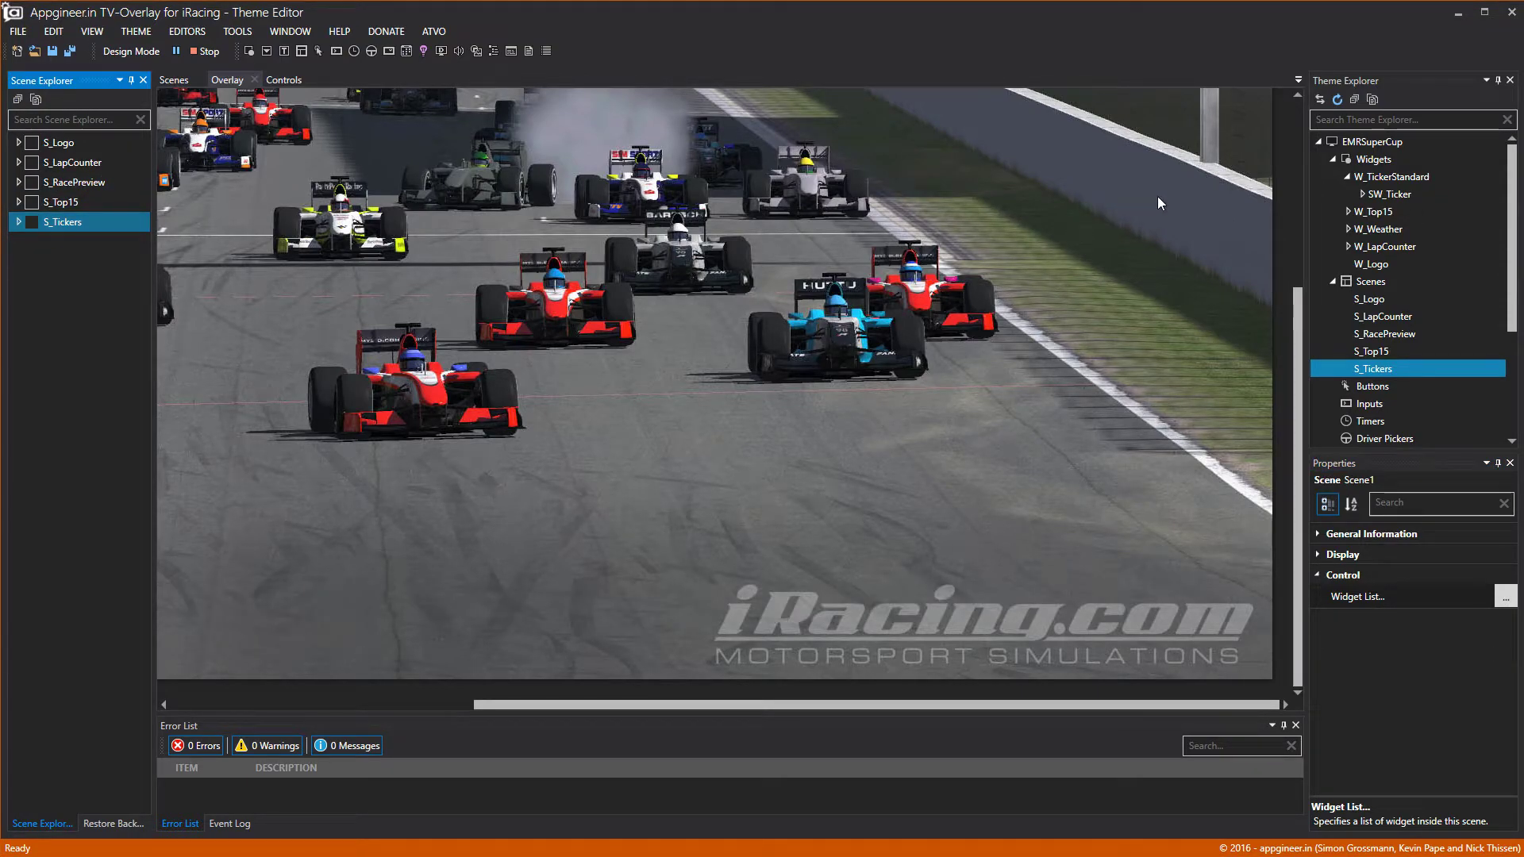
left_click(1362, 195)
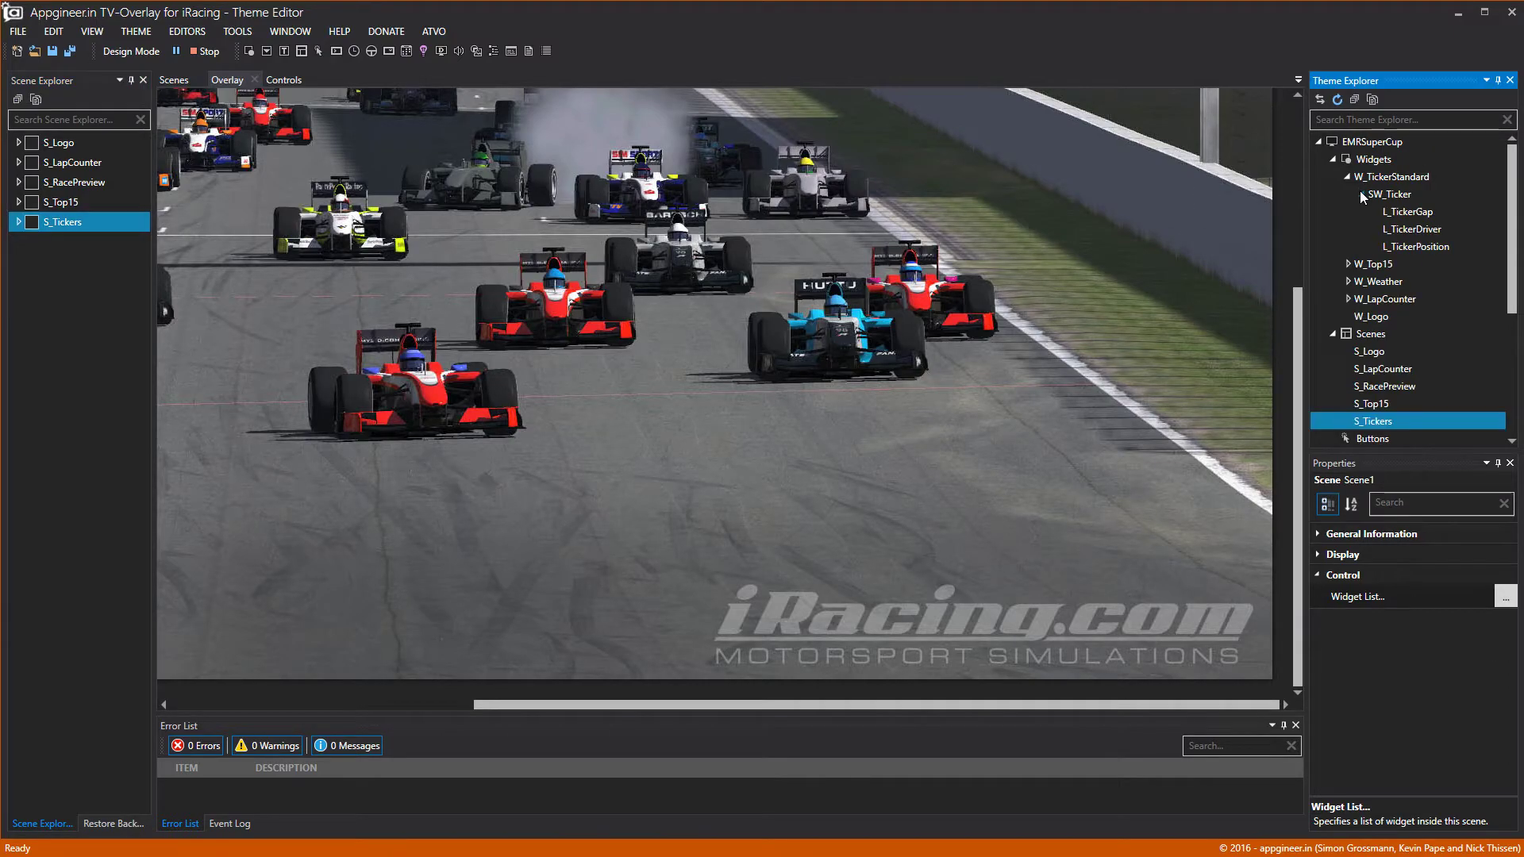
left_click(1348, 178)
Add a new widget with a sub-widget and rename it W_TickerSmall.
right_click(1372, 165)
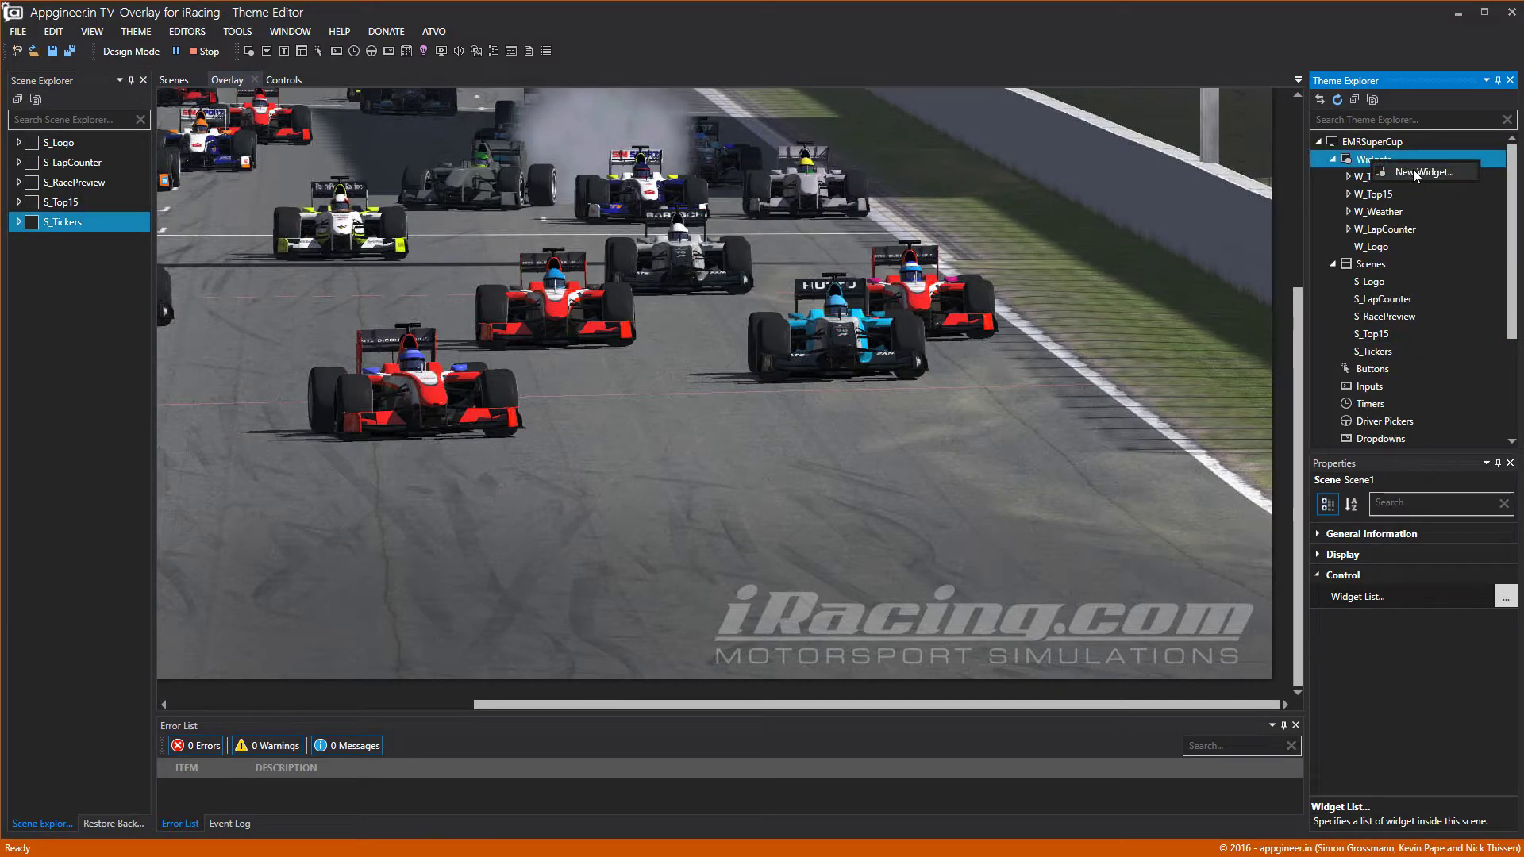
left_click(1379, 173)
right_click(1378, 184)
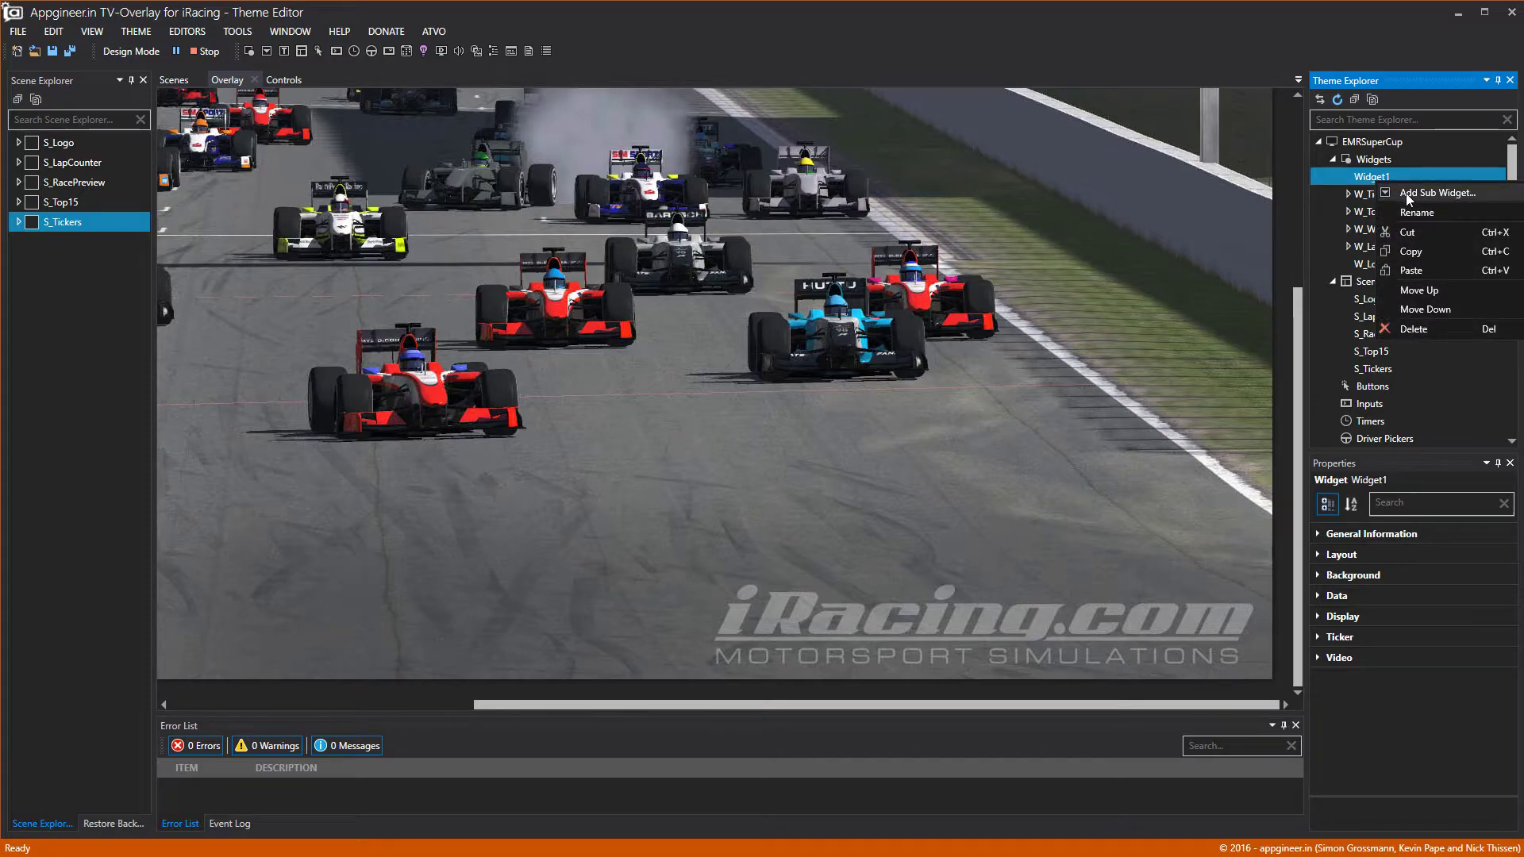
left_click(1385, 195)
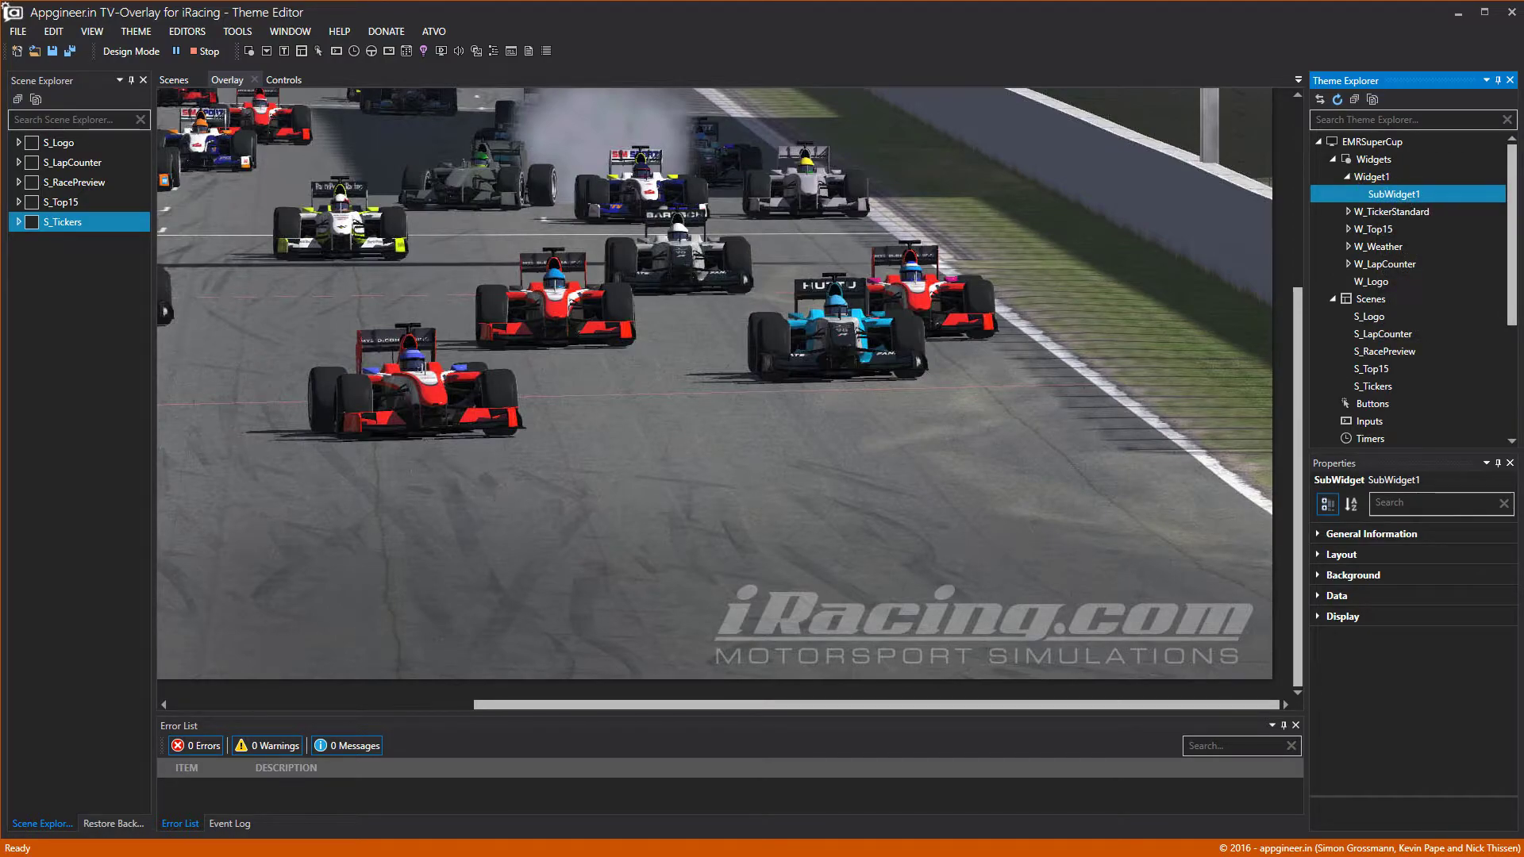
right_click(1380, 179)
left_click(1417, 210)
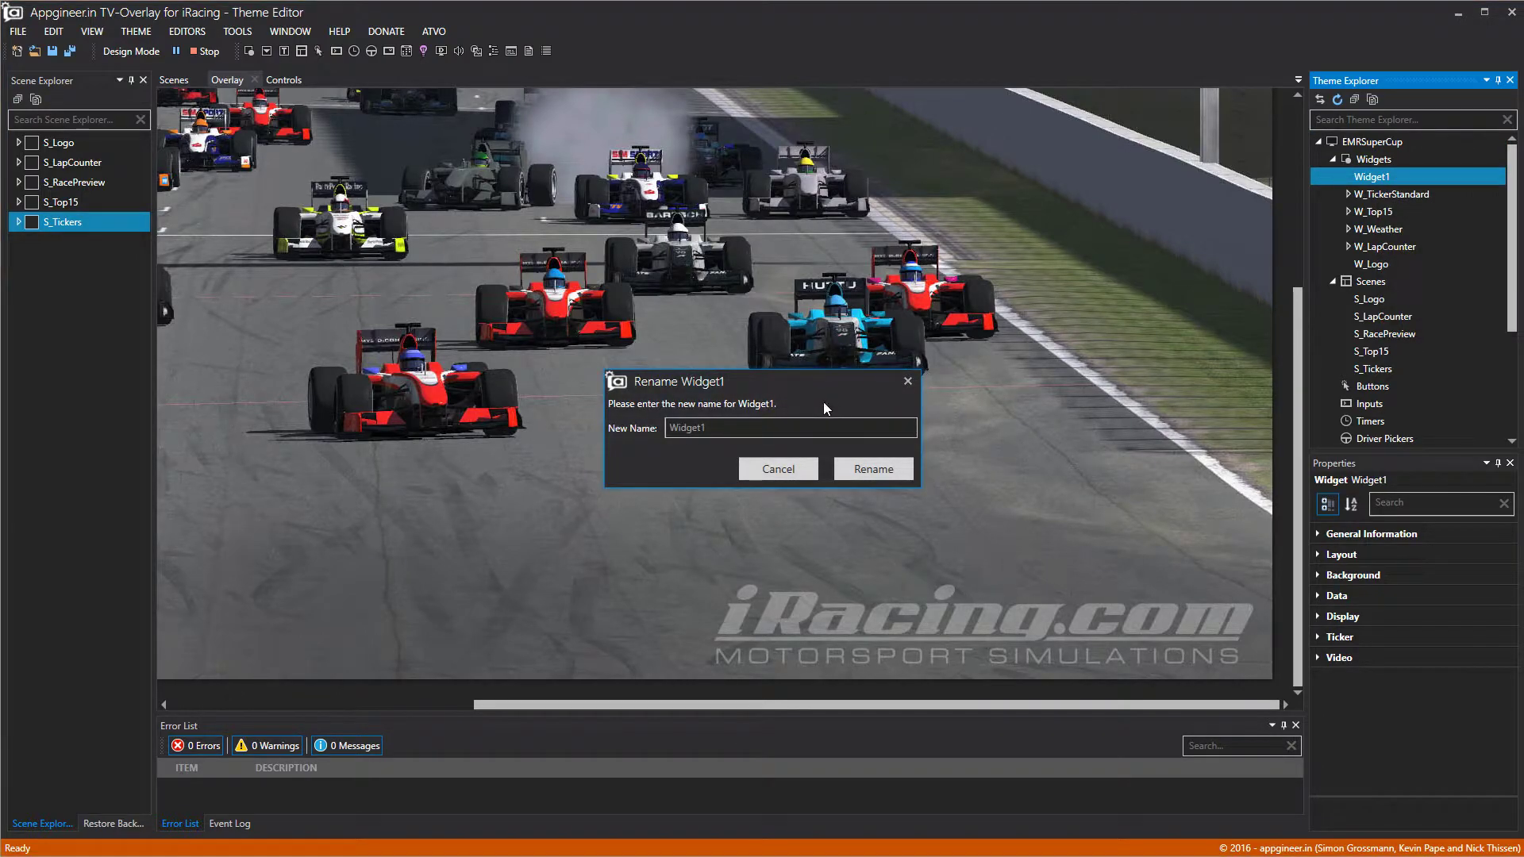
type("W_")
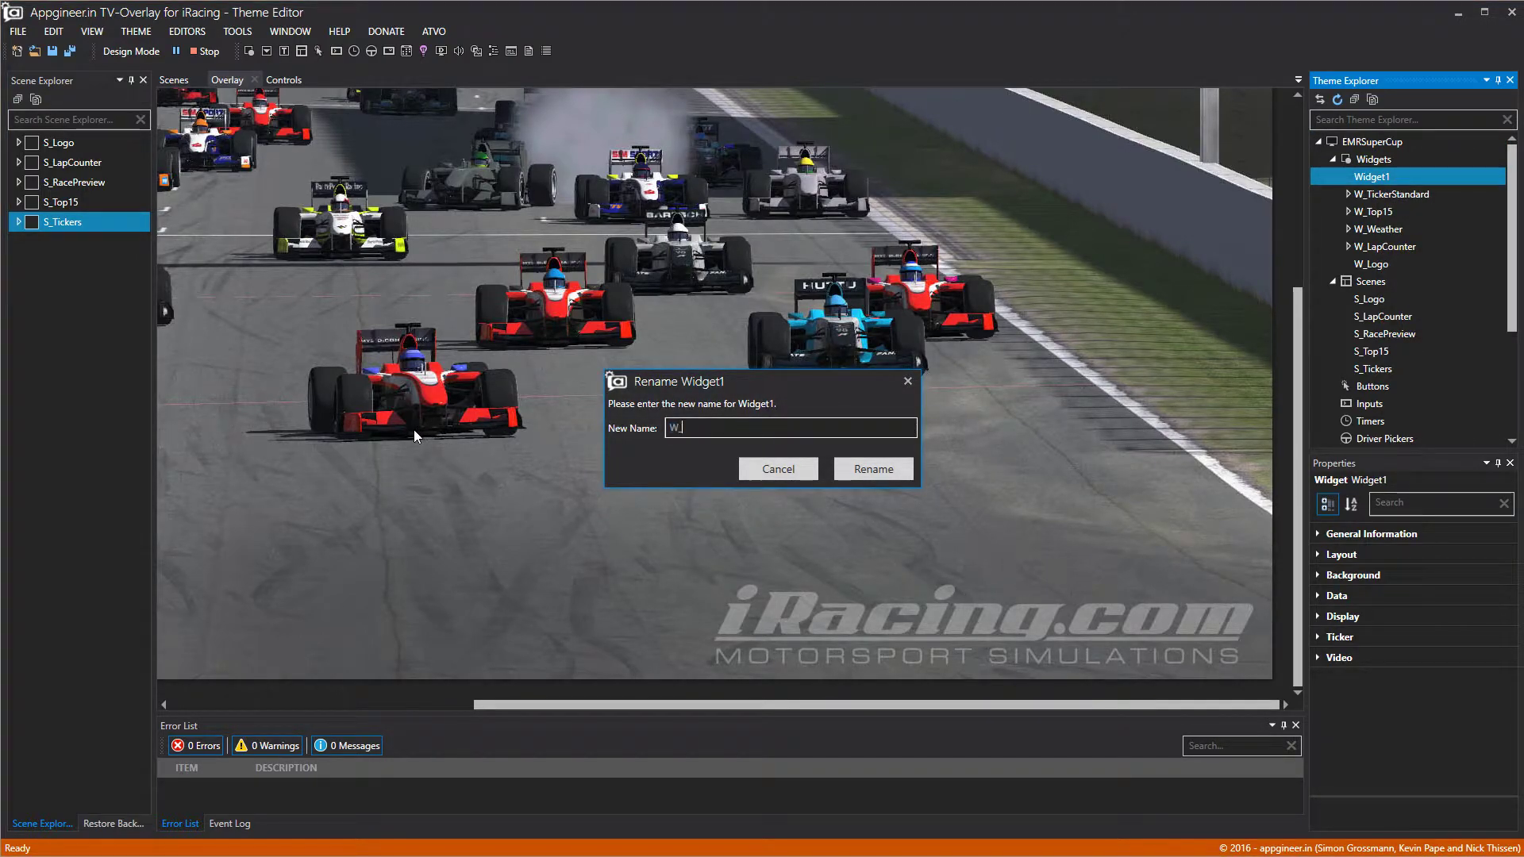
type("Ticek")
key("BackSpace")
type("erSmall")
left_click(865, 469)
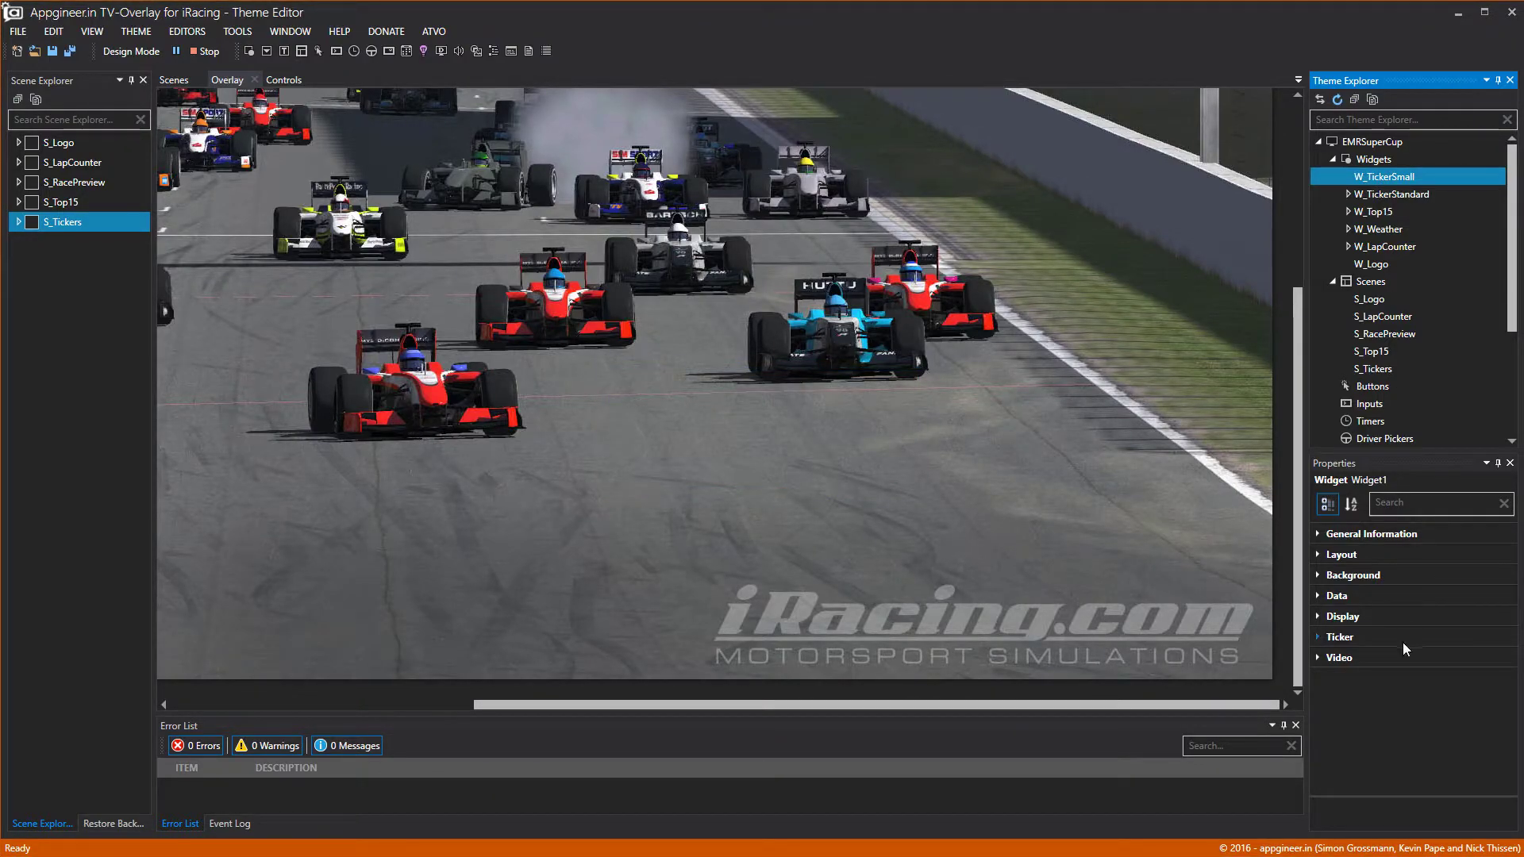
Enable W_TickerSmall's ticker at 3 items per page and expand the static background settings.
left_click(1319, 639)
left_click(1327, 661)
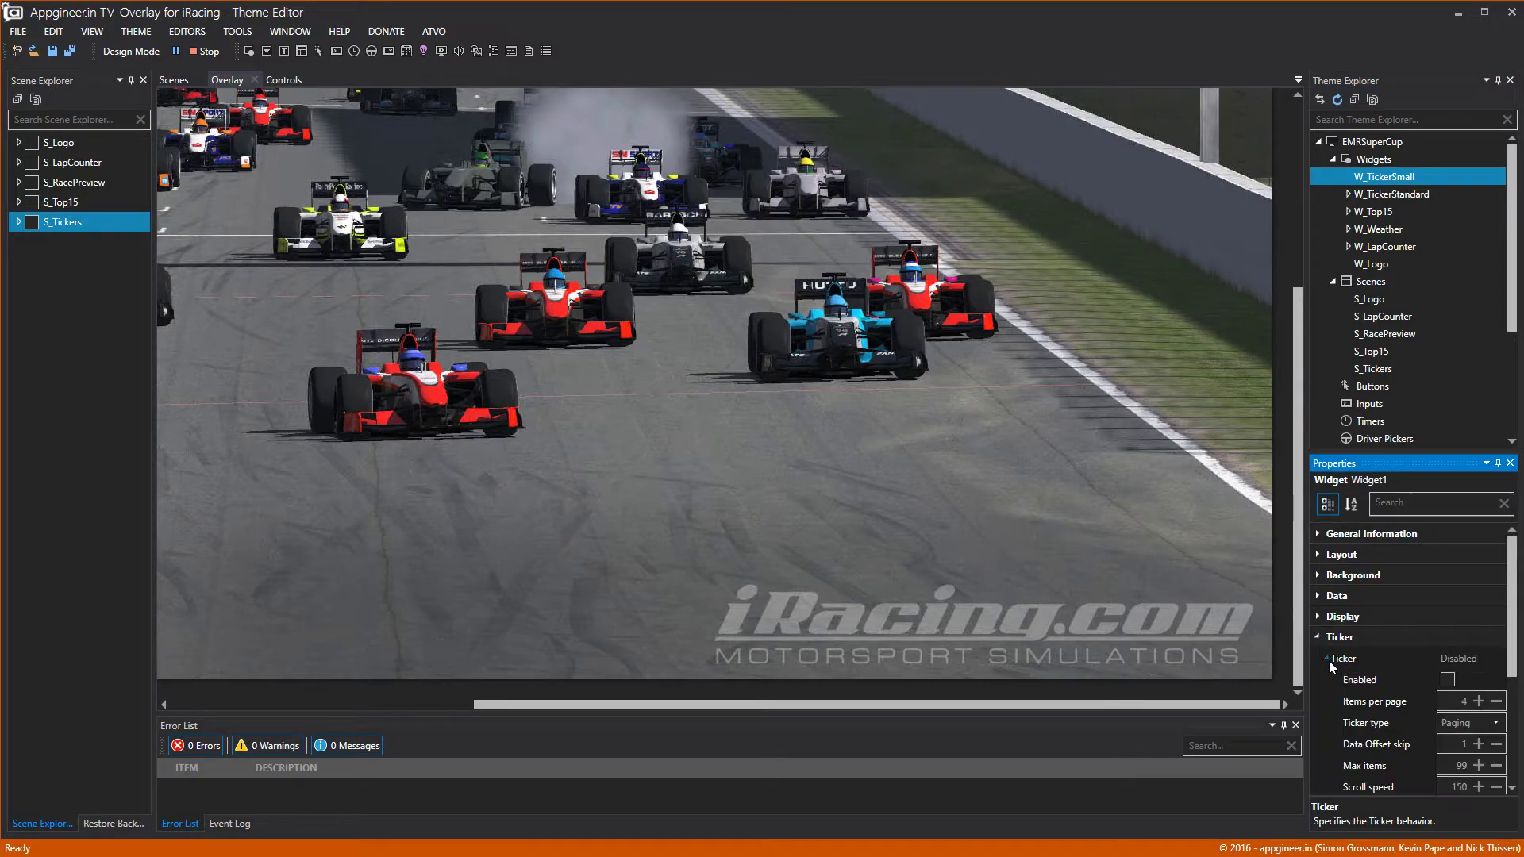
left_click(1496, 701)
left_click(1448, 679)
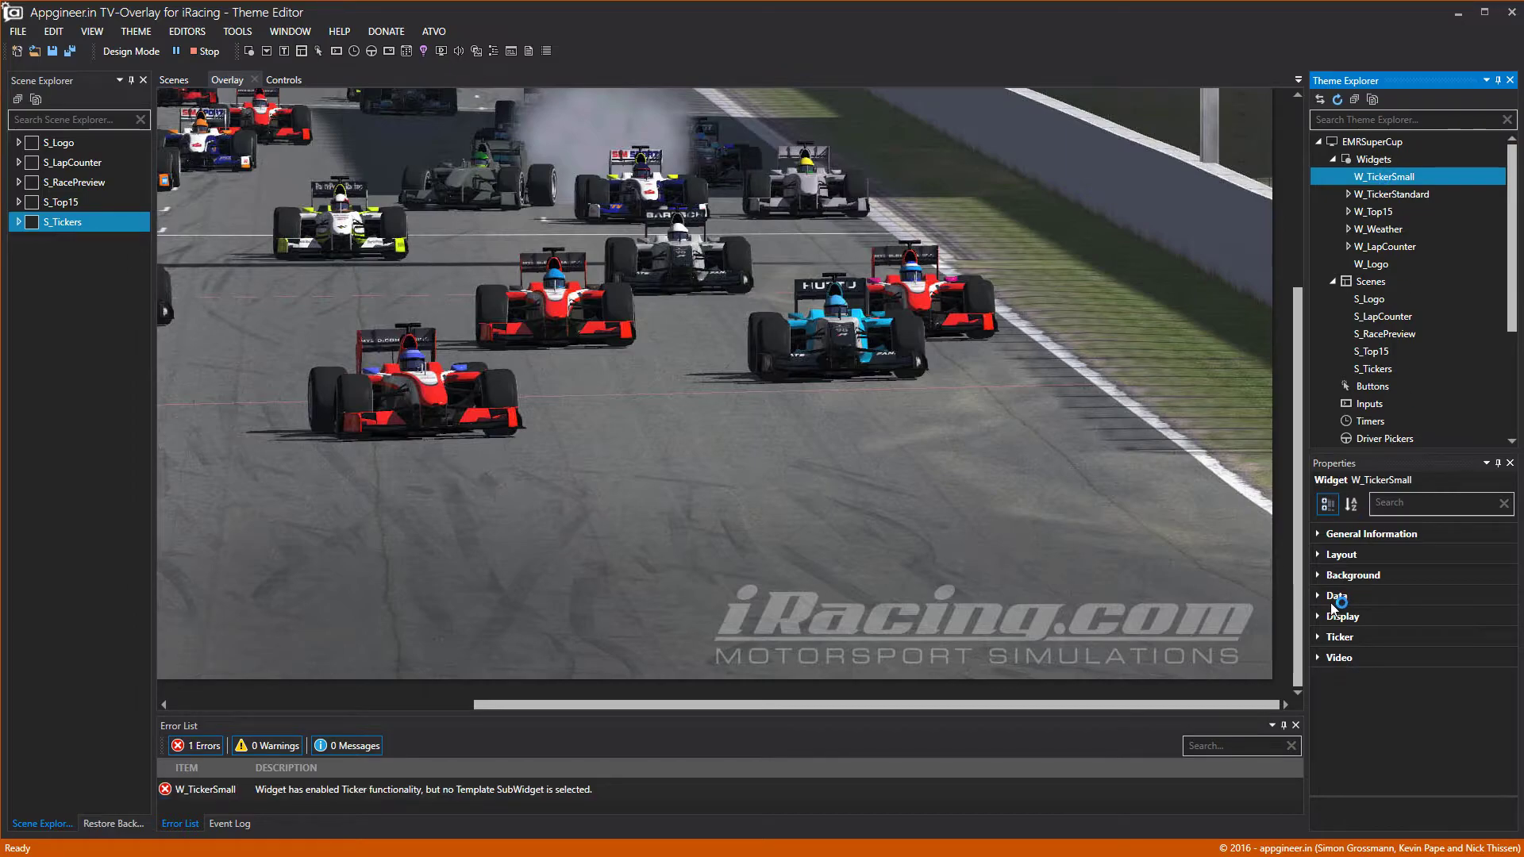
left_click(1324, 576)
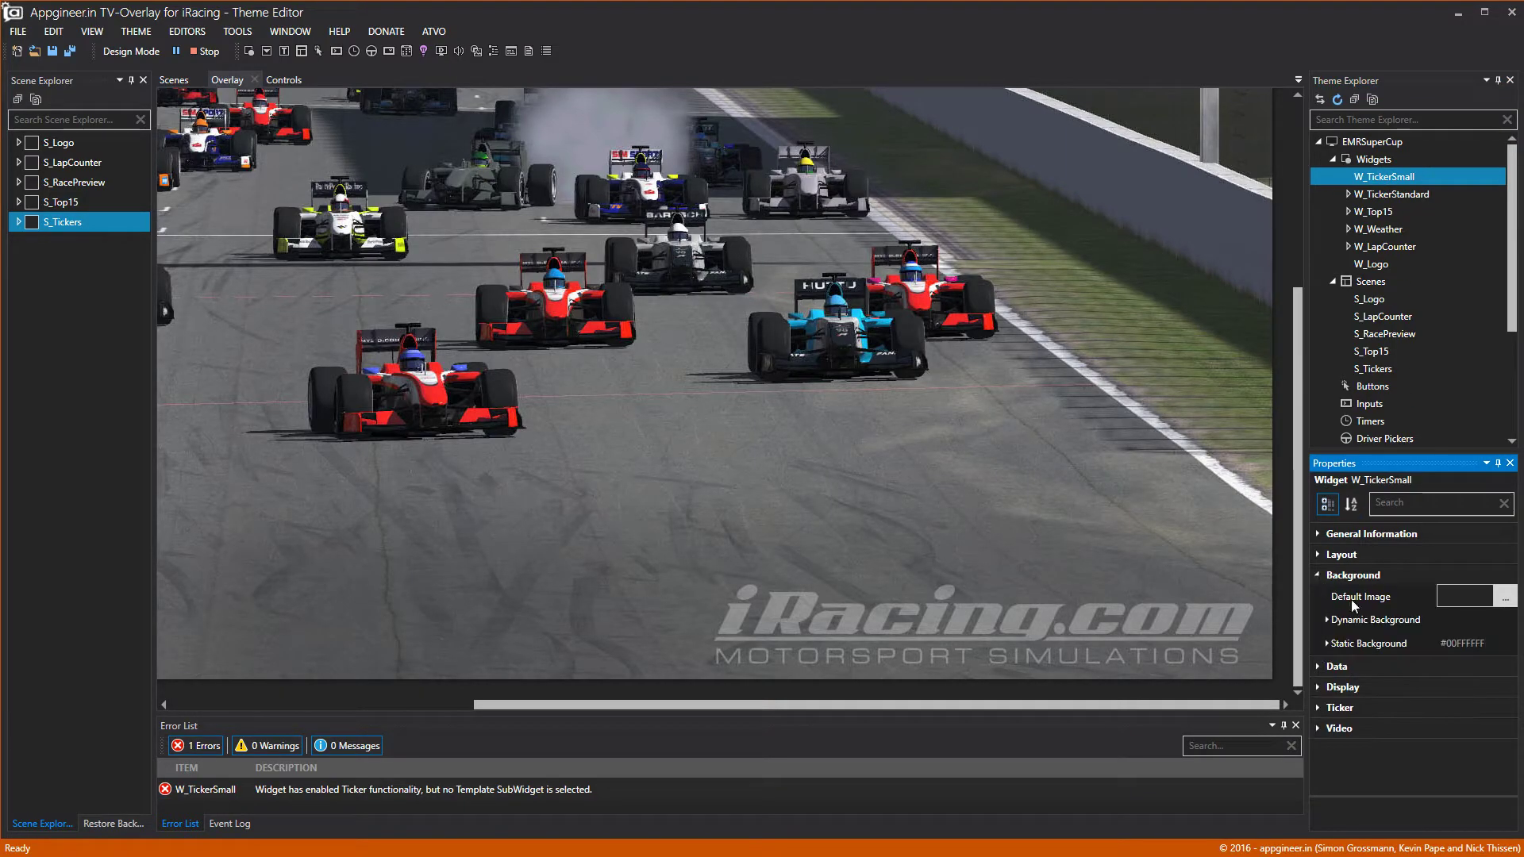
left_click(1326, 644)
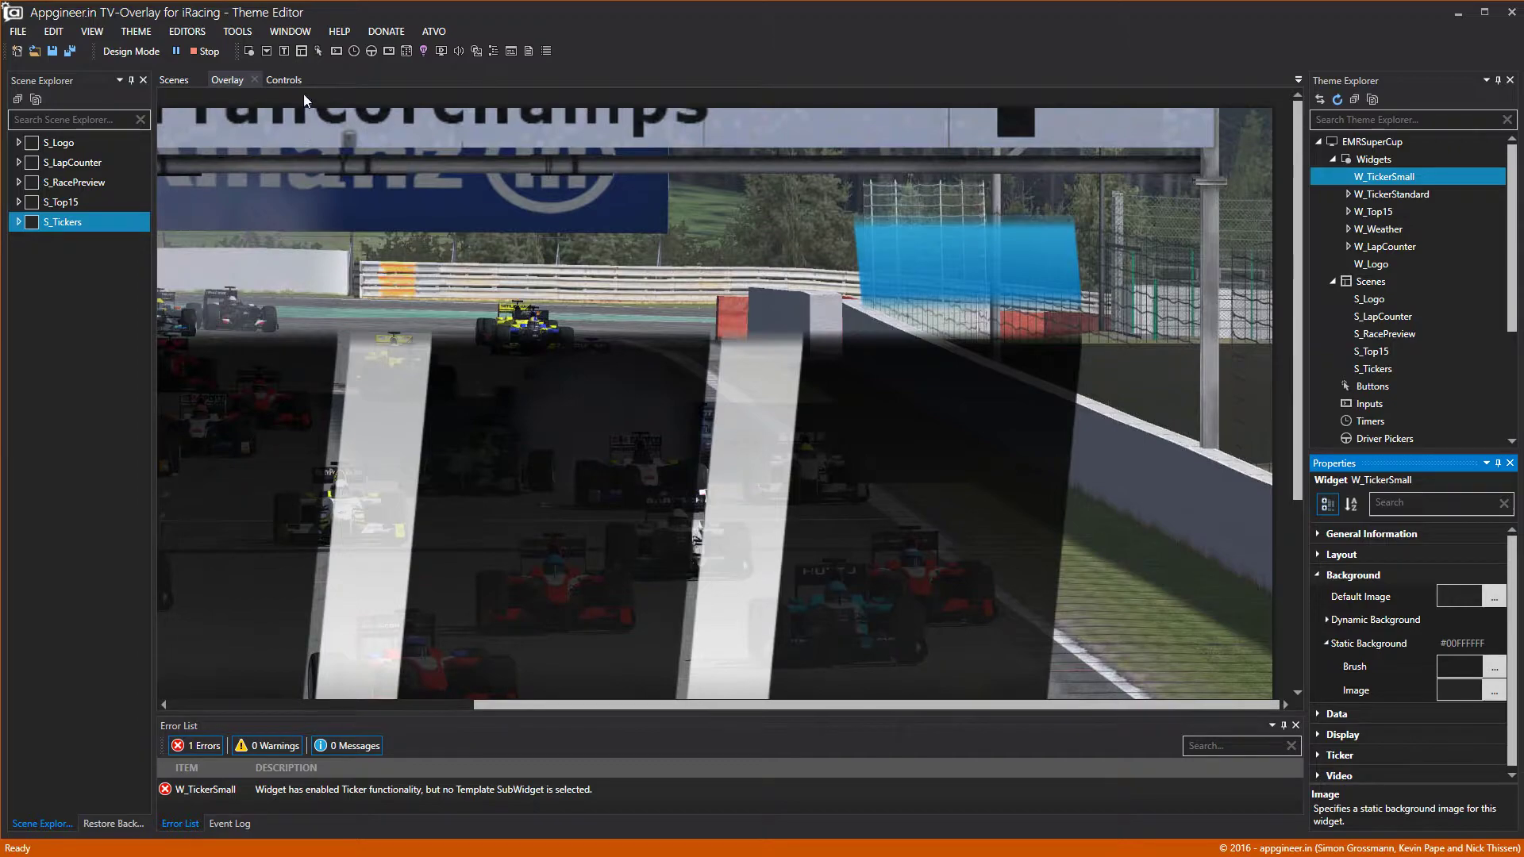
In design mode, size W_TickerSmall to its image and drag it near the overlay bottom.
left_click(131, 51)
left_click(1092, 227)
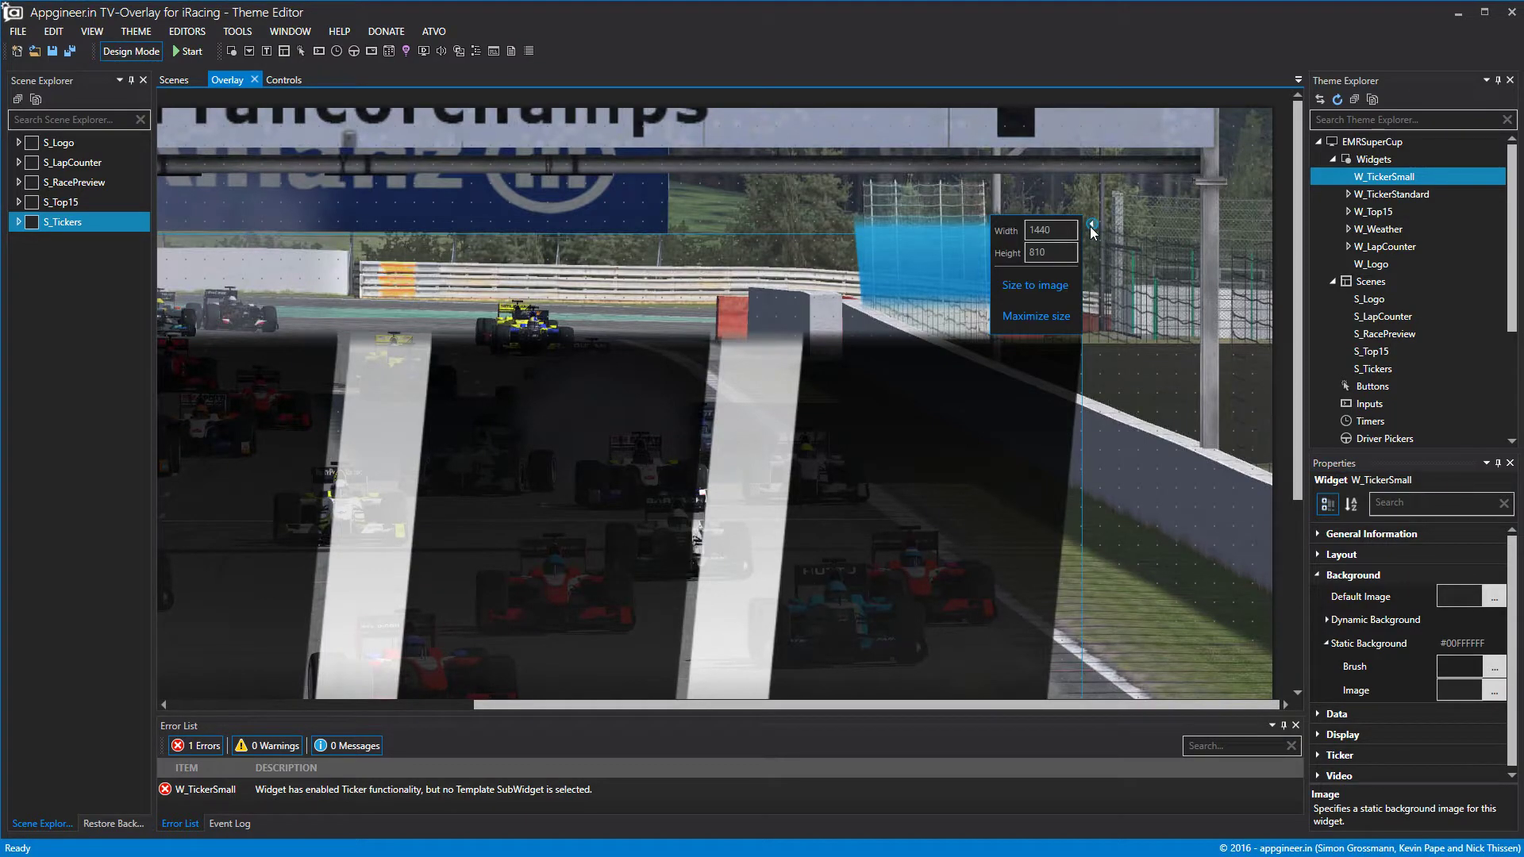
left_click(1031, 286)
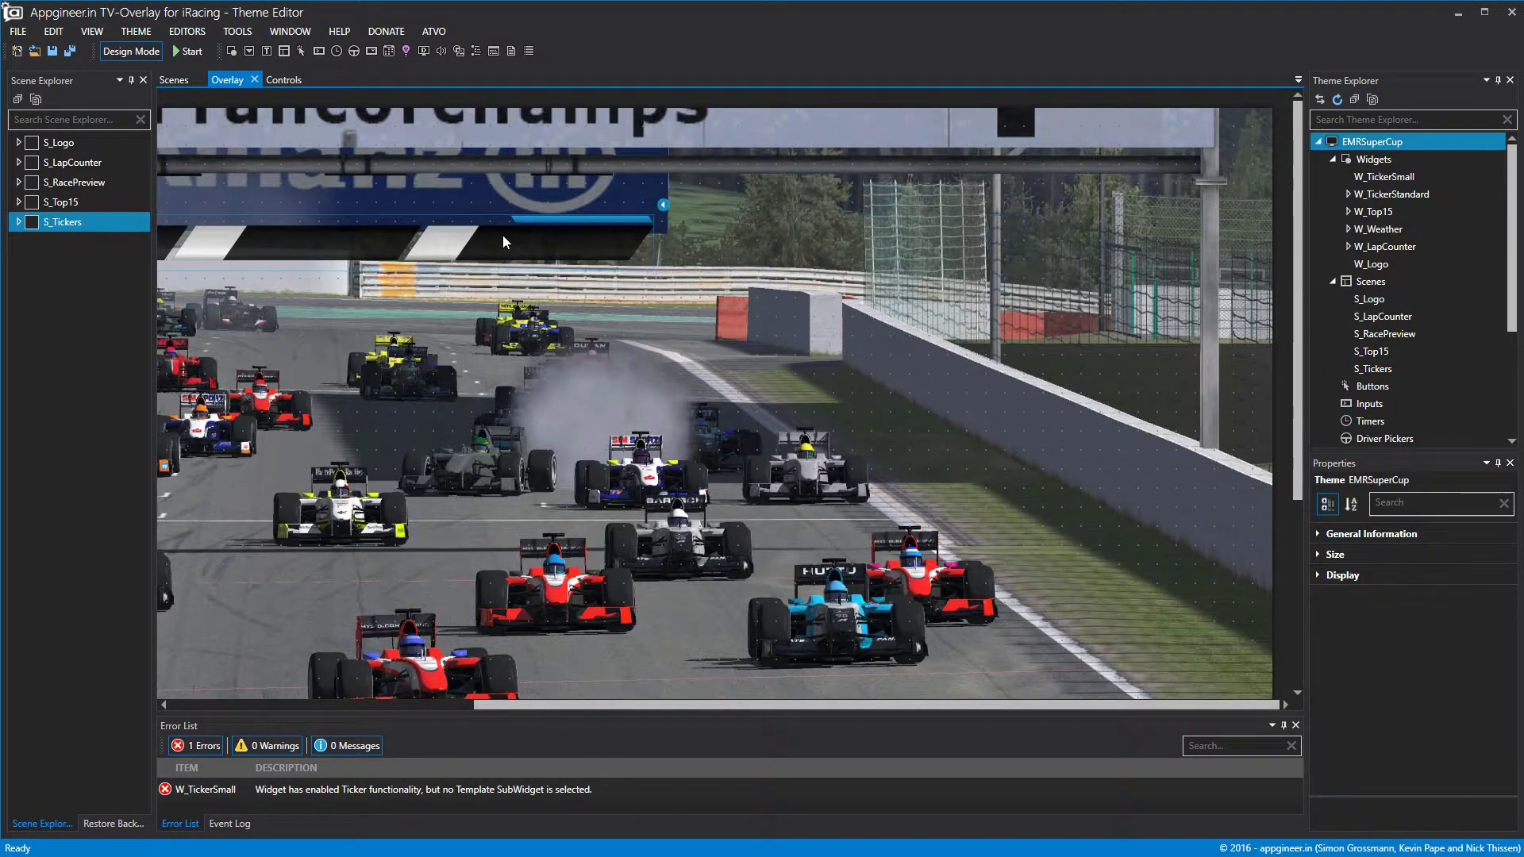
left_click_drag(556, 253, 1052, 574)
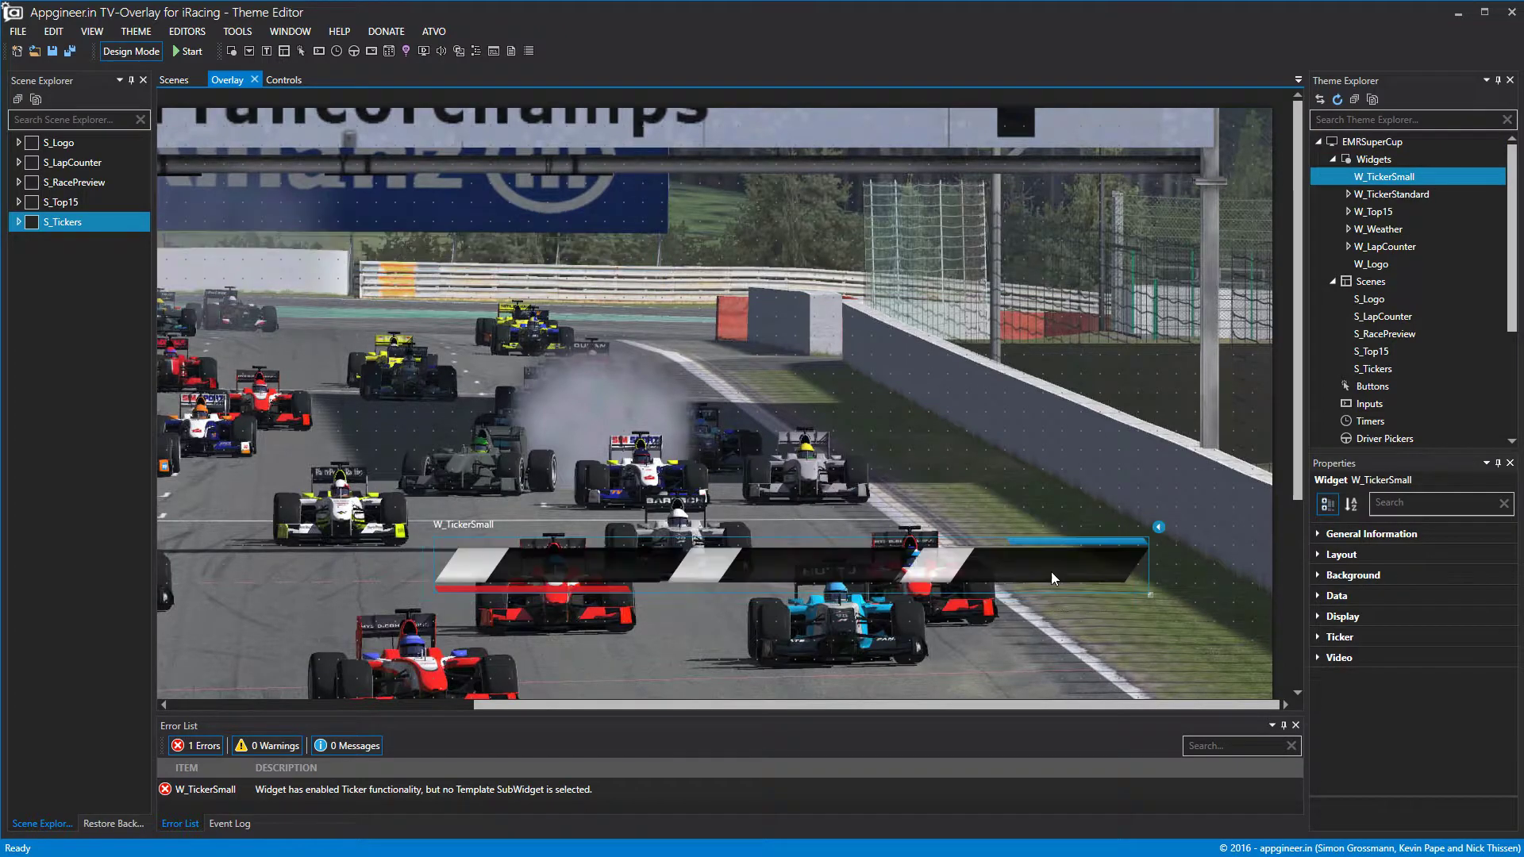
scroll(1051, 574, "down", 3)
left_click_drag(869, 298, 919, 597)
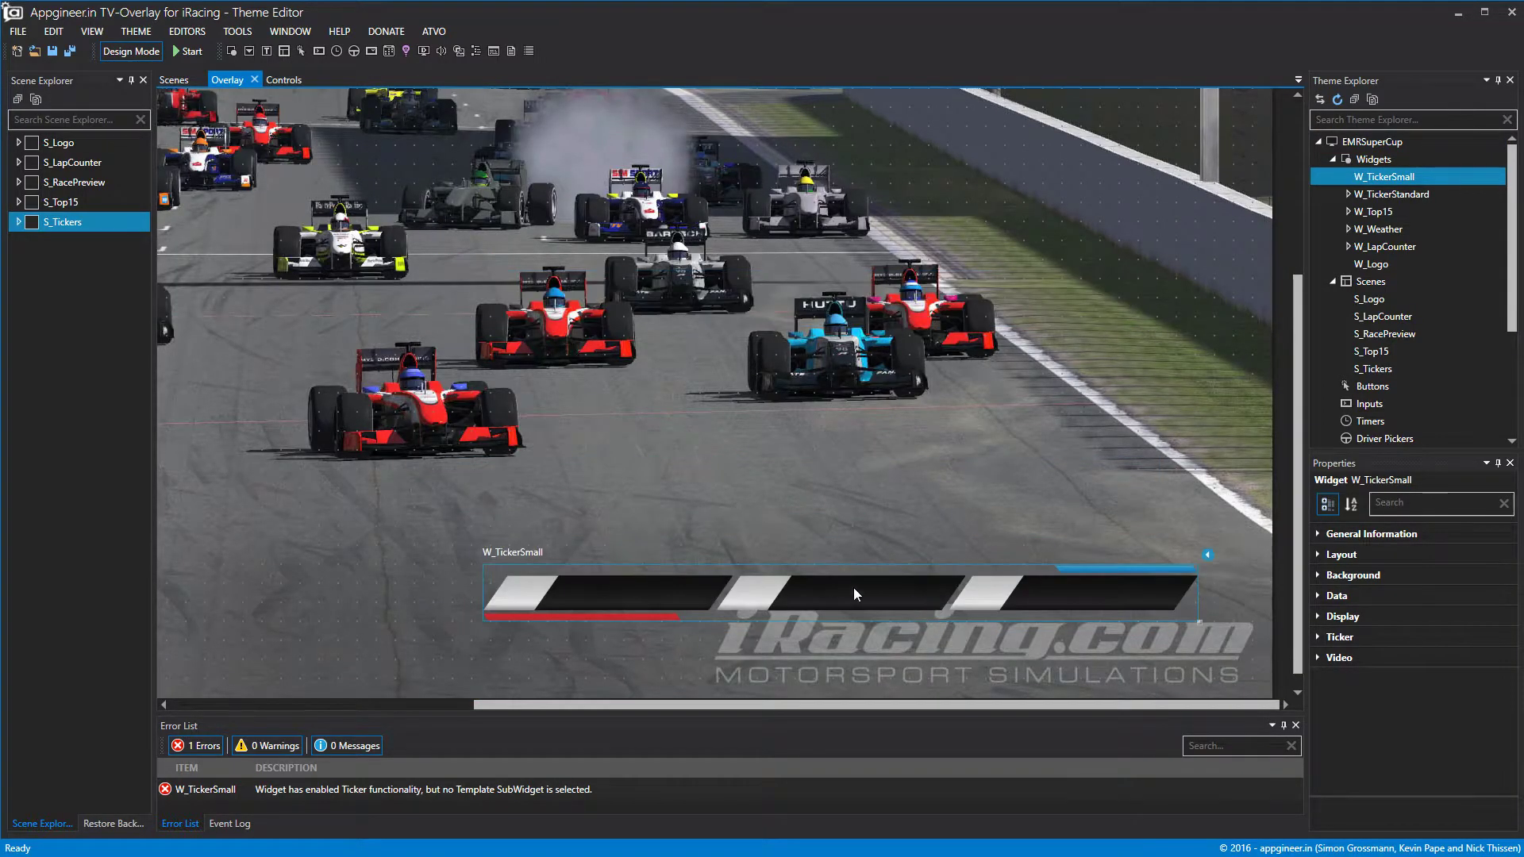
left_click(36, 223)
left_click_drag(1155, 625, 1153, 627)
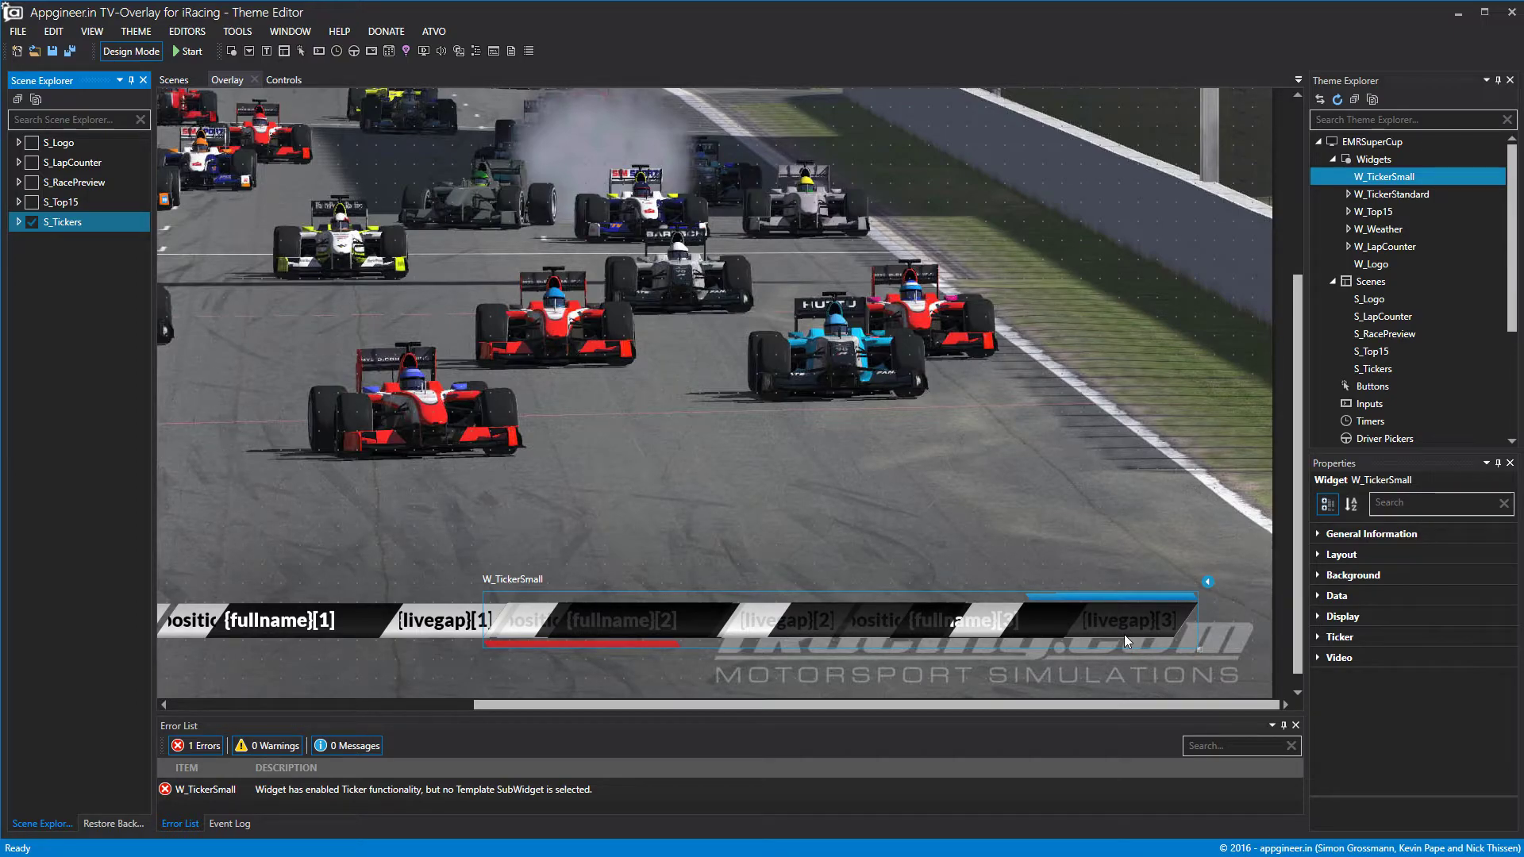
Set W_TickerSmall's layout to Left 926, Top 947 and hide S_Tickers from preview.
left_click(1322, 554)
left_click(1479, 617)
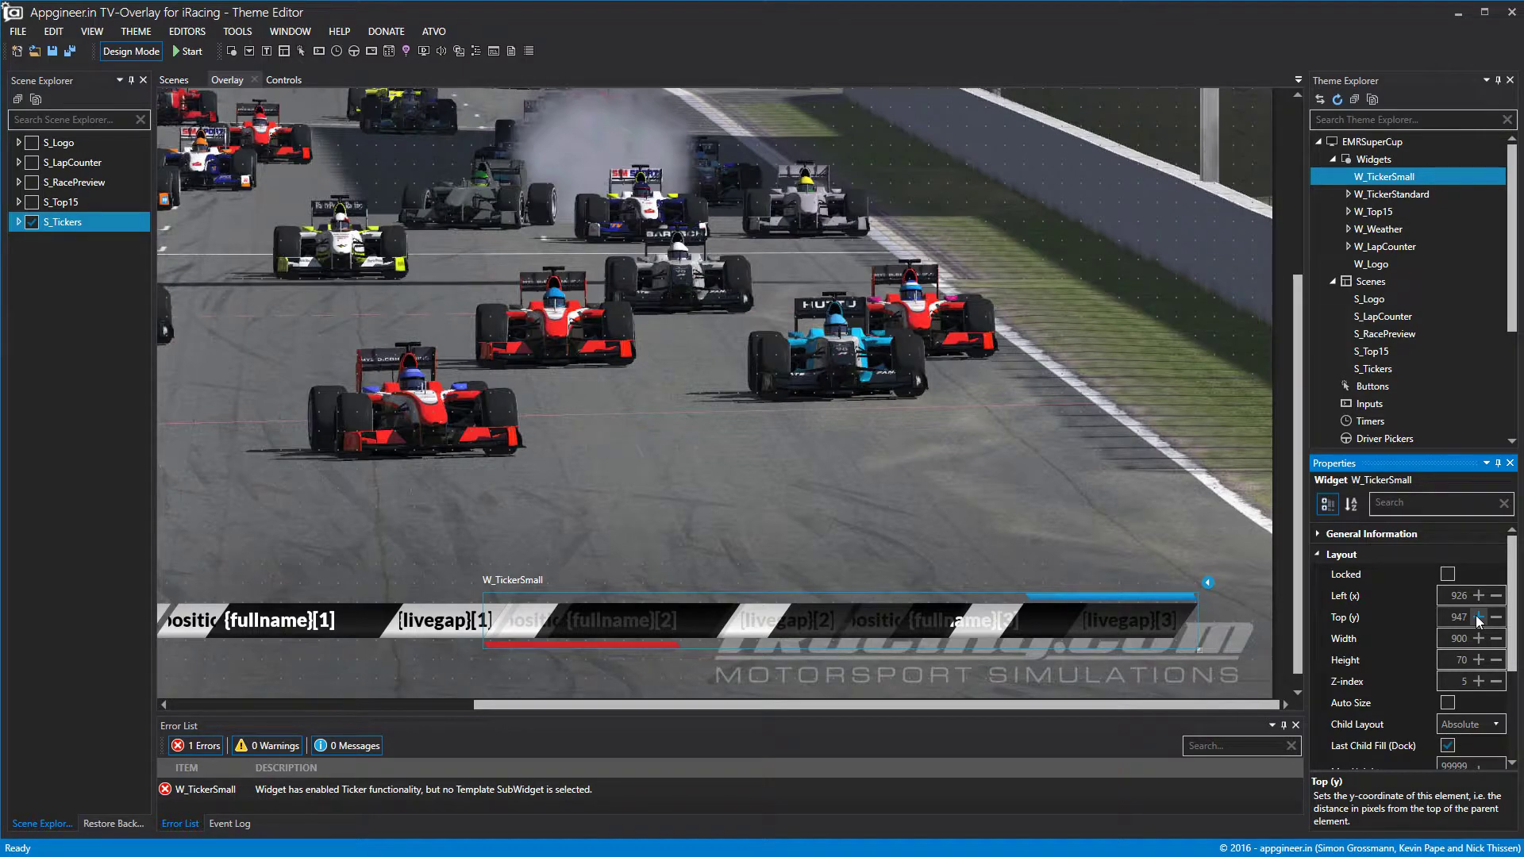
left_click(1497, 597)
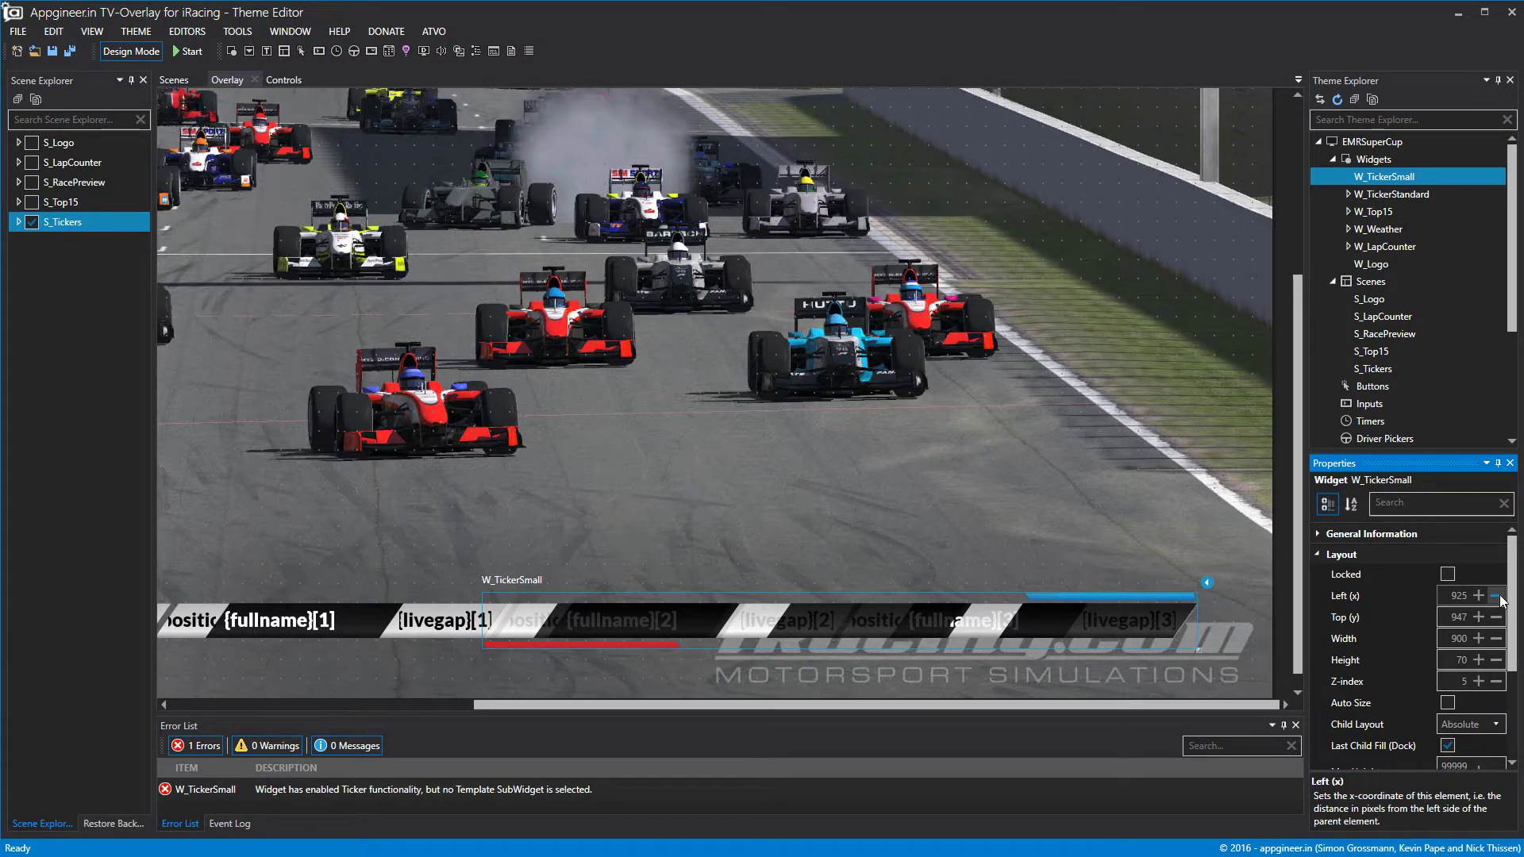
left_click(1478, 596)
left_click(33, 222)
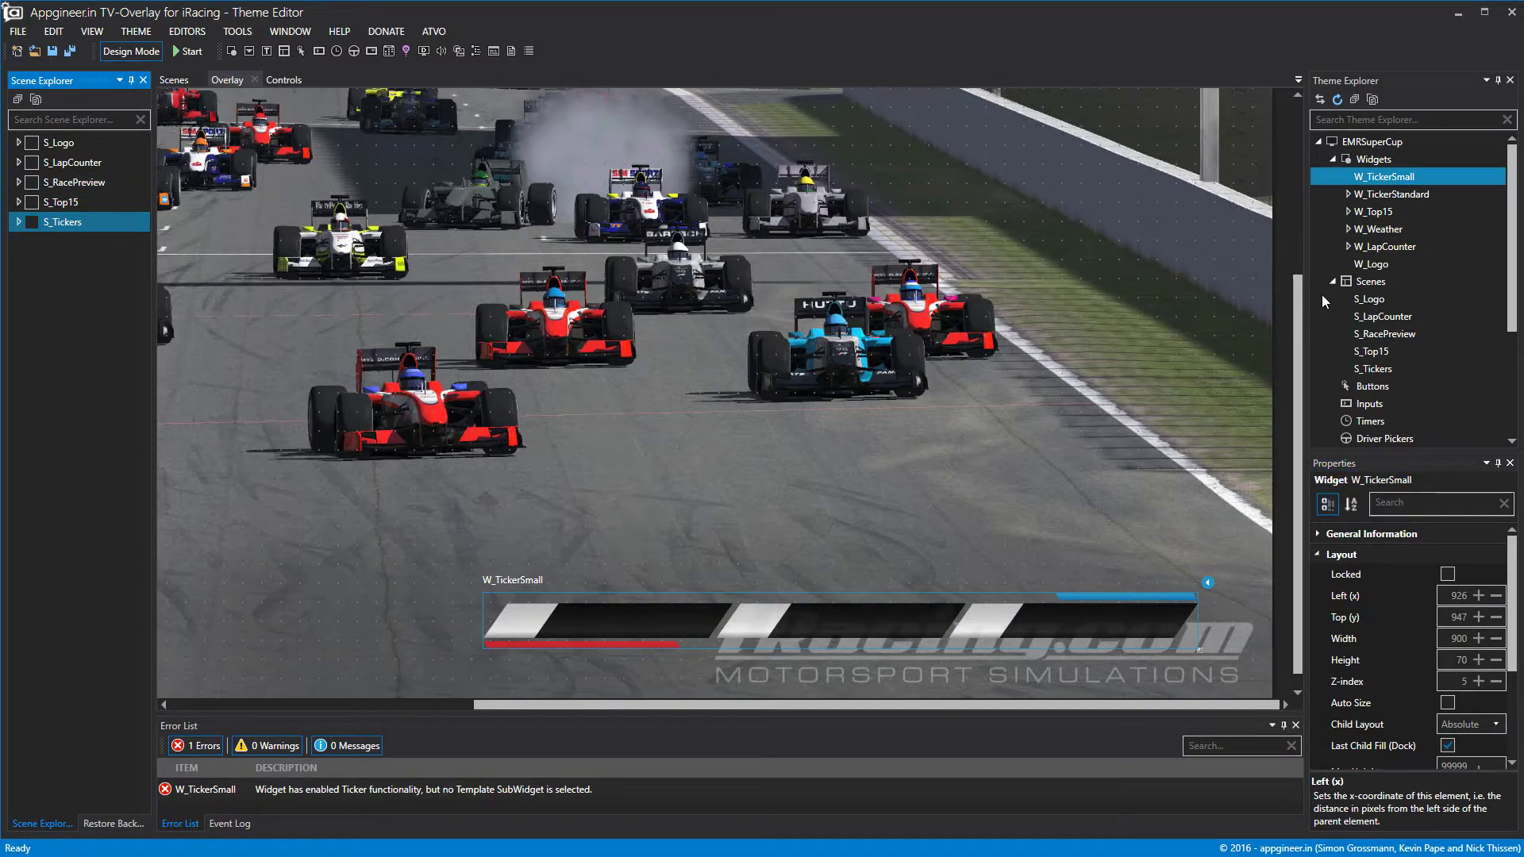
Add a sub-widget to W_TickerSmall and rename it SW_TickerSmall.
right_click(1401, 181)
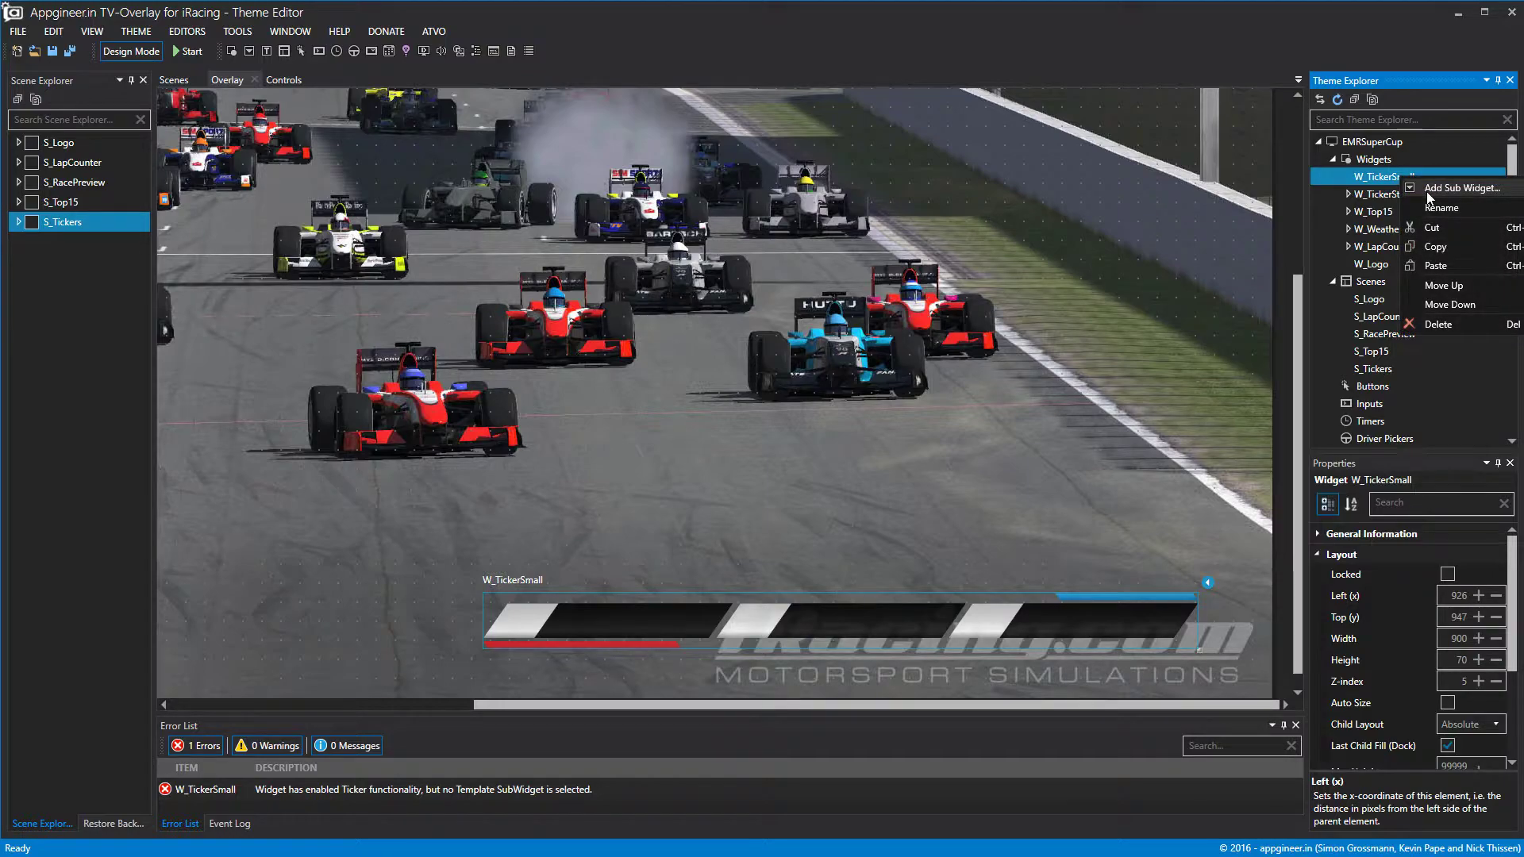
left_click(1420, 190)
right_click(1400, 190)
left_click(1425, 225)
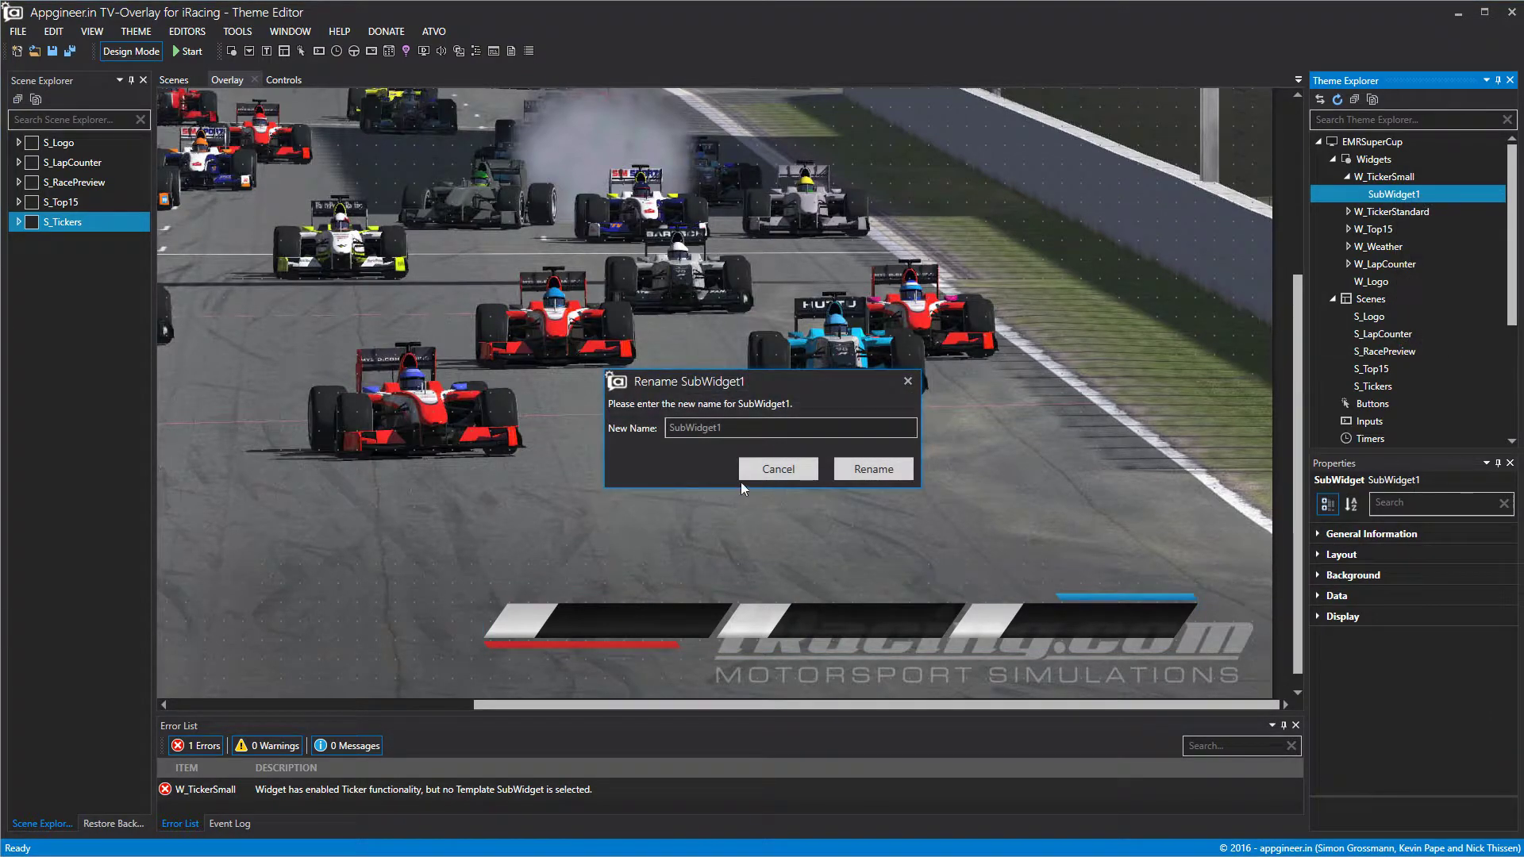
double_click(743, 430)
type("SW_")
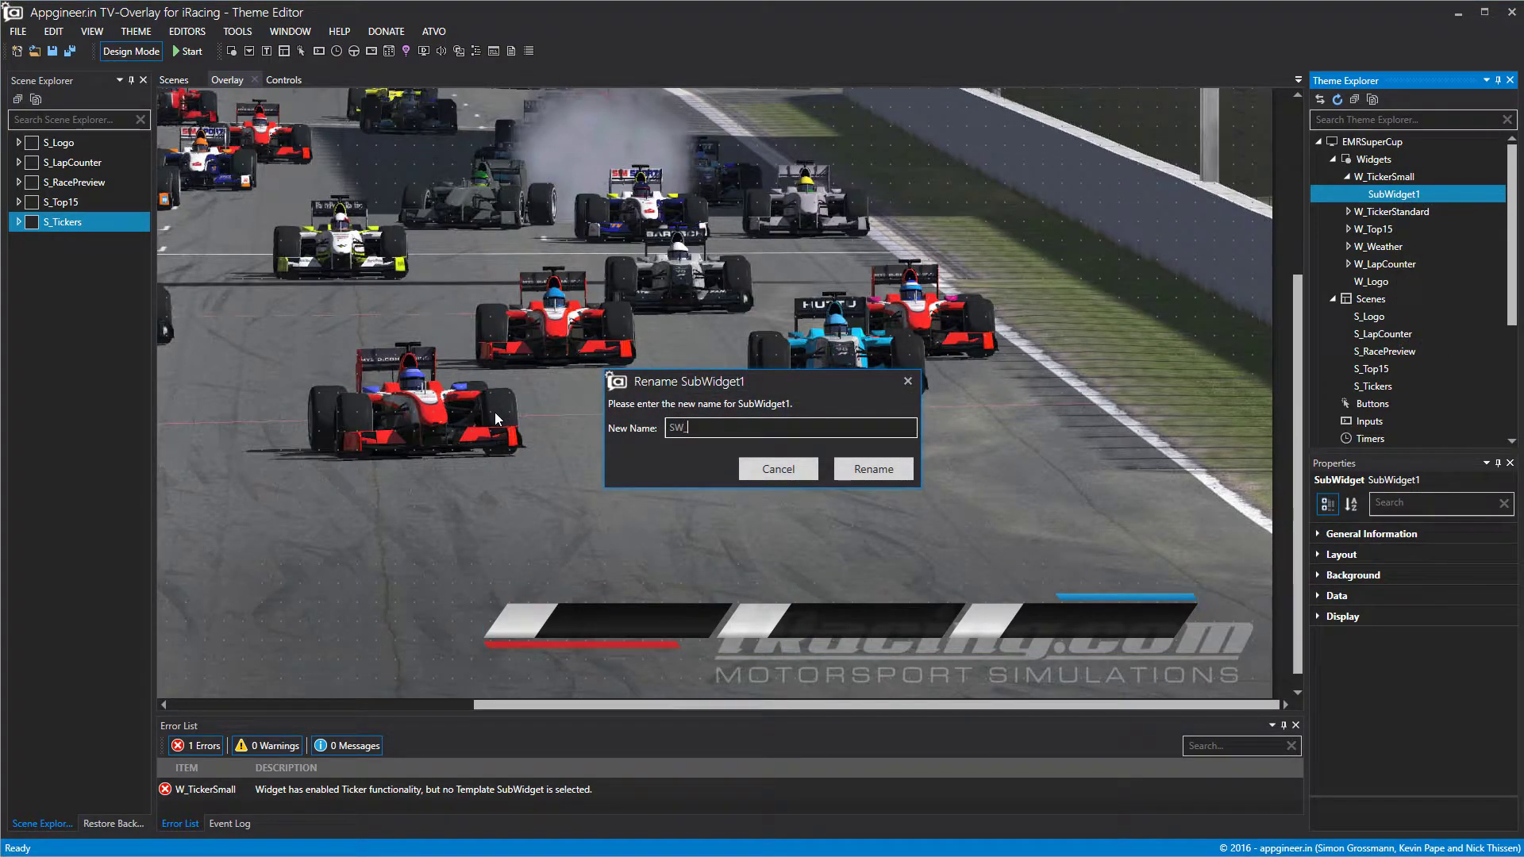
type("TickerSa")
key("BackSpace")
type("mall")
left_click(841, 469)
Set W_TickerSmall's Data Set to standings, leaving data order unchanged.
left_click(1388, 180)
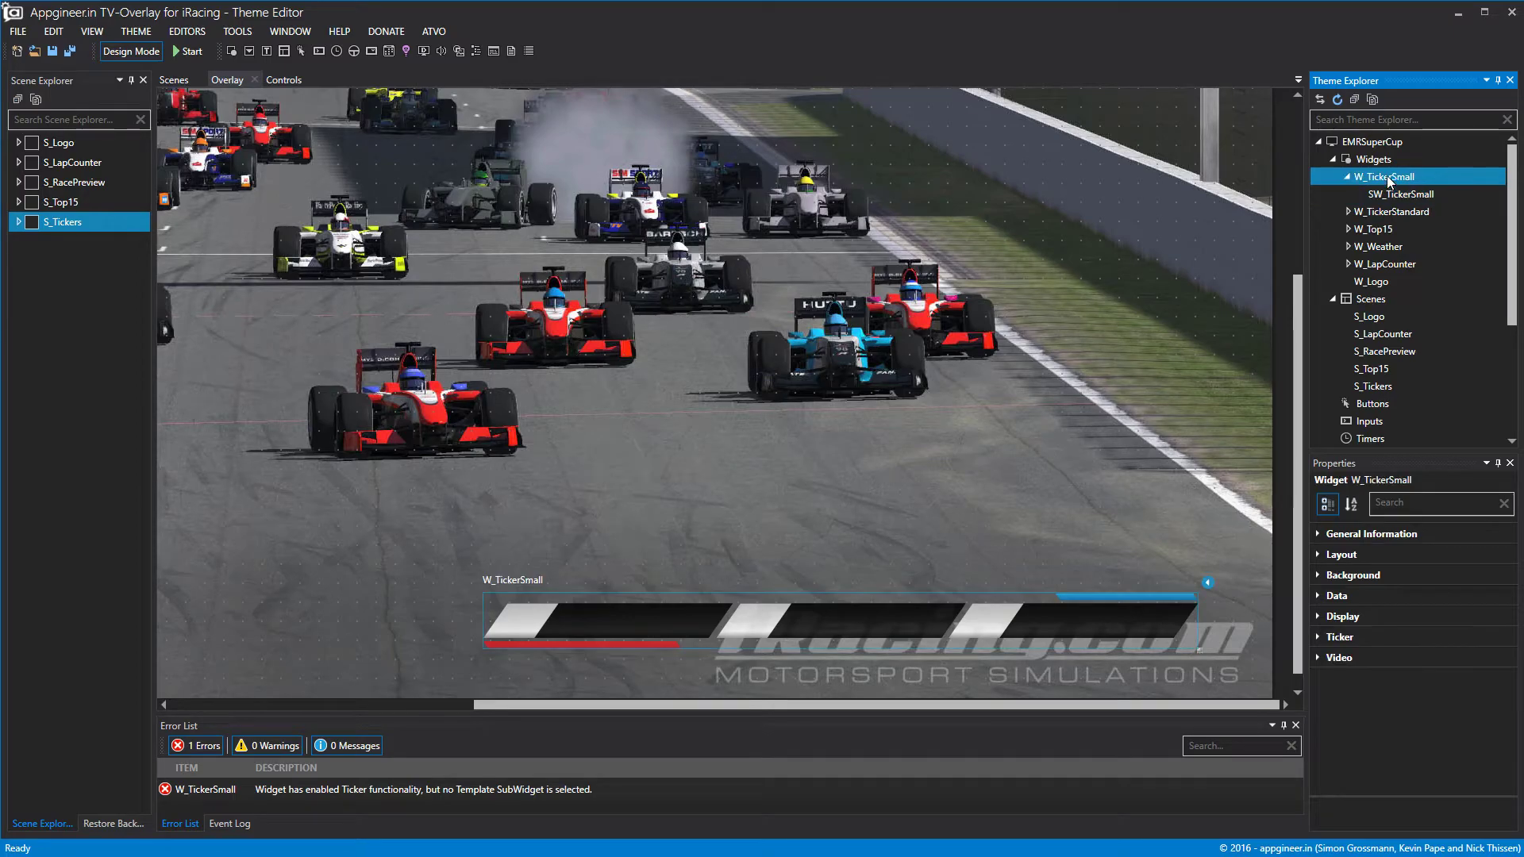
left_click(1319, 599)
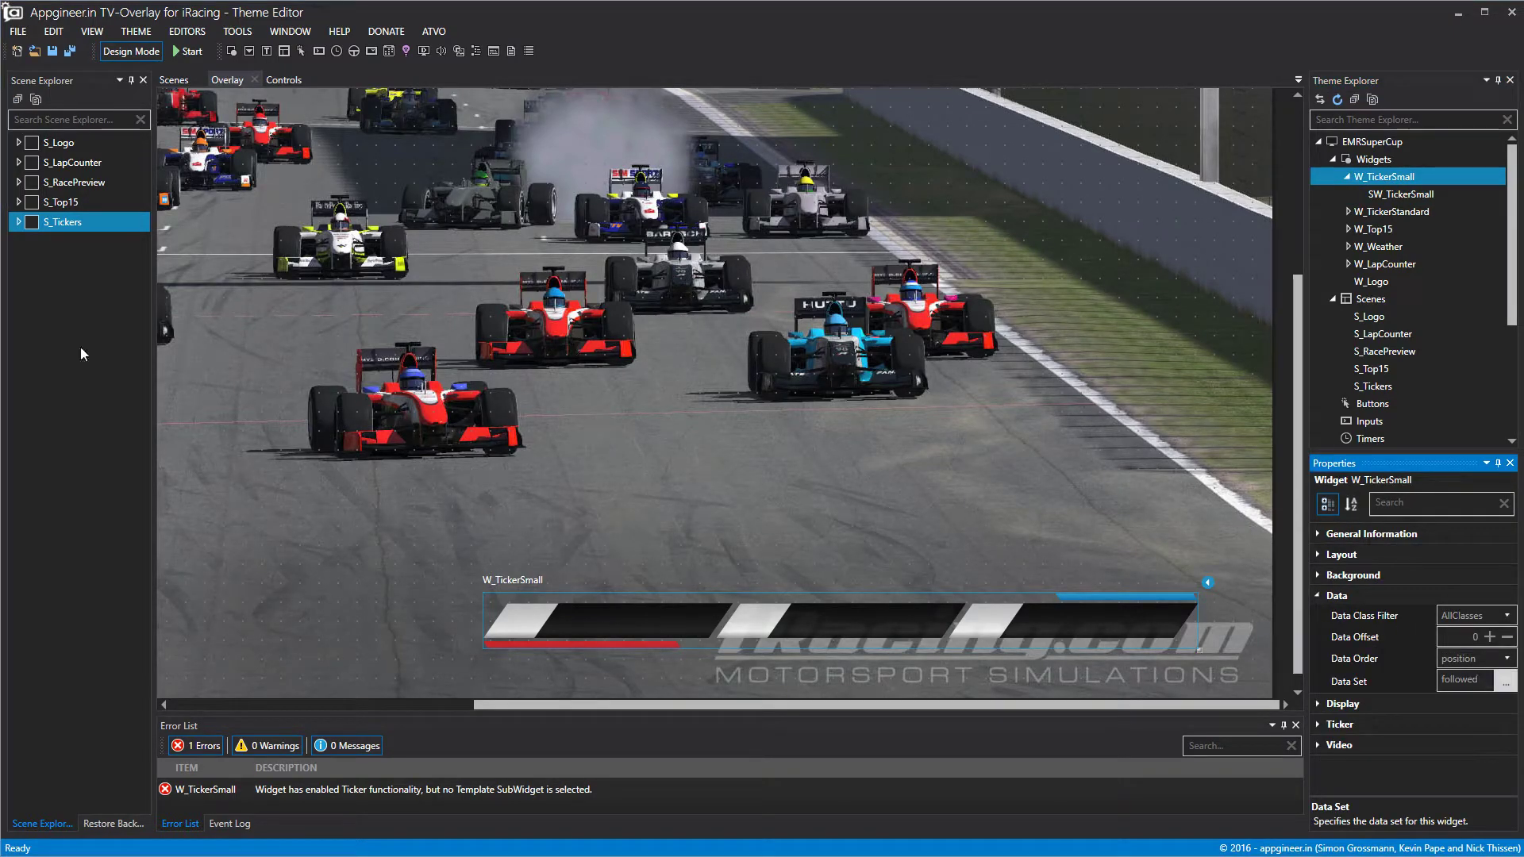
left_click(1505, 683)
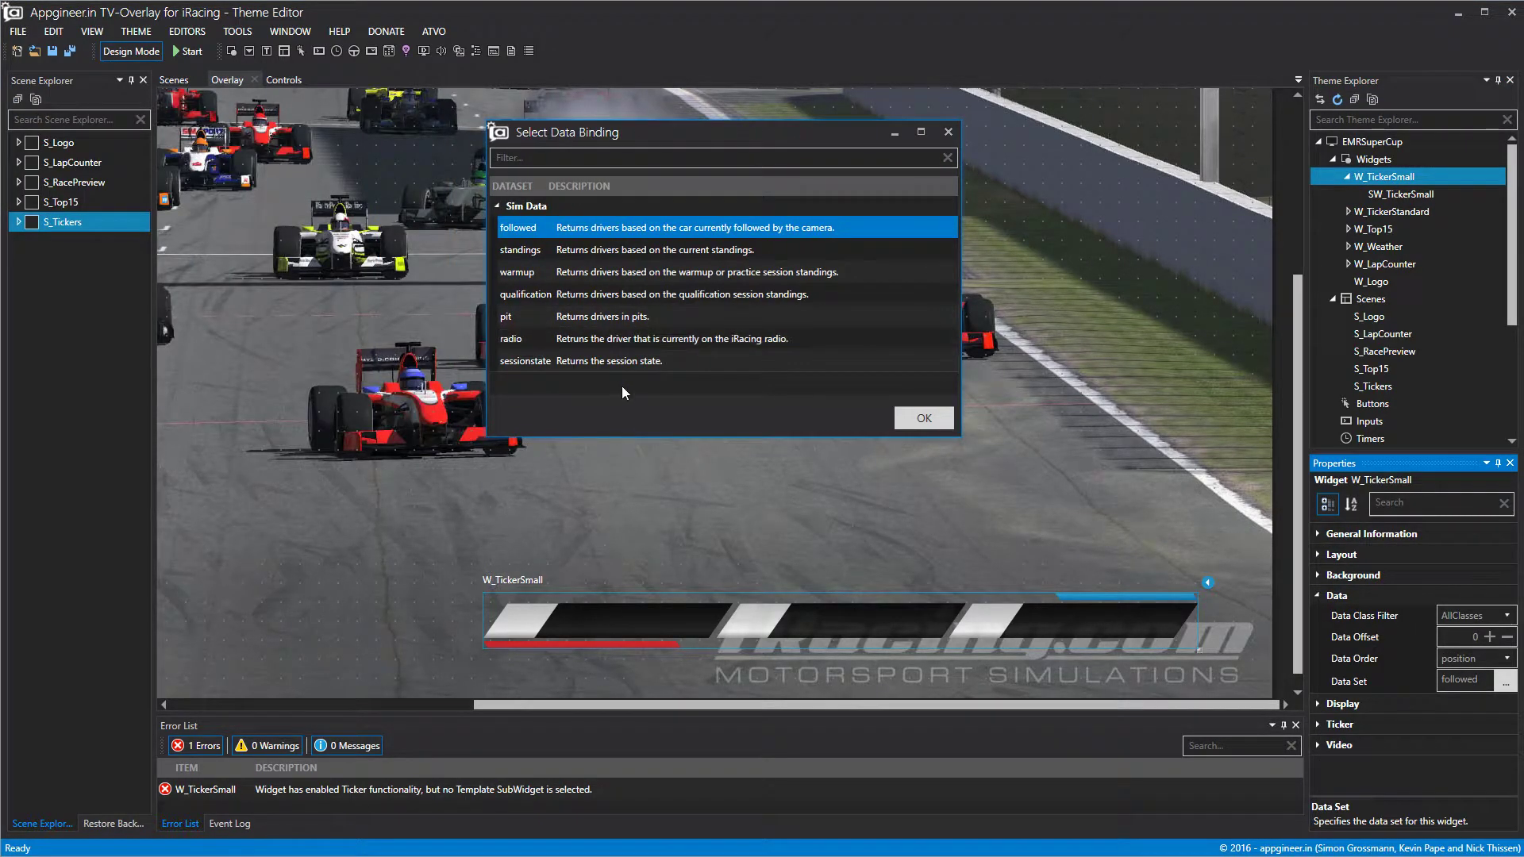
left_click(602, 252)
left_click(935, 423)
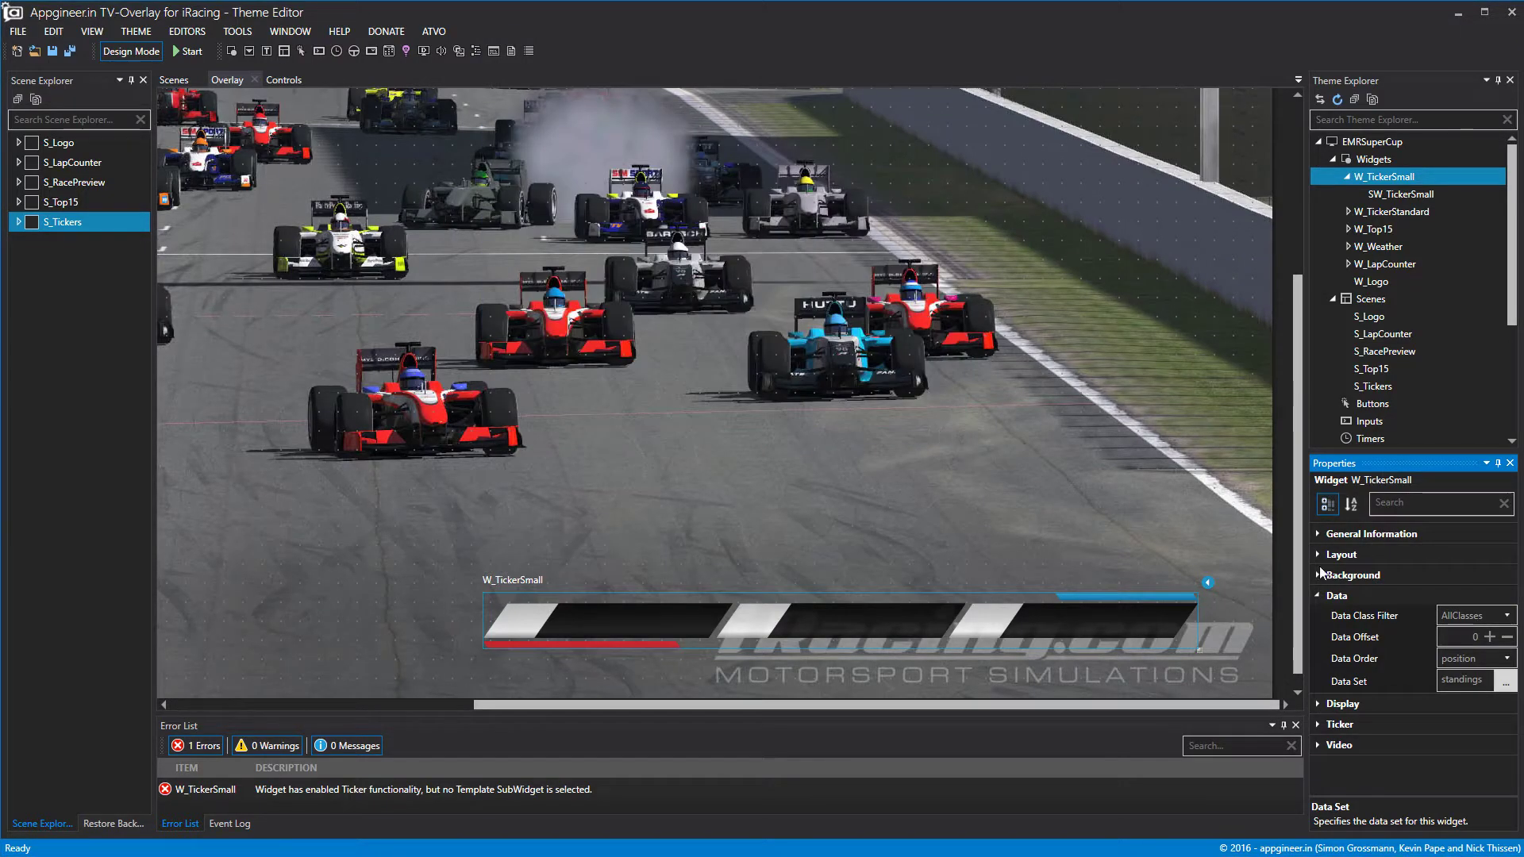
left_click(1506, 660)
left_click(966, 509)
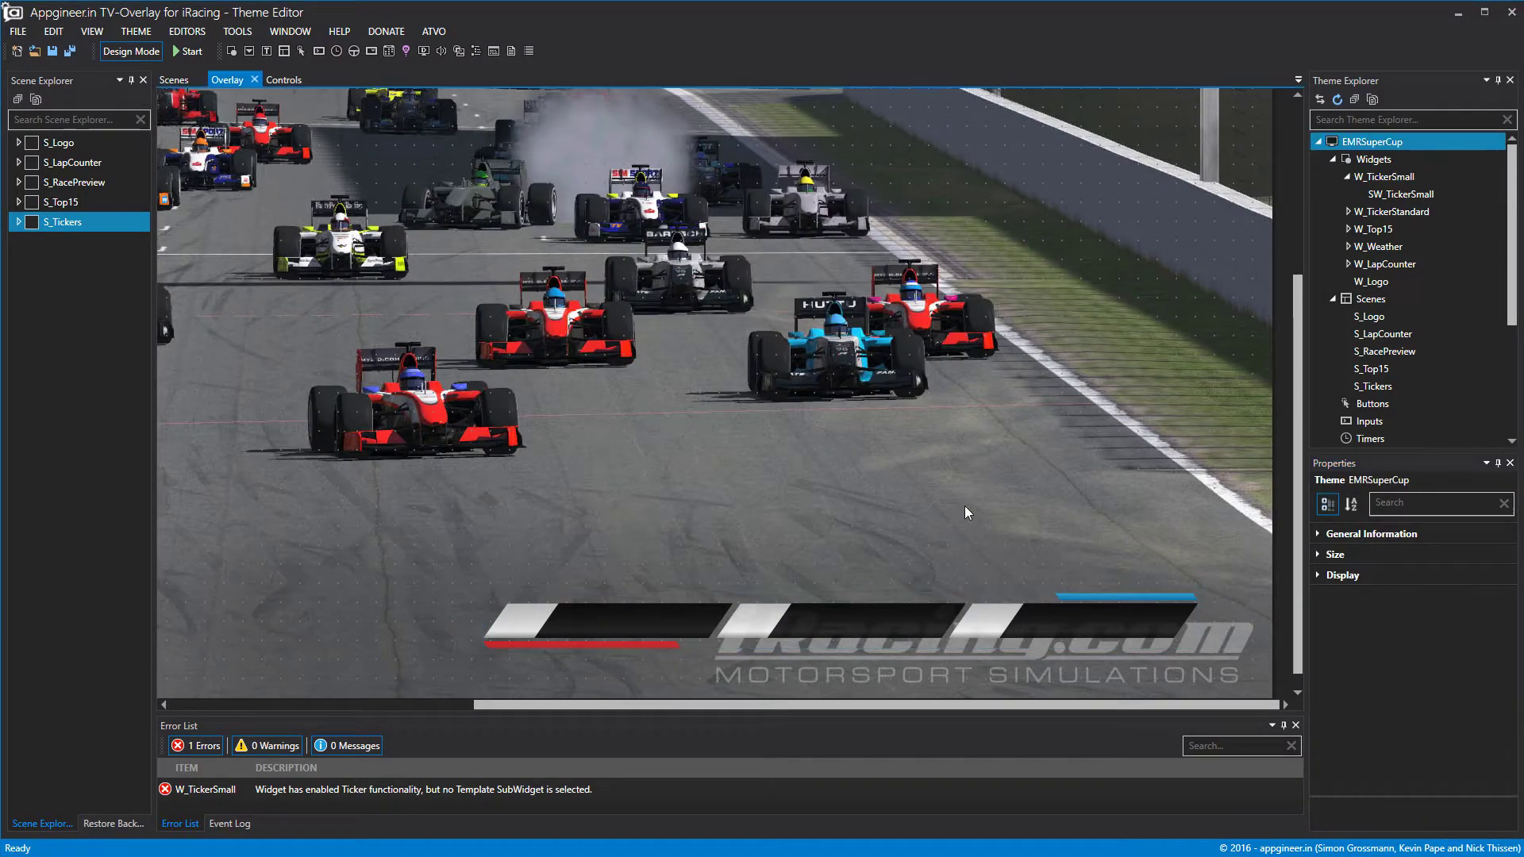
Open SW_TickerSmall and W_TickerSmall in their own editor tabs.
left_click(1402, 193)
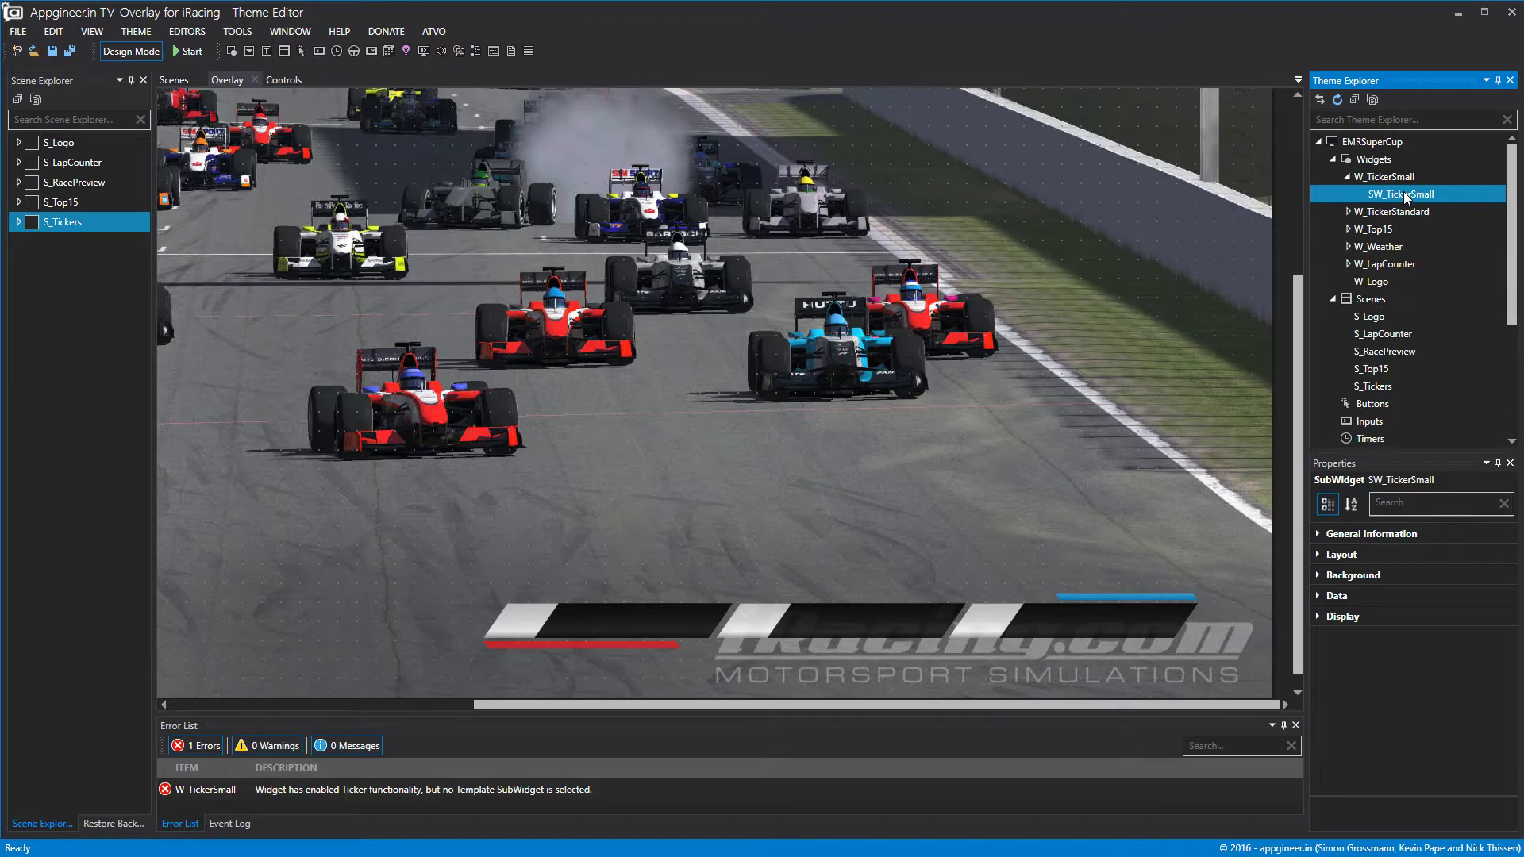
double_click(1403, 193)
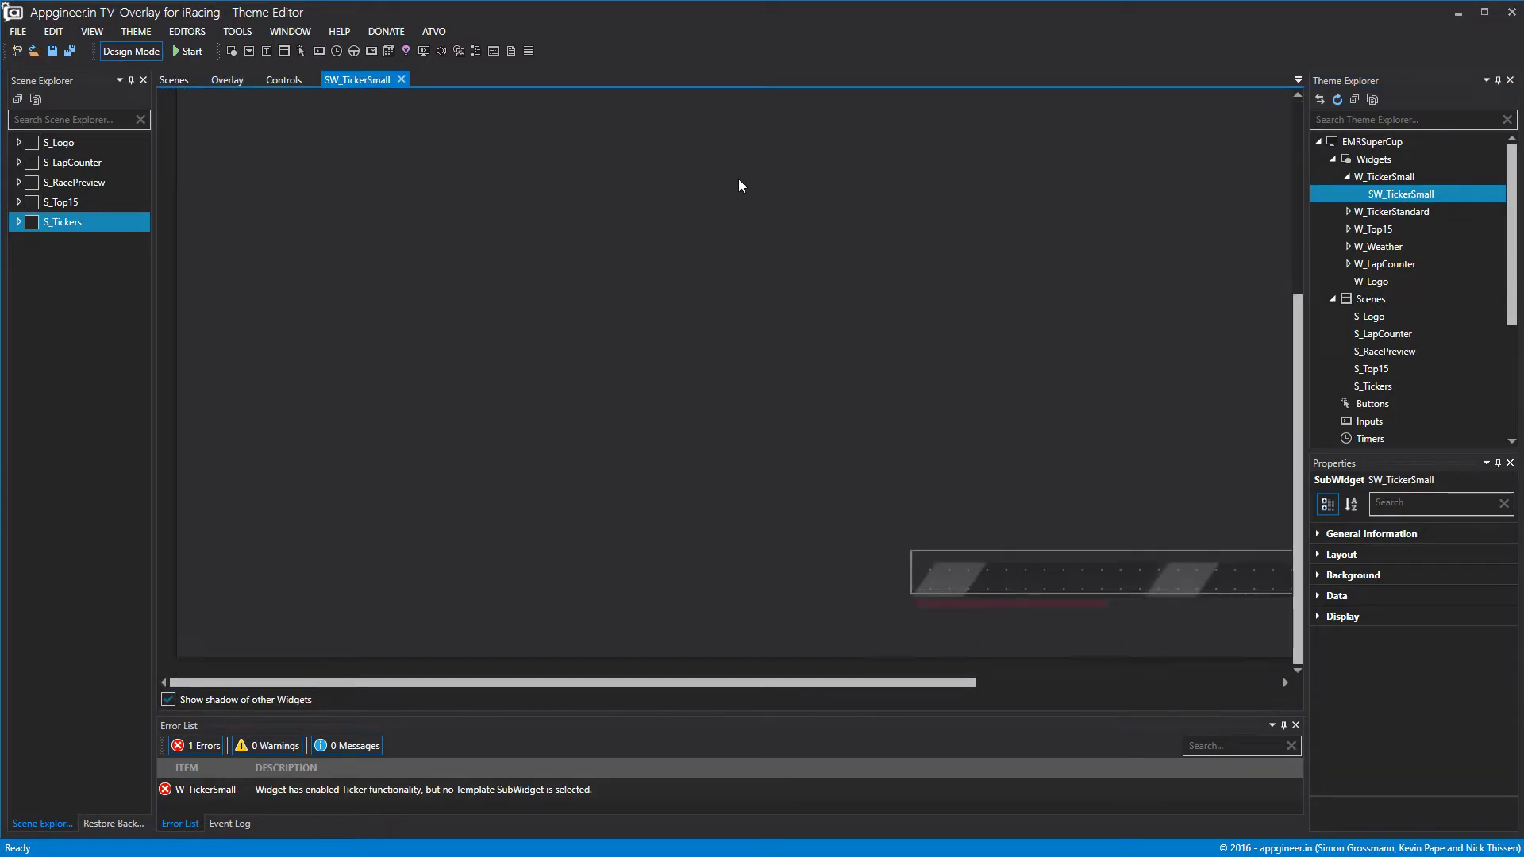
left_click_drag(944, 683, 1199, 686)
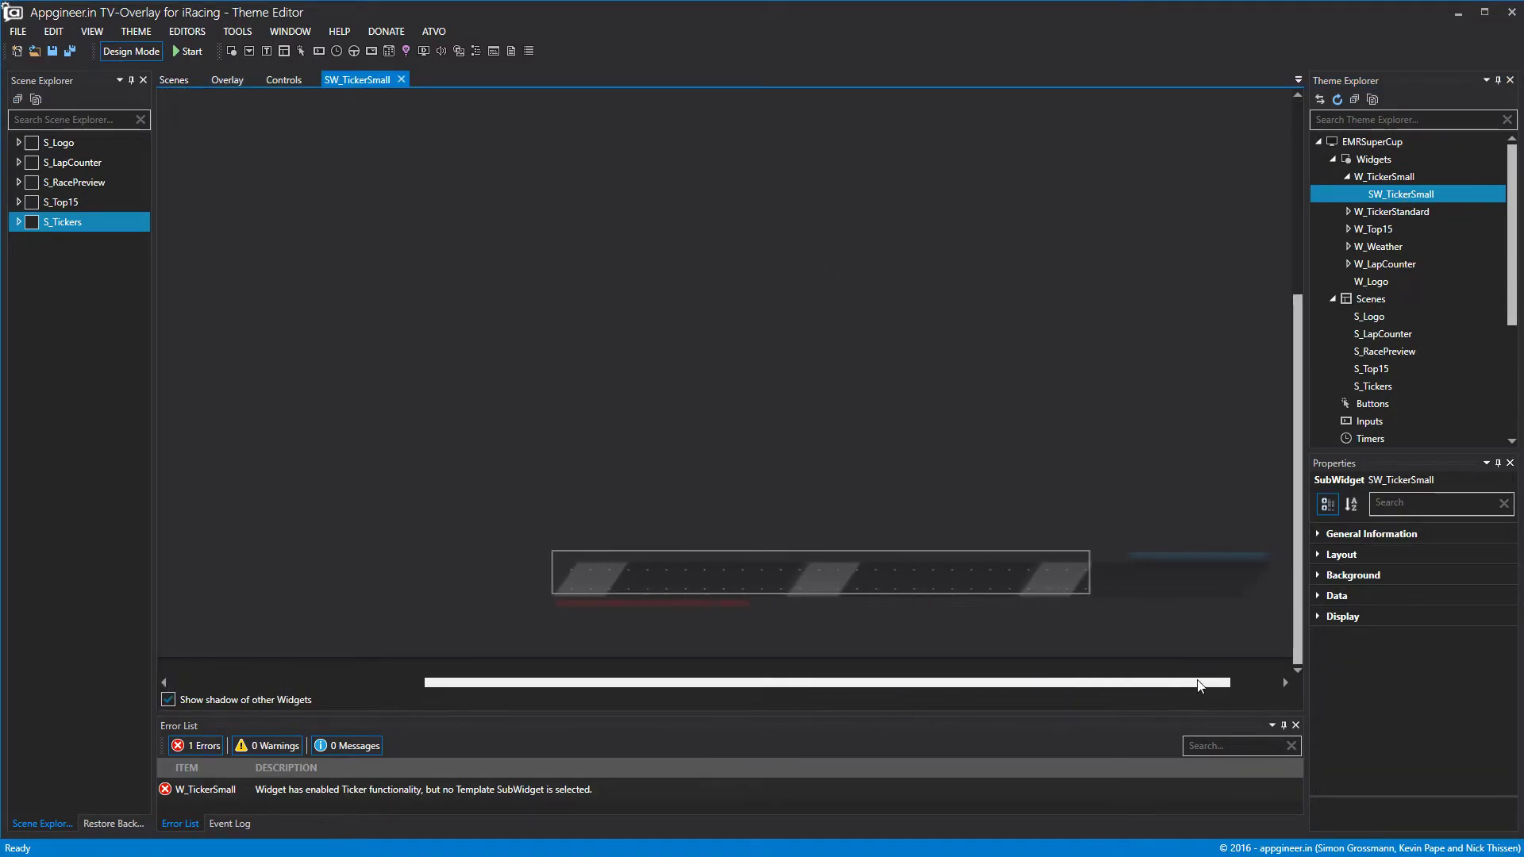
double_click(1387, 178)
left_click_drag(822, 683, 1038, 684)
left_click(1347, 177)
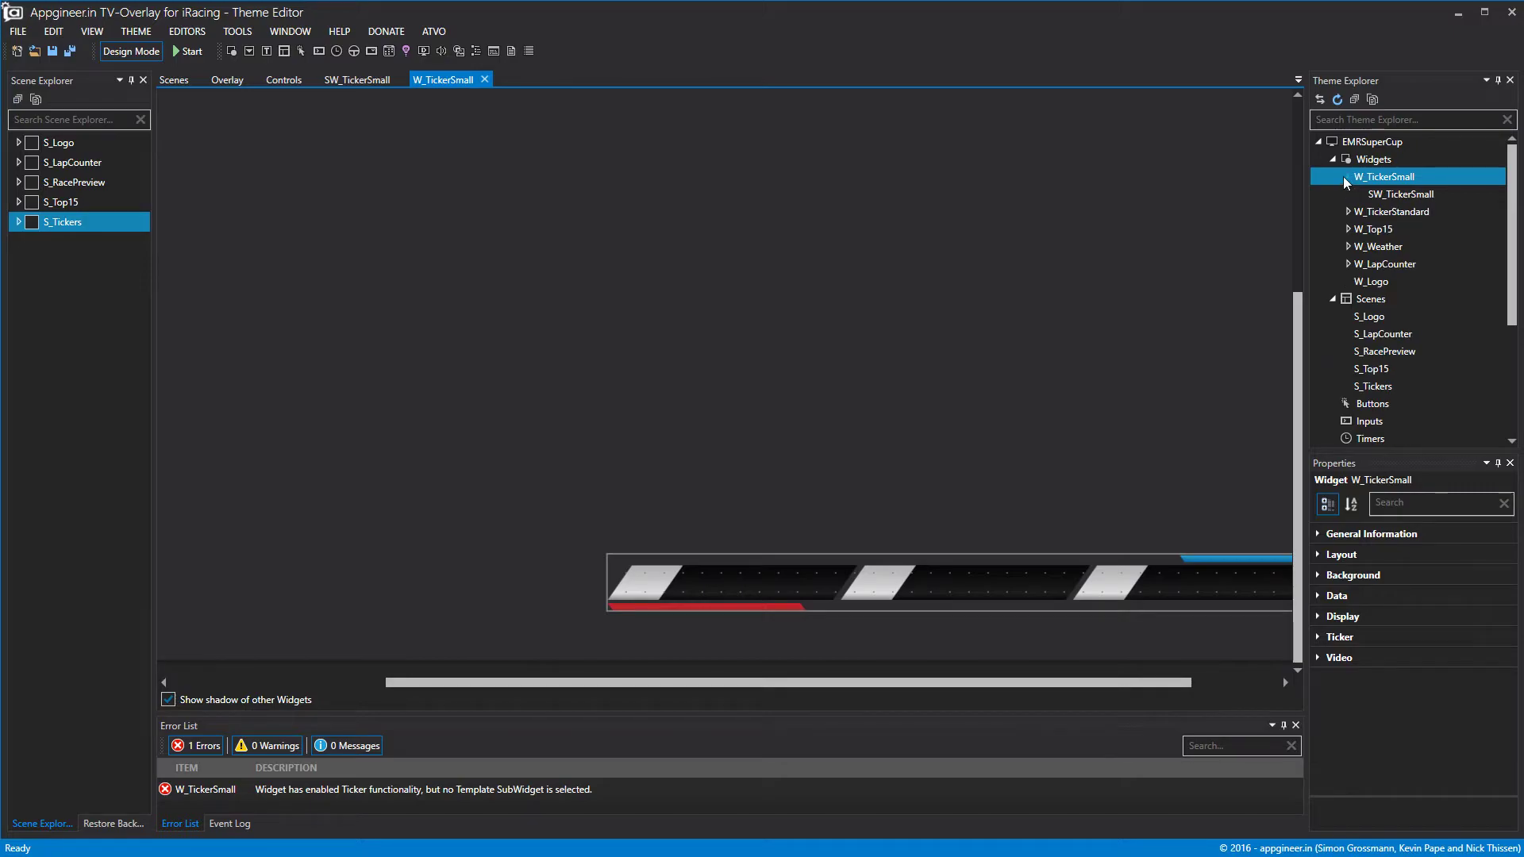
left_click(1379, 194)
left_click(1384, 179)
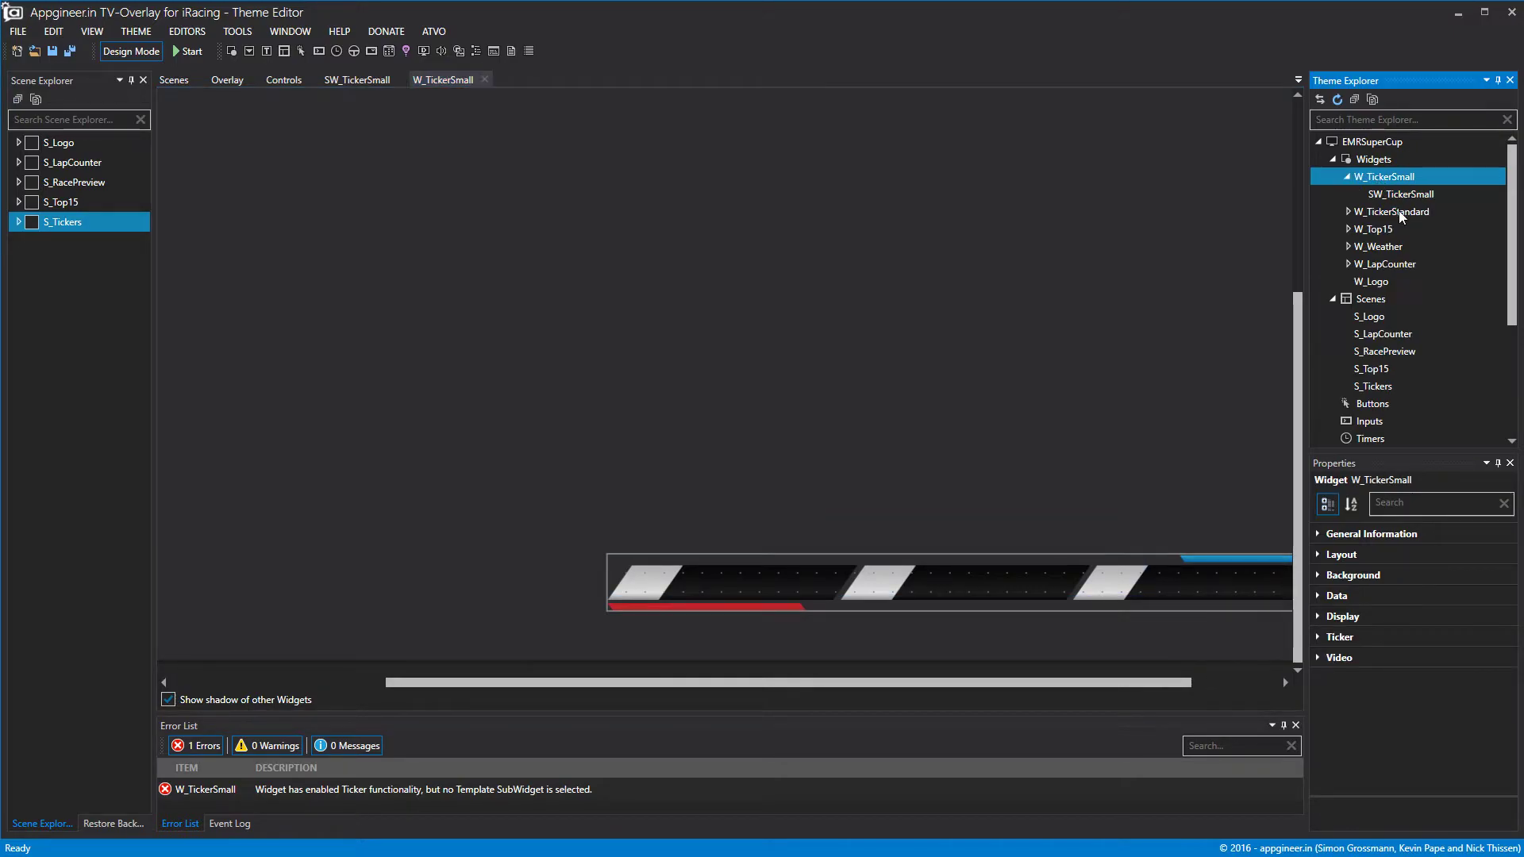
left_click(384, 83)
left_click(442, 81)
left_click(370, 81)
left_click(442, 81)
Narrow SW_TickerSmall to one ticker slot and close the W_TickerSmall editor.
left_click(806, 587)
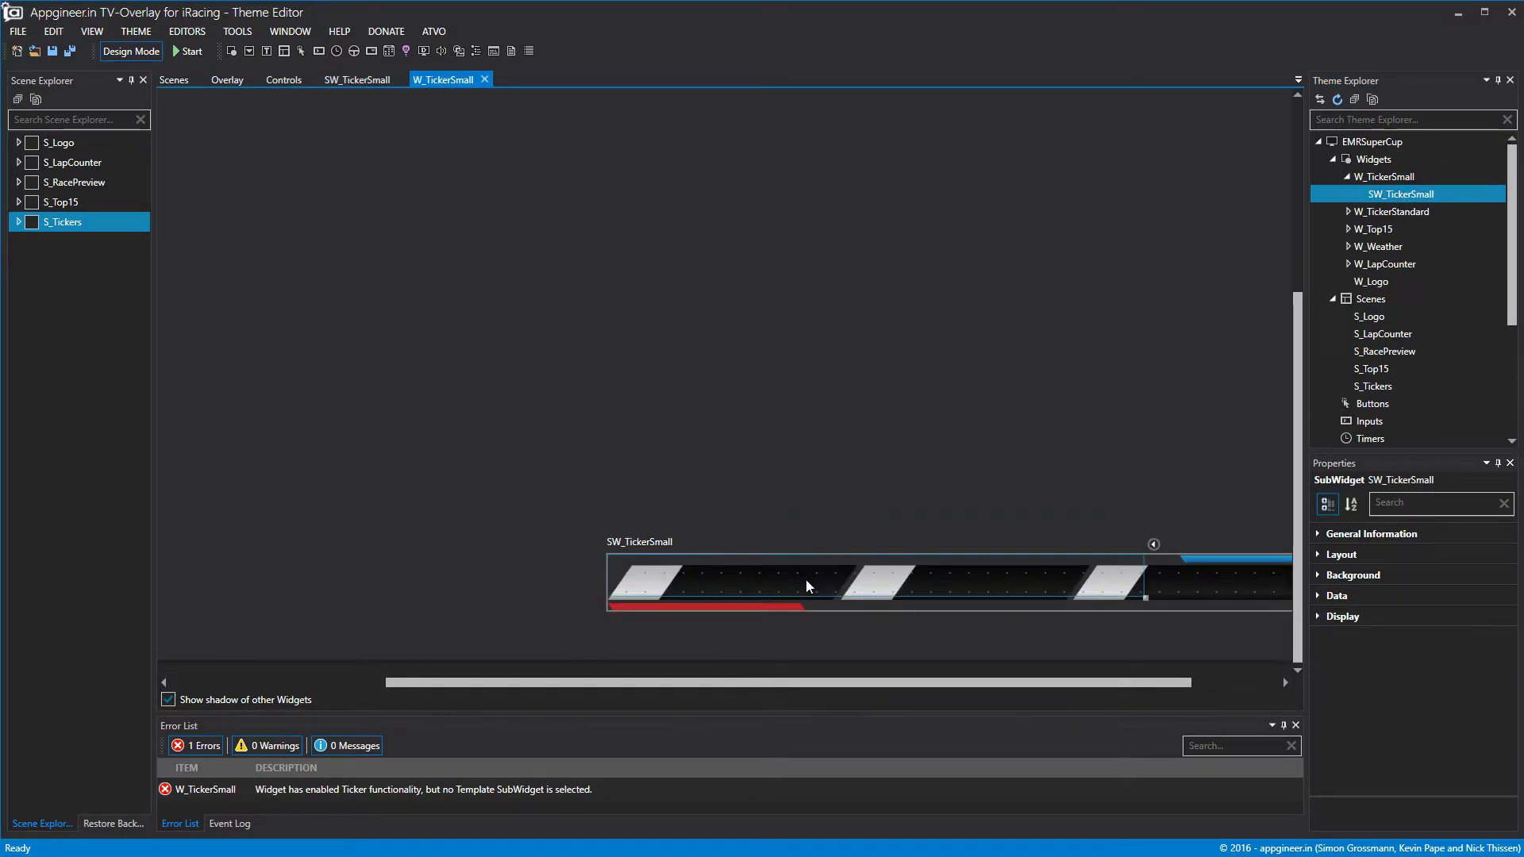
left_click_drag(1149, 588, 854, 624)
left_click_drag(763, 599, 760, 628)
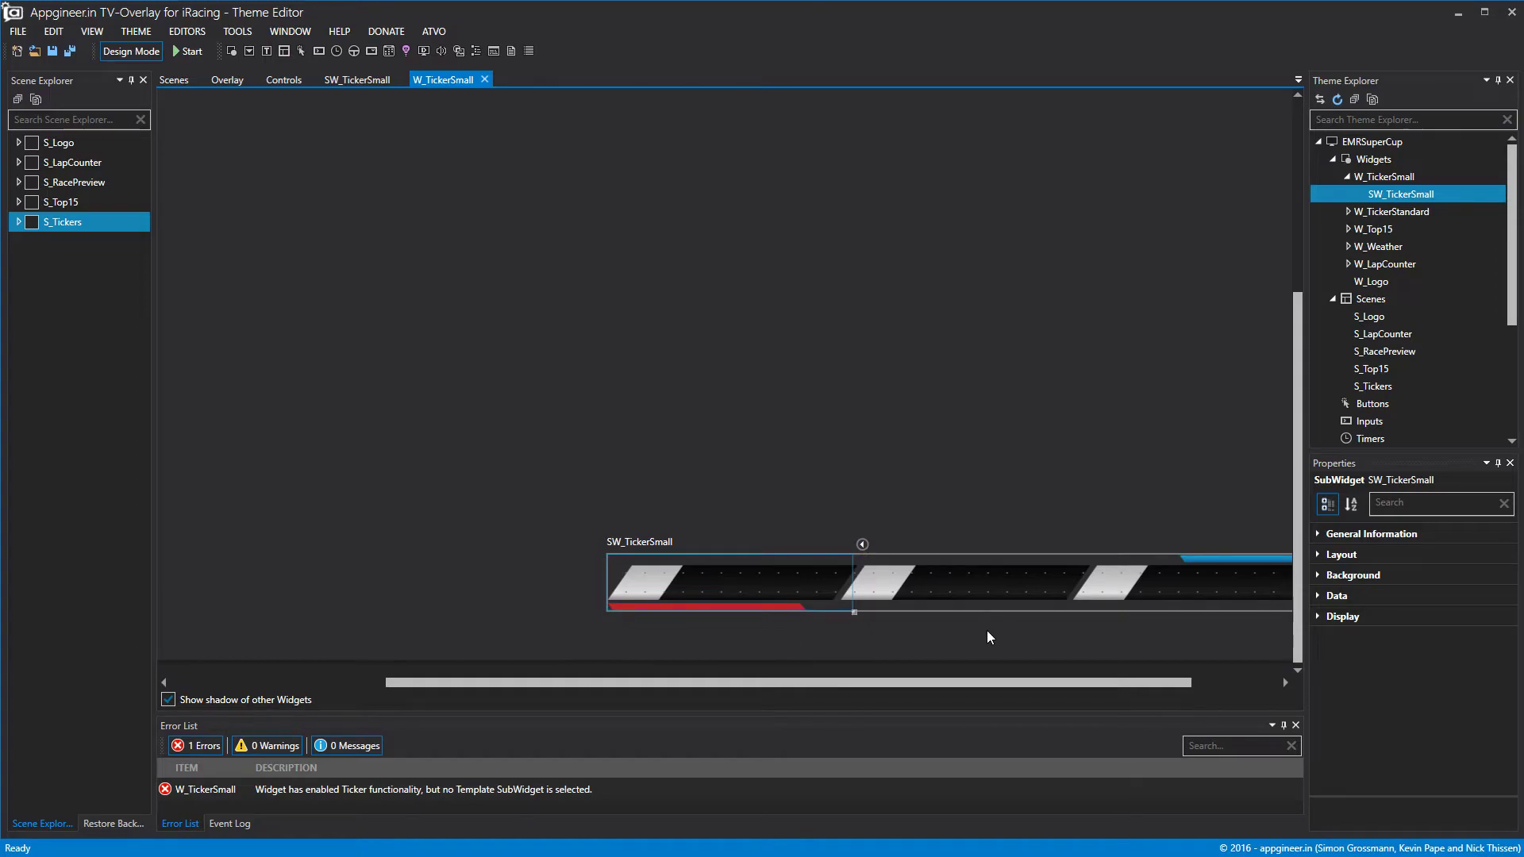
left_click(485, 80)
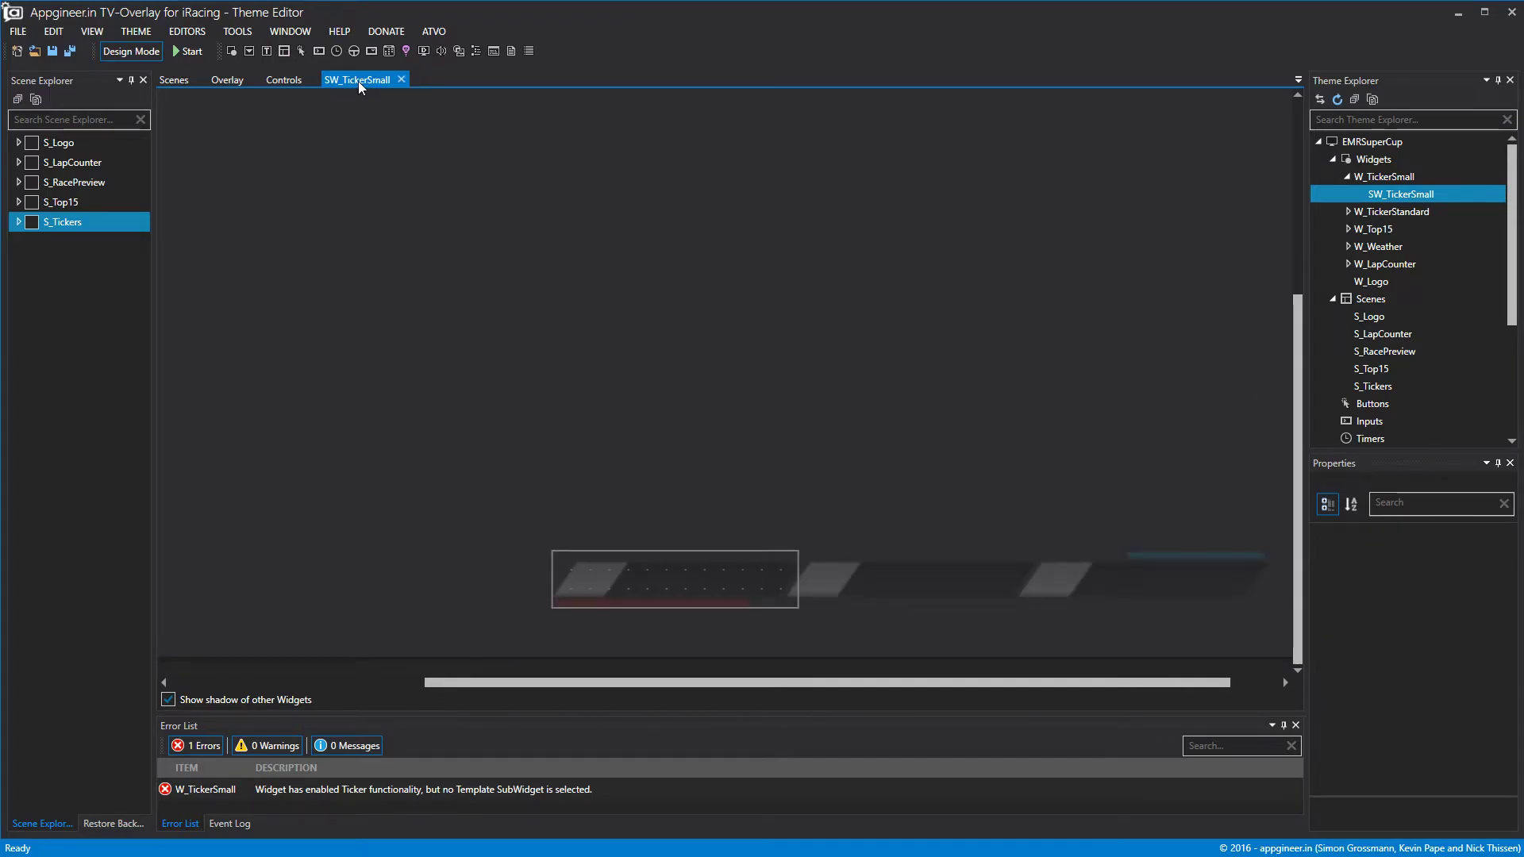
Add Label1 to SW_TickerSmall and narrow it to fit the first slot.
right_click(1382, 203)
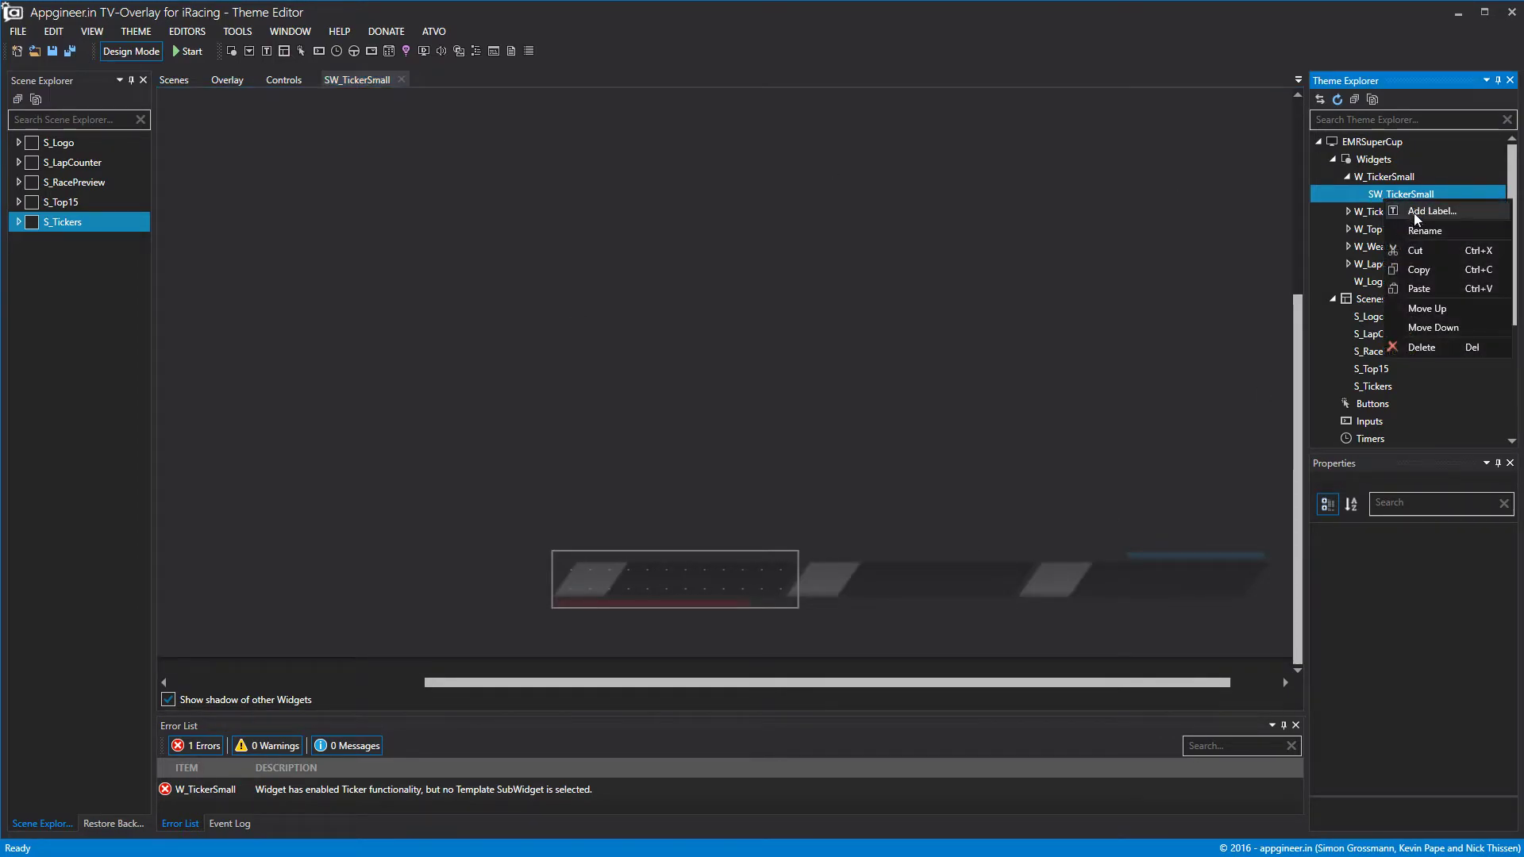
key("Escape")
right_click(1400, 196)
key("Escape")
left_click(1411, 179)
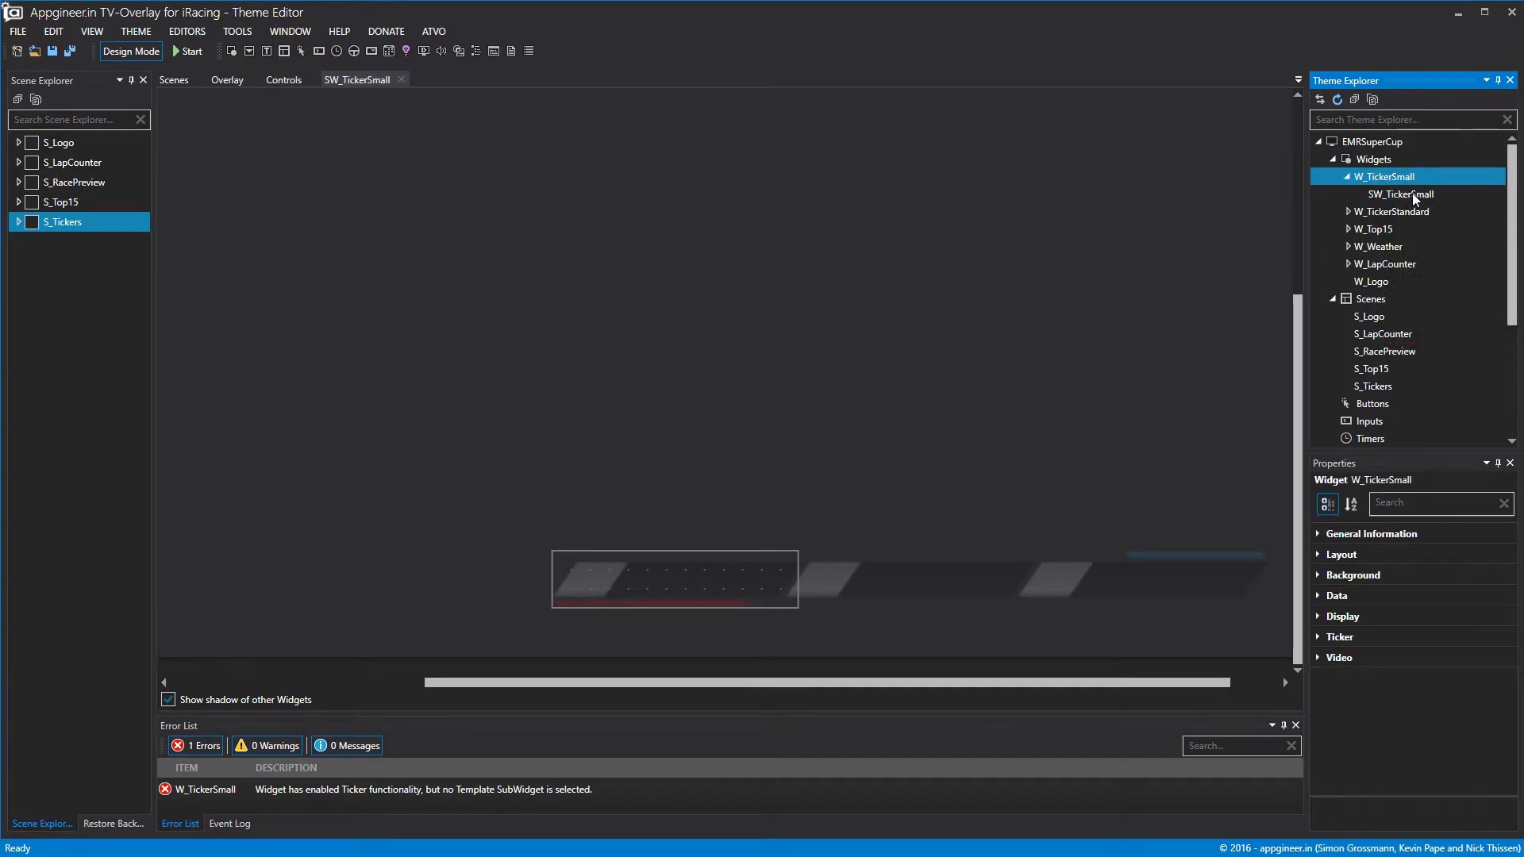
right_click(1416, 195)
left_click(1448, 205)
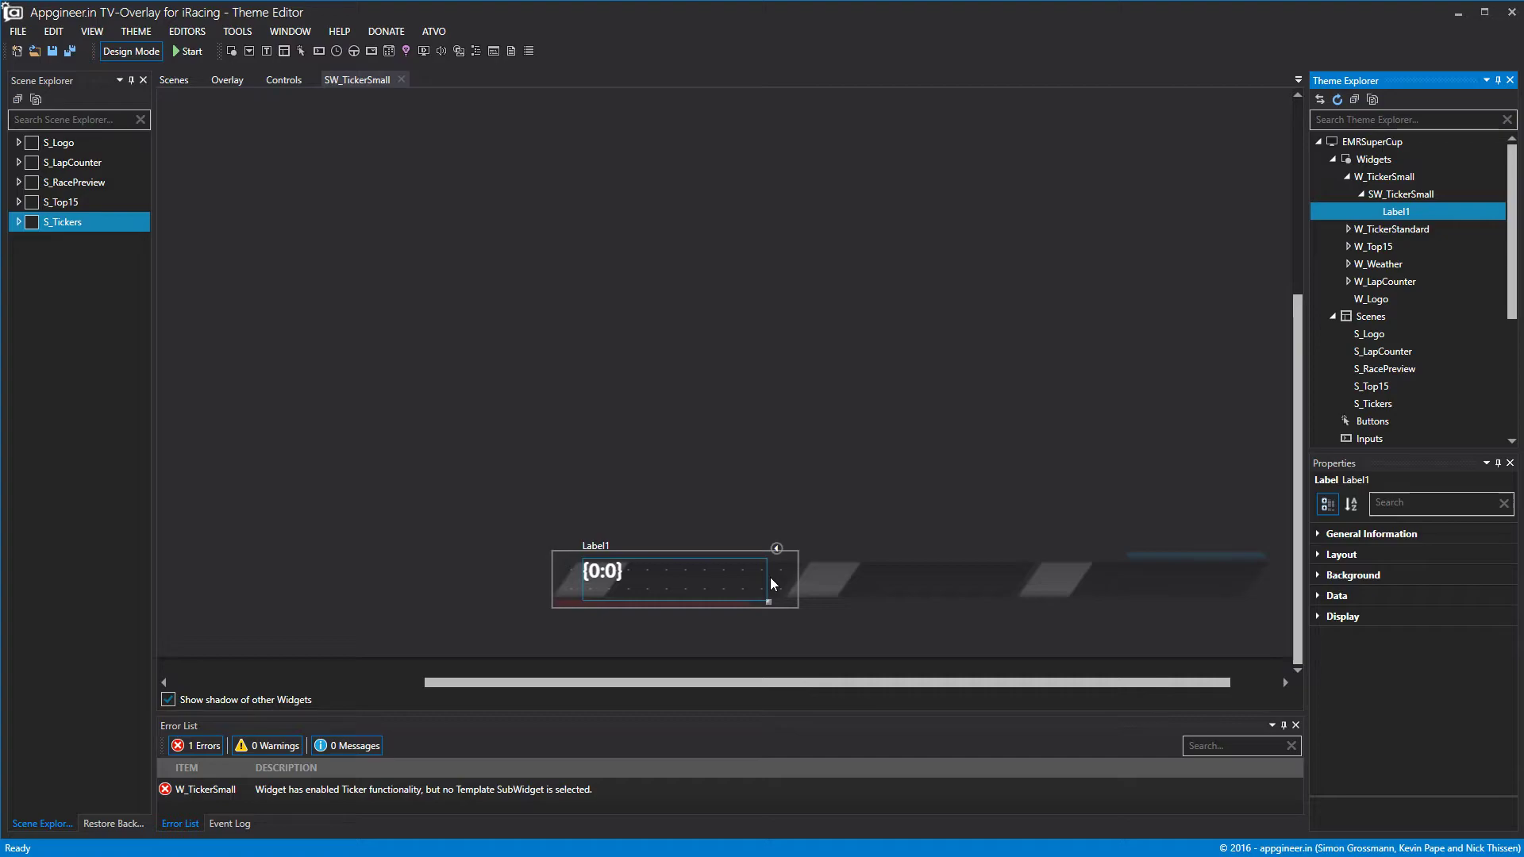
left_click(769, 584)
left_click_drag(774, 585, 613, 599)
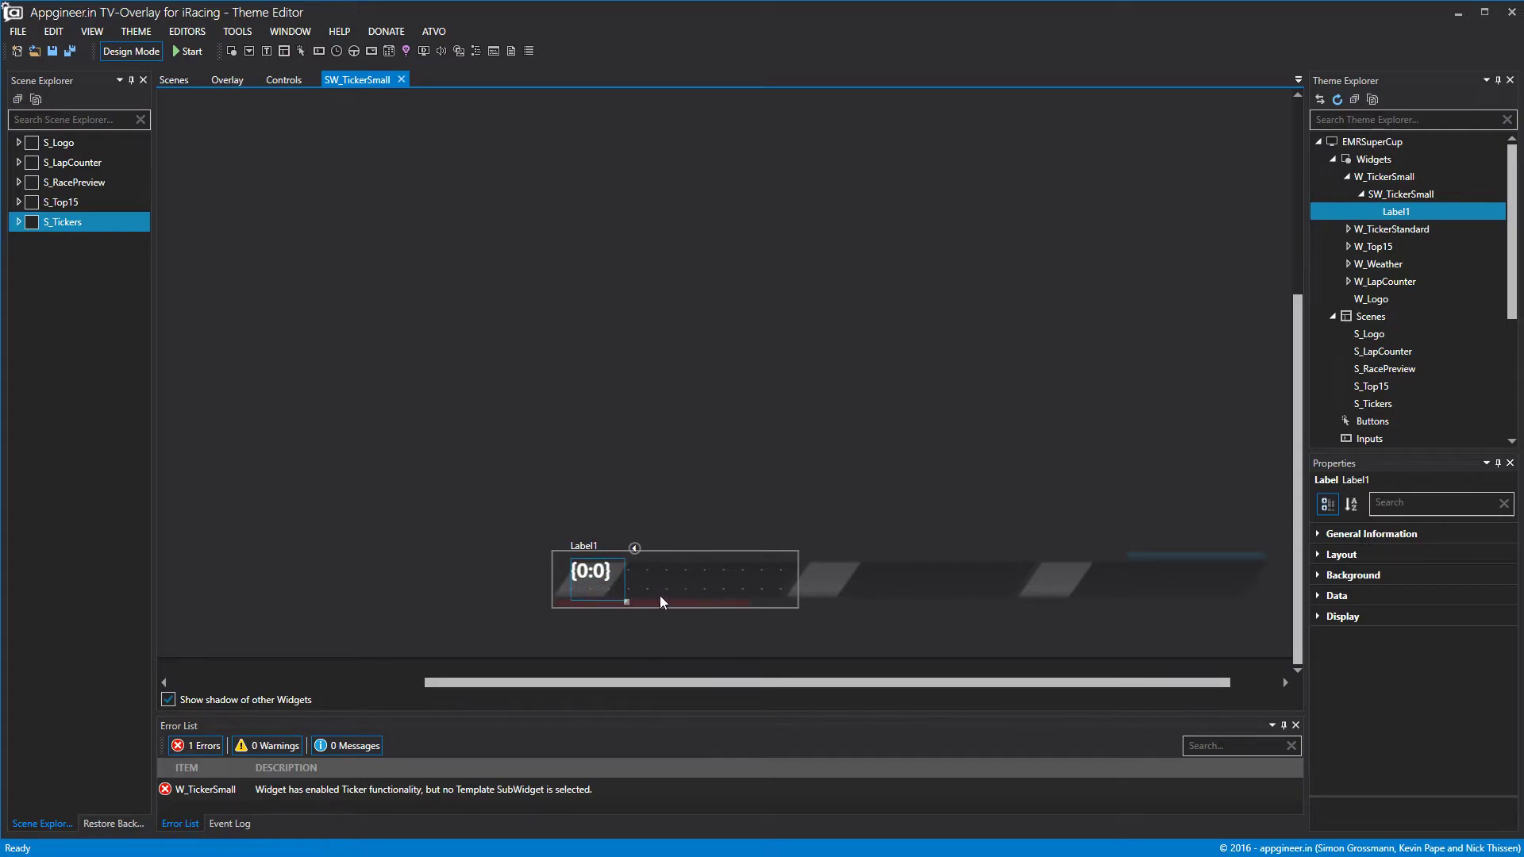
Fine-tune Label1's position, width and height with the layout nudge buttons.
left_click(1319, 554)
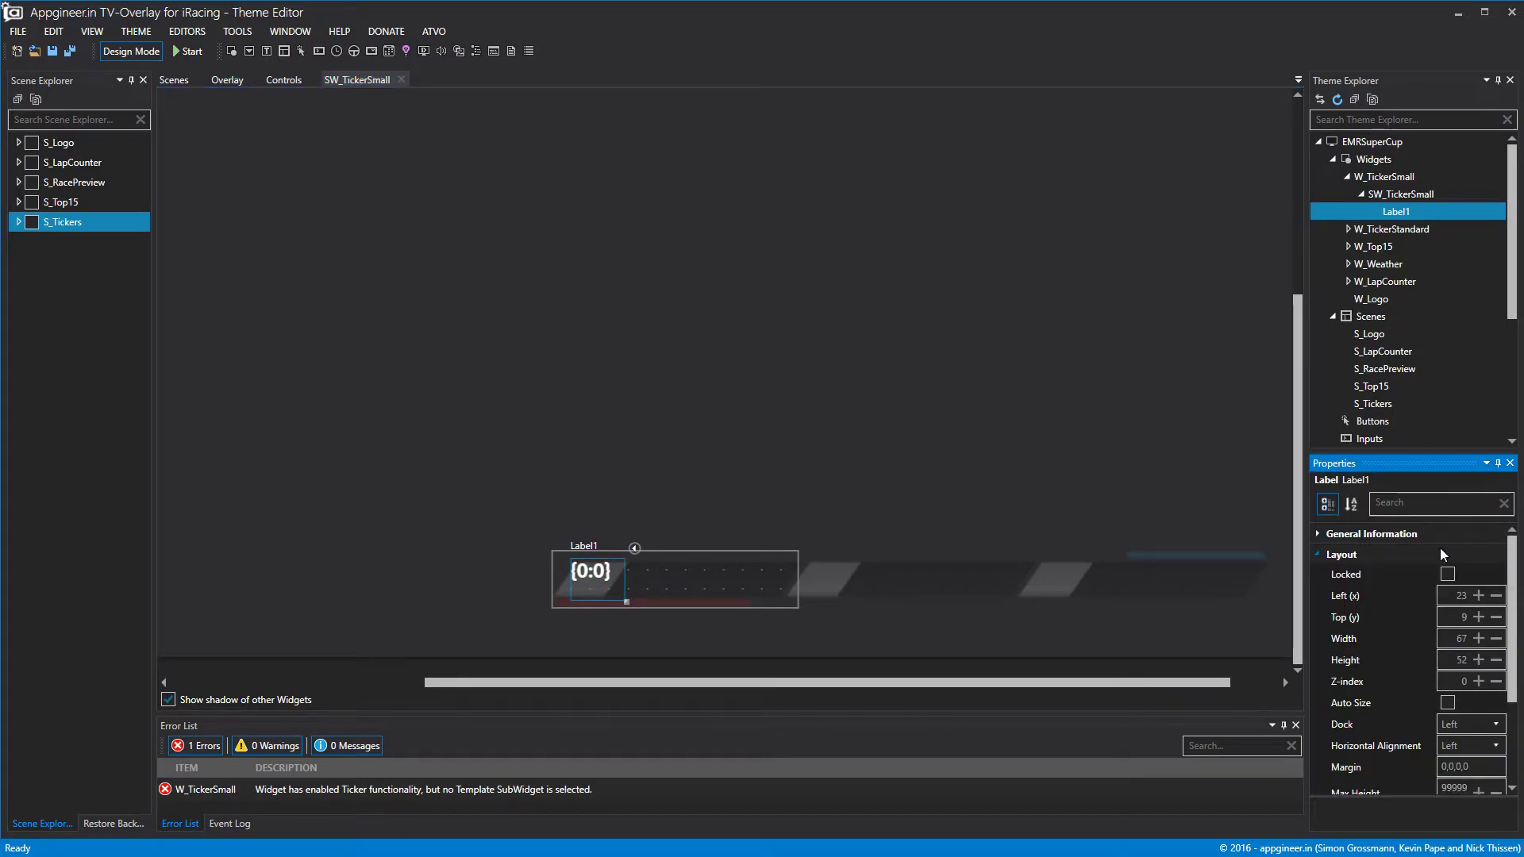
left_click(1484, 615)
left_click(1484, 615)
left_click(1484, 615)
left_click(1485, 616)
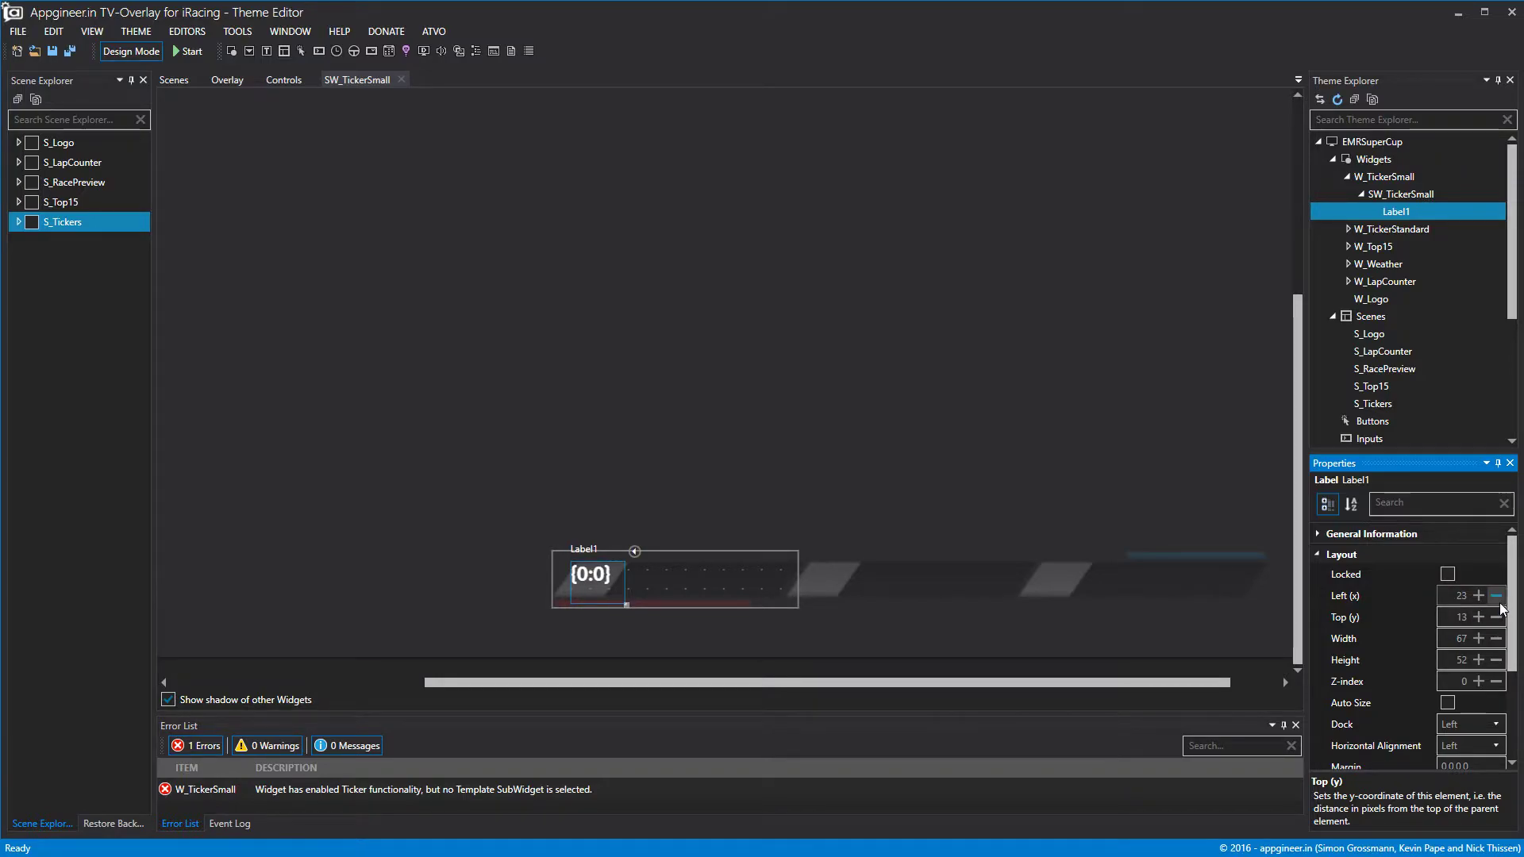
left_click(1497, 597)
left_click(1496, 597)
left_click(1497, 597)
left_click(1497, 597)
left_click(1497, 597)
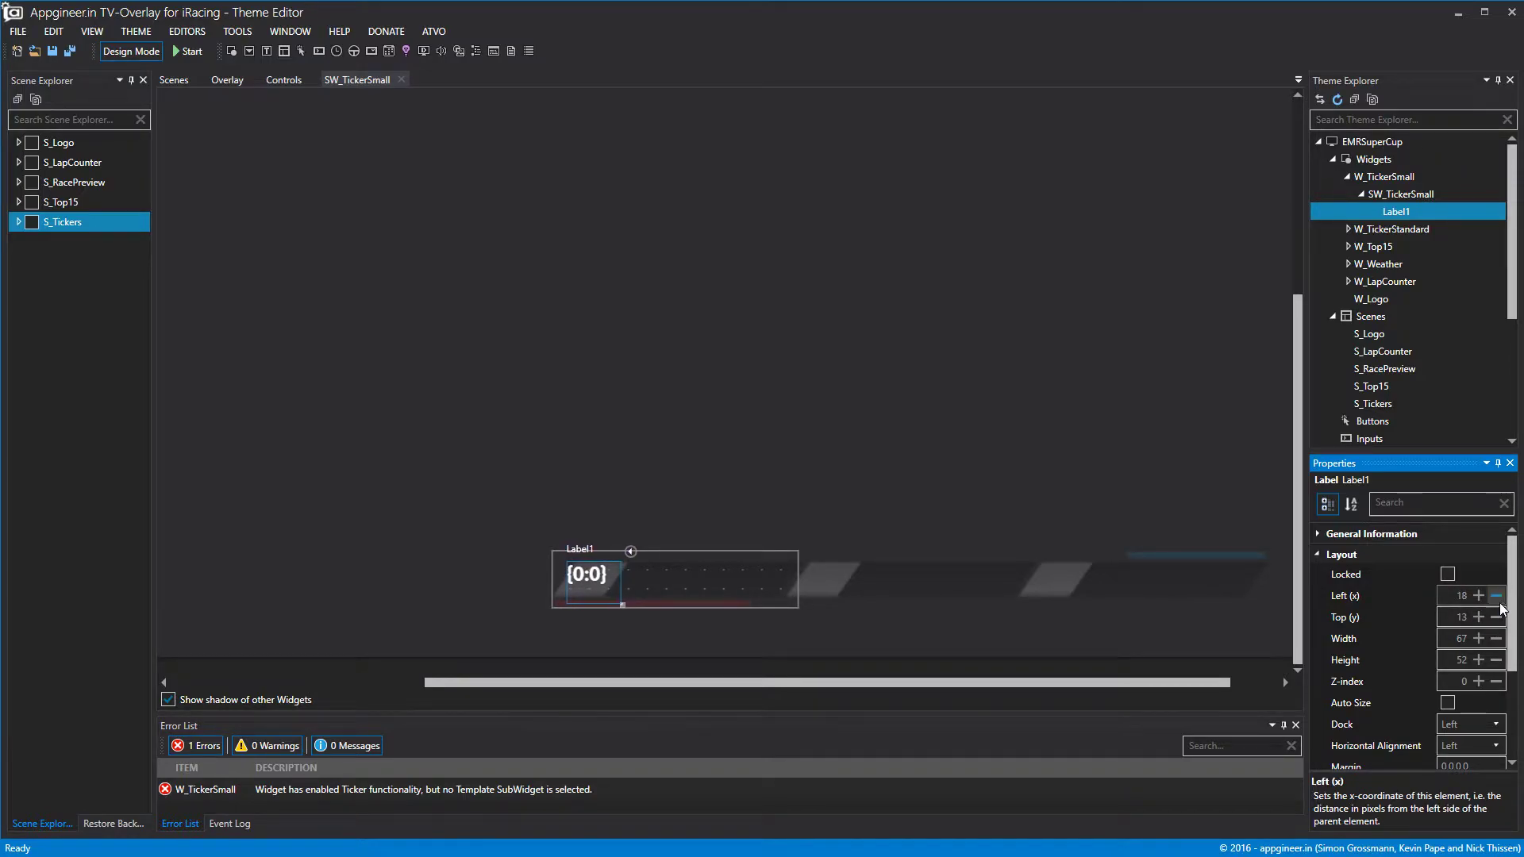
left_click(1479, 640)
left_click(1479, 639)
left_click(1479, 640)
left_click(1479, 639)
left_click(1480, 640)
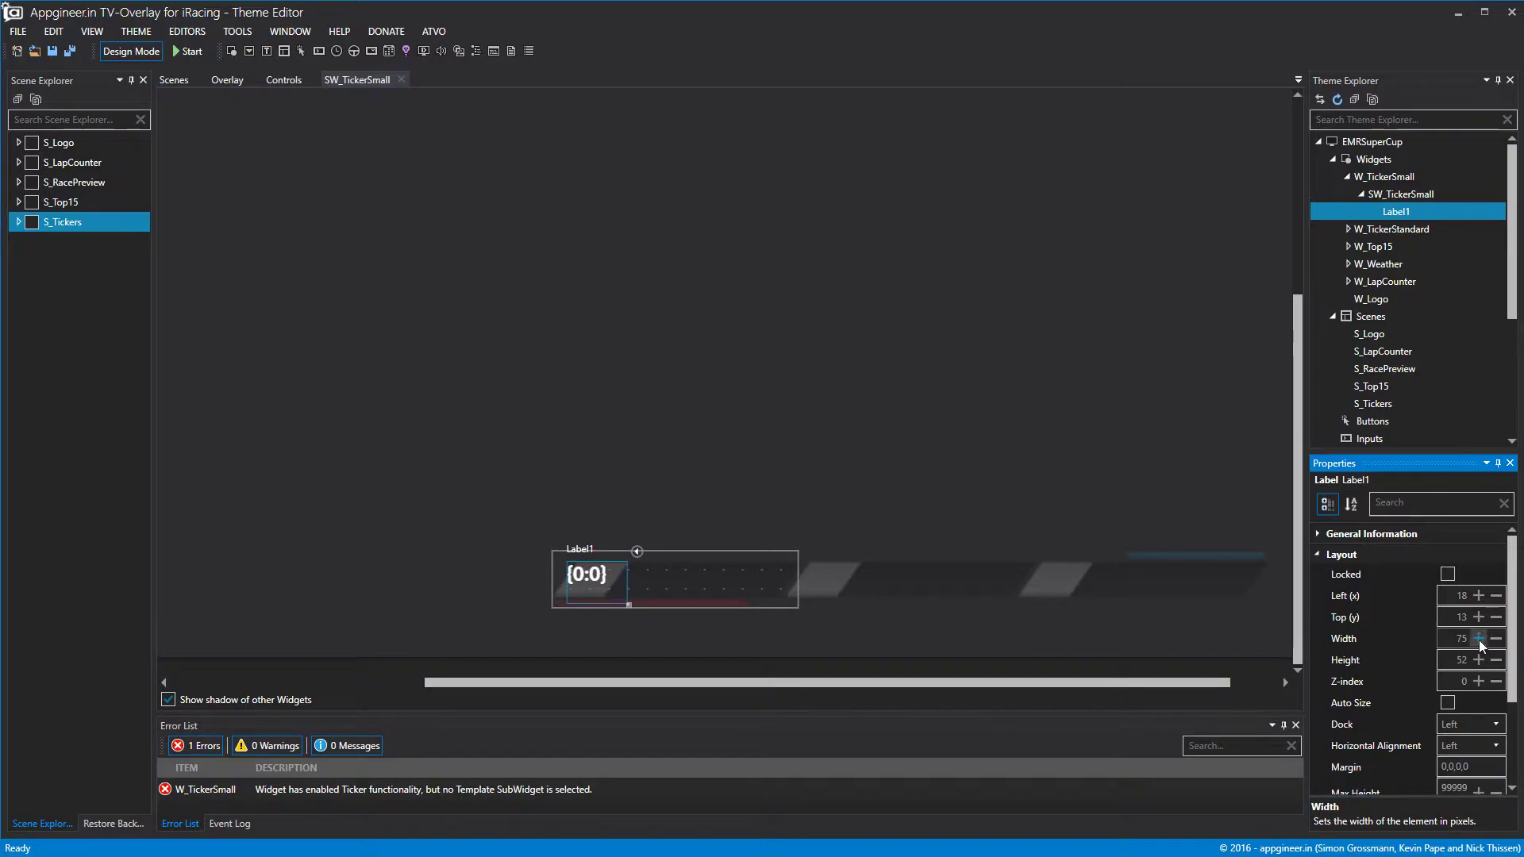
left_click(1480, 640)
left_click(1479, 640)
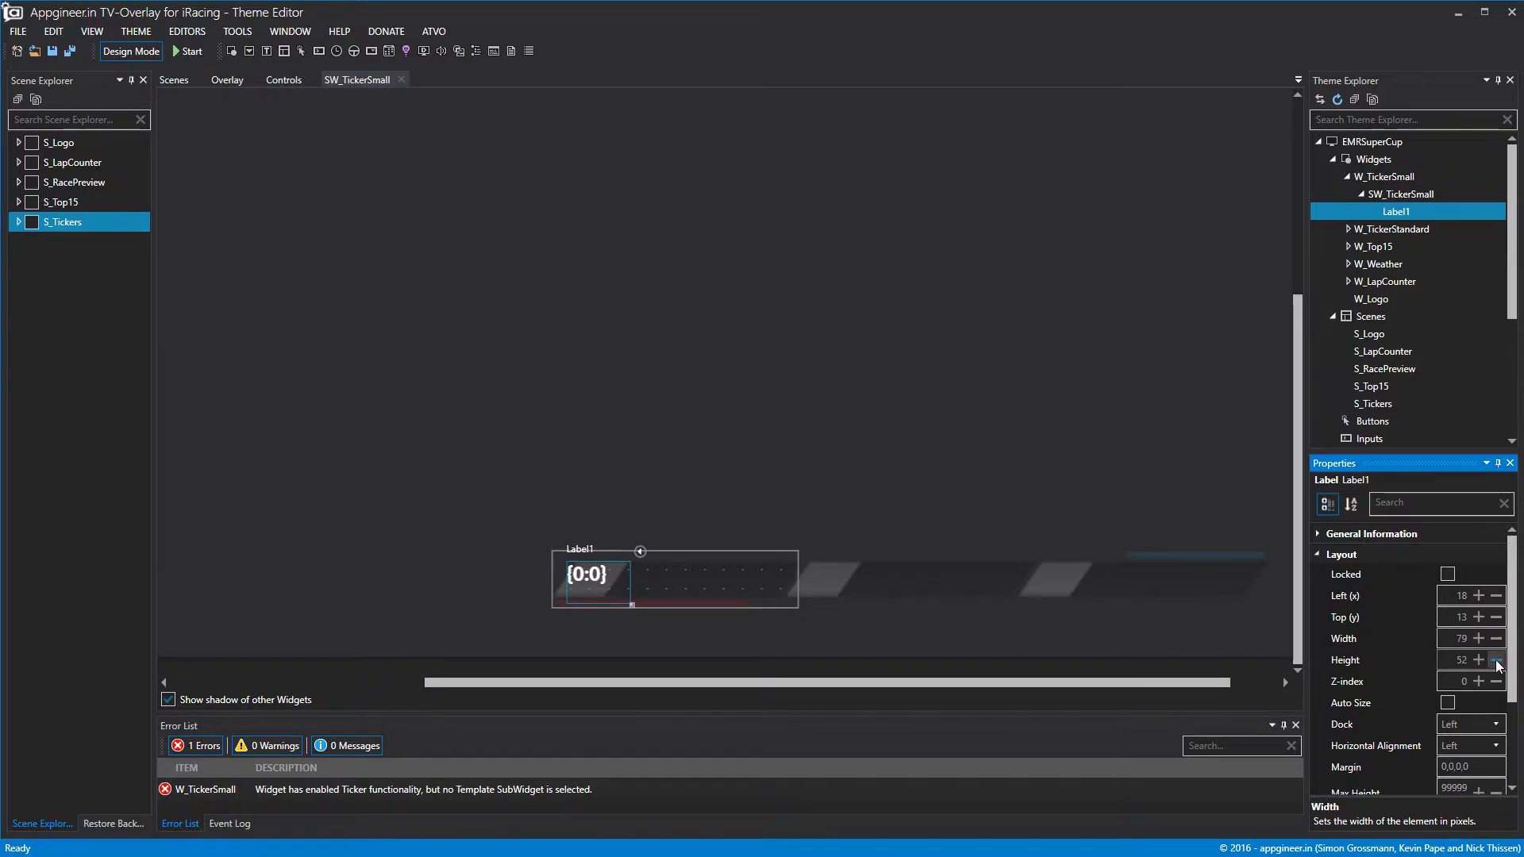
left_click(1497, 661)
left_click(1496, 661)
left_click(1497, 661)
left_click(1497, 661)
left_click(1497, 661)
left_click(1496, 661)
left_click(1496, 661)
left_click(1497, 661)
left_click(1497, 640)
left_click(1497, 639)
left_click(1497, 640)
left_click(1497, 639)
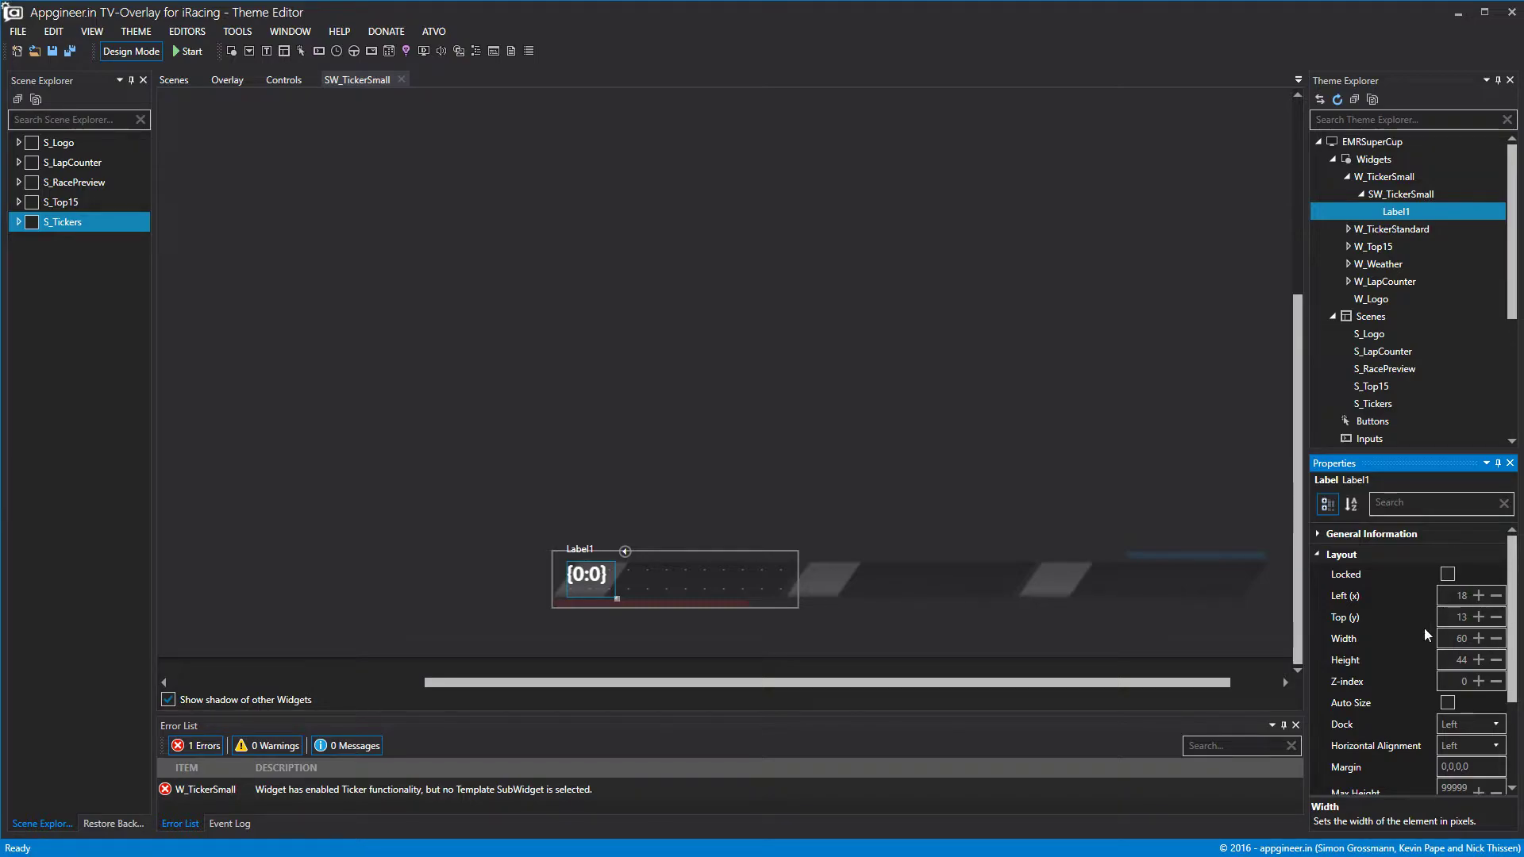
left_click(1319, 555)
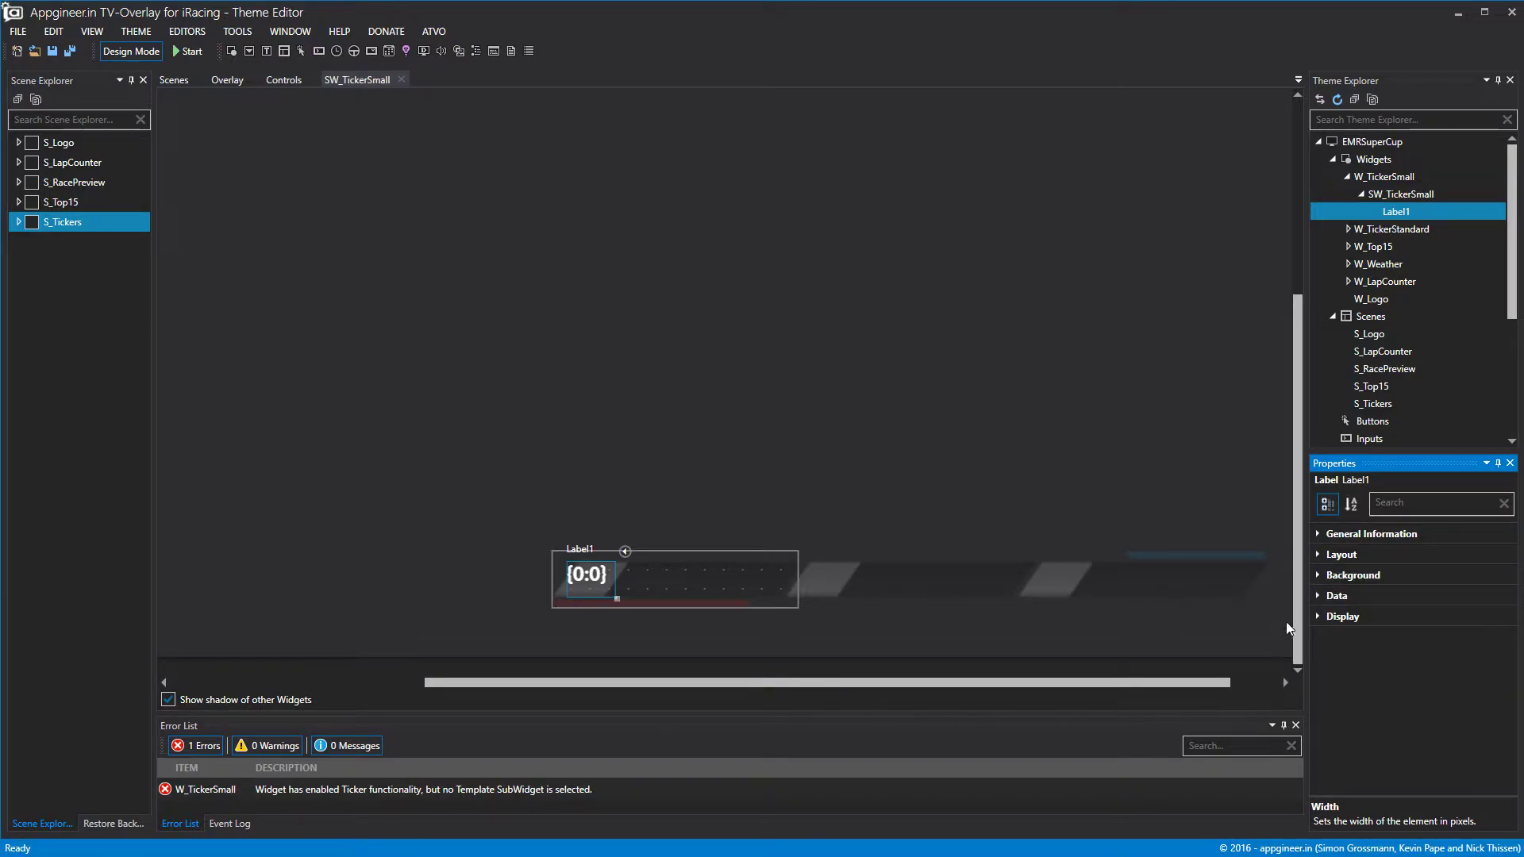
Bind Label1's data to liveposition.
left_click(1317, 596)
left_click(1505, 618)
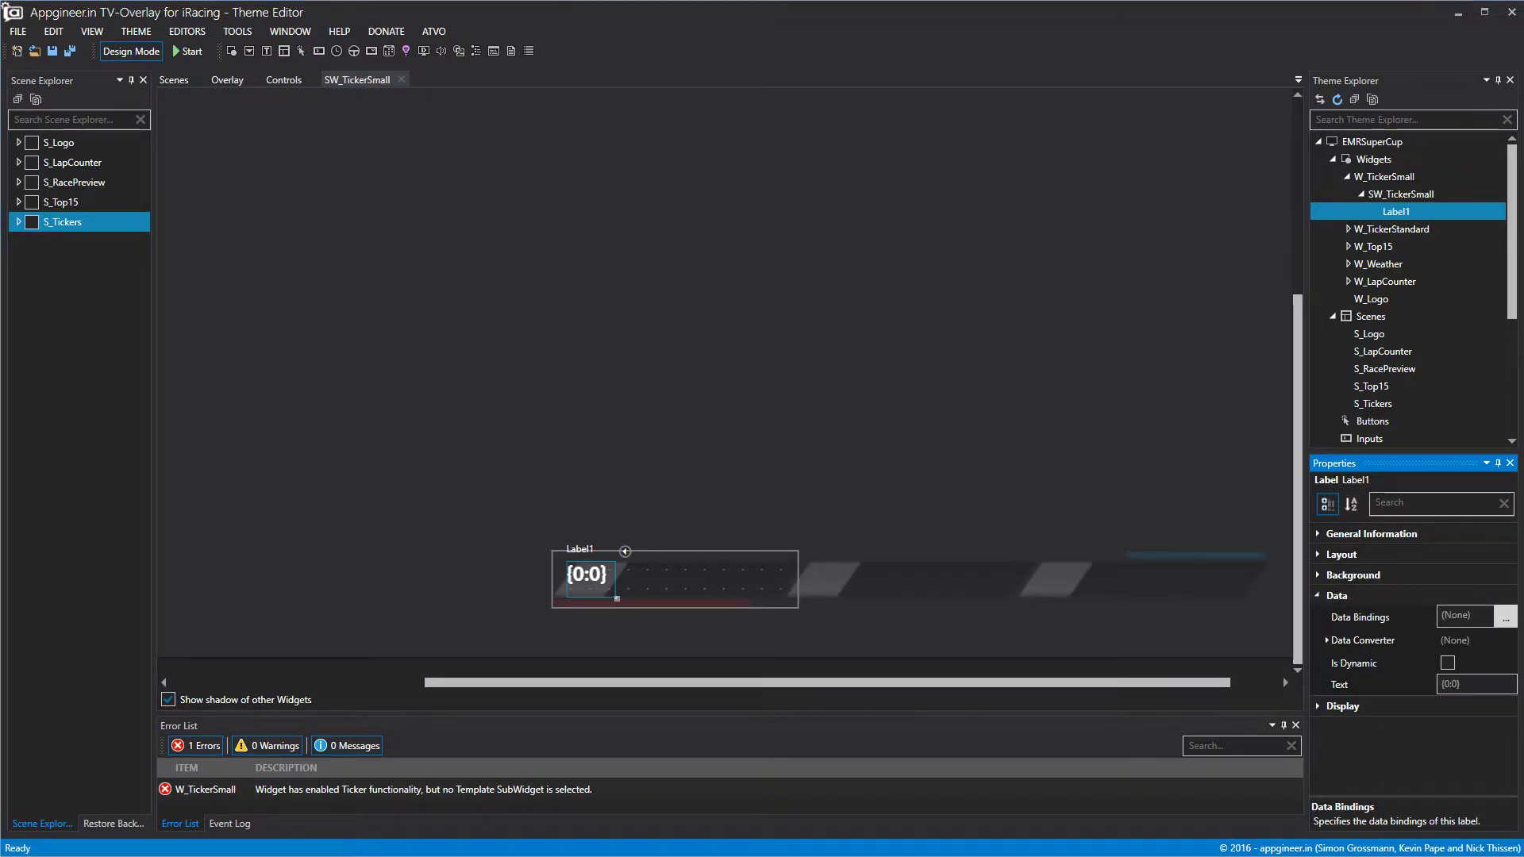
left_click_drag(431, 174, 421, 161)
left_click(601, 476)
left_click(769, 210)
left_click(1022, 641)
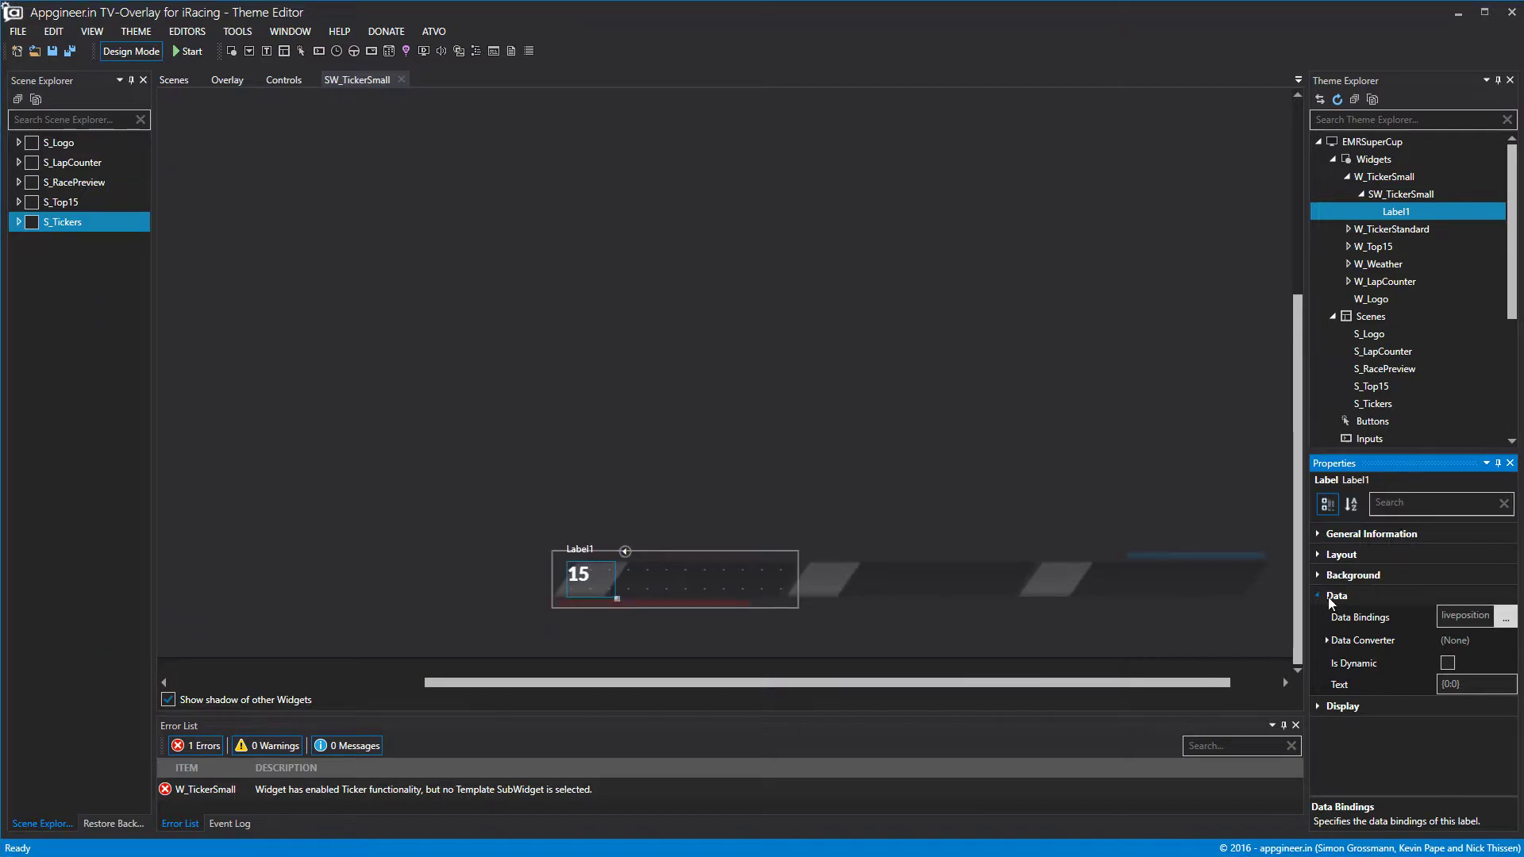
left_click(1330, 601)
Center Label1's position number horizontally and vertically in black font.
left_click(1317, 618)
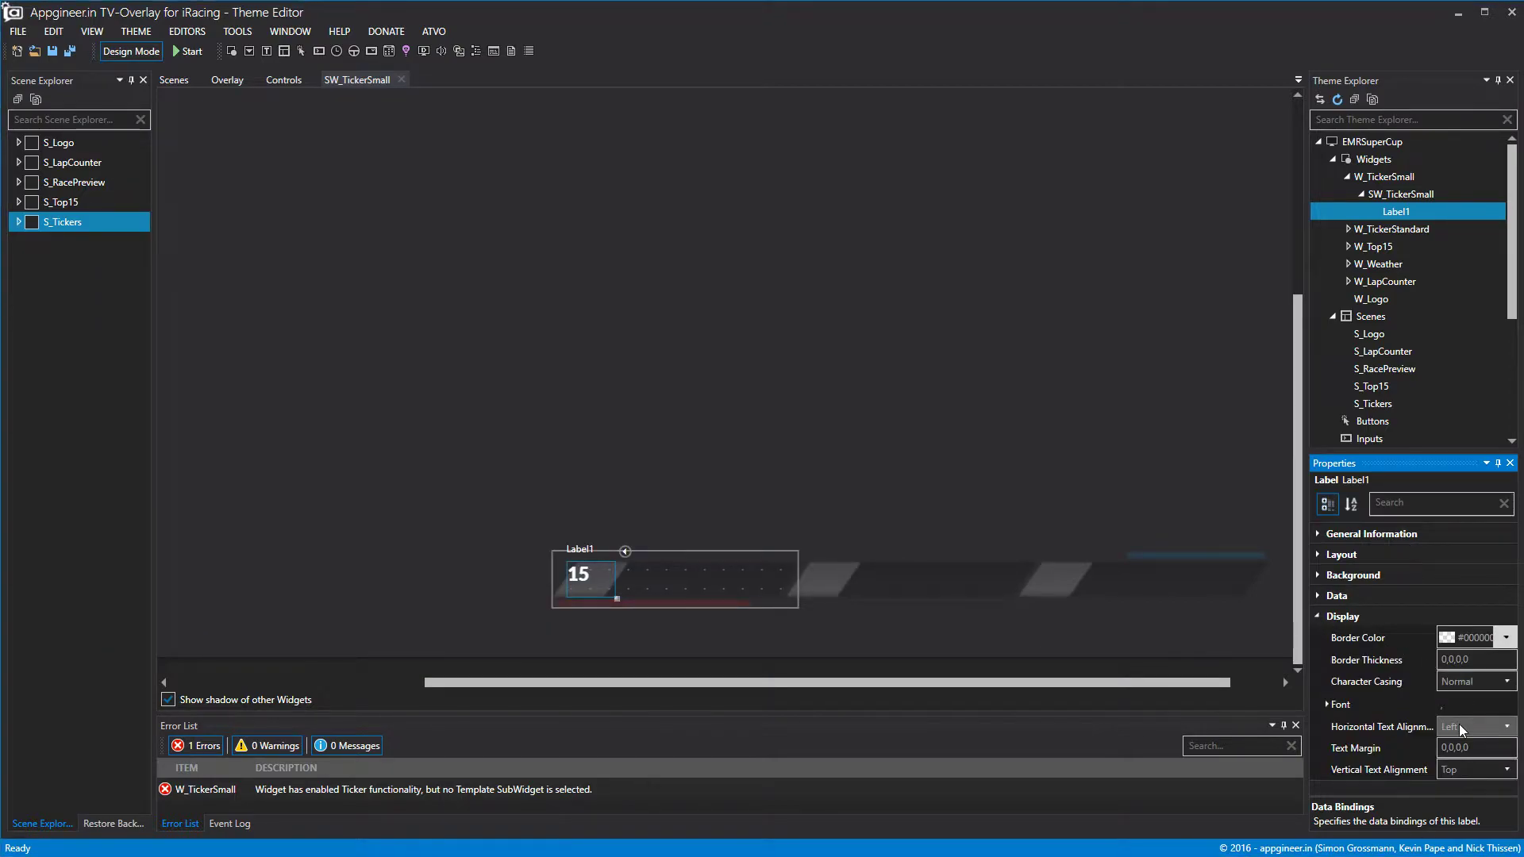
left_click(1459, 724)
left_click(1464, 755)
left_click(1462, 765)
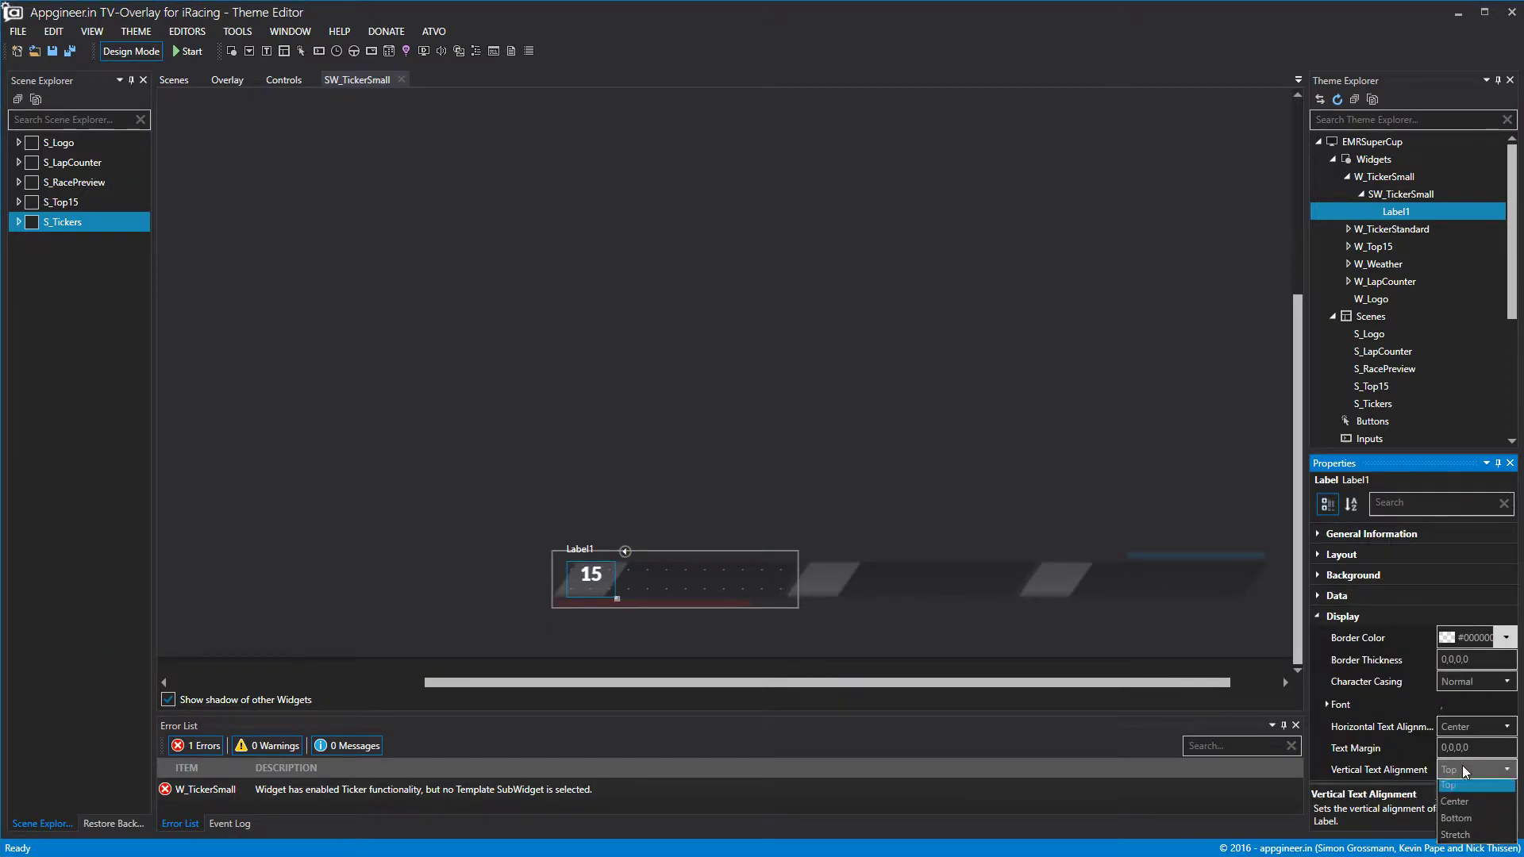
left_click(1459, 793)
left_click(1326, 704)
left_click(1492, 774)
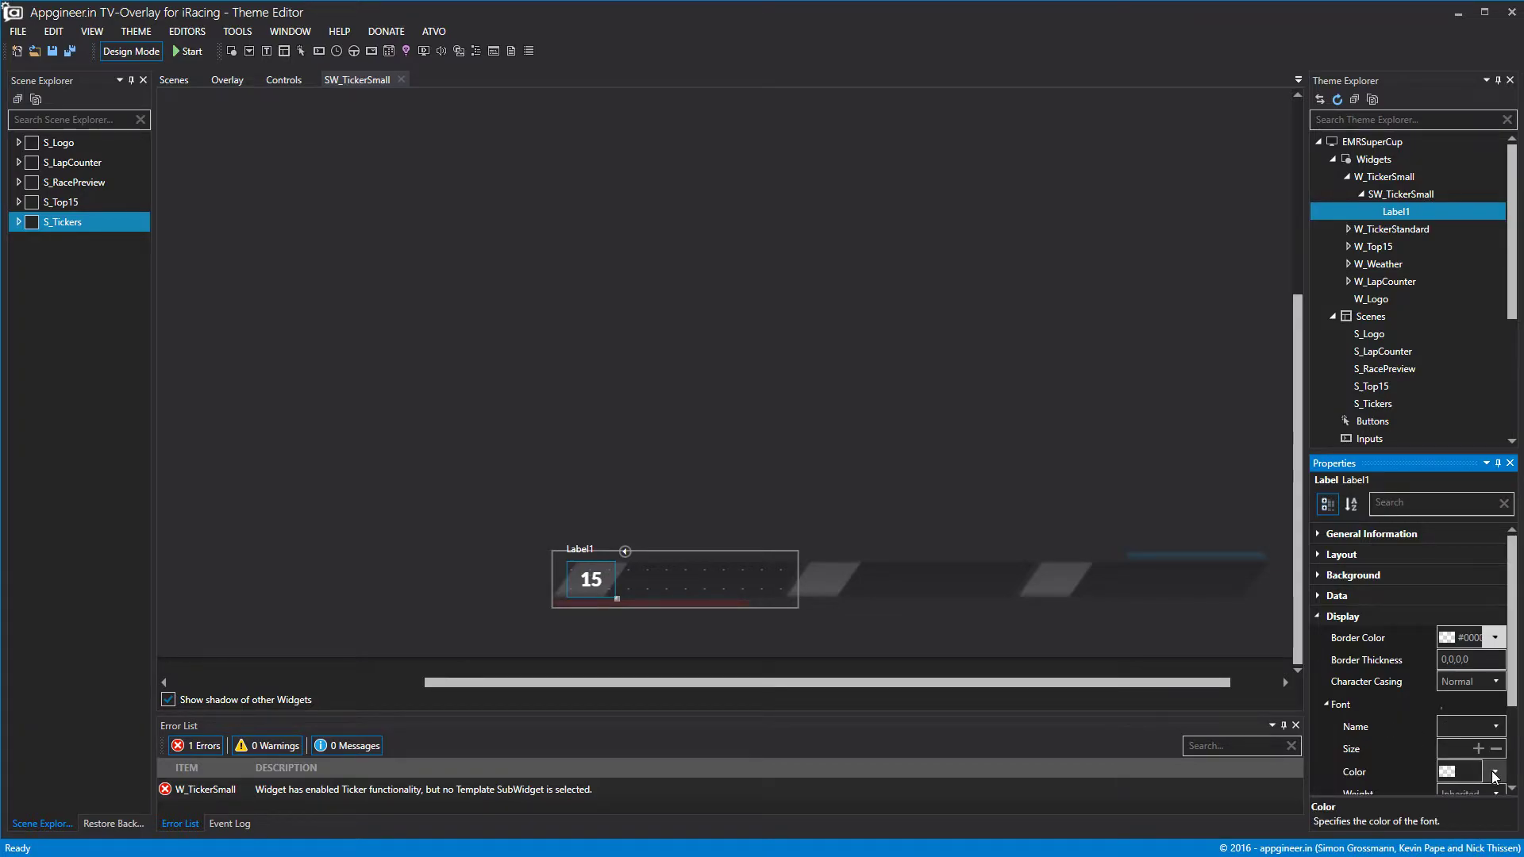
left_click(1486, 716)
left_click(1326, 704)
left_click(1097, 420)
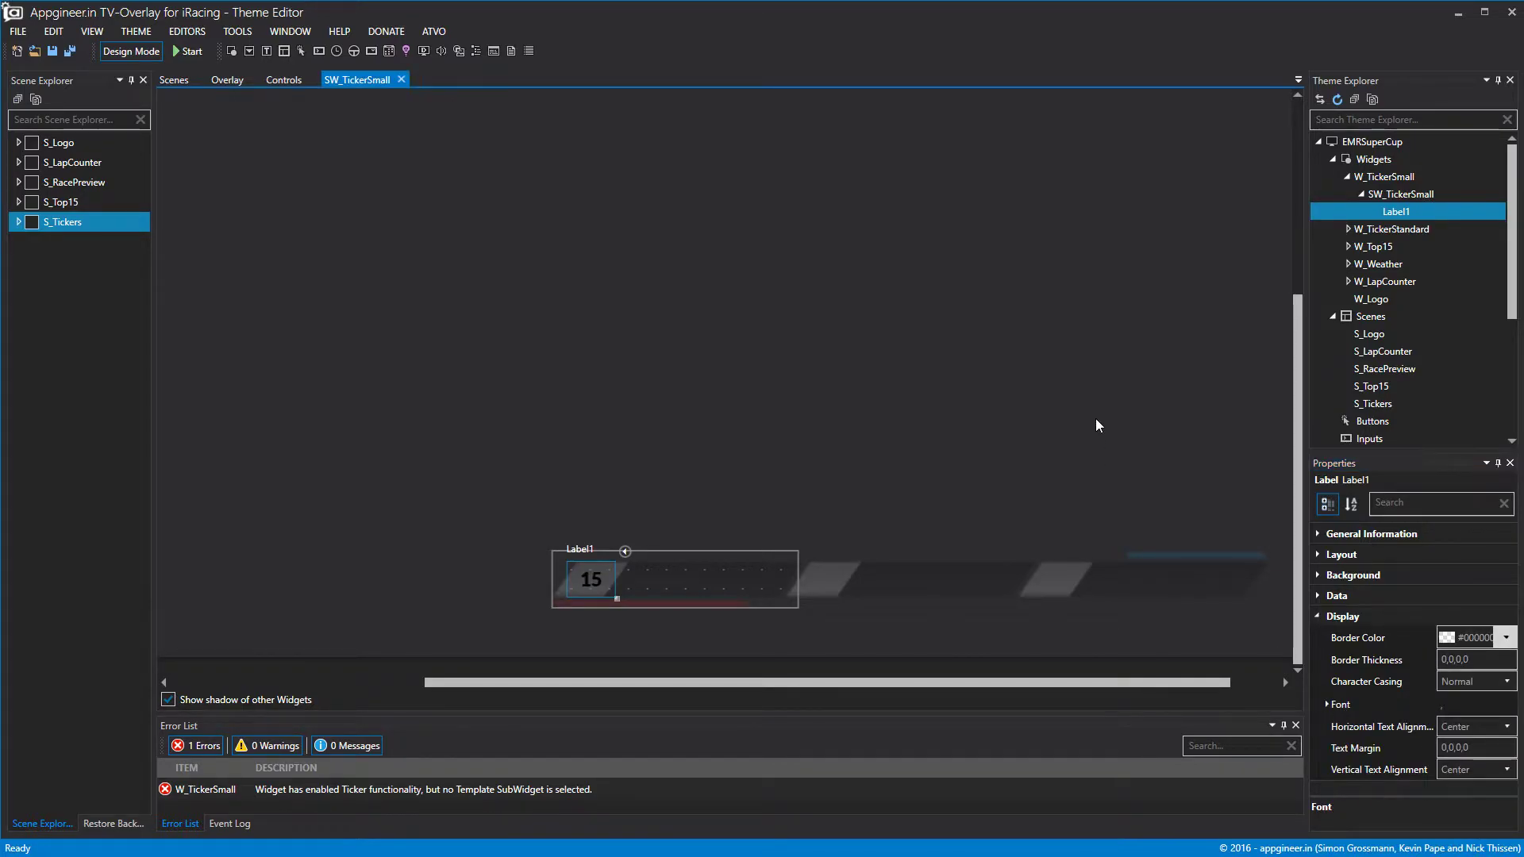
Delete the accidentally pasted Copy of SW_Top15Pos14 from SW_TickerSmall.
right_click(1399, 210)
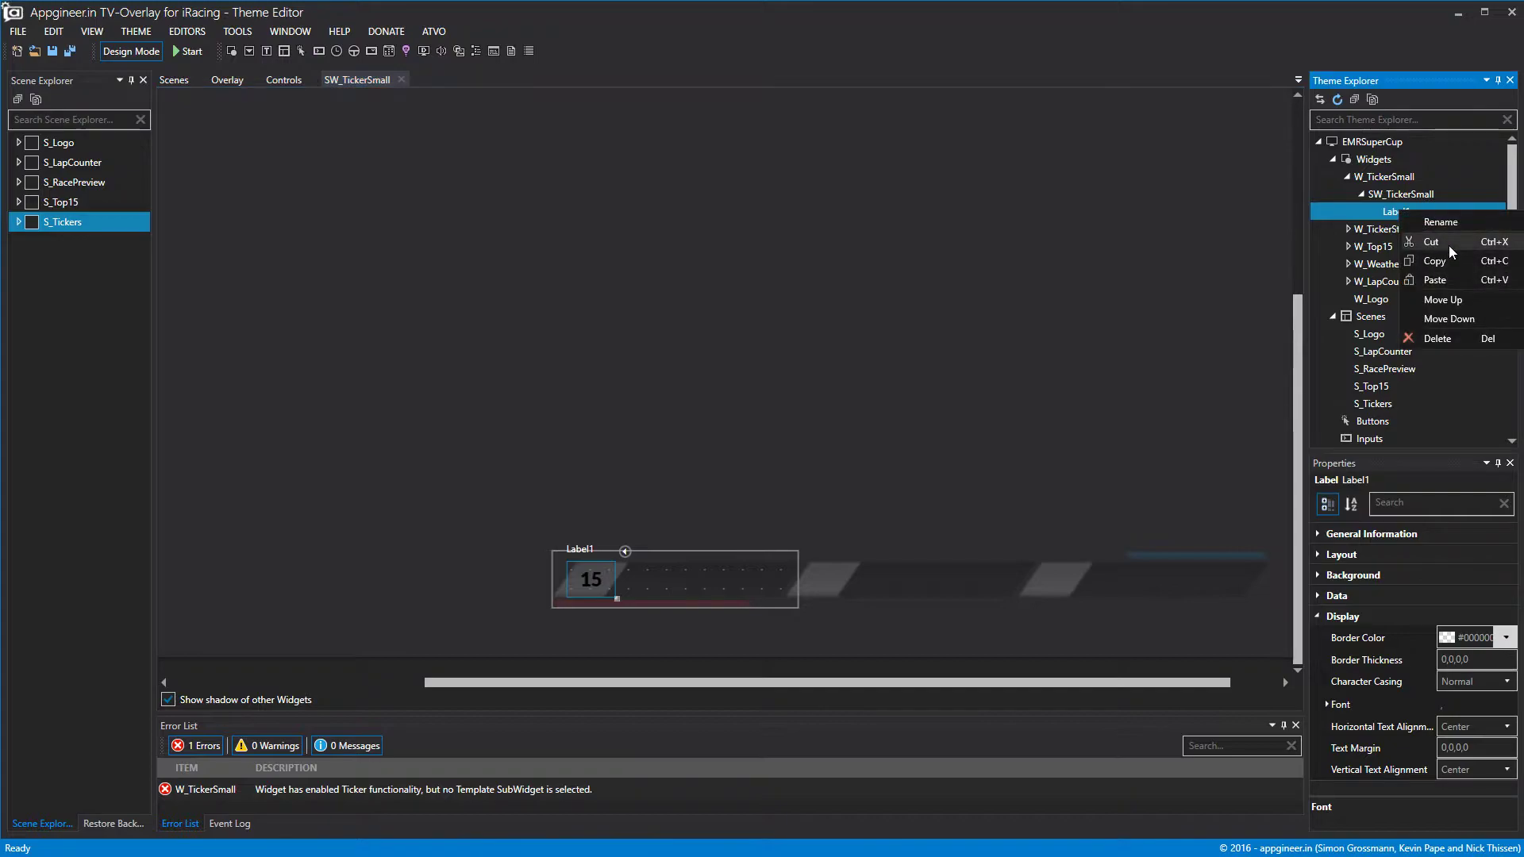
left_click(1449, 279)
left_click(1434, 230)
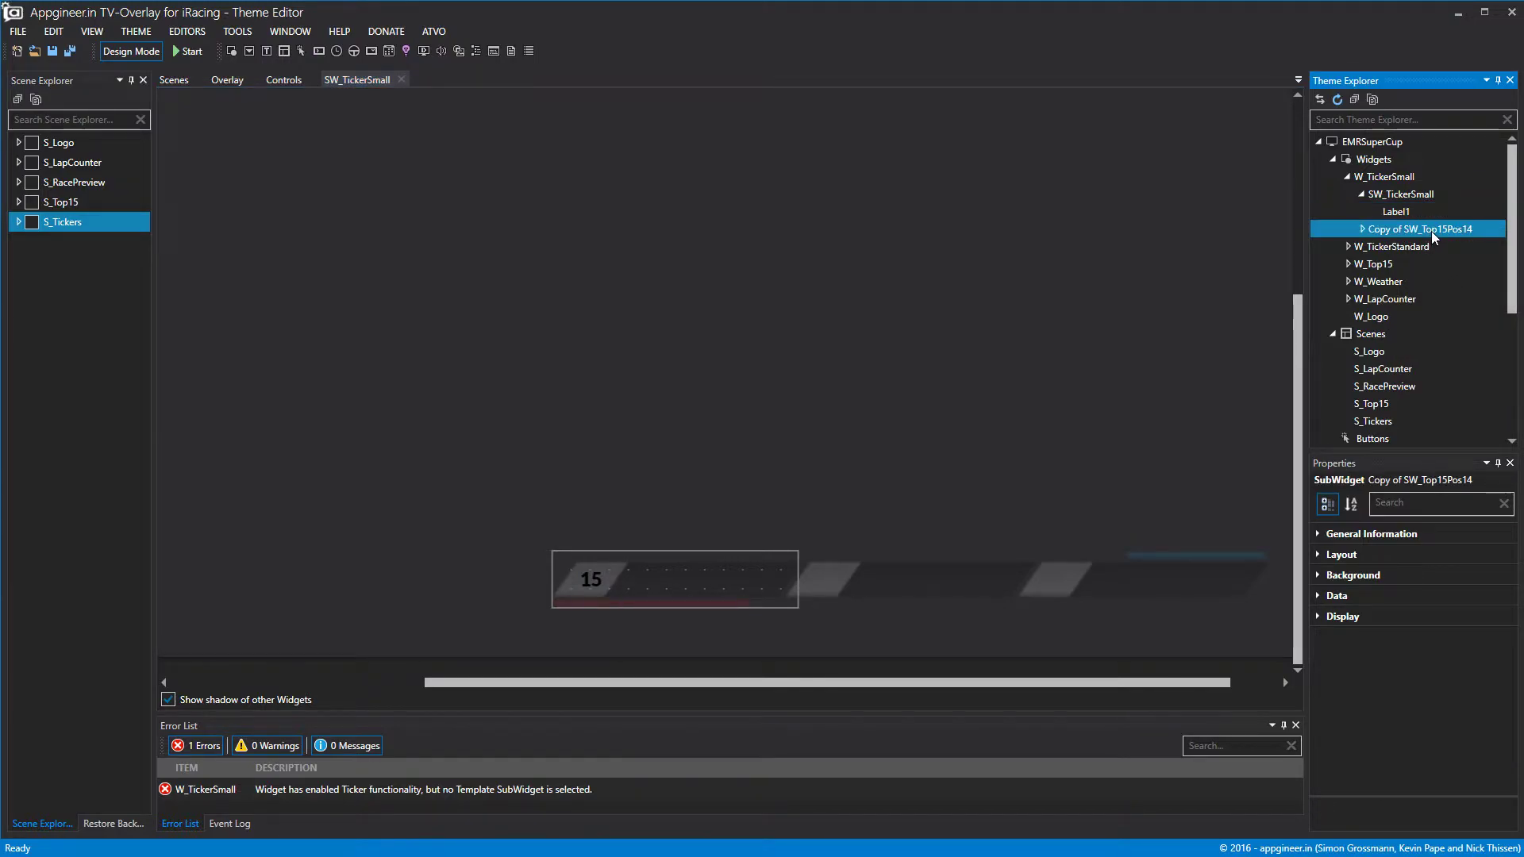
key("Delete")
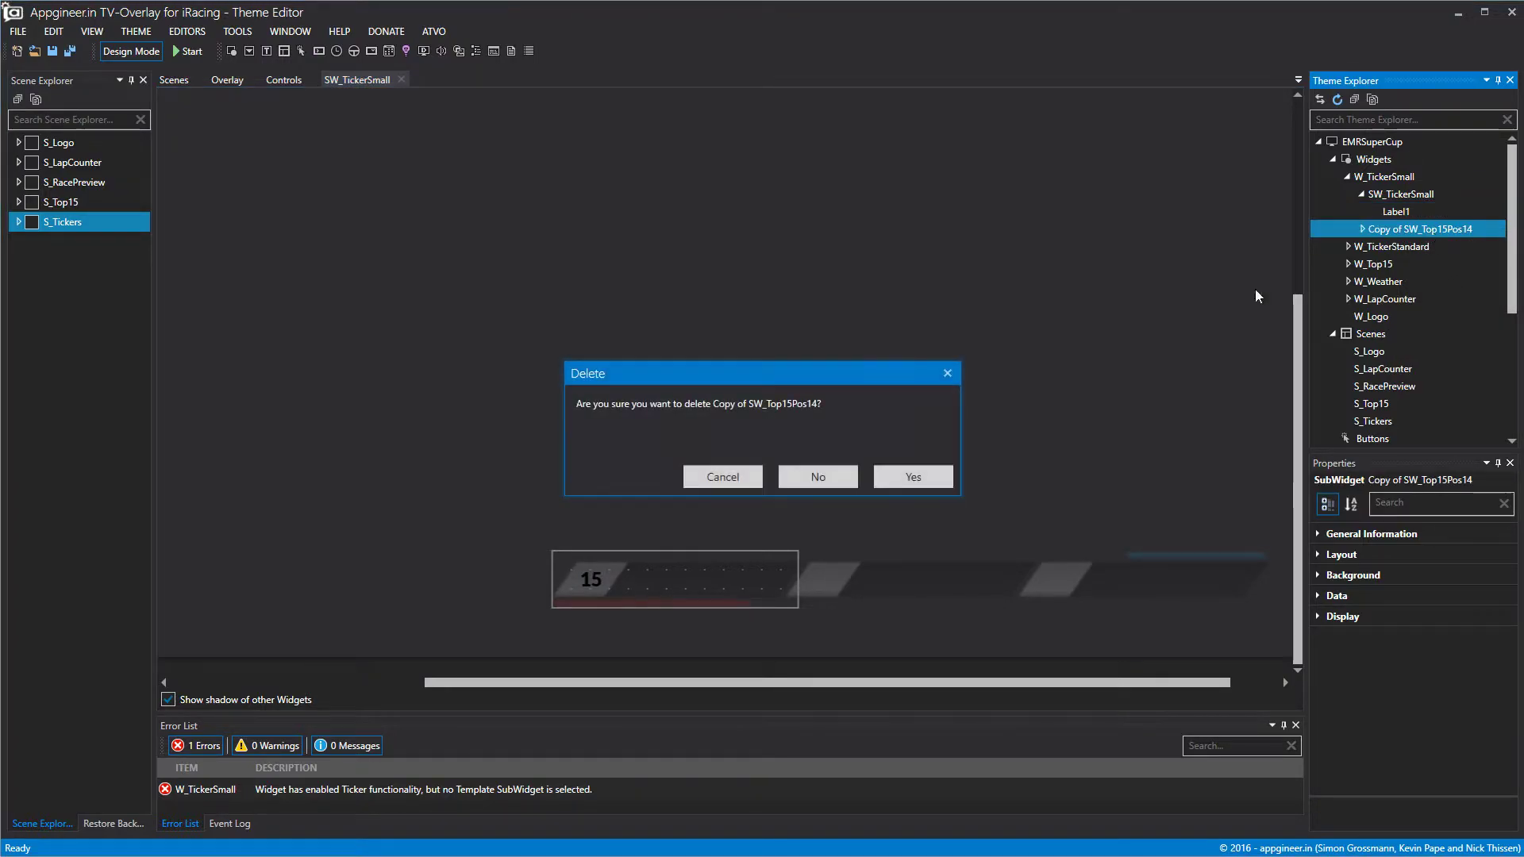
left_click(910, 485)
Rename Label1 to L_TickerSmallPos in General Information.
left_click(1393, 216)
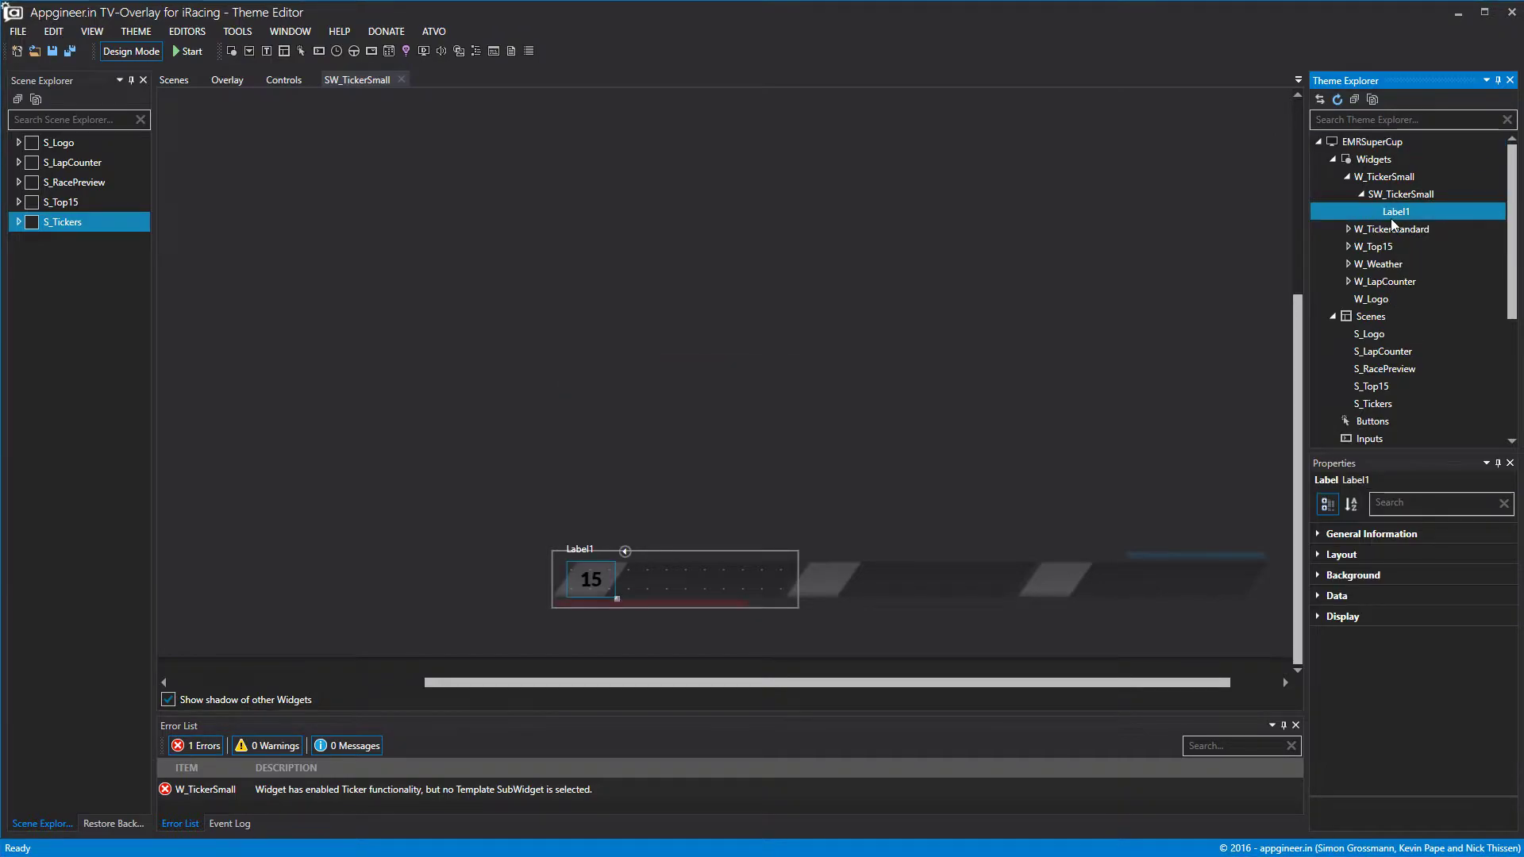
left_click(1347, 535)
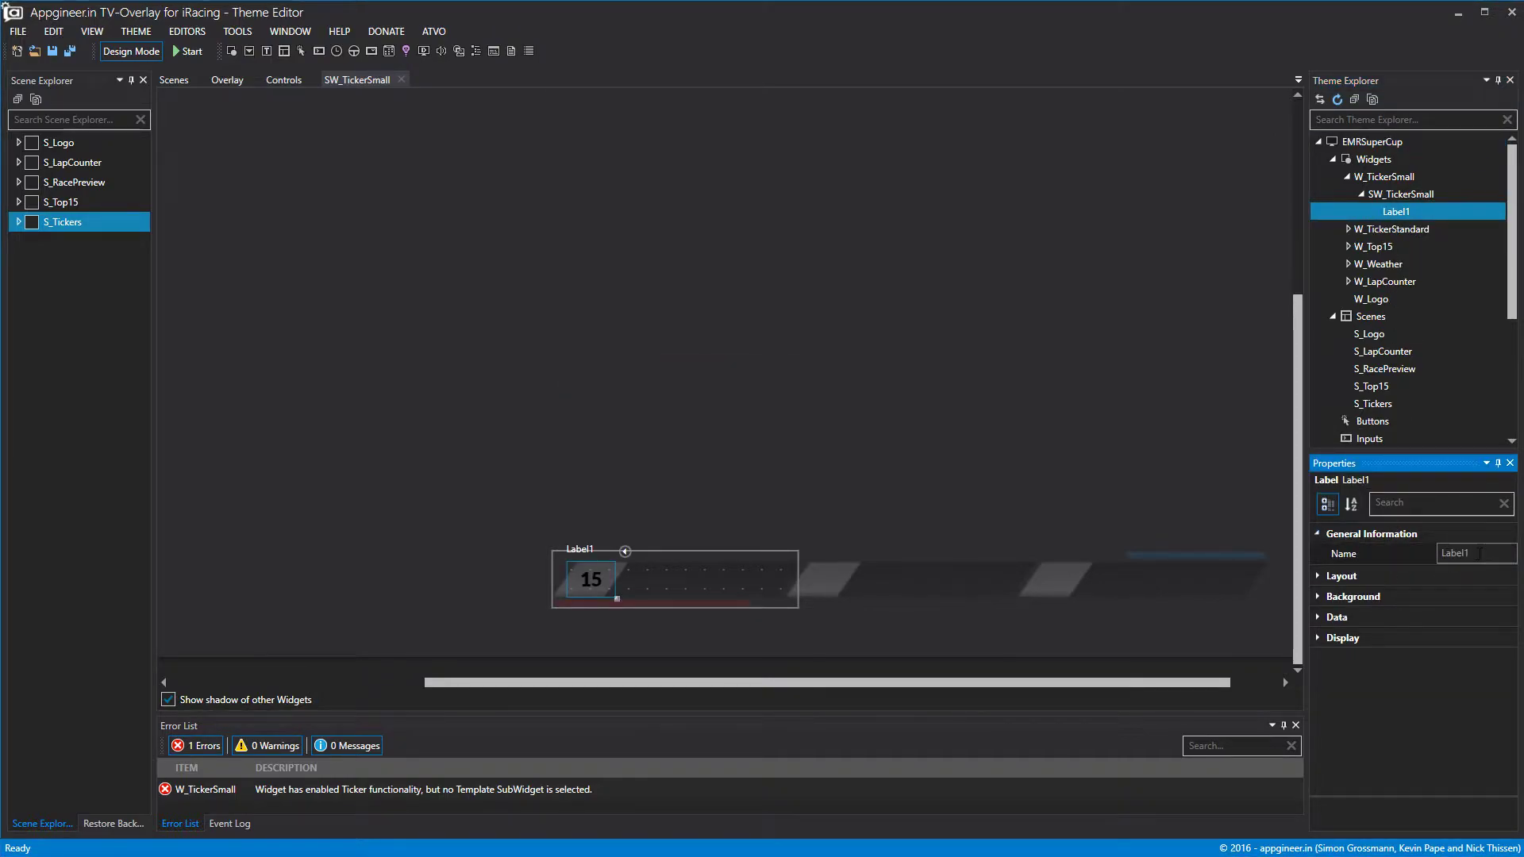
left_click_drag(1479, 554, 1209, 549)
type("L_T")
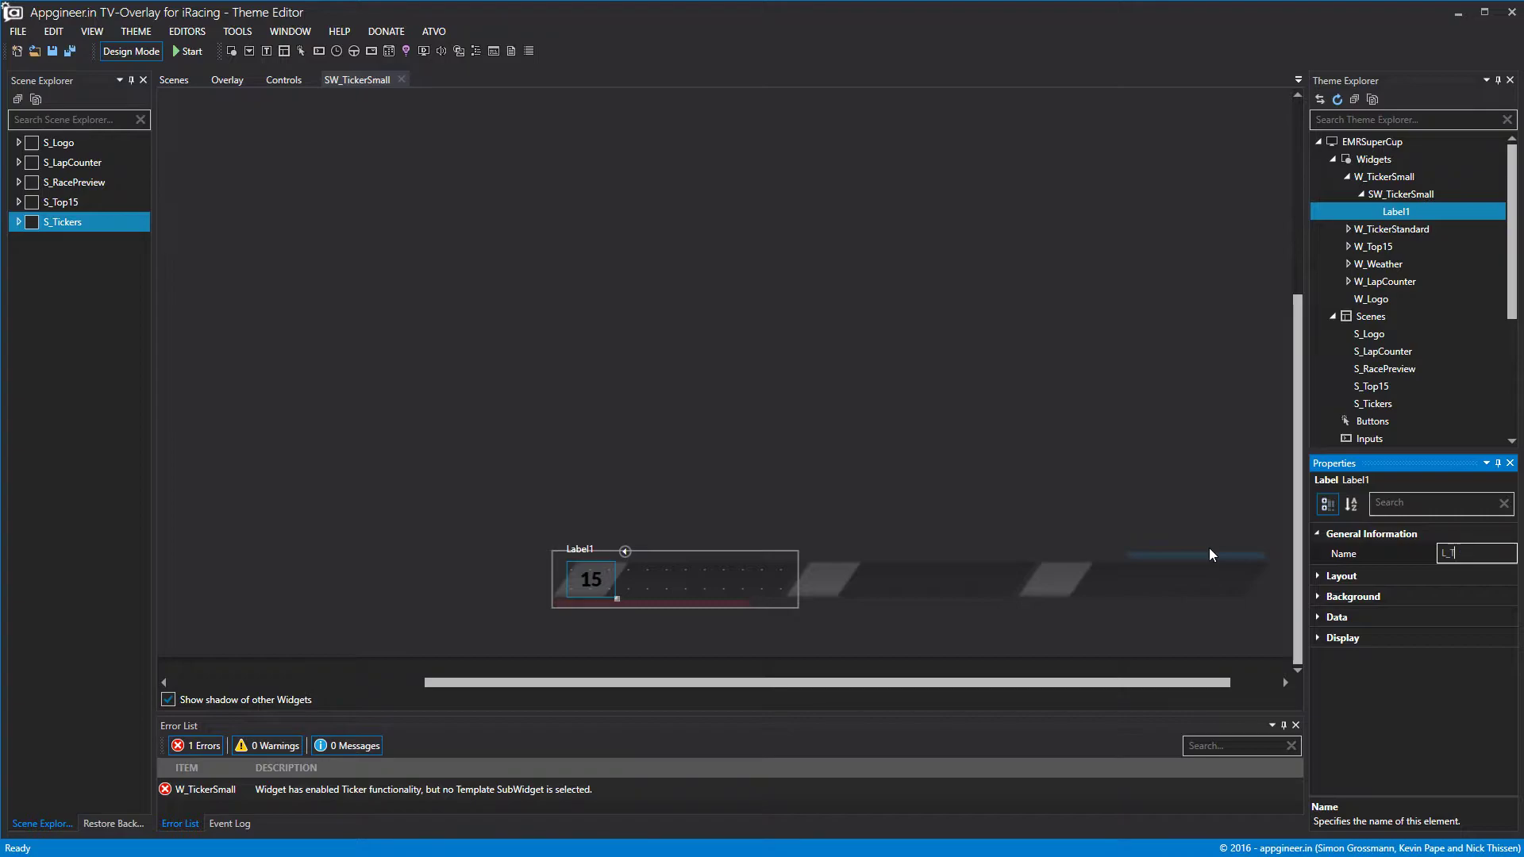
type("ickerSmallPos")
left_click(1189, 392)
Add a new label to SW_TickerSmall beside the position number and bind it to fullname.
right_click(1409, 196)
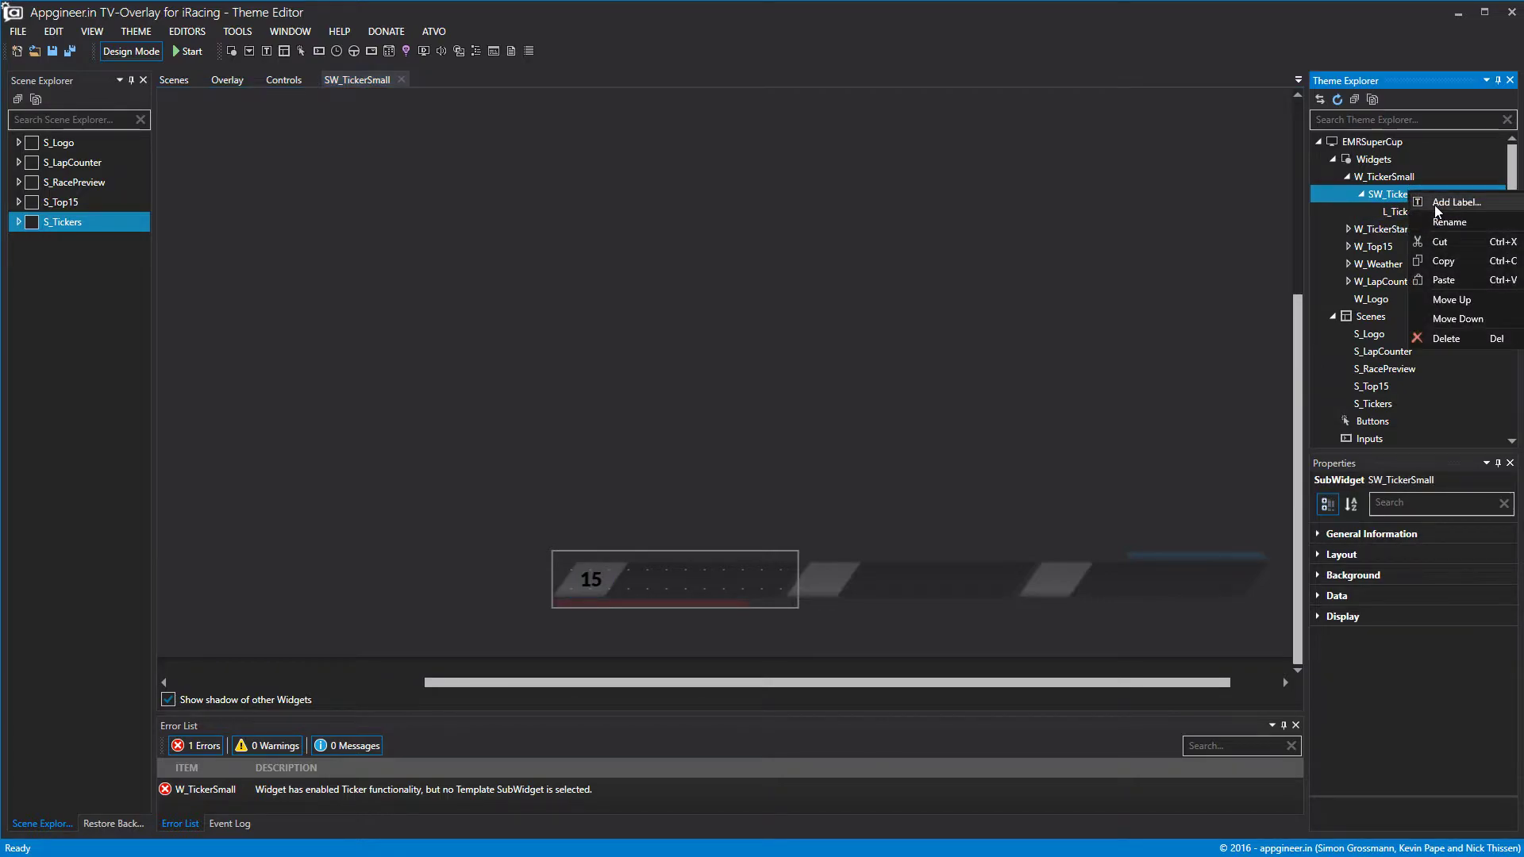
left_click(1435, 205)
mouse_move(766, 591)
left_mouse_down()
mouse_move(701, 580)
mouse_move(781, 580)
left_mouse_up()
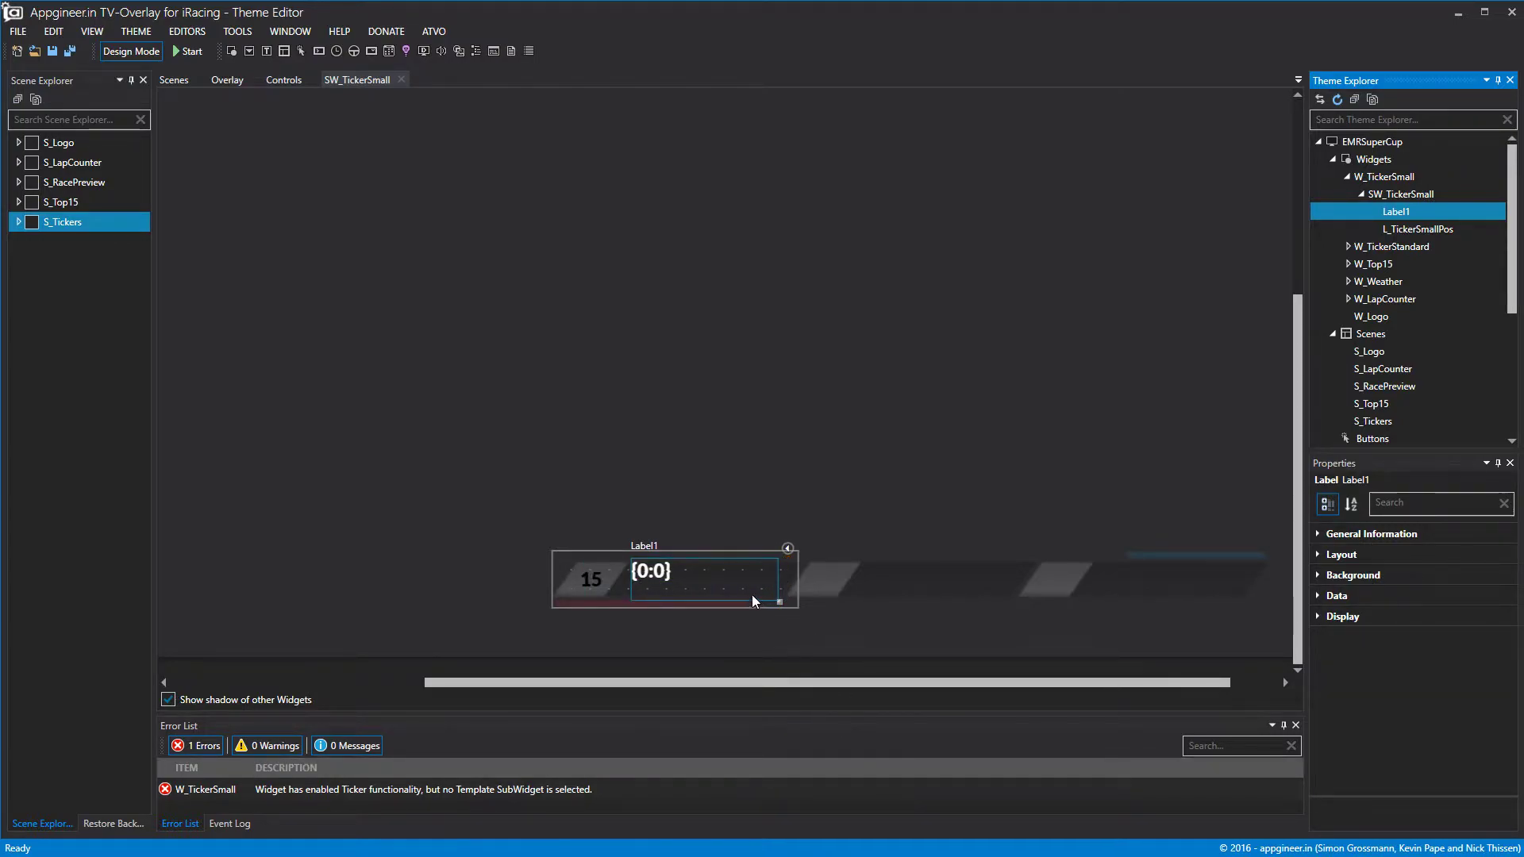
left_click(1316, 595)
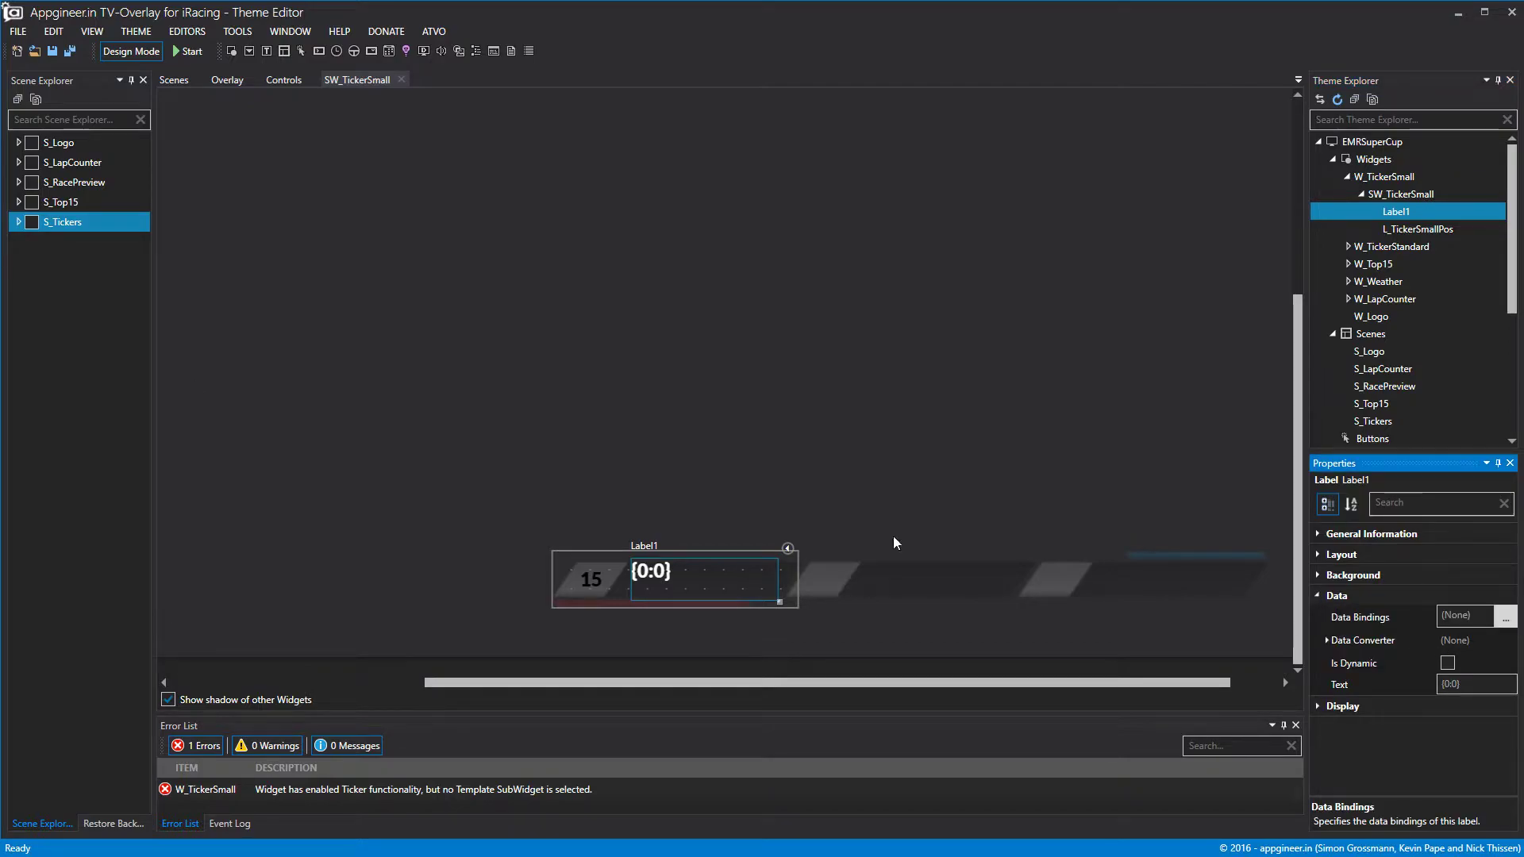
left_click(1506, 617)
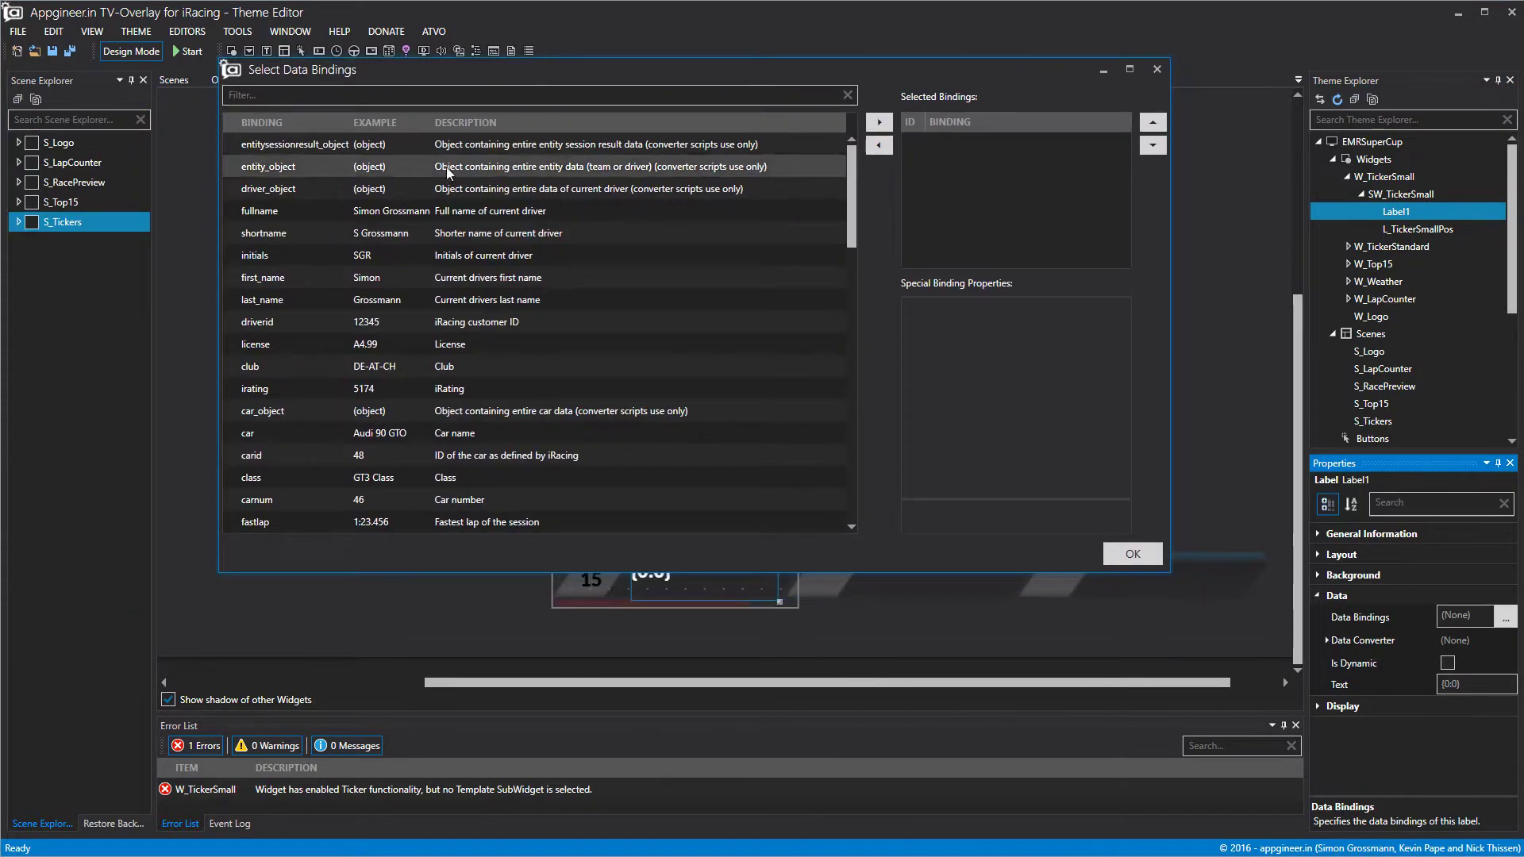
left_click(470, 212)
left_click(878, 122)
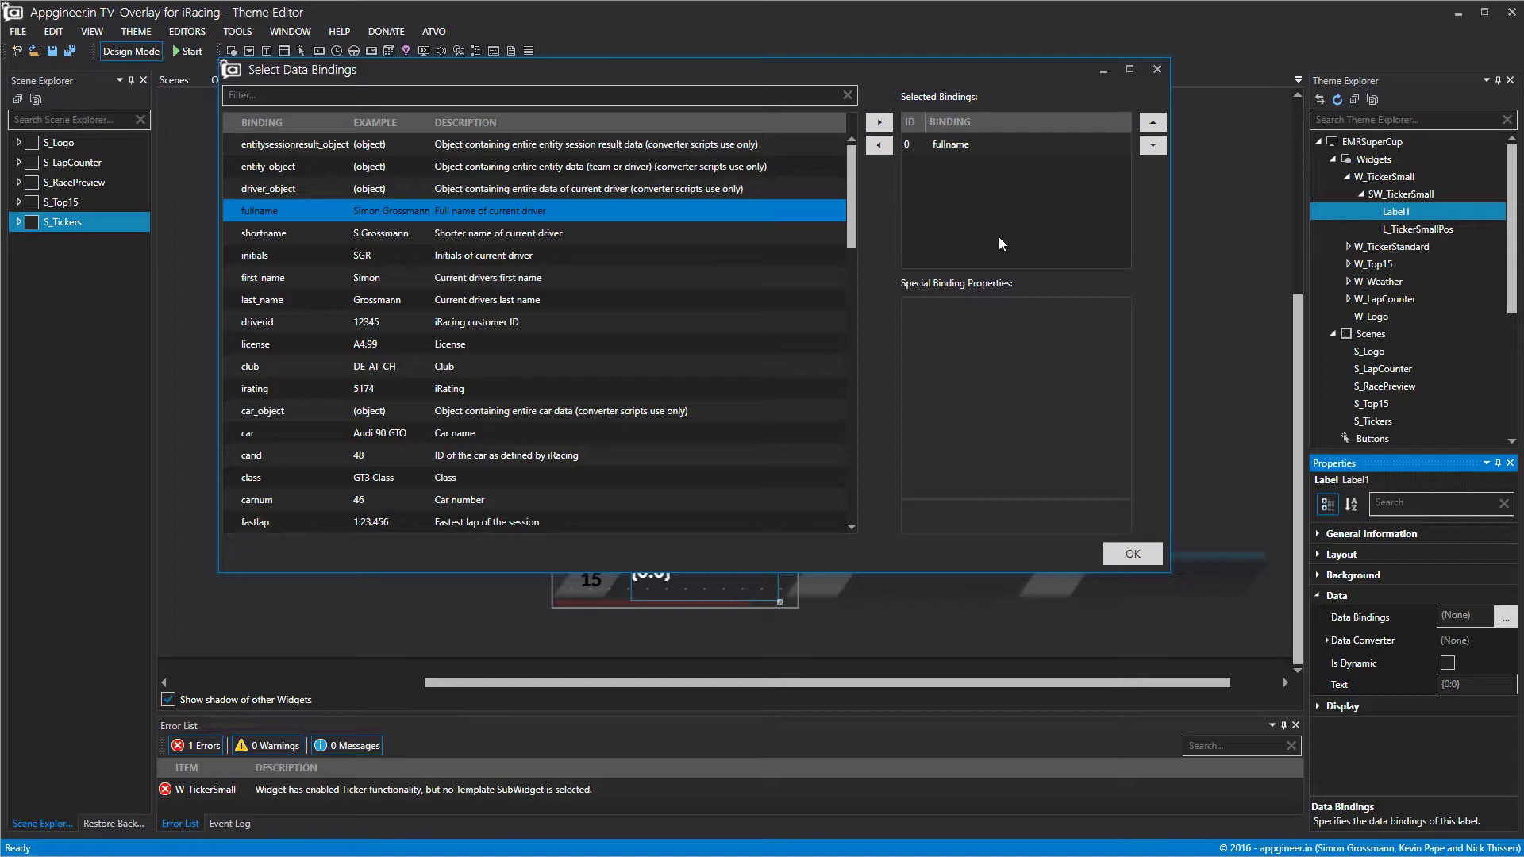
left_click(1133, 554)
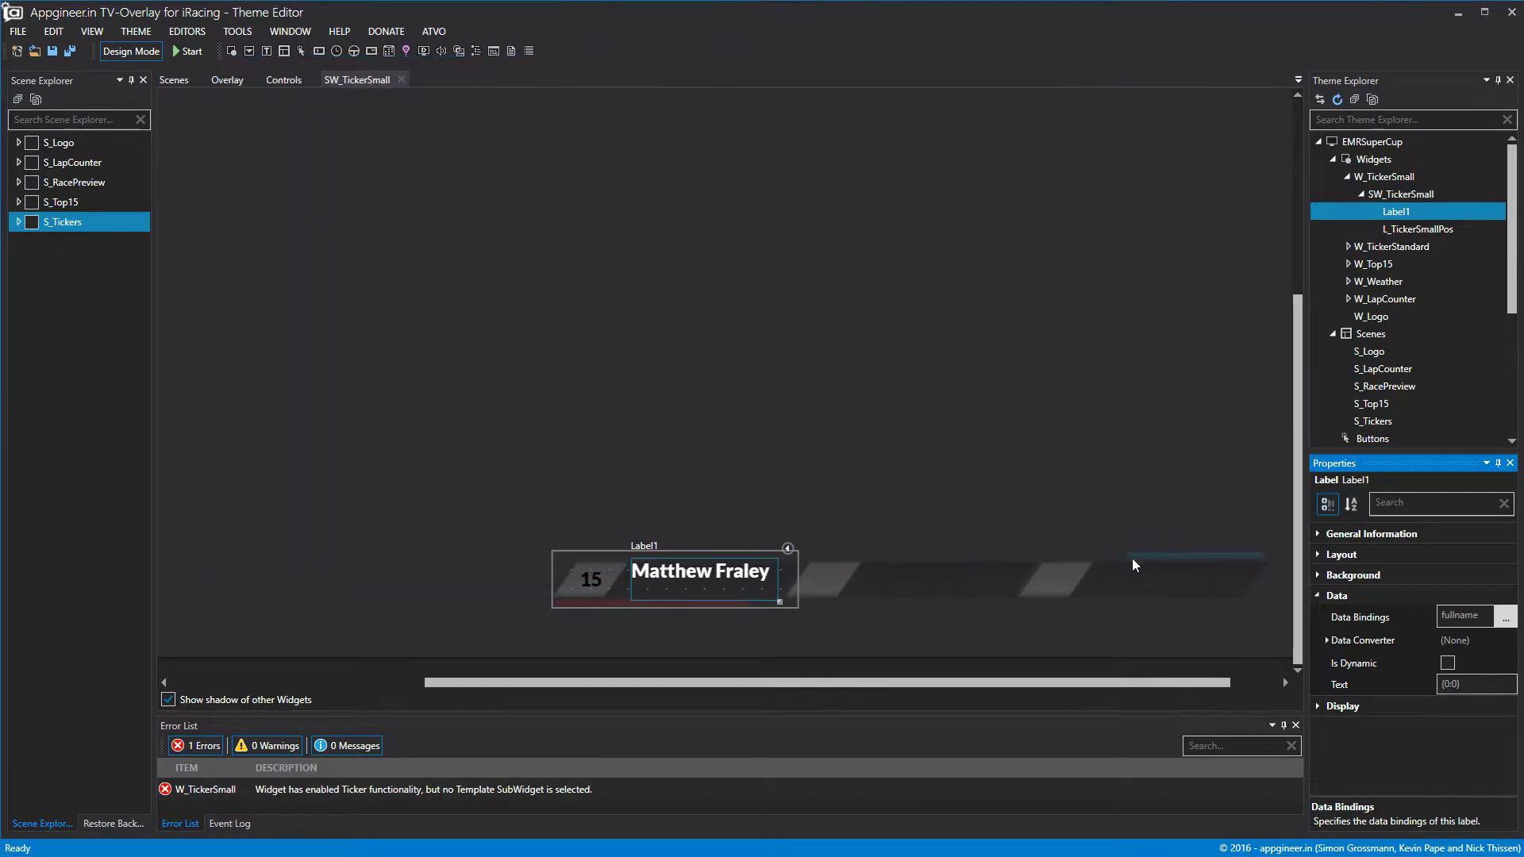
Set the name label's horizontal and vertical text alignment to Center.
left_click(1327, 706)
scroll(1473, 718, "down", 2)
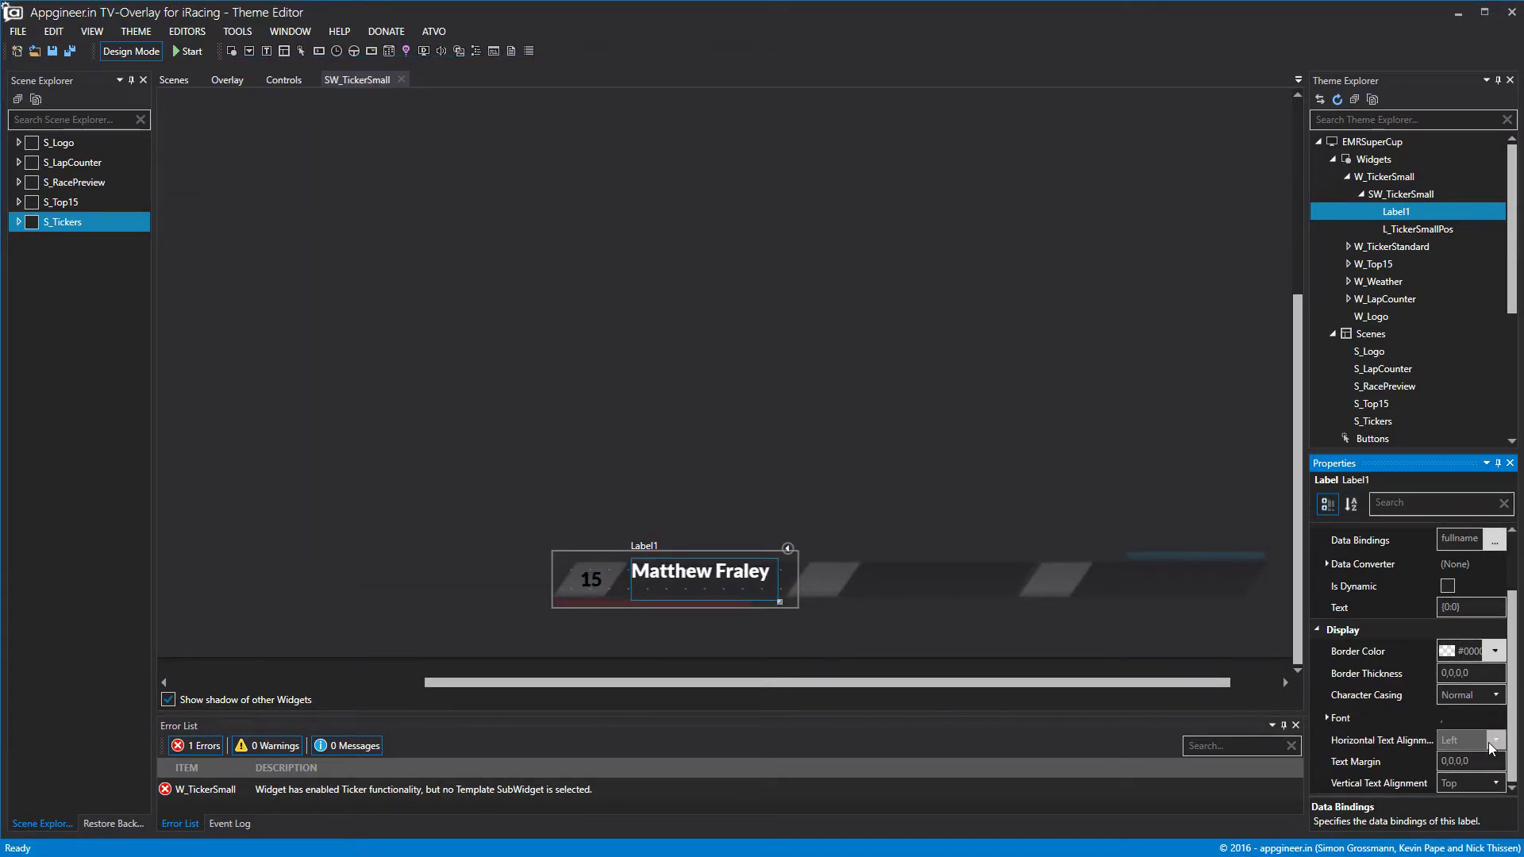
left_click(1476, 727)
left_click(1479, 781)
left_click(1478, 772)
left_click(1468, 807)
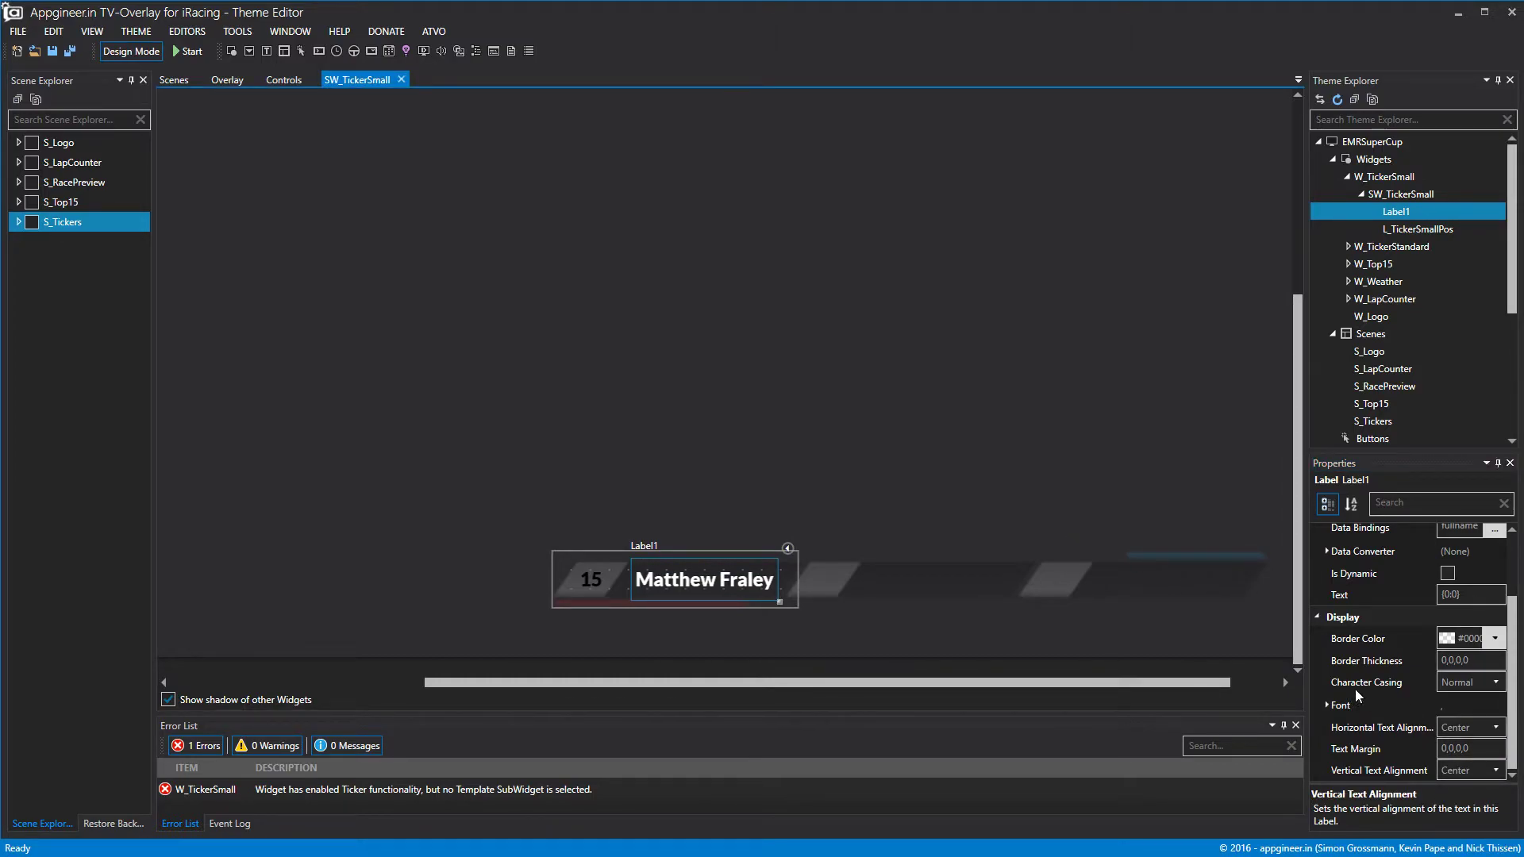
Close the SW_TickerSmall editor and select the new Label1 in Theme Explorer.
left_click(401, 80)
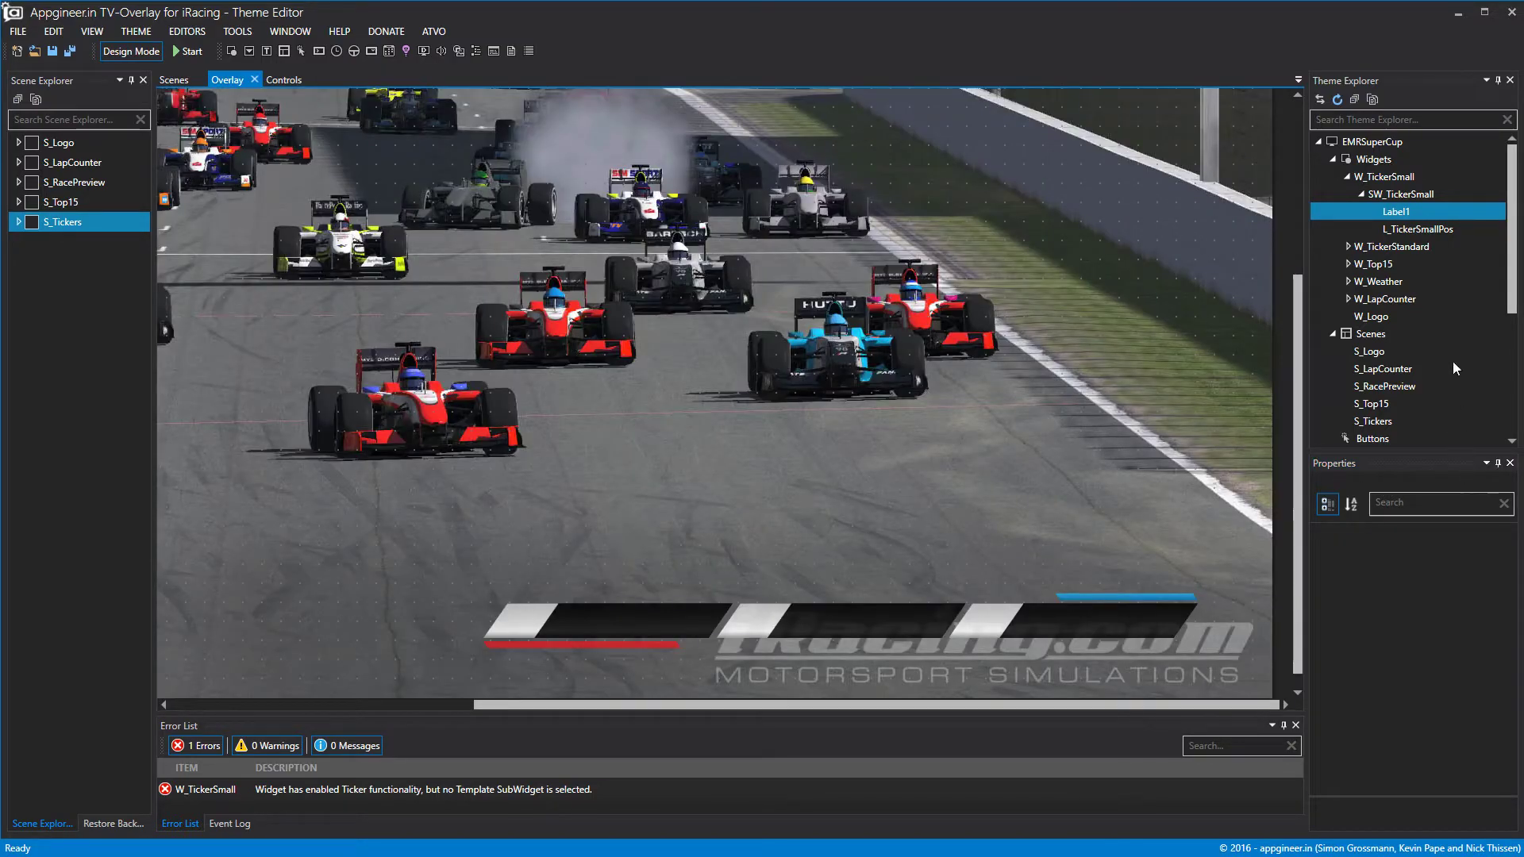
right_click(1417, 222)
left_click(1427, 234)
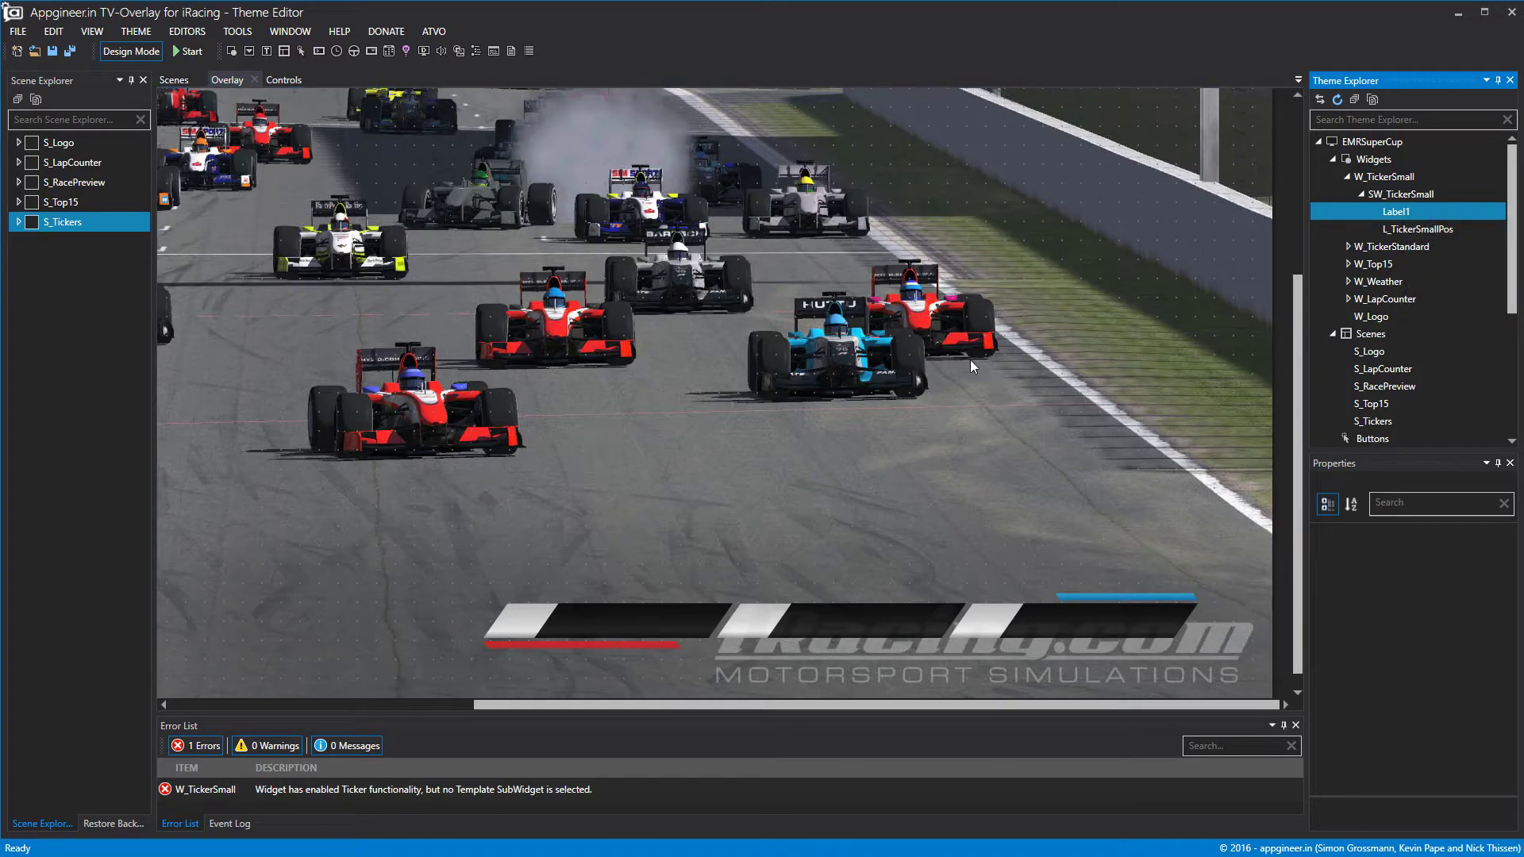
left_click(1389, 228)
left_click(1396, 212)
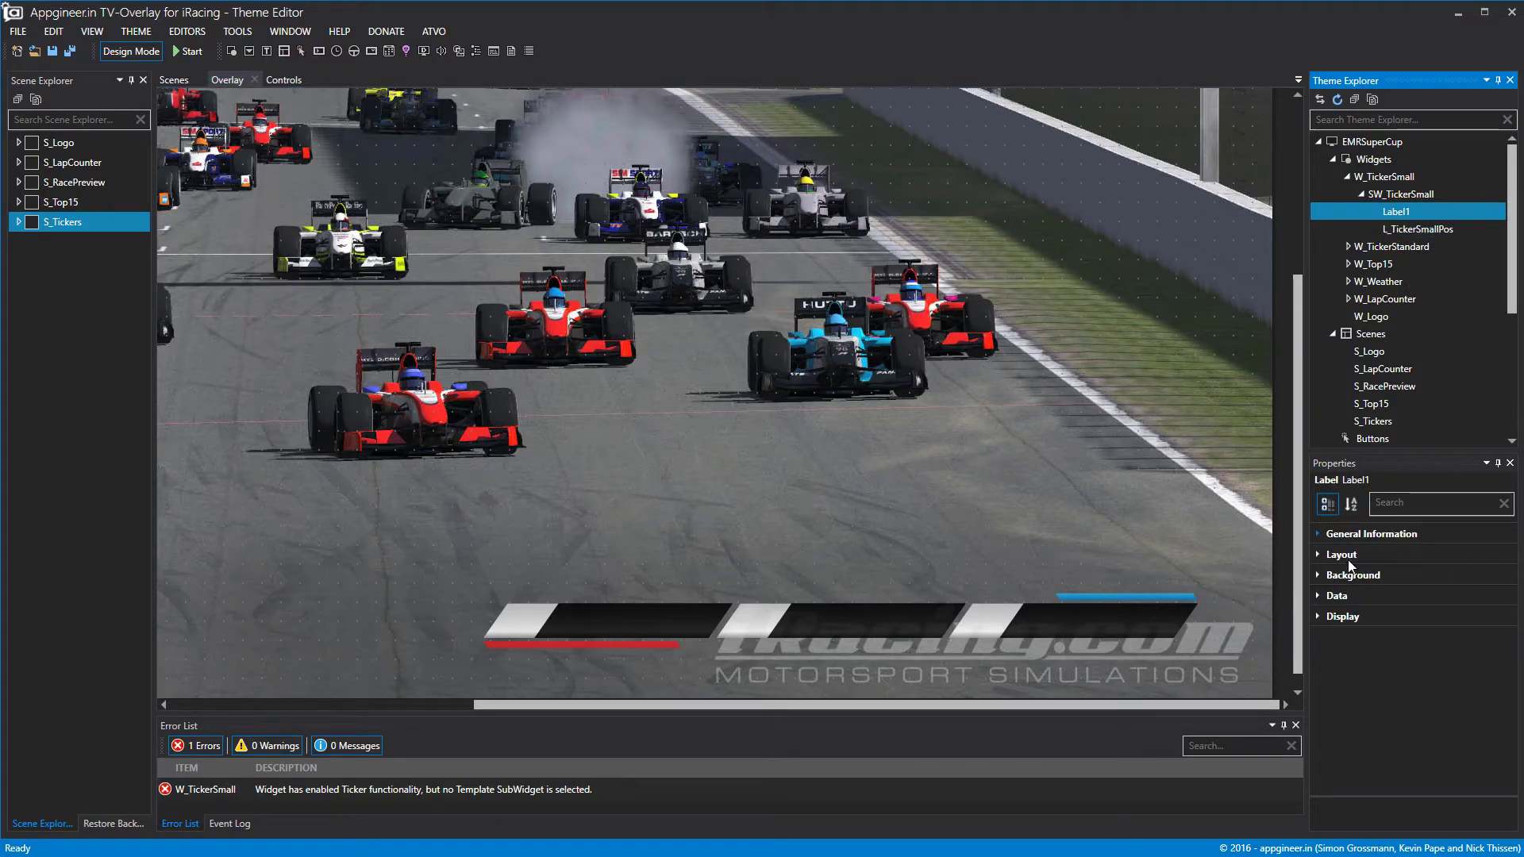
Rename Label1 to L_TickerSmallName in General Information.
left_click(1317, 555)
left_click(1318, 557)
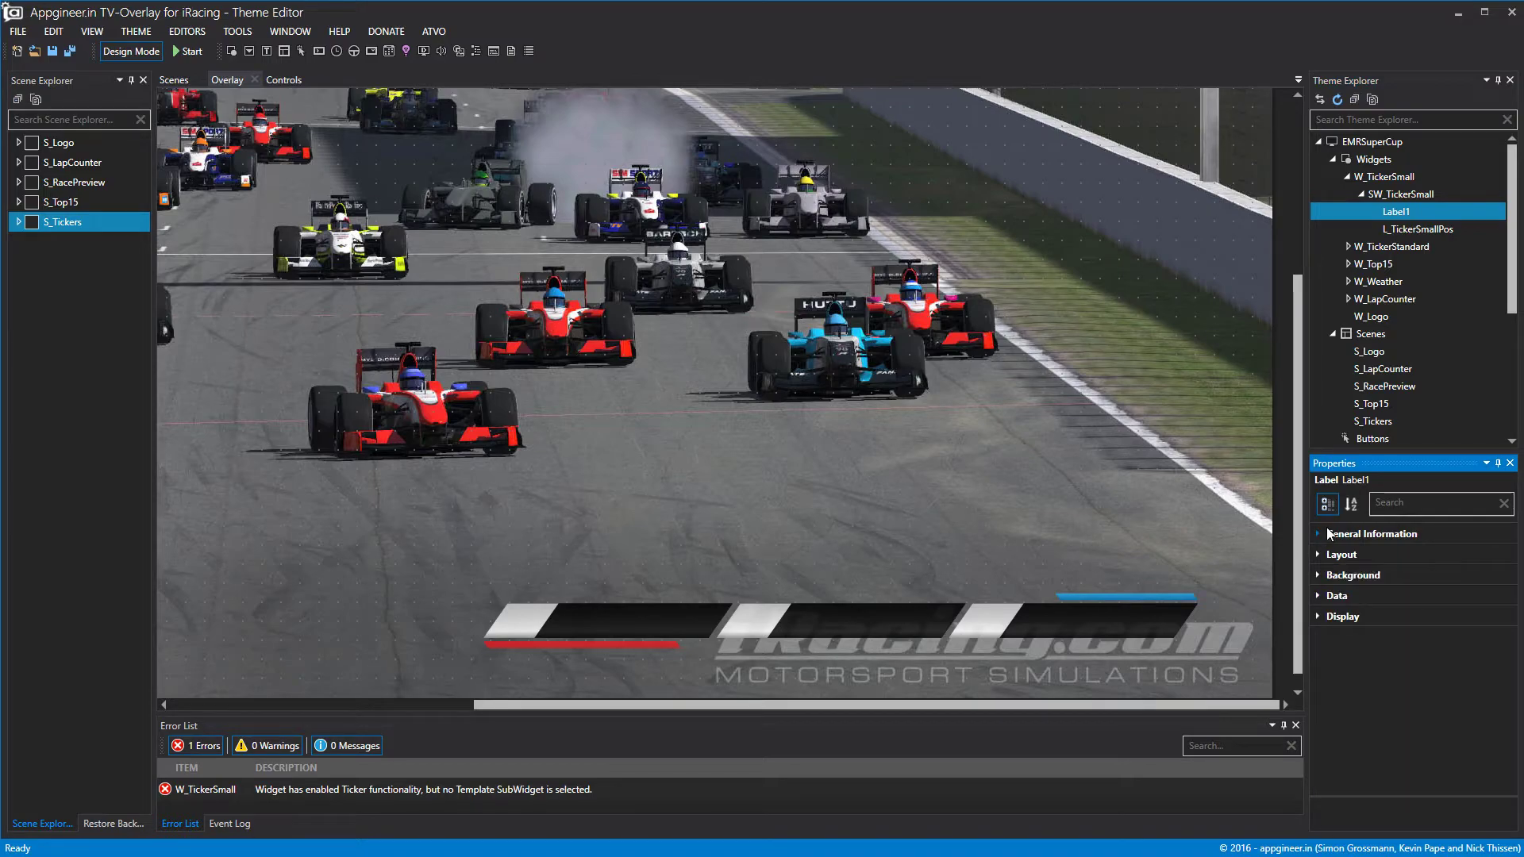
left_click(1319, 534)
left_click(1335, 547)
type("L_")
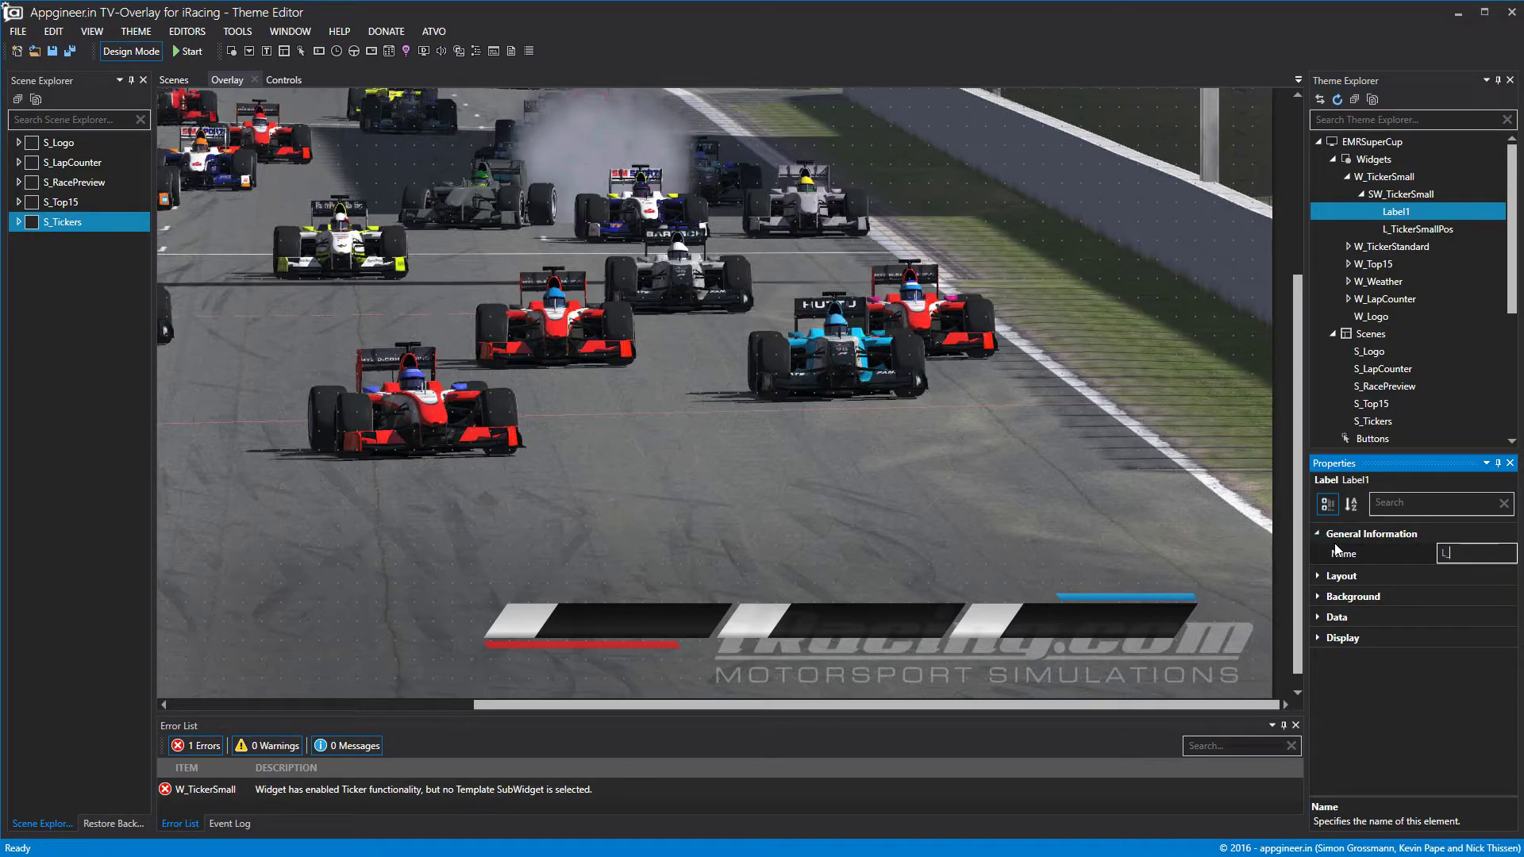
type("TickerSmall")
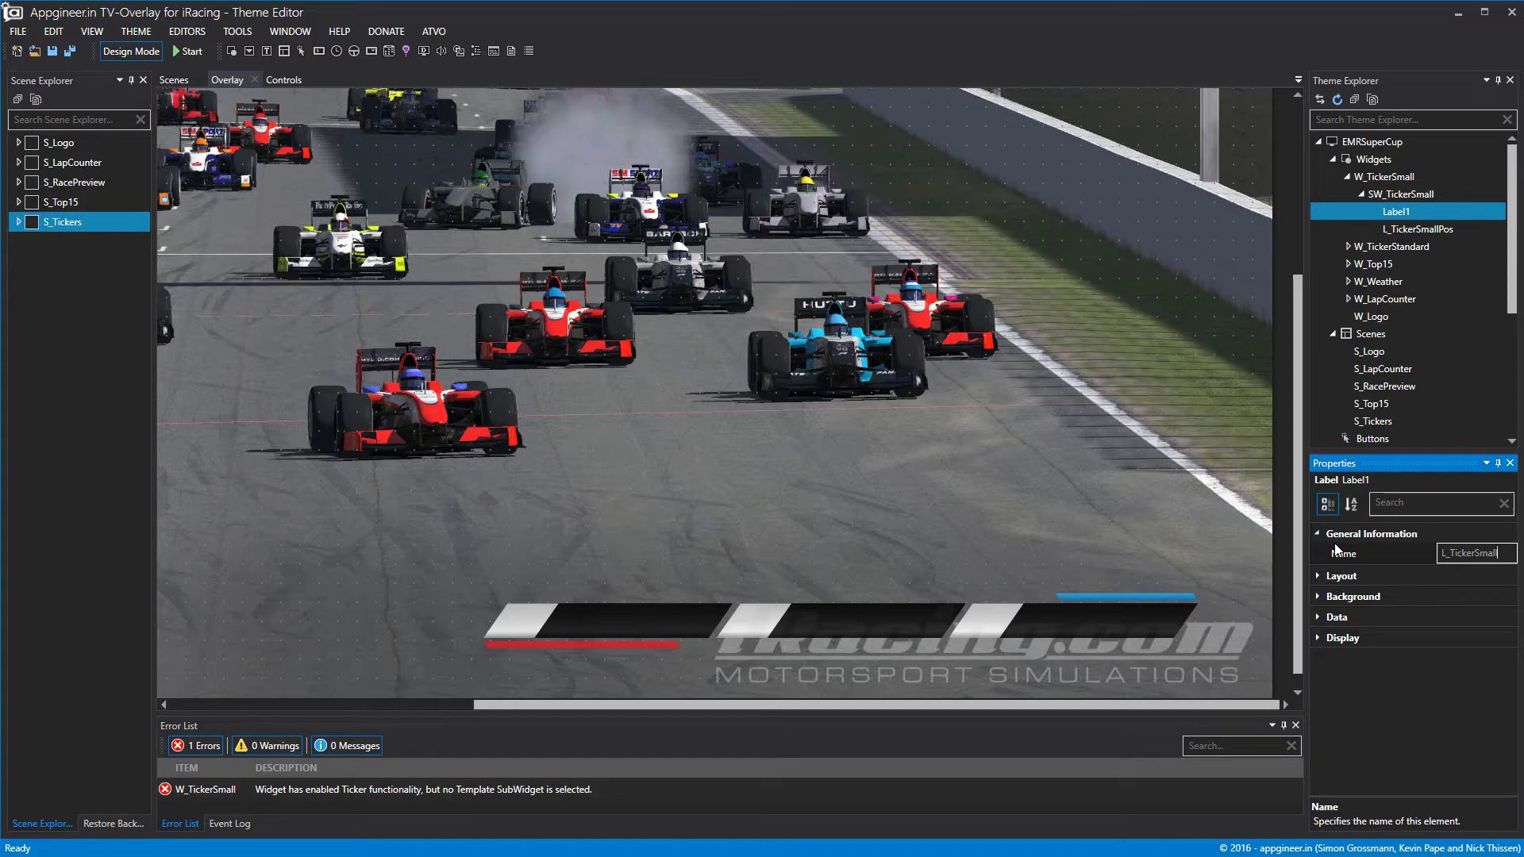
type("Name")
left_click(1424, 214)
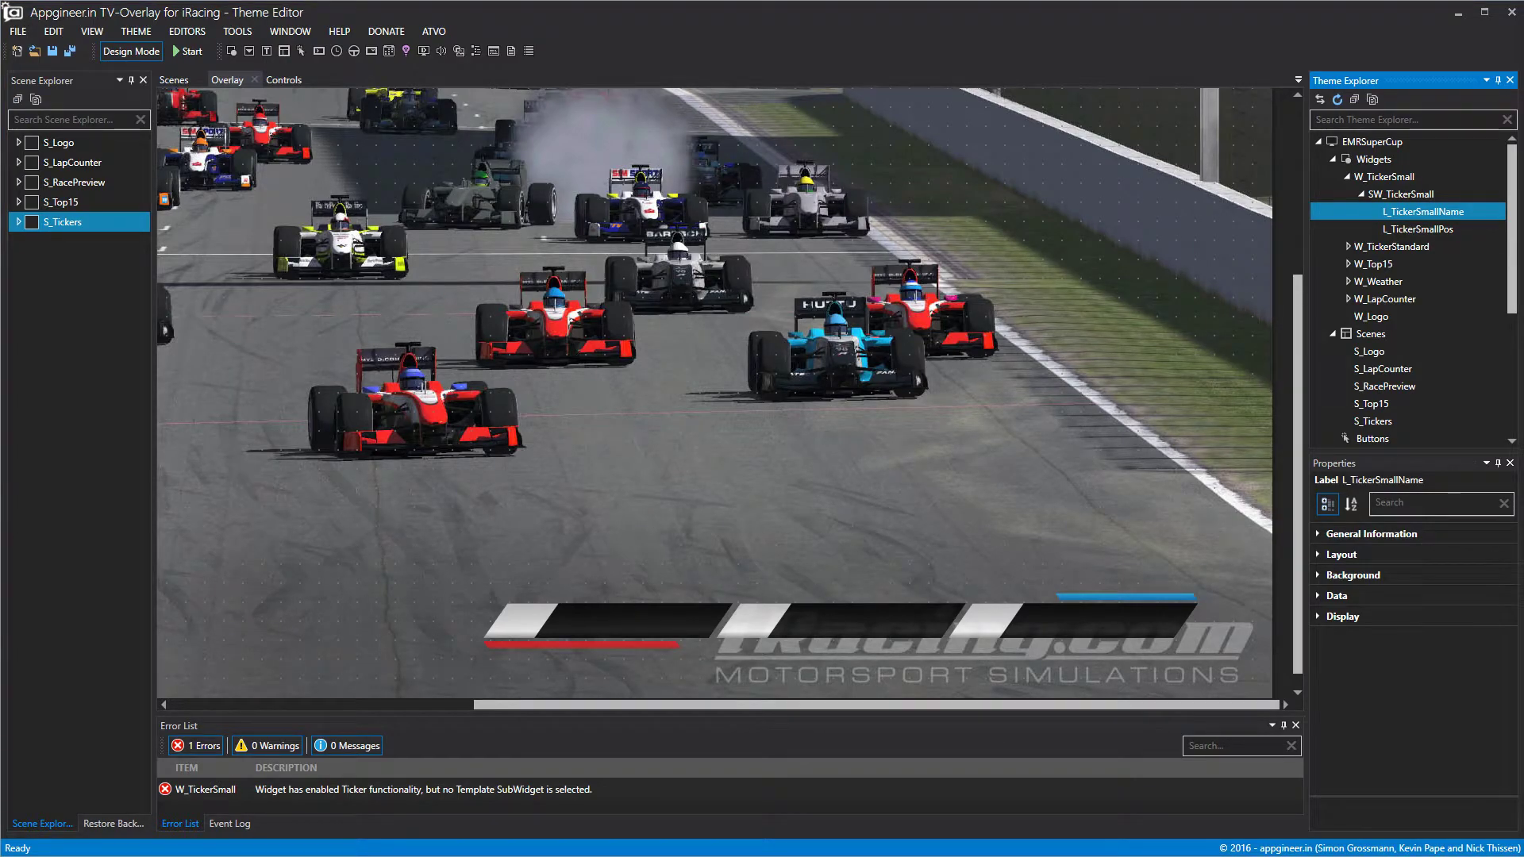
Reselect L_TickerSmallName, check its background settings, then select W_TickerSmall.
left_click(953, 563)
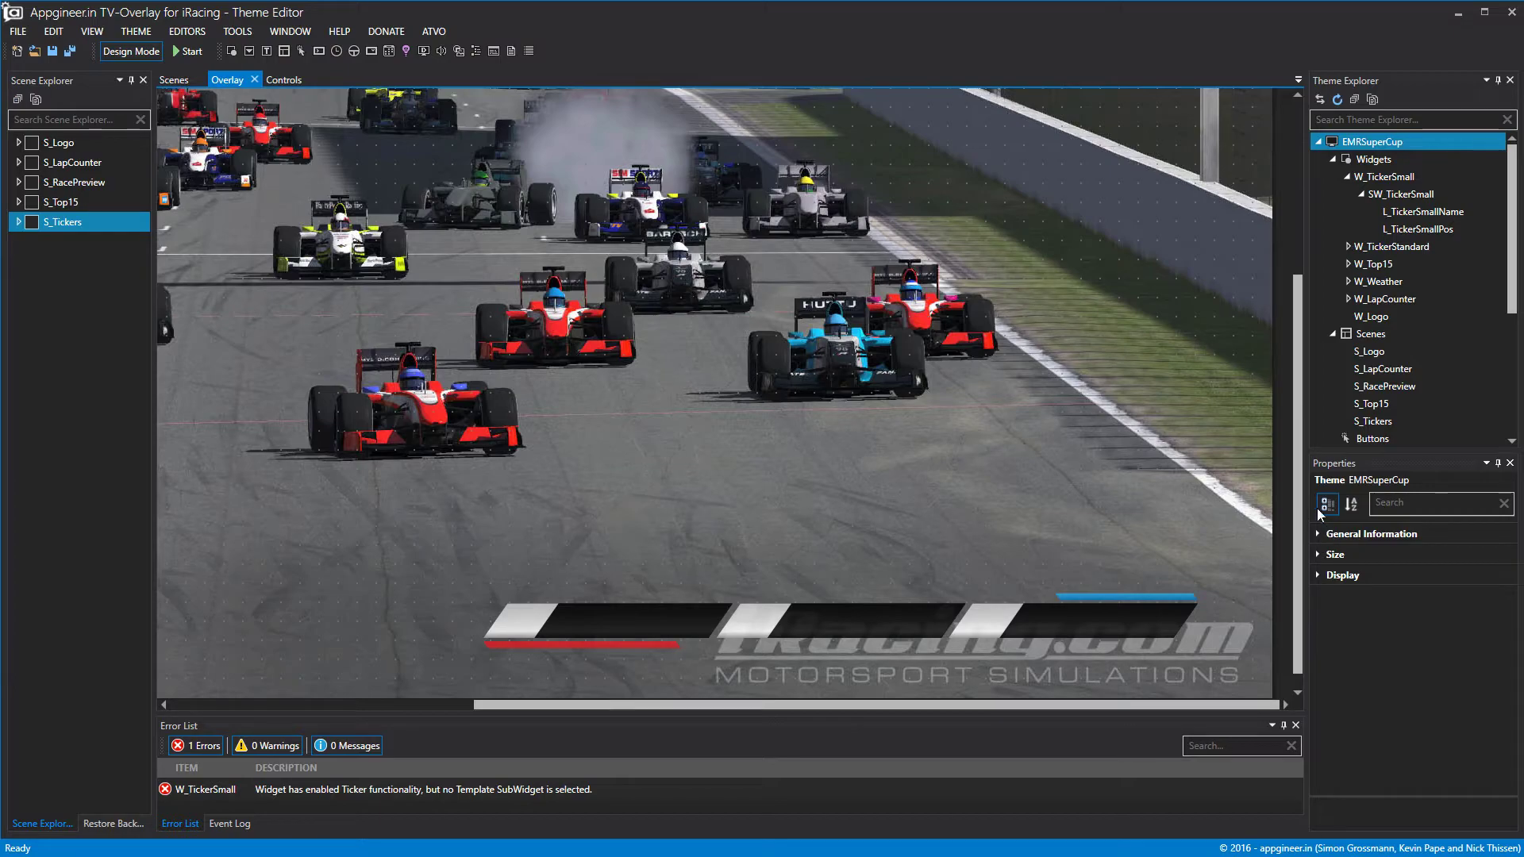
left_click(1403, 215)
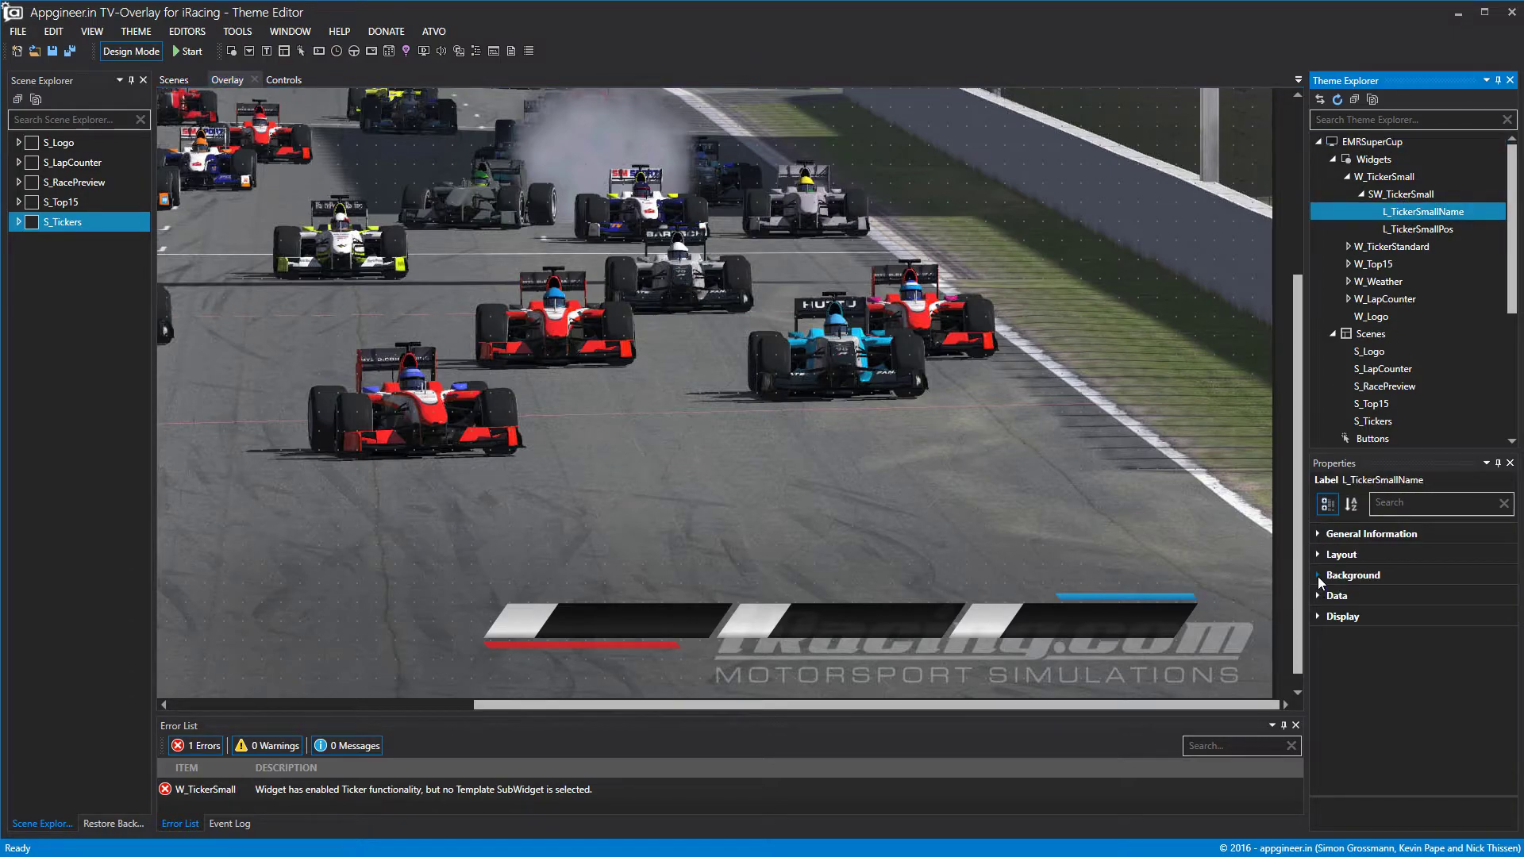
left_click(1319, 577)
left_click(1320, 577)
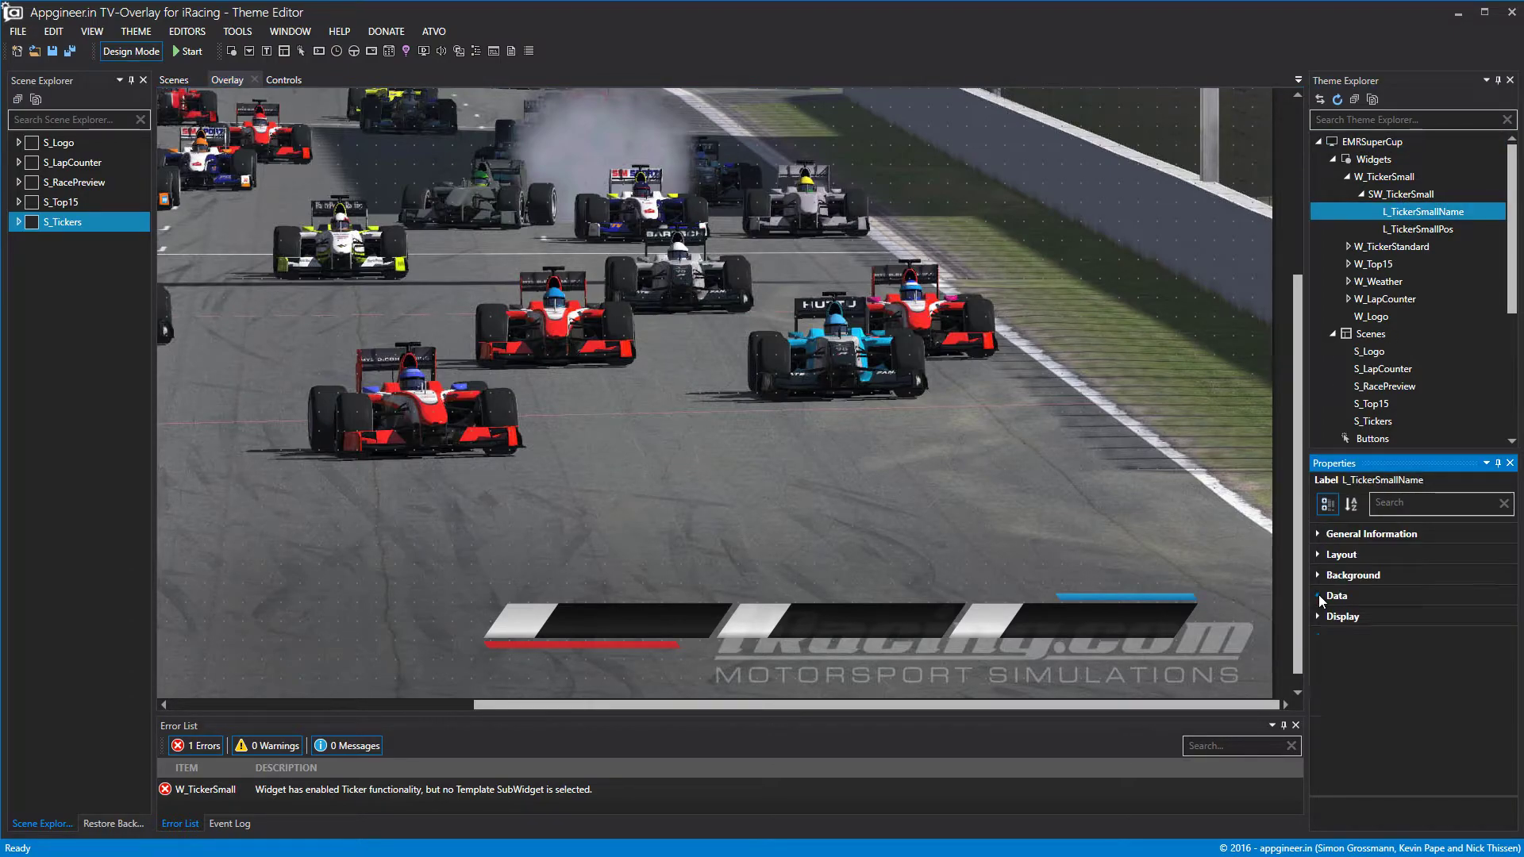
left_click(1405, 178)
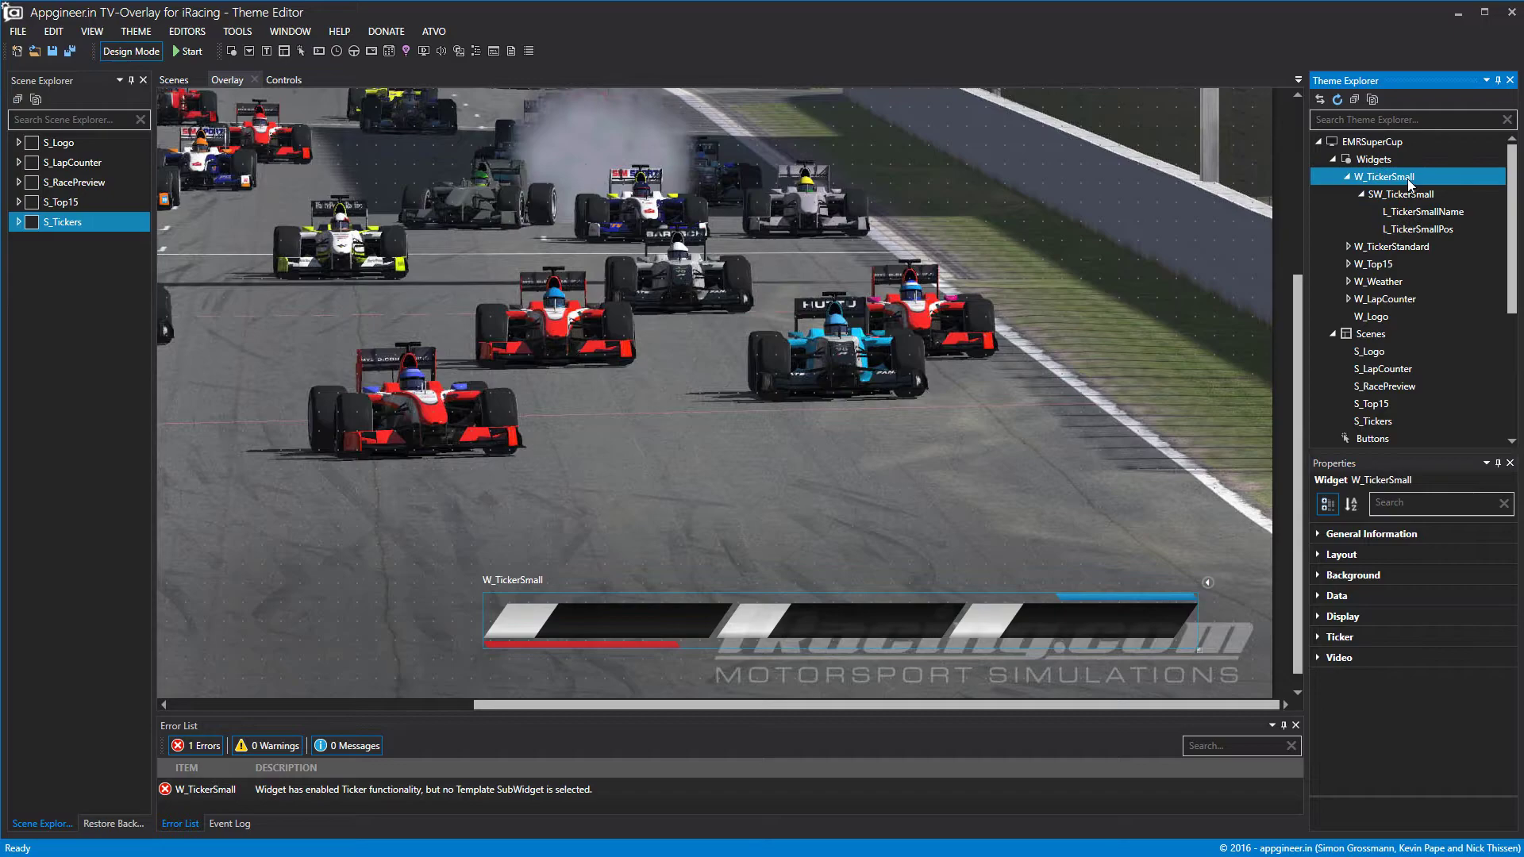
Set W_TickerSmall's ticker Template to SW_TickerSmall.
left_click(1318, 637)
scroll(1451, 715, "down", 2)
scroll(1451, 715, "down", 2)
left_click(1494, 760)
left_click(1482, 785)
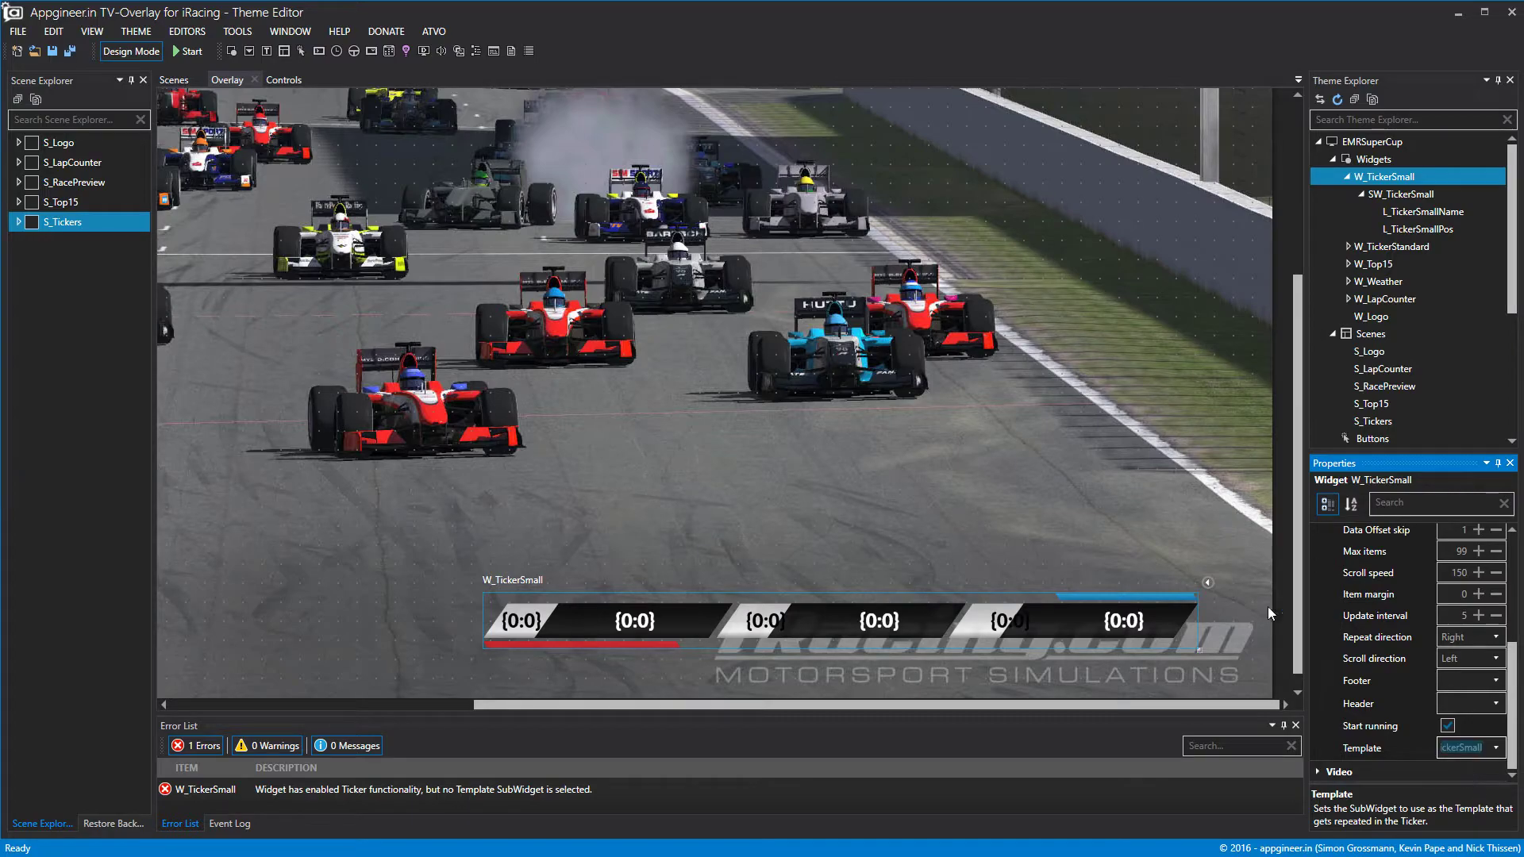
Lower the ticker item margin to -16 and start the live preview.
left_click(1120, 488)
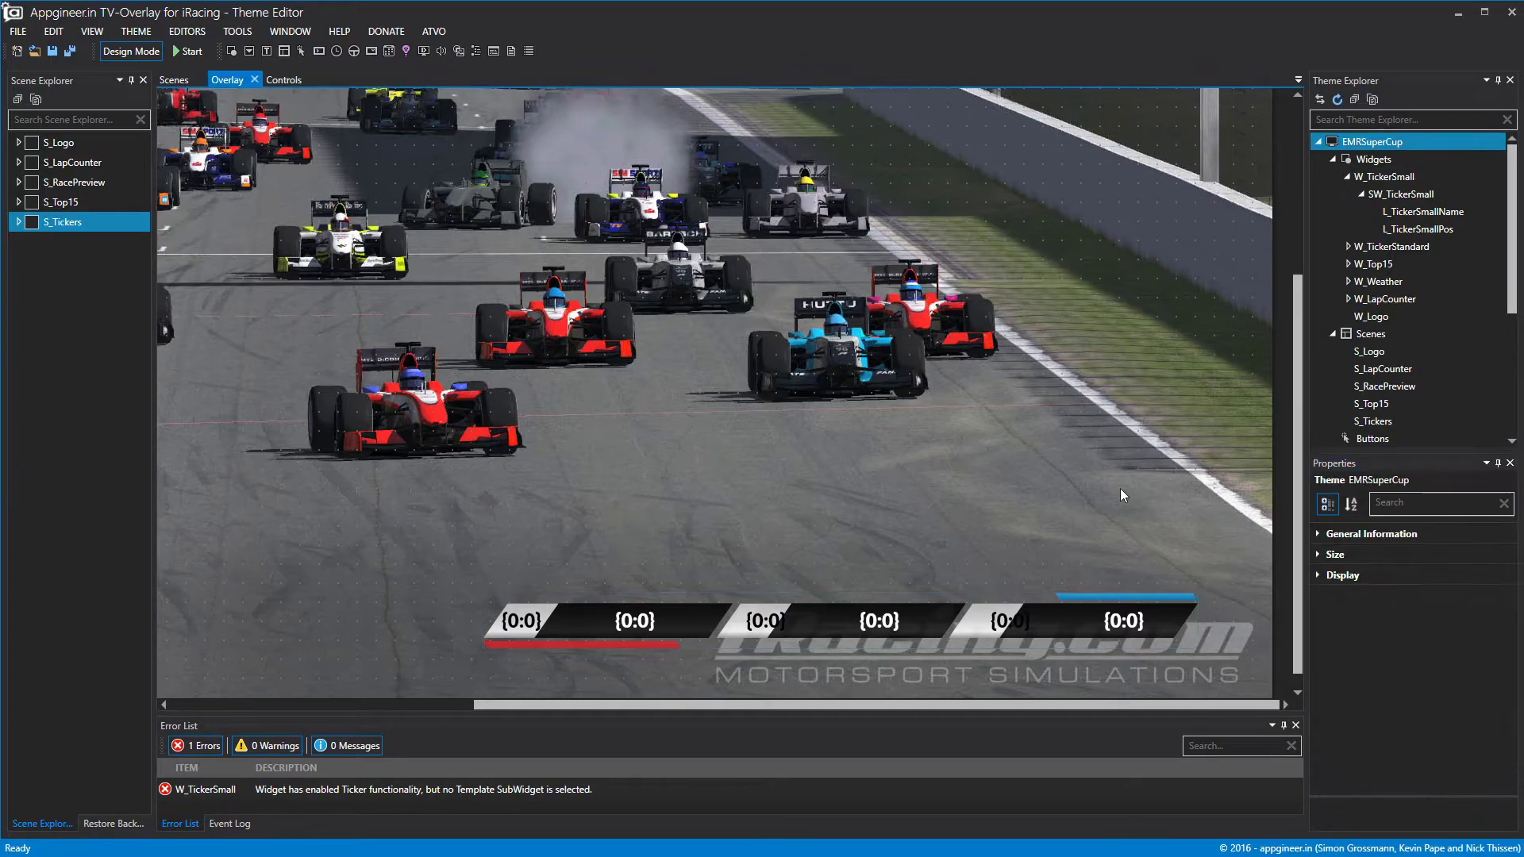
left_click(1403, 177)
left_click(1372, 659)
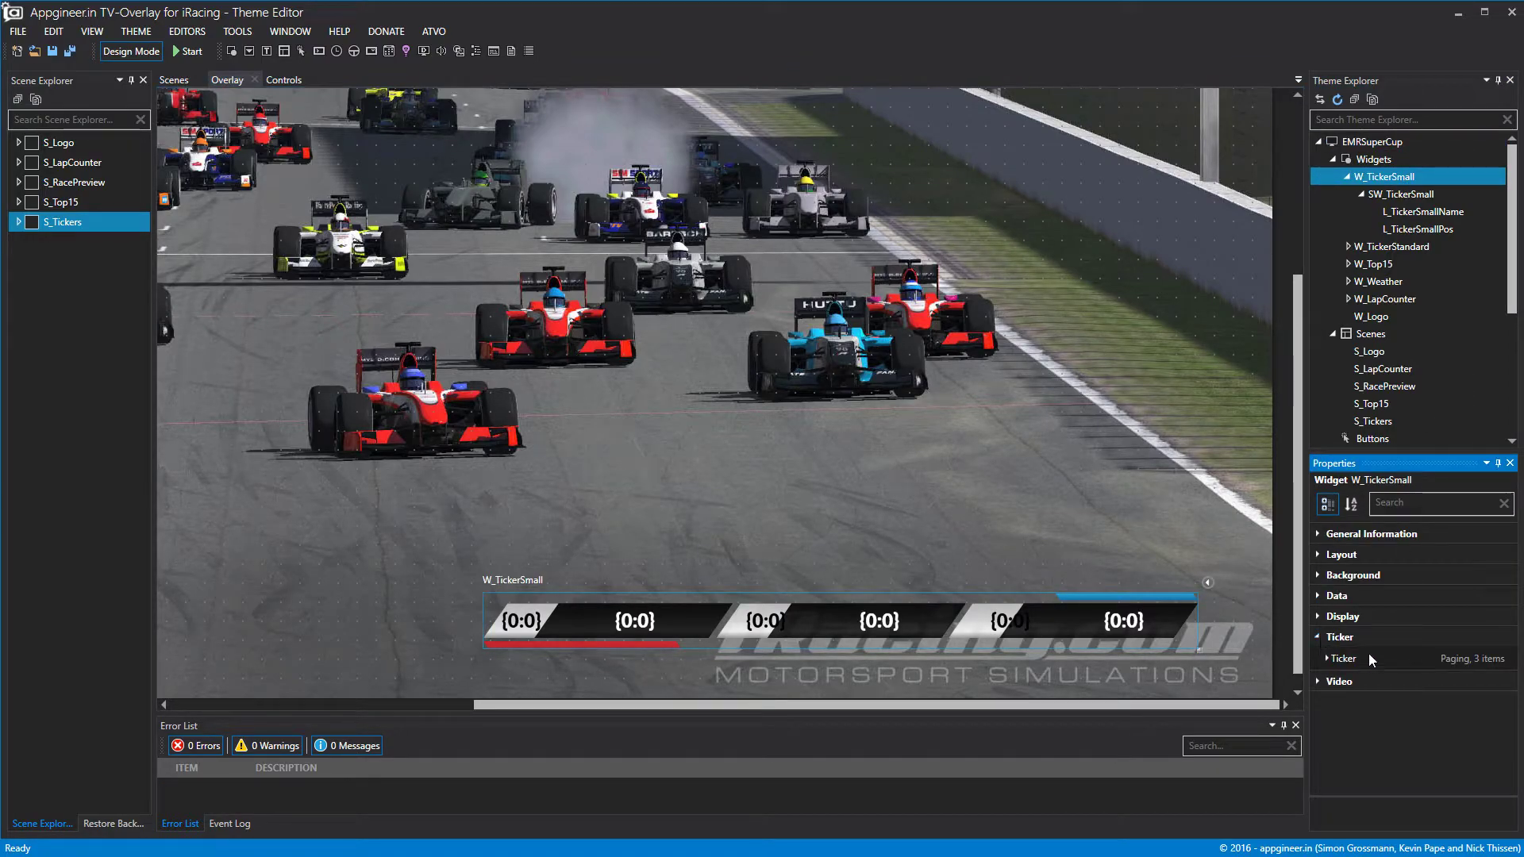
left_click(1326, 659)
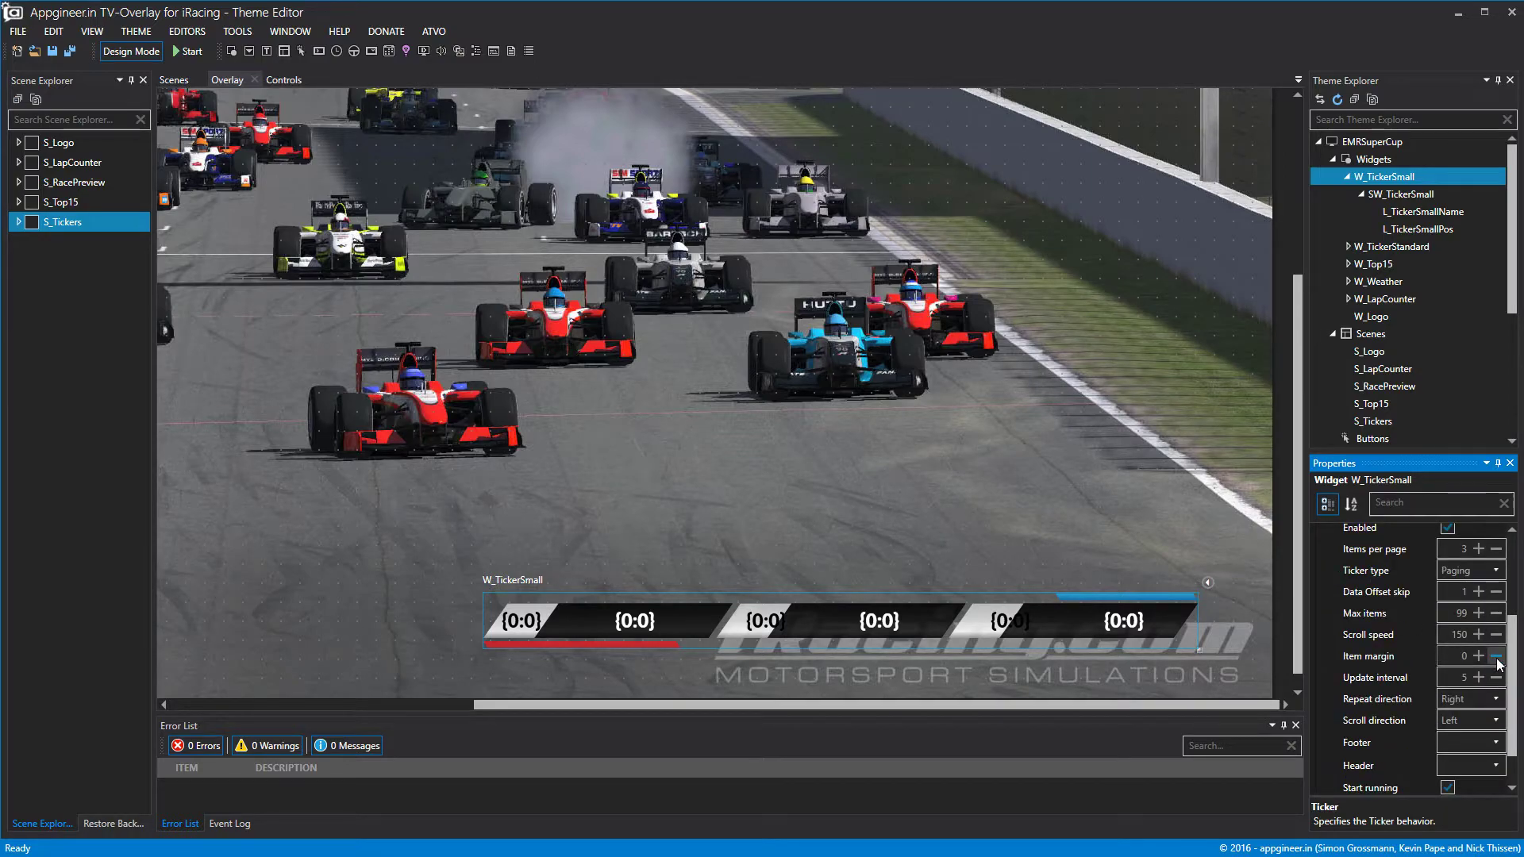
left_click(1496, 657)
left_click(1497, 656)
left_click(1496, 657)
left_click(1496, 656)
left_click(1497, 656)
left_click(1496, 656)
left_click(1496, 657)
left_click(1497, 656)
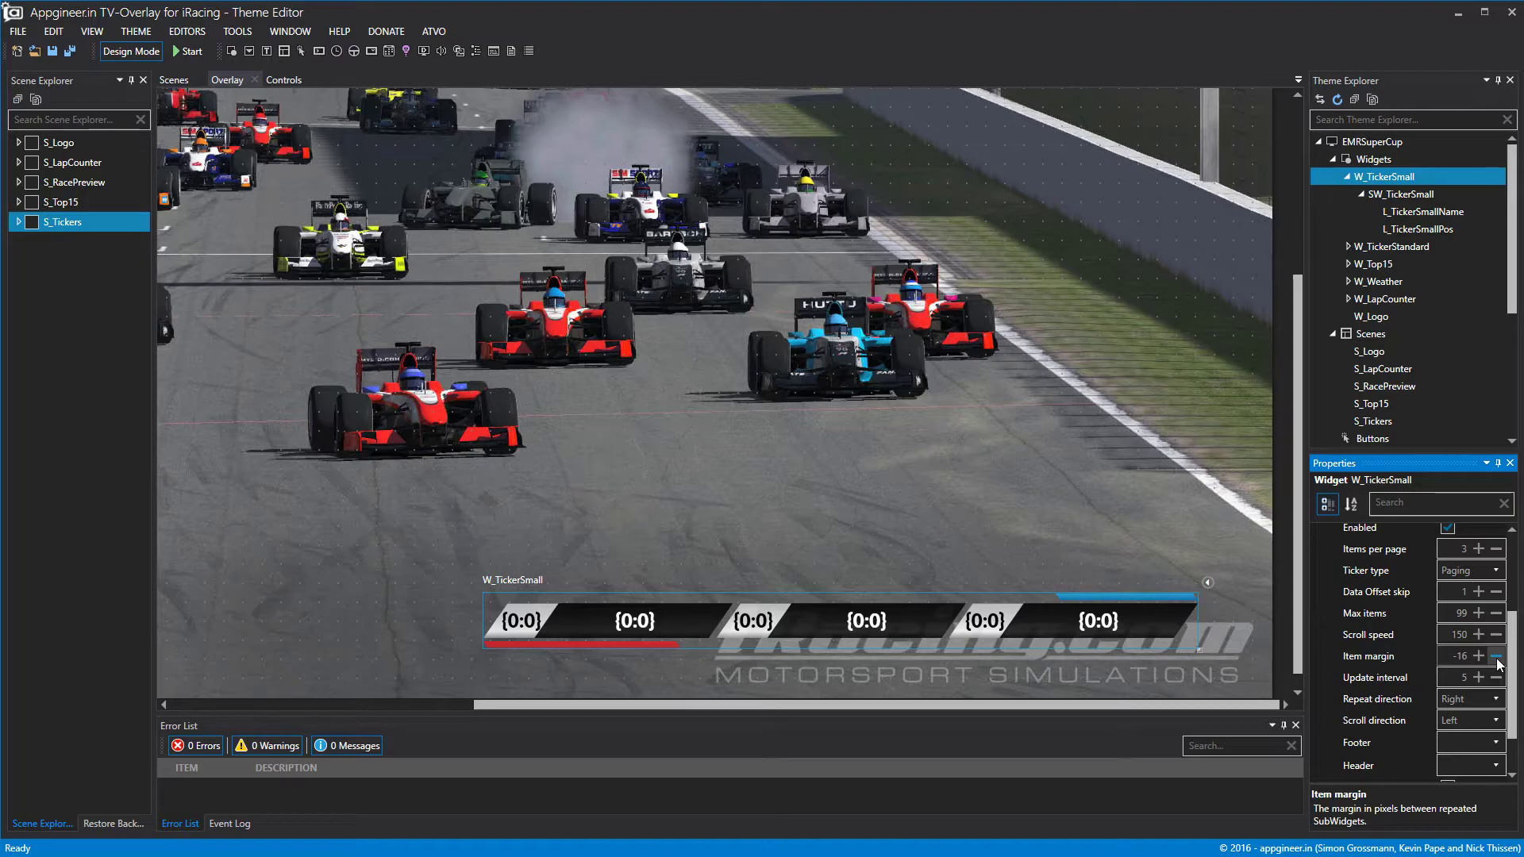
left_click(154, 49)
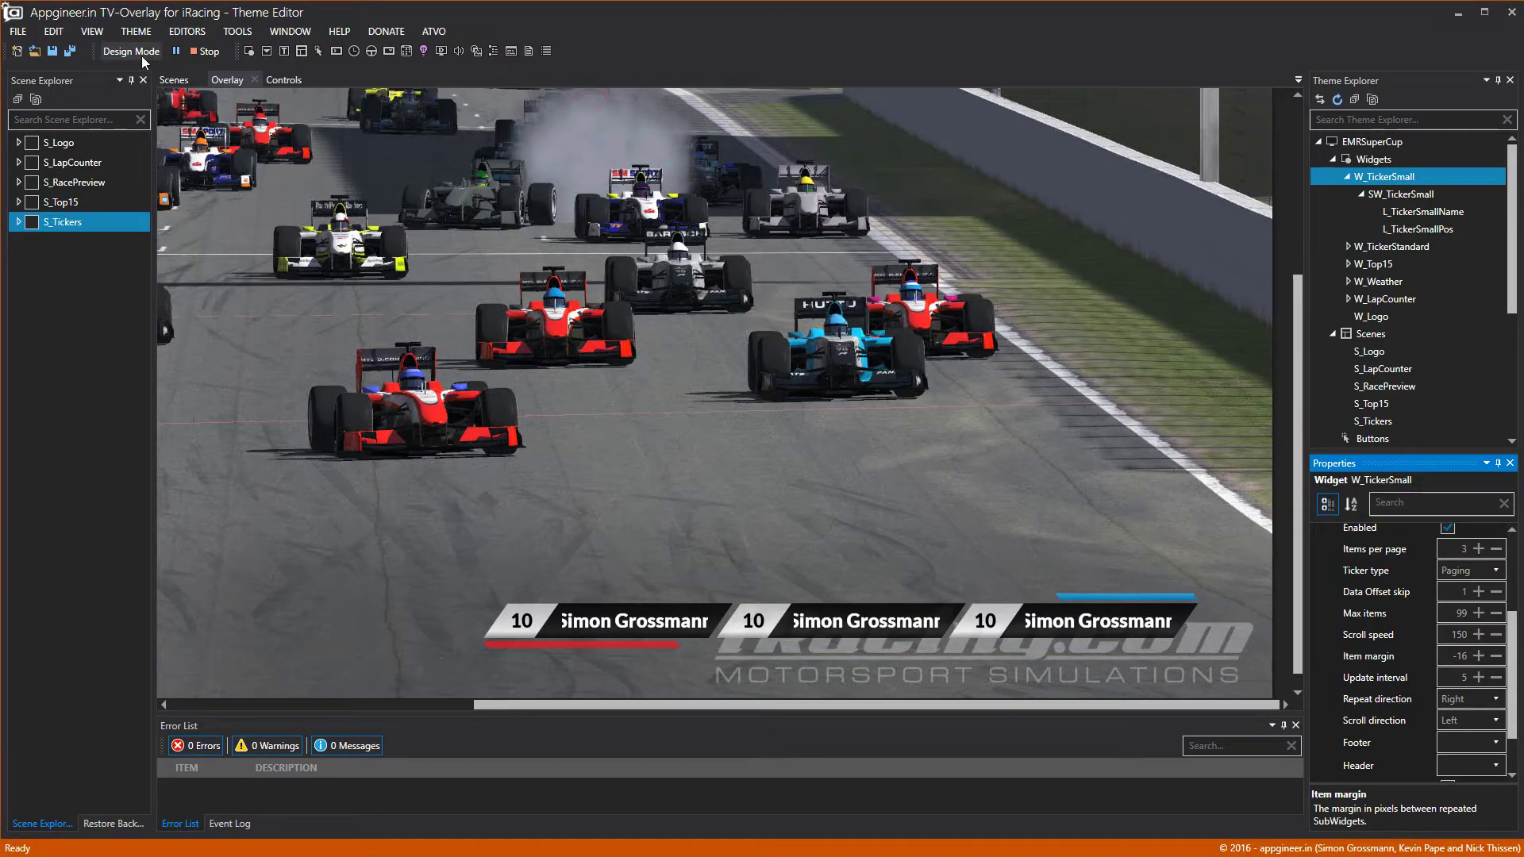
Try different font sizes on the W_TickerSmall widget.
scroll(1357, 568, "up", 3)
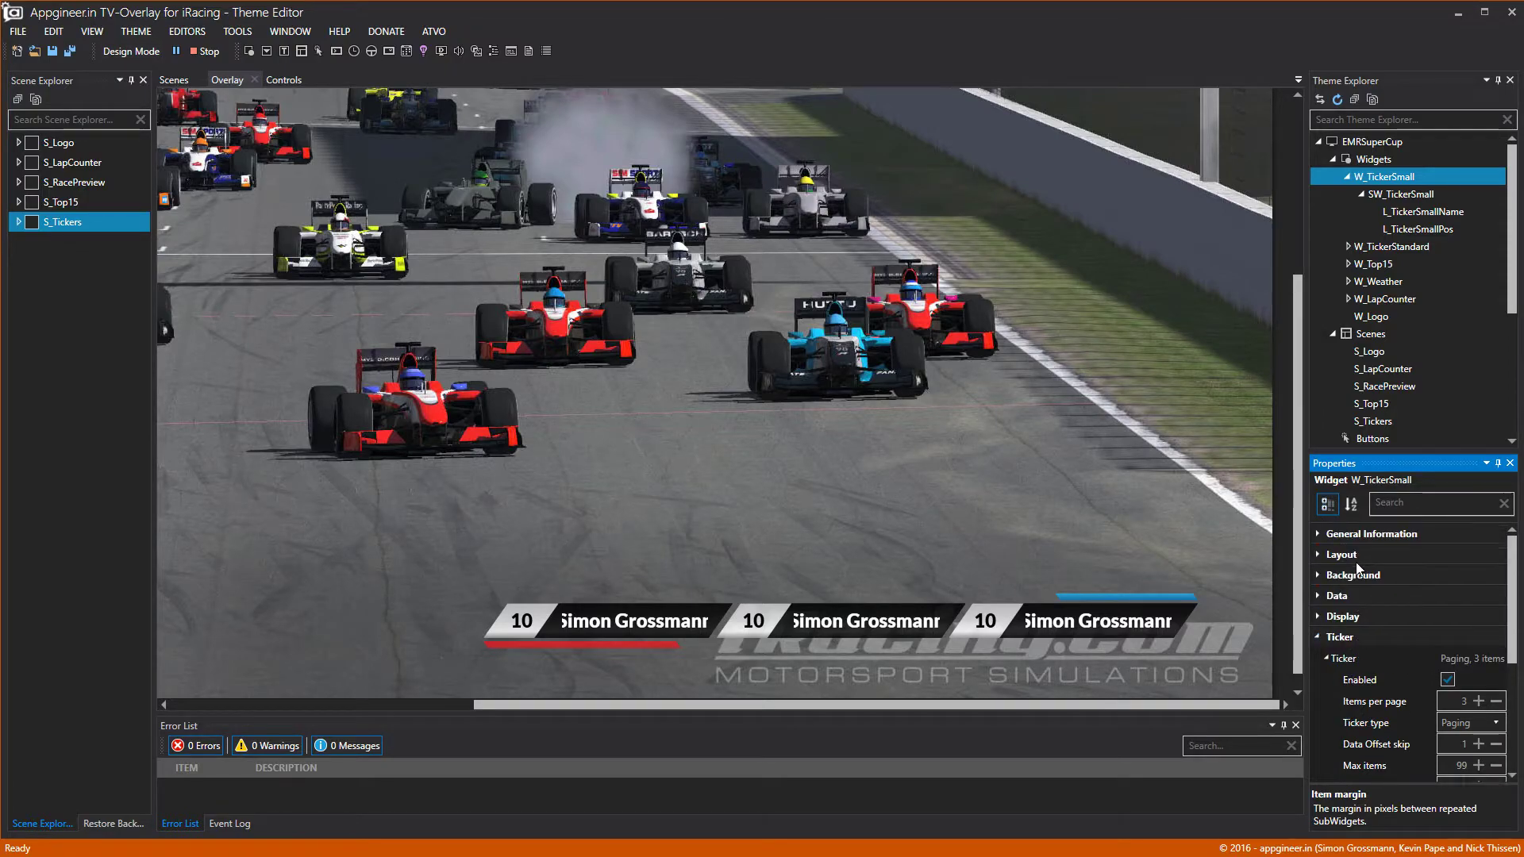
left_click(1319, 638)
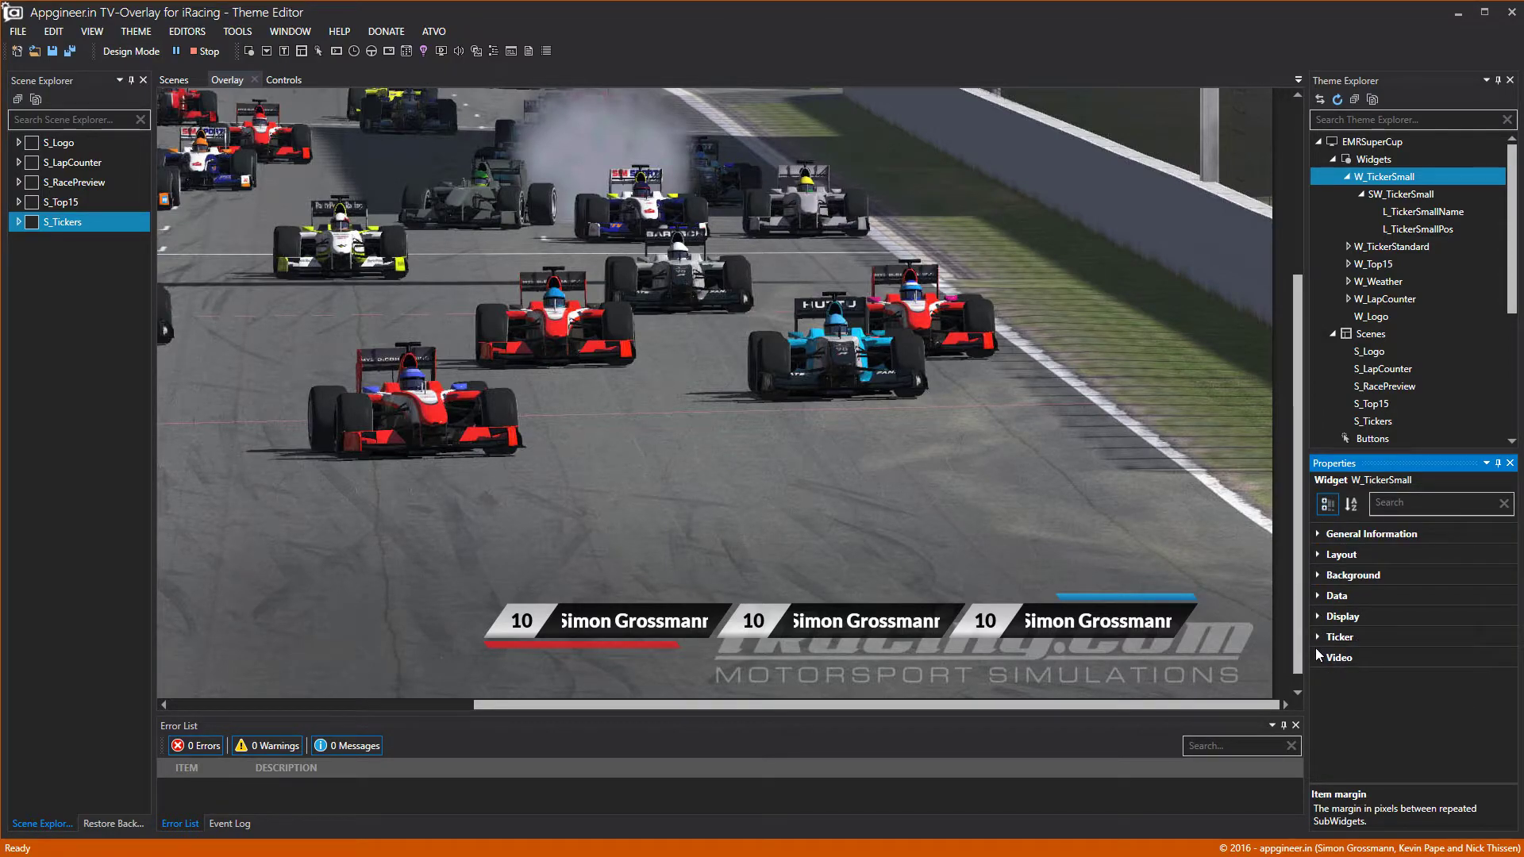
left_click(1318, 617)
left_click(1327, 704)
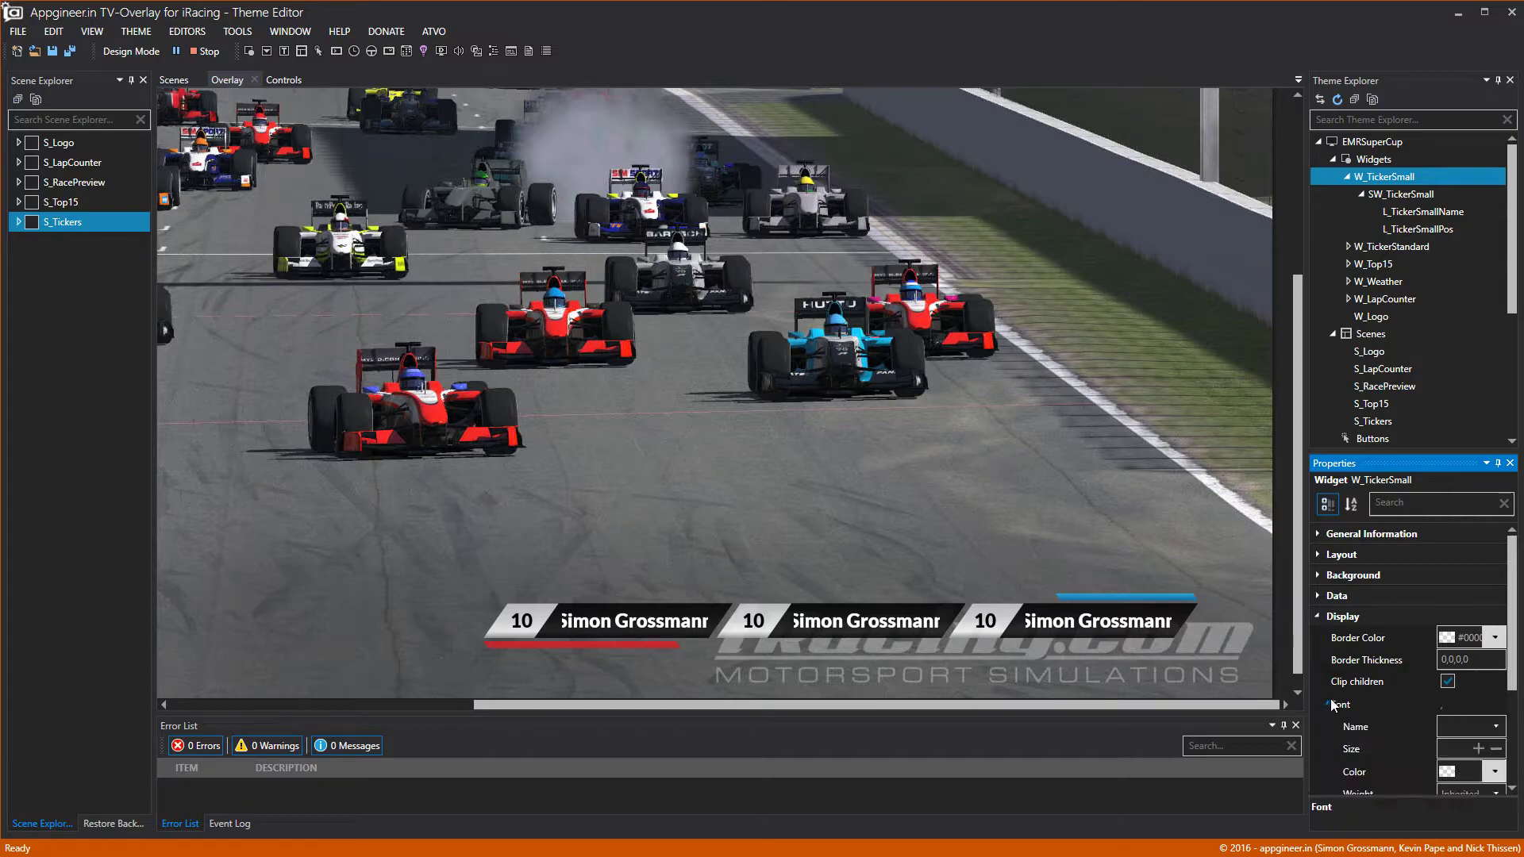
left_click(1481, 751)
left_click(1496, 751)
left_click(1496, 752)
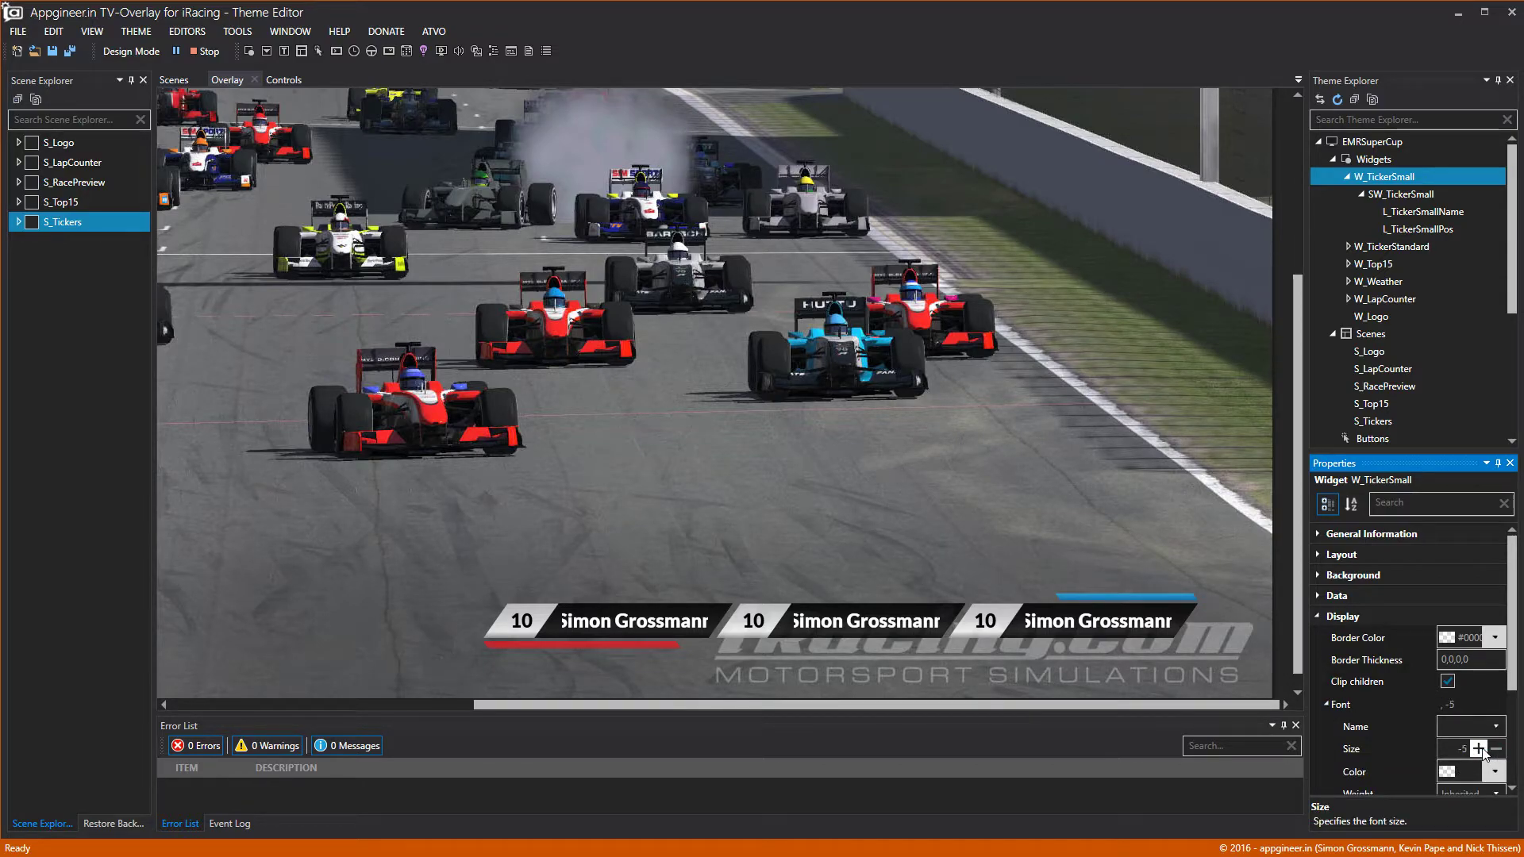
left_click(1477, 749)
Adjust the SW_TickerSmall sub-widget's font size.
left_click(1394, 195)
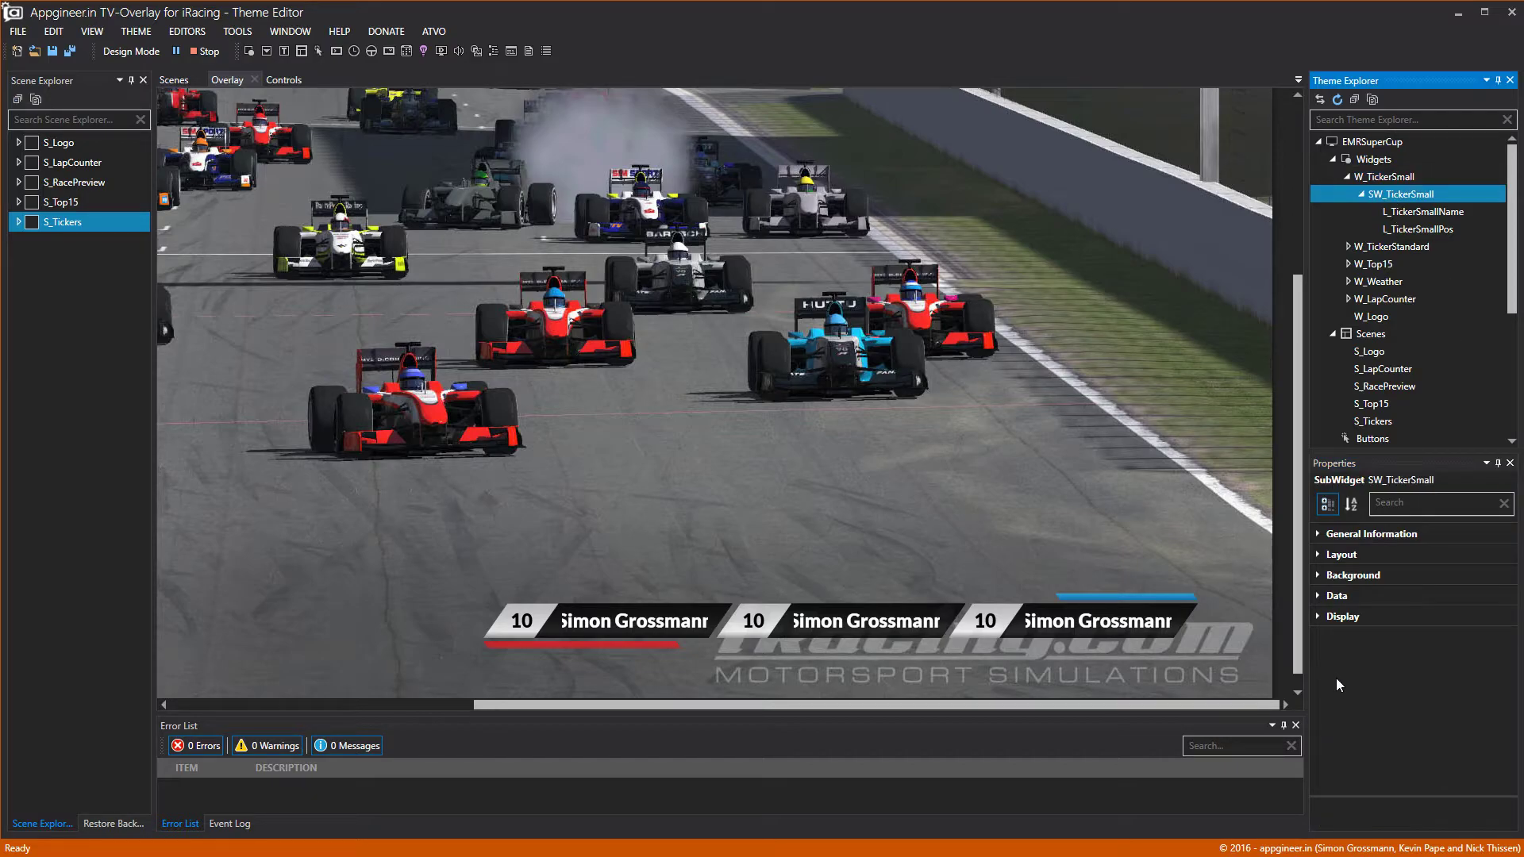
left_click(1321, 596)
left_click(1319, 596)
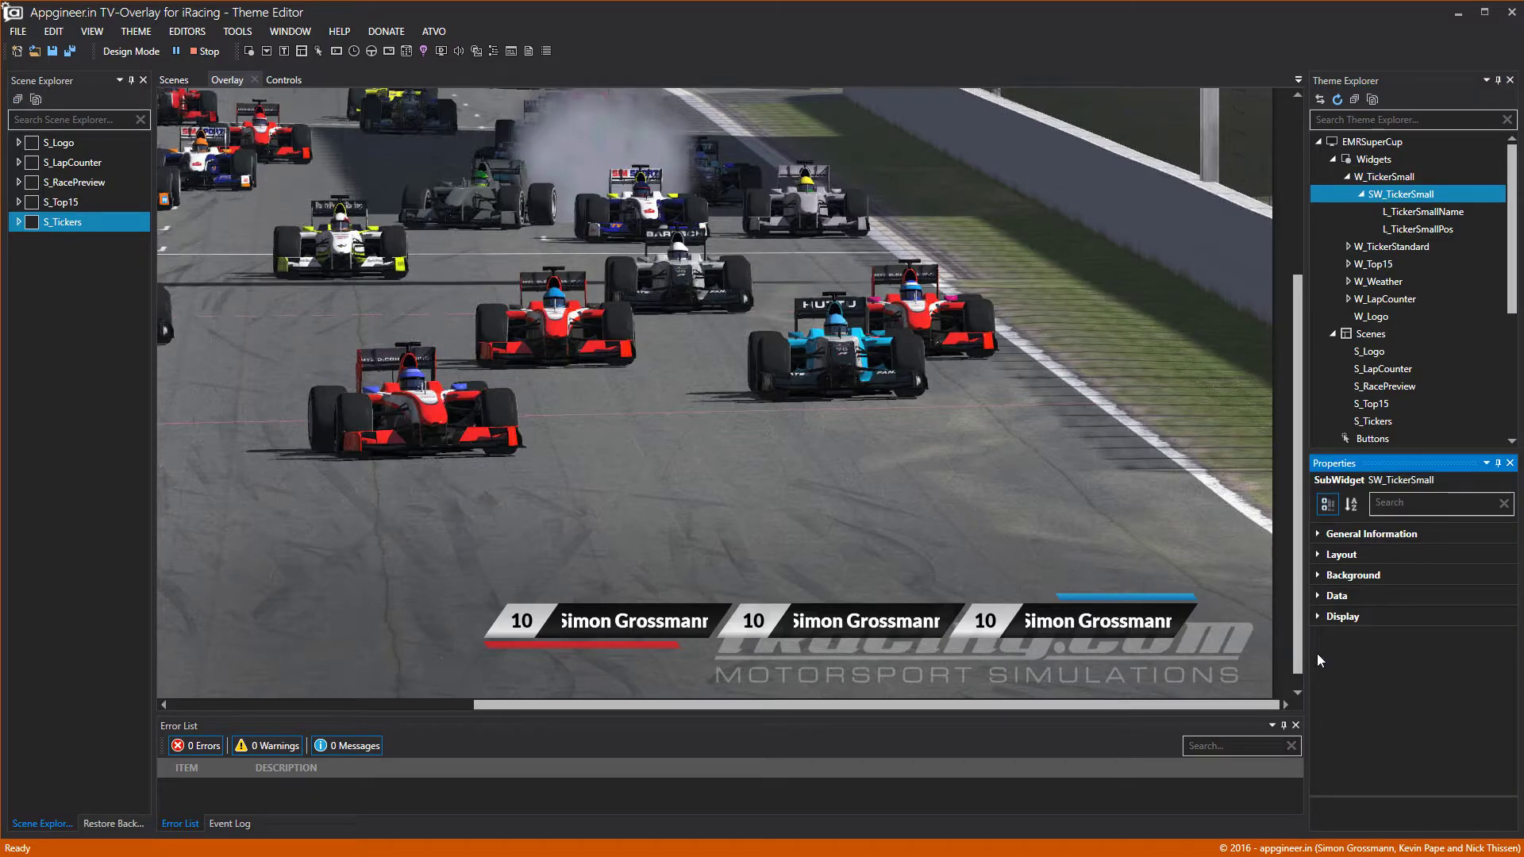
left_click(1320, 617)
left_click(1325, 705)
left_click(1478, 749)
left_click(1496, 750)
scroll(1496, 752, "down", 1)
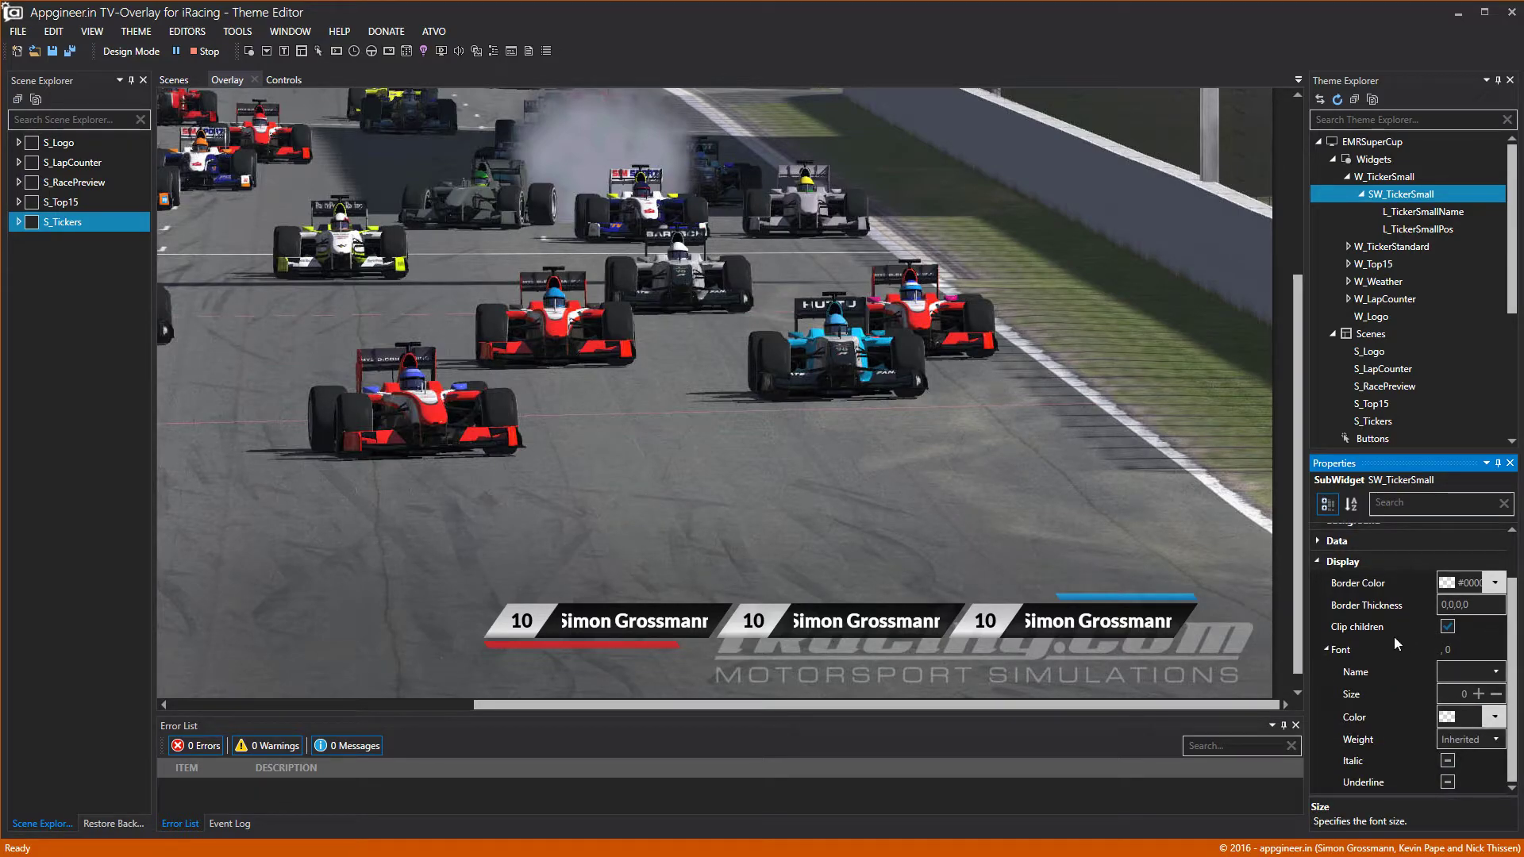
left_click(1333, 649)
Raise L_TickerSmallName's font size to 15, then toggle Design Mode to show placeholders.
left_click(1417, 214)
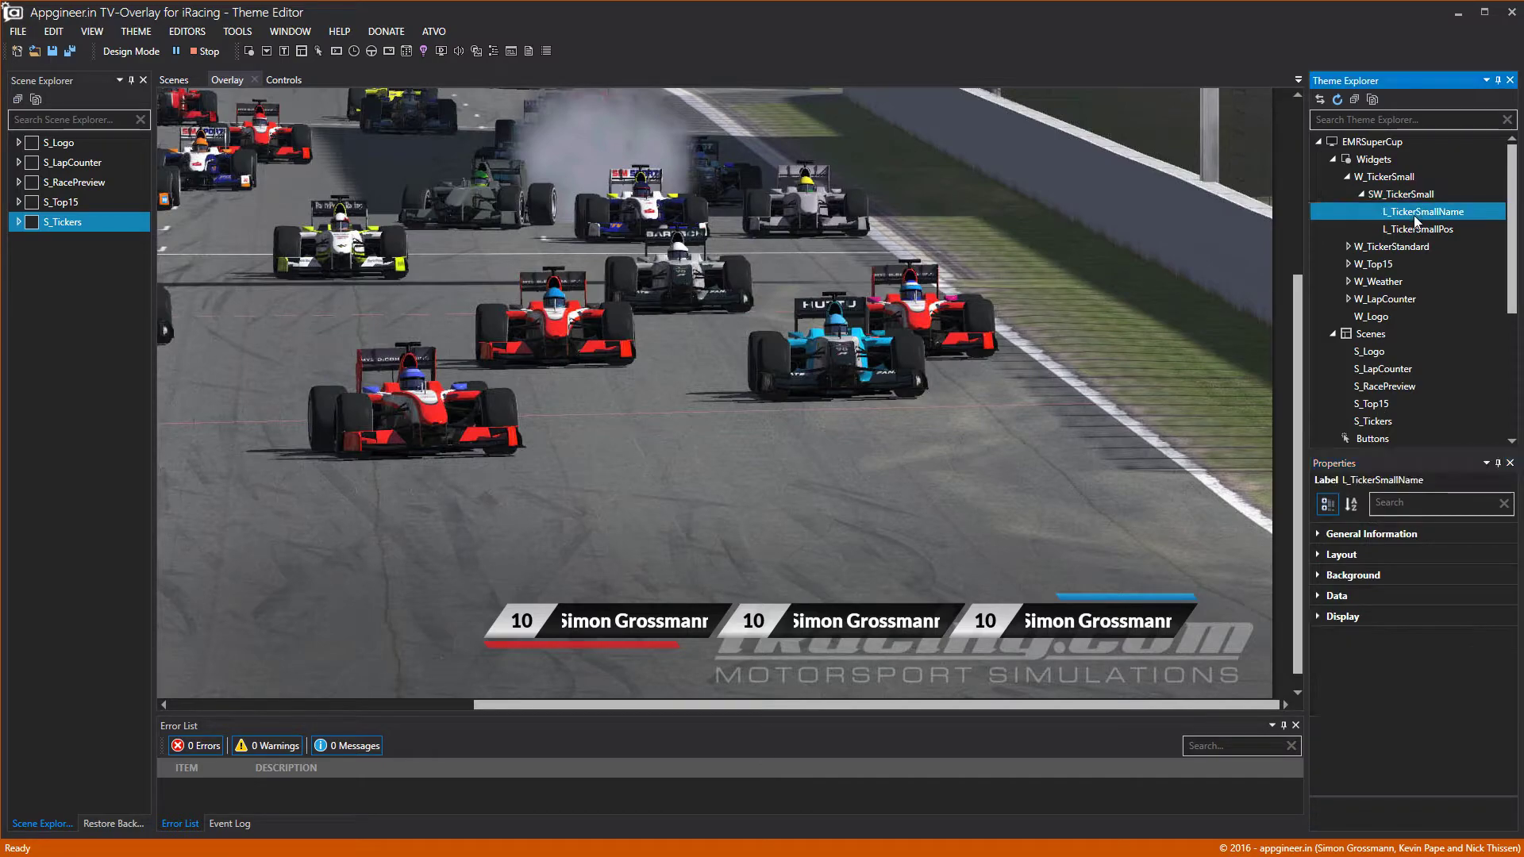
left_click(1319, 617)
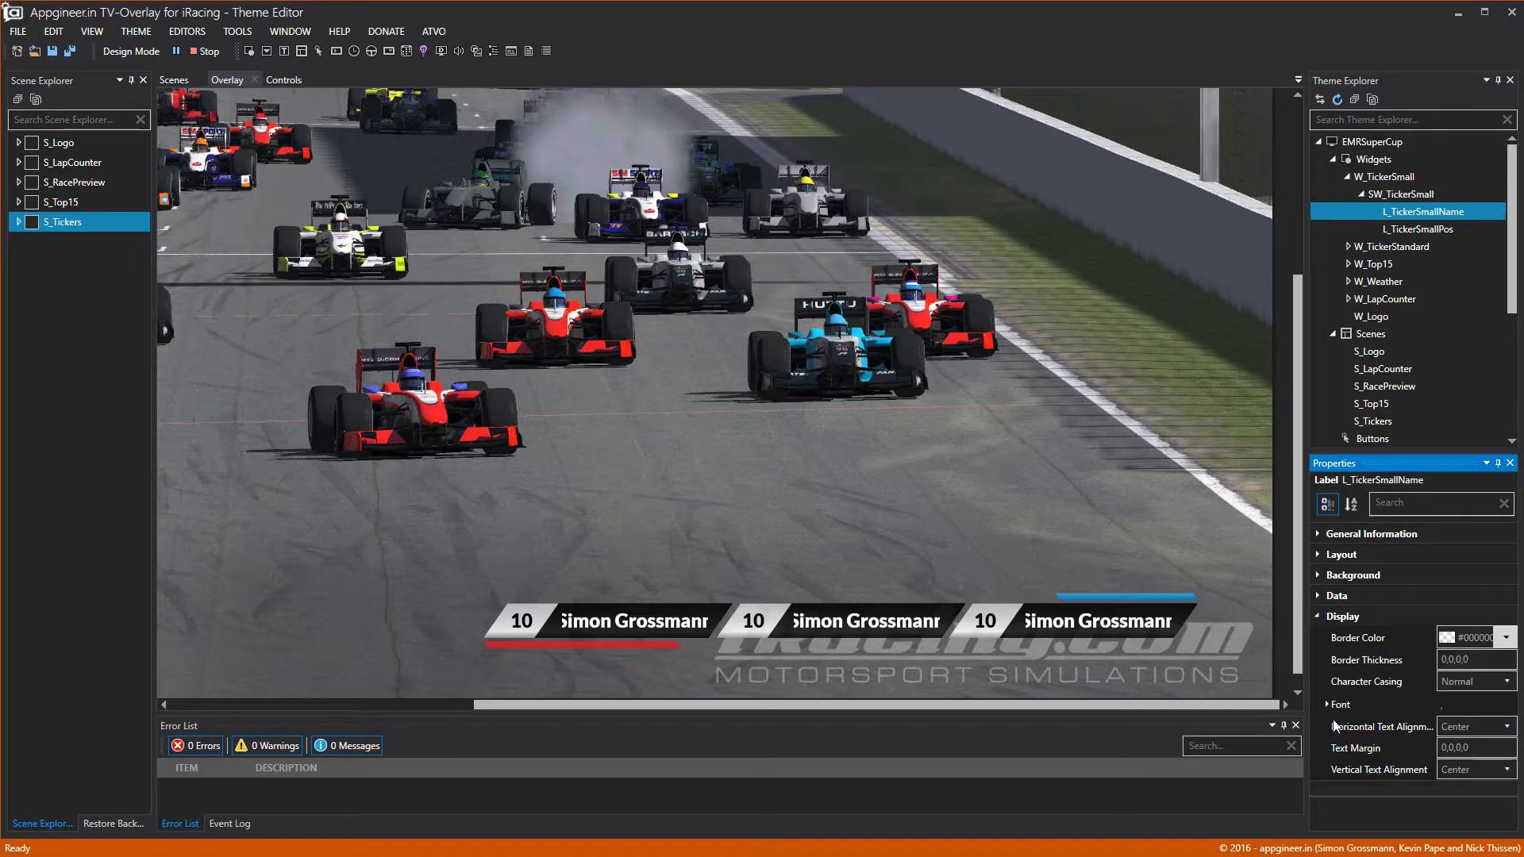
left_click(1418, 214)
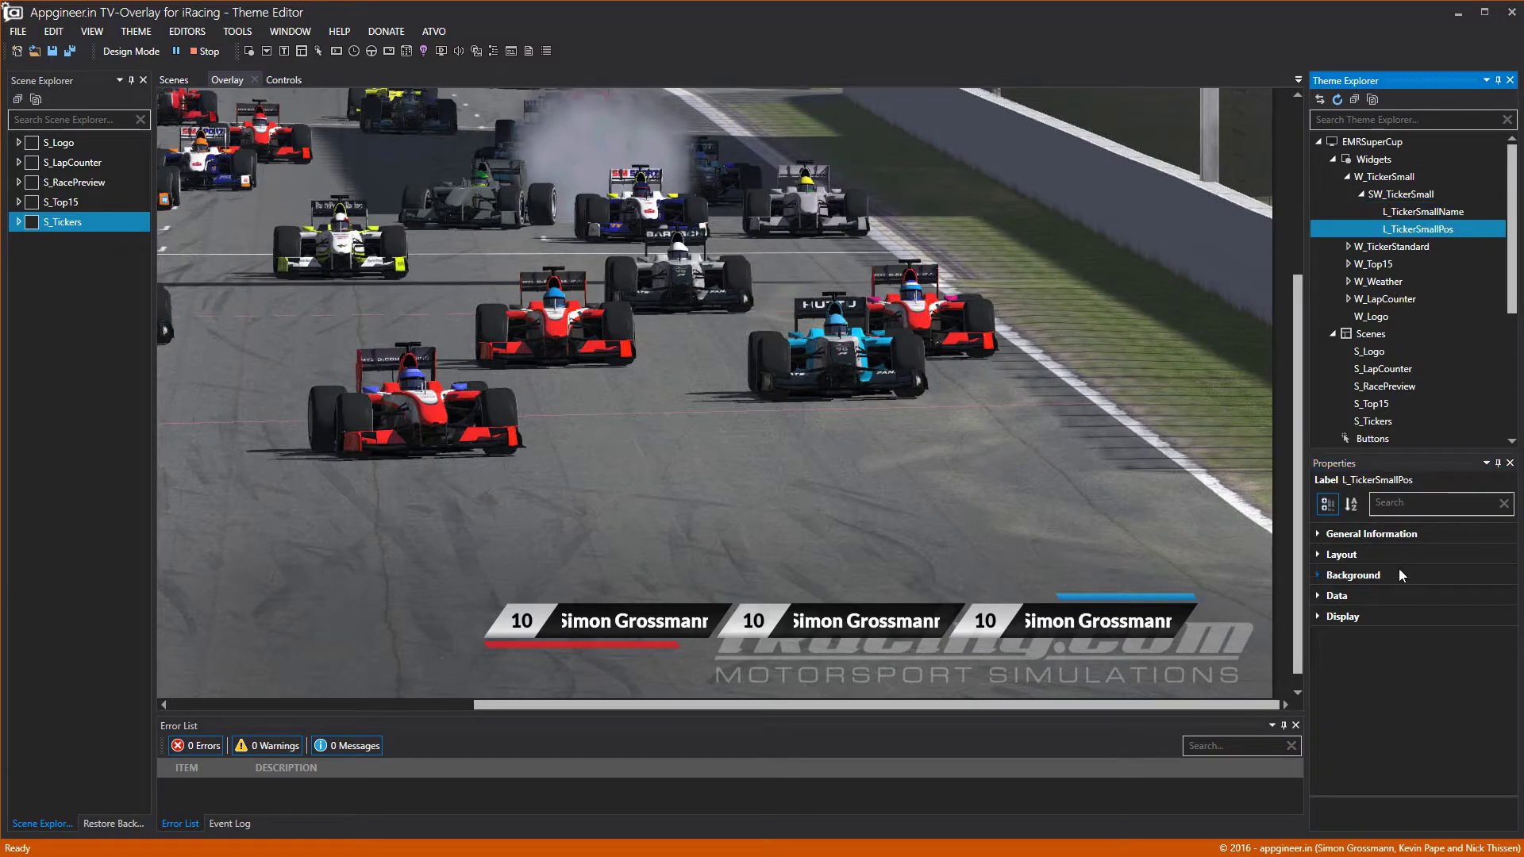
left_click(1317, 595)
left_click(1318, 596)
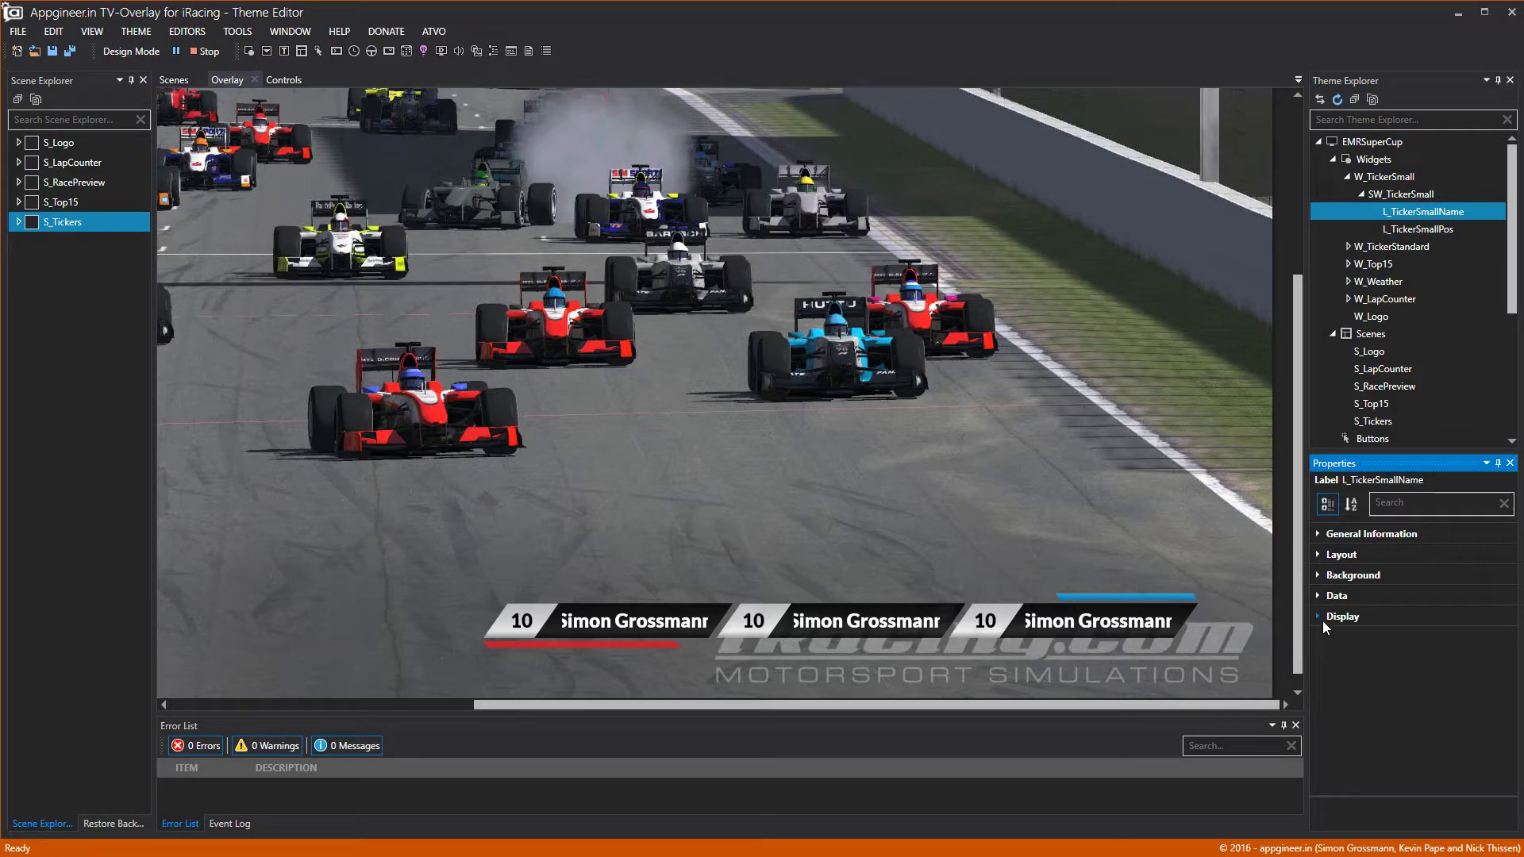
left_click(1322, 616)
left_click(1330, 704)
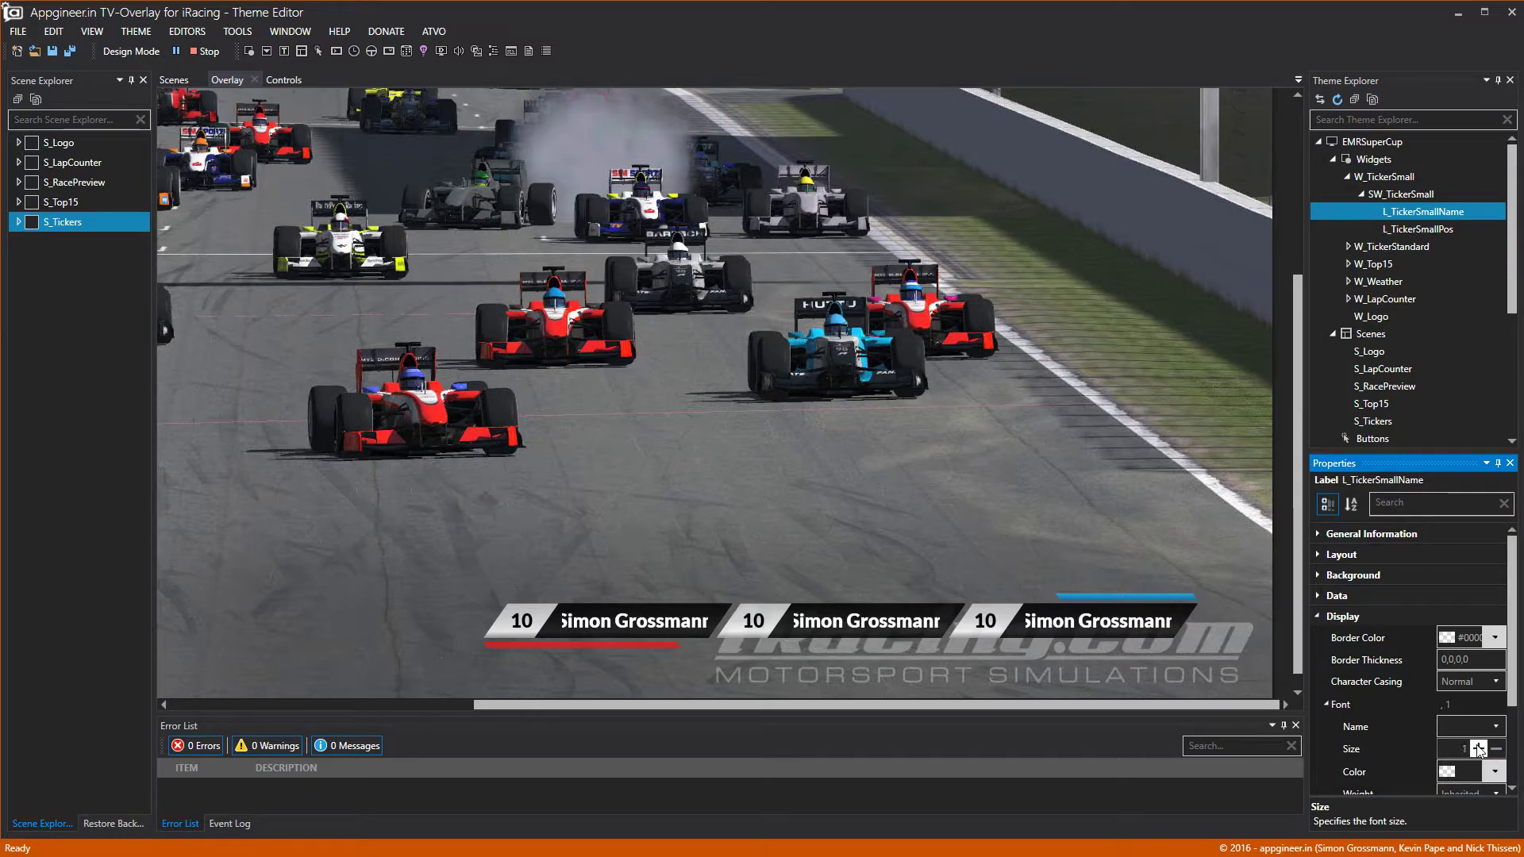
left_click(1478, 748)
left_click(1477, 748)
left_click(1478, 748)
left_click(1478, 749)
left_click(846, 427)
left_click(146, 59)
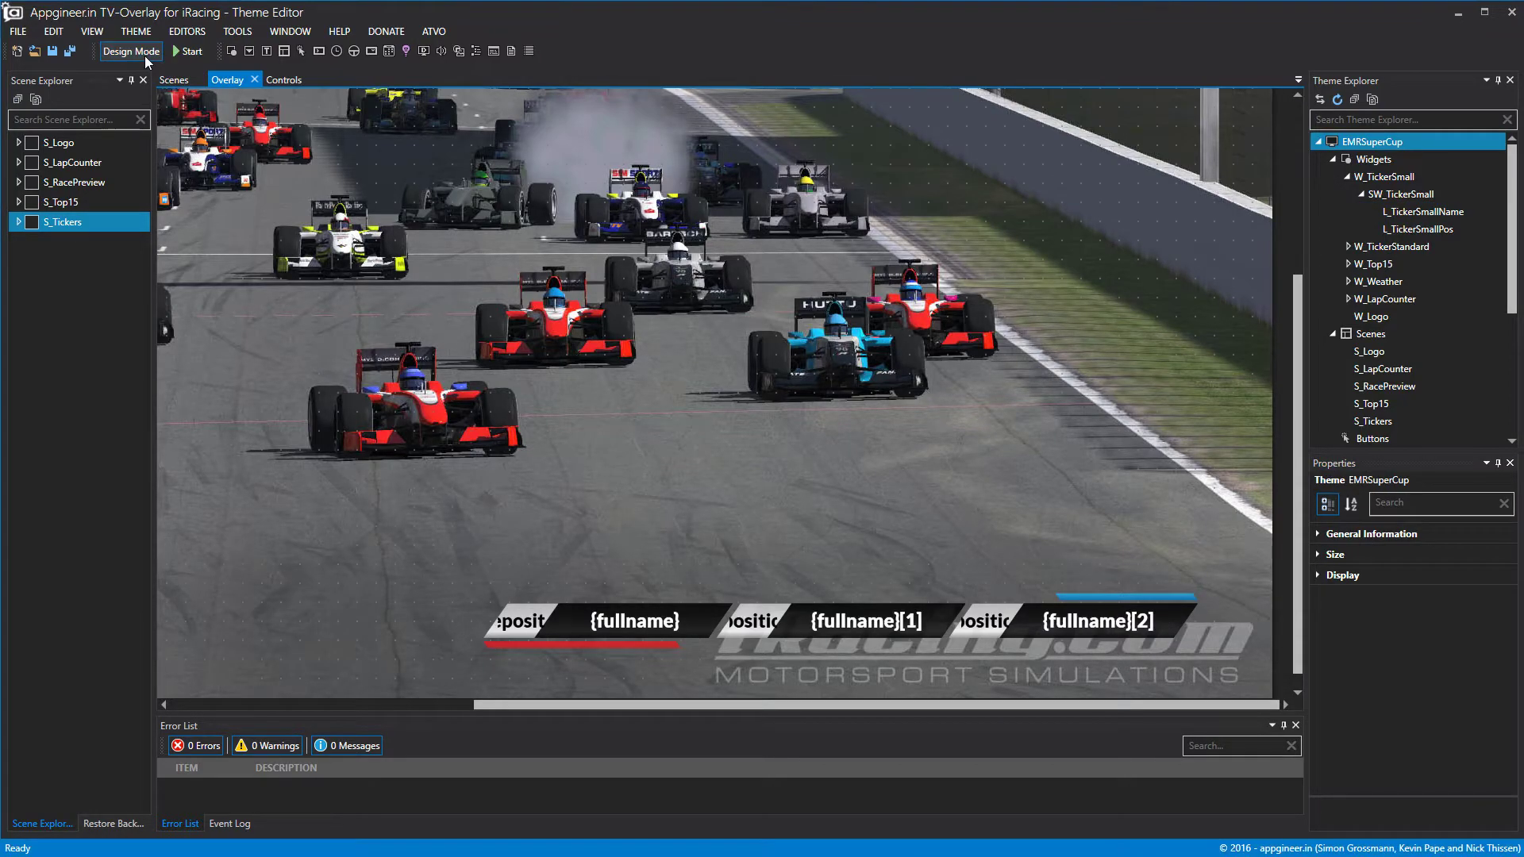
Run the overlay, briefly open the SW_TickerSmall editor, then stop the overlay.
left_click(148, 55)
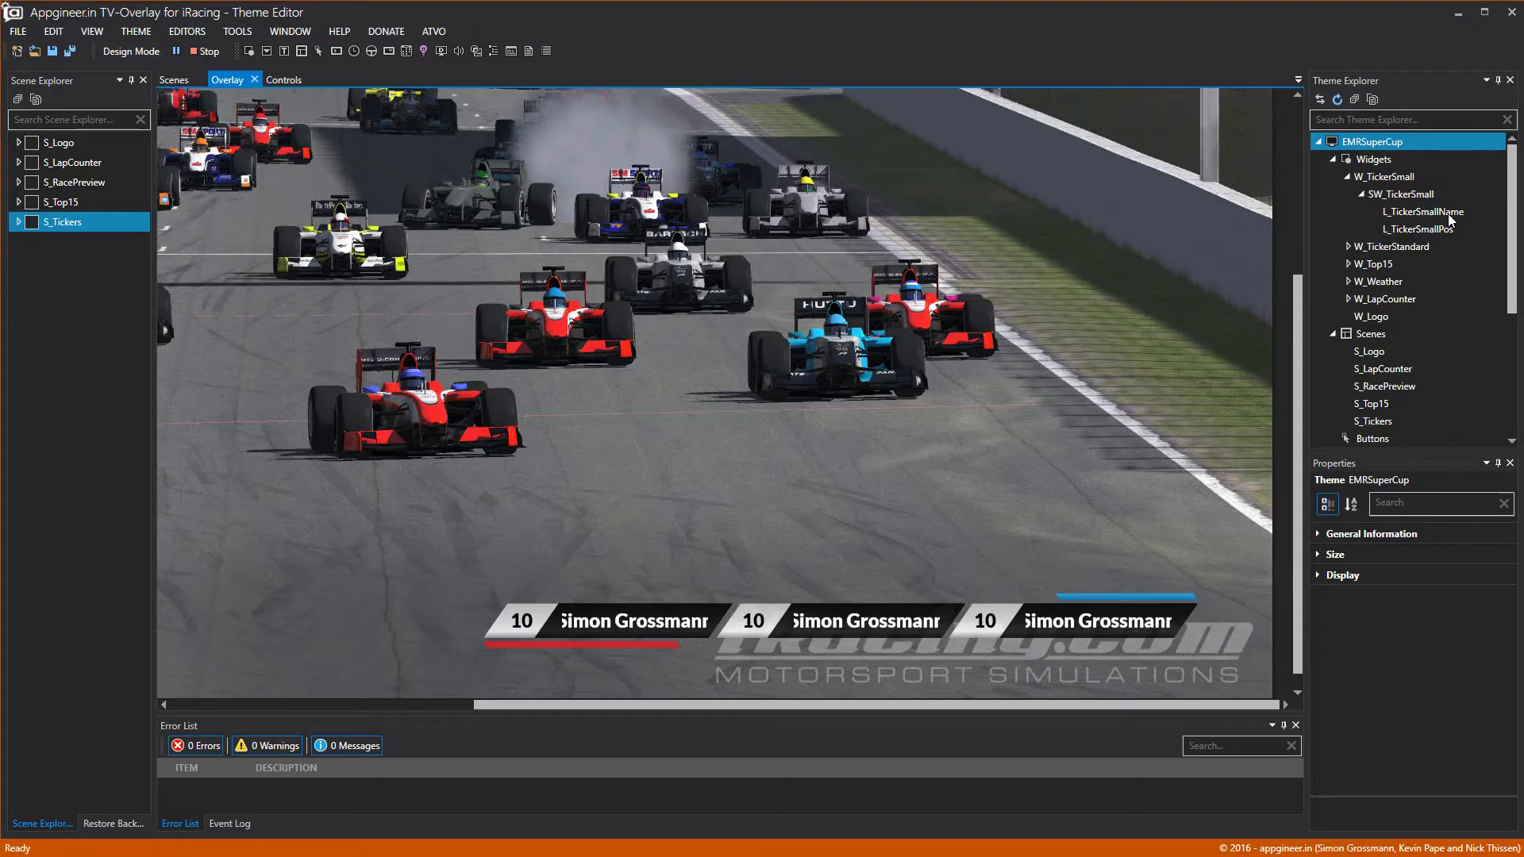
double_click(1414, 194)
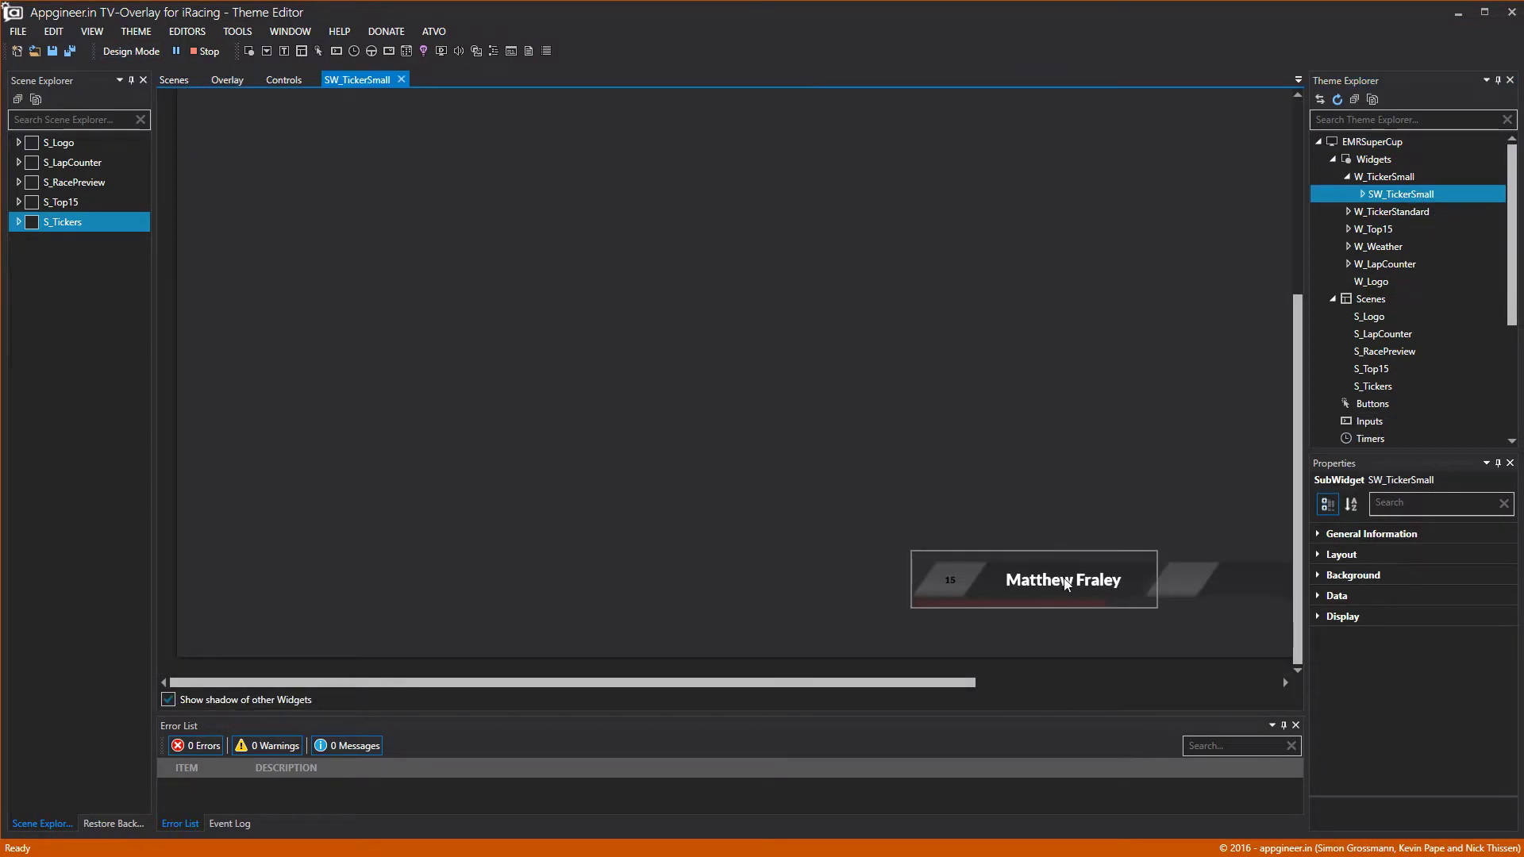
left_click(403, 81)
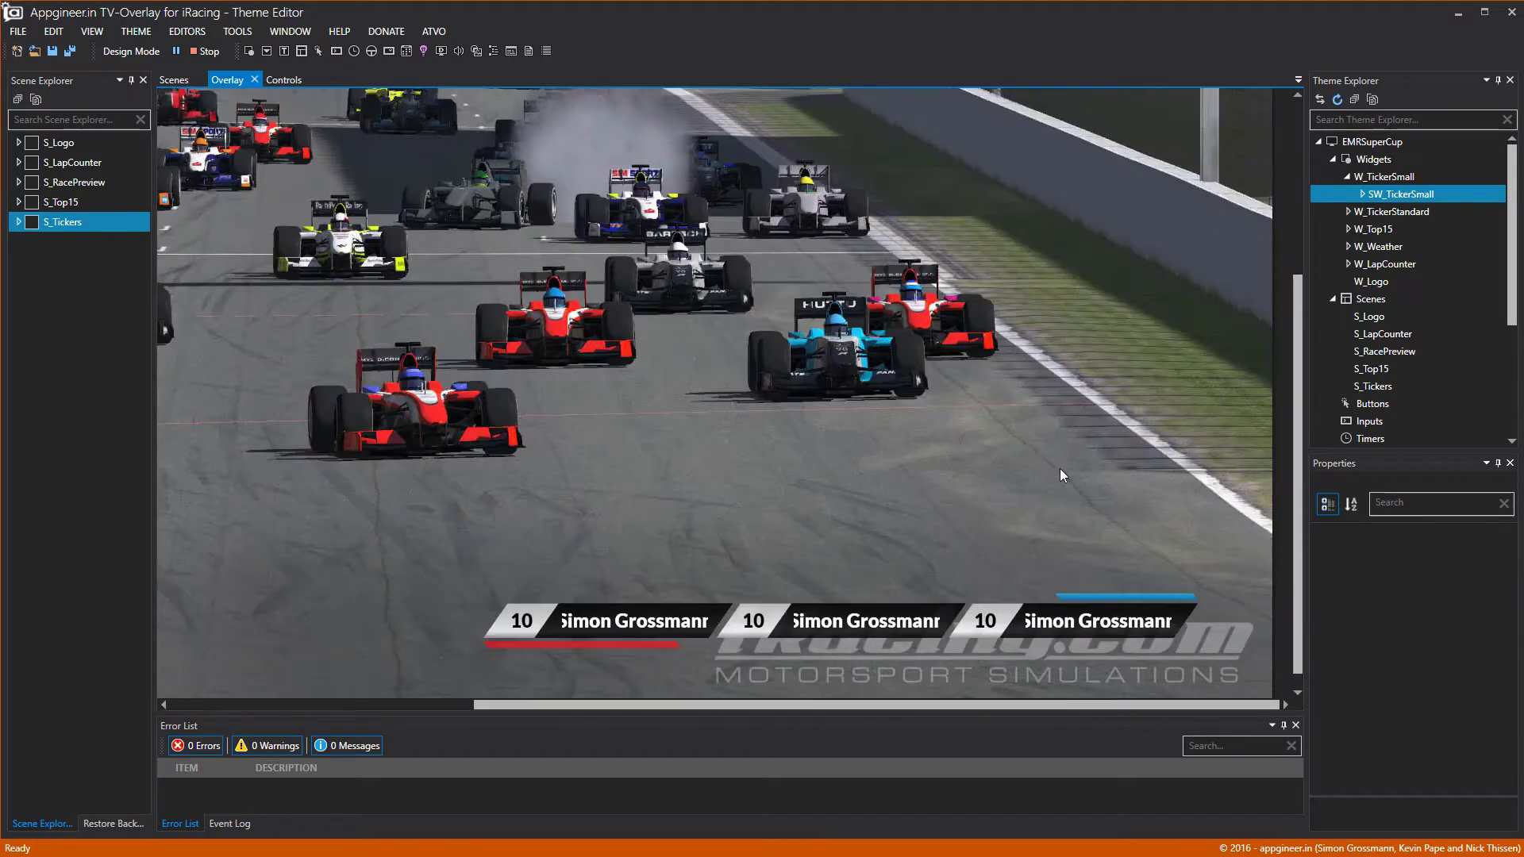
left_click(191, 52)
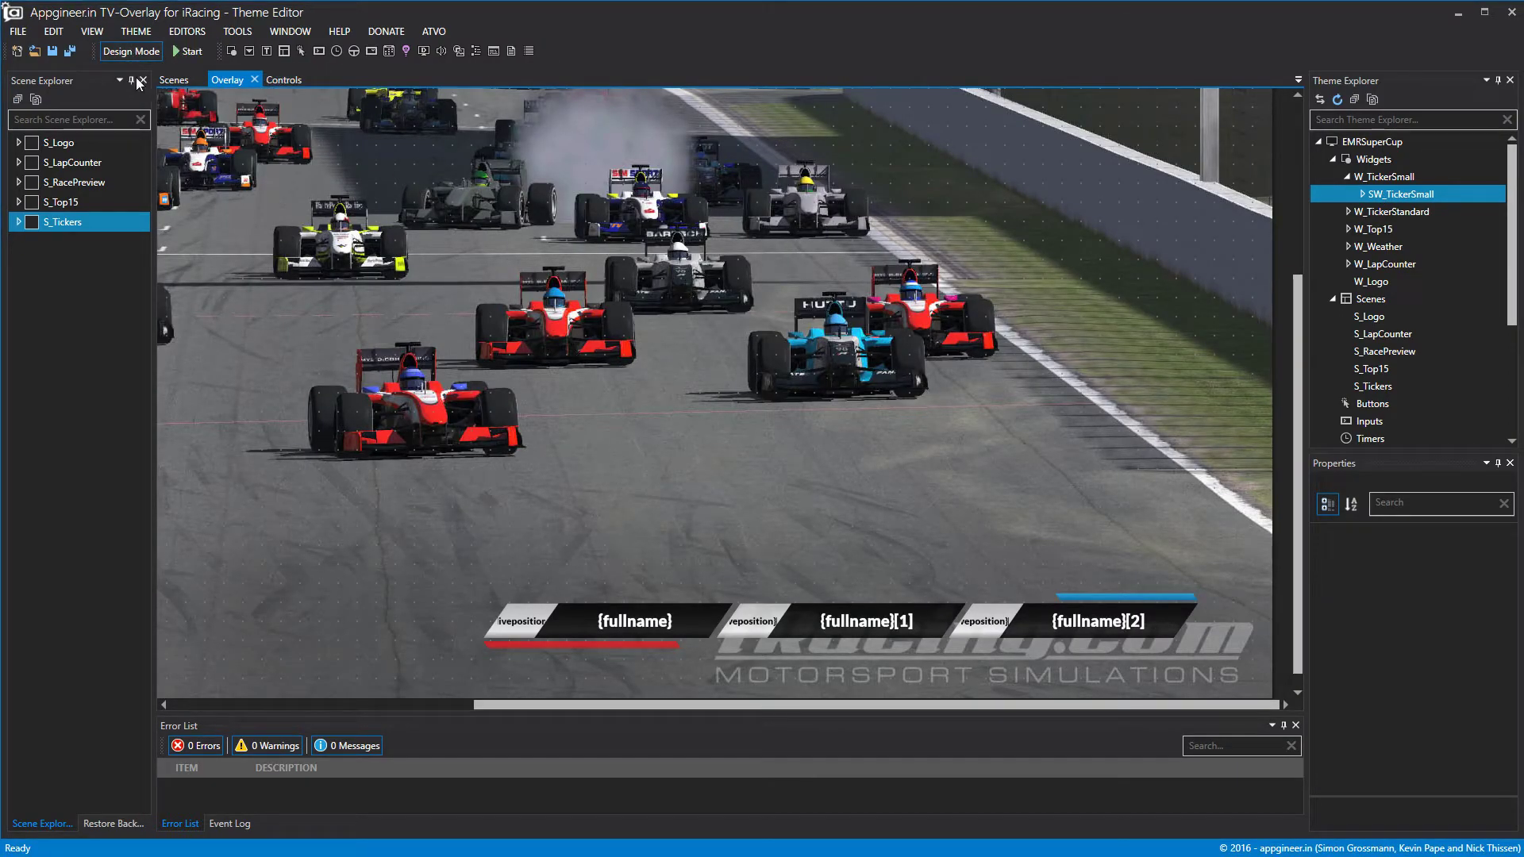
Set the L_TickerSmallPos label's font size to 22.
left_click(1398, 179)
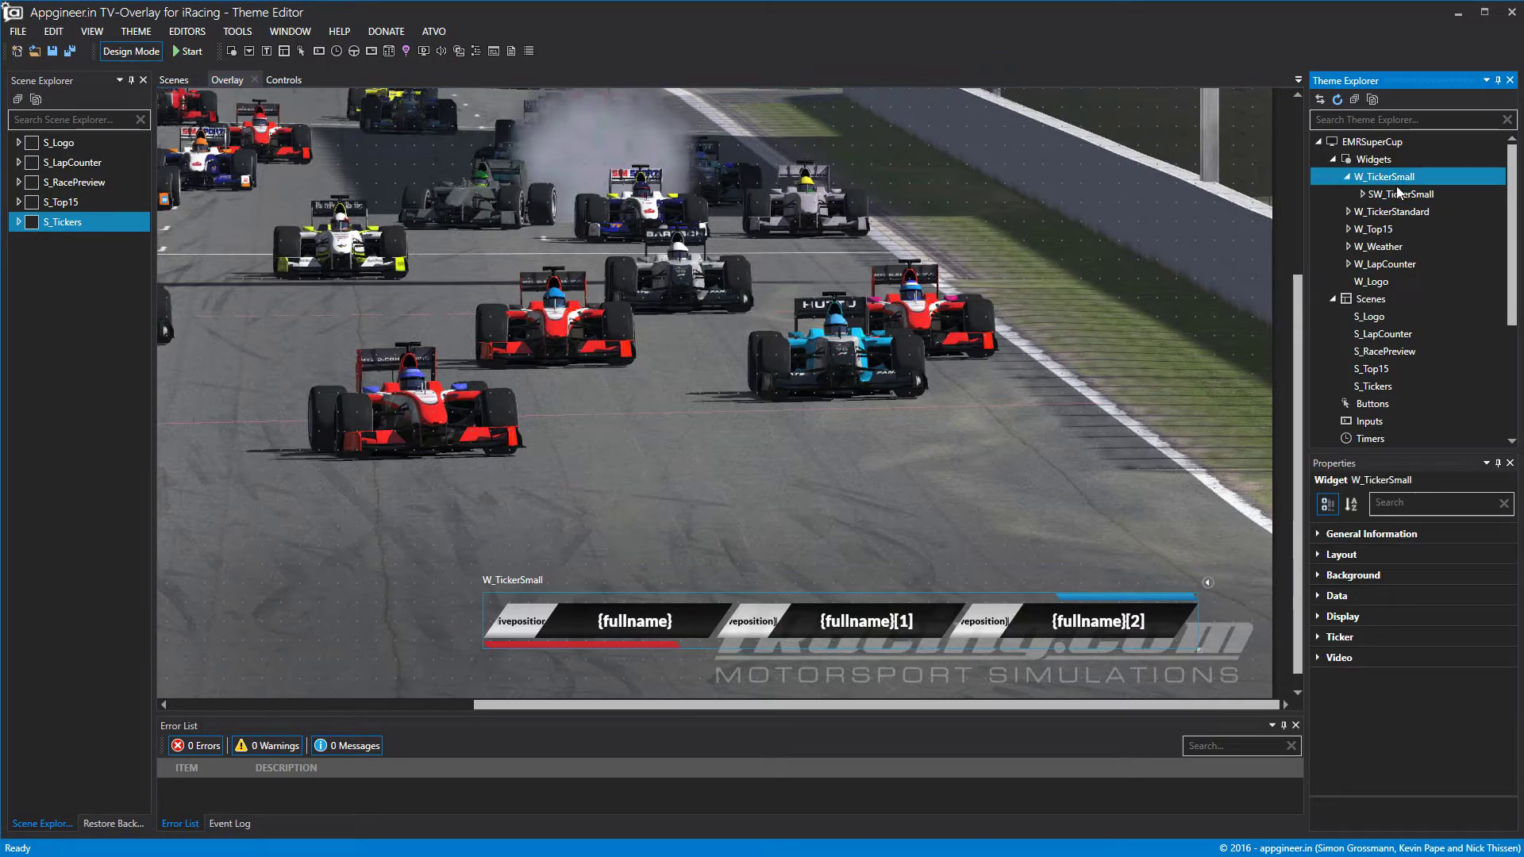
double_click(1394, 196)
left_click(1400, 230)
left_click(1320, 617)
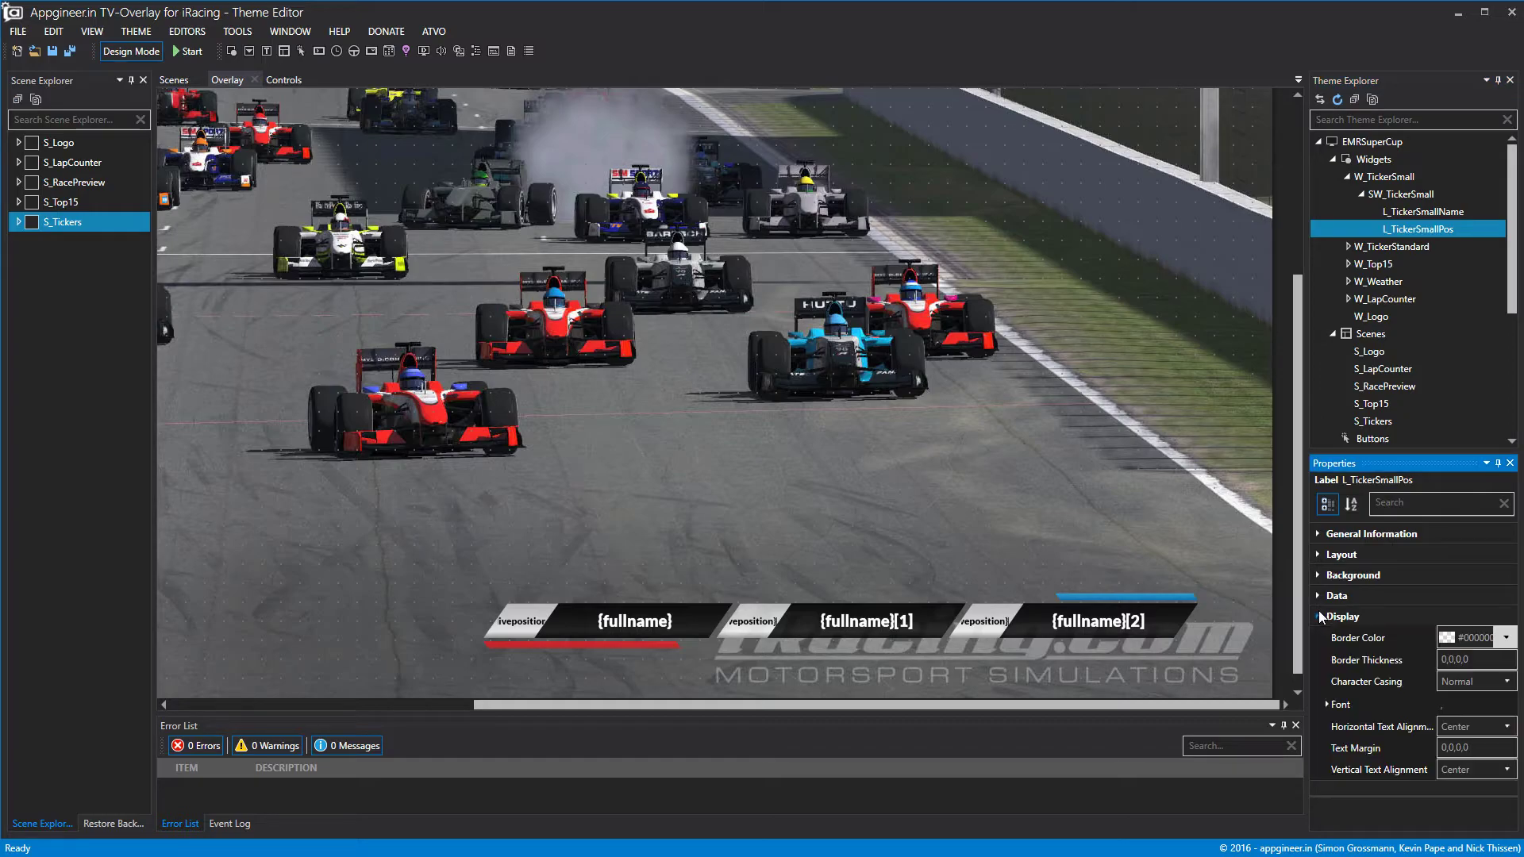
left_click(1327, 705)
left_click(1477, 750)
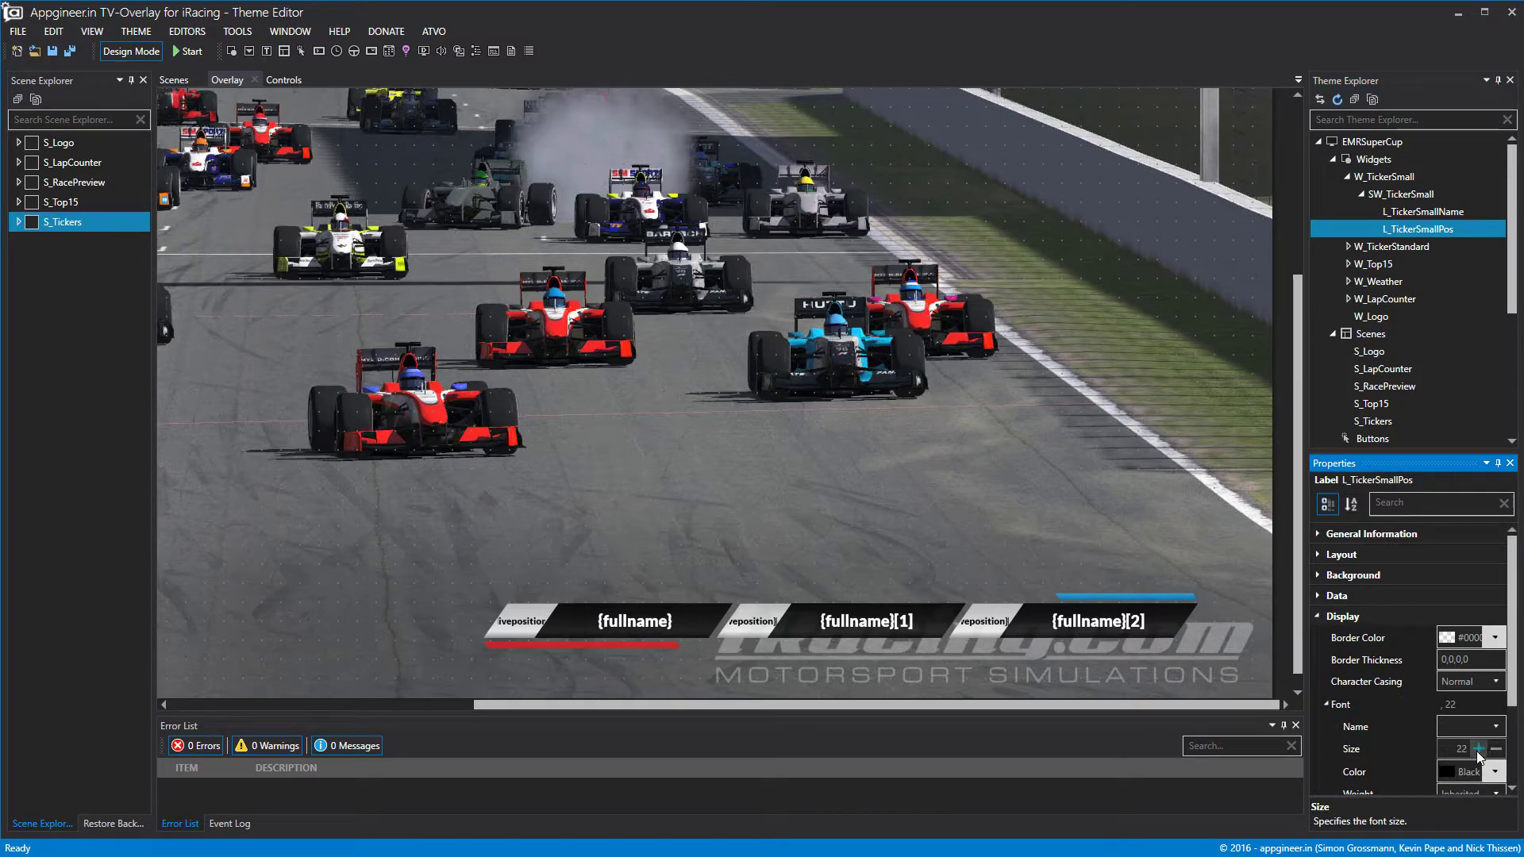
Toggle Design Mode and start the overlay running.
left_click(1032, 445)
left_click(121, 52)
left_click(119, 54)
left_click(187, 50)
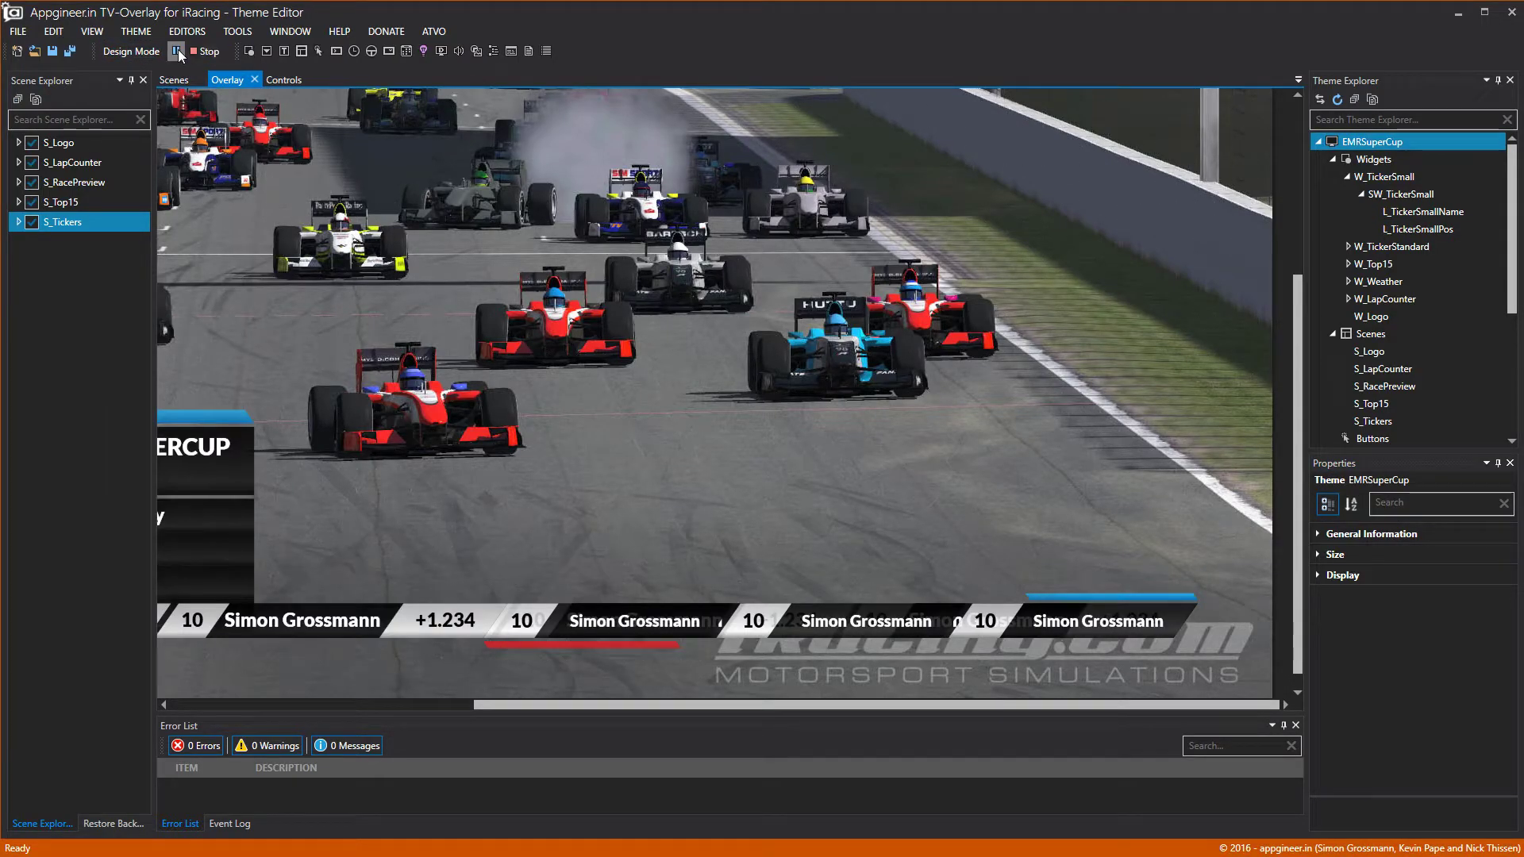
Hide the S_Tickers, S_Top15, S_RacePreview, S_LapCounter and S_Logo scenes.
left_click(31, 222)
left_click(32, 201)
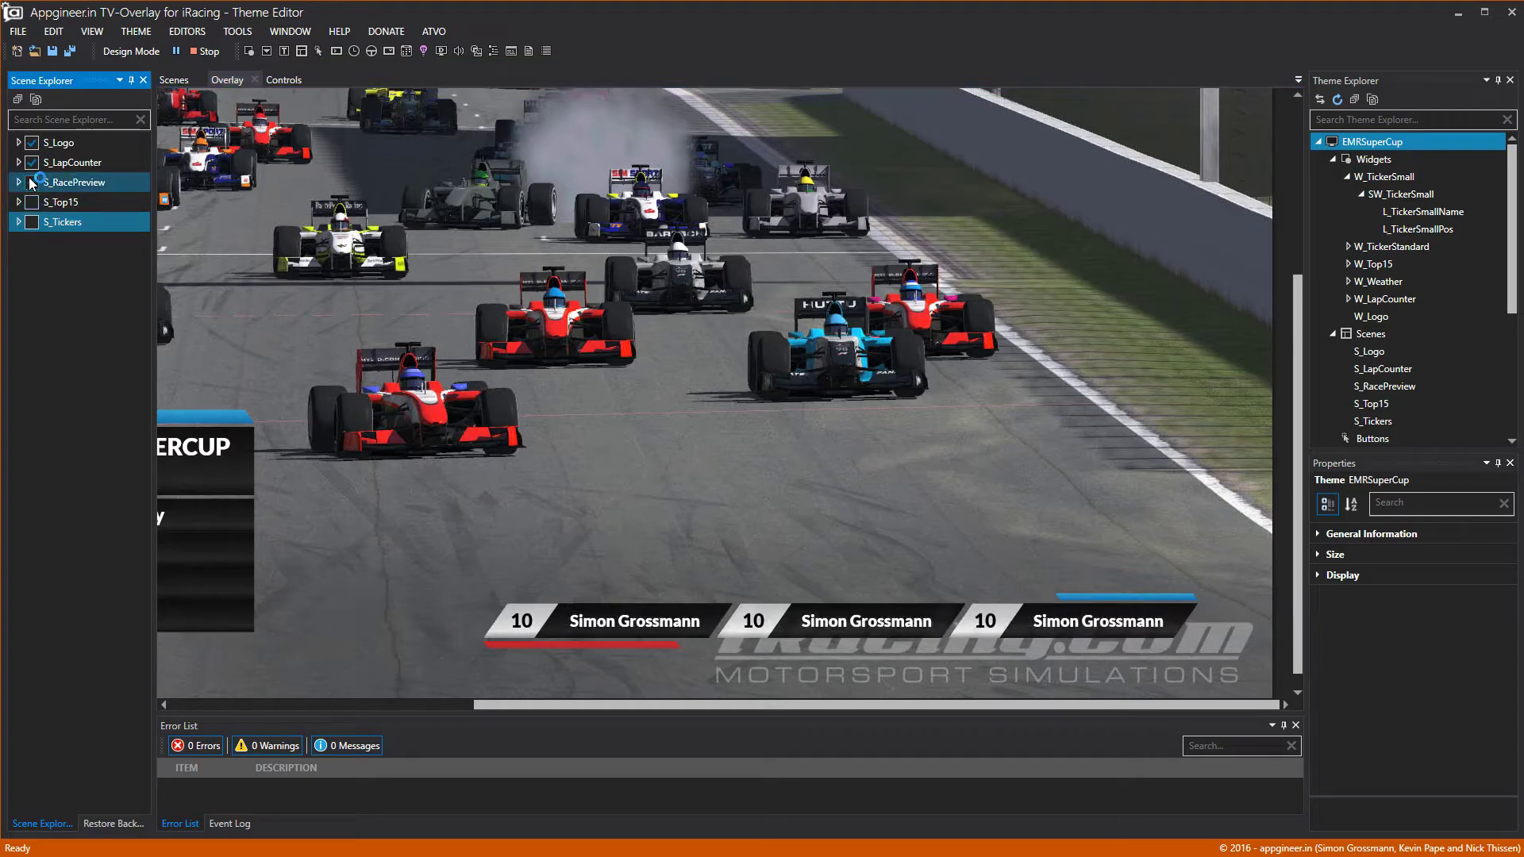
left_click(31, 183)
left_click(31, 165)
left_click(33, 145)
left_click(32, 163)
left_click(570, 373)
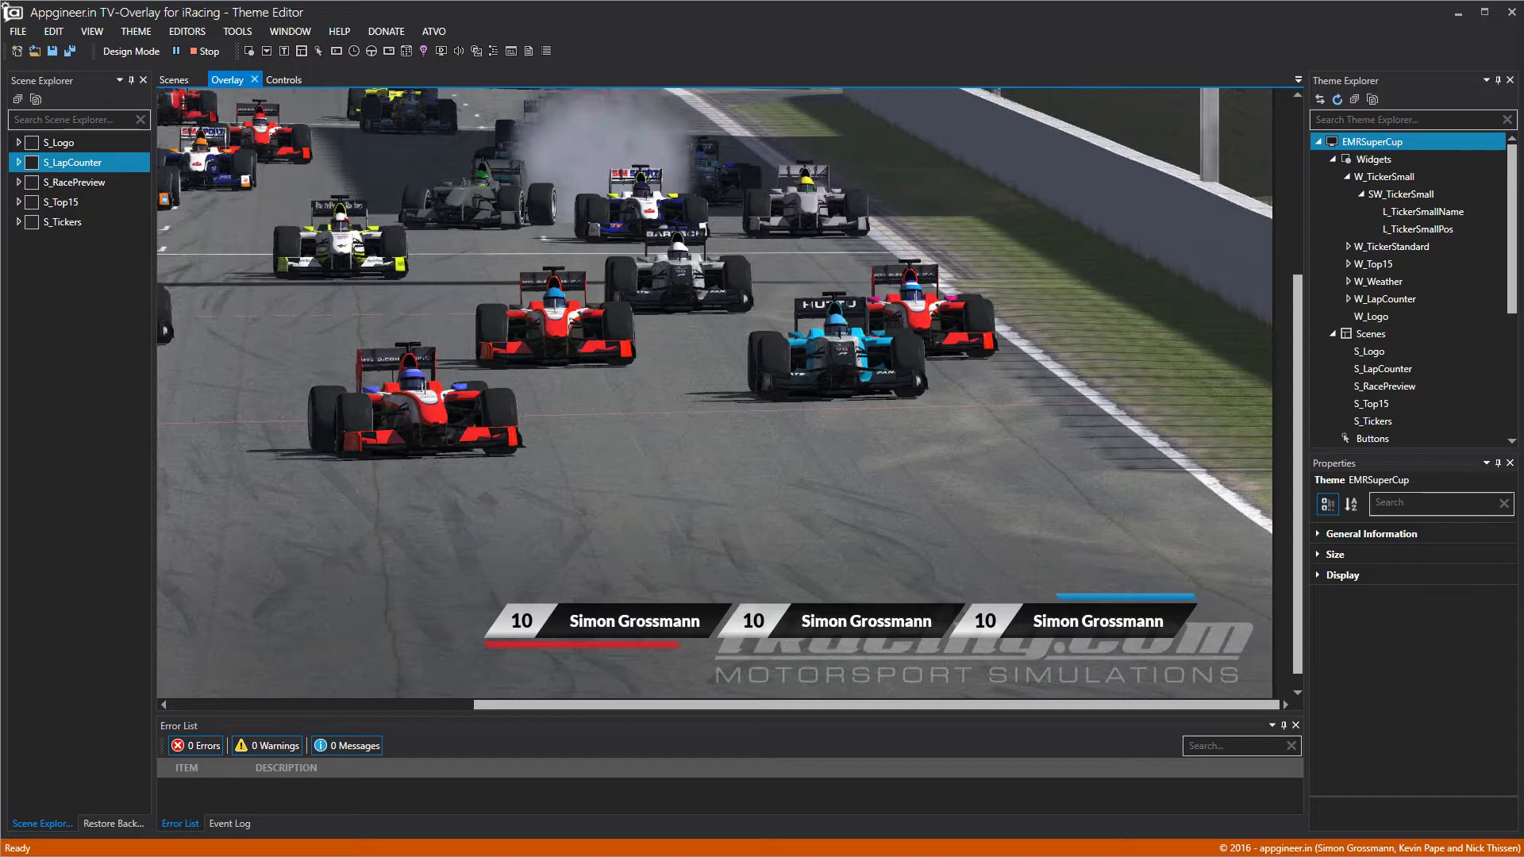
Add W_TickerSmall to the S_Tickers scene's widget list.
left_click(1349, 177)
left_click(1376, 368)
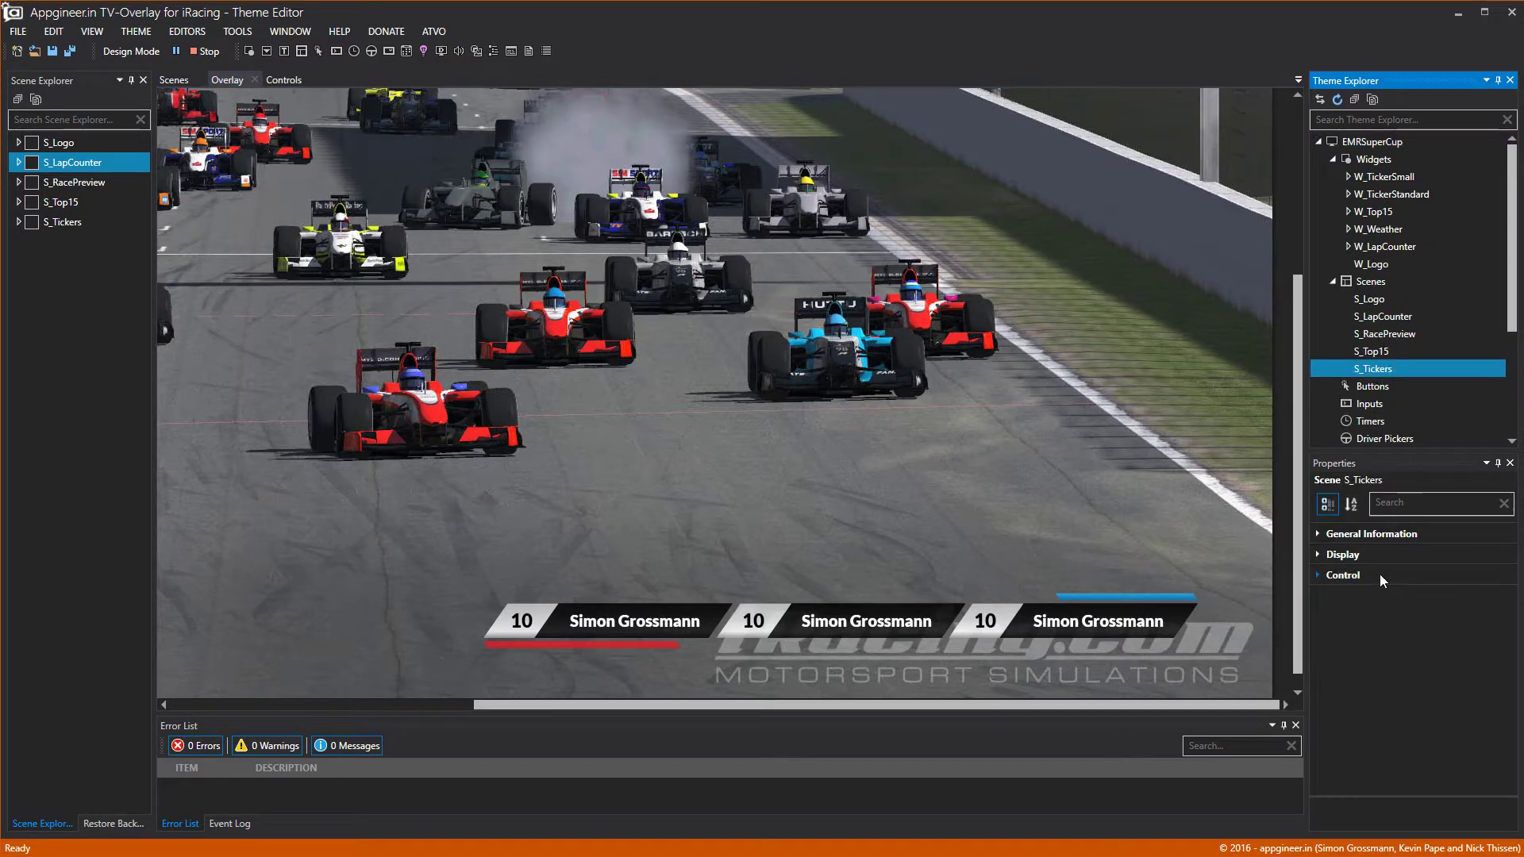
double_click(1340, 577)
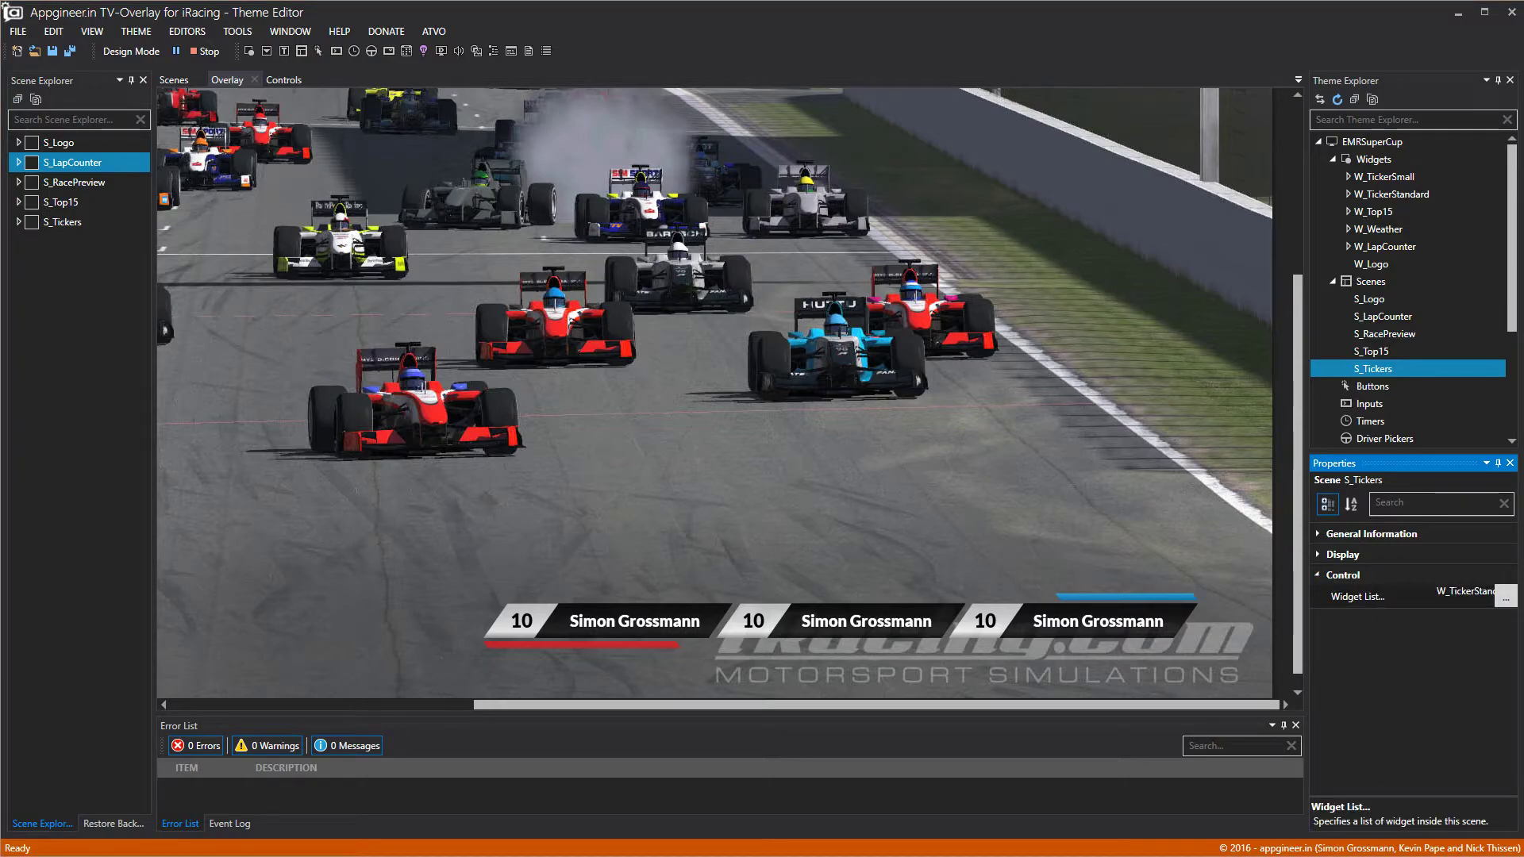
left_click_drag(569, 127, 666, 143)
left_click(601, 232)
left_click(772, 345)
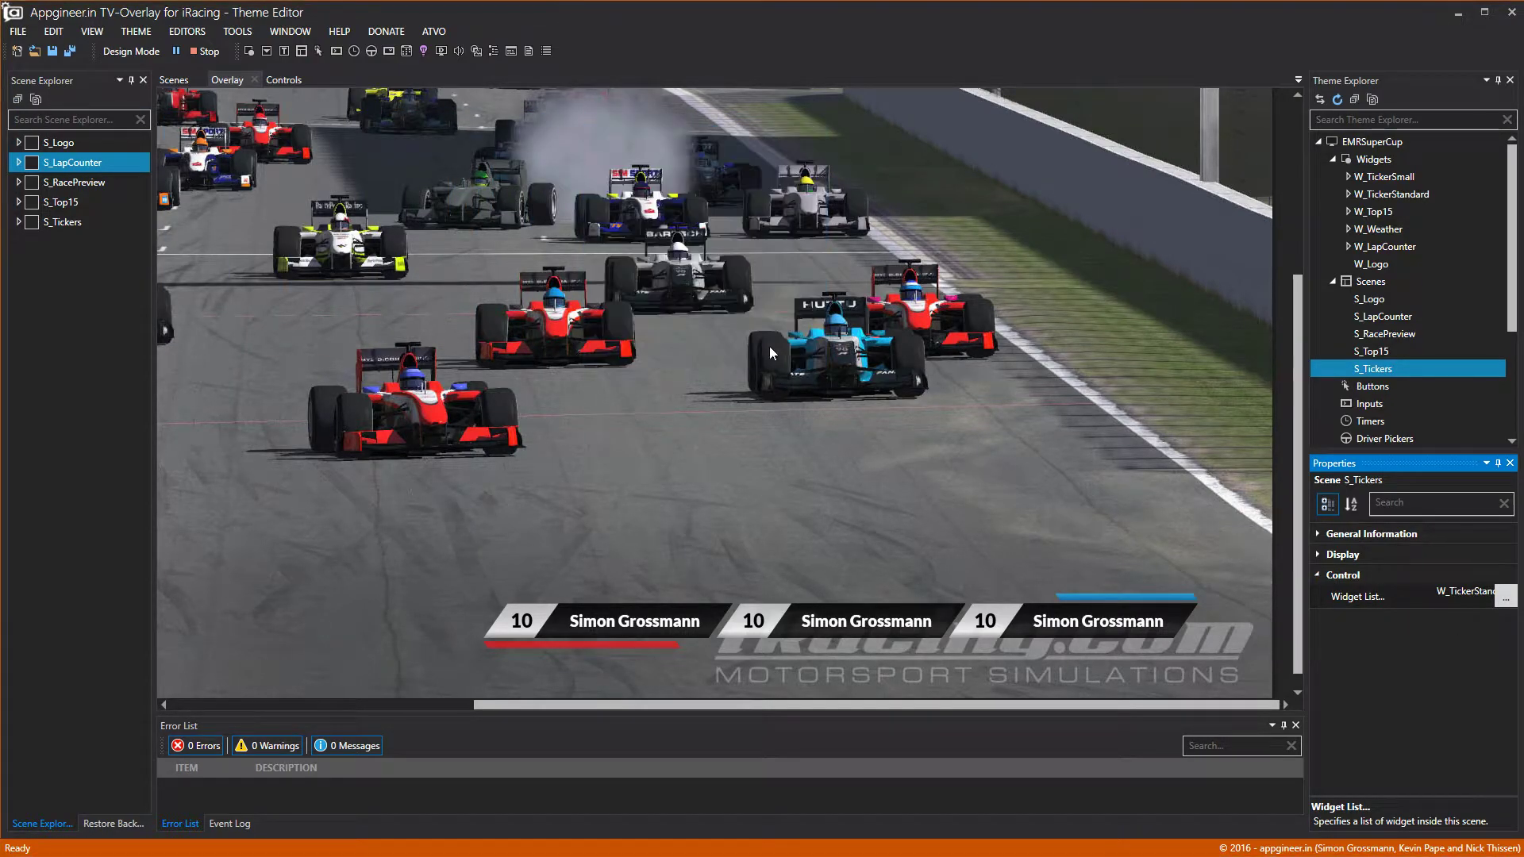
Preview the standard and small tickers in turn, then hide S_Tickers.
left_click(17, 225)
left_click(42, 262)
left_click(42, 246)
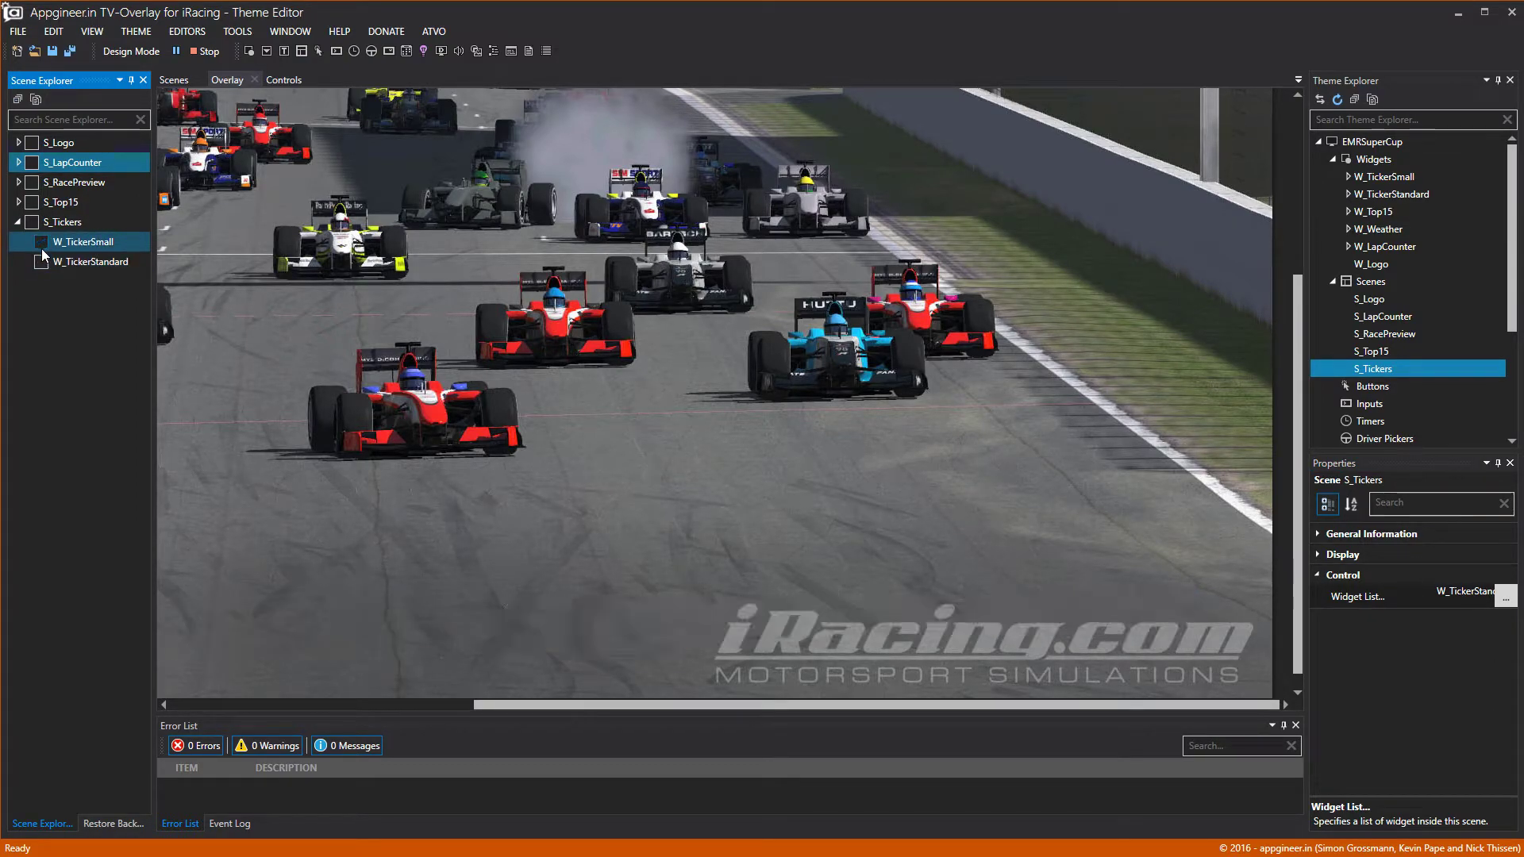
left_click(28, 227)
left_click(28, 227)
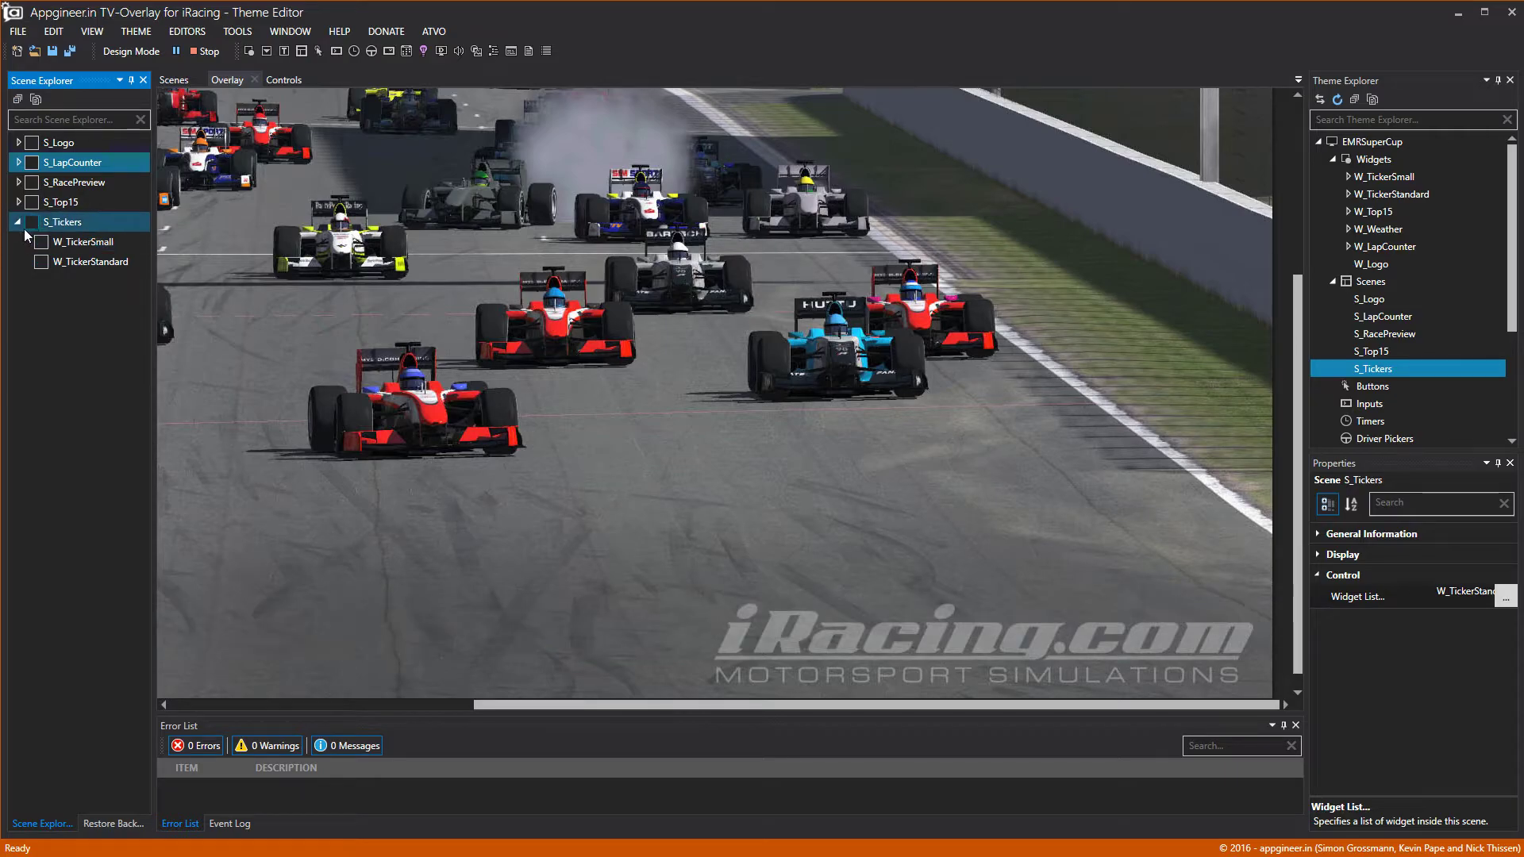
left_click(32, 225)
left_click(32, 222)
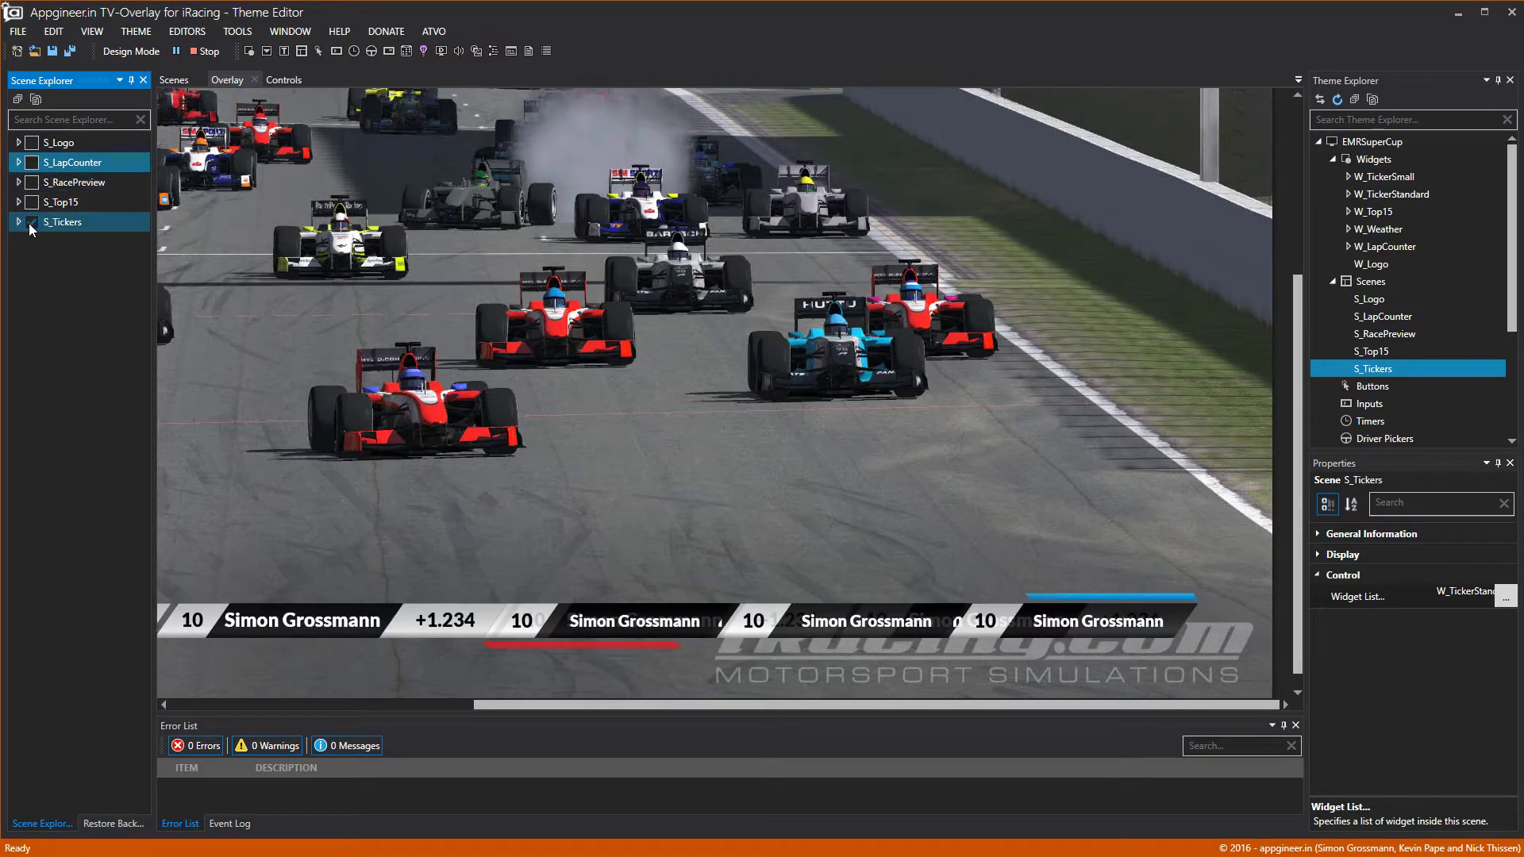
left_click(283, 79)
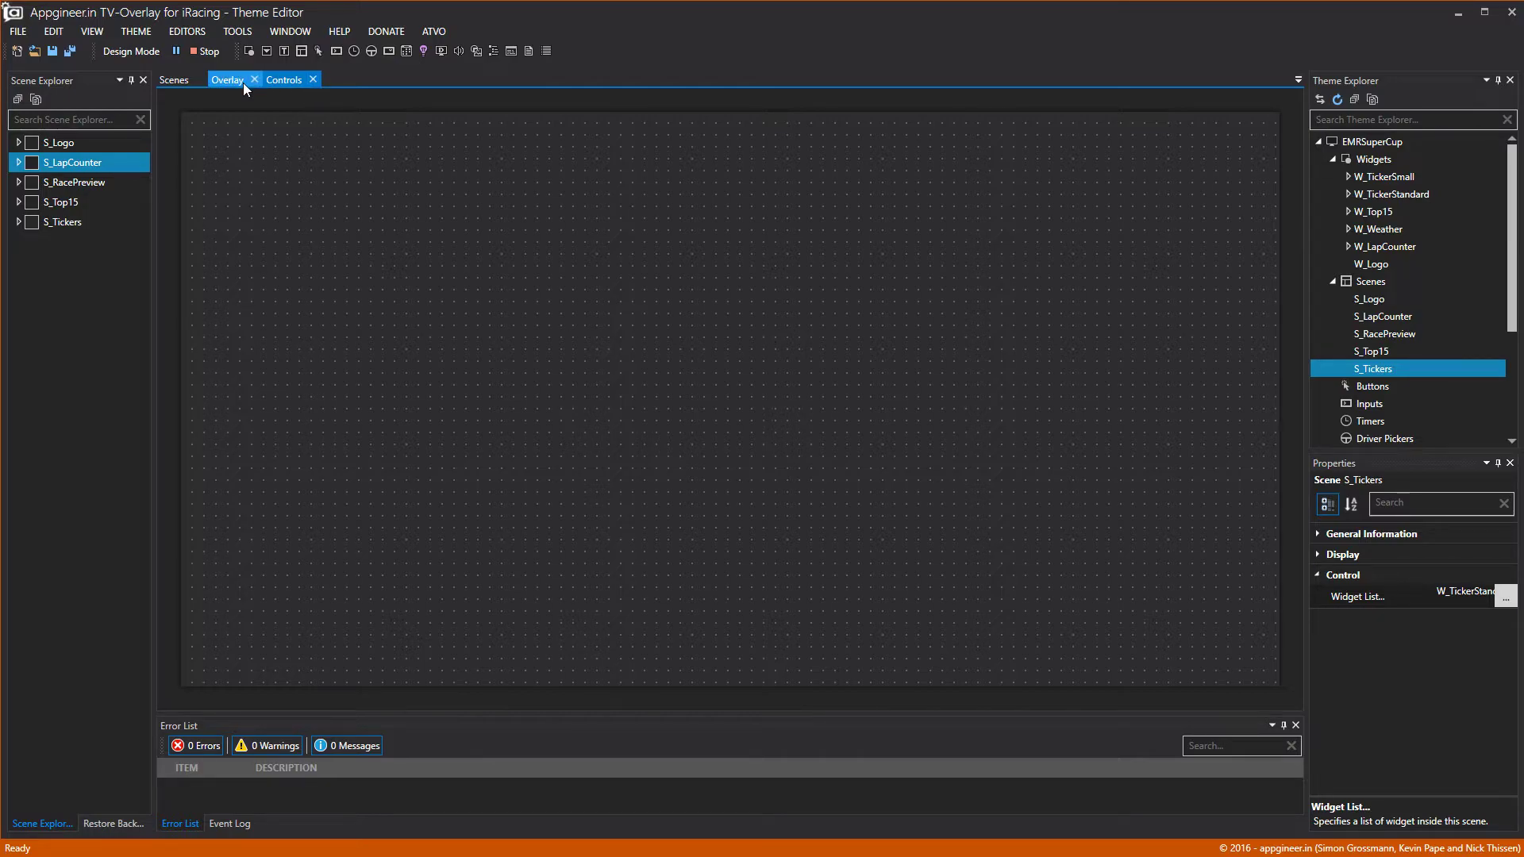
Return to Design Mode on the Overlay tab and collapse the Scenes list.
left_click(119, 49)
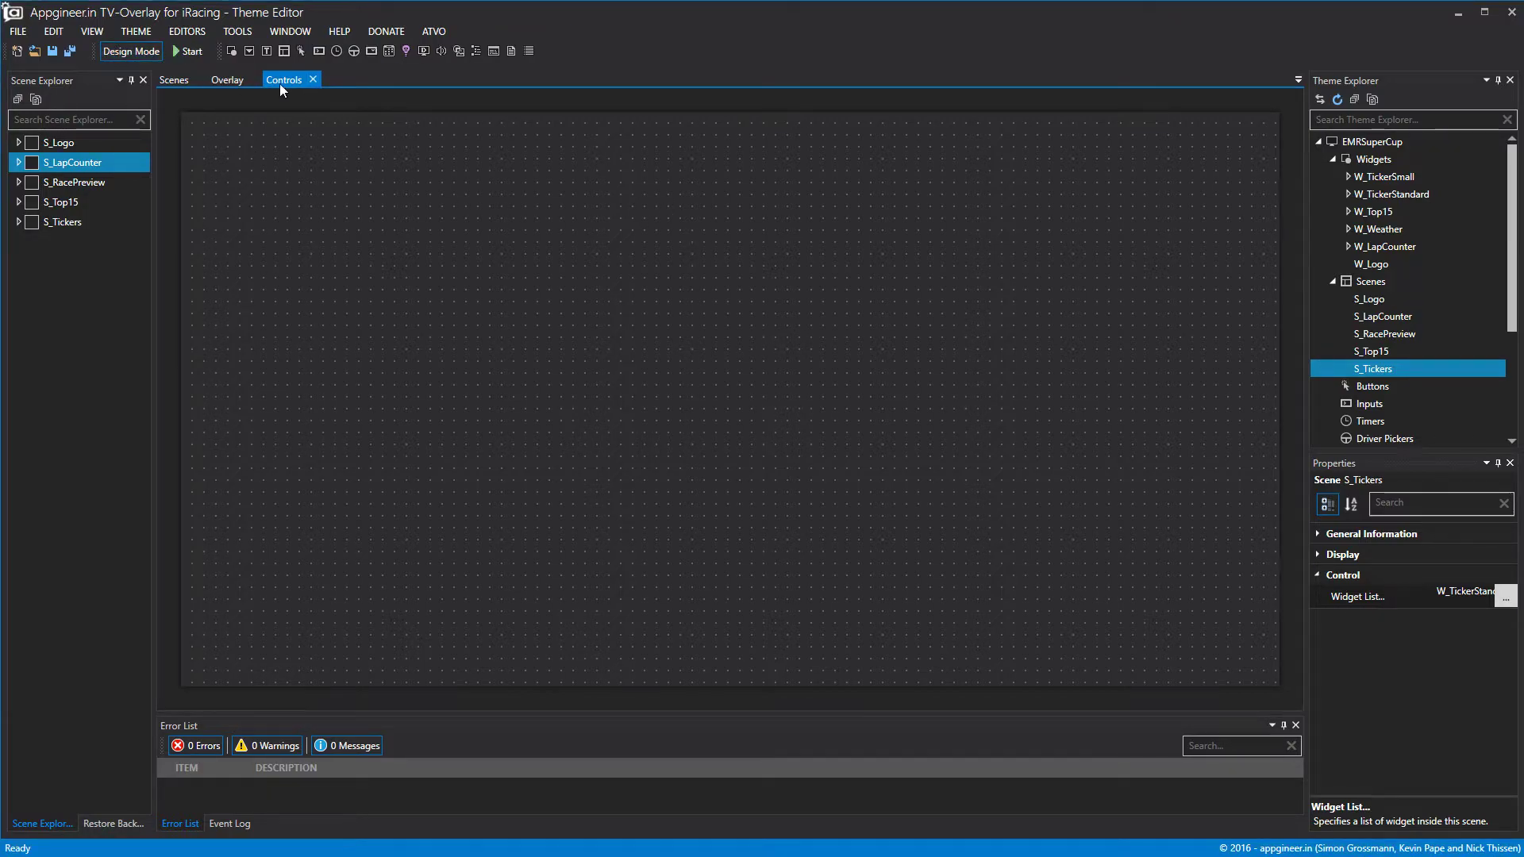
left_click(238, 81)
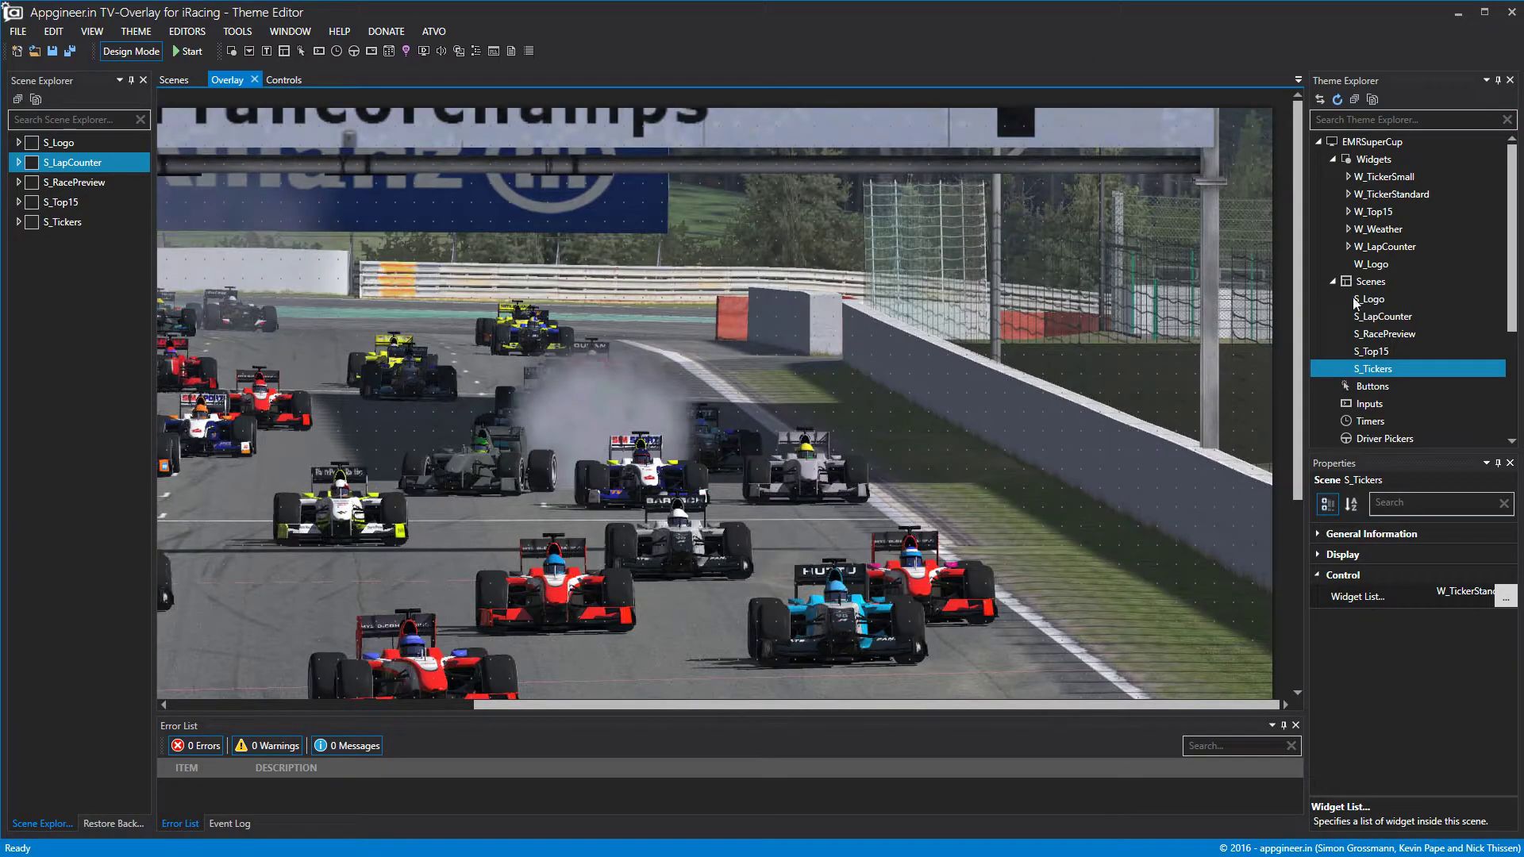
left_click(1335, 283)
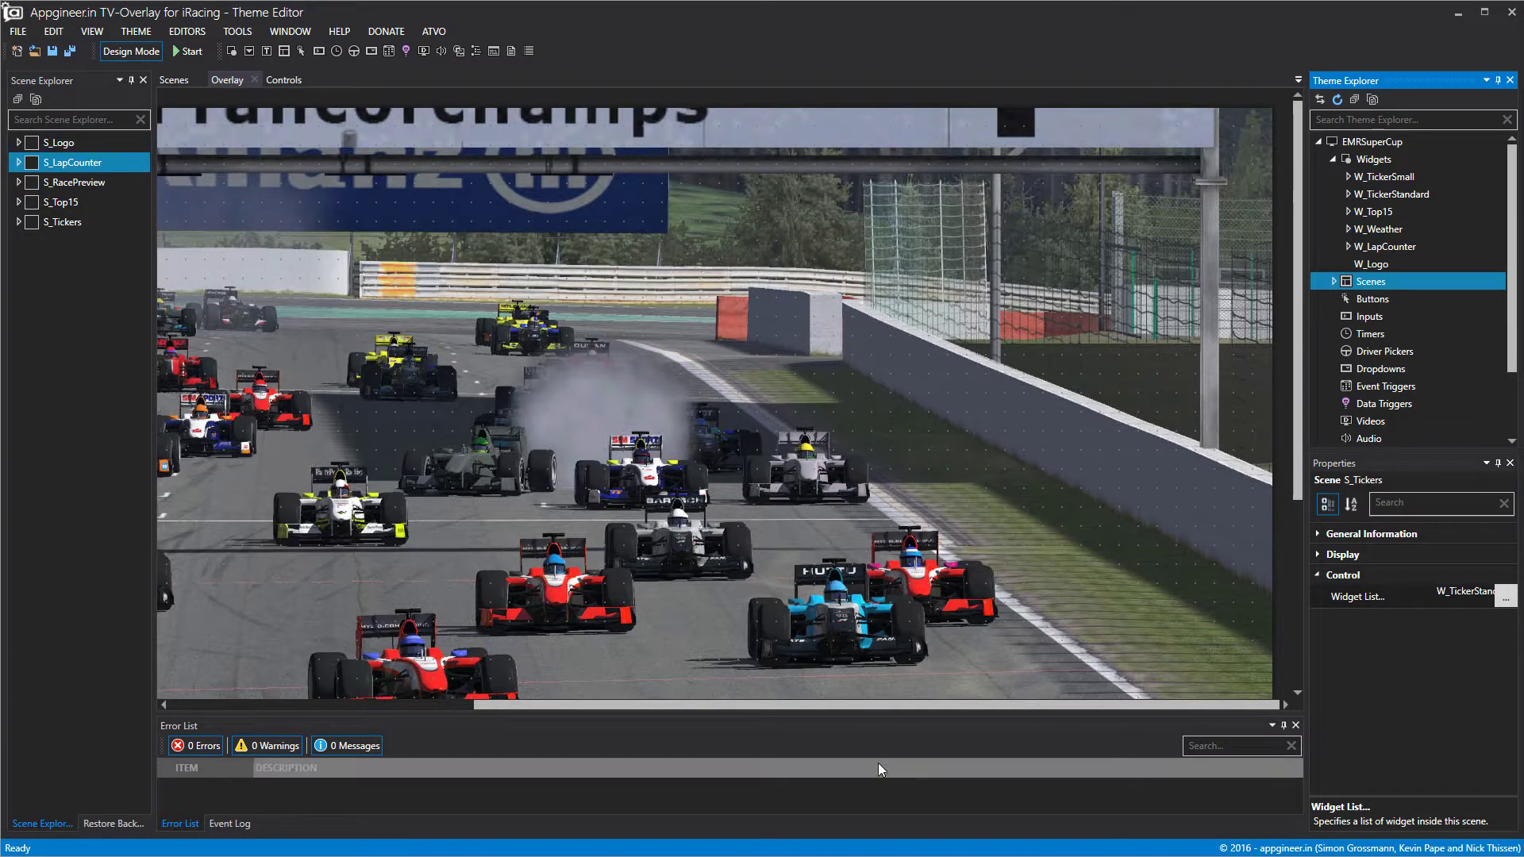
Create a new input, Input1, under the theme's Inputs group.
left_click_drag(758, 703, 476, 705)
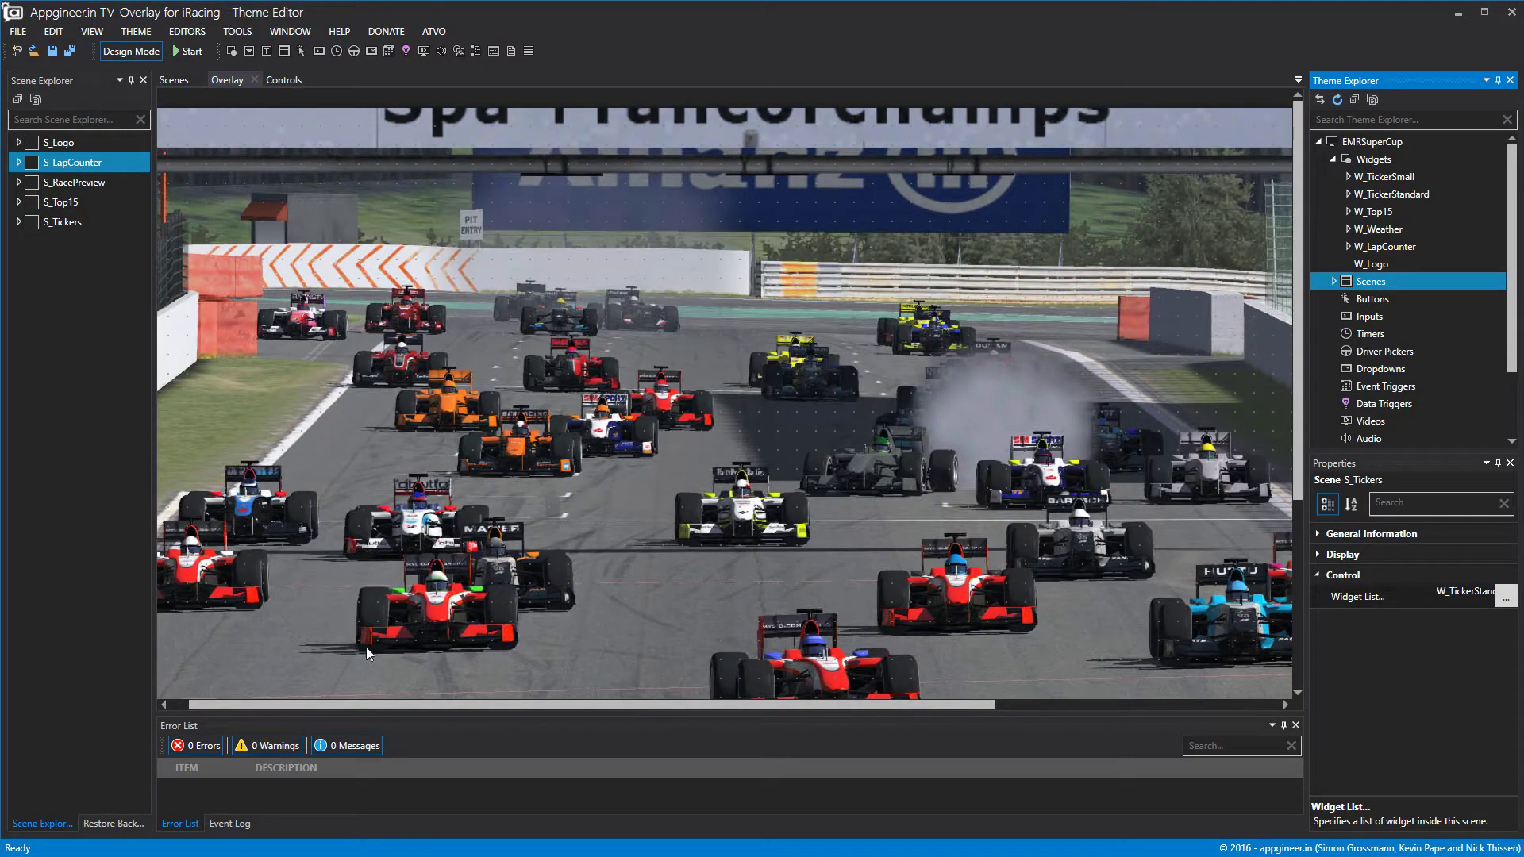
left_click_drag(372, 710, 351, 710)
scroll(351, 589, "down", 5)
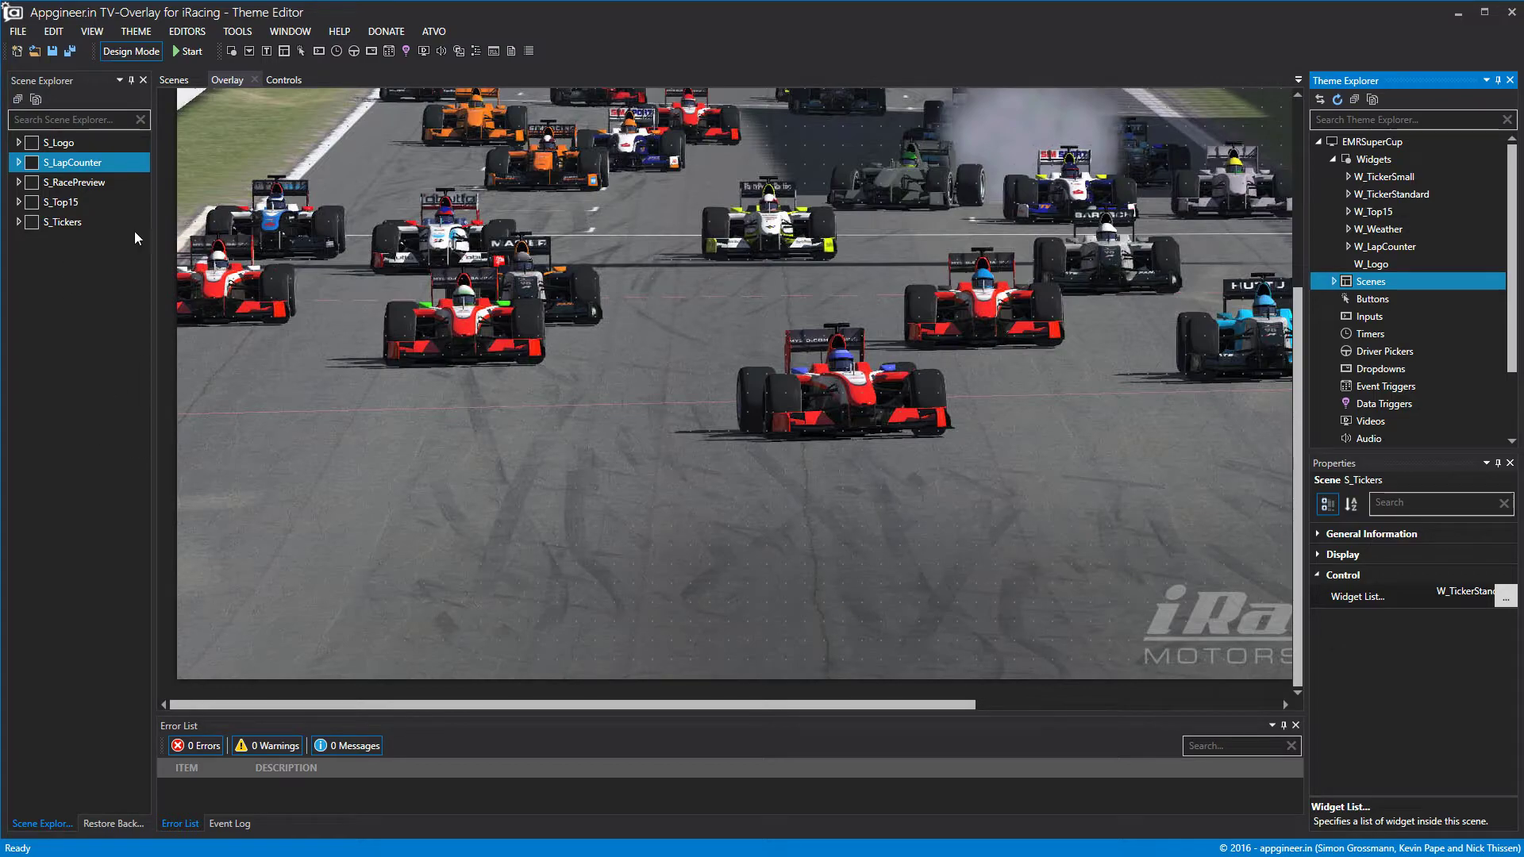
left_click(1376, 164)
left_click(1365, 315)
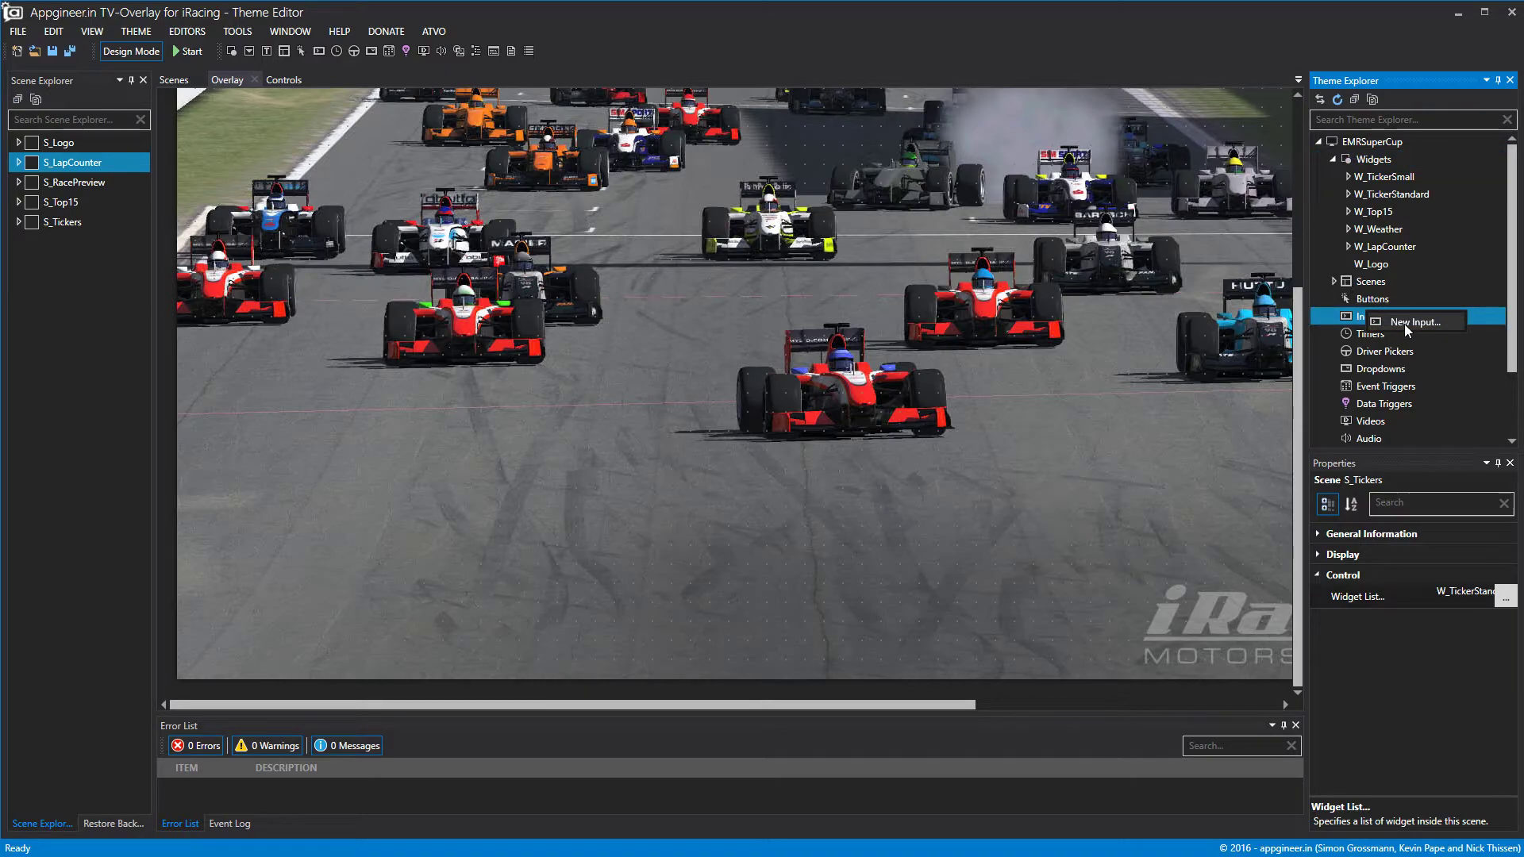
left_click(1405, 324)
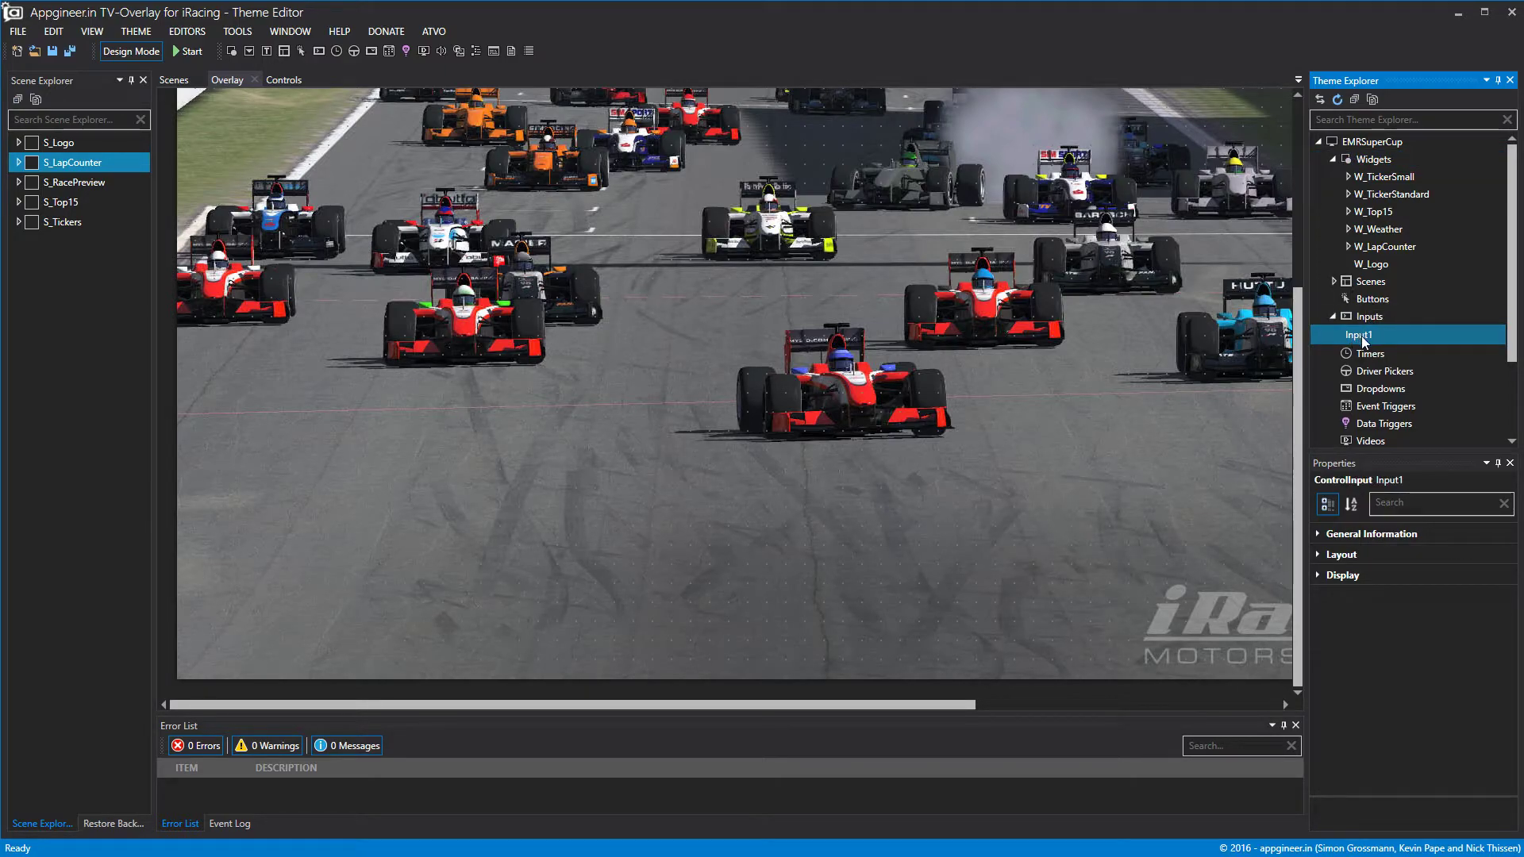
Start renaming Input1, clear the name, then cancel so it keeps Input1.
right_click(1363, 340)
left_click(1389, 354)
key("ctrl+a")
key("BackSpace")
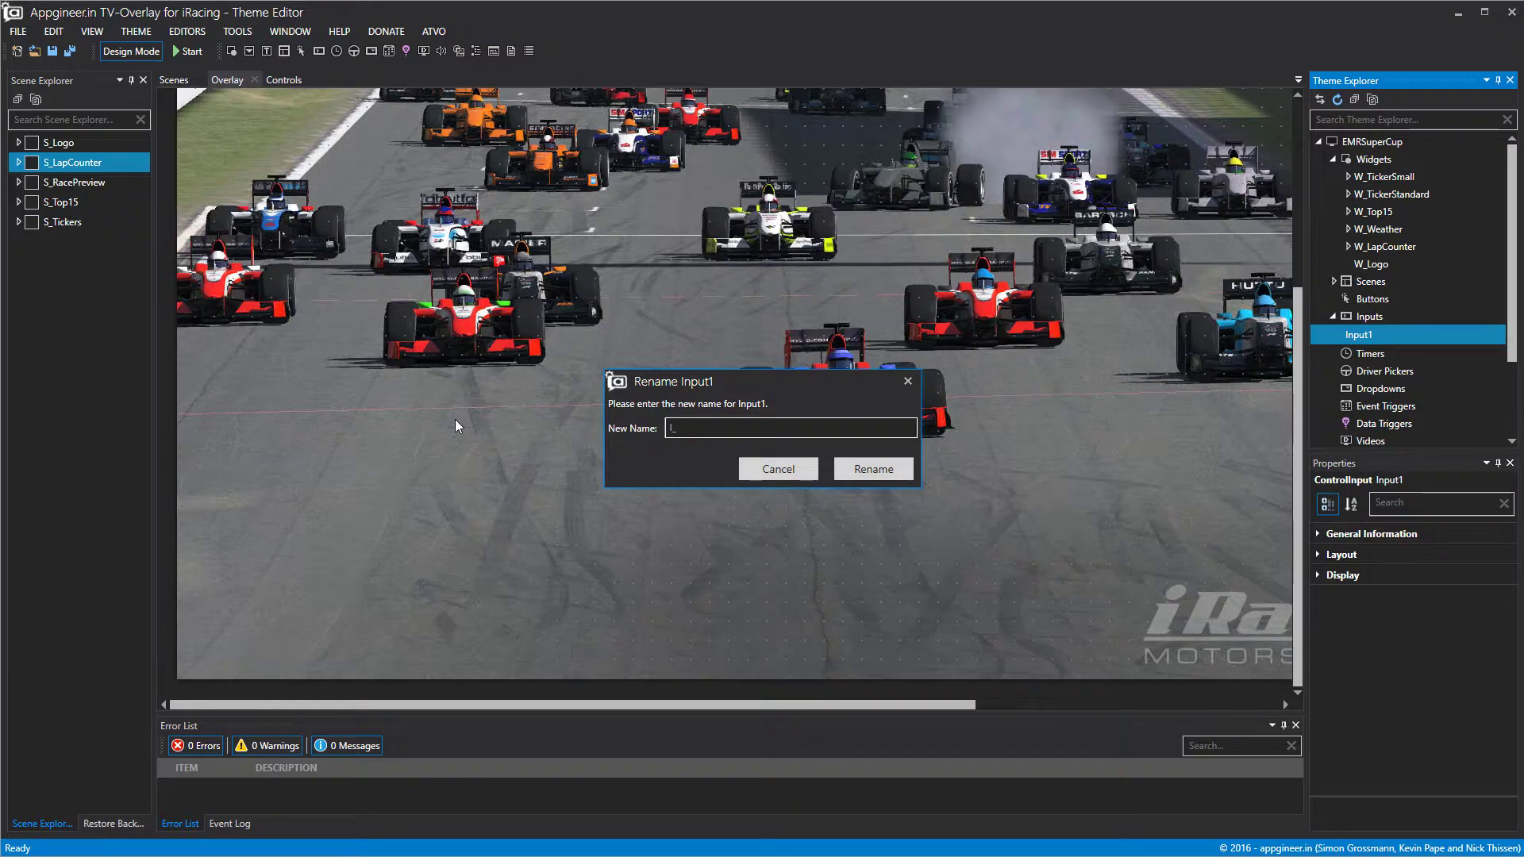
key("BackSpace")
left_click(908, 385)
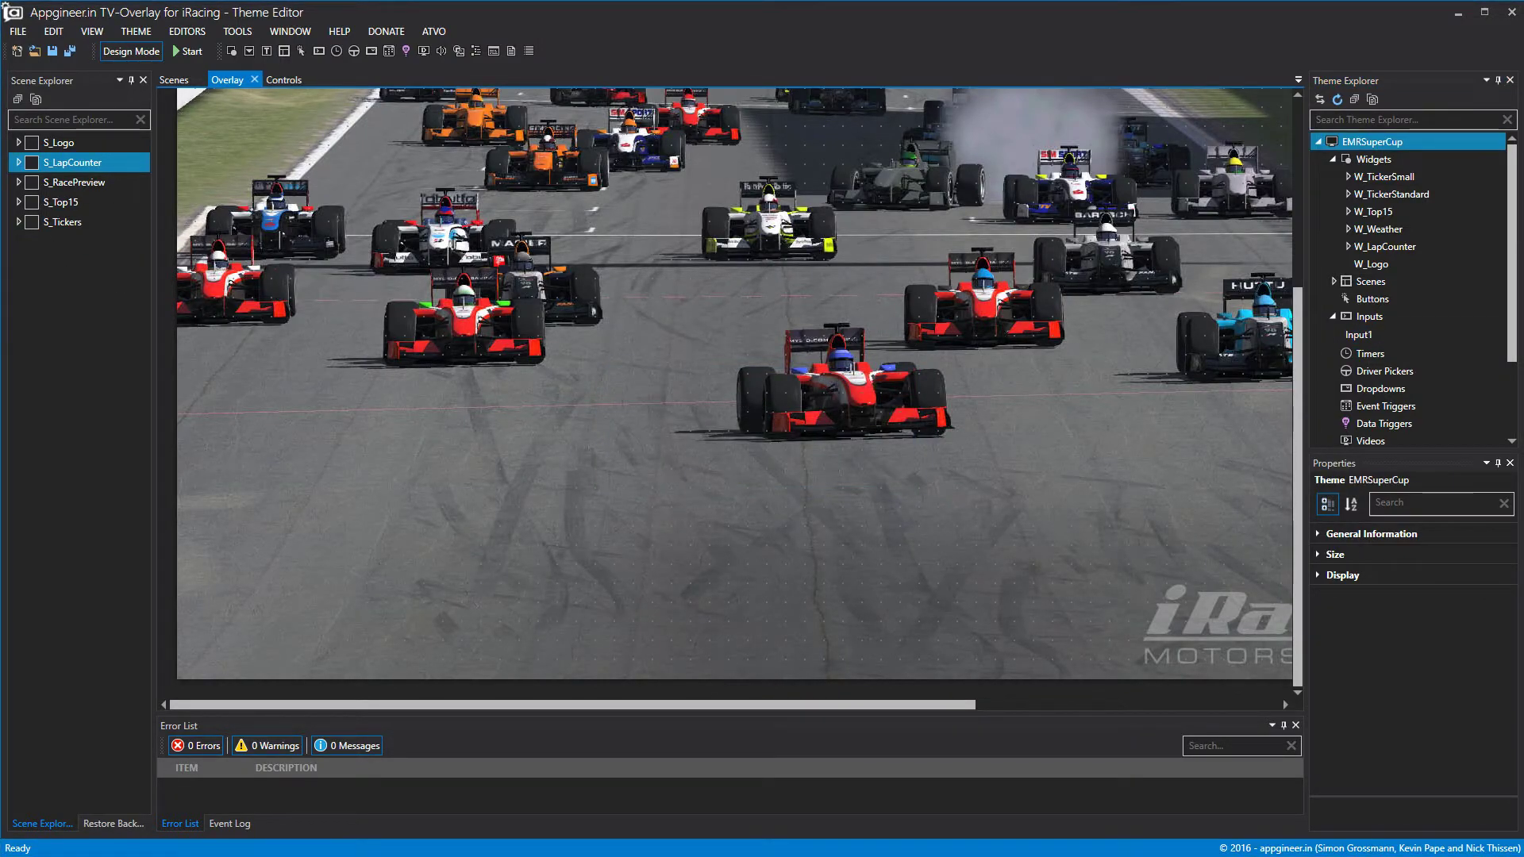
right_click(1375, 160)
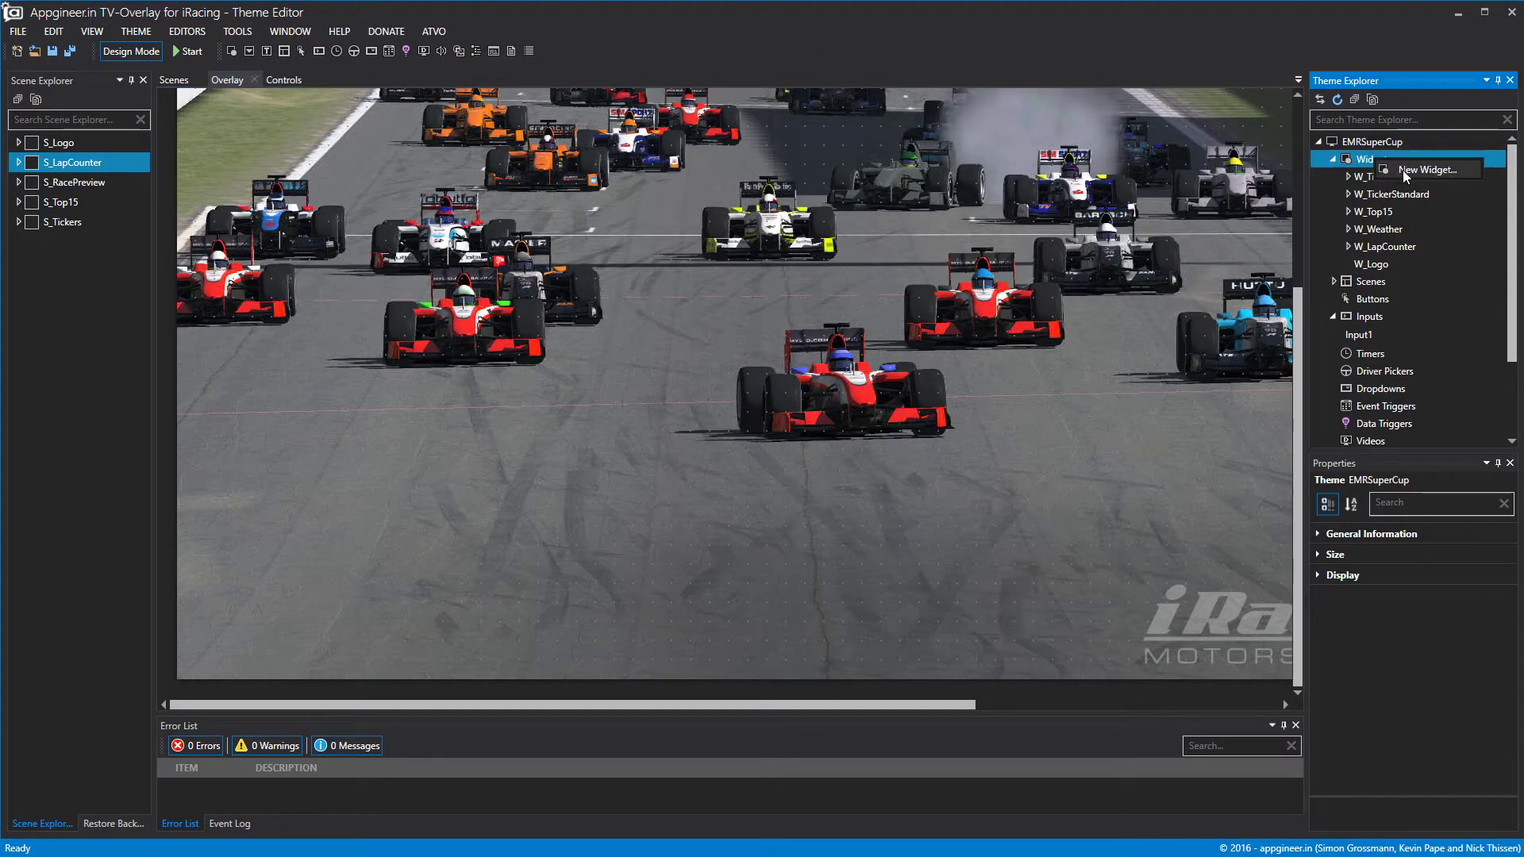
Create a new widget and rename it from Widget1 to W_Grid.
left_click(1402, 169)
right_click(1375, 177)
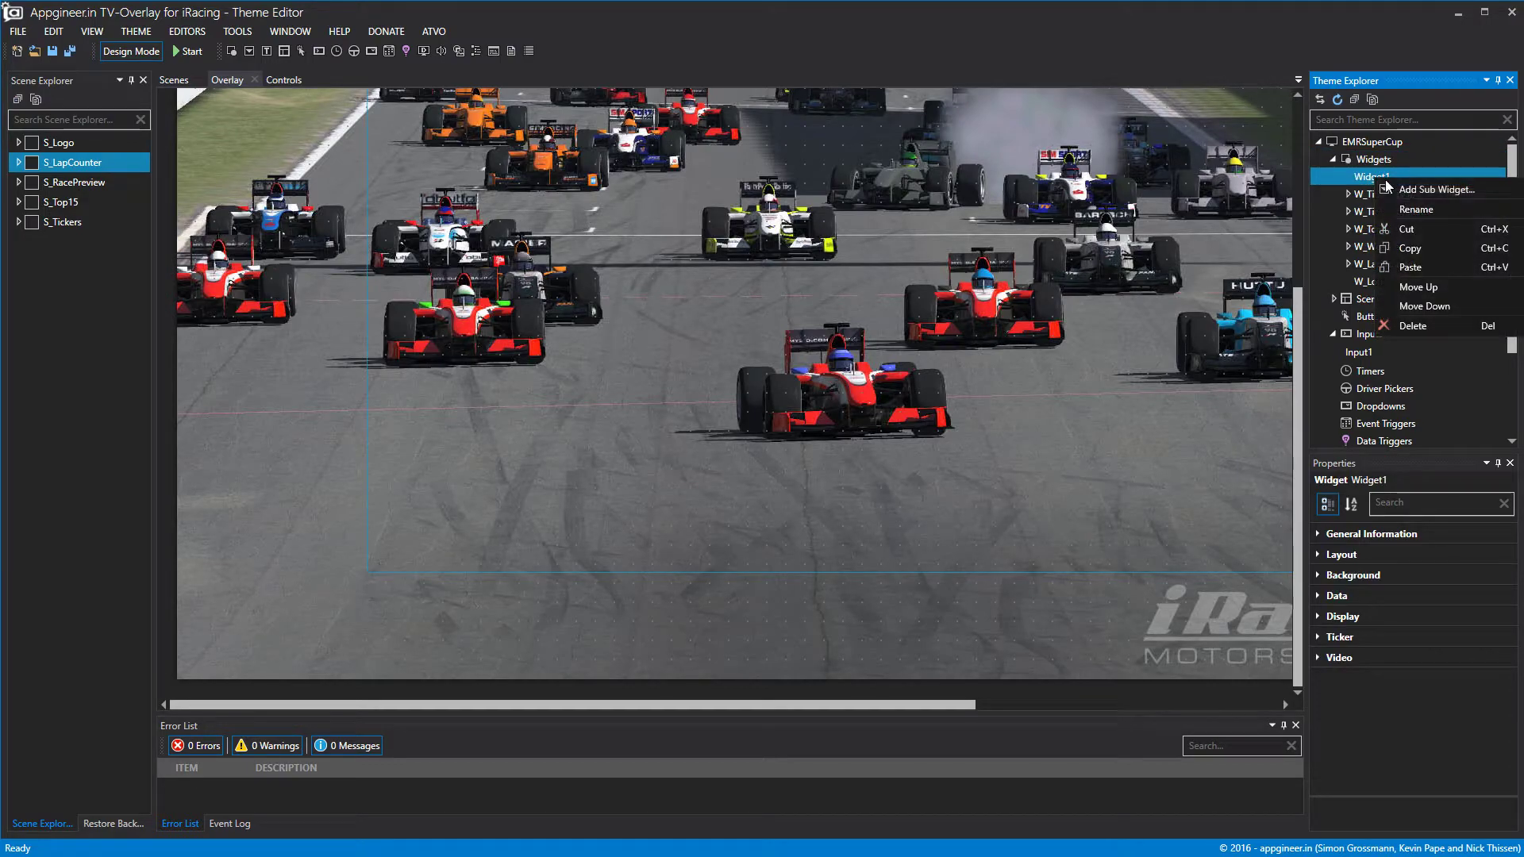
left_click(1415, 209)
type("W_Grid")
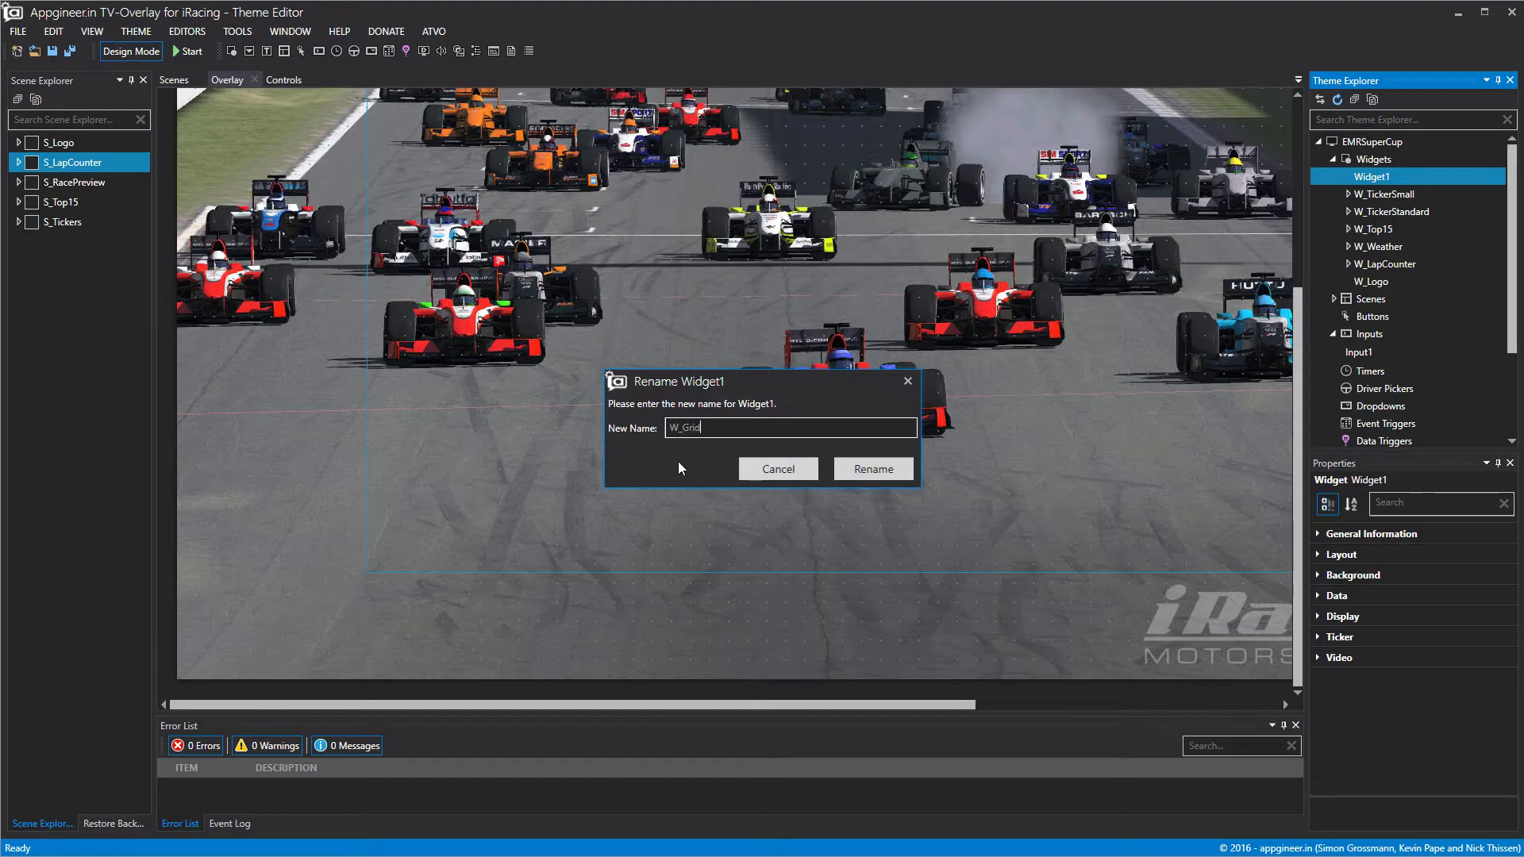
left_click(870, 469)
Resize W_Grid to reach the canvas bottom and sit against the right border.
scroll(393, 279, "up", 3)
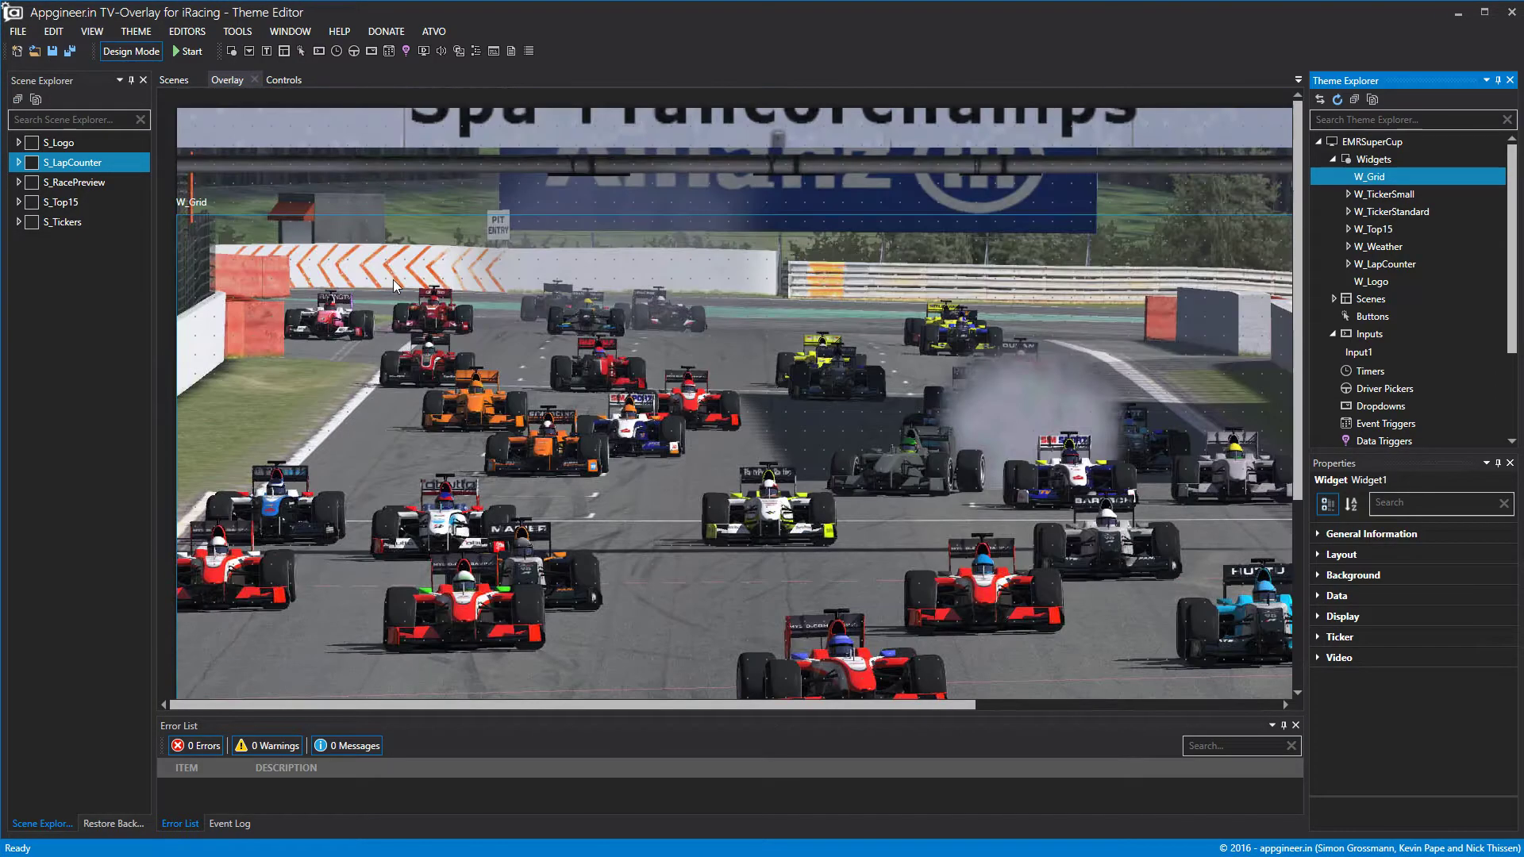
scroll(526, 327, "down", 3)
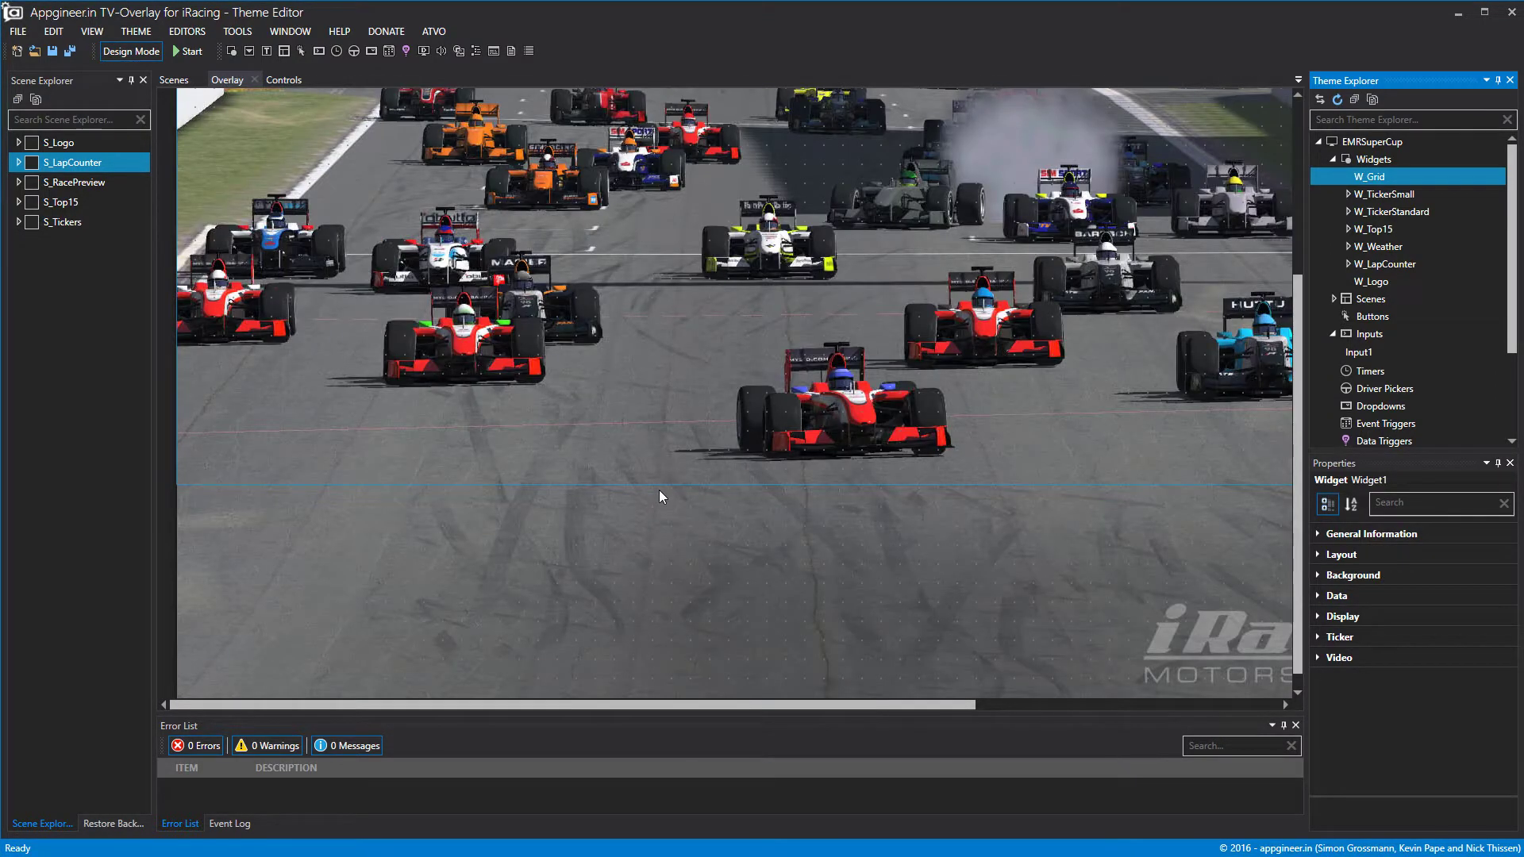
left_click_drag(667, 486, 694, 851)
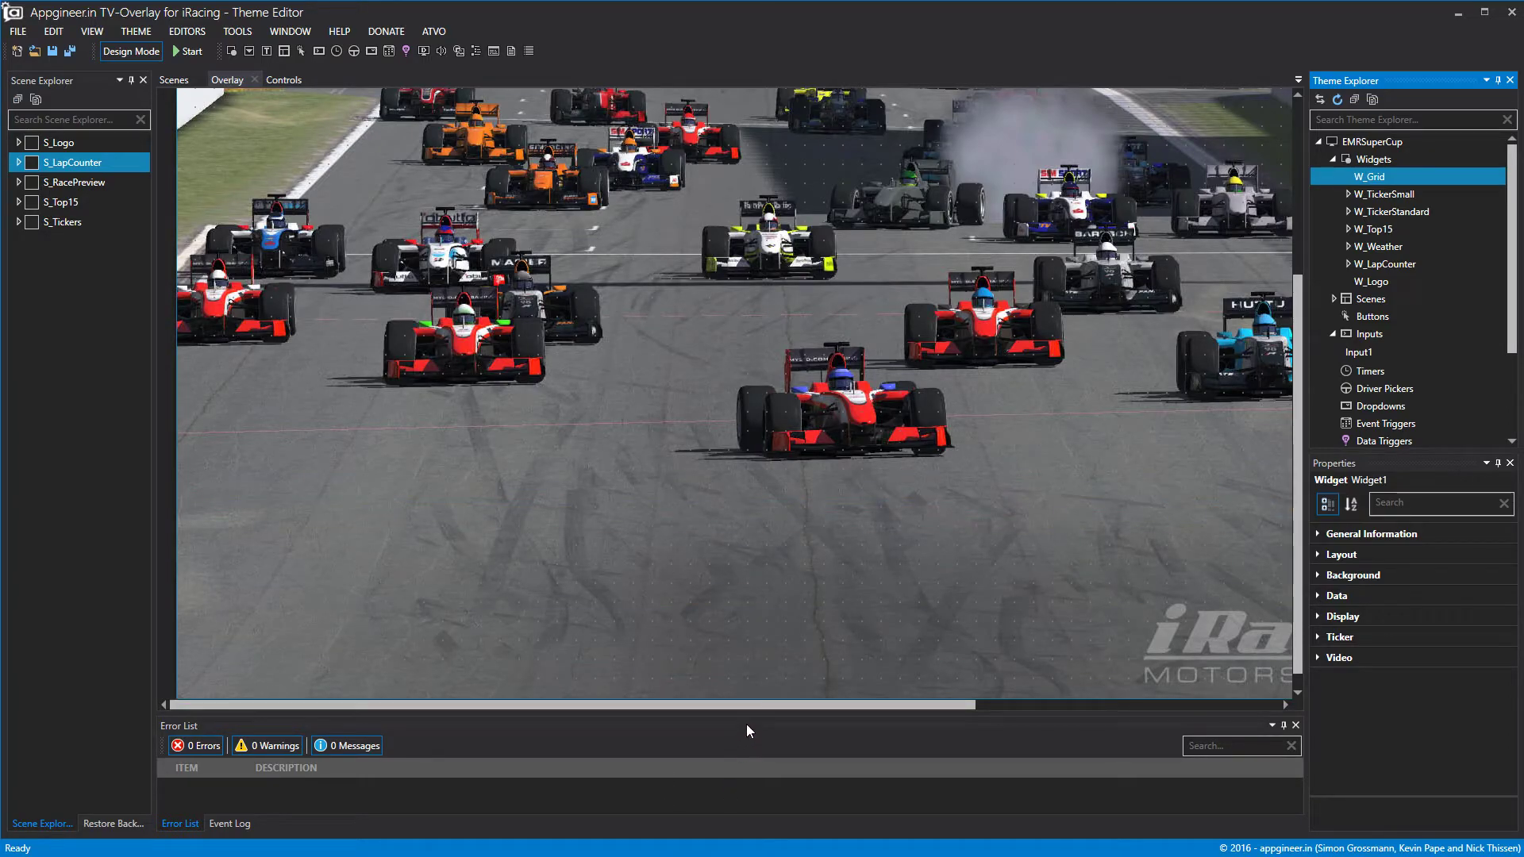
left_click_drag(749, 705, 1420, 698)
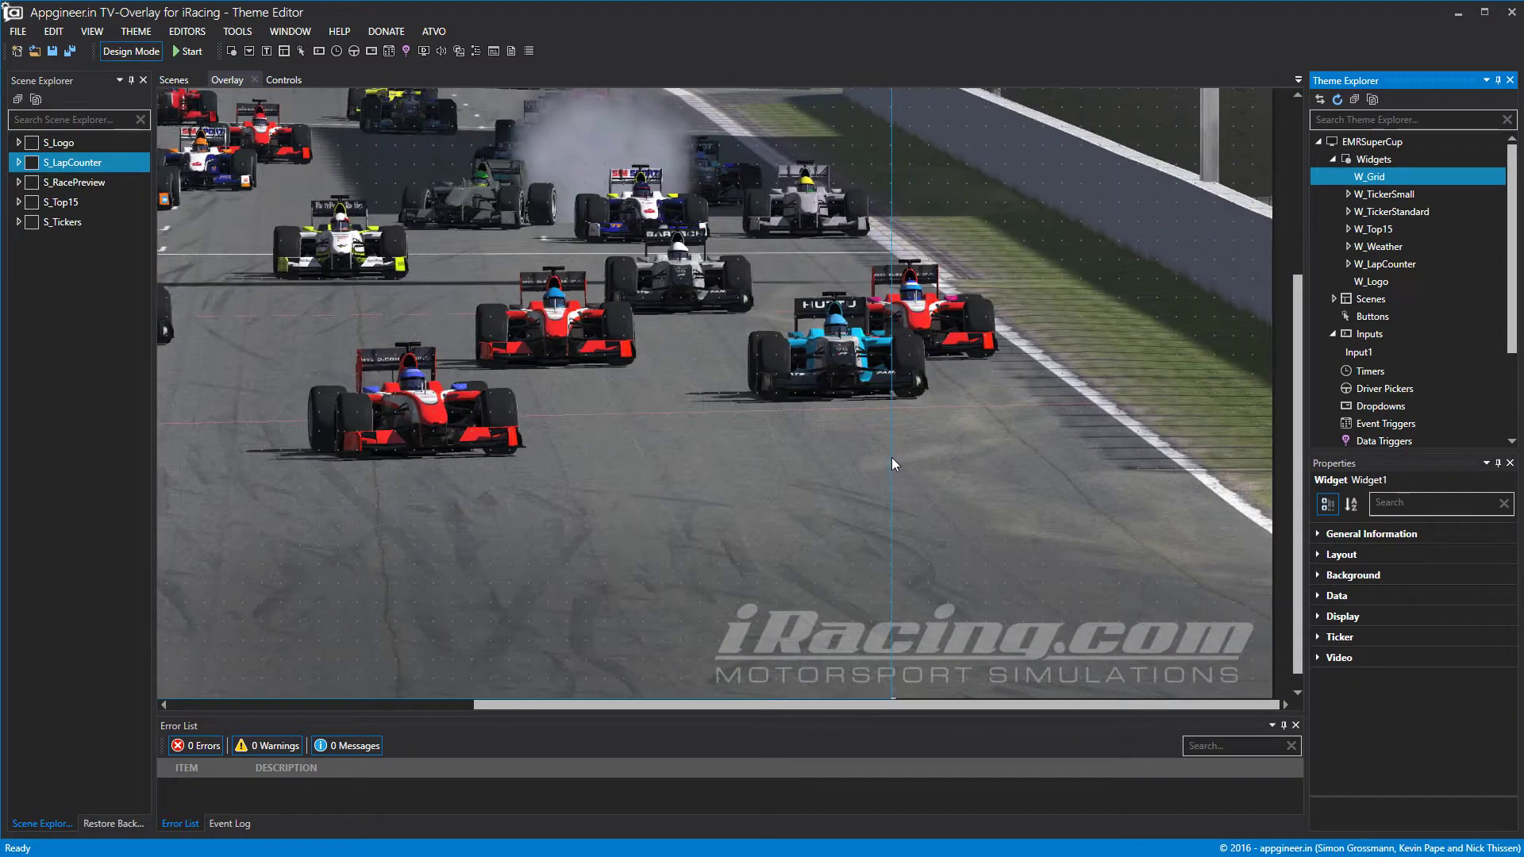
left_click_drag(893, 457, 1275, 457)
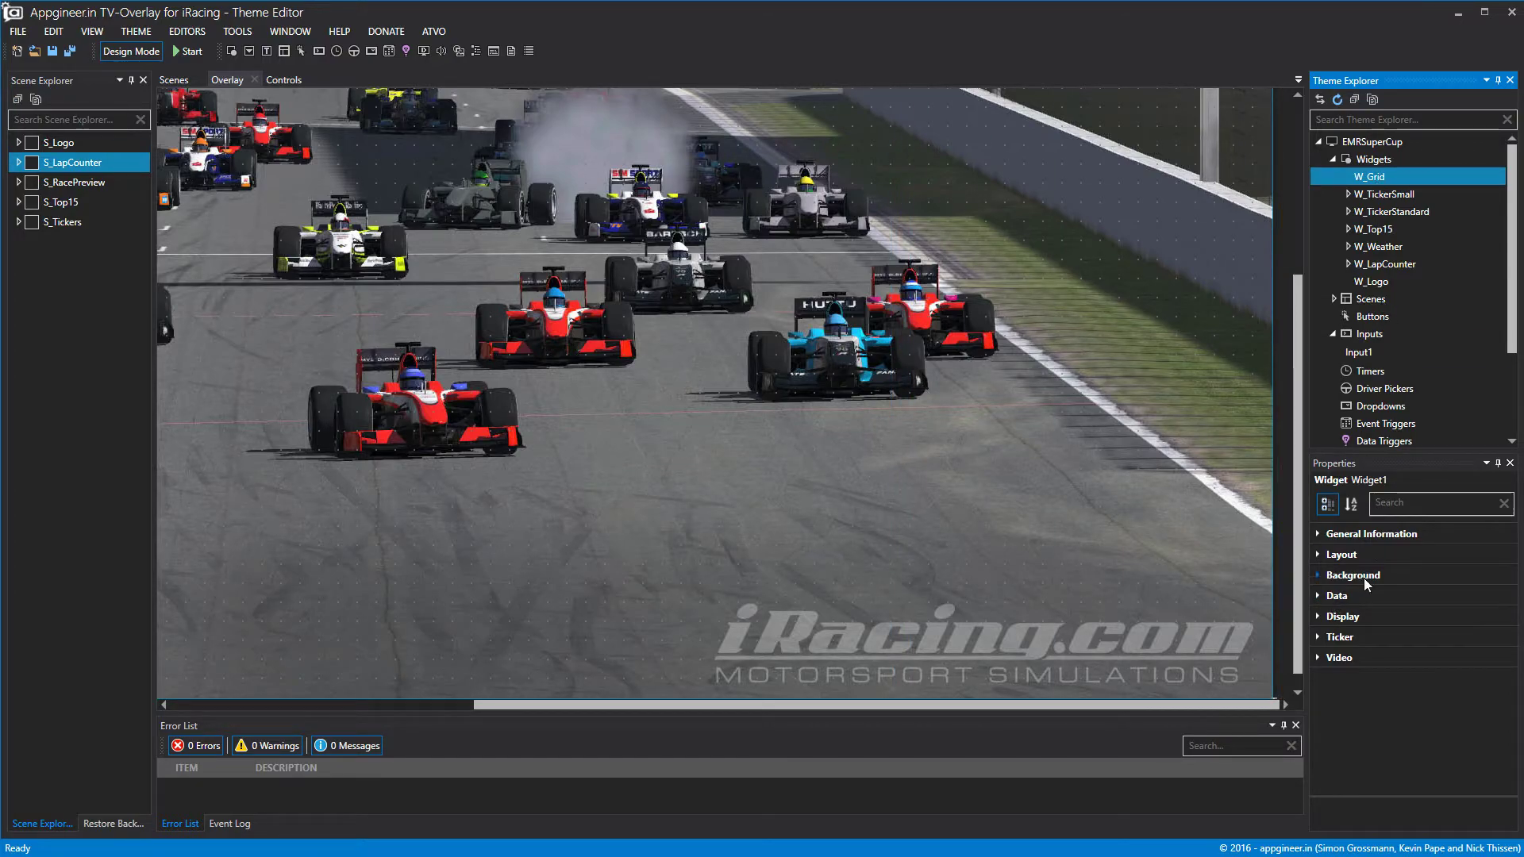
Bind W_Grid's Data Set to qualification, keeping Data Order at position.
left_click(1382, 192)
left_click(1379, 179)
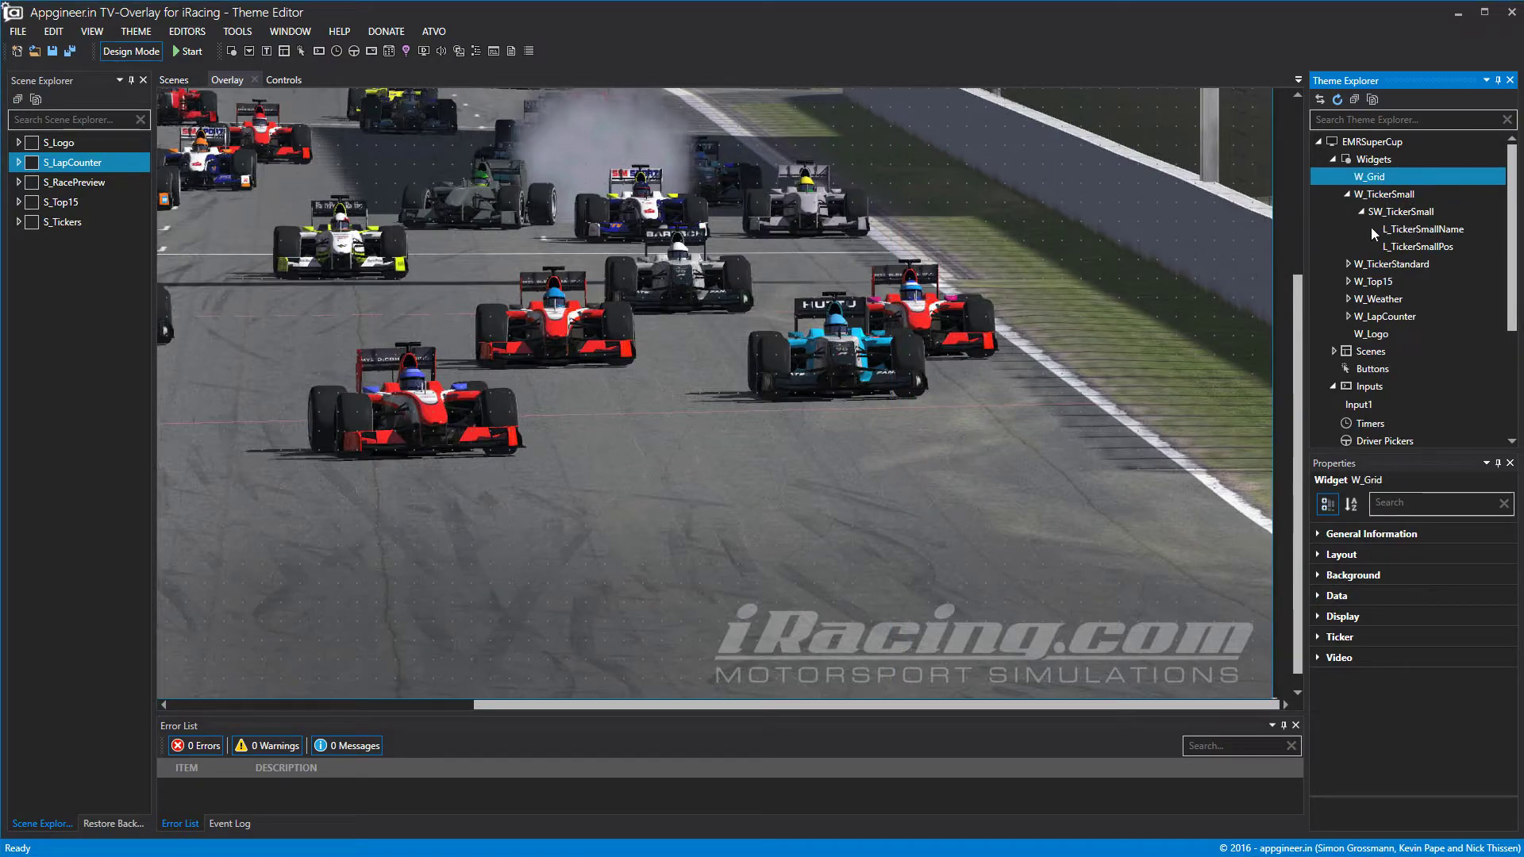
left_click(1317, 597)
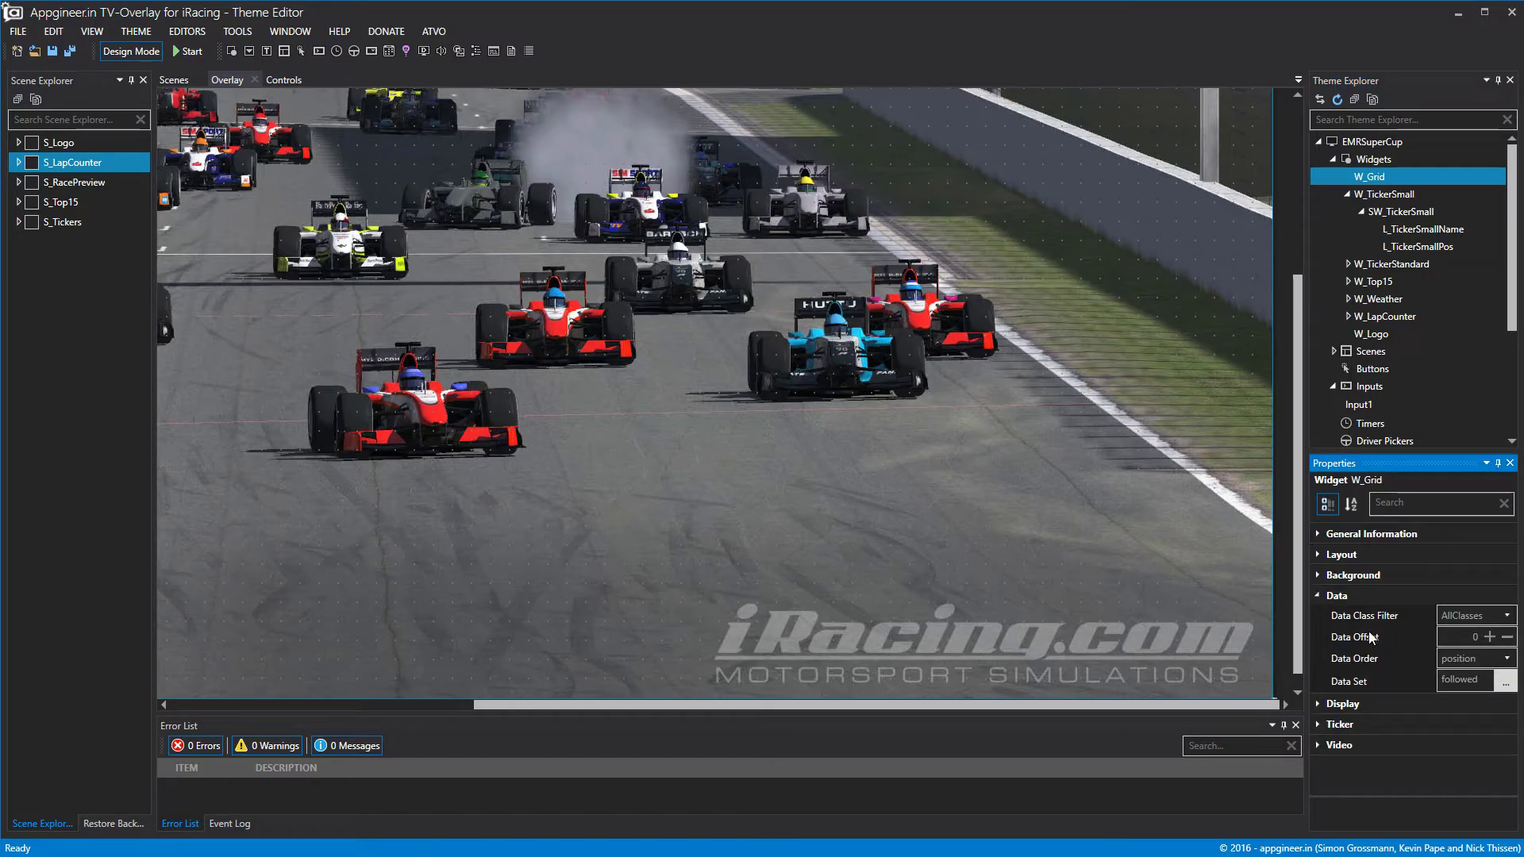
left_click(1506, 658)
left_click(1496, 680)
left_click(1497, 682)
left_click(1502, 682)
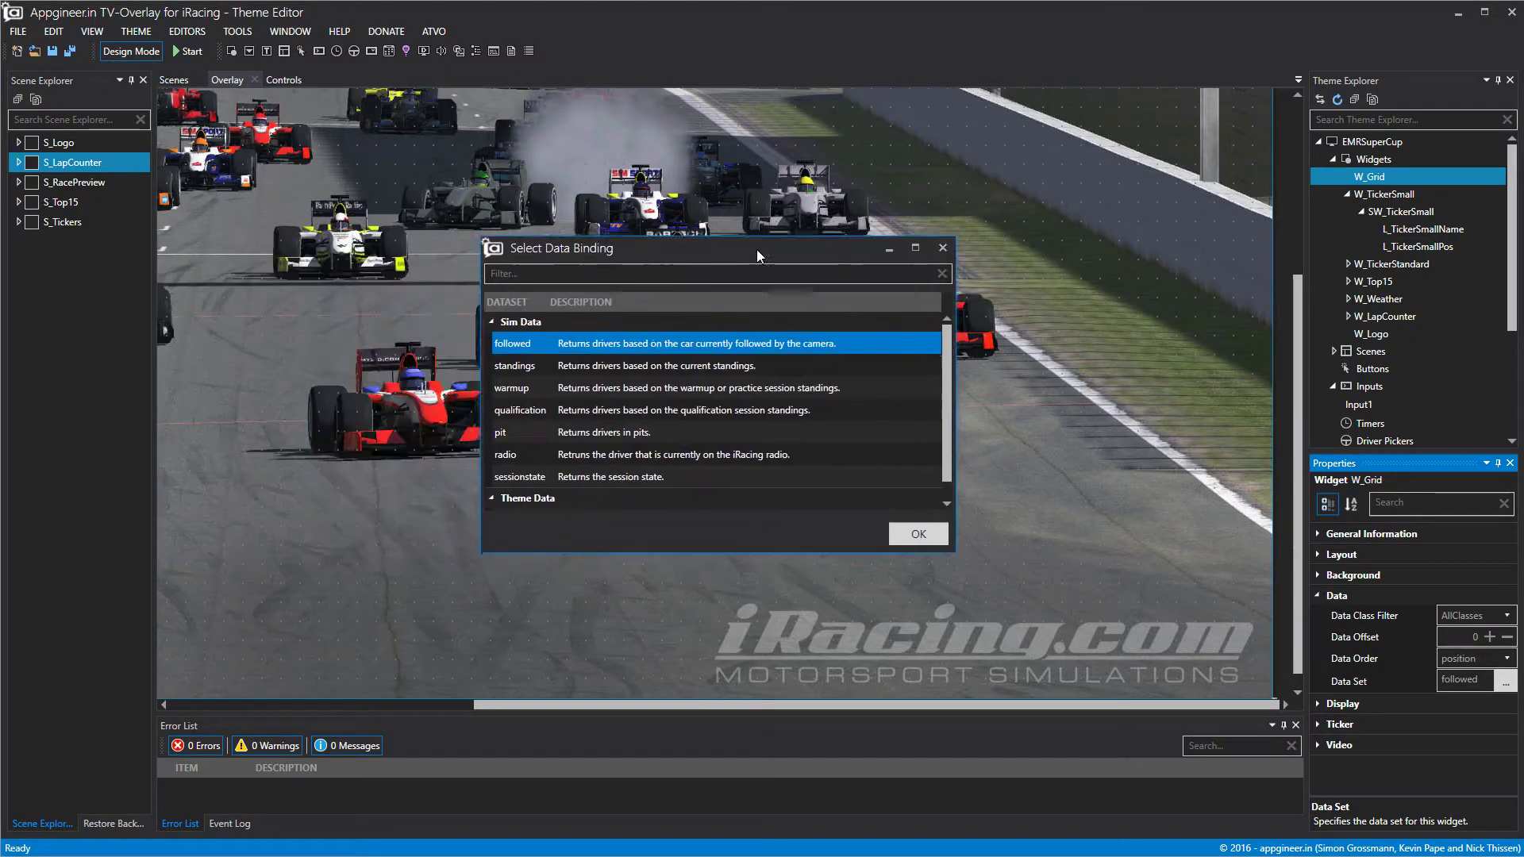
left_click(698, 355)
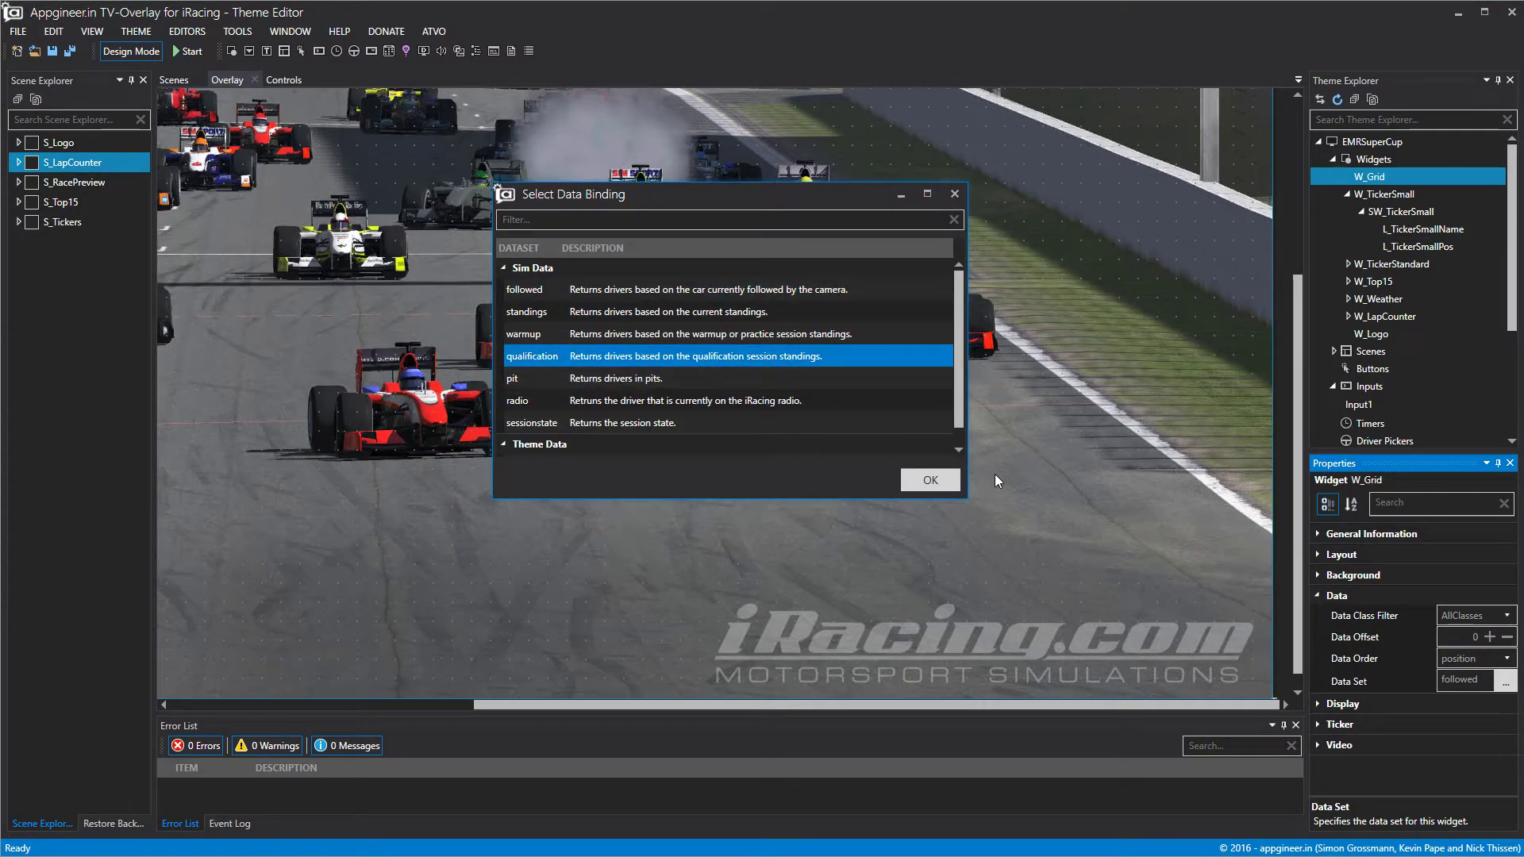
left_click(930, 480)
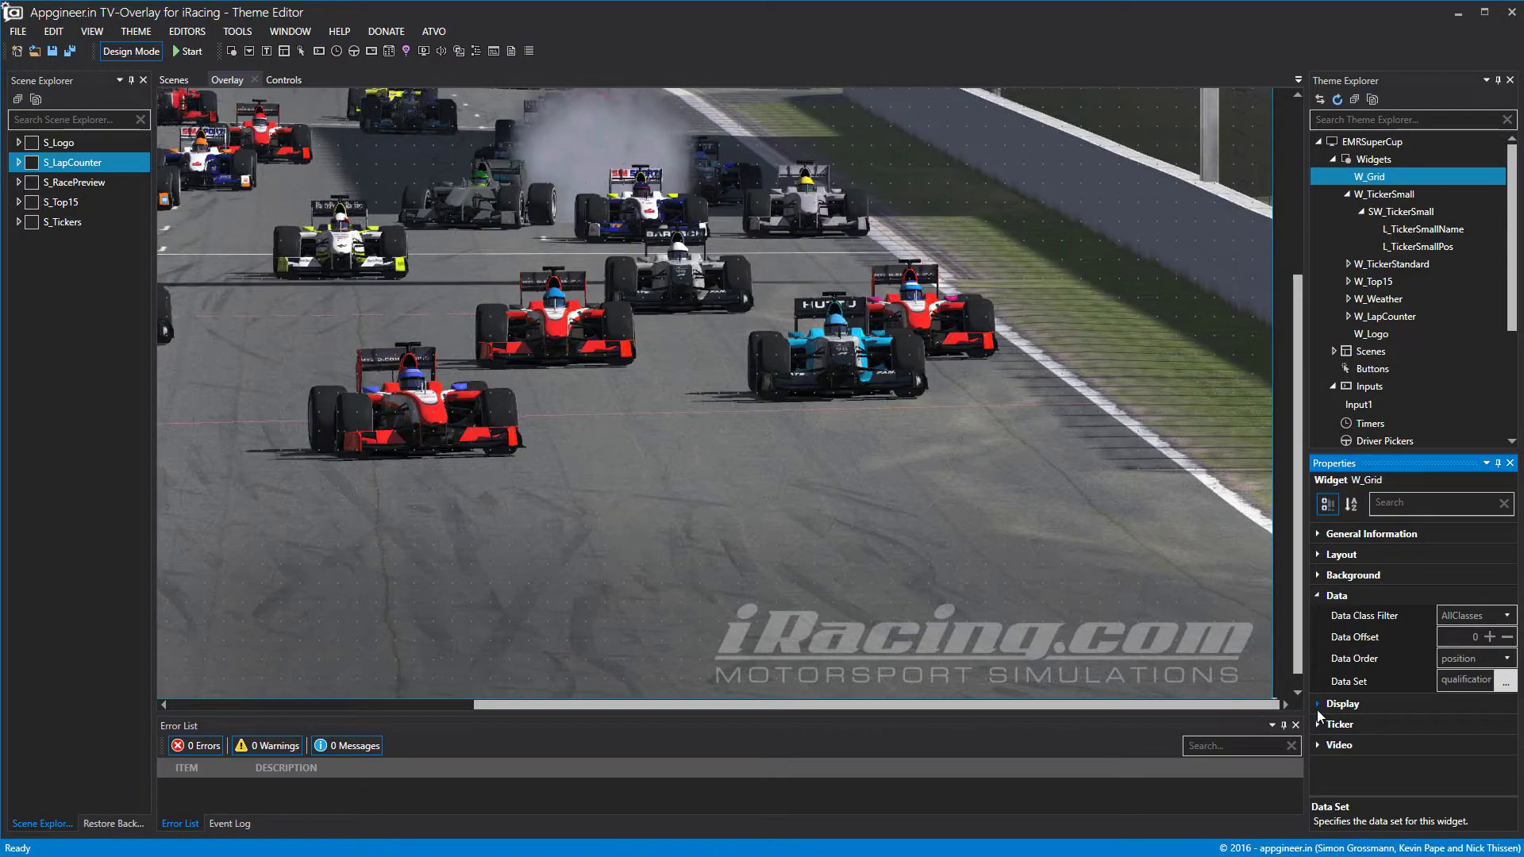
Expand W_Grid's Background > Static Background settings to reach the image option.
left_click(1316, 704)
left_click(1317, 703)
left_click(1318, 597)
left_click(1318, 576)
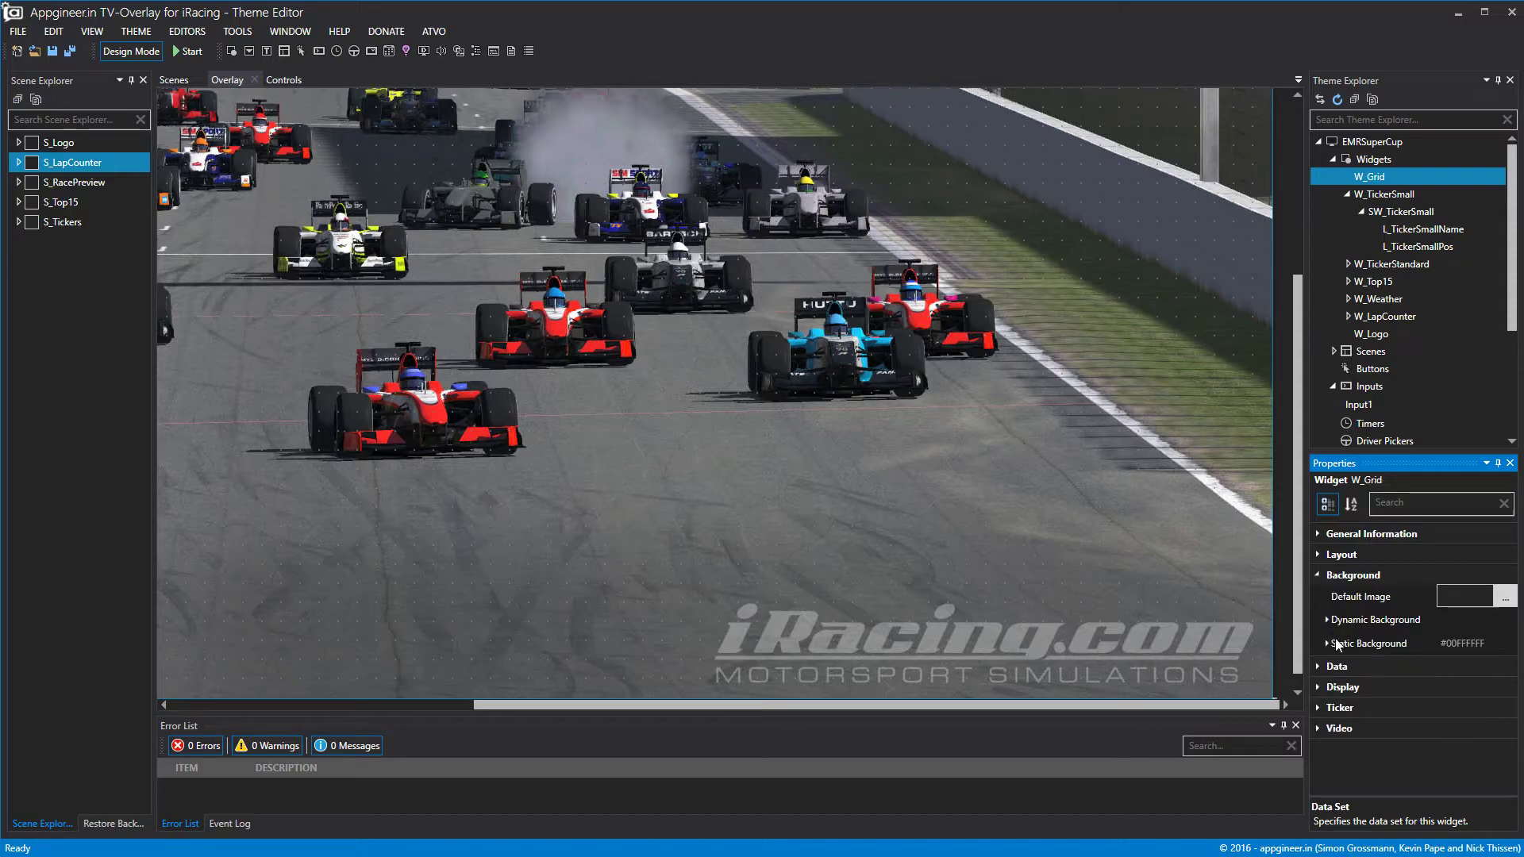
left_click(1326, 643)
left_click(1506, 698)
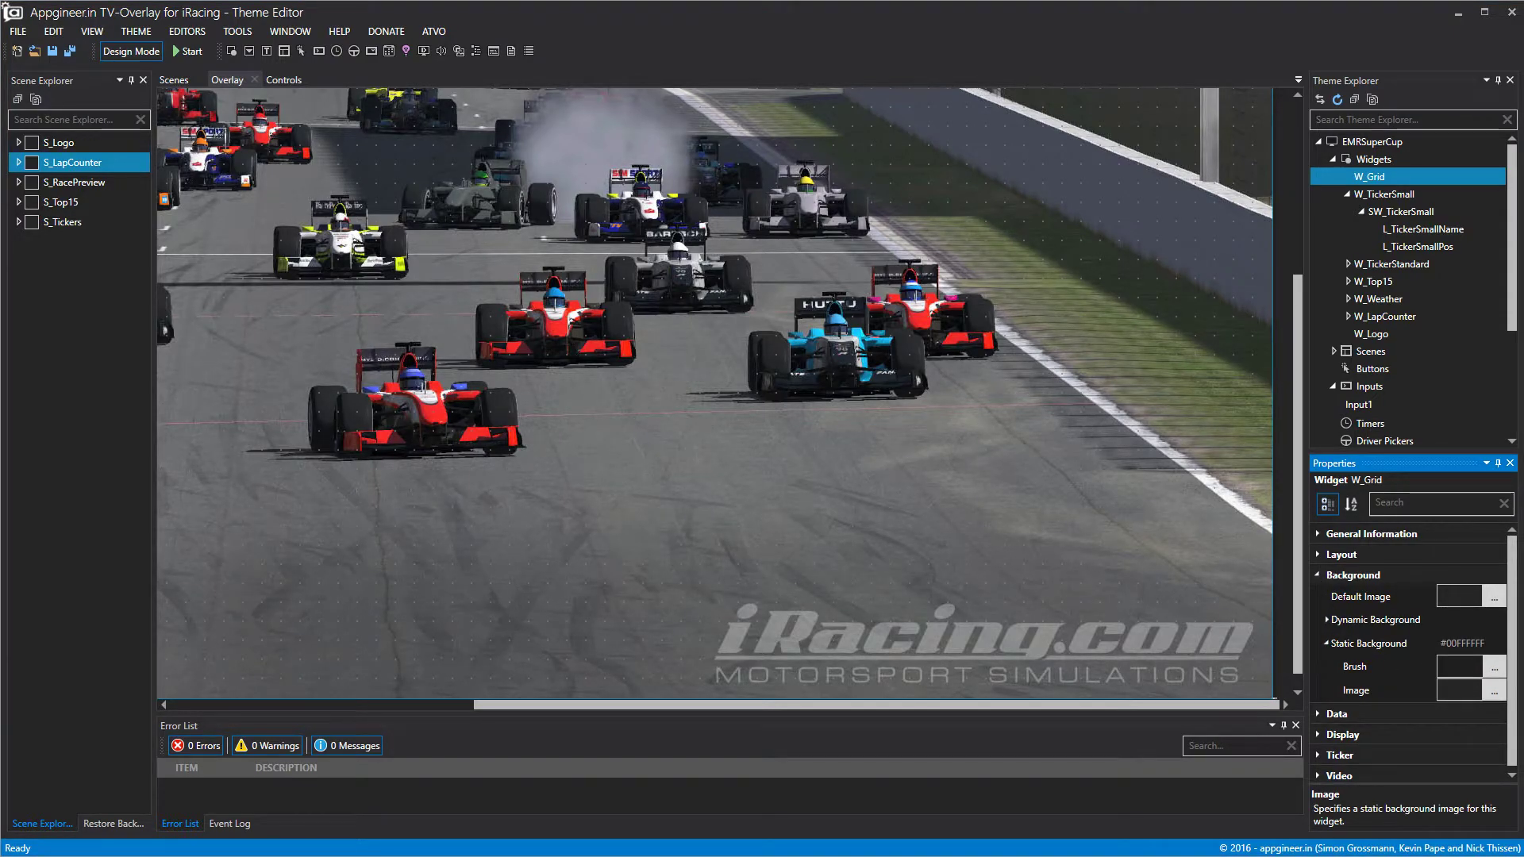
left_click(1348, 194)
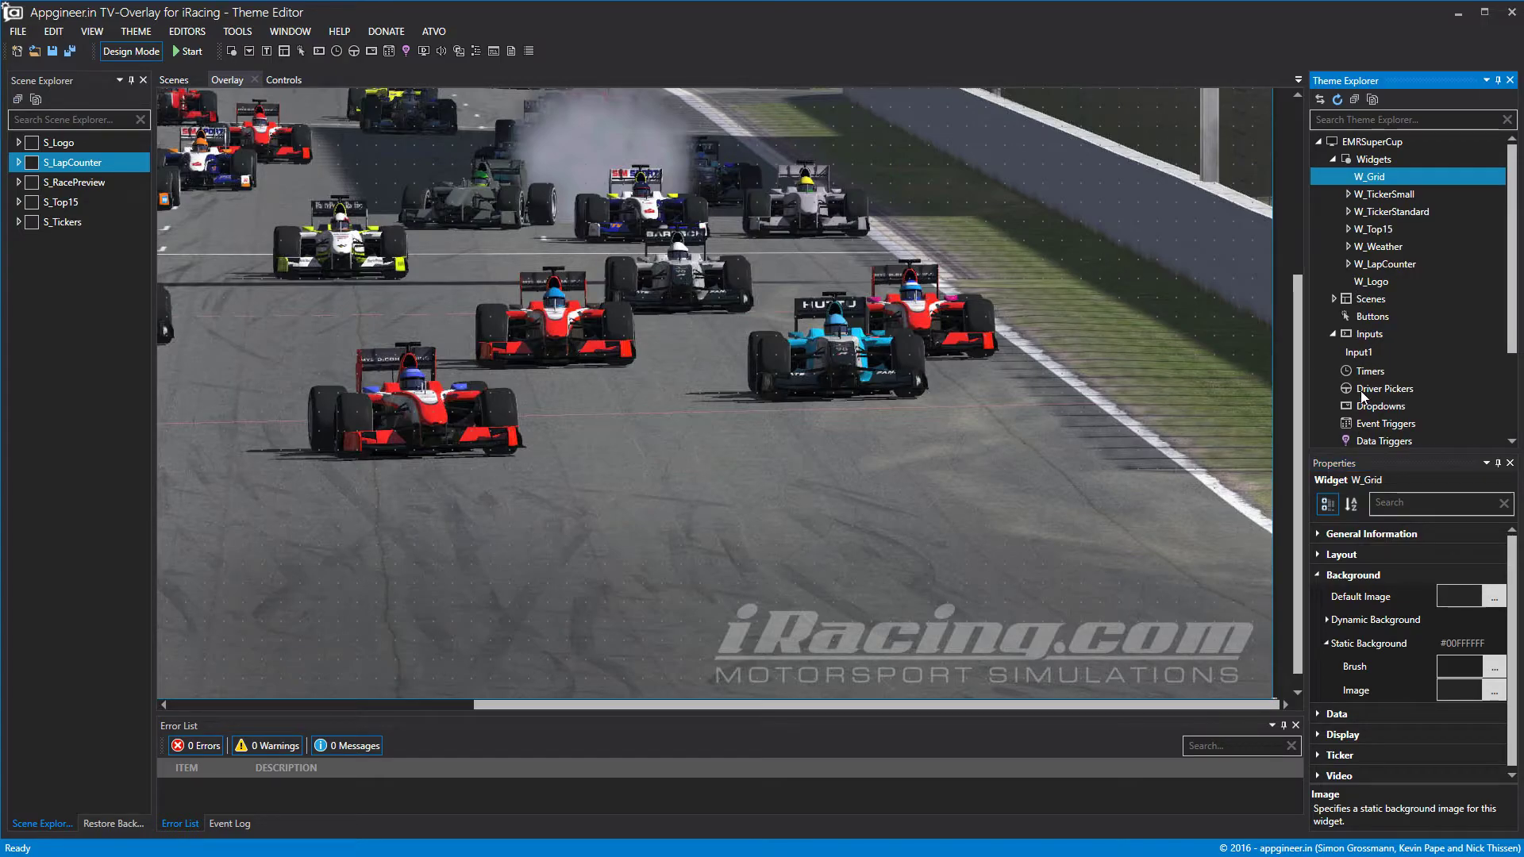
Start adding a theme image and browse to Themes > v8scops2017 > Content > Images.
scroll(1363, 395, "down", 3)
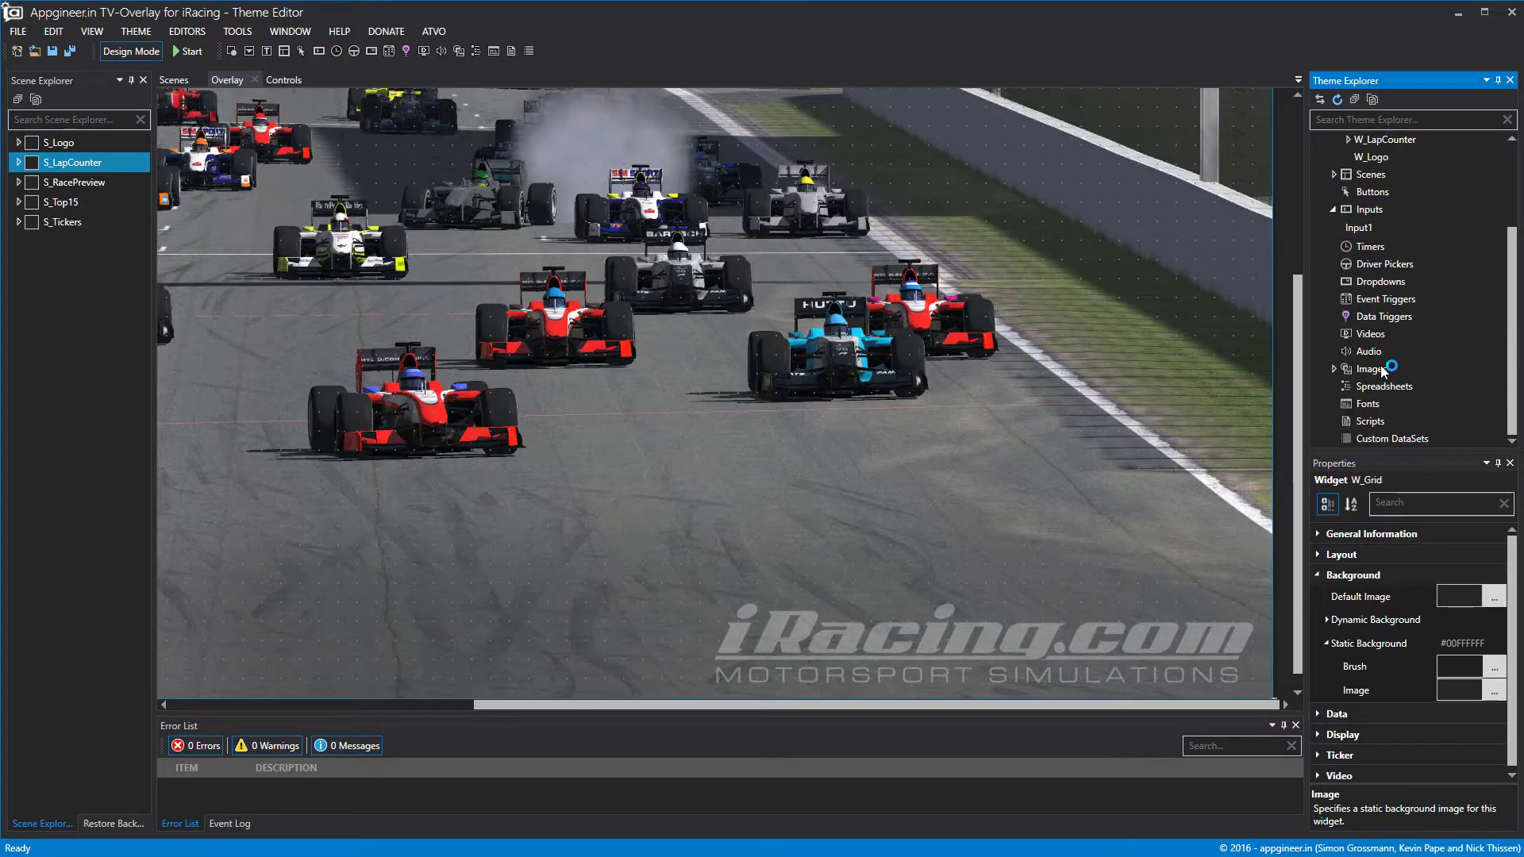
double_click(1371, 369)
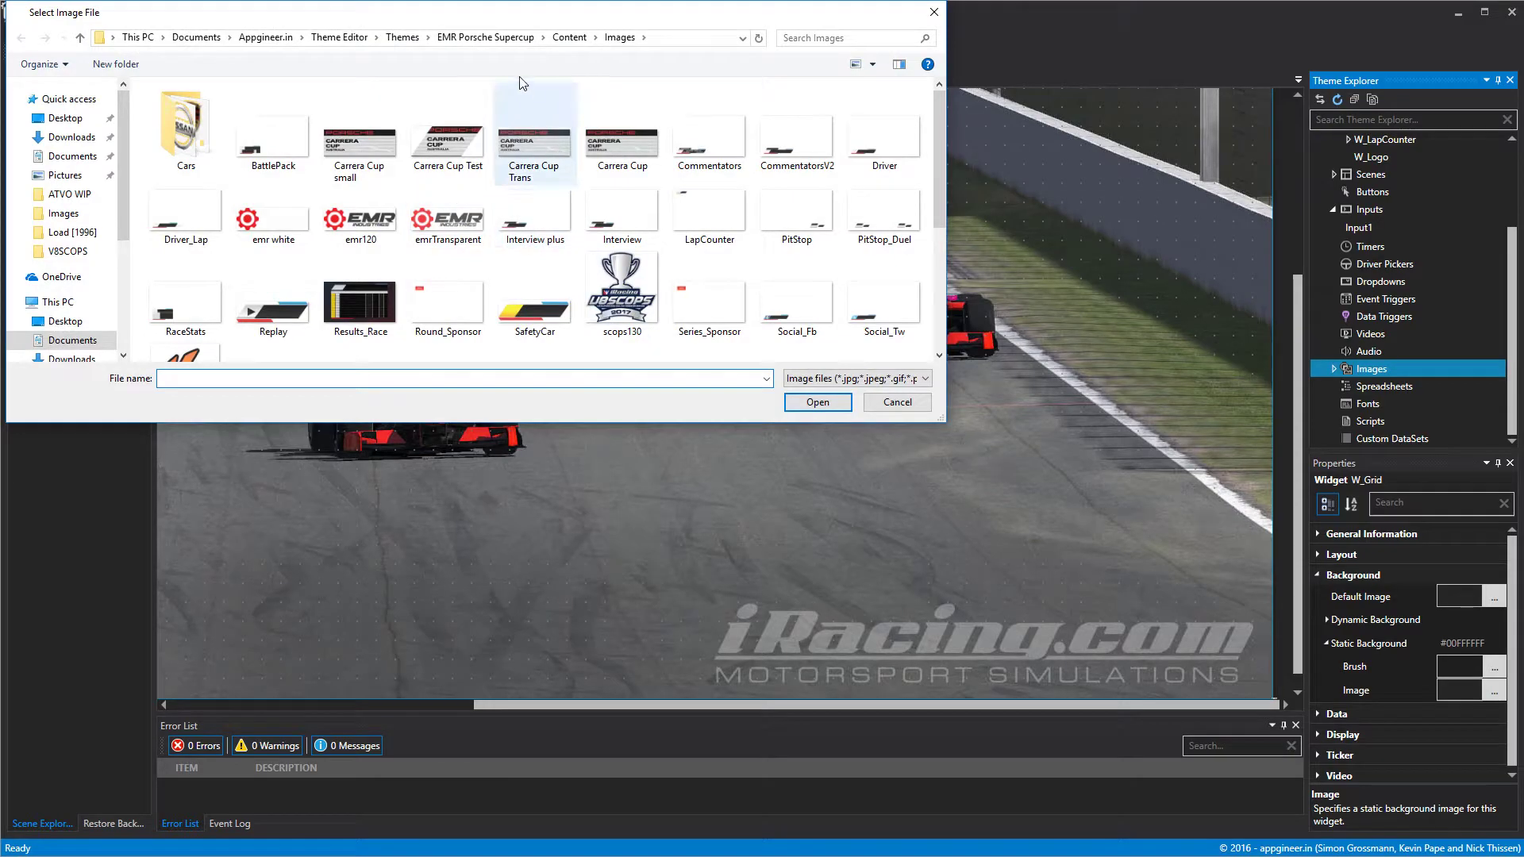
left_click(403, 37)
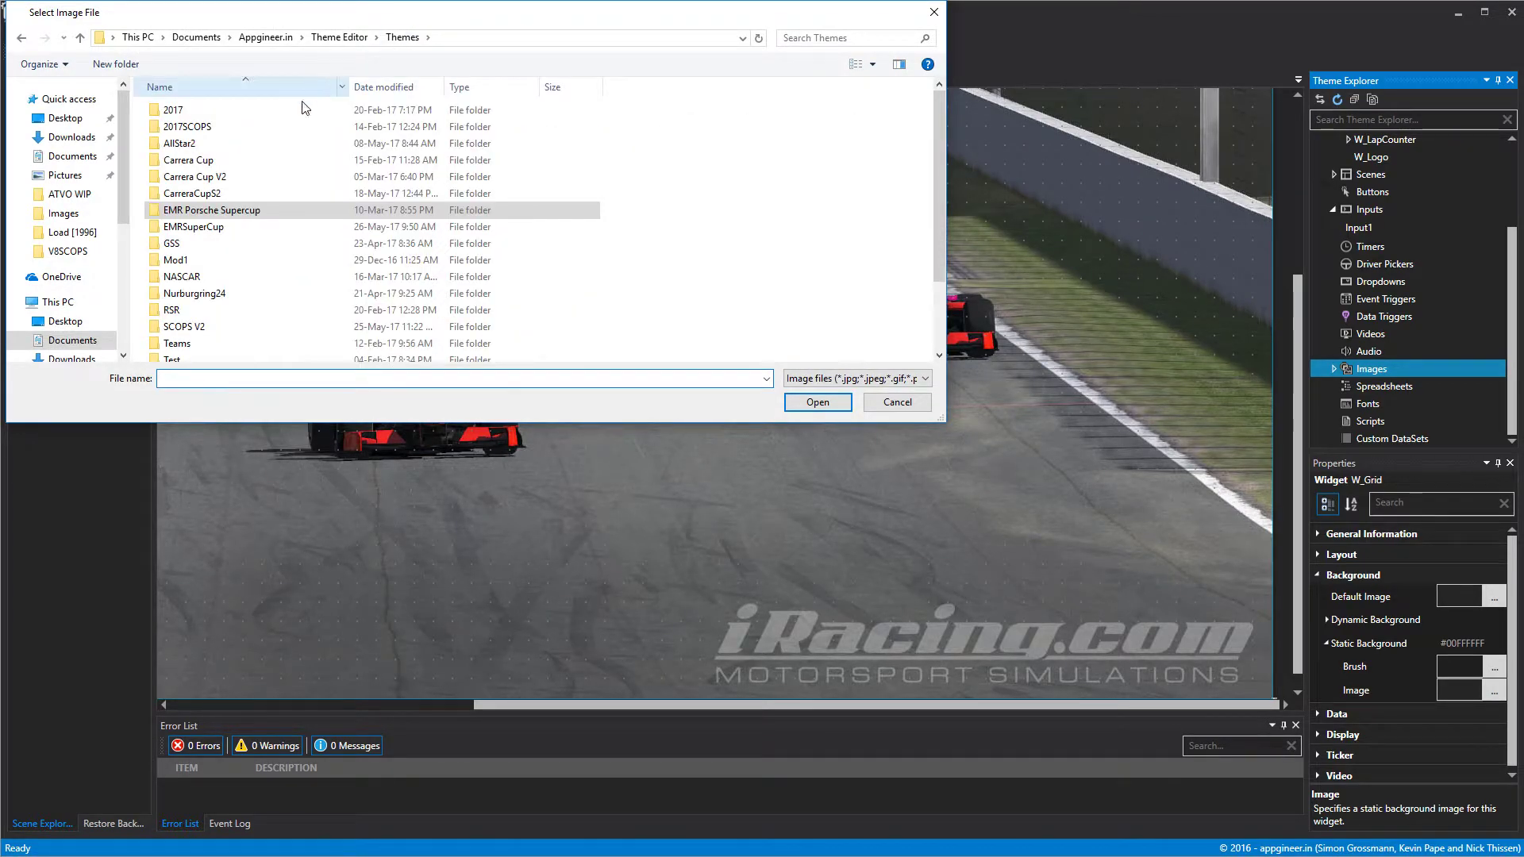
scroll(228, 197, "down", 1)
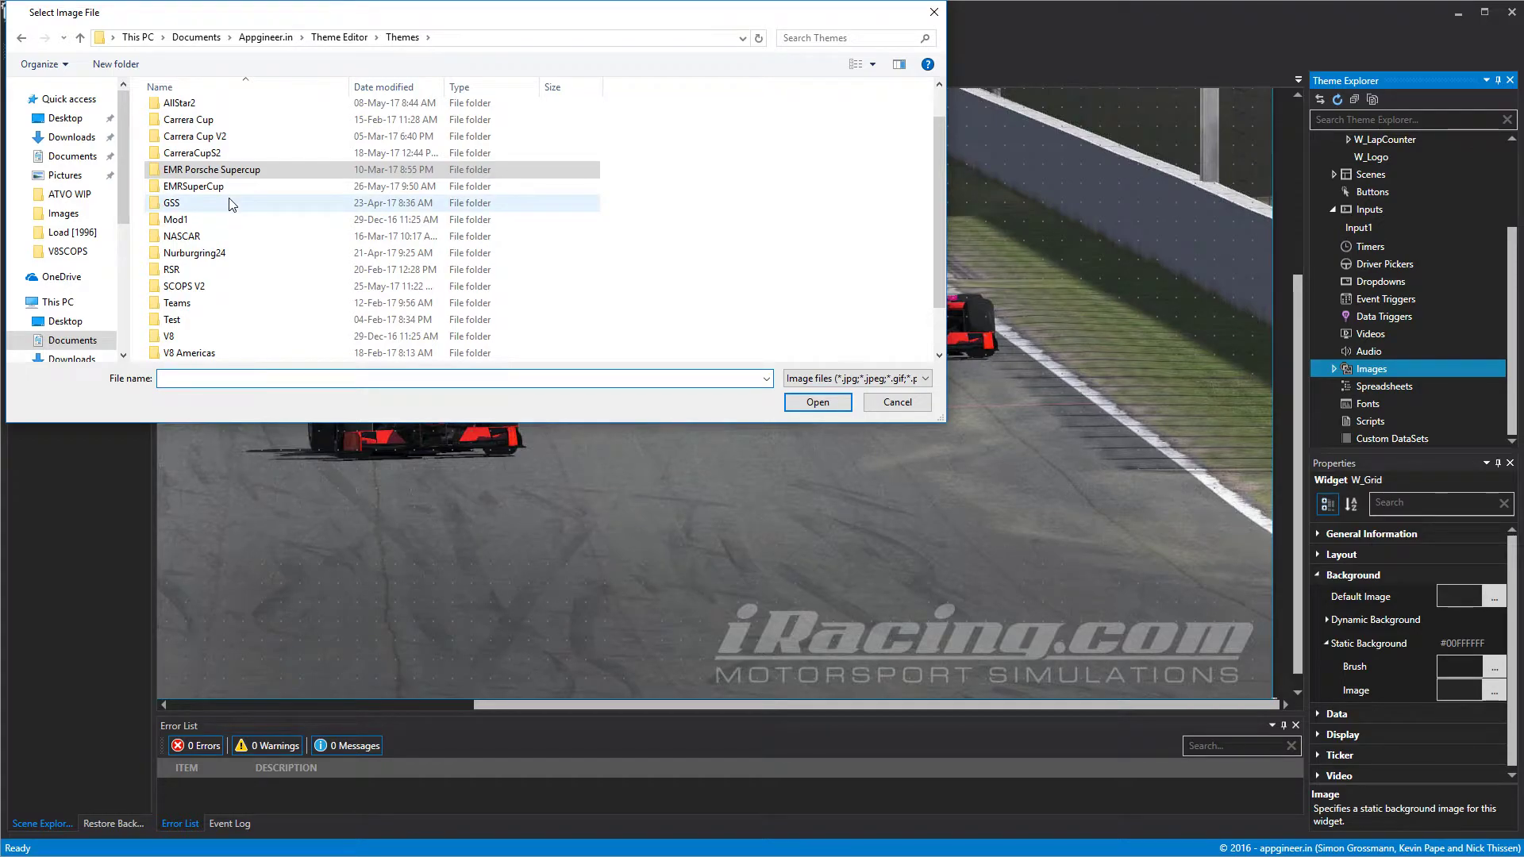
scroll(229, 208, "down", 1)
double_click(213, 342)
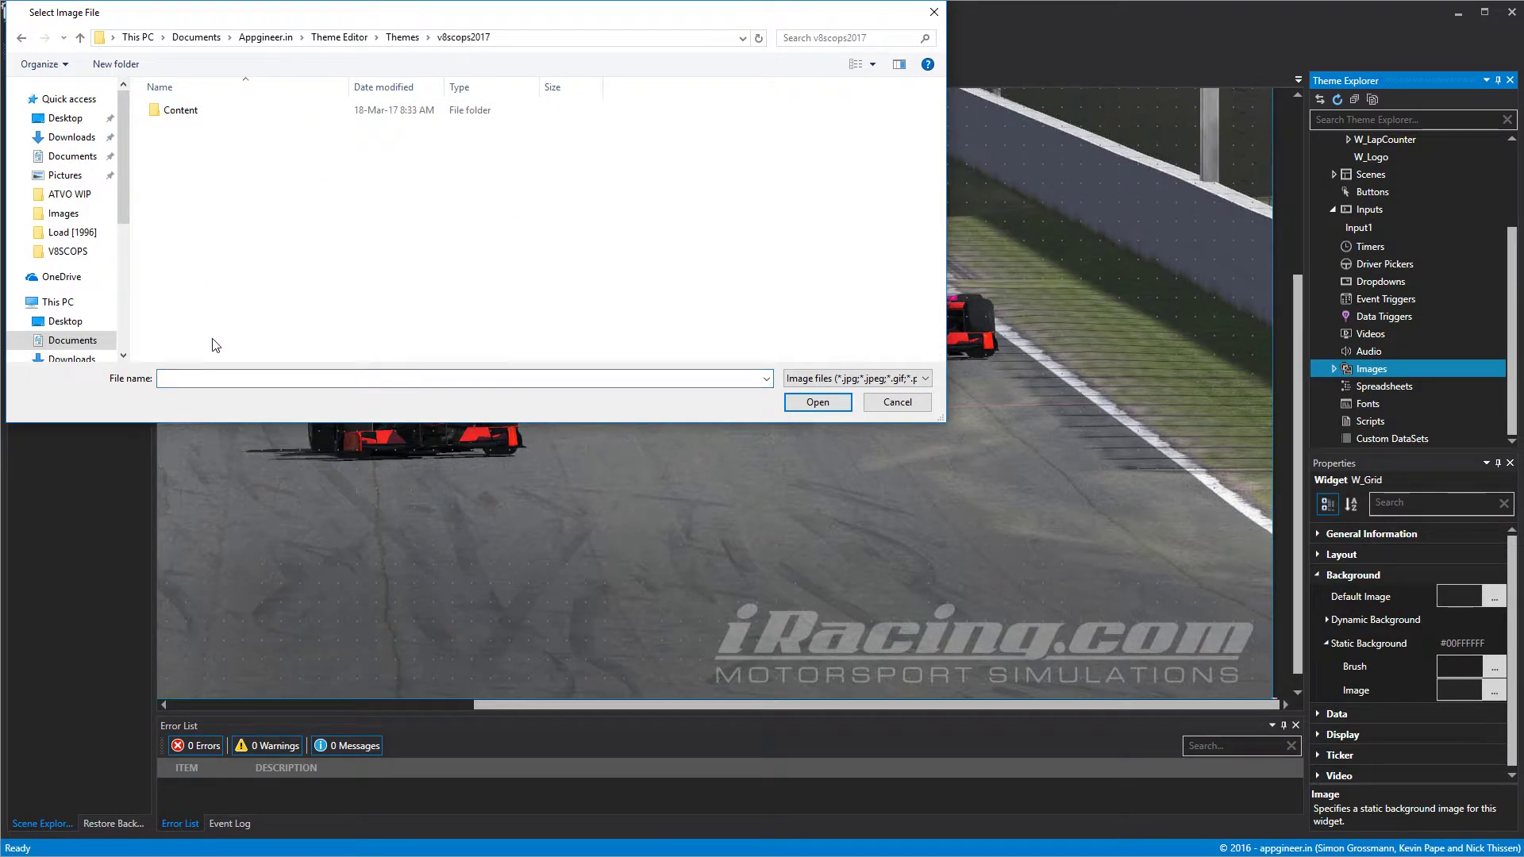
double_click(178, 110)
double_click(195, 150)
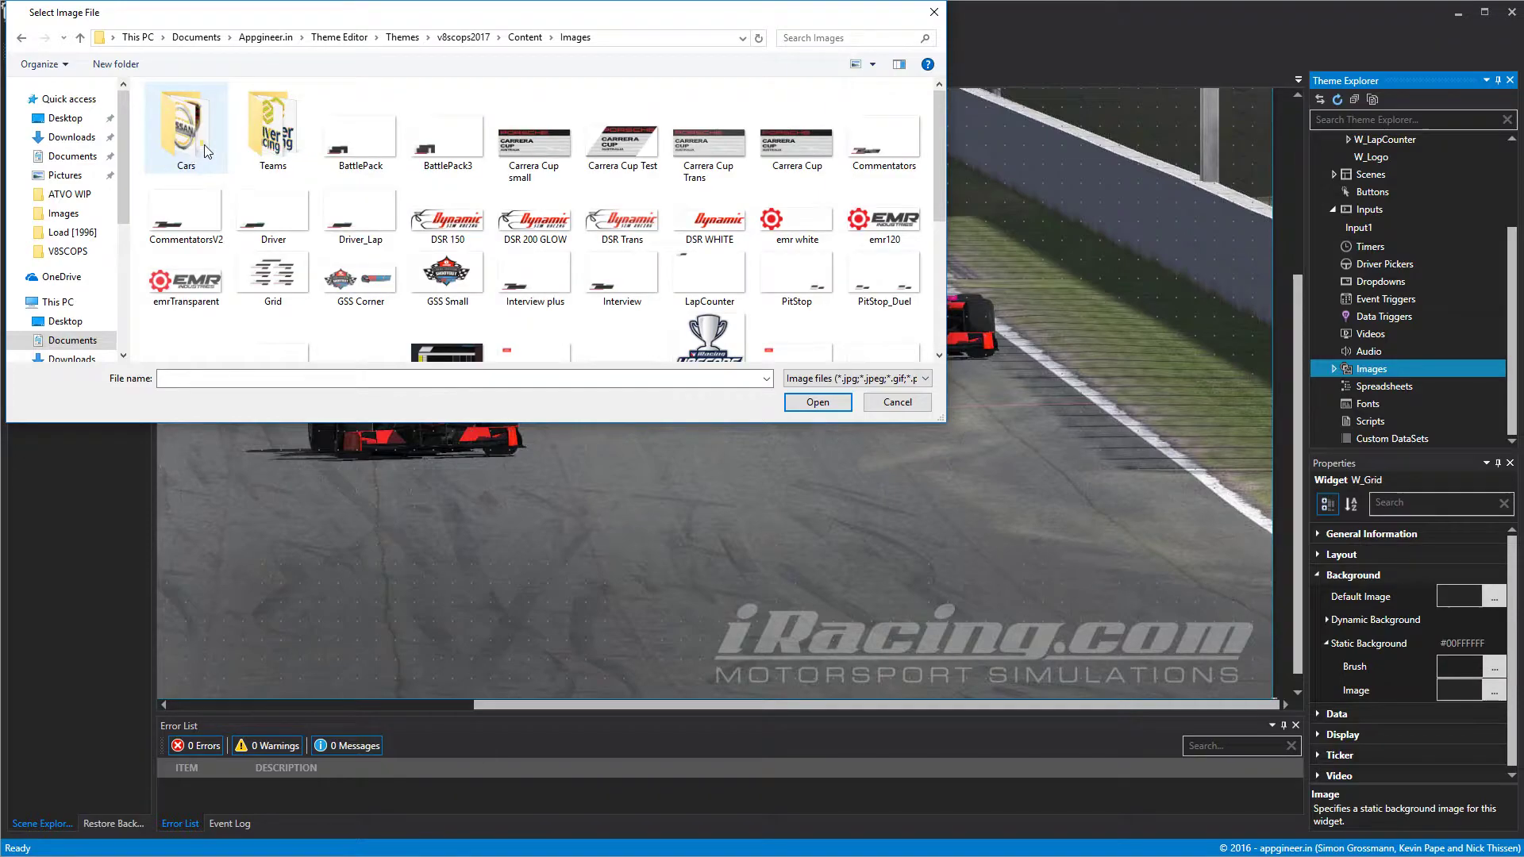
Import Grid.png into the EMRSuperCup theme's images and close its preview.
scroll(589, 165, "down", 4)
left_click(273, 133)
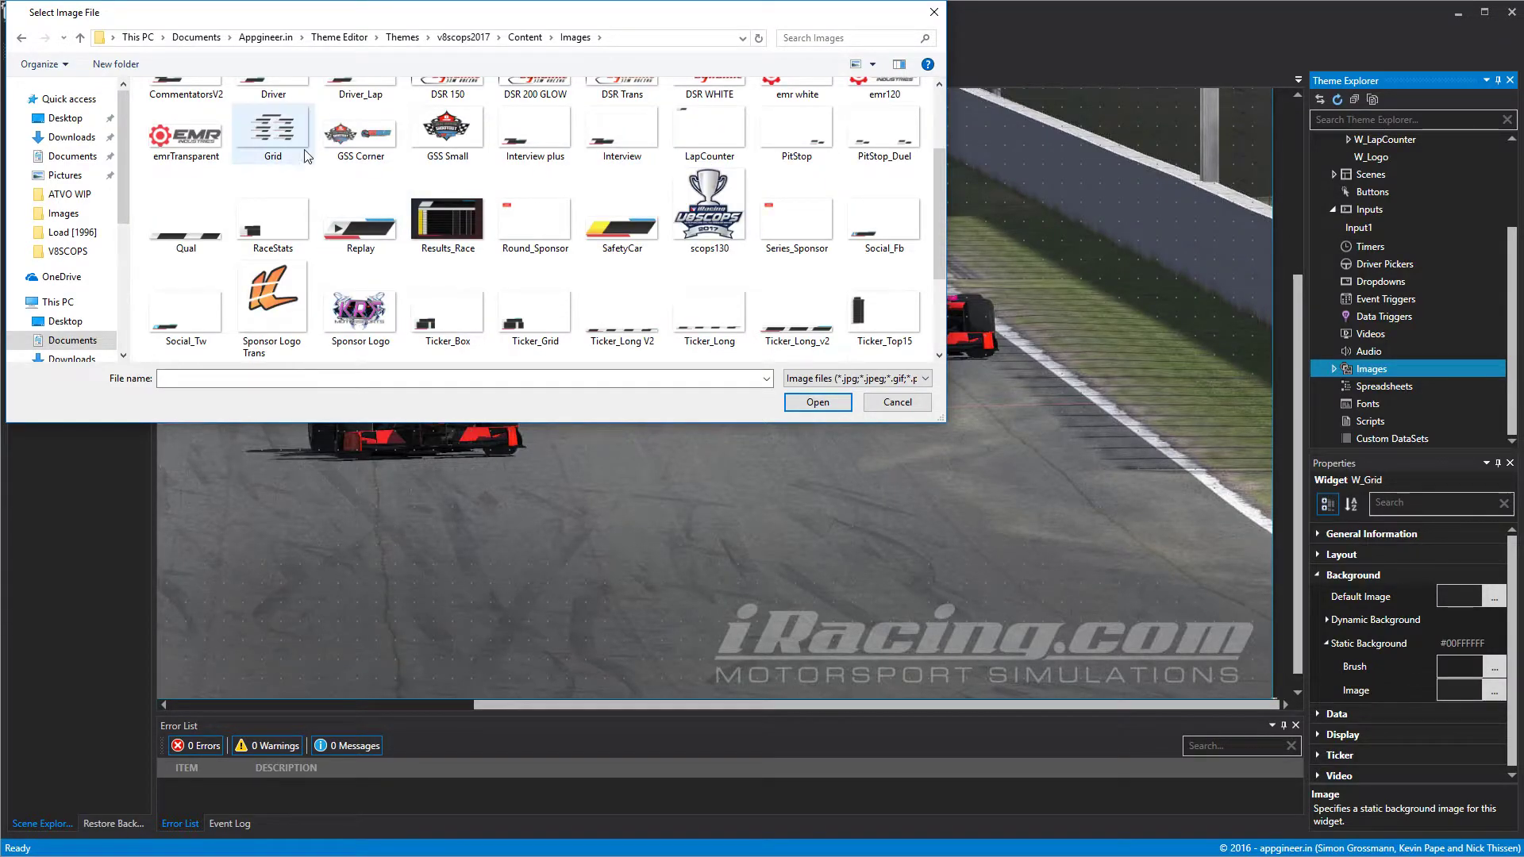
left_click(831, 401)
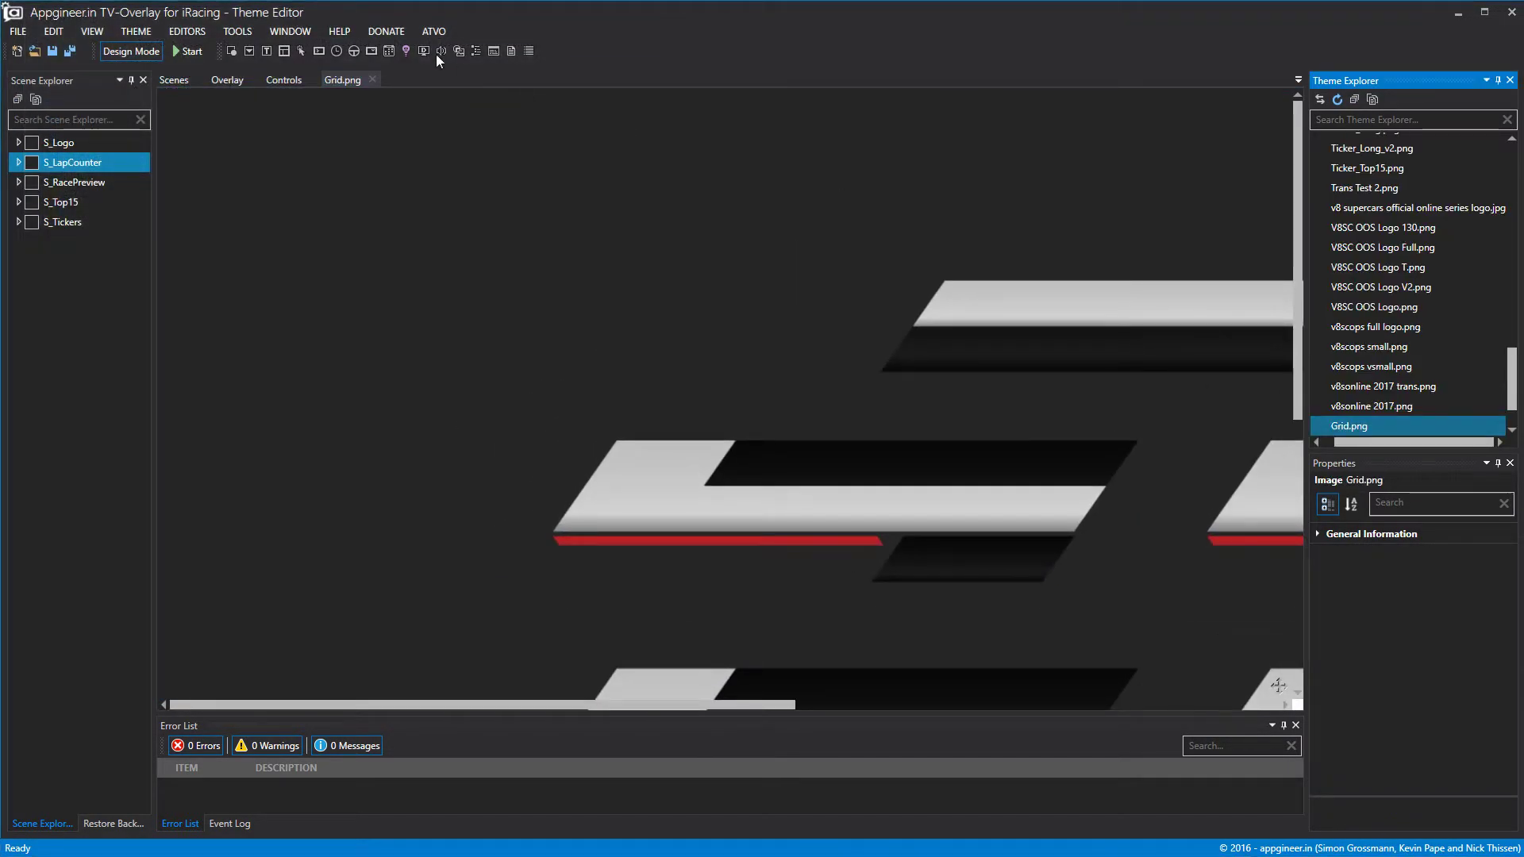
left_click(374, 79)
scroll(1411, 291, "up", 10)
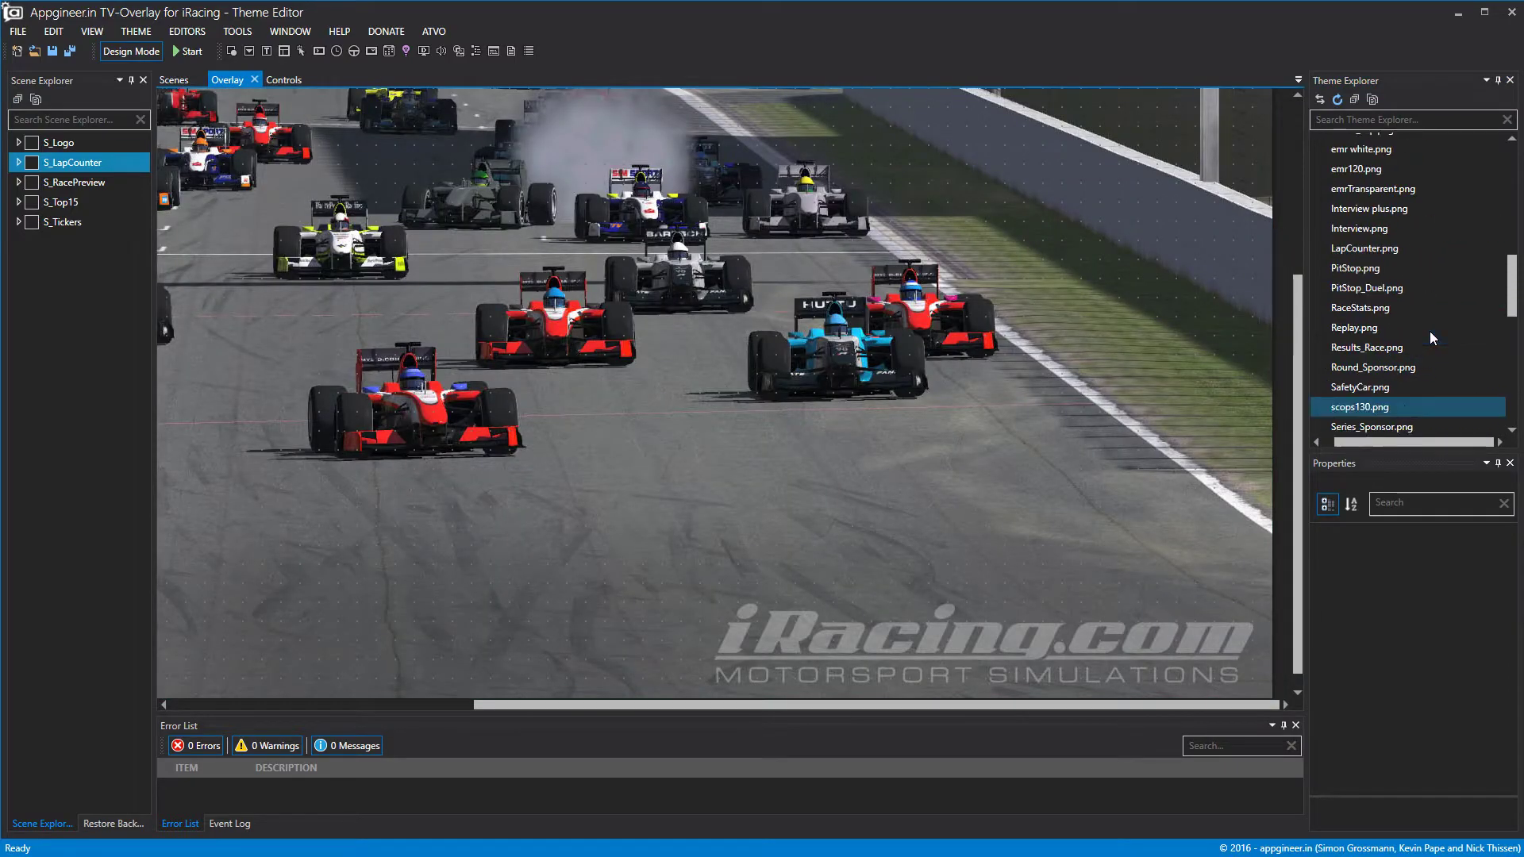
Assign Grid.png as W_Grid's Static Background image, then show the logo scene in the preview.
left_click(1356, 177)
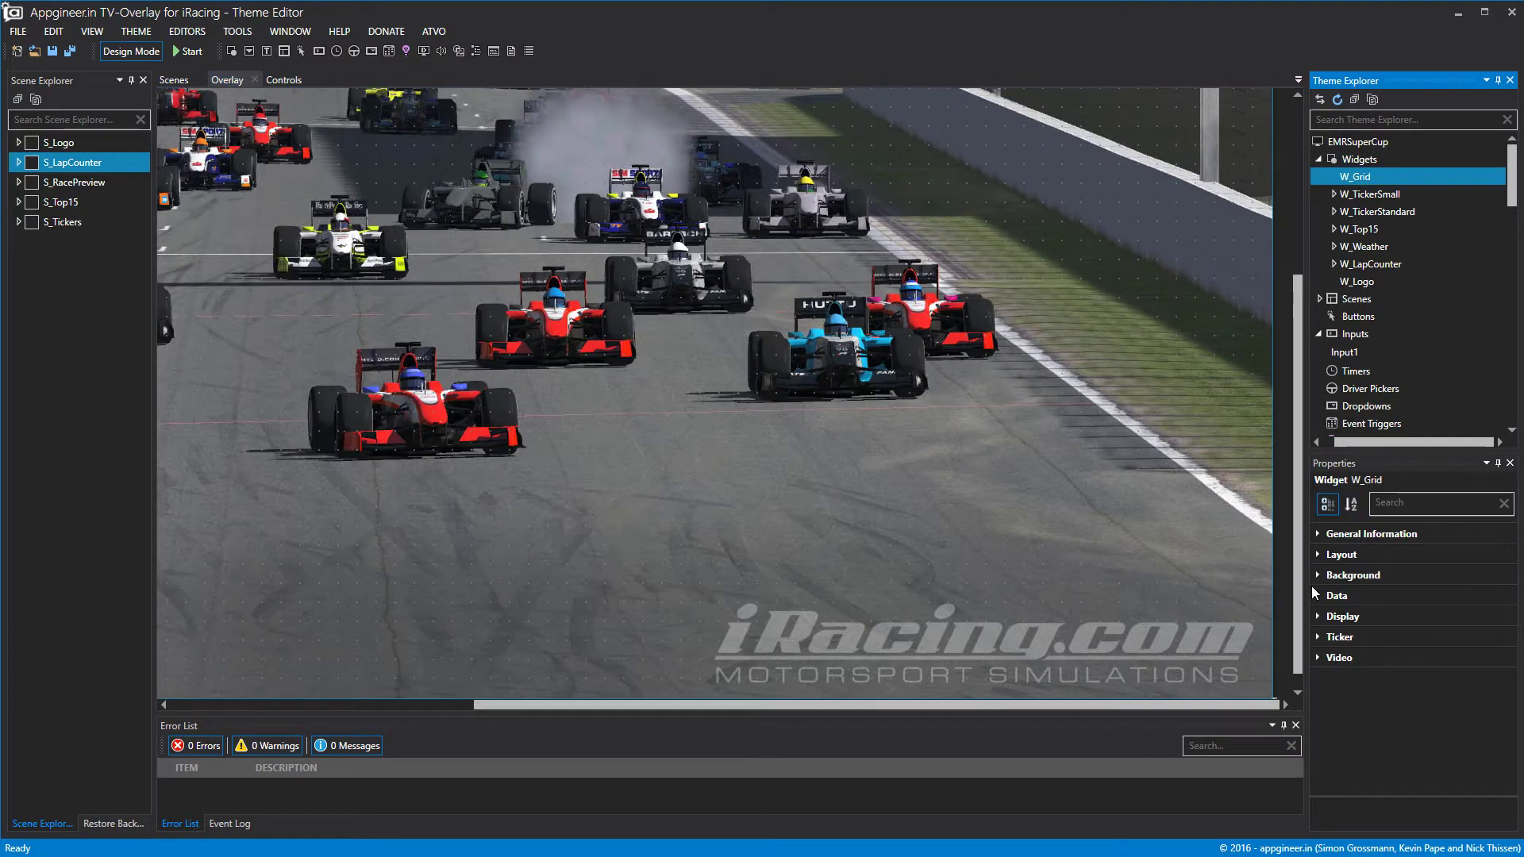
left_click(1319, 576)
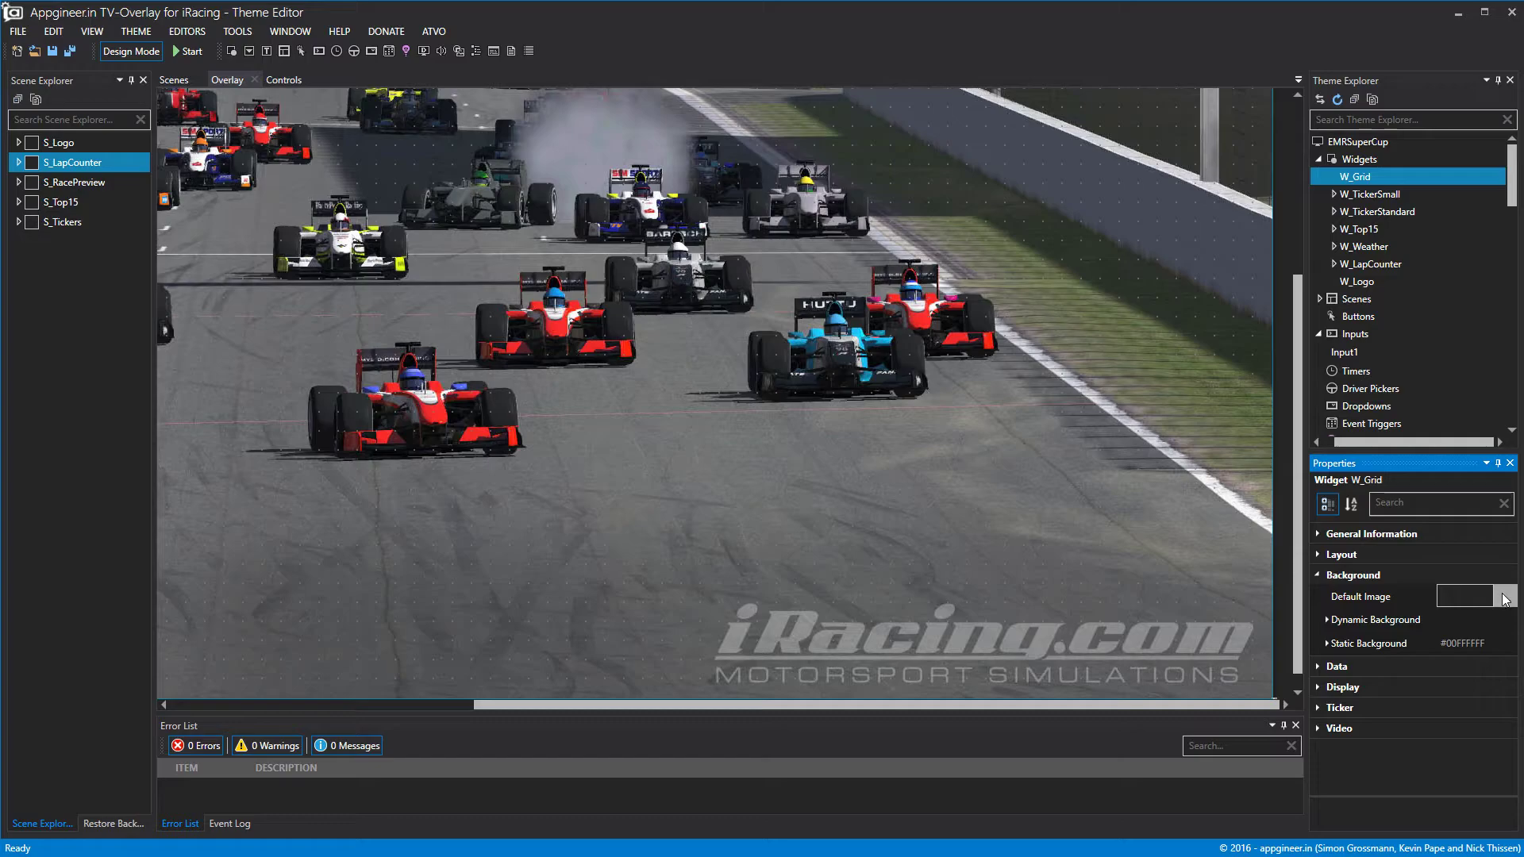
left_click(1325, 643)
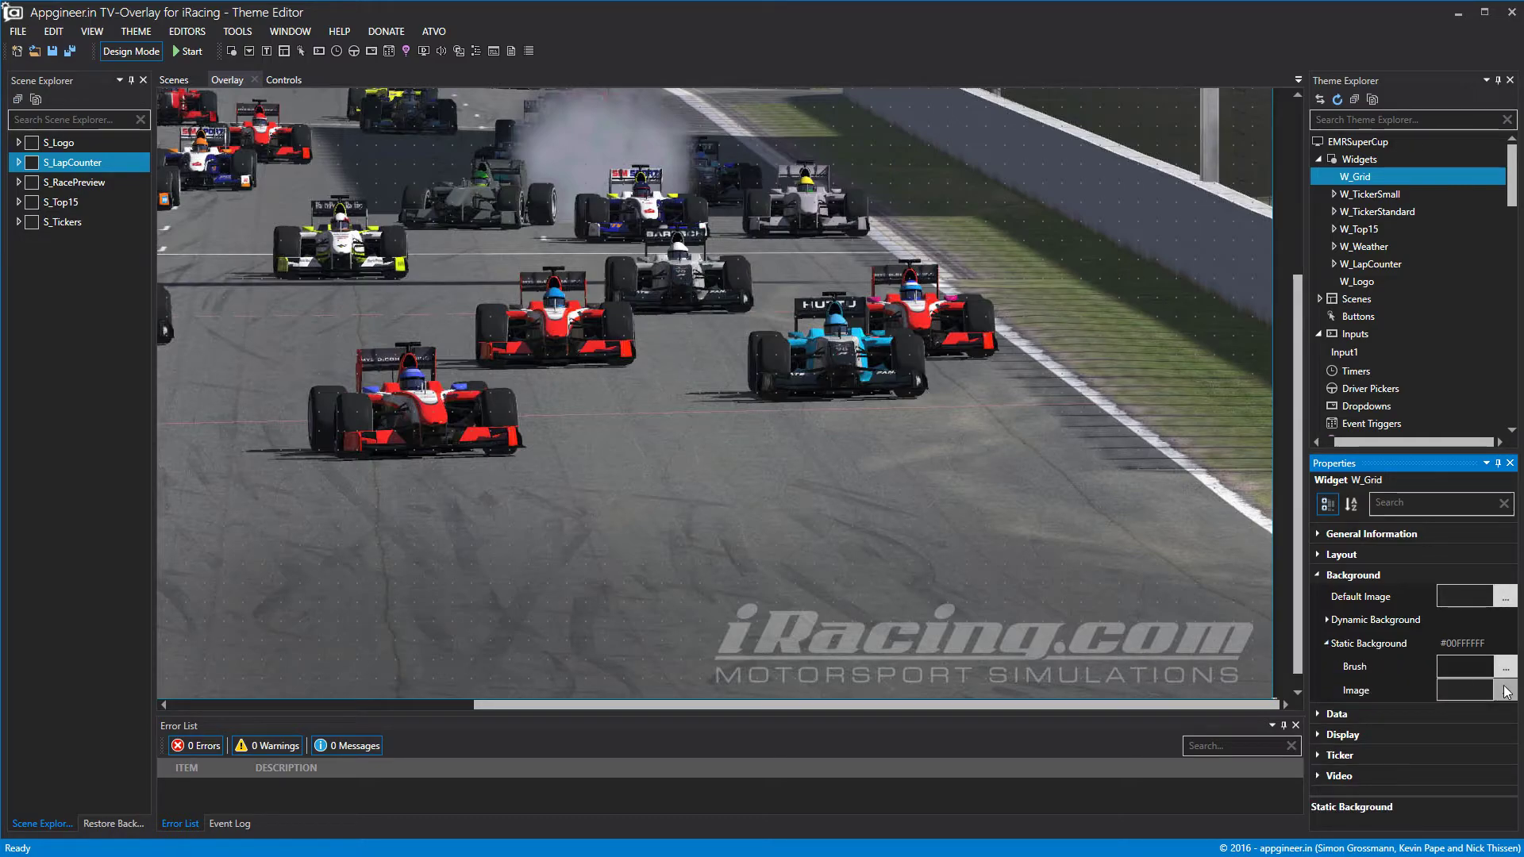
left_click(1504, 687)
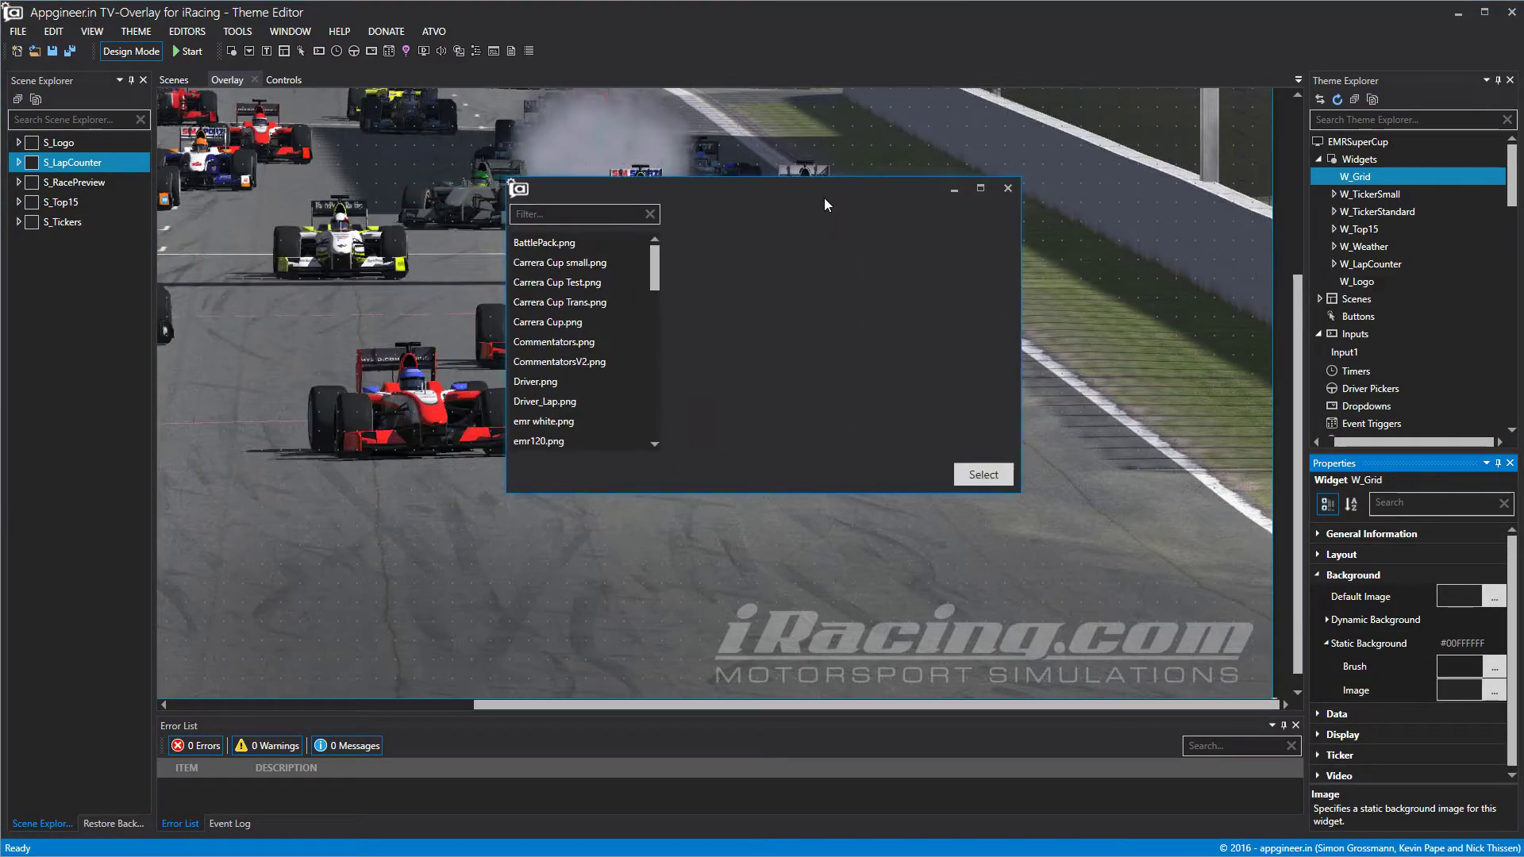
scroll(592, 301, "down", 15)
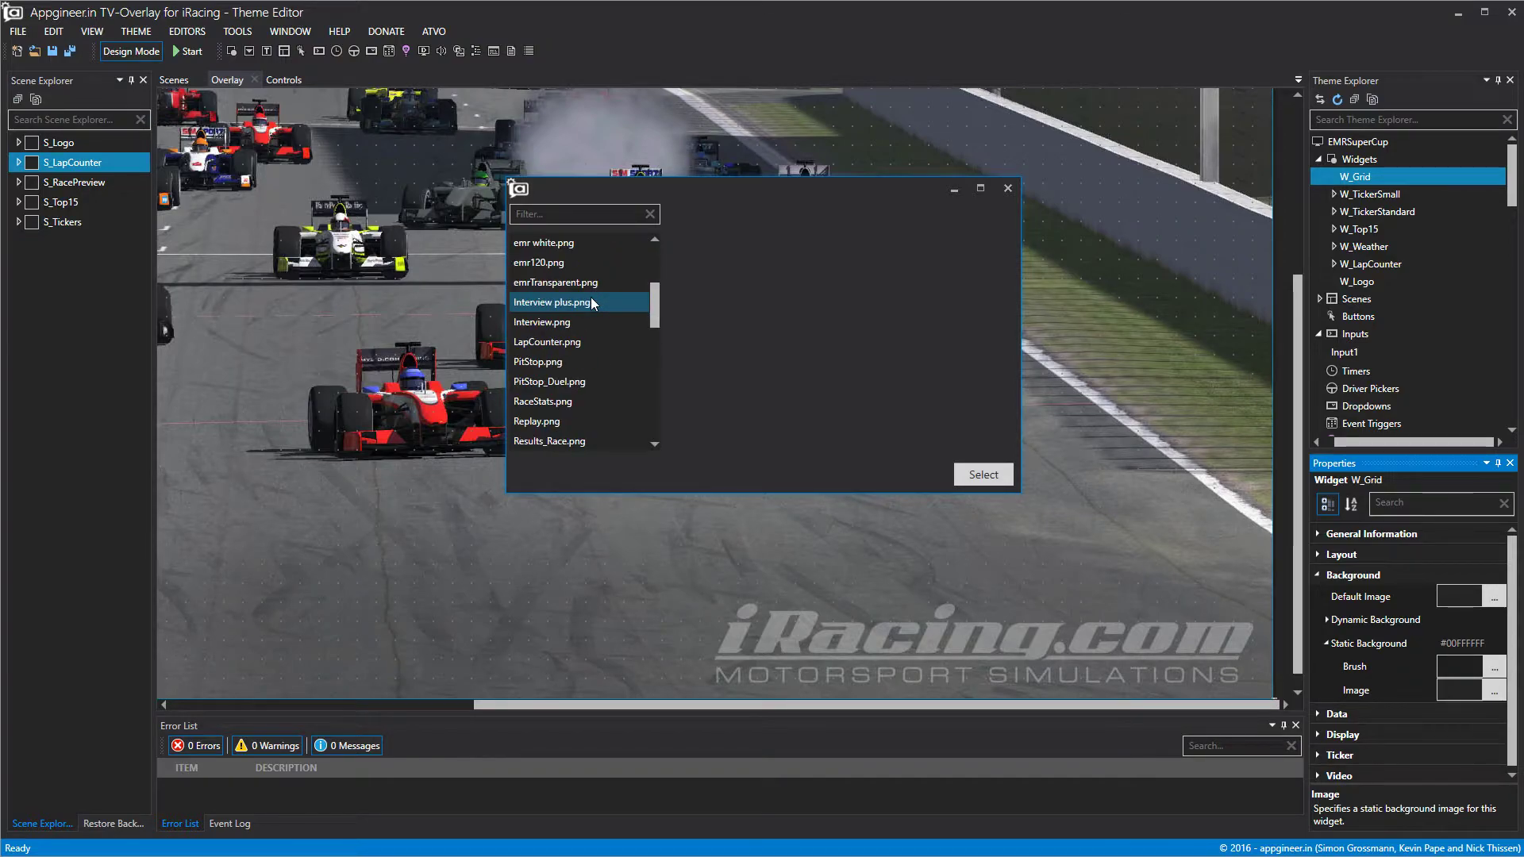
left_click(589, 417)
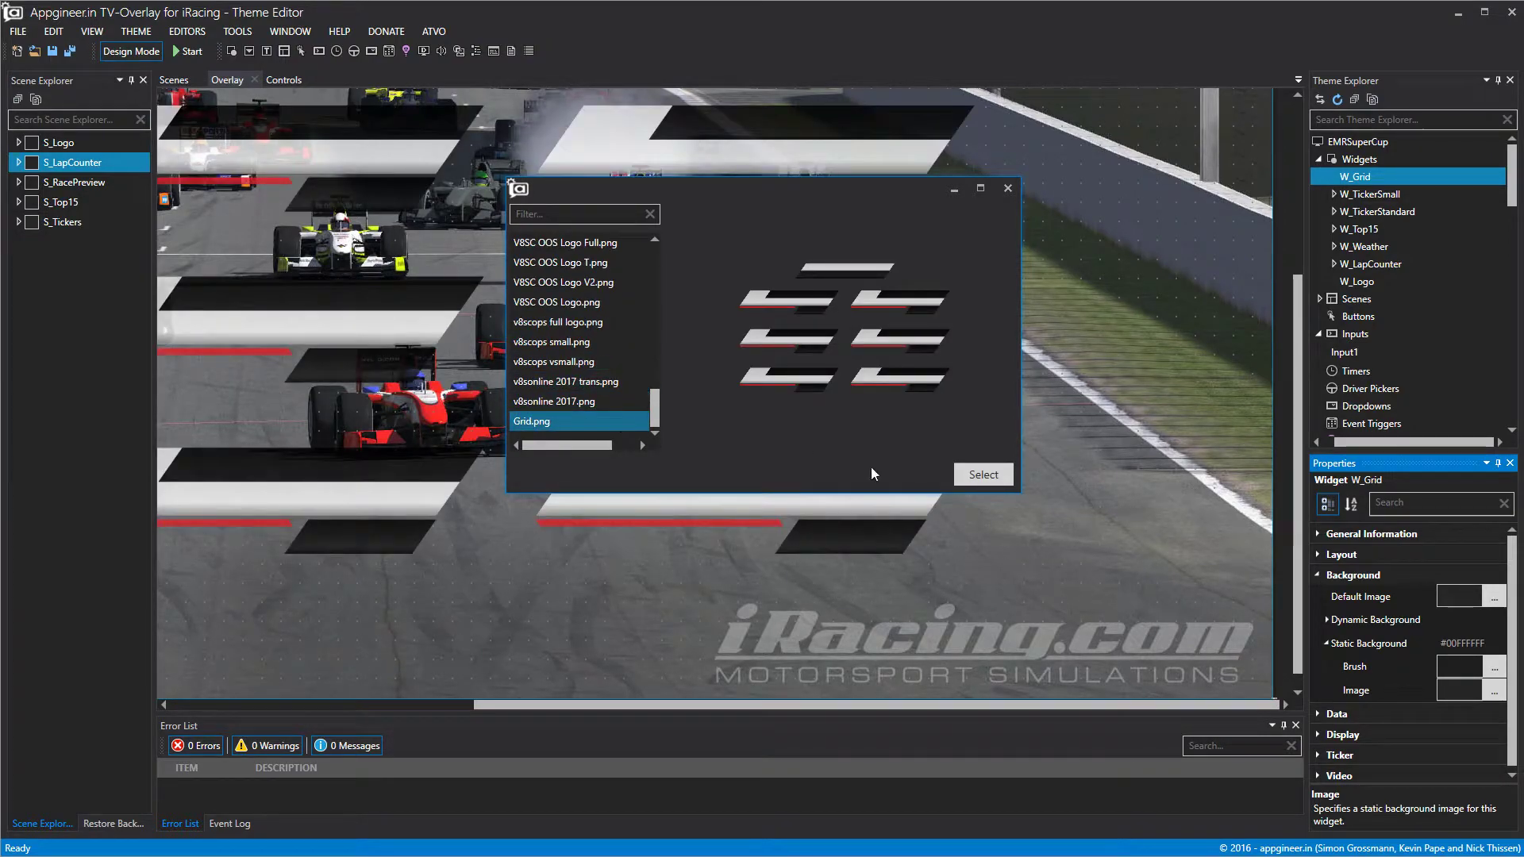
left_click(976, 472)
scroll(773, 394, "down", 1)
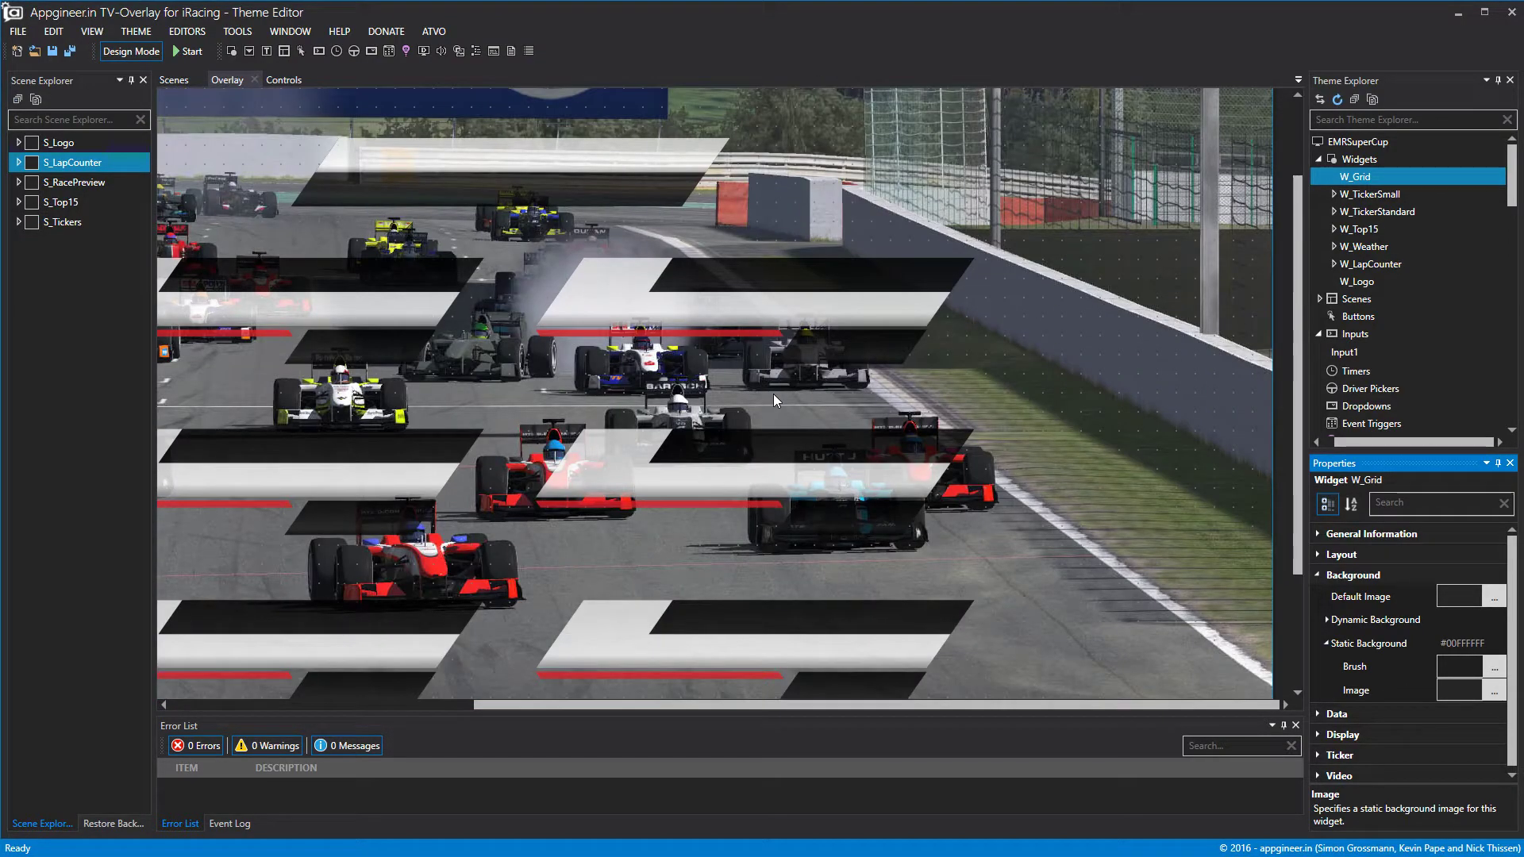
scroll(773, 393, "up", 2)
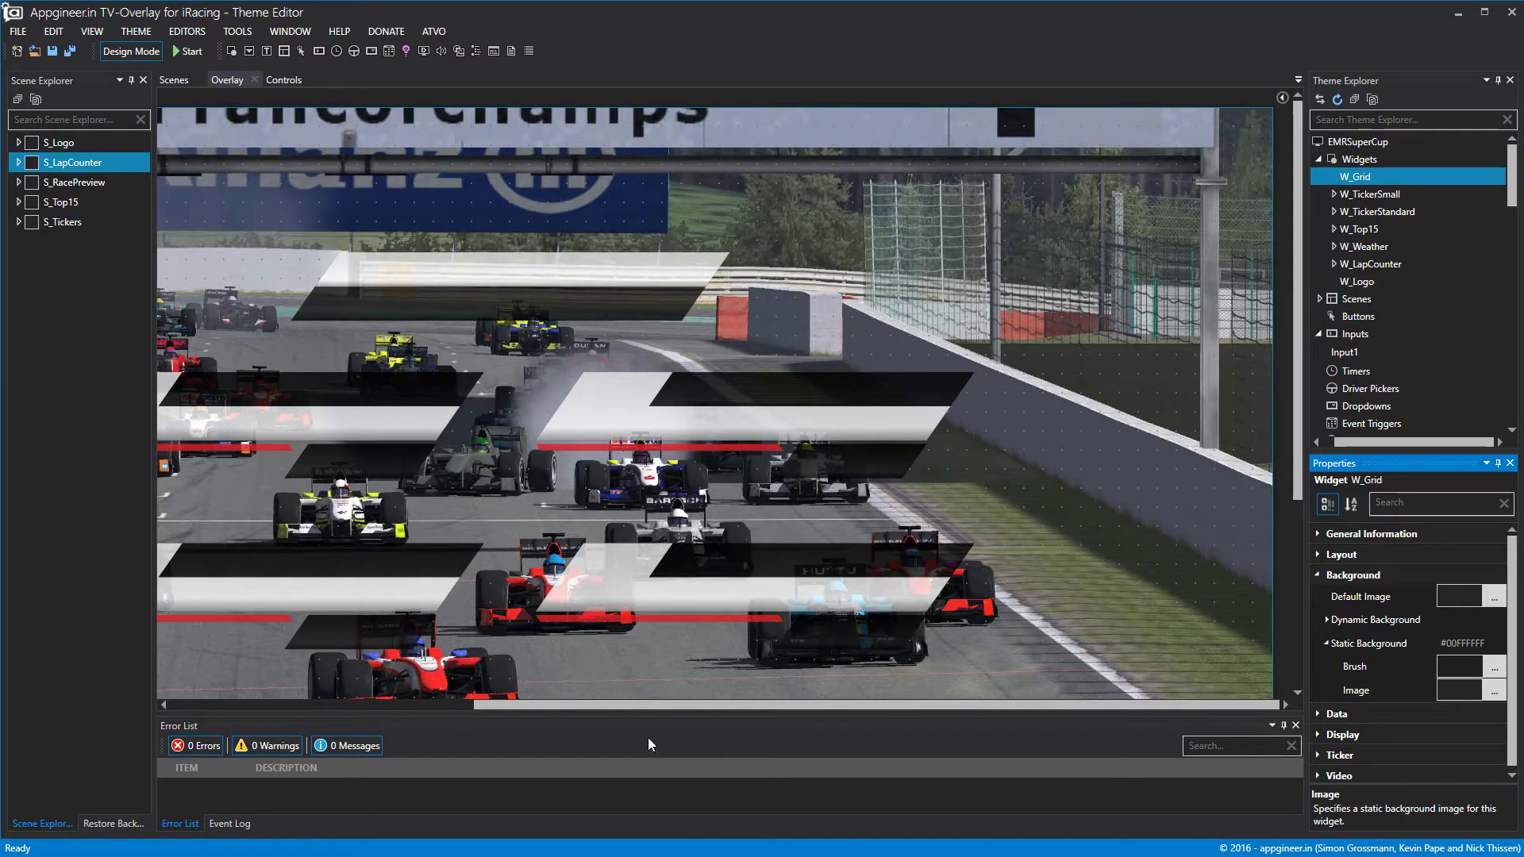
left_click(32, 144)
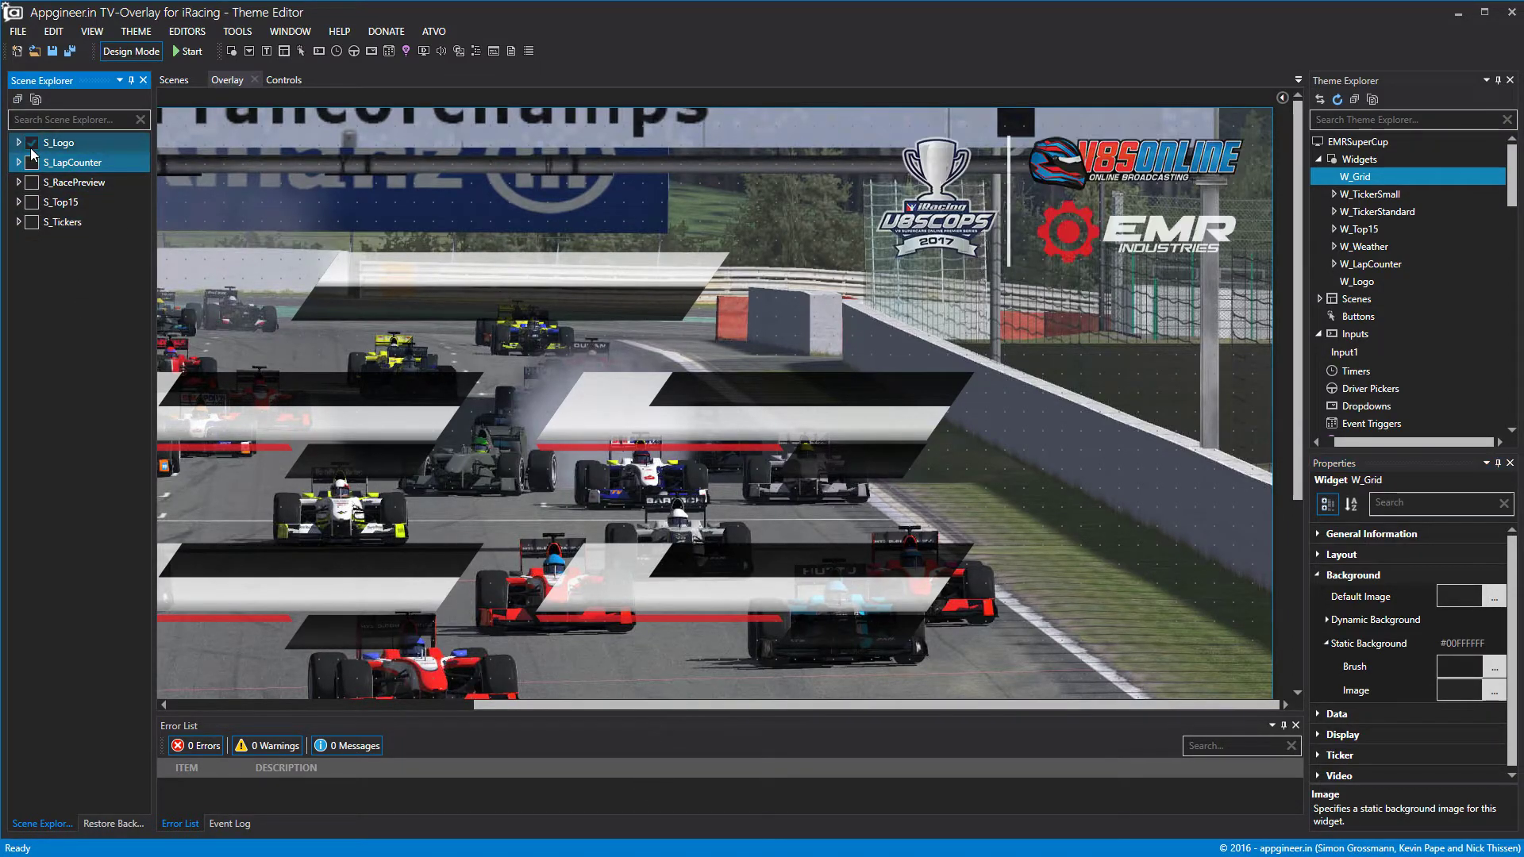
Hide the logo scene, add a sub-widget to W_Grid and rename SubWidget1 to SW_GridHeader.
left_click(32, 143)
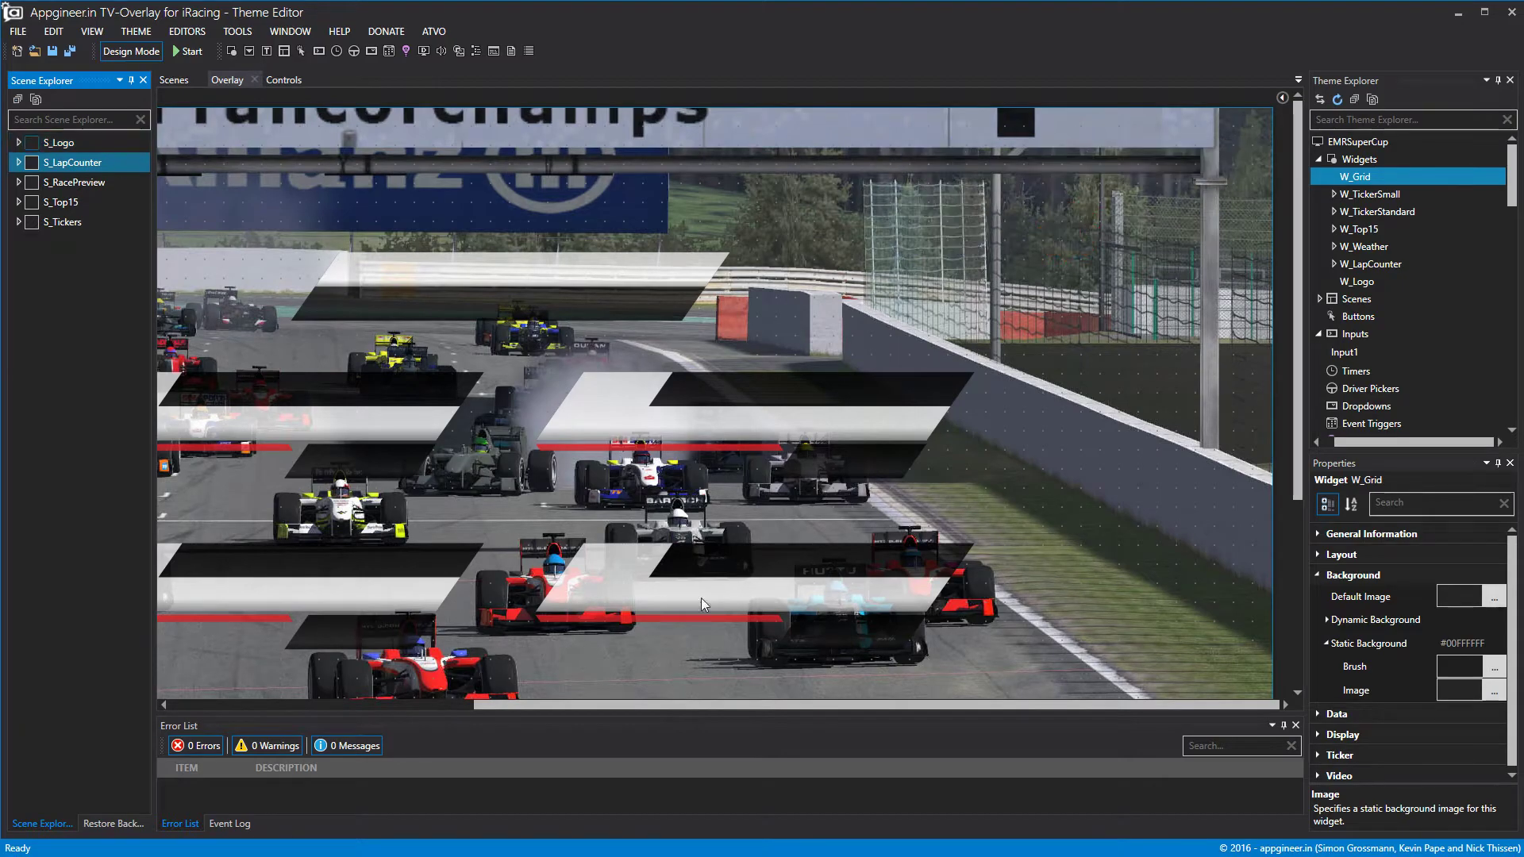
right_click(1362, 185)
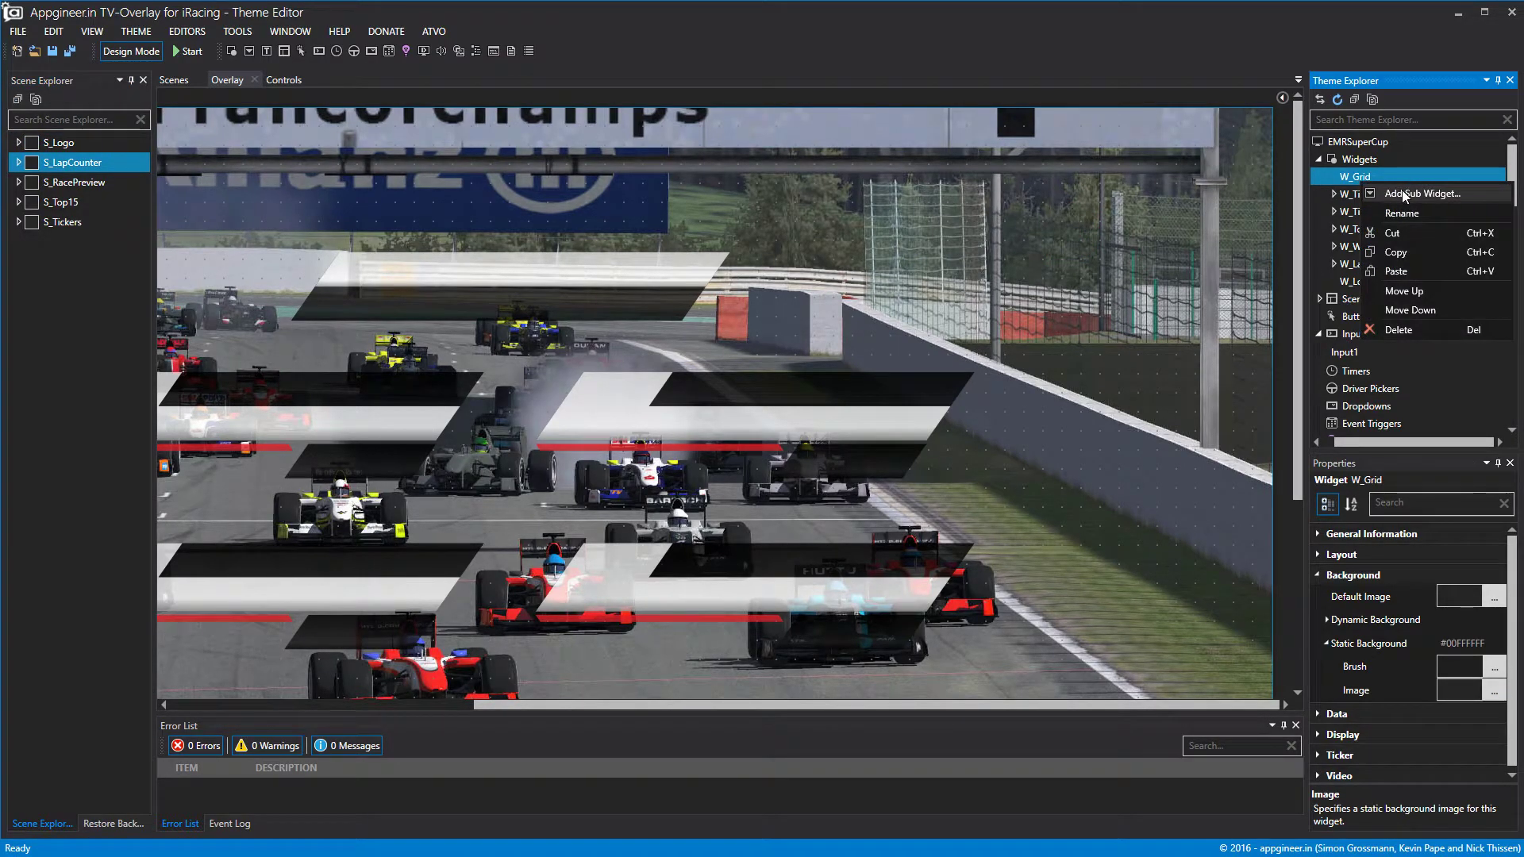
left_click(1394, 196)
right_click(1394, 198)
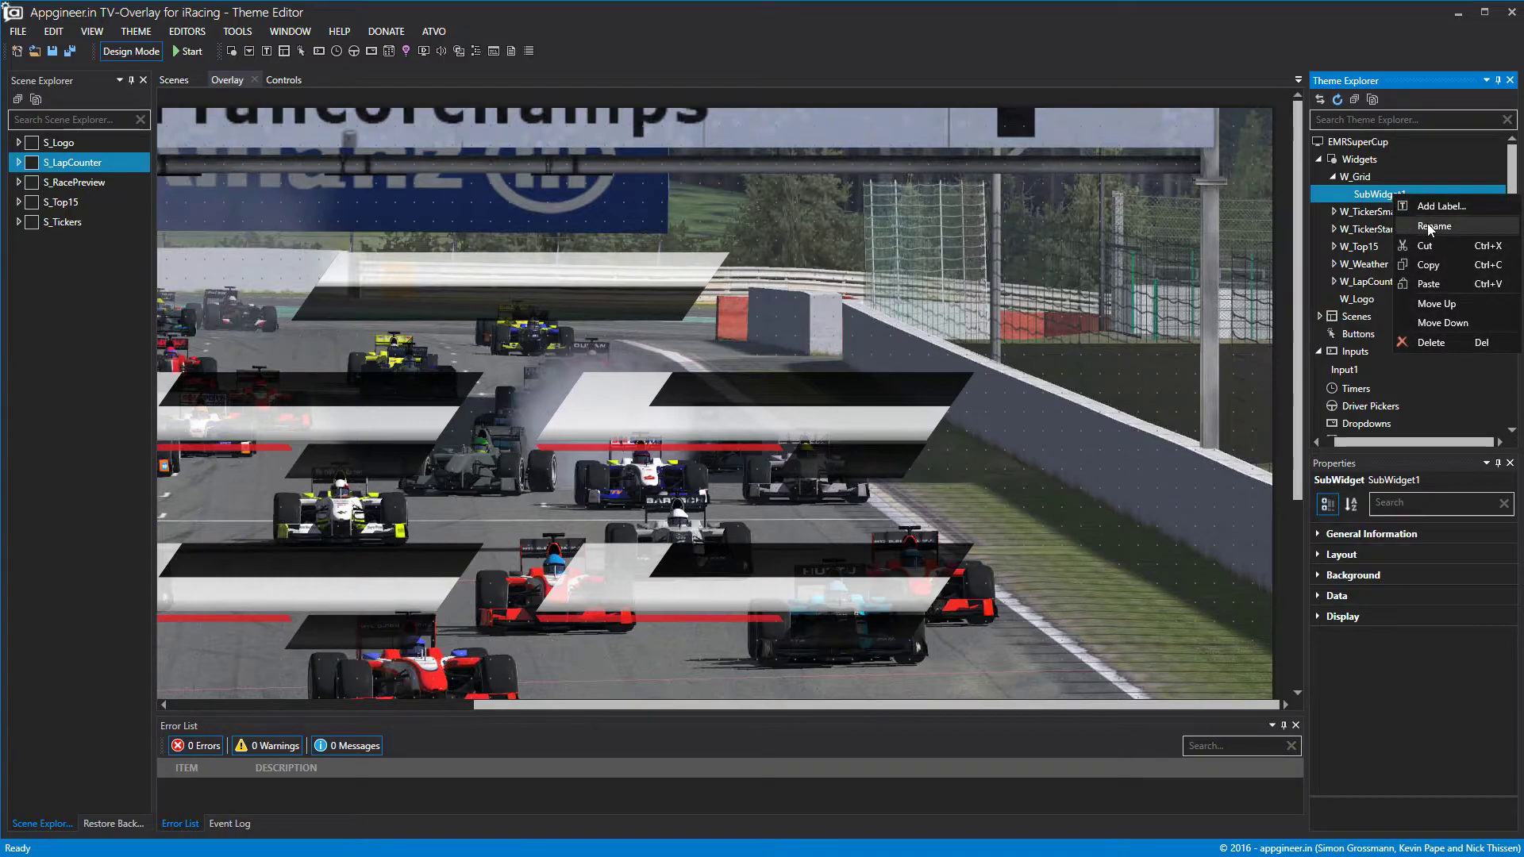
left_click(1428, 227)
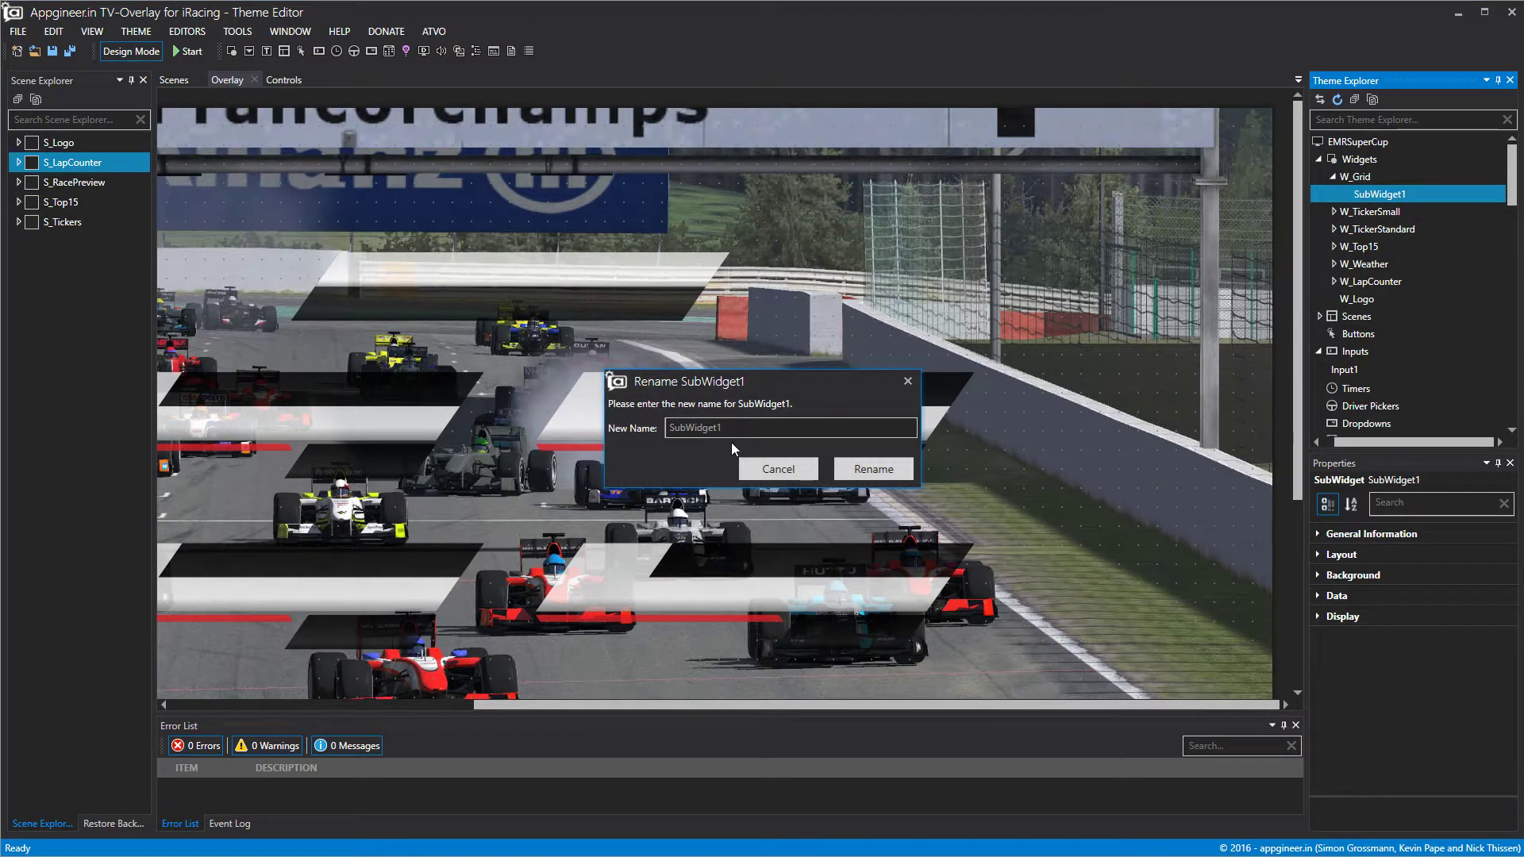
type("SW_")
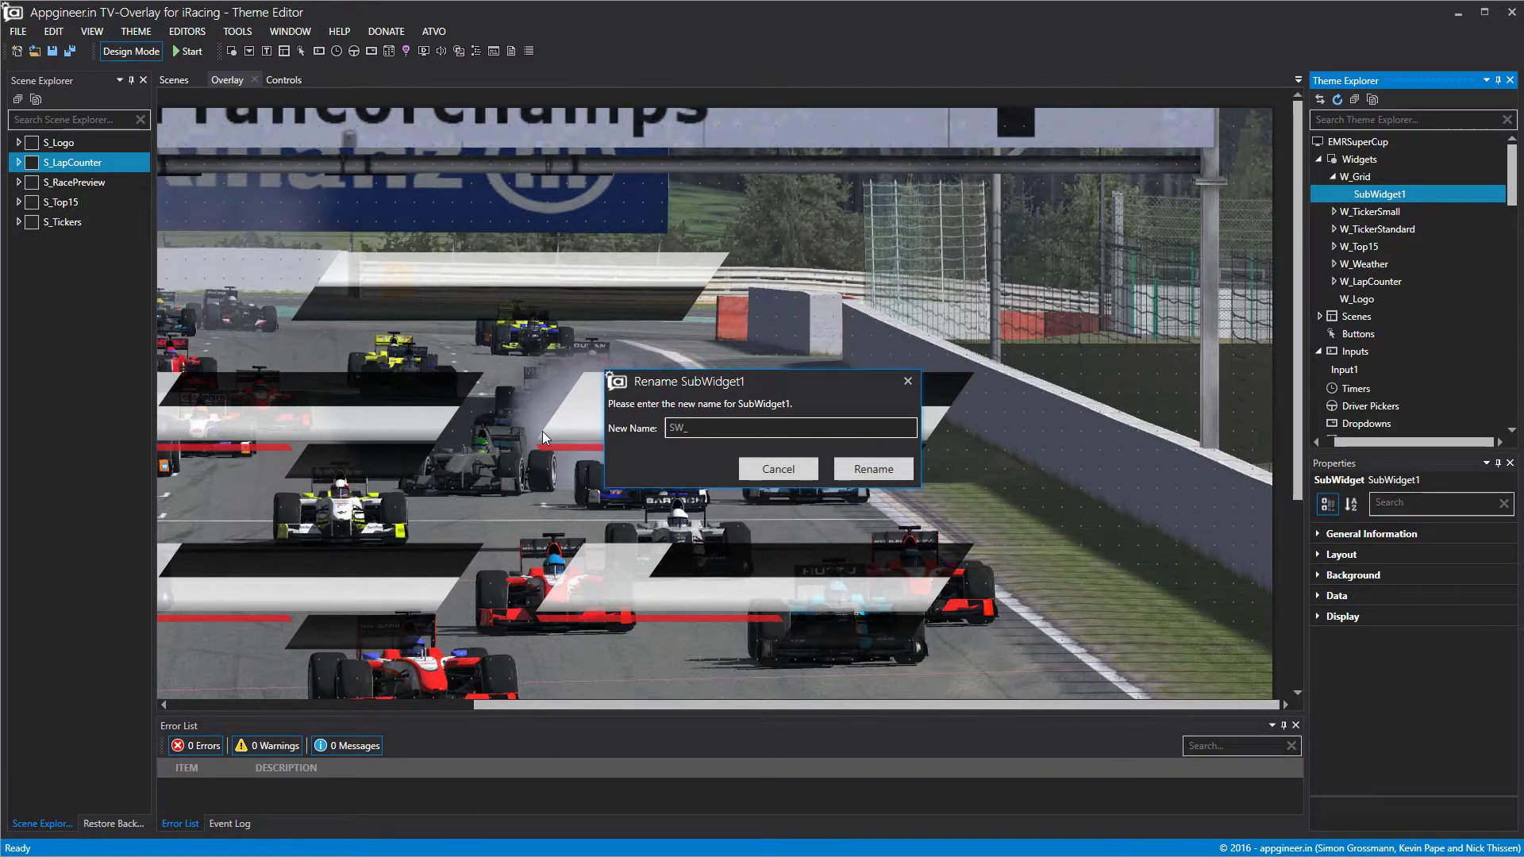
type("GridHeader")
left_click(873, 470)
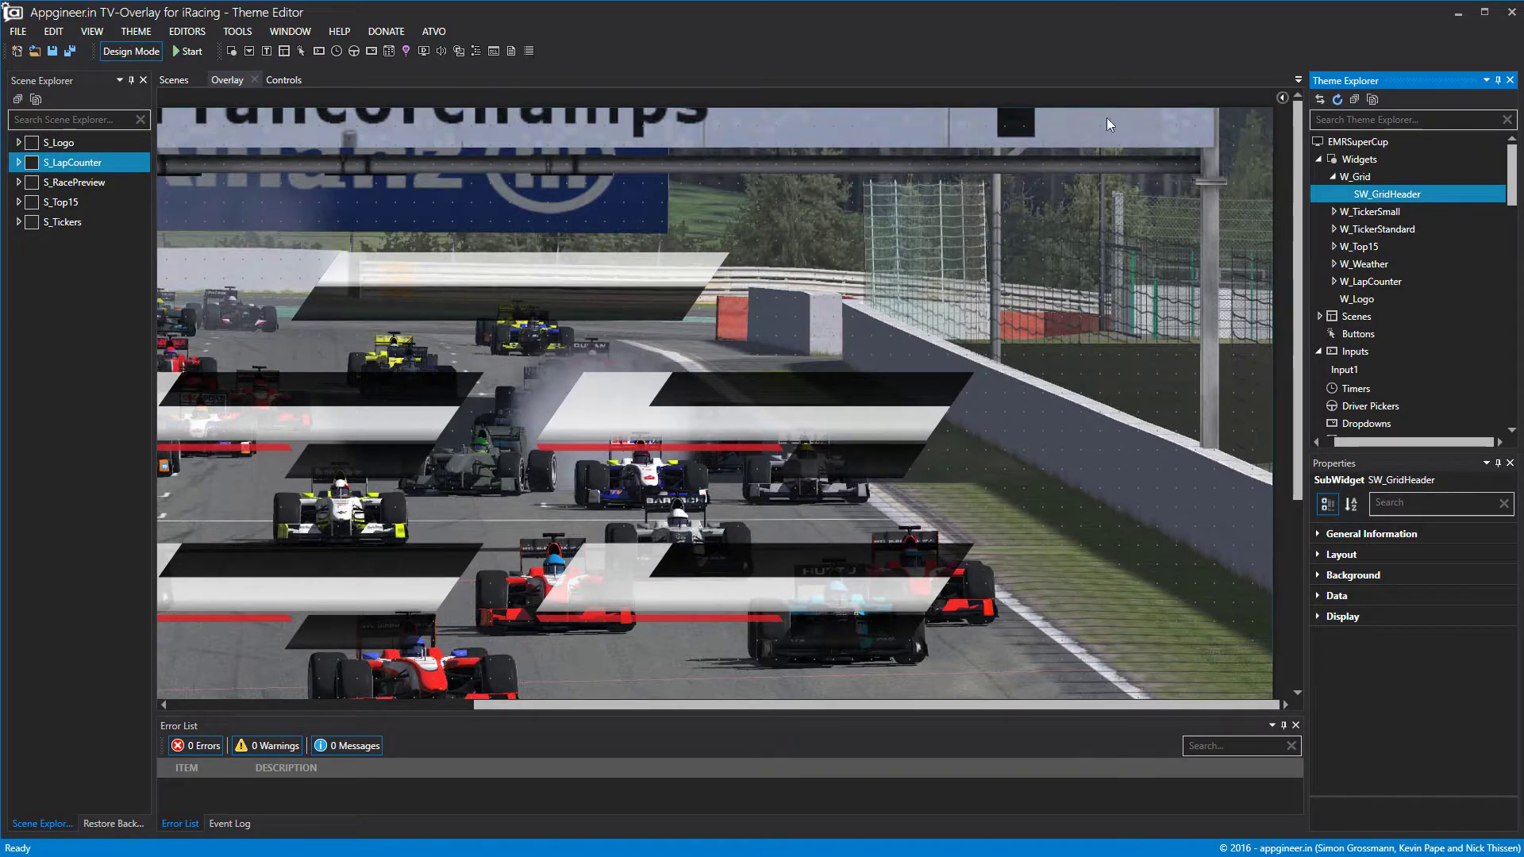
Open W_Grid in its editor and resize SW_GridHeader to cover the grid image's top bar.
double_click(1358, 176)
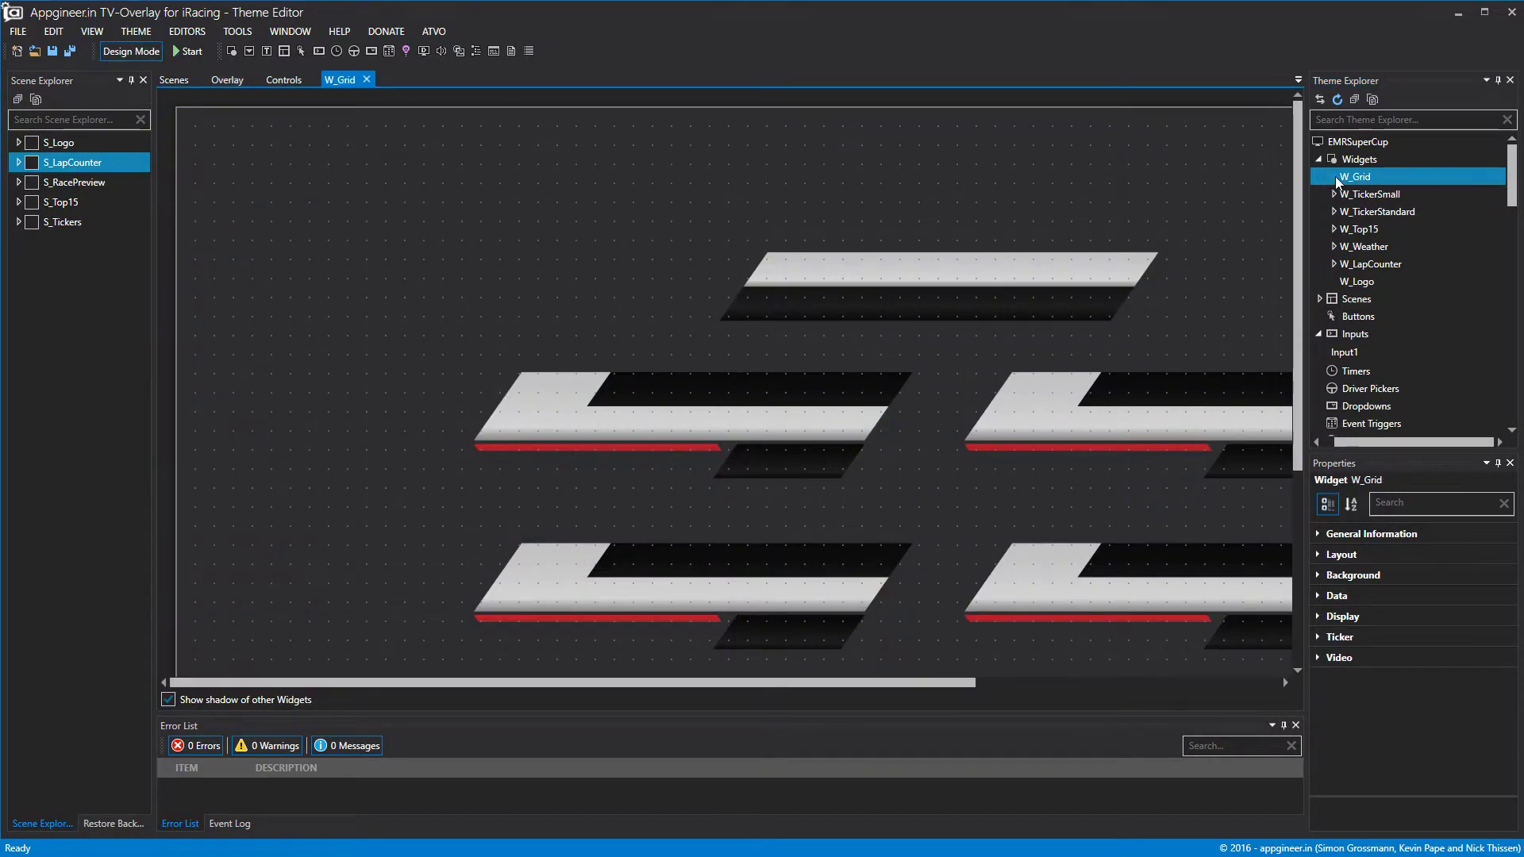
left_click(1334, 176)
left_click(1386, 194)
left_click_drag(927, 421, 1221, 427)
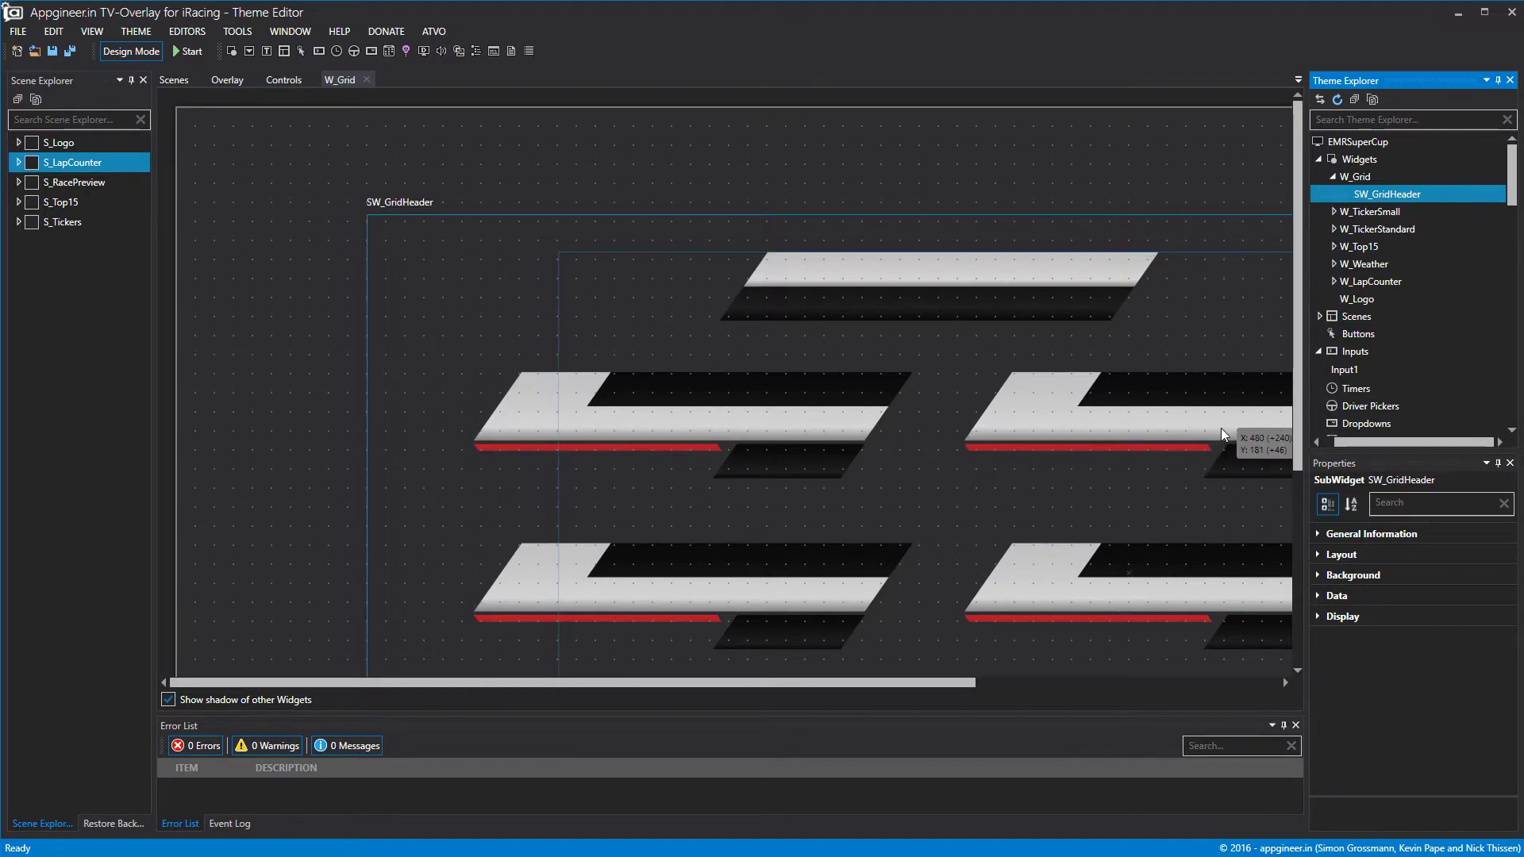
scroll(736, 479, "down", 5)
left_click_drag(805, 590, 859, 78)
scroll(877, 149, "up", 6)
left_click_drag(879, 306, 889, 243)
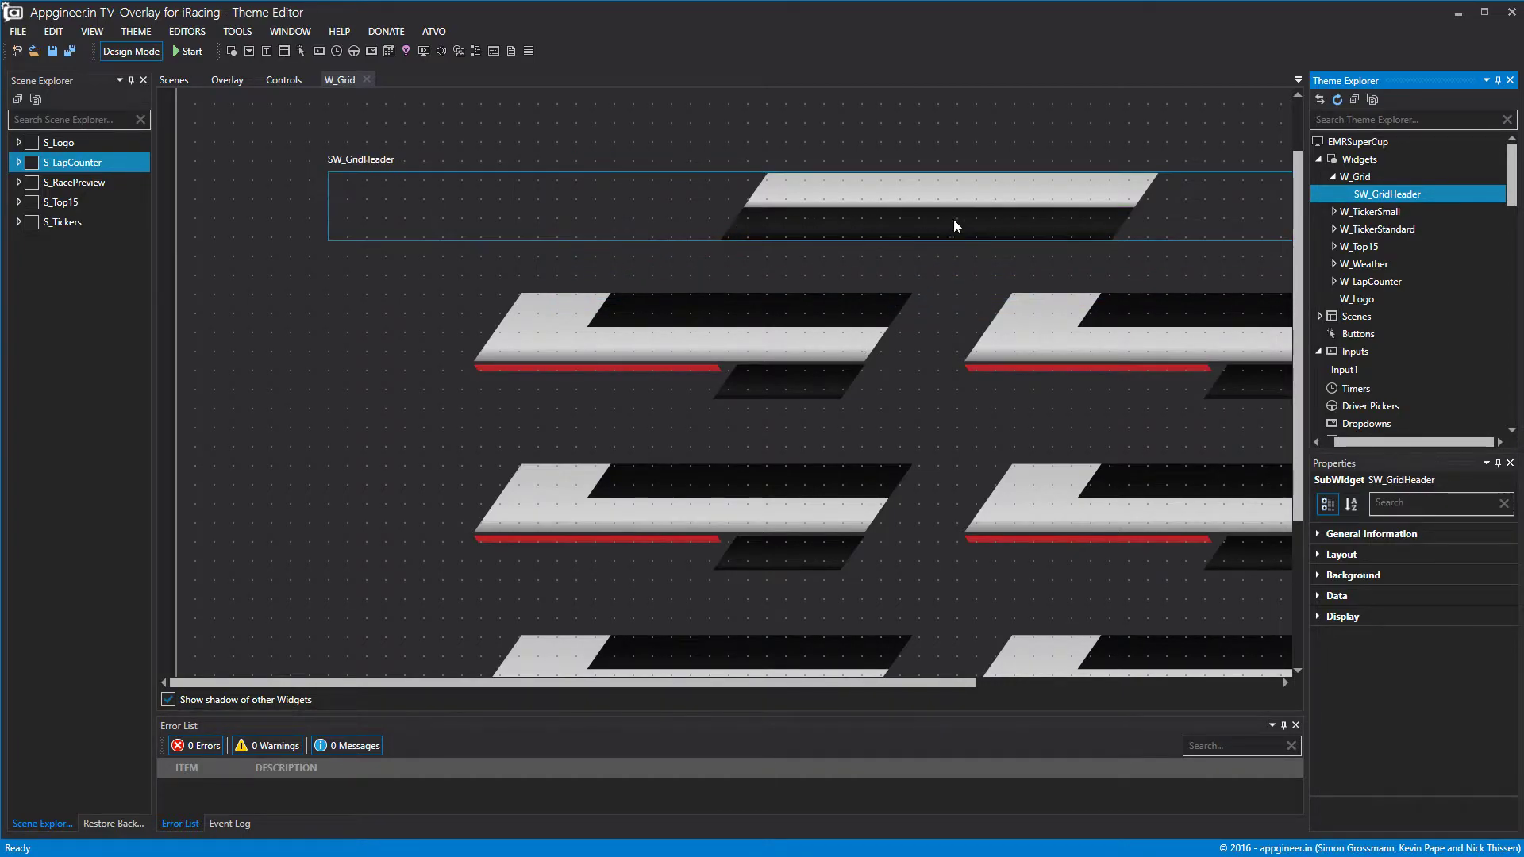
left_click_drag(853, 685, 1098, 578)
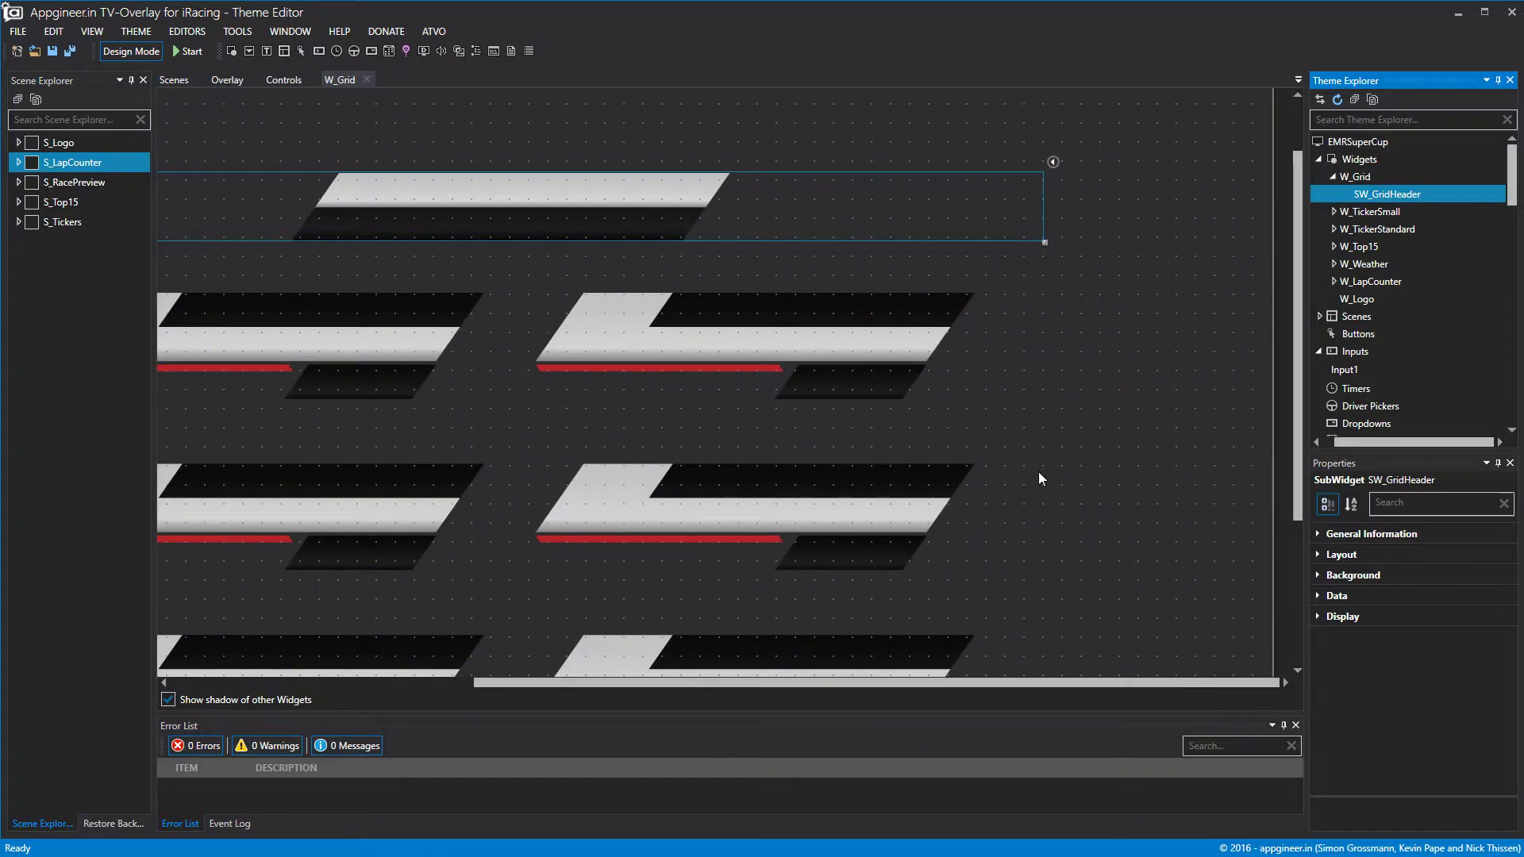
left_click_drag(1045, 227, 731, 215)
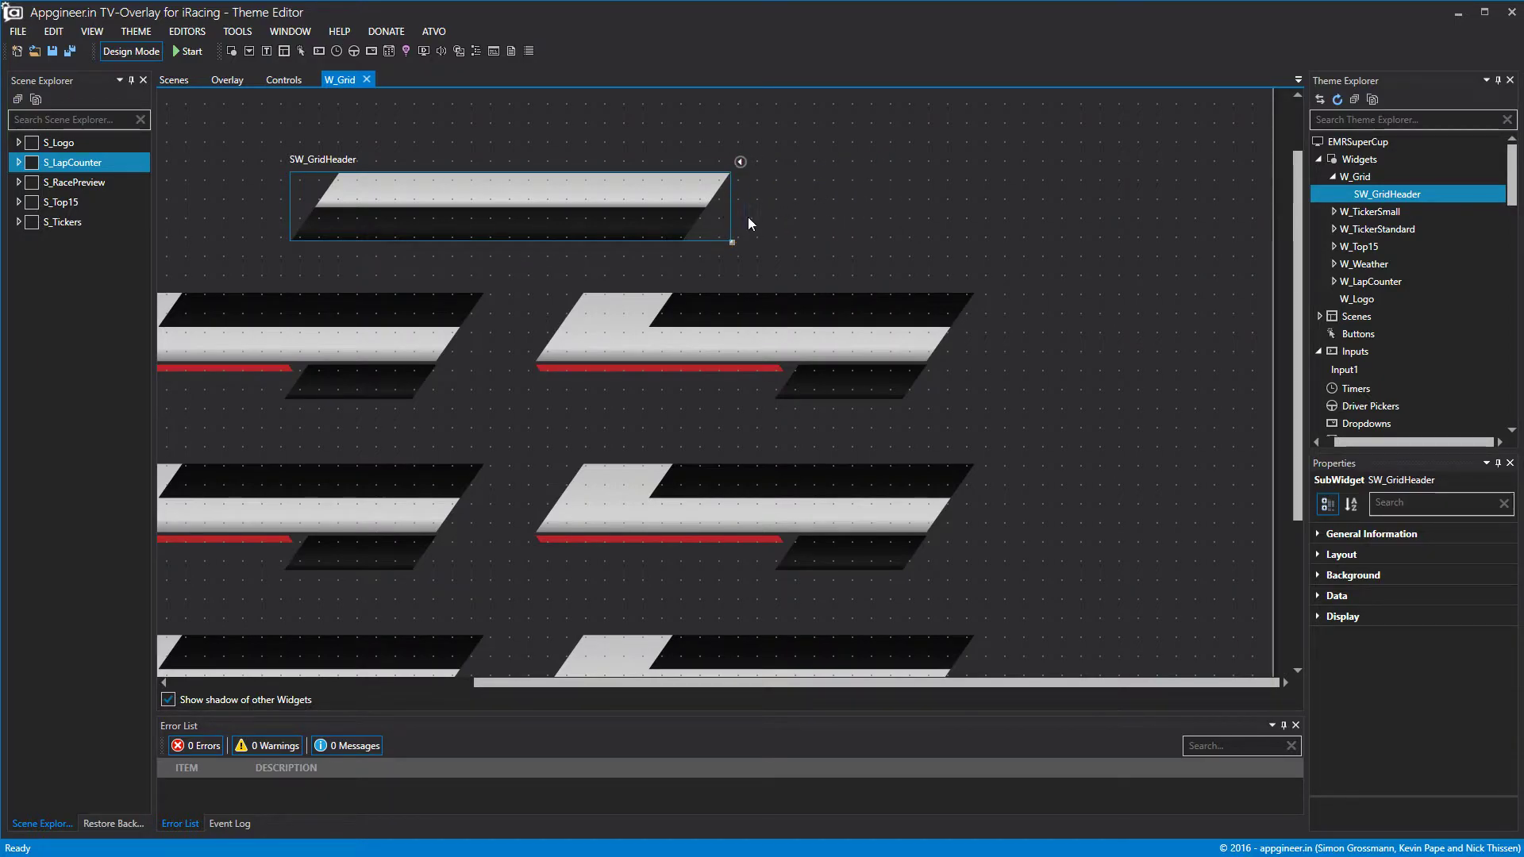
Add a label to SW_GridHeader and rename it L_GridHeader1.
right_click(1373, 193)
left_click(1397, 211)
right_click(1388, 220)
left_click(1425, 228)
type("L_Grdi")
key("BackSpace")
key("BackSpace")
type("idHeader1")
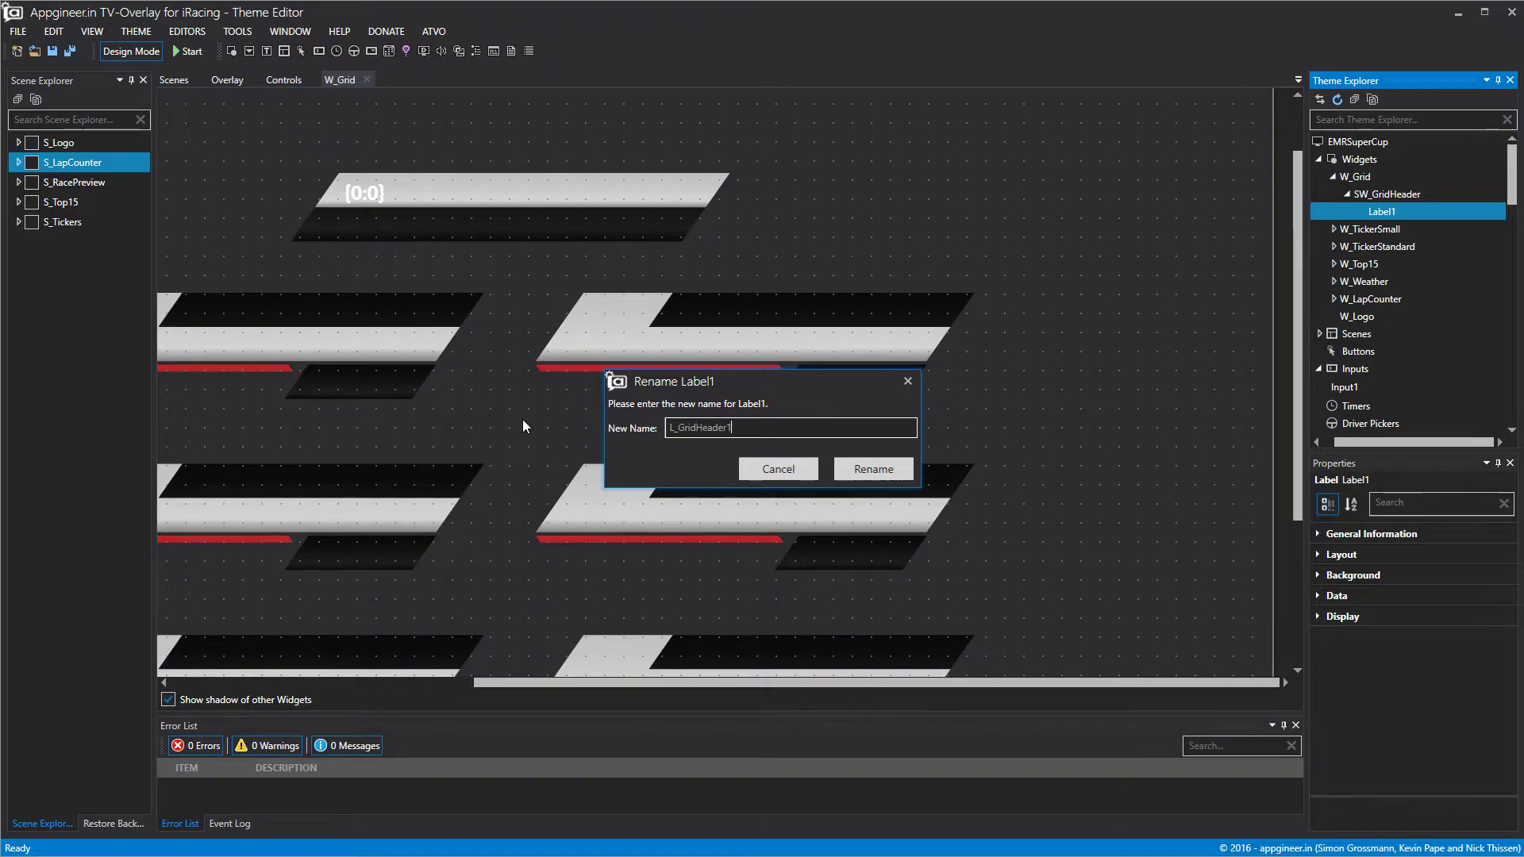
left_click(880, 469)
Set the label's Data > Text to 'EMR PORSCHE SUPERCUP'.
left_click(1316, 596)
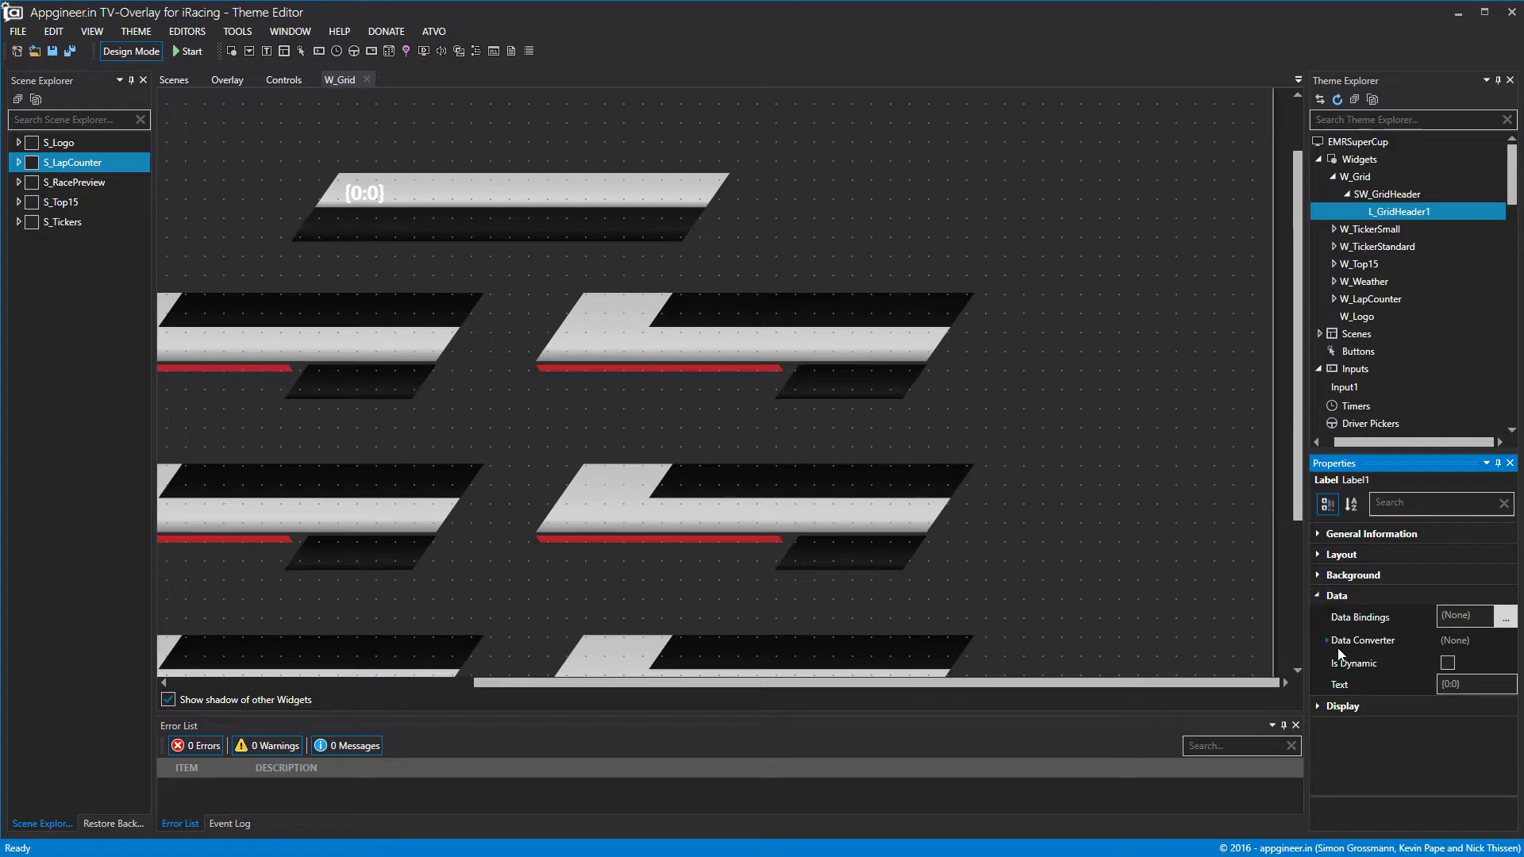
left_click(1350, 687)
type("EMR ")
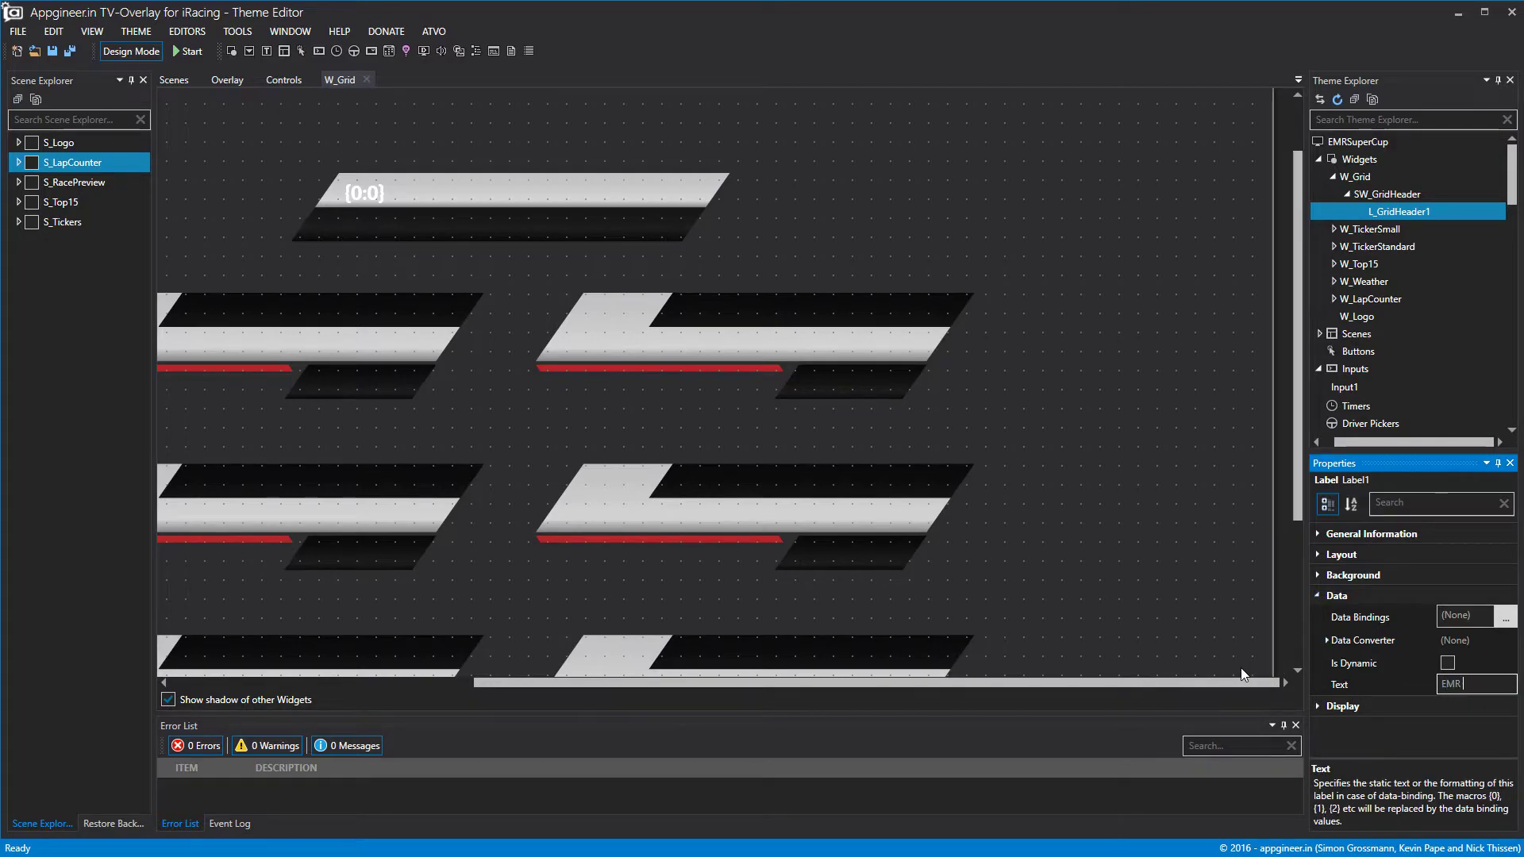
type("PORSCHE")
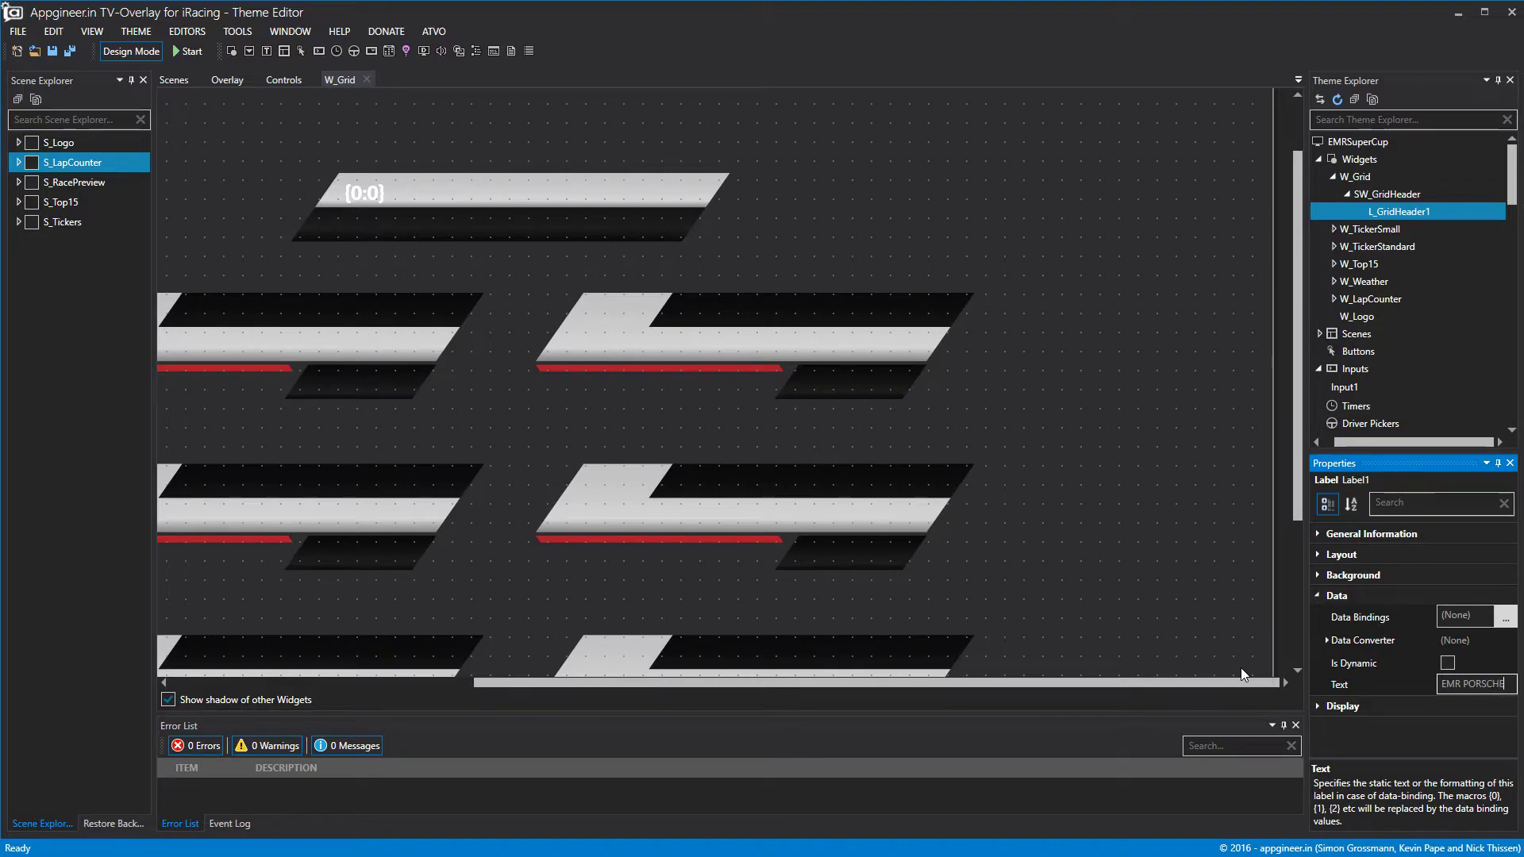
type(" SUPERCUP")
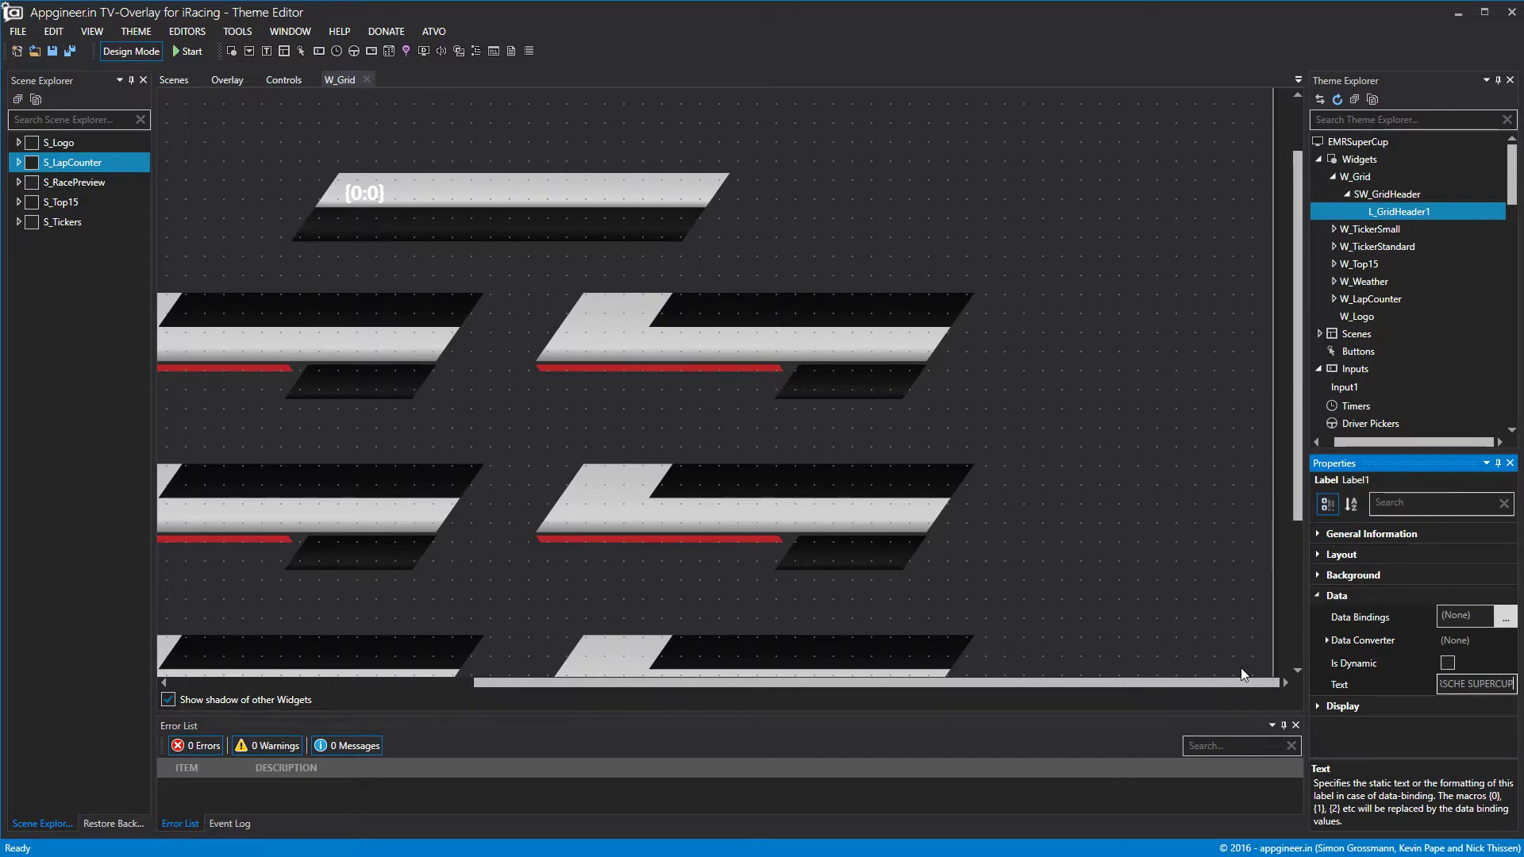
left_click(1040, 169)
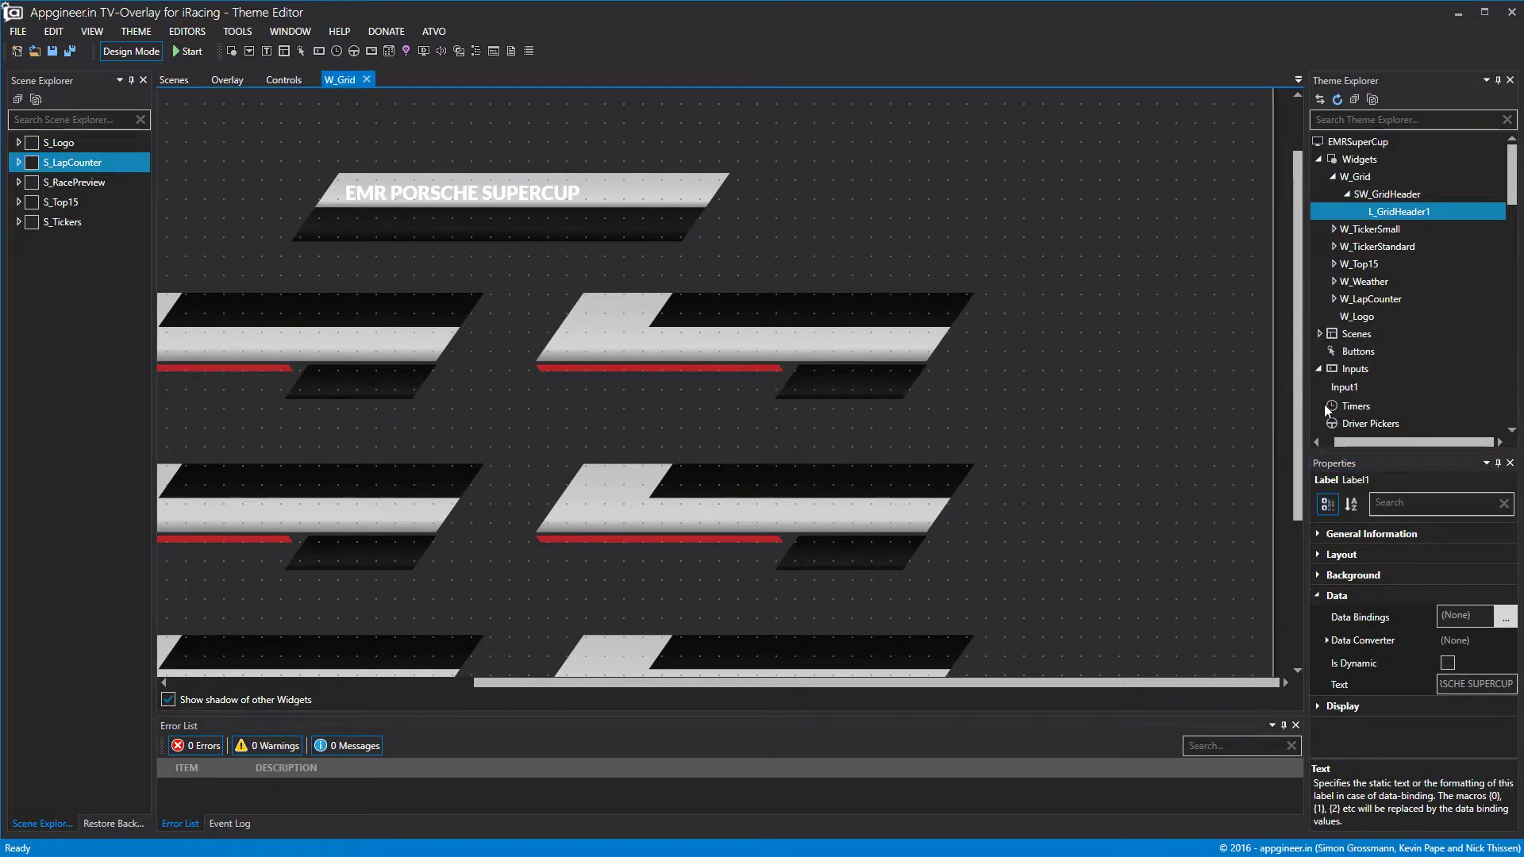
left_click(1317, 594)
Center the label text horizontally and vertically and make its font colour black.
left_click(1317, 614)
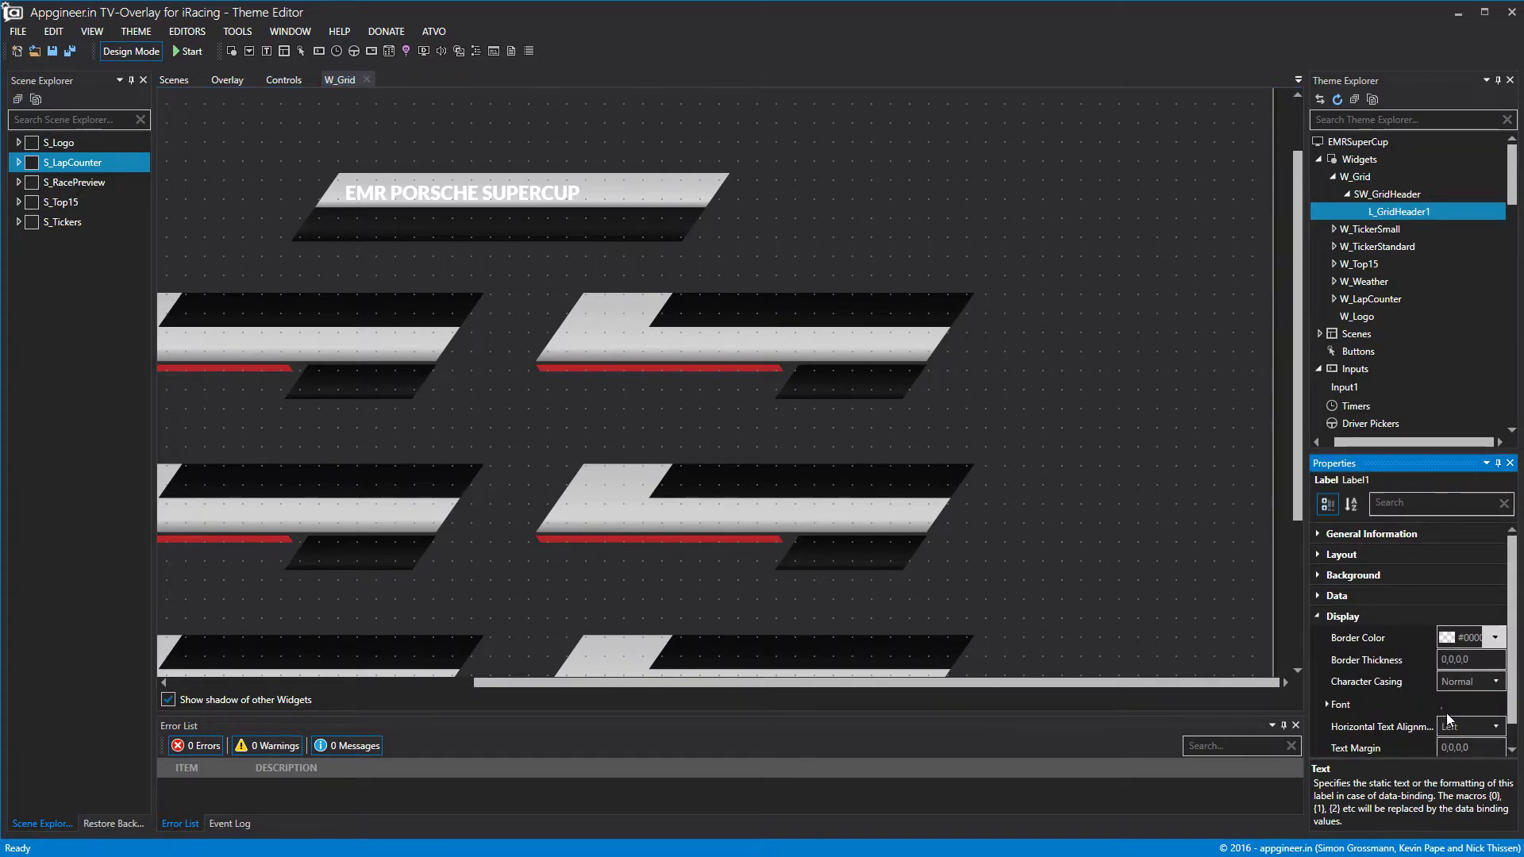
left_click(1474, 725)
left_click(1465, 751)
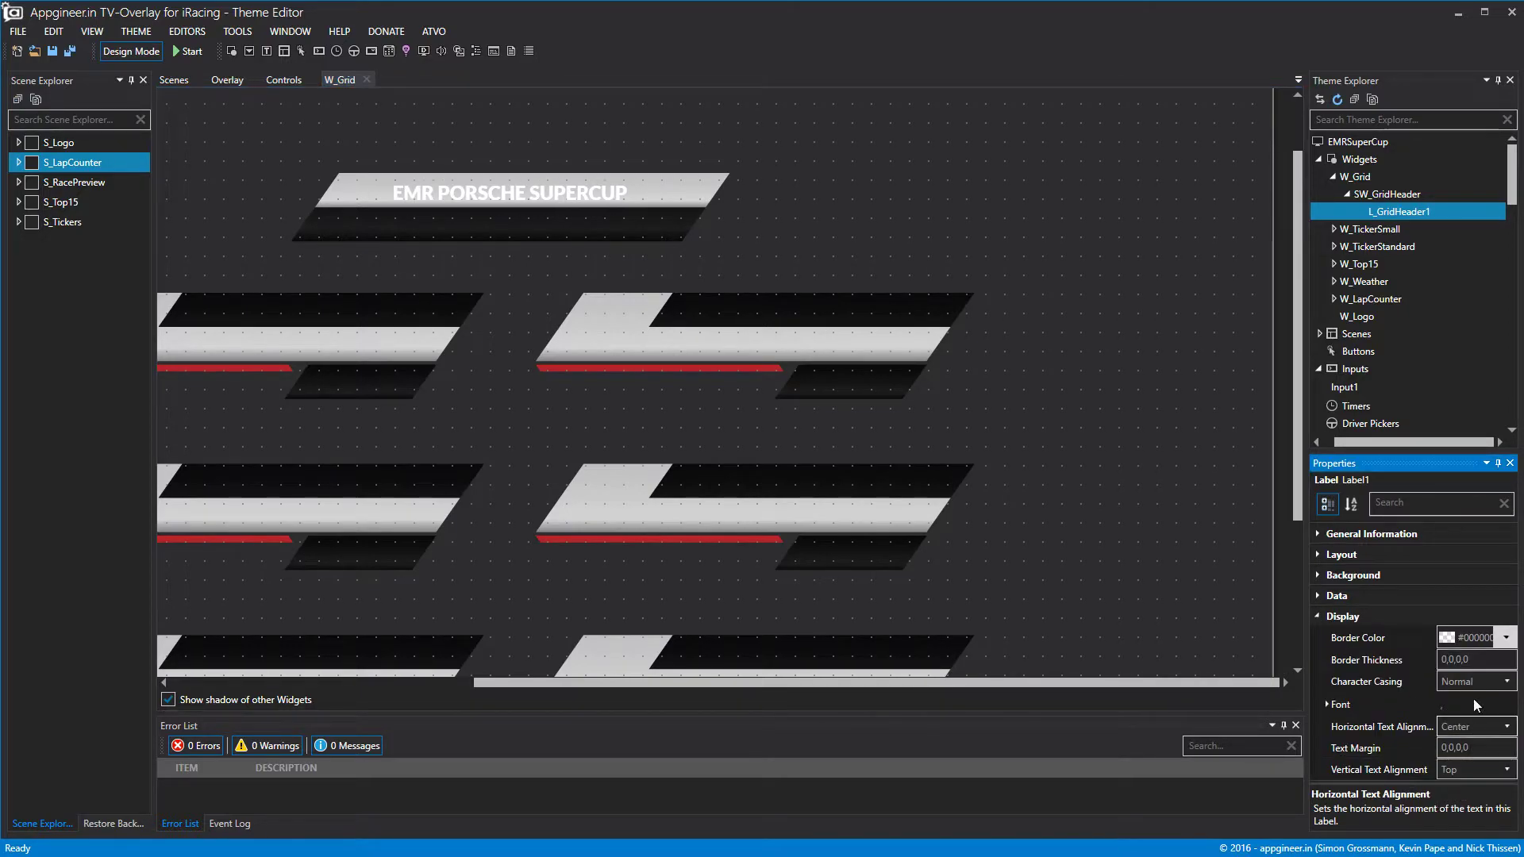
left_click(1495, 769)
left_click(1475, 808)
left_click(1327, 708)
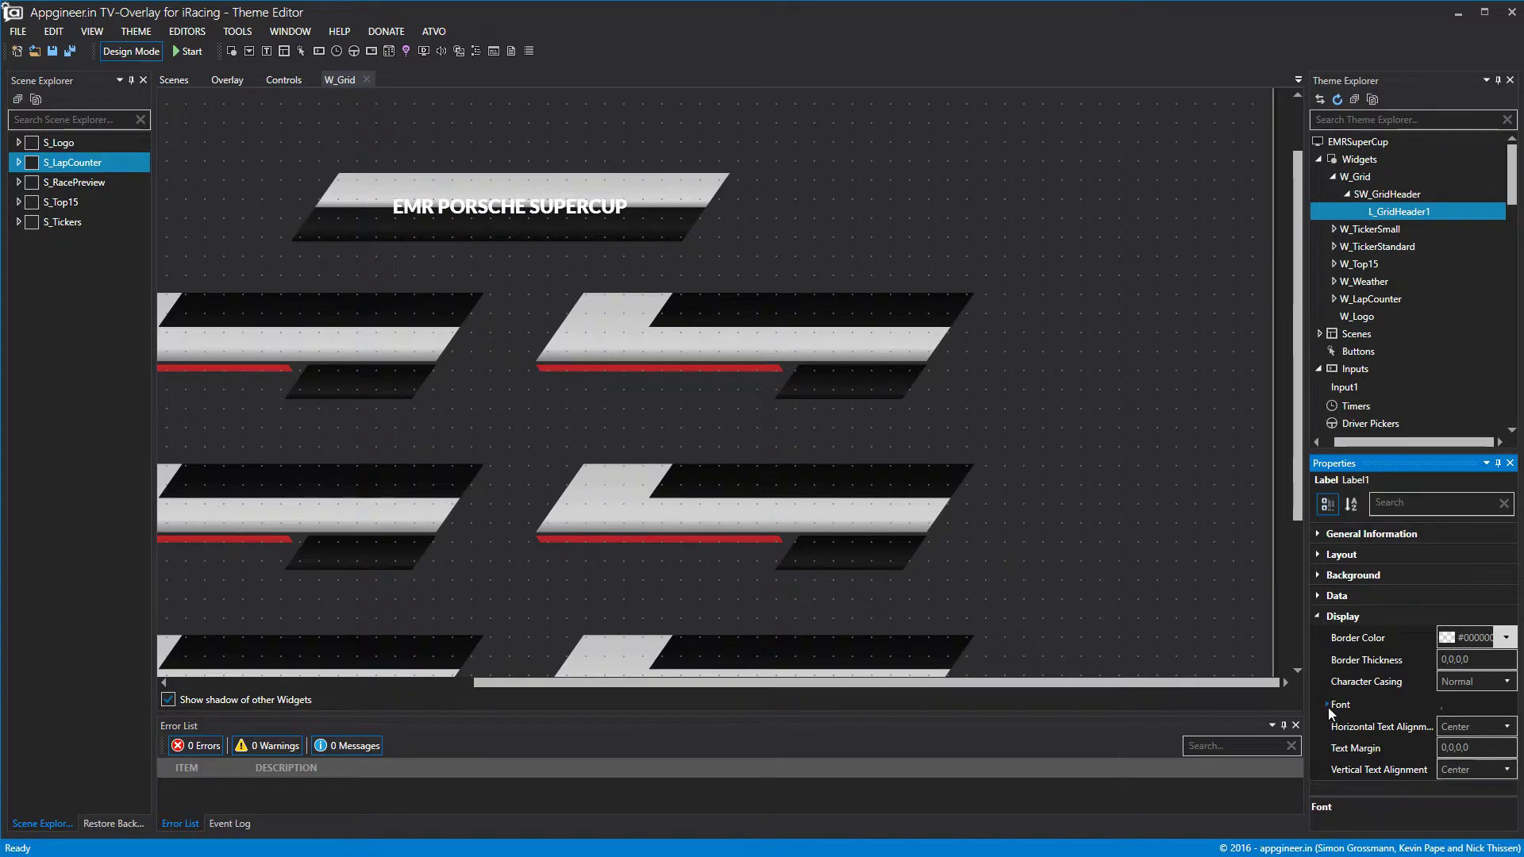
left_click(1494, 772)
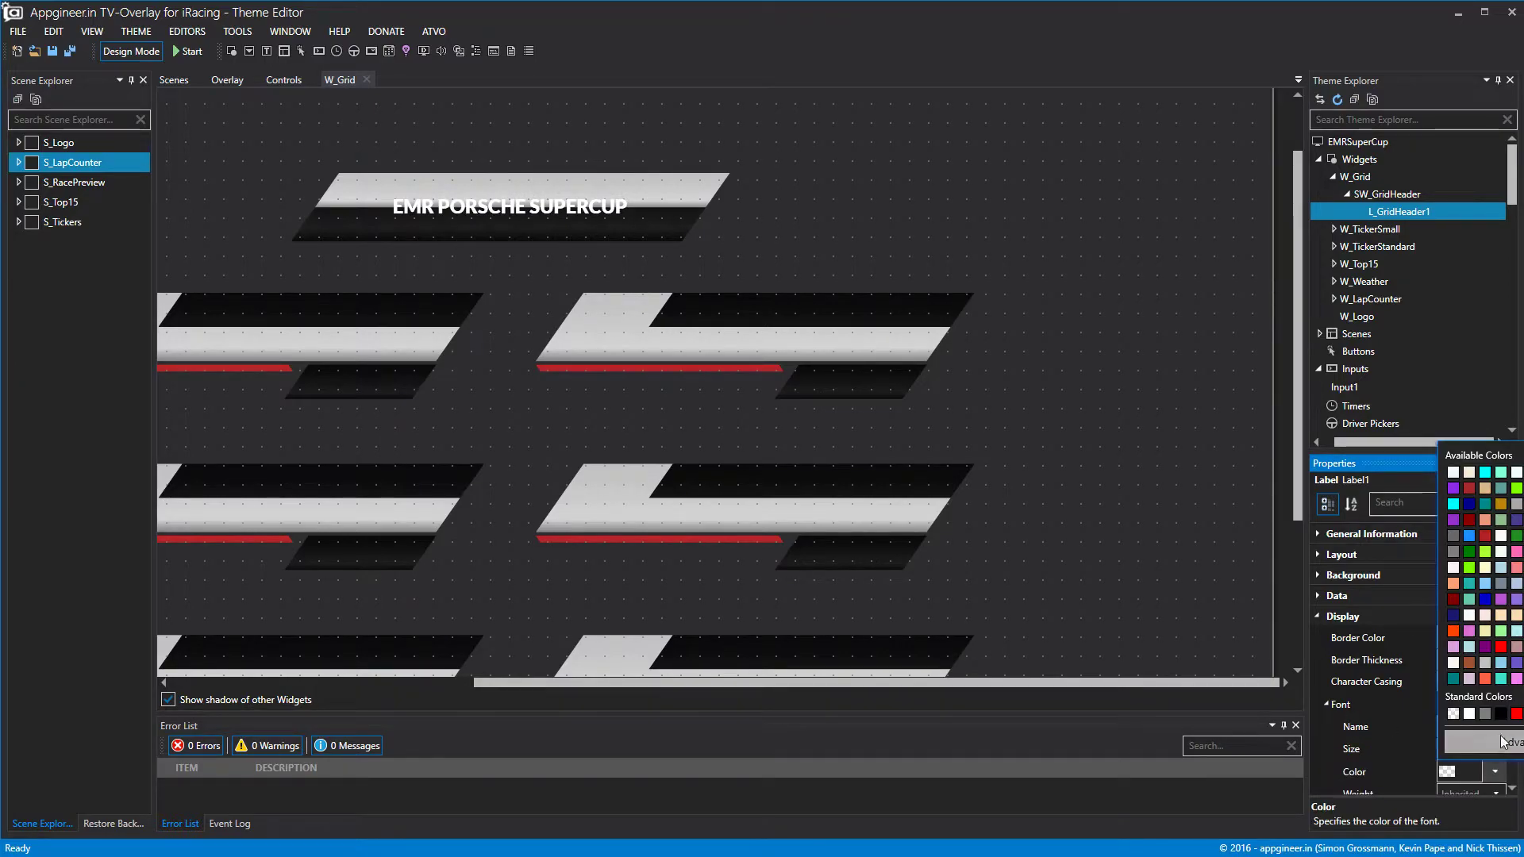
left_click(1501, 713)
left_click(1379, 198)
Open SW_GridHeader in its editor and reposition and widen the header label.
double_click(1397, 211)
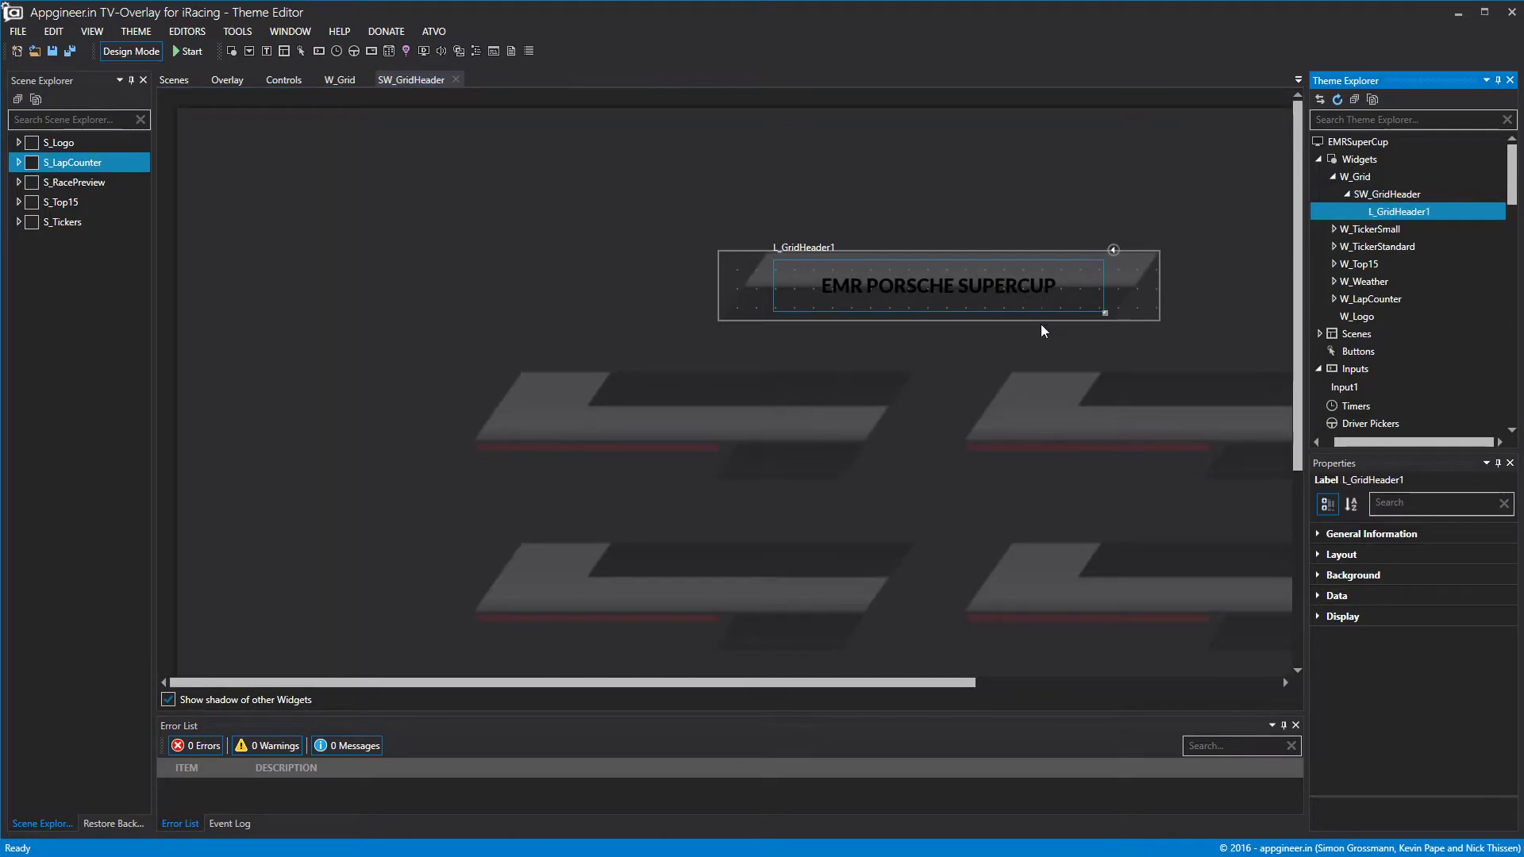
mouse_move(1049, 284)
left_mouse_down()
mouse_move(1020, 266)
mouse_move(1059, 287)
left_mouse_up()
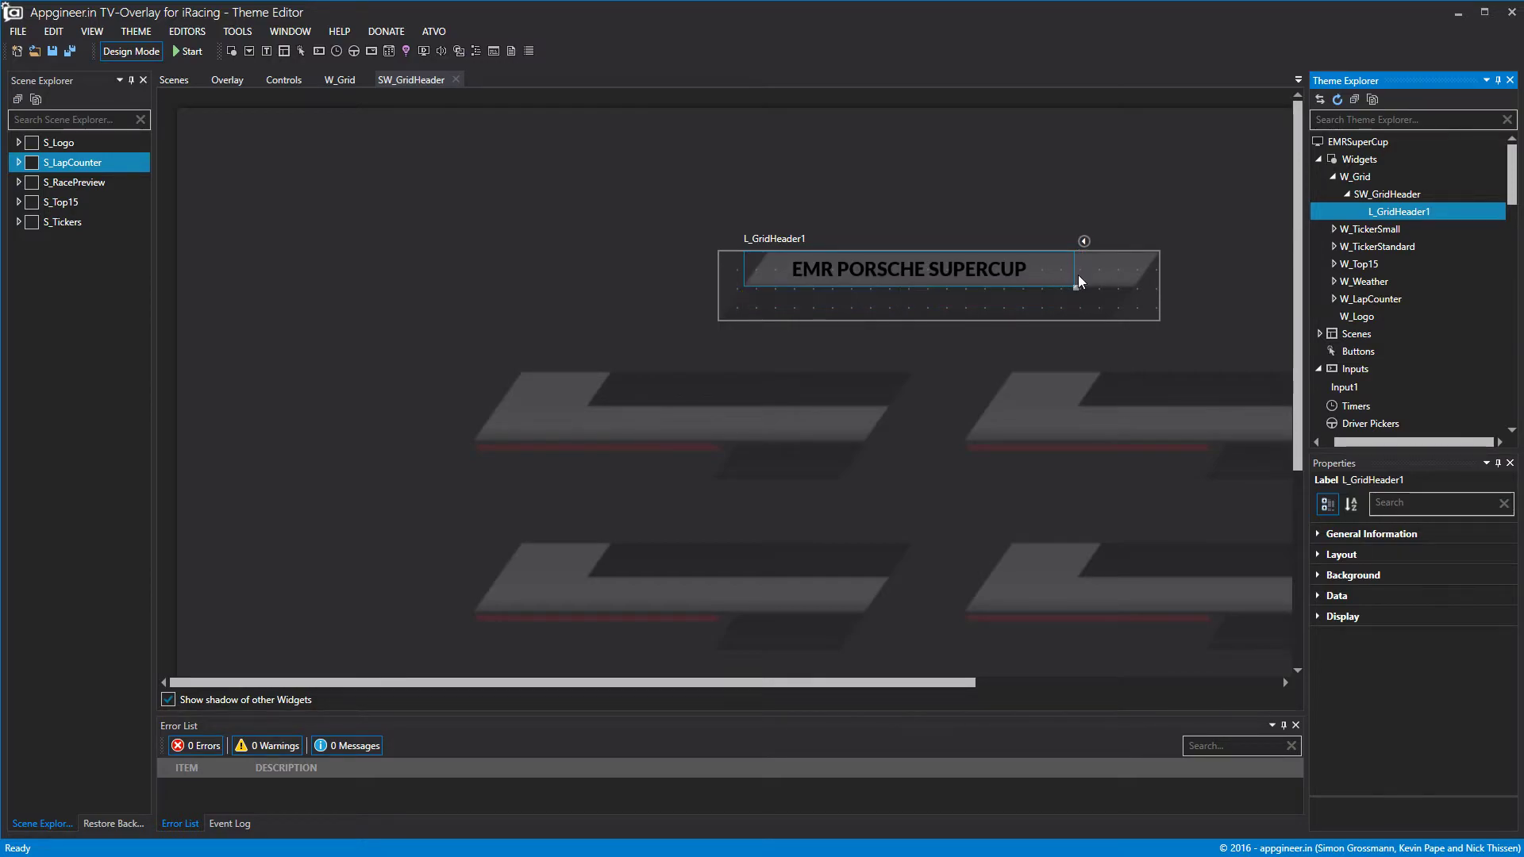
left_click(1079, 277)
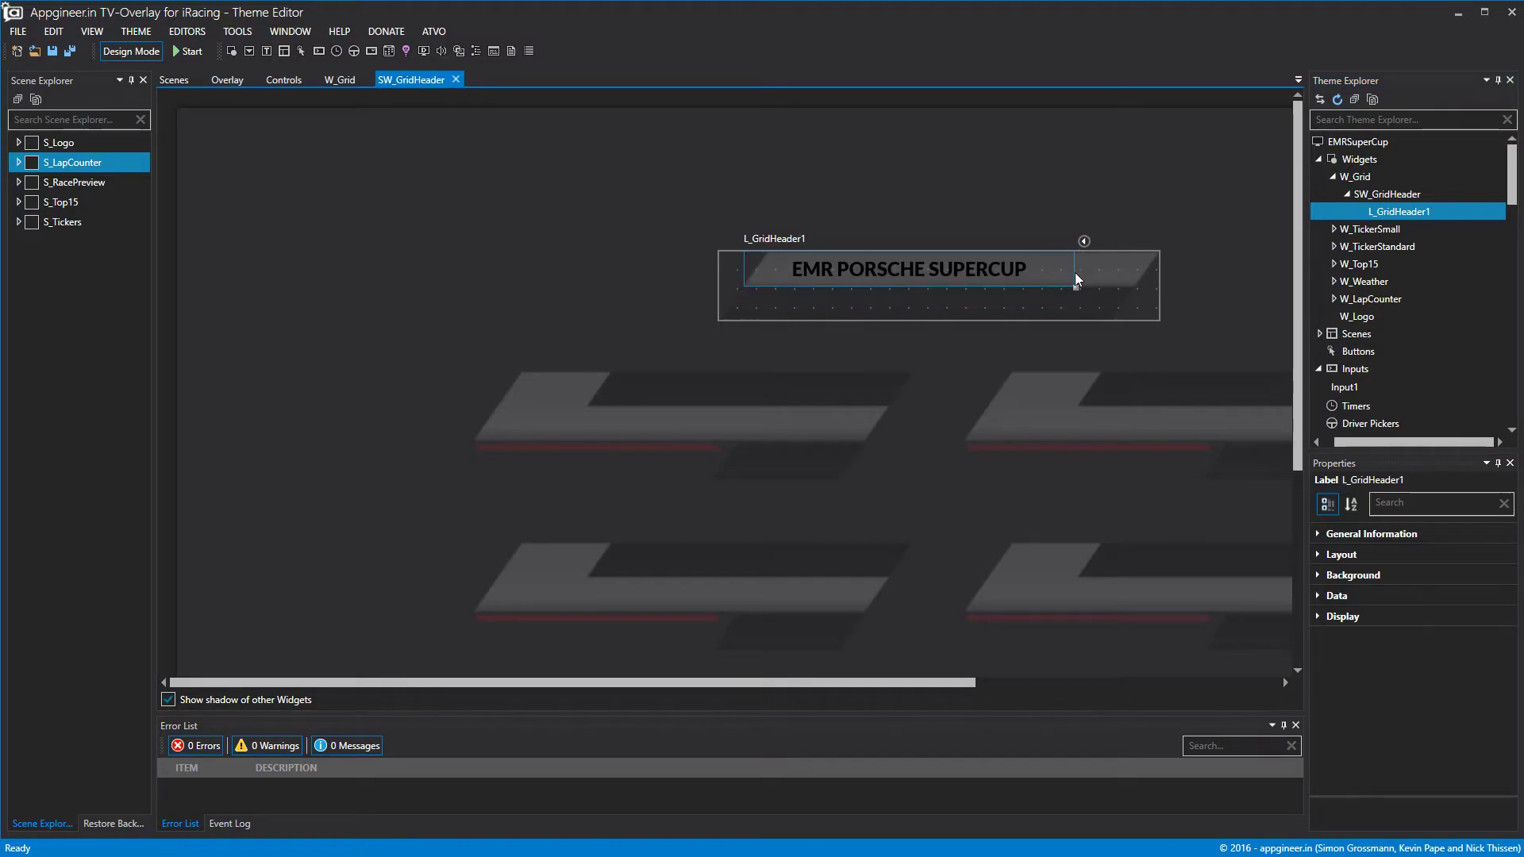
left_click_drag(1076, 272, 1137, 272)
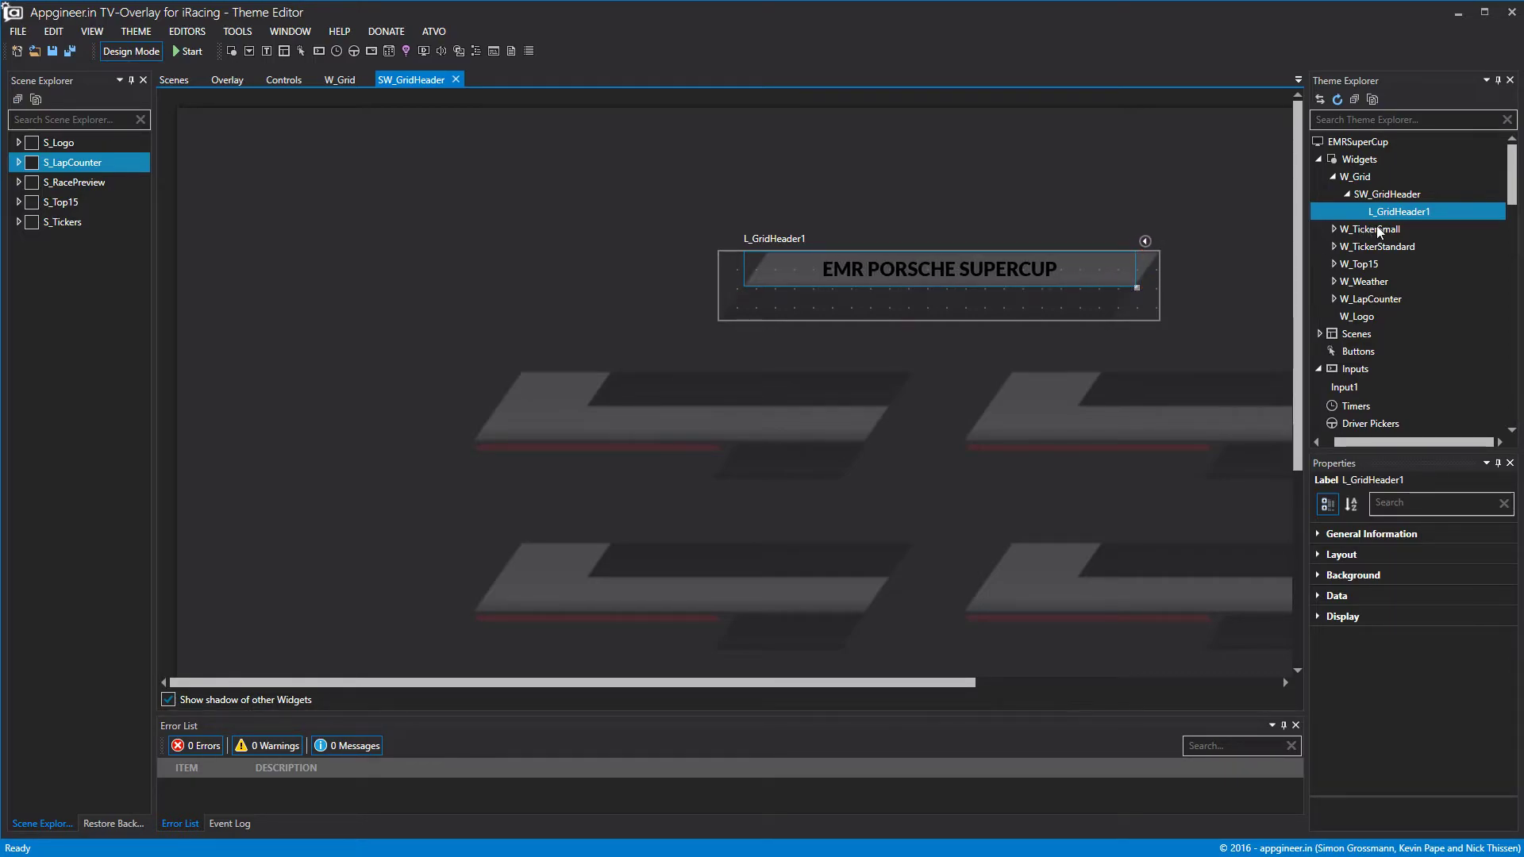
Add a second label below the header text with Top 44 and Height 43.
left_click(1385, 195)
right_click(1385, 197)
left_click(1414, 209)
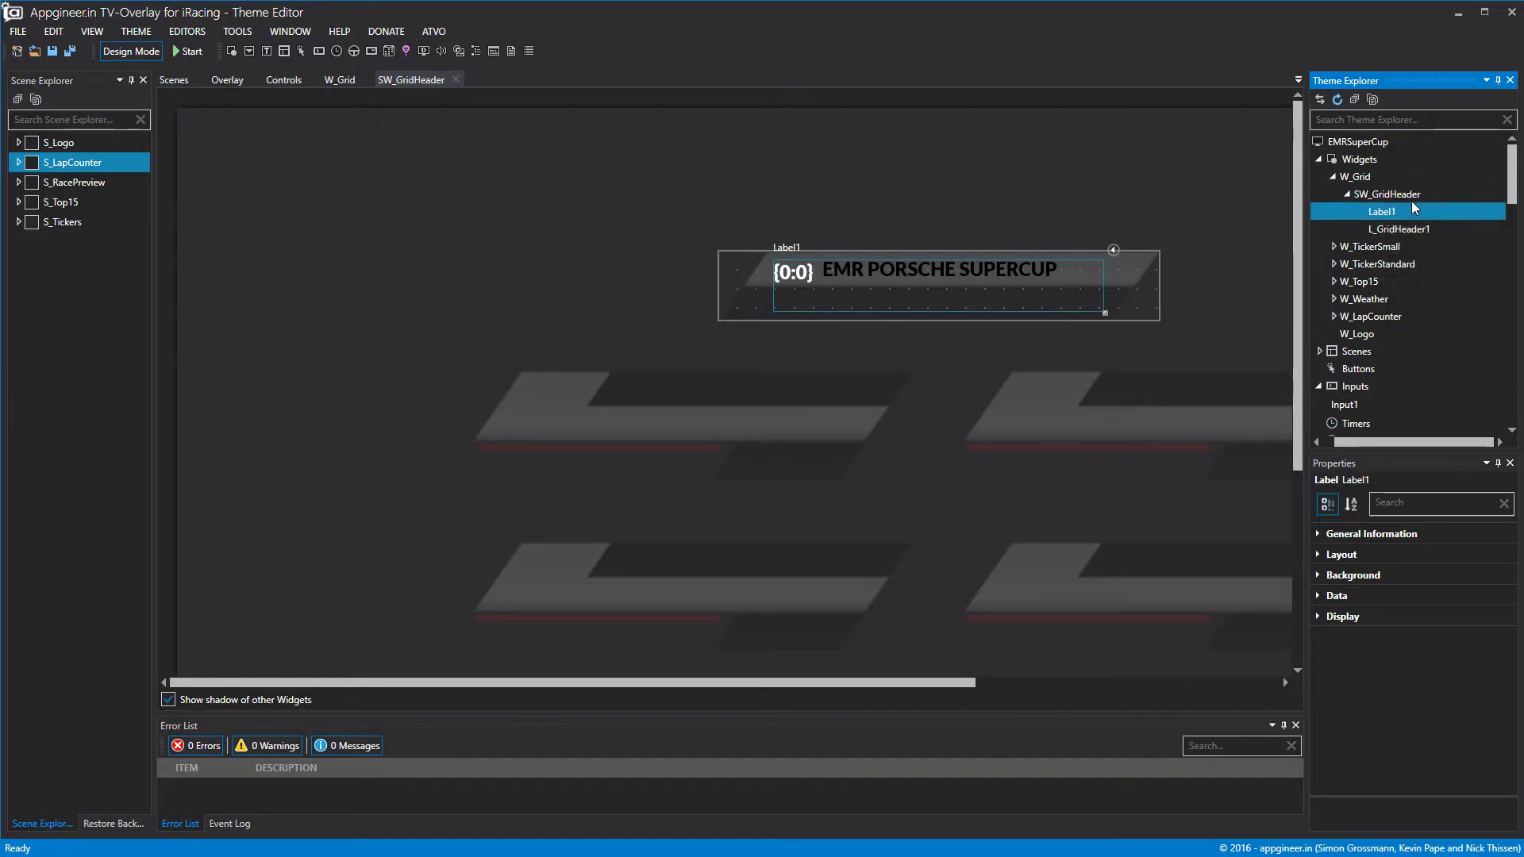
left_click_drag(1029, 308, 1134, 310)
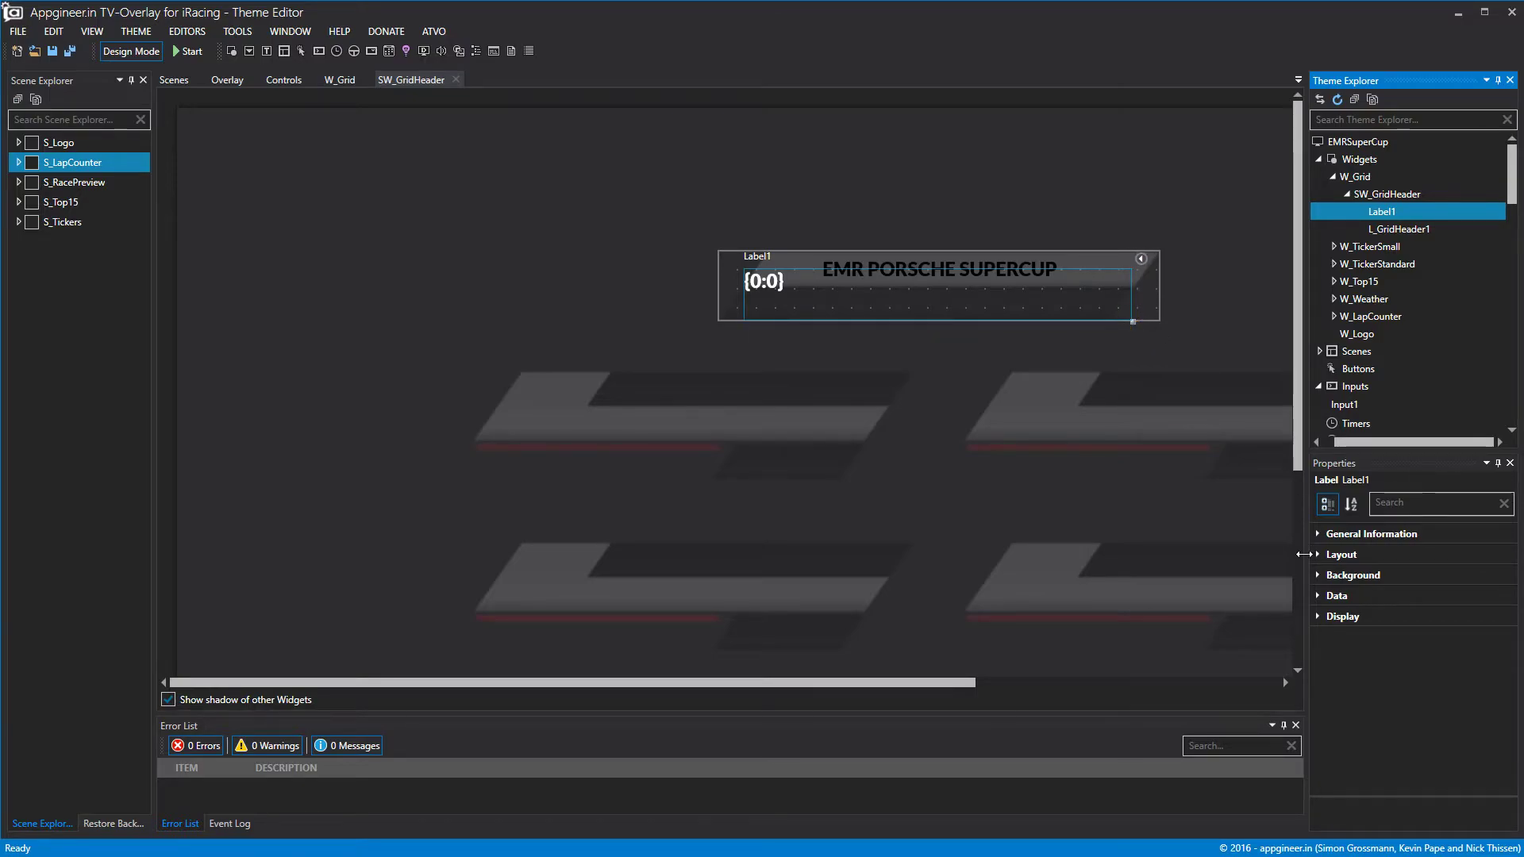
left_click(1321, 554)
left_click(1480, 617)
left_click_drag(1480, 618, 1480, 618)
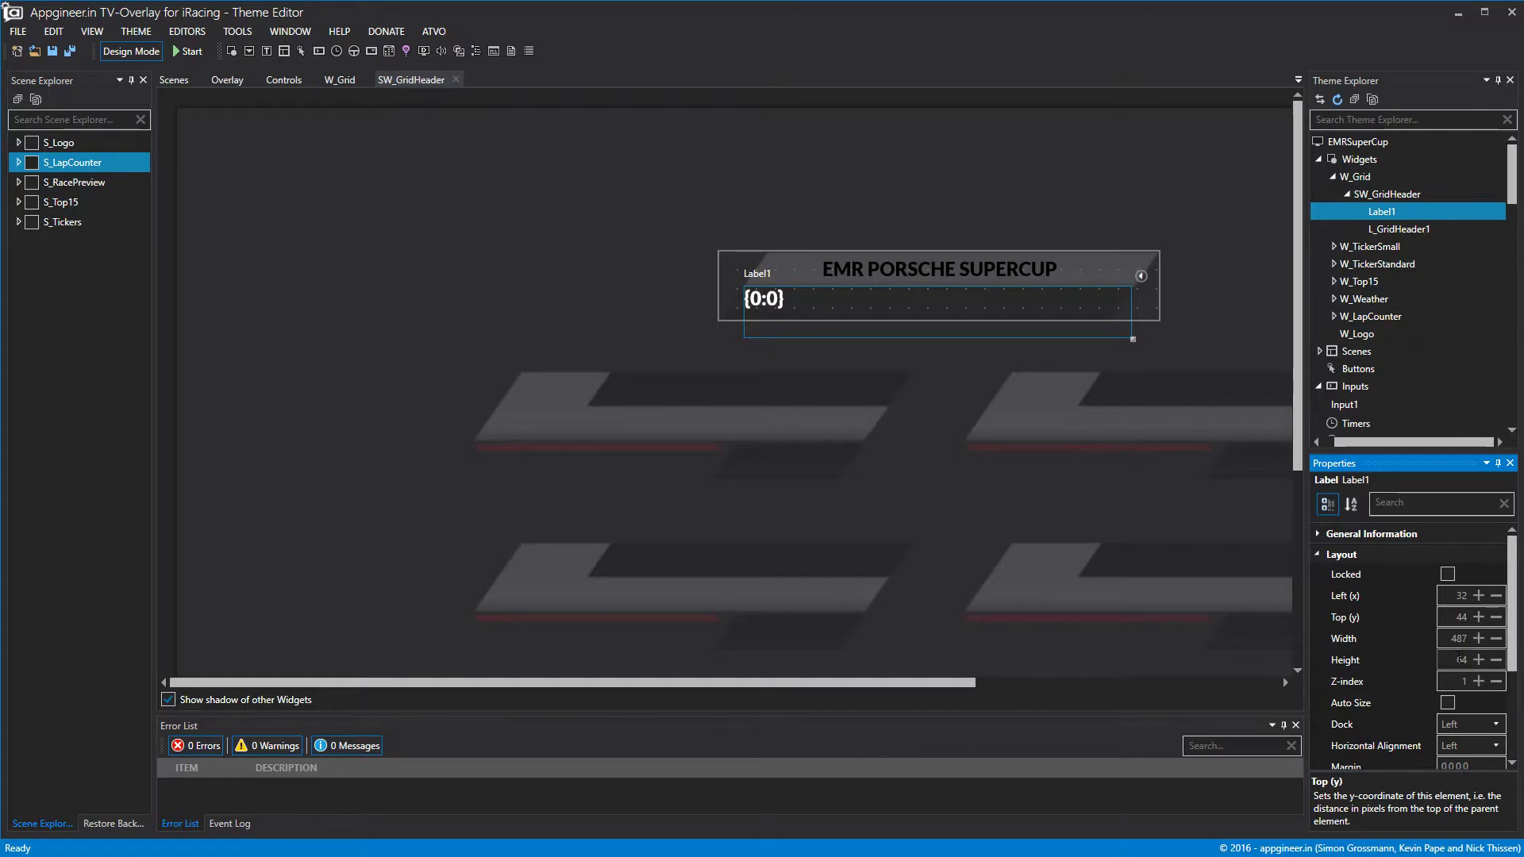
left_click(1478, 660)
type("4")
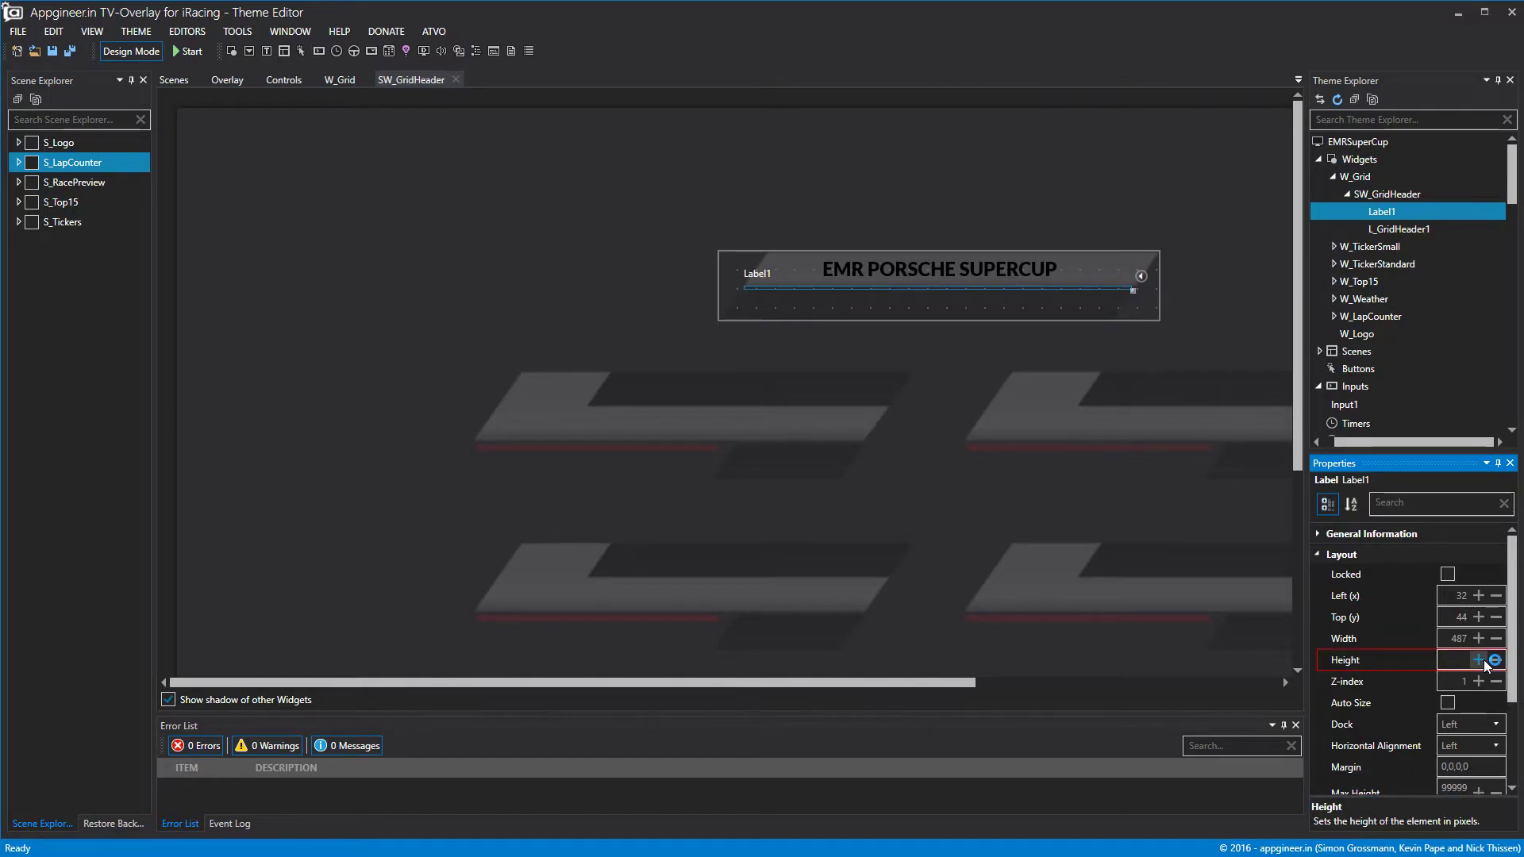
type("3")
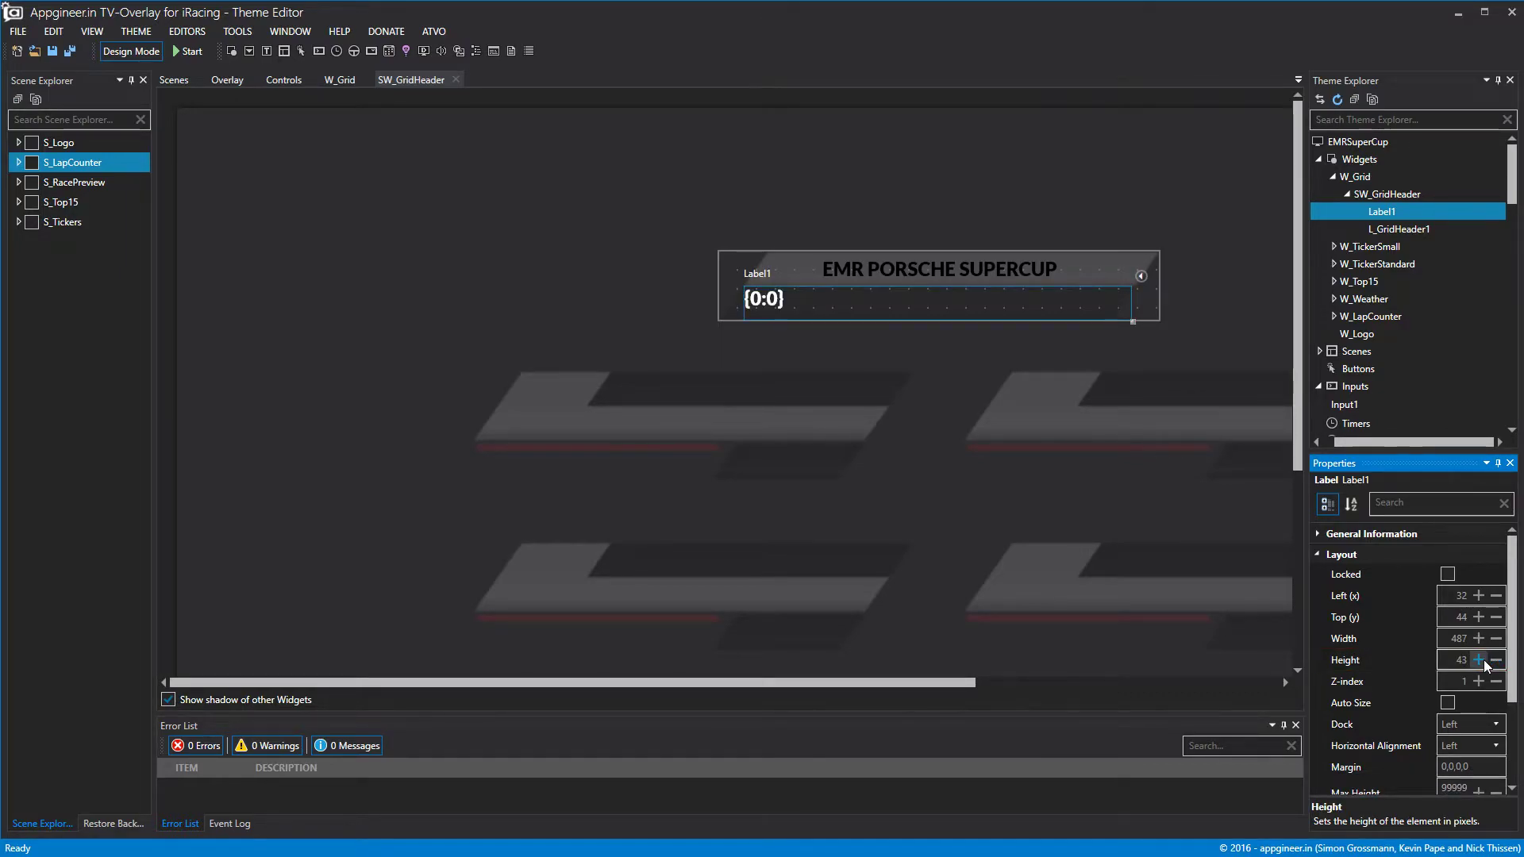
left_click(1270, 312)
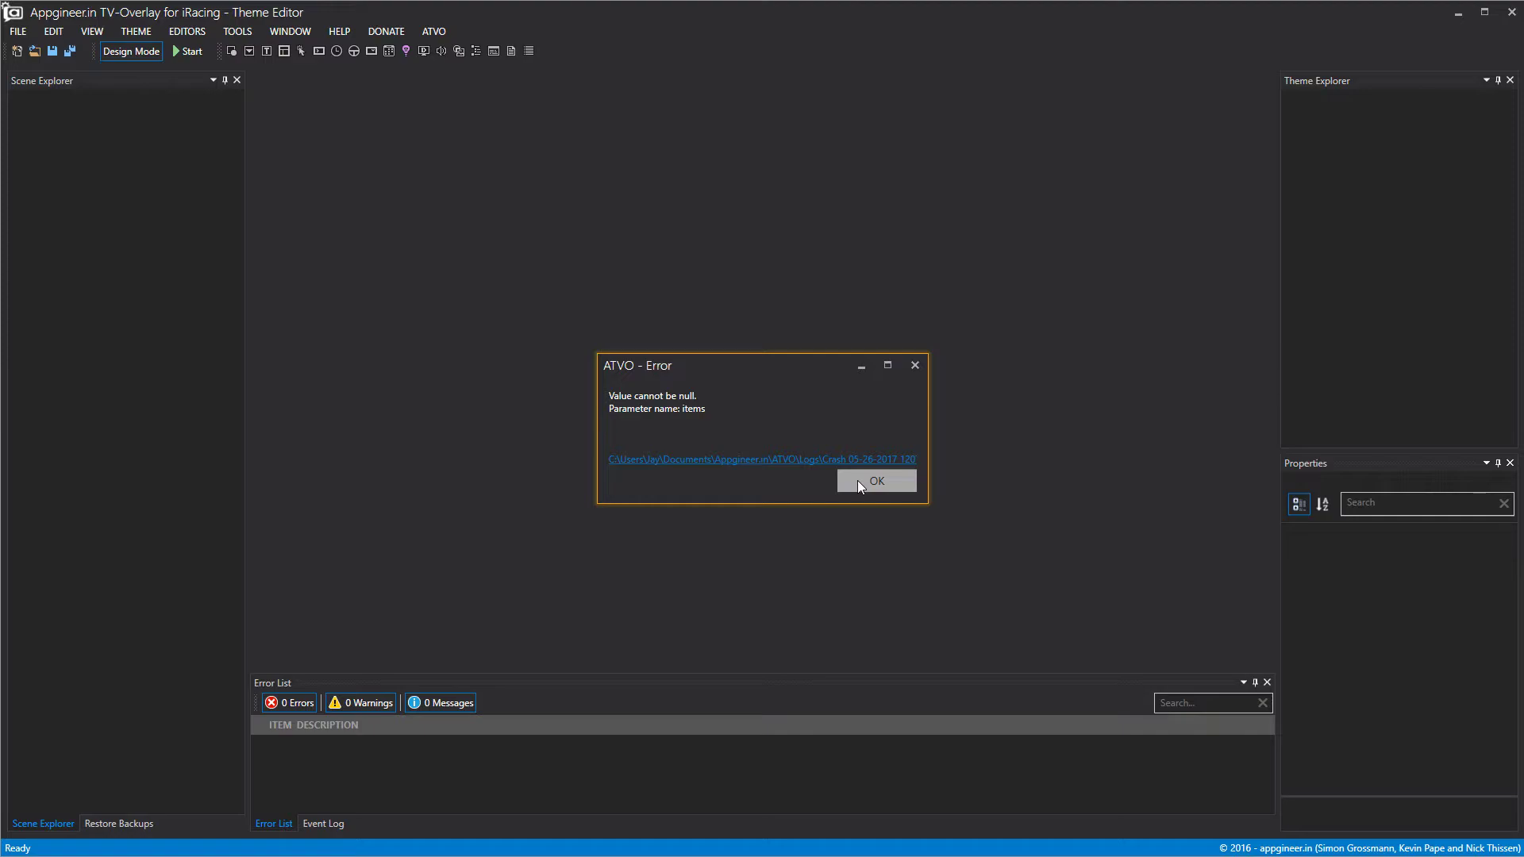
Dismiss the 'Value cannot be null. Parameter name: items' error dialog.
left_click(857, 481)
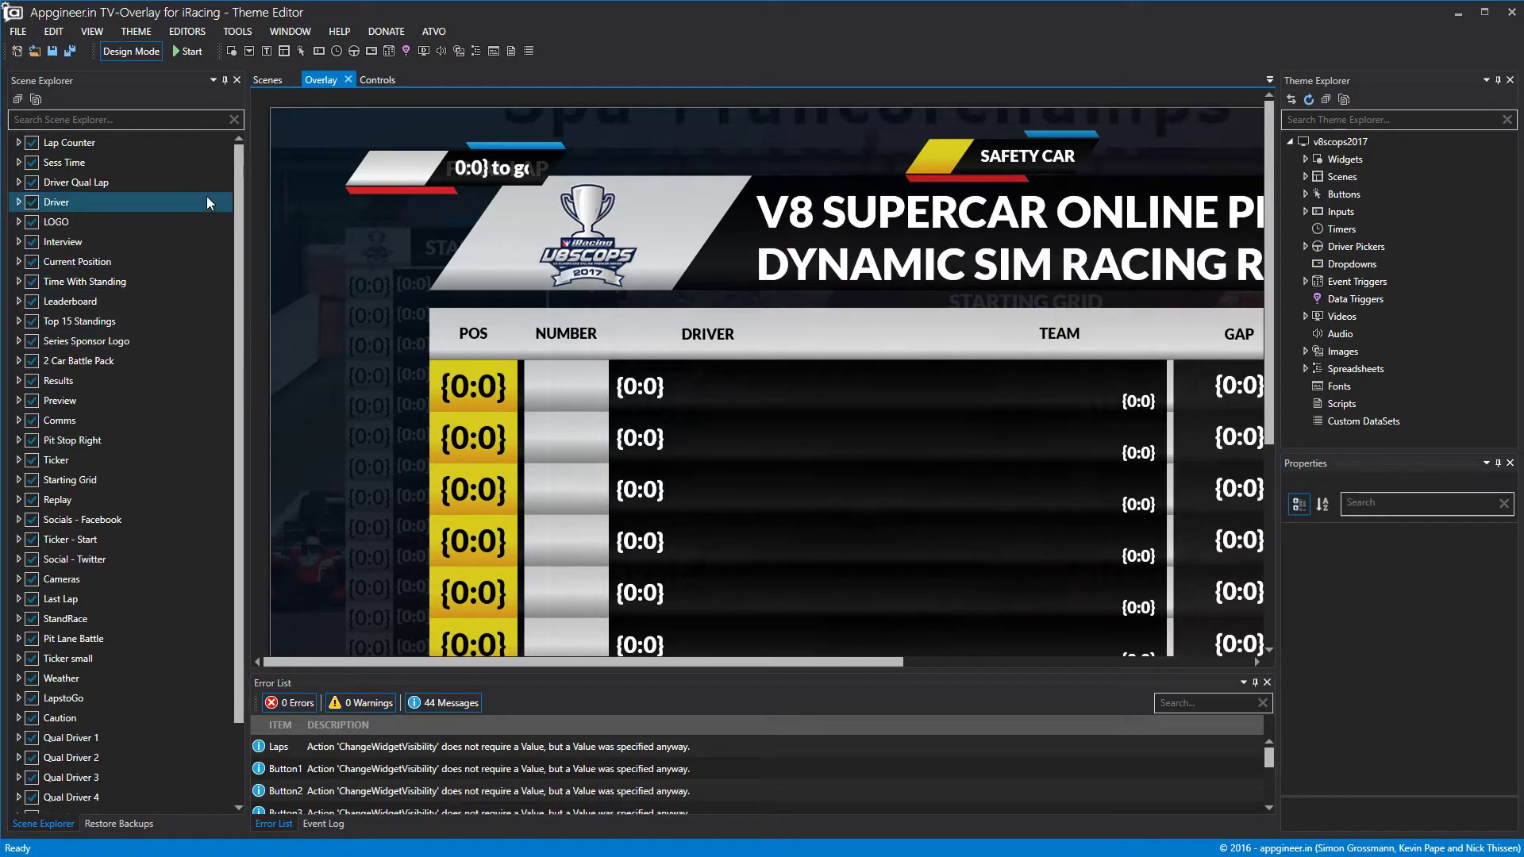
Hide the overlay scenes from Lap Counter through Qual Driver 1 in Scene Explorer.
left_click_drag(237, 194, 225, 359)
scroll(208, 221, "up", 3)
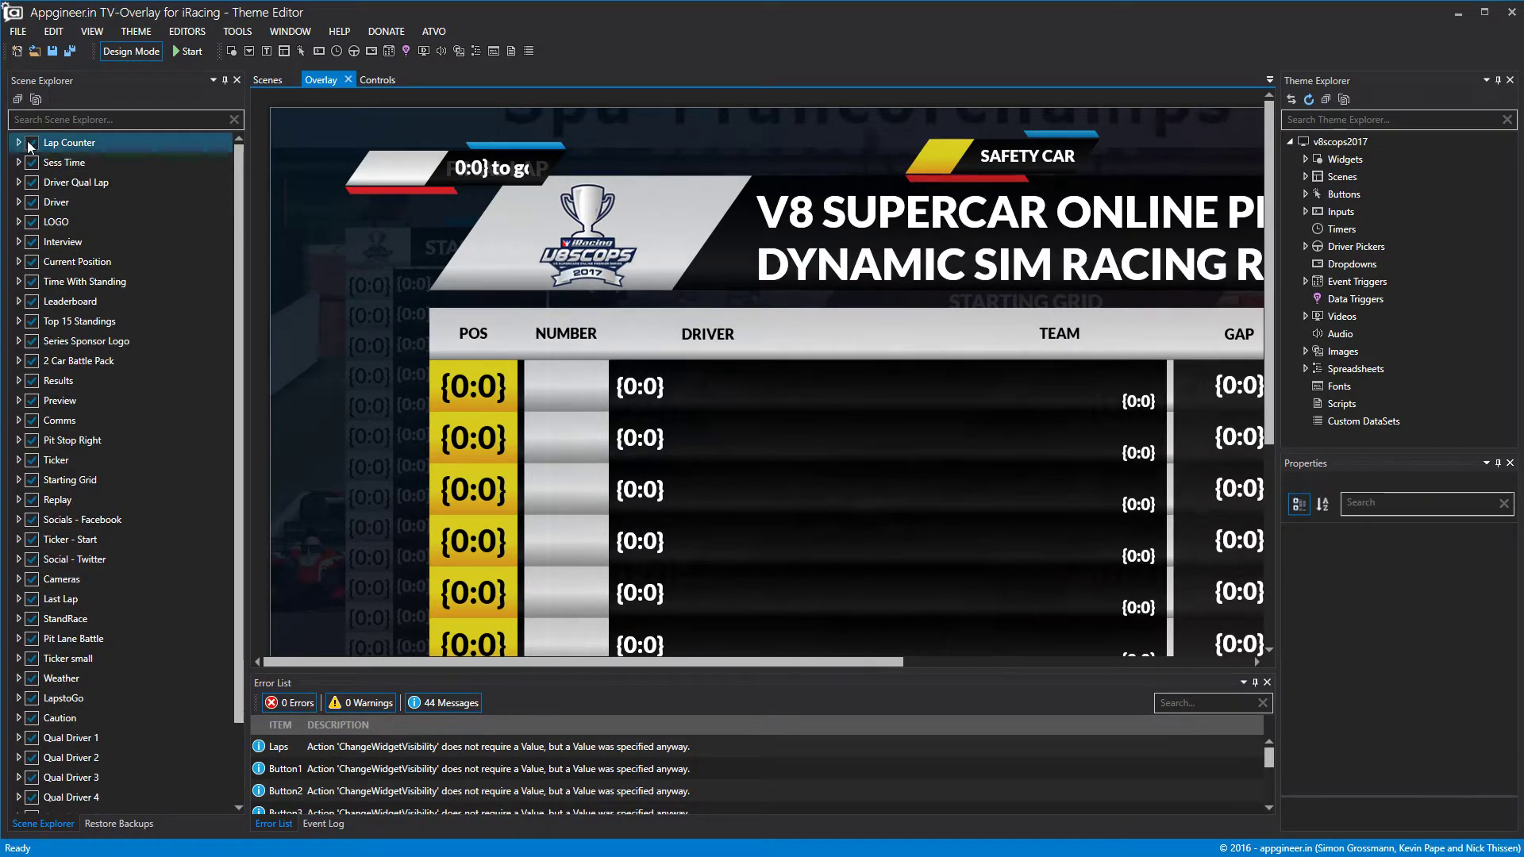
left_click(31, 144)
left_click(32, 163)
left_click(32, 183)
left_click(32, 202)
left_click(32, 222)
left_click(31, 242)
left_click(32, 262)
left_click(31, 282)
left_click(32, 302)
left_click(31, 321)
left_click(32, 341)
left_click(32, 361)
left_click(32, 381)
left_click(32, 401)
left_click(32, 441)
left_click(32, 420)
left_click(31, 460)
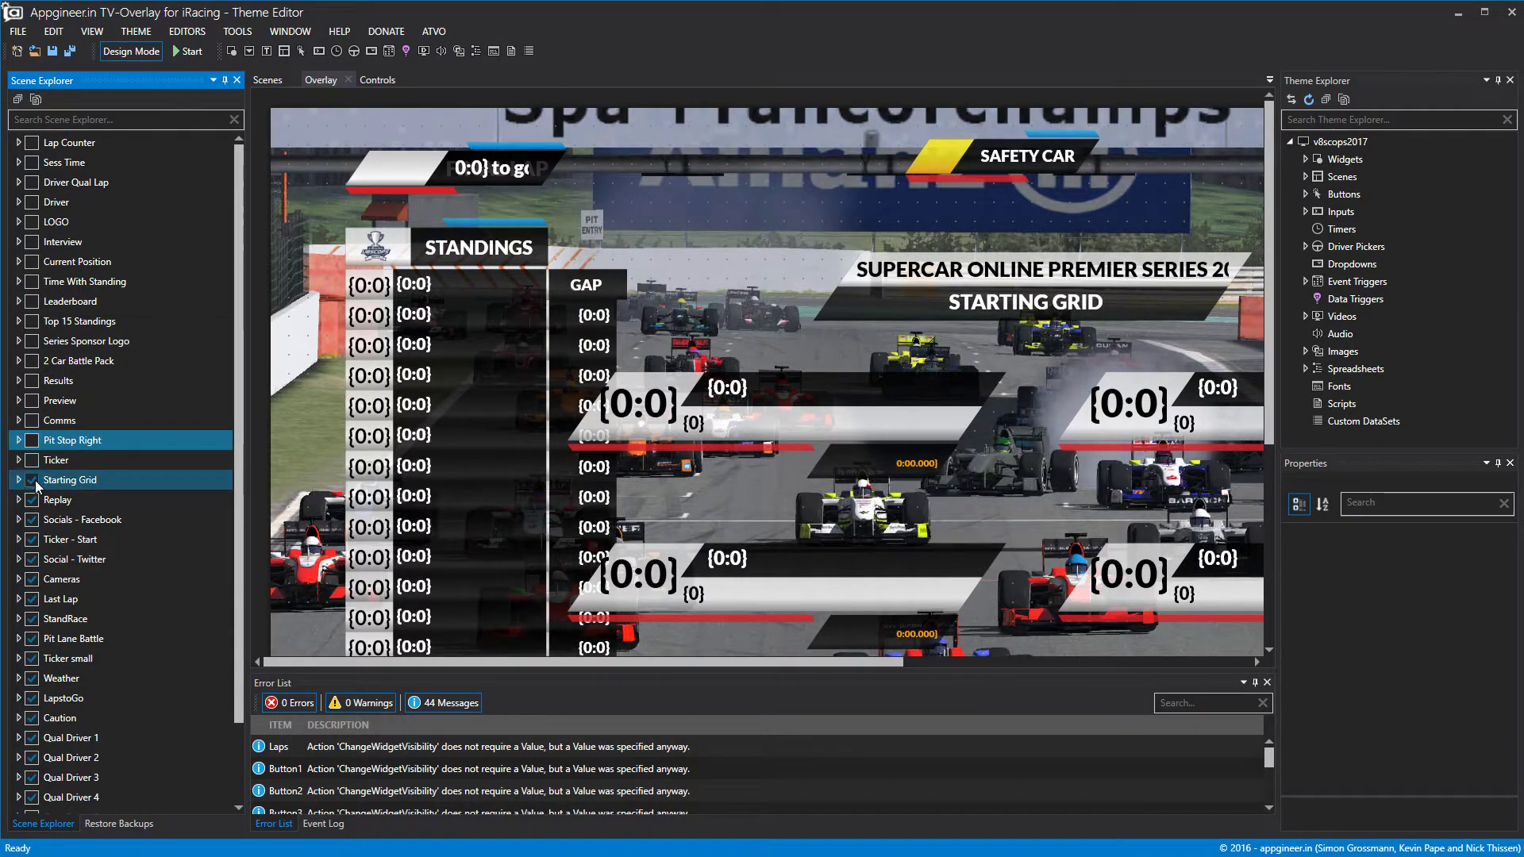
left_click(32, 481)
left_click(32, 500)
left_click(32, 520)
left_click(32, 539)
left_click(33, 560)
left_click(33, 580)
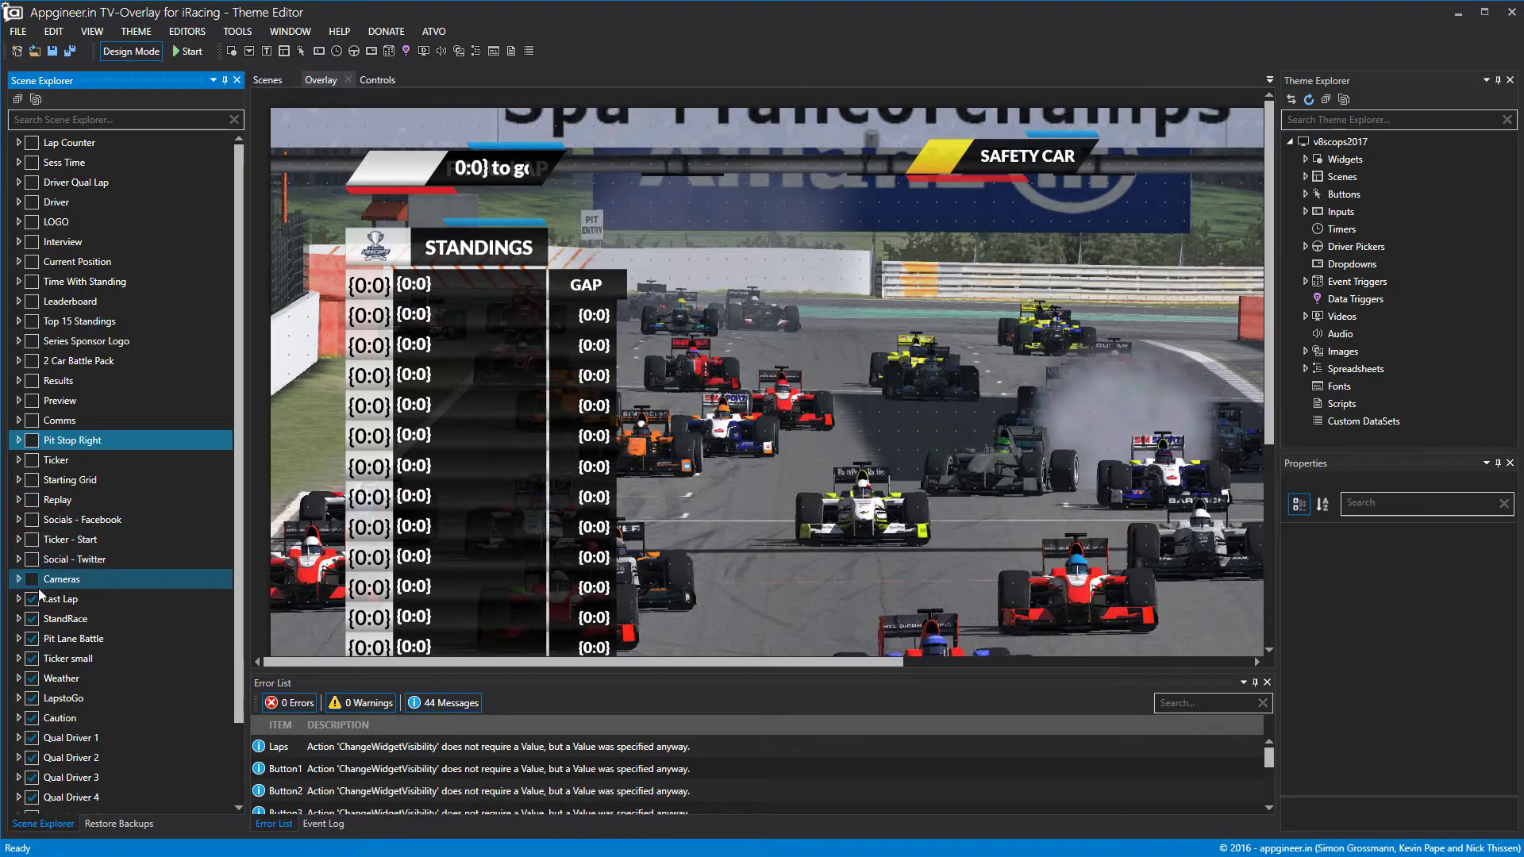
left_click(32, 599)
left_click(33, 619)
left_click(32, 639)
left_click(32, 659)
left_click(33, 679)
left_click(32, 698)
left_click(32, 719)
left_click(33, 738)
Hide the remaining scenes, then re-enable only Starting Grid and select its grid widget.
scroll(36, 746, "down", 2)
left_click(33, 803)
left_click(33, 783)
left_click(32, 764)
left_click(32, 744)
left_click(33, 724)
left_click(32, 704)
left_click(32, 685)
left_click(32, 664)
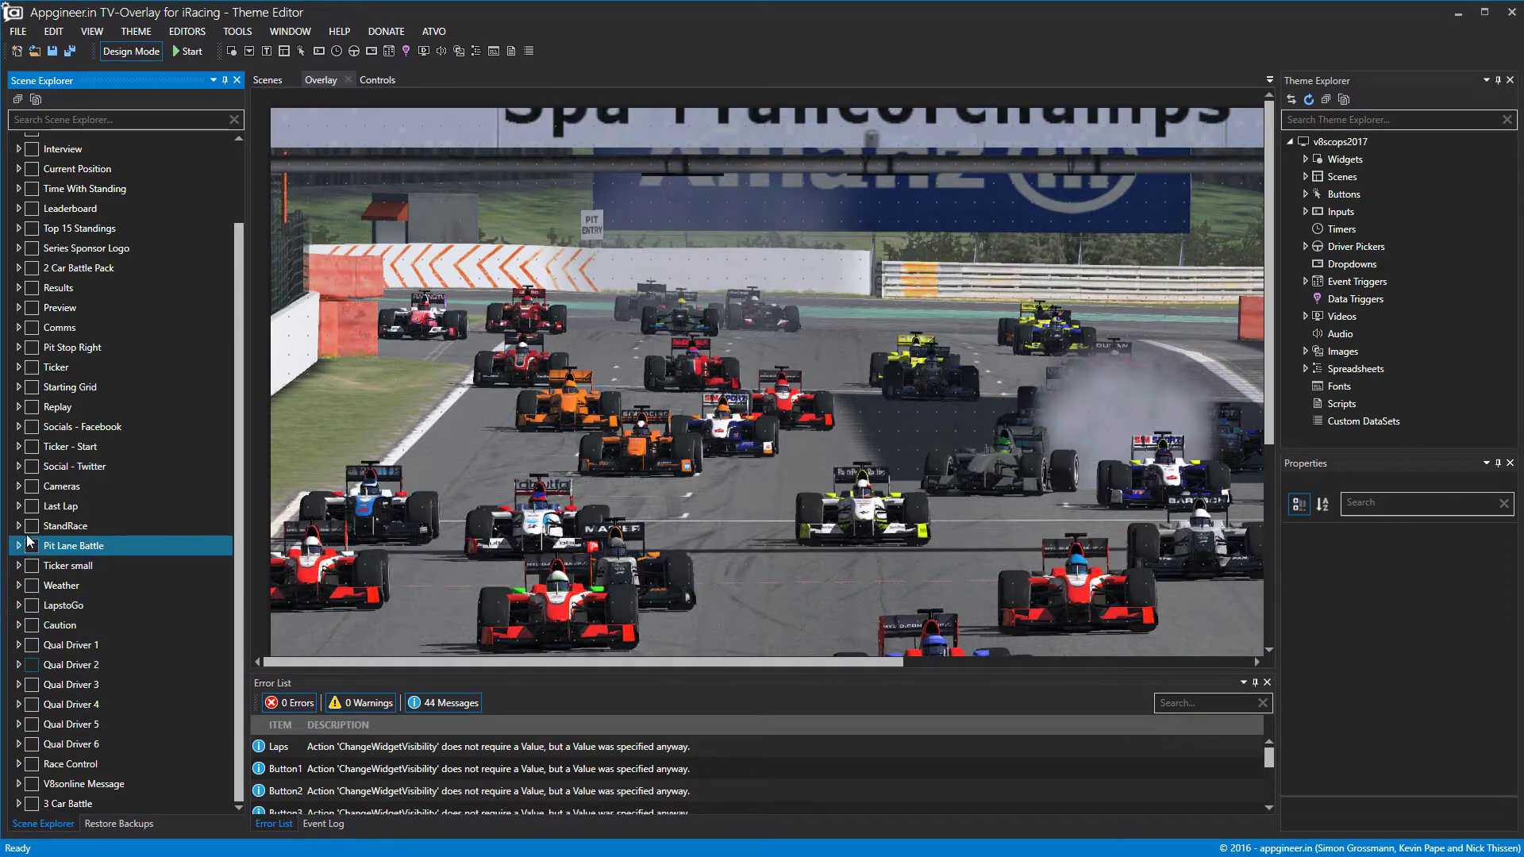
left_click(32, 387)
left_click(840, 432)
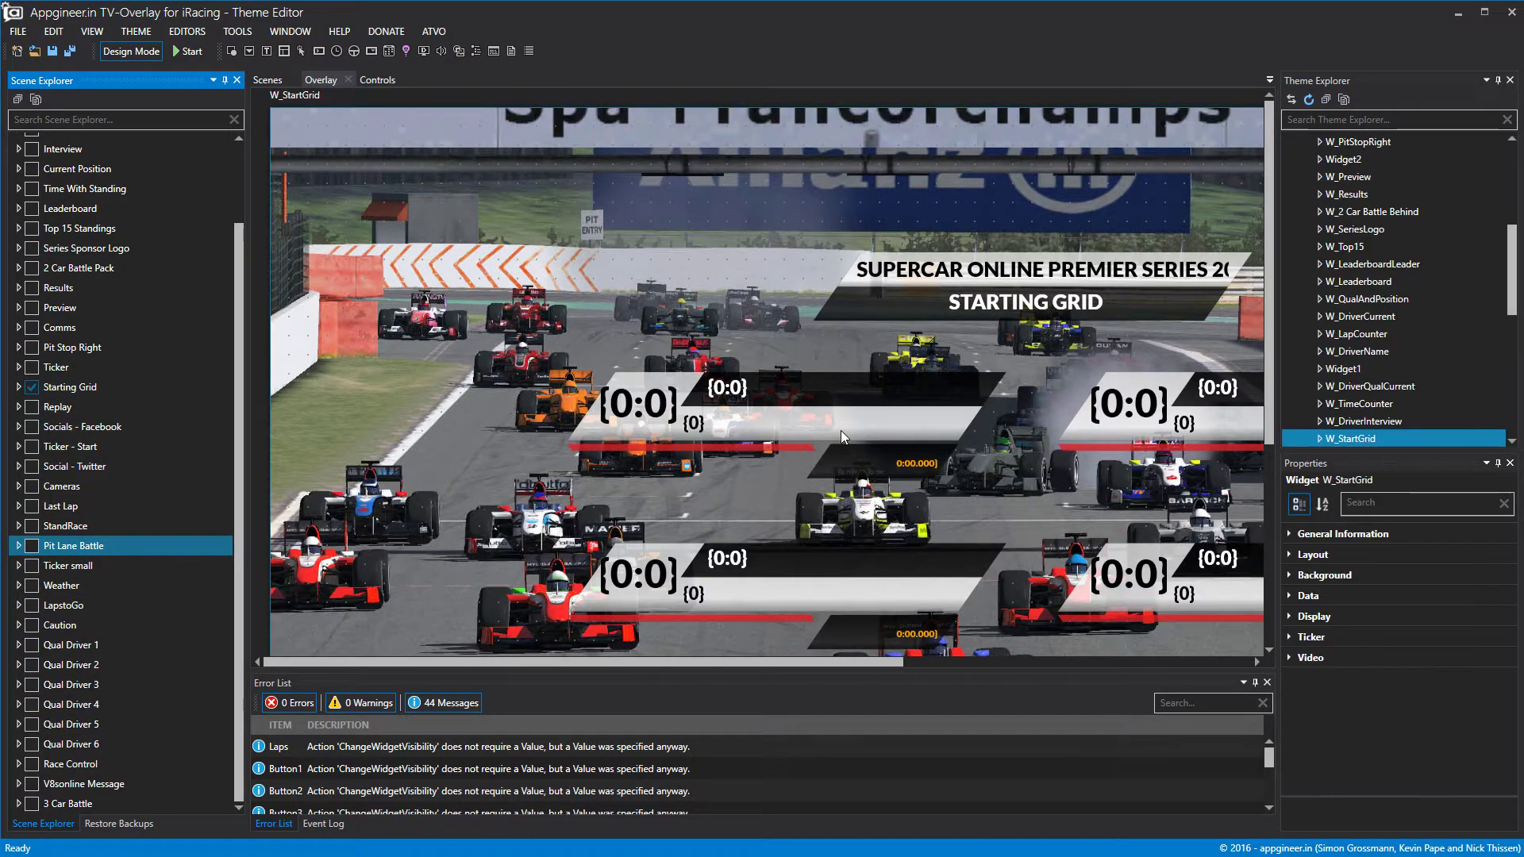
Open W_StartGrid and its Copy 1 of LB_2 sub-widget in the editor.
double_click(1377, 435)
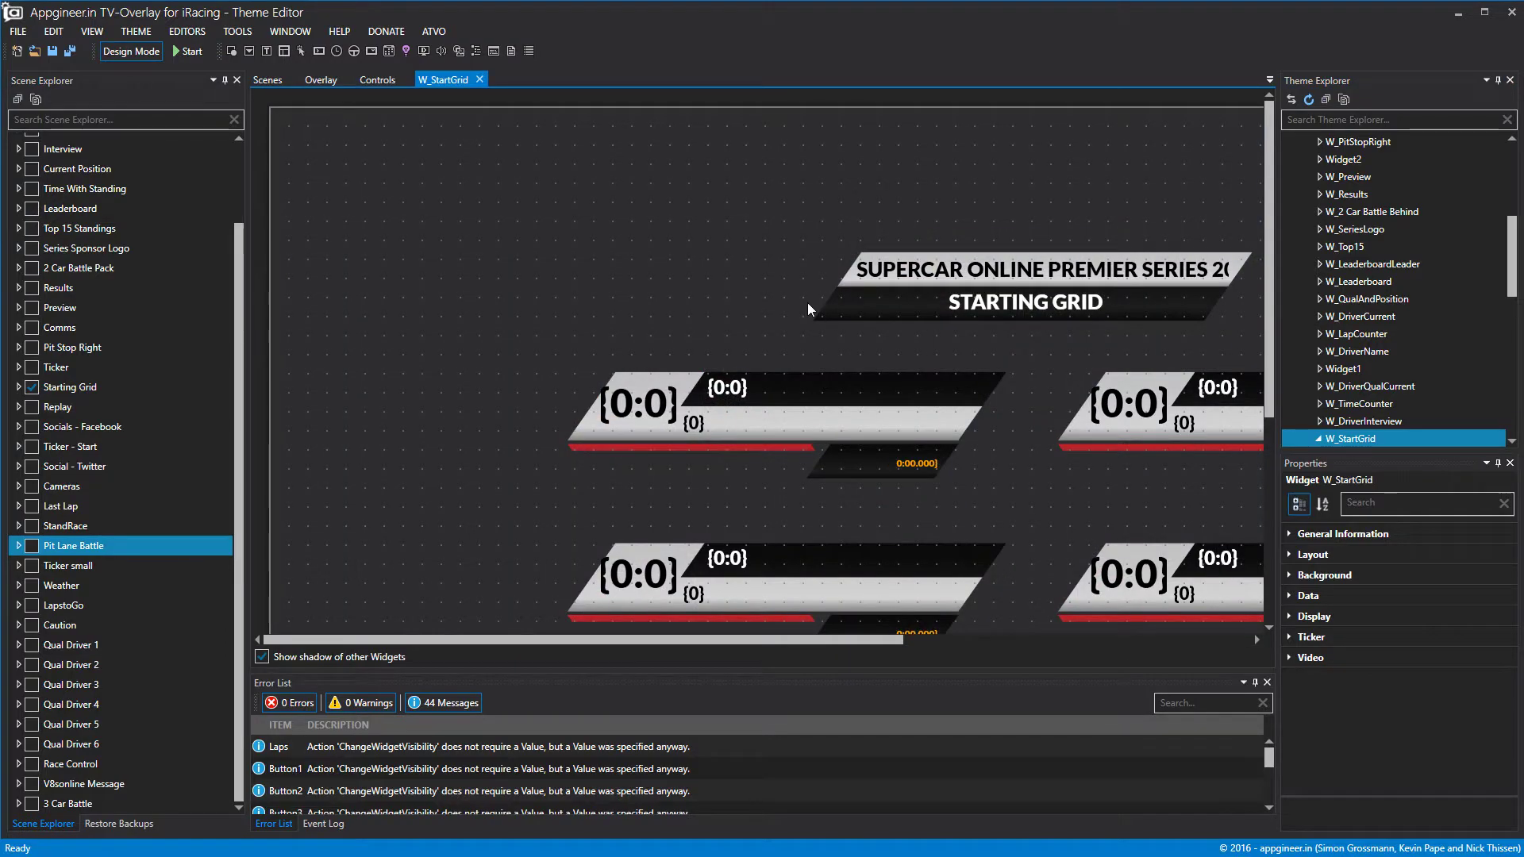
scroll(807, 302, "down", 3)
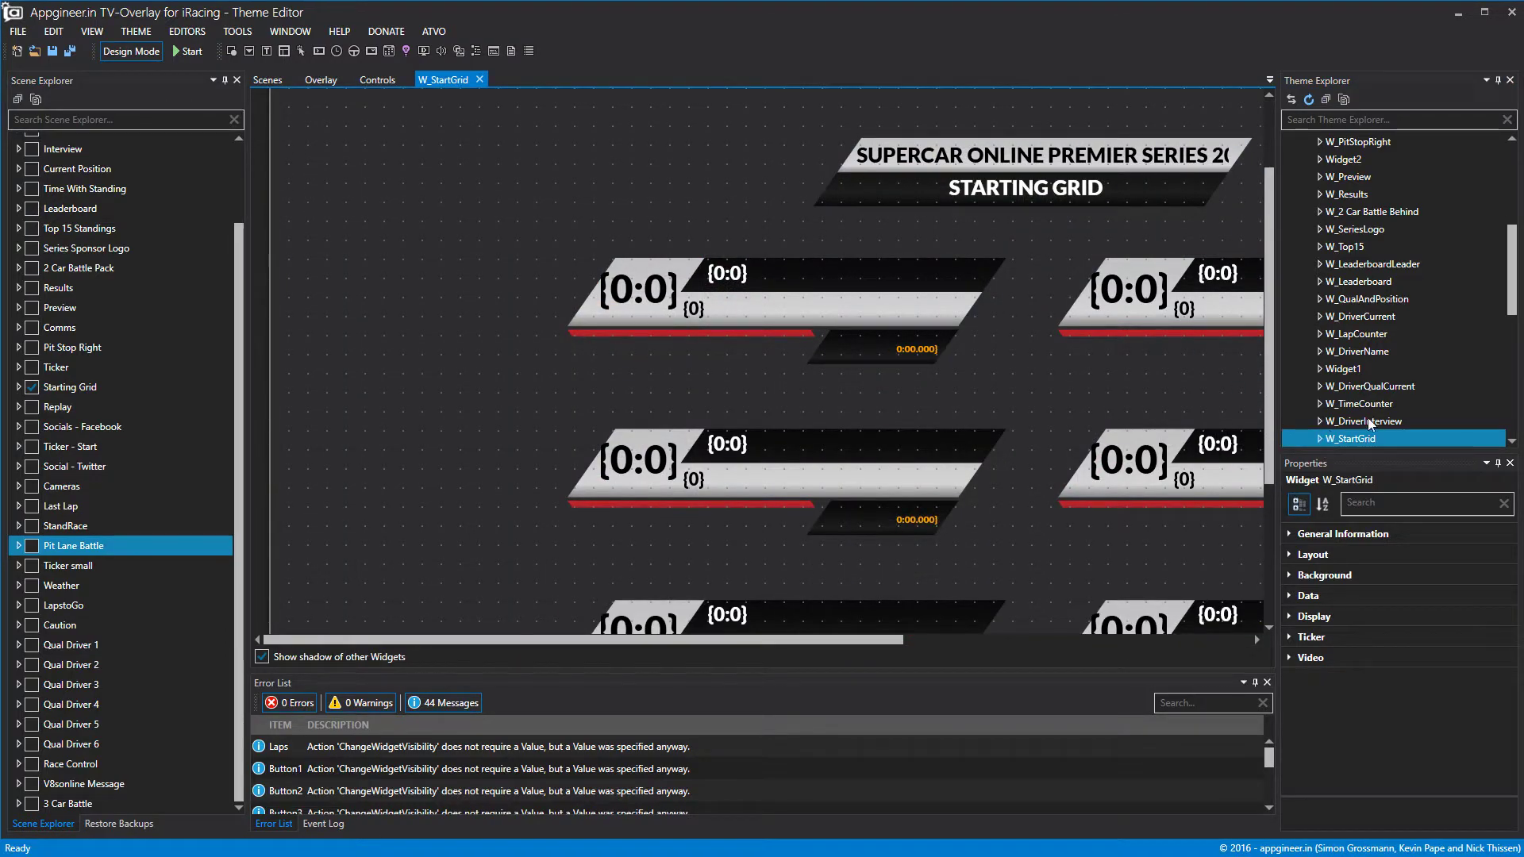
double_click(1327, 440)
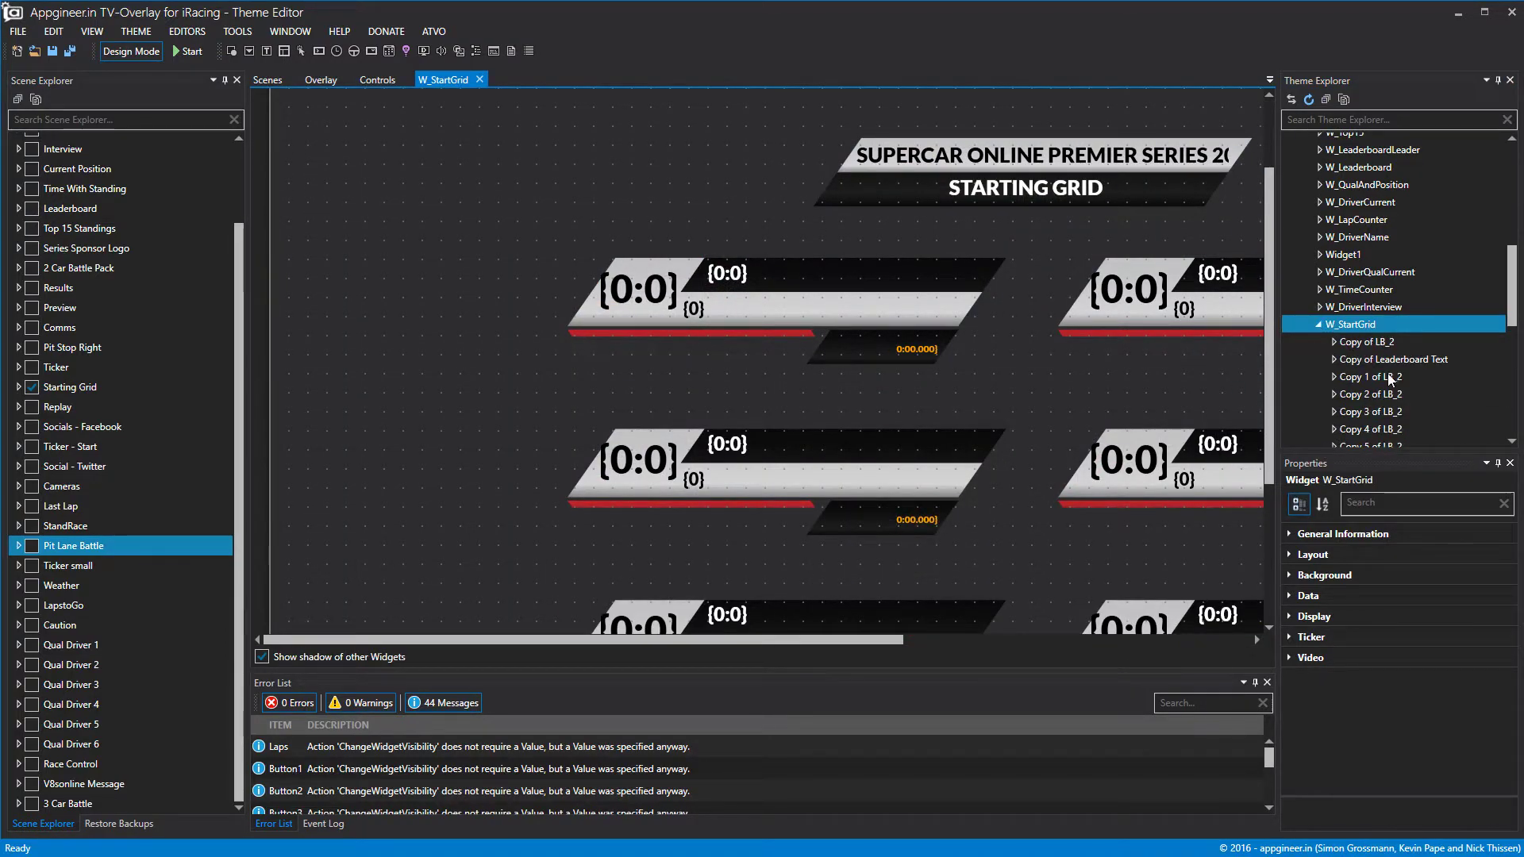
scroll(1369, 339, "down", 1)
double_click(1368, 339)
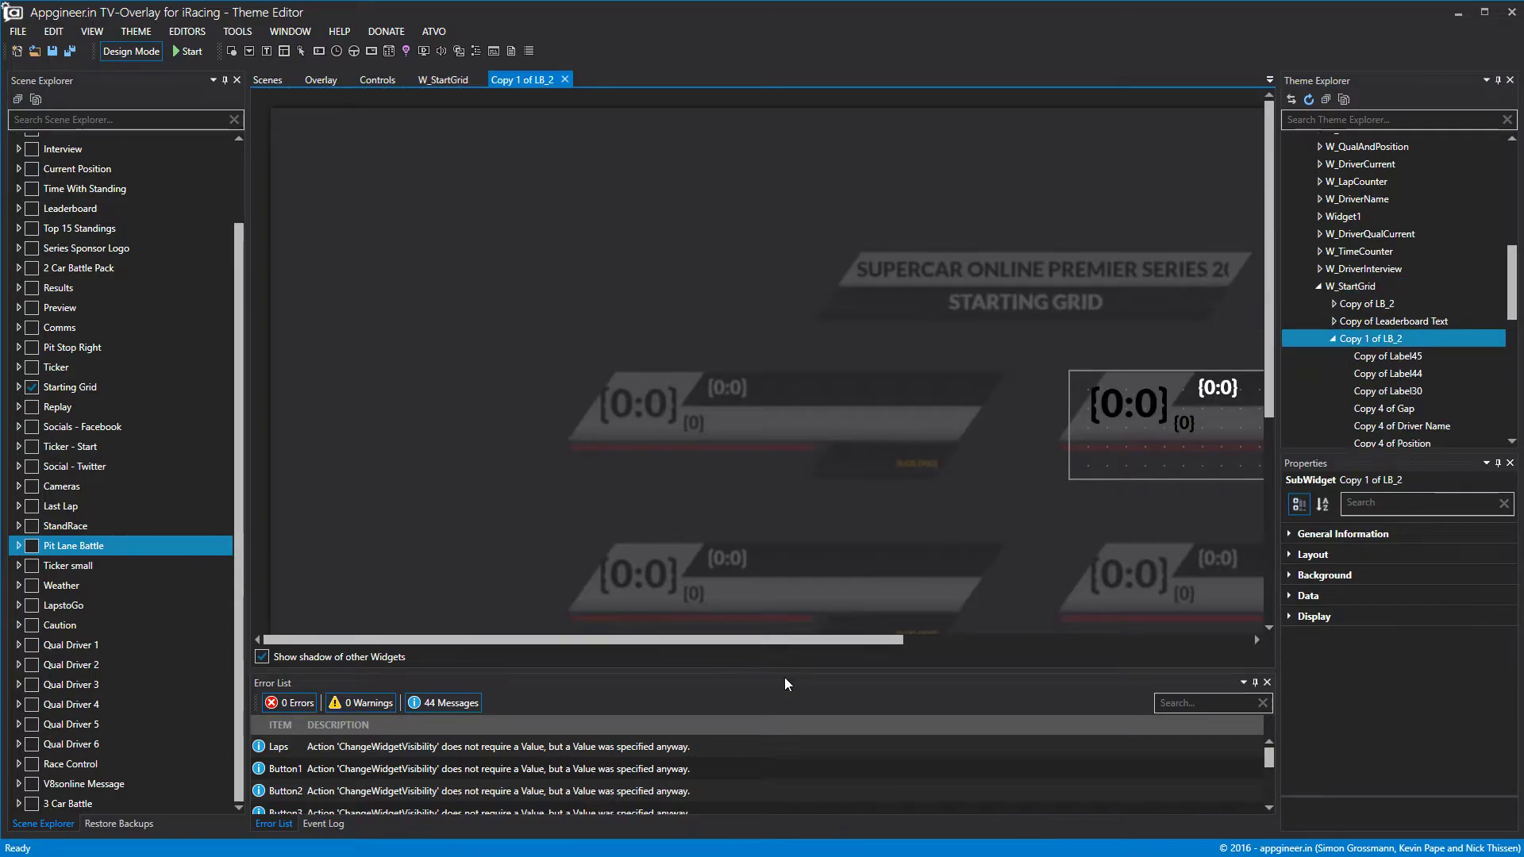
left_click_drag(804, 639, 1150, 640)
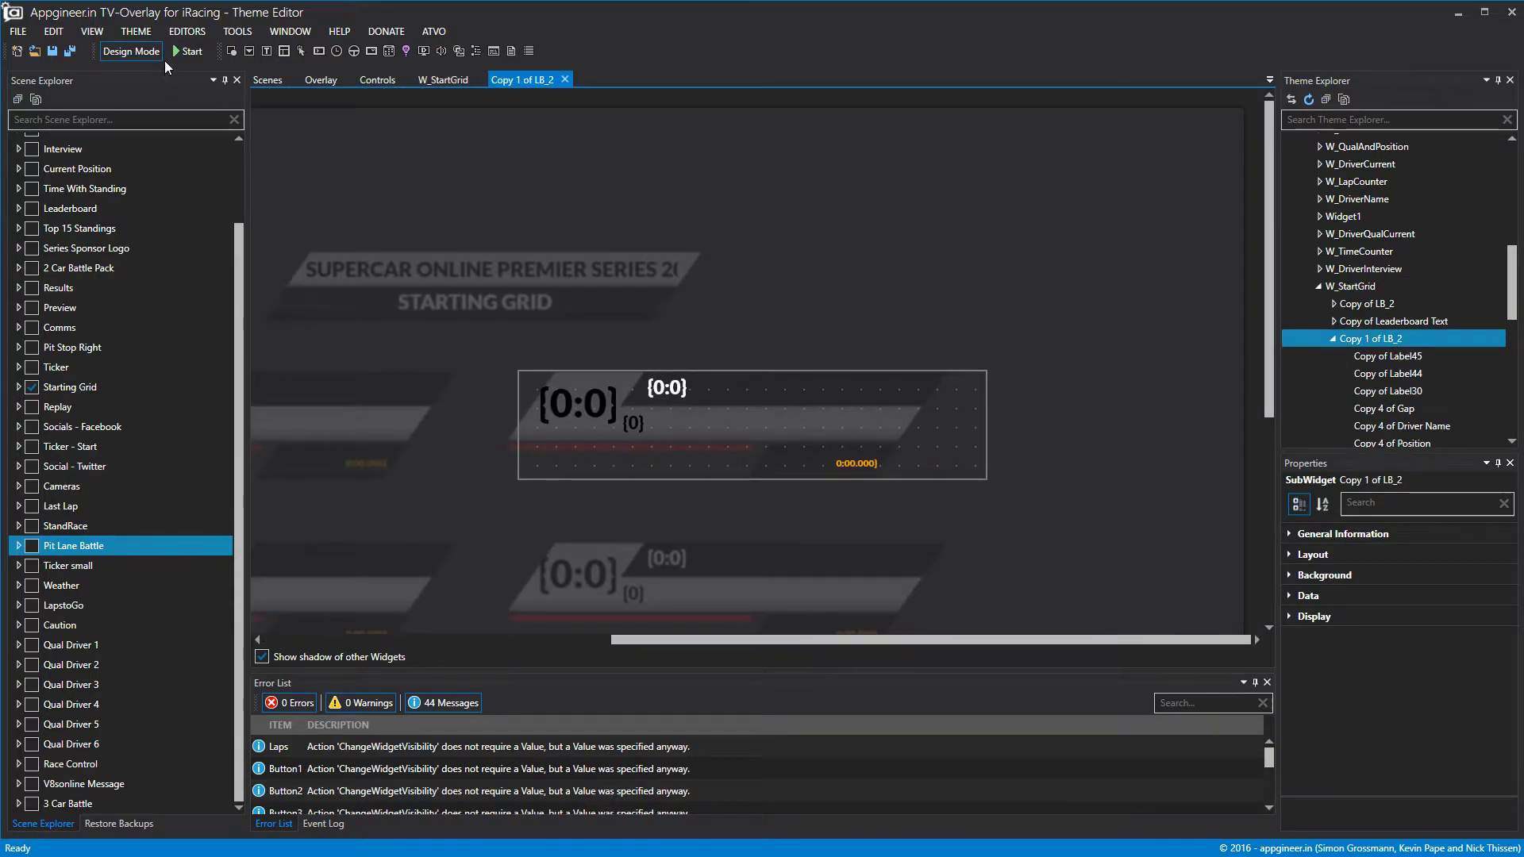
Inspect the driver name, position, sub-name, 0:00.000 time and gap labels.
left_click(666, 389)
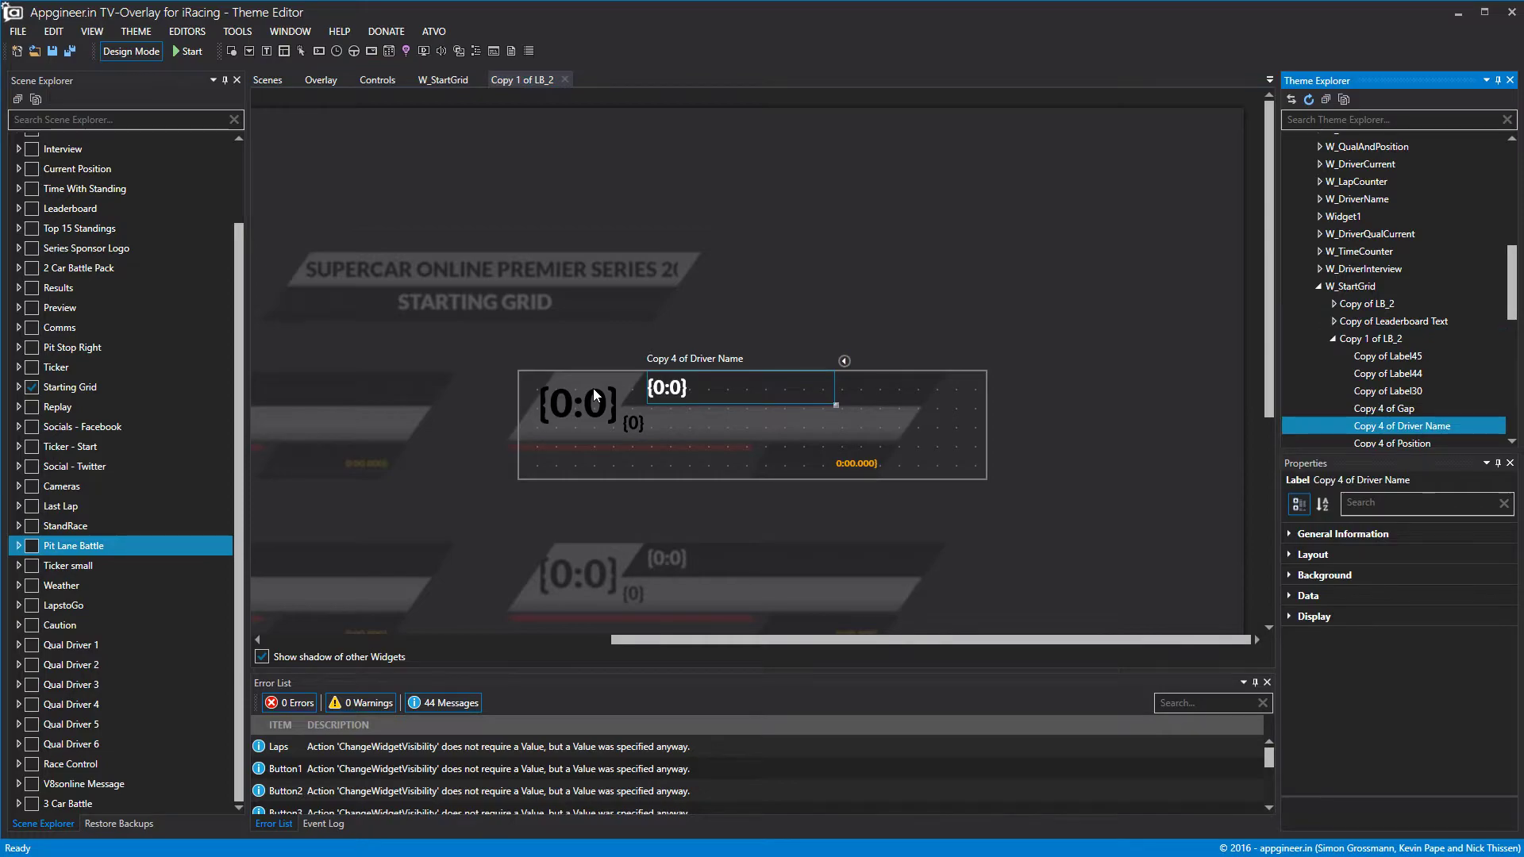
left_click(593, 388)
left_click(685, 397)
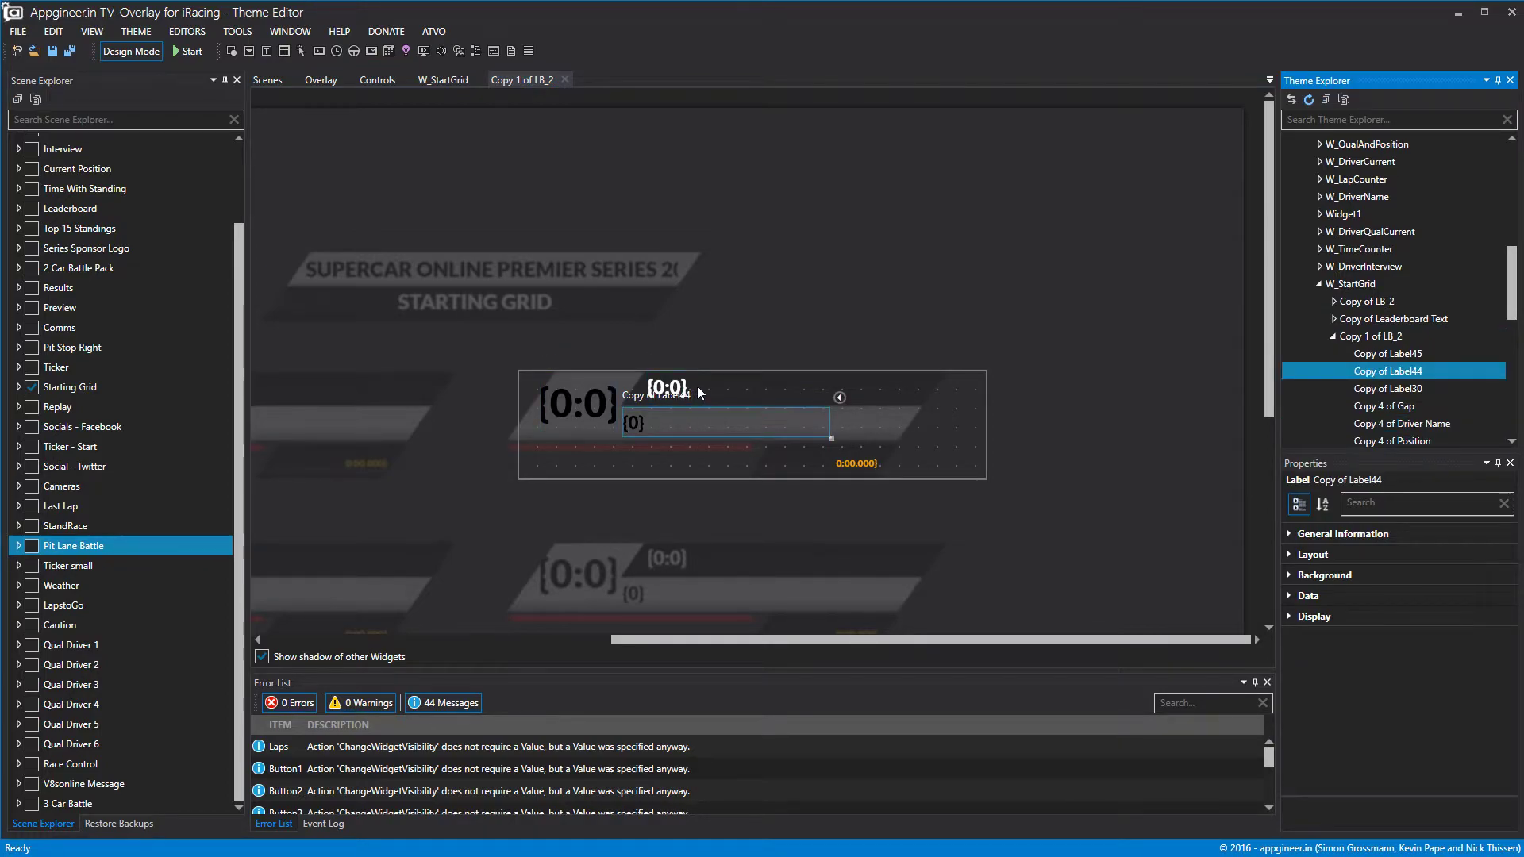
left_click(697, 386)
left_click(848, 464)
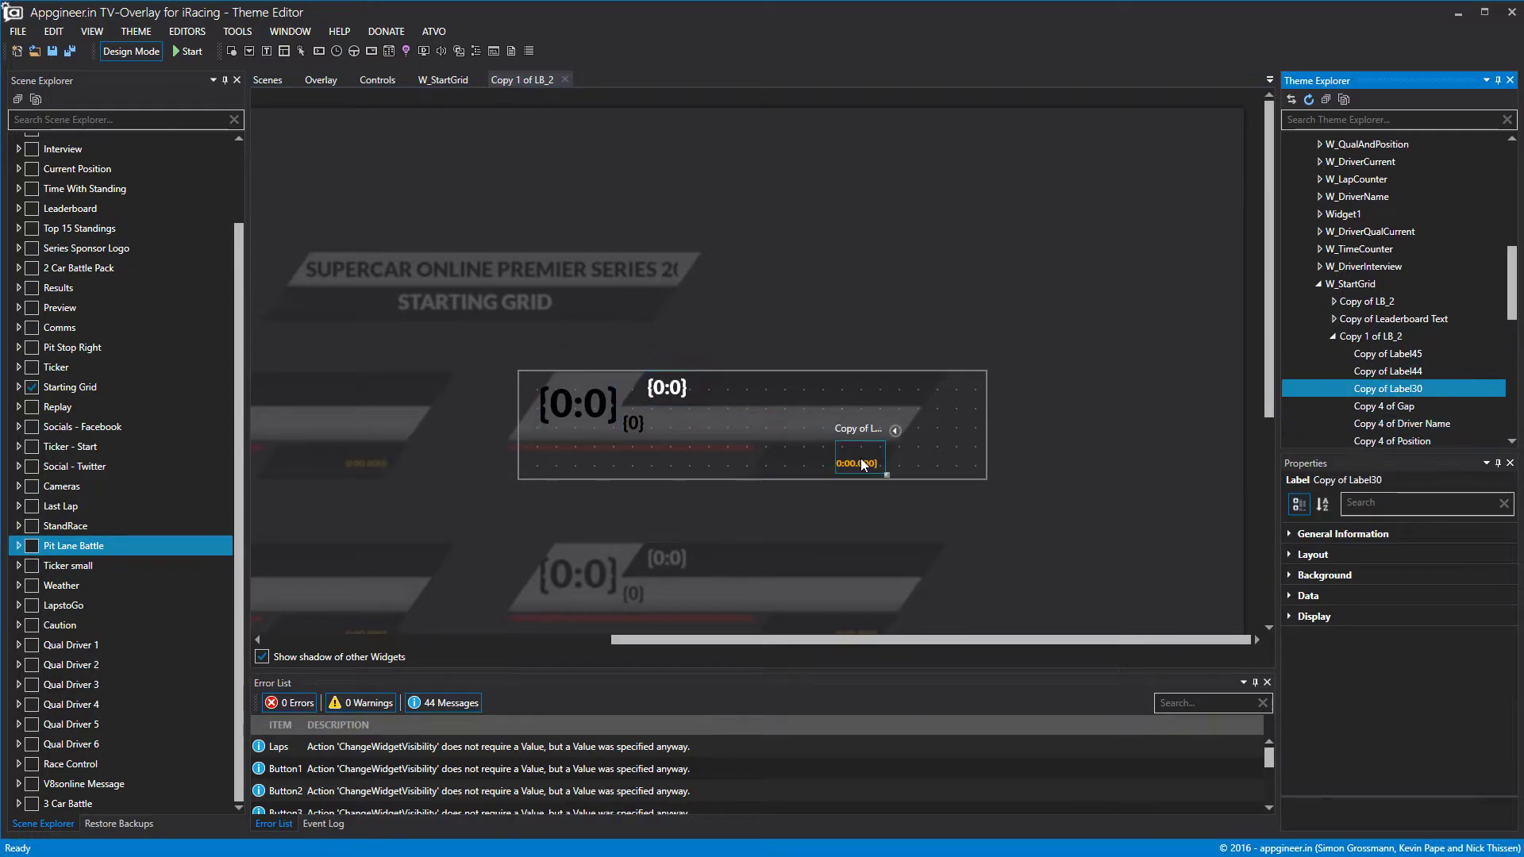
left_click(813, 464)
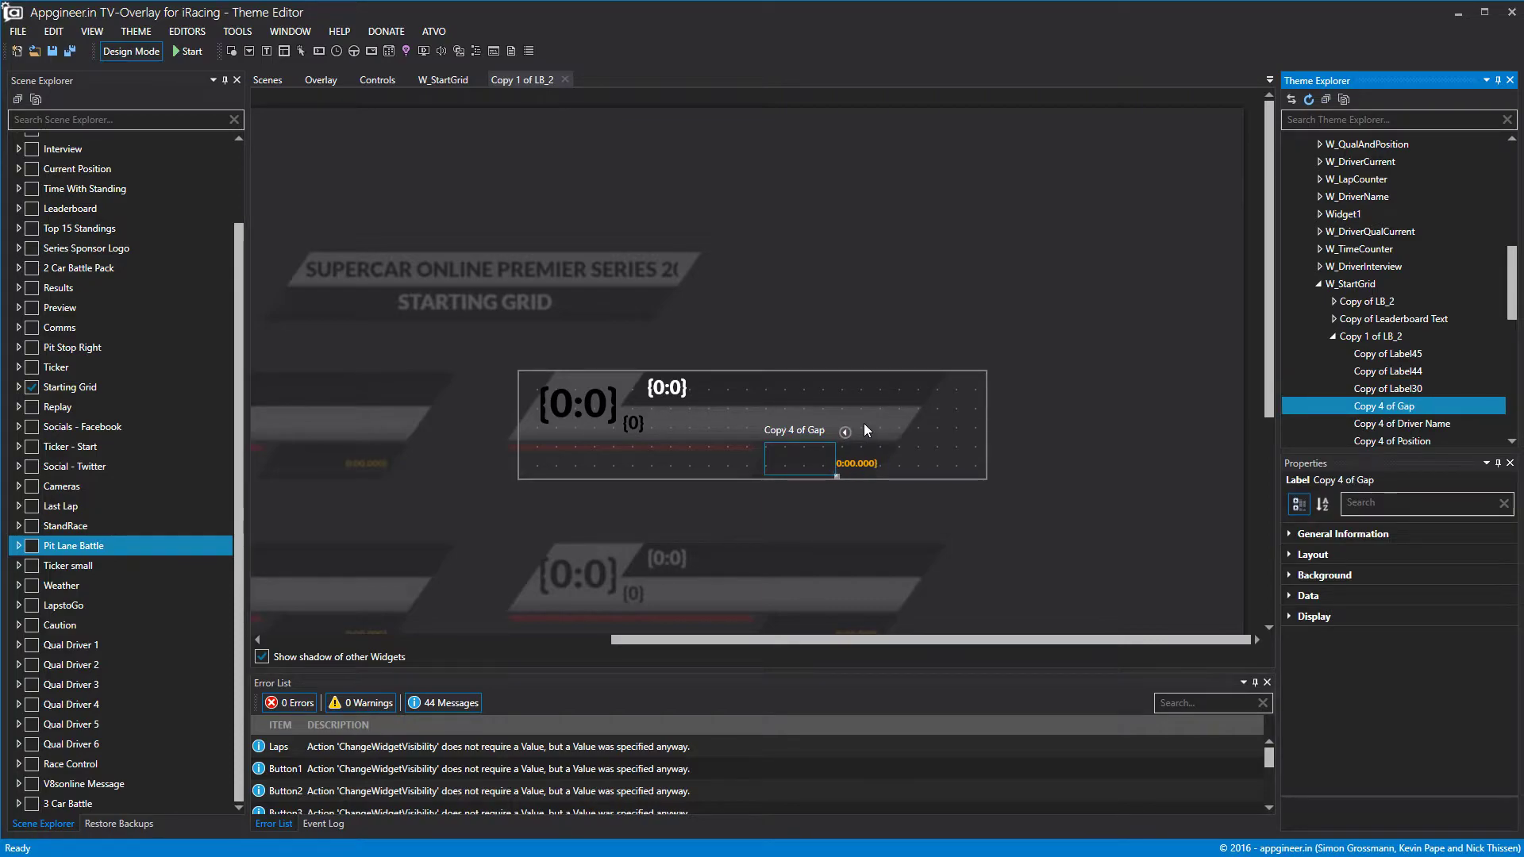
Select Copy of Label45 and reveal its static and dynamic background image path.
left_click(883, 421)
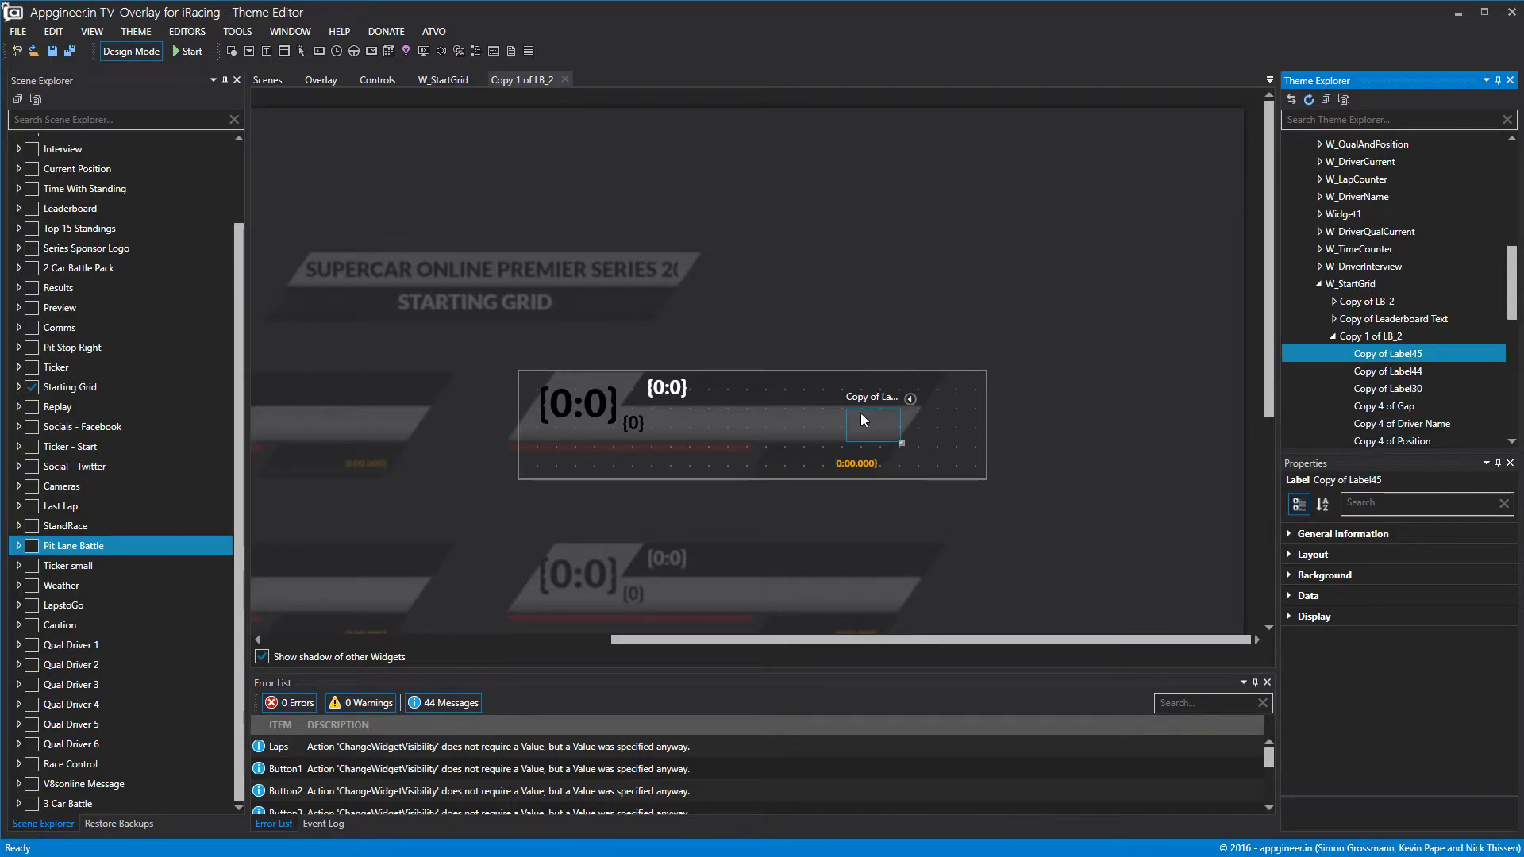
left_click(1294, 577)
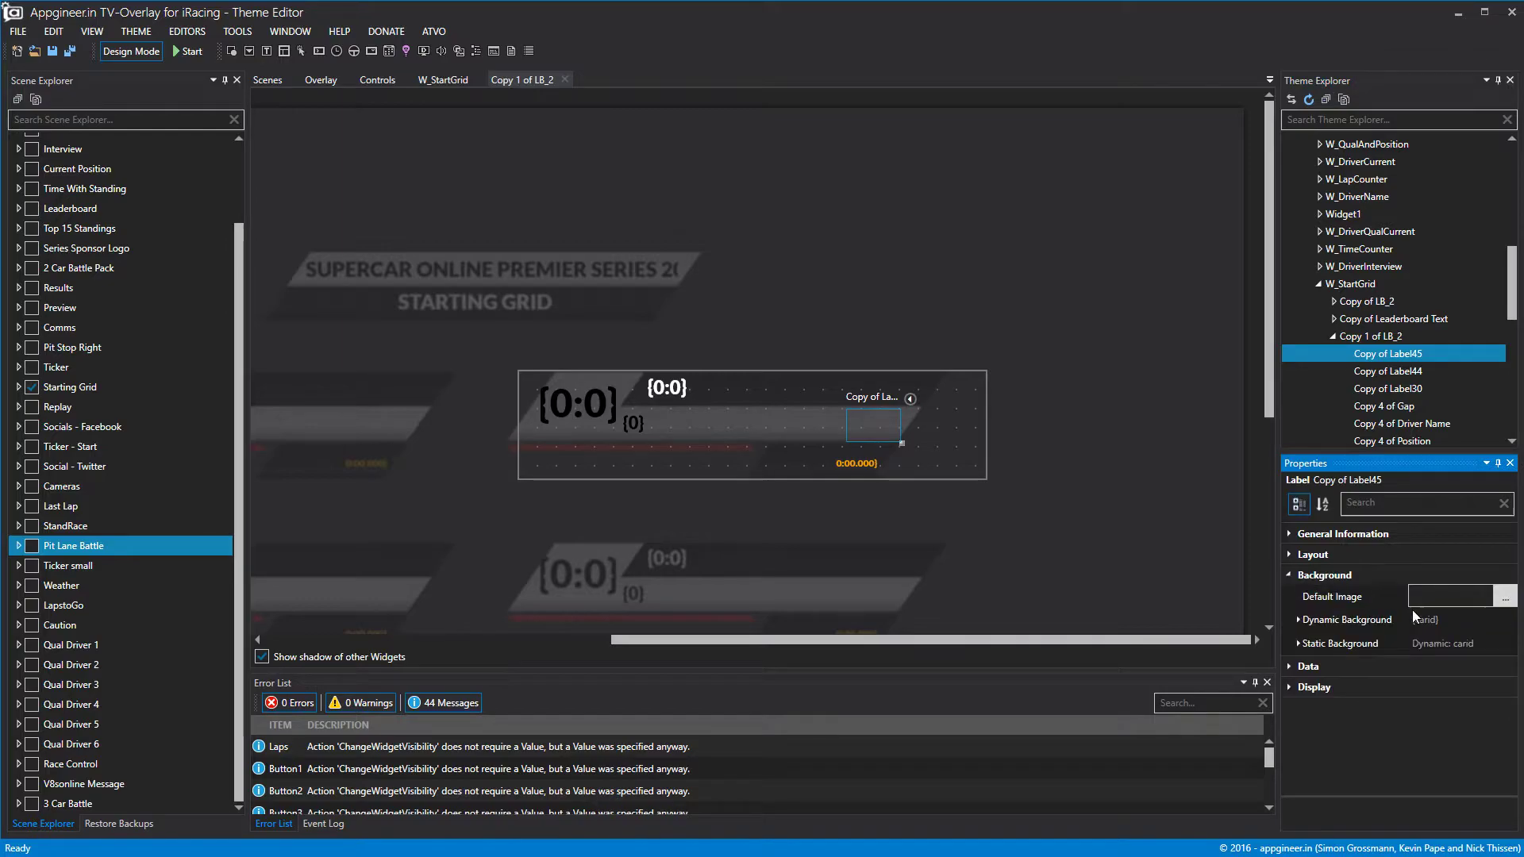
left_click(1300, 644)
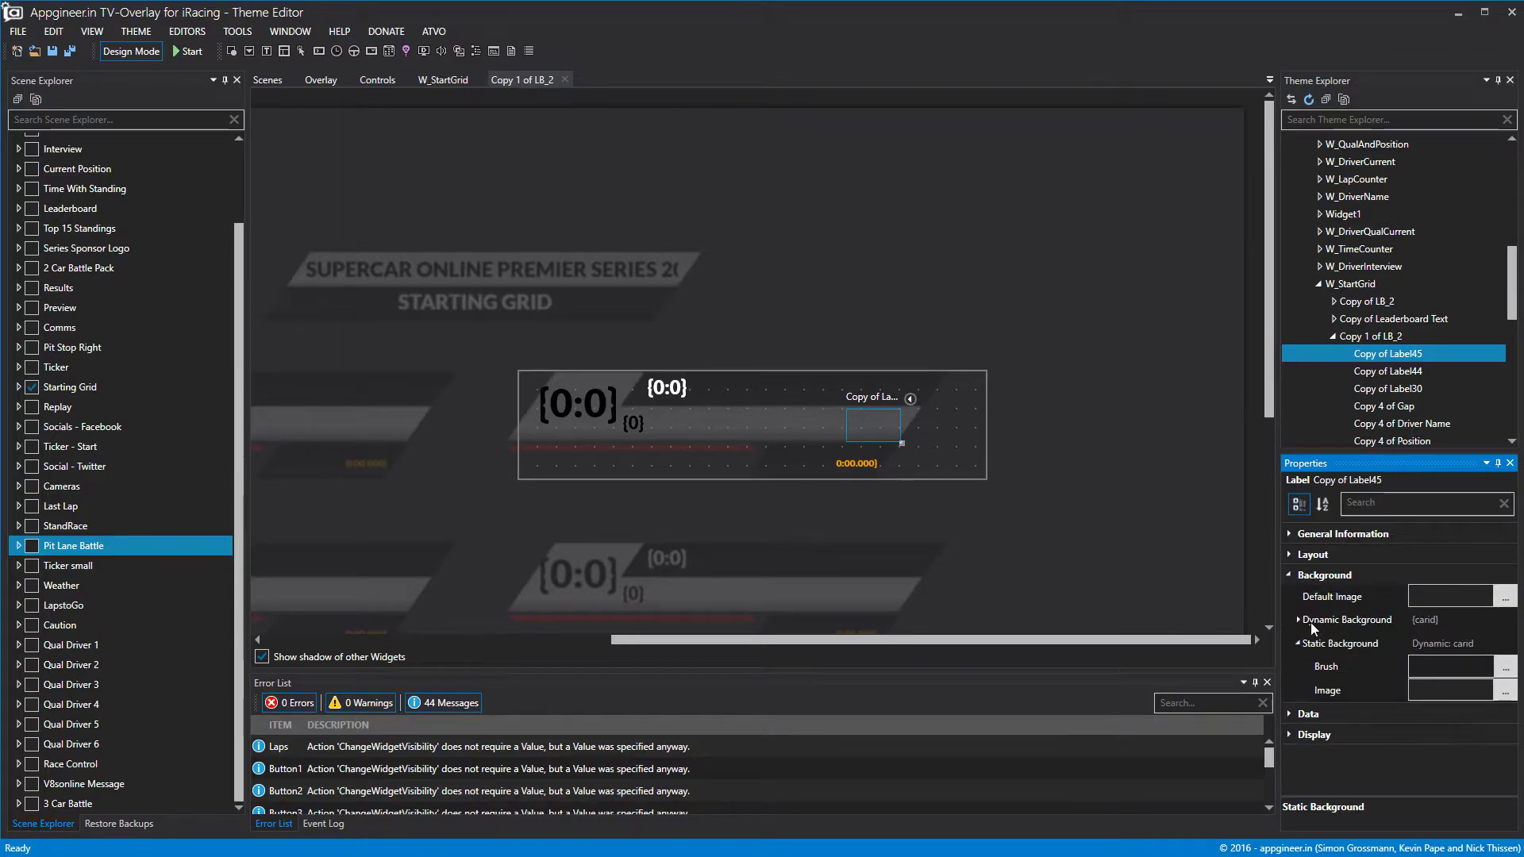
left_click(1299, 620)
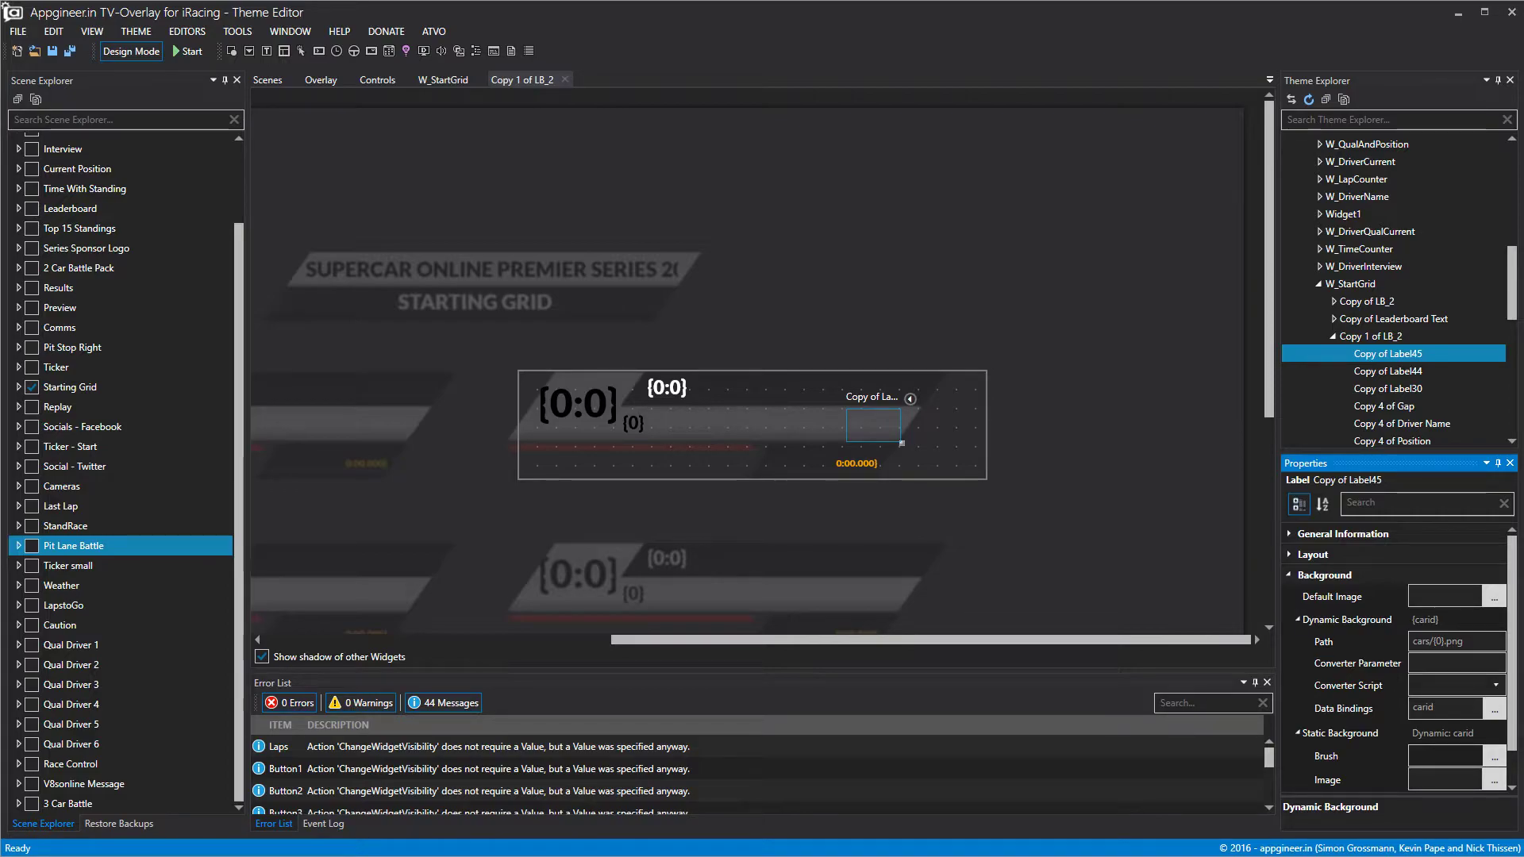
Bring File Explorer into view showing the numbered car-logo images in Content\Images\Cars.
left_click_drag(1523, 191, 727, 103)
scroll(905, 401, "down", 12)
scroll(998, 429, "up", 10)
scroll(998, 430, "down", 2, "ctrl")
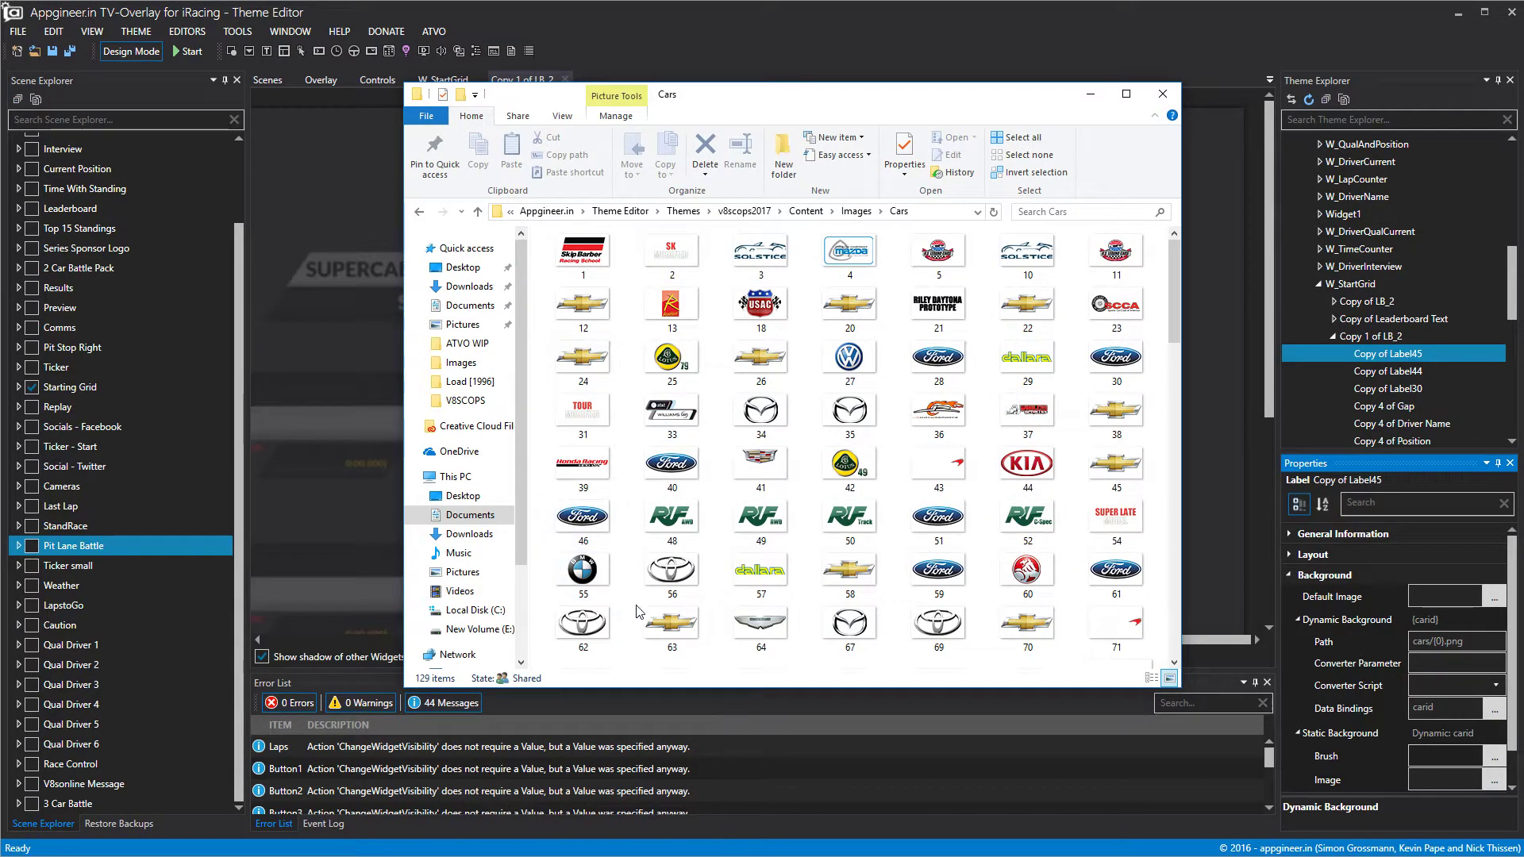
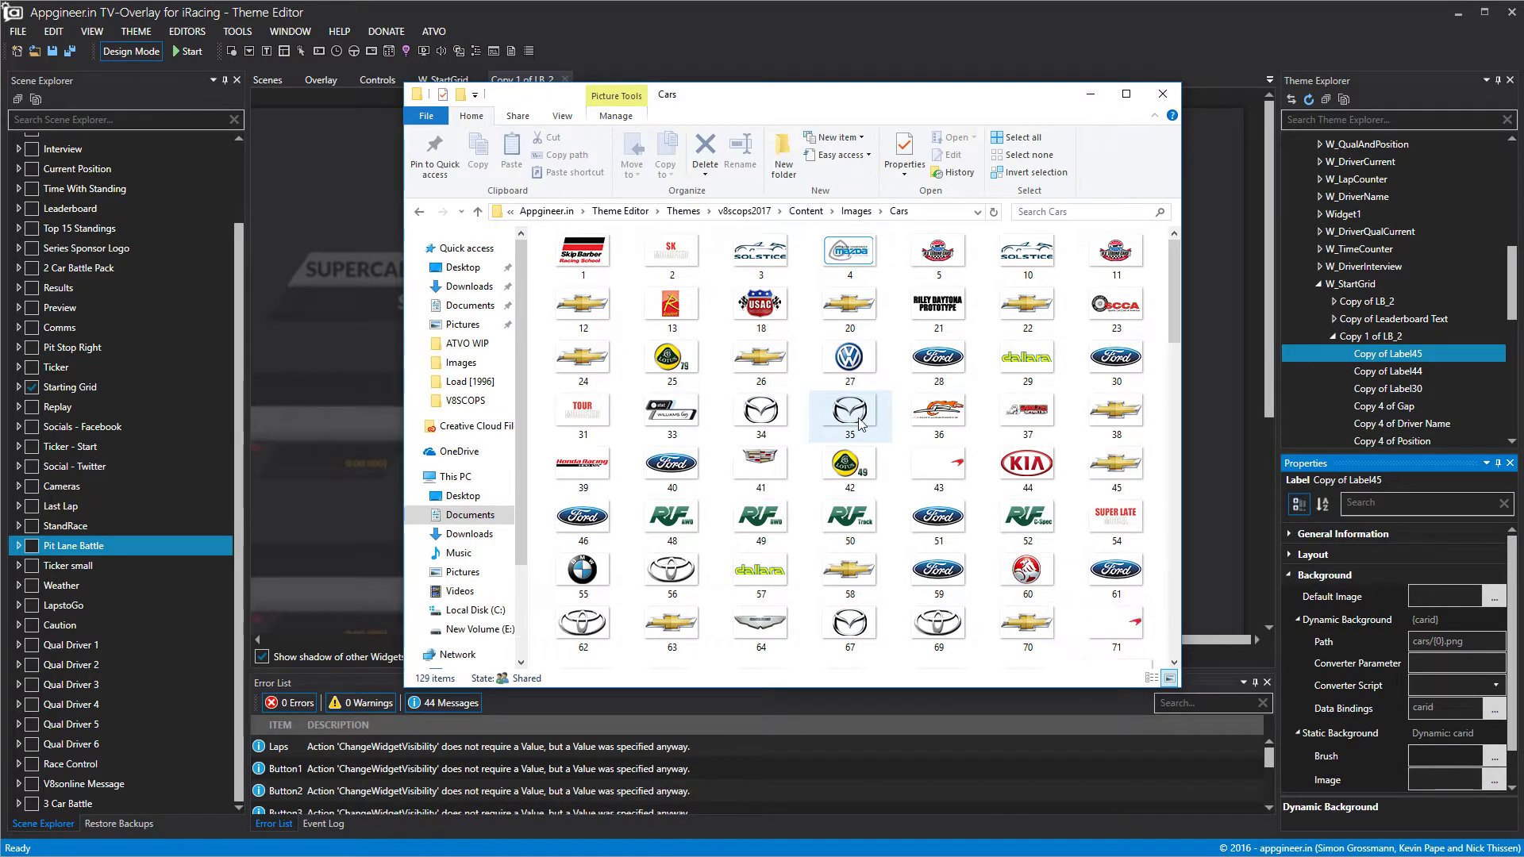
Scroll through the numbered car-logo images, then close the Cars folder window.
left_click_drag(1177, 312, 1178, 346)
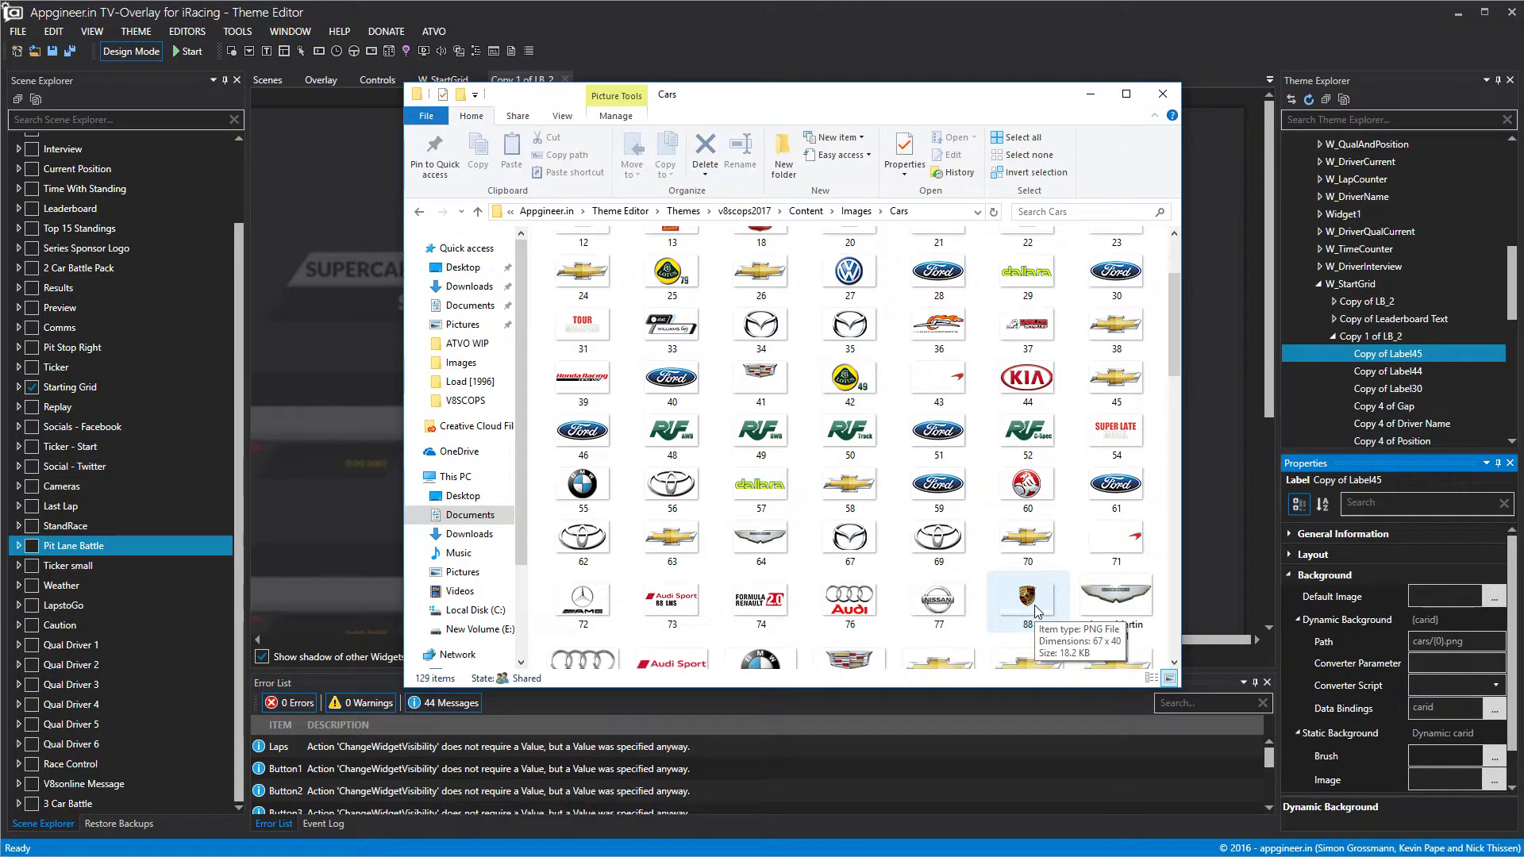
left_click(1158, 100)
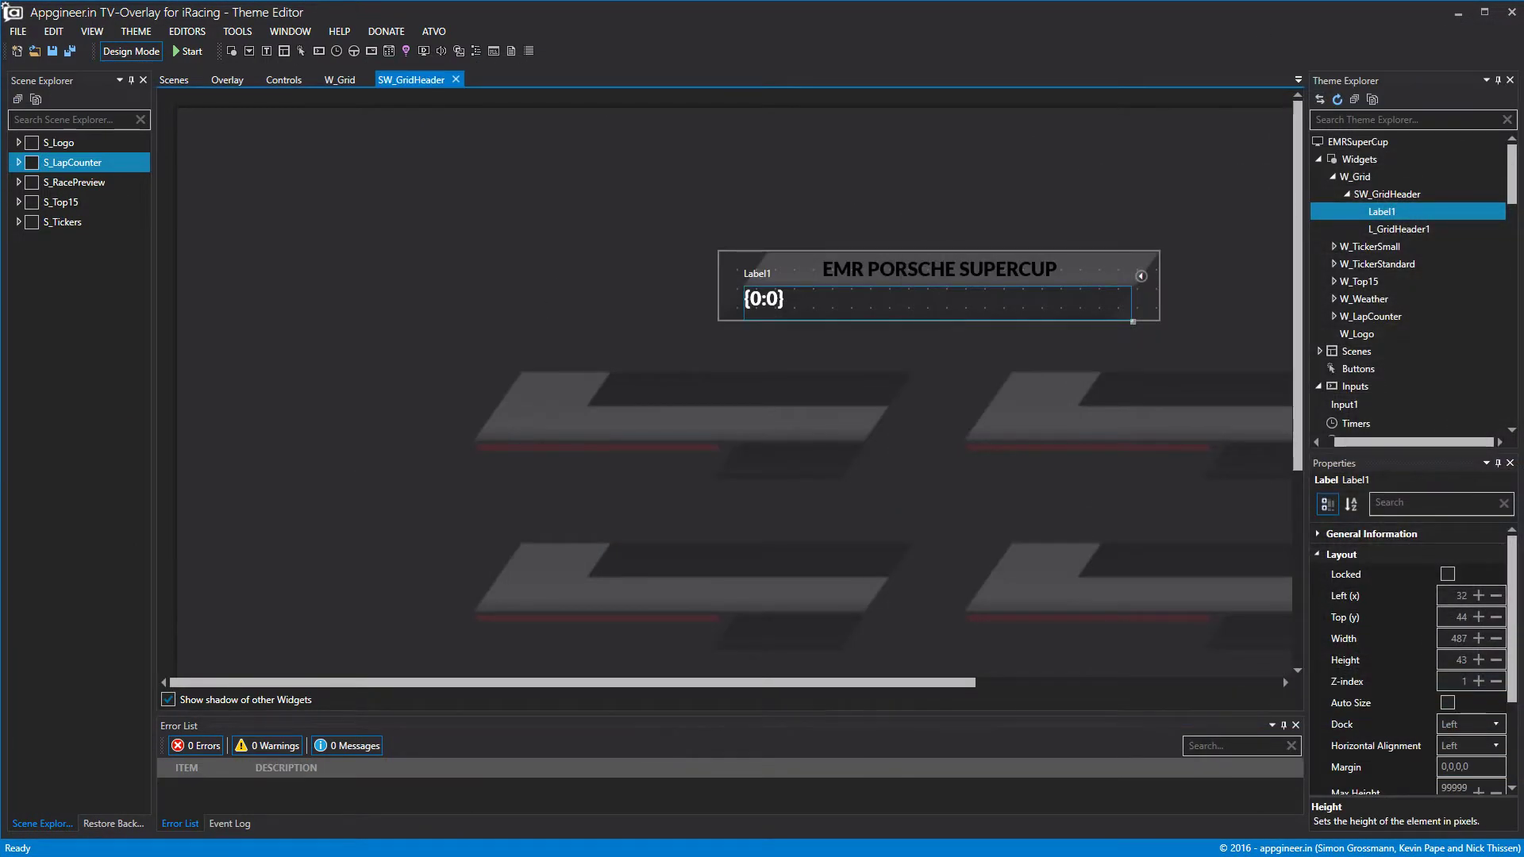
Rename Label1 in the grid header to STARTING GRID.
right_click(1379, 216)
left_click(1426, 226)
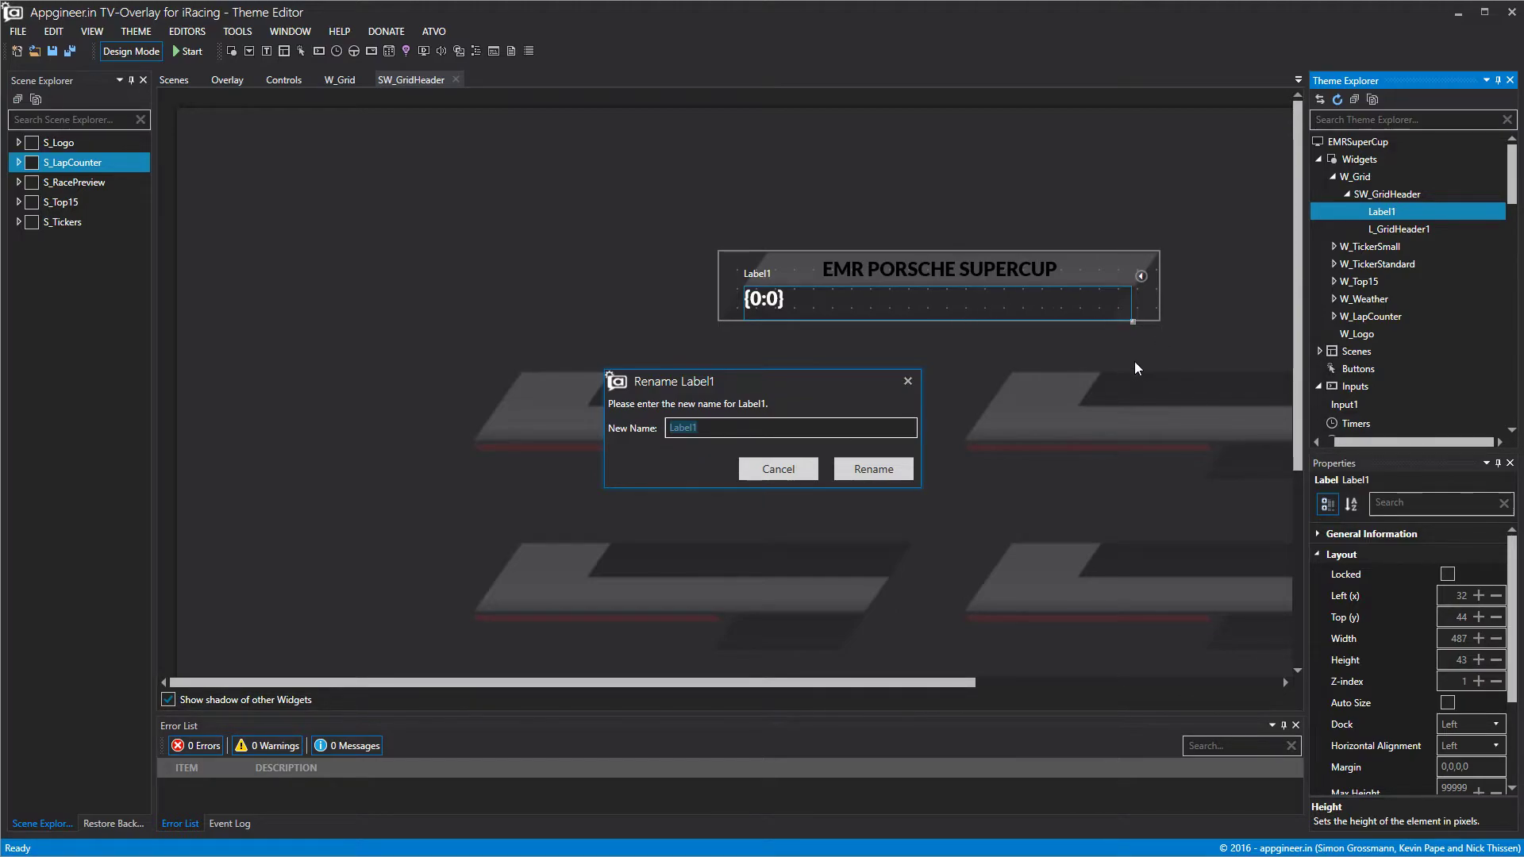
type("sTRAR")
key("BackSpace")
key("BackSpace")
key("BackSpace")
key("BackSpace")
type("TARTING GRI")
left_click(862, 475)
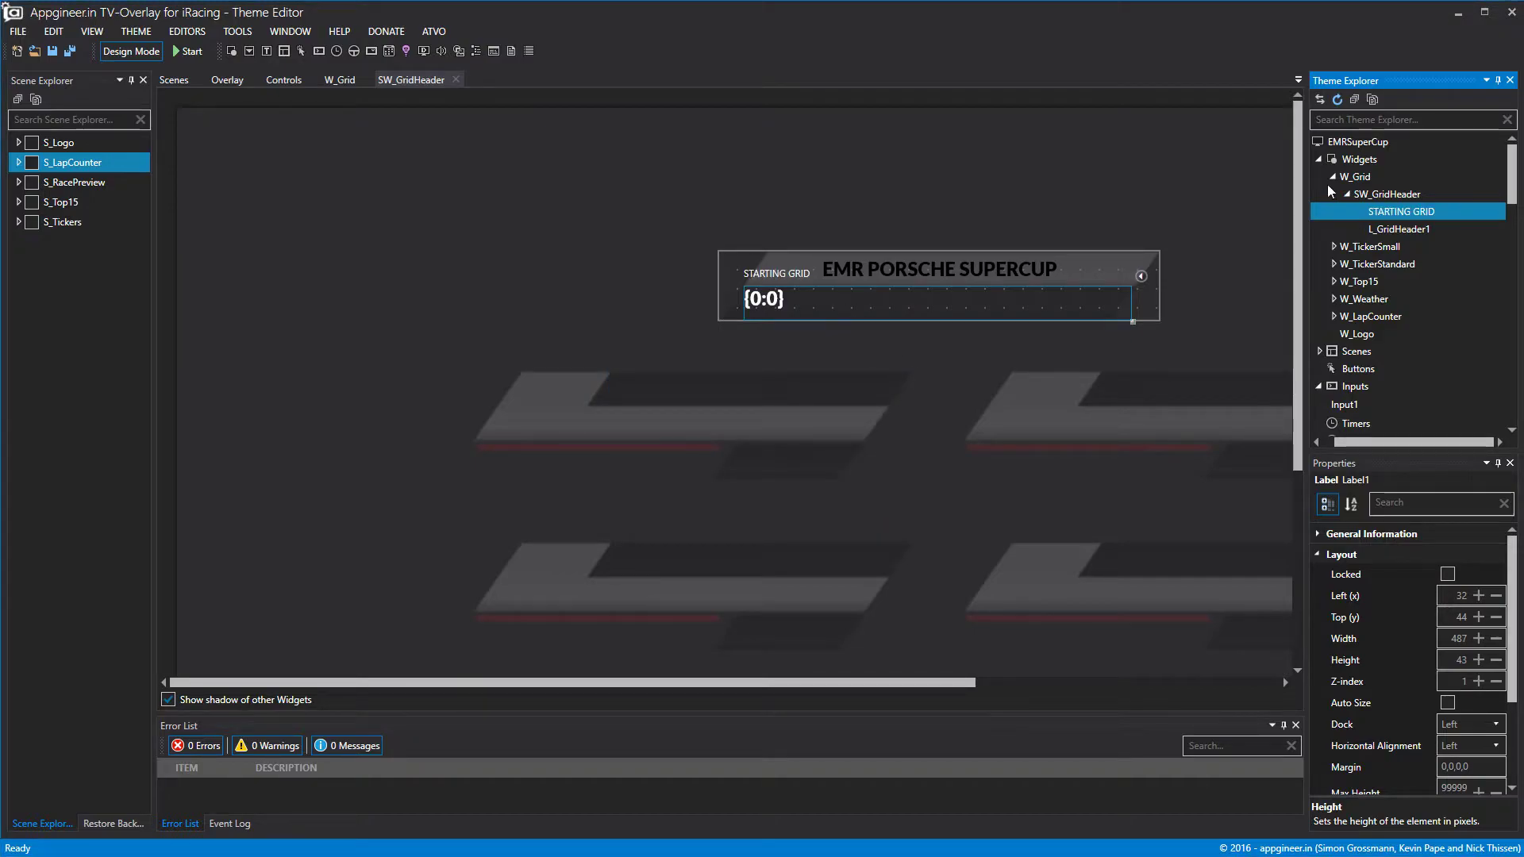
Rename the label again, this time to L_StartingGrid.
right_click(1389, 212)
left_click(1391, 221)
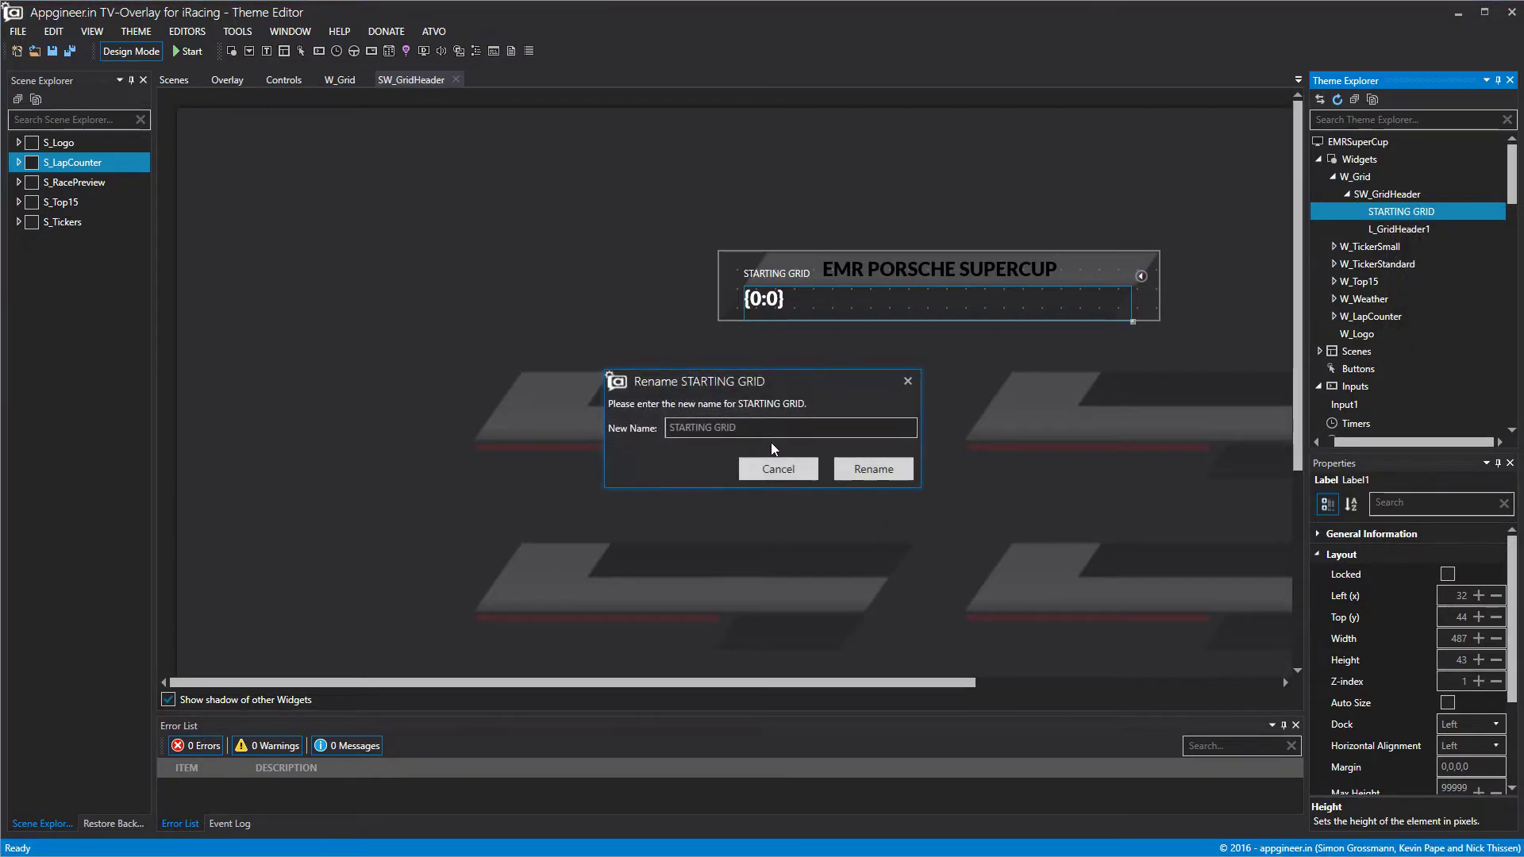
key("BackSpace")
type("L_sTARTIN")
key("BackSpace")
key("BackSpace")
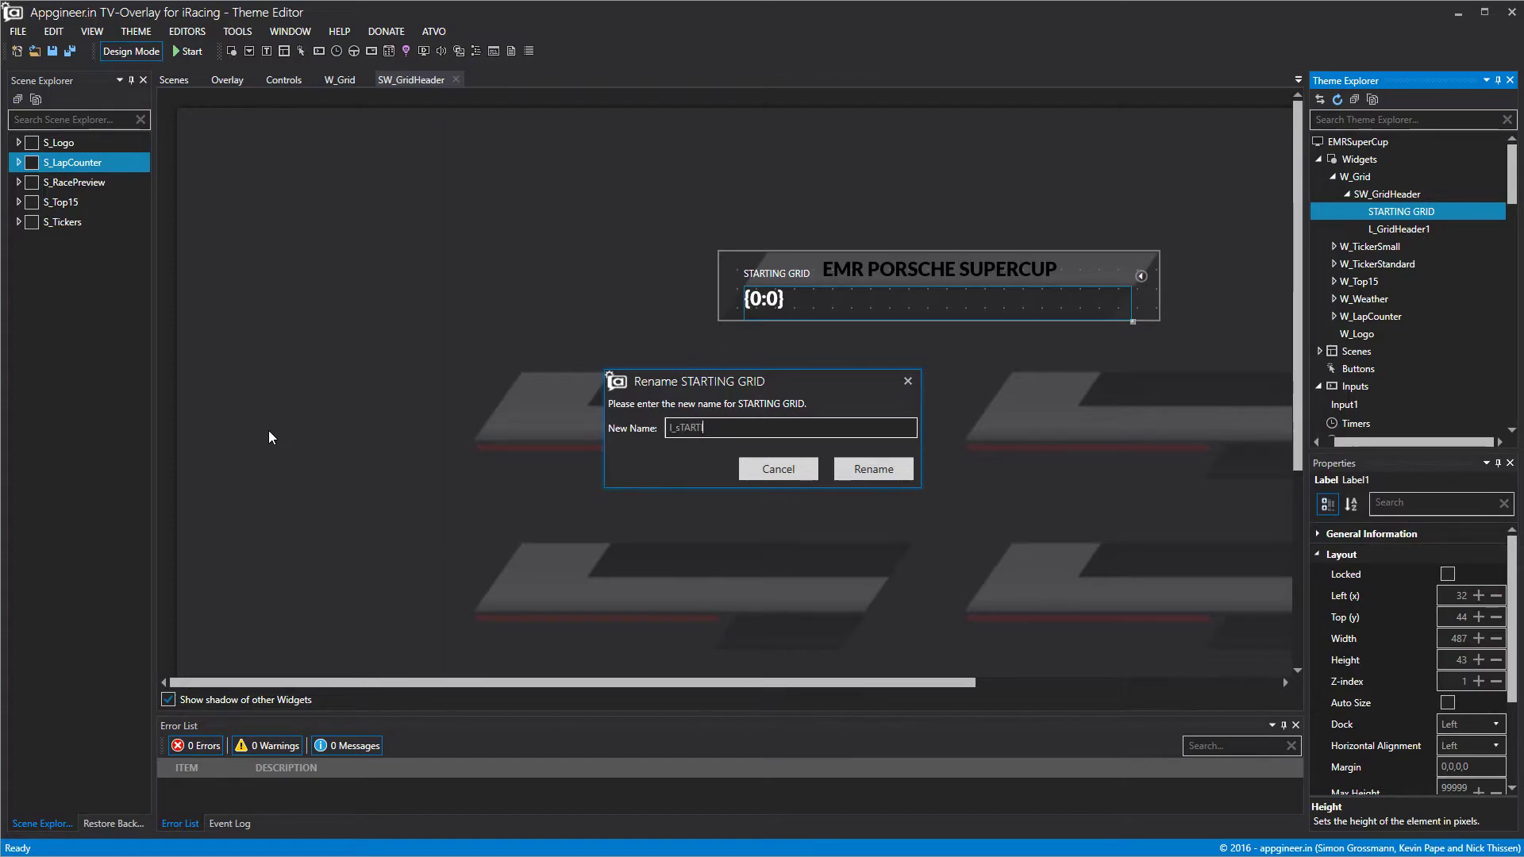
type("L_Stra")
type("tingGrid")
left_click(837, 470)
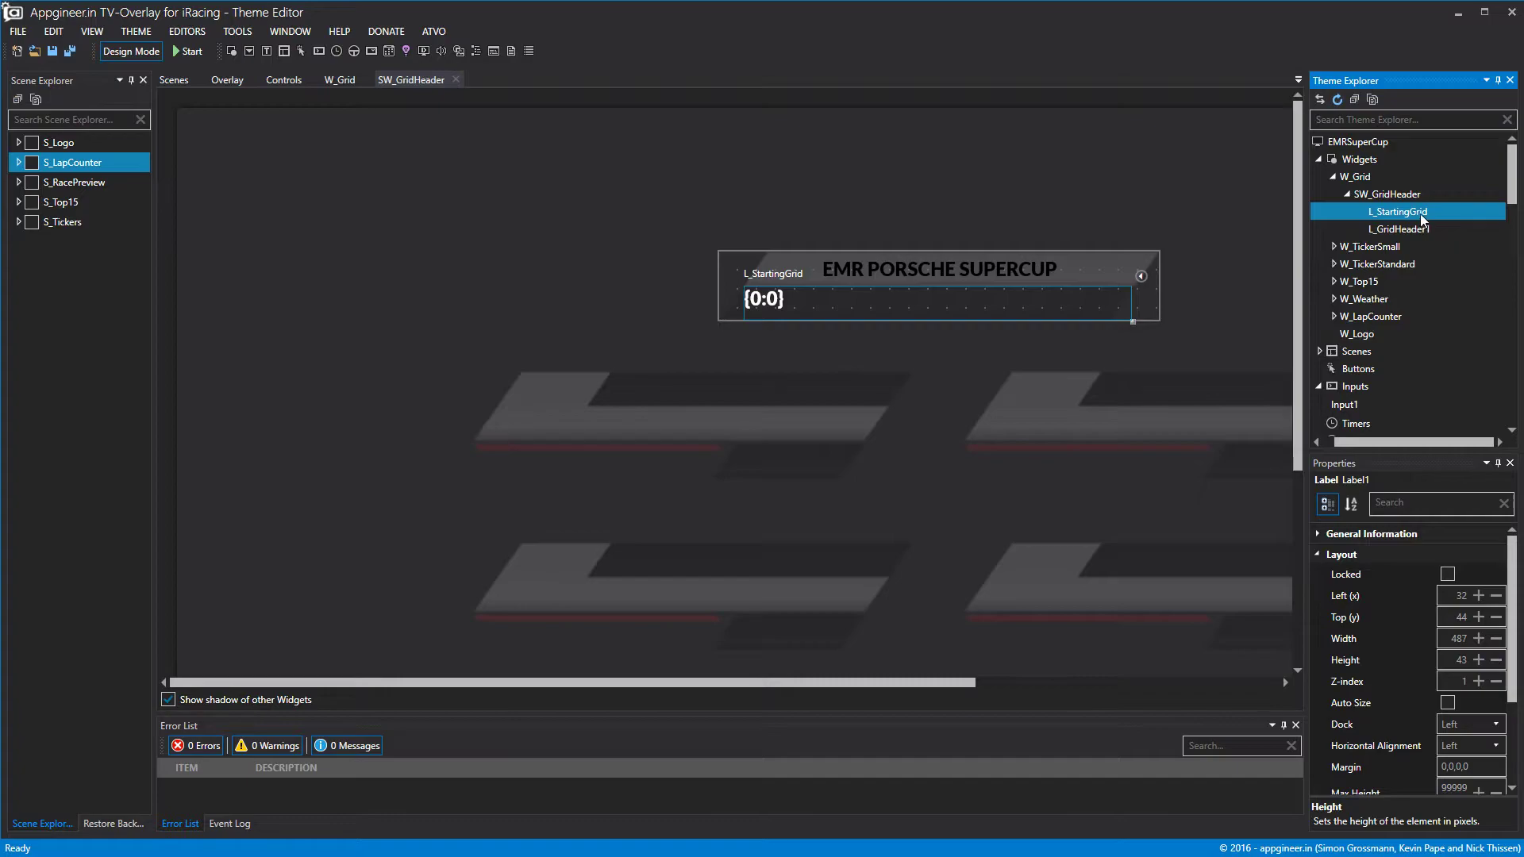
Rename the label to L_GridHeader2.
left_click(1382, 231)
left_click(1385, 212)
right_click(1385, 211)
left_click(1406, 222)
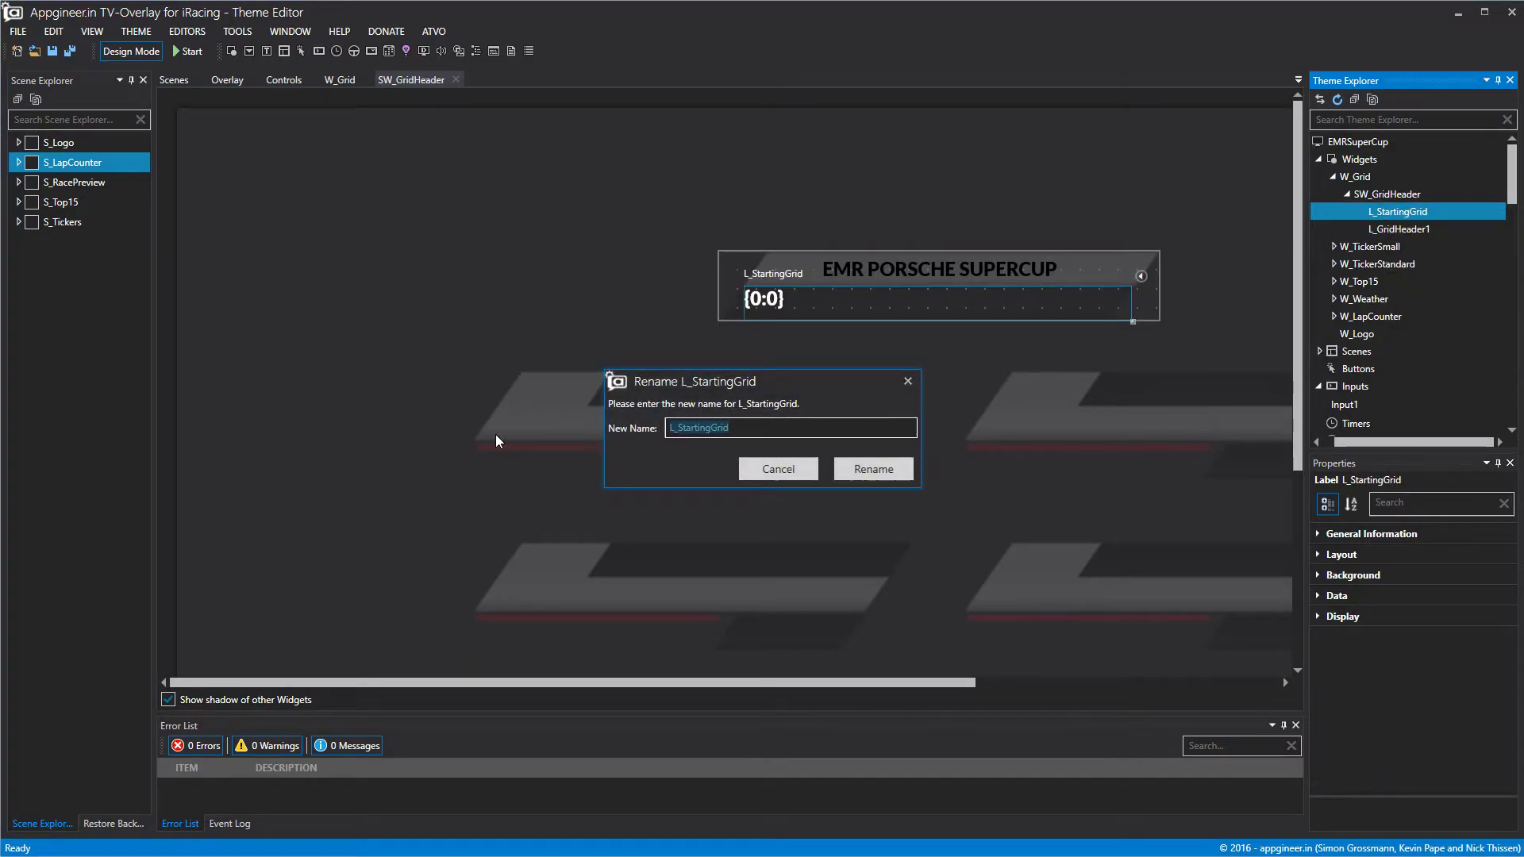
type("L_")
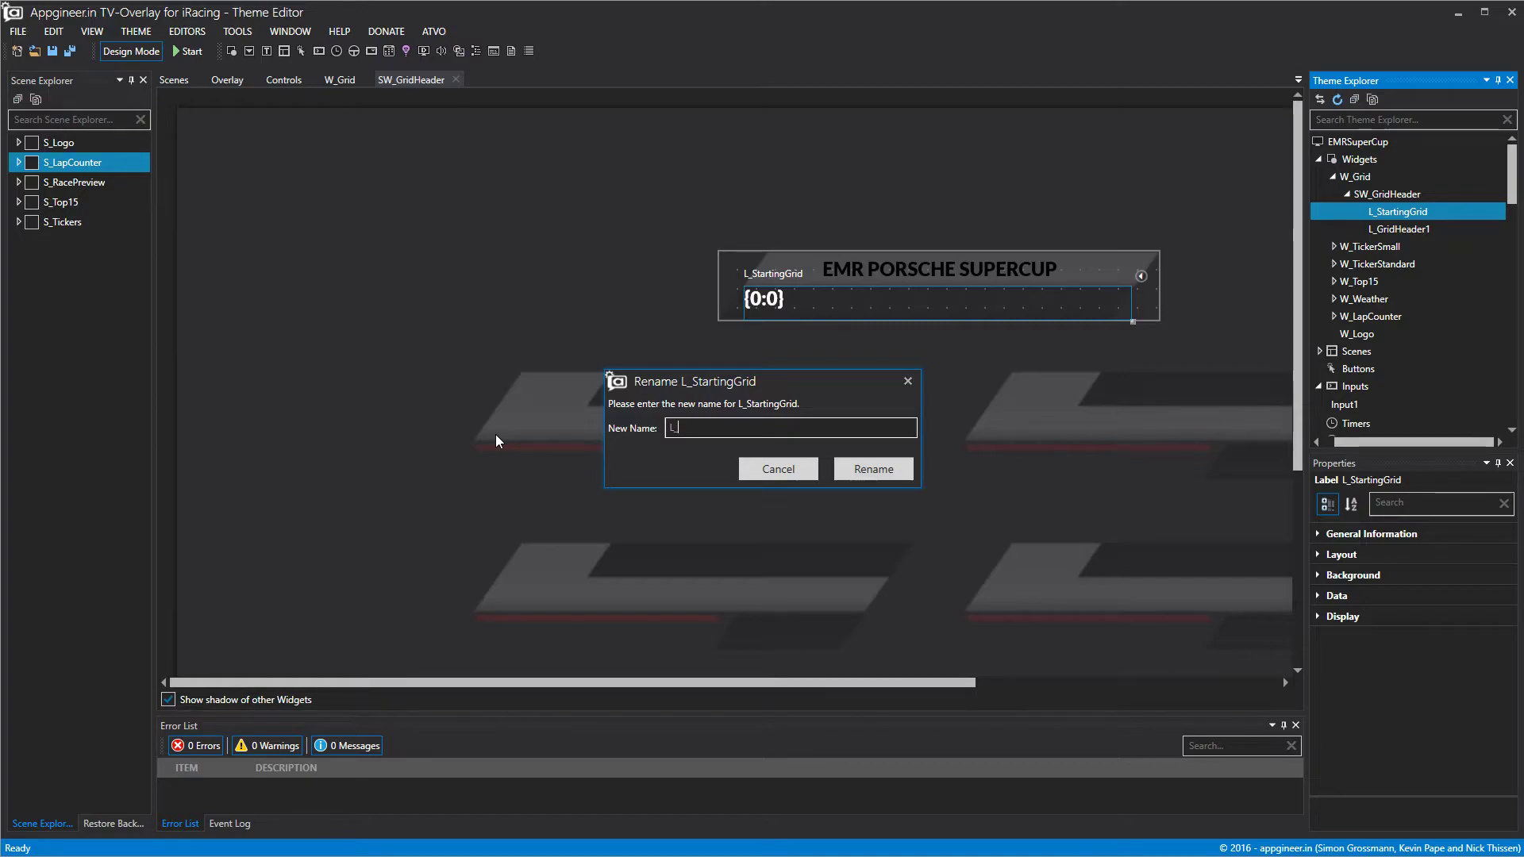
type("Gir")
key("BackSpace")
key("BackSpace")
type("ridHeader2")
left_click(887, 471)
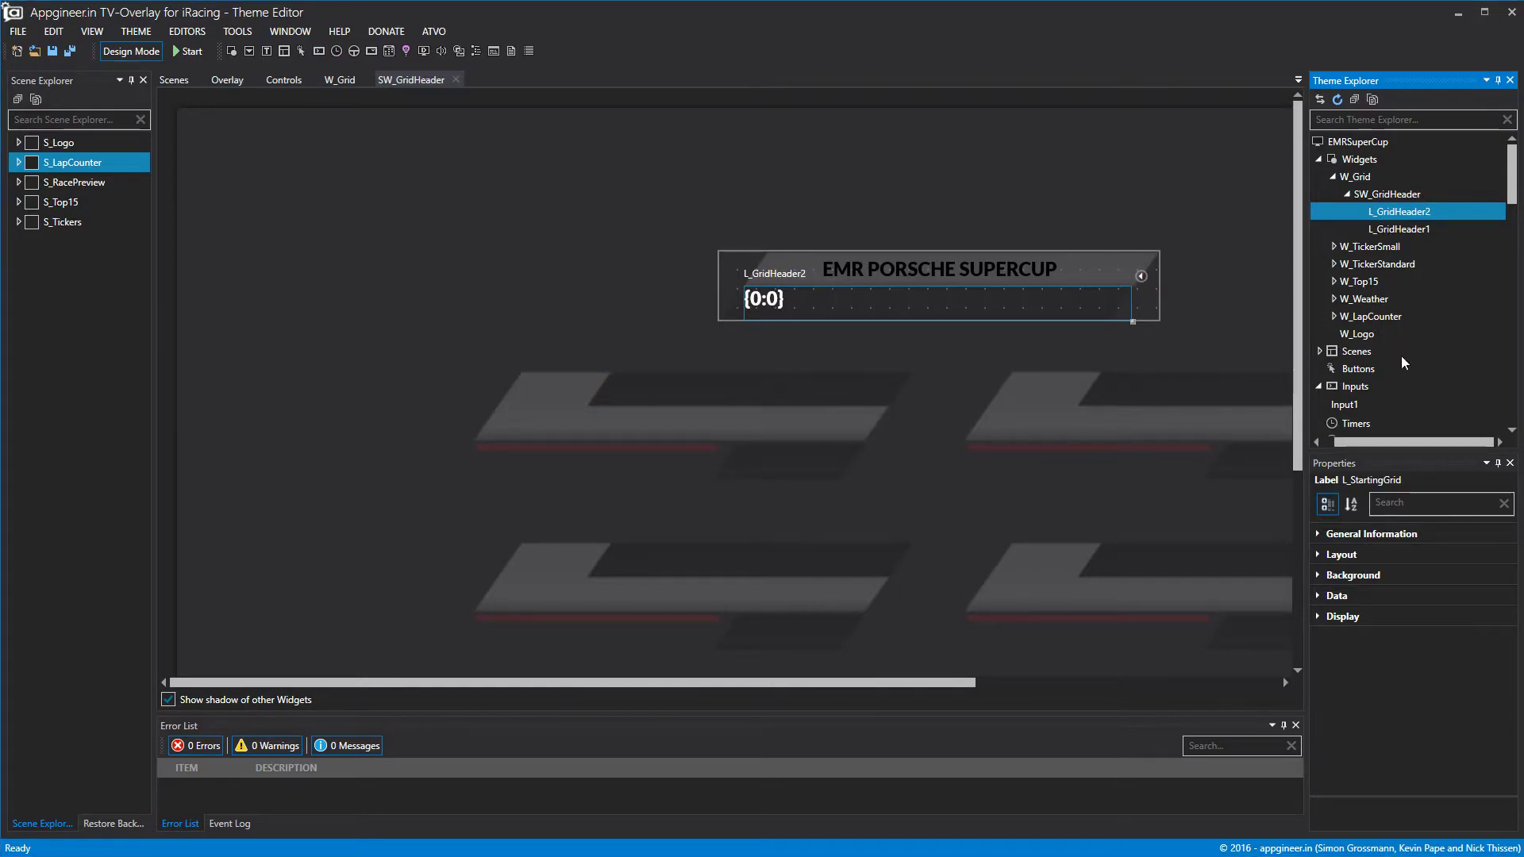
Set the label's static text to STARTING GRID.
left_click(1319, 555)
left_click(1318, 555)
left_click(1317, 595)
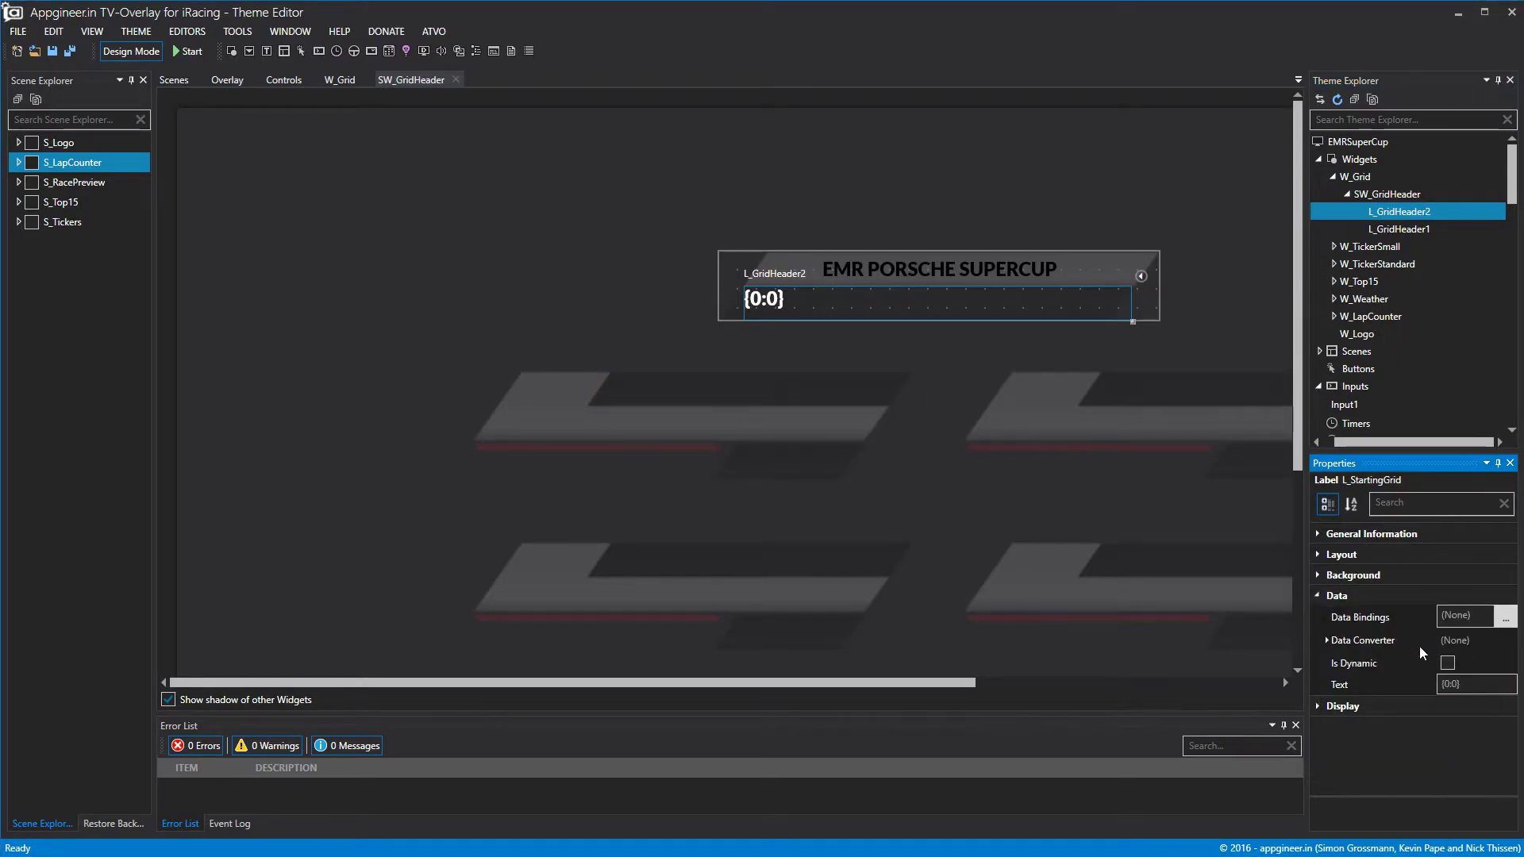
left_click(1473, 684)
type("STAR")
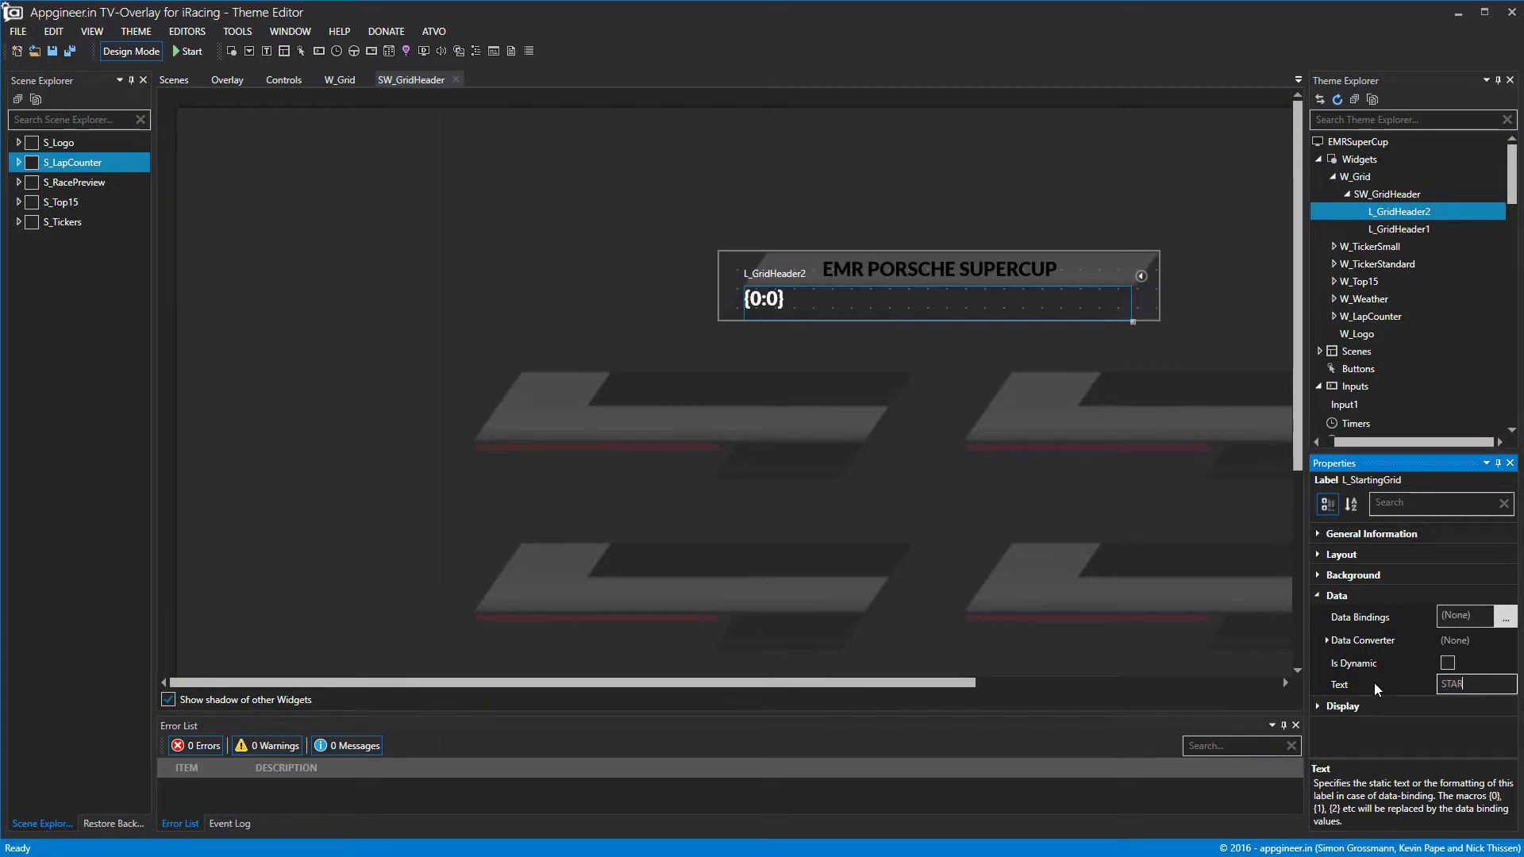
type("TING GRID")
Centre STARTING GRID horizontally and vertically, then close the SW_GridHeader editor.
left_click(1373, 709)
scroll(1429, 714, "down", 2)
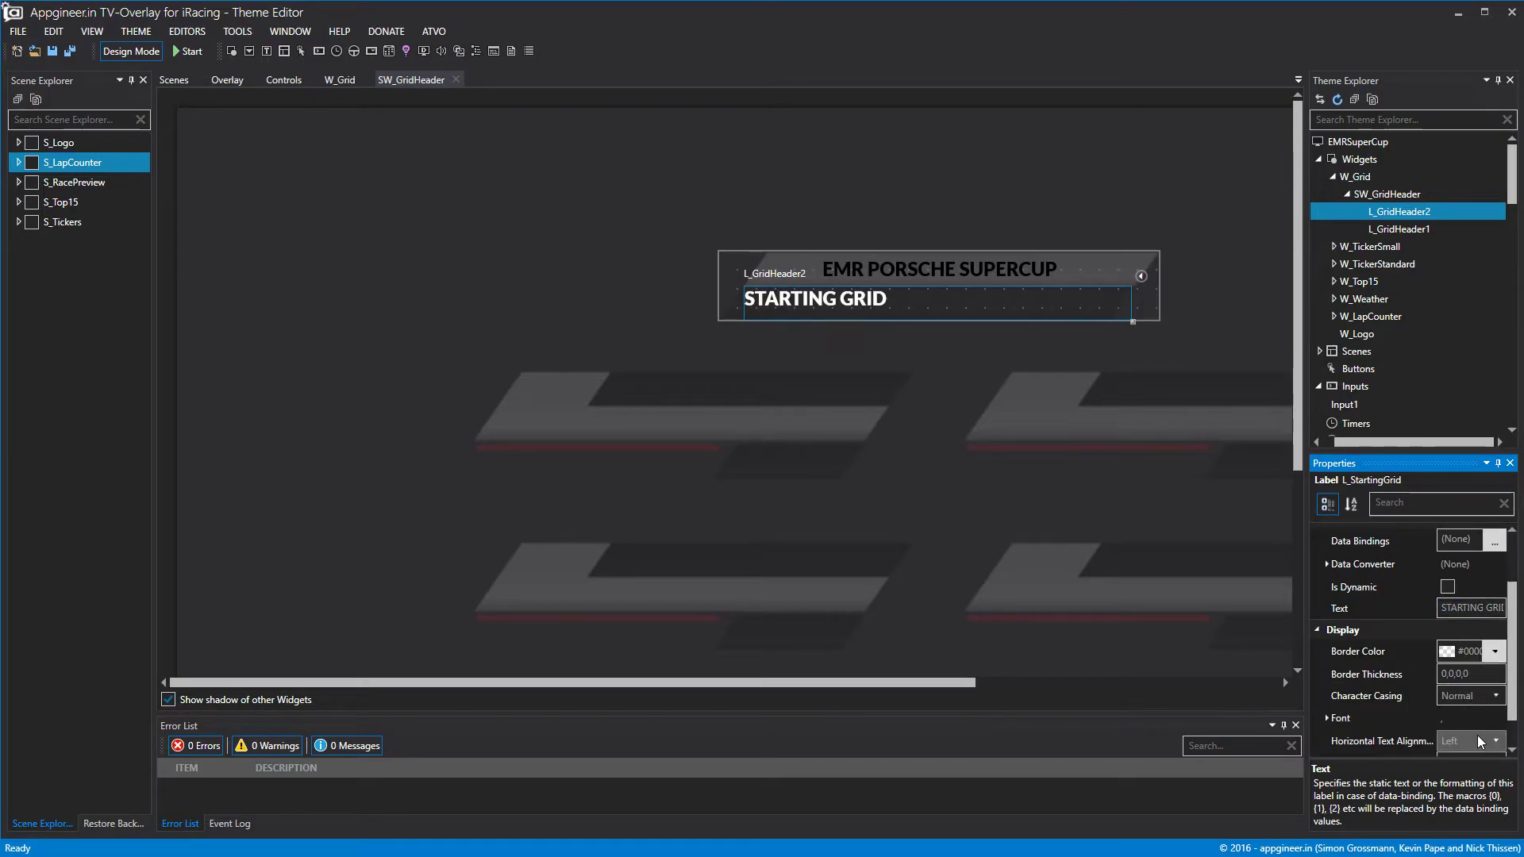
left_click(1480, 741)
left_click(1460, 777)
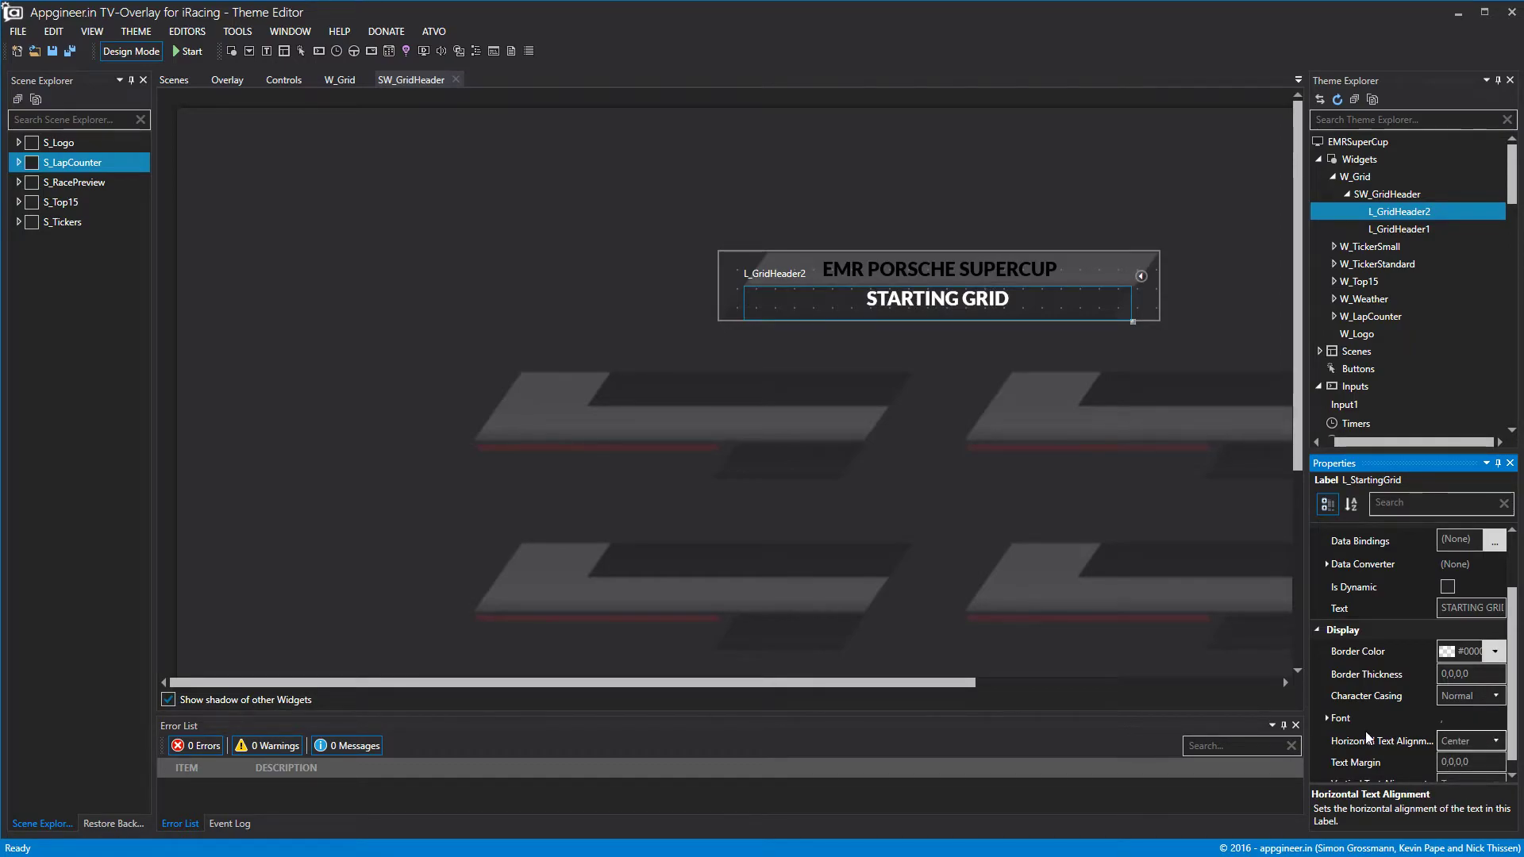
scroll(1366, 734, "down", 1)
left_click(1468, 771)
left_click(1455, 804)
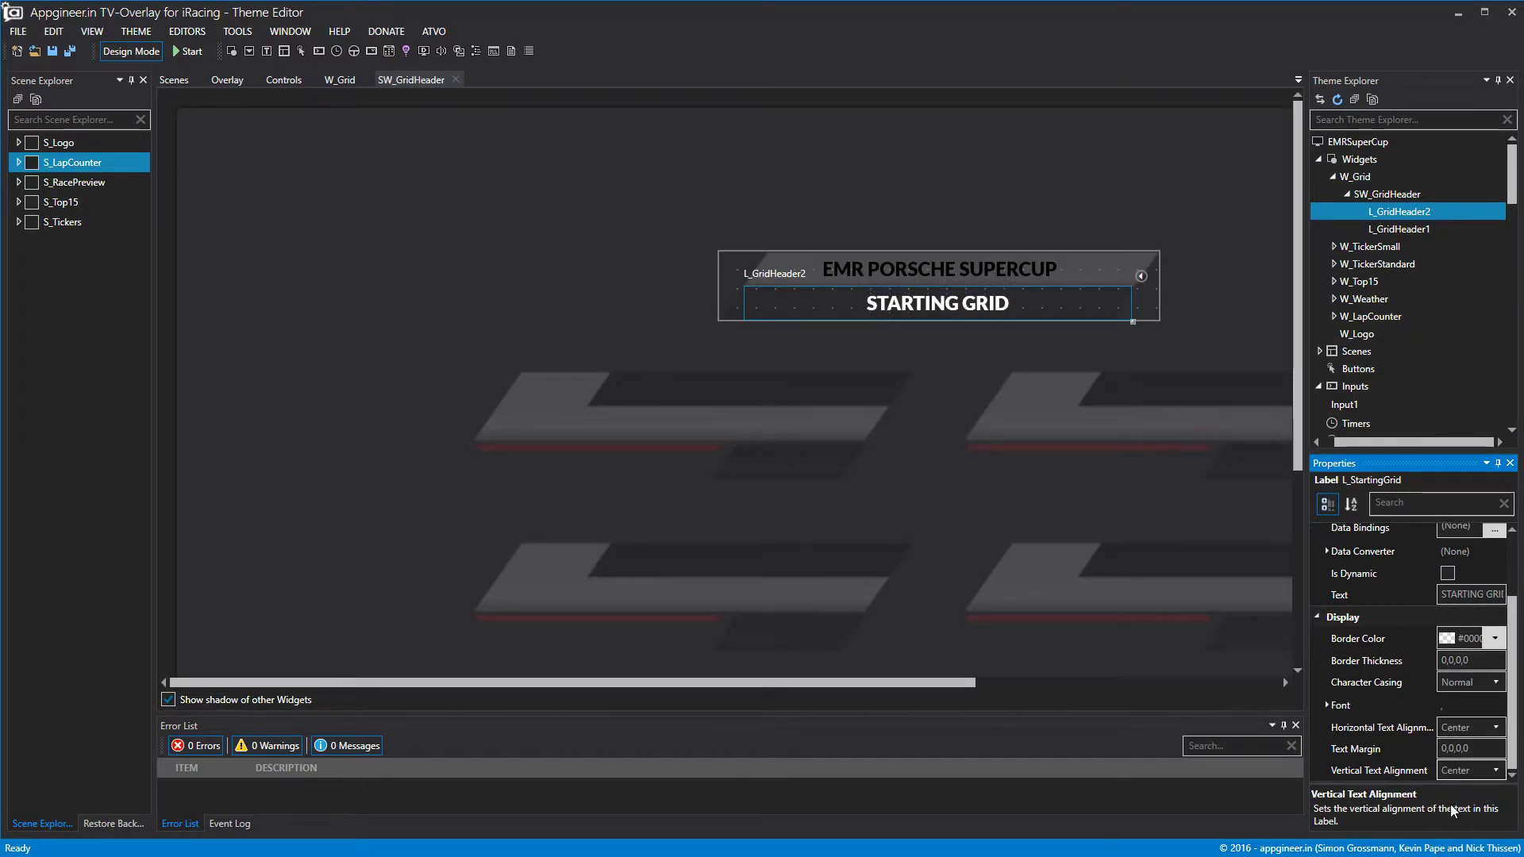
left_click(1197, 309)
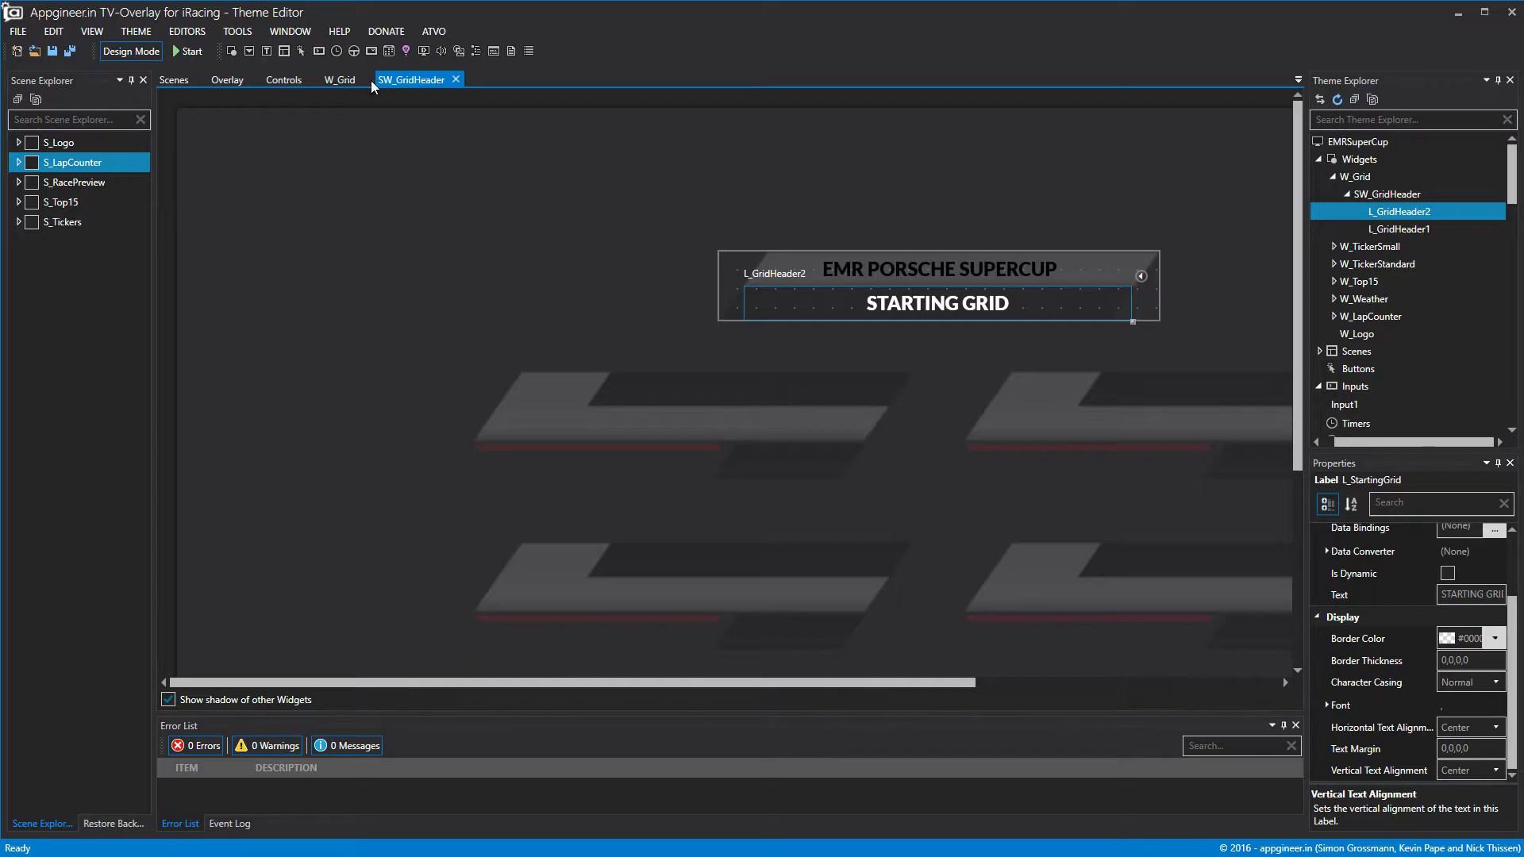
left_click(456, 79)
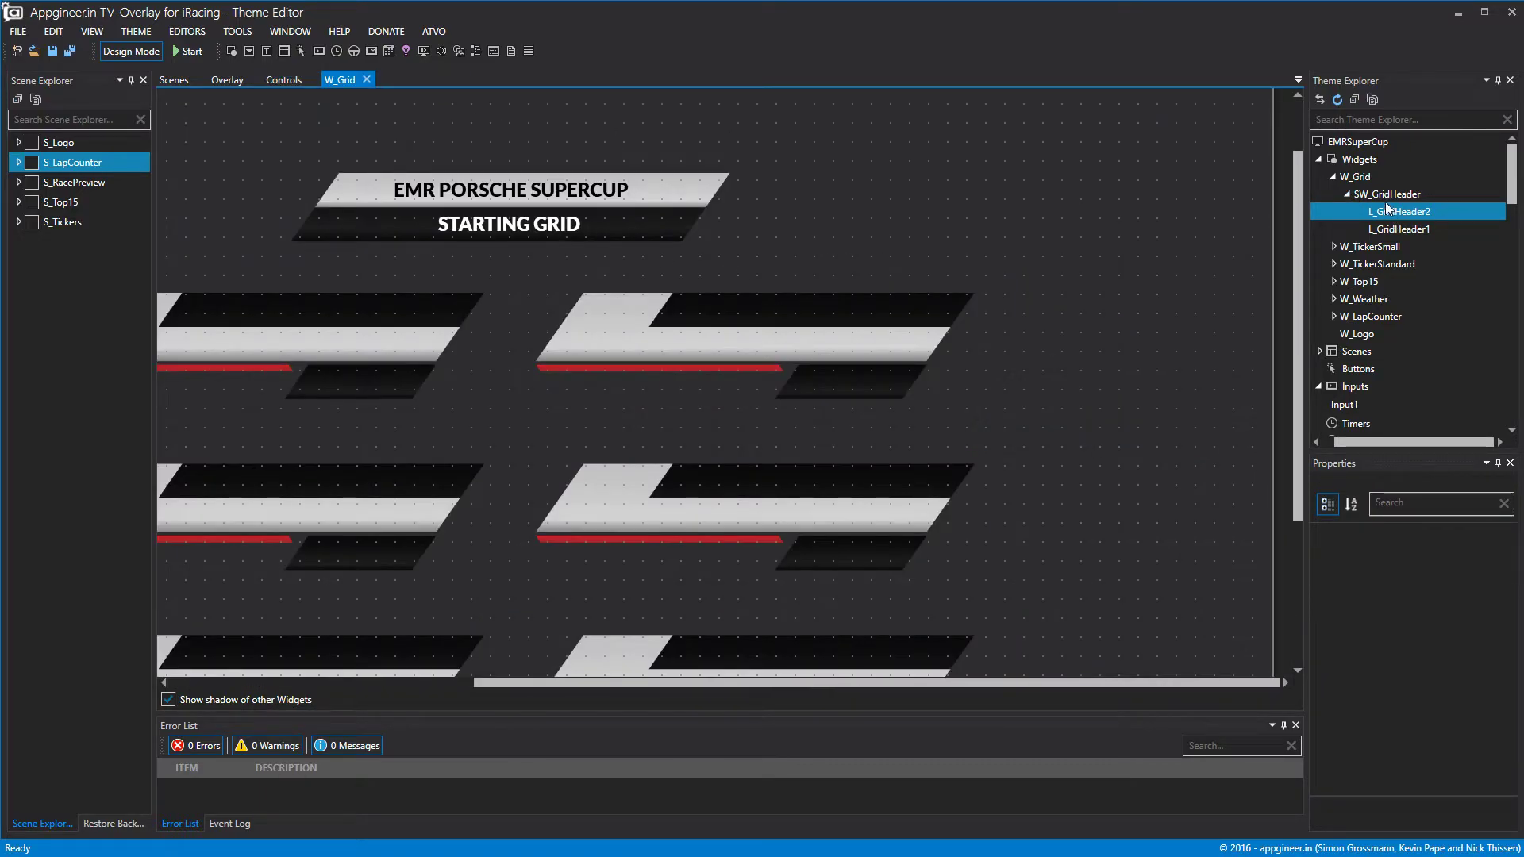
Add a sub-widget under W_Grid and name it SW_Grid1.
left_click(1366, 195)
right_click(1355, 177)
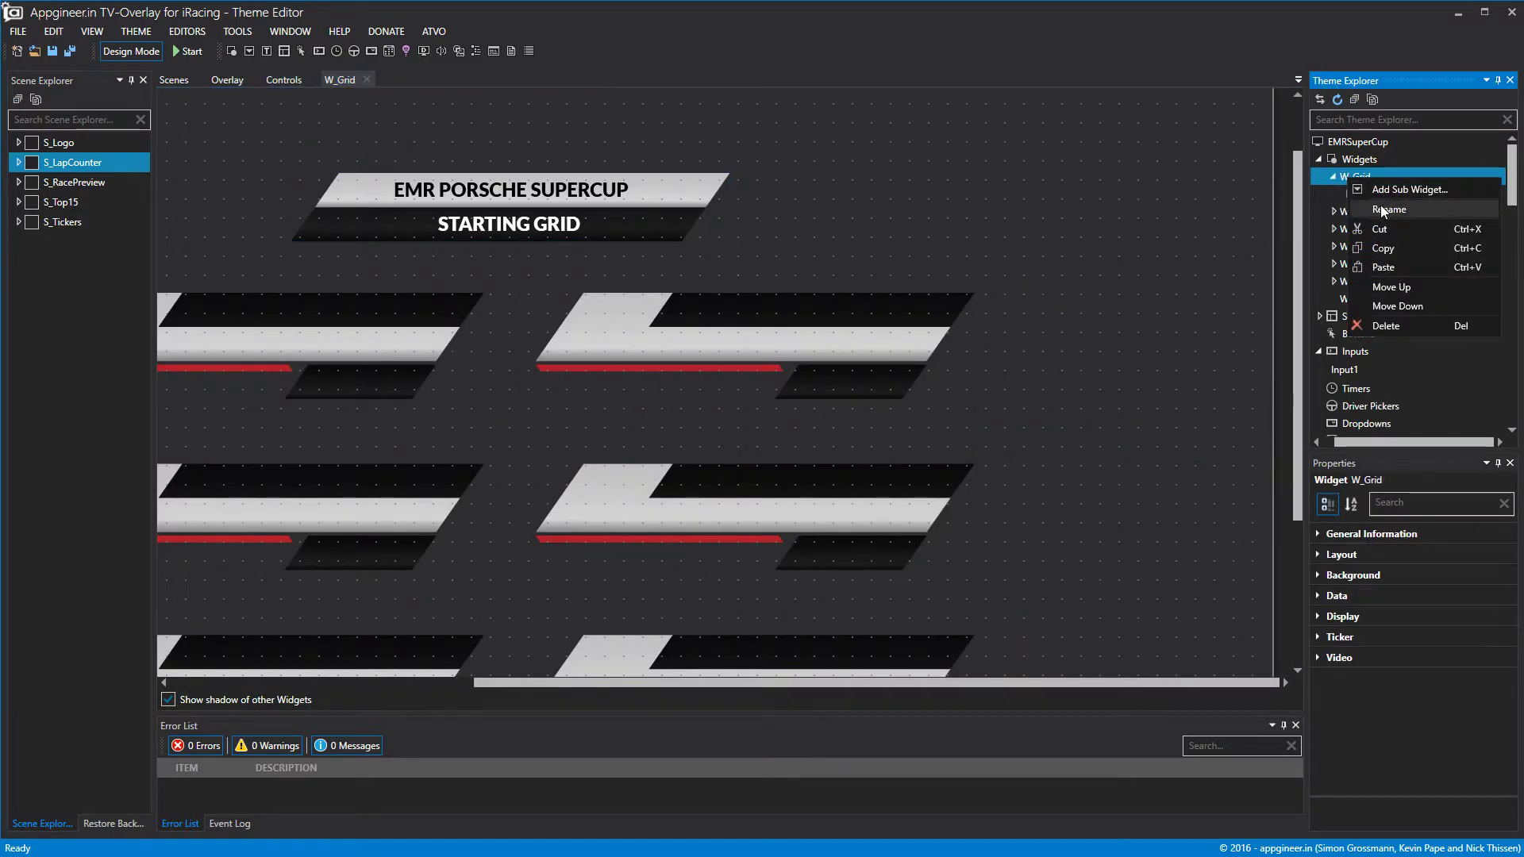
left_click(1385, 190)
right_click(1378, 196)
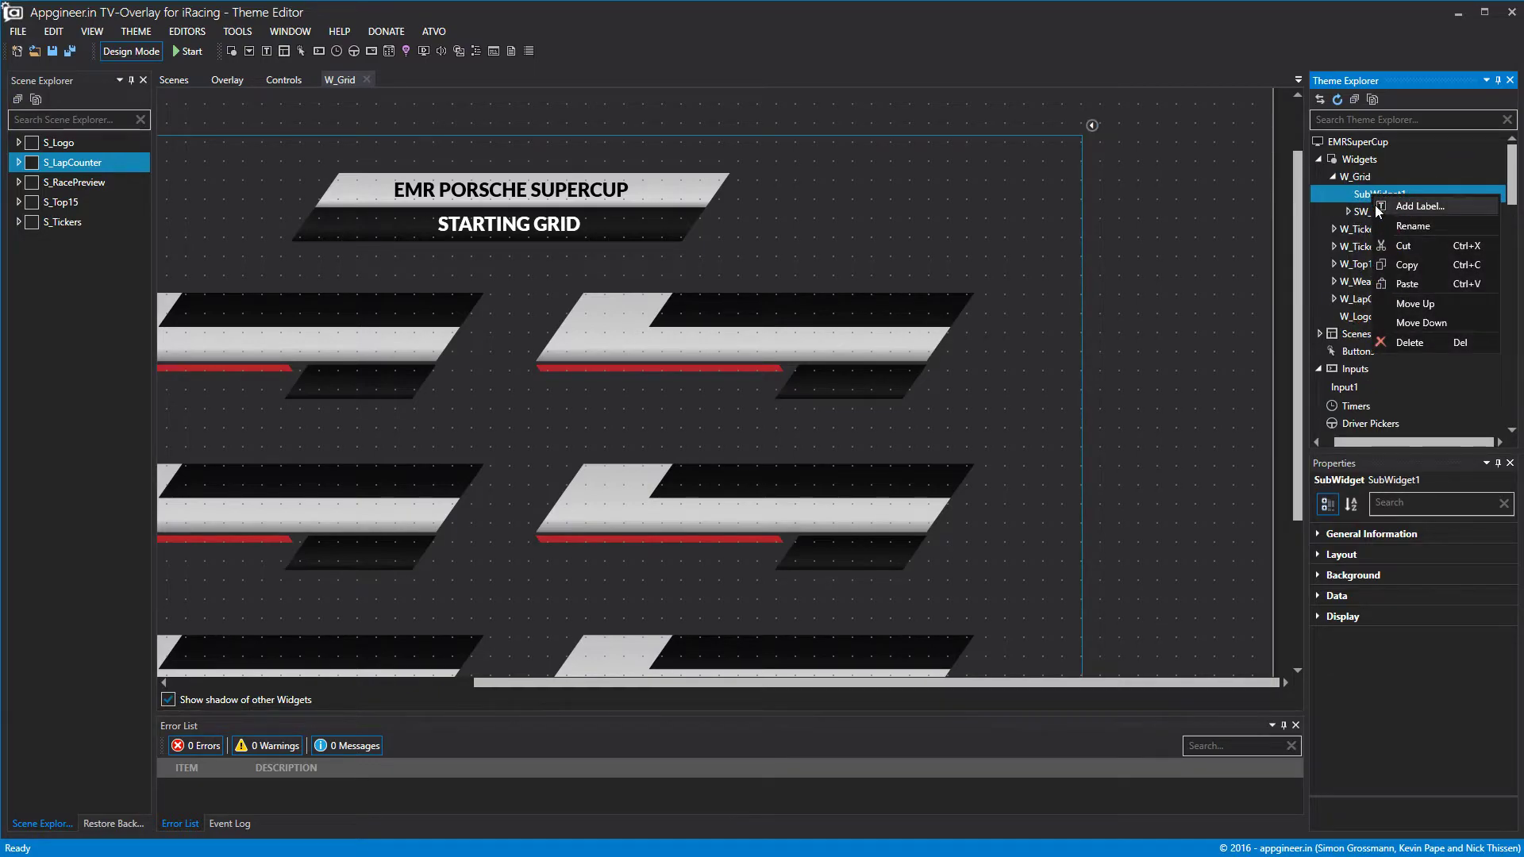
left_click(1391, 228)
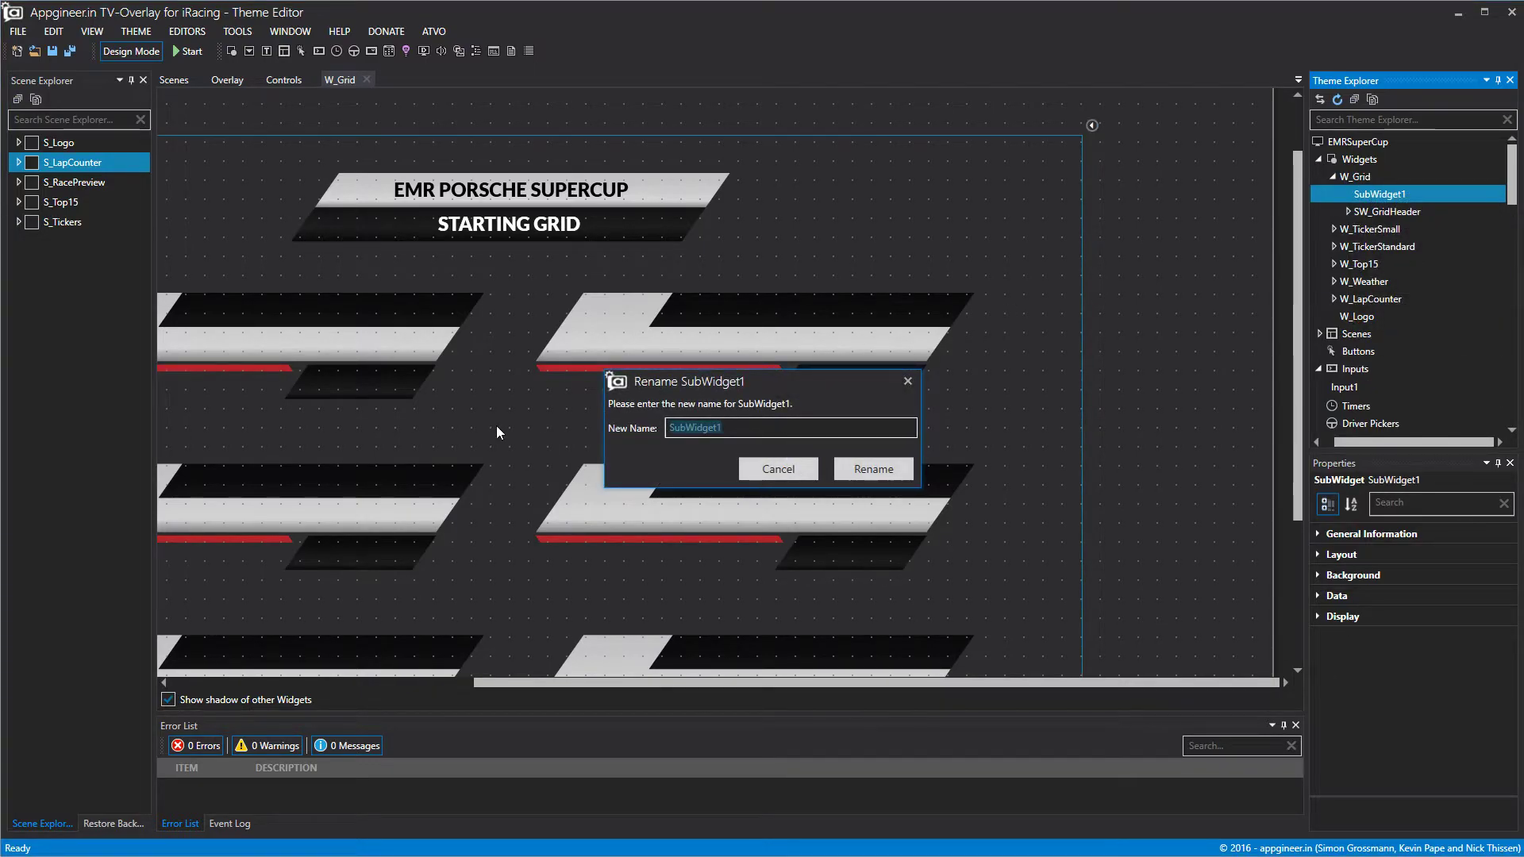
type("sw_gRID")
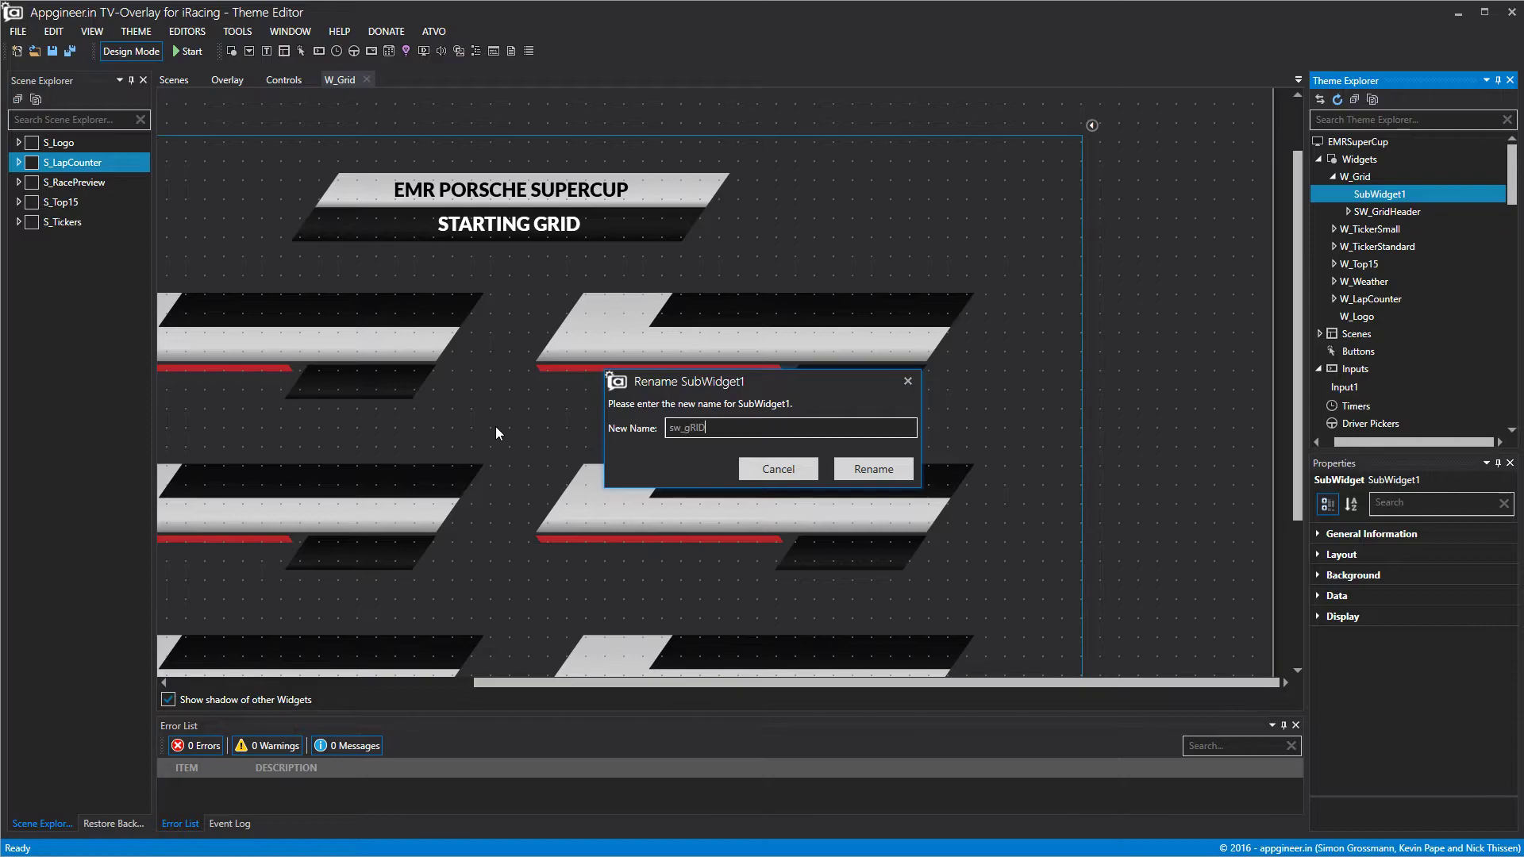
key("BackSpace")
key("BackSpace")
key("BackSpace")
key("BackSpace")
key("BackSpace")
key("BackSpace")
key("BackSpace")
type("SW_Grid1")
left_click(892, 466)
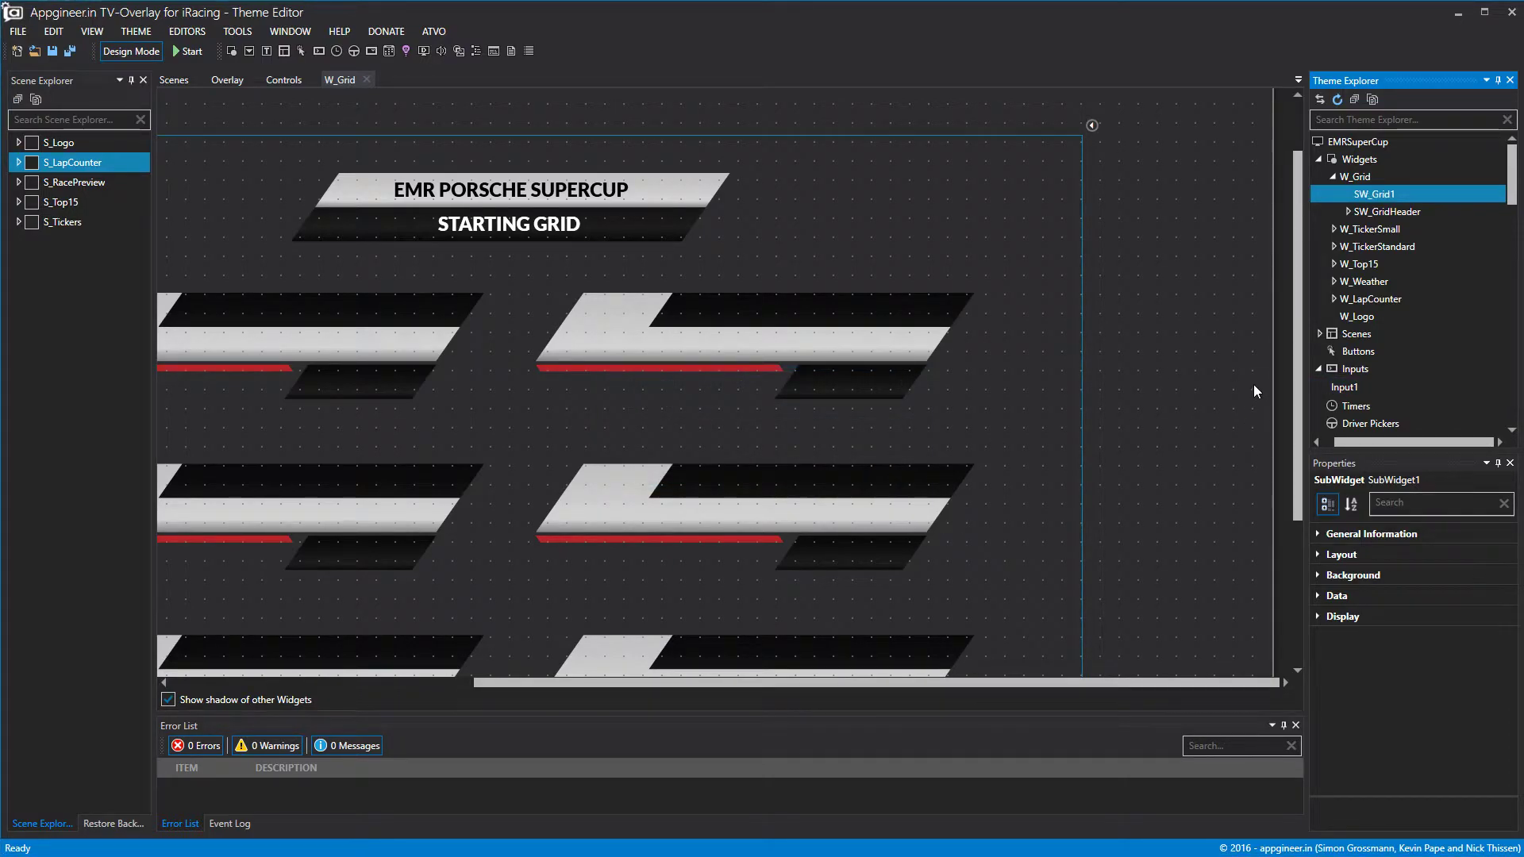
Fit SW_Grid1 over the first driver row, 552 wide and one row high, and open it.
scroll(1081, 345, "down", 3)
left_click_drag(1082, 587, 439, 254)
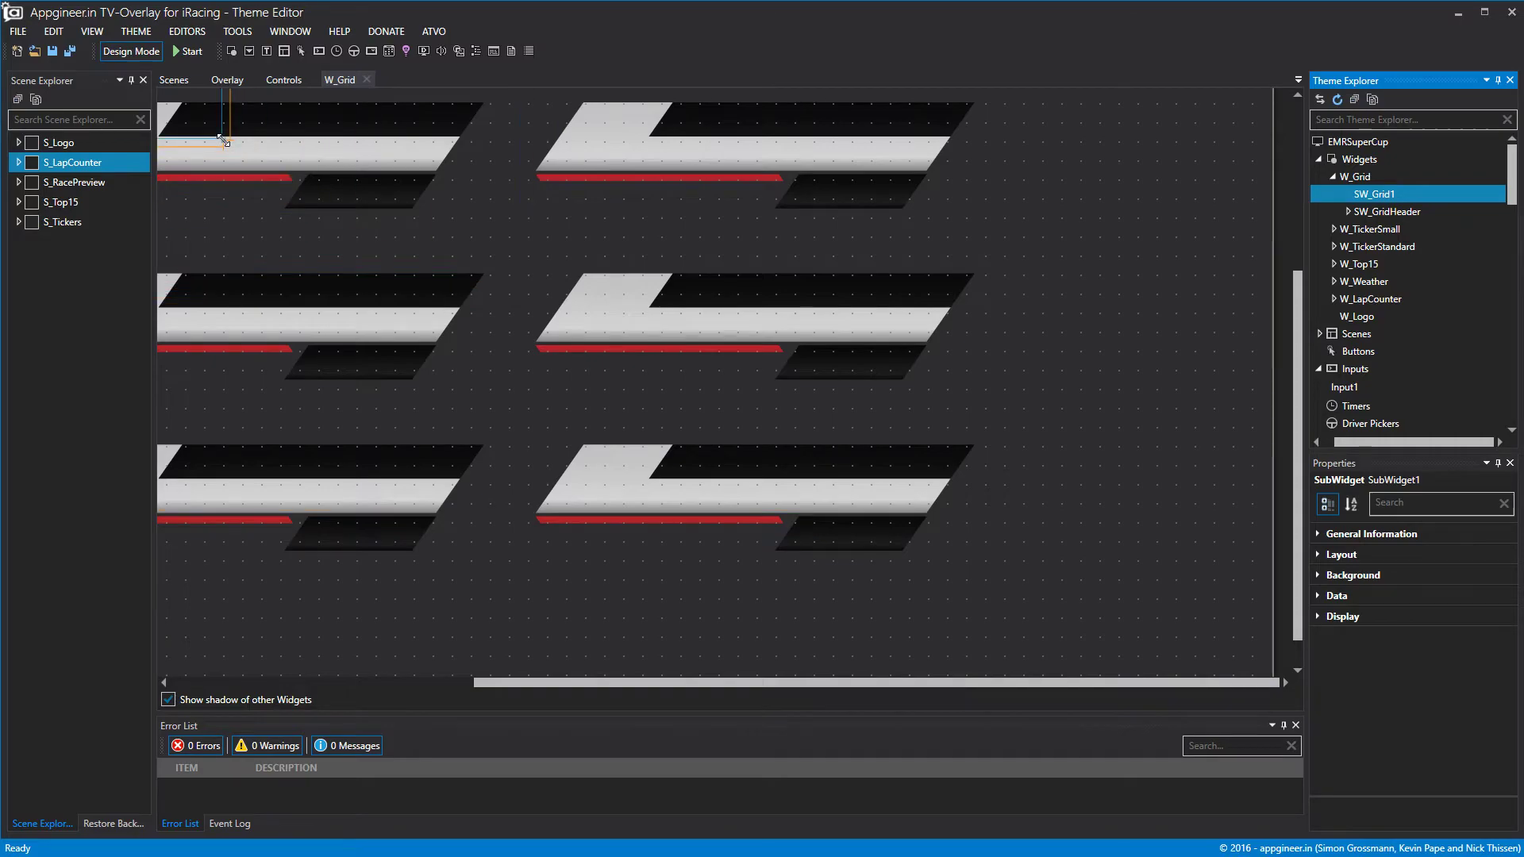
left_click_drag(504, 683, 227, 684)
left_click_drag(509, 111, 618, 265)
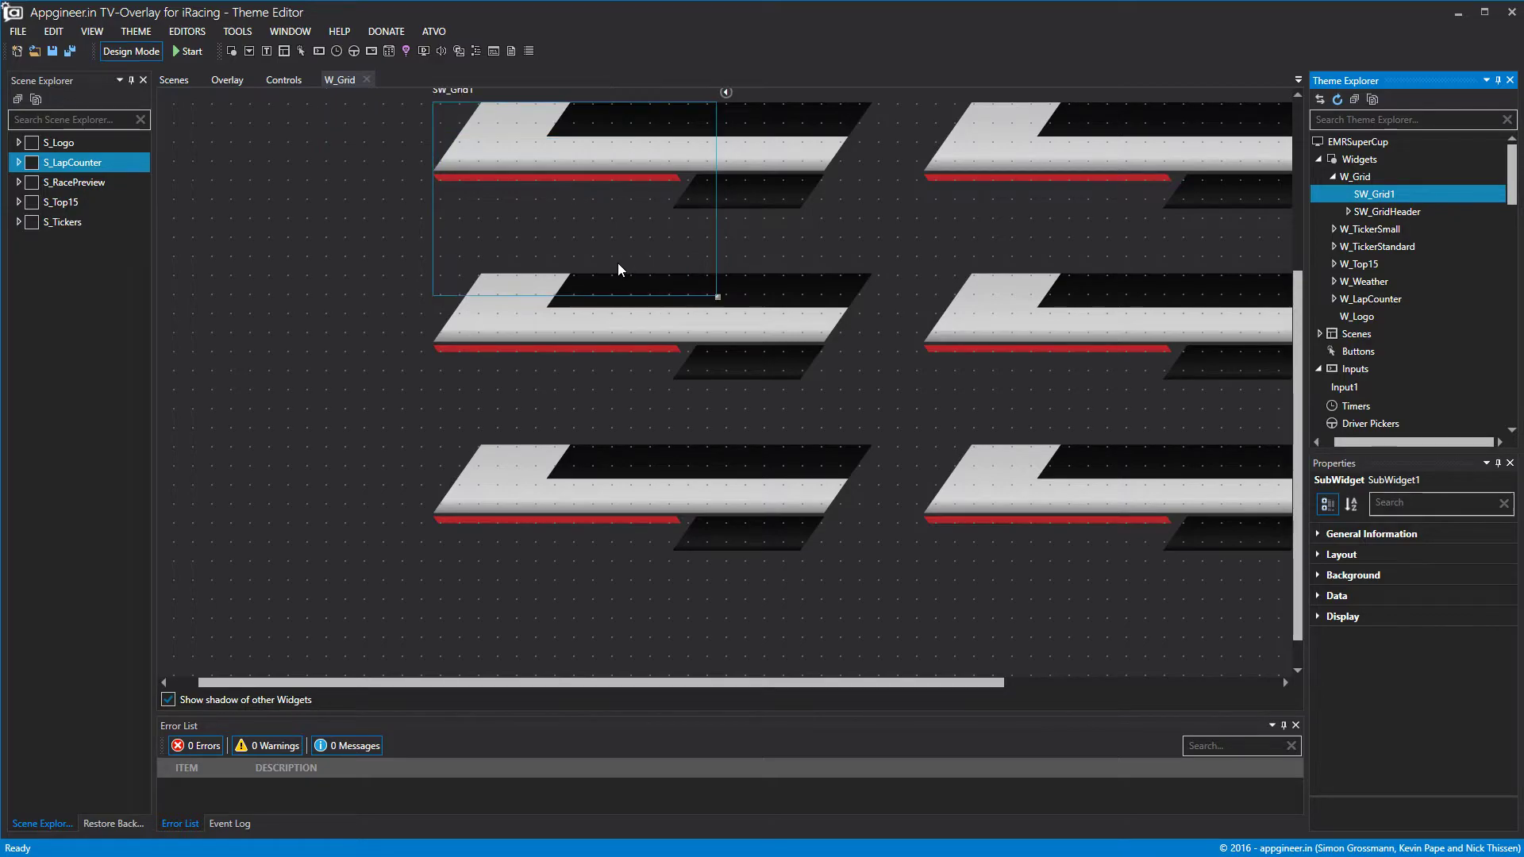
left_click_drag(716, 206, 873, 208)
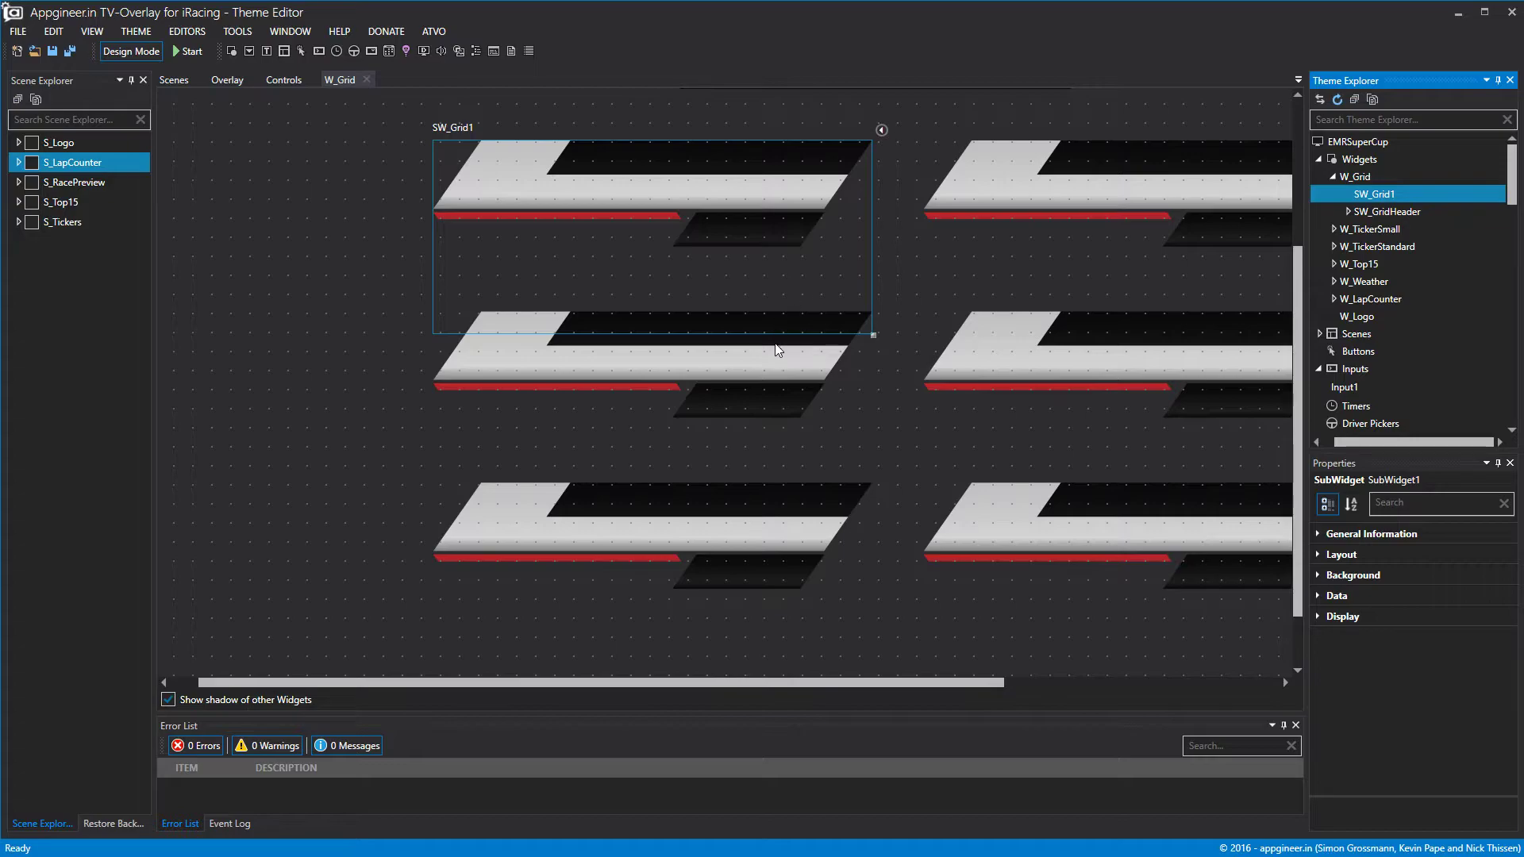
left_click_drag(777, 335, 782, 248)
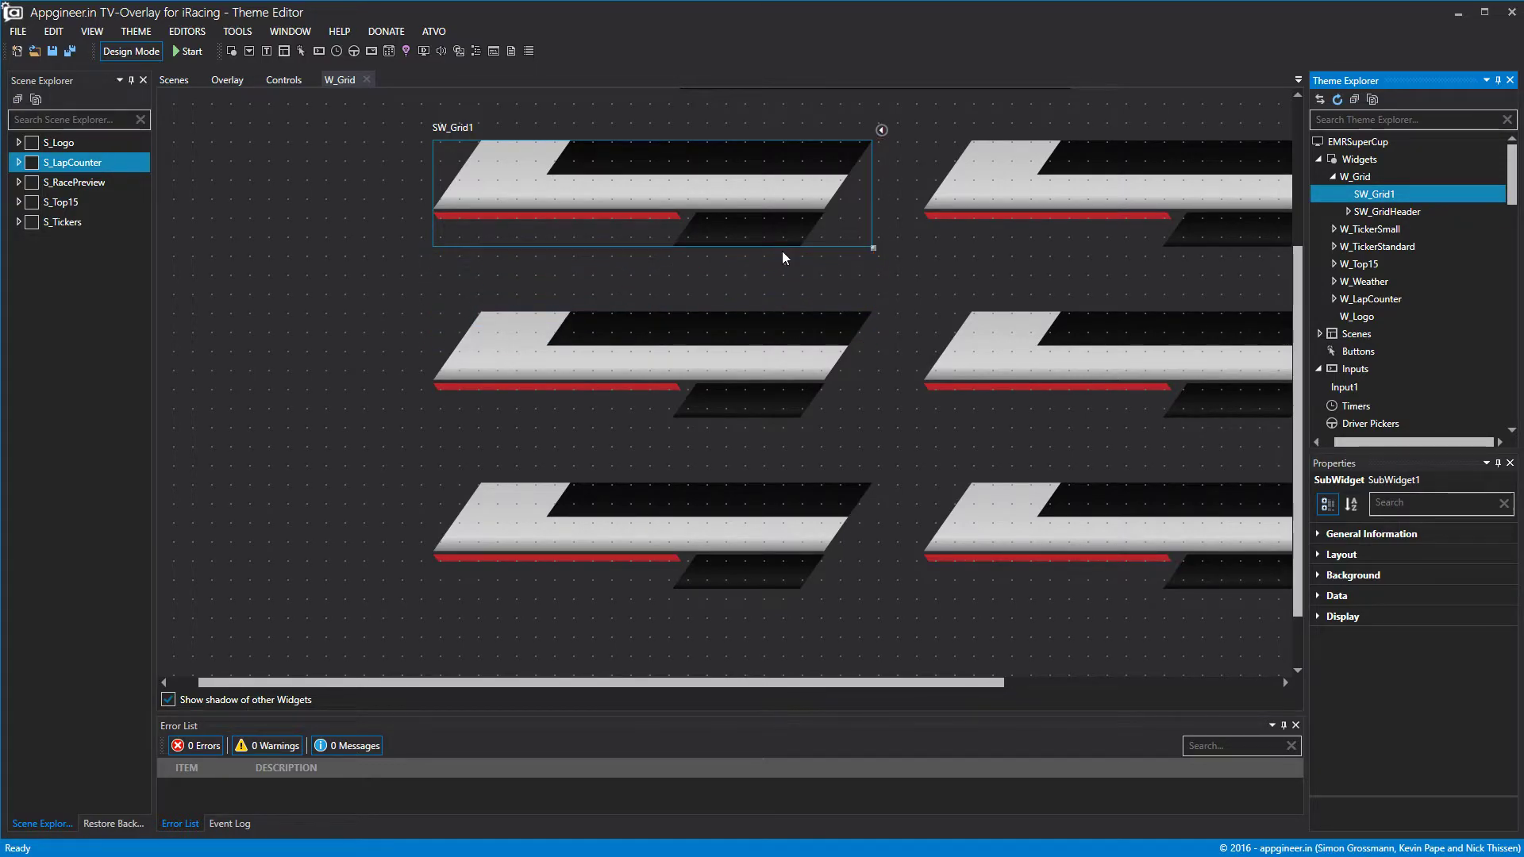
double_click(1379, 197)
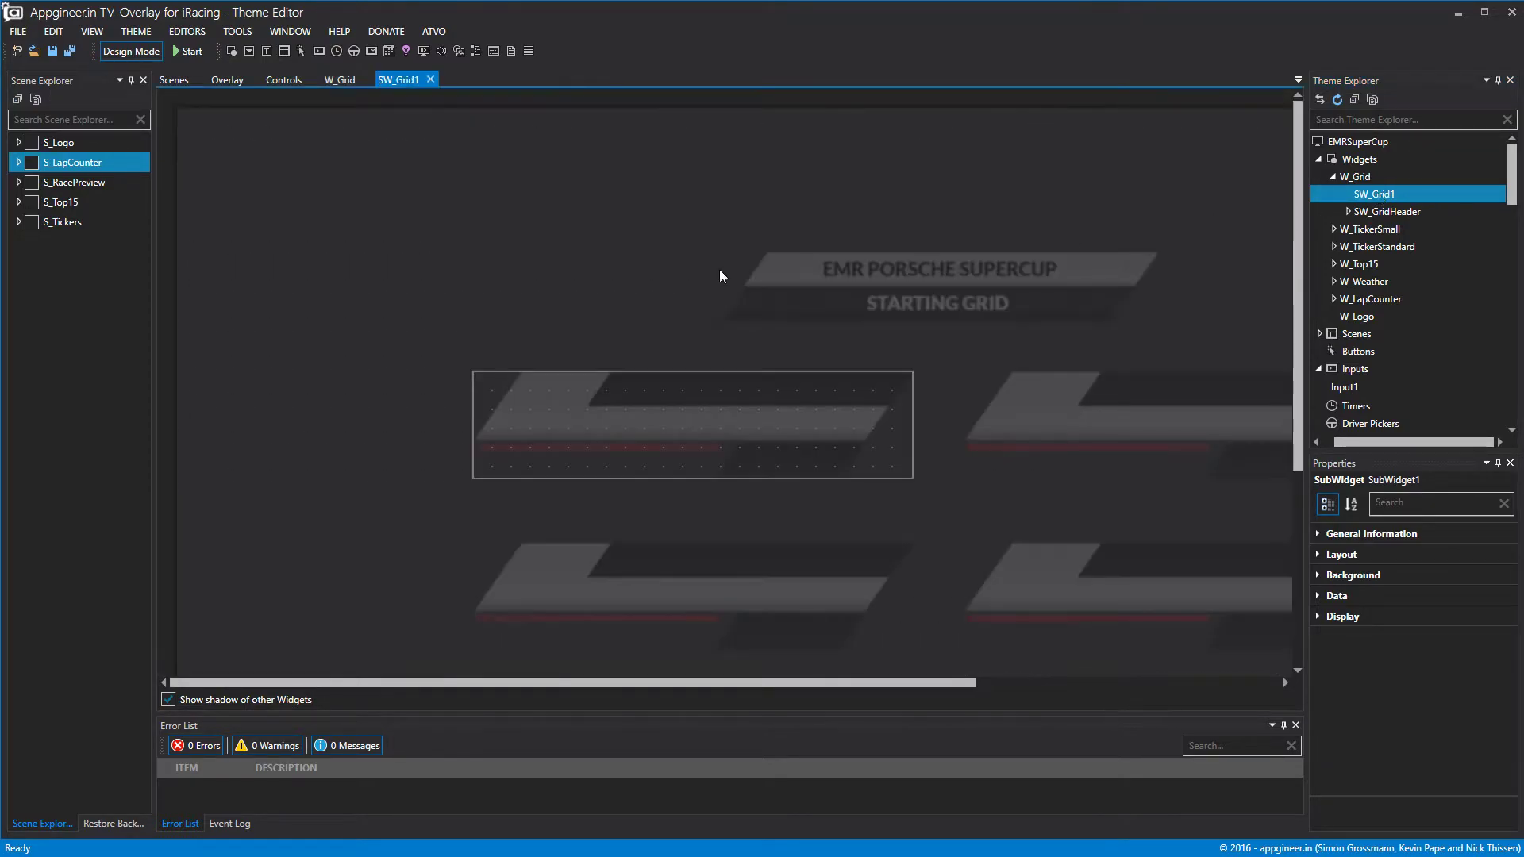
Add a label to SW_Grid1 at the row's left edge, 125 px wide.
right_click(1384, 197)
left_click(1413, 209)
left_click_drag(640, 437, 610, 416)
left_click_drag(826, 421, 575, 442)
Bind the new label's data to position.
left_click(1336, 595)
left_click(1504, 618)
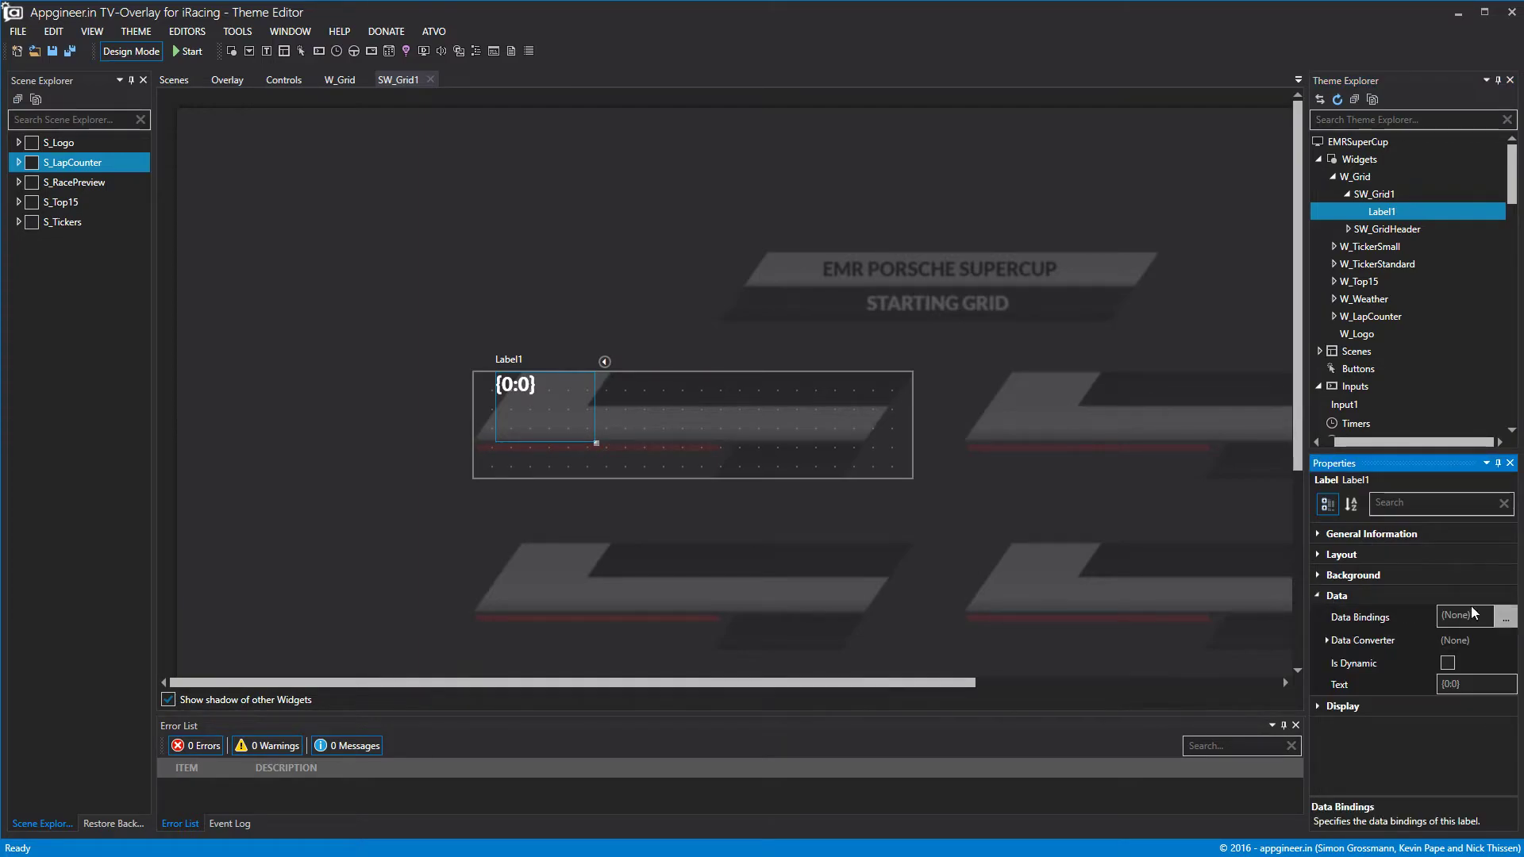
left_click_drag(716, 135, 708, 104)
scroll(432, 356, "down", 7)
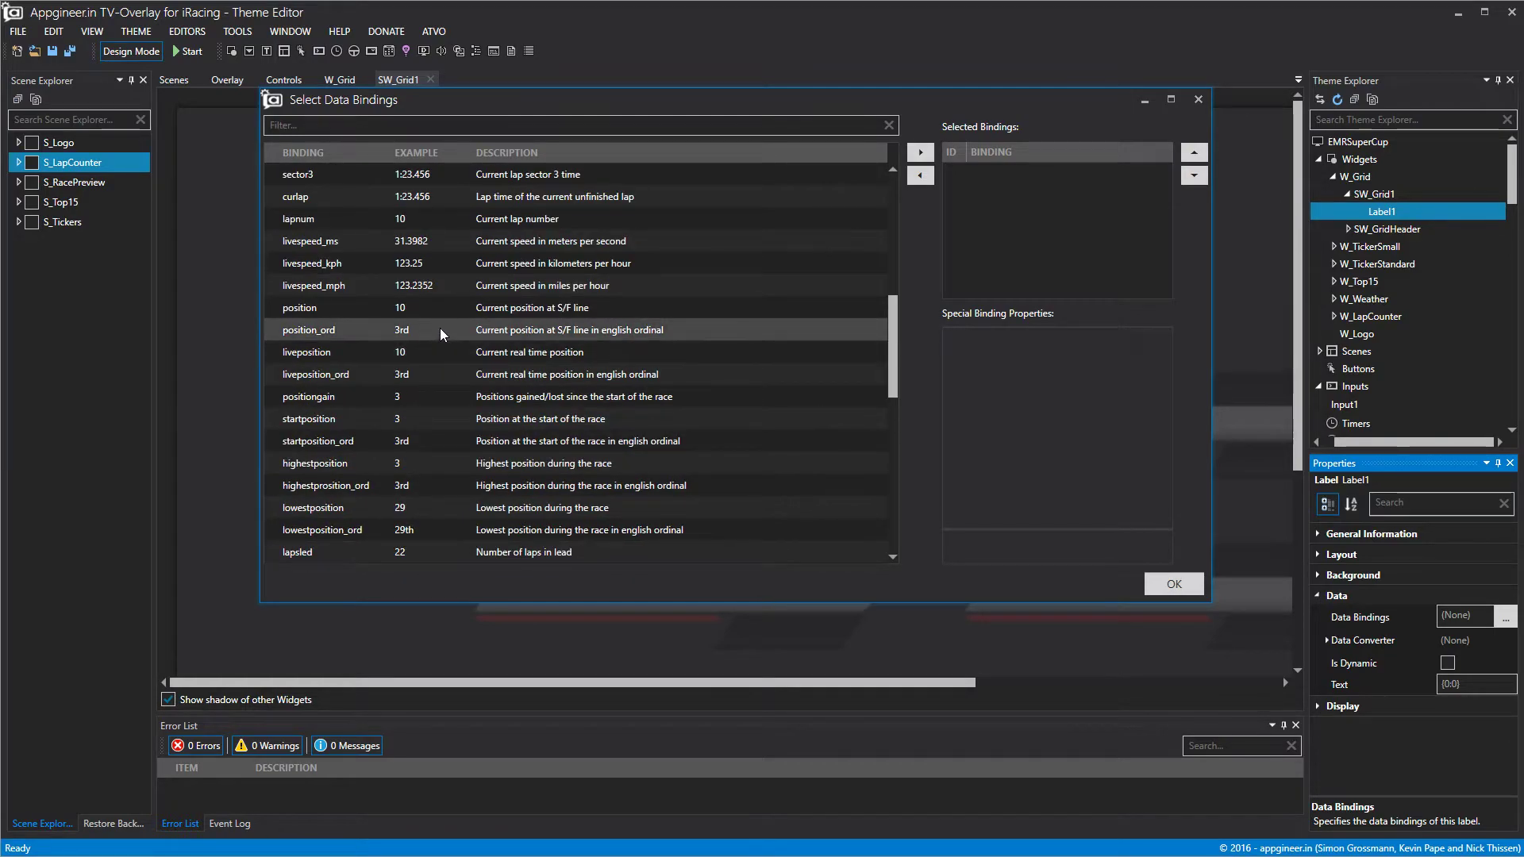
left_click(443, 308)
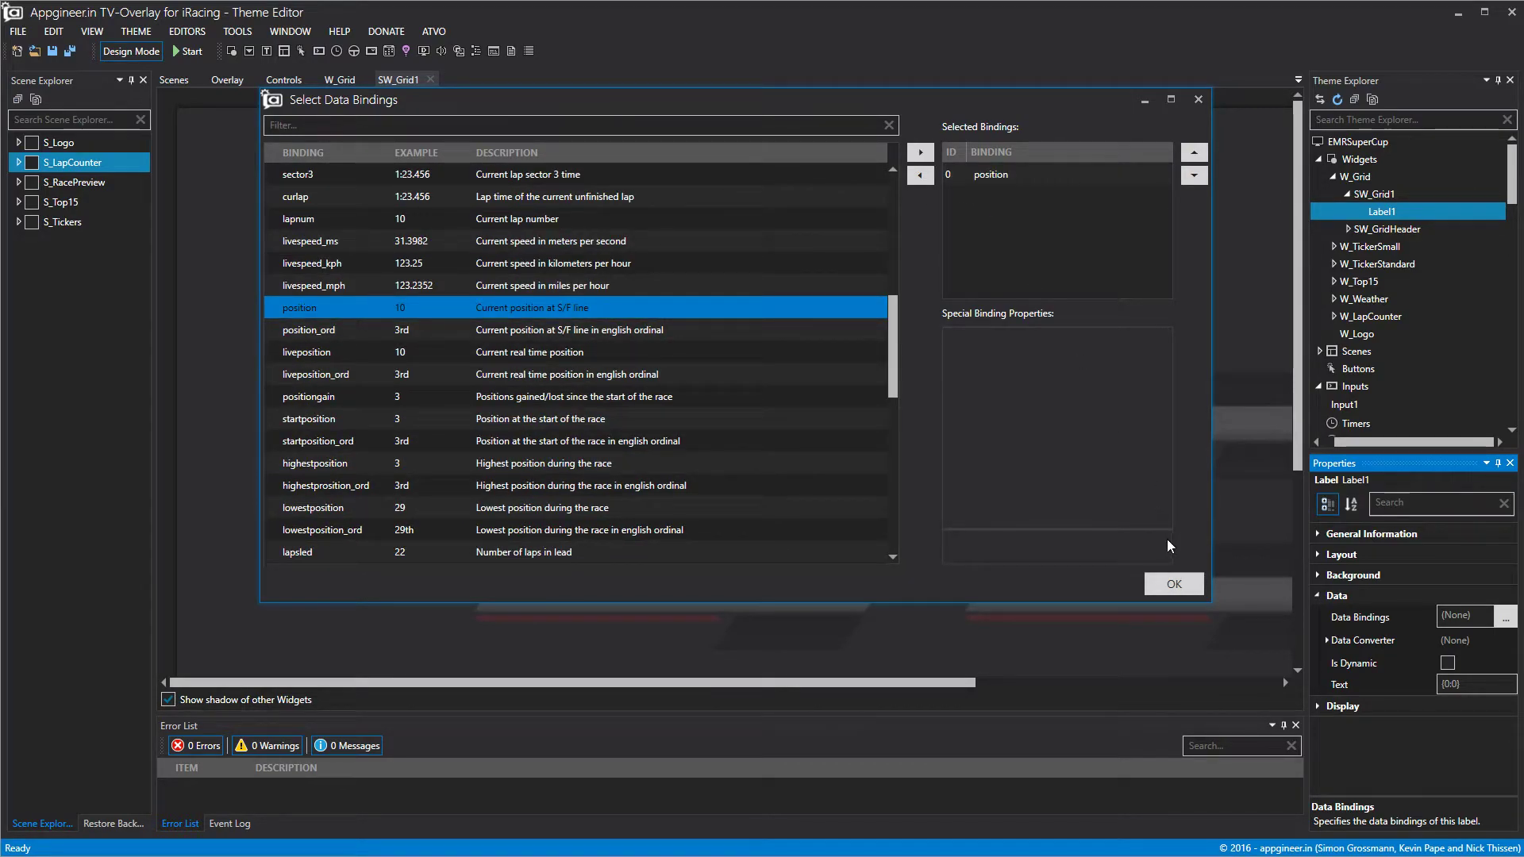
left_click(1165, 582)
Rename the label to L_GridPos.
left_click(1381, 213)
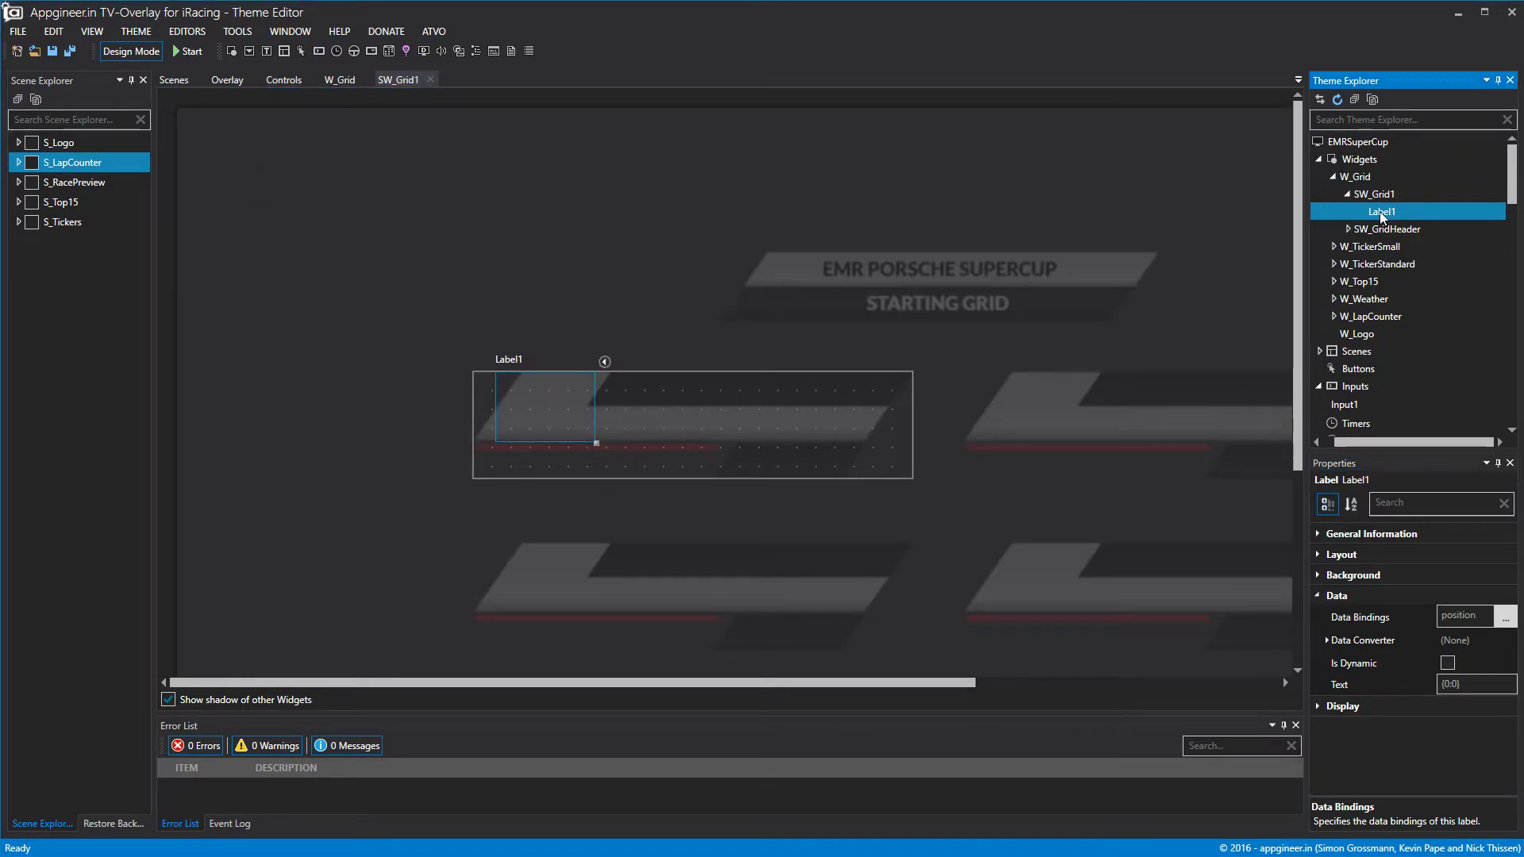
right_click(1379, 212)
left_click(1425, 230)
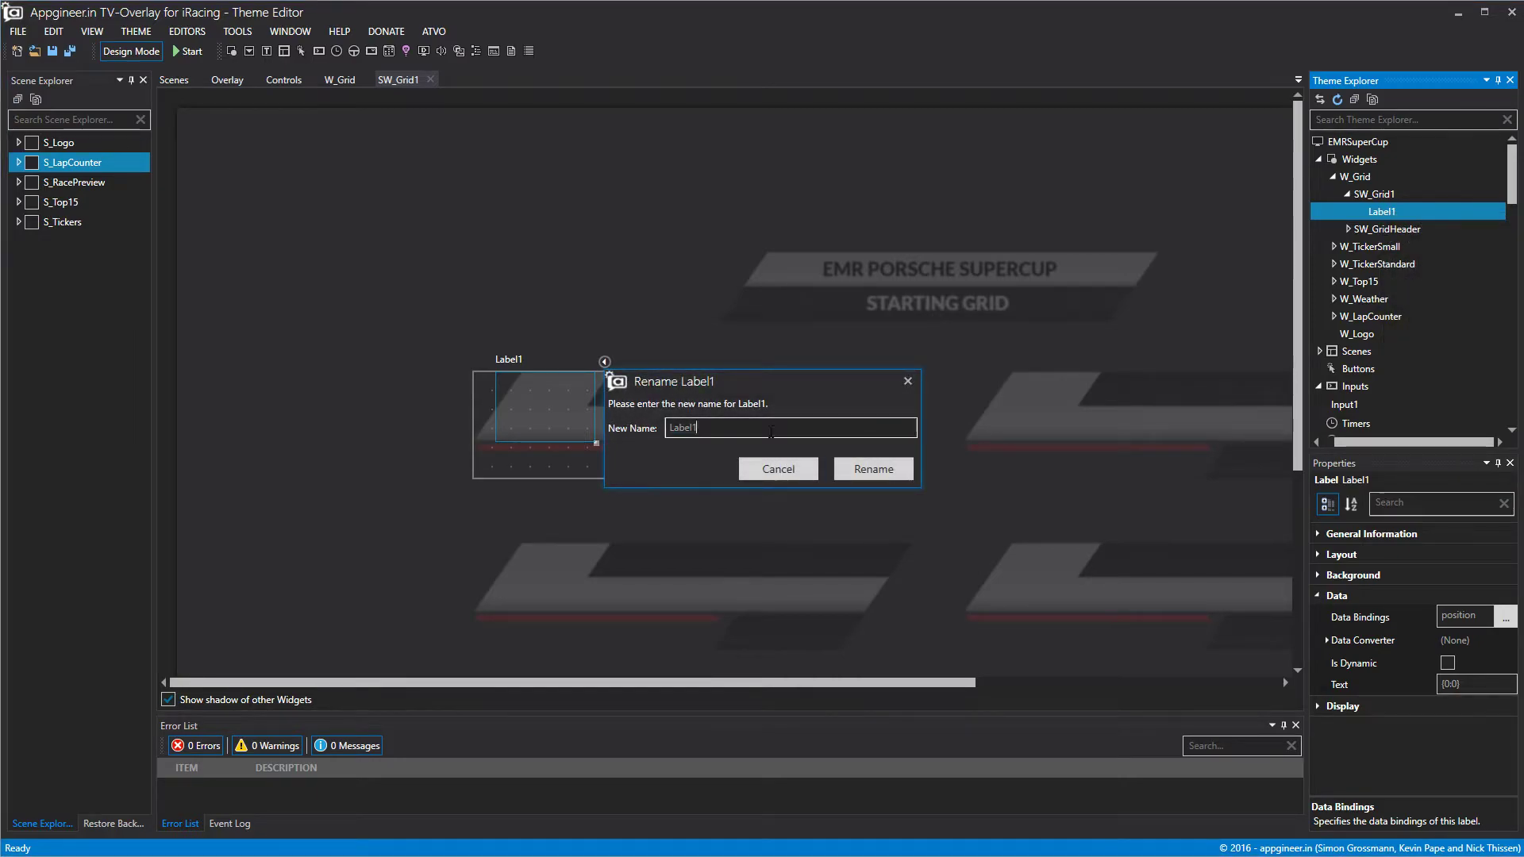
type("L_GridPos")
left_click(905, 466)
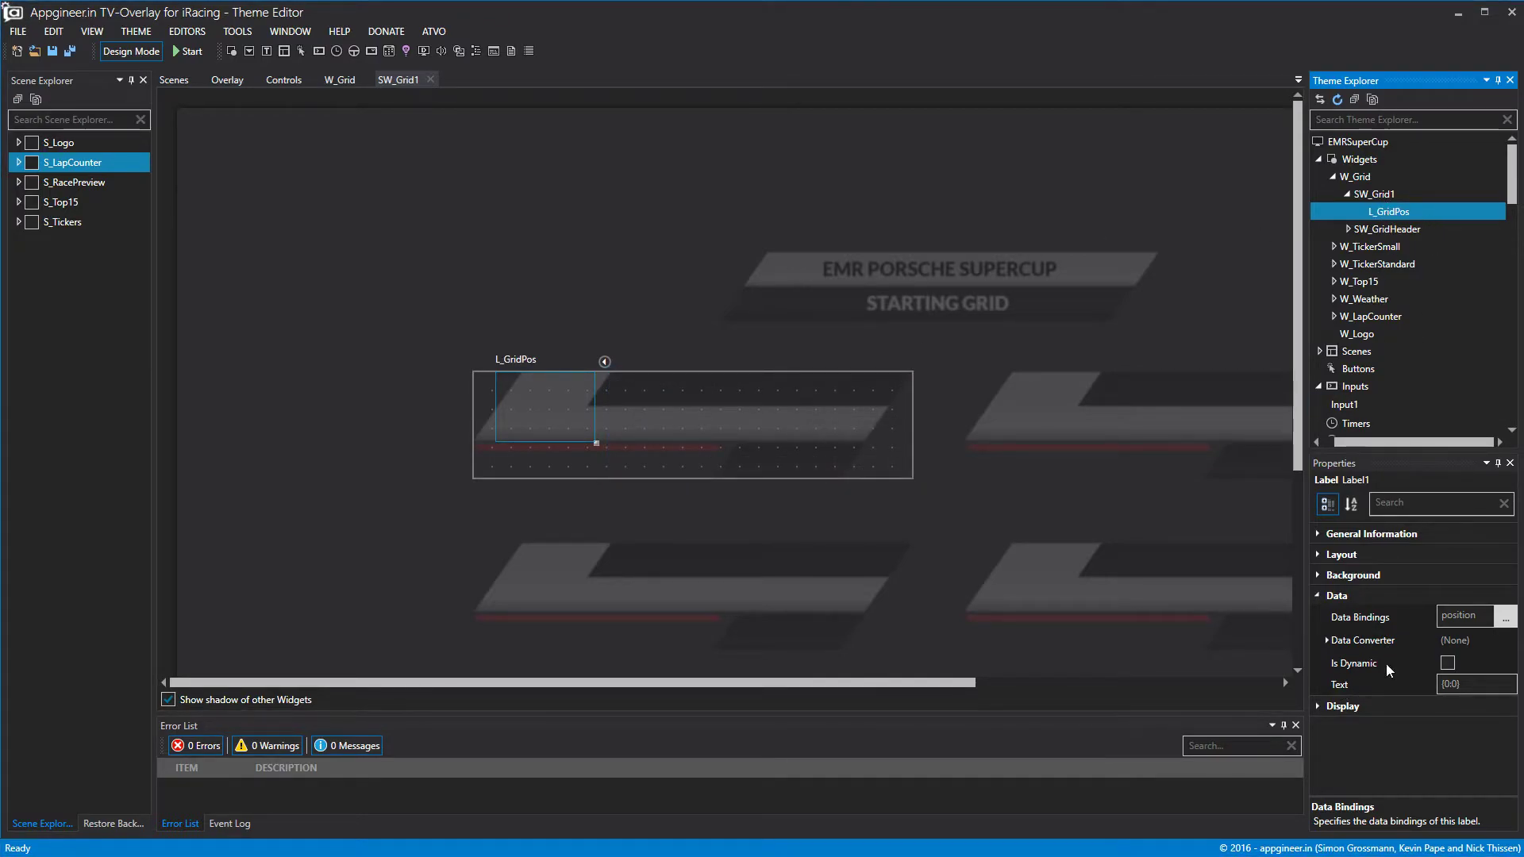
Give L_GridPos black text at font size 45.
left_click(1349, 706)
scroll(1344, 746, "down", 1)
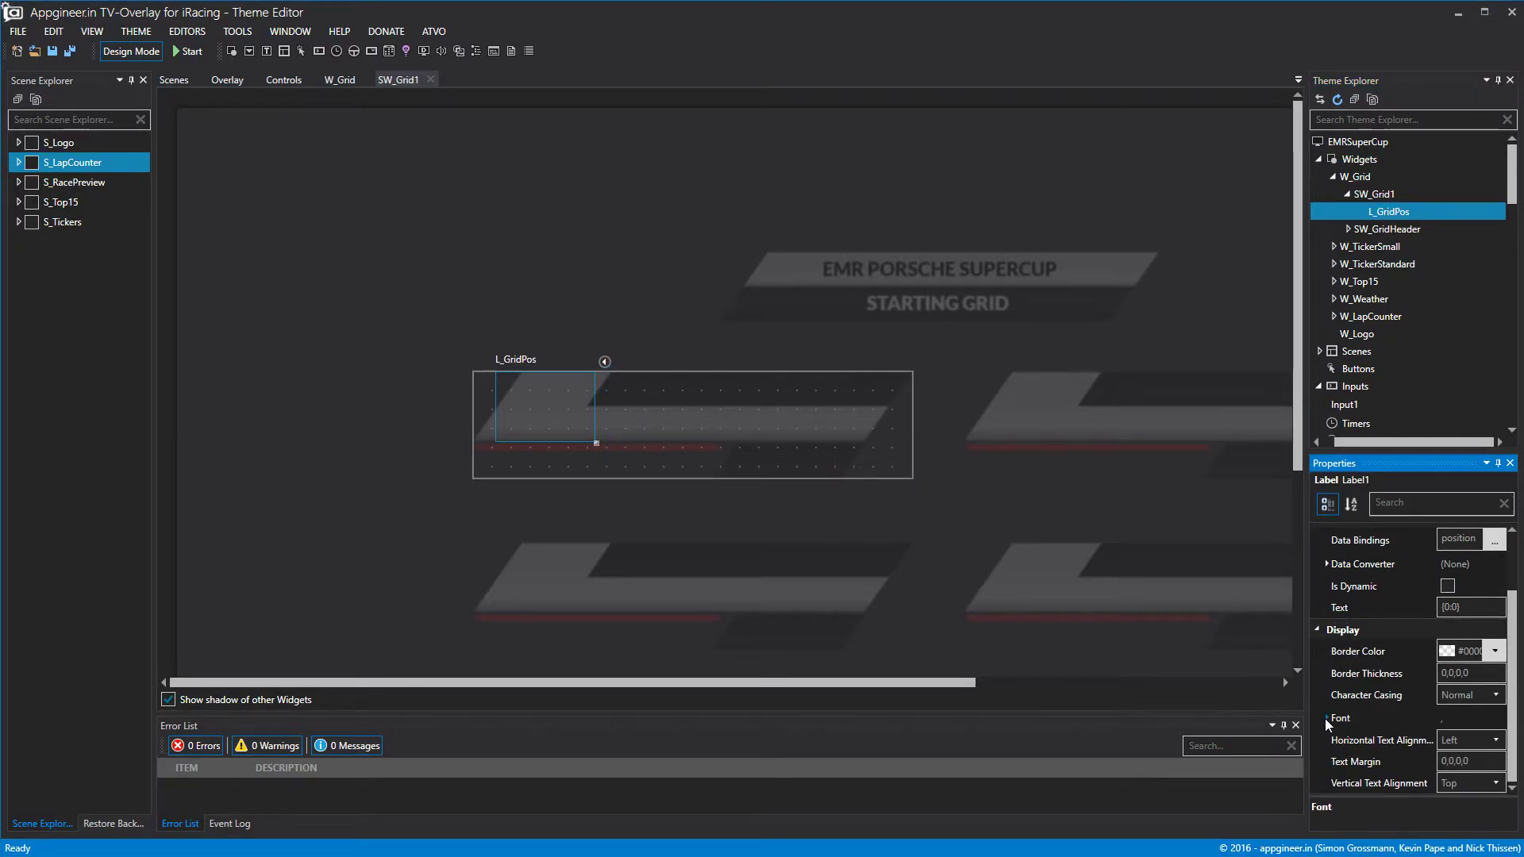
left_click(1326, 716)
left_click(1495, 782)
left_click(1500, 726)
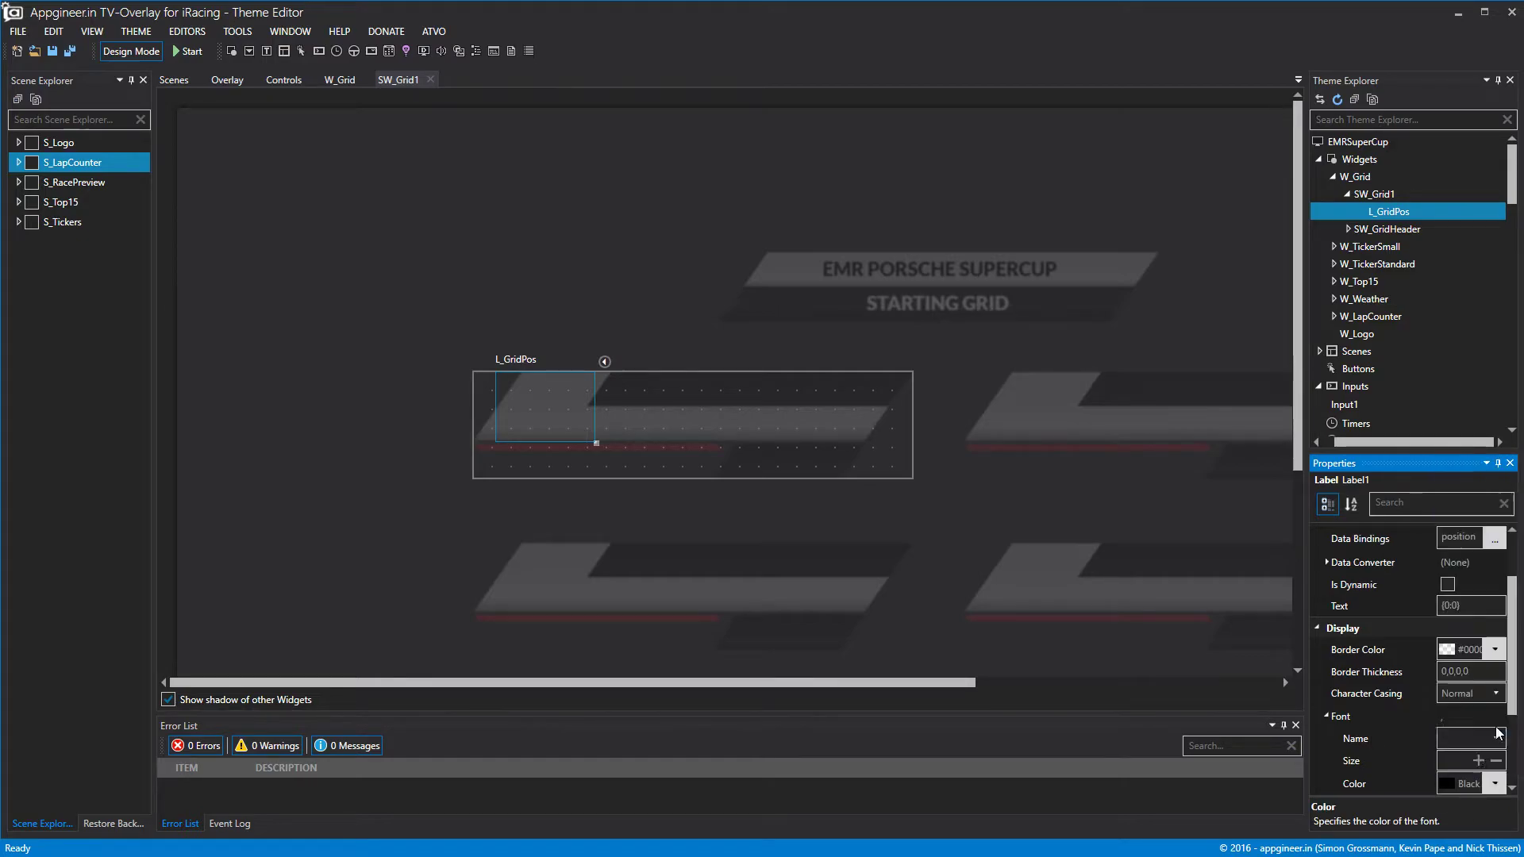
left_click(1457, 761)
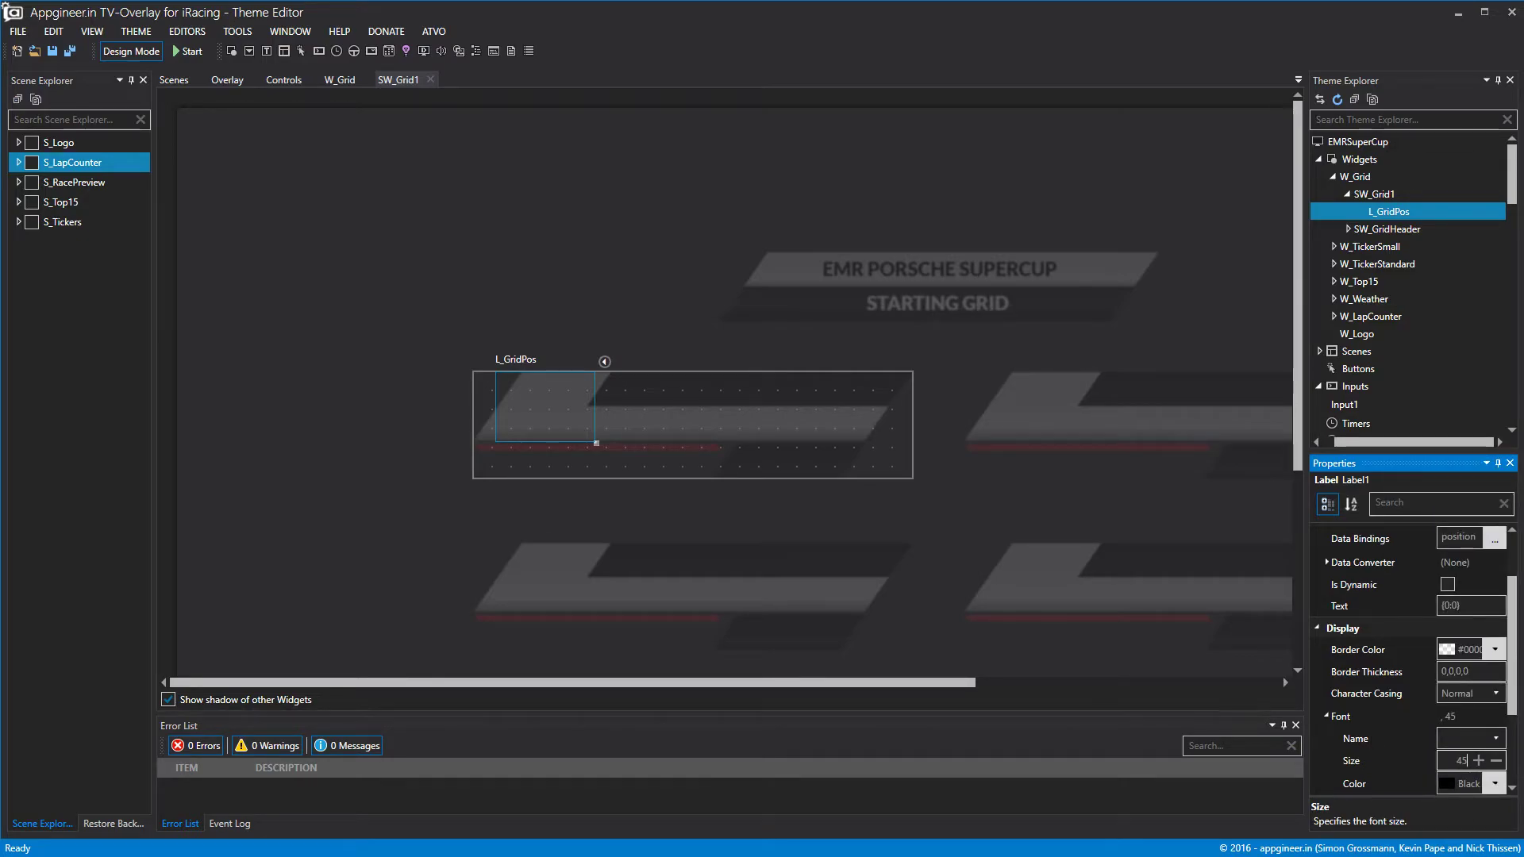
left_click(1041, 358)
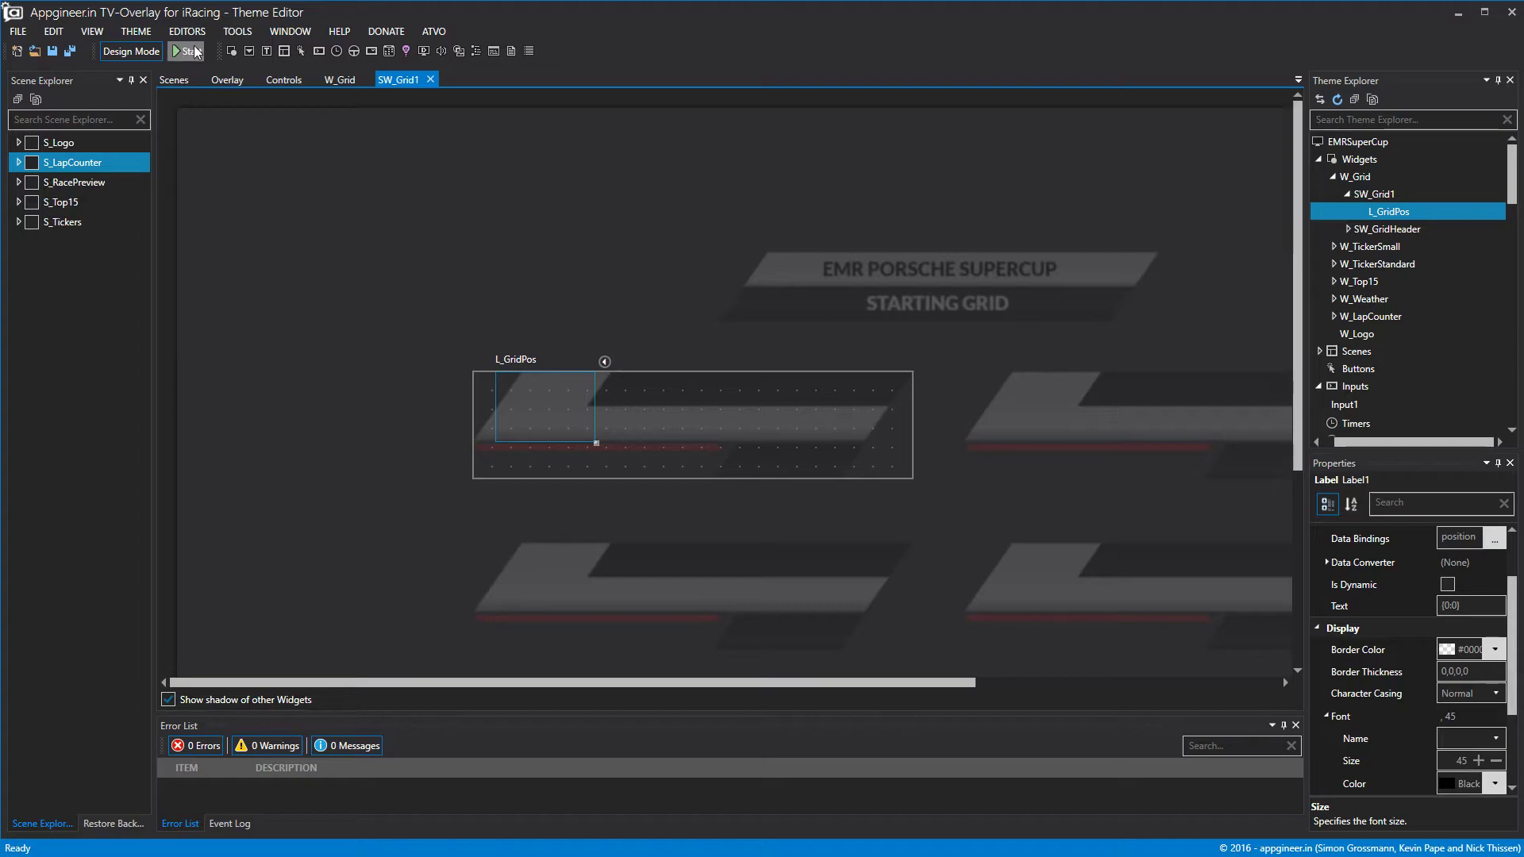
double_click(147, 55)
Centre the position text horizontally and vertically and preview it with live data.
scroll(1424, 743, "down", 3)
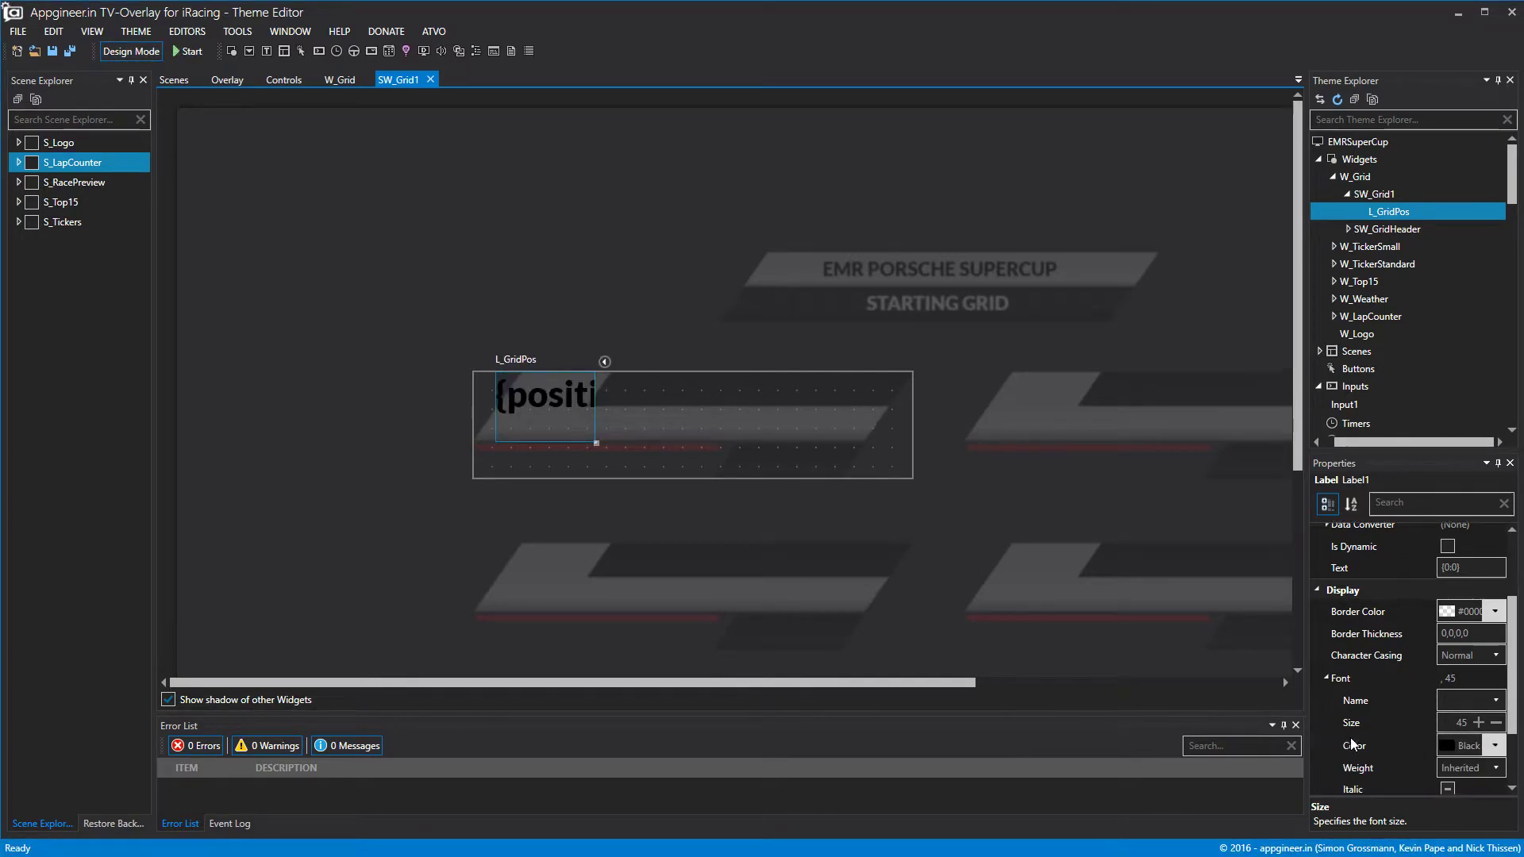
left_click(1458, 759)
left_click(1457, 792)
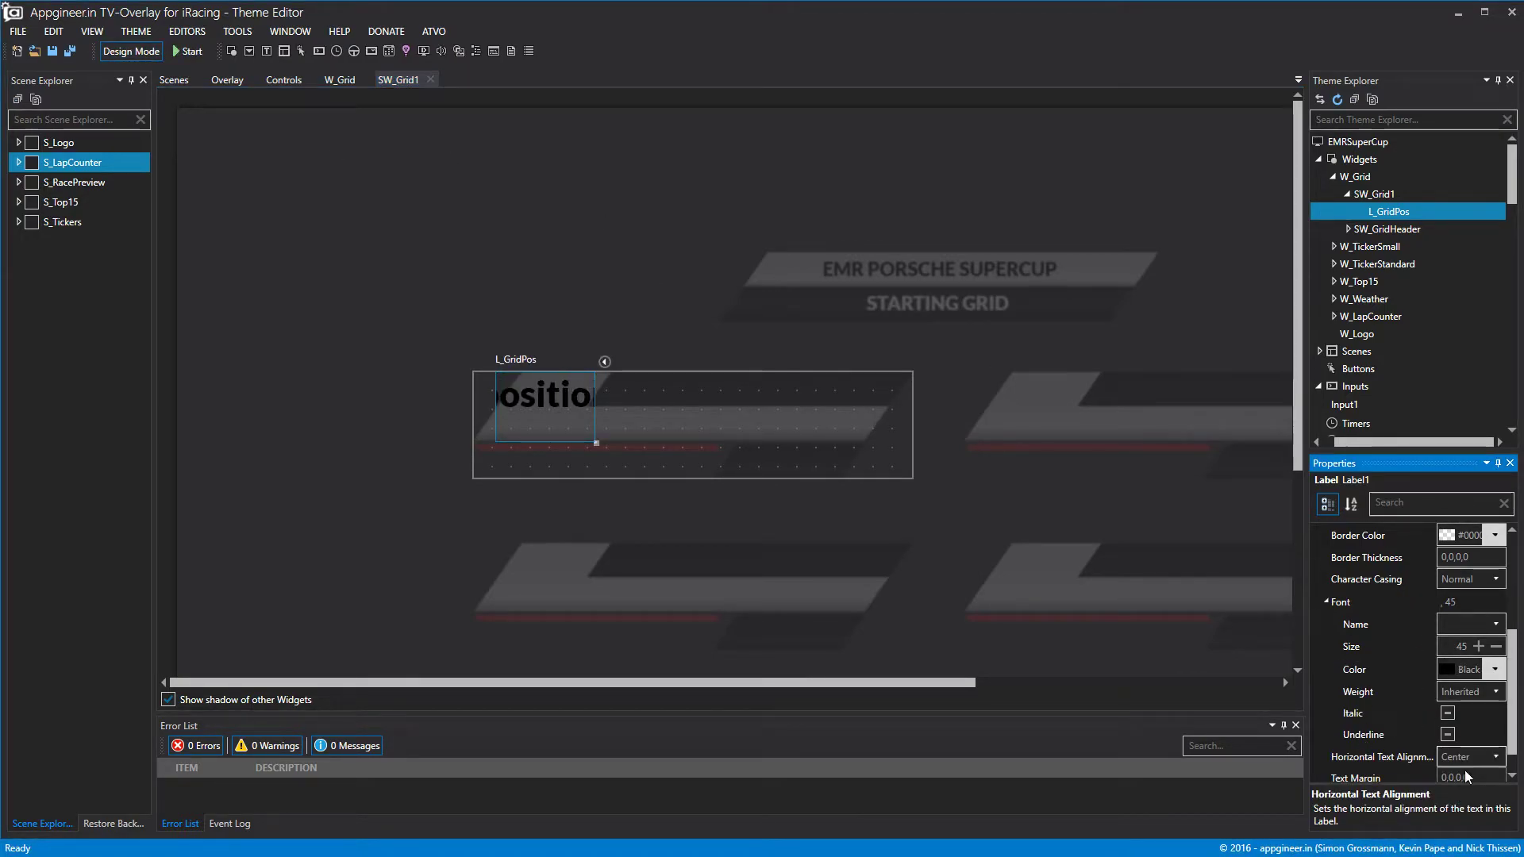
scroll(1464, 770, "down", 1)
left_click(1464, 770)
left_click(1464, 808)
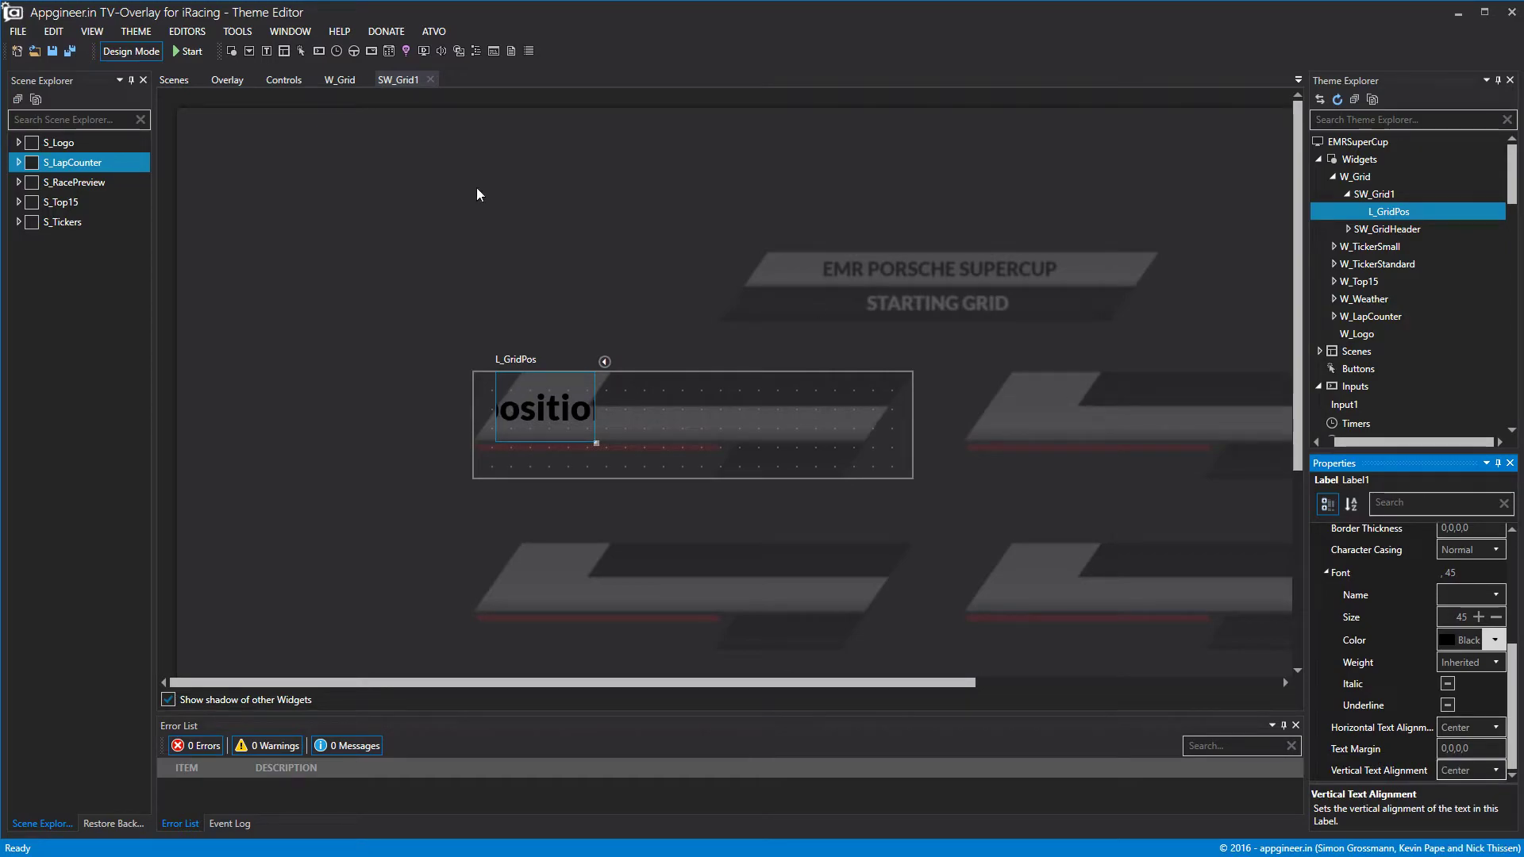
left_click(119, 50)
left_click(119, 50)
Raise the font size to 55, preview it, and add another label to SW_Grid1.
left_click_drag(1468, 619, 1412, 620)
type("55")
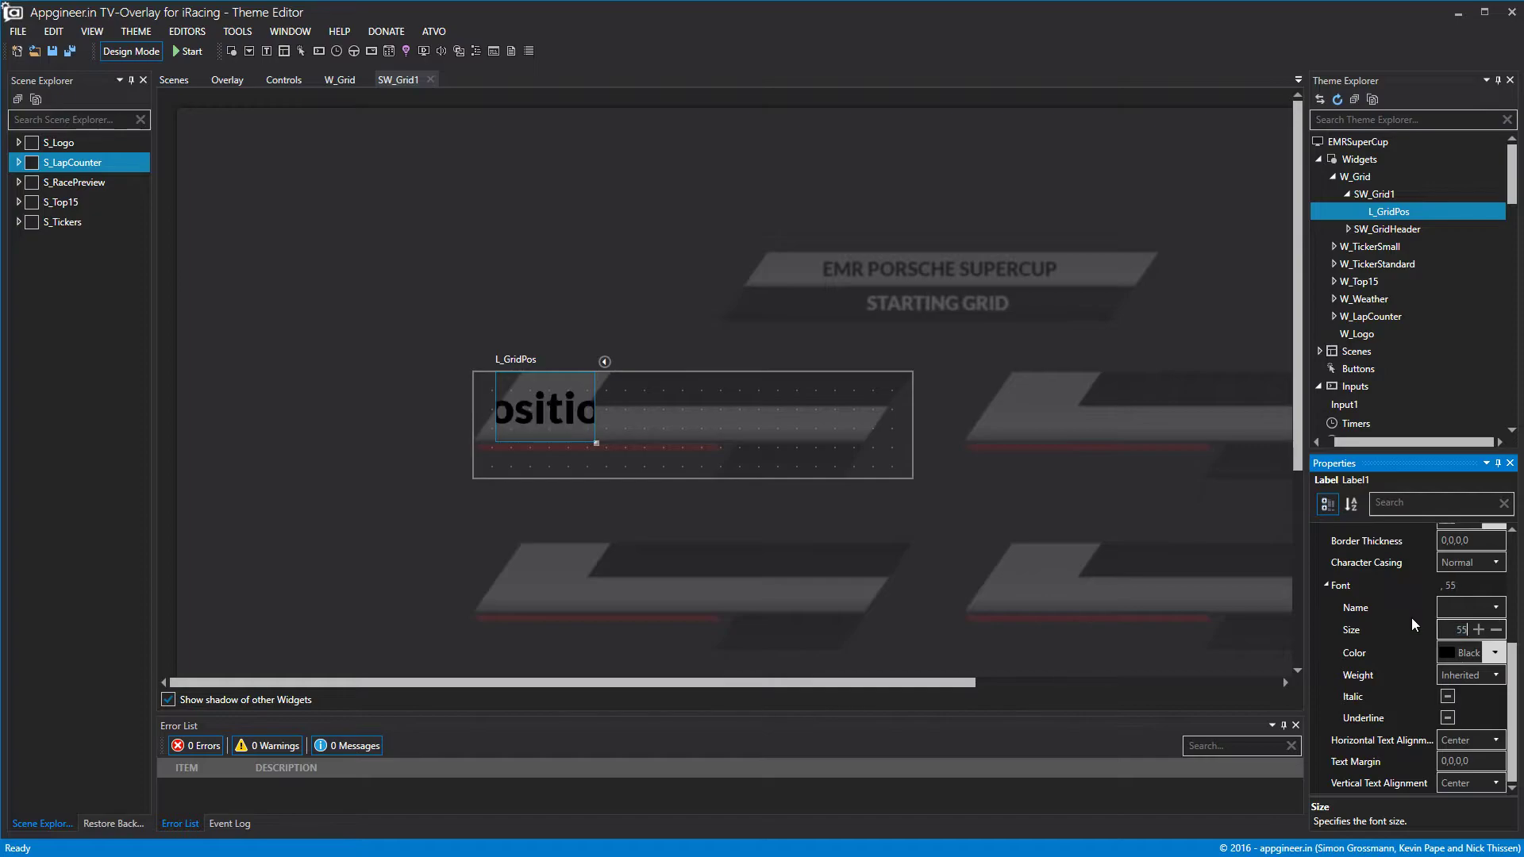
left_click(138, 51)
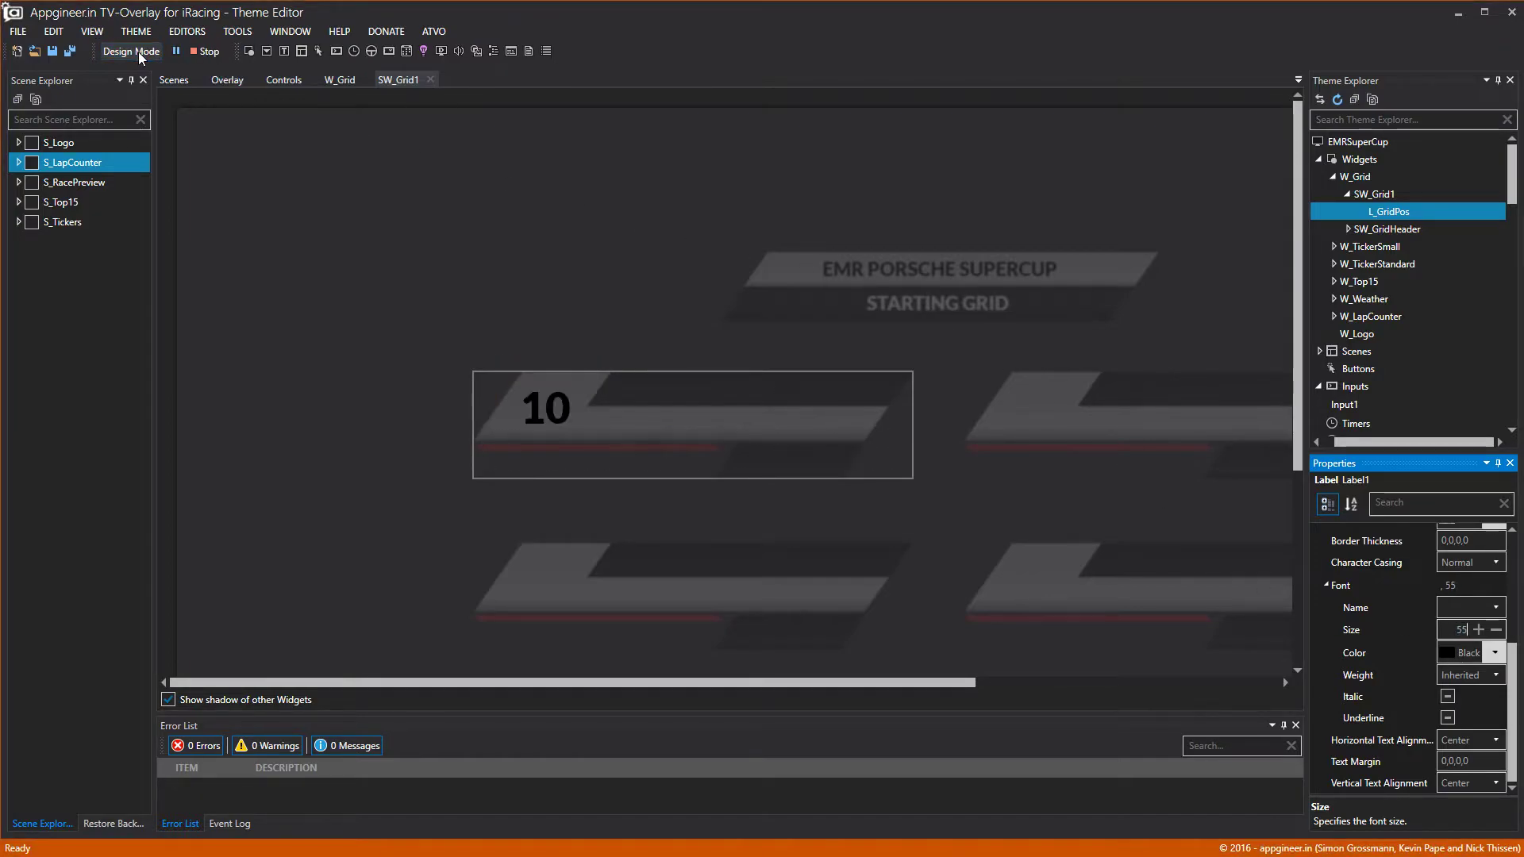
left_click(138, 50)
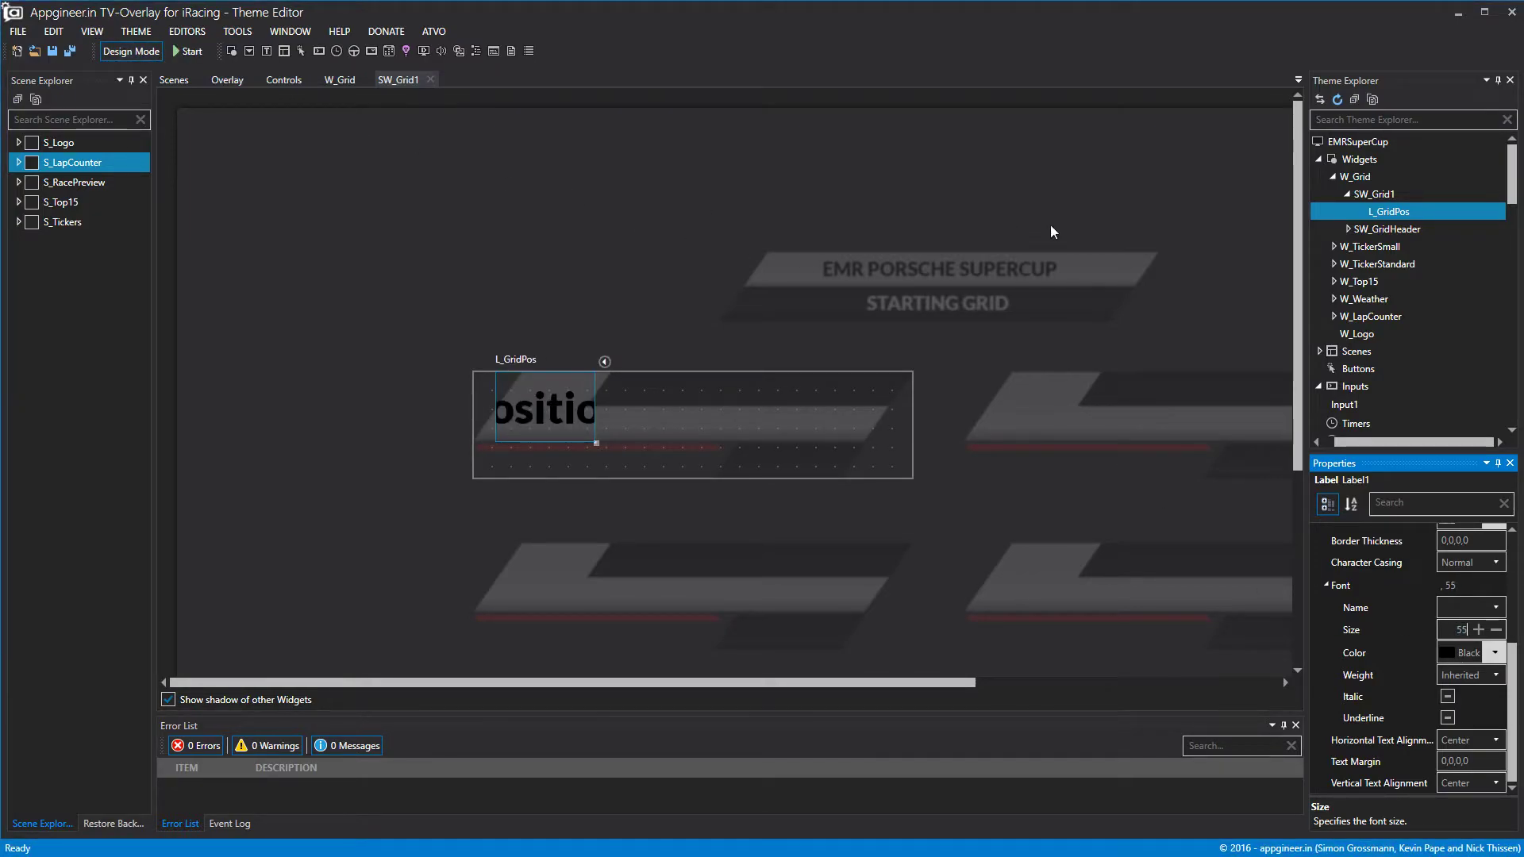
right_click(1377, 194)
left_click(1398, 208)
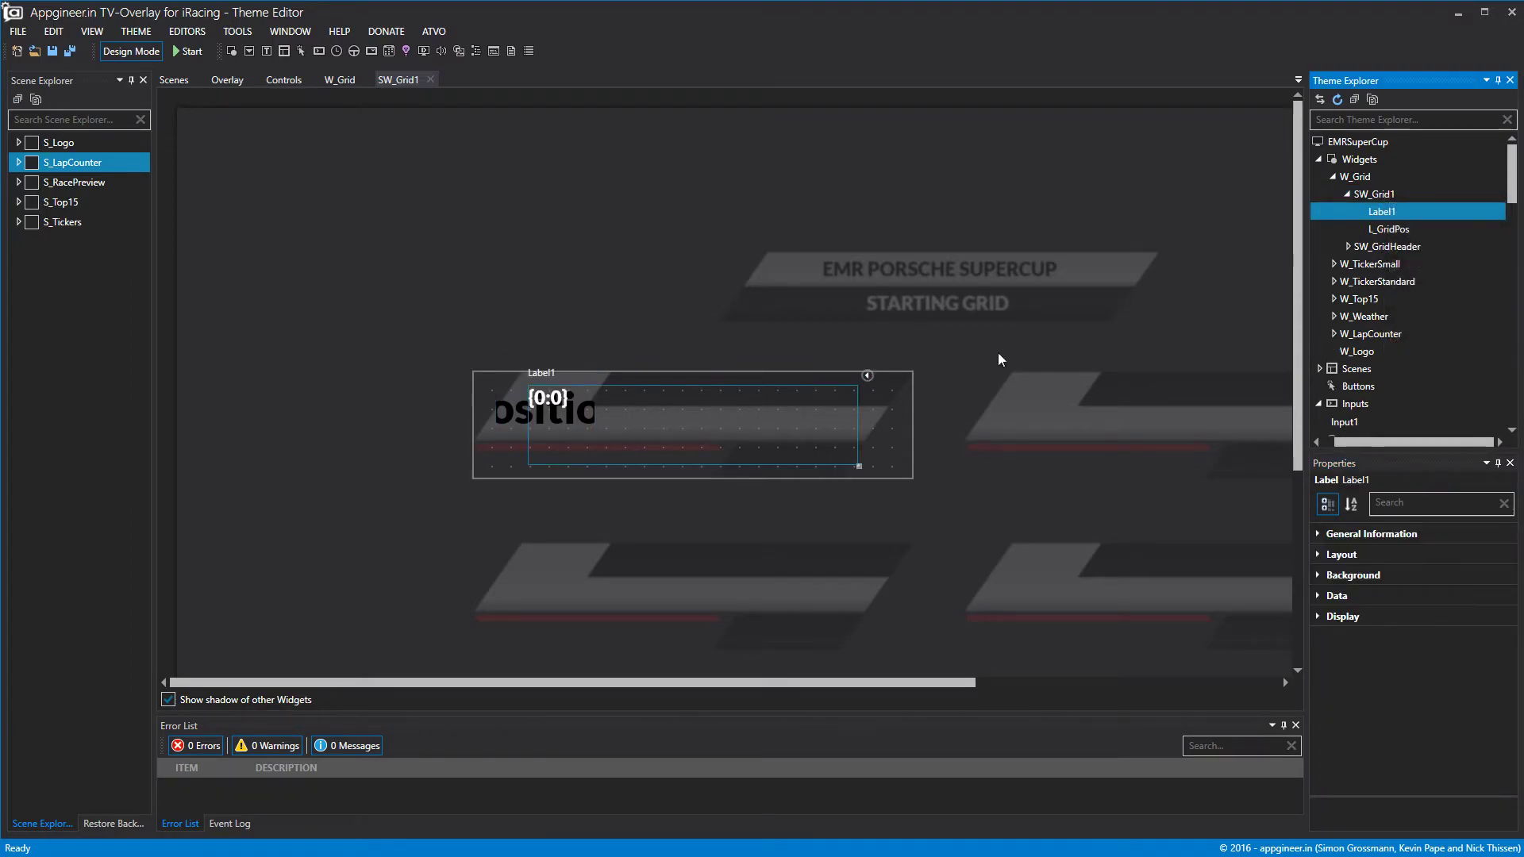
Shorten the second label to the top of the row and name it L_GridDriver.
left_click_drag(817, 466, 857, 407)
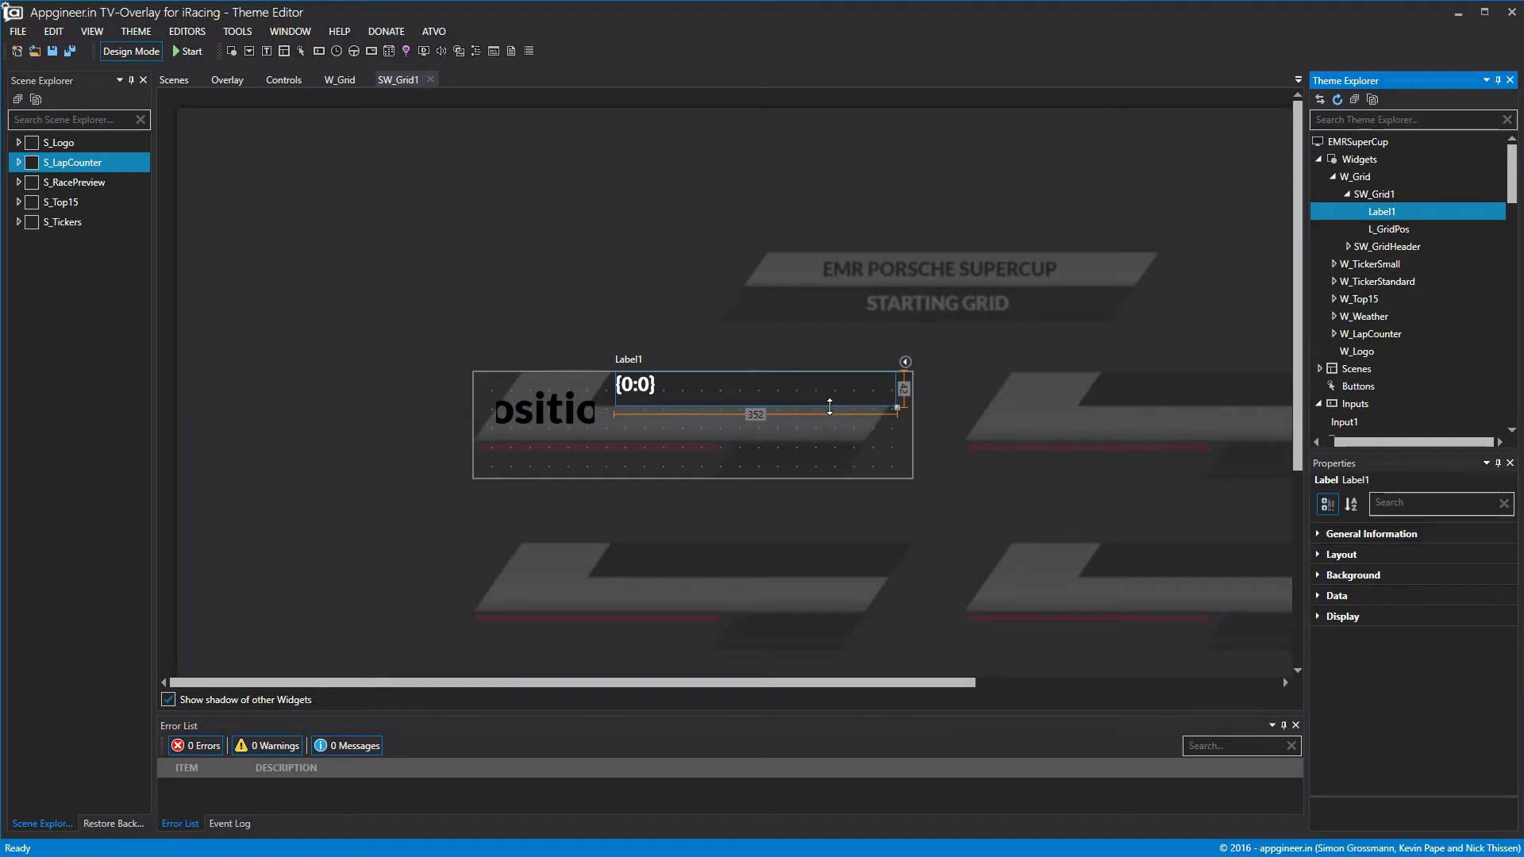
right_click(1383, 212)
left_click(1422, 225)
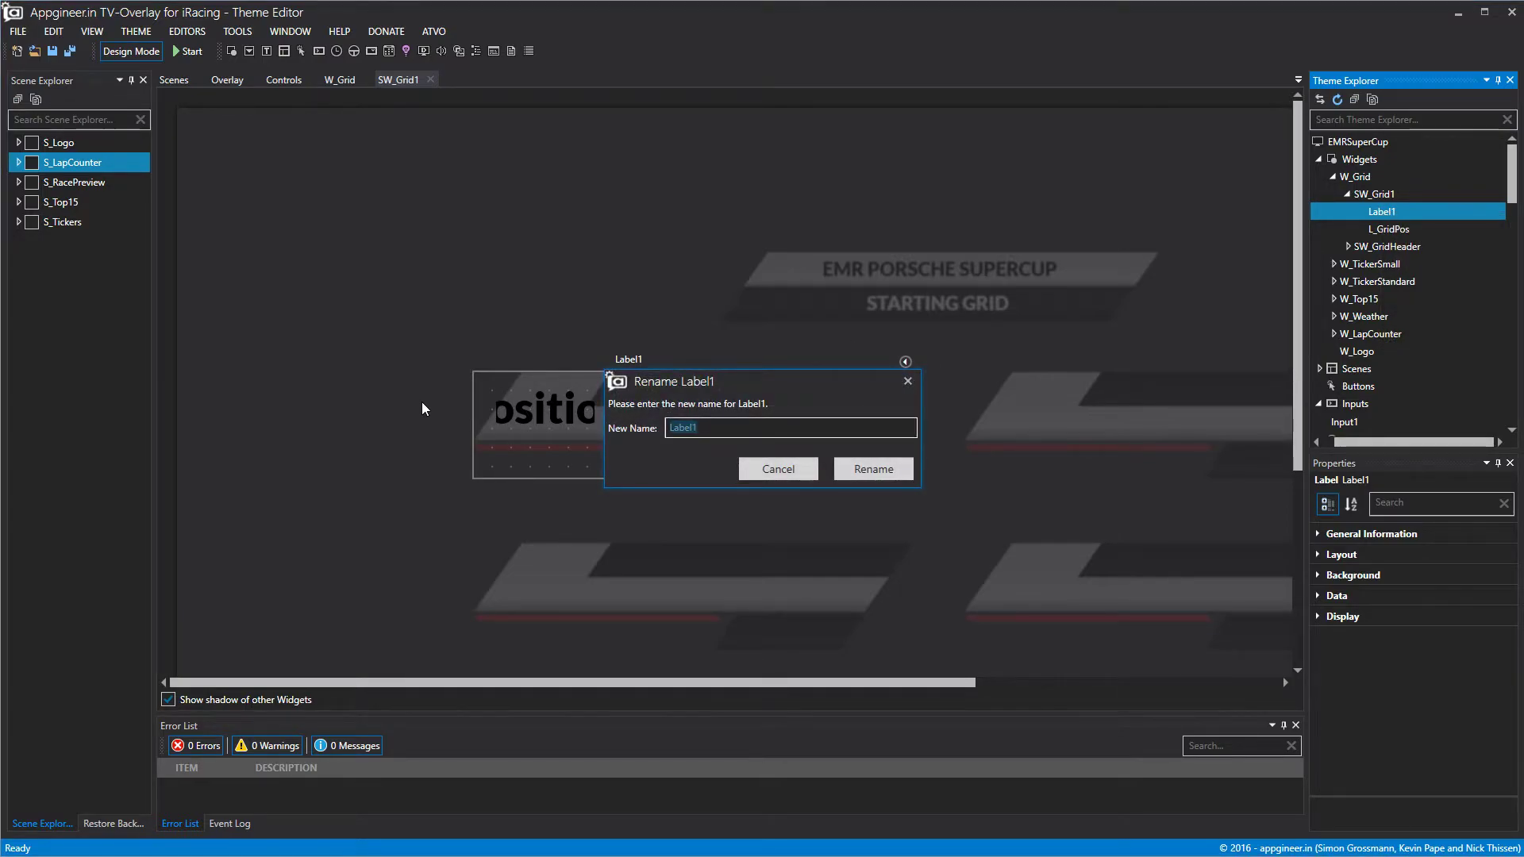
type("L")
key("BackSpace")
left_click(876, 471)
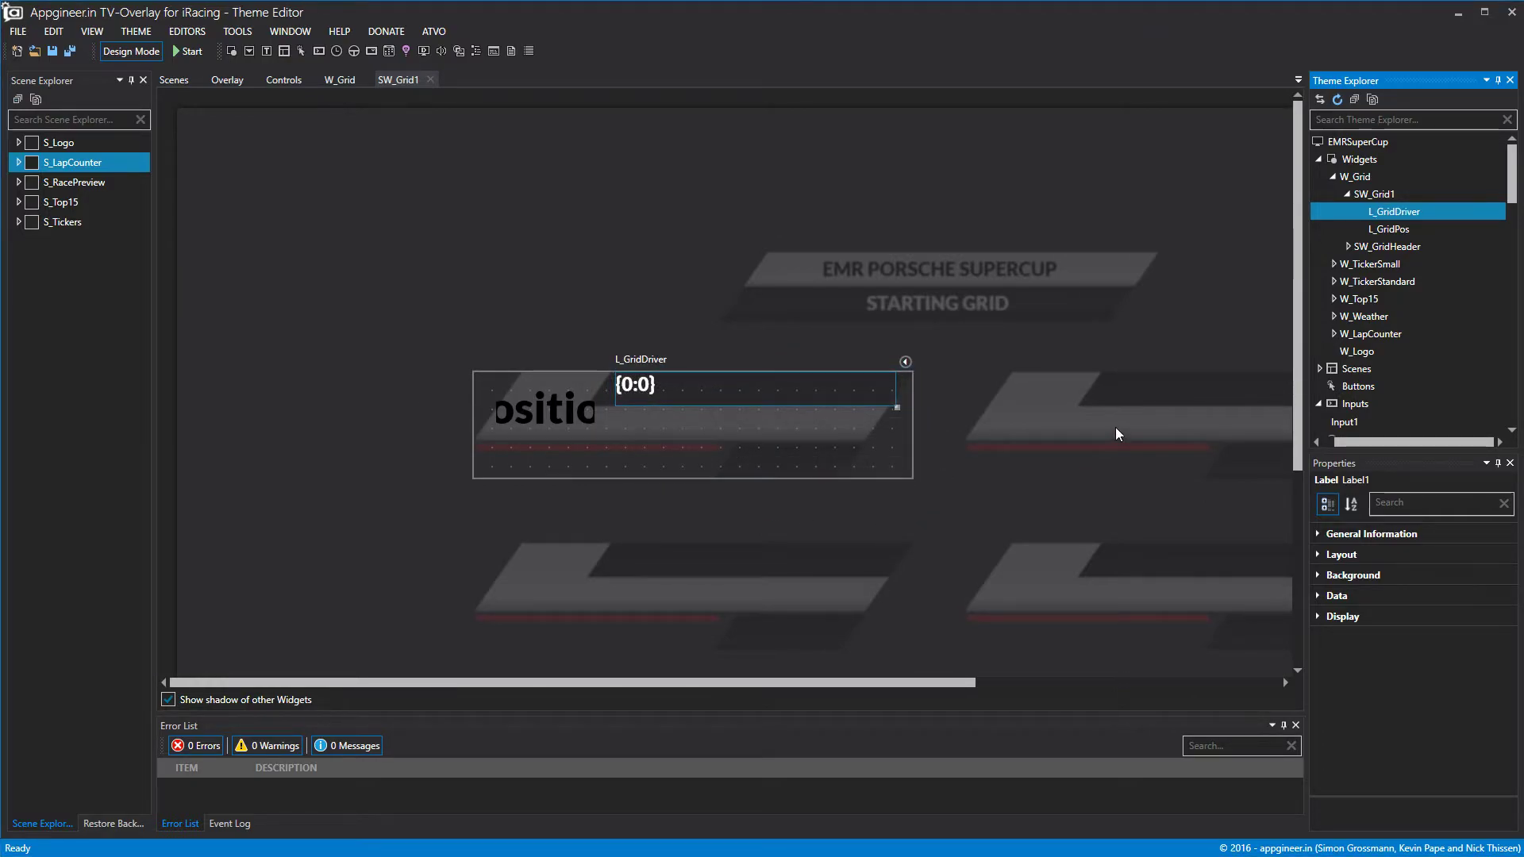
Bind L_GridDriver's data to fullname.
left_click(1318, 596)
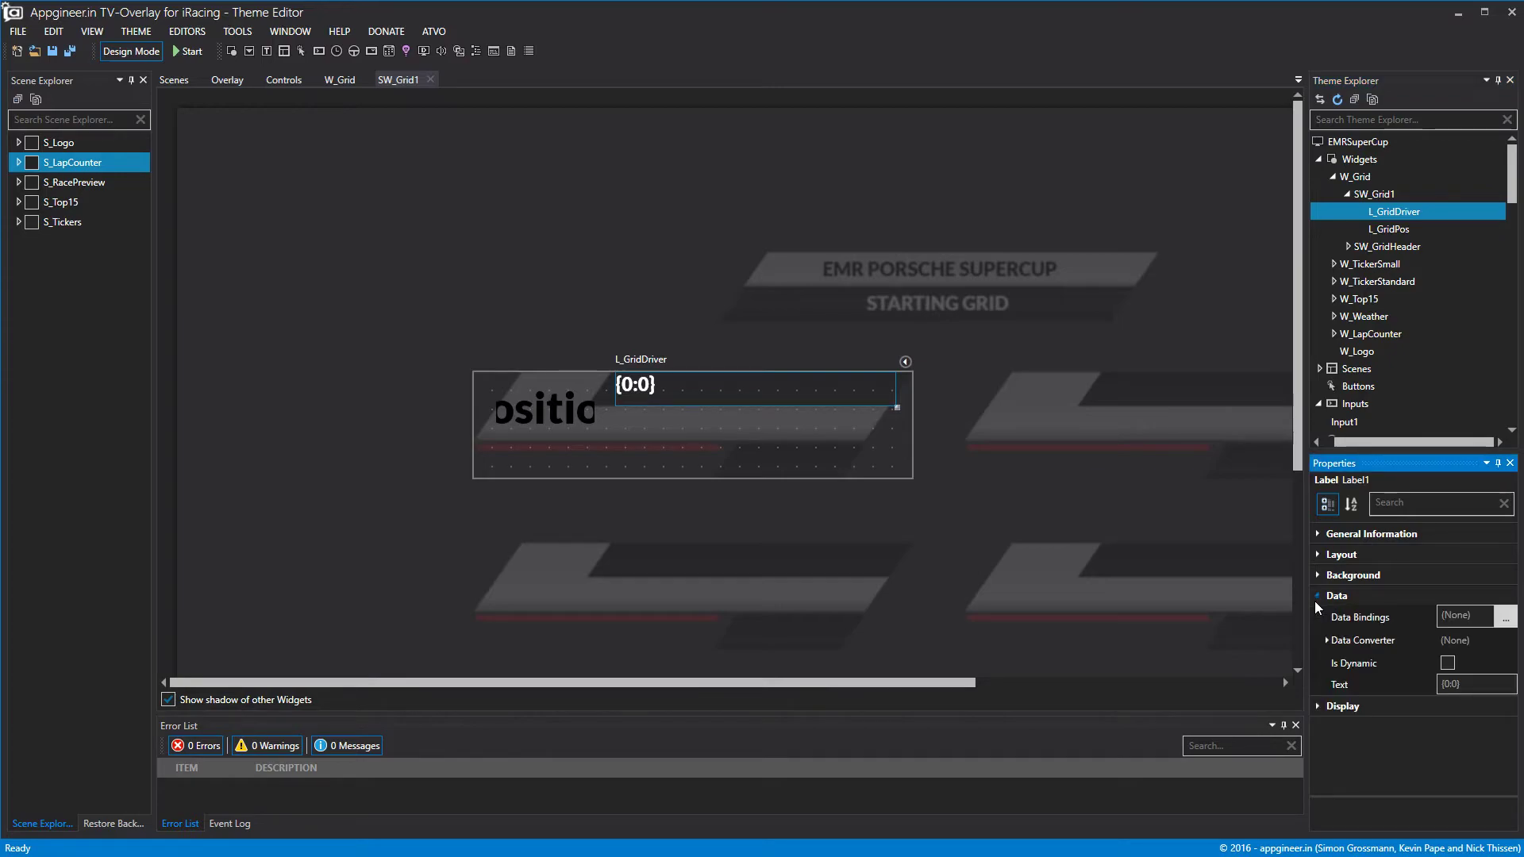
left_click(1505, 617)
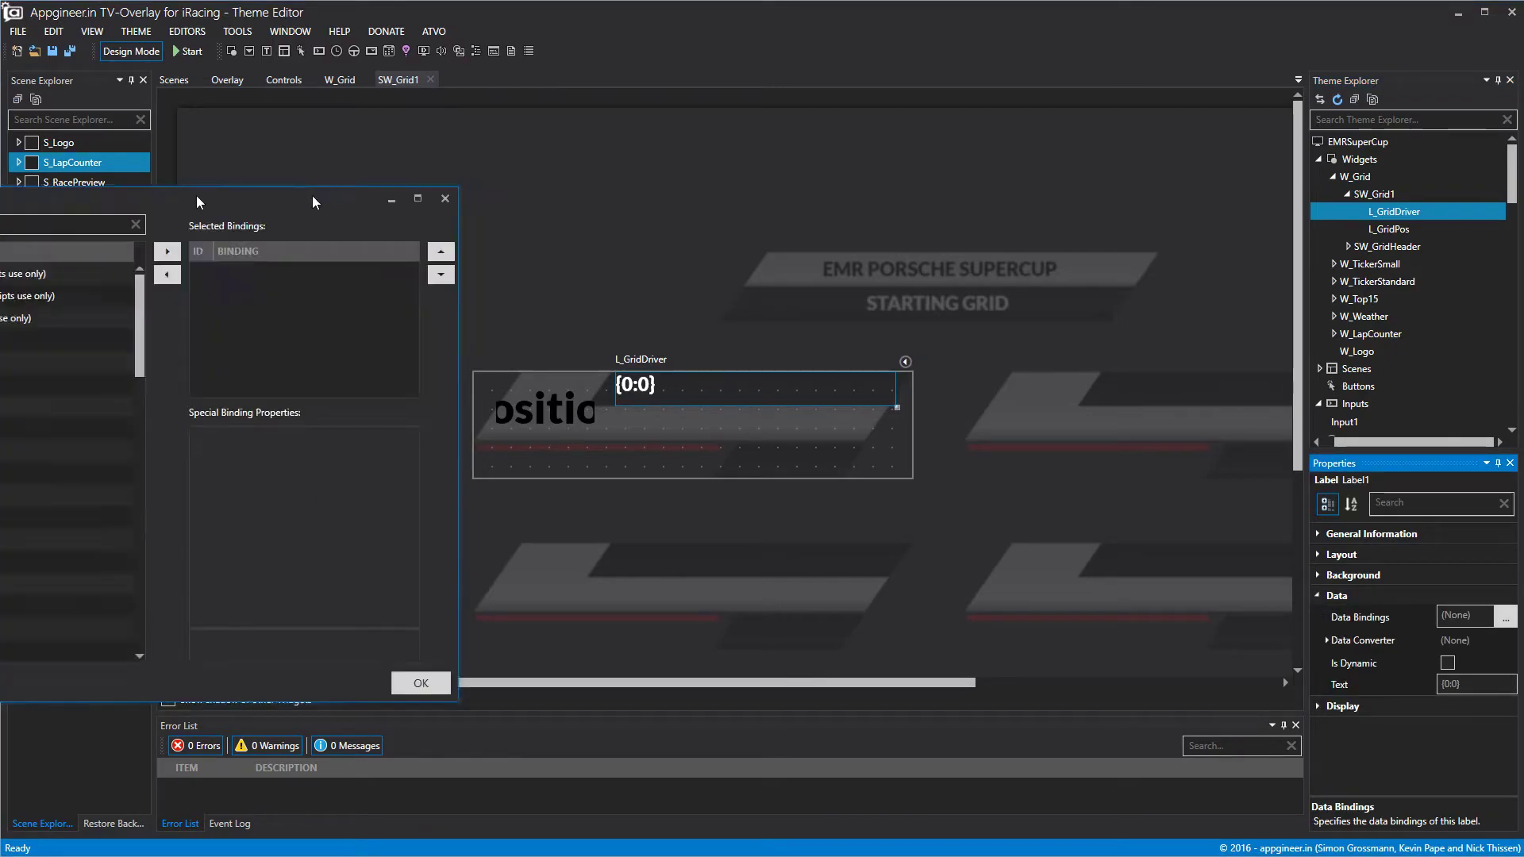
left_click(590, 332)
left_click(932, 240)
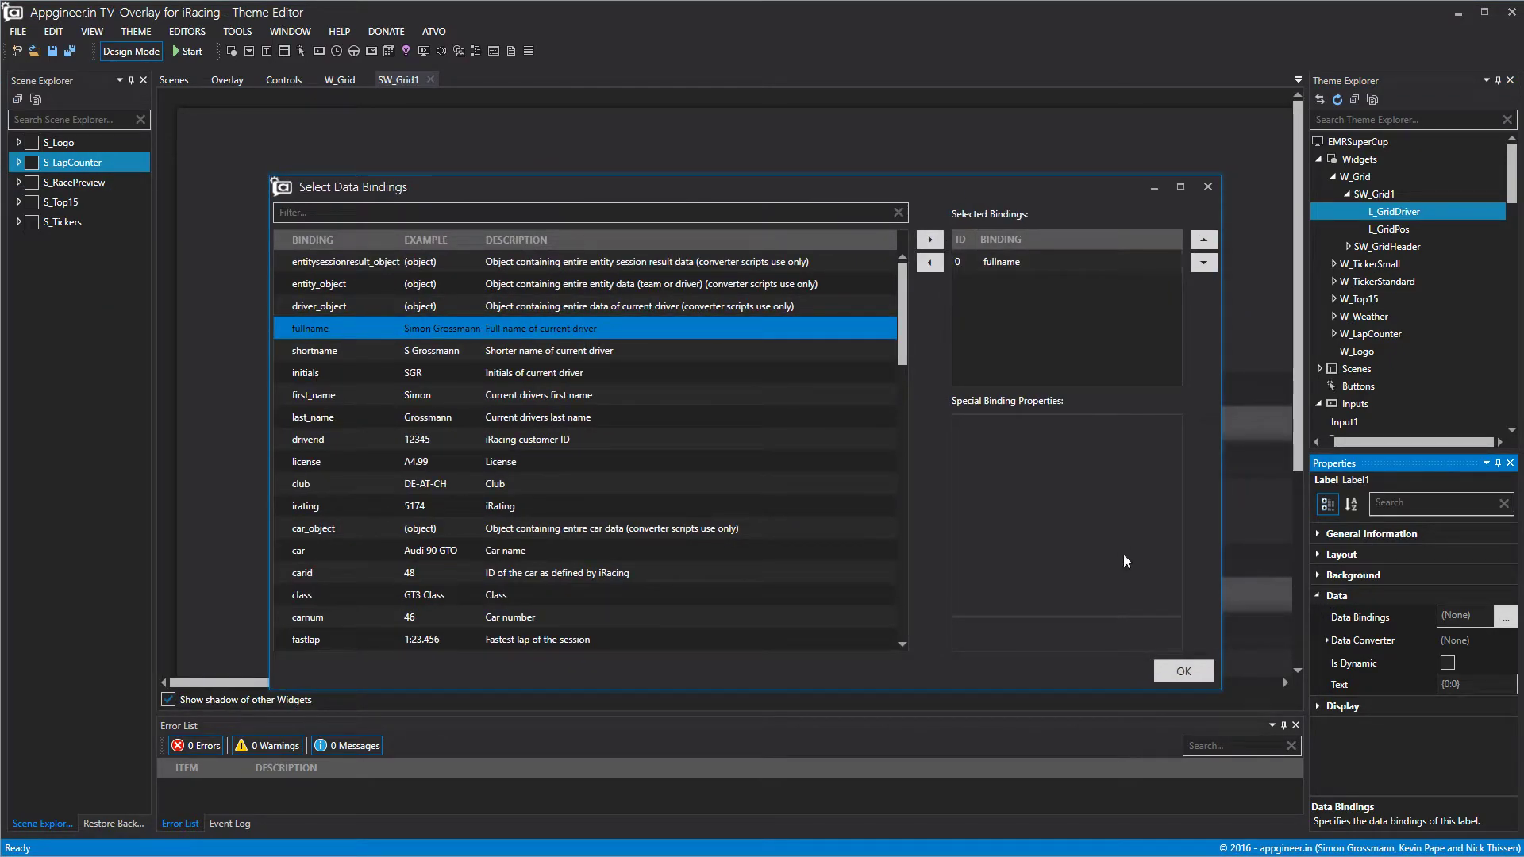
left_click(1184, 671)
Centre the driver name vertically and preview the row with live data.
left_click(1318, 707)
scroll(1389, 714, "down", 2)
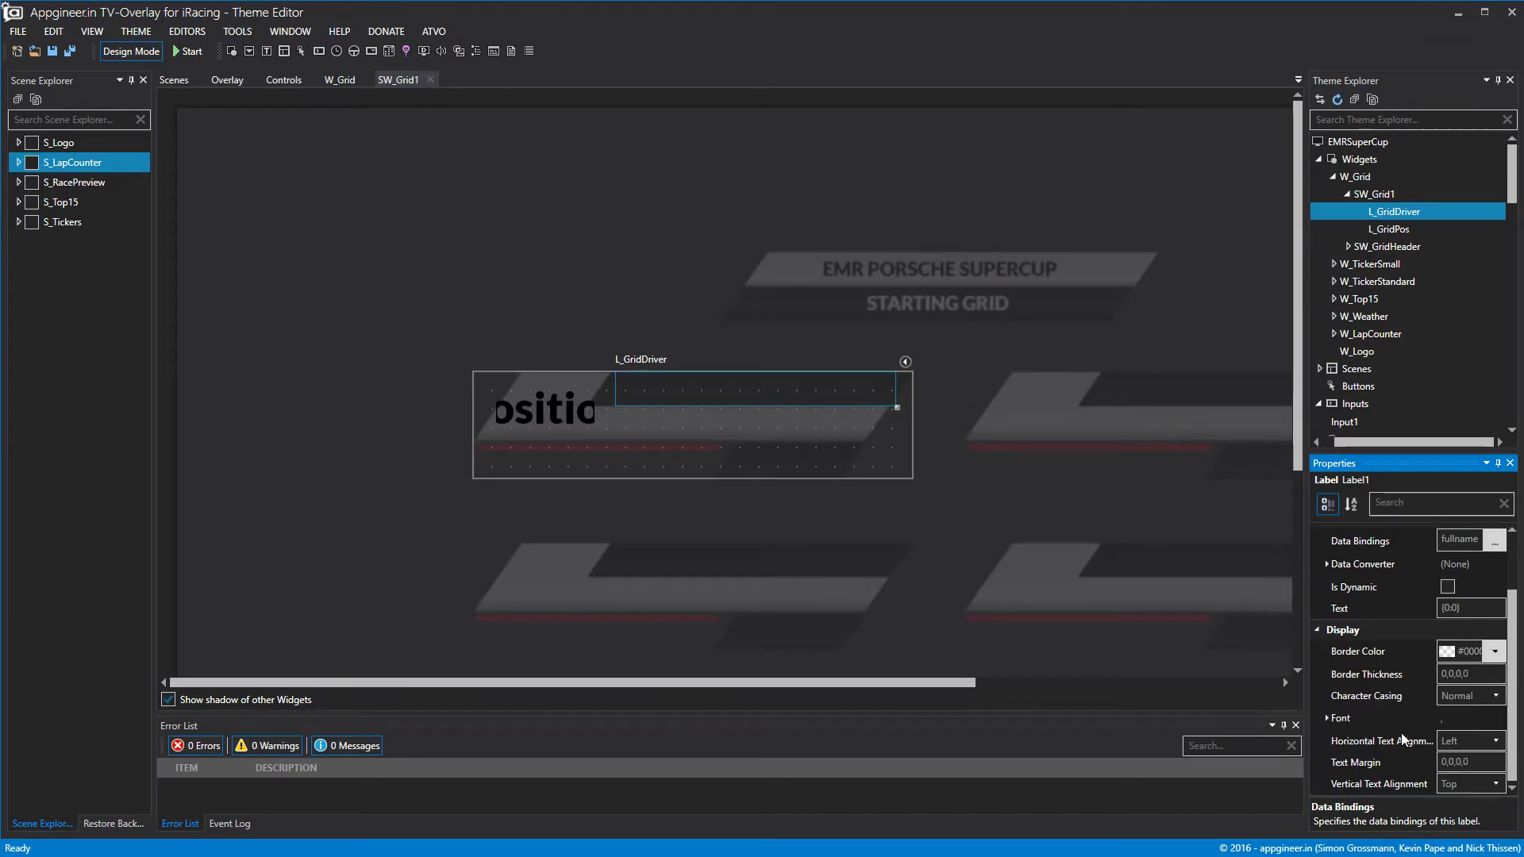
left_click(1471, 769)
left_click(1469, 728)
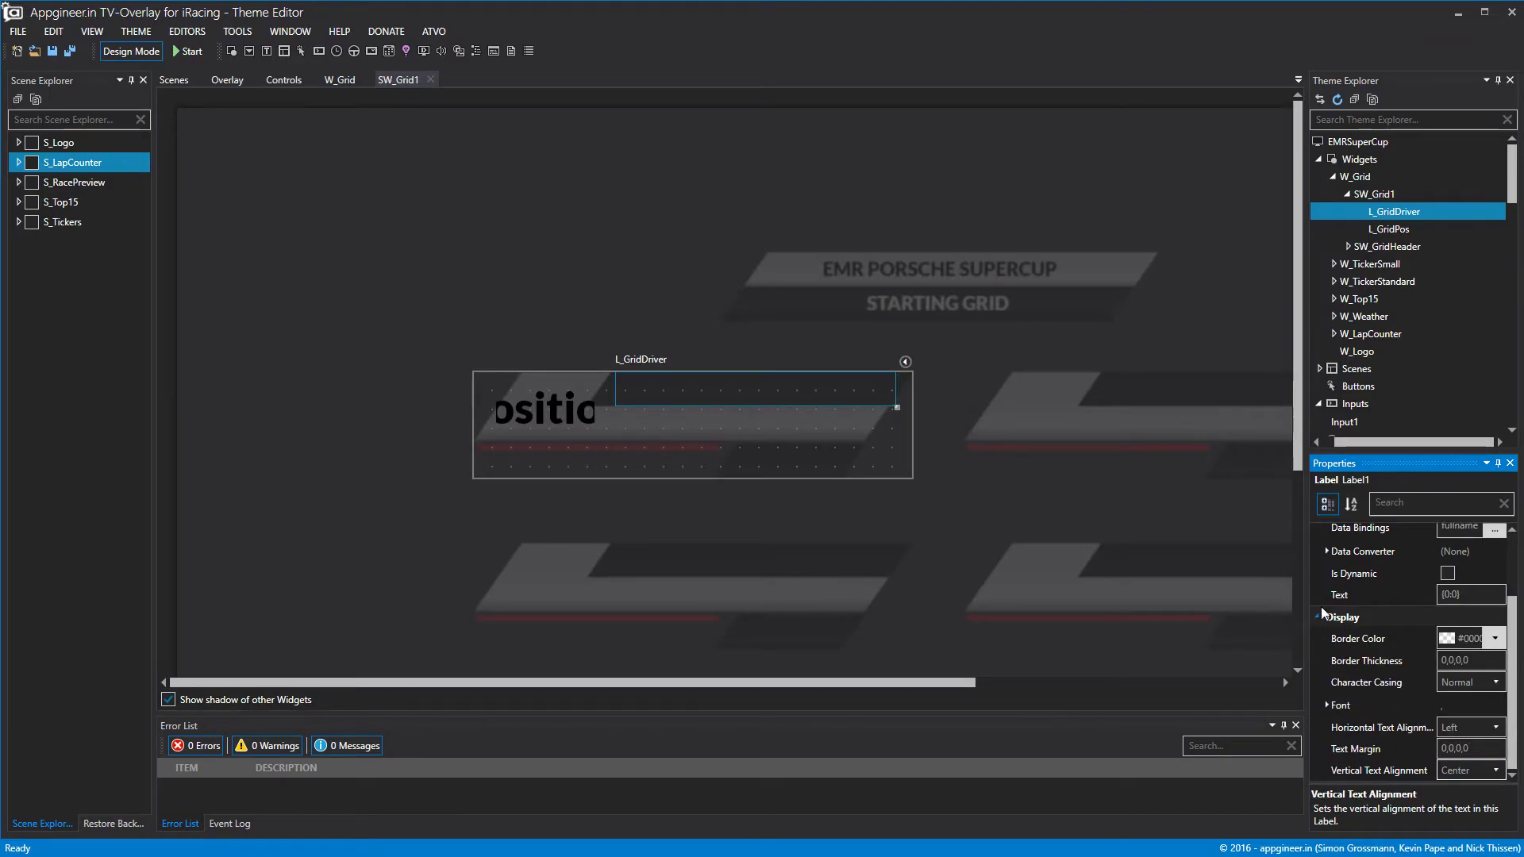
left_click(145, 53)
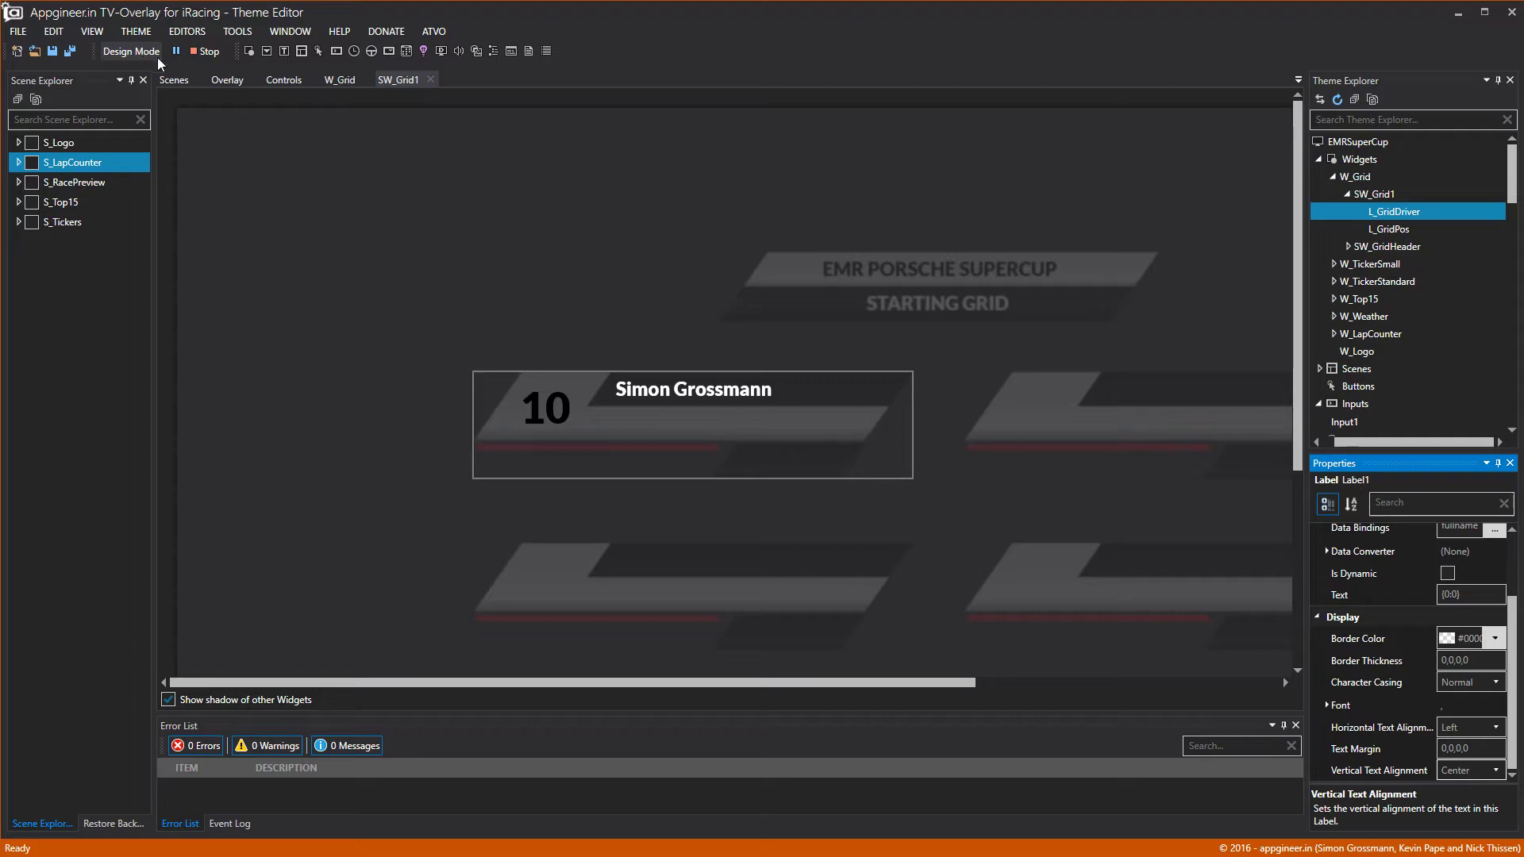
Add the Data spreadsheet from Content\Spreadsheets to the theme's Spreadsheets.
right_click(1392, 208)
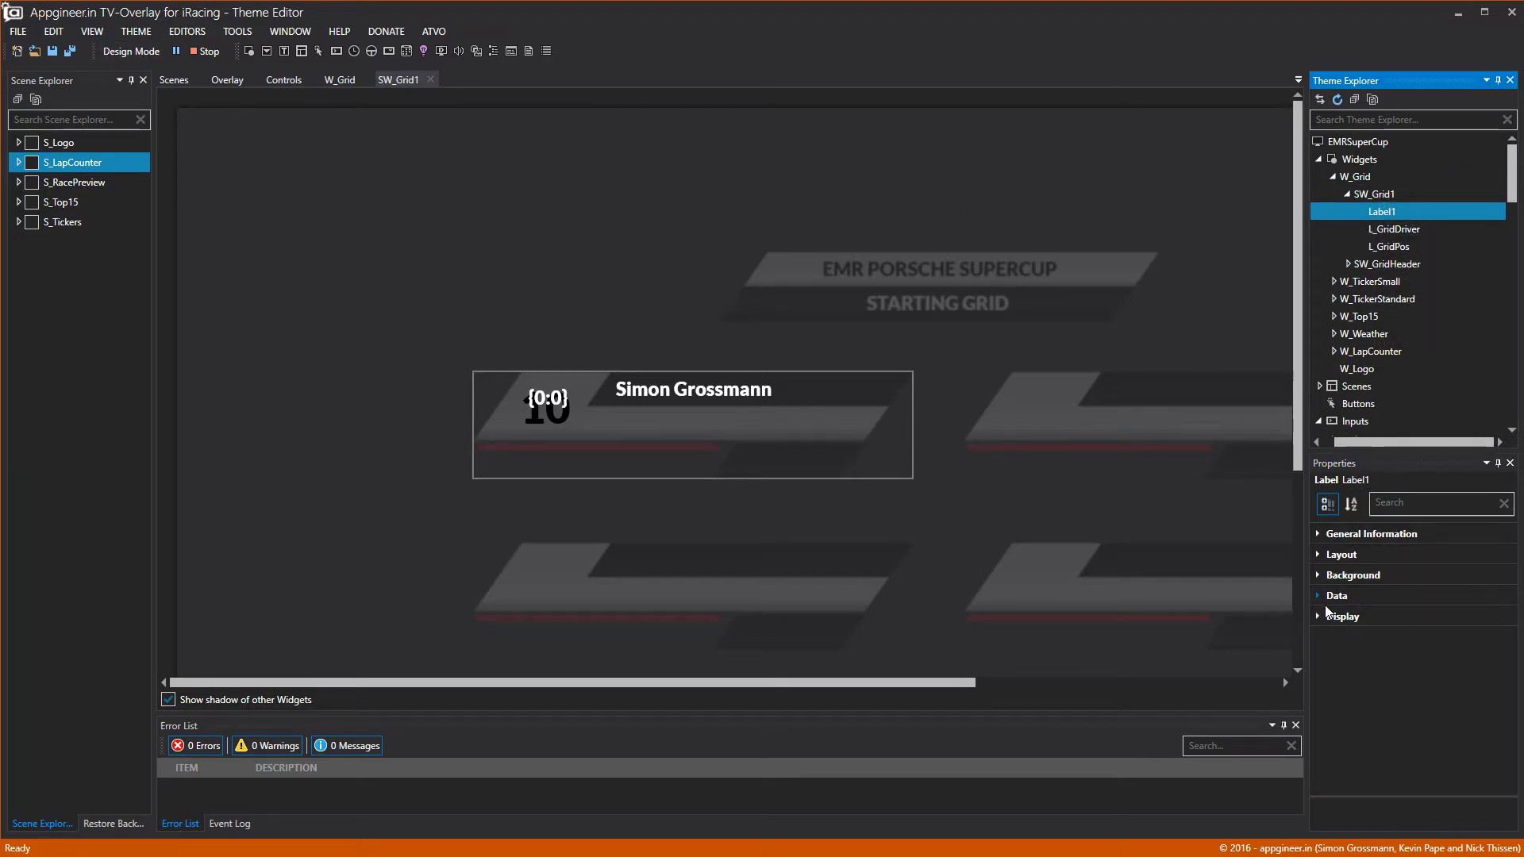
left_click(127, 51)
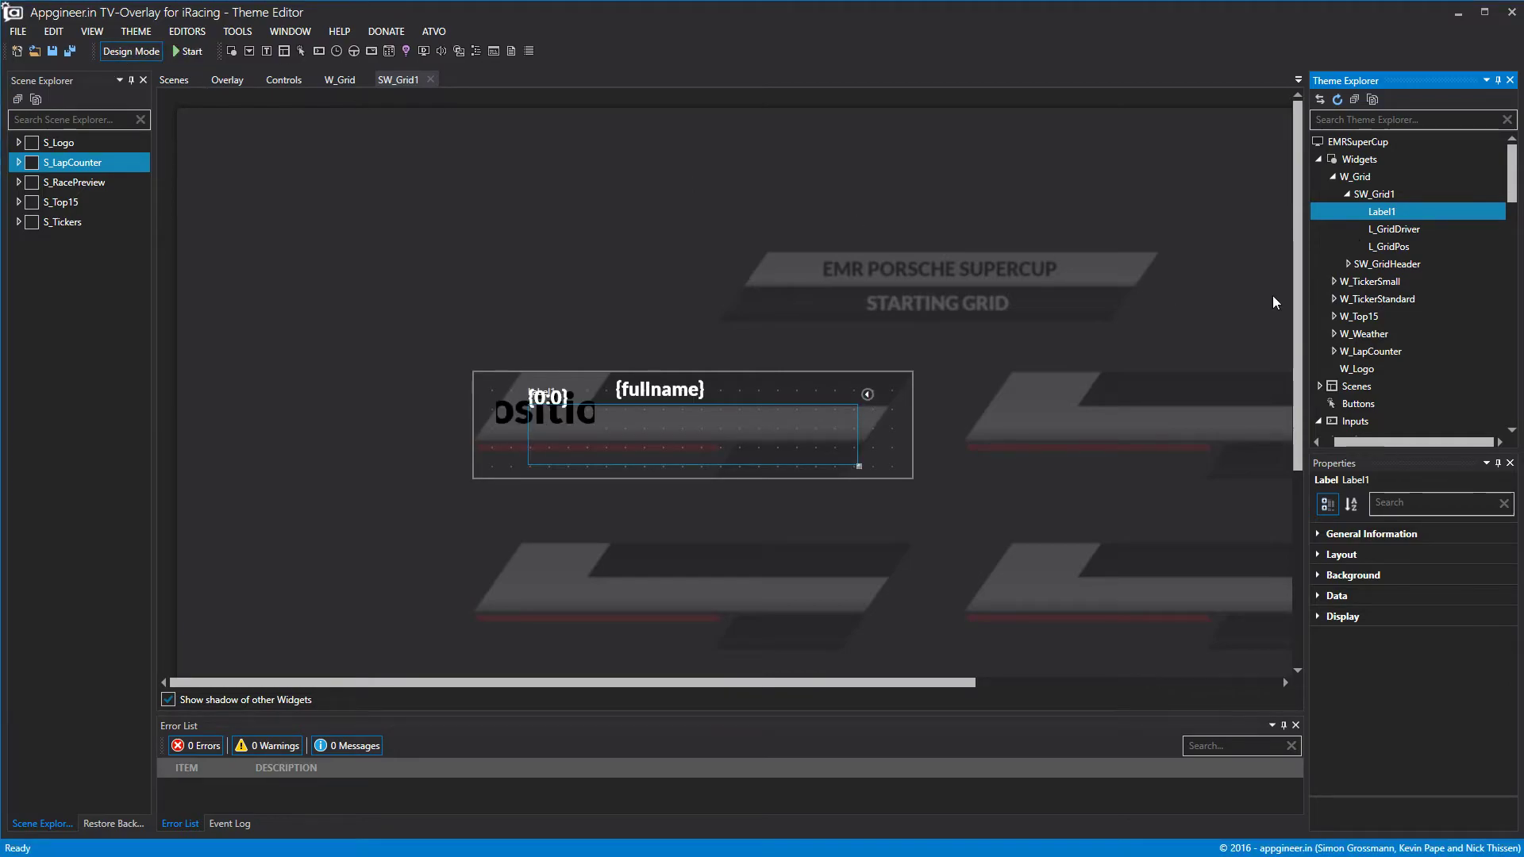
scroll(1402, 375, "down", 10)
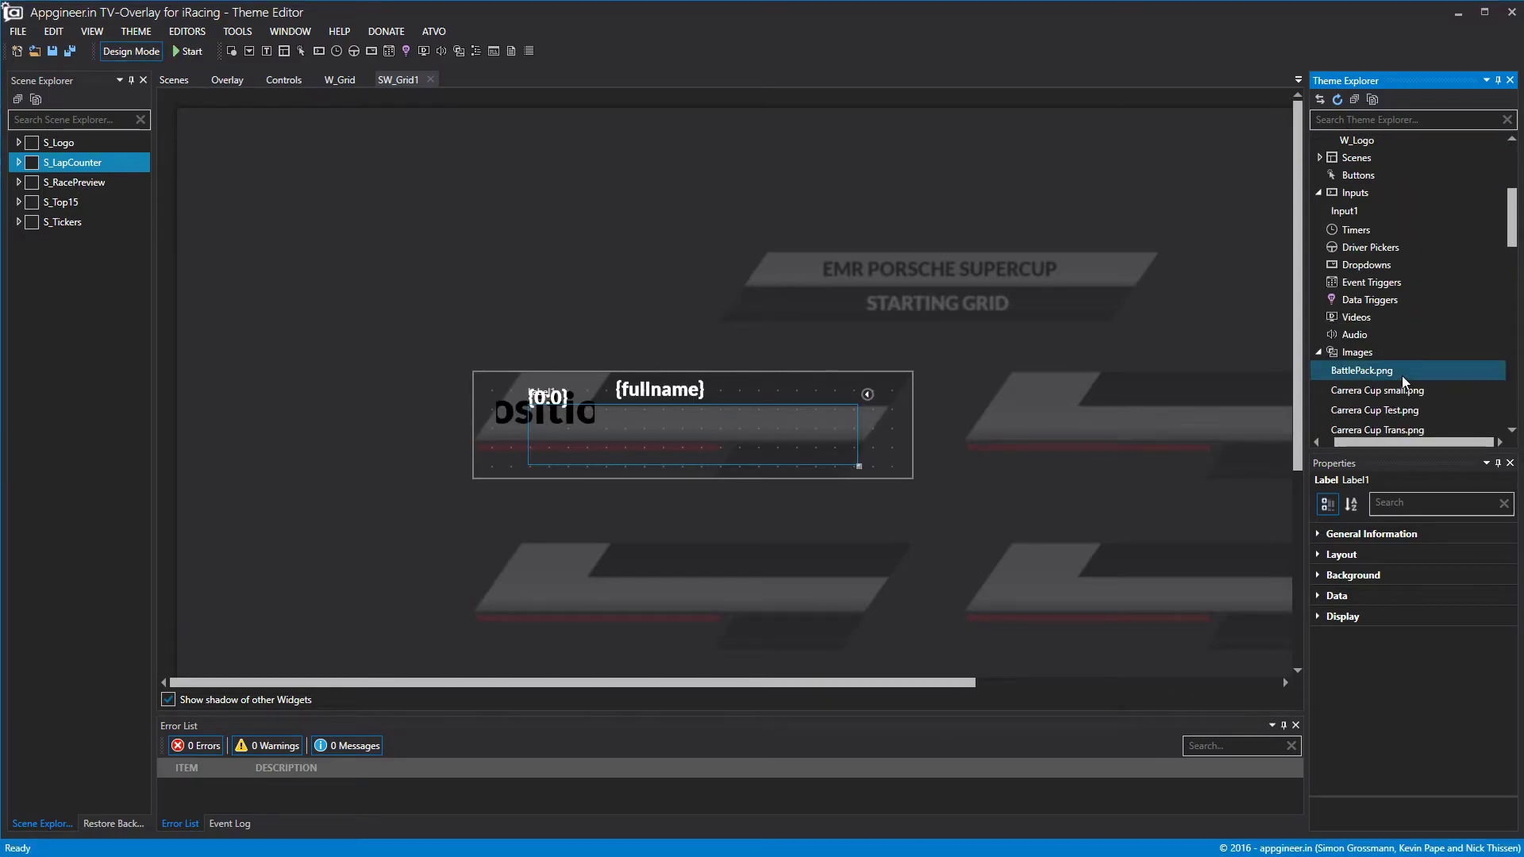
left_click(1319, 275)
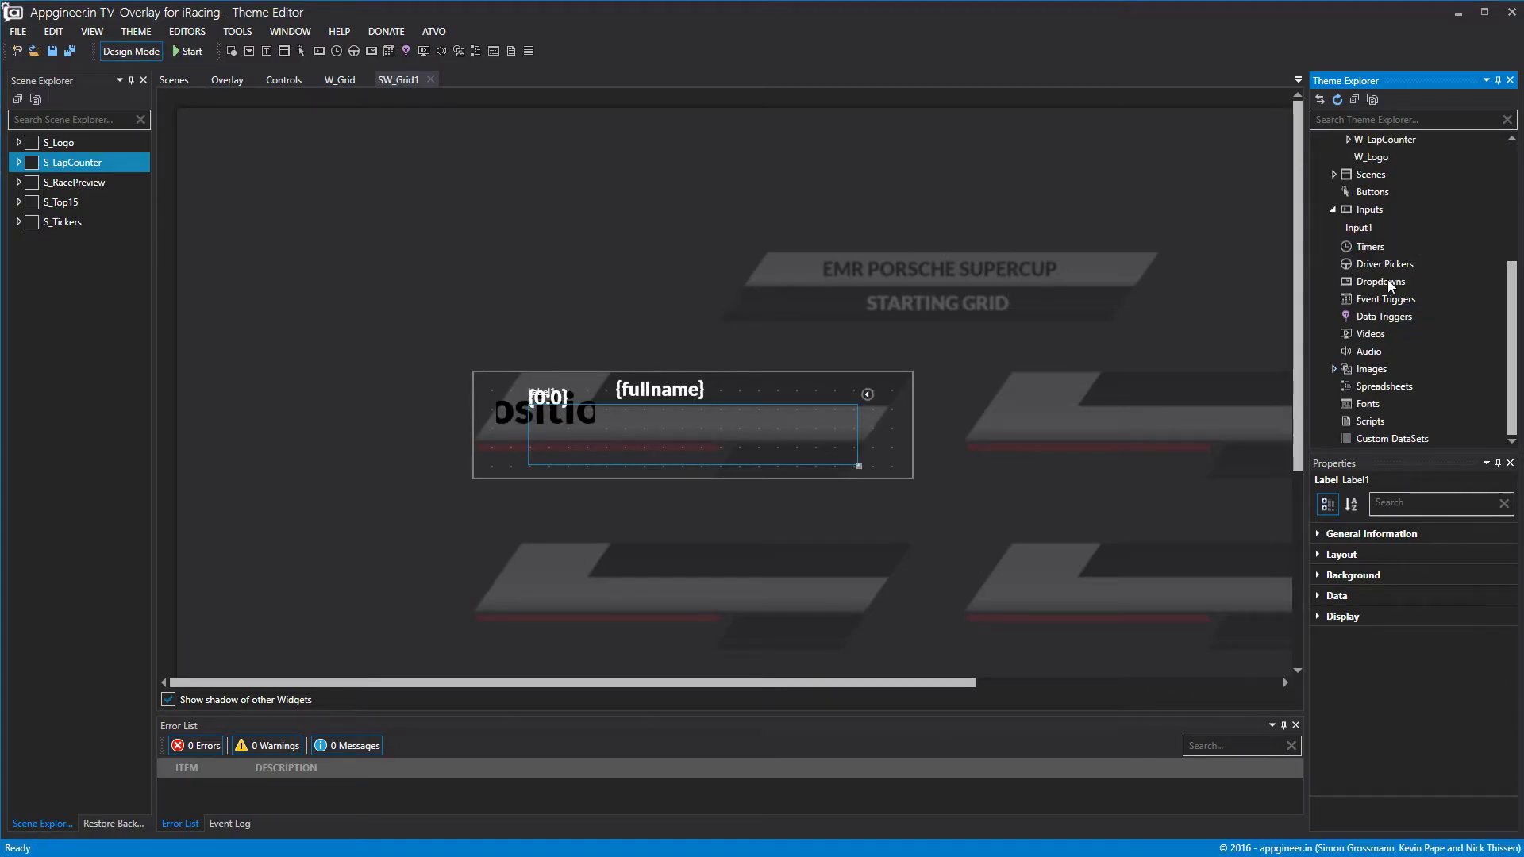
right_click(1390, 388)
left_click(1460, 400)
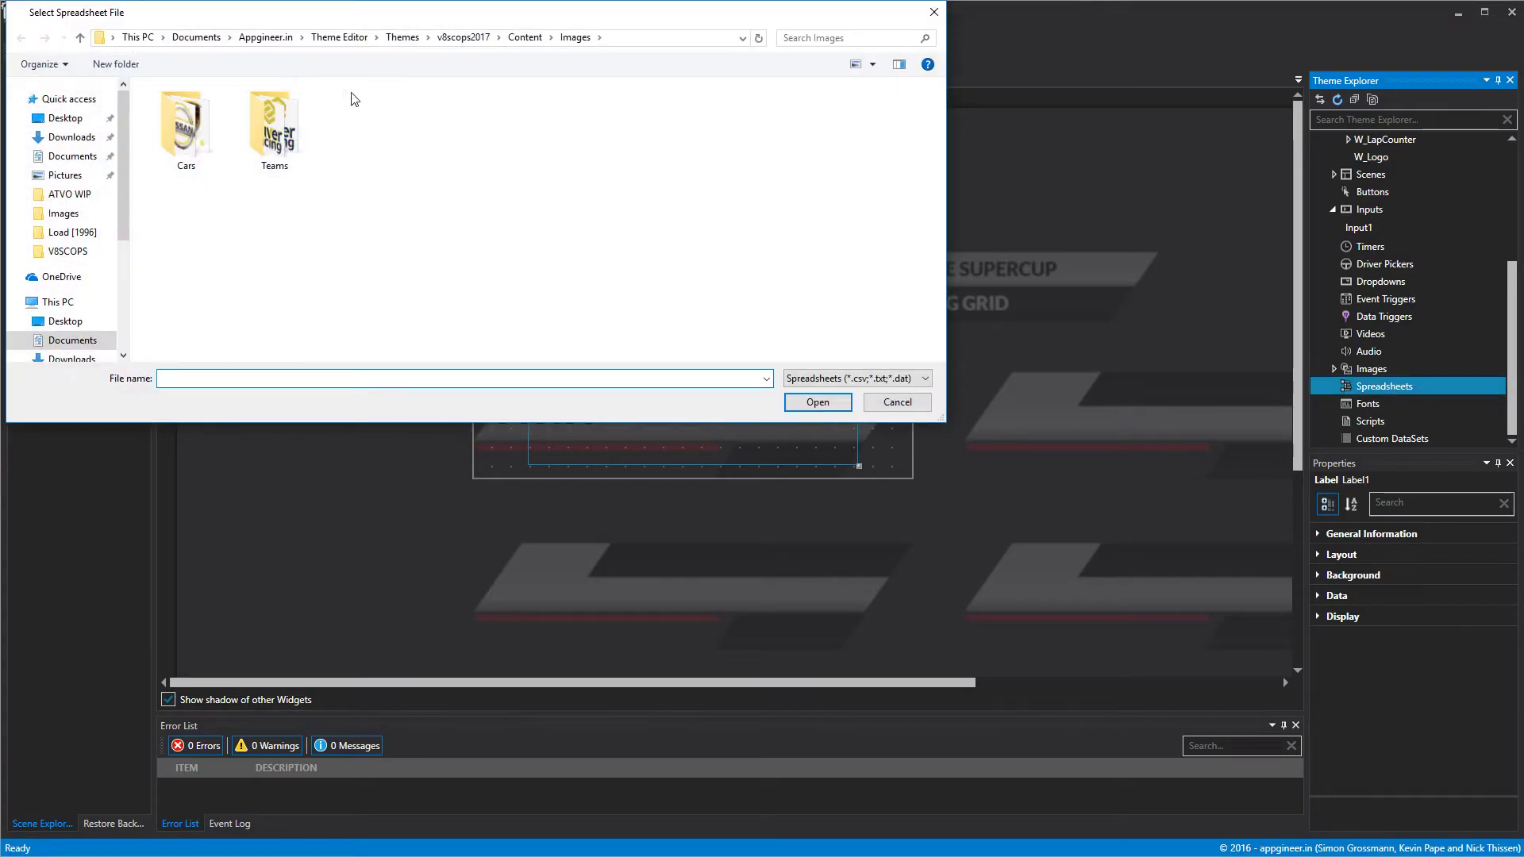
left_click_drag(588, 13, 1523, 143)
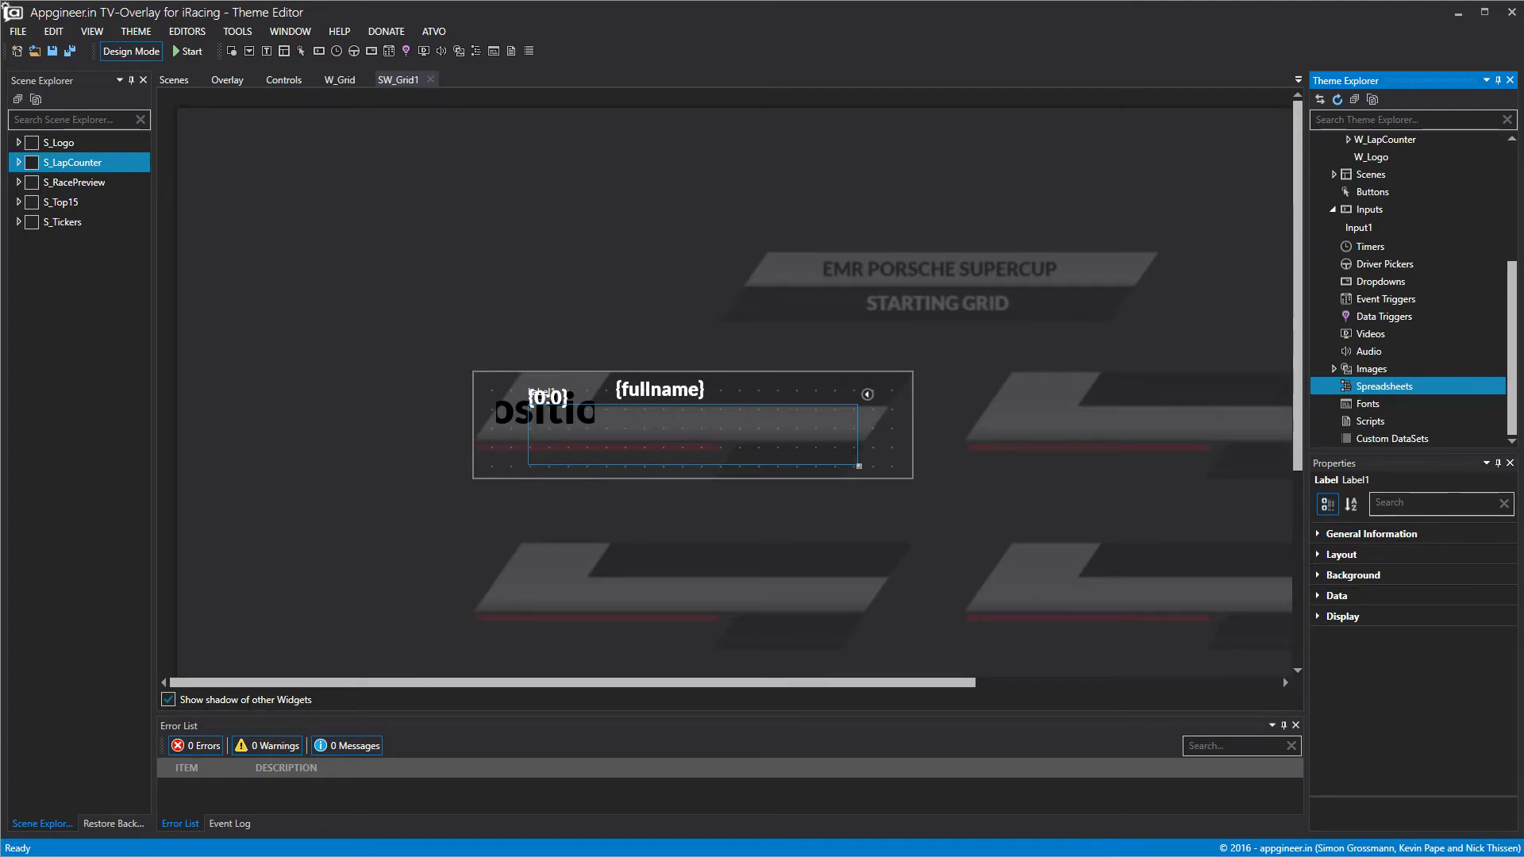
left_click_drag(1225, 216, 674, 216)
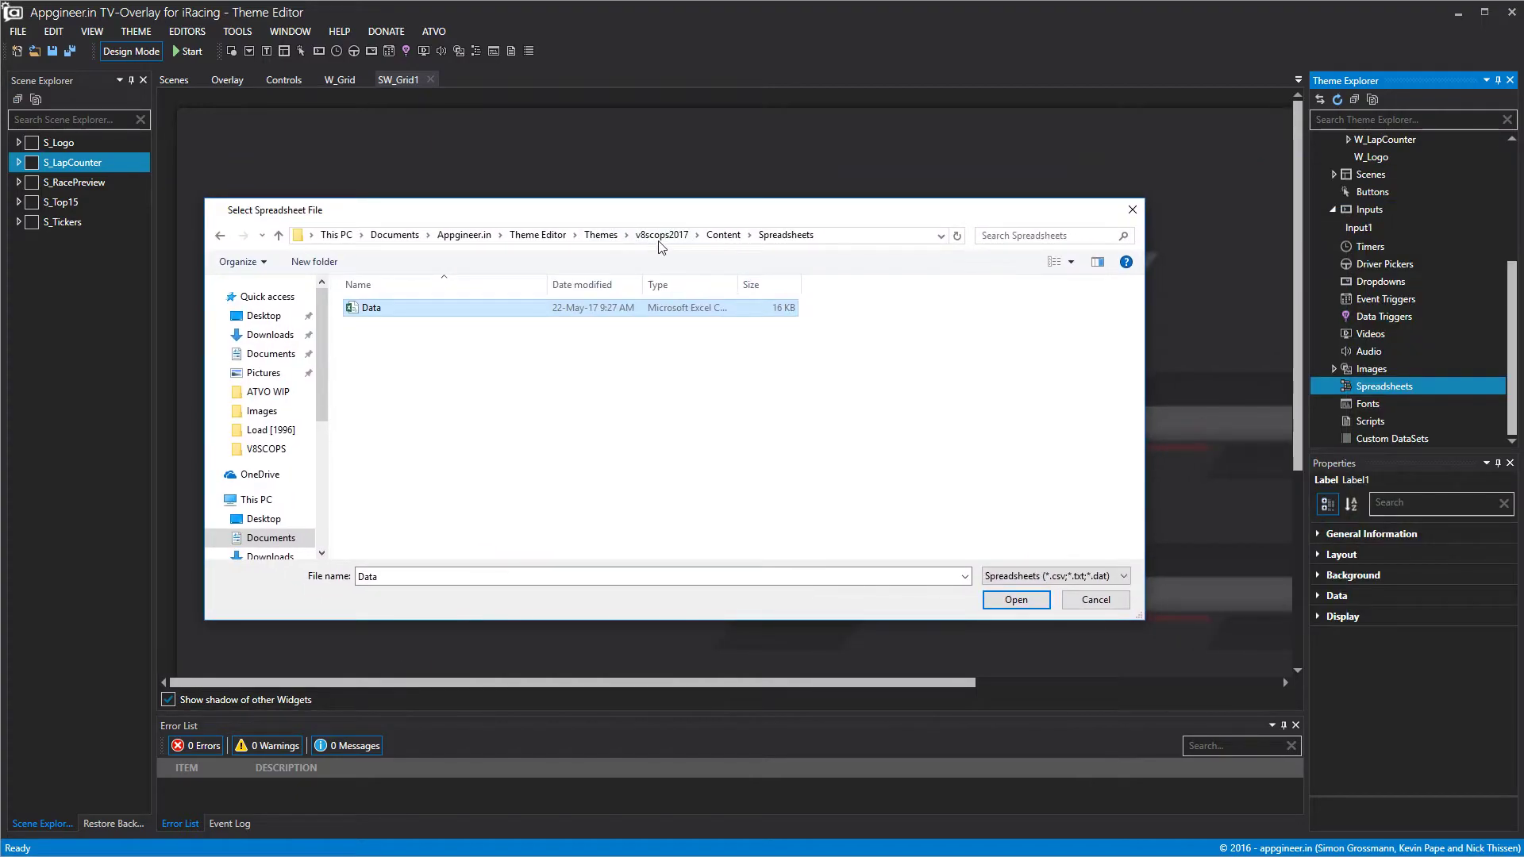
left_click(1027, 606)
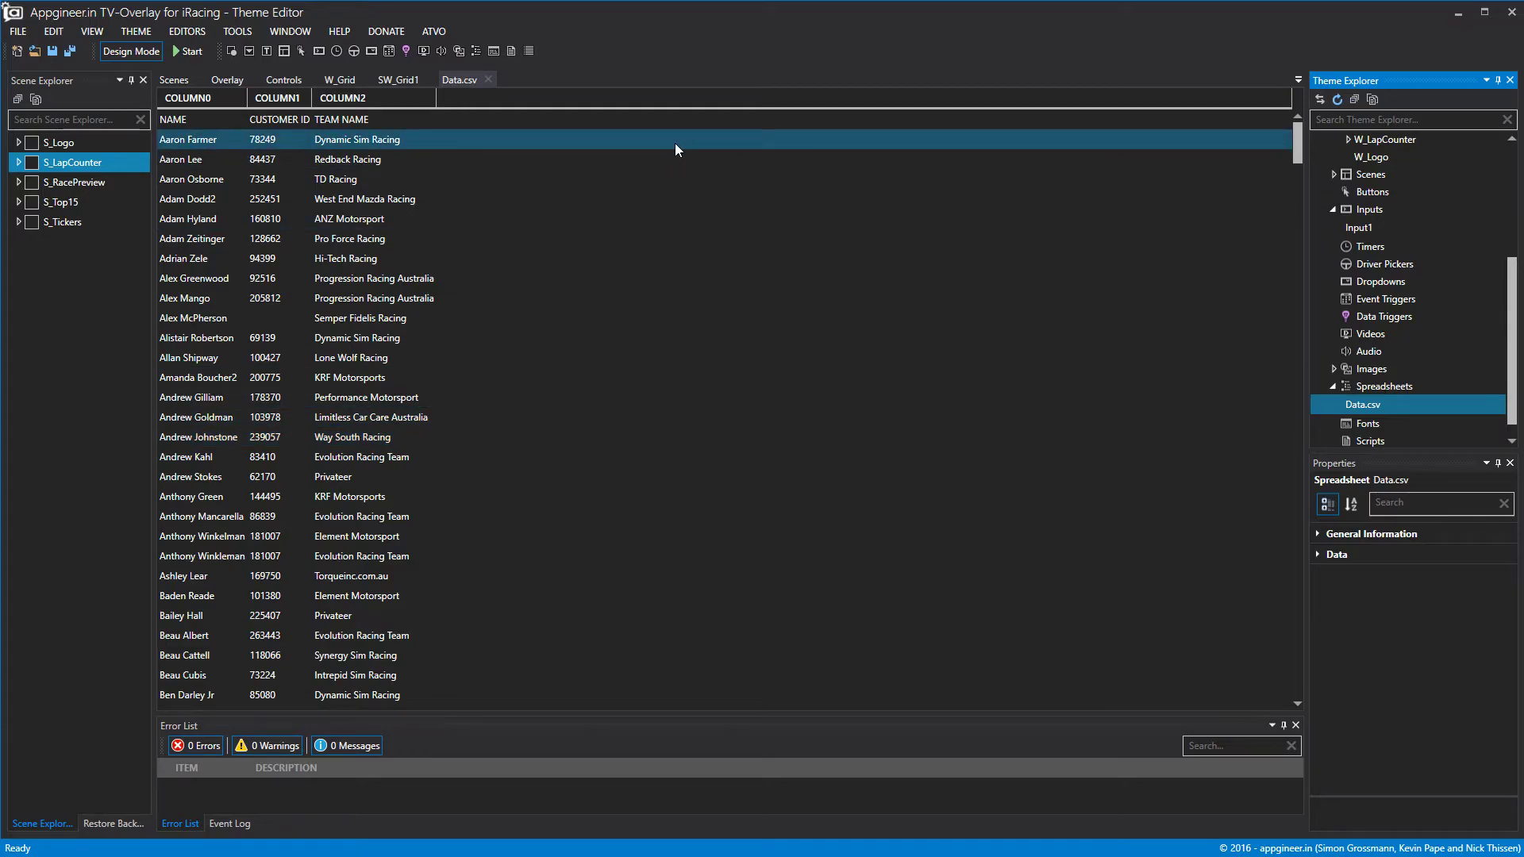
Scroll through the Data.csv table of driver names, customer IDs and team names.
scroll(281, 317, "down", 5)
scroll(281, 317, "down", 5)
scroll(595, 310, "down", 5)
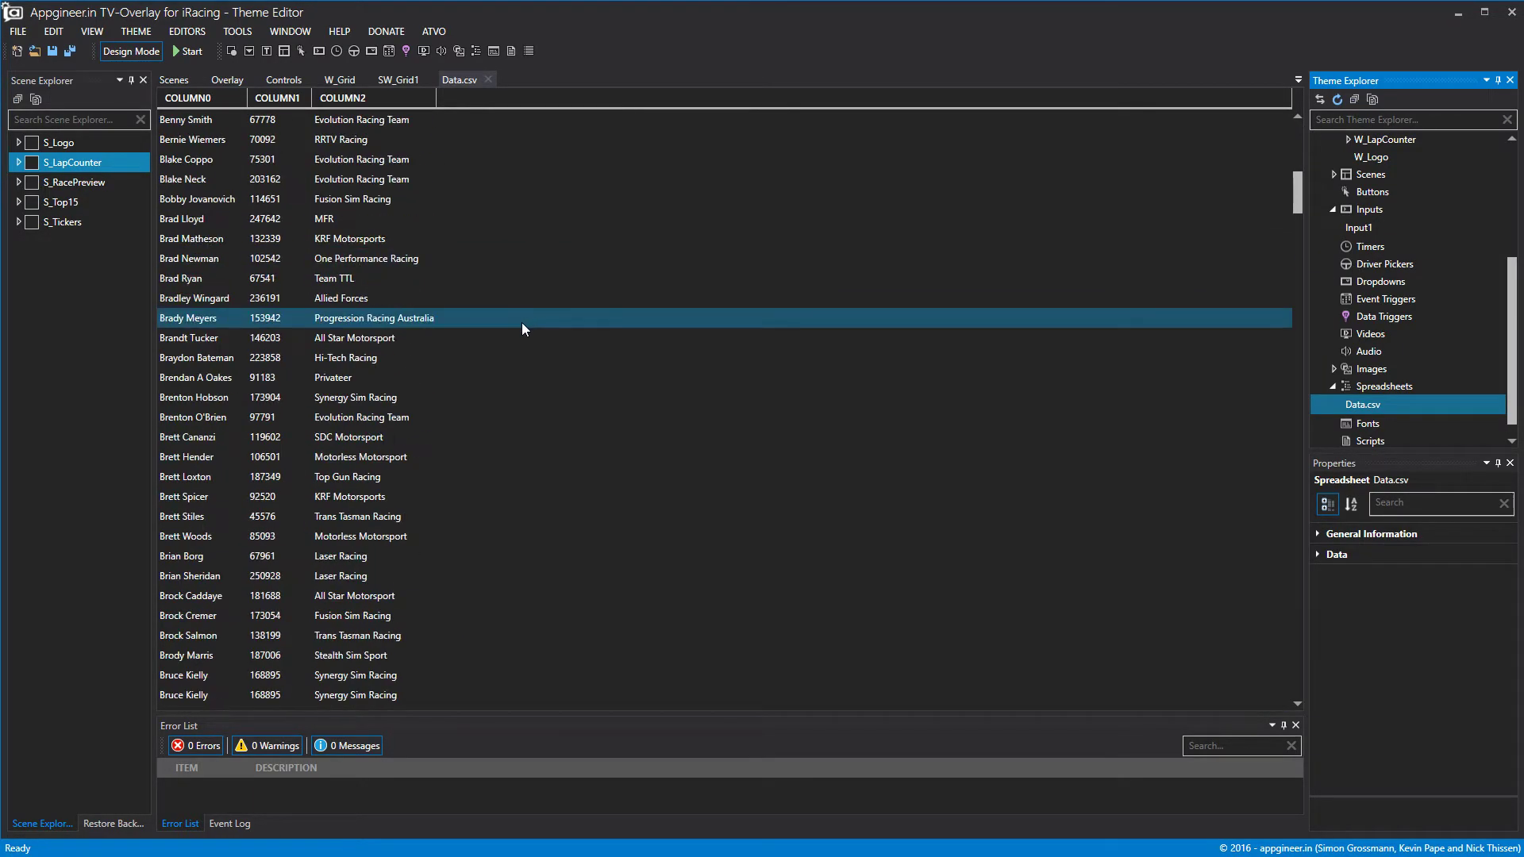
scroll(500, 341, "down", 15)
scroll(484, 359, "up", 20)
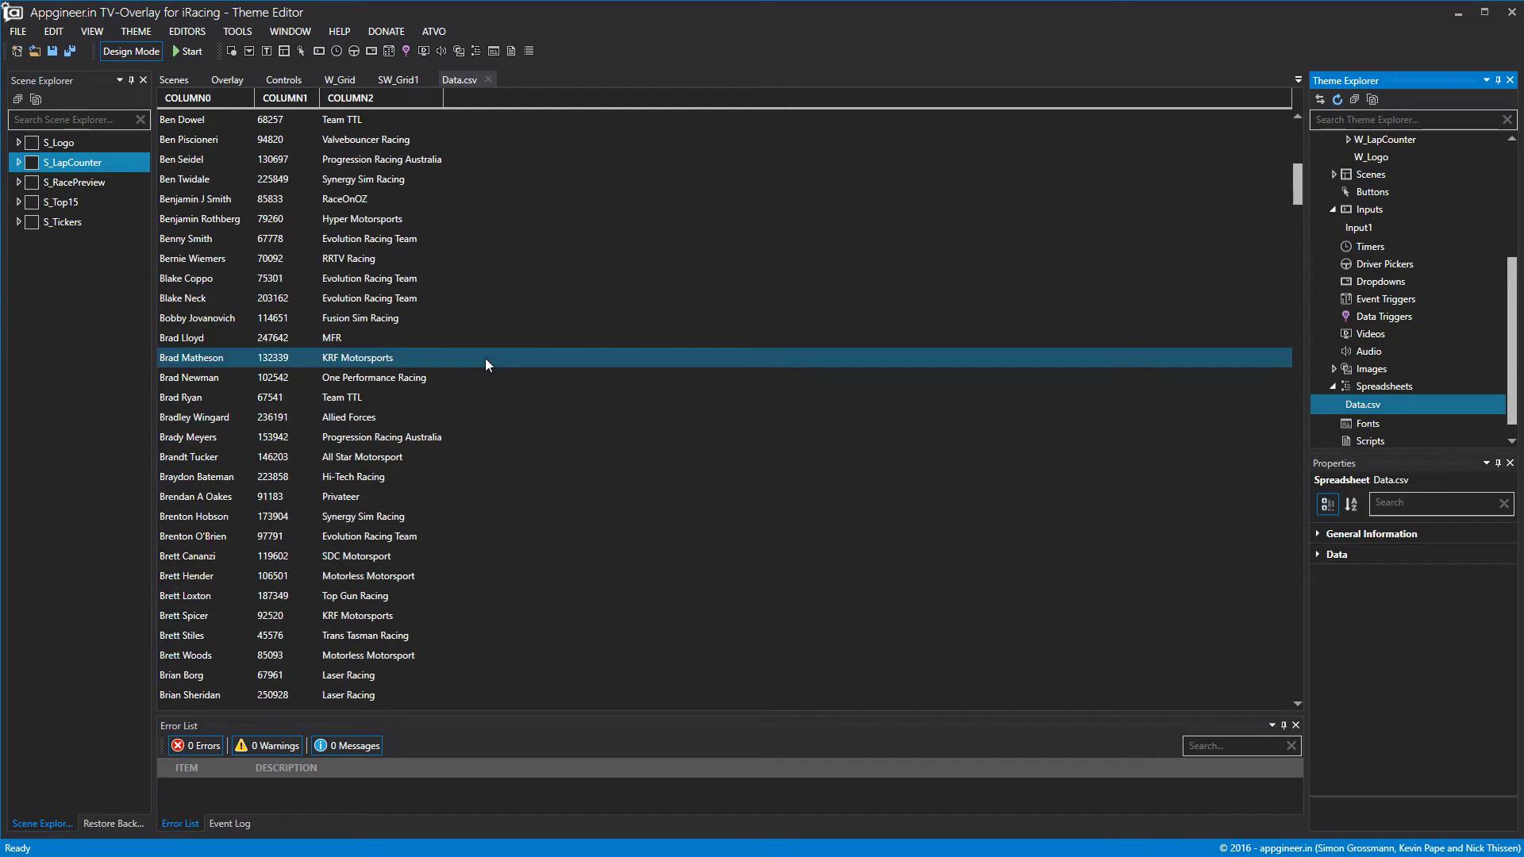
scroll(486, 365, "down", 12)
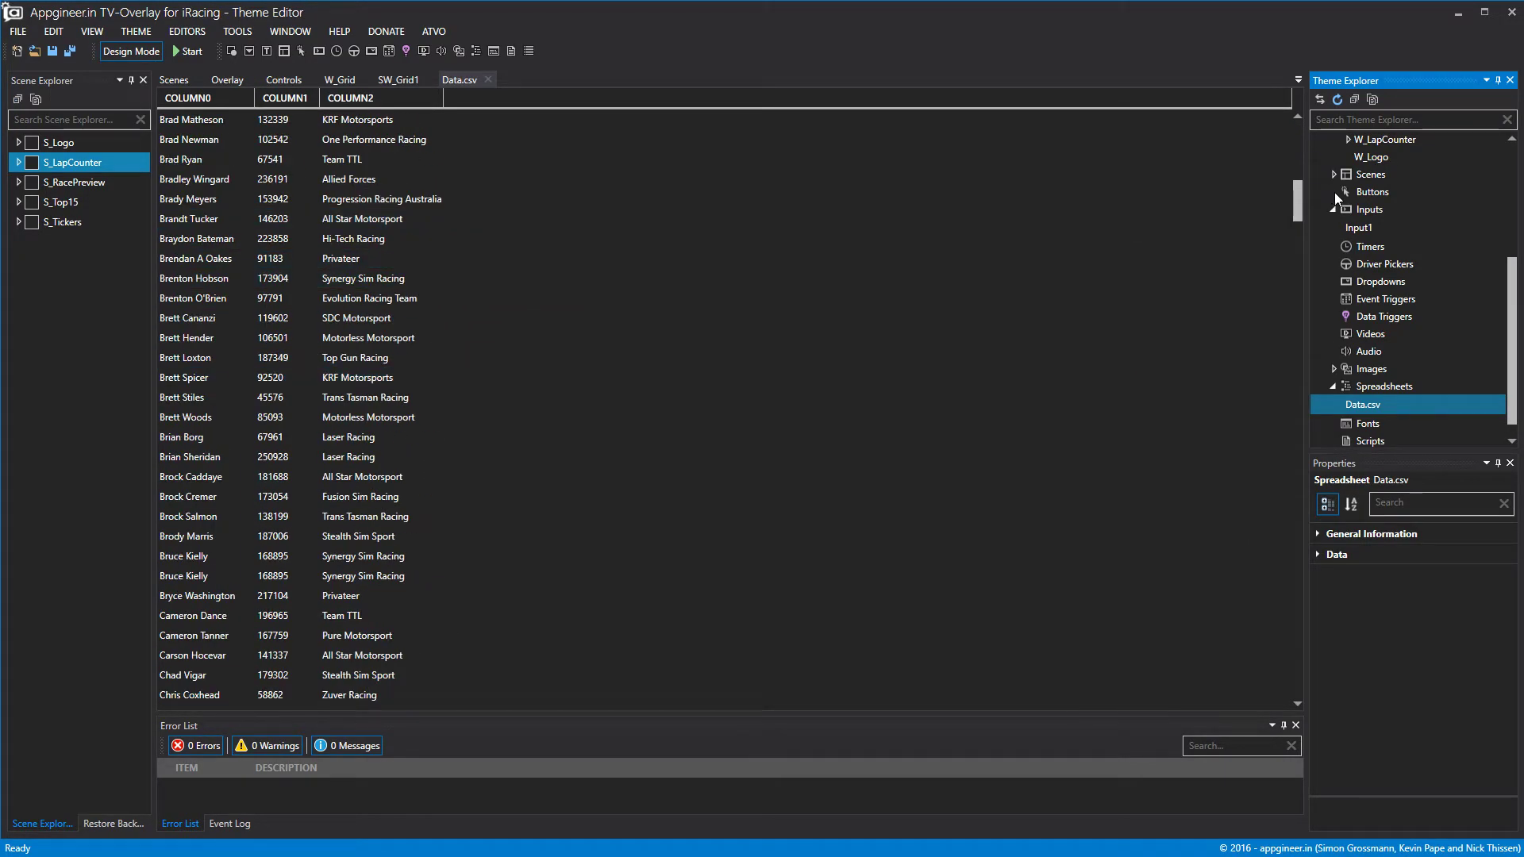
left_click_drag(1300, 198, 1294, 22)
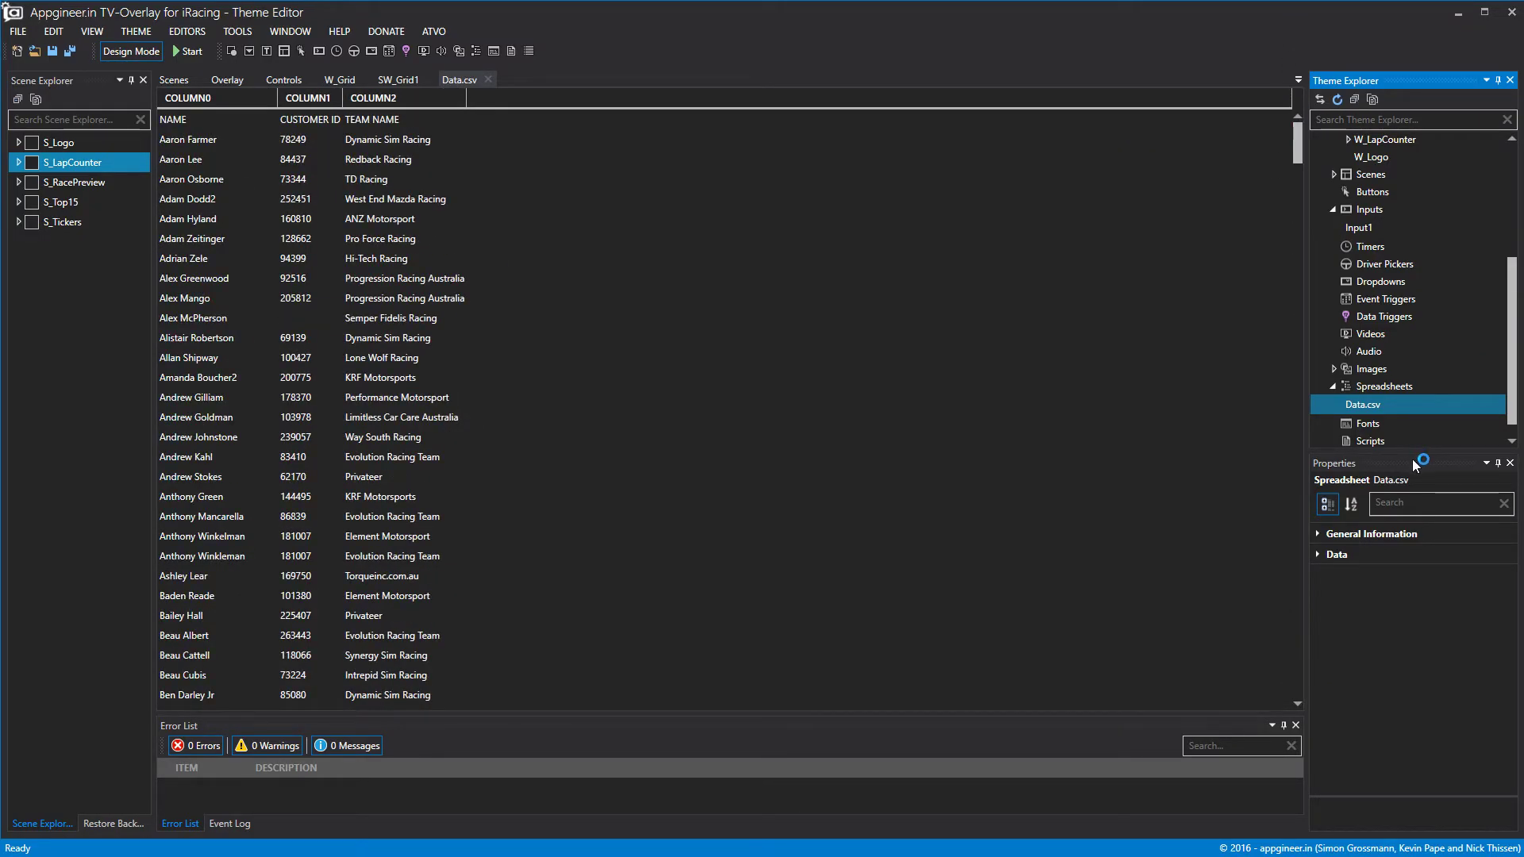
Set Data.csv to use its header row and skip 1 column, then close its tab.
left_click(1334, 555)
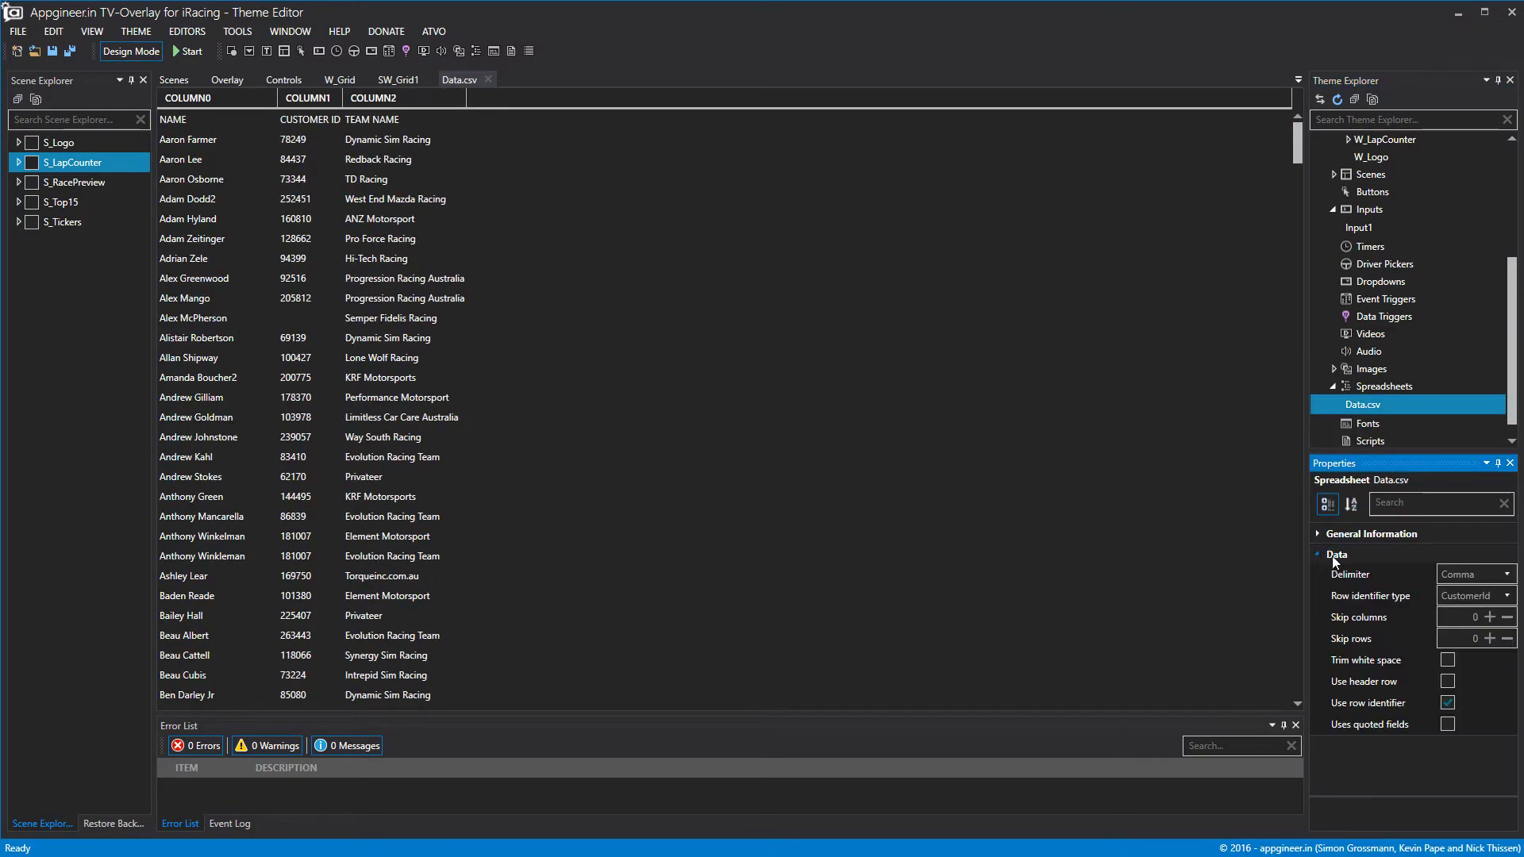
left_click(1506, 640)
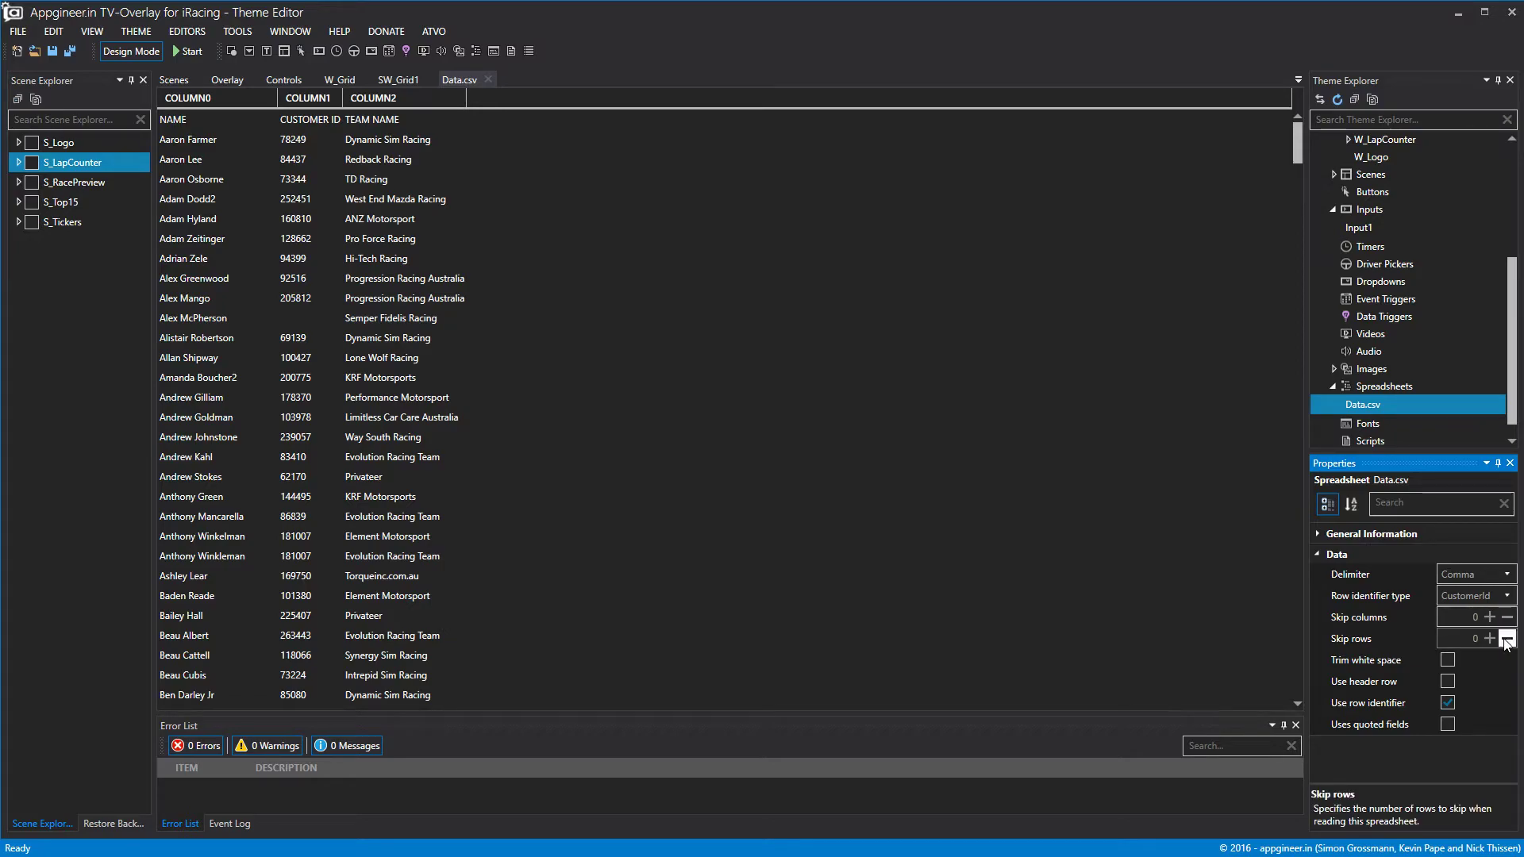
left_click(1490, 639)
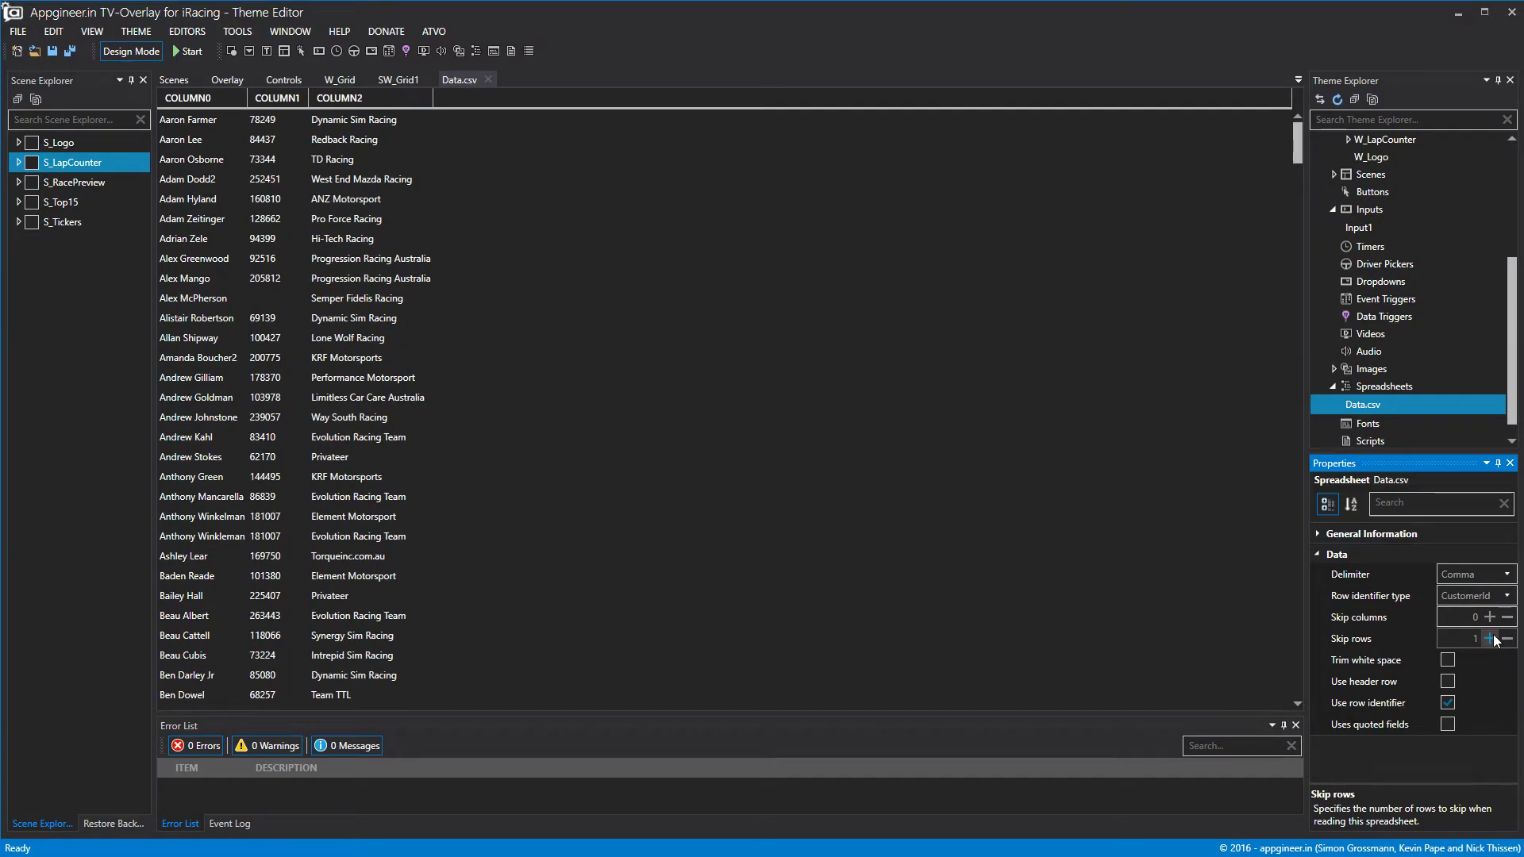
left_click(1505, 639)
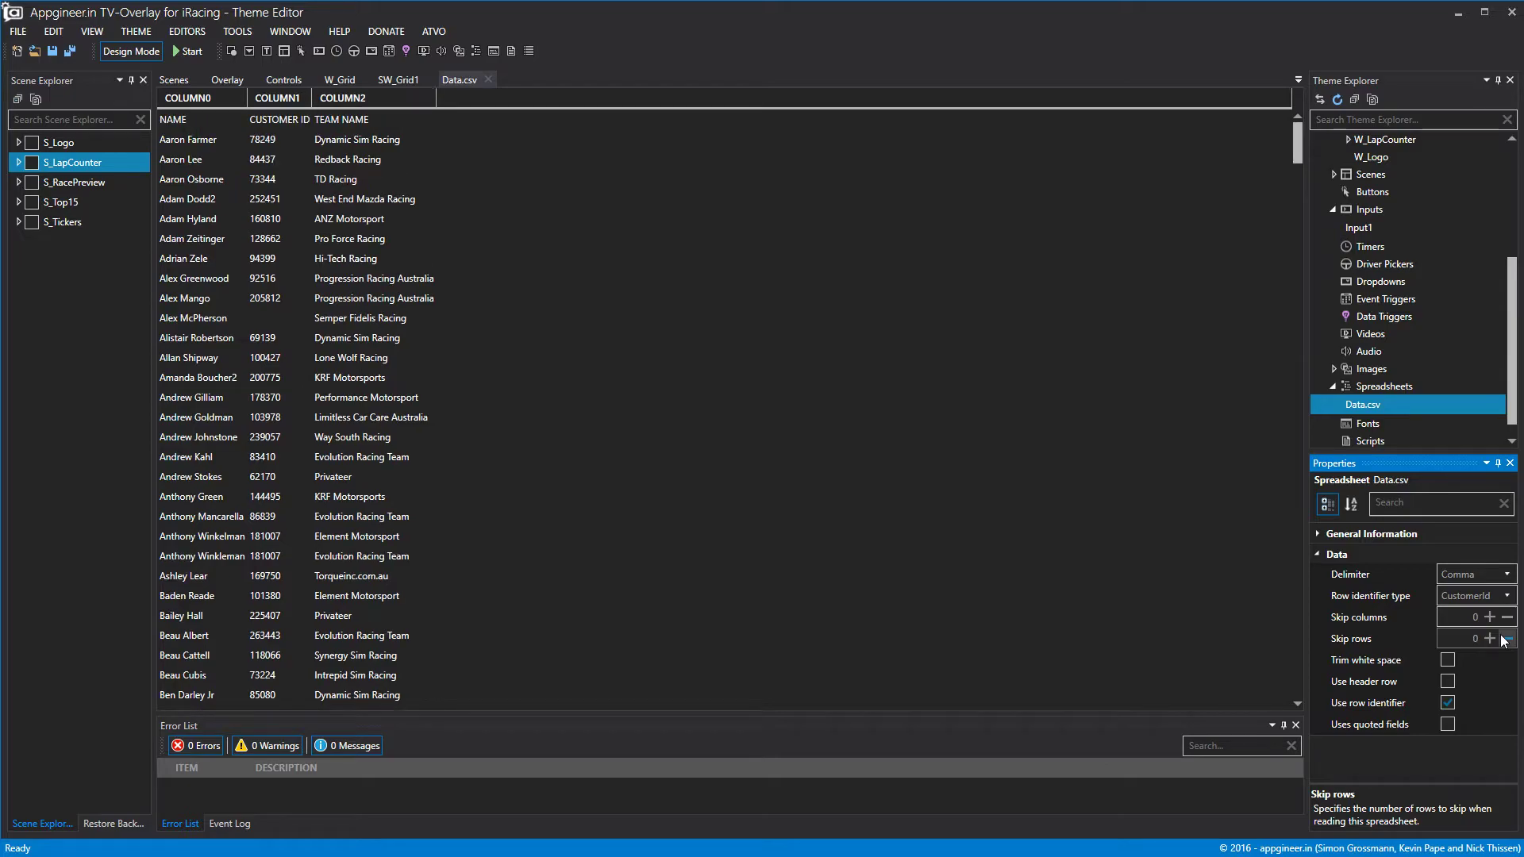
left_click(1446, 680)
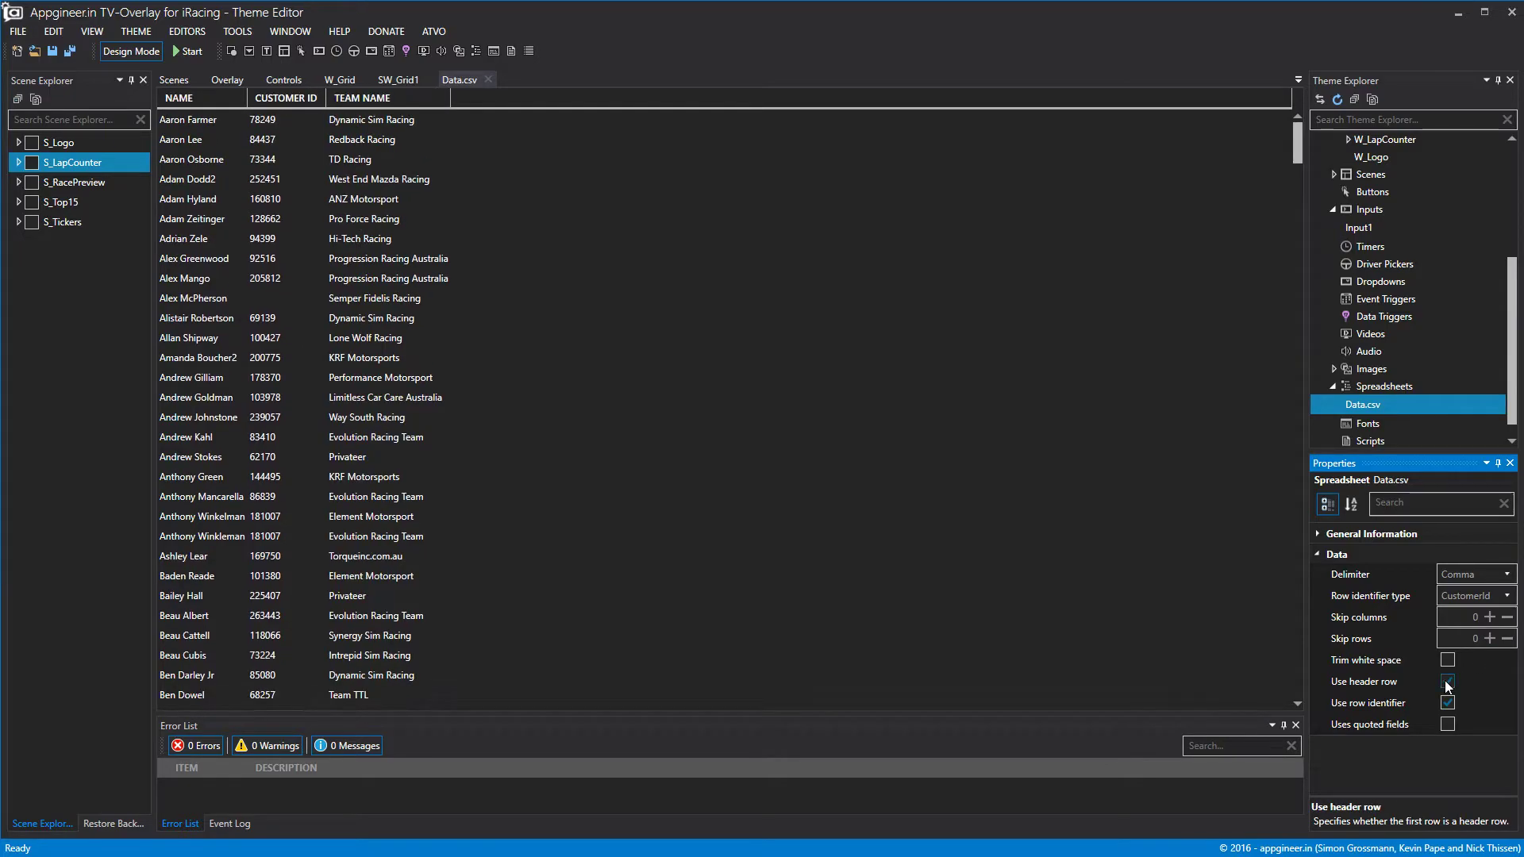
left_click(1490, 618)
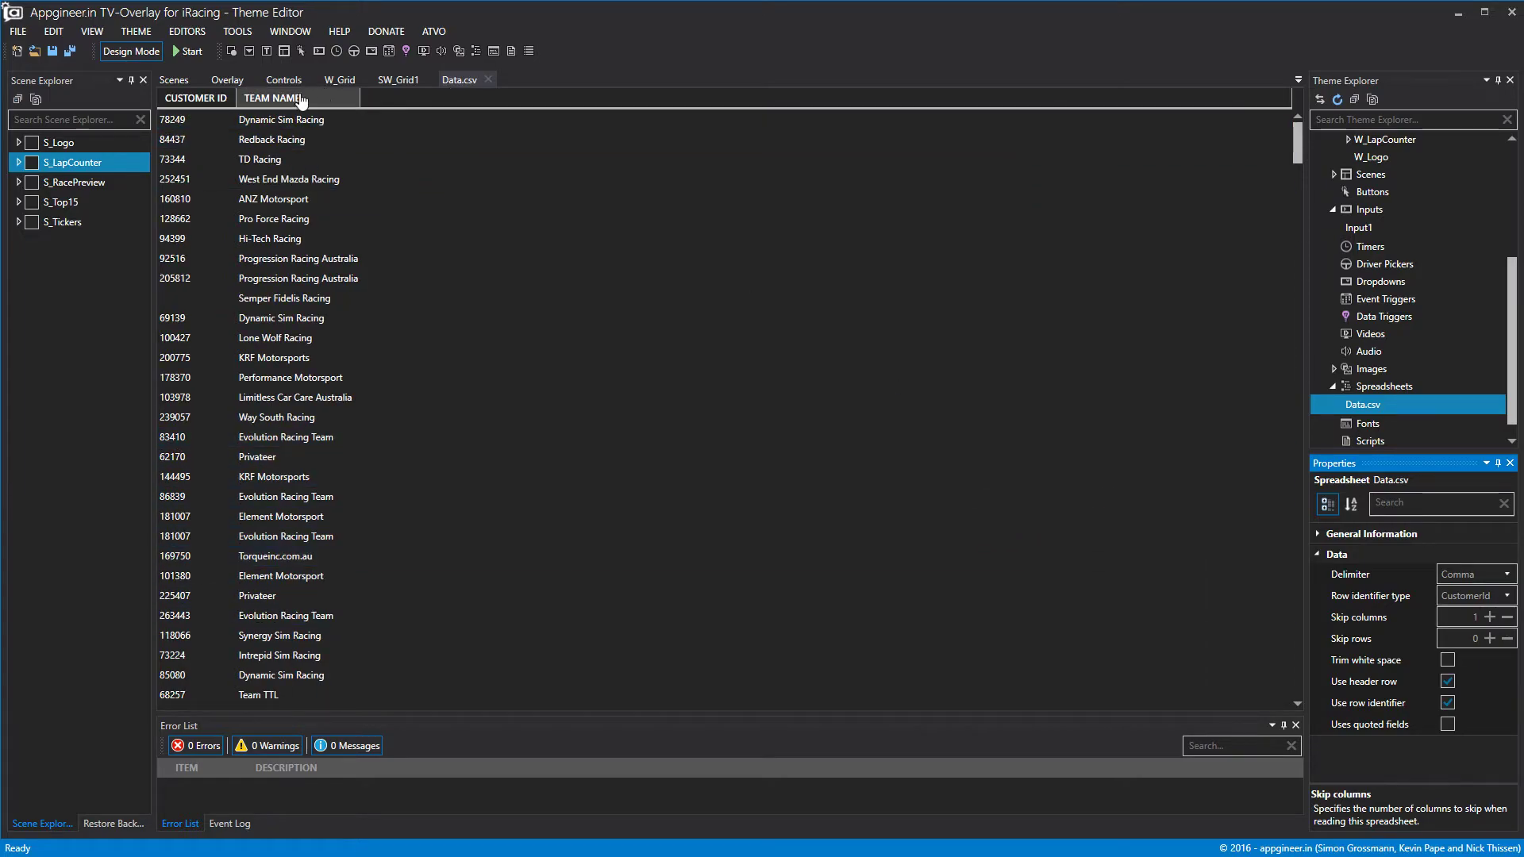
left_click(488, 80)
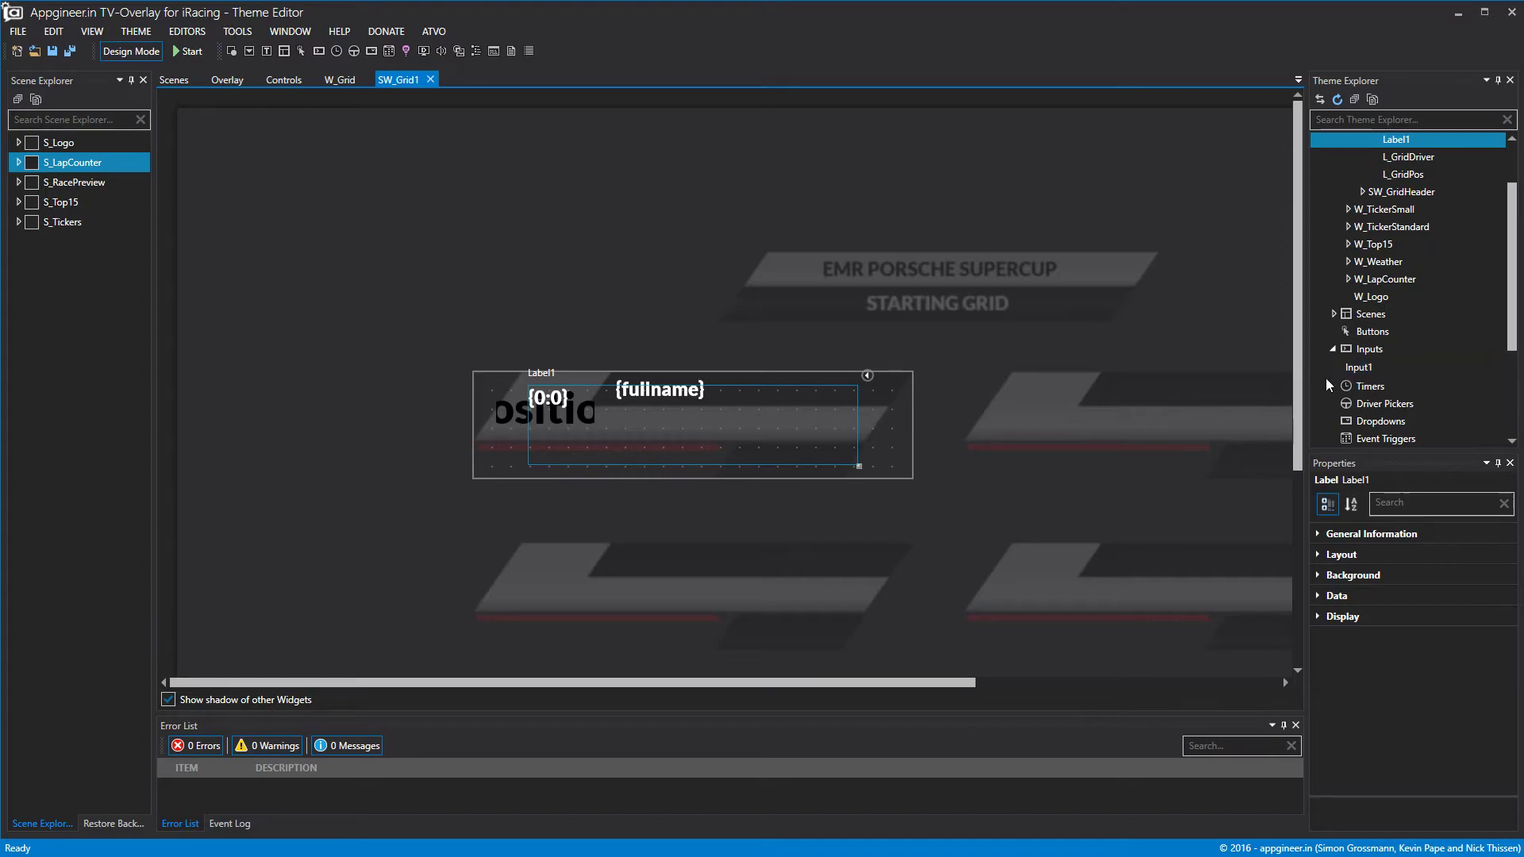
Shrink the new label to one text line, with Layout Top 44 and Height 42.
left_click_drag(859, 466, 813, 418)
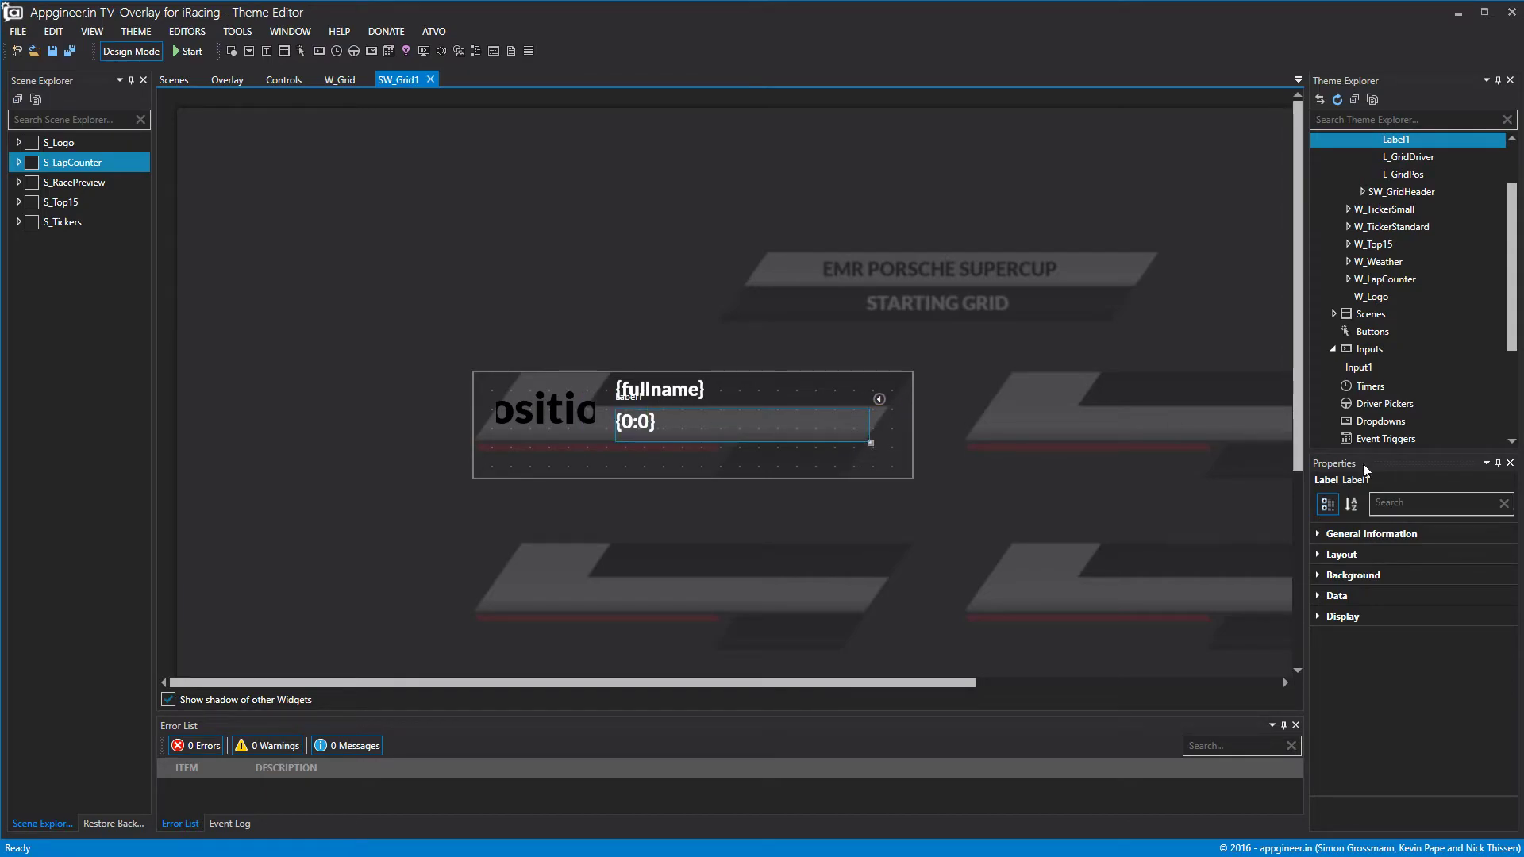
left_click(1322, 554)
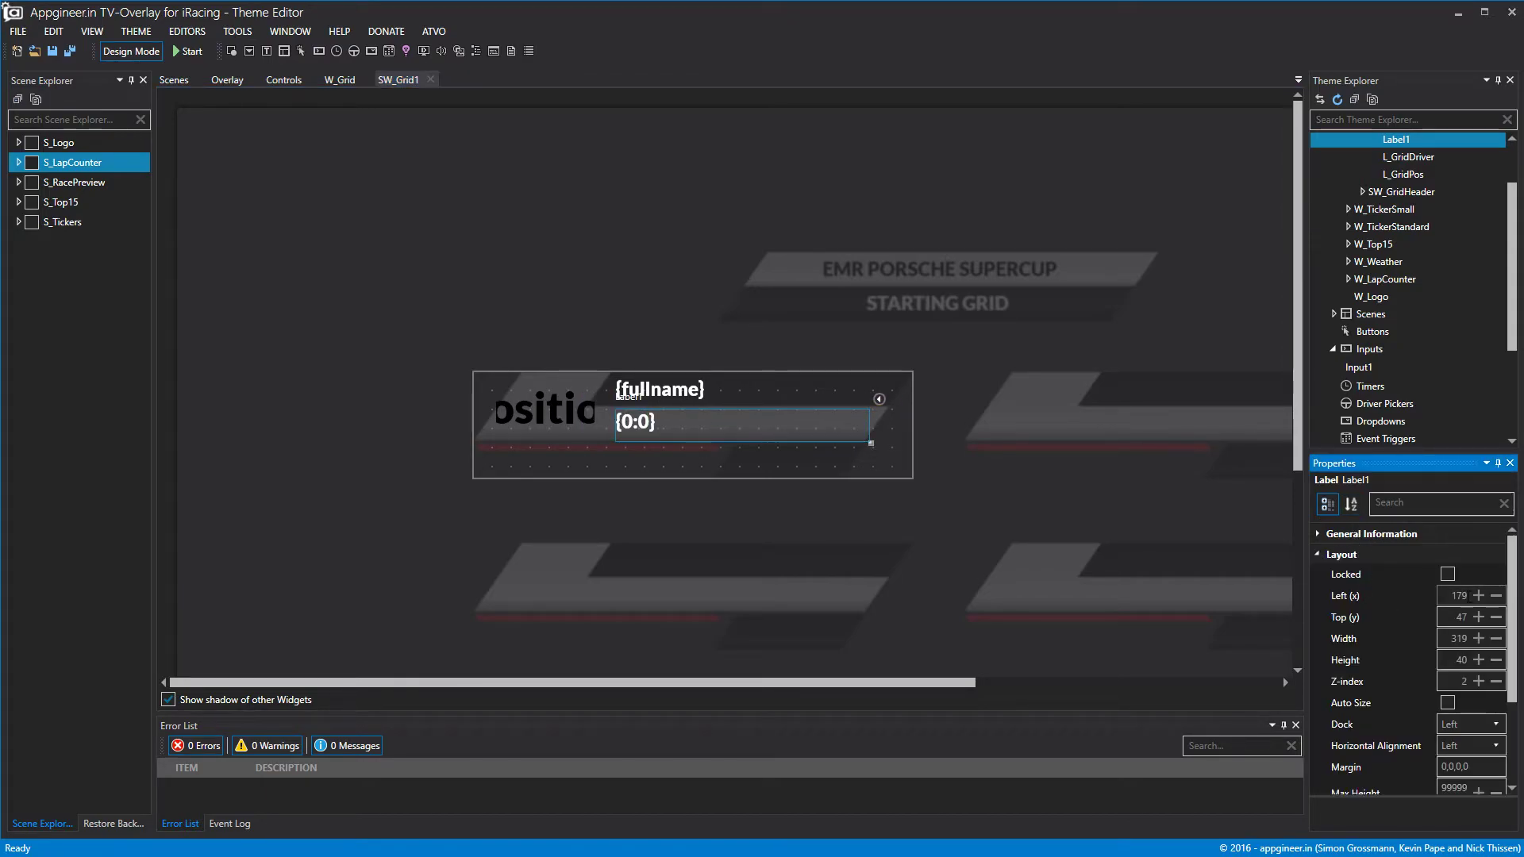
left_click(1496, 617)
left_click(1497, 617)
left_click(1497, 617)
left_click(1496, 617)
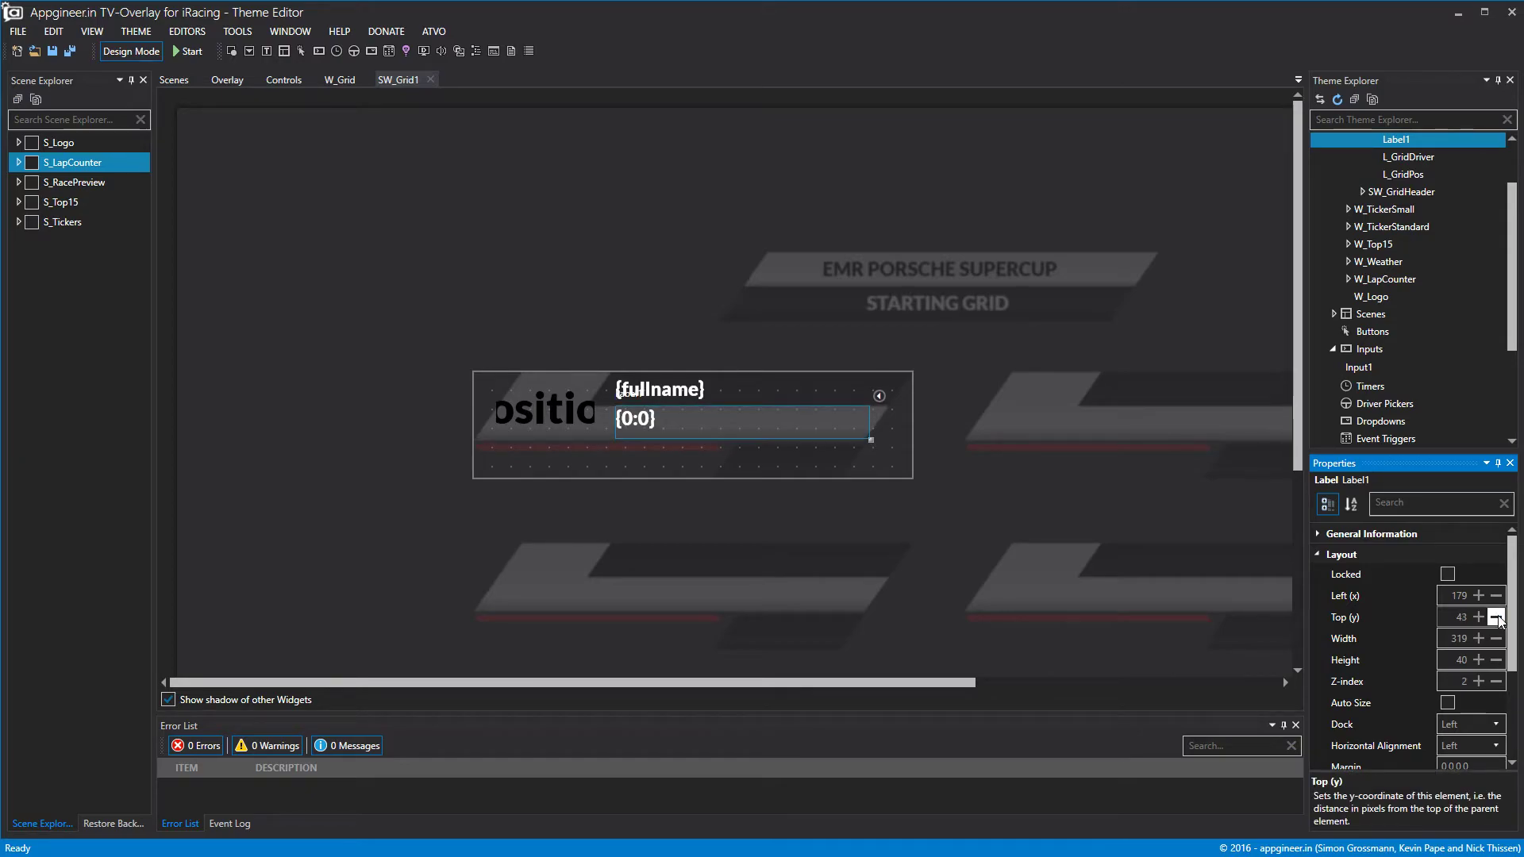
left_click(1478, 617)
left_click(1478, 660)
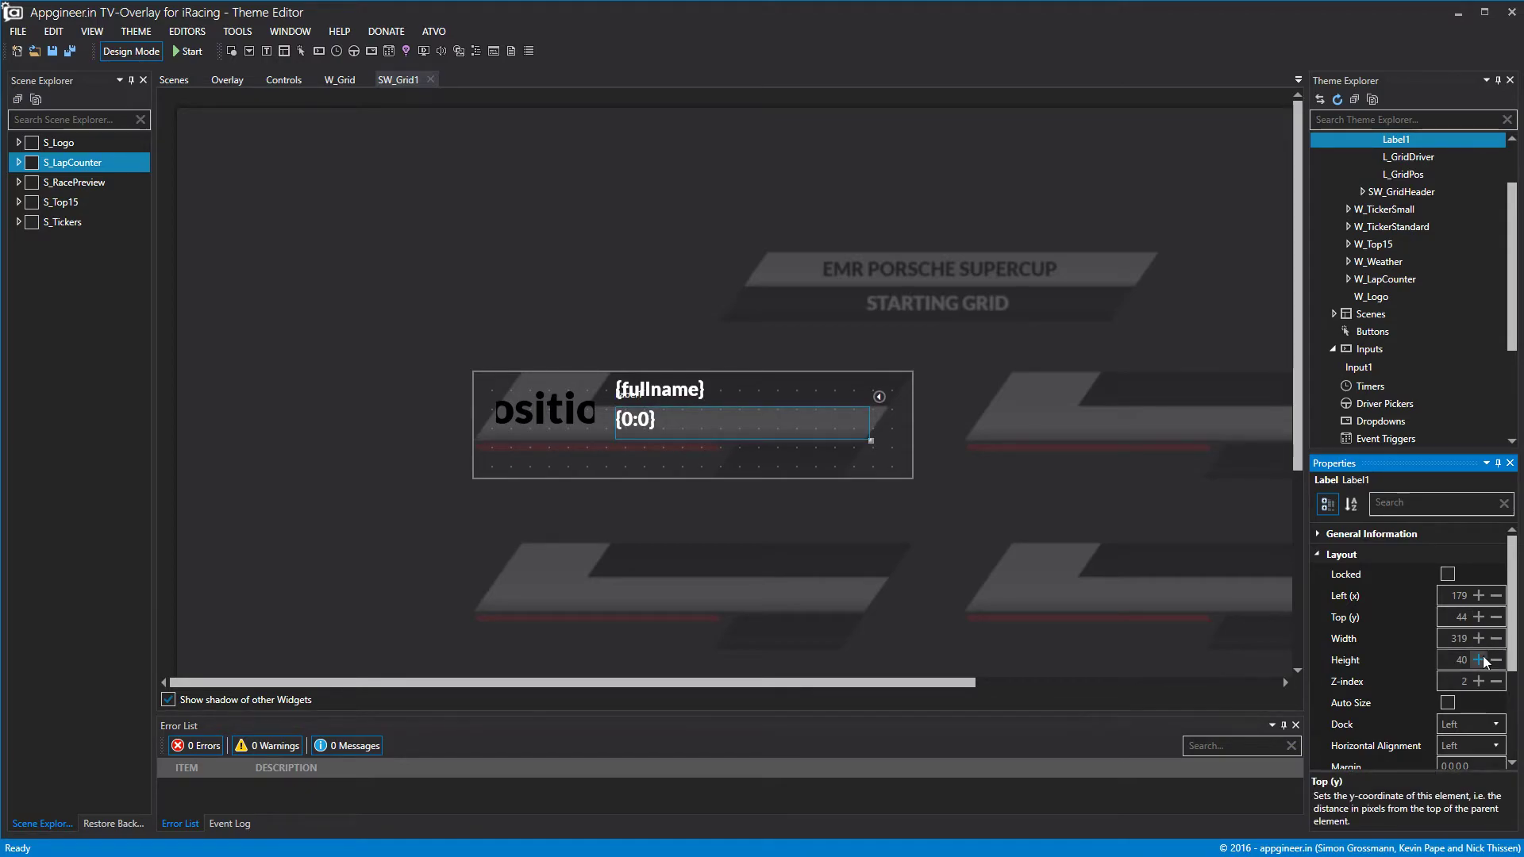
left_click(1478, 659)
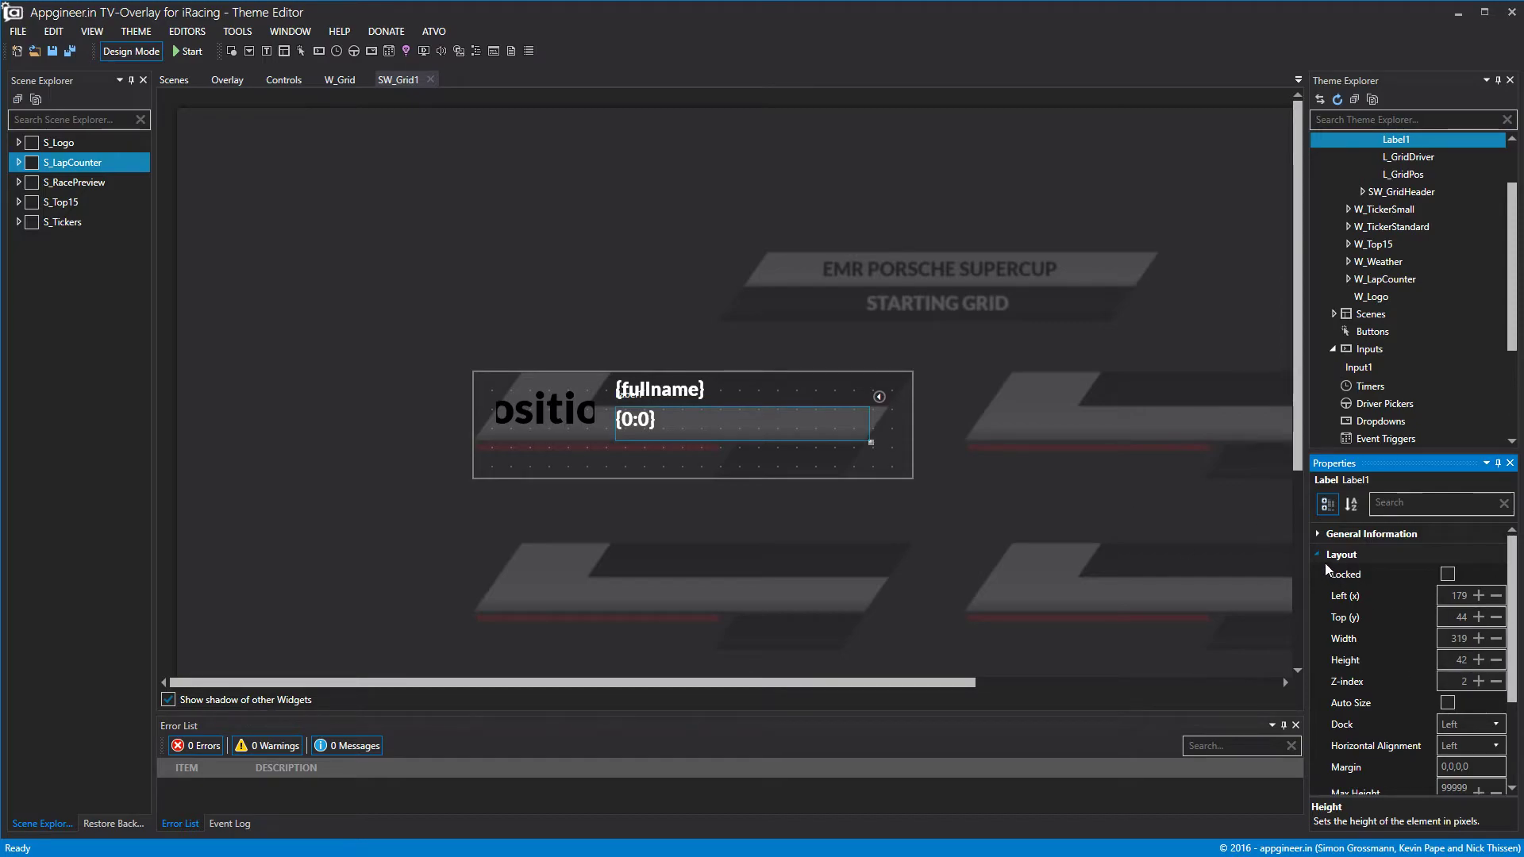
left_click(1320, 556)
Bind the label to Data.TEAM NAME and check it in the live preview.
left_click(1317, 595)
left_click(1477, 619)
left_click(1506, 619)
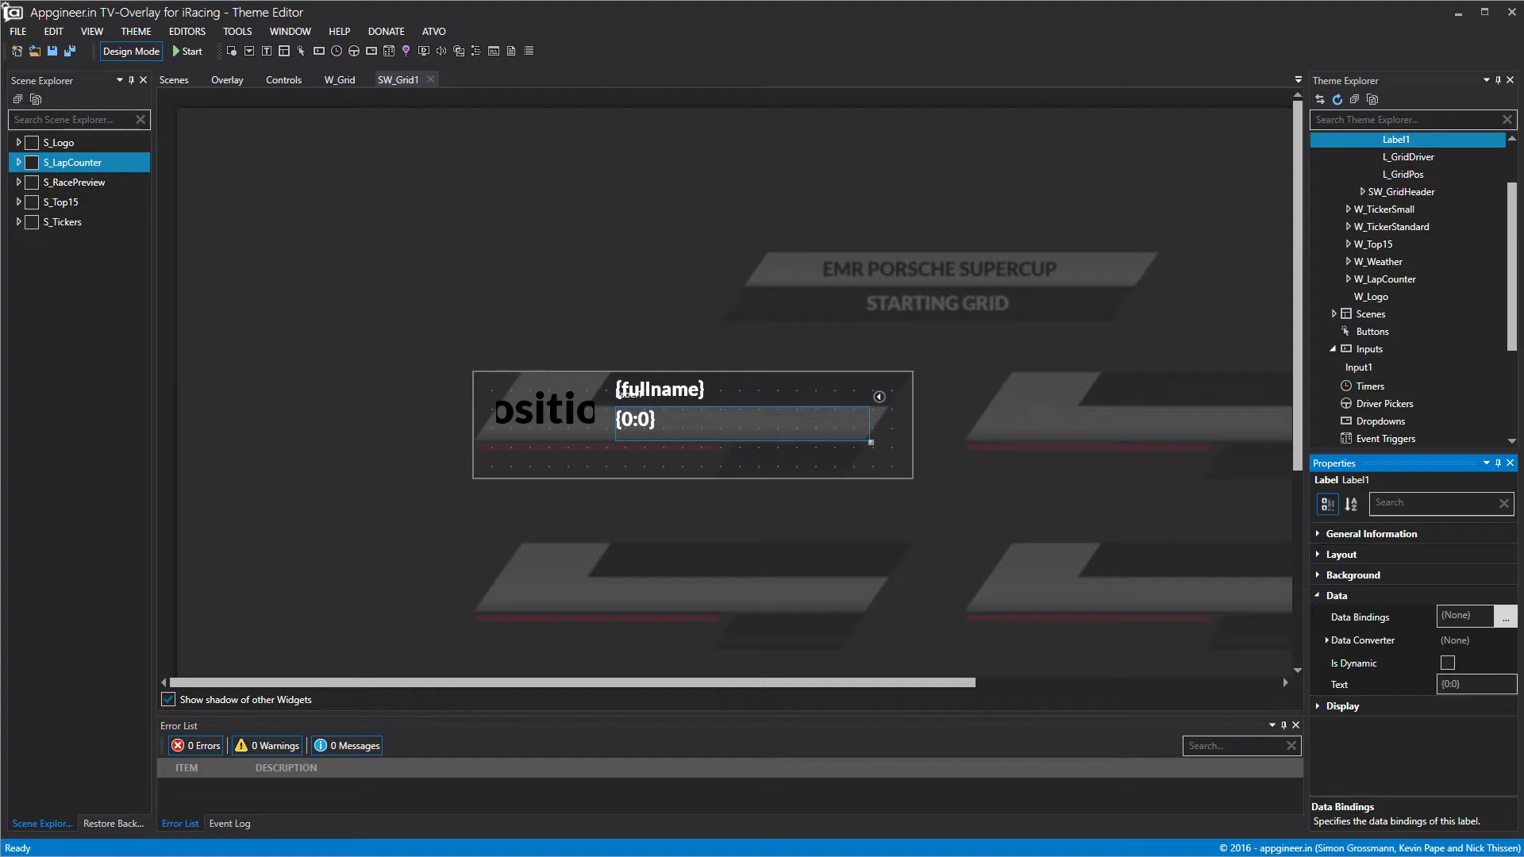
left_click_drag(0, 116, 956, 77)
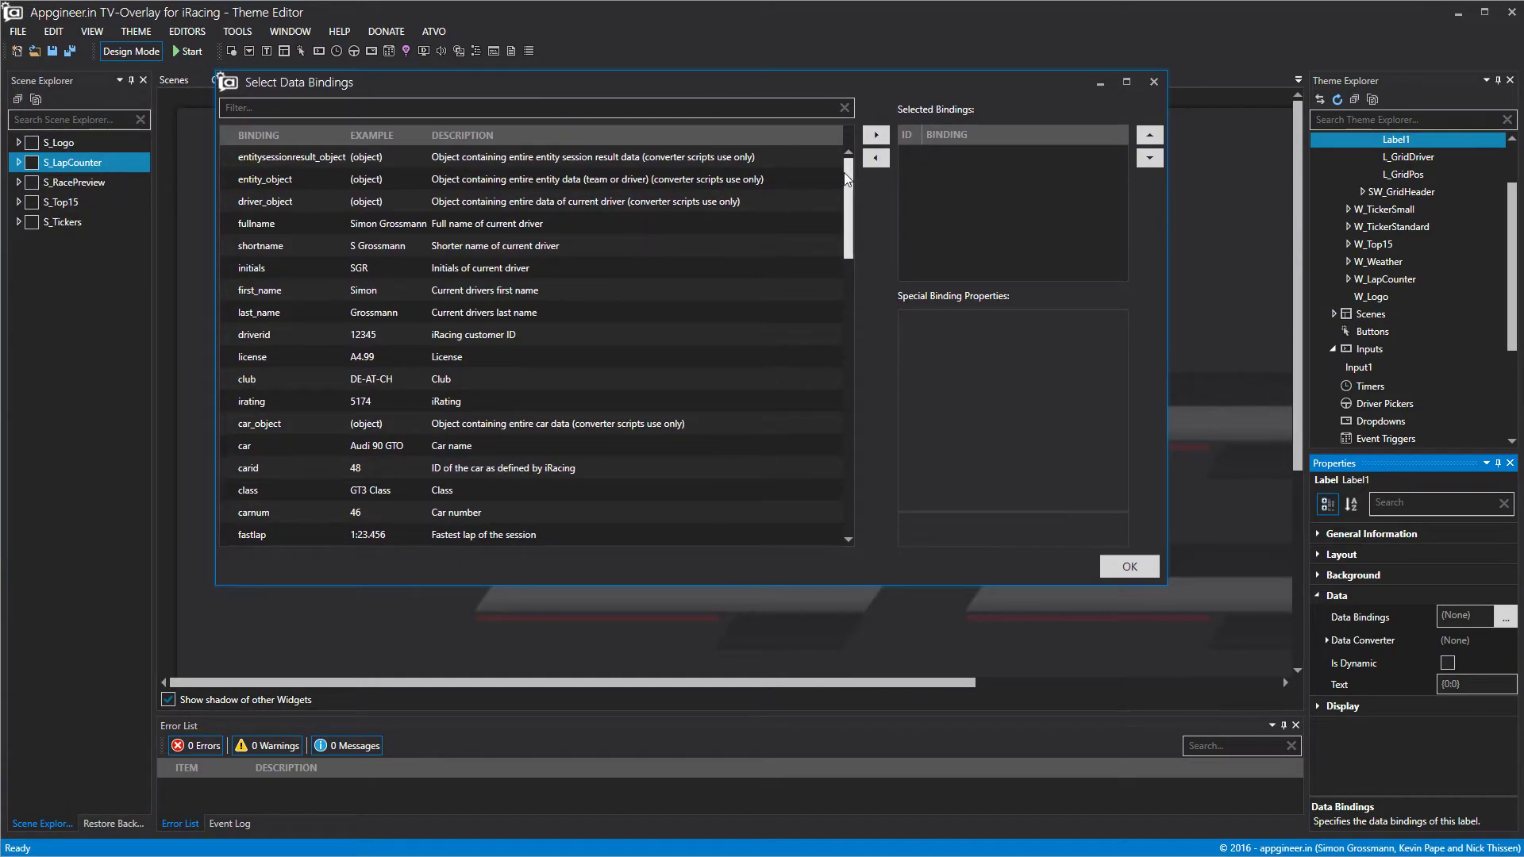
left_click_drag(849, 198, 873, 475)
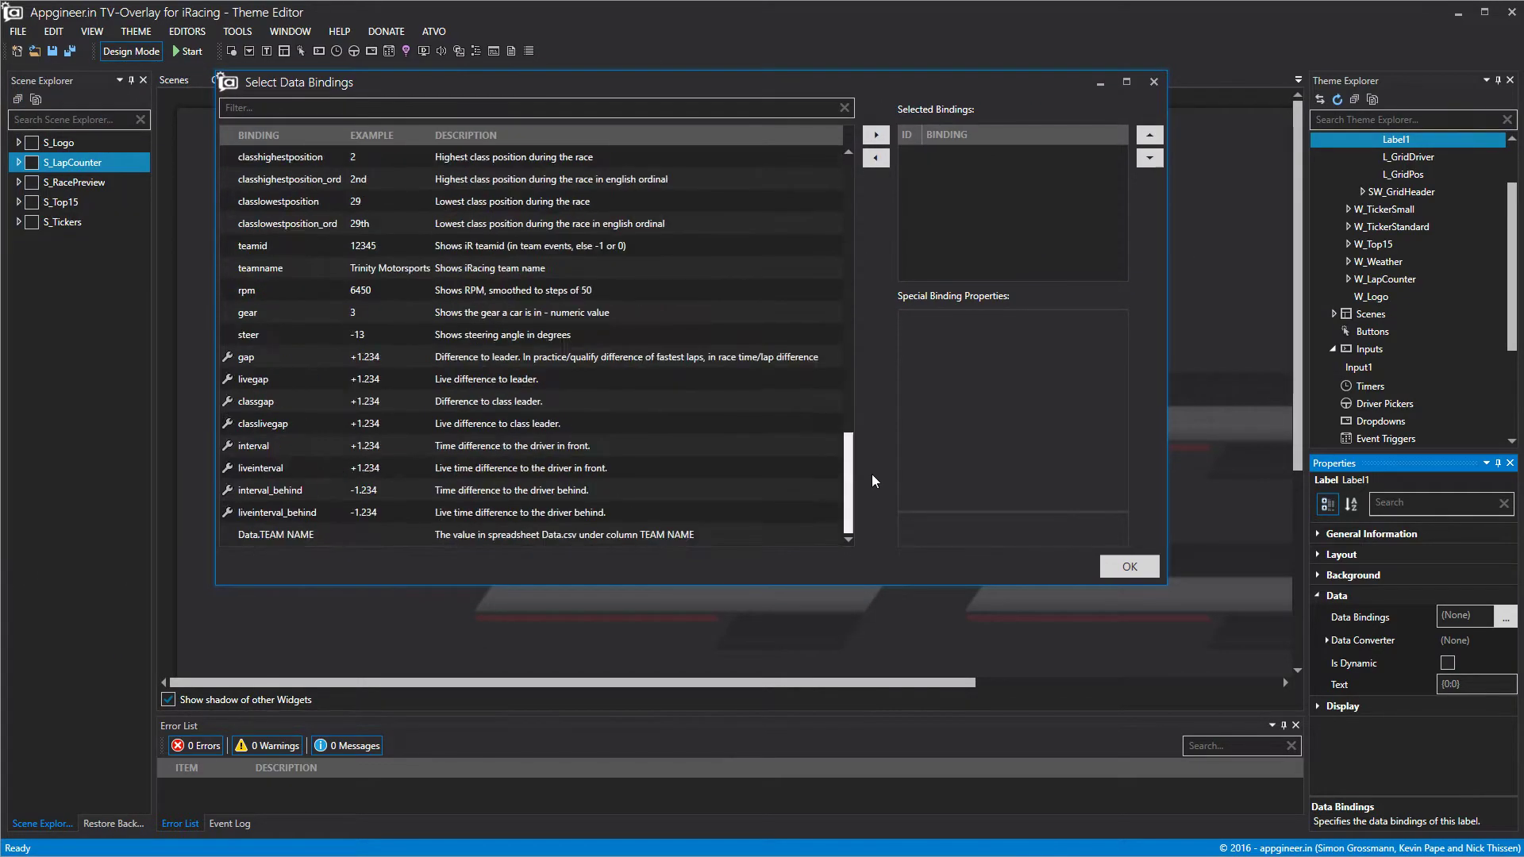
left_click(257, 540)
left_click(876, 137)
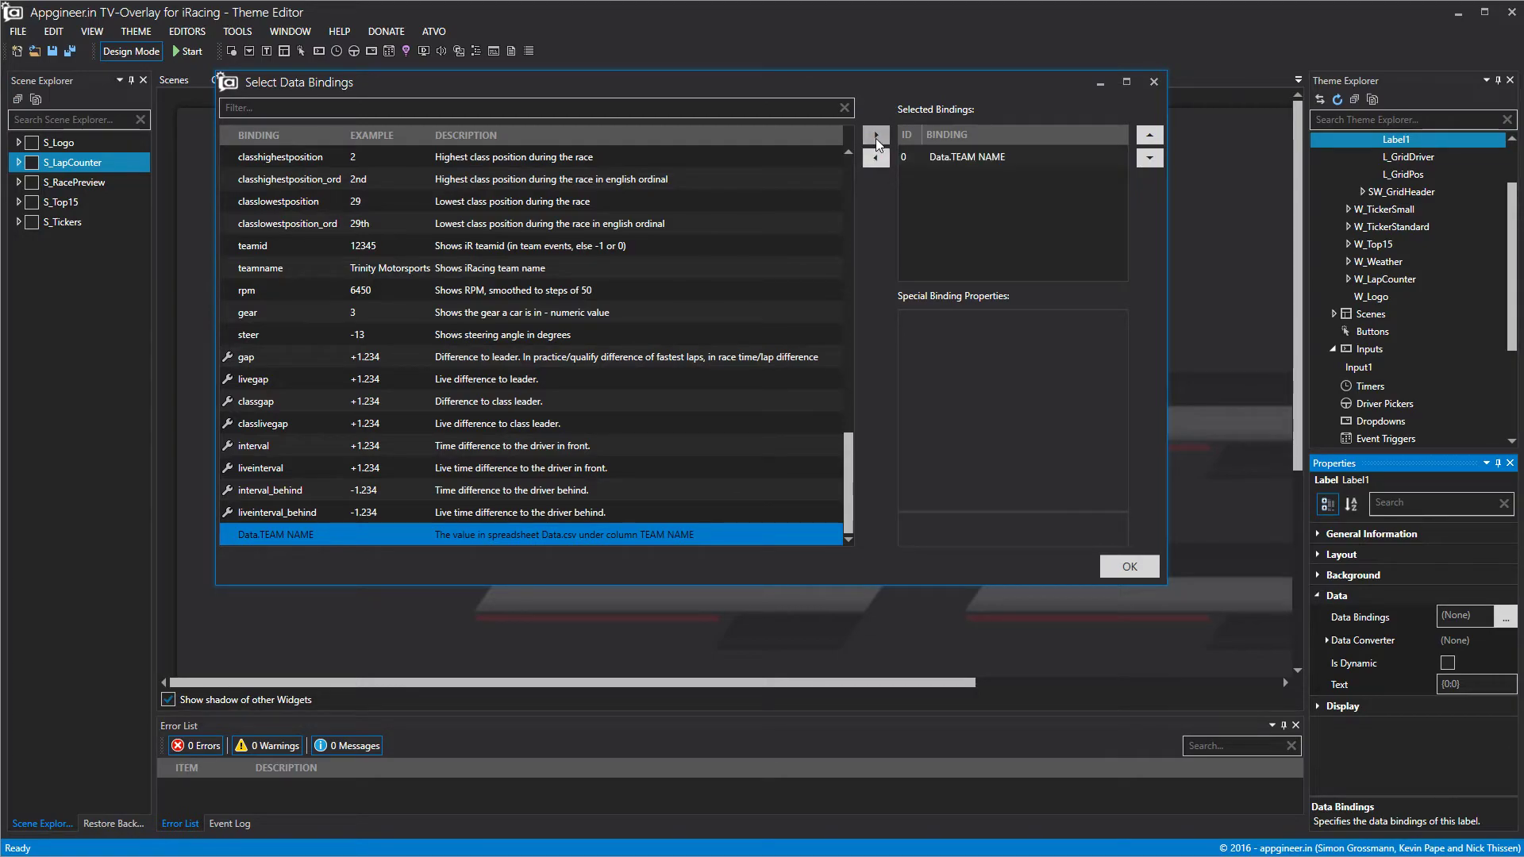
left_click(1143, 565)
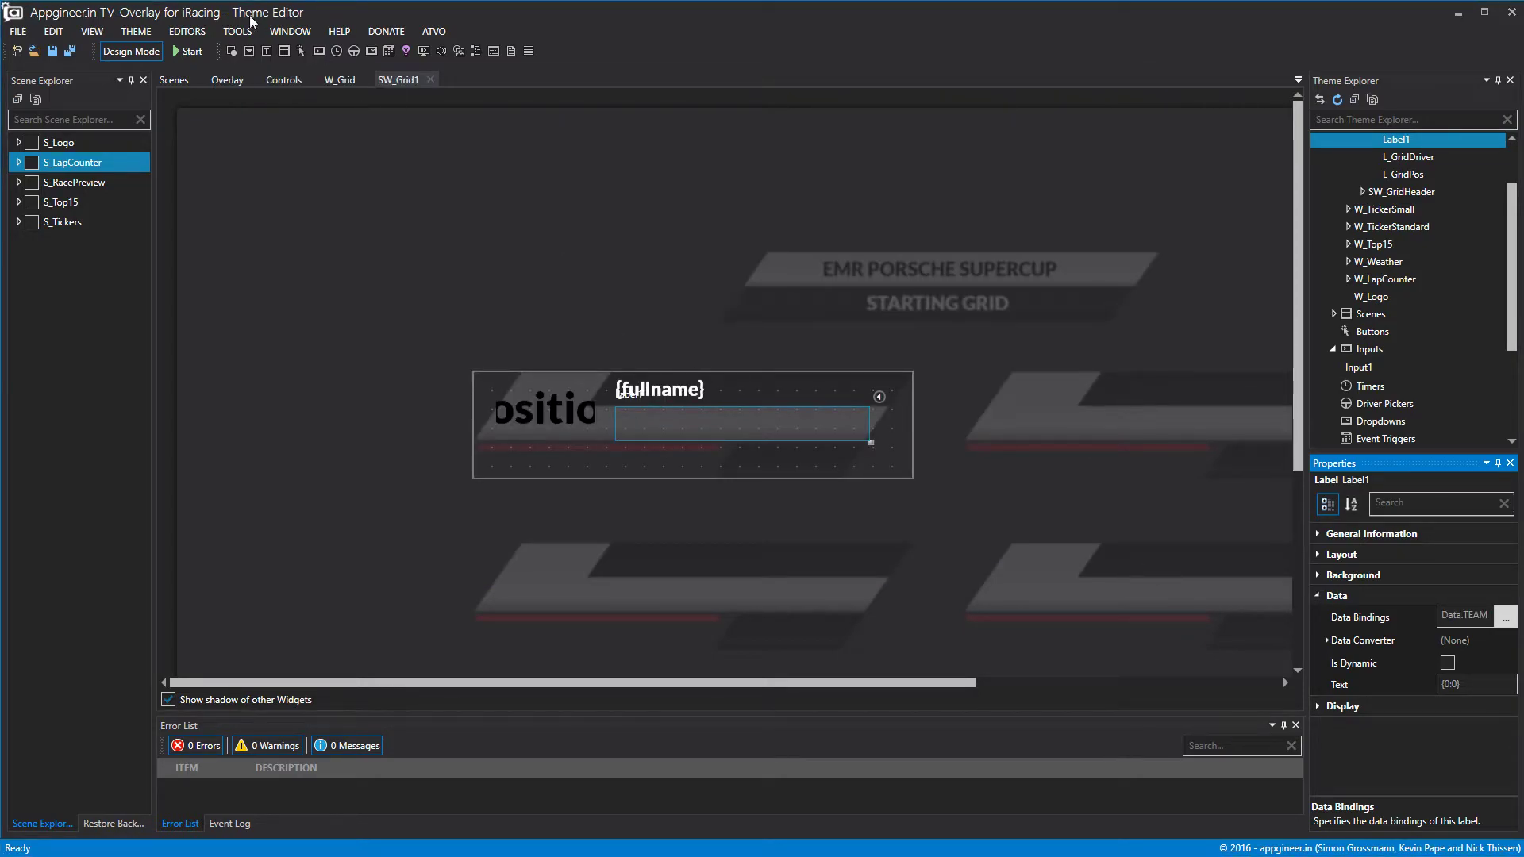
left_click(145, 52)
left_click(145, 51)
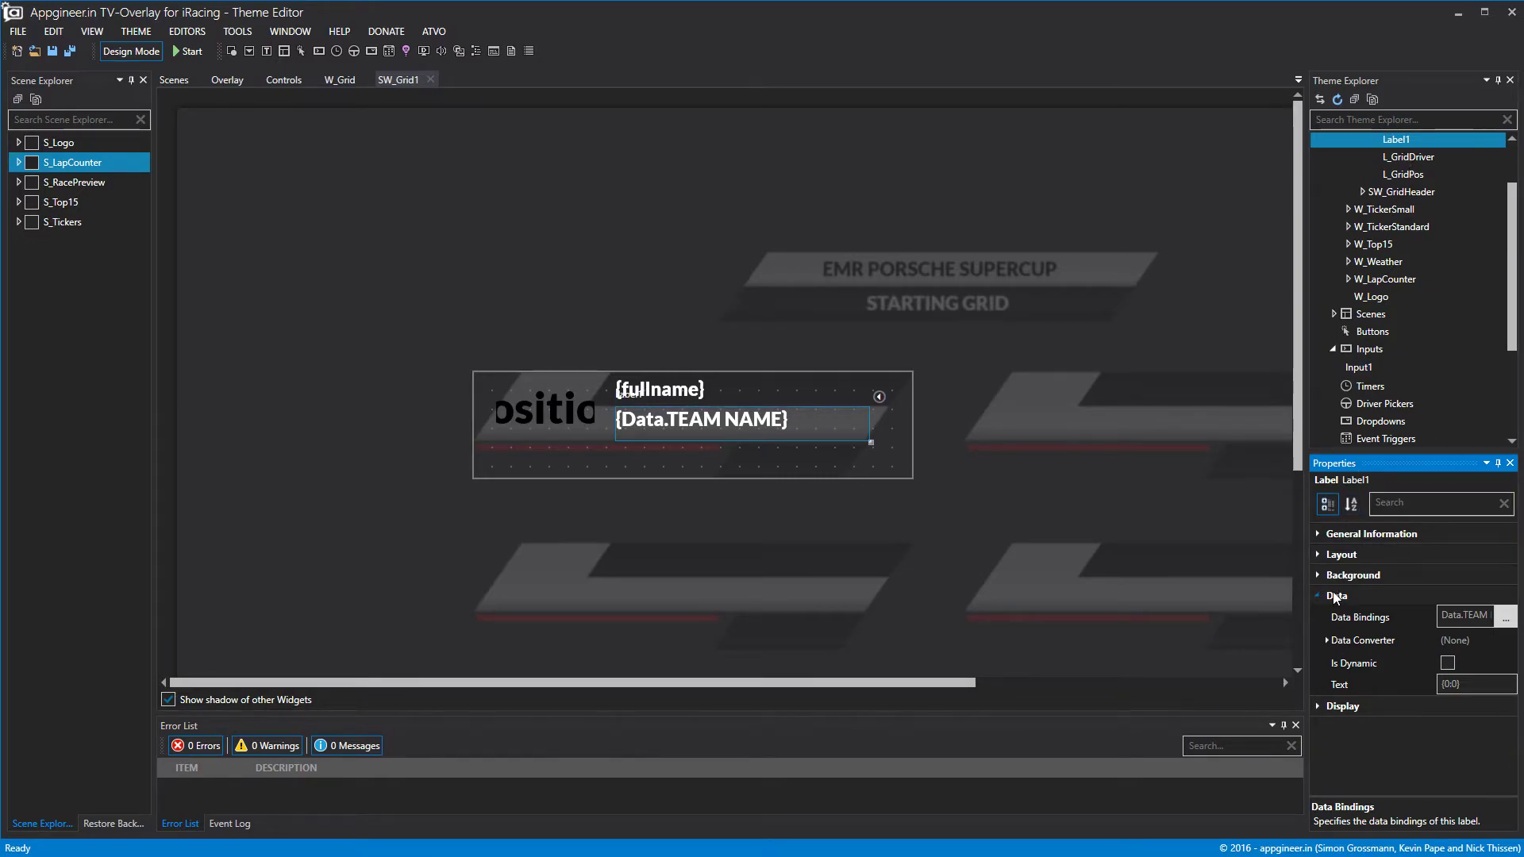
Rename the team label to L_GridTeam.
right_click(1400, 140)
left_click(1415, 150)
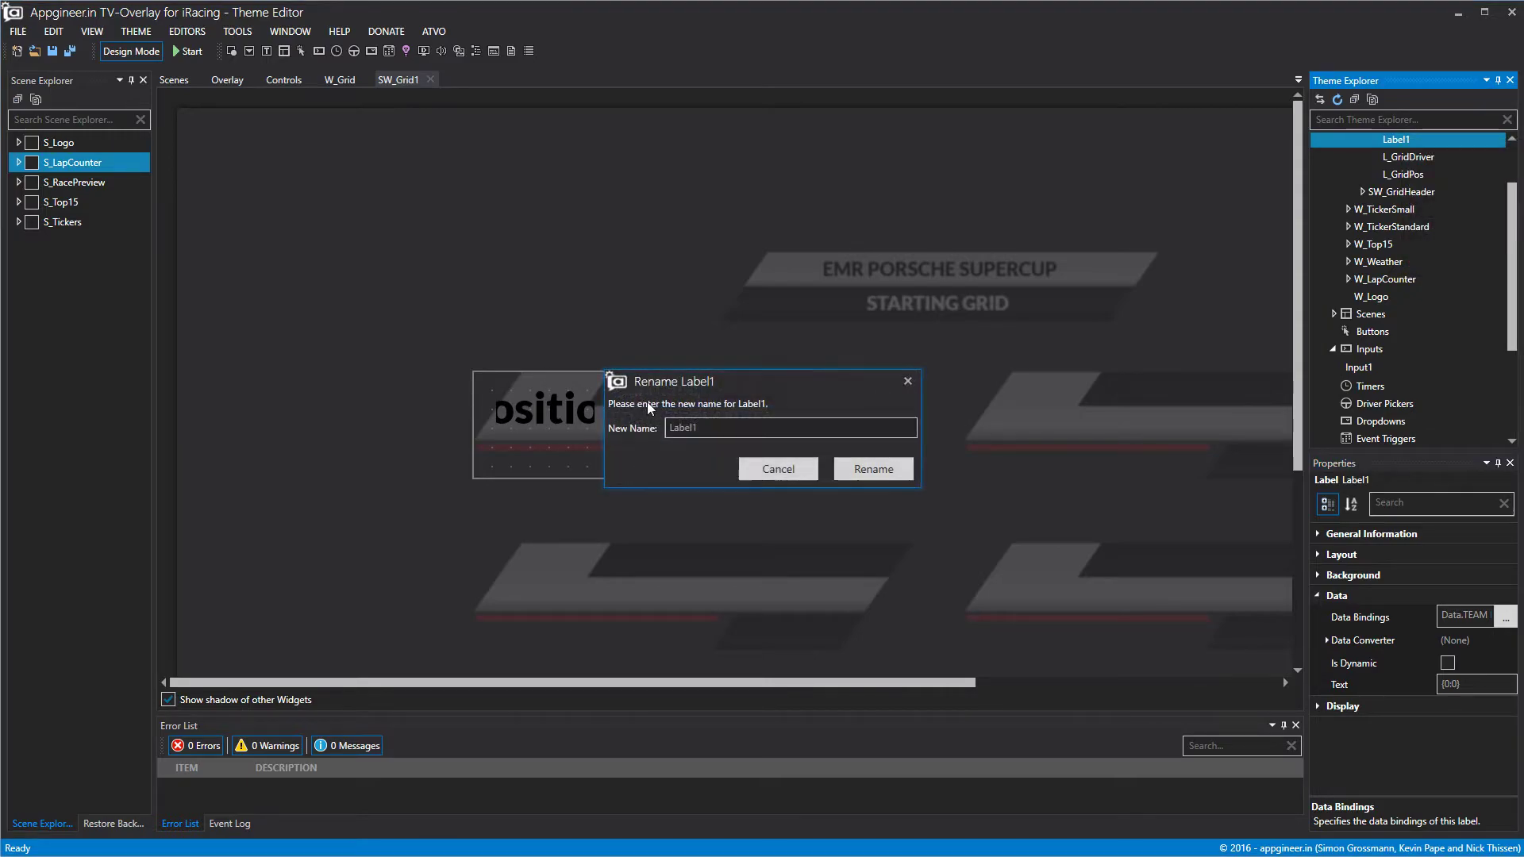
type("L")
type("_Team")
key("BackSpace")
key("BackSpace")
key("BackSpace")
key("BackSpace")
type("F")
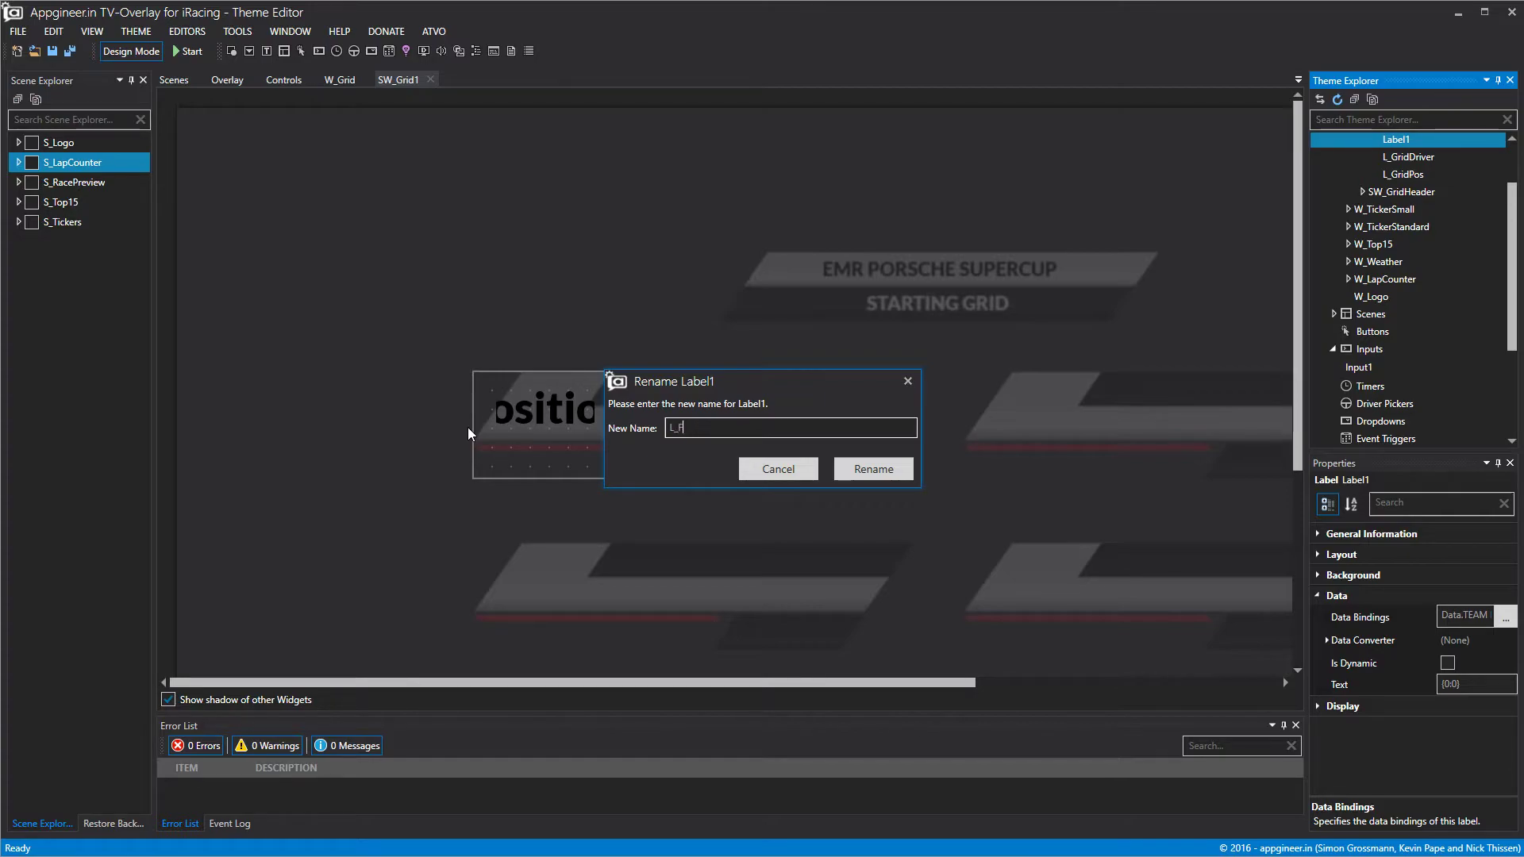
key("BackSpace")
type("GridTeam")
left_click(866, 475)
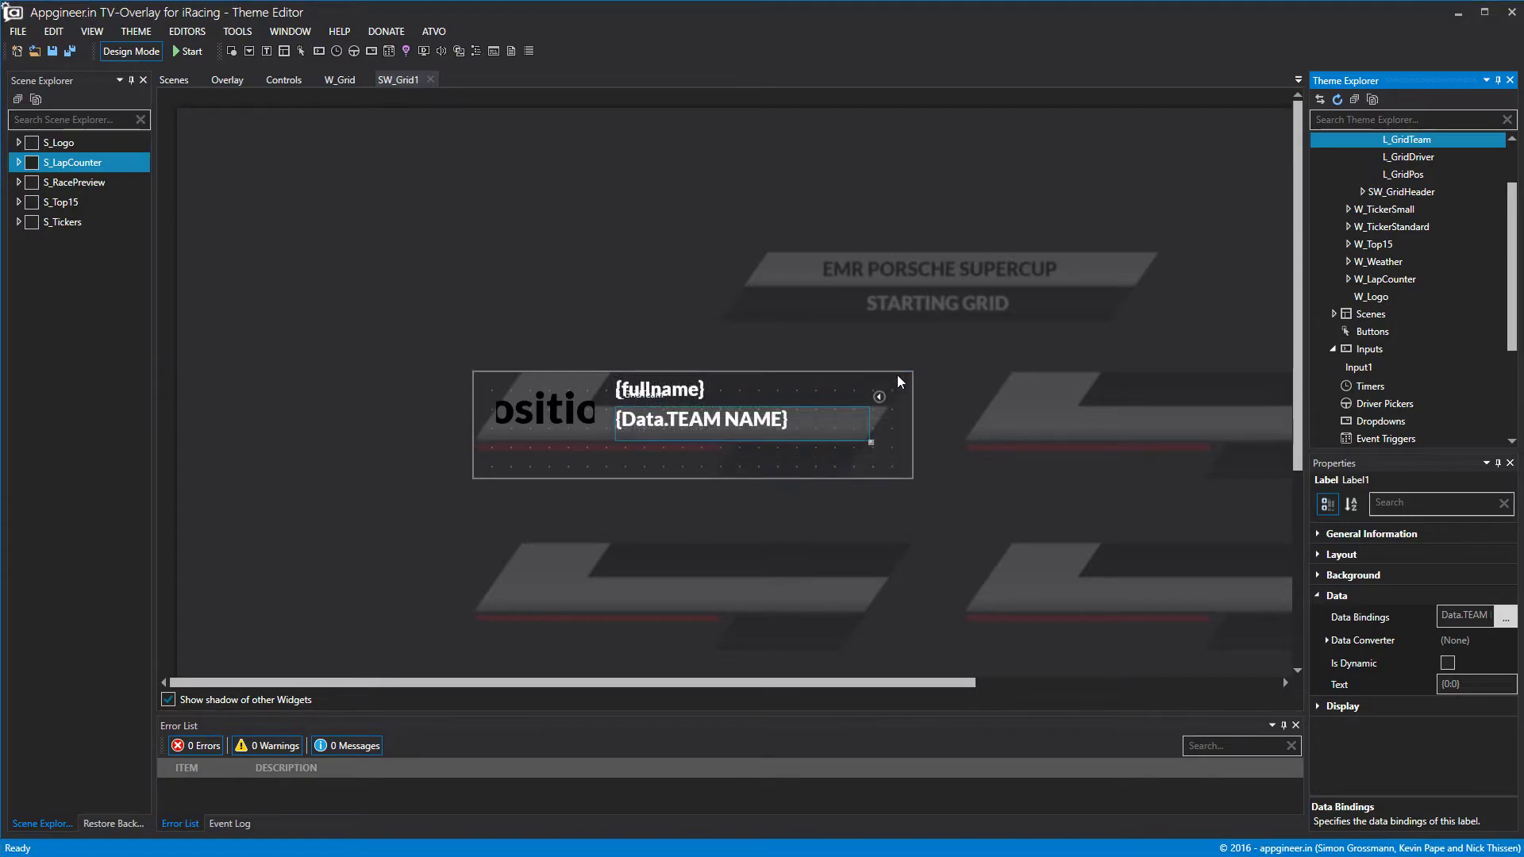
Keep the team text left-aligned, make its font black and centre it vertically.
left_click(1342, 705)
scroll(1412, 718, "down", 2)
left_click(1465, 726)
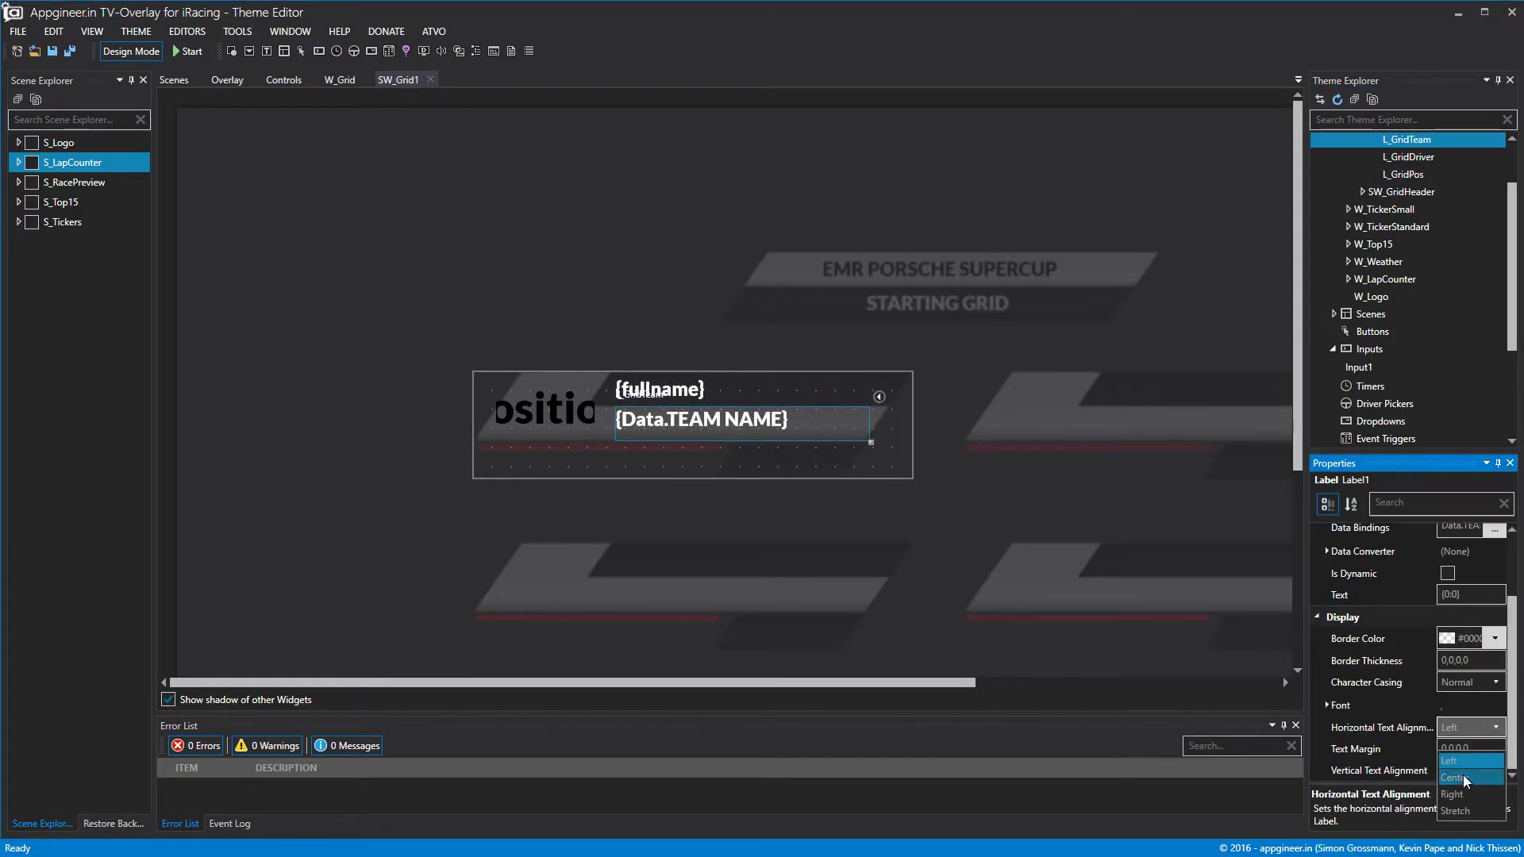
left_click(1325, 709)
scroll(1326, 708, "up", 1)
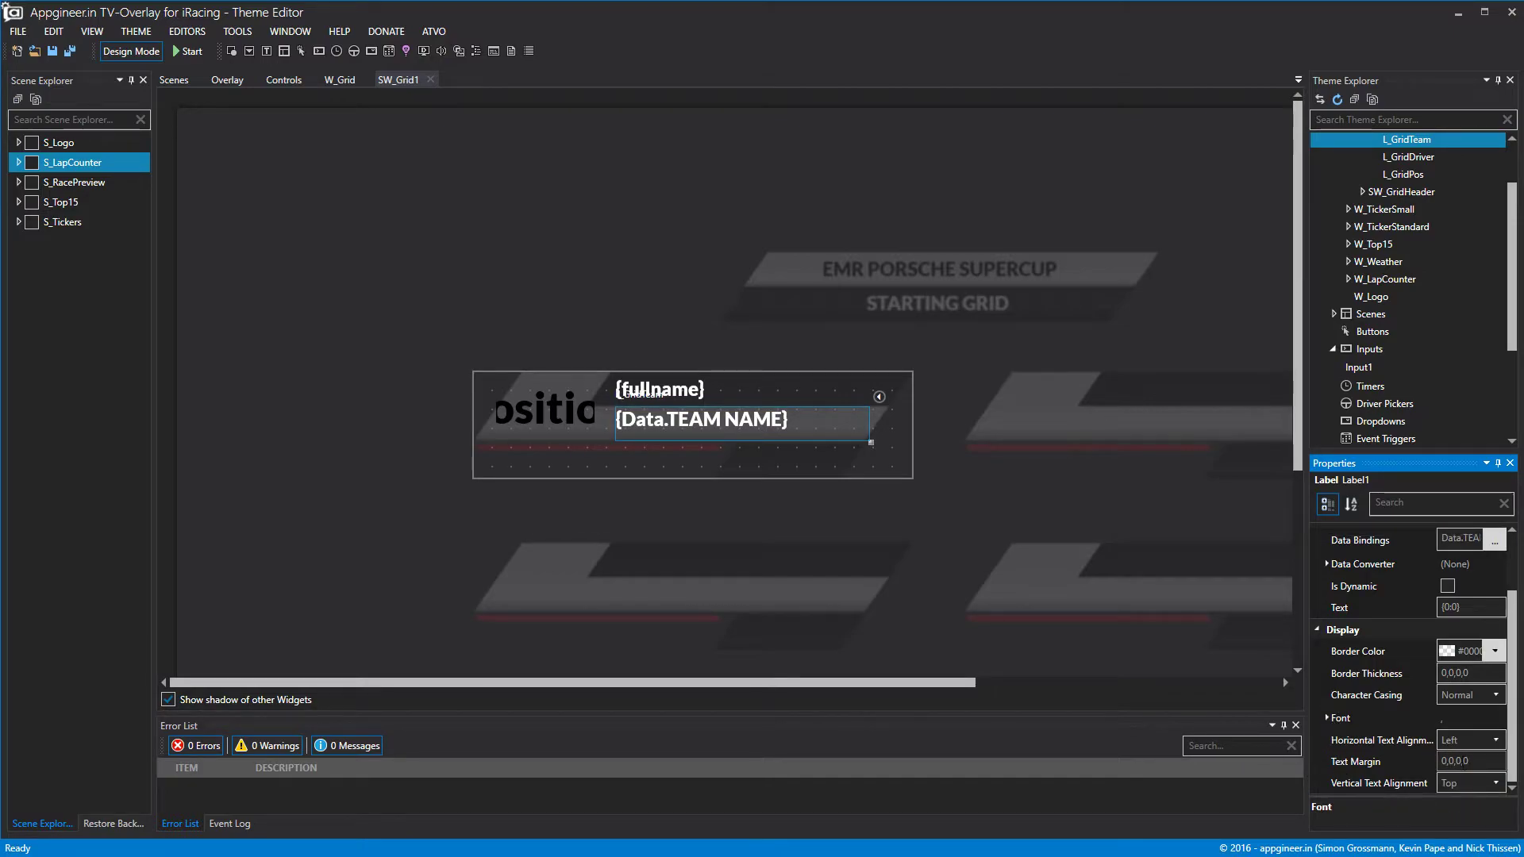
left_click(1332, 717)
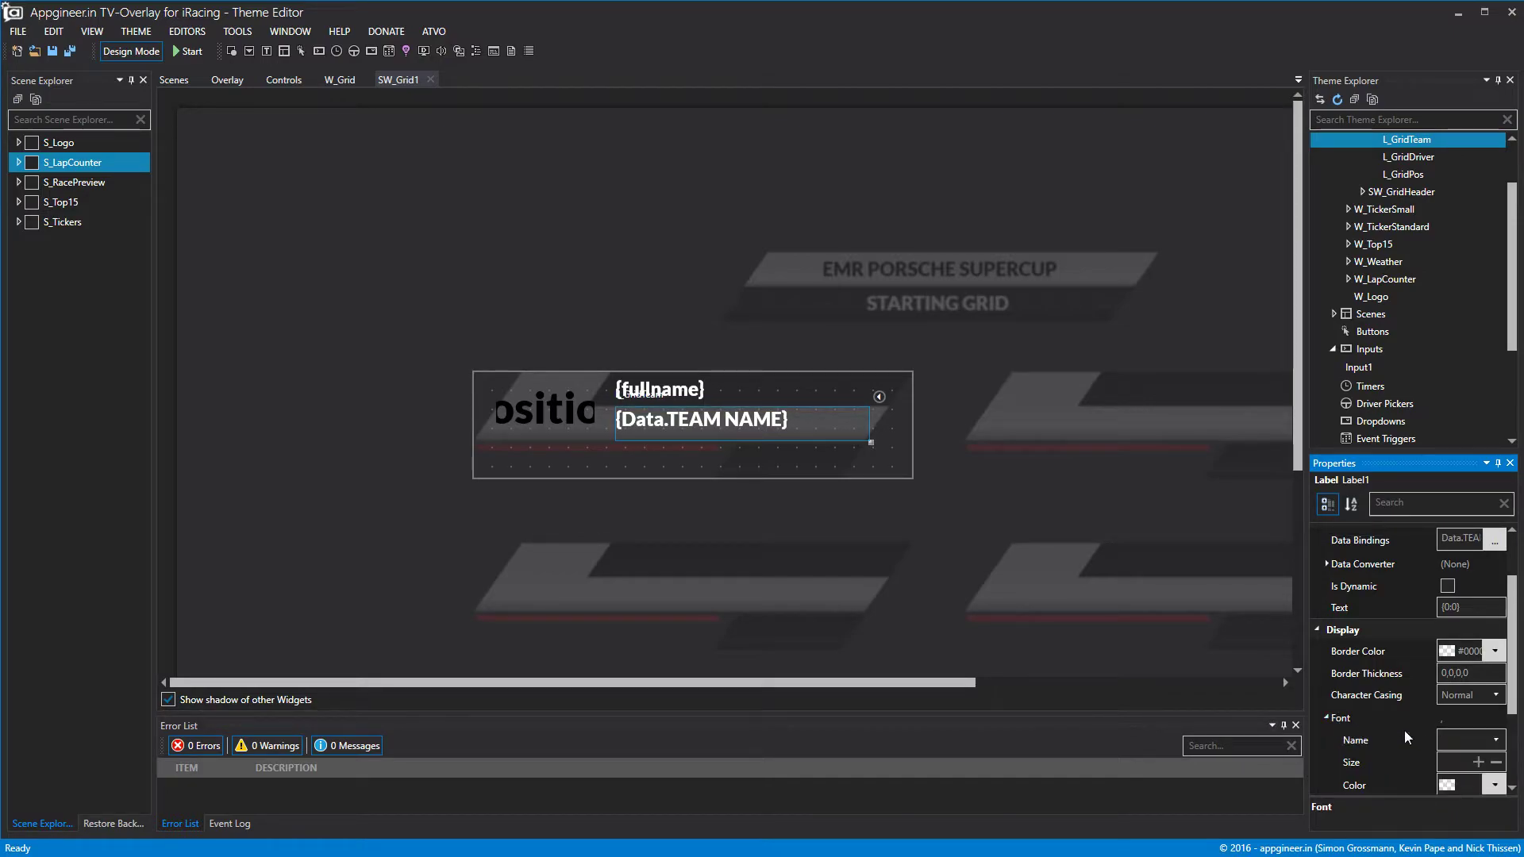
left_click(1494, 784)
left_click(1501, 727)
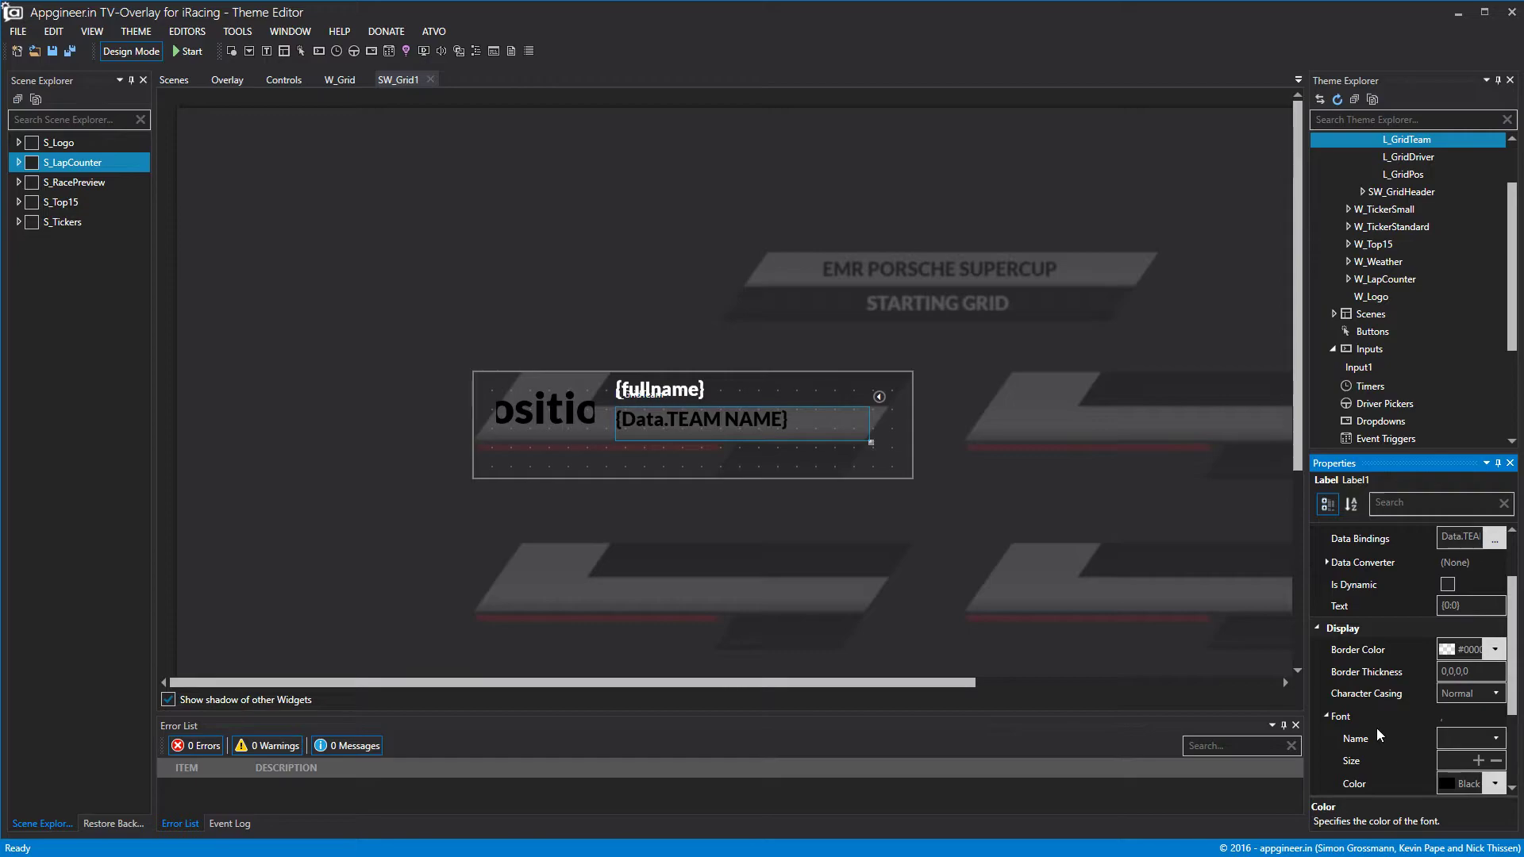
left_click(1326, 716)
left_click(1484, 787)
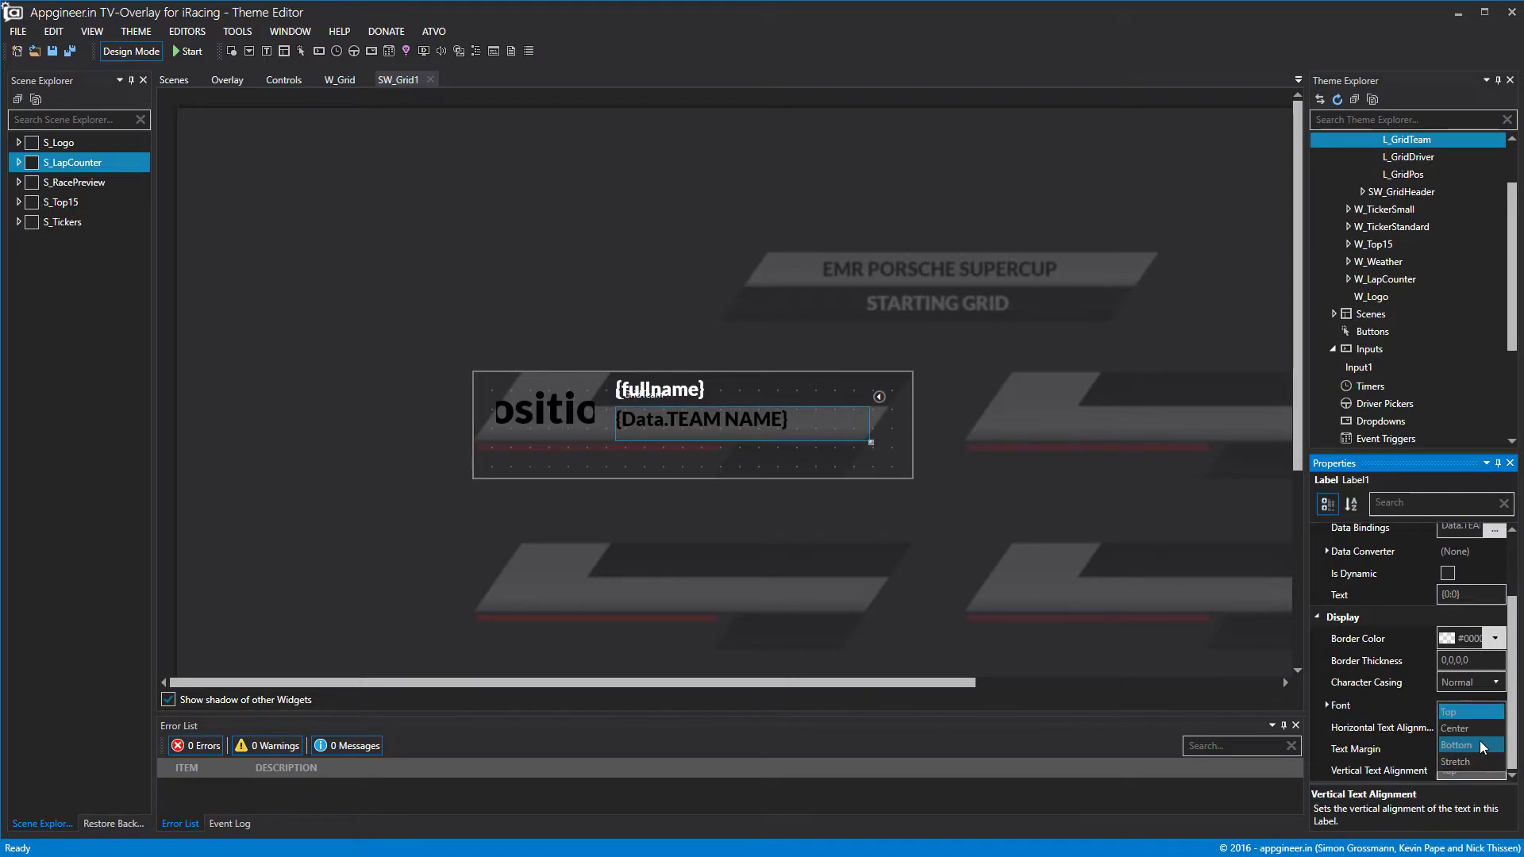
left_click(1479, 728)
left_click(1142, 539)
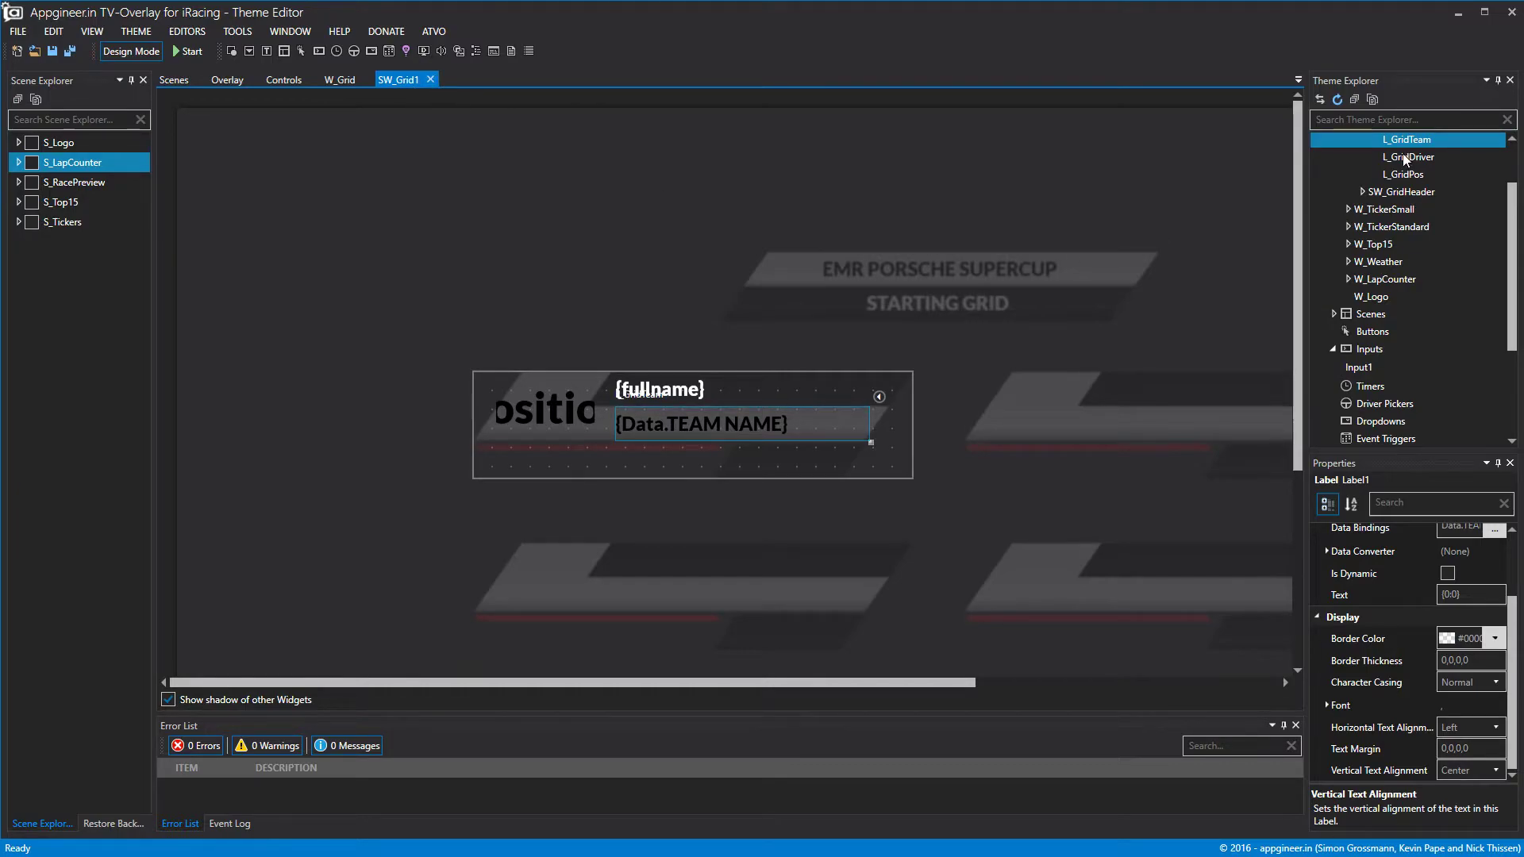
scroll(1401, 175, "up", 2)
right_click(1398, 198)
Add a new label to SW_Grid1 and size it to Height 42 at Top 91.
left_click(1417, 212)
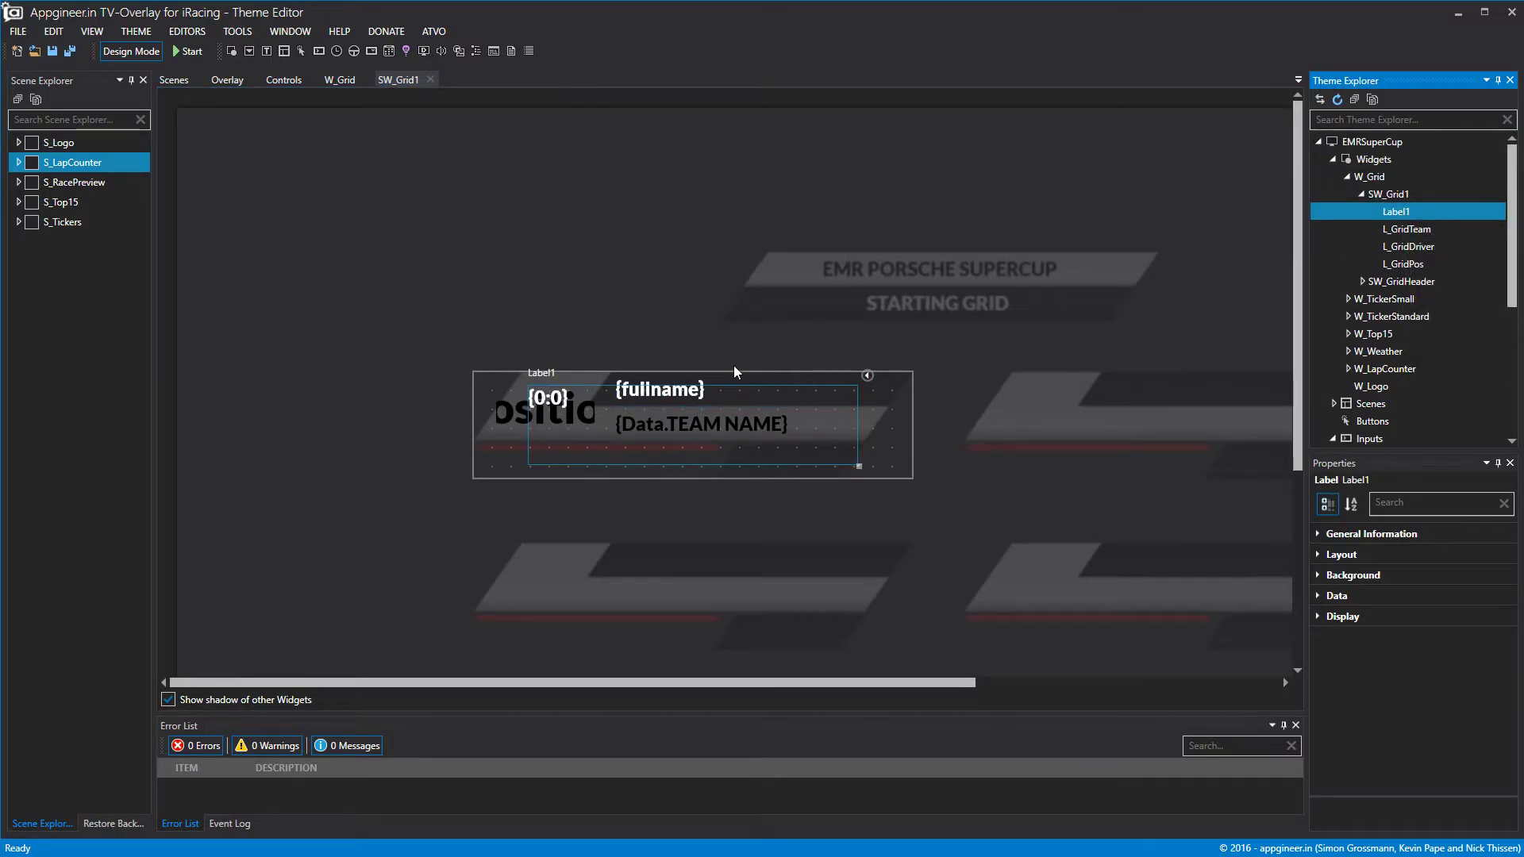
left_click_drag(857, 458, 807, 466)
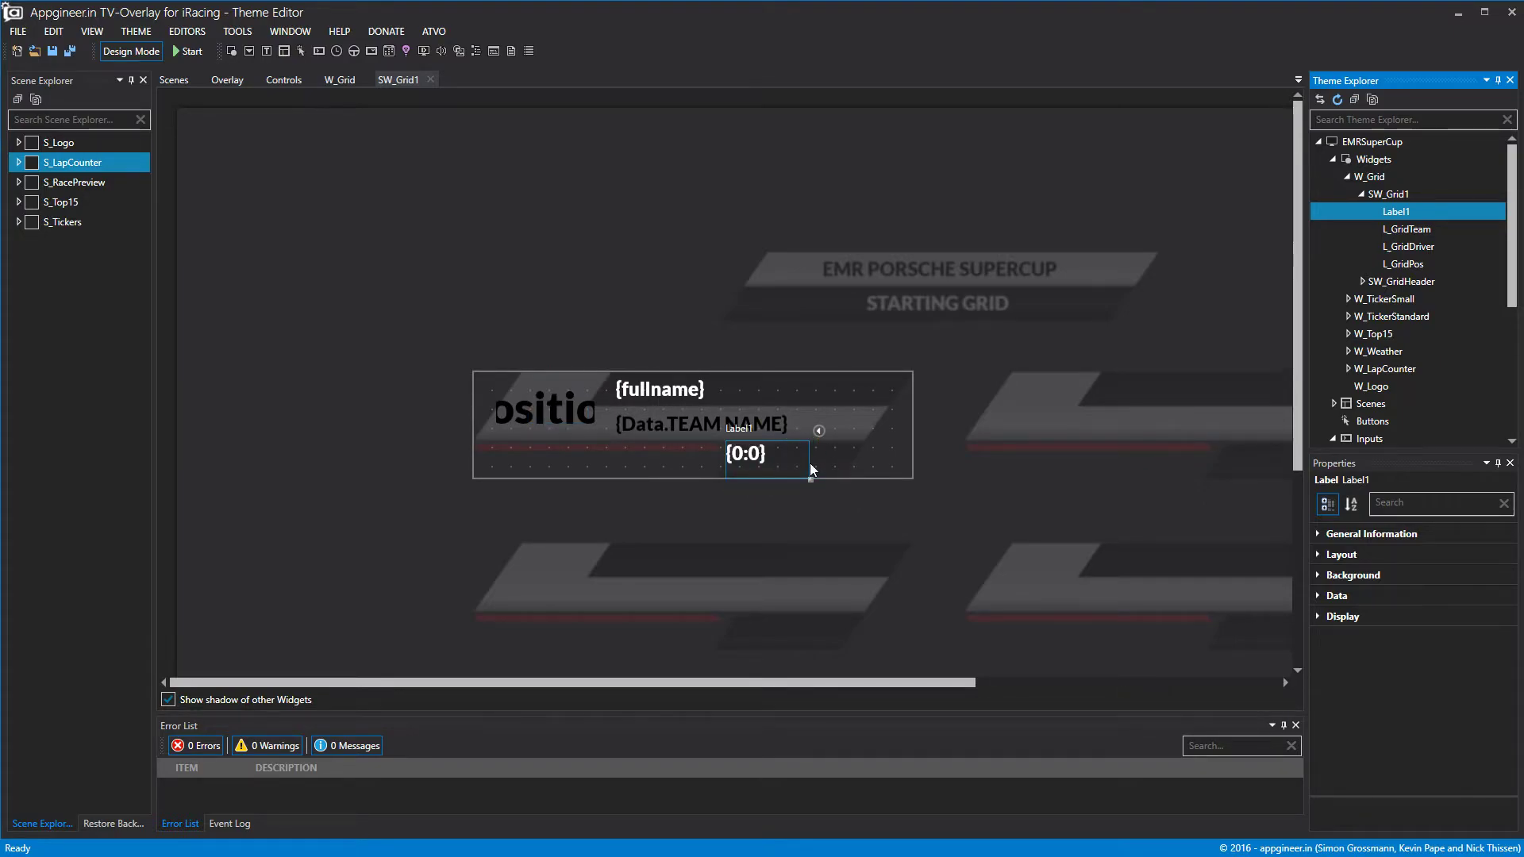
left_click(1318, 555)
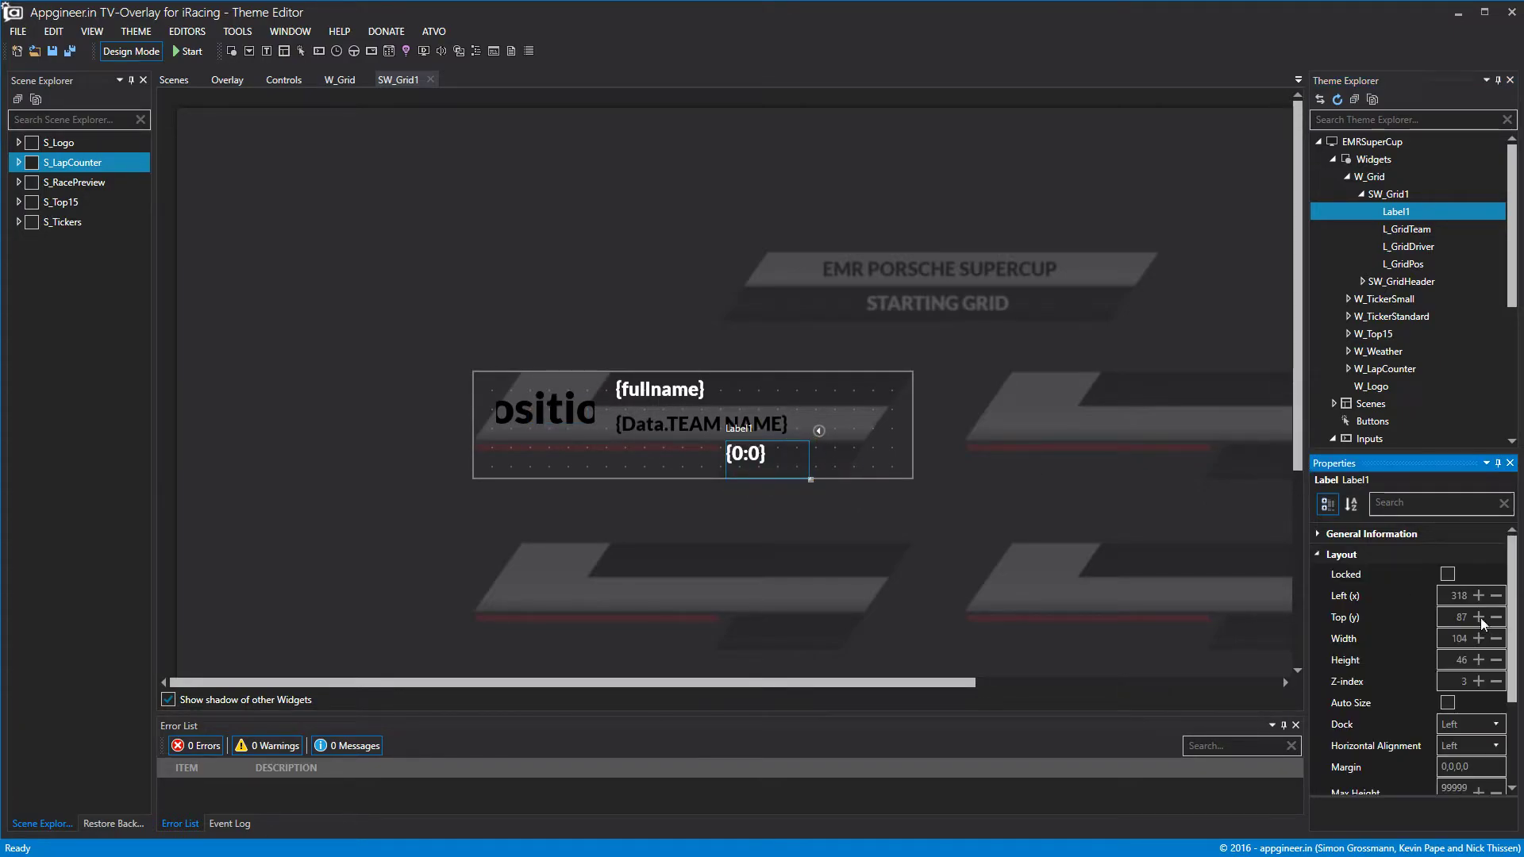
left_click(1496, 660)
left_click(1497, 663)
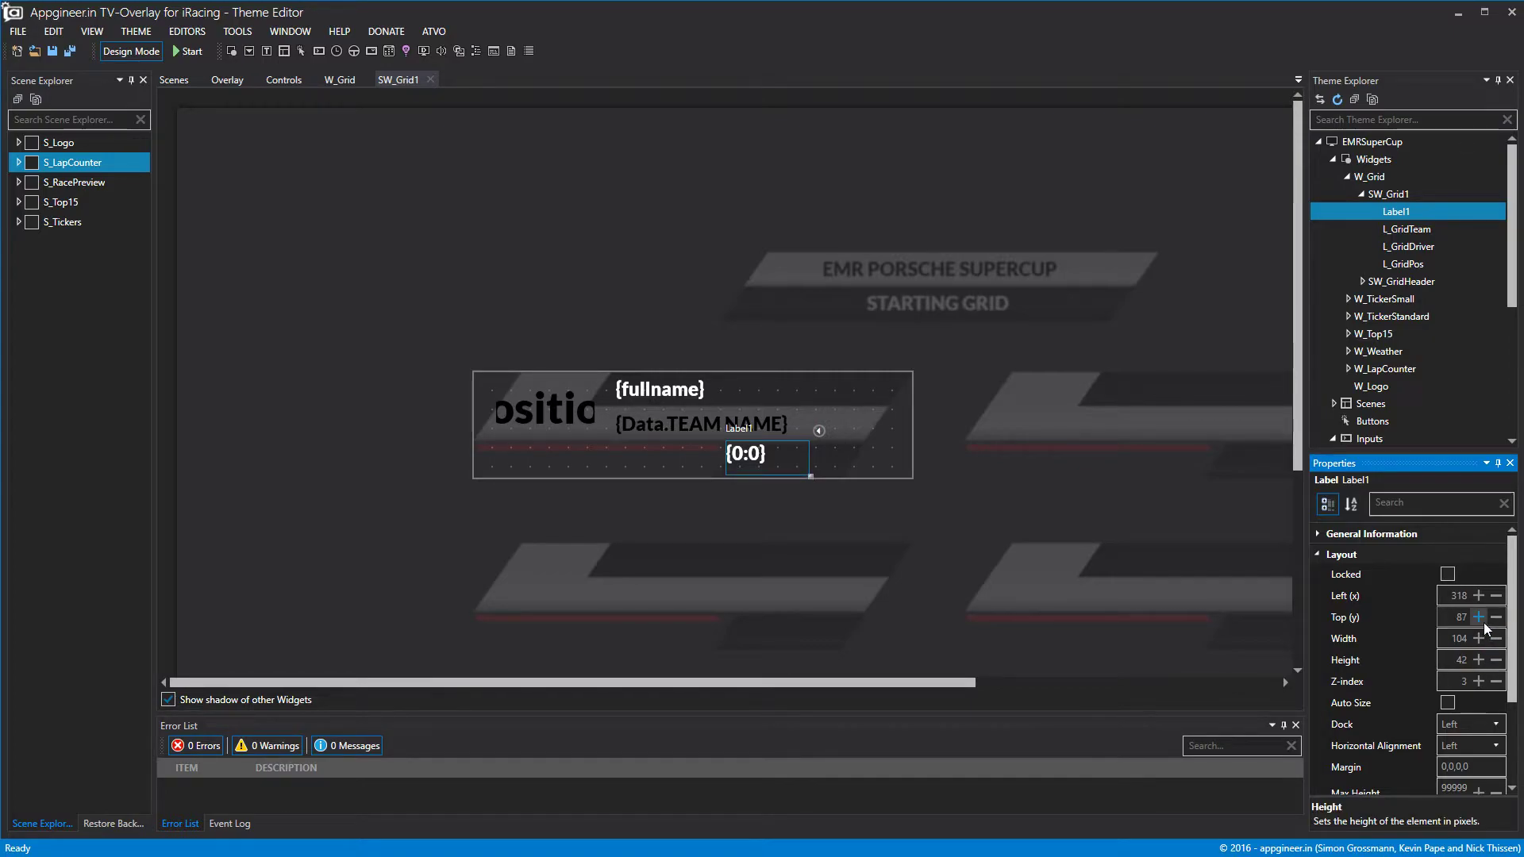
left_click(1485, 622)
left_click(1484, 622)
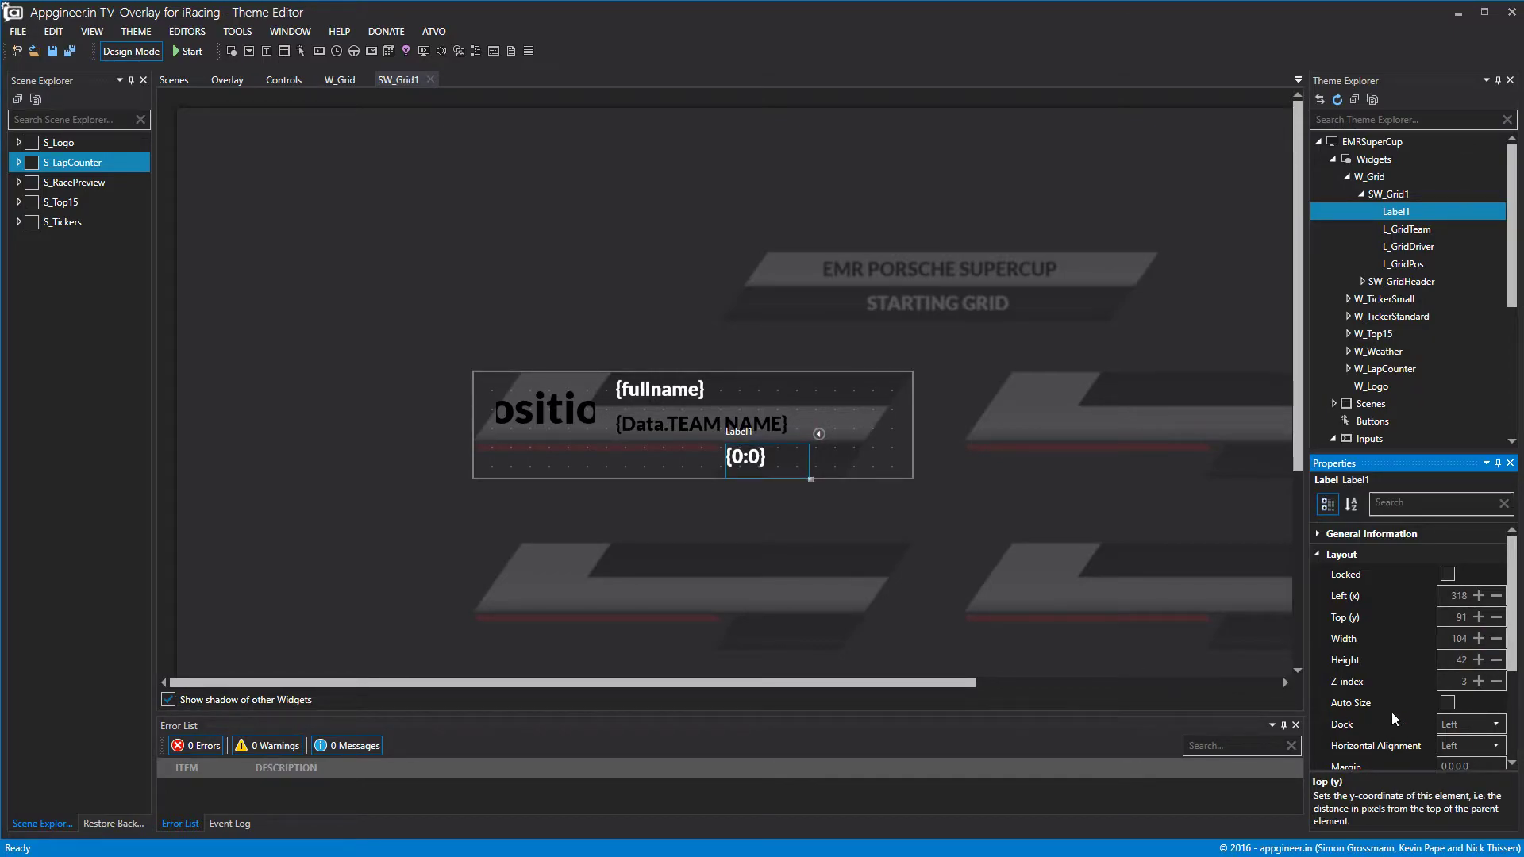
left_click(1317, 554)
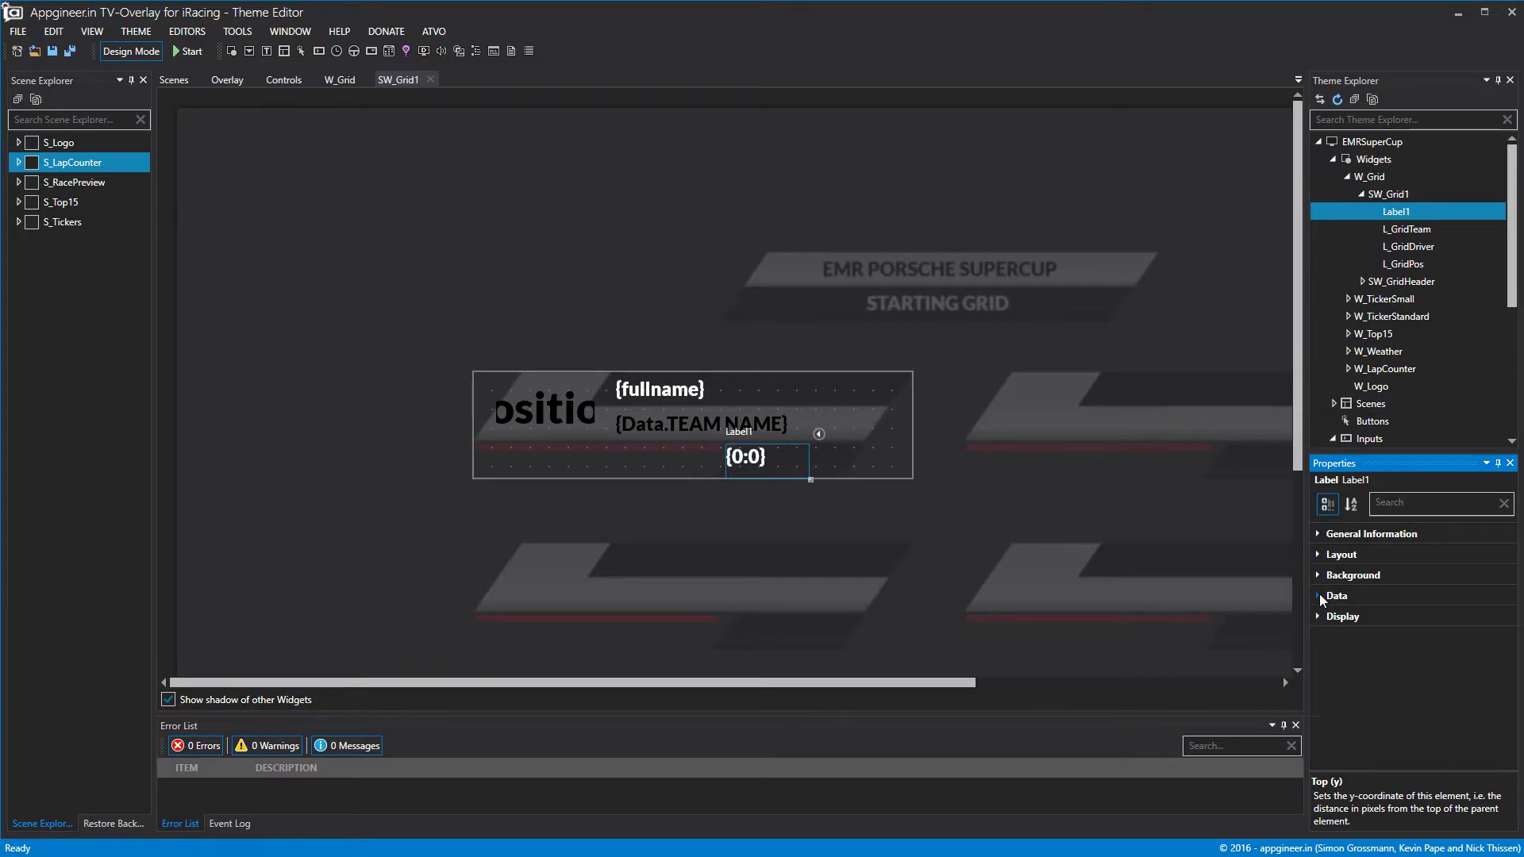
Bind the new label to fastlap and check it in the live preview.
left_click(1317, 595)
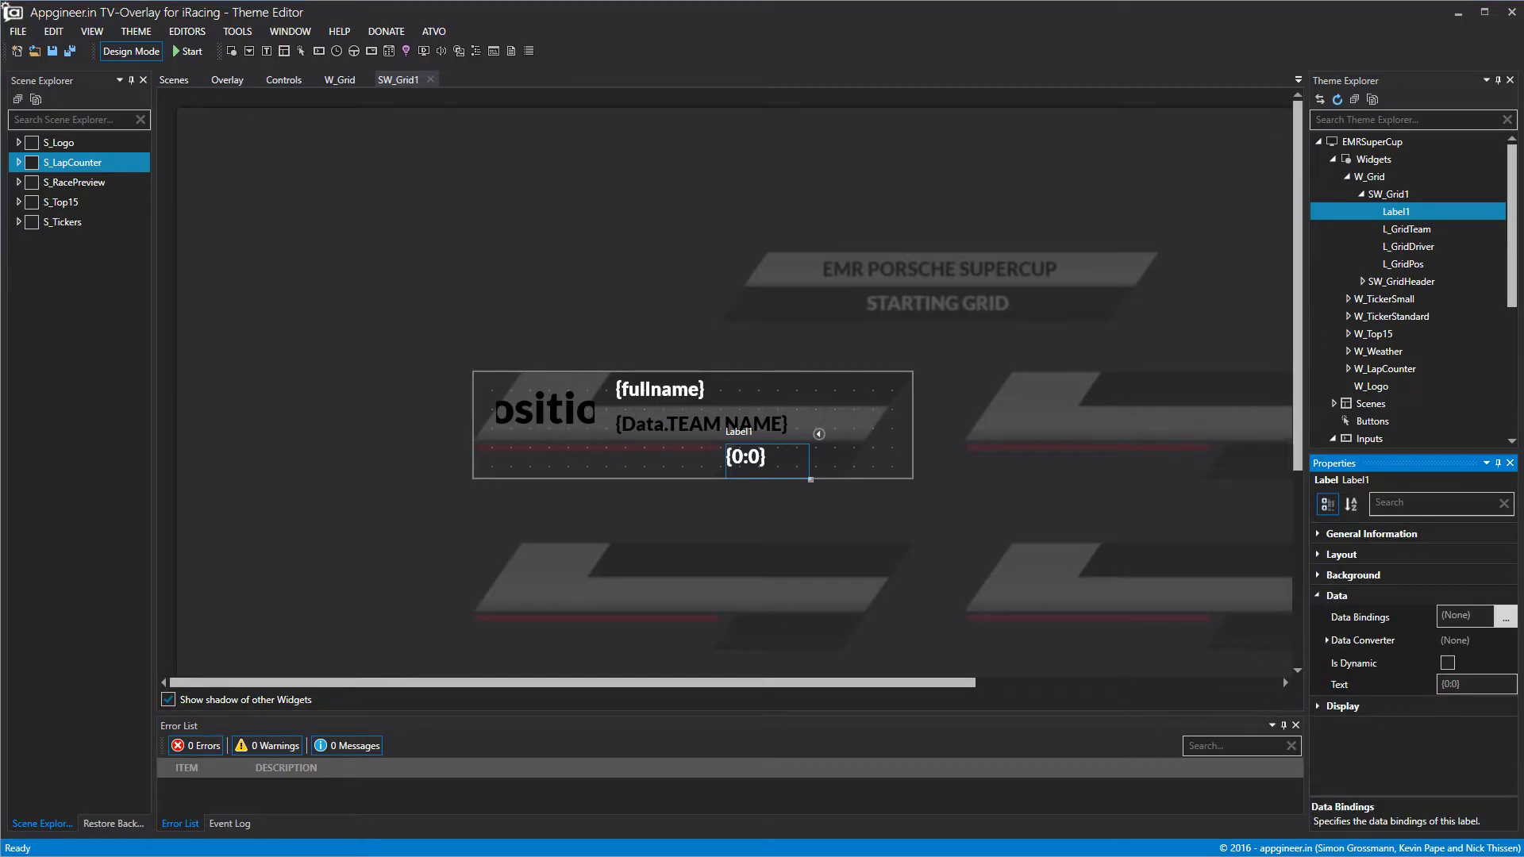
left_click(1505, 617)
scroll(576, 554, "down", 5)
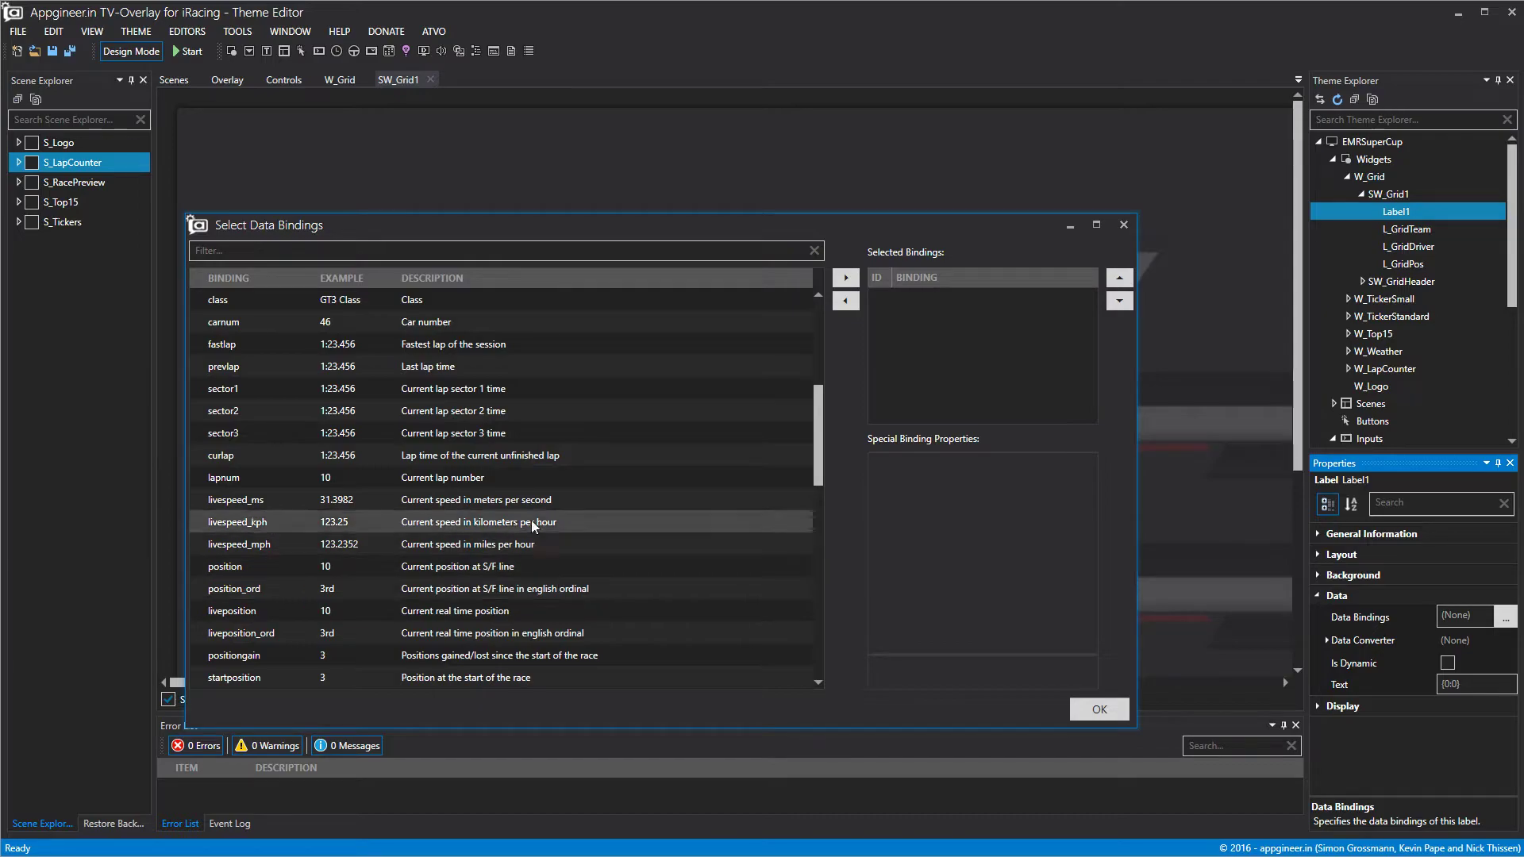
left_click(483, 350)
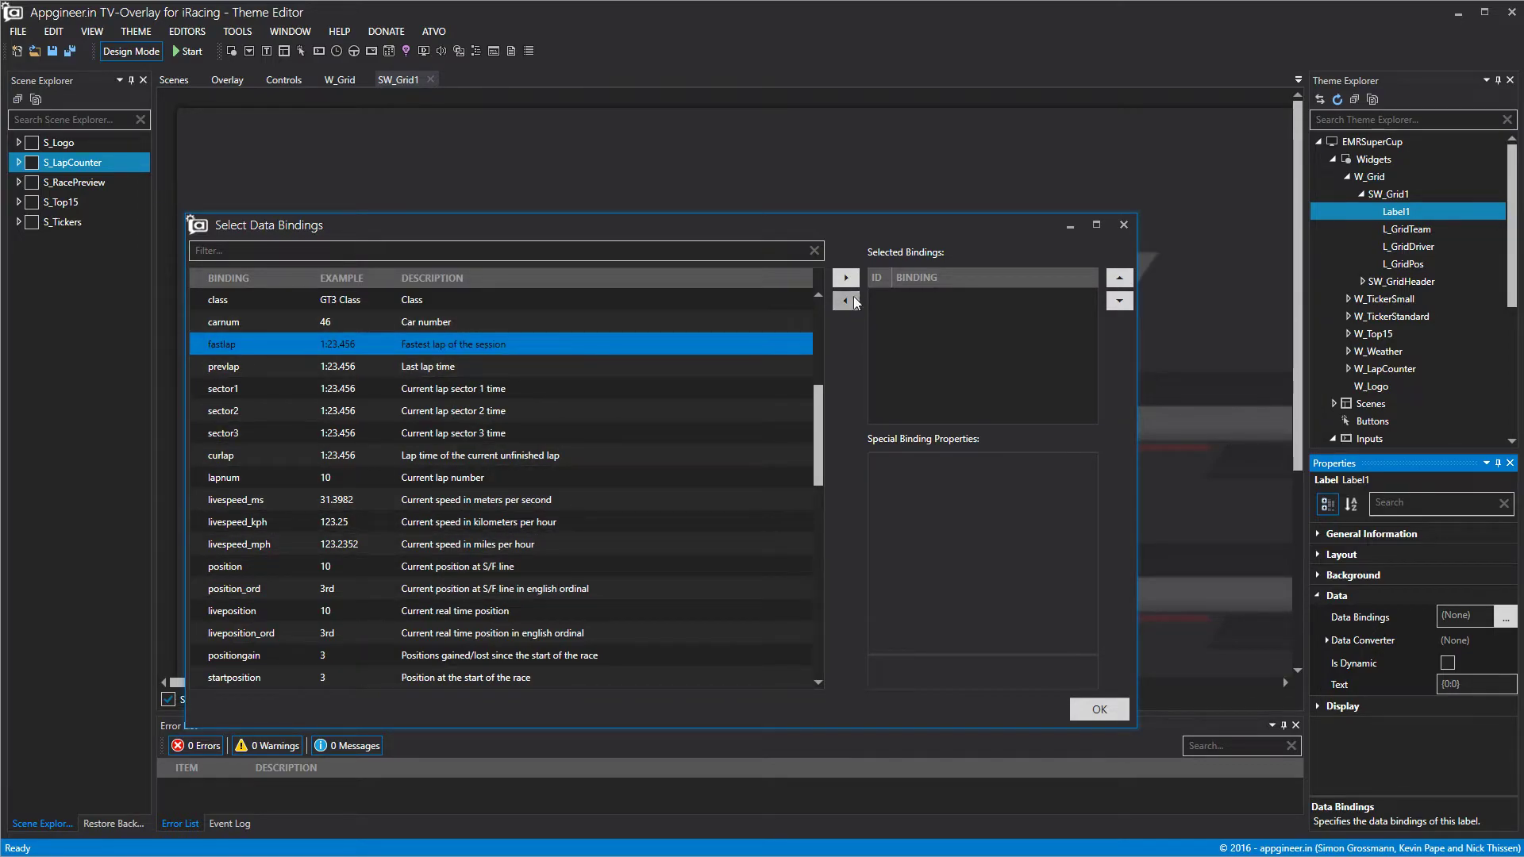
left_click(846, 277)
left_click(1073, 707)
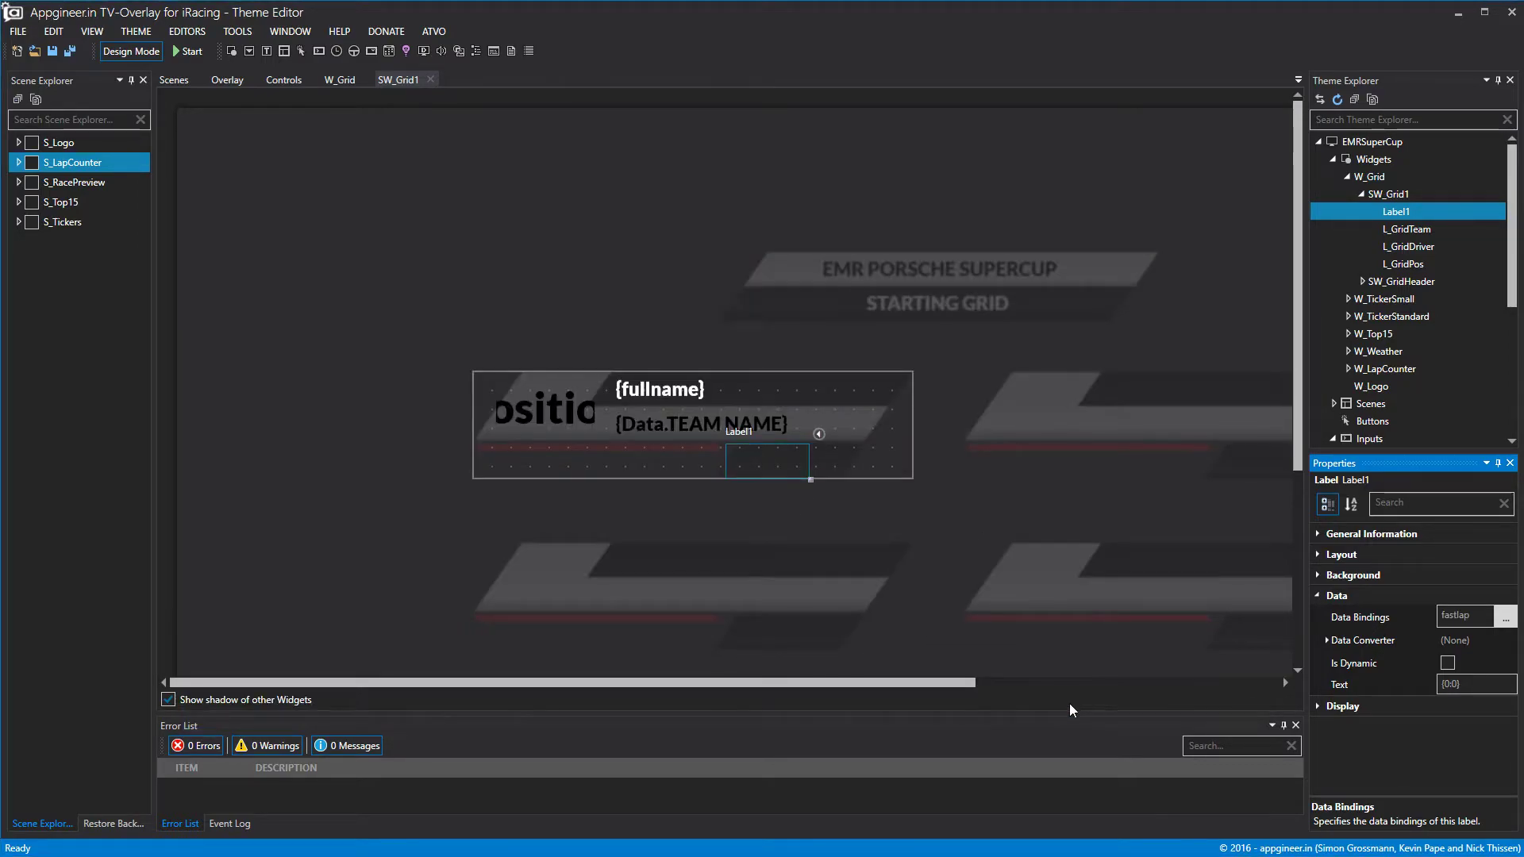
left_click(109, 51)
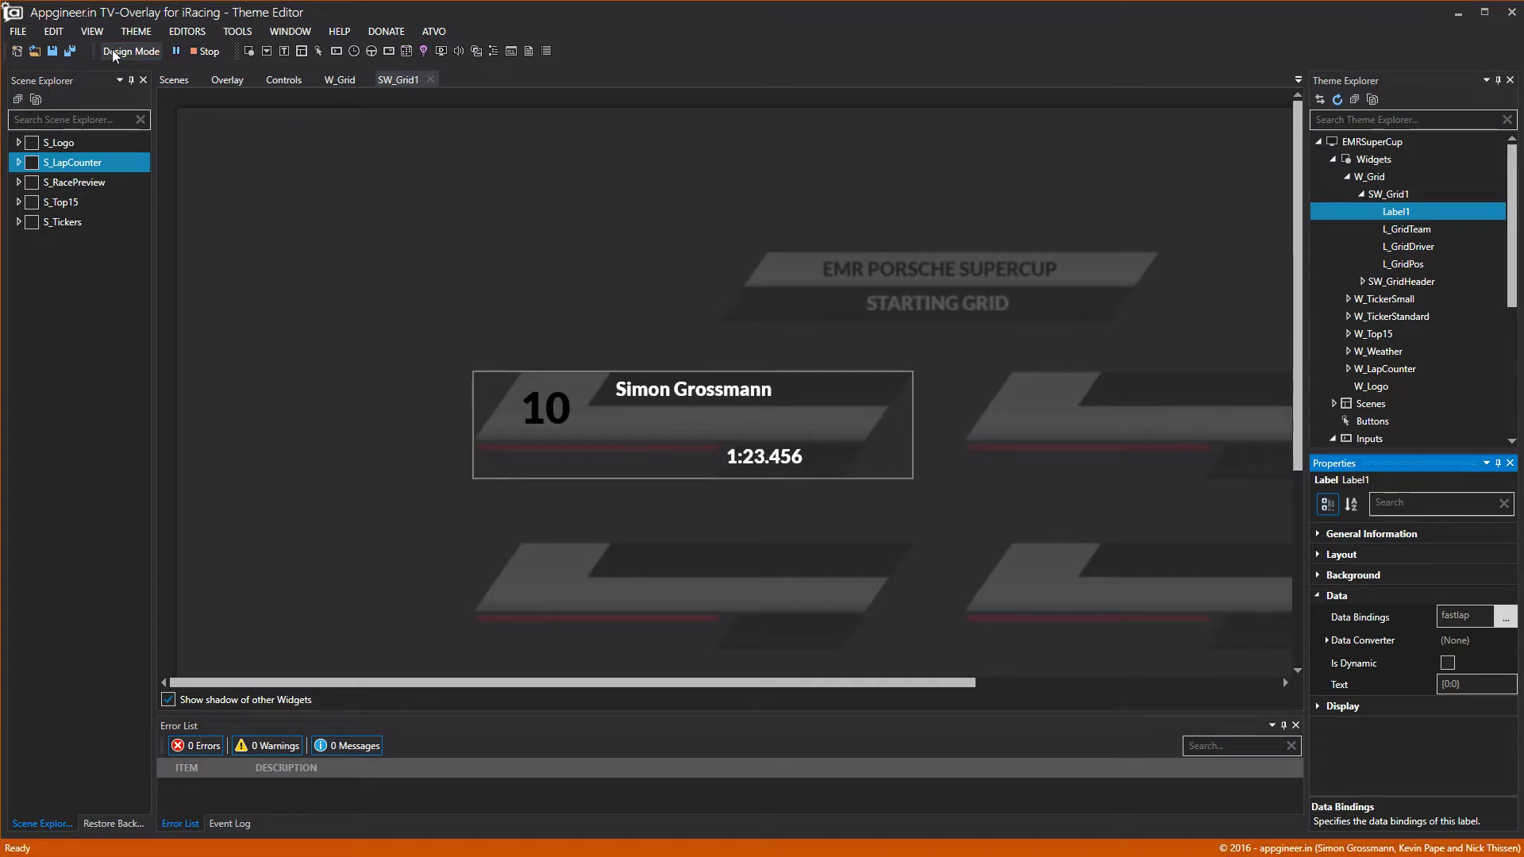
left_click(112, 50)
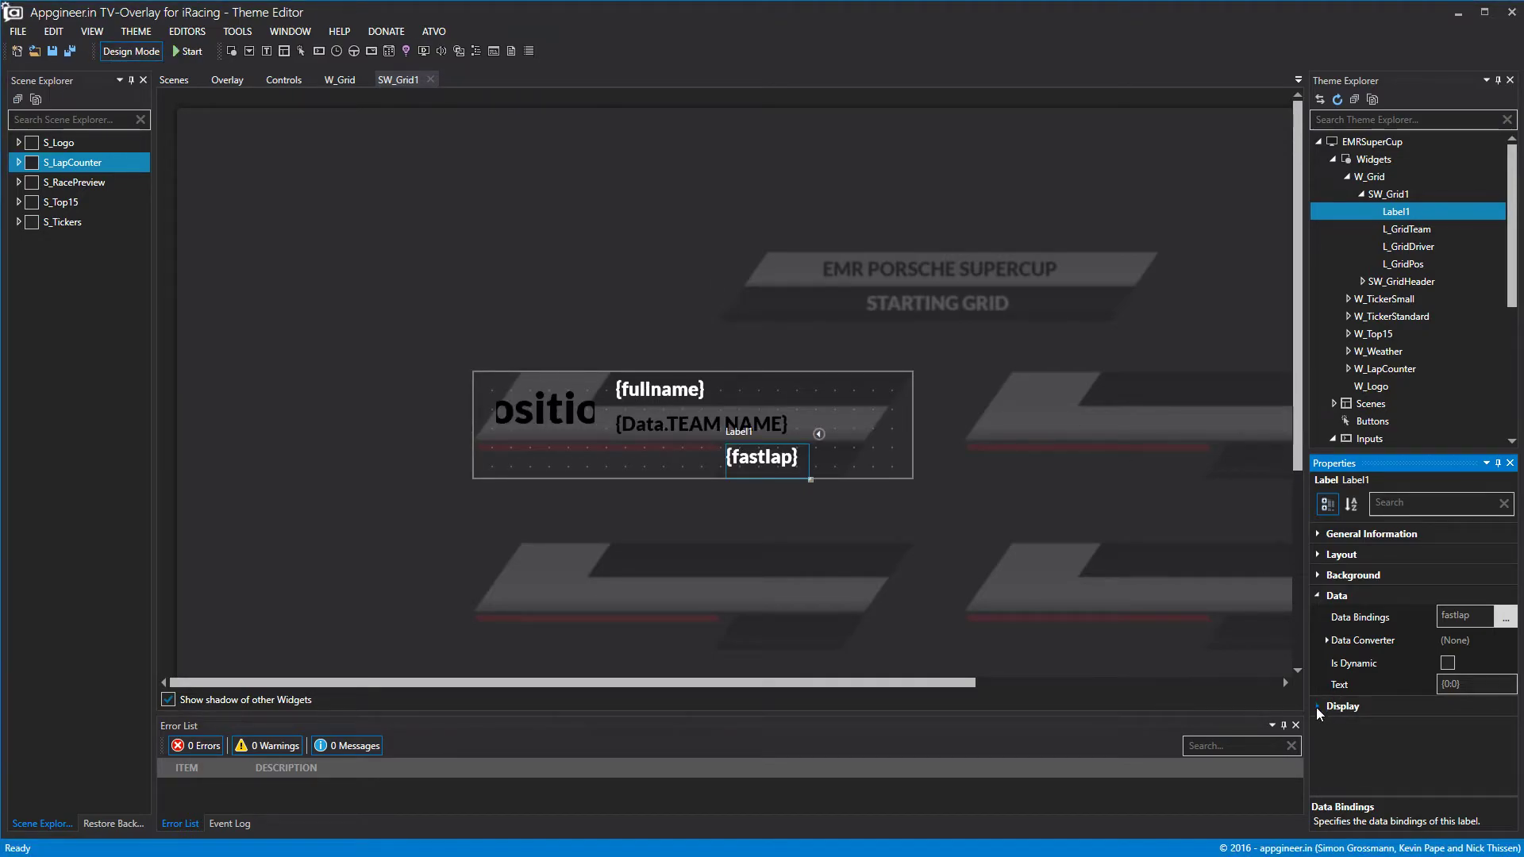
Centre the lap time text horizontally and vertically, with font size 20.
left_click(1315, 595)
left_click(1317, 616)
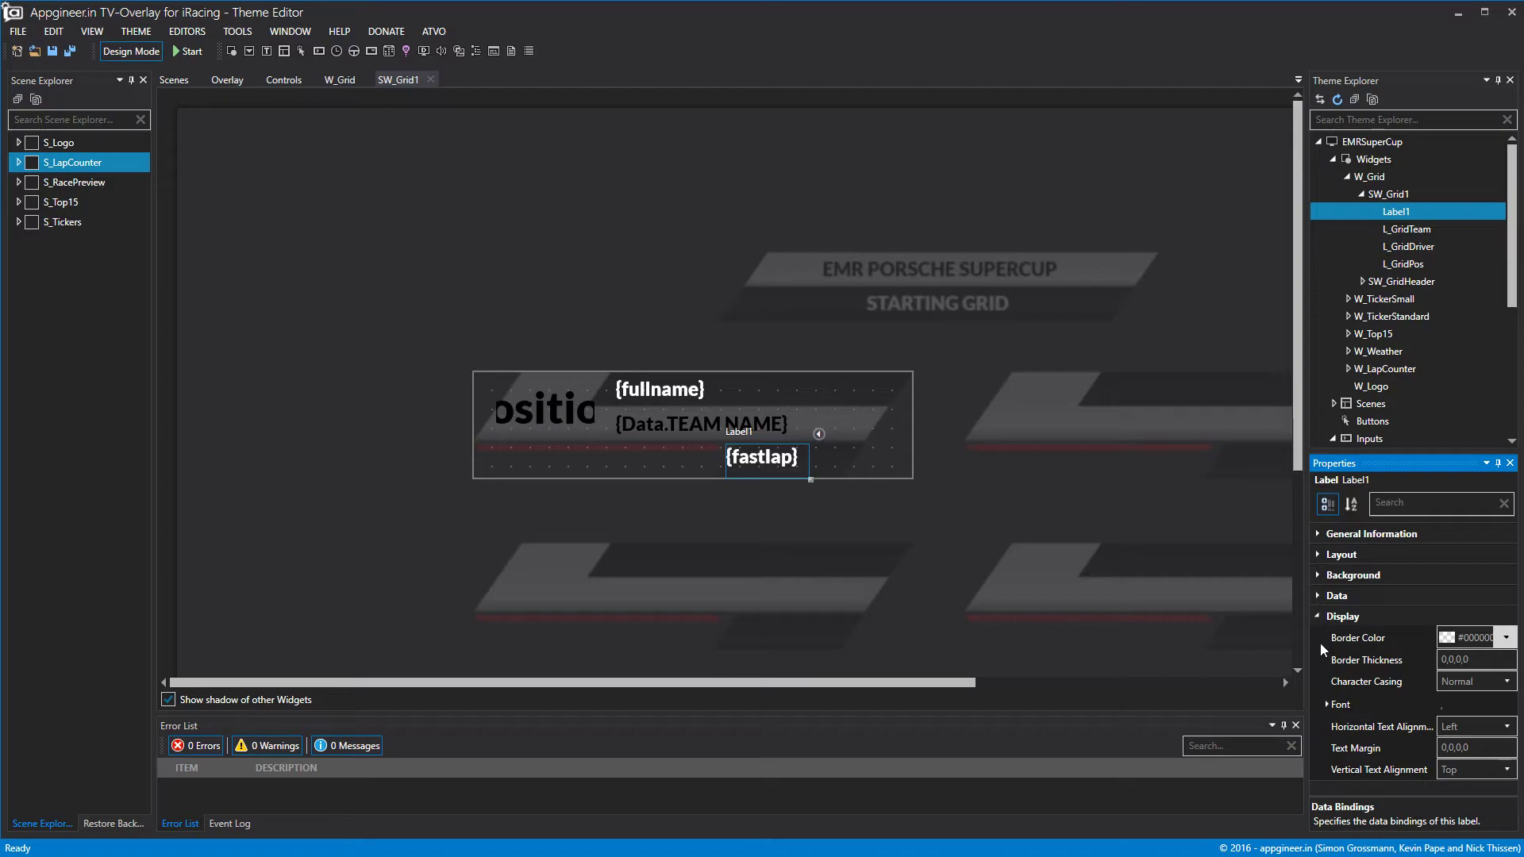
left_click(1460, 727)
left_click(1459, 761)
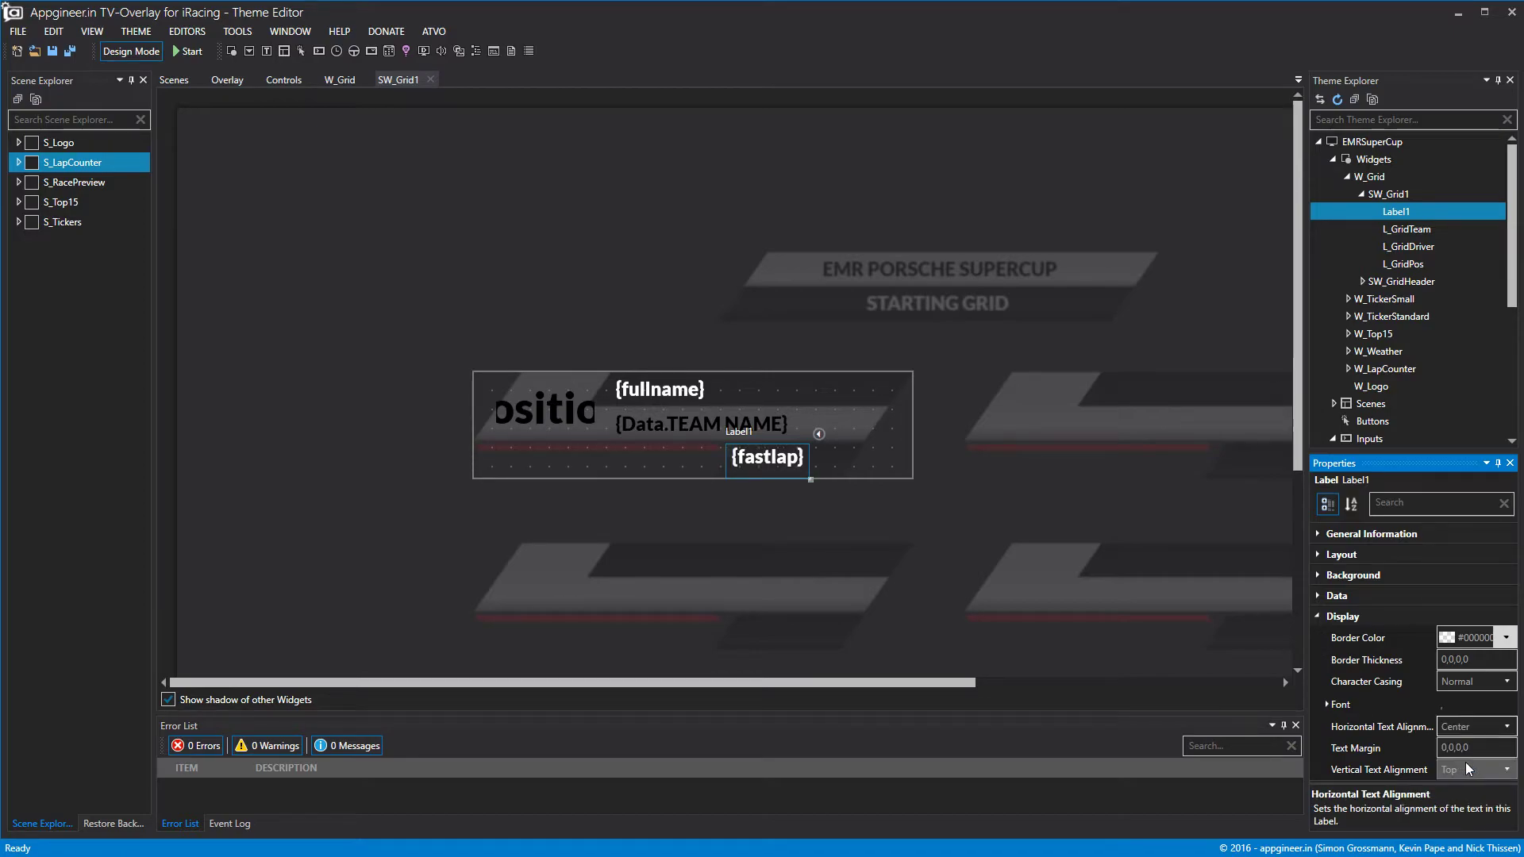
left_click(1465, 769)
left_click(1469, 803)
left_click(1331, 706)
left_click(1327, 704)
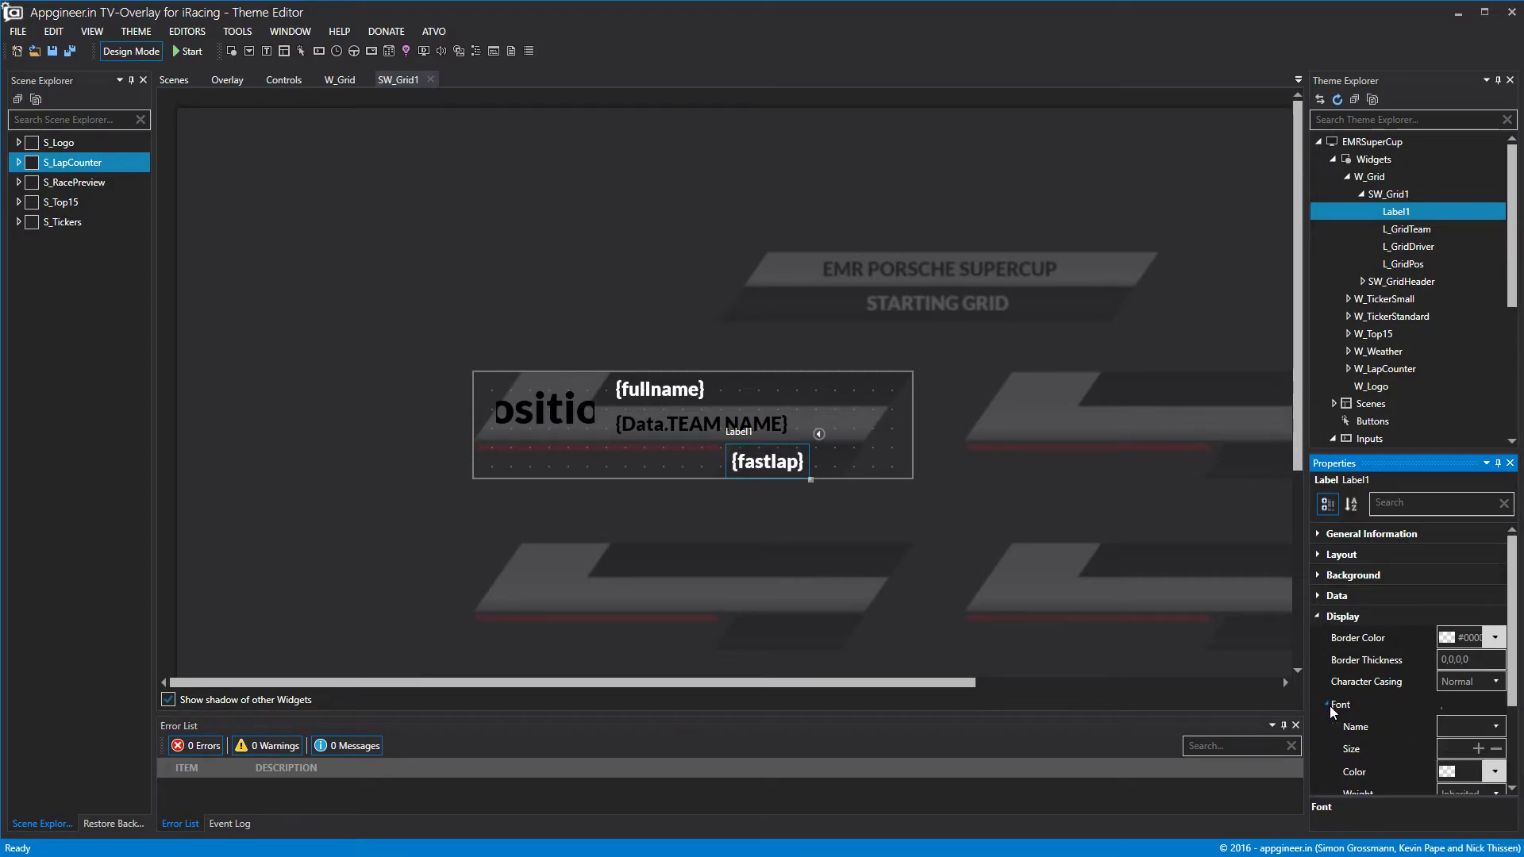
left_click(1449, 749)
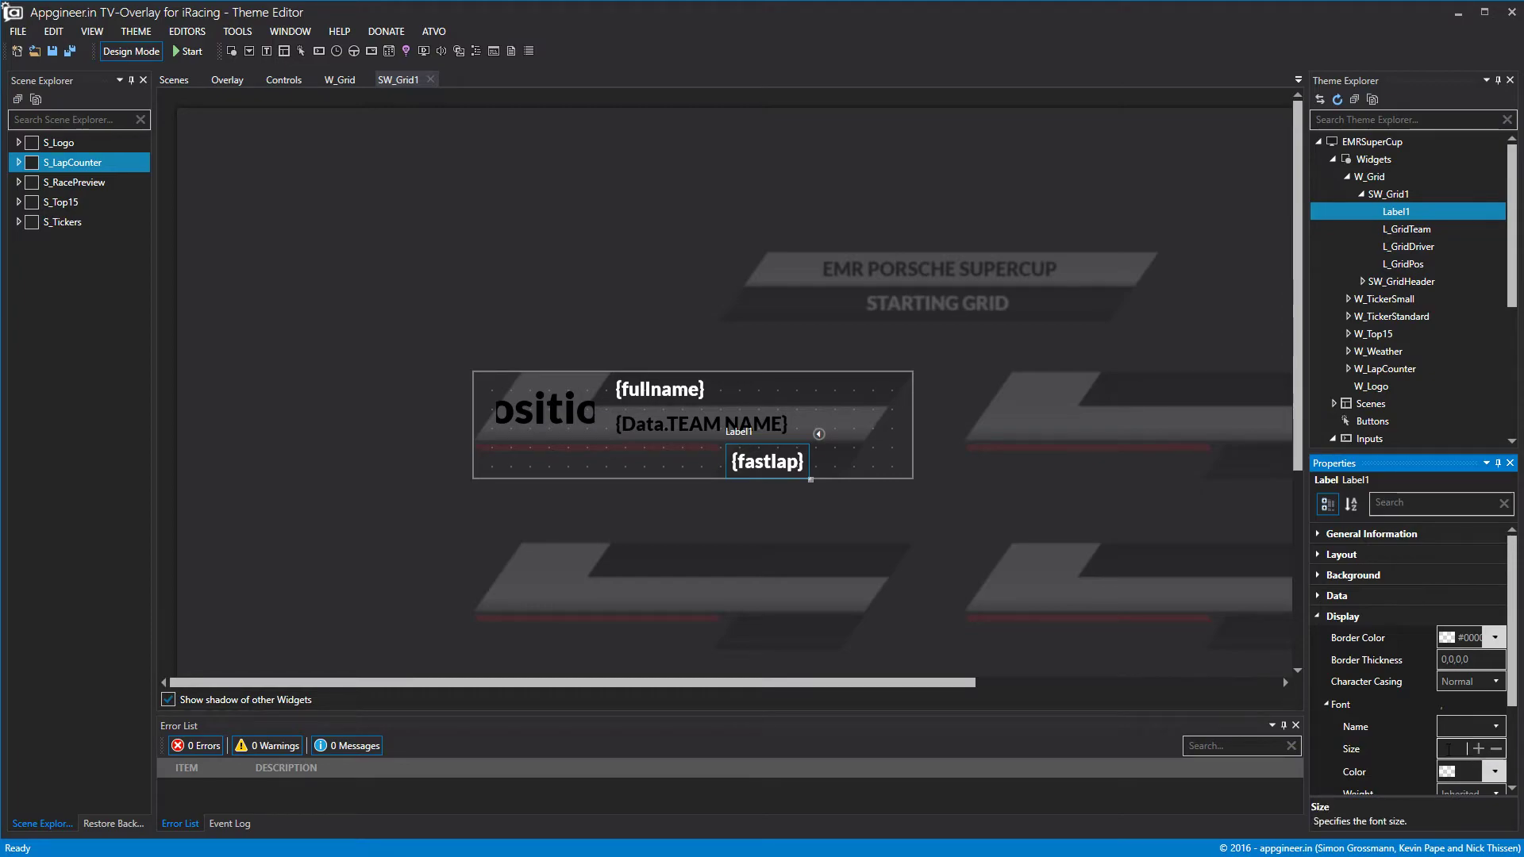
type("20")
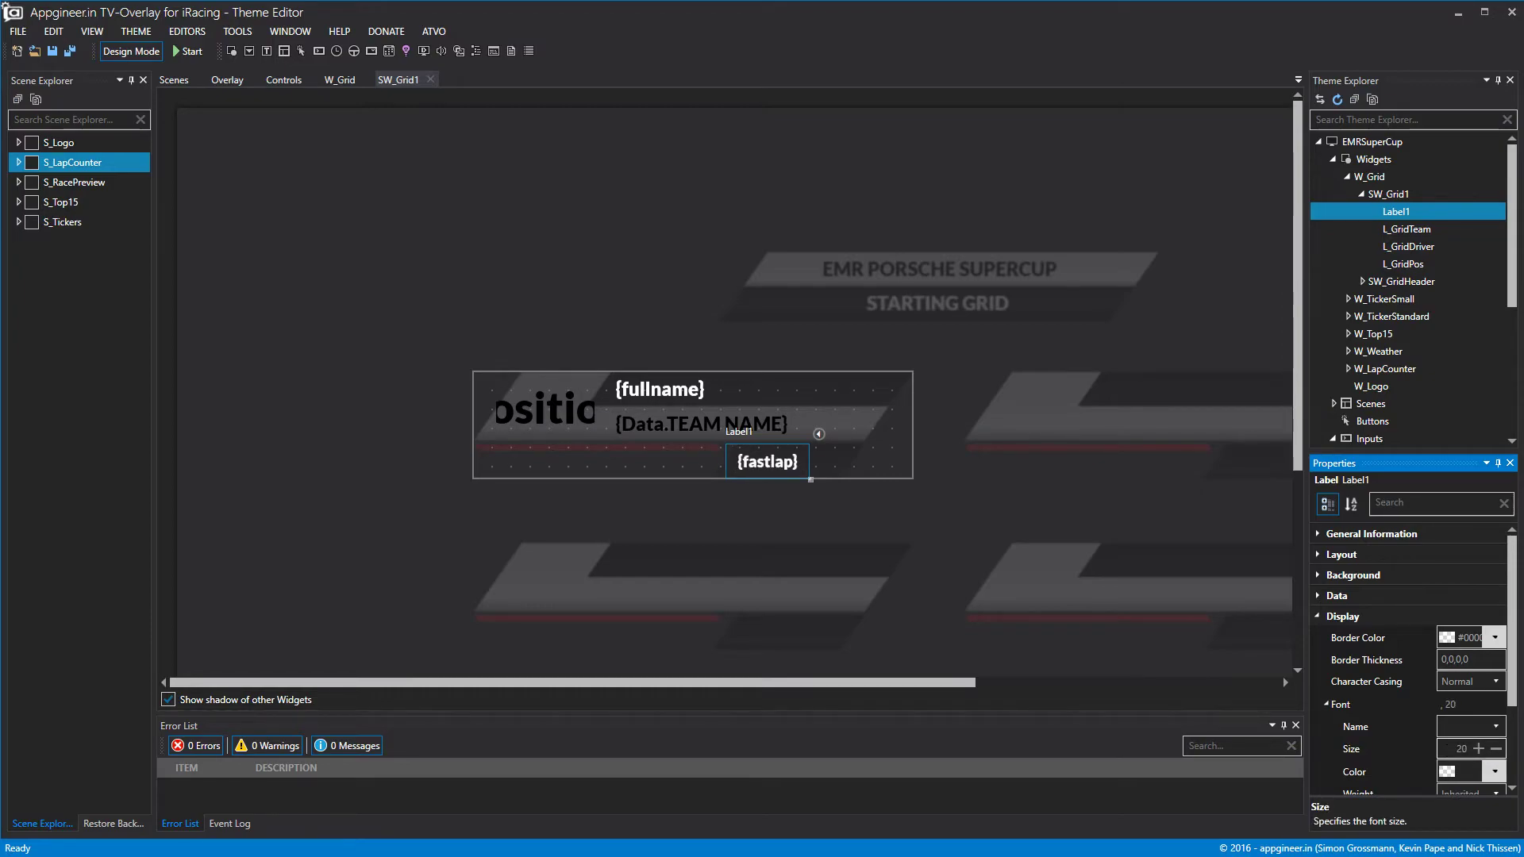
left_click(1002, 528)
left_click(113, 52)
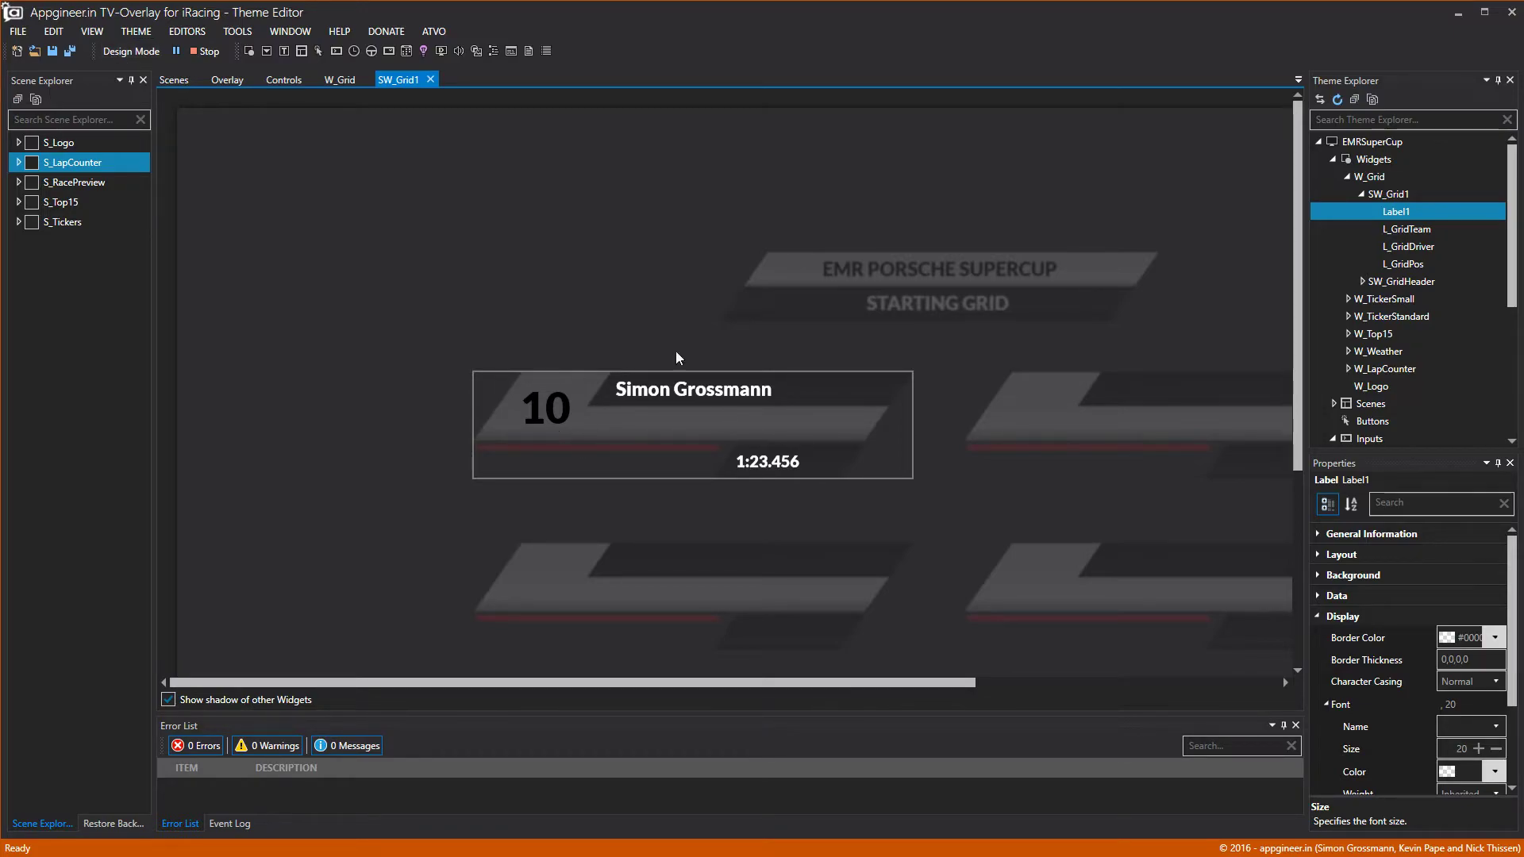
left_click(131, 51)
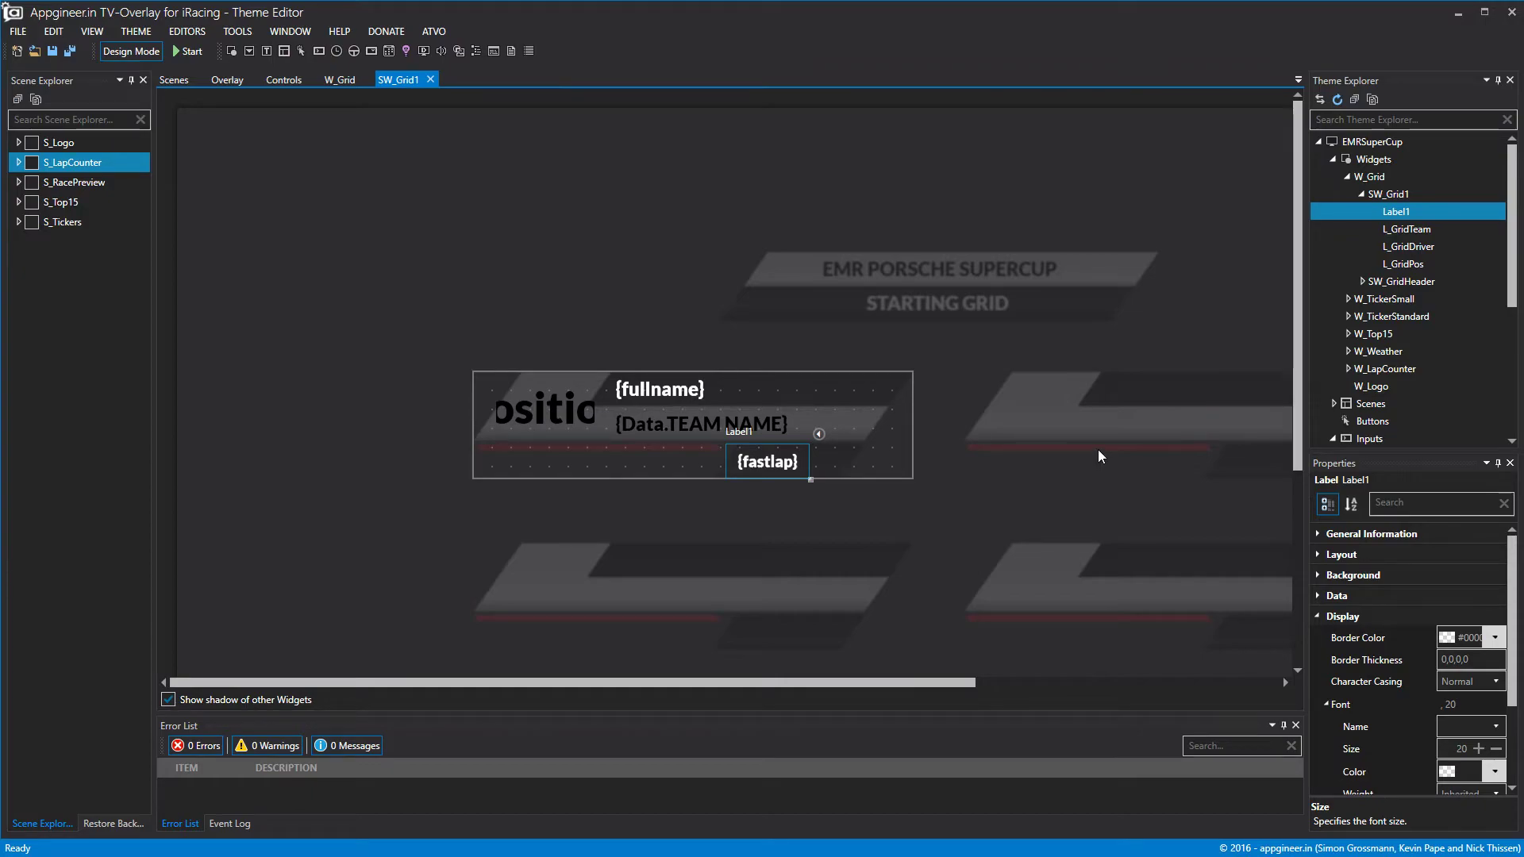
Rename the lap time label to L_GridTime.
right_click(1403, 213)
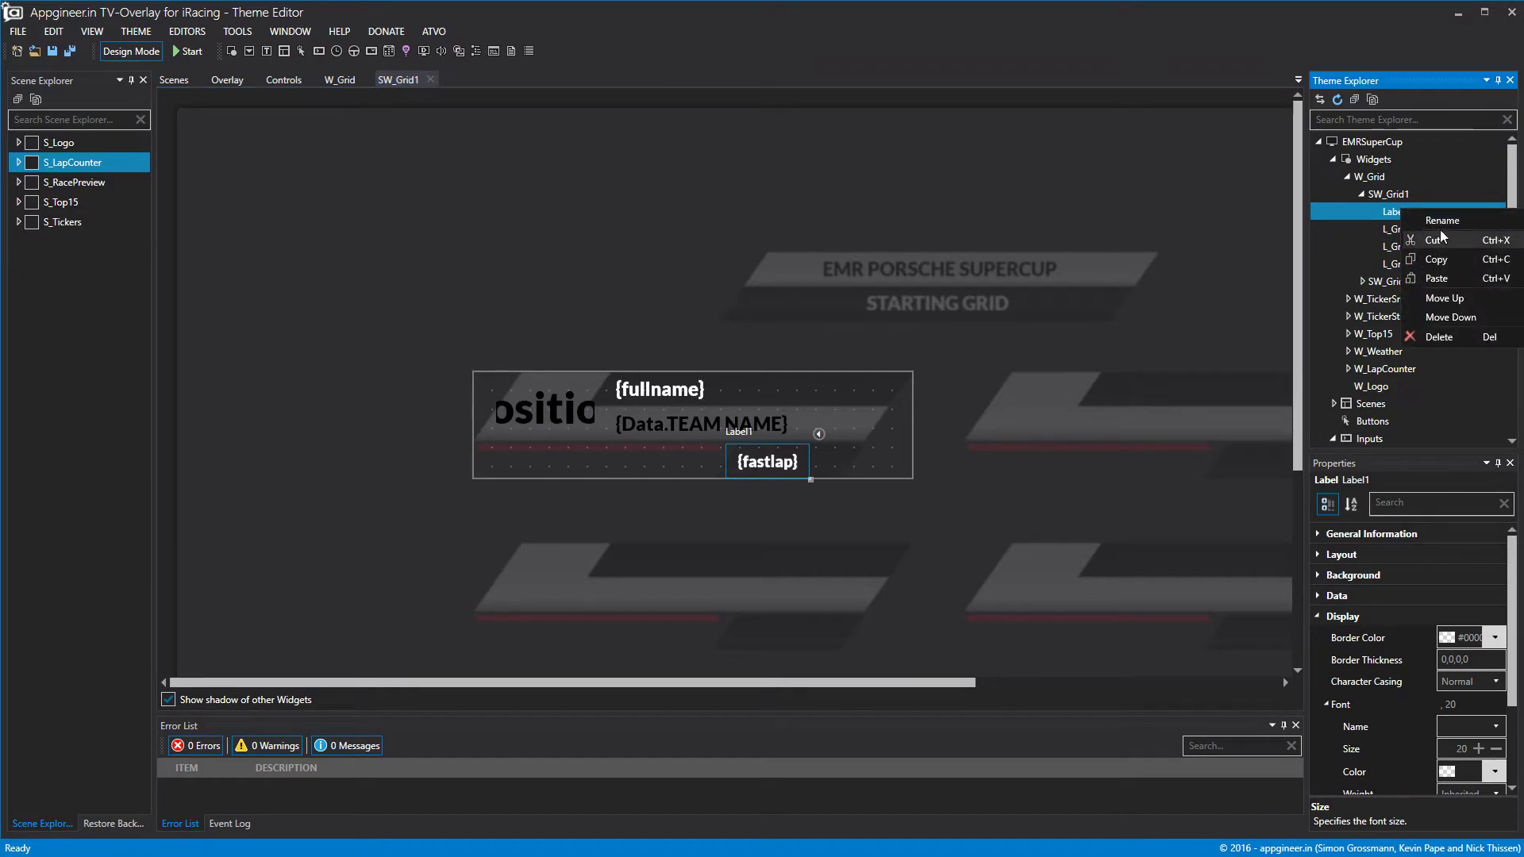
left_click(1436, 226)
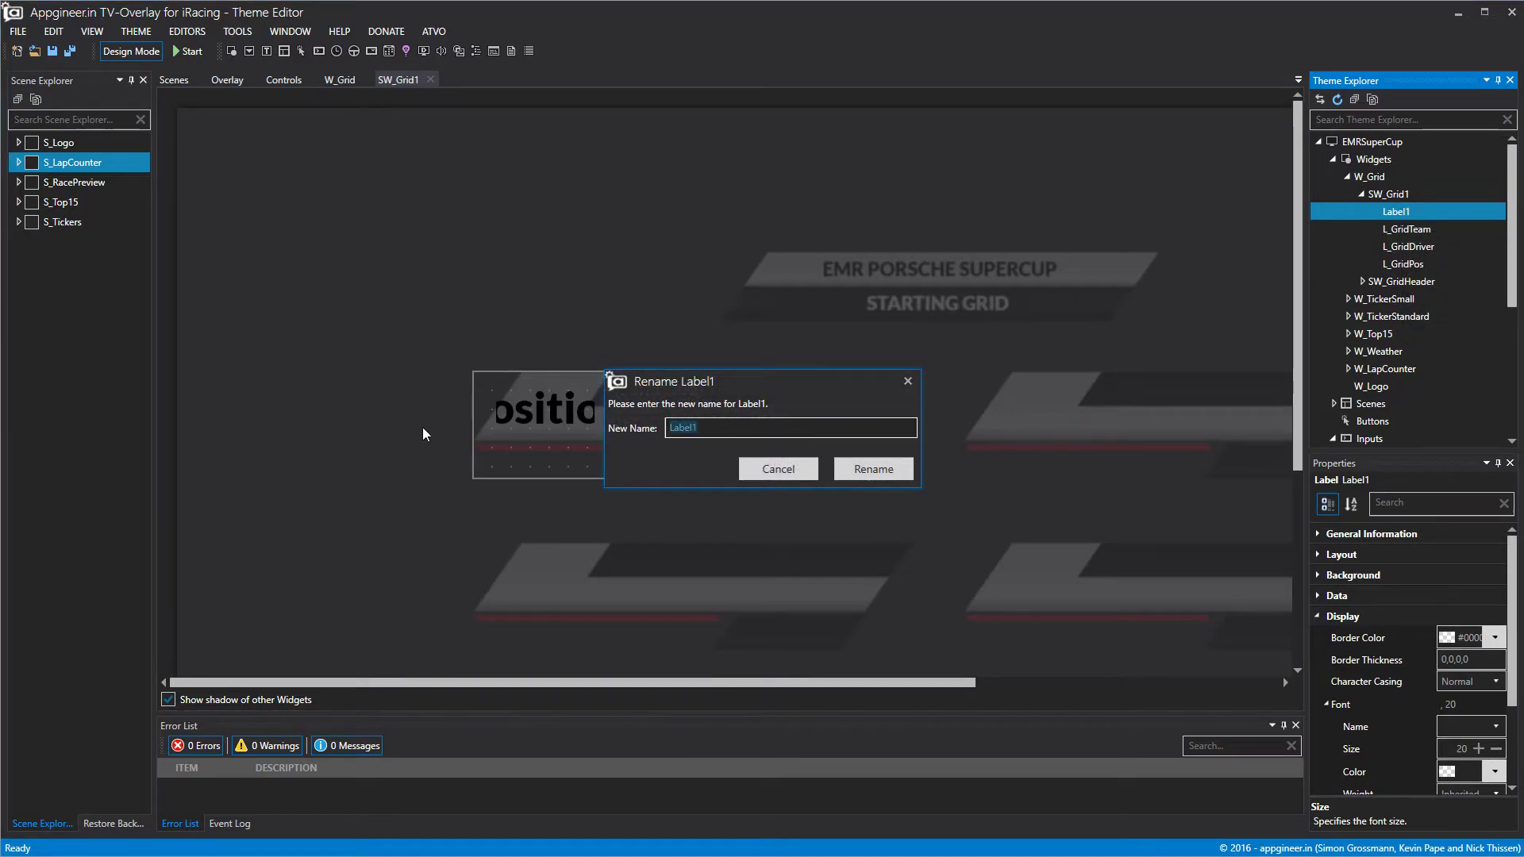
type("L_")
type("GridTime")
left_click(873, 469)
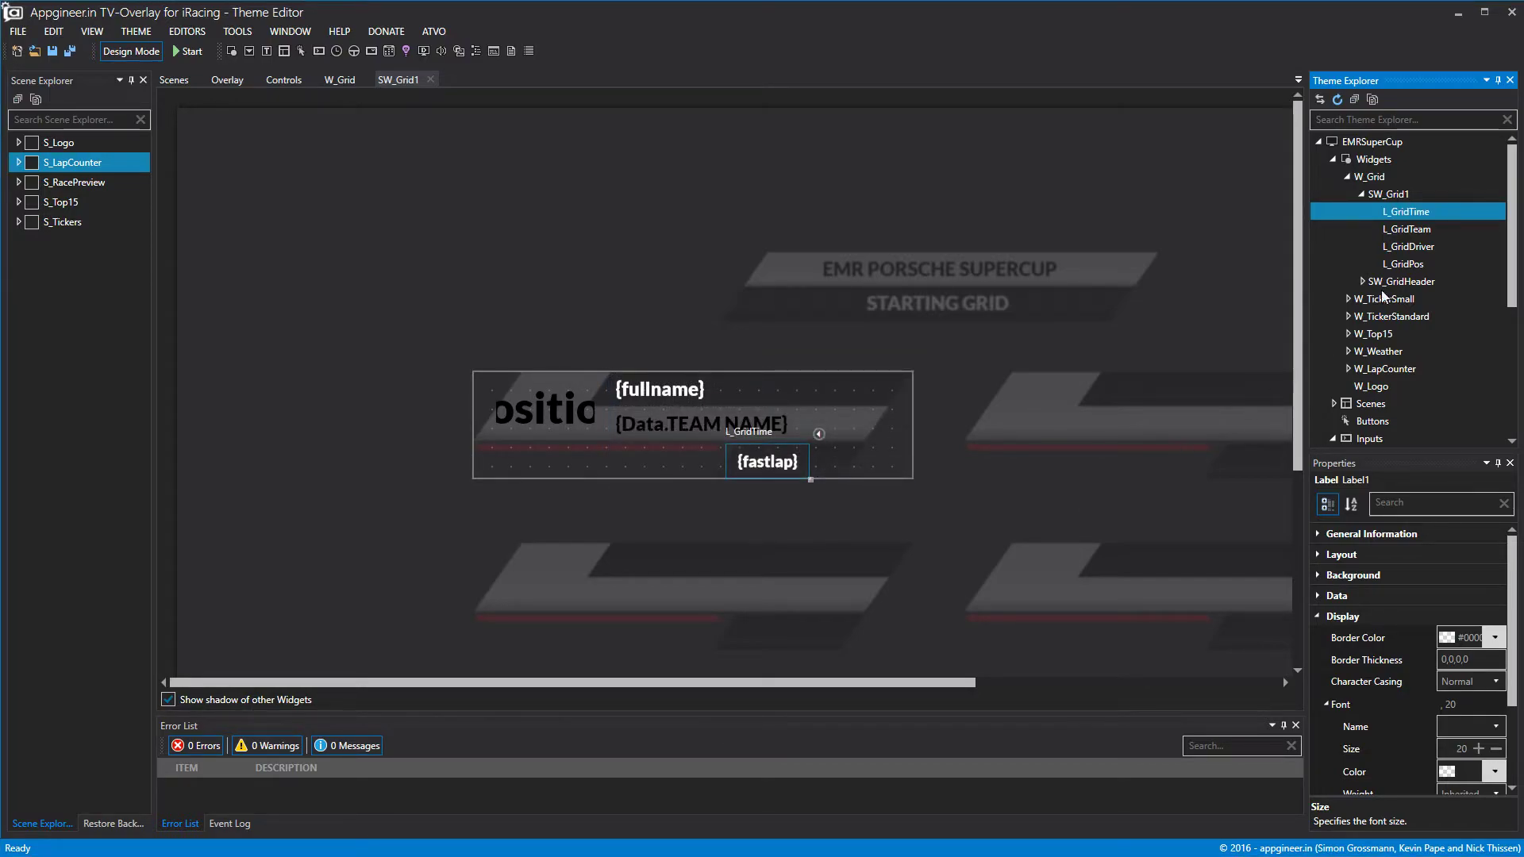
Add another label to SW_Grid1, shrink it and place it right of the lap time.
right_click(1403, 197)
left_click(1430, 211)
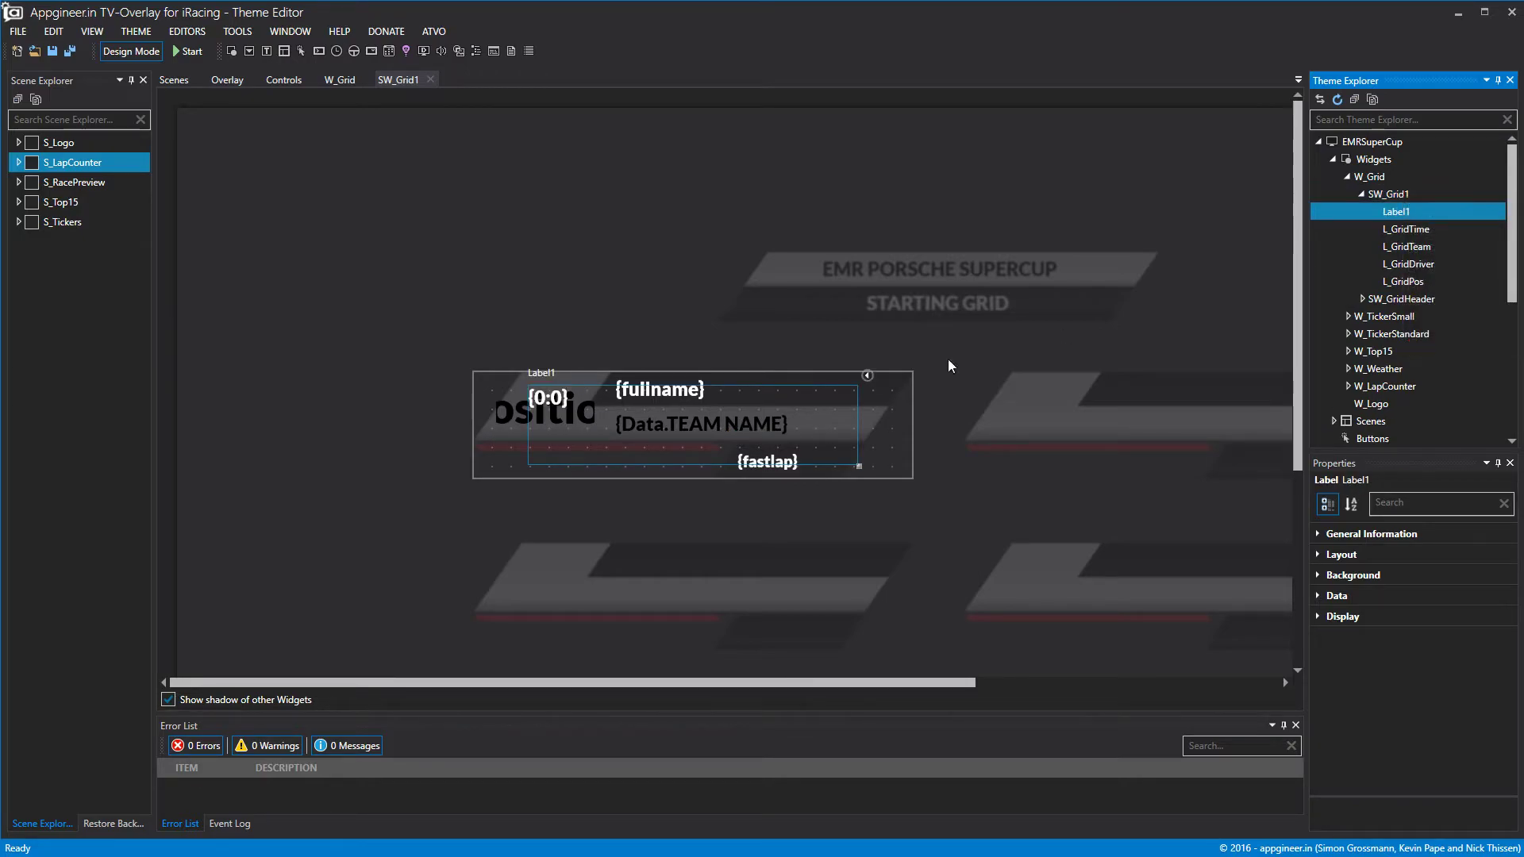
left_click_drag(860, 465, 558, 416)
left_click_drag(559, 403, 840, 470)
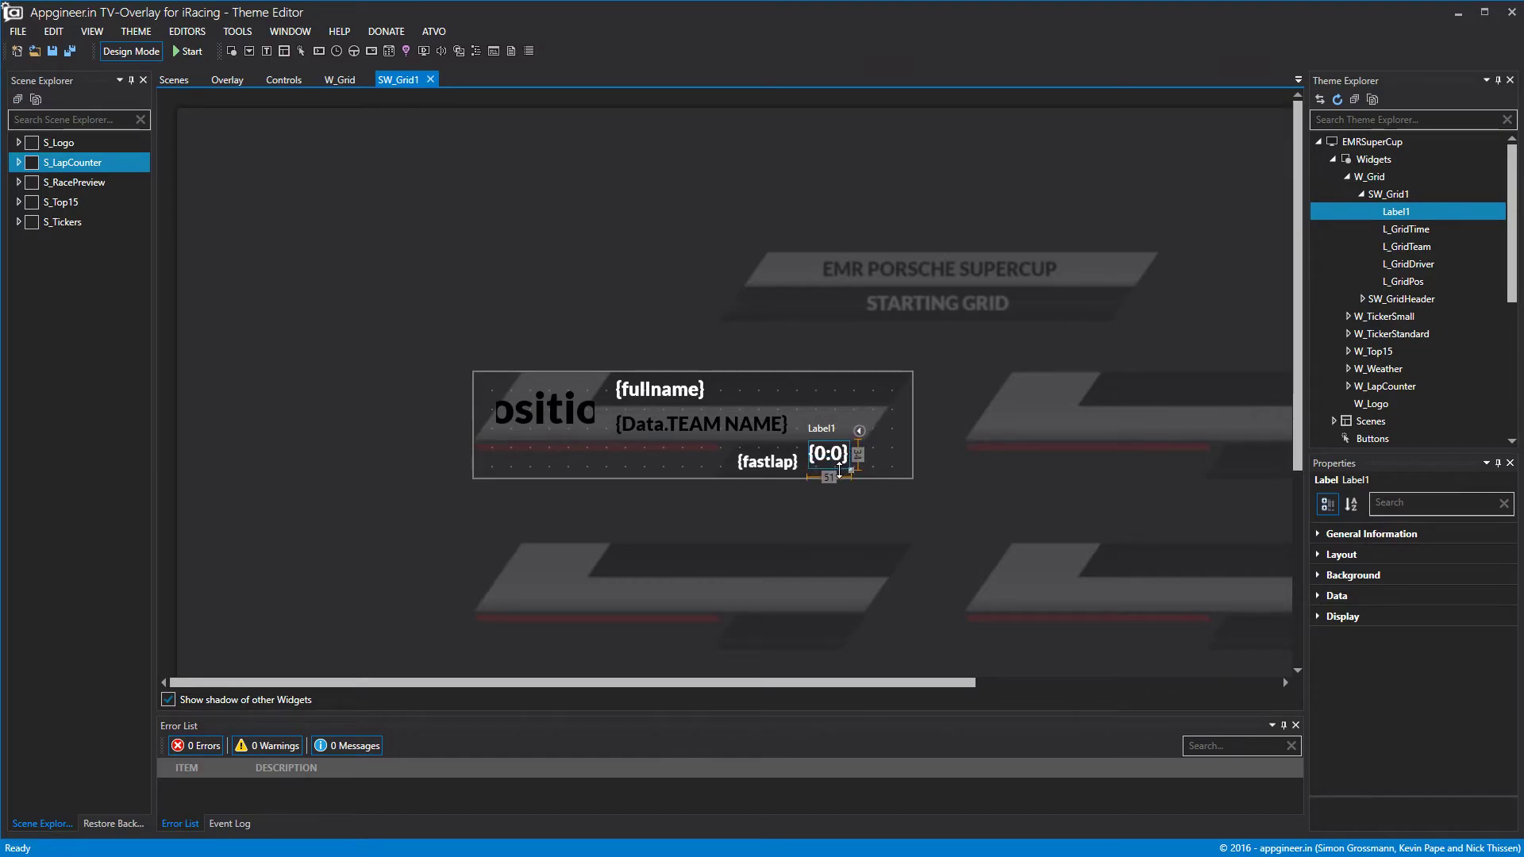
Bind the new label to gap.
left_click(1320, 595)
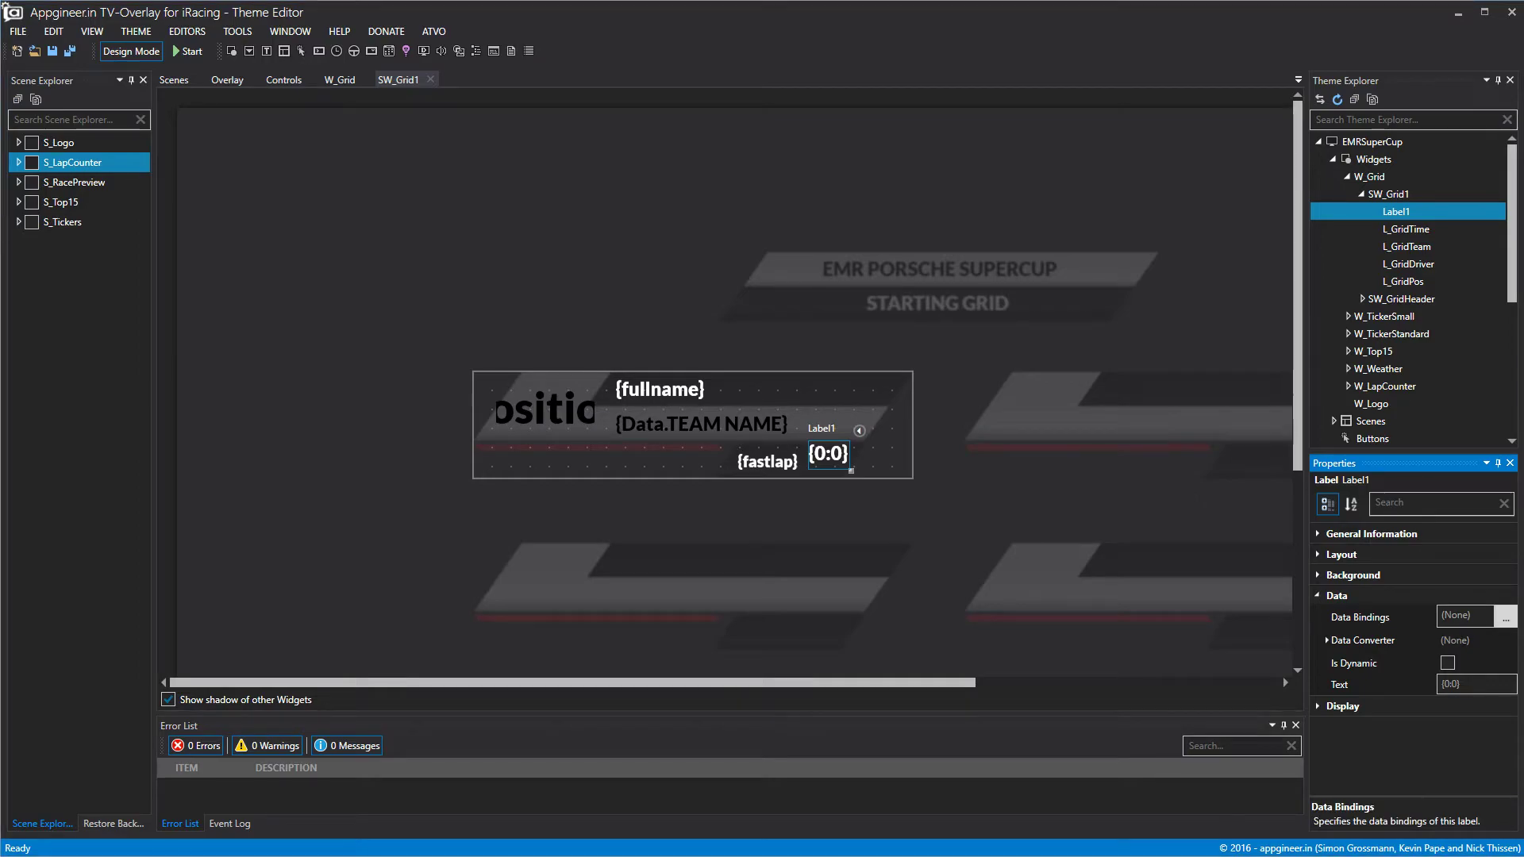
left_click(1505, 618)
scroll(508, 403, "down", 10)
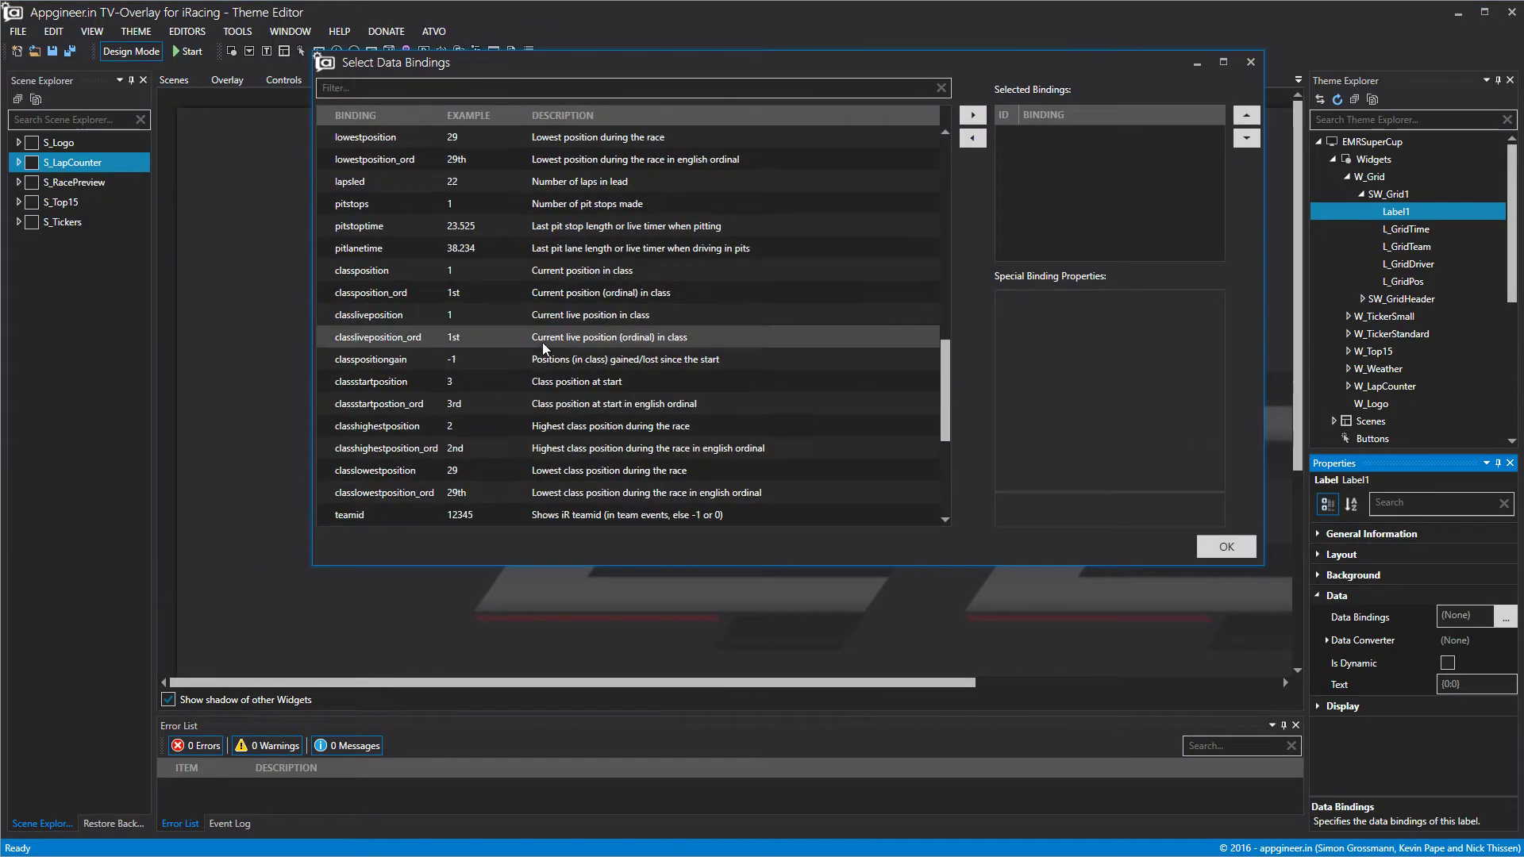
scroll(507, 401, "down", 2)
left_click(503, 363)
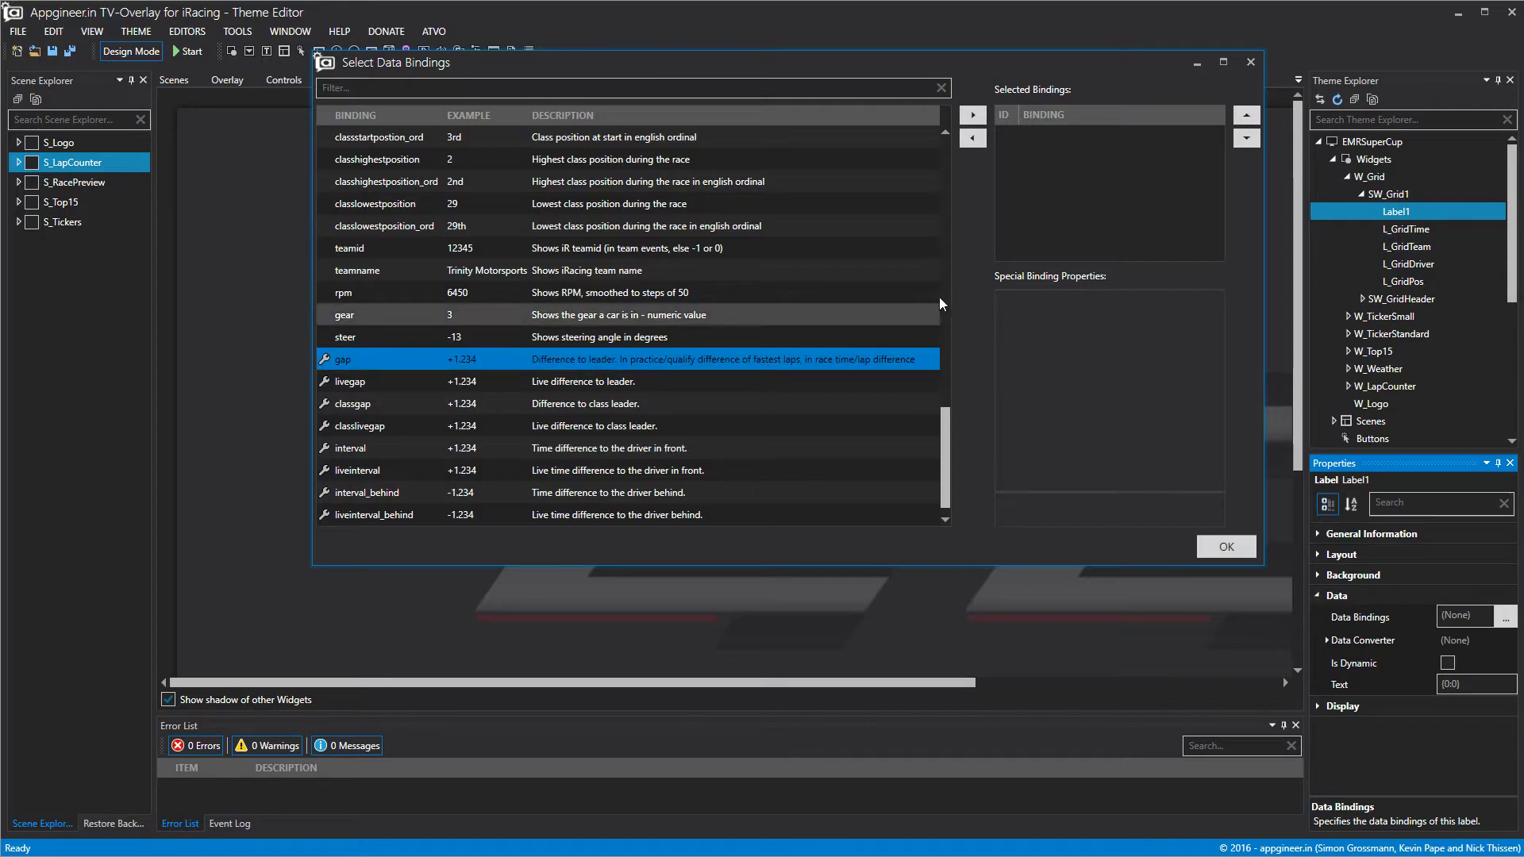
left_click(973, 116)
left_click(1224, 555)
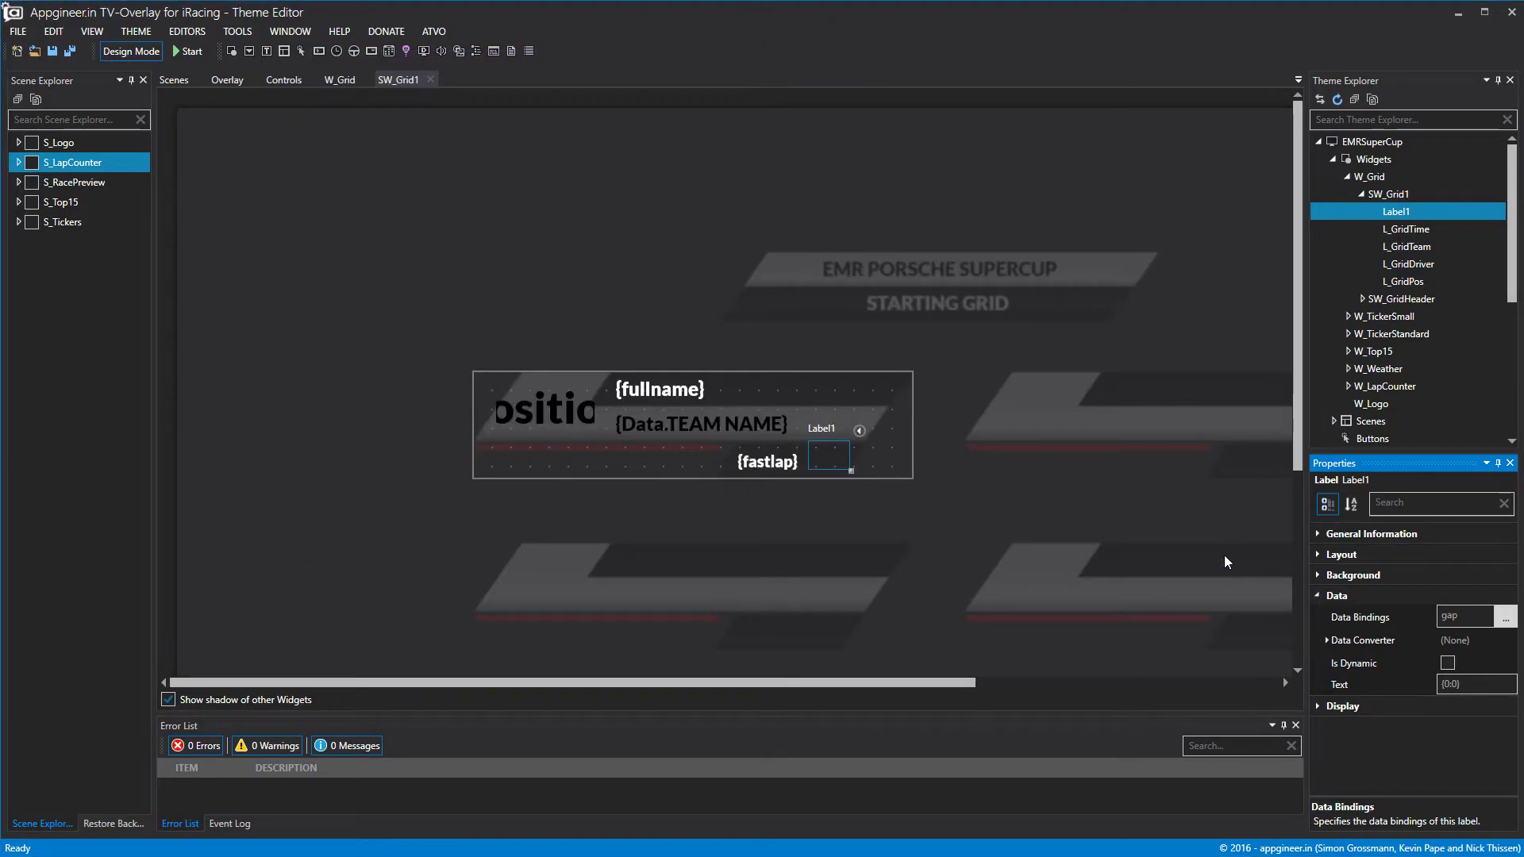
Align the gap text Center horizontally and Bottom vertically, and make it orange.
left_click(1323, 706)
scroll(1476, 714, "down", 2)
left_click(1492, 748)
left_click(1458, 782)
left_click(1493, 780)
left_click(1492, 755)
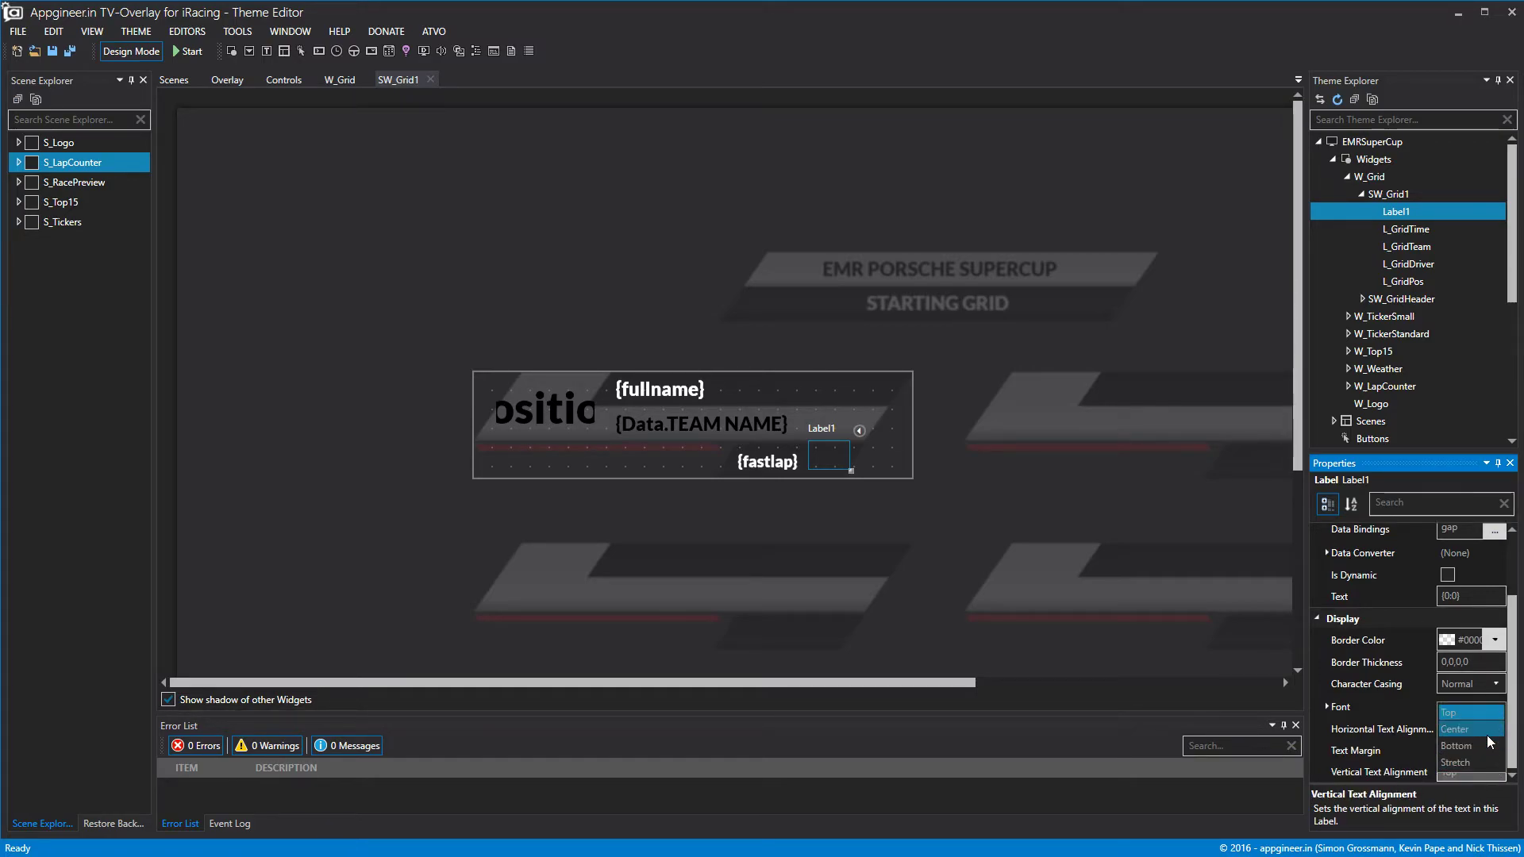
left_click(1325, 707)
scroll(1461, 711, "down", 2)
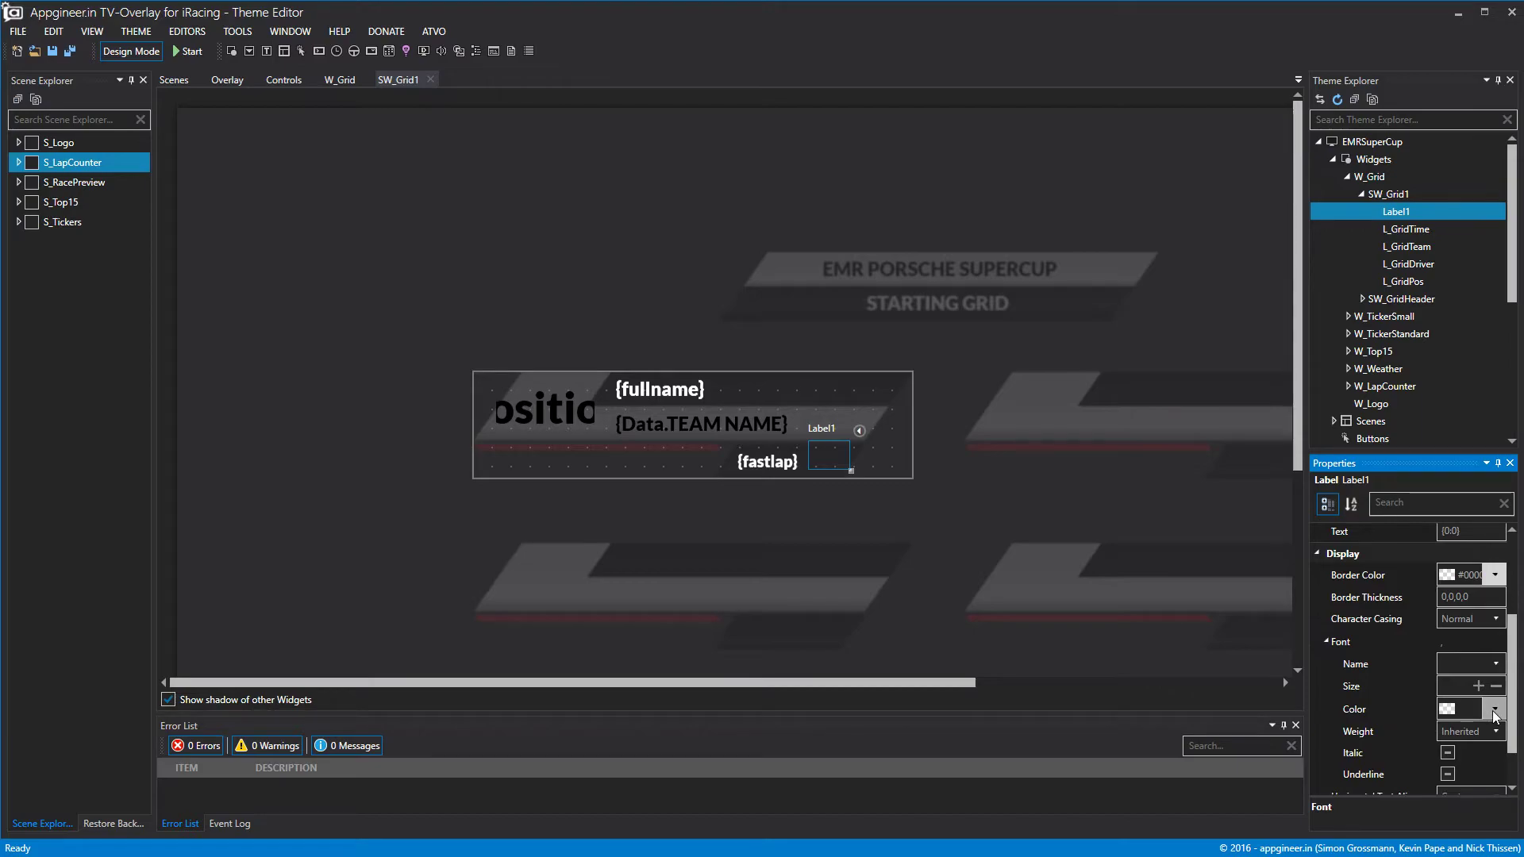
left_click(1494, 709)
left_click(1523, 662)
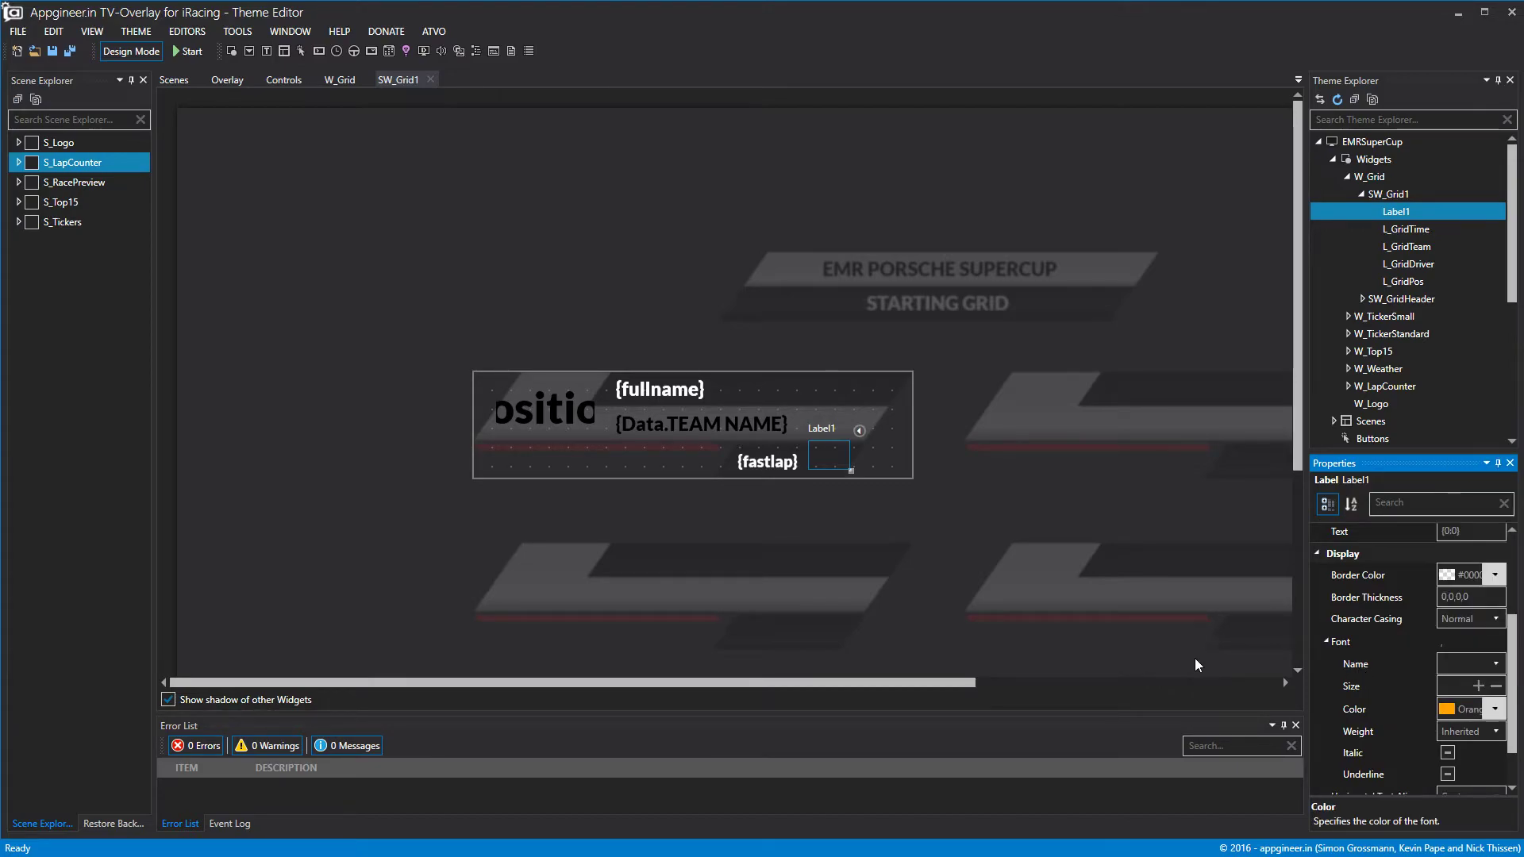
Set the gap label's font size to 12, checking it in the live preview.
left_click(121, 51)
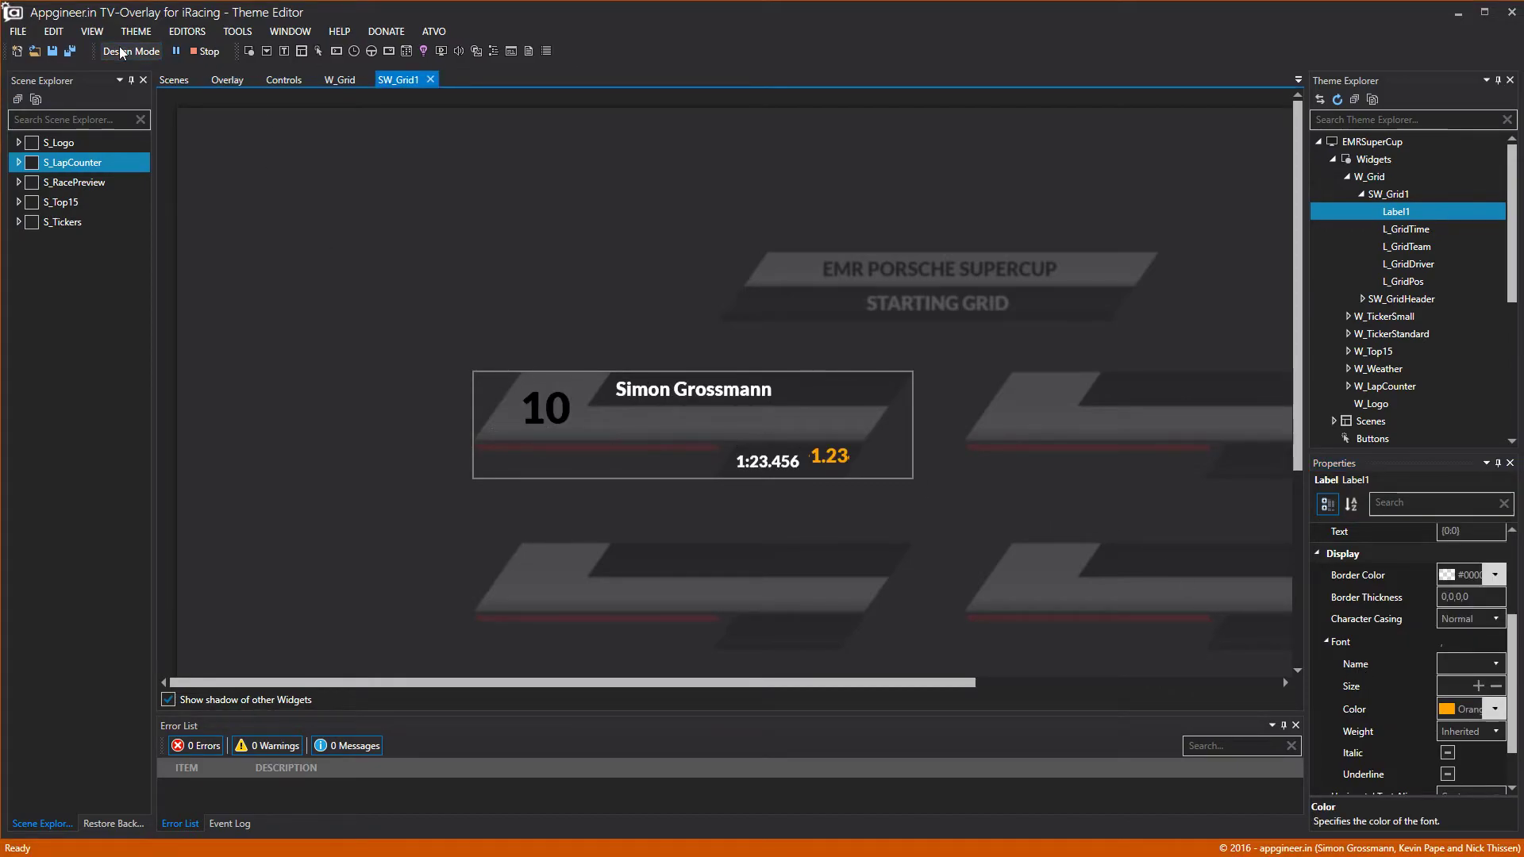
left_click(1495, 686)
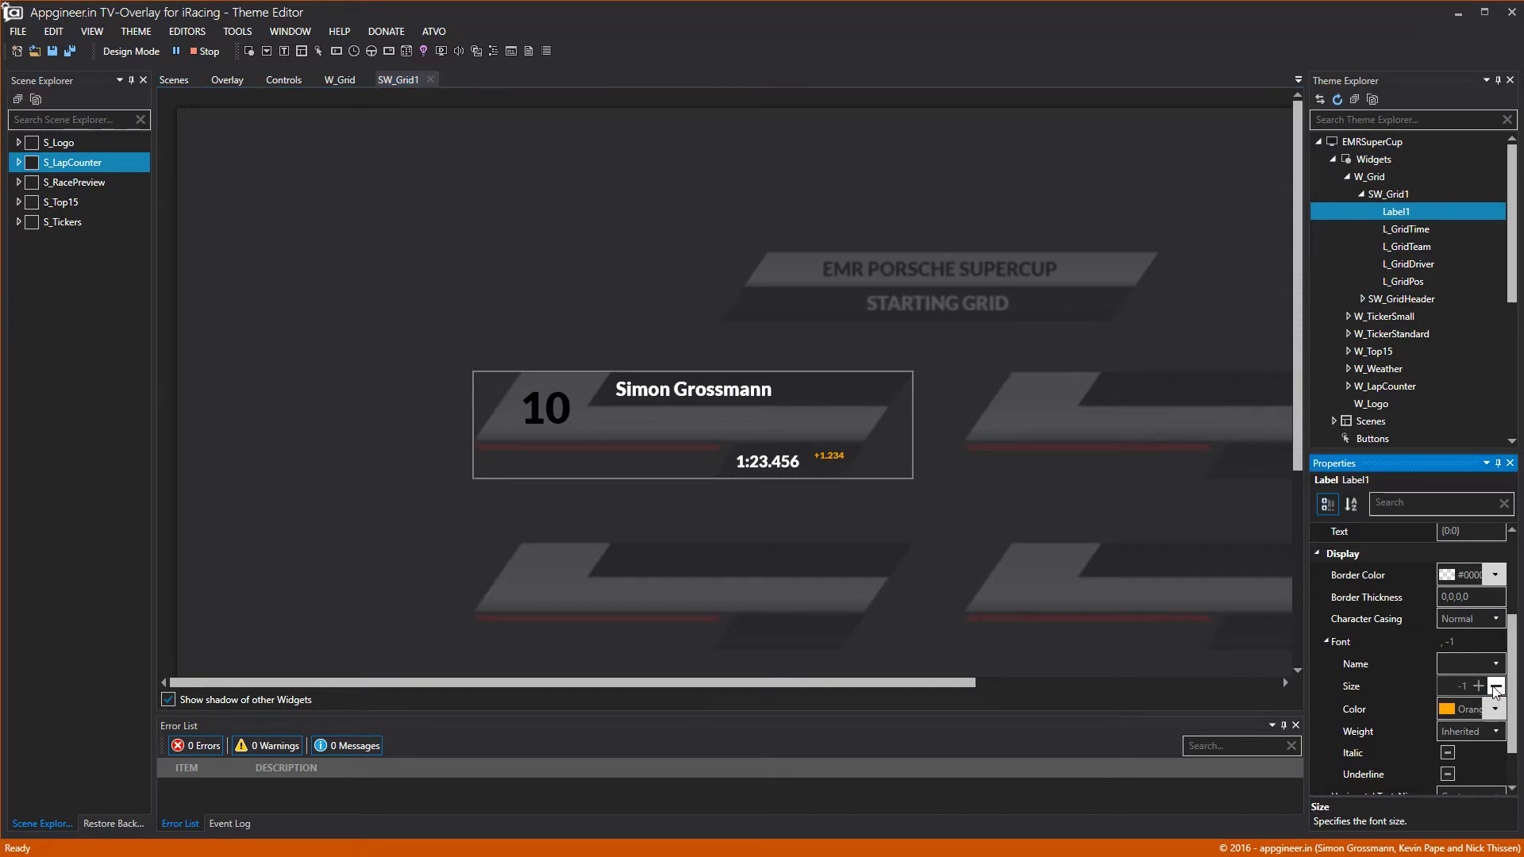
left_click(1478, 686)
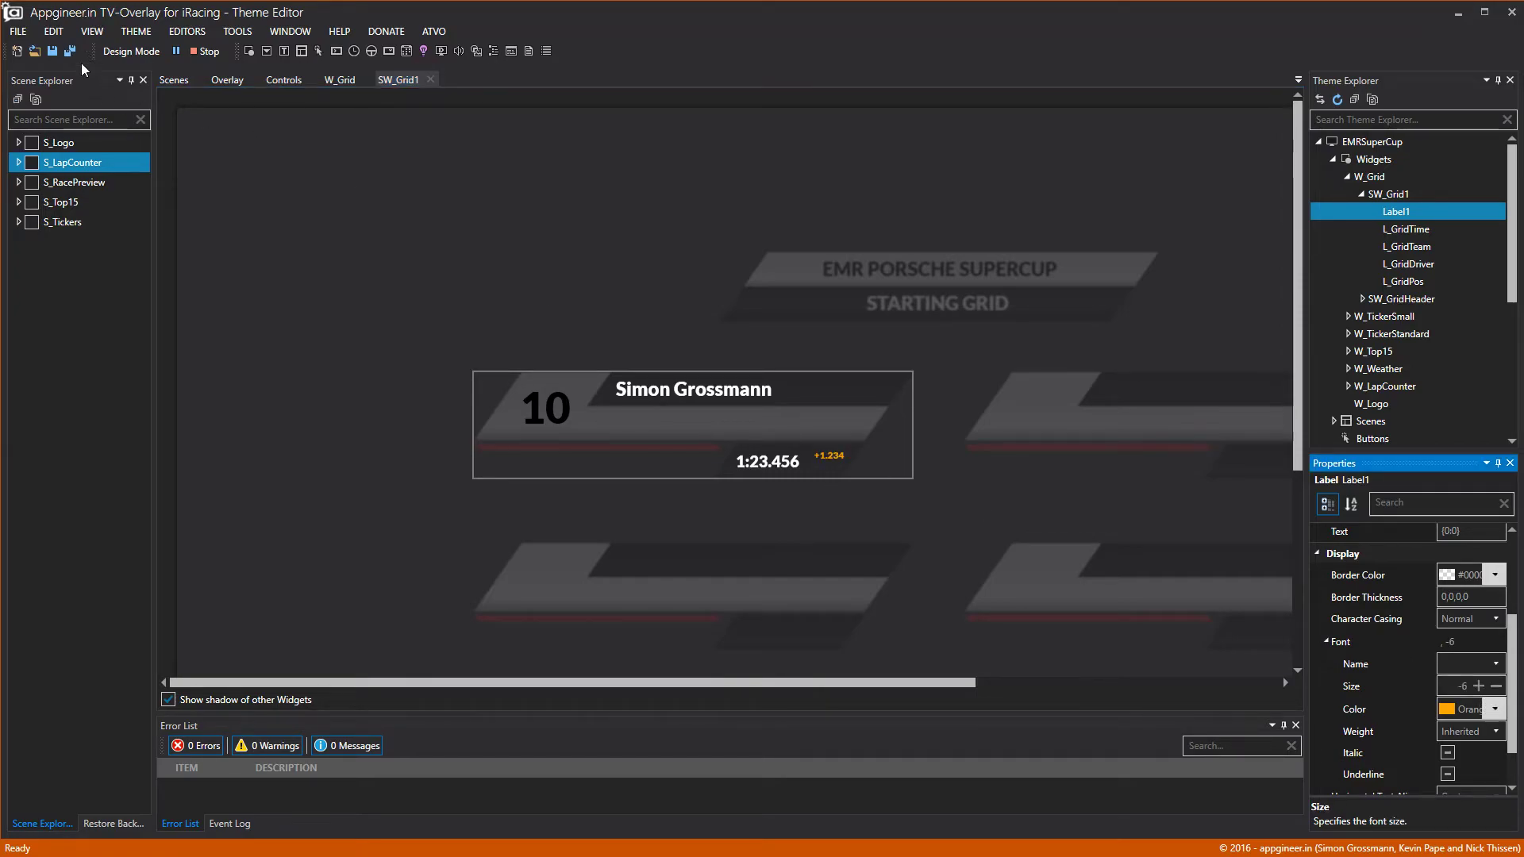
left_click(132, 50)
left_click(132, 50)
left_click(1475, 693)
type("12")
left_click(1087, 441)
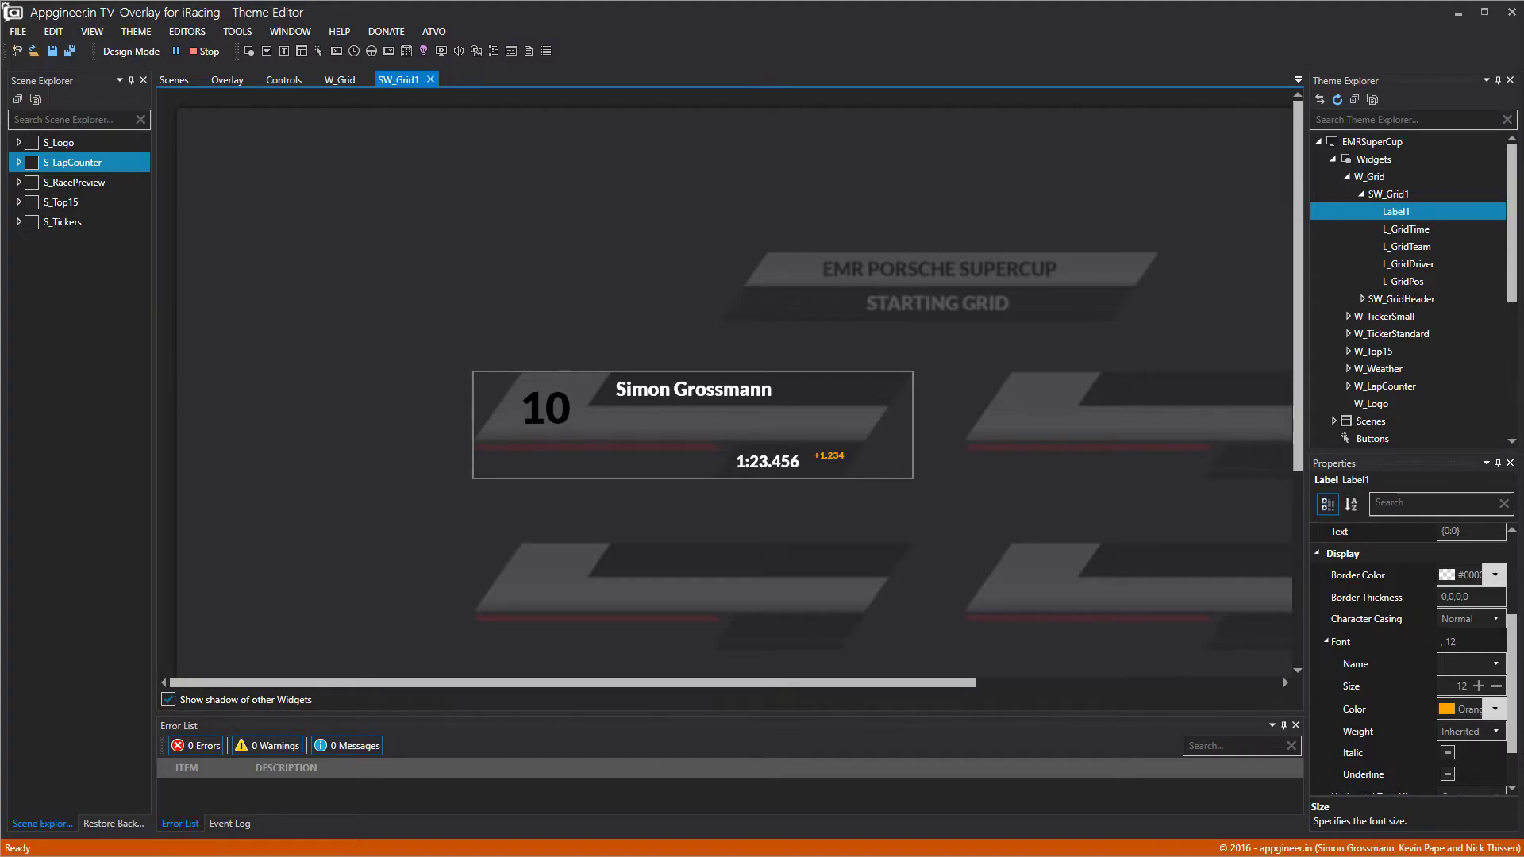
Move the gap label down to Top 95 and close the SW_Grid1 editor.
left_click(1322, 553)
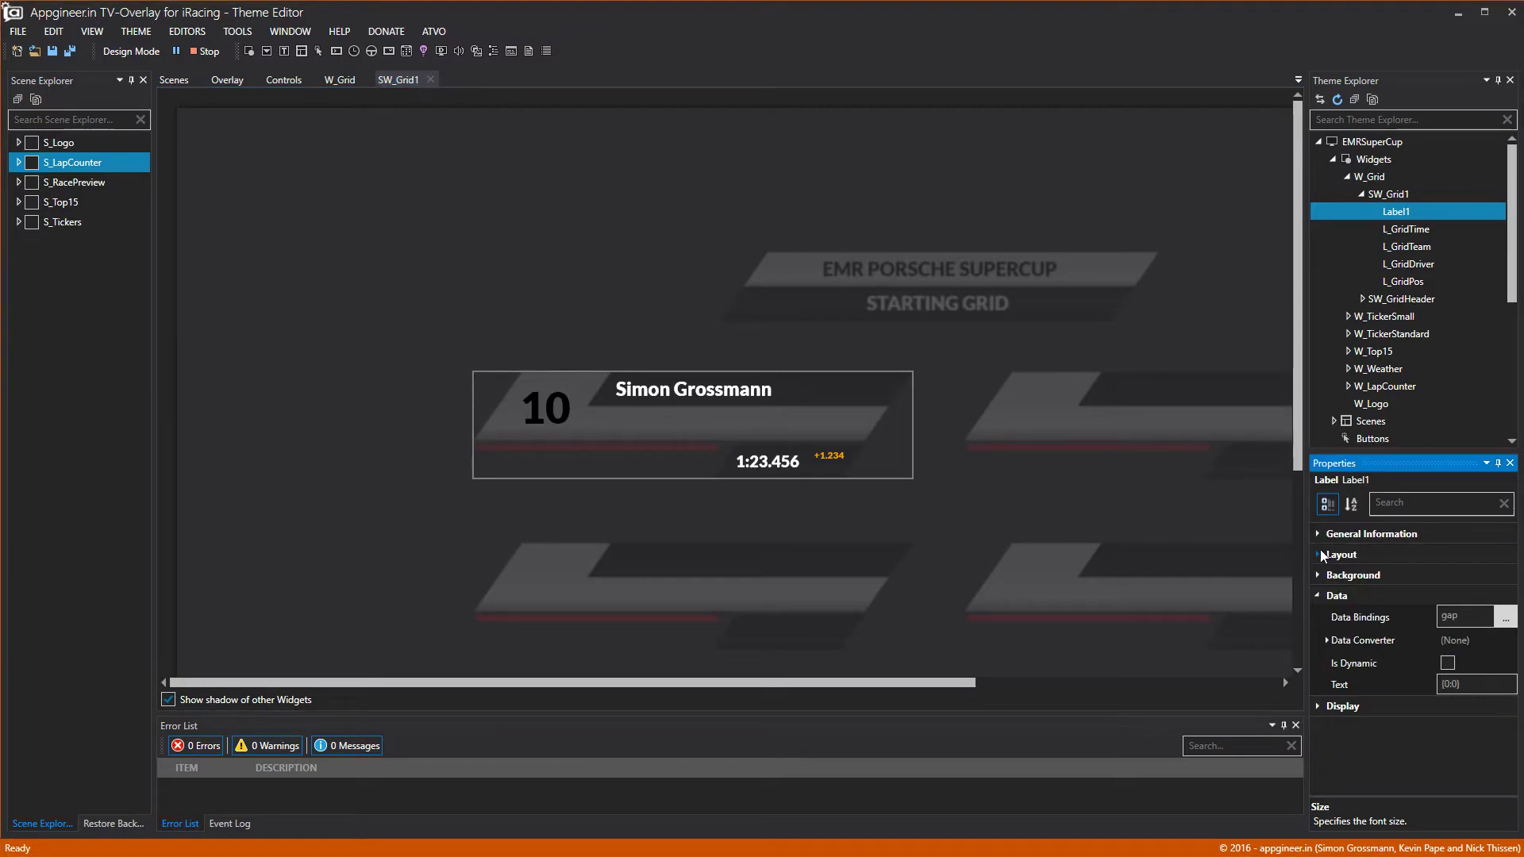
left_click(1317, 557)
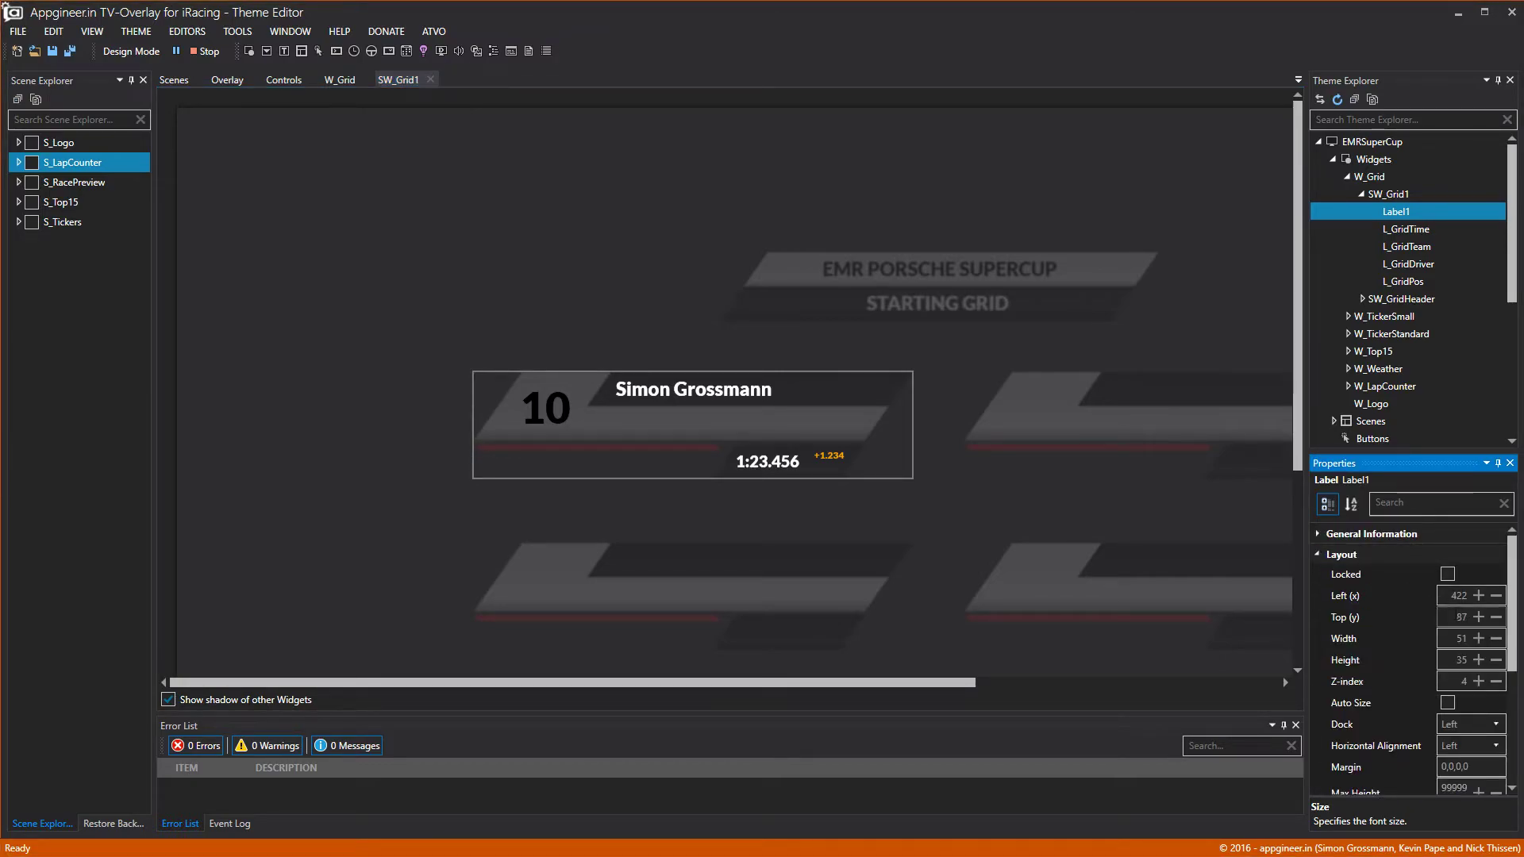
left_click(1478, 618)
left_click(1478, 618)
left_click(1478, 617)
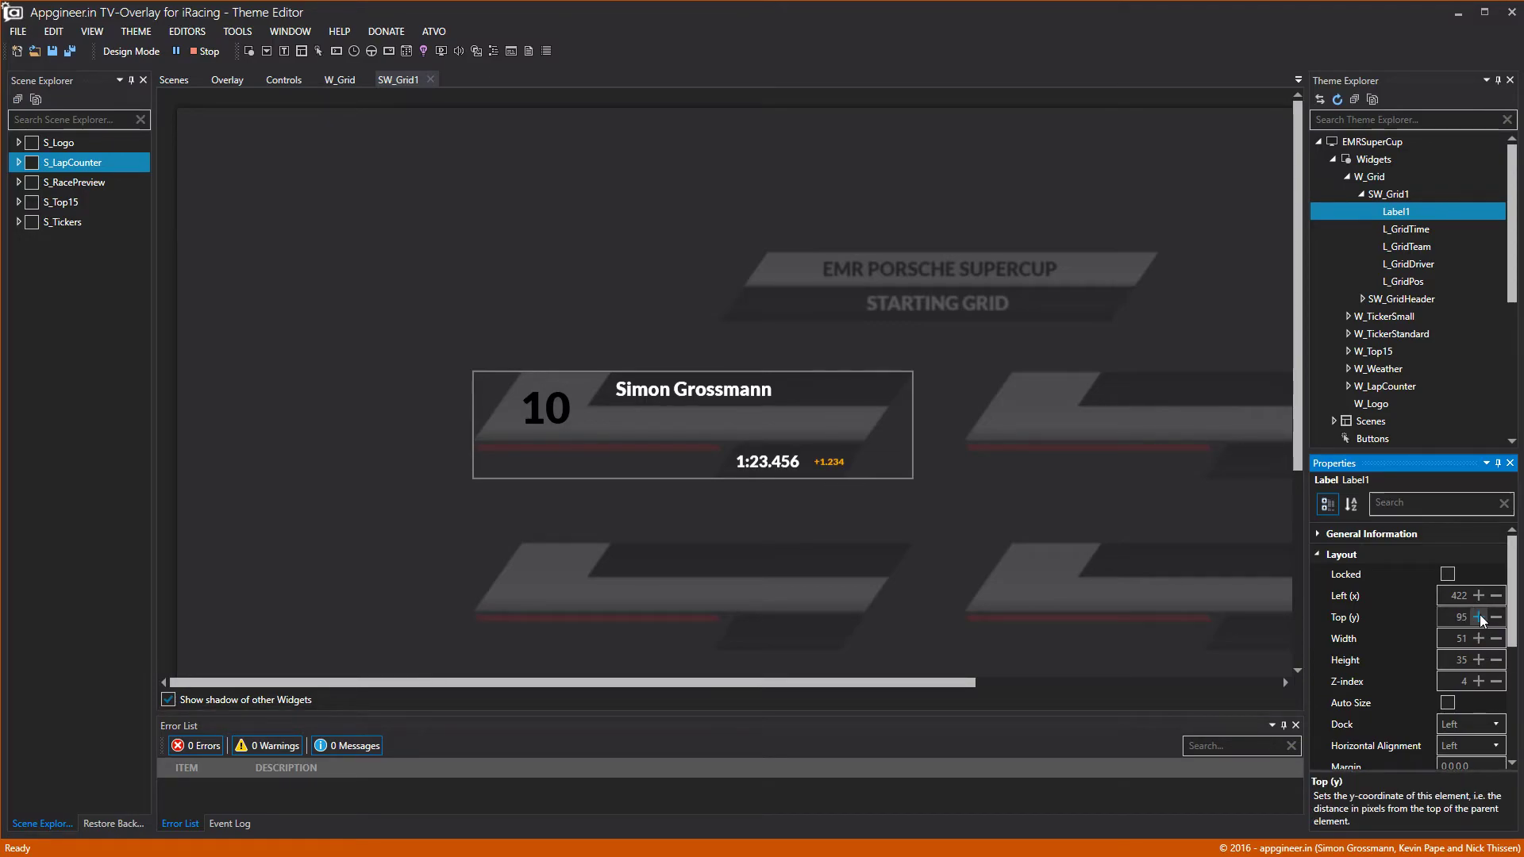
left_click(397, 79)
left_click(430, 80)
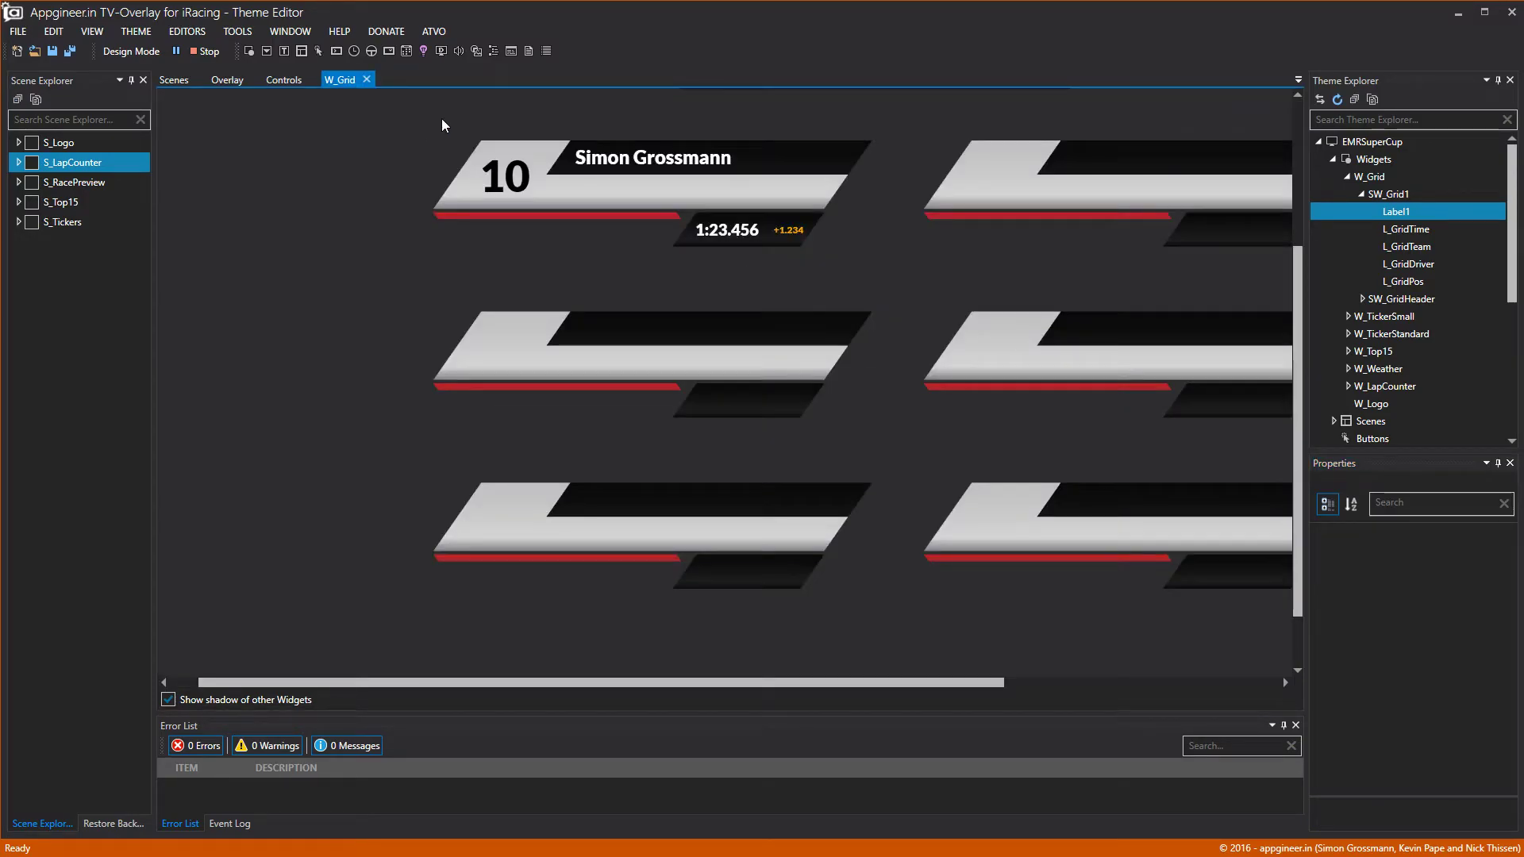
Copy the SW_Grid1 row and paste a duplicate into W_Grid.
left_click(746, 161)
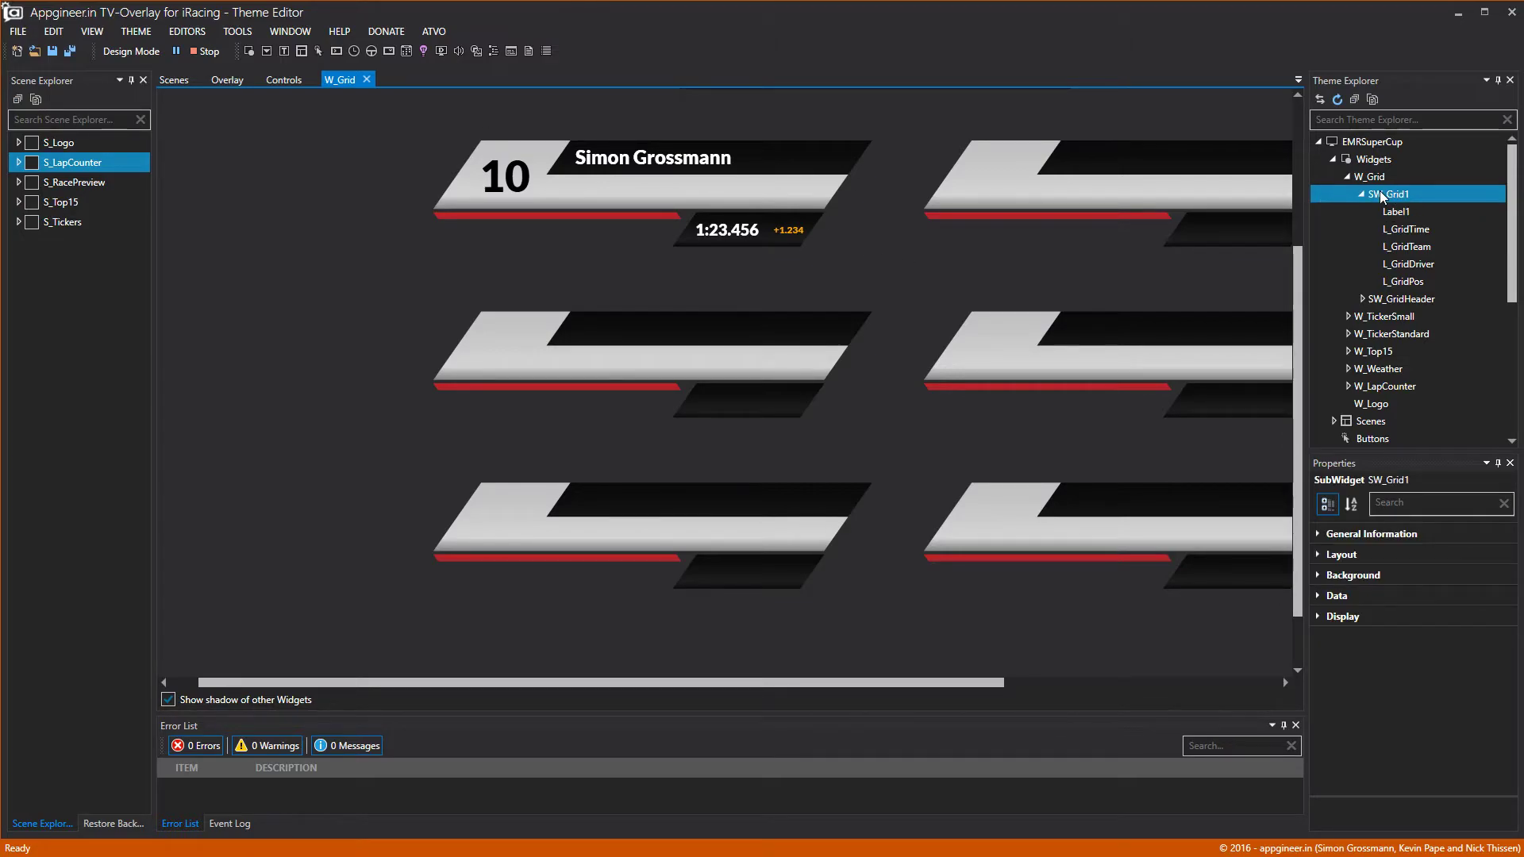
left_click(1363, 195)
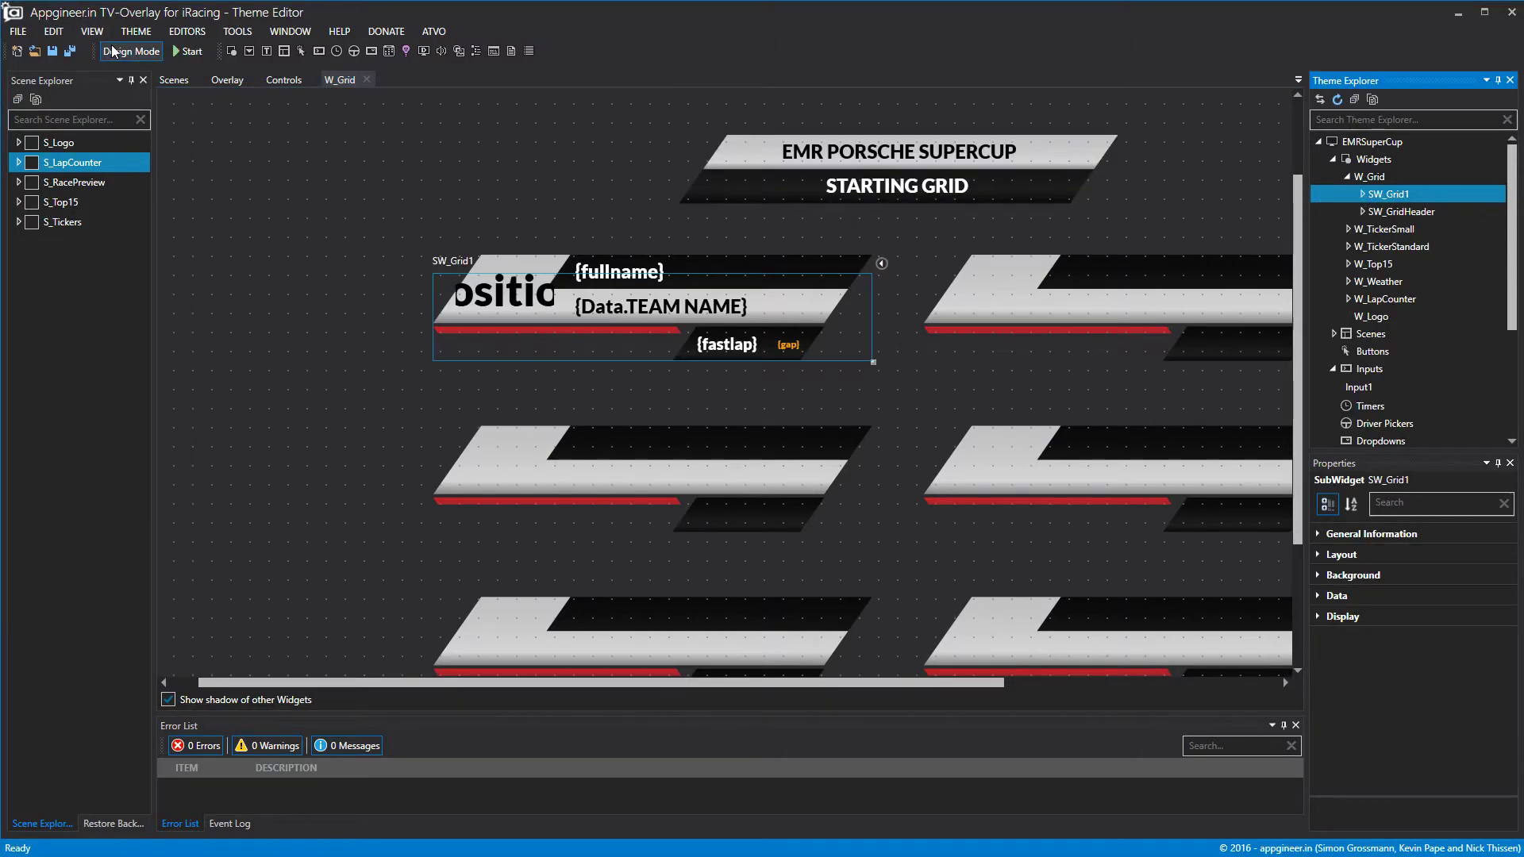
right_click(1389, 195)
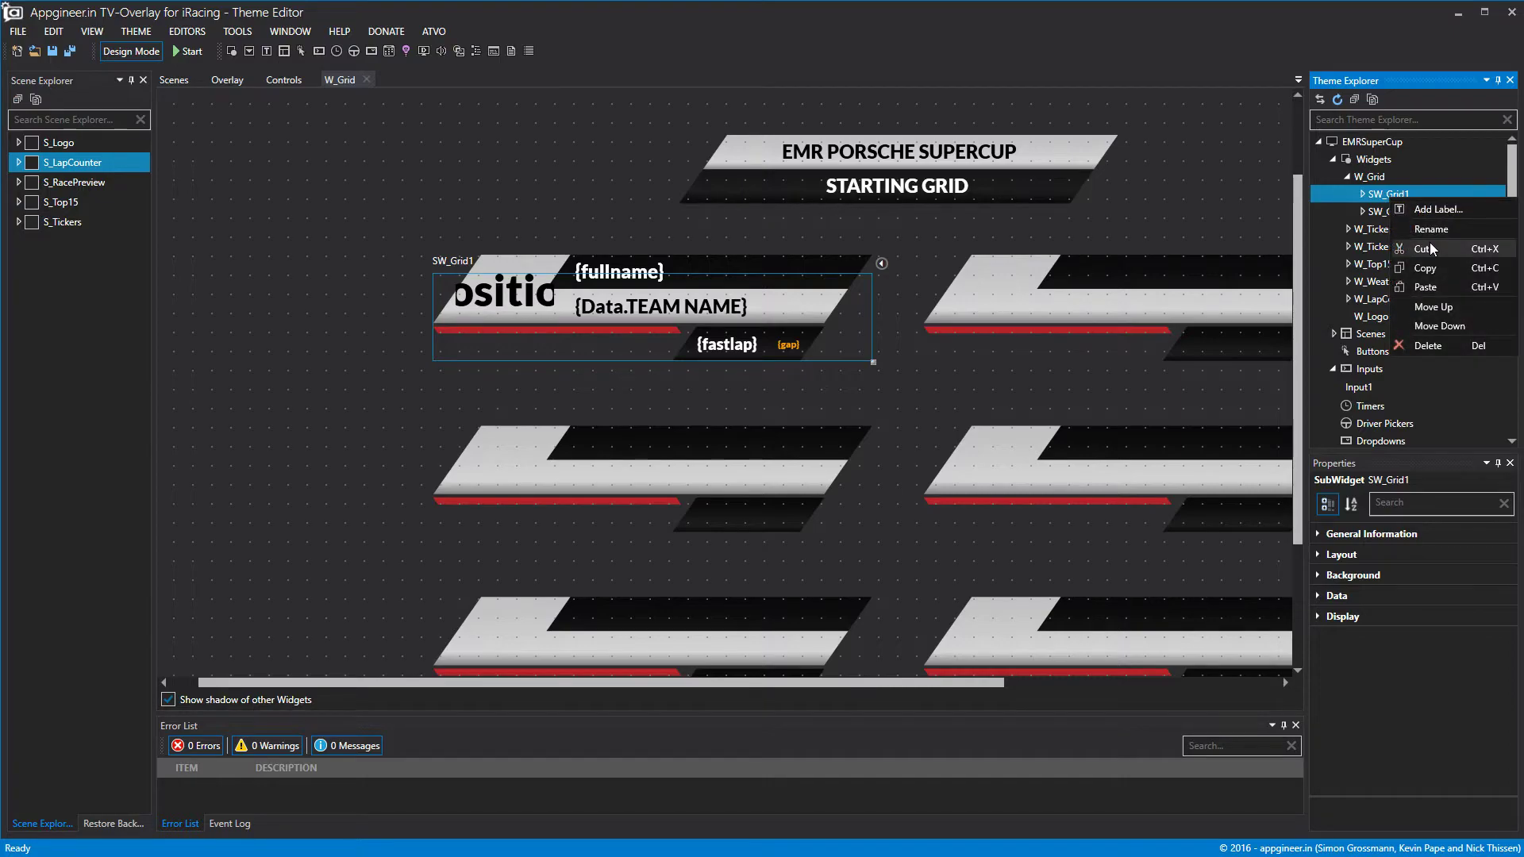
left_click(1393, 178)
right_click(1390, 177)
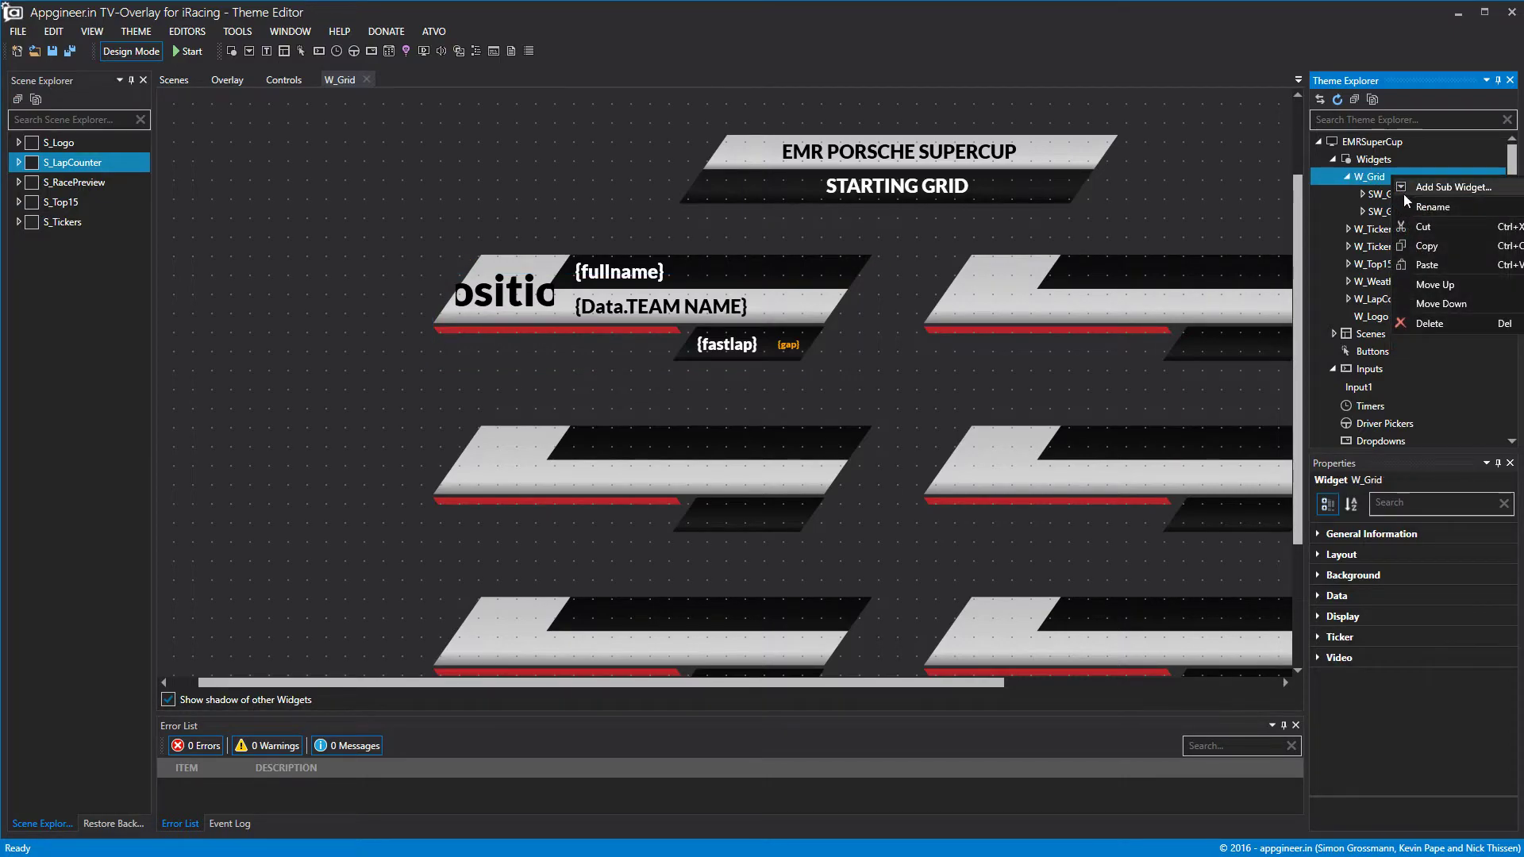
left_click(1427, 262)
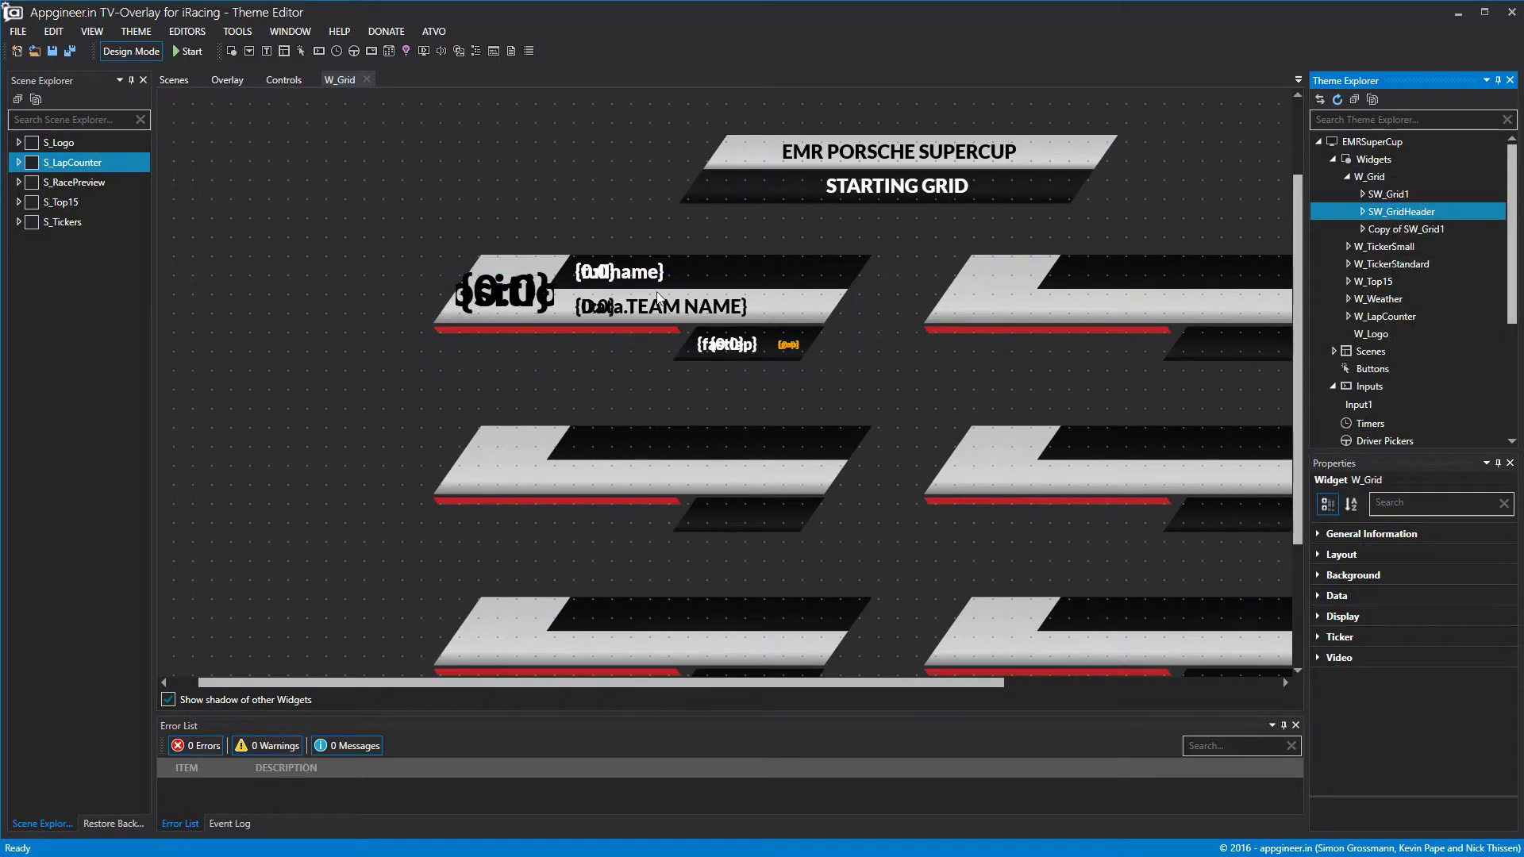
Move the duplicate row into the right-hand column beside SW_Grid1.
left_click(1405, 228)
left_click(1317, 560)
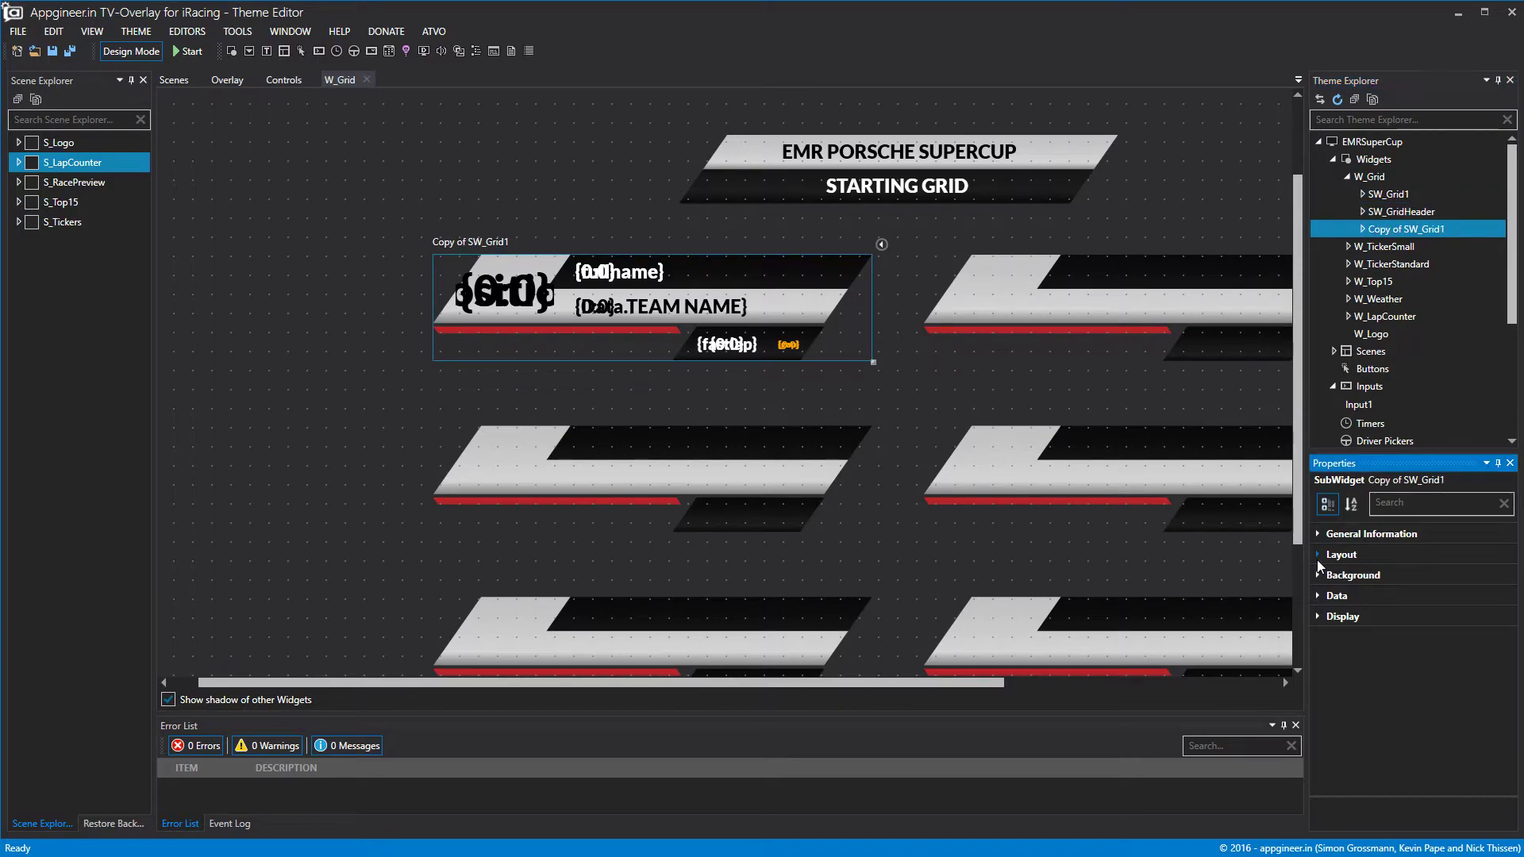
left_click(1317, 560)
left_click(1481, 599)
left_click(1482, 598)
left_click(1481, 598)
left_click(1481, 598)
left_click(1481, 598)
left_click(1479, 596)
left_click(1478, 596)
left_click(1479, 596)
left_click(1478, 596)
left_click(1478, 596)
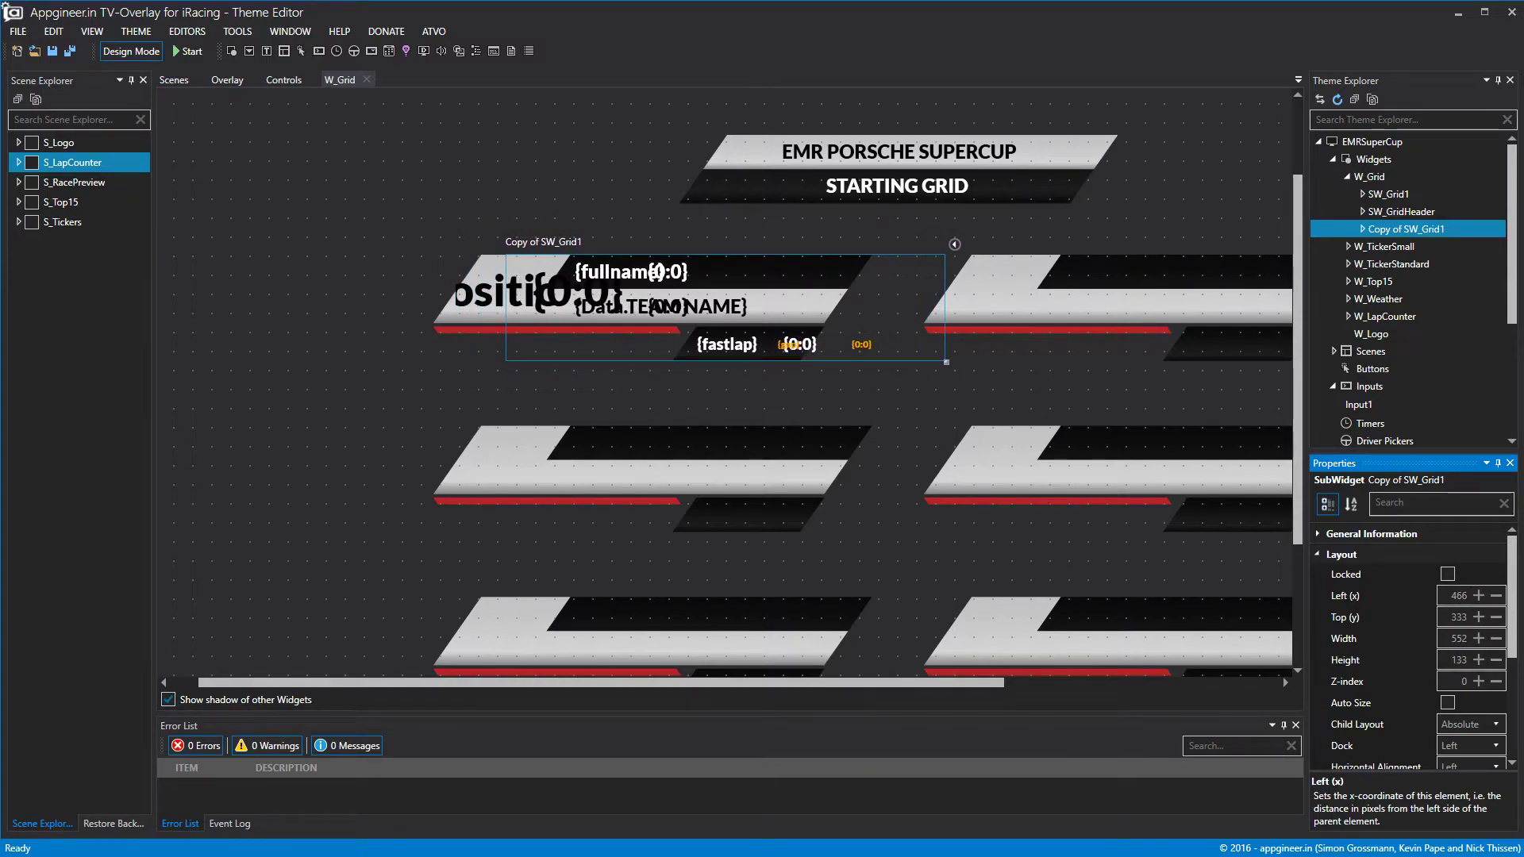
left_click_drag(905, 294, 1233, 295)
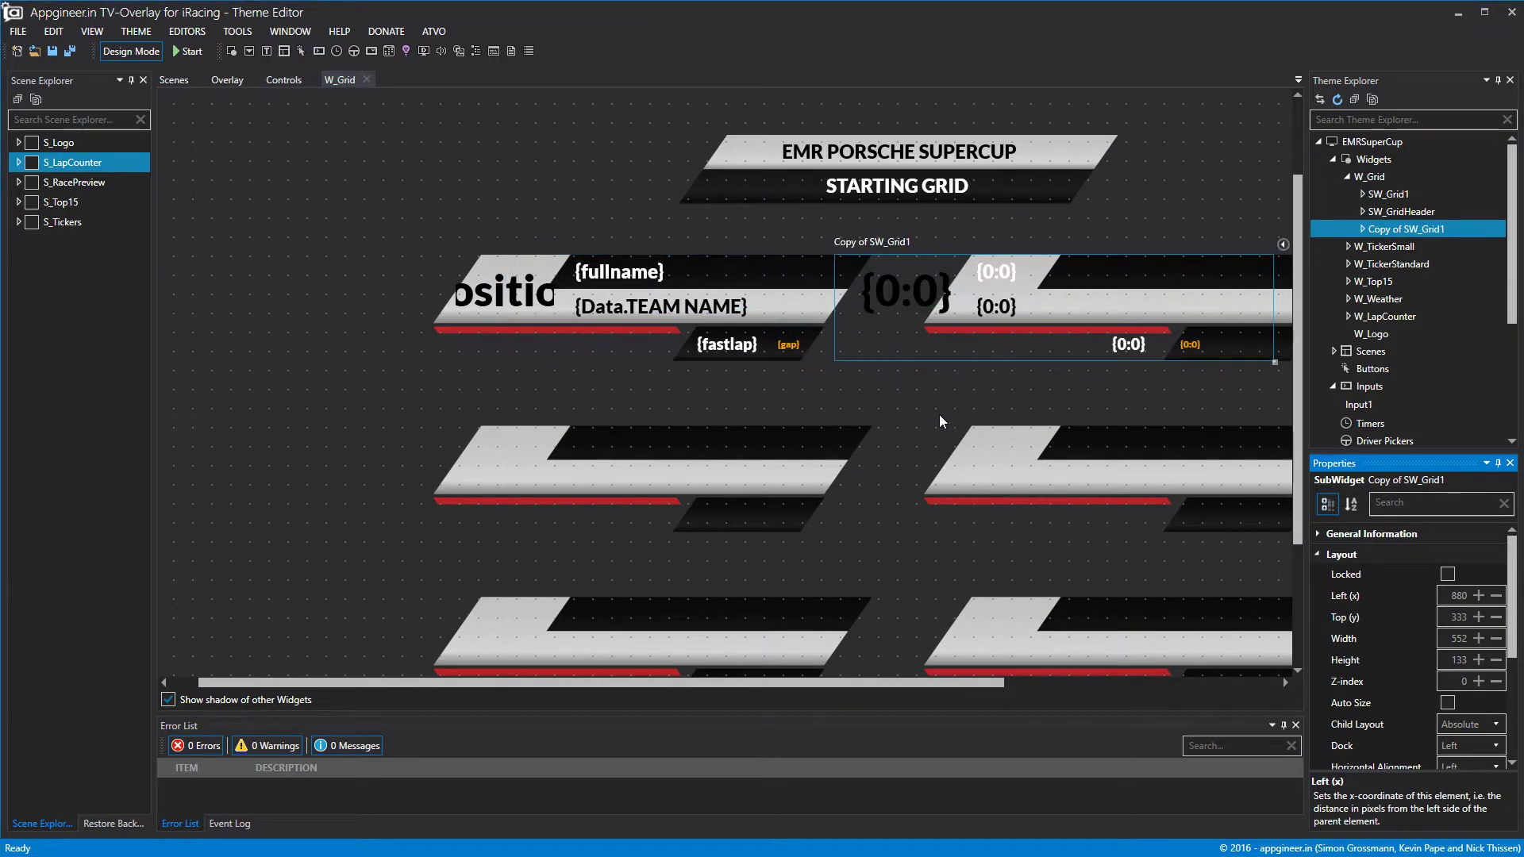
left_click_drag(875, 684, 1117, 687)
left_click_drag(789, 290, 878, 289)
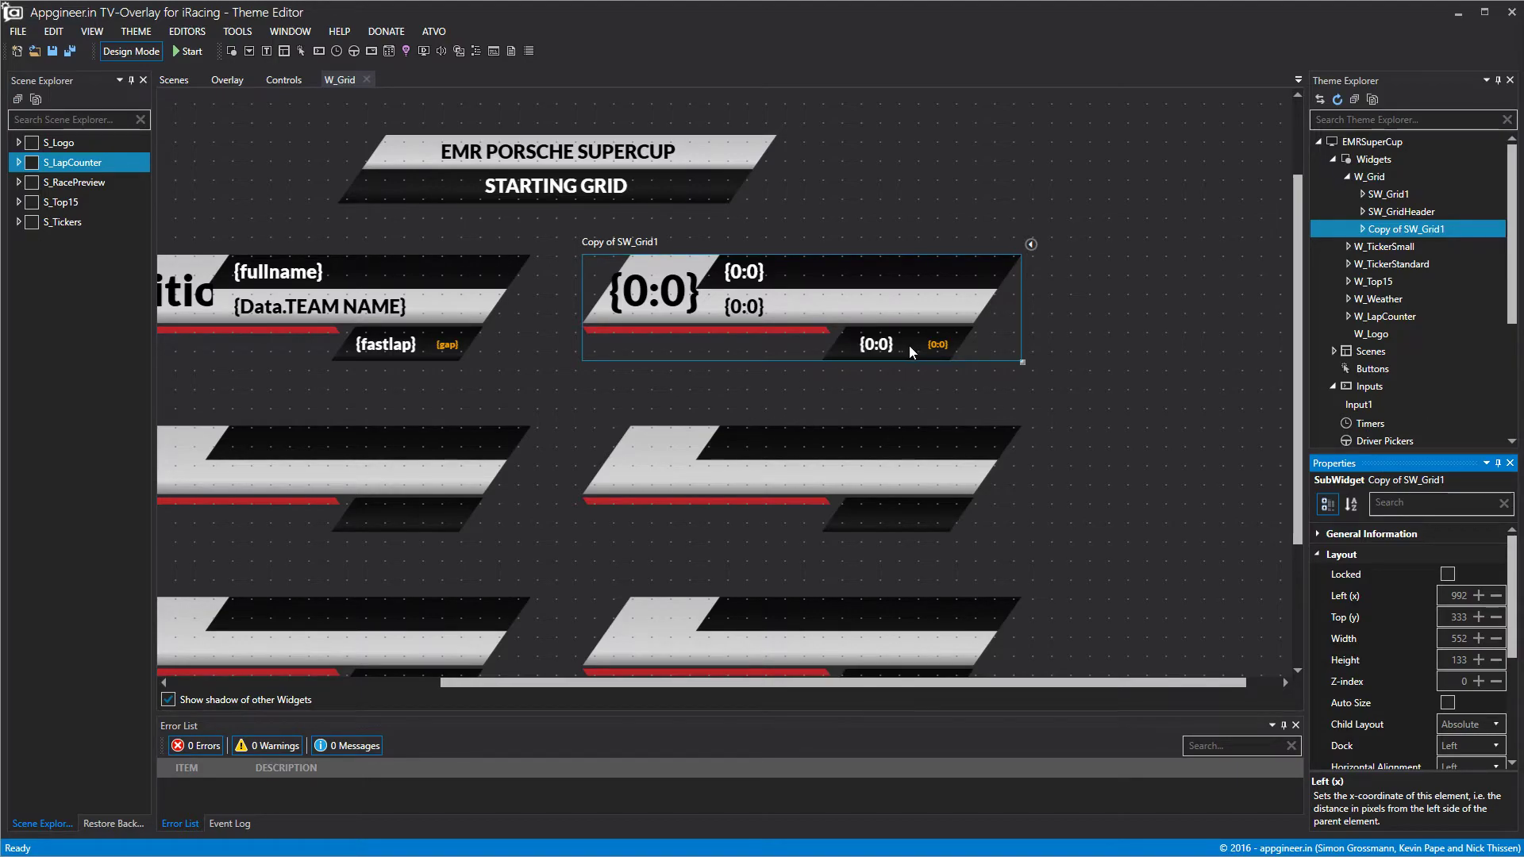
Set the duplicate row's data offset to 1 and preview it with live data.
left_click(1321, 554)
left_click(1319, 594)
left_click(1489, 615)
left_click(1182, 518)
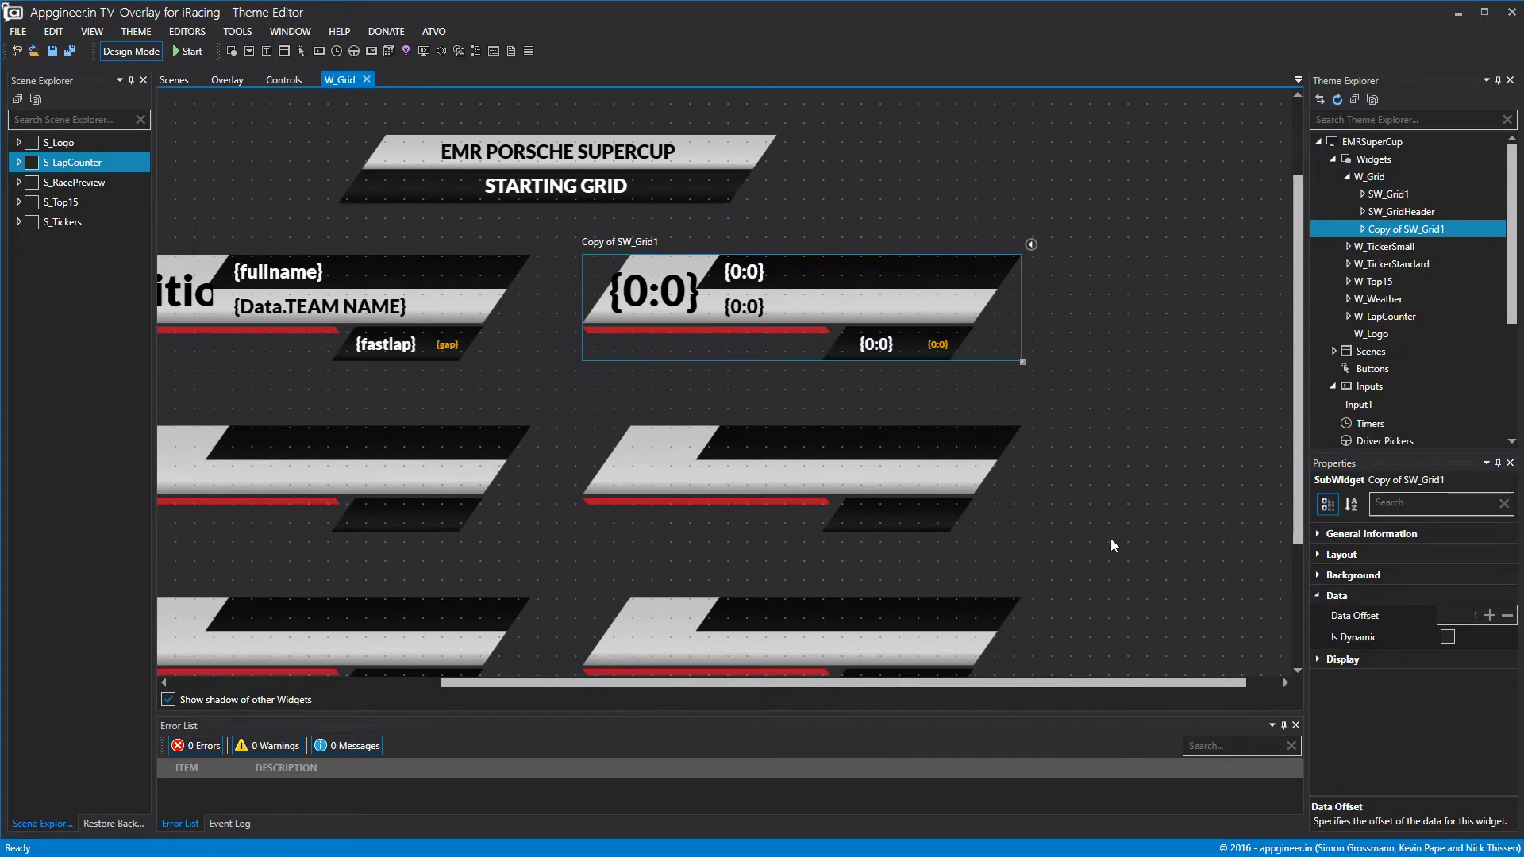
left_click(136, 55)
left_click(137, 55)
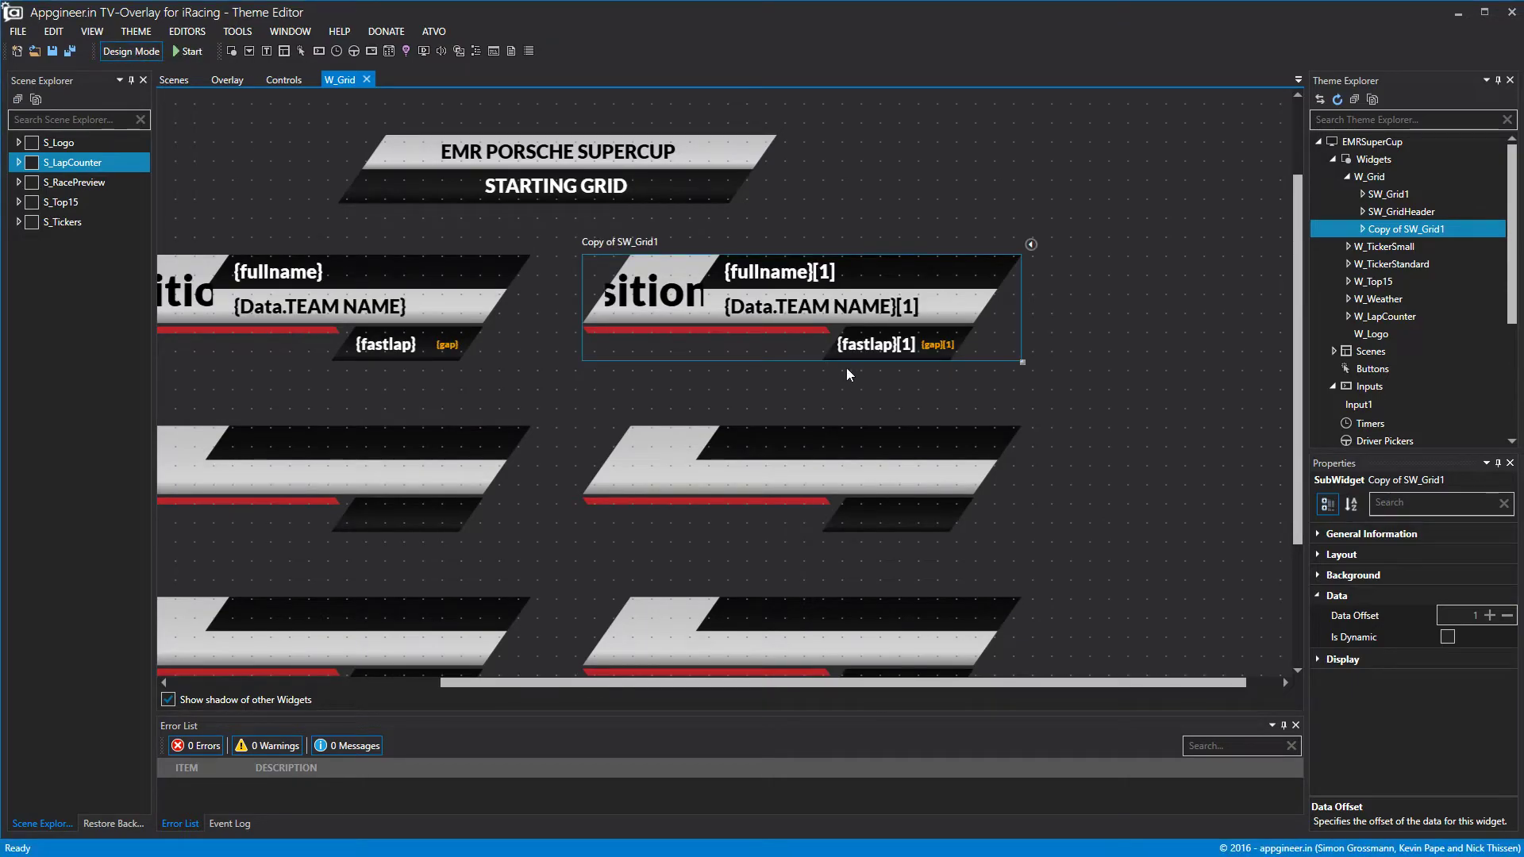
Rename the duplicate row to SW_Grid2 by removing the 'Copy of' prefix.
right_click(1399, 229)
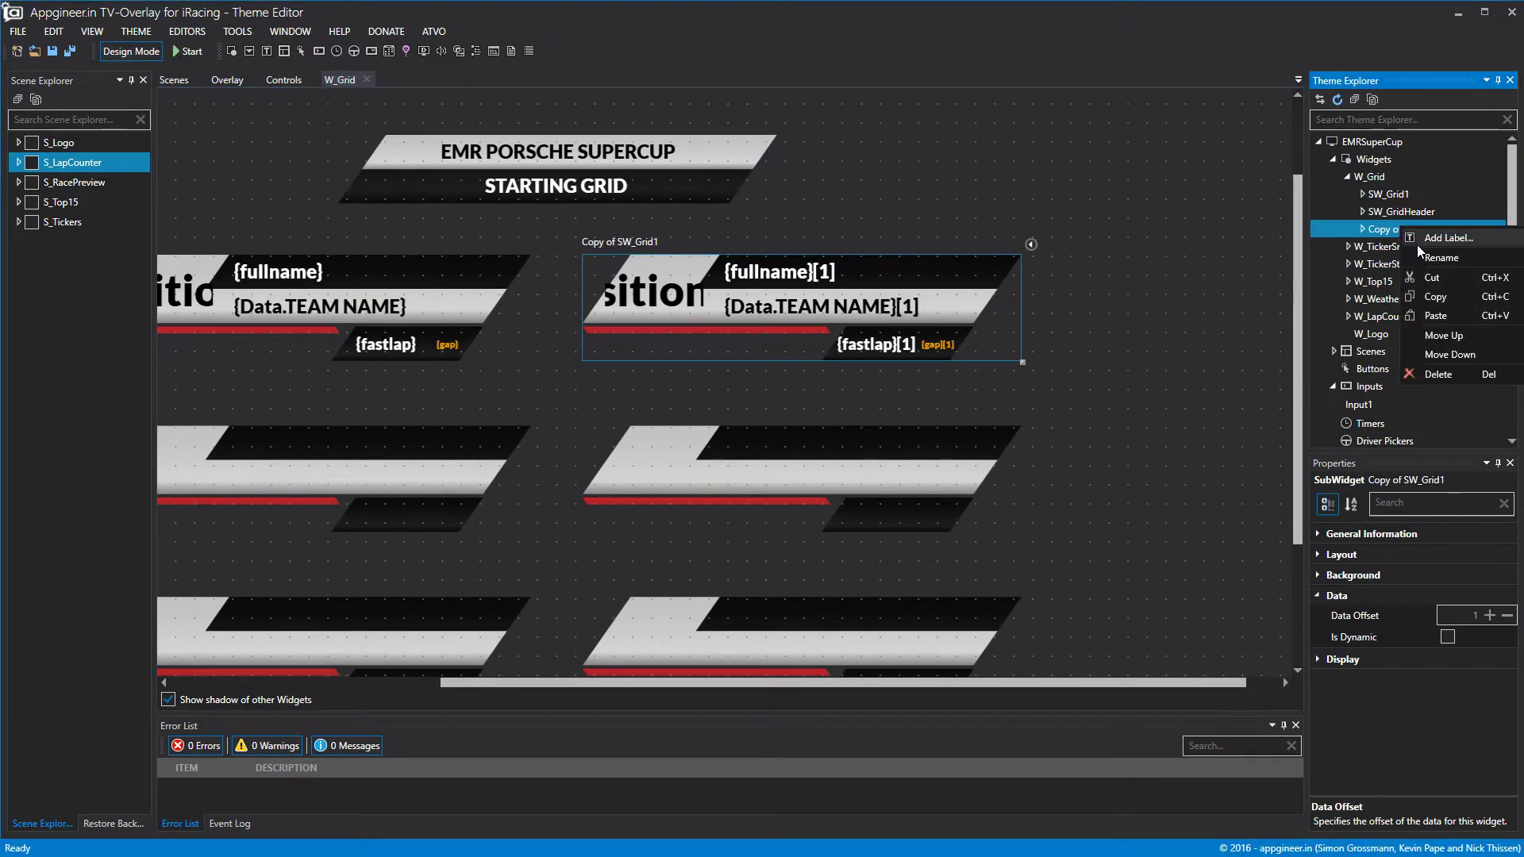
left_click(1420, 256)
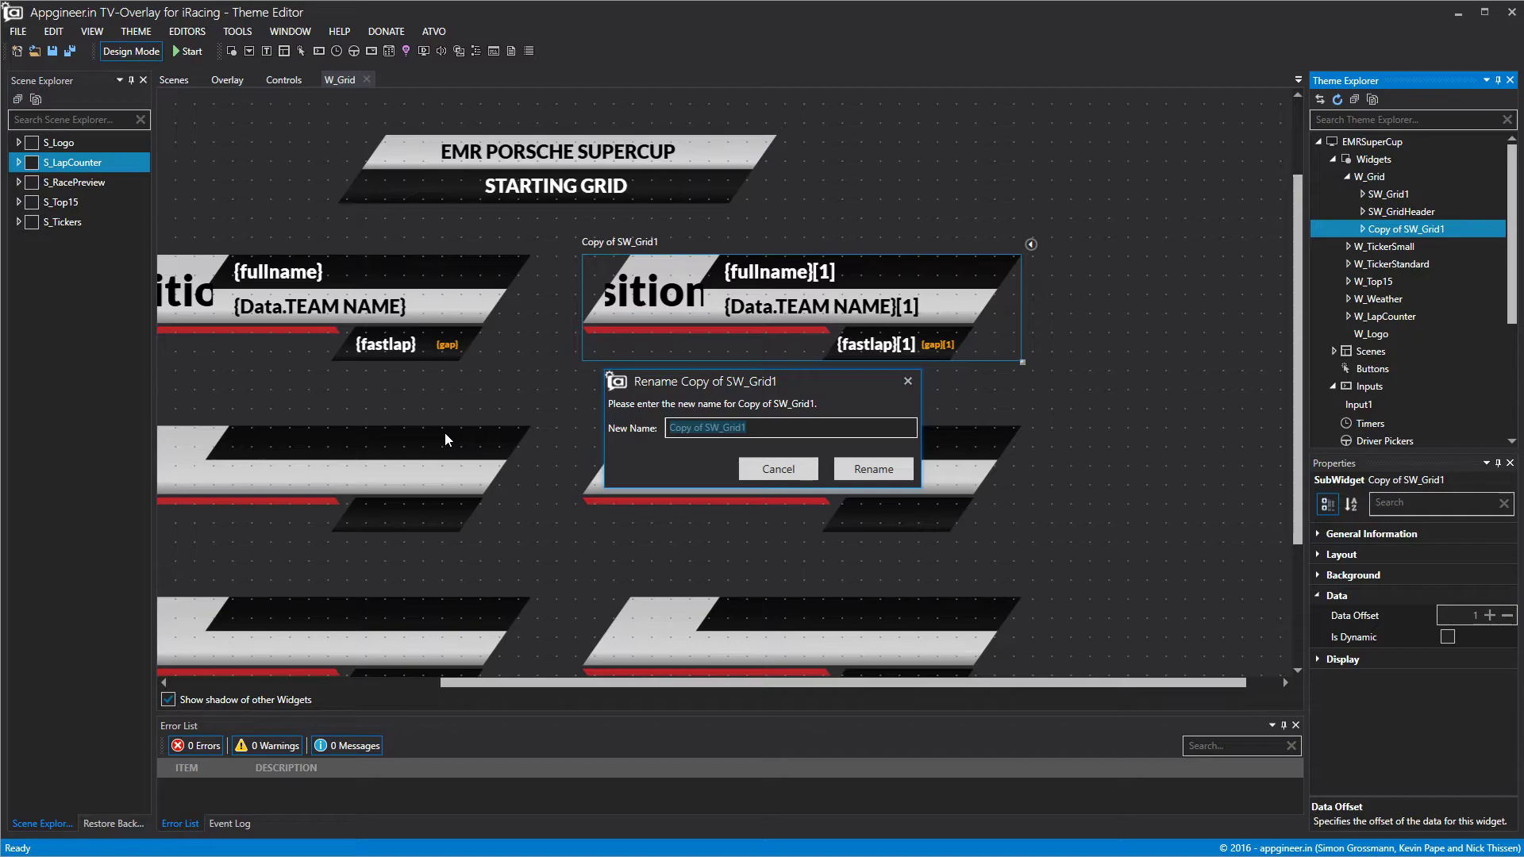
key("Right")
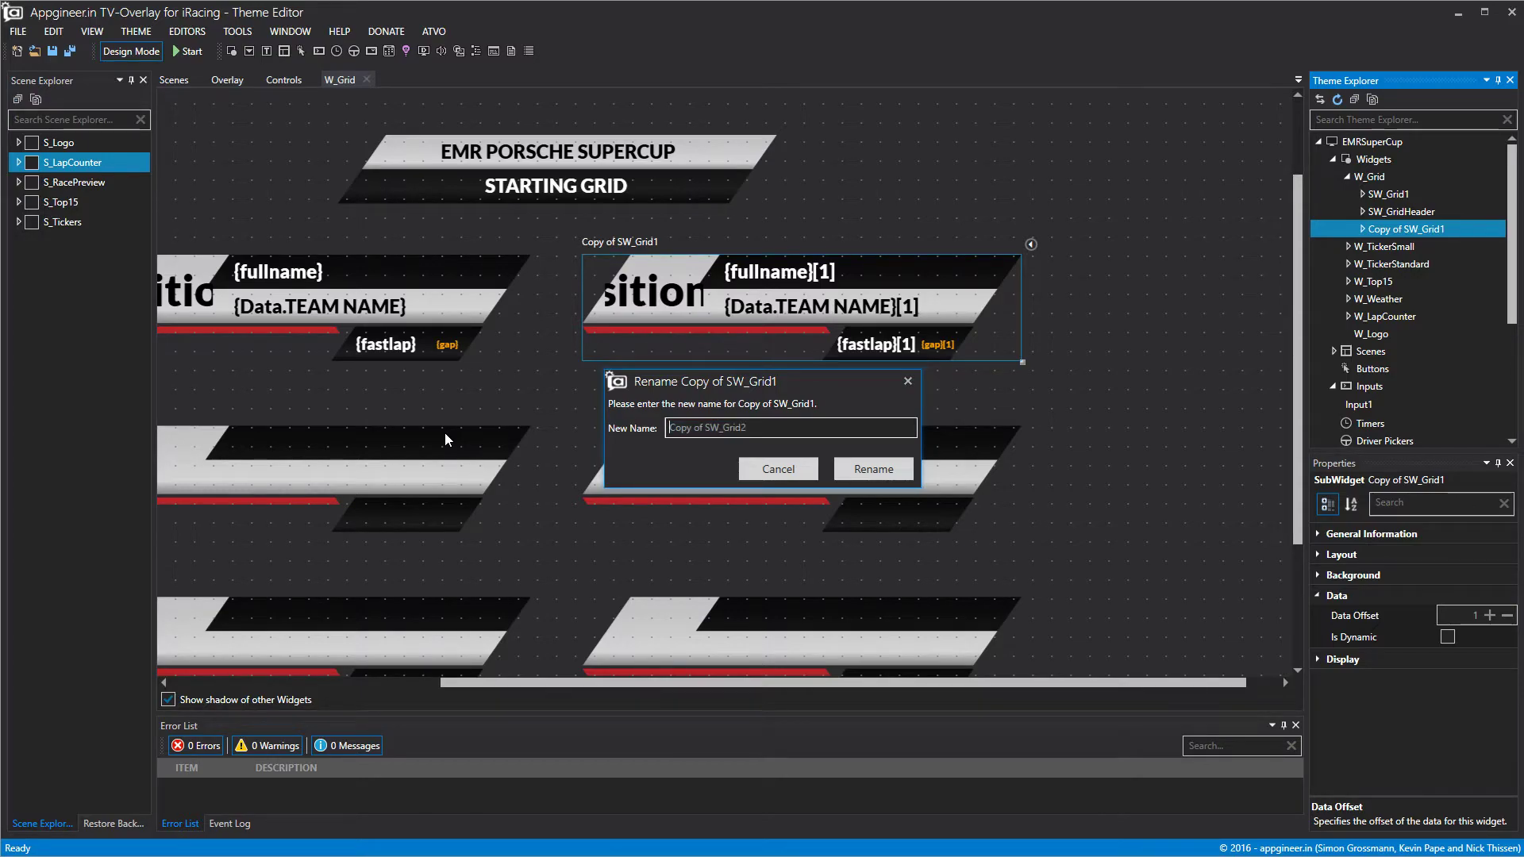
key("Delete")
key("Delete")
key("Delete")
key("Delete")
key("Delete")
key("Delete")
key("Delete")
key("Delete")
left_click(865, 472)
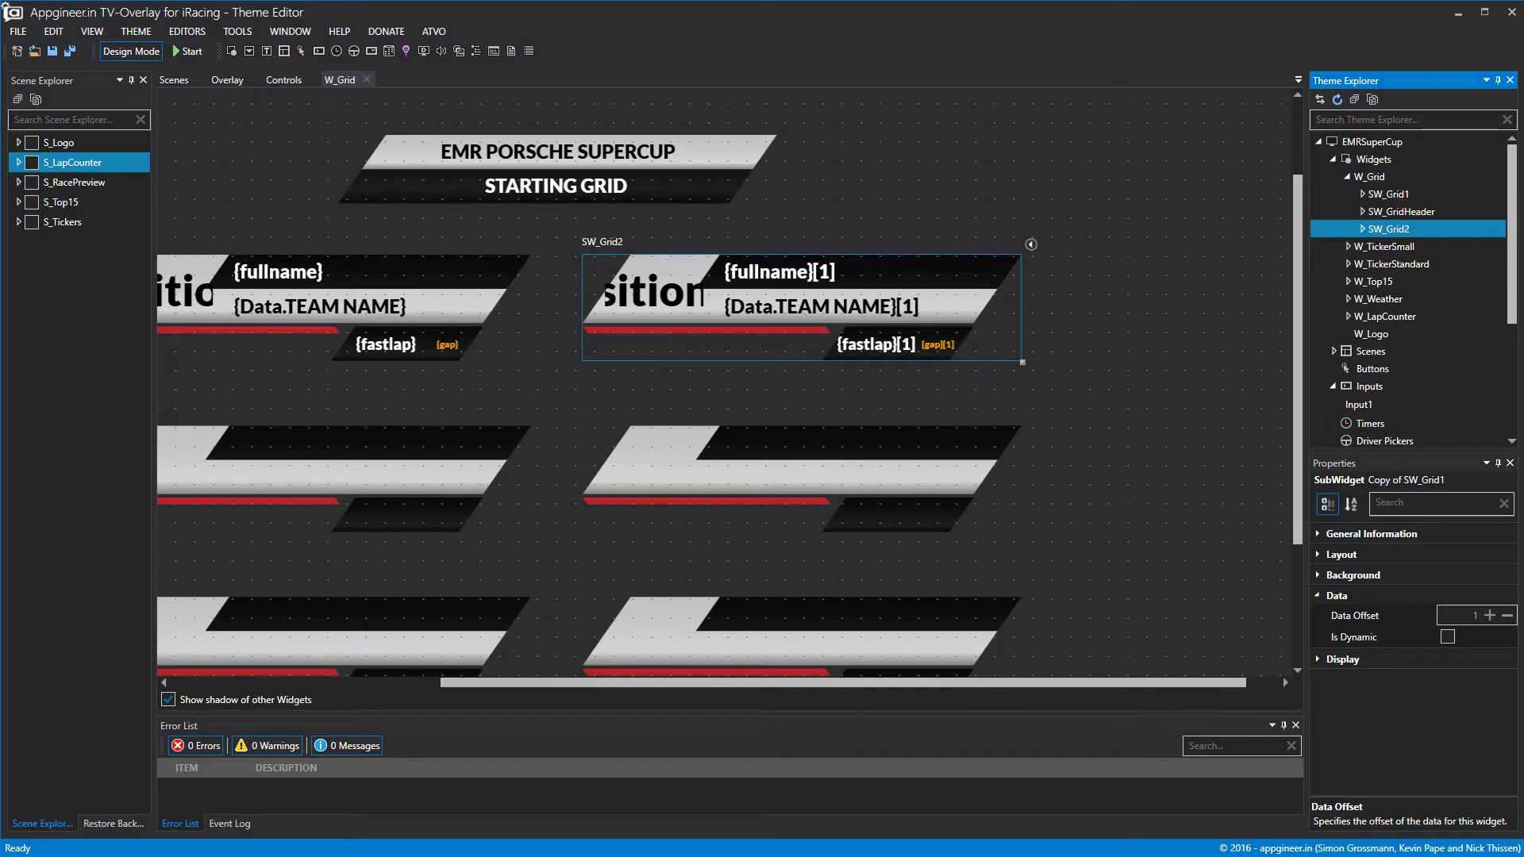
left_click(1294, 222)
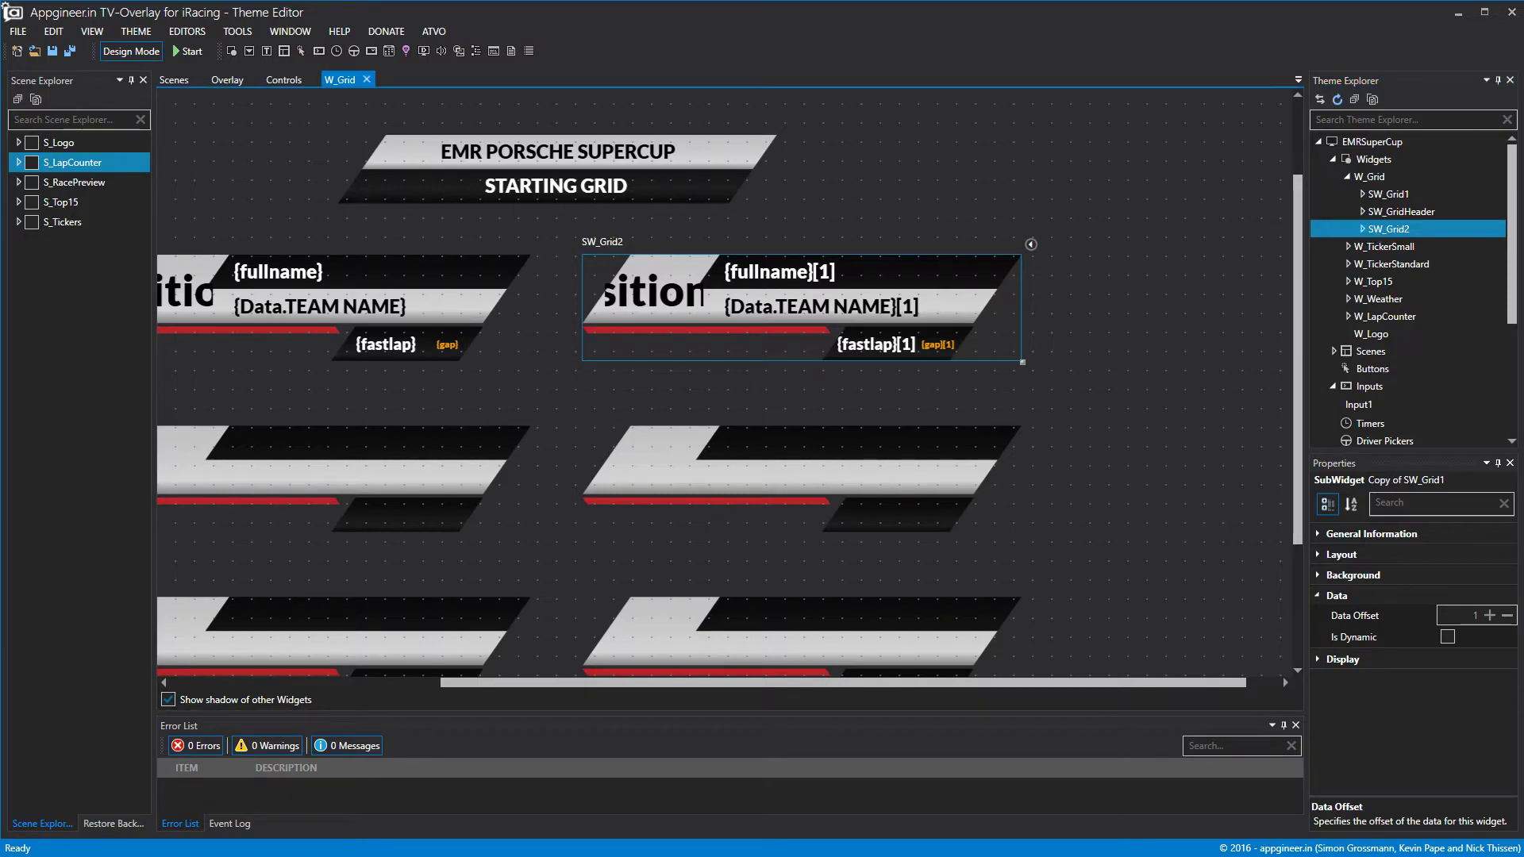
left_click(31, 222)
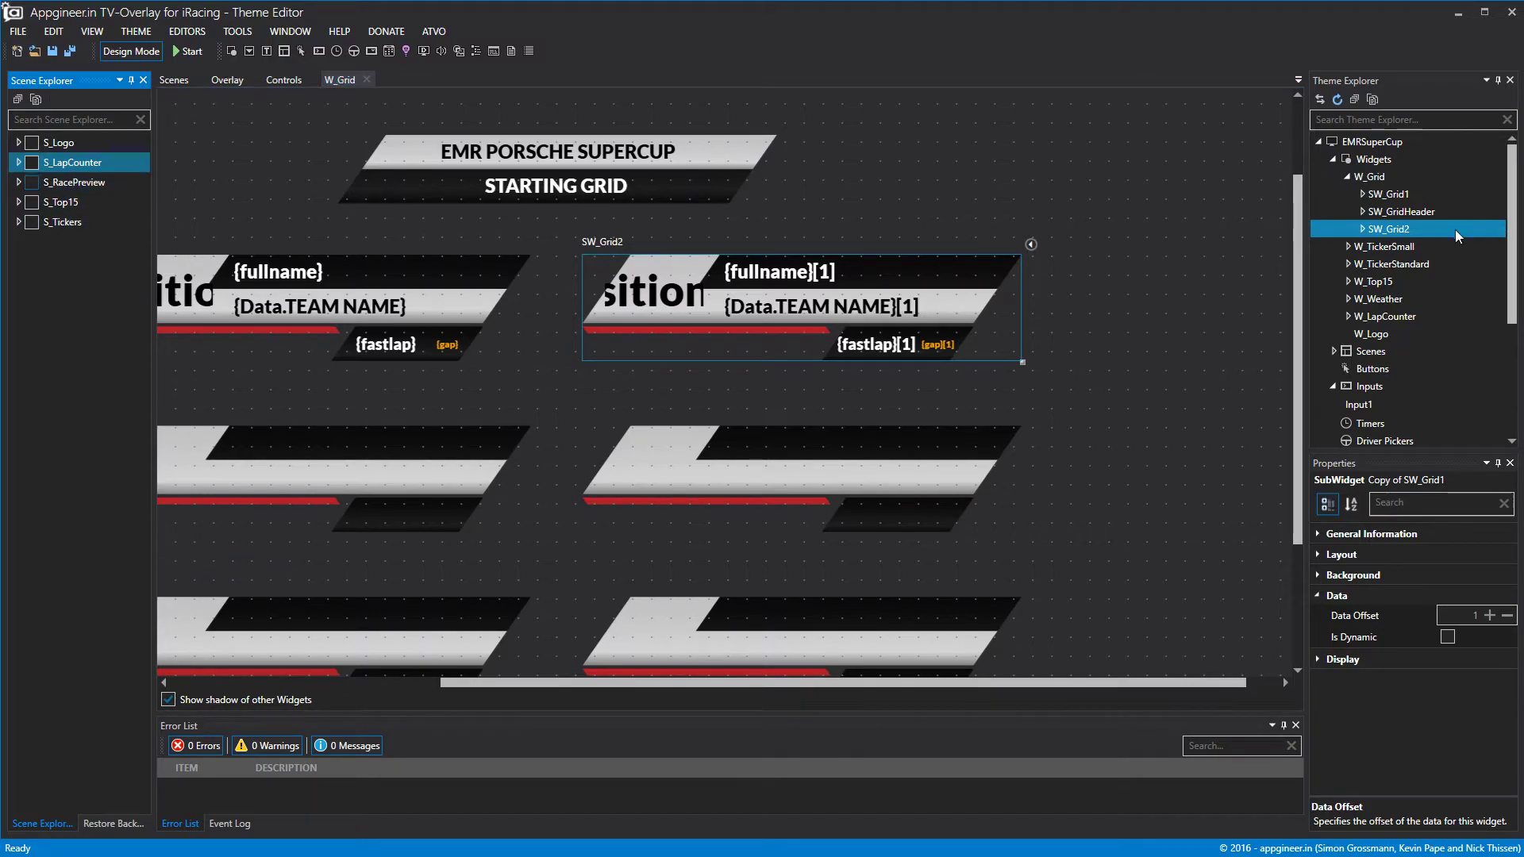
Paste a copy of SW_Grid2 into W_Grid and set its data offset to 3.
right_click(1401, 229)
left_click(1425, 298)
right_click(1400, 232)
left_click(1438, 317)
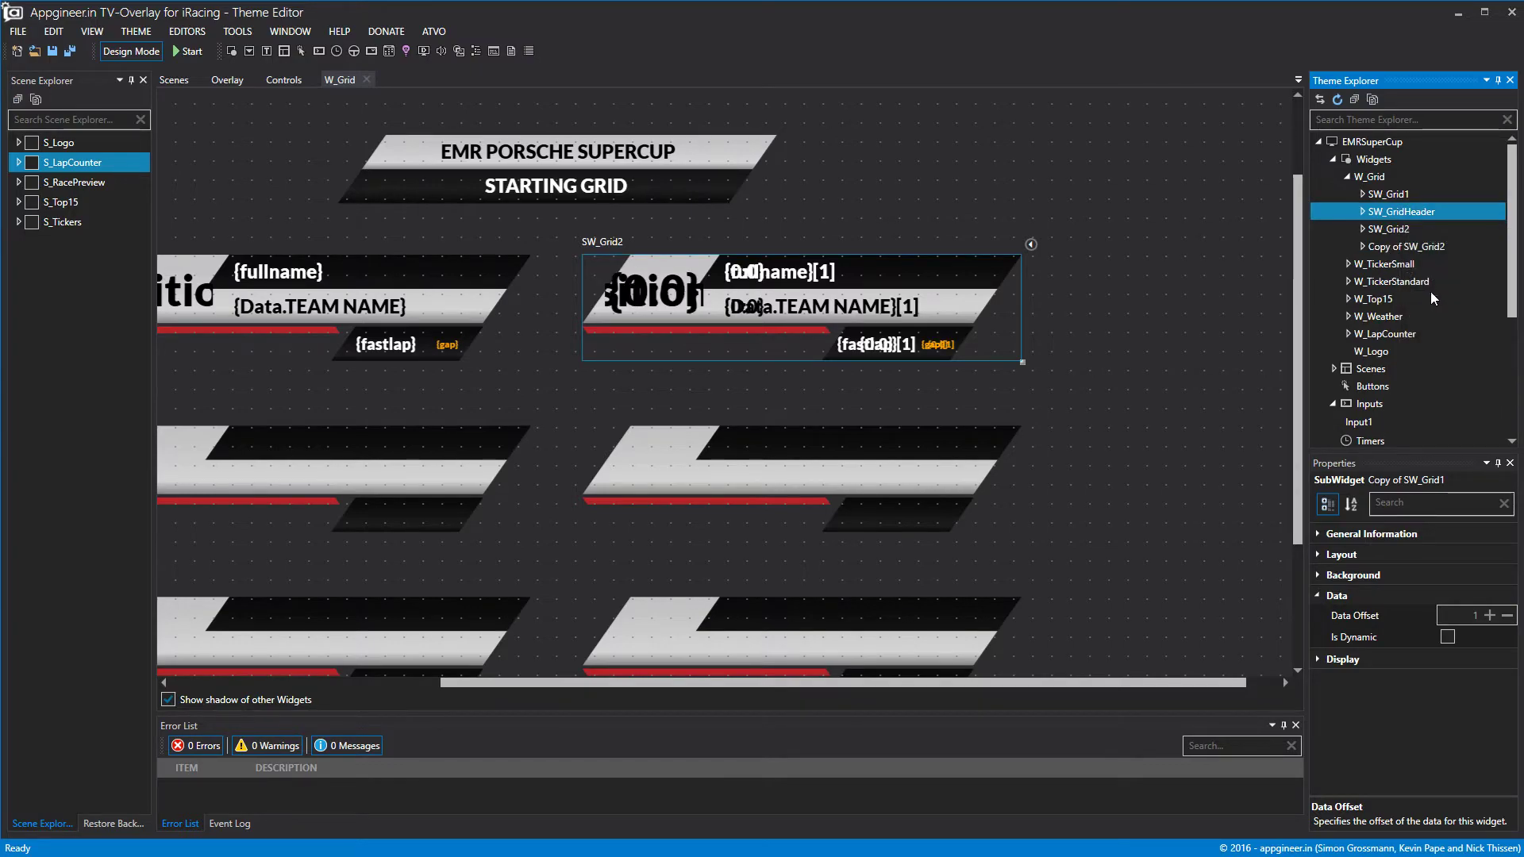
left_click(1413, 250)
left_click(1319, 596)
left_click(1321, 597)
left_click(1490, 616)
left_click(1490, 616)
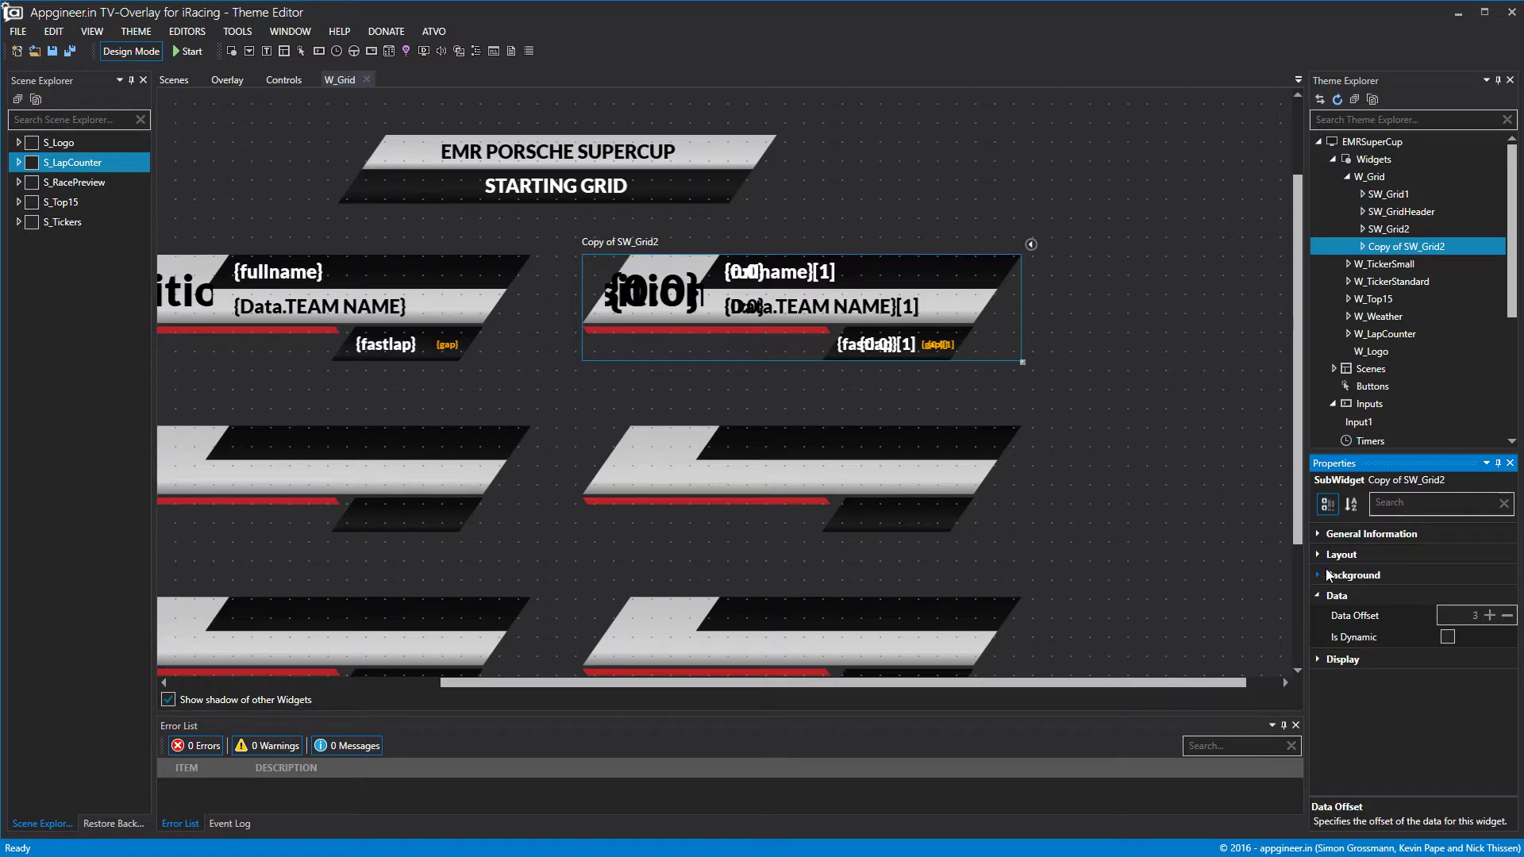
left_click(1319, 534)
Rename the copy to SW_Grid4.
left_click(1474, 553)
key("BackSpace")
key("BackSpace")
key("BackSpace")
key("BackSpace")
key("BackSpace")
key("BackSpace")
key("BackSpace")
key("Delete")
type("4")
left_click(1410, 247)
left_click(1409, 234)
left_click(1410, 246)
Move SW_Grid4 down into the right column's second row, below SW_Grid2.
left_click(1319, 595)
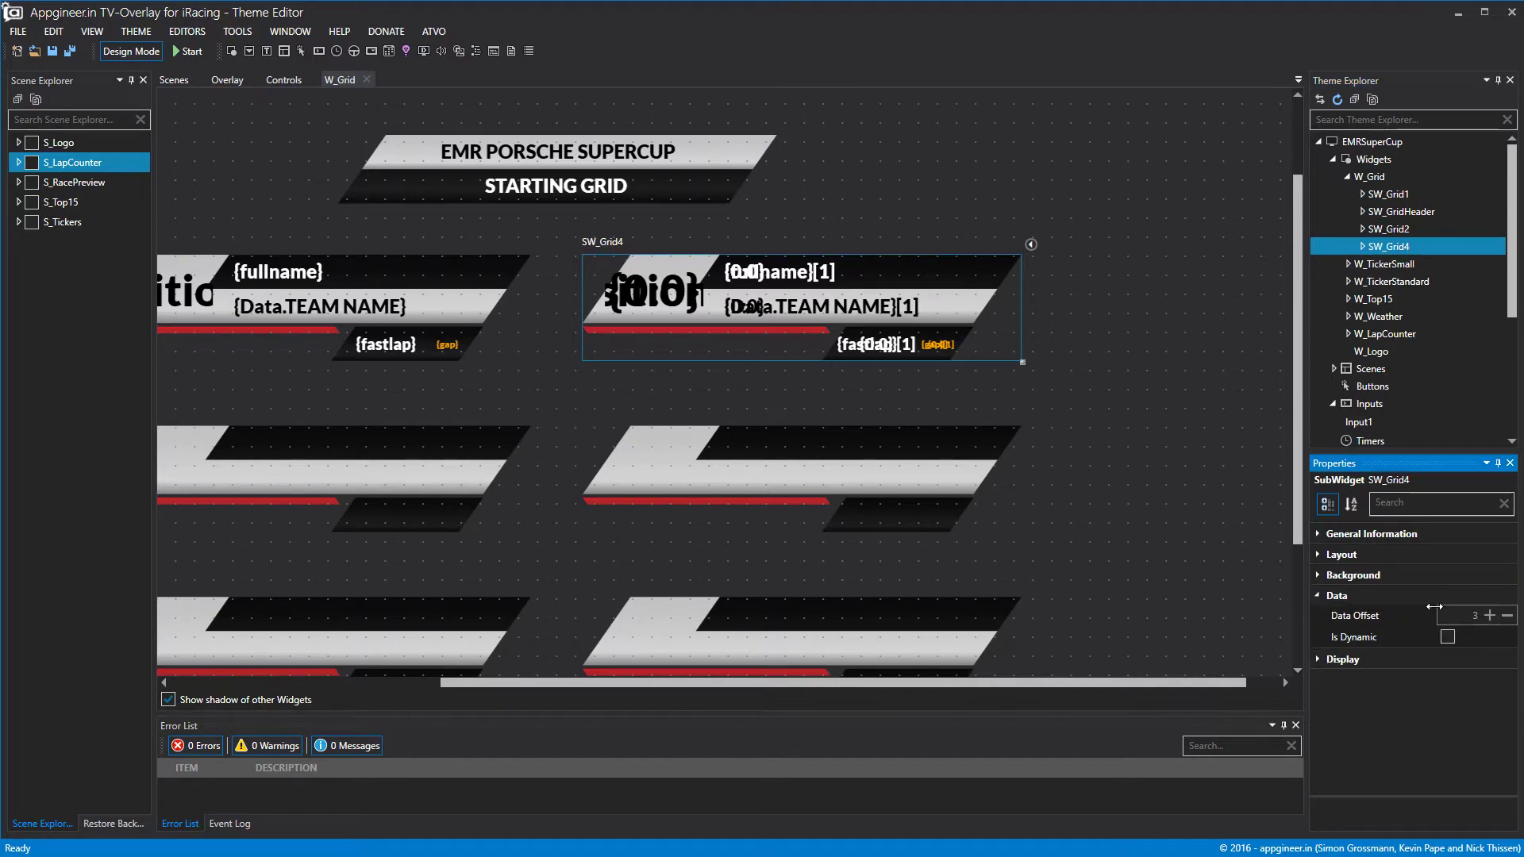
left_click(1318, 554)
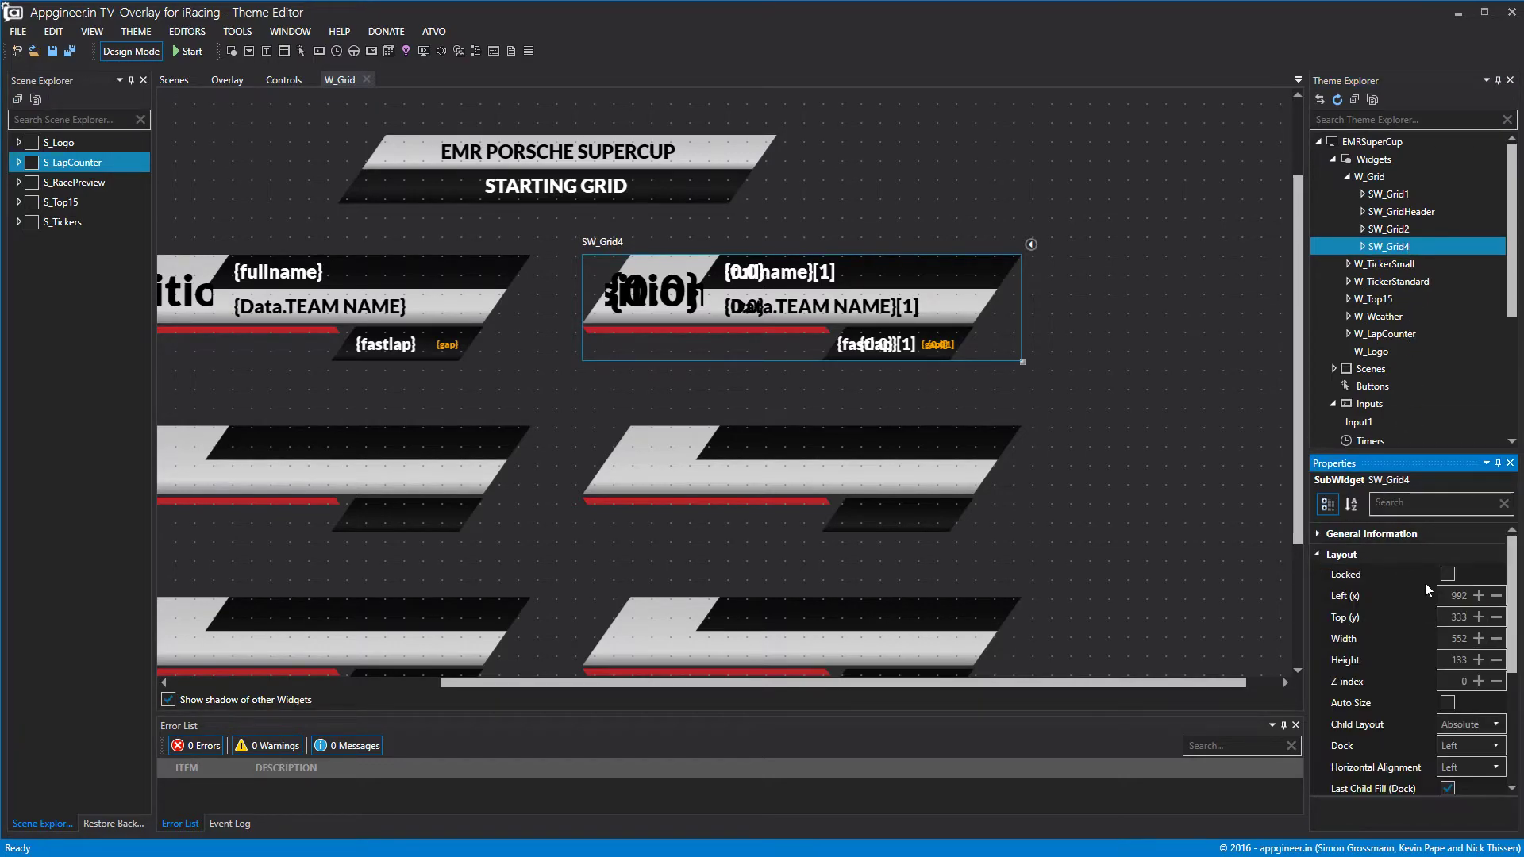
left_click(1478, 616)
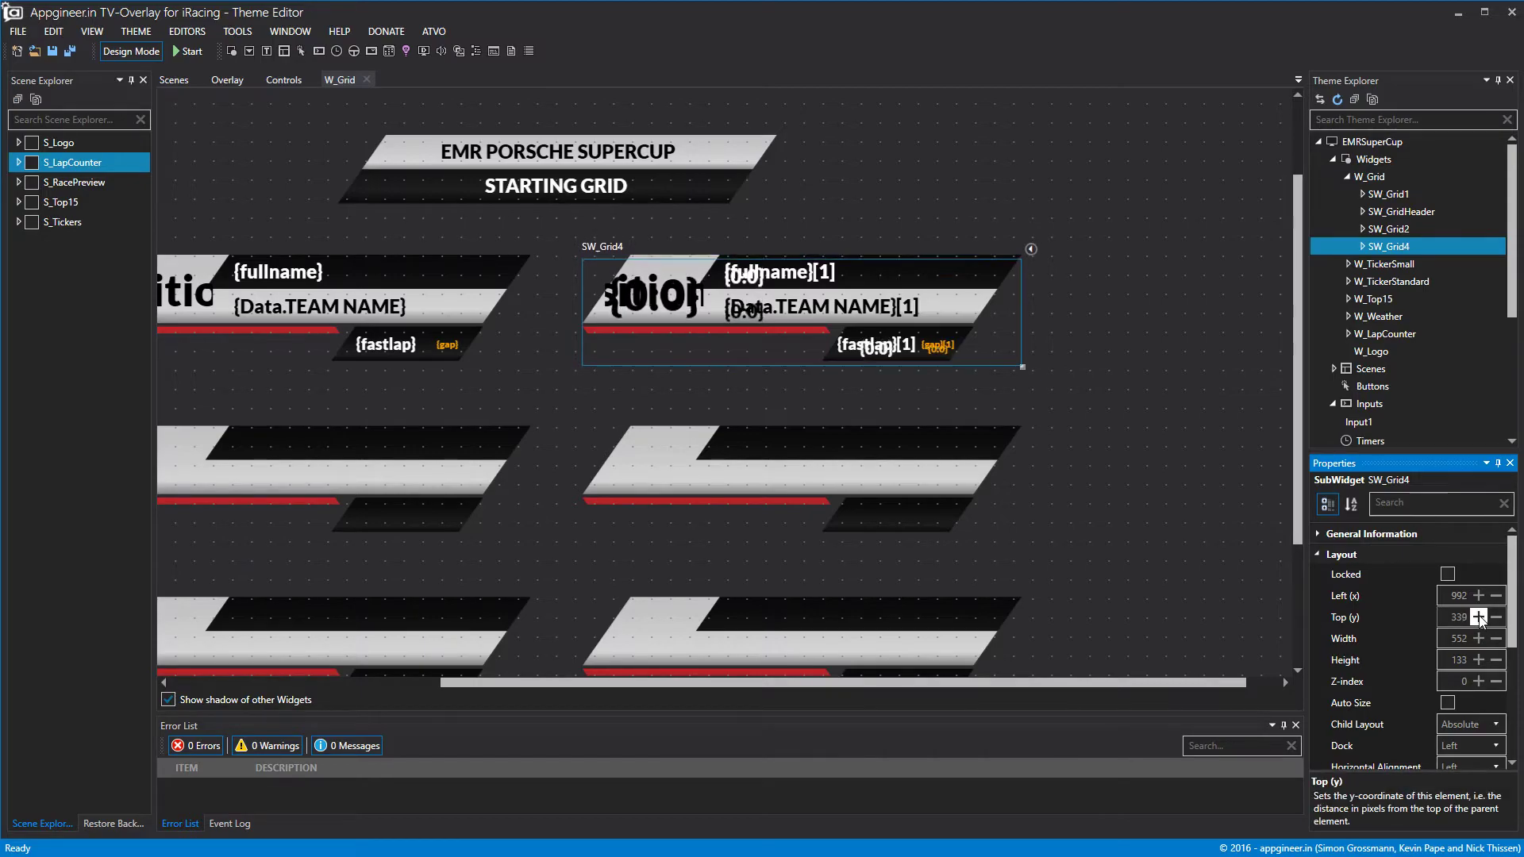
left_click_drag(1008, 316, 1011, 474)
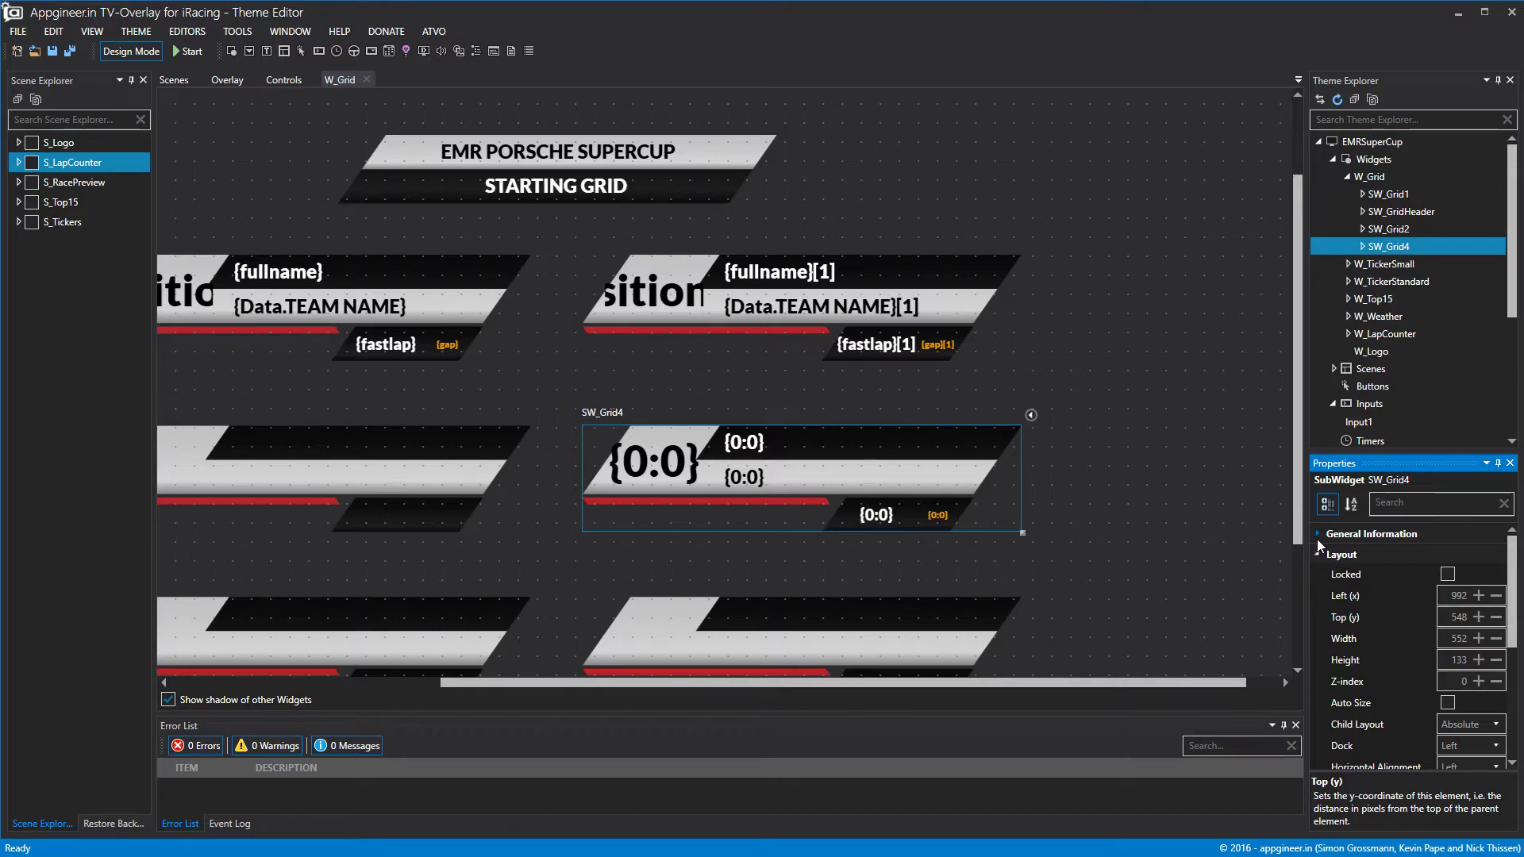
Duplicate SW_Grid4 and place the copy in the third row at top 764.
right_click(1399, 254)
left_click(1435, 321)
right_click(1401, 246)
left_click(1465, 335)
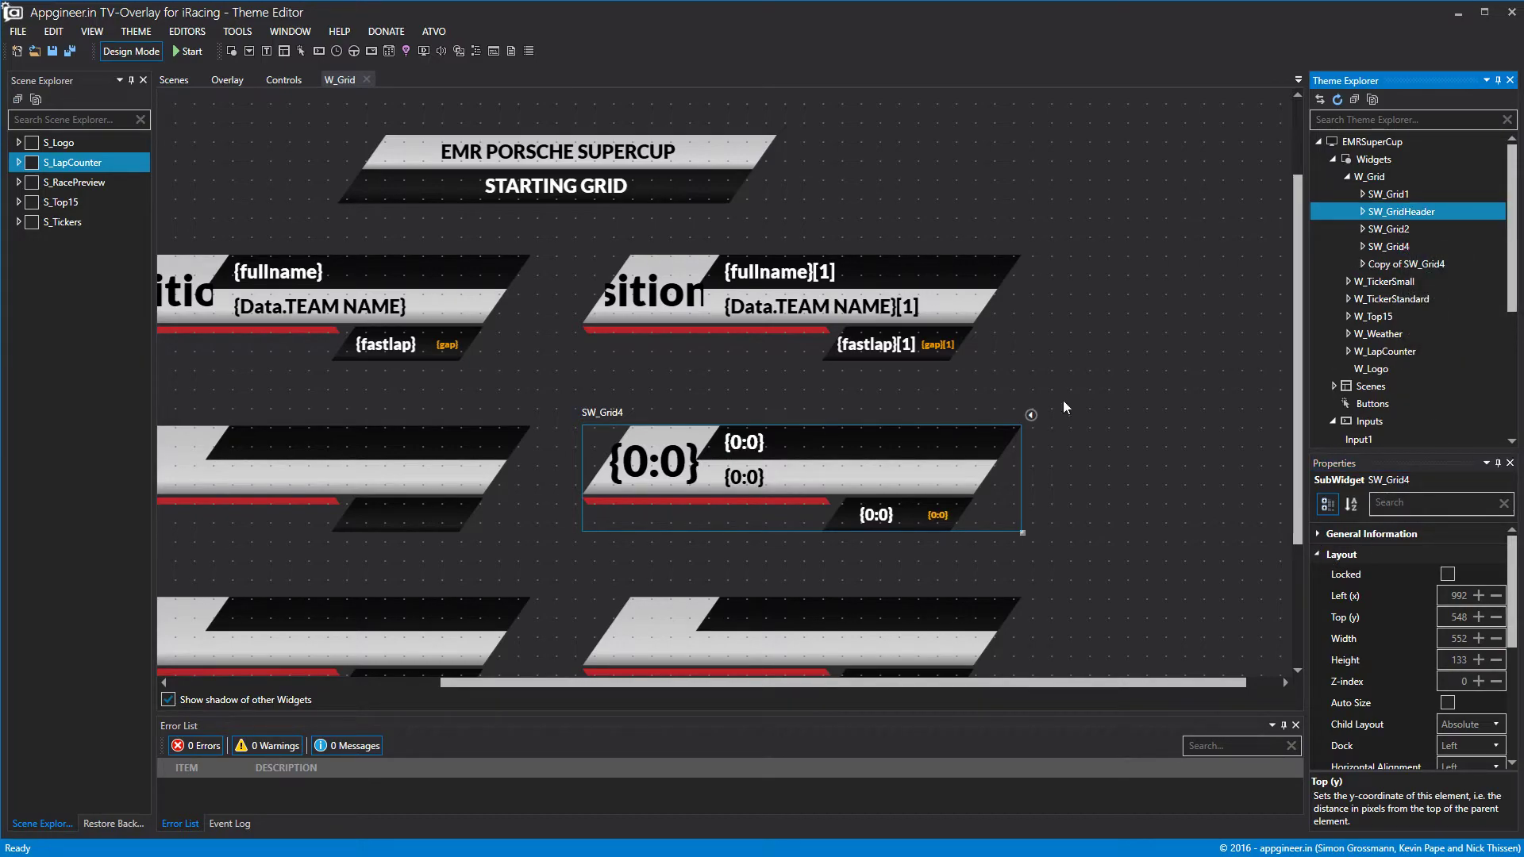
left_click(1384, 267)
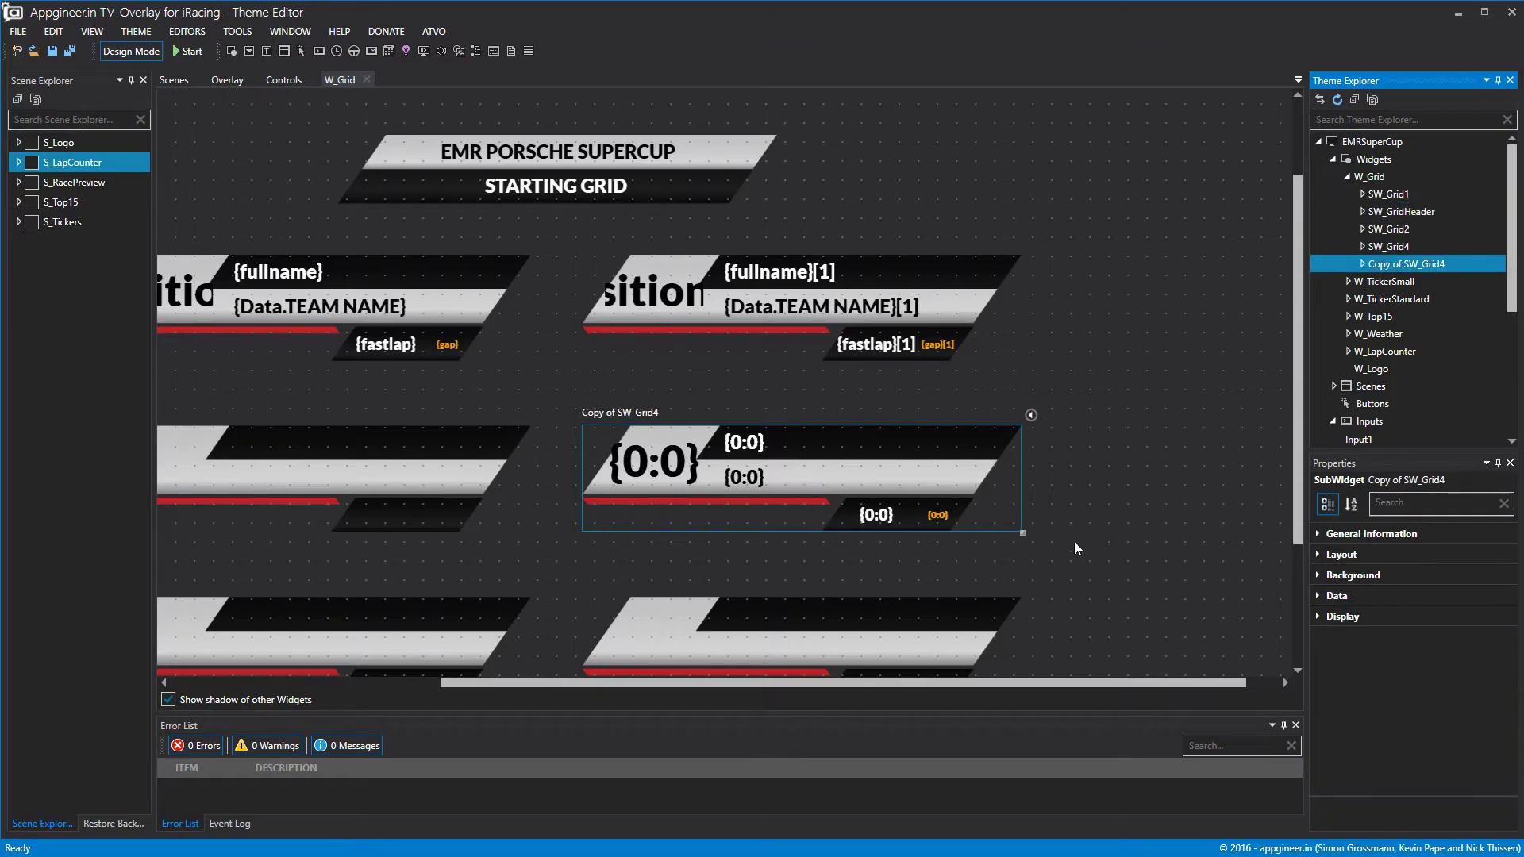
left_click_drag(969, 470, 969, 640)
scroll(969, 641, "down", 2)
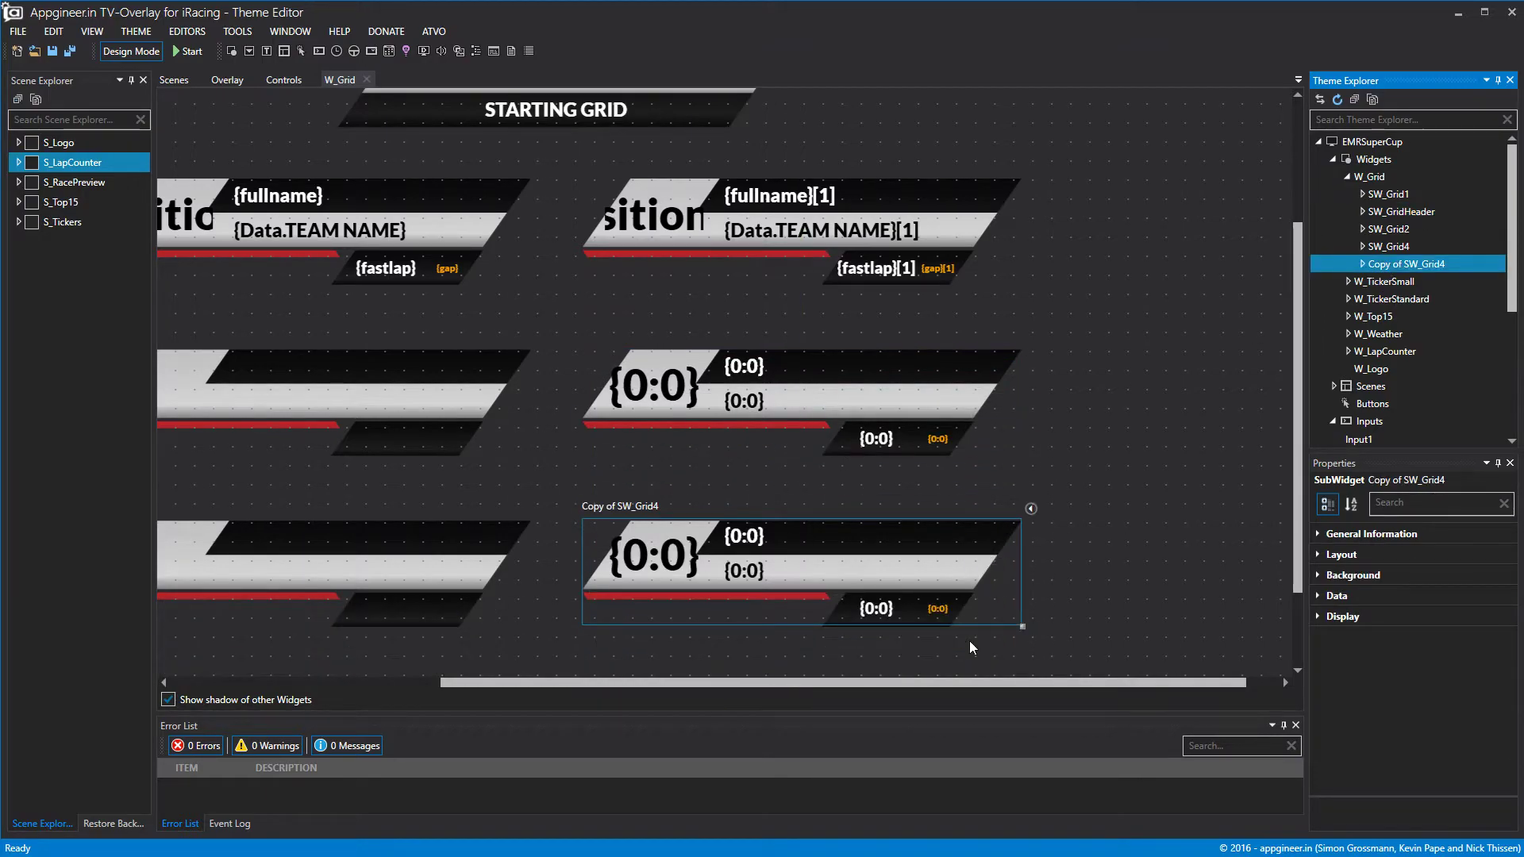
left_click(1326, 556)
left_click(1478, 617)
left_click(1478, 617)
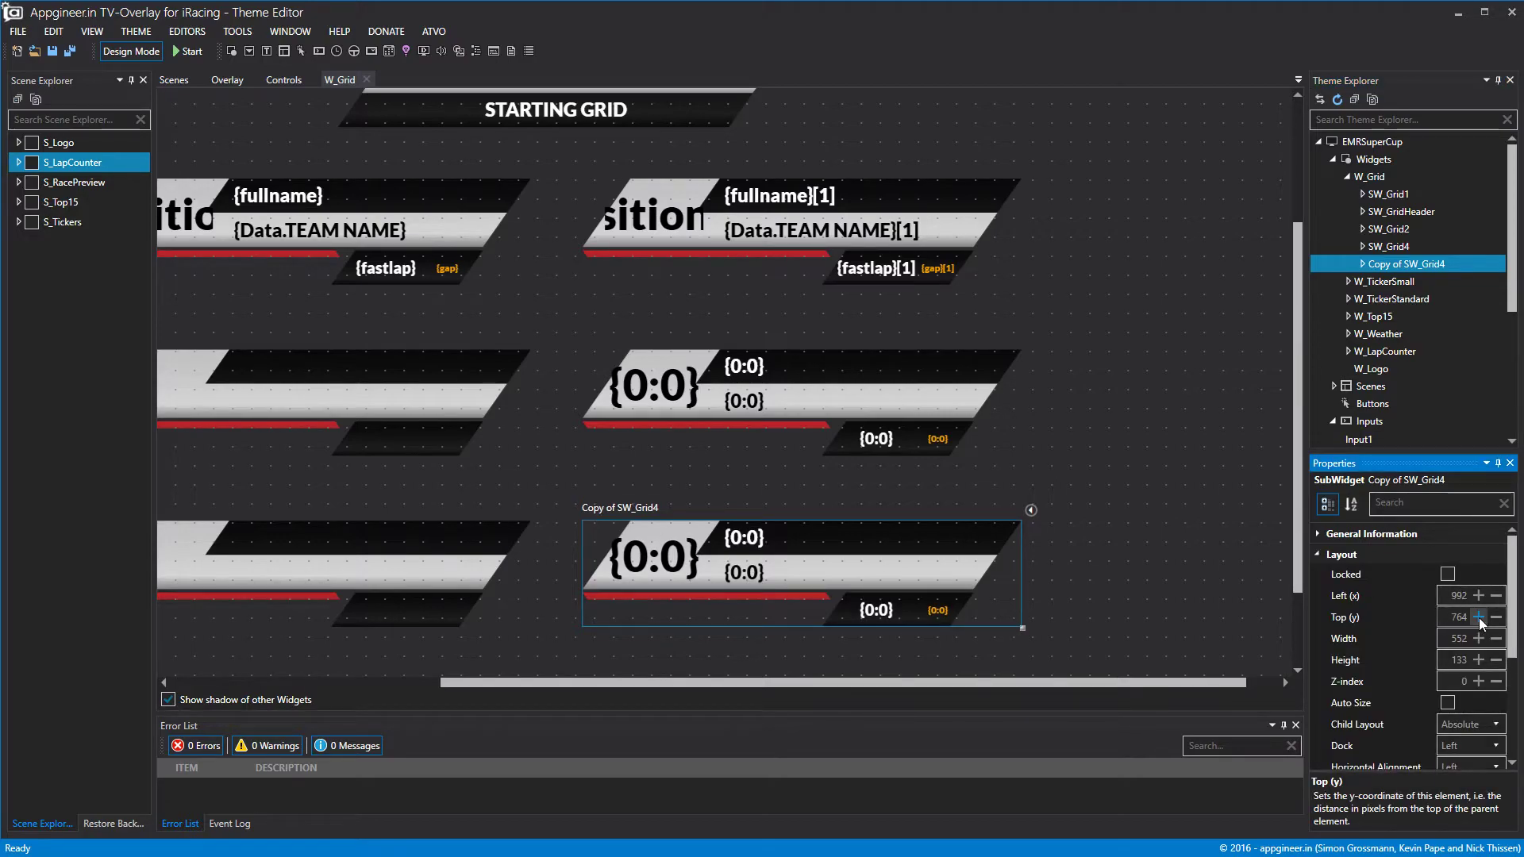
Rename the copy to SW_Grid6, preview the grid, and show its data offset of 5.
right_click(1432, 264)
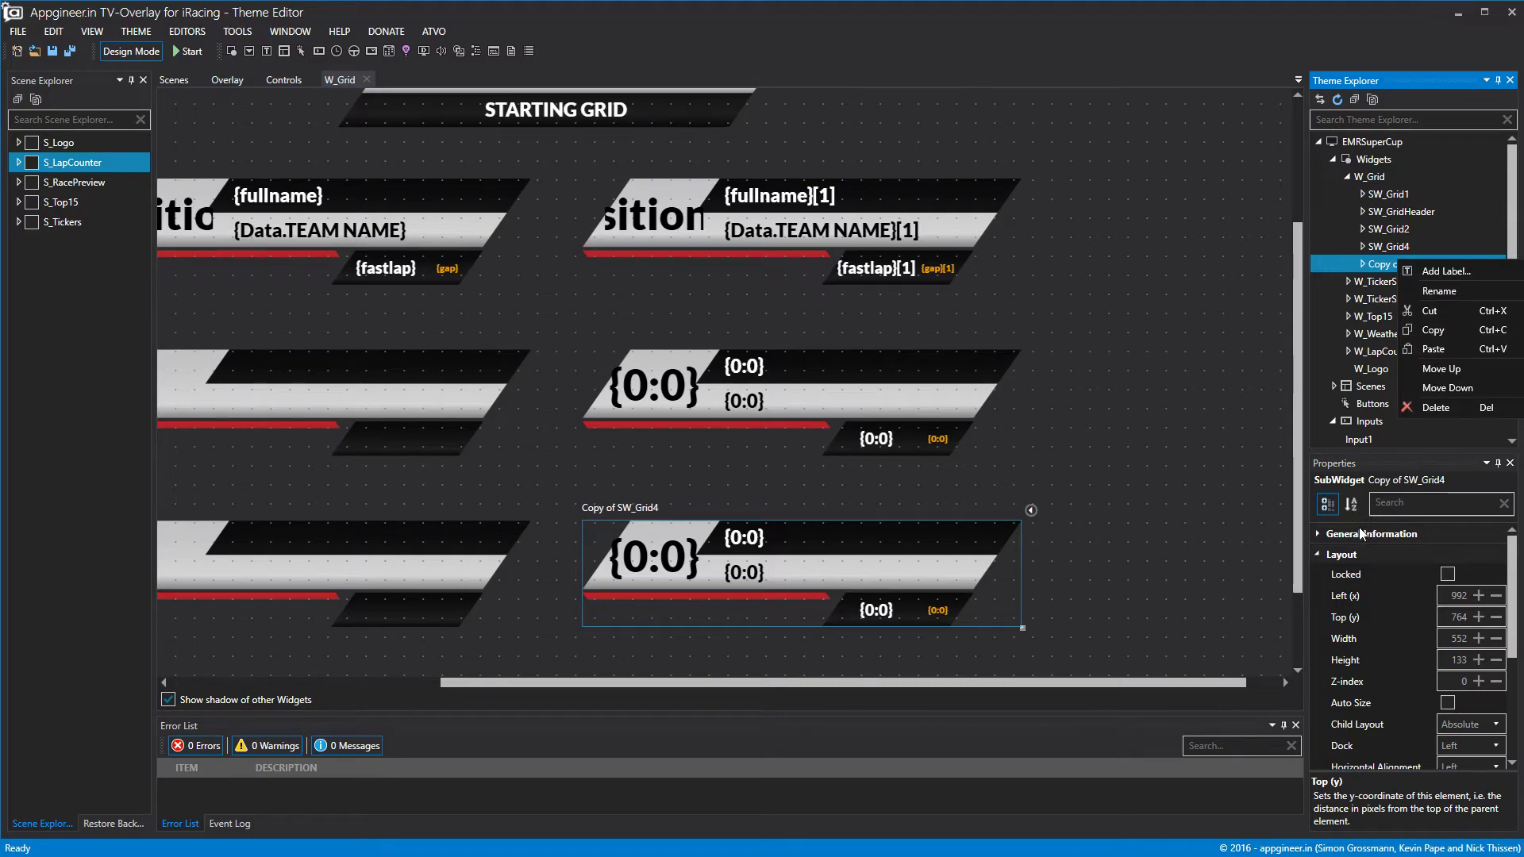
left_click(1322, 537)
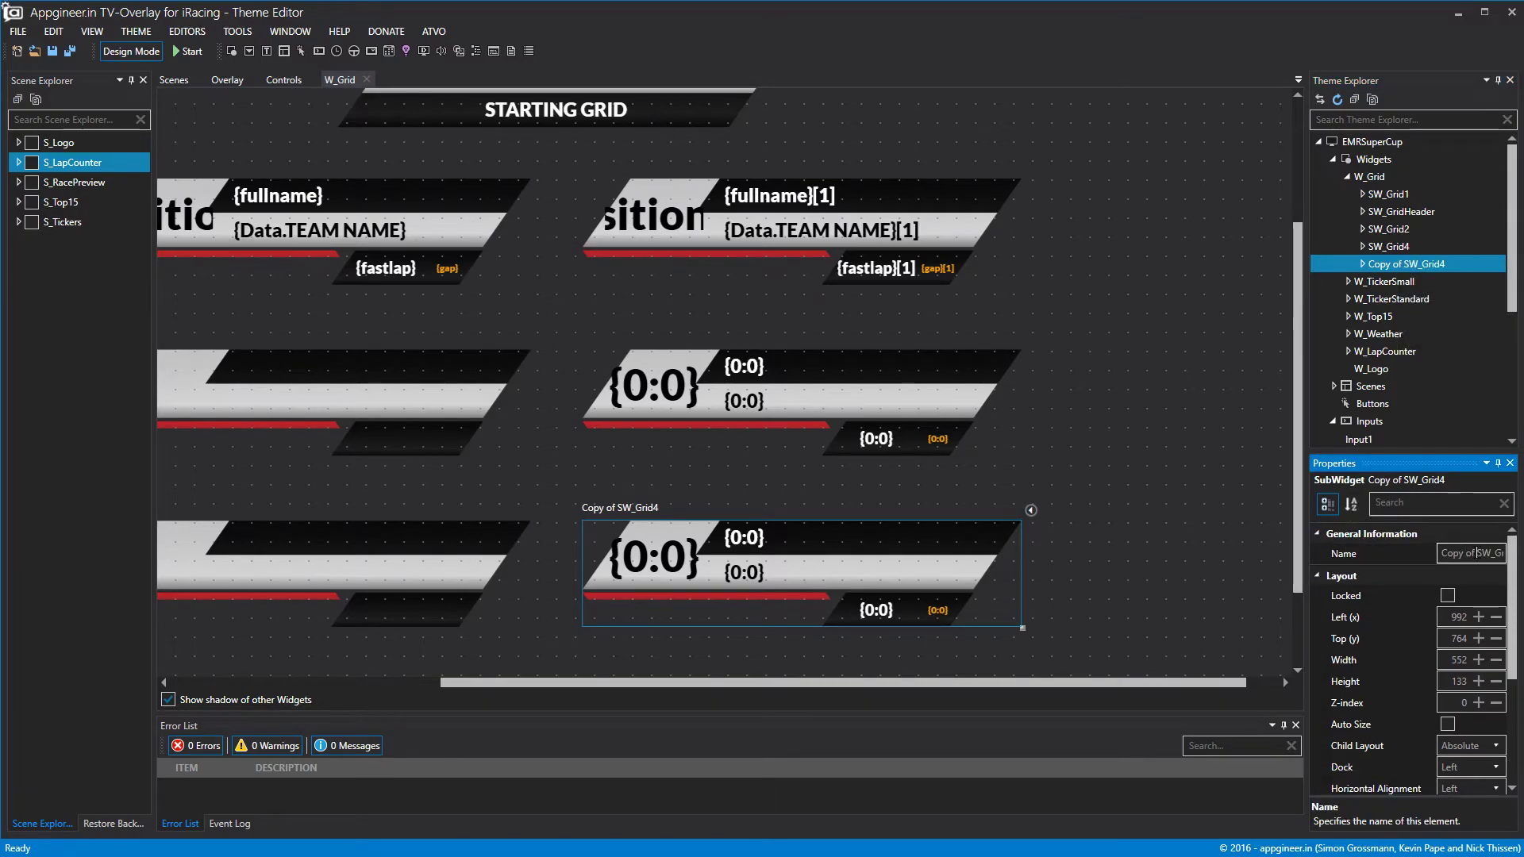
key("BackSpace")
left_click(1170, 390)
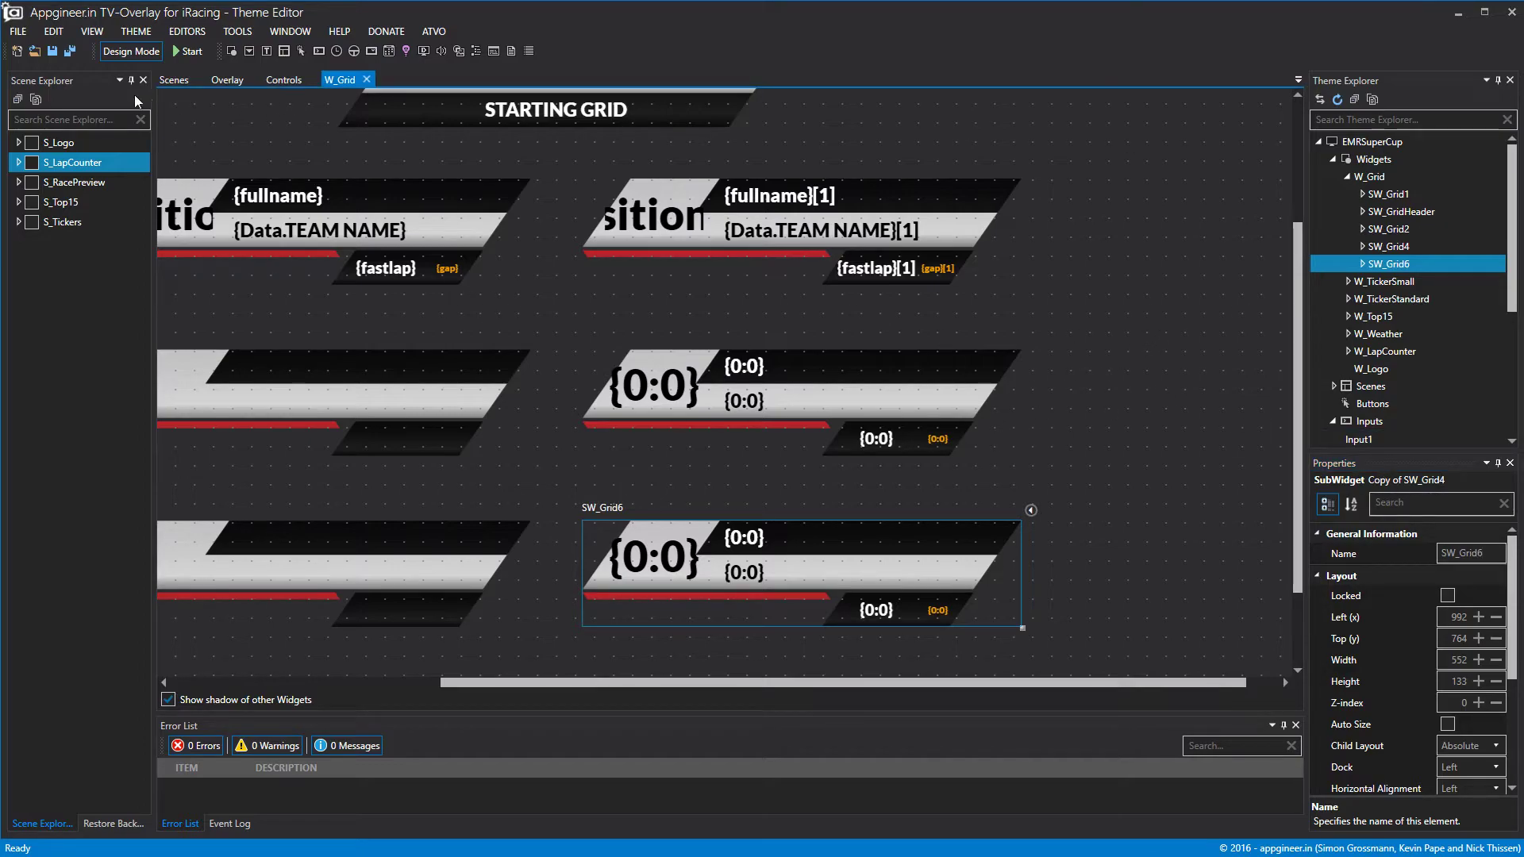
left_click(141, 55)
left_click(141, 55)
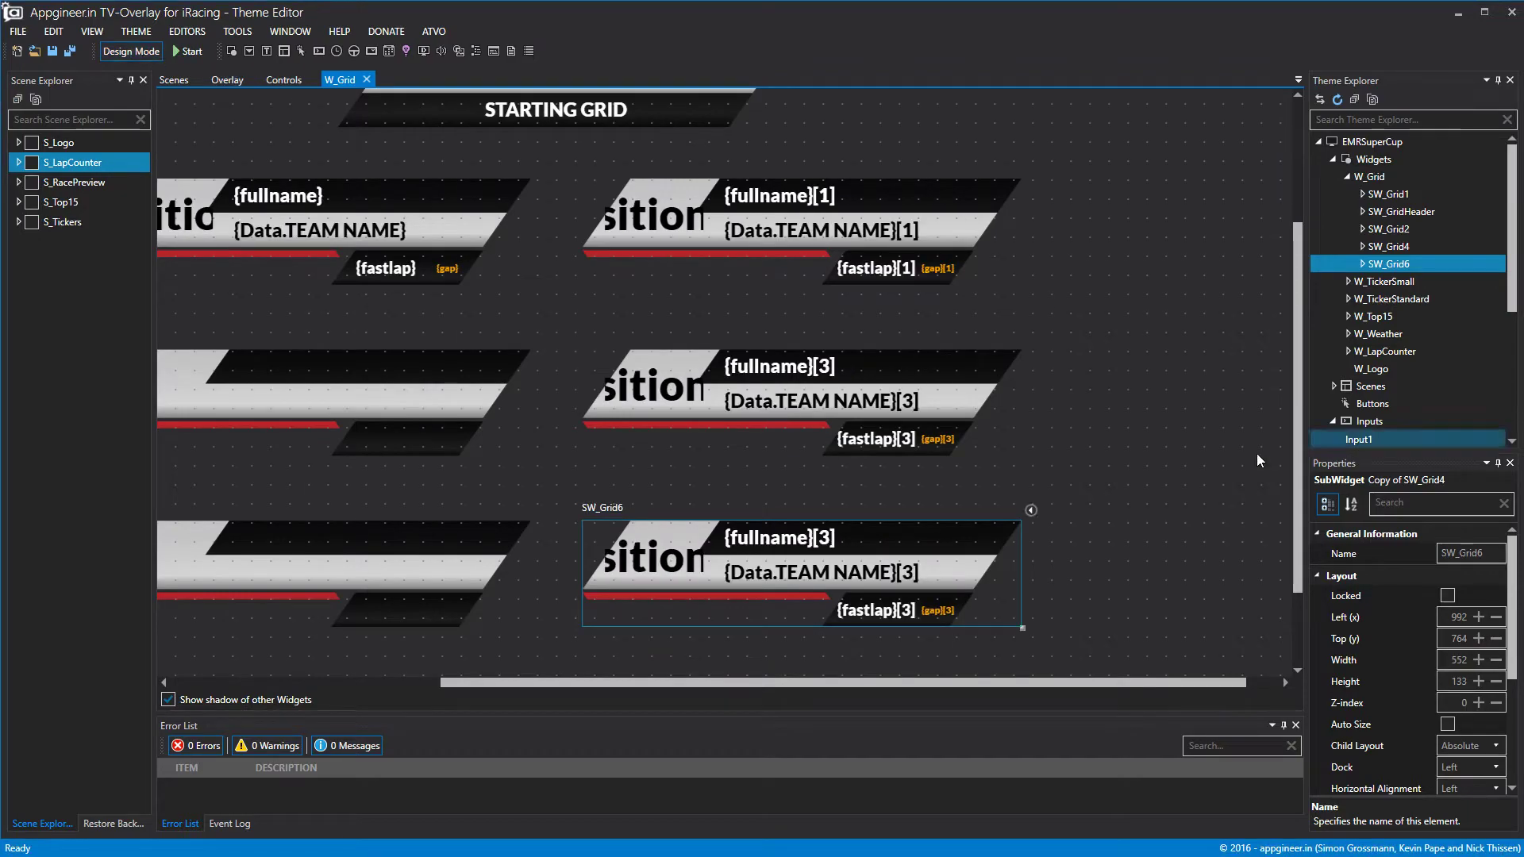
left_click(1320, 576)
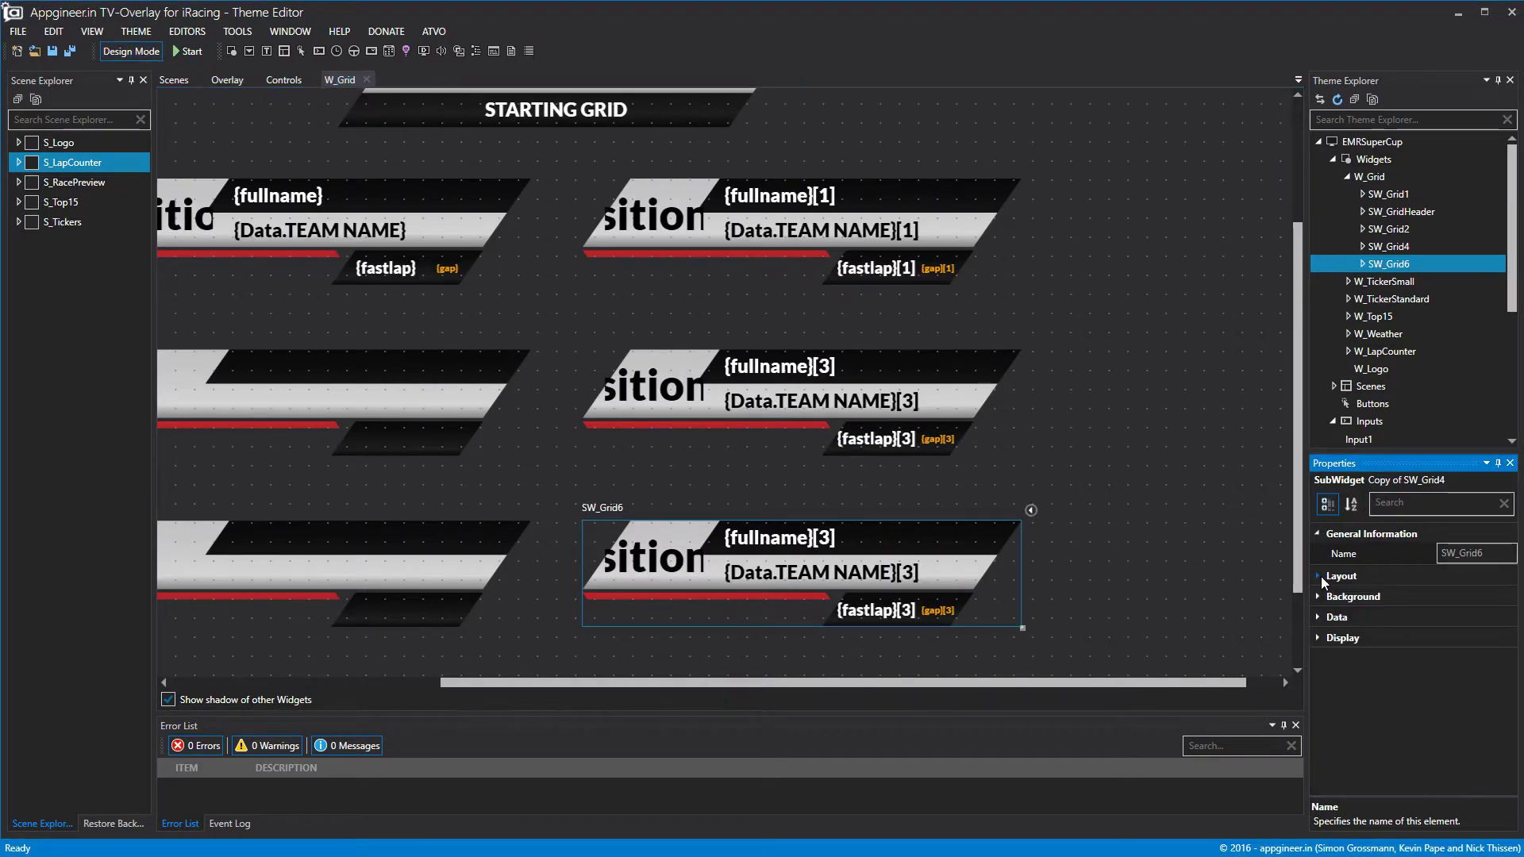
left_click(1321, 616)
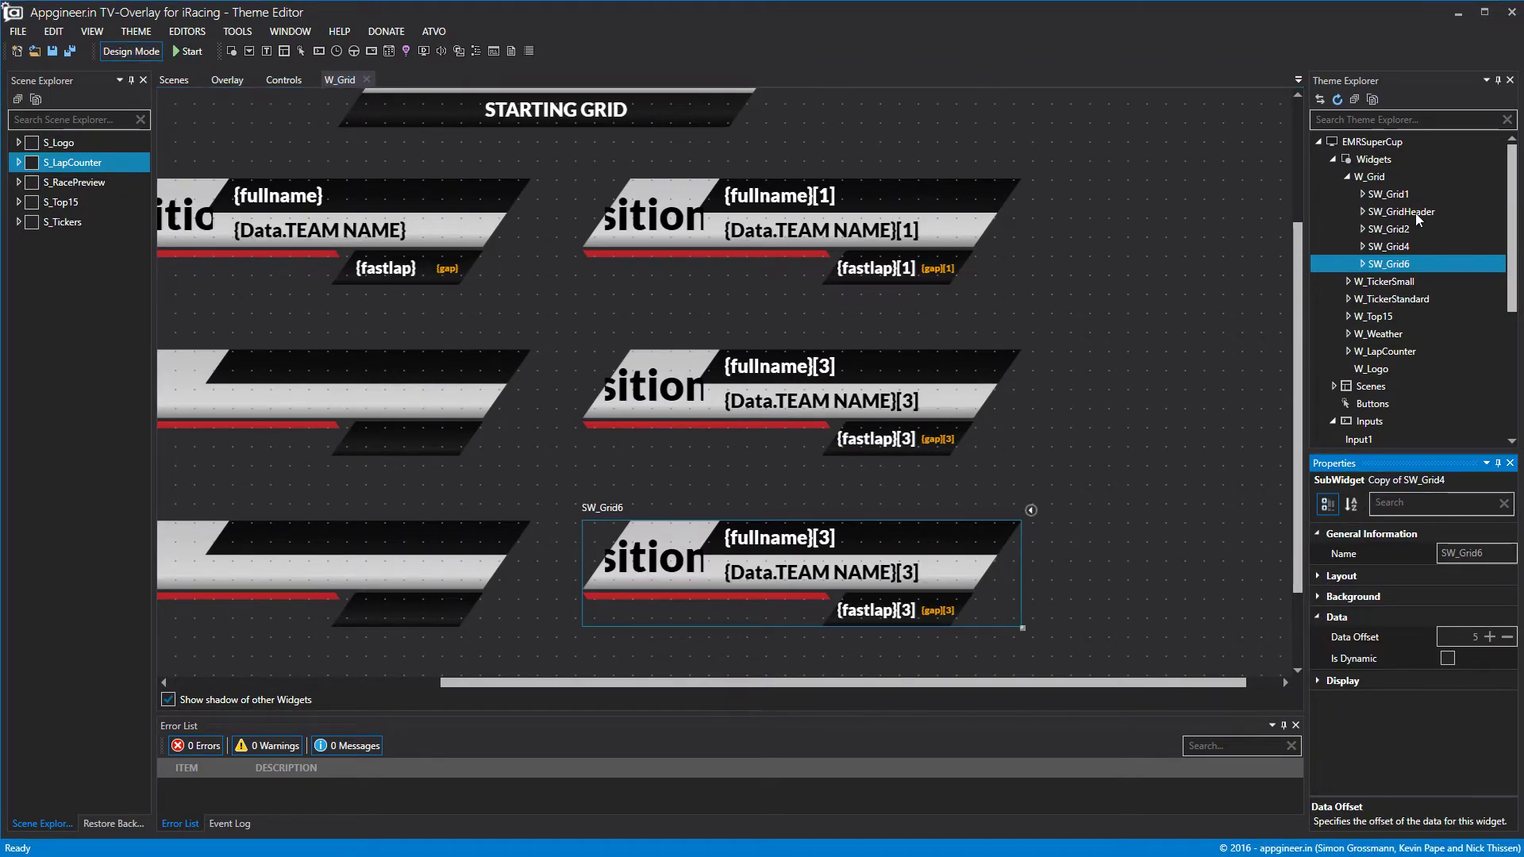
Paste a duplicate of SW_Grid1 into W_Grid and select the copy.
left_click(1389, 196)
right_click(1389, 198)
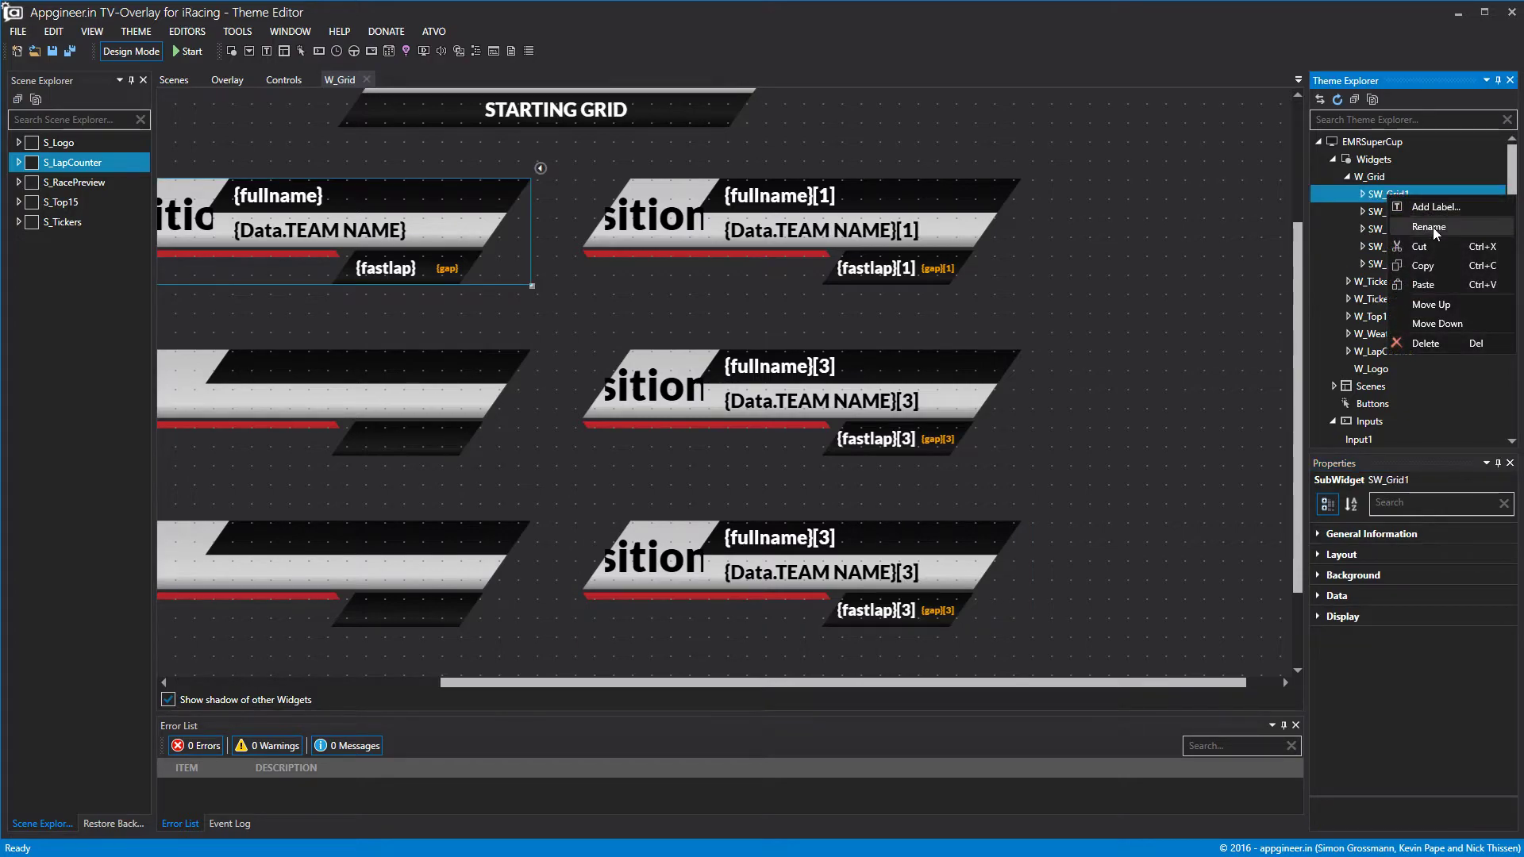
key("Escape")
right_click(1397, 197)
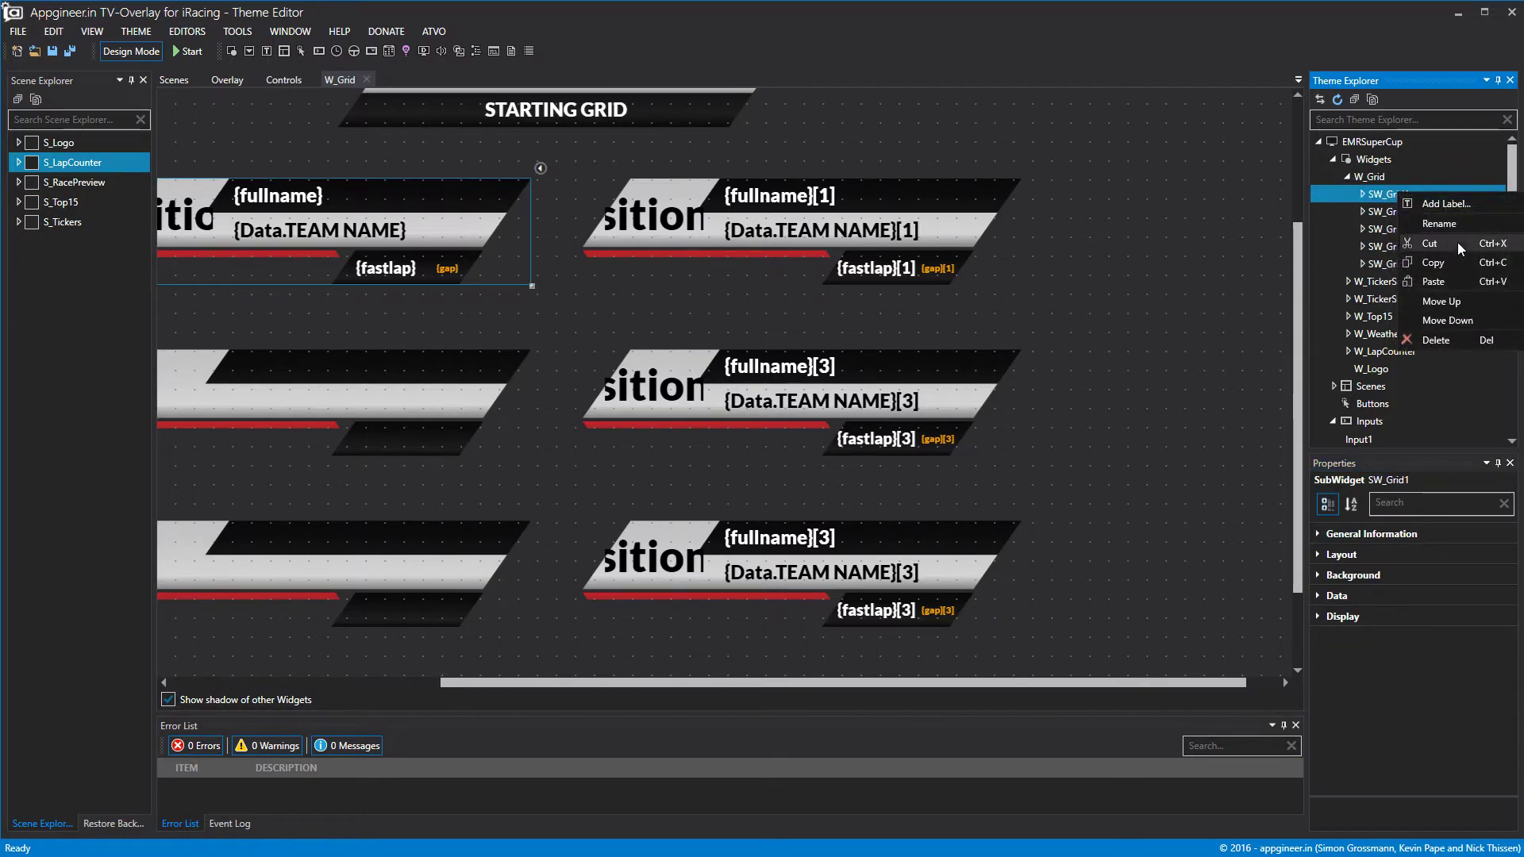
left_click(1459, 274)
left_click_drag(812, 676, 634, 677)
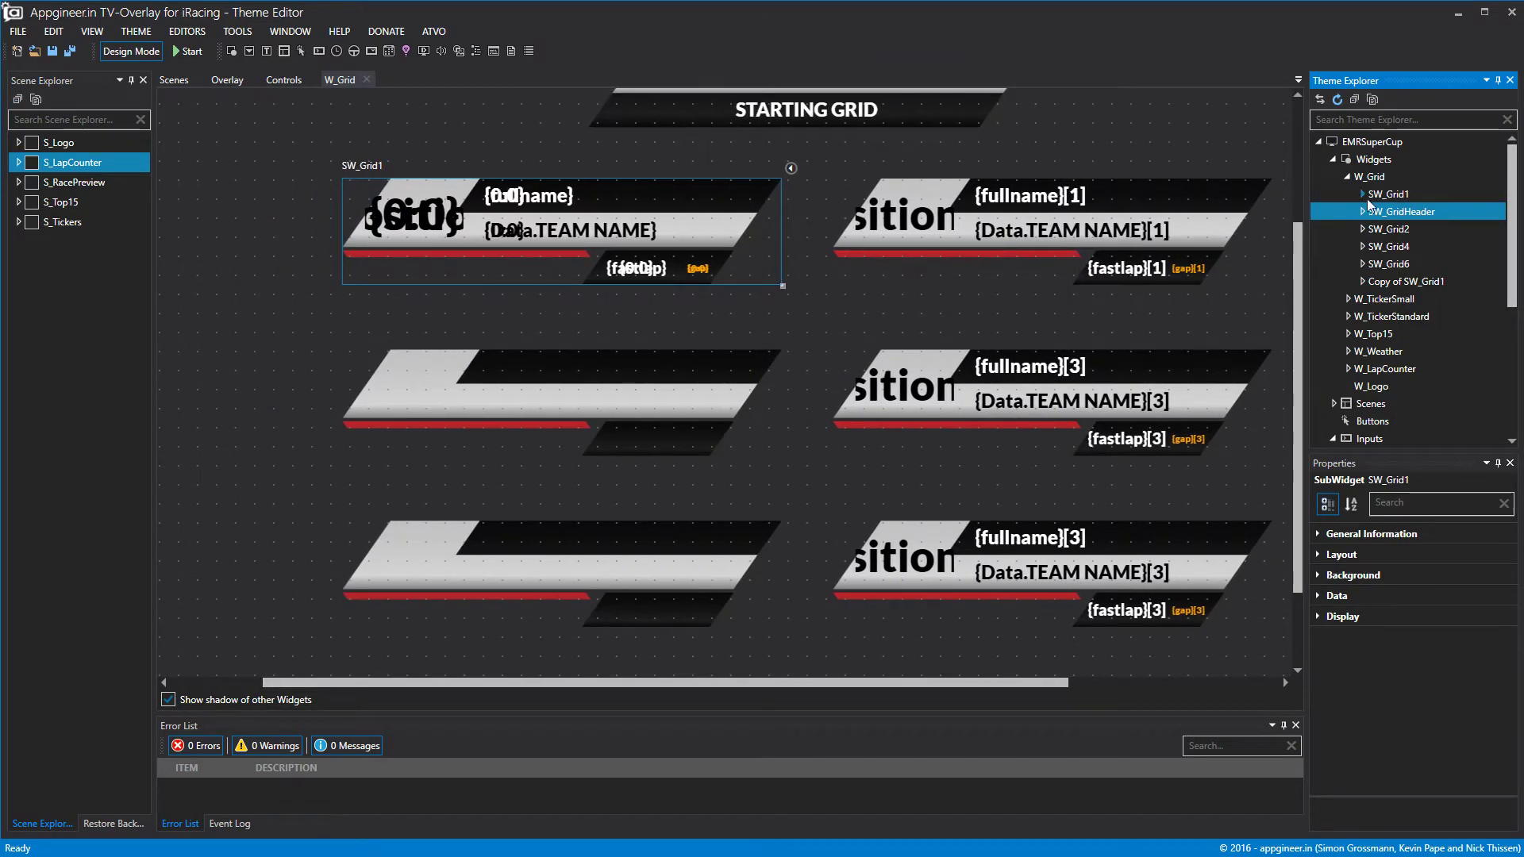
left_click(1414, 262)
left_click(1389, 283)
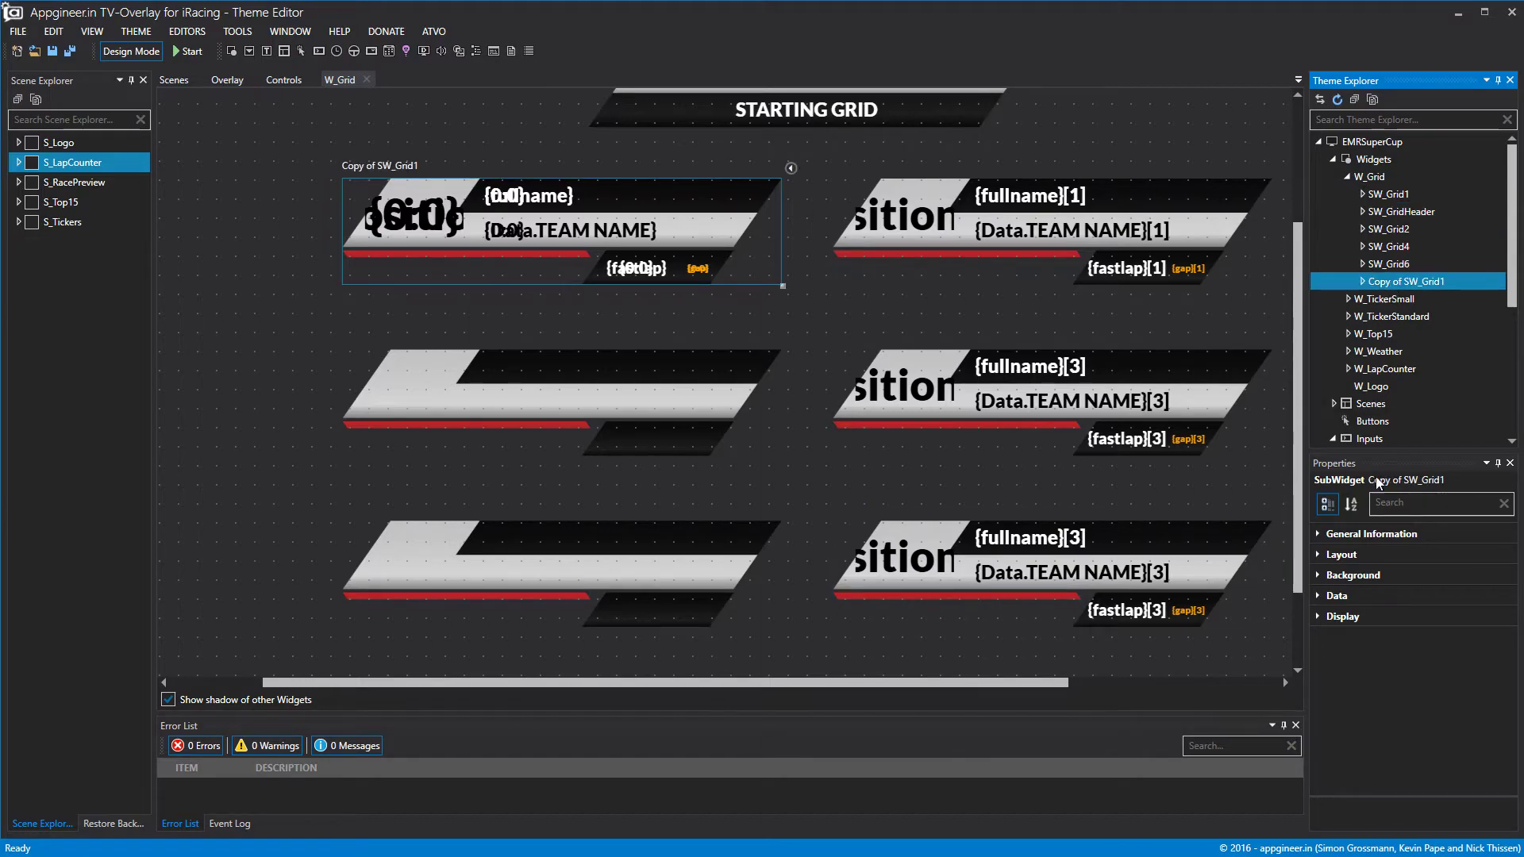
Rename the copy to SW_Grid3 and open its layout properties.
left_click(1318, 533)
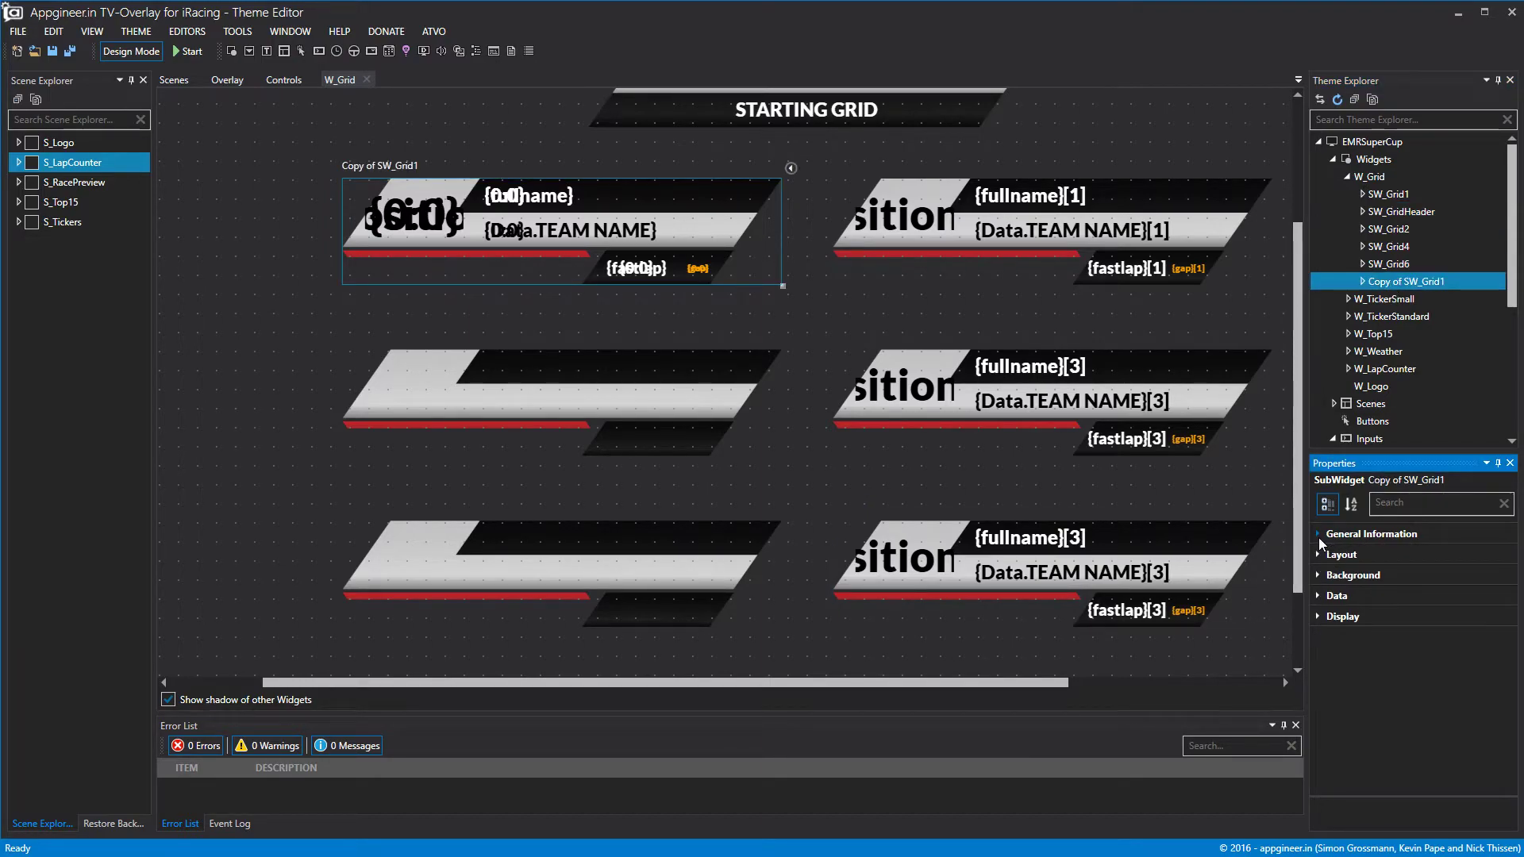
left_click(1317, 537)
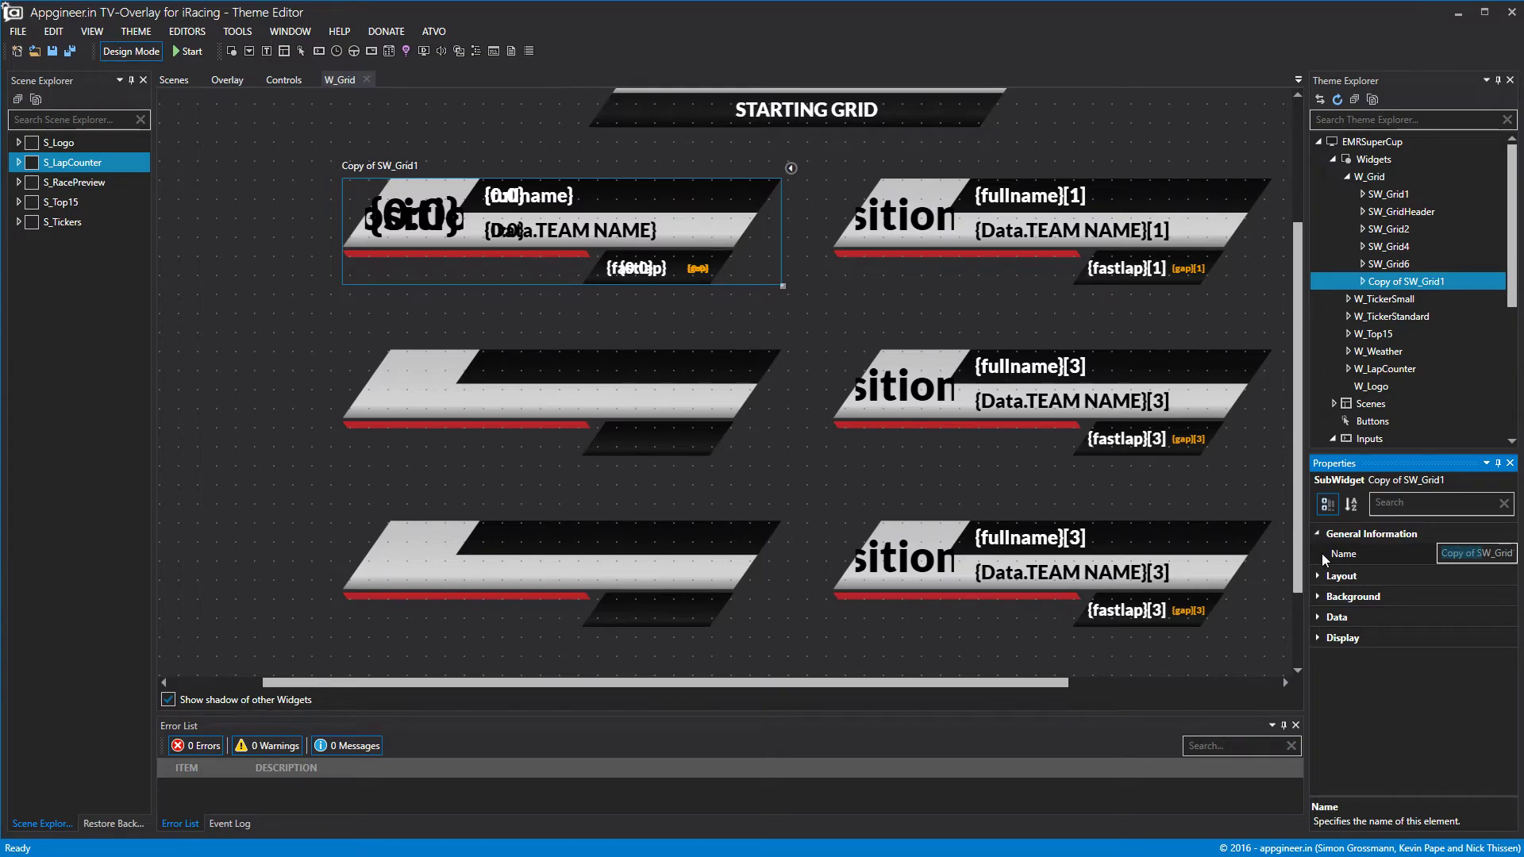
key("BackSpace")
type("3")
left_click(1409, 281)
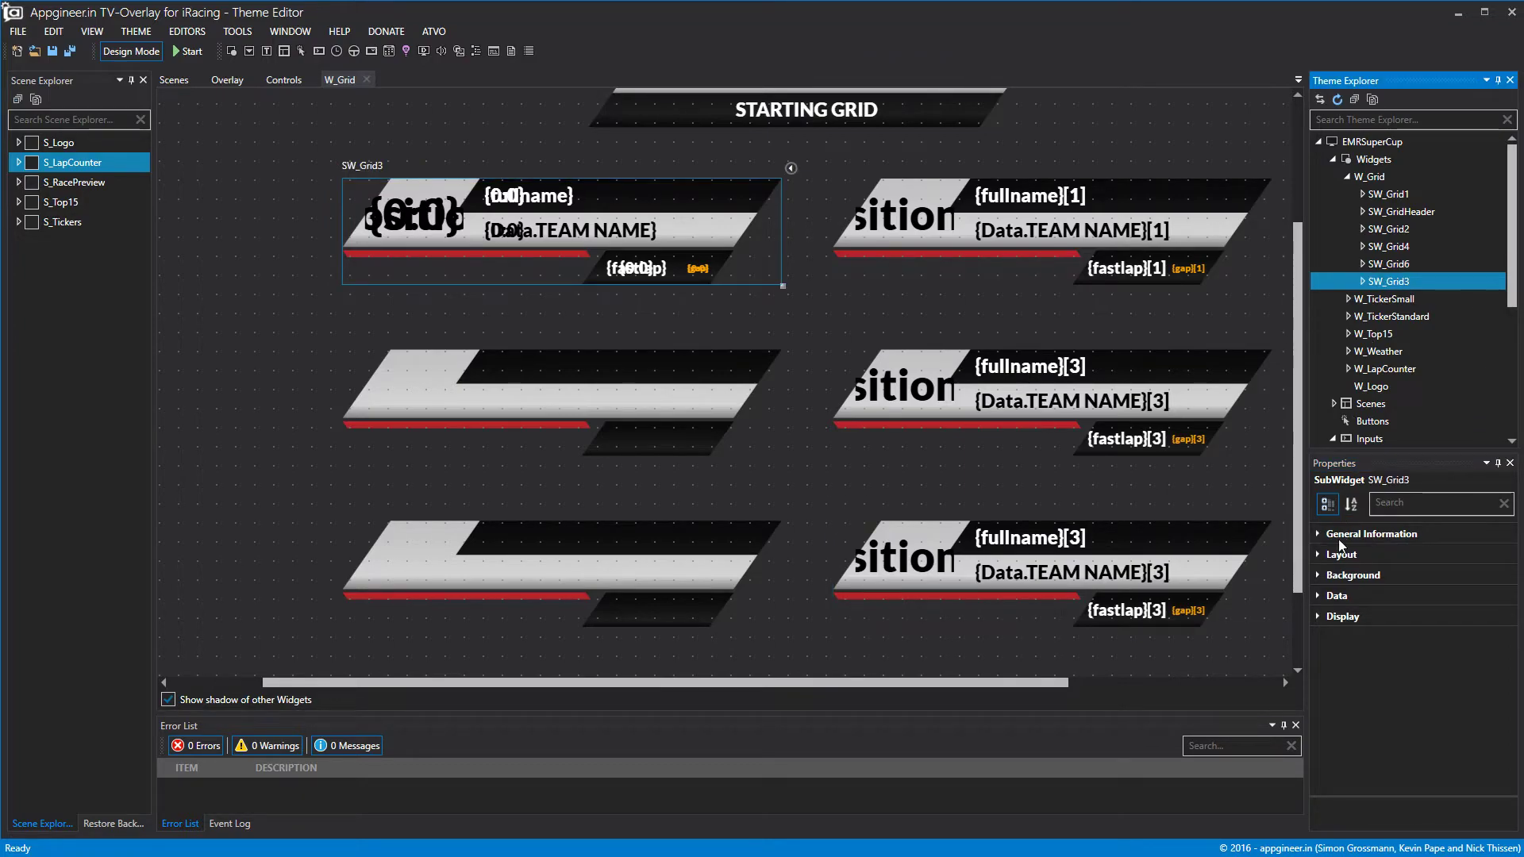
left_click(1320, 575)
left_click(1318, 573)
left_click(1318, 554)
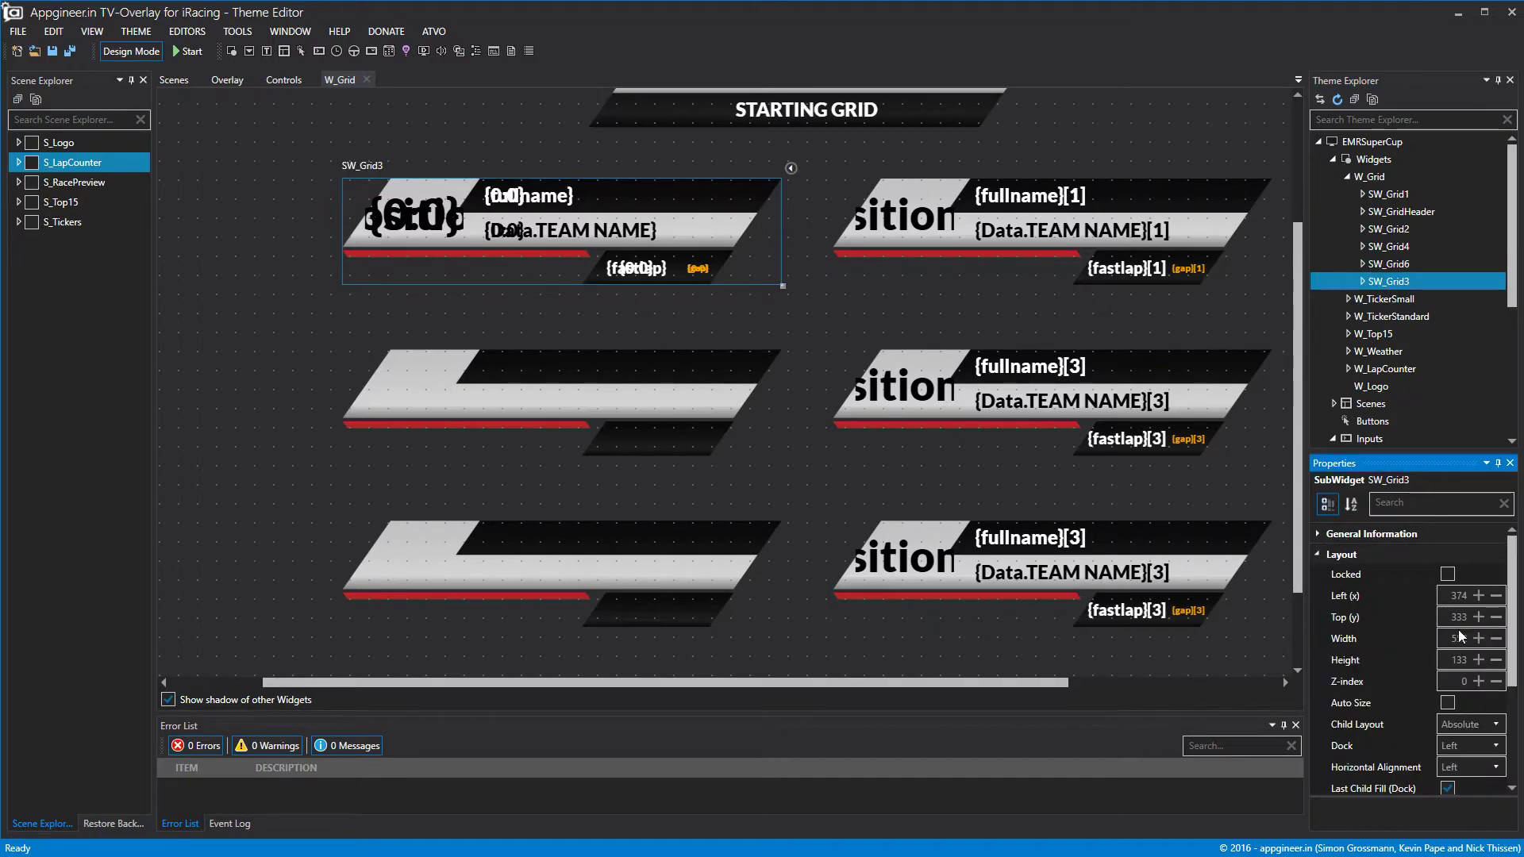
left_click(1478, 617)
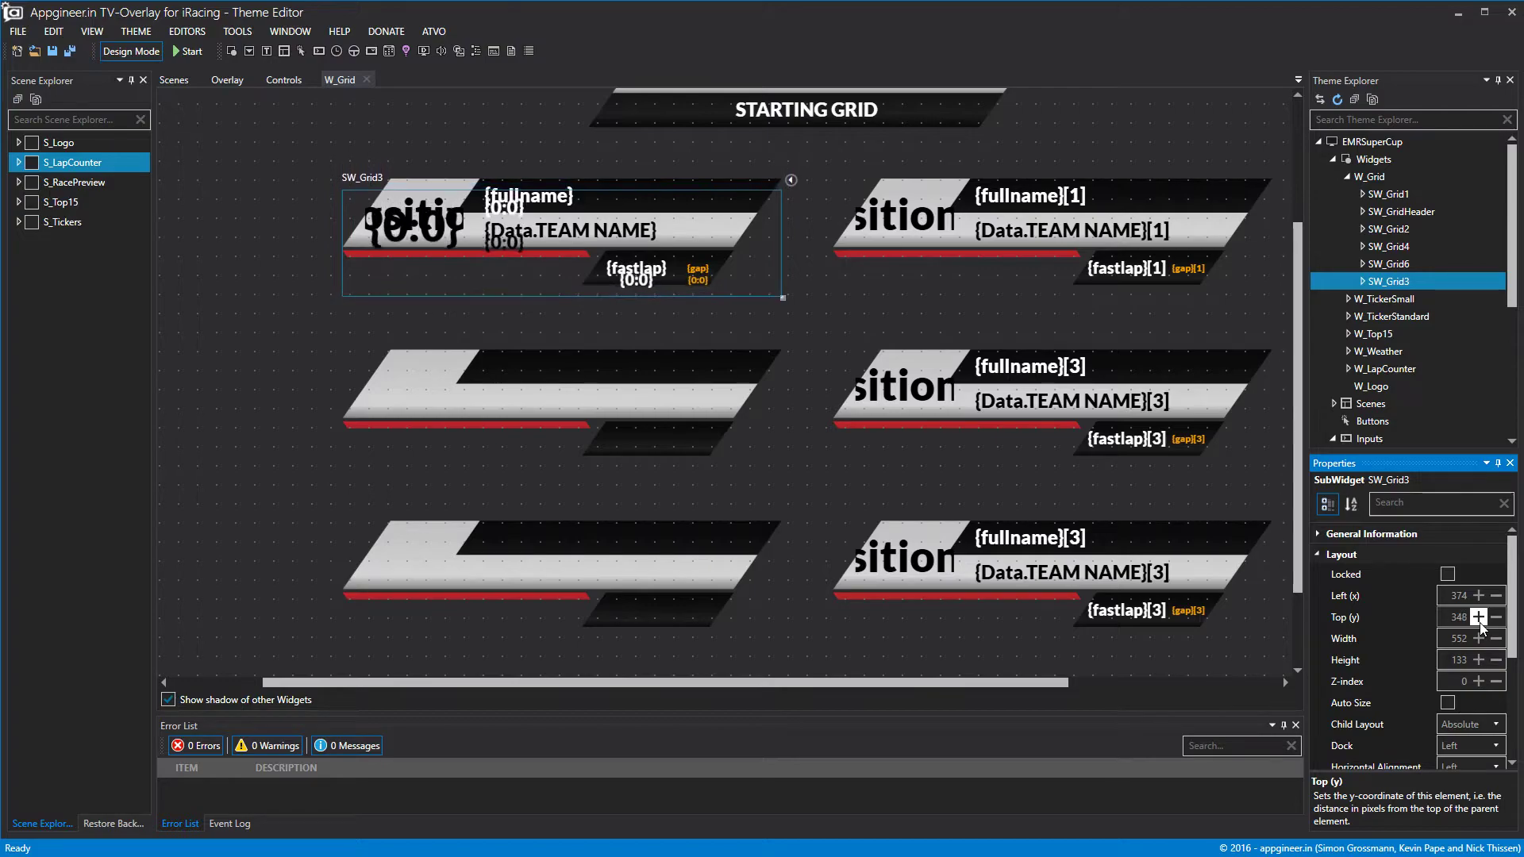
Move SW_Grid1 to the second row and keep its data offset at 0.
left_click_drag(538, 259, 538, 435)
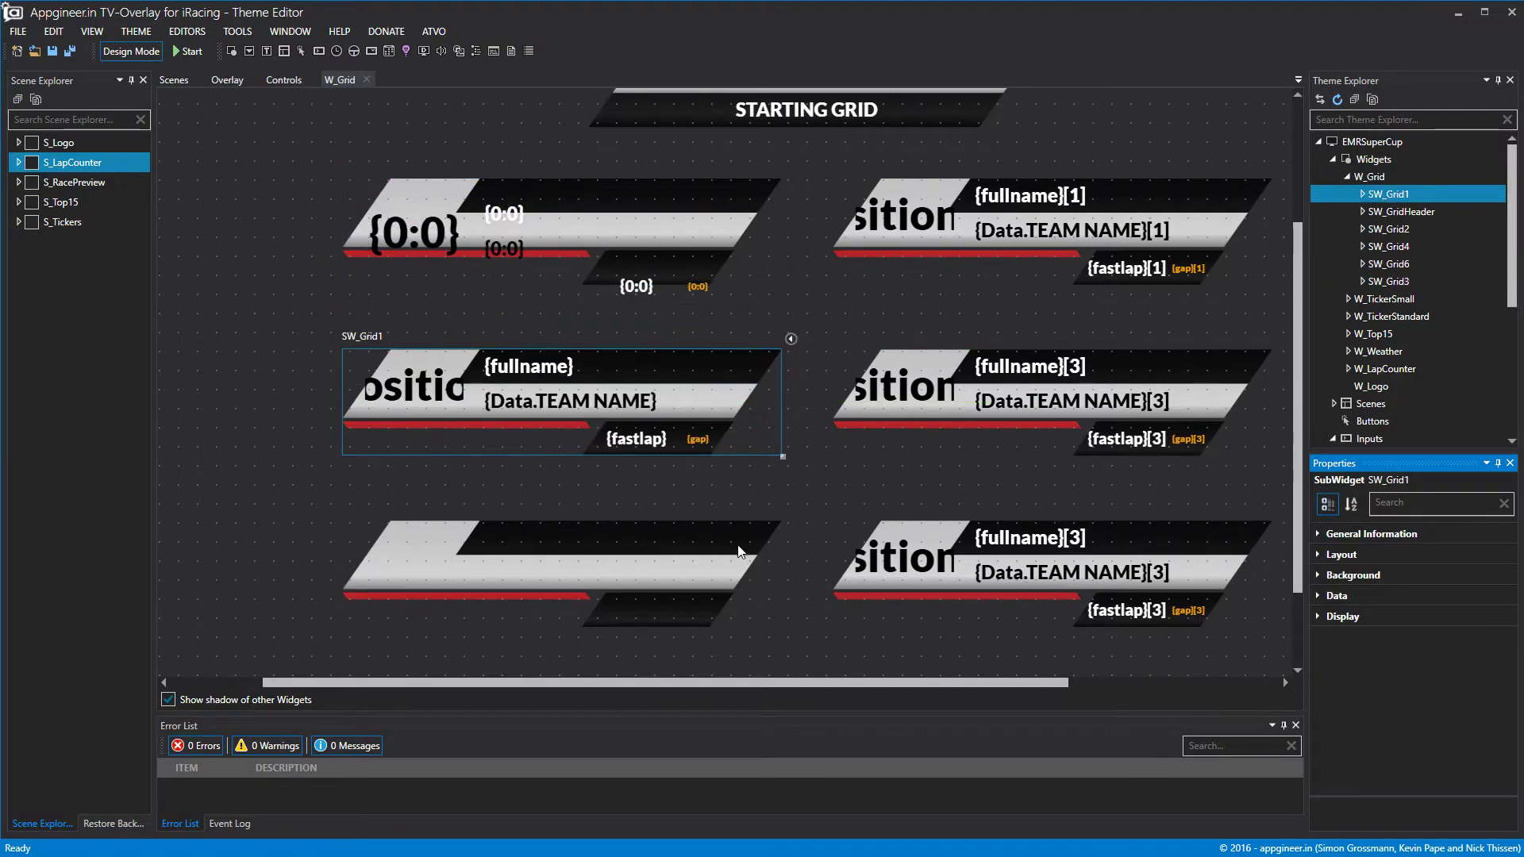
left_click(1341, 595)
left_click(1477, 615)
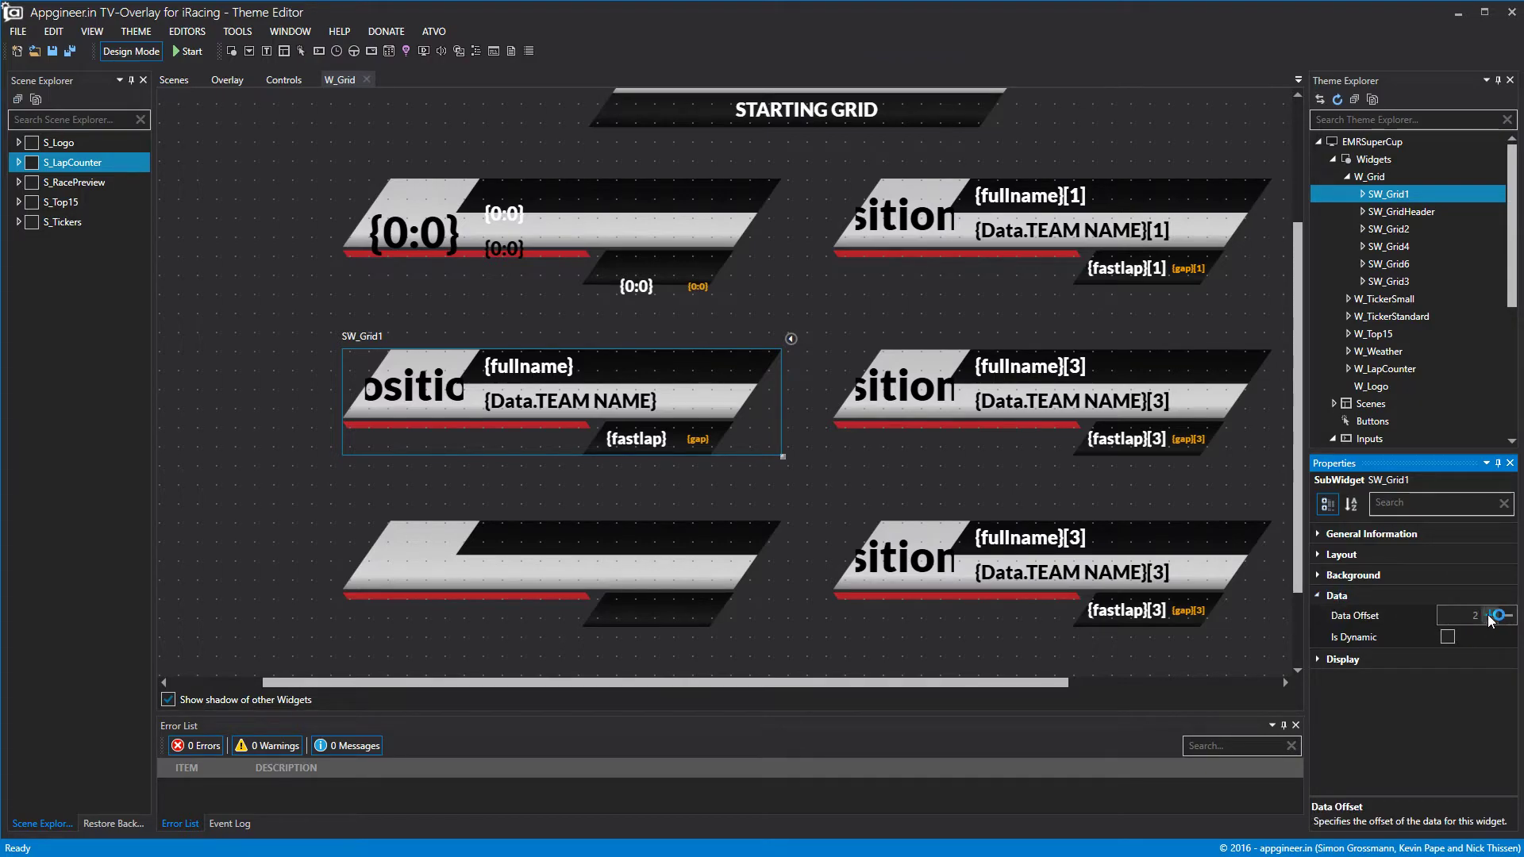
left_click(1507, 616)
left_click(1508, 615)
Put SW_Grid1 back in the top slot and move SW_Grid3 into the second row.
left_click(524, 233)
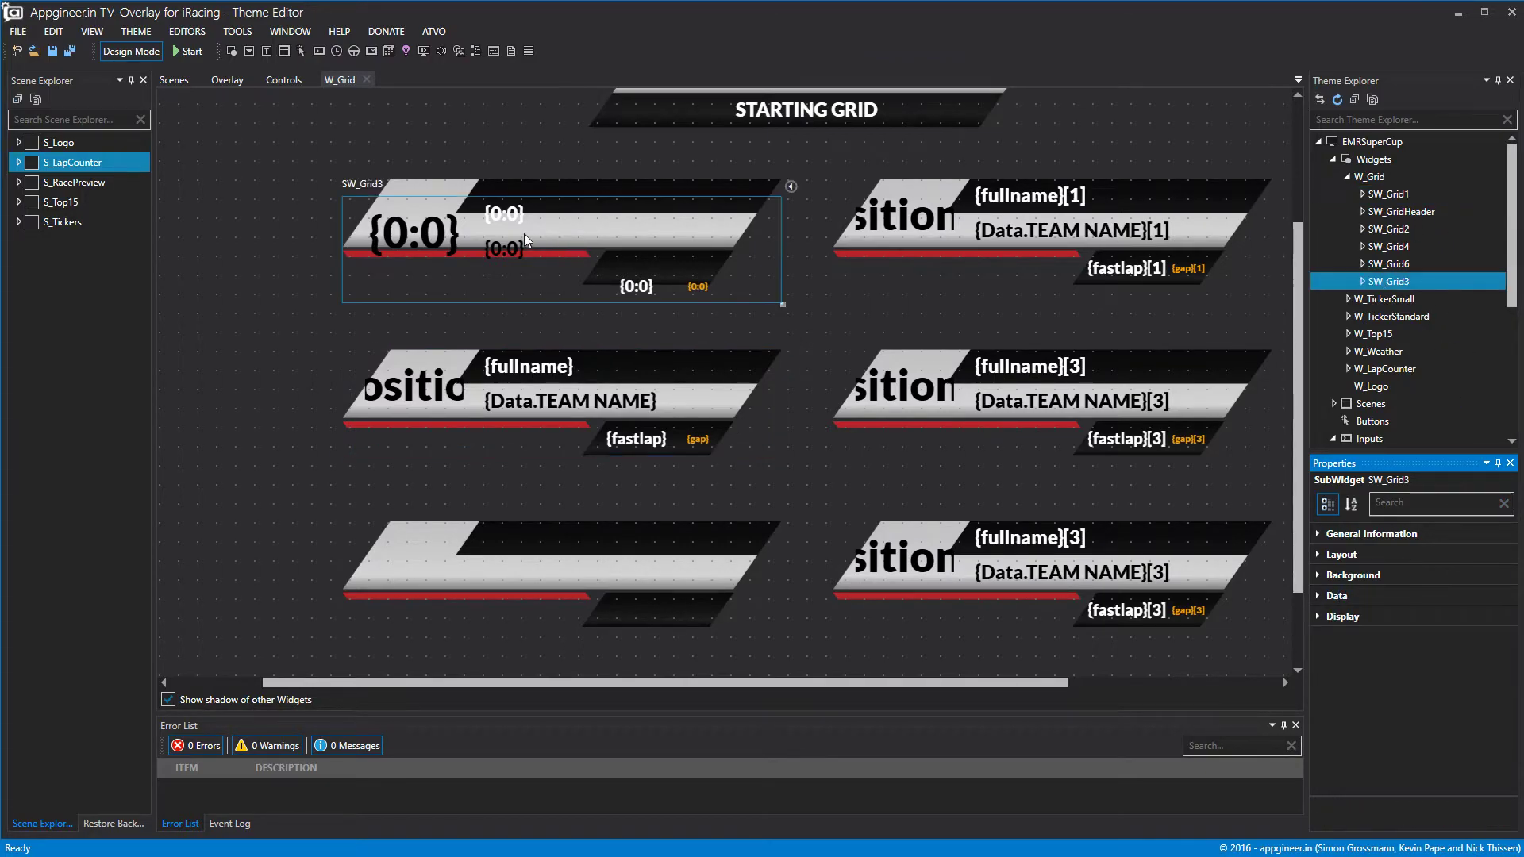
left_click(527, 403)
left_click_drag(527, 402, 531, 233)
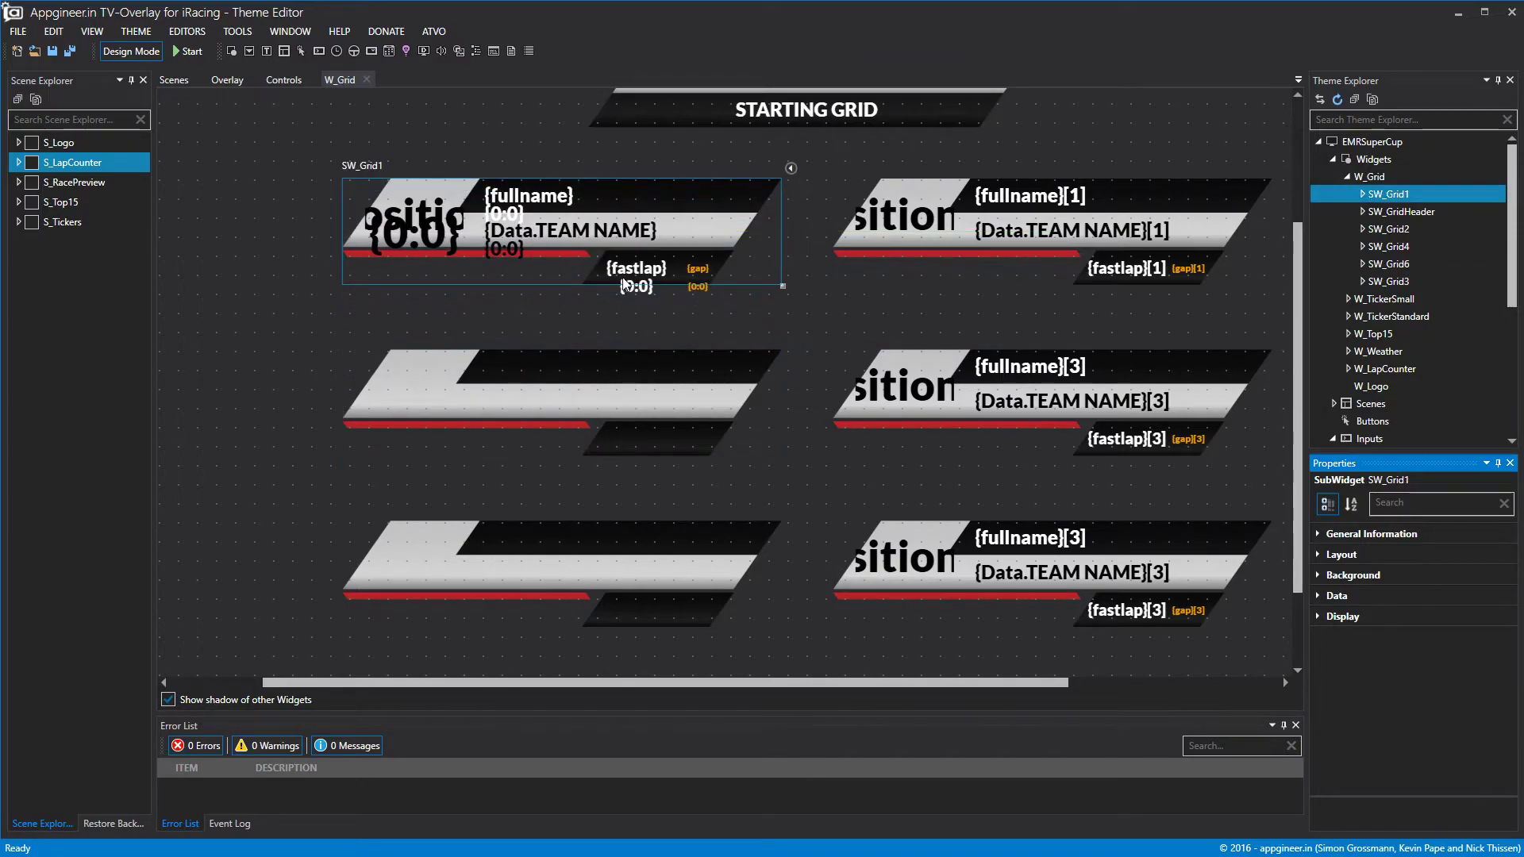
left_click(628, 292)
left_click_drag(635, 294, 636, 446)
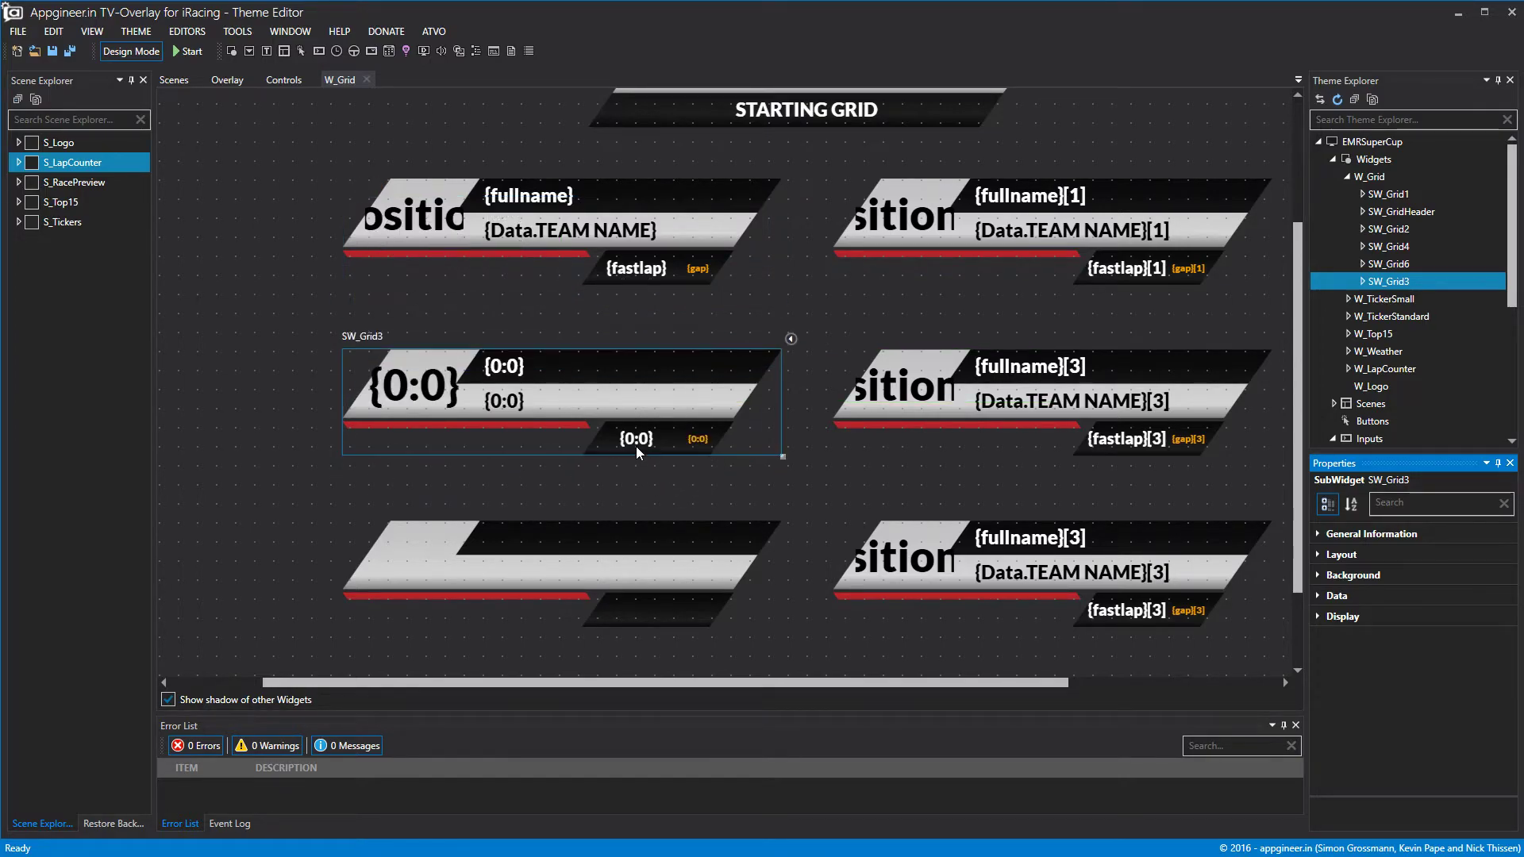
Copy the SW_Grid3 row and paste a duplicate into W_Grid.
right_click(1402, 283)
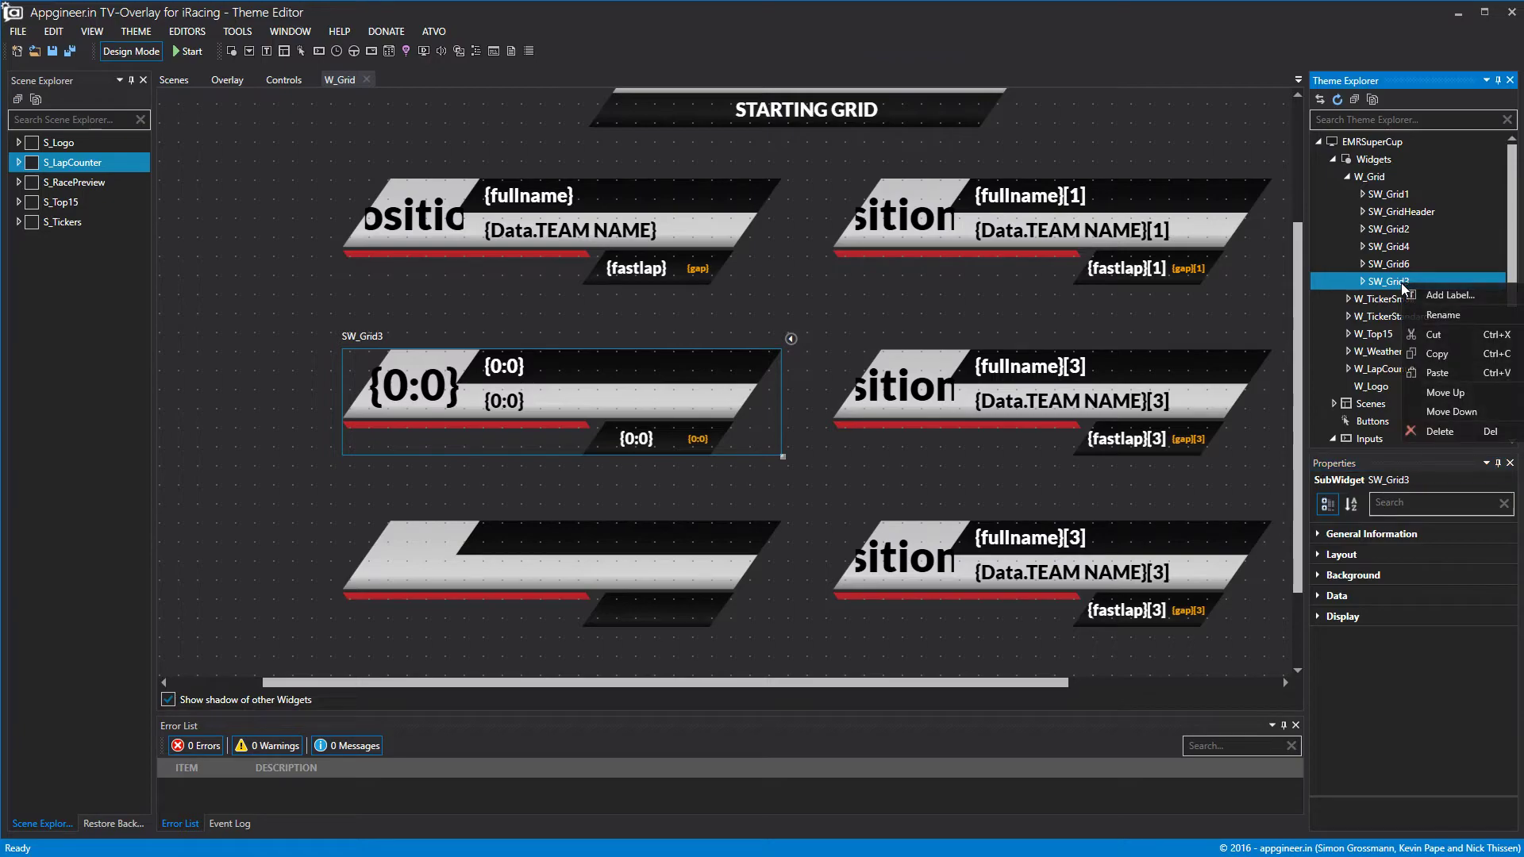
left_click(1435, 353)
right_click(1407, 284)
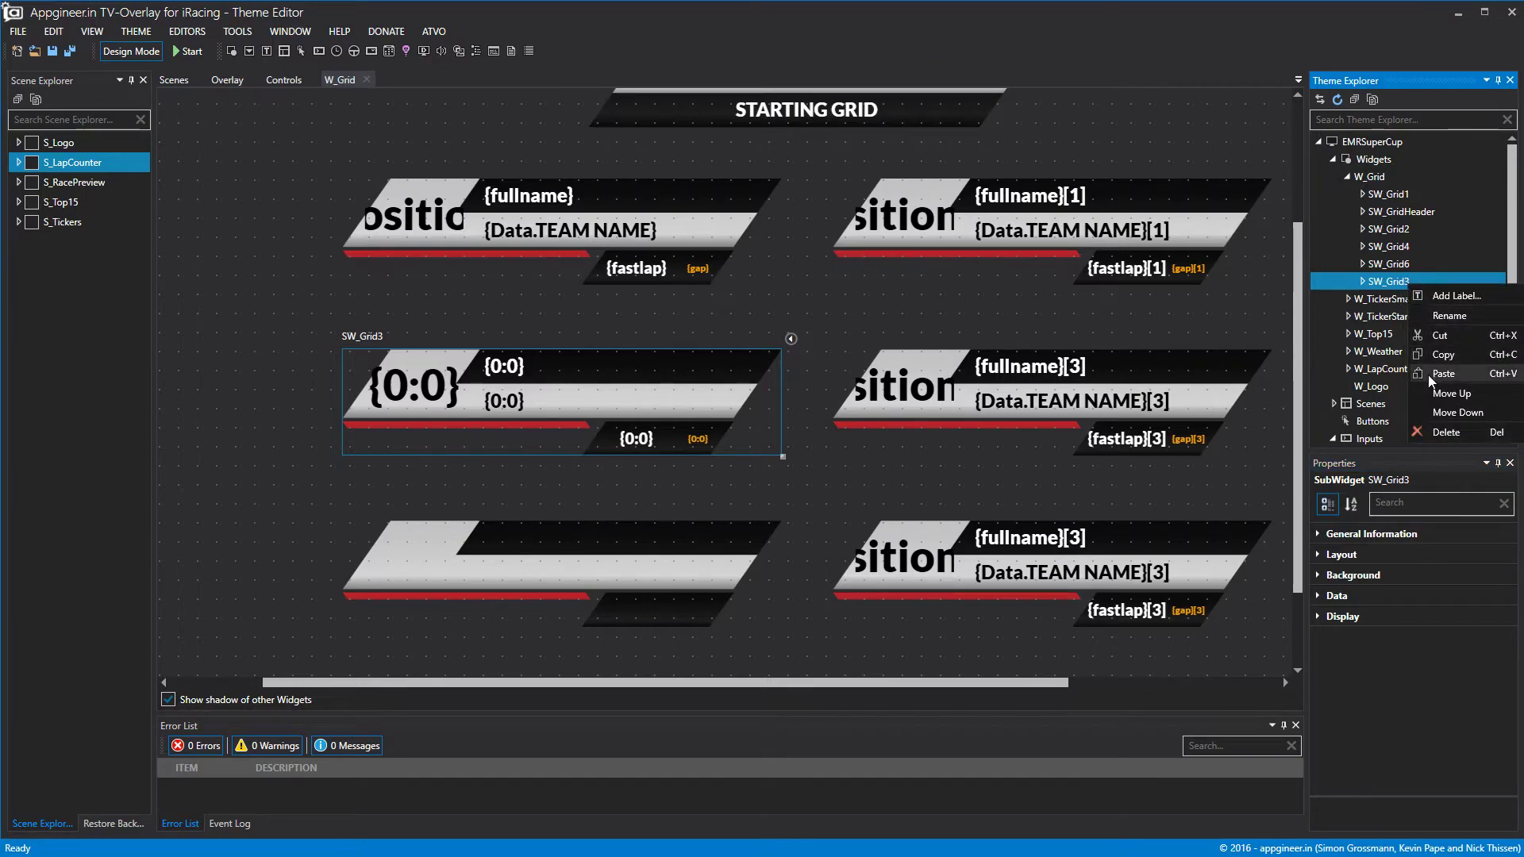
left_click(1437, 373)
double_click(1405, 299)
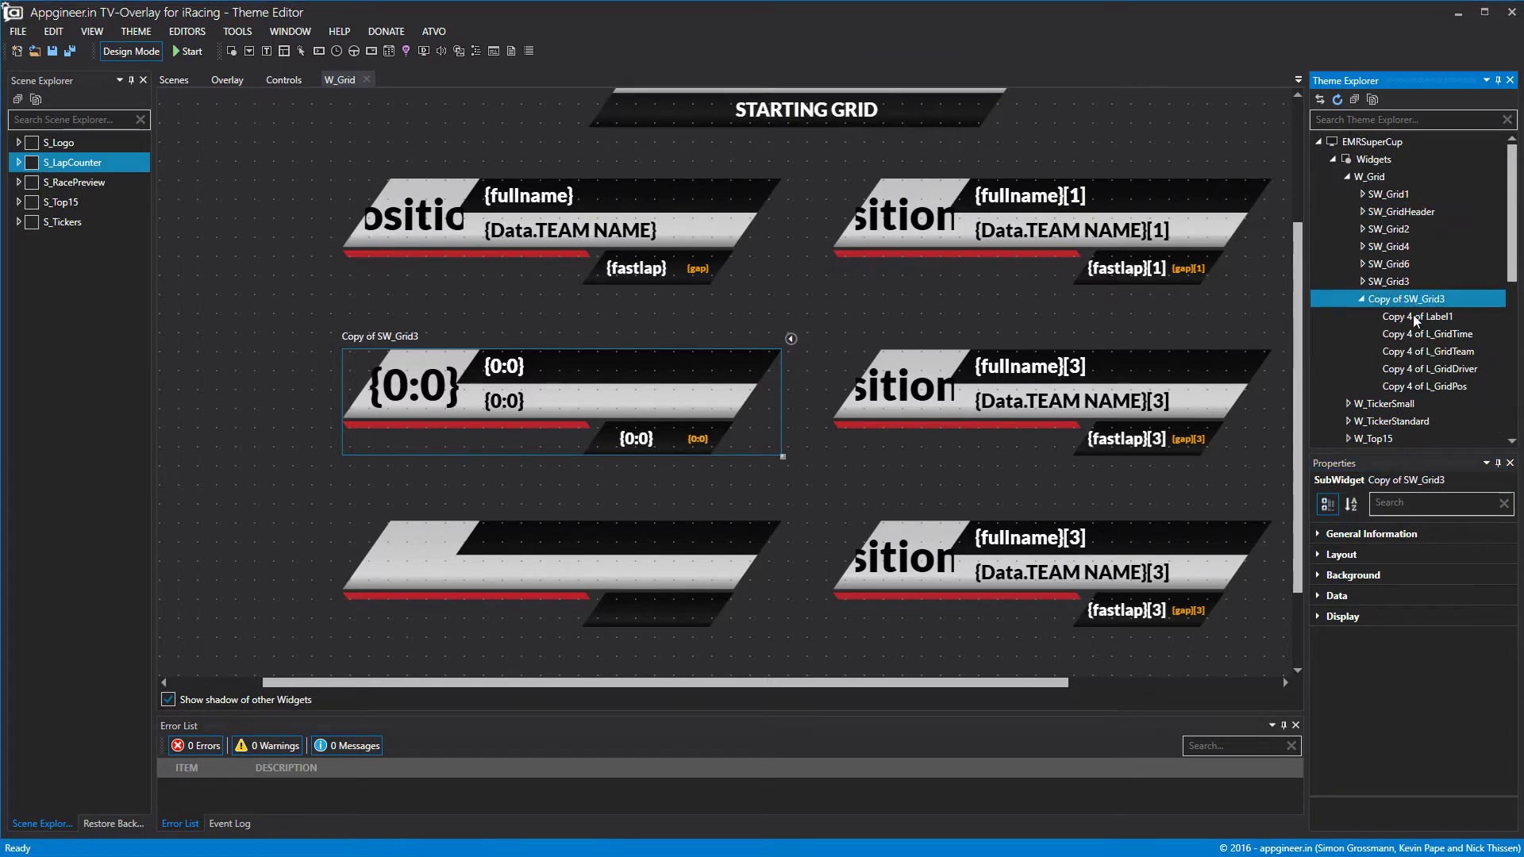
Rename the copy to SW_Grid5 and move it to the empty bottom-left slot.
left_click(1328, 540)
left_click(1468, 553)
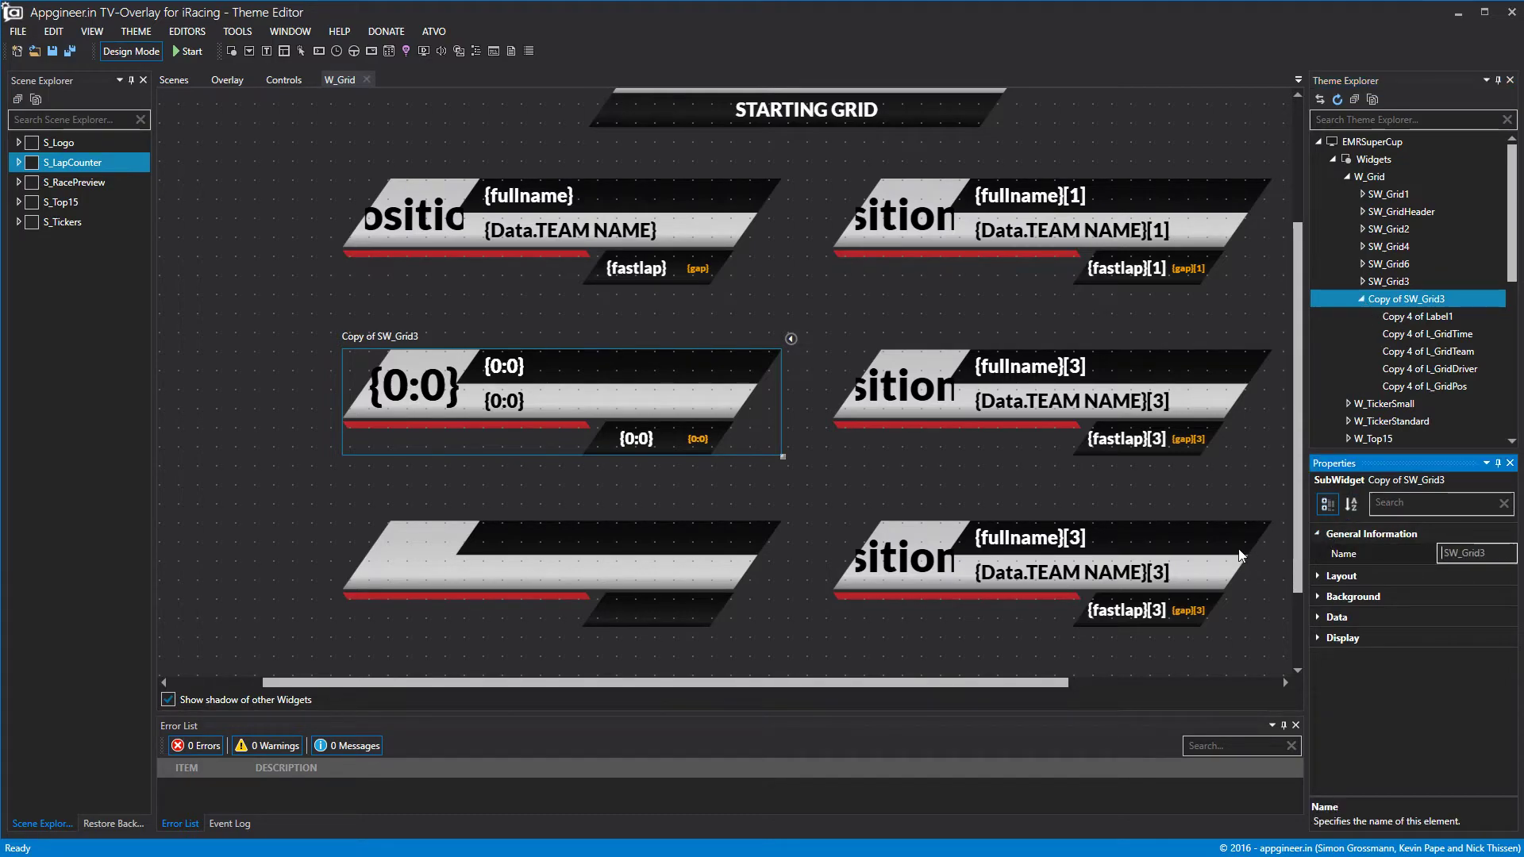
left_click(1495, 555)
key("BackSpace")
type("5")
left_click(1435, 302)
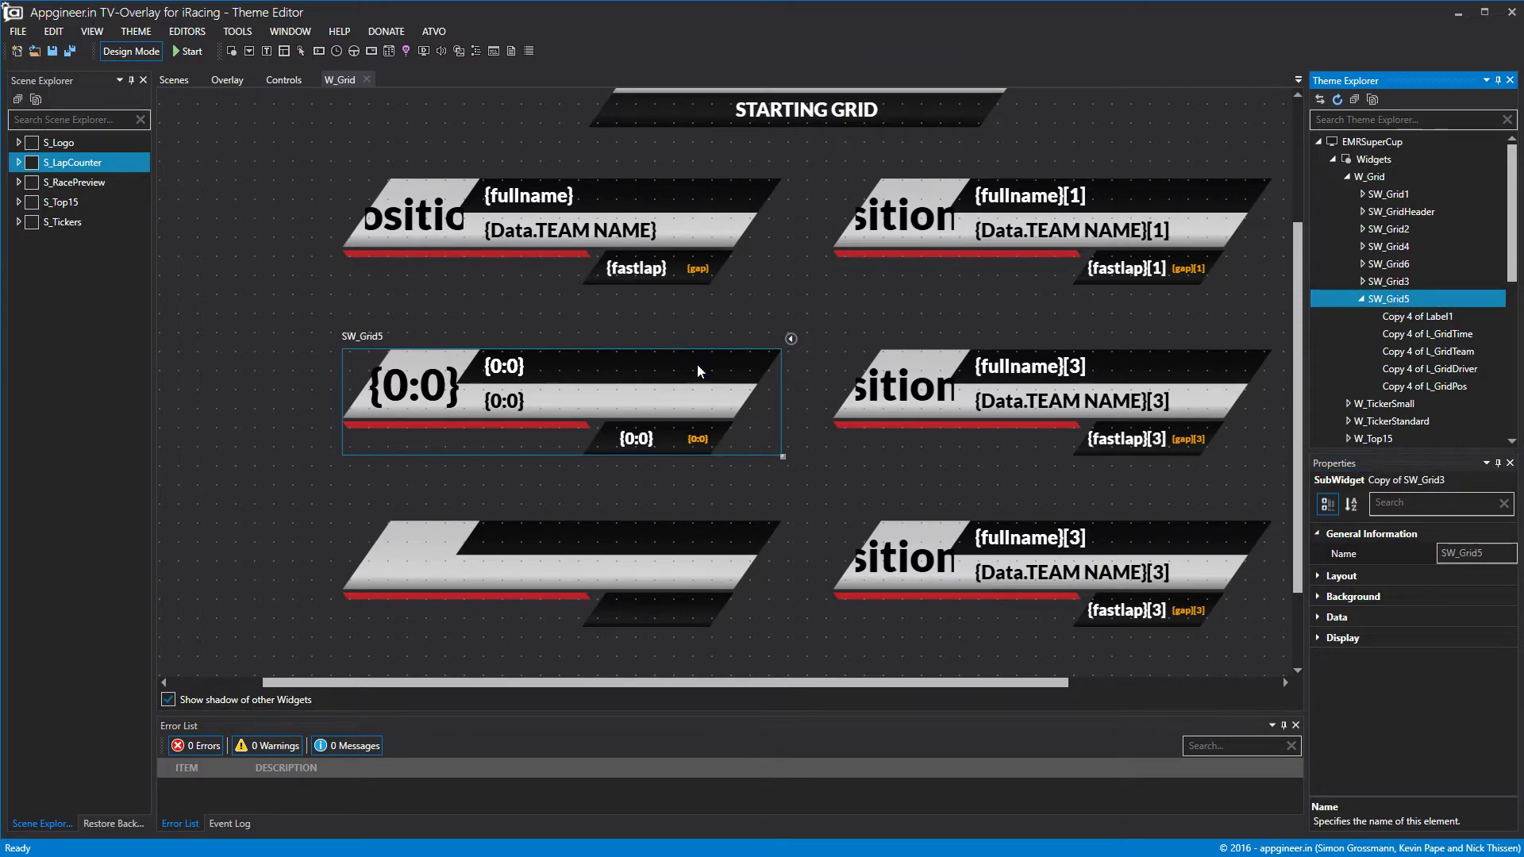
left_click_drag(517, 378, 517, 549)
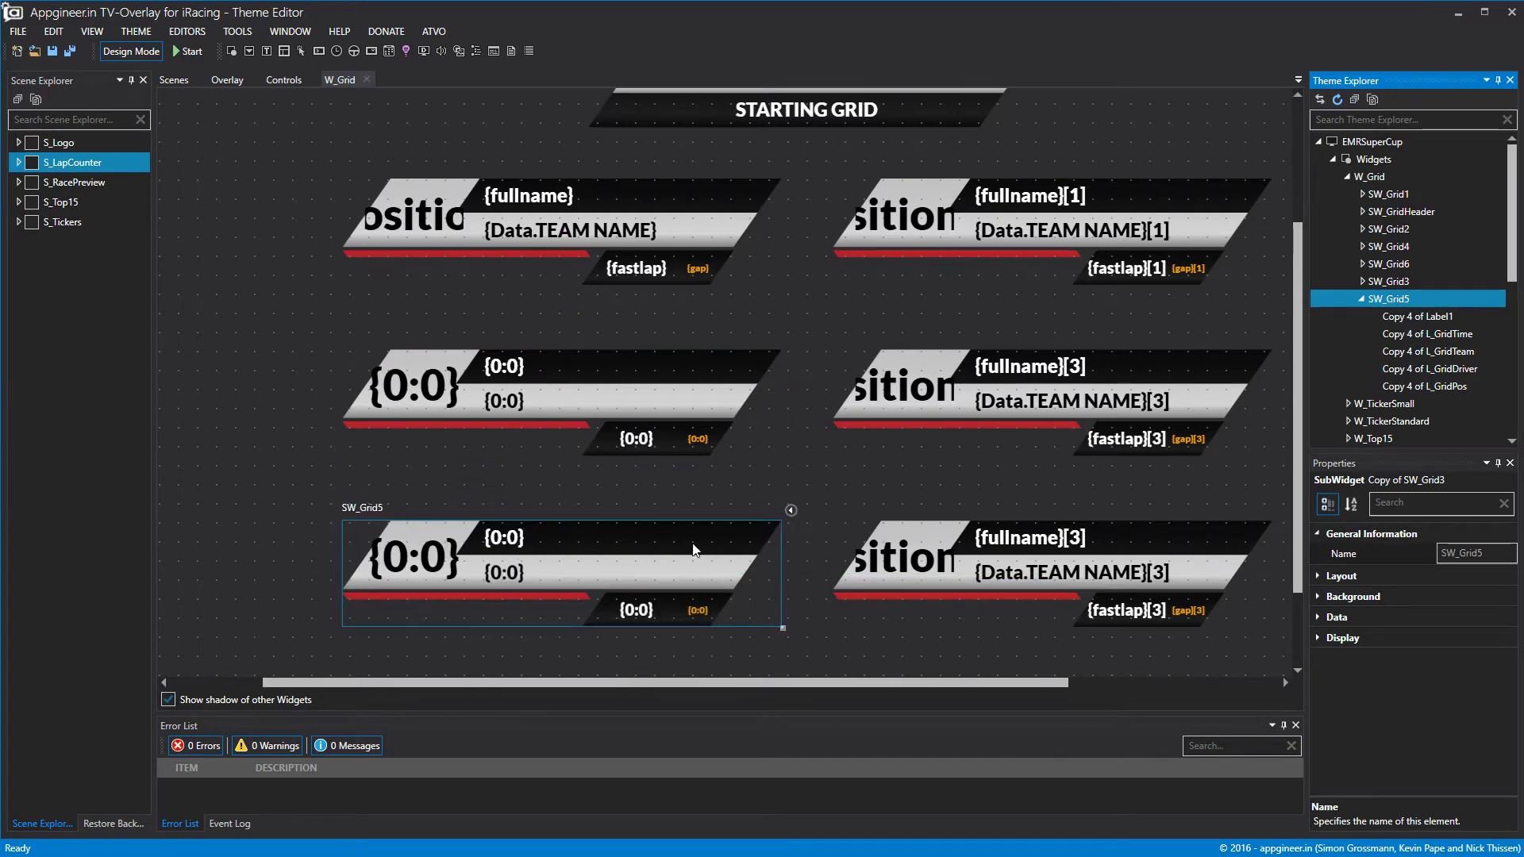
Check the rows' data offsets and raise SW_Grid5's data offset to 4.
left_click(1322, 617)
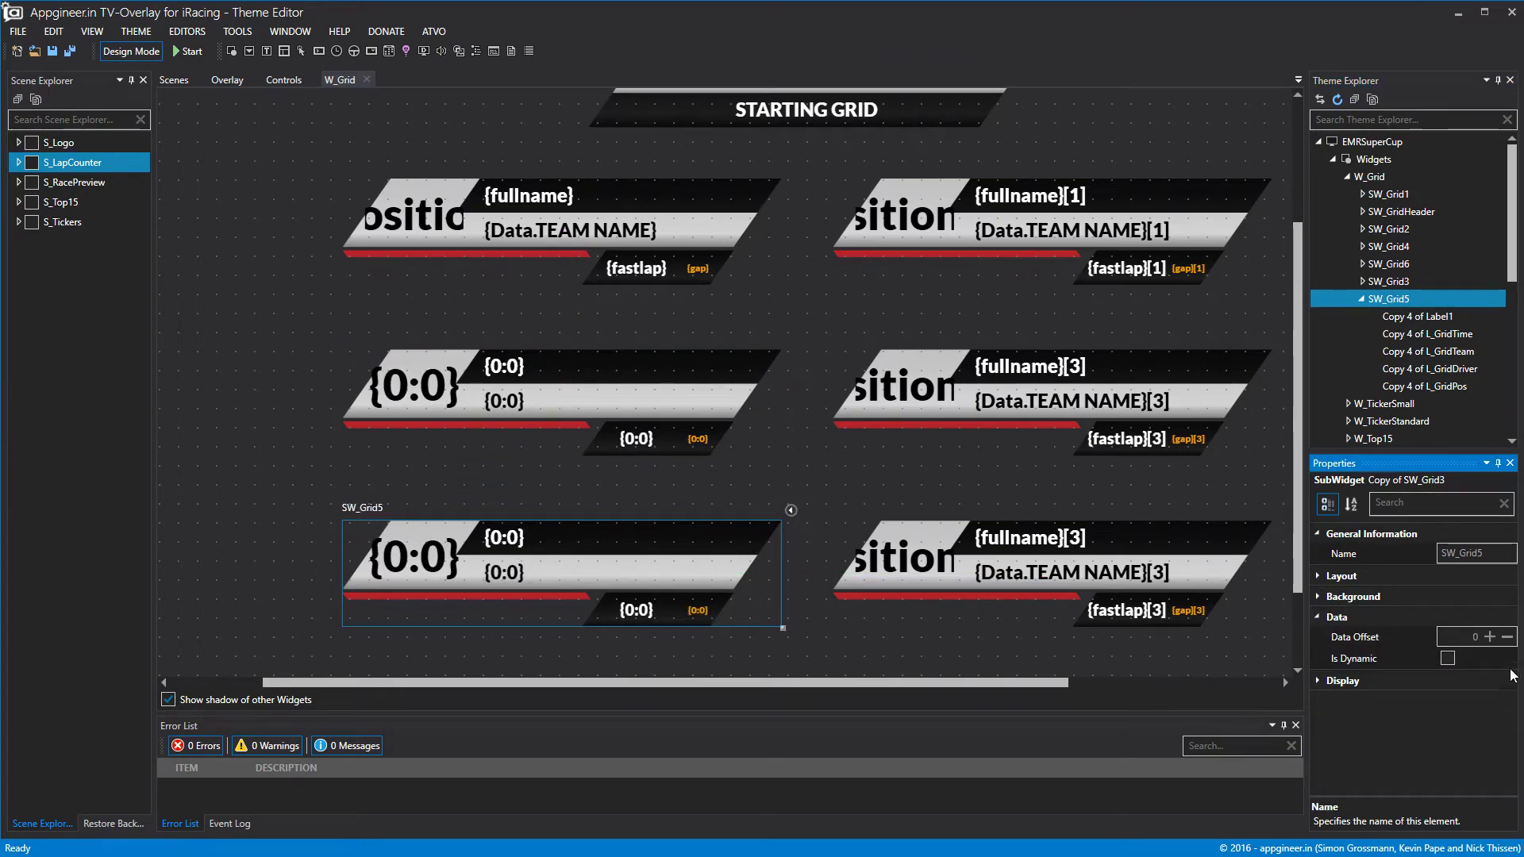
left_click(1382, 283)
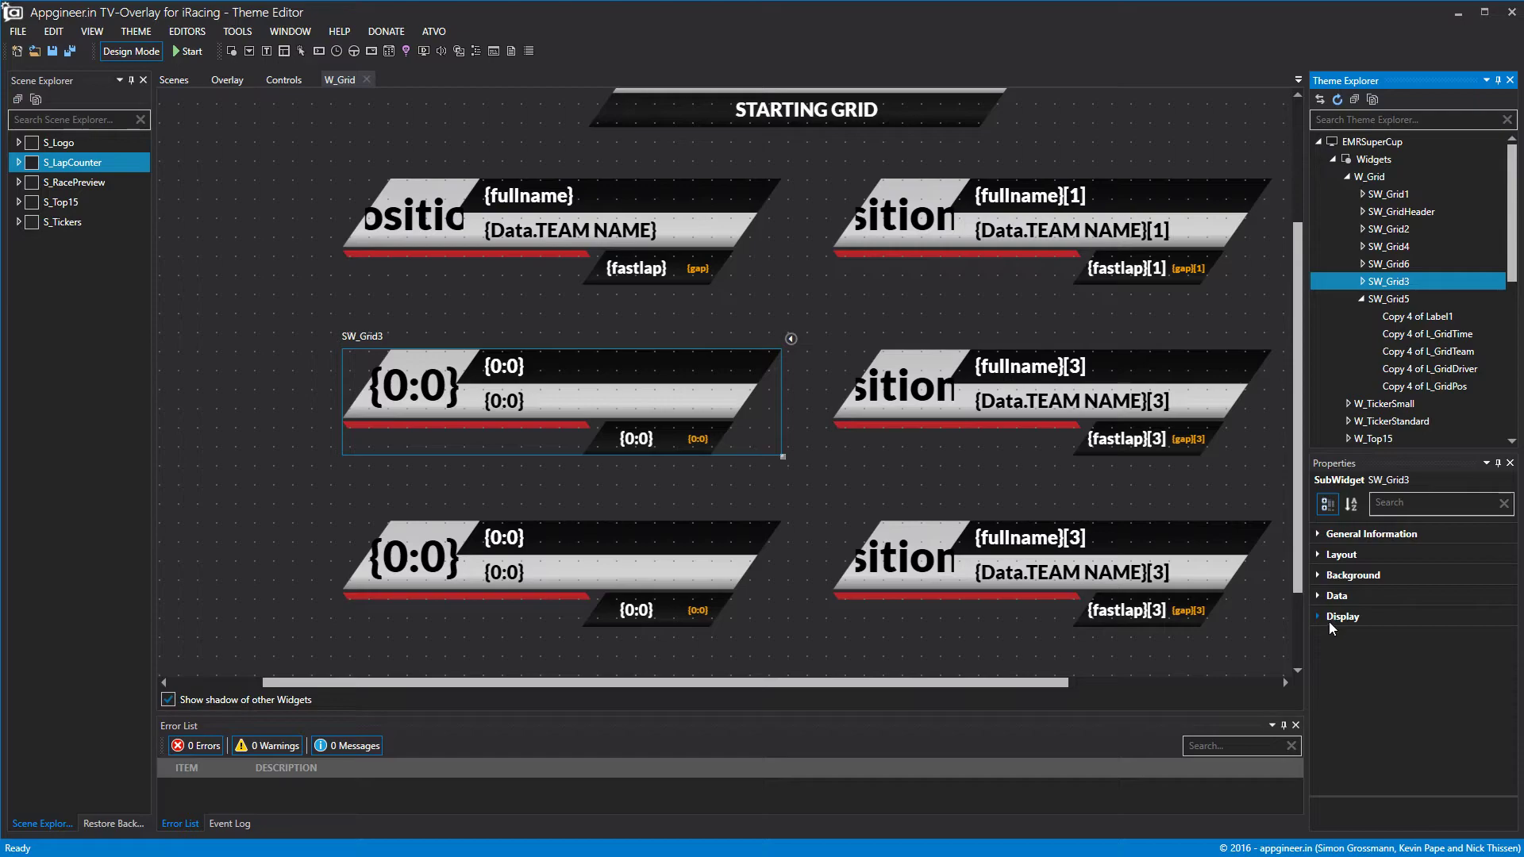
left_click(1320, 596)
left_click(640, 207)
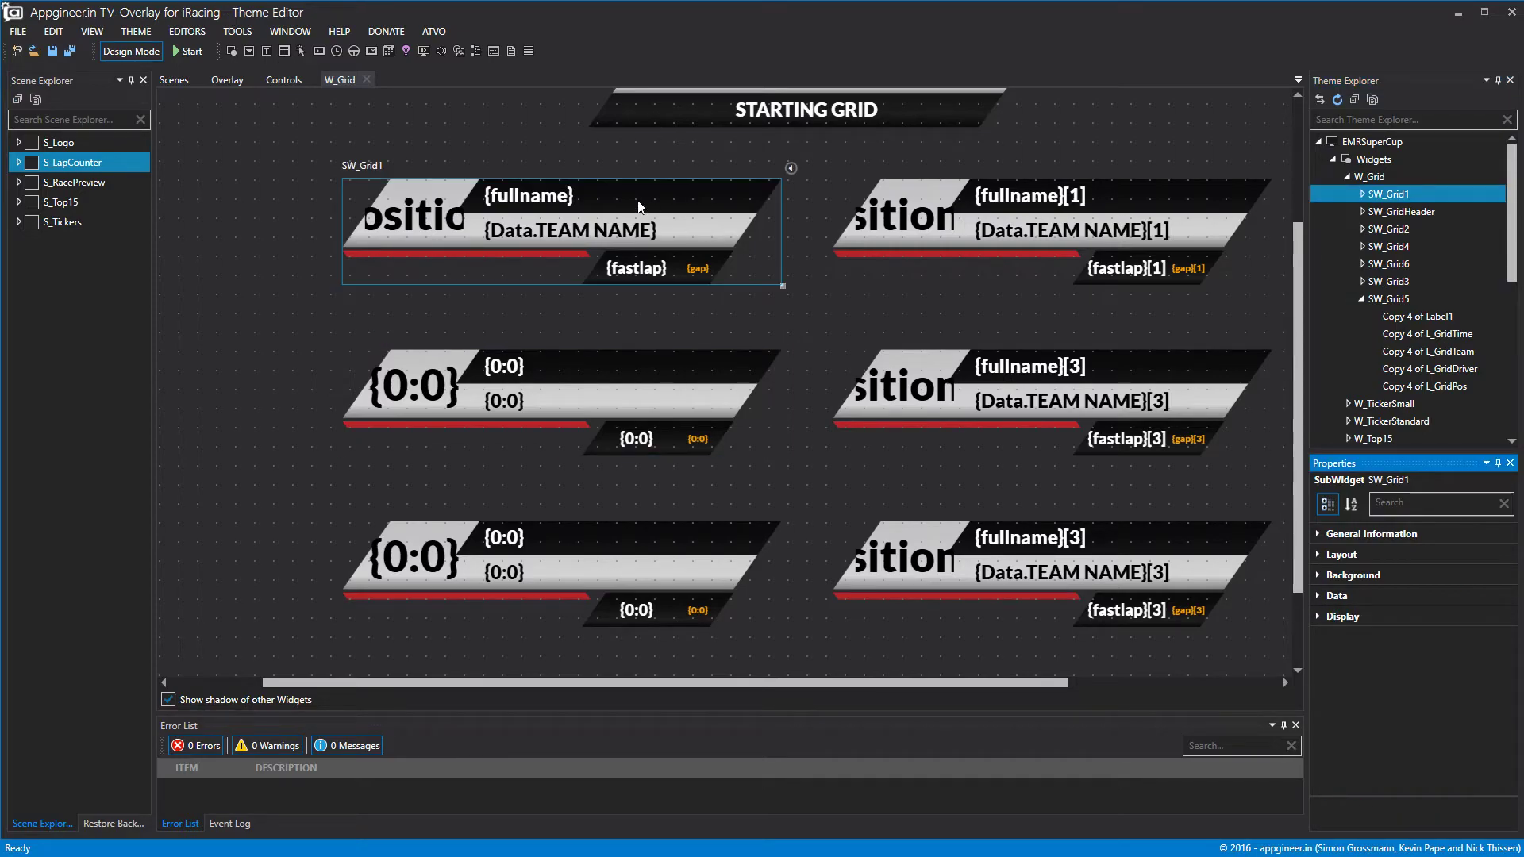
left_click(1318, 596)
left_click(672, 592)
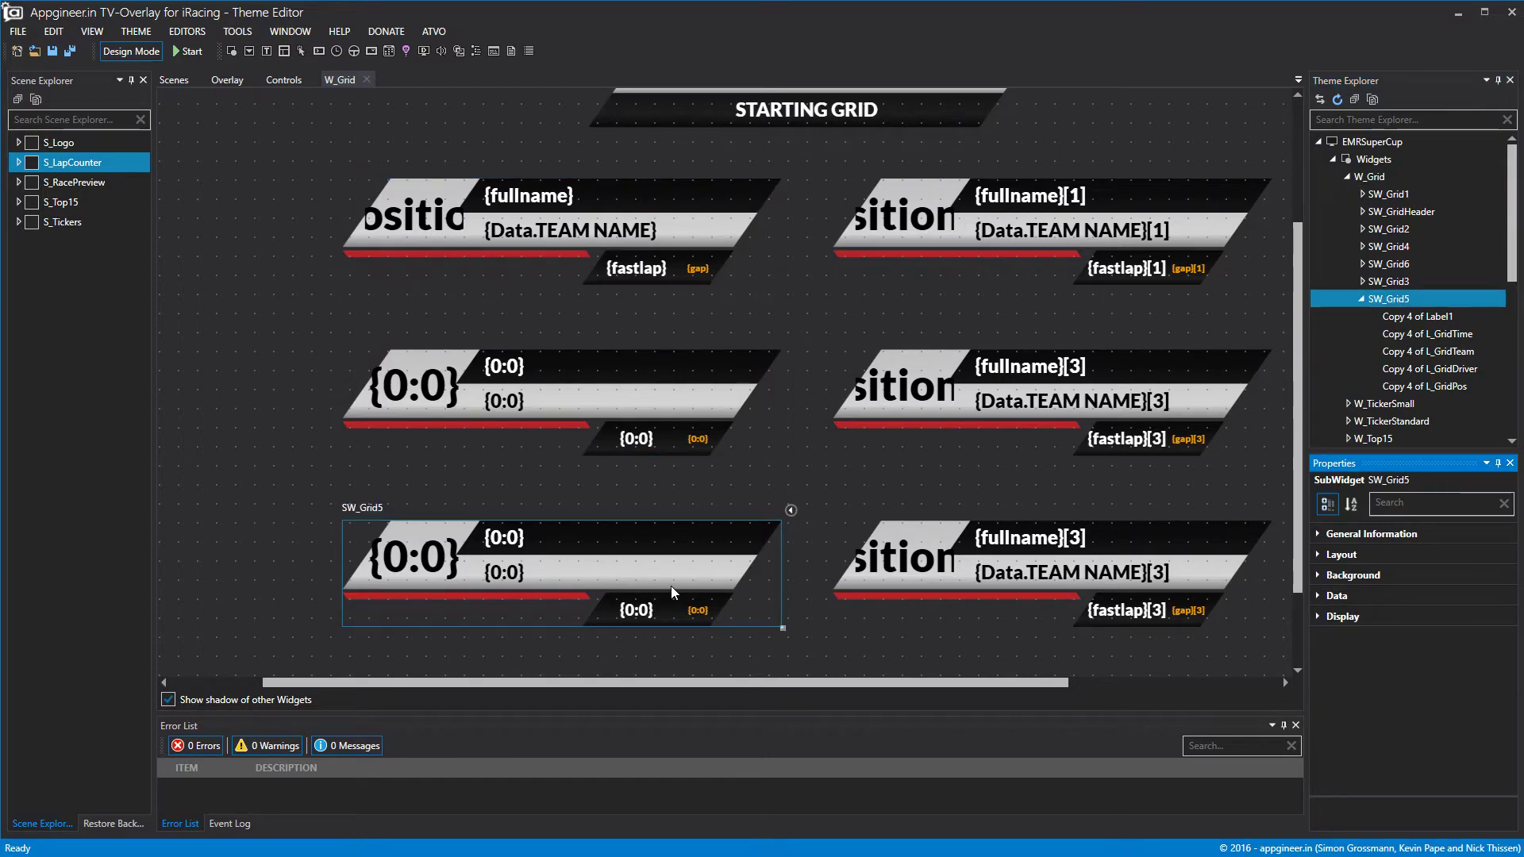
left_click(1314, 597)
left_click(1482, 623)
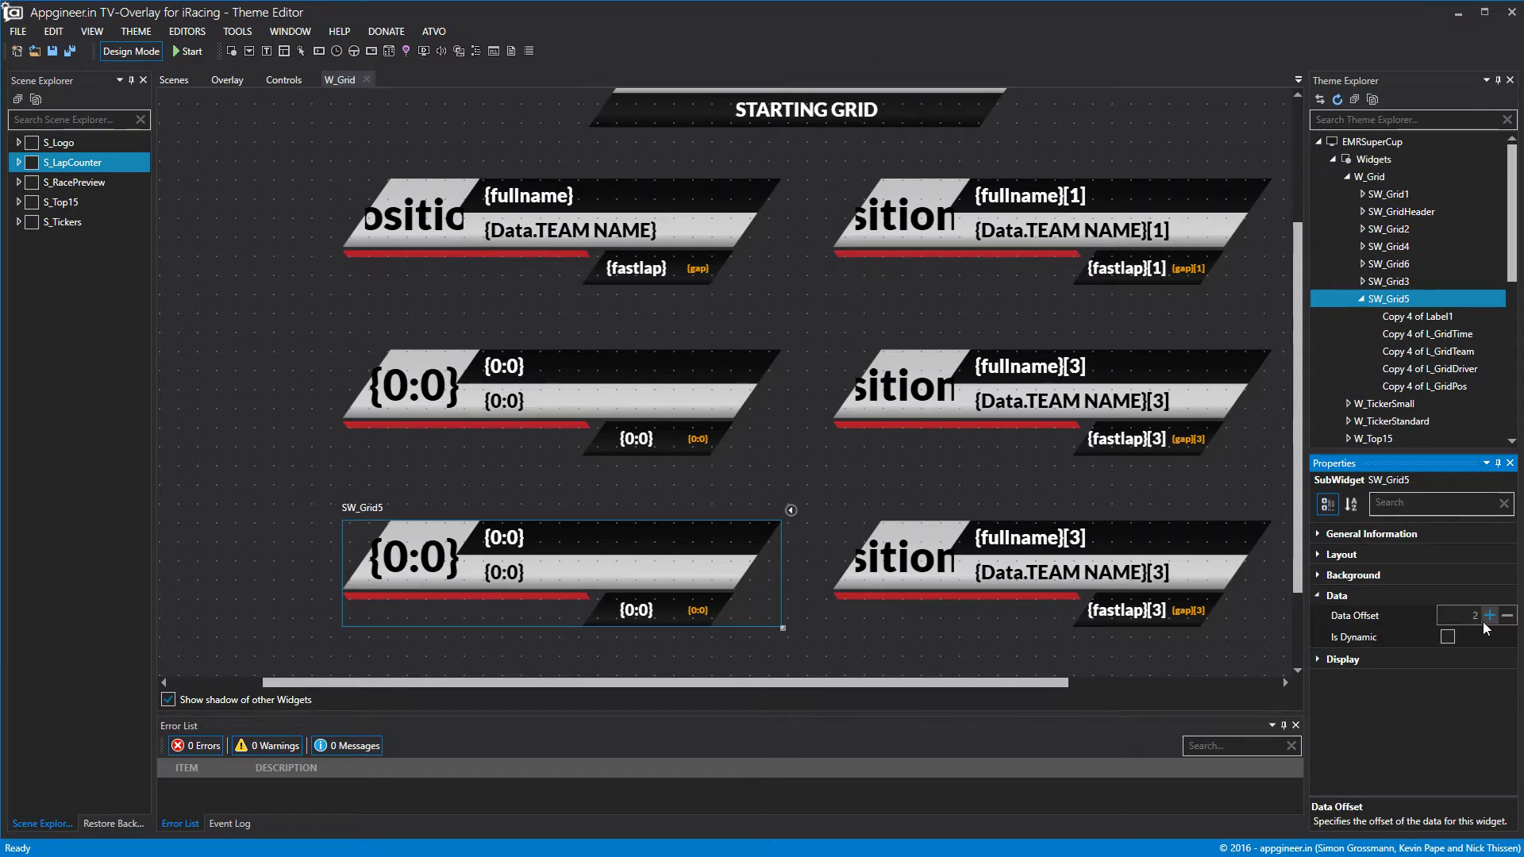
Preview the six-row grid with sample driver data, then go to the Controls page.
left_click(286, 80)
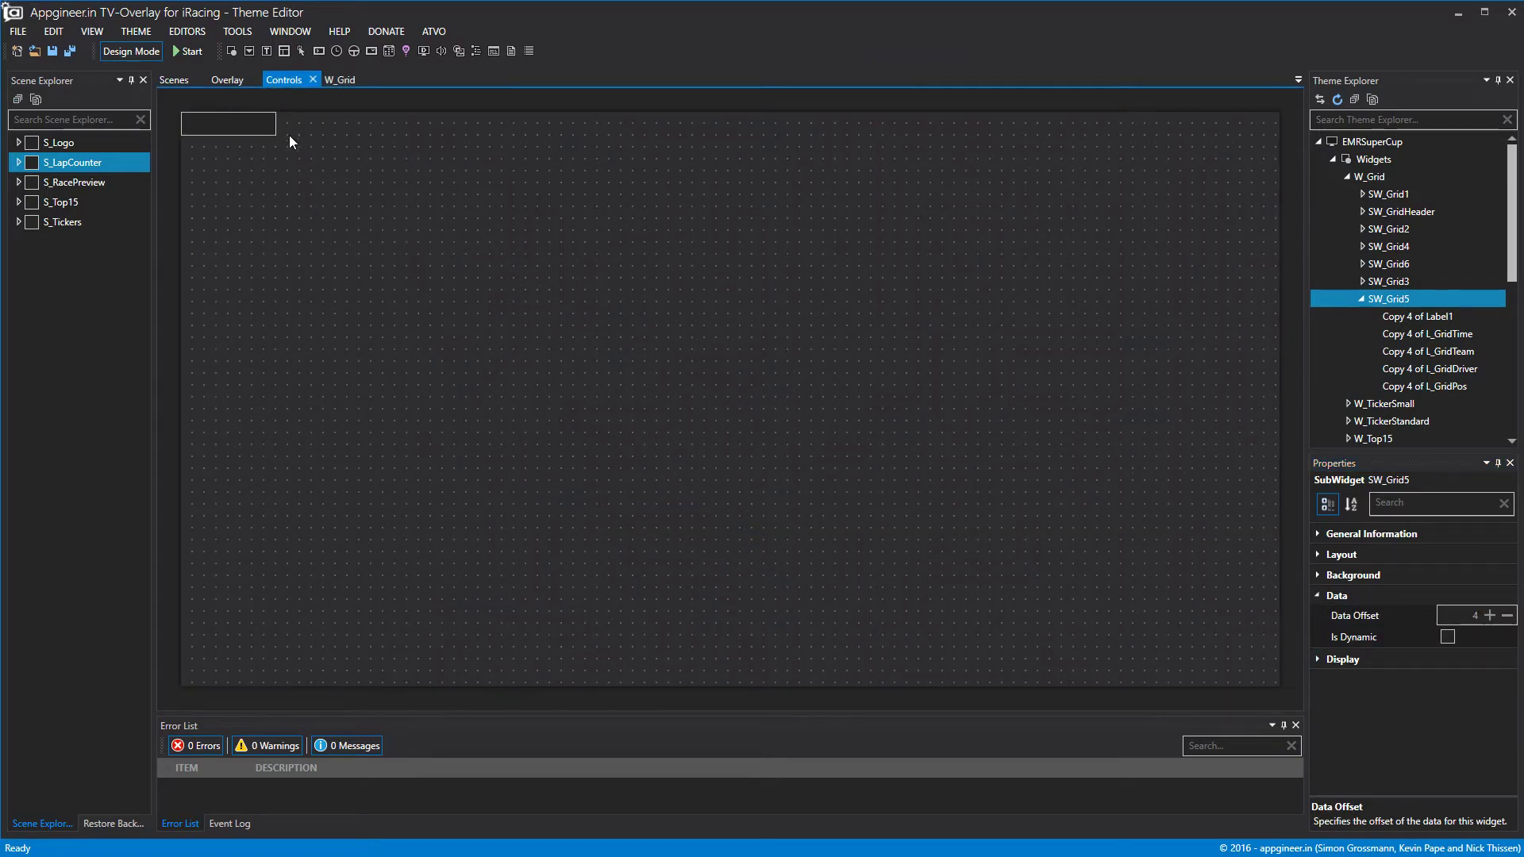
left_click(342, 83)
left_click(124, 49)
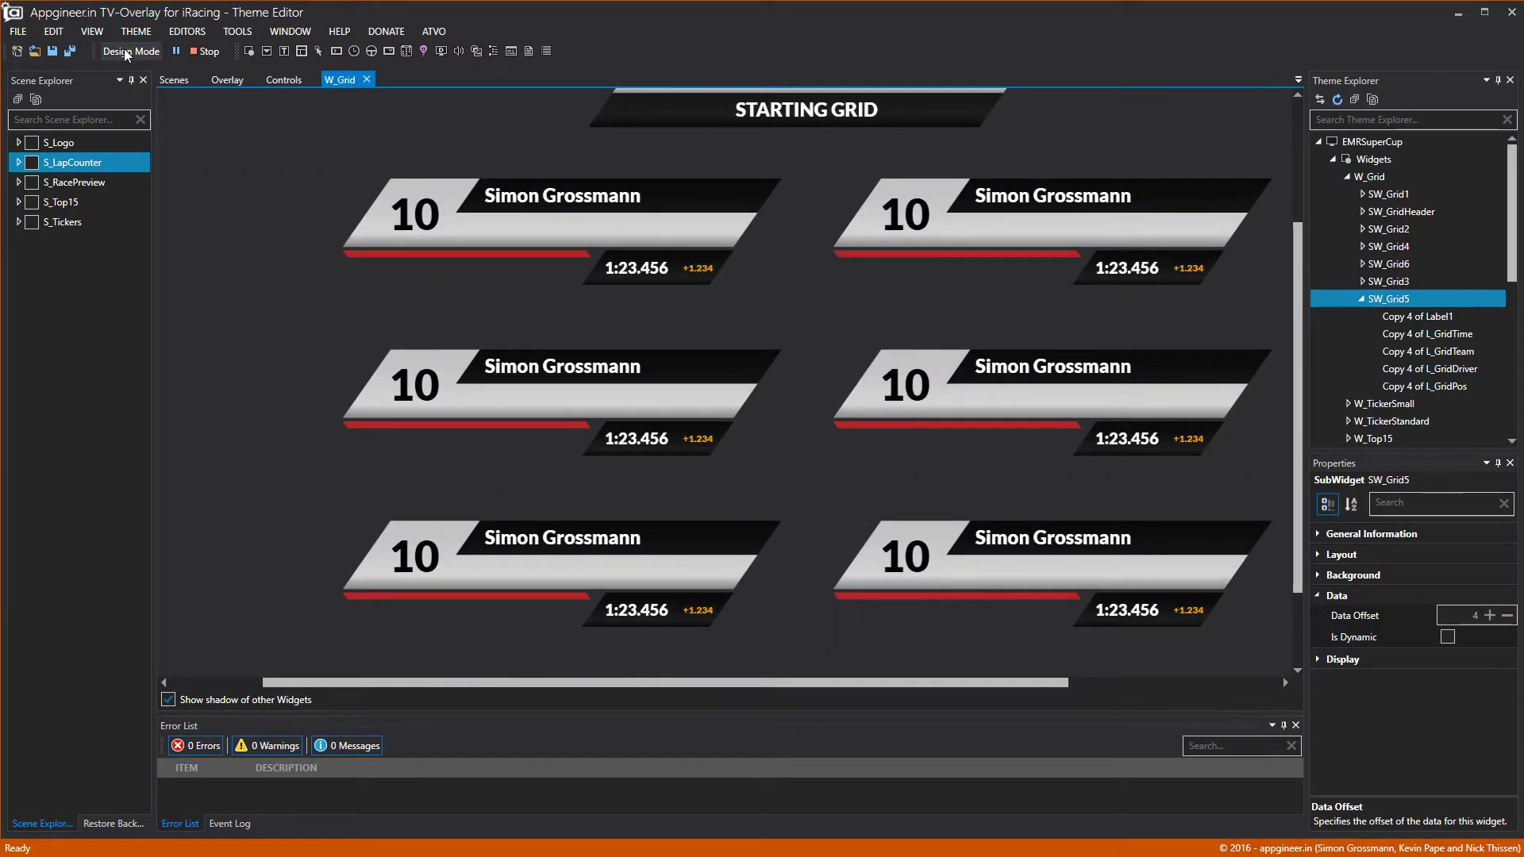
left_click(124, 49)
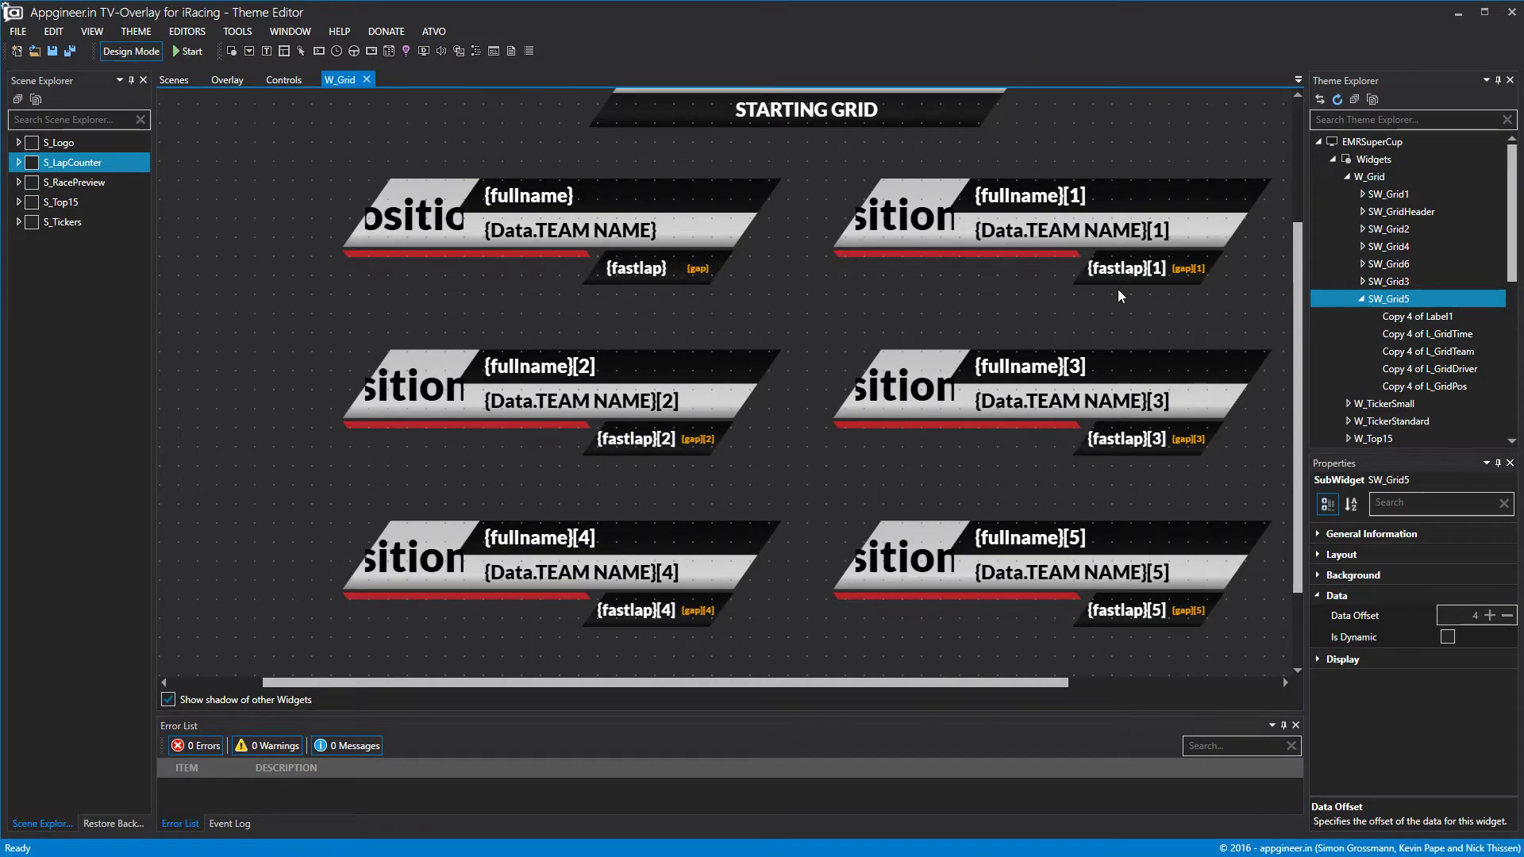
scroll(970, 604, "down", 2)
scroll(970, 603, "up", 3)
left_click(288, 79)
Add a new button to the Controls page and give it the label Grid.
left_click_drag(230, 127, 306, 371)
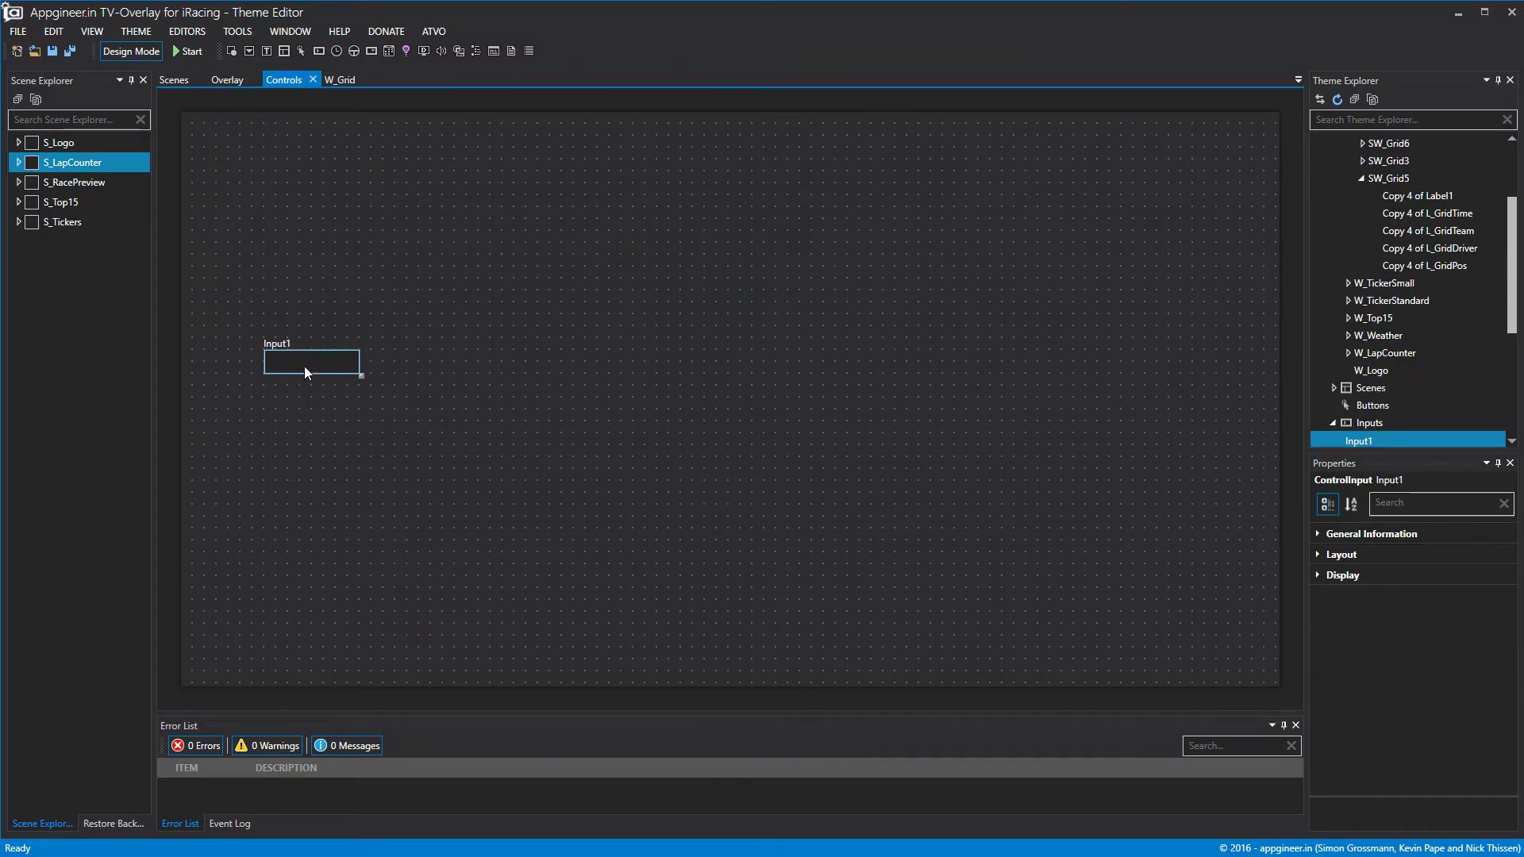
right_click(1367, 405)
left_click(1420, 412)
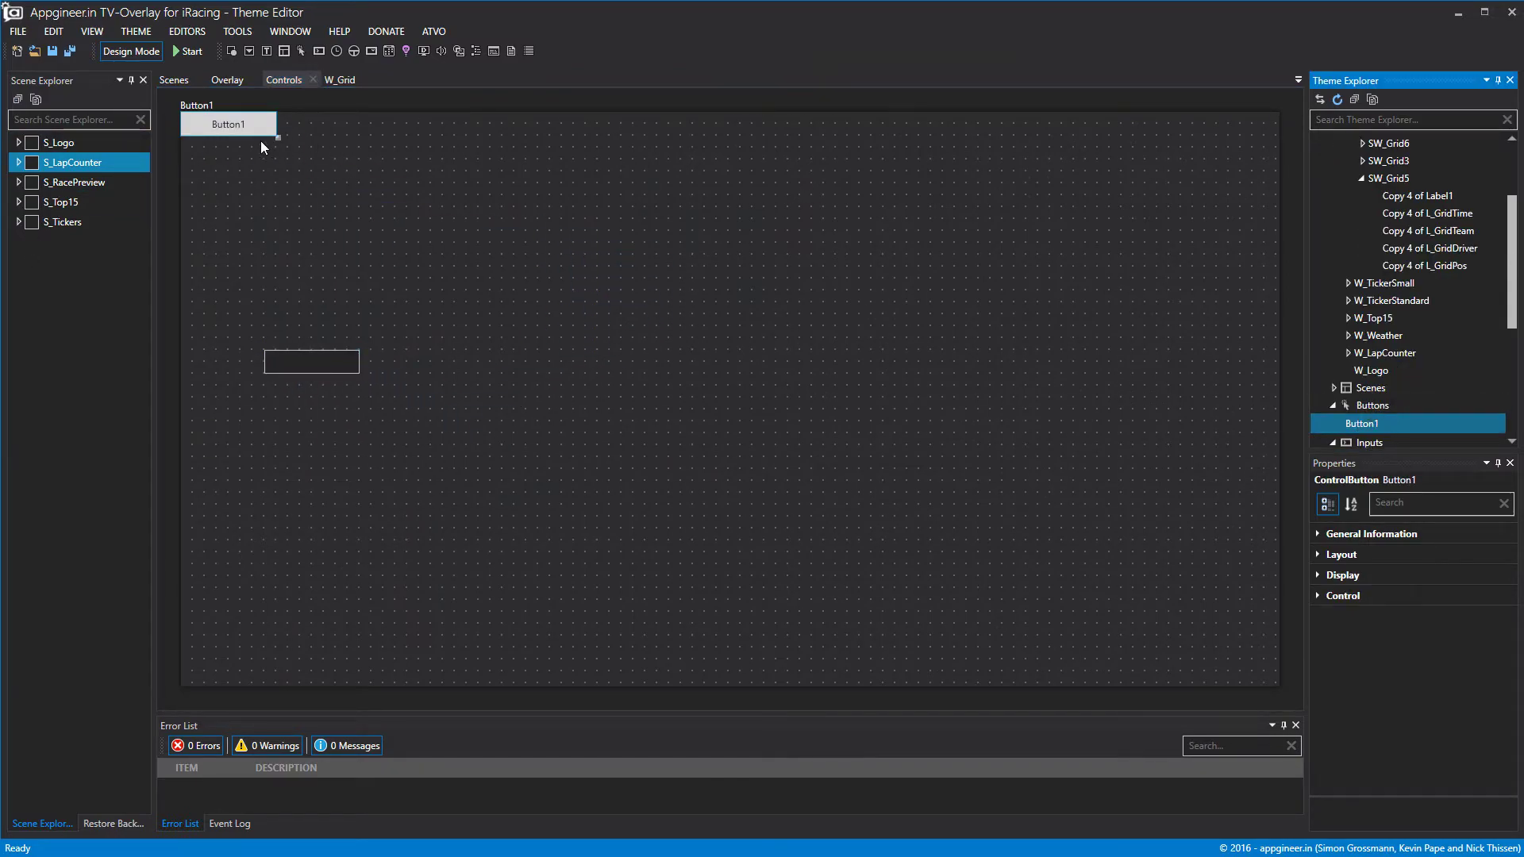
left_click_drag(261, 141, 295, 164)
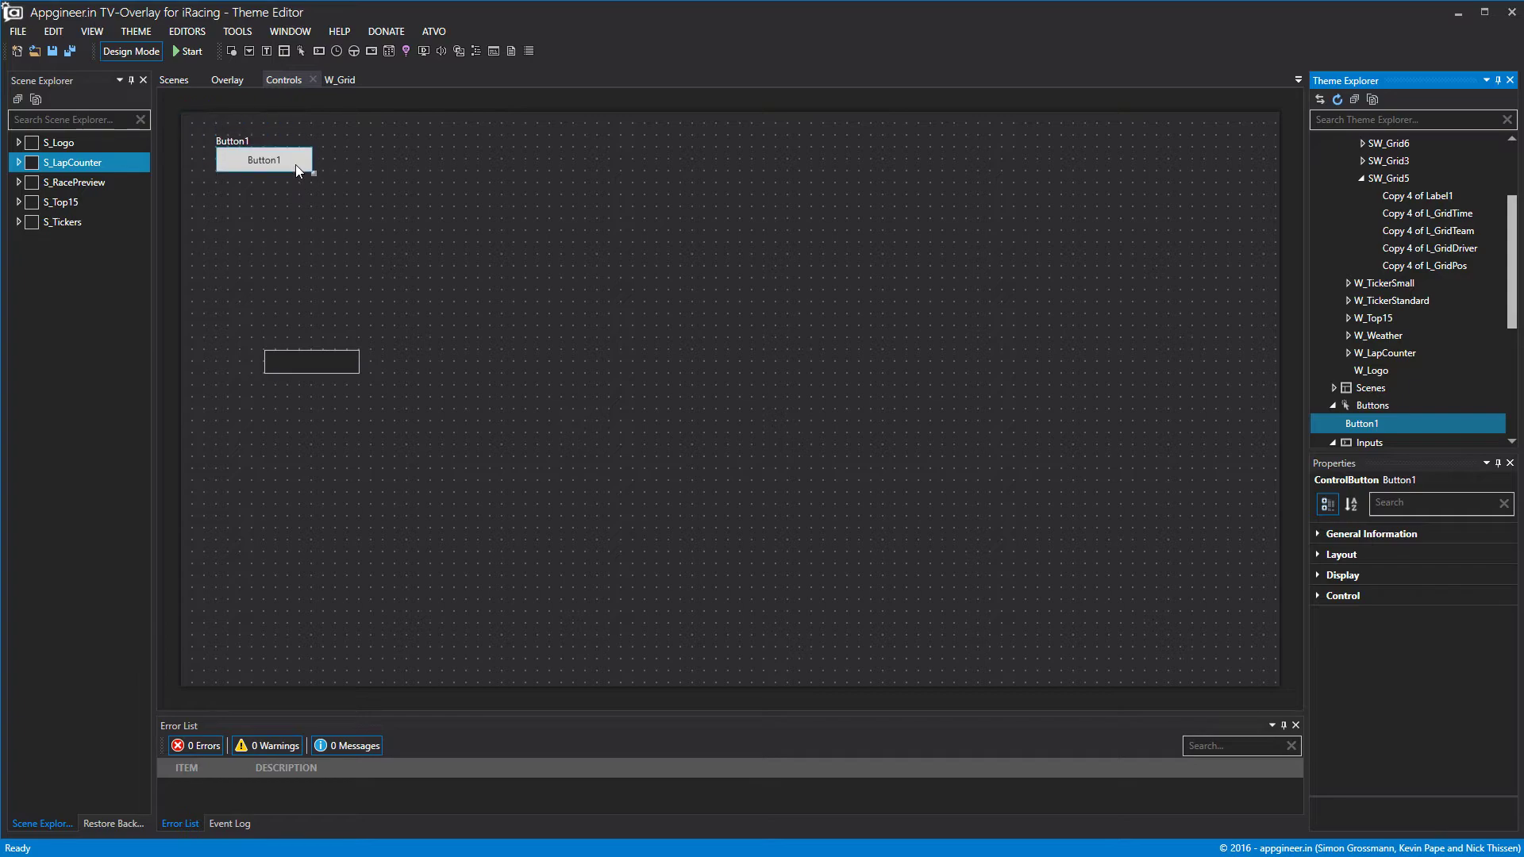
left_click(1318, 576)
left_click(1474, 687)
type("Grid")
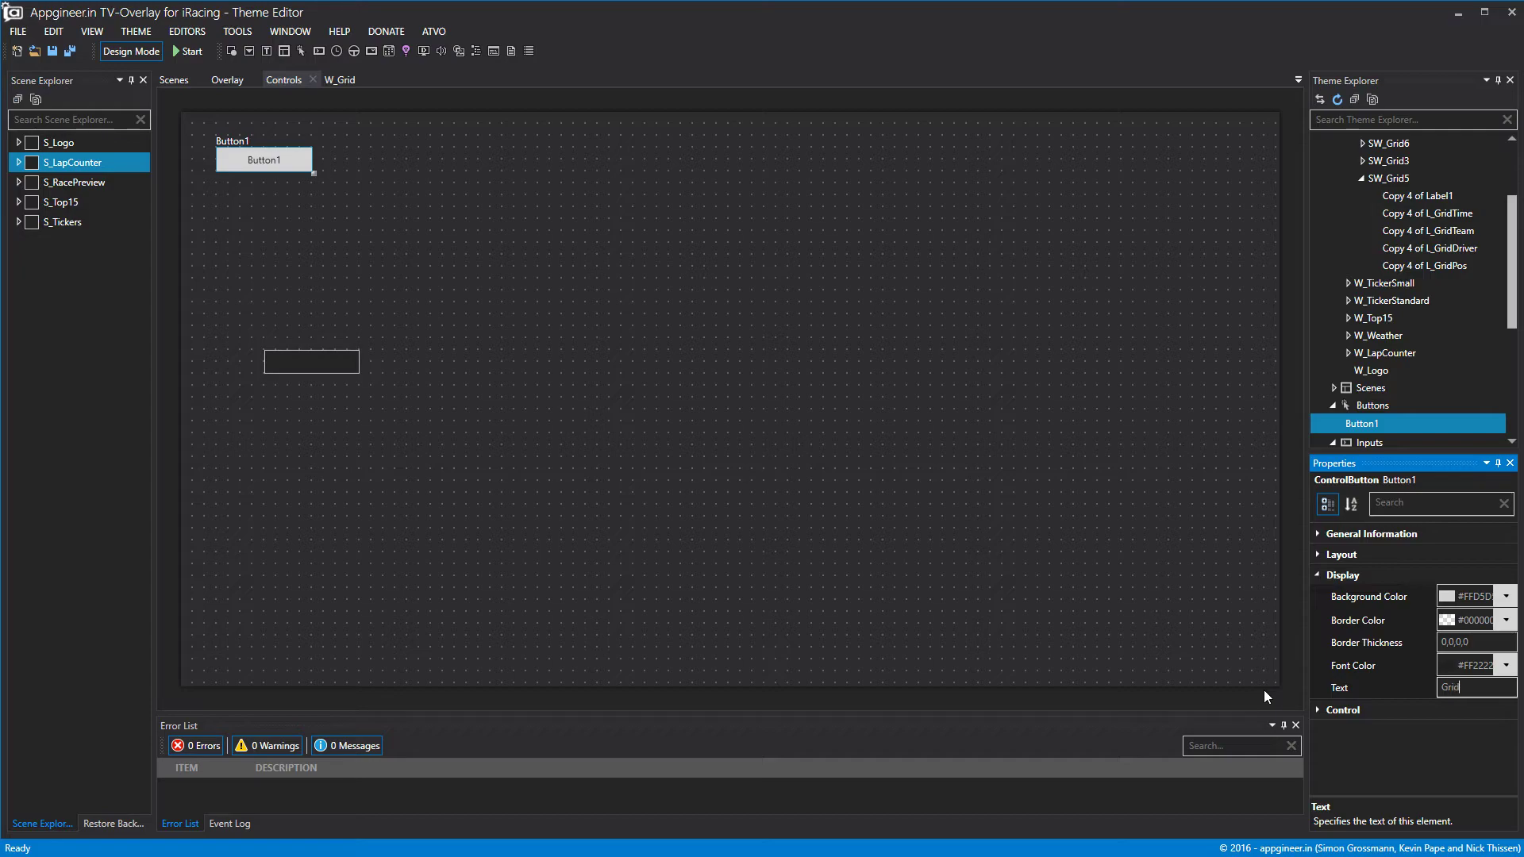
left_click(1264, 624)
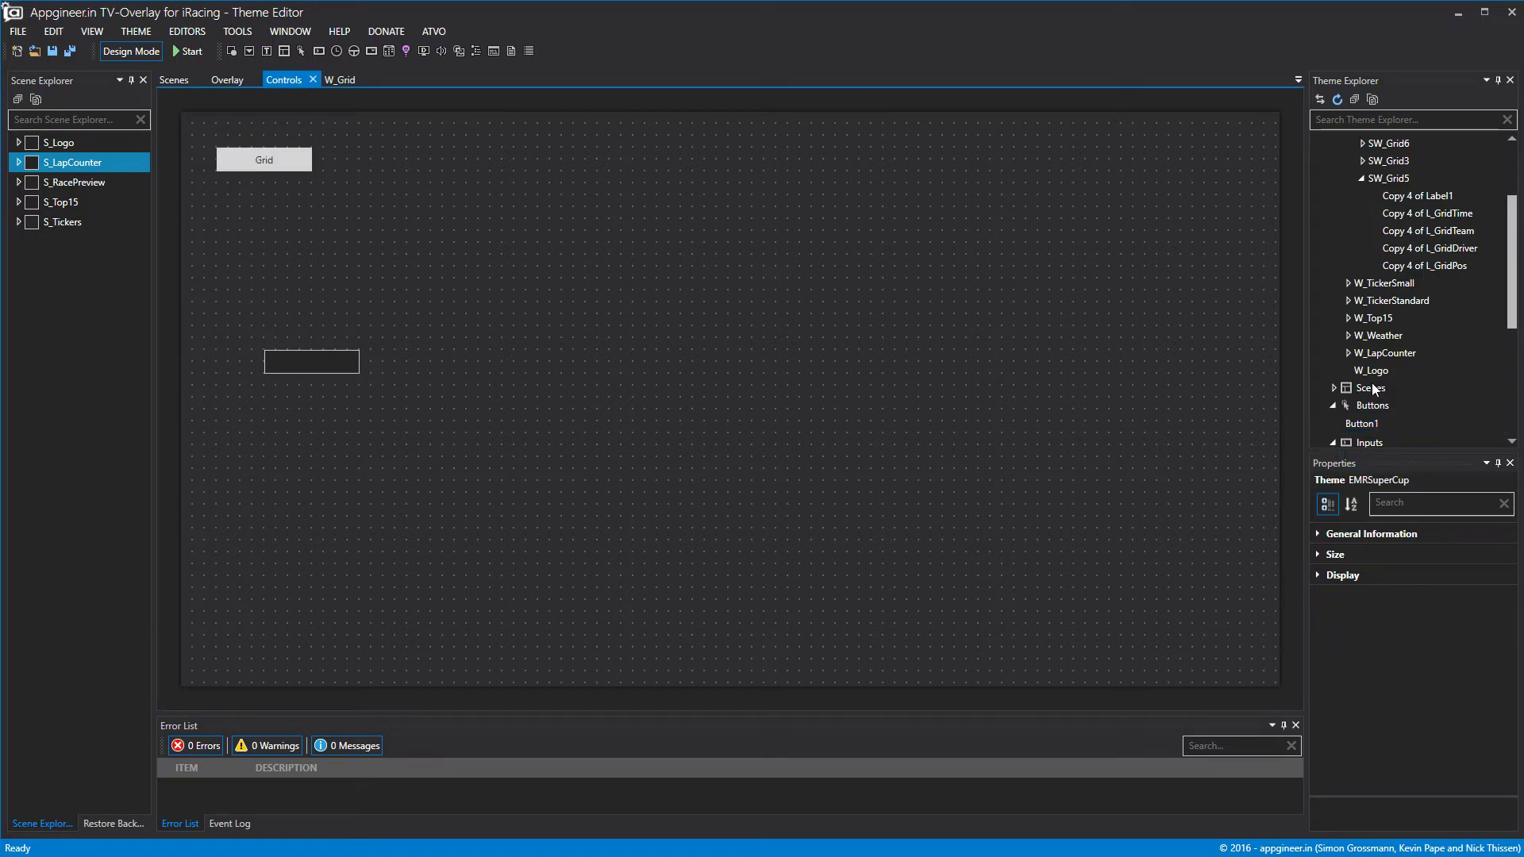
Name the new button B_Grid.
left_click(1362, 423)
left_click(1318, 595)
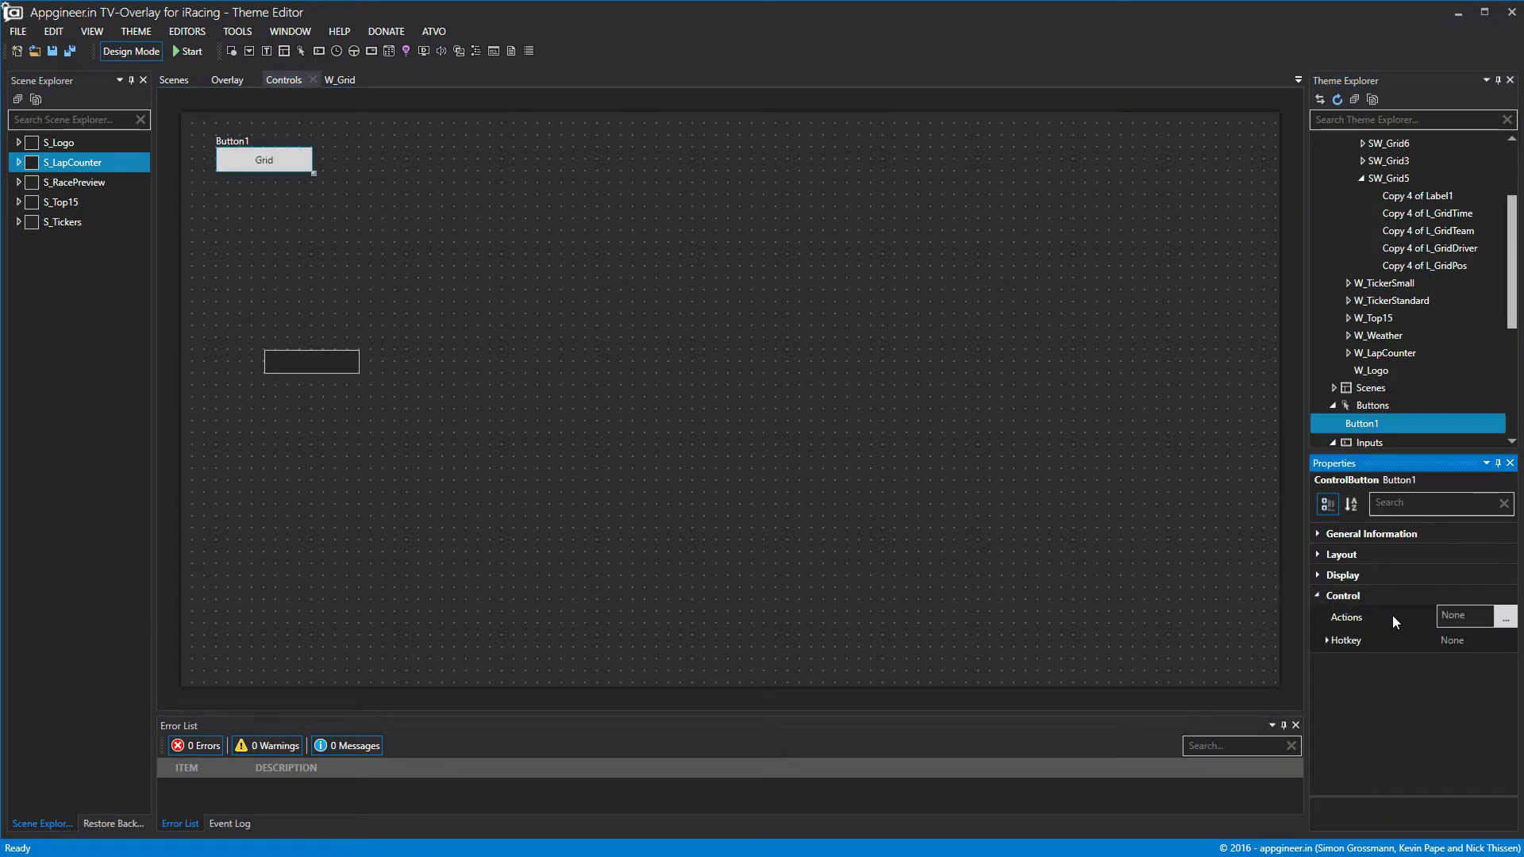
left_click(1319, 533)
double_click(1460, 553)
type("B_Grid")
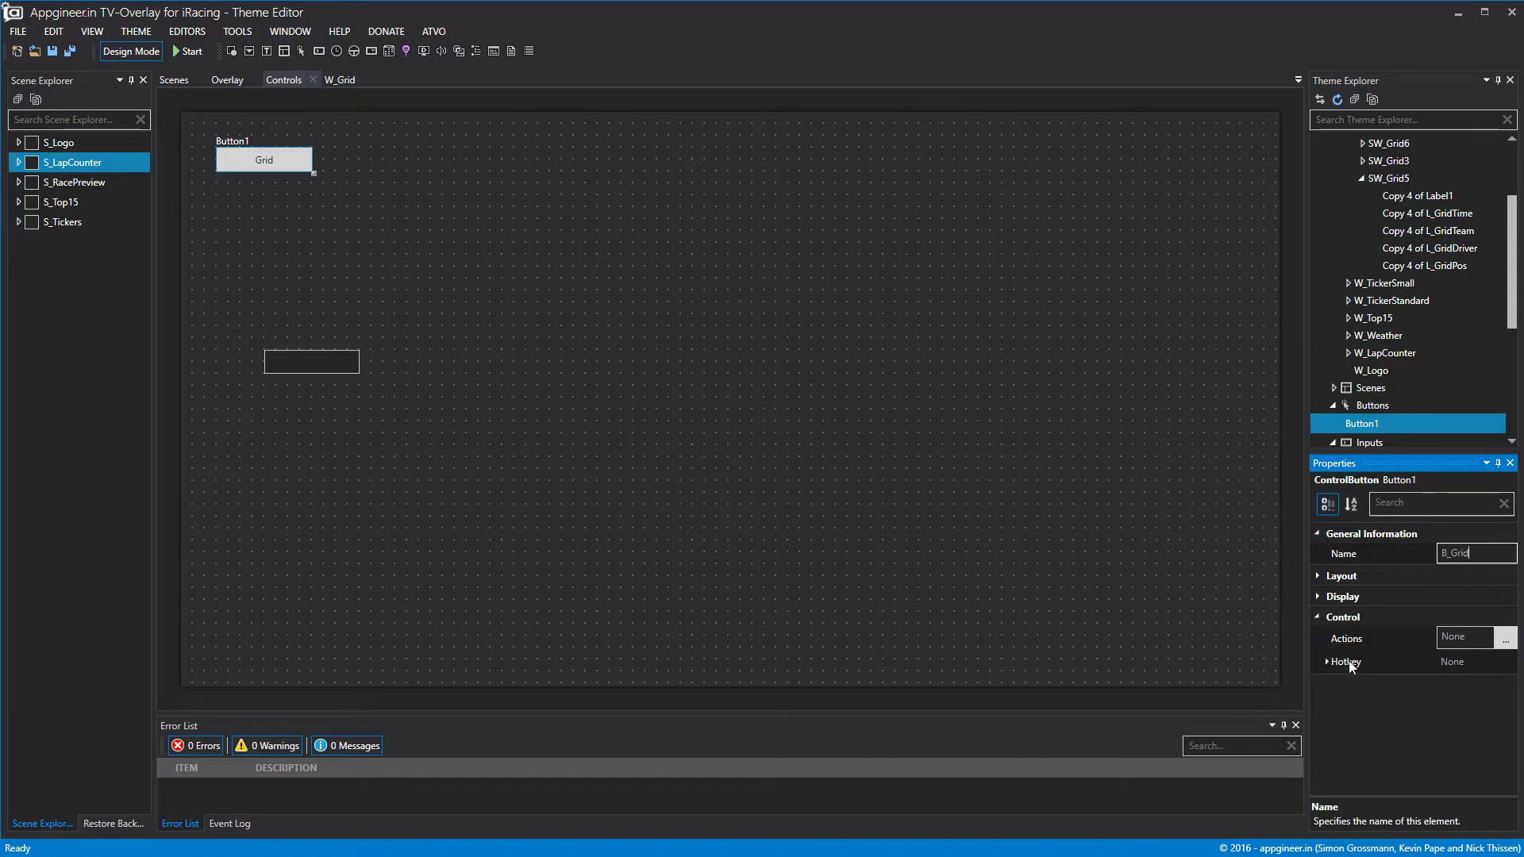
Give B_Grid a ChangeWidgetVisibility action that toggles W_Grid.
left_click(1506, 638)
left_click(197, 104)
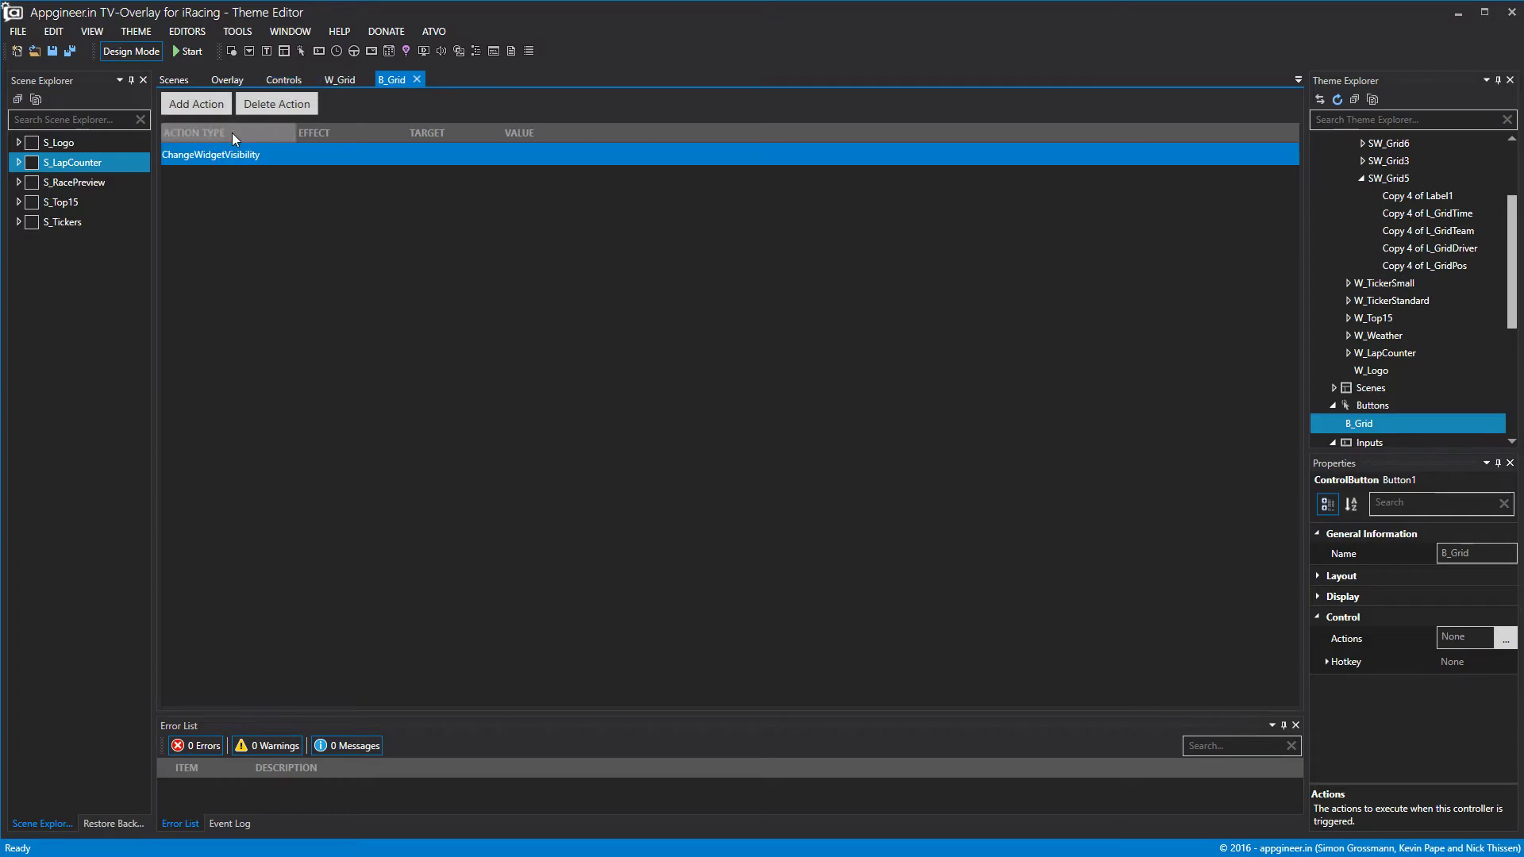
left_click(211, 154)
left_click(211, 154)
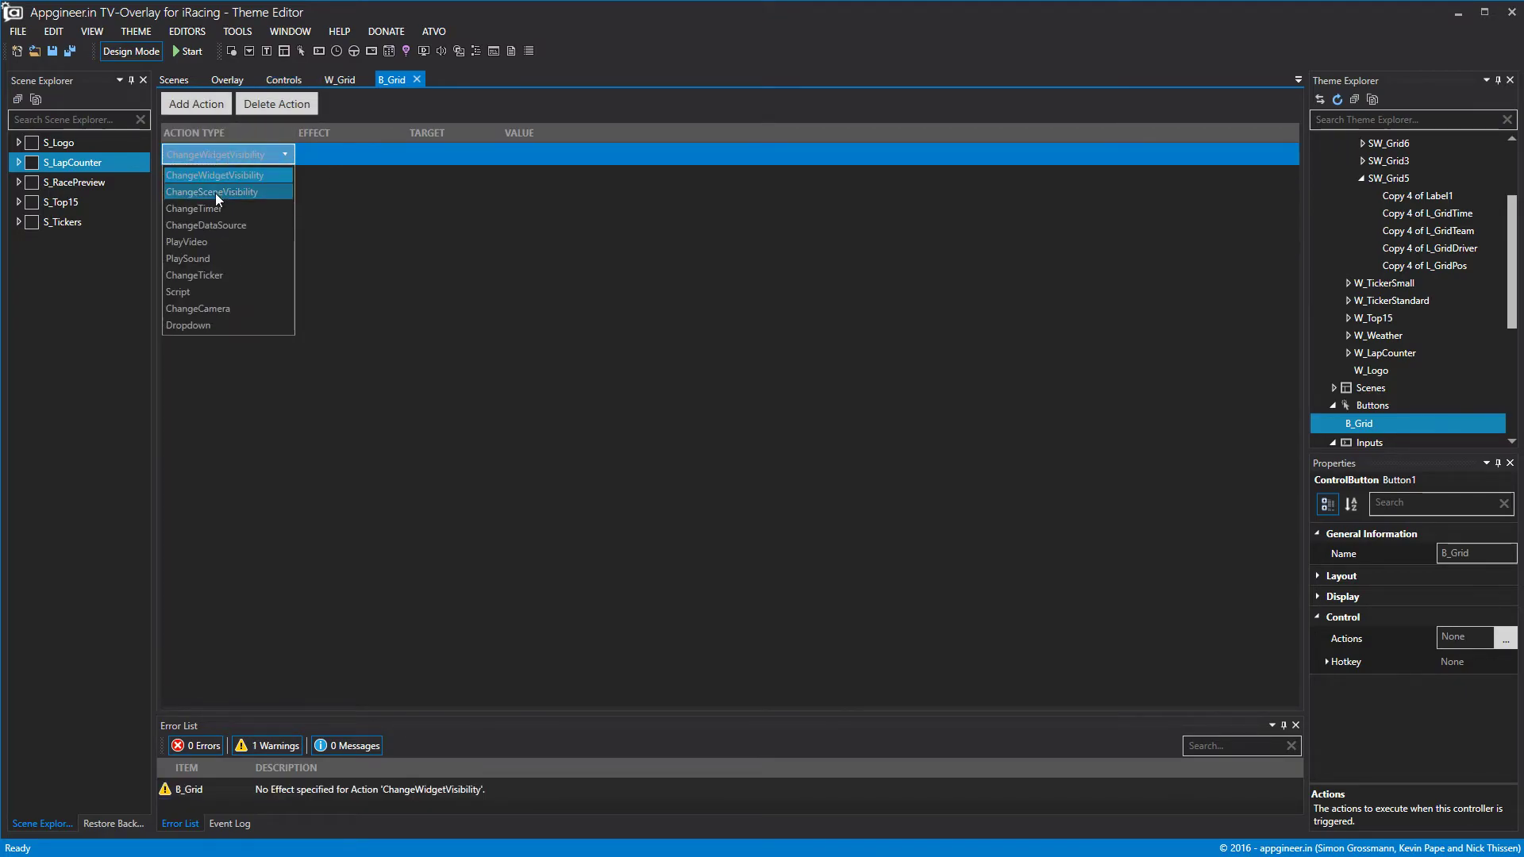
left_click(217, 174)
left_click(359, 156)
left_click(359, 155)
left_click(350, 208)
left_click(421, 156)
left_click(420, 155)
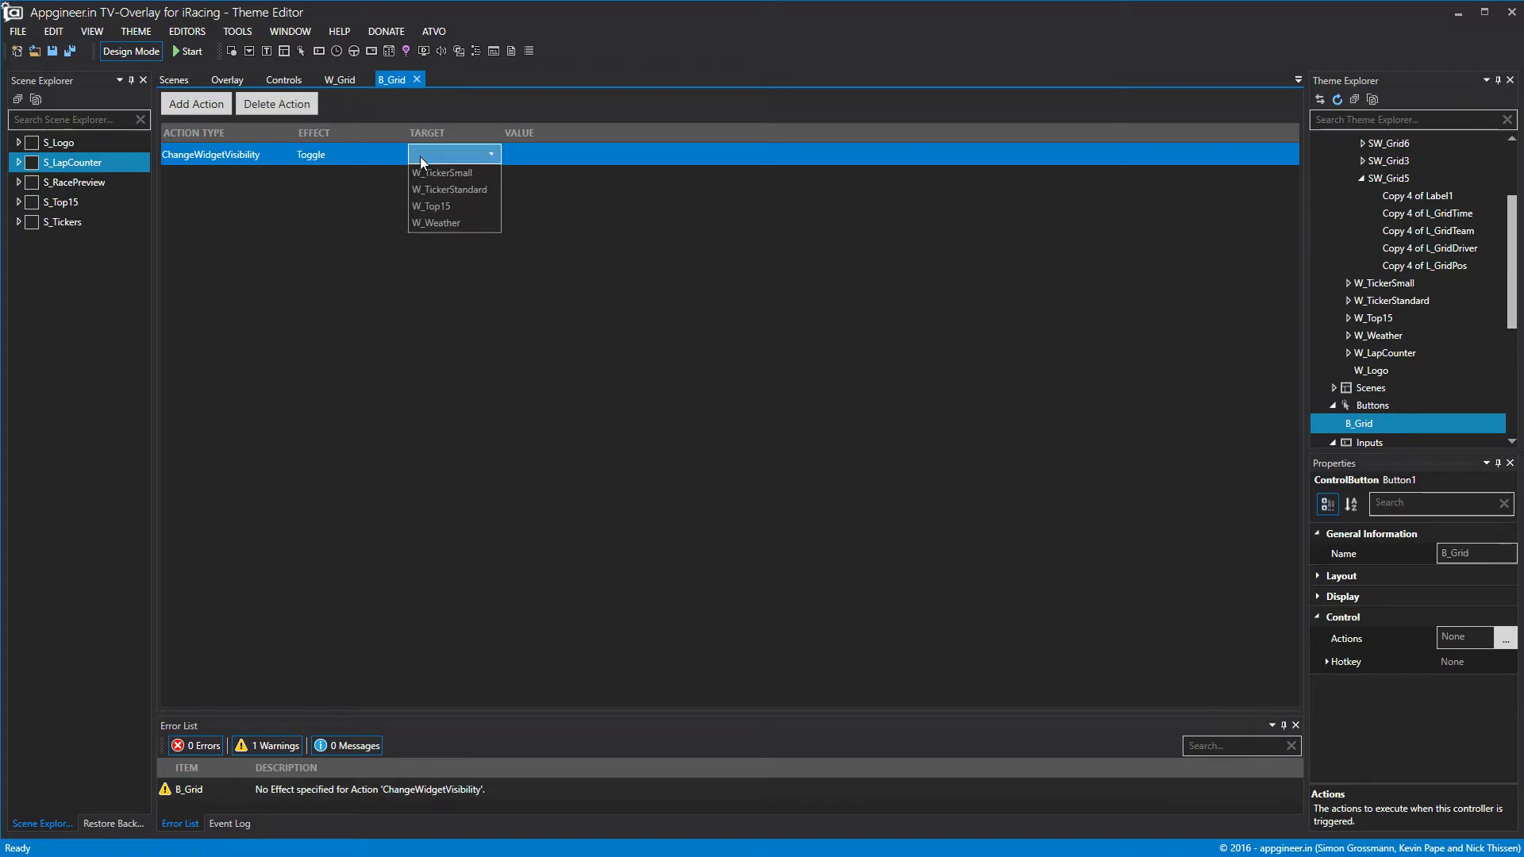
left_click(454, 178)
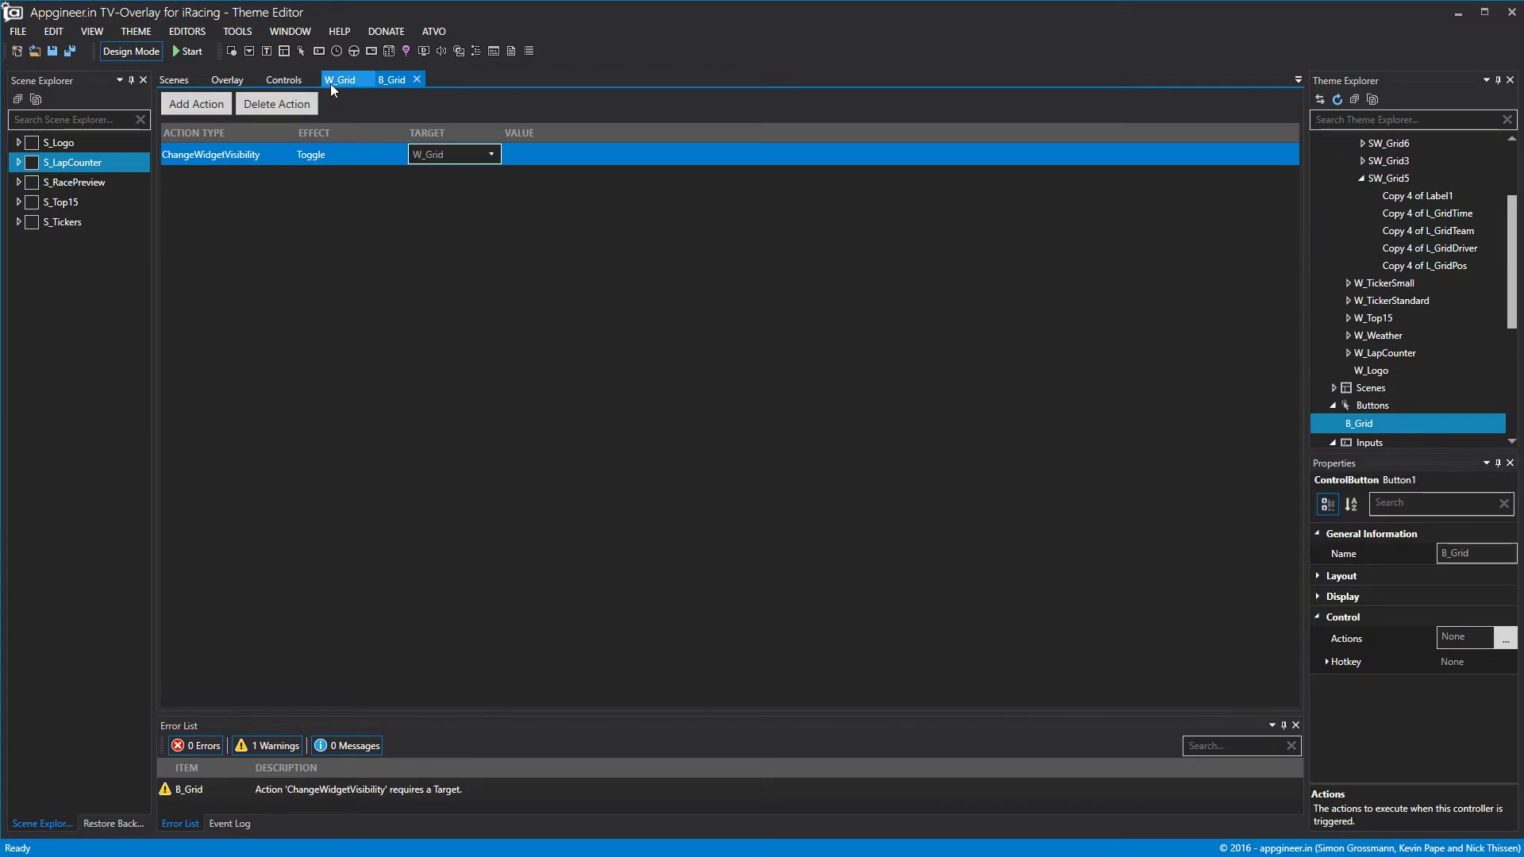
left_click(415, 80)
left_click(251, 151)
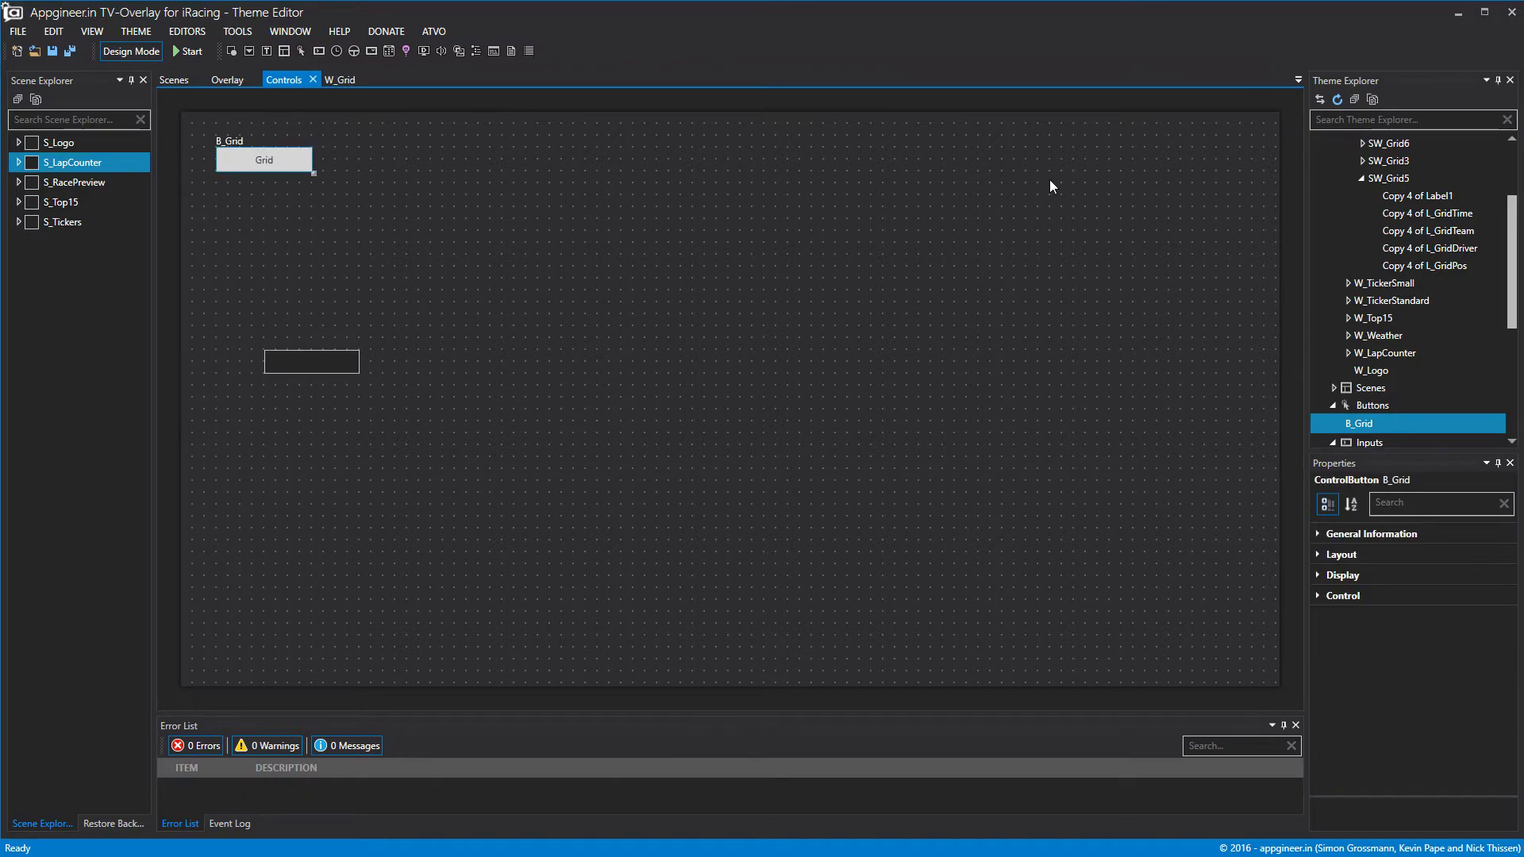
right_click(1372, 405)
Create a second button beside Grid and name it B_GridAdvance.
left_click(1392, 412)
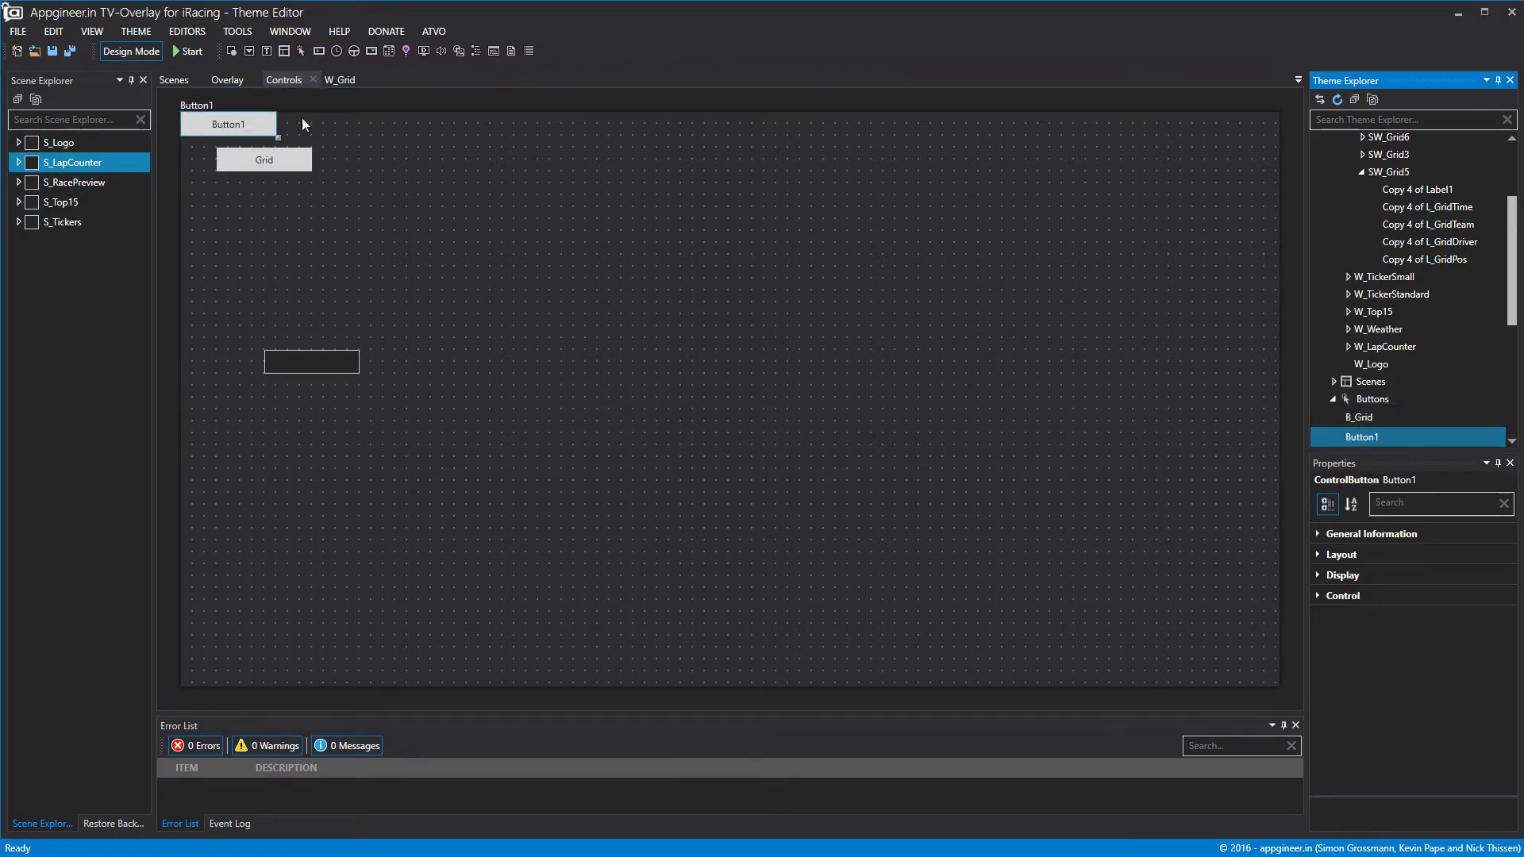
left_click_drag(255, 116, 394, 154)
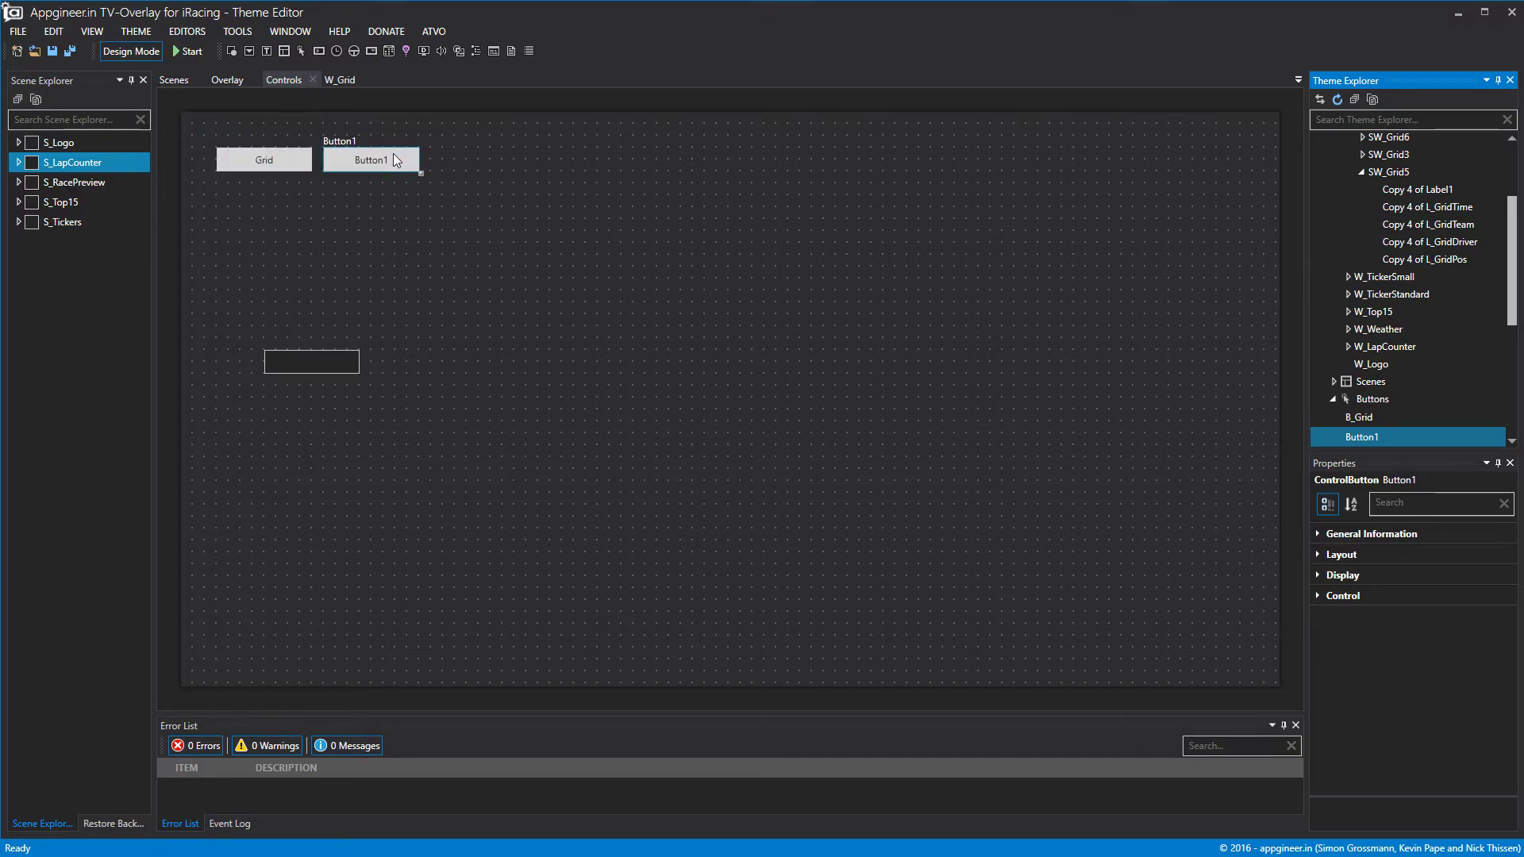
right_click(1375, 440)
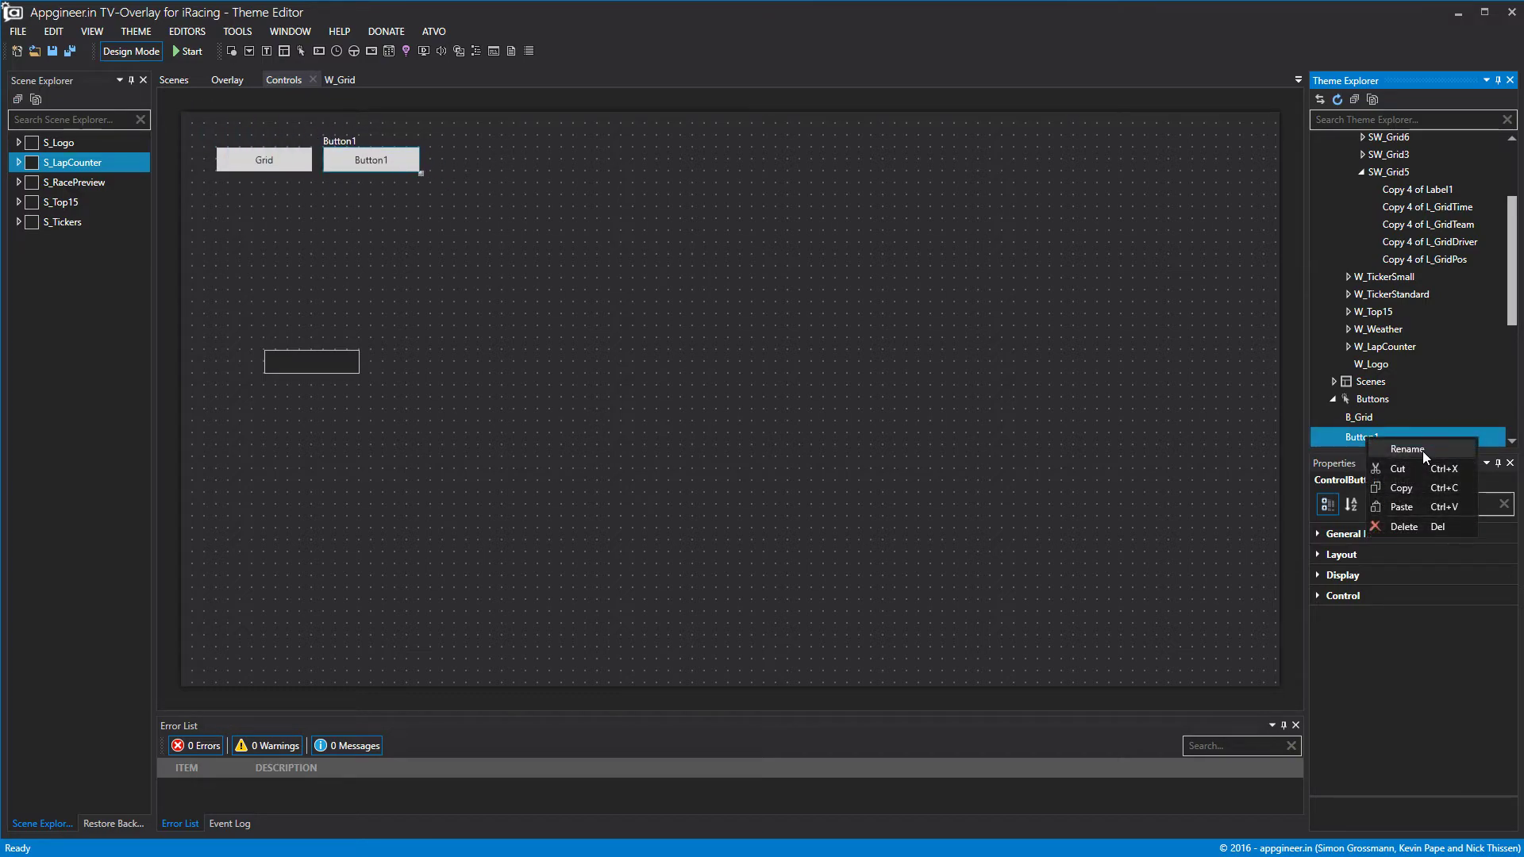
left_click(1422, 451)
type("B_GridAdvance")
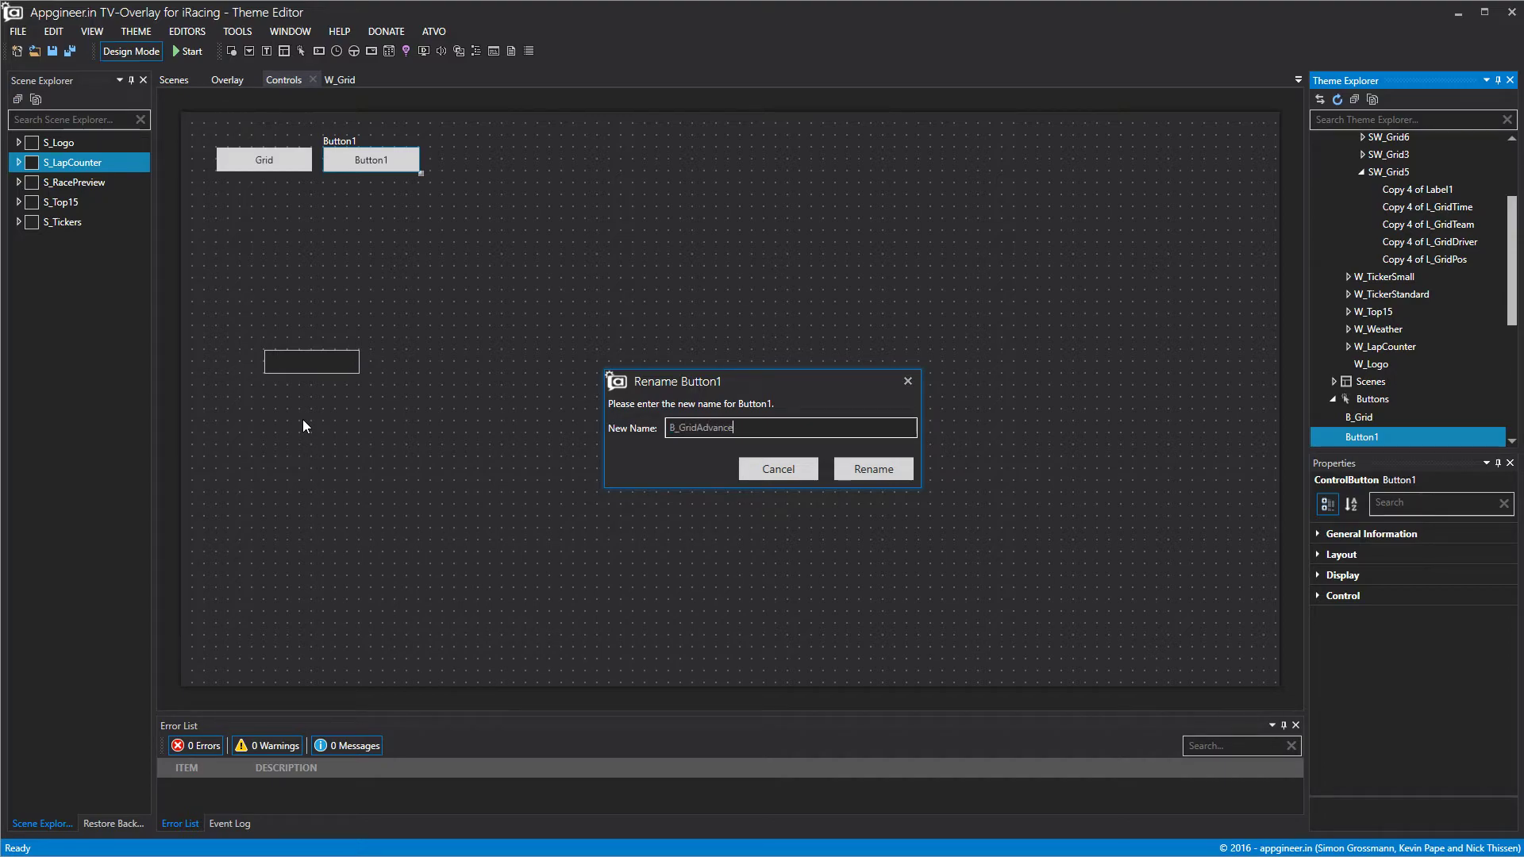
left_click(868, 476)
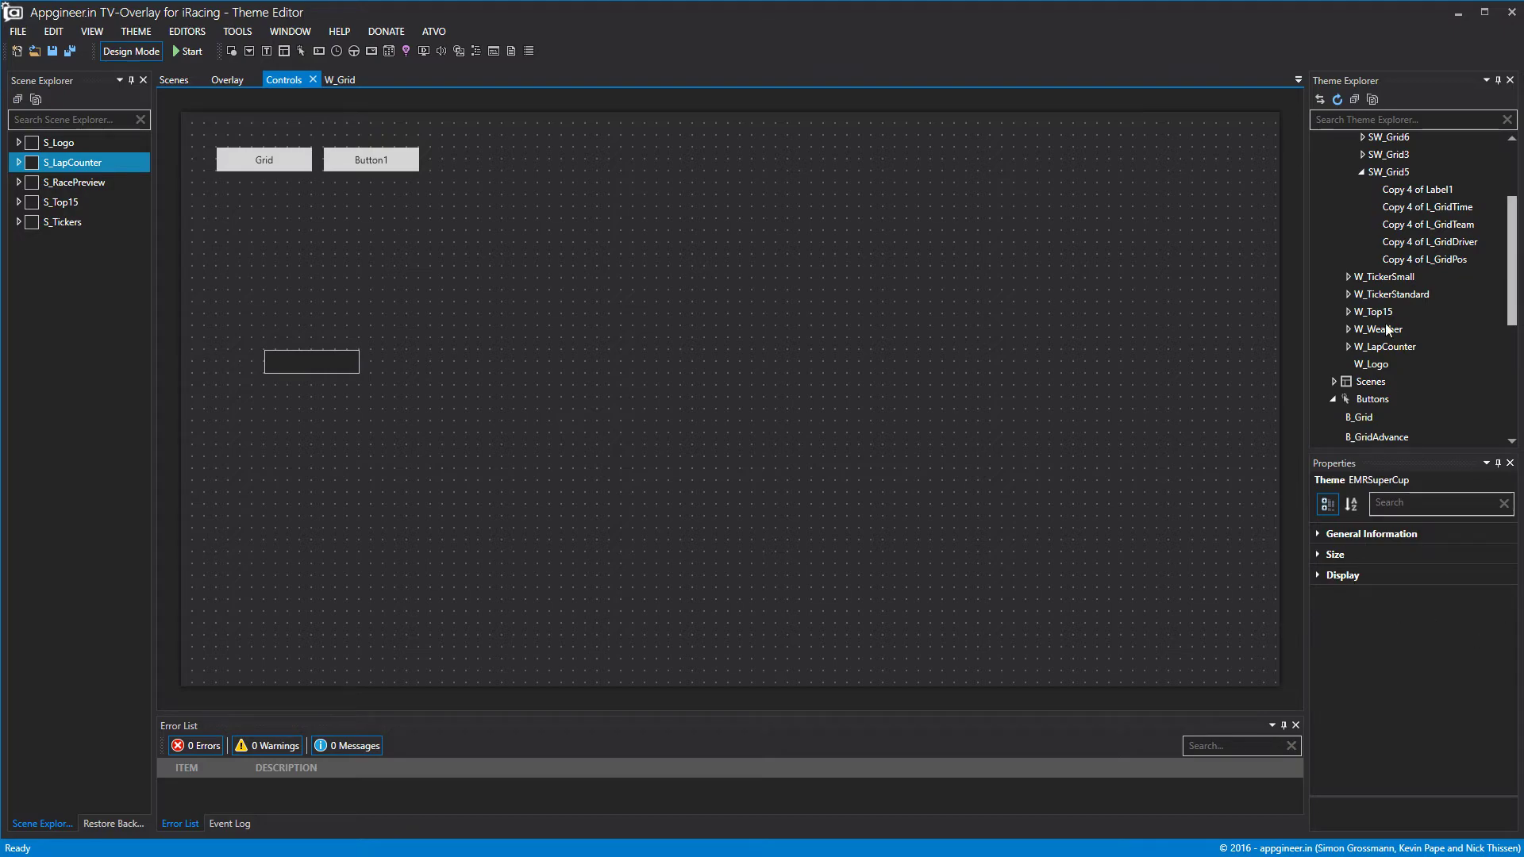
Set B_GridAdvance's display text to 'Grid +'.
left_click(1381, 437)
left_click(1323, 578)
left_click(1318, 575)
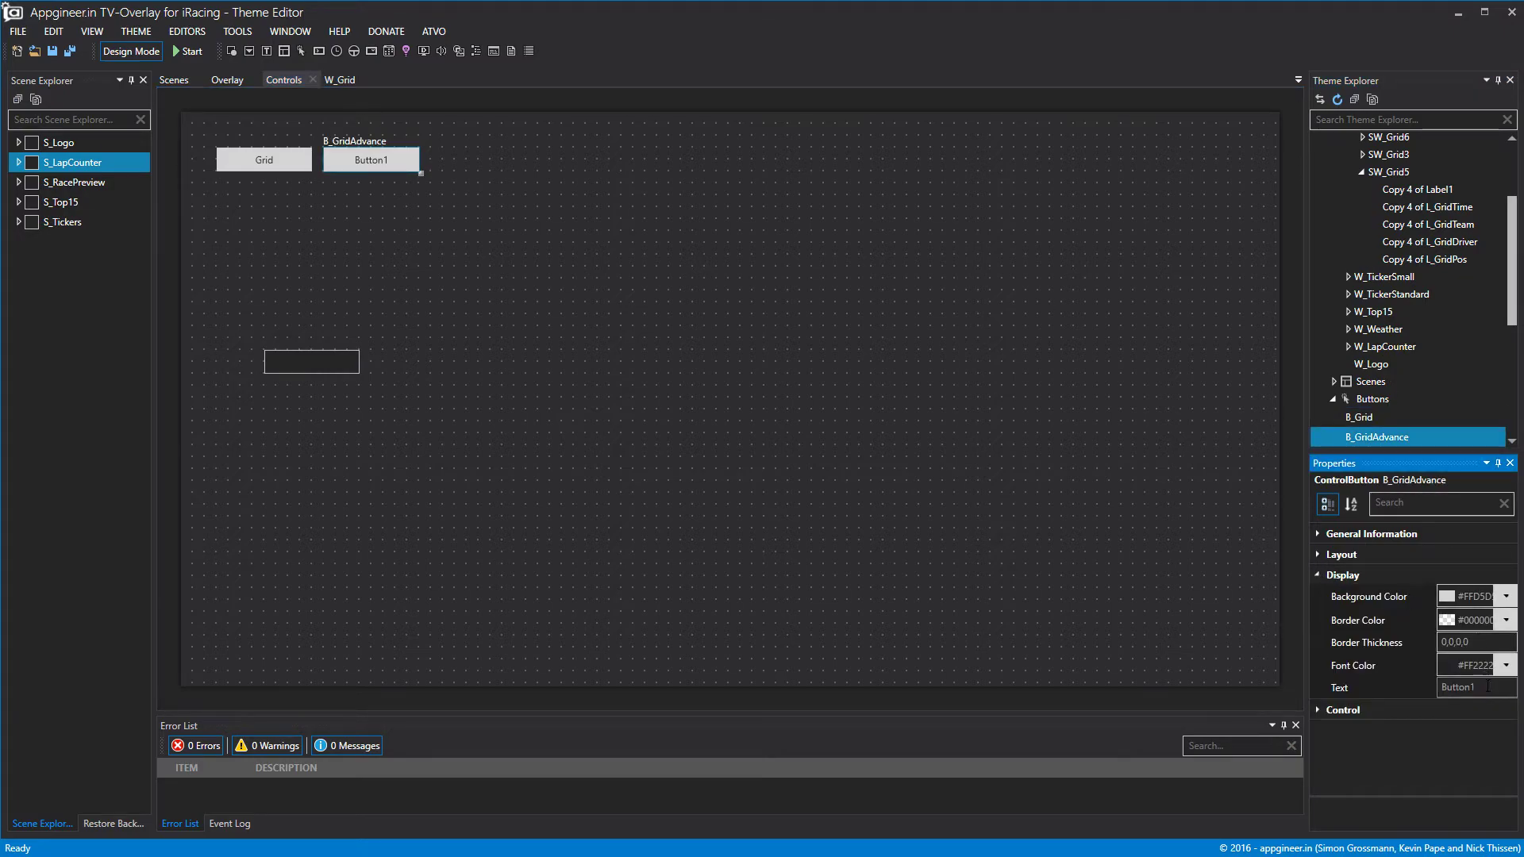
left_click(1311, 681)
type("Grid +")
left_click(1136, 487)
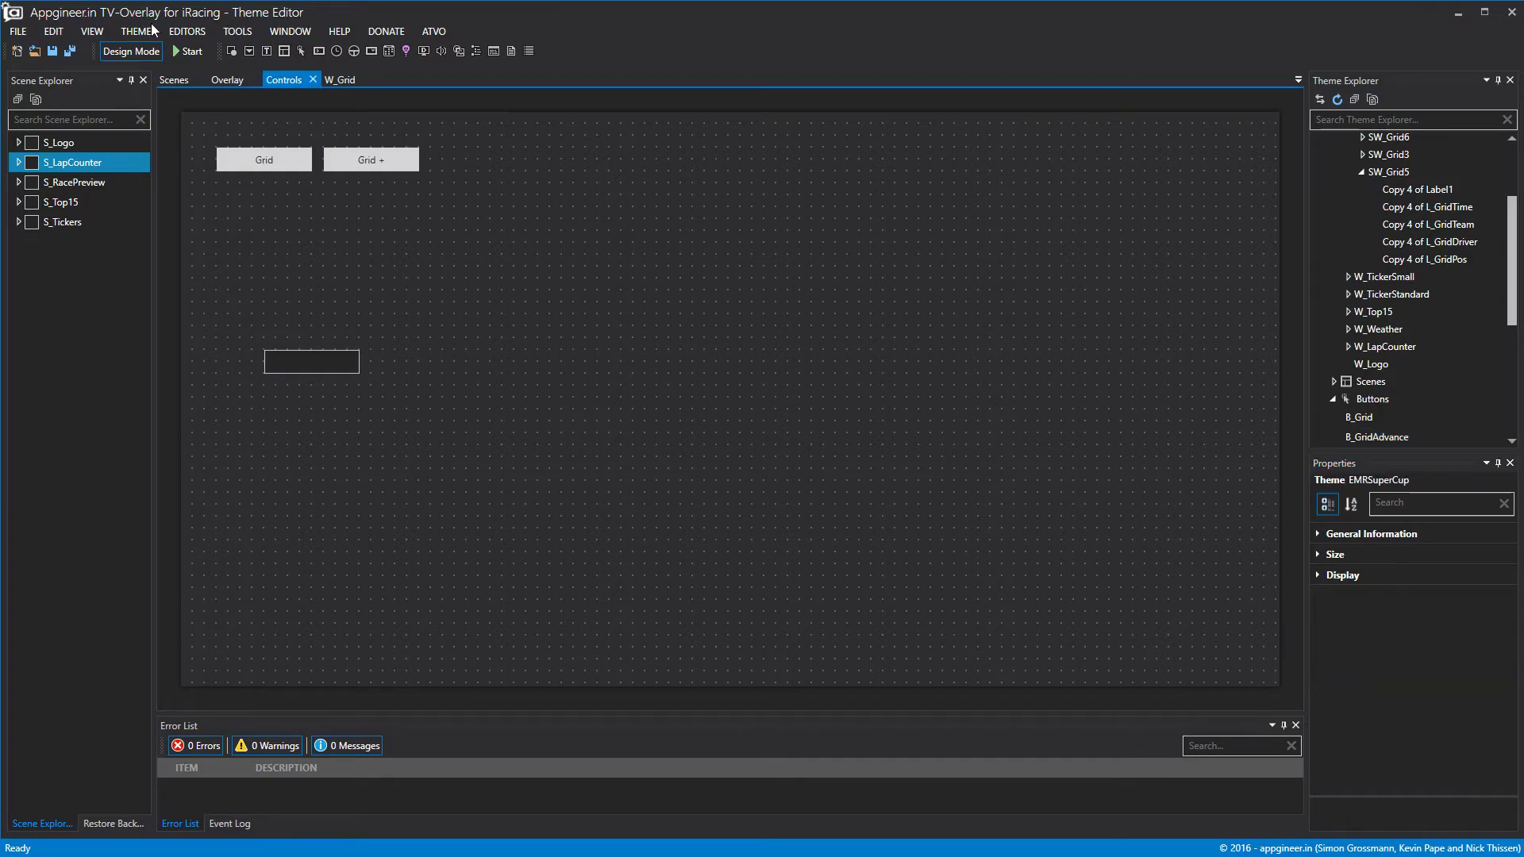
Add a ChangeDataSource action to Grid + with the Increment DataOffset effect.
left_click(385, 169)
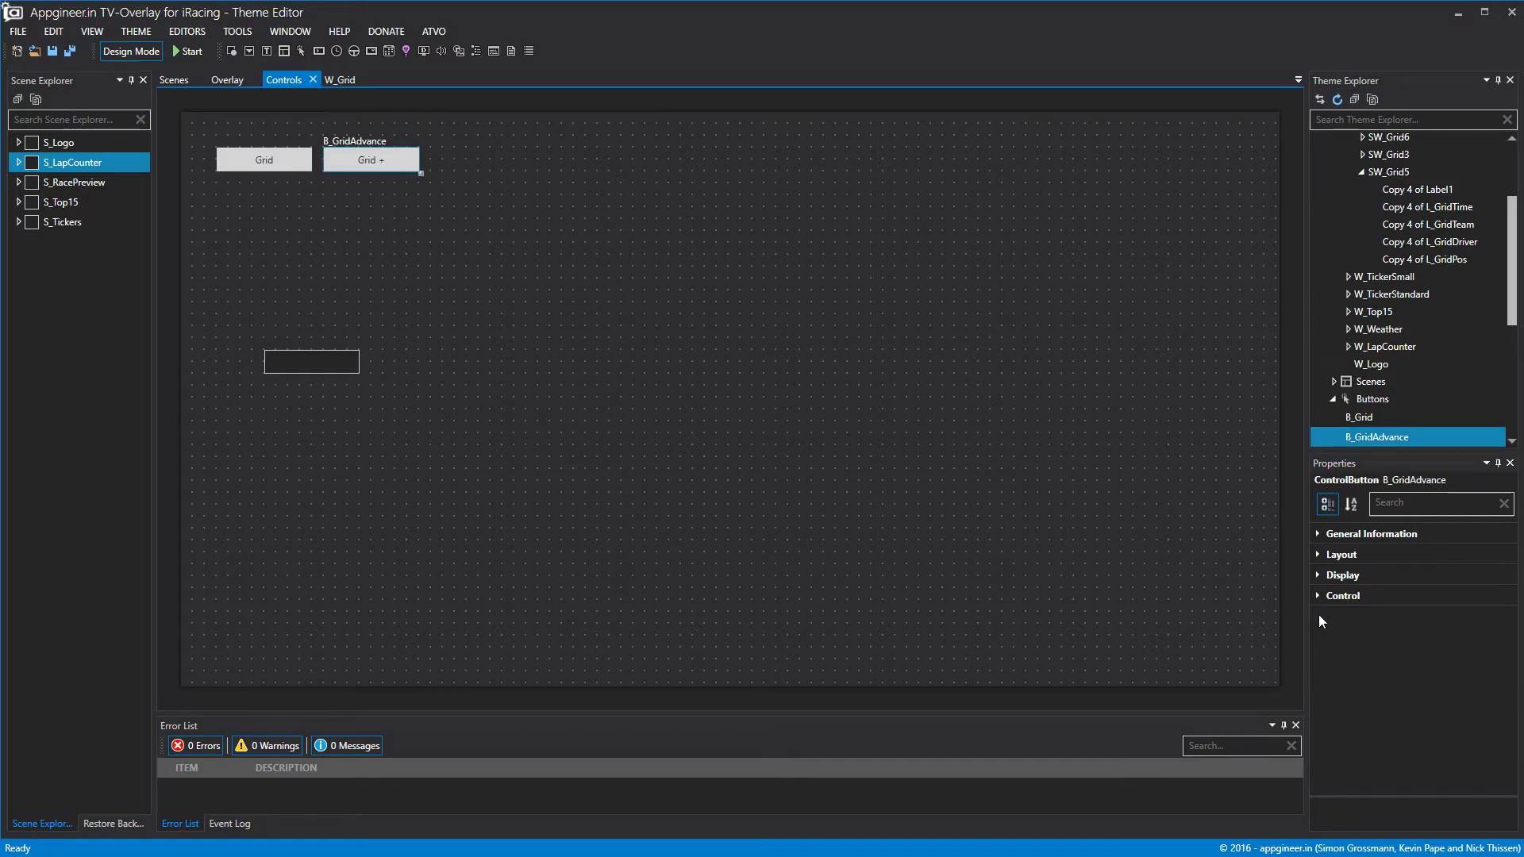
left_click(1330, 597)
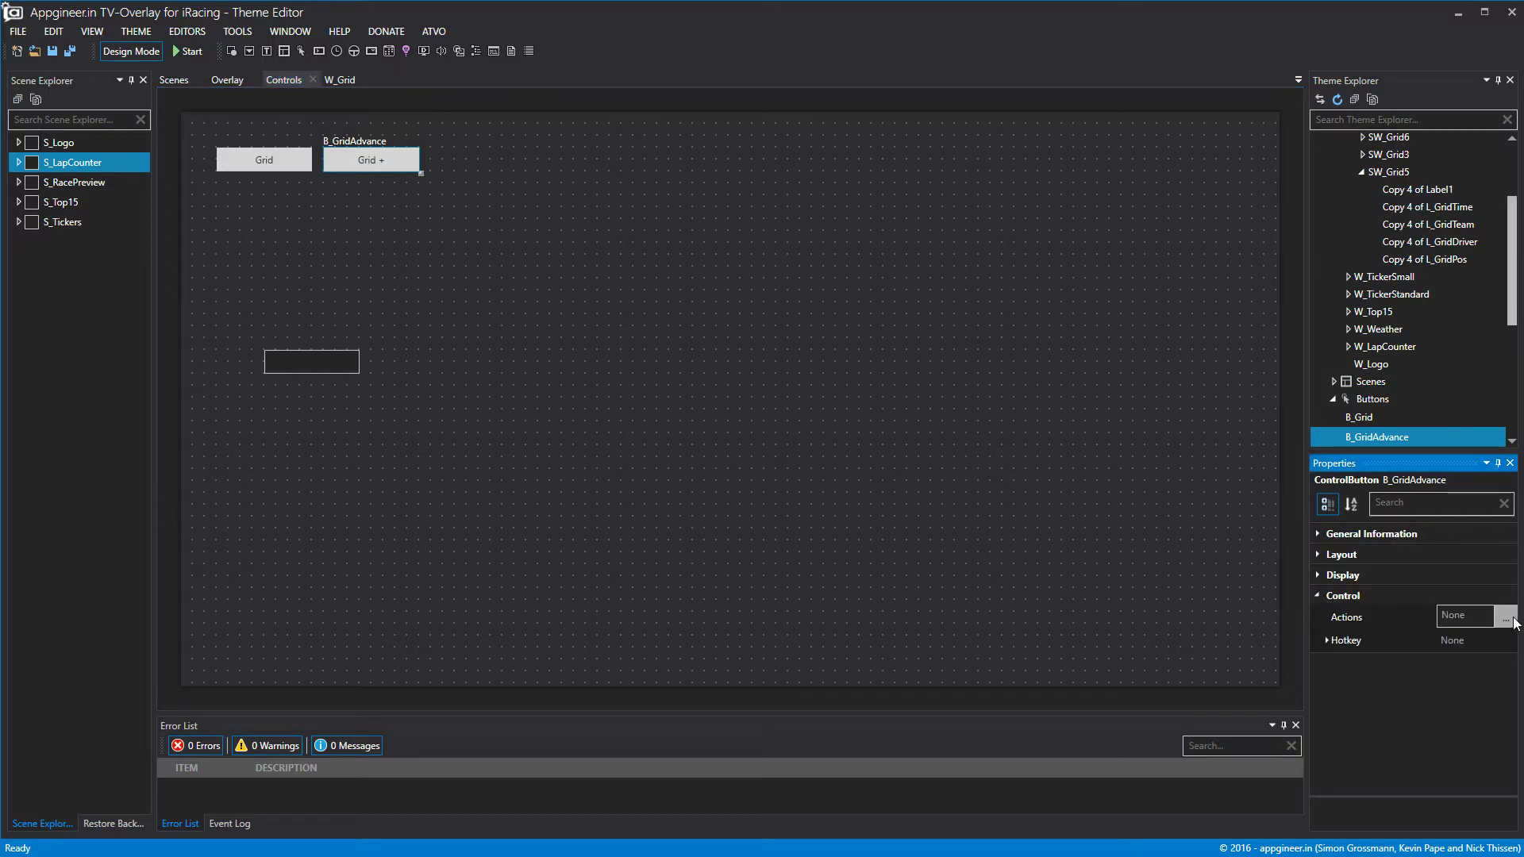
double_click(1355, 619)
left_click(196, 104)
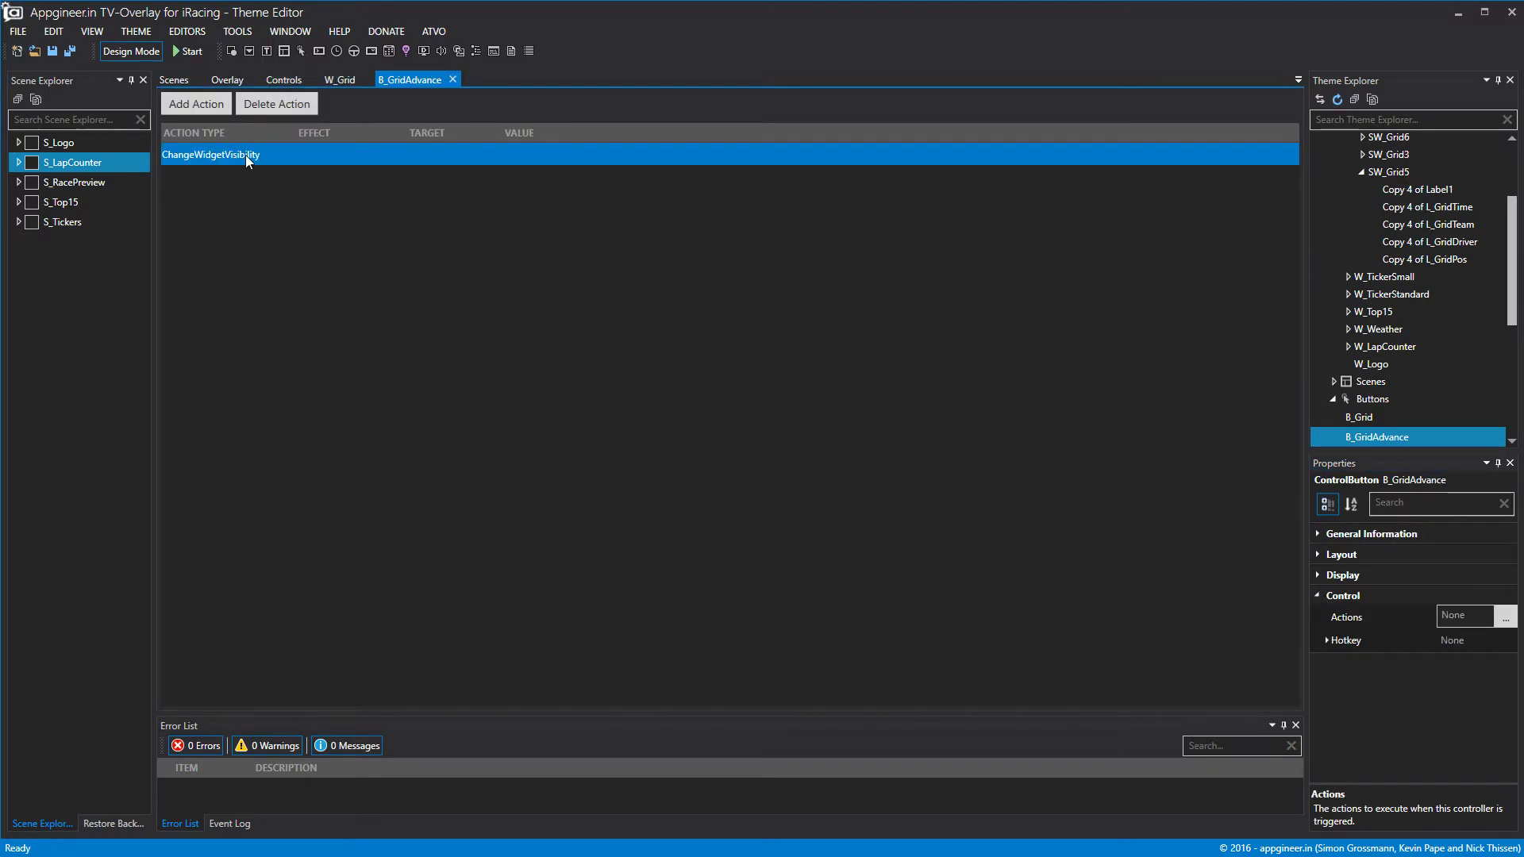
left_click(202, 159)
left_click(274, 159)
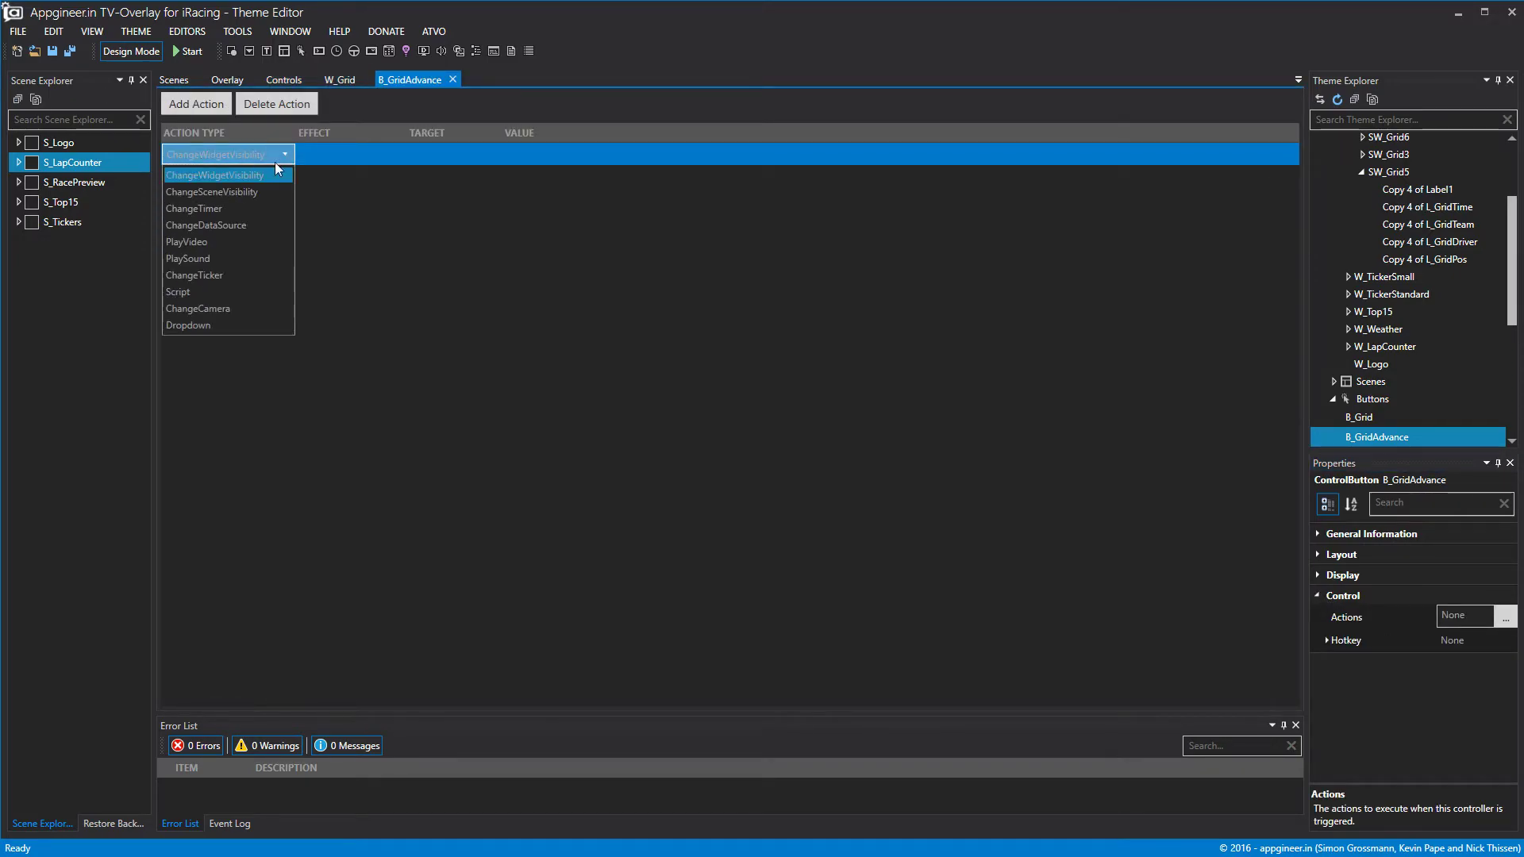
left_click(230, 225)
left_click(361, 160)
left_click(360, 160)
left_click(354, 199)
Target the Grid + action at W_Grid with a value of 6.
left_click(418, 163)
left_click(422, 157)
scroll(461, 317, "down", 6)
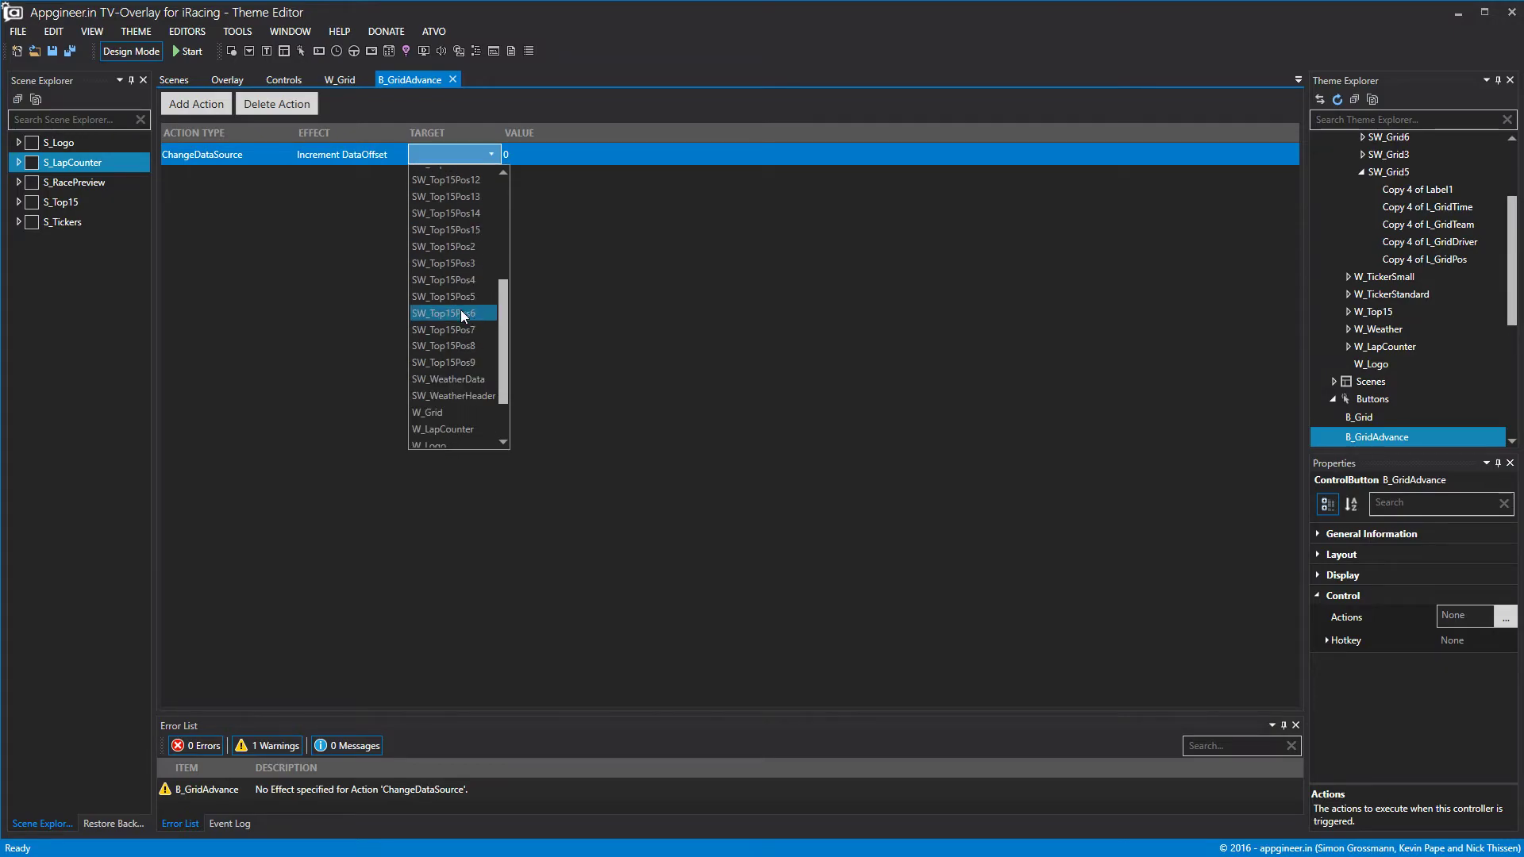
scroll(459, 336, "up", 6)
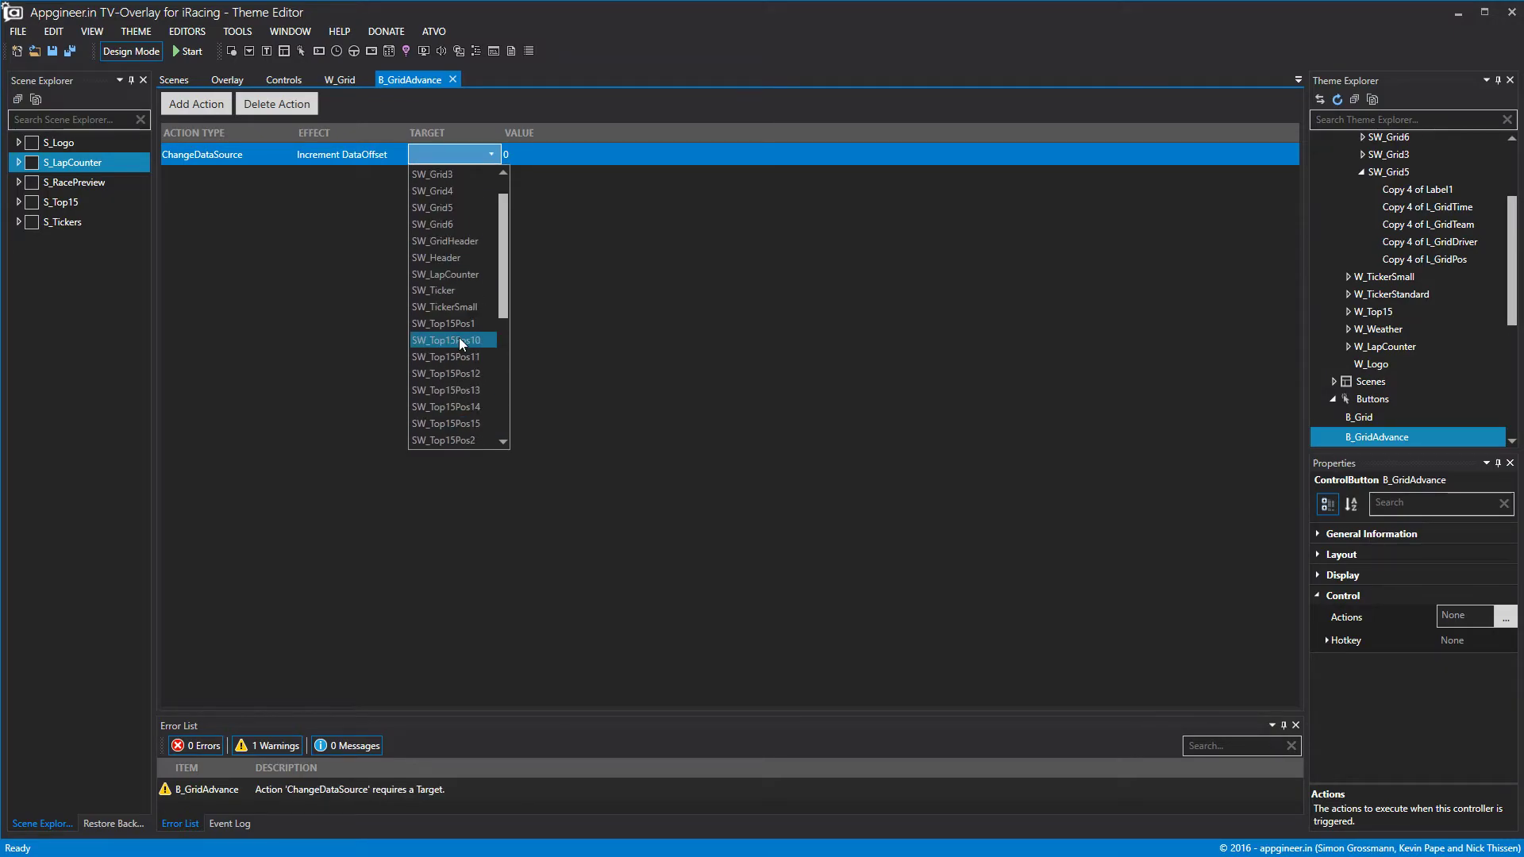
scroll(459, 412, "down", 6)
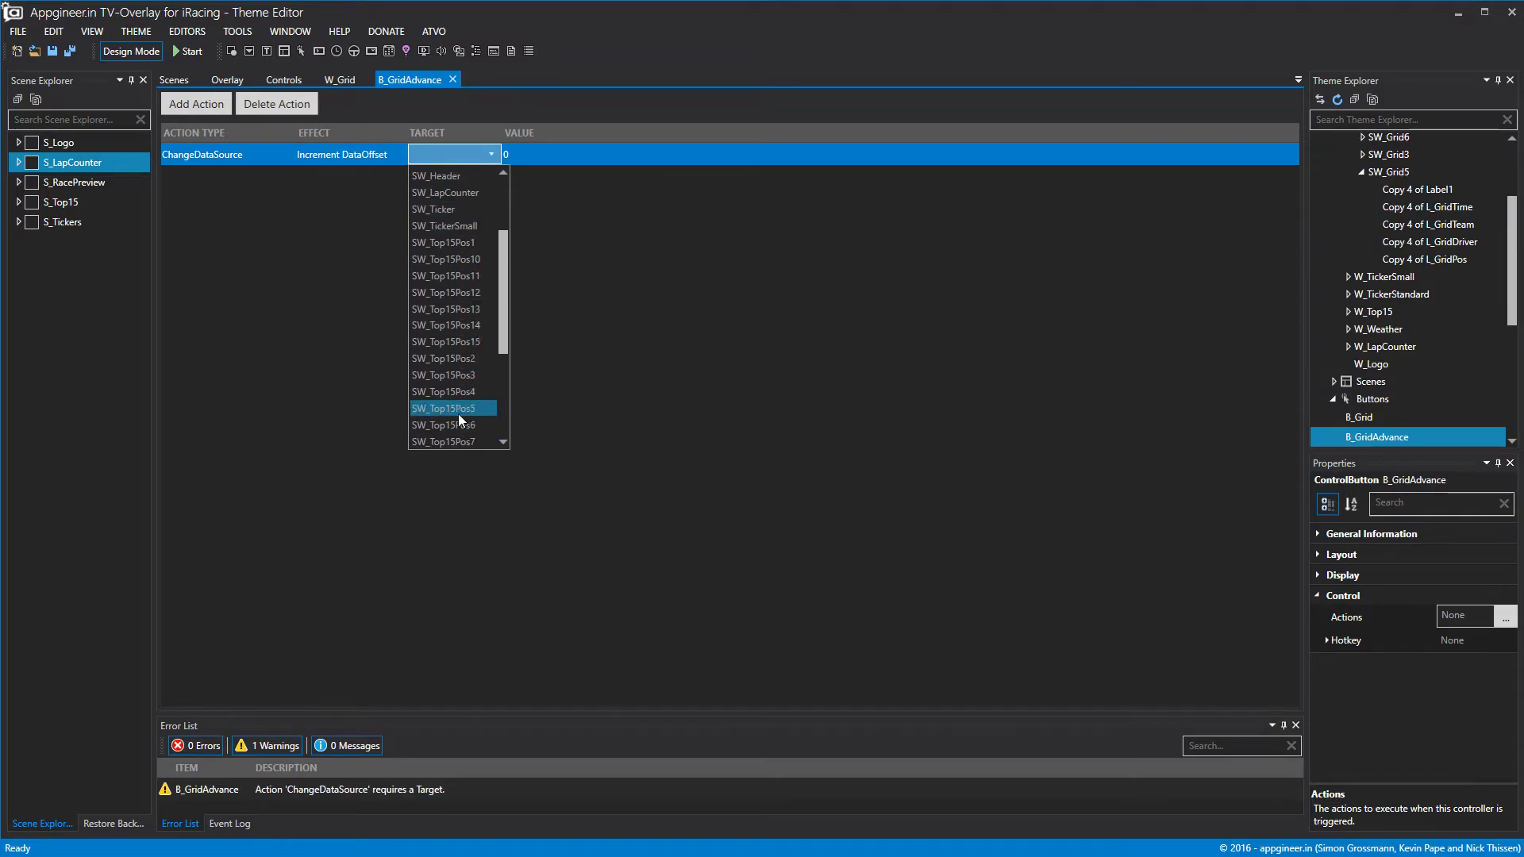
left_click(459, 341)
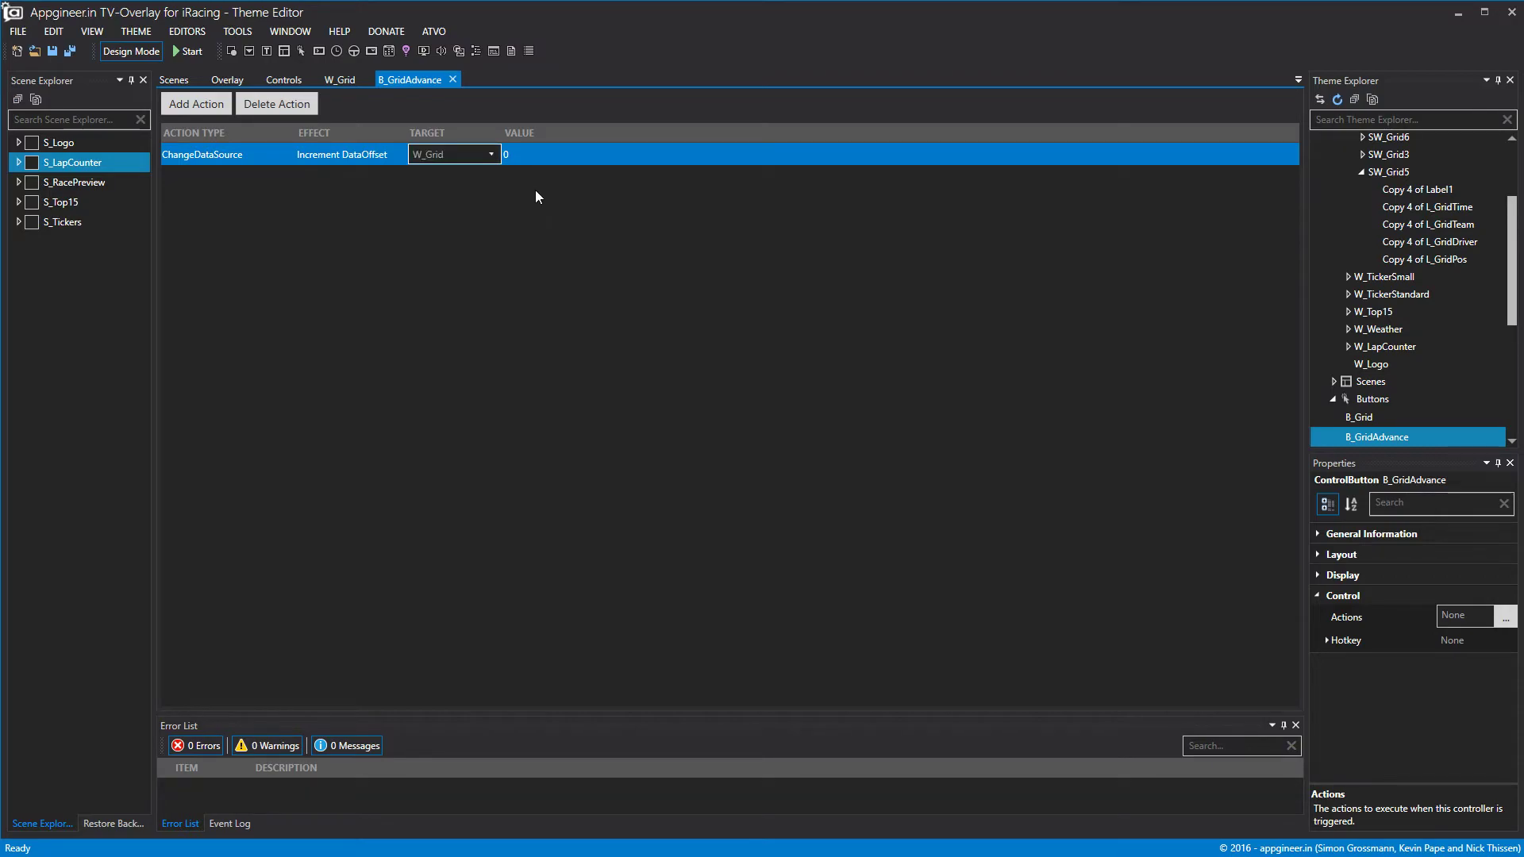
left_click(531, 154)
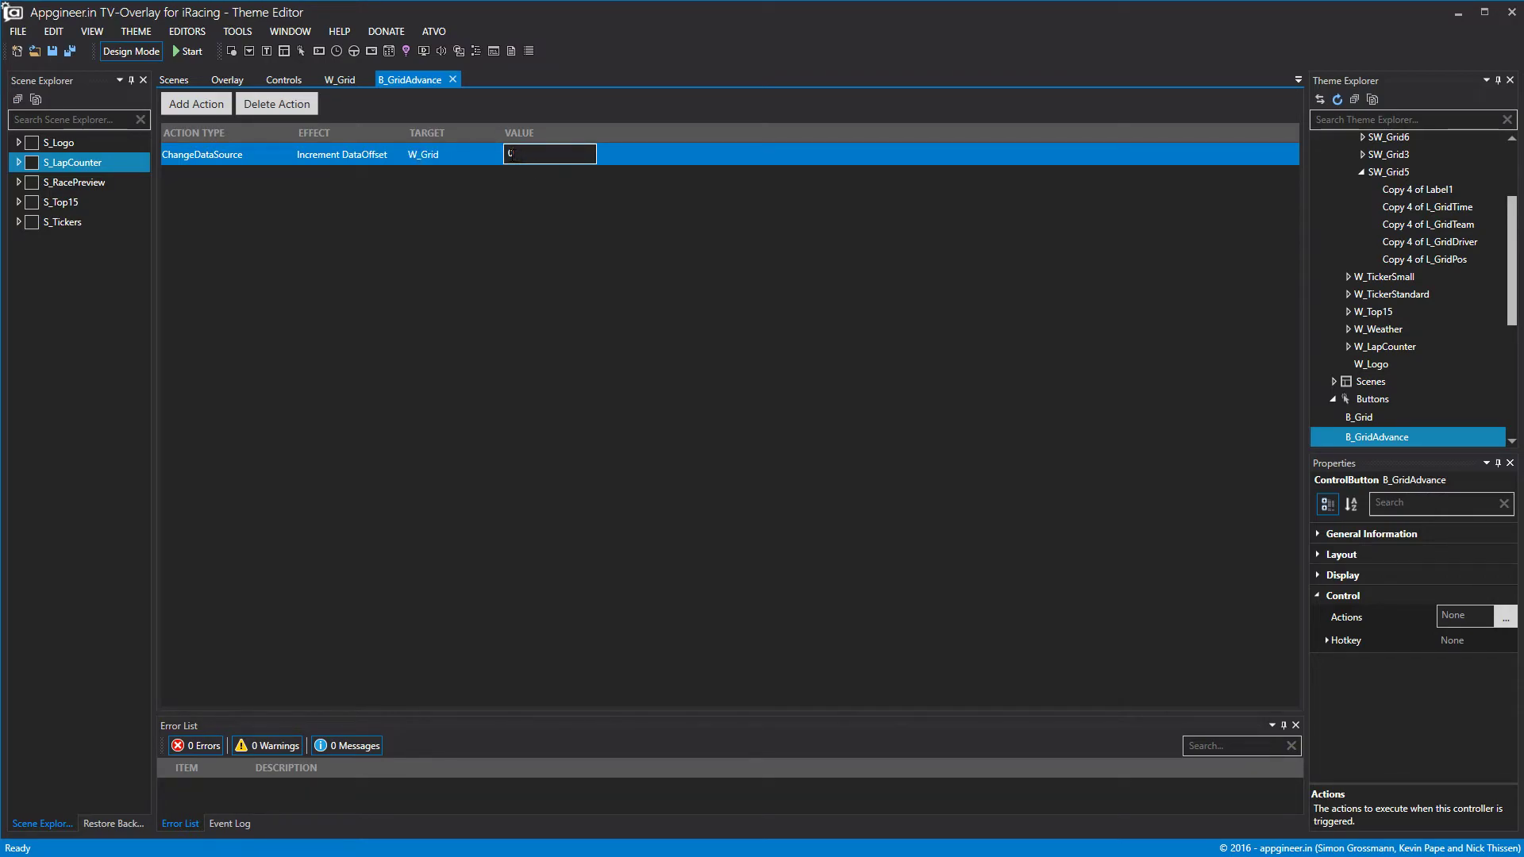
key("BackSpace")
type("6")
left_click(453, 80)
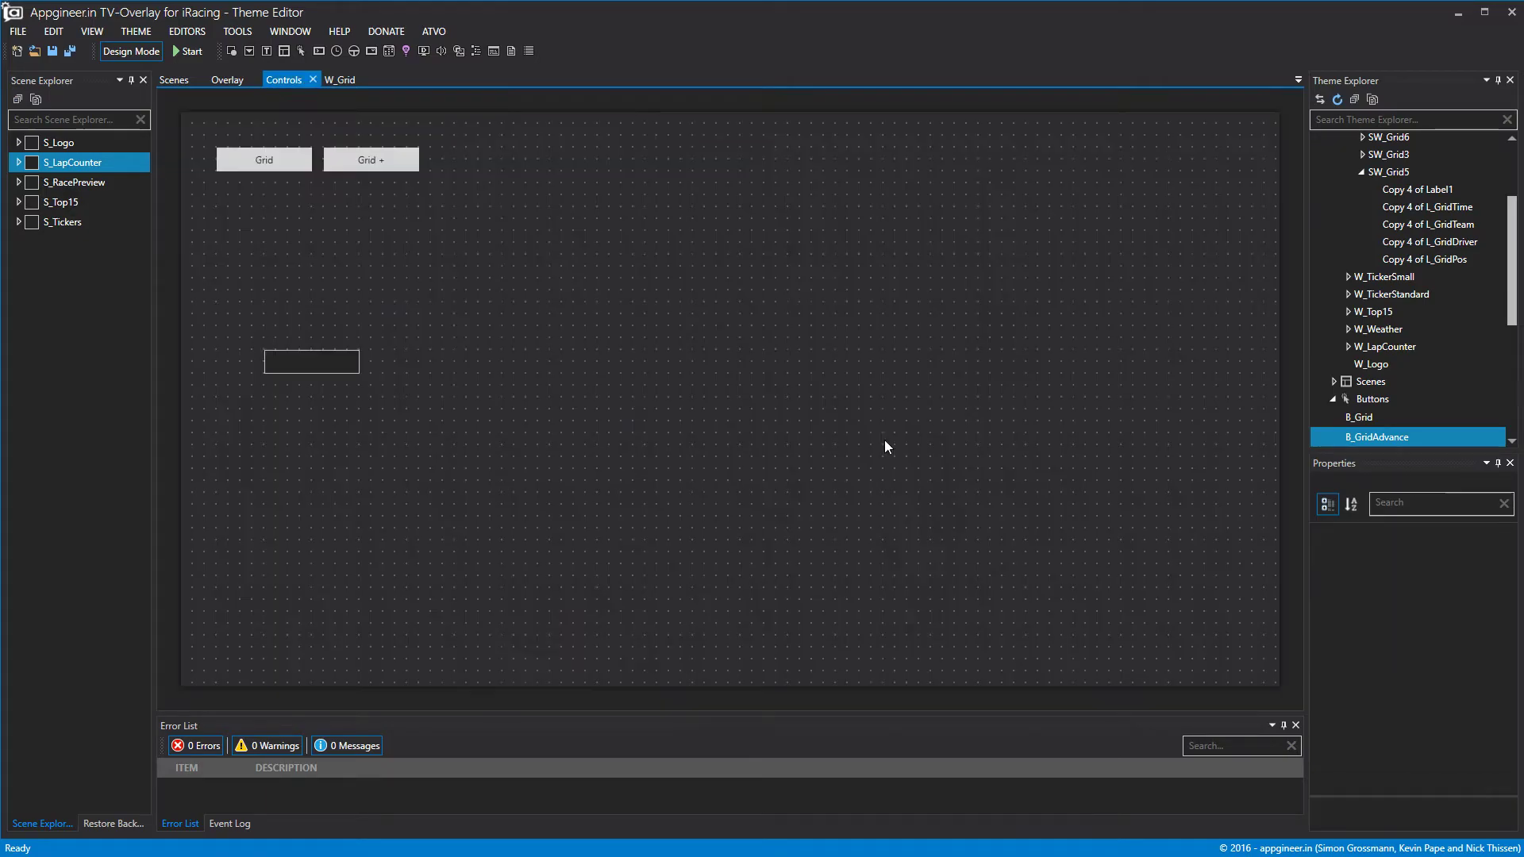
Add a second ChangeDataSource action to B_Grid with the Set DataOffset effect.
left_click(302, 159)
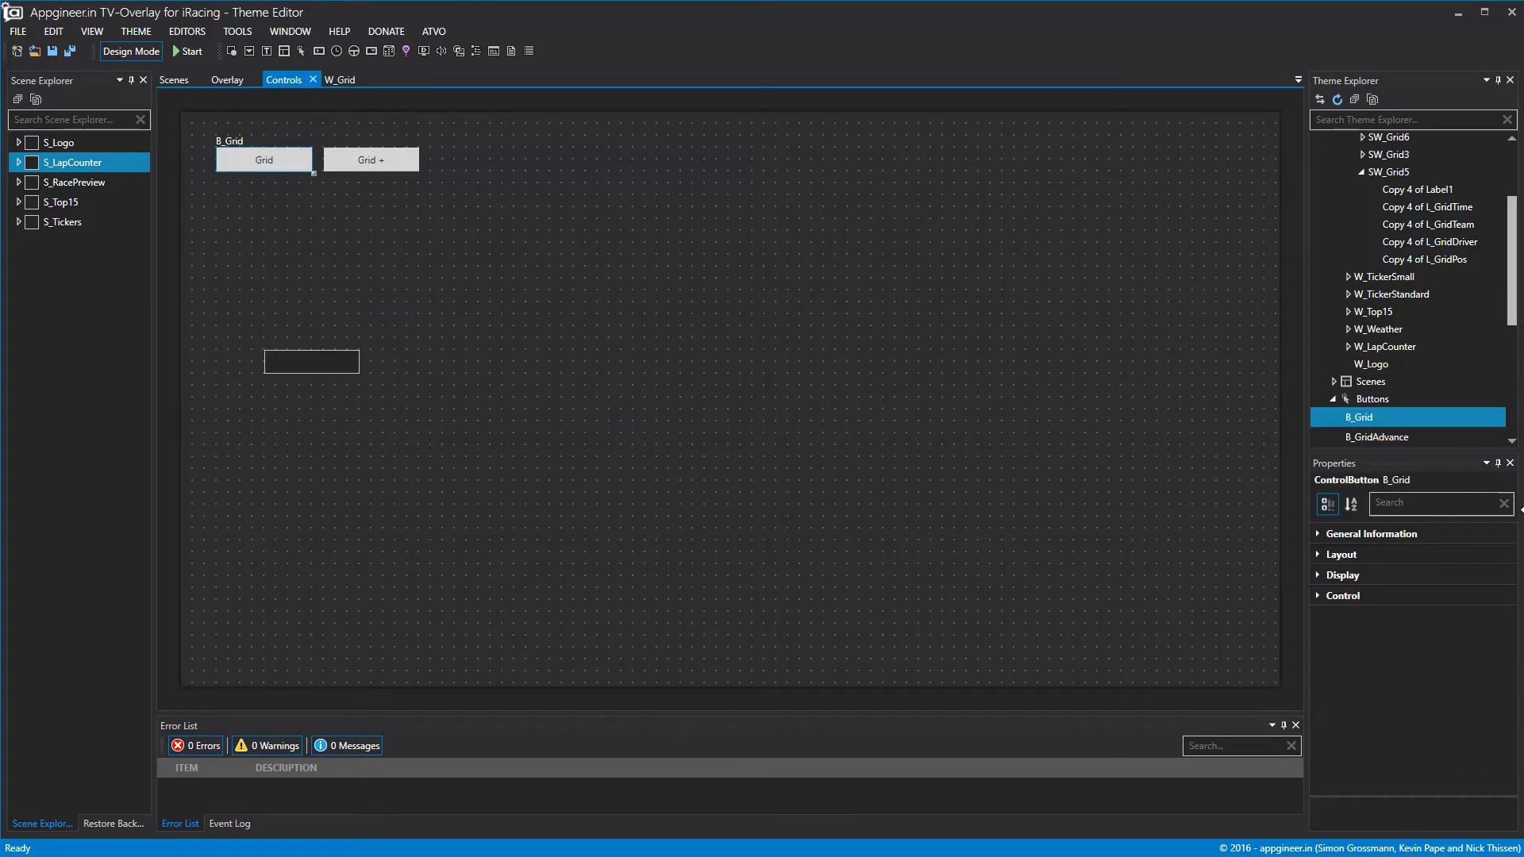
left_click(1318, 595)
left_click(1506, 617)
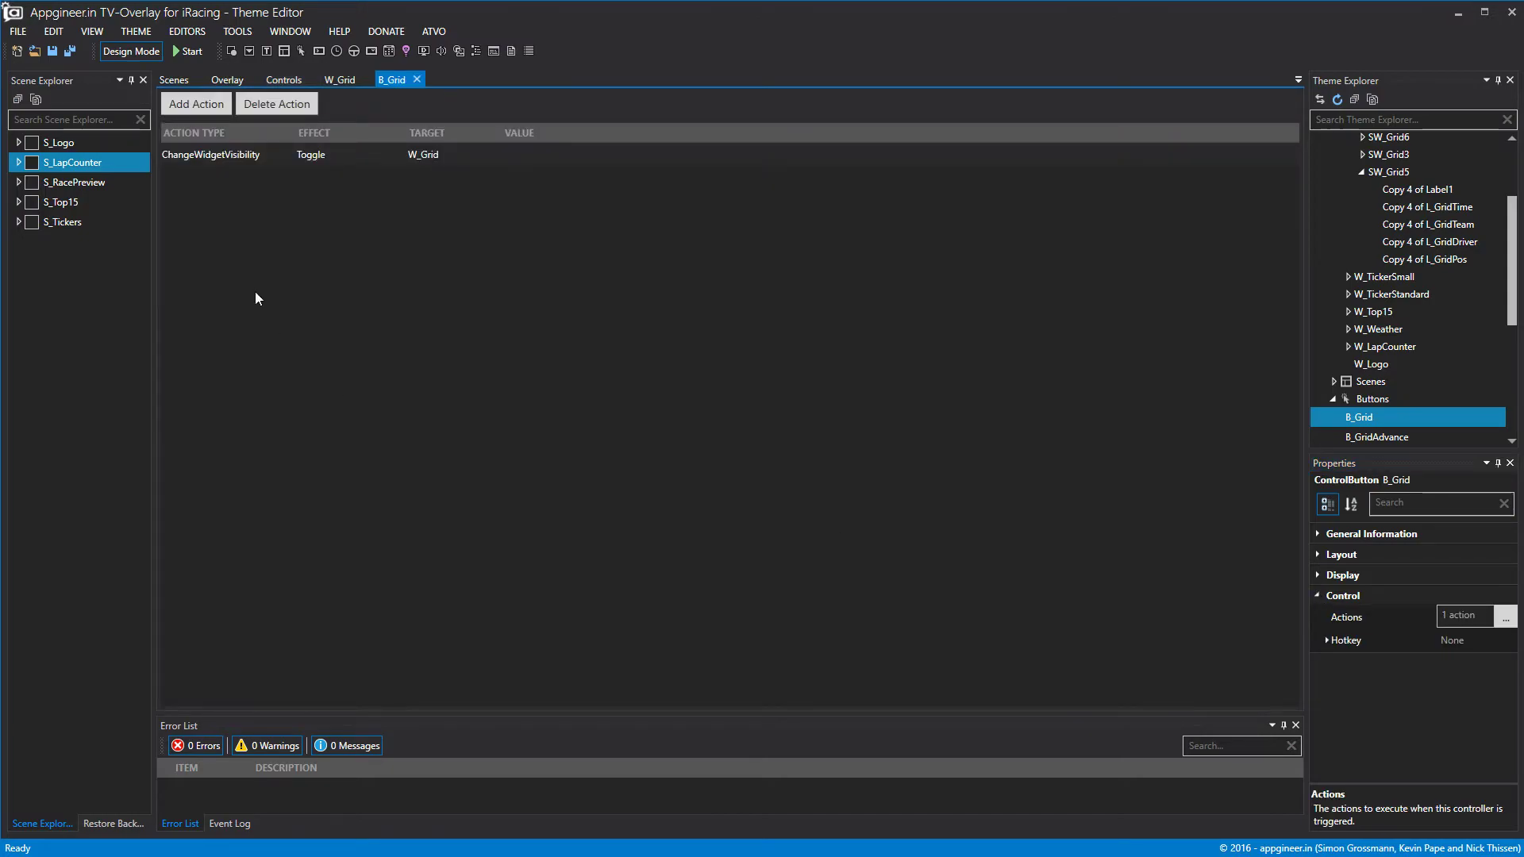
left_click(196, 104)
left_click(222, 182)
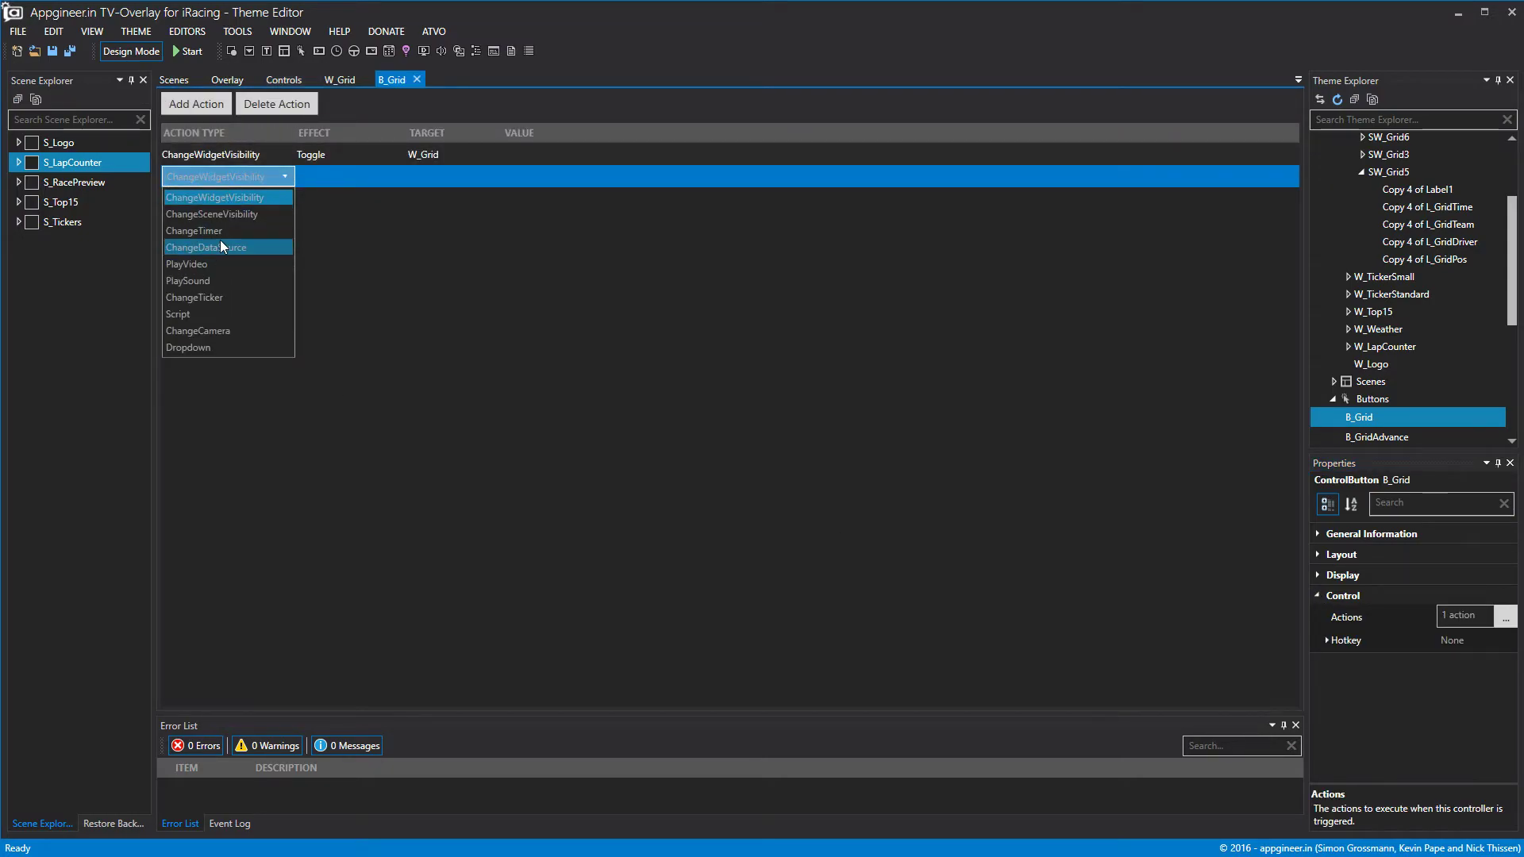
left_click(220, 248)
left_click(327, 176)
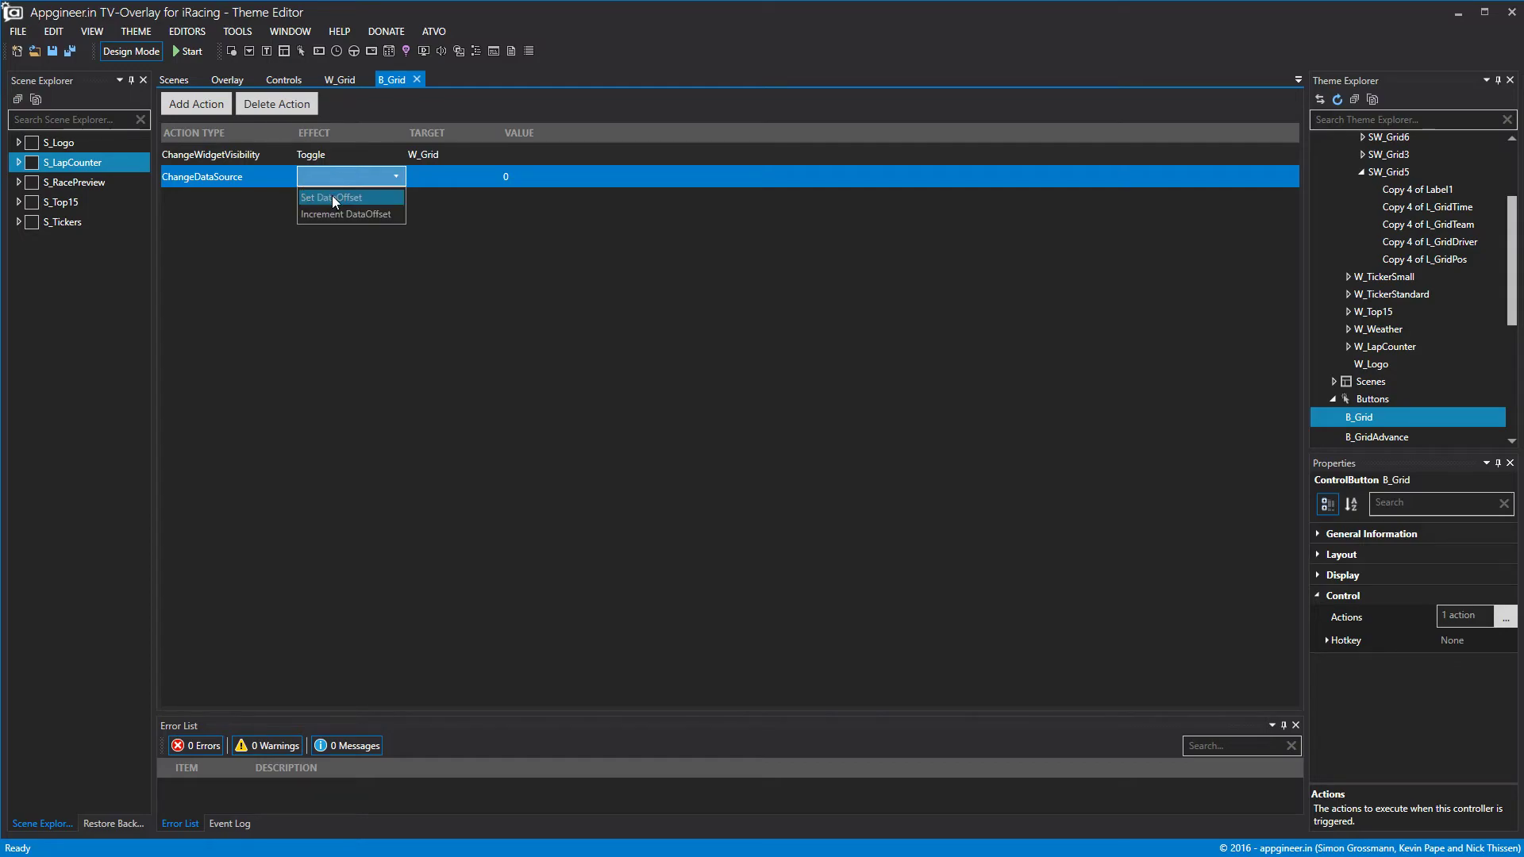
left_click(335, 197)
Target the new action at W_Grid, keeping value 0, and close the action editor.
left_click(441, 173)
scroll(446, 326, "down", 5)
scroll(446, 326, "down", 2)
left_click(451, 362)
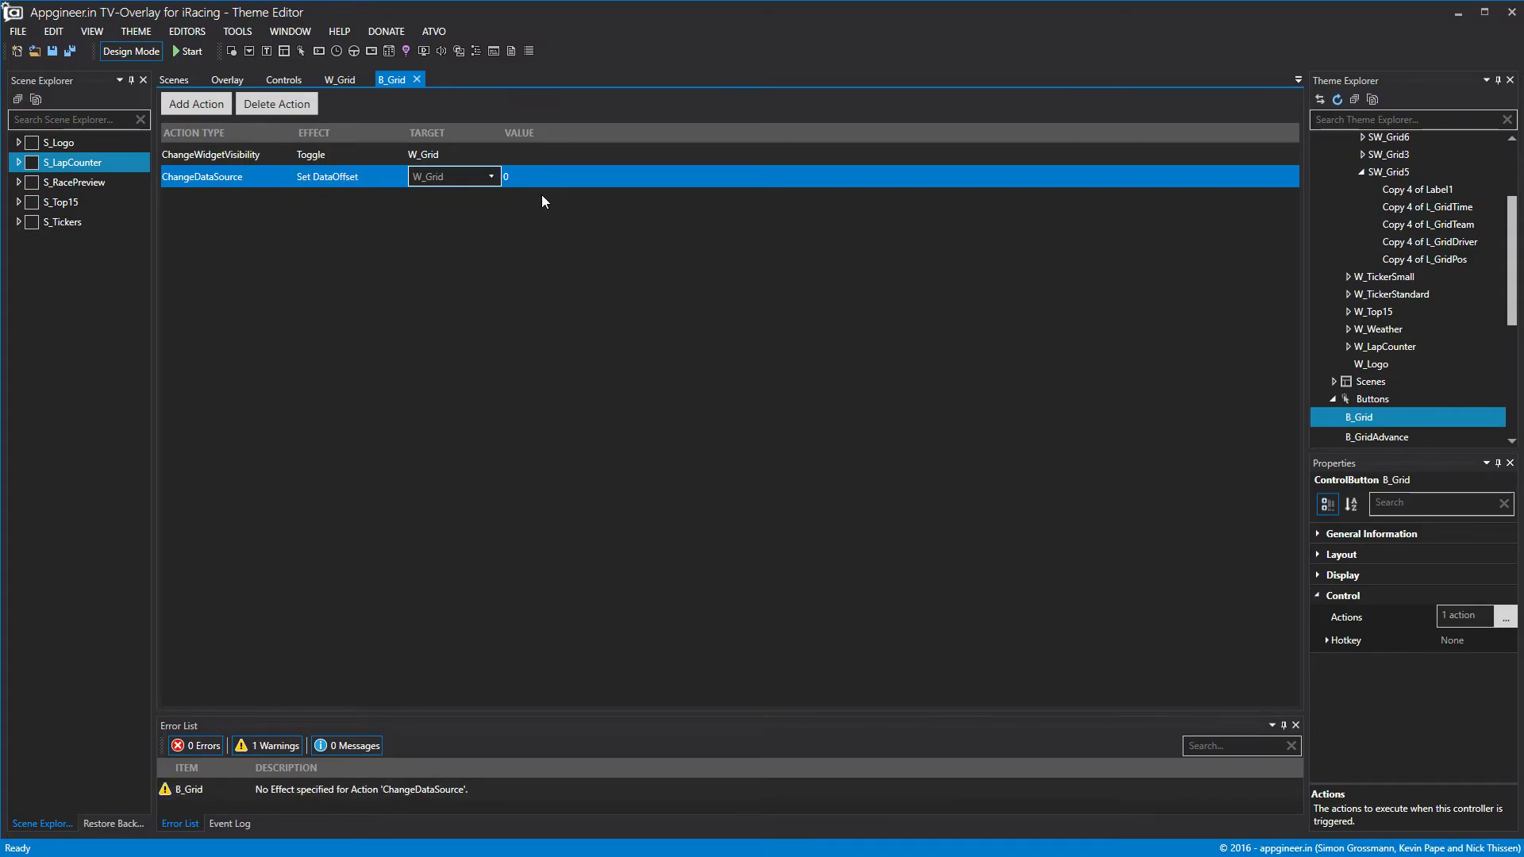
left_click(416, 79)
left_click(308, 155)
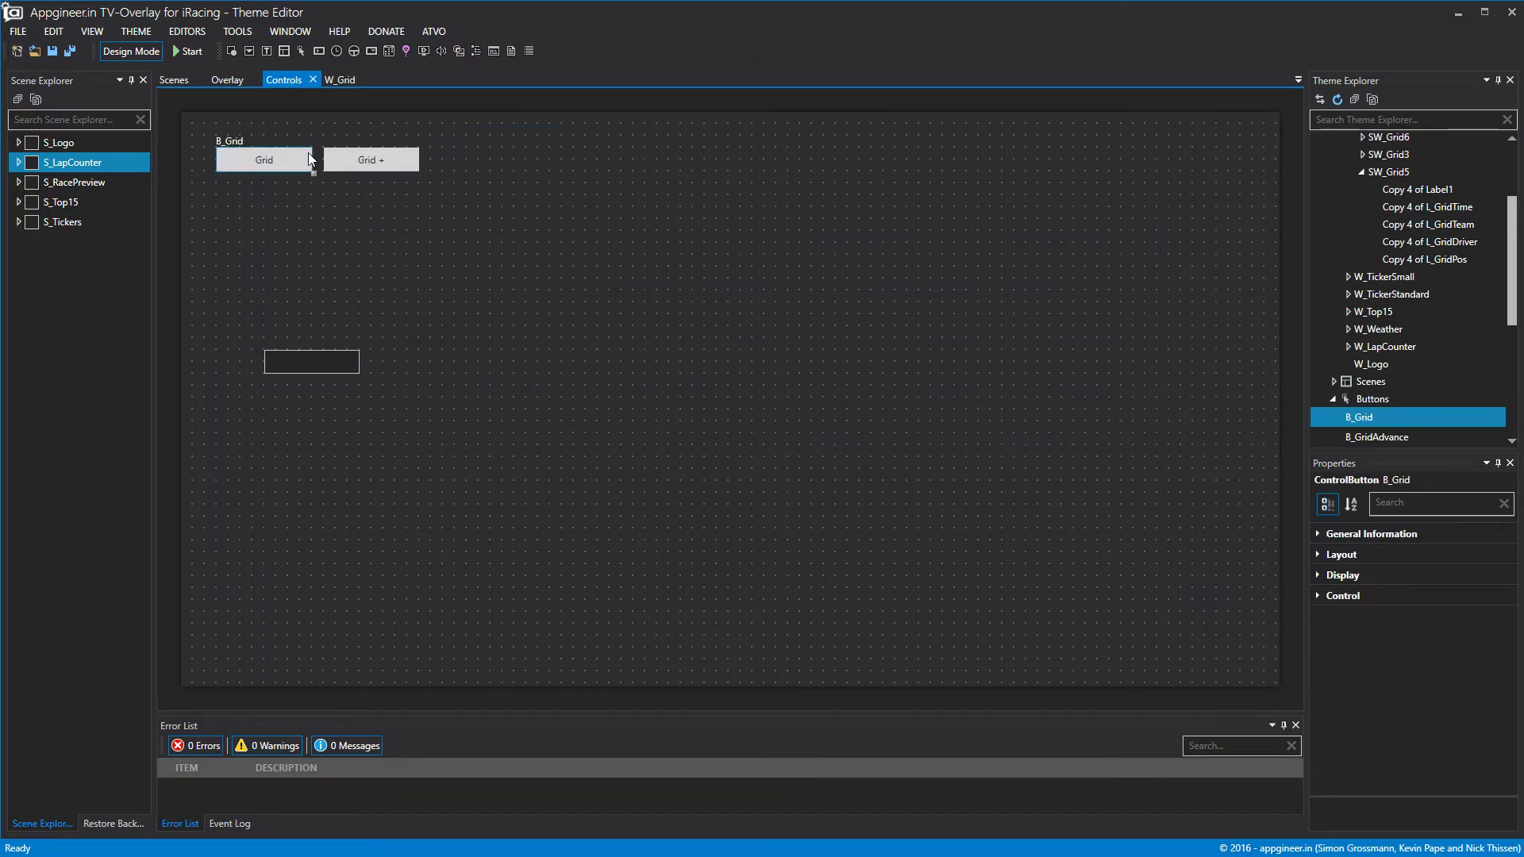
left_click(17, 31)
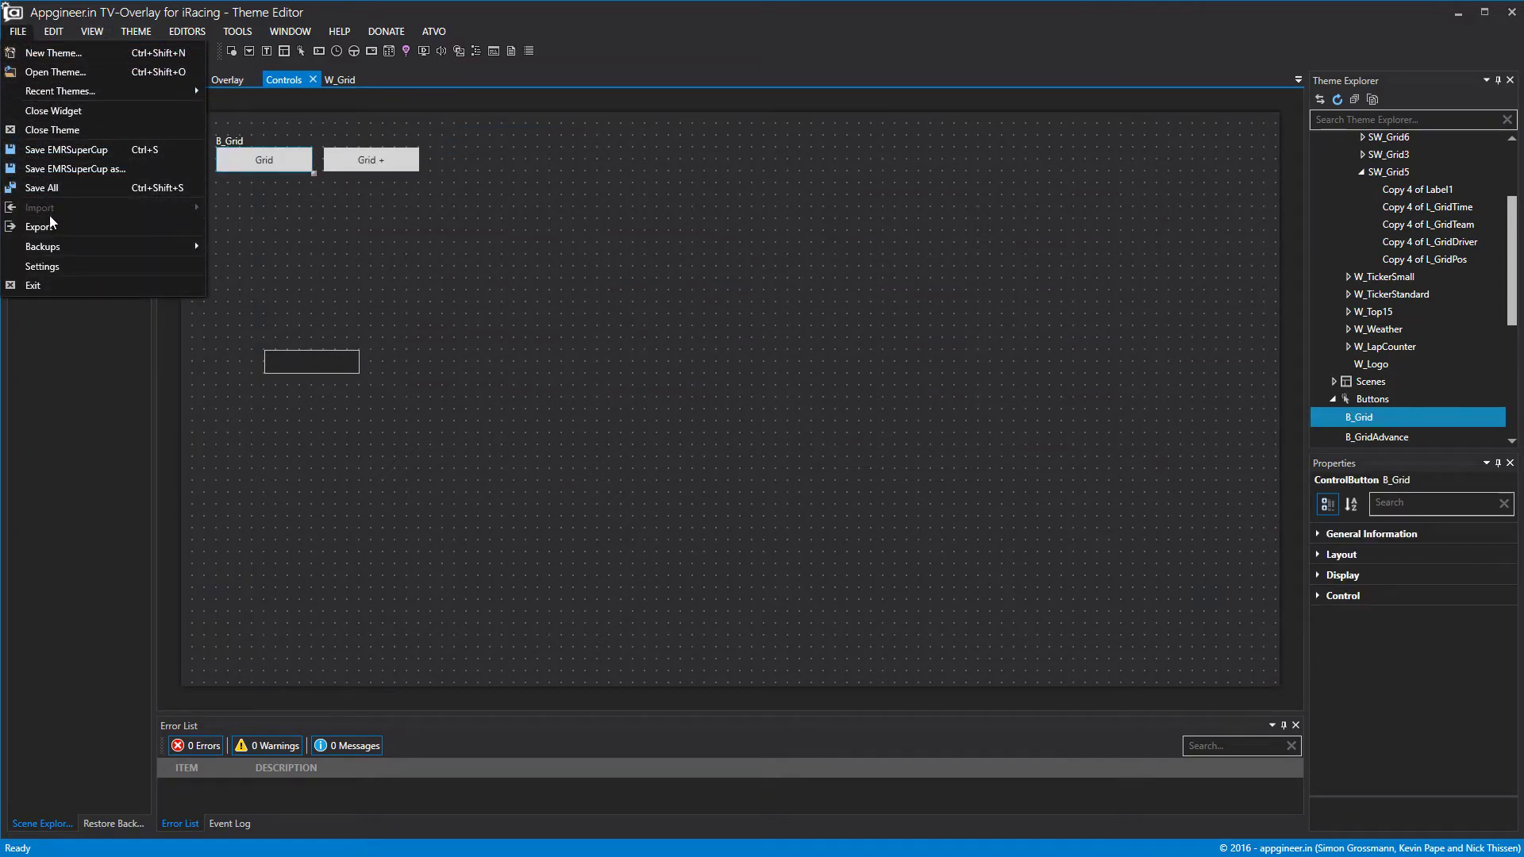
Save the EMRSuperCup theme and export it as EMRV2 into the ATVO WIP folder.
left_click(51, 149)
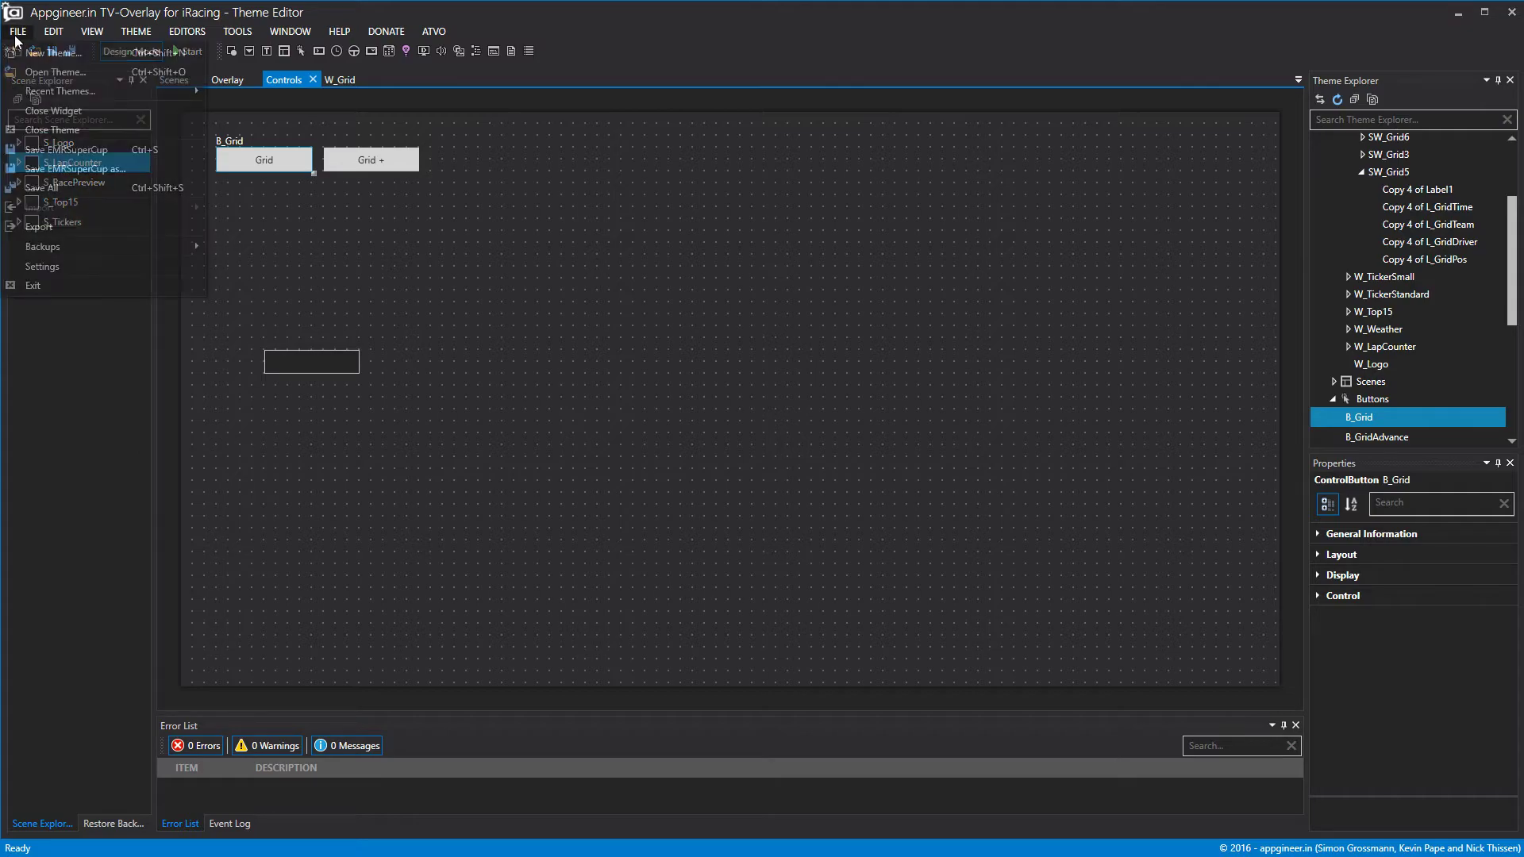
left_click(69, 227)
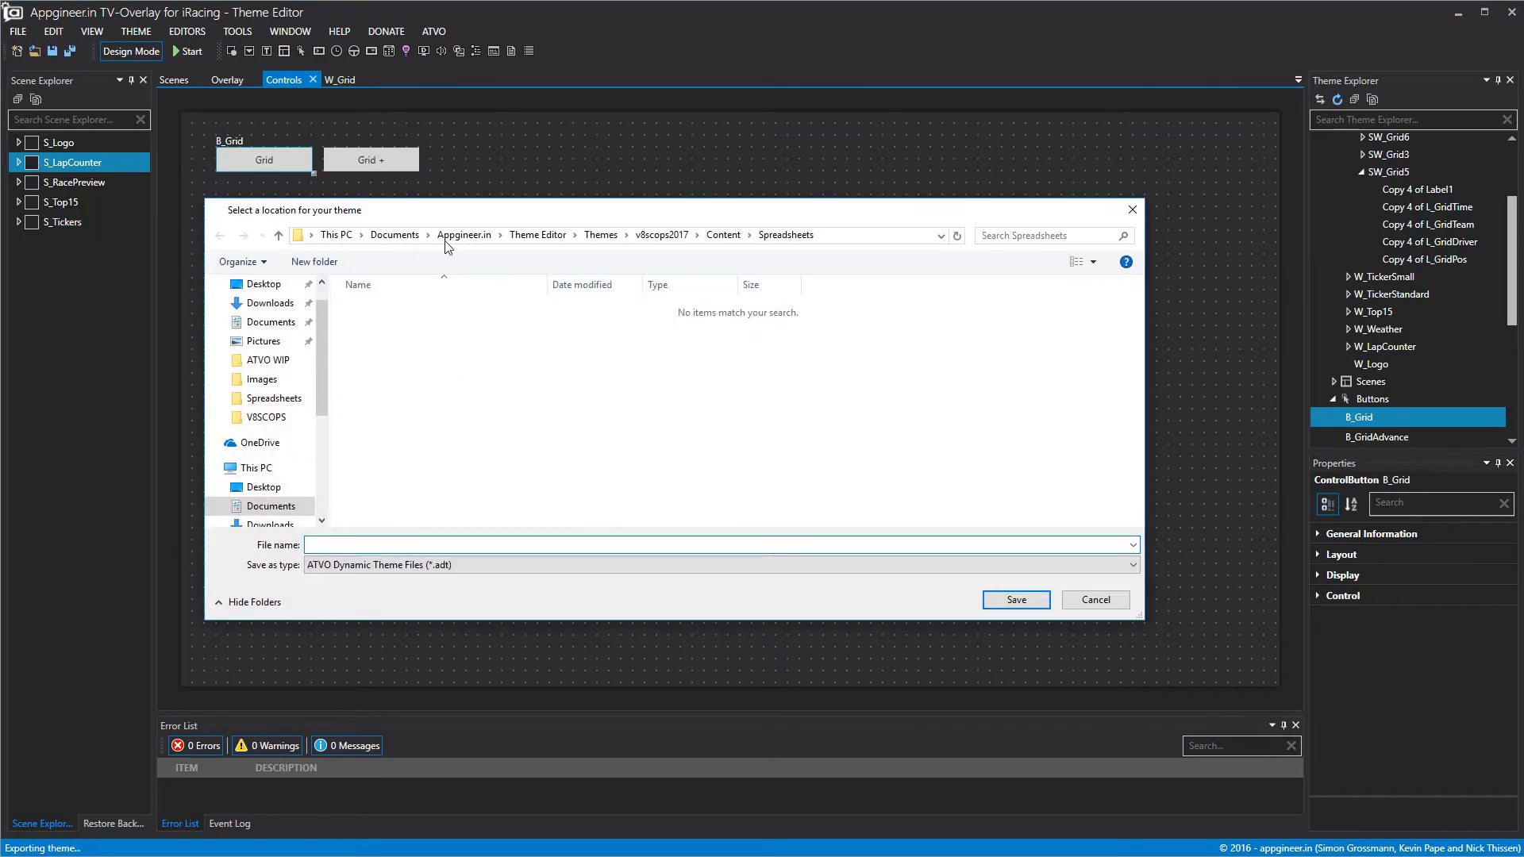
left_click(268, 360)
left_click(410, 546)
type("EMPV2")
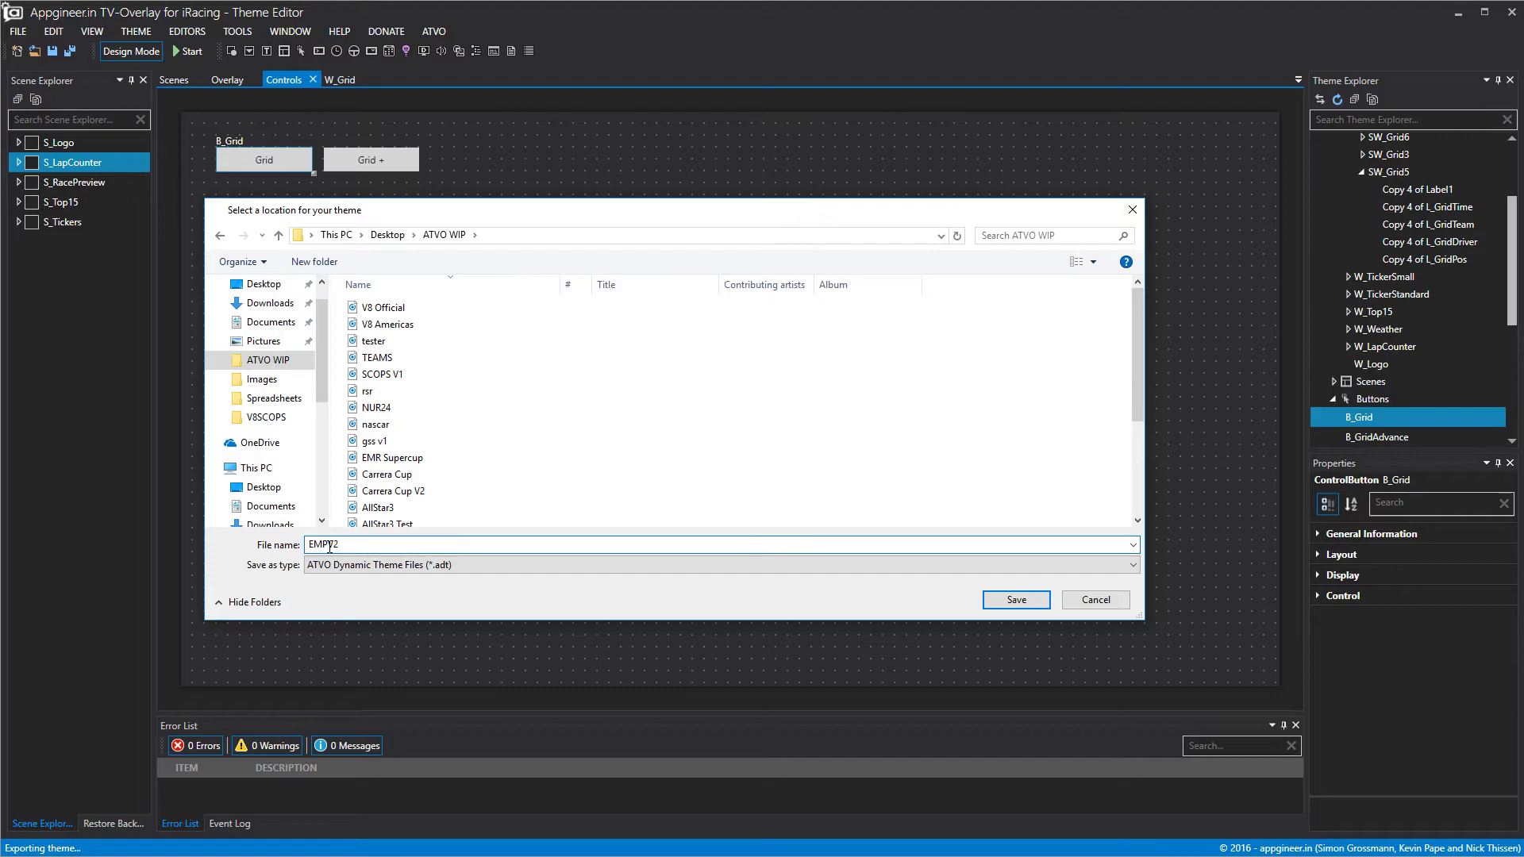
left_click(1016, 599)
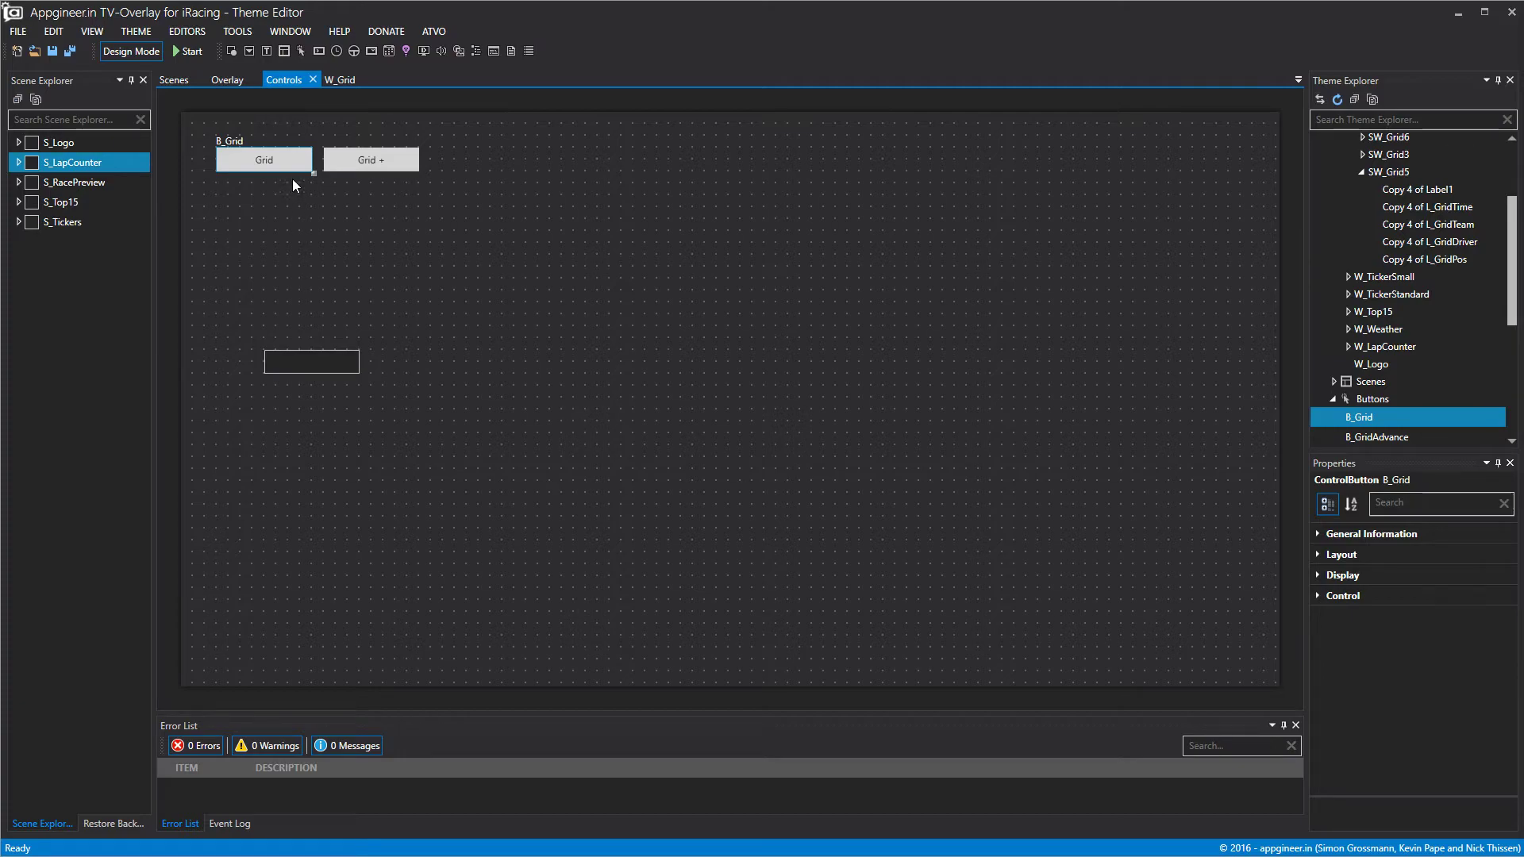
Review the Grid + button's actions, then close its action editor and the W_Grid editor.
left_click(343, 166)
left_click(1335, 596)
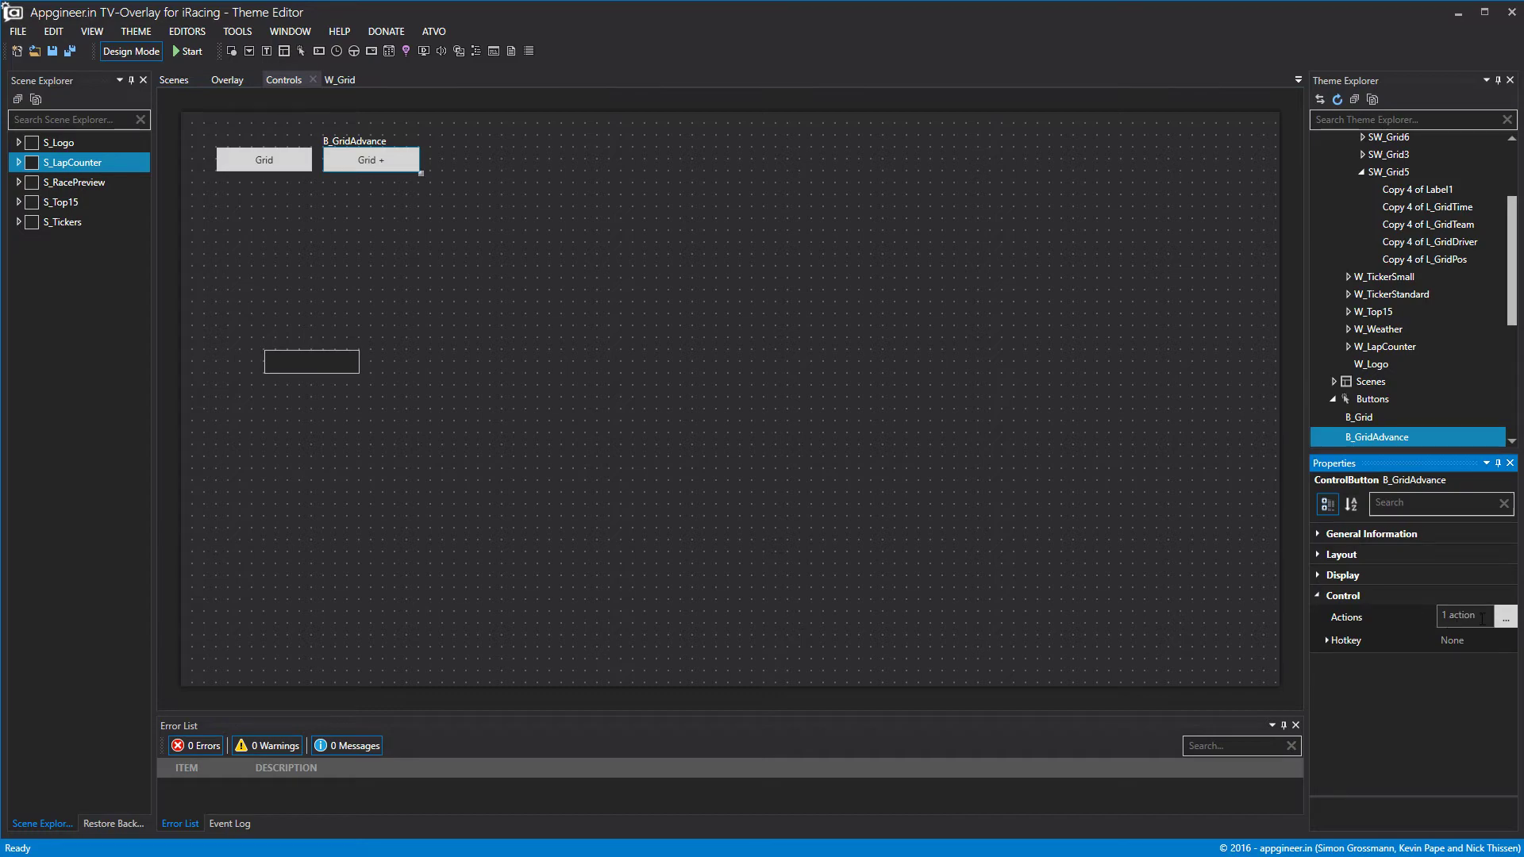
left_click(1506, 619)
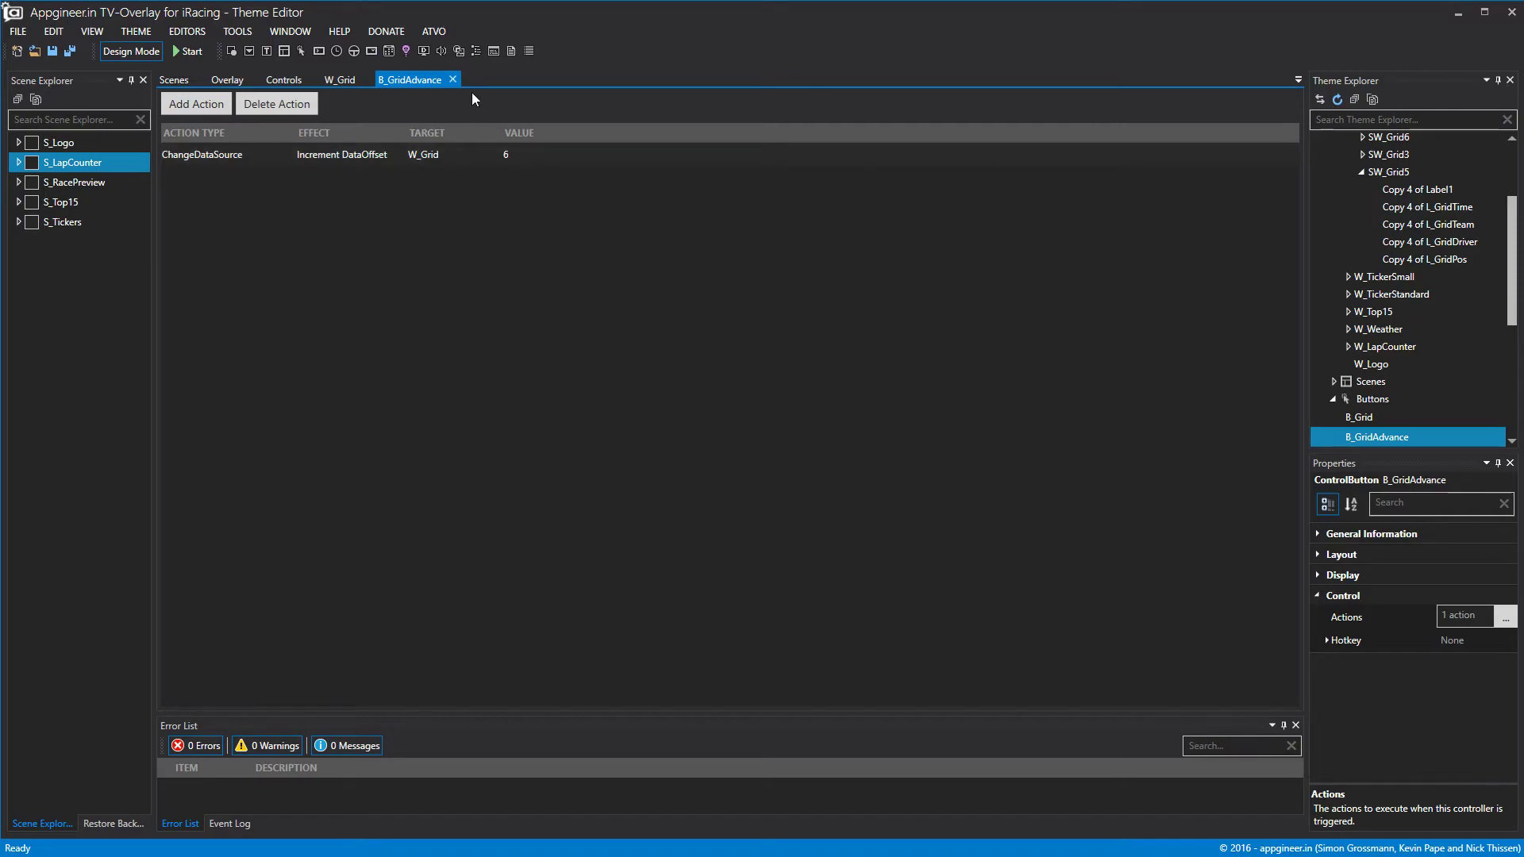
left_click(452, 79)
left_click(368, 79)
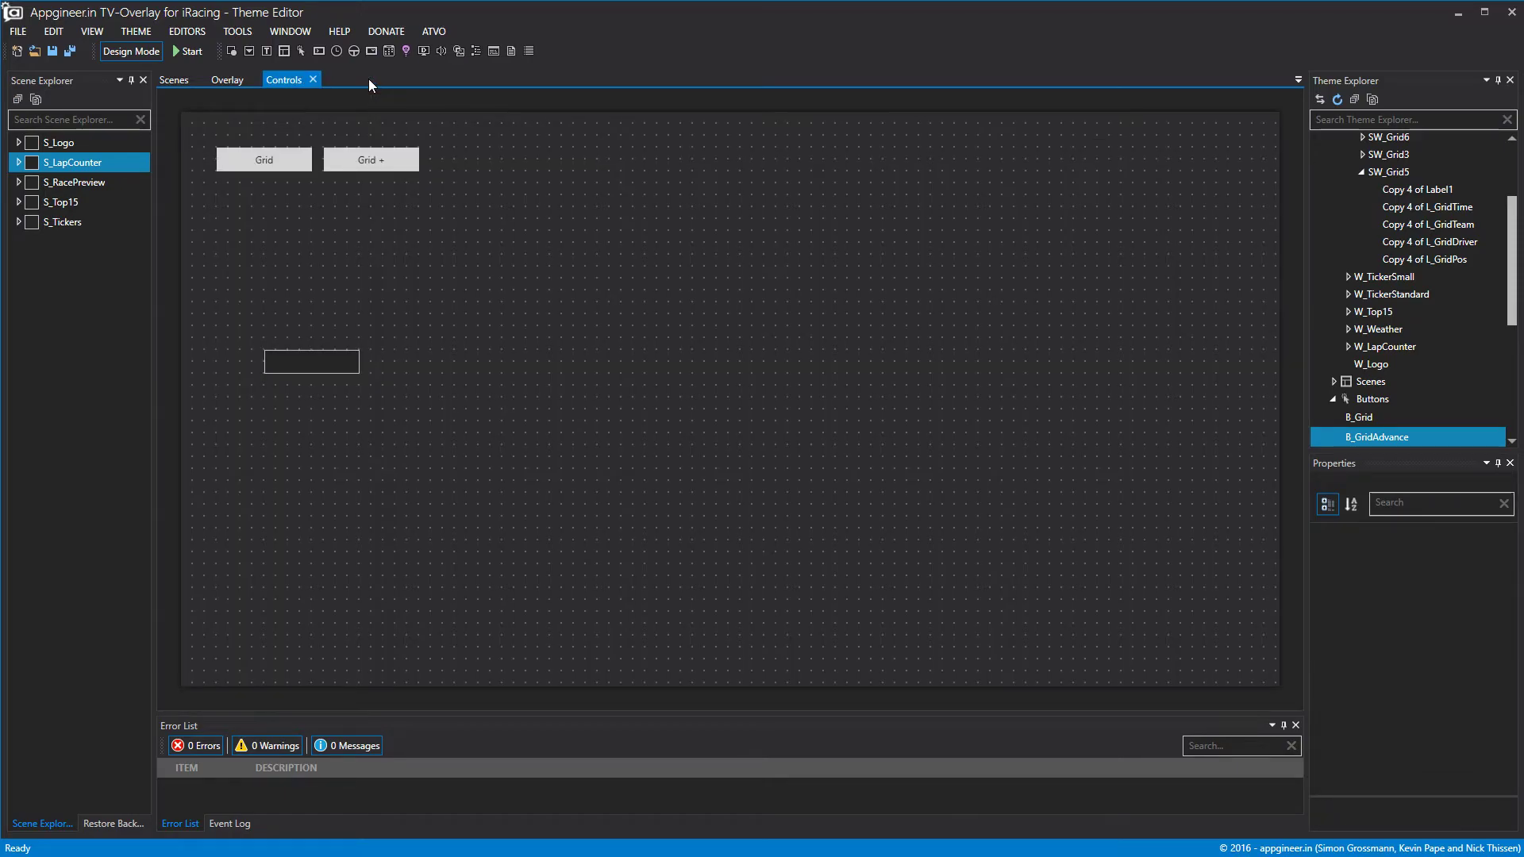
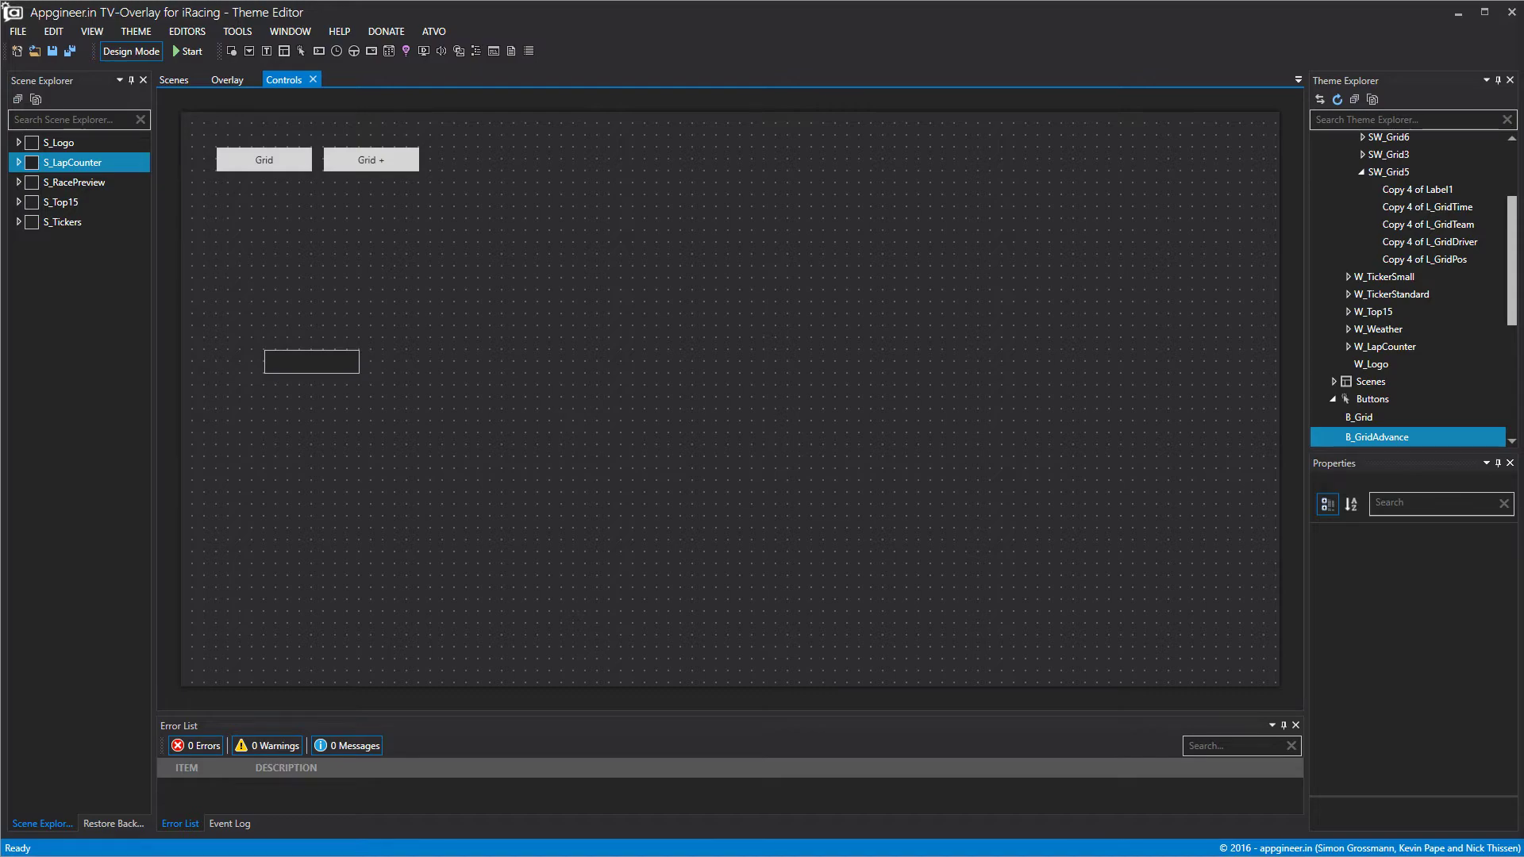
Add a new control button and place it below the Grid buttons.
left_click(1462, 11)
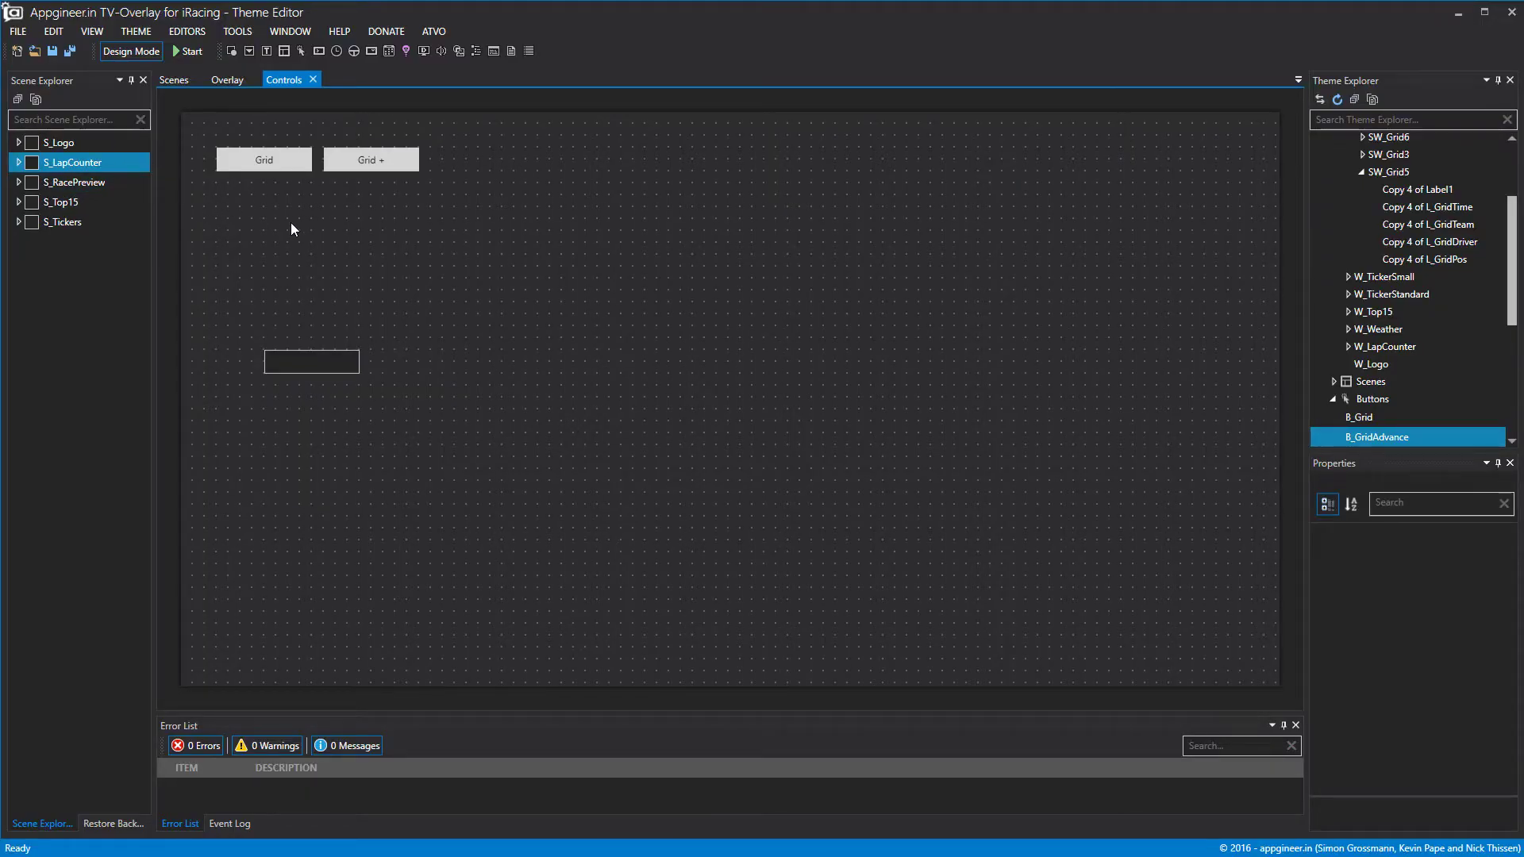
right_click(1376, 404)
left_click(1401, 413)
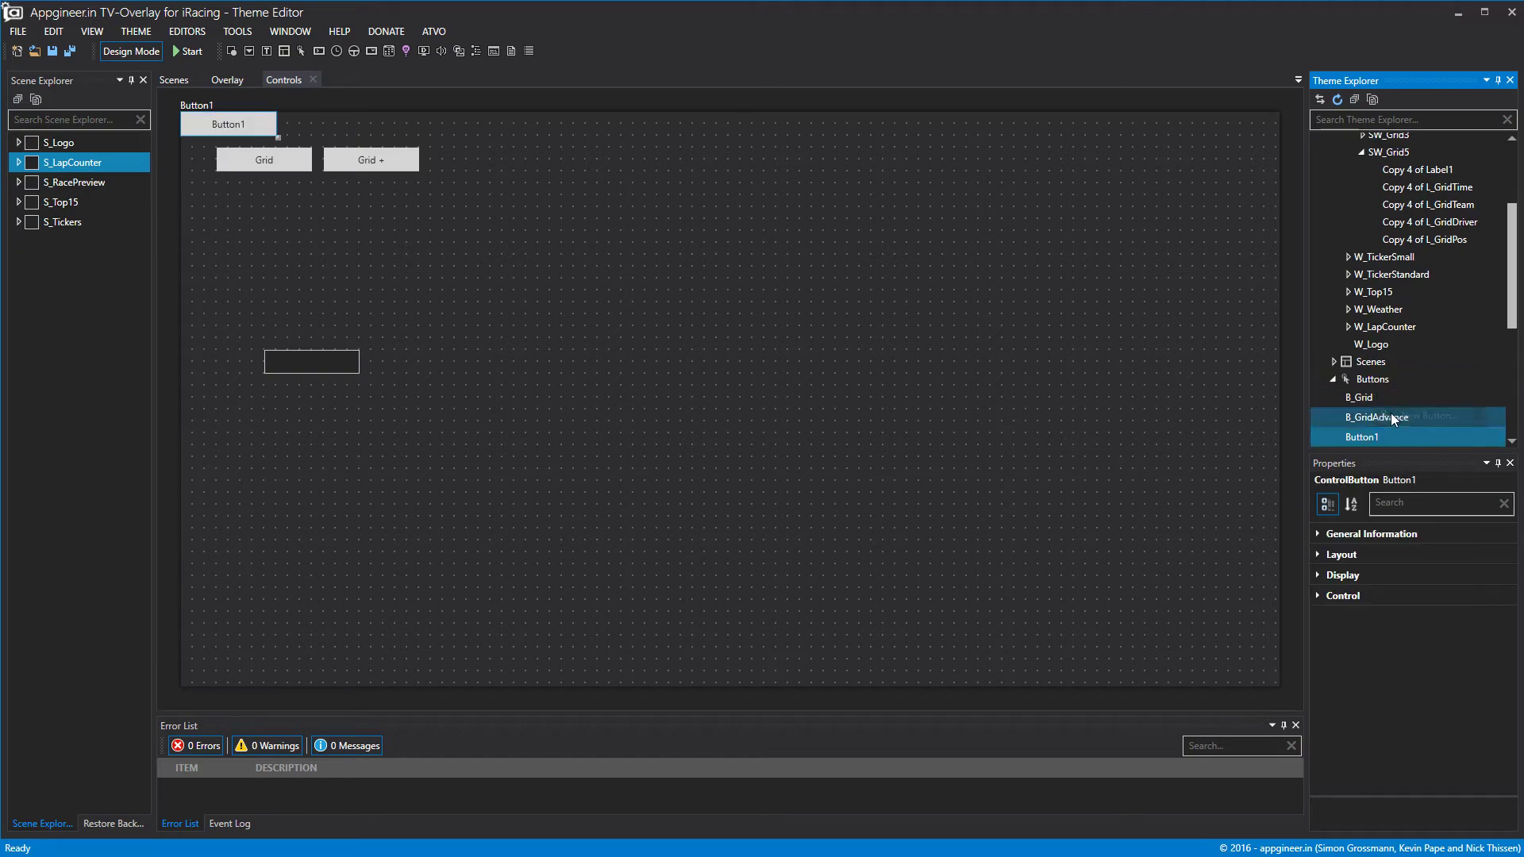
left_click_drag(232, 121, 268, 232)
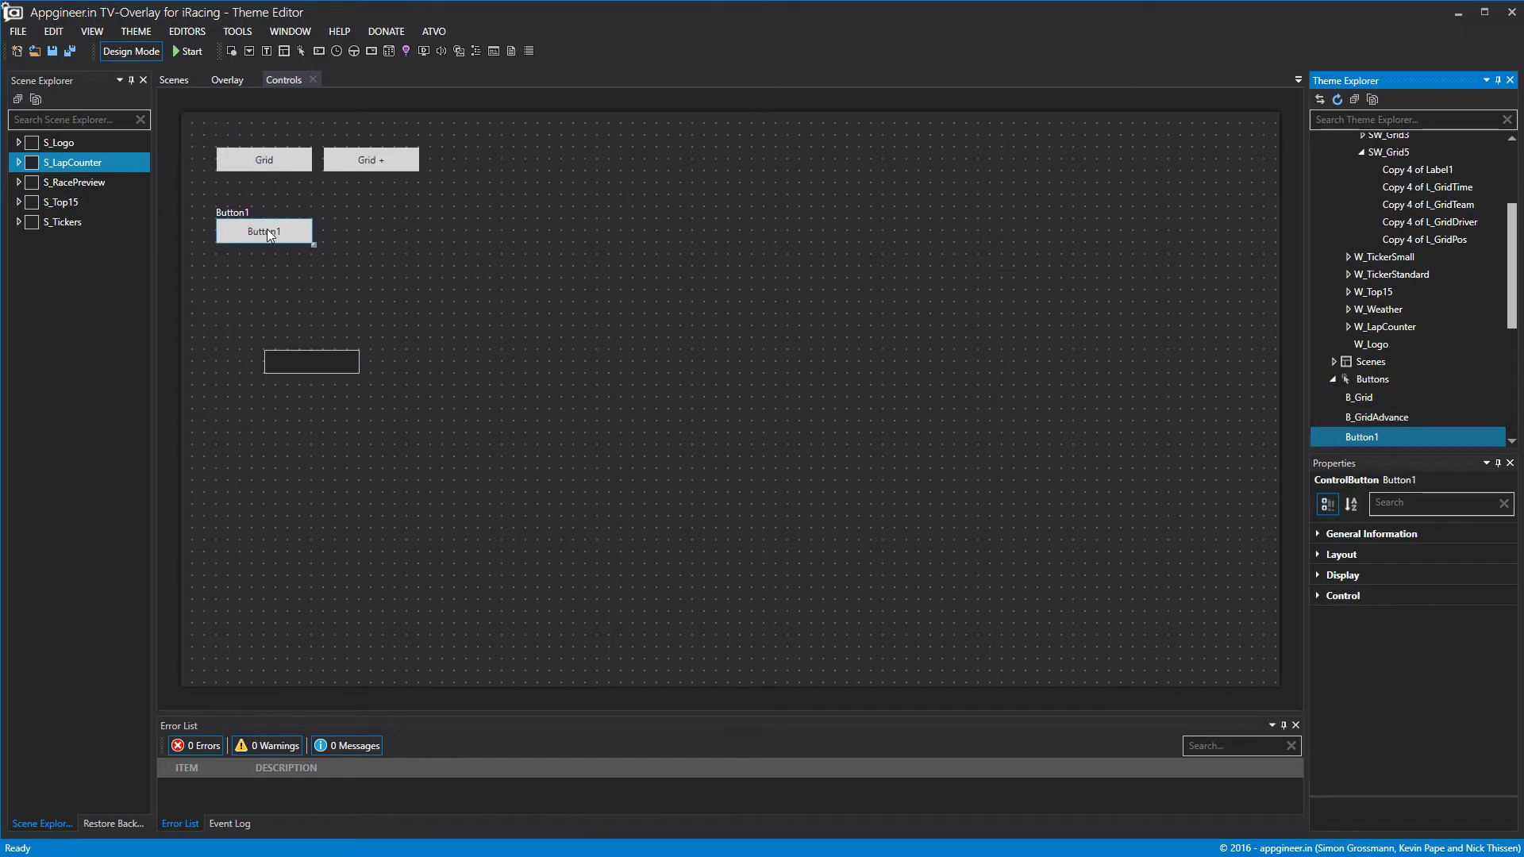
Give the new button a widget action with effect Hide All.
left_click(1319, 600)
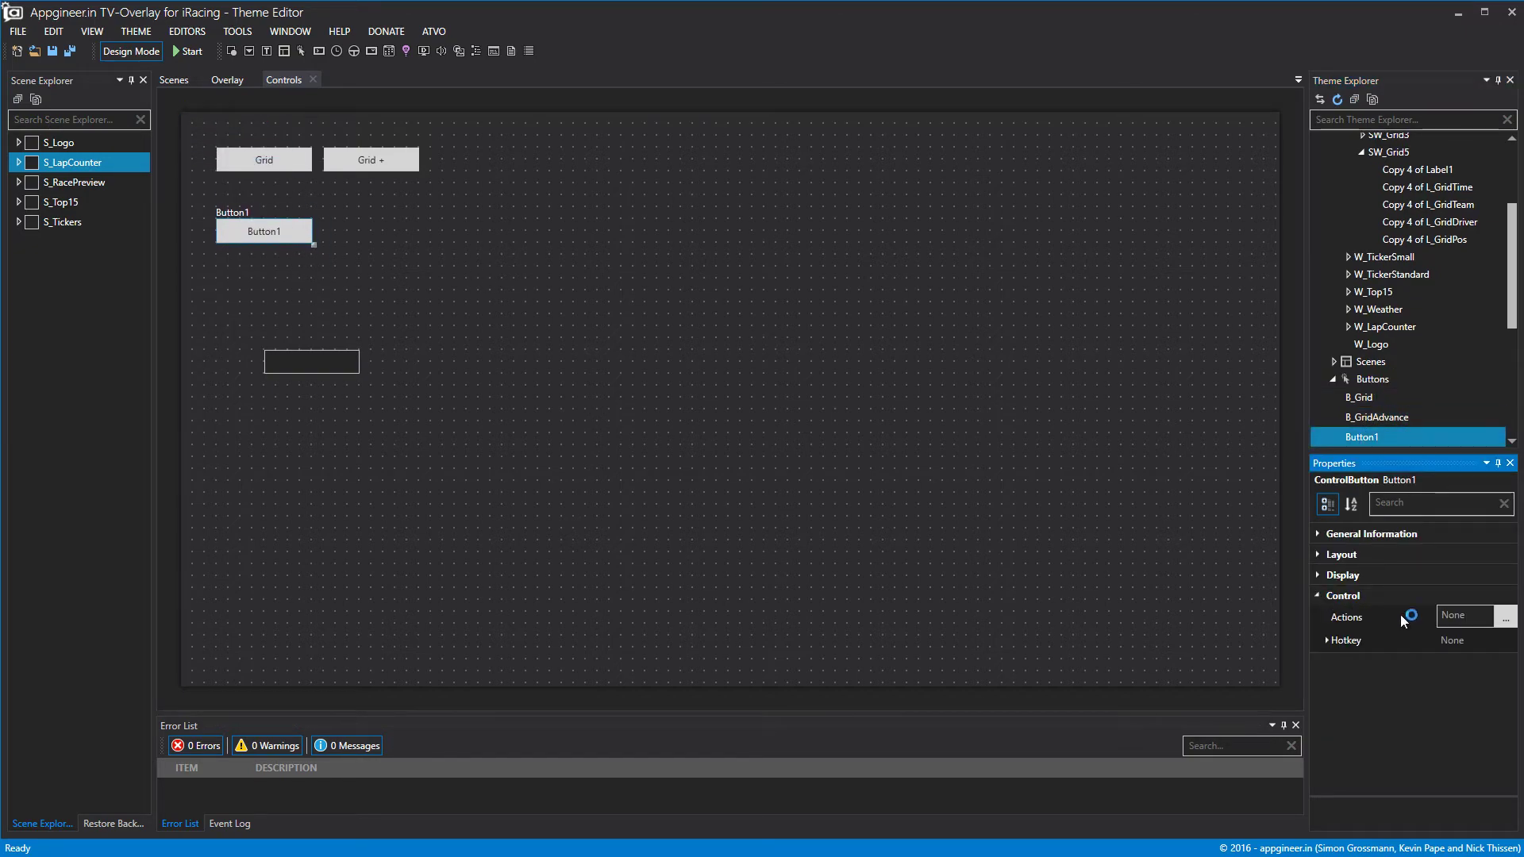
left_click(1505, 617)
left_click(188, 106)
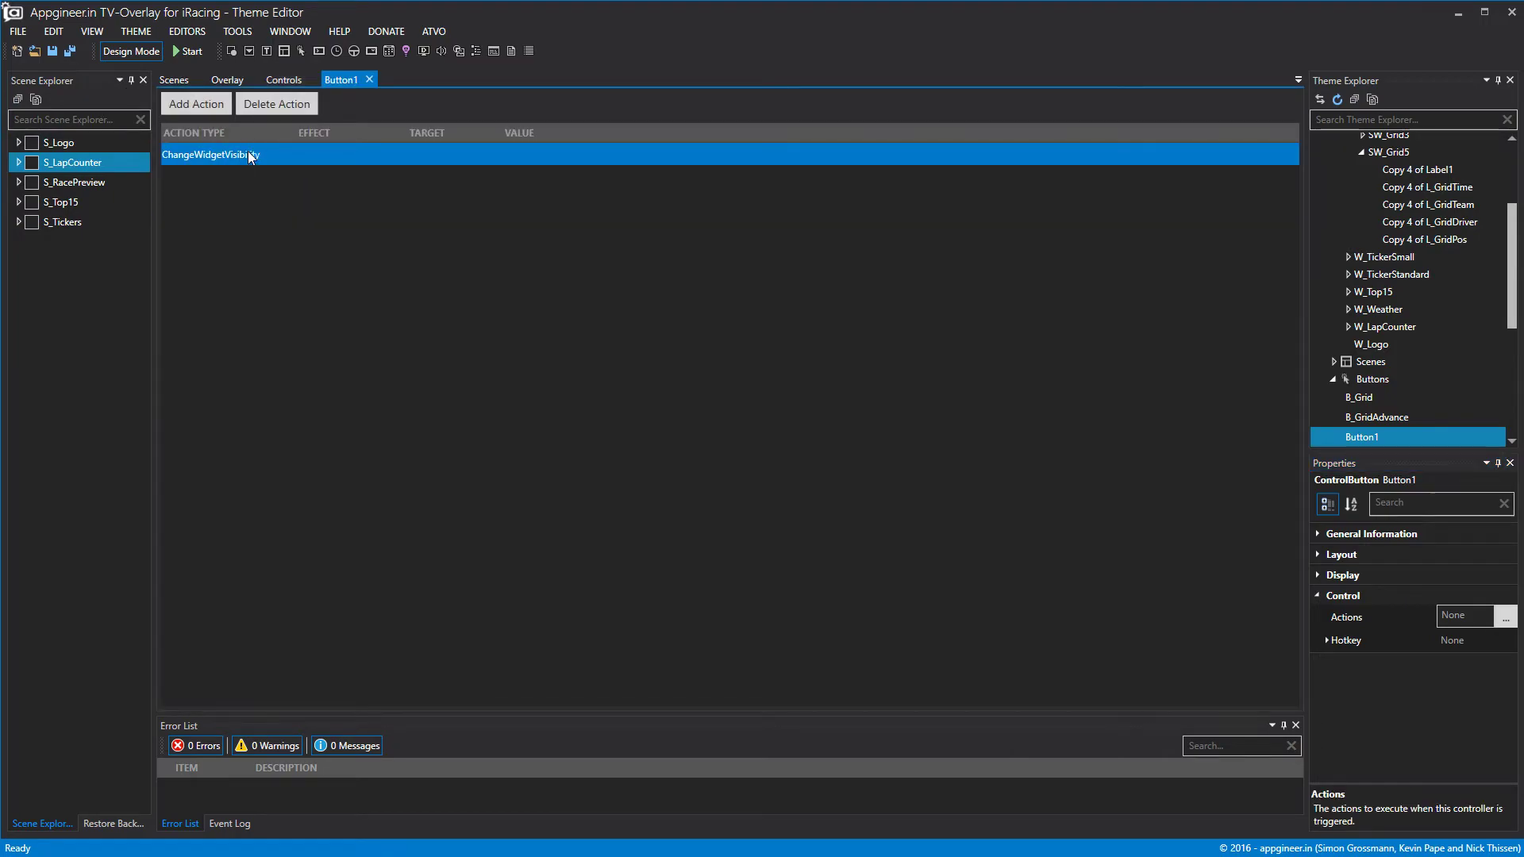
left_click(324, 155)
left_click(319, 223)
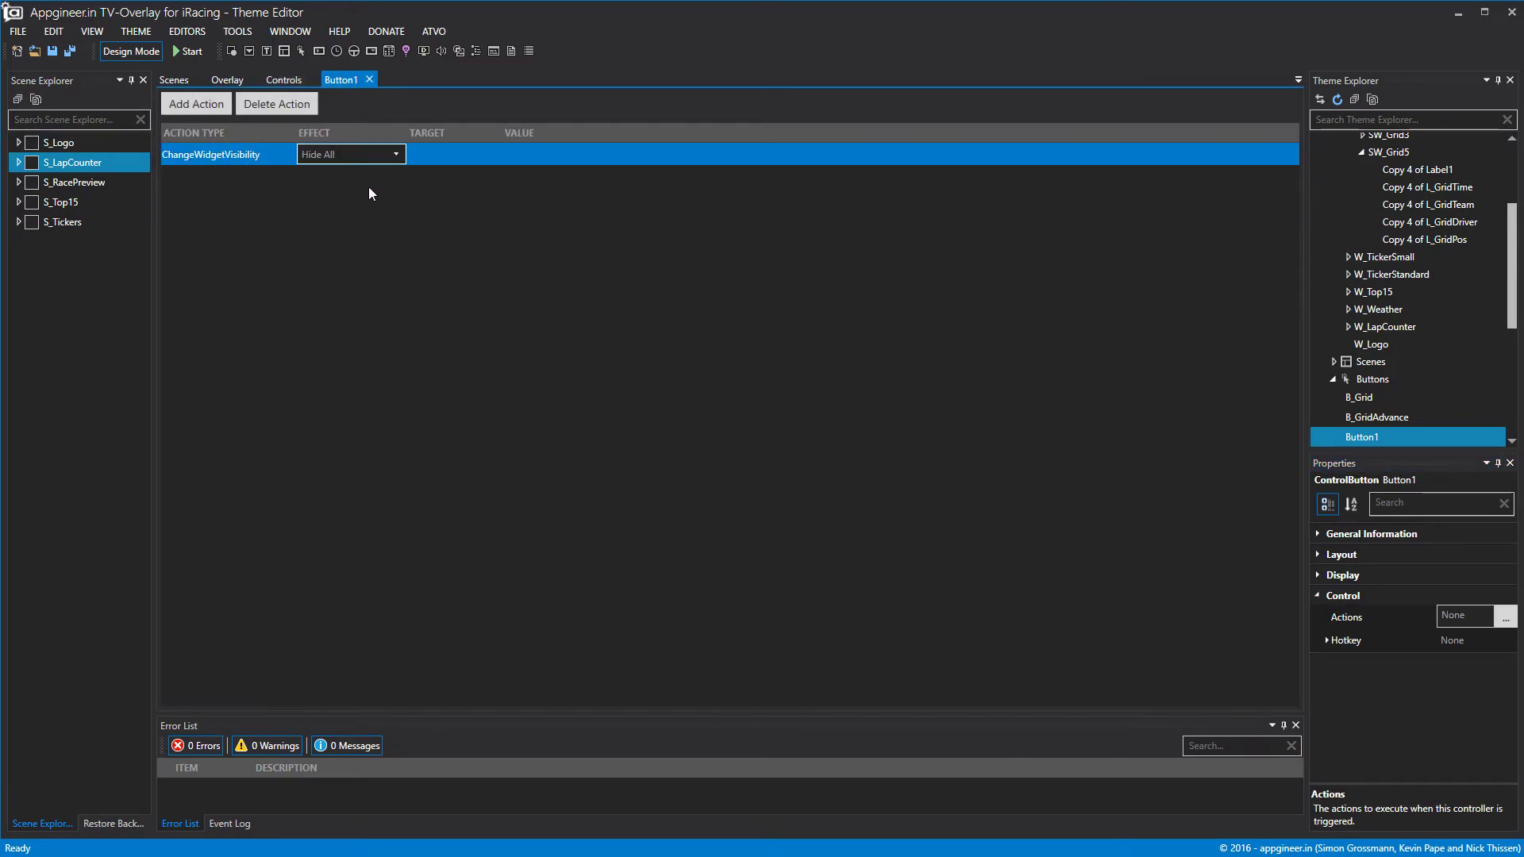
left_click(369, 80)
Set the button's display text to HIDE.
left_click(305, 238)
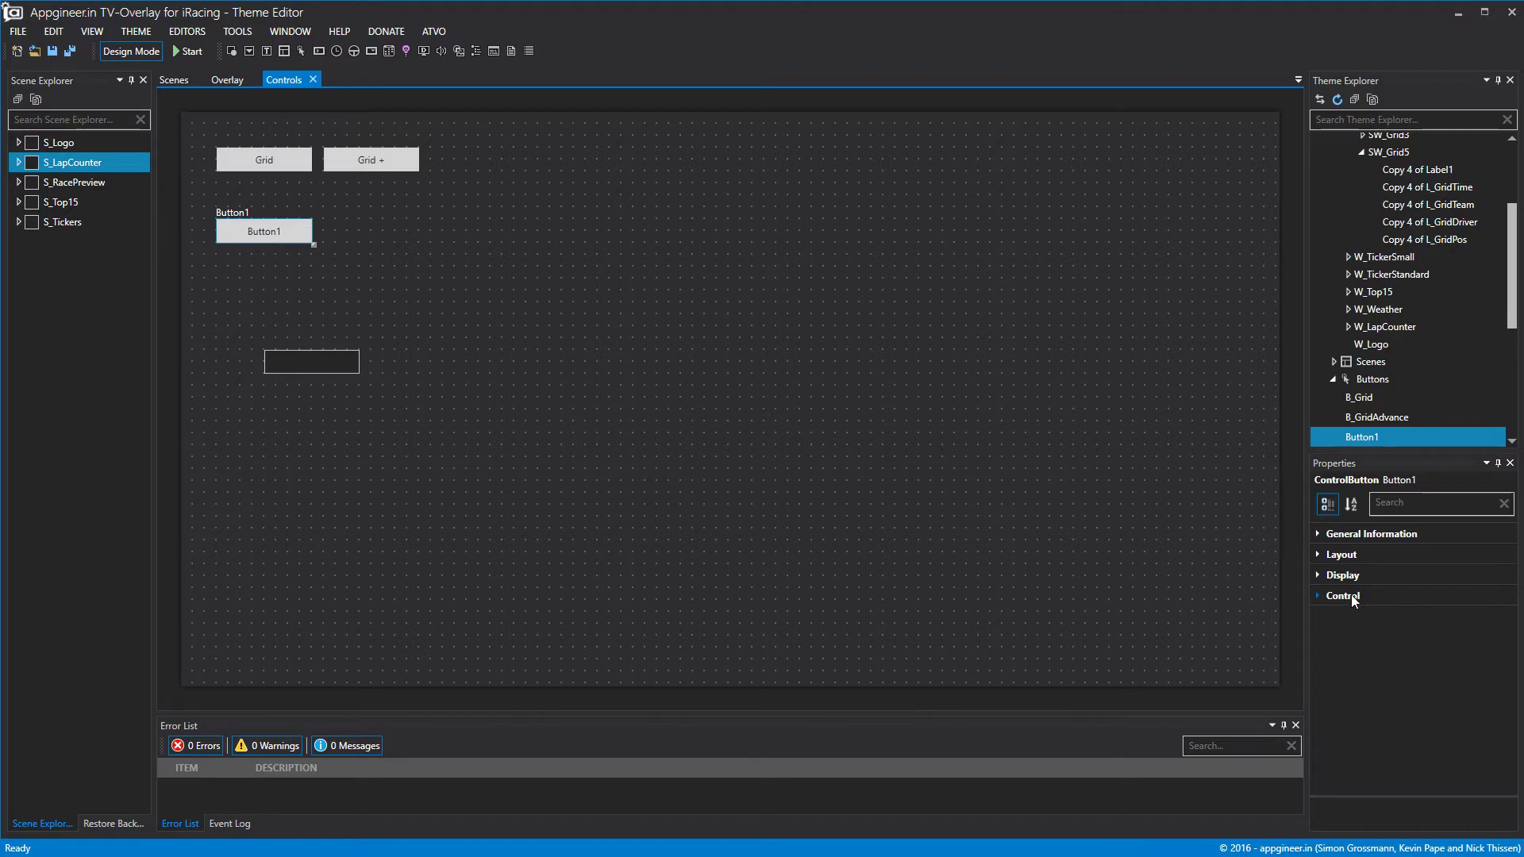
left_click(1321, 575)
left_click(1321, 573)
left_click(1468, 688)
type("hi!")
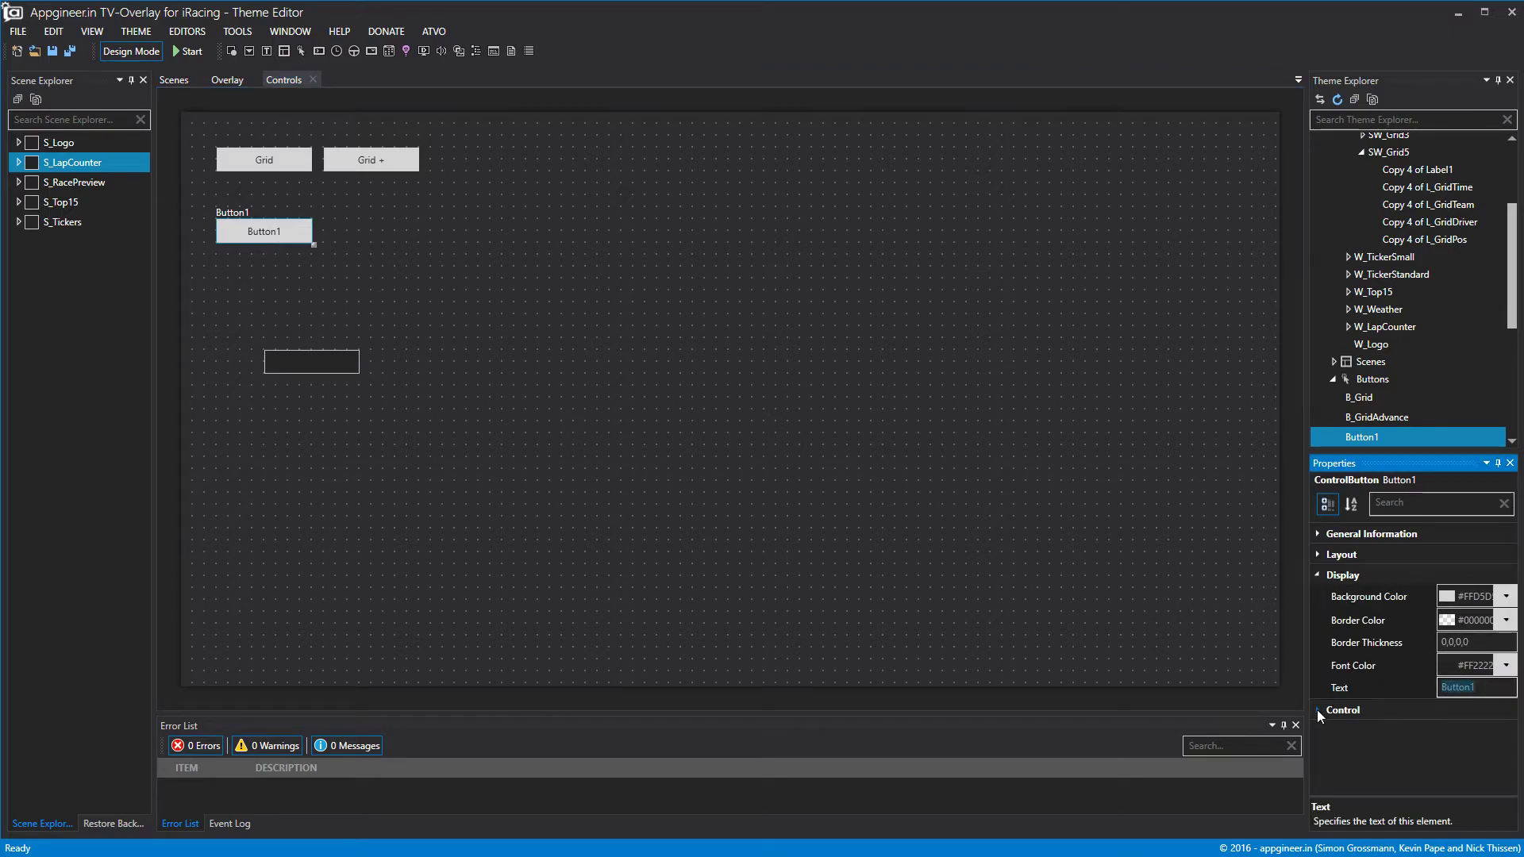
key("BackSpace")
key("BackSpace")
key("BackSpace")
type("HIDE")
left_click(963, 459)
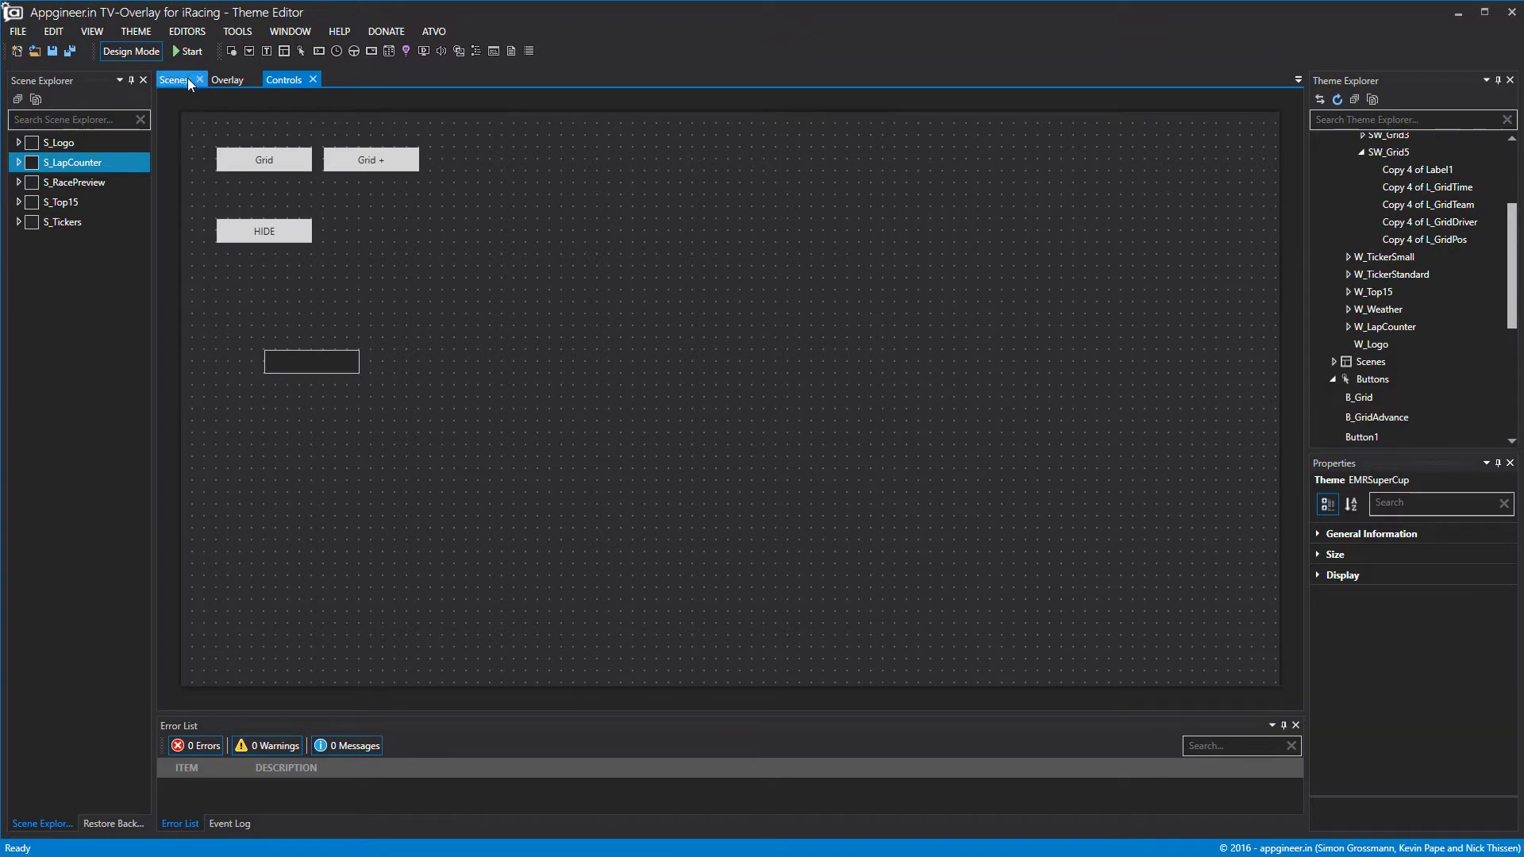
Create a new scene in the theme's Scenes group.
left_click(172, 80)
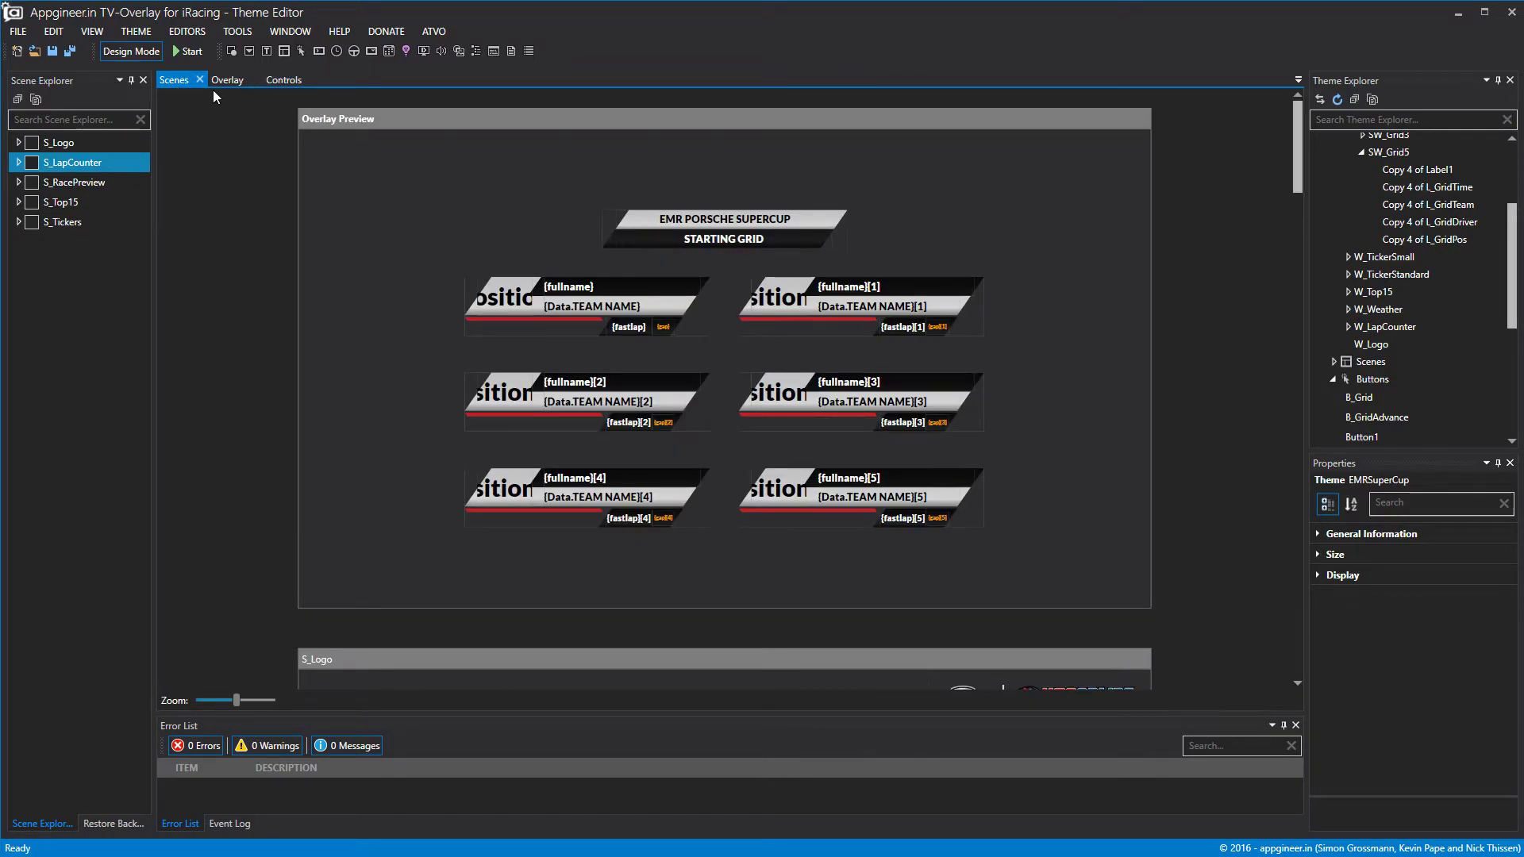
left_click(1361, 153)
left_click(1350, 174)
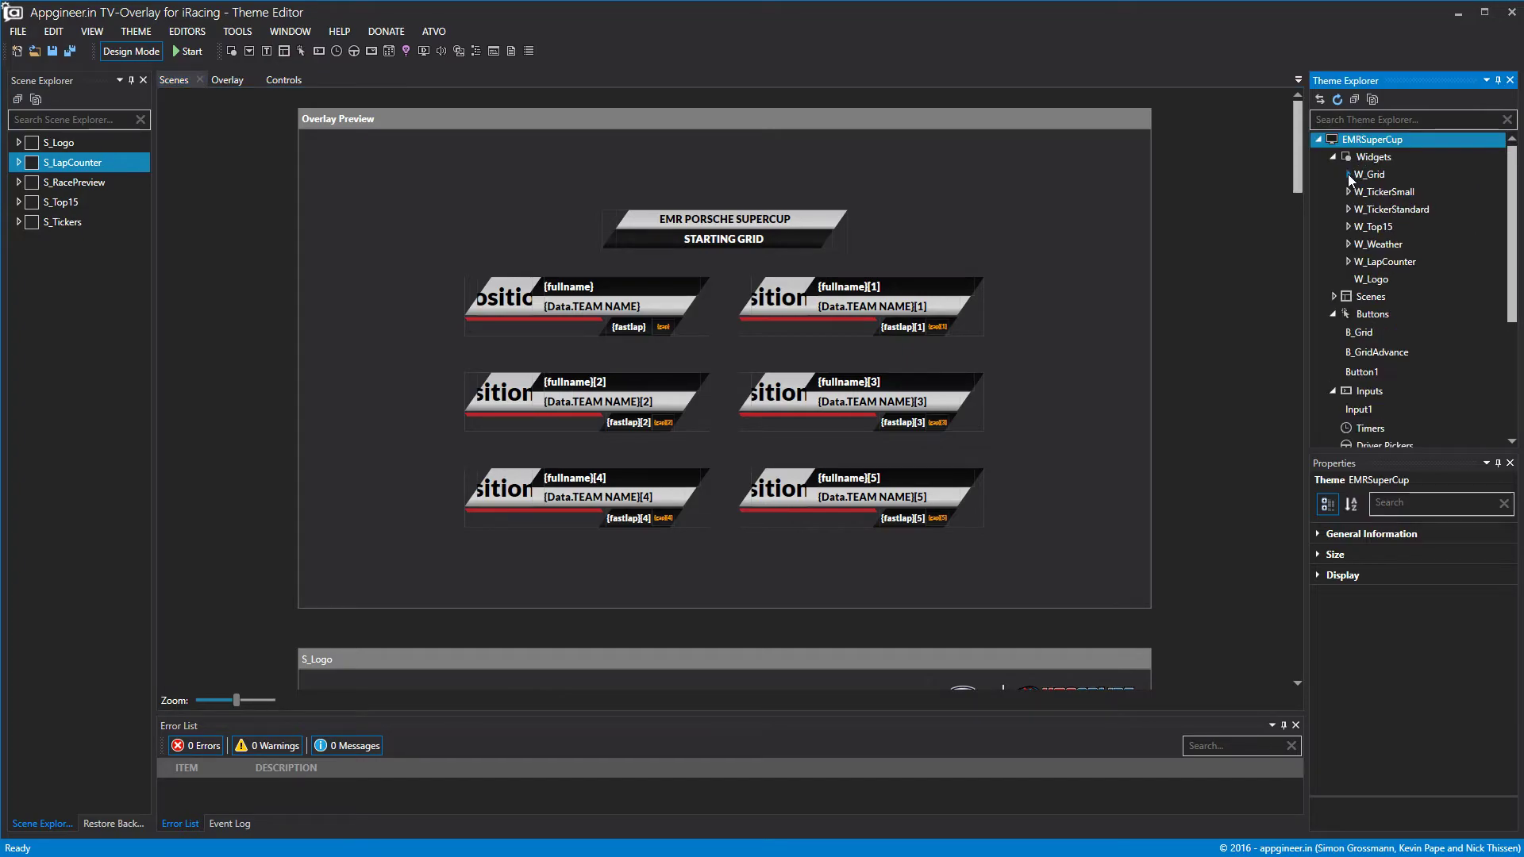
right_click(1365, 300)
left_click(1395, 310)
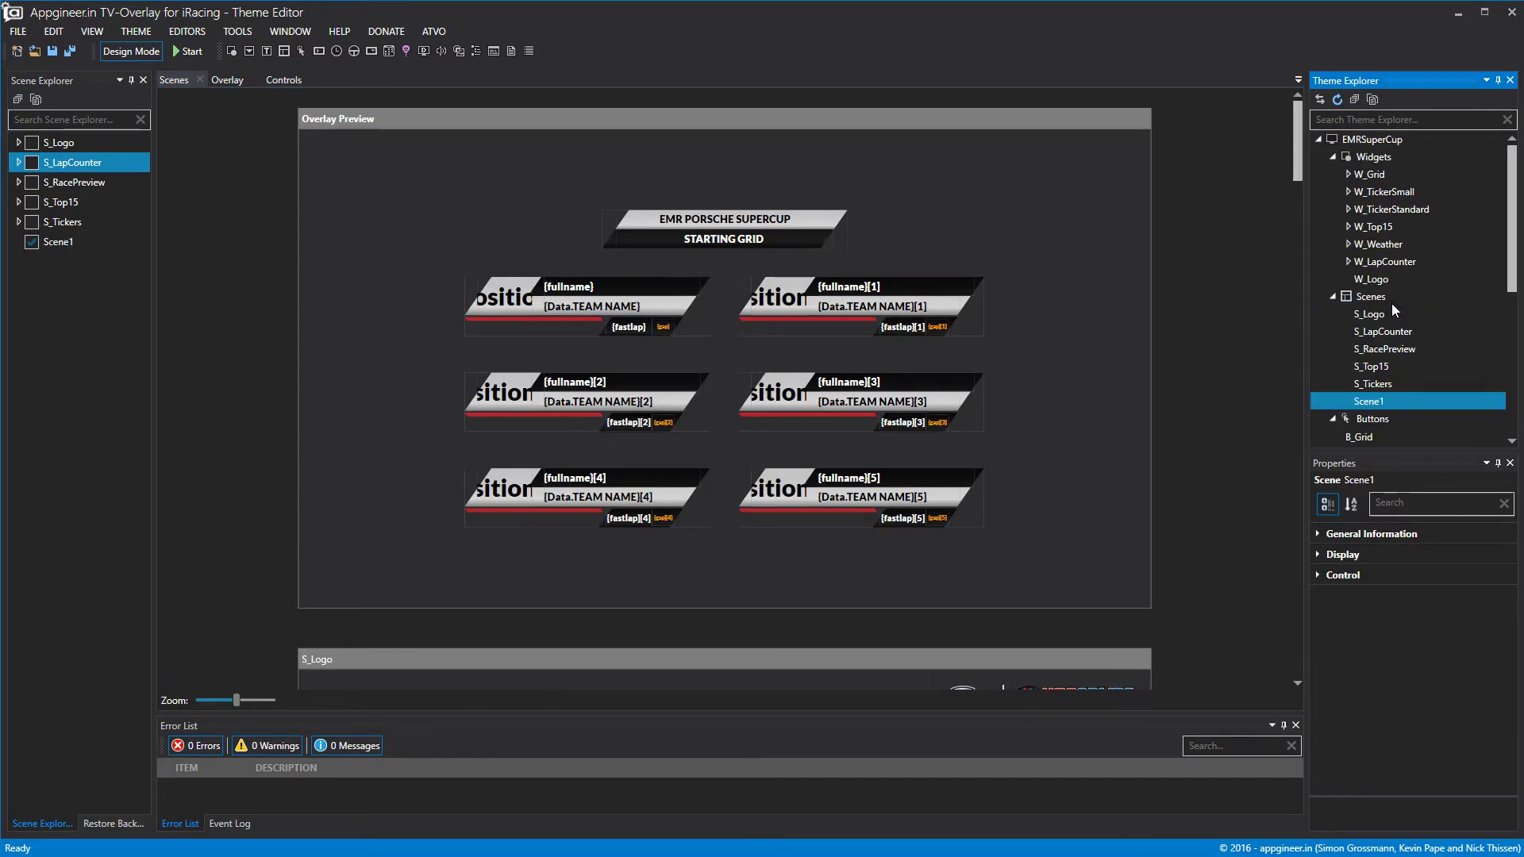
Include the W_Grid widget in the new scene's widget list.
left_click(1319, 575)
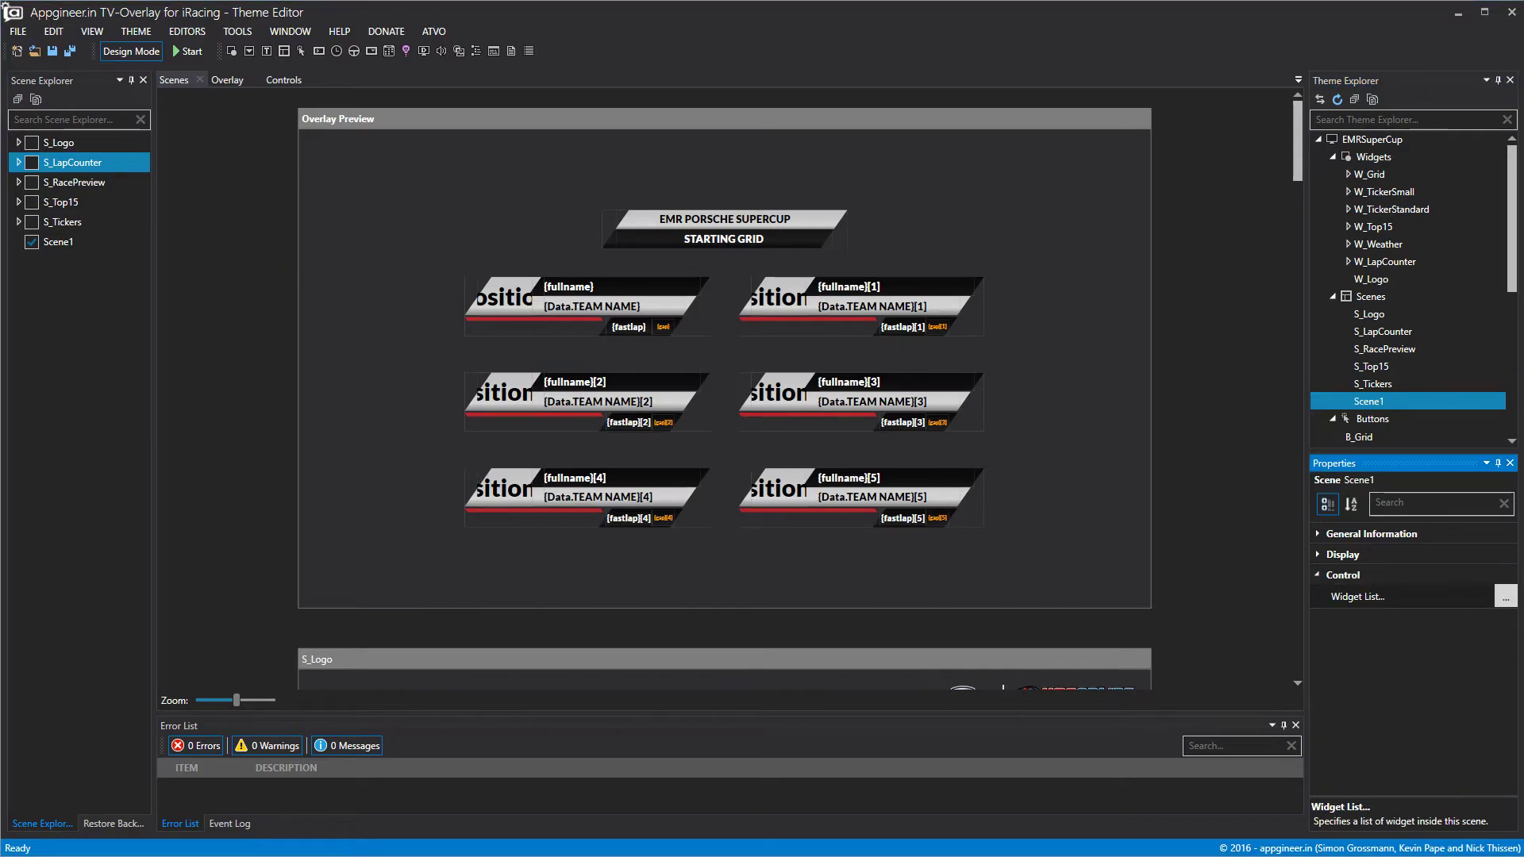
left_click(1506, 596)
left_click(646, 378)
left_click(831, 530)
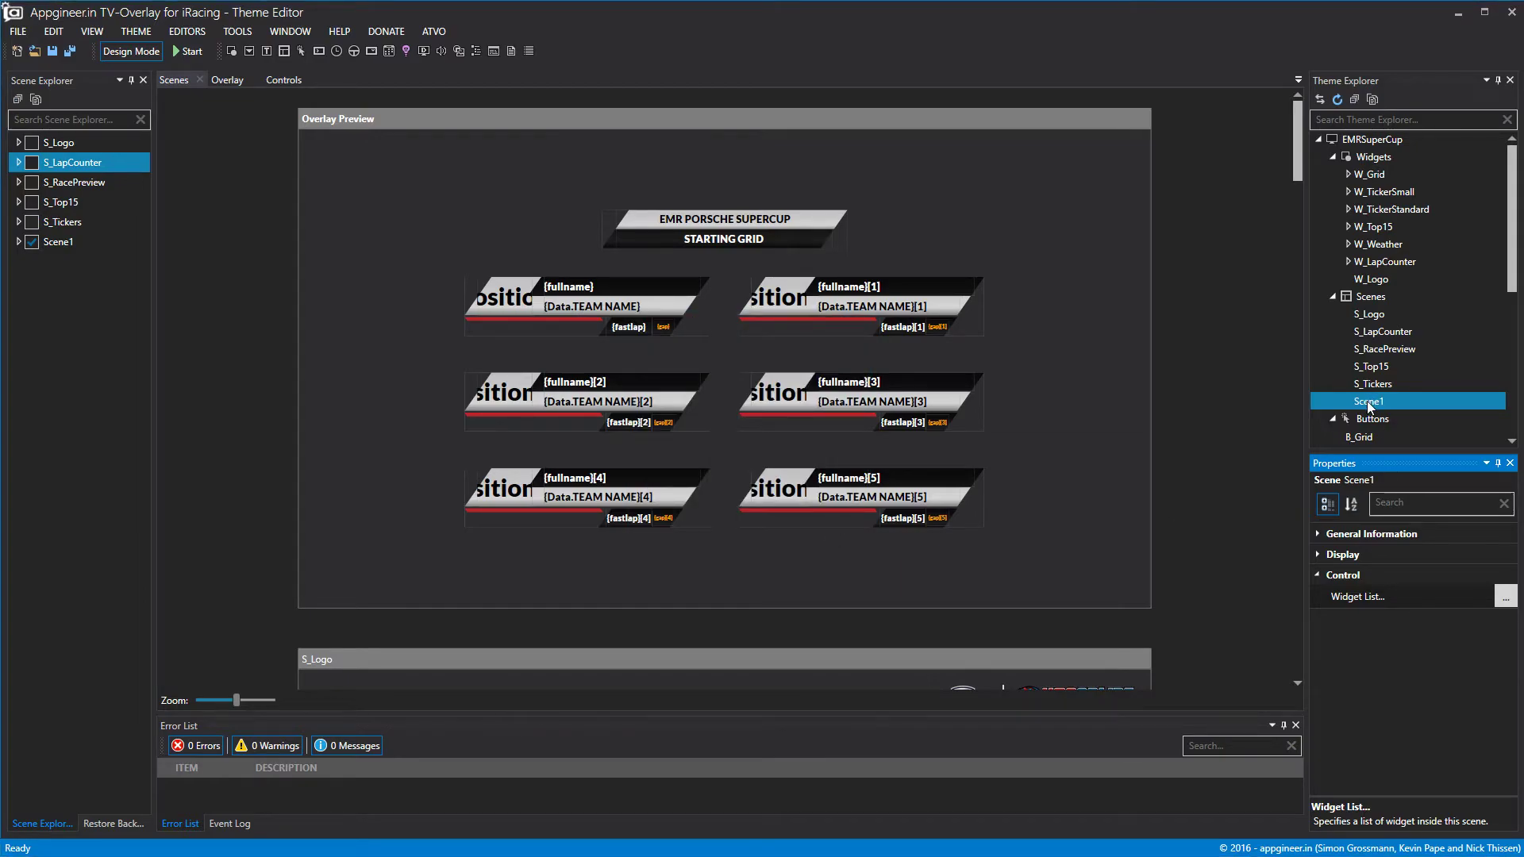
Rename Scene1 to S_Grid, then minimize the editor to reveal iRacing.
right_click(1368, 407)
left_click(1389, 412)
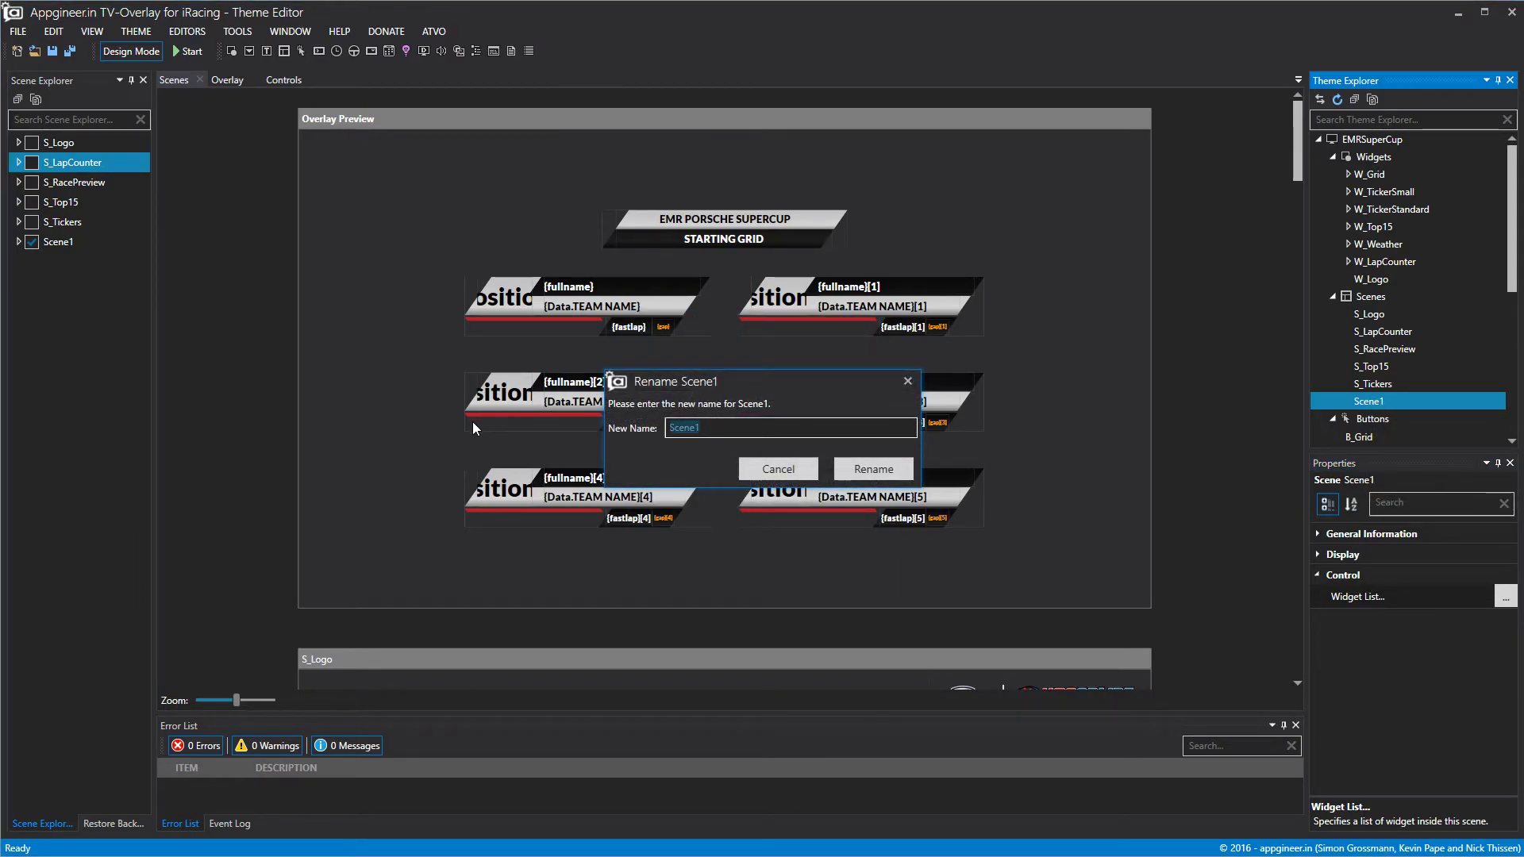
type("s_gRID")
key("BackSpace")
key("BackSpace")
key("BackSpace")
key("BackSpace")
key("BackSpace")
key("BackSpace")
type("S_Grid")
left_click(873, 469)
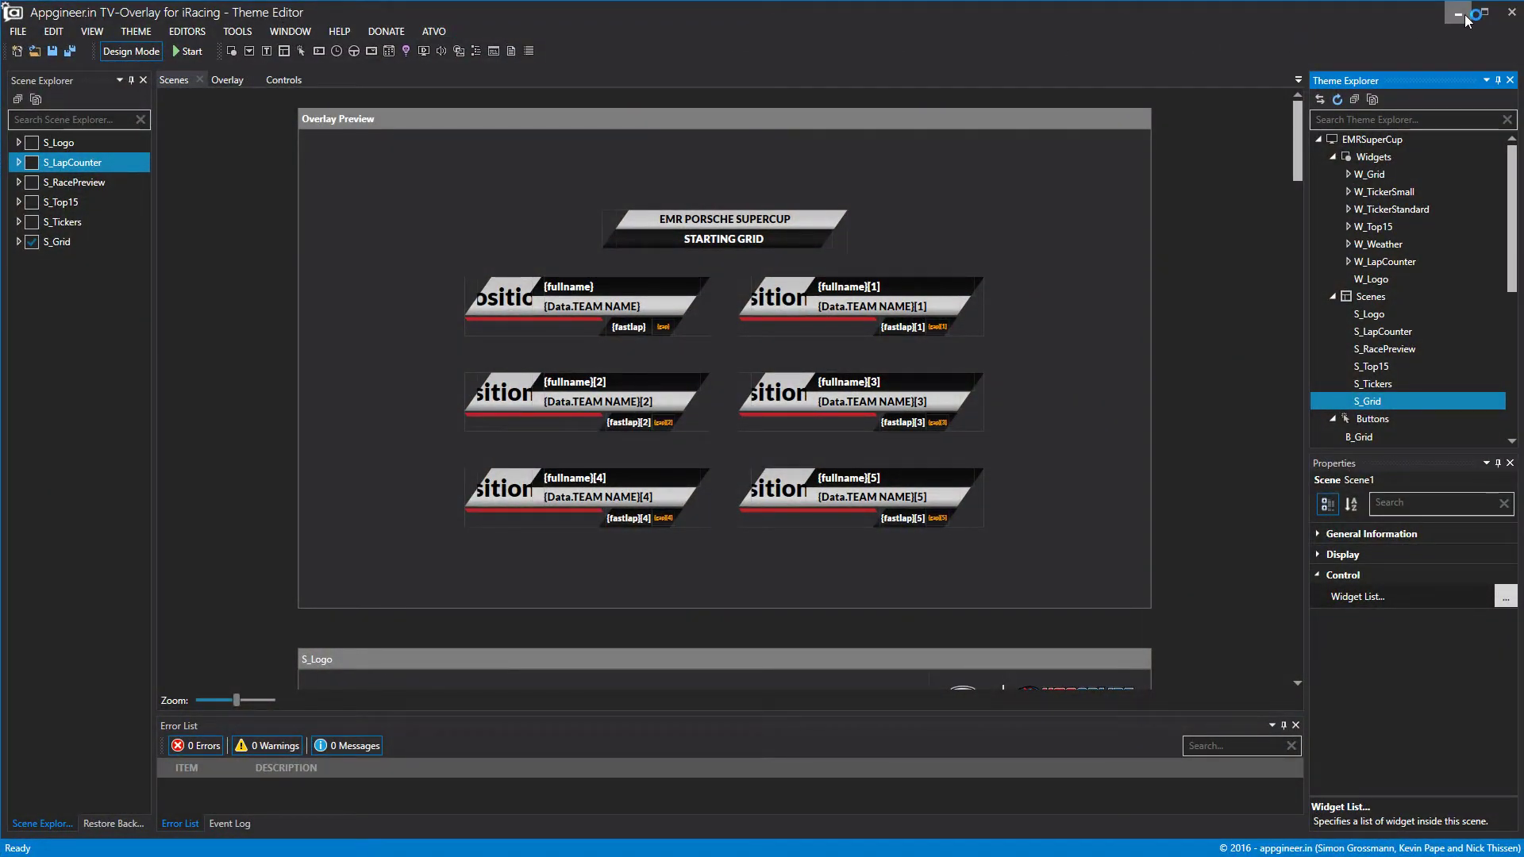
left_click(1459, 14)
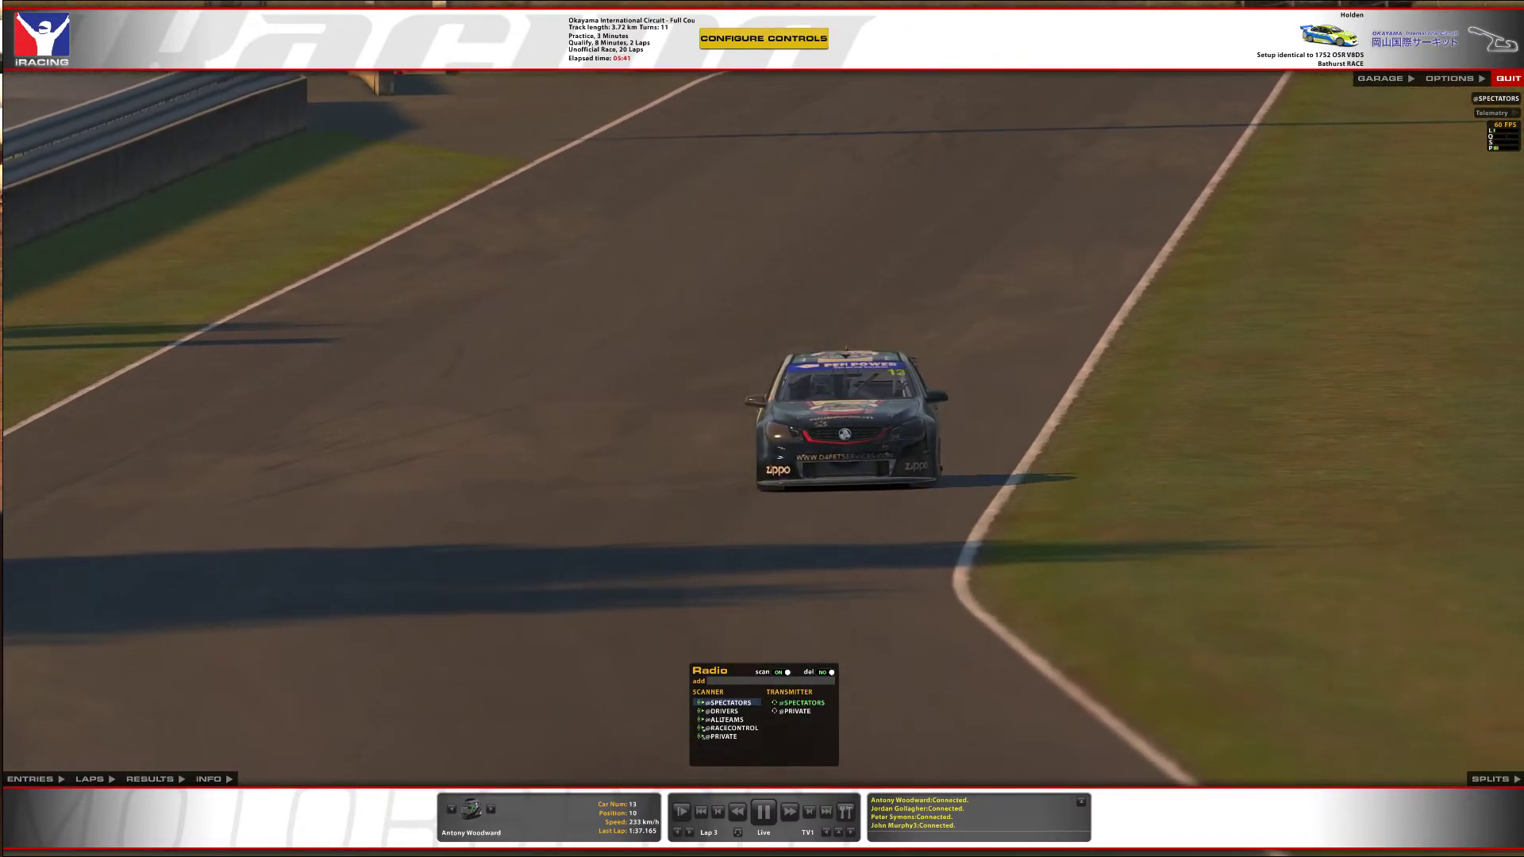
Bring the ATVO control window onto the screen and show the standings and grid overlay.
left_click_drag(0, 140, 492, 139)
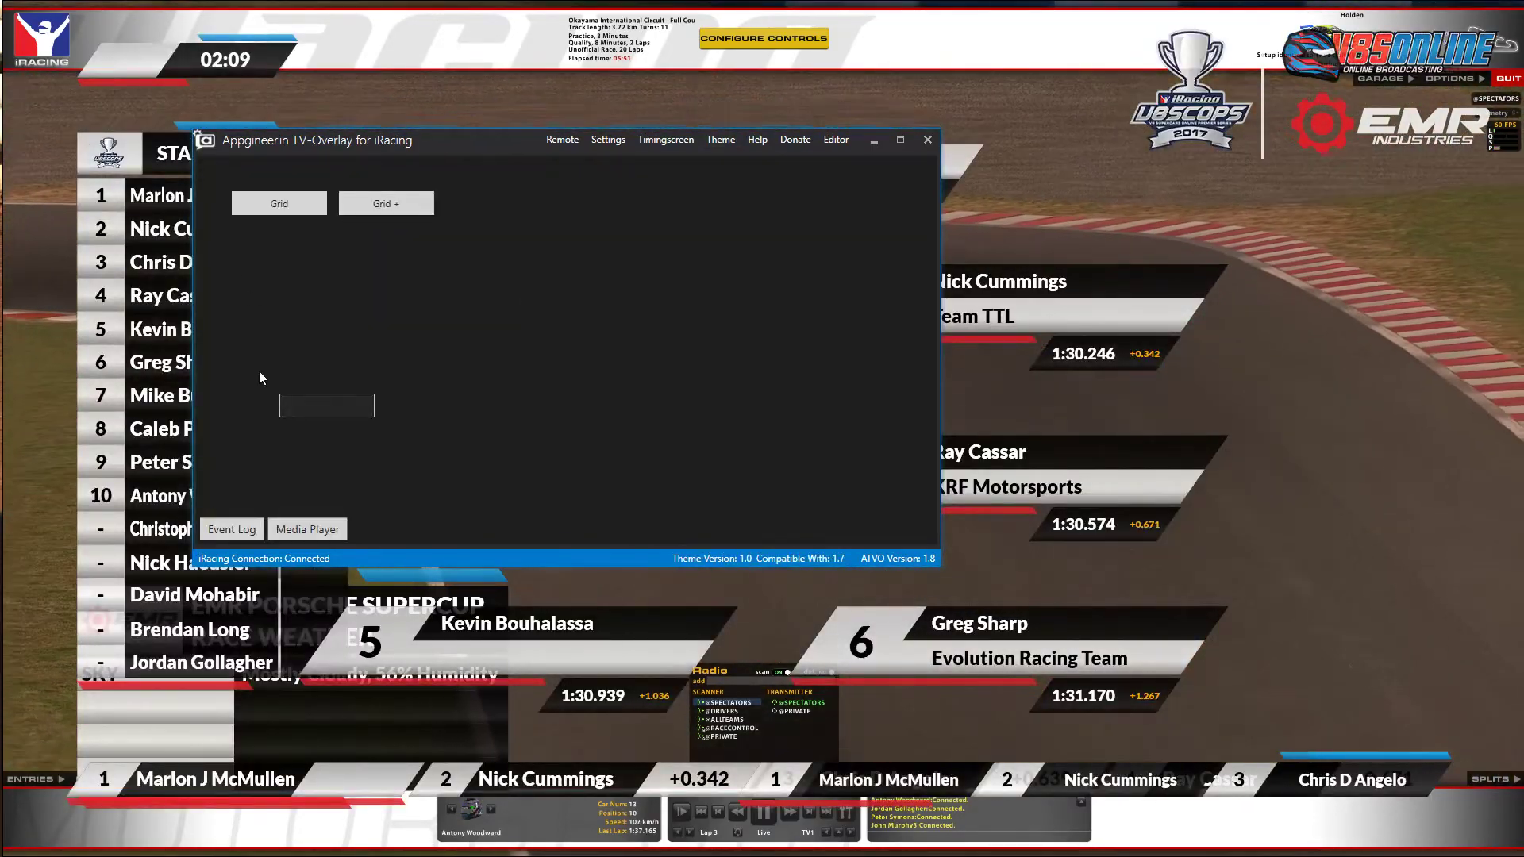
left_click_drag(362, 146, 264, 150)
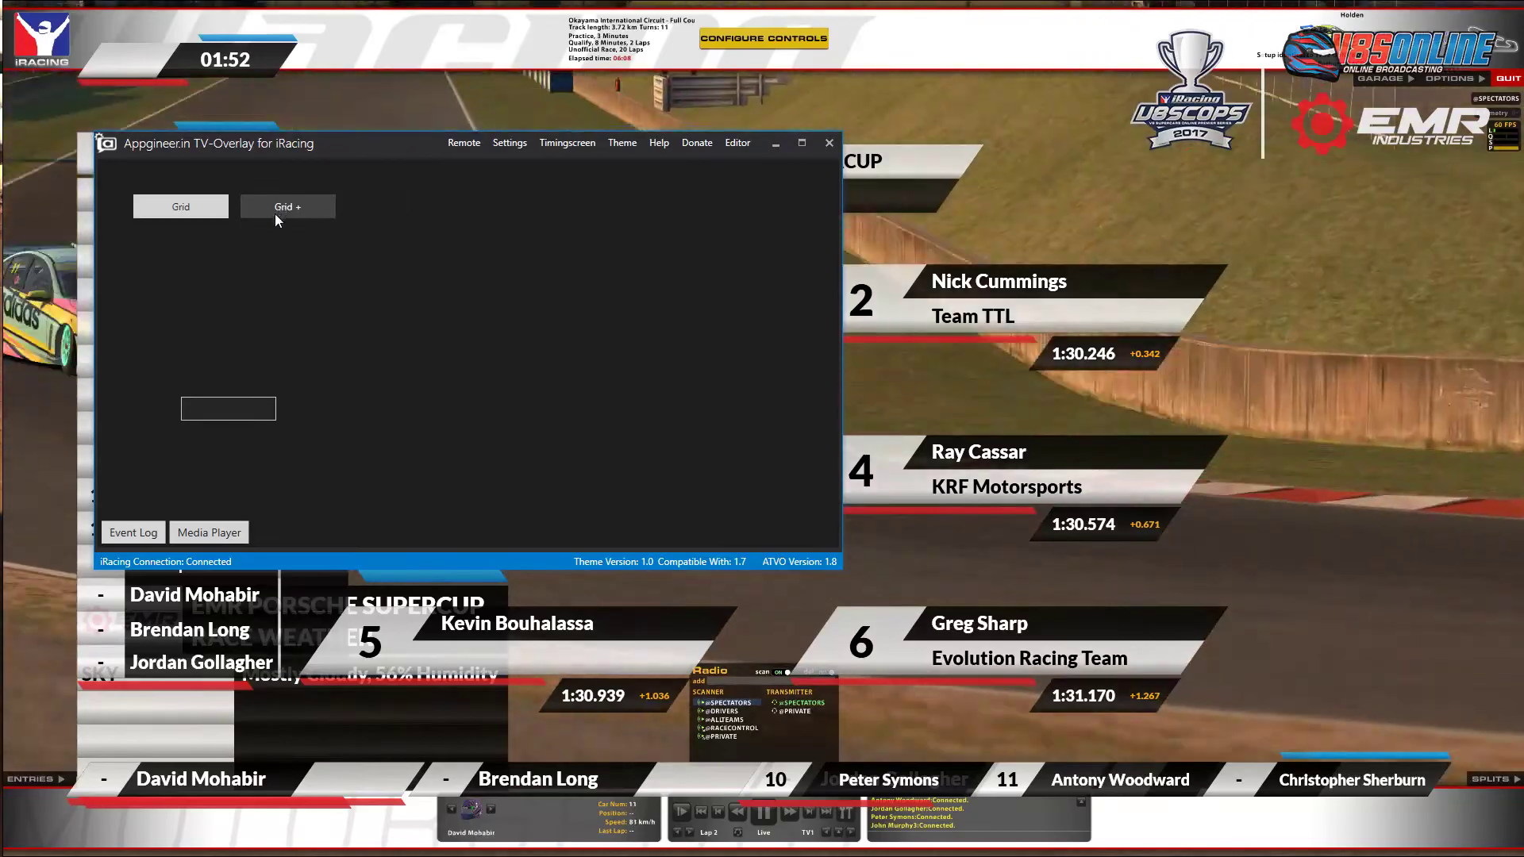
left_click(275, 210)
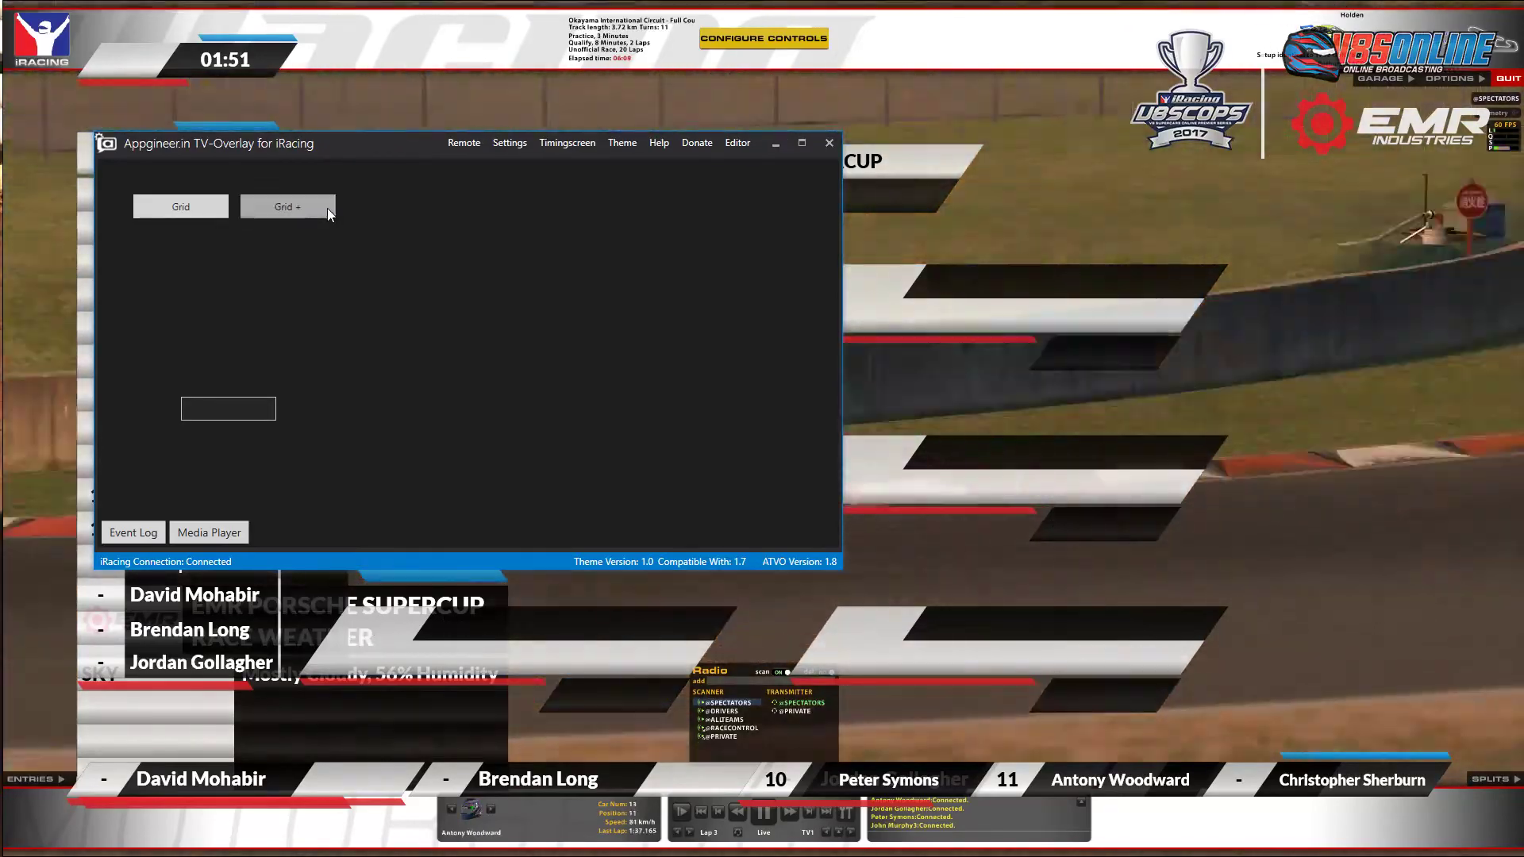
left_click(167, 203)
Page through the starting grid driver cards from positions 7–12 to the last page.
left_click_drag(373, 150, 1255, 222)
left_click(1156, 283)
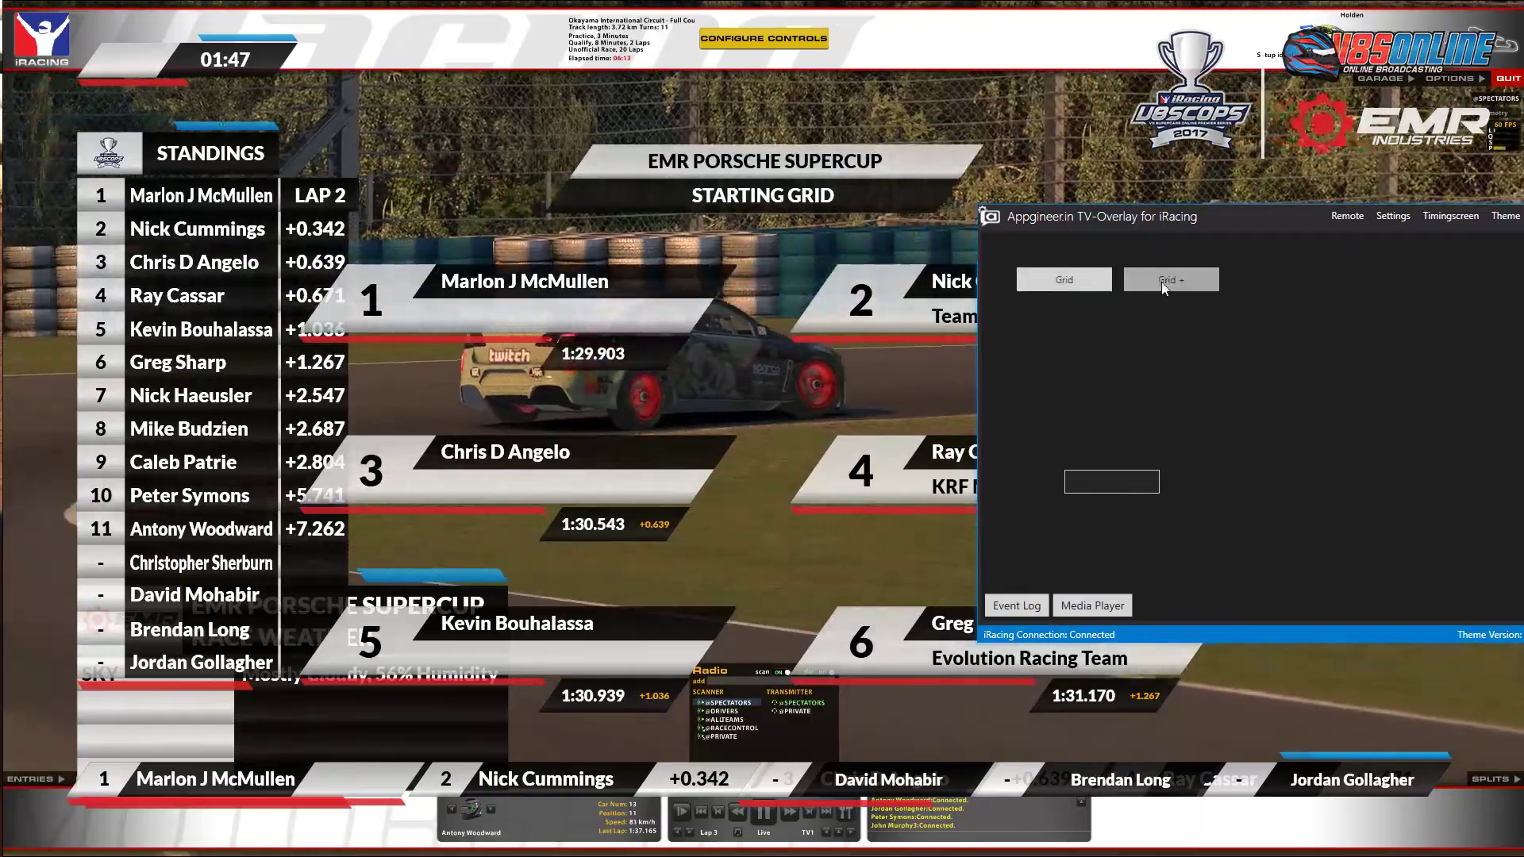
left_click(1173, 283)
left_click_drag(1190, 223, 1440, 261)
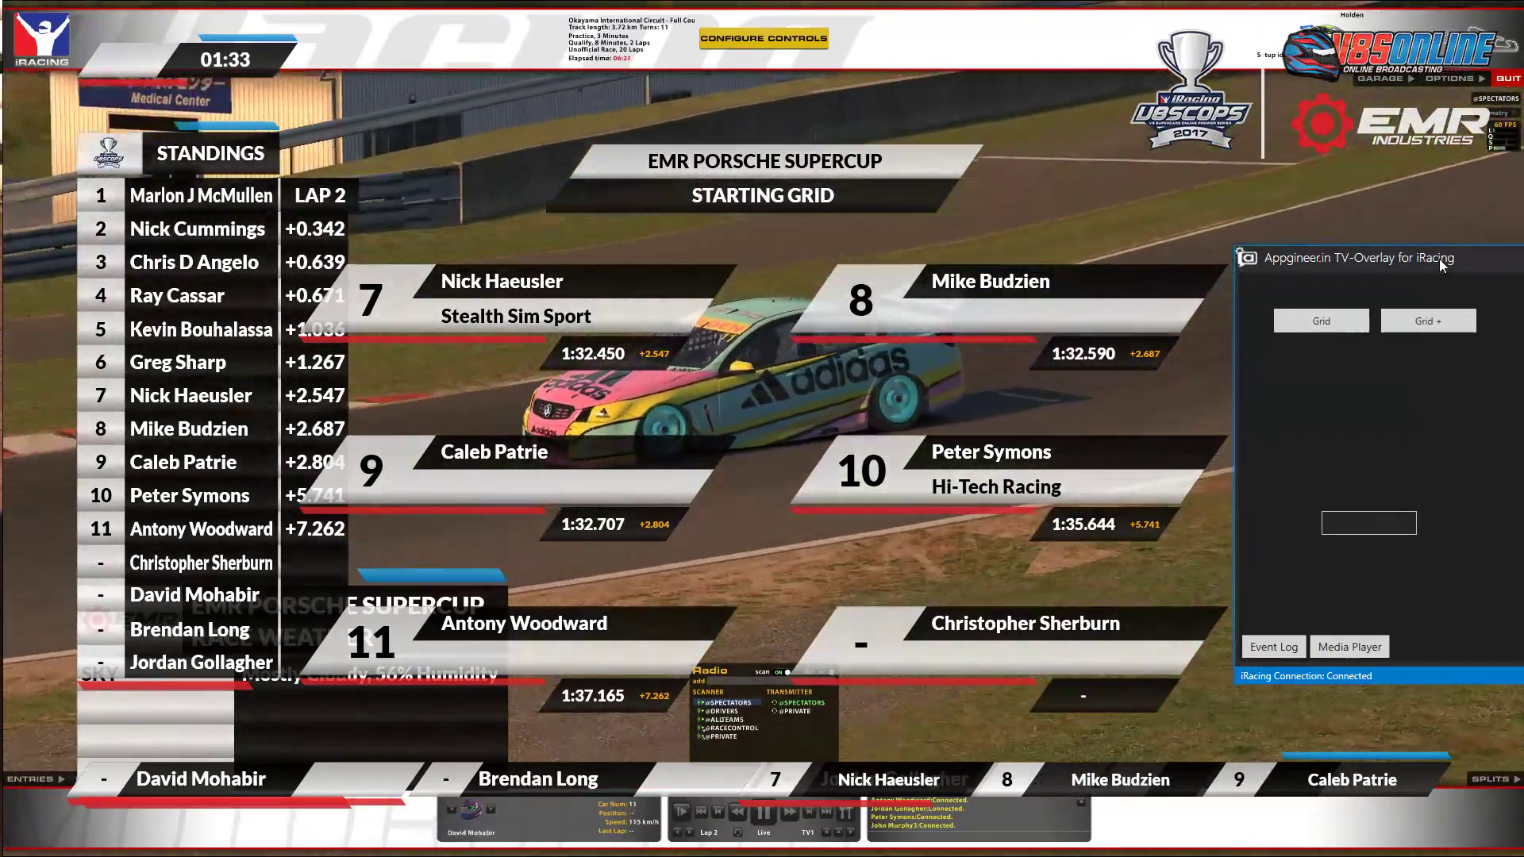
left_click(1455, 321)
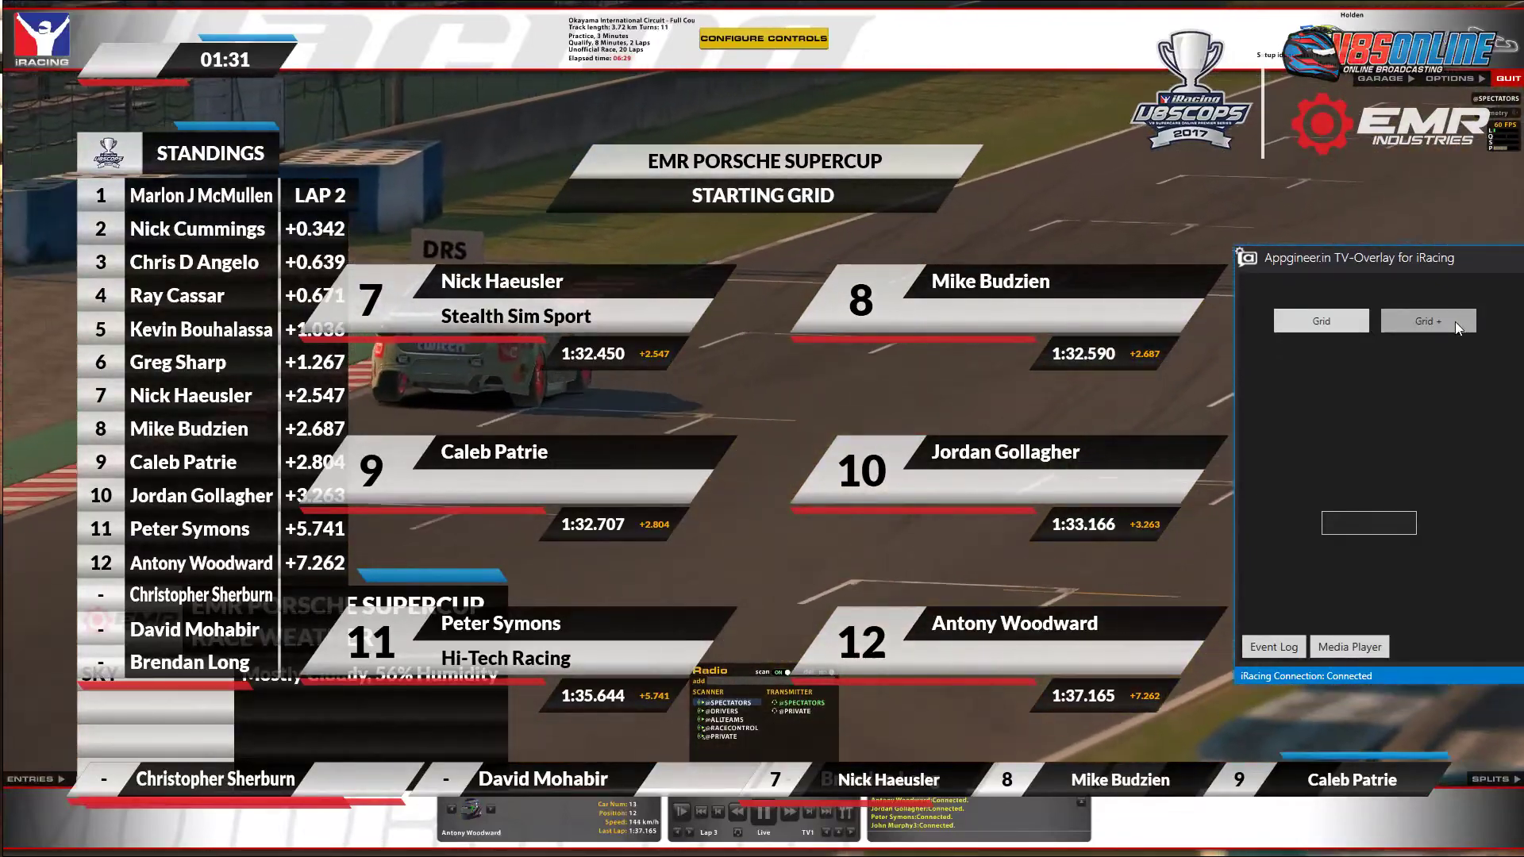
left_click(1454, 322)
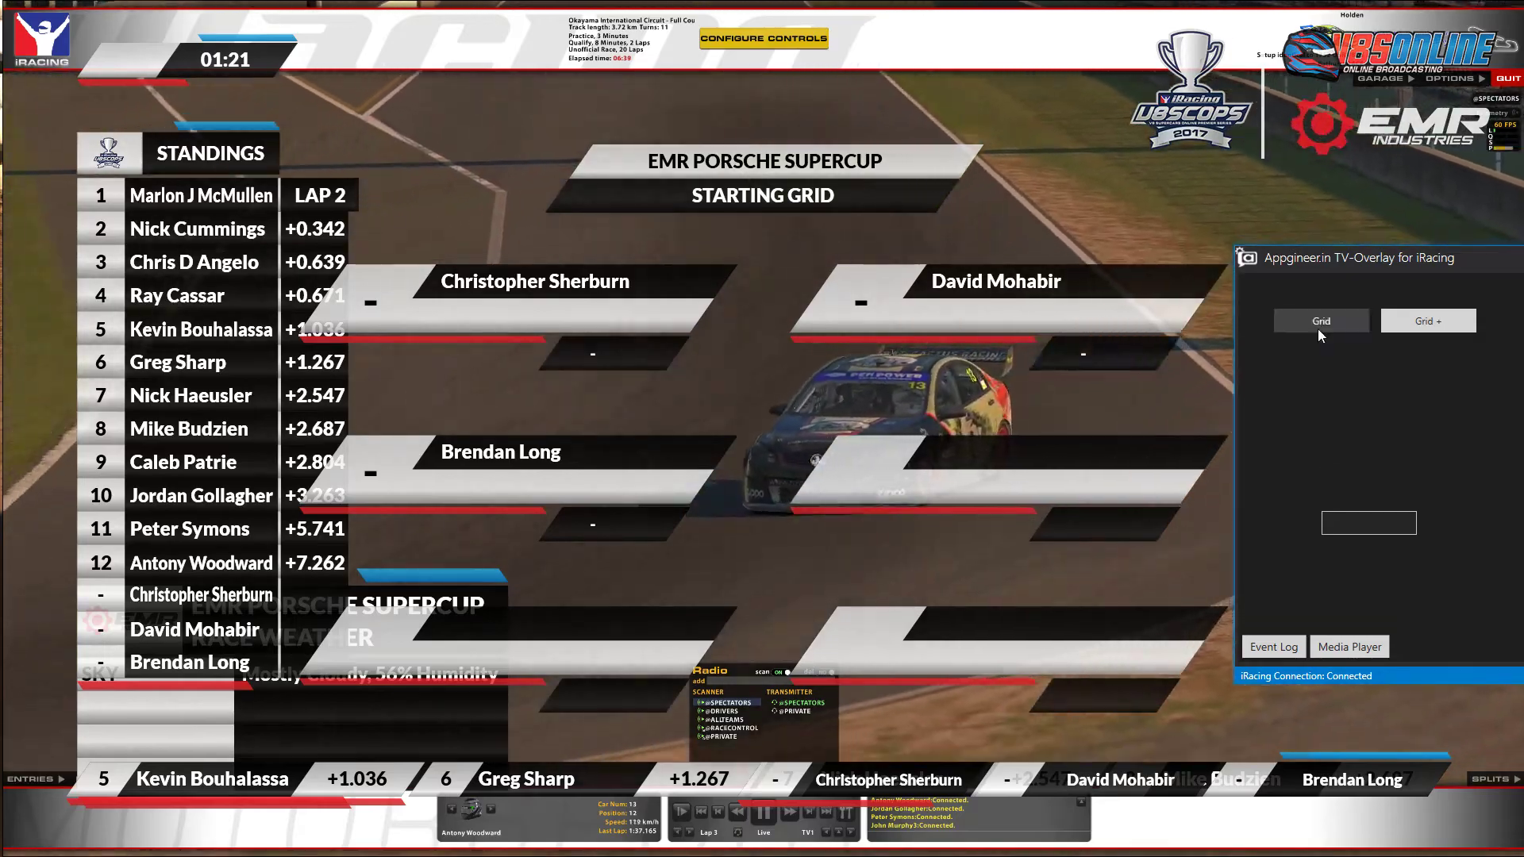
Toggle the starting grid off and on, then clear all overlays back to plain iRacing.
left_click(1318, 329)
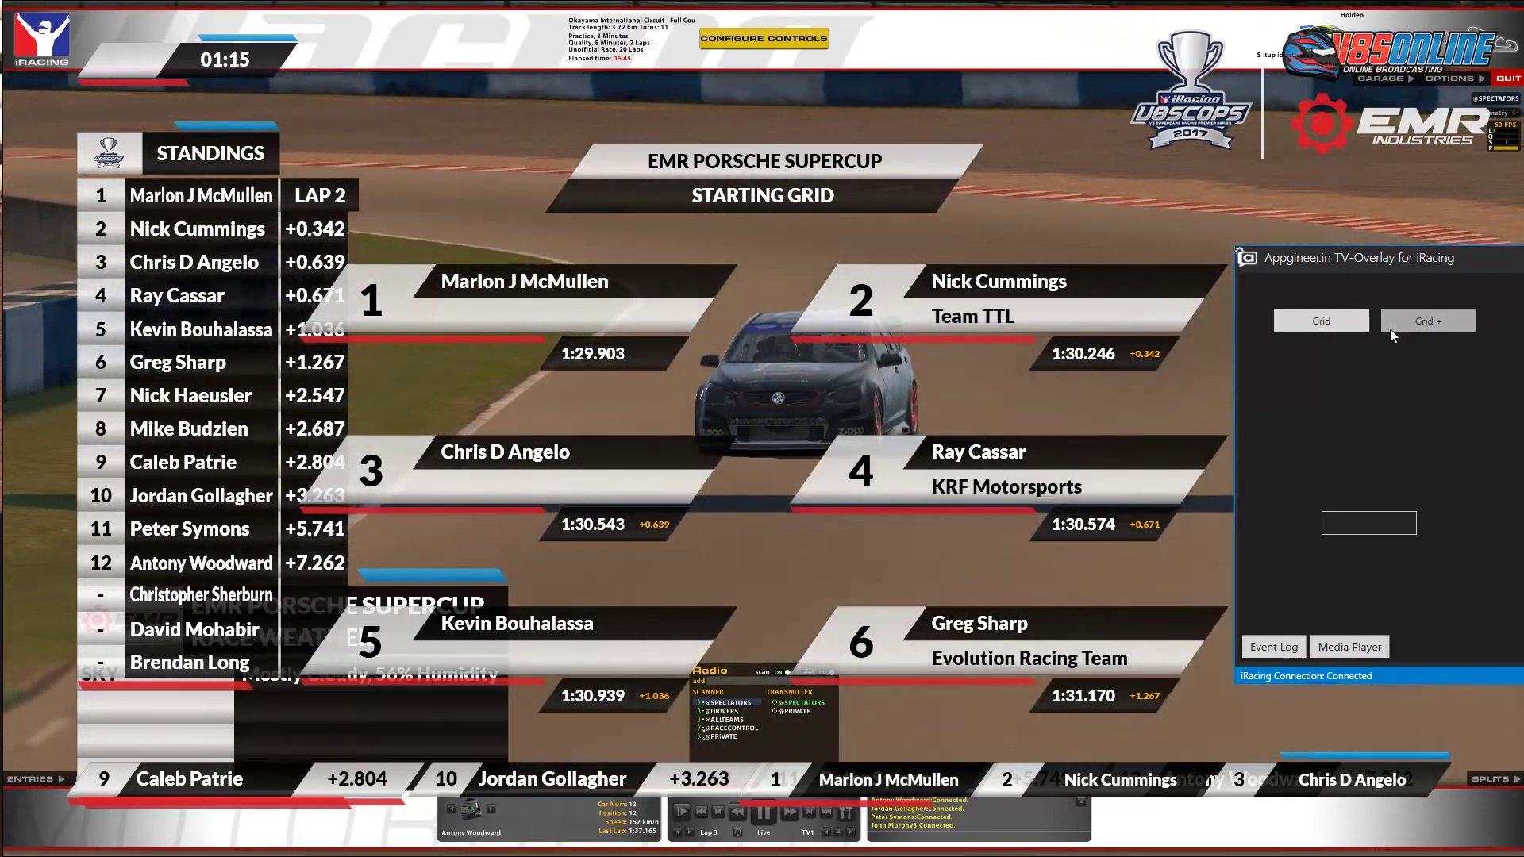
left_click(1427, 327)
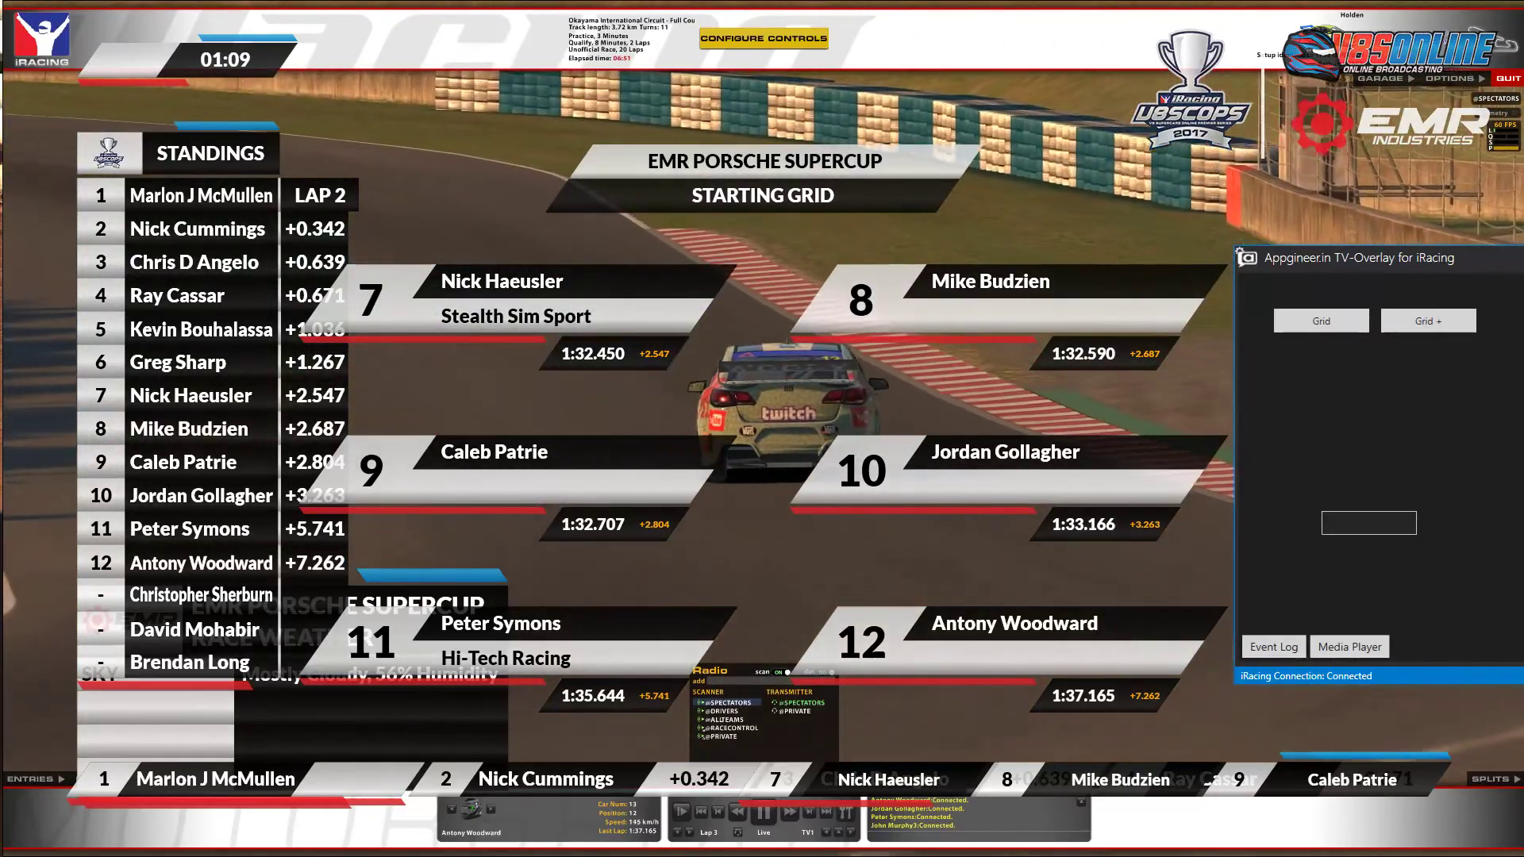
left_click(1188, 292)
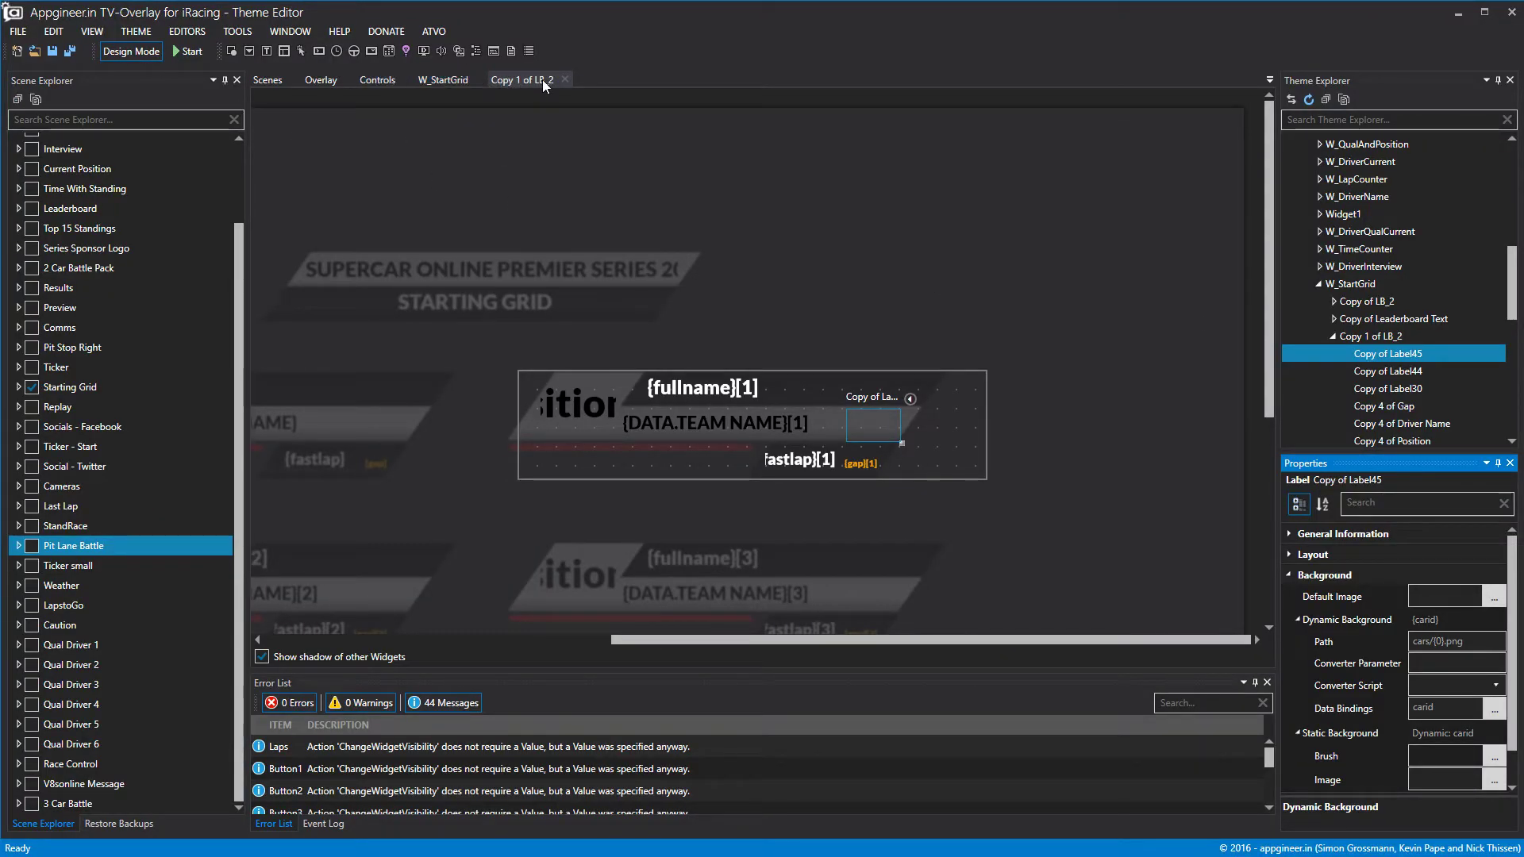
Close the Copy 1 of LB_2 editor, show the control buttons layout, and minimize the Theme Editor.
left_click(565, 79)
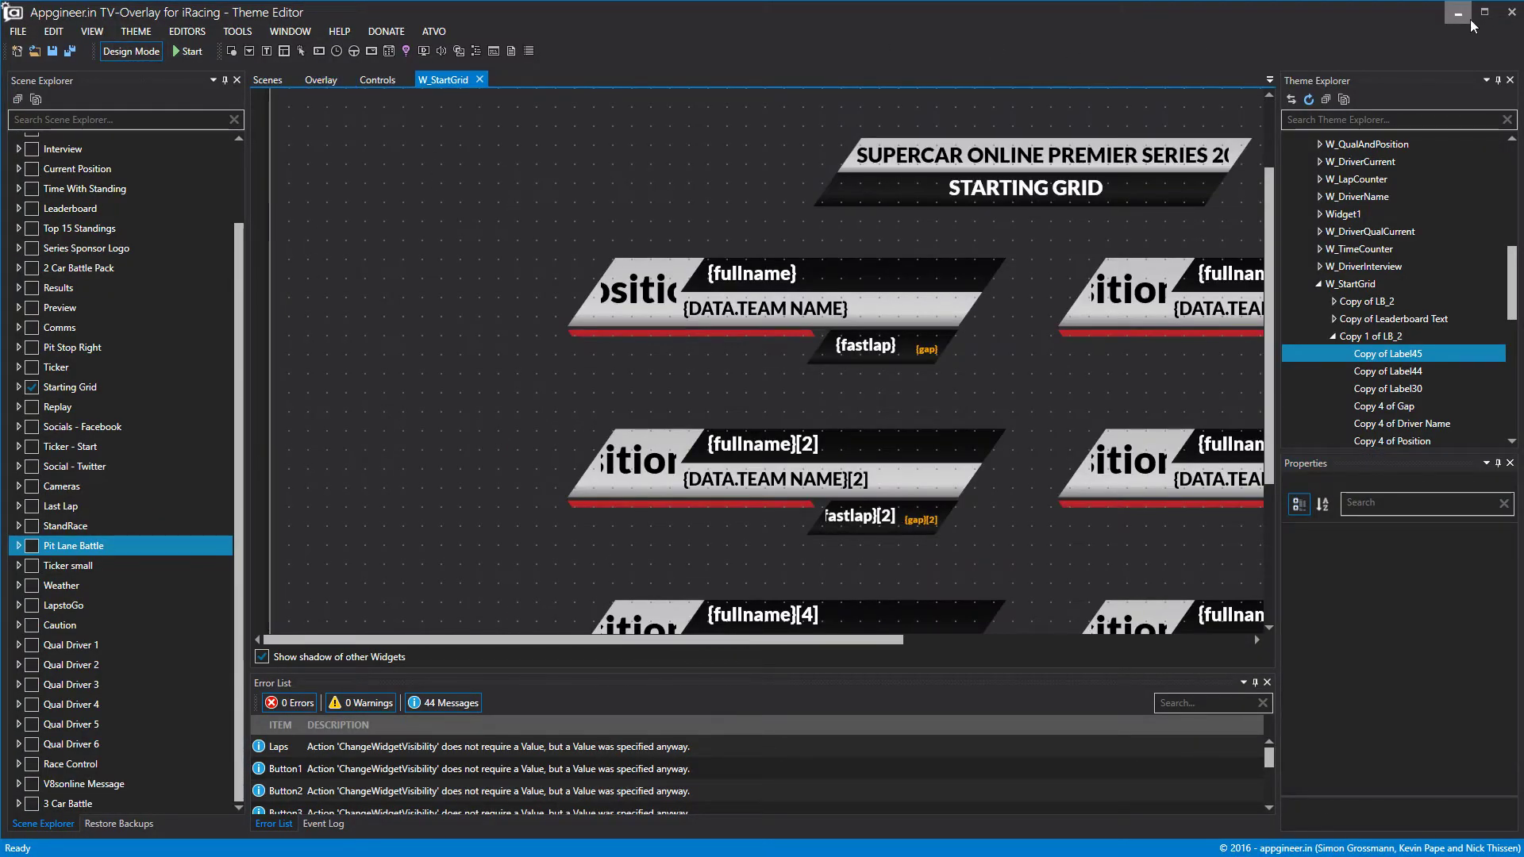
left_click(389, 78)
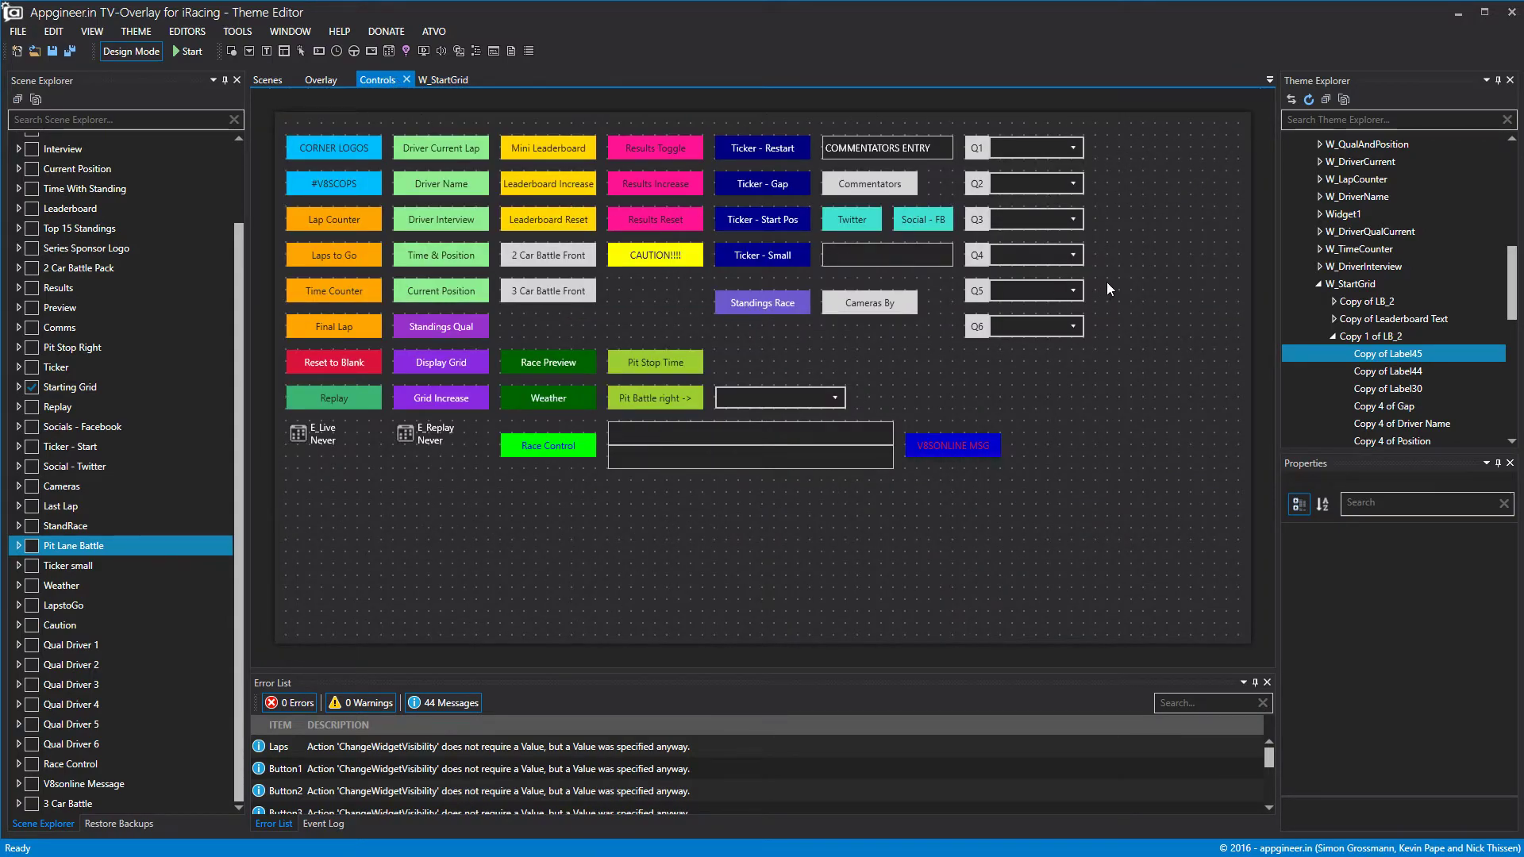
left_click(1464, 19)
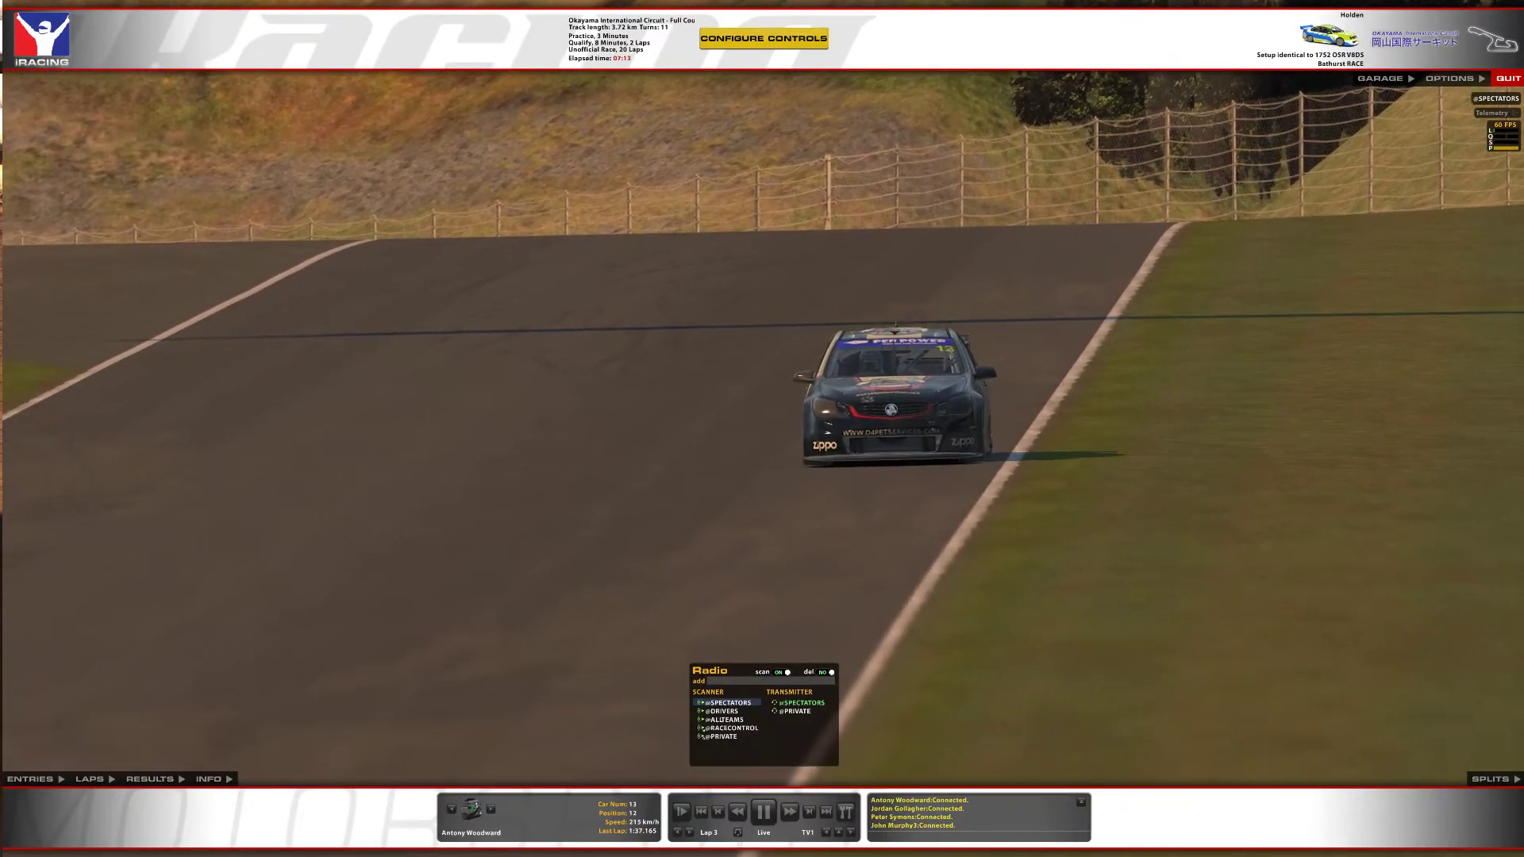
key("alt+Tab")
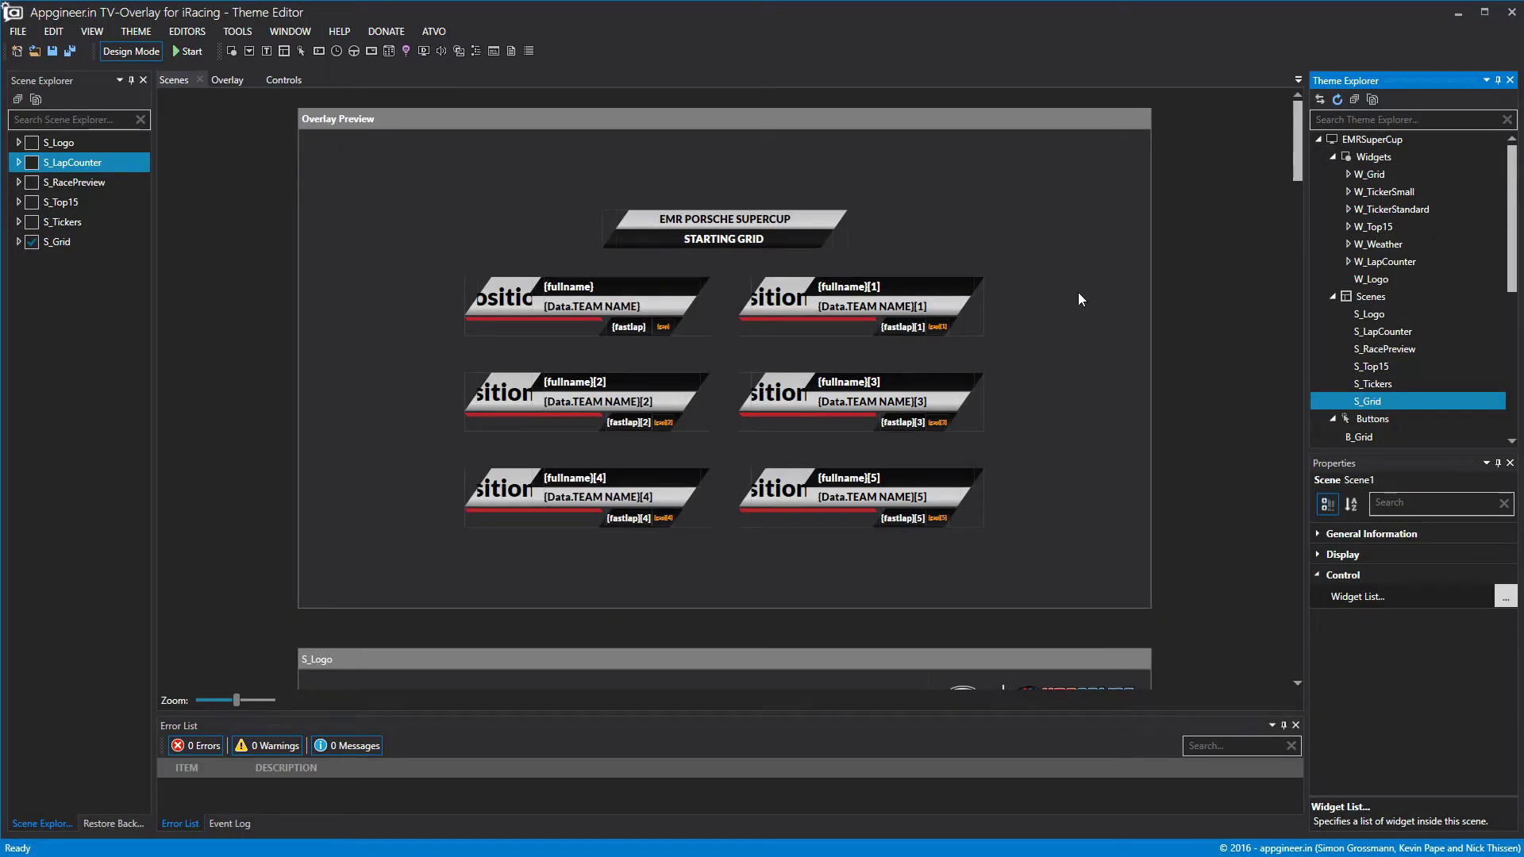
left_click(1465, 14)
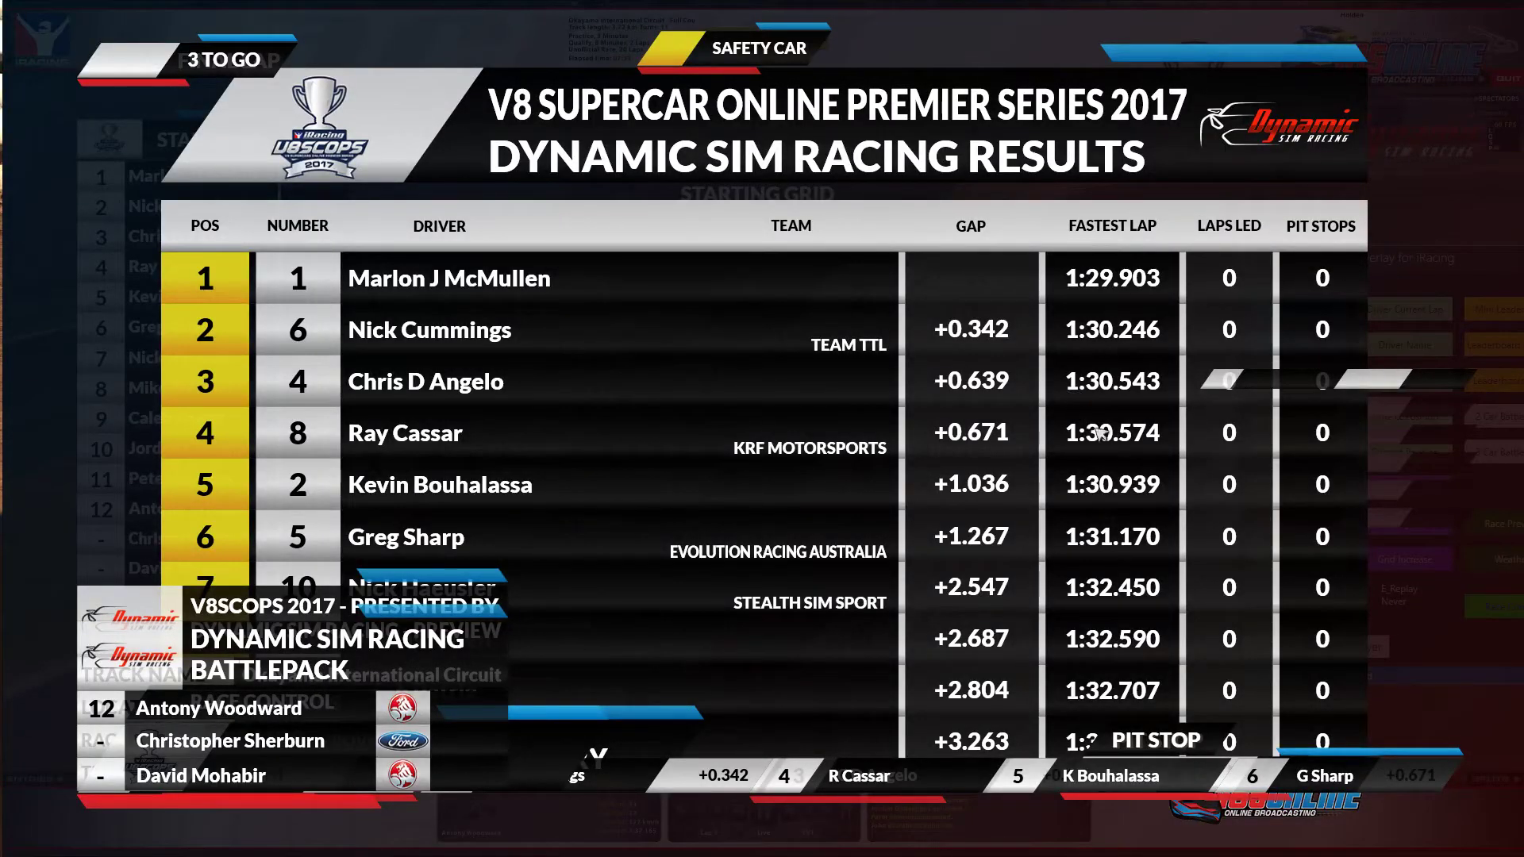
Reset the overlay to blank, then show and hide the commentator lower third with the commentator's name.
left_click_drag(1523, 263, 1040, 270)
left_click(797, 539)
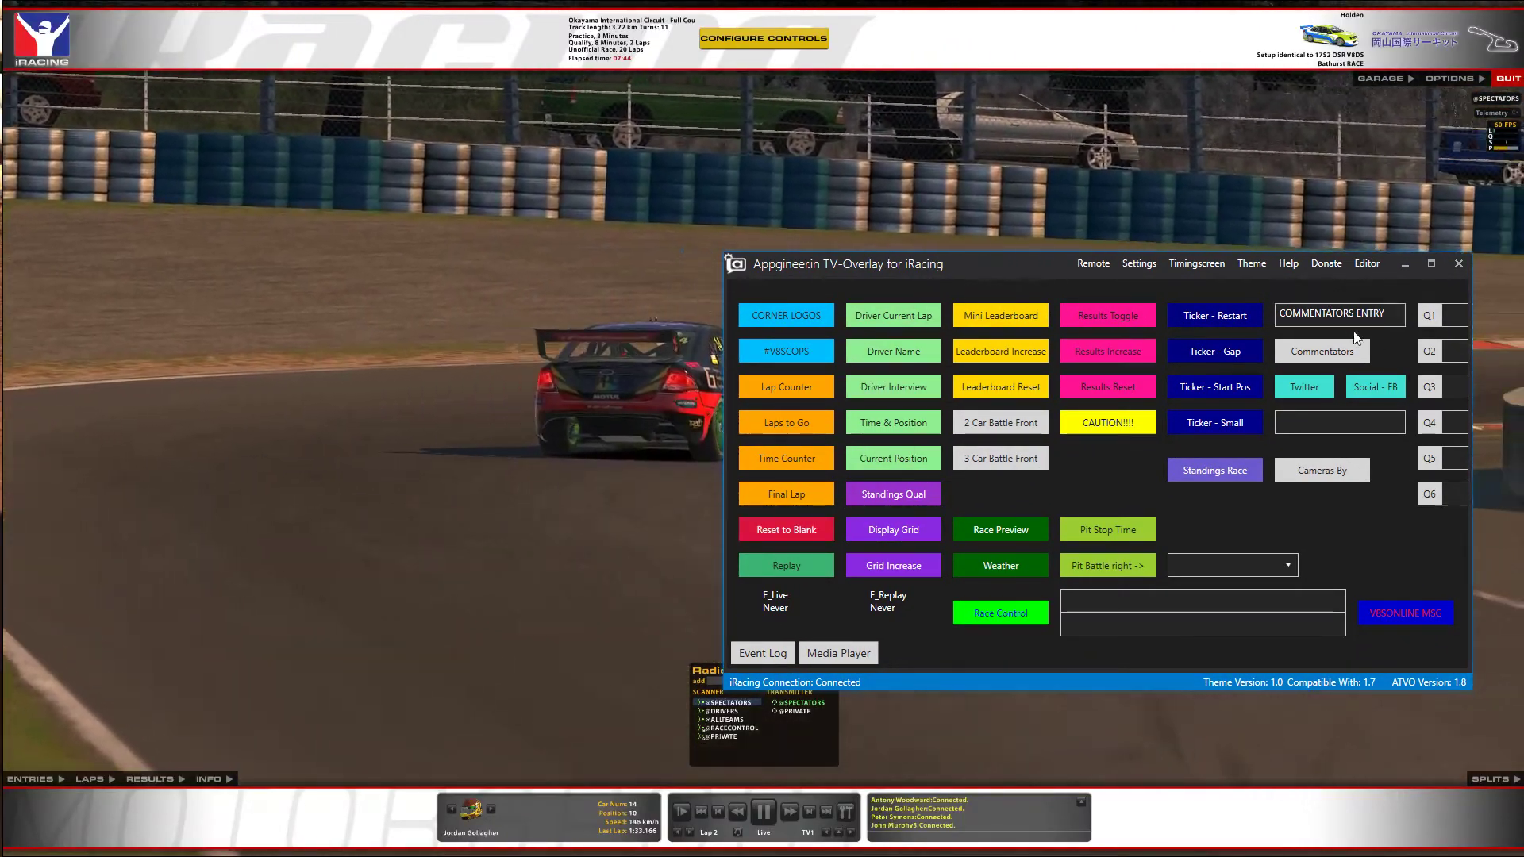
left_click_drag(1390, 314, 1159, 318)
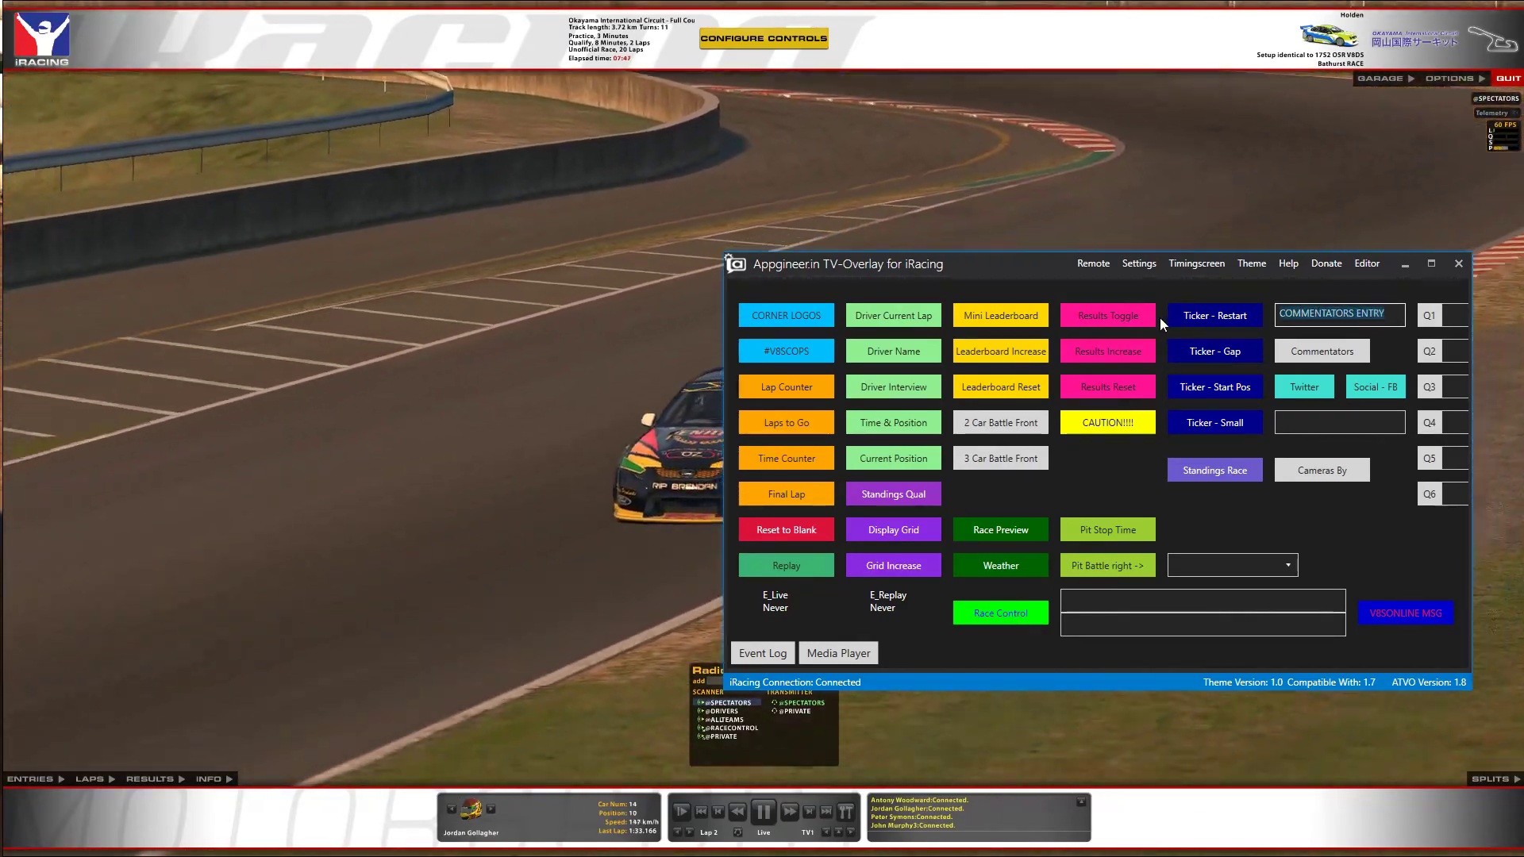
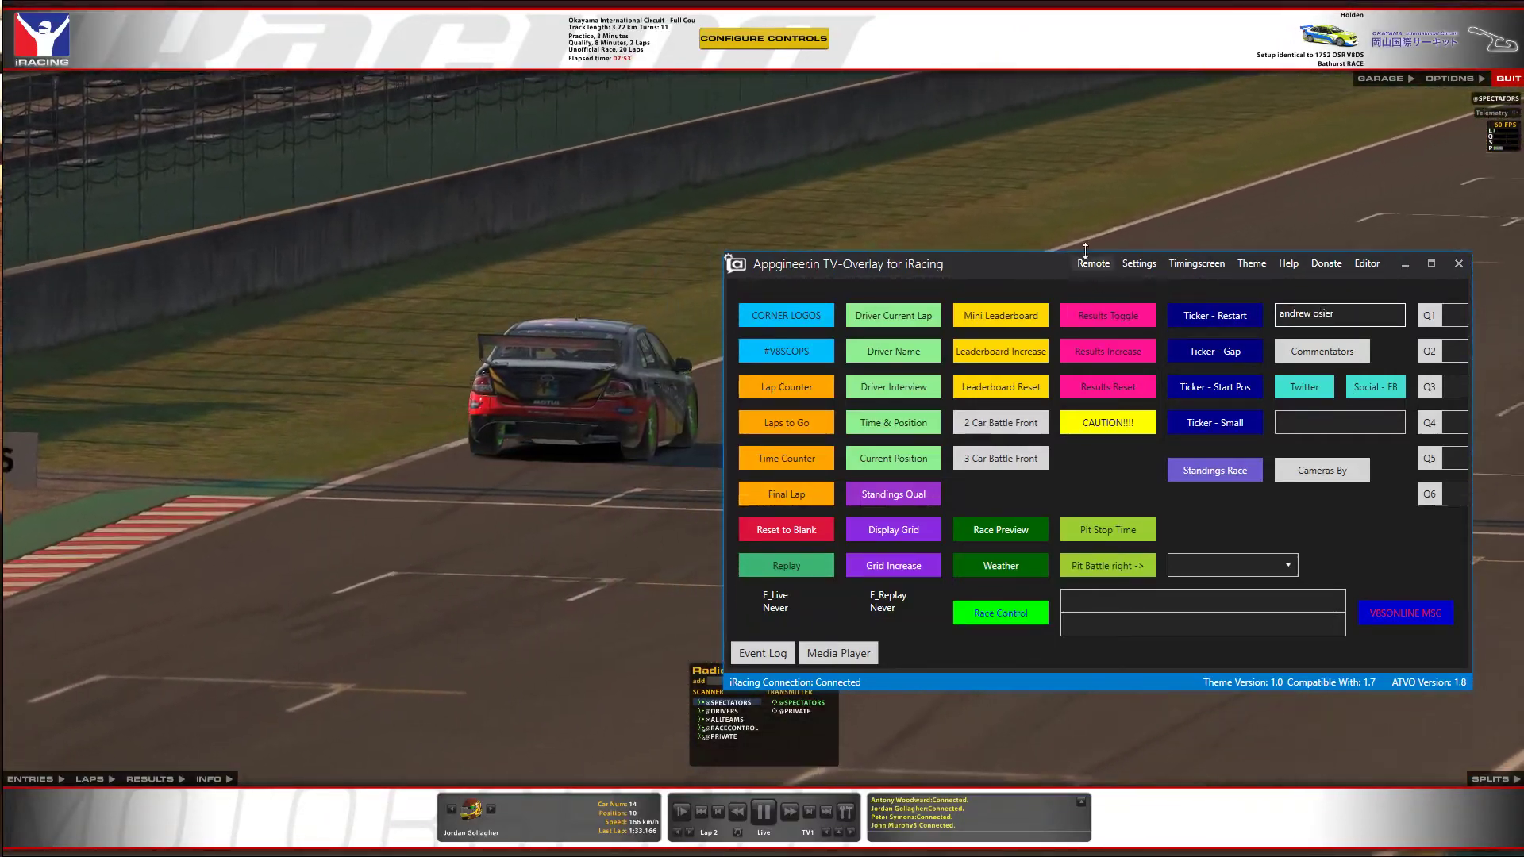
left_click(1307, 358)
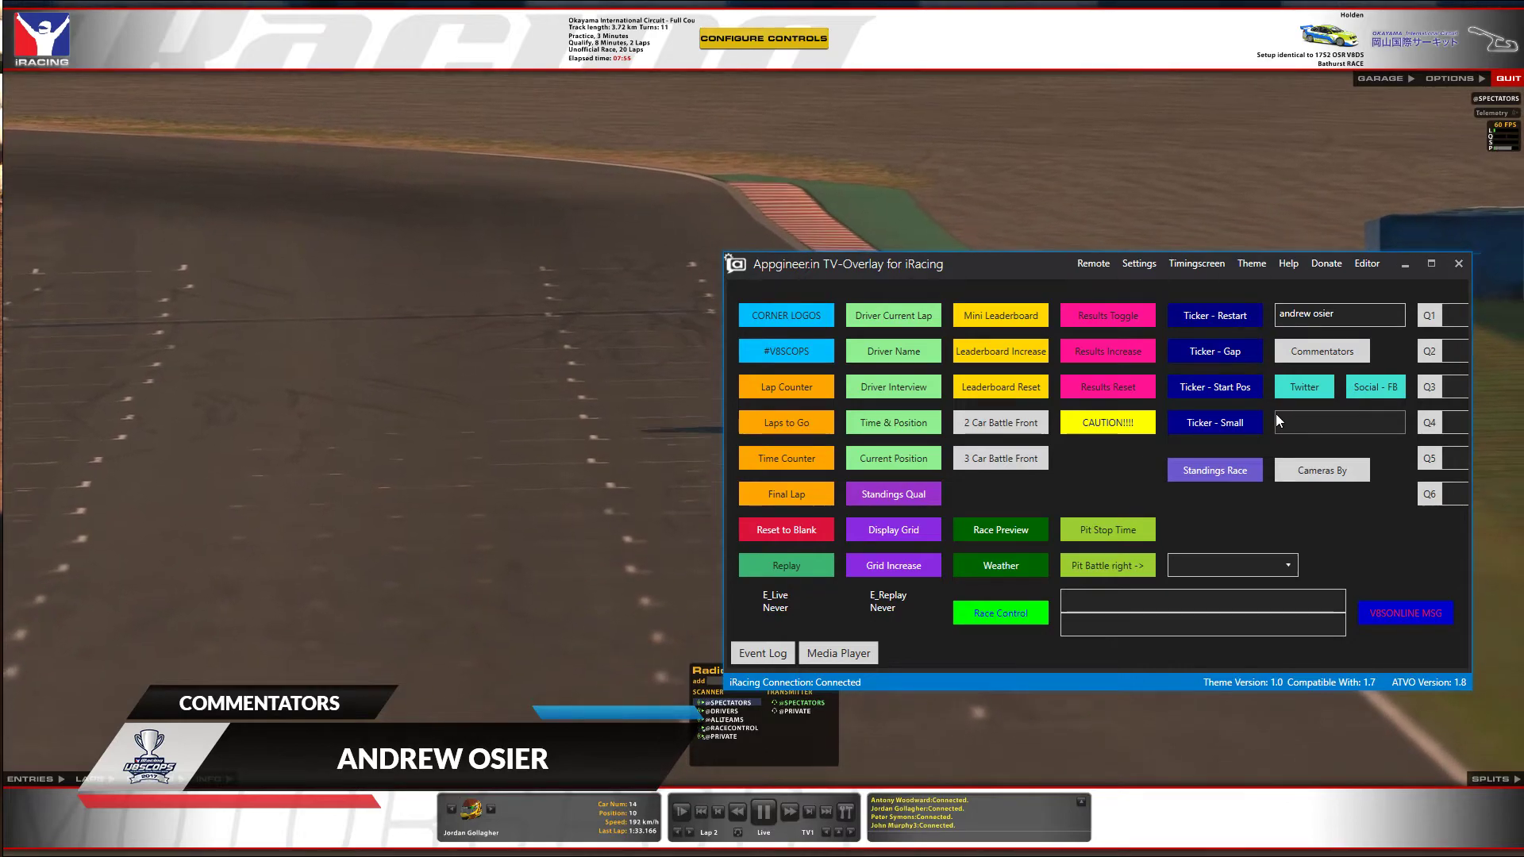
left_click(1303, 349)
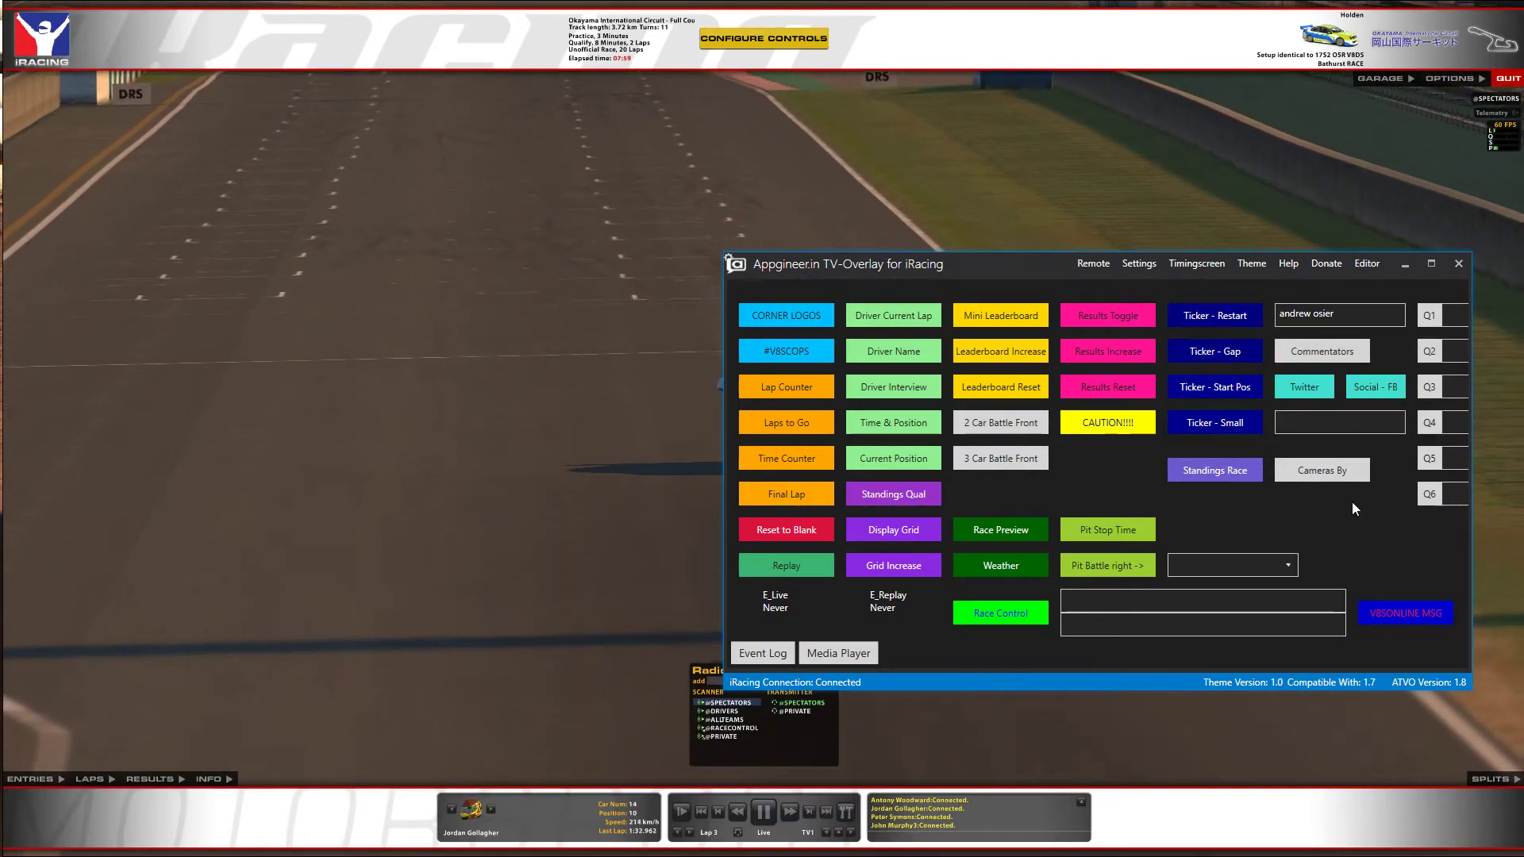
Show camera credits and standings, then air and clear the race control message 'Driver 1 under investigation'.
left_click(1294, 469)
left_click(1246, 473)
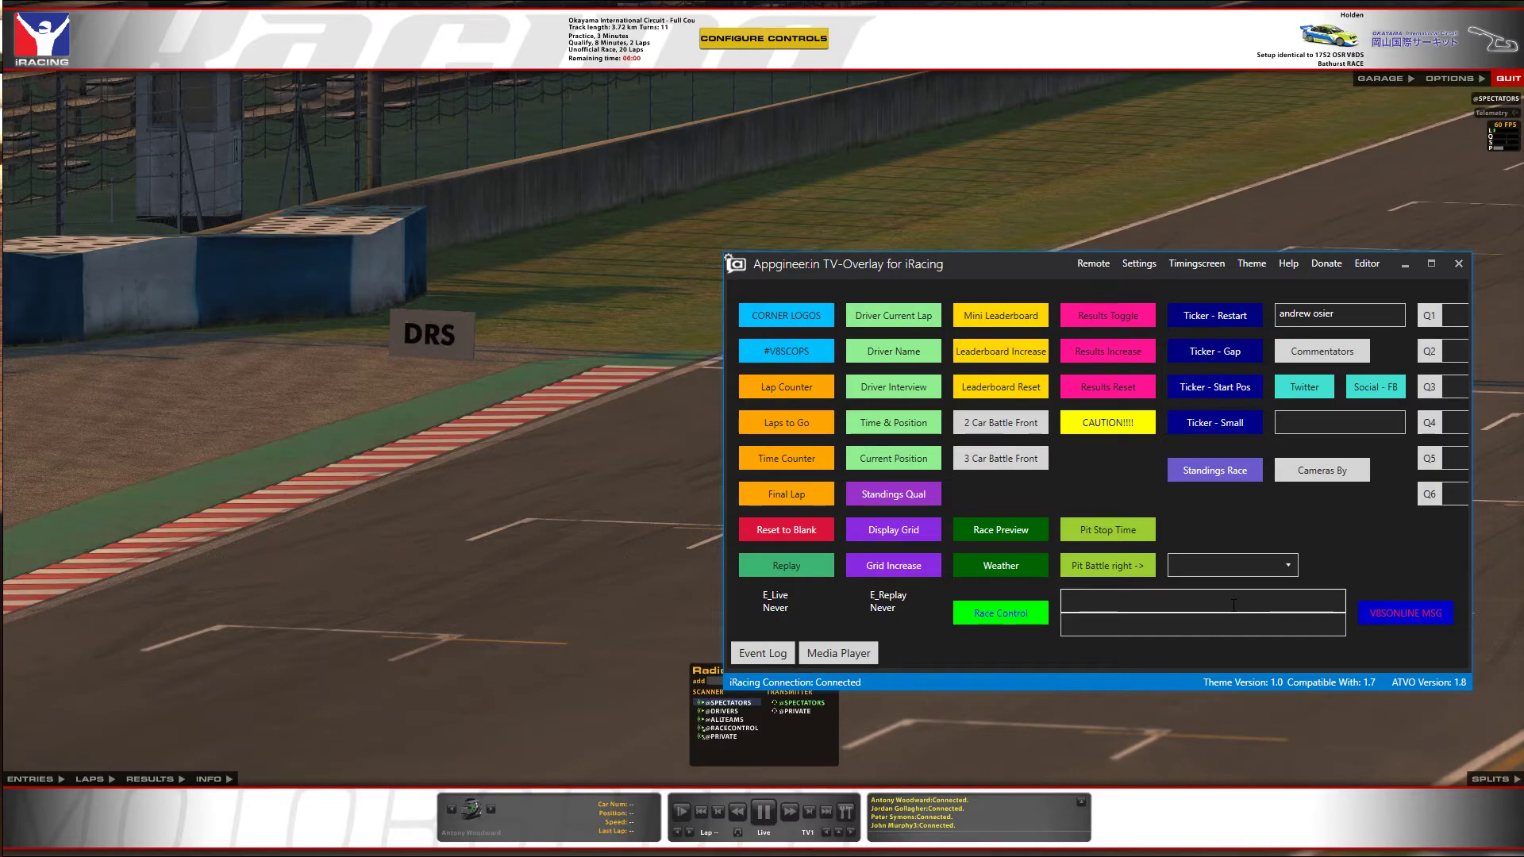
type("Drive")
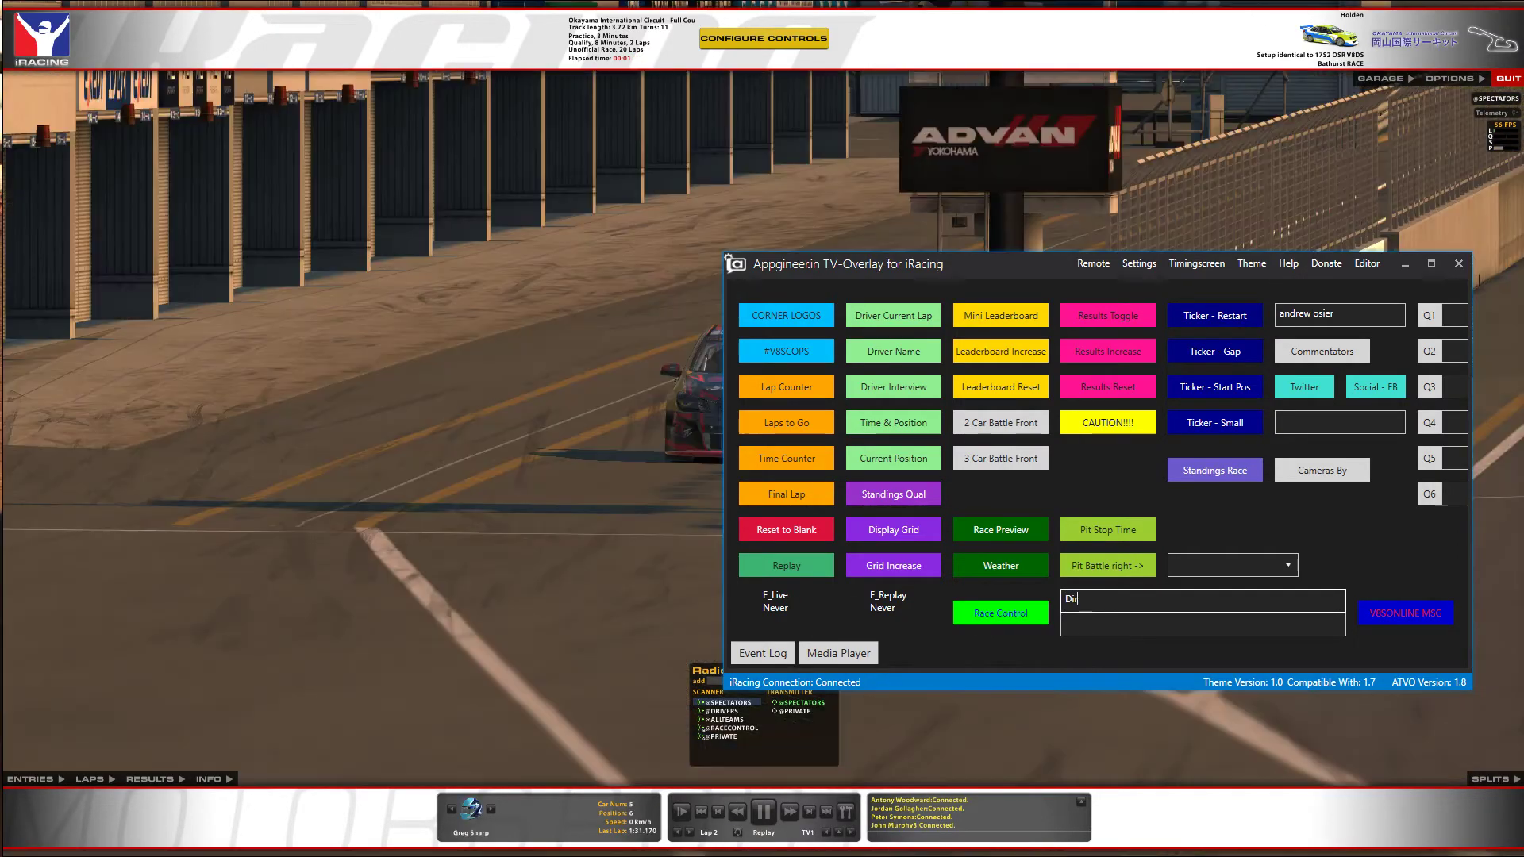
type("r 1 under investigation")
key("Tab")
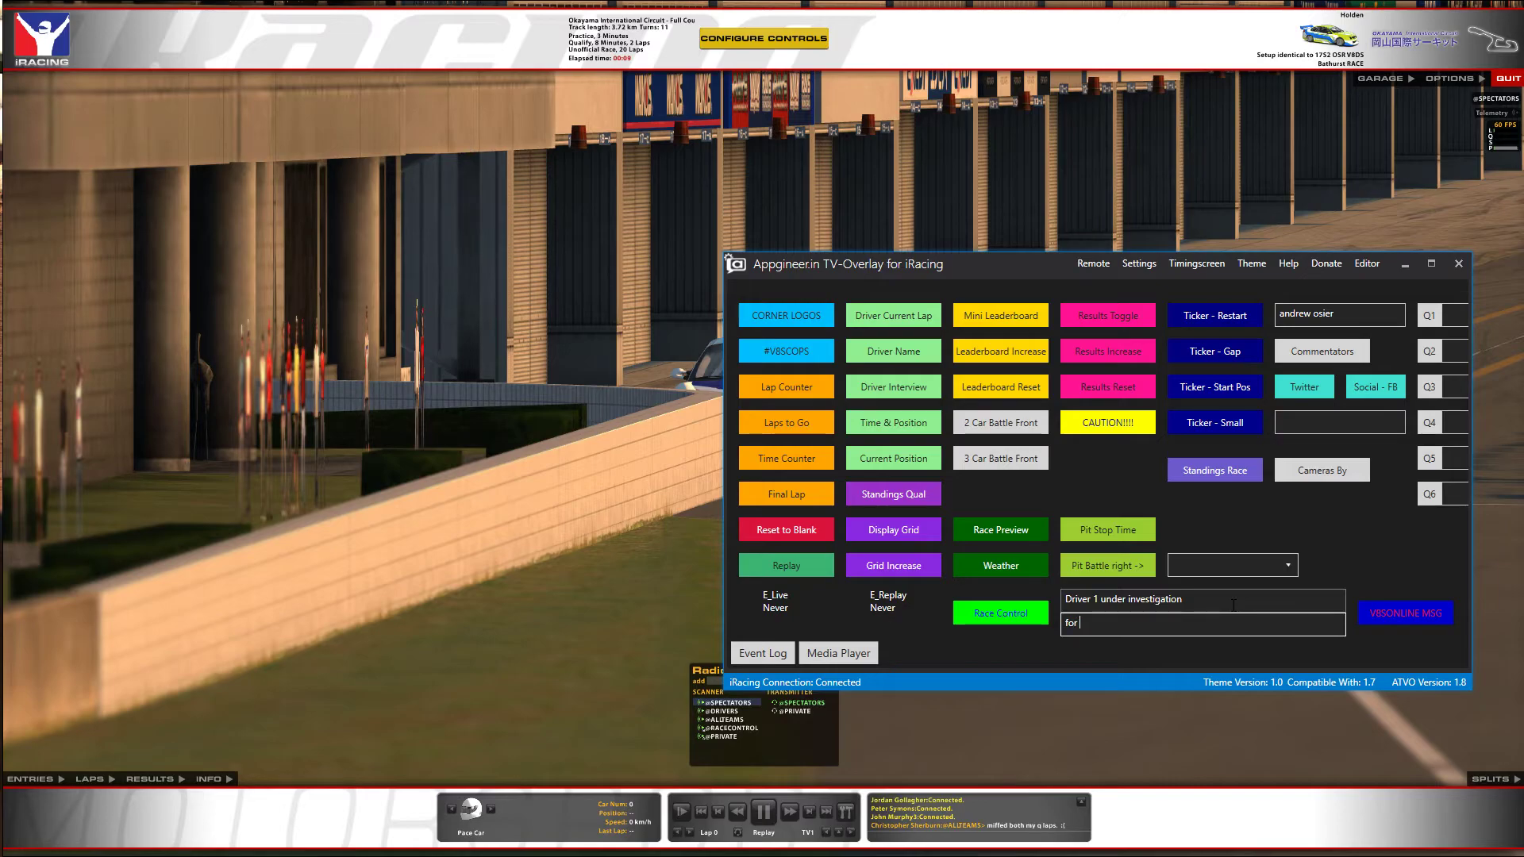
type("for T1 incident")
left_click(1002, 619)
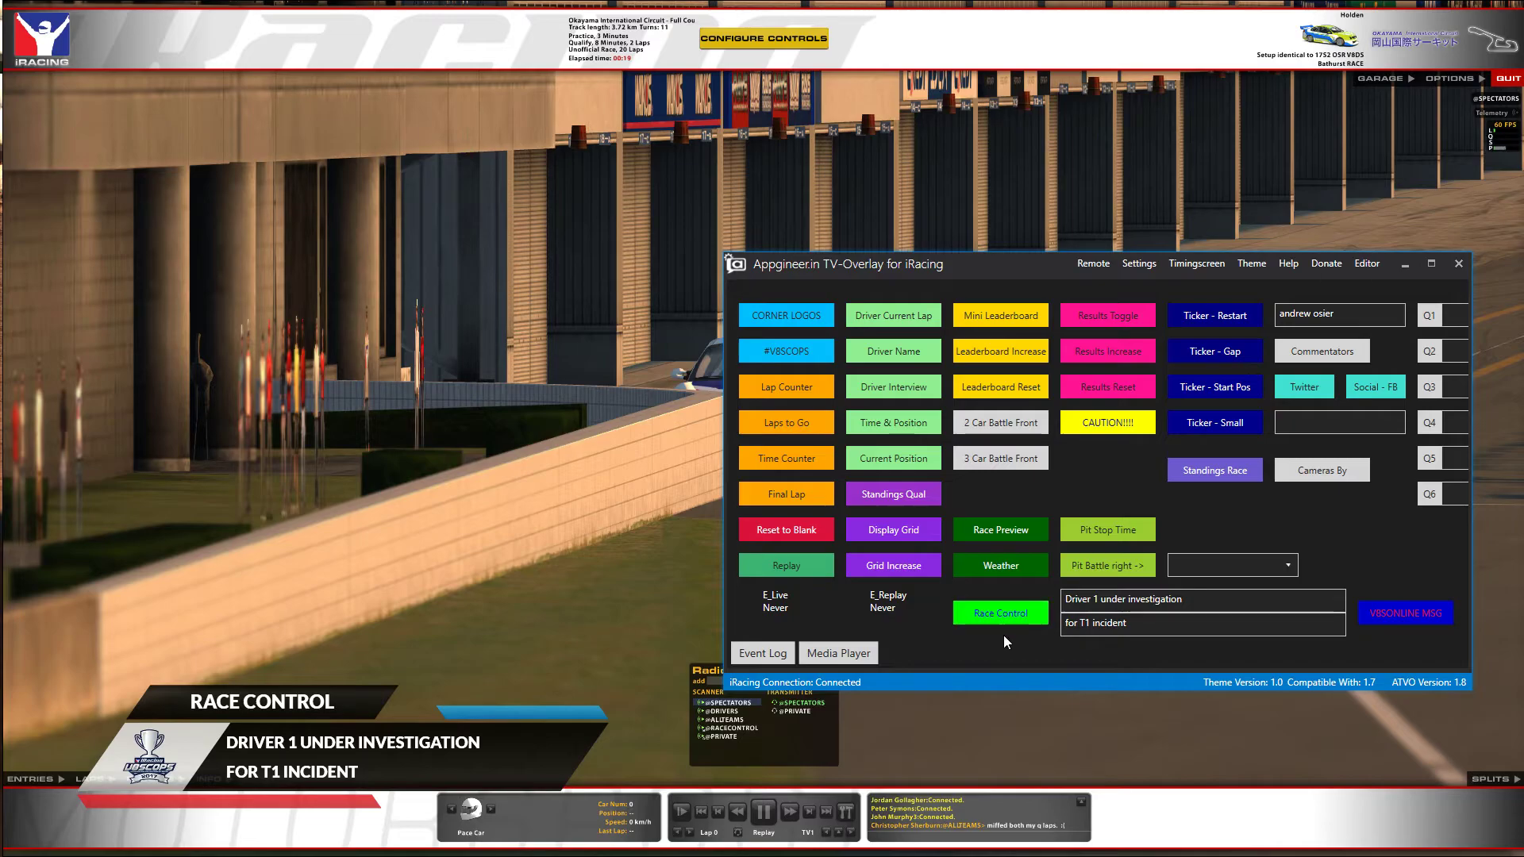
left_click(1002, 622)
Show the race preview graphic and toggle the weather graphic on and off.
left_click_drag(1023, 265, 858, 231)
left_click(831, 497)
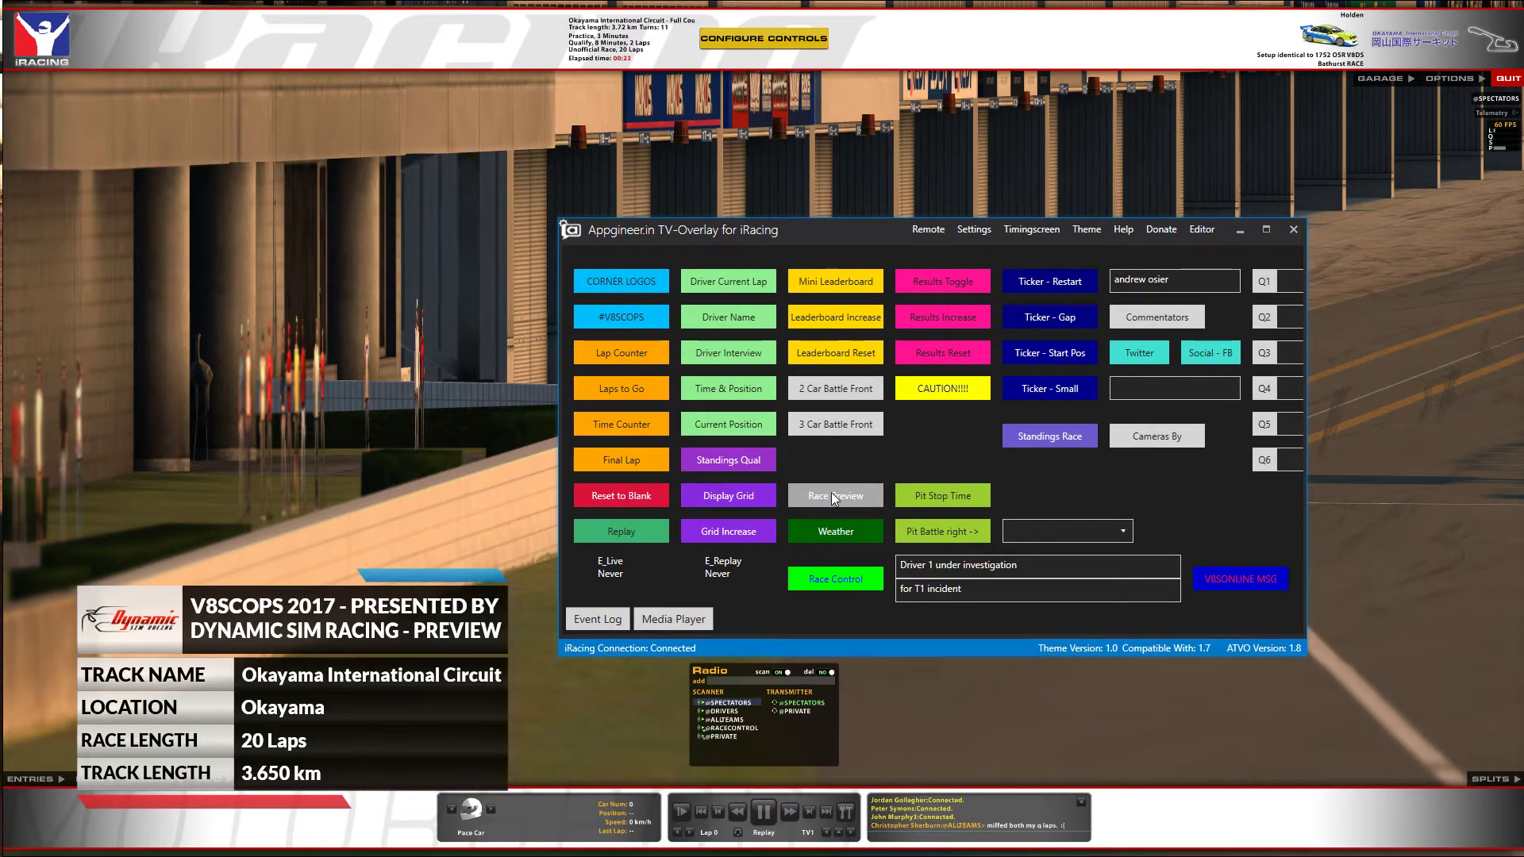
left_click(822, 531)
left_click(822, 531)
Show the pit stop battle graphics for car 4, then switch the battle to car 7.
left_click(1041, 530)
left_click(1103, 592)
left_click(969, 530)
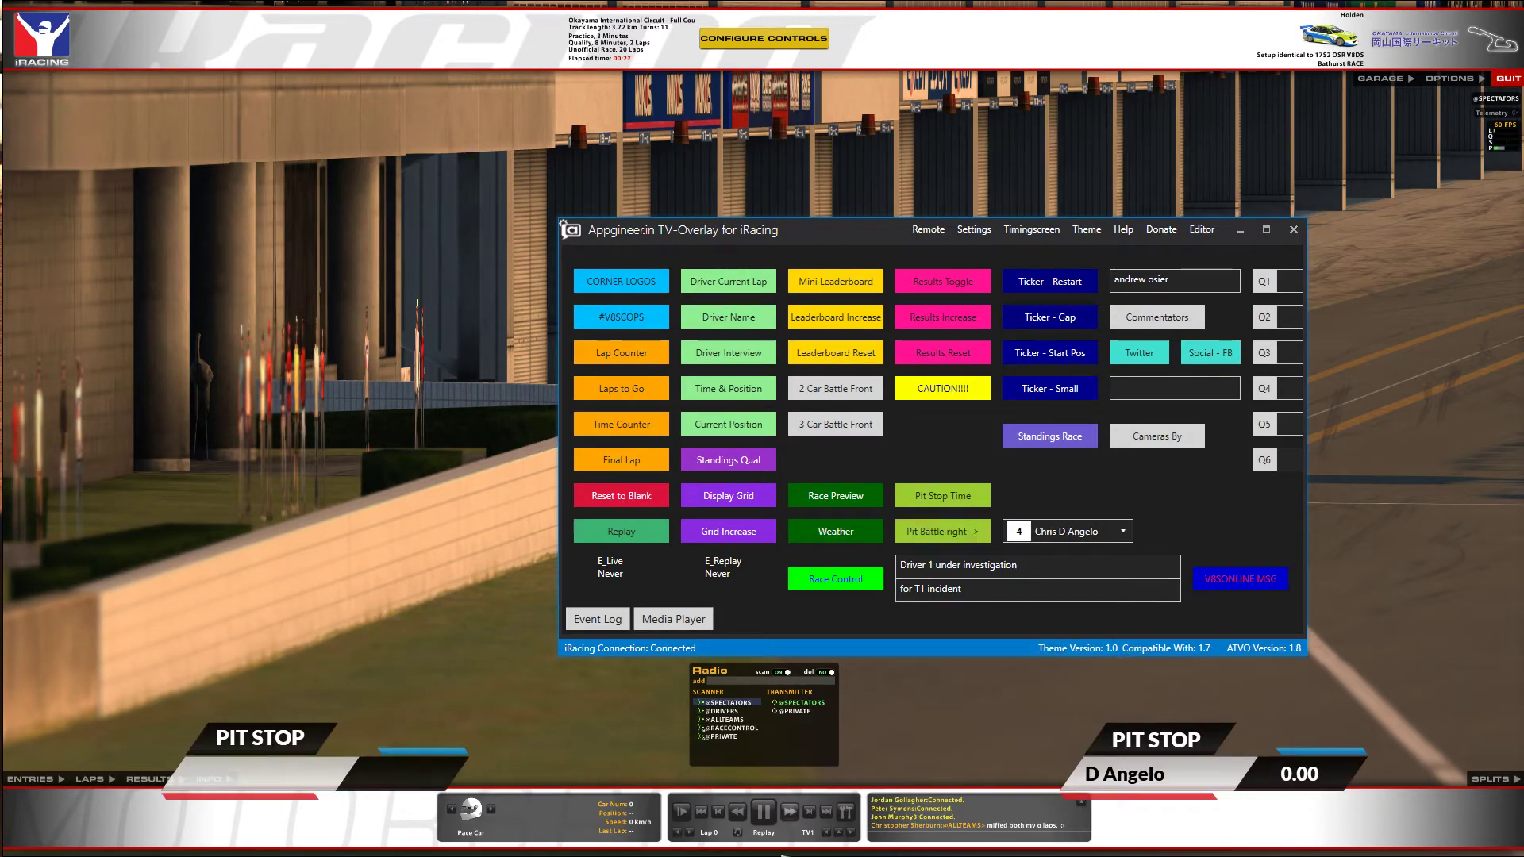
left_click(489, 811)
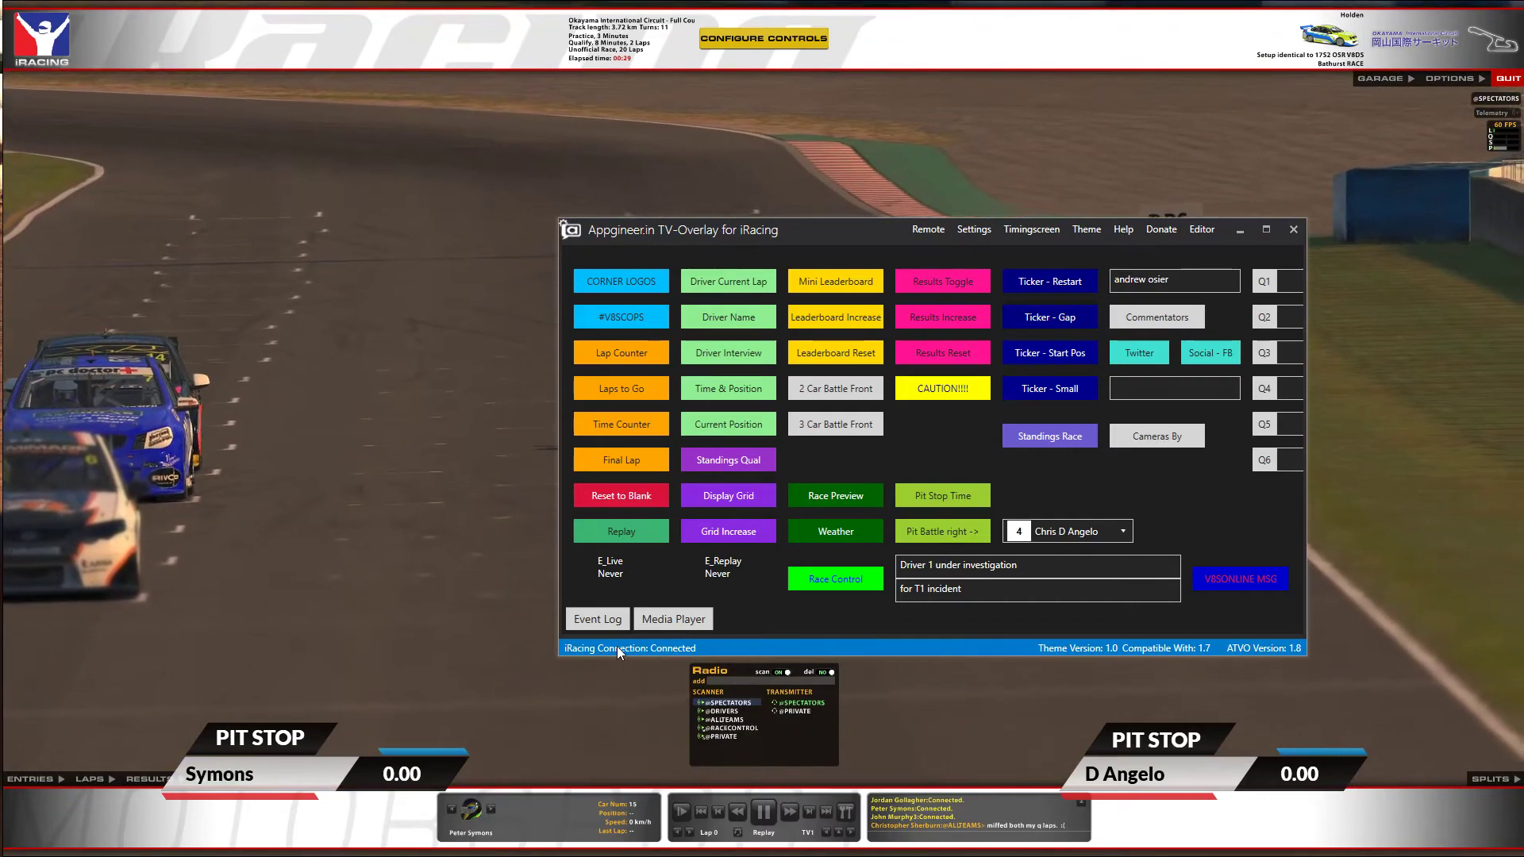
left_click(1063, 533)
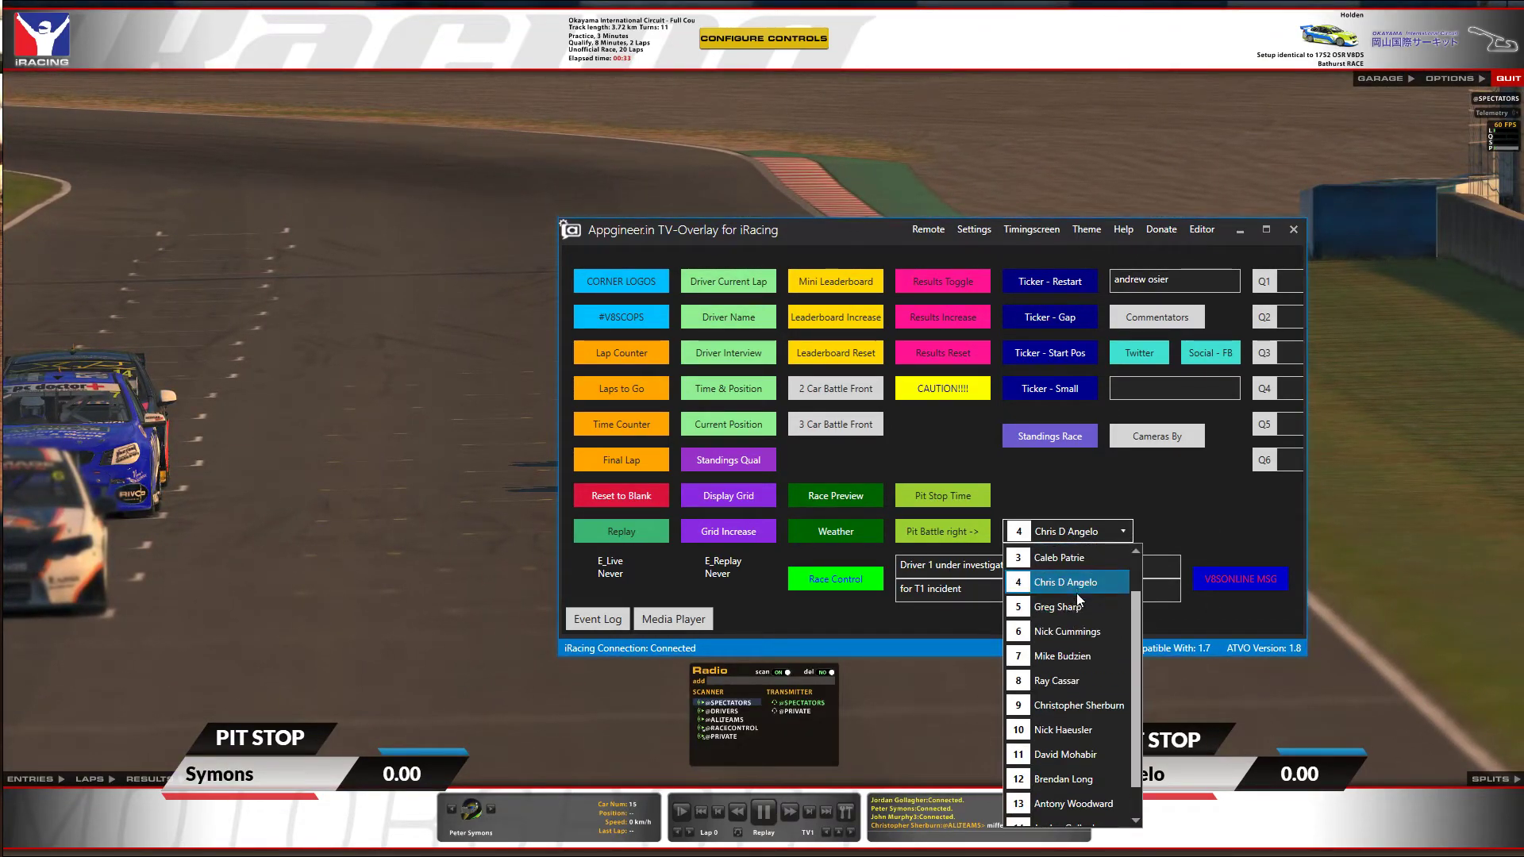
left_click(1063, 656)
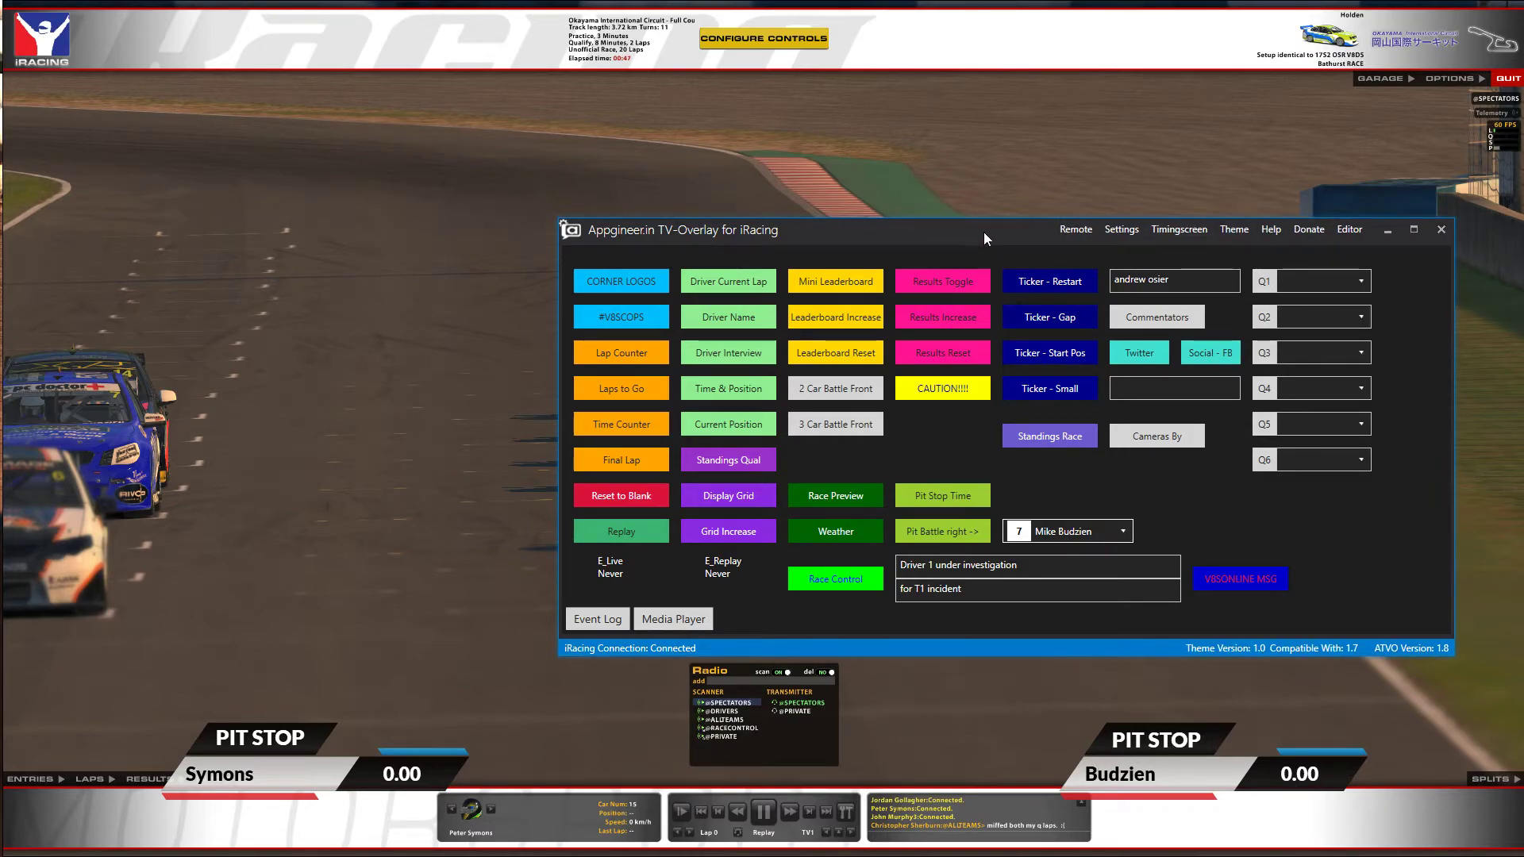
Assign car 3 to Q1, toggle the gap ticker and standings table, then display the starting grid.
left_click_drag(984, 240, 745, 232)
left_click(1084, 274)
left_click(1067, 343)
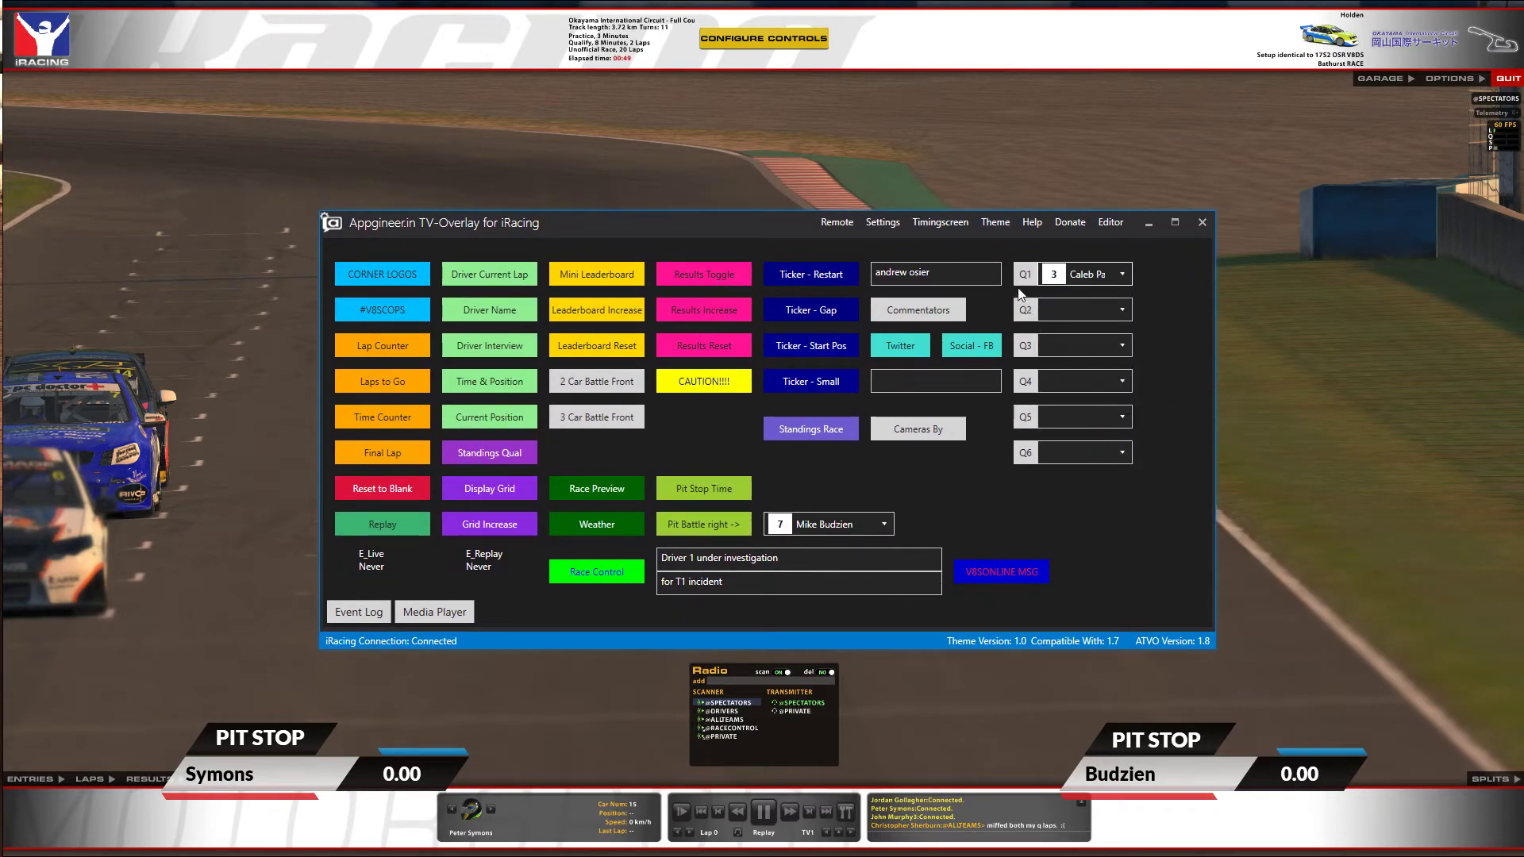
left_click_drag(801, 226, 656, 213)
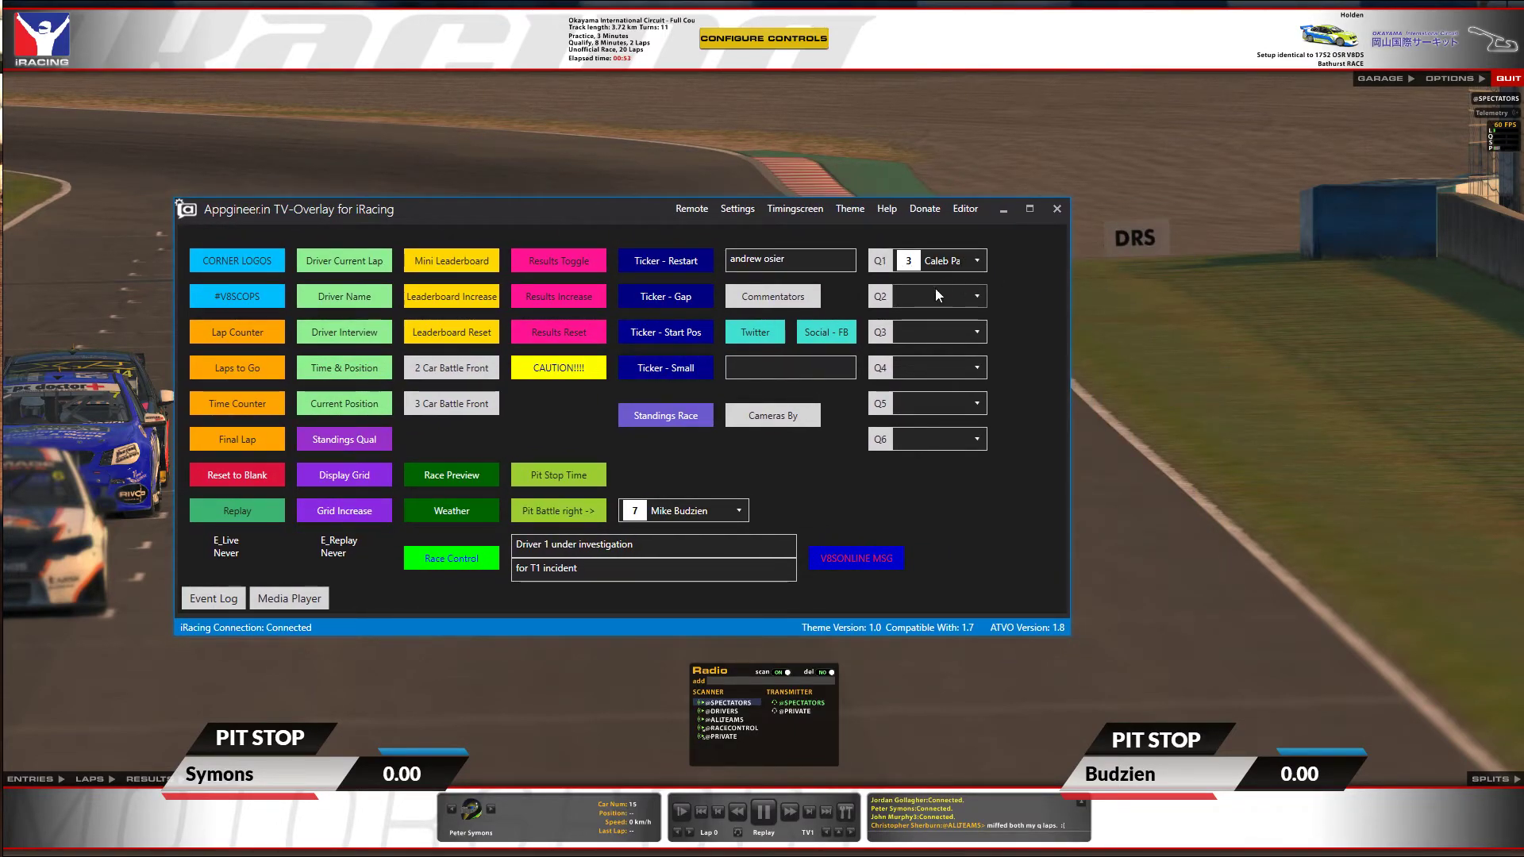
left_click(673, 298)
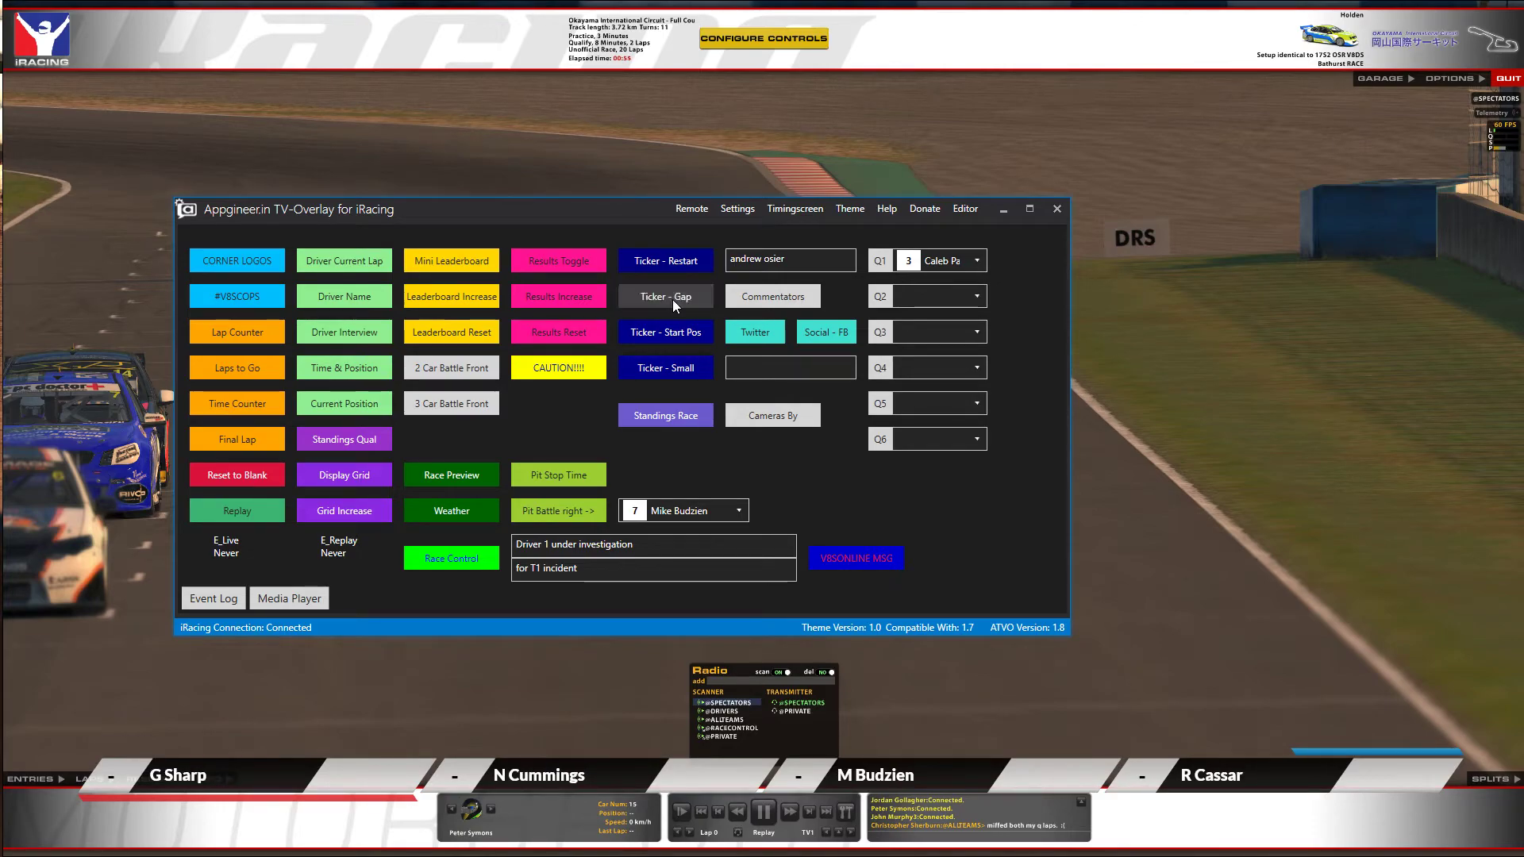
left_click(673, 298)
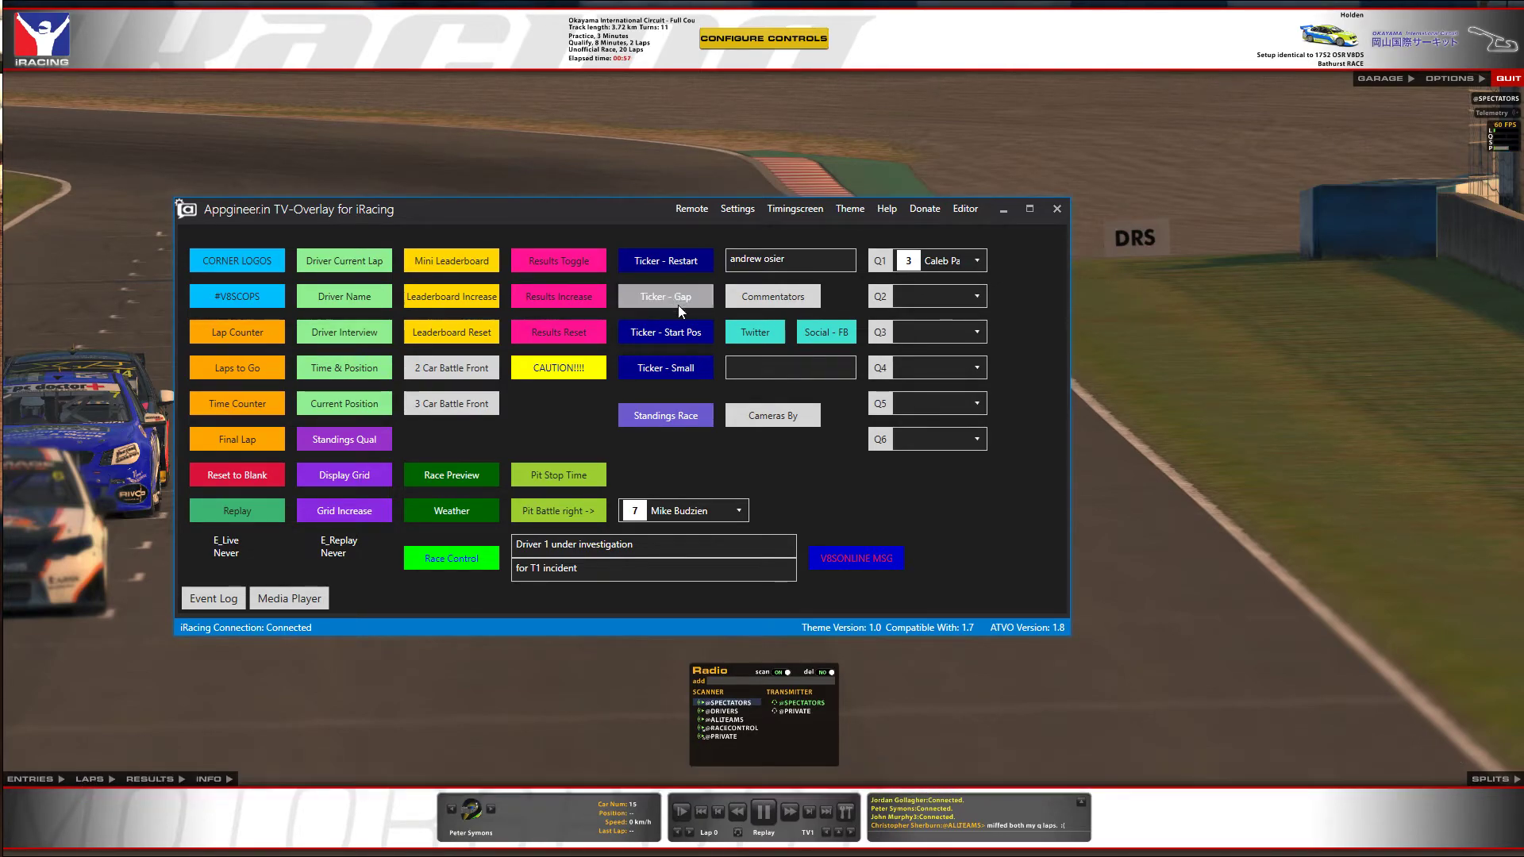
left_click(654, 414)
left_click(657, 416)
left_click(345, 473)
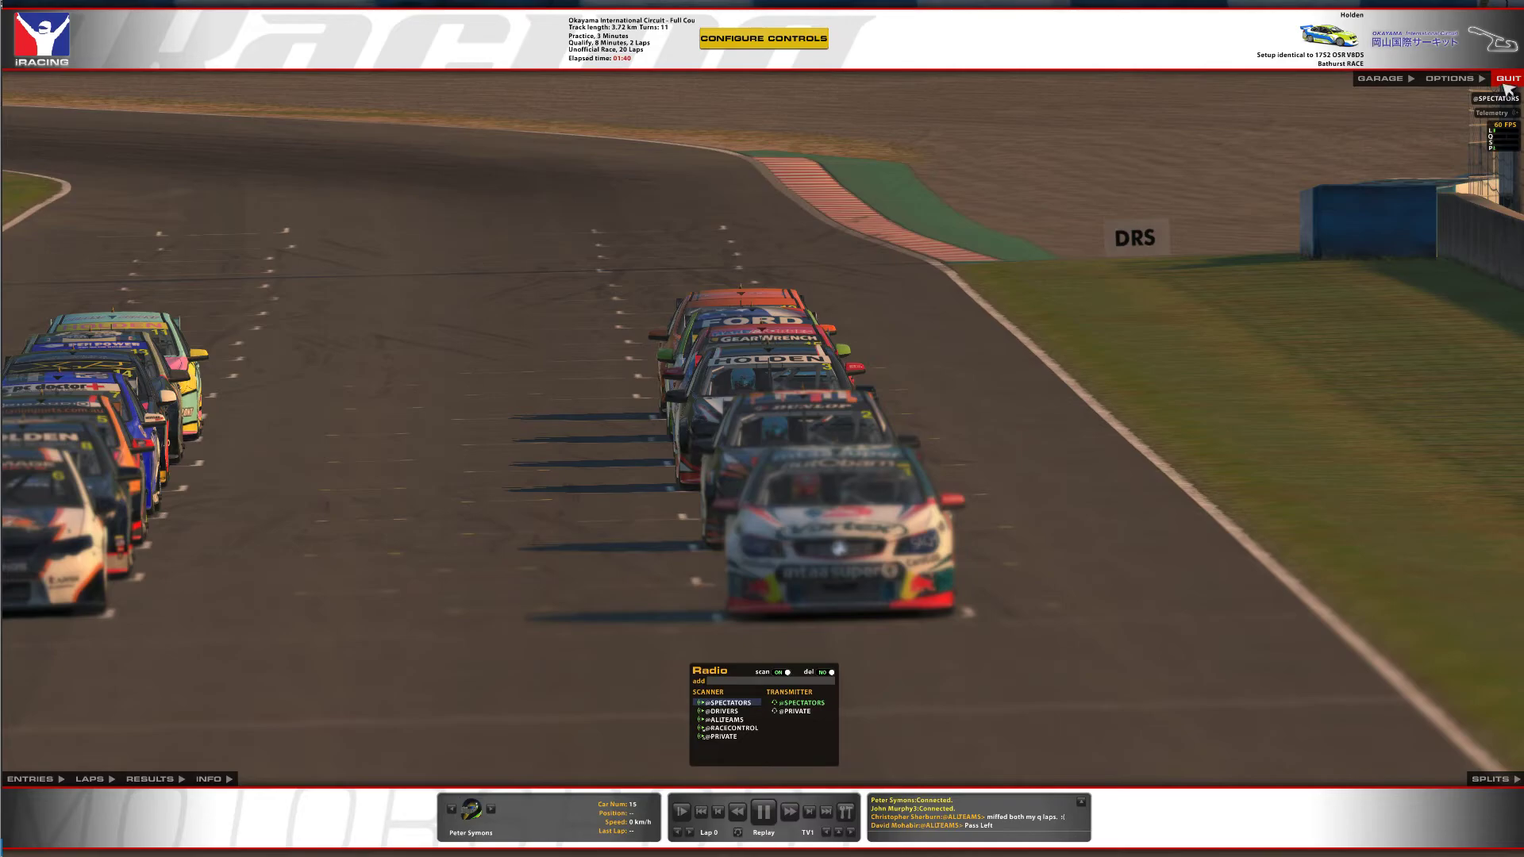
Quit the iRacing session, confirming the Really quit? prompt, and return to the Controls canvas.
left_click(1506, 79)
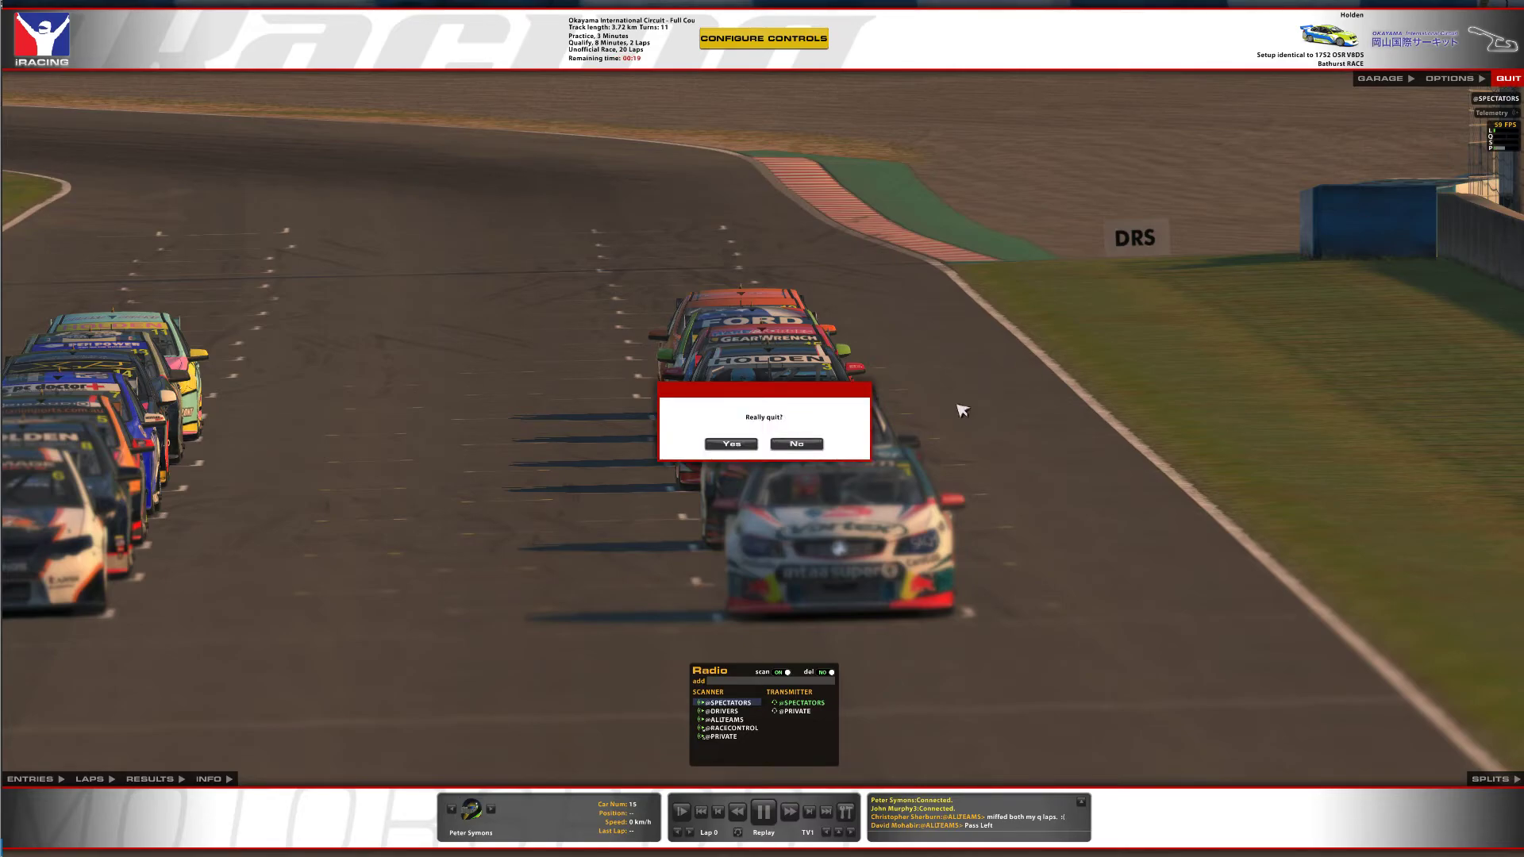
left_click(739, 439)
left_click(281, 80)
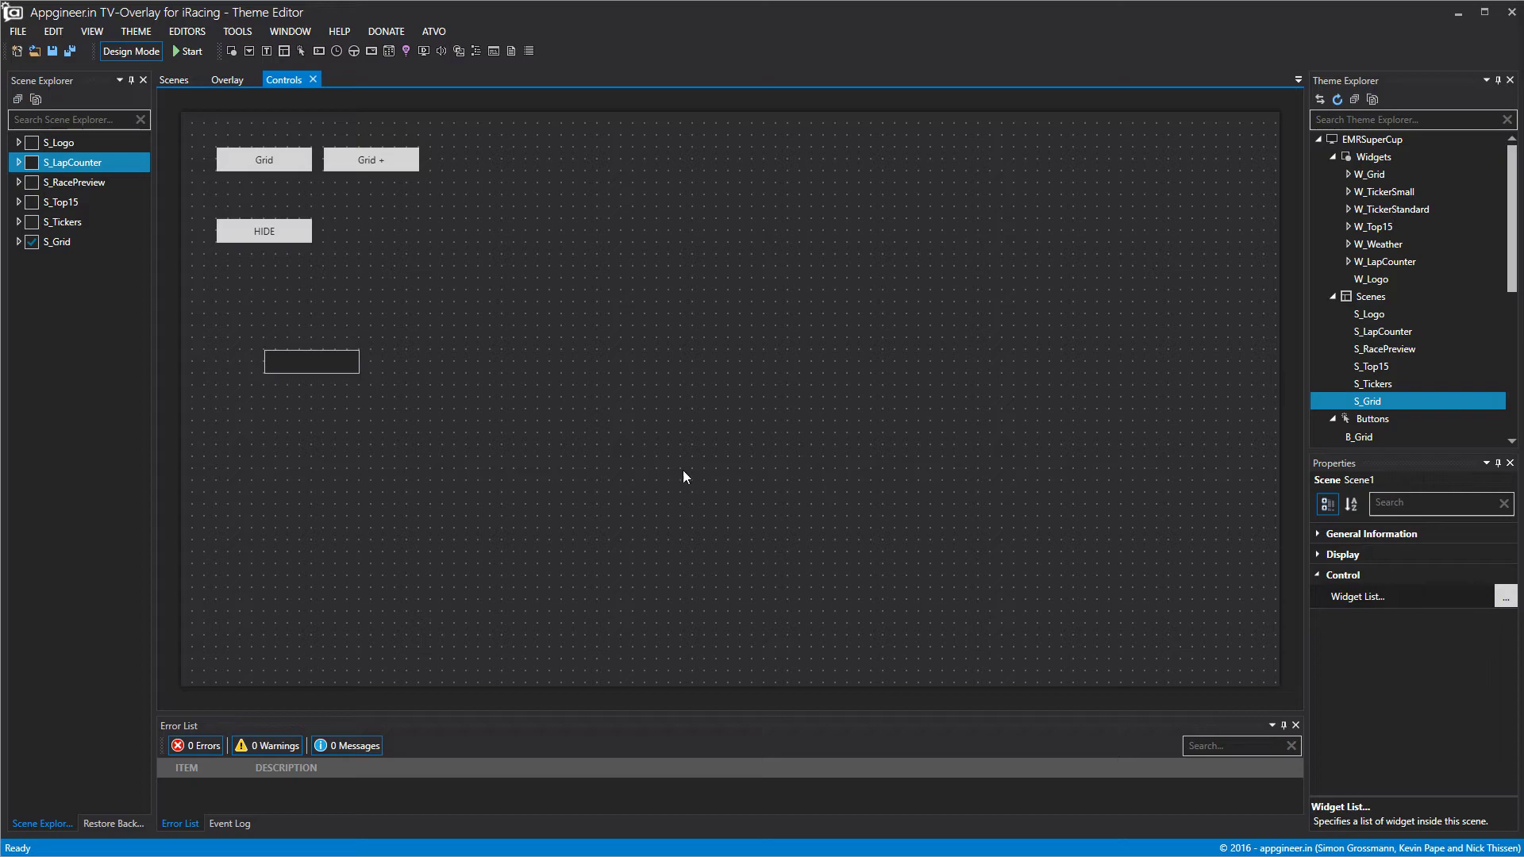
Move Input1 beside the HIDE button and uncheck the S_Grid scene in the Overlay preview.
left_click(287, 368)
left_click_drag(326, 364, 387, 234)
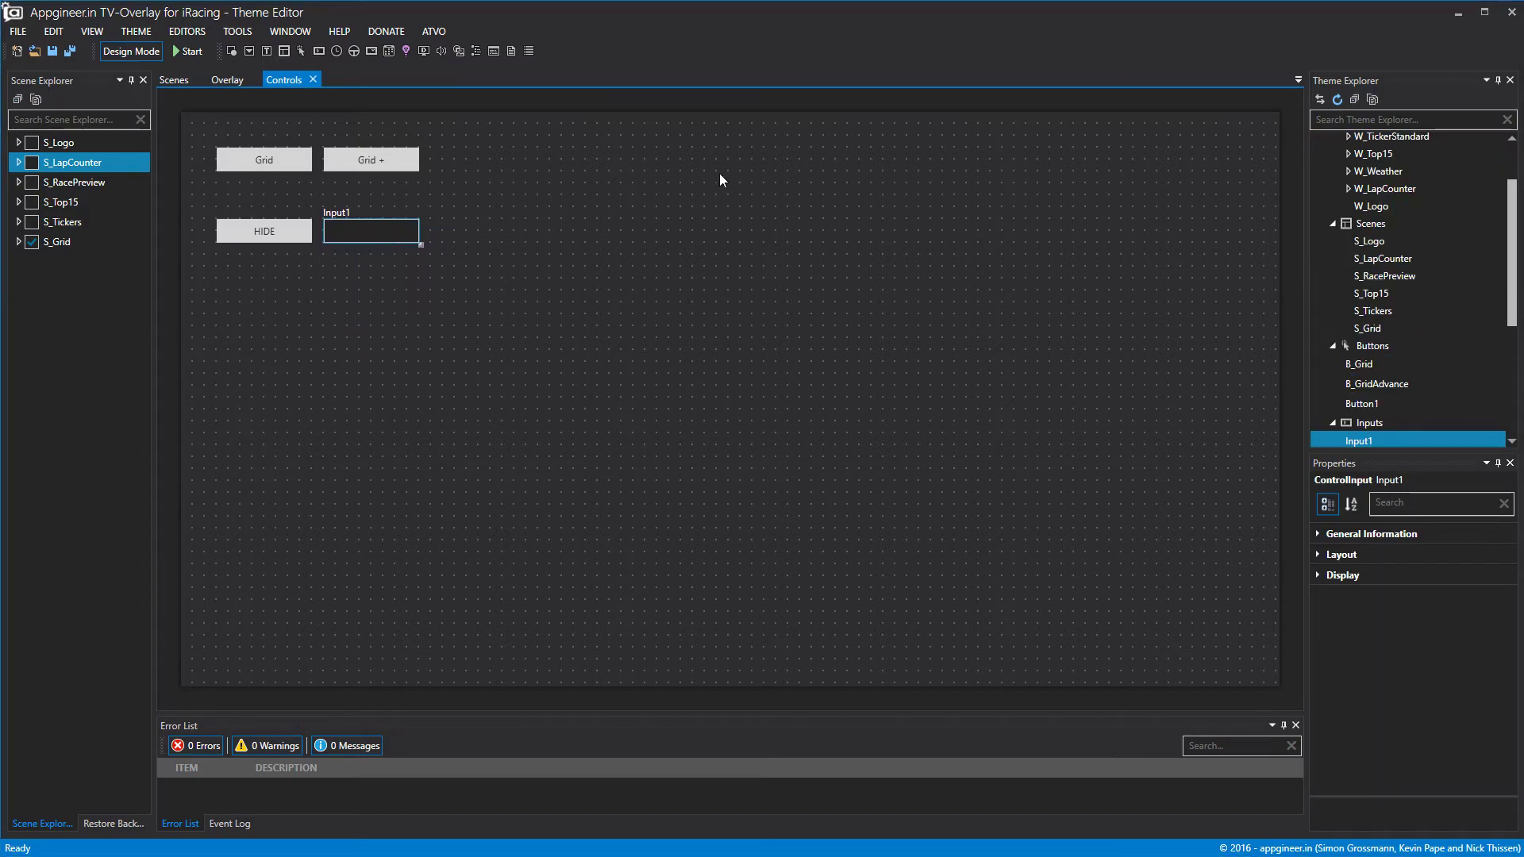
left_click(224, 81)
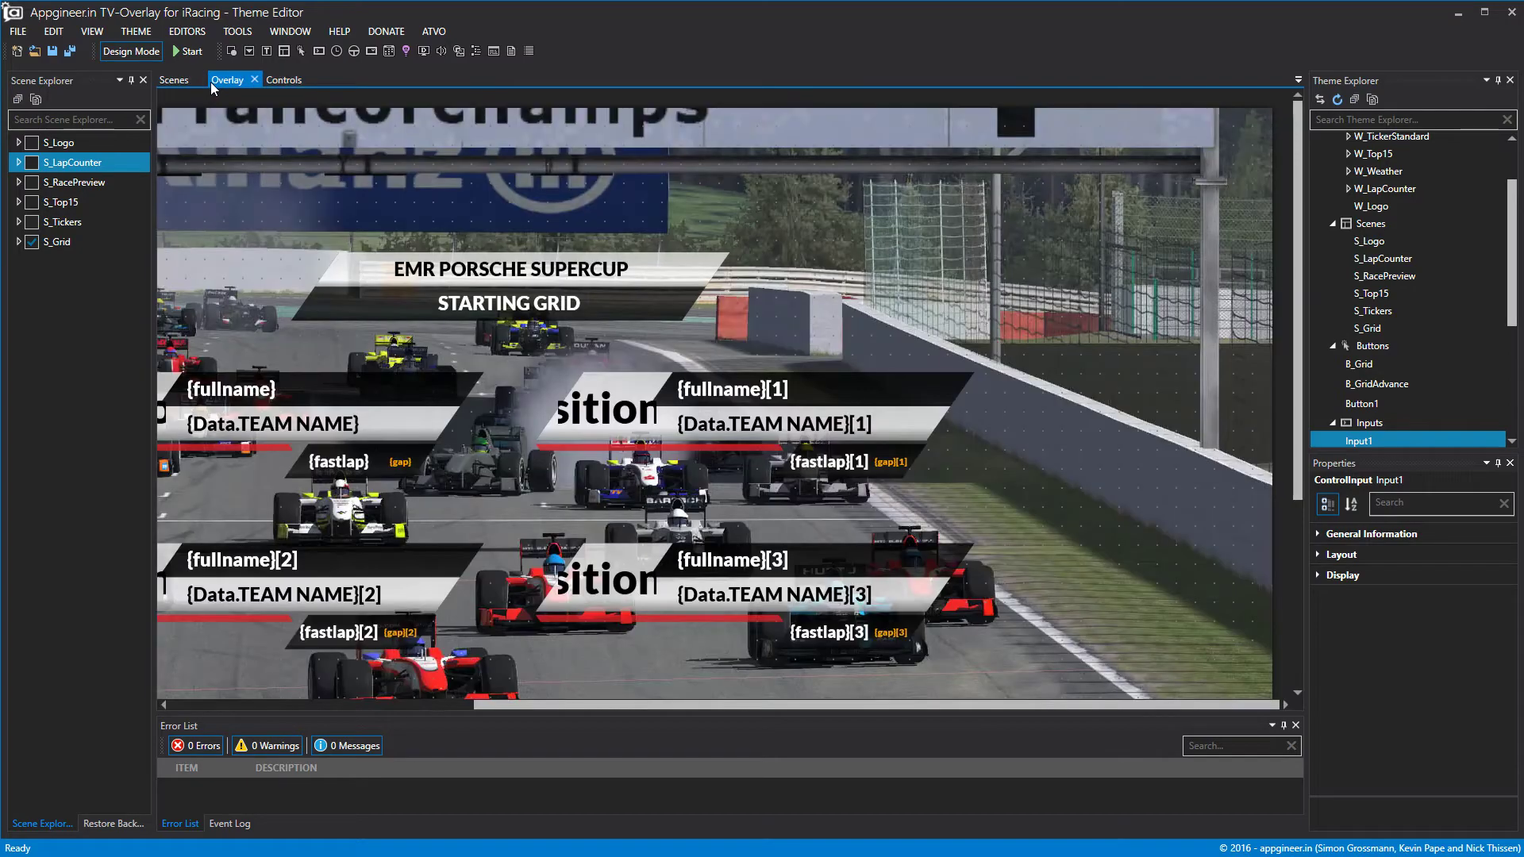
left_click(32, 242)
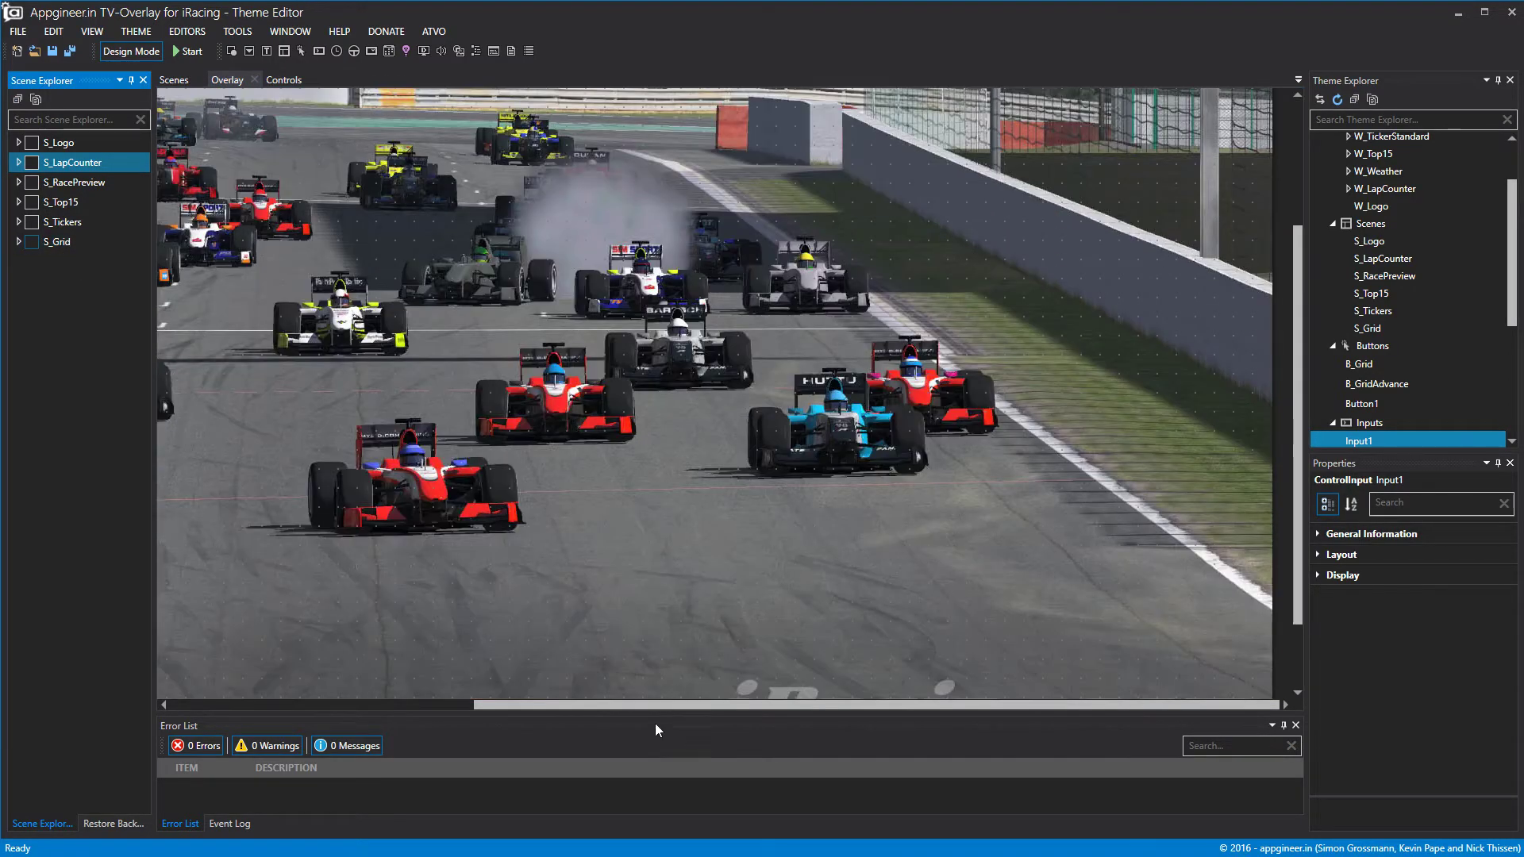
left_click_drag(655, 705, 351, 705)
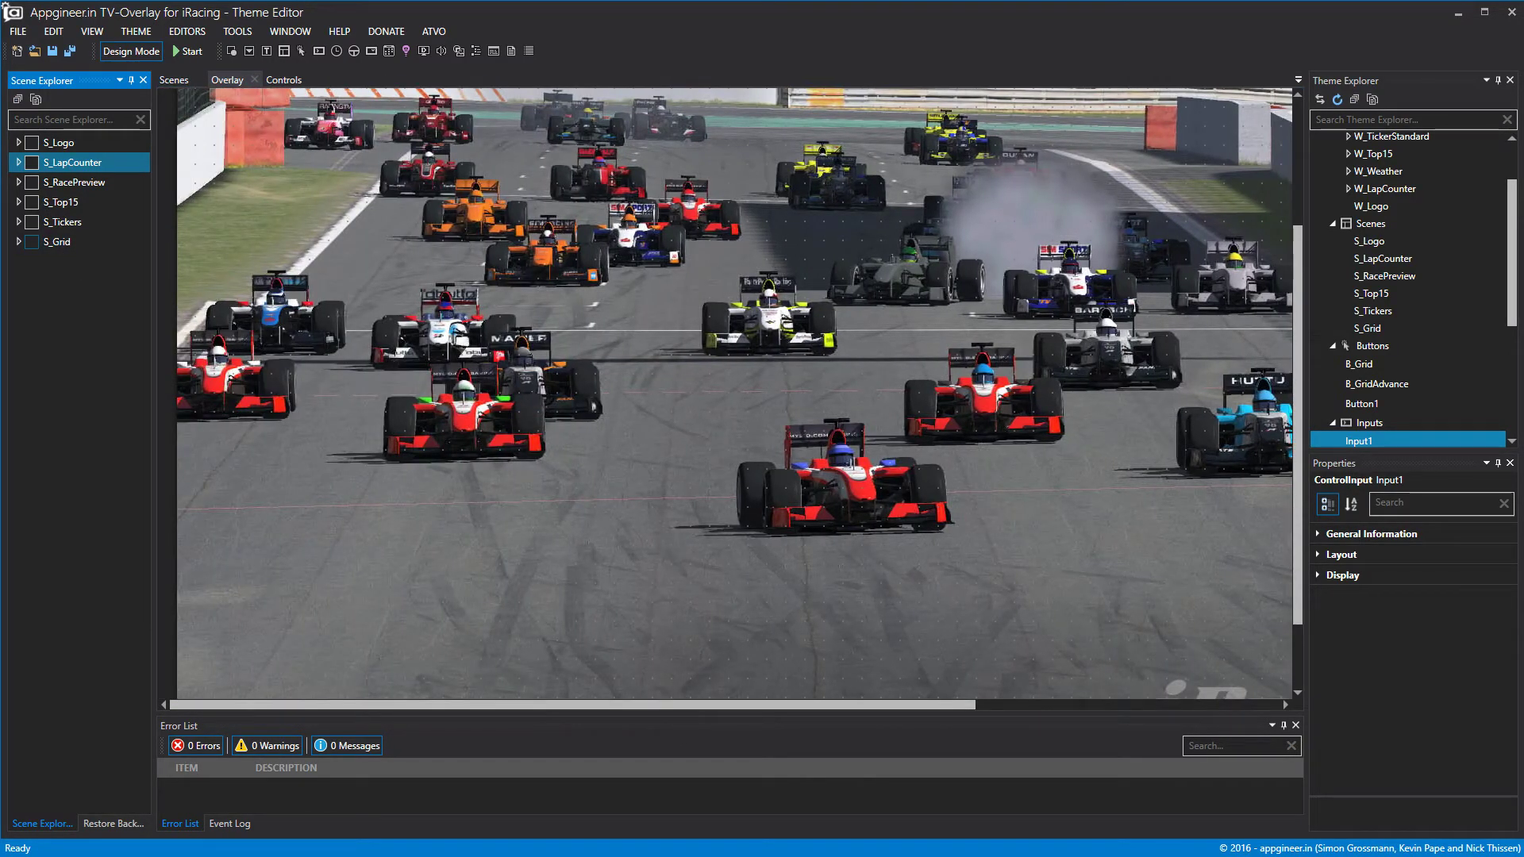
scroll(1397, 230, "up", 3)
left_click(1364, 159)
Add a new widget and rename it W_Commentators.
right_click(1364, 159)
left_click(1399, 171)
right_click(1386, 178)
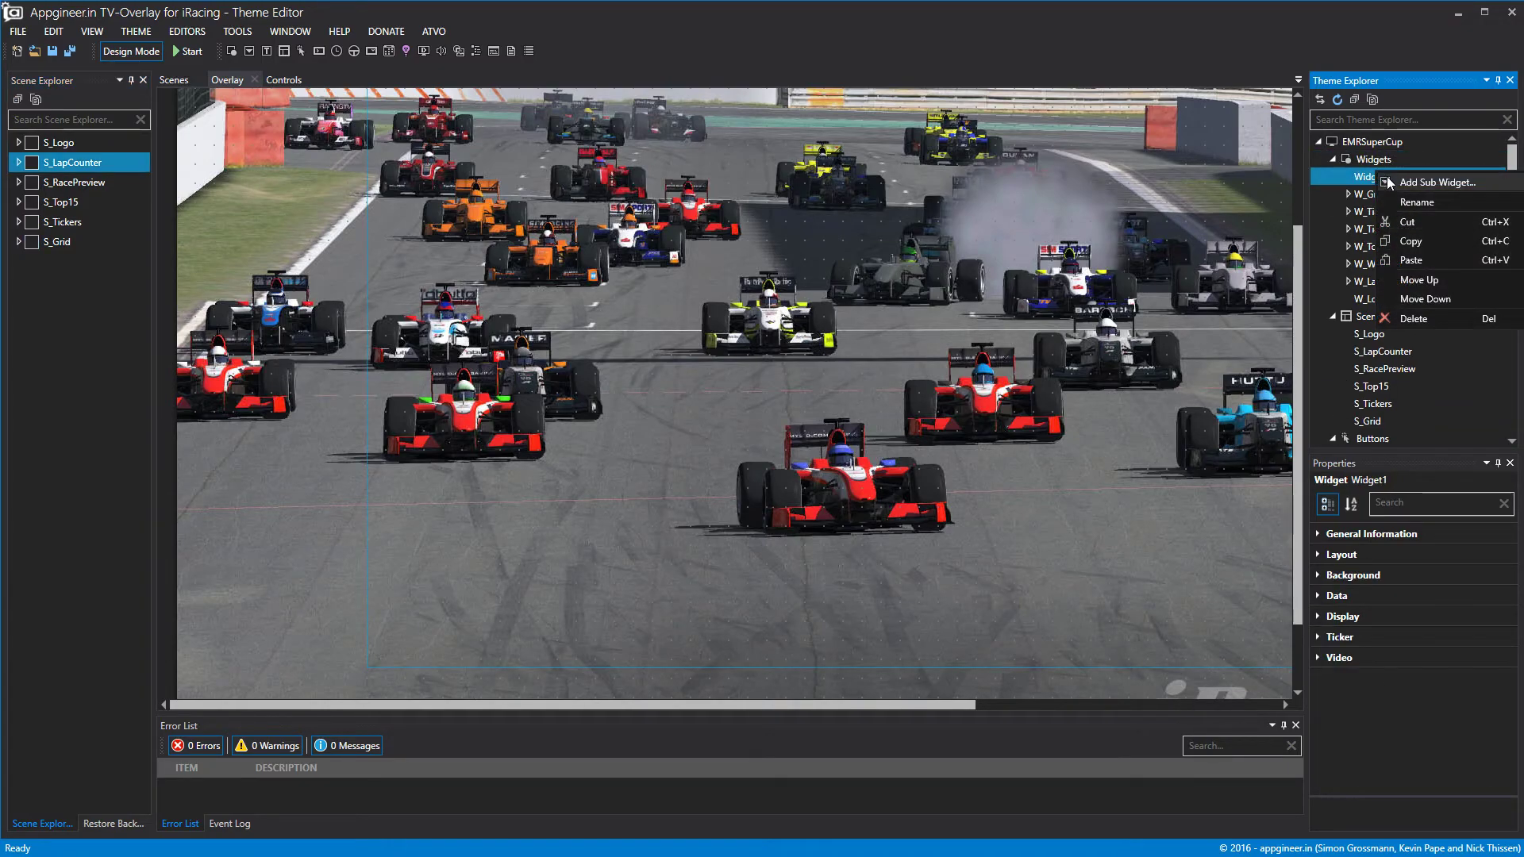
left_click(1416, 201)
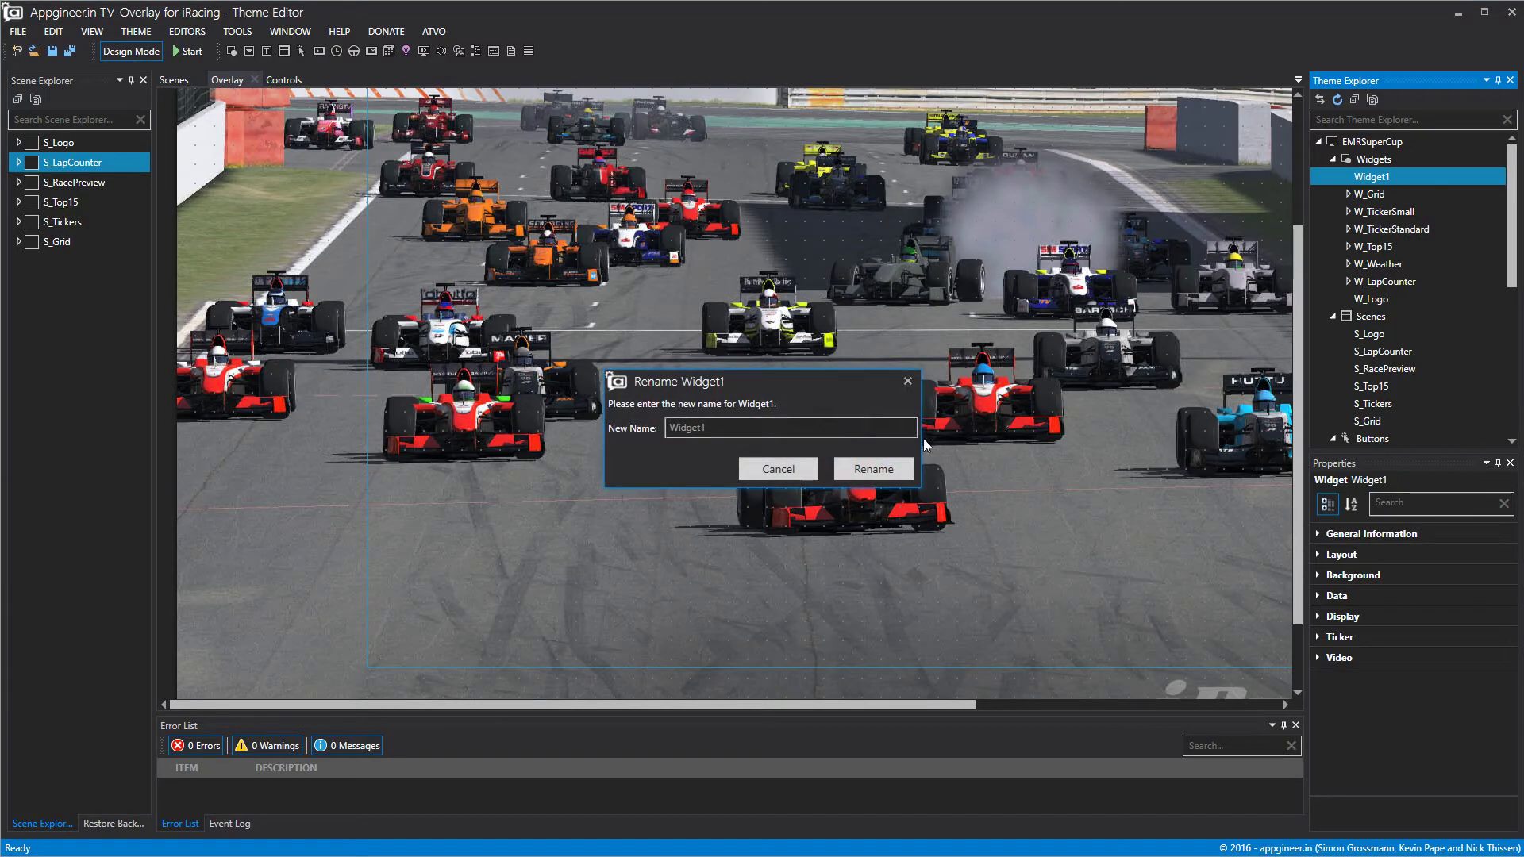
left_click(668, 428)
type("W_Commentators")
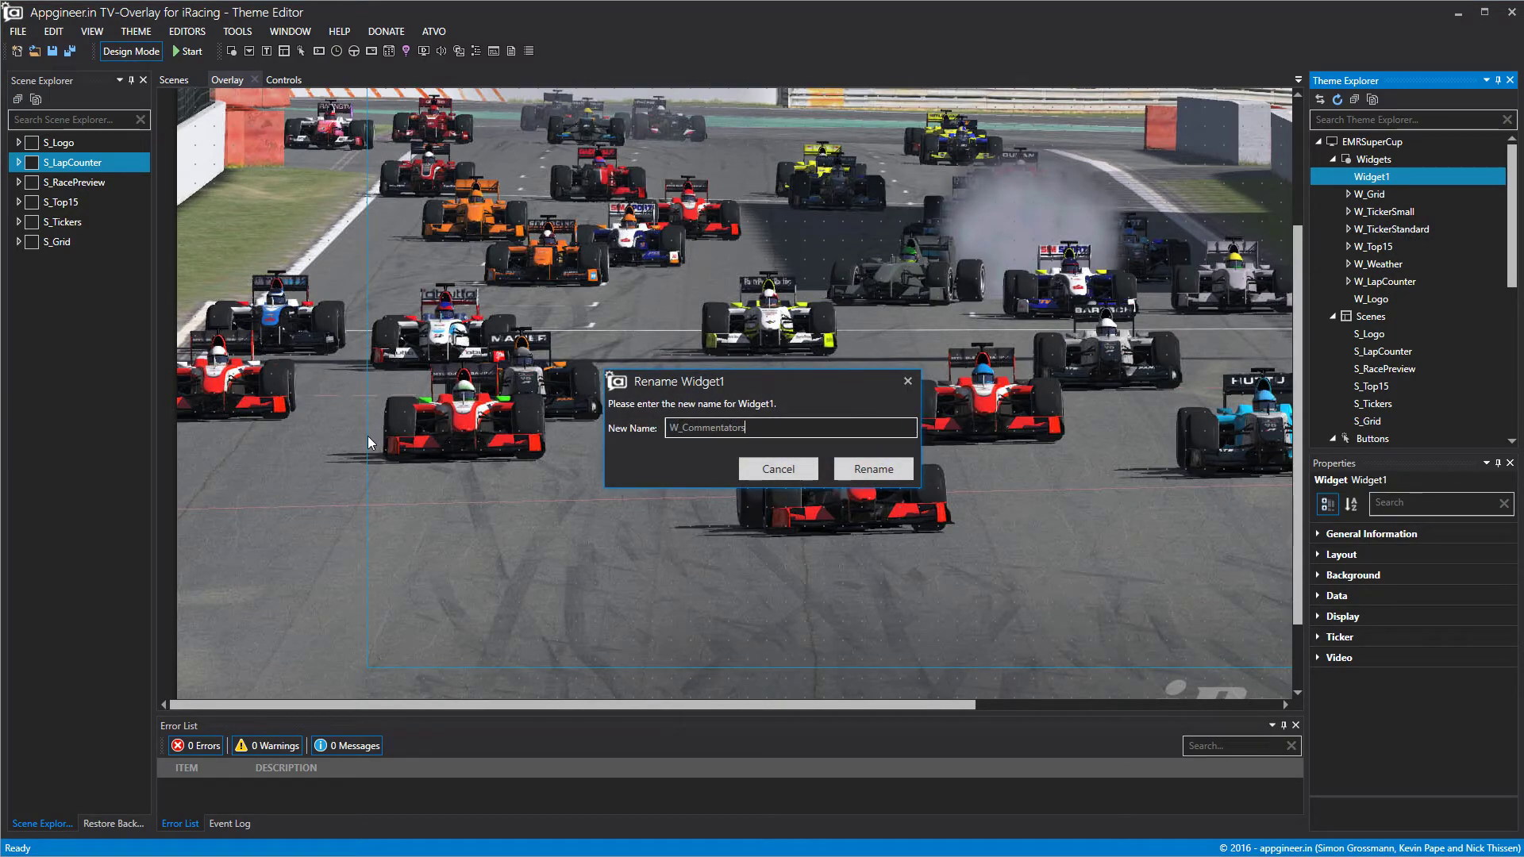
left_click(879, 471)
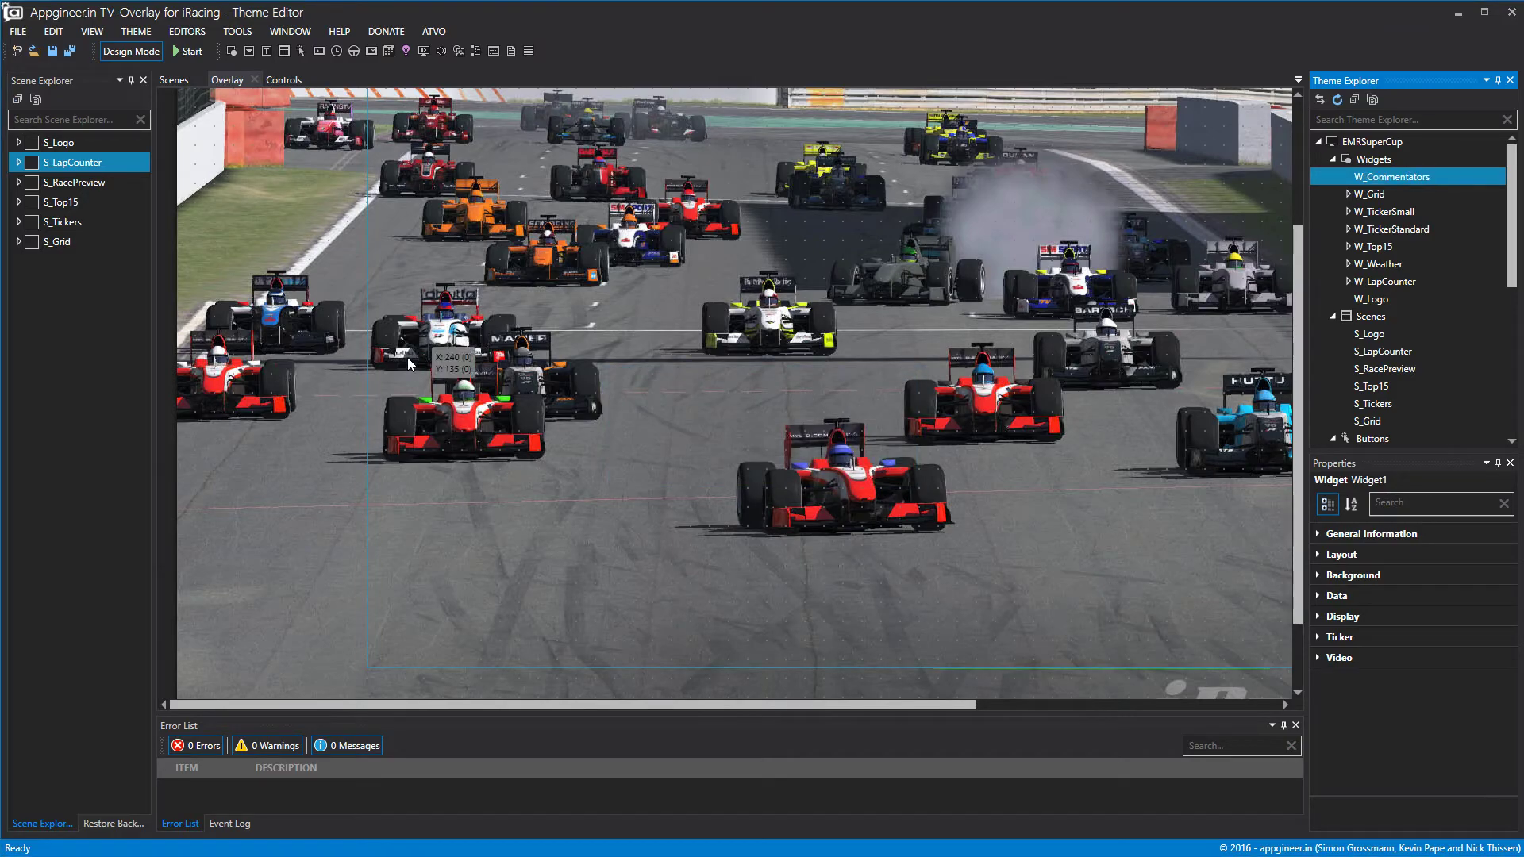
Stretch W_Commentators across the overlay canvas to its right edge.
scroll(230, 413, "up", 3)
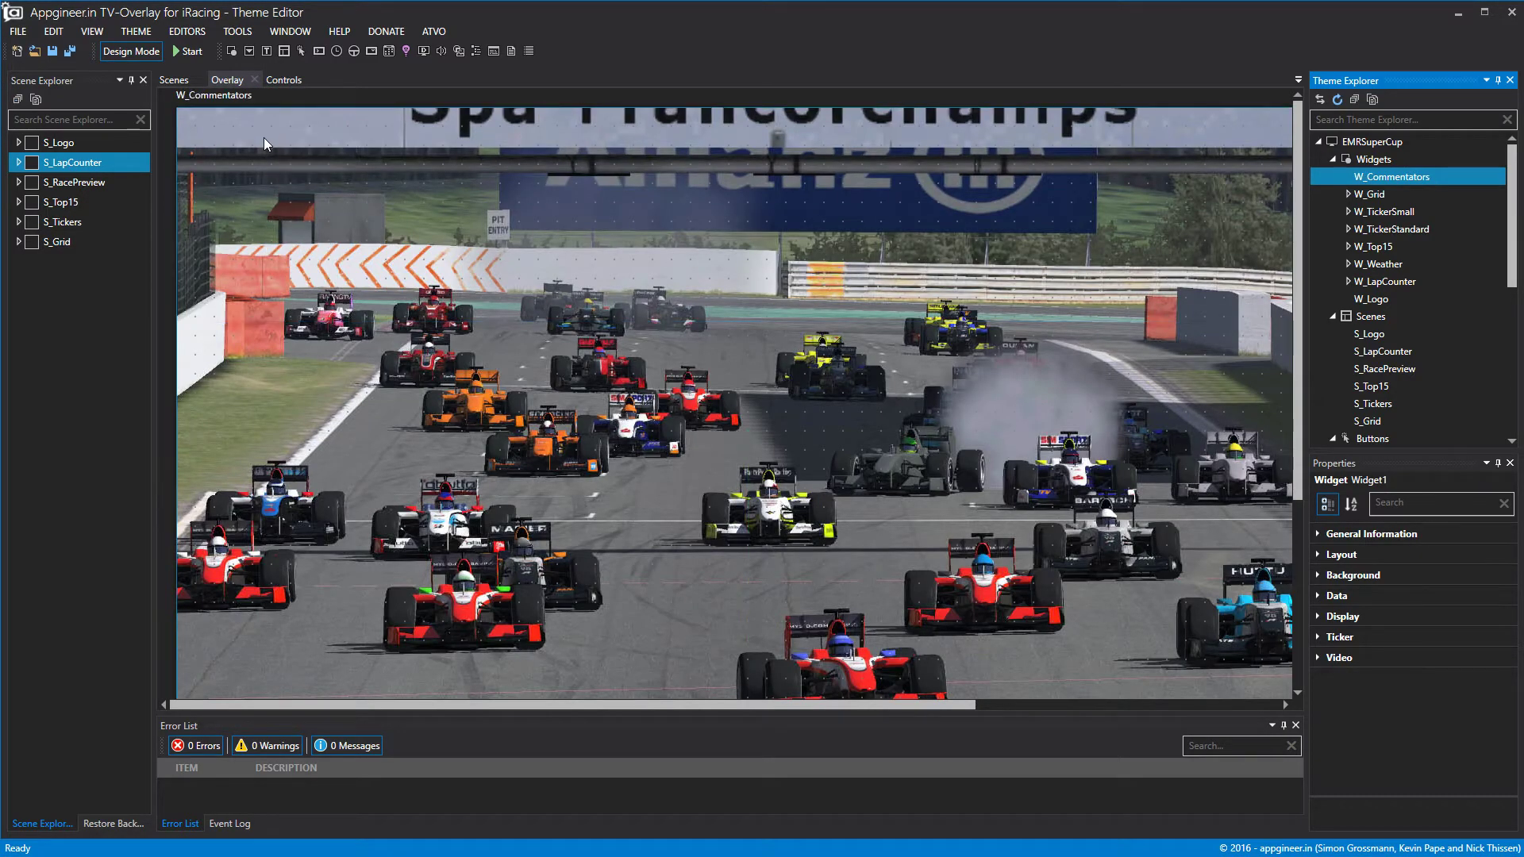
scroll(263, 136, "down", 4)
left_click_drag(313, 485, 313, 797)
scroll(309, 680, "down", 1)
left_click_drag(869, 706, 1354, 705)
left_click(895, 299)
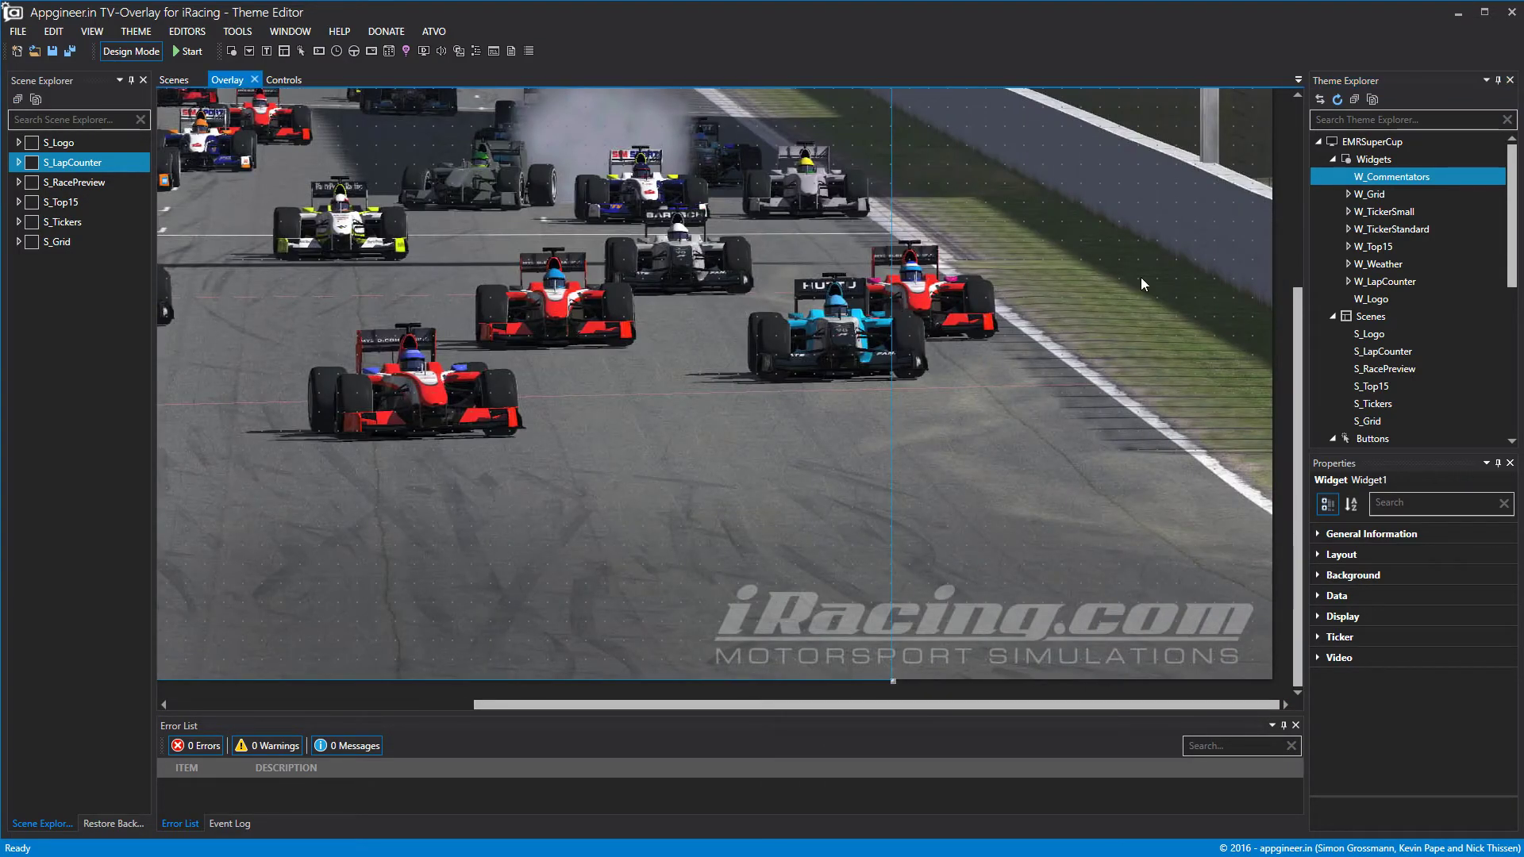
left_click_drag(893, 681, 1275, 682)
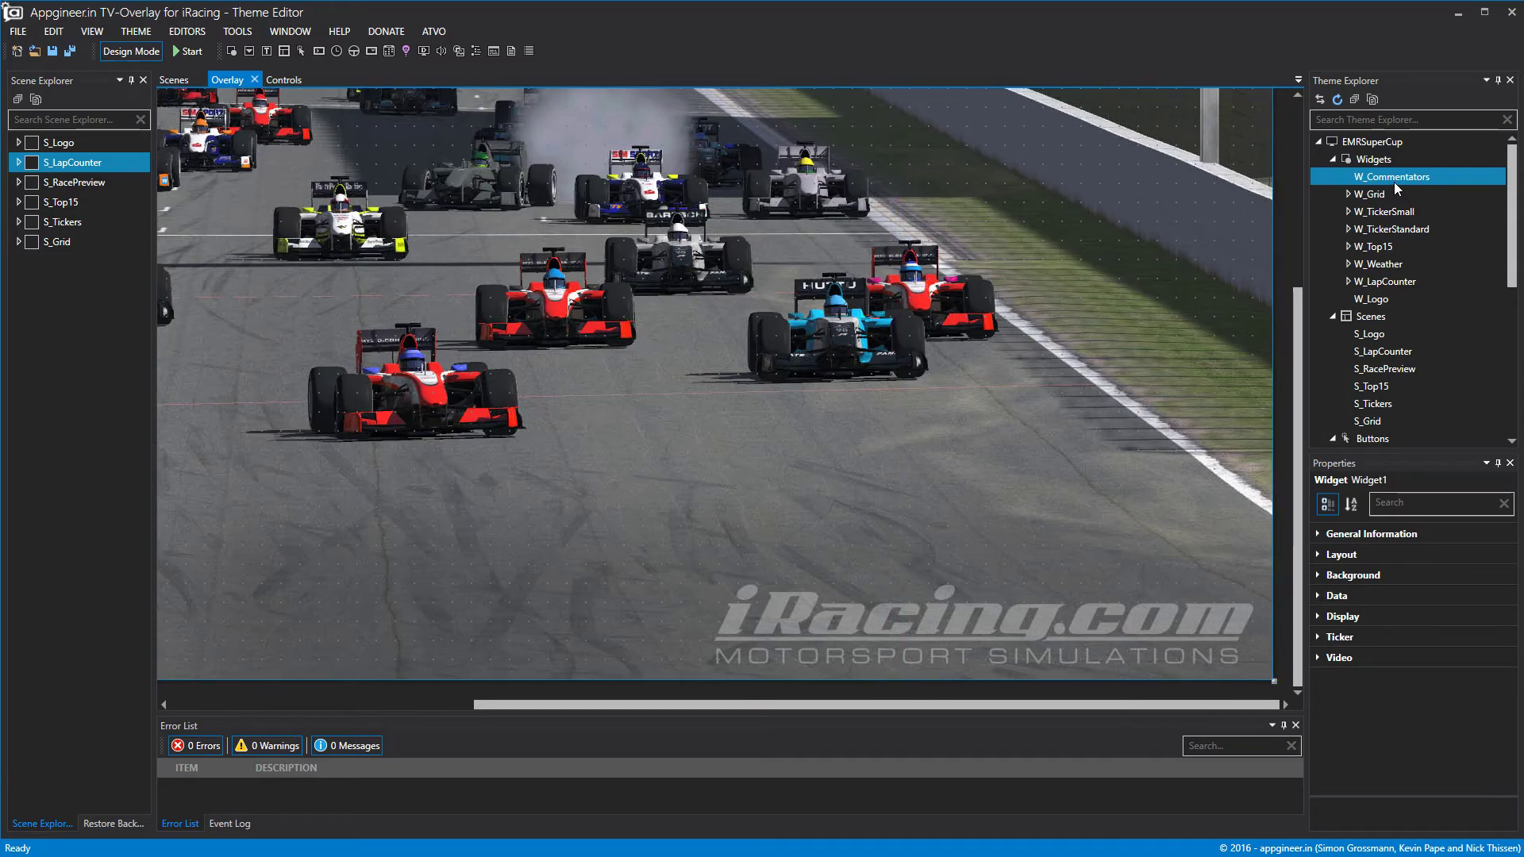
Set the widget's static background image to the black, white and red bar graphic.
left_click(1320, 585)
left_click(1327, 643)
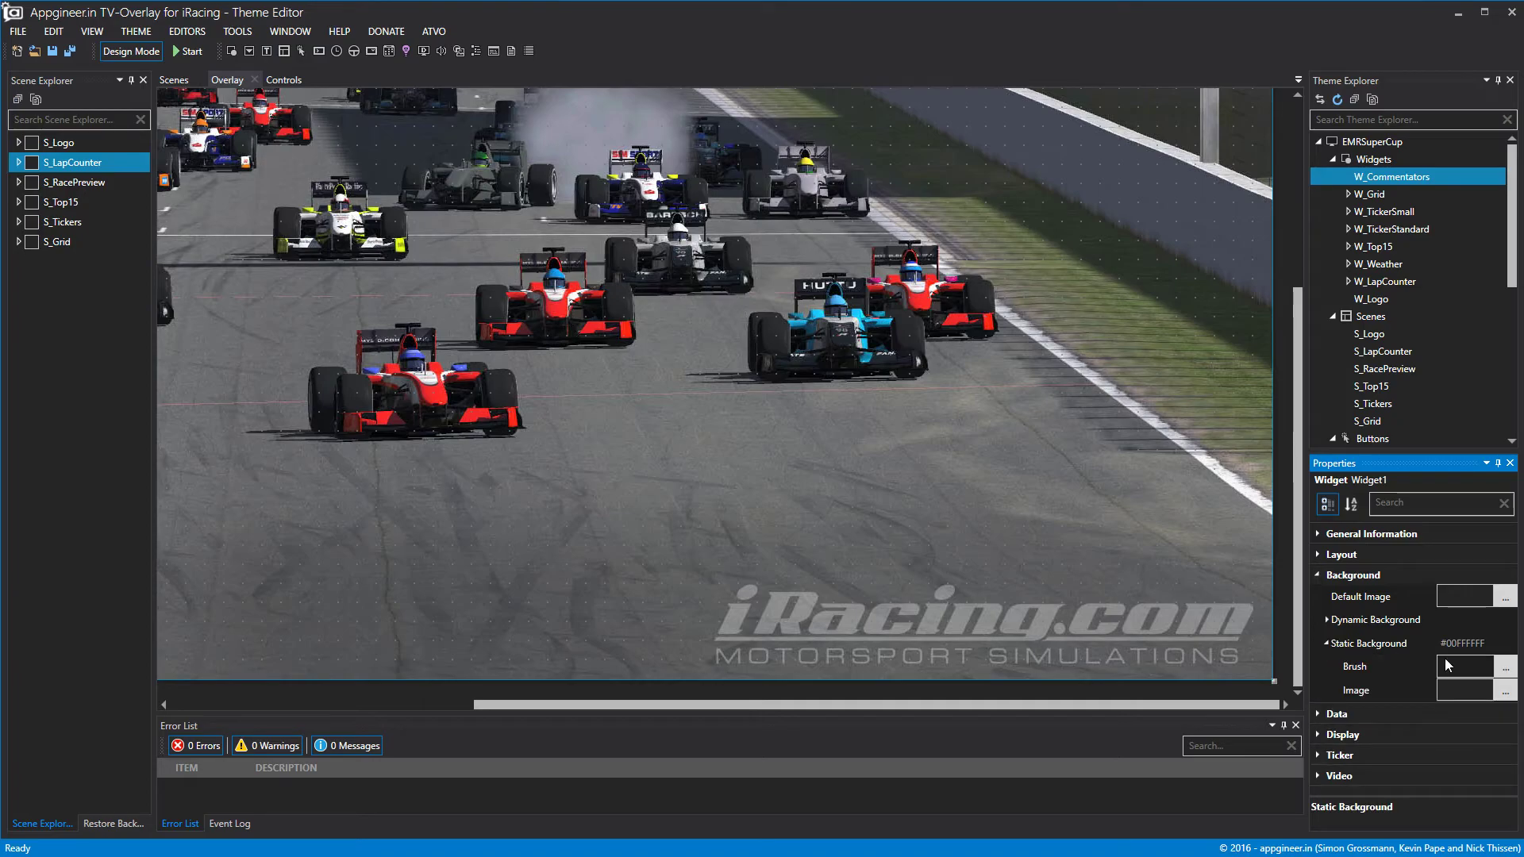
left_click(1502, 693)
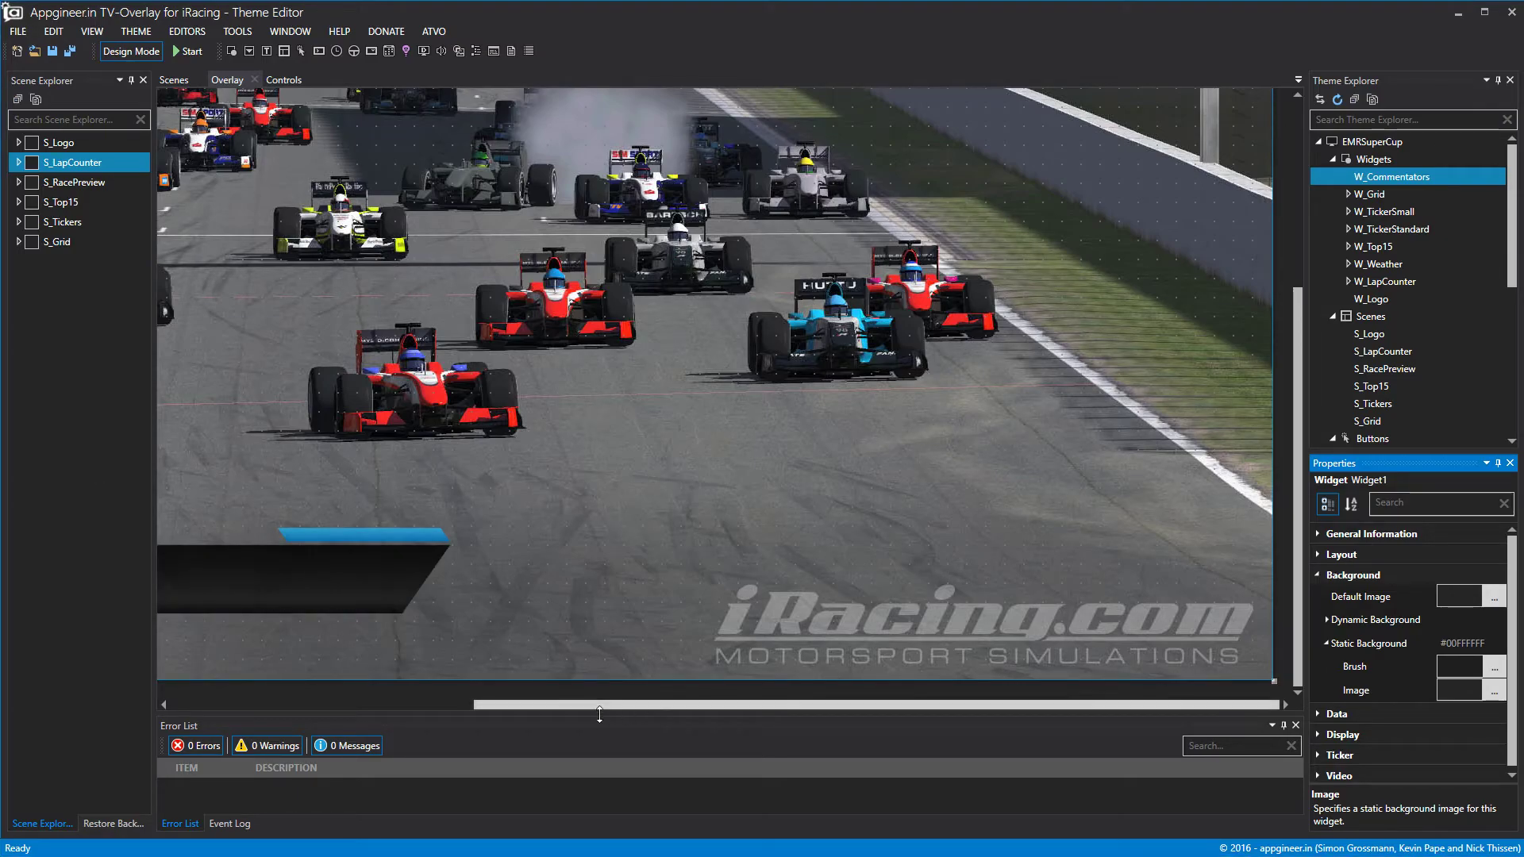
left_click_drag(608, 704, 303, 704)
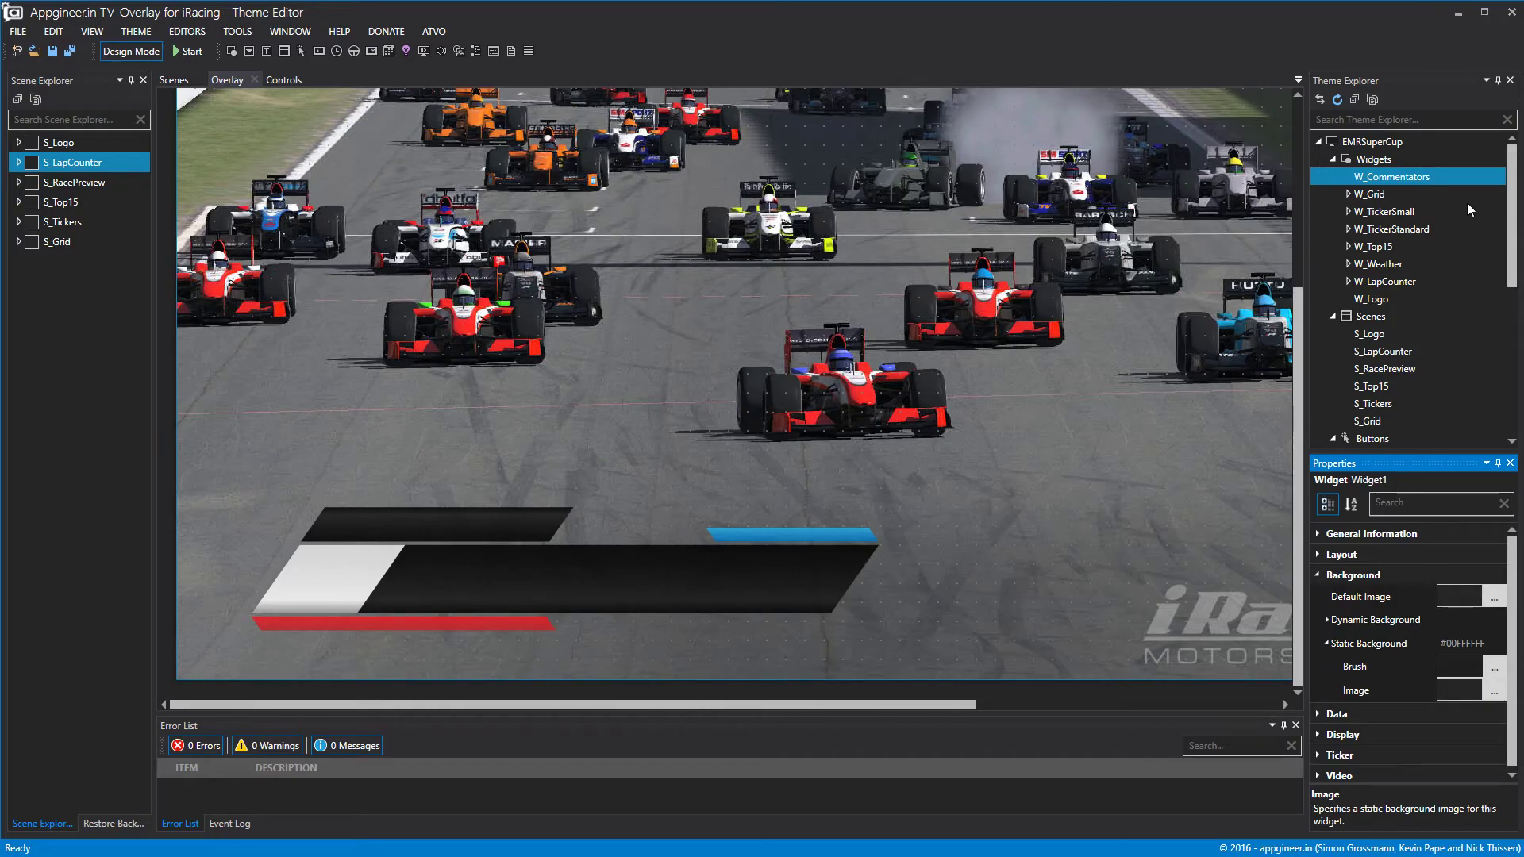
Add a sub-widget to W_Commentators and open the widget in its own editing tab.
right_click(1412, 177)
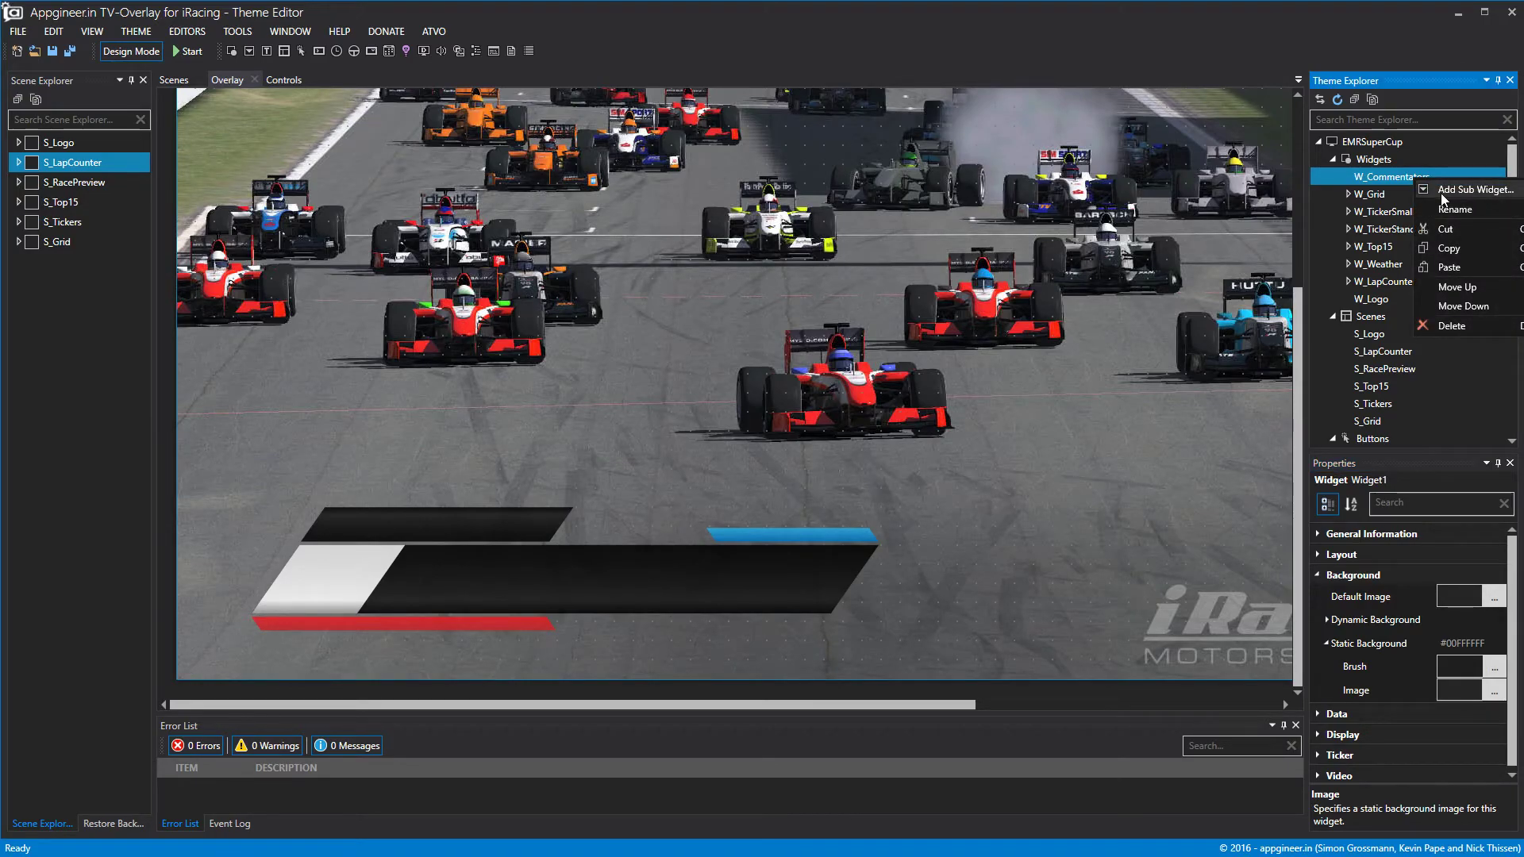
left_click(1441, 194)
double_click(1411, 180)
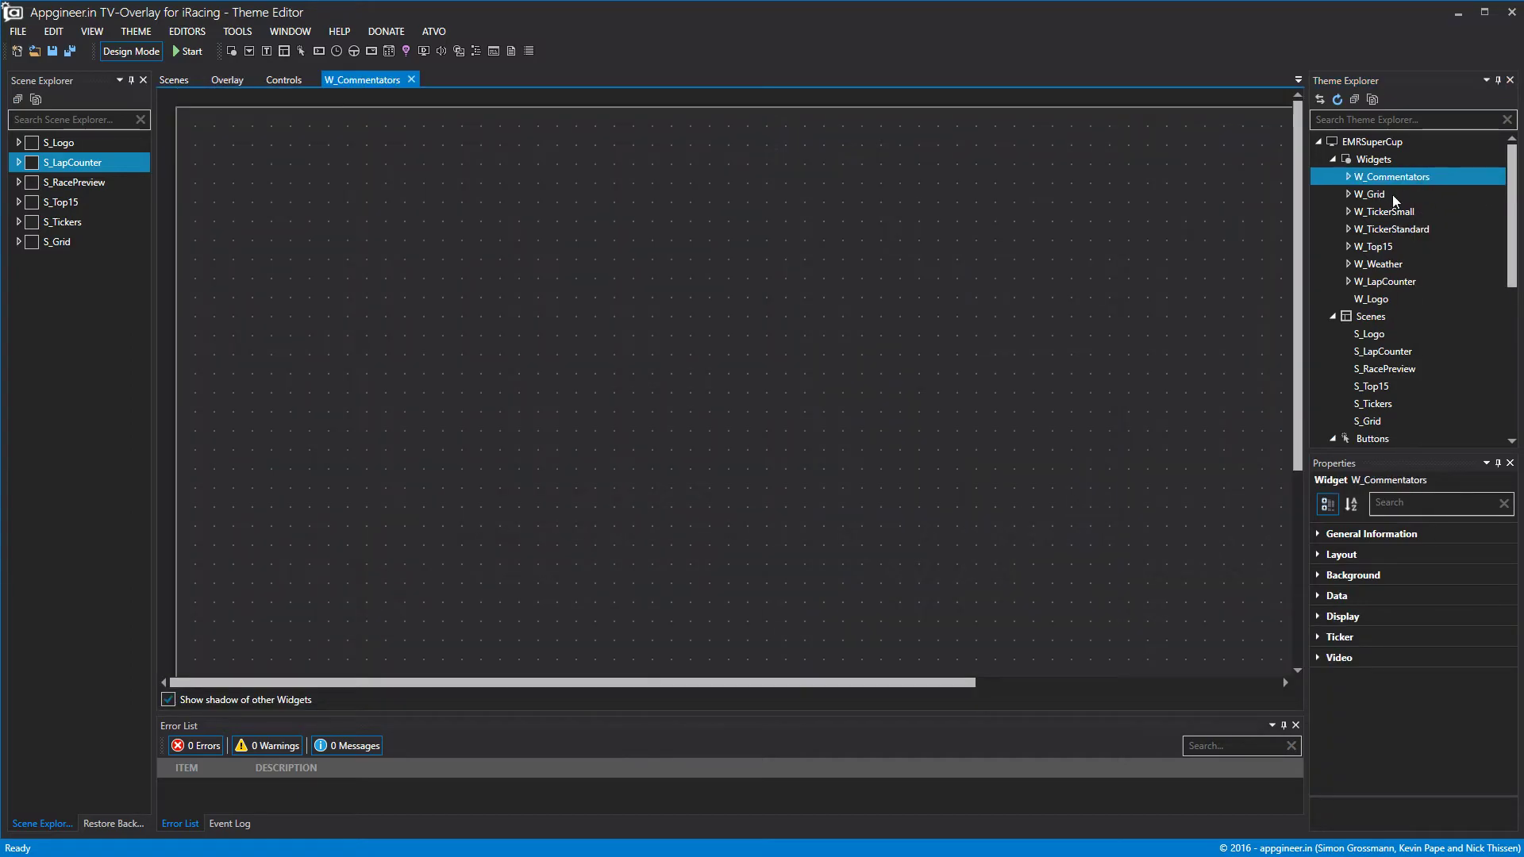
left_click(1346, 177)
left_click(1385, 194)
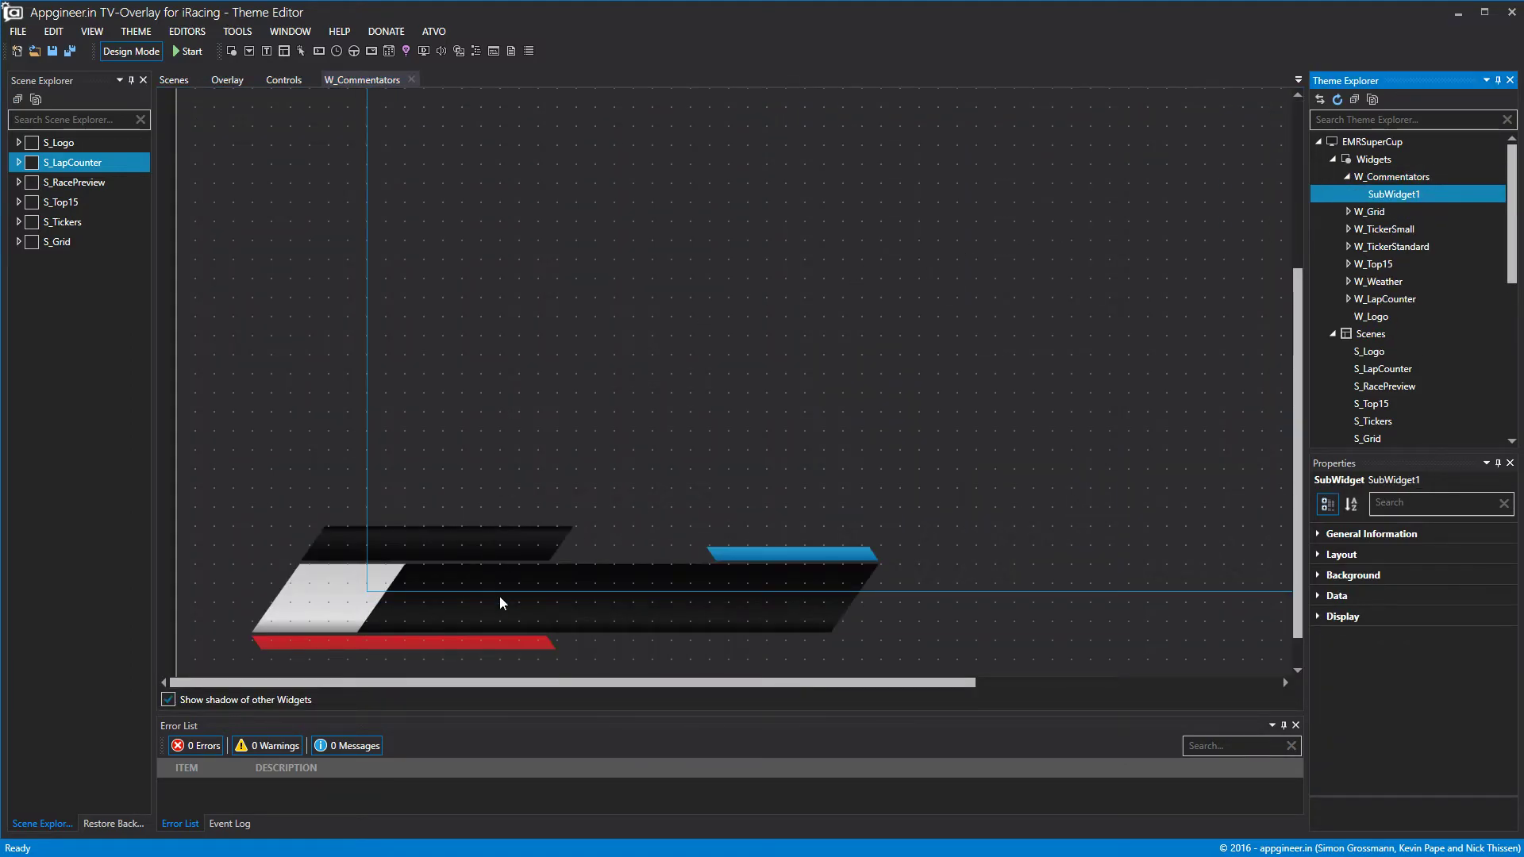
Move and resize SubWidget1 so it frames the bar graphic.
left_click_drag(500, 539, 514, 155)
scroll(547, 270, "up", 5)
left_click_drag(590, 344, 443, 538)
scroll(452, 512, "down", 6)
left_click_drag(507, 324, 559, 595)
left_click_drag(597, 684, 902, 684)
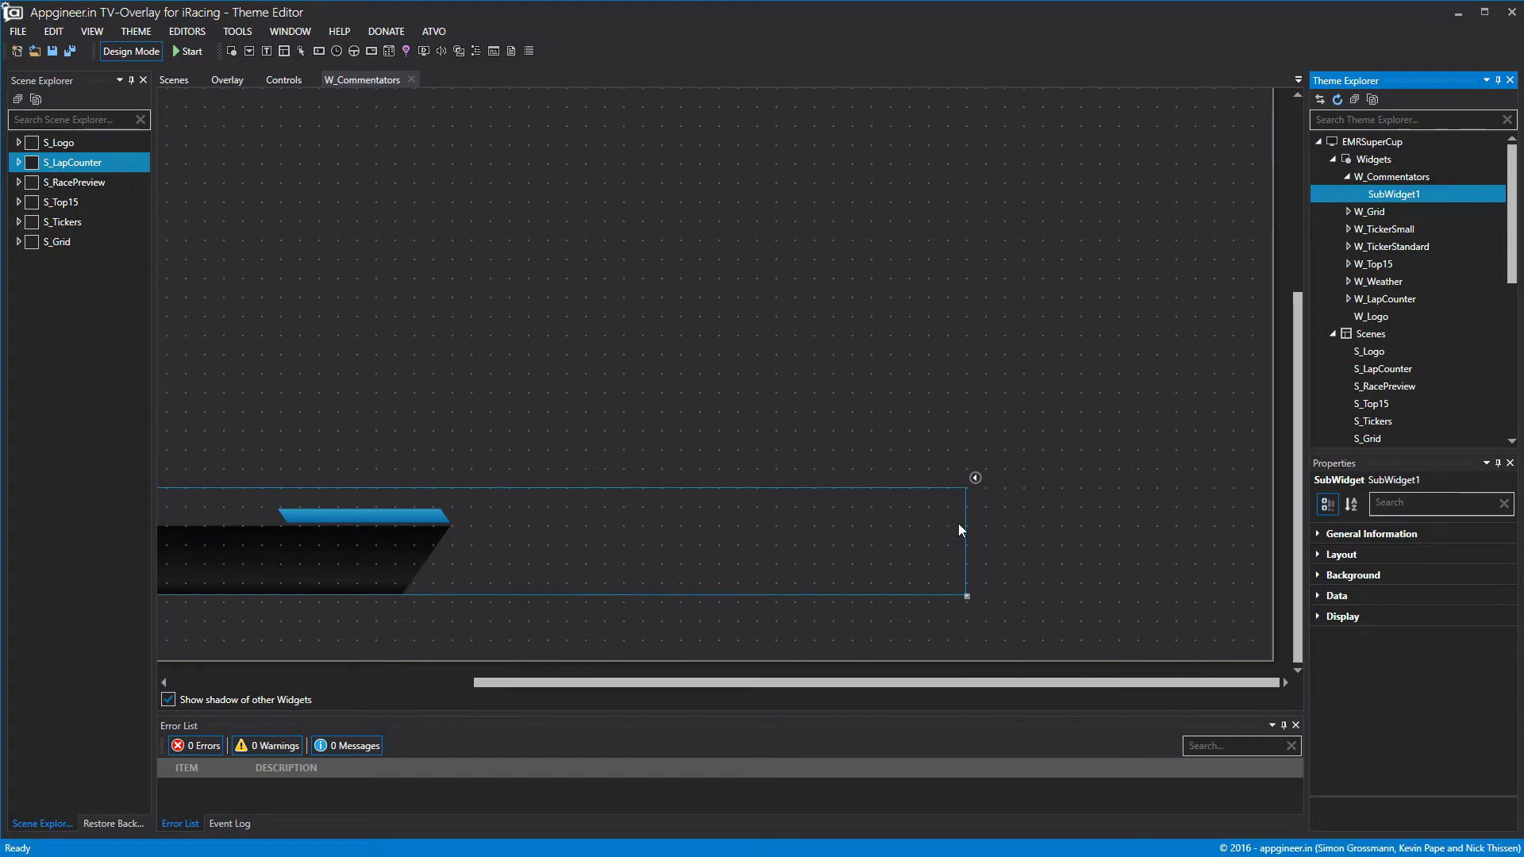
left_click_drag(967, 529, 451, 527)
left_click_drag(831, 684, 528, 684)
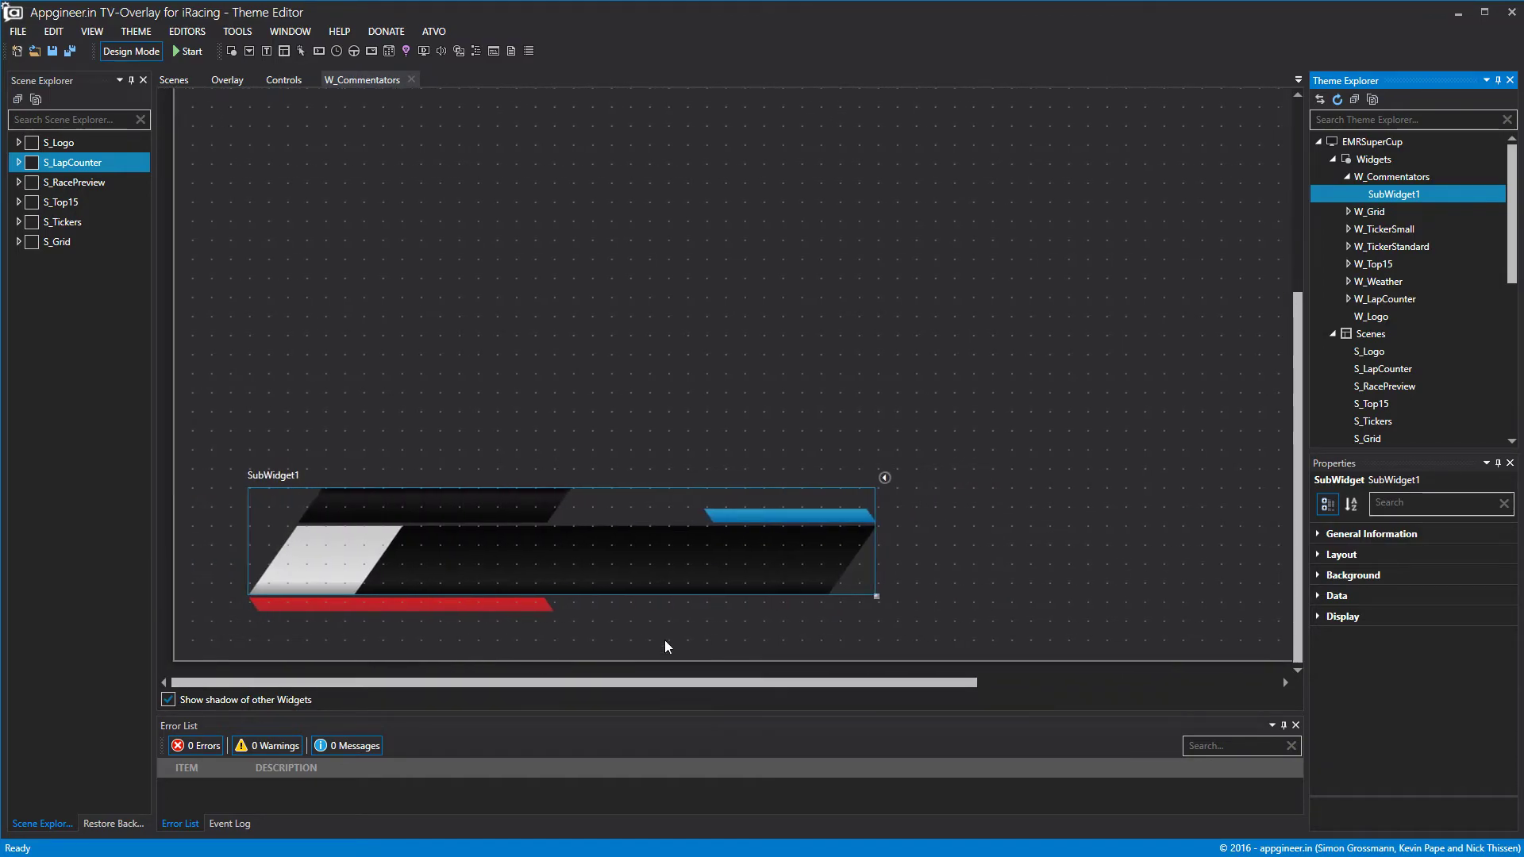
Rename SubWidget1 to SW_Comms.
right_click(1399, 199)
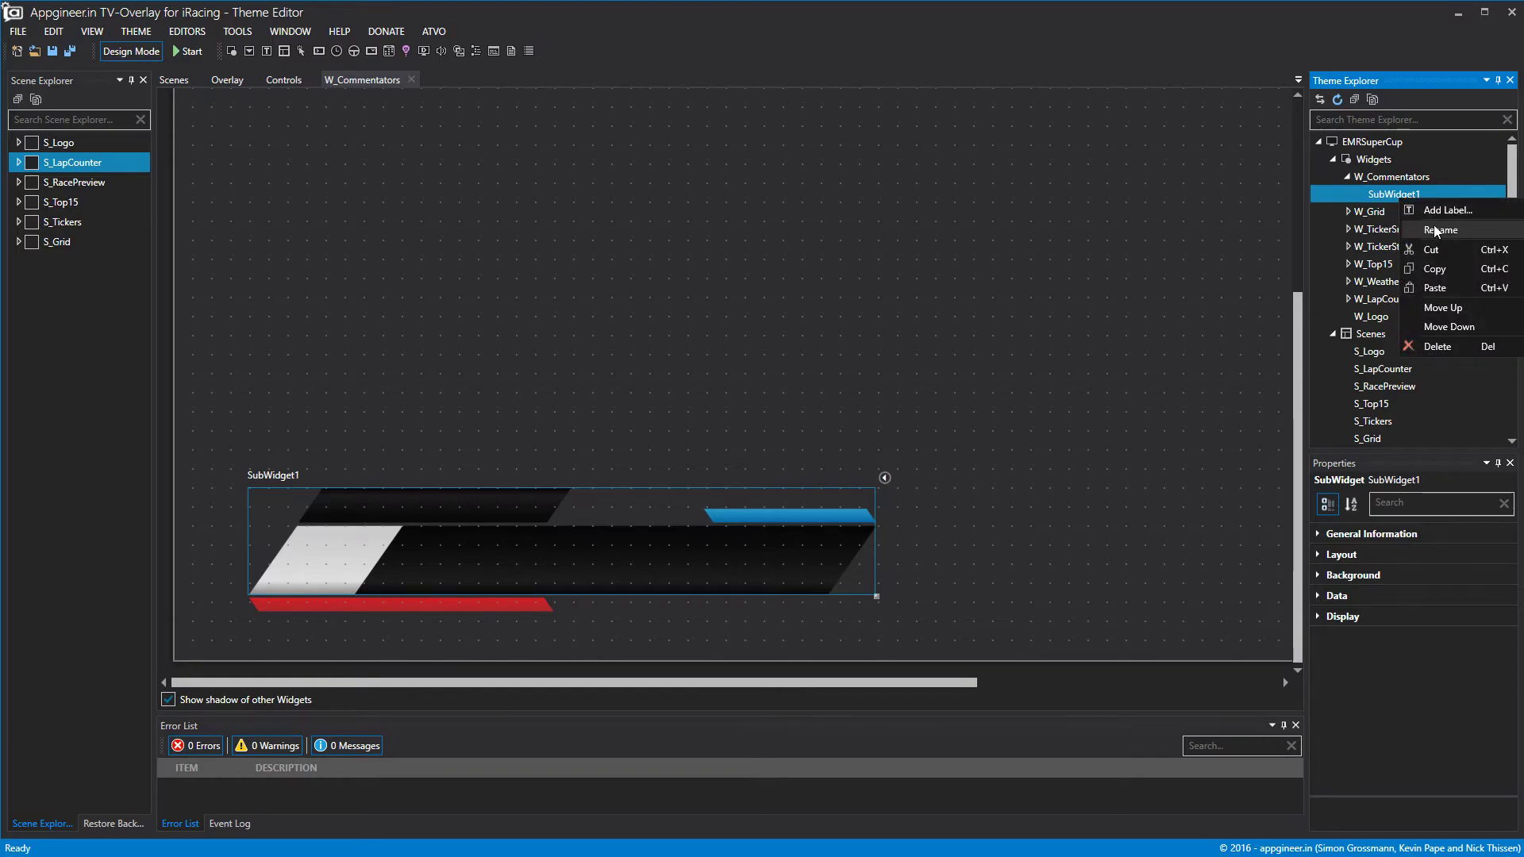
left_click(1435, 229)
type("SW_Comme")
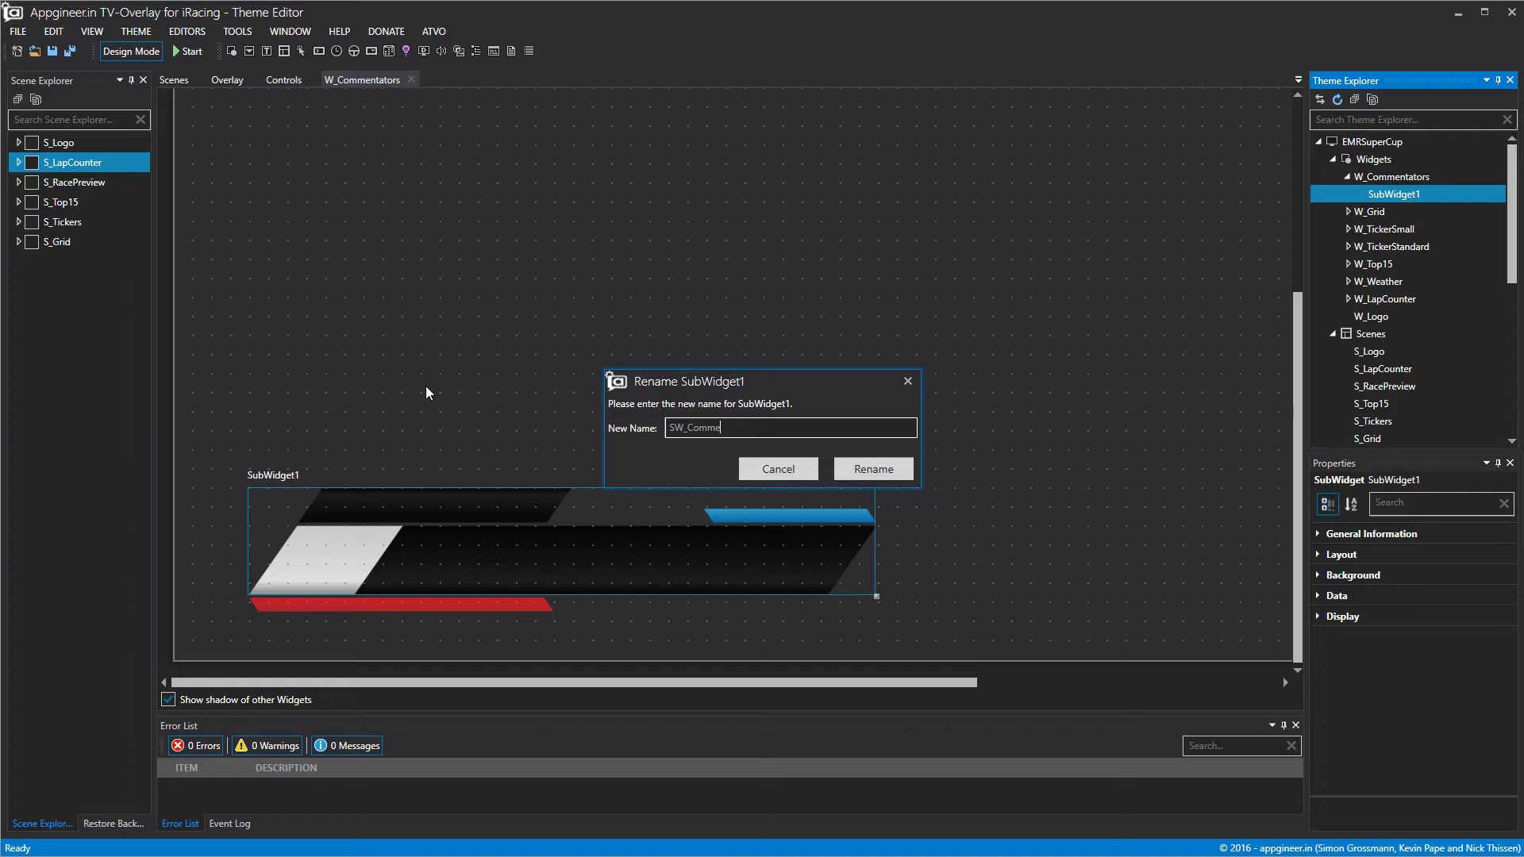
left_click(871, 469)
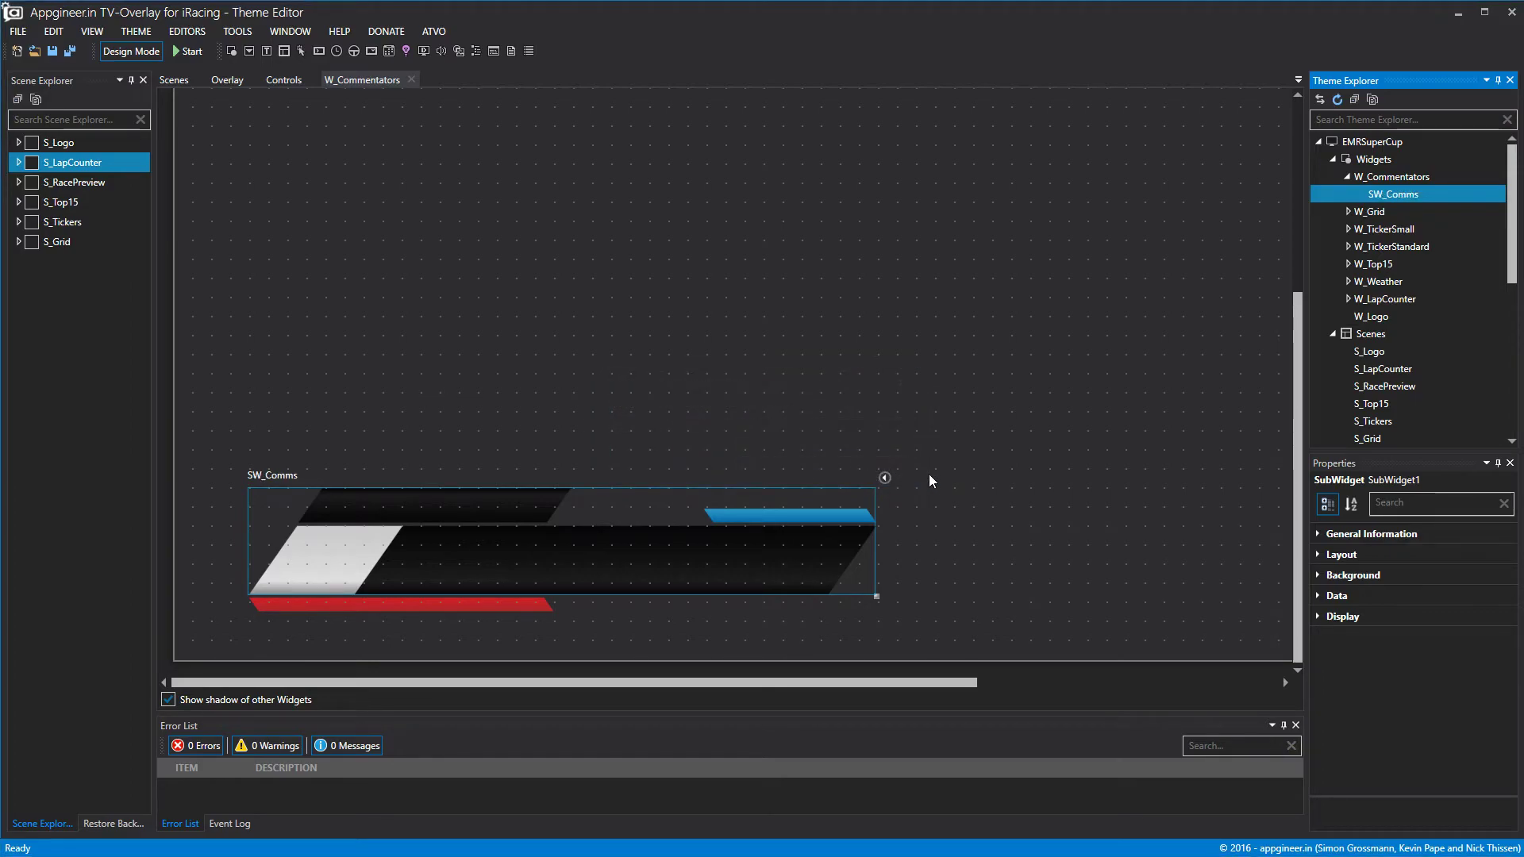
left_click(1405, 177)
left_click(1318, 596)
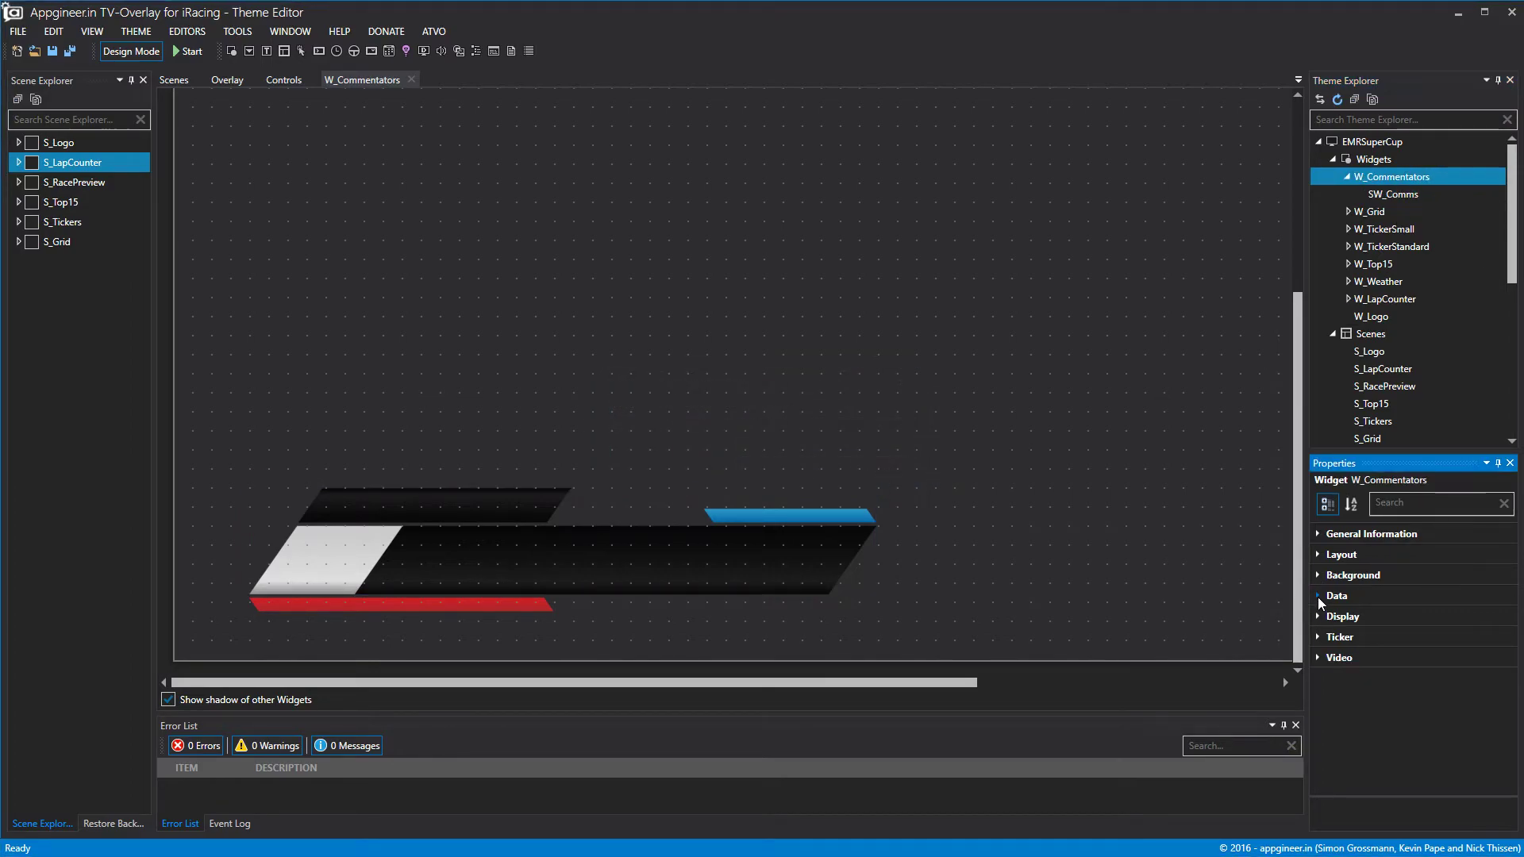
Set W_Commentators' data set to Input controls.
left_click(1506, 682)
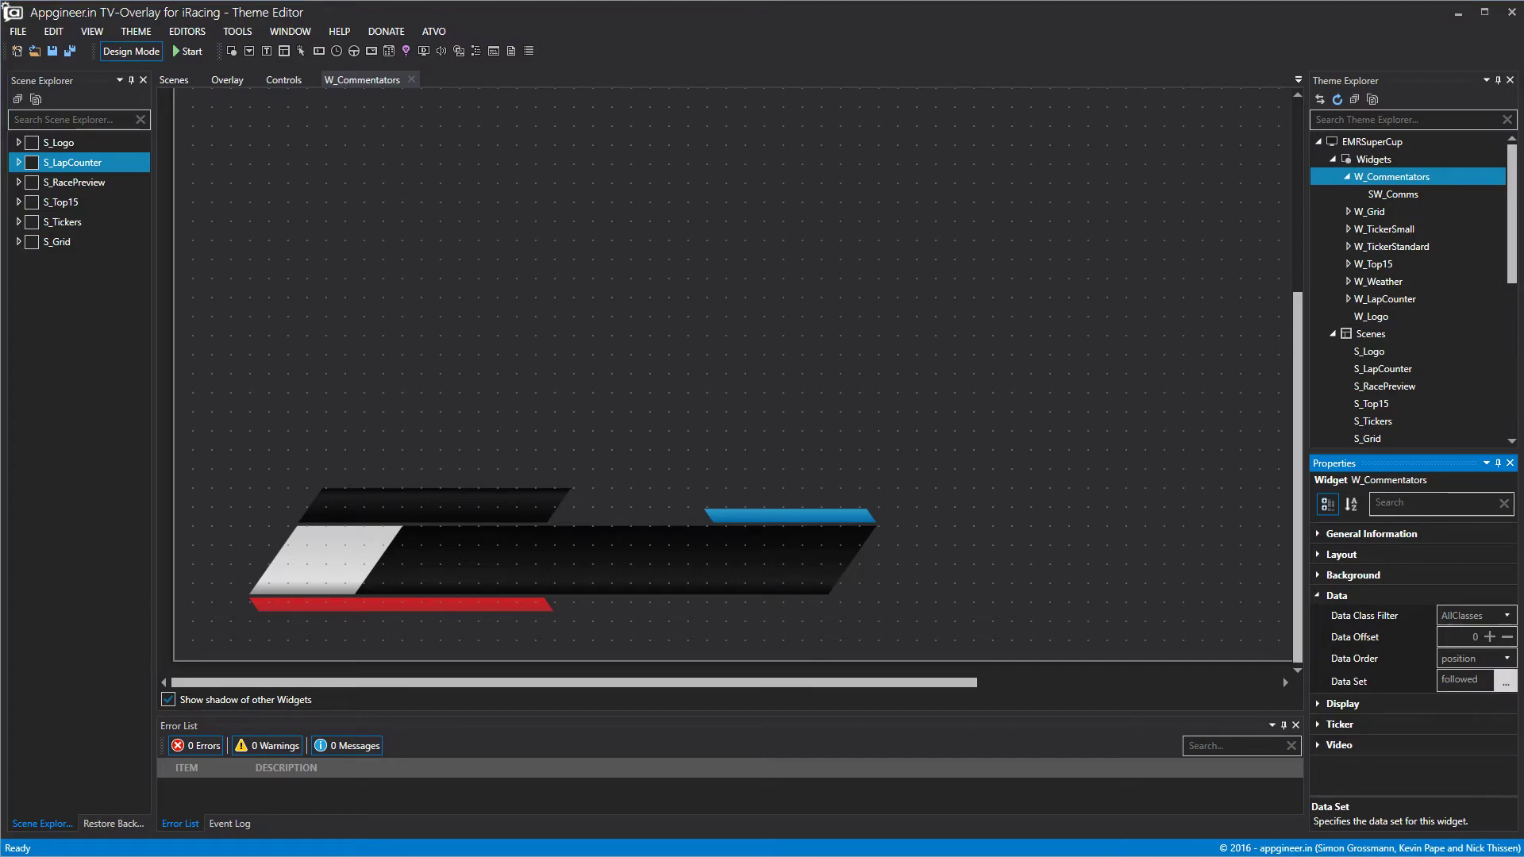
left_click_drag(1050, 141, 847, 134)
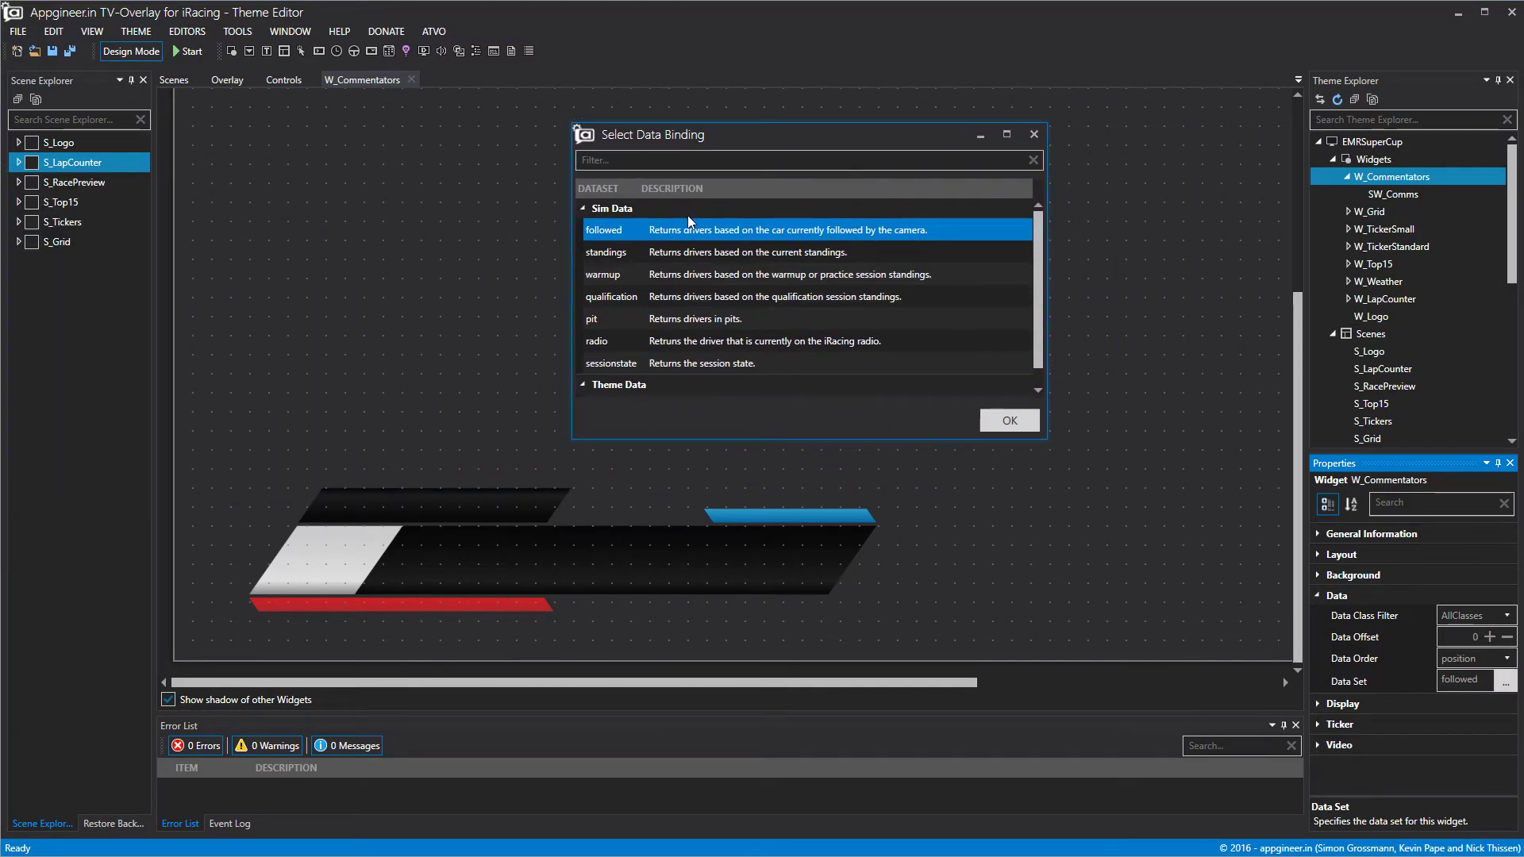
left_click_drag(1040, 221, 1040, 242)
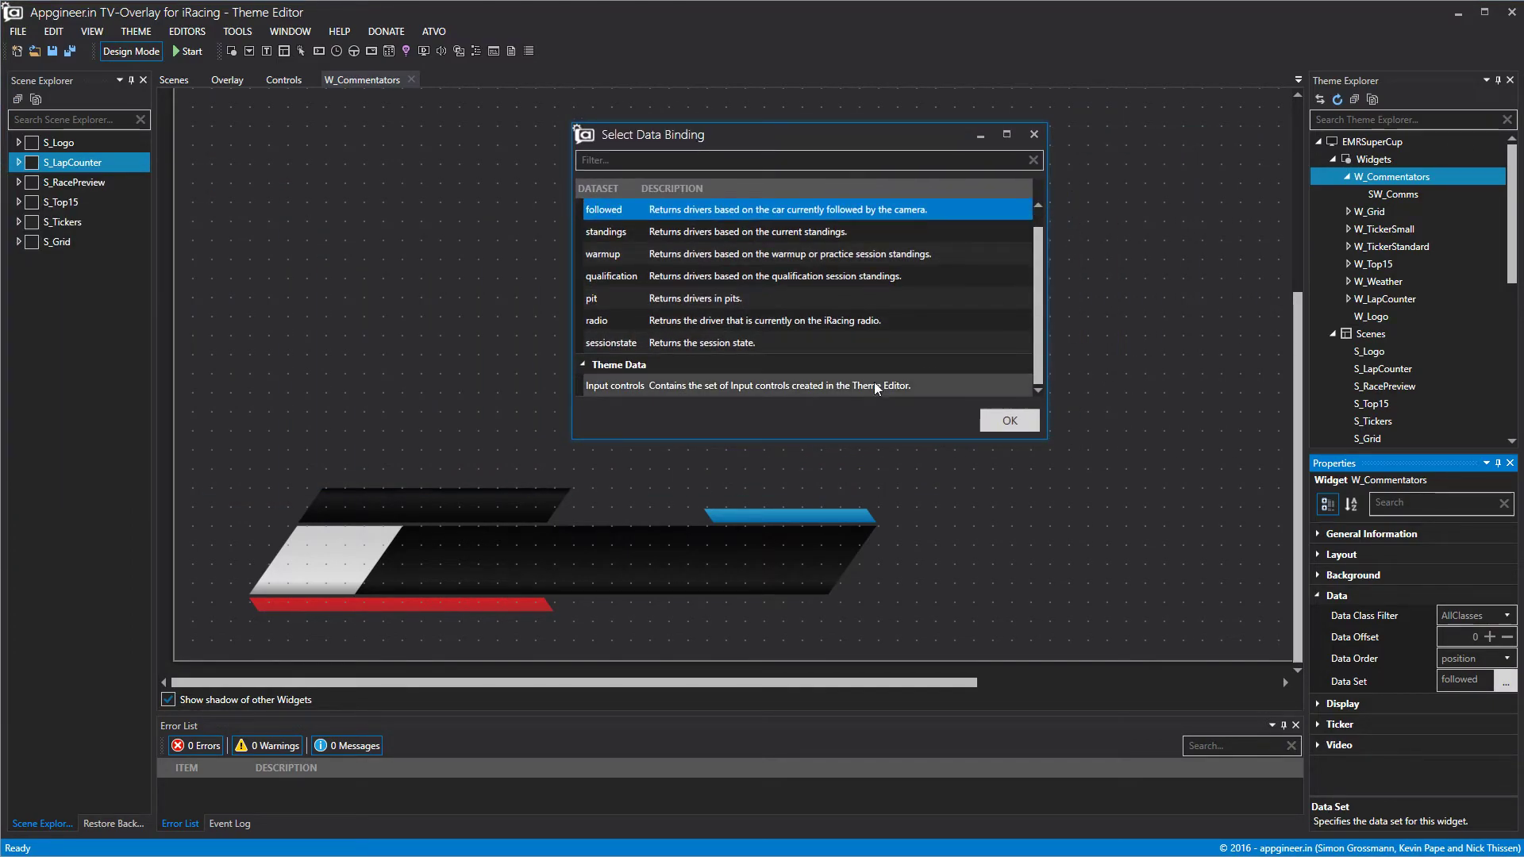
left_click(779, 388)
left_click(1009, 420)
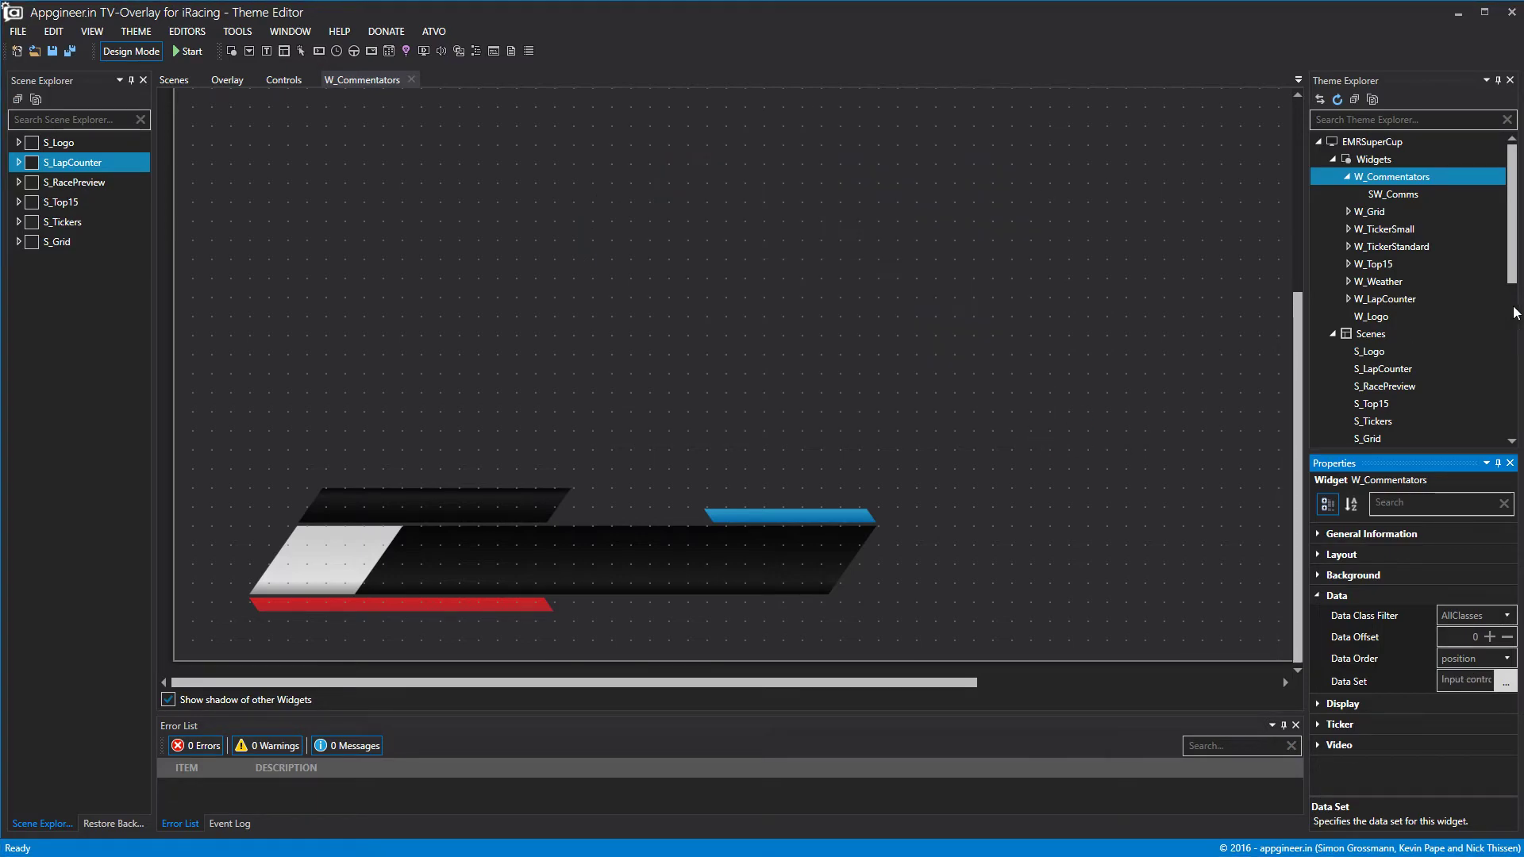
Add Label2 inside SW_Comms bound to Input1, then select the Input1 field in Controls.
left_click(1397, 197)
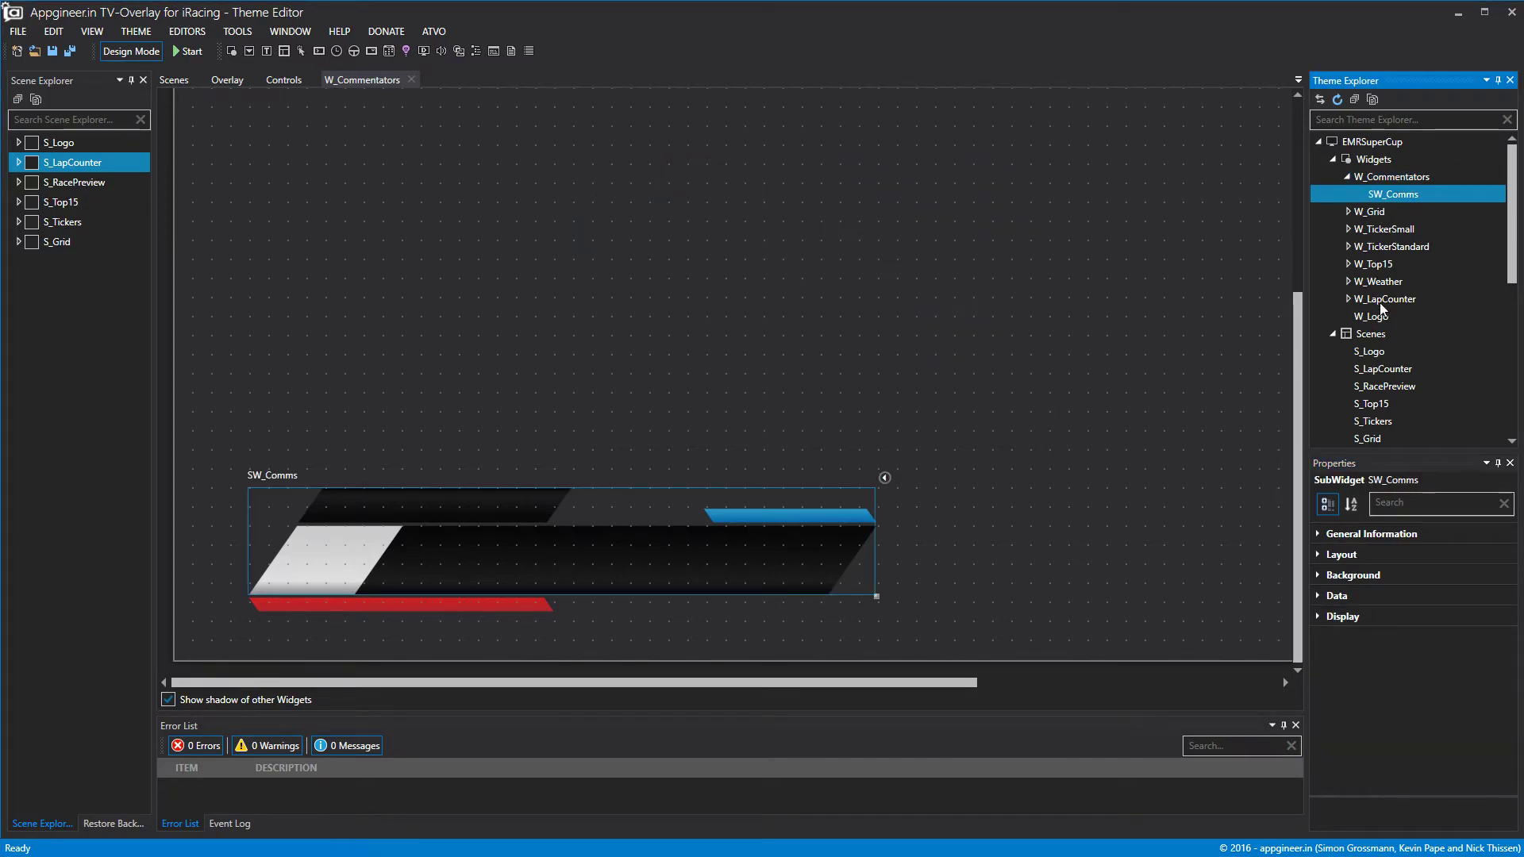
right_click(1394, 196)
left_click(1408, 208)
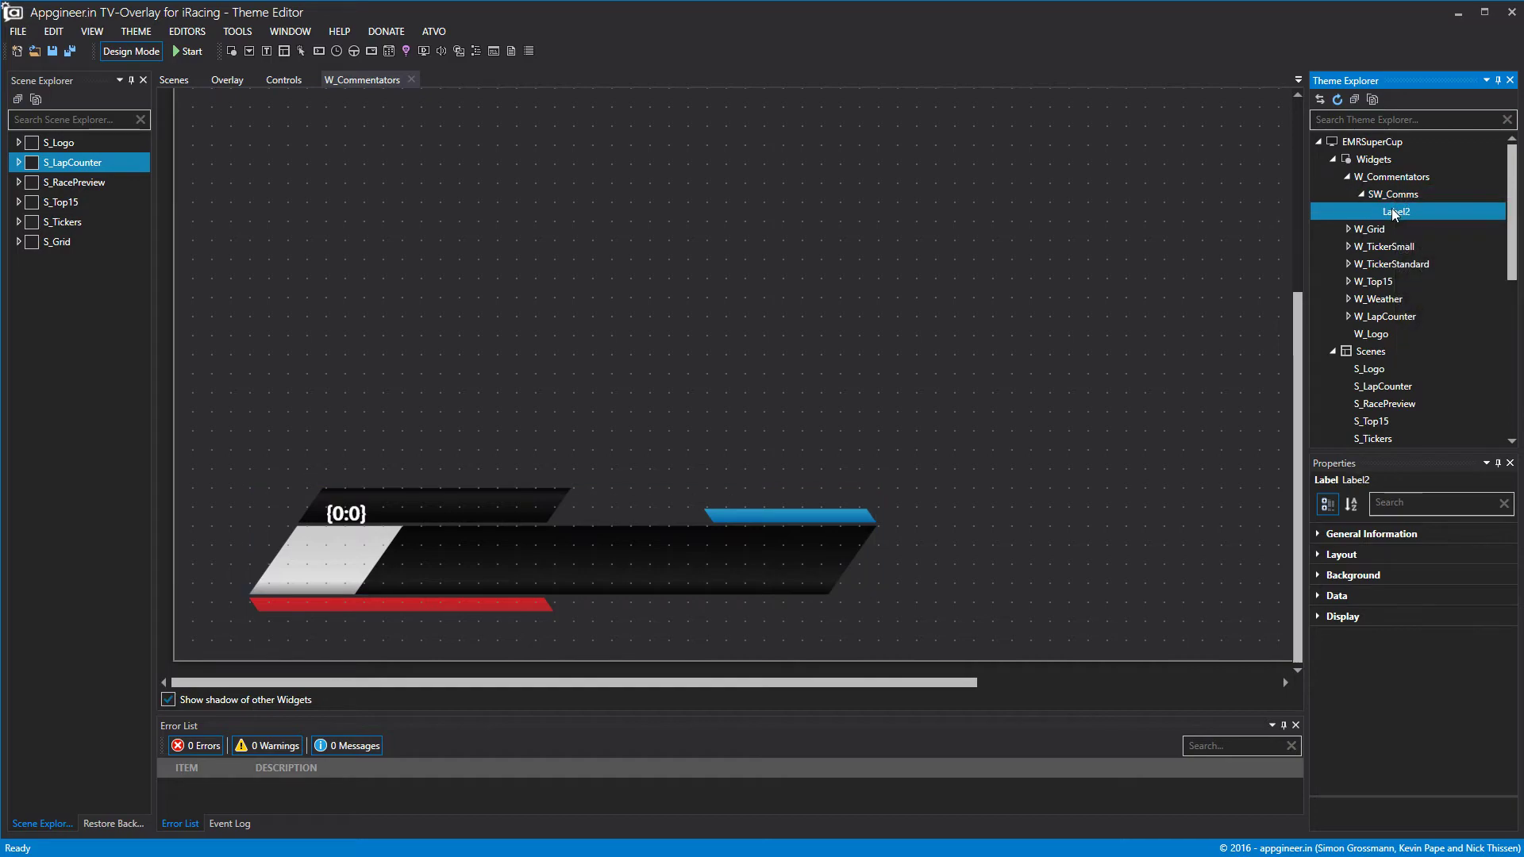
left_click(1322, 597)
left_click(1505, 619)
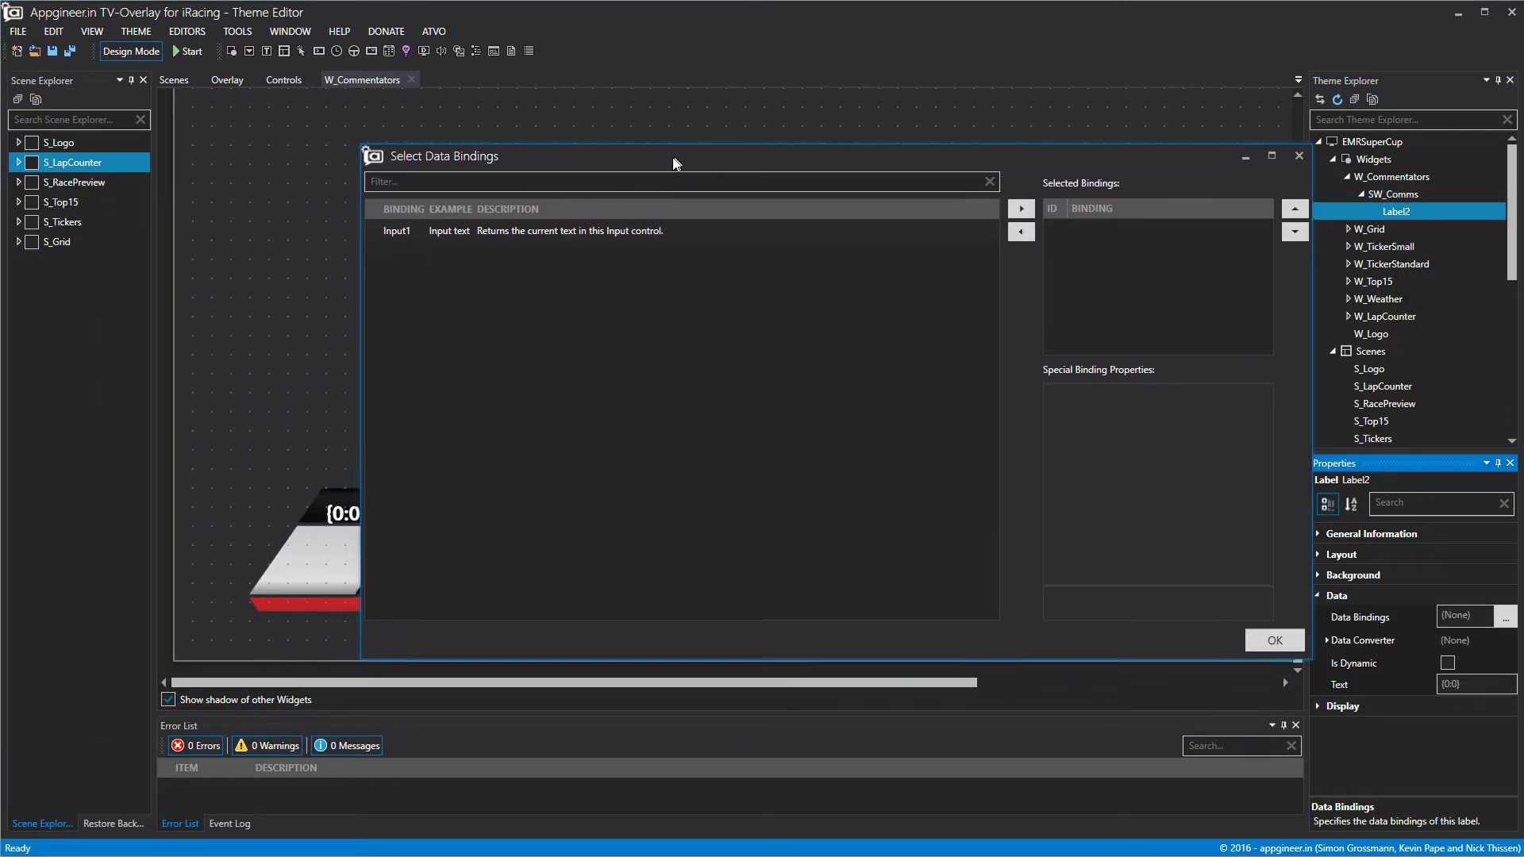
left_click(620, 230)
left_click(1013, 208)
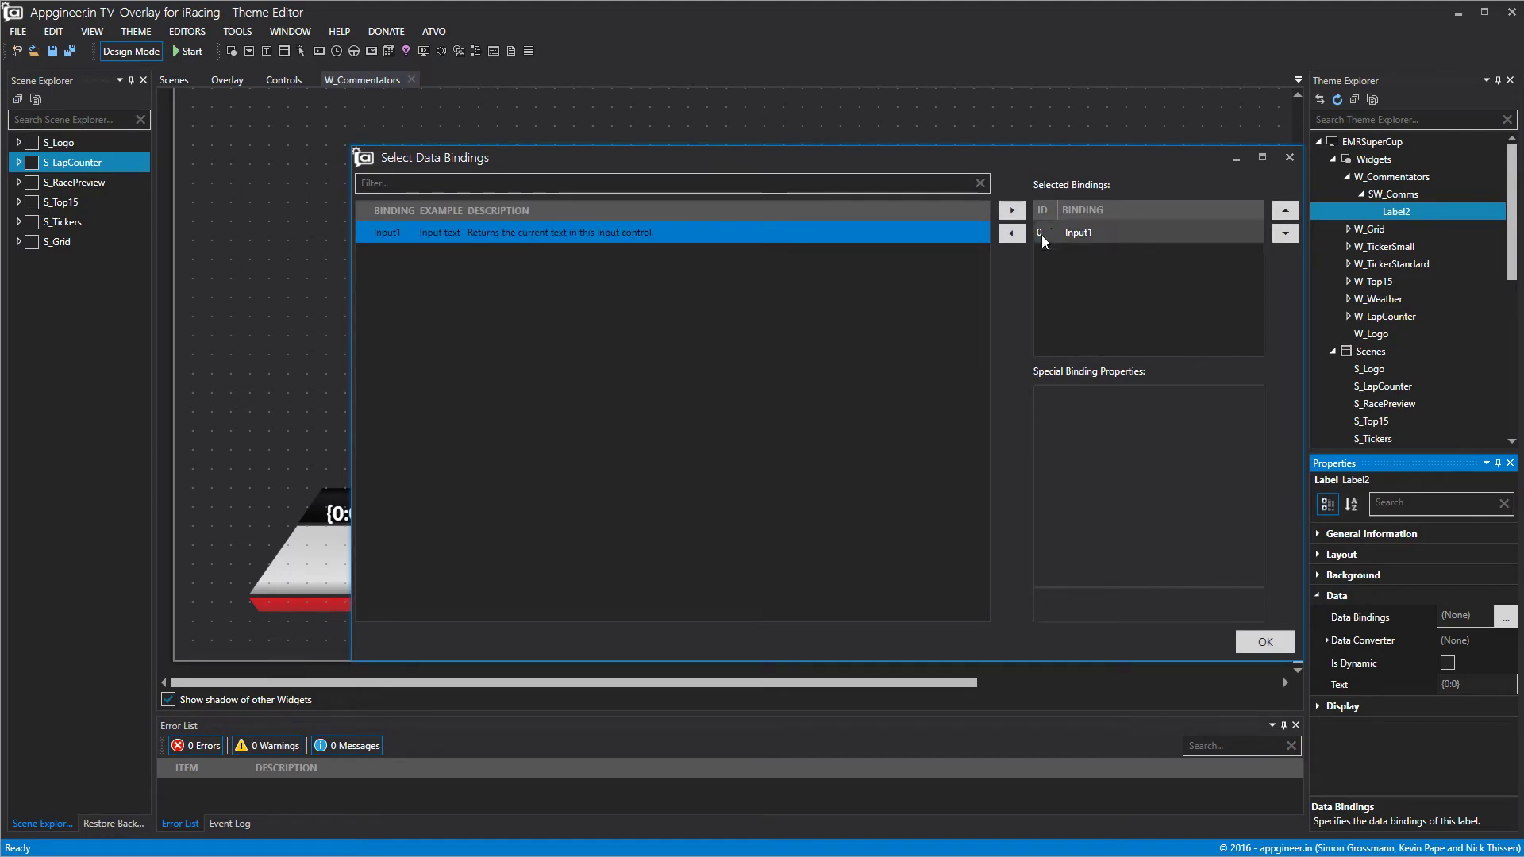
left_click(1268, 642)
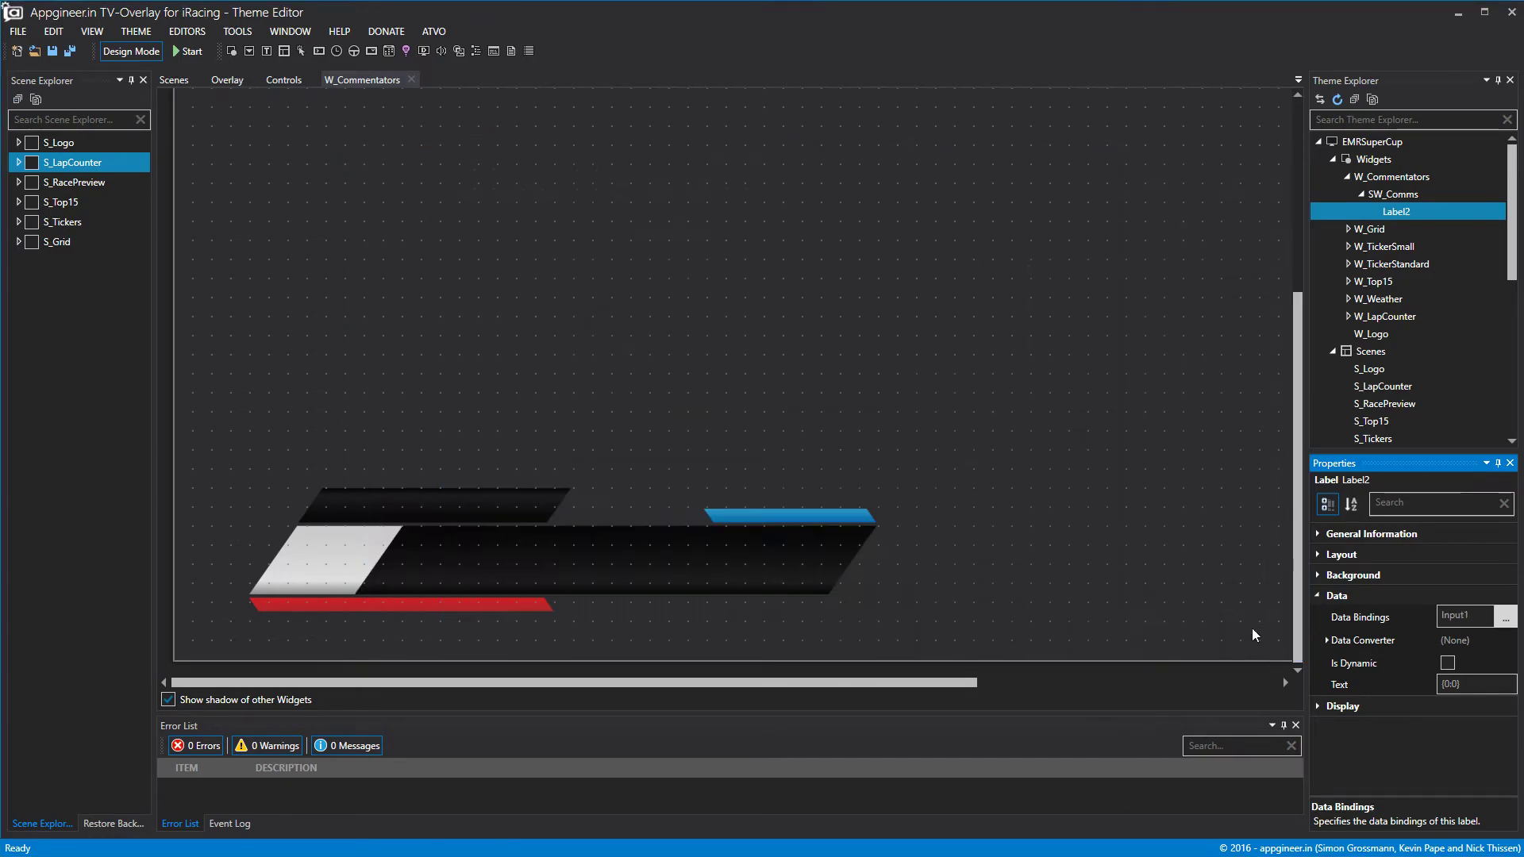
left_click(284, 83)
left_click(359, 235)
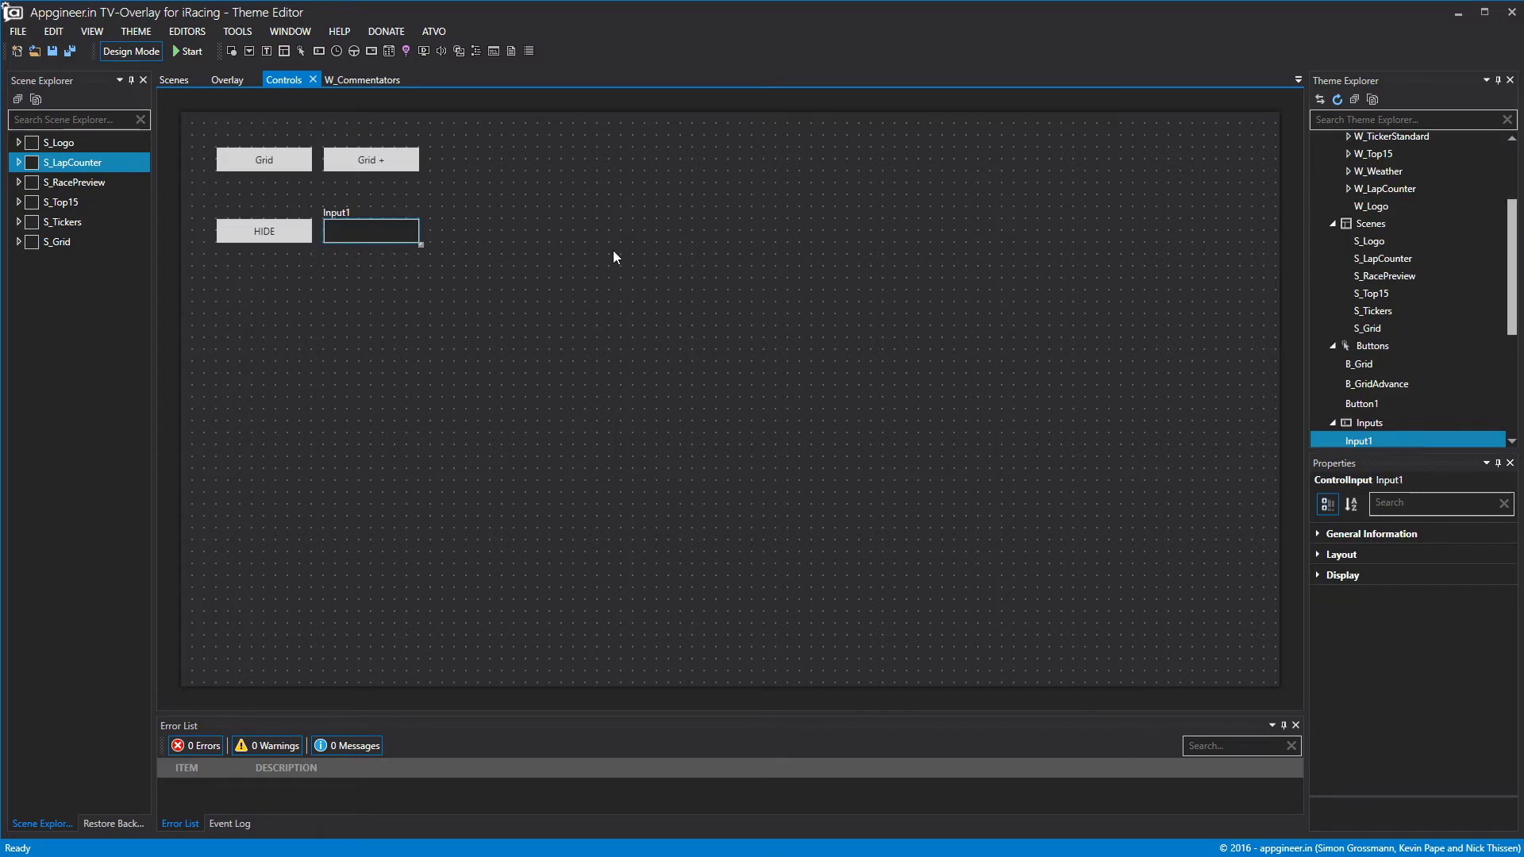
Open SW_Comms and drag Label2 right and down, narrowing it from the right.
left_click(363, 81)
scroll(1405, 397, "up", 3)
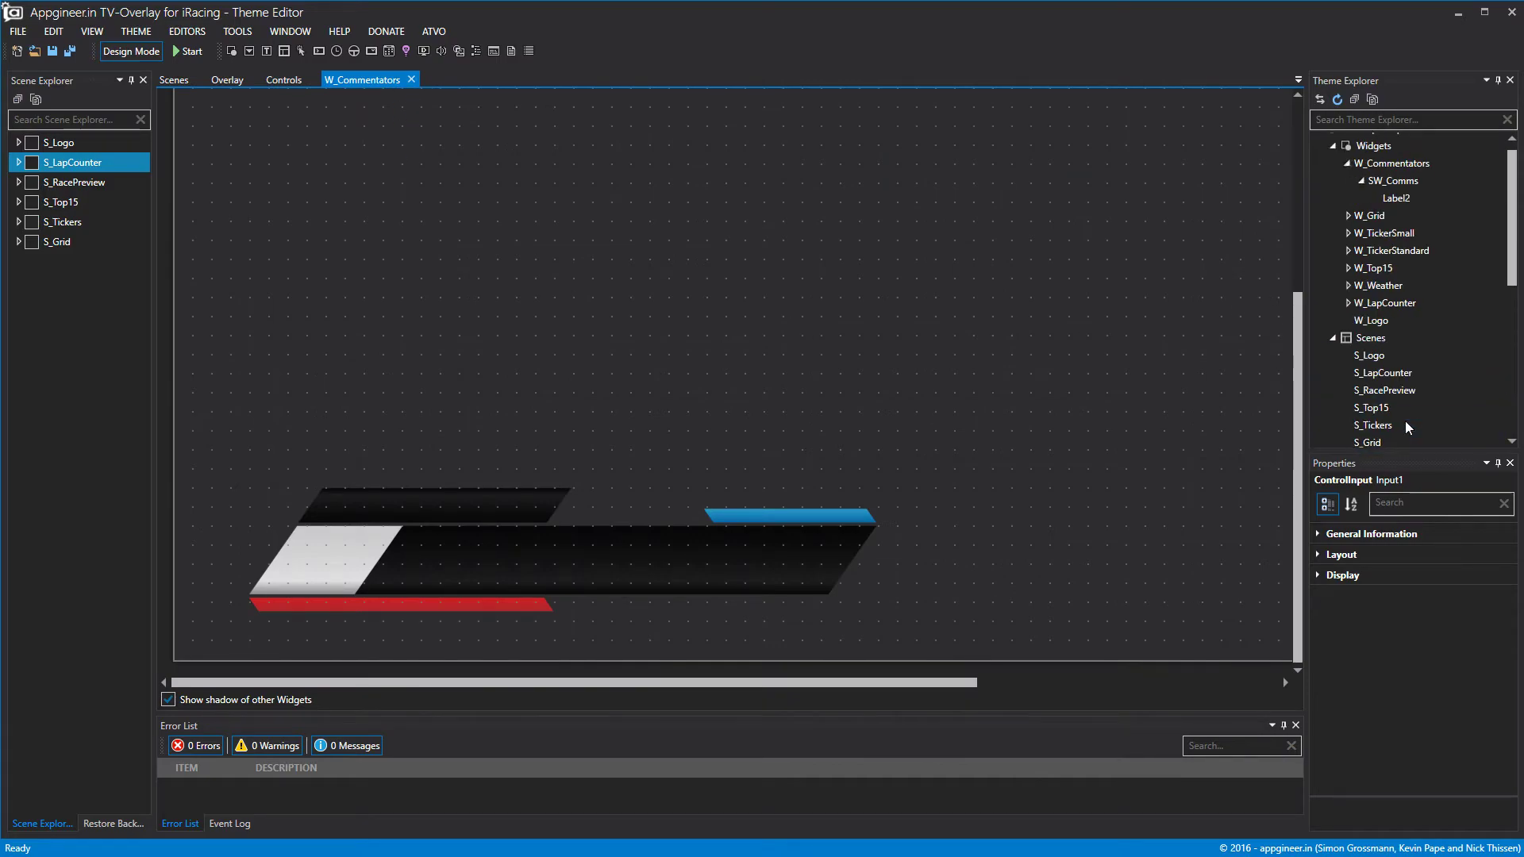
left_click(1408, 213)
double_click(1393, 194)
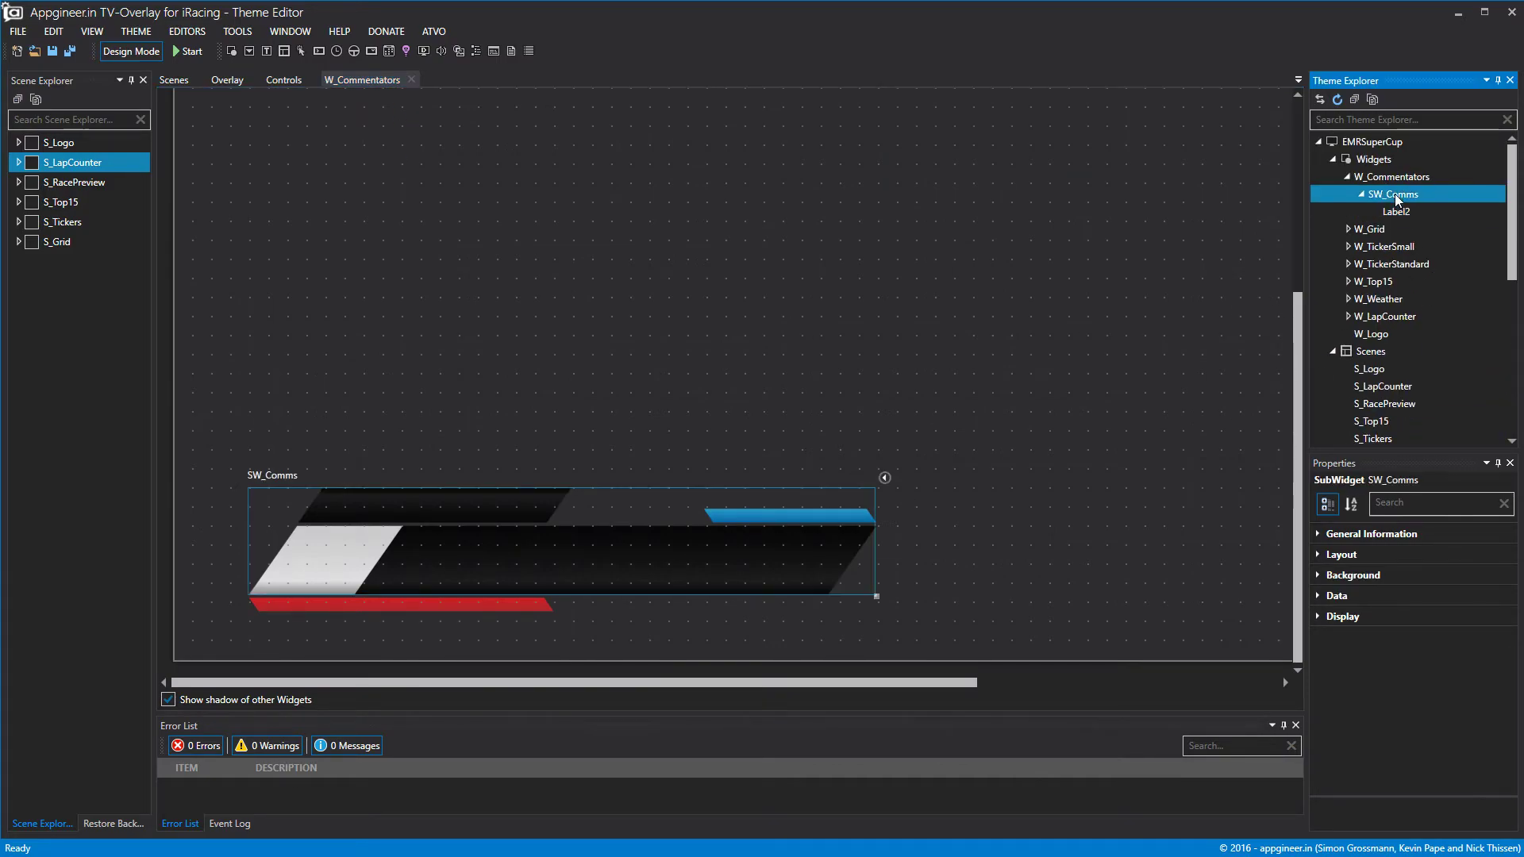
left_click_drag(575, 548, 654, 573)
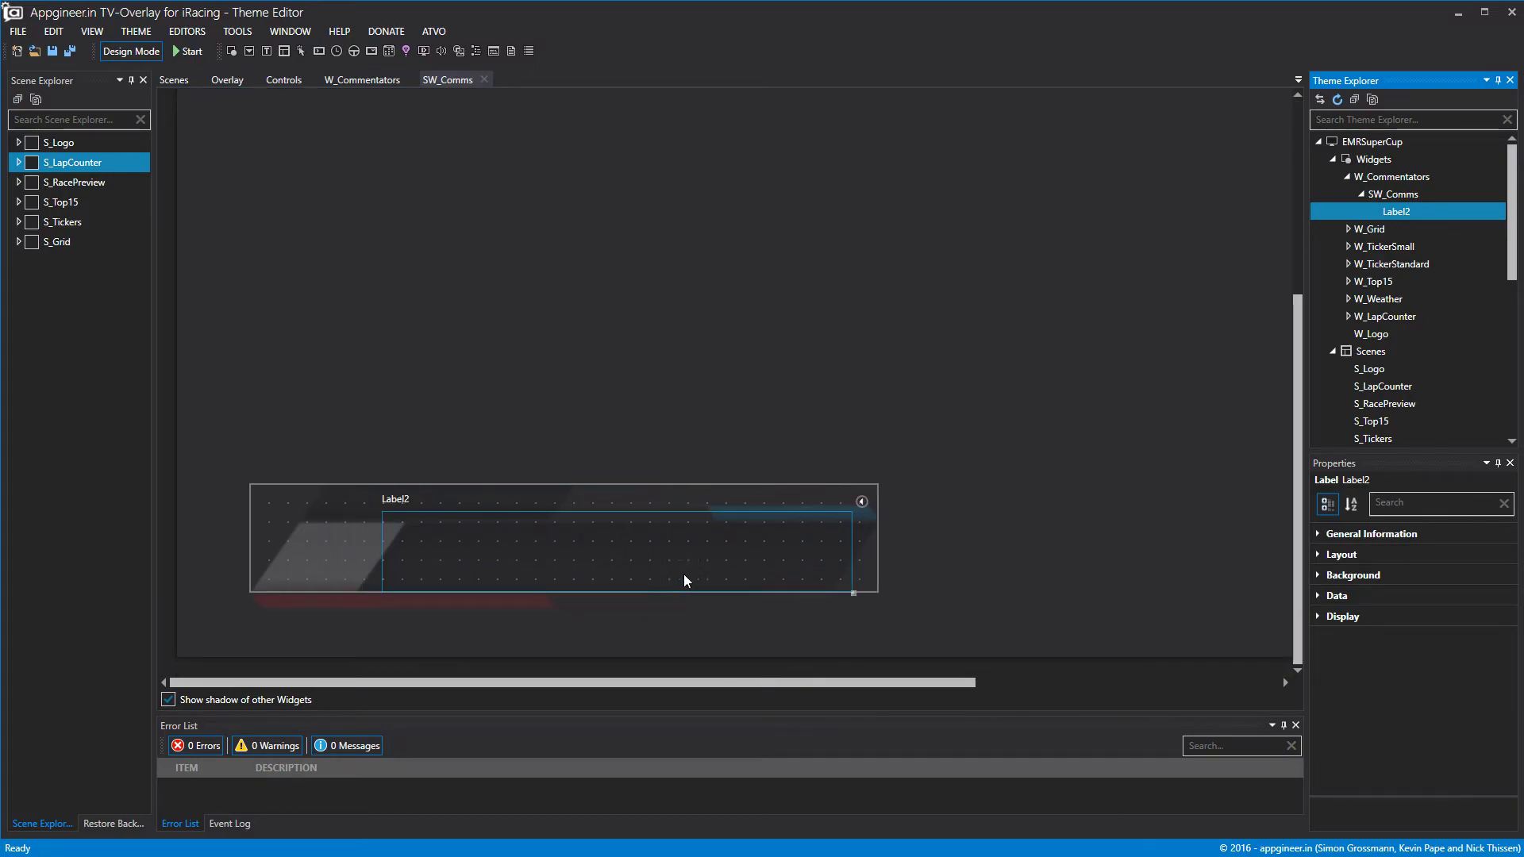
left_click_drag(854, 551, 830, 551)
left_click_drag(755, 555, 770, 559)
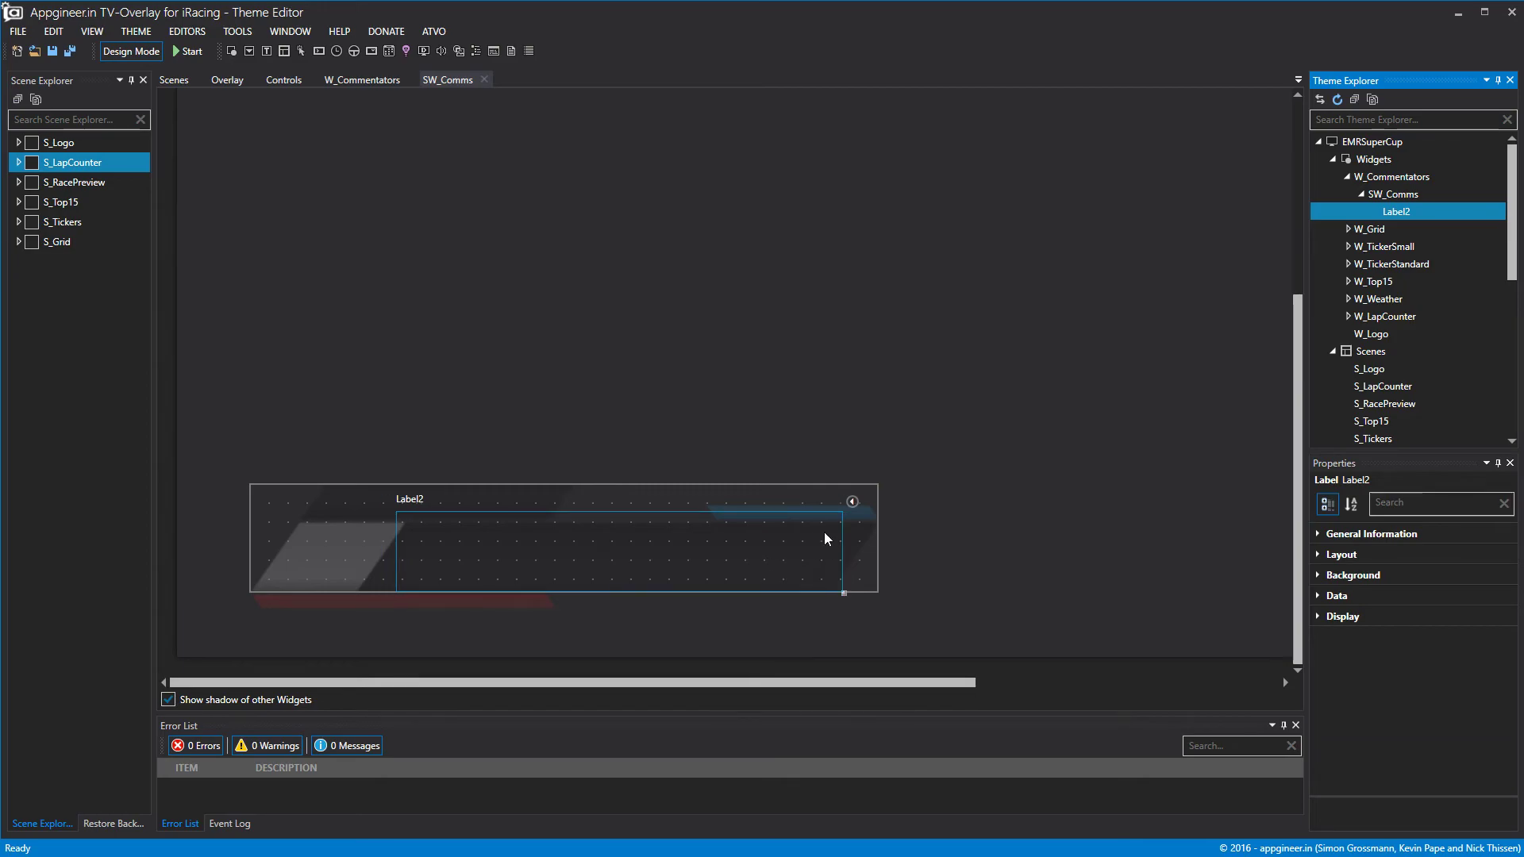
Set Label2's Top to 47 and Height to 87.
left_click(1316, 556)
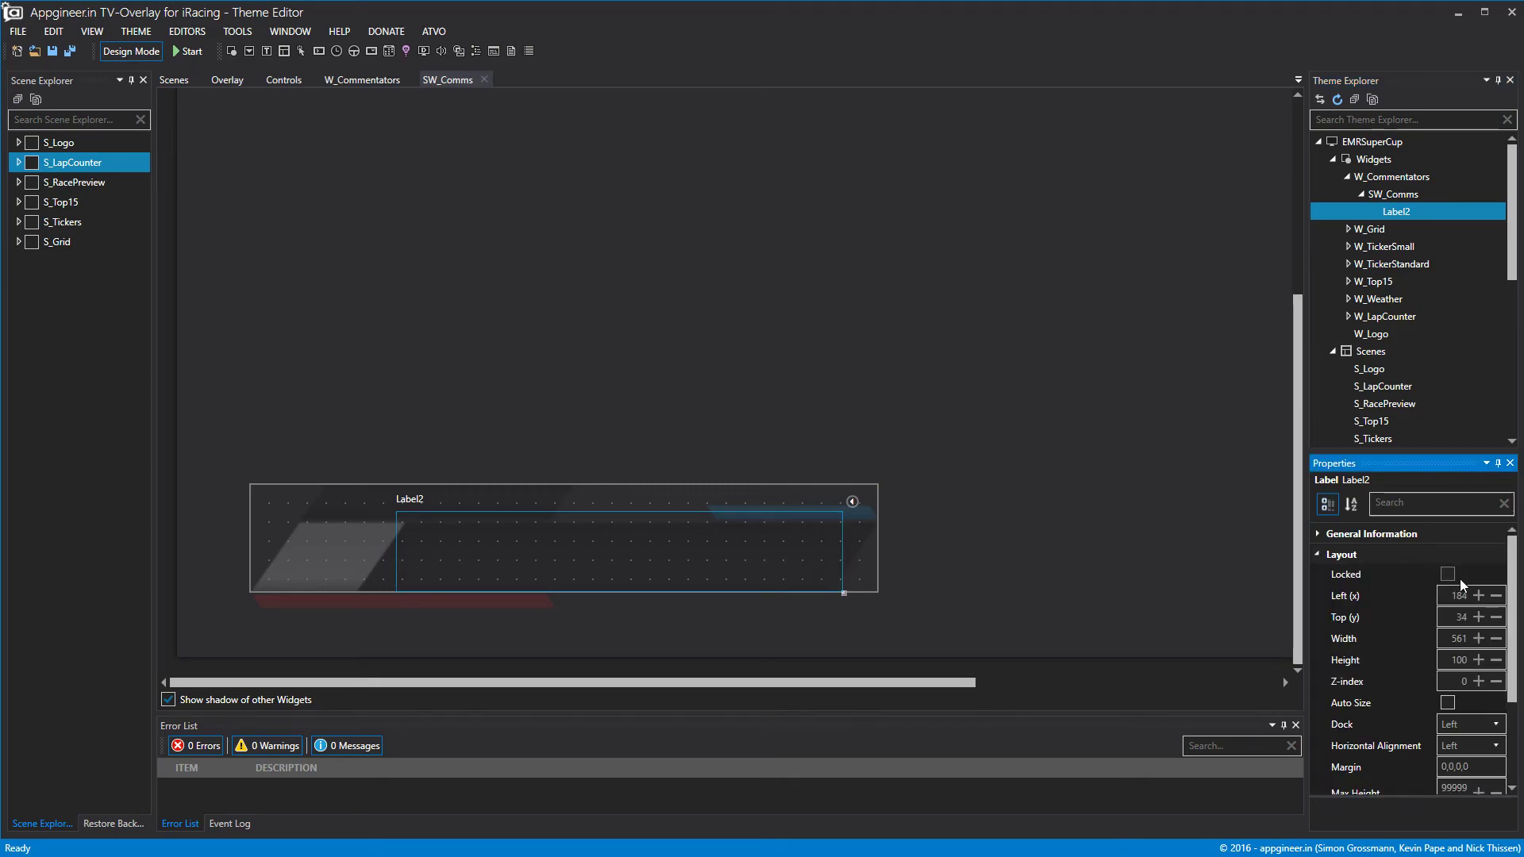
left_click(1479, 617)
left_click(1479, 617)
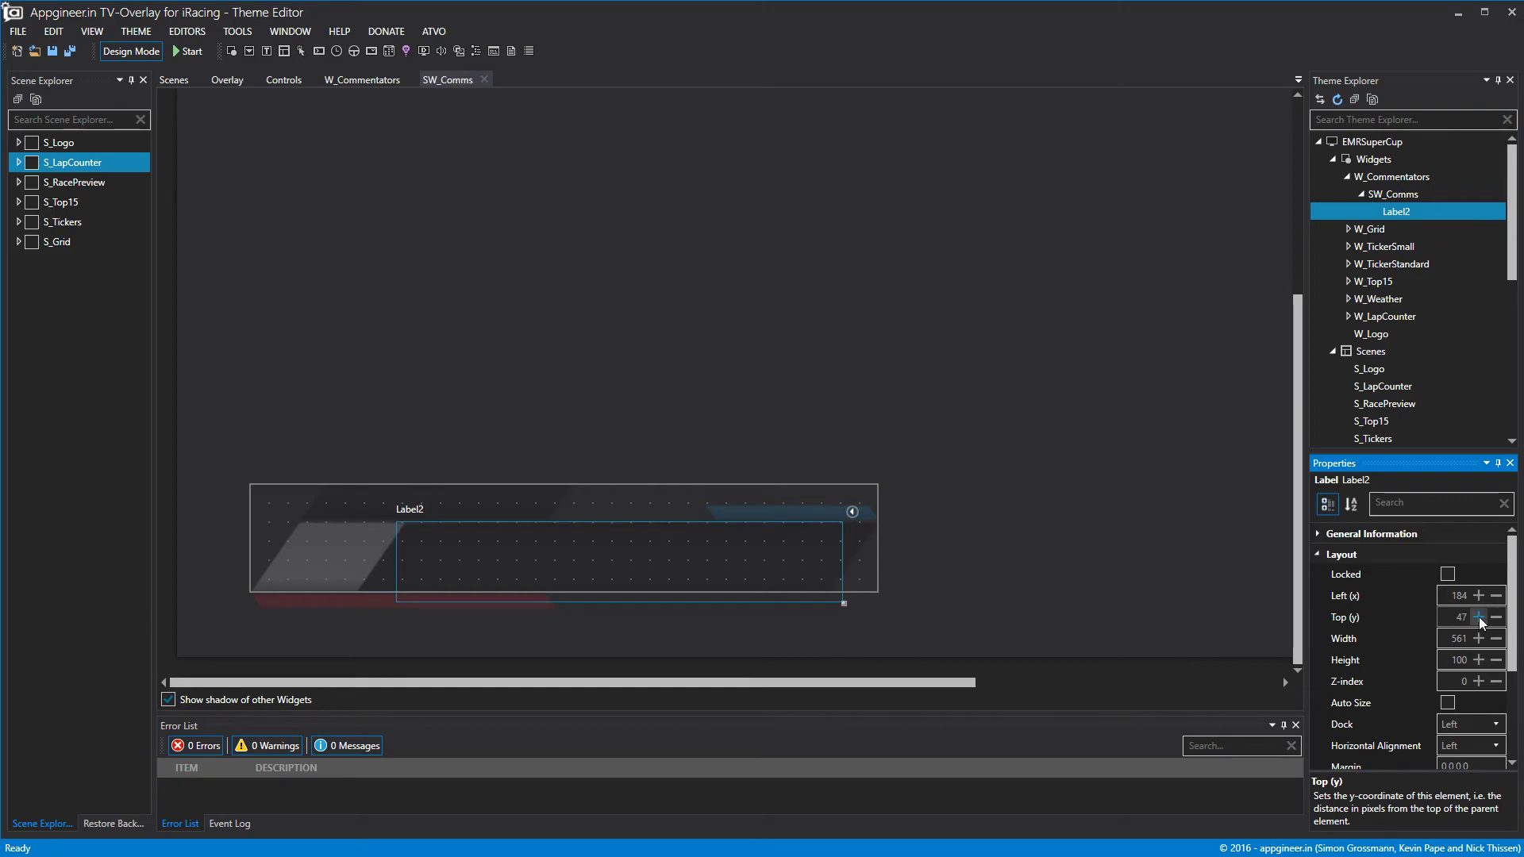
left_click(1497, 660)
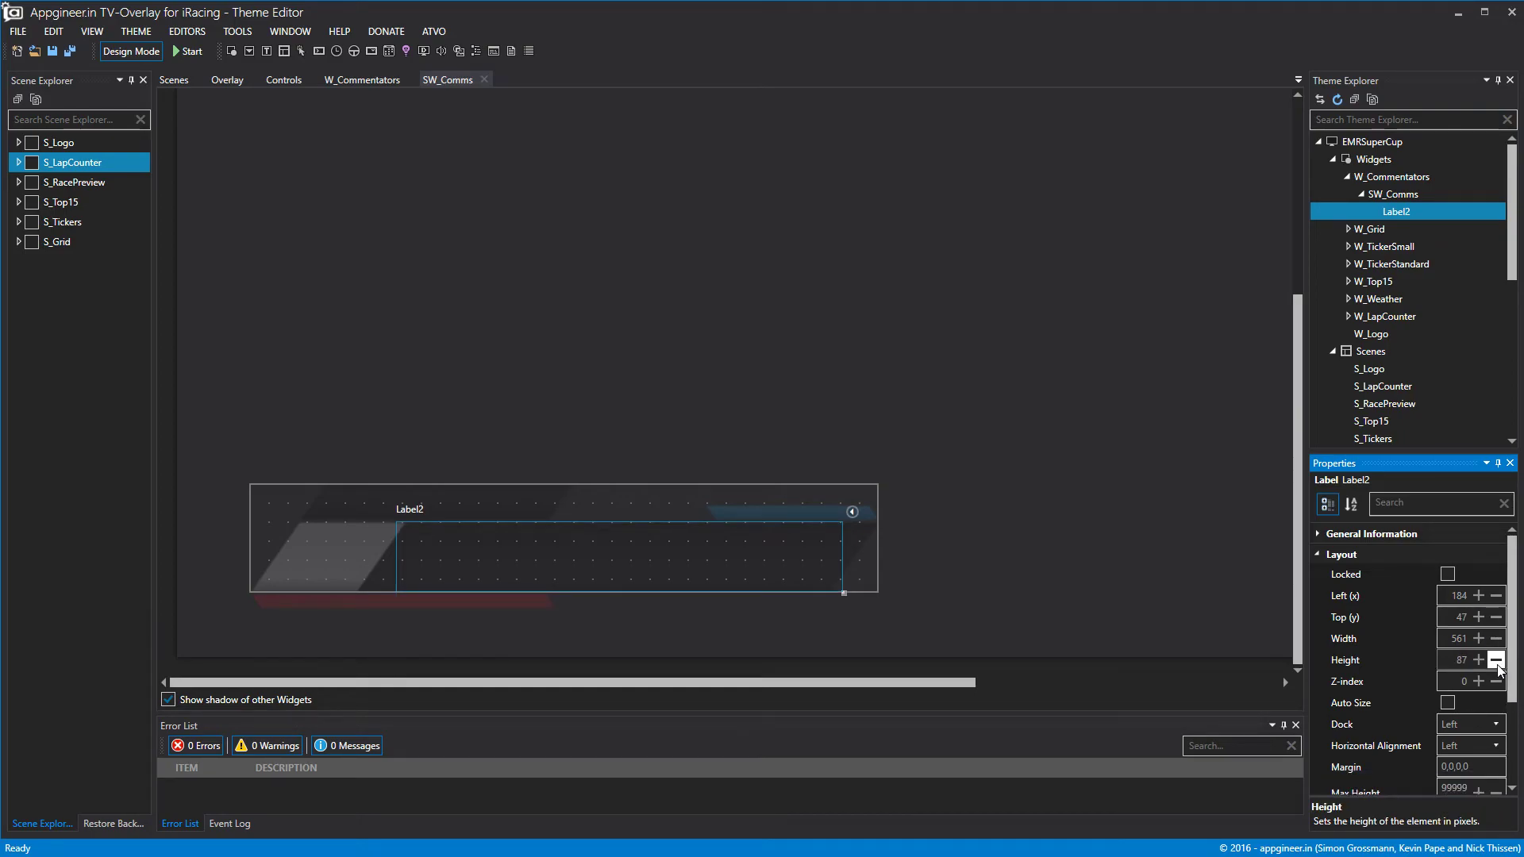
left_click(1479, 659)
left_click(1315, 554)
Give Label2 a font size of 40 and preview its {Input1} text.
left_click(1318, 595)
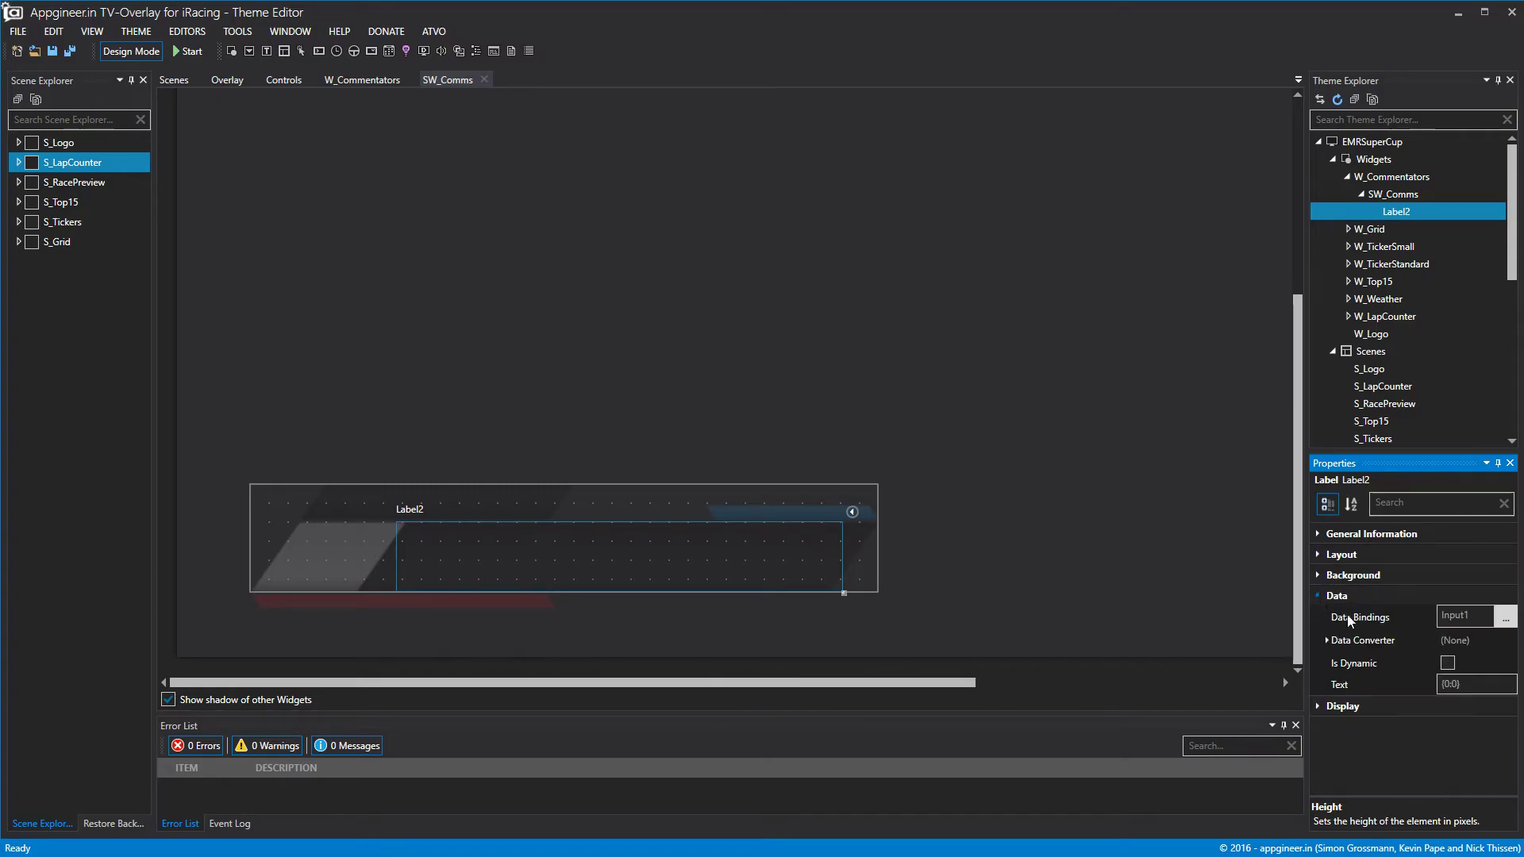
left_click(1478, 684)
left_click(1317, 706)
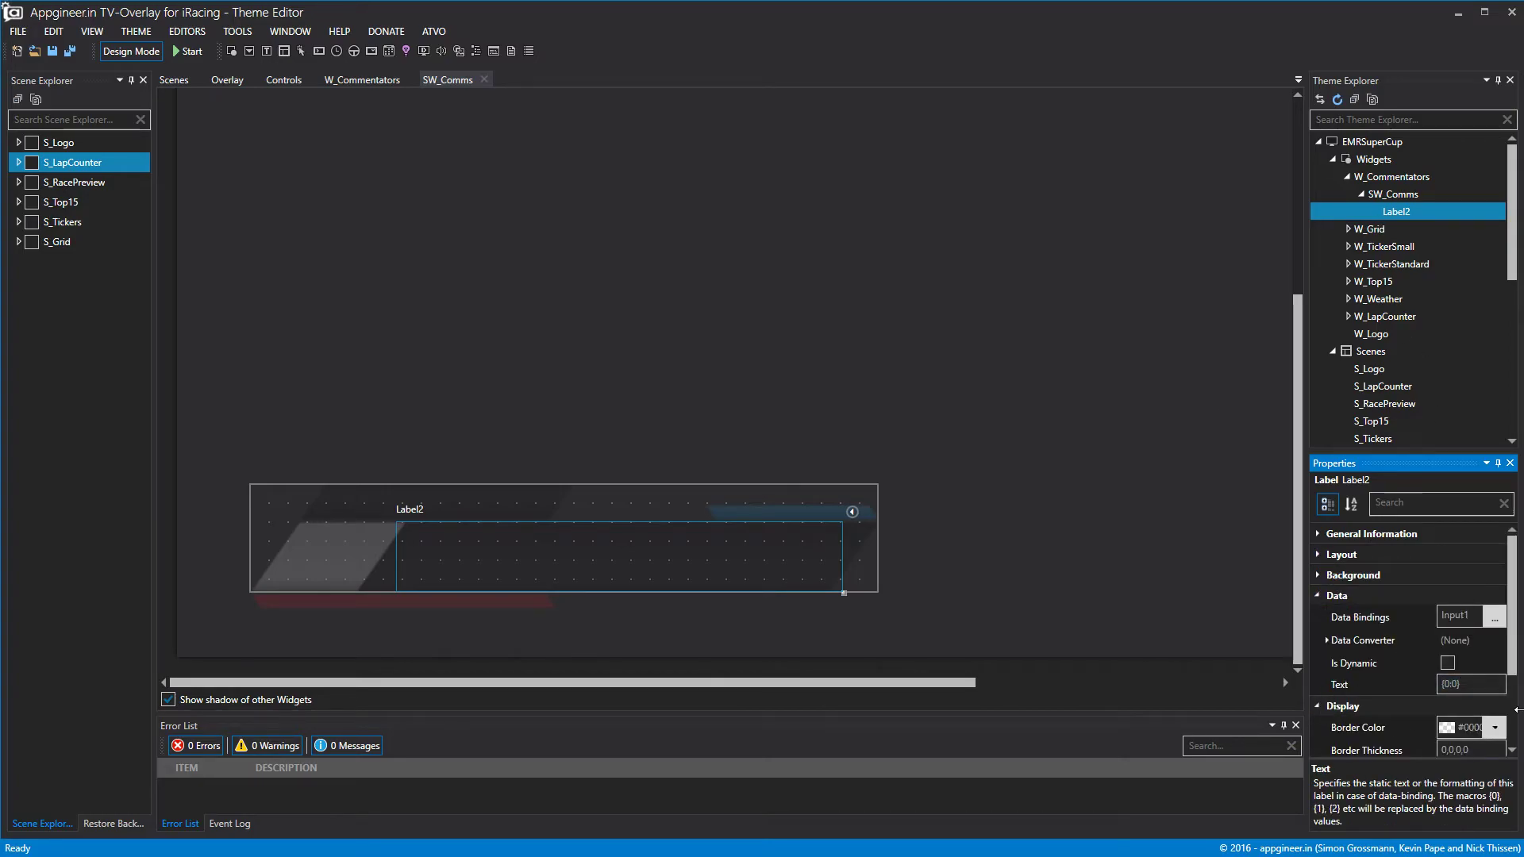
scroll(1396, 675, "down", 3)
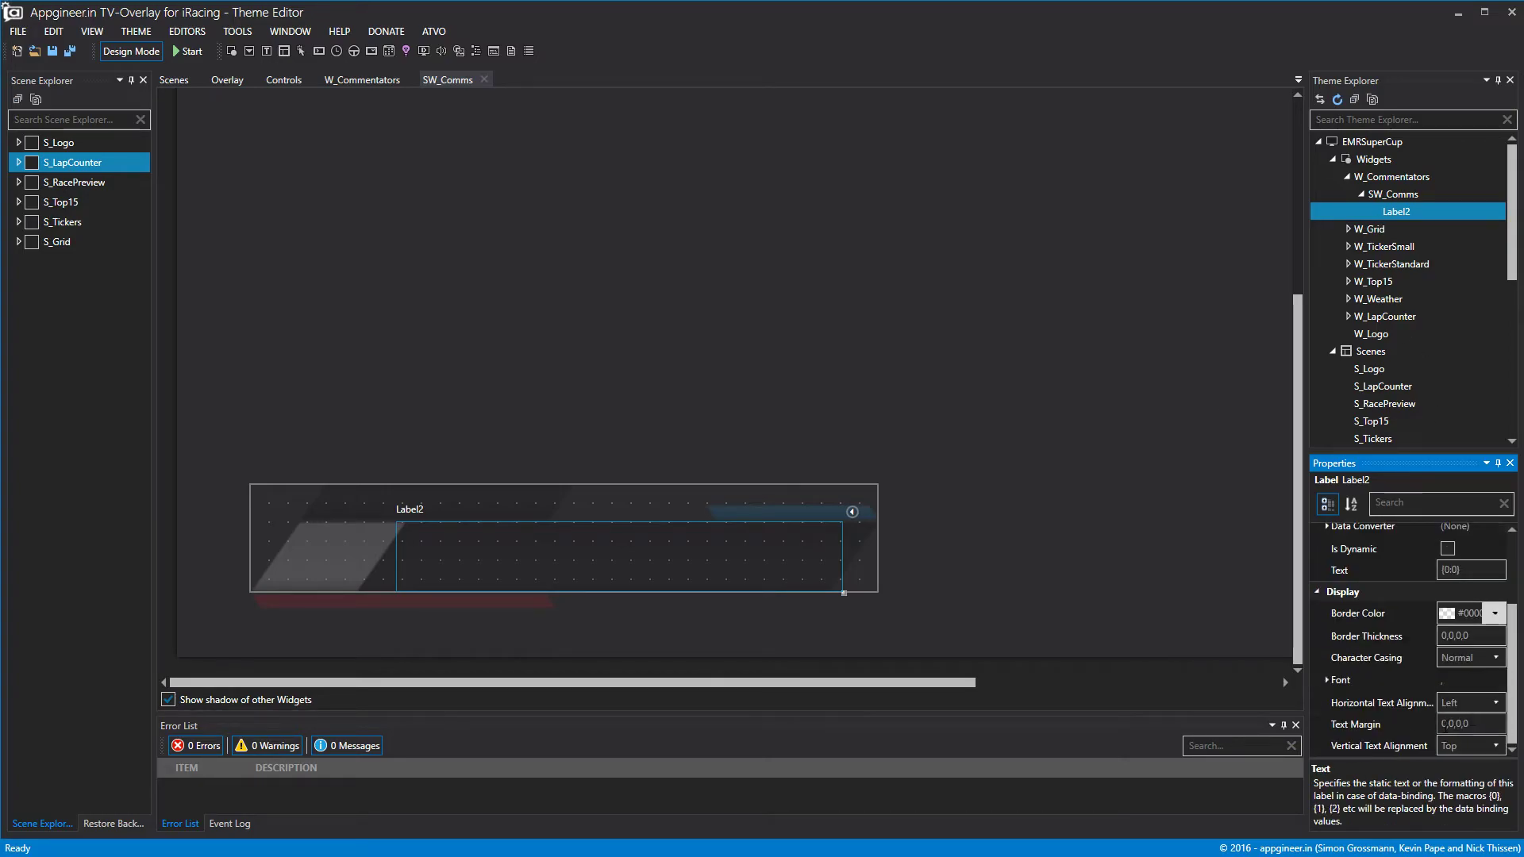
left_click(1327, 679)
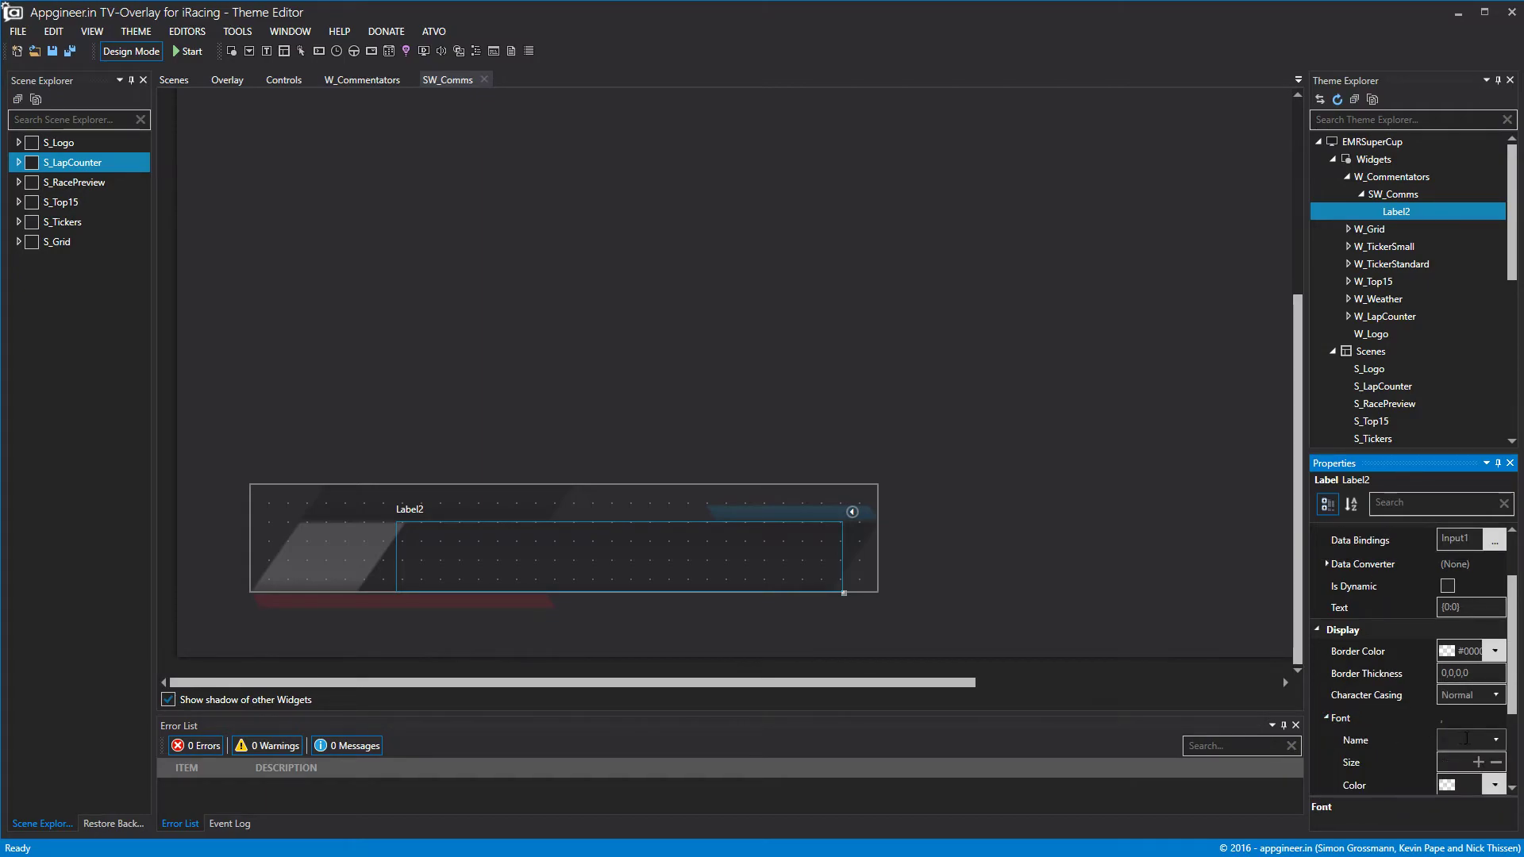
scroll(1464, 738, "down", 1)
left_click(1459, 685)
type("40")
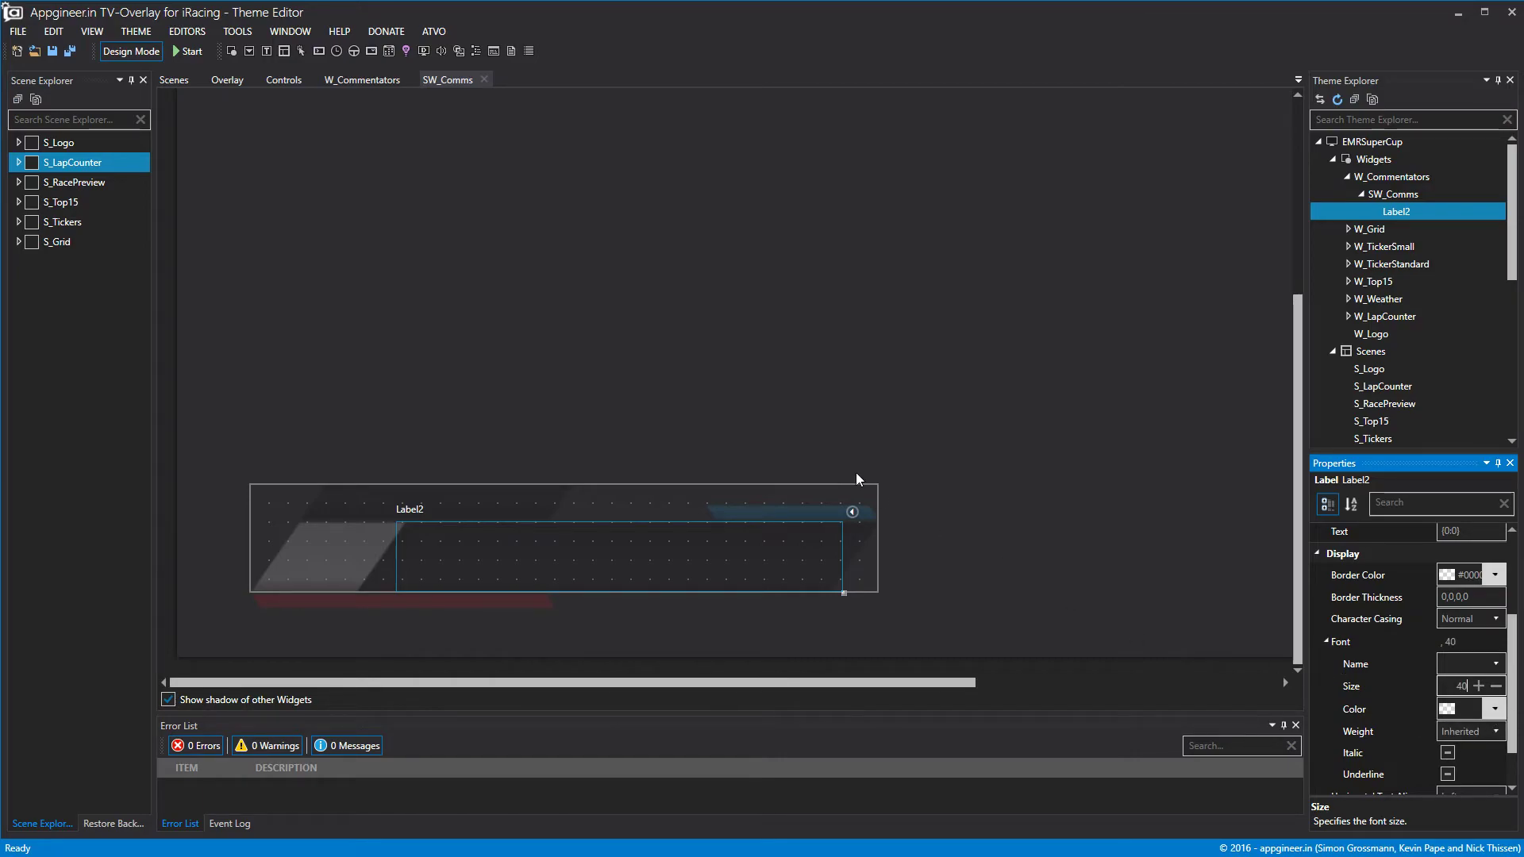
left_click(331, 150)
left_click(161, 50)
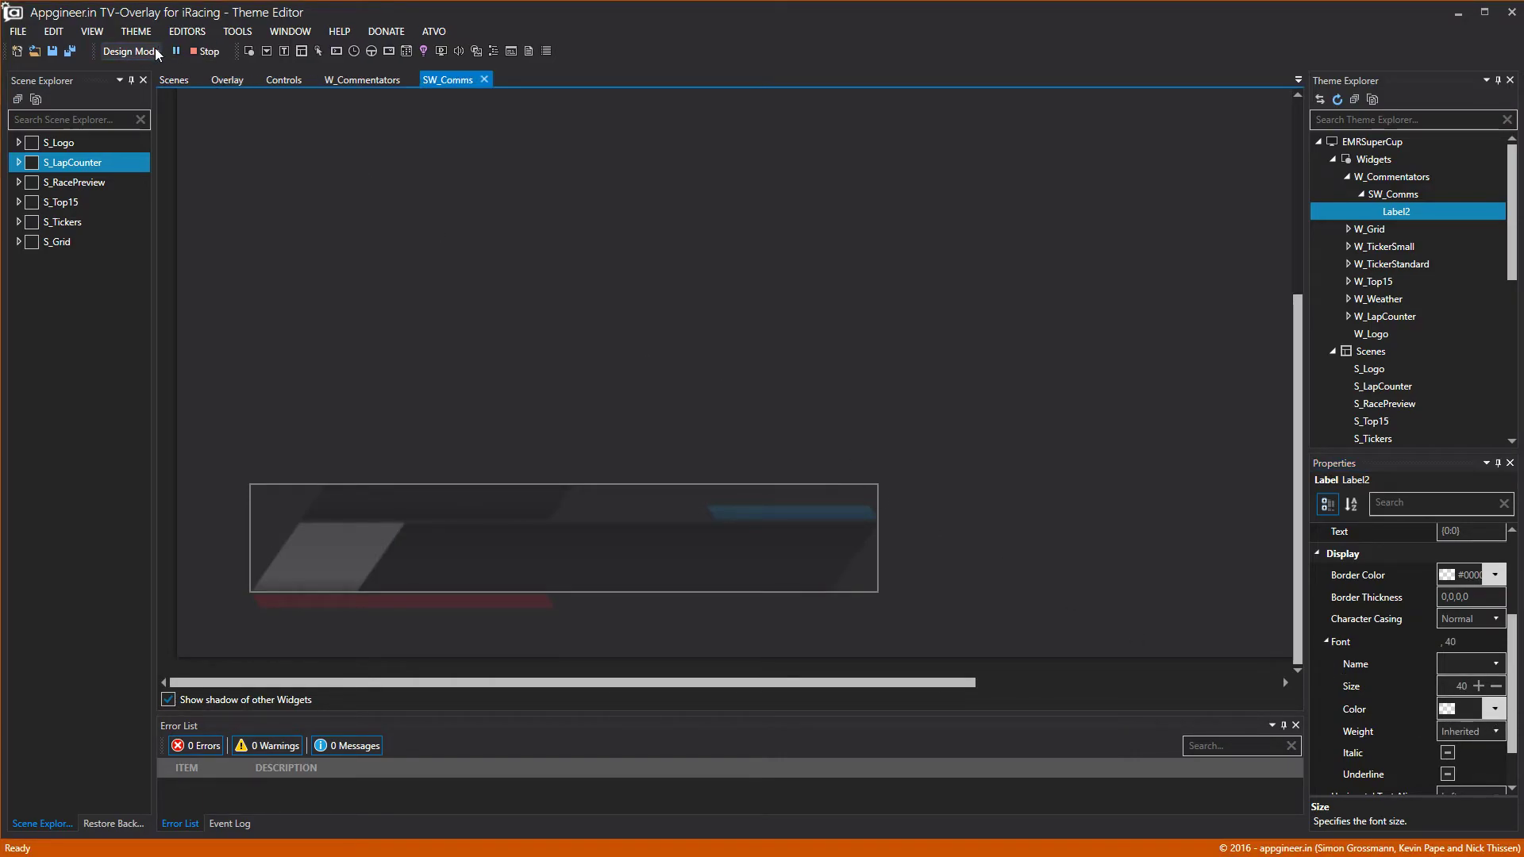
Centre Label2's text both horizontally and vertically.
scroll(1385, 730, "down", 1)
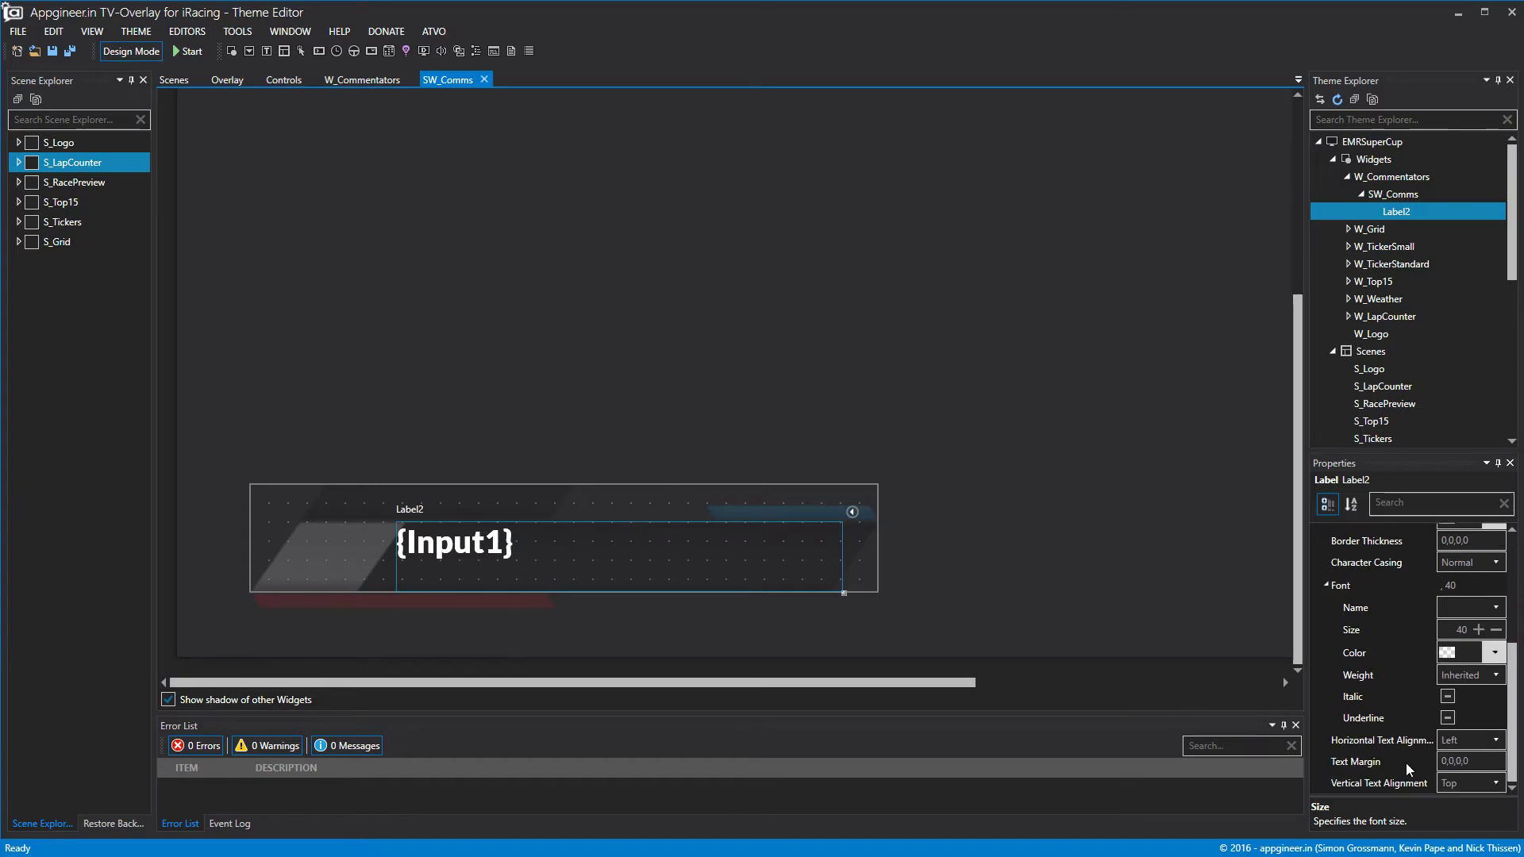
left_click(1476, 727)
left_click(1464, 778)
left_click(1462, 773)
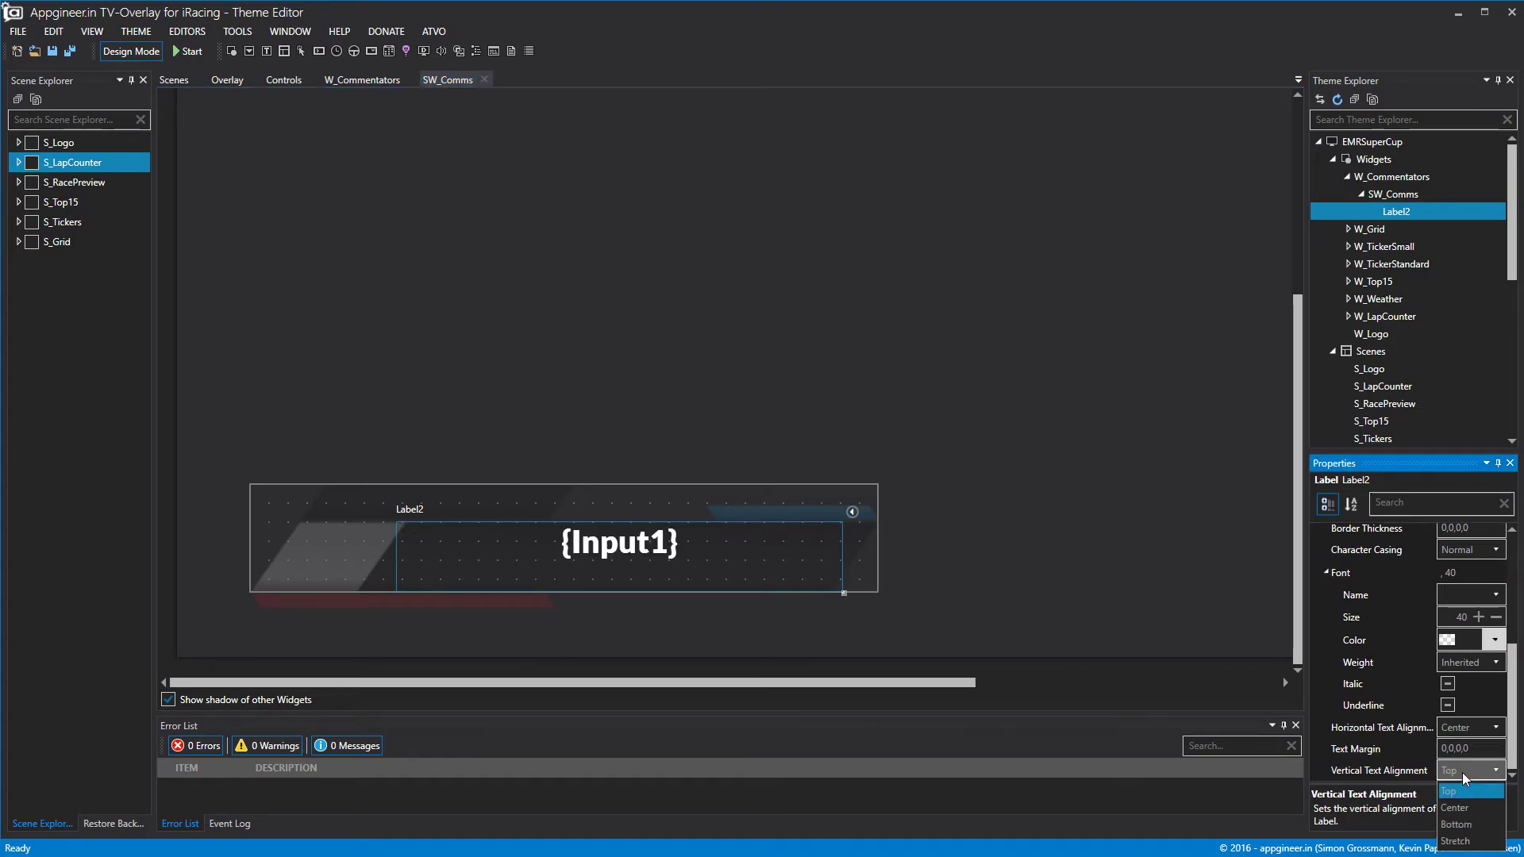
left_click(1465, 812)
left_click(989, 465)
left_click(148, 50)
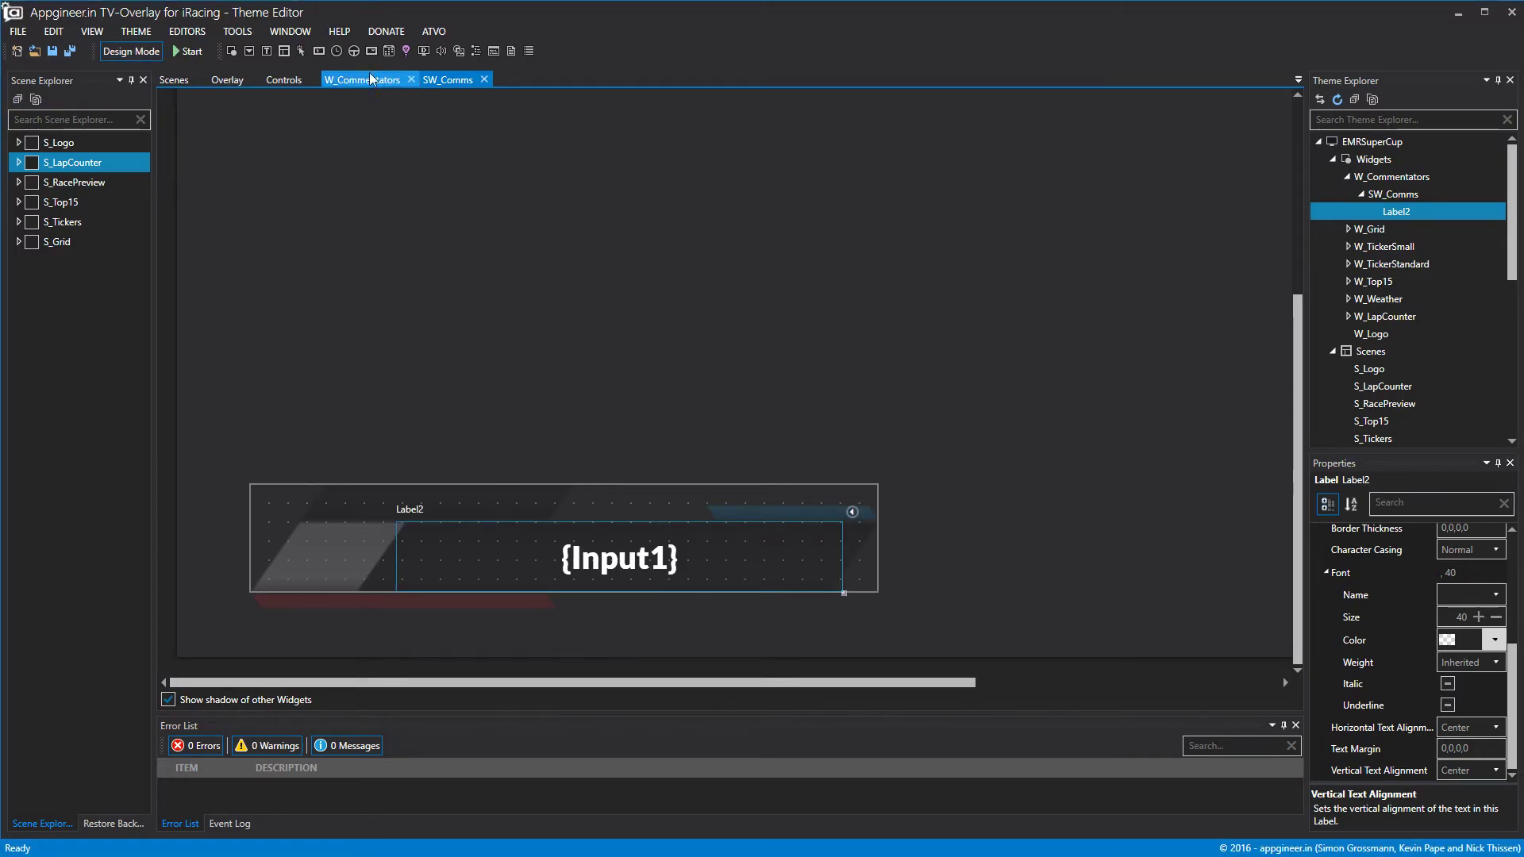
Rename Label2 to L_CommsEntry.
right_click(1384, 210)
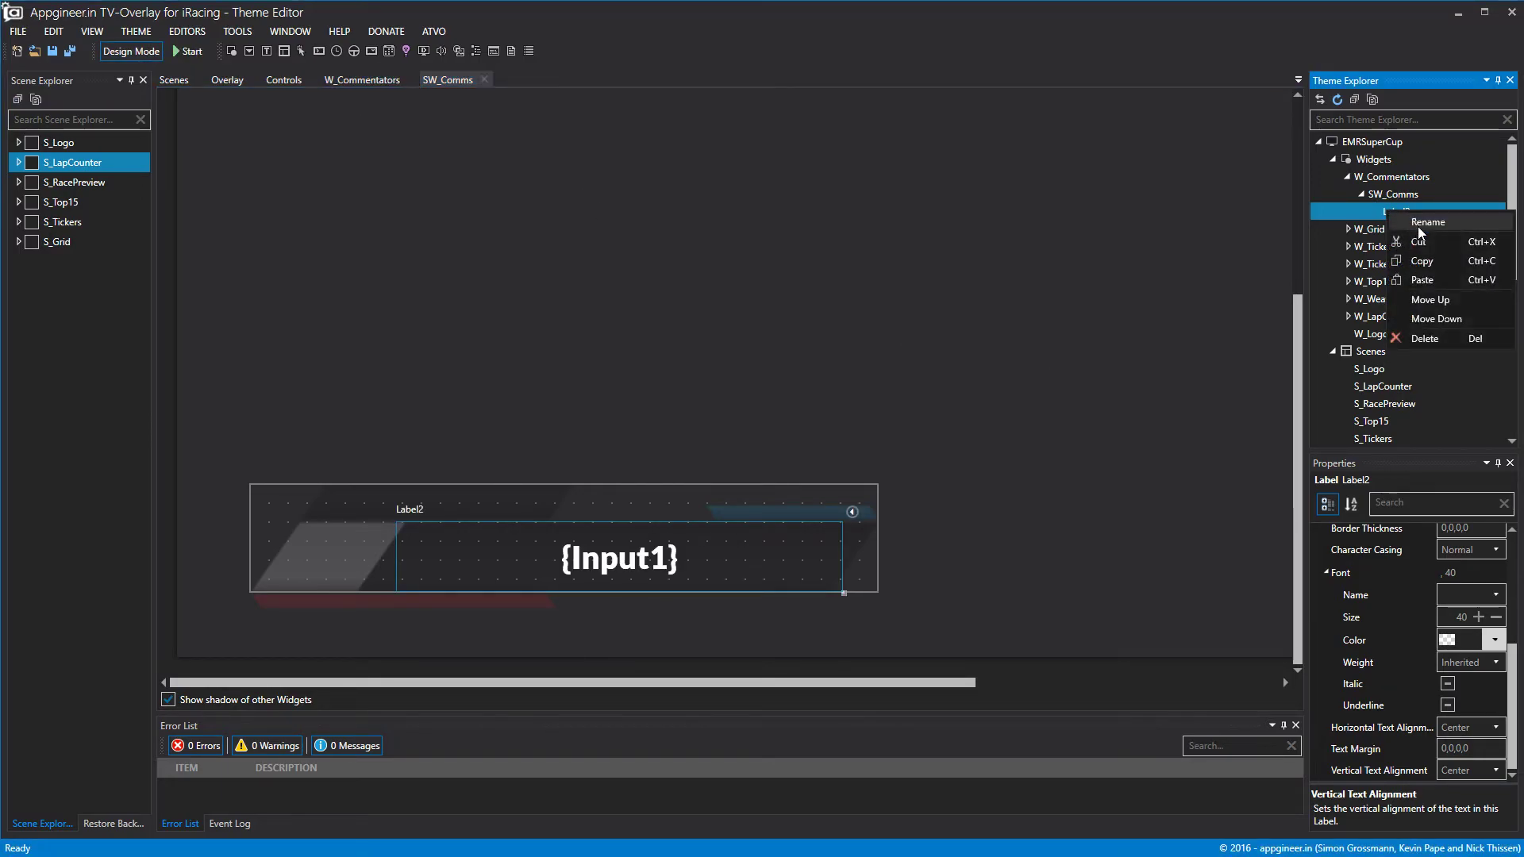
left_click(1424, 231)
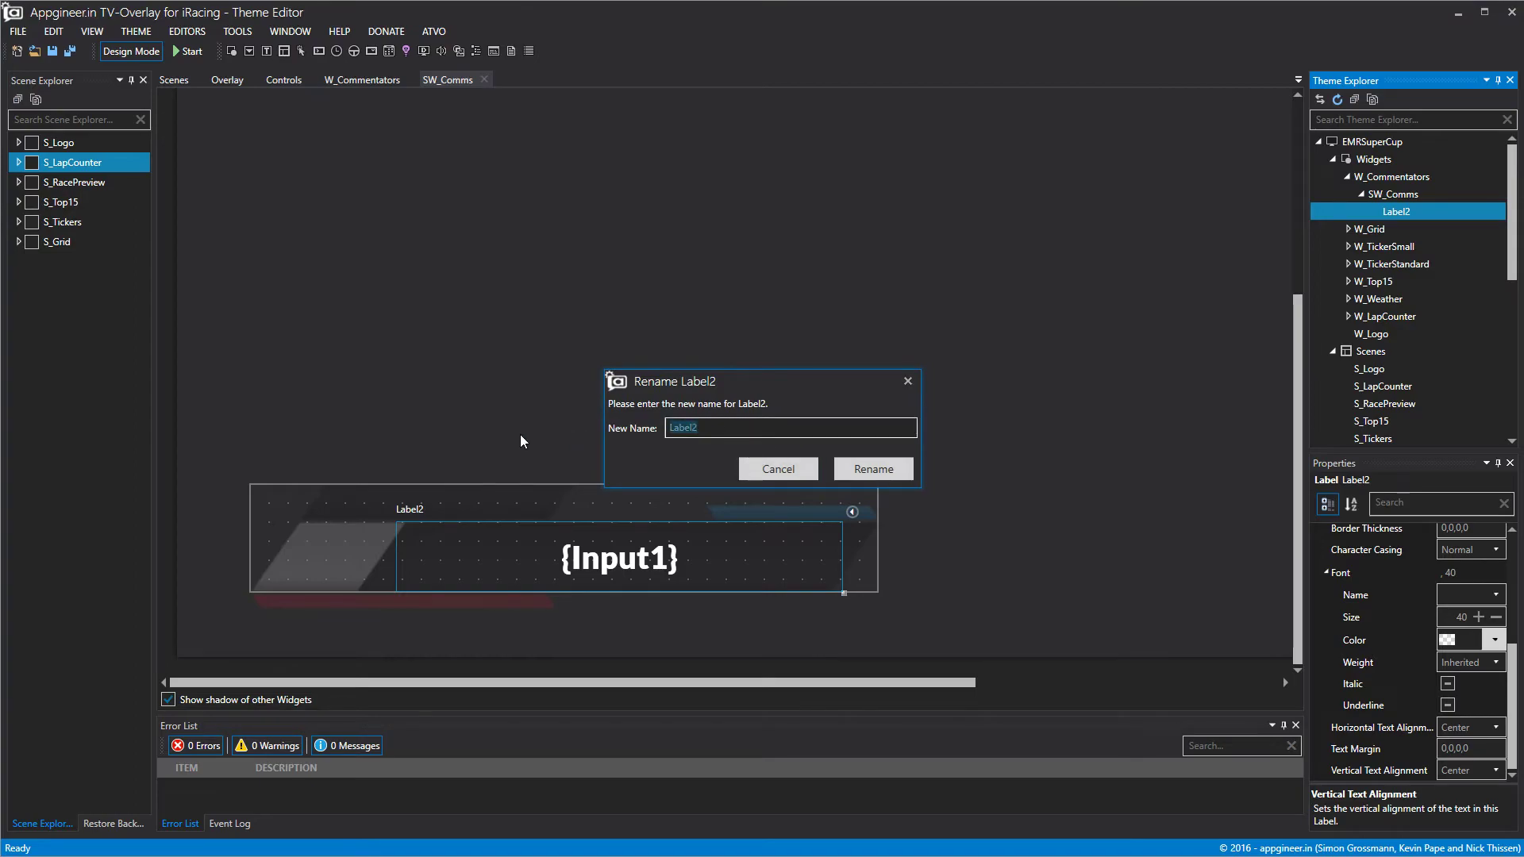
type("L_CommsEntry")
left_click(875, 468)
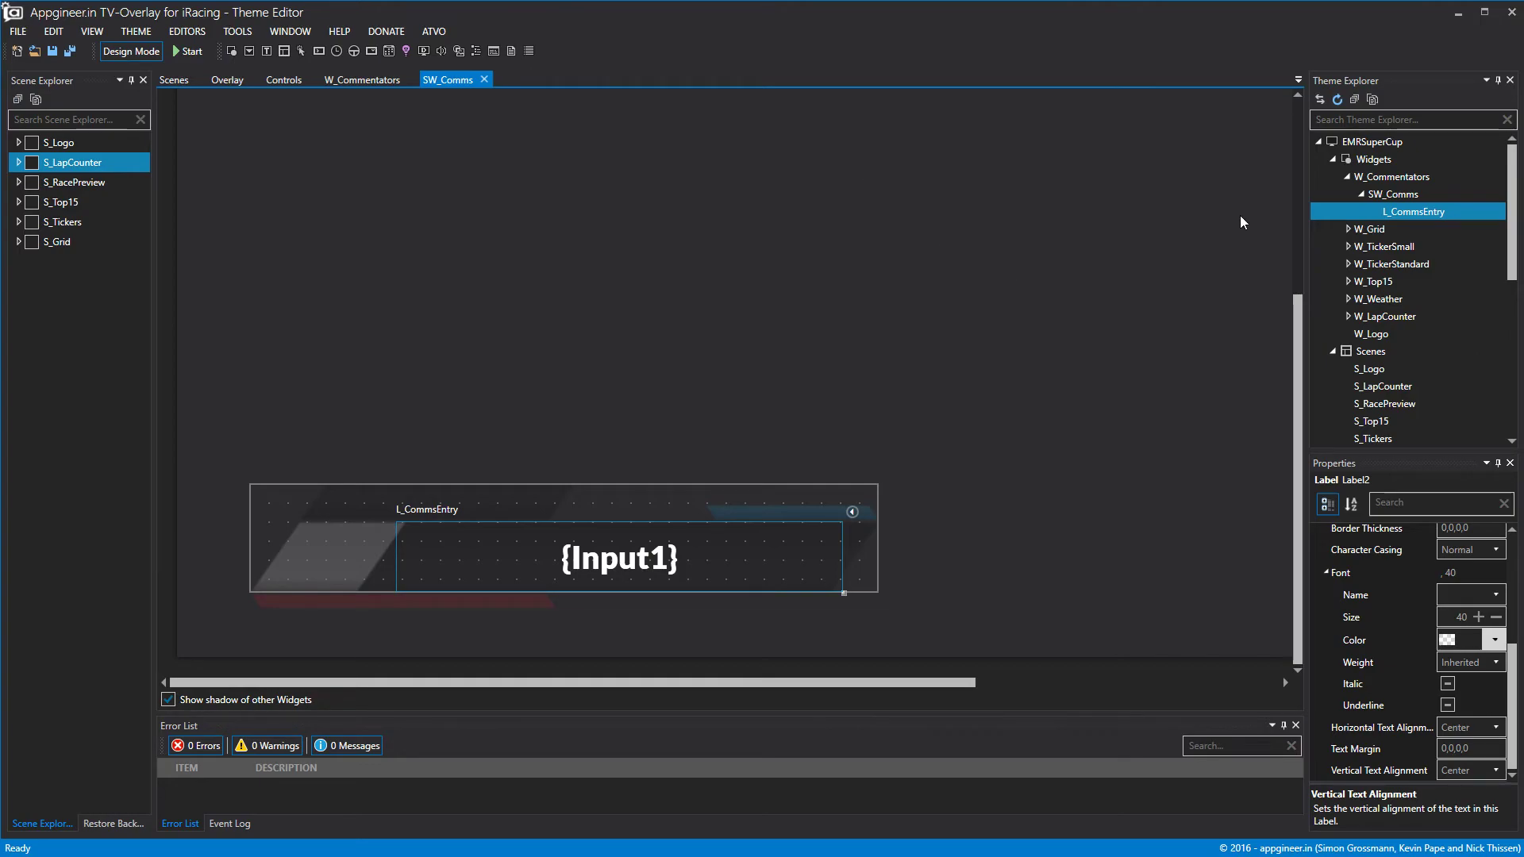
Add a new short, narrow label of about 356 wide at the top of SW_Comms.
right_click(1399, 197)
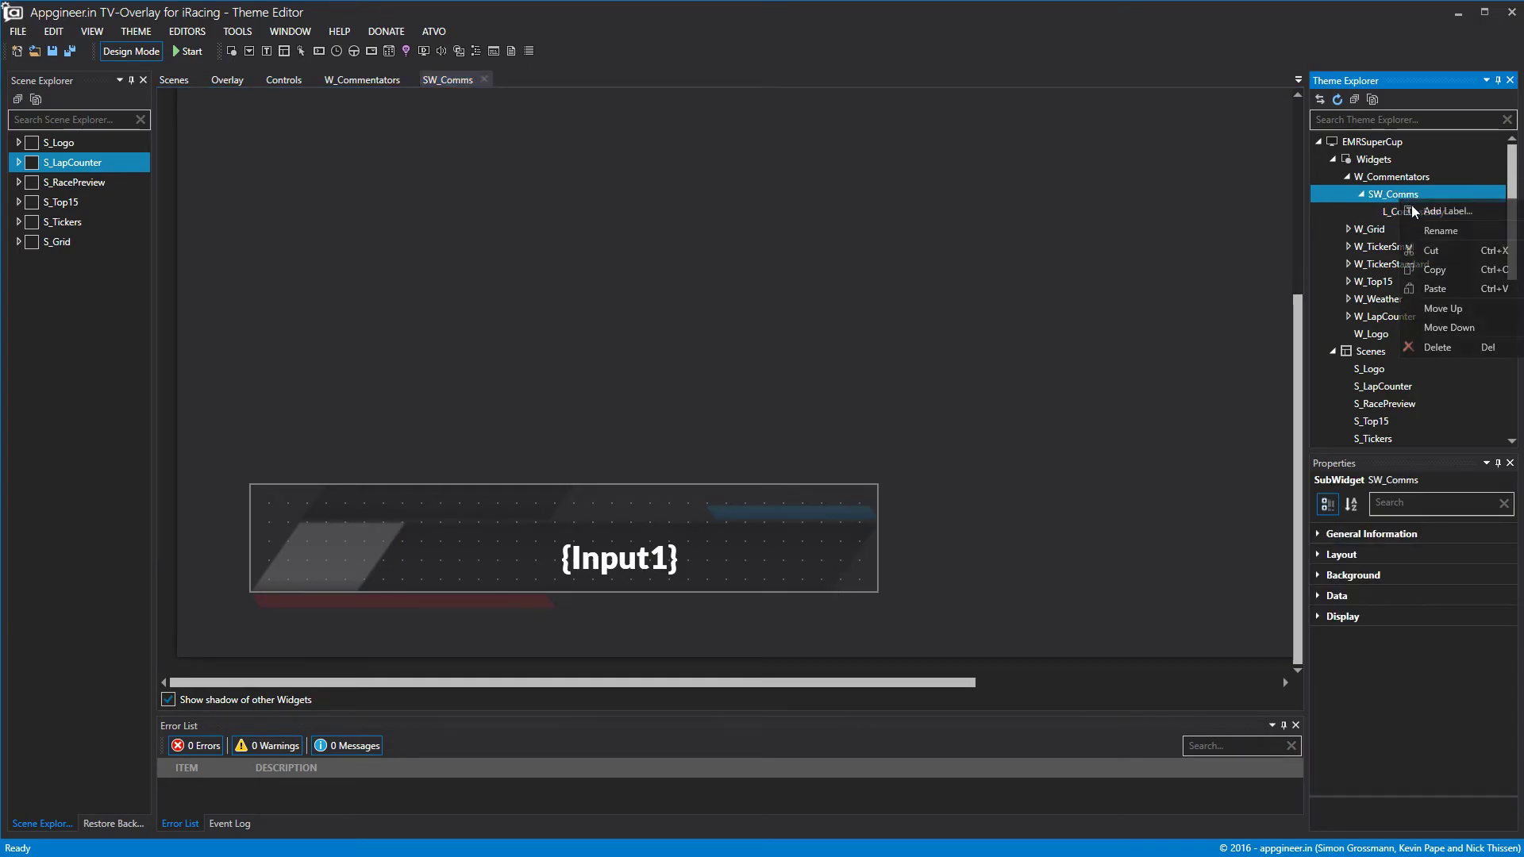
left_click(1416, 209)
left_click_drag(689, 541, 665, 527)
left_click_drag(541, 565, 546, 521)
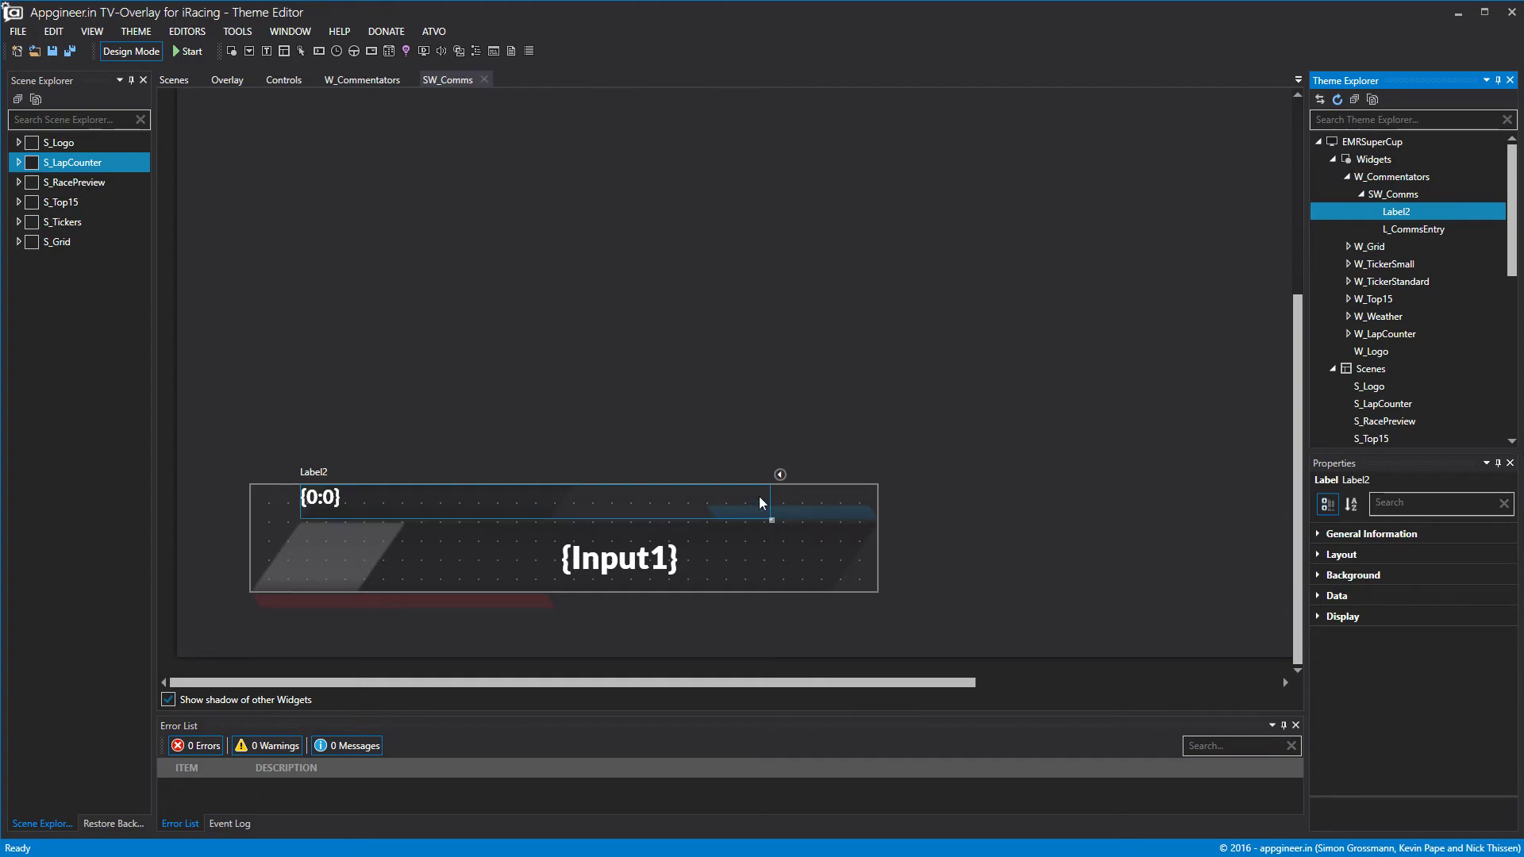
left_click_drag(770, 499, 571, 505)
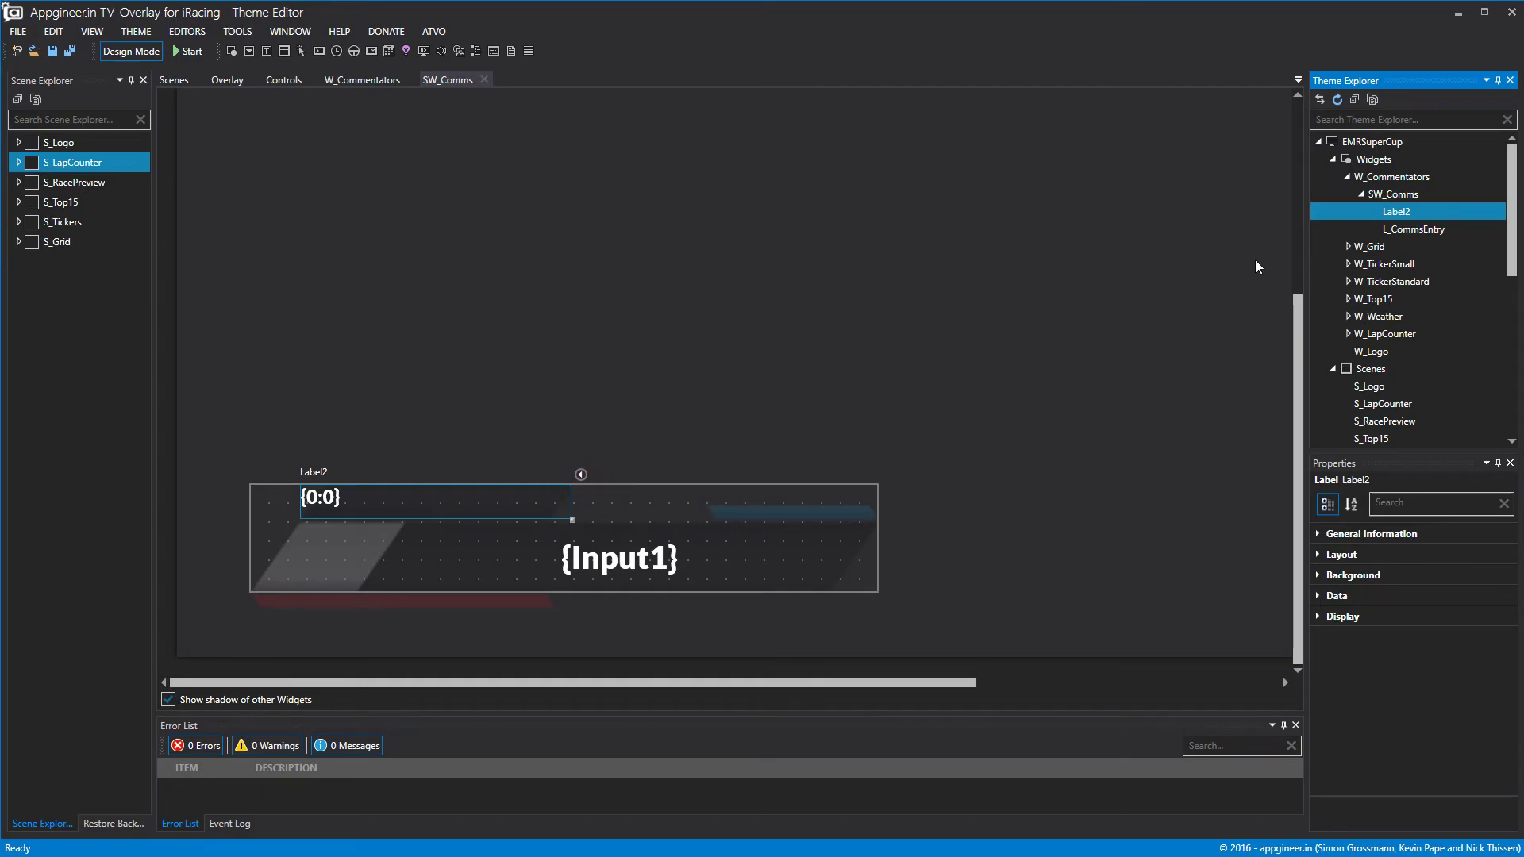
Rename the new label to L_CommsHeader.
right_click(1393, 218)
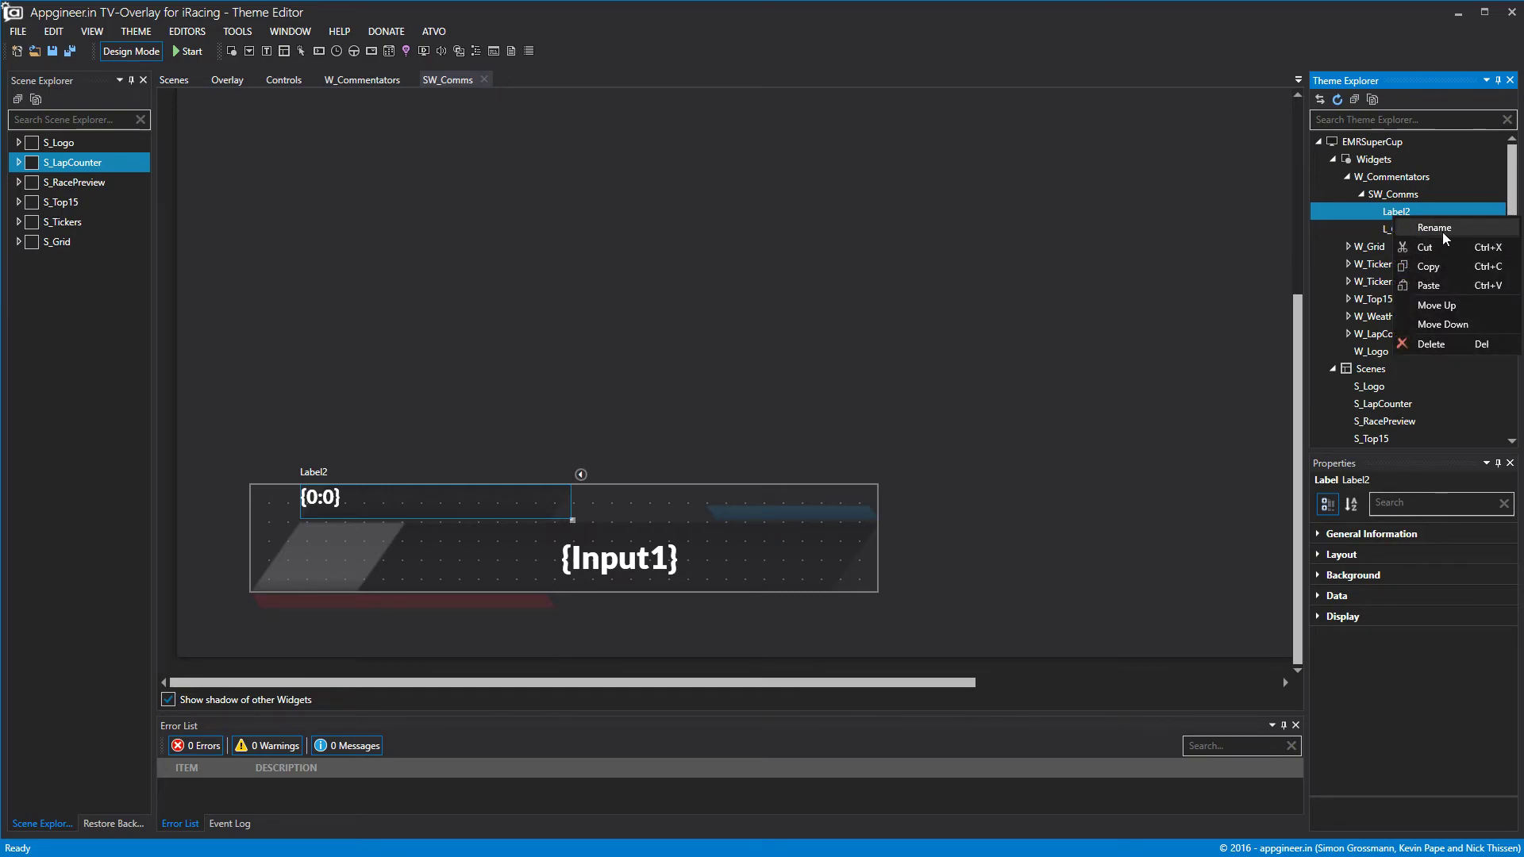
left_click(1441, 232)
type("L_Comm")
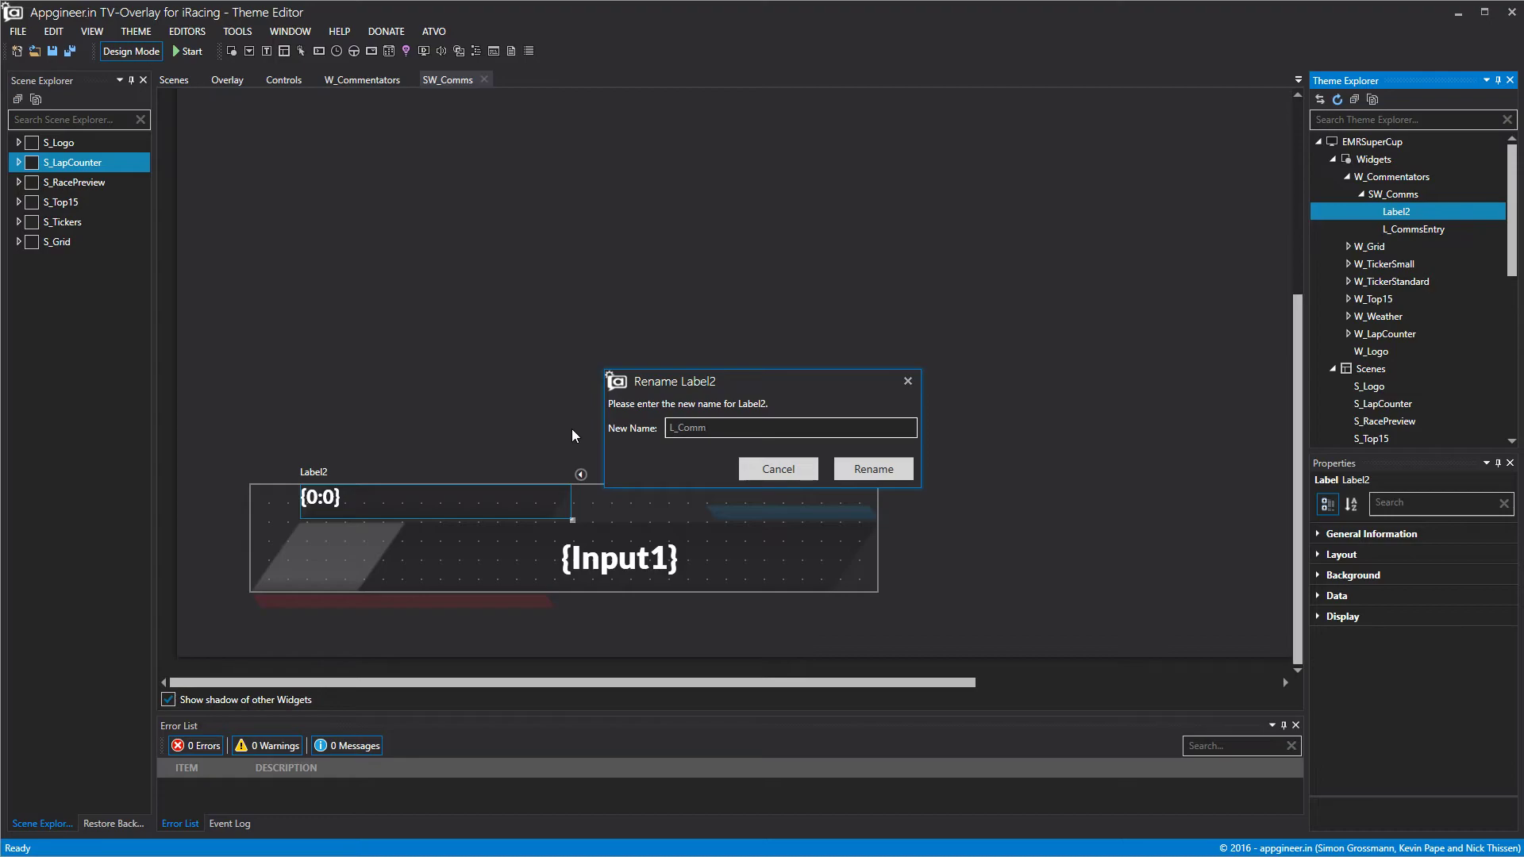
type("sHeader")
left_click(876, 473)
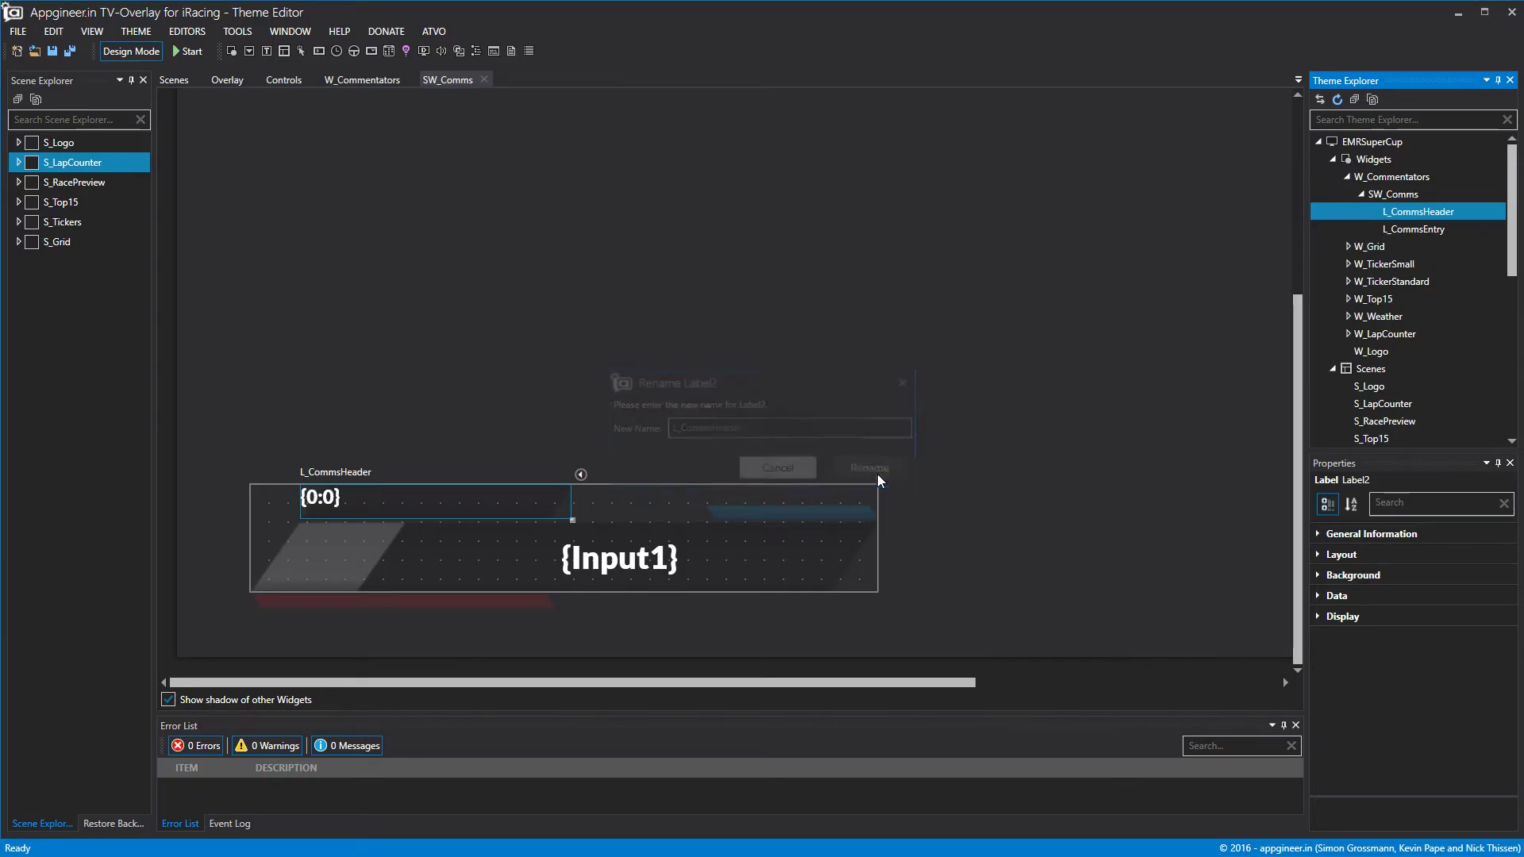
Set the header label's static text to COMMENTATORS.
left_click(1317, 594)
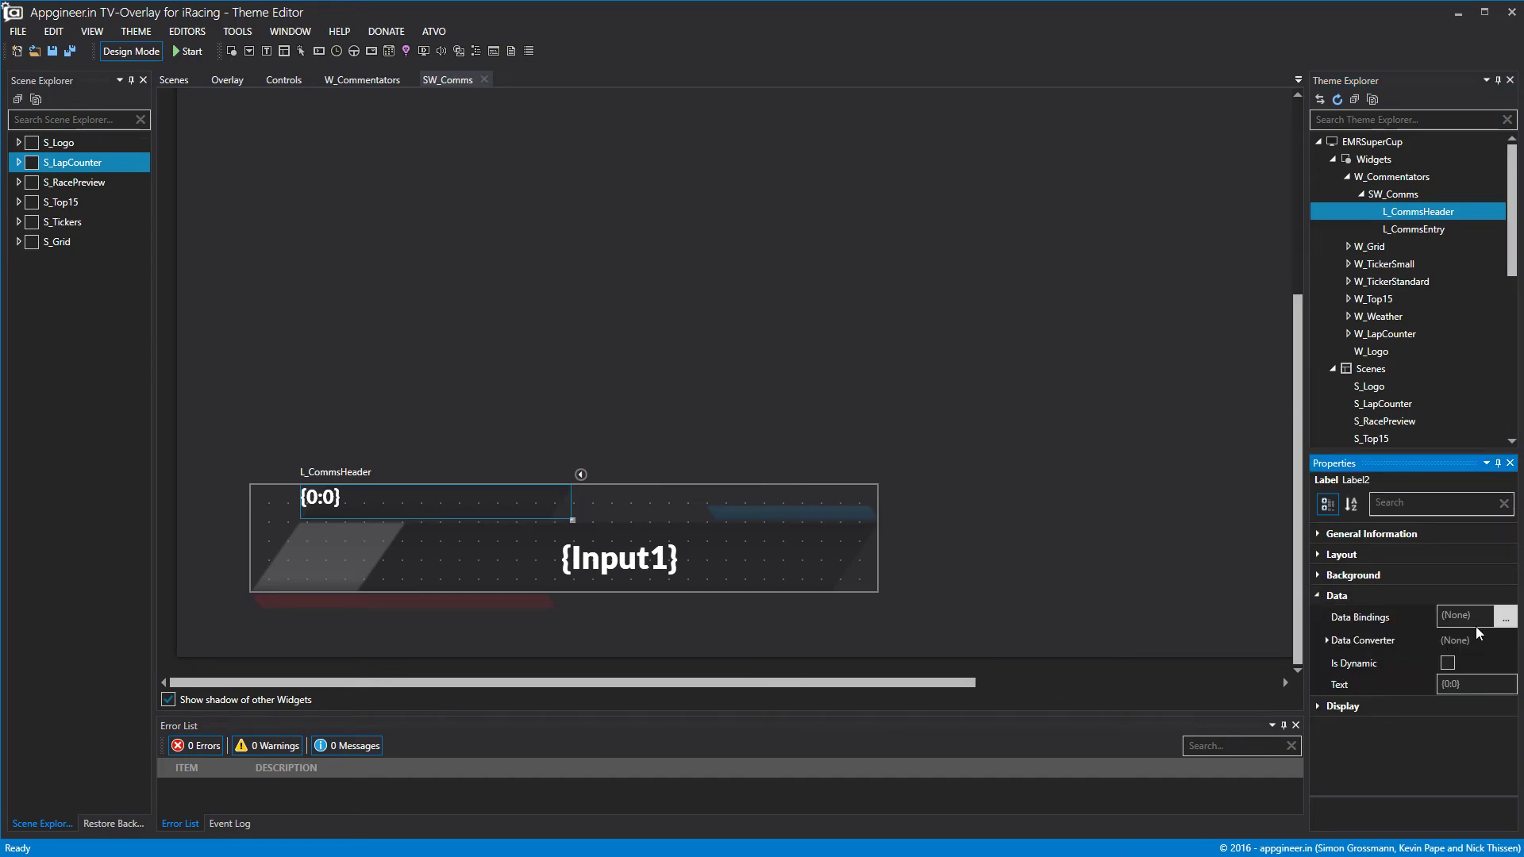
left_click(1470, 684)
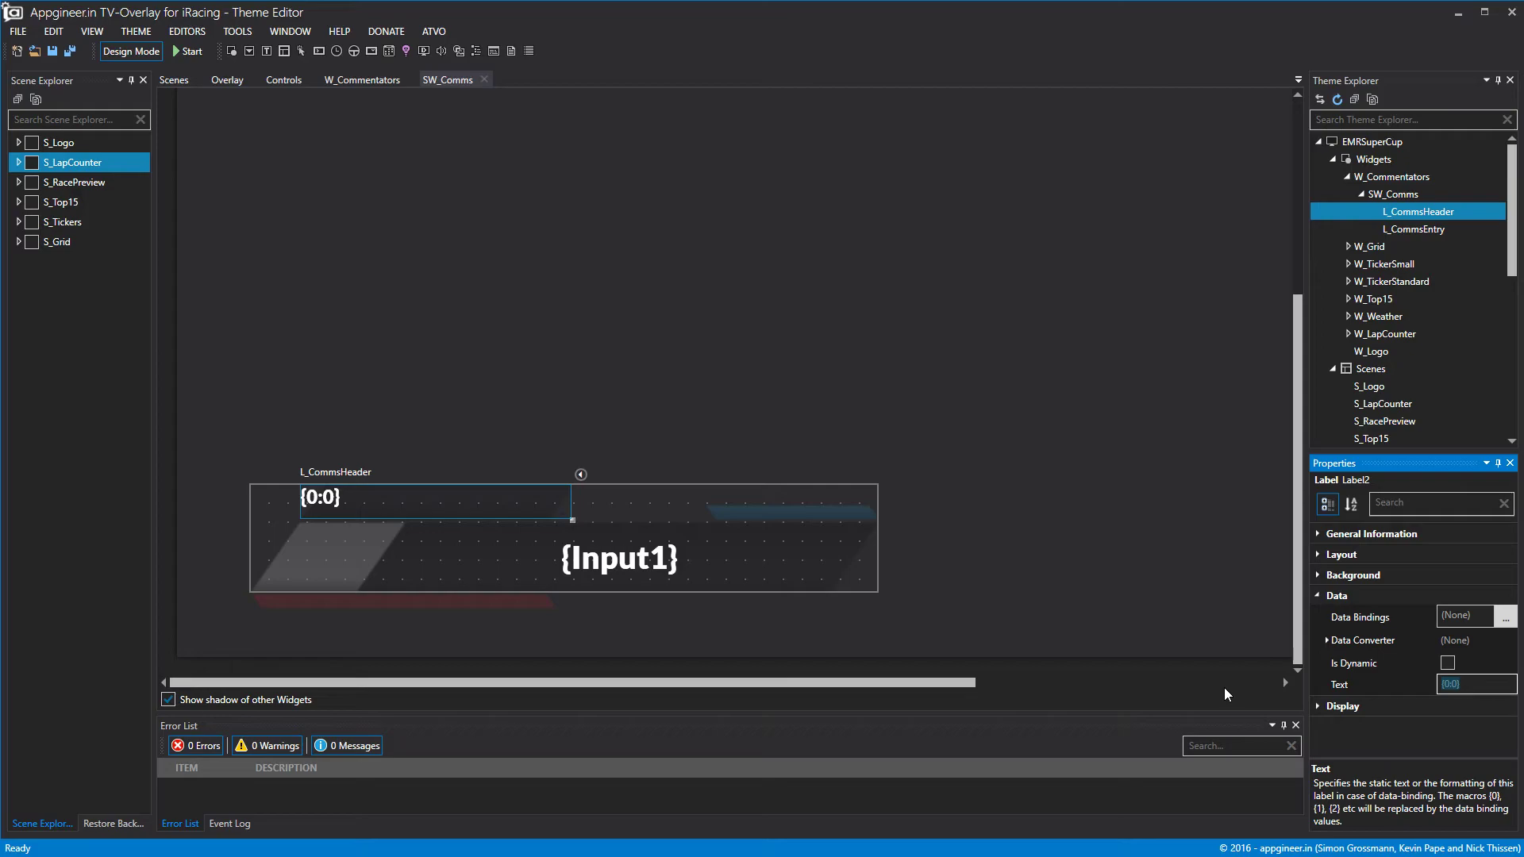
type("{0MMENTAT")
type("RS")
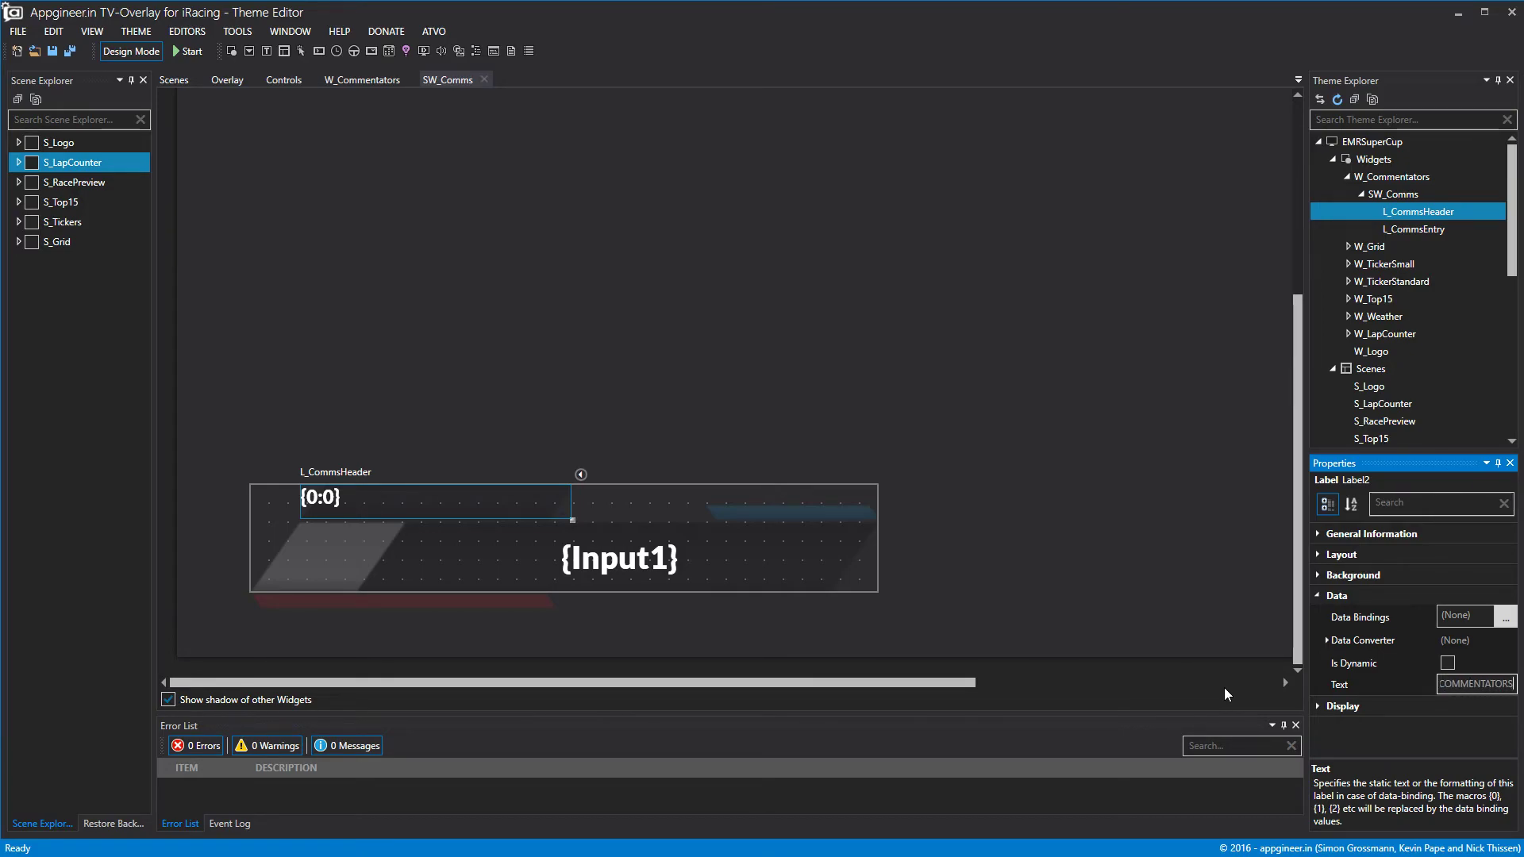
left_click(1148, 546)
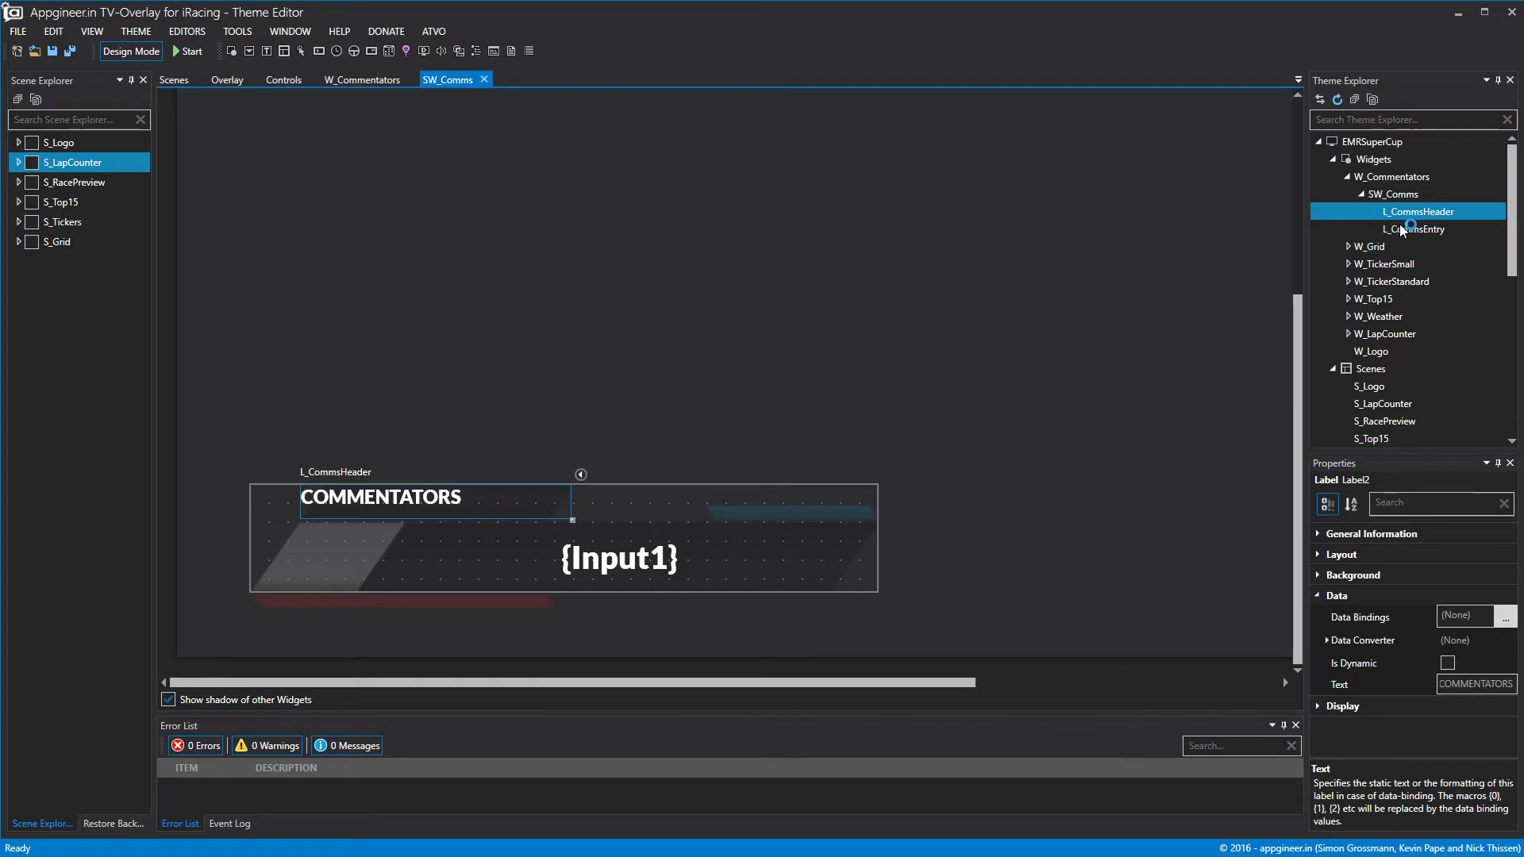
left_click(1319, 597)
Centre the COMMENTATORS text horizontally and vertically.
left_click(1320, 617)
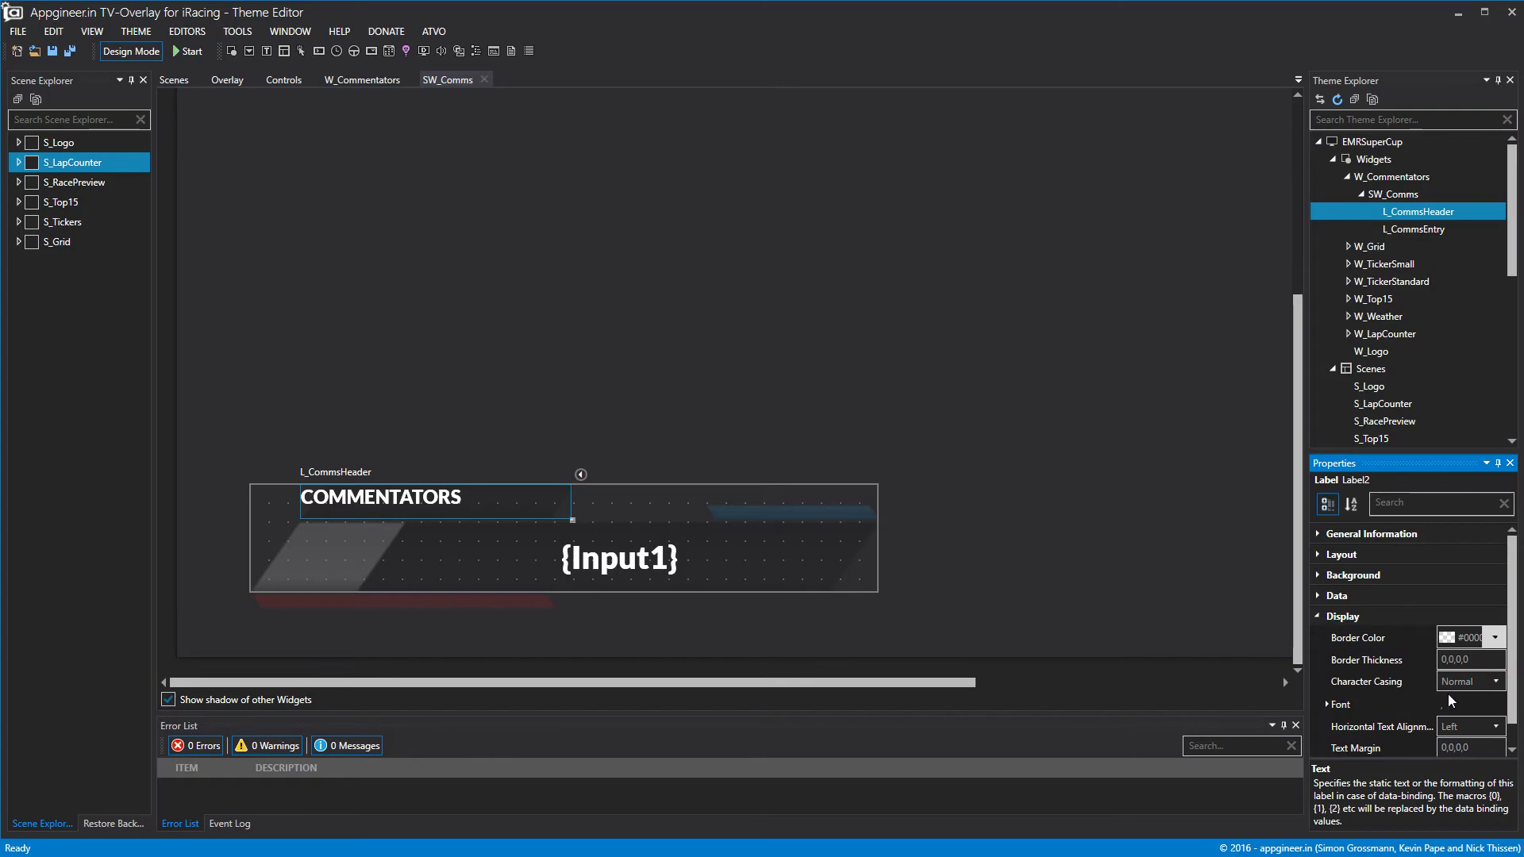
left_click(1470, 723)
left_click(1468, 756)
left_click(1481, 772)
left_click(1465, 806)
left_click(677, 201)
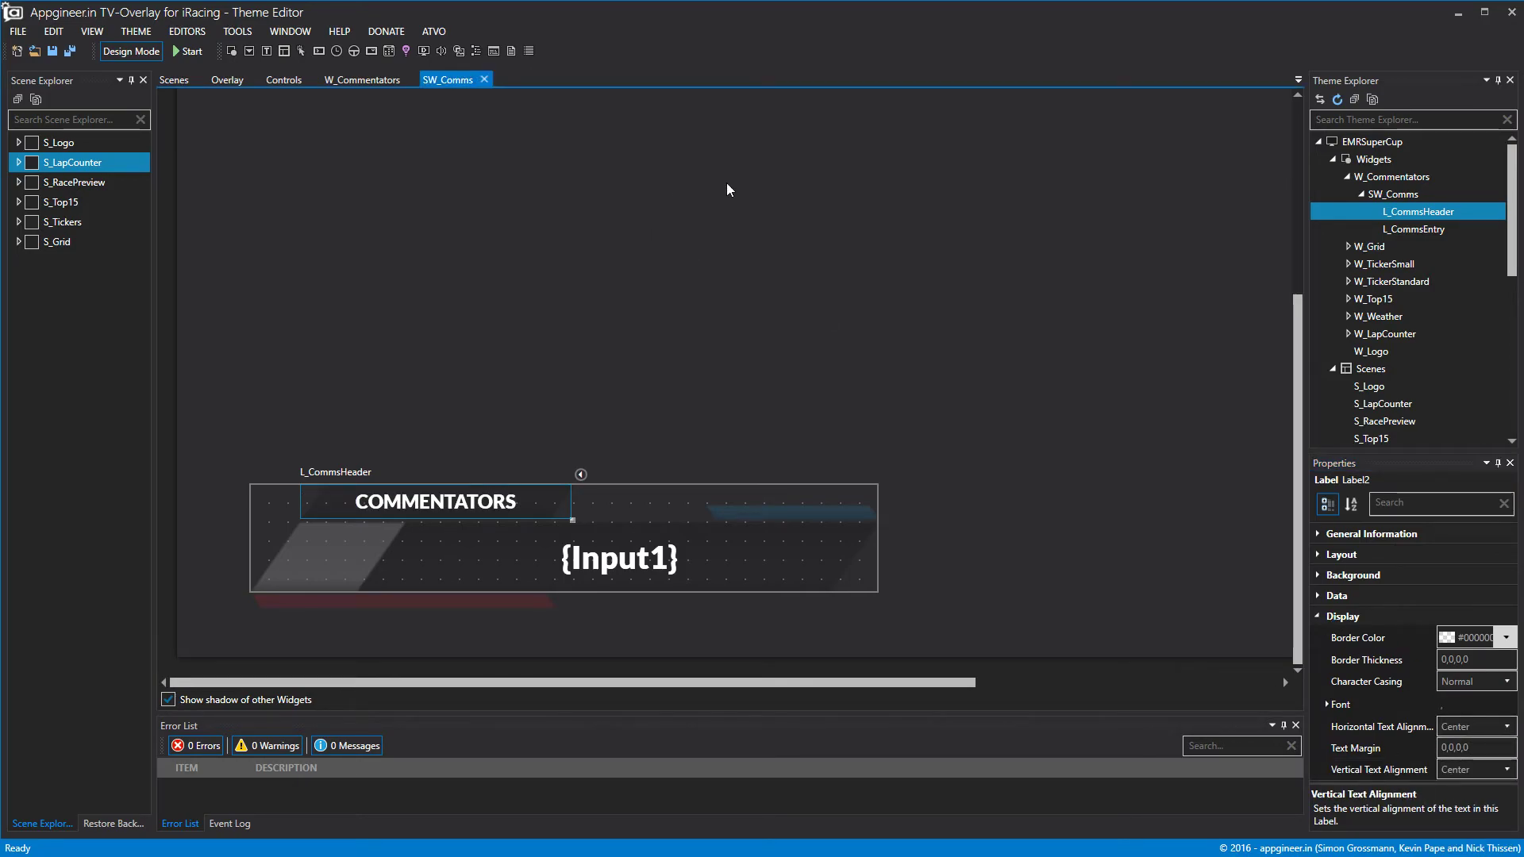
right_click(1407, 204)
Add a new label at SW_Comms' left edge, sized about 156 by 100.
left_click(1380, 211)
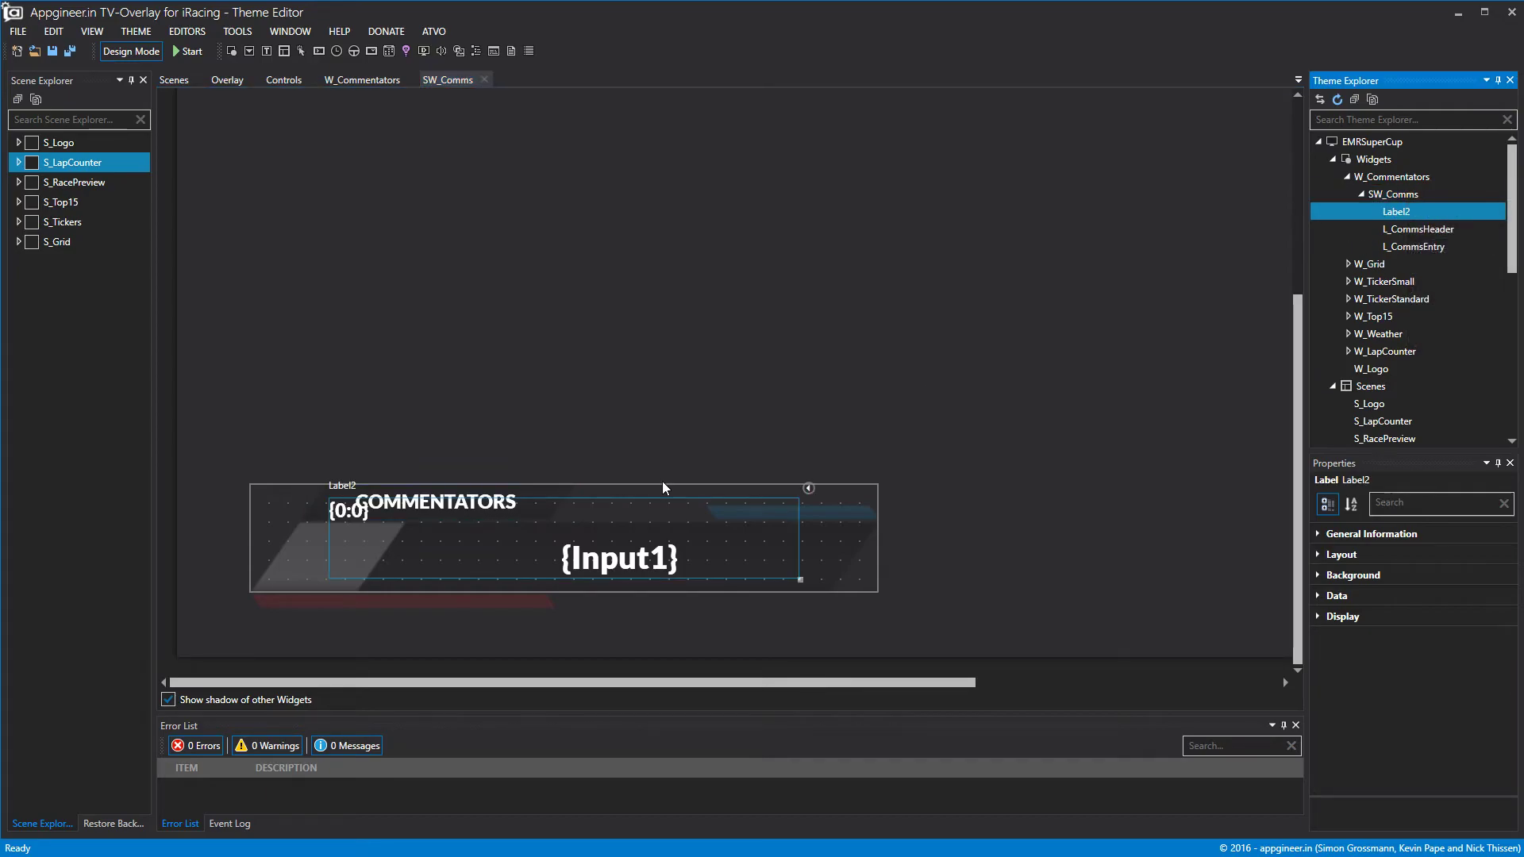
left_click_drag(800, 523, 658, 523)
left_click_drag(535, 570, 456, 585)
left_click_drag(580, 592, 407, 632)
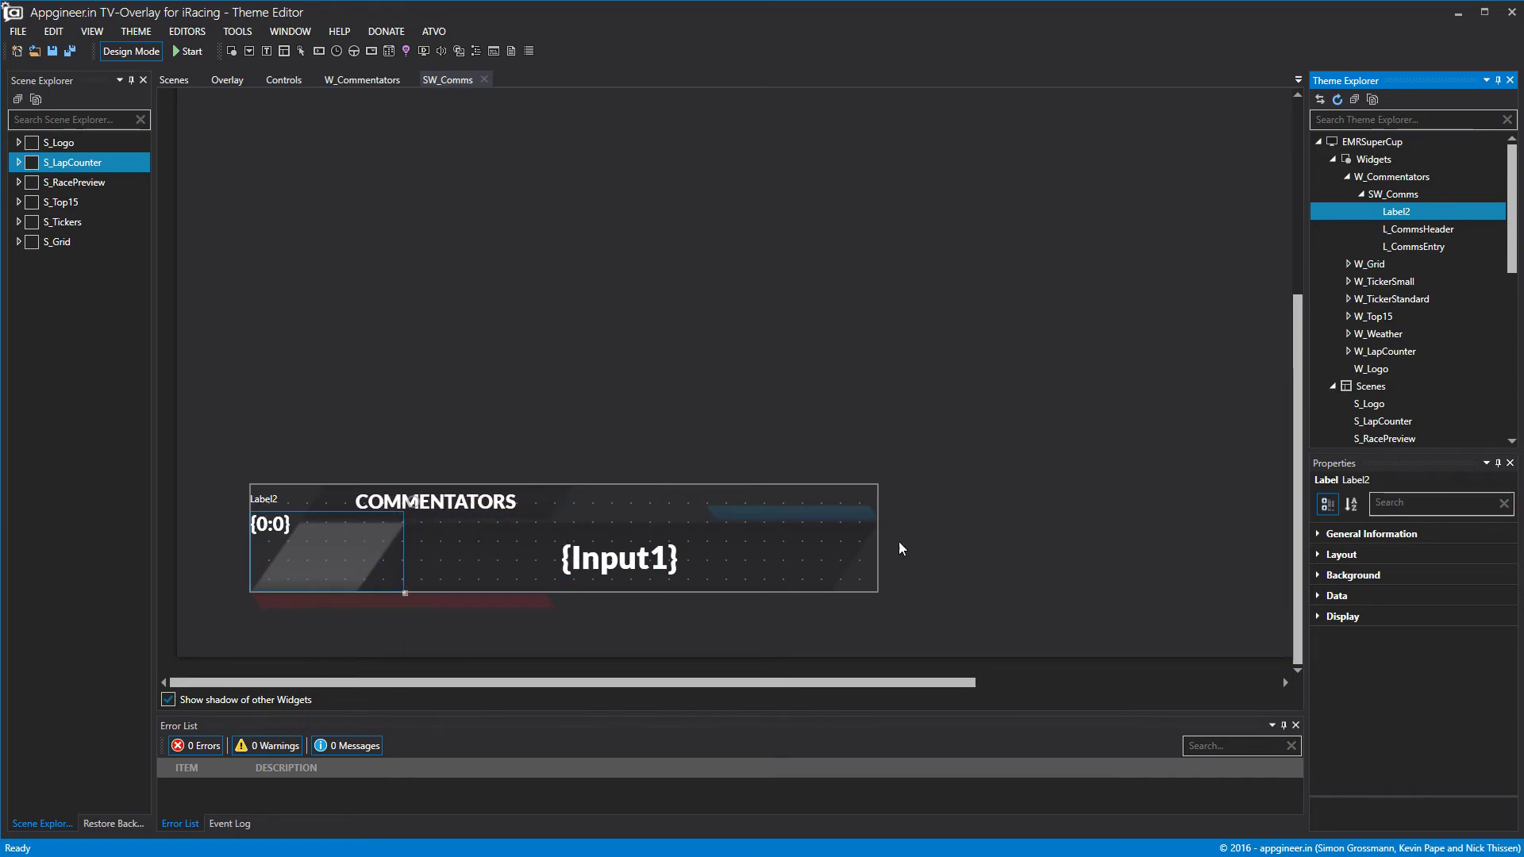
left_click(1322, 596)
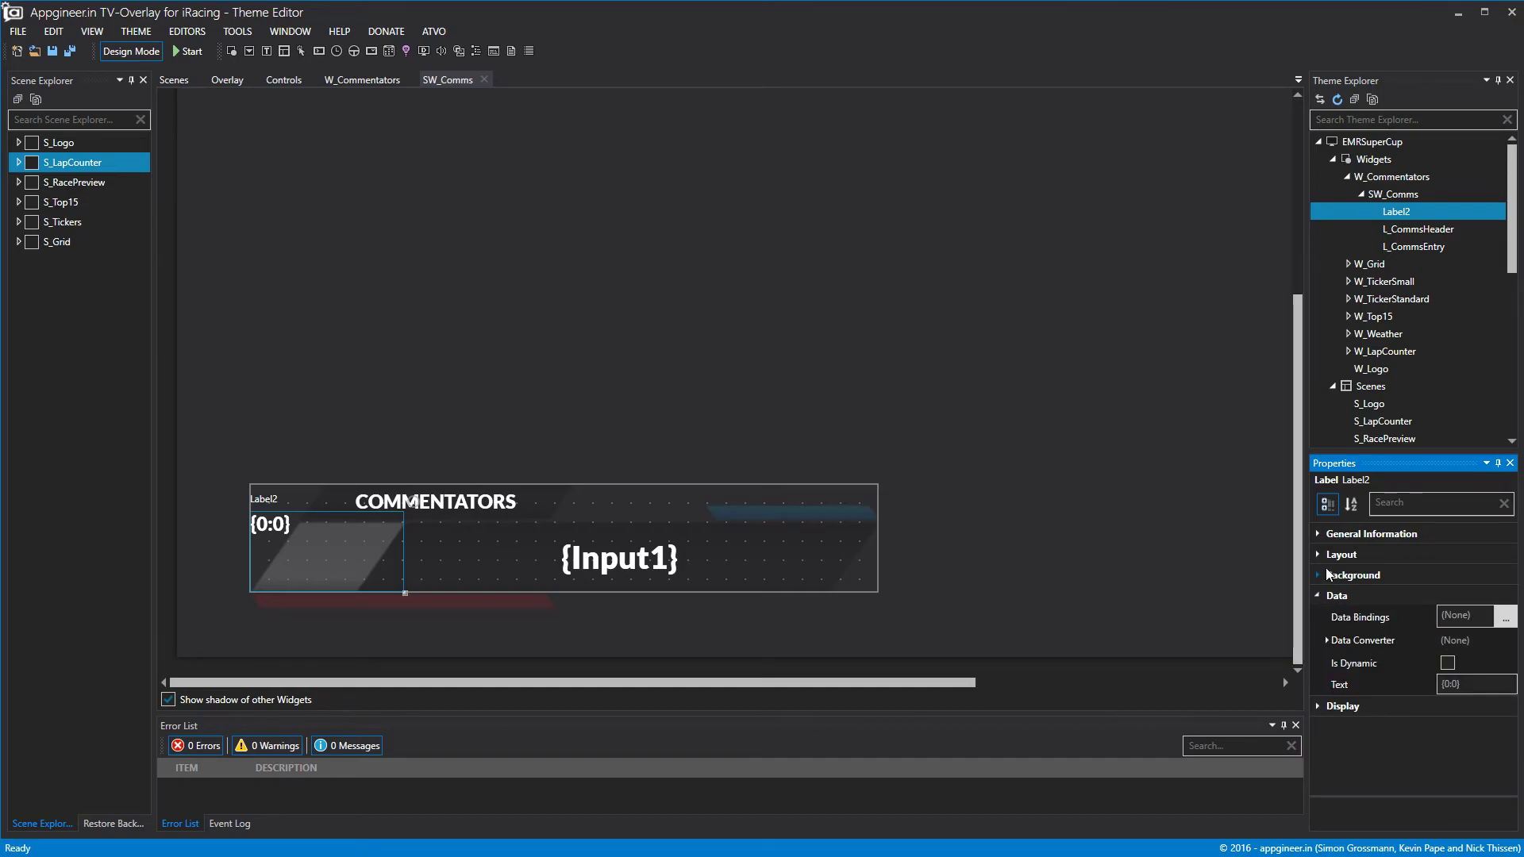
left_click(1324, 577)
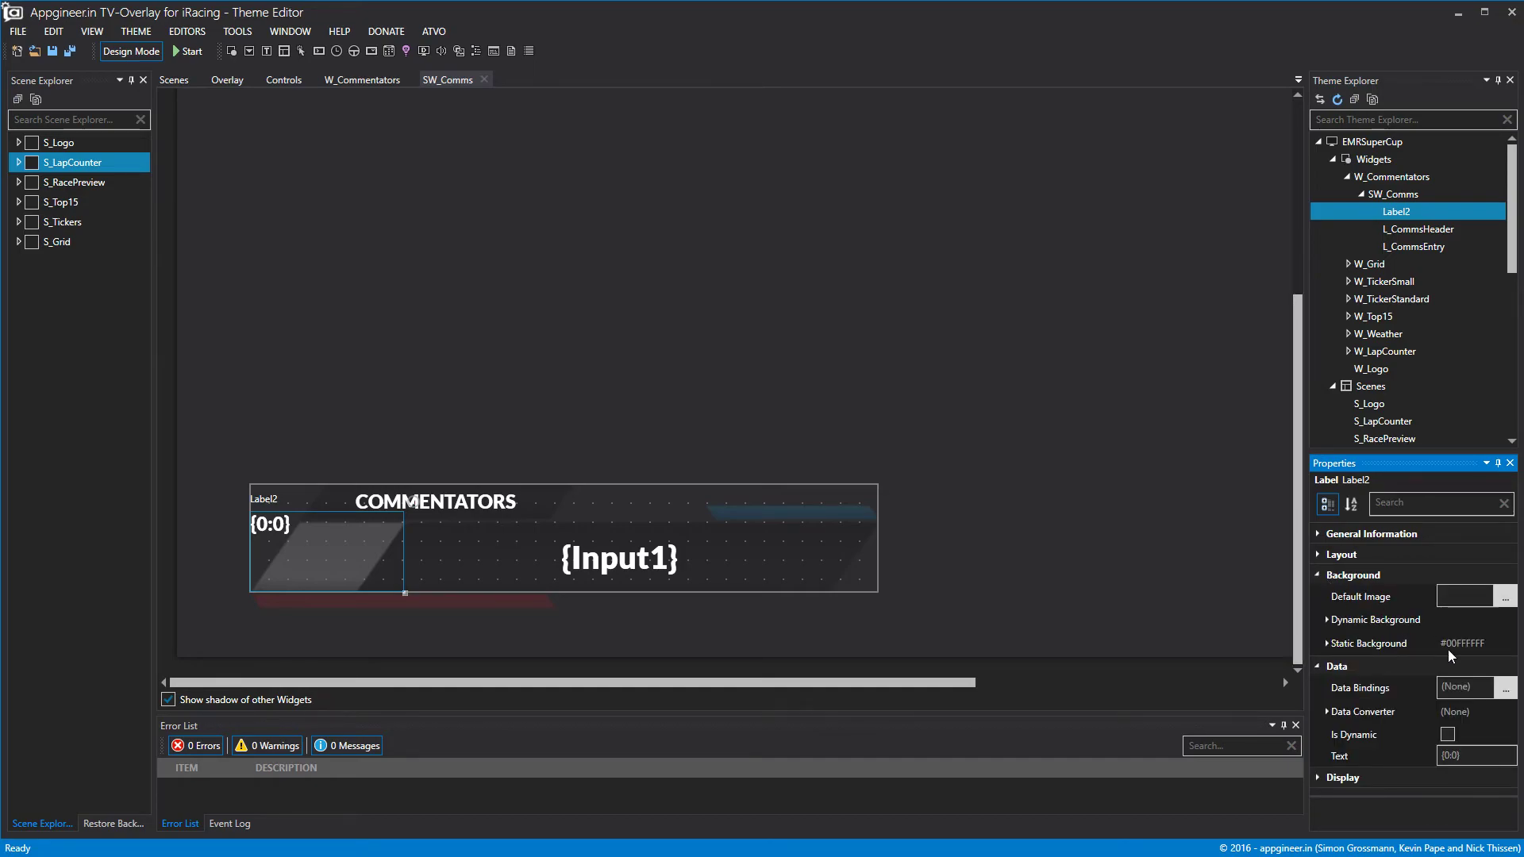
left_click(1319, 555)
Set the new label's Top to 48 and Height to 86.
left_click(1478, 618)
left_click(1478, 618)
left_click(1478, 618)
left_click(1478, 617)
left_click(1478, 617)
left_click(1478, 617)
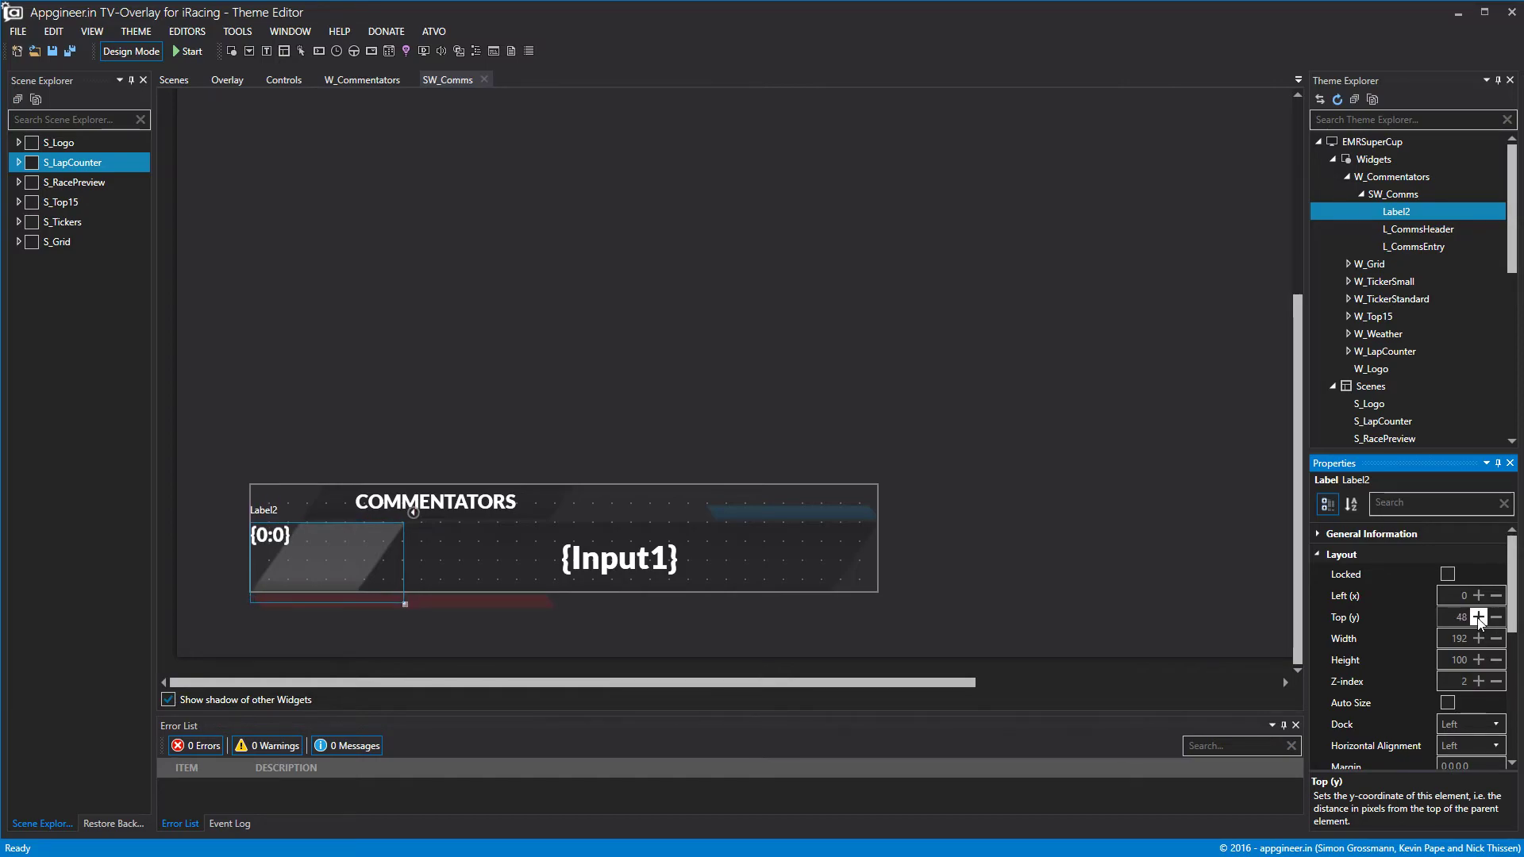
left_click(1496, 660)
left_click(1496, 660)
left_click(1496, 659)
left_click(1478, 659)
left_click(1320, 553)
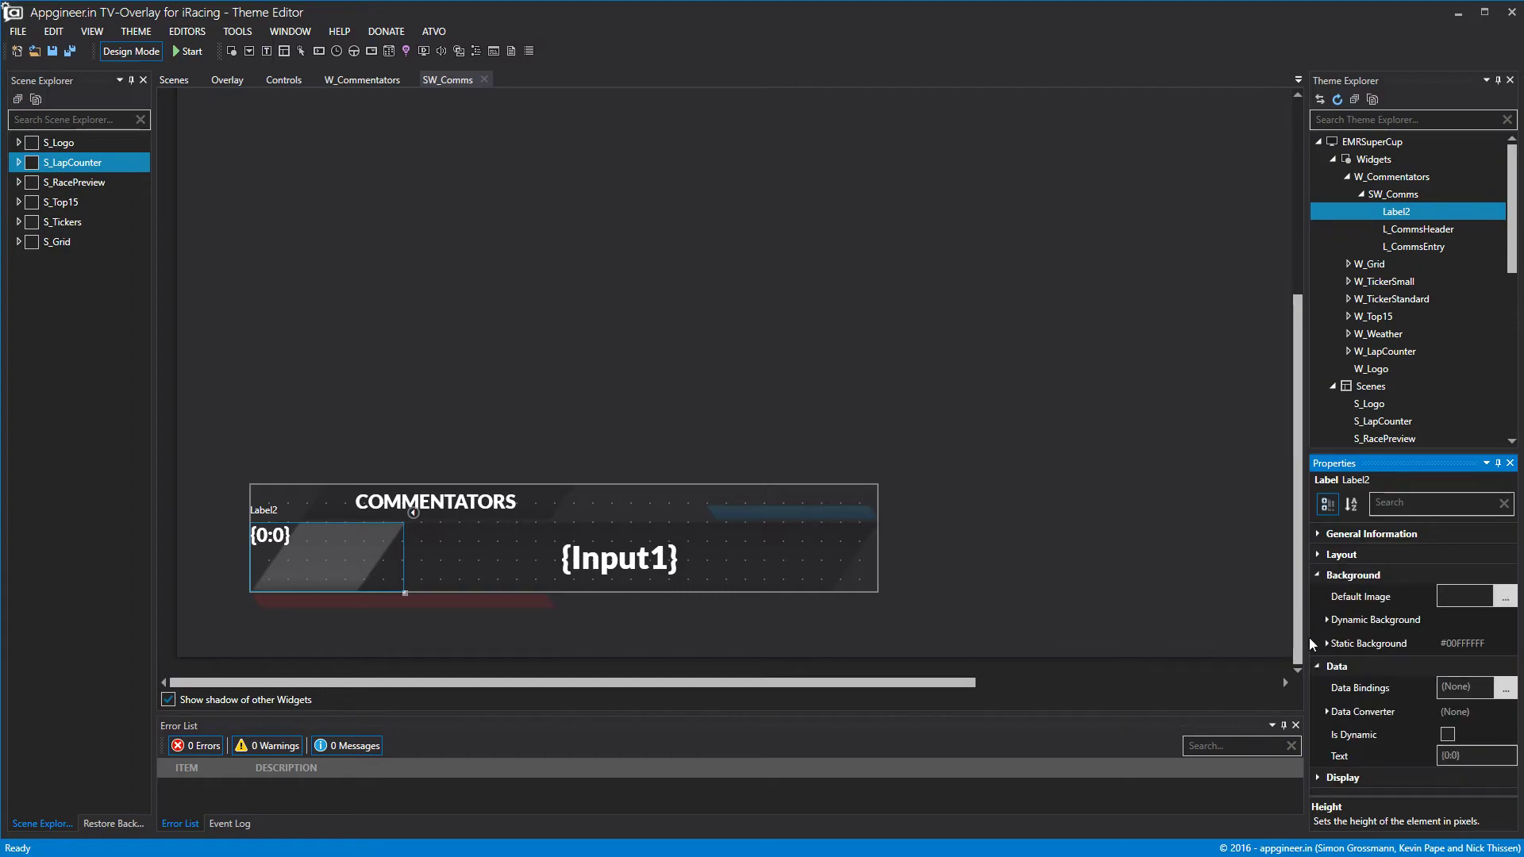
Clear the label's {0:0} text so it shows nothing.
left_click(1359, 754)
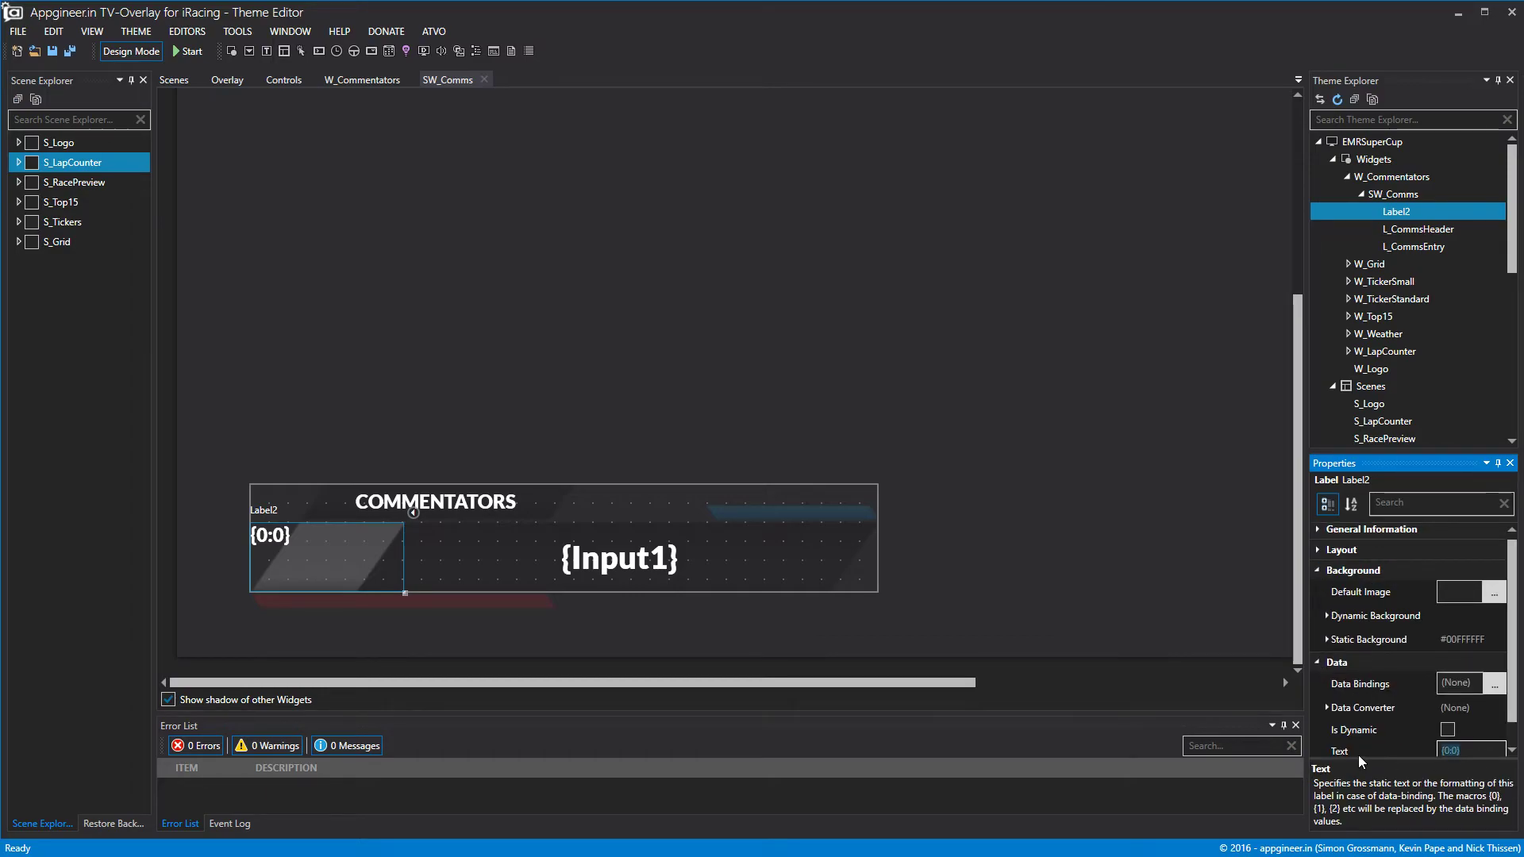
key("BackSpace")
left_click(1233, 587)
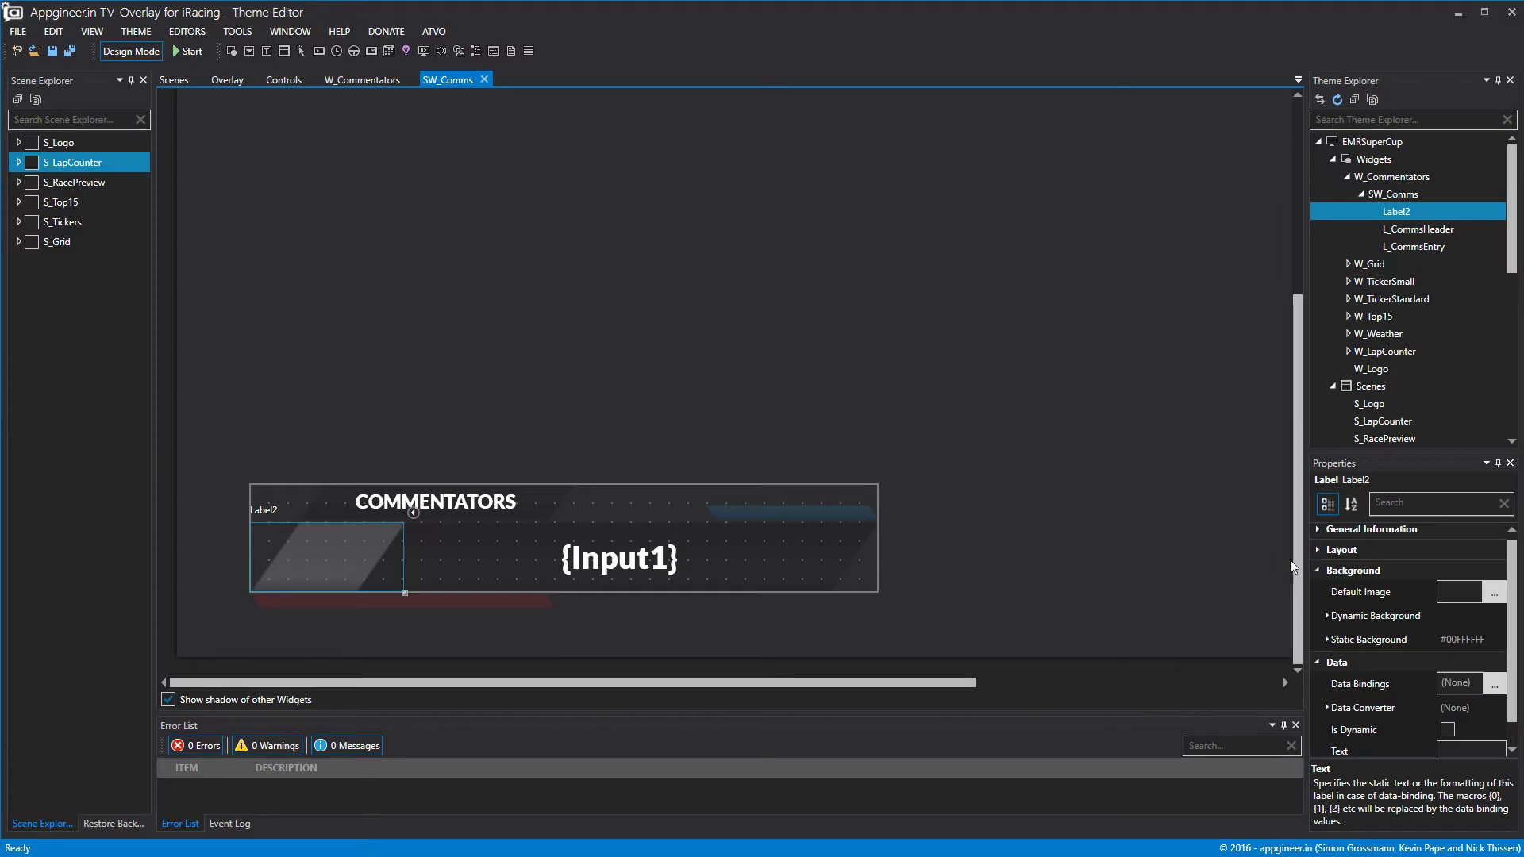
left_click(1317, 550)
left_click(1317, 550)
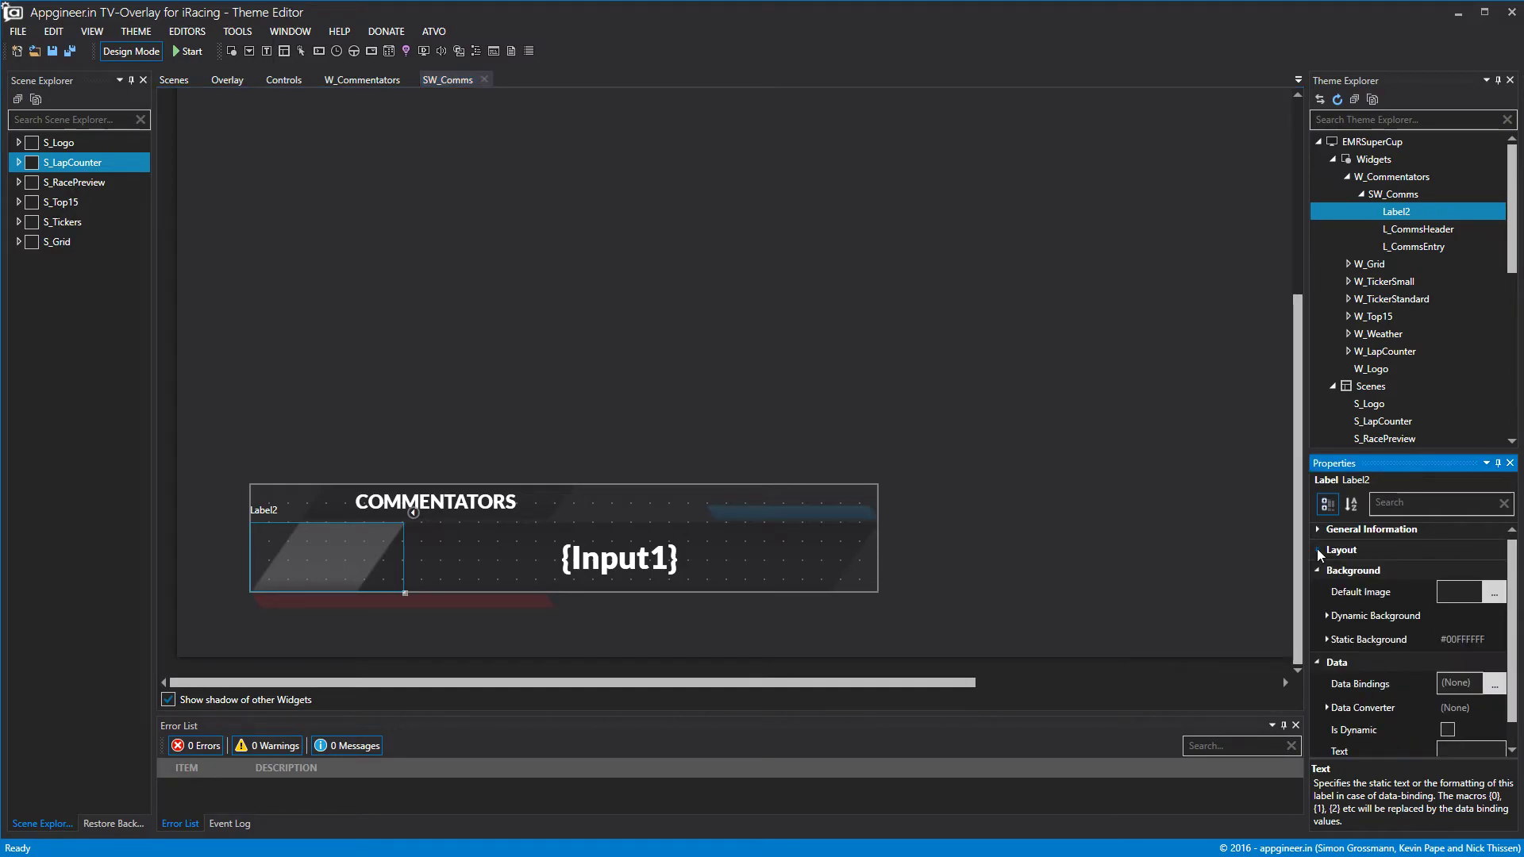
scroll(1331, 628, "down", 1)
Set the label's static background image to v8scops small.png.
left_click(1332, 613)
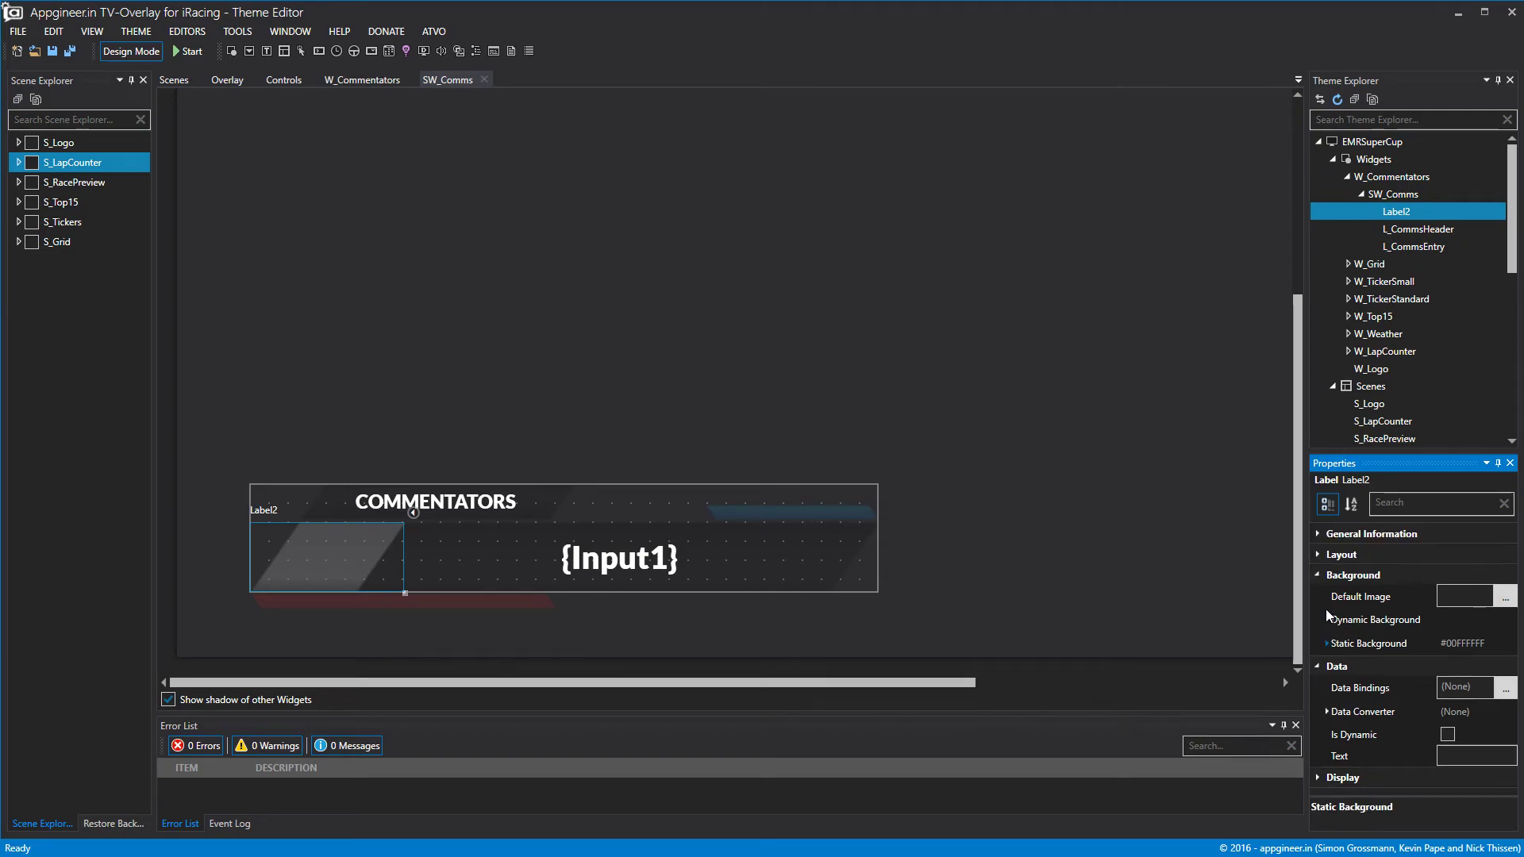
left_click(1326, 643)
left_click(1461, 690)
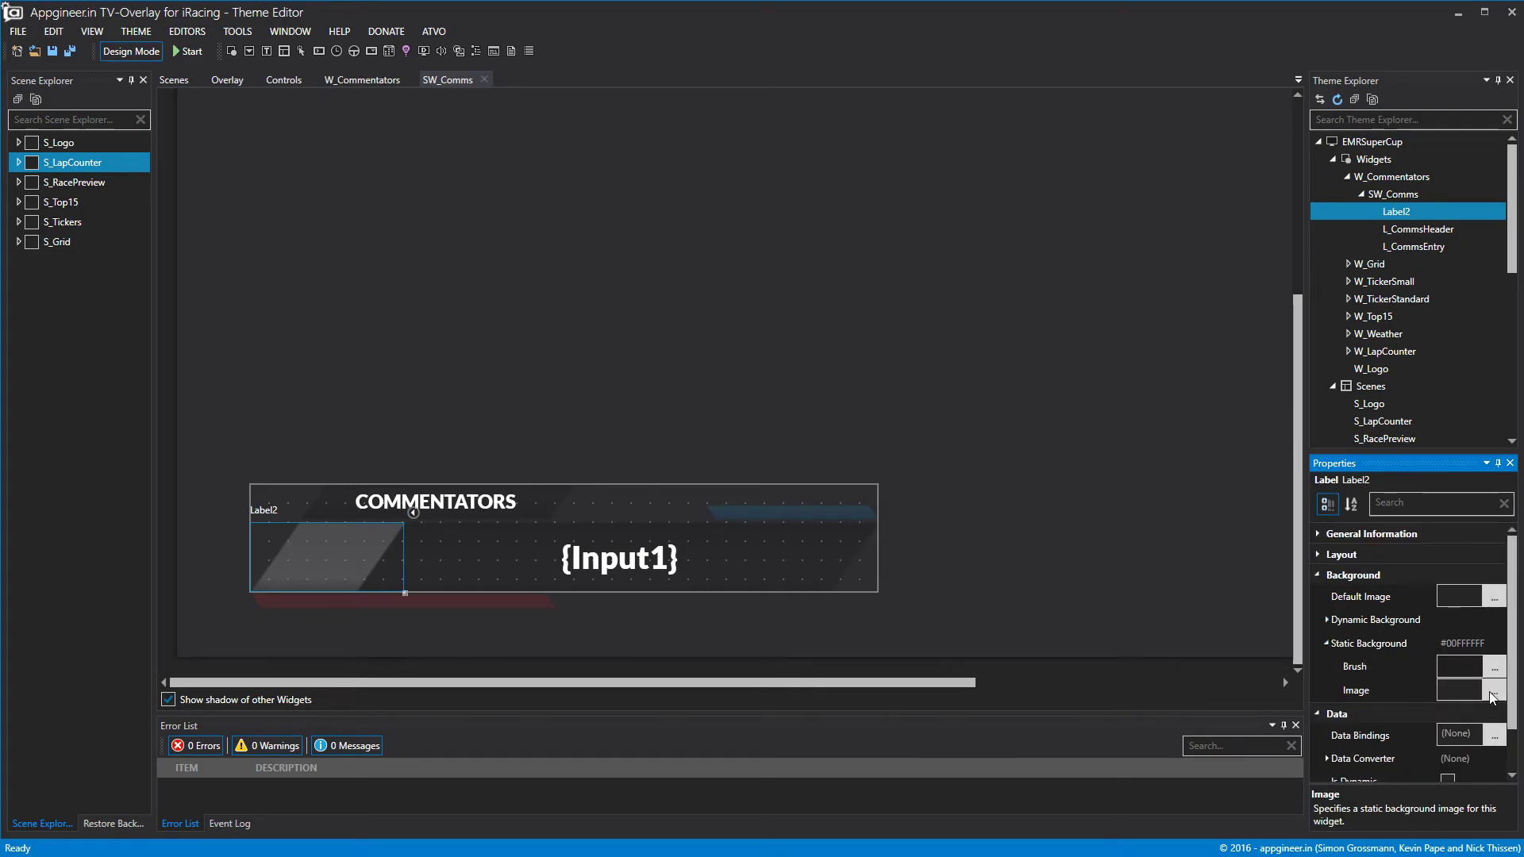
left_click(1495, 691)
scroll(690, 254, "down", 2)
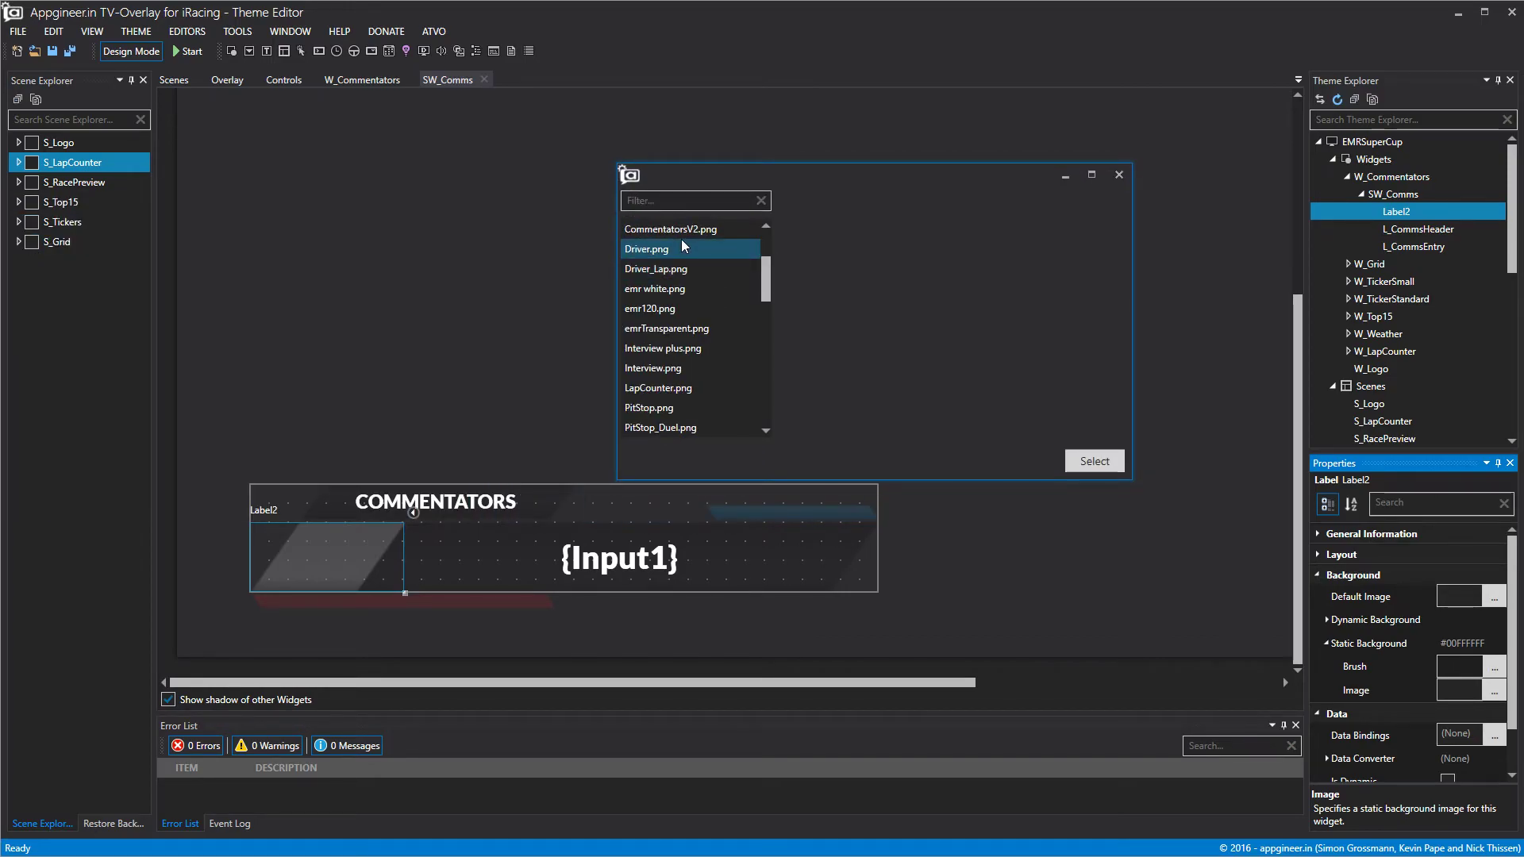
left_click(679, 309)
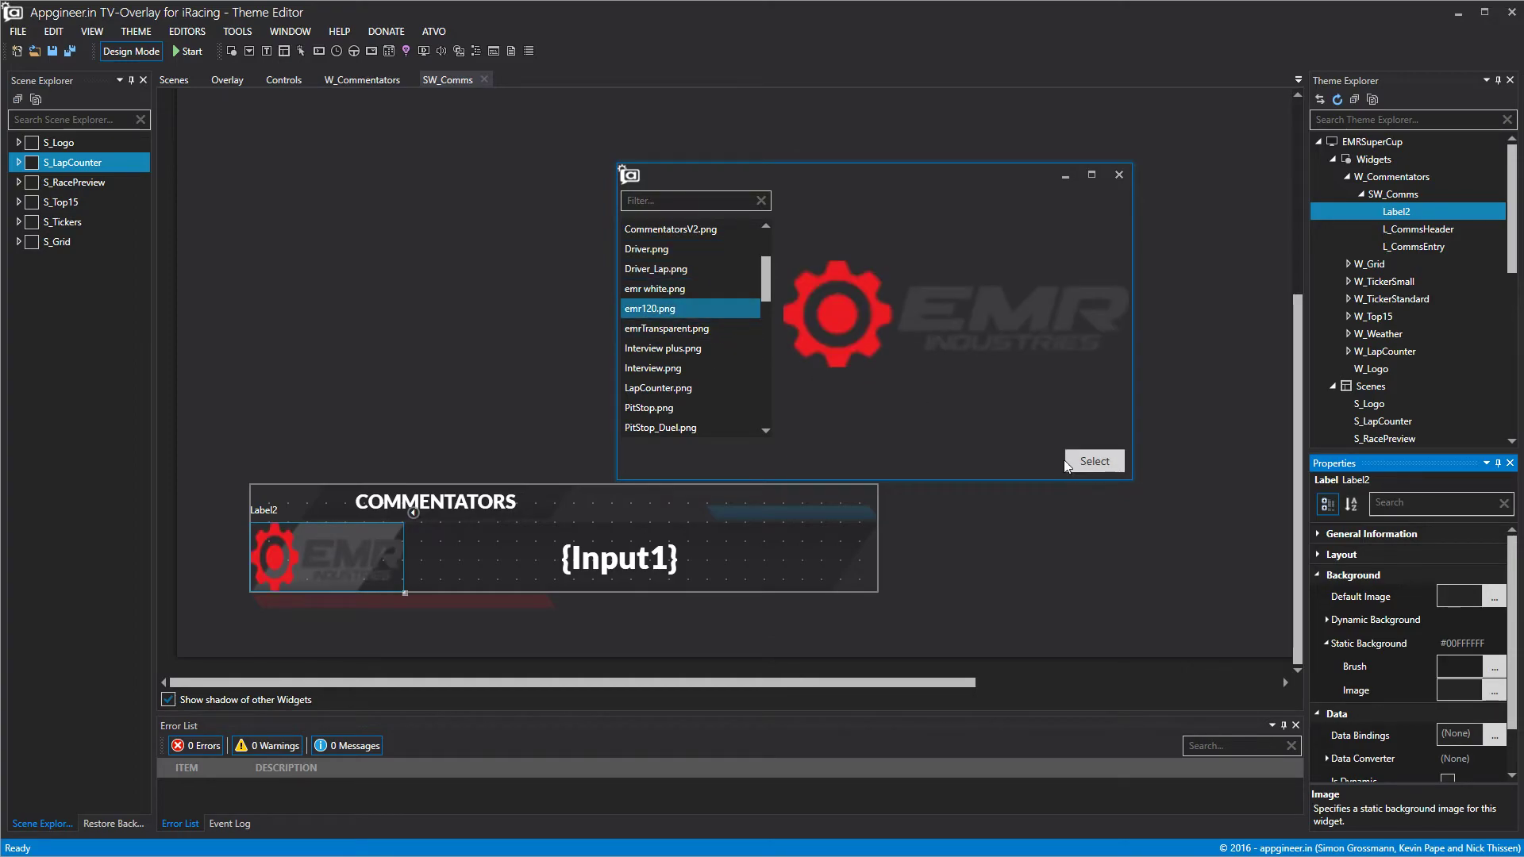
scroll(690, 330, "down", 2)
scroll(691, 331, "down", 4)
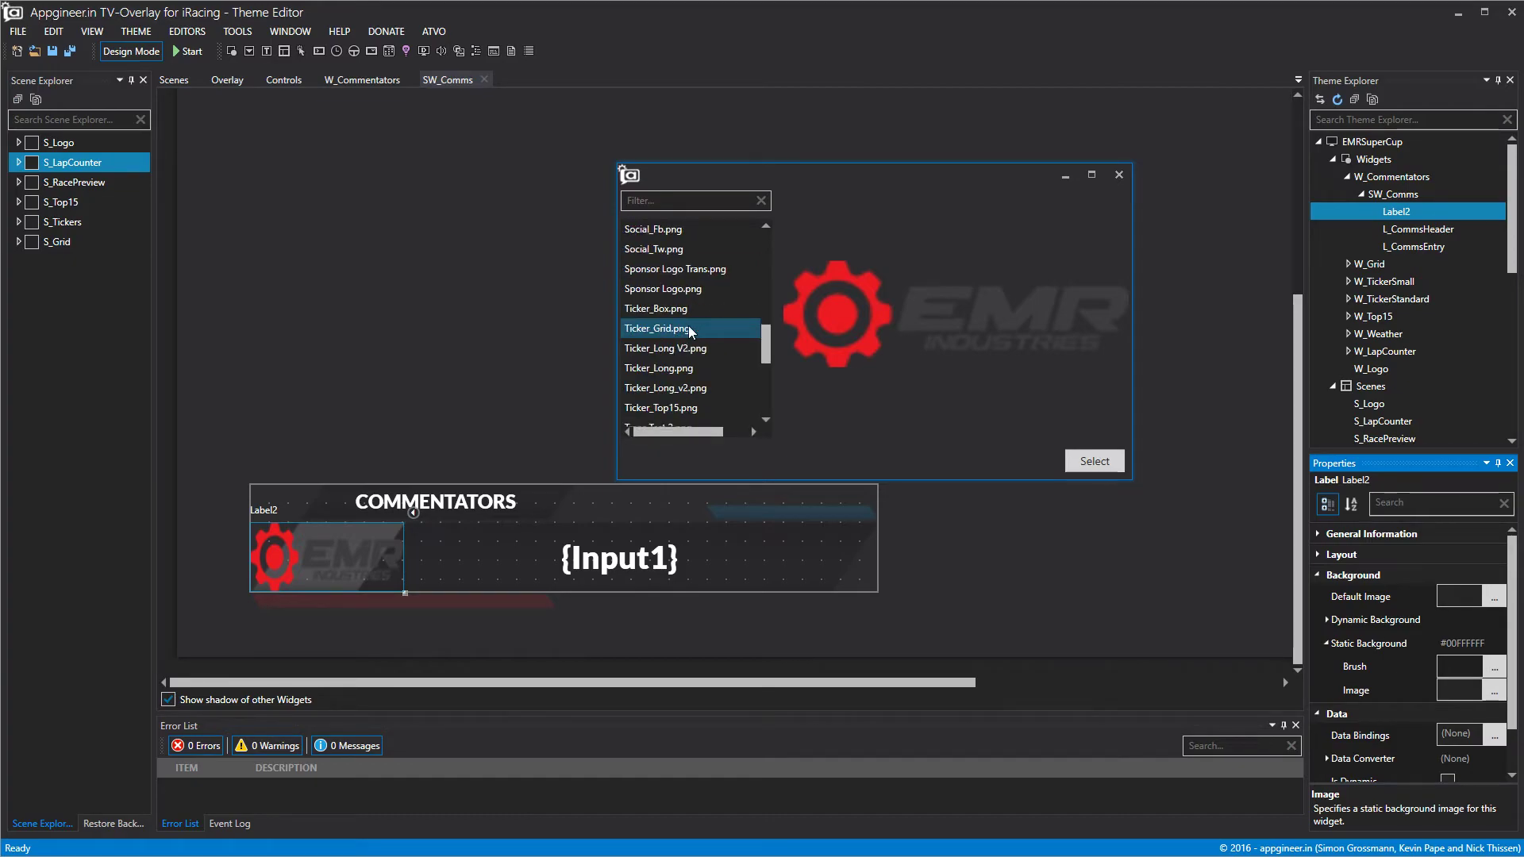
scroll(690, 332, "down", 3)
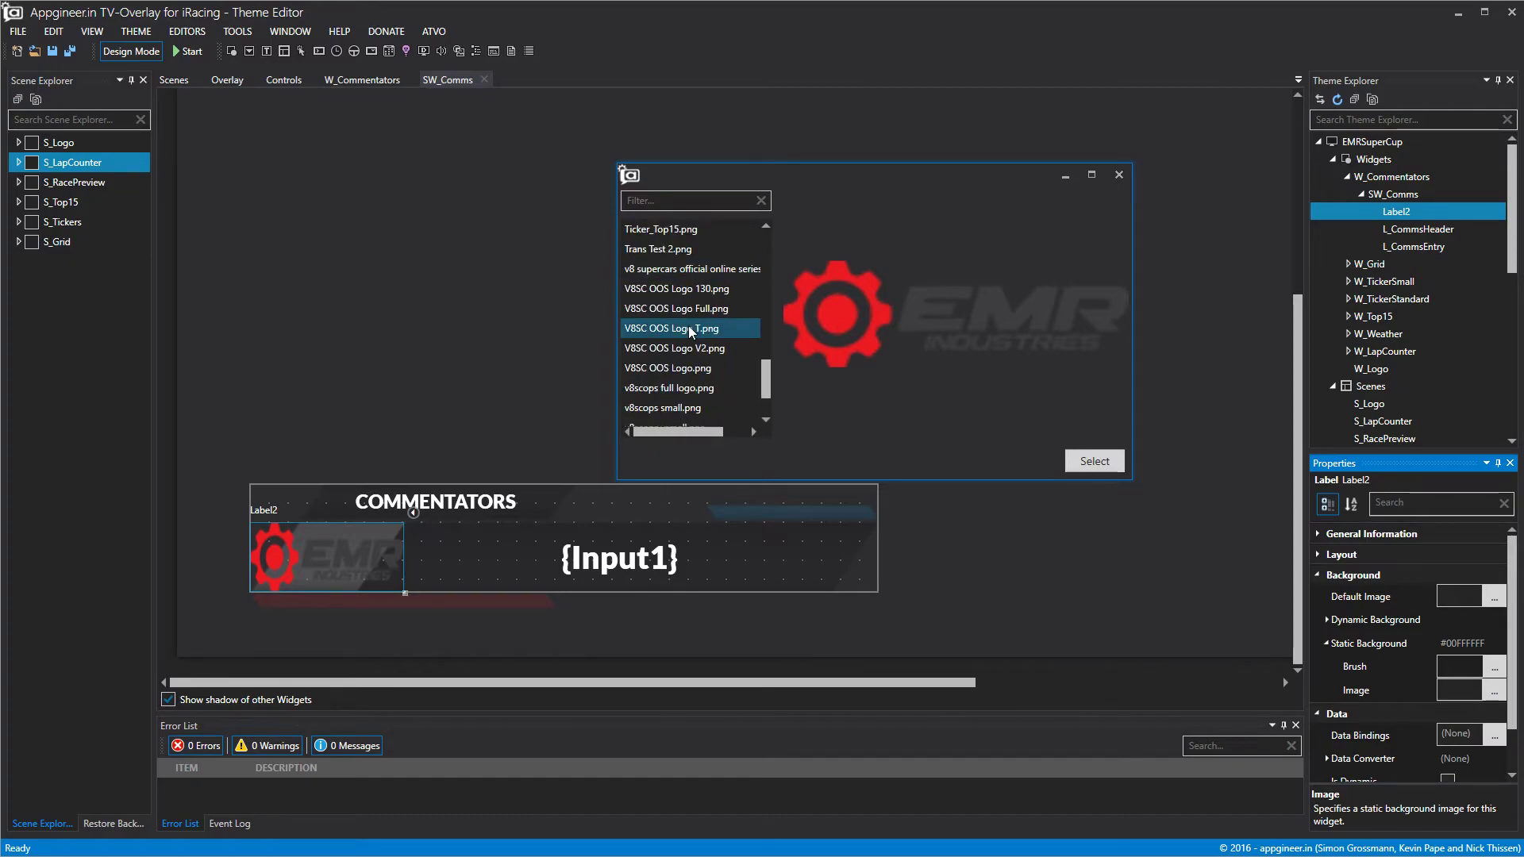
left_click(679, 408)
left_click(1094, 461)
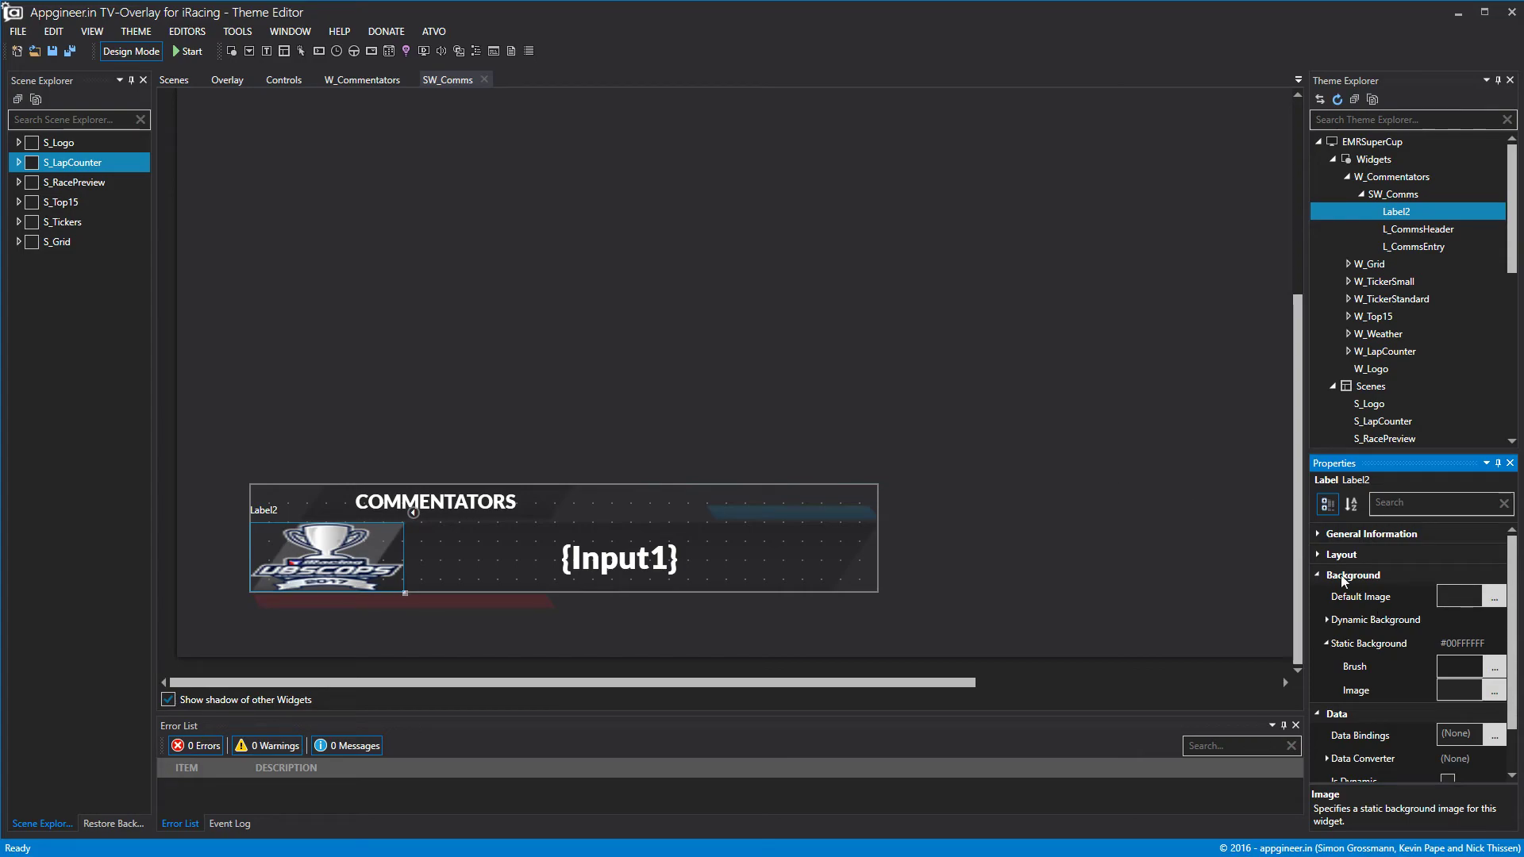
Set the logo label's width to 85, move it to Left 55, and close the editor tabs.
left_click(1319, 554)
left_click(1459, 638)
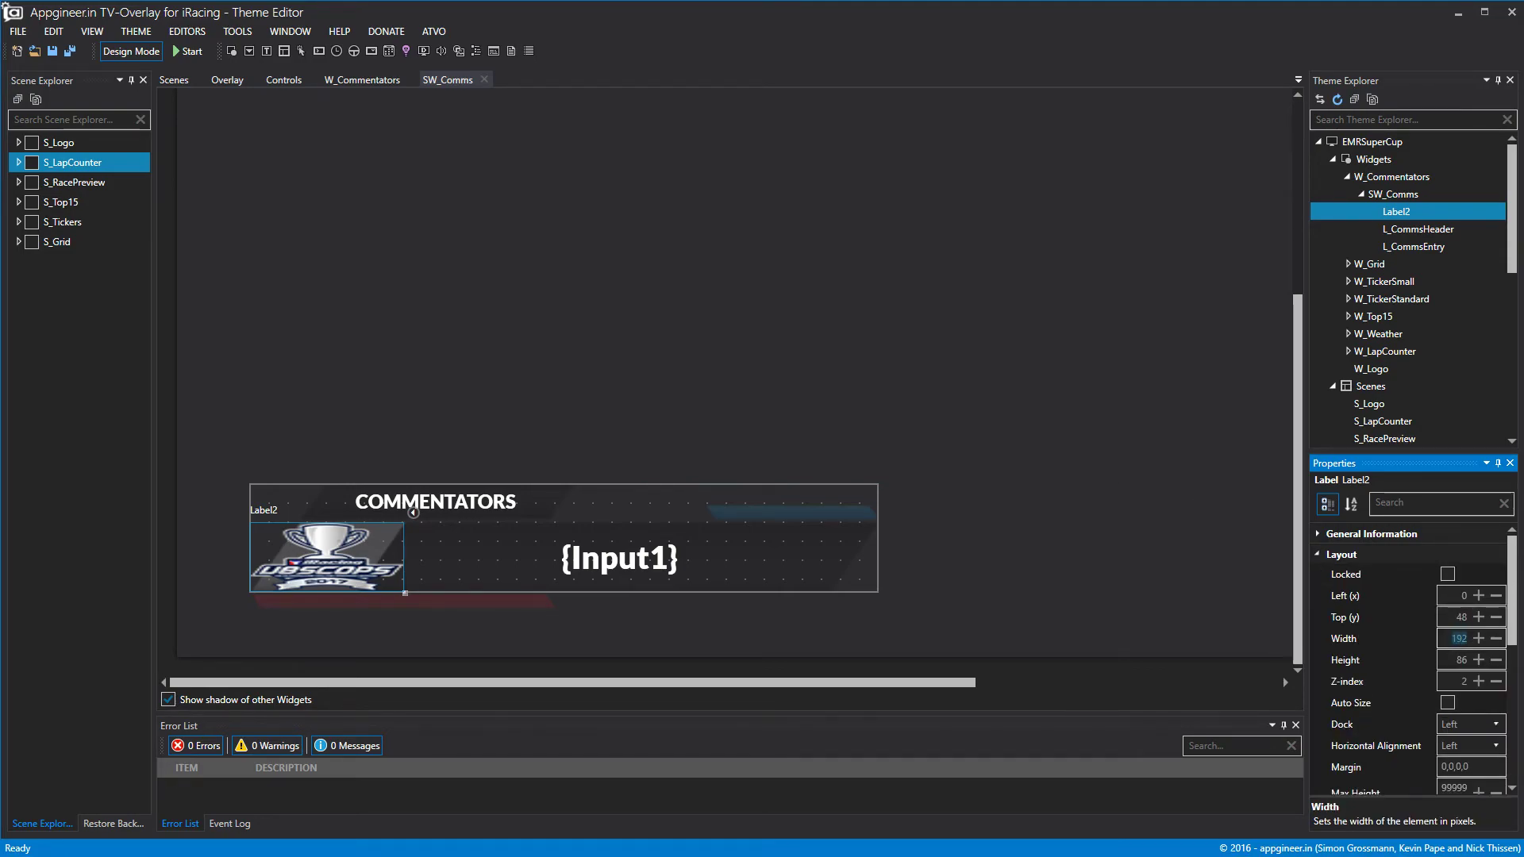
type("85")
key("Tab")
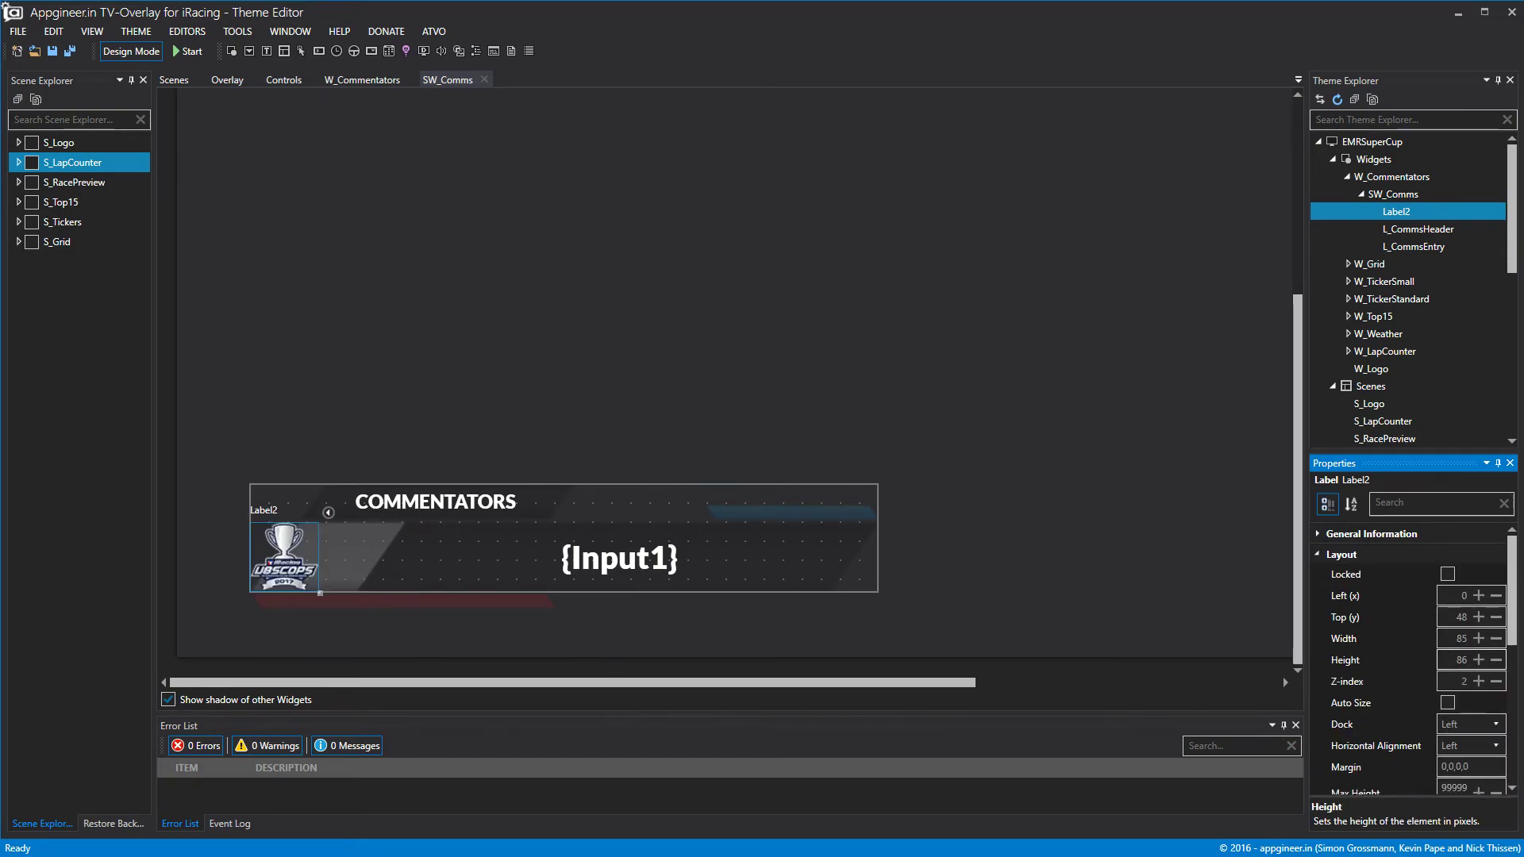
left_click_drag(284, 562, 327, 566)
left_click(1066, 519)
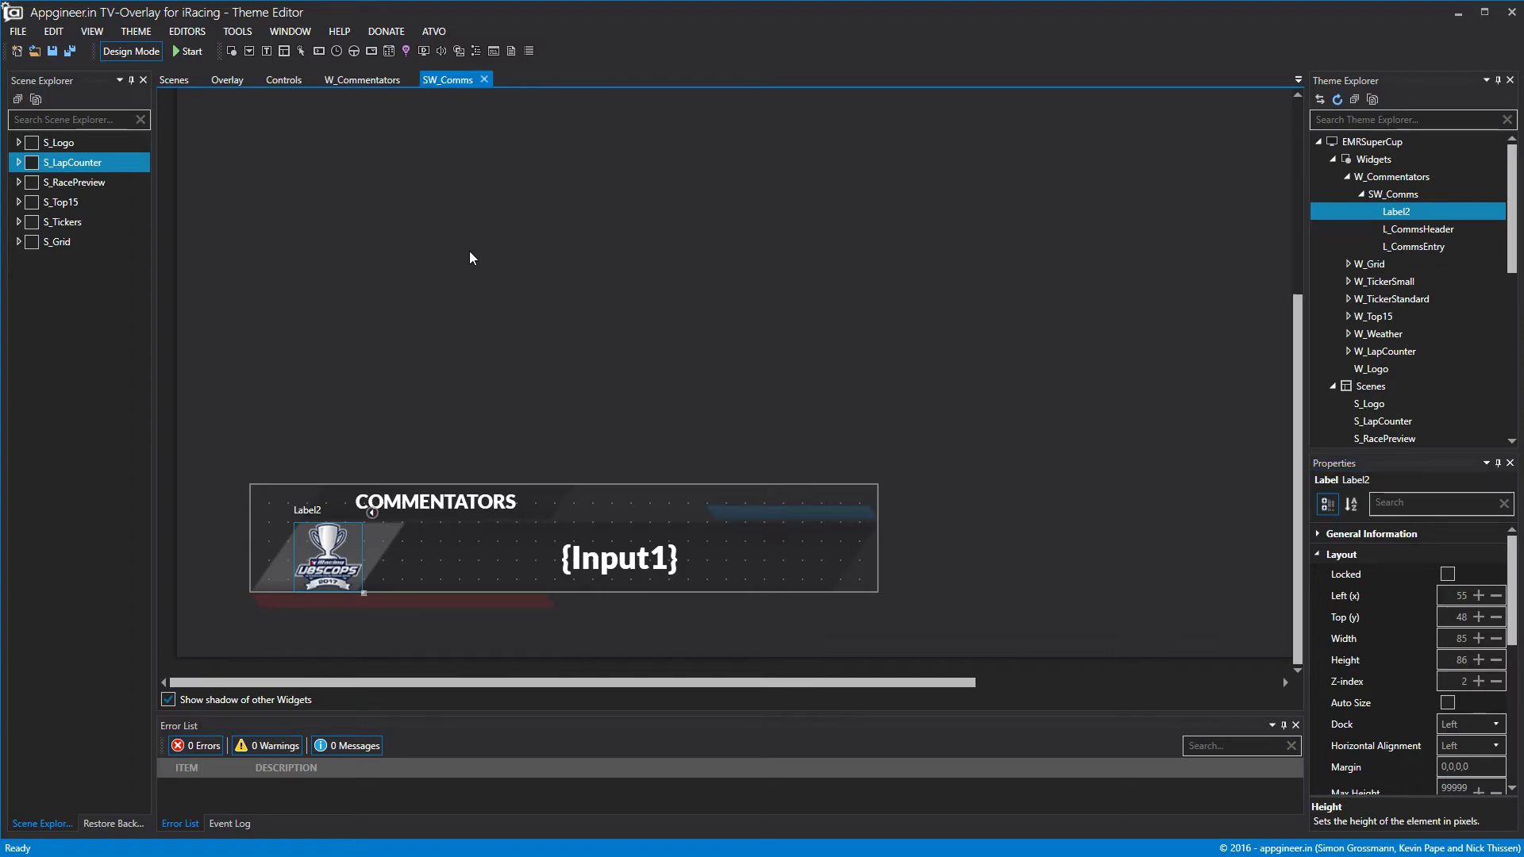
left_click(484, 79)
left_click(412, 79)
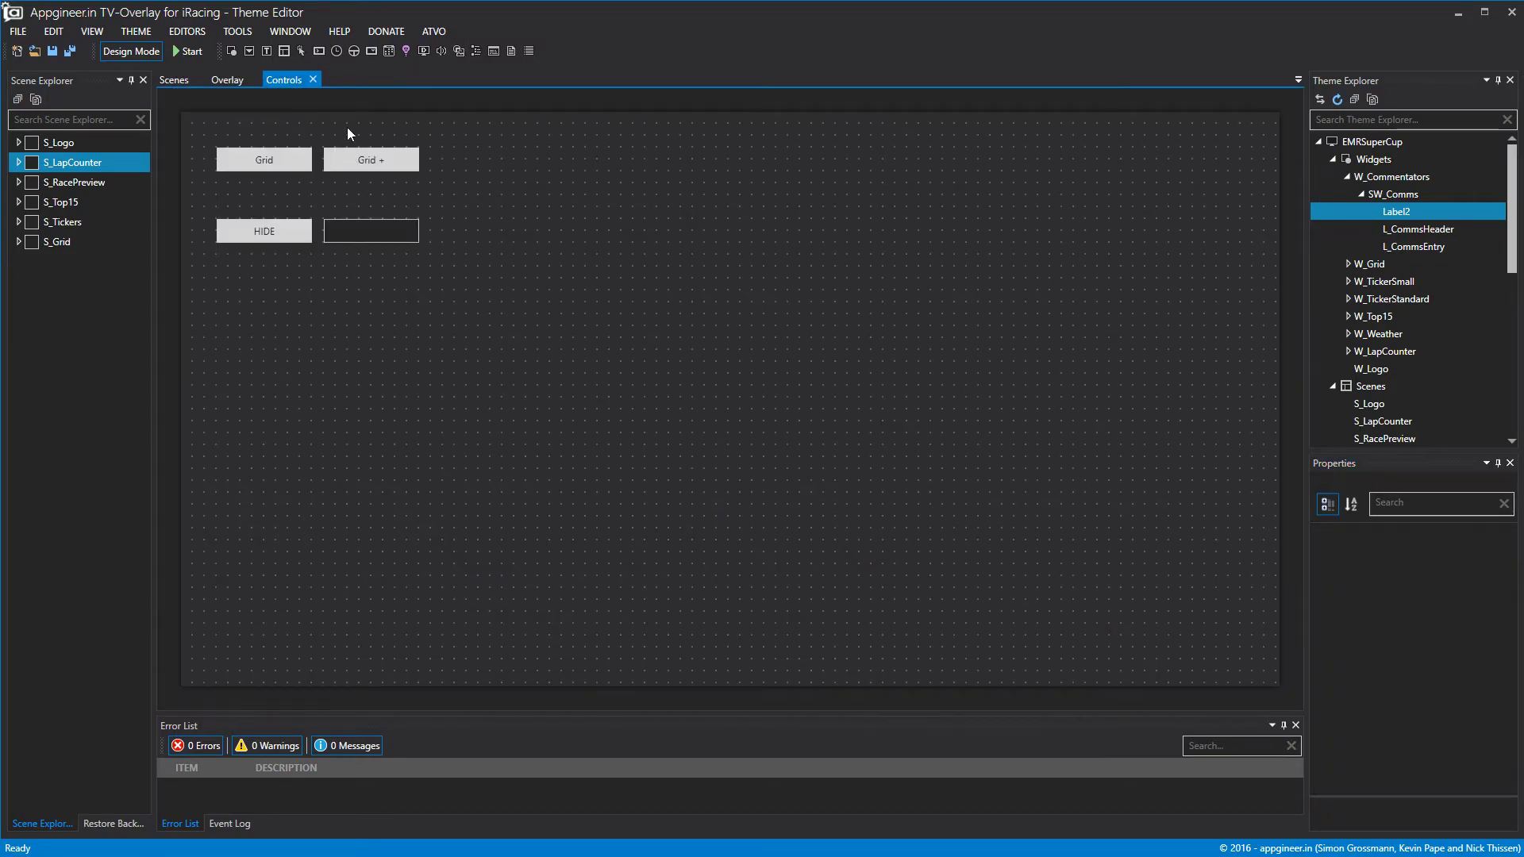
Preview the overlay to see the commentators lower third with its new logo over race footage.
left_click(225, 80)
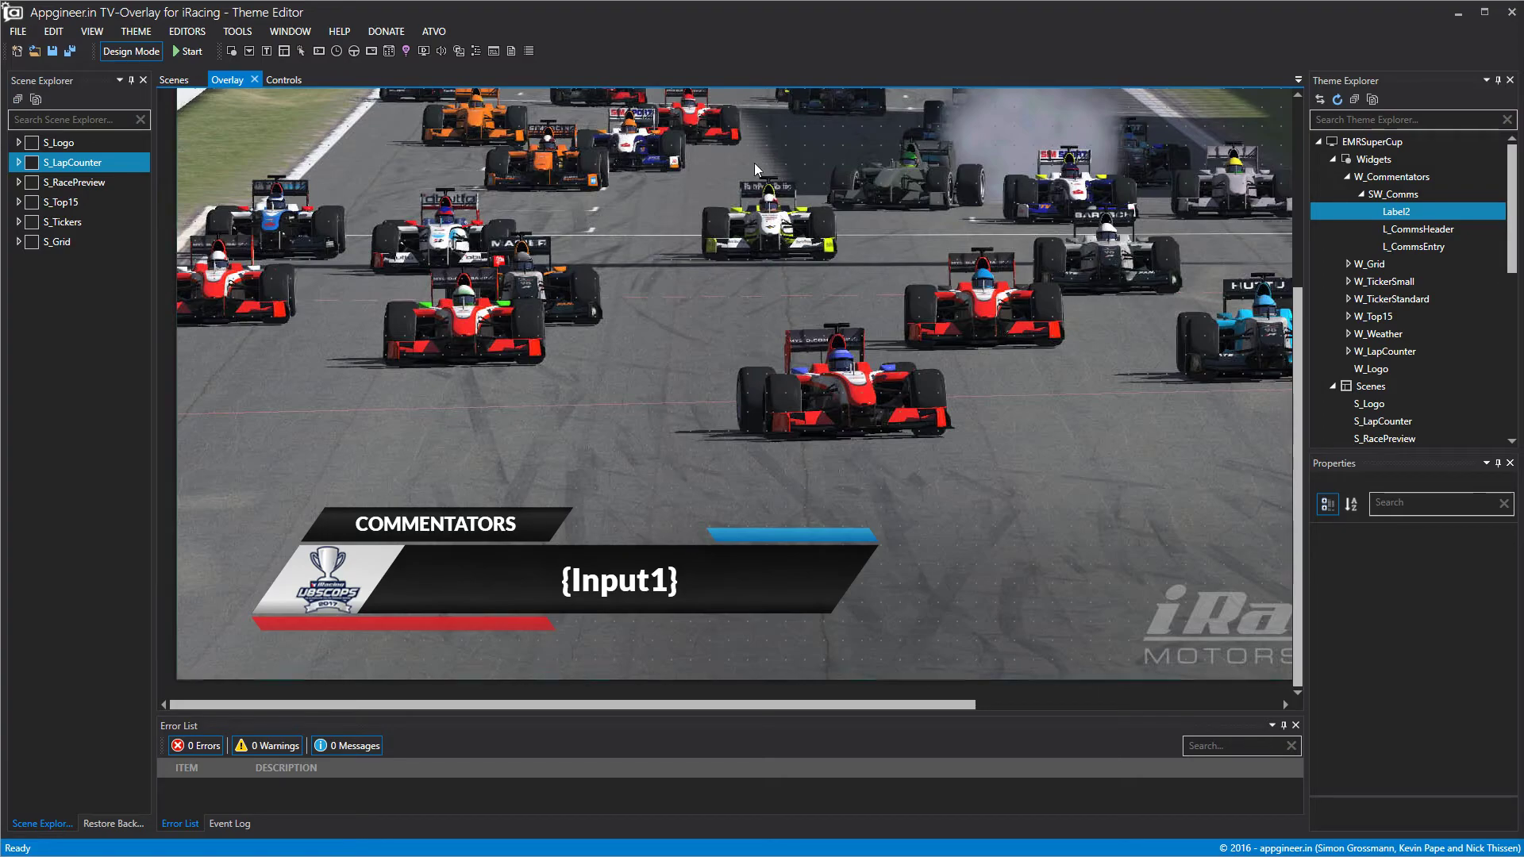
double_click(1359, 176)
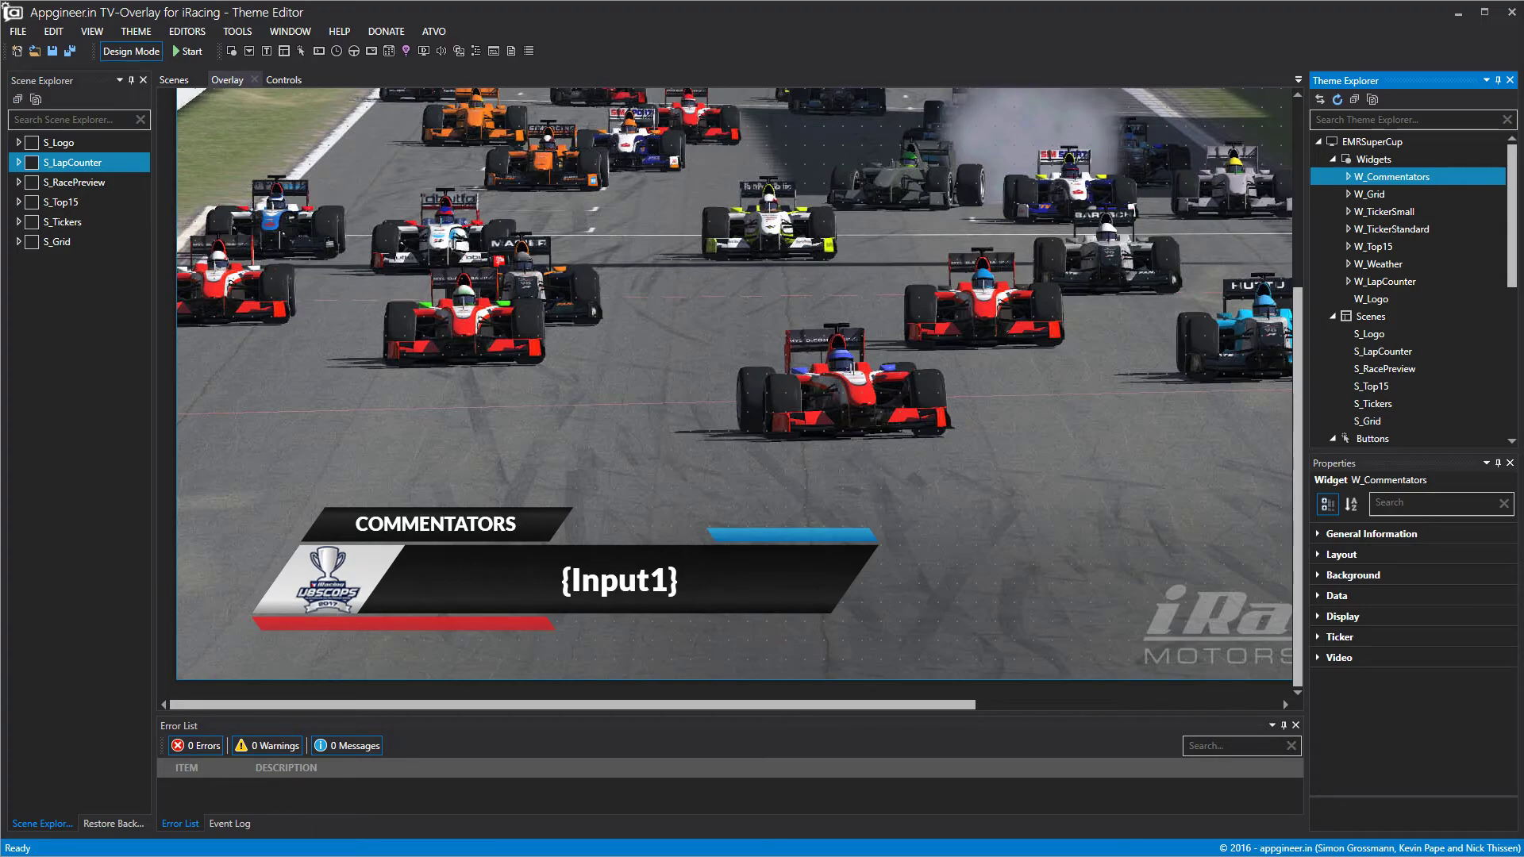
Verify W_Commentators' Data Set binding is Input controls and close the dialog unchanged.
scroll(1027, 313, "up", 1)
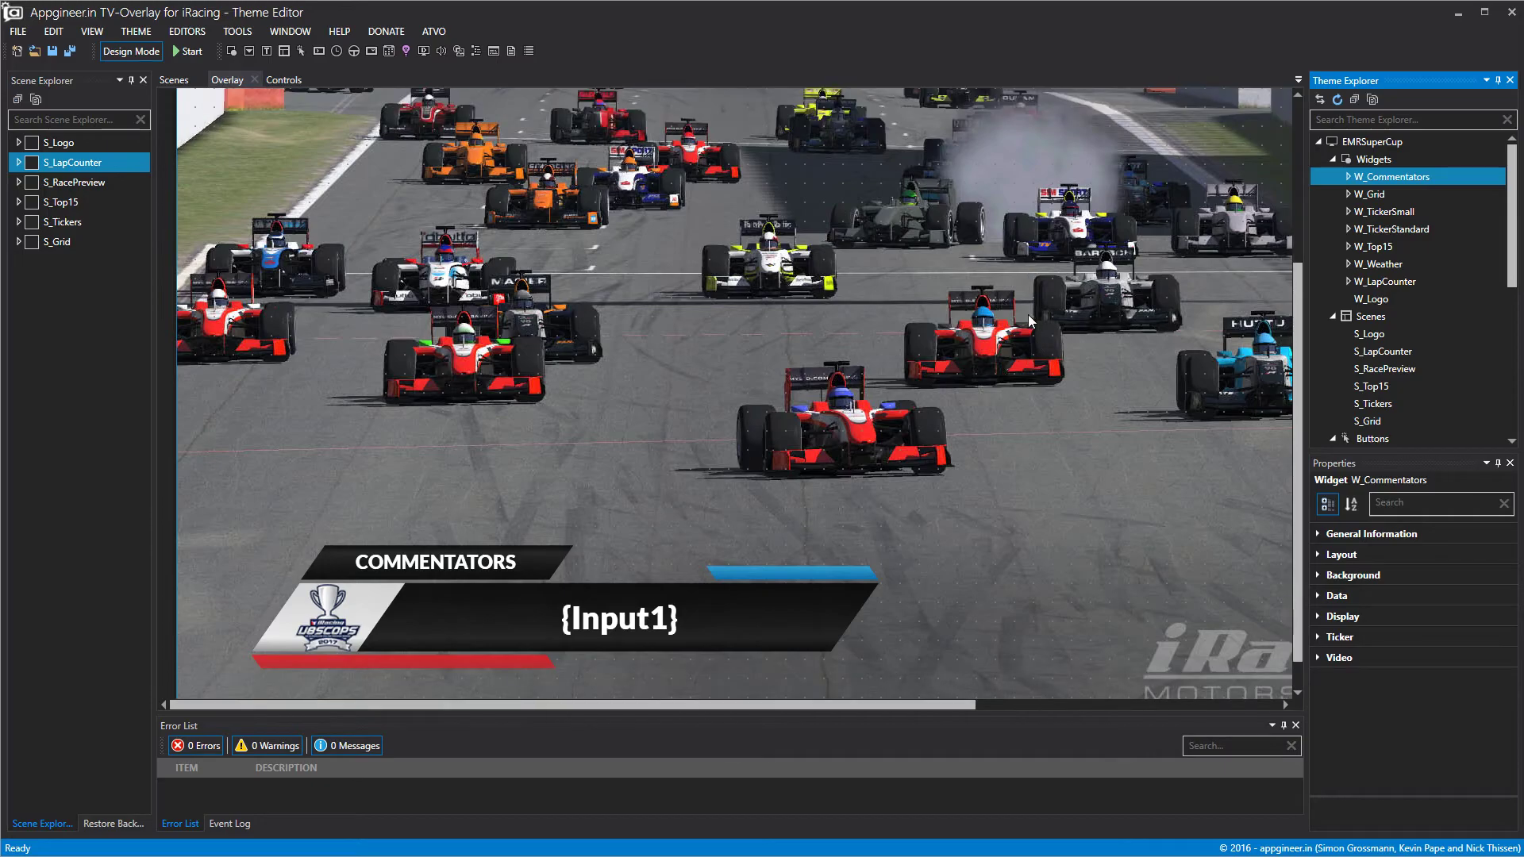
scroll(1028, 317, "up", 1)
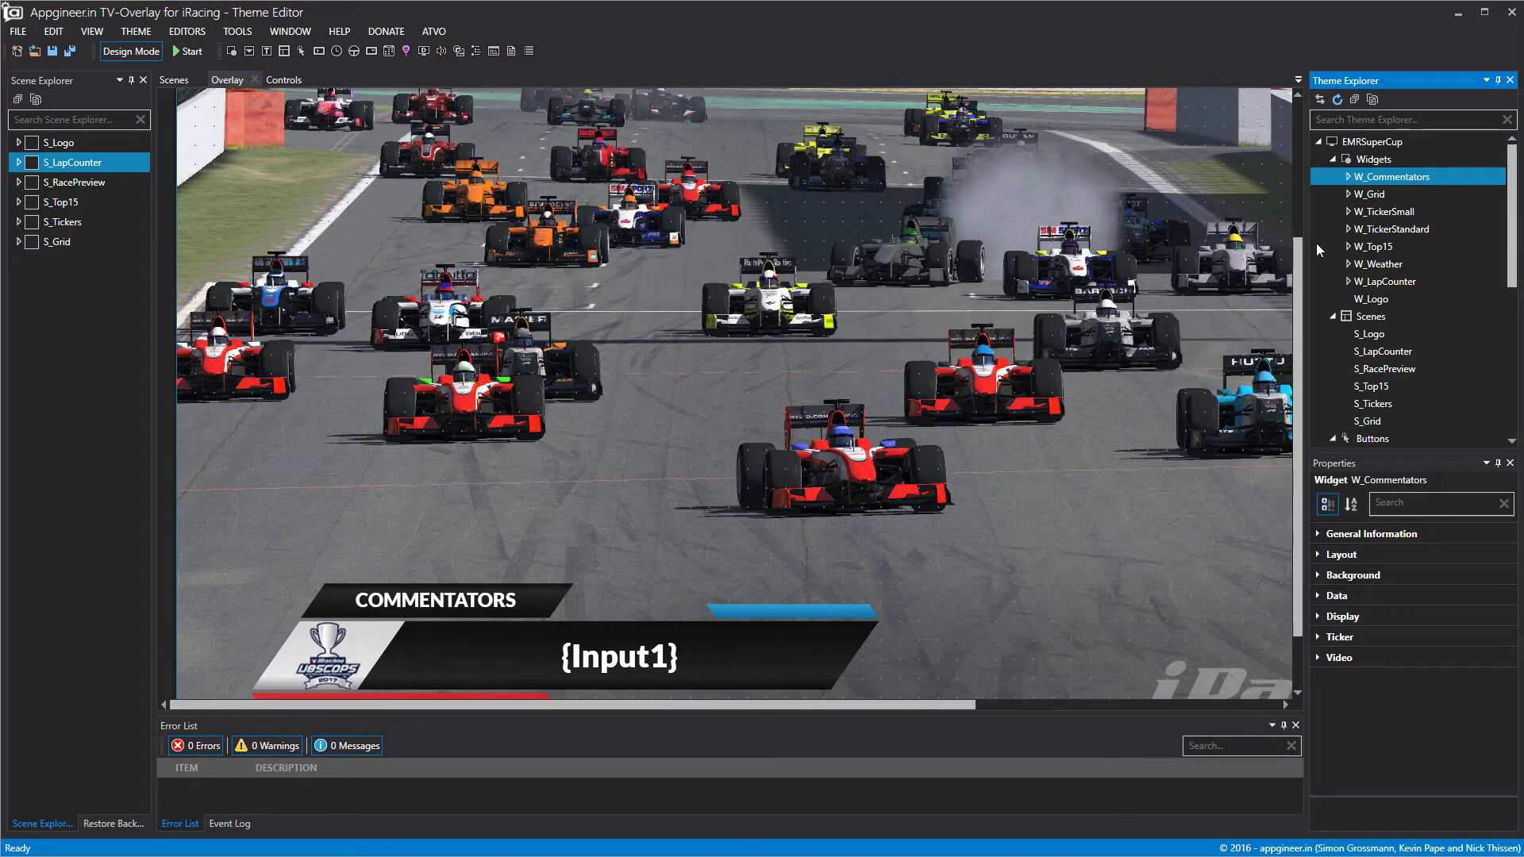
left_click(1337, 595)
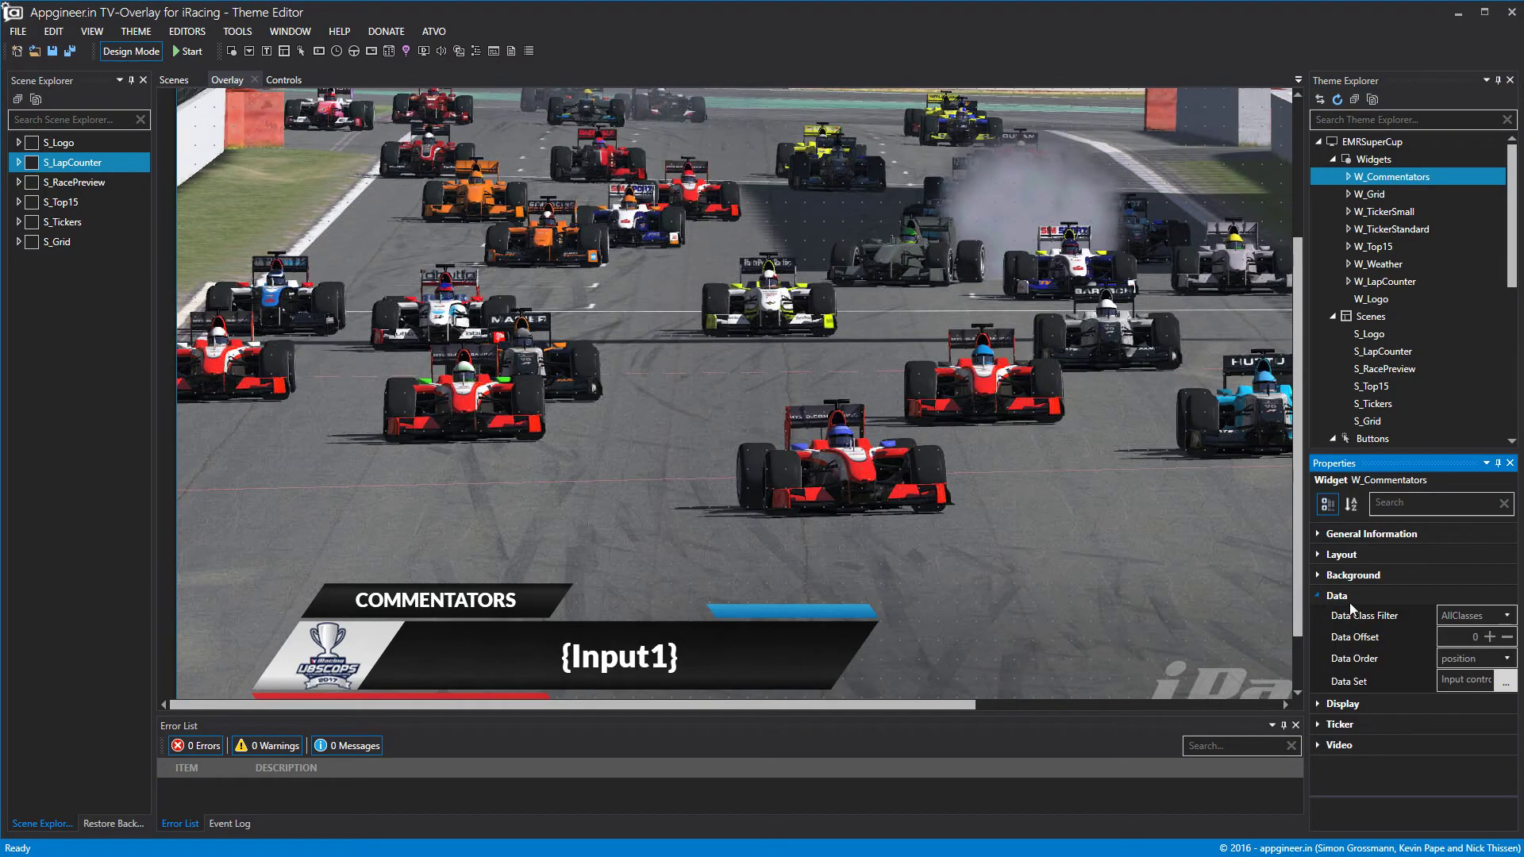
left_click(1505, 683)
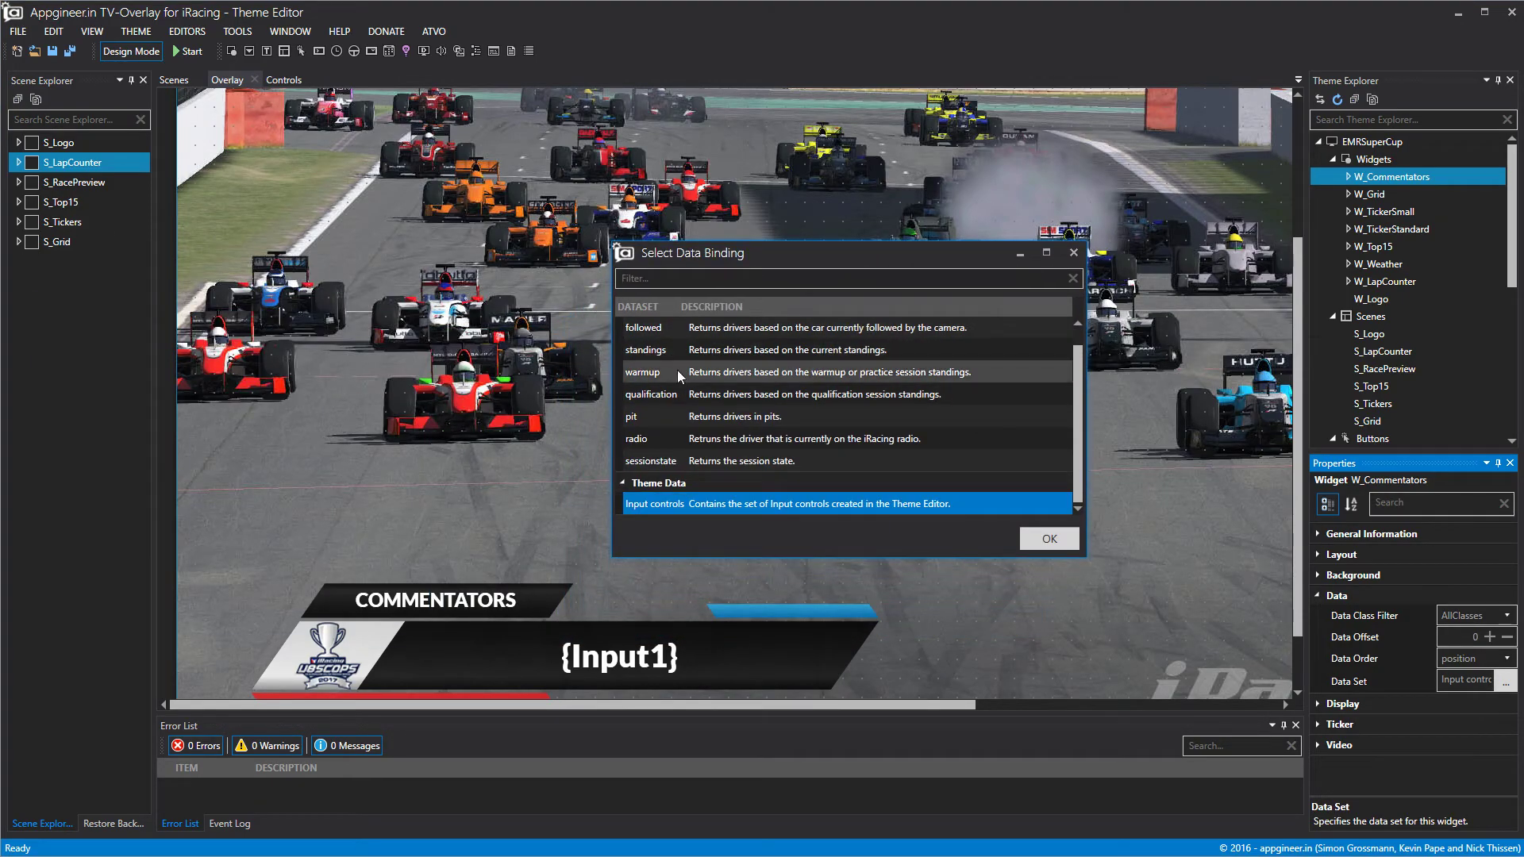
left_click(697, 486)
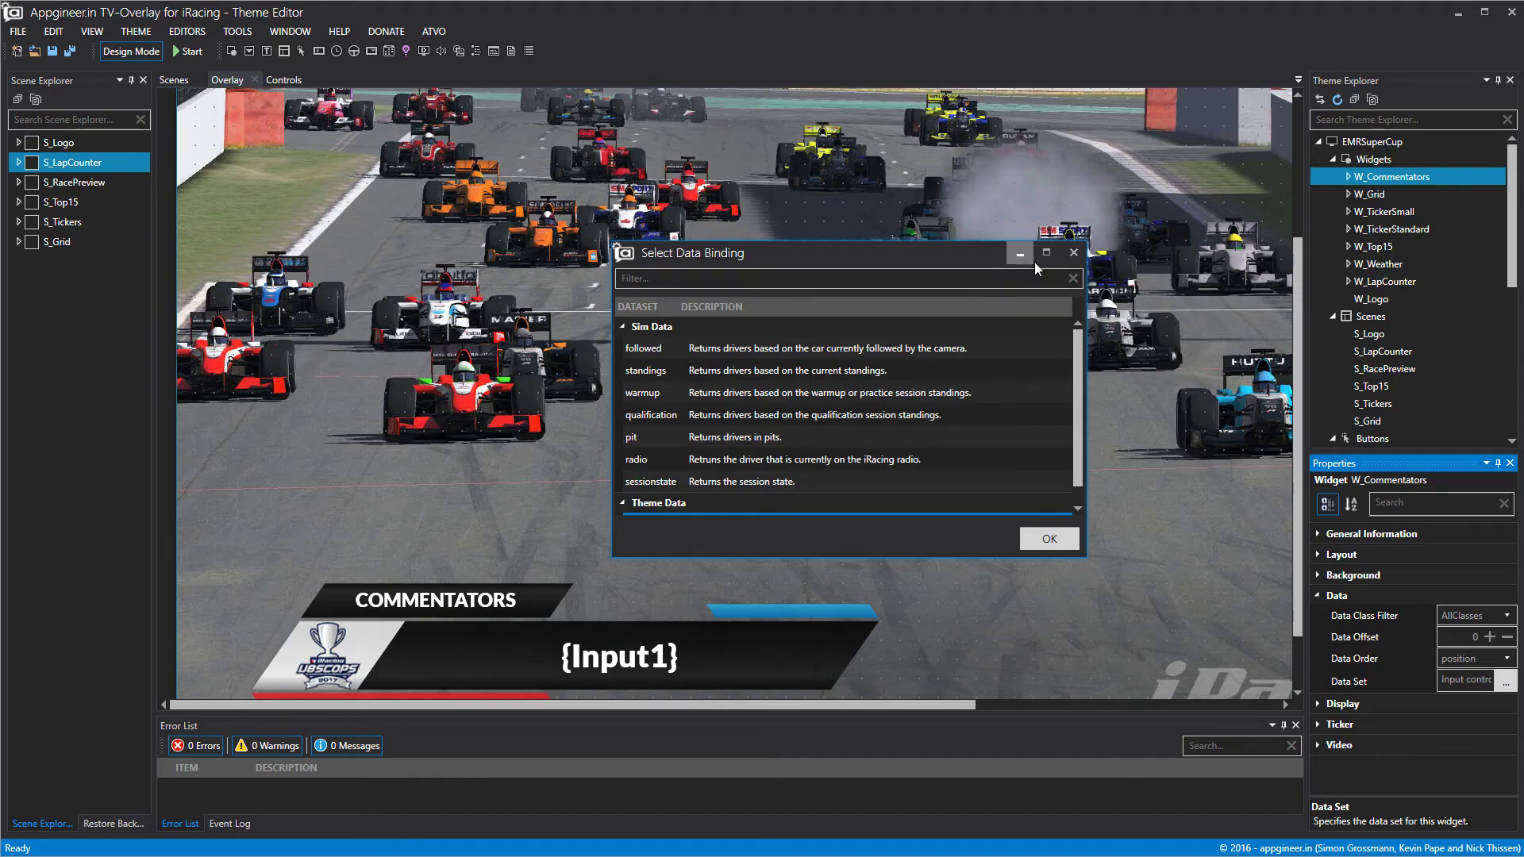
left_click(1073, 254)
scroll(1381, 341, "down", 4)
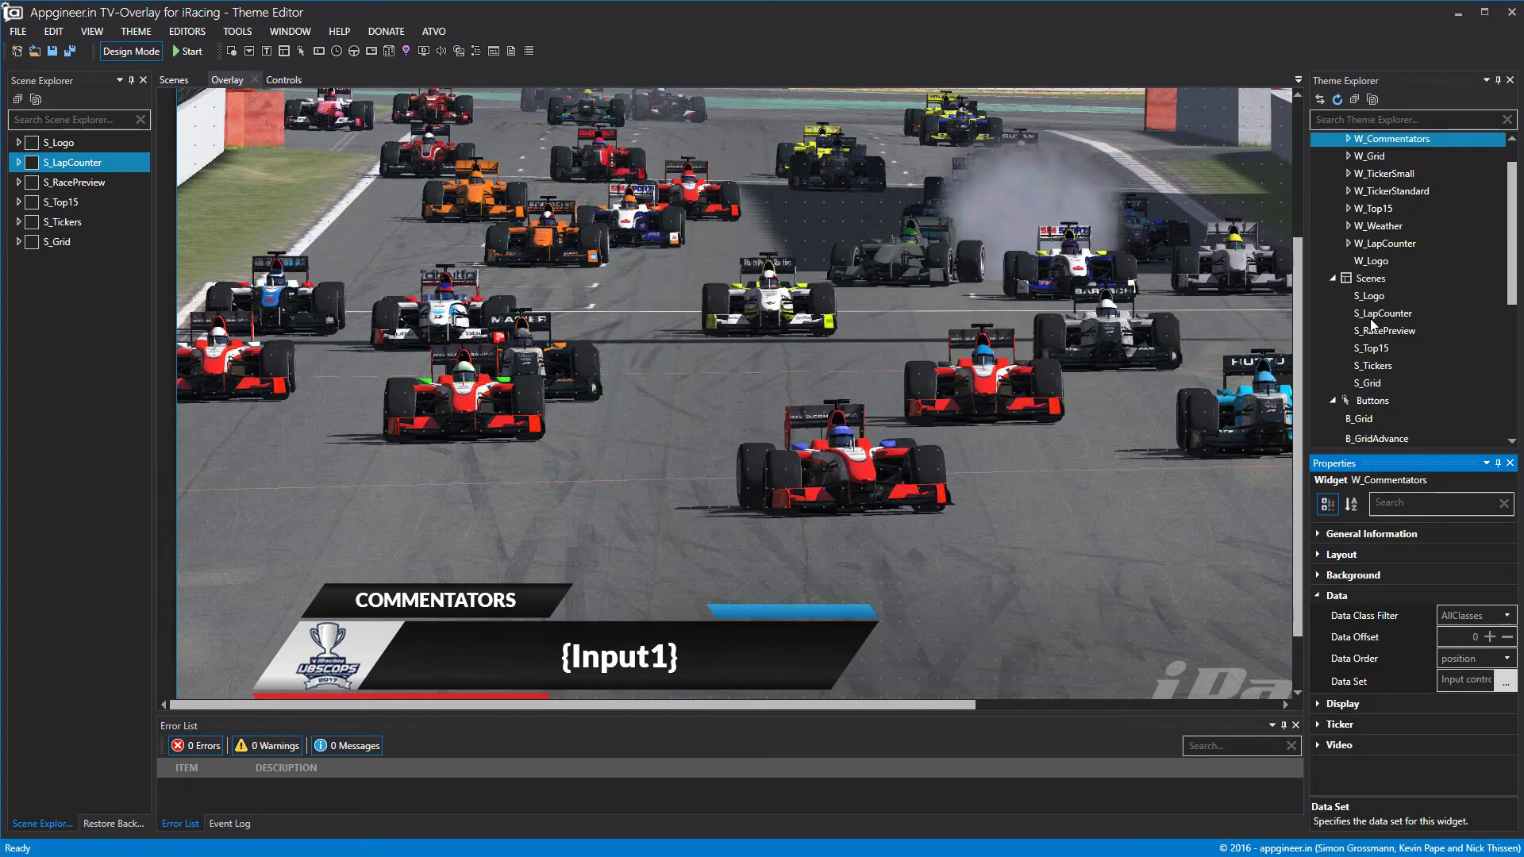
right_click(1385, 377)
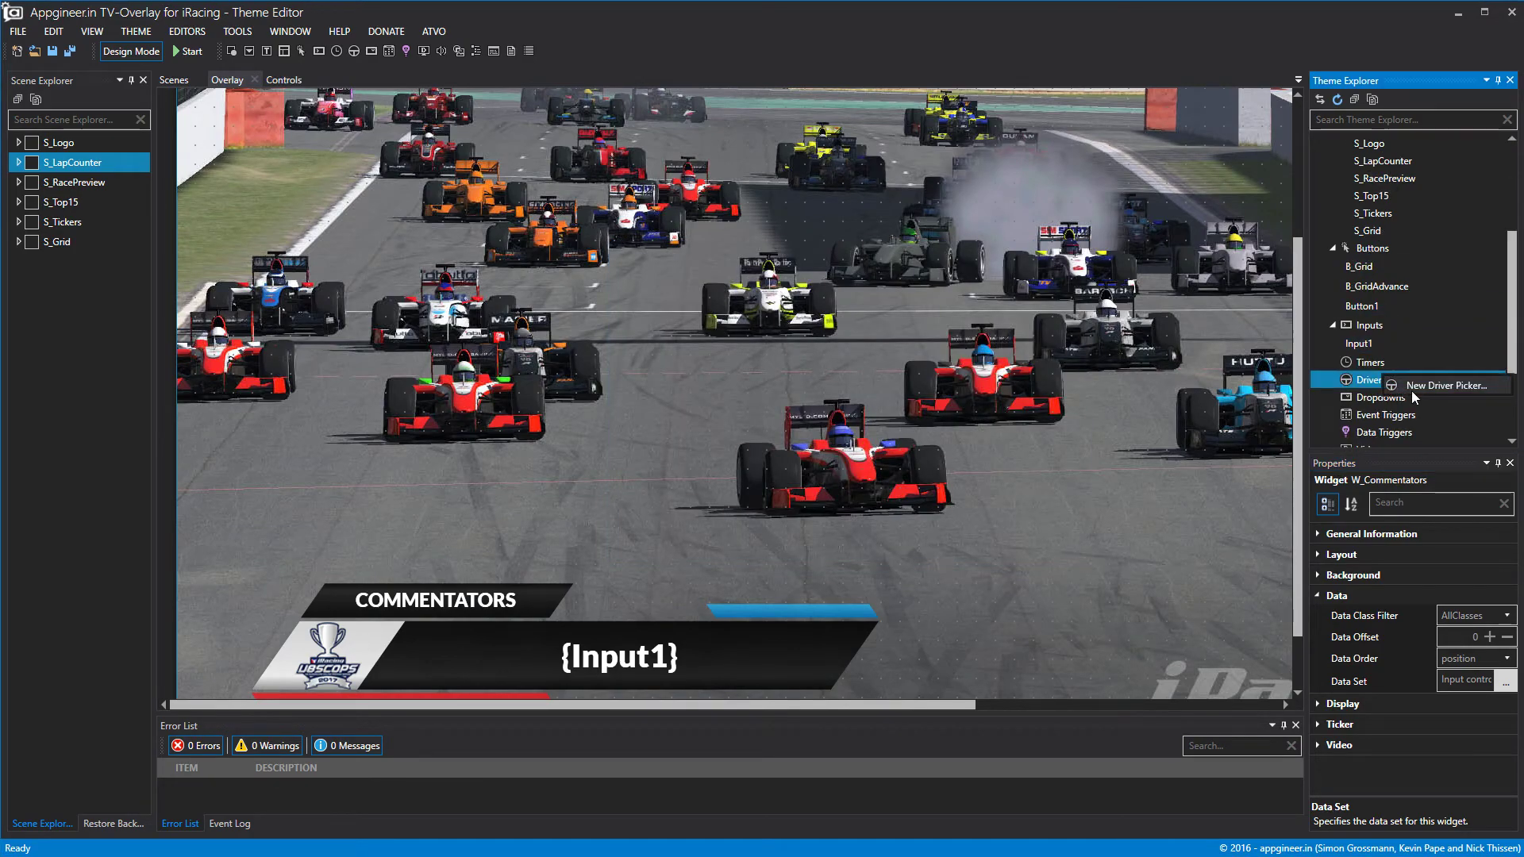
left_click(1413, 388)
left_click(247, 50)
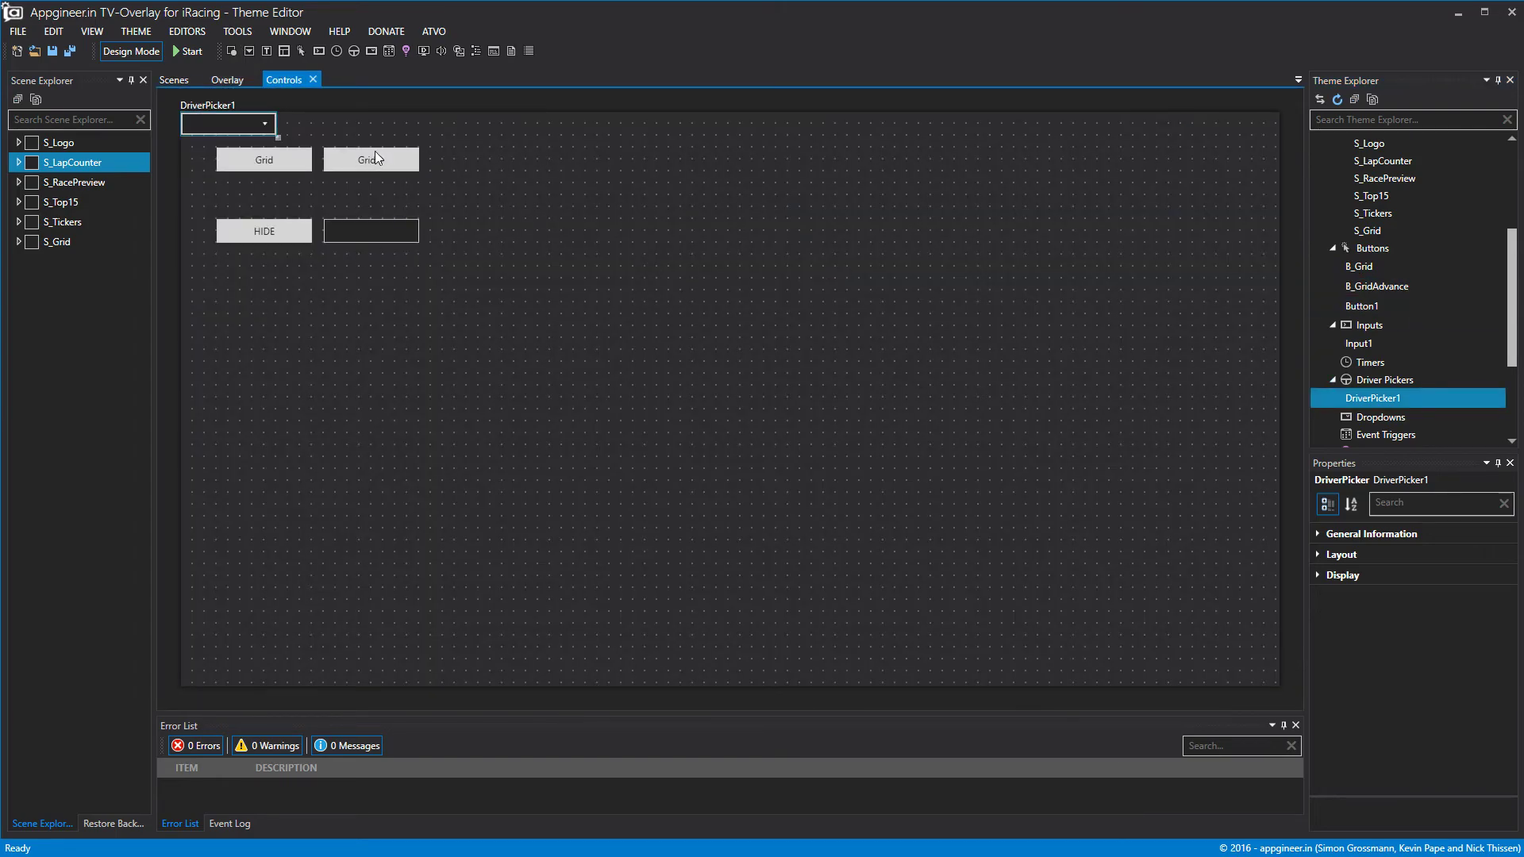
left_click_drag(258, 135, 507, 171)
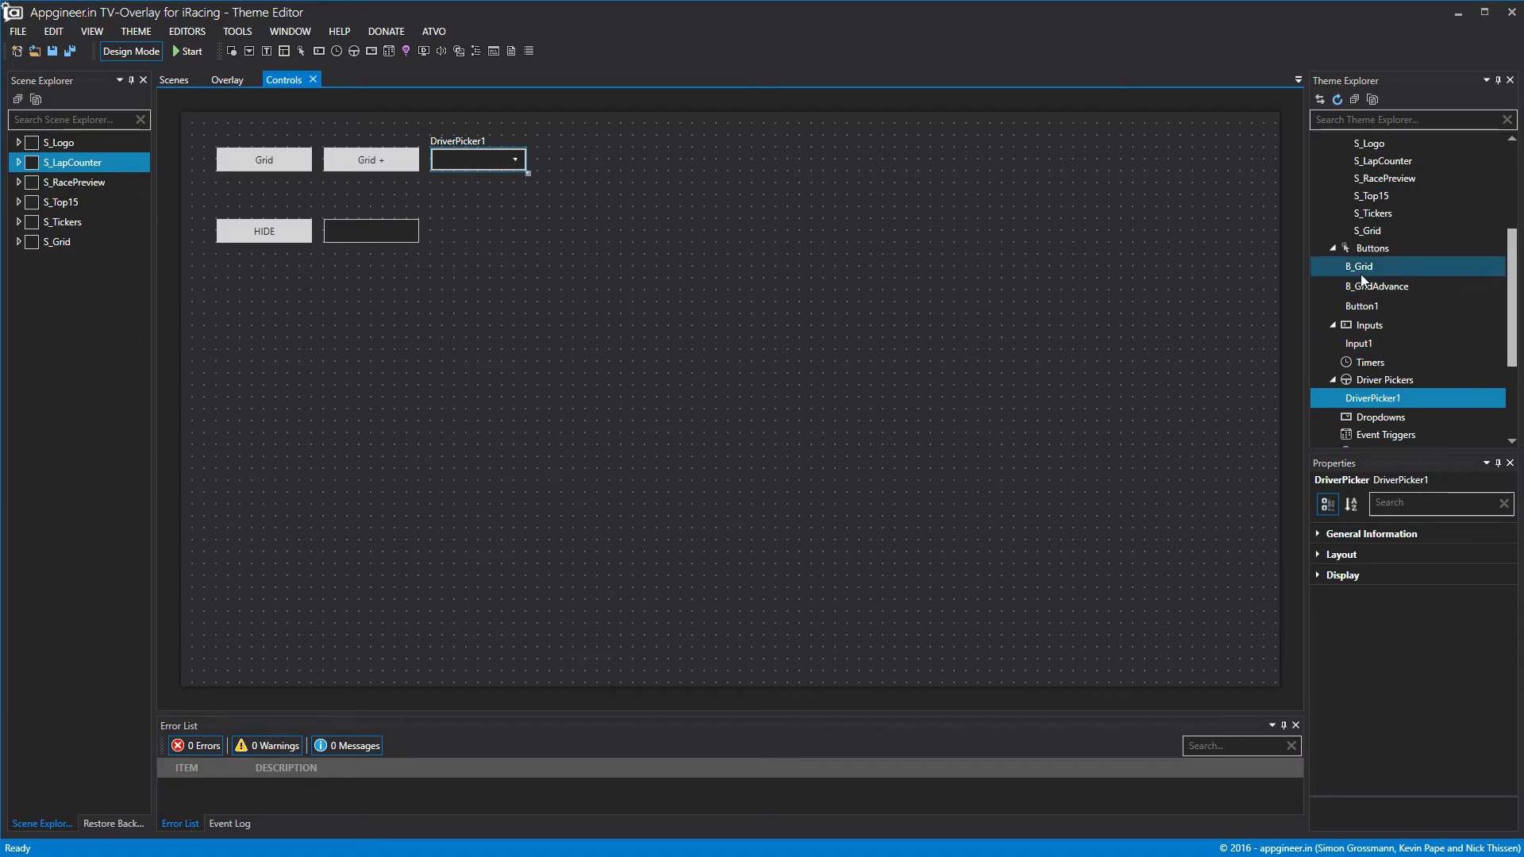
scroll(1373, 262, "up", 2)
scroll(1372, 235, "up", 1)
left_click(1373, 208)
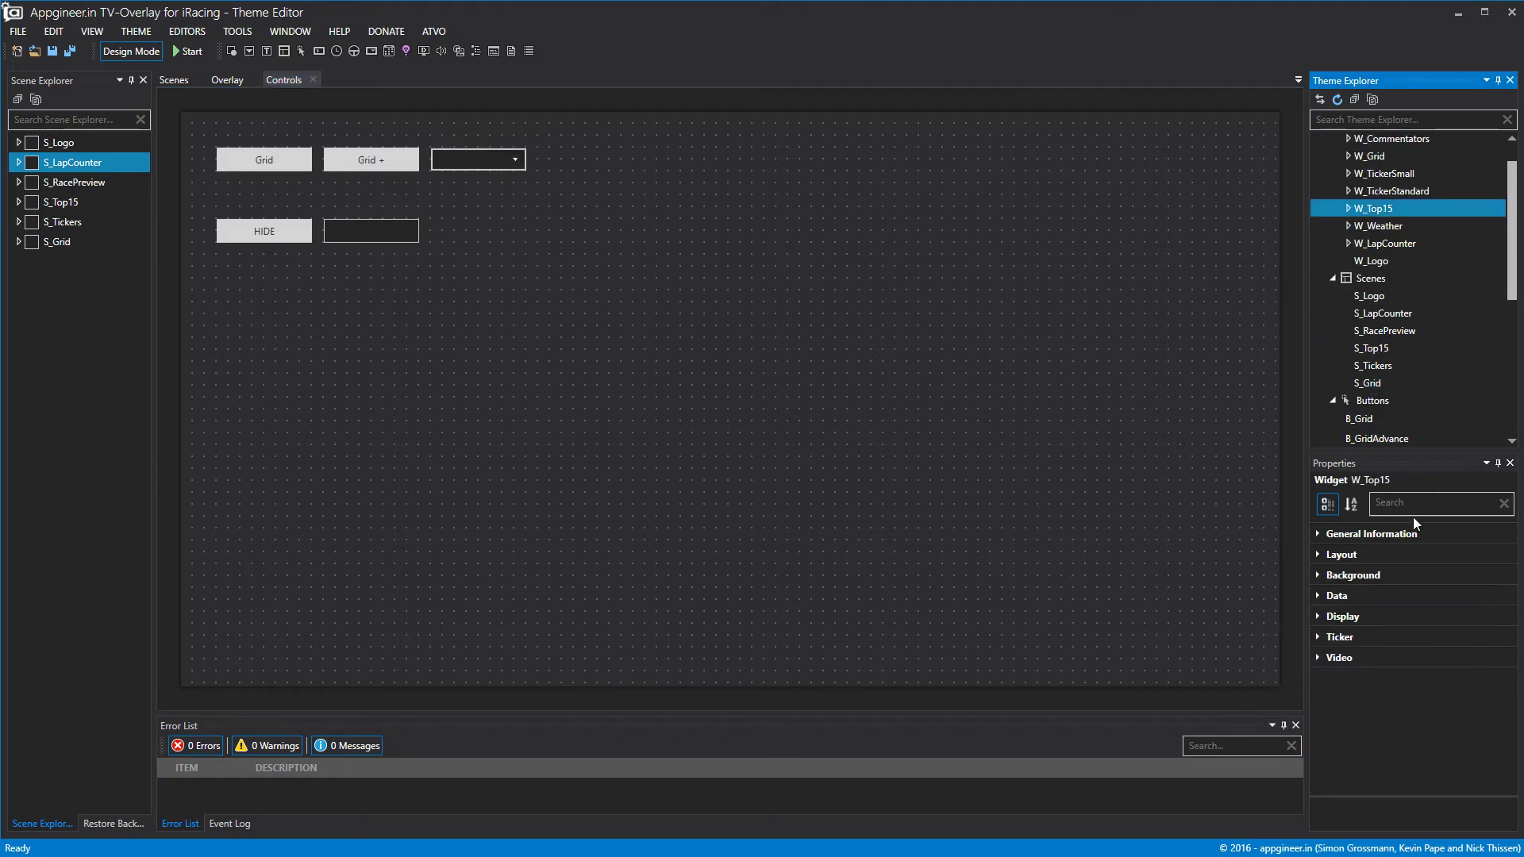
left_click(1318, 597)
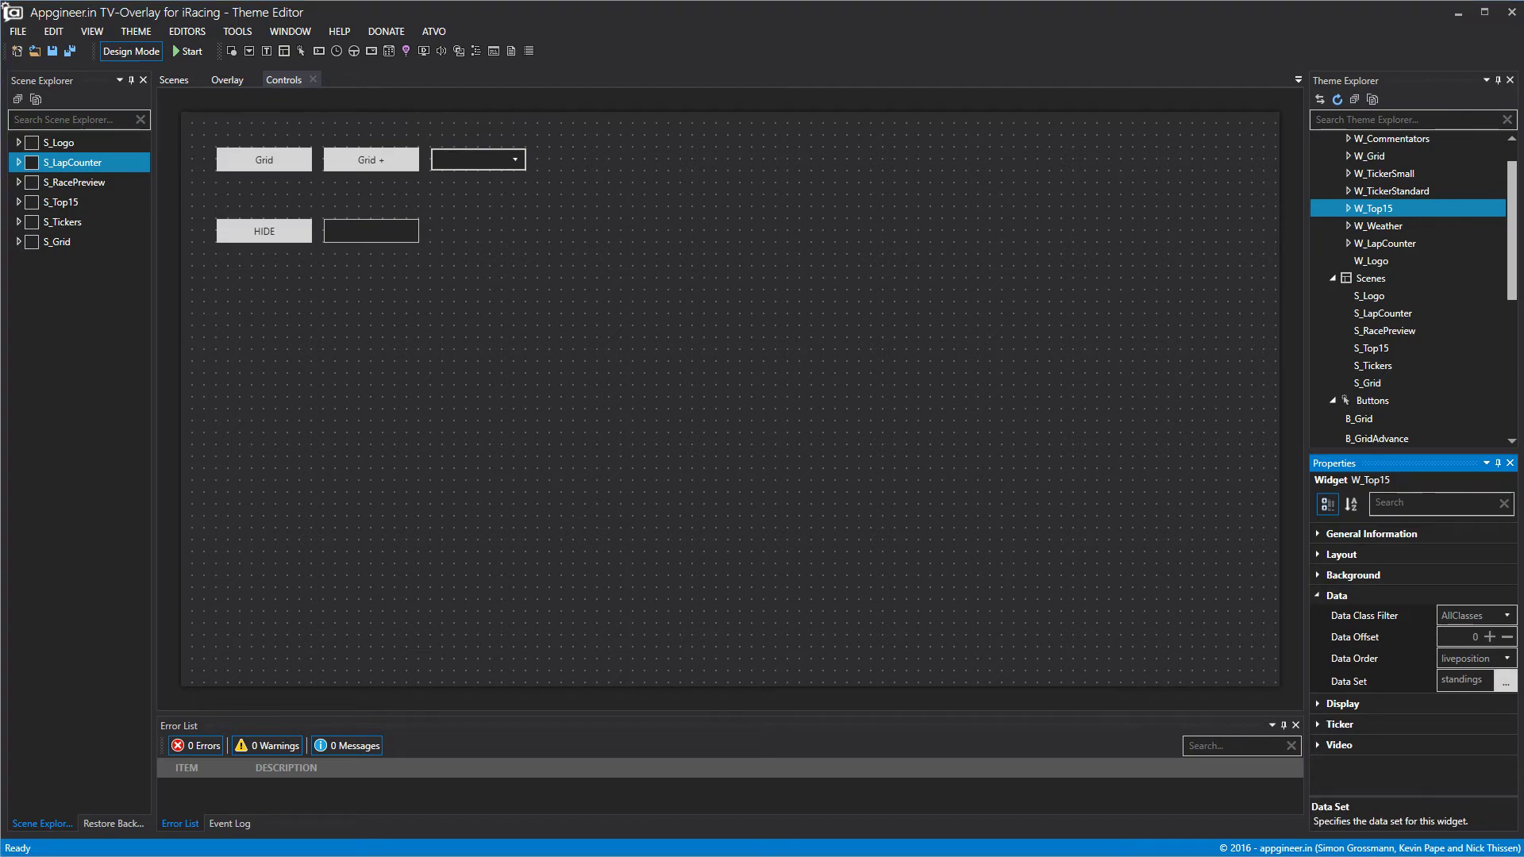
left_click(1505, 682)
scroll(725, 397, "down", 3)
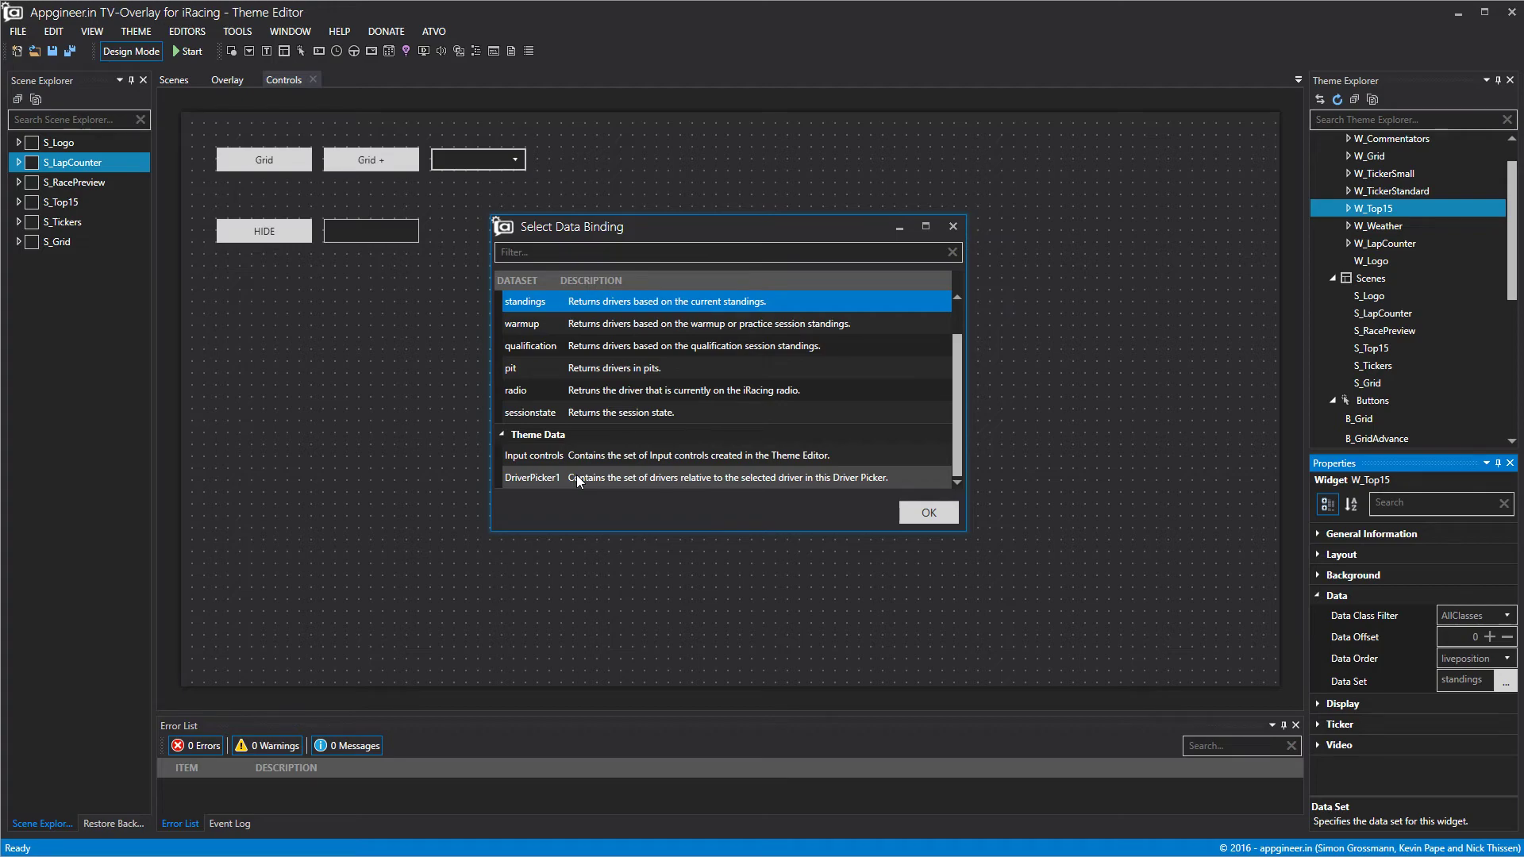
left_click(952, 226)
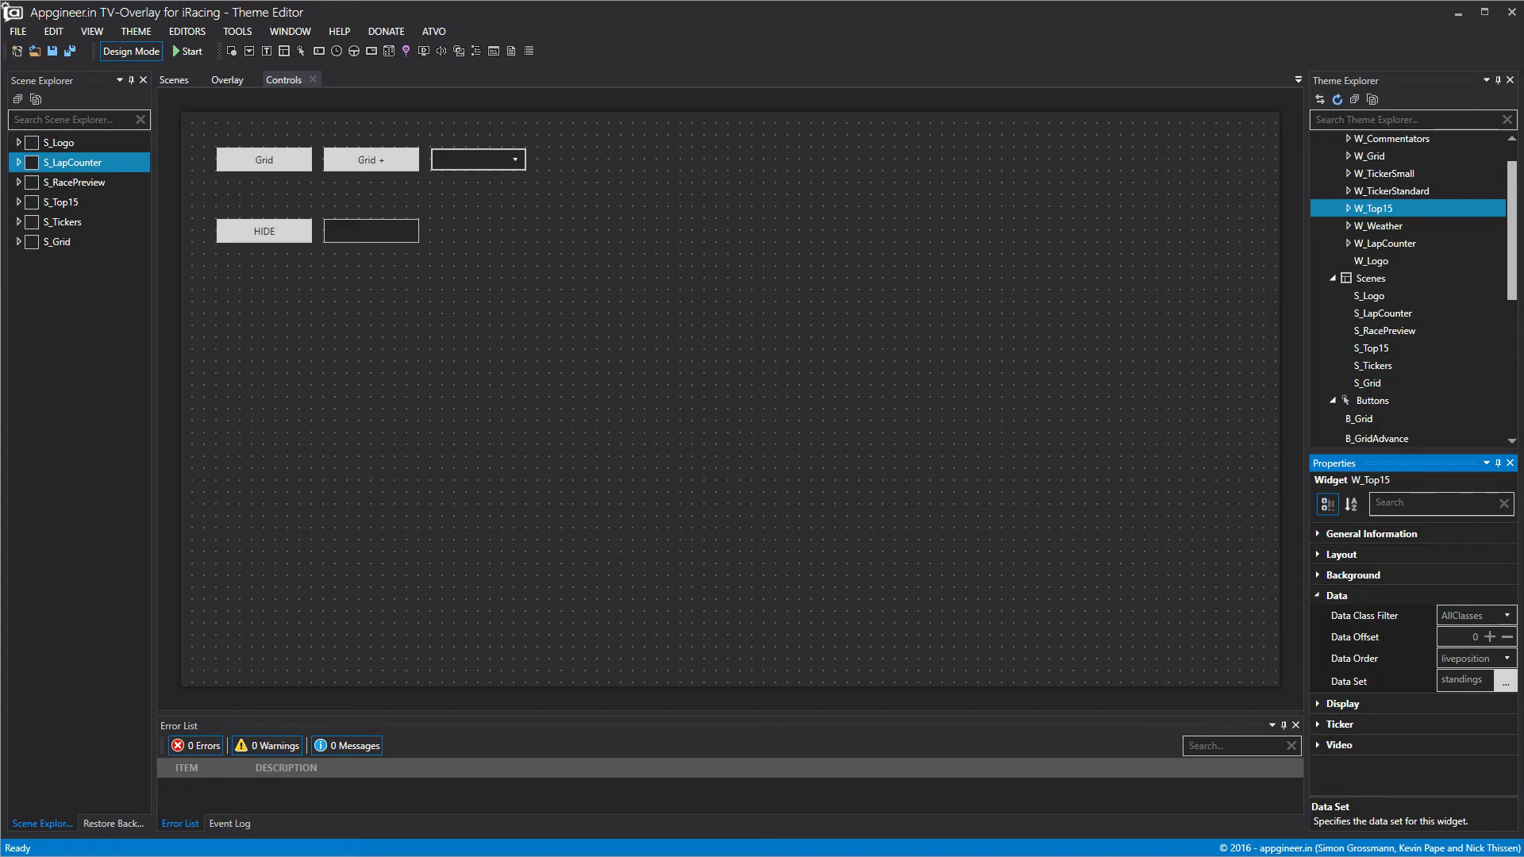
Delete DriverPicker1 from the theme.
left_click(472, 165)
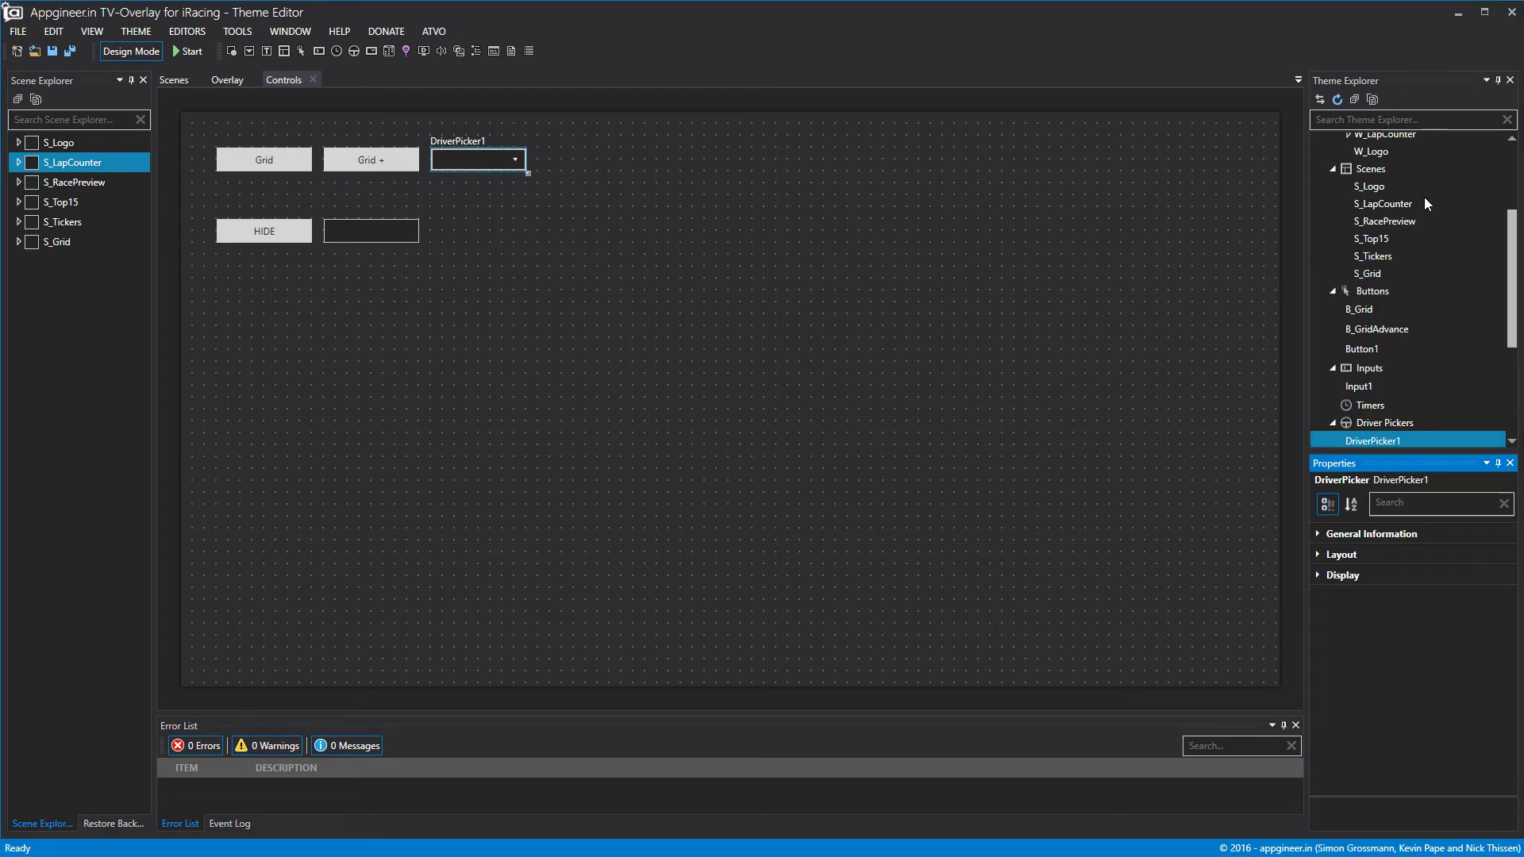
scroll(1367, 442, "down", 2)
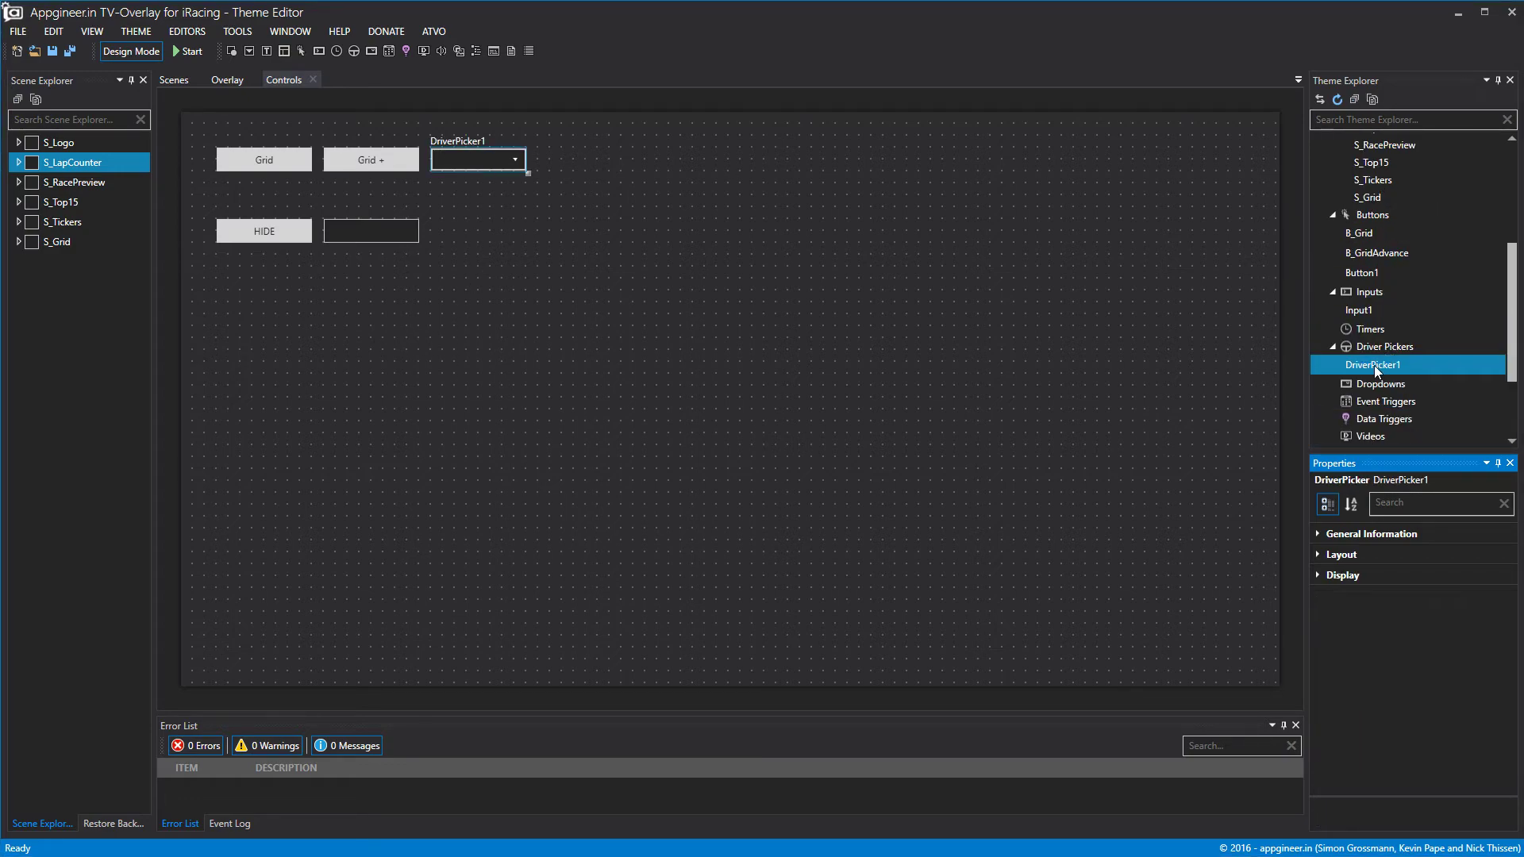
left_click(1373, 365)
key("Delete")
Create EventTrigger1 and EventTrigger2, placing them side by side below the HIDE button.
left_click(1373, 384)
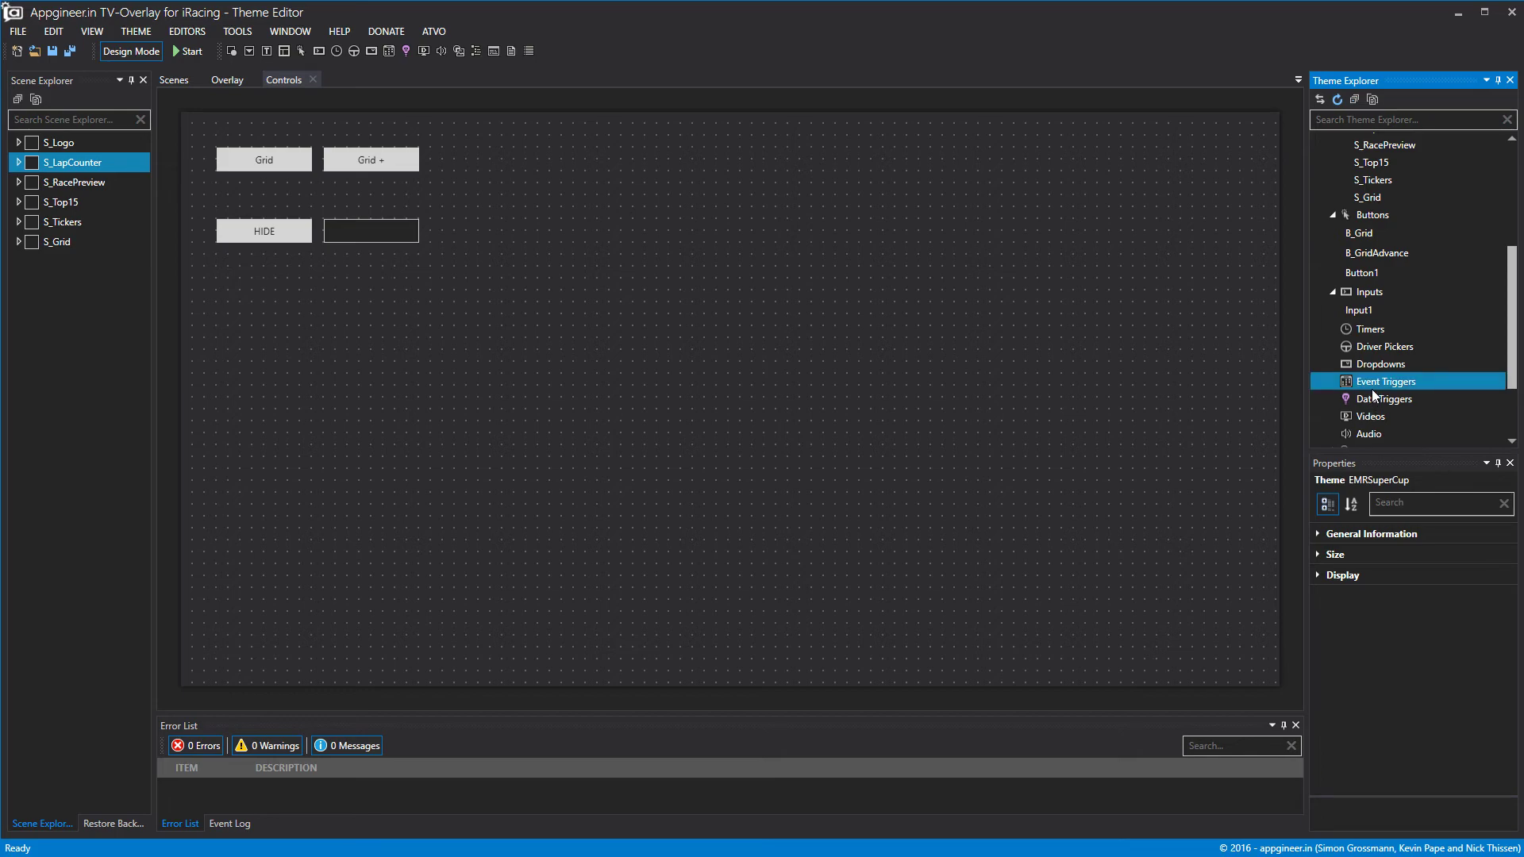
right_click(1376, 386)
left_click(1408, 407)
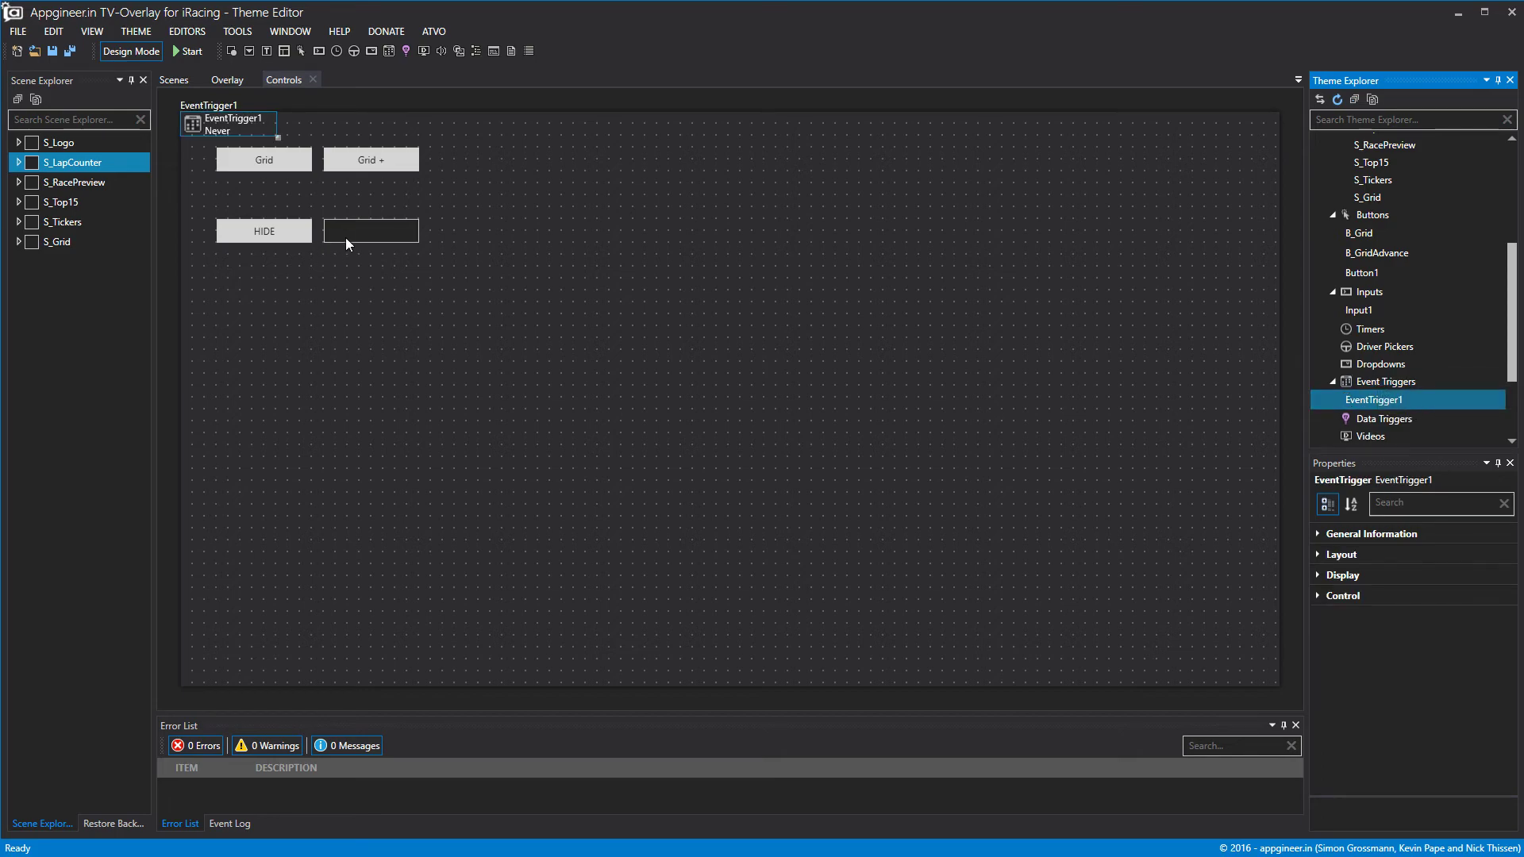
left_click_drag(268, 132, 297, 286)
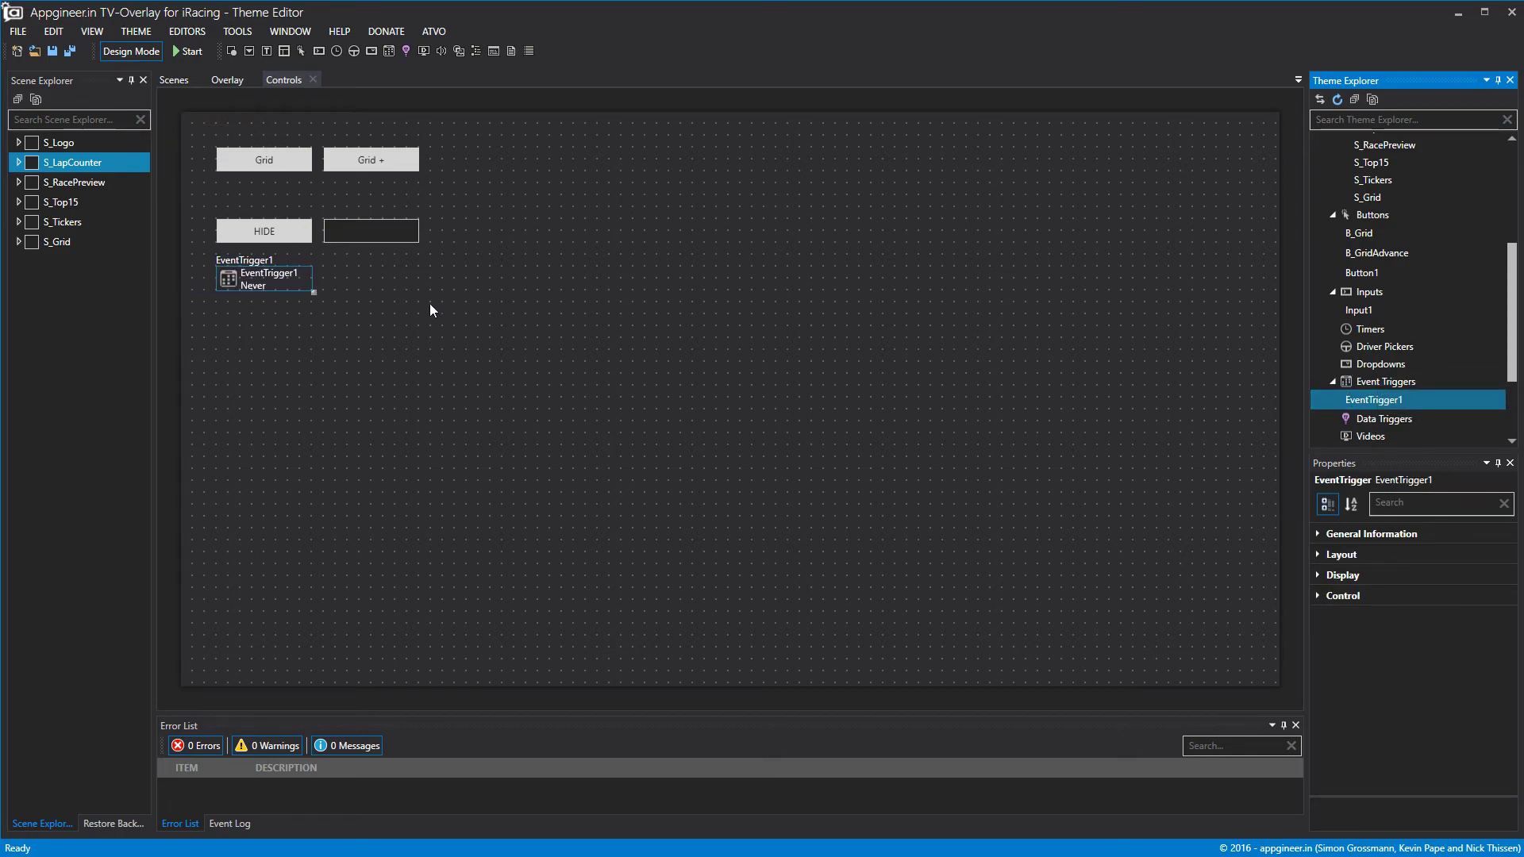
right_click(1411, 388)
left_click(1437, 386)
left_click_drag(244, 136, 388, 299)
Import the v8sonlinereplay and v8sonline live videos into Videos.
scroll(1335, 394, "down", 1)
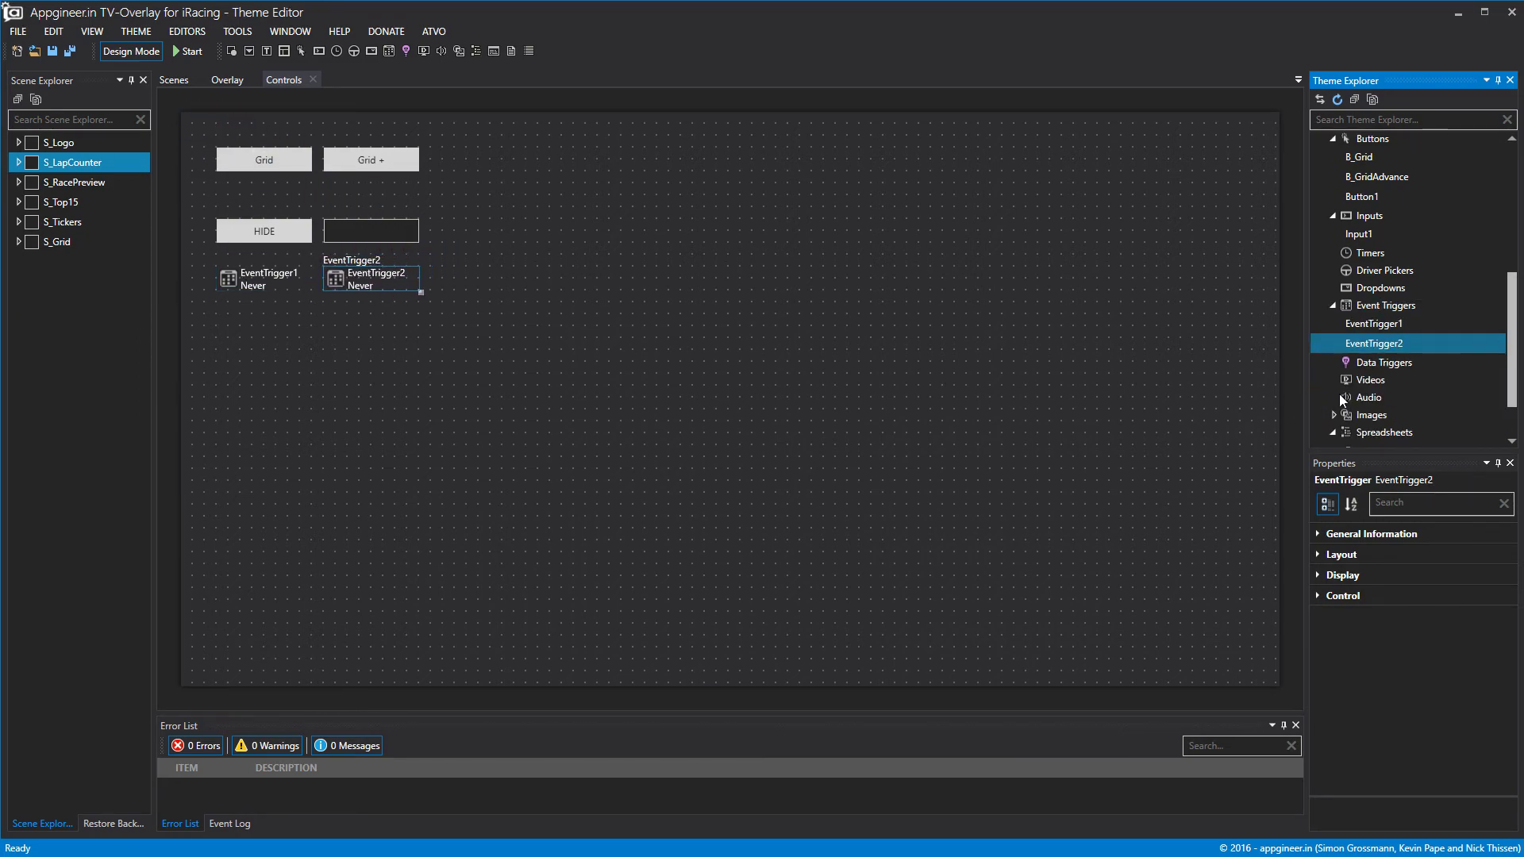
right_click(1367, 380)
left_click(1393, 391)
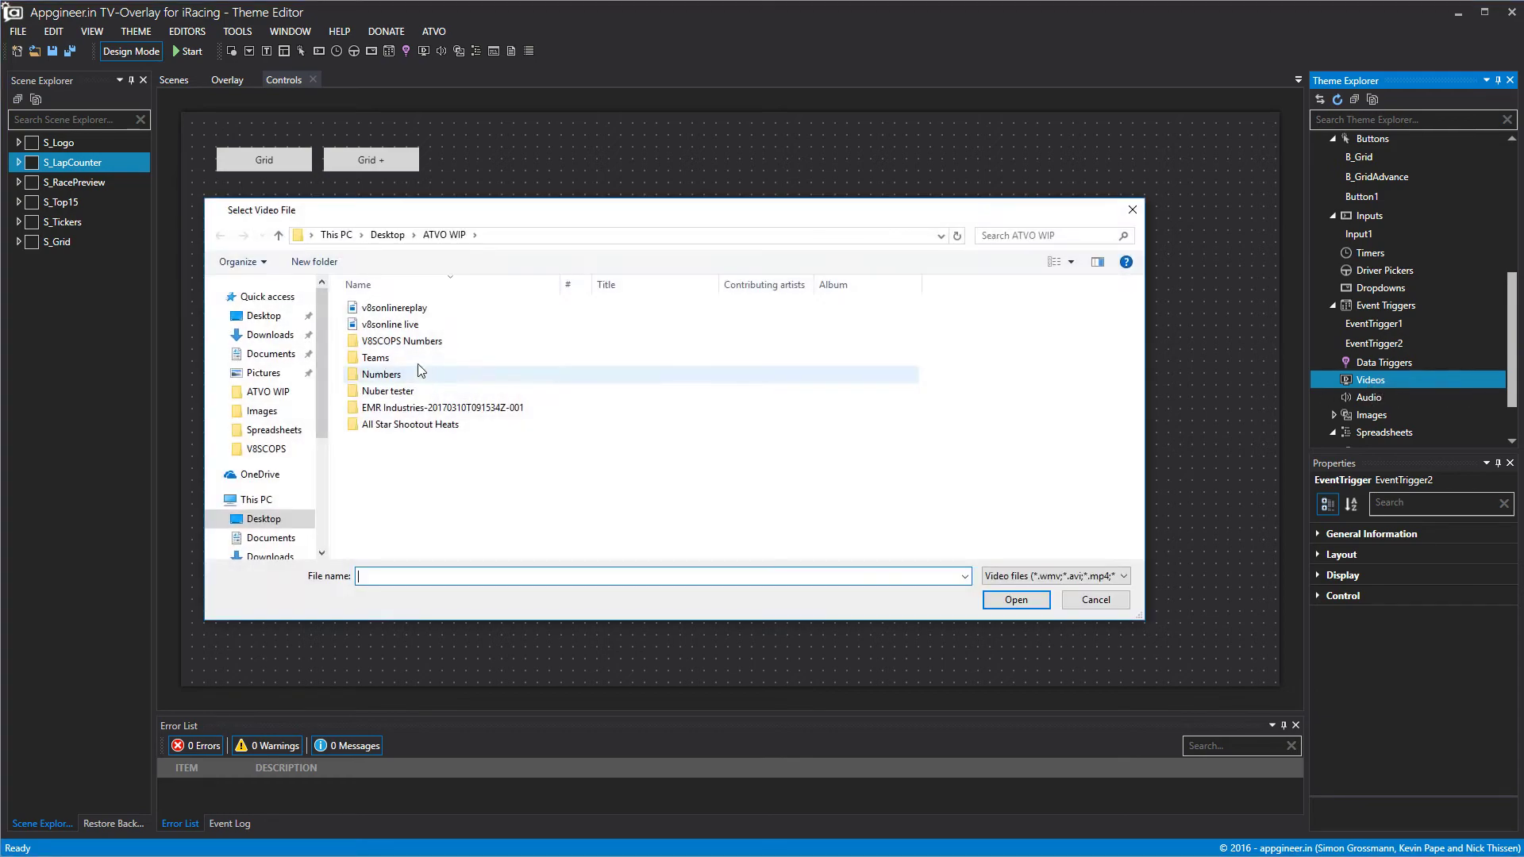
left_click(397, 308)
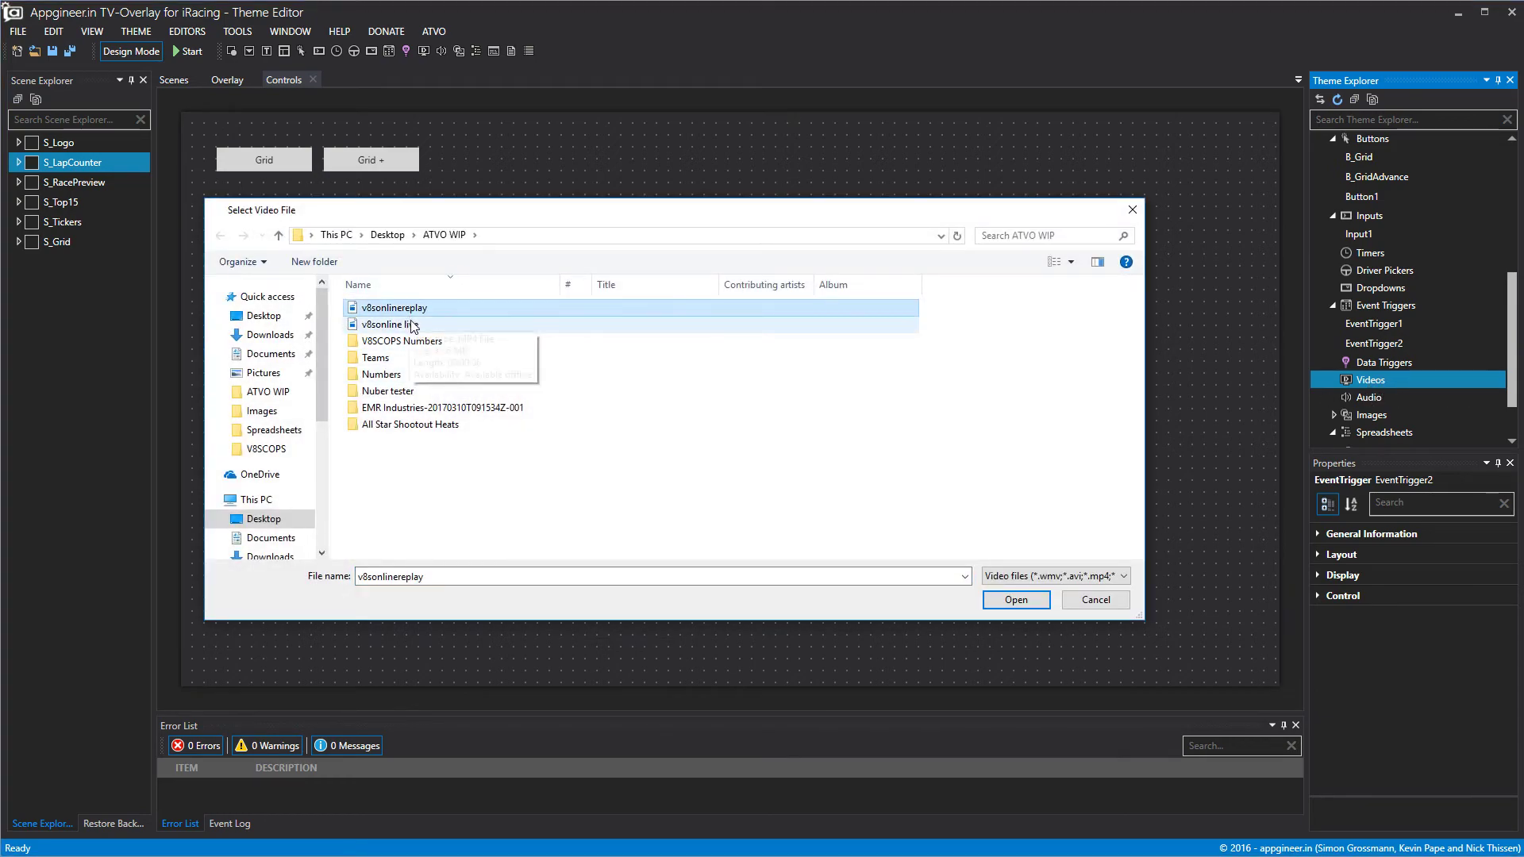
left_click(413, 324, "ctrl")
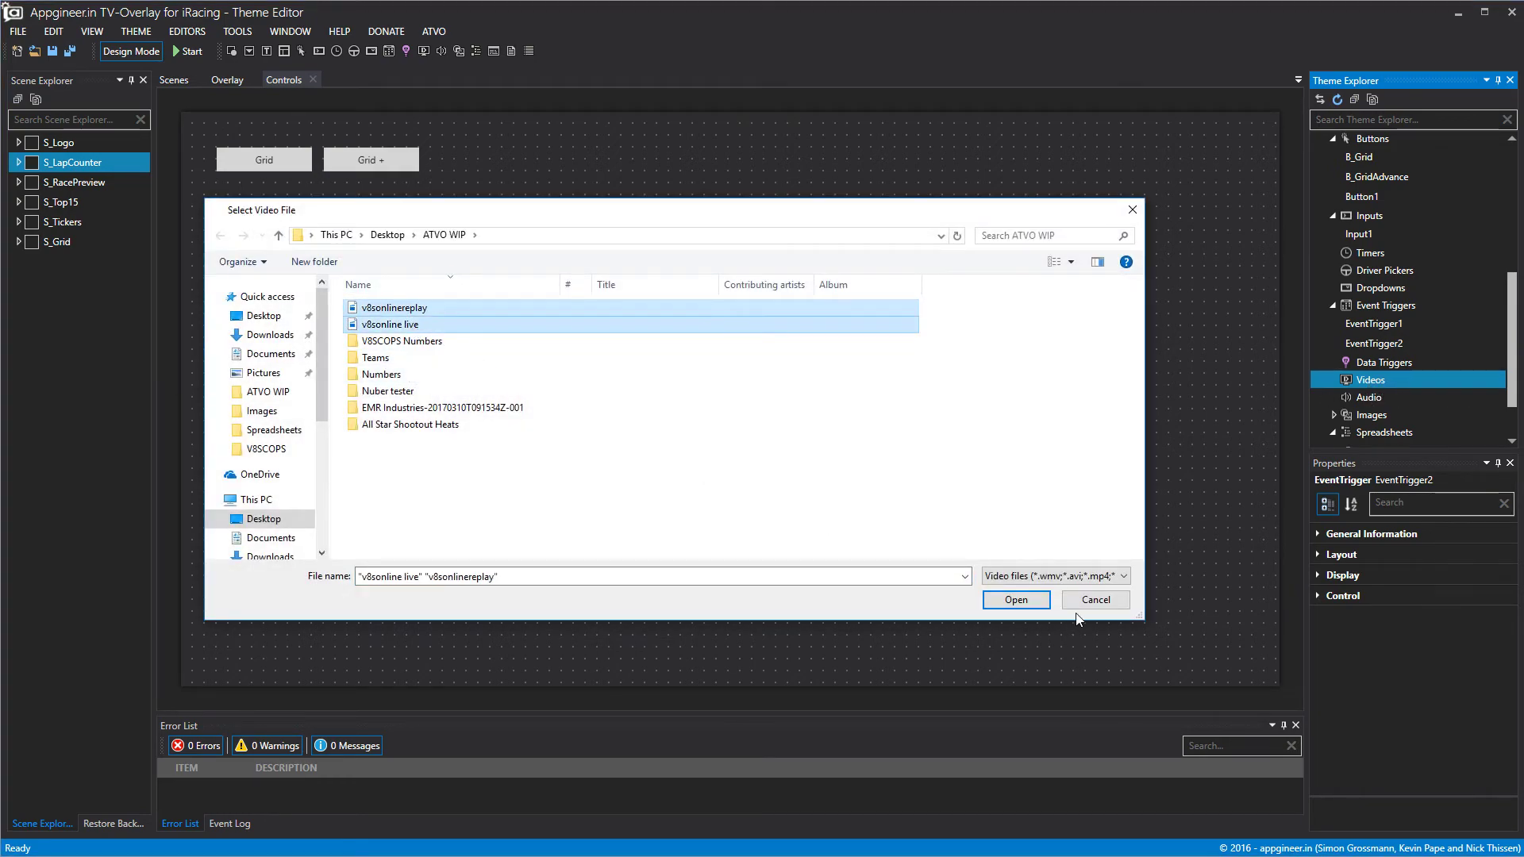
left_click(1017, 600)
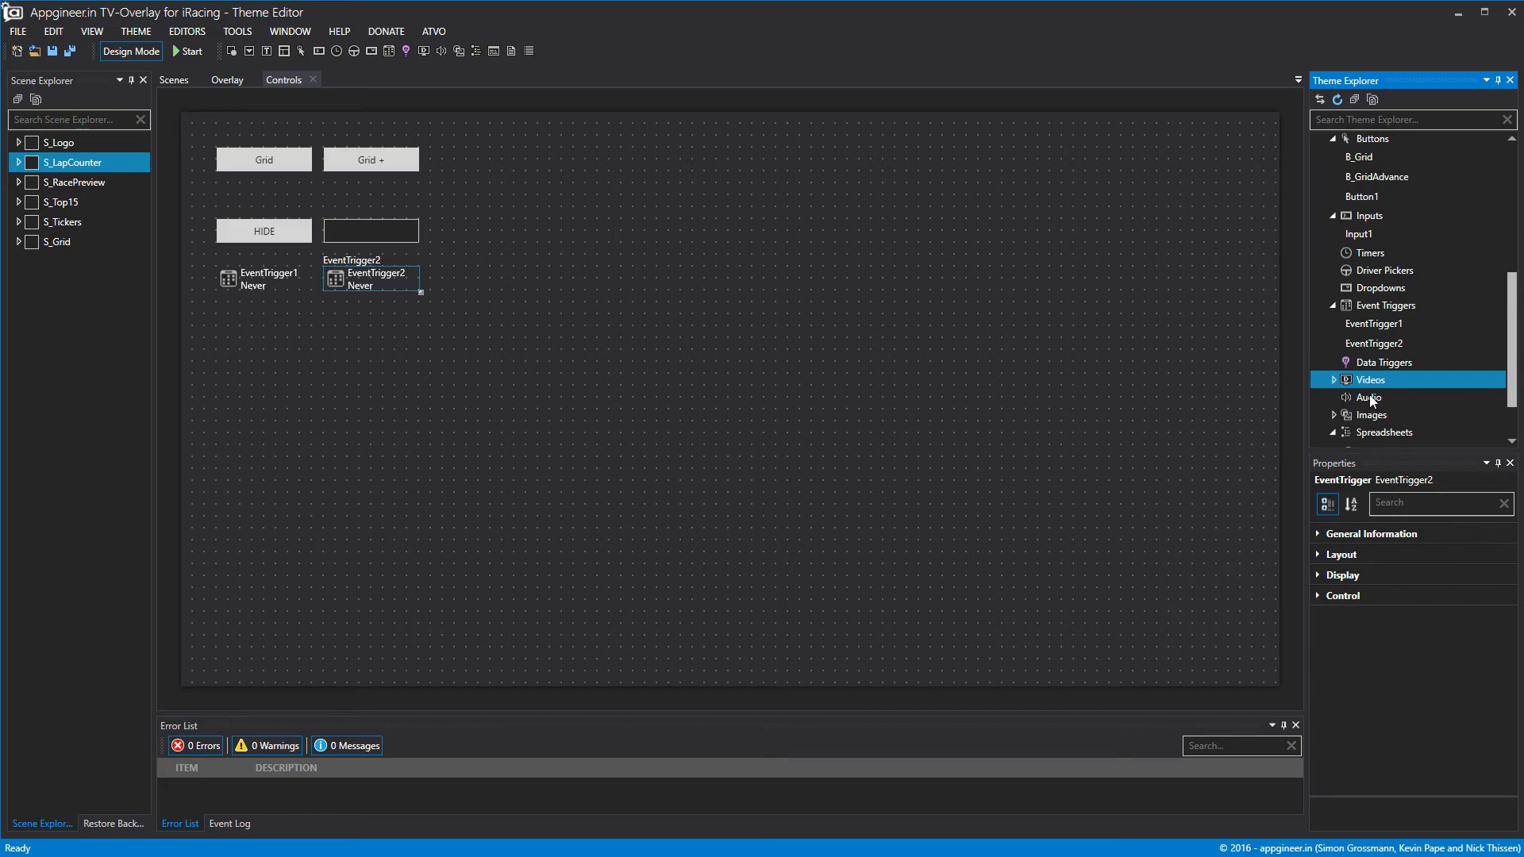
Set EventTrigger1's Control Event Type to Replay.
left_click(1364, 330)
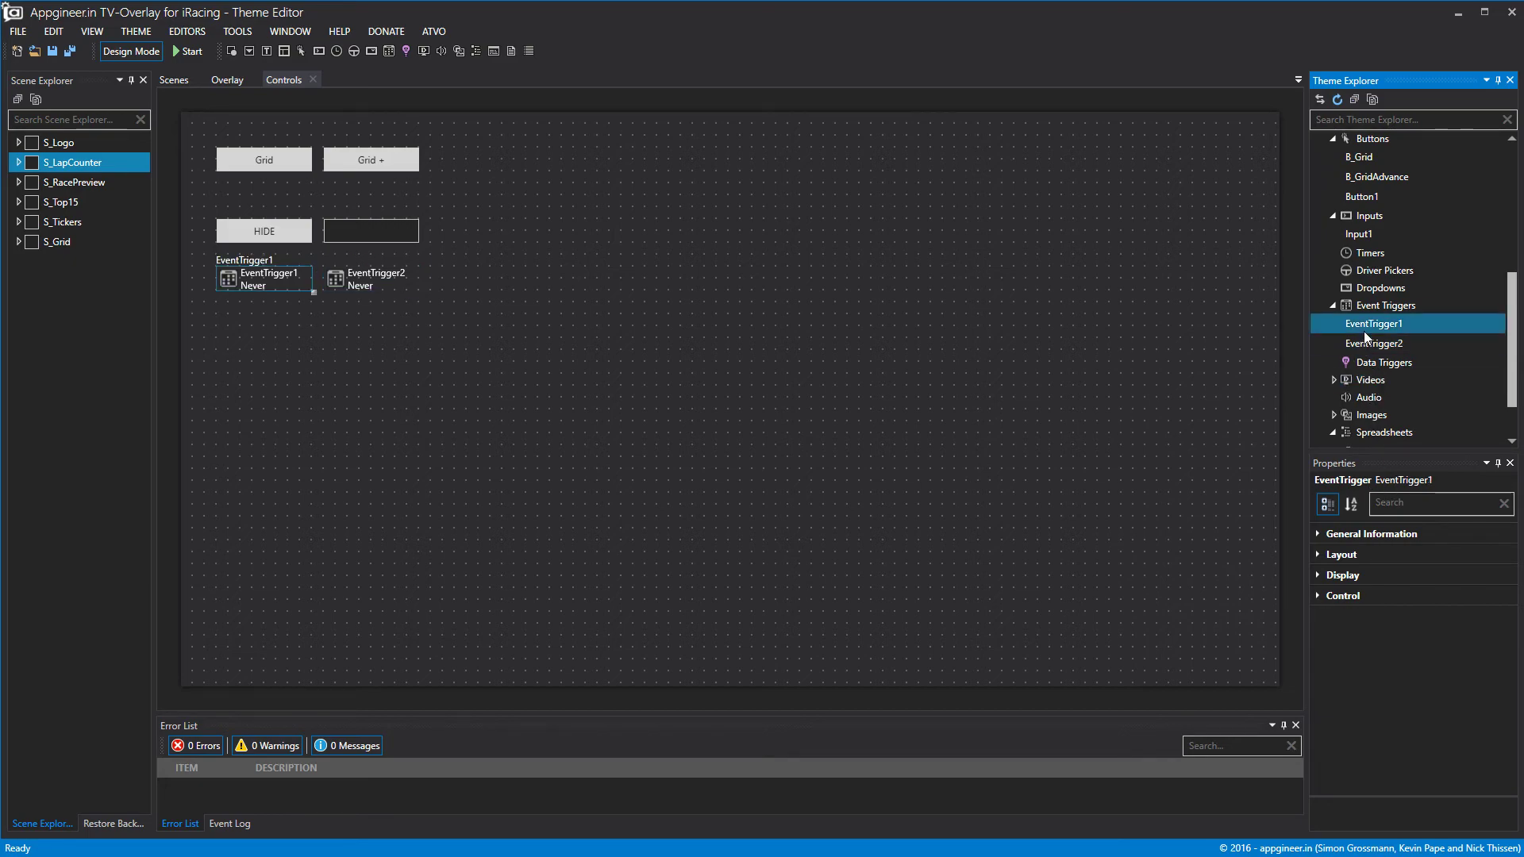
left_click(1318, 575)
left_click(1321, 576)
left_click(1317, 596)
left_click(1496, 643)
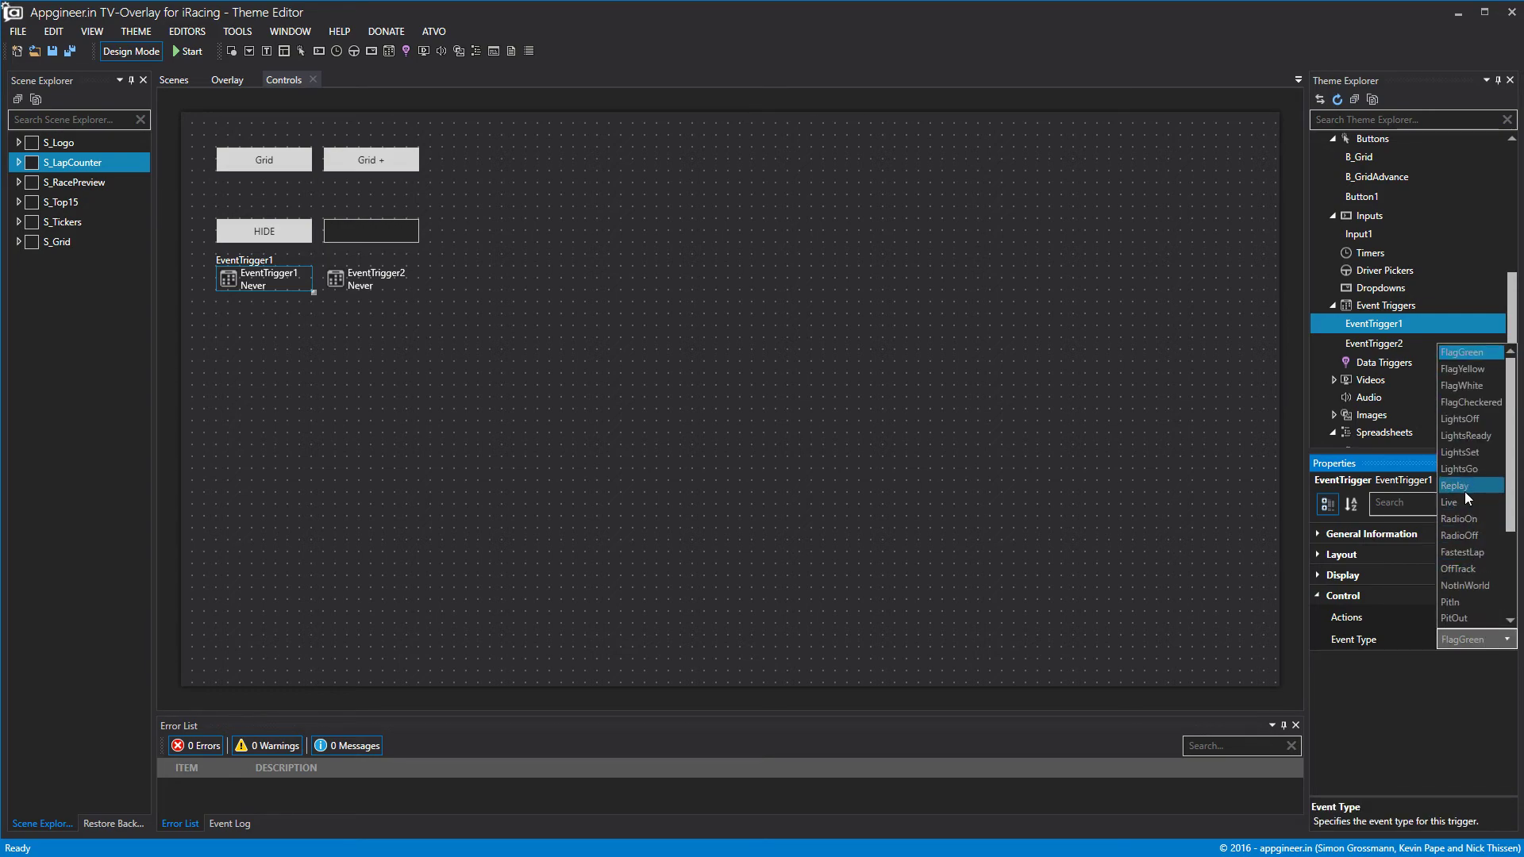
left_click(1465, 487)
Add a PlayVideo action with effect Play targeting v8sonlinereplay.mp4 to EventTrigger1.
left_click(1502, 622)
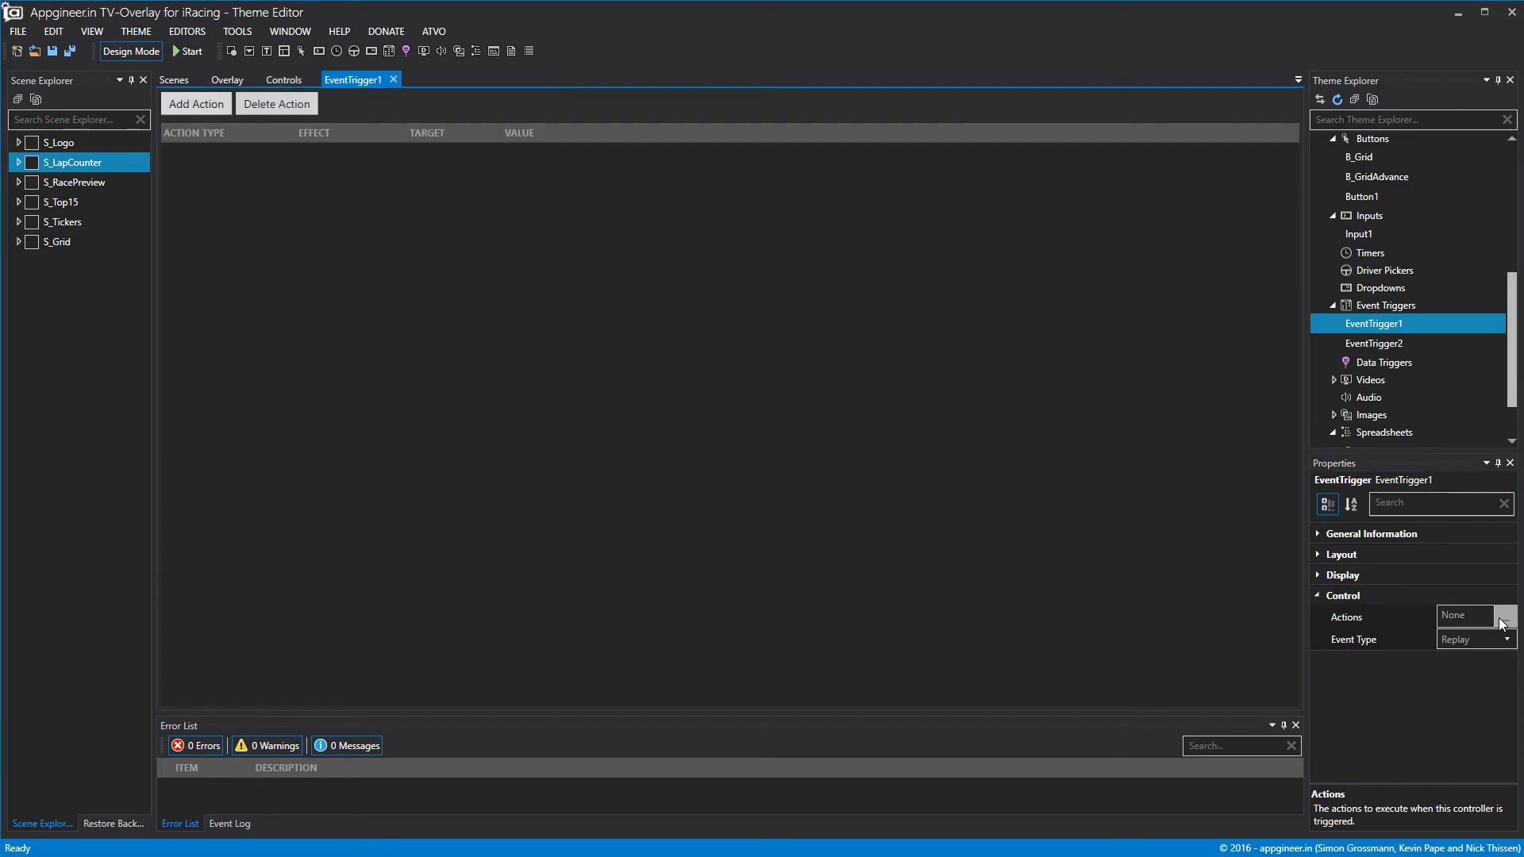
left_click(178, 101)
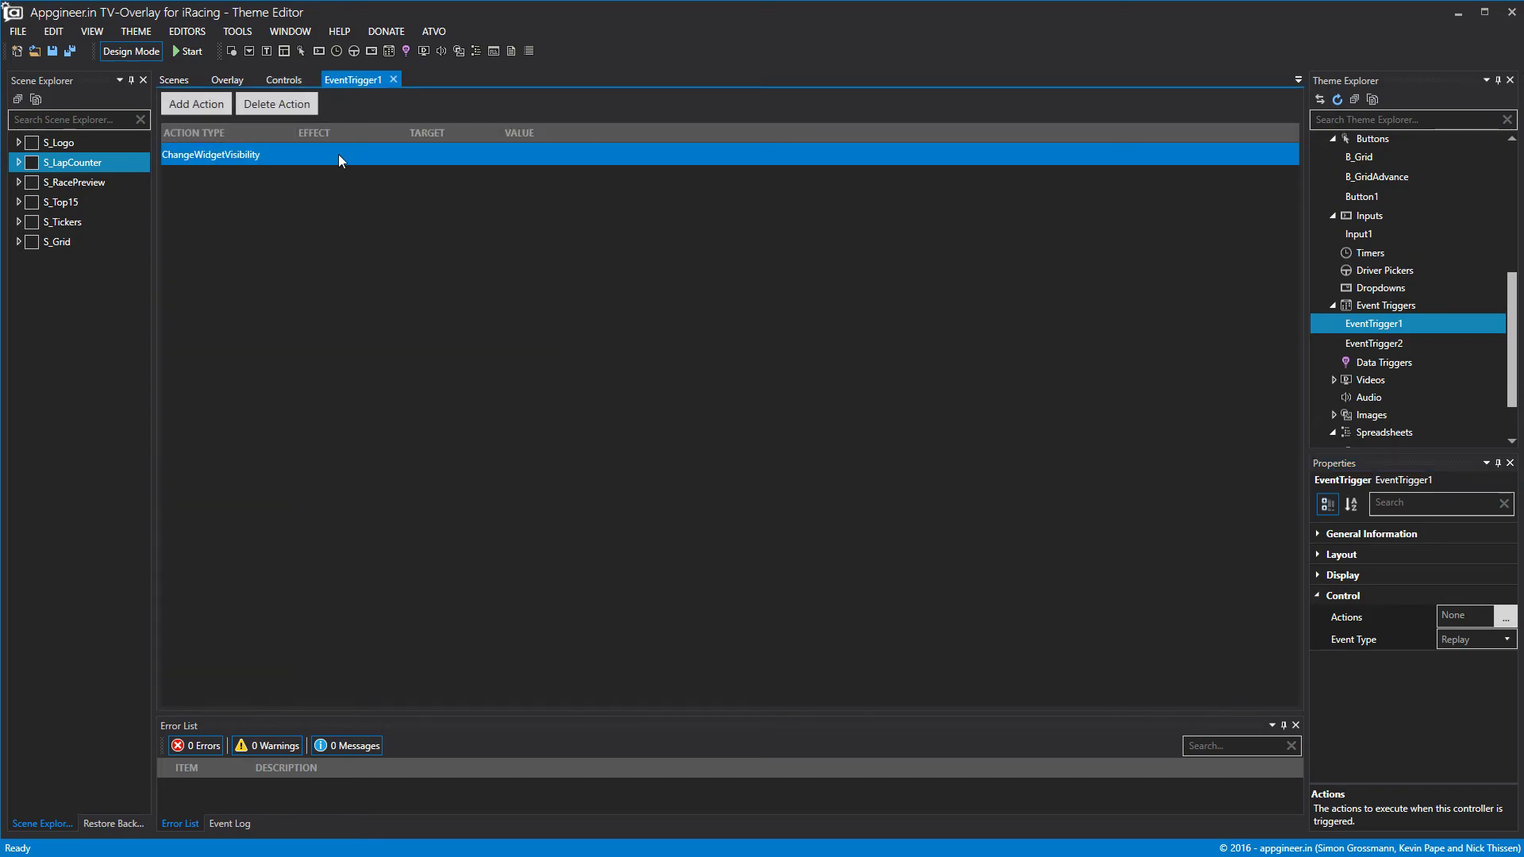
left_click(181, 156)
left_click(223, 247)
left_click(331, 154)
left_click(331, 176)
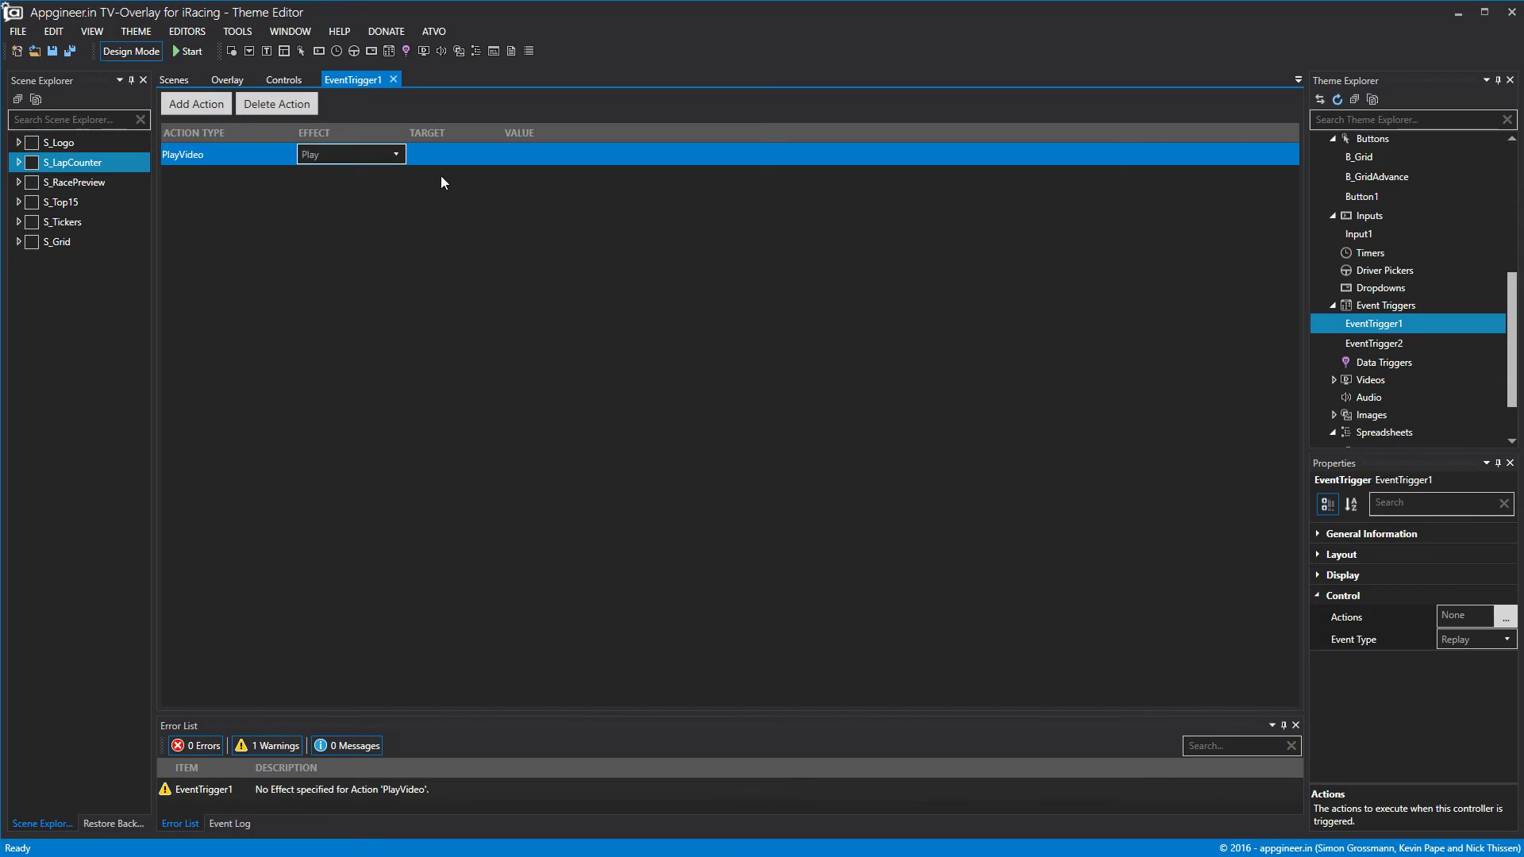
left_click(451, 162)
left_click(461, 192)
left_click(393, 79)
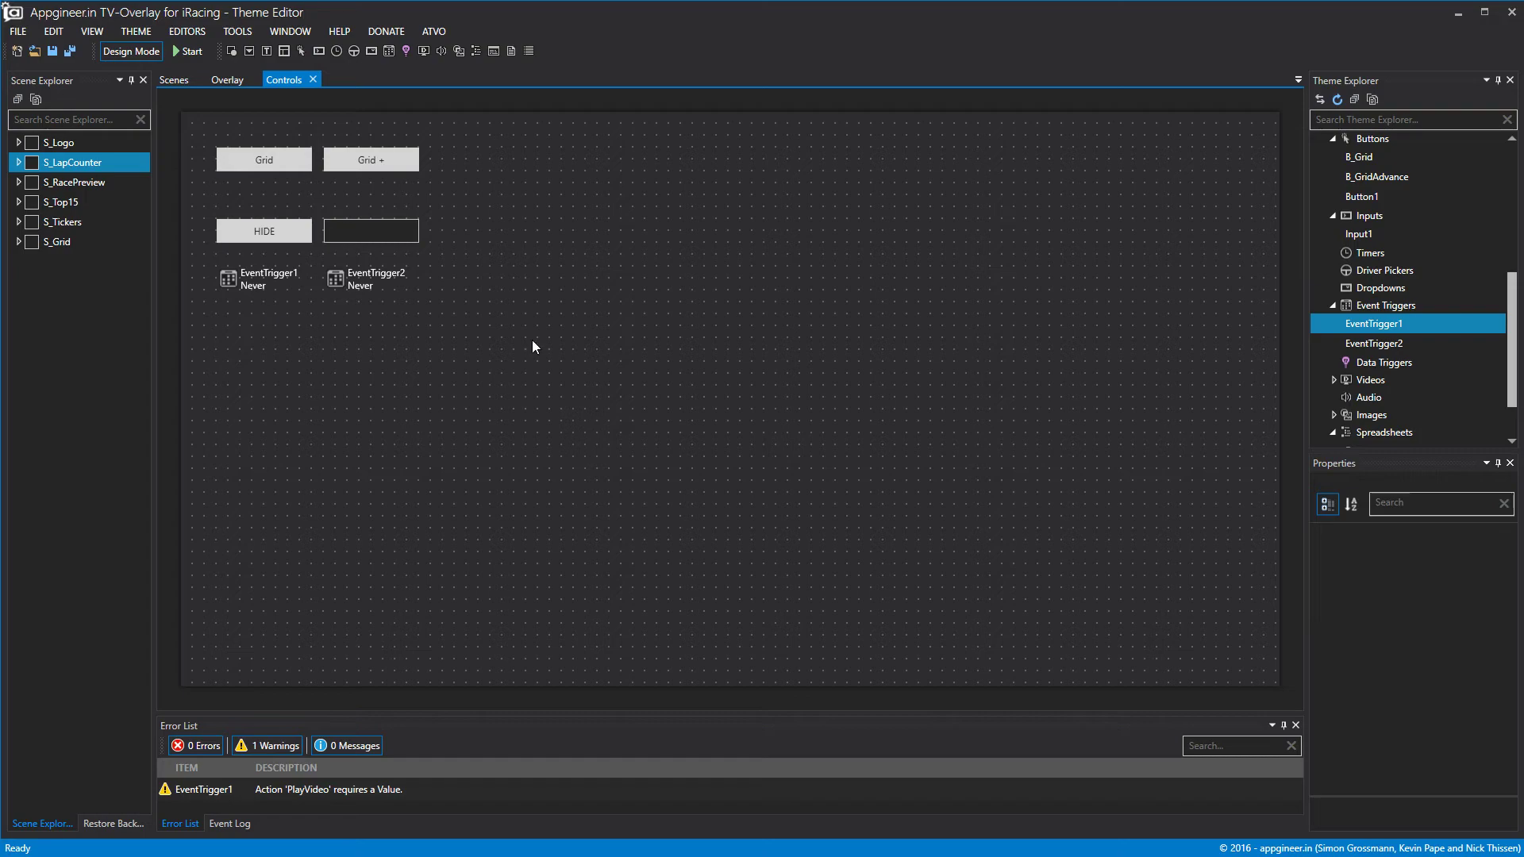
Rename EventTrigger1 to E_Replay in General Information.
right_click(1351, 332)
key("Escape")
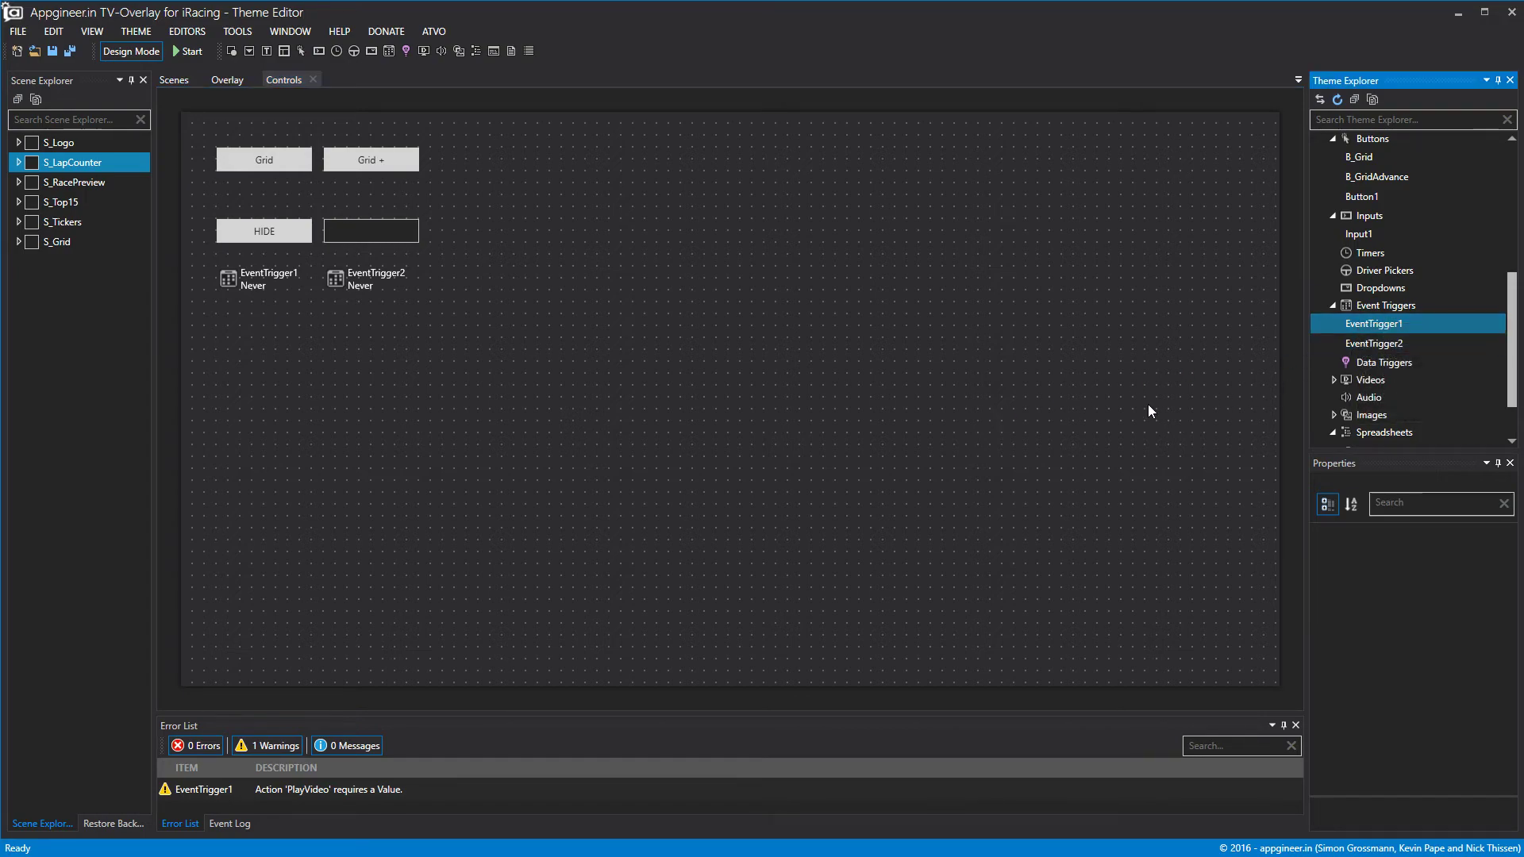
left_click(1377, 330)
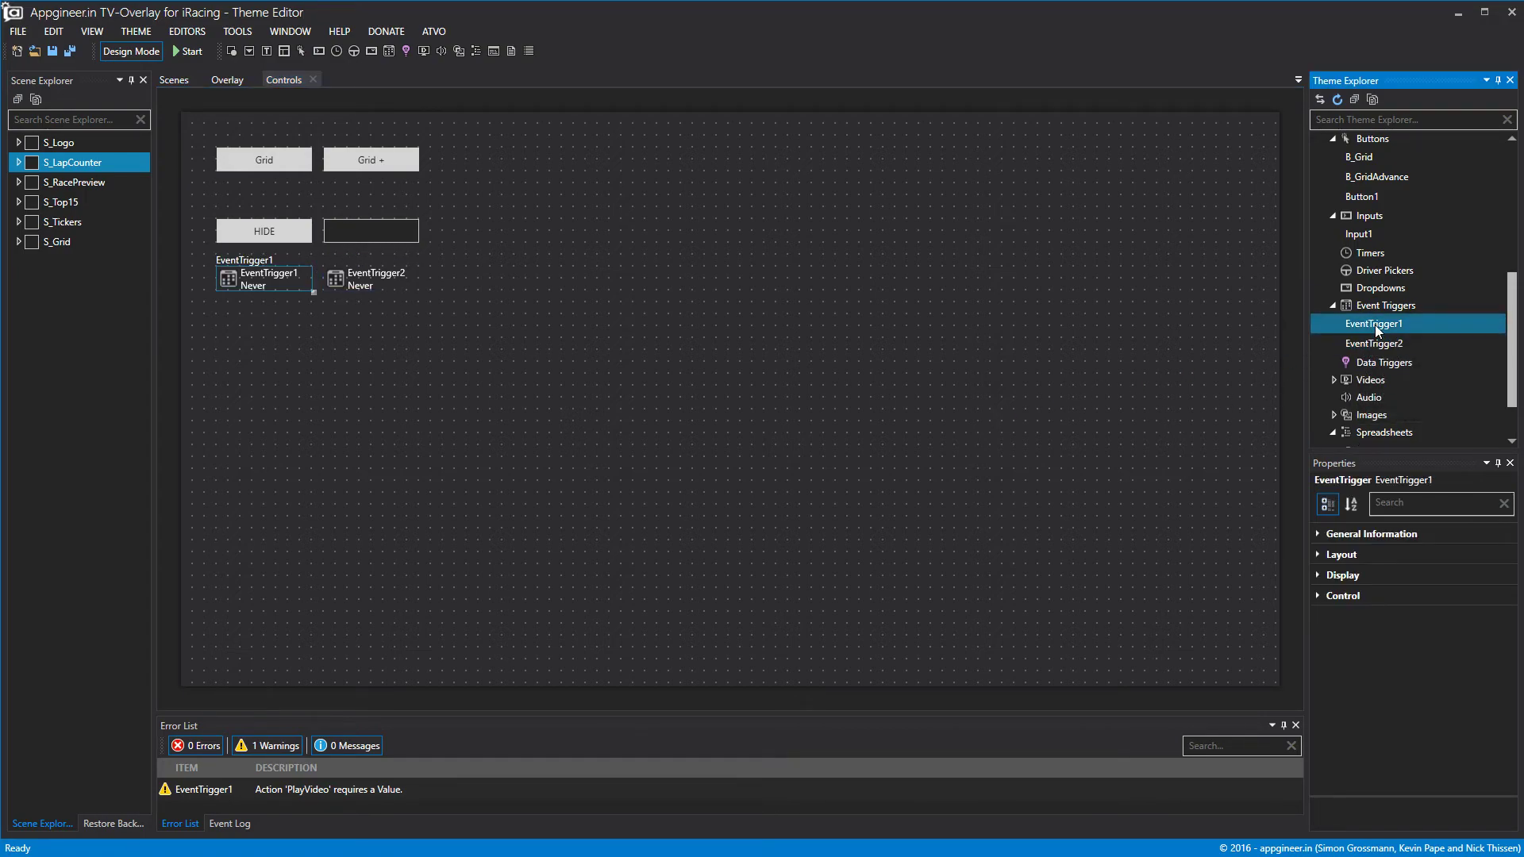
left_click(1329, 535)
left_click(1411, 562)
type("E_Replay")
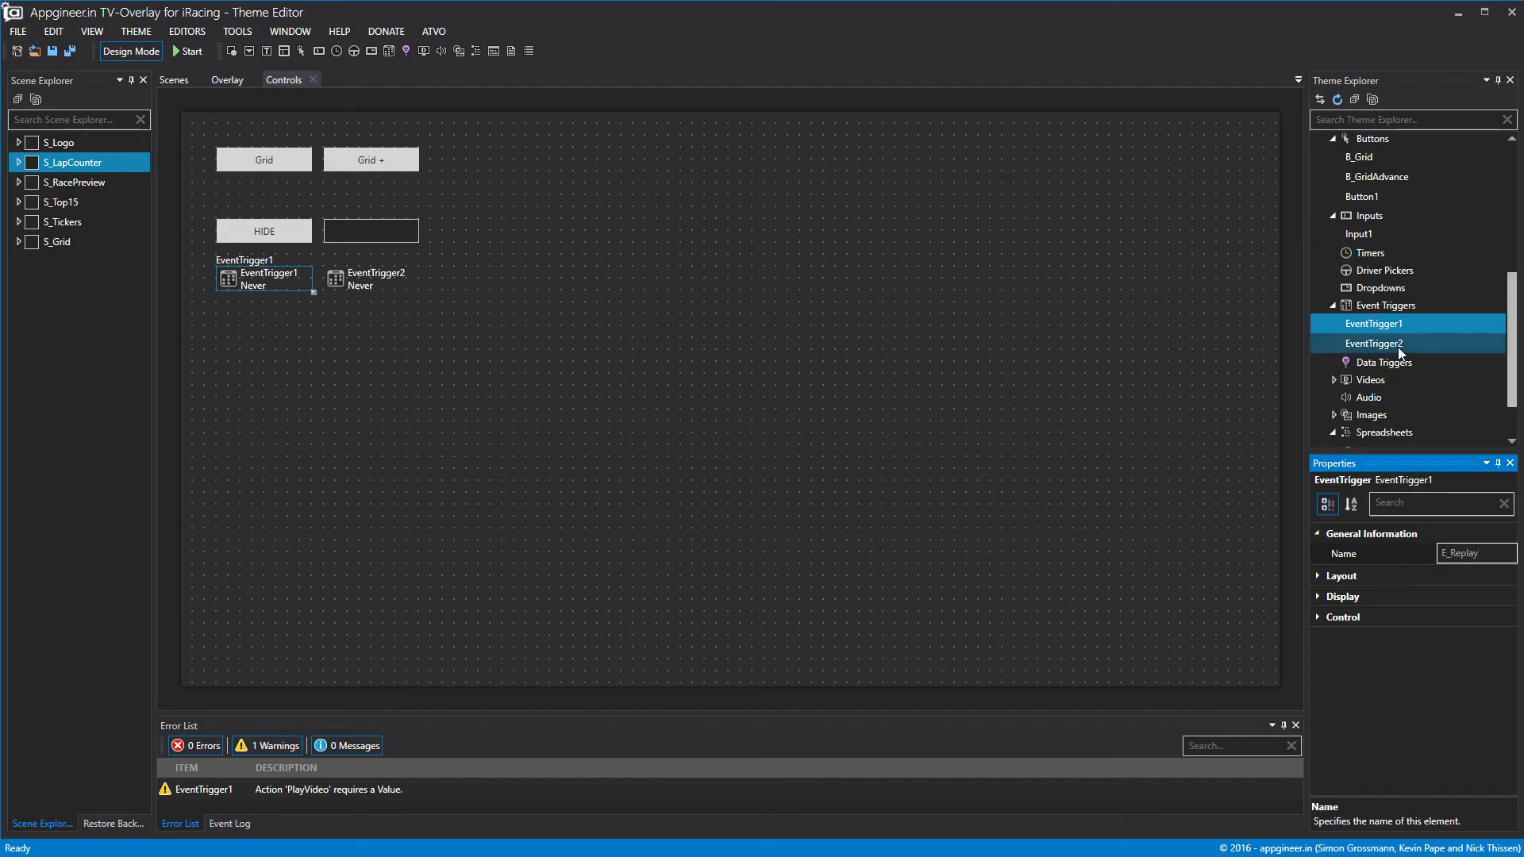
left_click(1365, 344)
Rename EventTrigger2 to E_Live.
left_click(1316, 537)
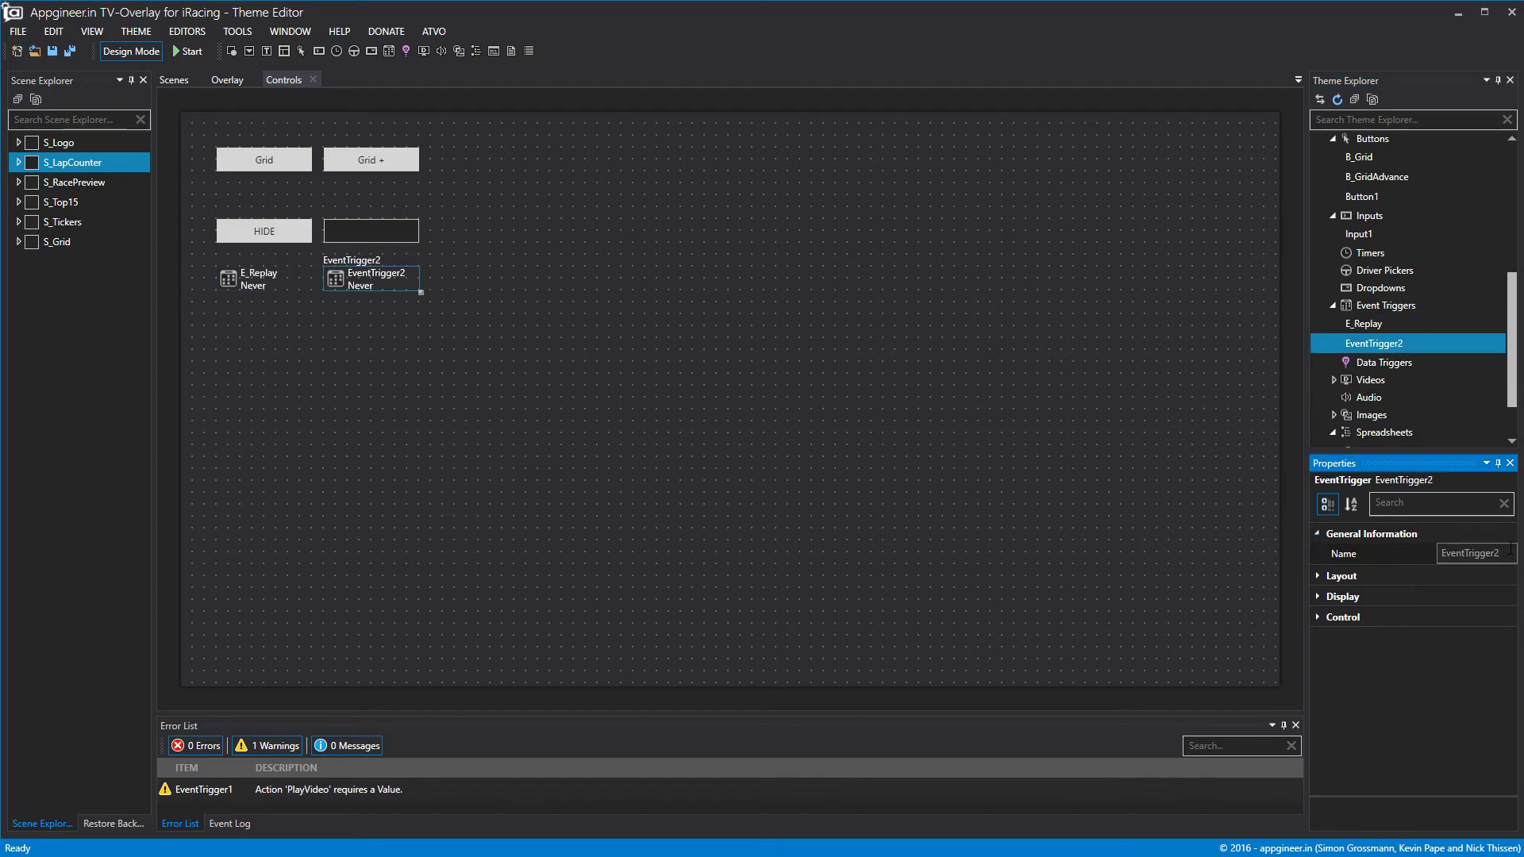
left_click_drag(1500, 554, 1199, 581)
type("E_Live")
left_click(1321, 618)
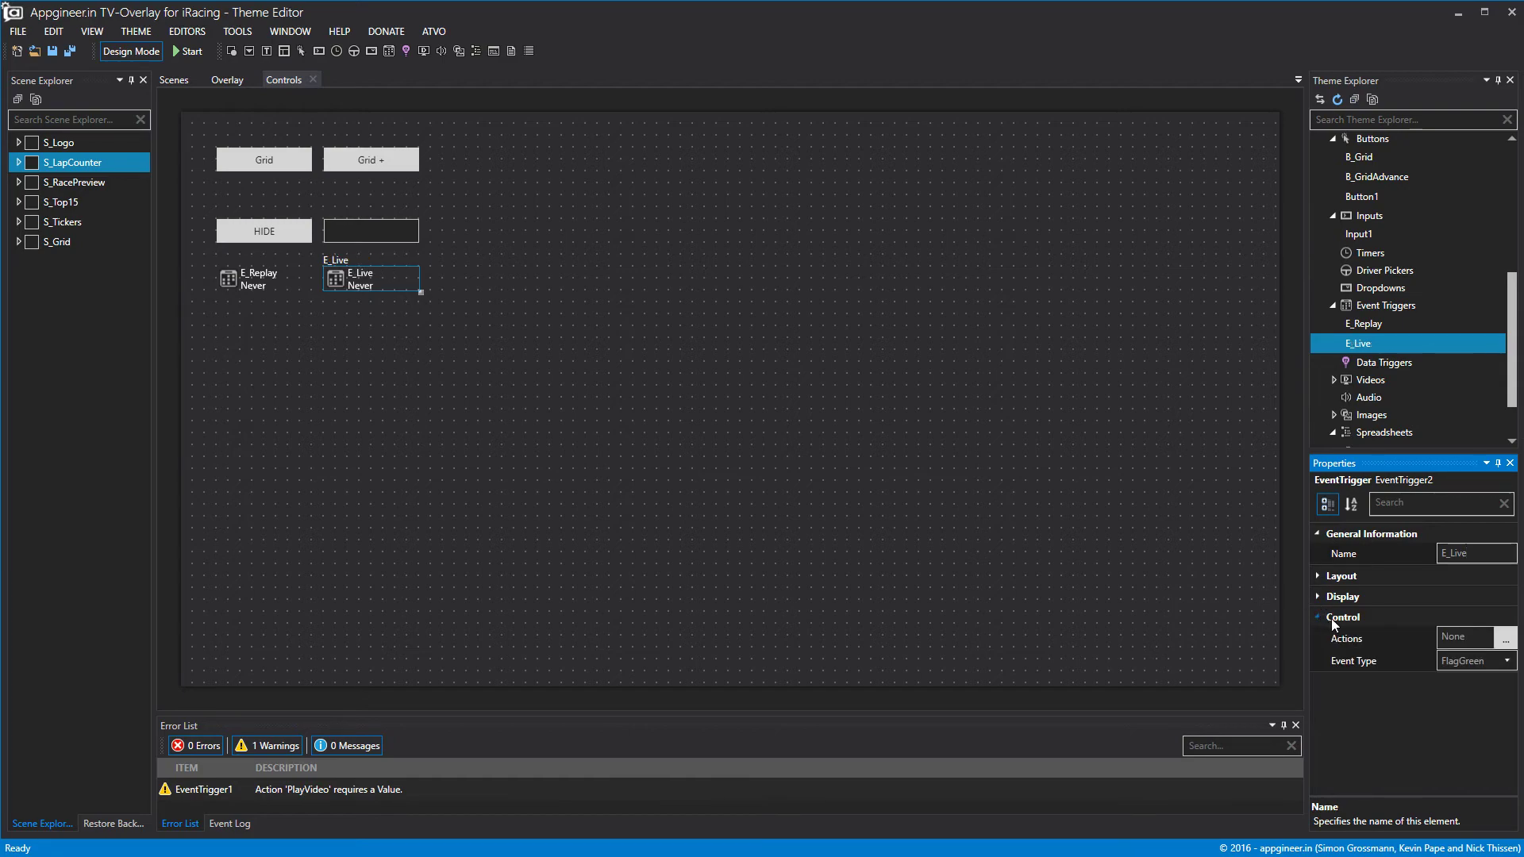
left_click(1476, 661)
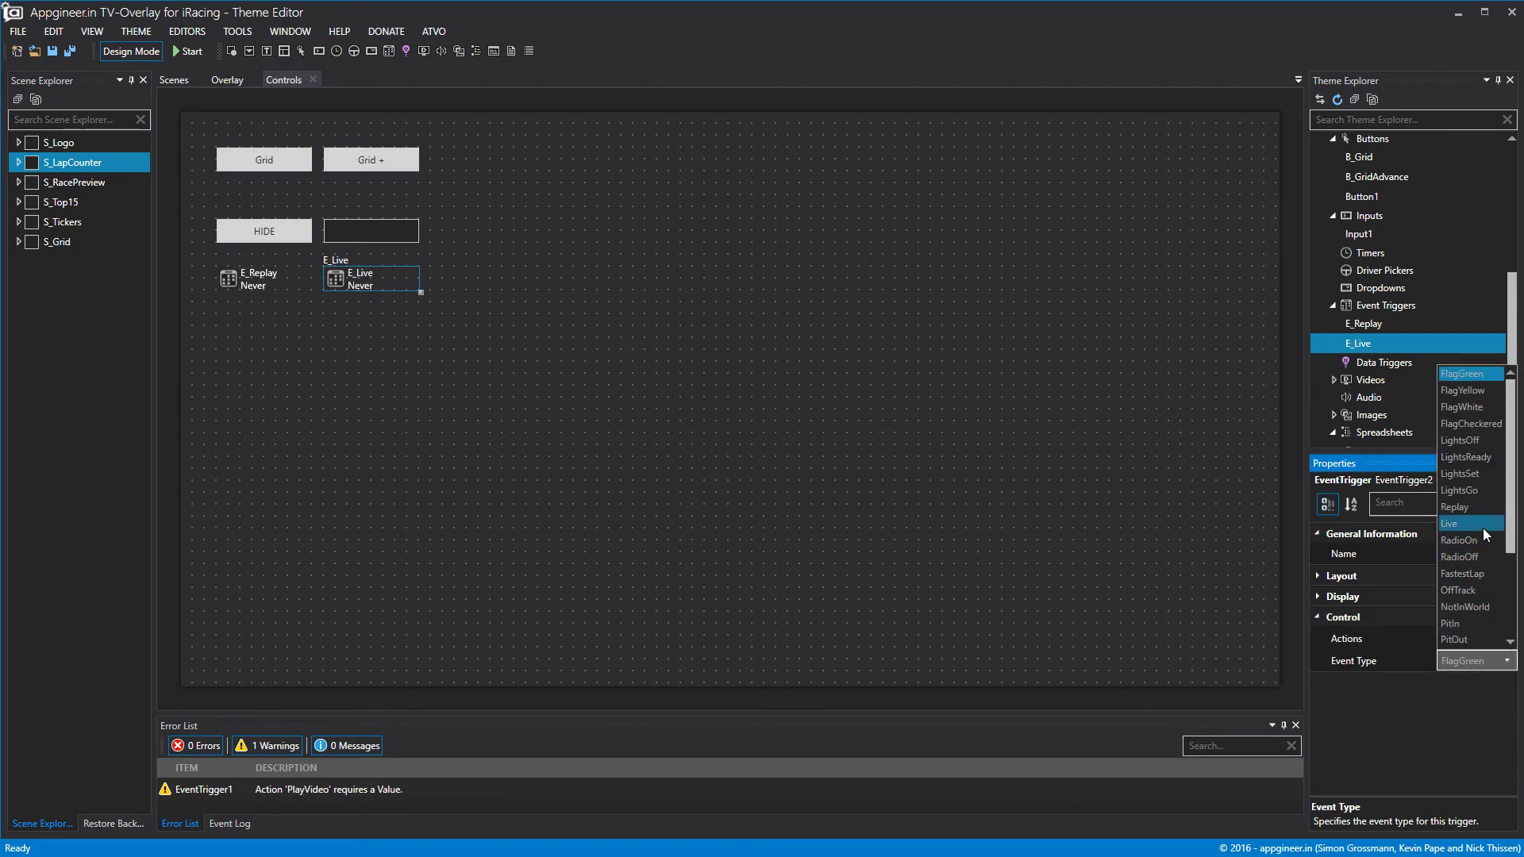
Make E_Live fire on Live and give it a new PlayVideo action.
left_click(1483, 527)
left_click(1505, 639)
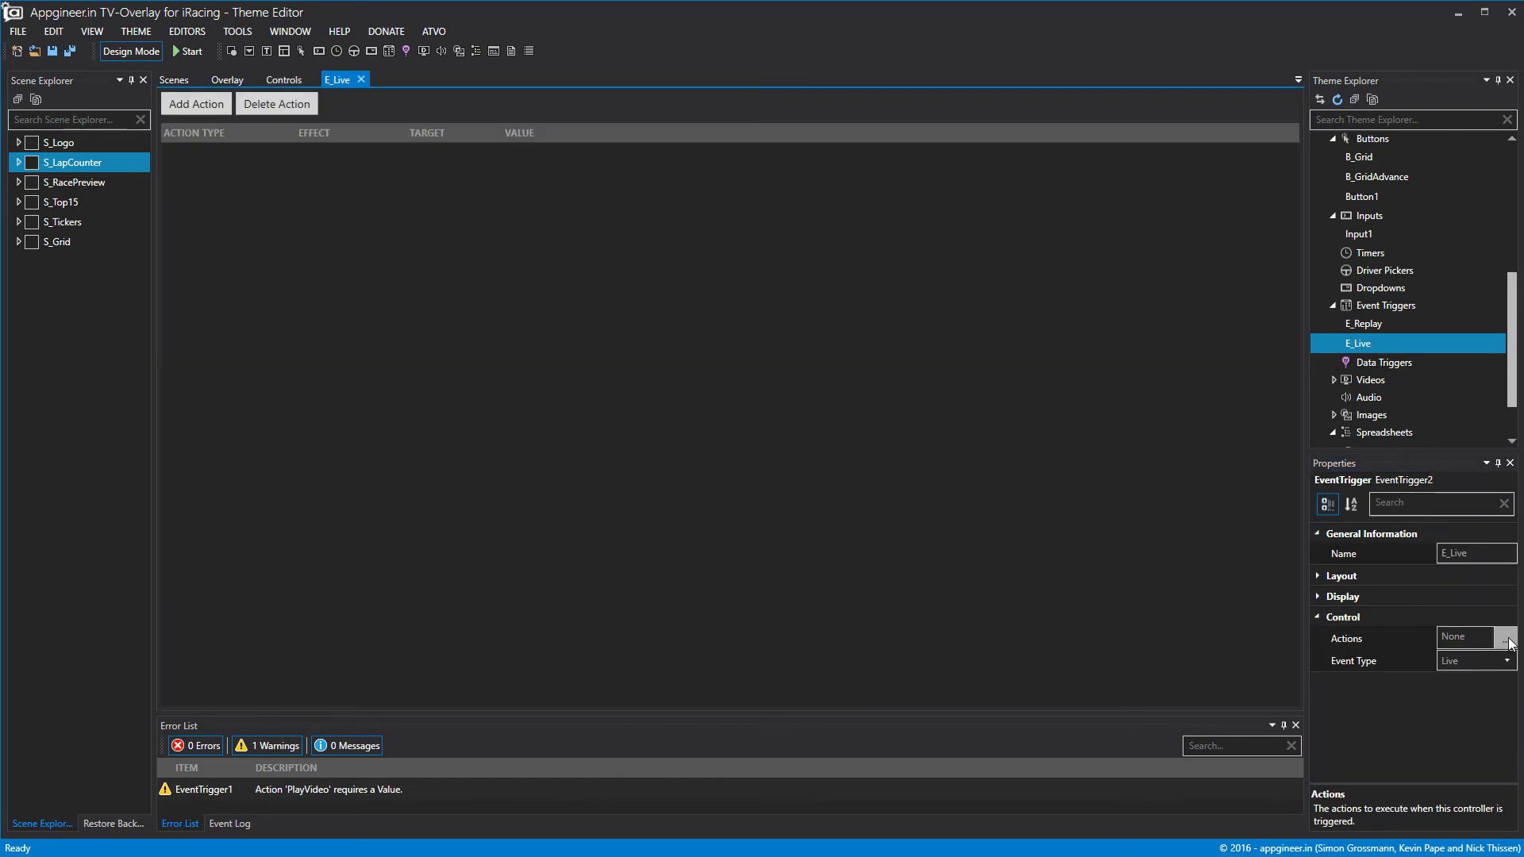
left_click(230, 108)
left_click(240, 151)
left_click(239, 150)
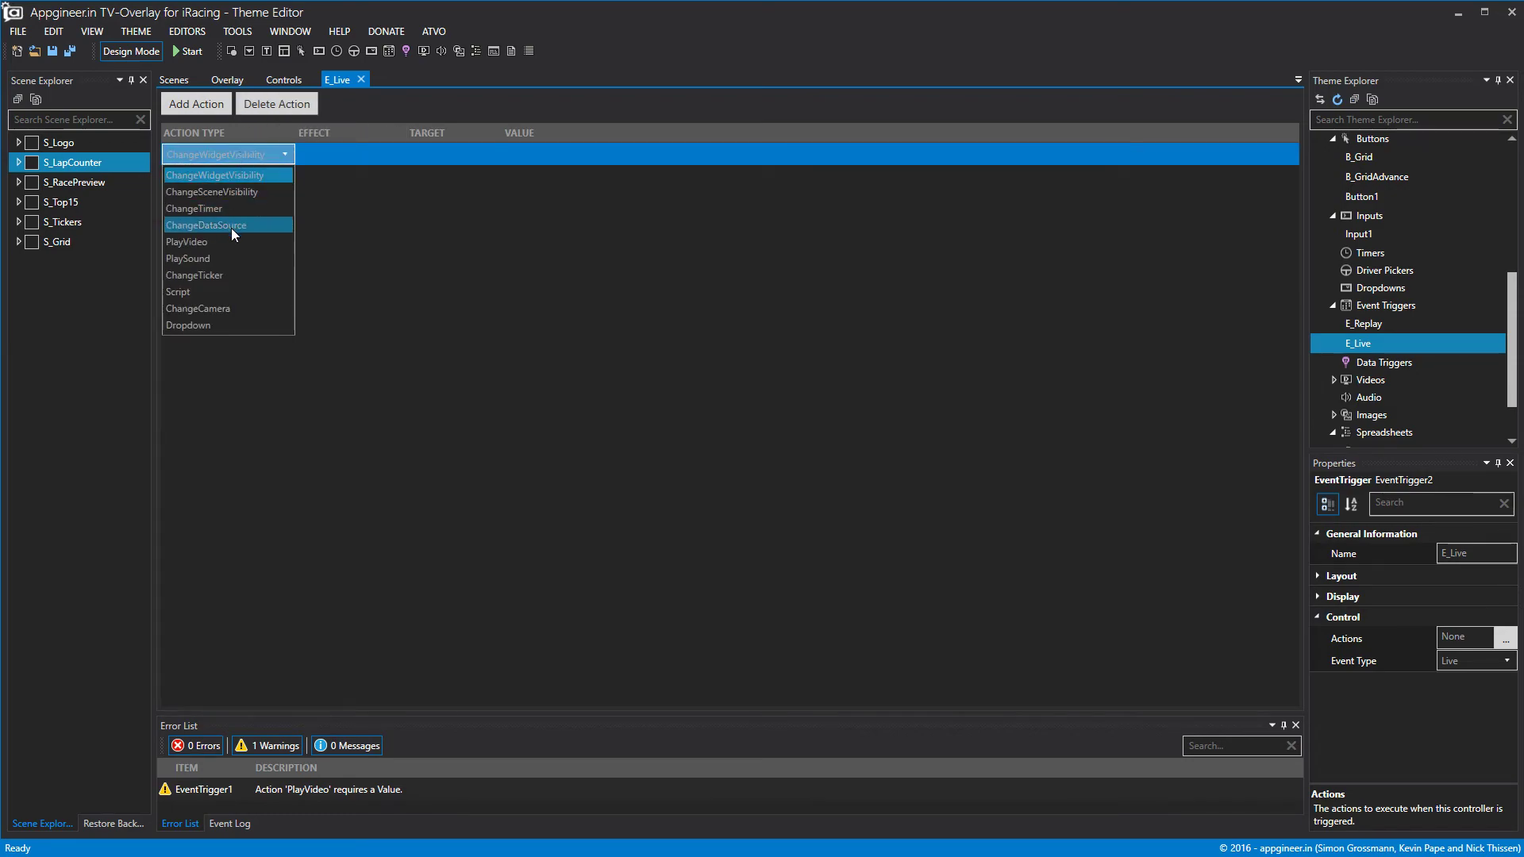
left_click(226, 241)
Set E_Live's action to Play v8sonline live.mp4 with Value Once.
left_click(328, 162)
left_click(329, 162)
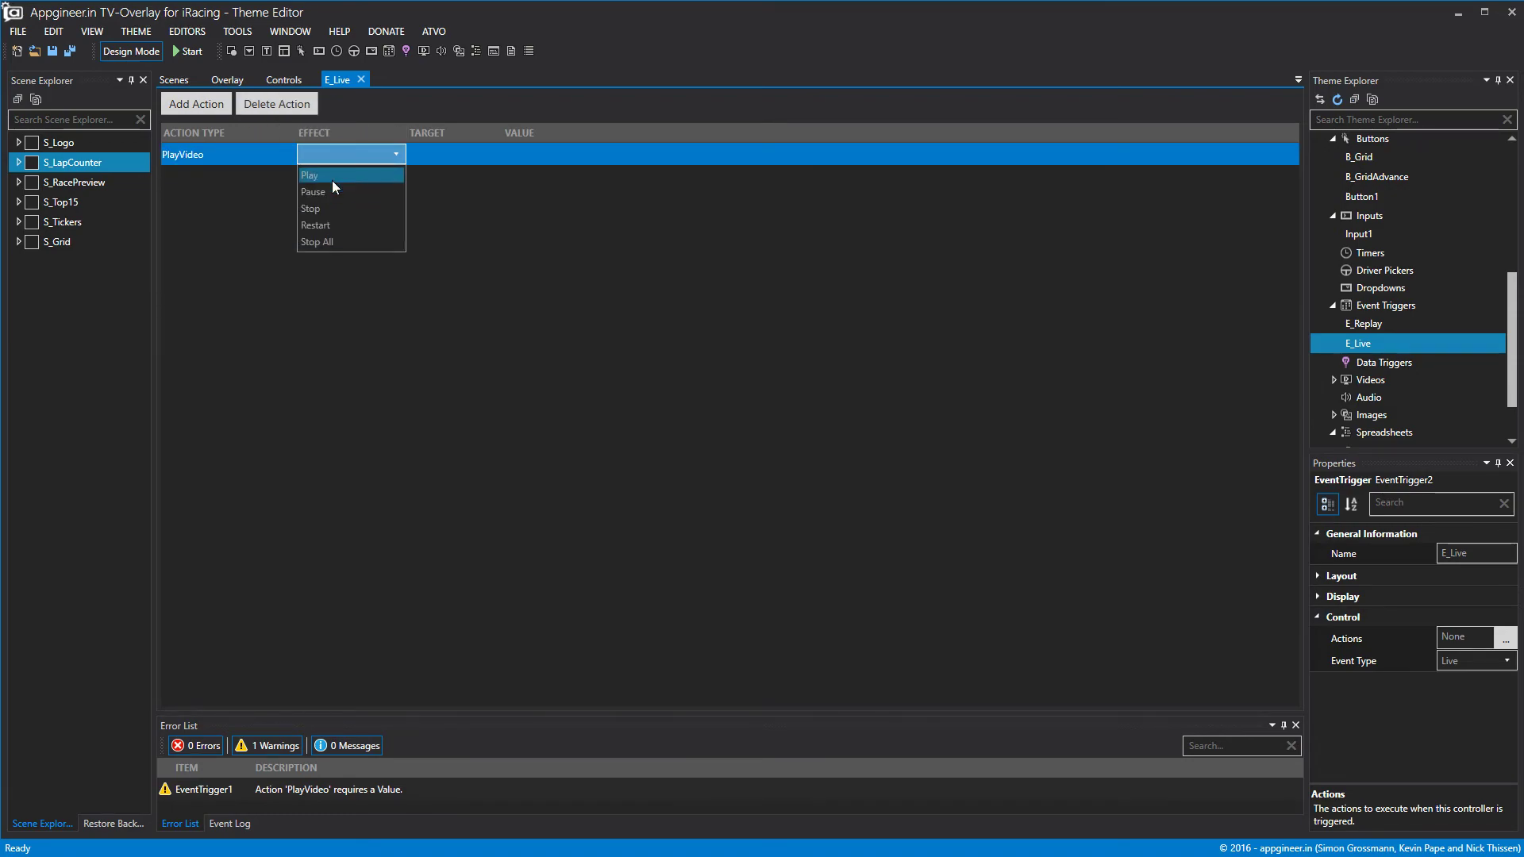
left_click(329, 175)
left_click(428, 154)
left_click(428, 154)
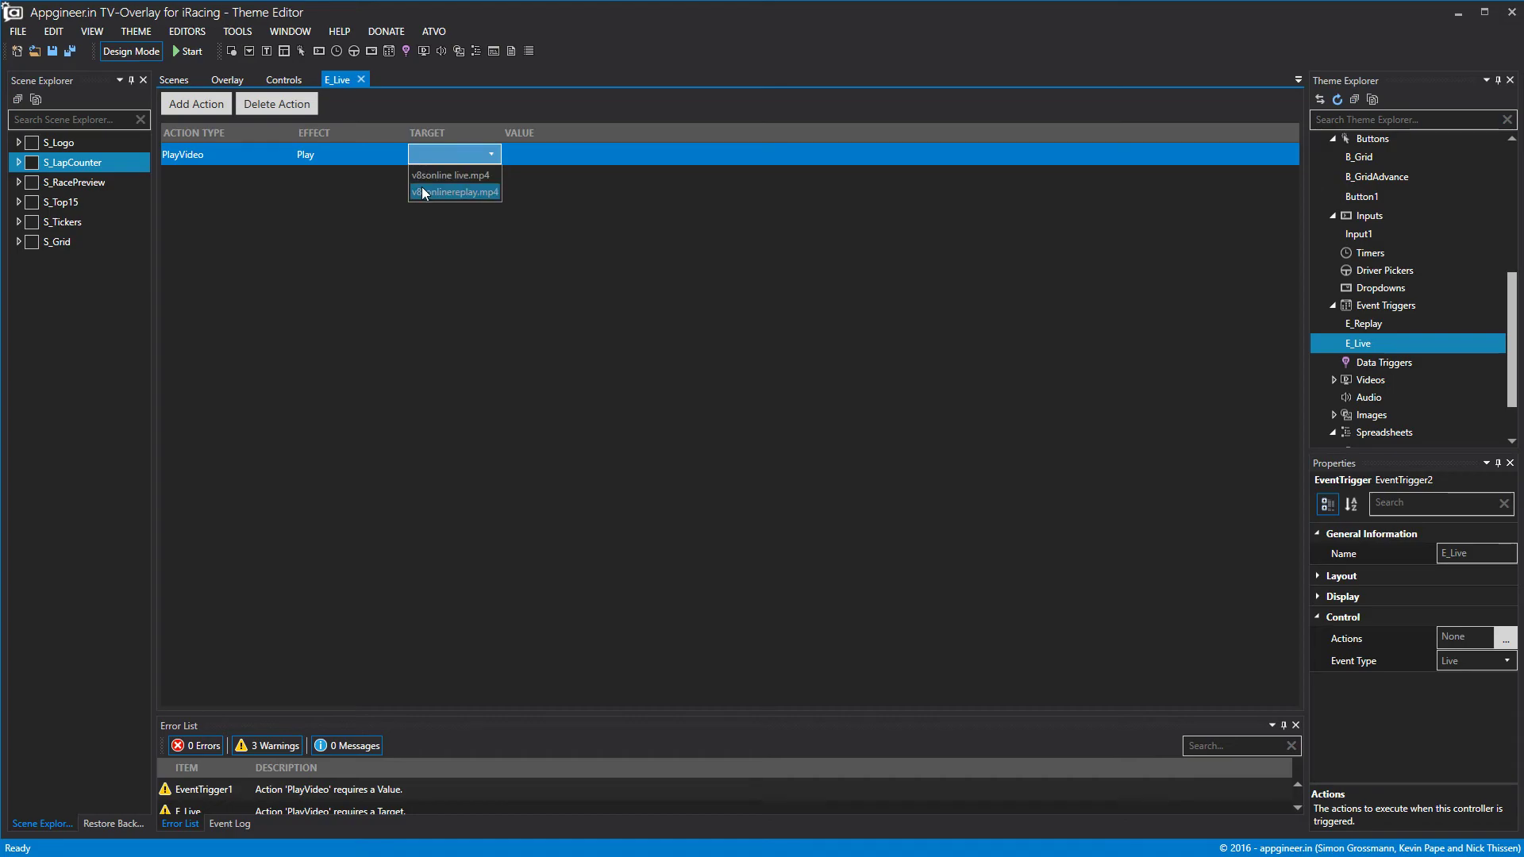
left_click(432, 175)
left_click(547, 154)
left_click(548, 154)
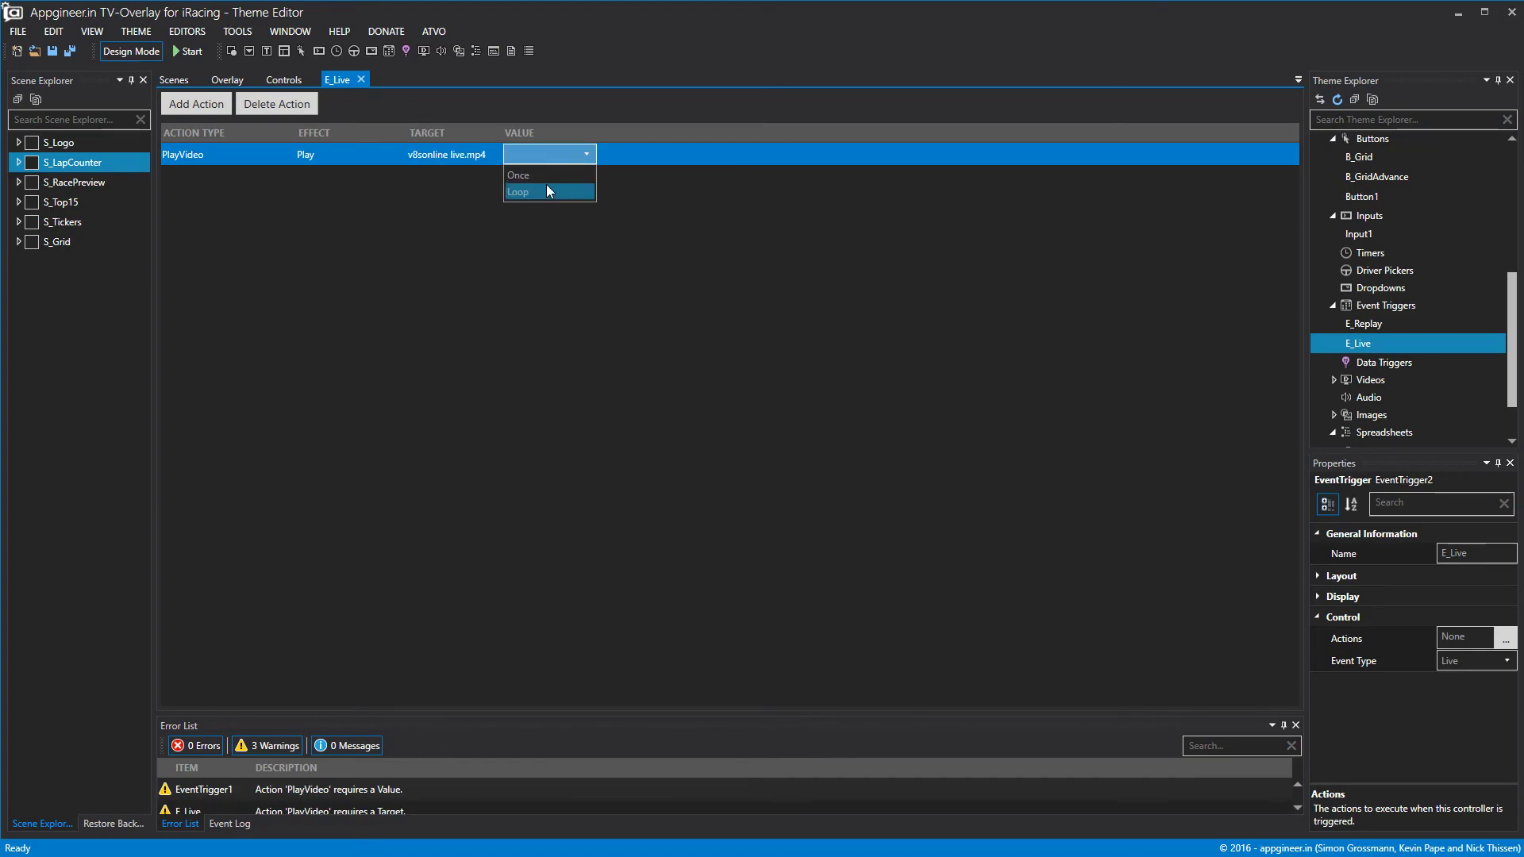
left_click(540, 175)
Set E_Replay's PlayVideo action Value to Once, leaving 0 warnings.
left_click(1362, 326)
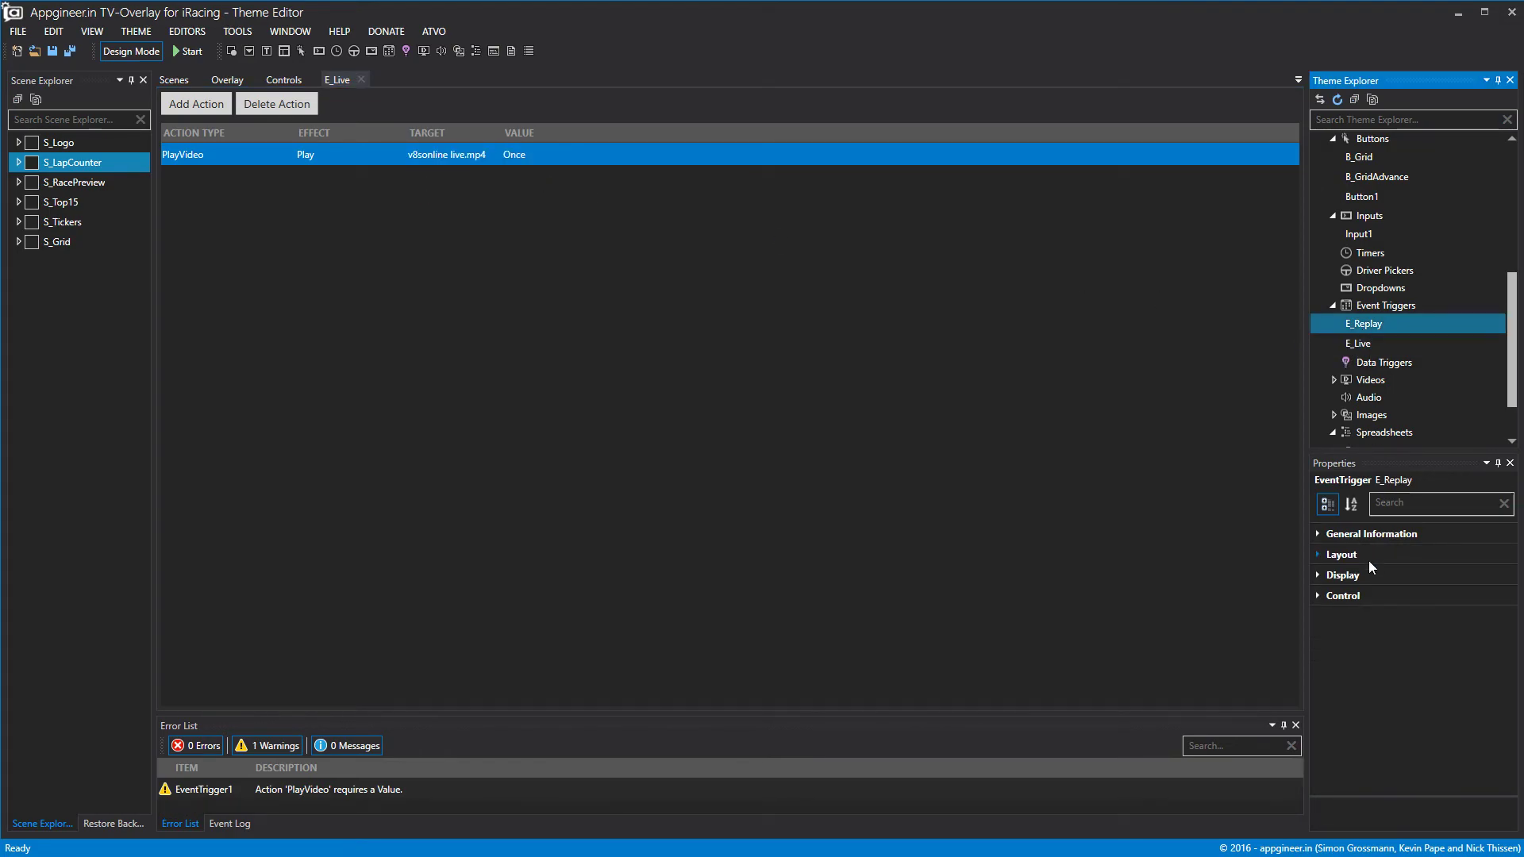
left_click(361, 79)
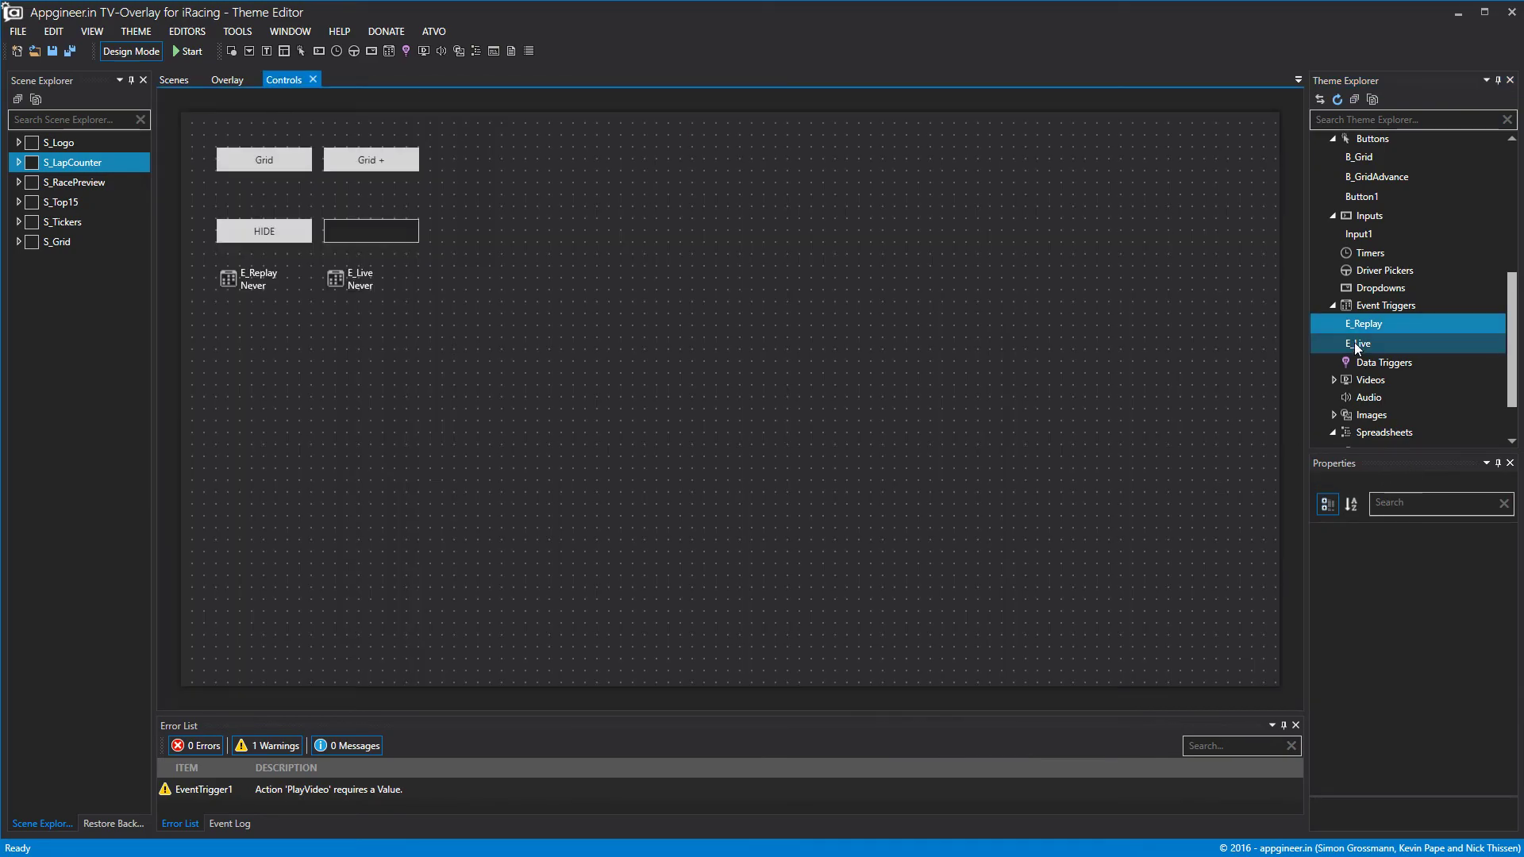
left_click(1363, 324)
left_click(1331, 597)
left_click(1331, 597)
left_click(1506, 617)
left_click(468, 146)
left_click(546, 153)
left_click(546, 152)
left_click(532, 180)
left_click(372, 79)
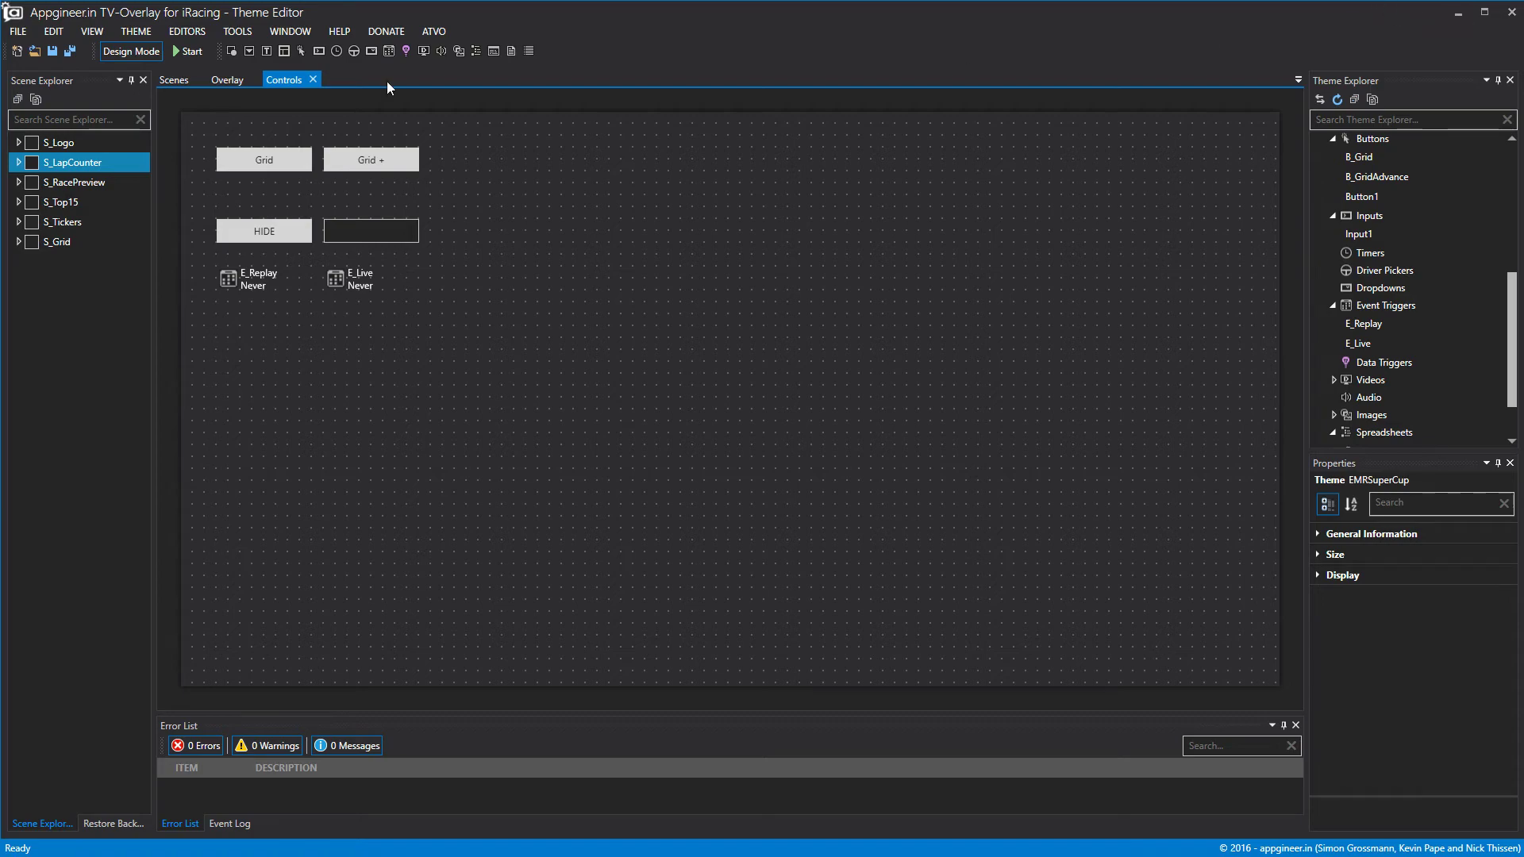
left_click(17, 31)
Export the theme as EMRV2 in ATVO WIP, replacing the existing file.
left_click(40, 227)
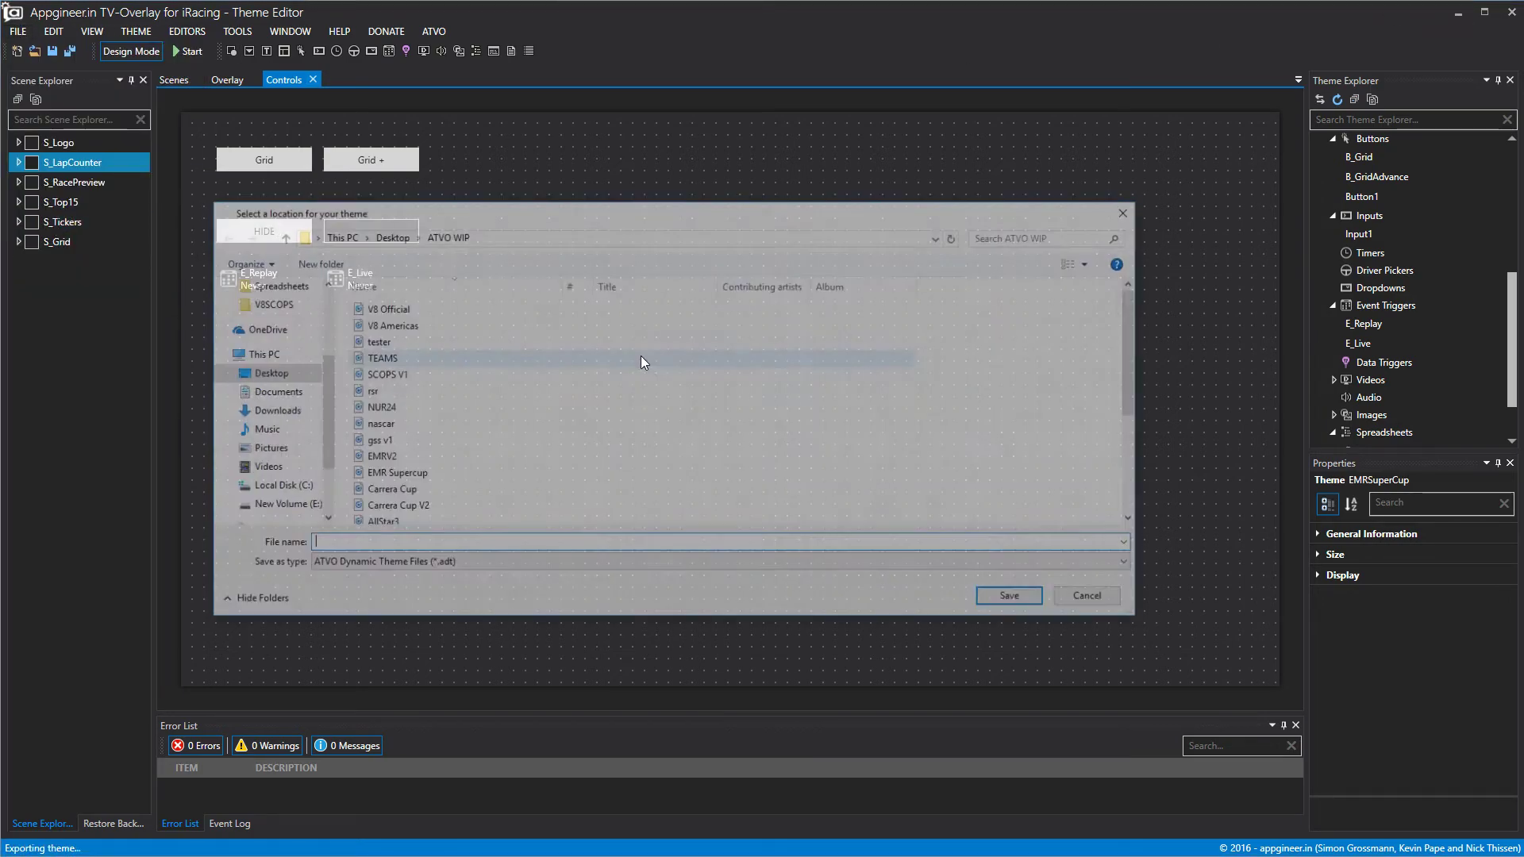
left_click(418, 459)
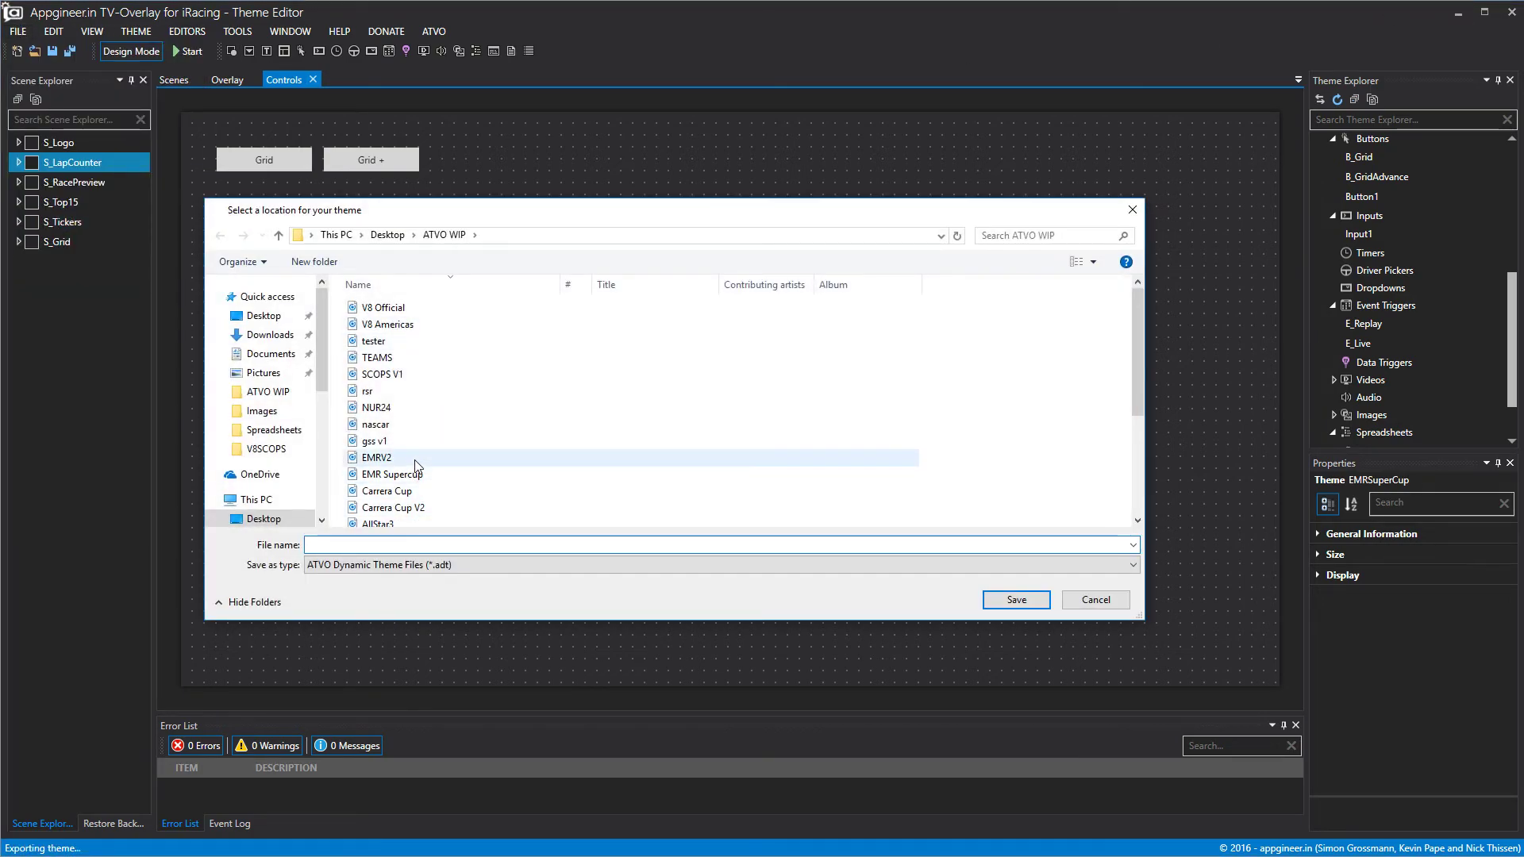
left_click(1016, 599)
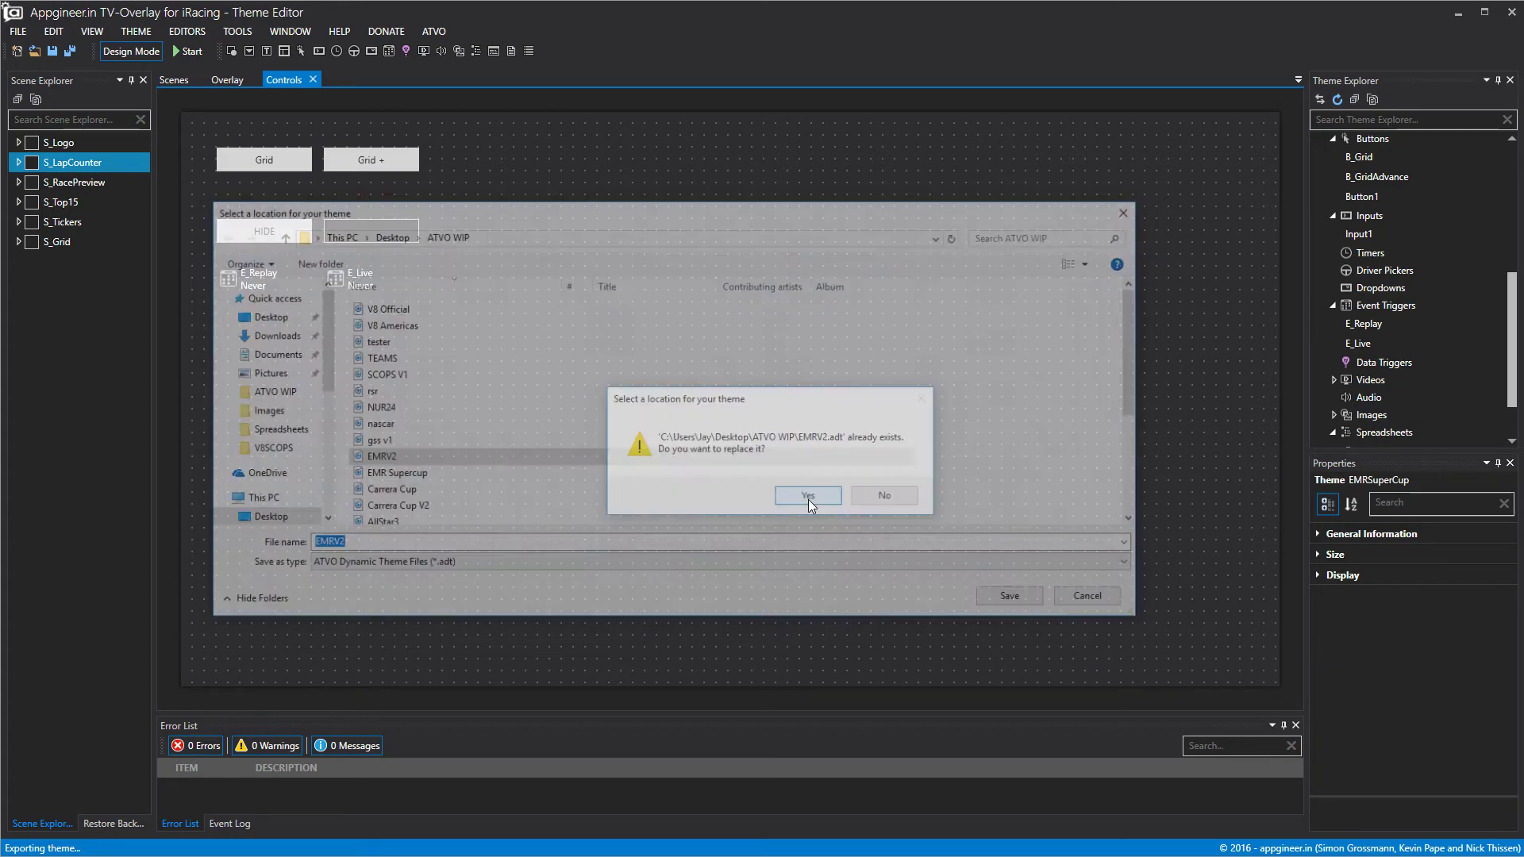
left_click(808, 499)
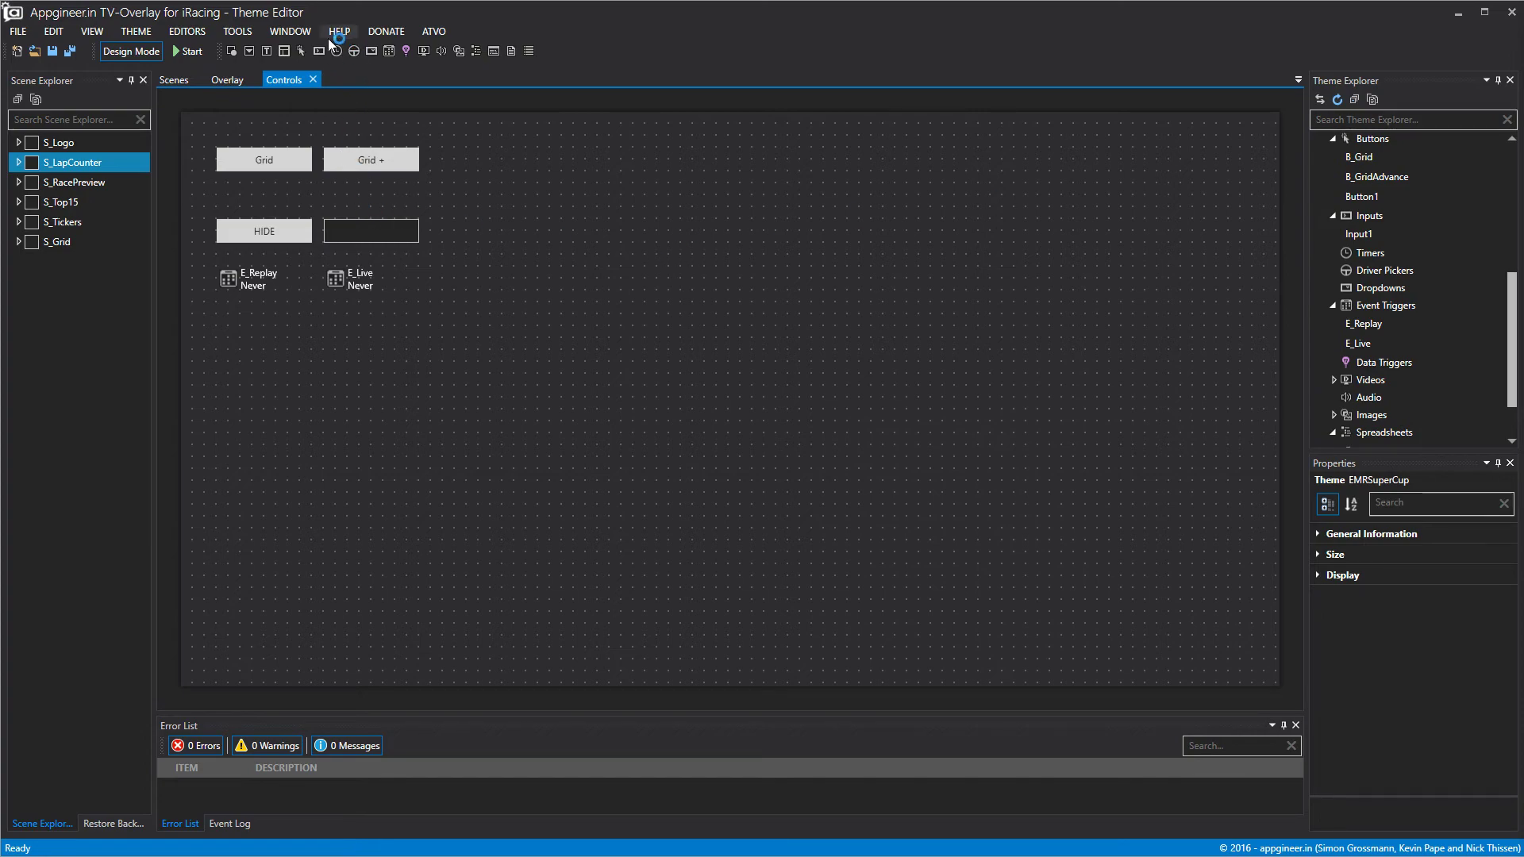
Preview the Scenes tab, then bring up the second editor's larger Controls board.
left_click(185, 81)
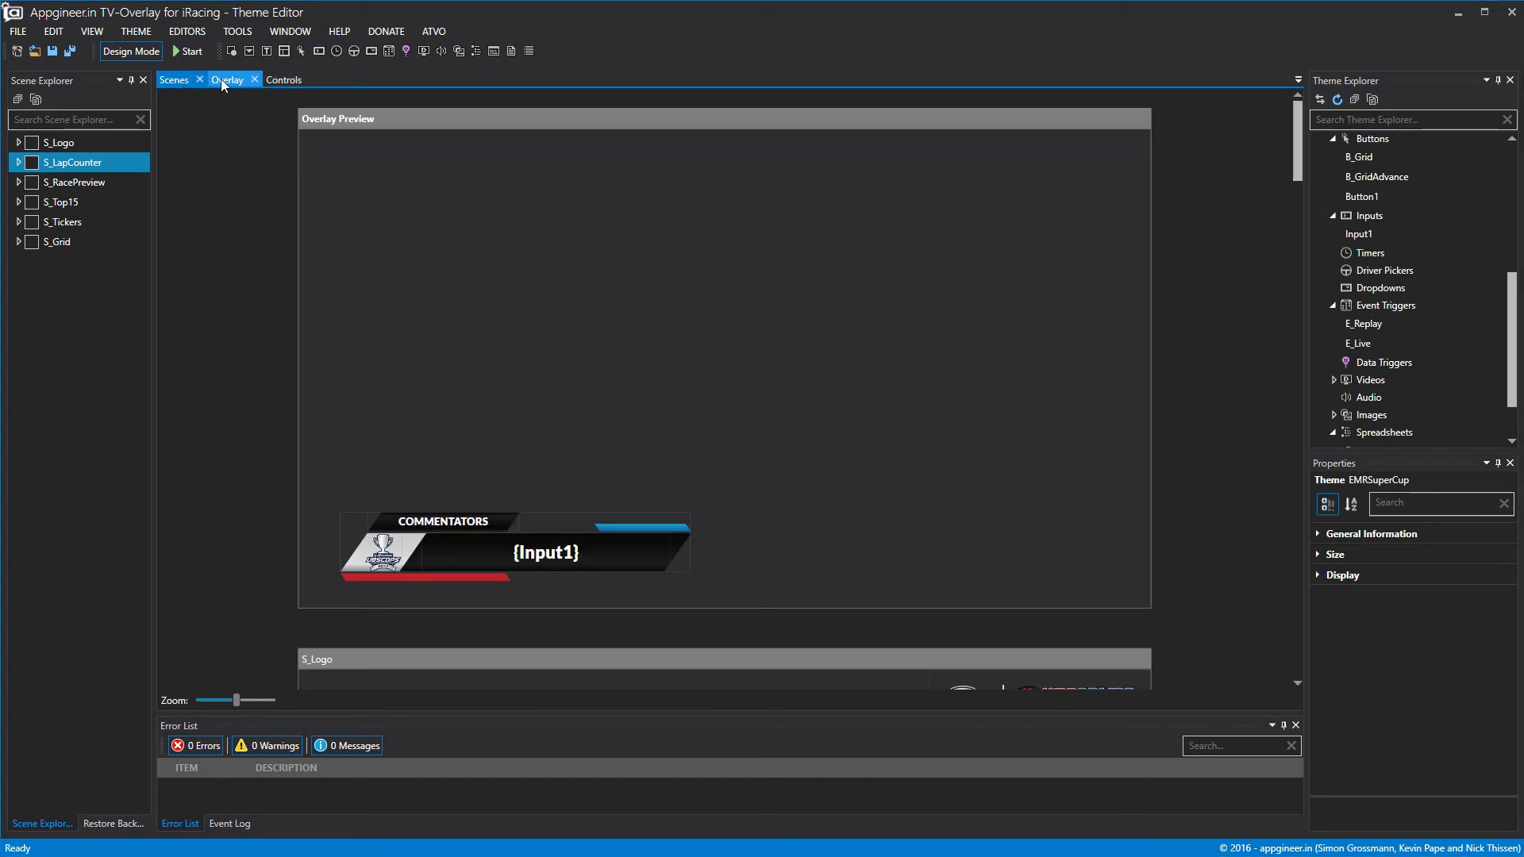
left_click(1458, 22)
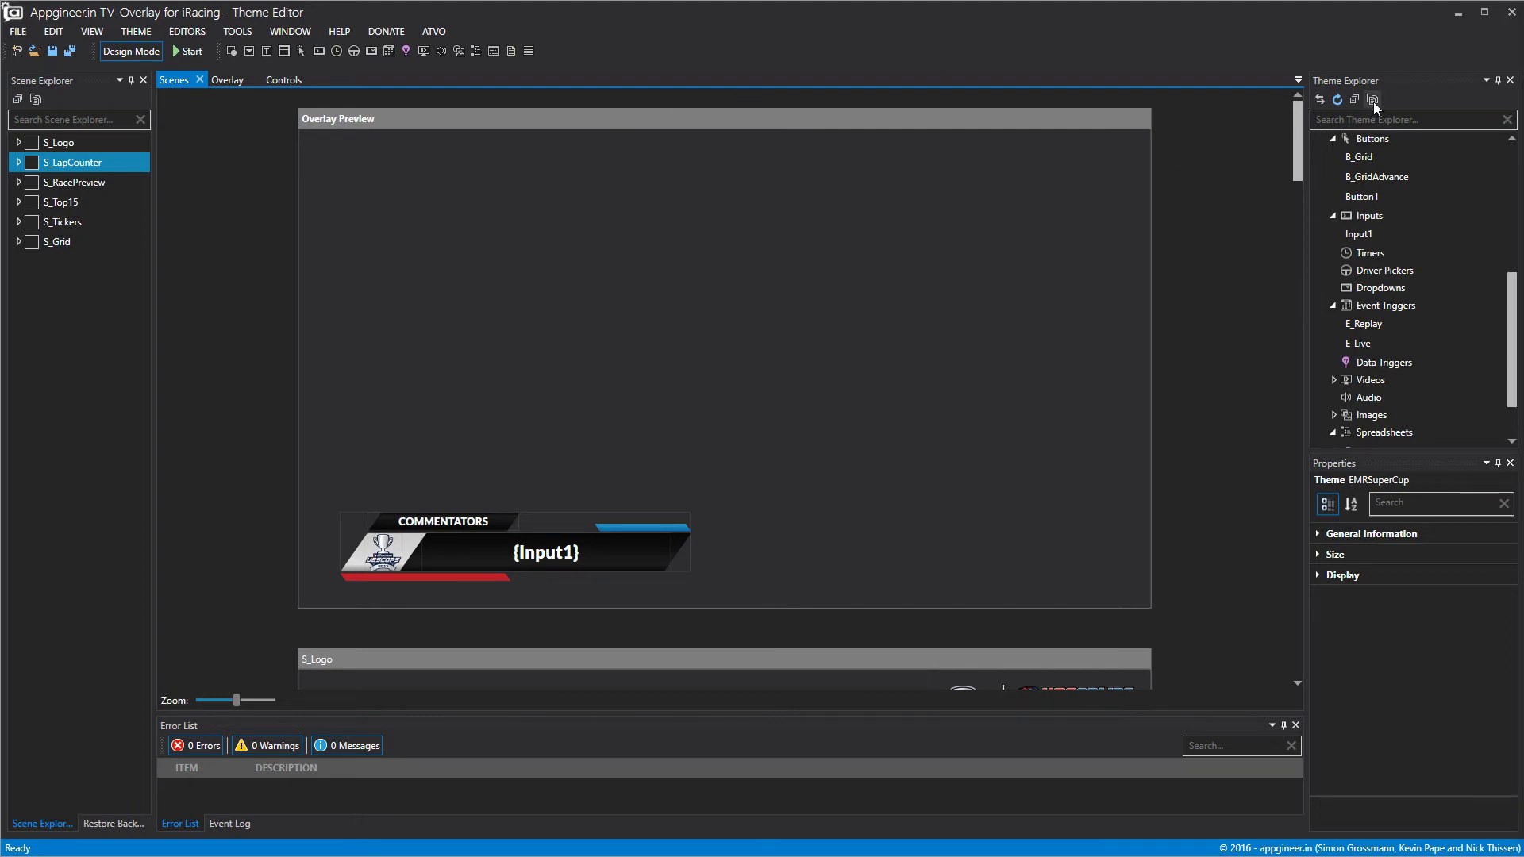
scroll(1407, 247, "down", 1)
scroll(1402, 270, "up", 2)
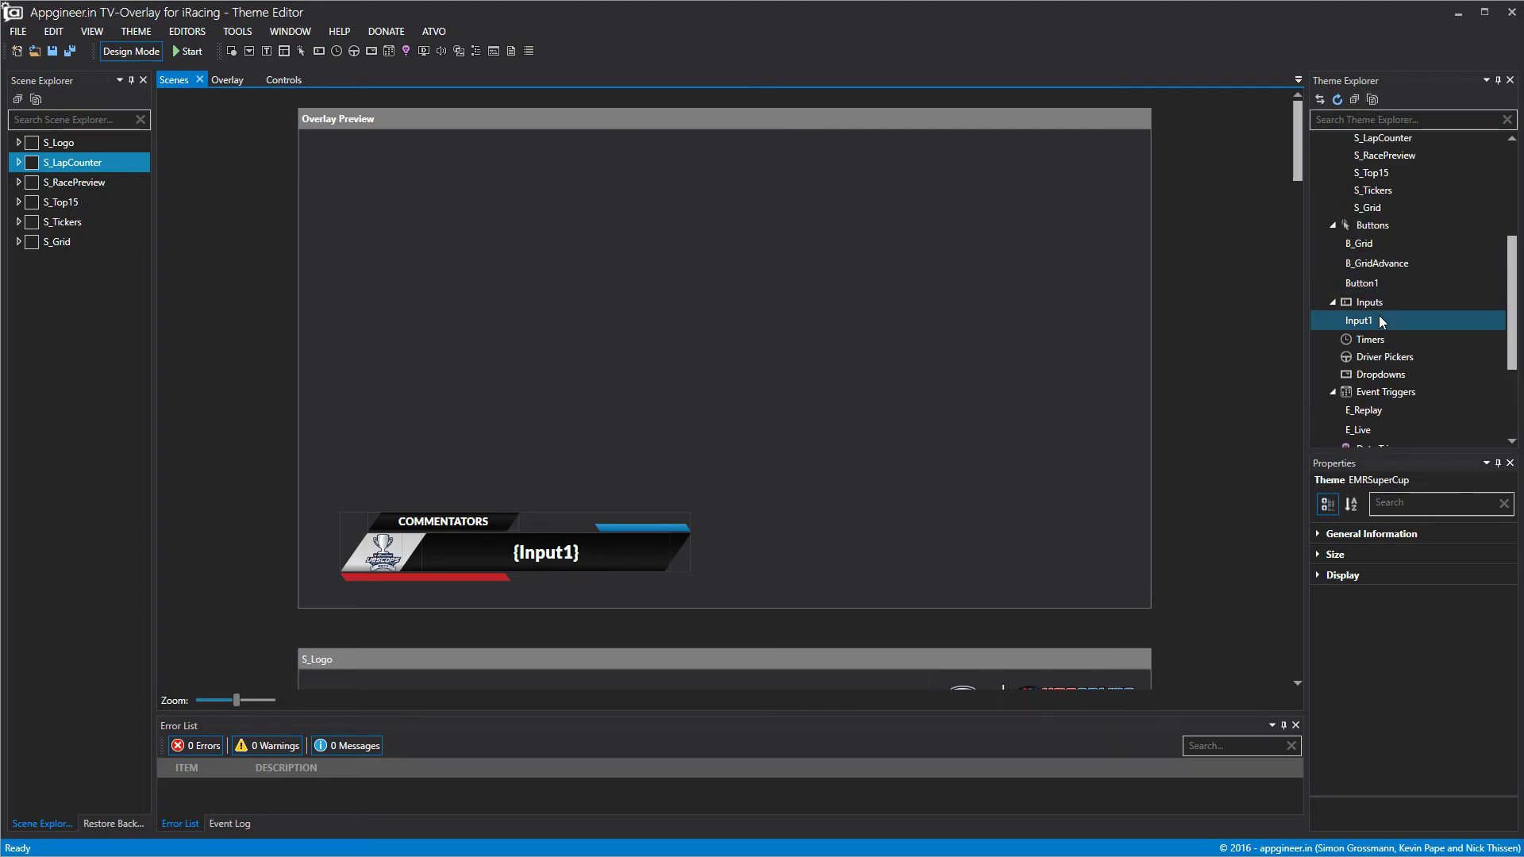
left_click(269, 83)
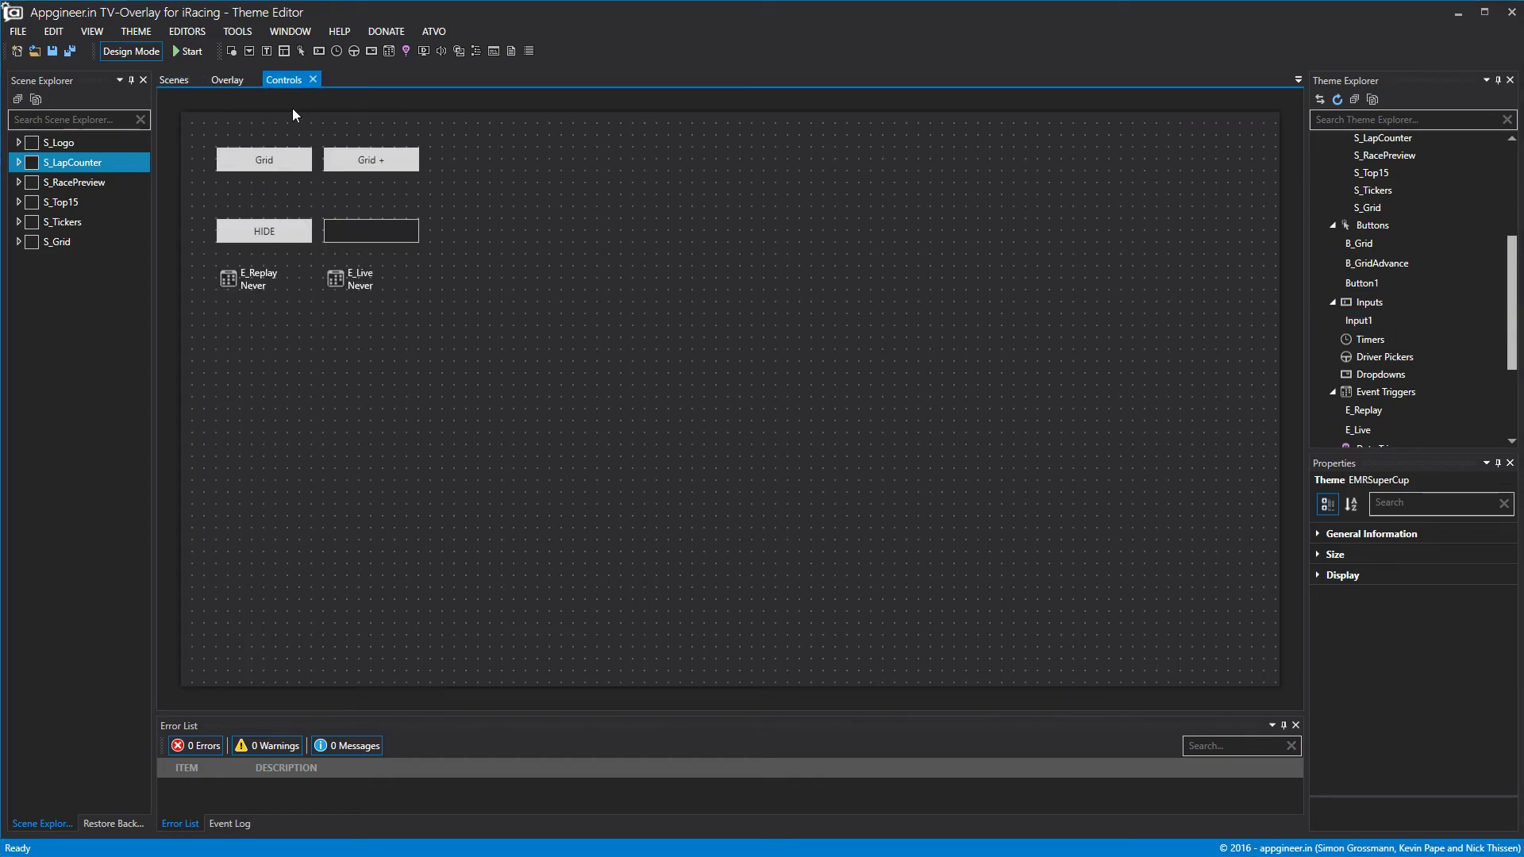
scroll(1383, 288, "up", 4)
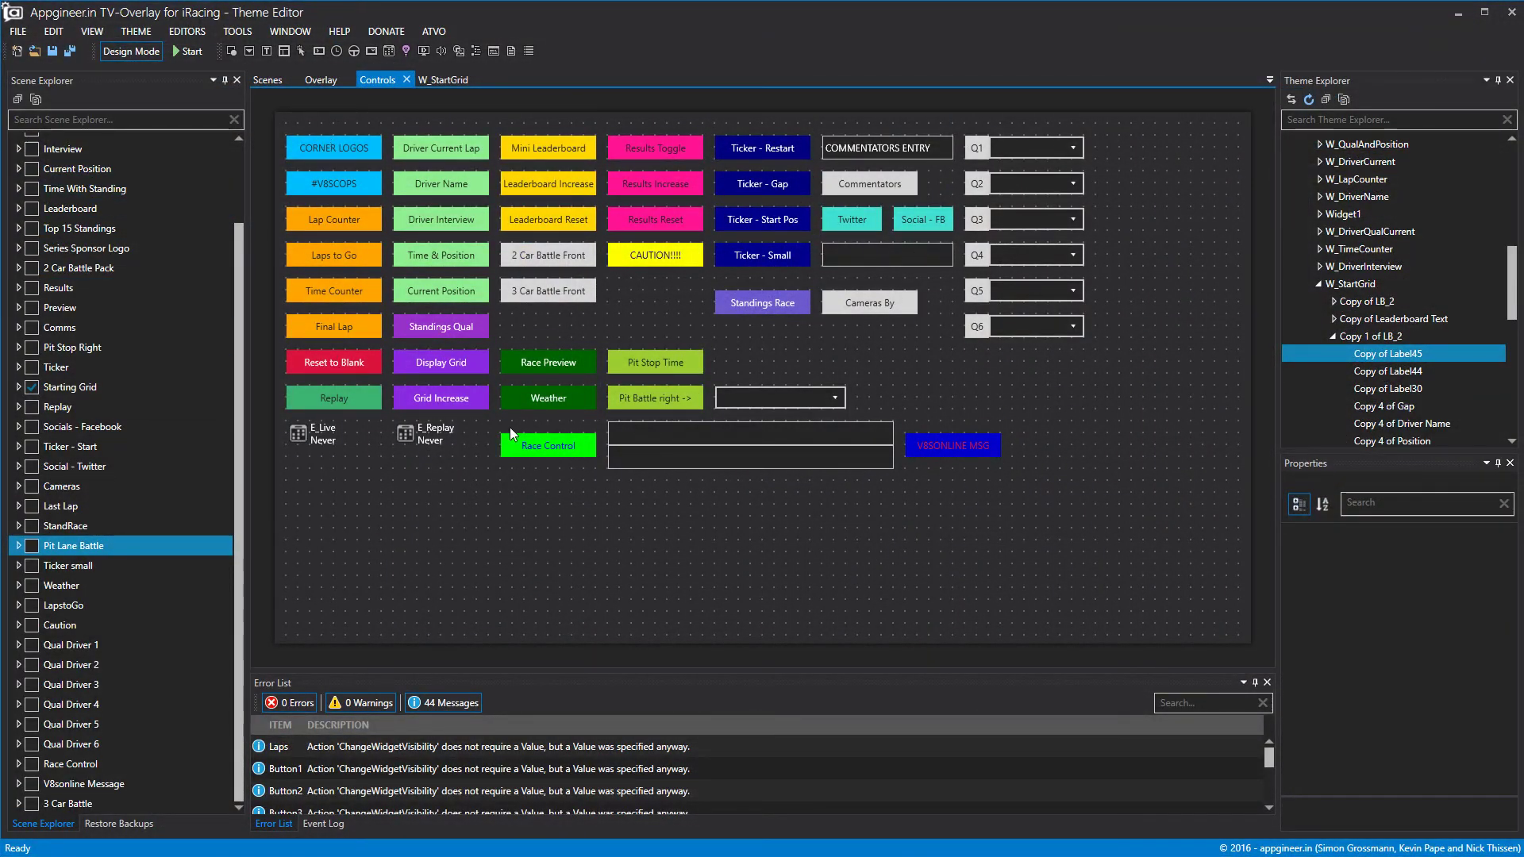
Close the W_StartGrid tab and the vbscops2017 theme with saving, then close its window.
left_click(443, 80)
left_click(479, 80)
left_click(17, 32)
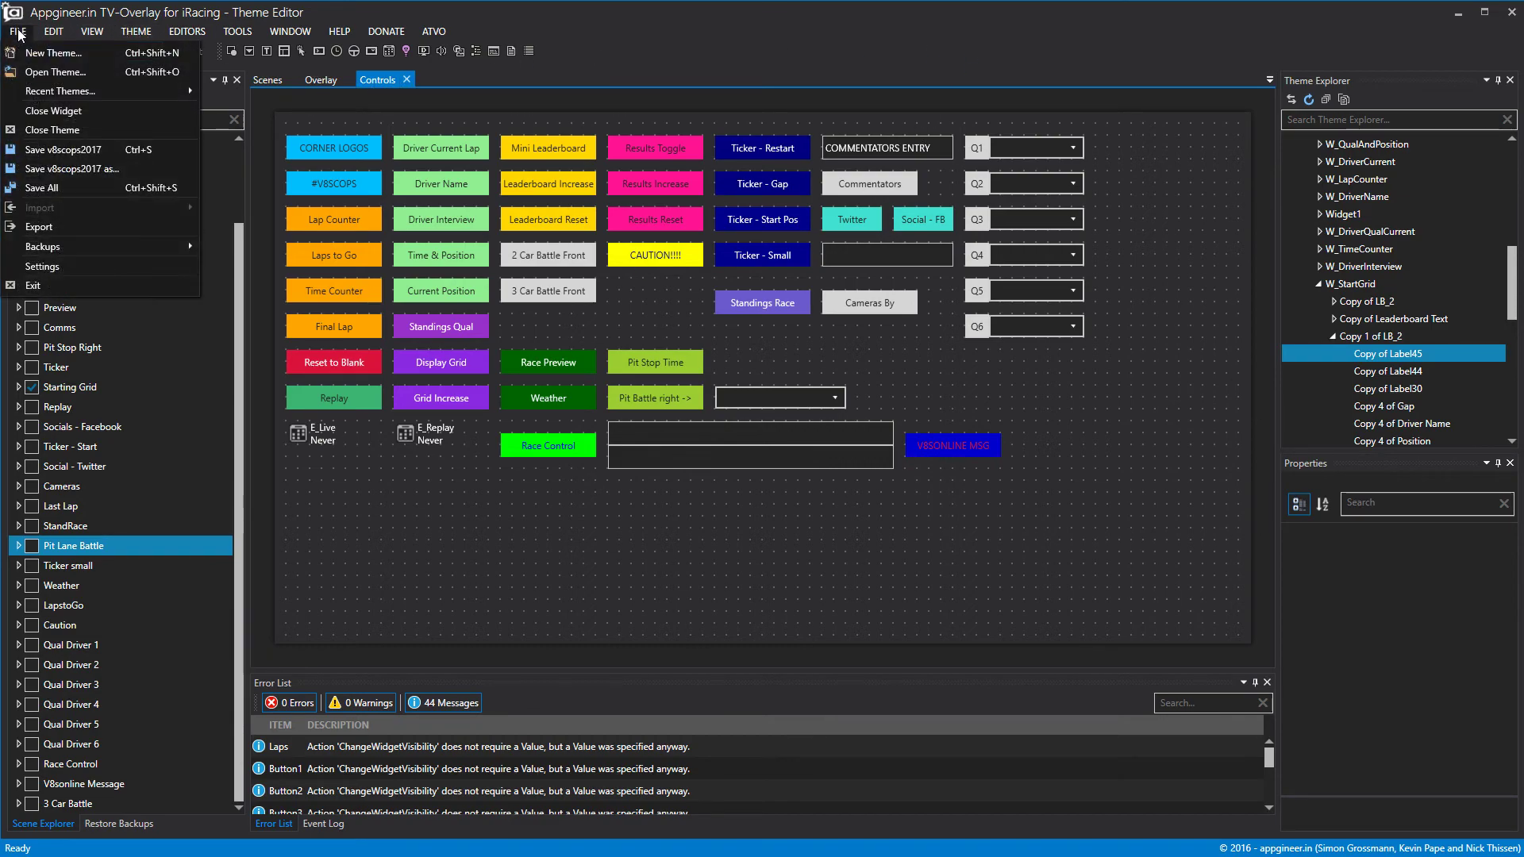
left_click(53, 130)
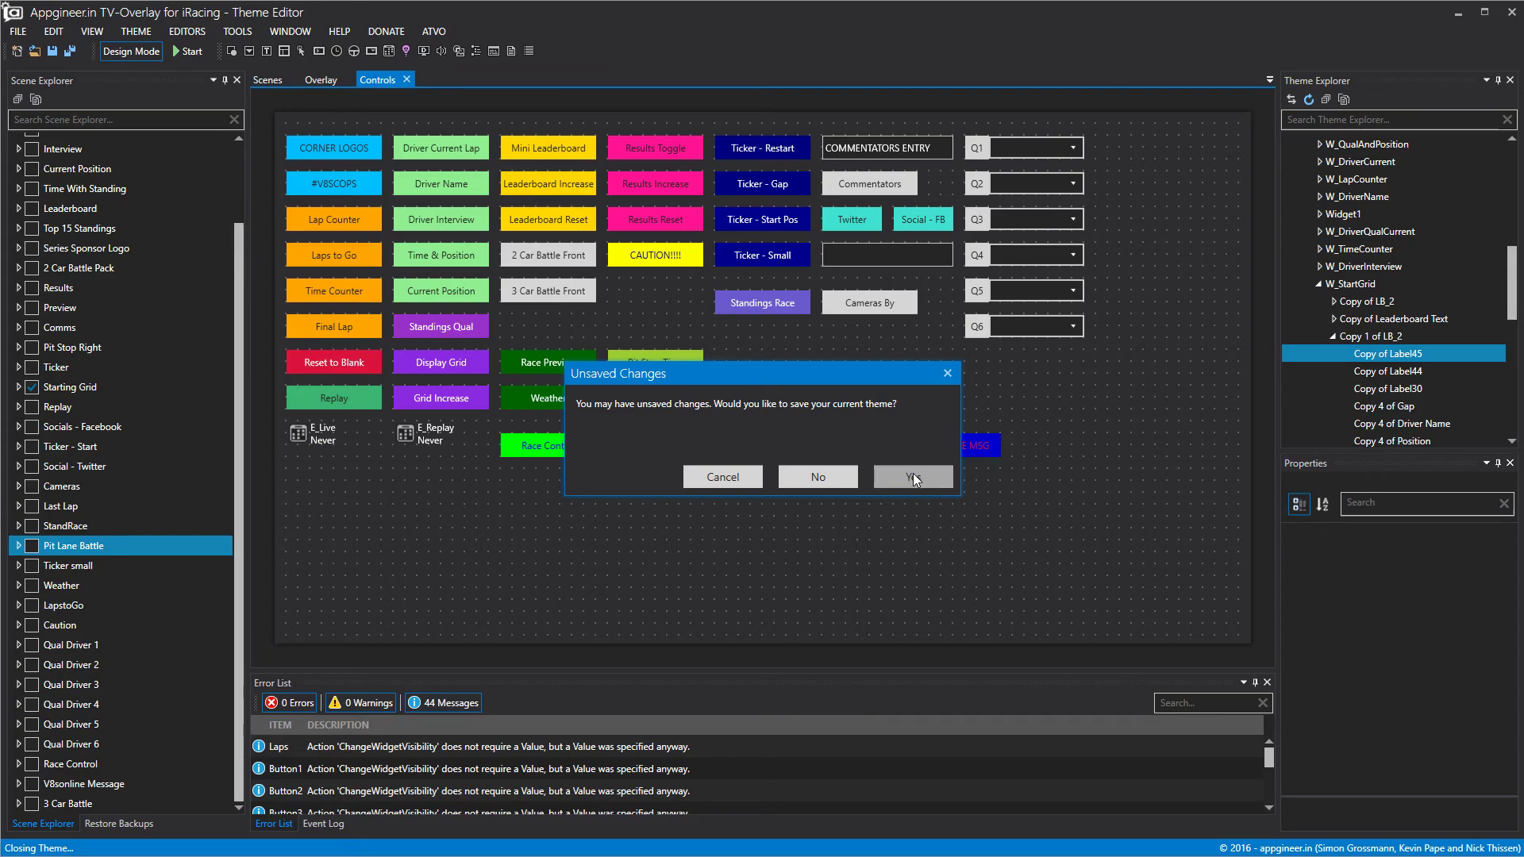
left_click(851, 484)
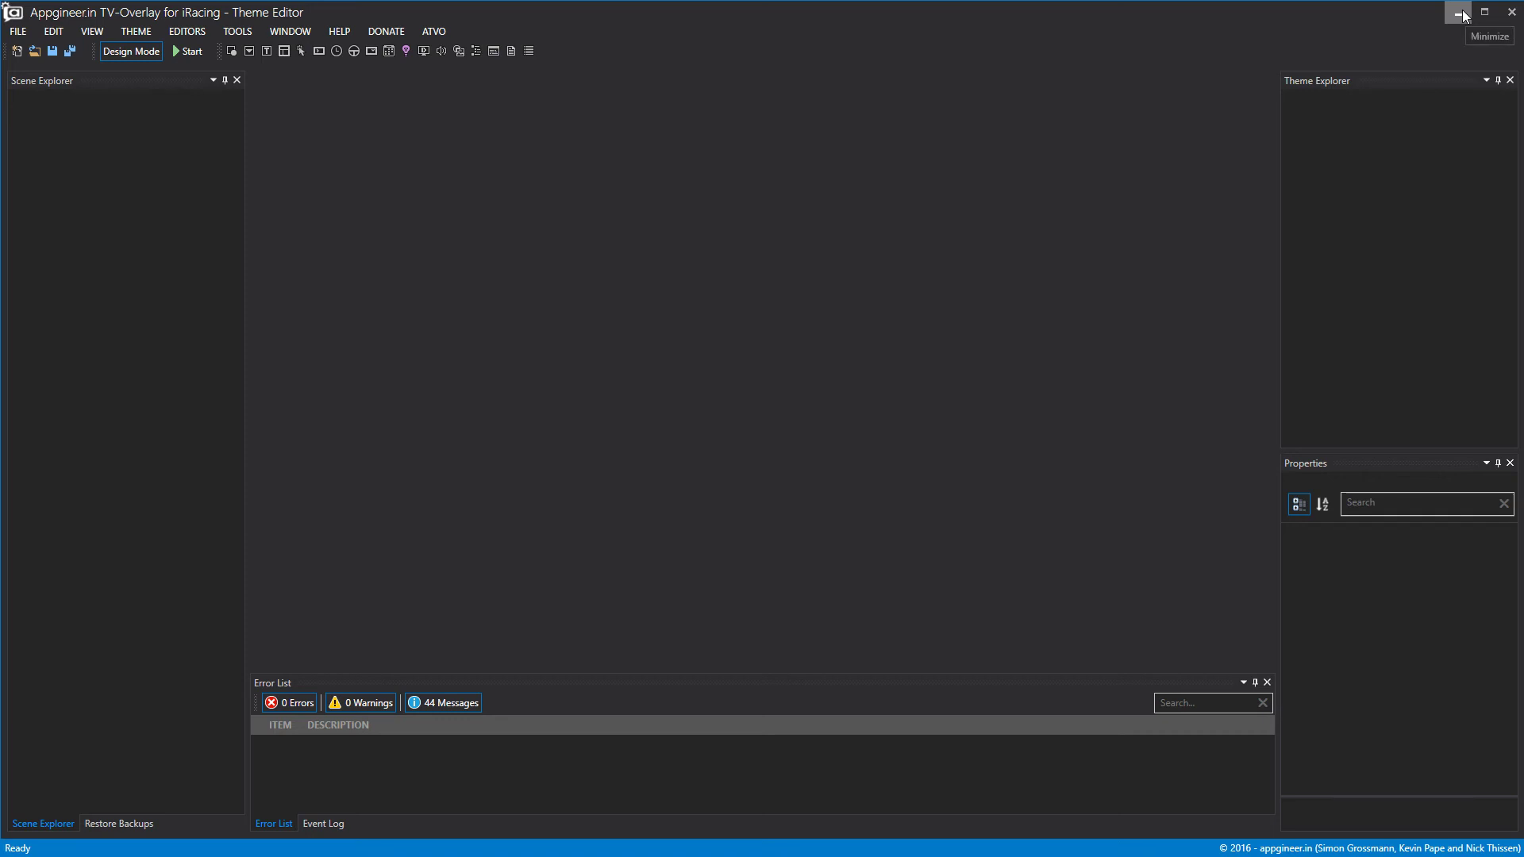
left_click(1506, 18)
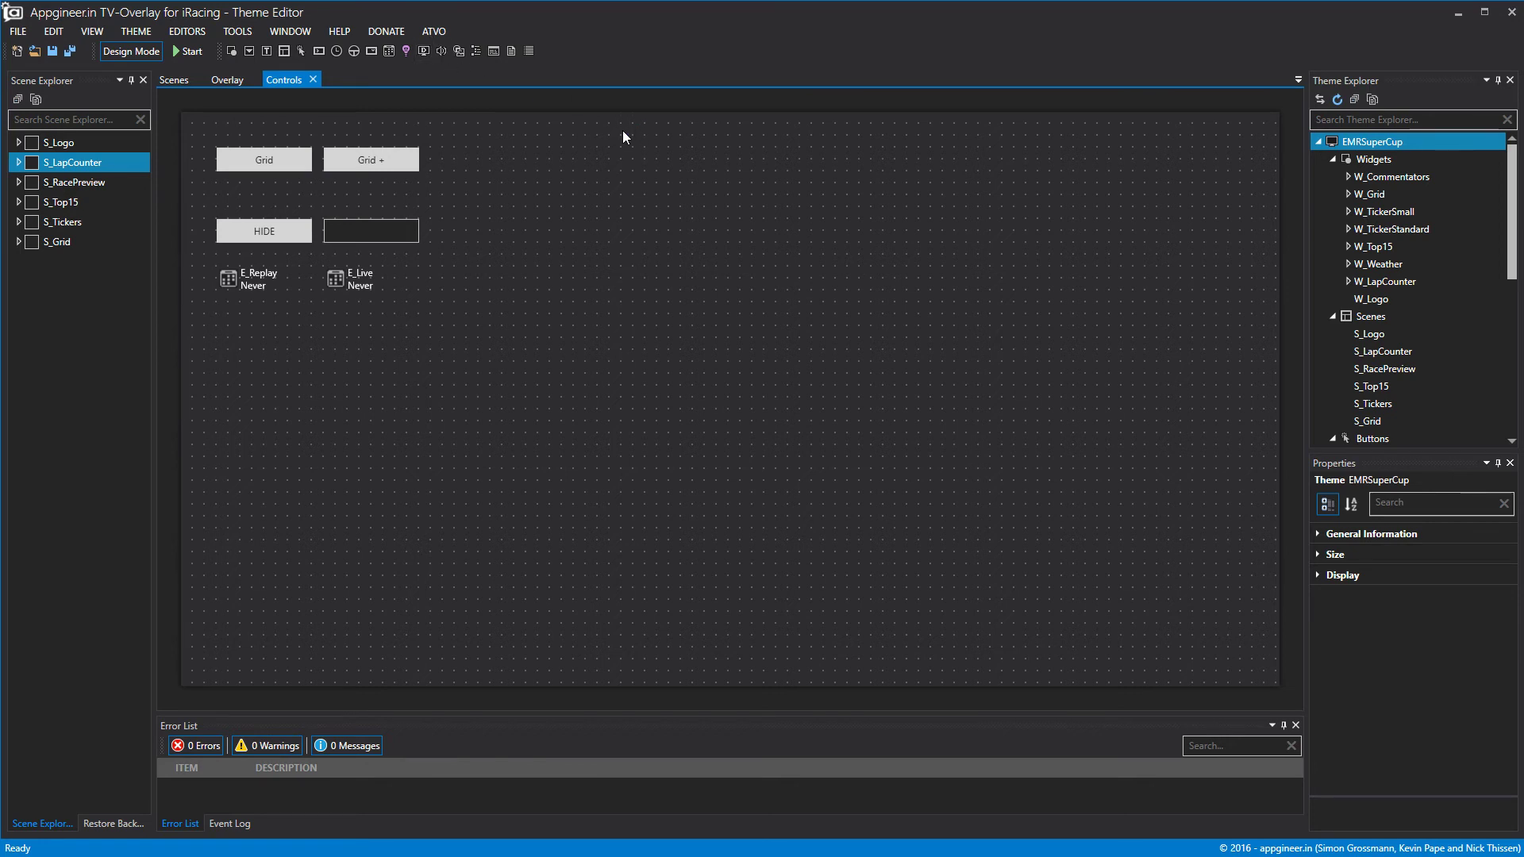
Load the EMR Supercup theme into ATVO over iRacing, check the overlay, then close ATVO.
left_click(1472, 20)
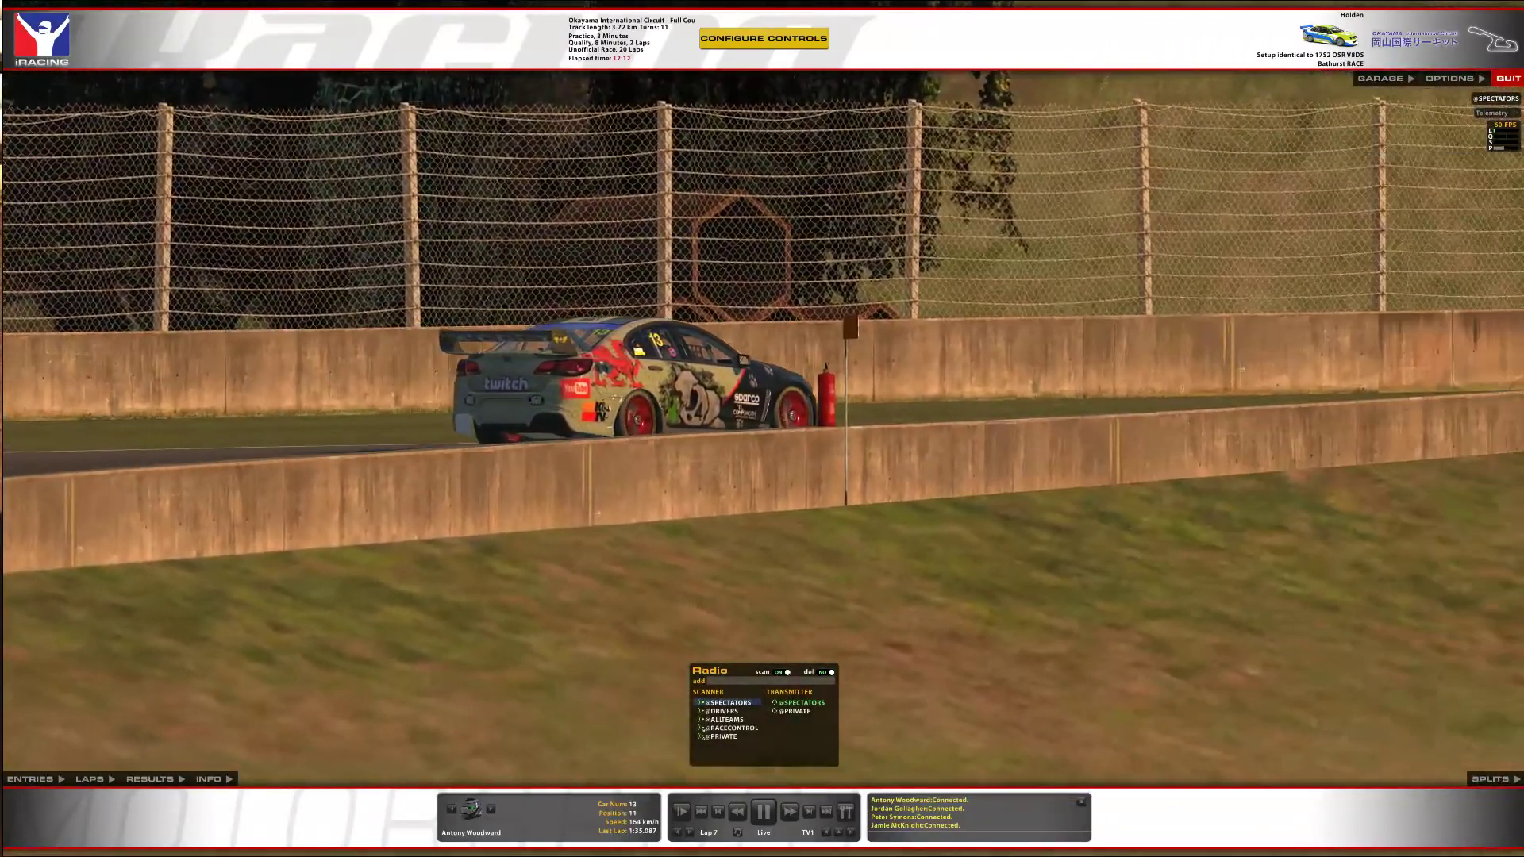
left_click_drag(1523, 175, 404, 181)
left_click(897, 179)
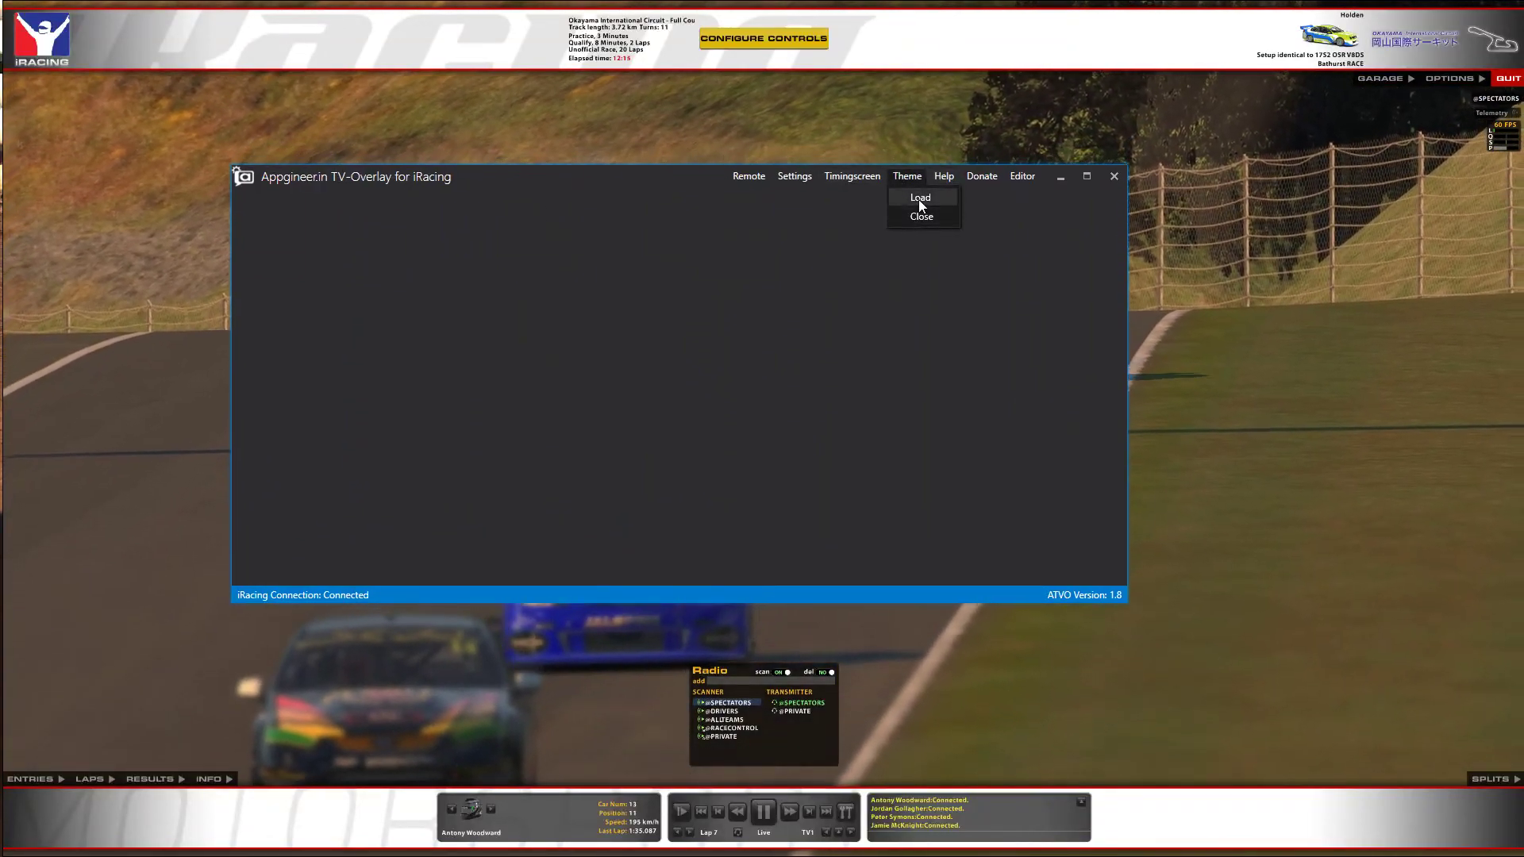
left_click(917, 198)
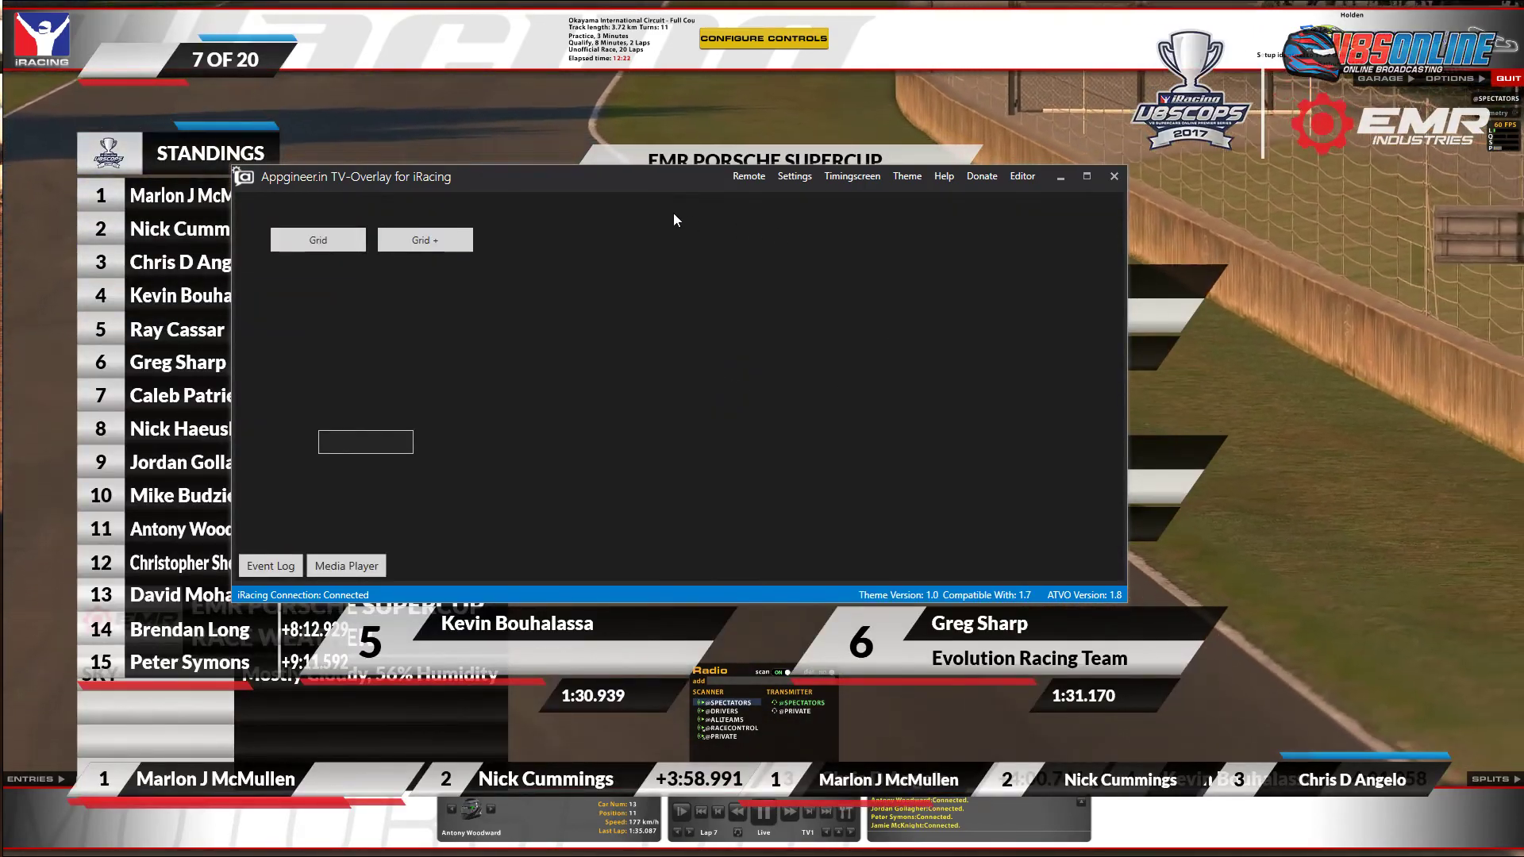
left_click_drag(621, 182, 970, 199)
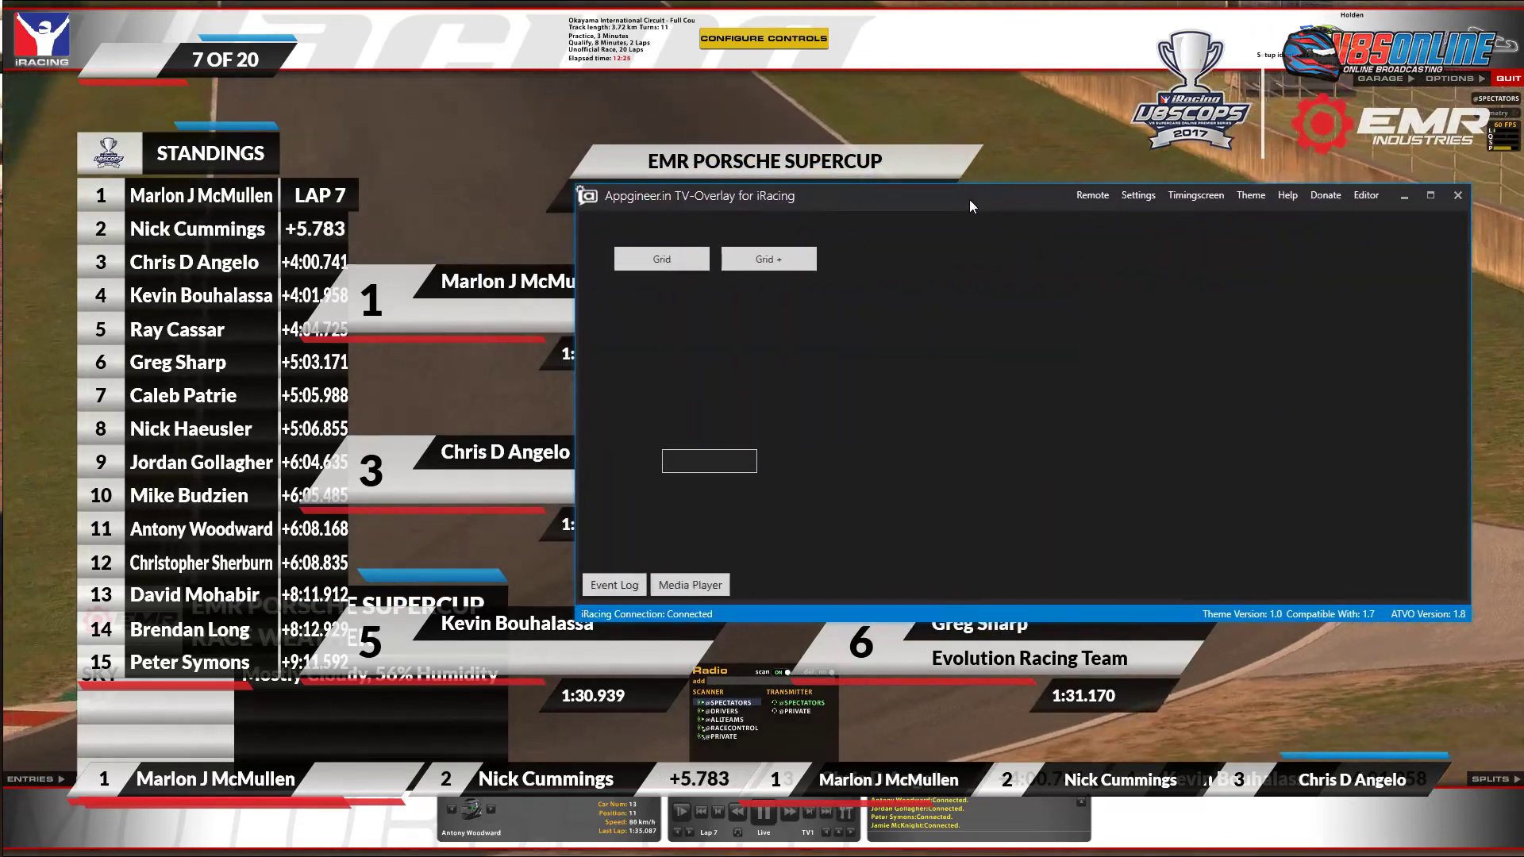
left_click(1457, 195)
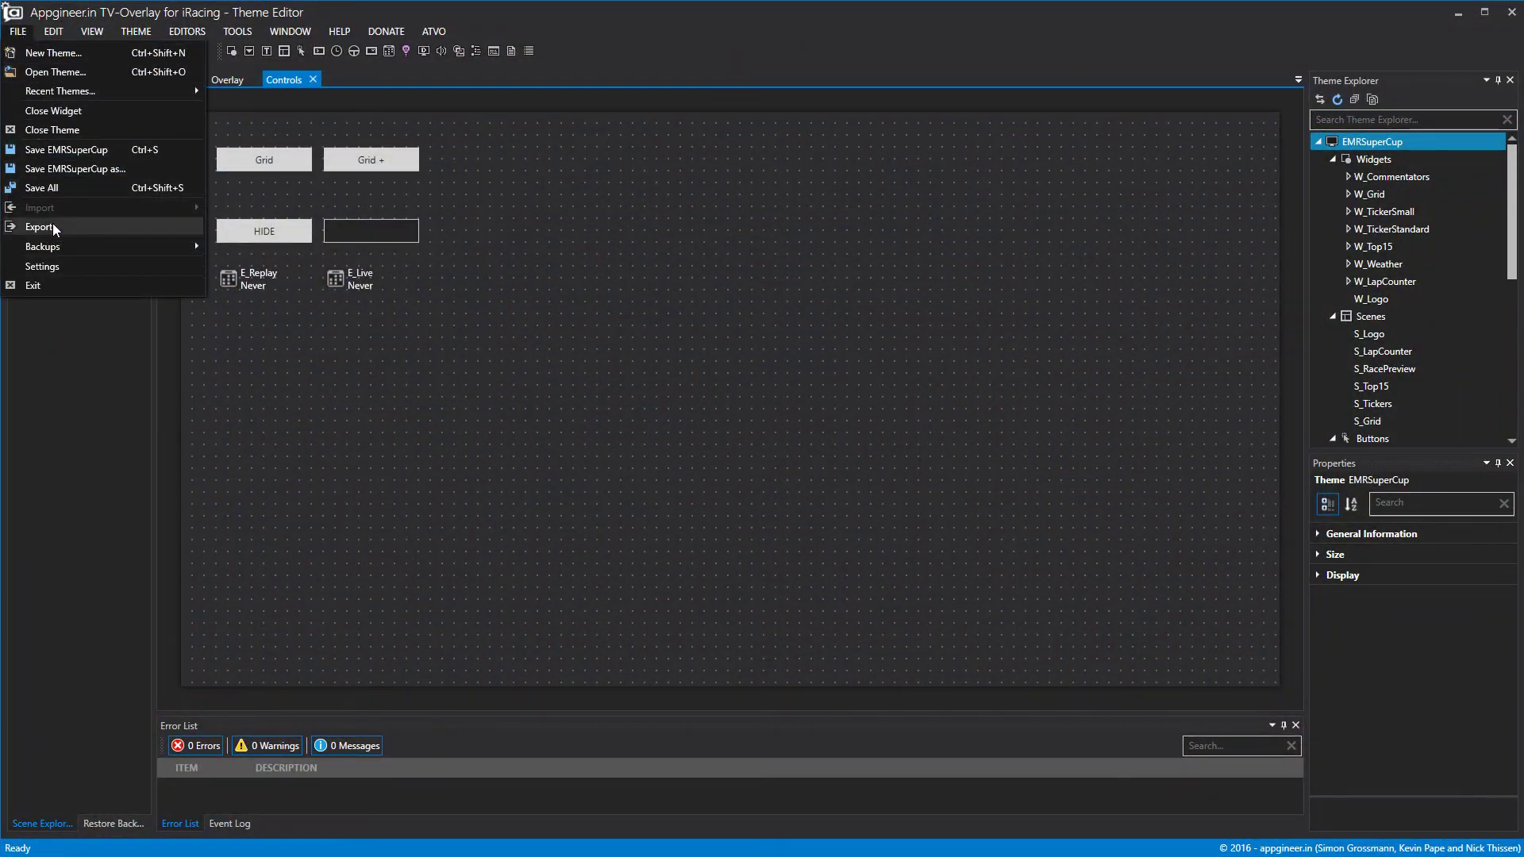
Re-export the theme over EMRV2 and minimize the Theme Editor.
left_click(39, 227)
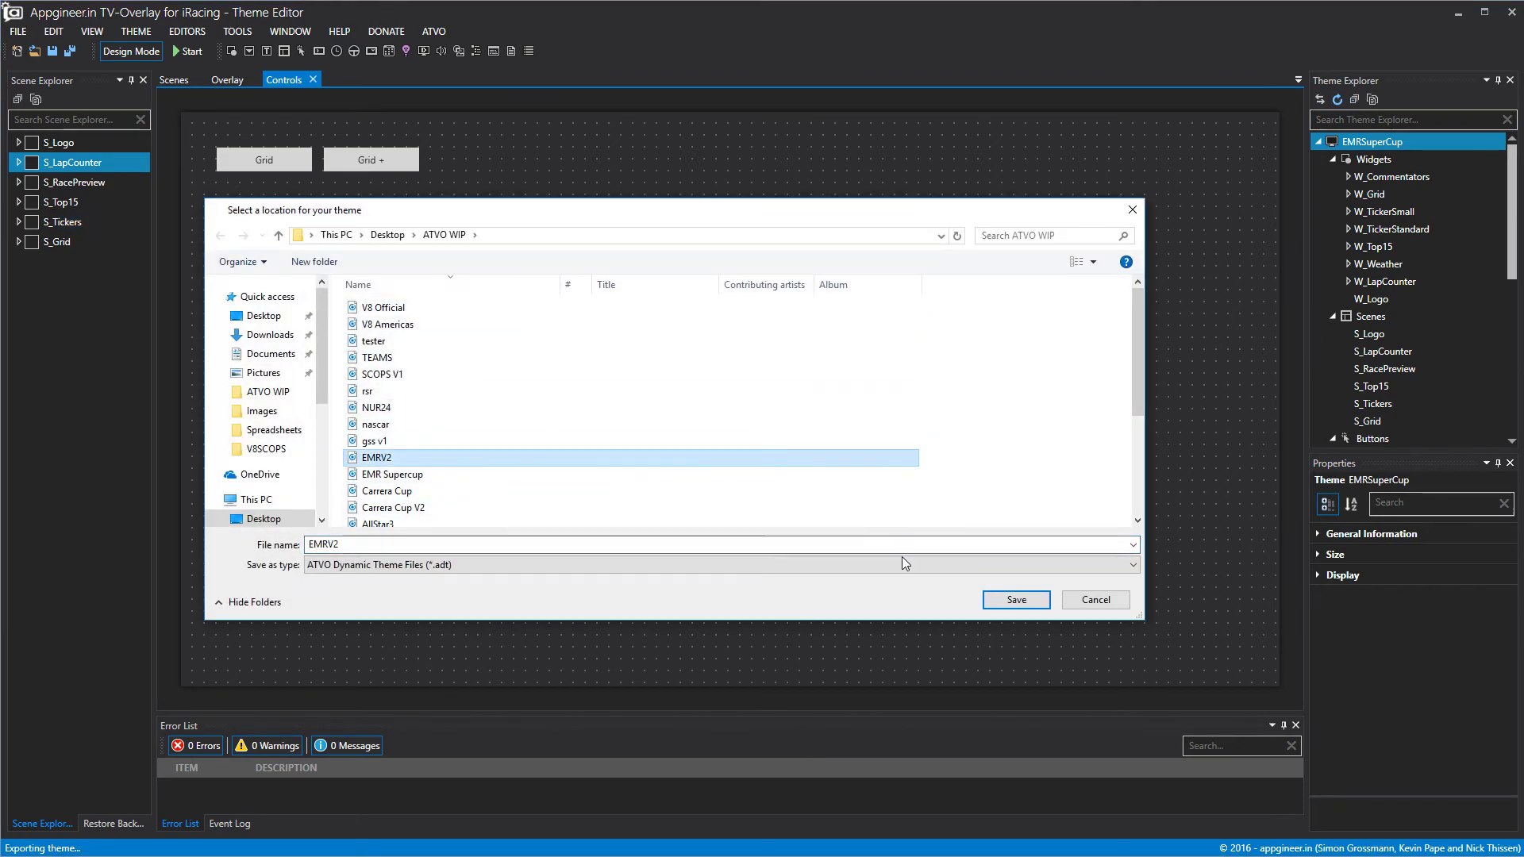
left_click(822, 500)
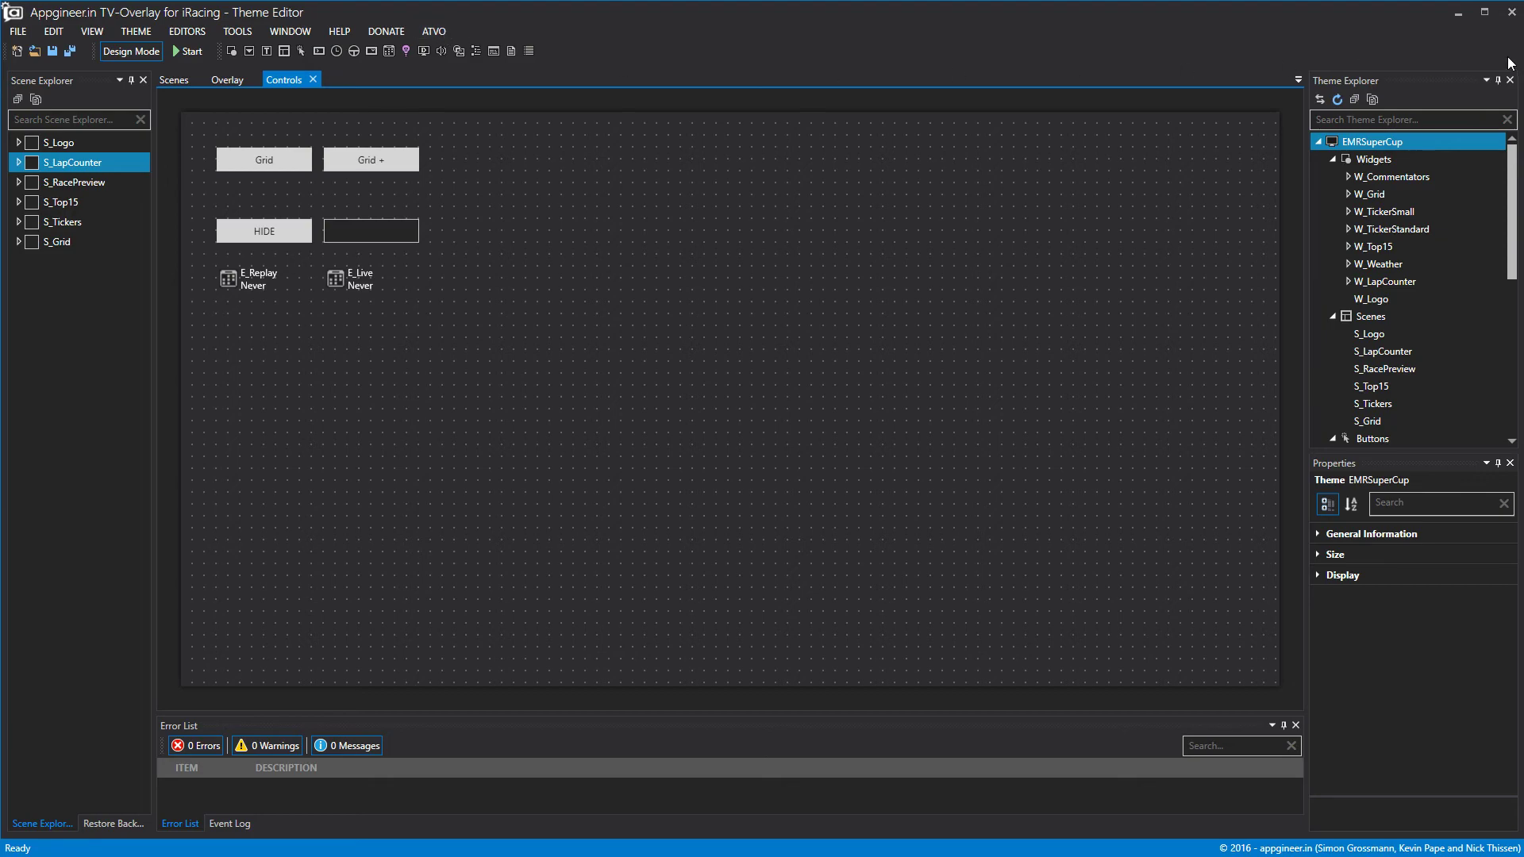
left_click(1460, 14)
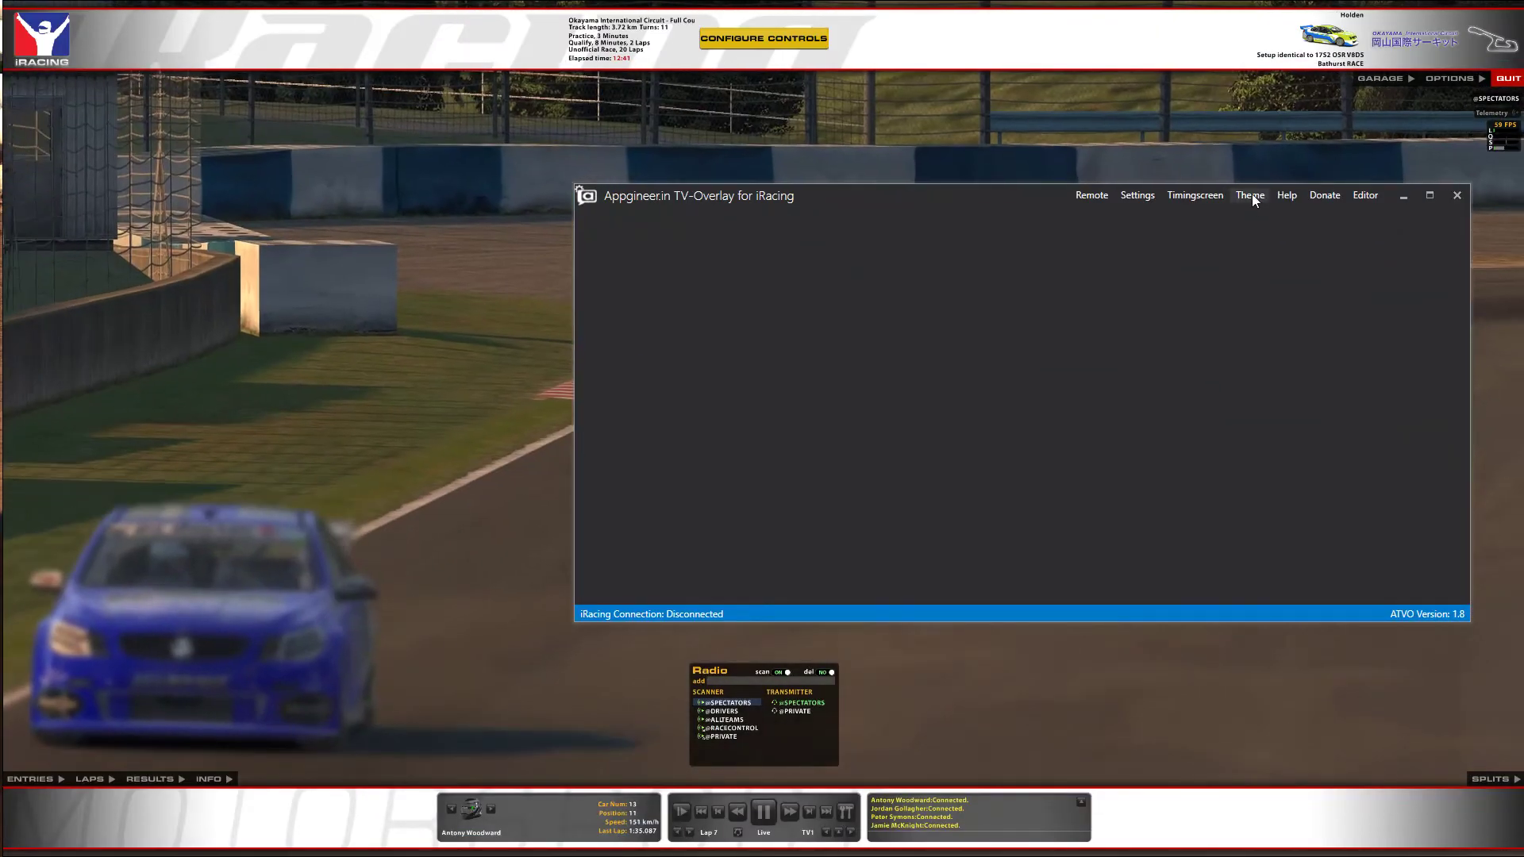
Load the exported theme in ATVO to show the starting grid, then close ATVO.
left_click(1250, 195)
left_click(1263, 216)
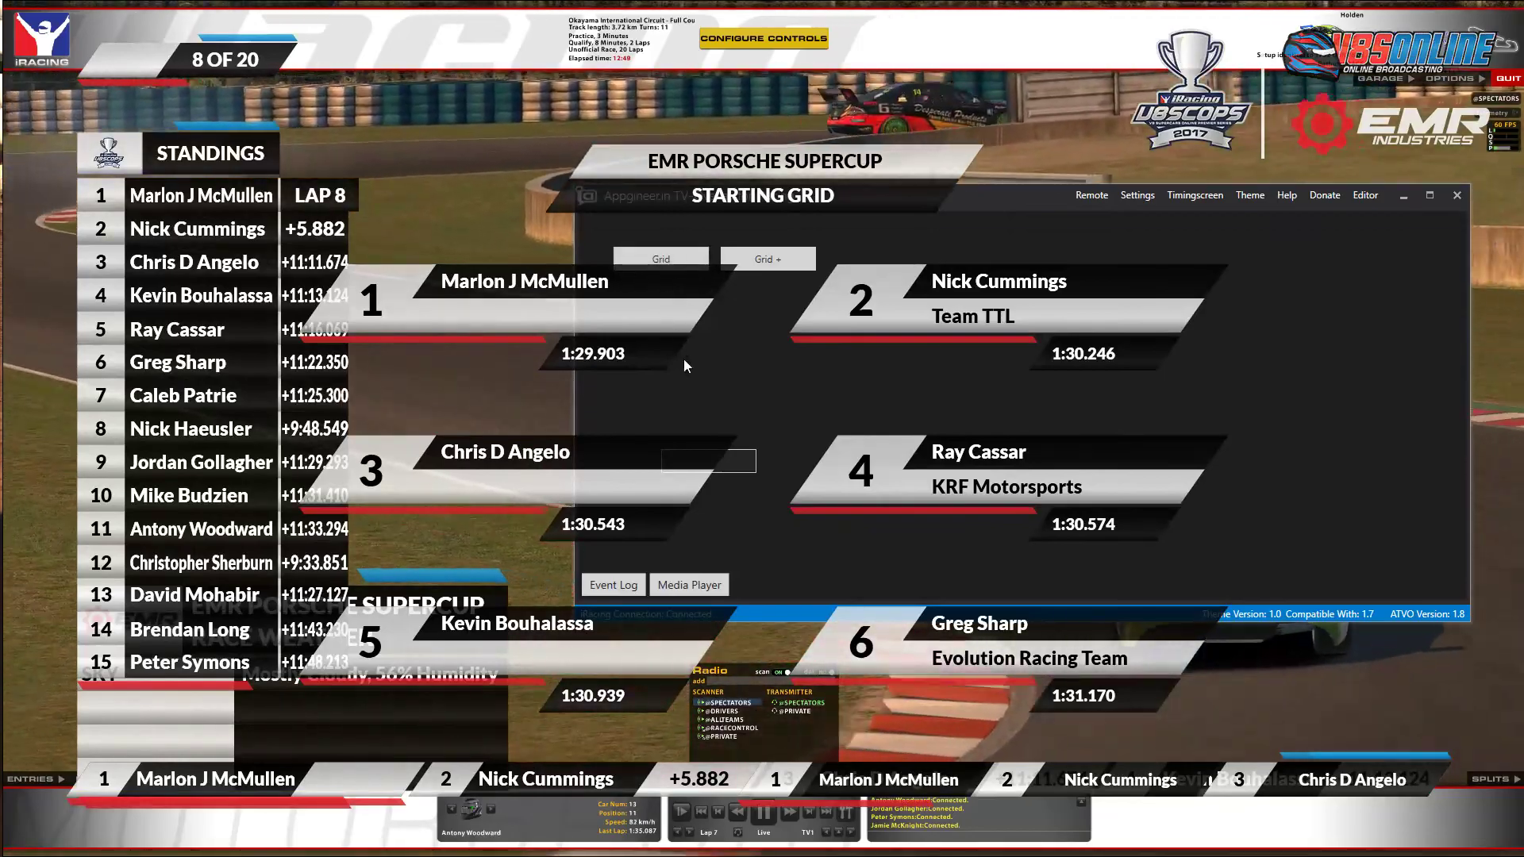
left_click_drag(963, 198, 1406, 201)
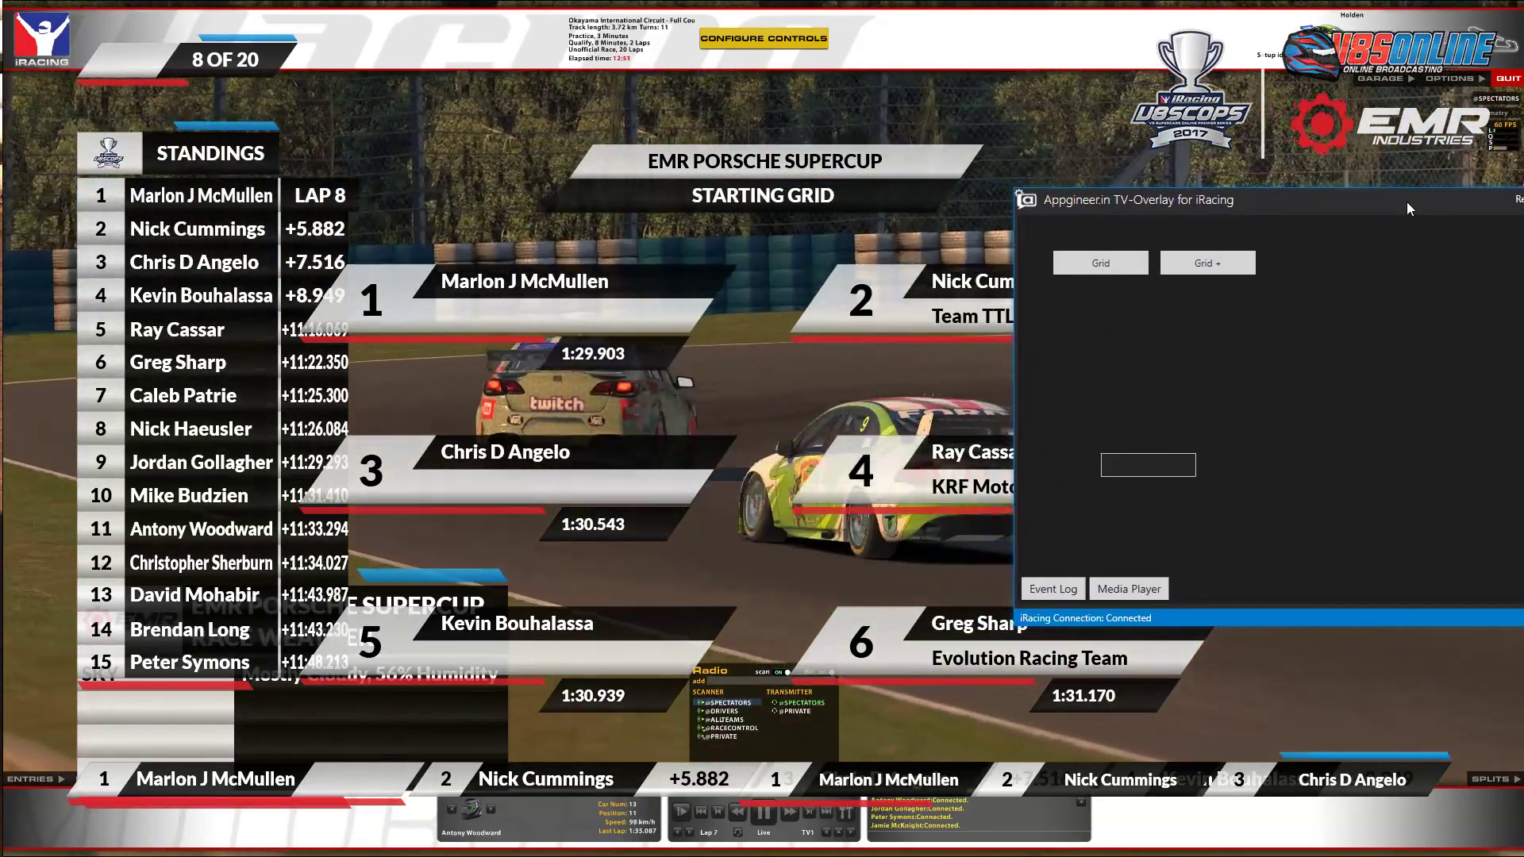
key("alt+Tab")
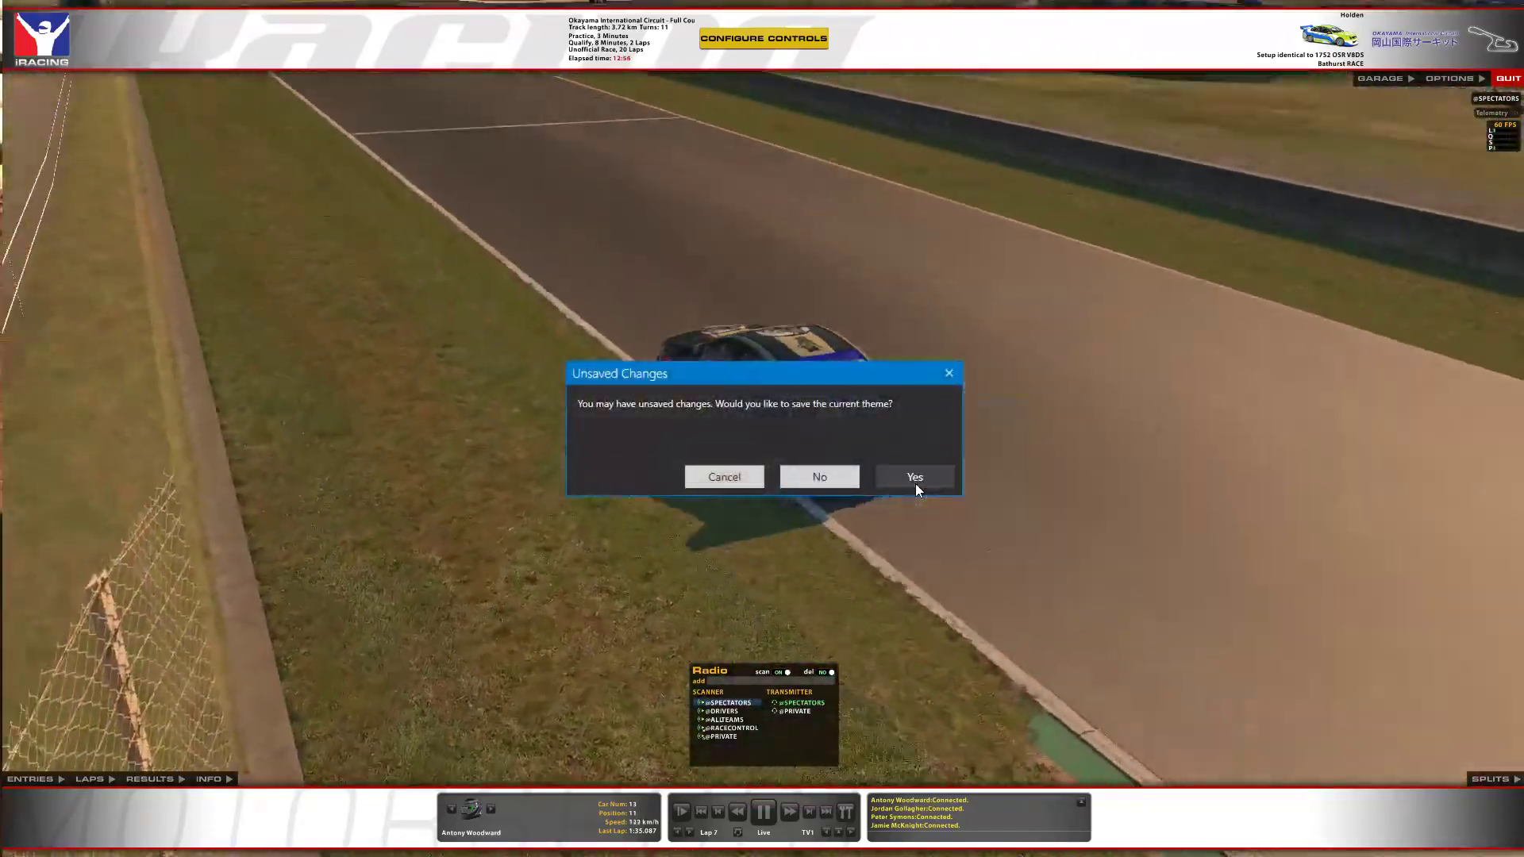
Dismiss the unsaved-changes prompt, relaunch ATVO, move its panel right, then close the overlay.
left_click(916, 483)
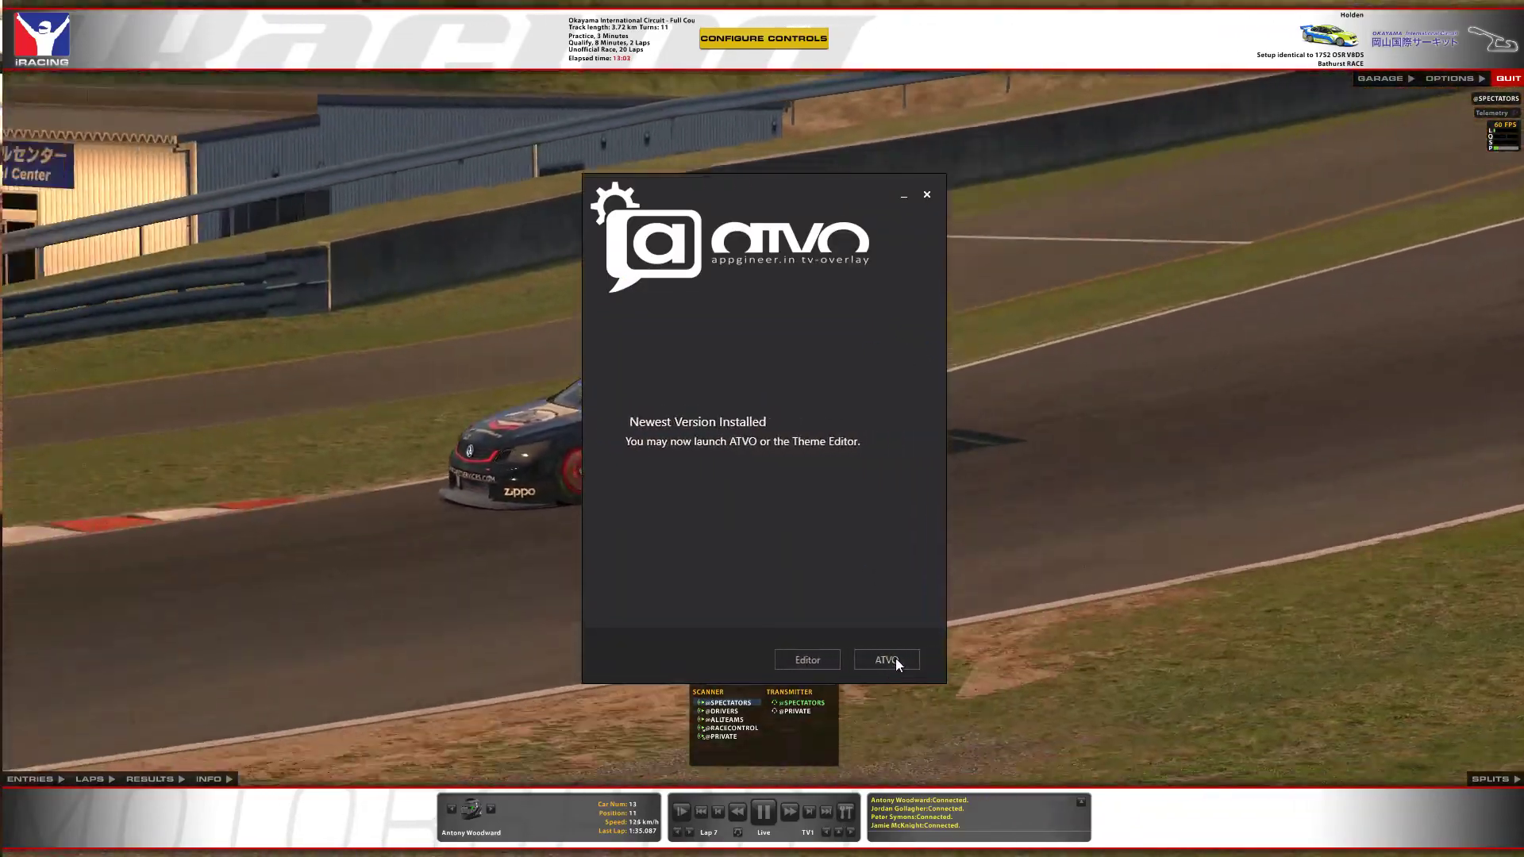
left_click(897, 663)
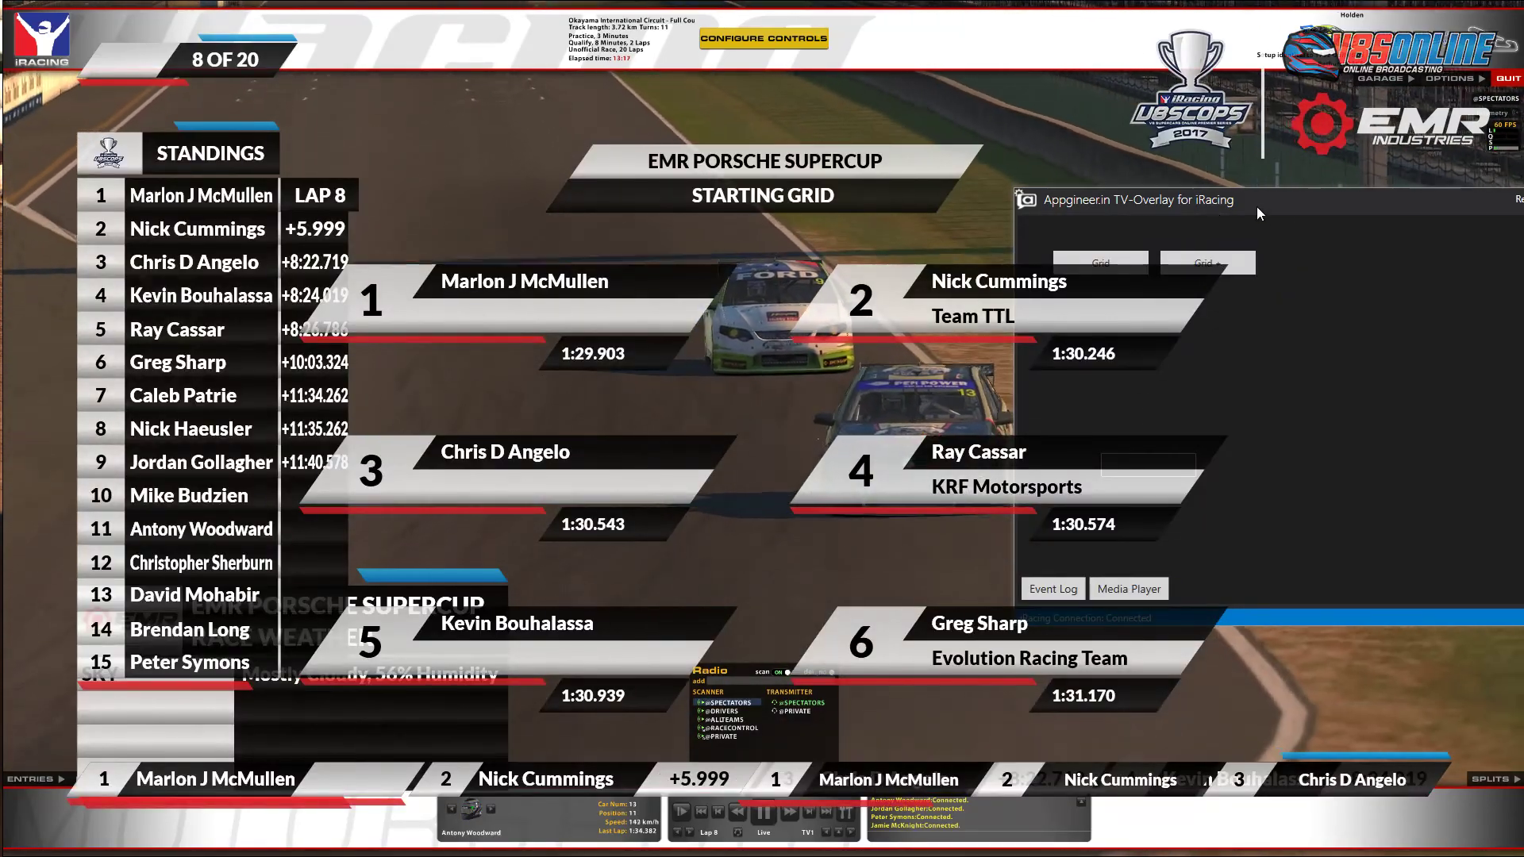
left_click_drag(1256, 206, 1456, 207)
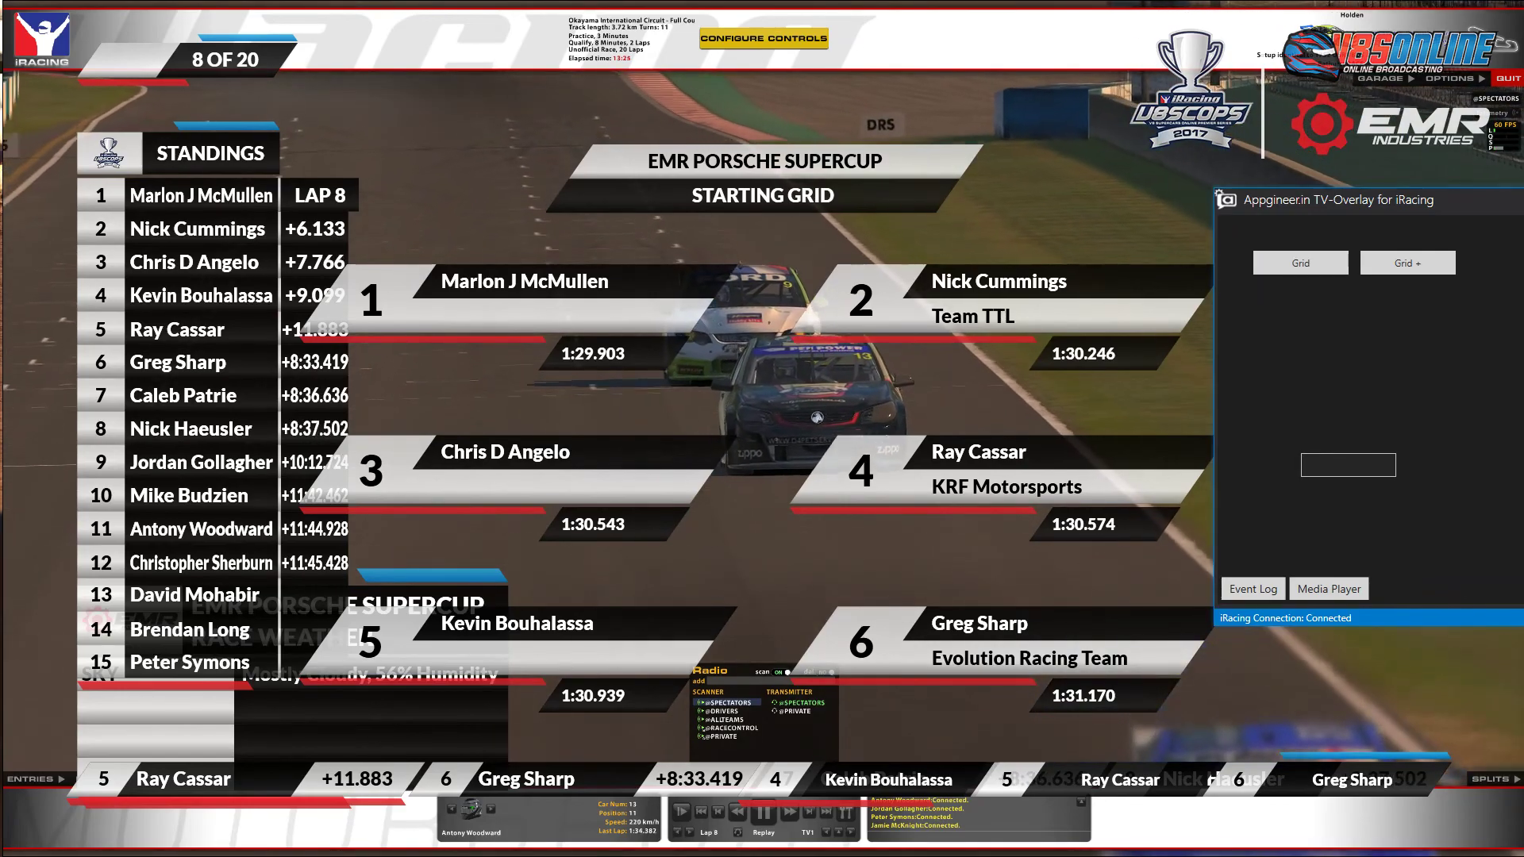
left_click(335, 169)
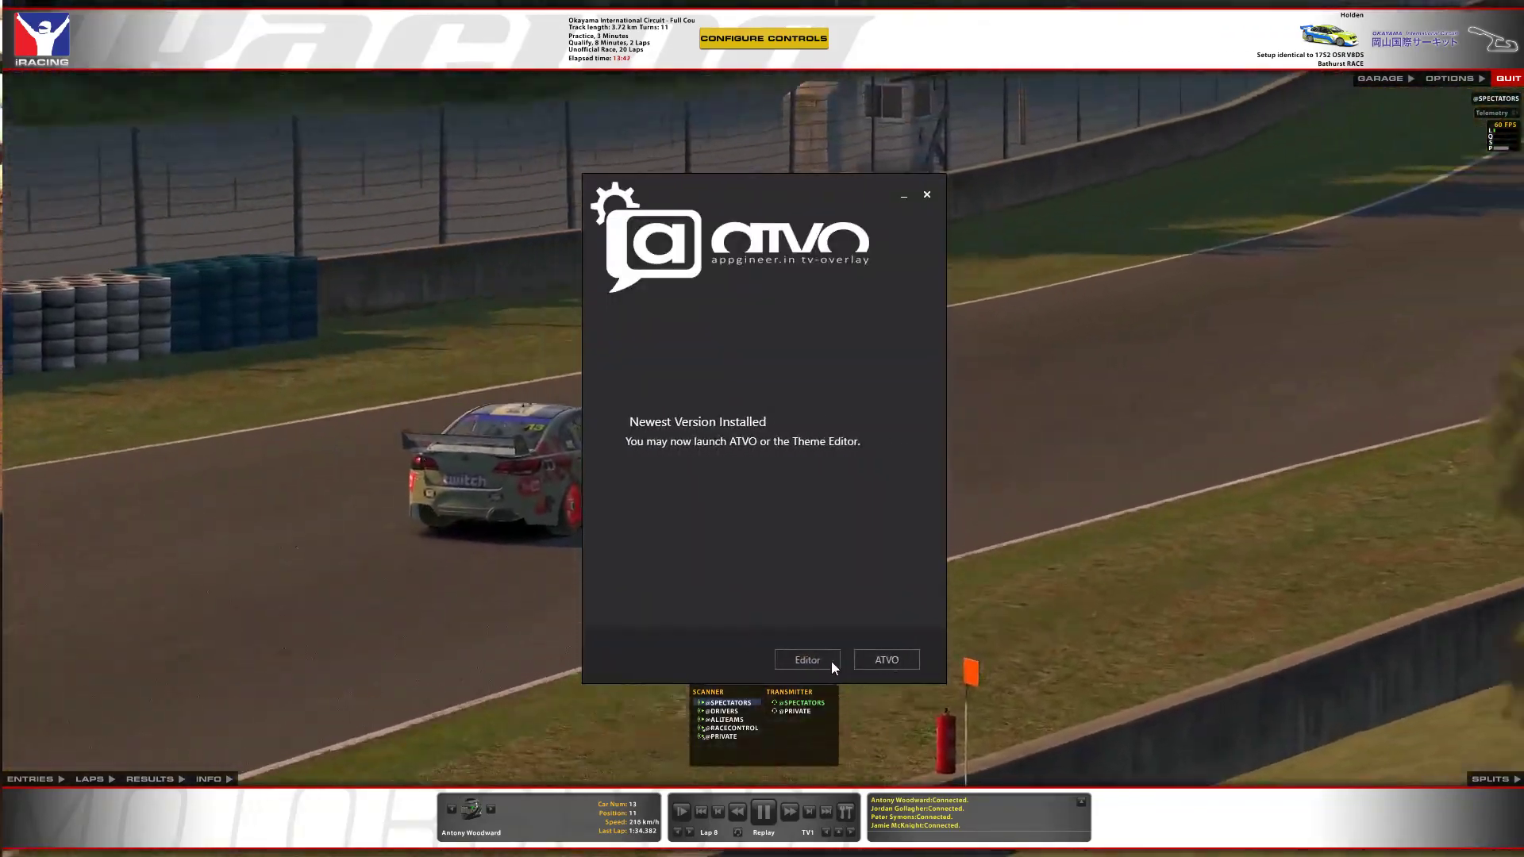
Relaunch the overlay from the launcher and reset the broadcast to blank.
left_click(877, 661)
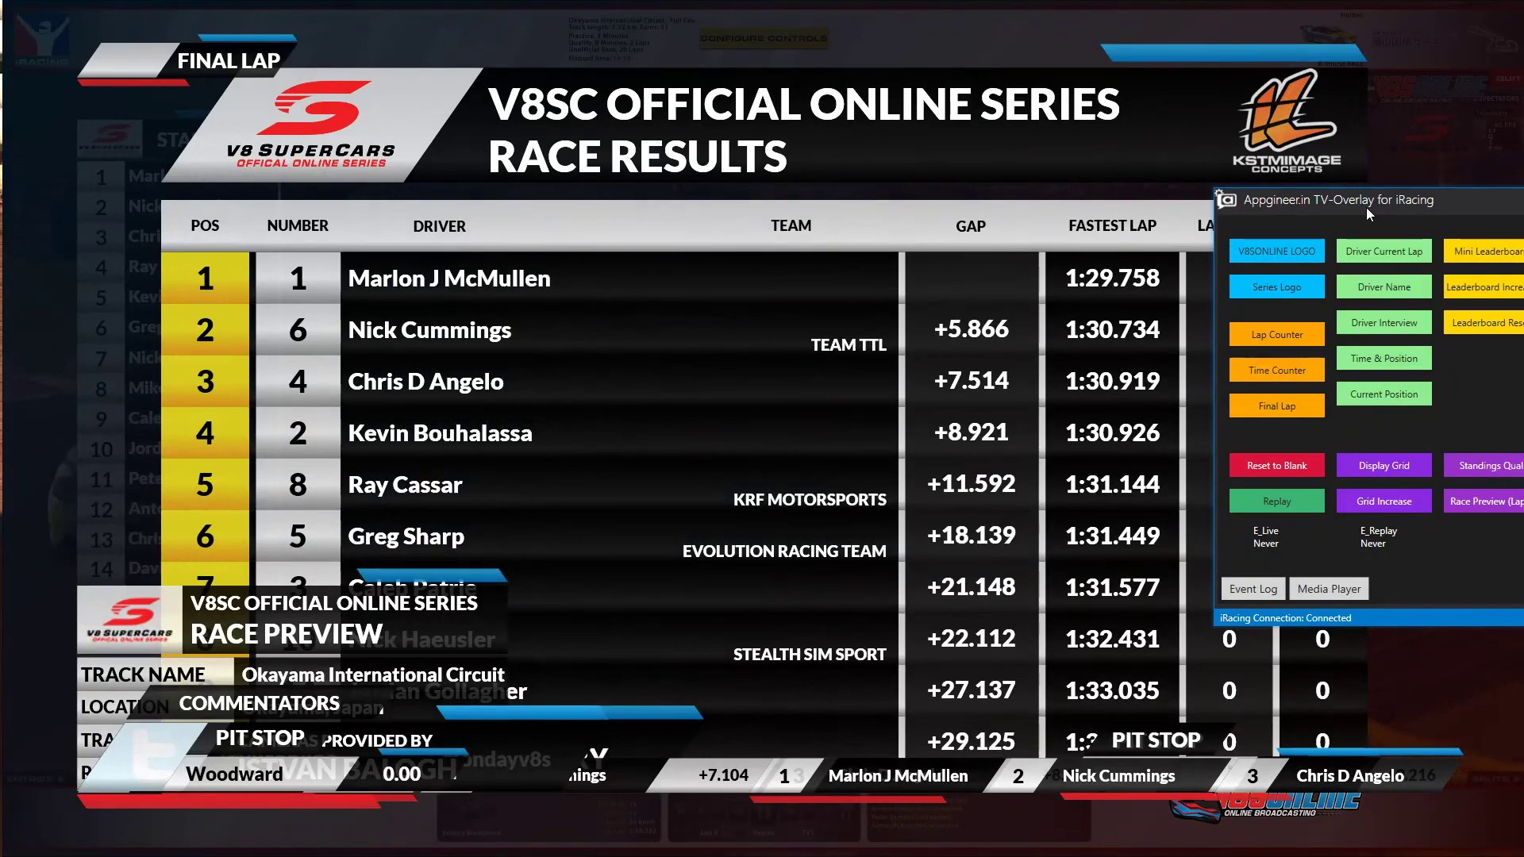
left_click_drag(1401, 208, 614, 216)
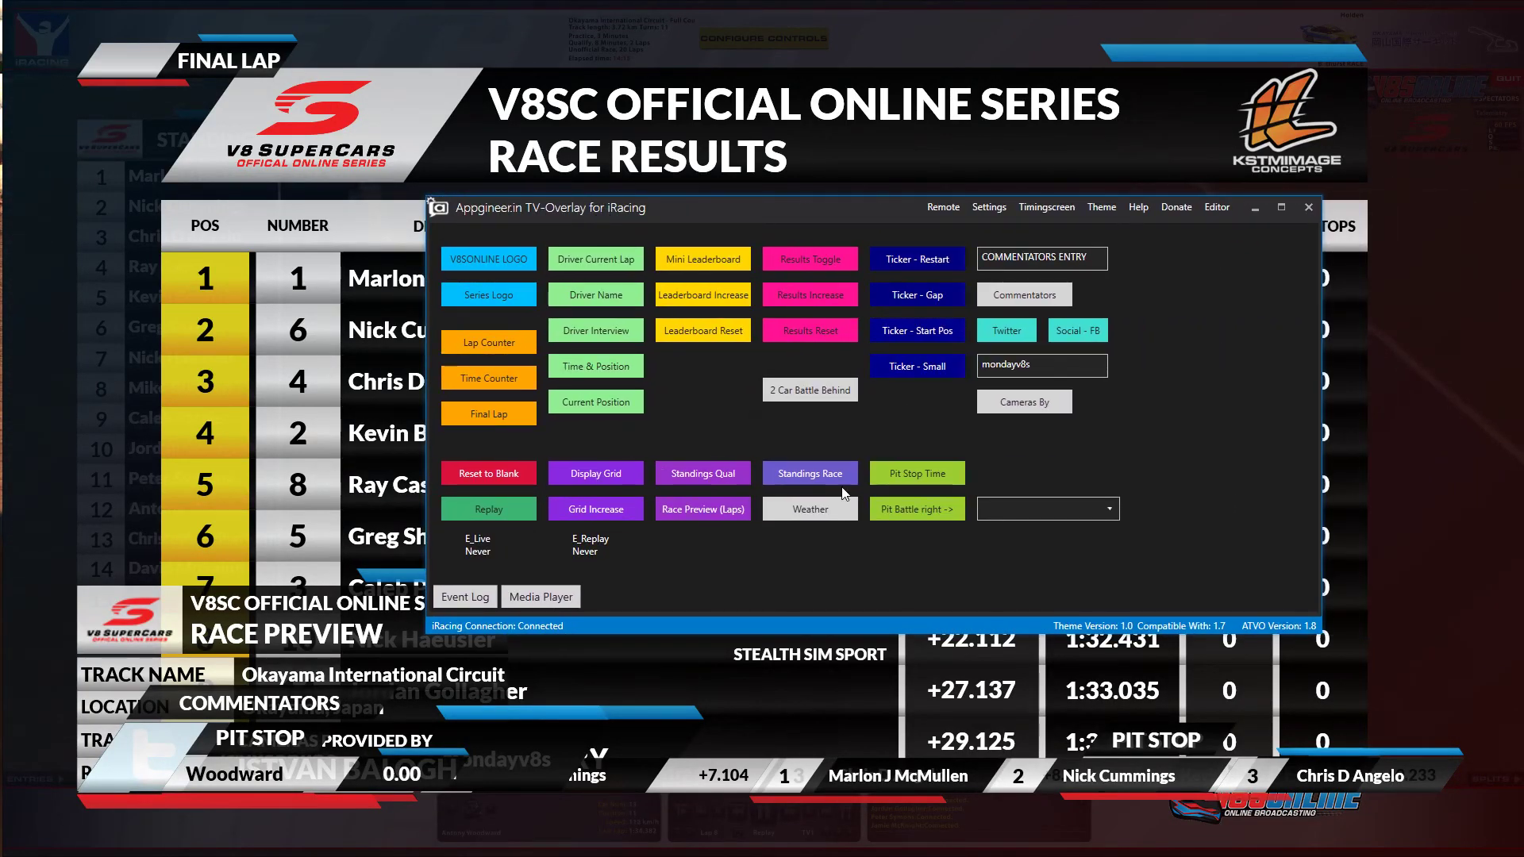
left_click(490, 475)
mouse_move(675, 218)
left_mouse_down()
mouse_move(1343, 265)
mouse_move(664, 230)
left_mouse_up()
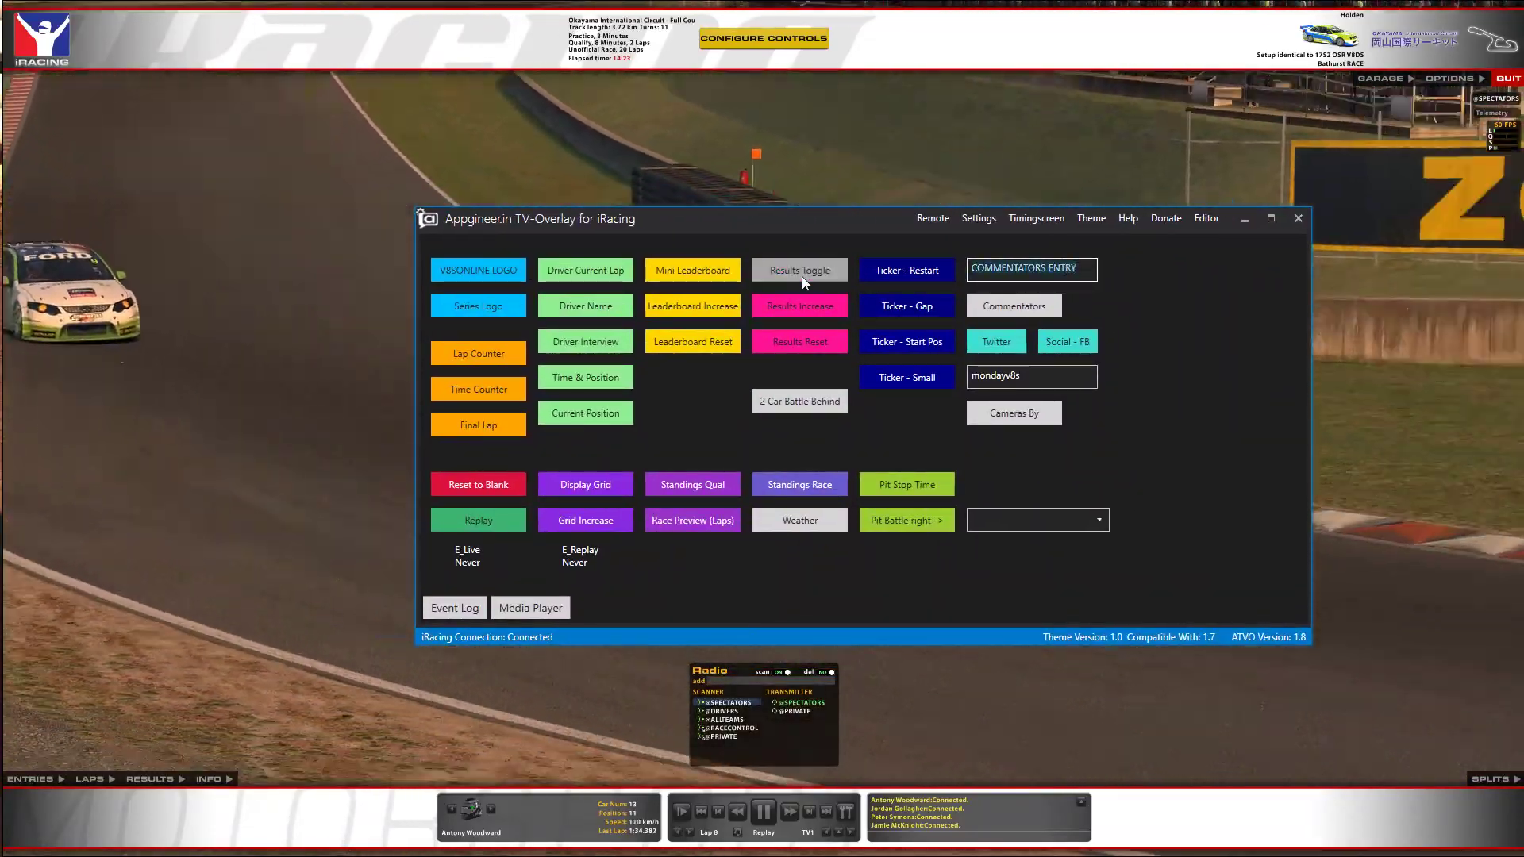
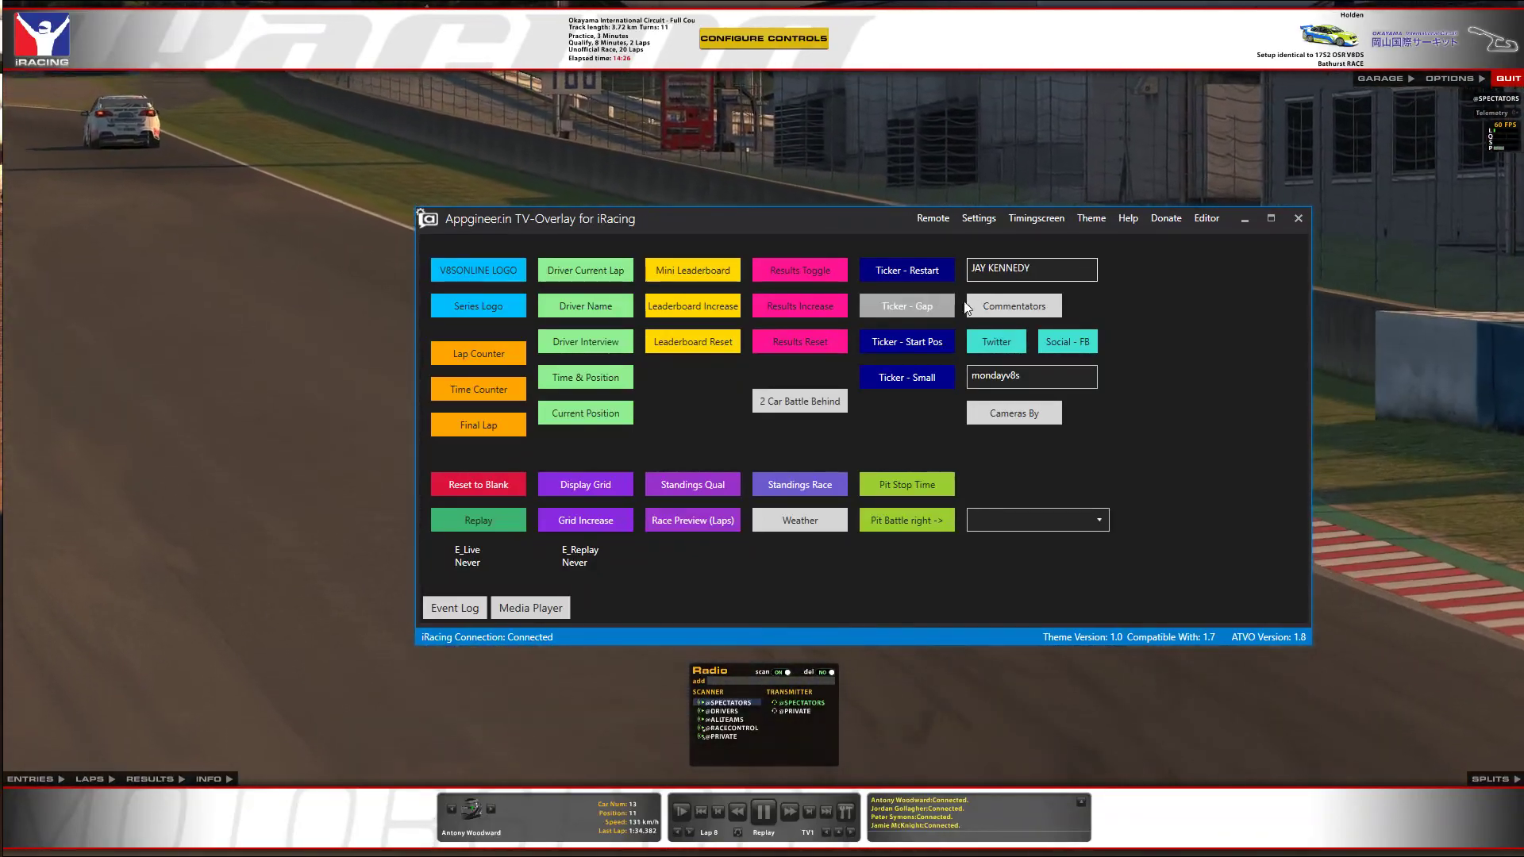
Show the commentators lower-third with the commentator's name, then the Twitter and camera-credit cards.
left_click(1021, 311)
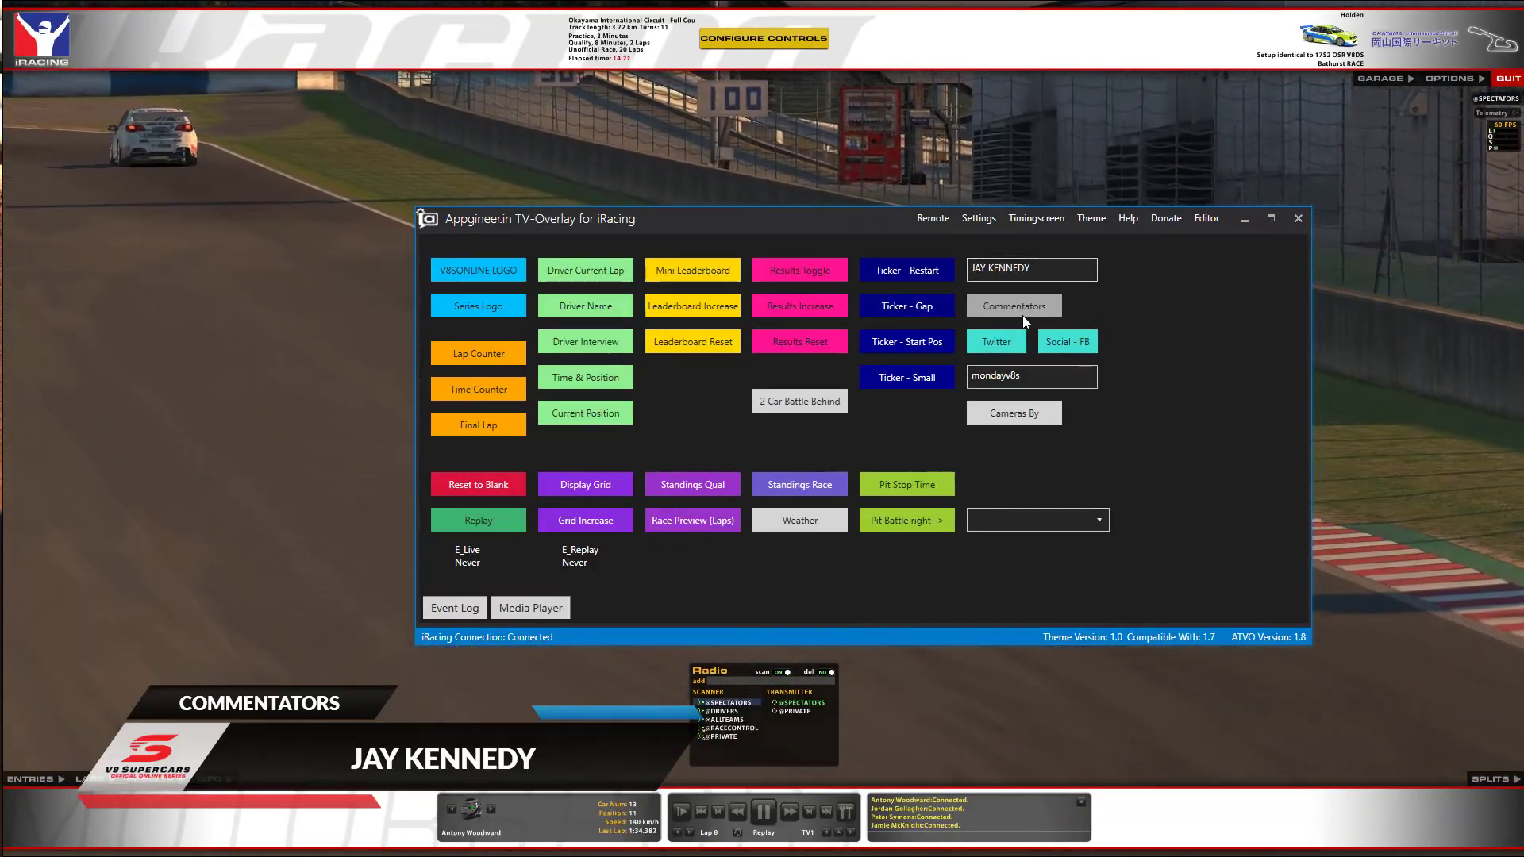
left_click(1017, 350)
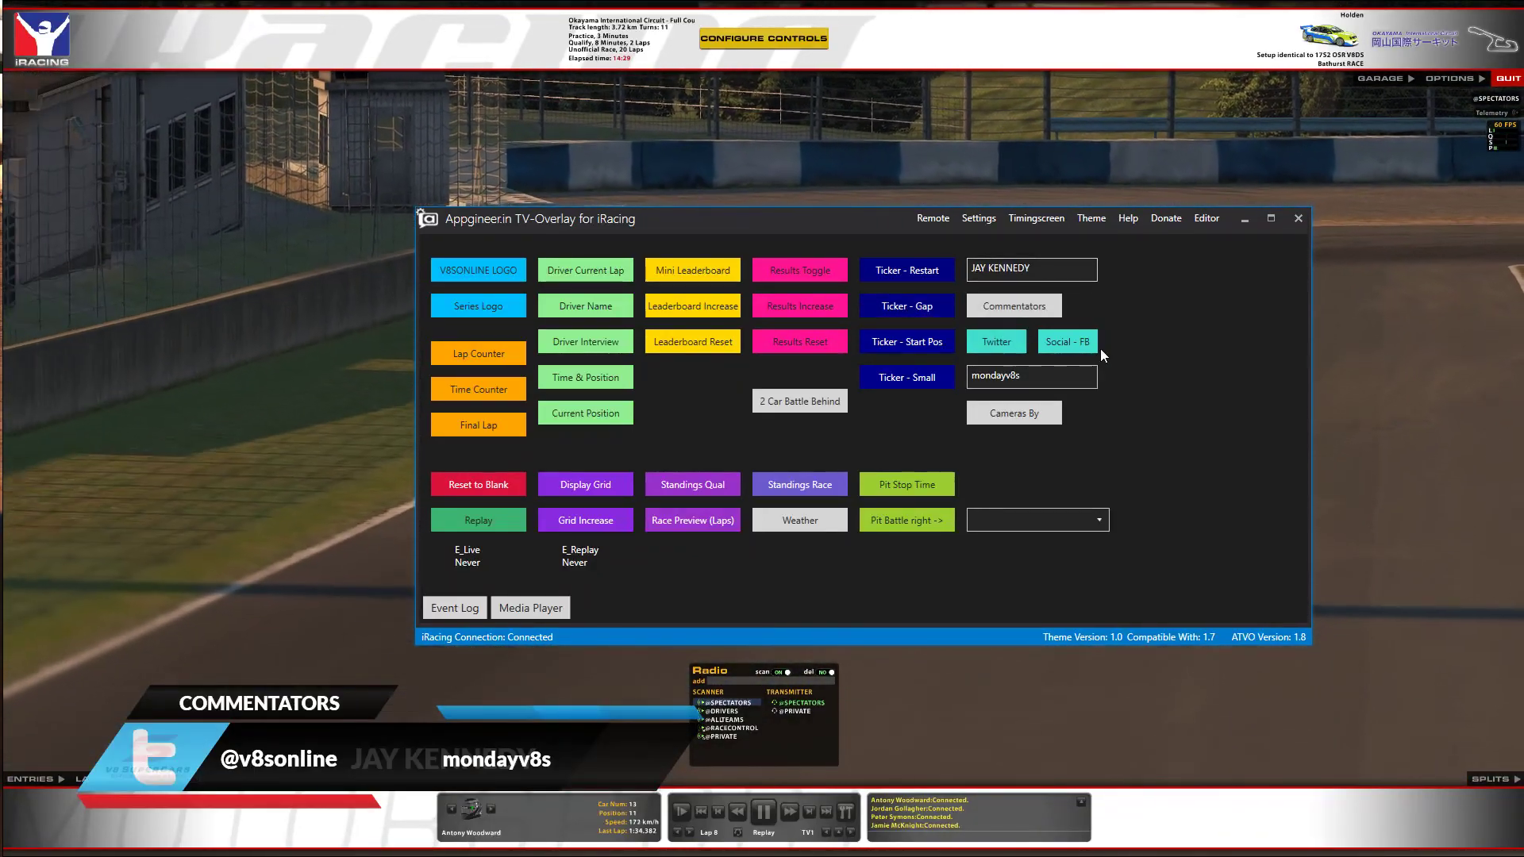
left_click(984, 414)
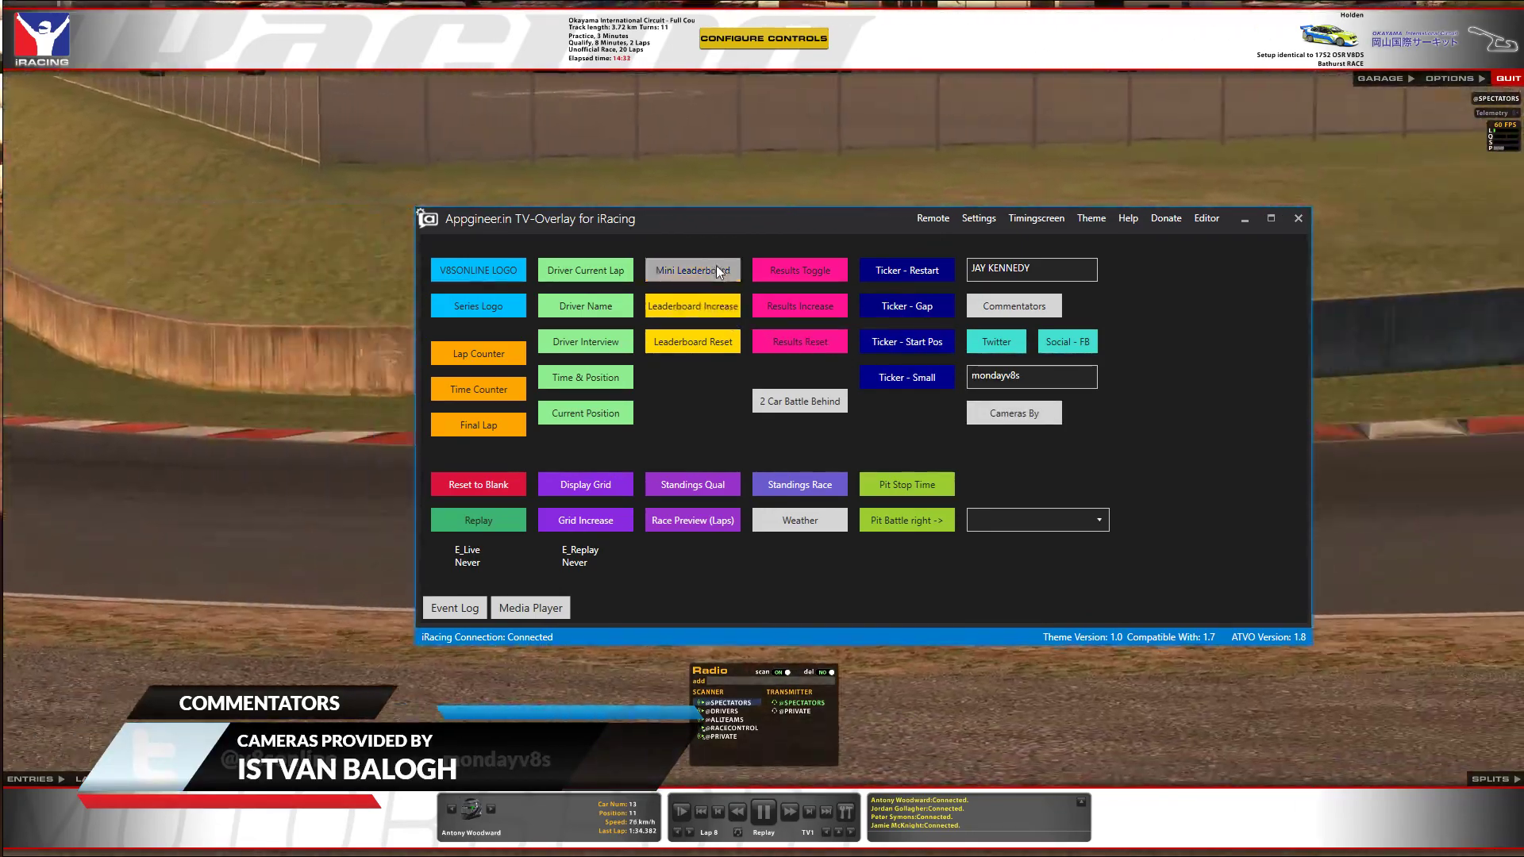
Toggle the mini leaderboard, lap timer, lap counter, time counter and FINAL LAP banner.
left_click(716, 270)
left_click(592, 270)
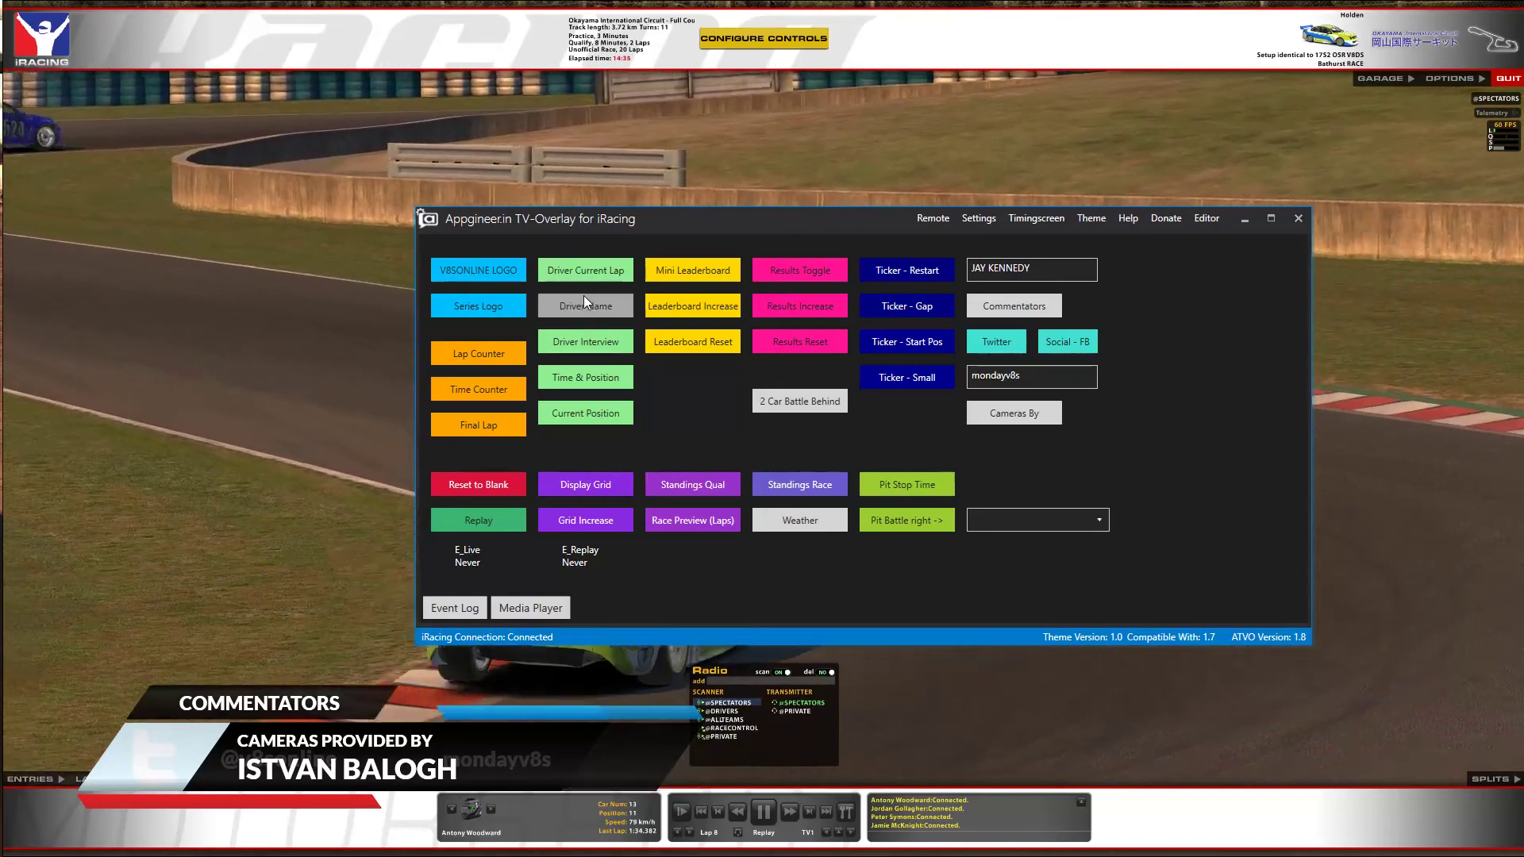
left_click(484, 354)
left_click(484, 386)
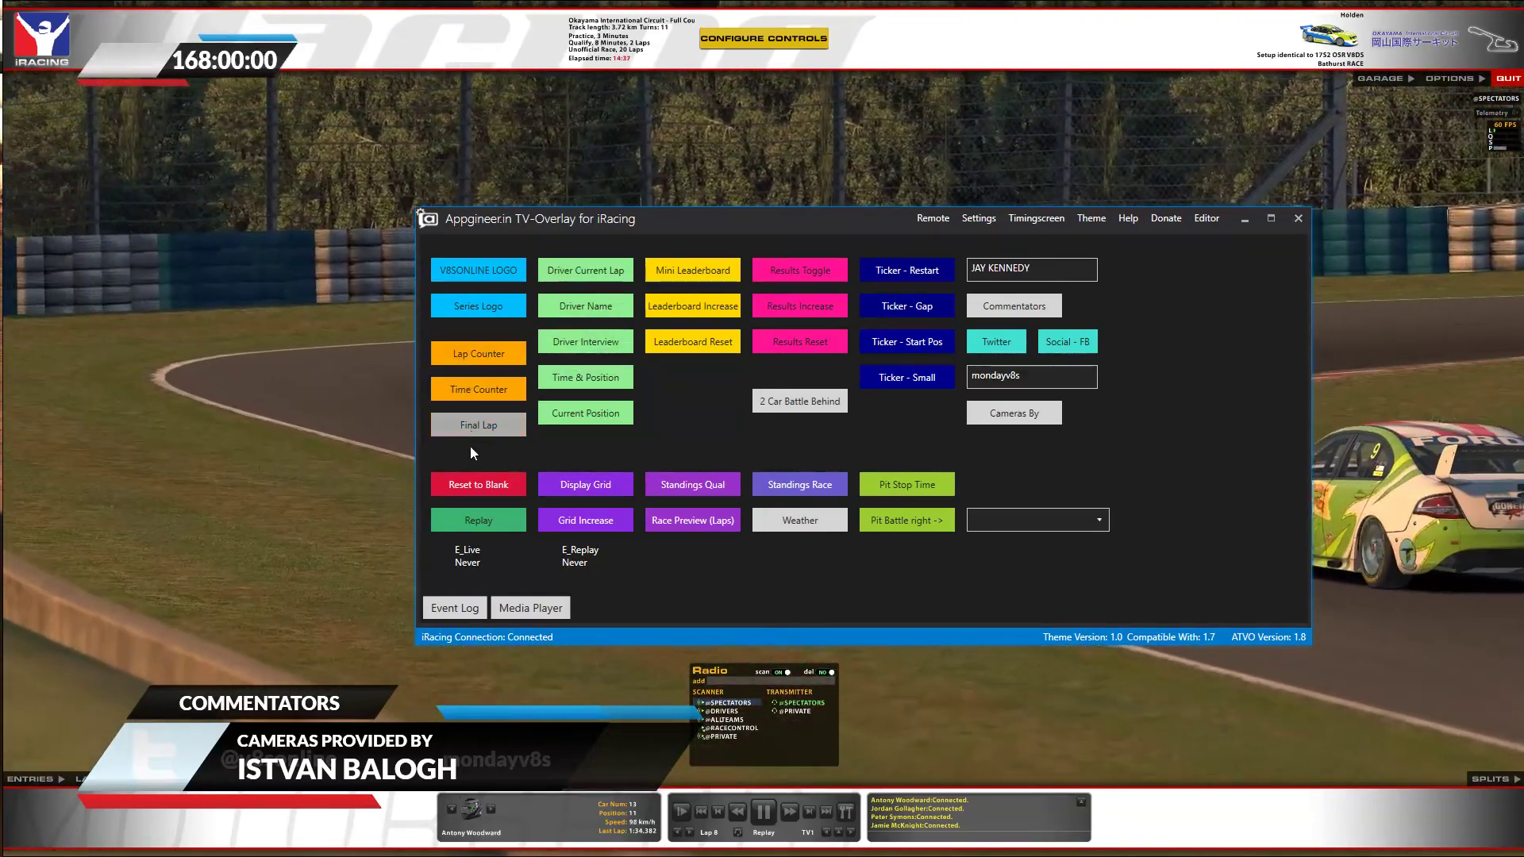
left_click(477, 427)
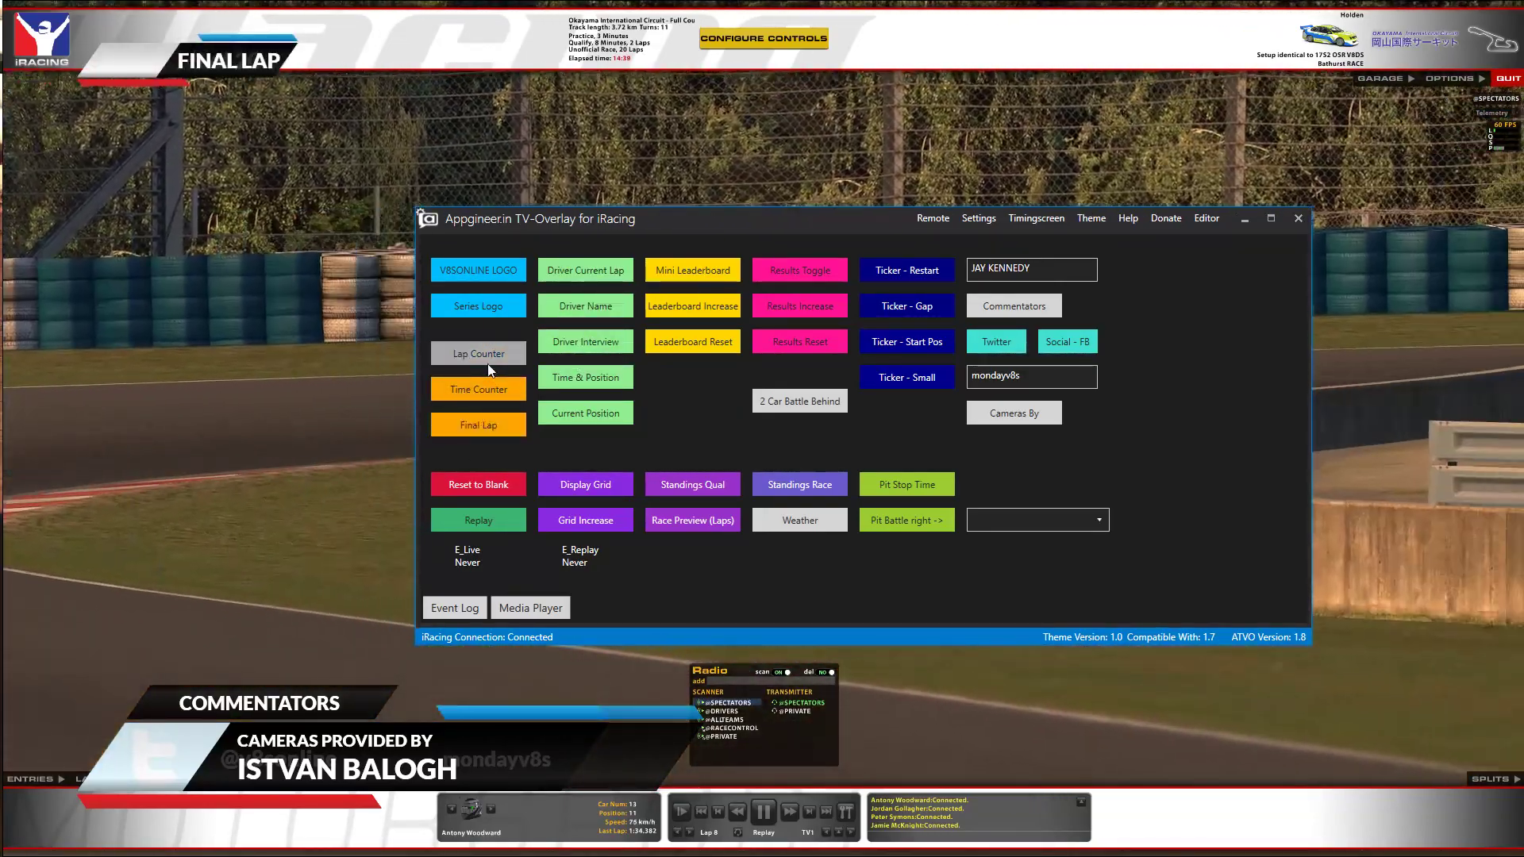
left_click(479, 422)
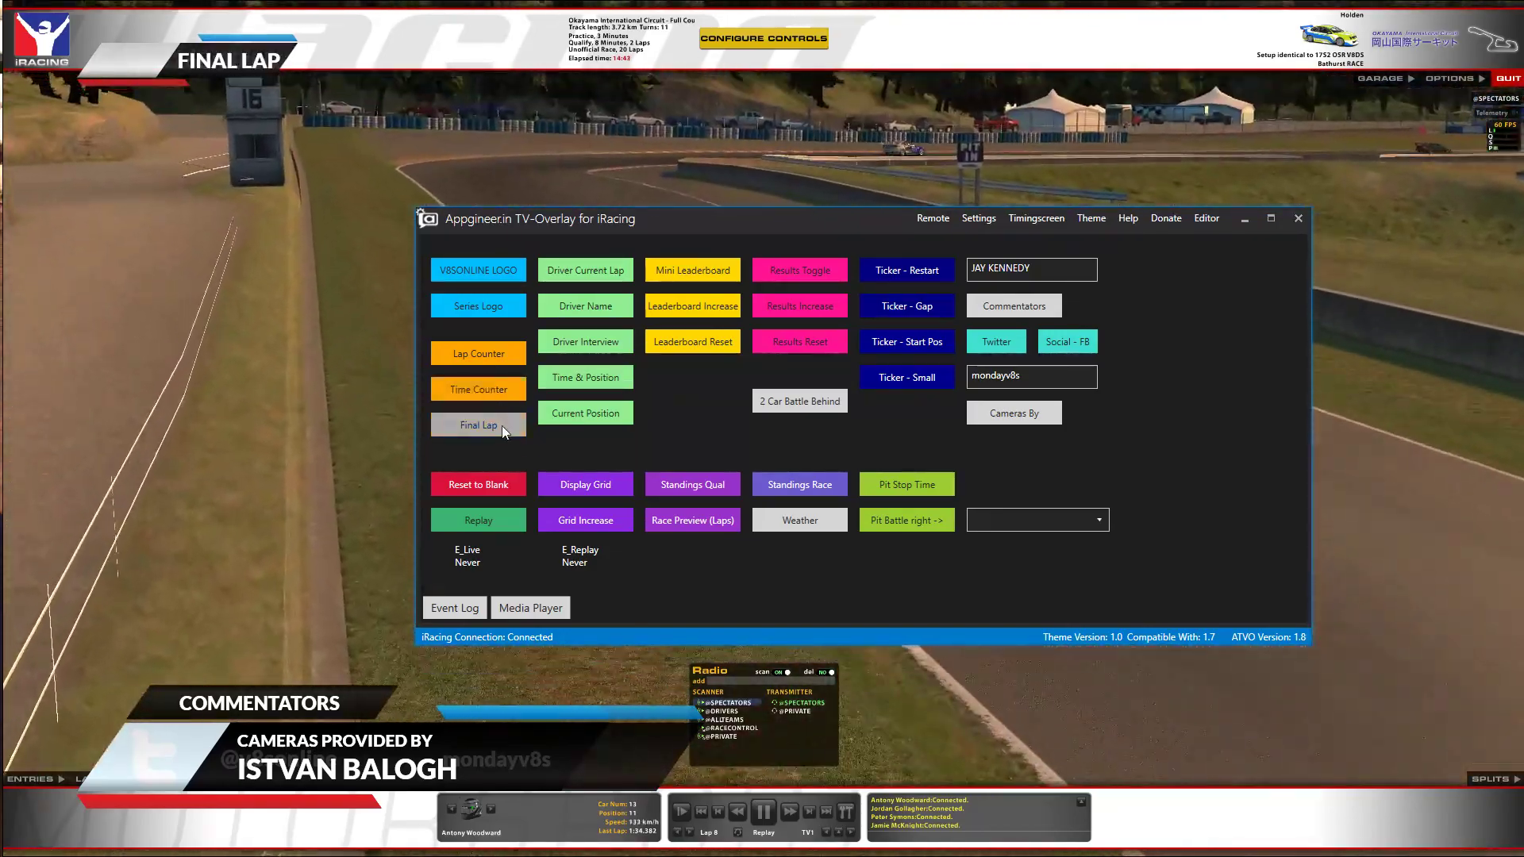
left_click(502, 426)
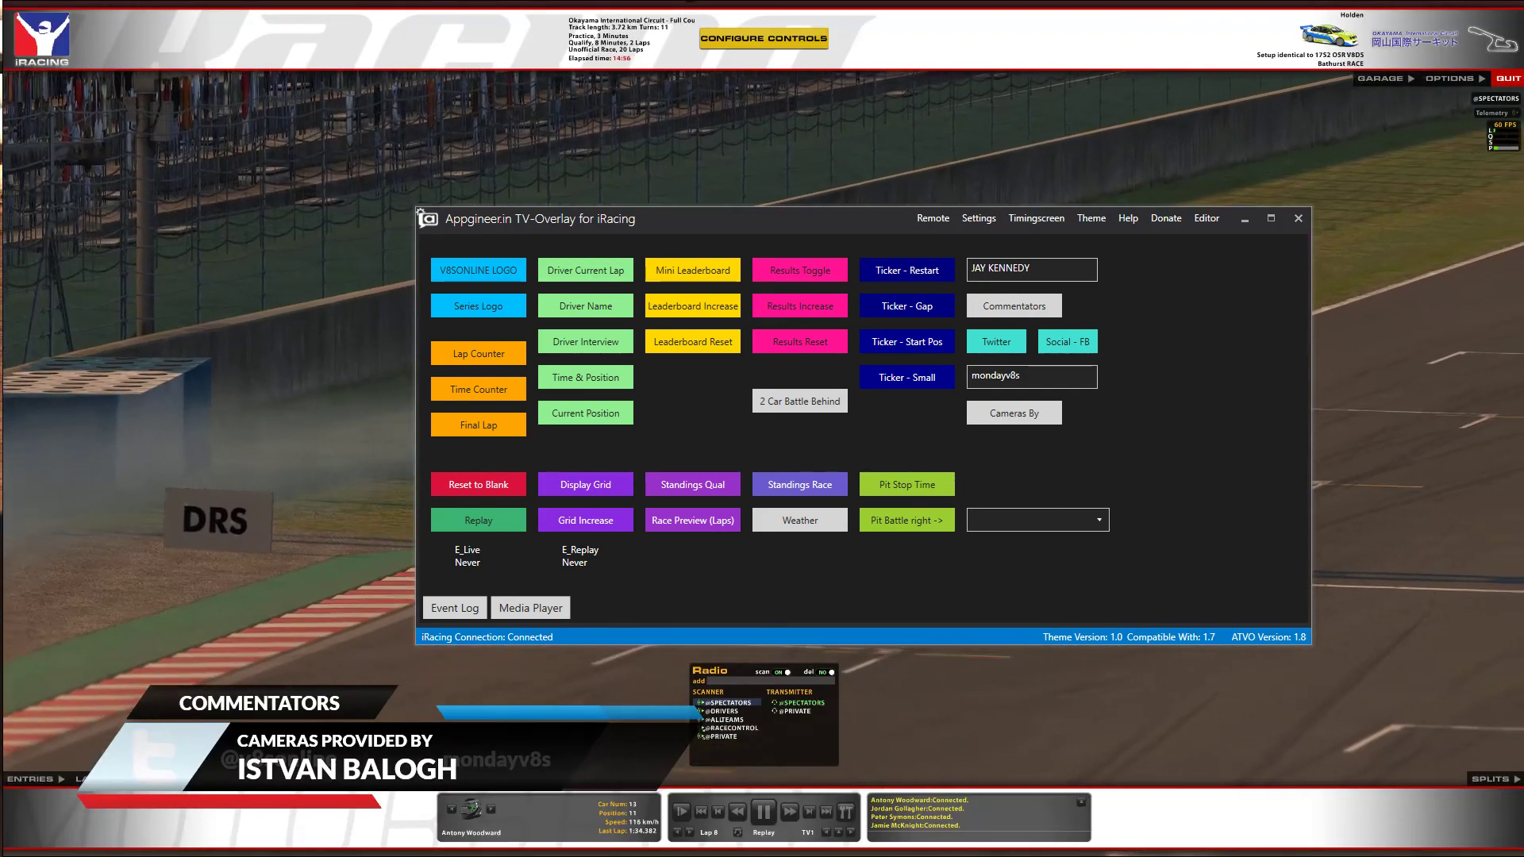
Clear the commentators lower-third and close the media player window.
left_click_drag(0, 479, 208, 310)
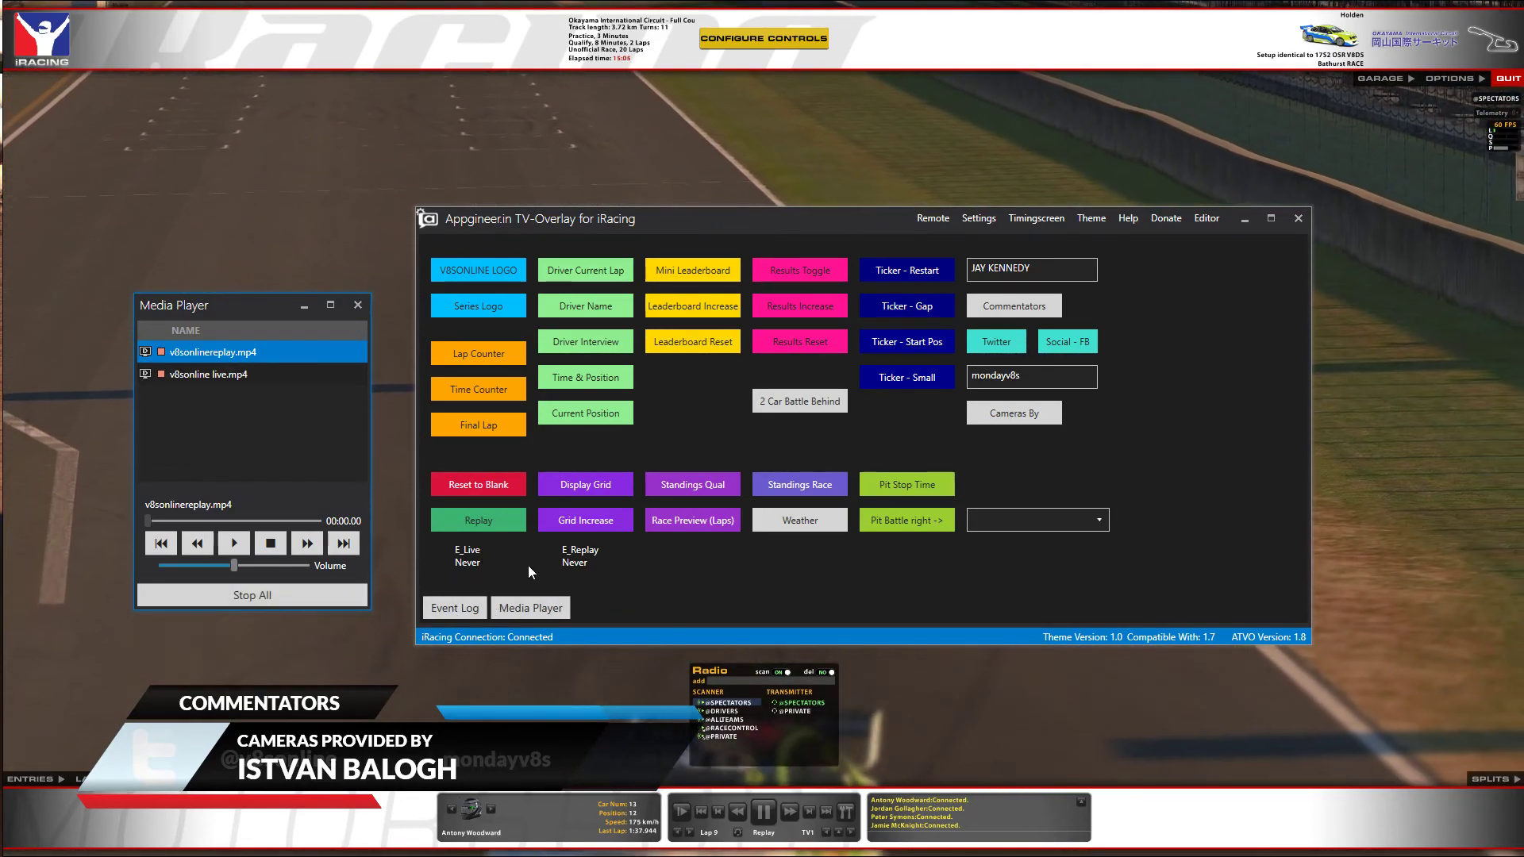
left_click(488, 481)
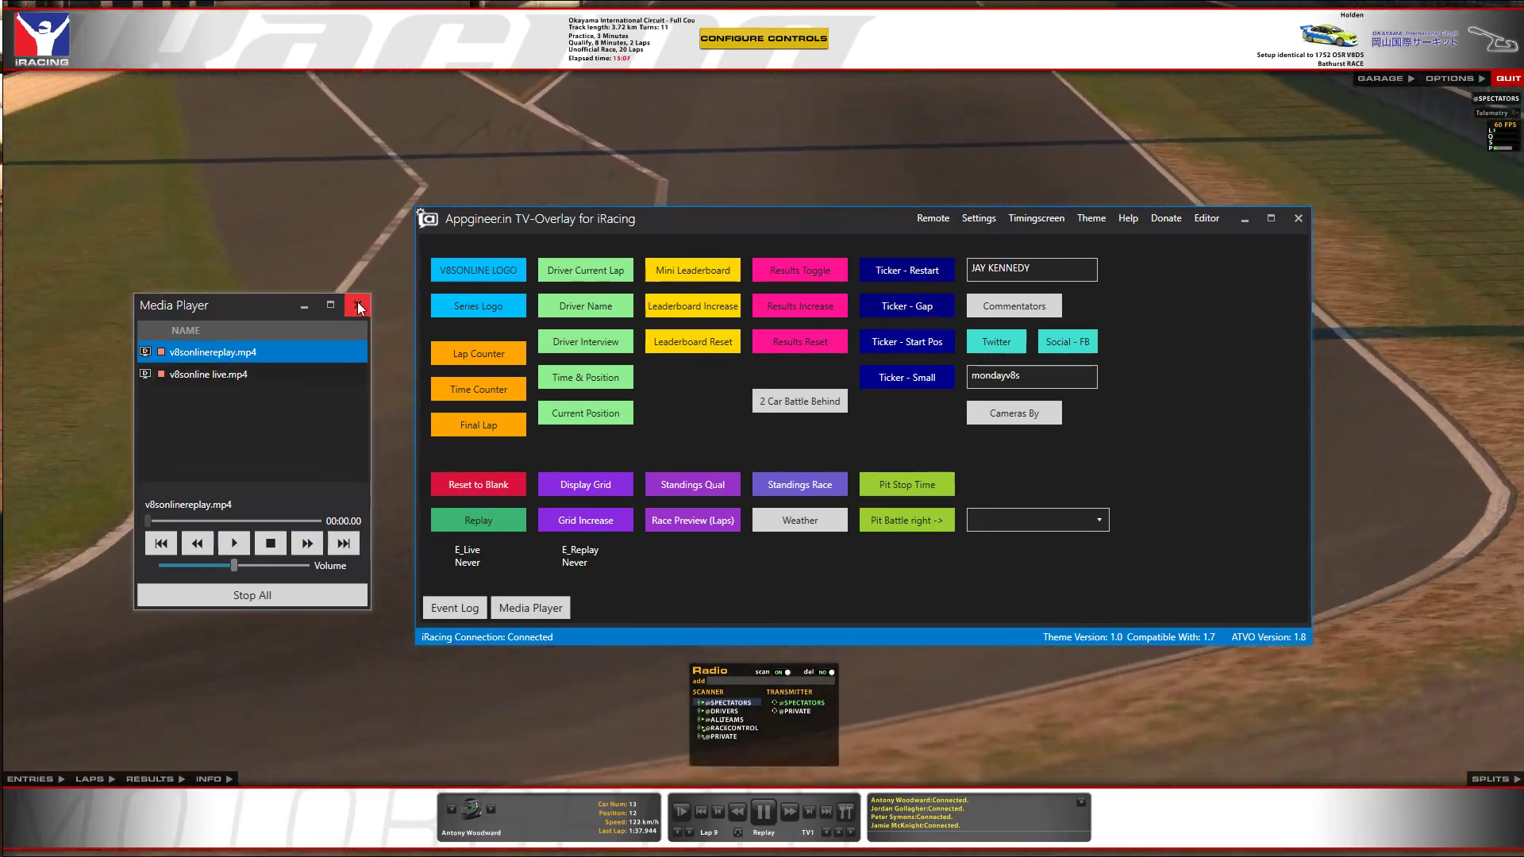
left_click(358, 305)
left_click_drag(621, 229, 838, 150)
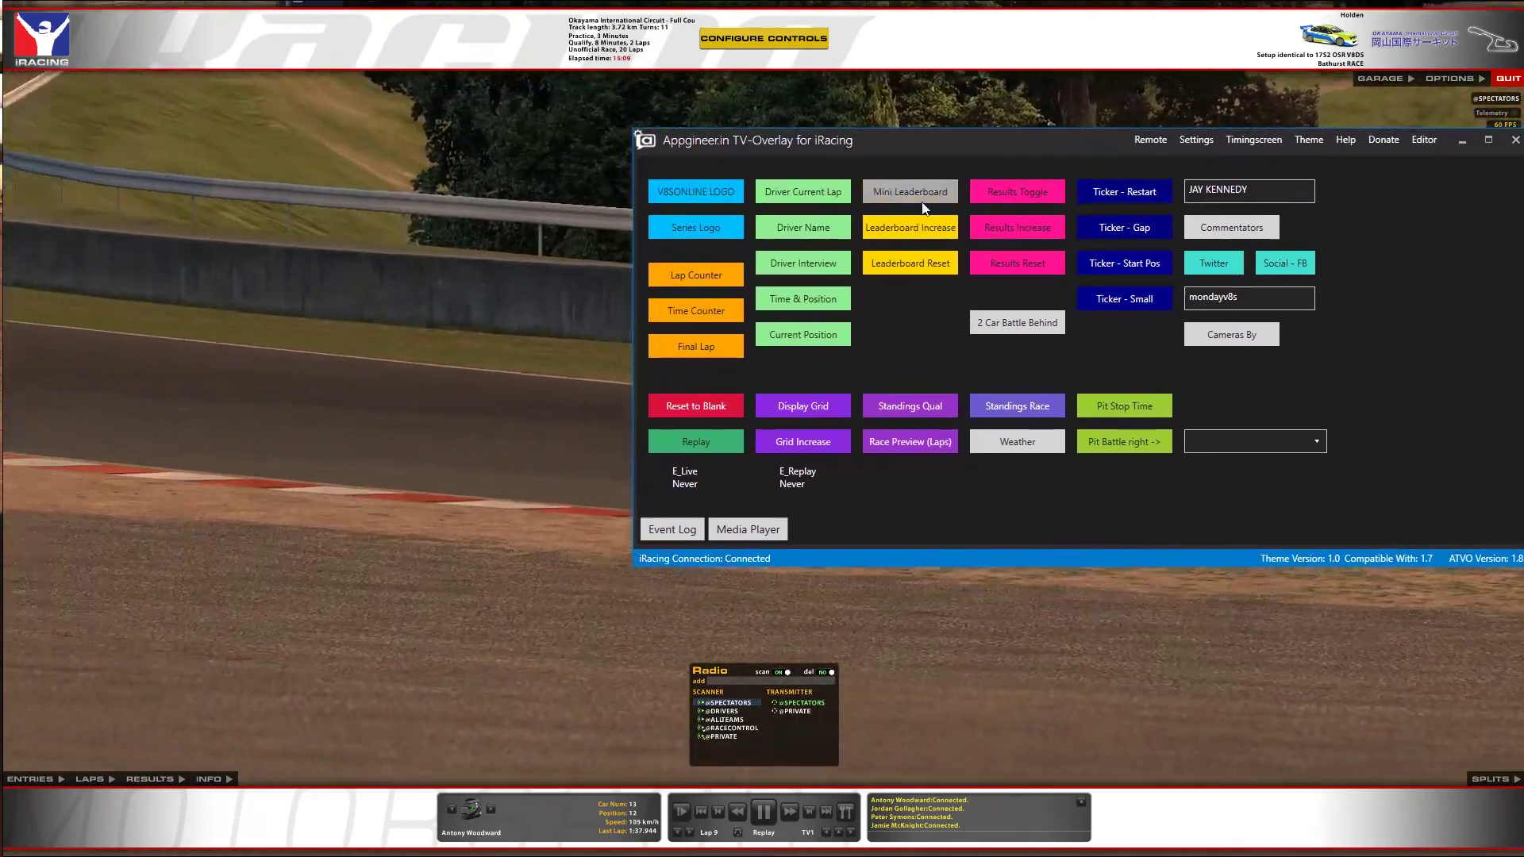
Page the V8SC mini leaderboard through positions 5–13, then hide it.
left_click(920, 200)
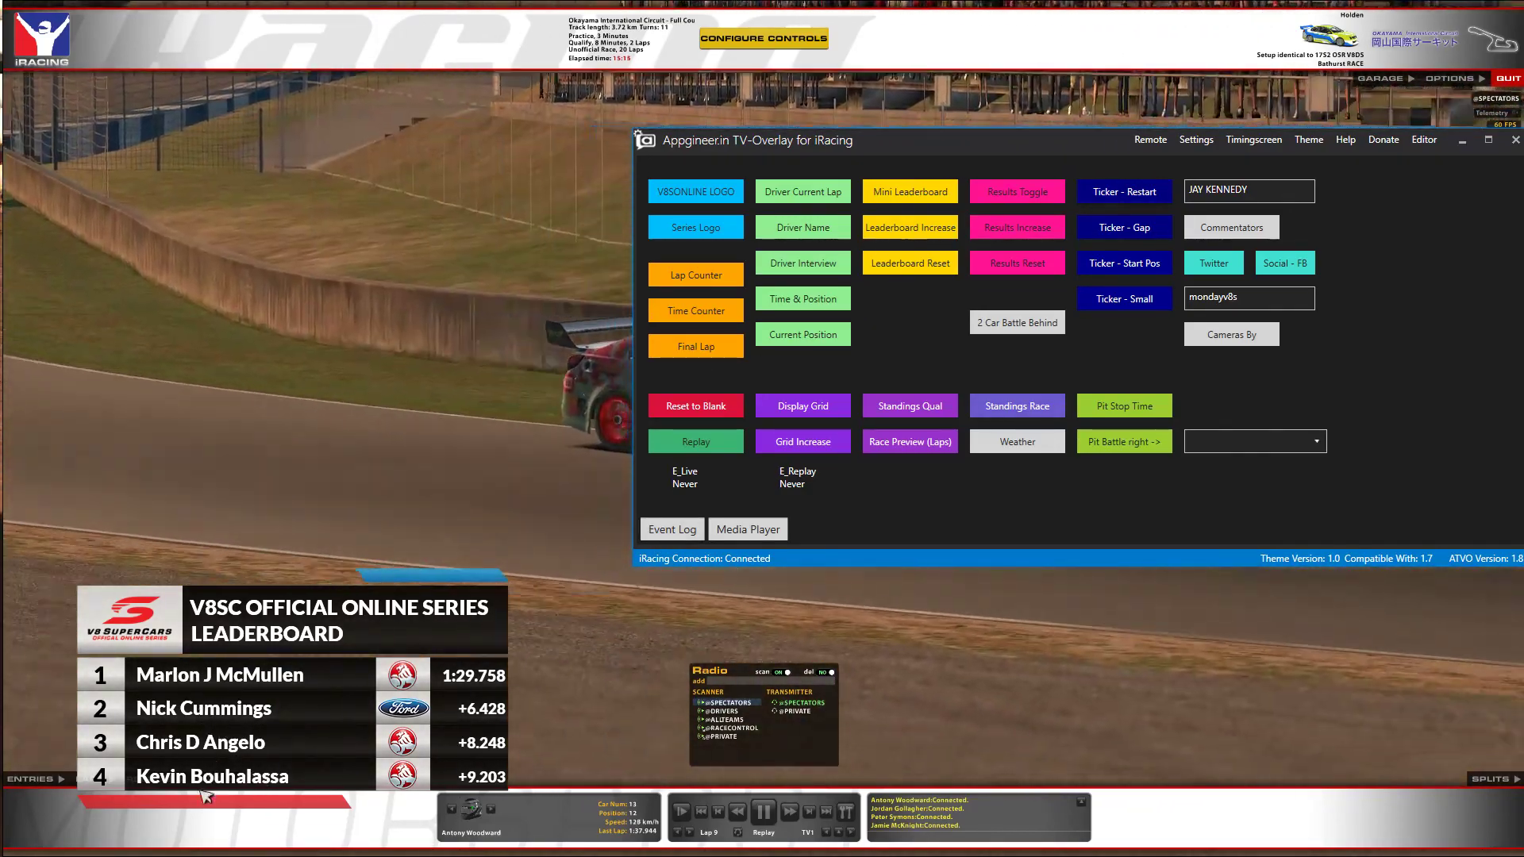
left_click(936, 227)
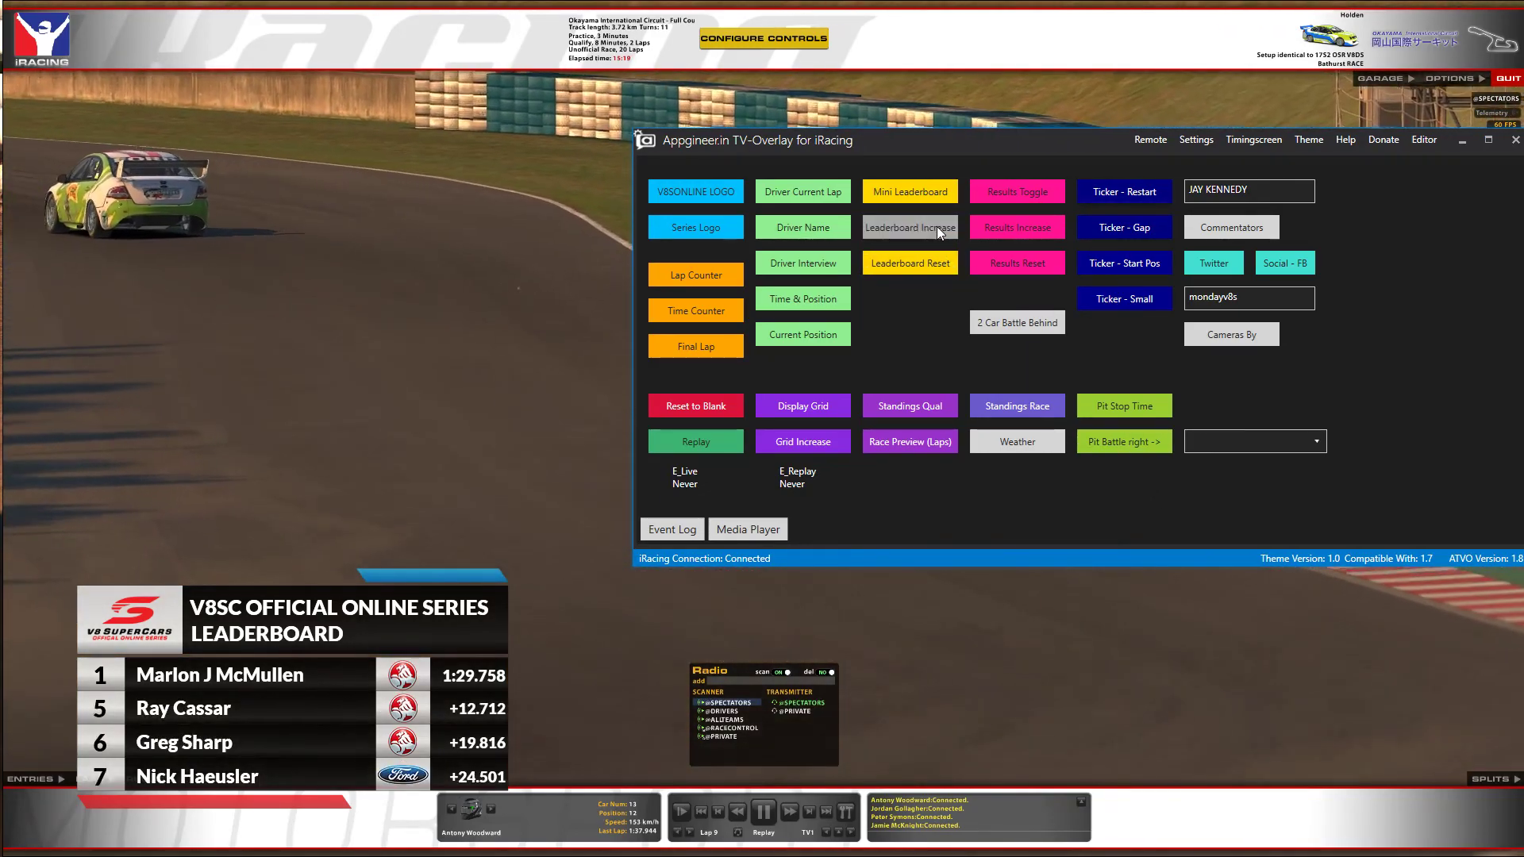
left_click(937, 226)
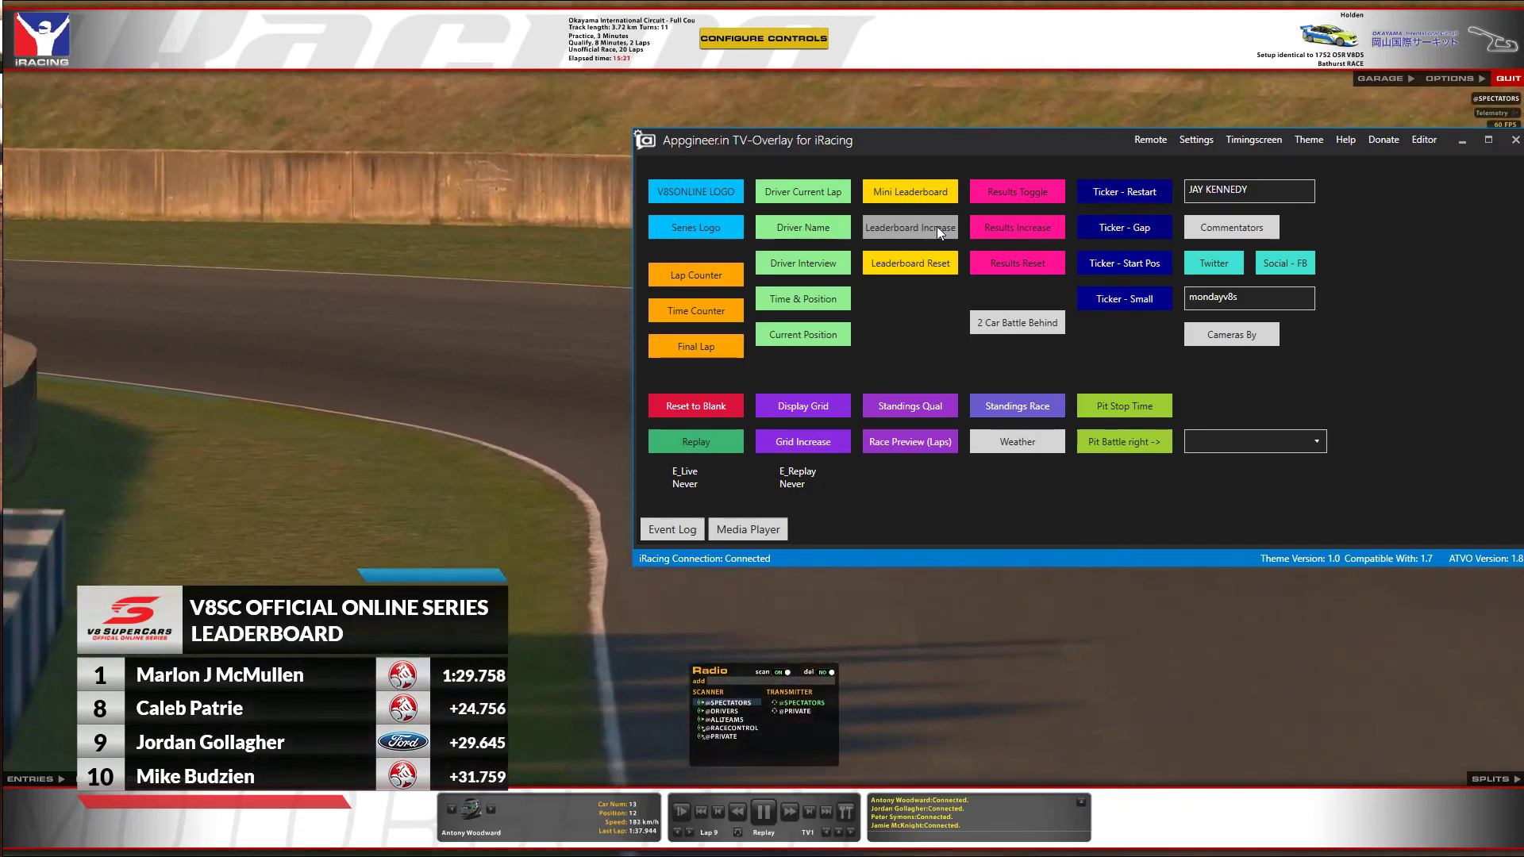
left_click(936, 226)
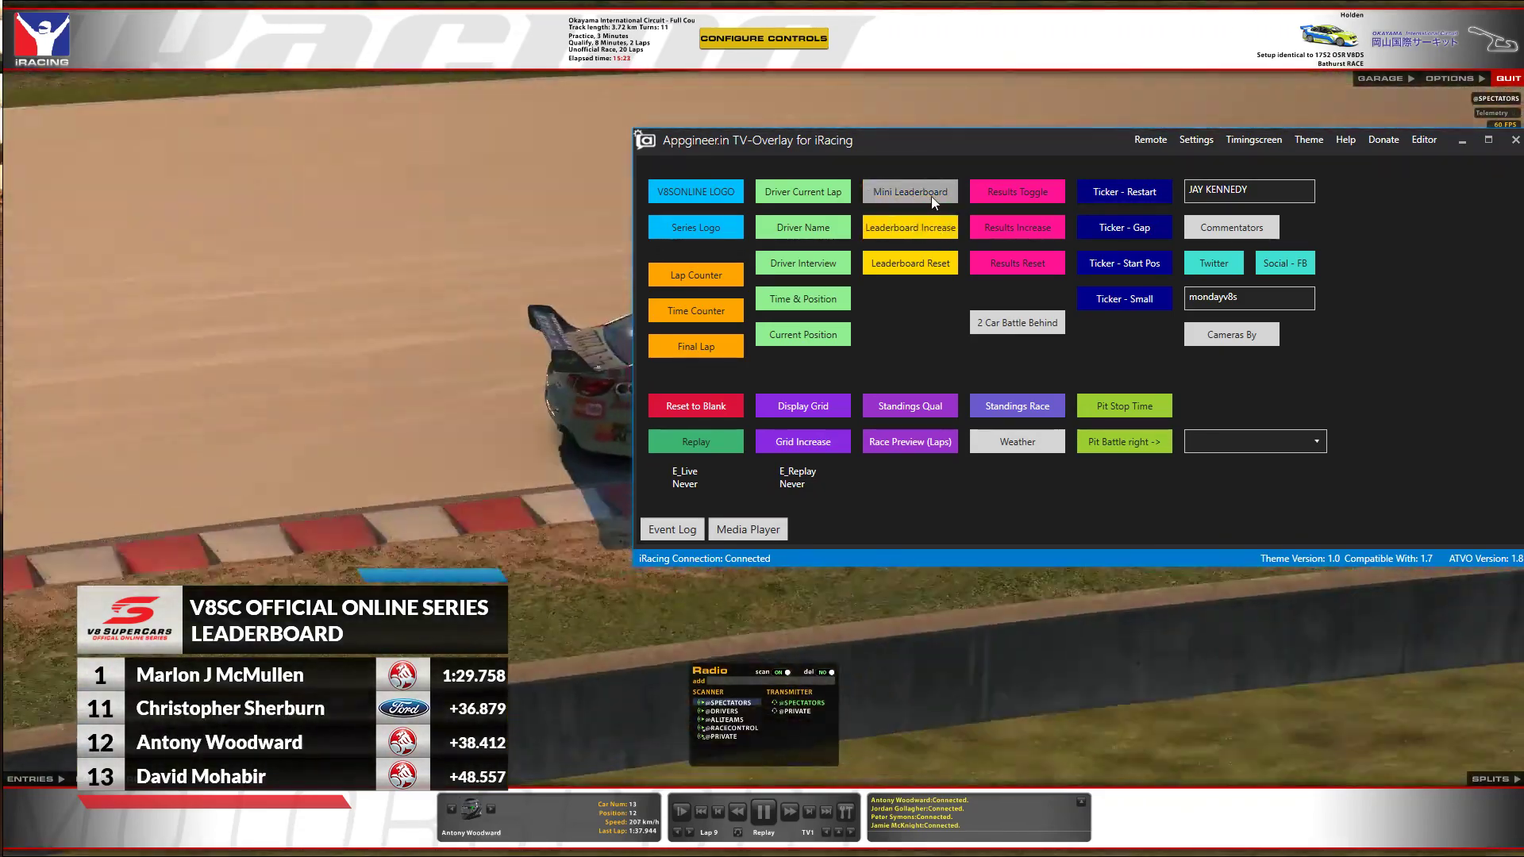
left_click(931, 197)
Page the starting grid through positions 13–15, hide it, and show the race results board.
left_click(821, 405)
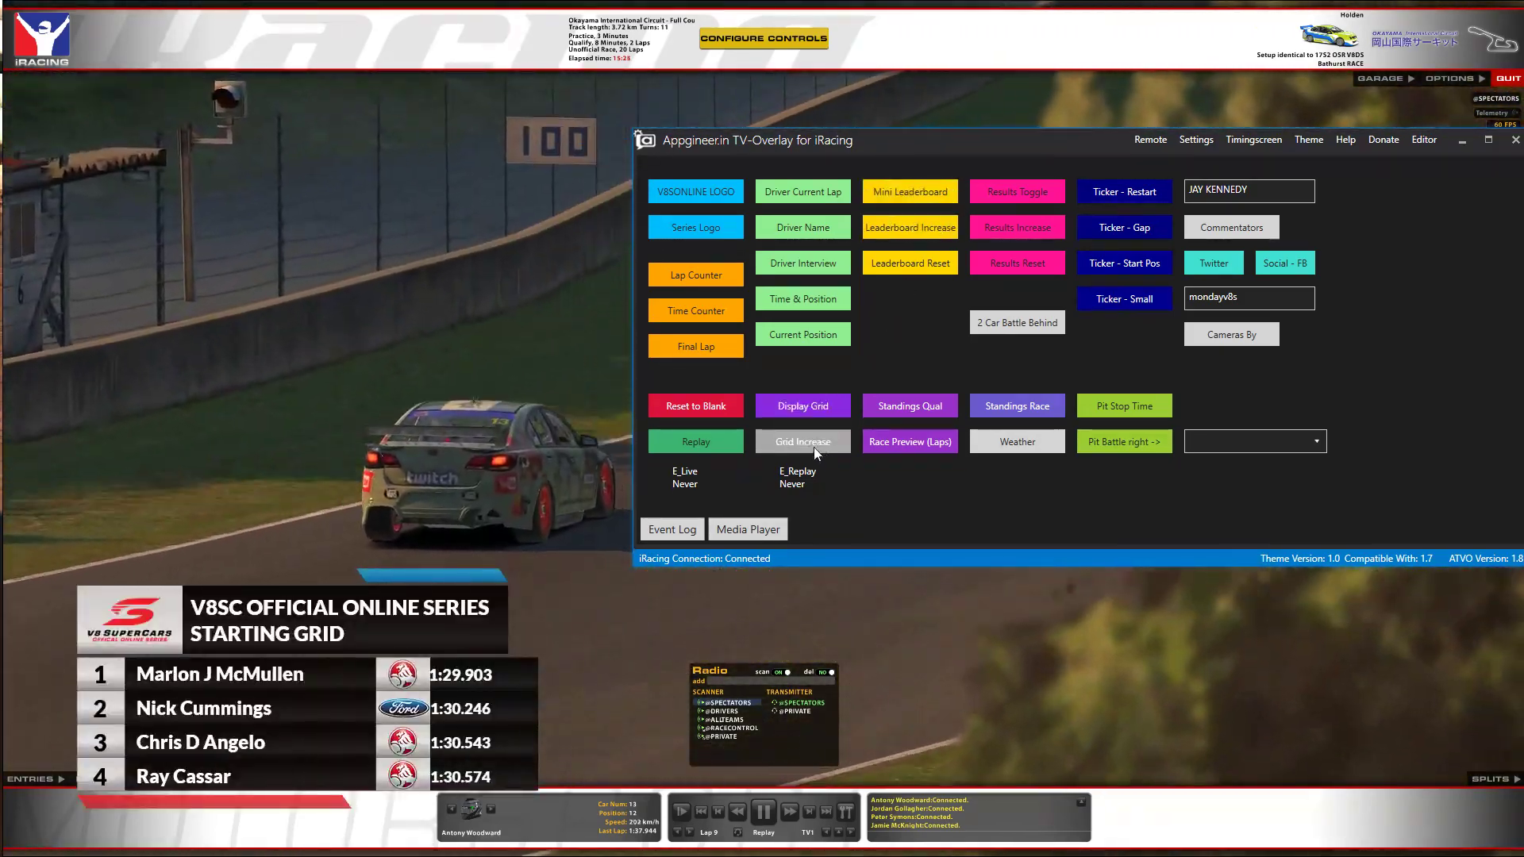
left_click(812, 441)
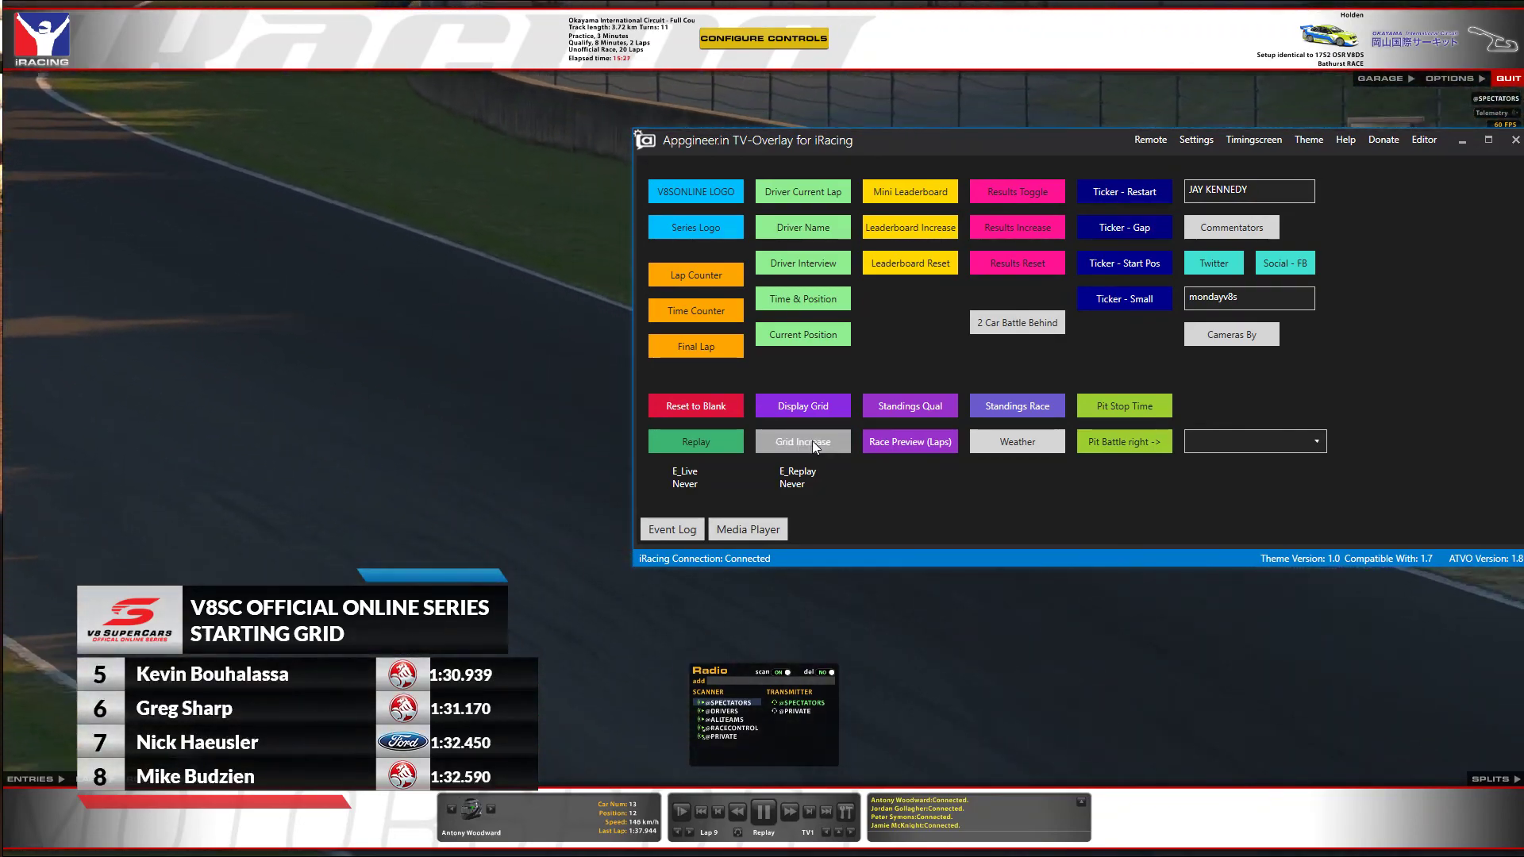
left_click(812, 441)
left_click(812, 441)
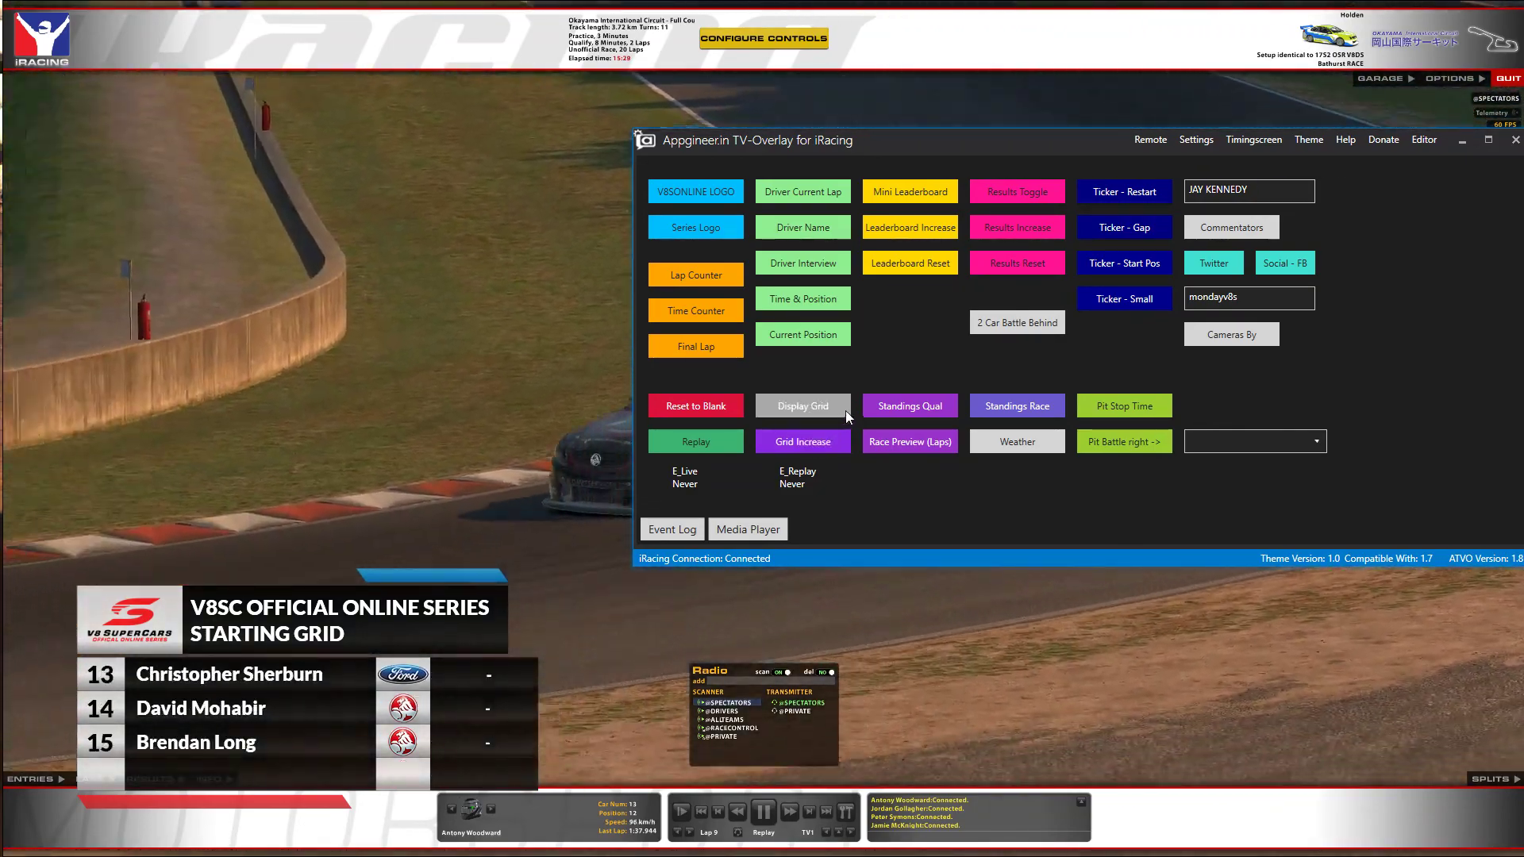
left_click(846, 411)
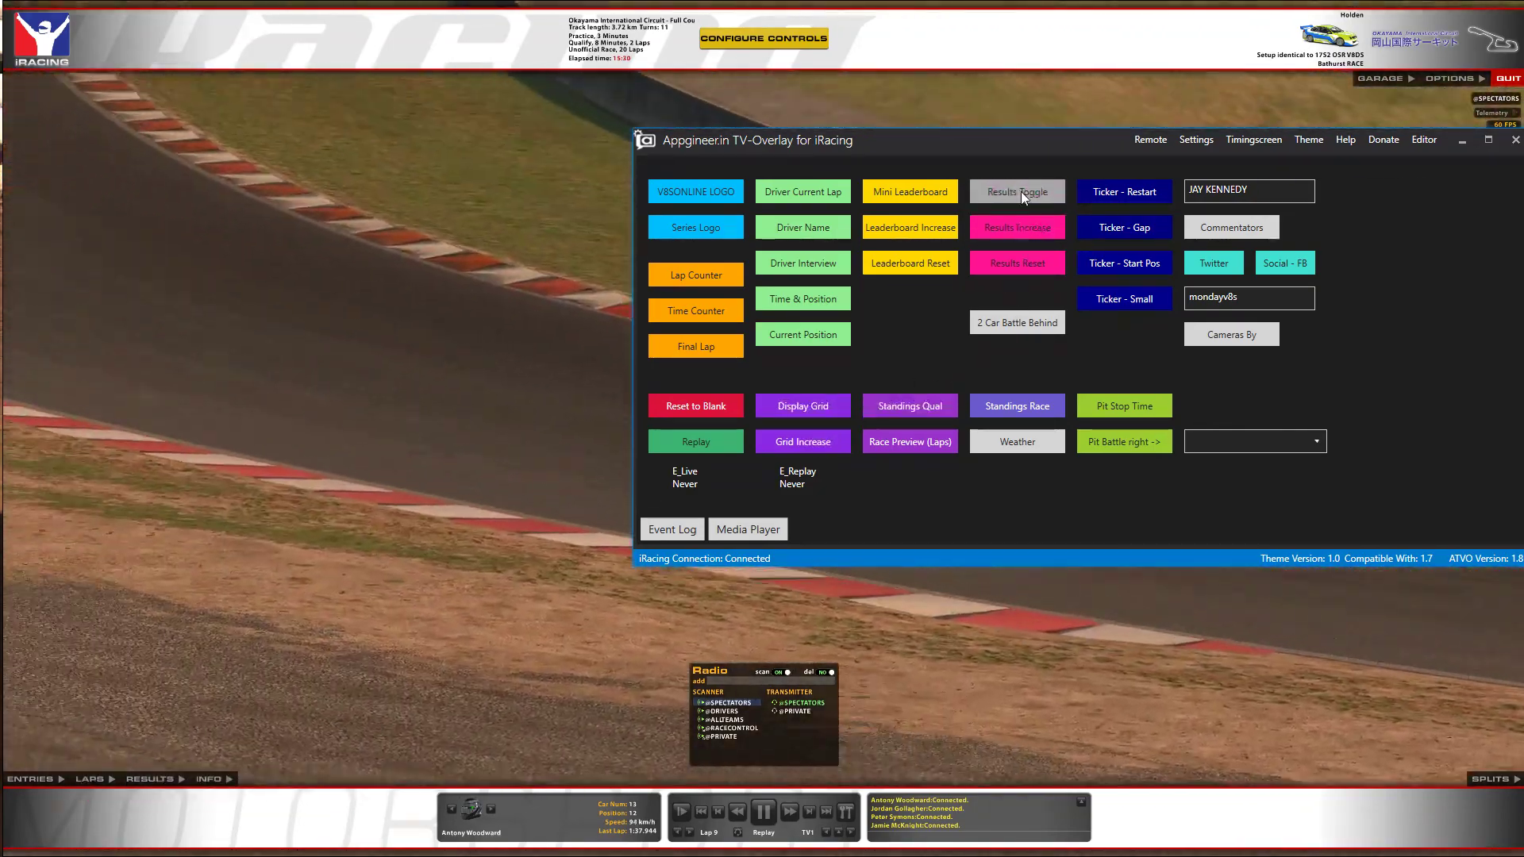
left_click(1020, 192)
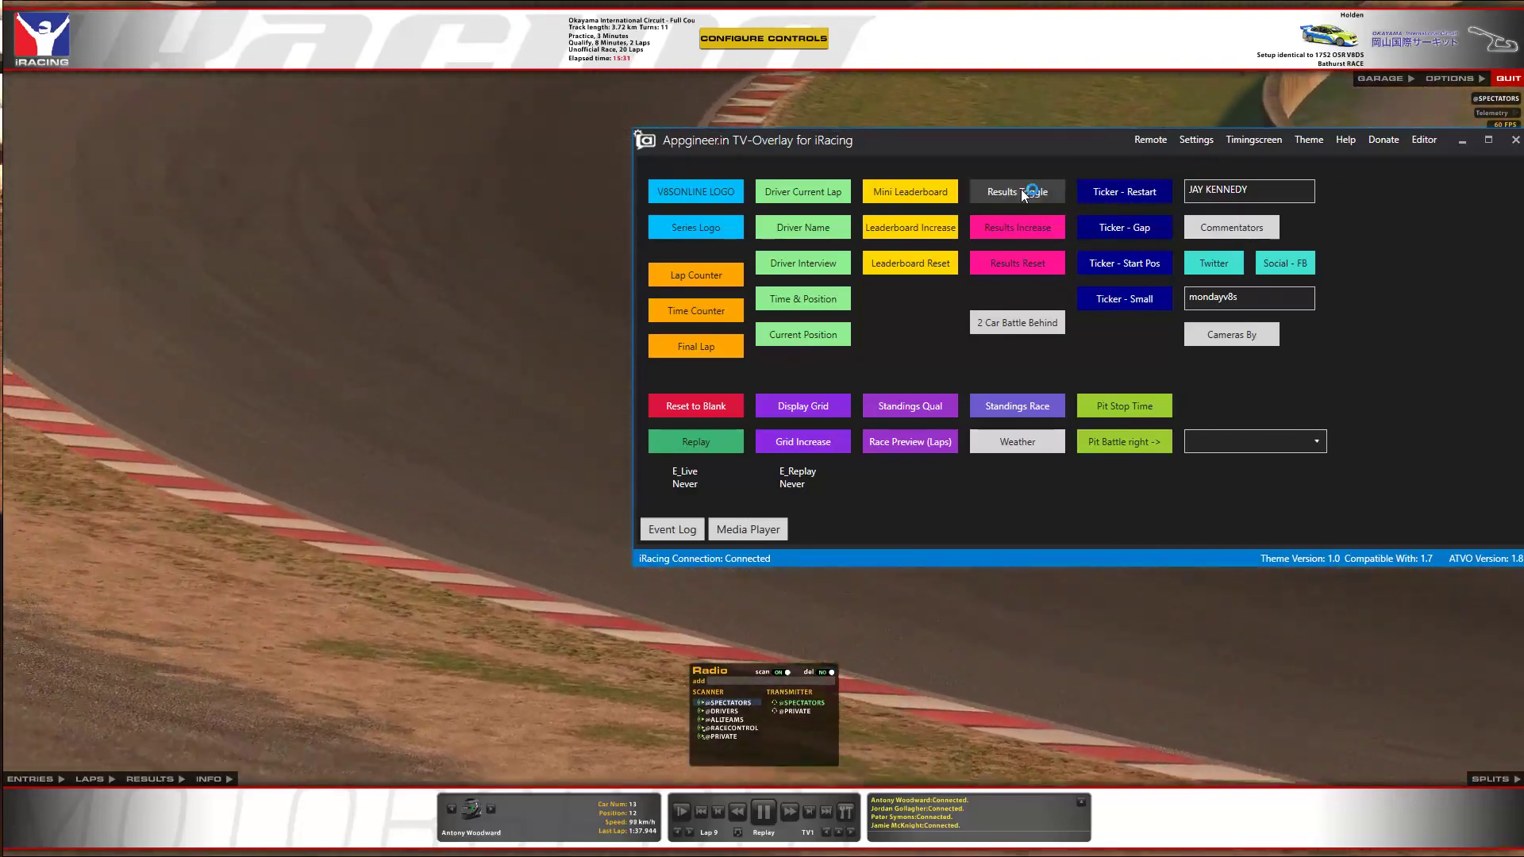
Page the race results board to positions 11–15, then hide it.
left_click_drag(1032, 151, 970, 244)
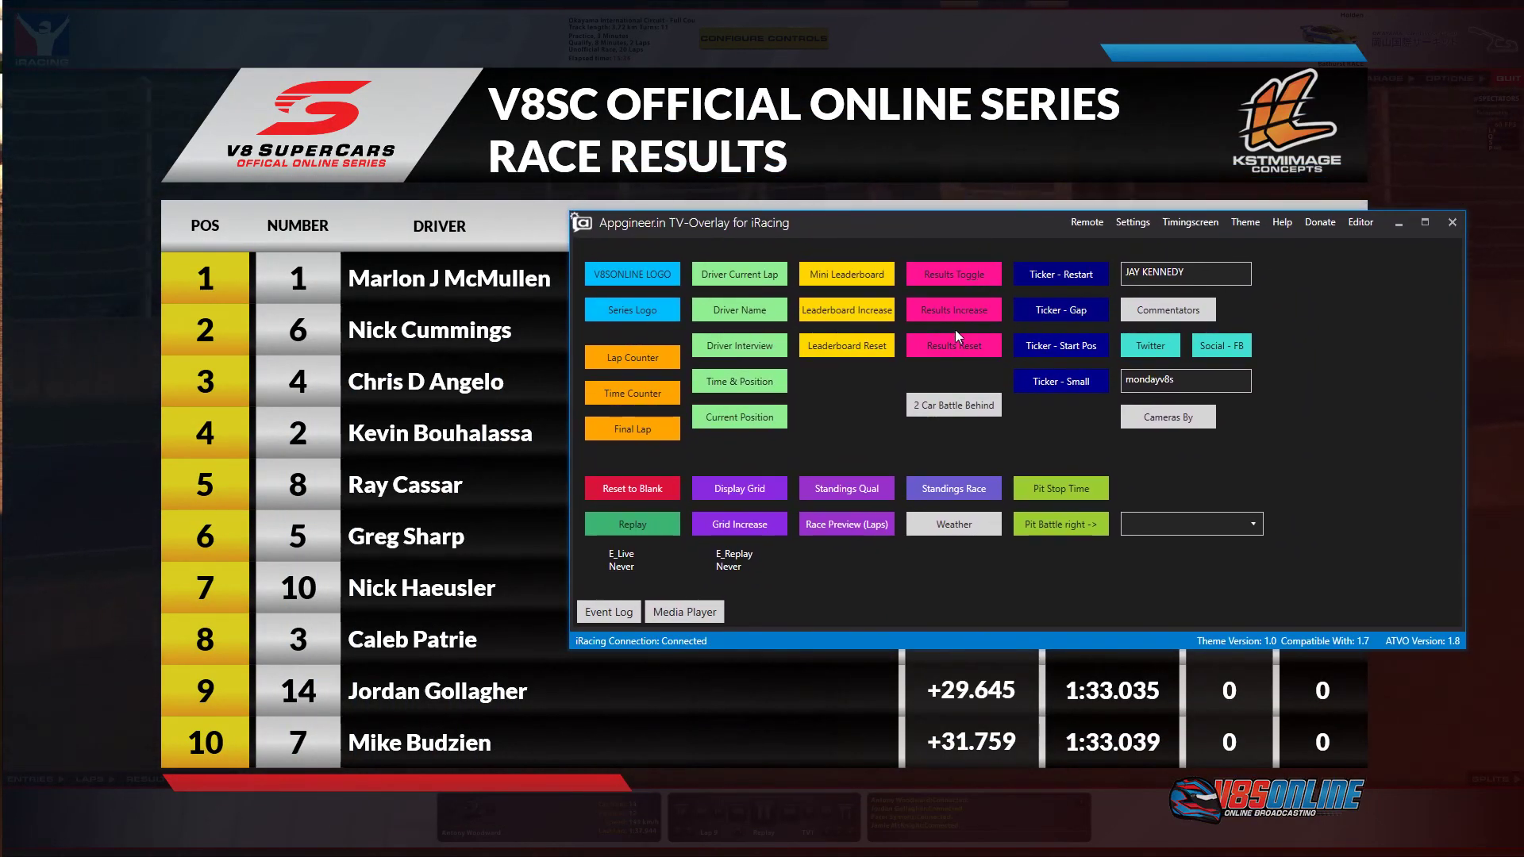
left_click(955, 318)
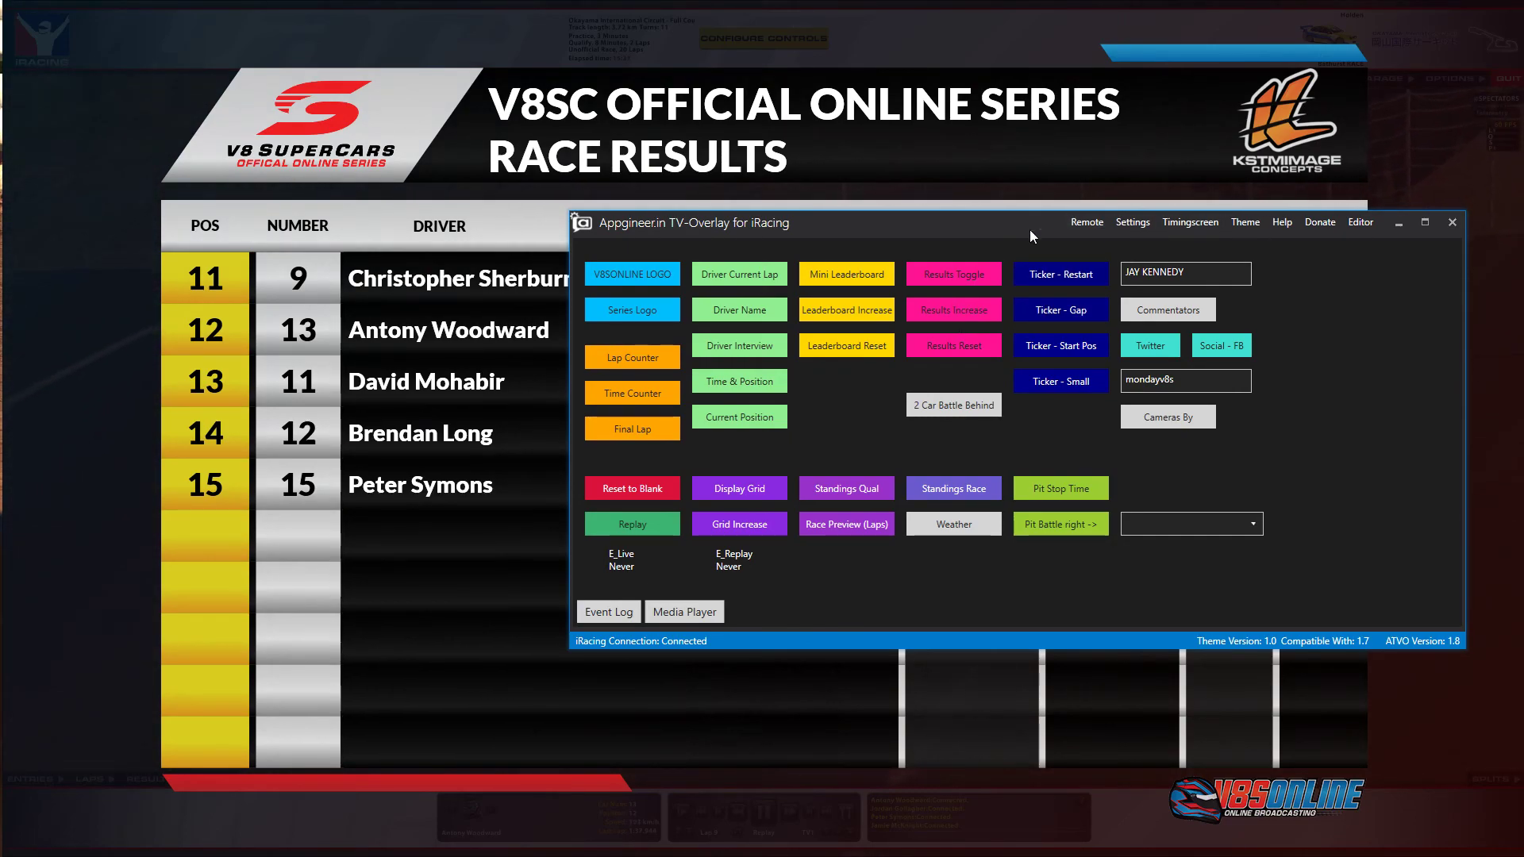
left_click(944, 281)
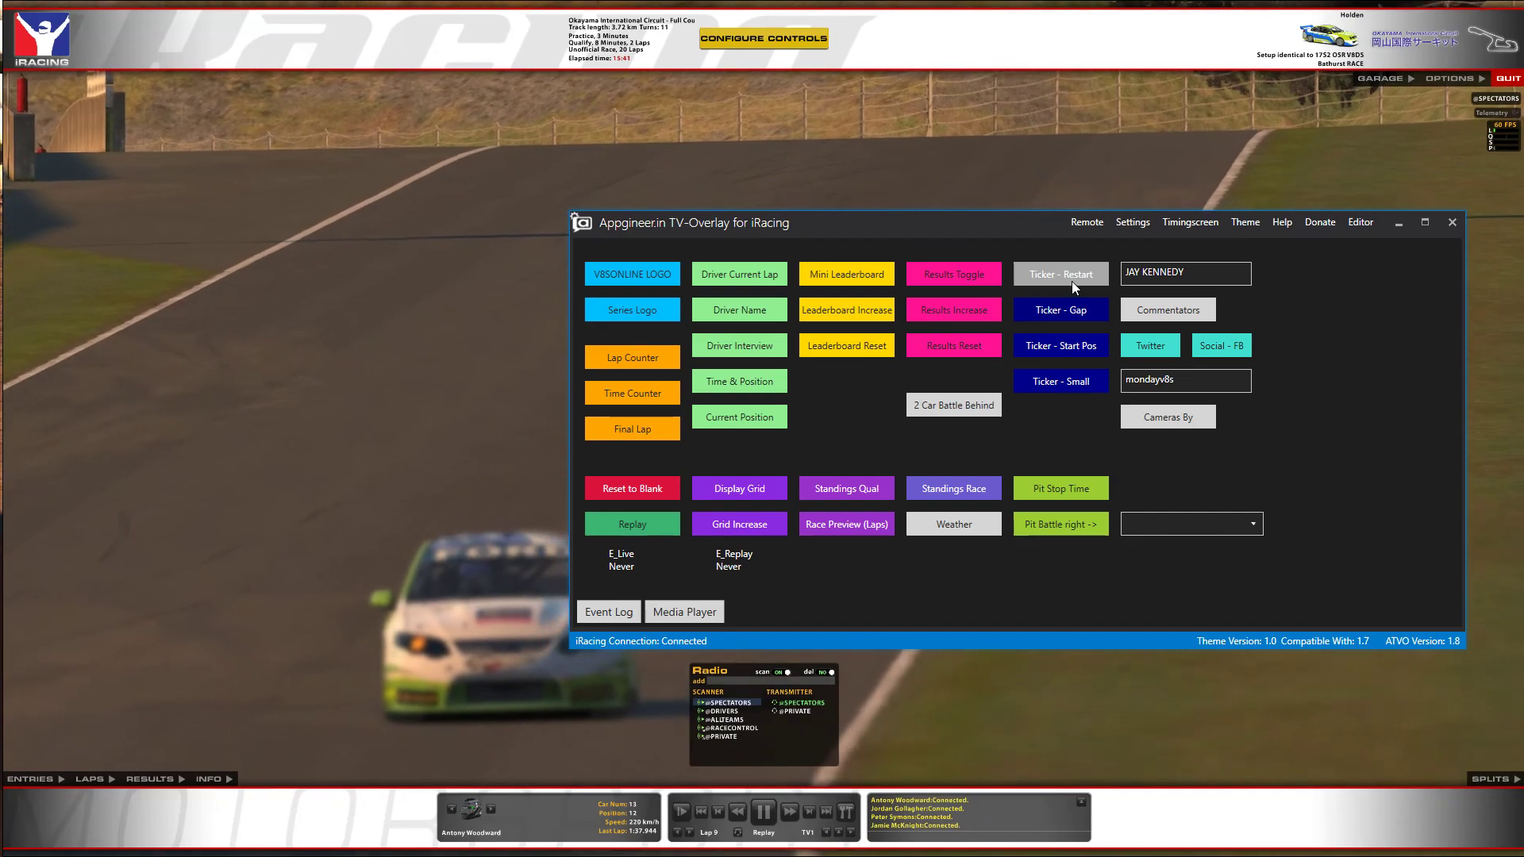
Cycle the race ticker through gap, restart, start-position and small modes, then show the weather panel.
left_click(1068, 304)
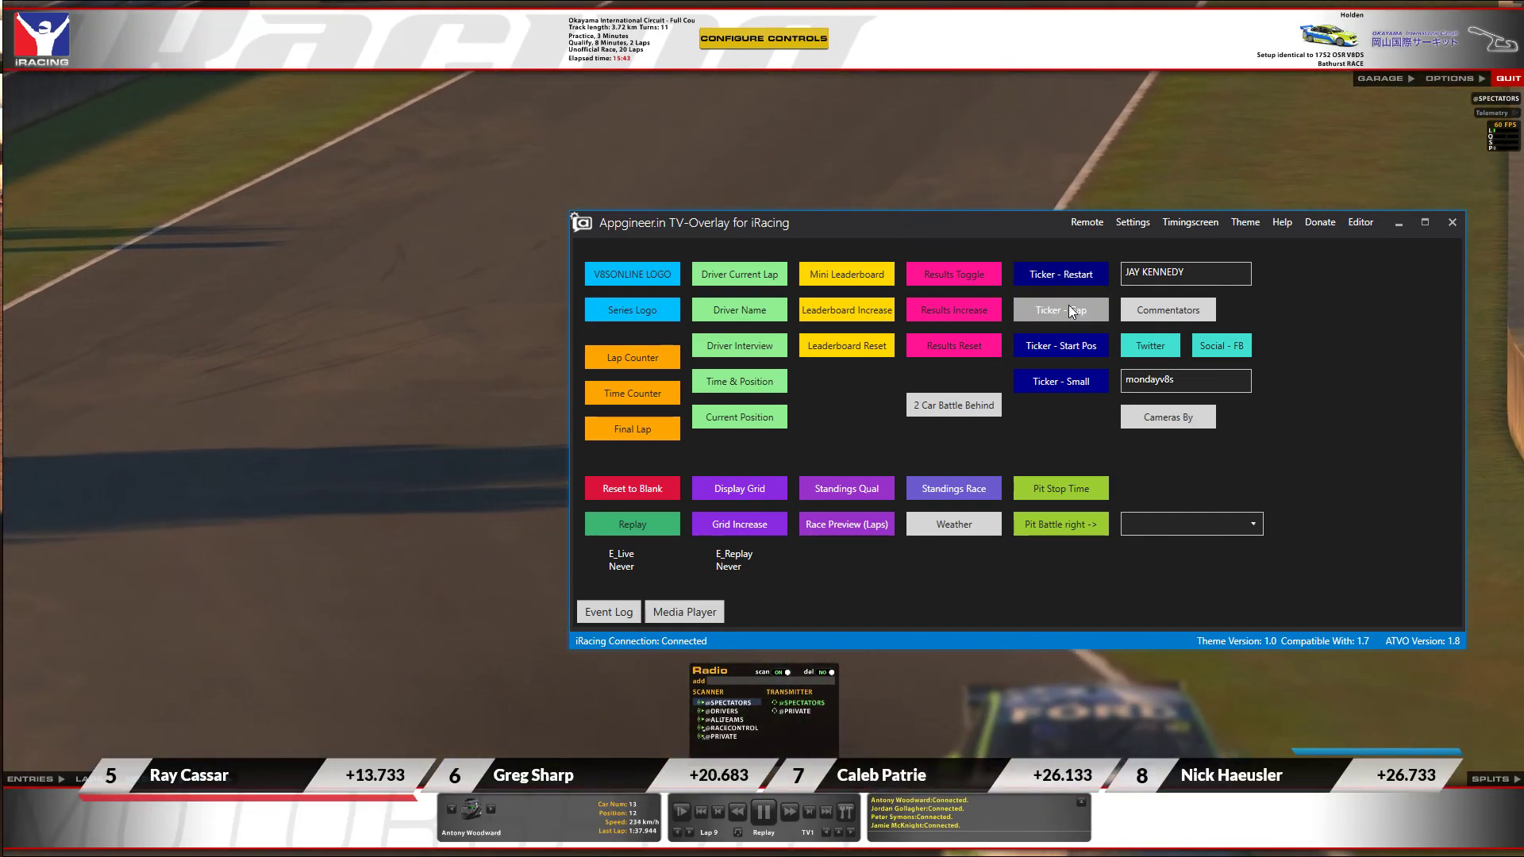
left_click(1067, 278)
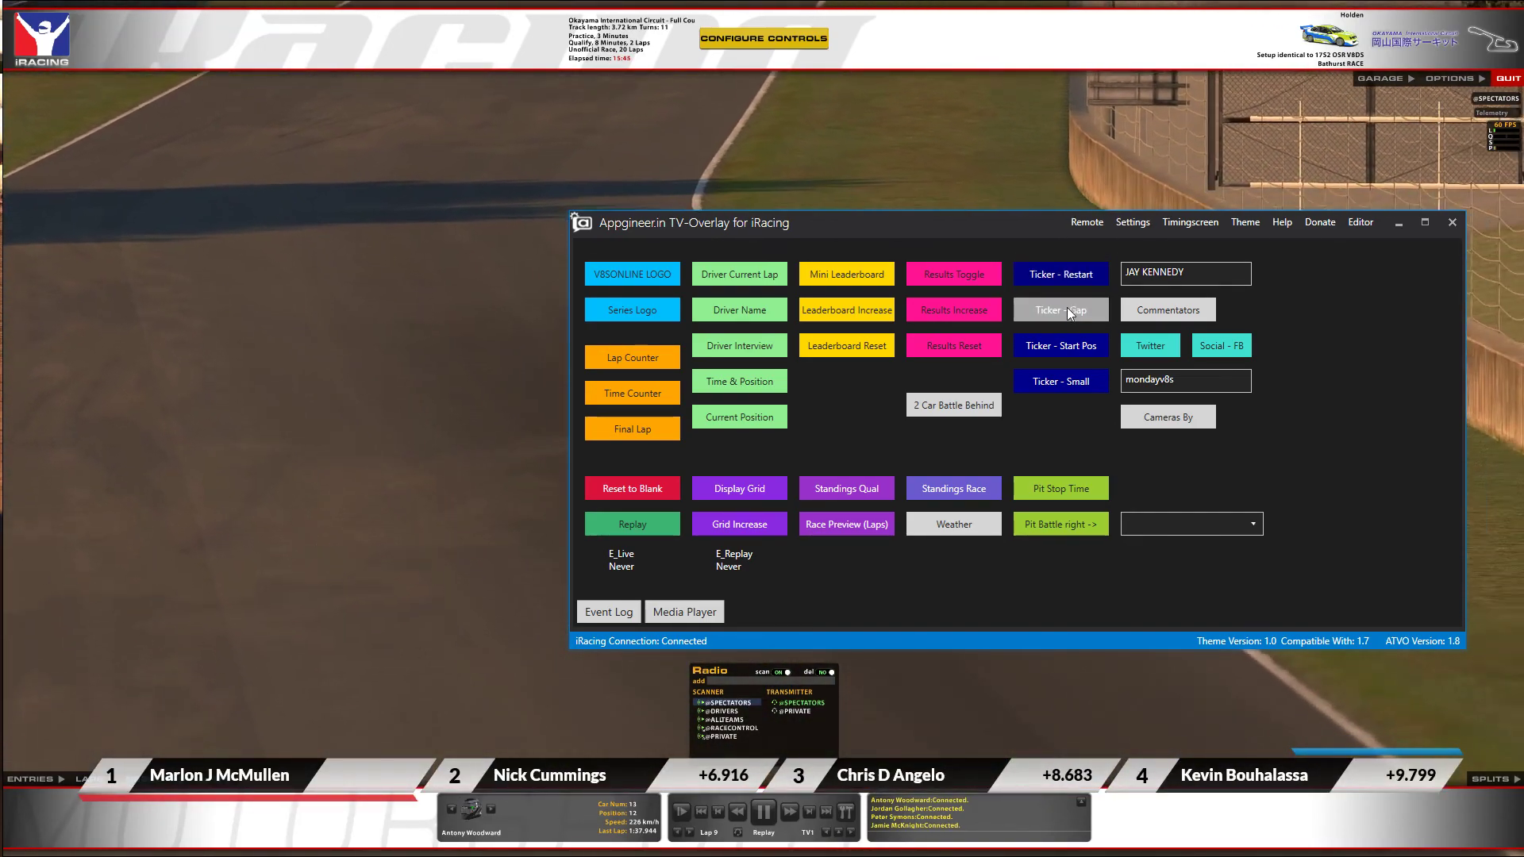
left_click(1070, 352)
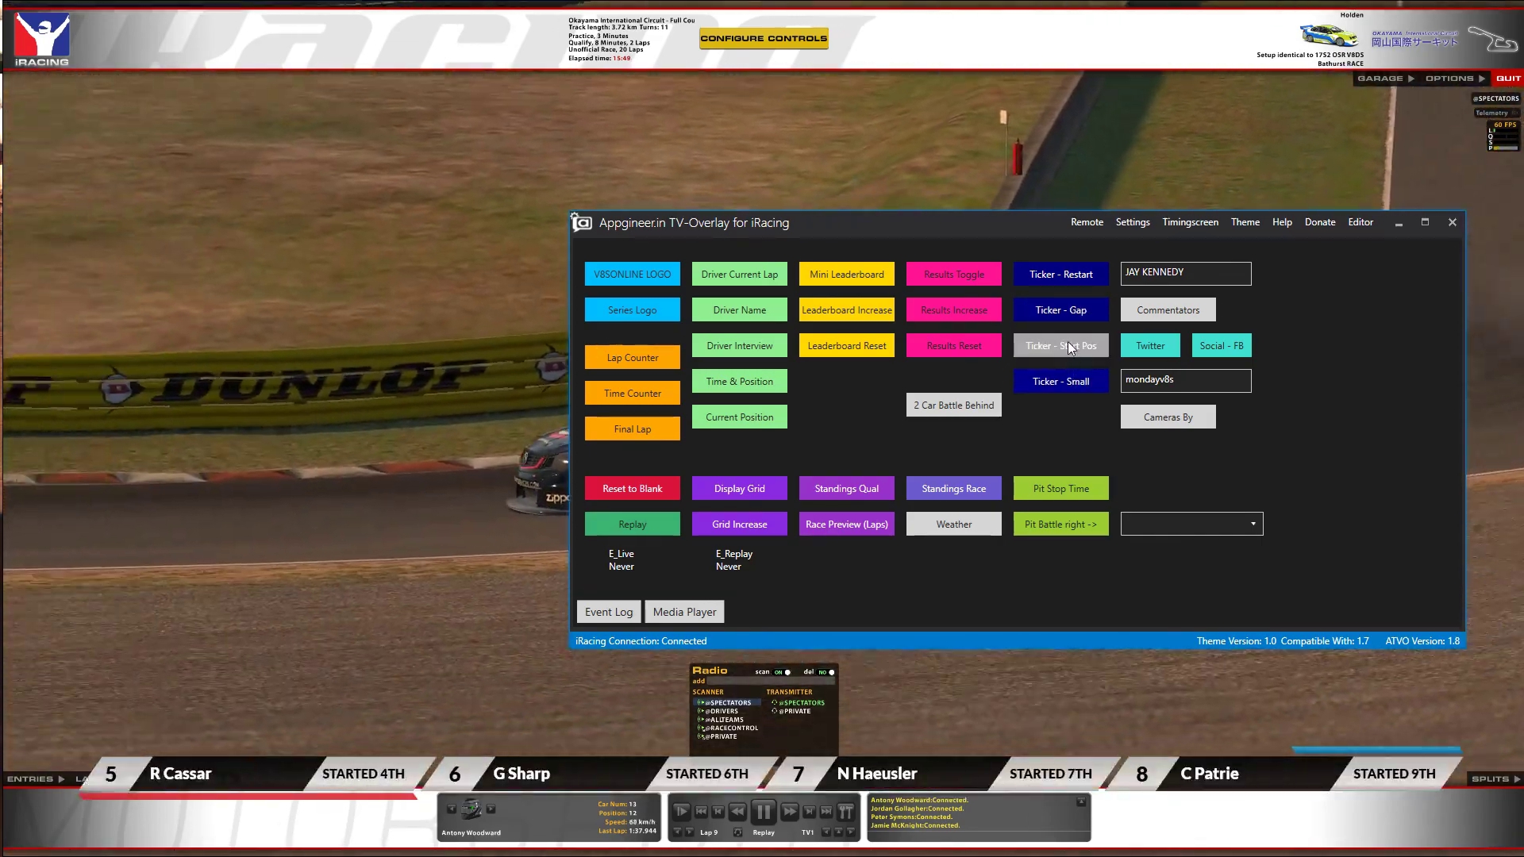
left_click(1067, 388)
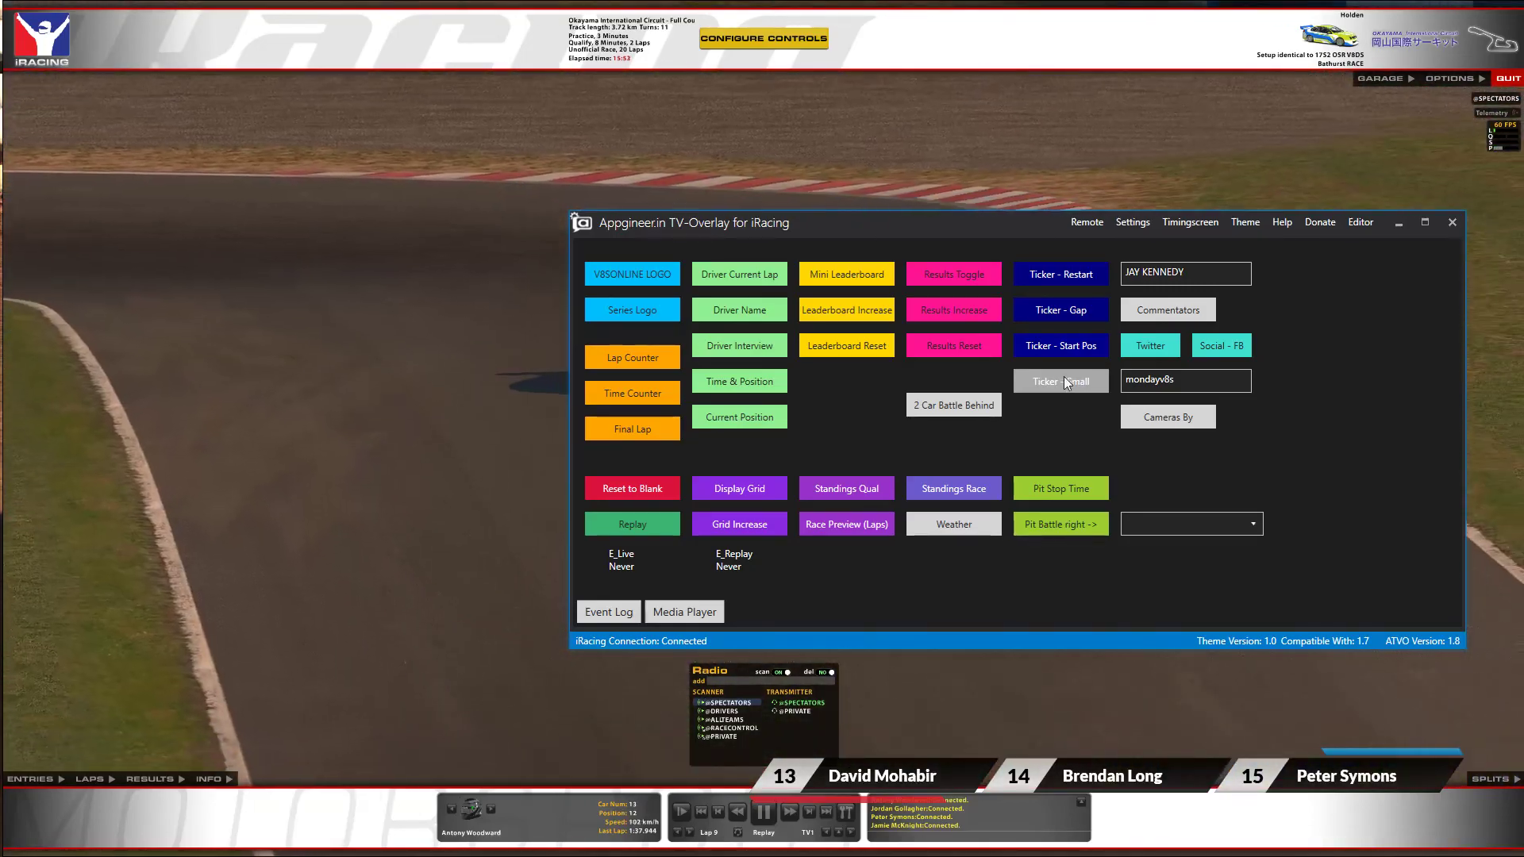
left_click(1057, 387)
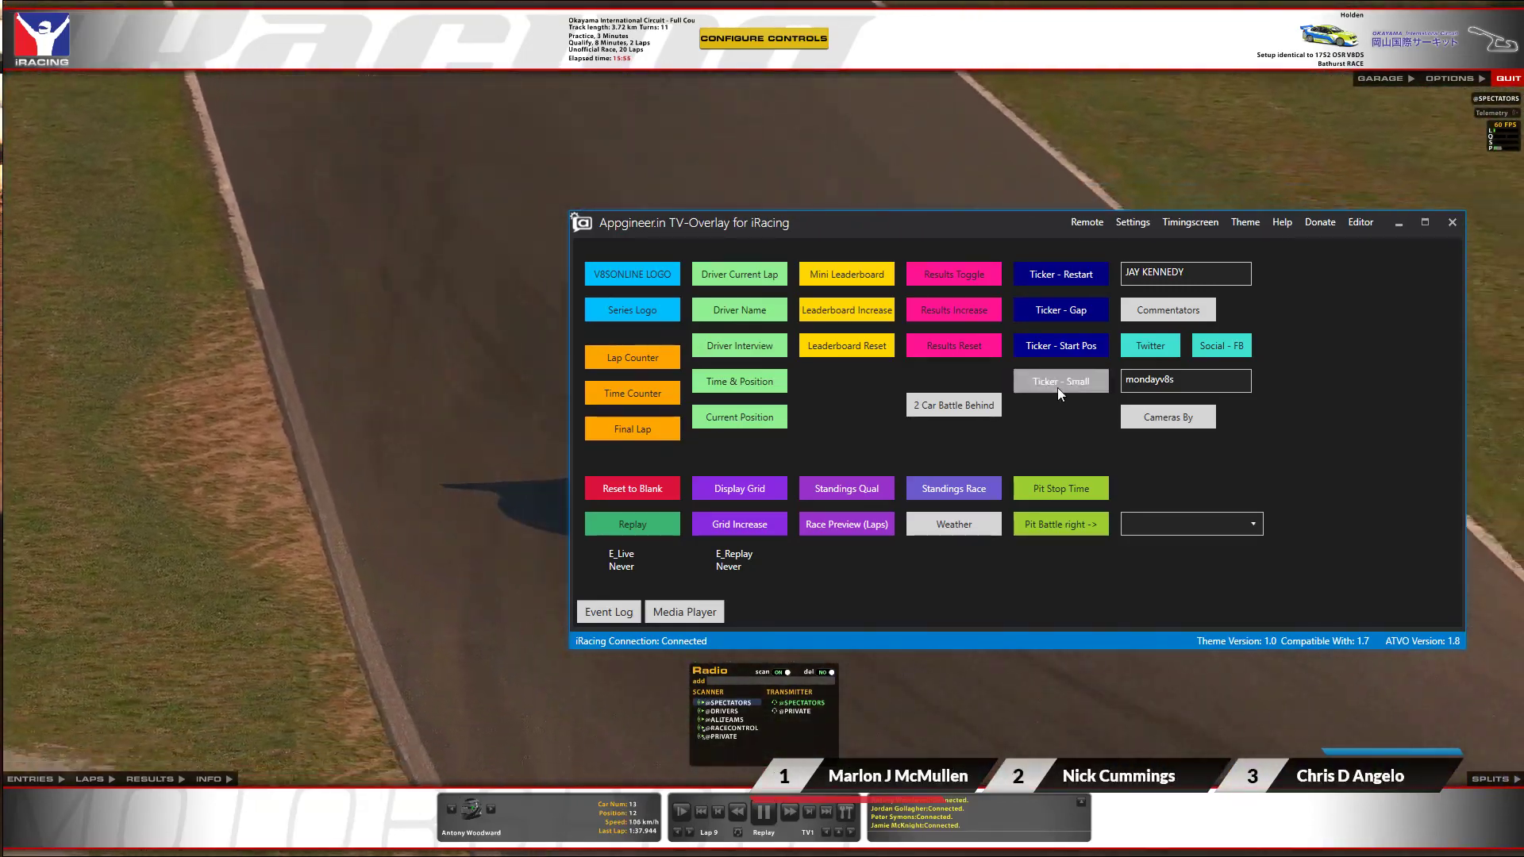
left_click(947, 522)
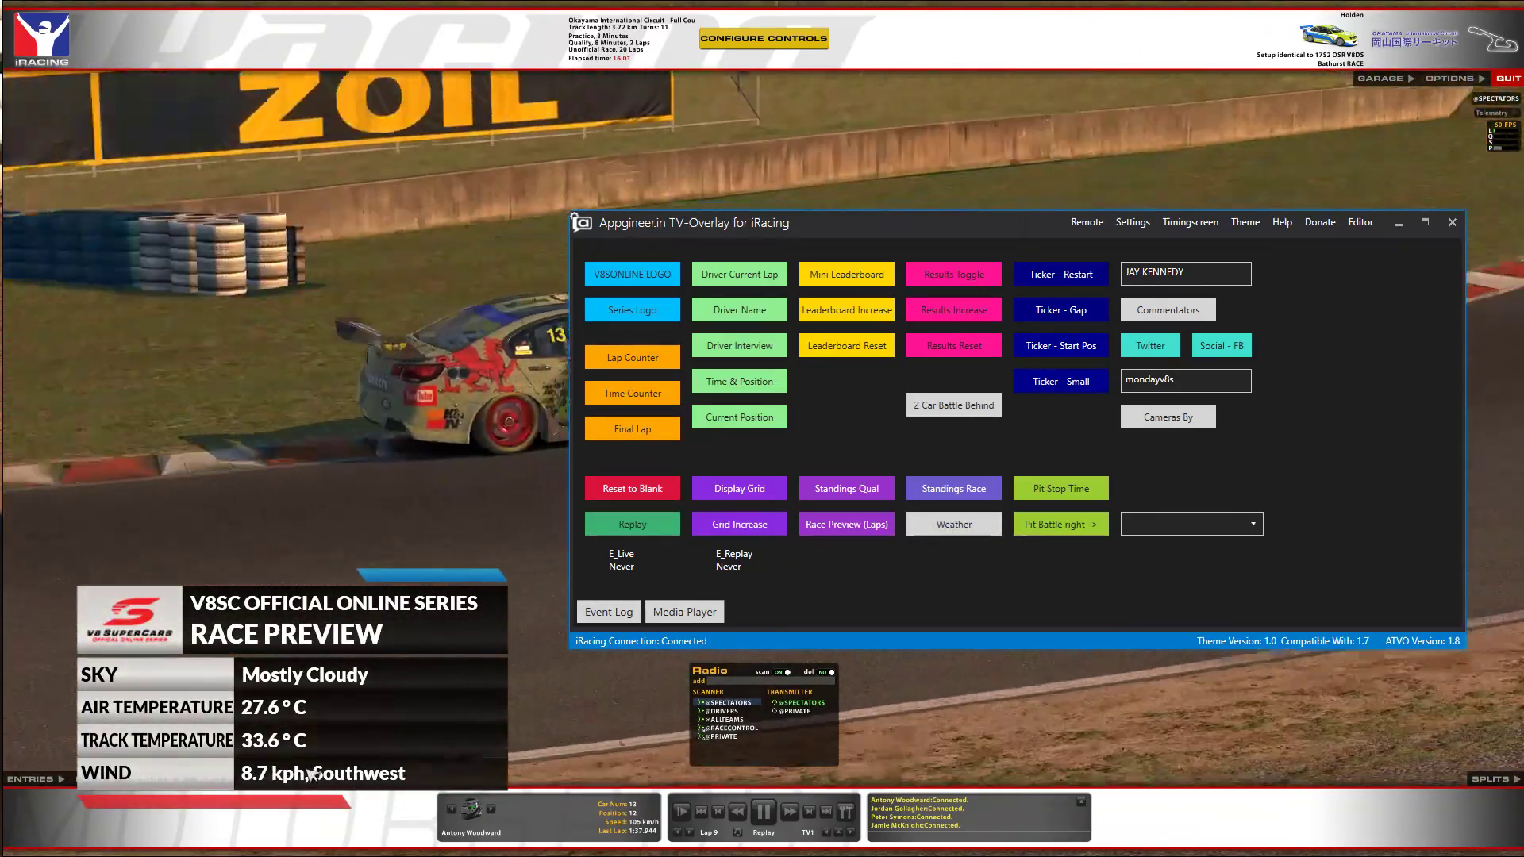
Hide the weather panel and toggle the race standings overlay off again.
left_click(977, 530)
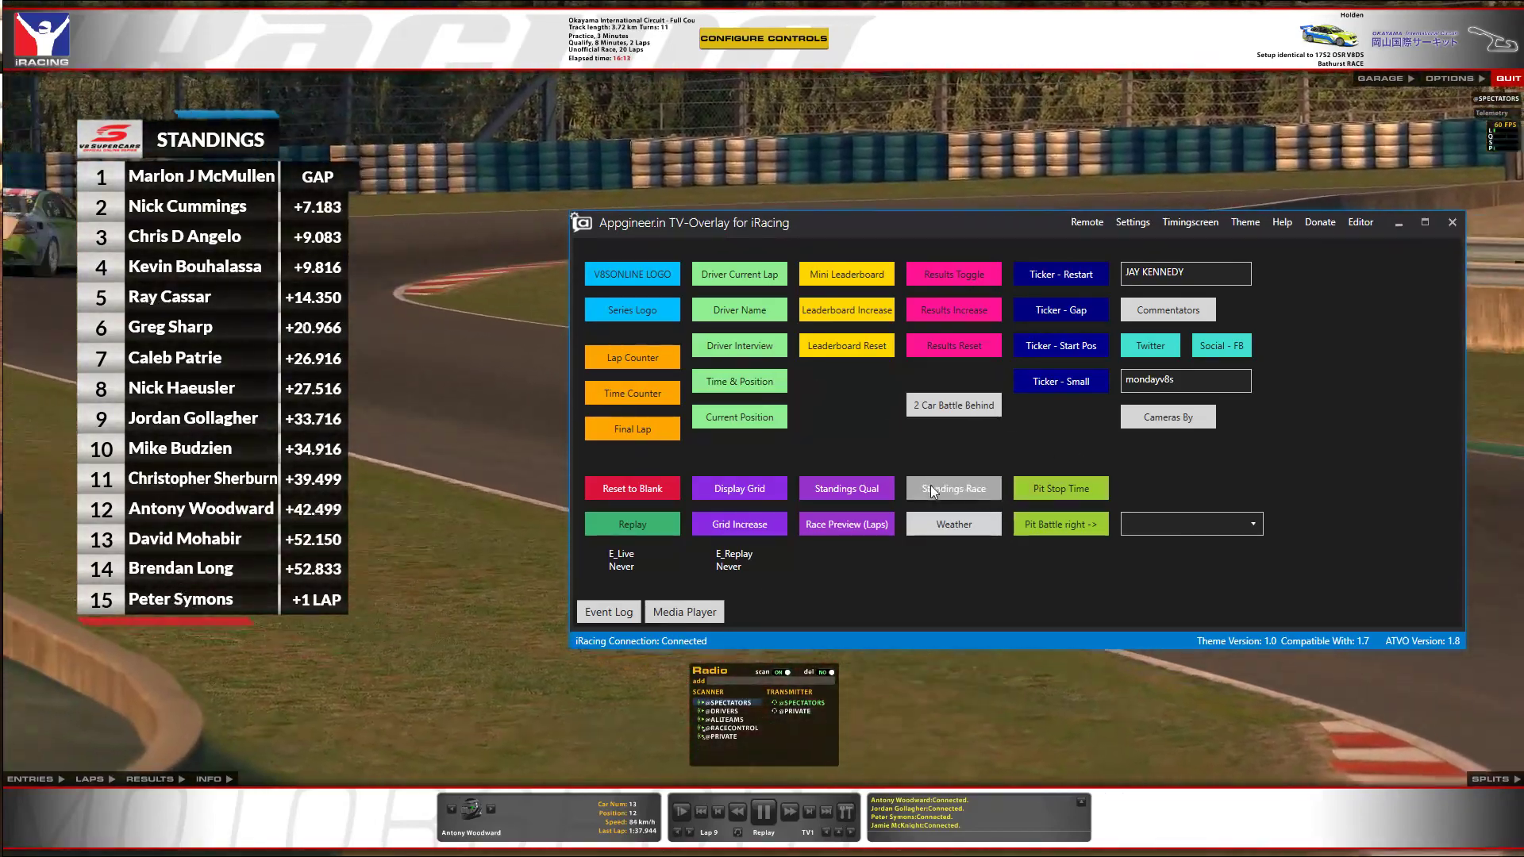
left_click(871, 492)
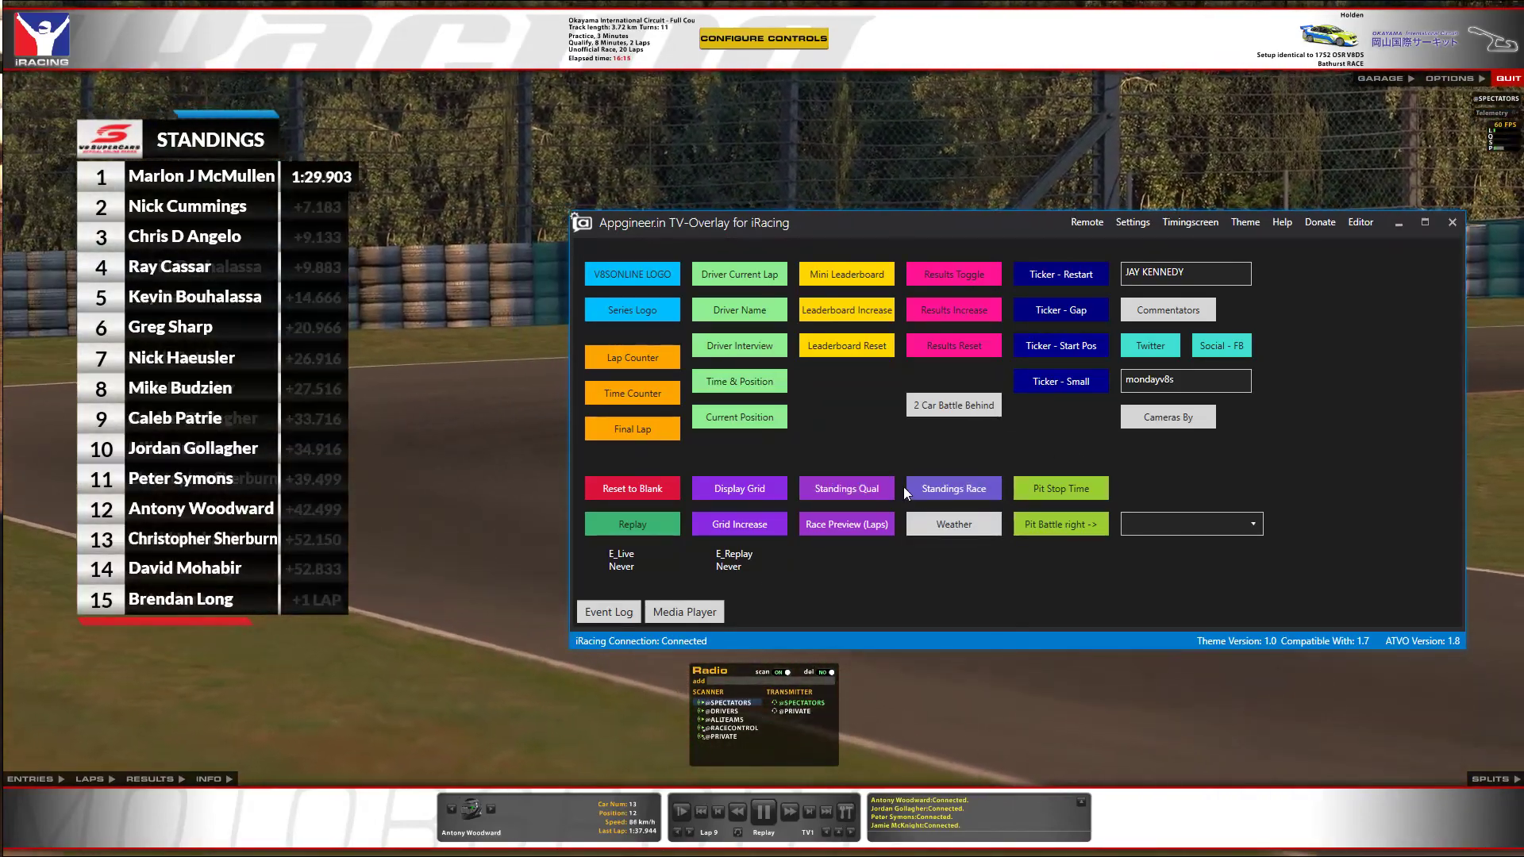
left_click(887, 487)
left_click(932, 483)
Test the Okayama race preview and the starting grid, leaving both hidden.
left_click(844, 524)
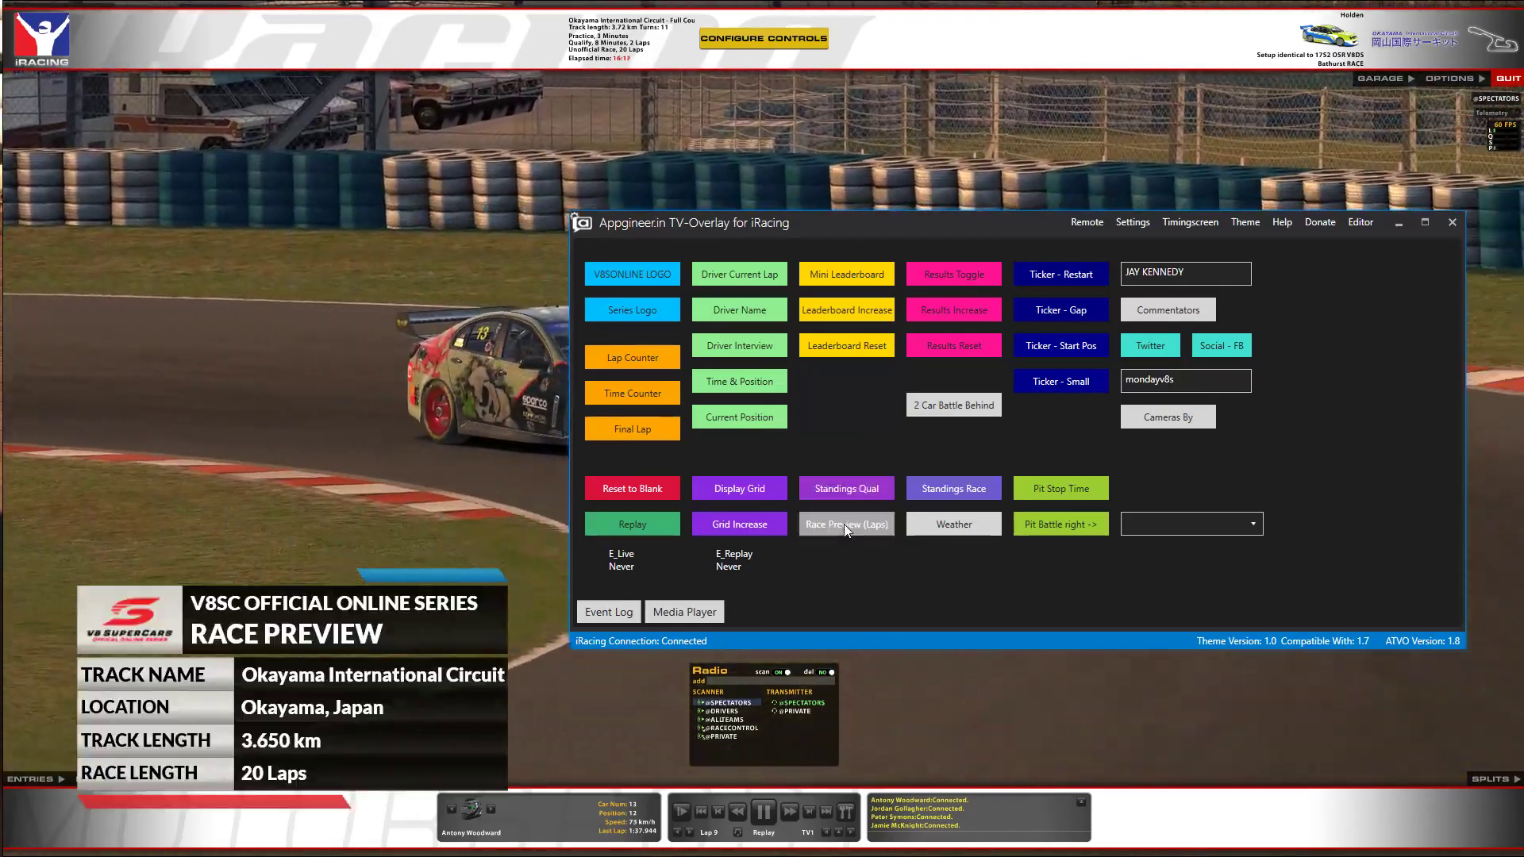
left_click(848, 524)
left_click(847, 524)
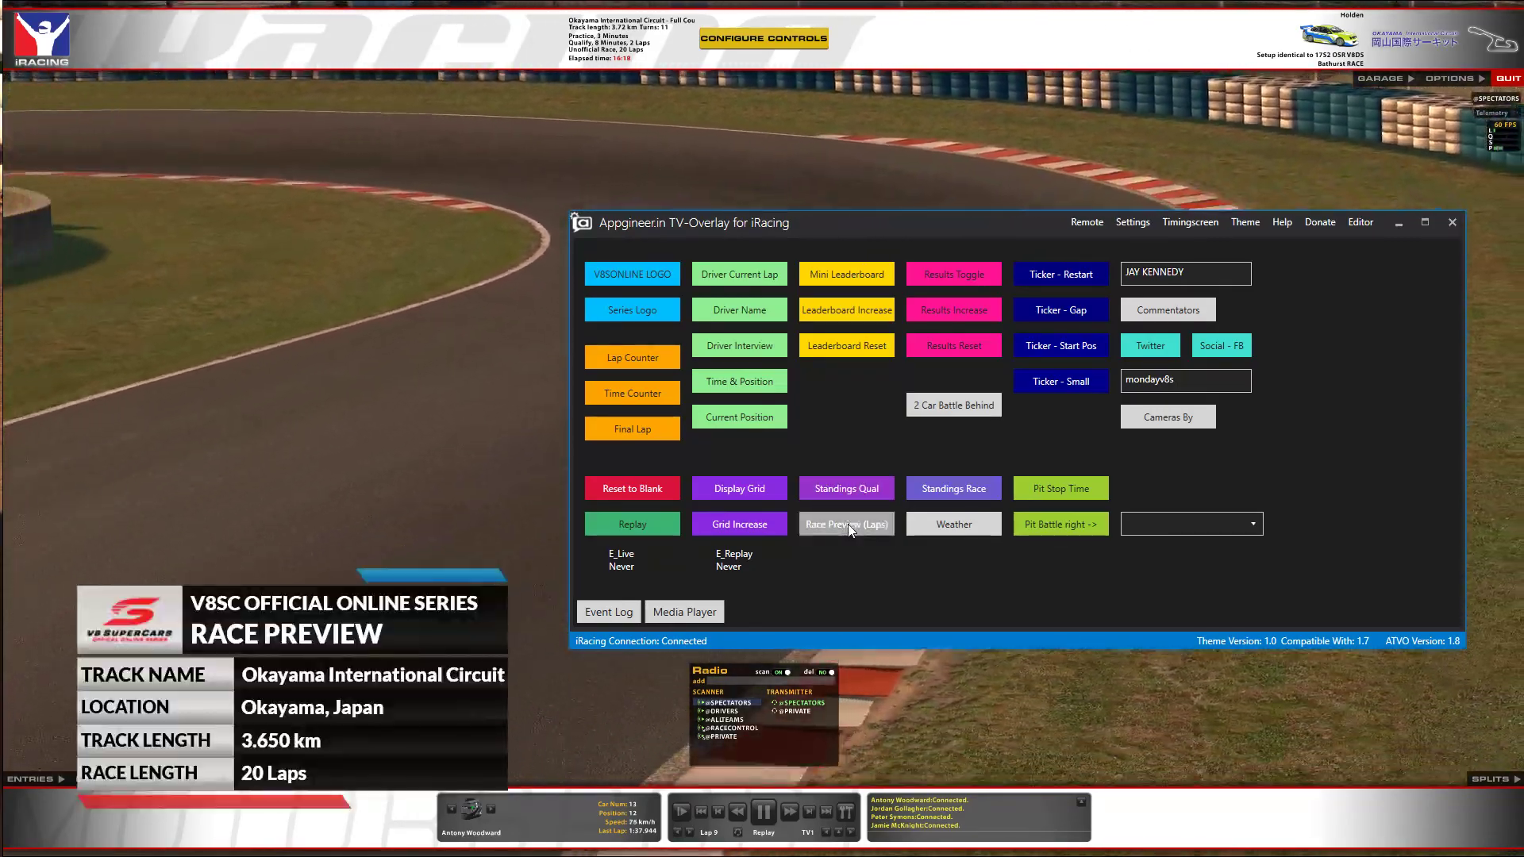
left_click(847, 524)
left_click(766, 486)
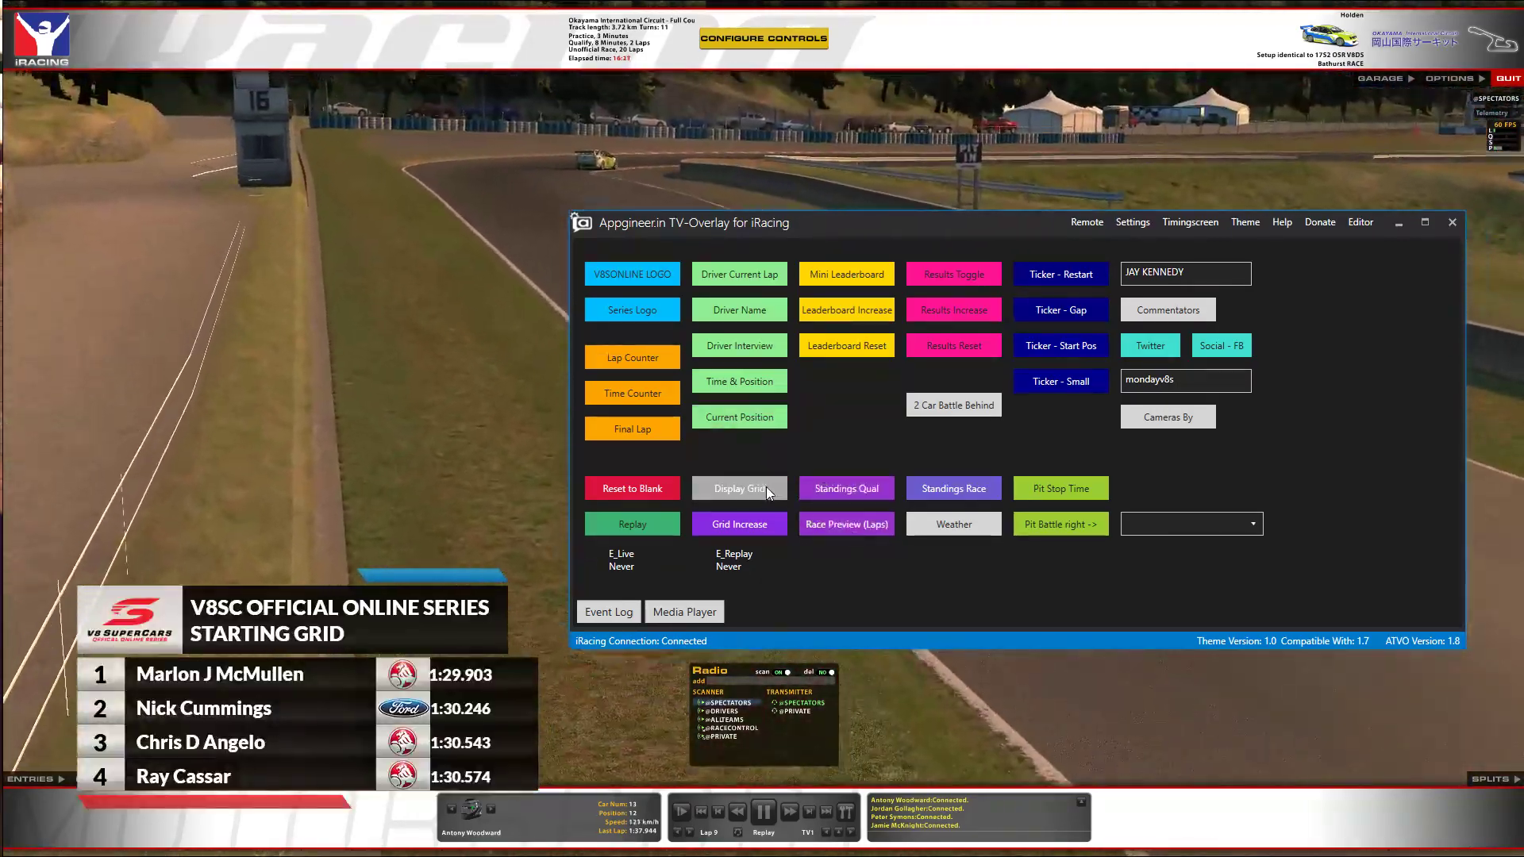
left_click(755, 526)
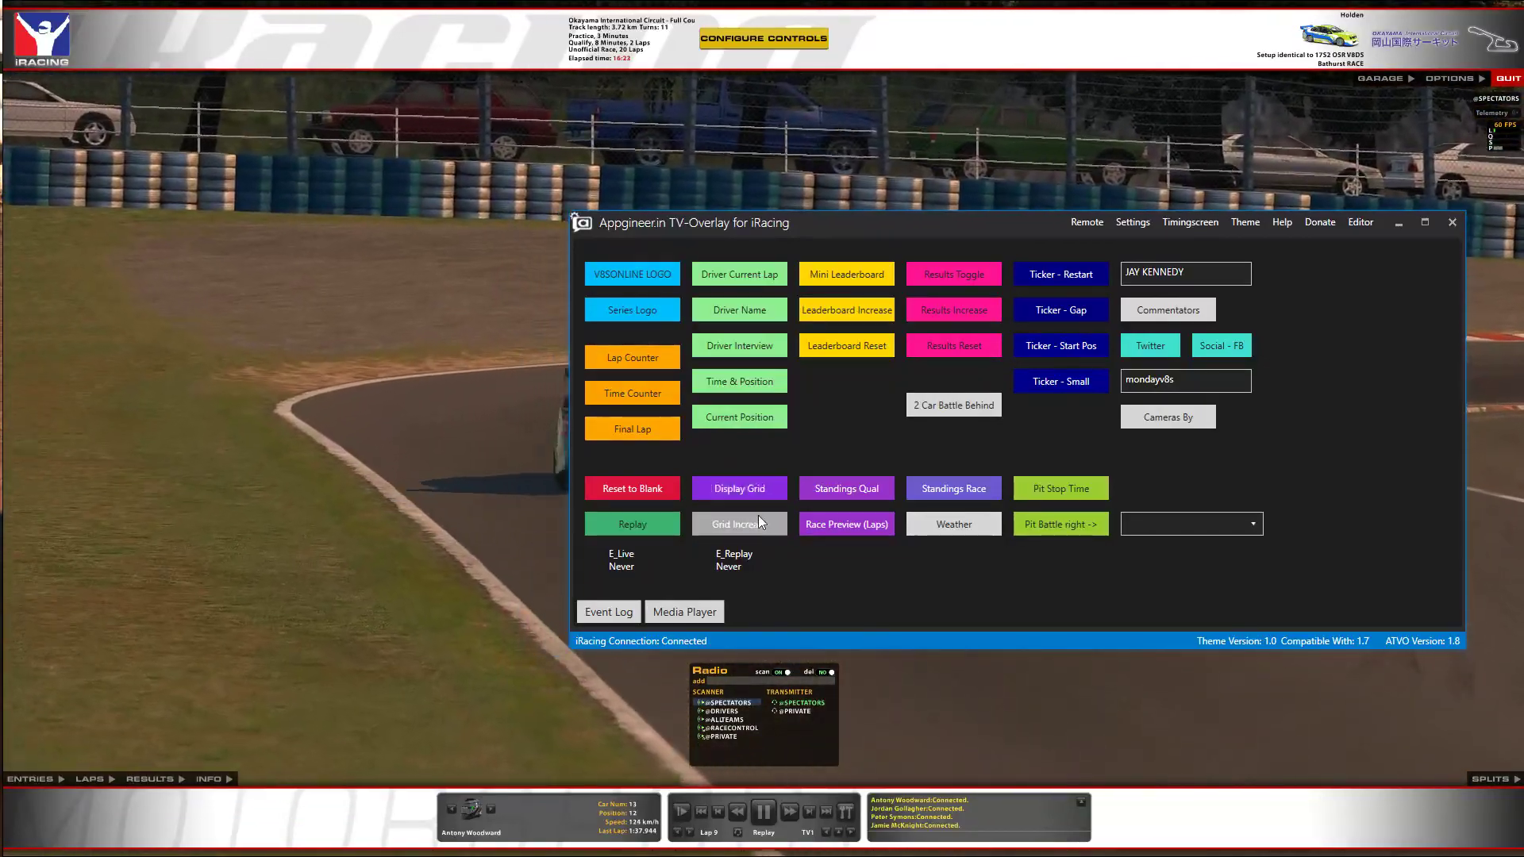
left_click(759, 489)
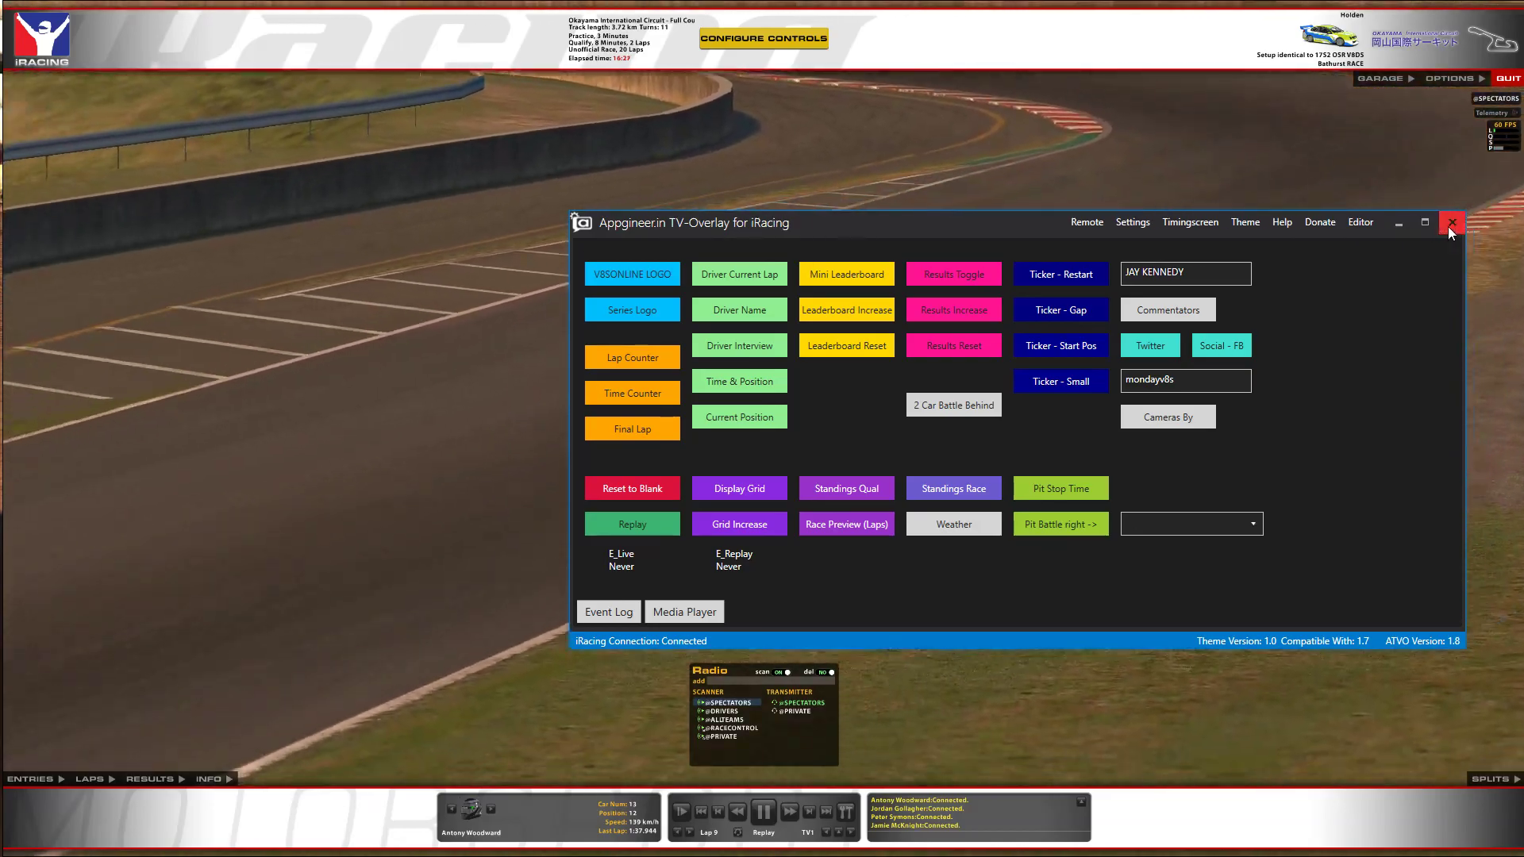
Close the overlay control window, launch the Theme Editor and open the recent EMRSuperCup theme.
left_click(1448, 227)
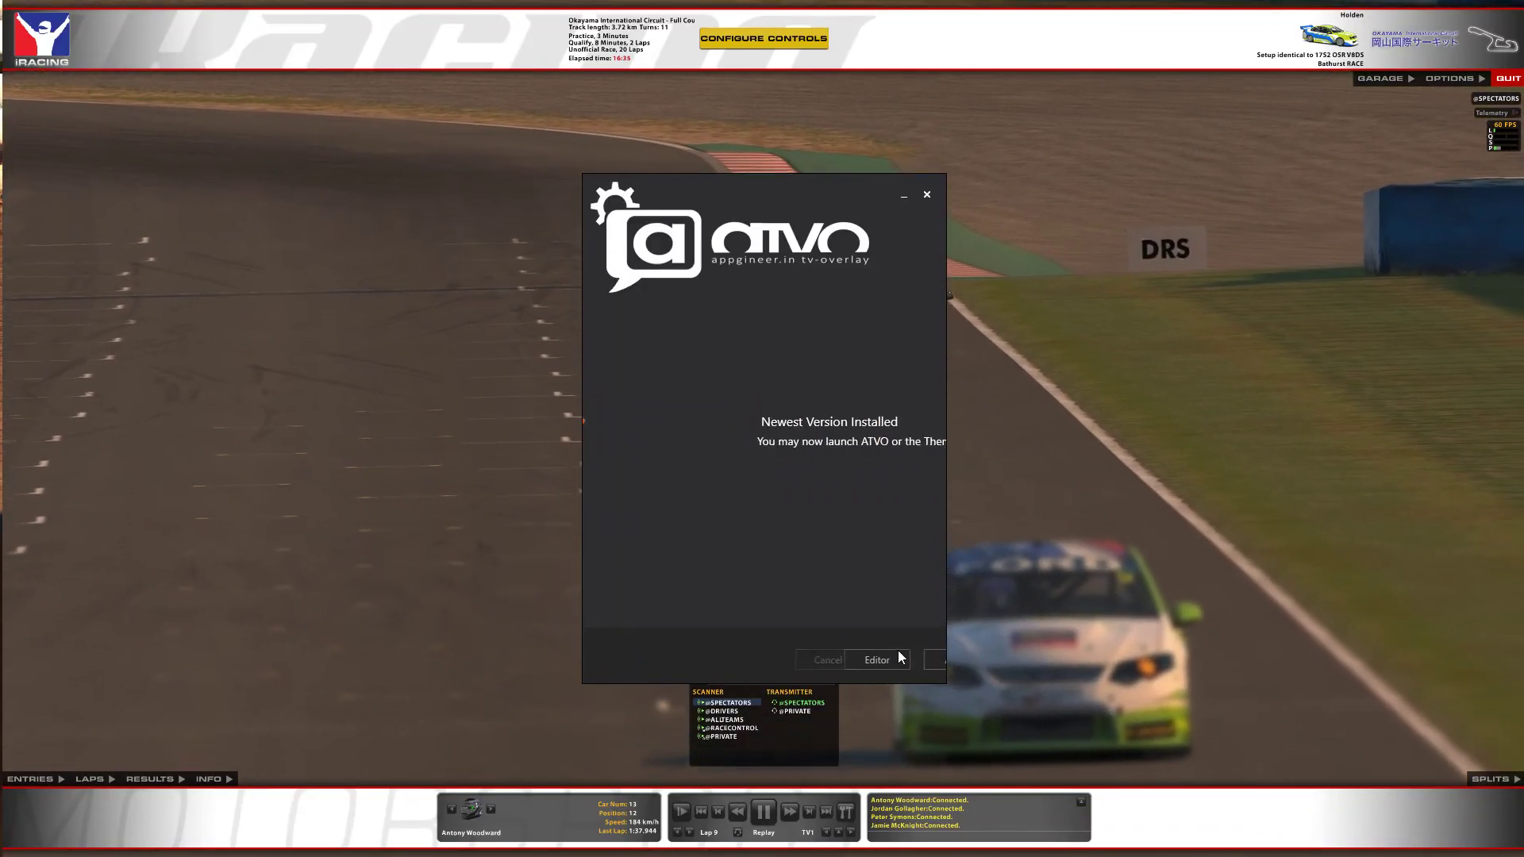
left_click(825, 656)
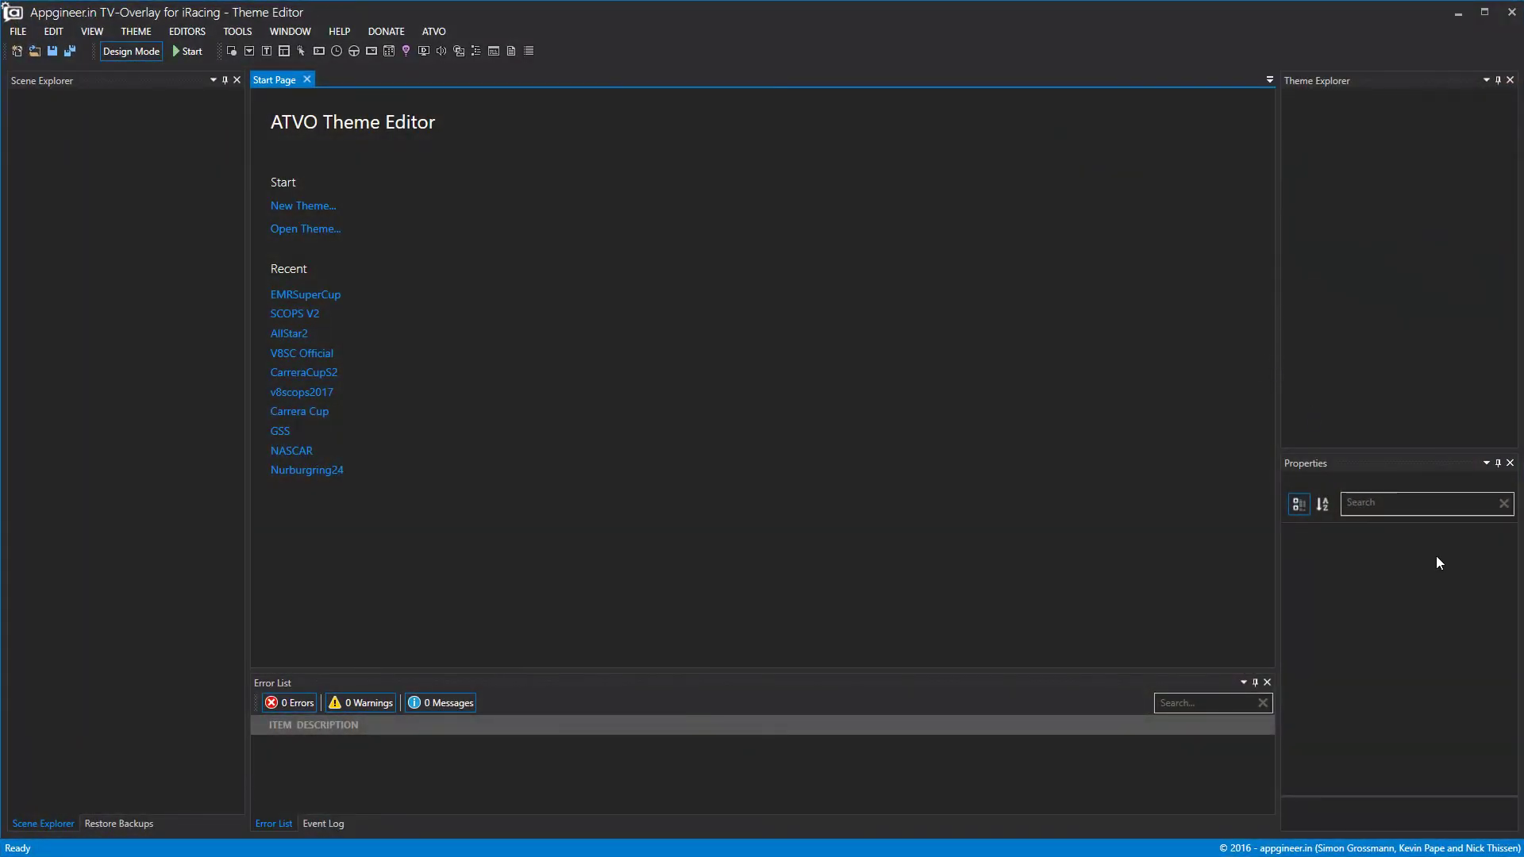
left_click(306, 302)
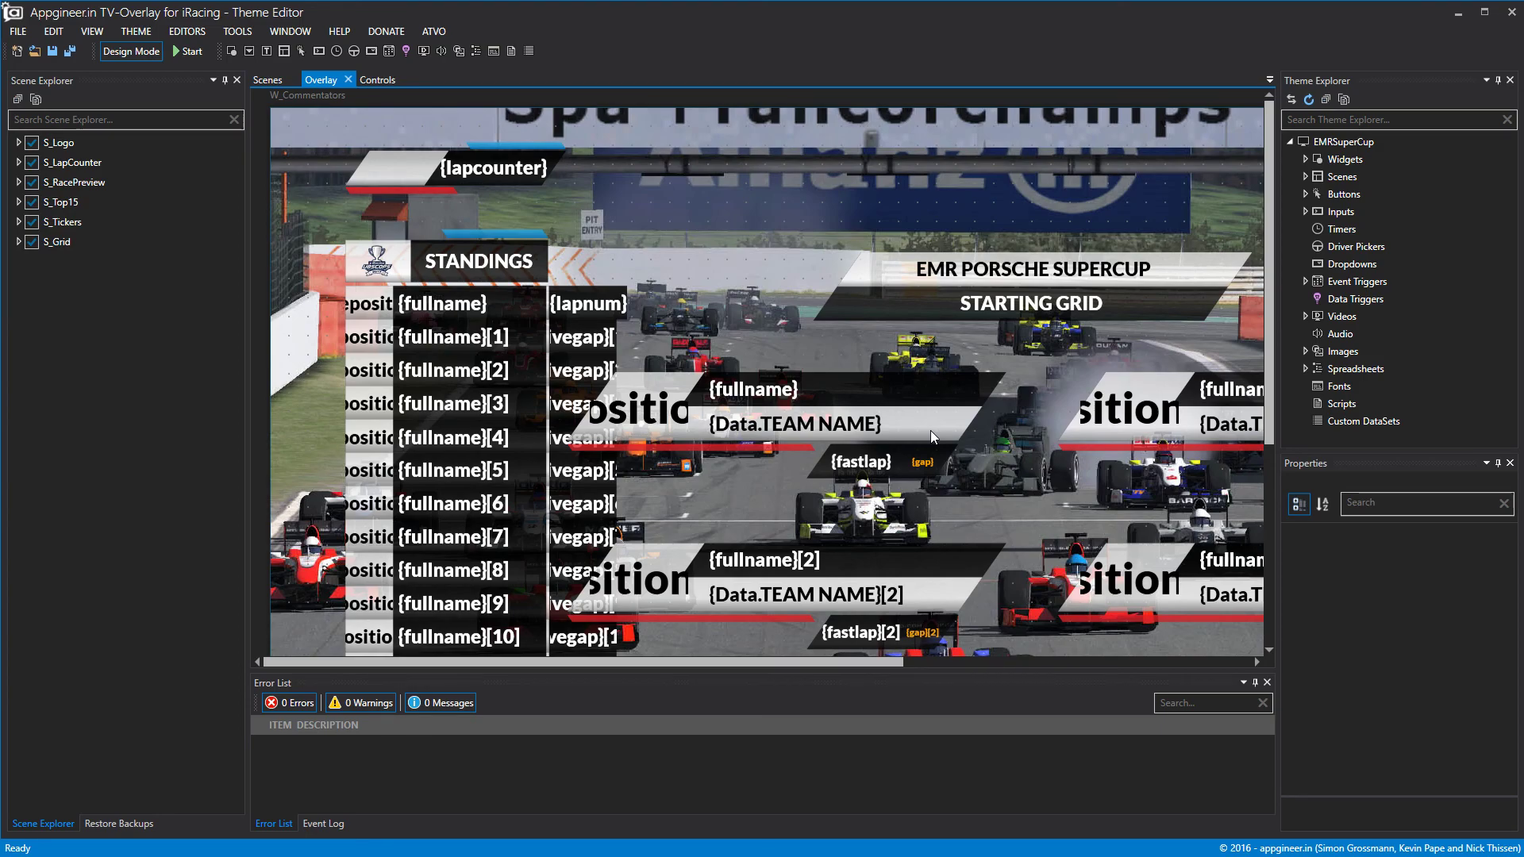
Hide S_Tickers, S_Top15, S_RacePreview, S_LapCounter, S_Logo and S_Grid from the preview.
scroll(849, 373, "down", 5)
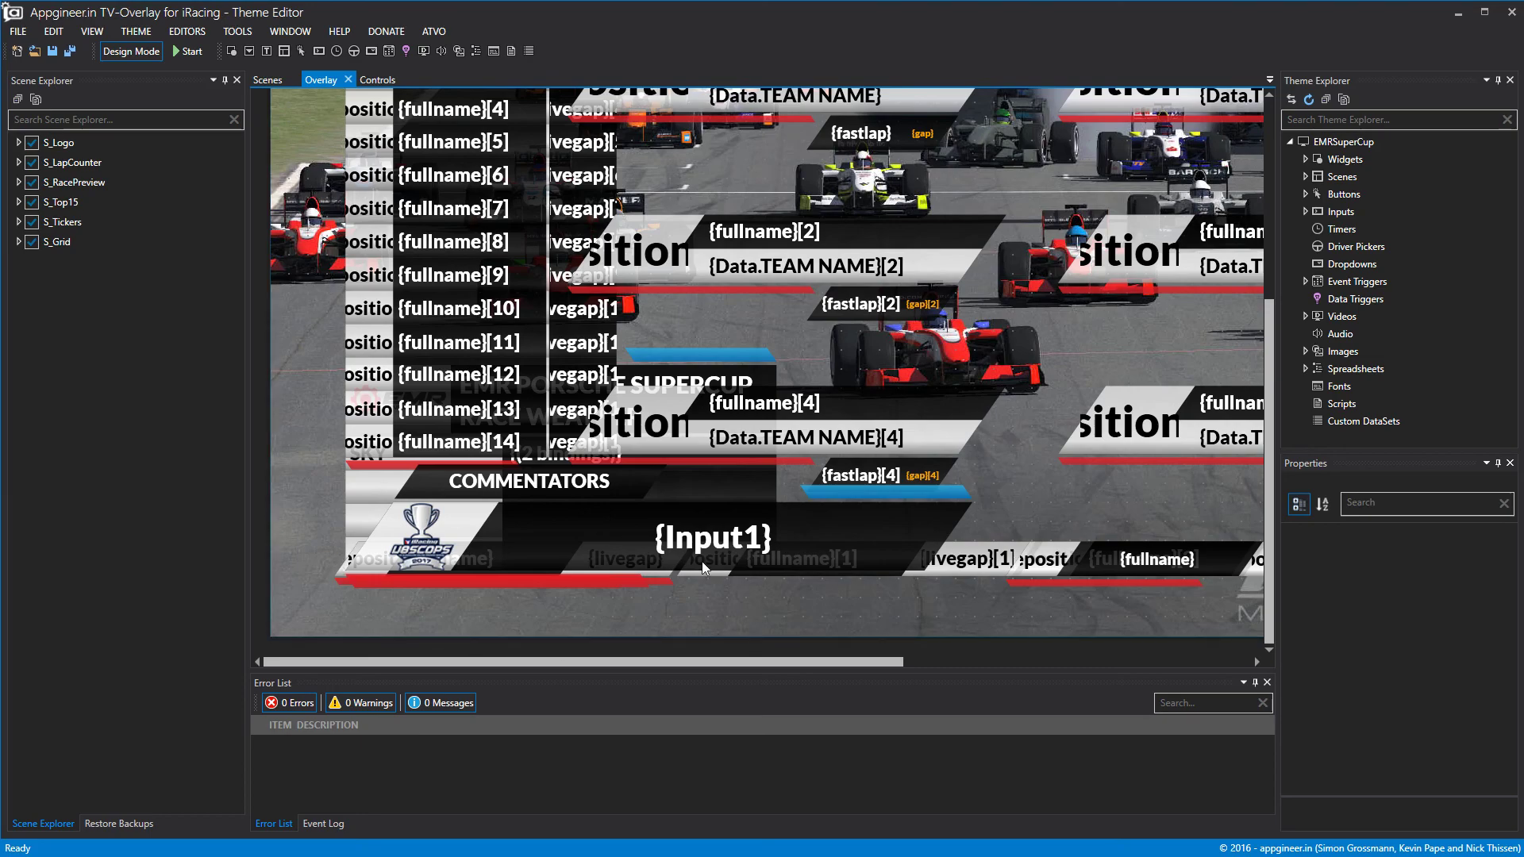
left_click(32, 222)
left_click(32, 202)
left_click(32, 182)
left_click(32, 162)
left_click(32, 142)
left_click(31, 241)
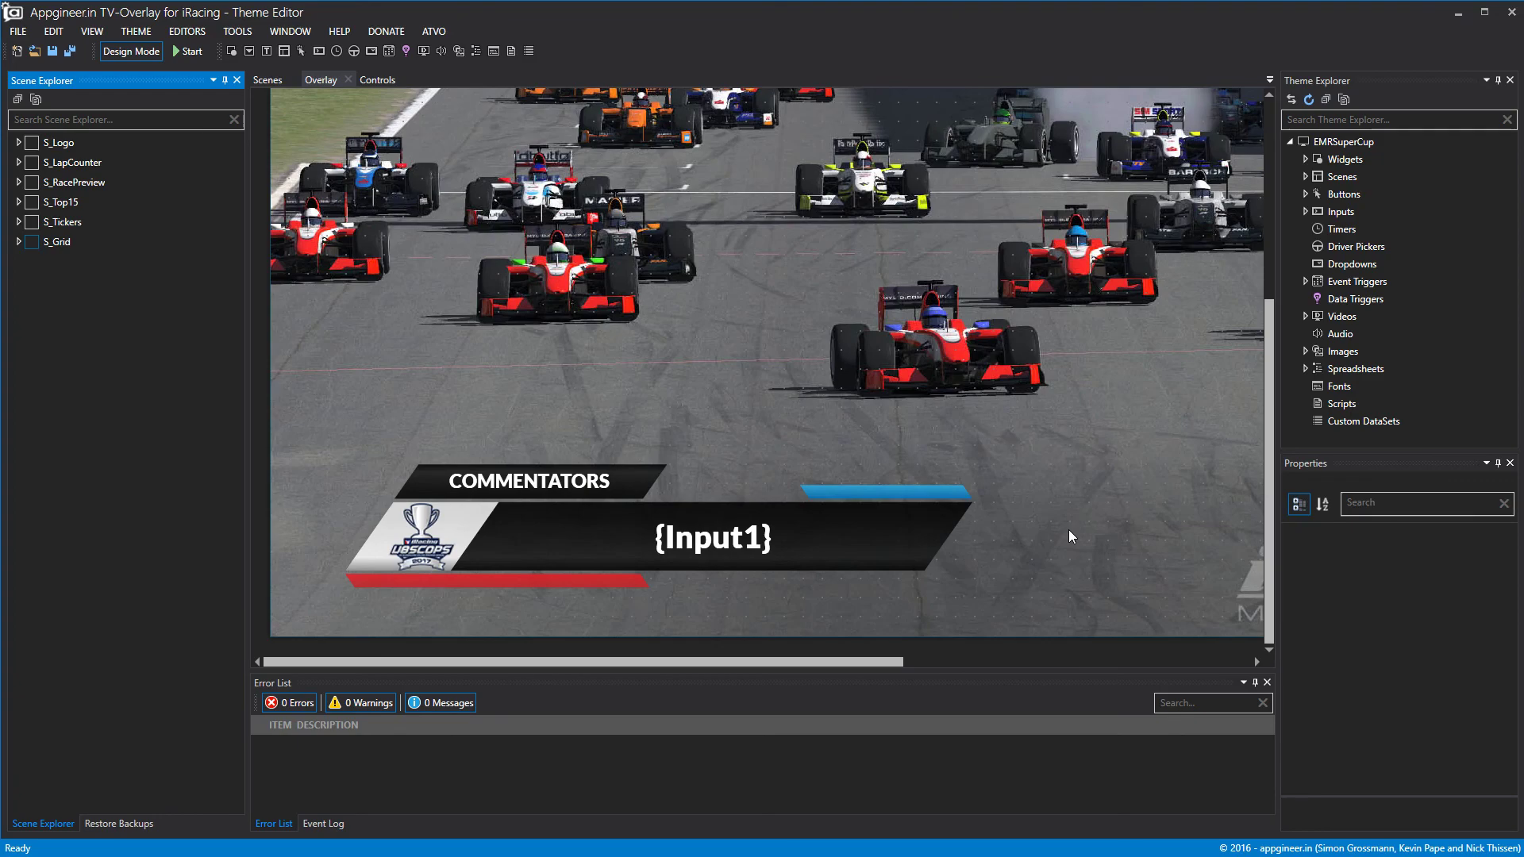
Toggle the S_Top15 standings on and off in the preview to test it.
left_click(42, 205)
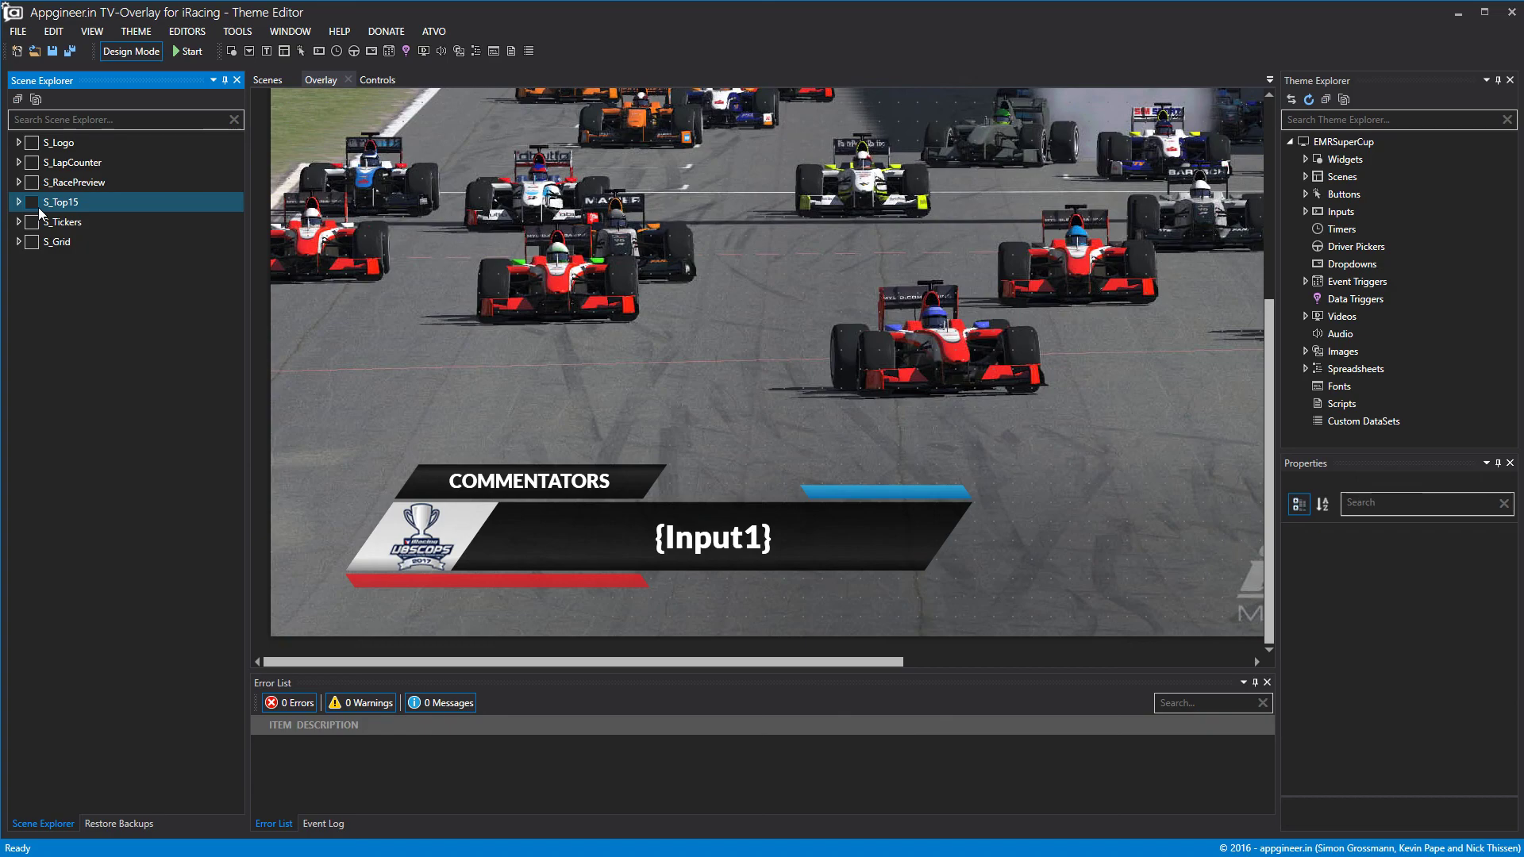
left_click(31, 203)
left_click(34, 206)
left_click(32, 204)
left_click(33, 204)
scroll(342, 404, "up", 3)
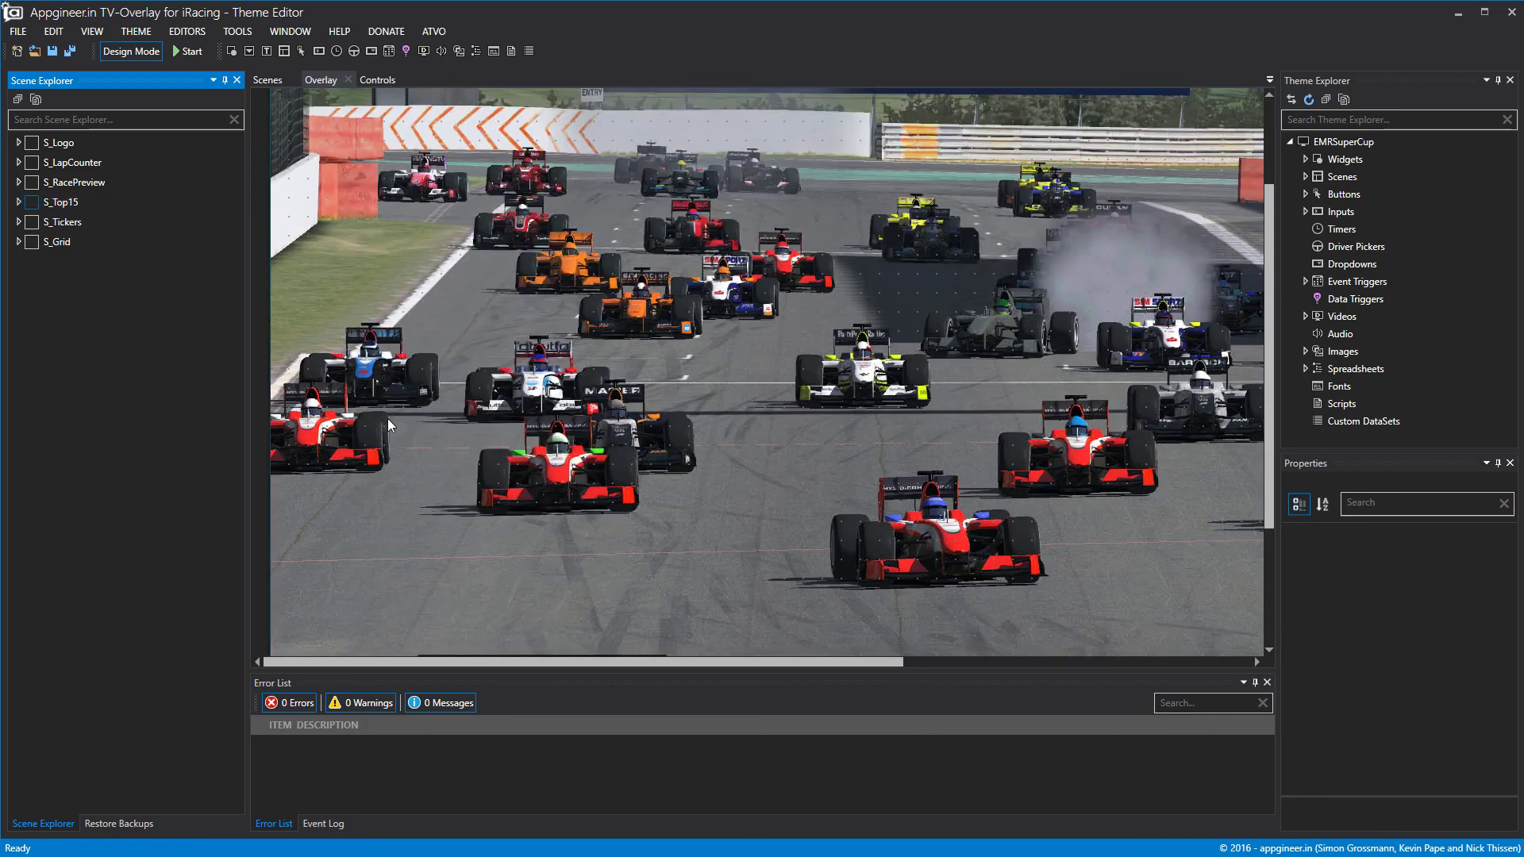
scroll(387, 425, "up", 3)
Test S_Top15 together with S_LapCounter, leaving both scenes hidden.
left_click(33, 203)
left_click(34, 205)
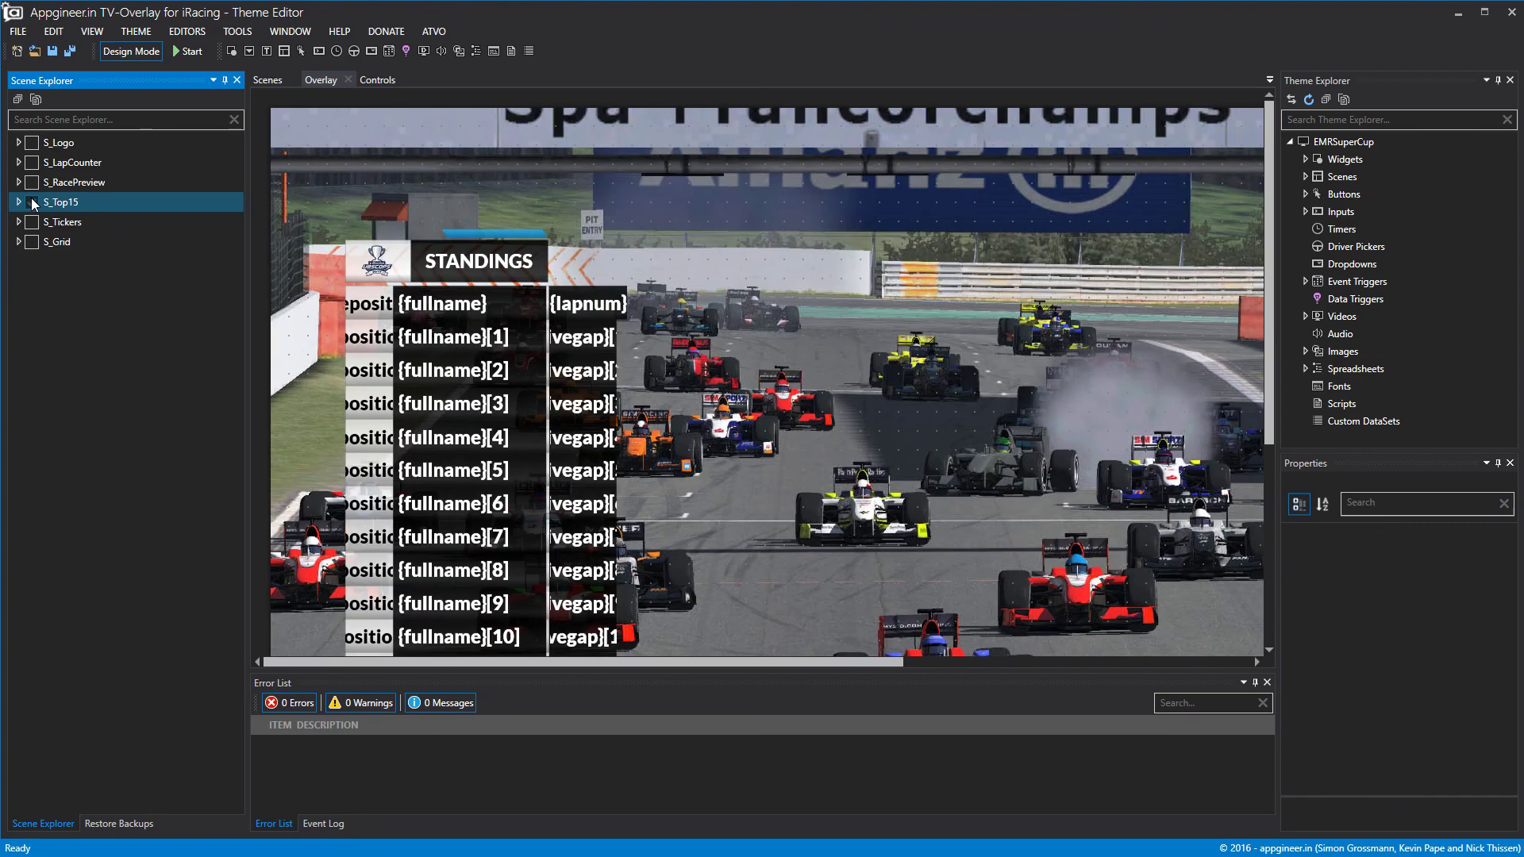
left_click(35, 205)
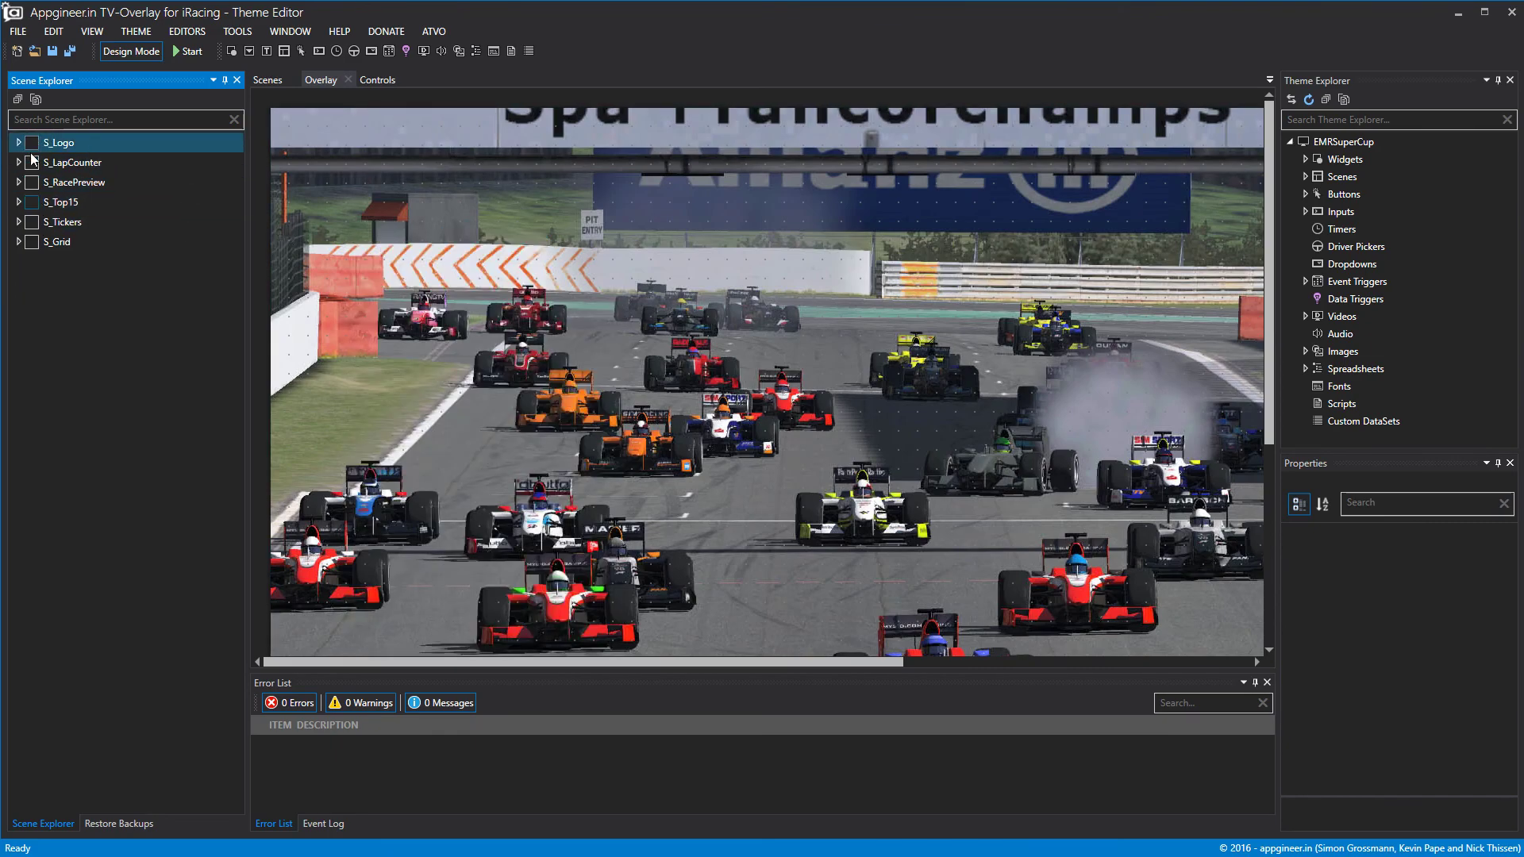
left_click(32, 164)
left_click(33, 203)
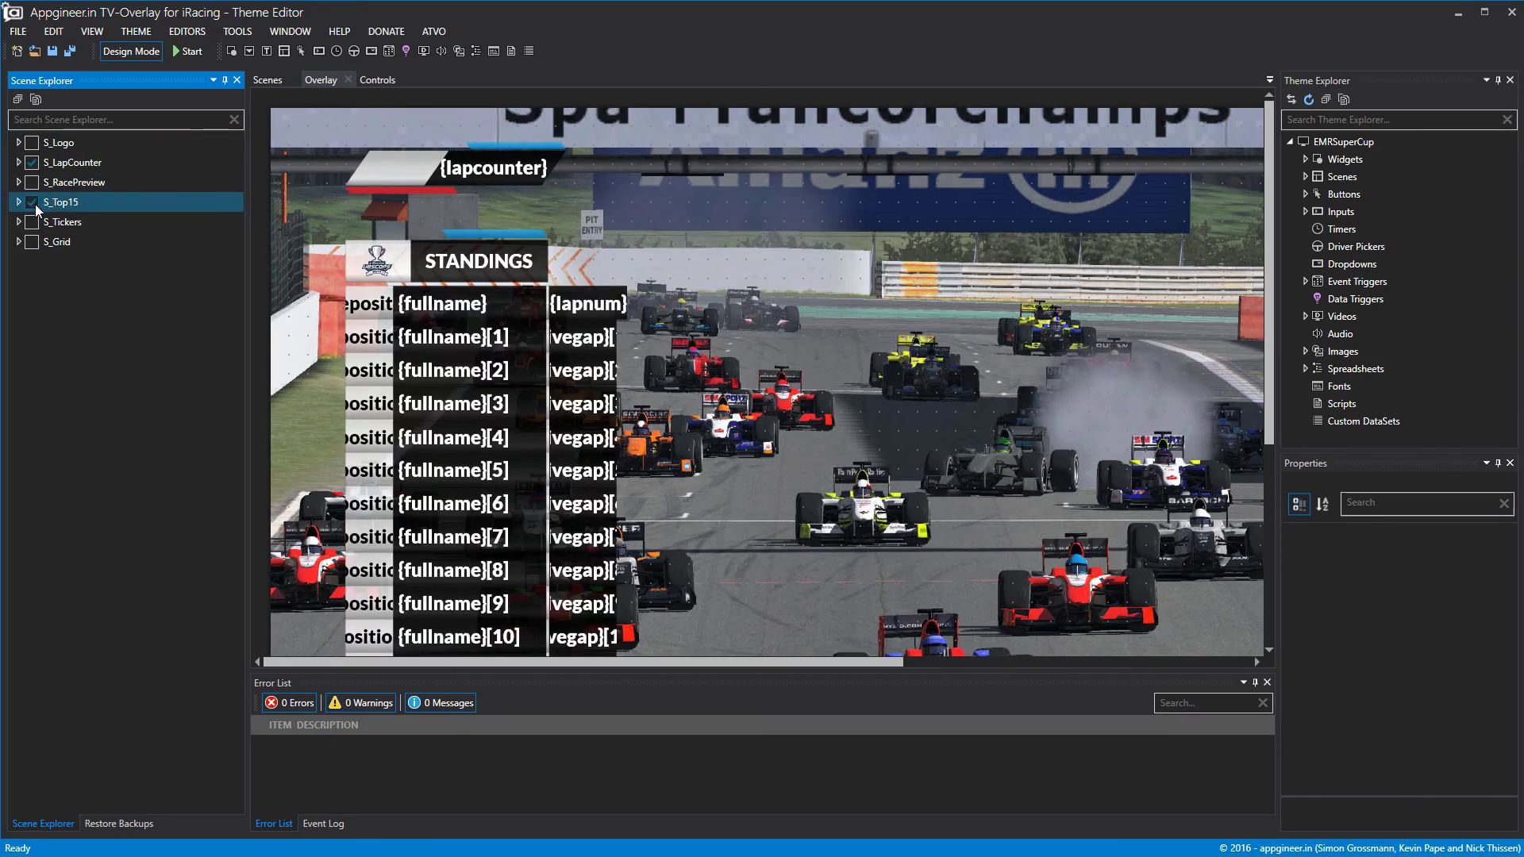
left_click(33, 203)
left_click(32, 164)
scroll(724, 407, "down", 4)
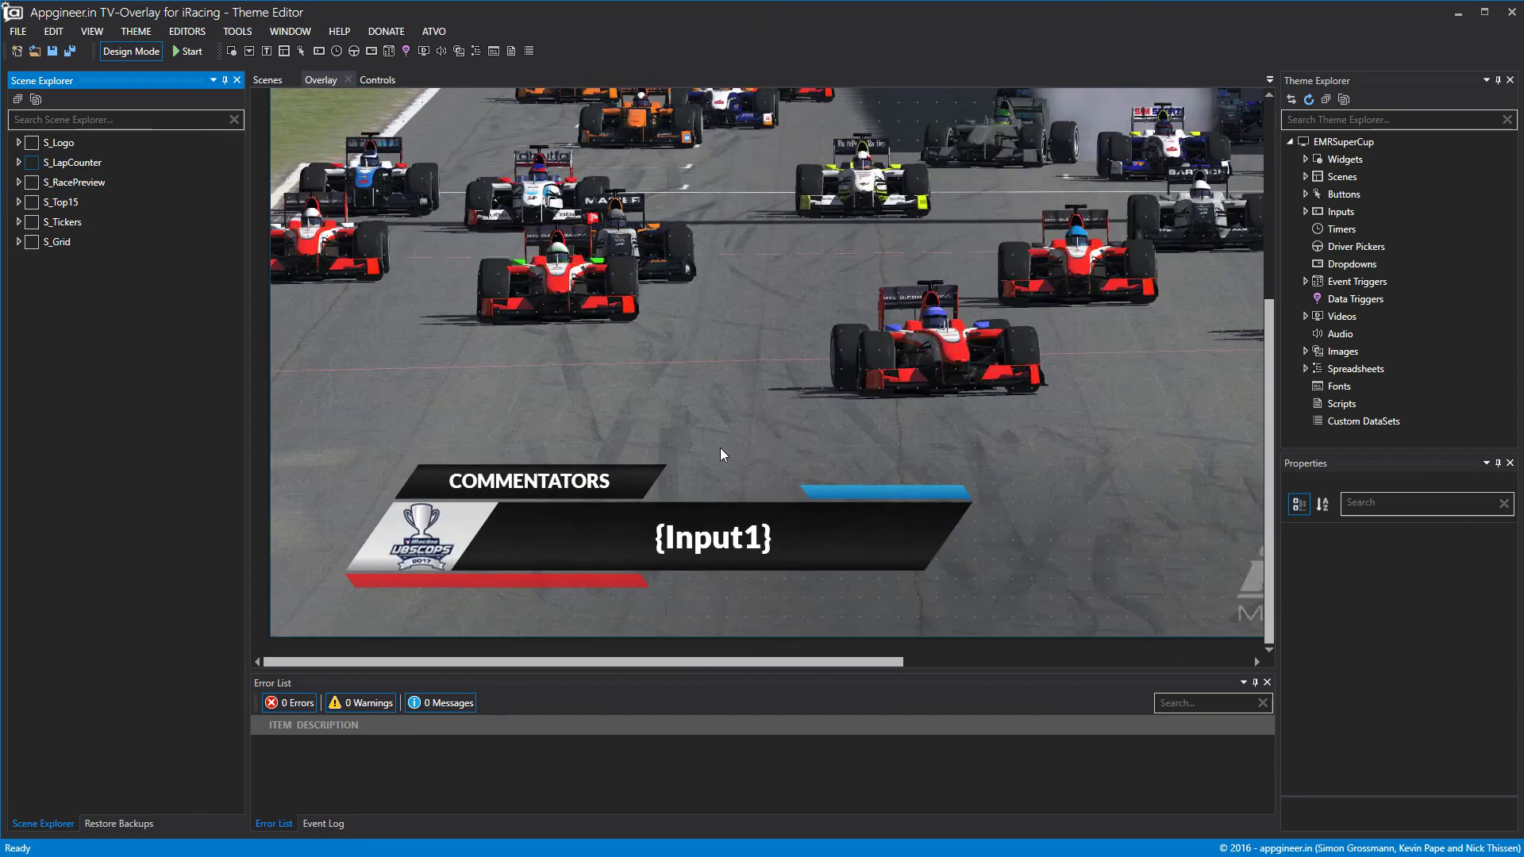